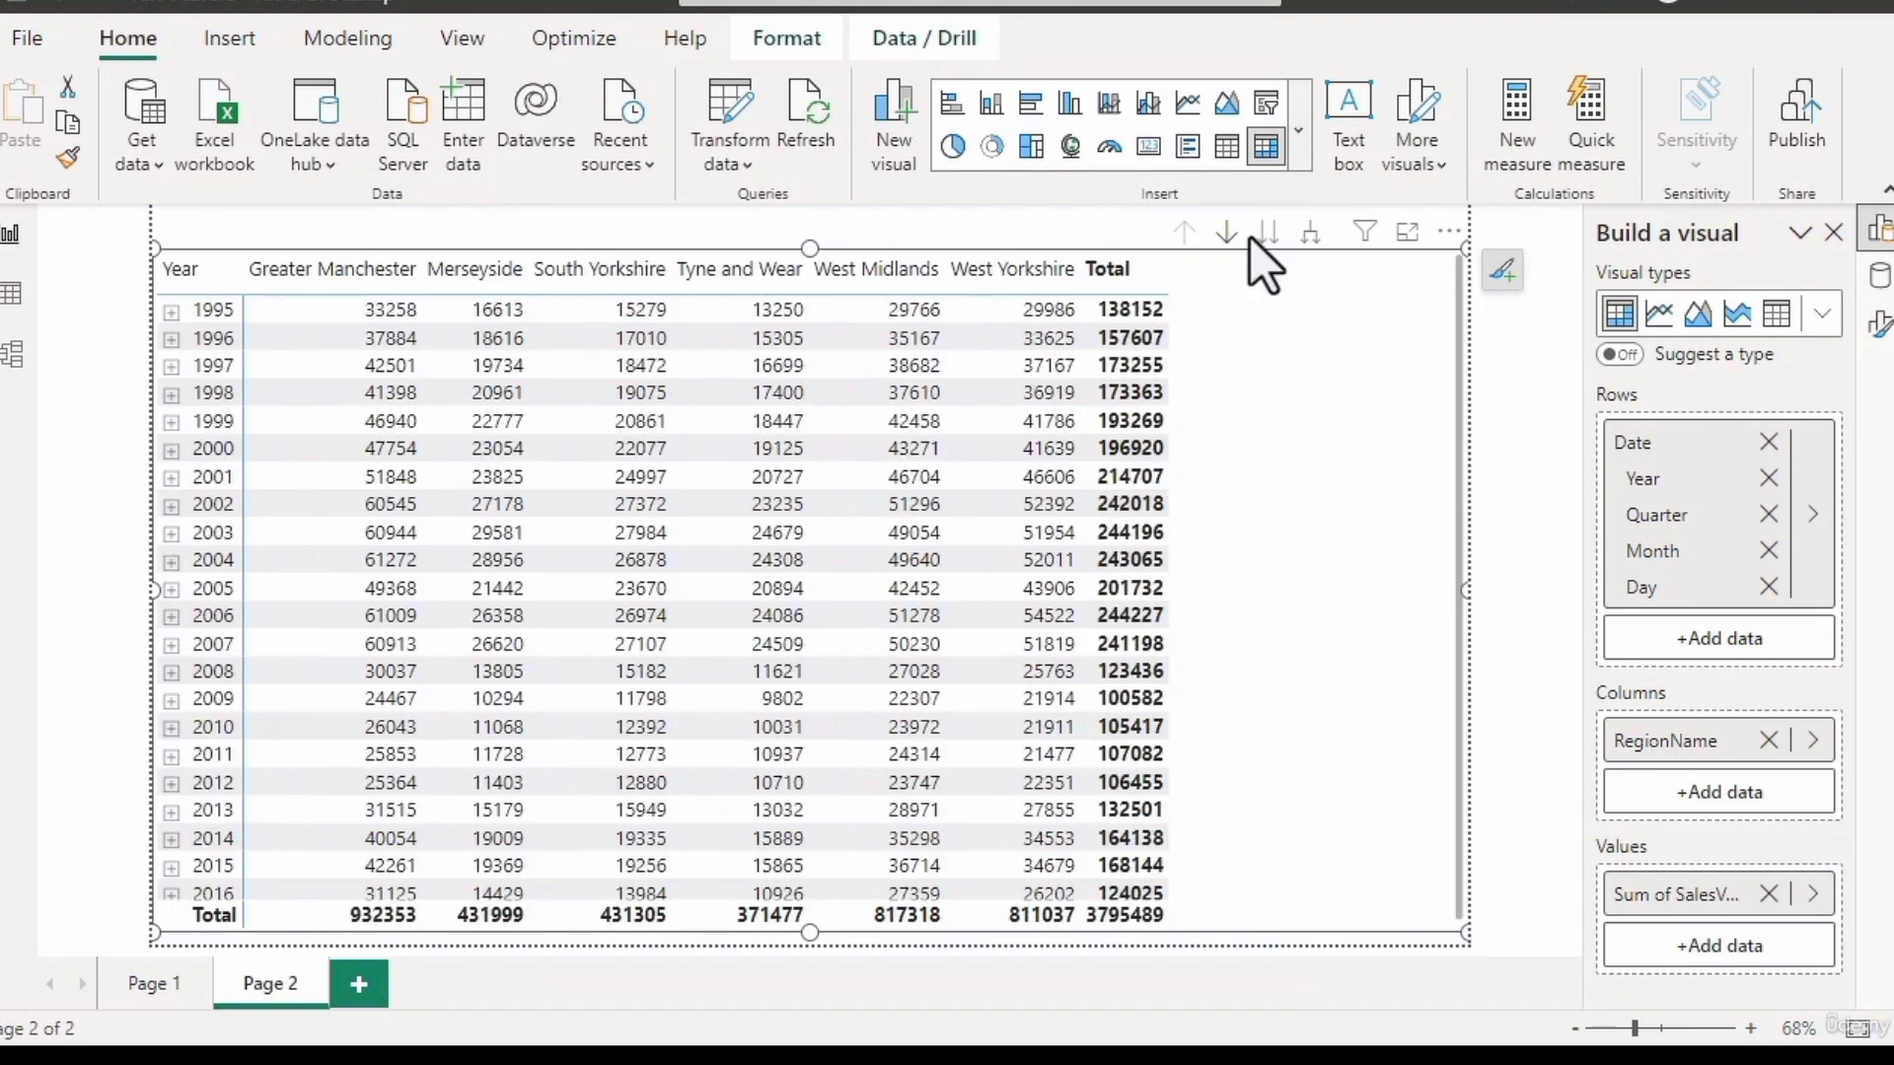
Drill the matrix rows down to month level and back up to year level.
left_click(1268, 235)
left_click(1268, 241)
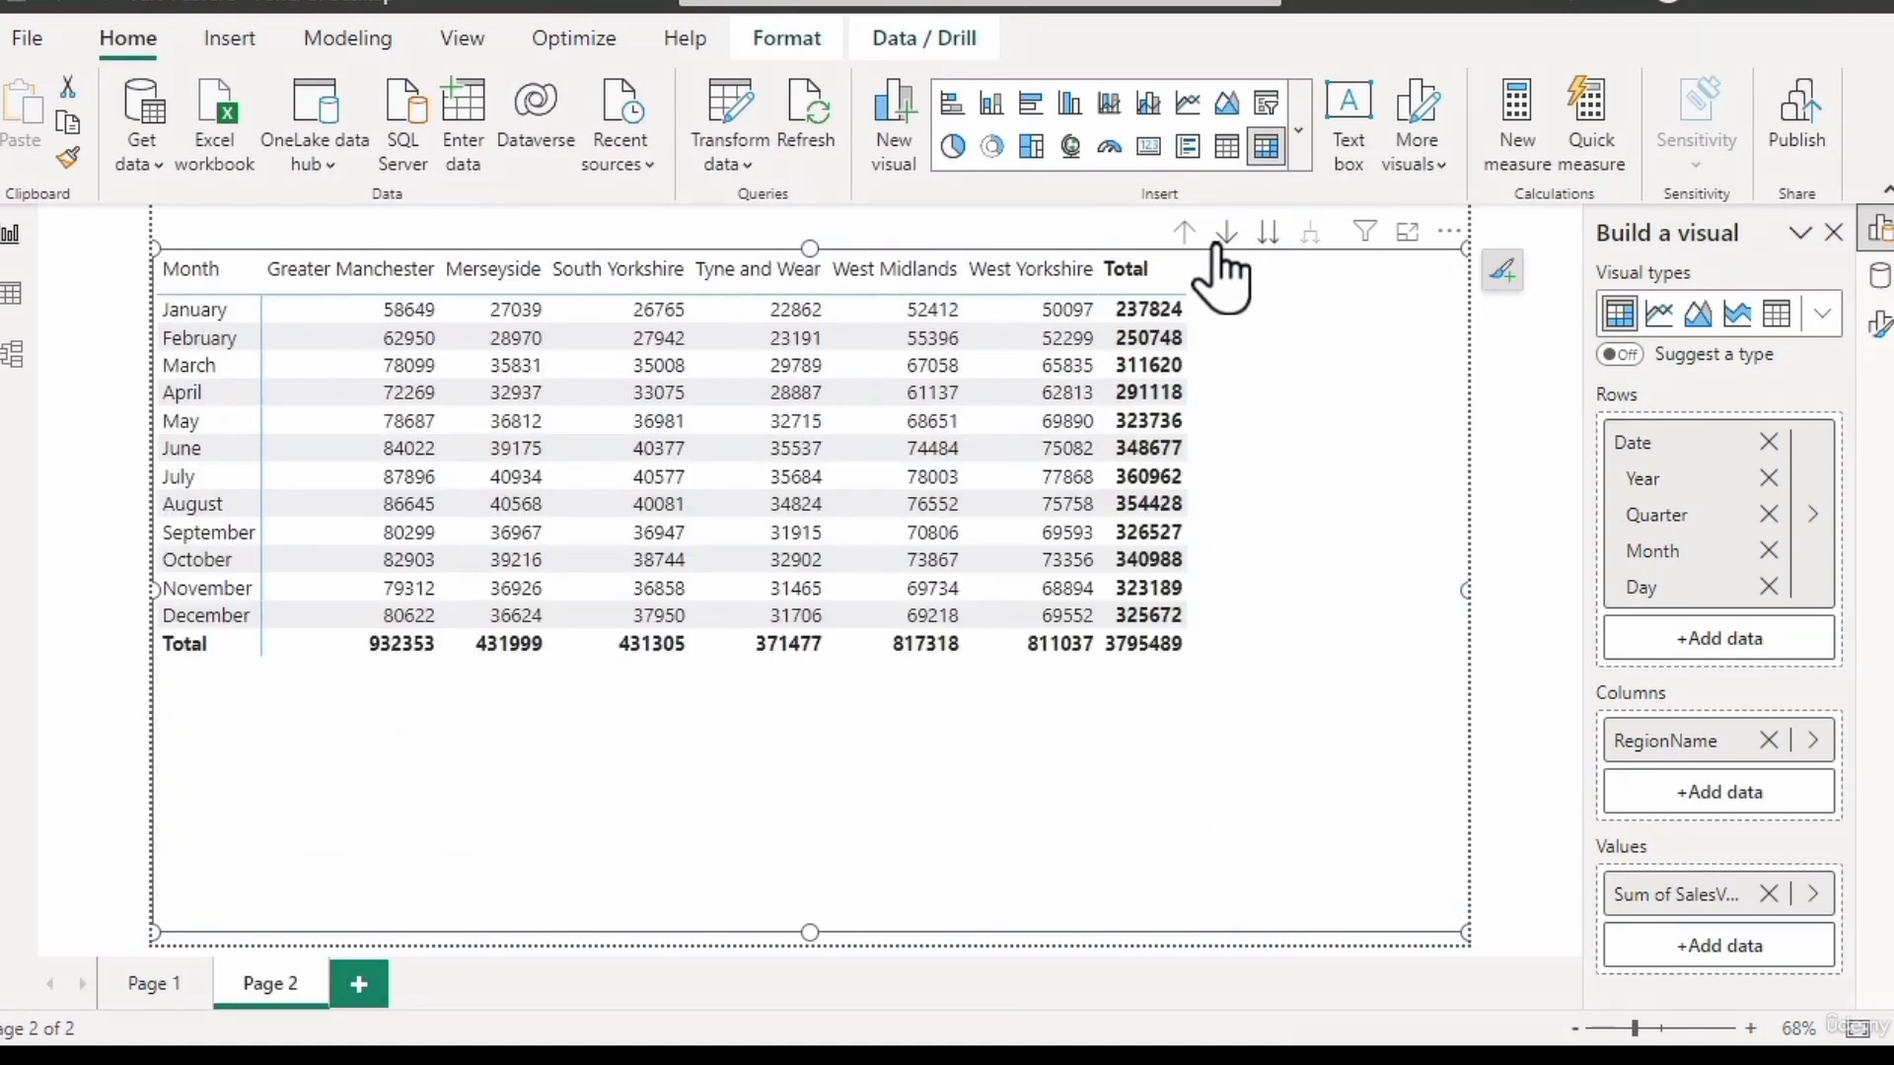
left_click(1185, 239)
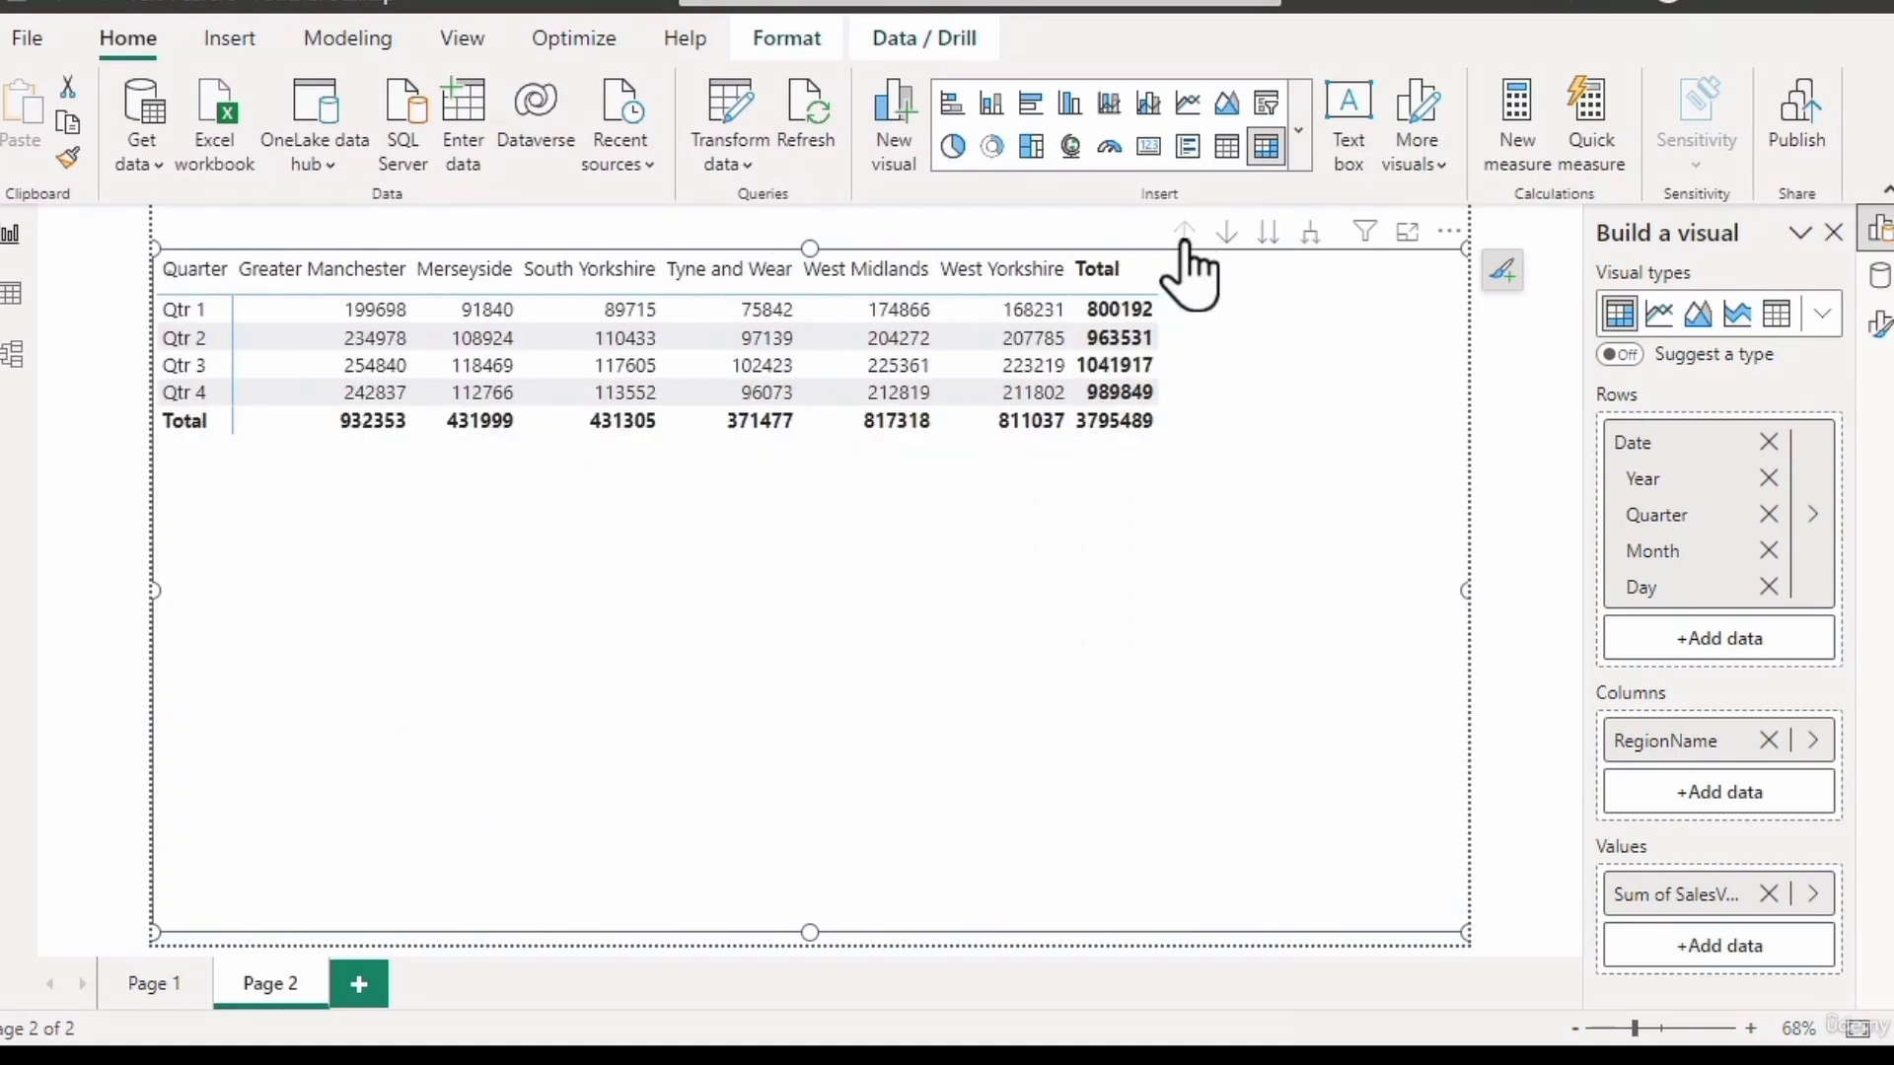
left_click(1185, 237)
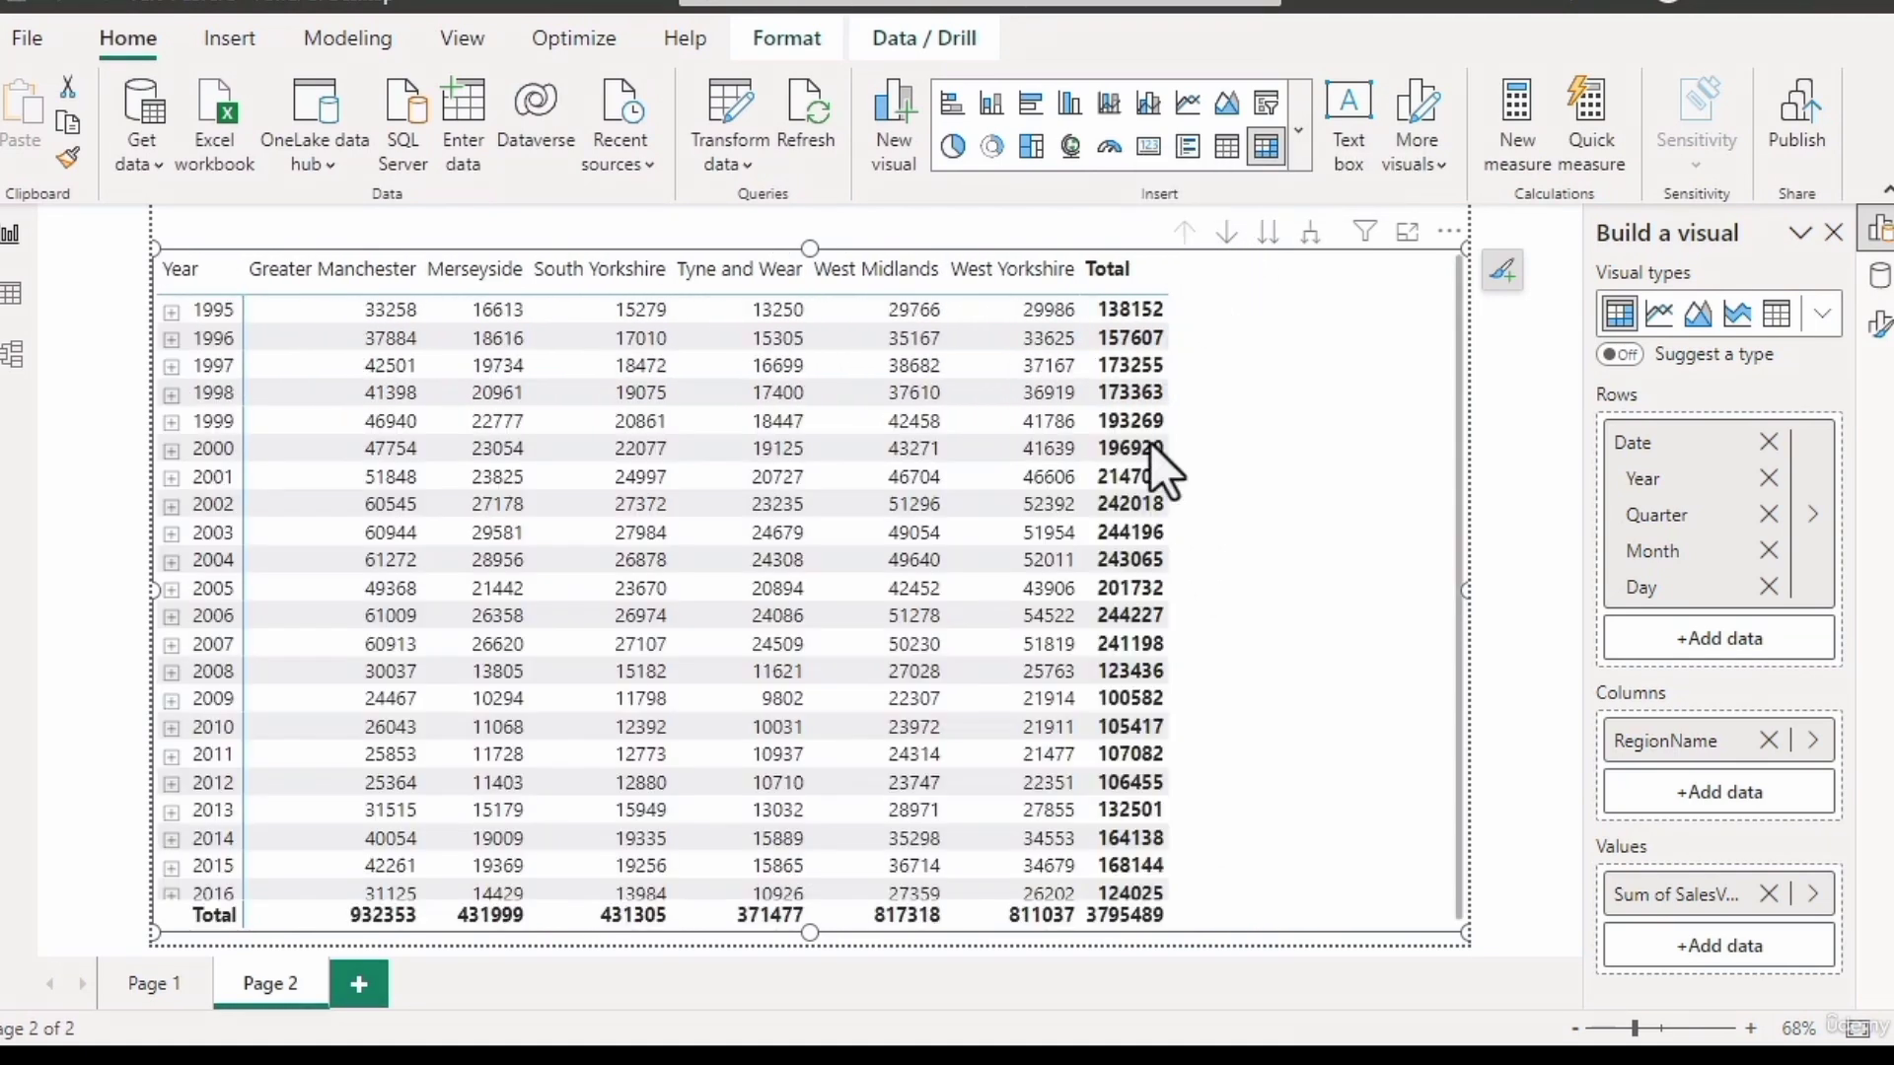
Rename report page 2 as "Matrix".
right_click(284, 980)
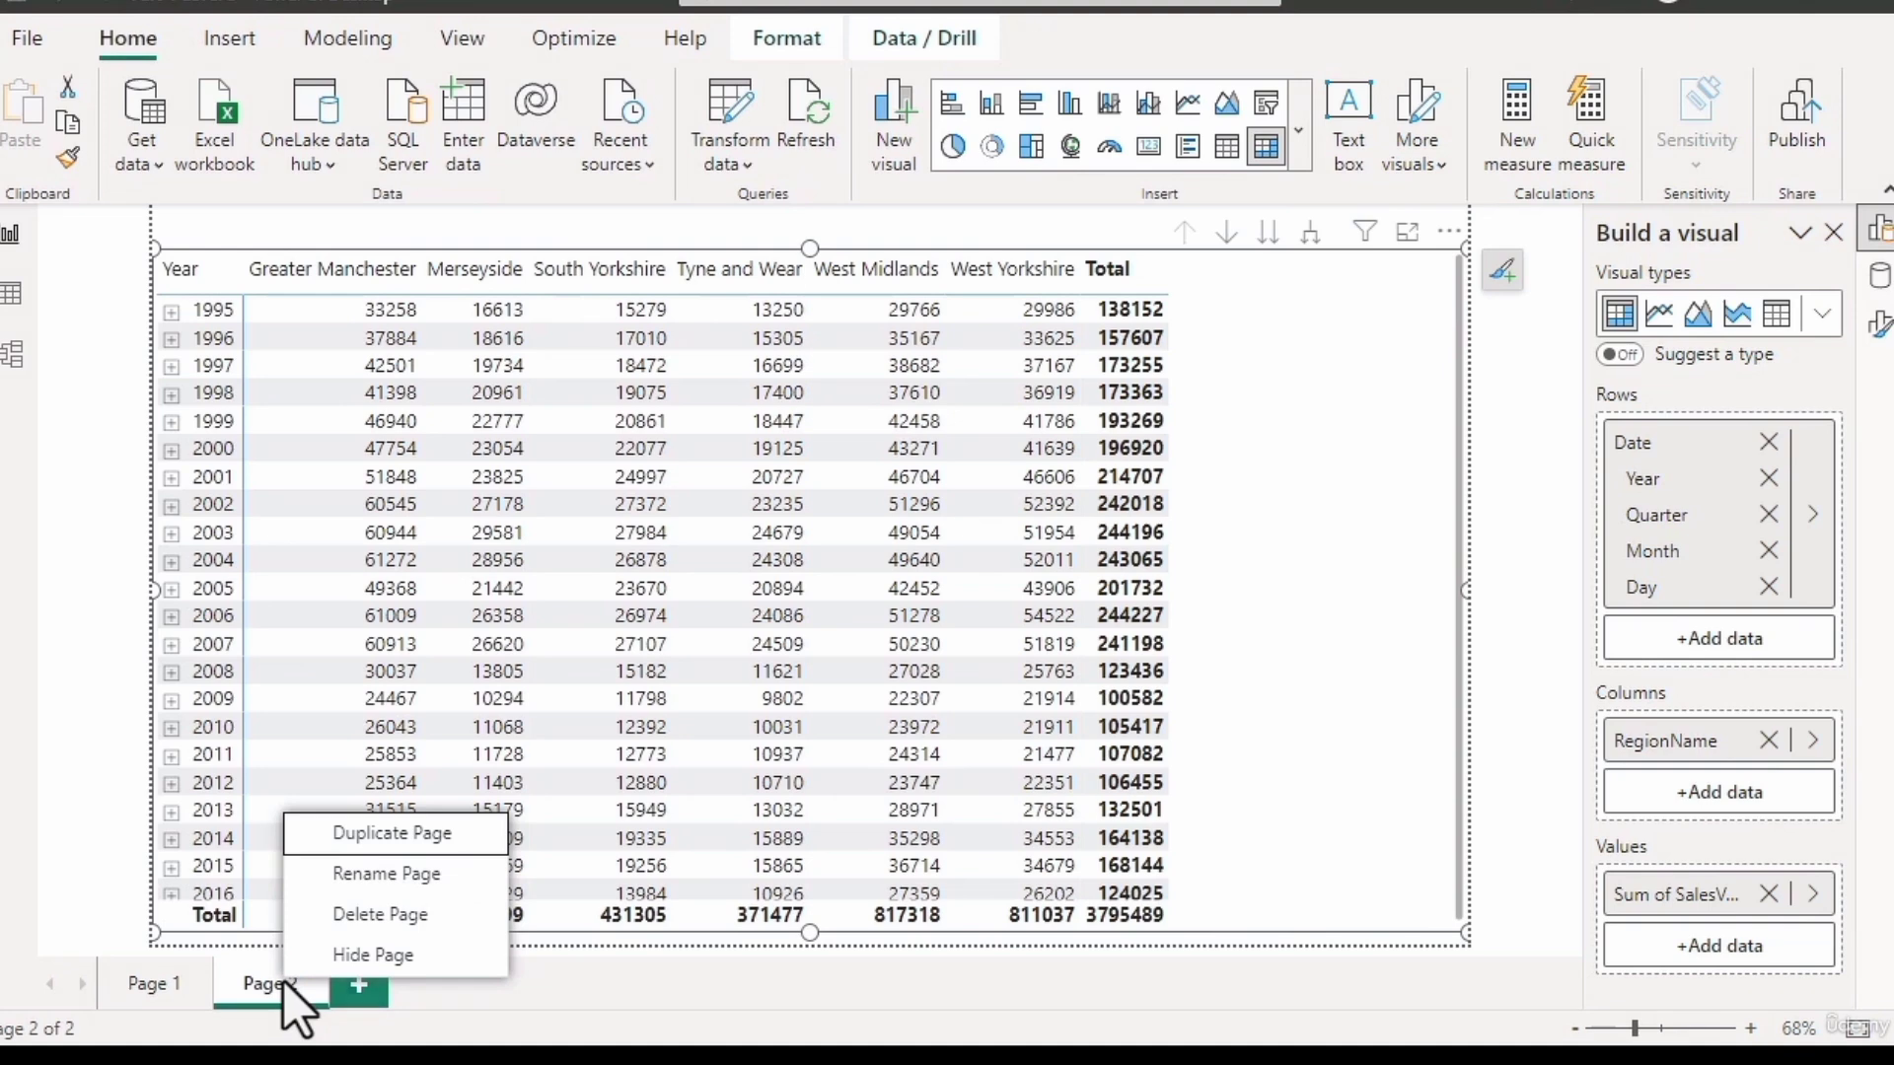
left_click(393, 881)
type("Matr")
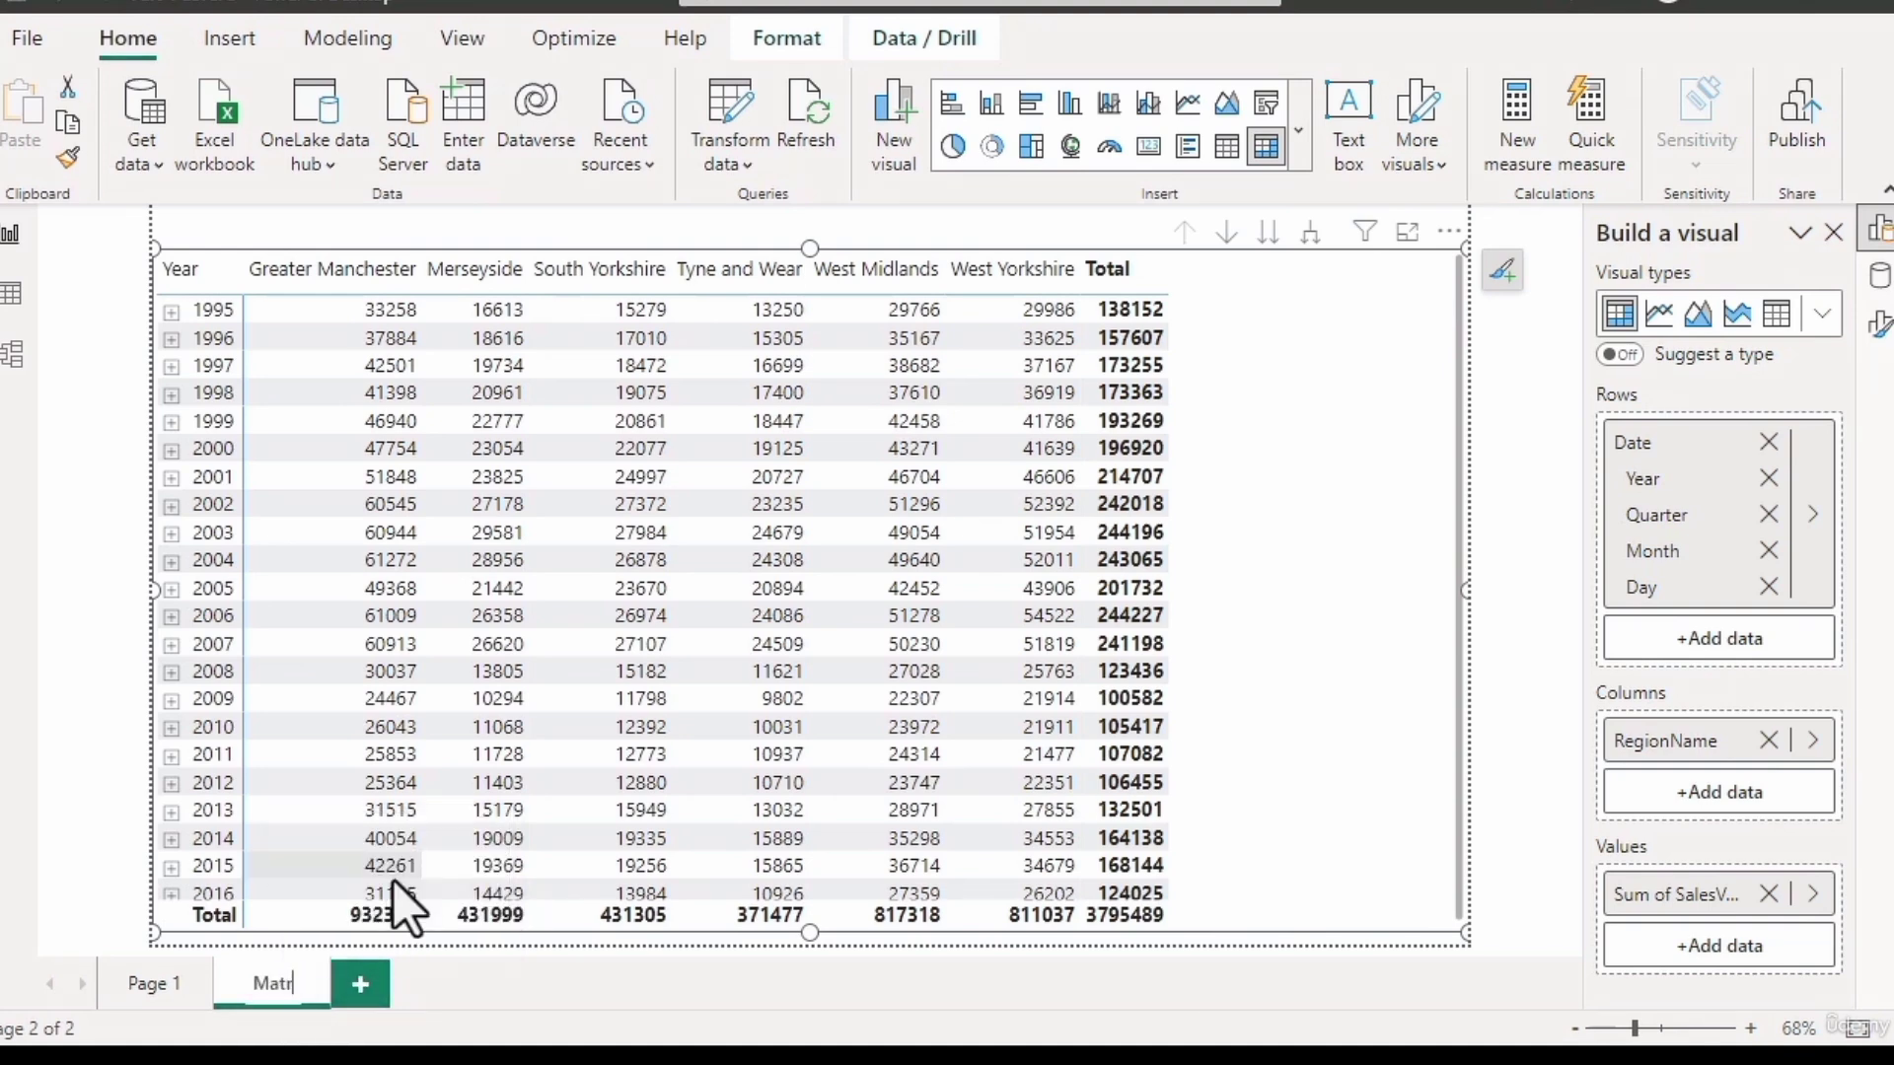
type("ix")
key("Return")
Duplicate the Matrix page and rename the copy "Bar chart".
right_click(264, 984)
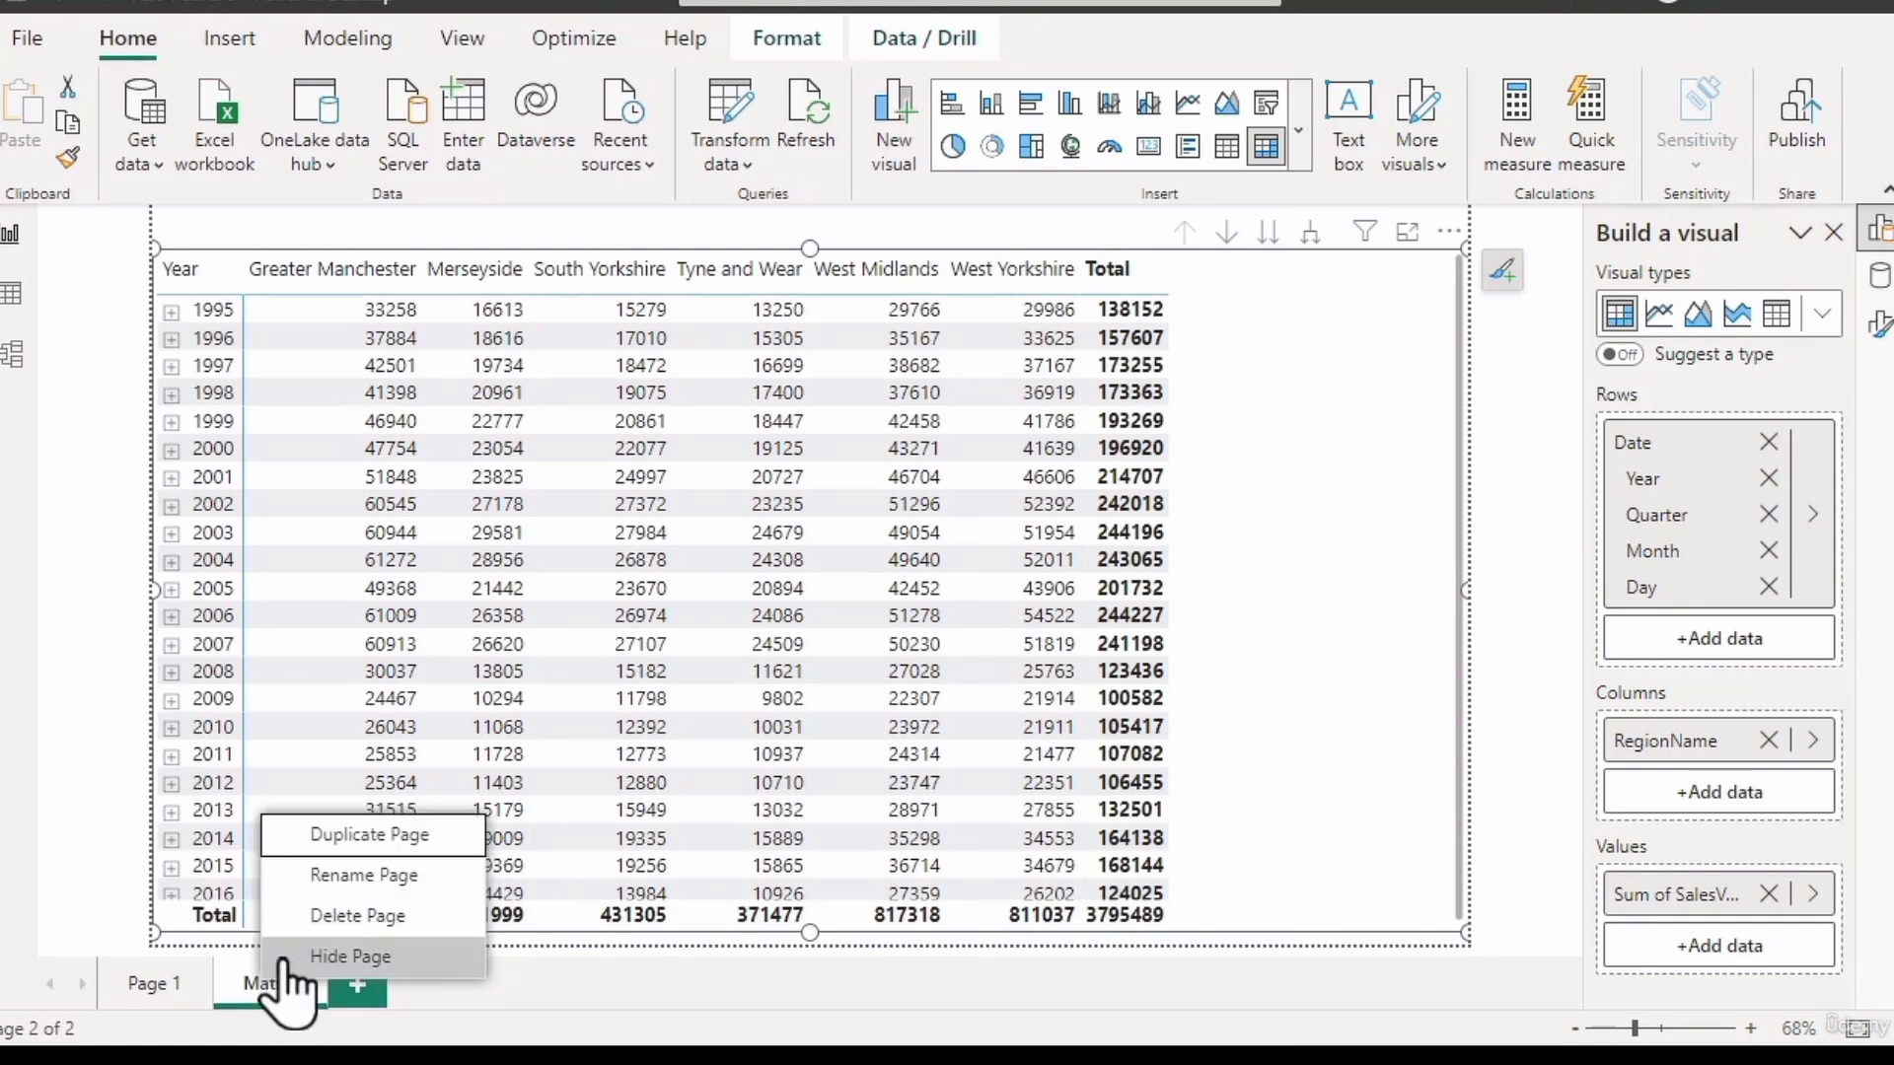
key("Escape")
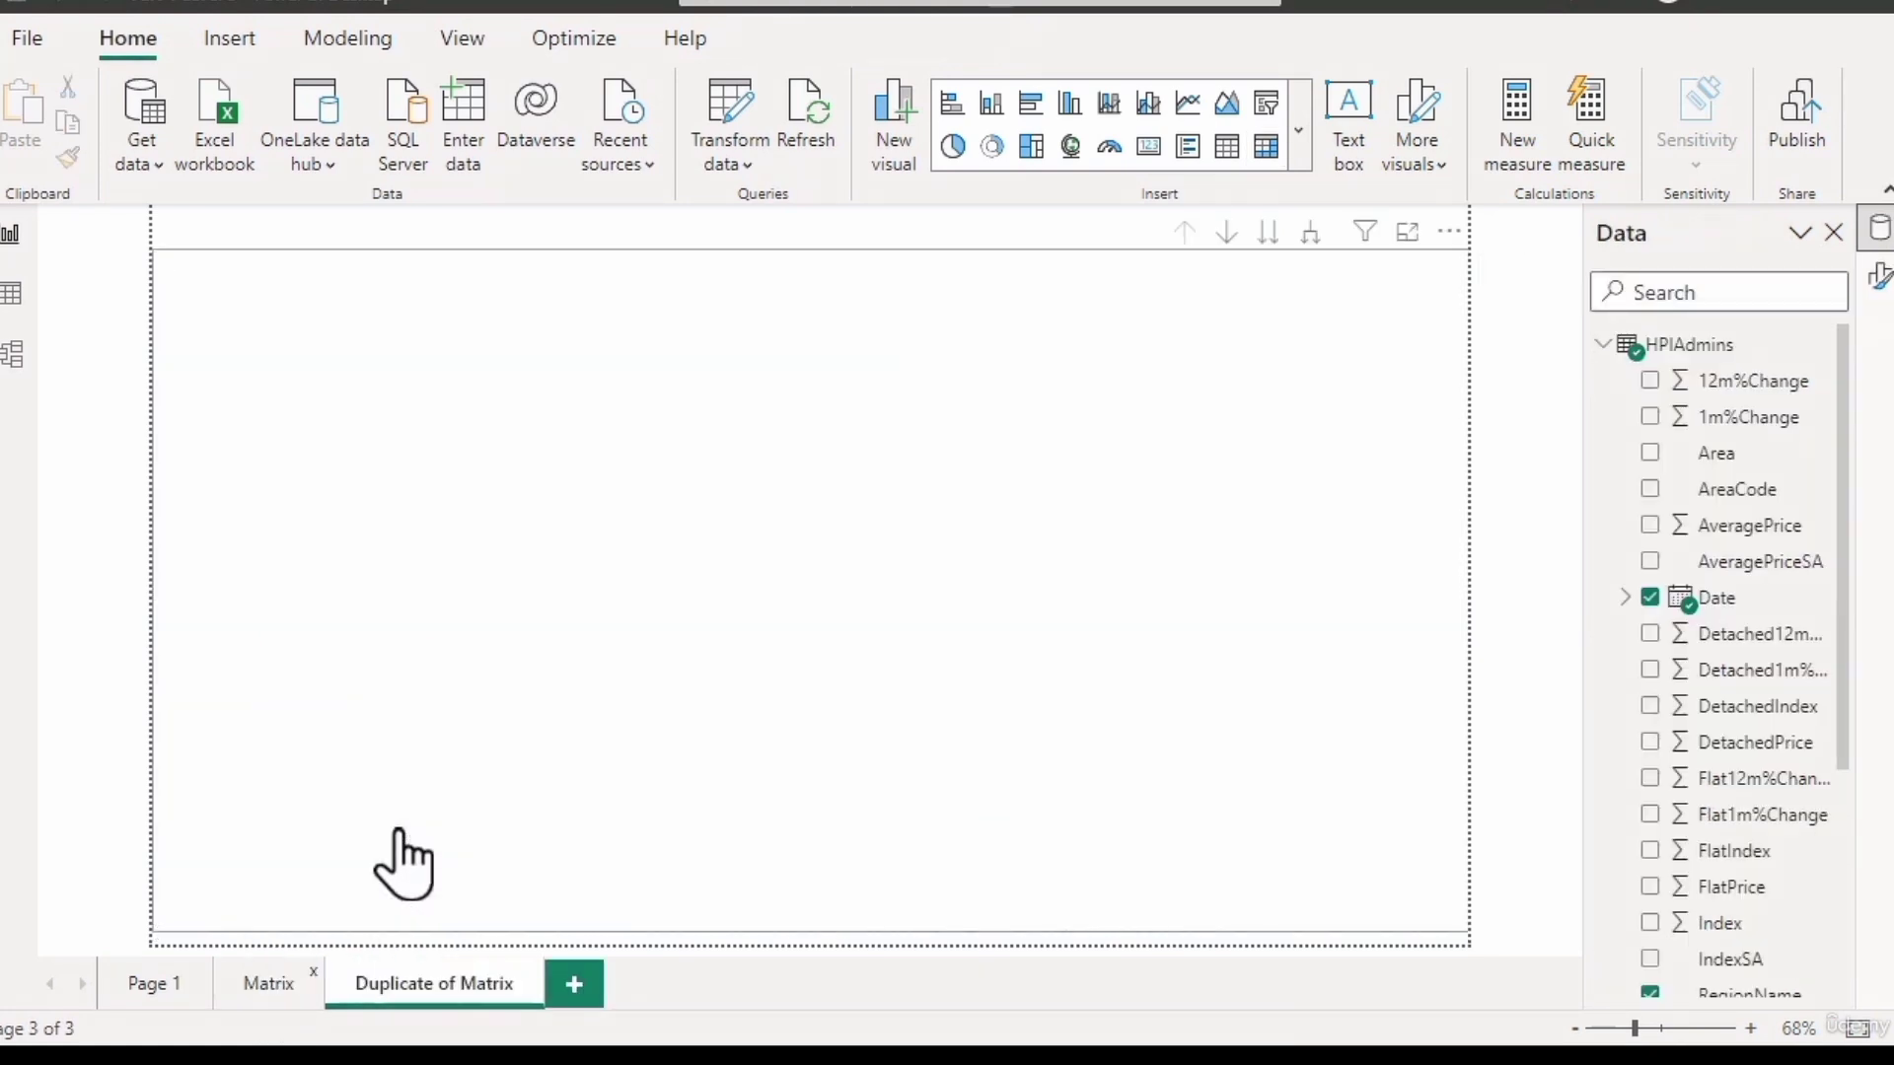
right_click(404, 994)
left_click(477, 893)
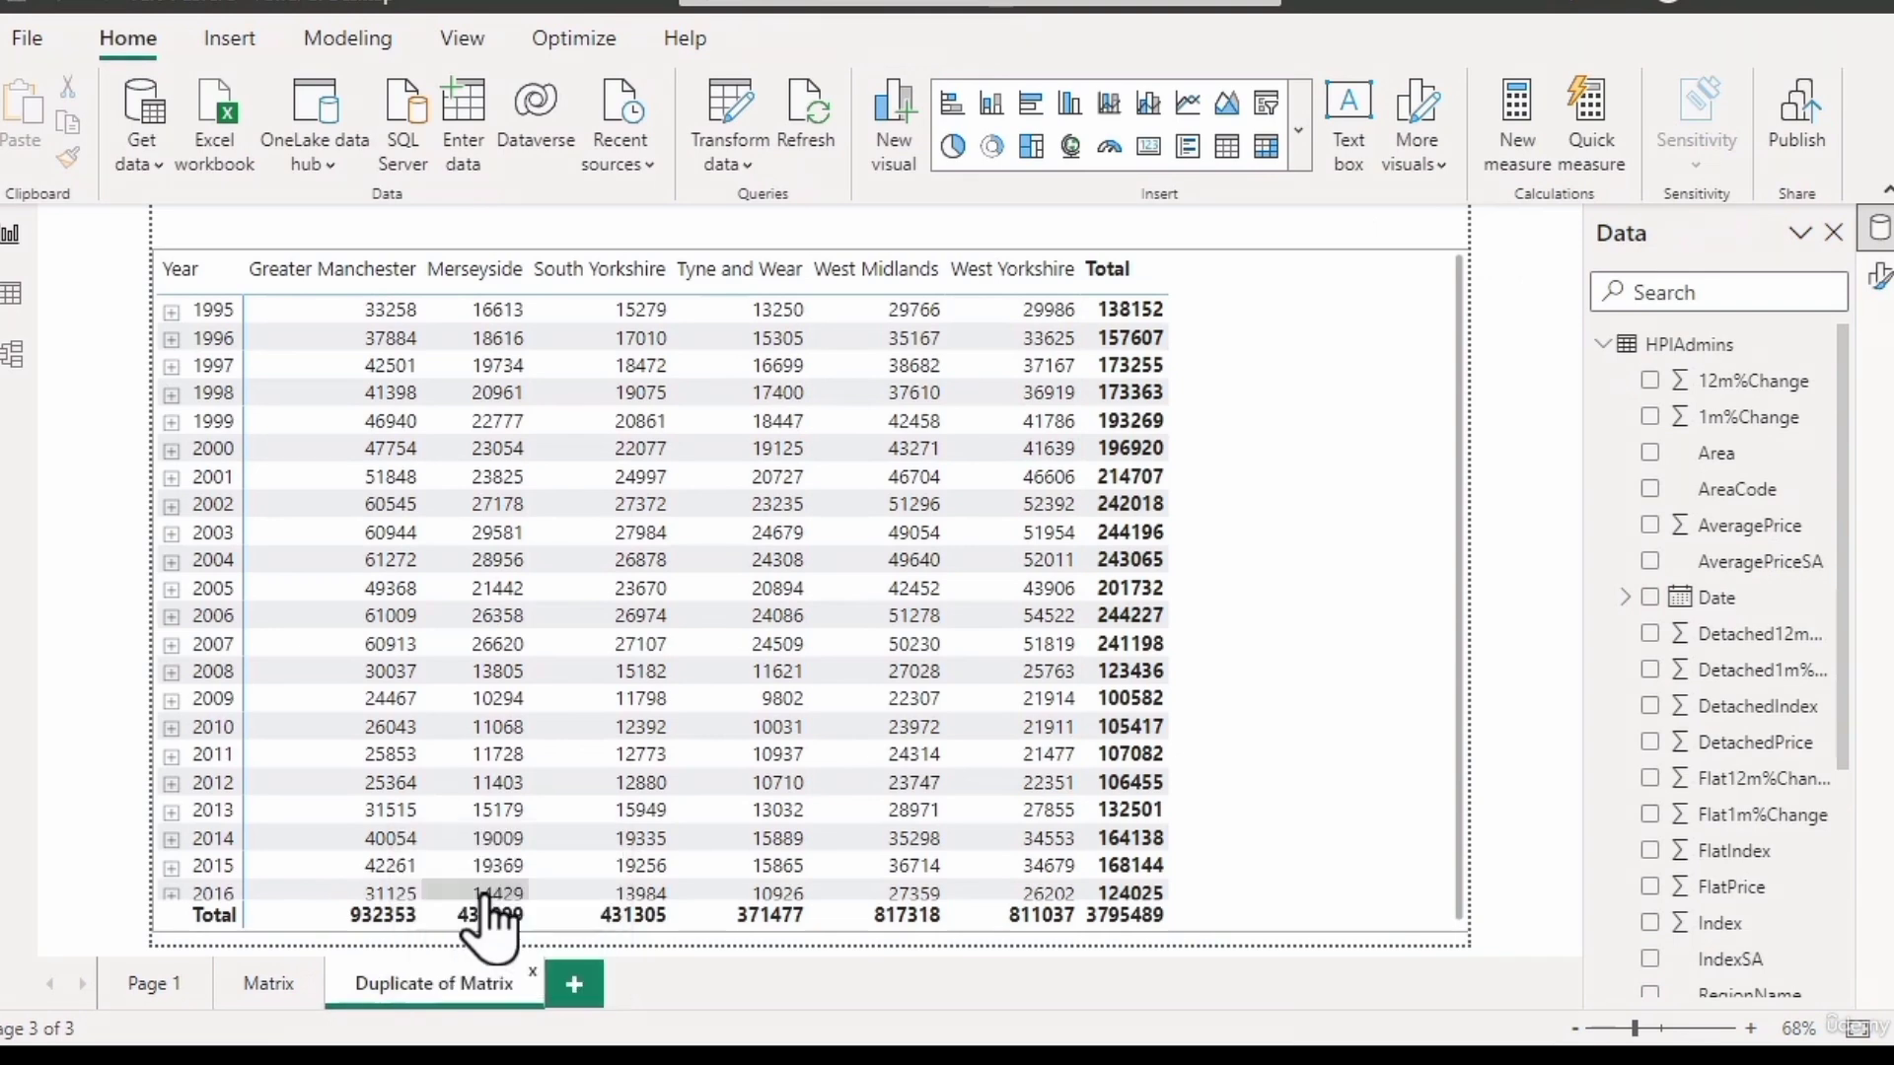
type("Bar chart")
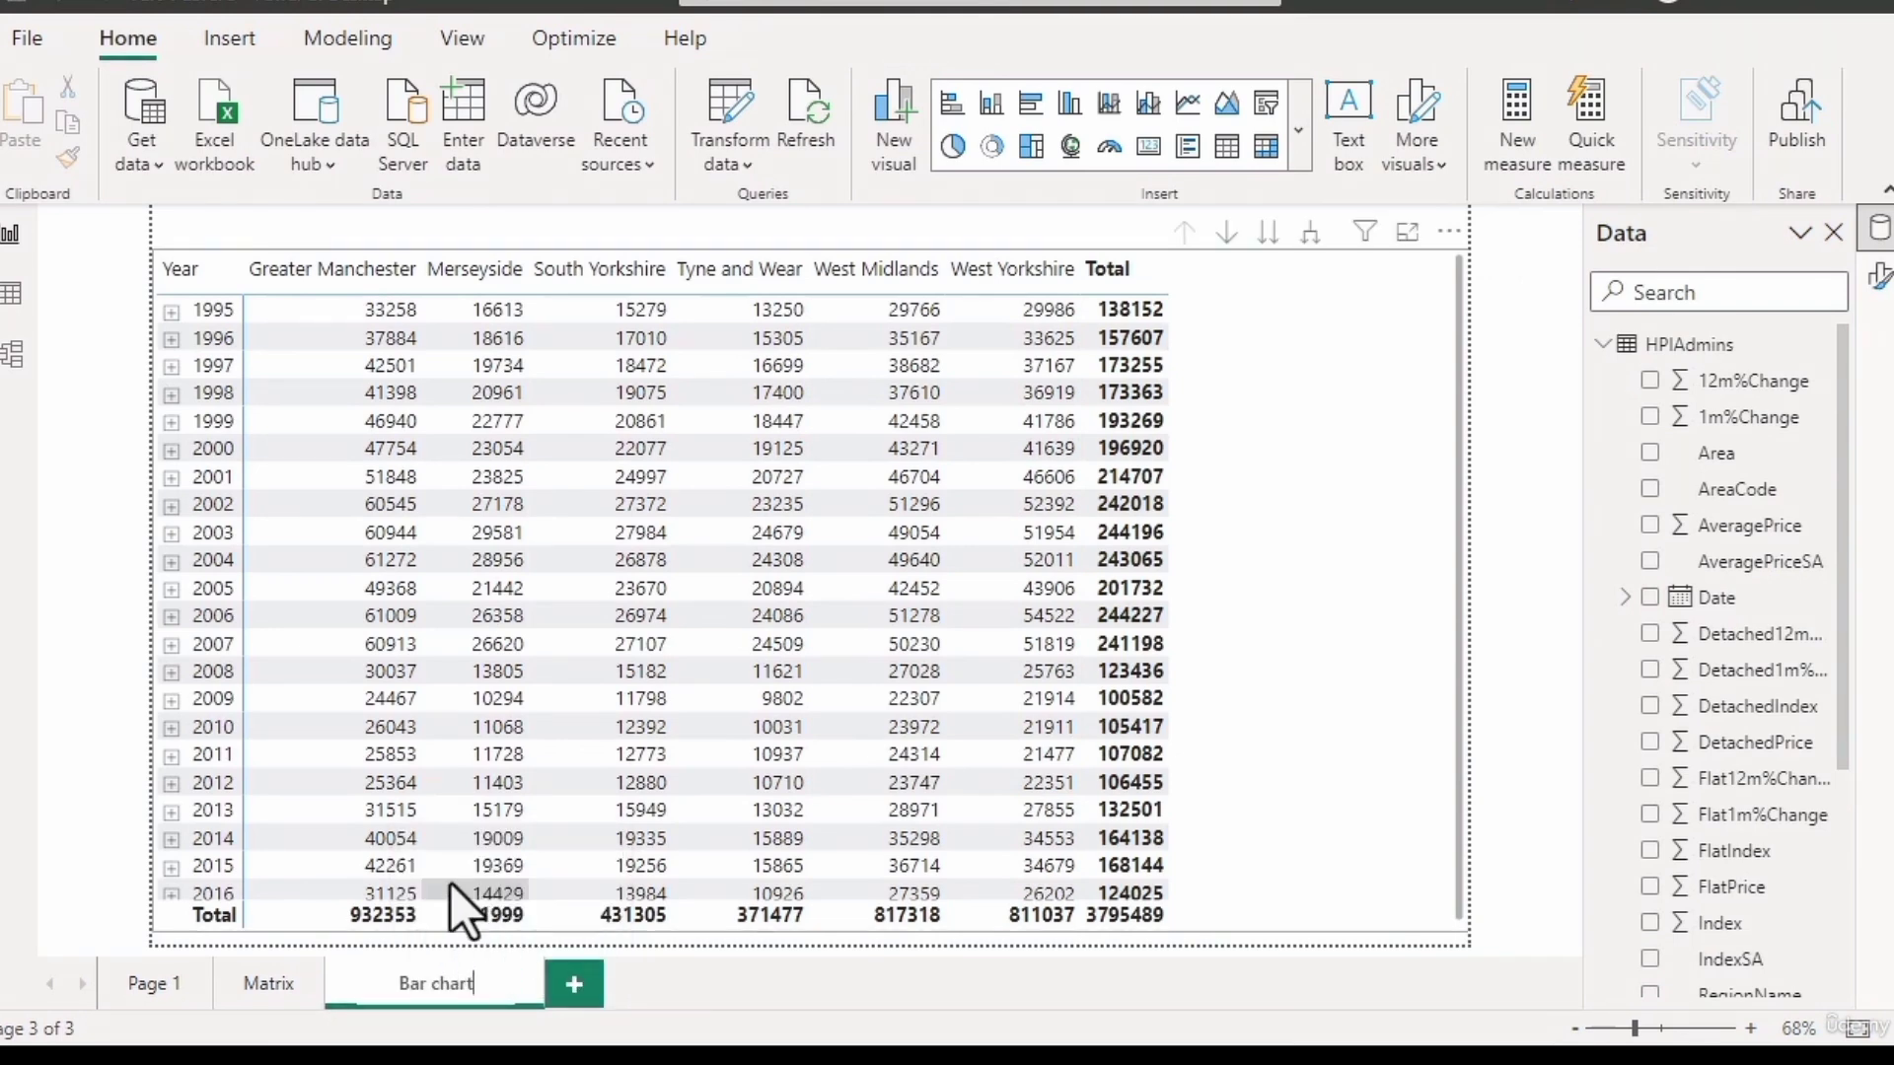
key("Return")
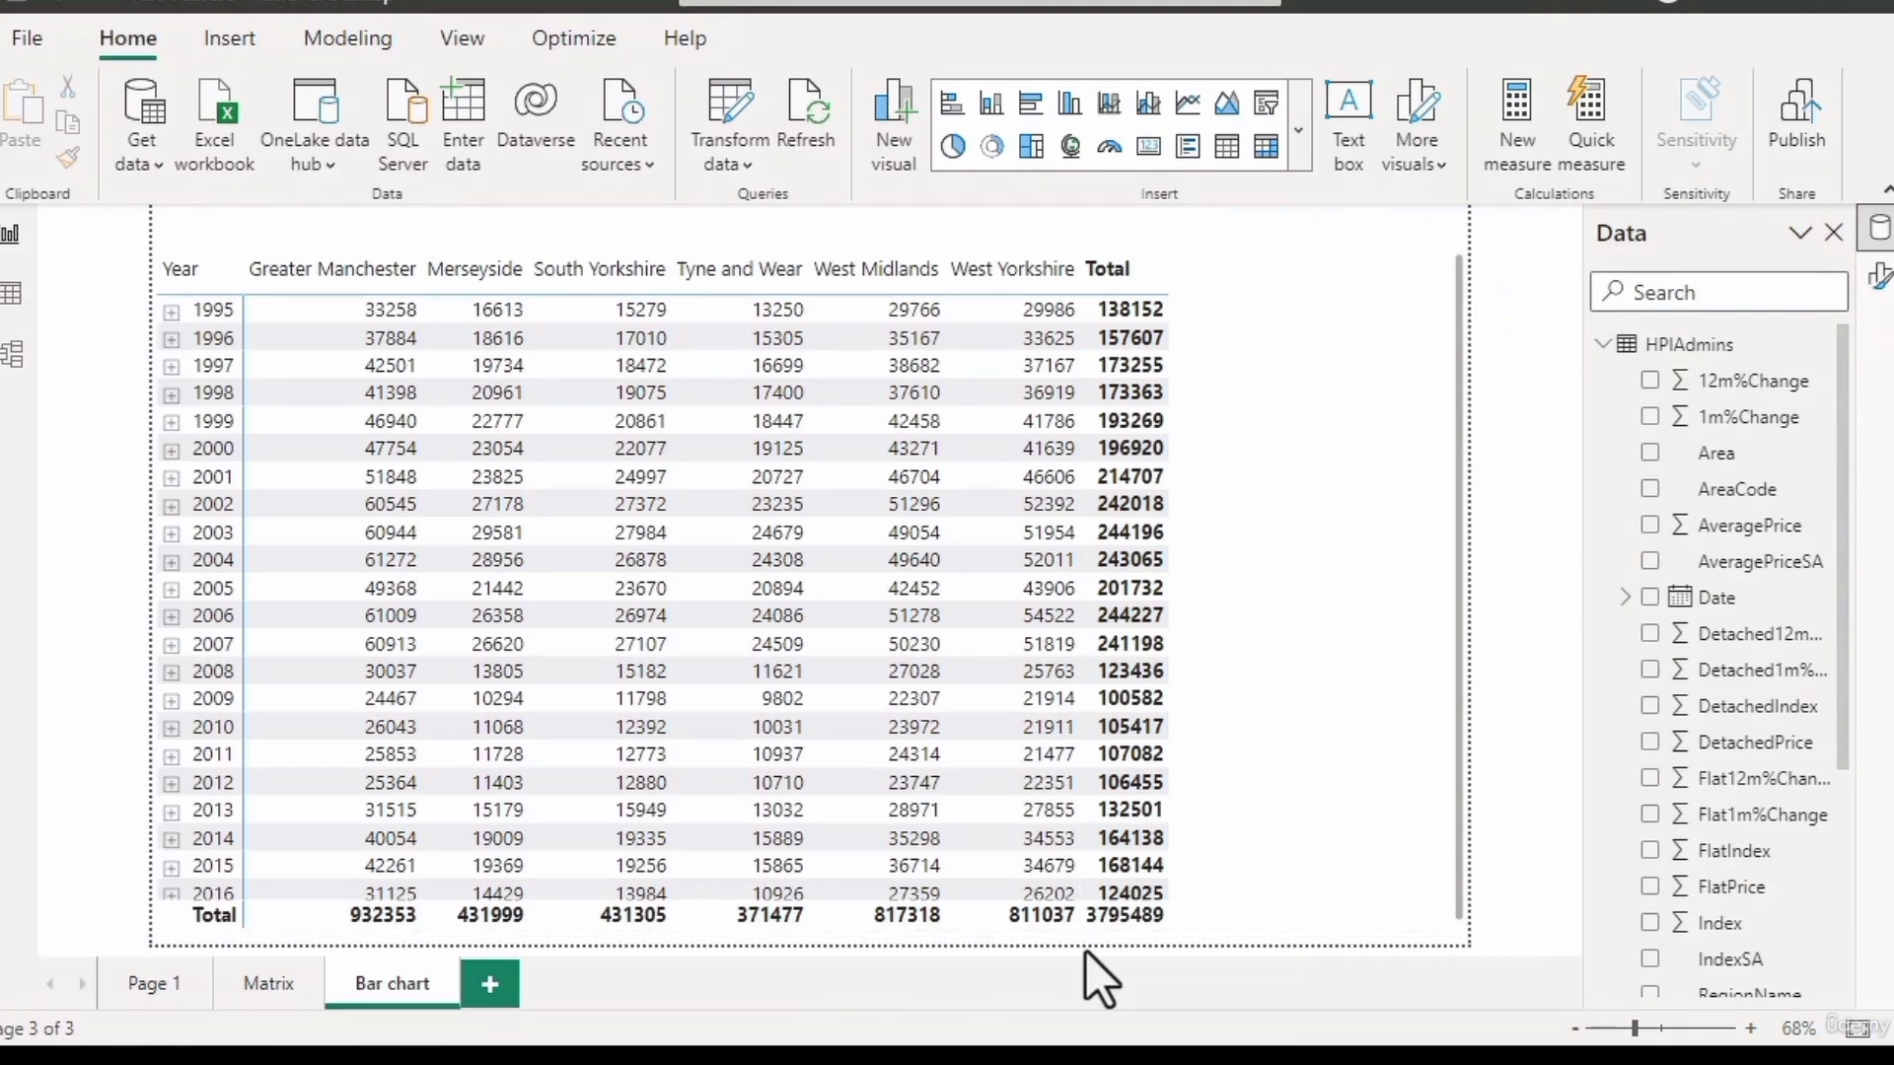
Convert the matrix on the Bar chart page to a stacked bar chart.
left_click(1237, 578)
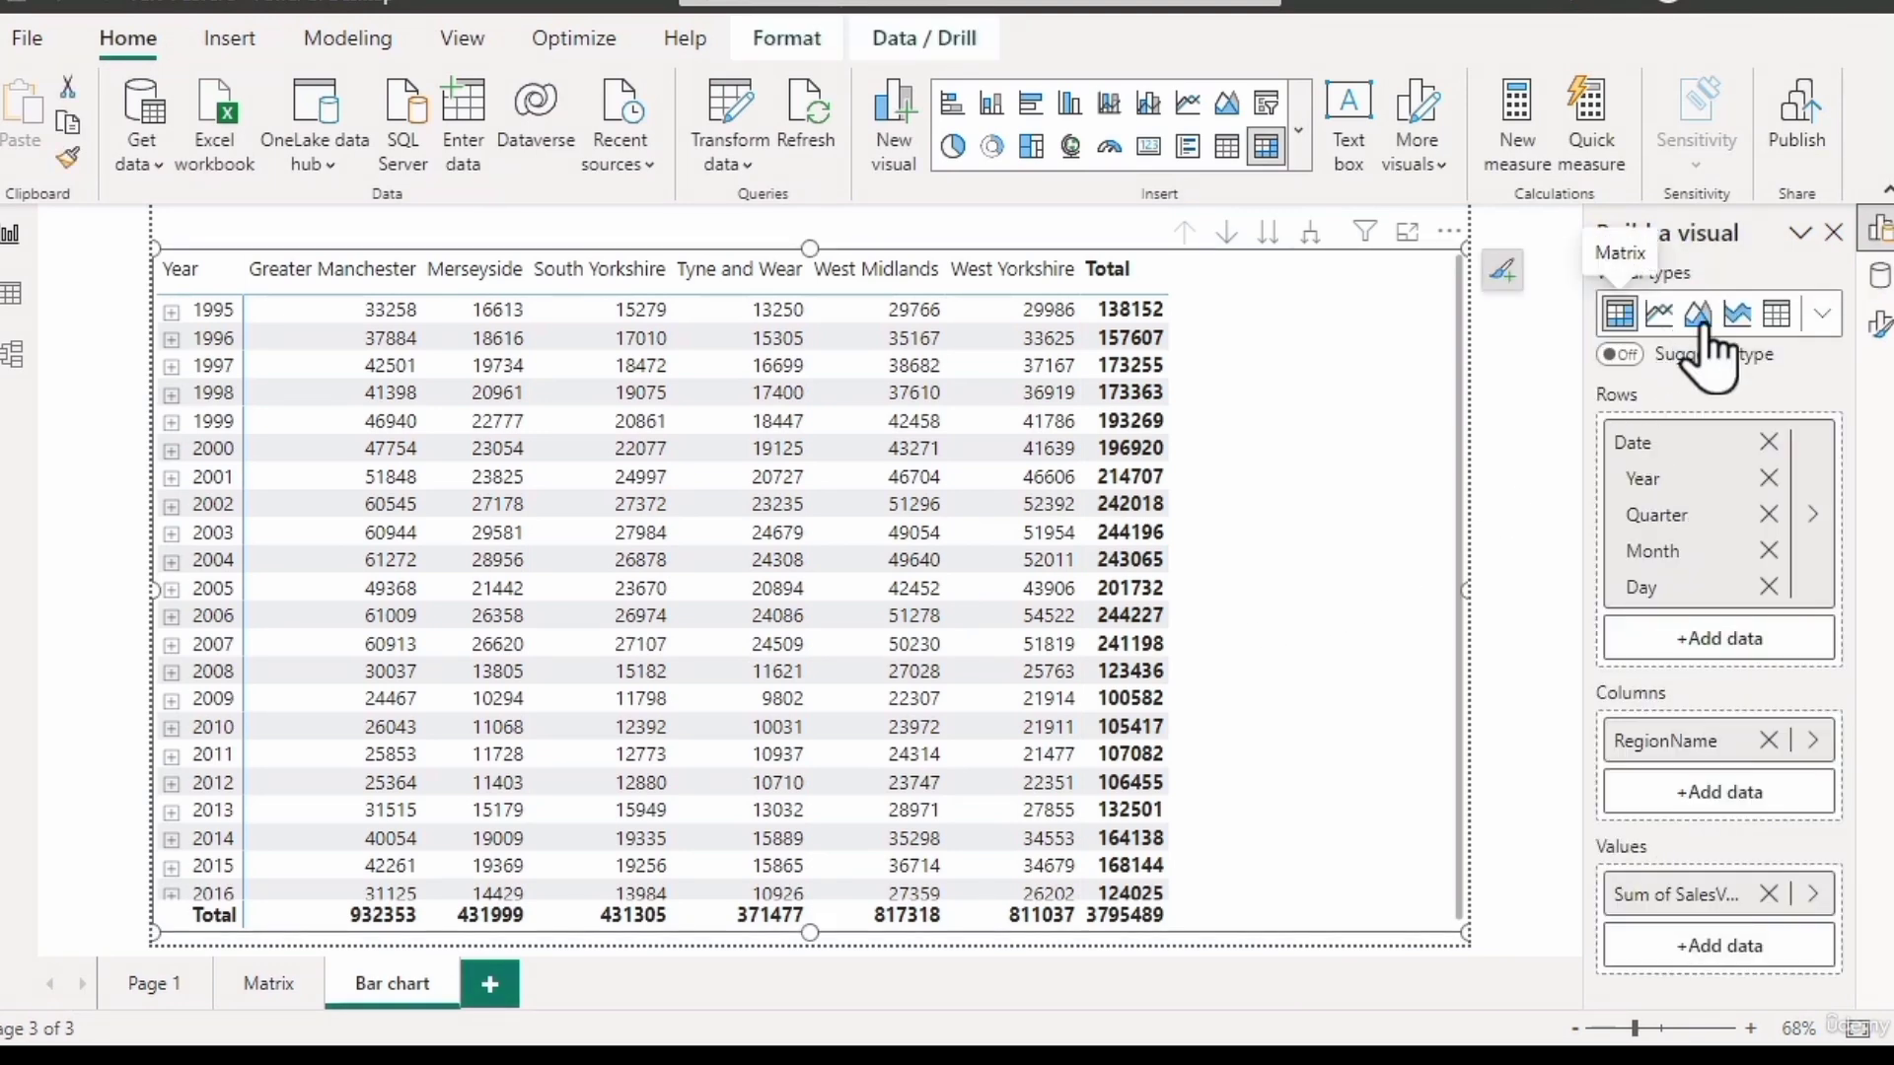
left_click(1821, 313)
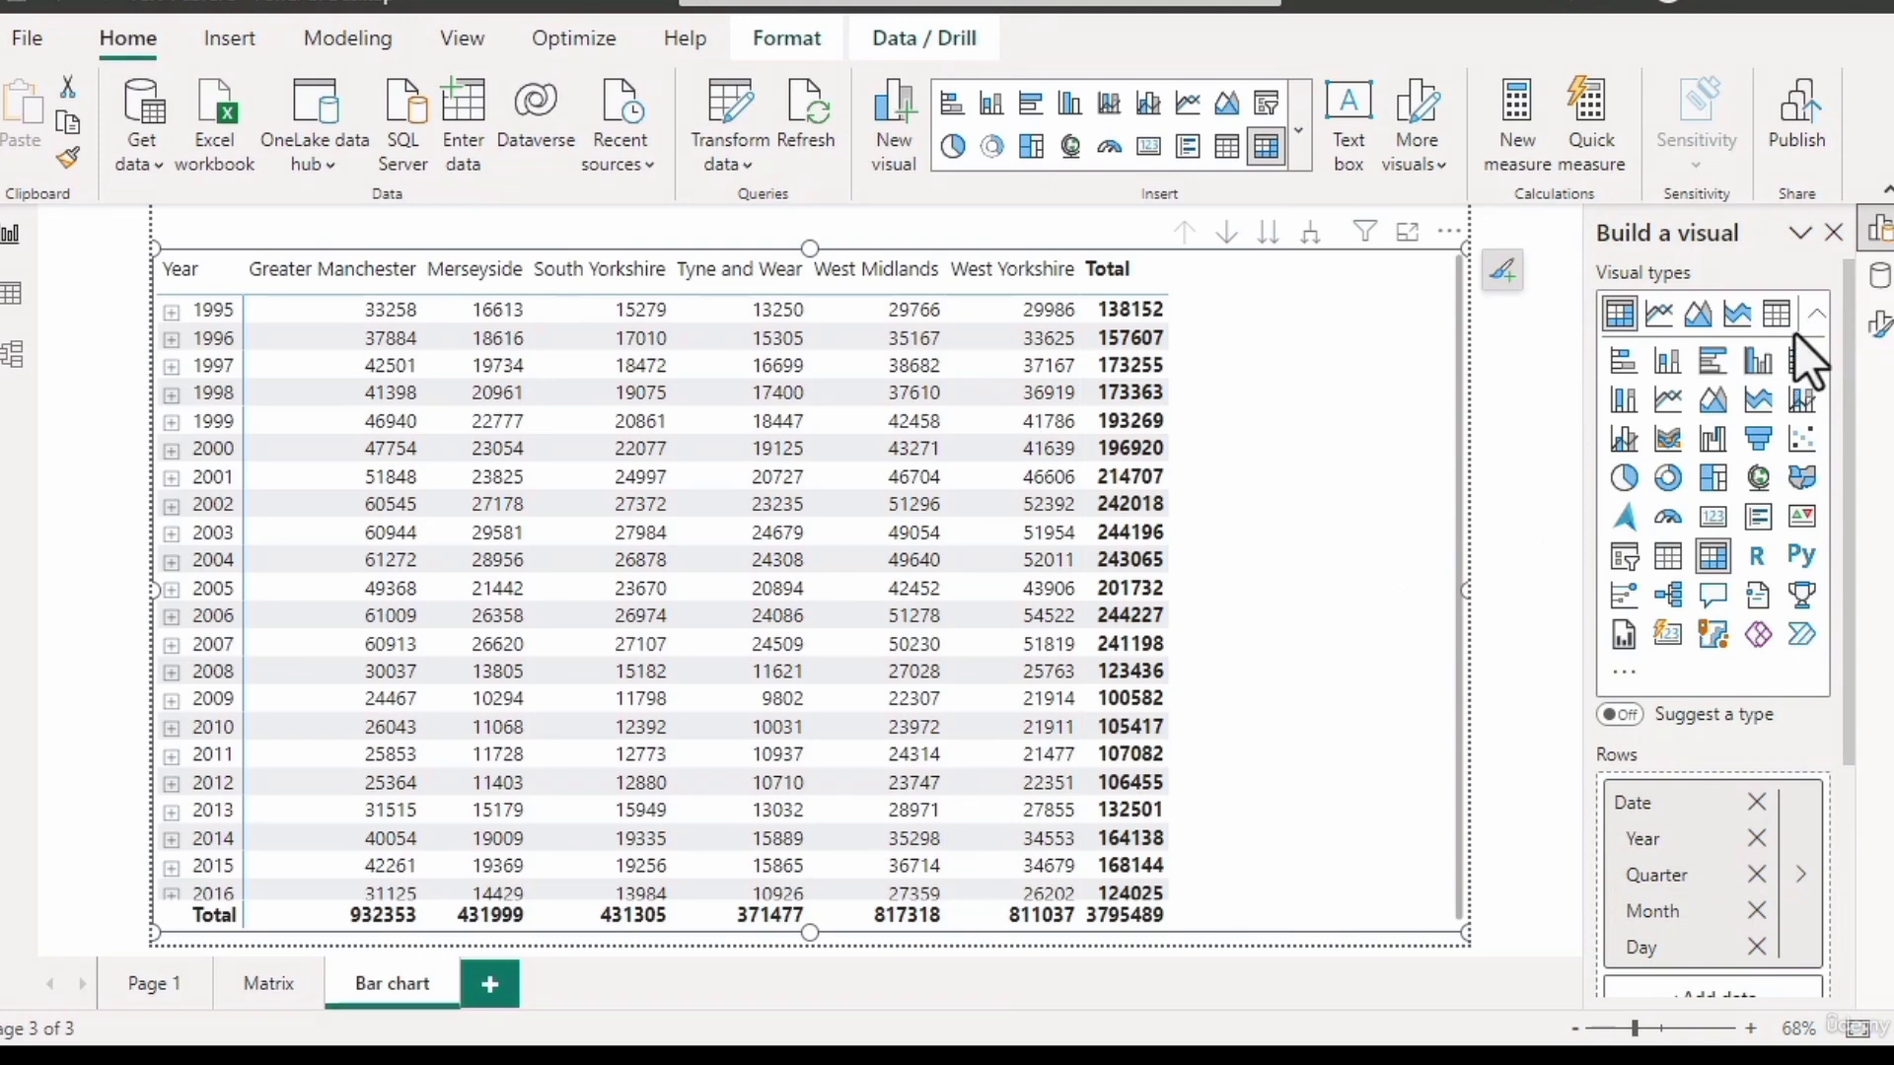
left_click(1623, 361)
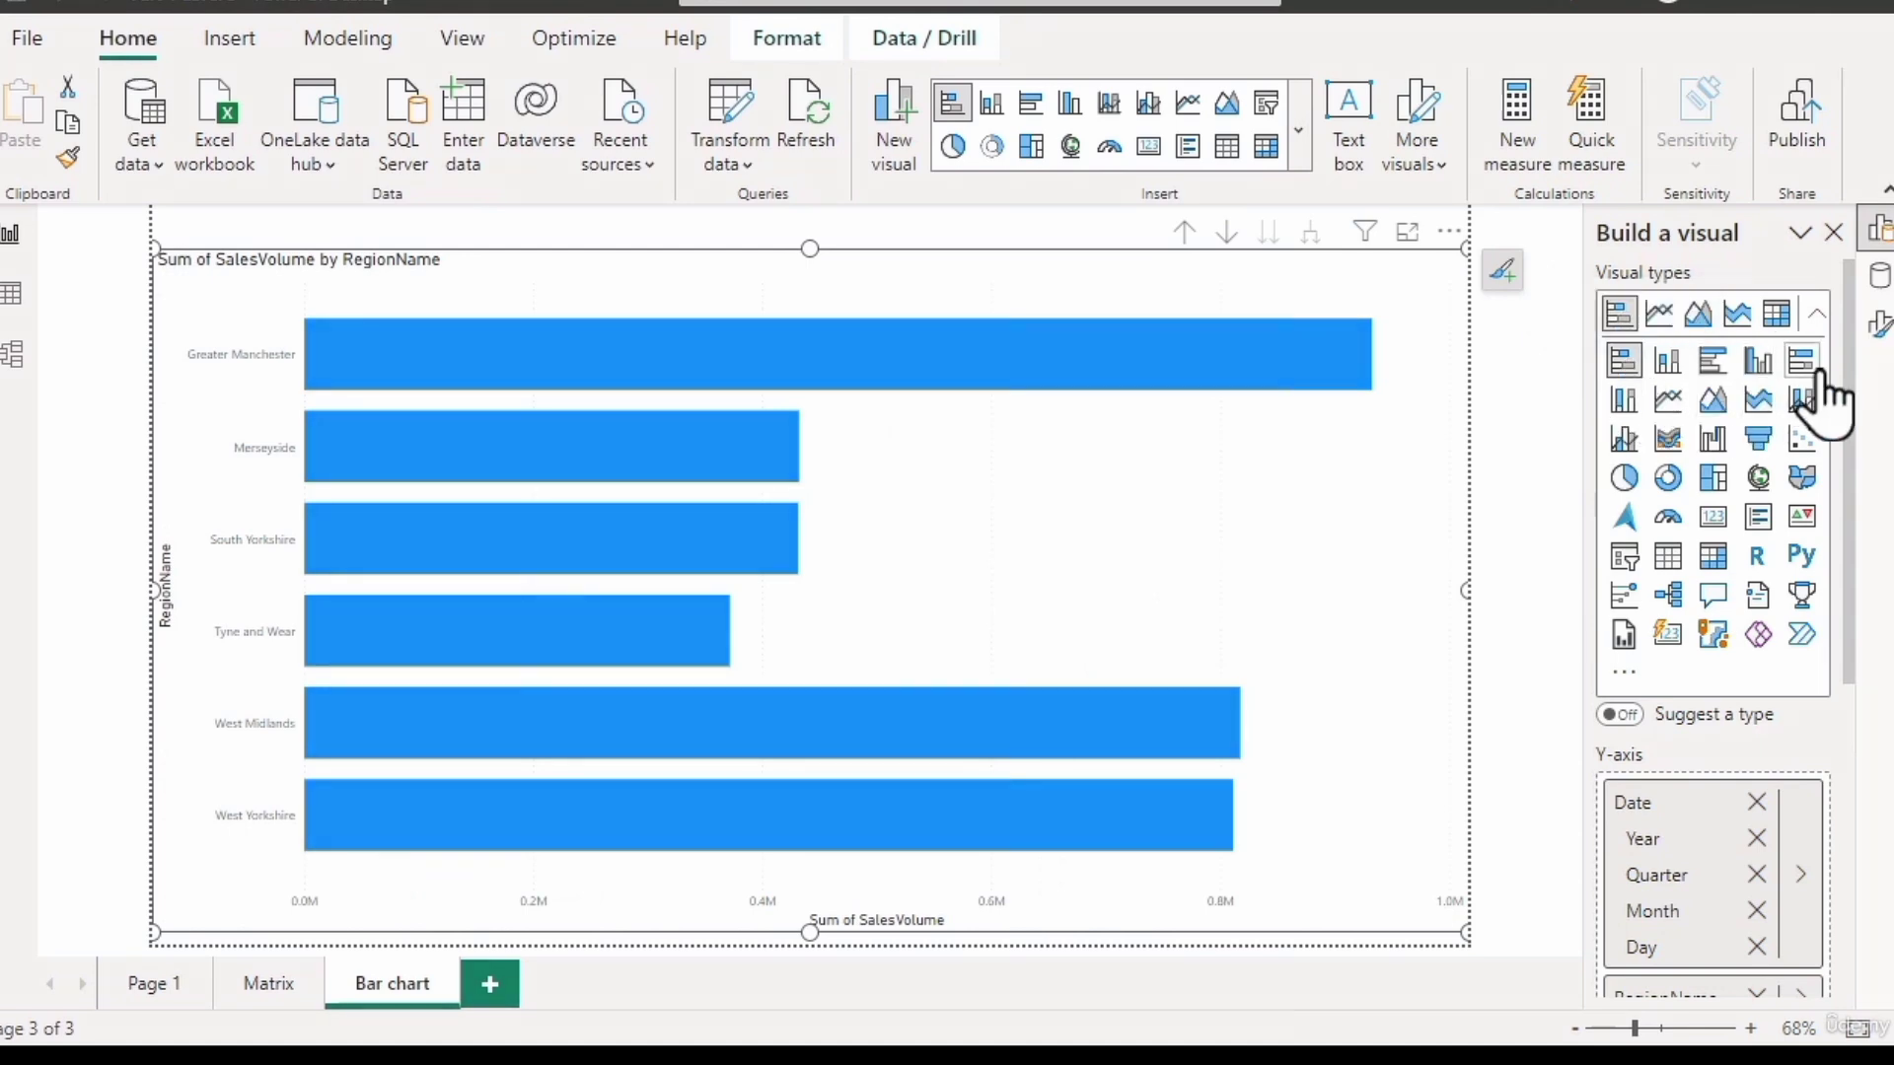
left_click(1816, 314)
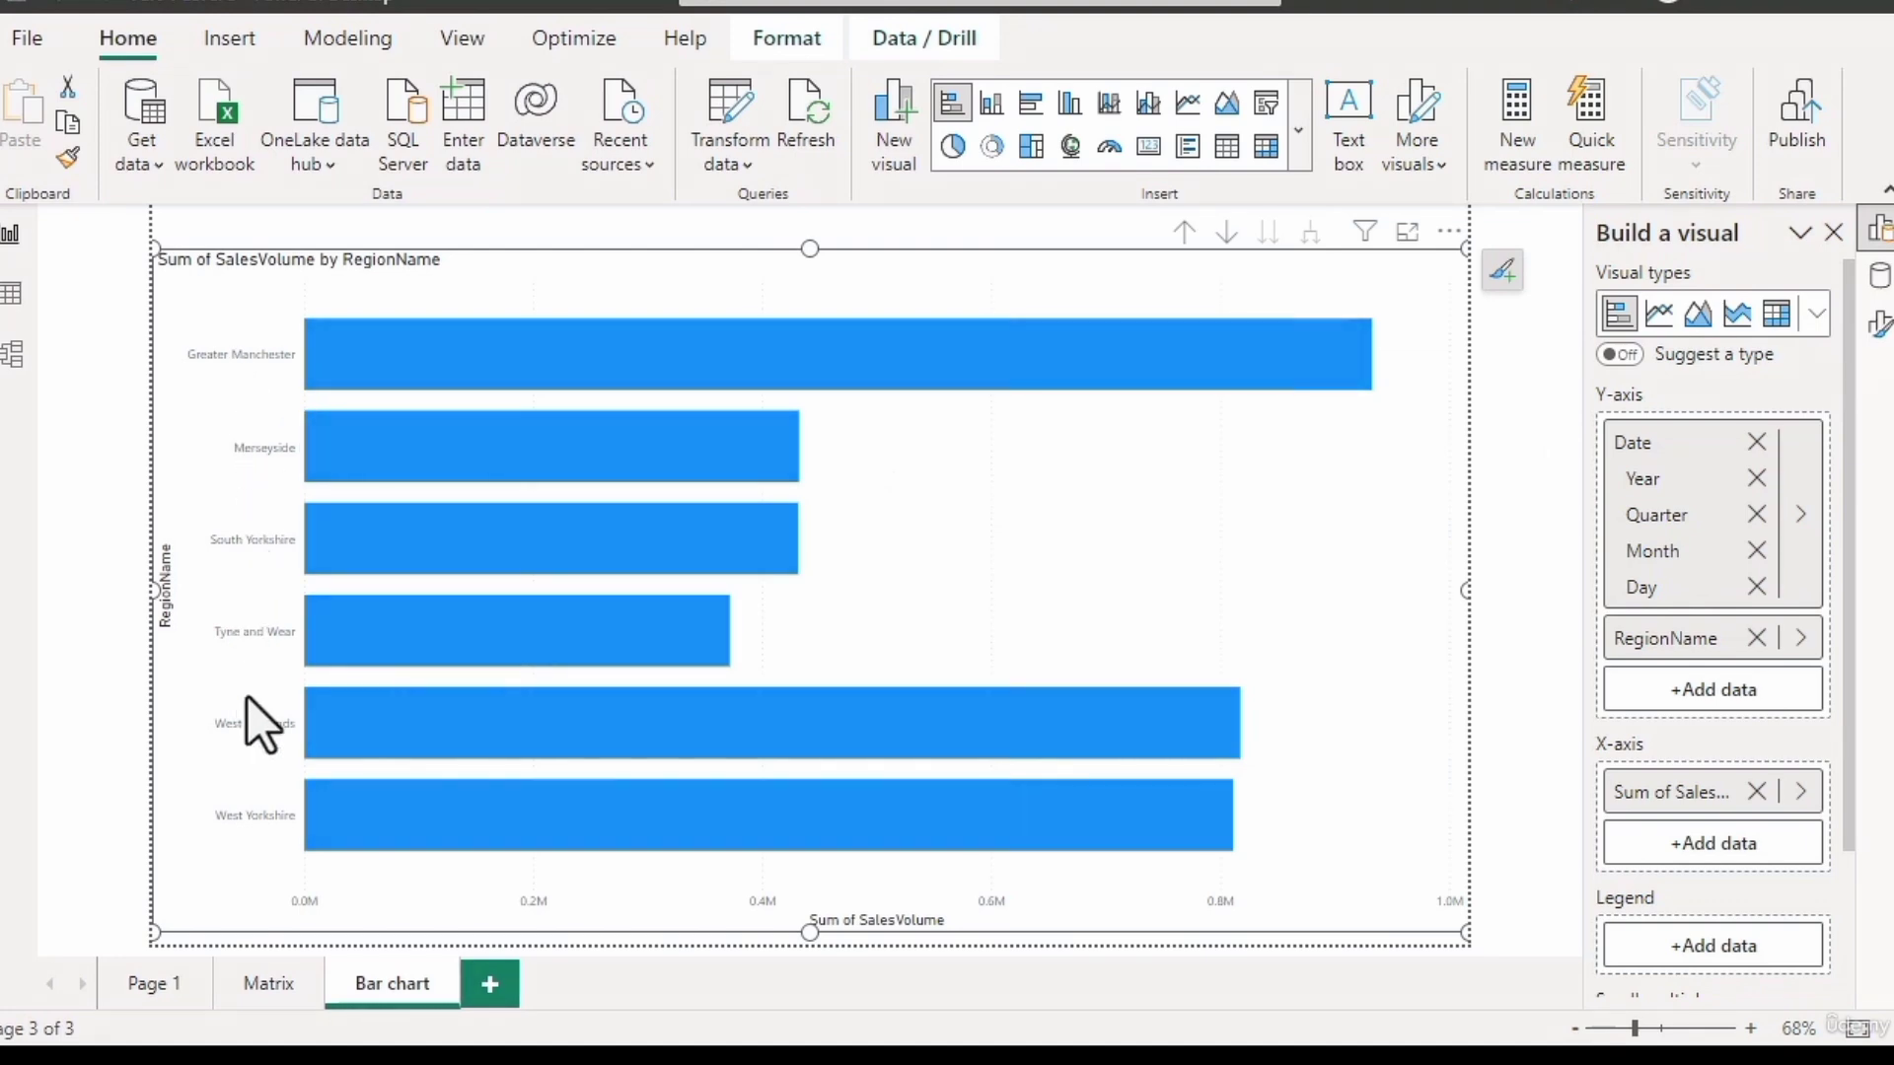
Compare the bar chart with the matrix on the Matrix page, and return to the chart.
mouse_move(498, 664)
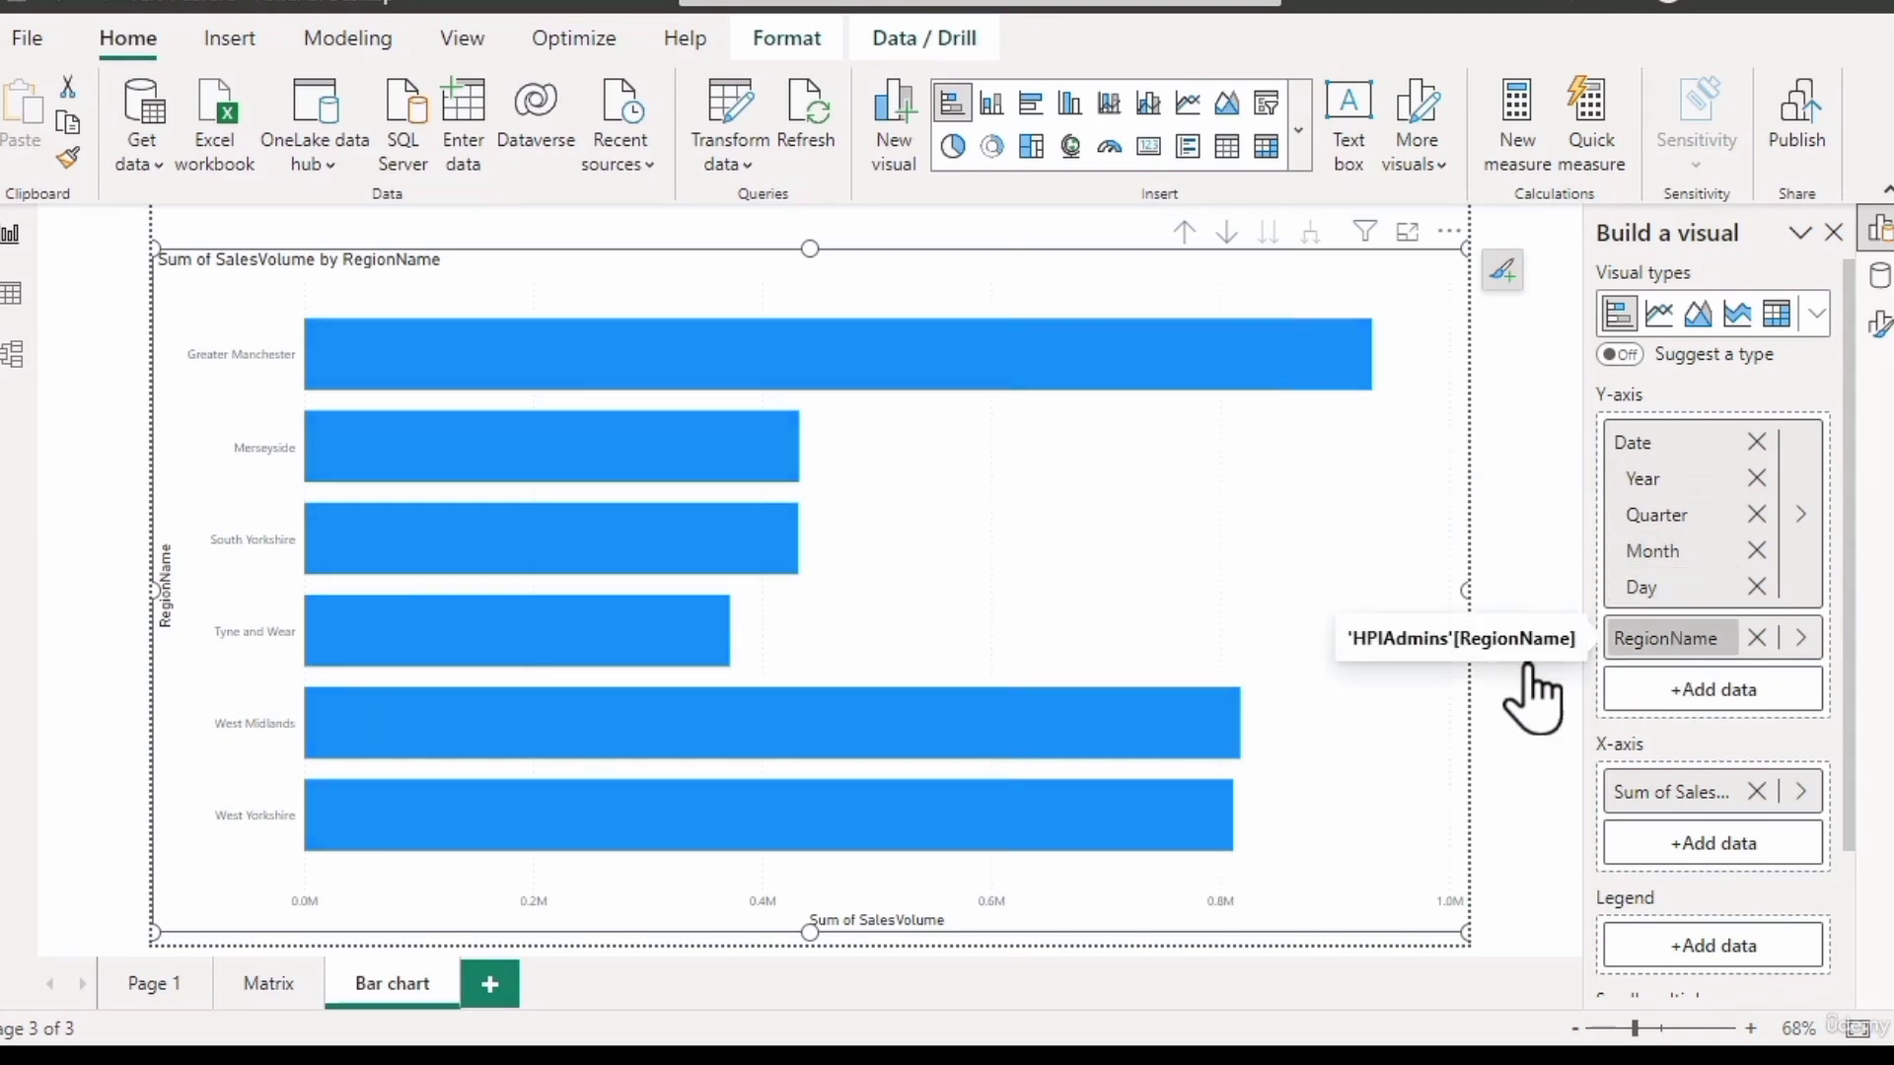
left_click(268, 983)
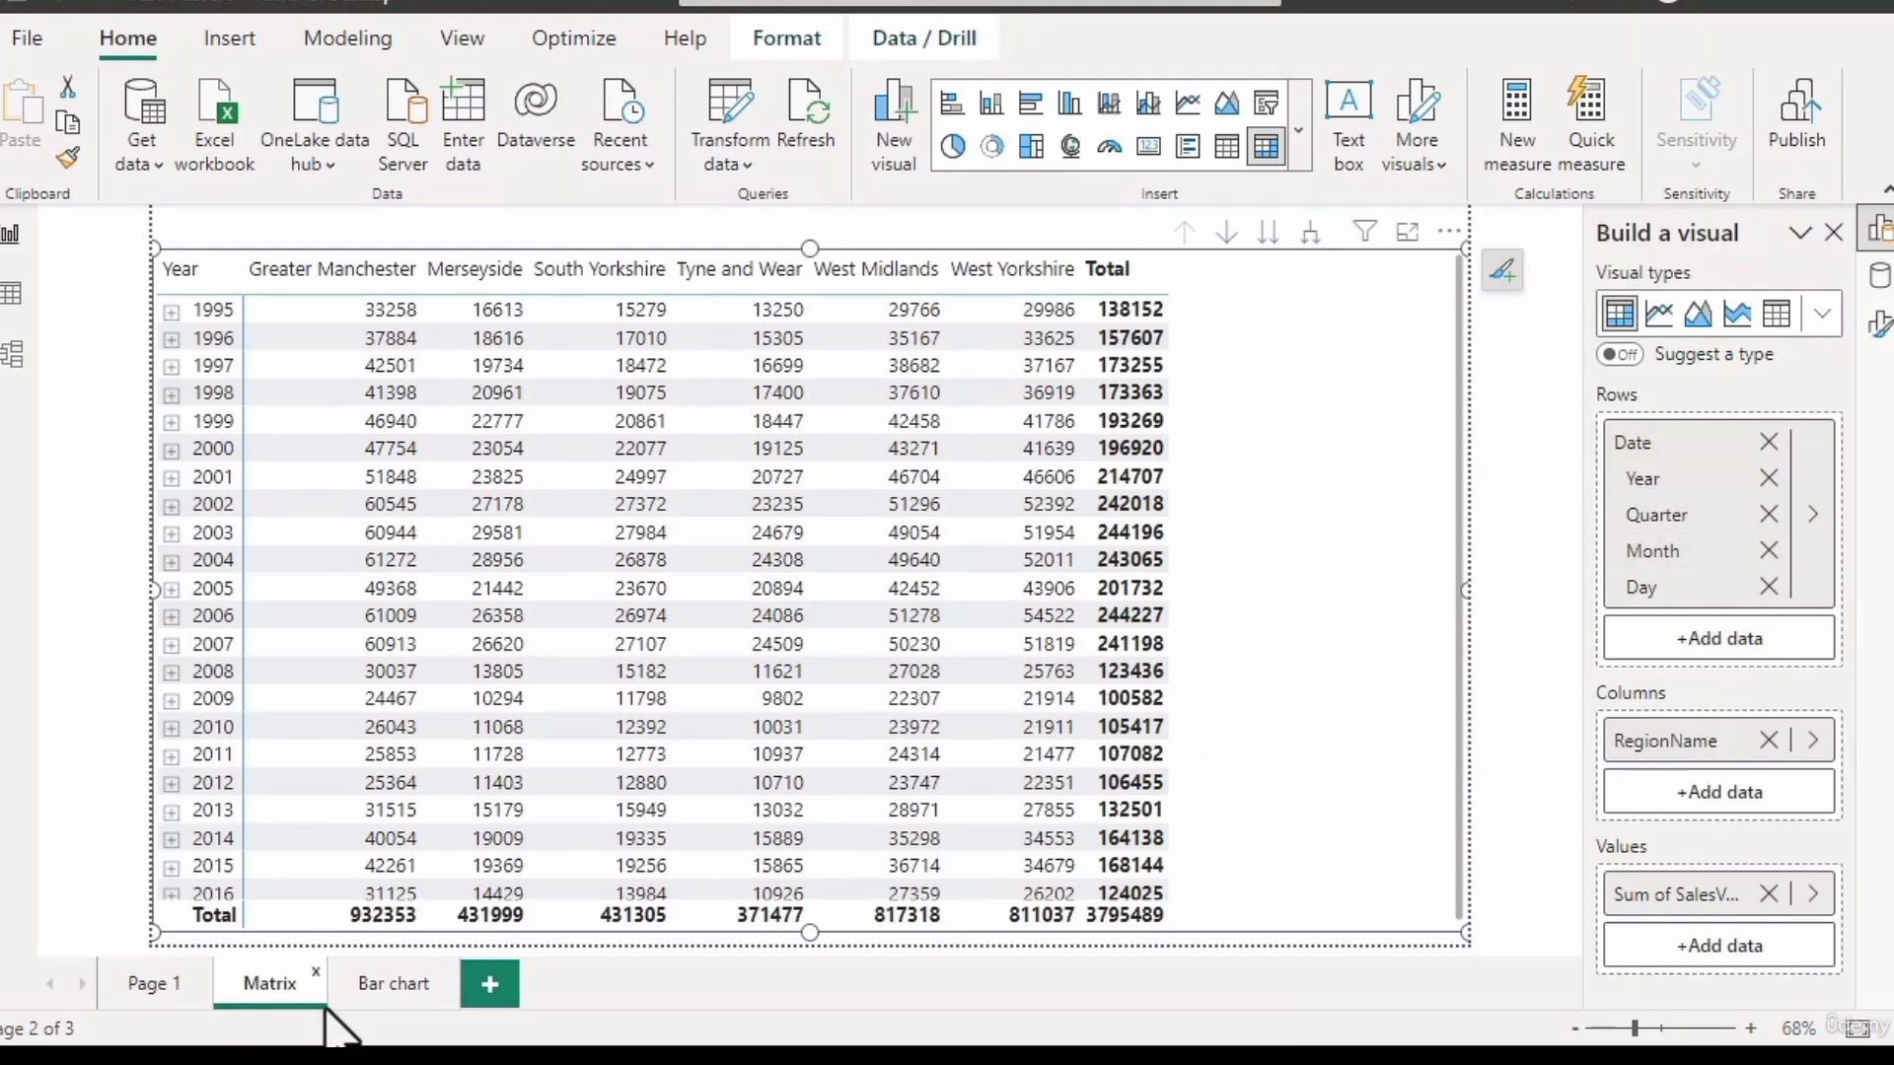
left_click(424, 981)
left_click(1328, 584)
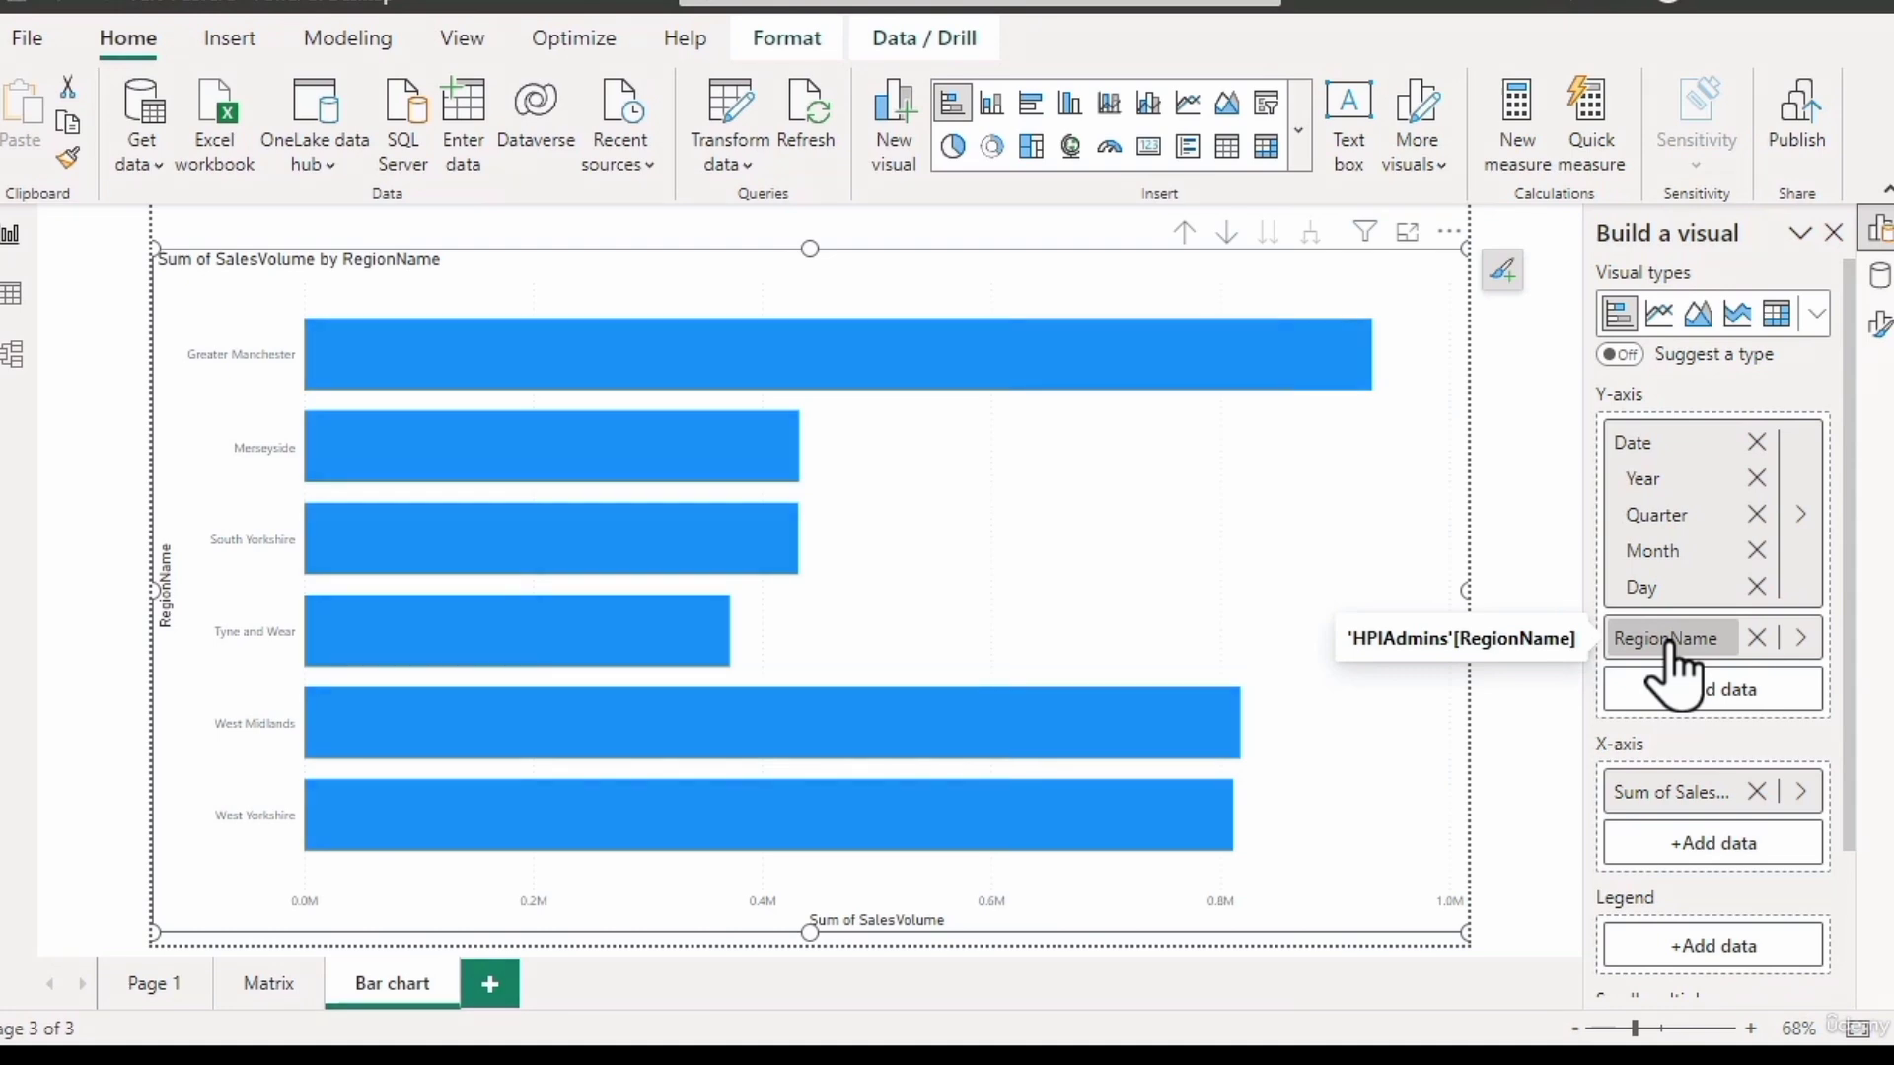
Drill the bar chart up to year level, and expand it to year and quarter before returning to years.
left_click(1184, 231)
left_click(1183, 231)
left_click(1183, 231)
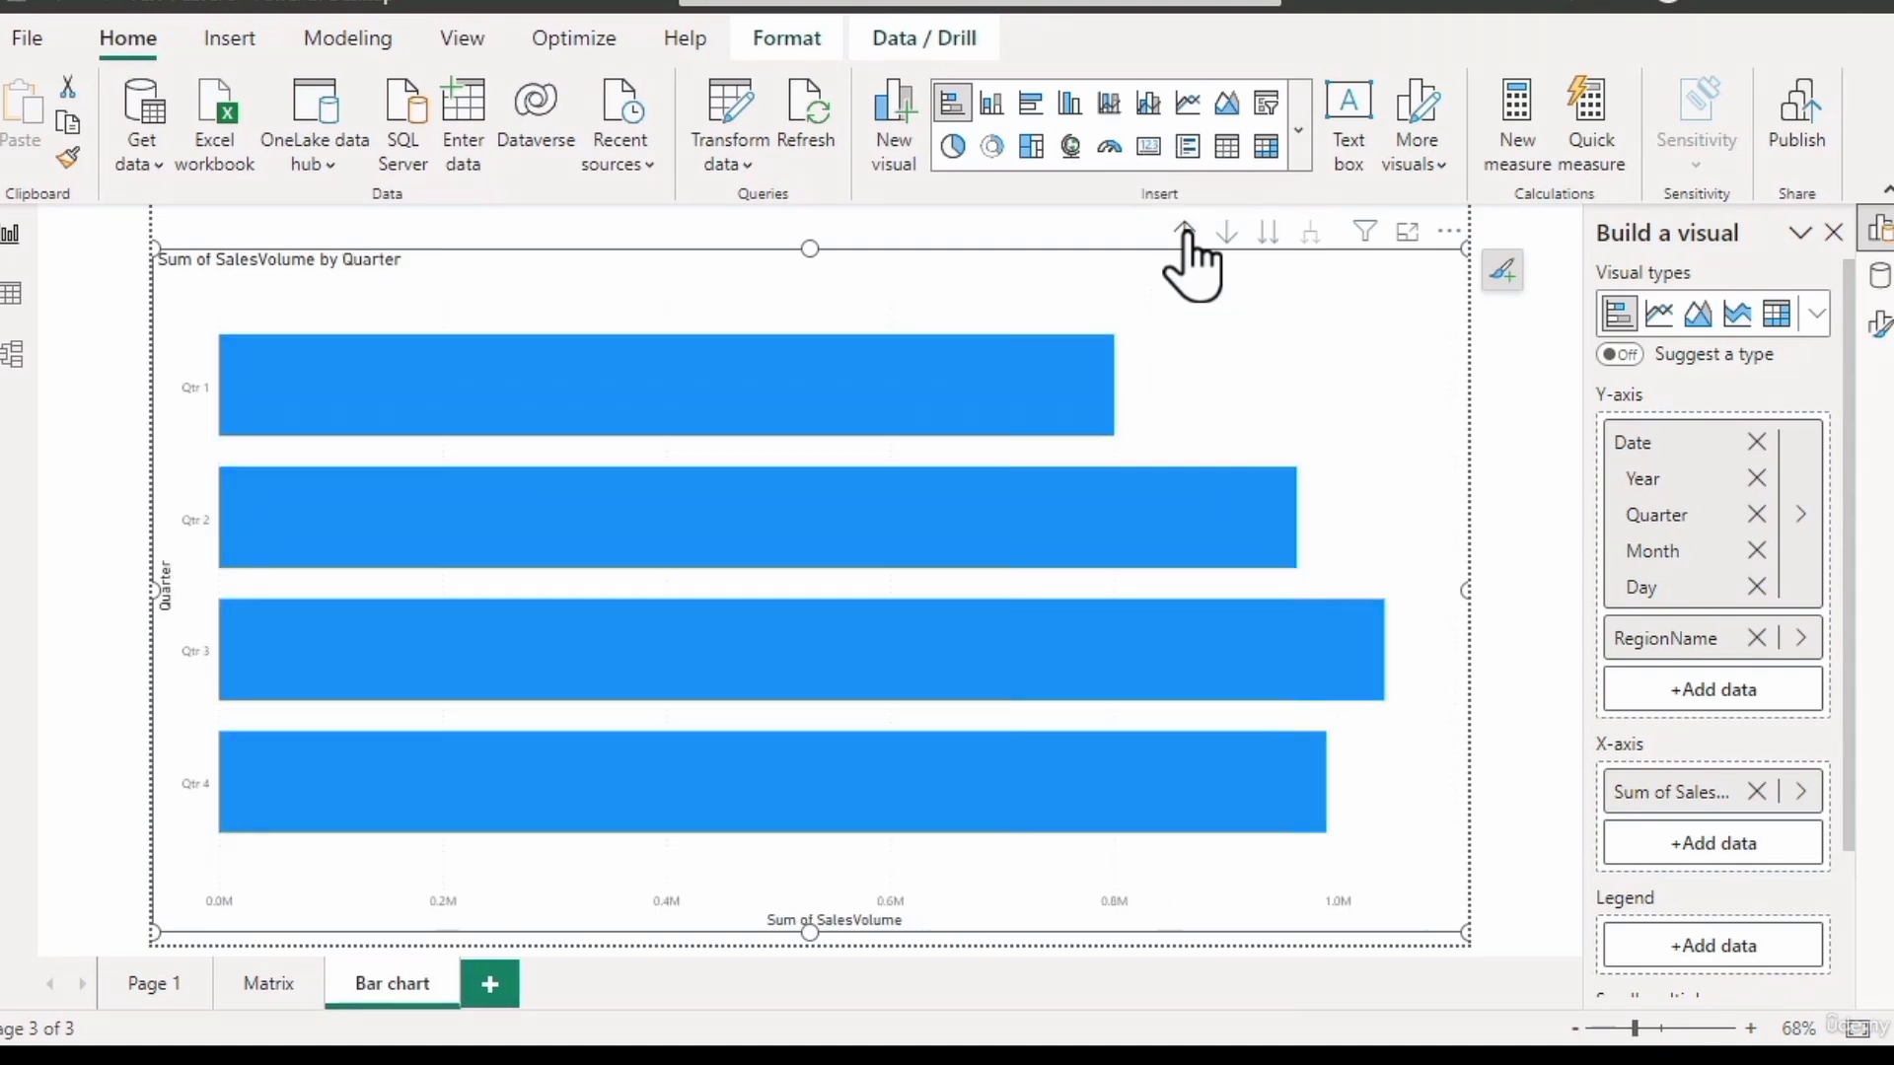
left_click(1183, 233)
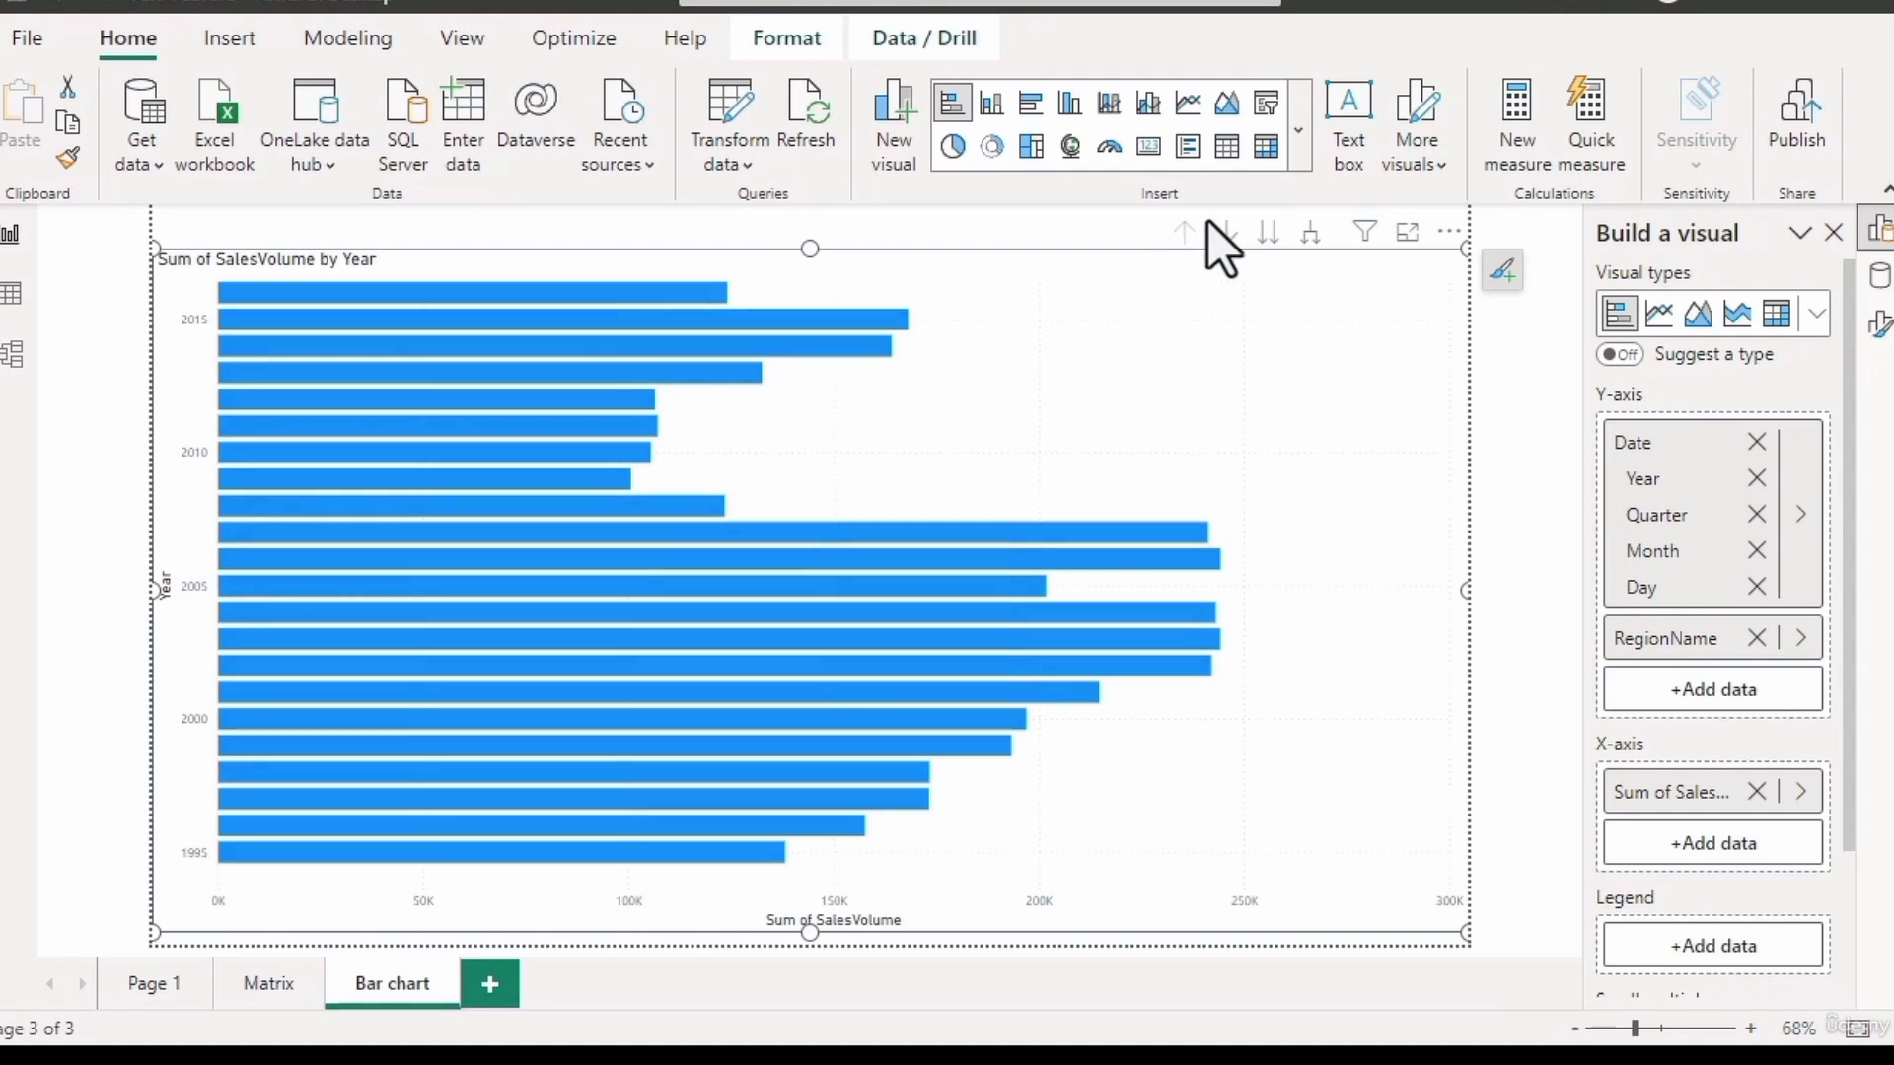
left_click(1310, 235)
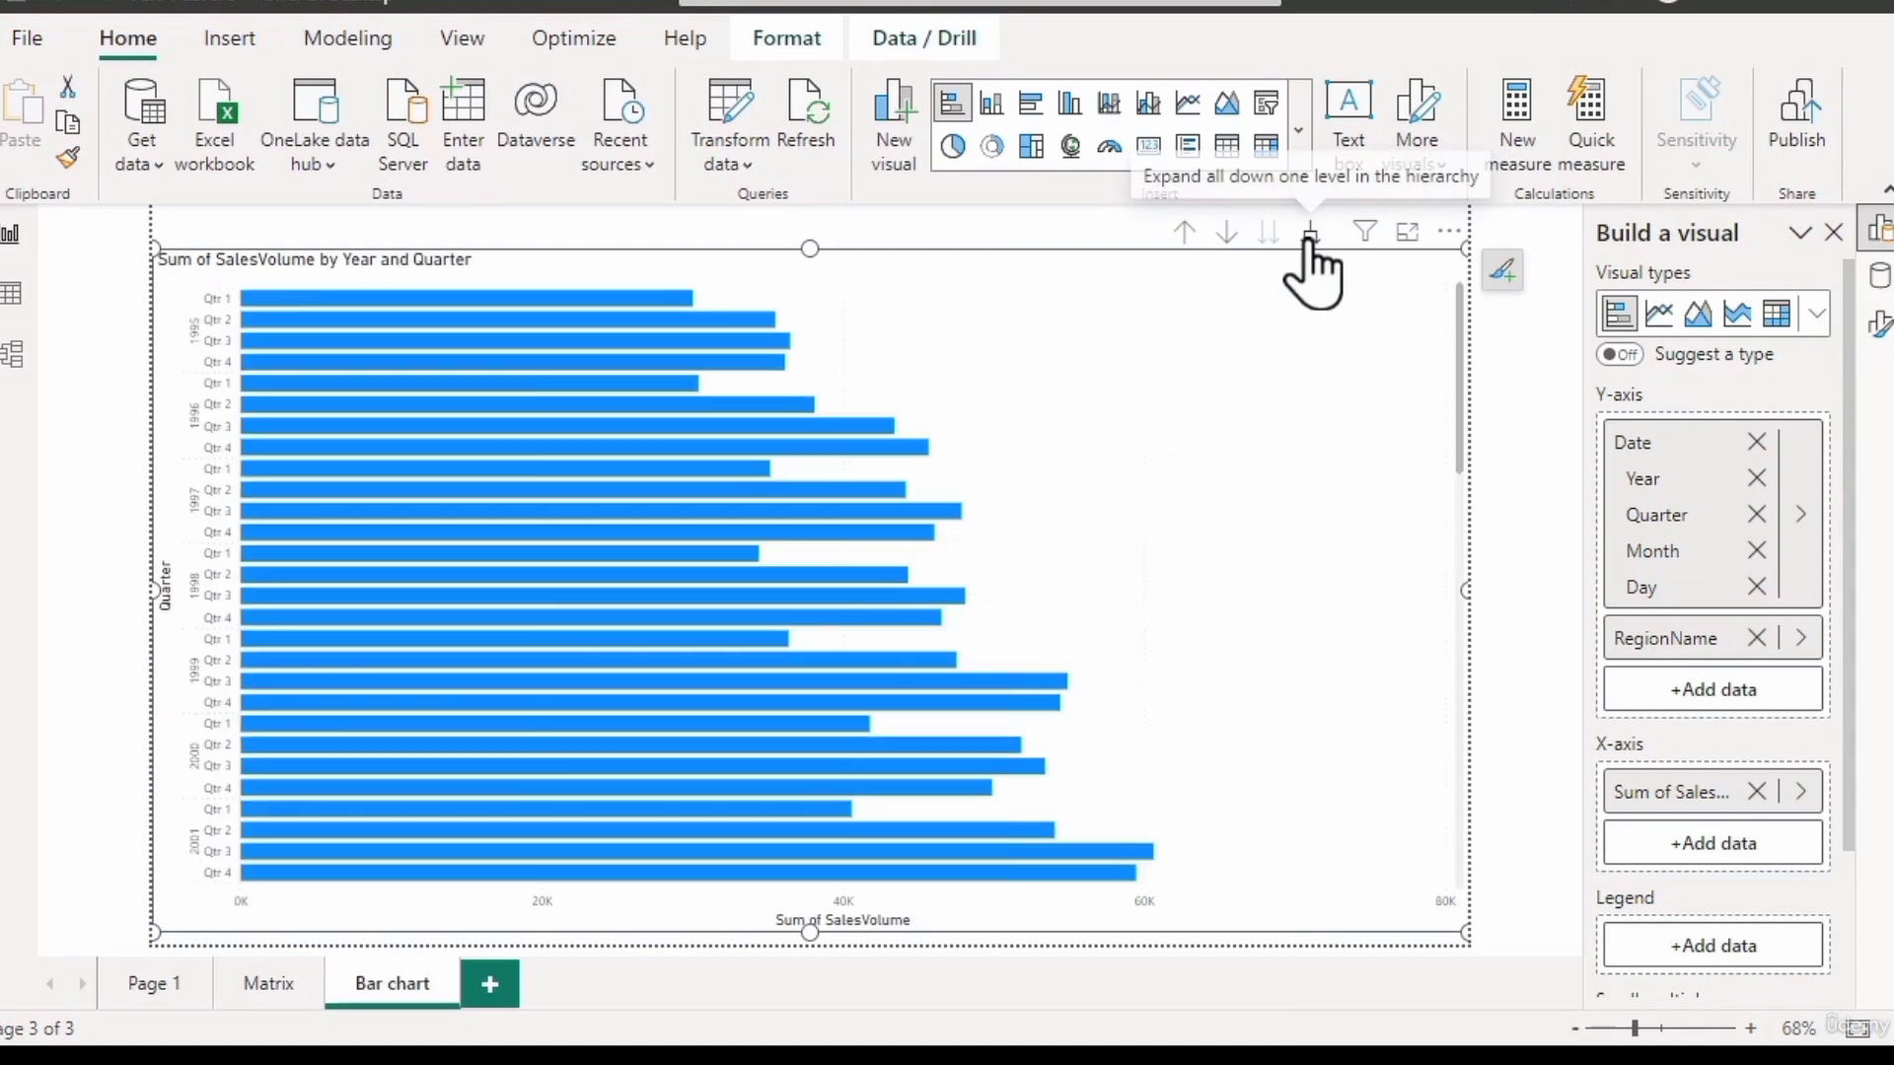
left_click(1187, 233)
Step the bar chart down the hierarchy from year through quarter, month and day to RegionName.
left_click(1270, 241)
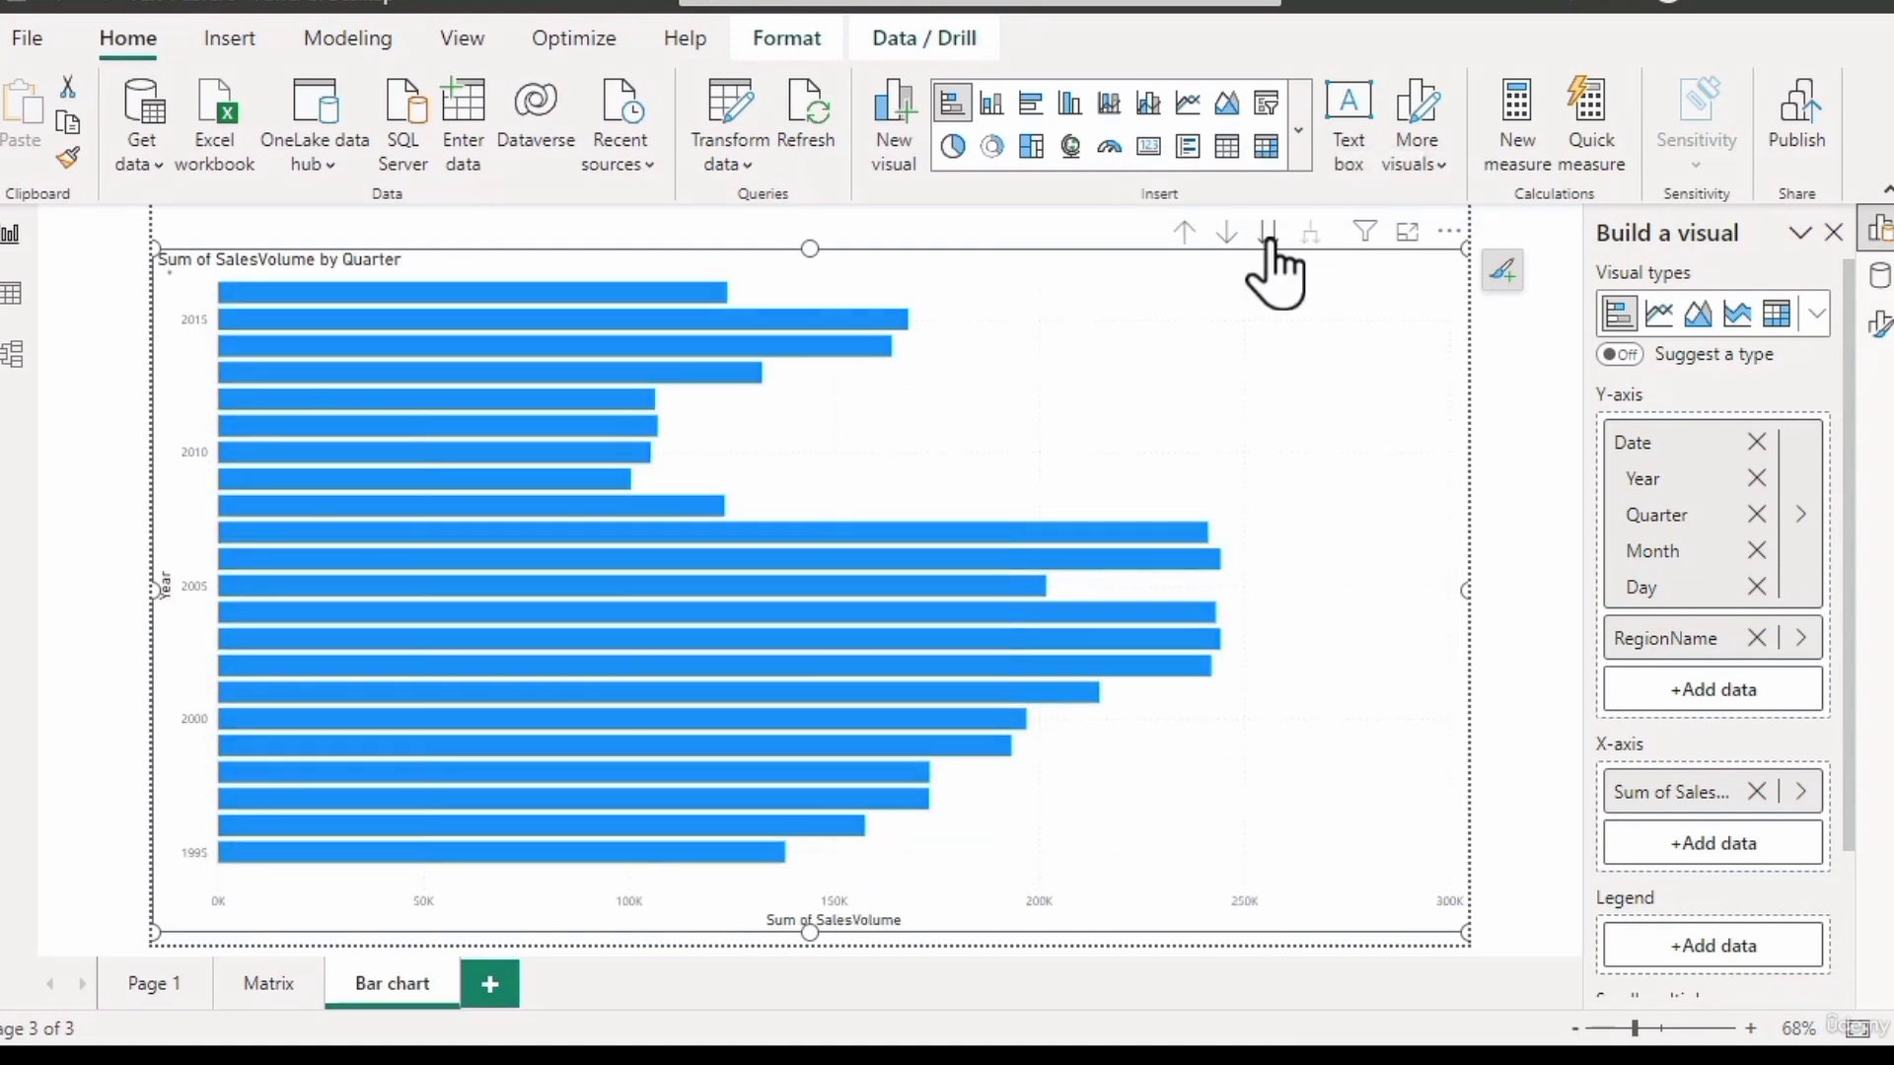
left_click(1269, 240)
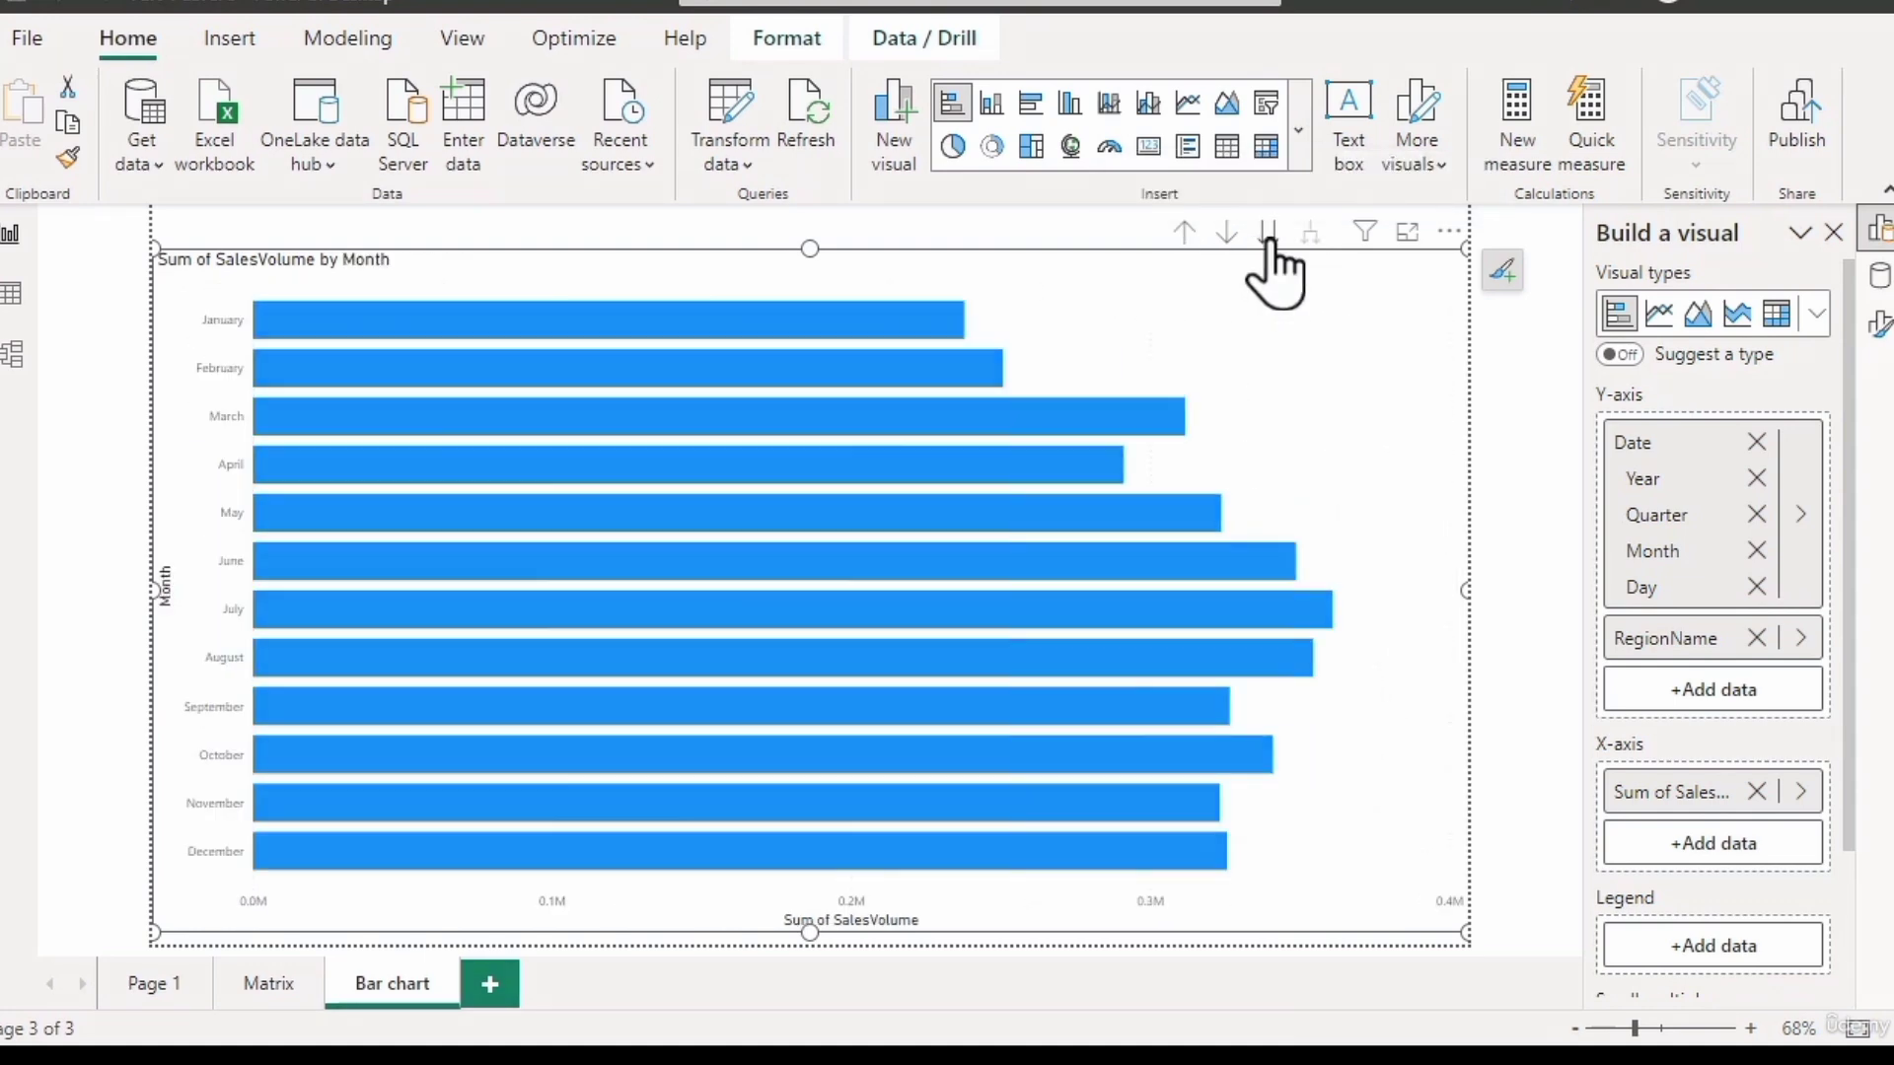
left_click(1269, 240)
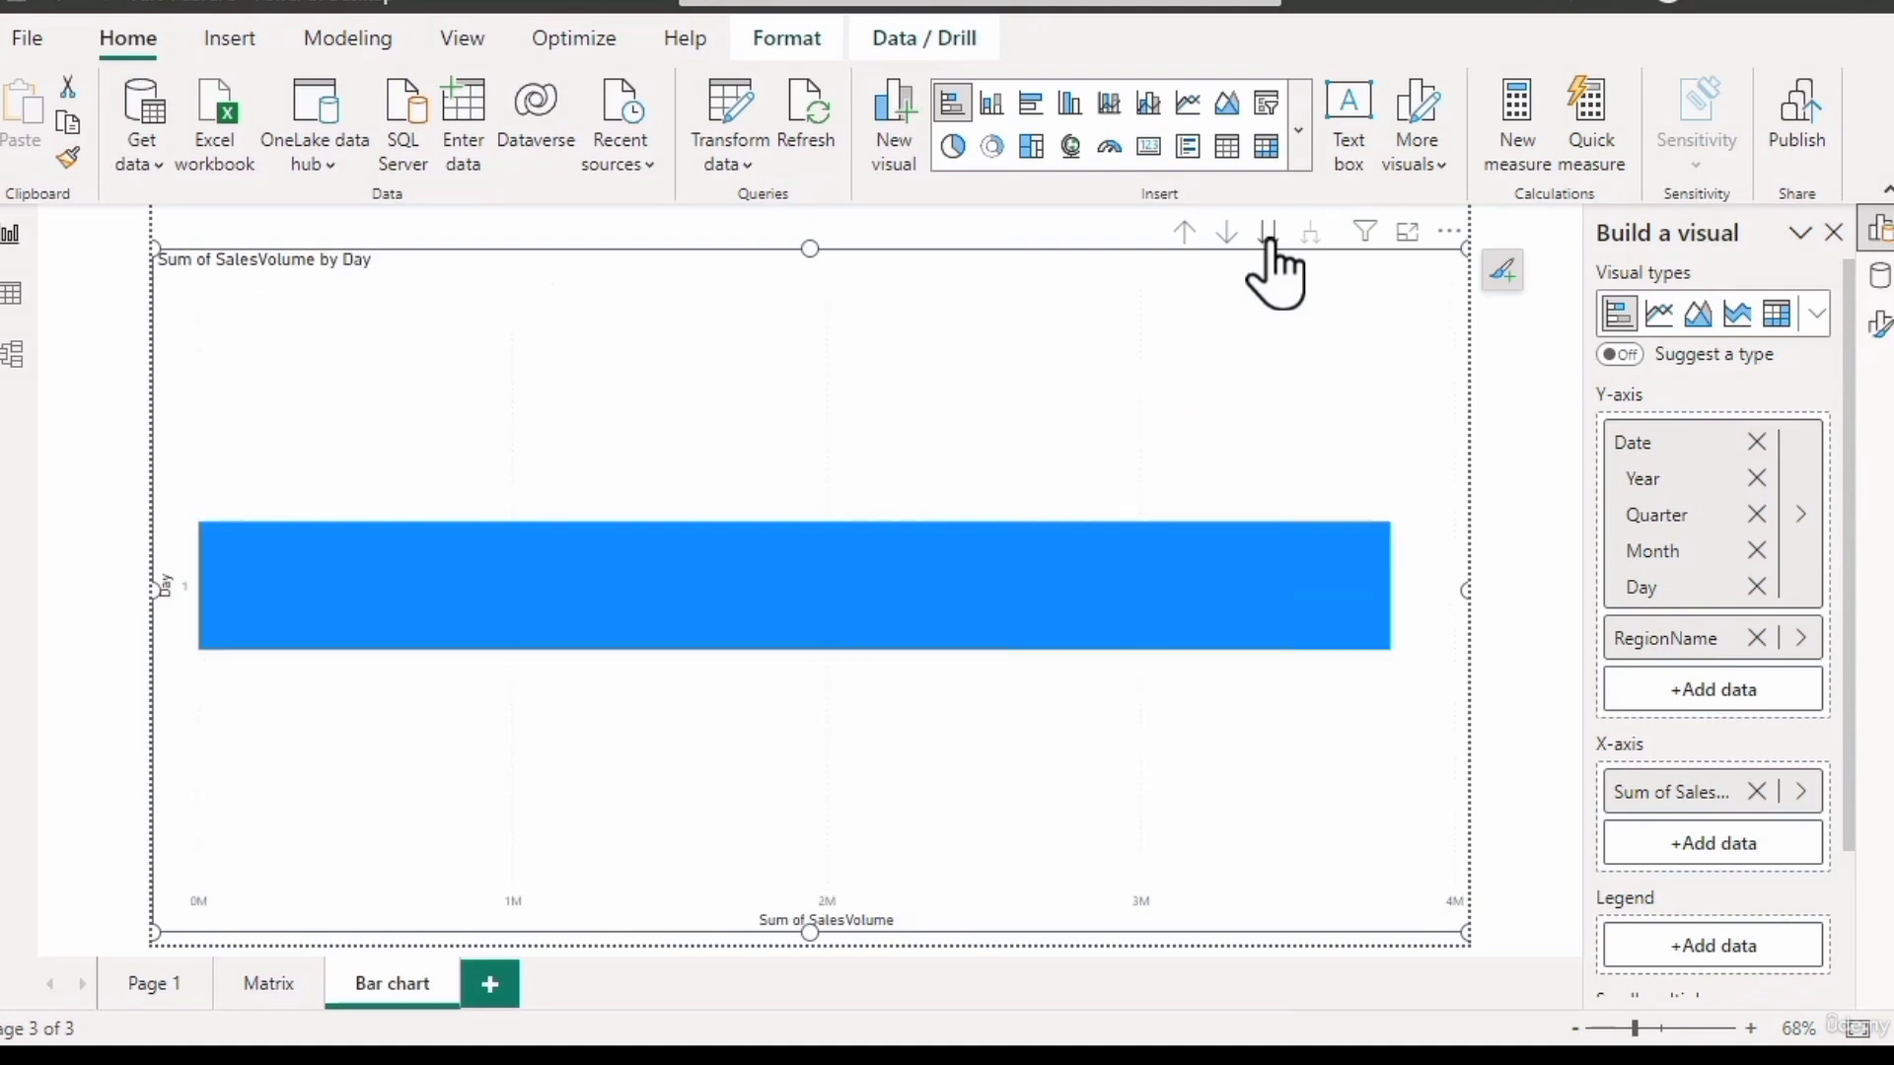
left_click(1269, 241)
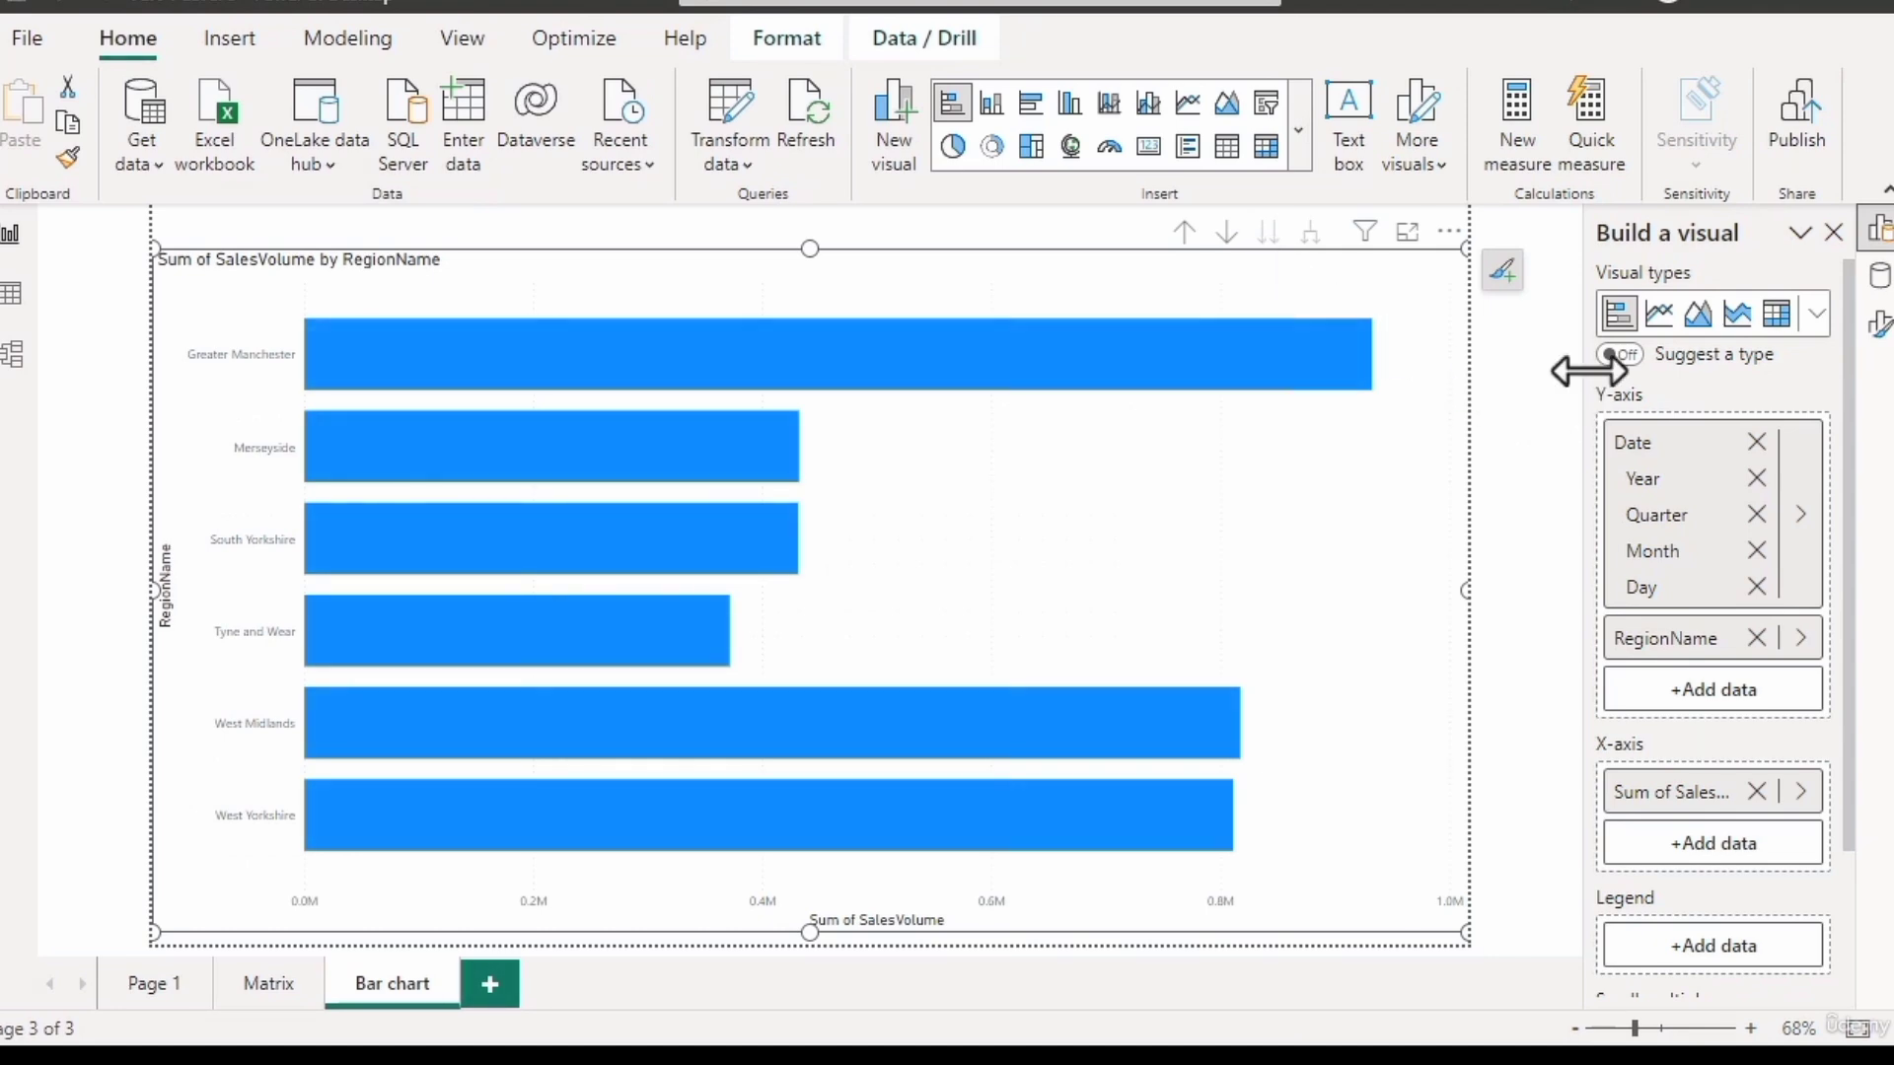
Set the font size of the bar chart's Y-axis values to 11.
left_click(1879, 331)
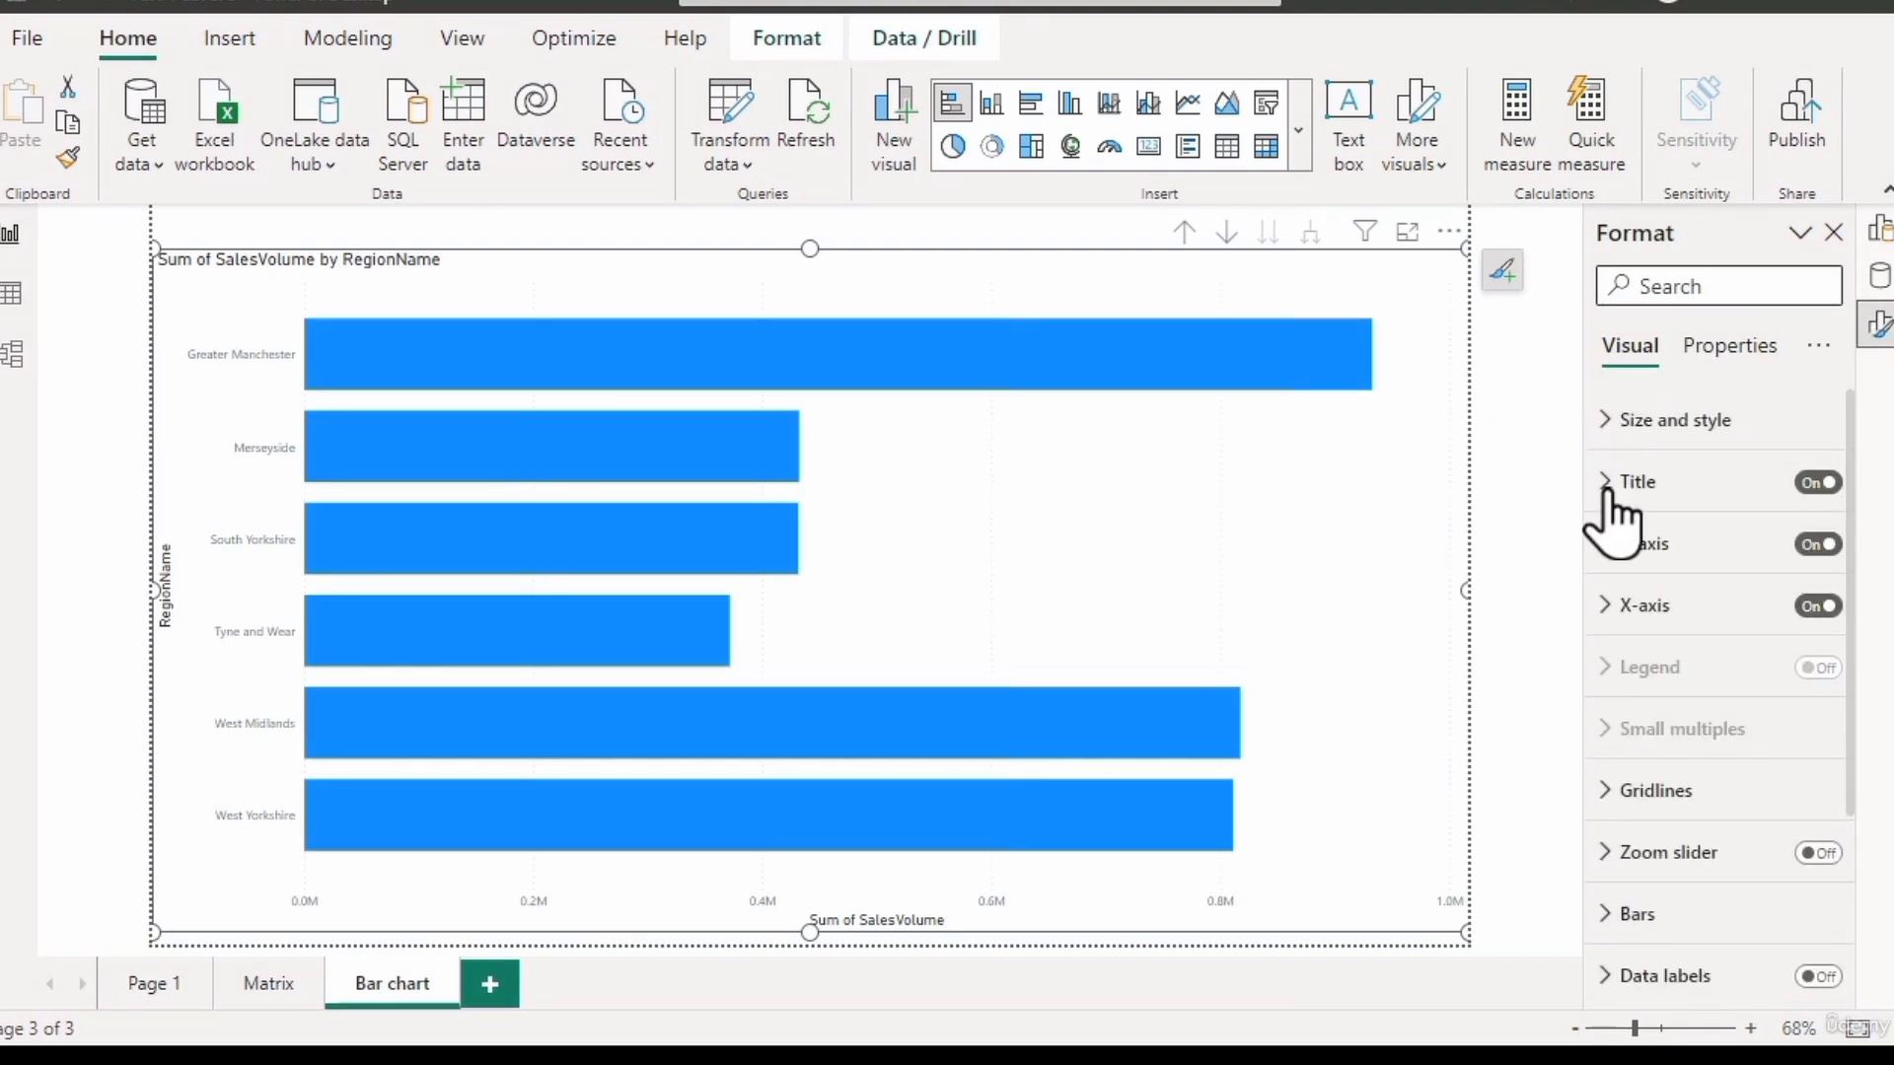
left_click(1622, 545)
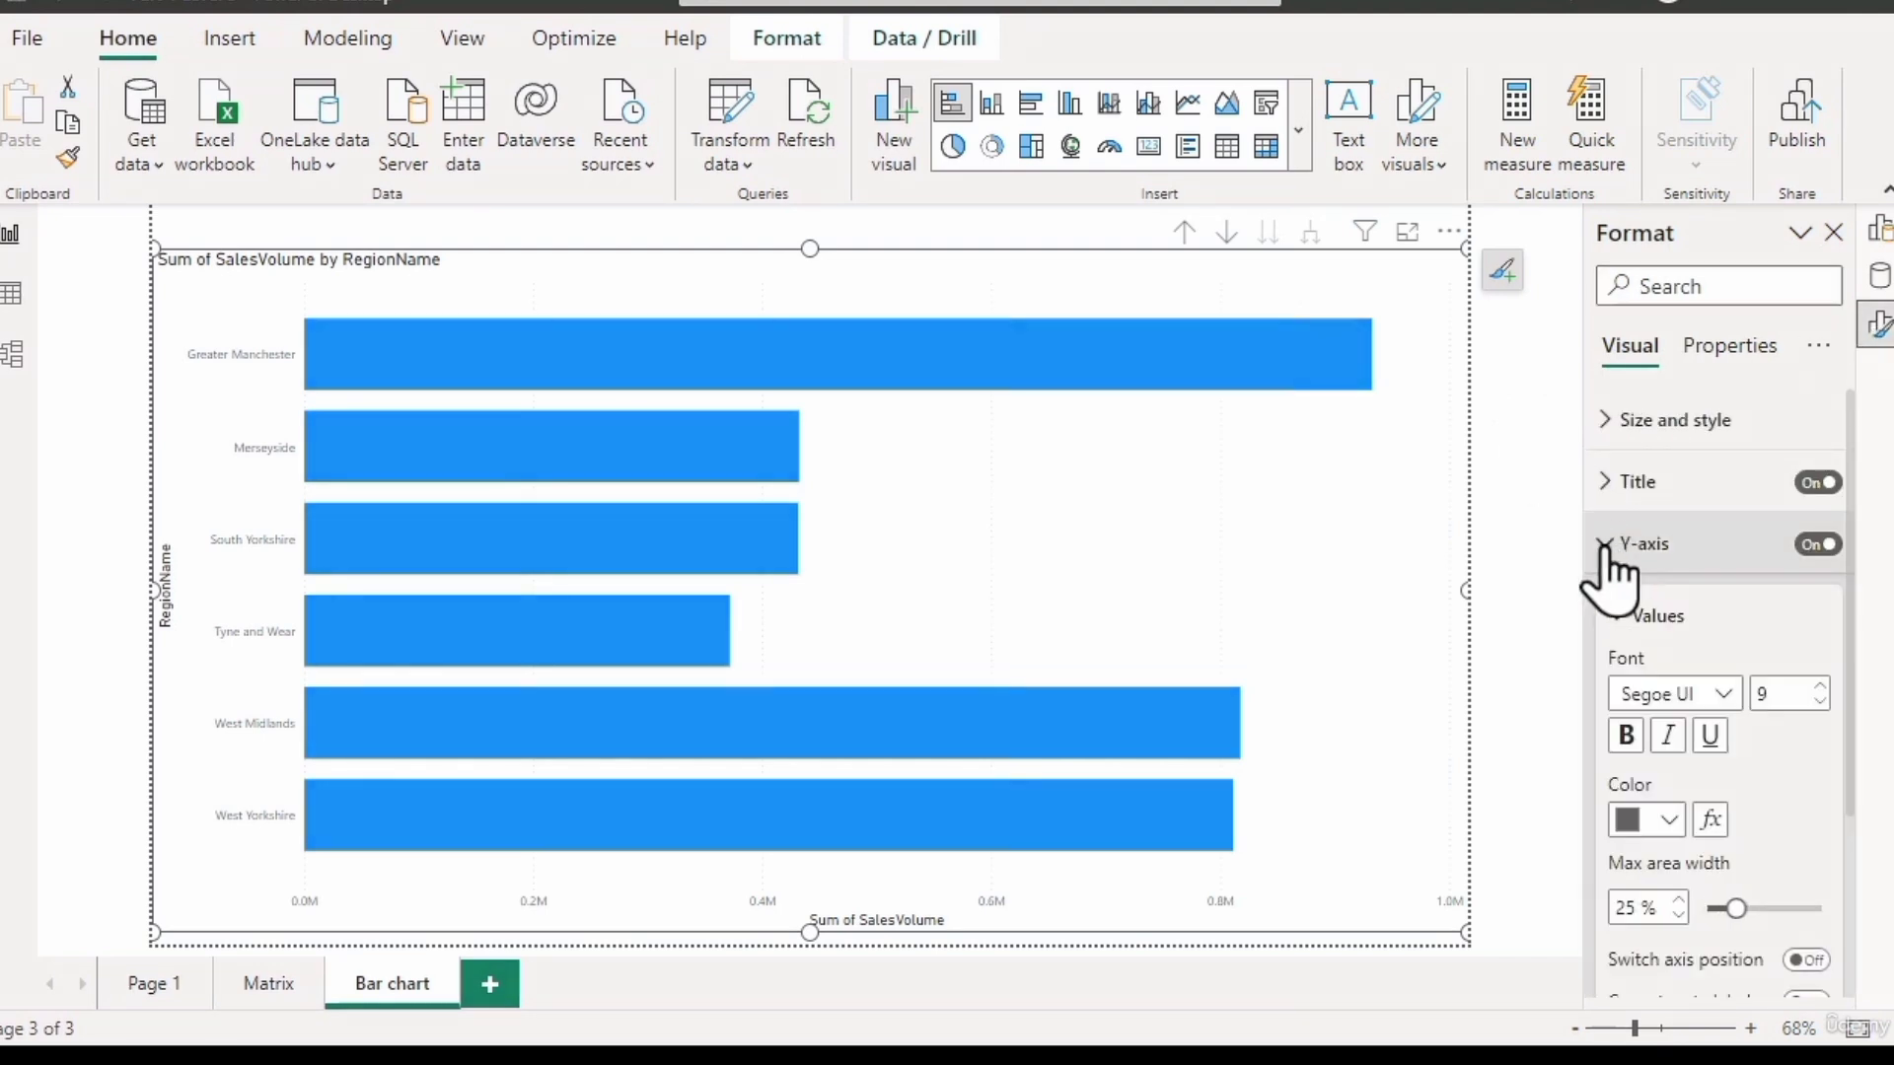
left_click(1820, 685)
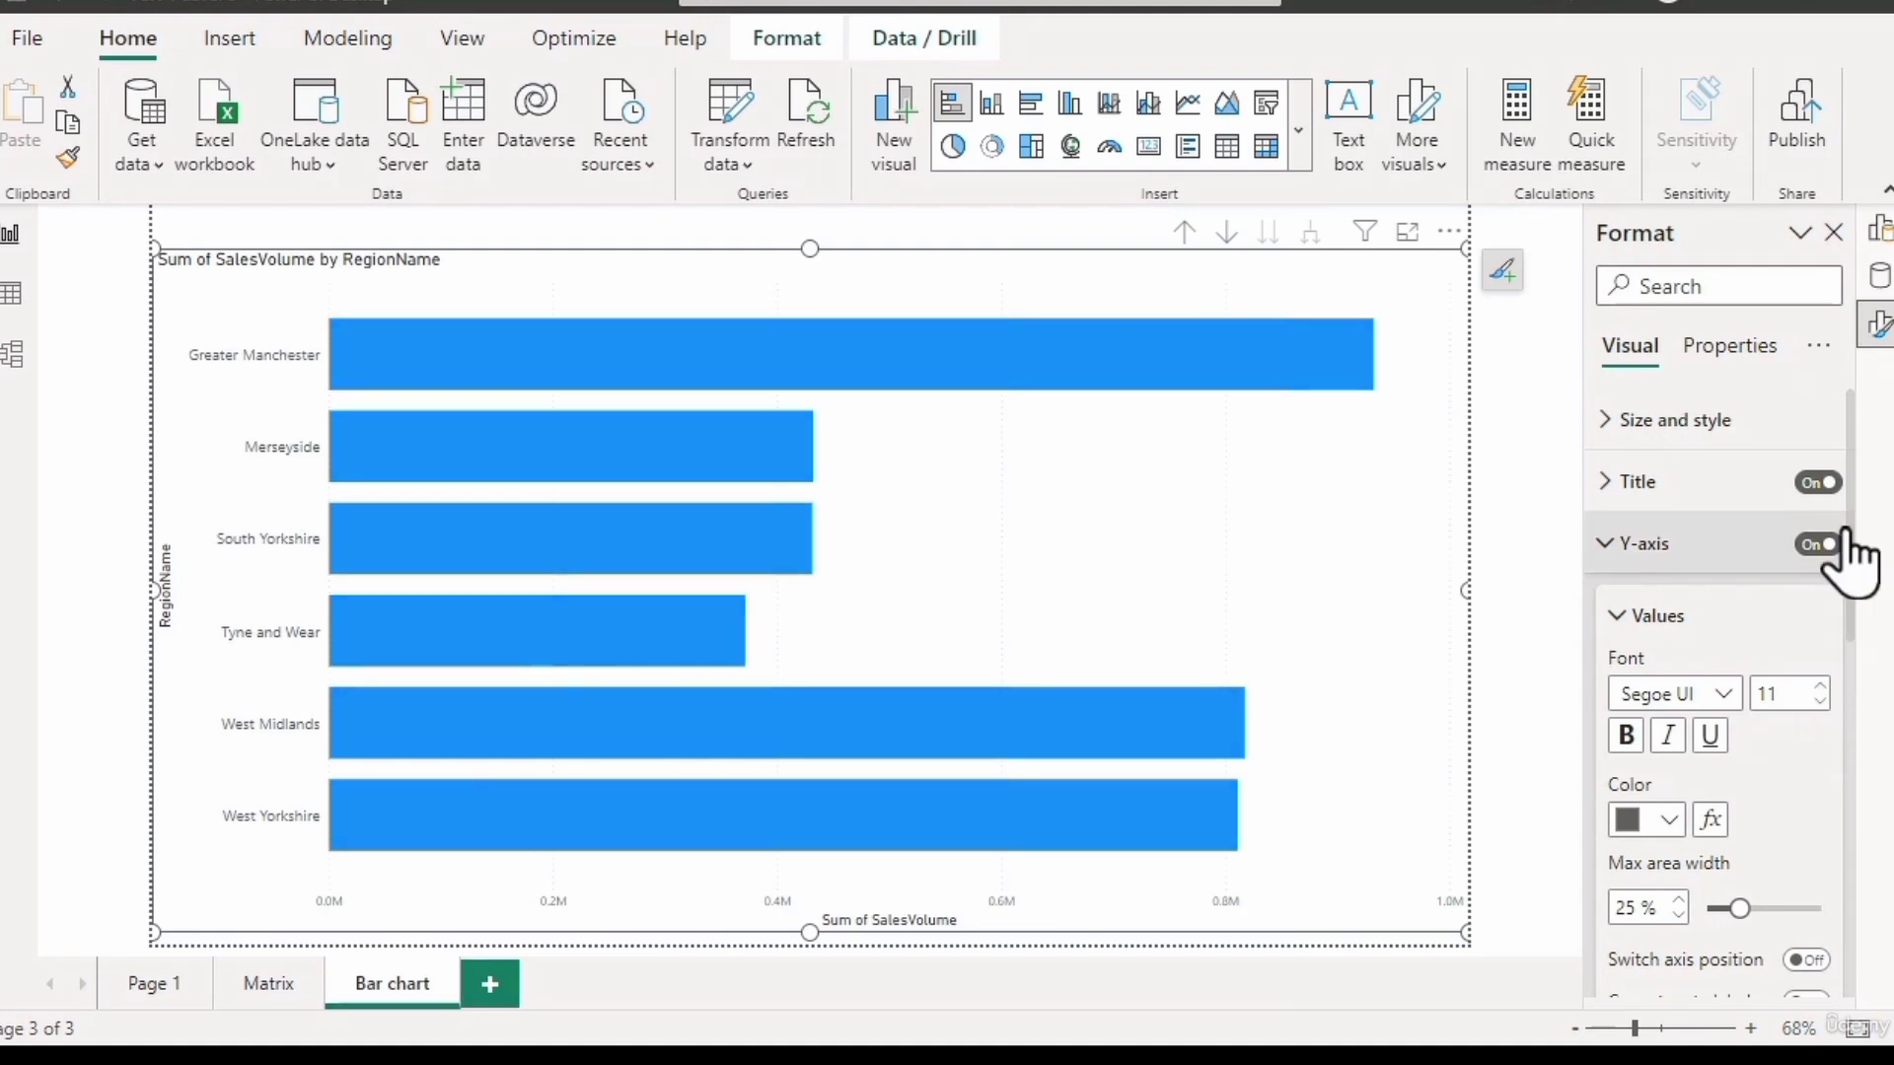
Use Date as the bar chart's legend, and swap it with RegionName so Date is on the Y-axis and RegionName in the legend.
left_click(1878, 231)
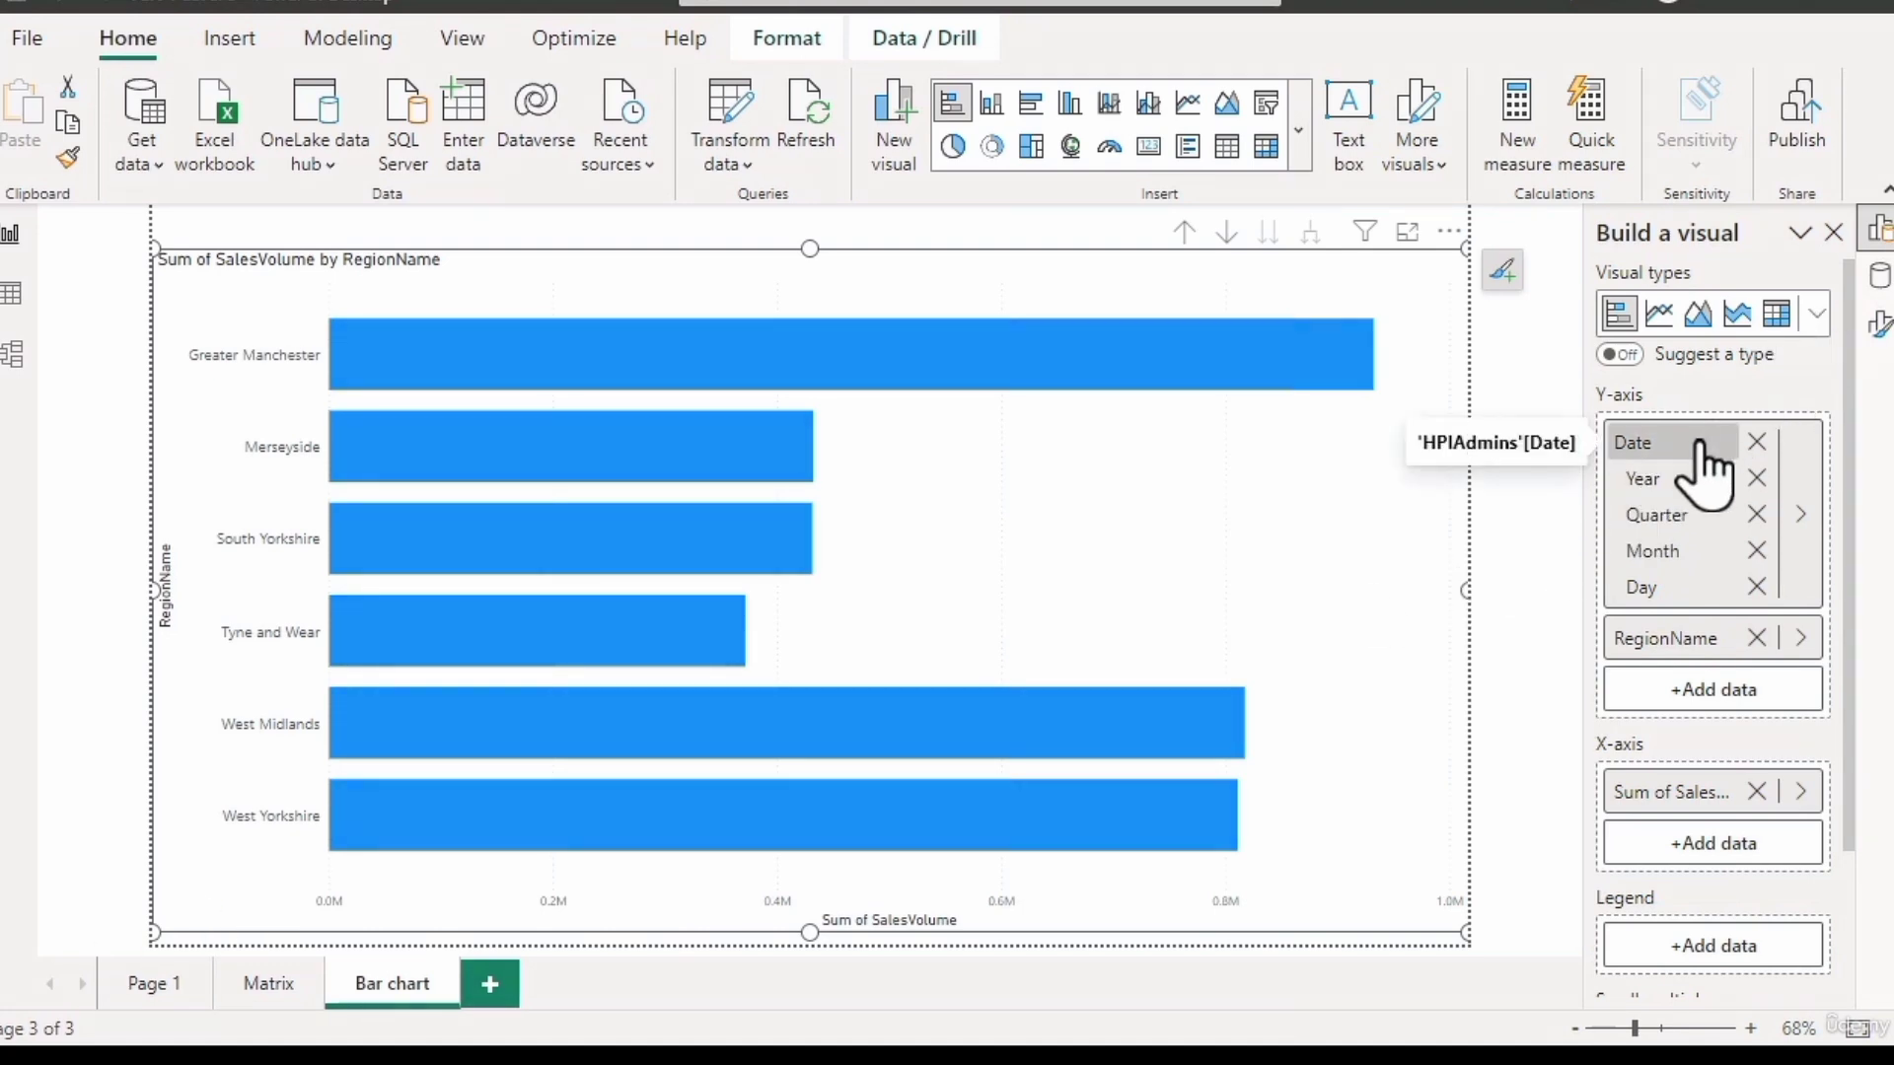
left_click_drag(1691, 444, 1665, 940)
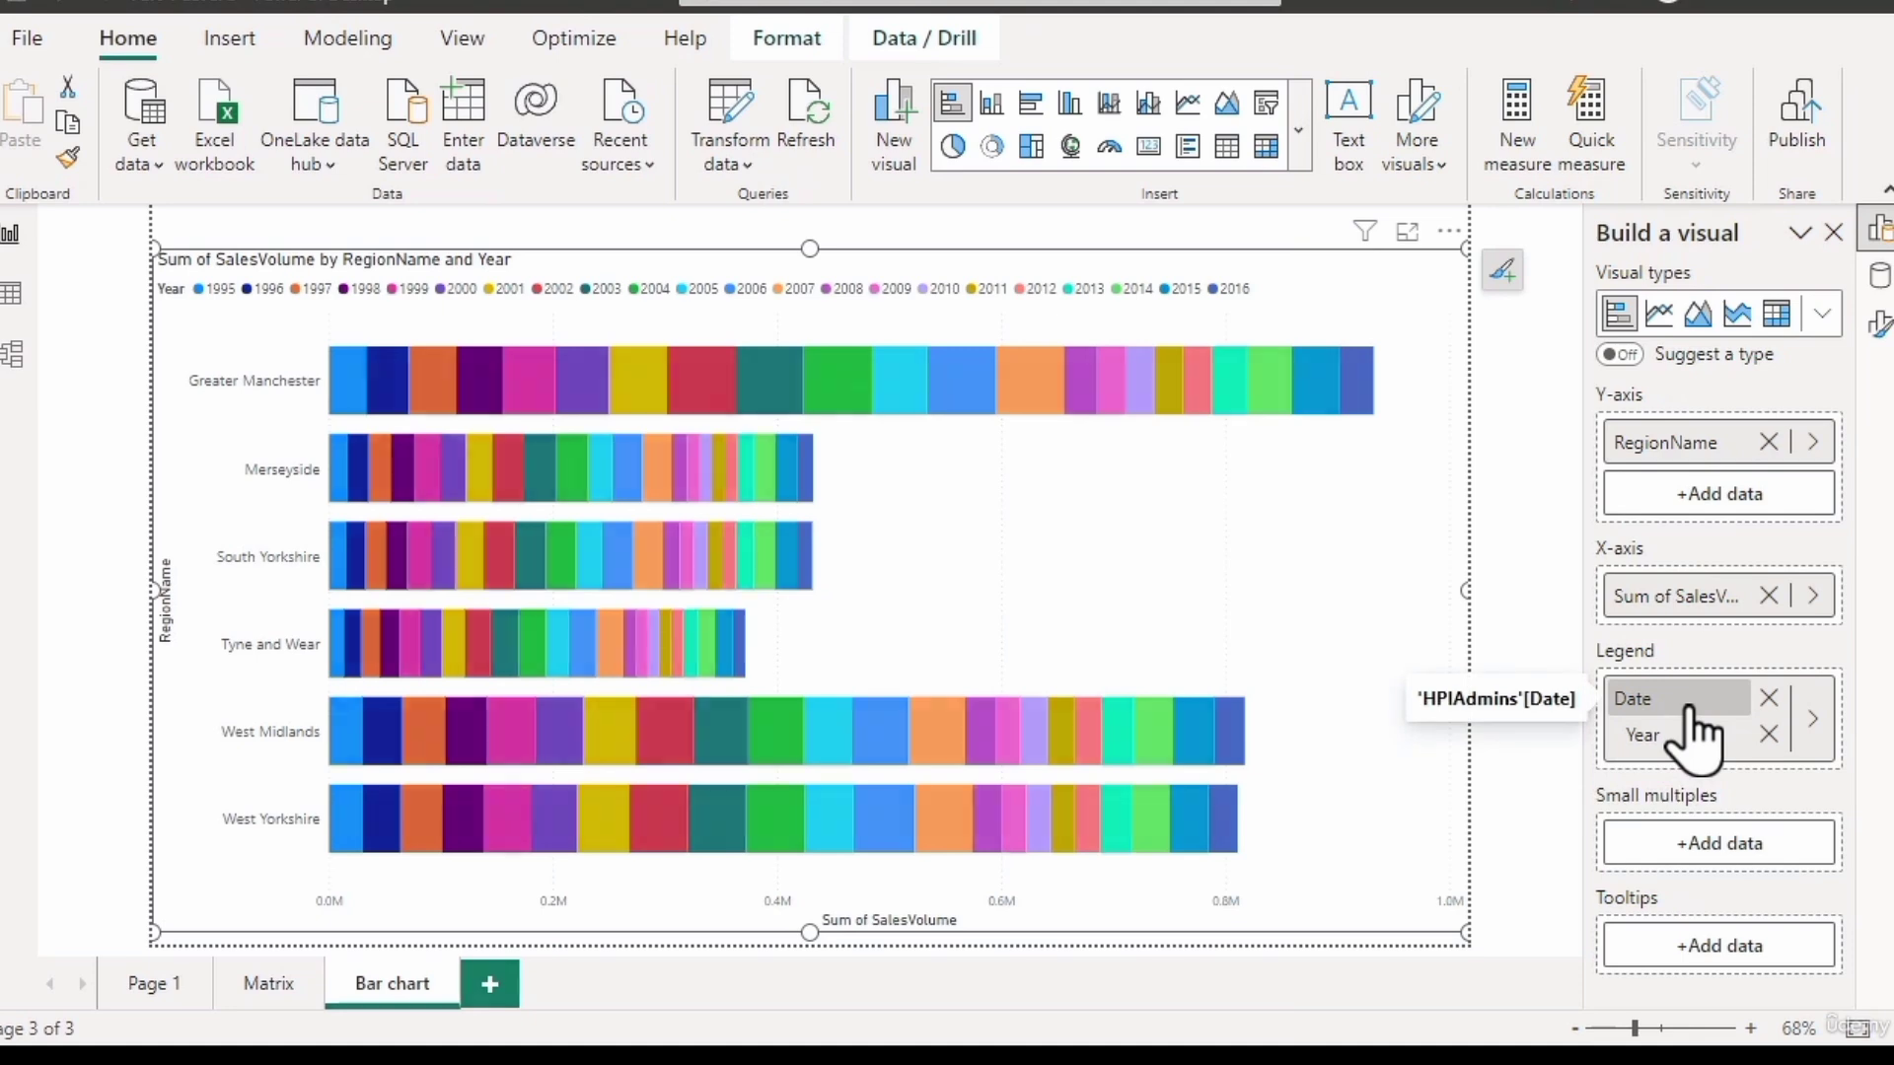
left_click_drag(1688, 712, 1696, 839)
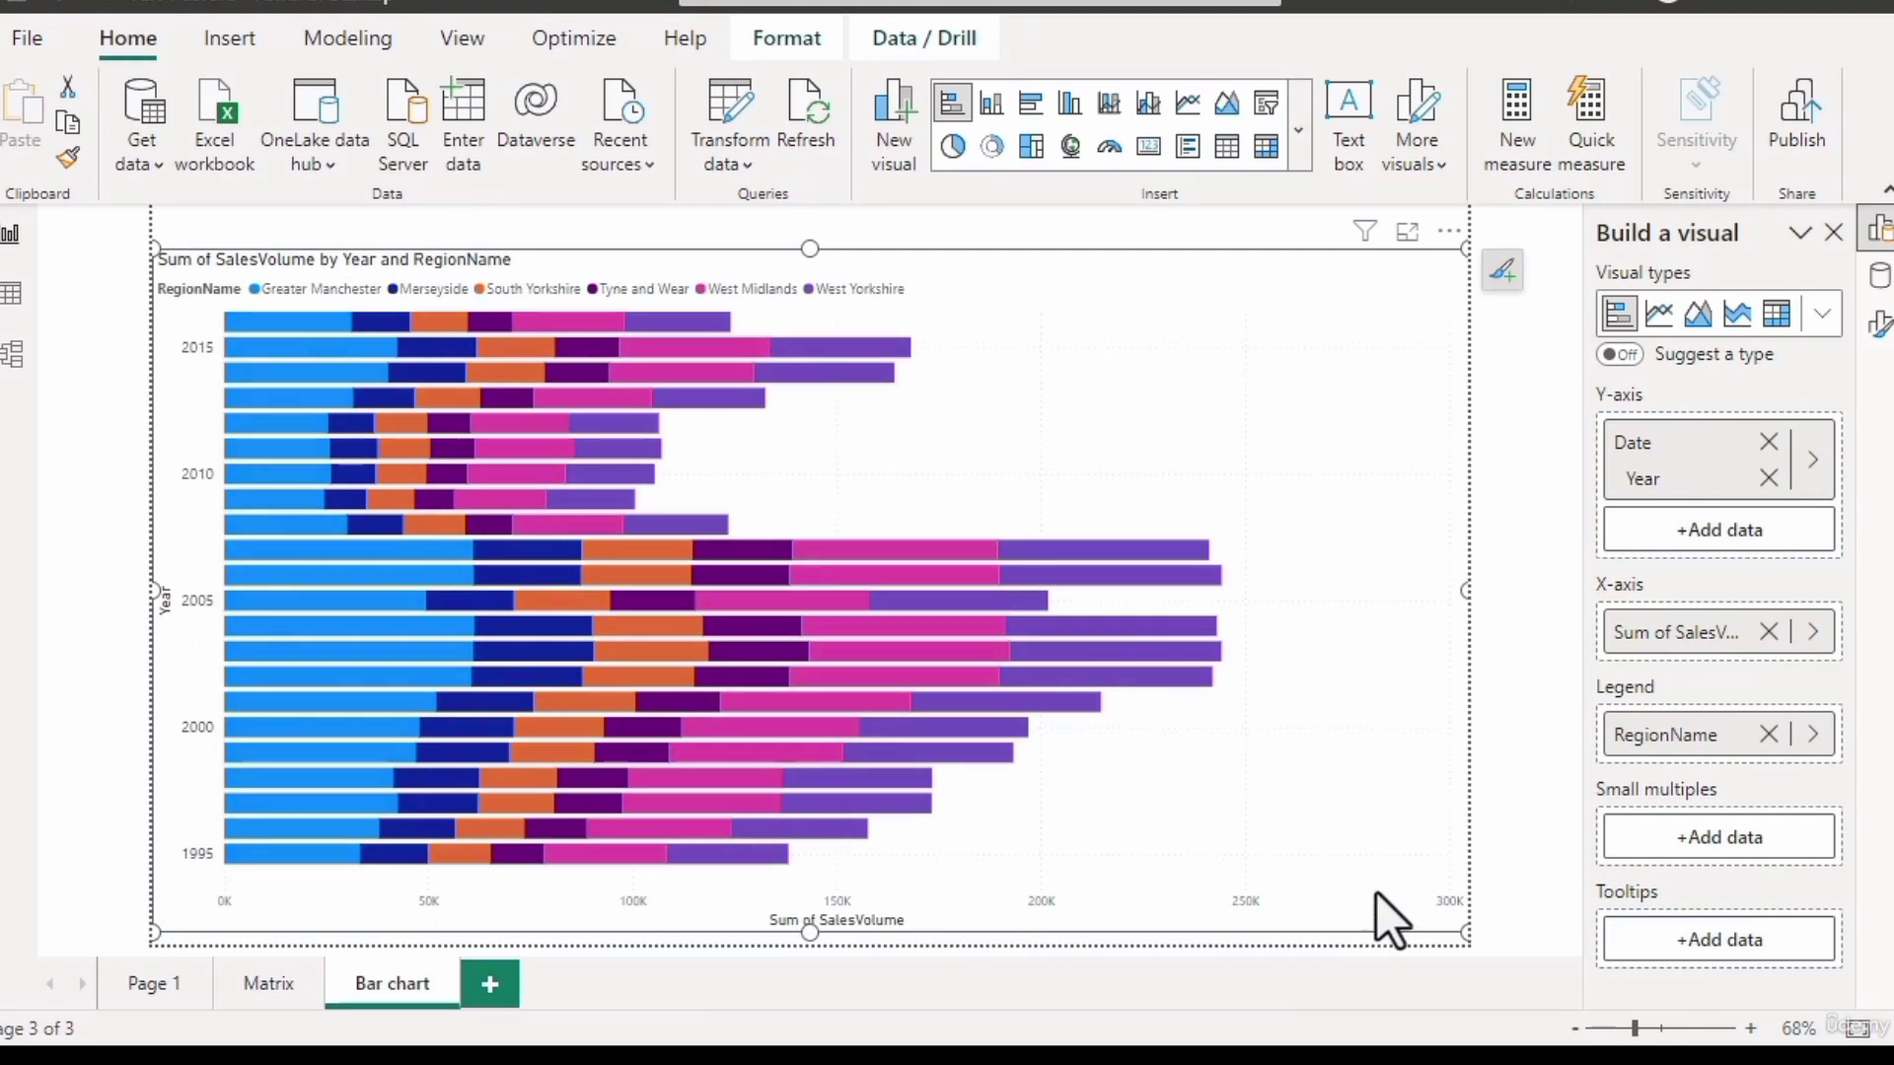
Change the stacked bar chart to a stacked column chart.
left_click(1819, 315)
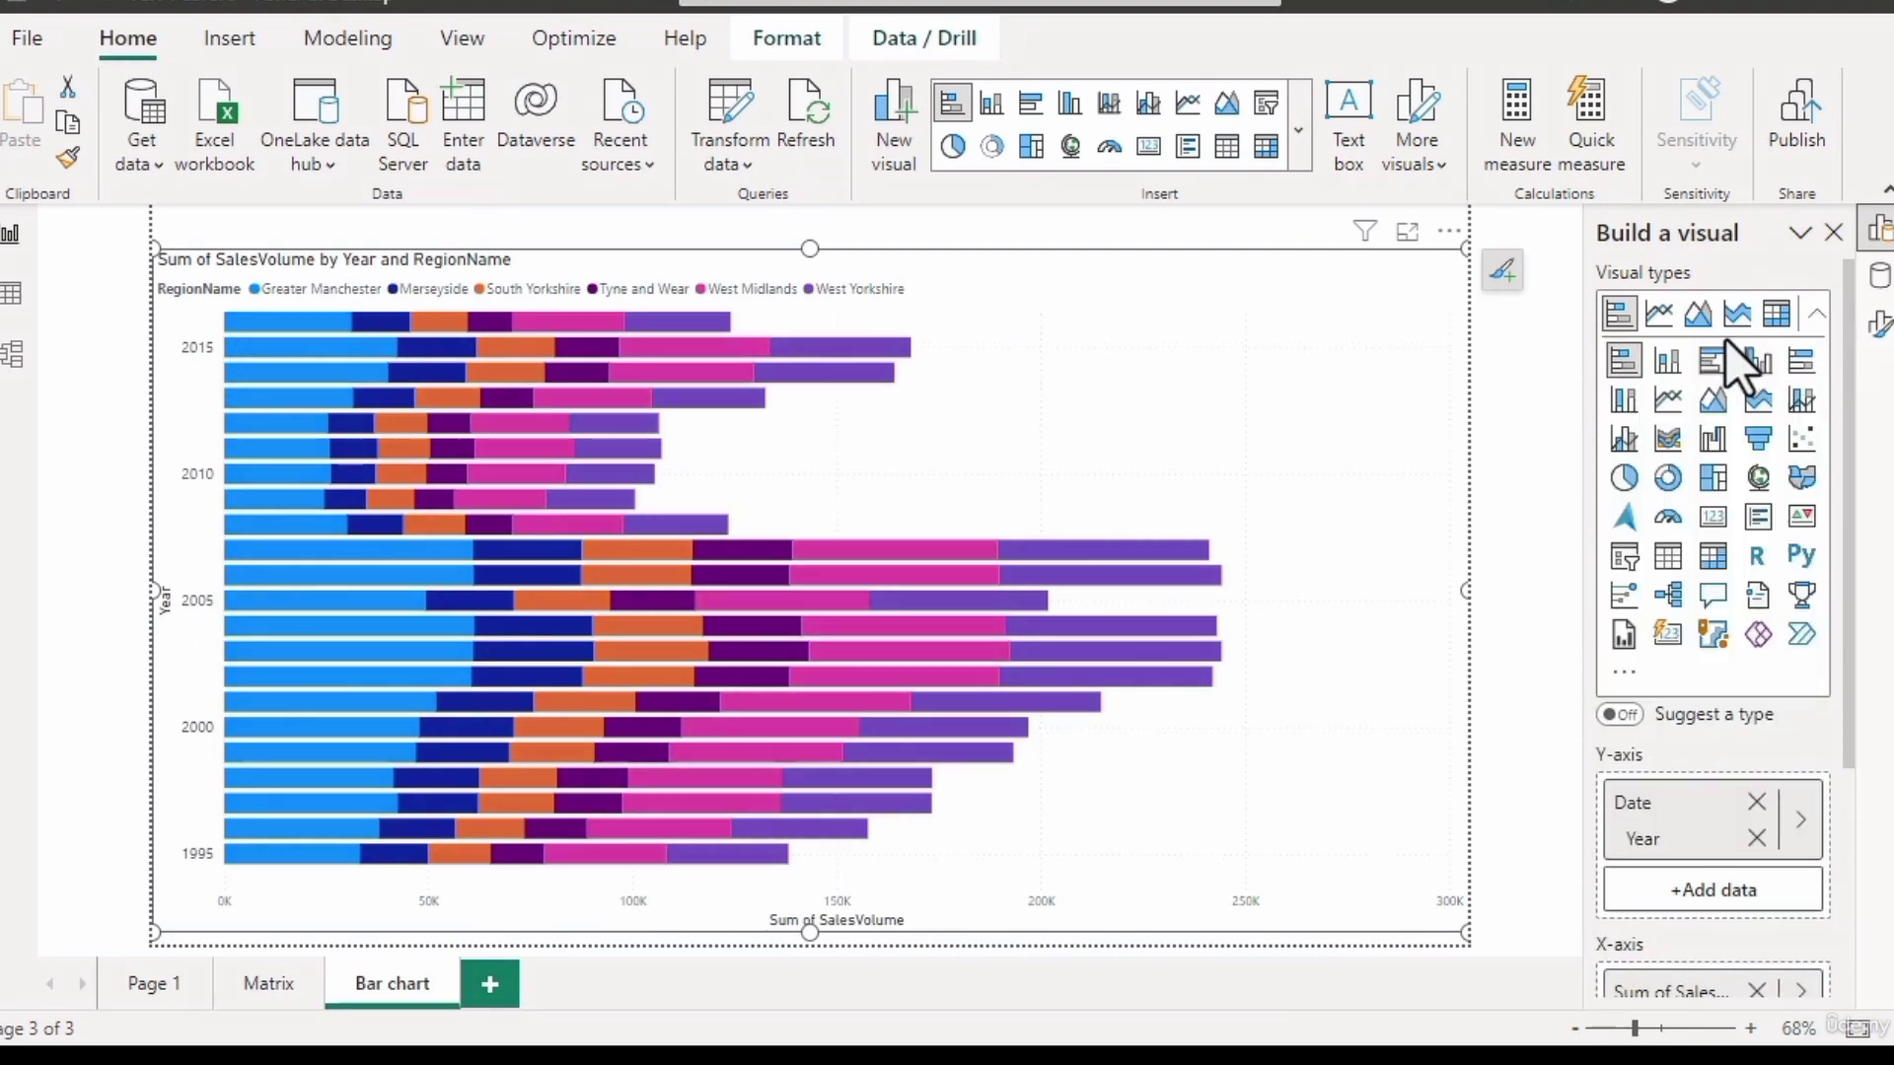
left_click(1674, 362)
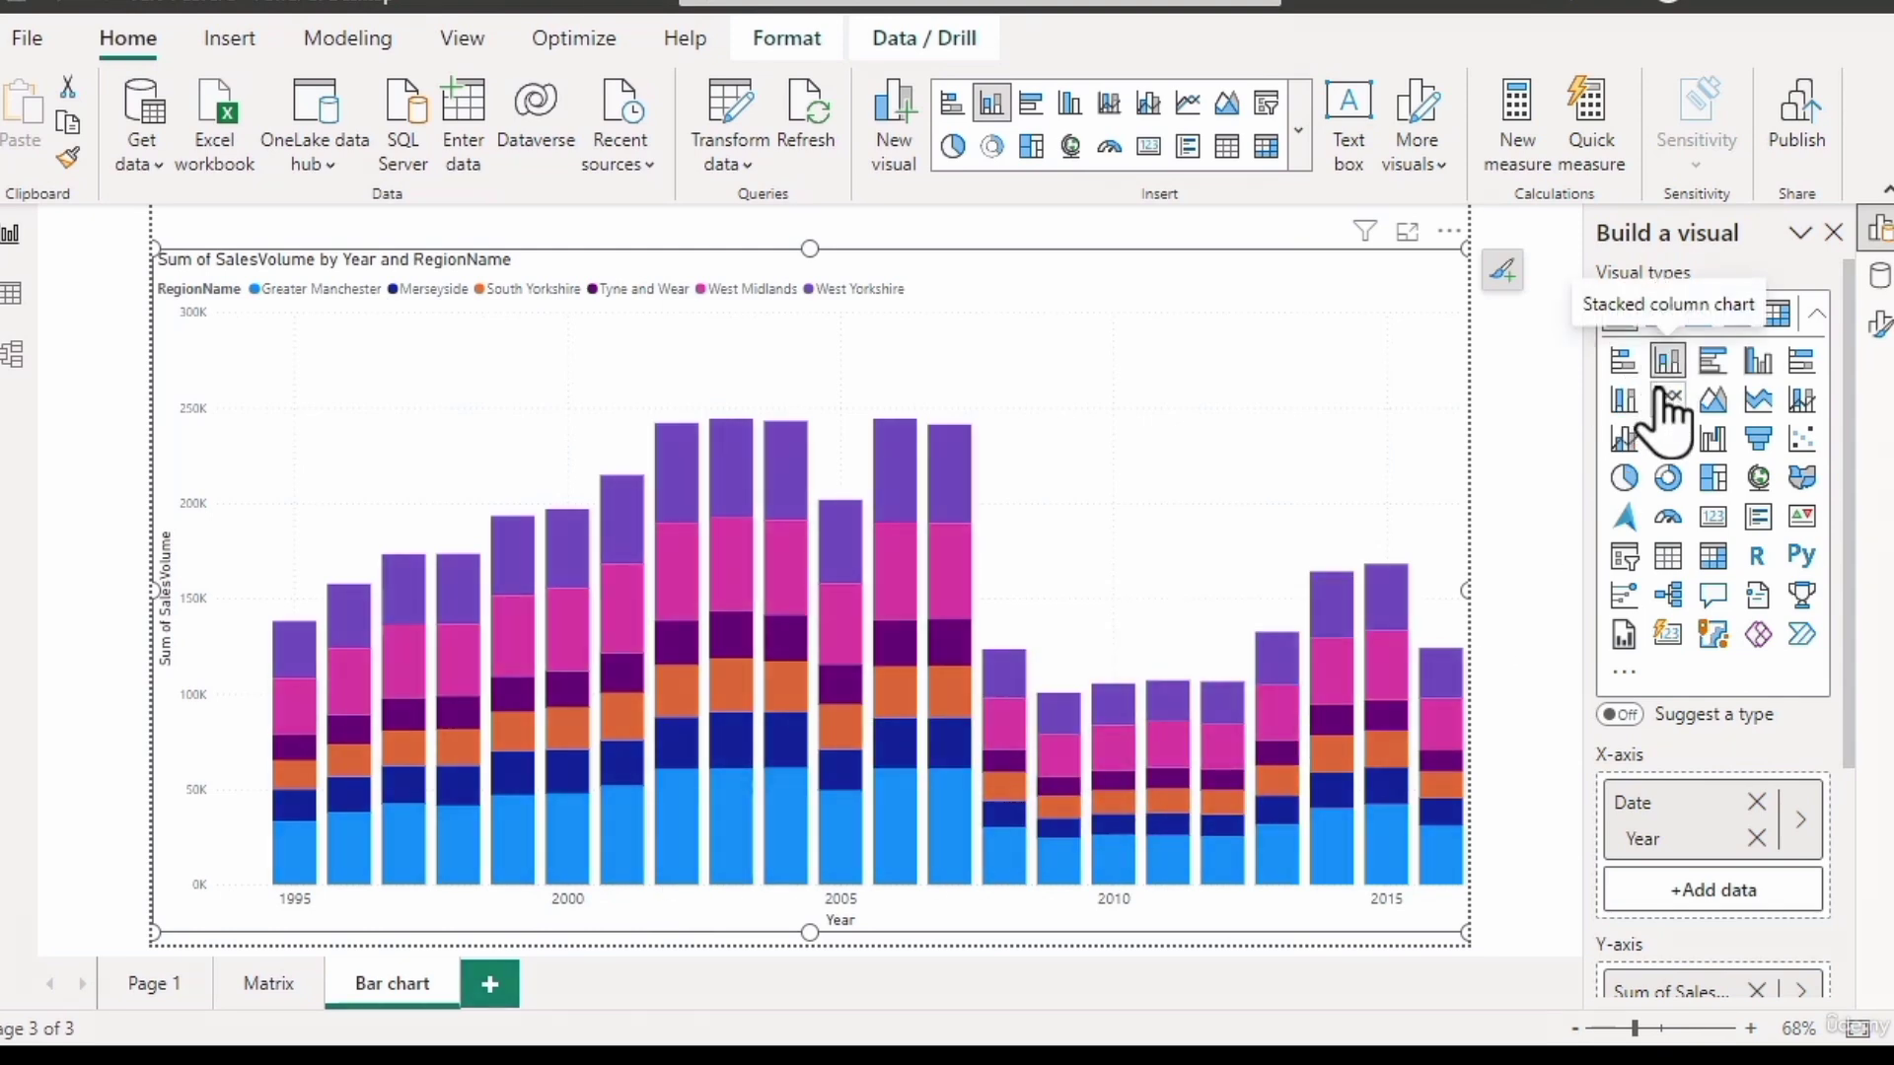
left_click(1817, 314)
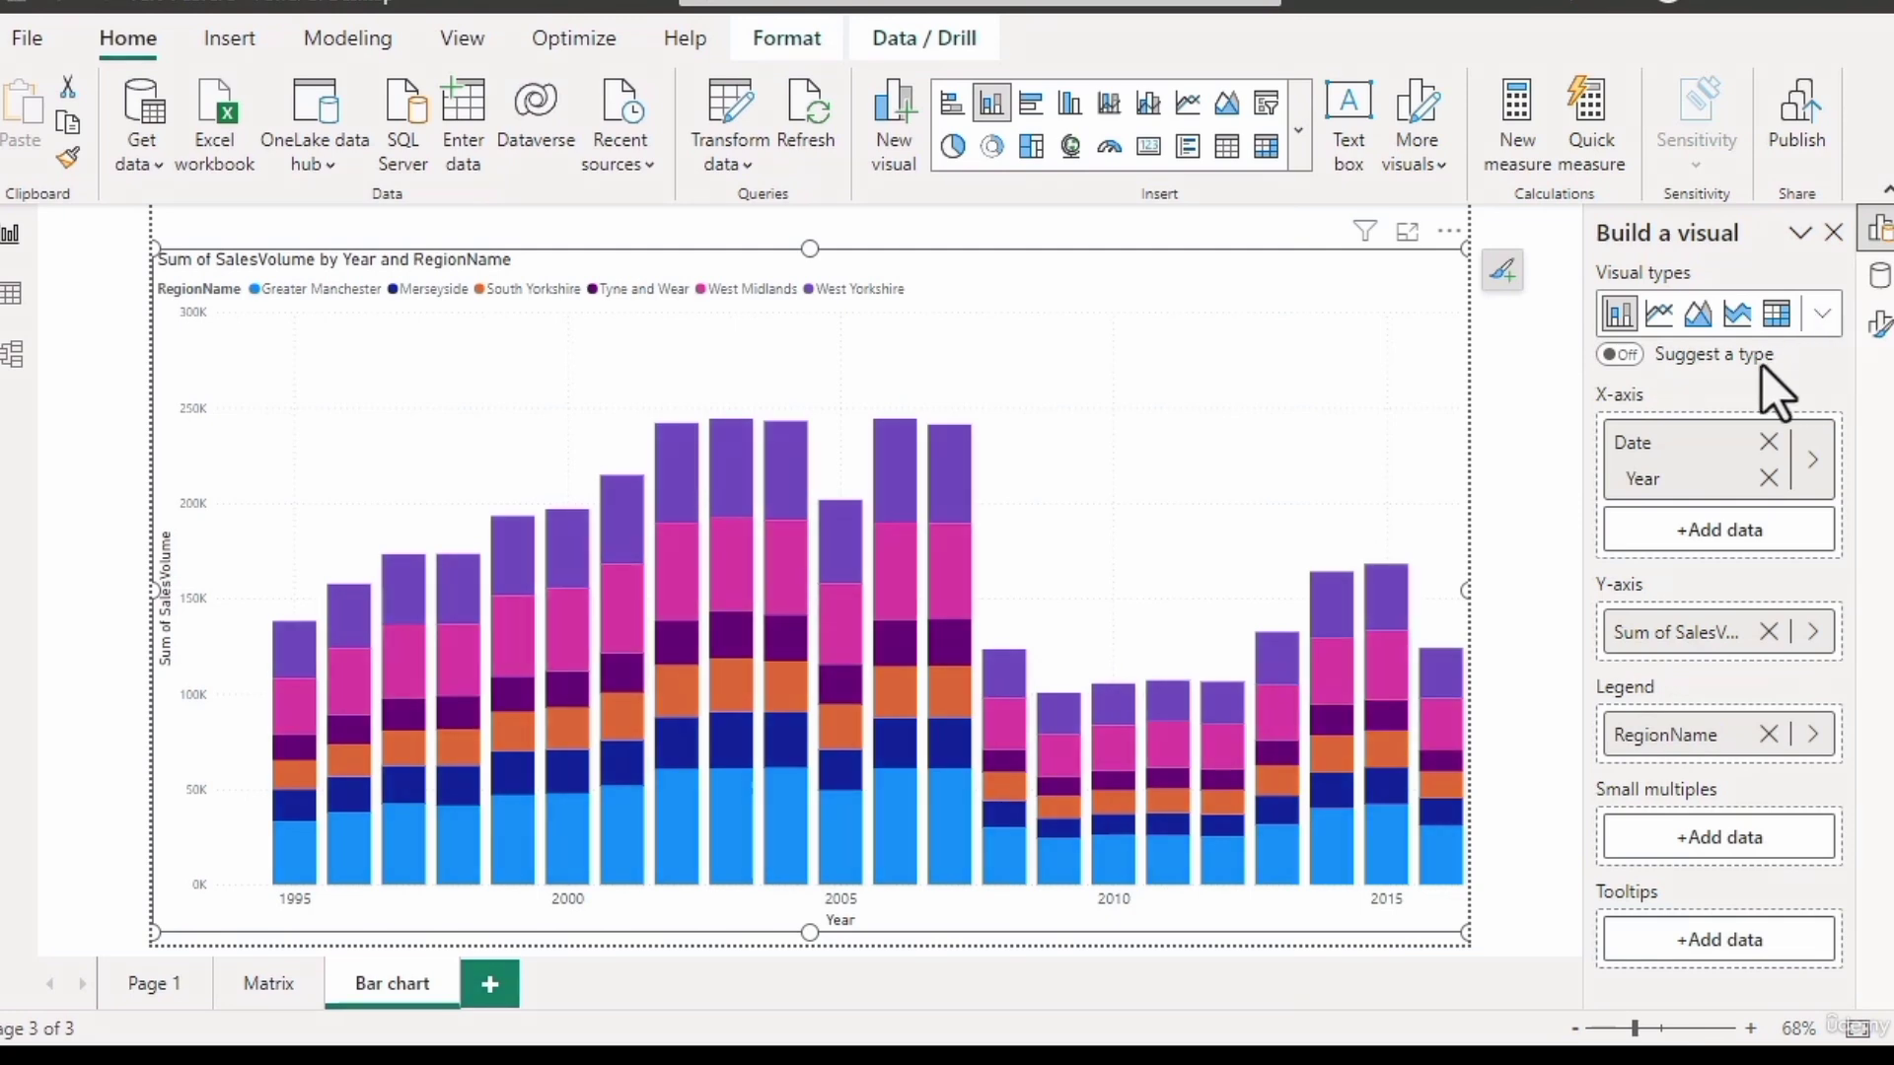
Replace the year-only Date field on the column chart's X-axis with the full Date hierarchy, and drill up to the Year level.
left_click(1768, 441)
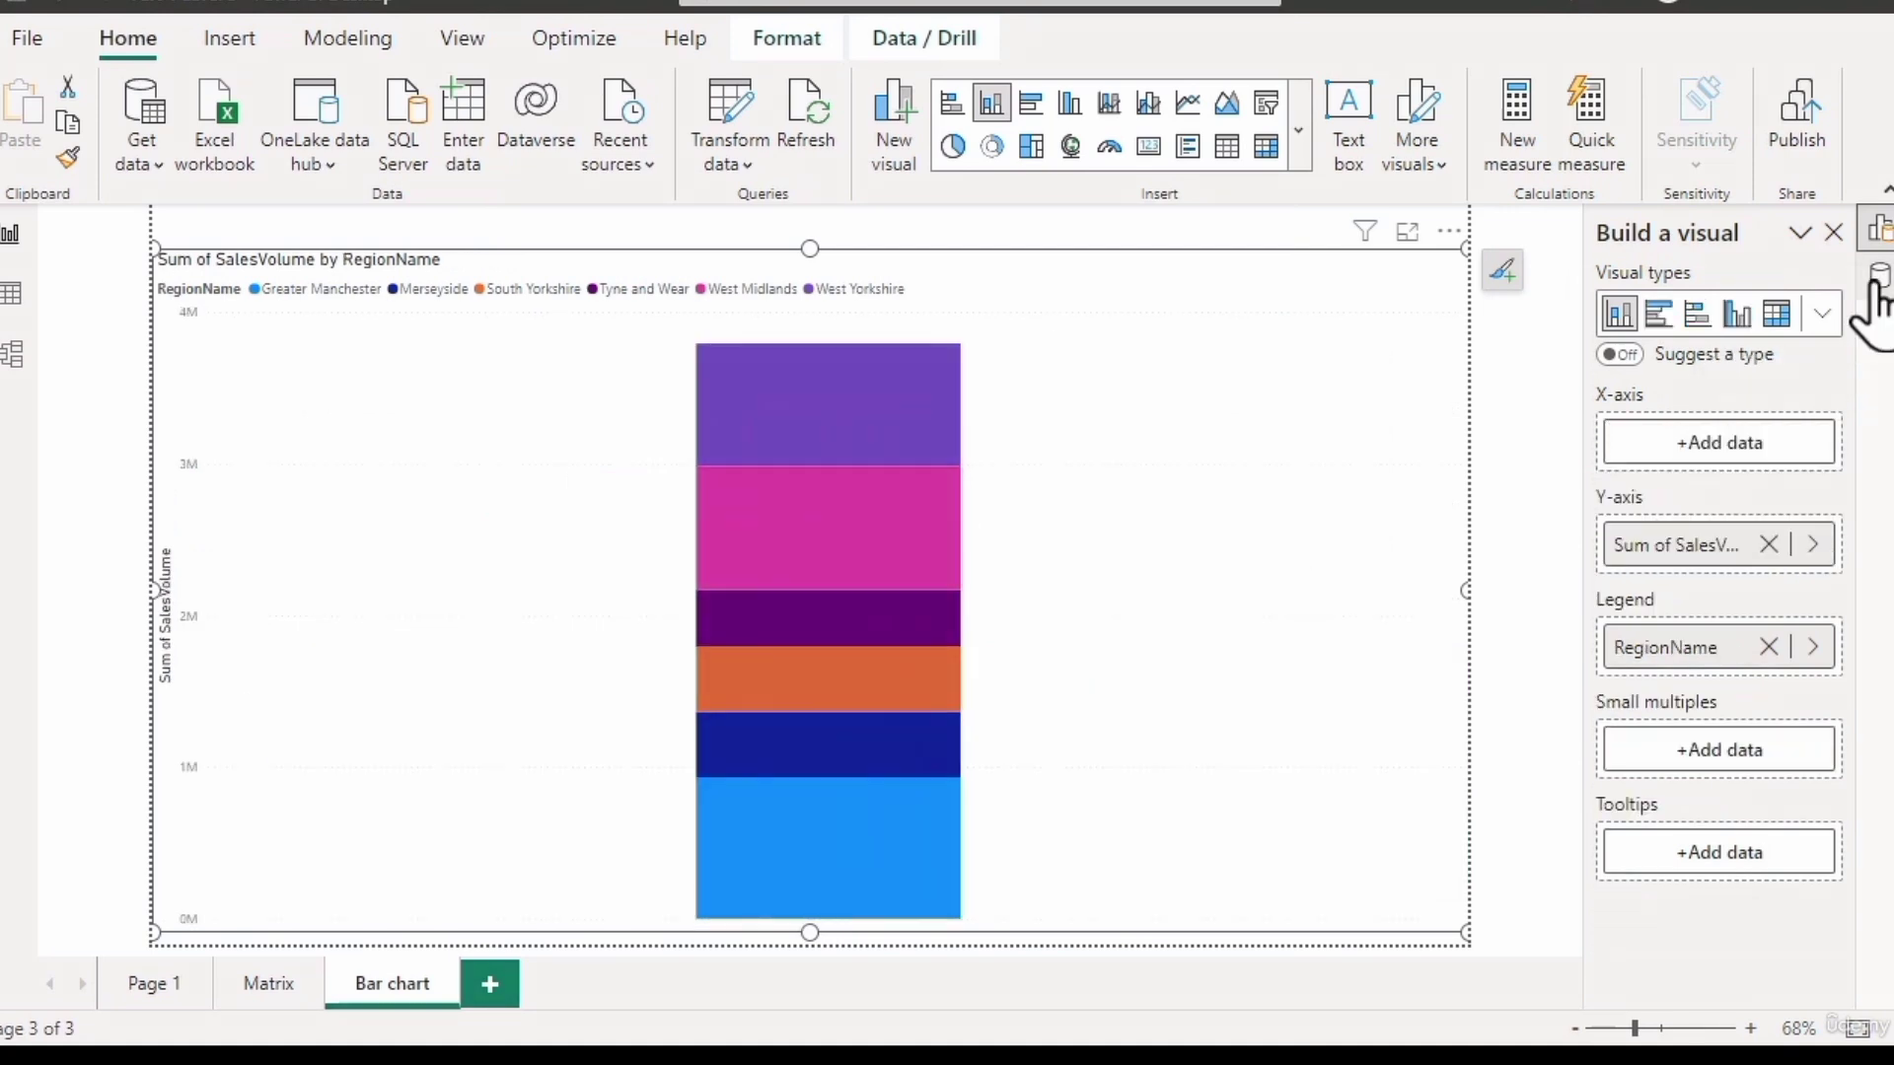
right_click(1876, 229)
left_click(1667, 331)
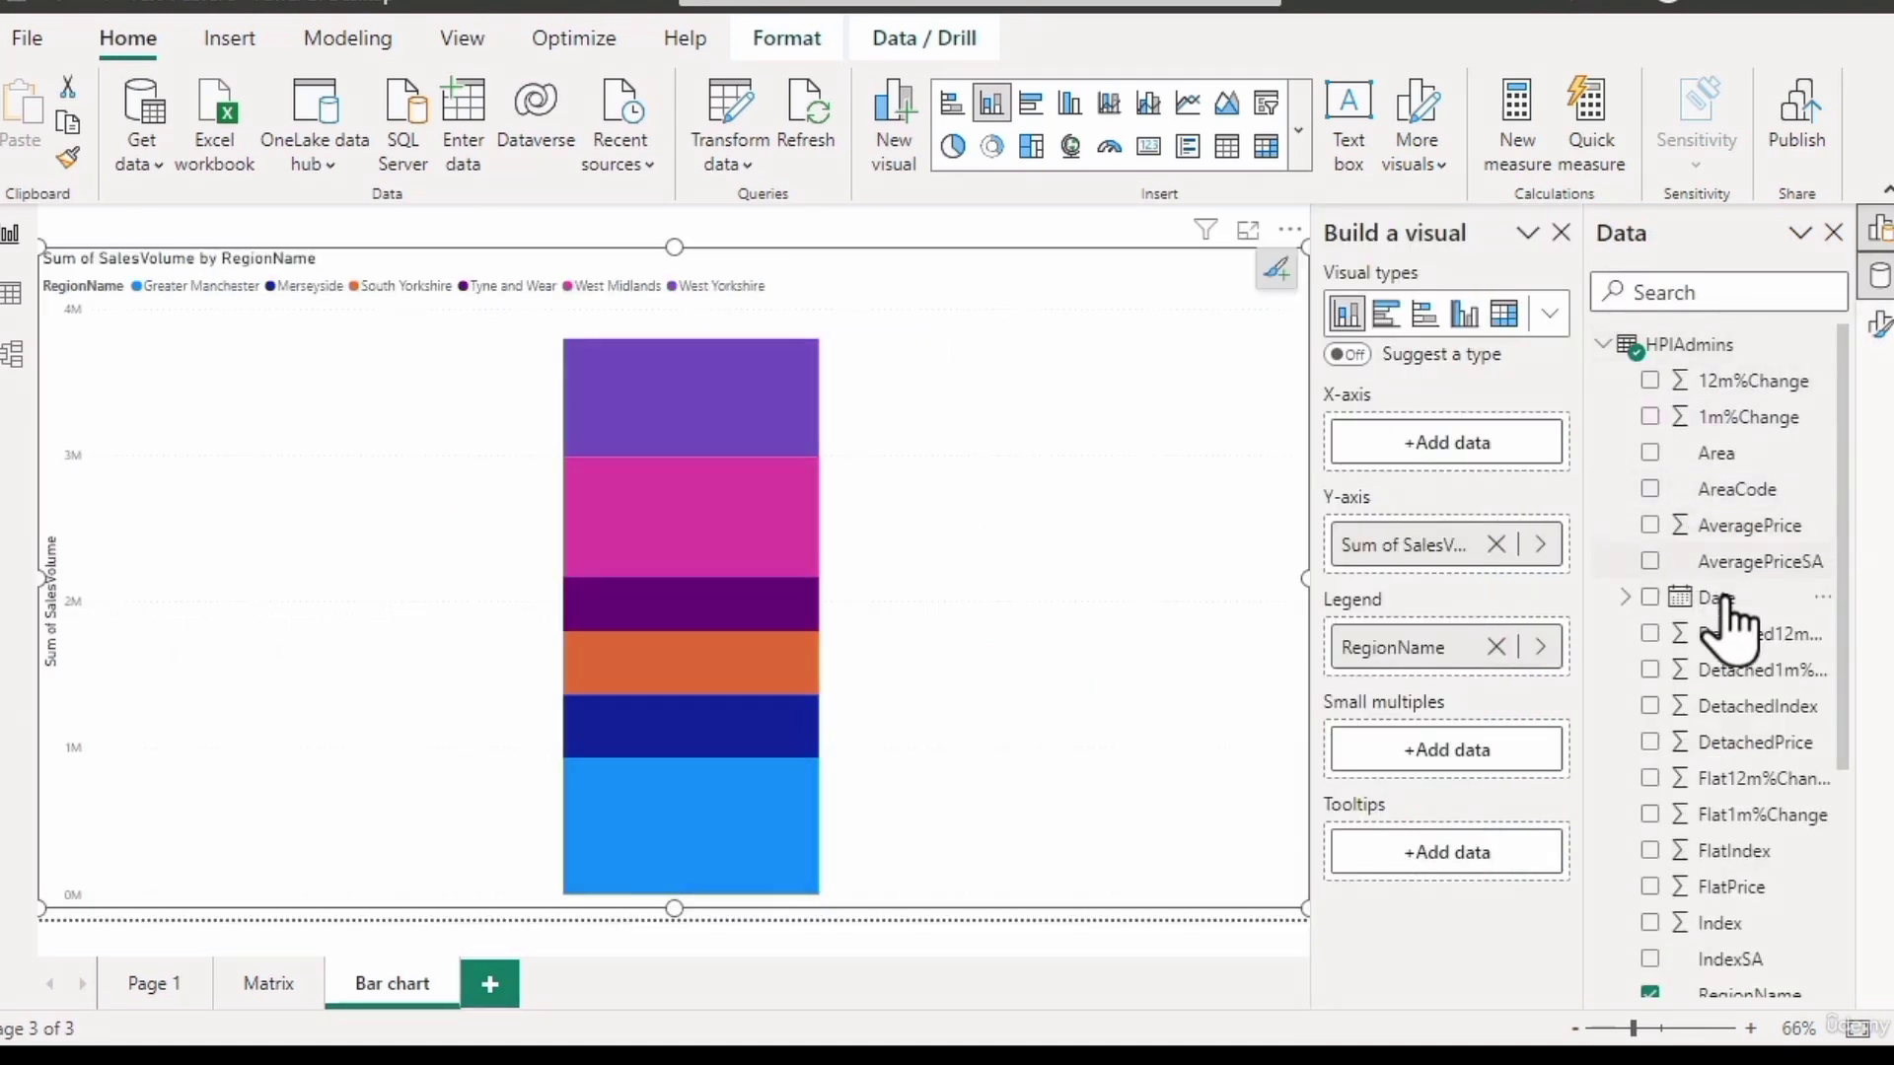
left_click_drag(1716, 598, 1479, 474)
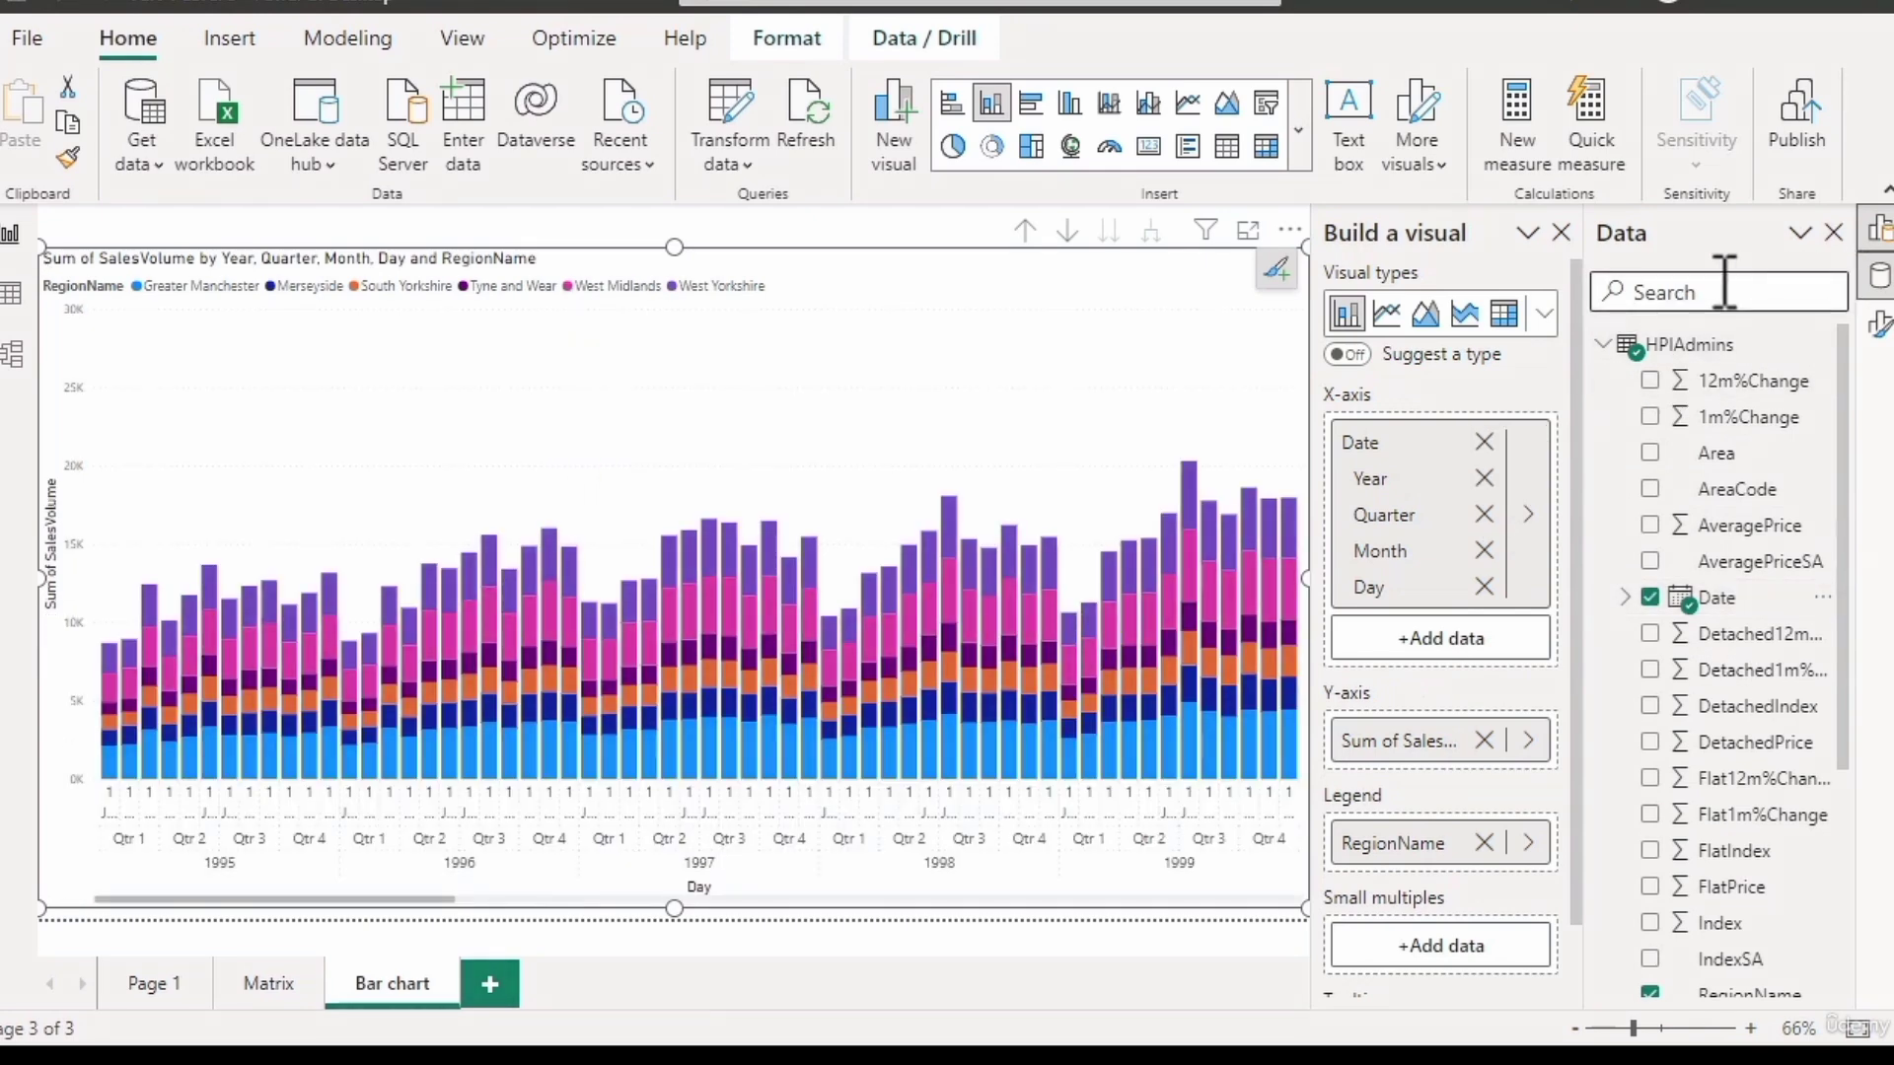
left_click(1025, 233)
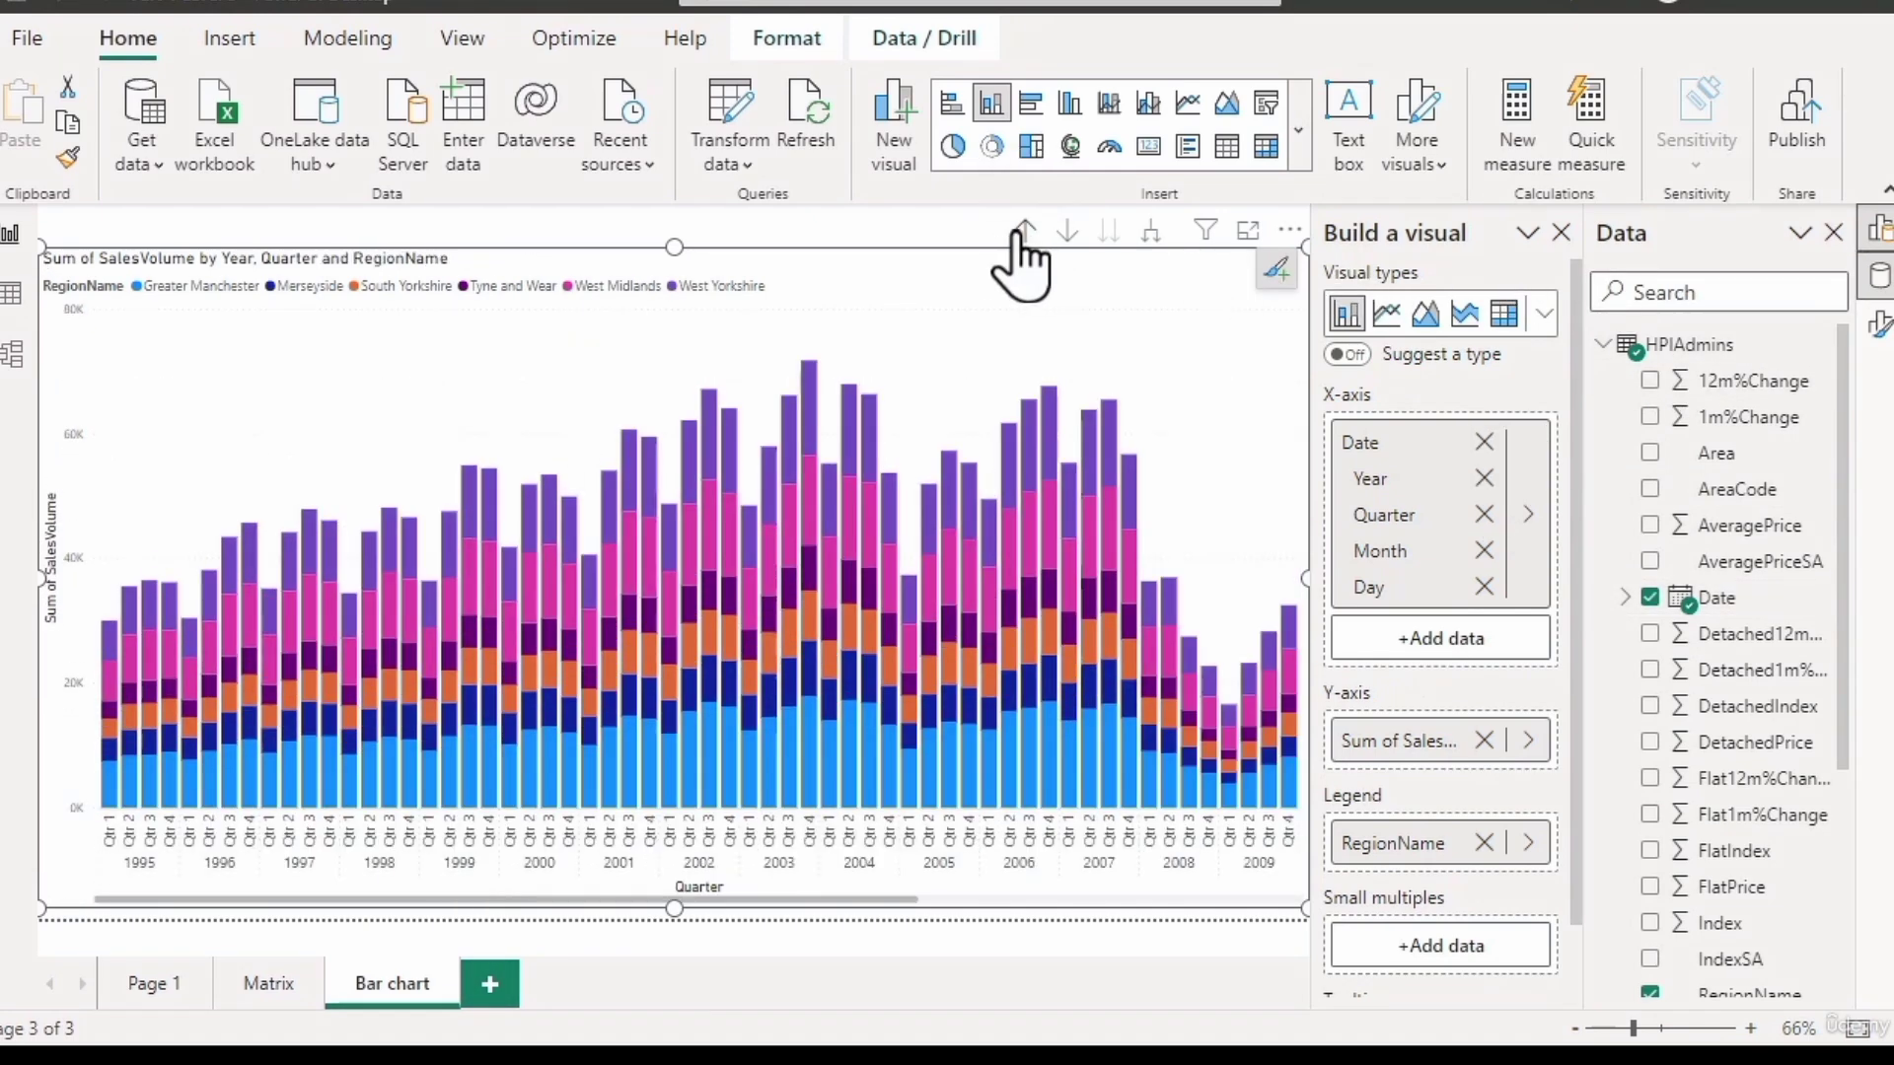
left_click(1025, 232)
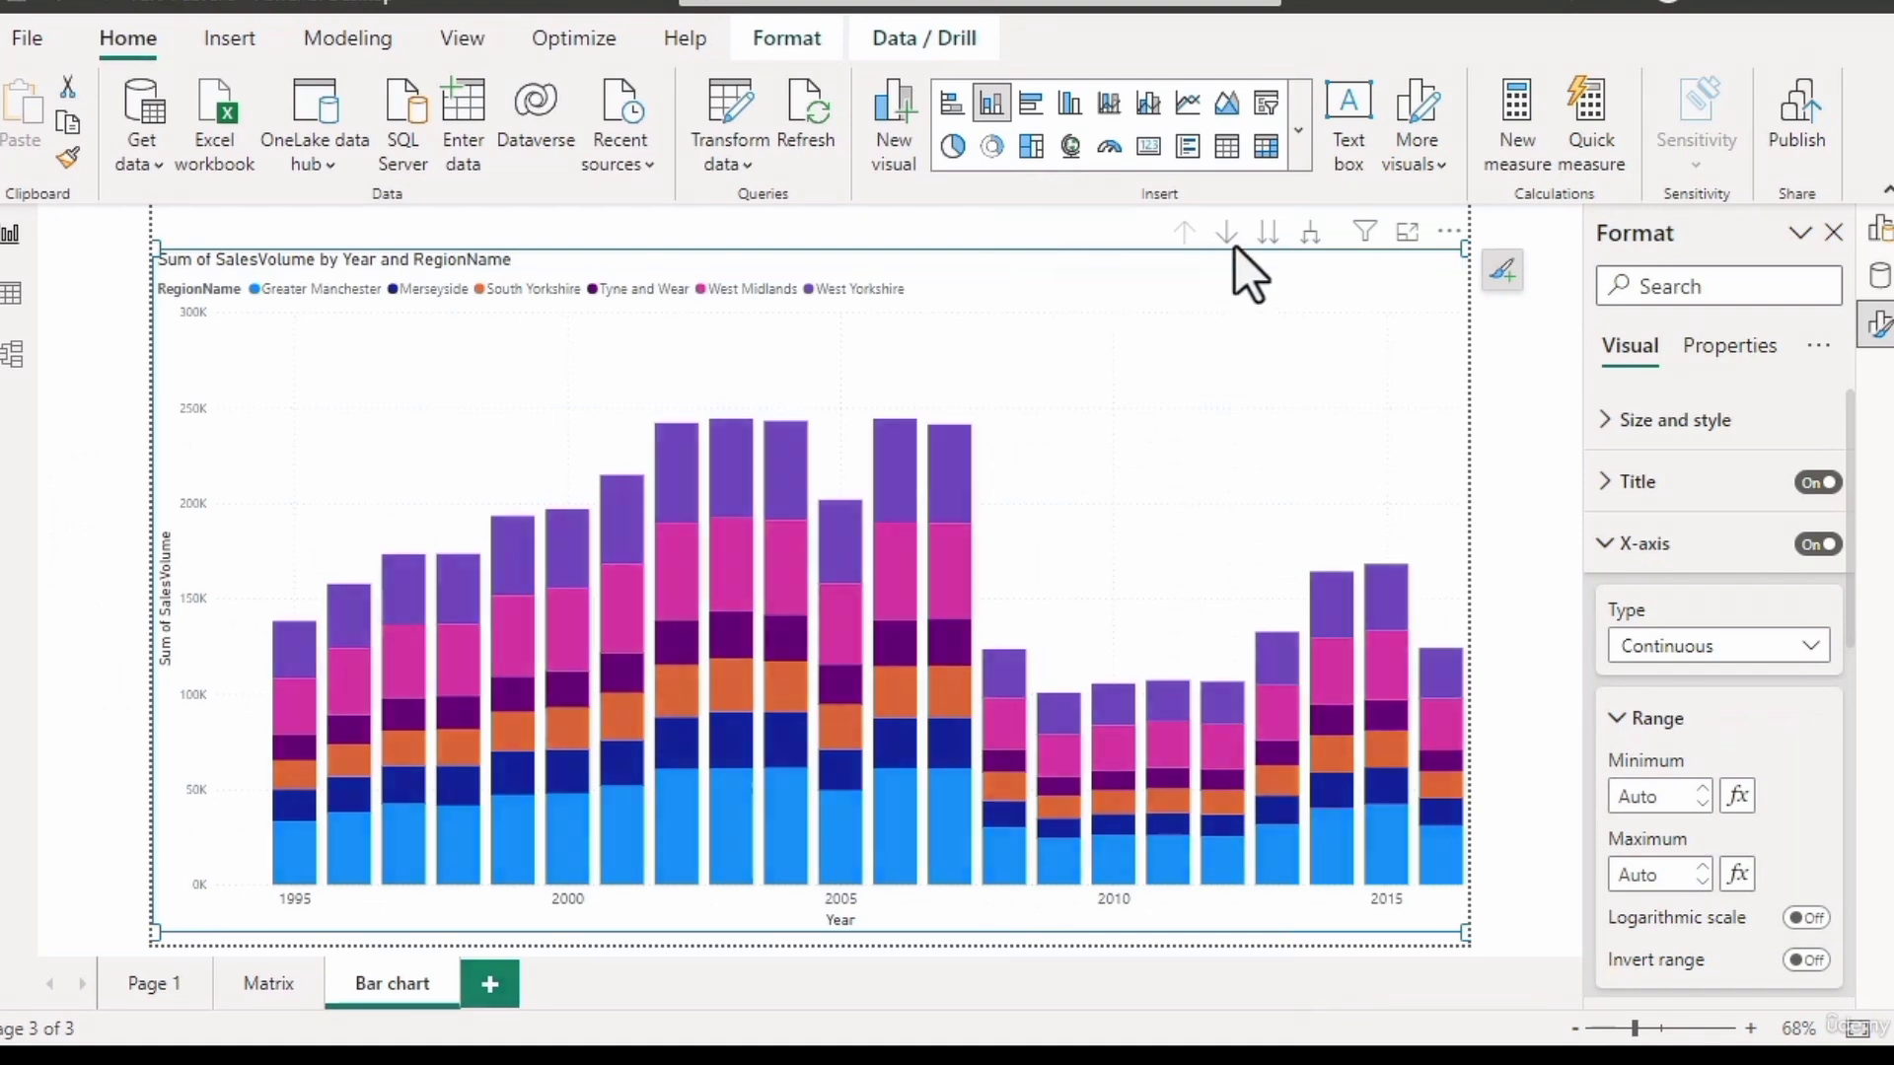
Step the whole column chart through the quarter, month and day levels, and return to the Year level.
left_click(1269, 235)
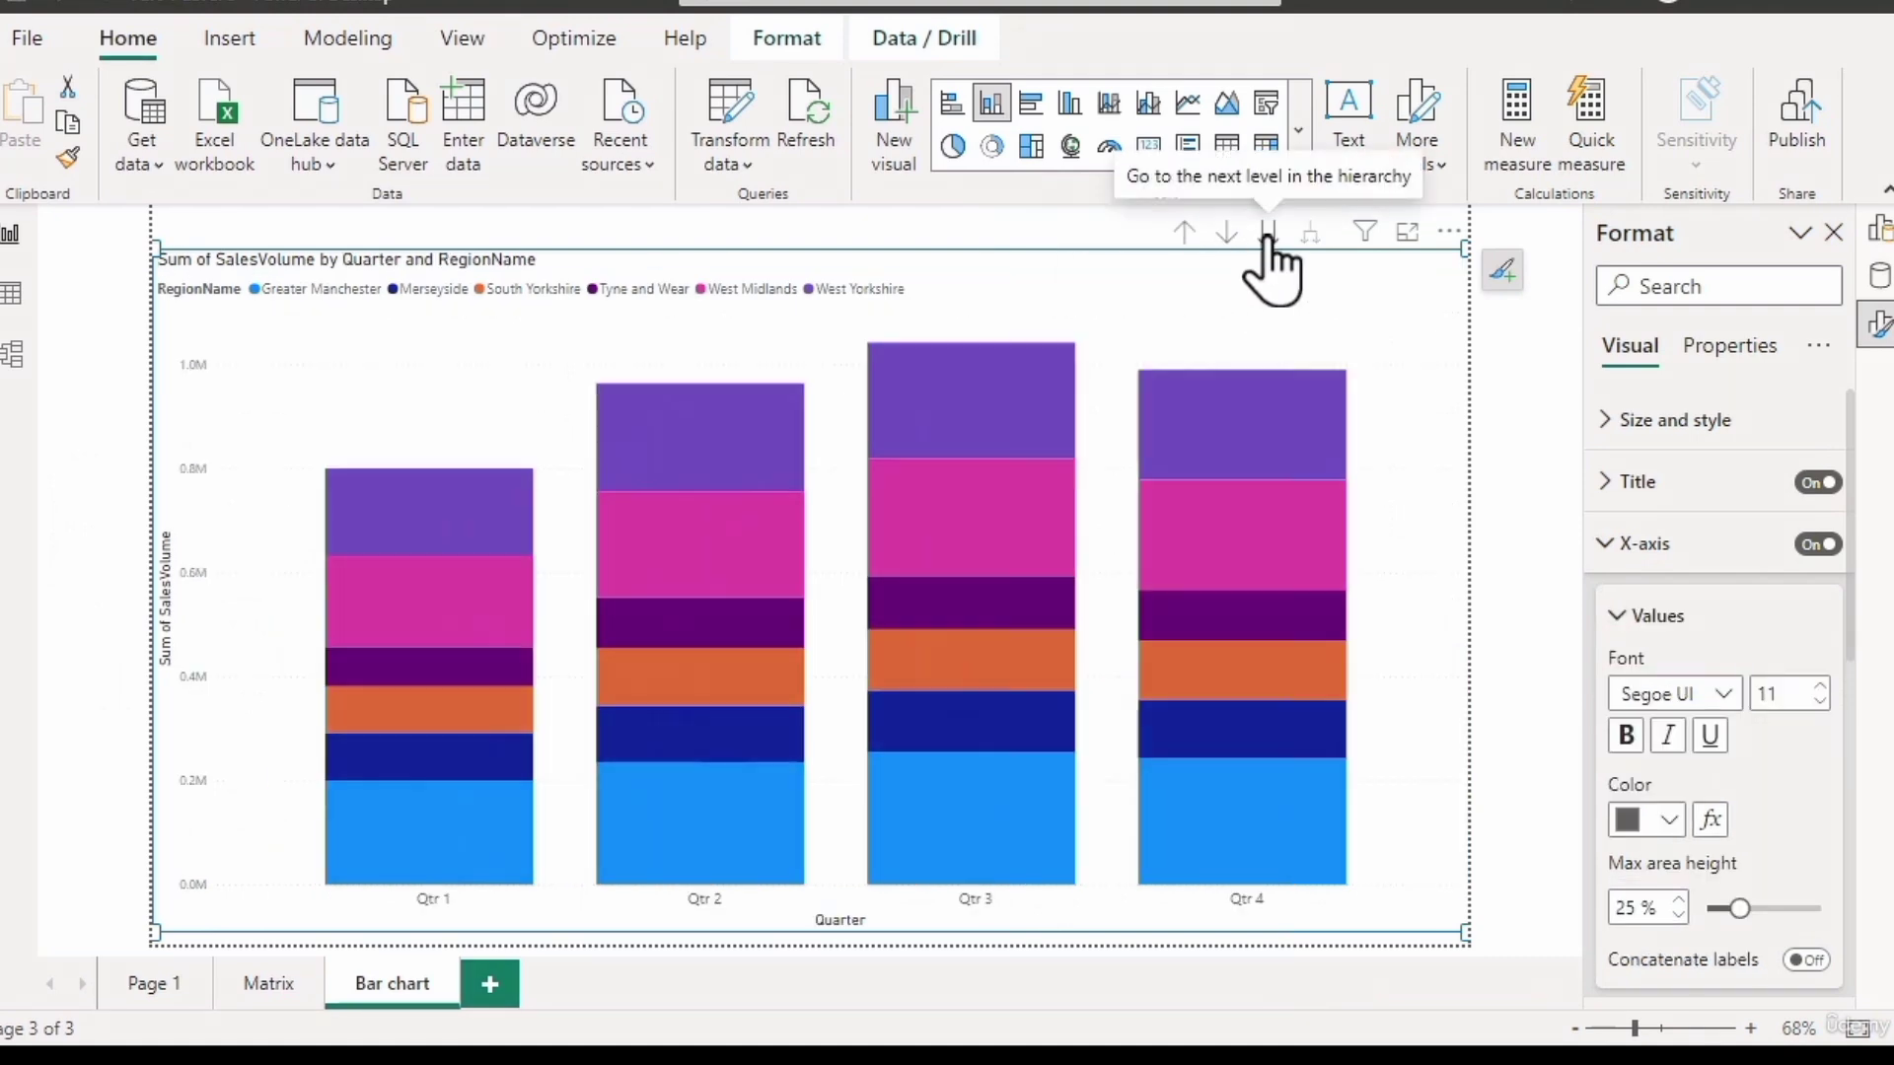
left_click(1269, 235)
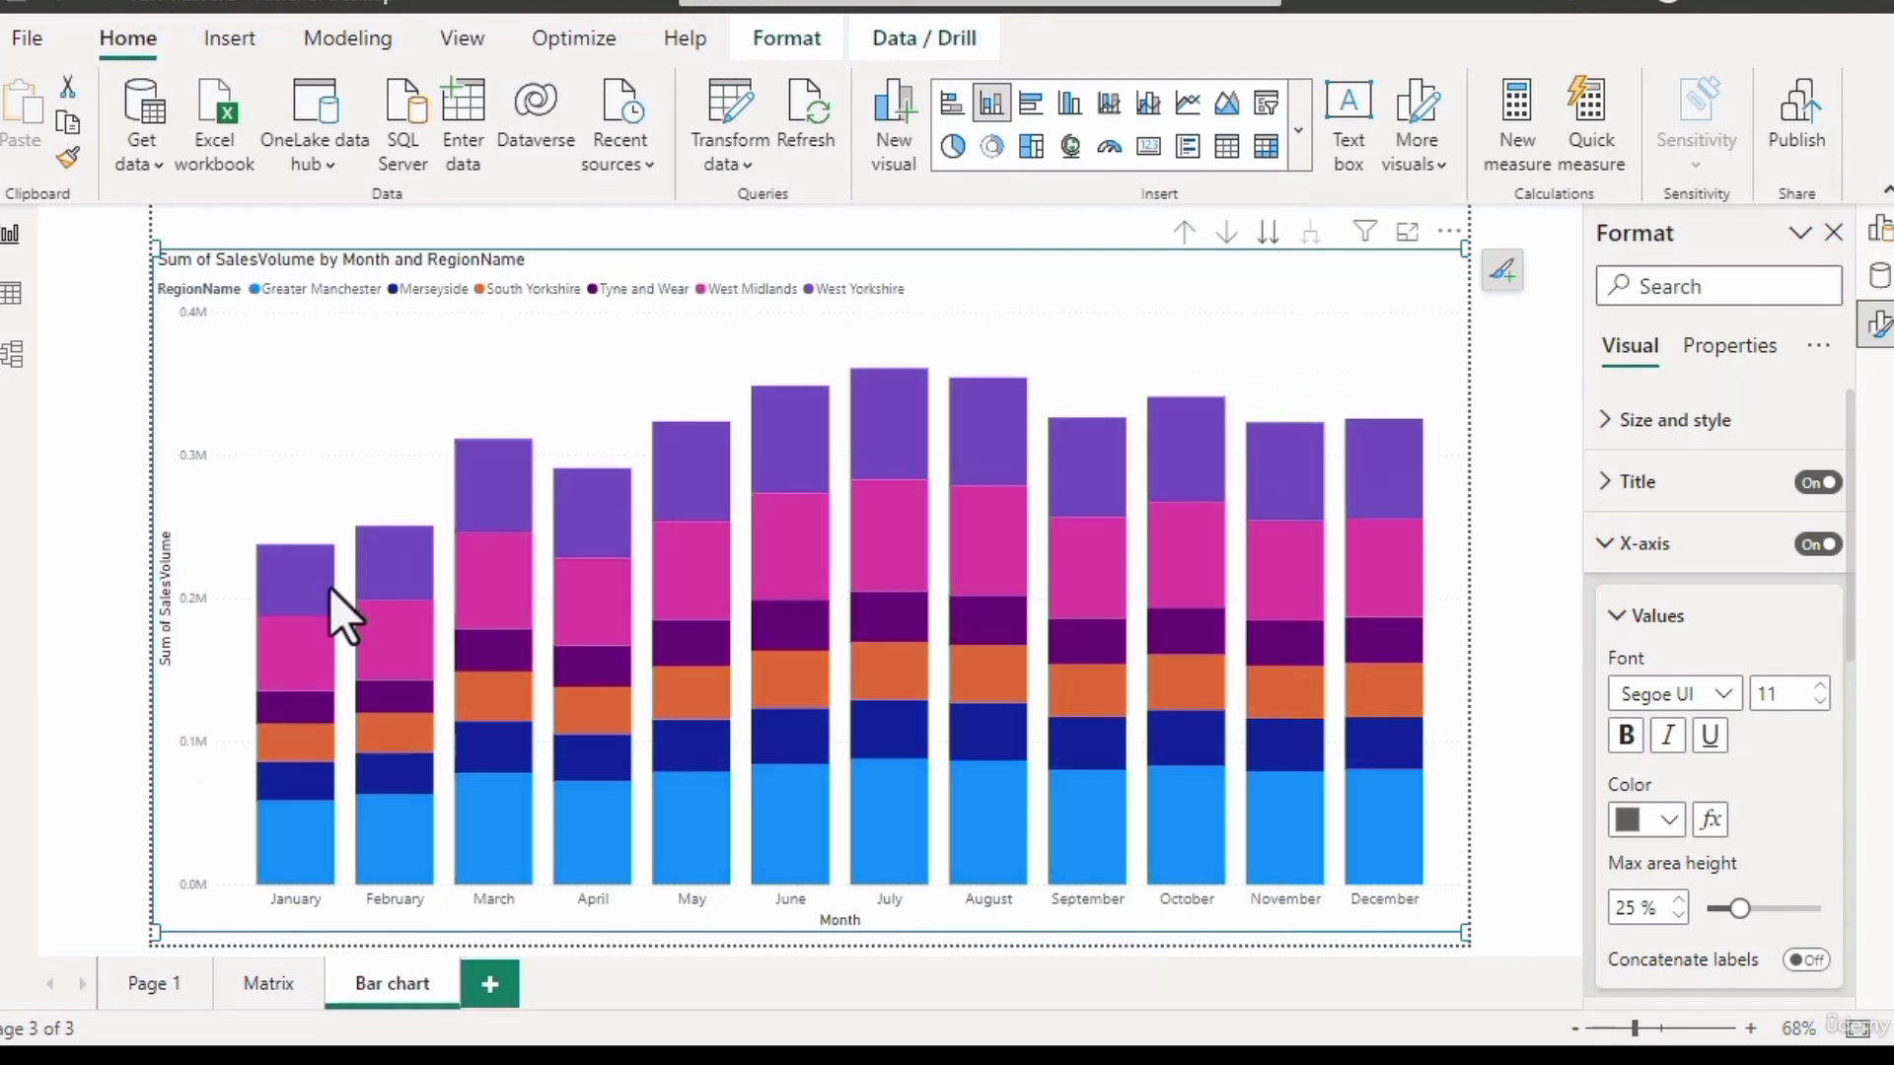
left_click(1269, 235)
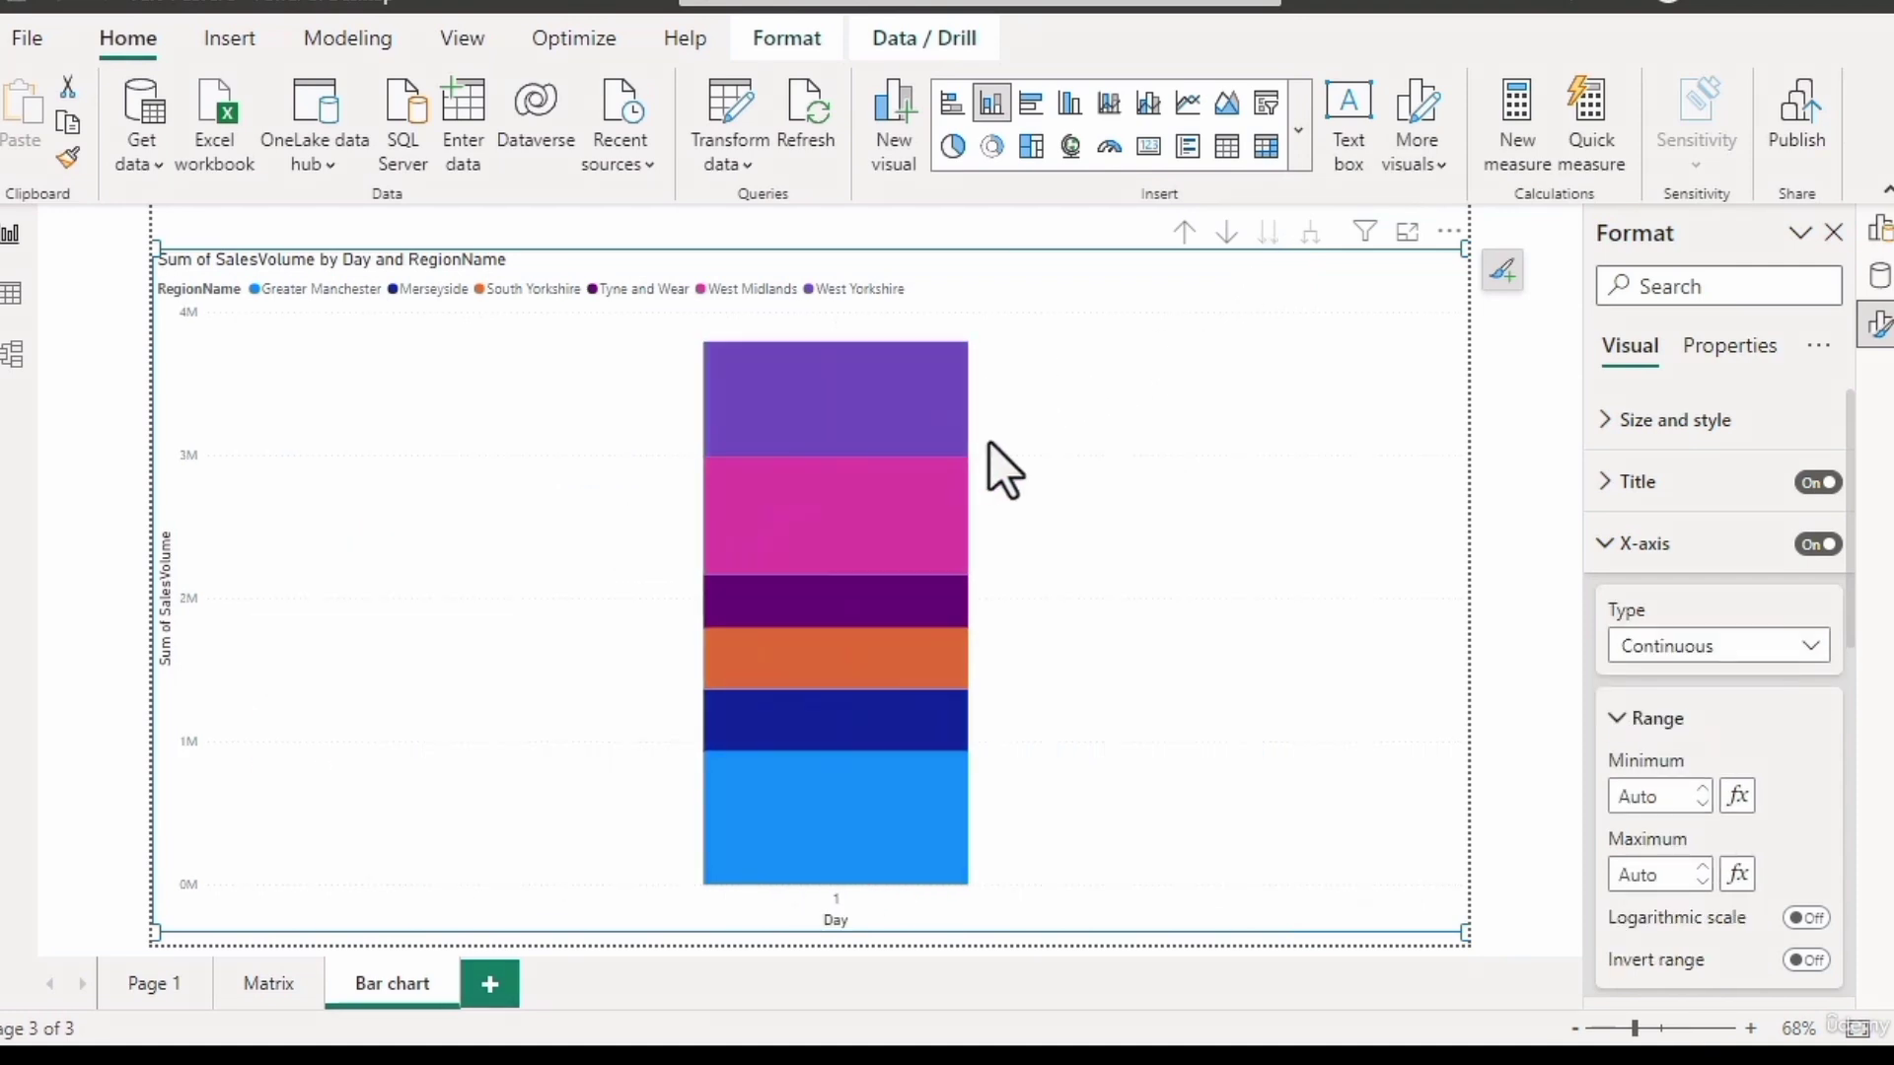
left_click(1185, 234)
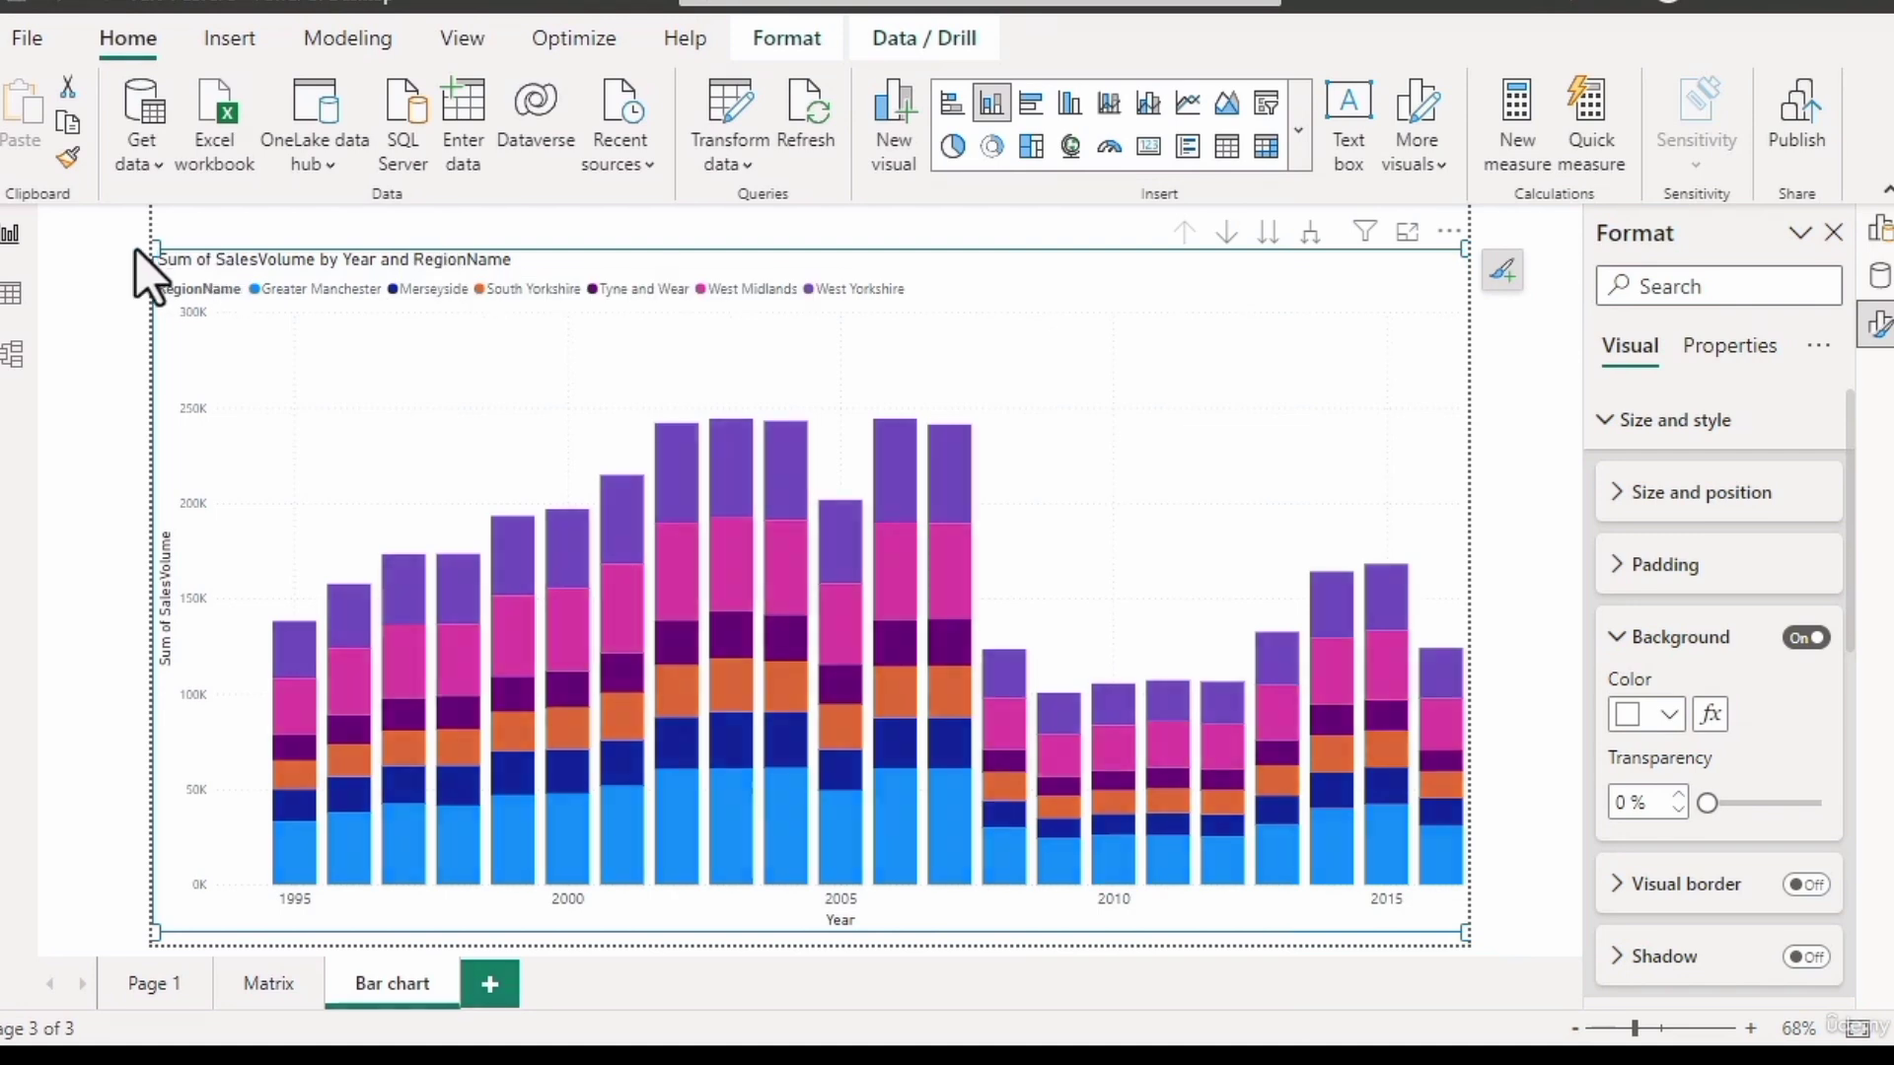
Turn on drill-down mode and drill the column chart into 2006, Qtr 2 and May.
left_click(1523, 359)
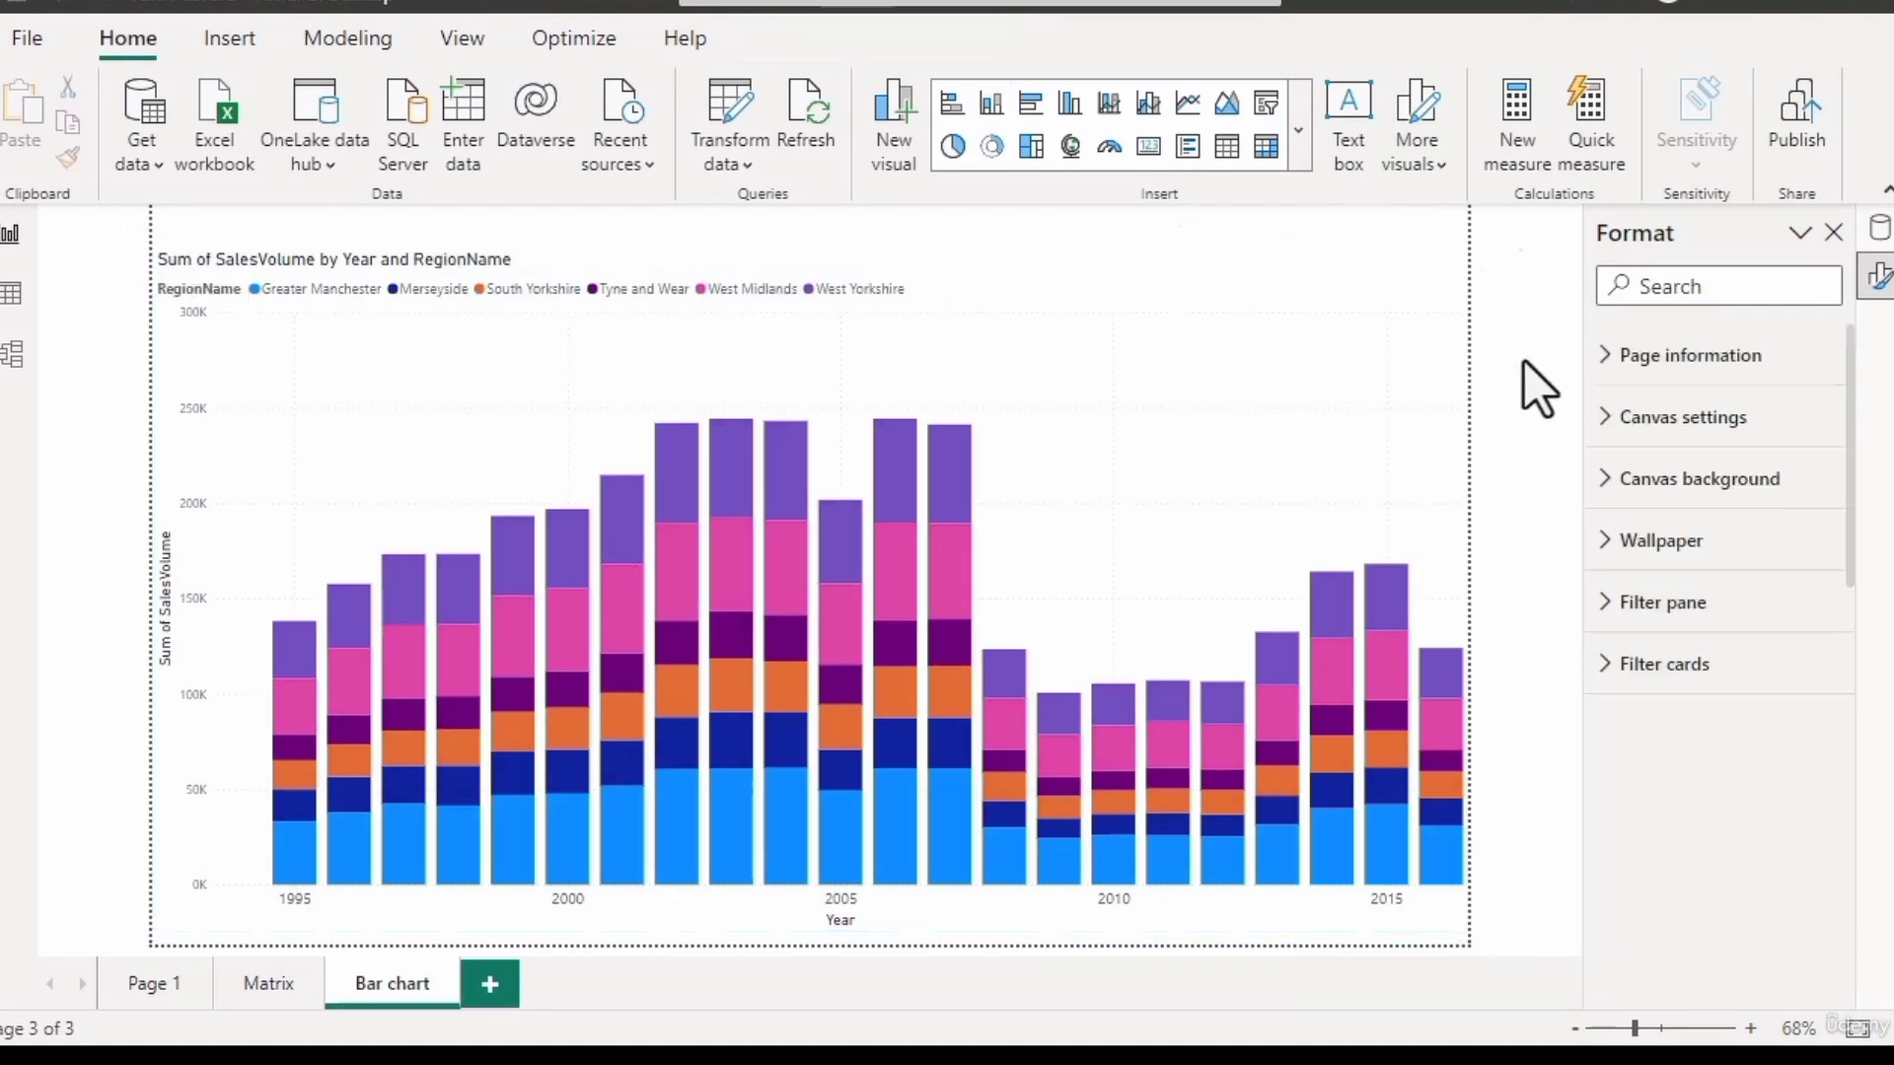
left_click(1325, 345)
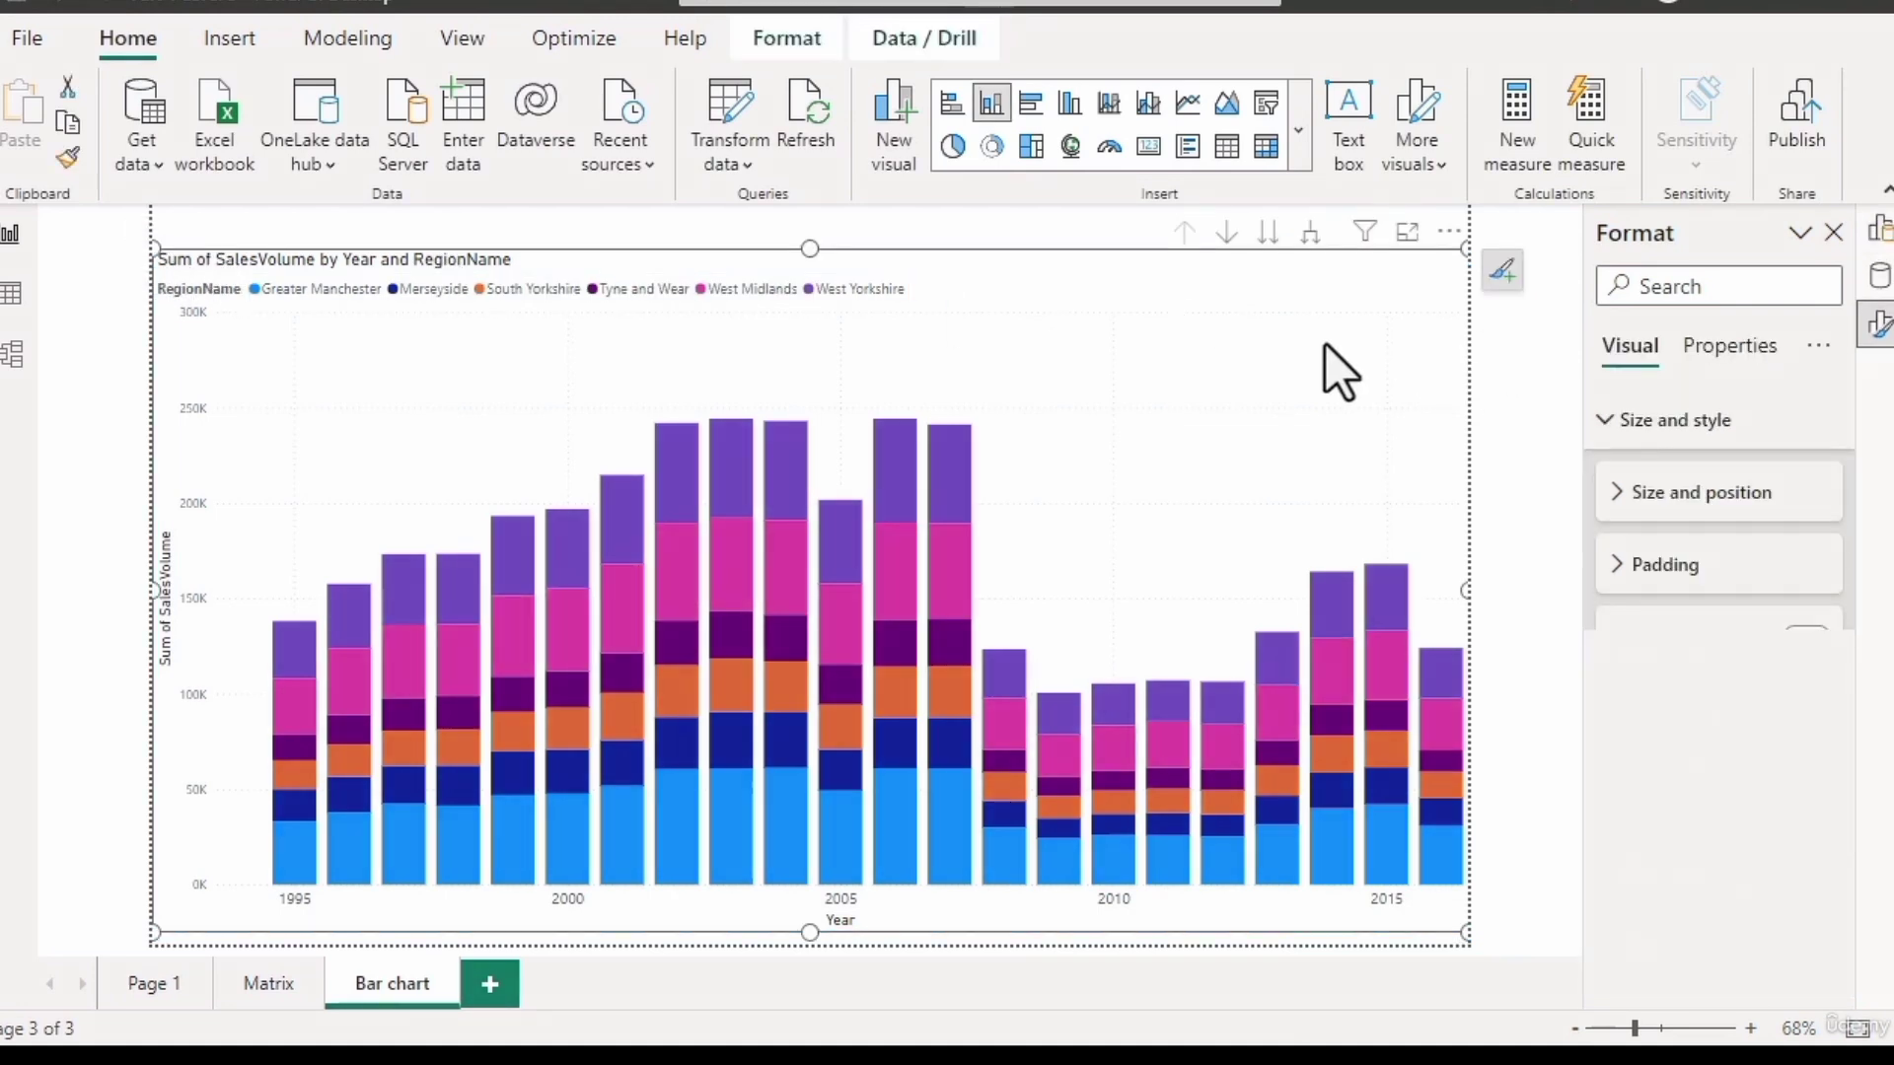
left_click(1226, 236)
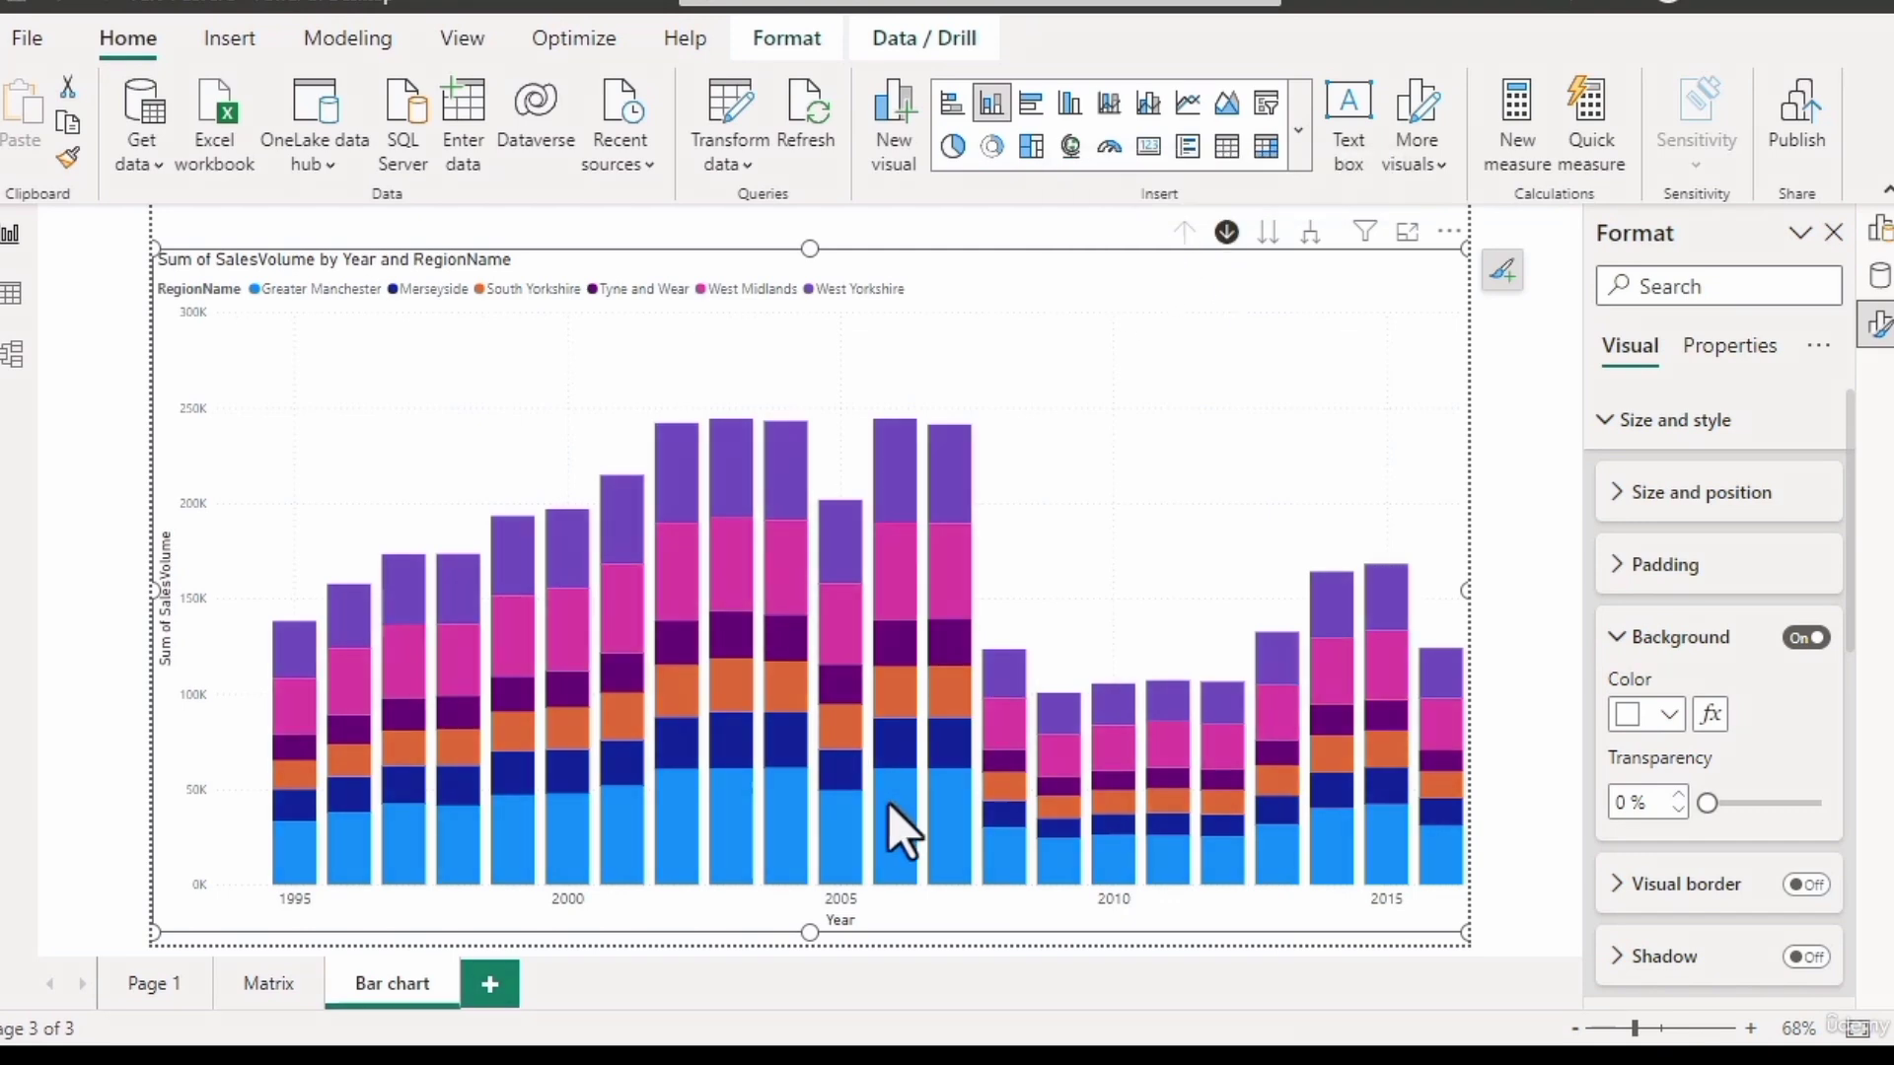
left_click(899, 831)
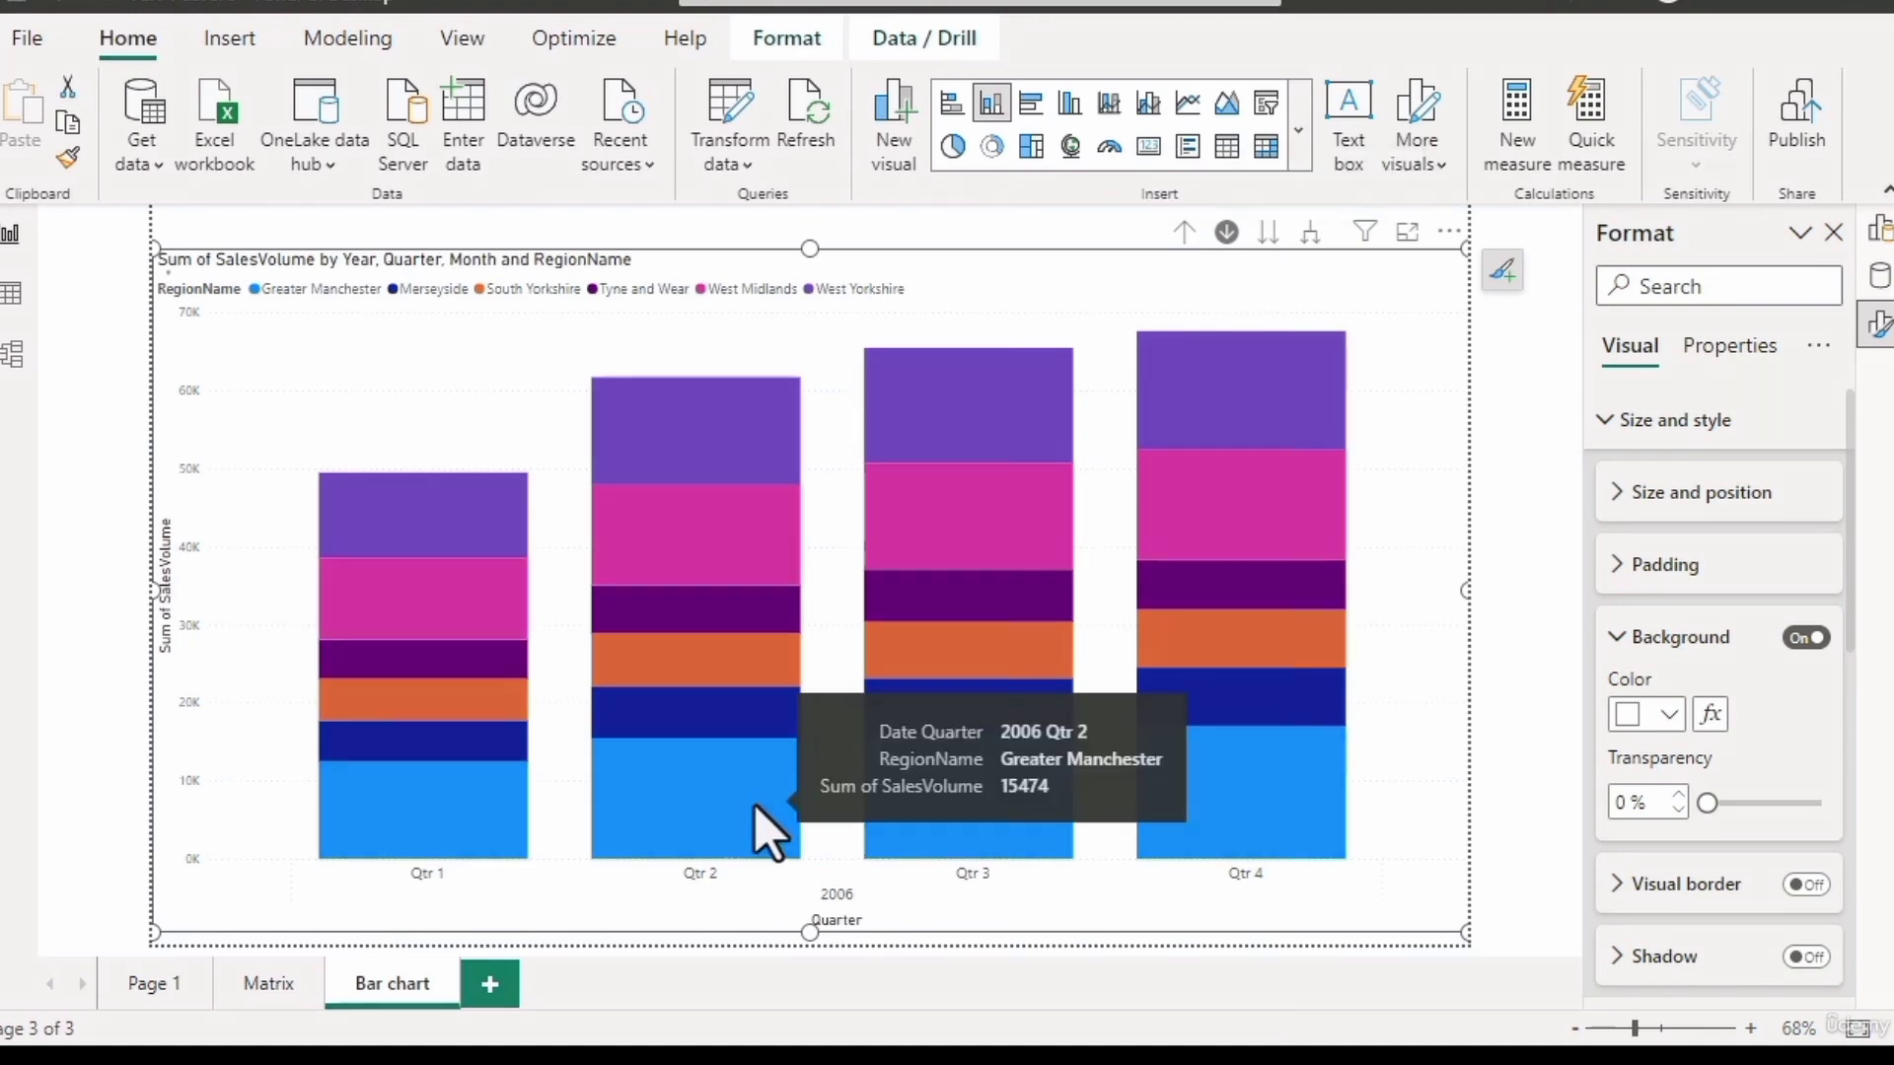
left_click(754, 817)
left_click(840, 809)
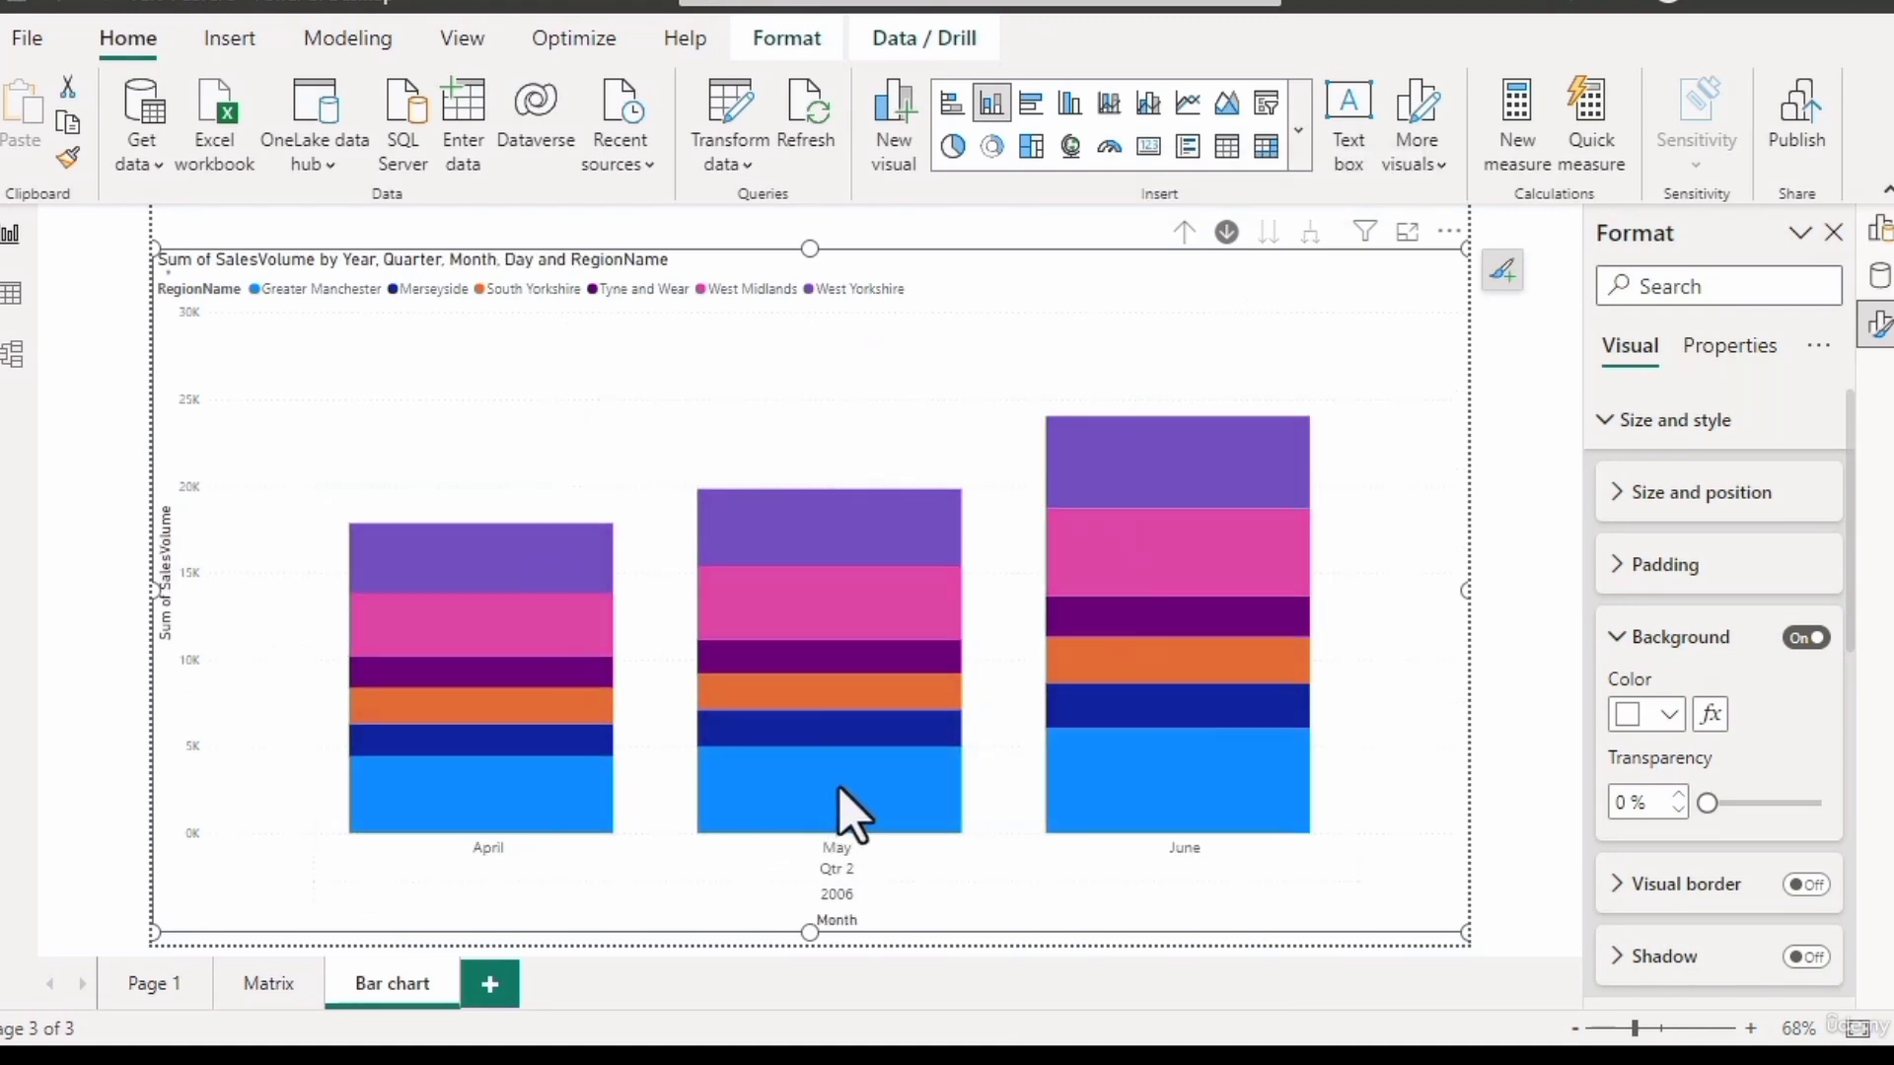
mouse_move(849, 779)
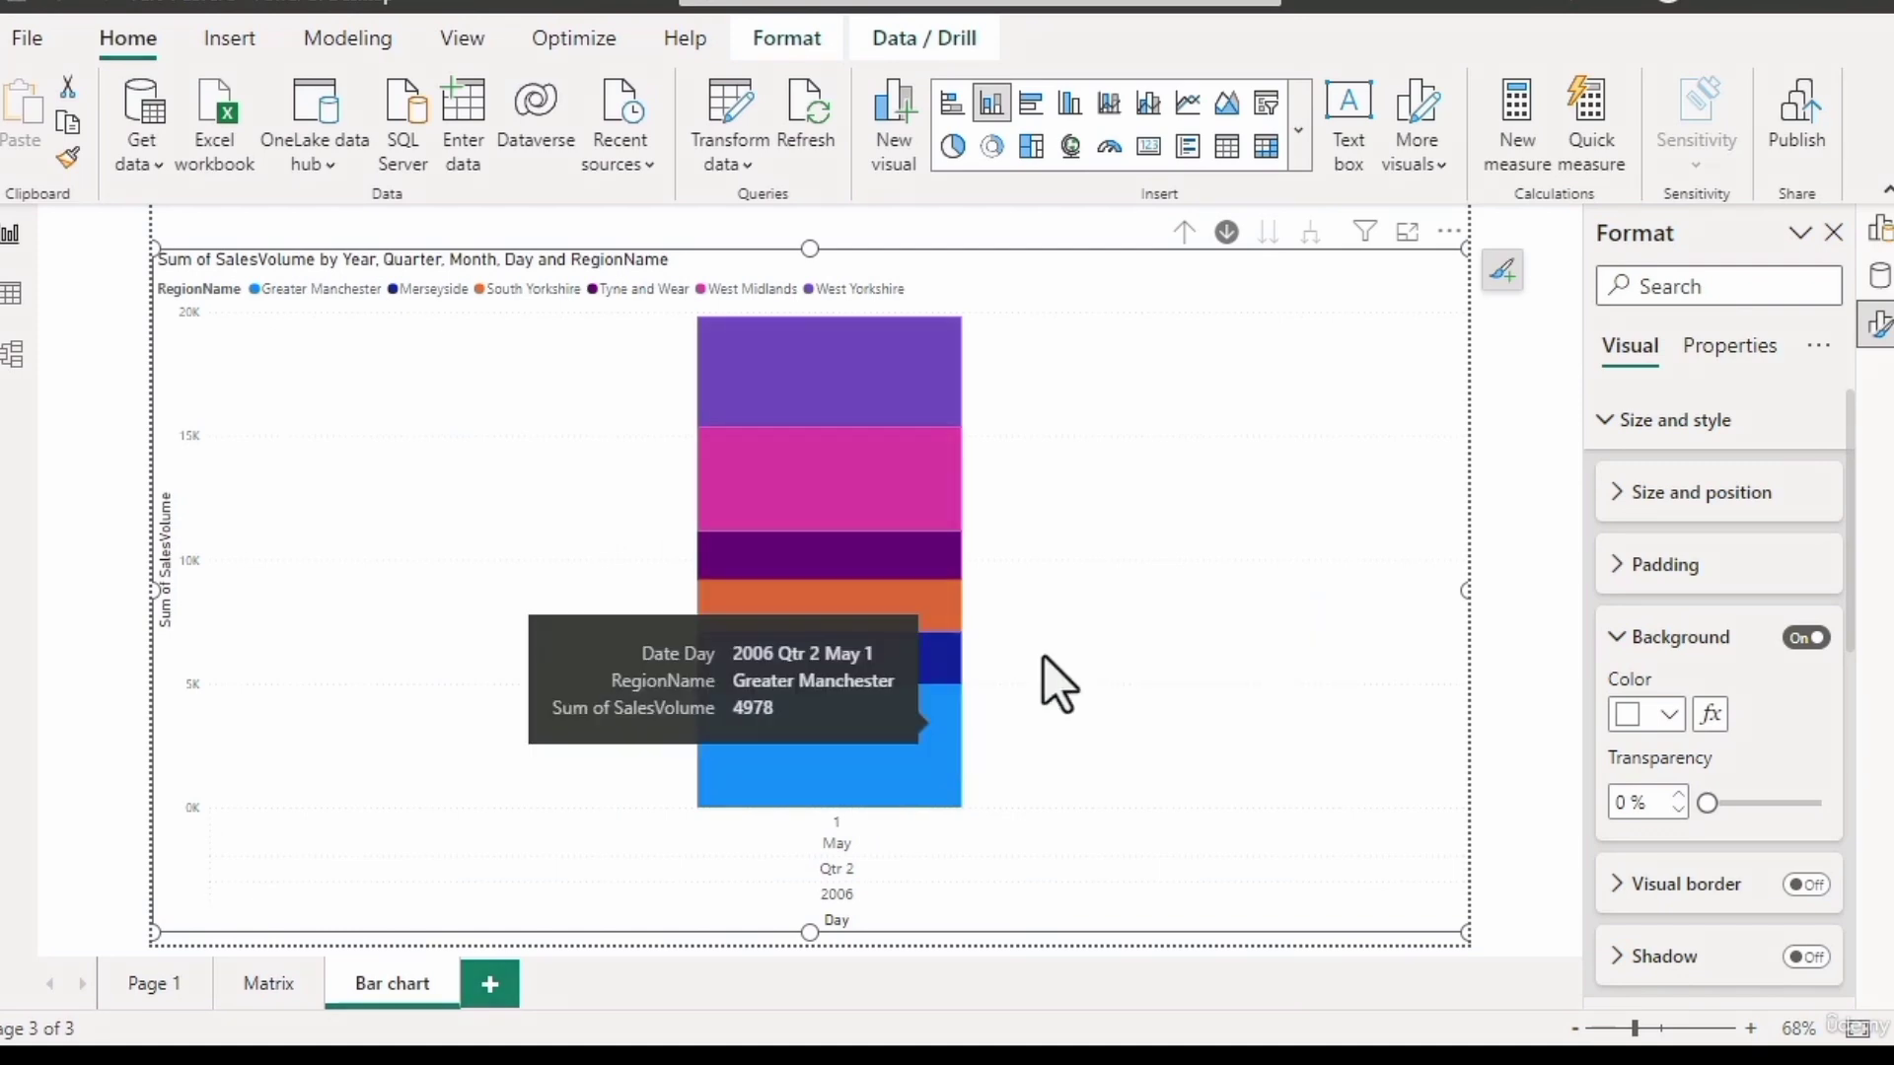
Drill the column chart back up from the day level to the Year level.
left_click(1184, 237)
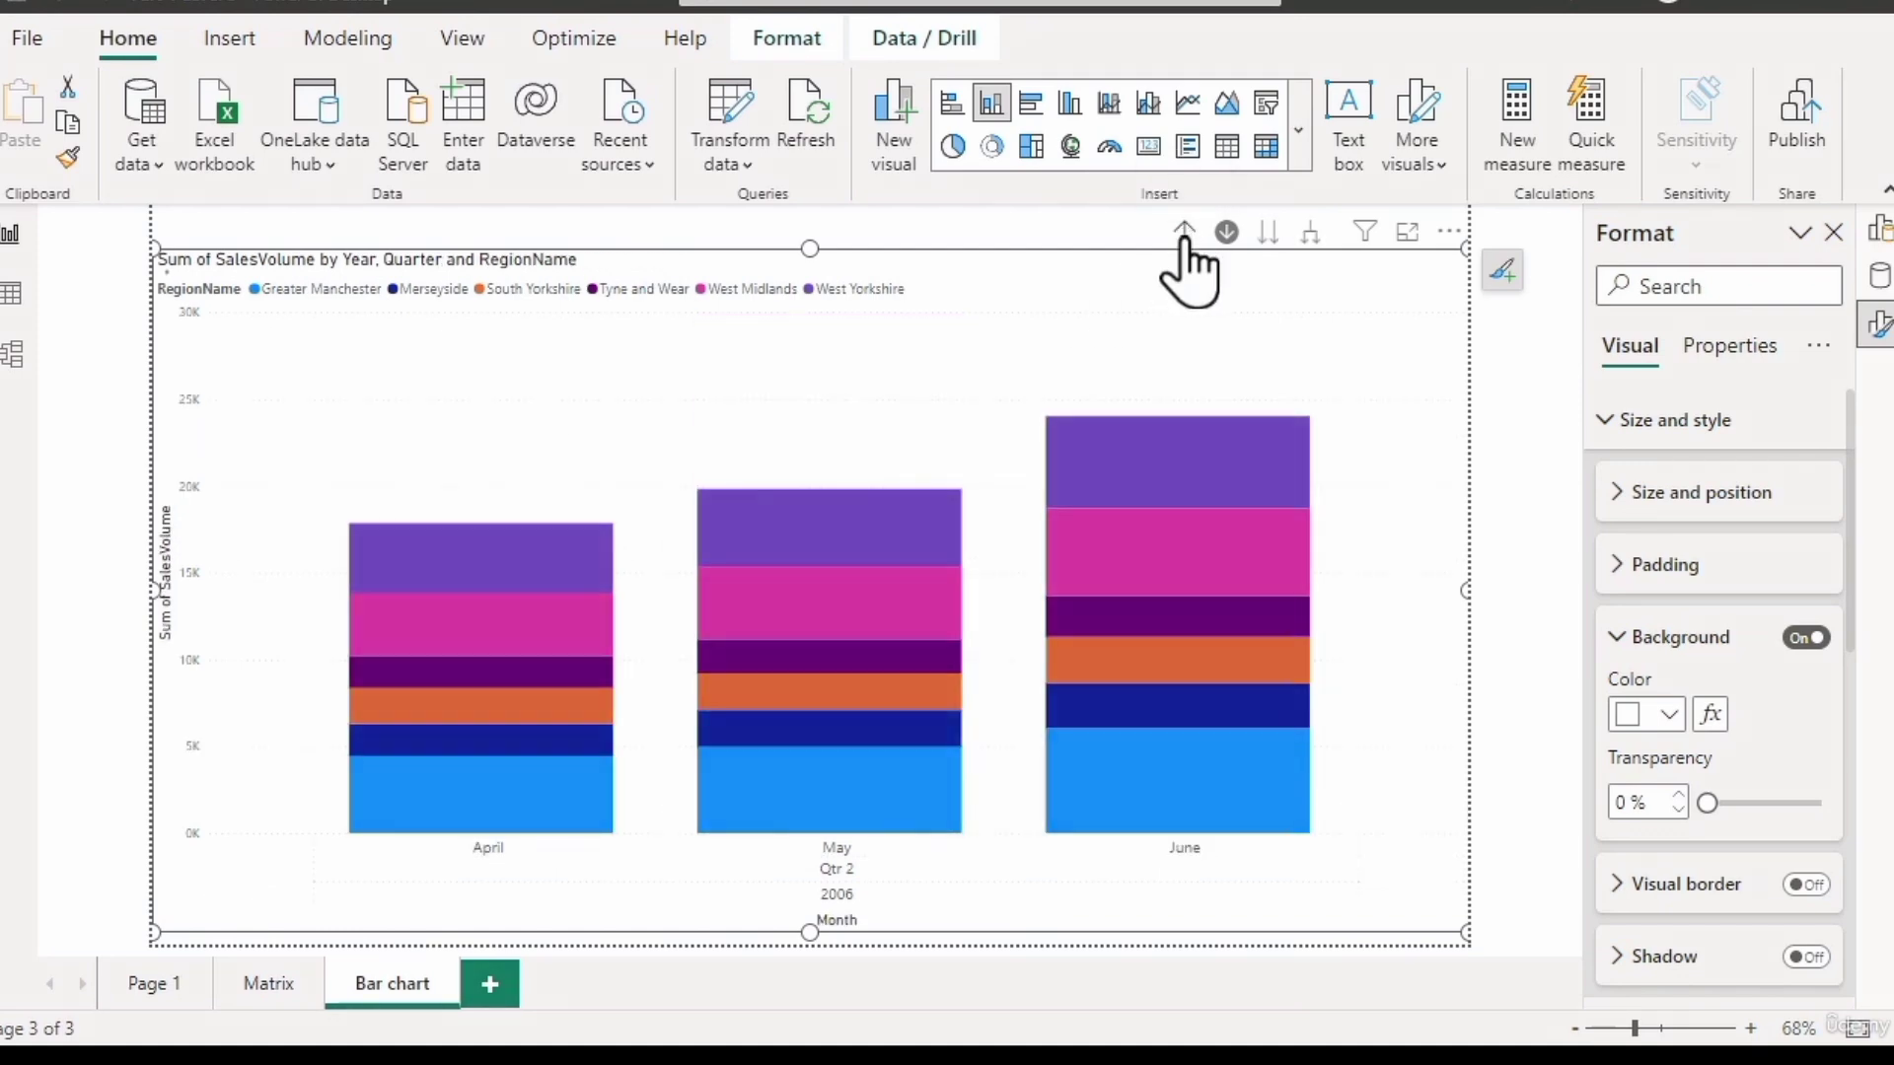
left_click(1184, 237)
left_click(1184, 235)
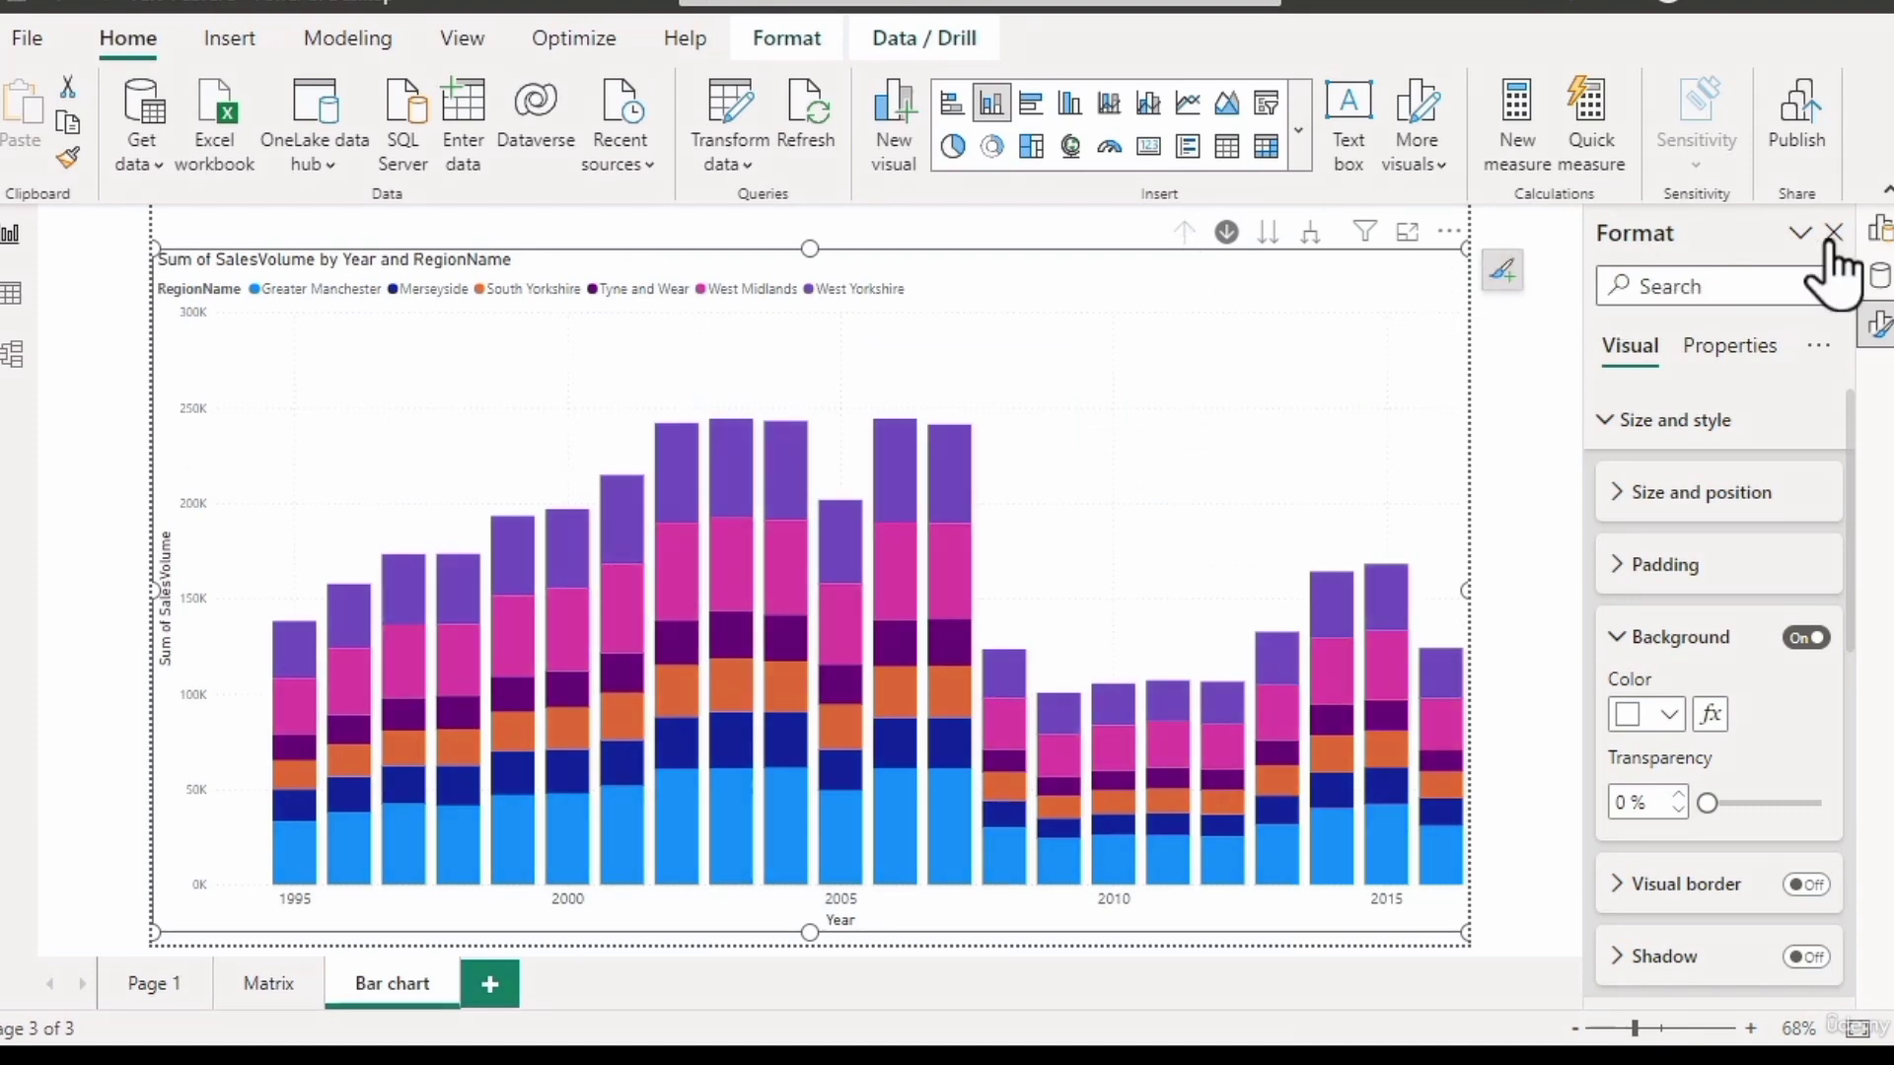
Try the visual as a clustered column chart, and change it back to a stacked column chart.
left_click(1874, 234)
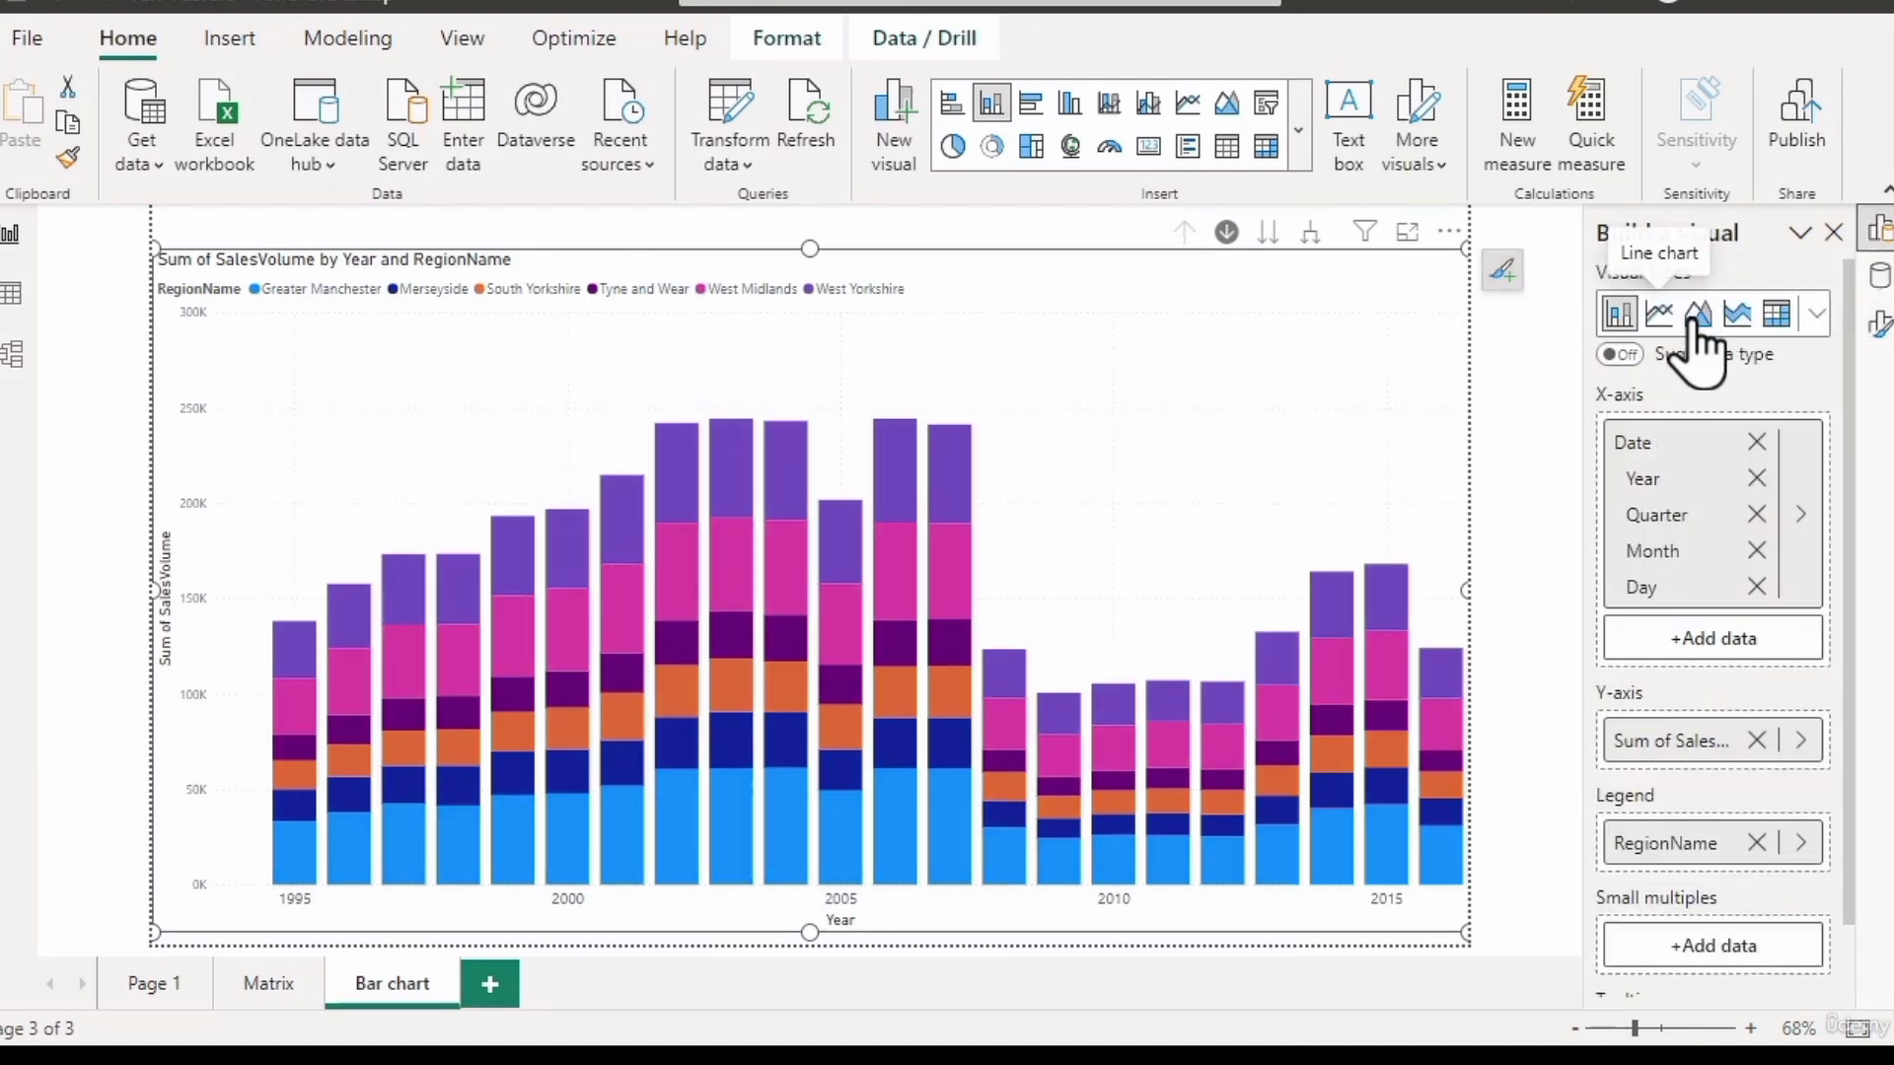
left_click(1818, 318)
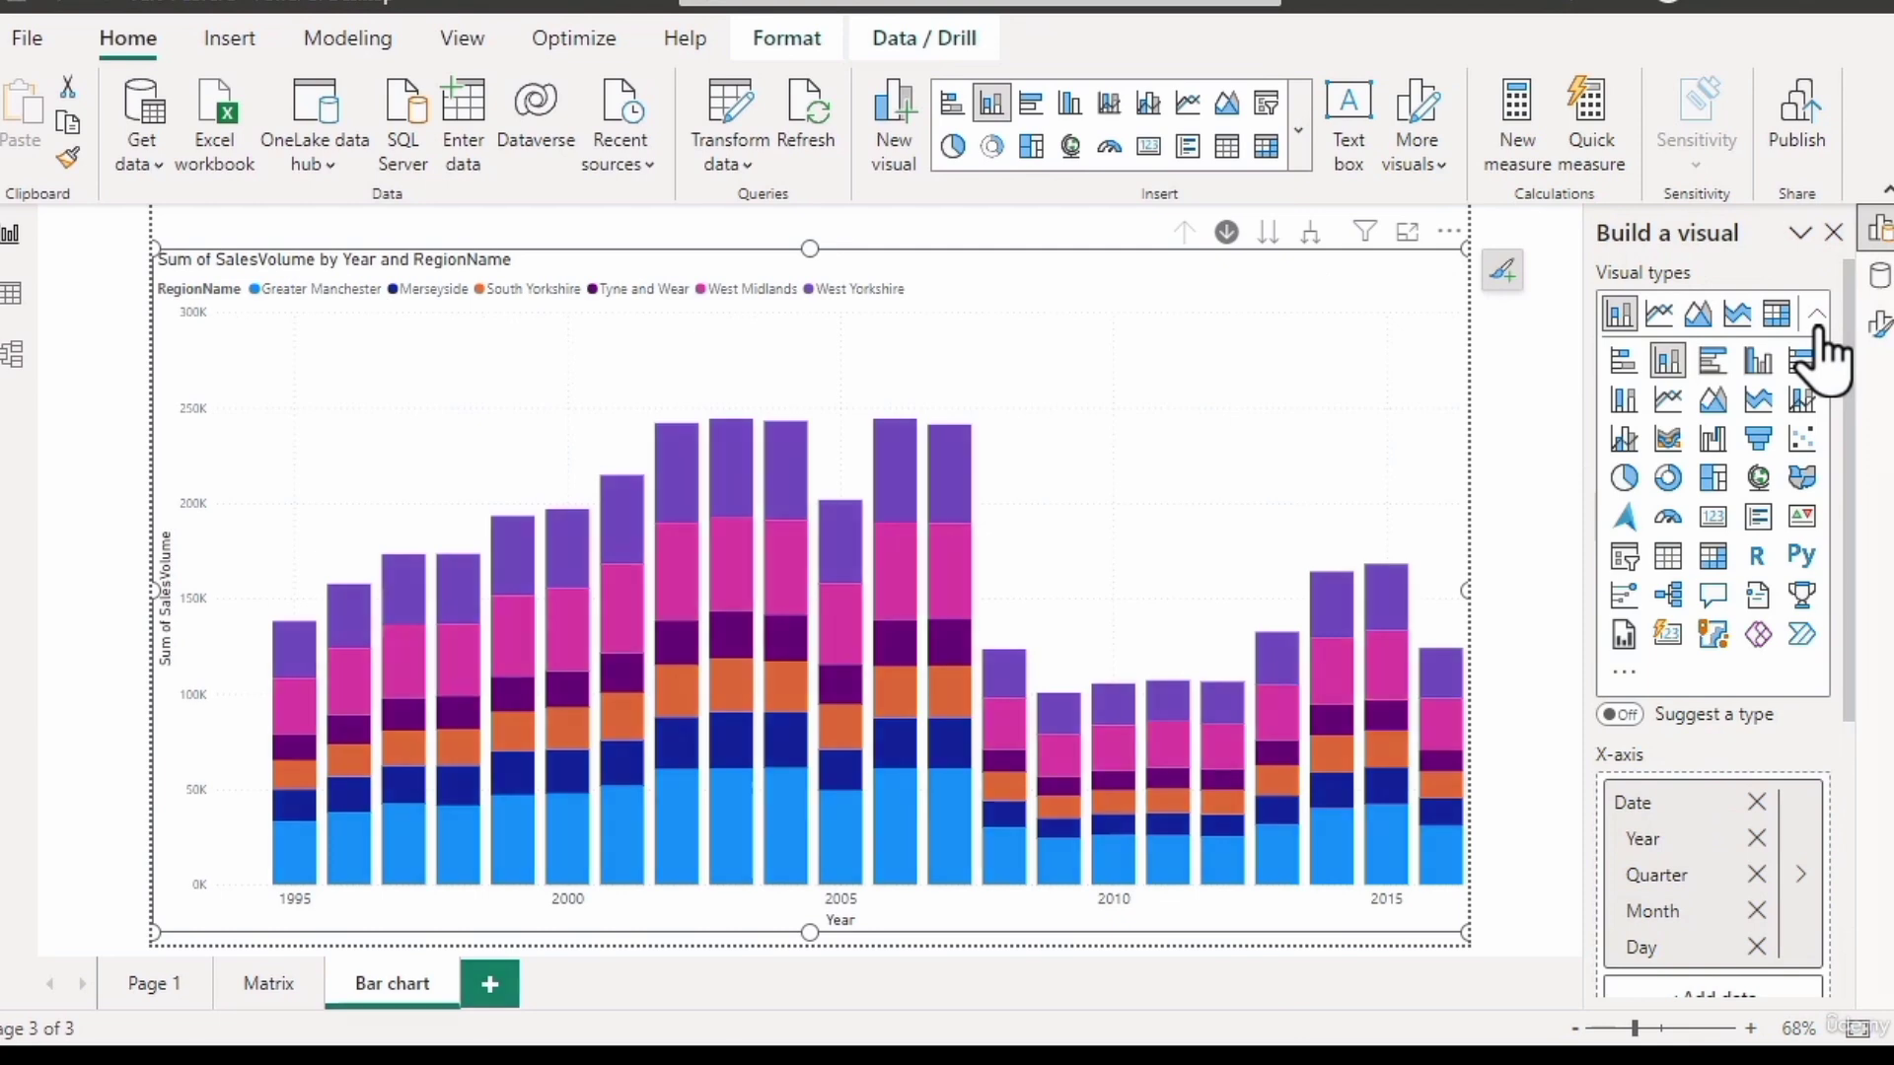
left_click(1756, 367)
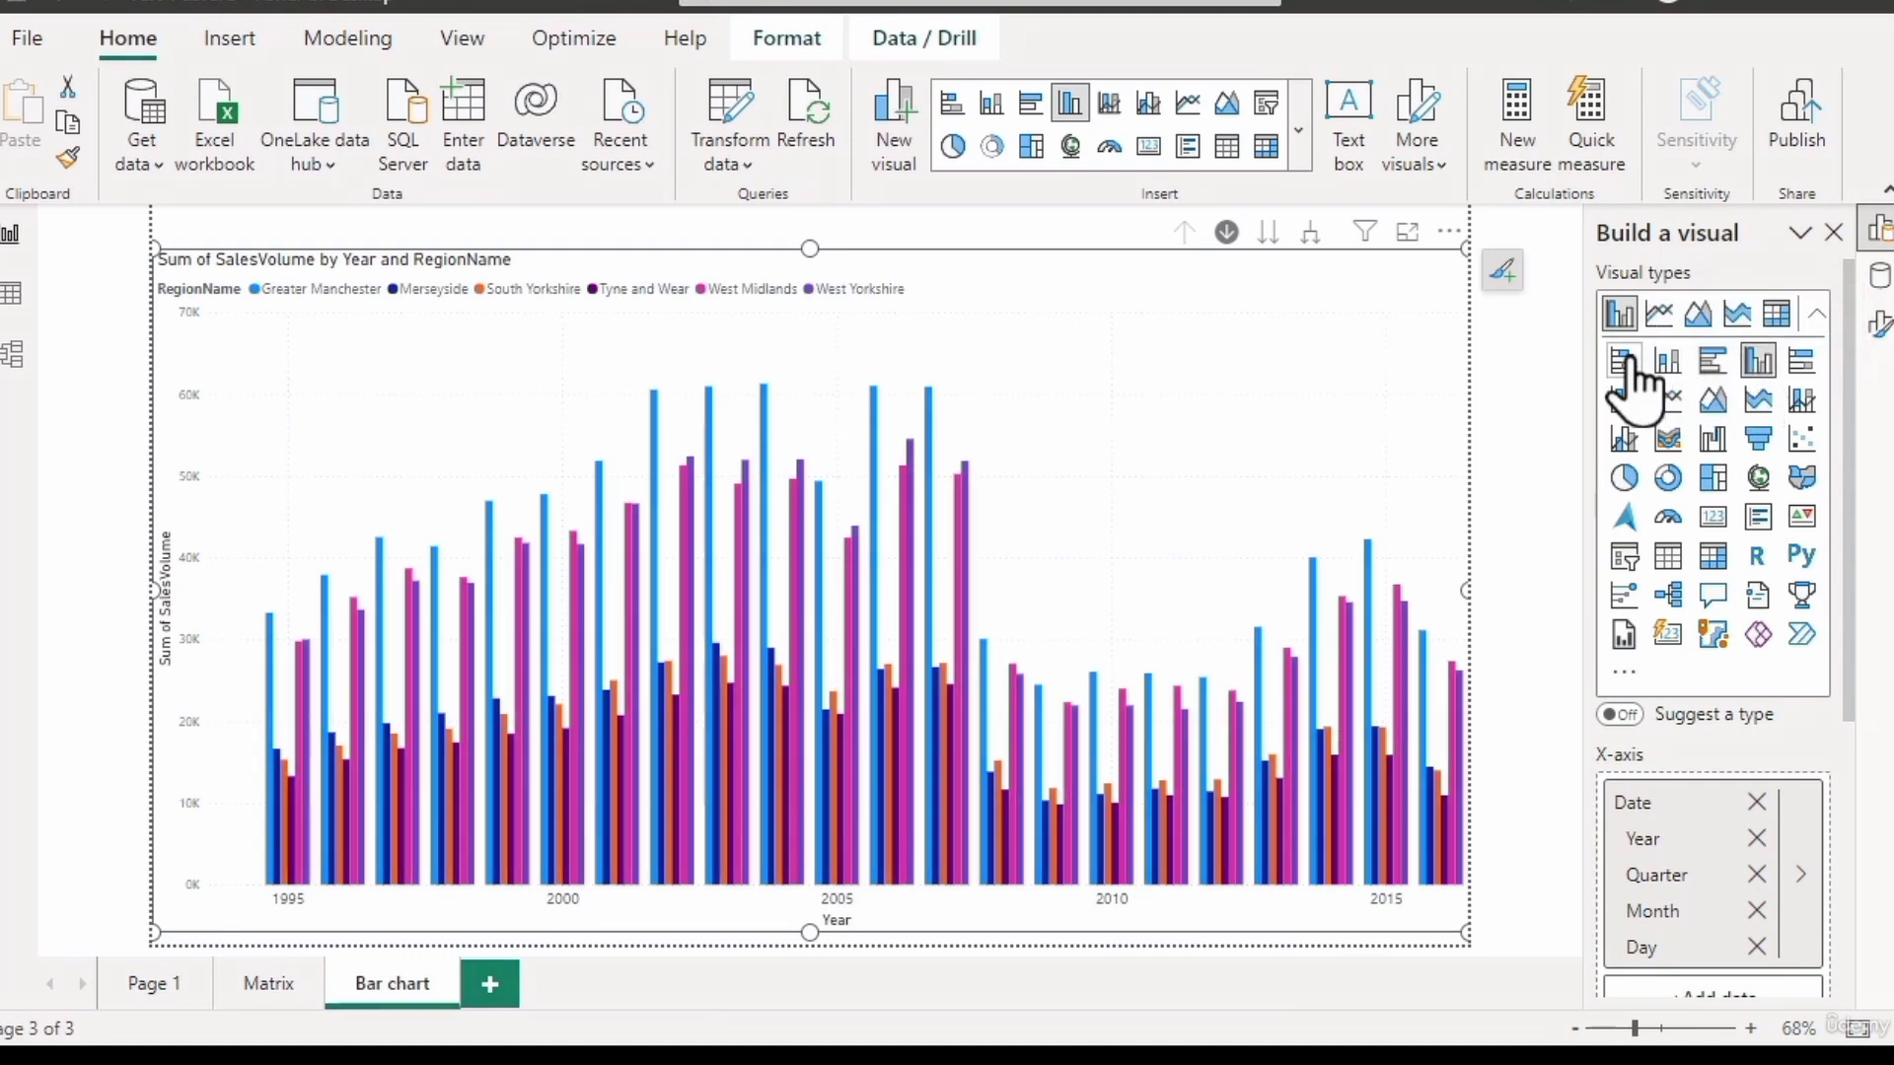
left_click(1669, 363)
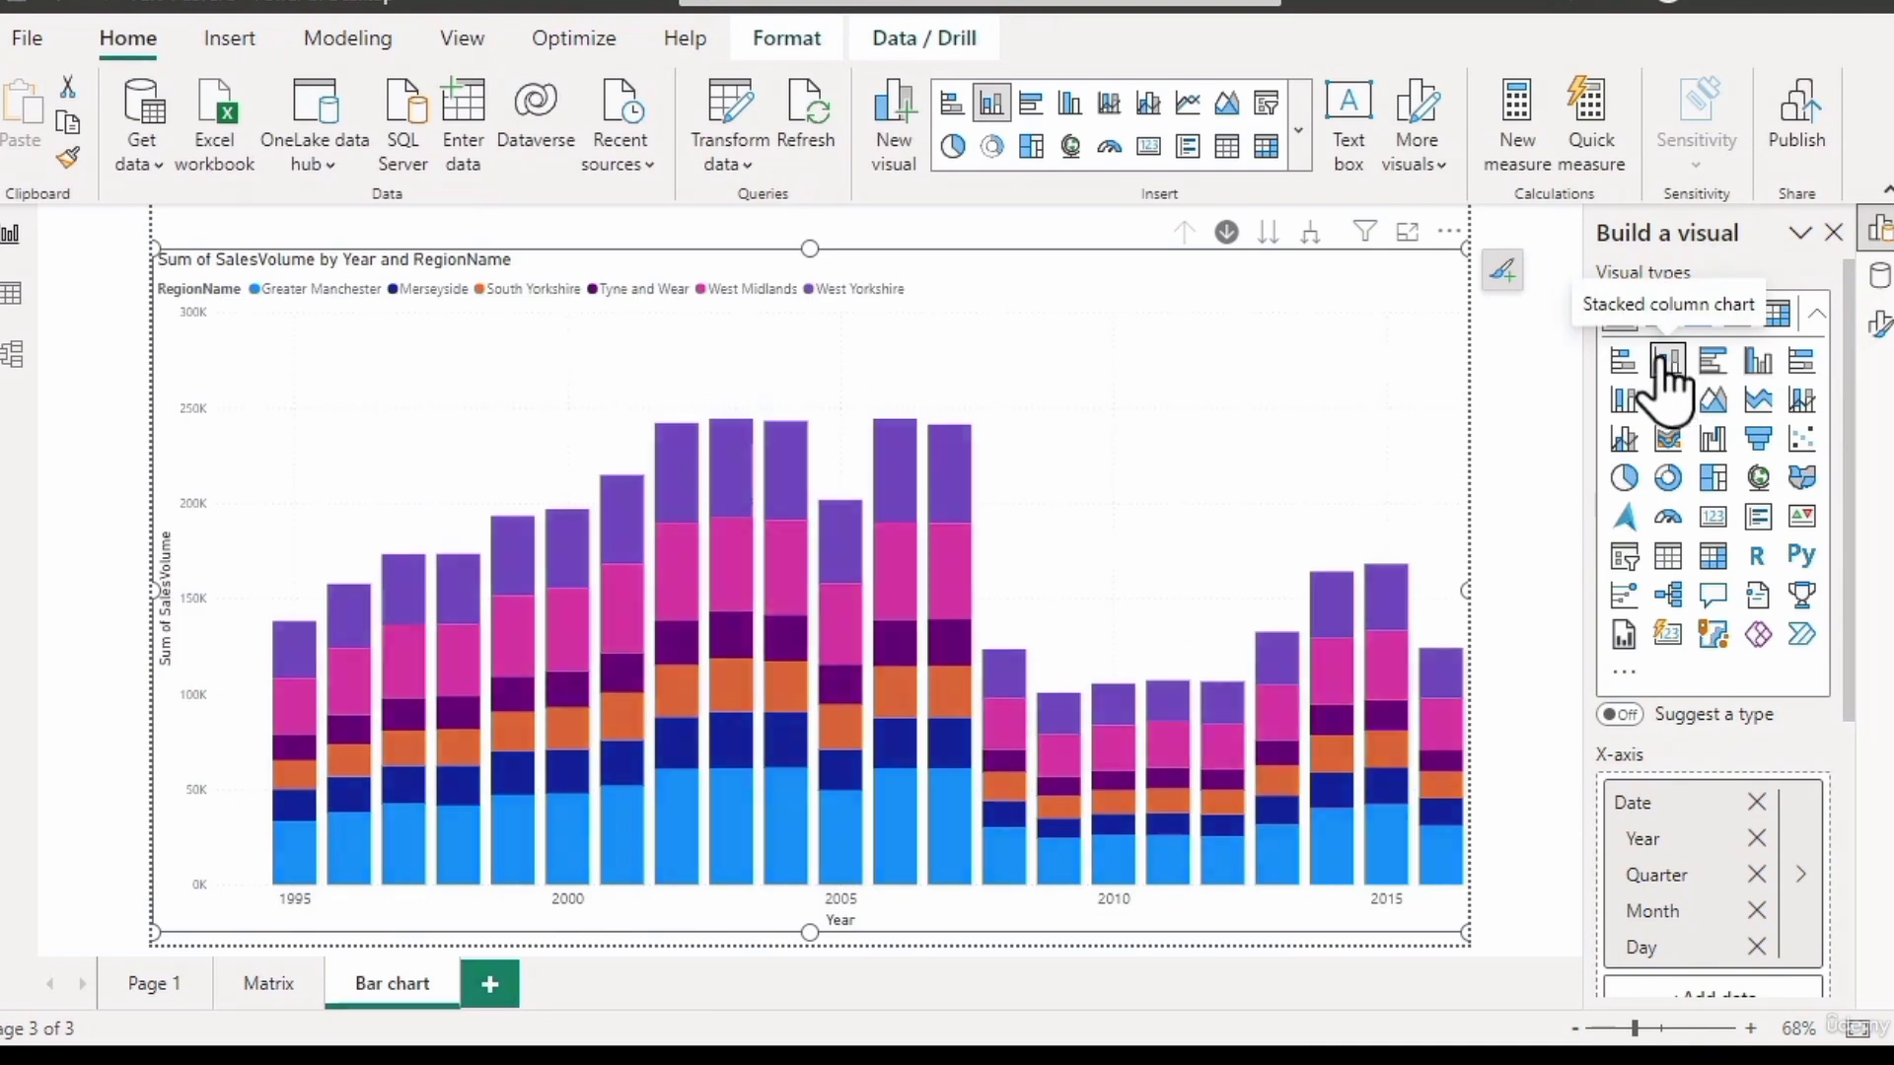
left_click(1817, 315)
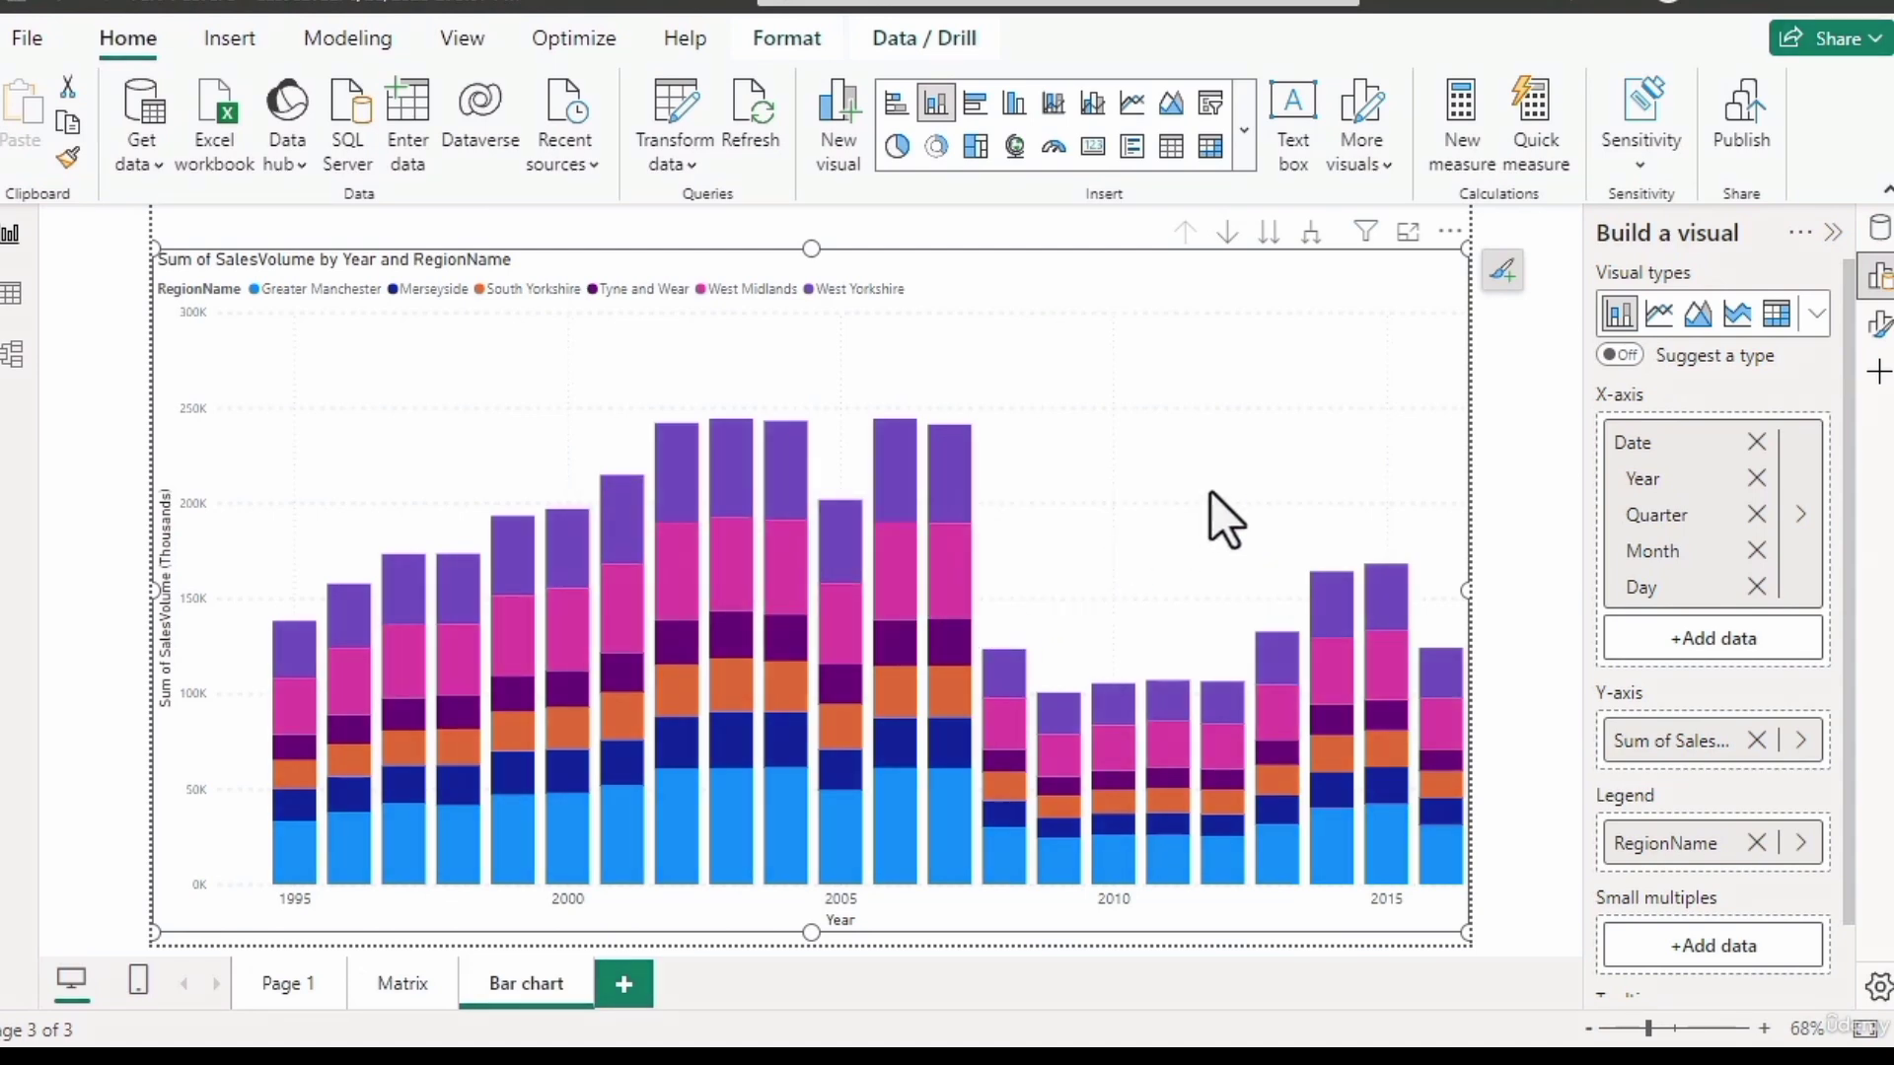
Set the column color of the Greater Manchester series to the lightest tint of the theme blue.
left_click(1878, 333)
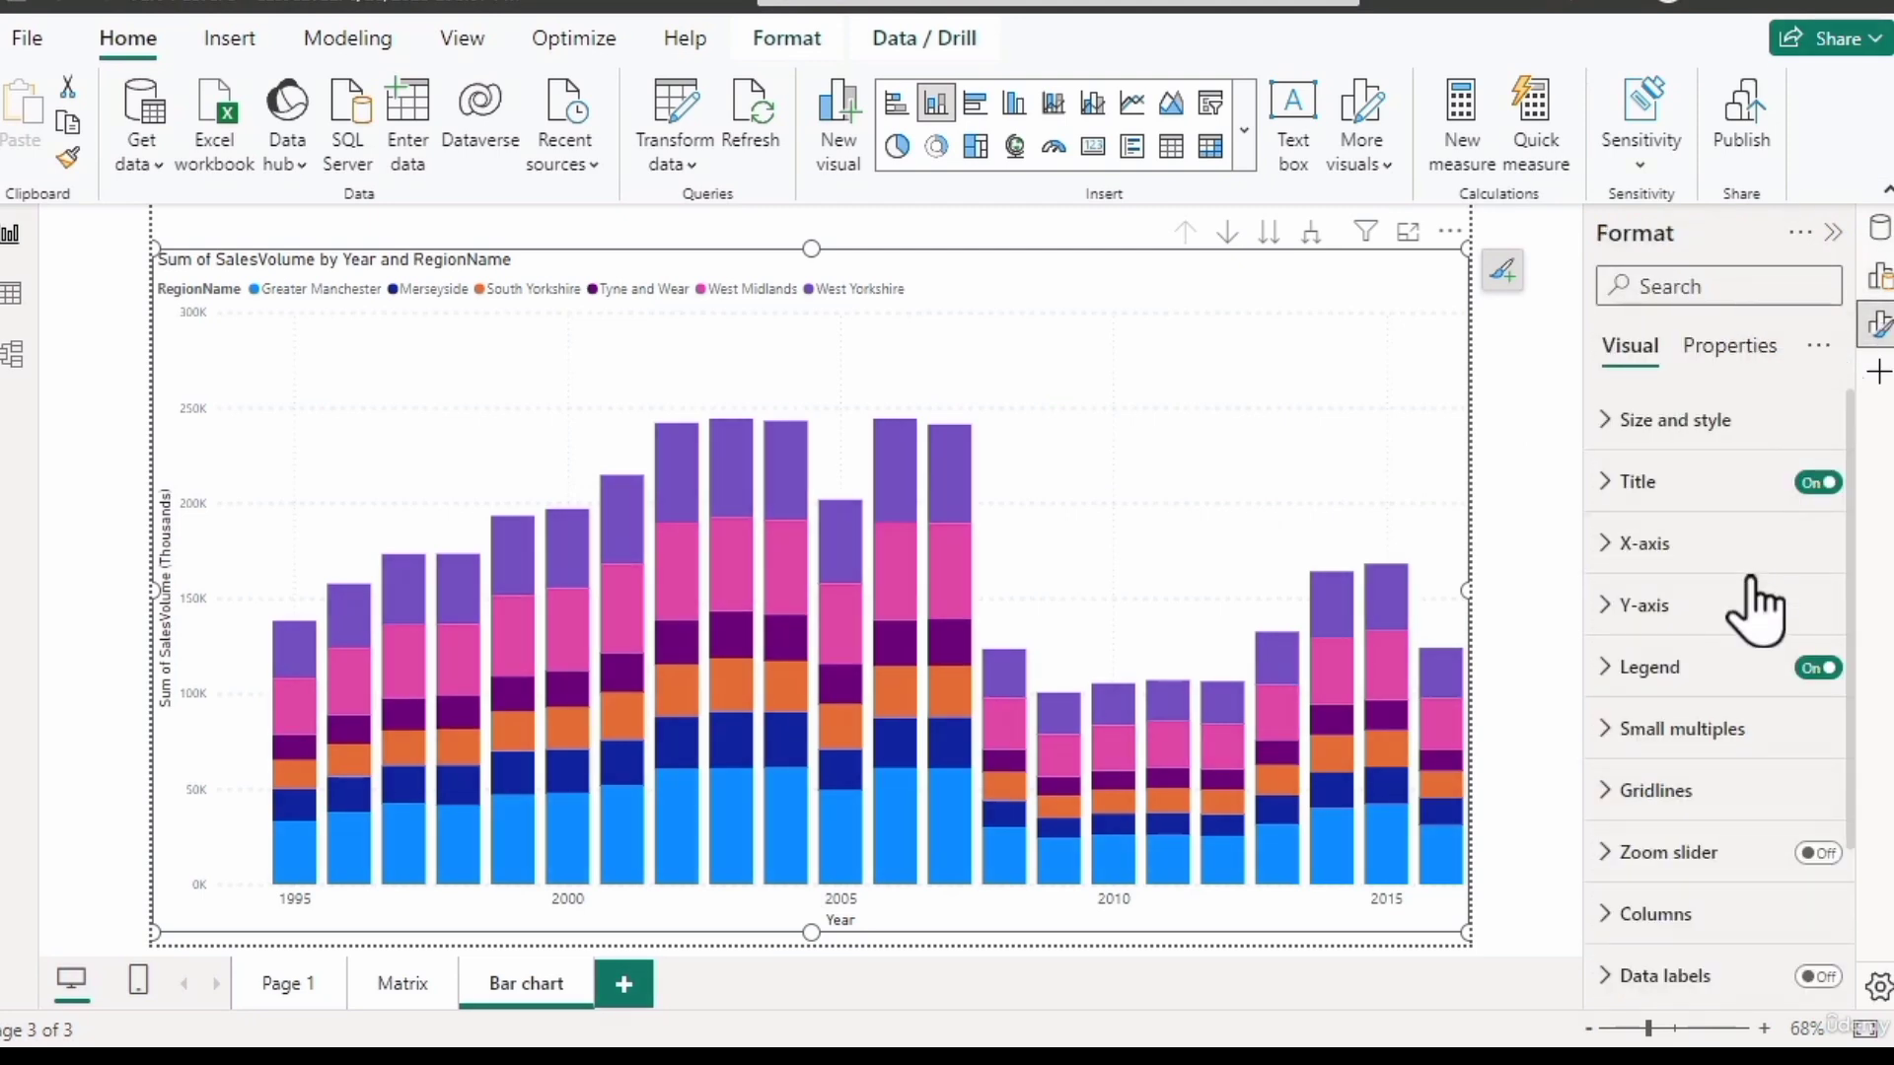
scroll(1753, 604, "down", 2)
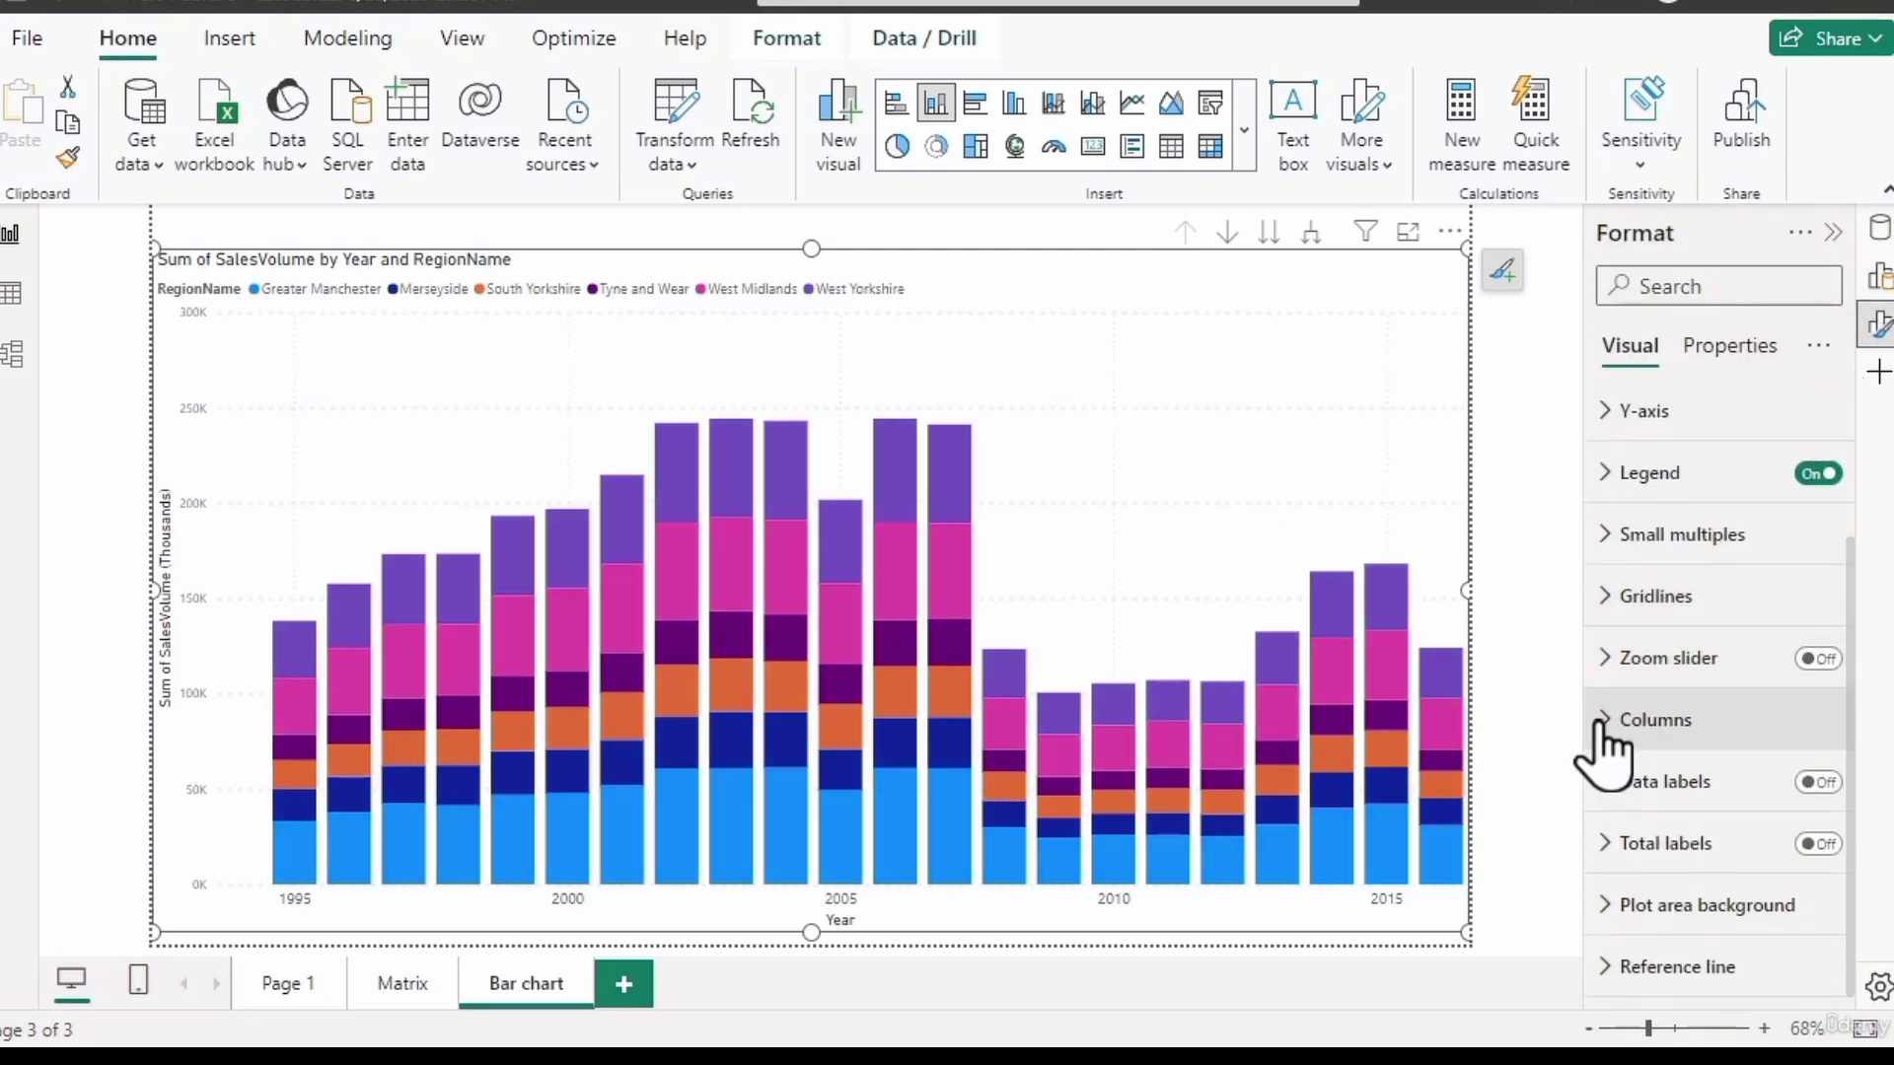
left_click(1662, 728)
scroll(1665, 718, "down", 3)
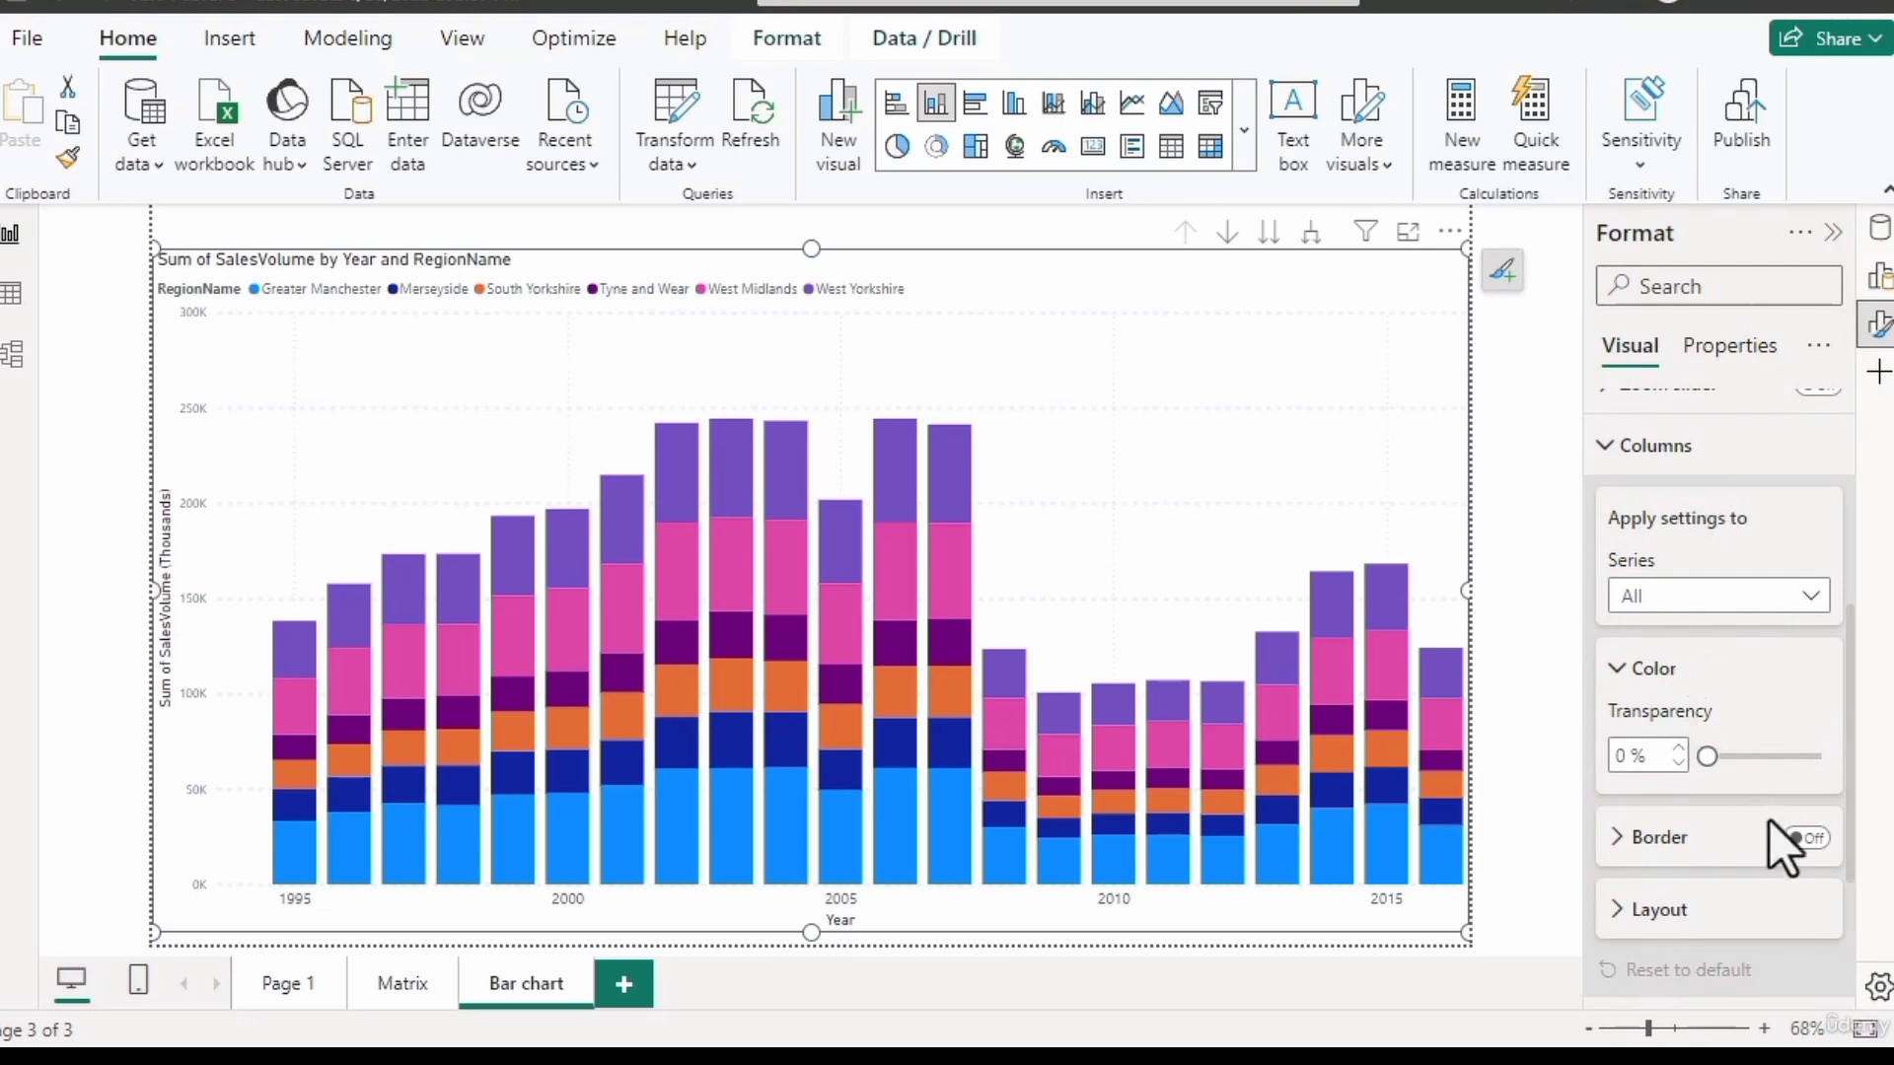
left_click(1721, 606)
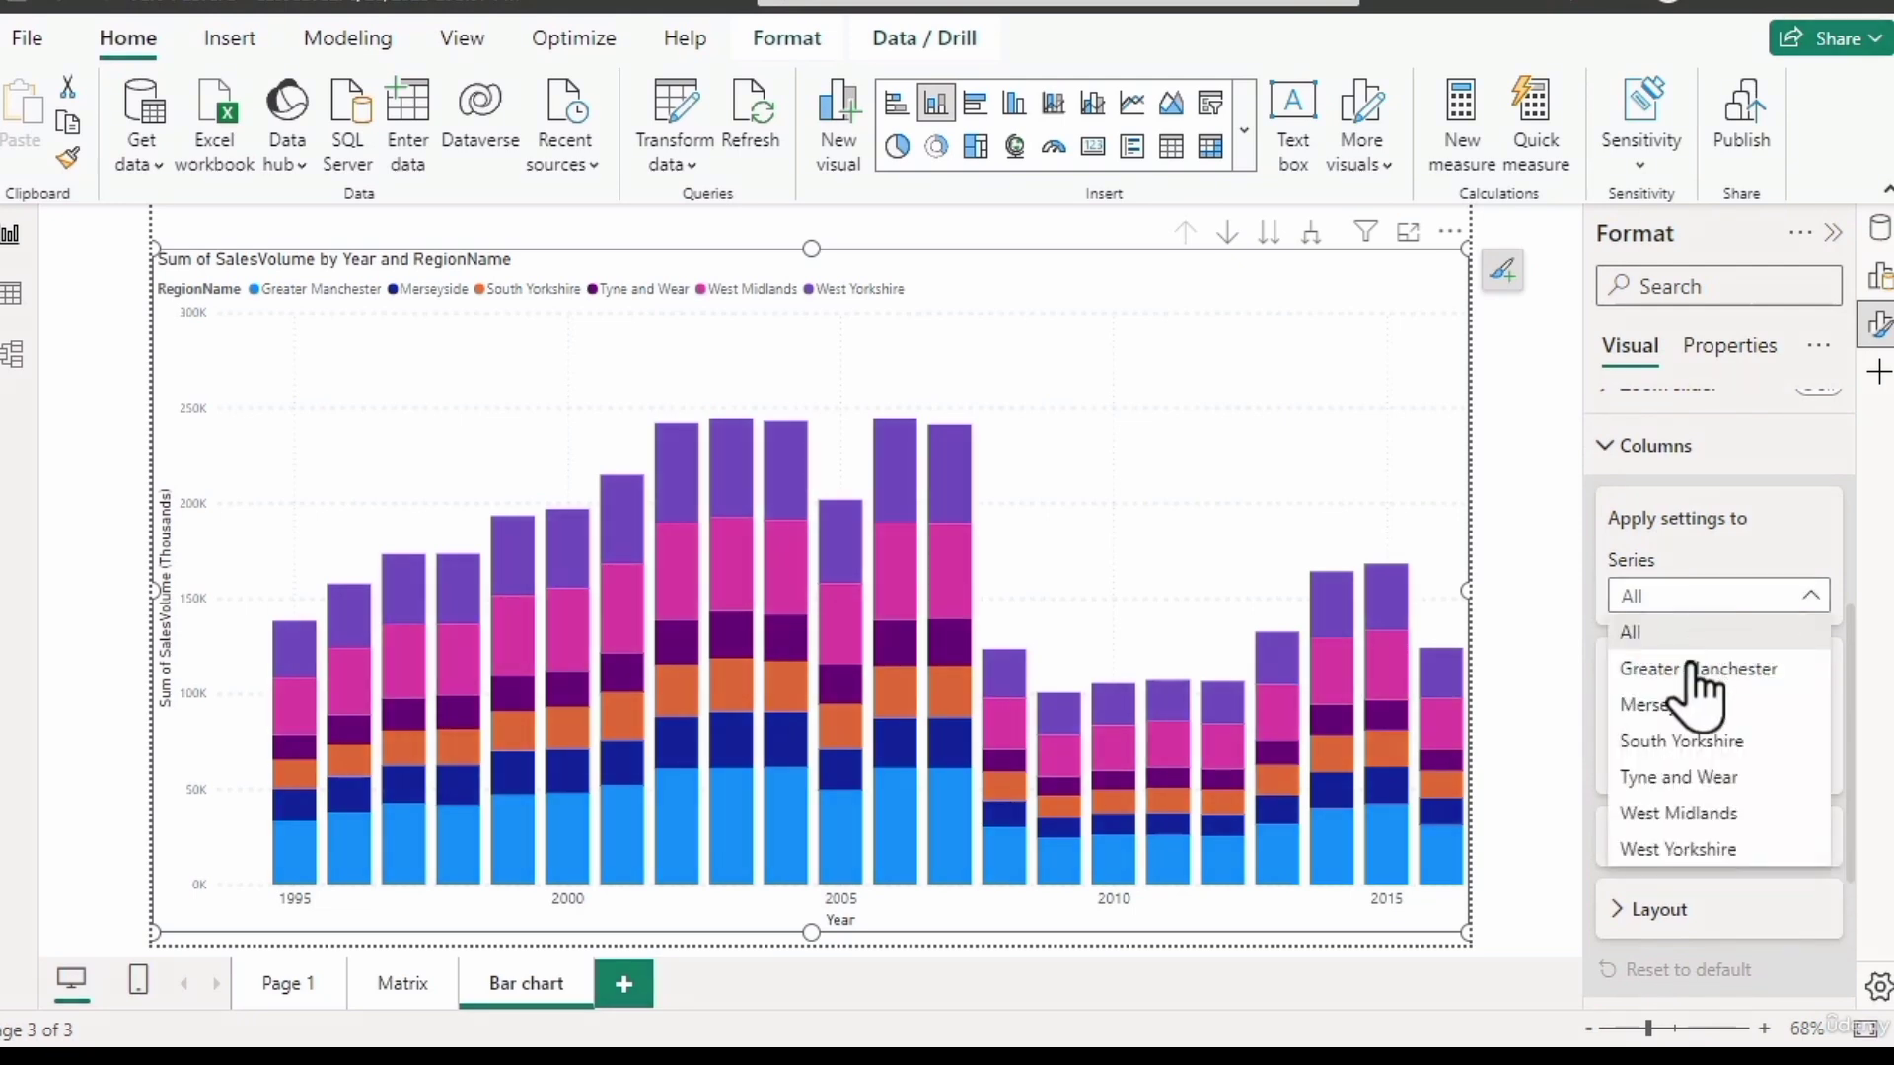
left_click(1698, 665)
left_click(1672, 746)
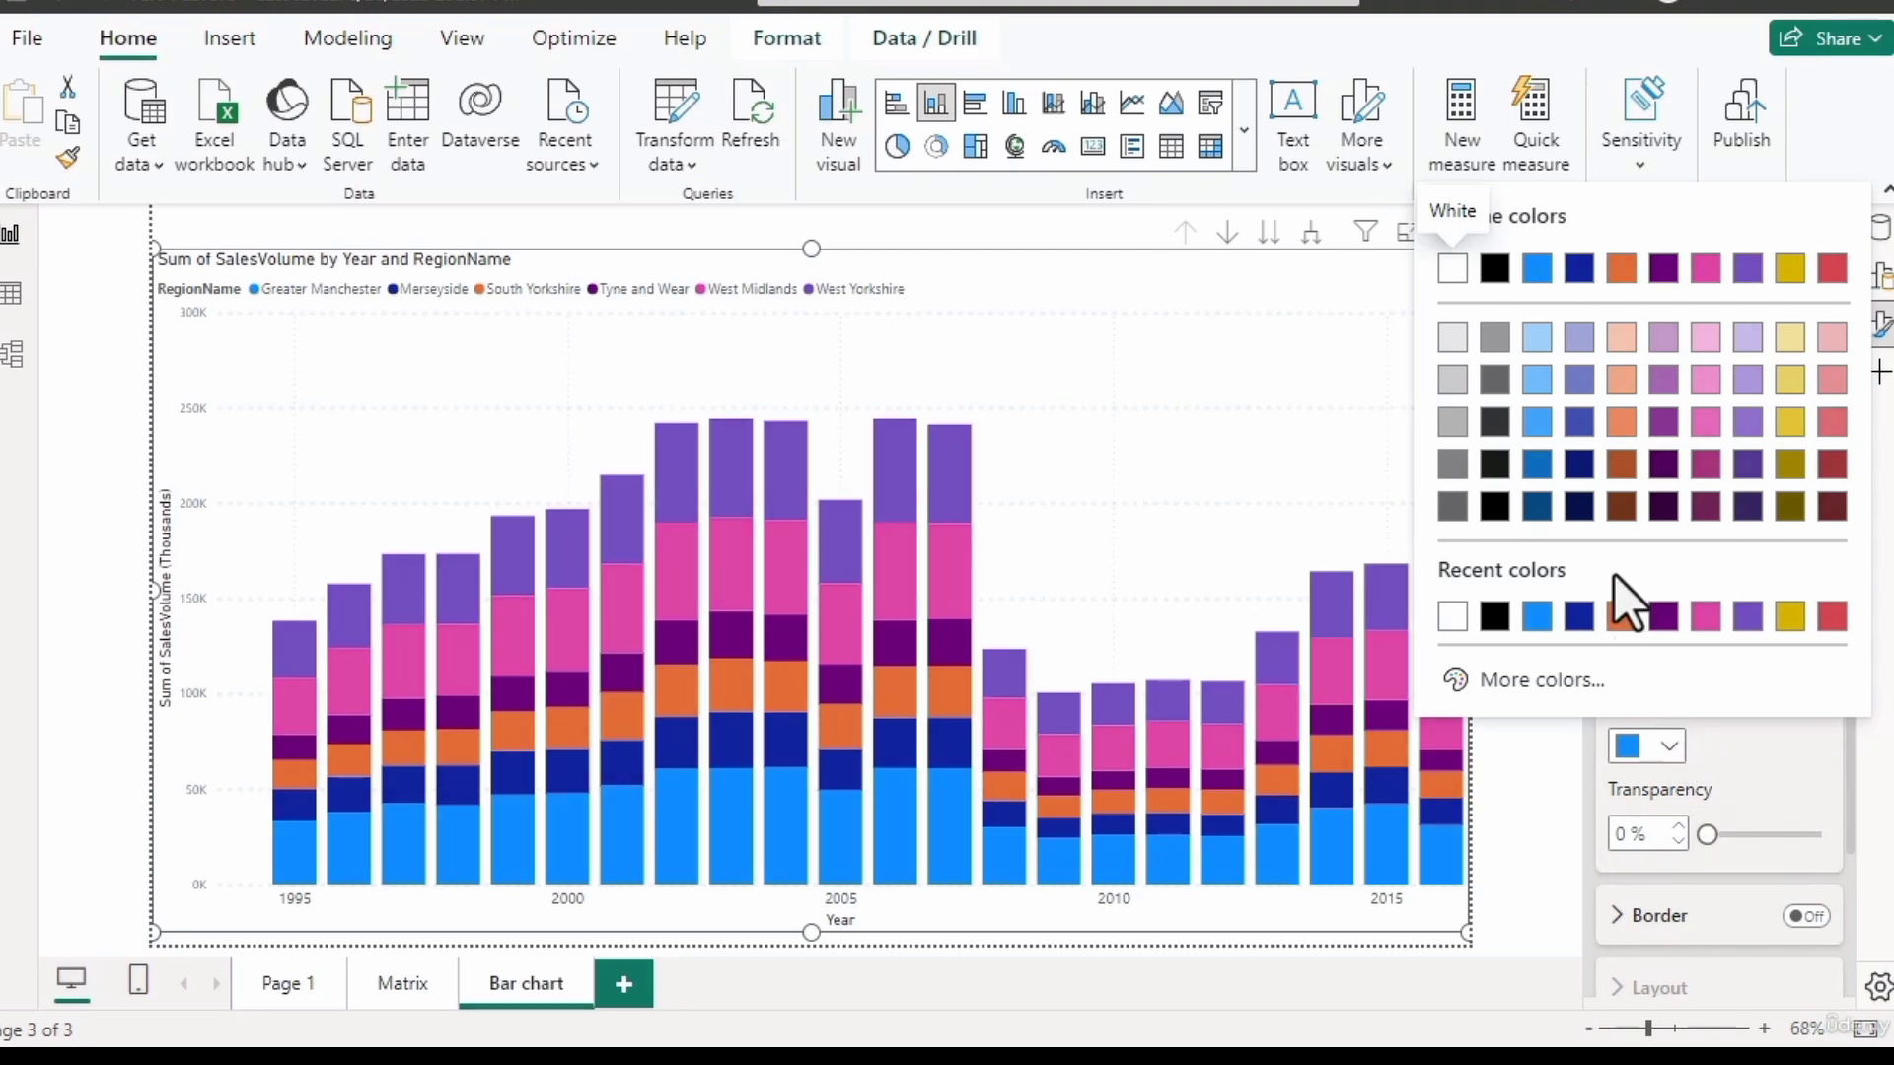
left_click(1537, 338)
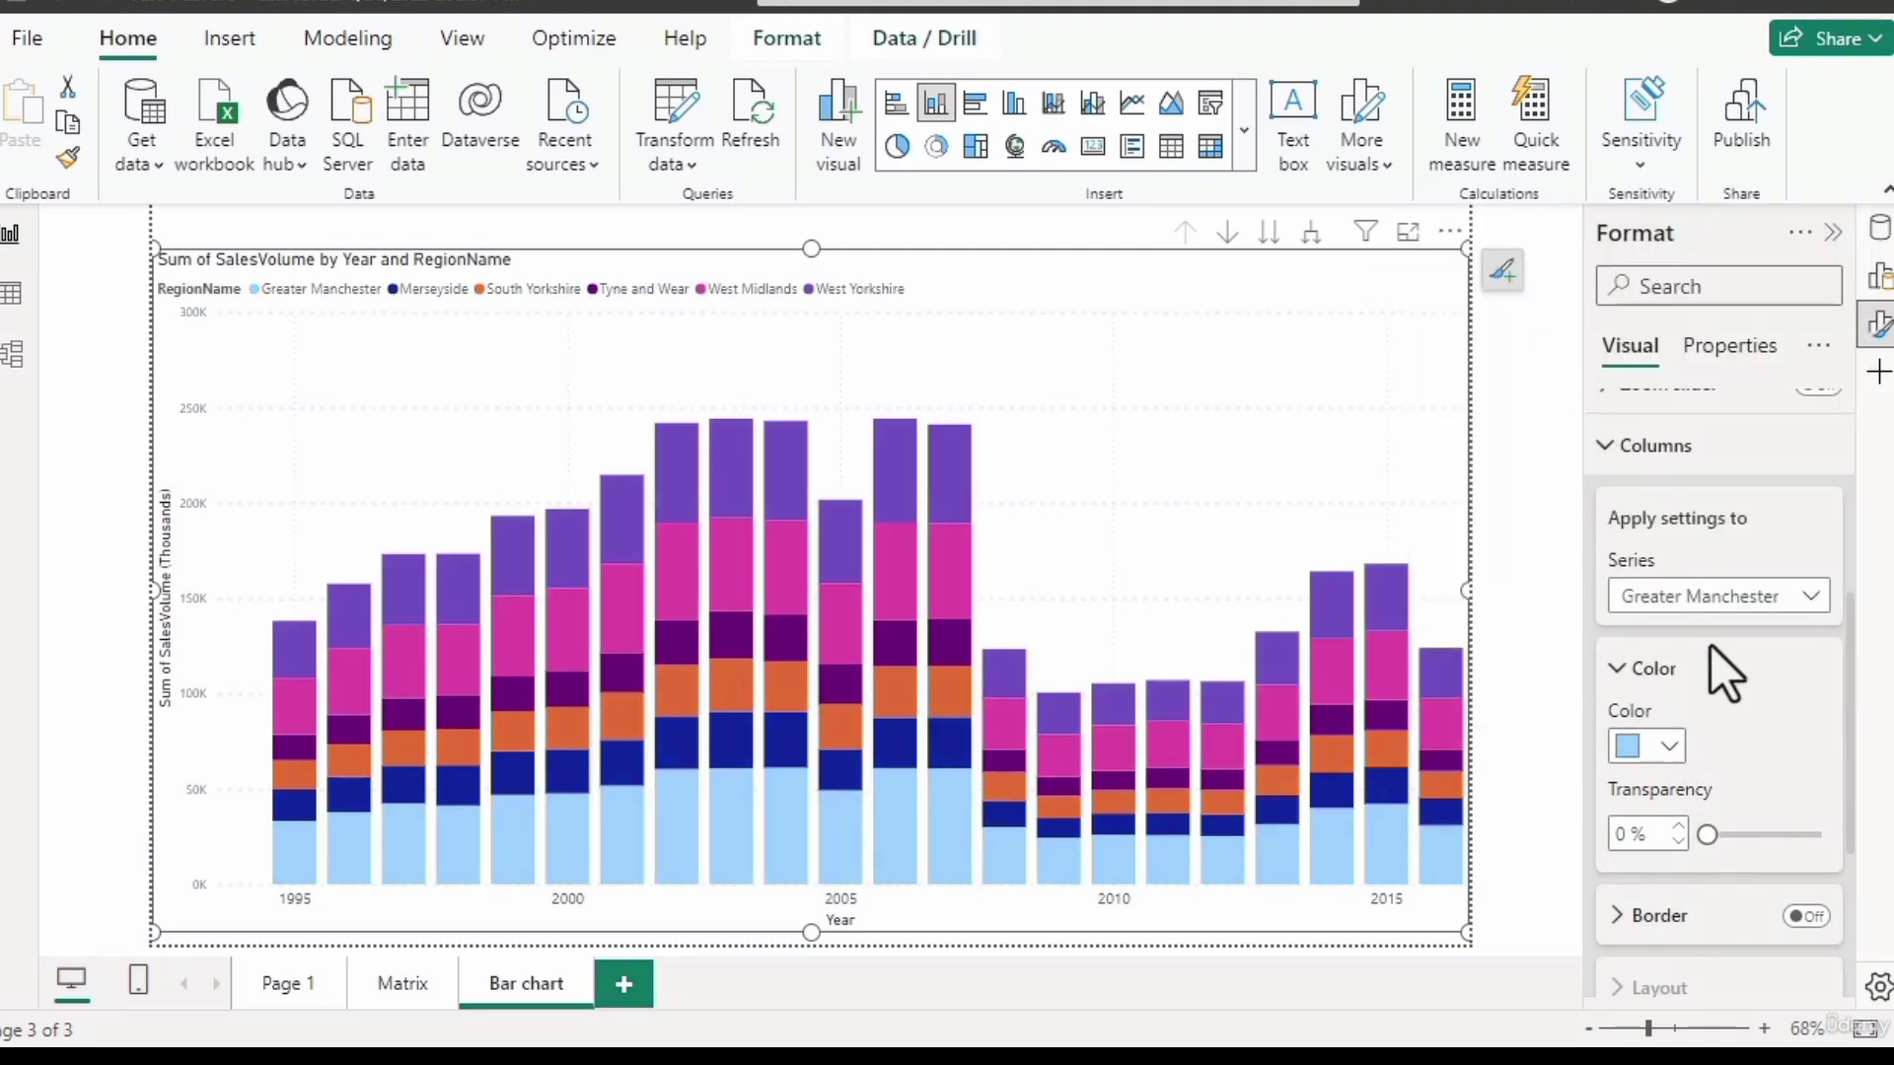
Set the column color of the Merseyside series to the second-lightest tint of the theme blue.
left_click(1730, 602)
left_click(1696, 706)
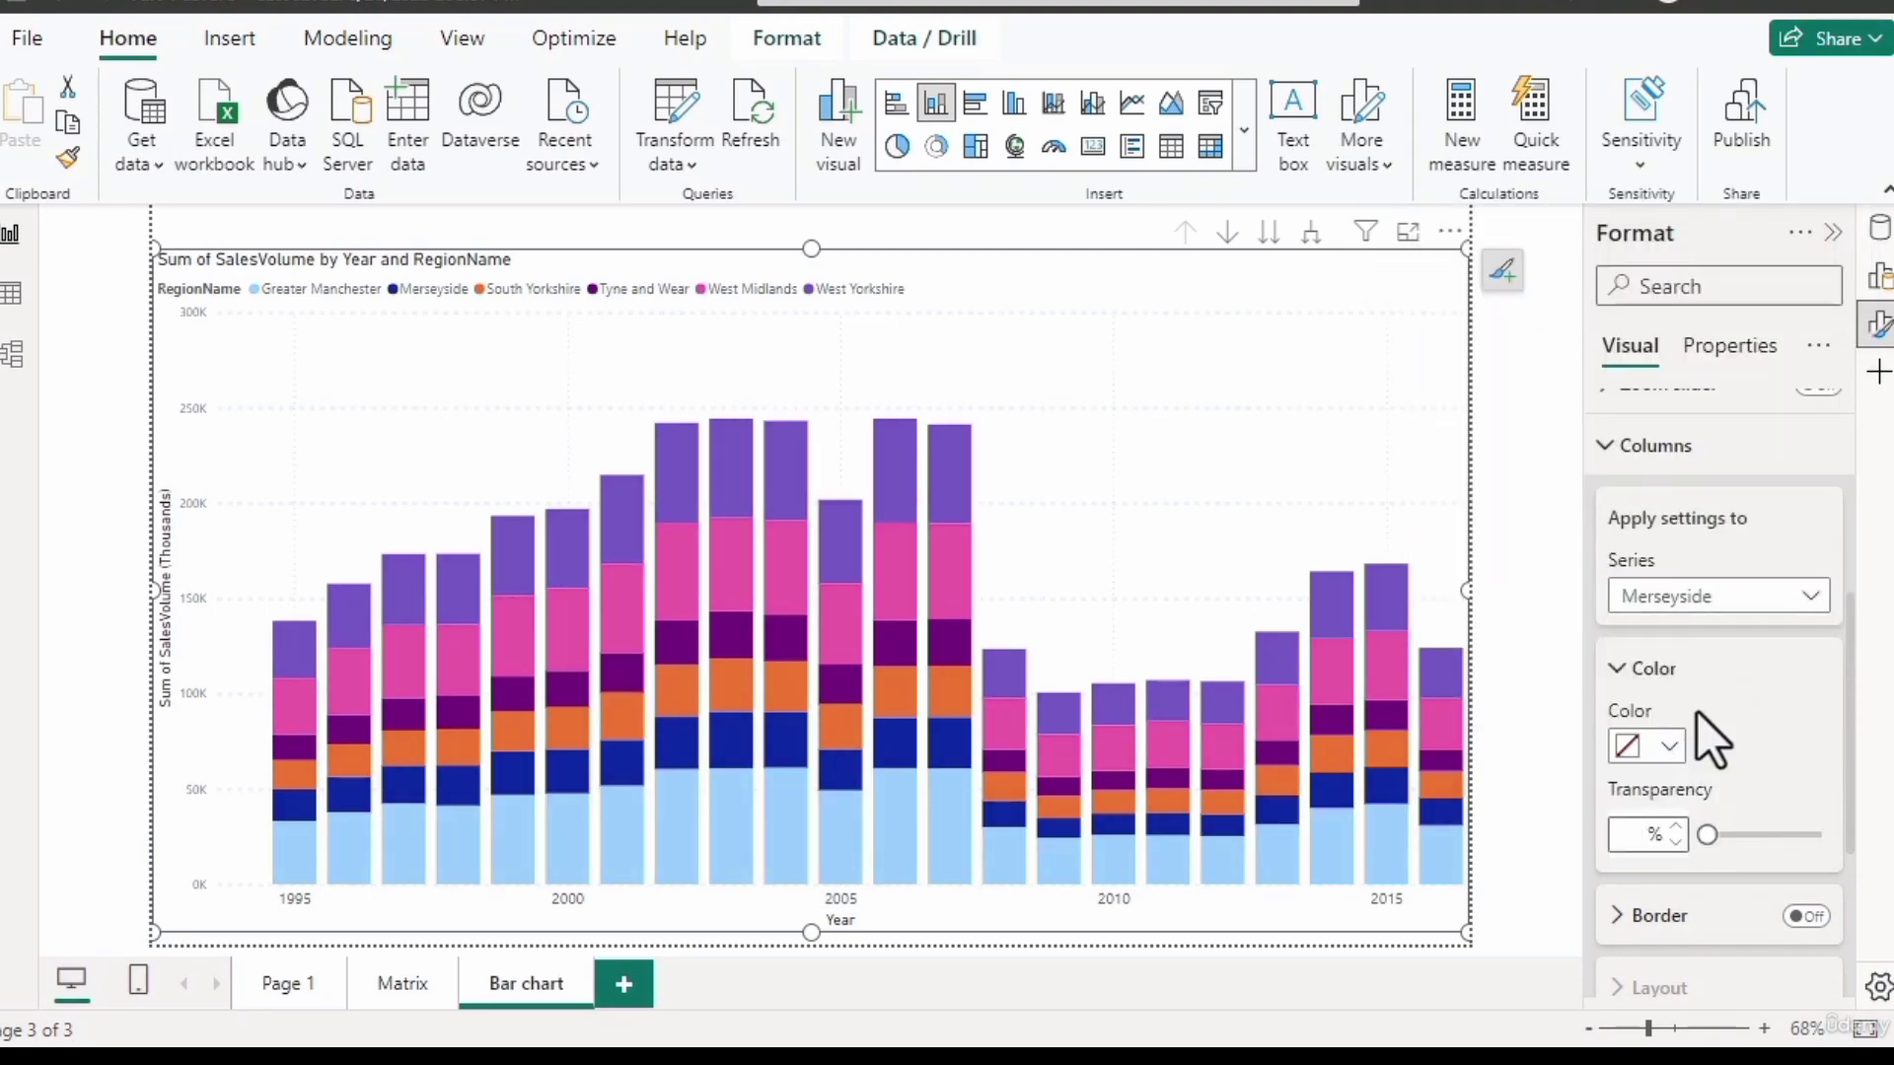
left_click(1669, 748)
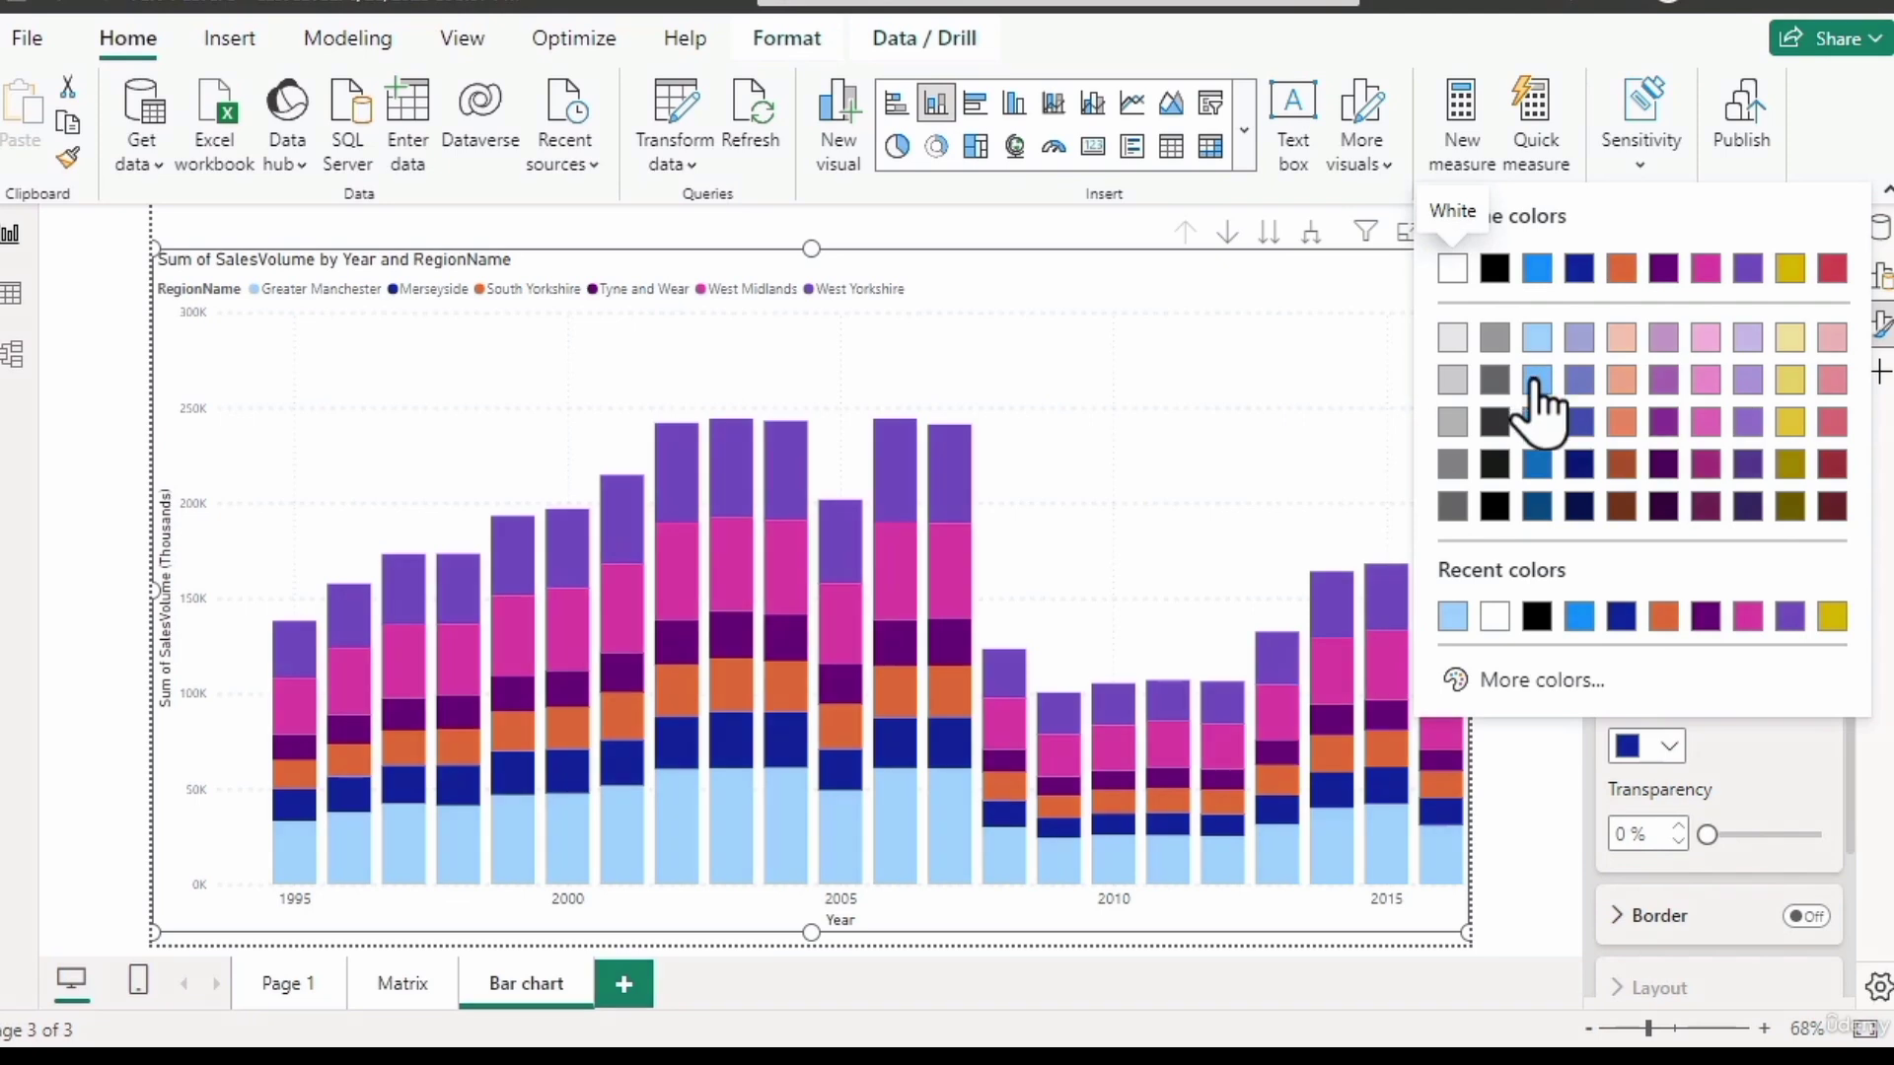
left_click(1537, 419)
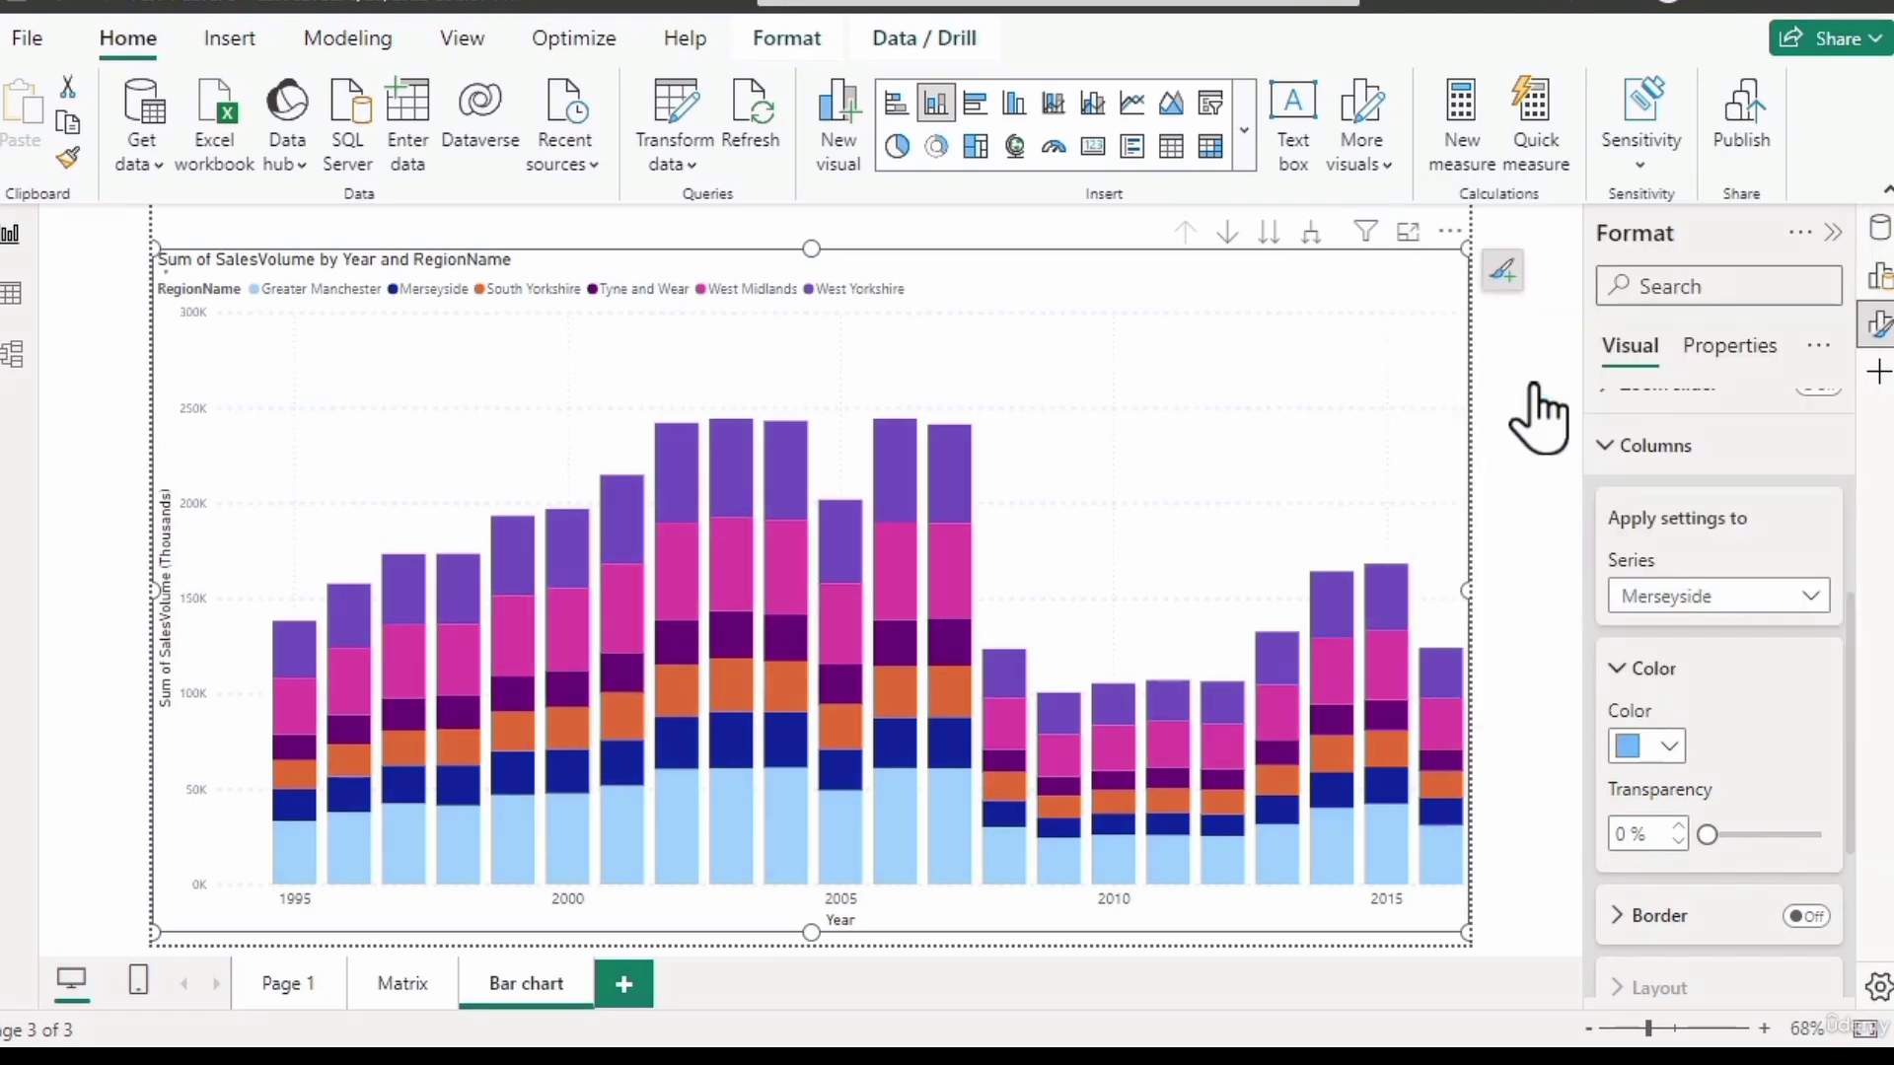
Set the column color of the South Yorkshire series to the third blue shade below the theme blue.
left_click(1753, 607)
left_click(1706, 761)
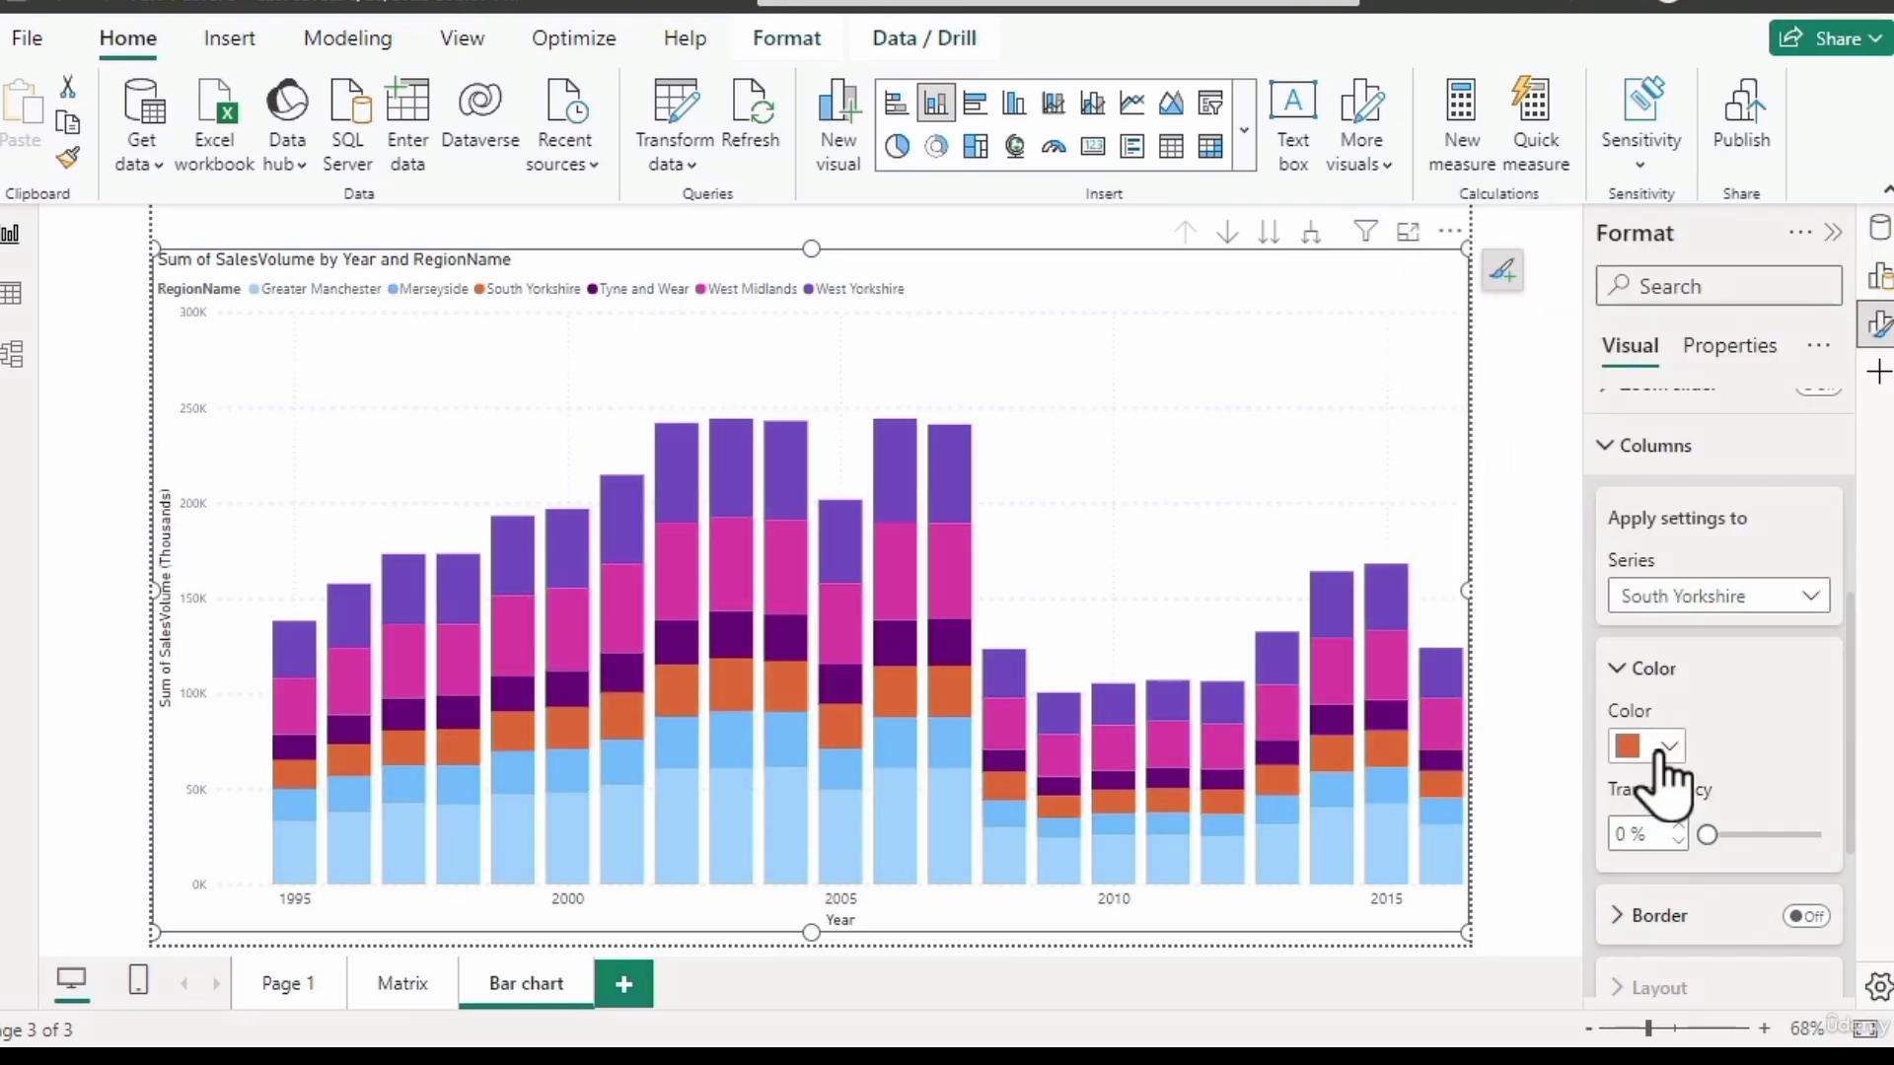
left_click(1667, 752)
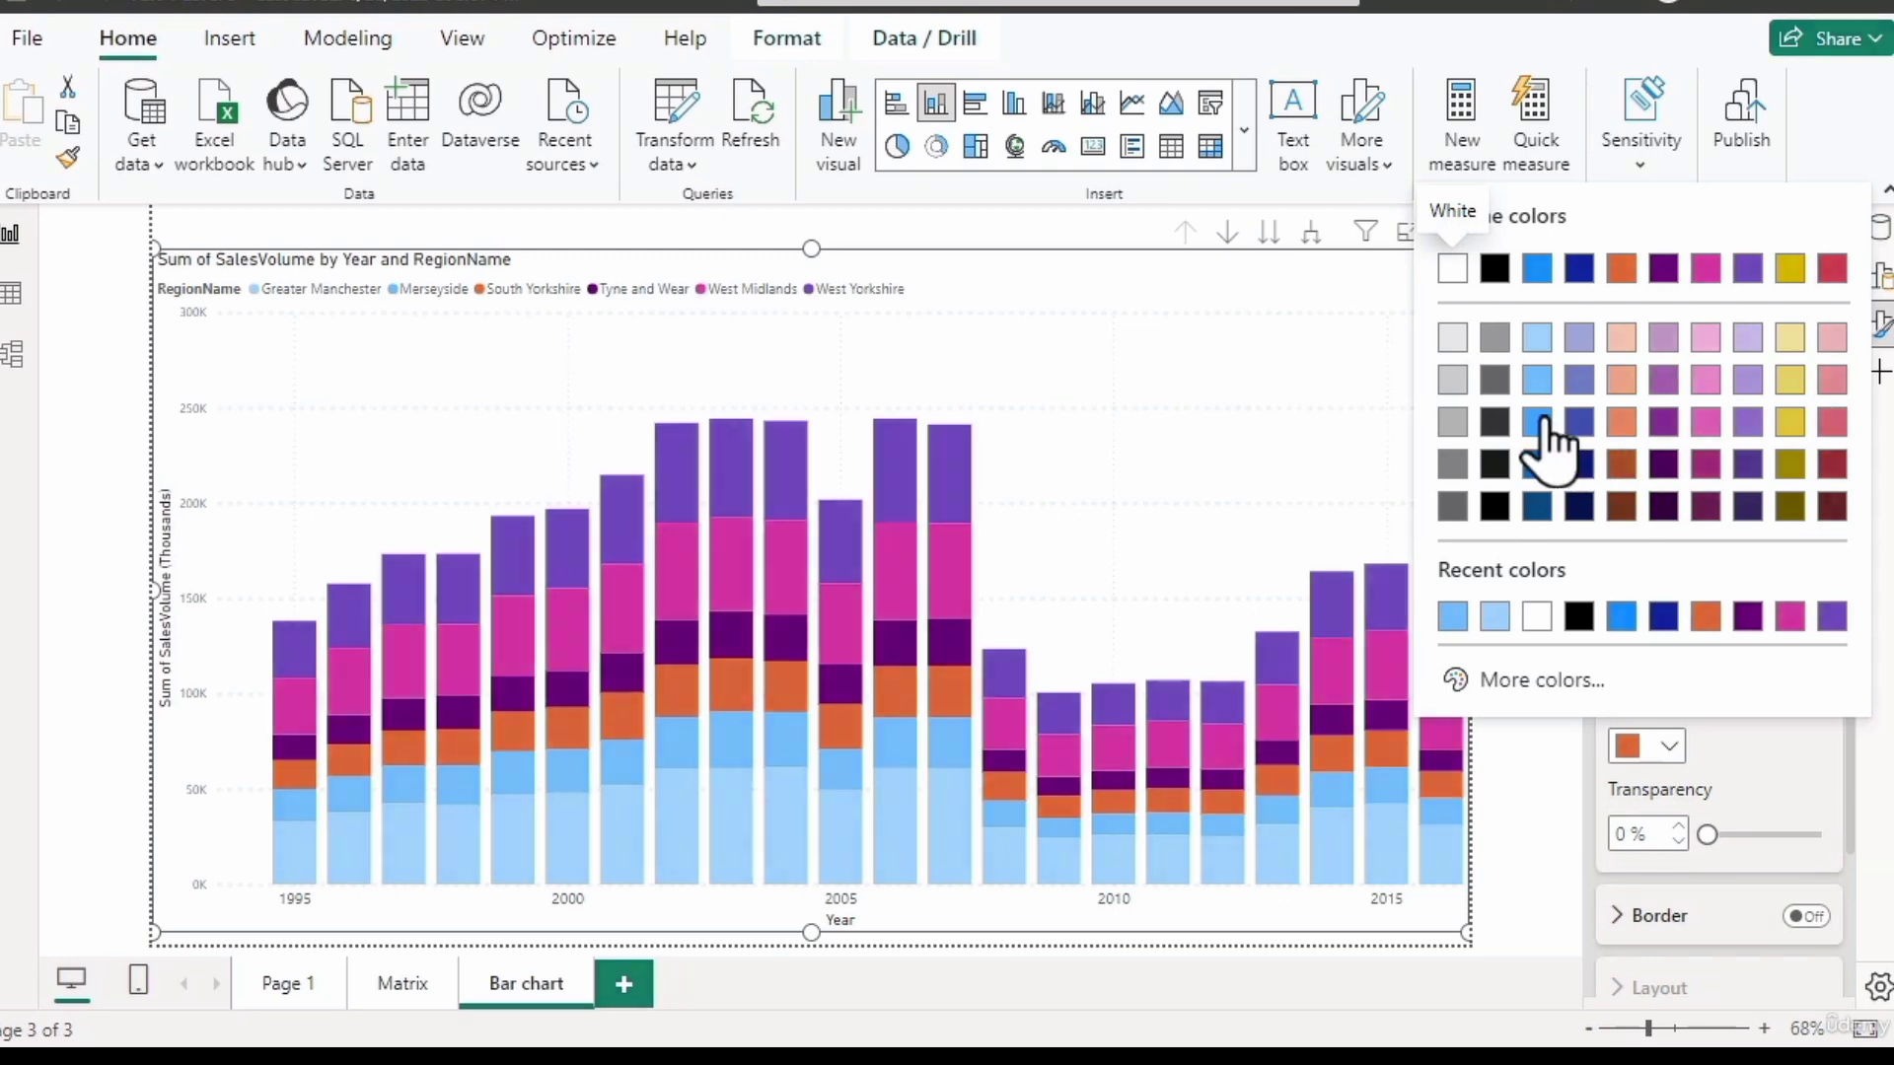
left_click(1538, 422)
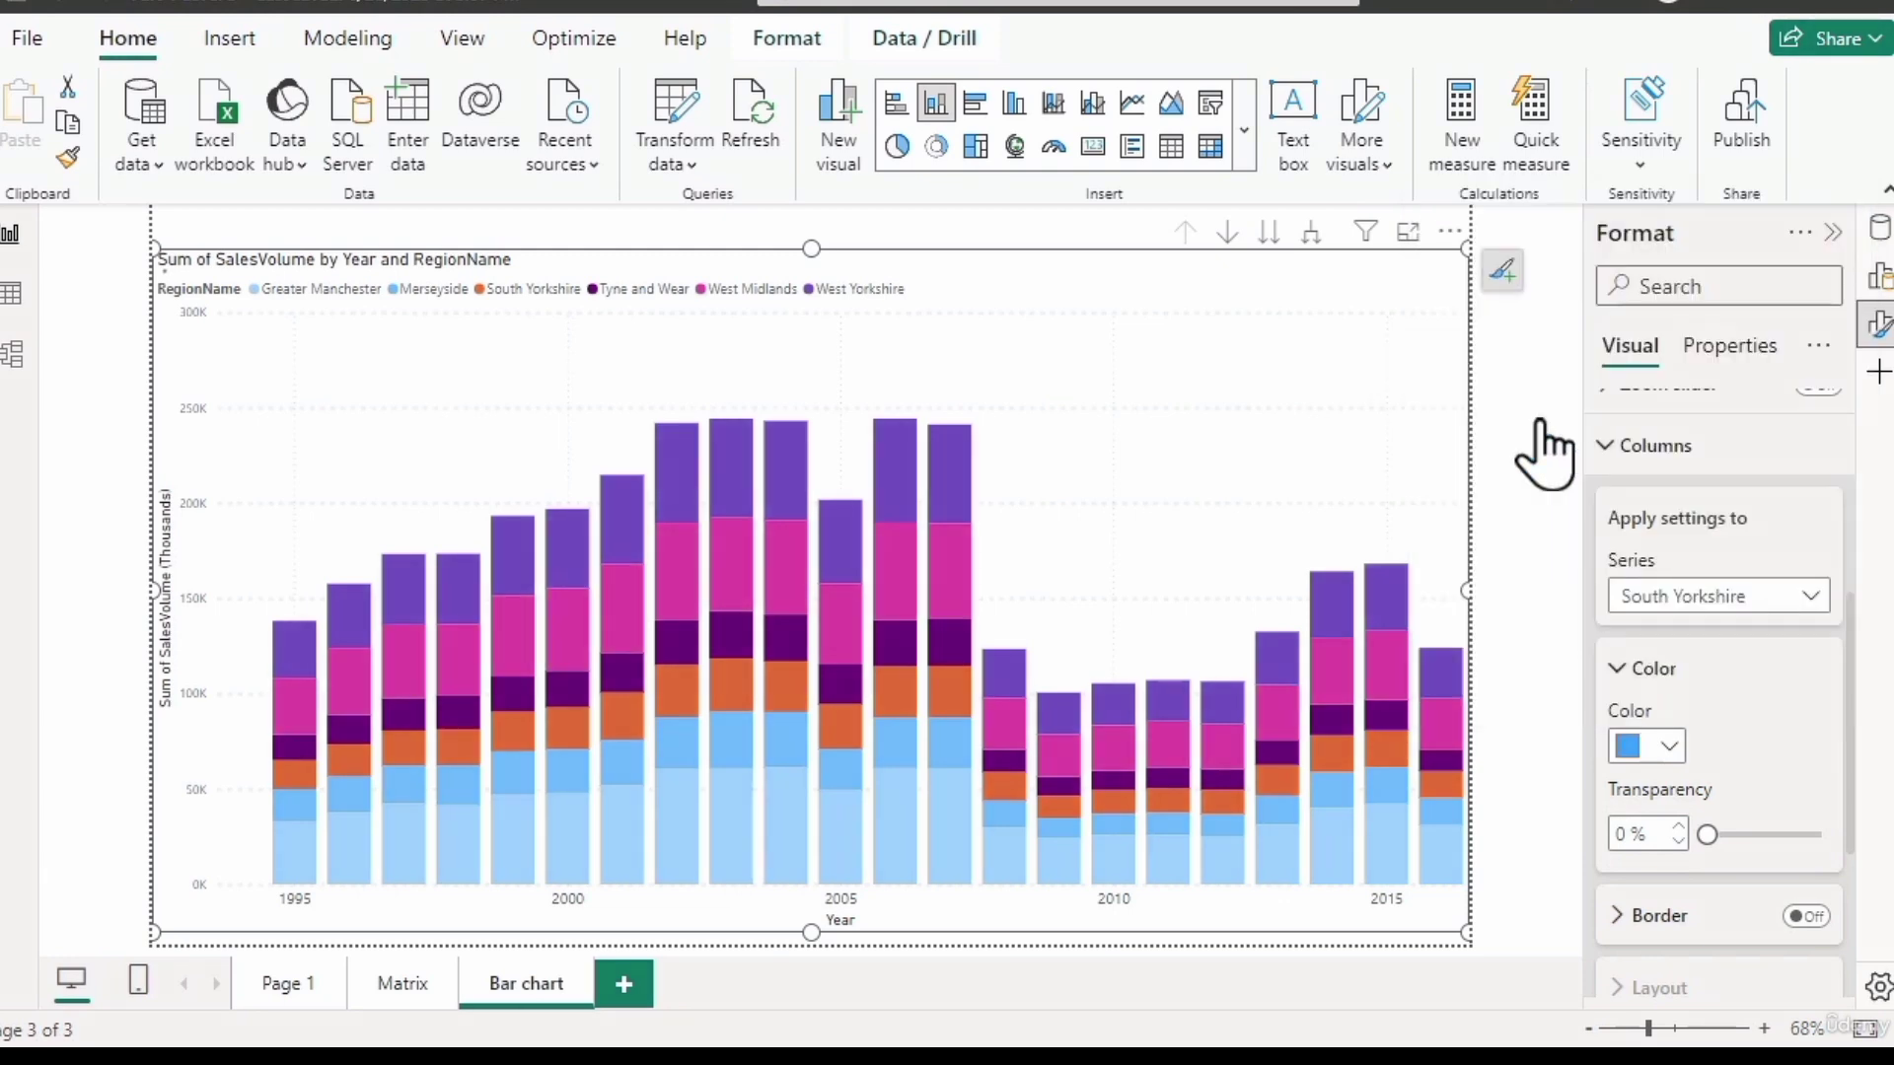
Set the column color of the Tyne and Wear series to the base theme blue.
left_click(1716, 597)
left_click(1709, 784)
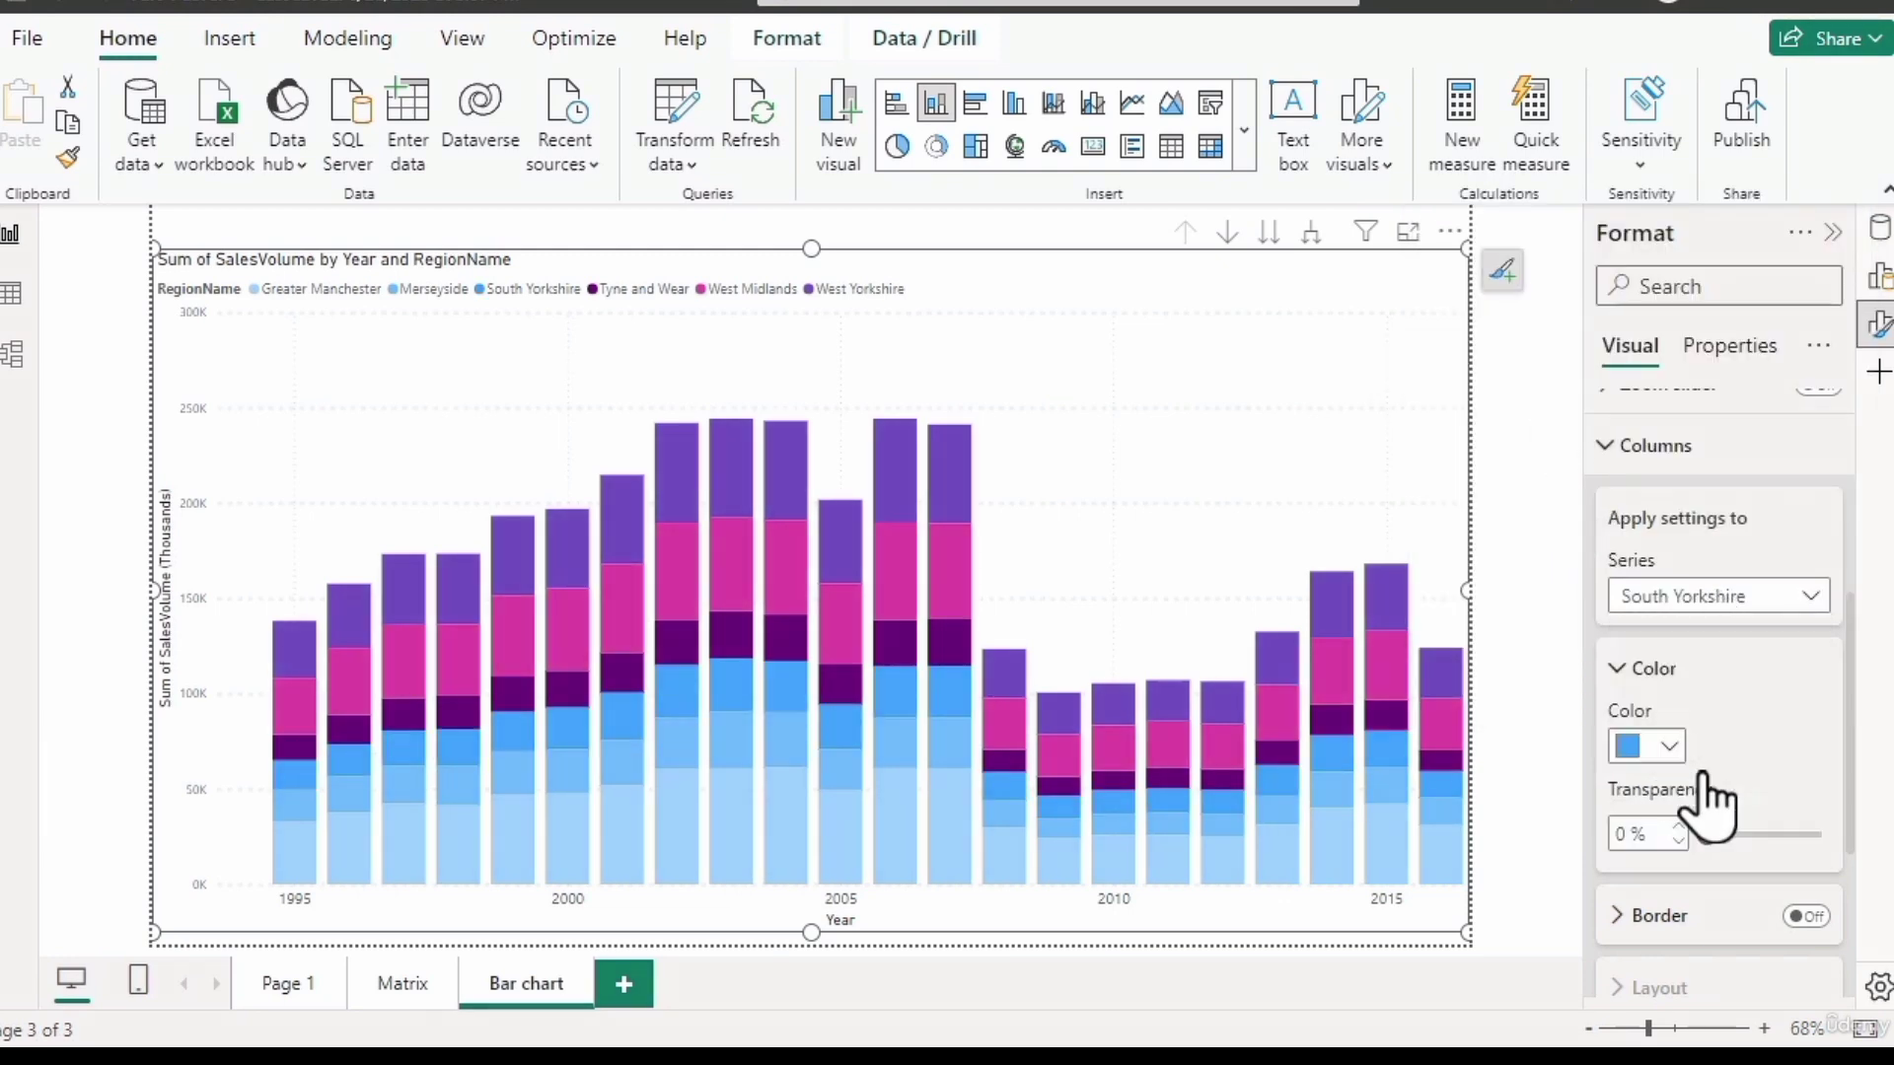
left_click(1666, 752)
left_click(1538, 268)
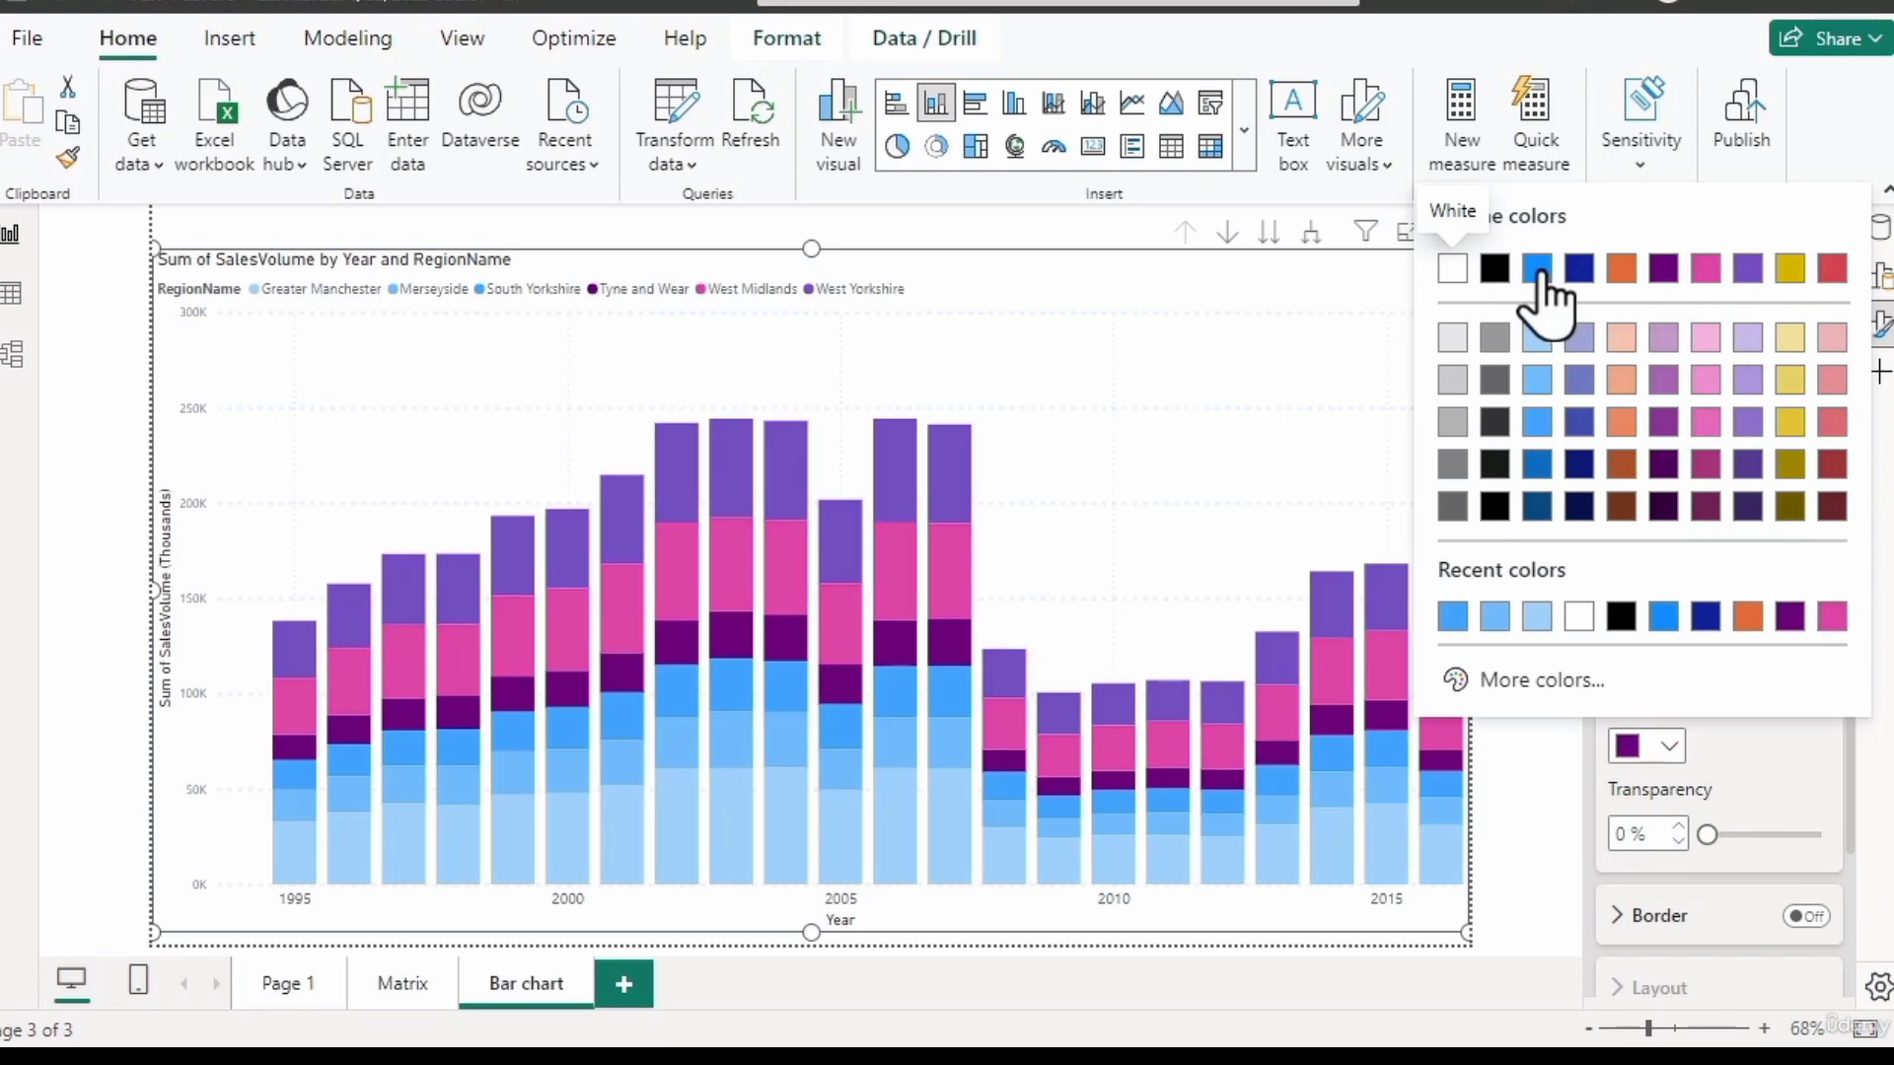
Set the column color of the West Midlands series to the second-darkest shade of the theme blue.
left_click(1687, 597)
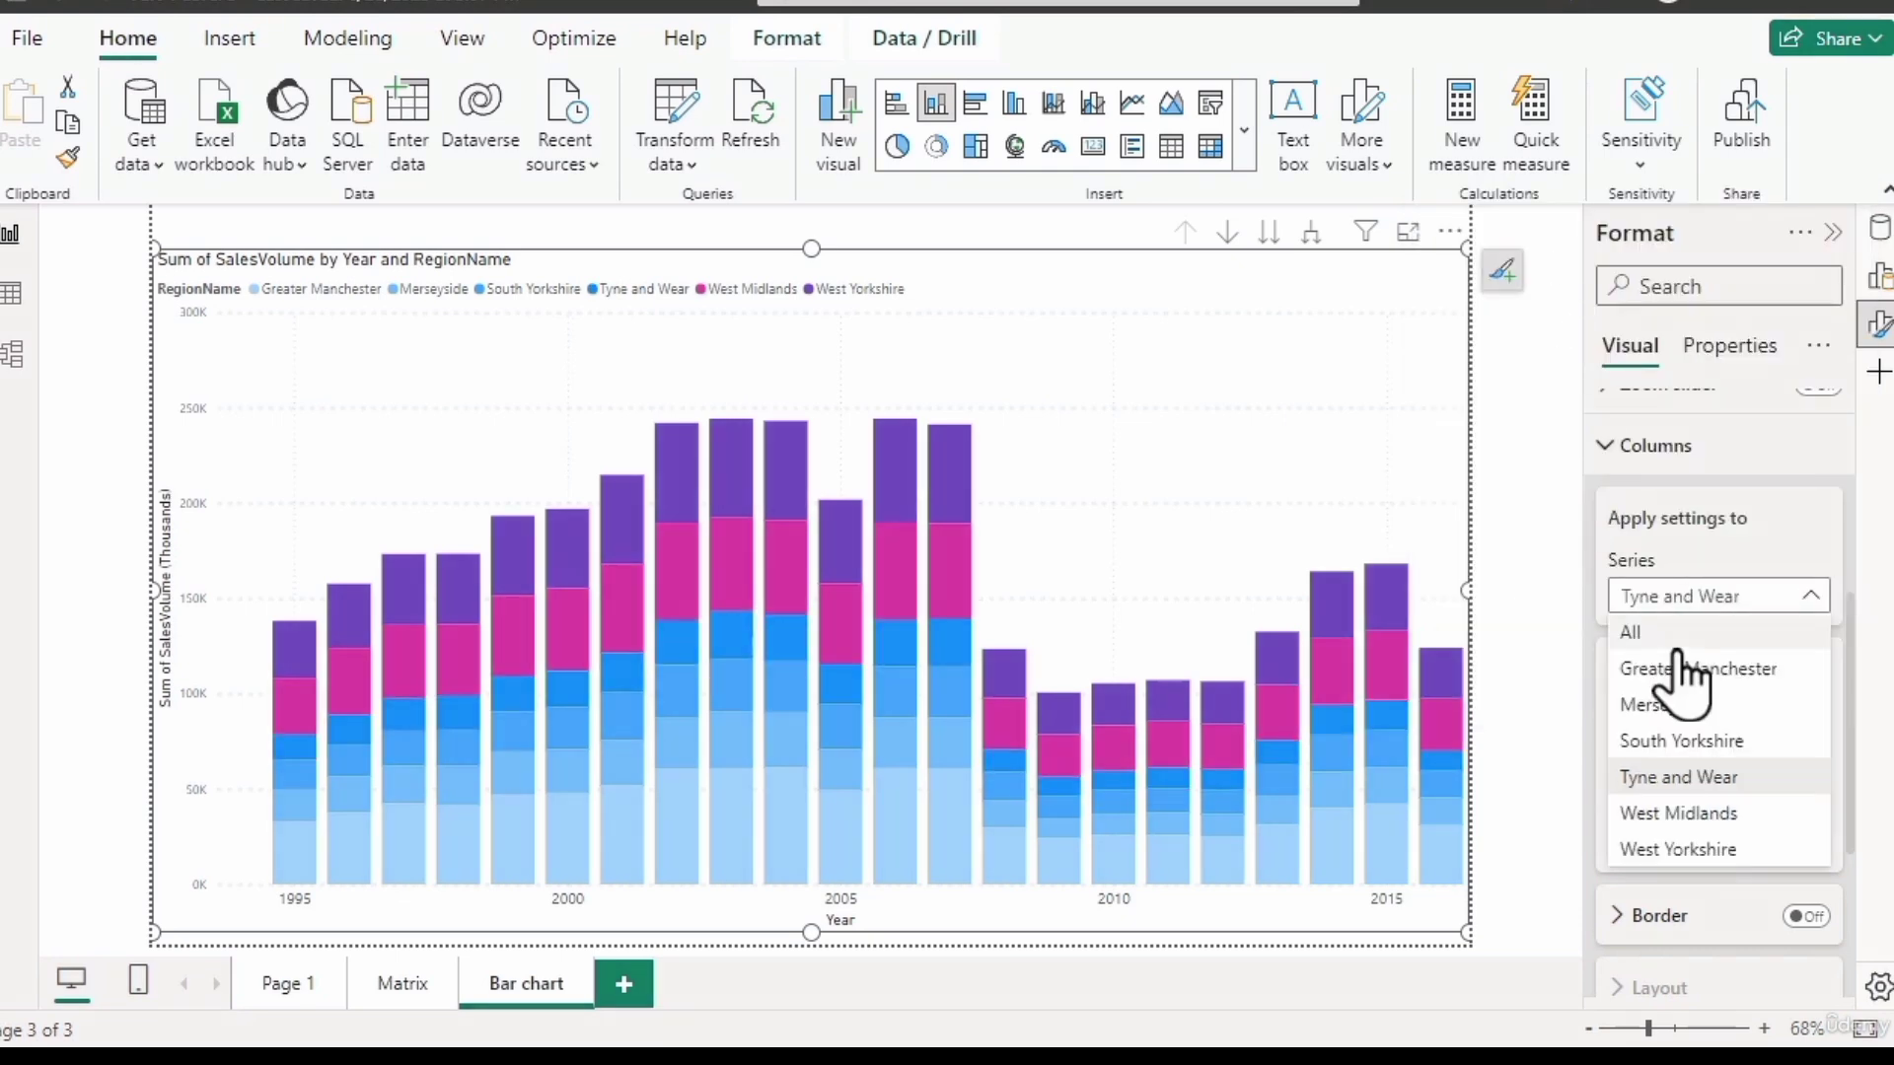
left_click(1682, 816)
left_click(1650, 760)
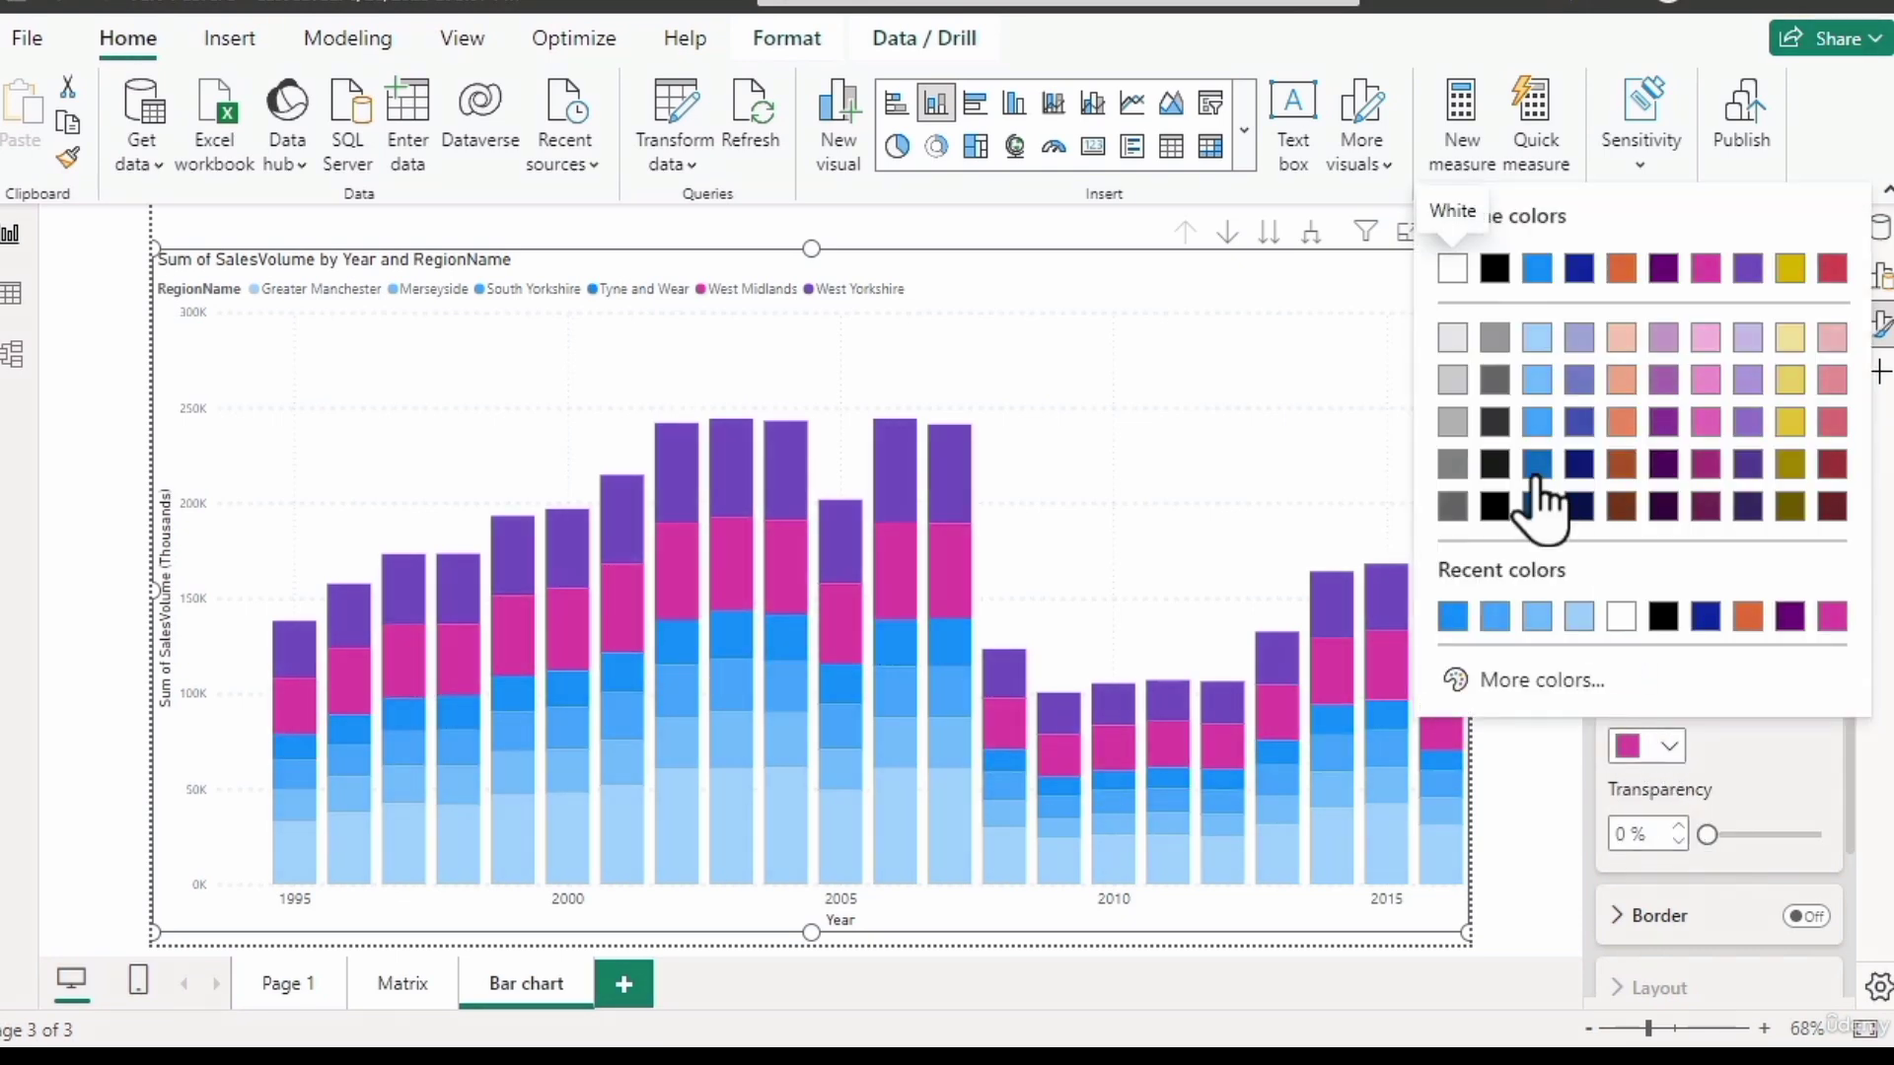
left_click(1536, 466)
Set the column color of the West Yorkshire series to the darkest shade of the theme blue.
left_click(1682, 606)
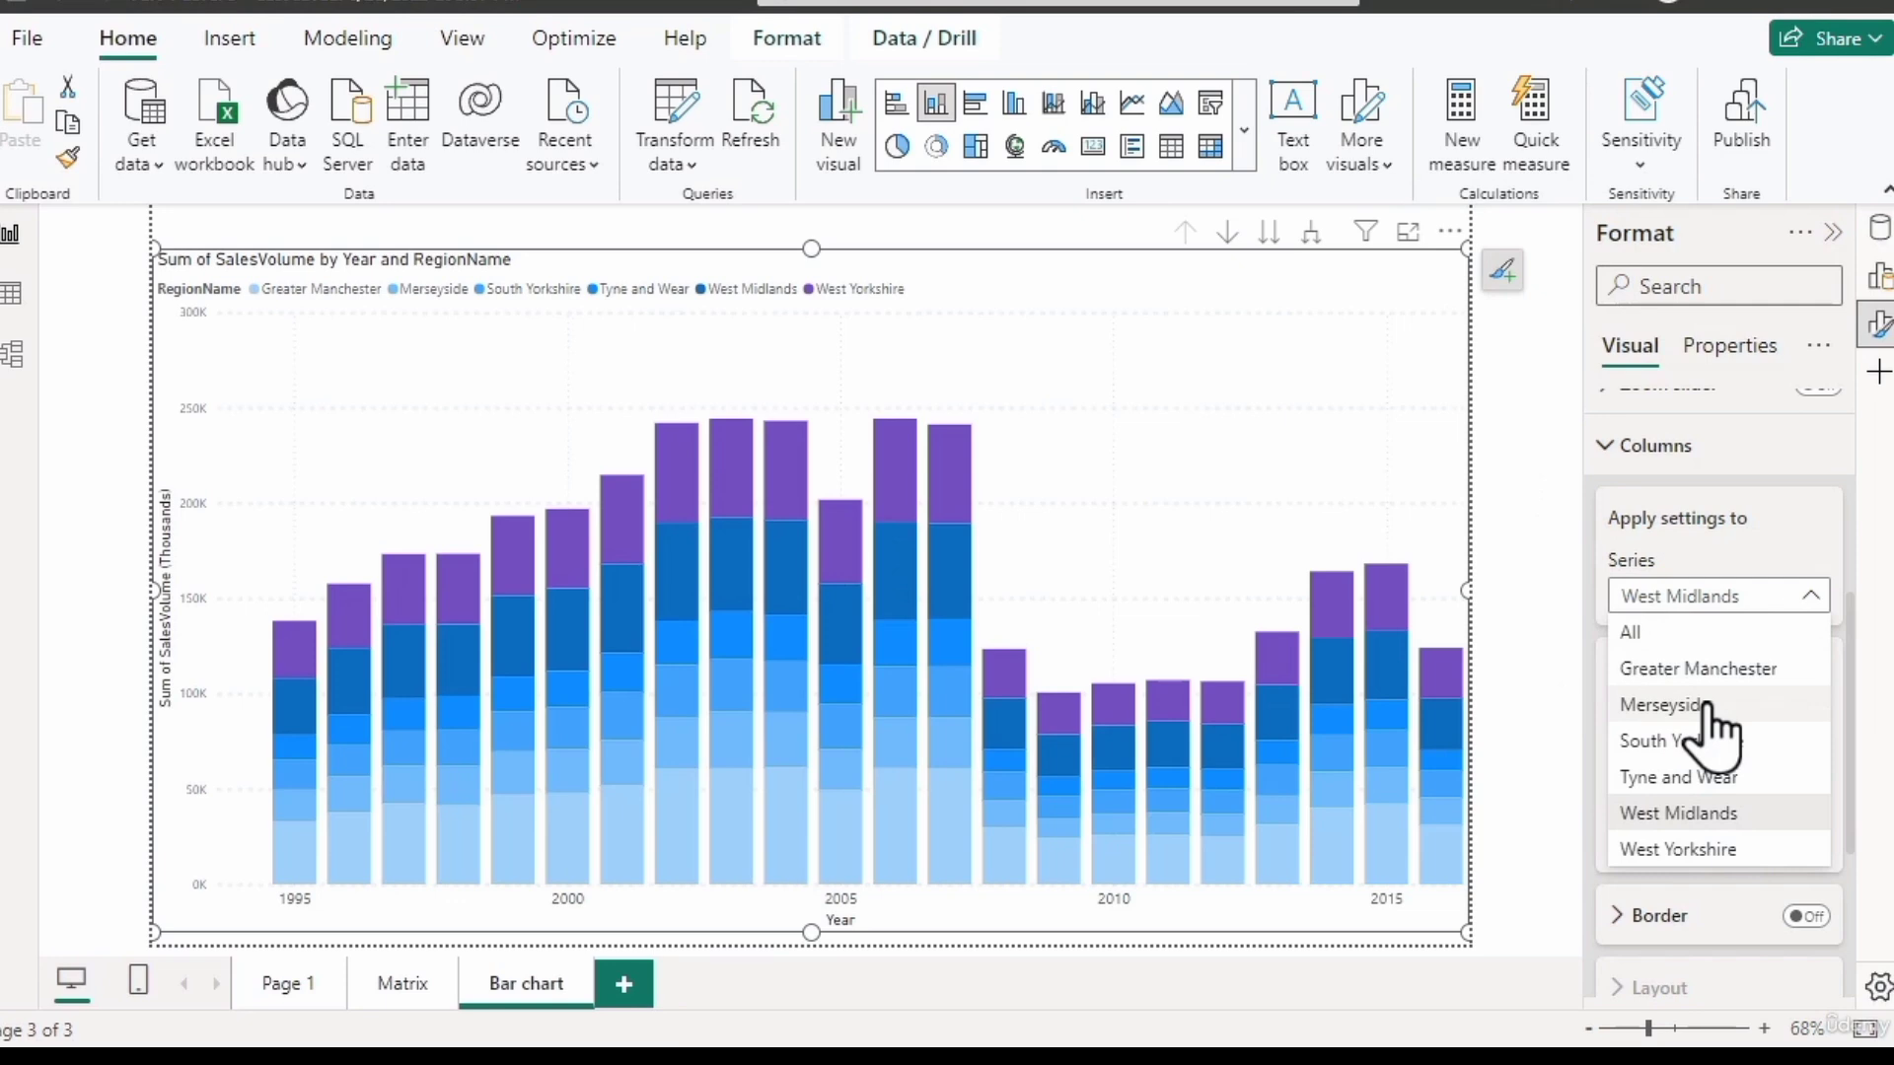
left_click(1696, 851)
left_click(1650, 755)
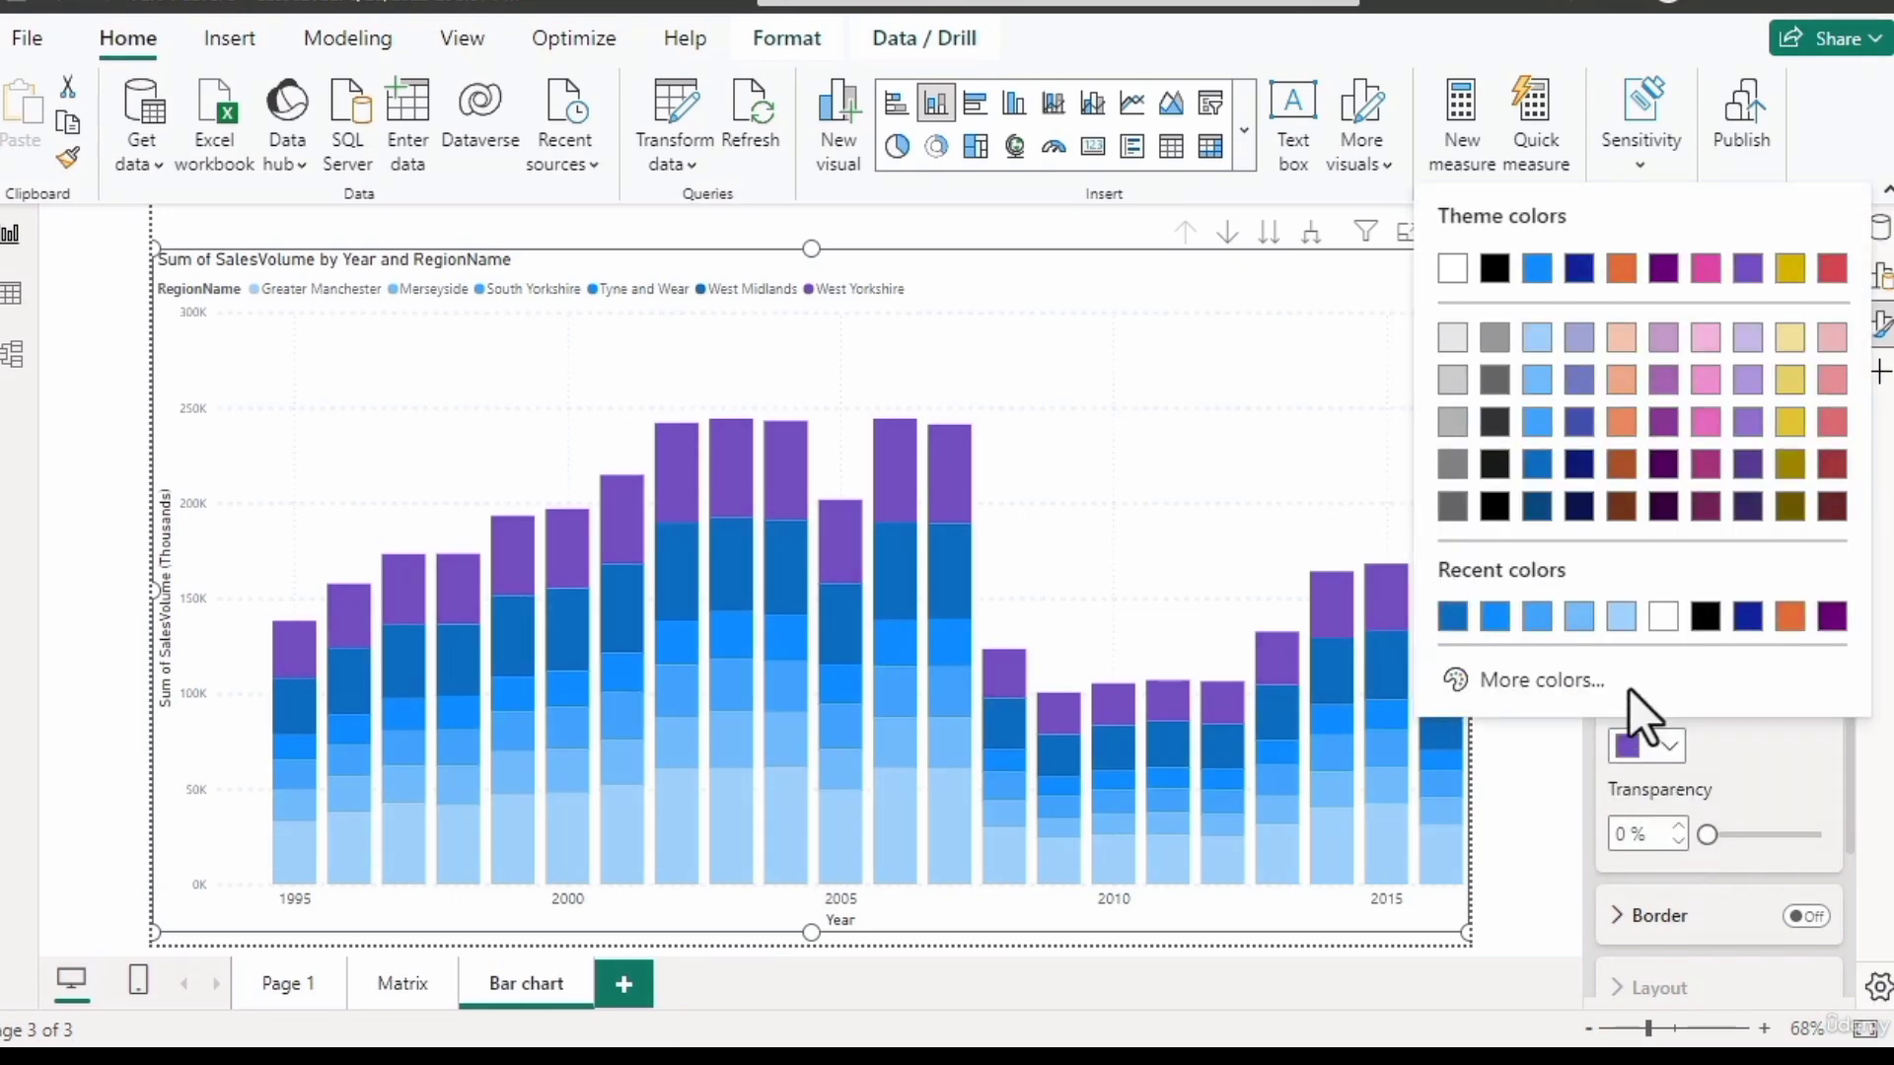
left_click(1538, 509)
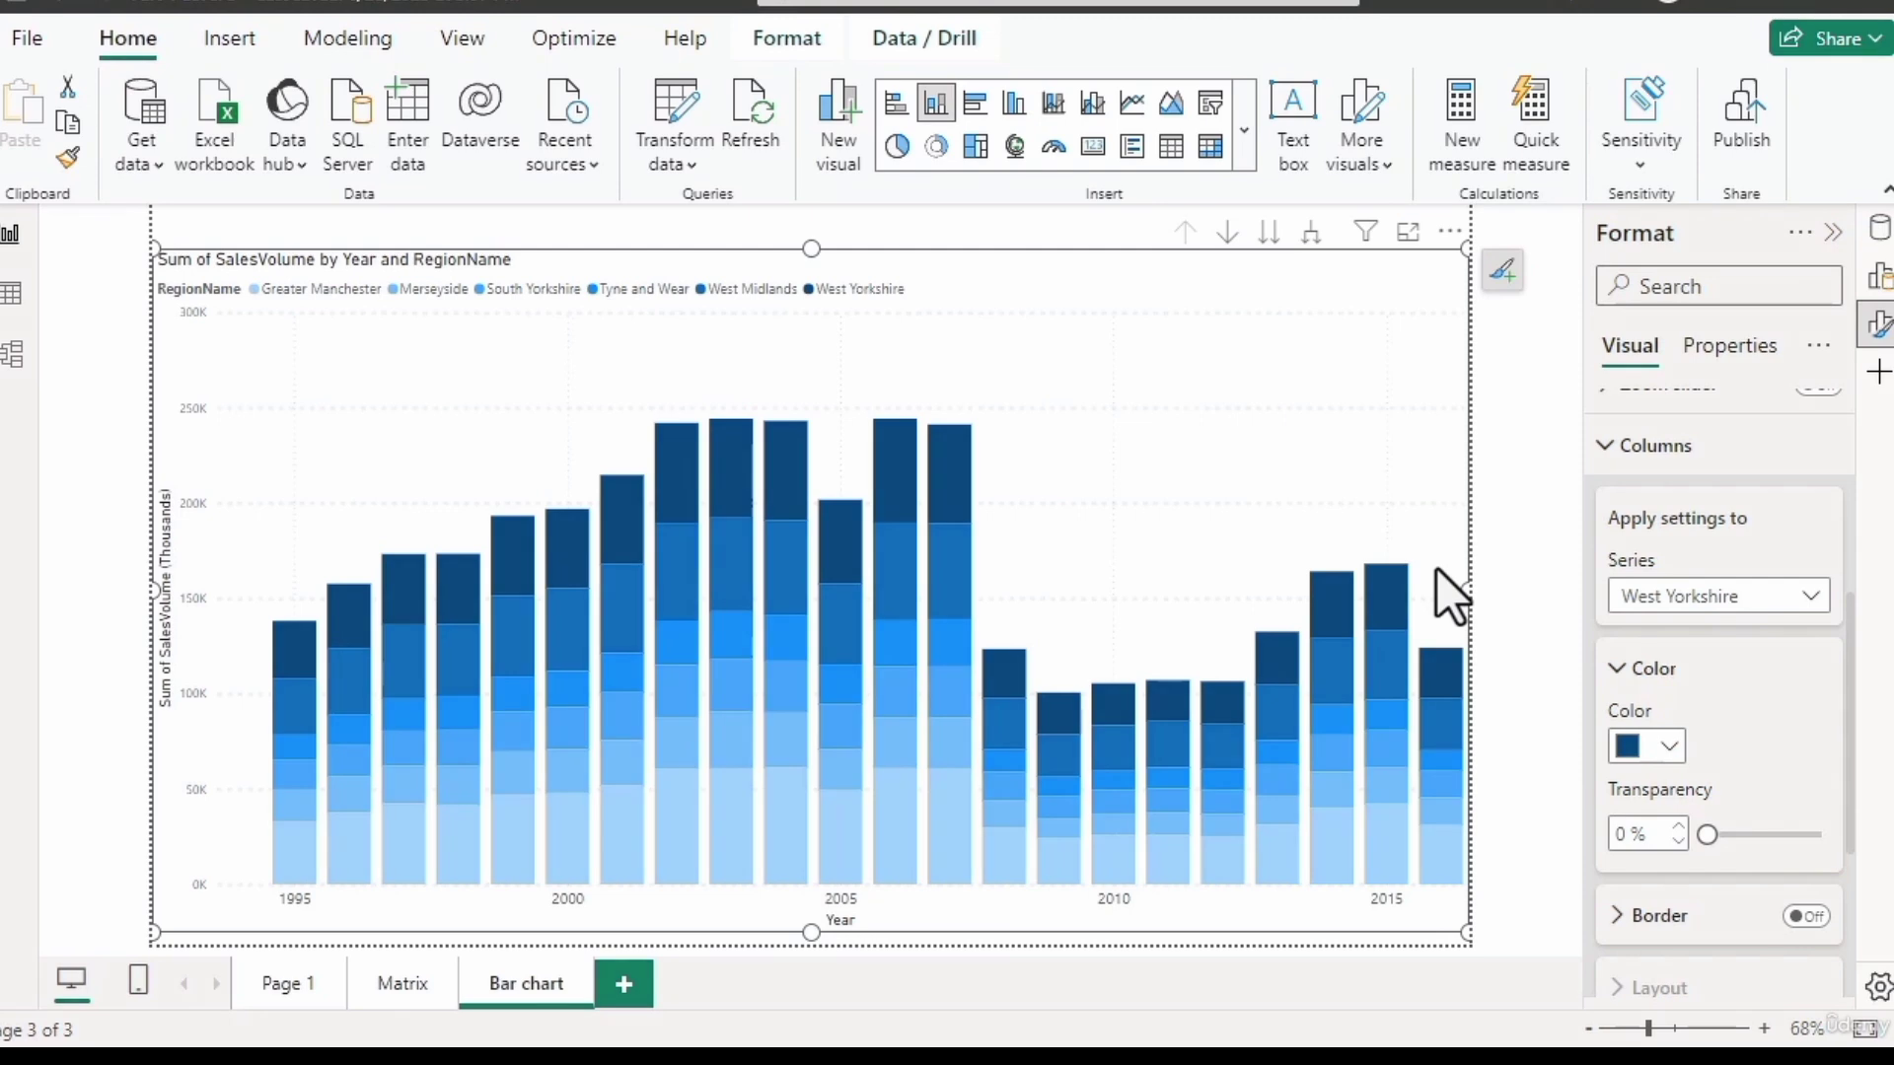
Reset the chart's column formatting to default for all series.
scroll(1655, 691, "down", 3)
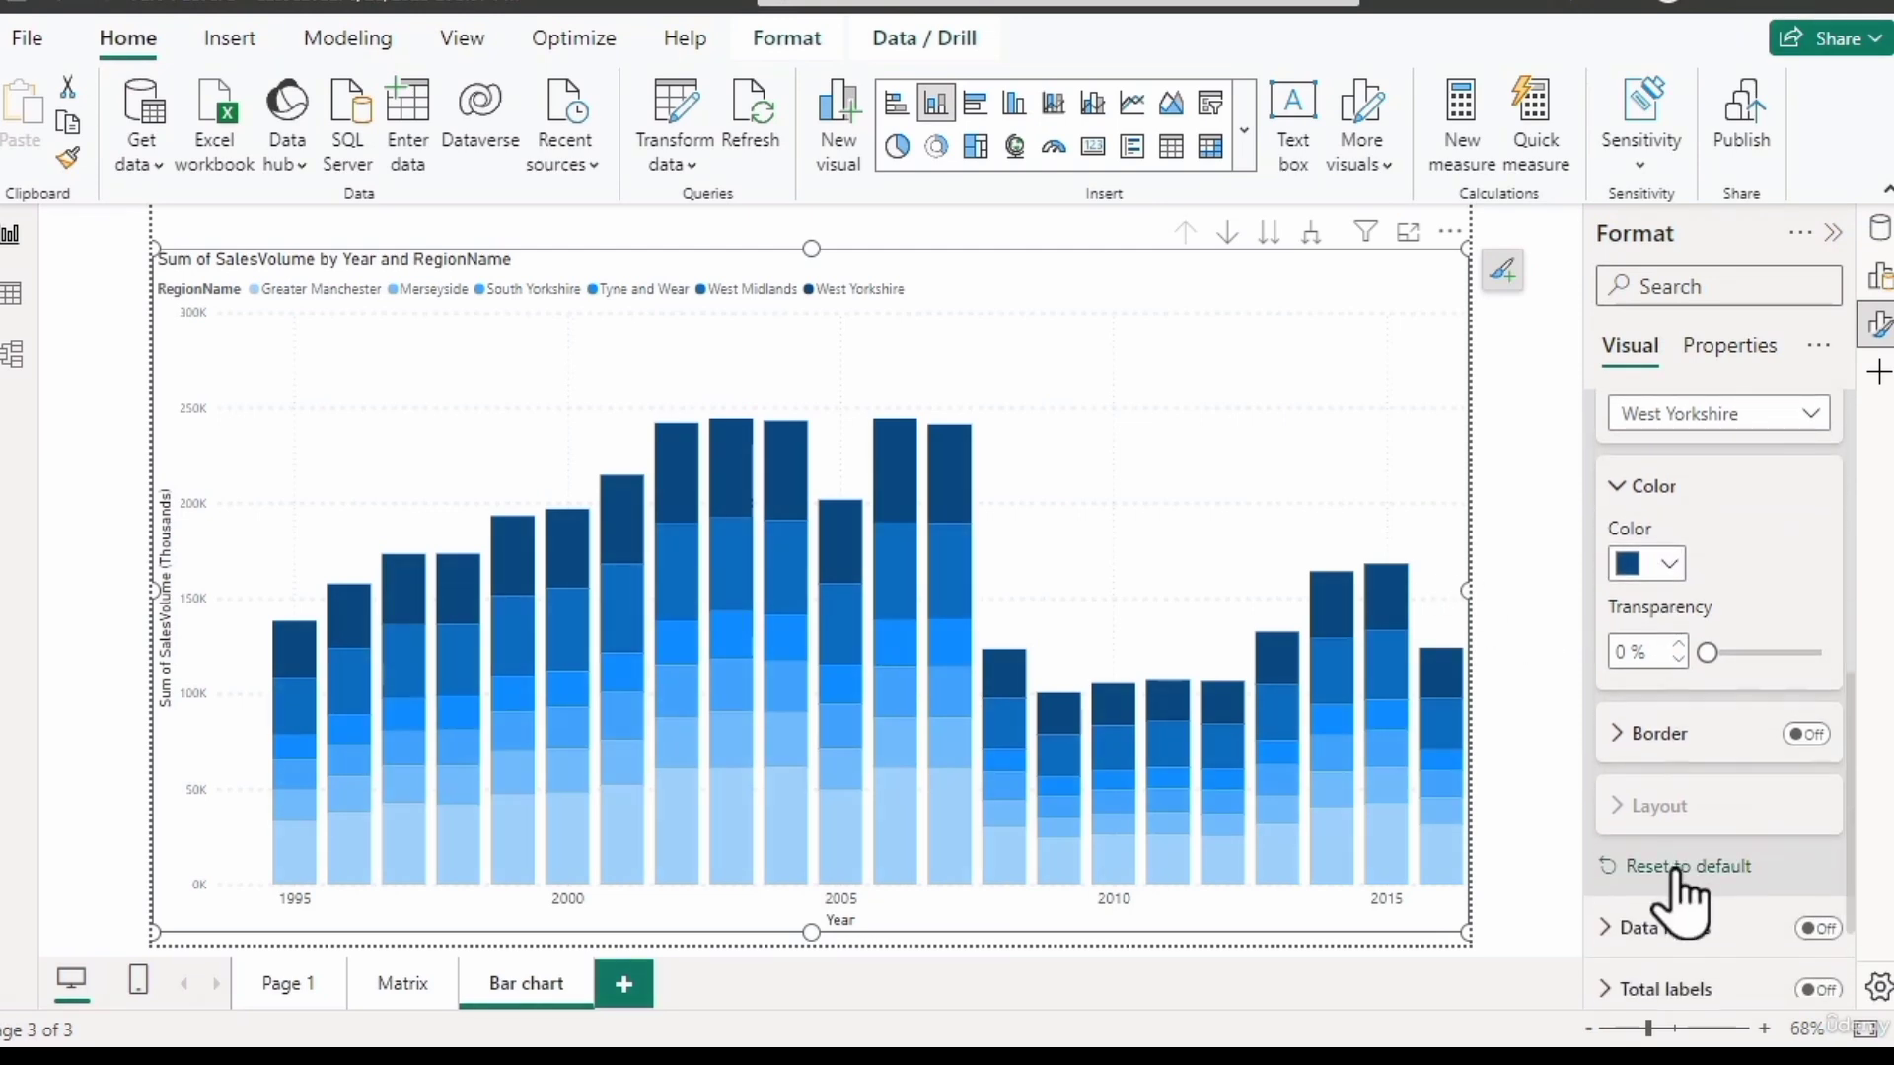
left_click(1675, 866)
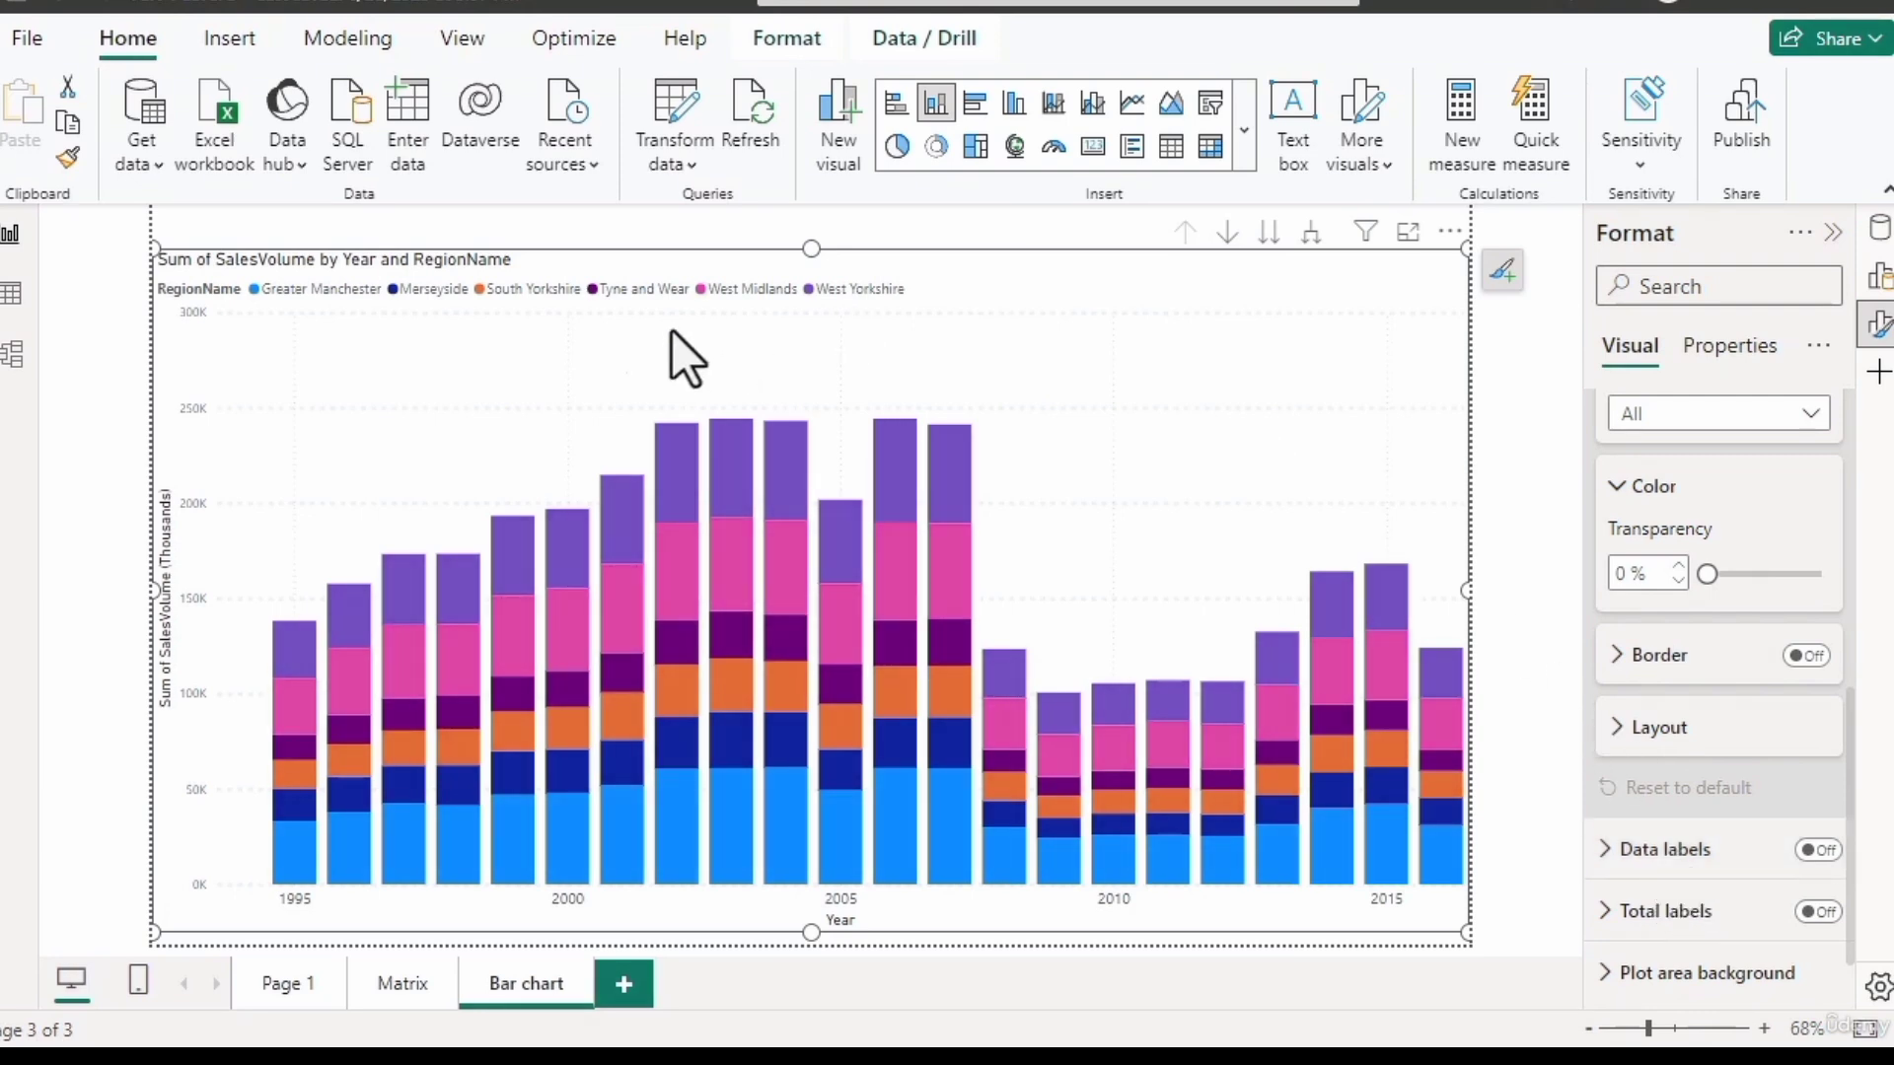
Try the City park, Classic and Colorblind safe themes on the report.
left_click(470, 41)
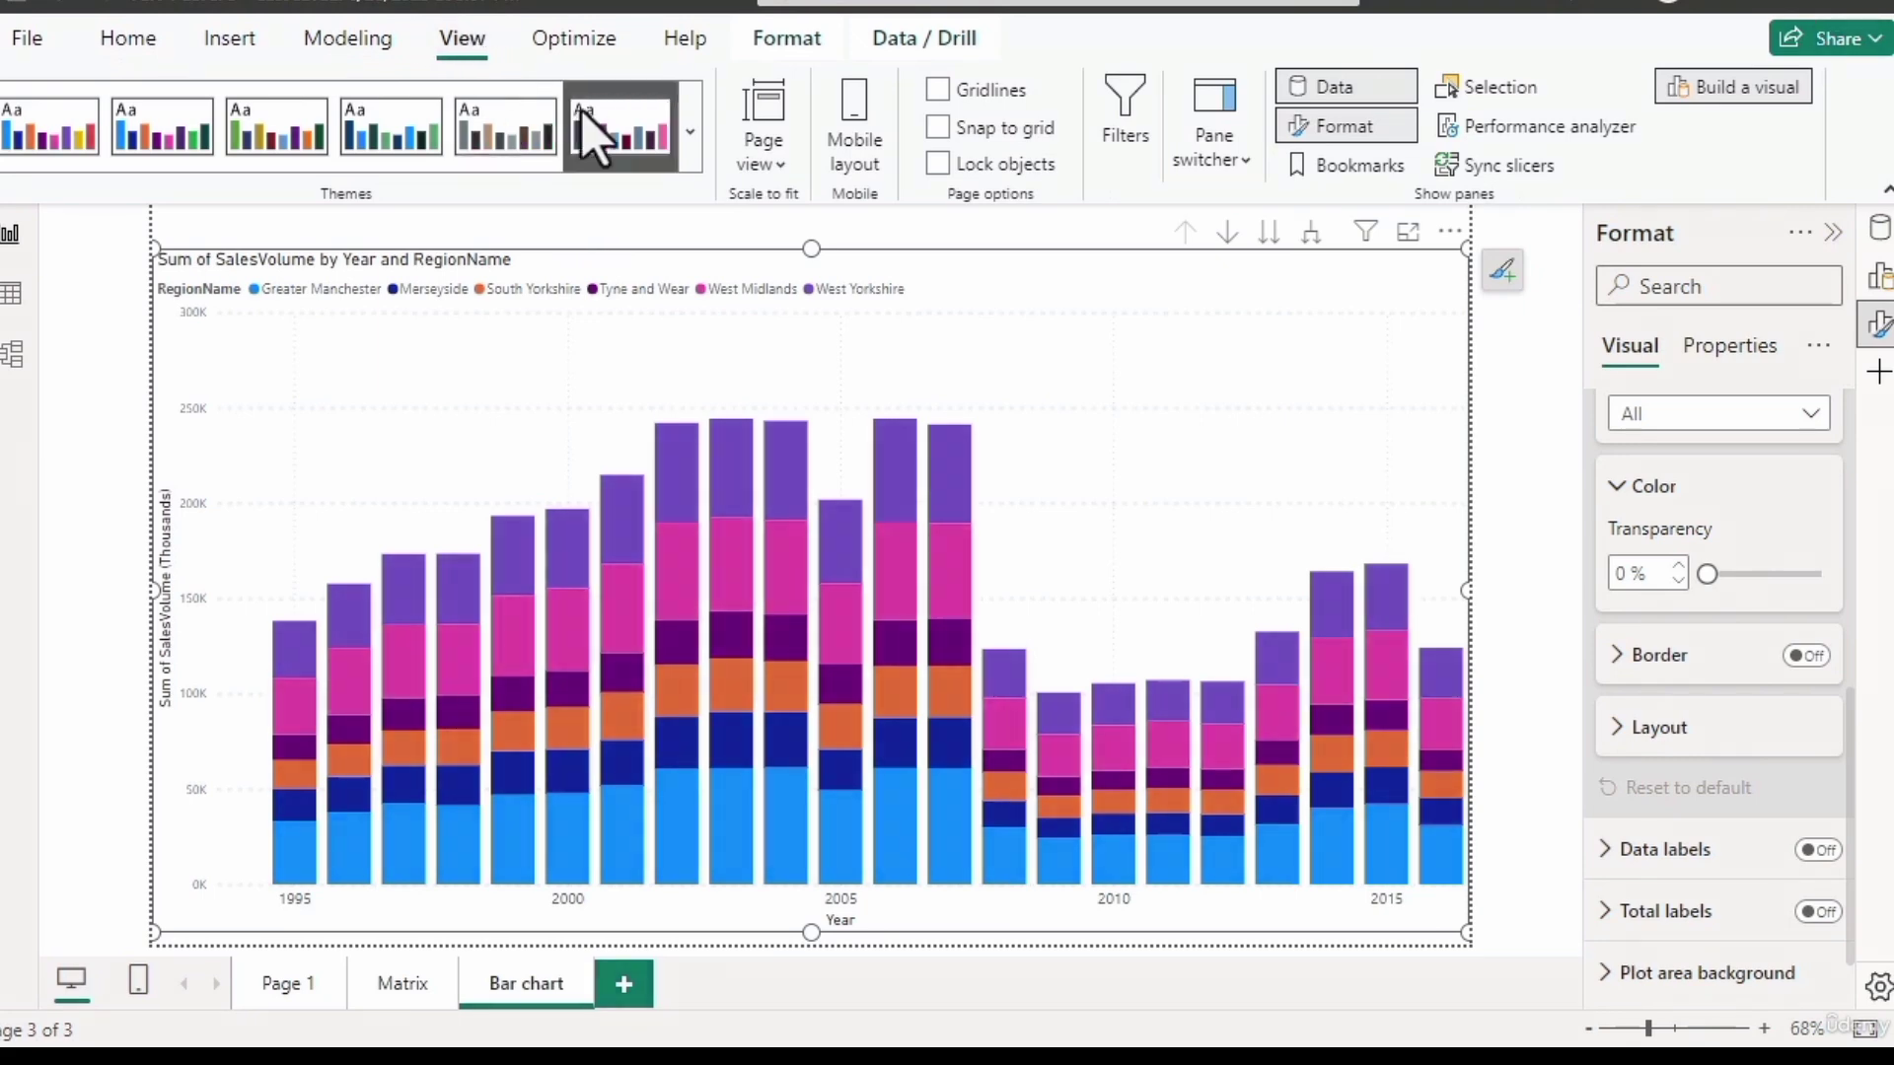
left_click(688, 127)
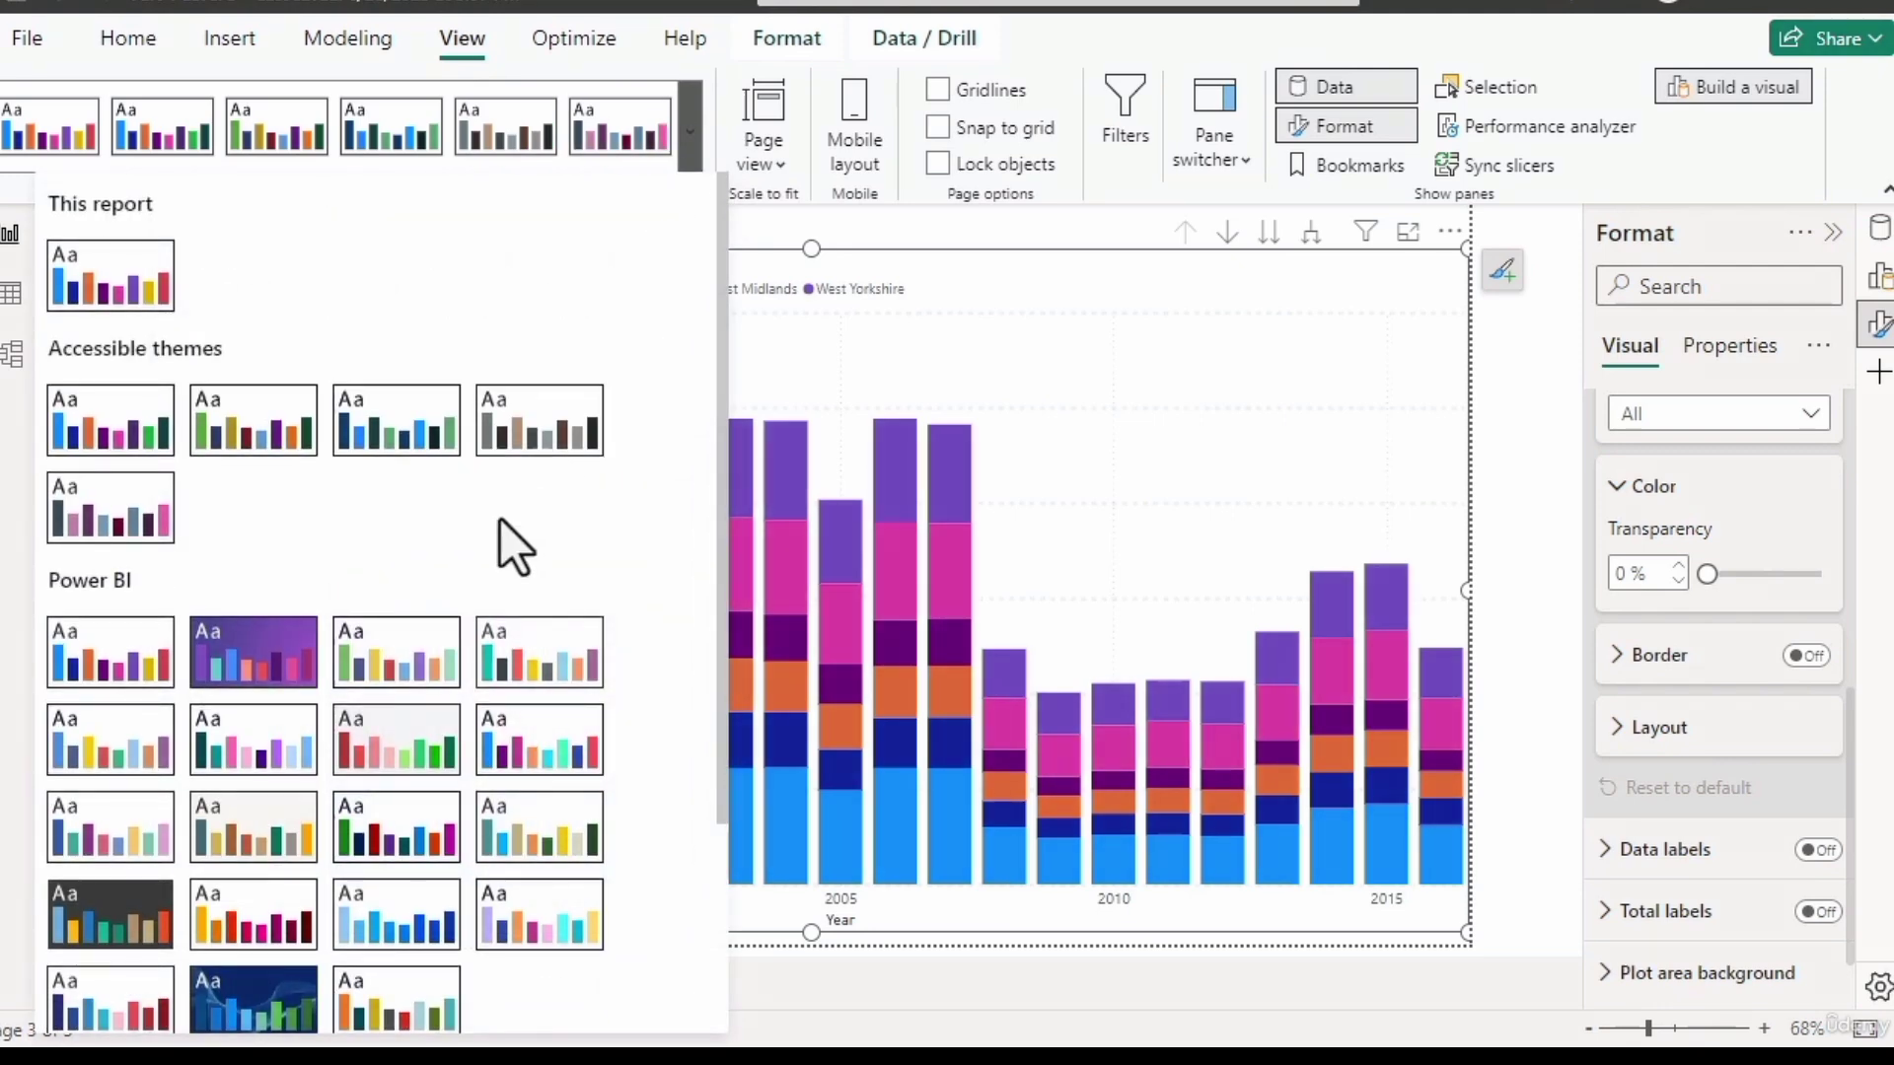
left_click(346, 646)
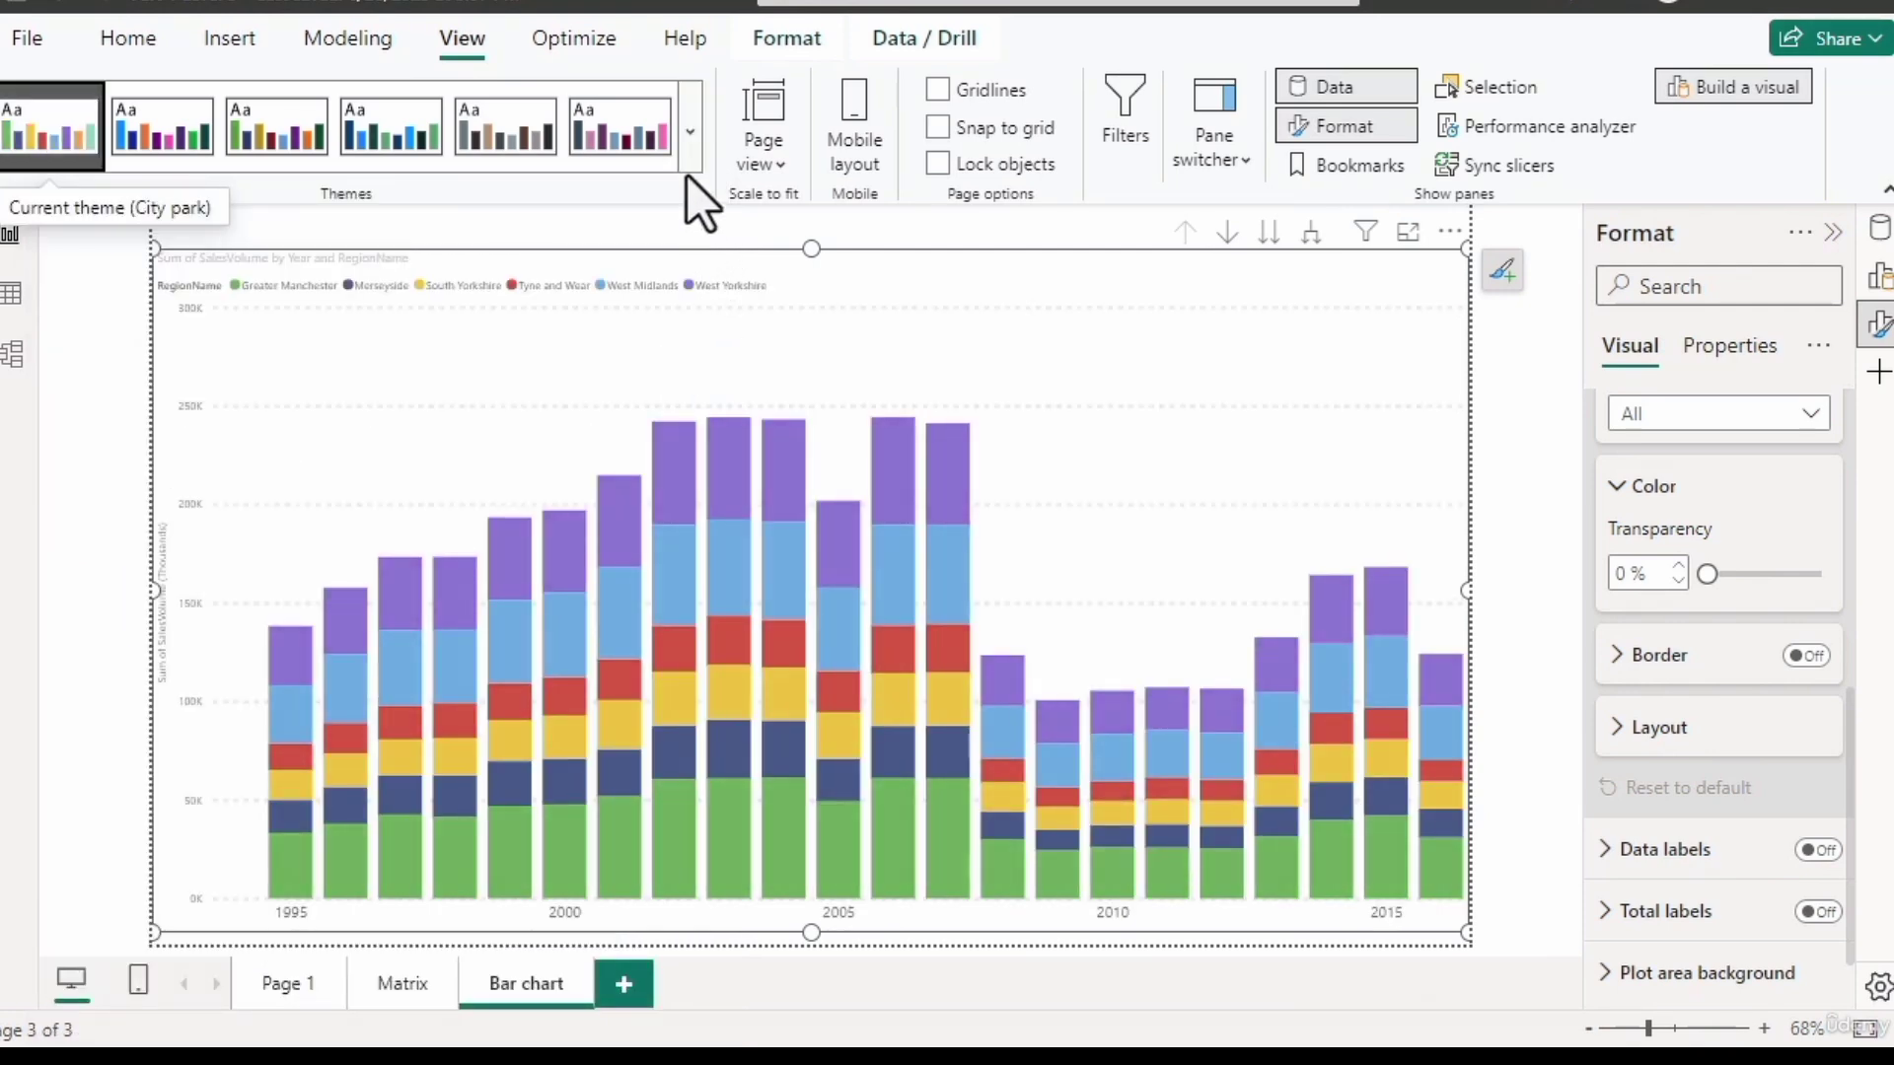
left_click(689, 143)
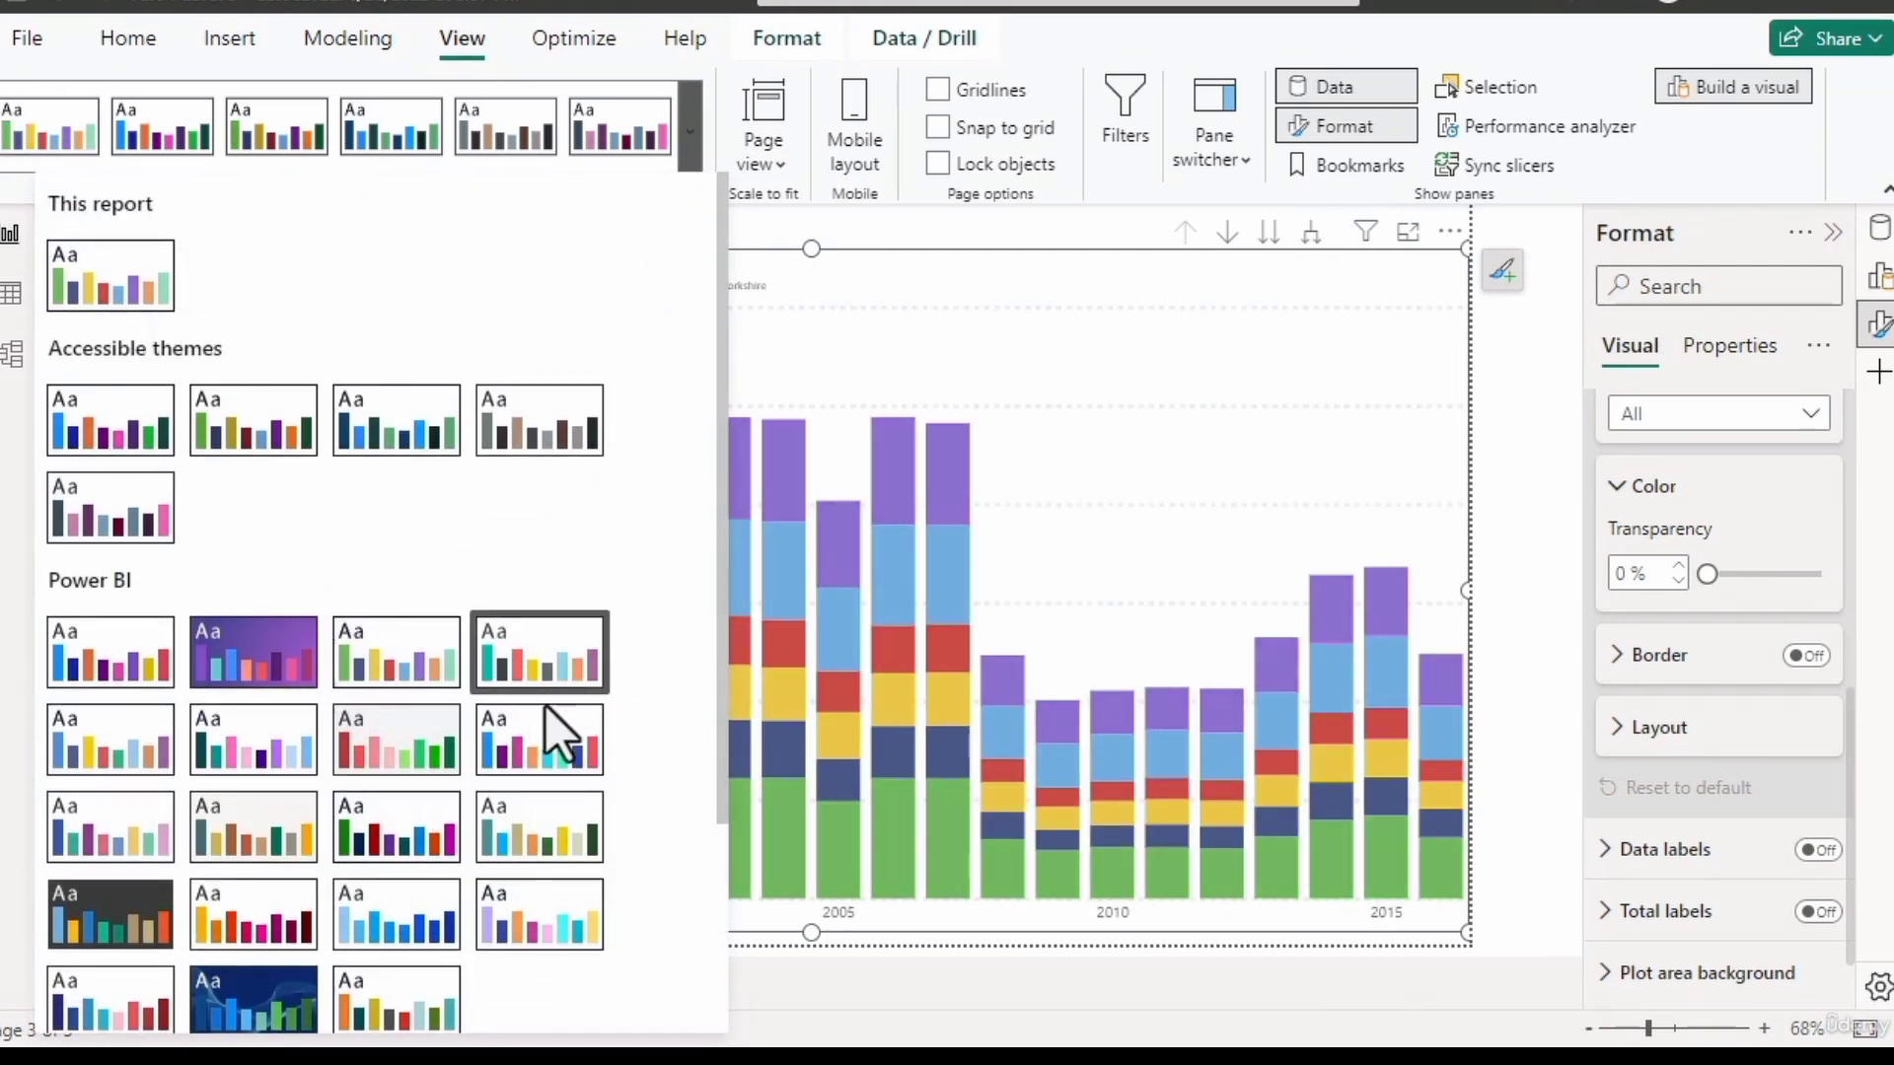
left_click(576, 643)
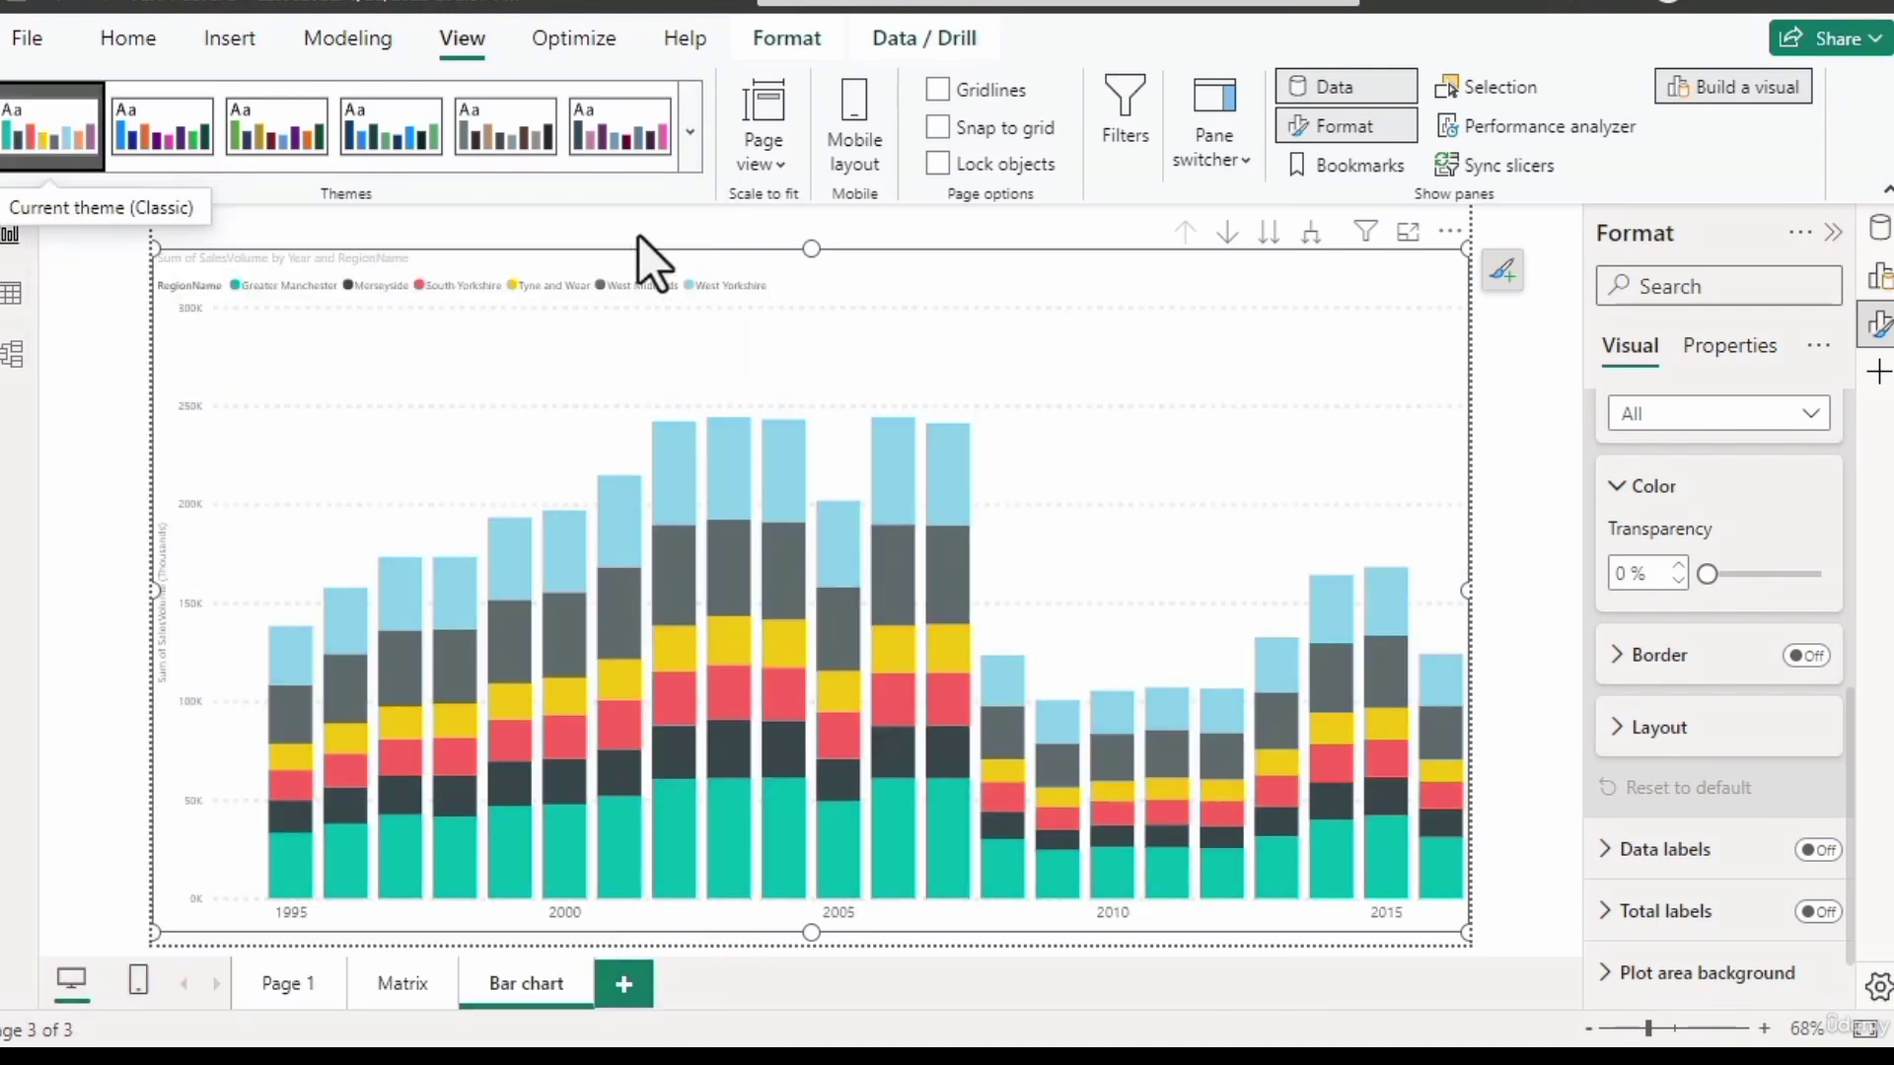
left_click(687, 146)
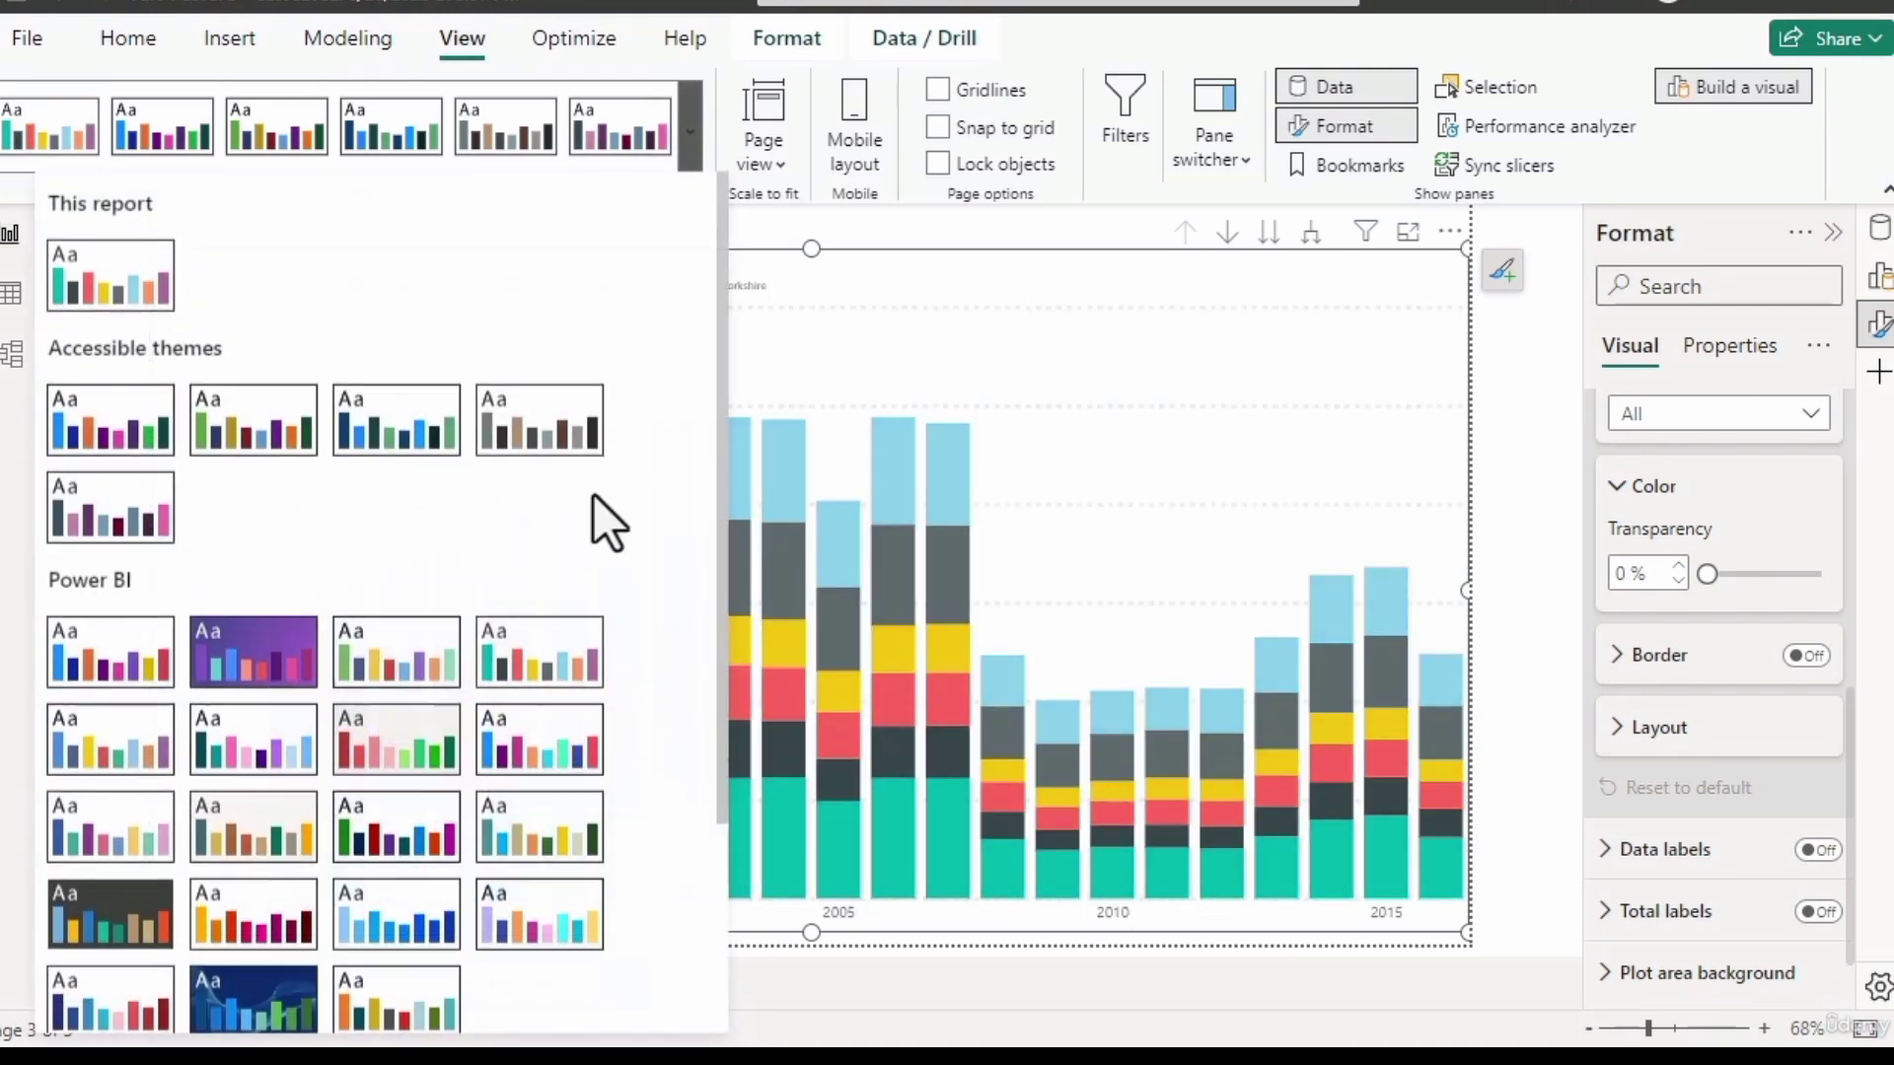
left_click(232, 761)
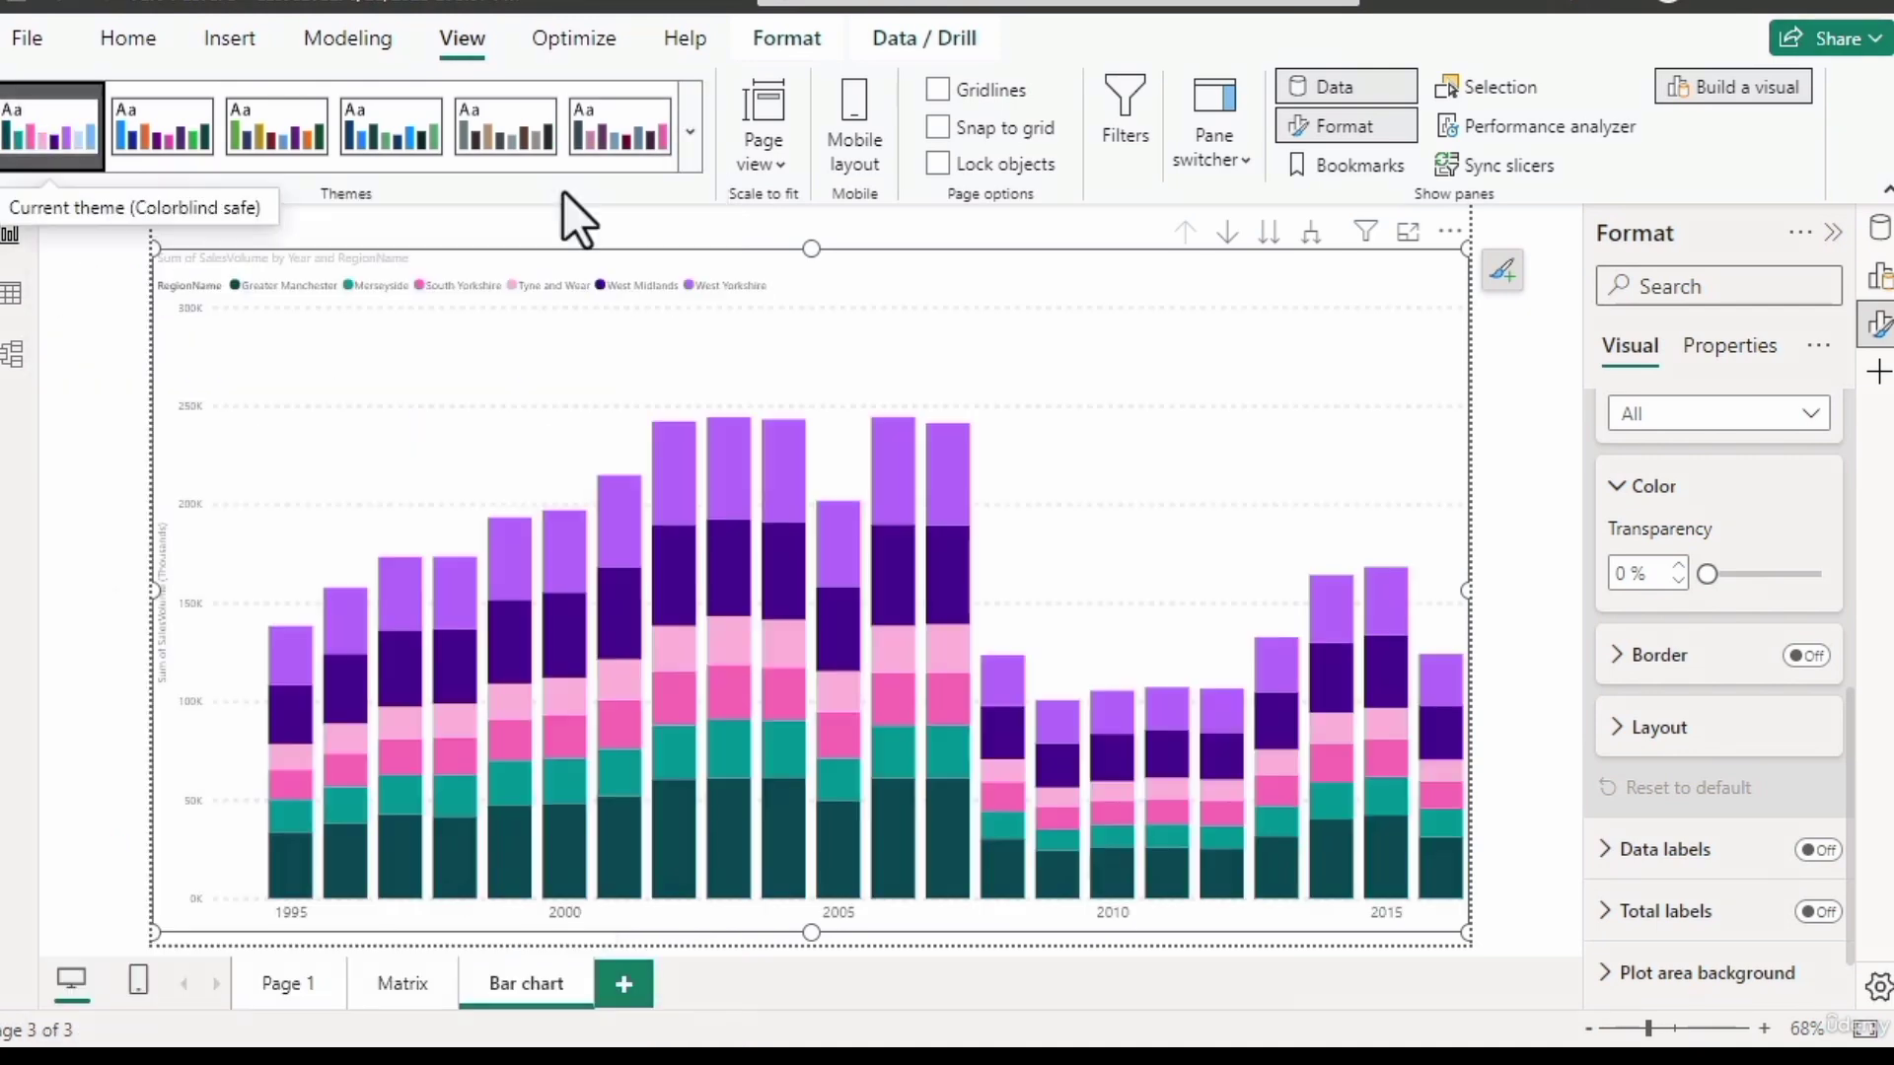
Try the Power BI theme with green, navy and dark red as leading colors, and return the report to the first Power BI theme.
left_click(690, 133)
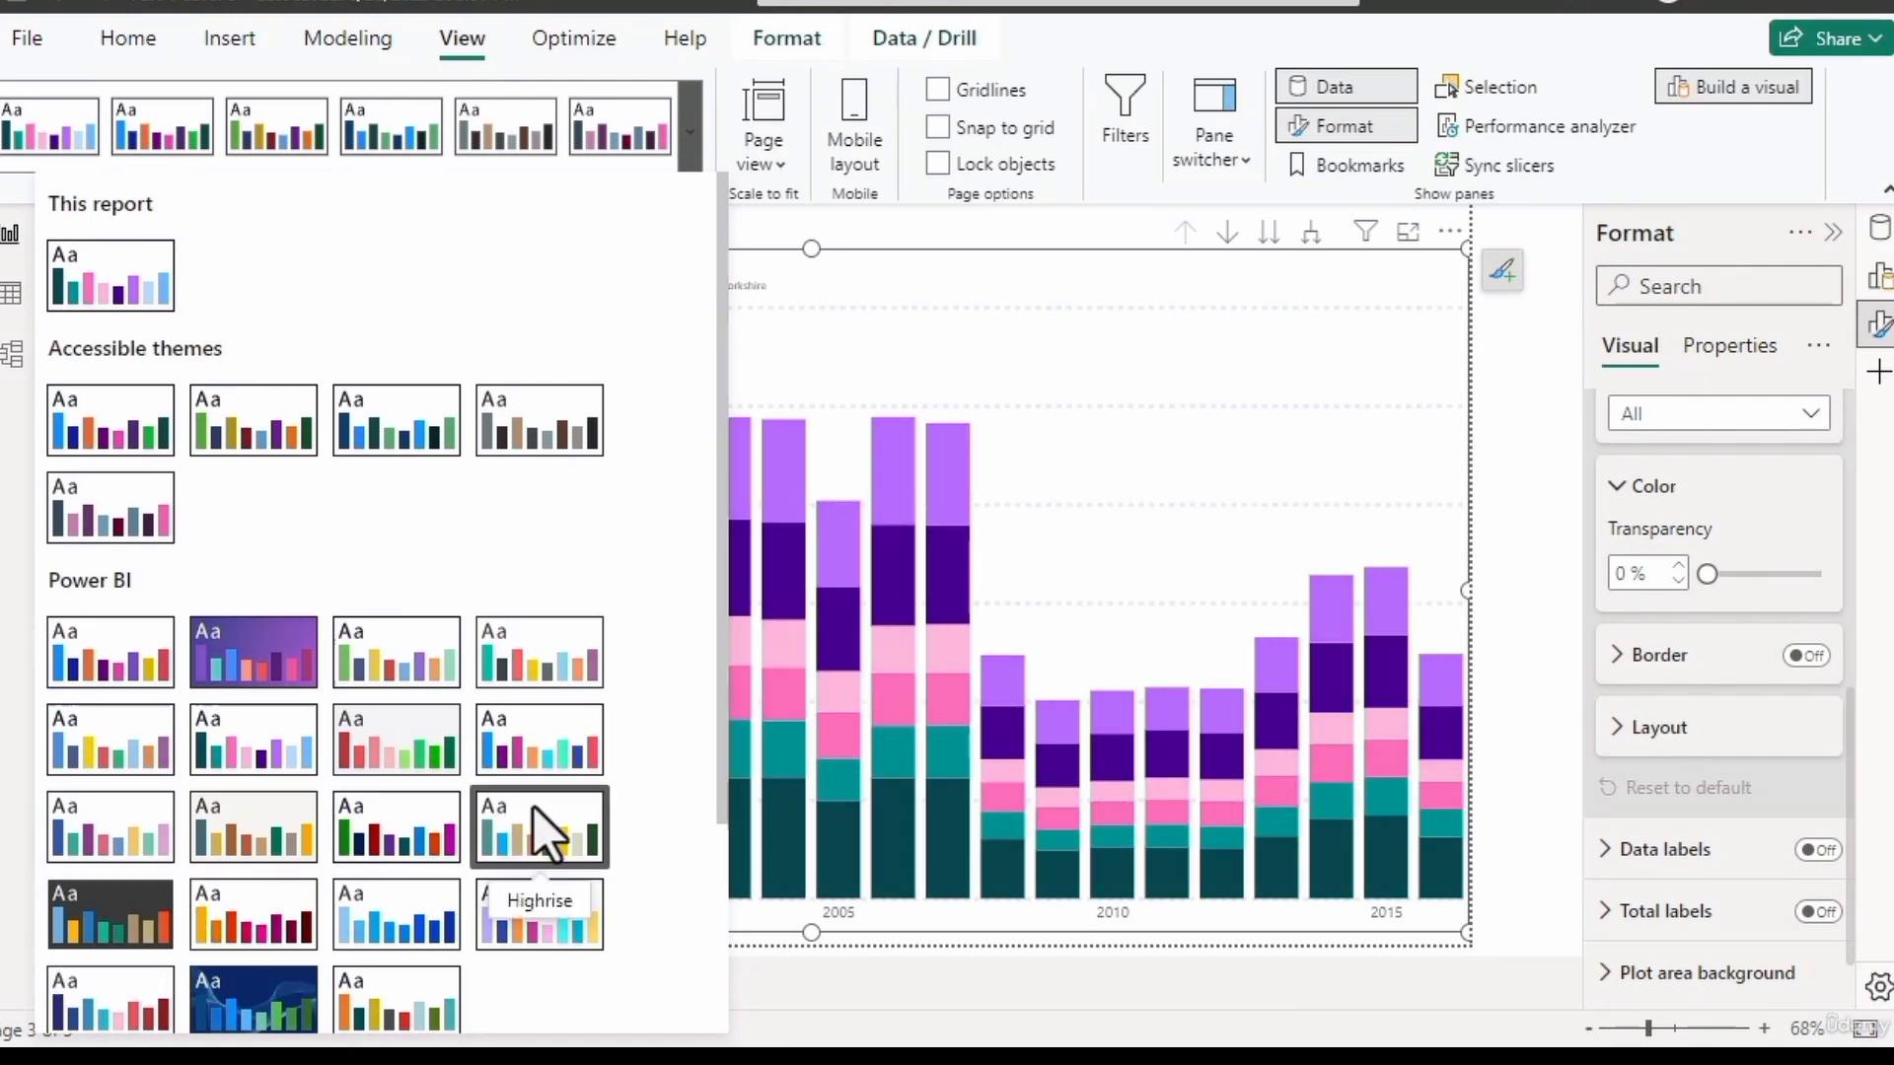
left_click(382, 825)
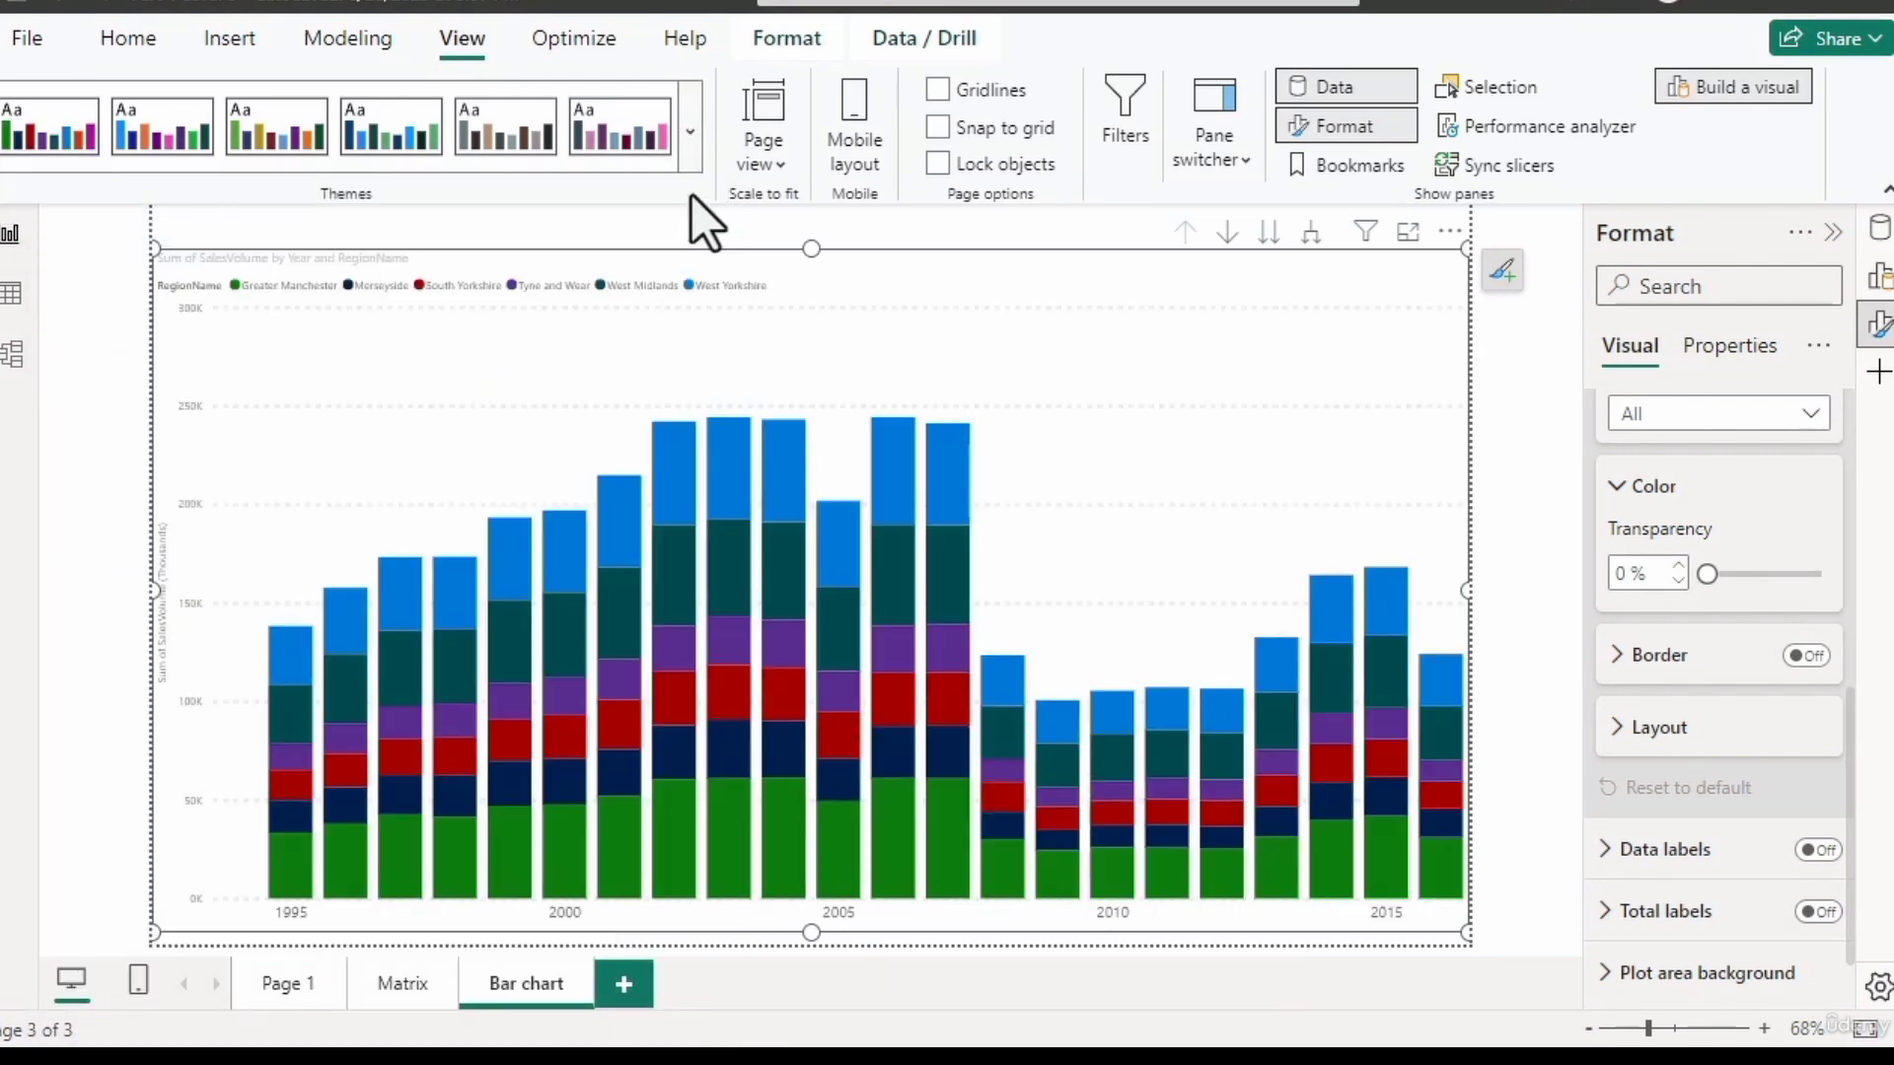
left_click(695, 135)
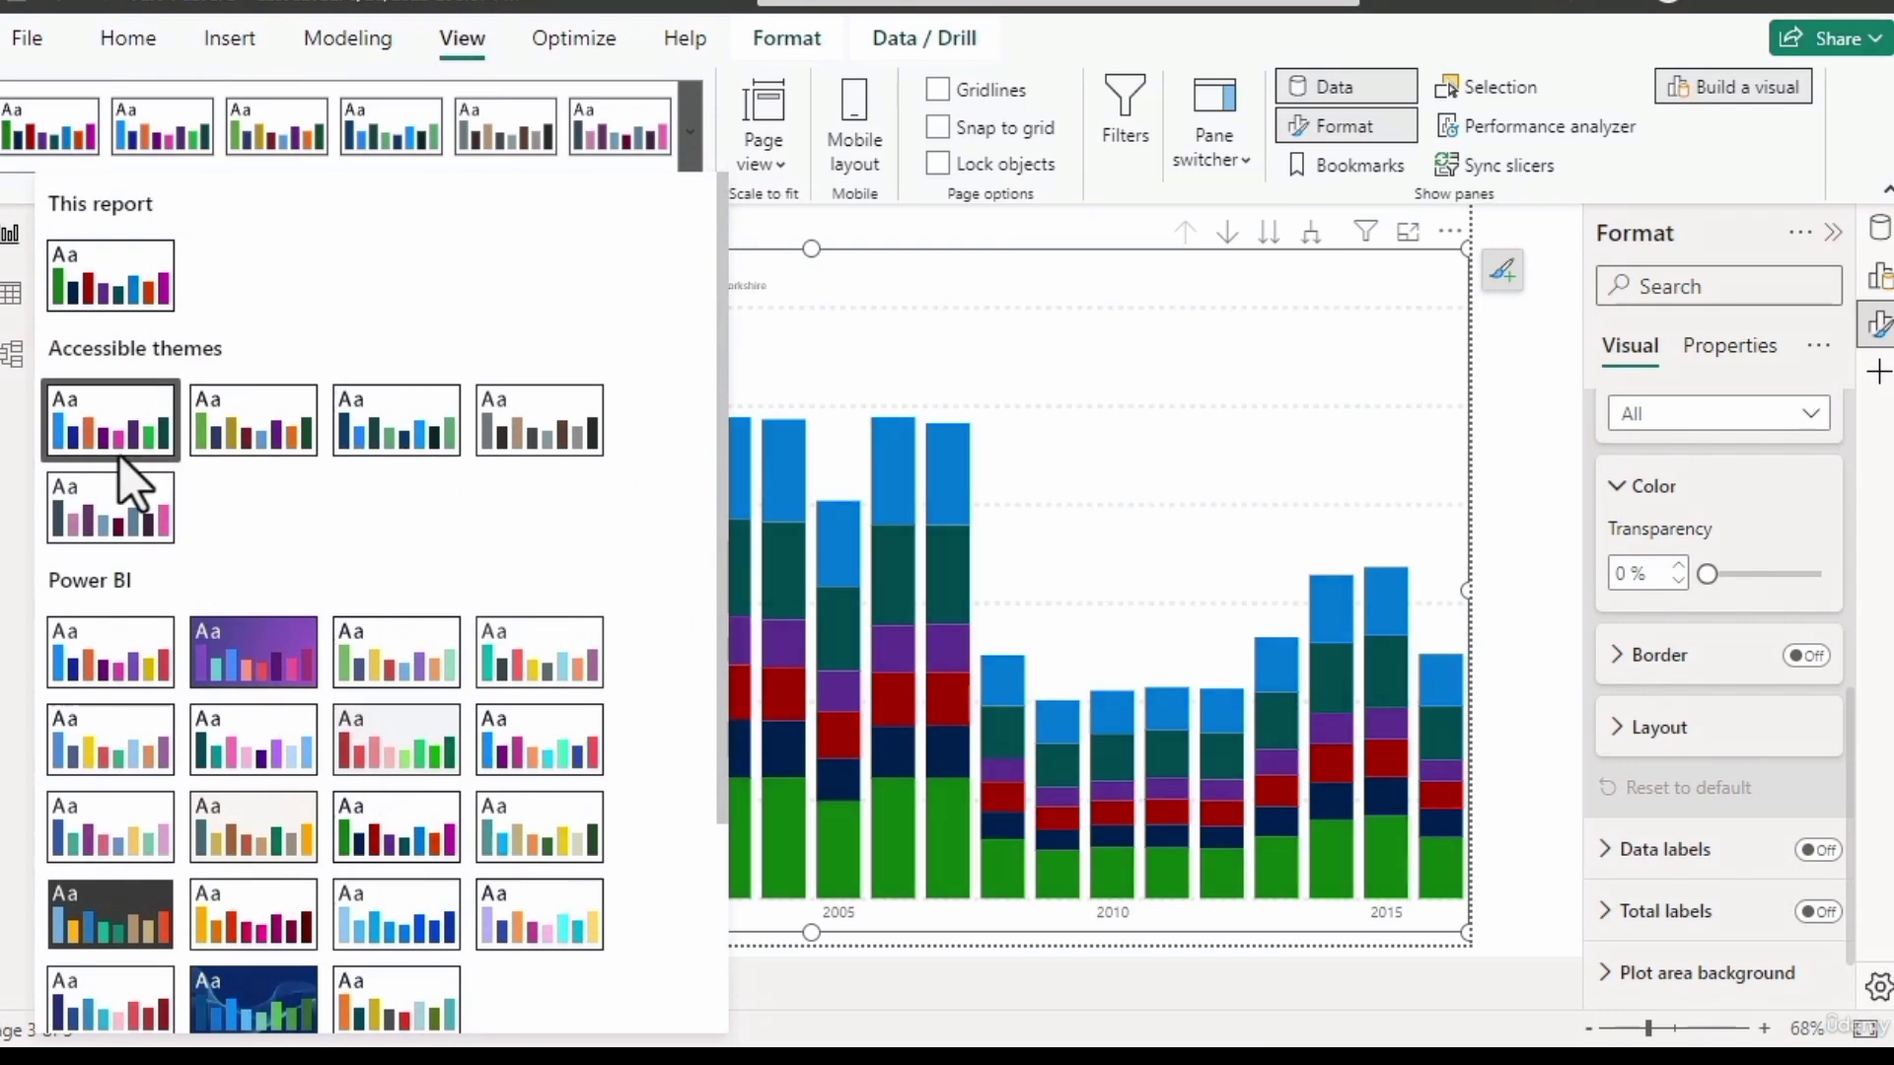
left_click(100, 683)
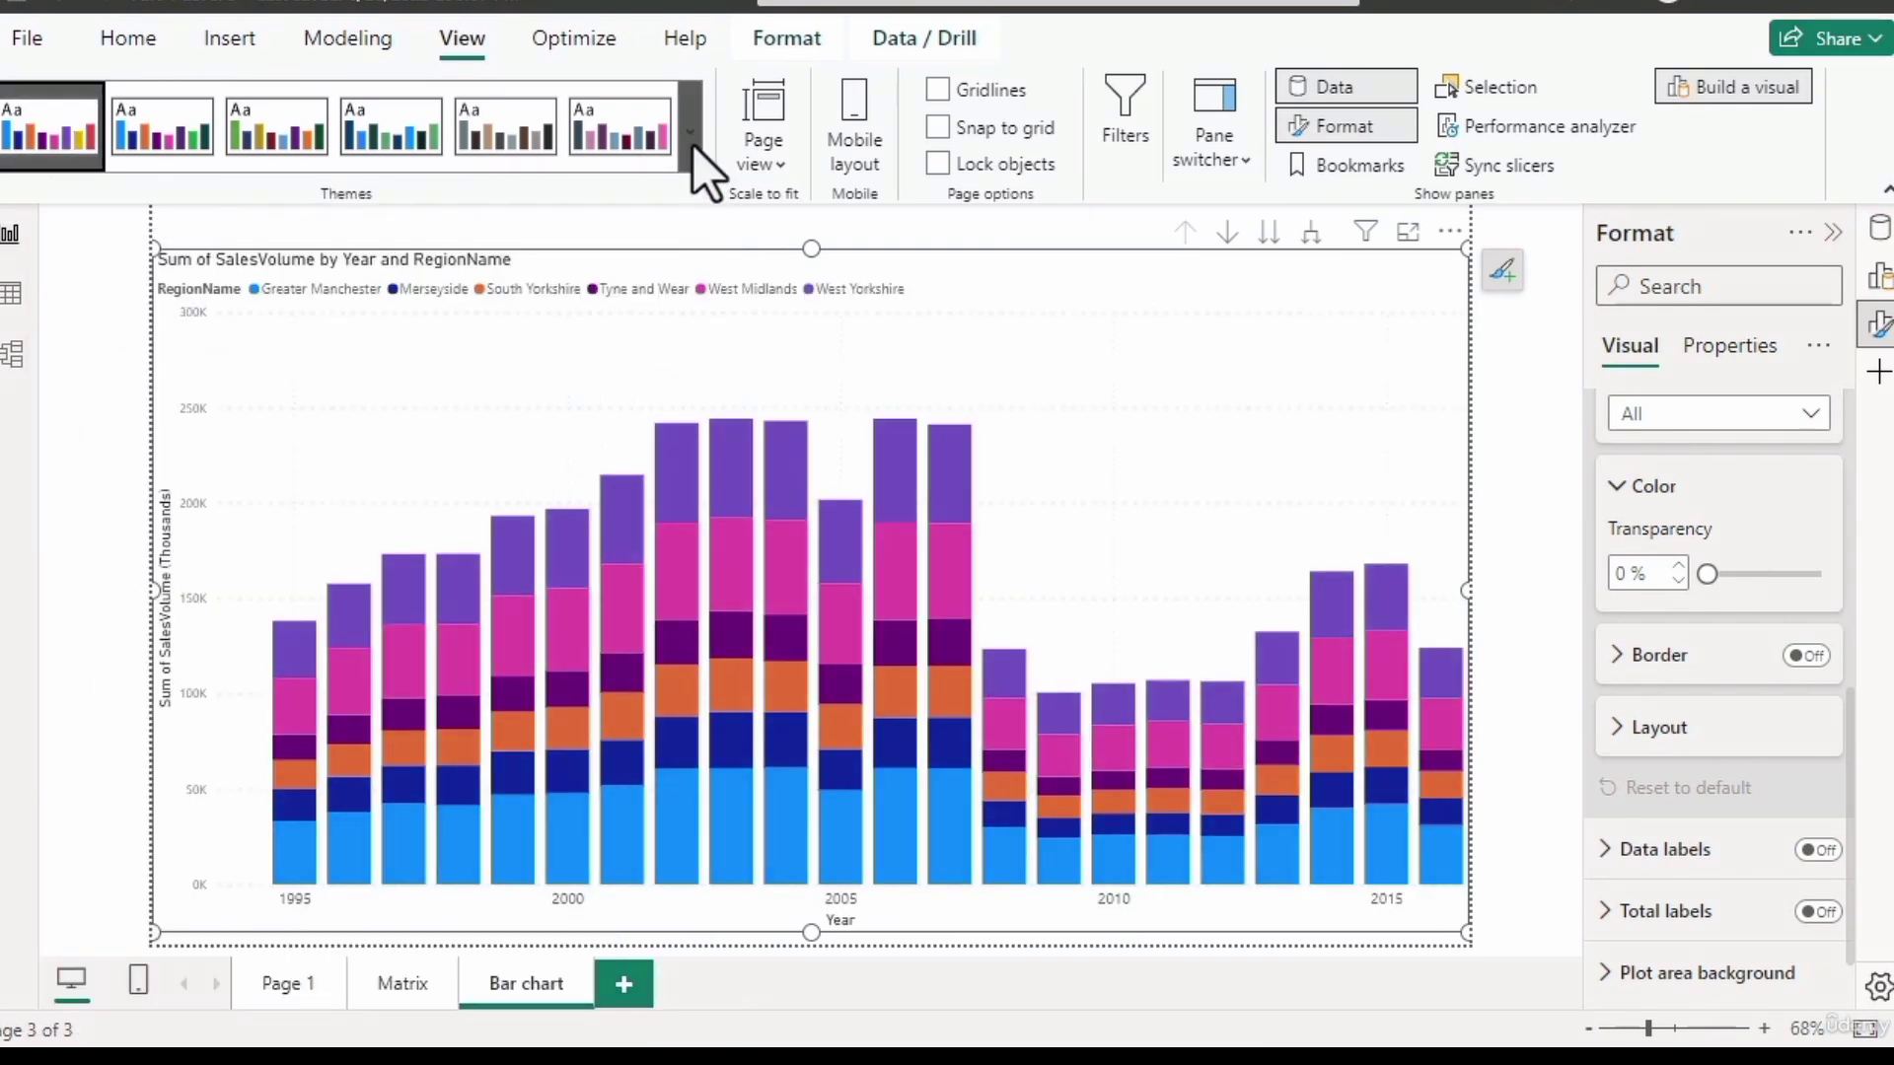
Open the online Theme gallery and view the "Sales report - geo info and by product" entry.
left_click(694, 145)
scroll(341, 811, "down", 3)
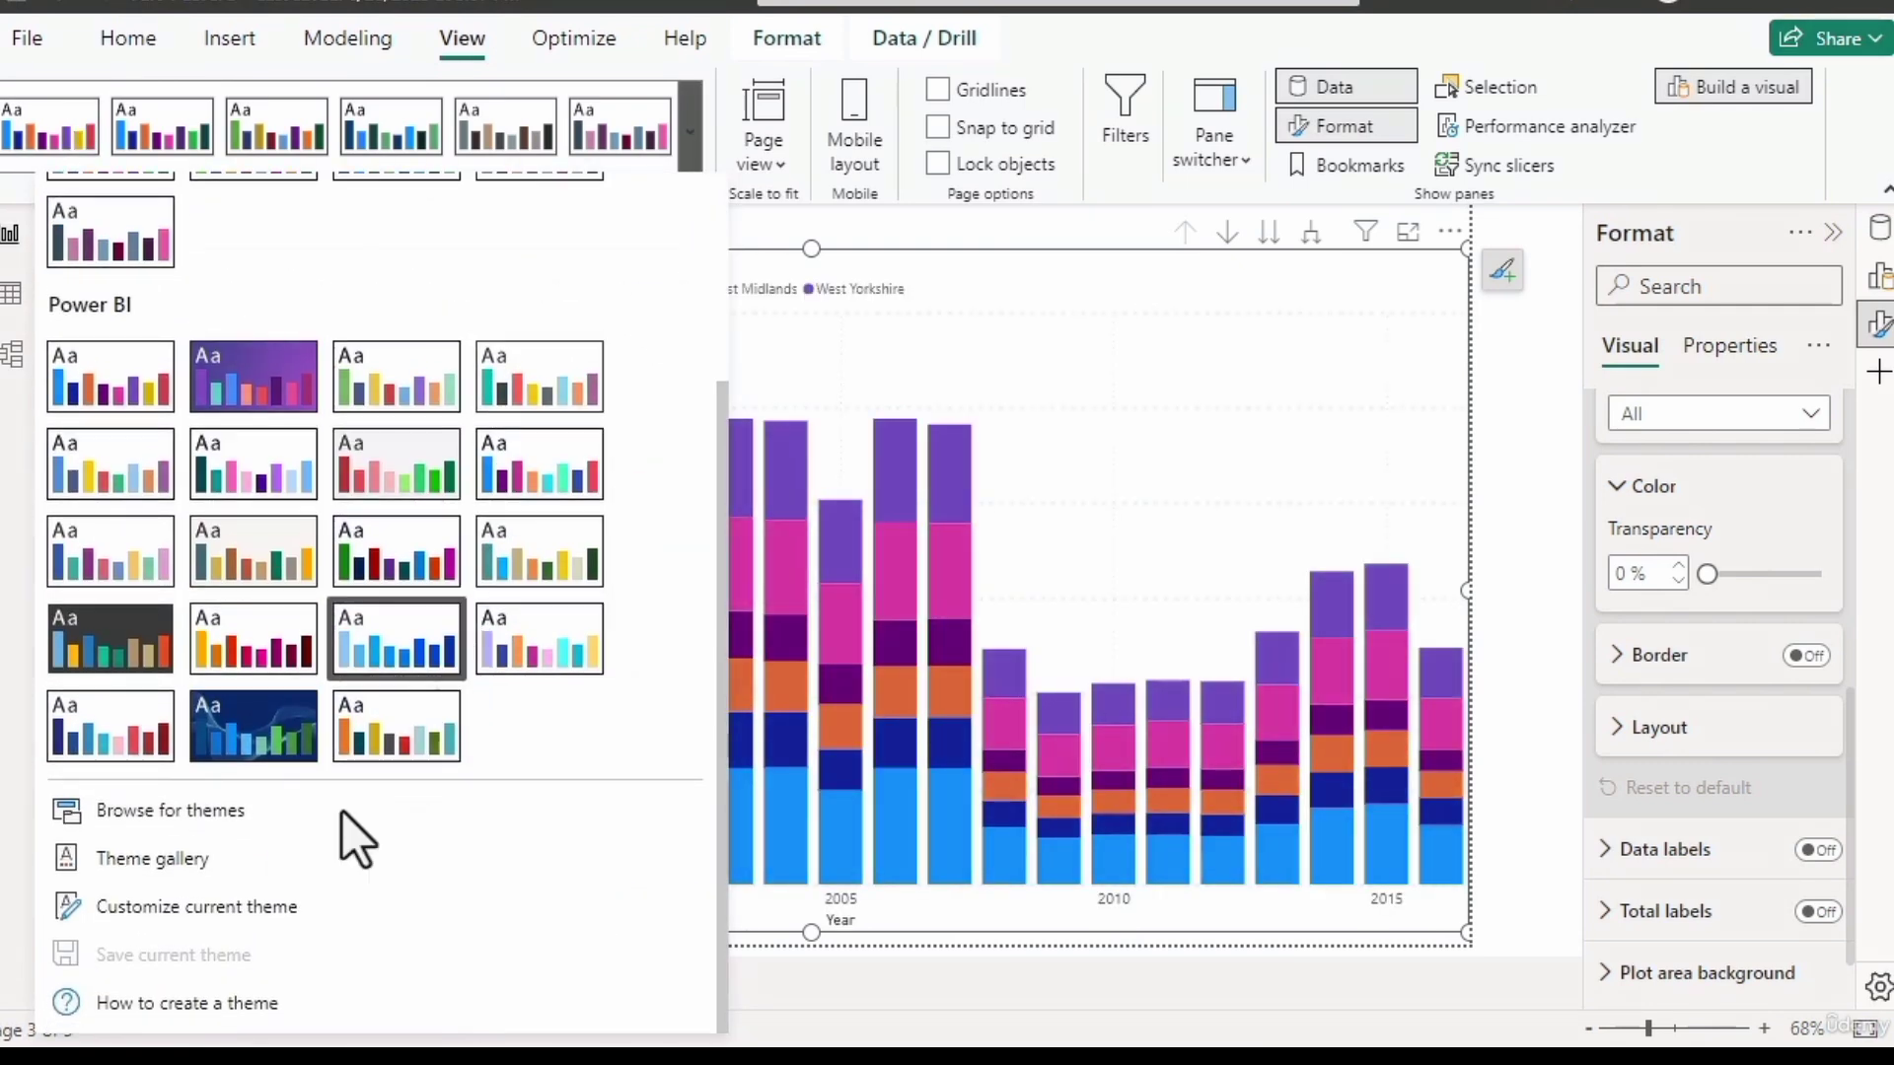
left_click(180, 850)
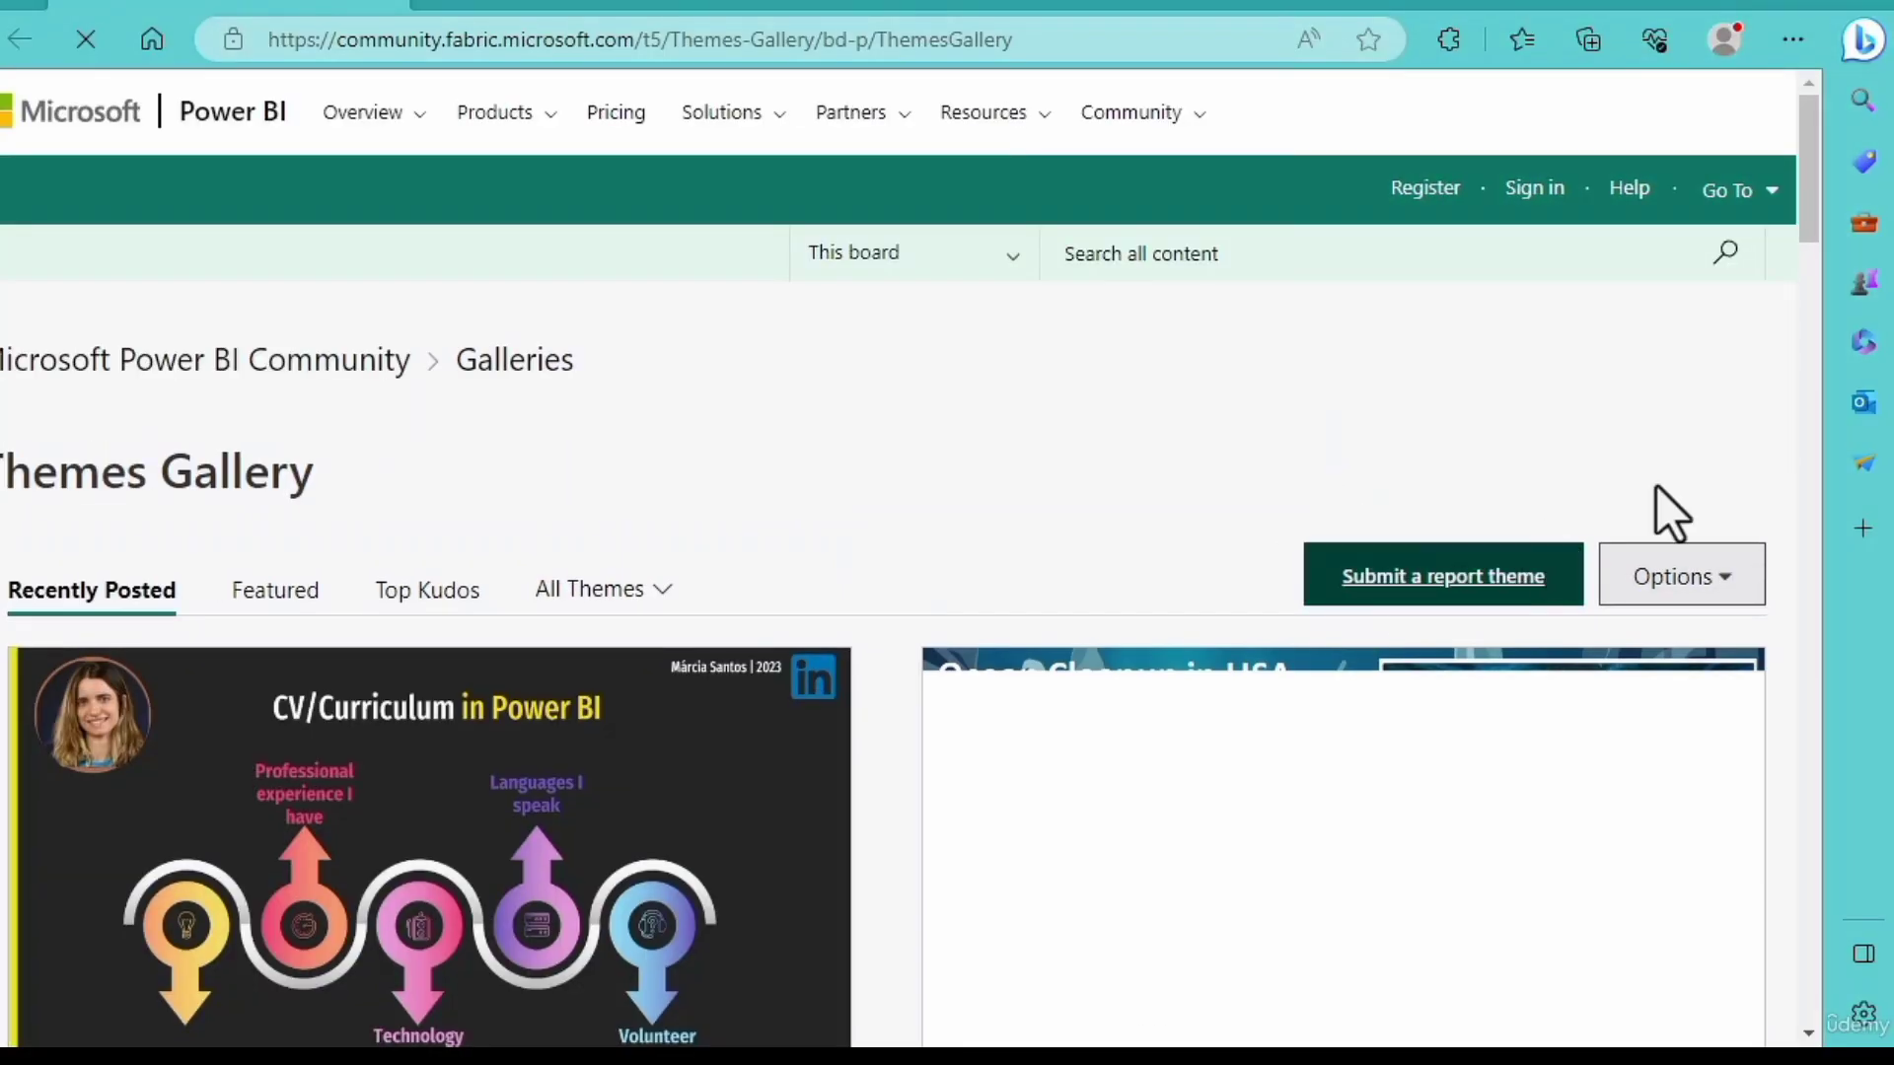
left_click_drag(1809, 233, 1764, 605)
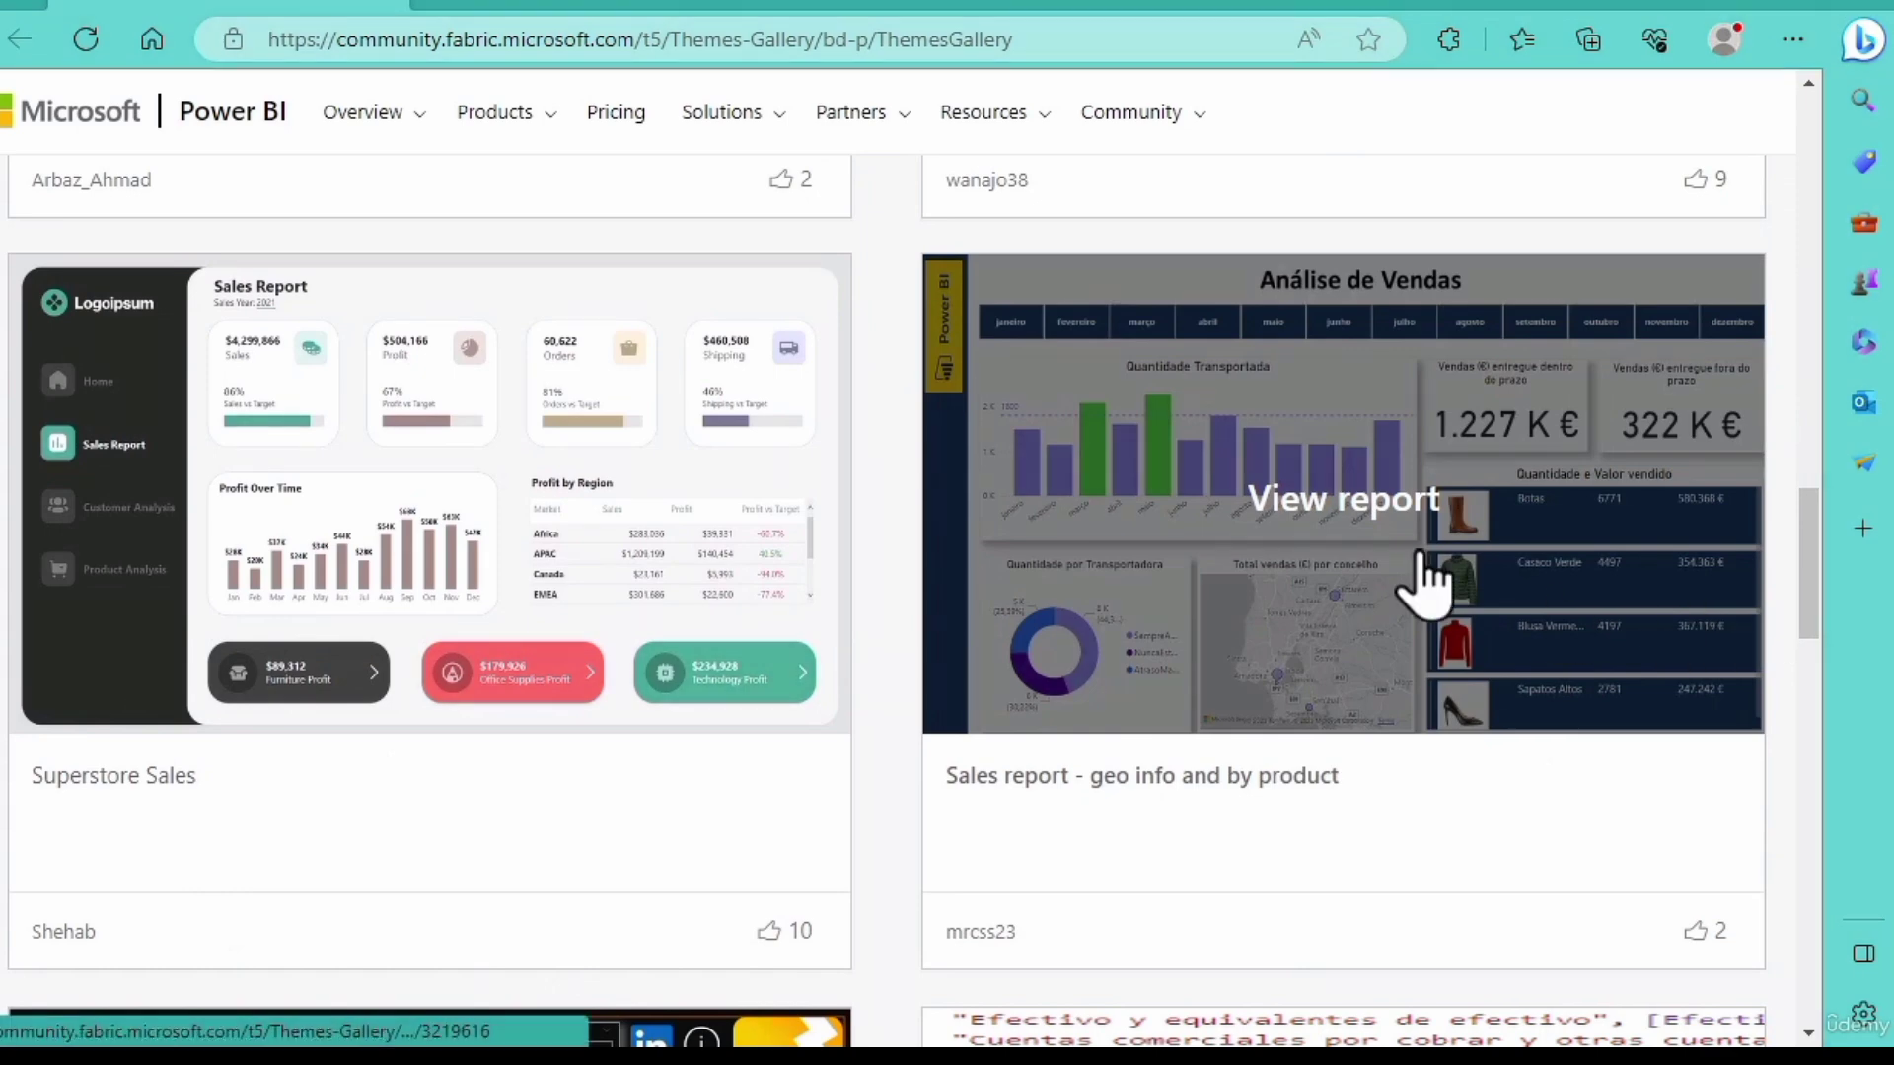
left_click(1407, 549)
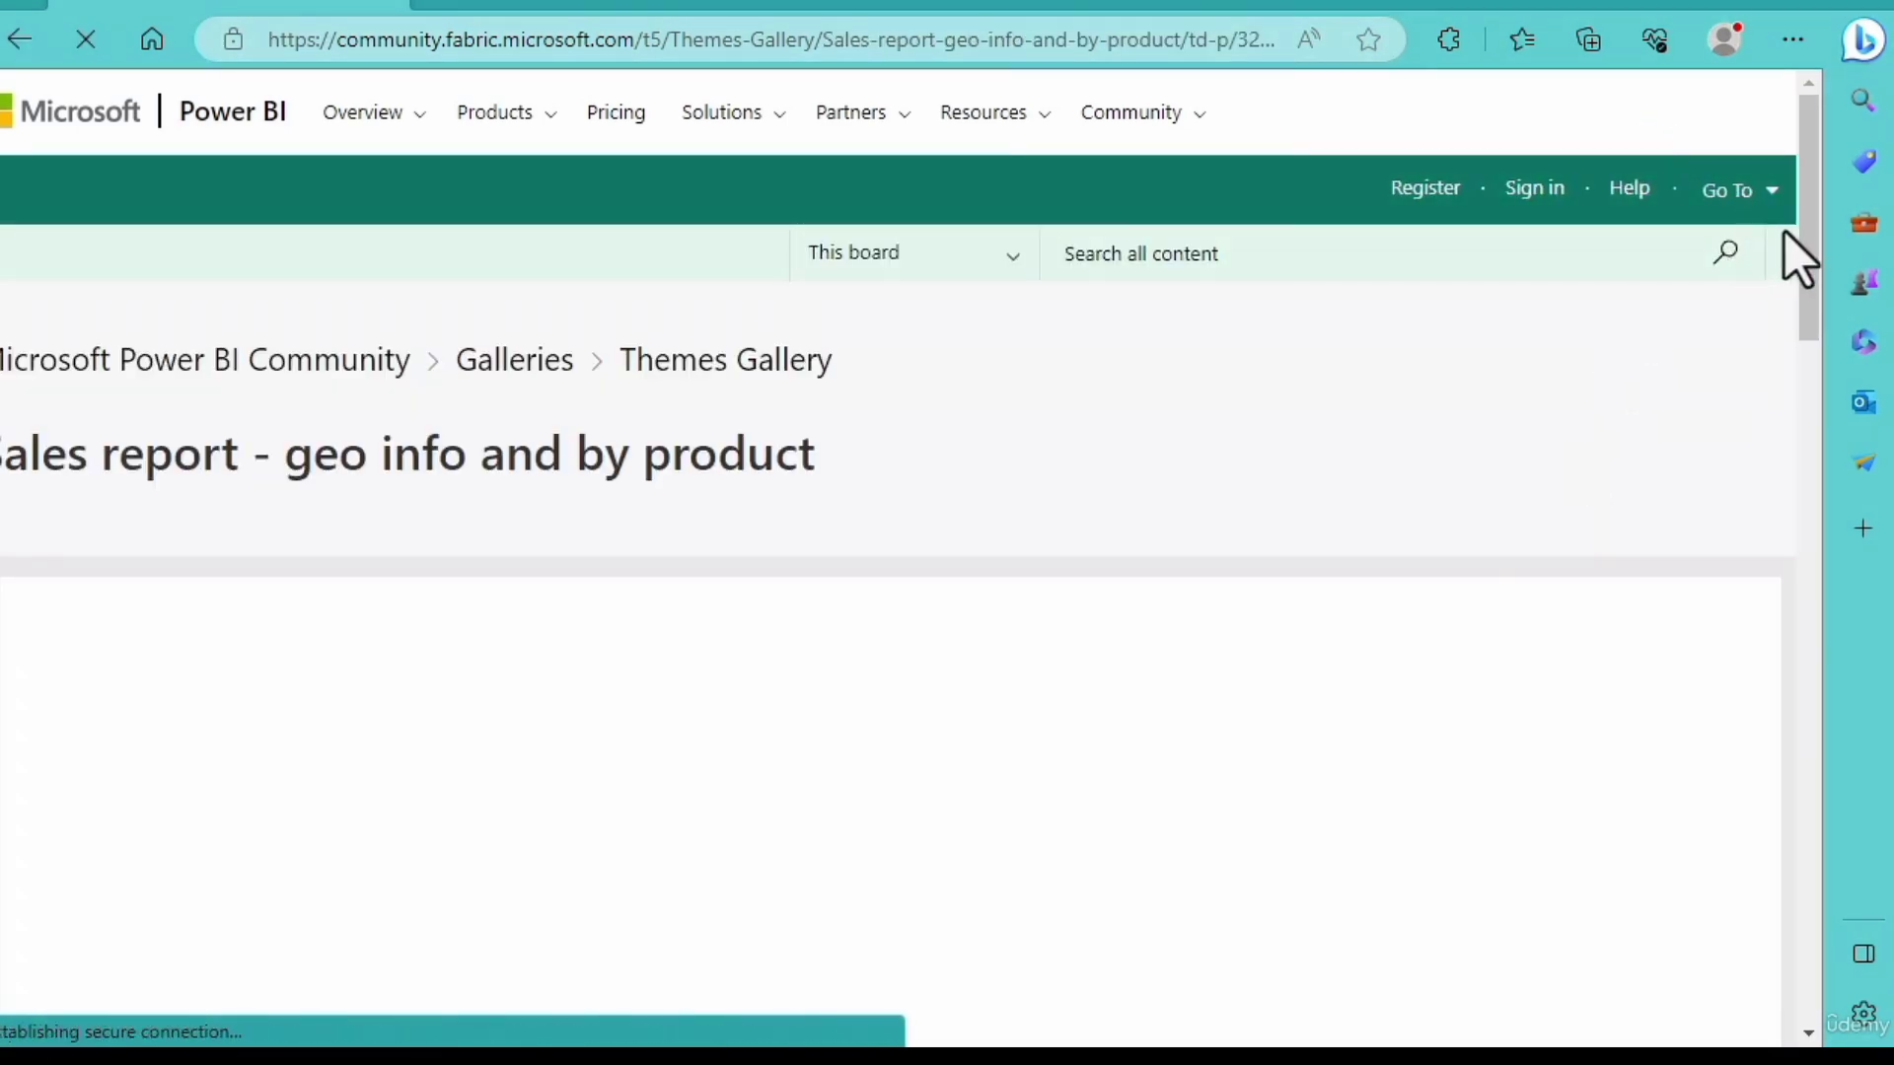
left_click_drag(1807, 253, 1823, 307)
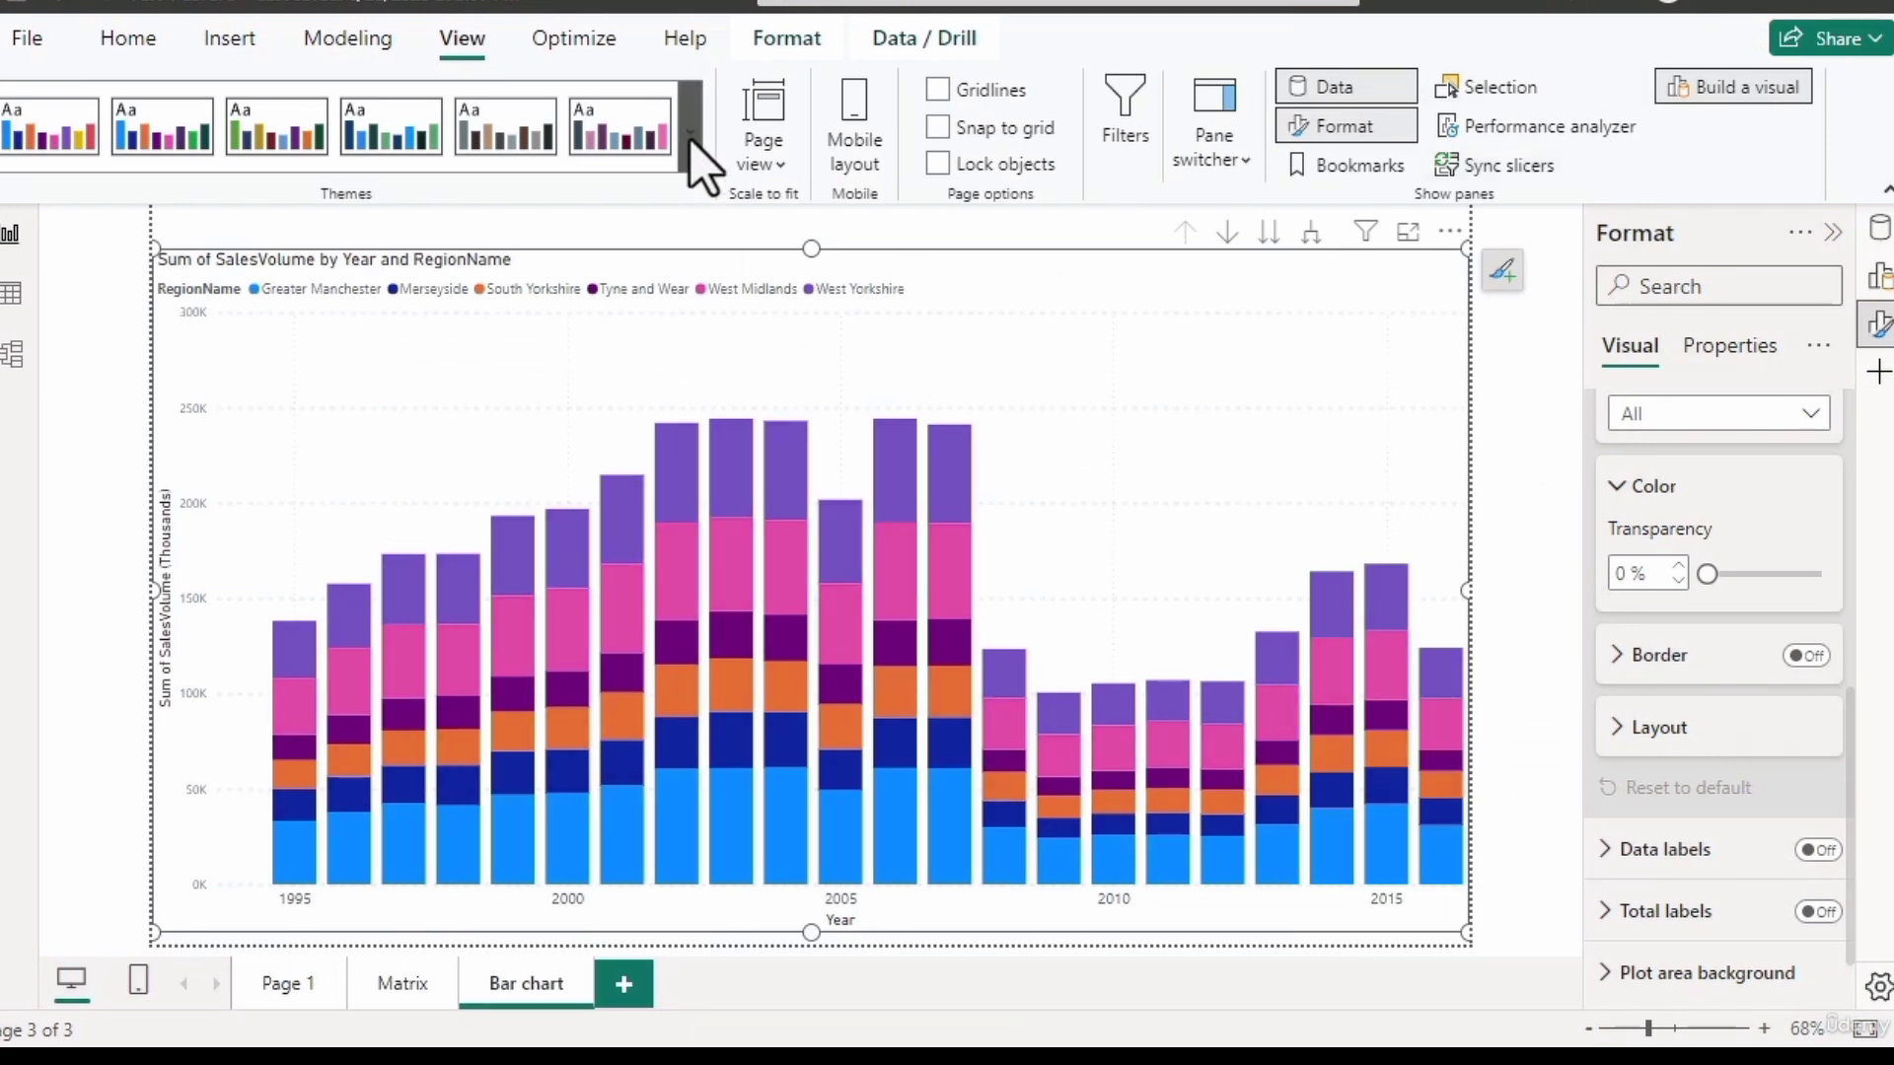
left_click(688, 133)
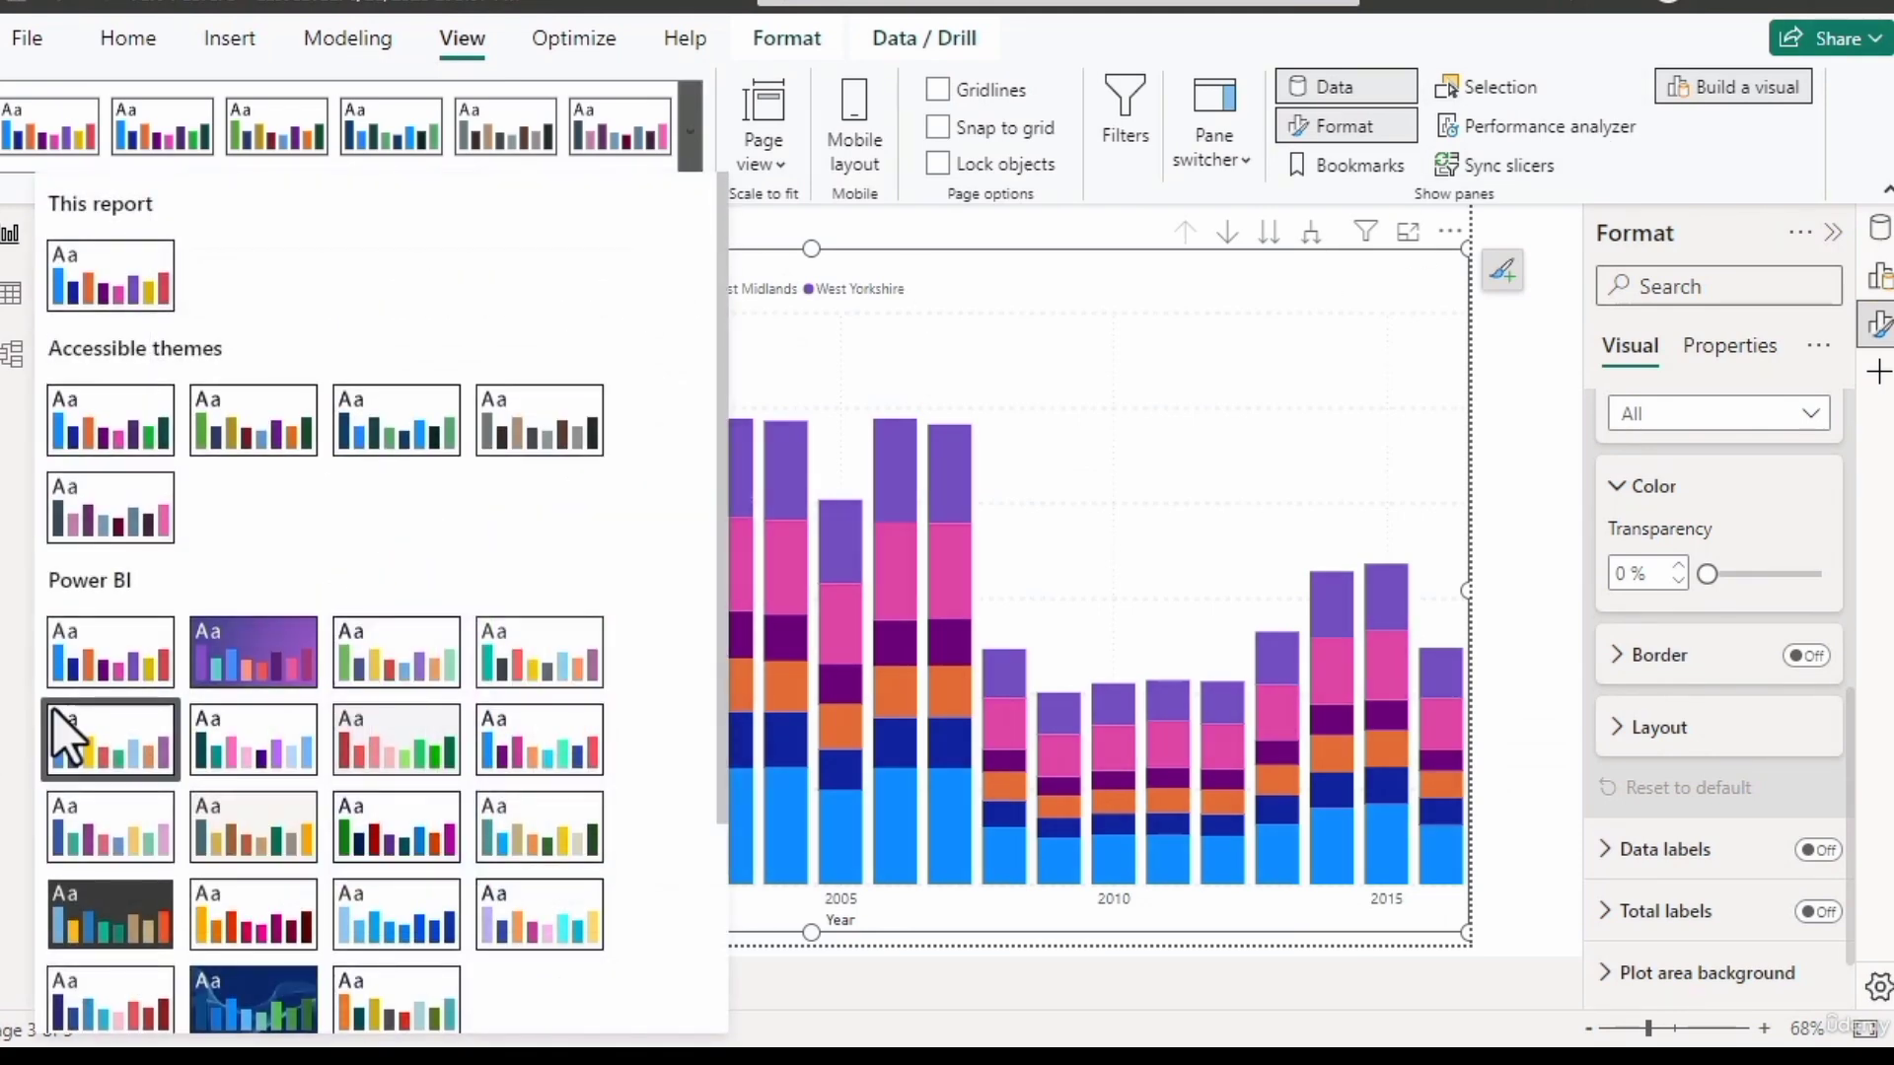
scroll(178, 888, "down", 1)
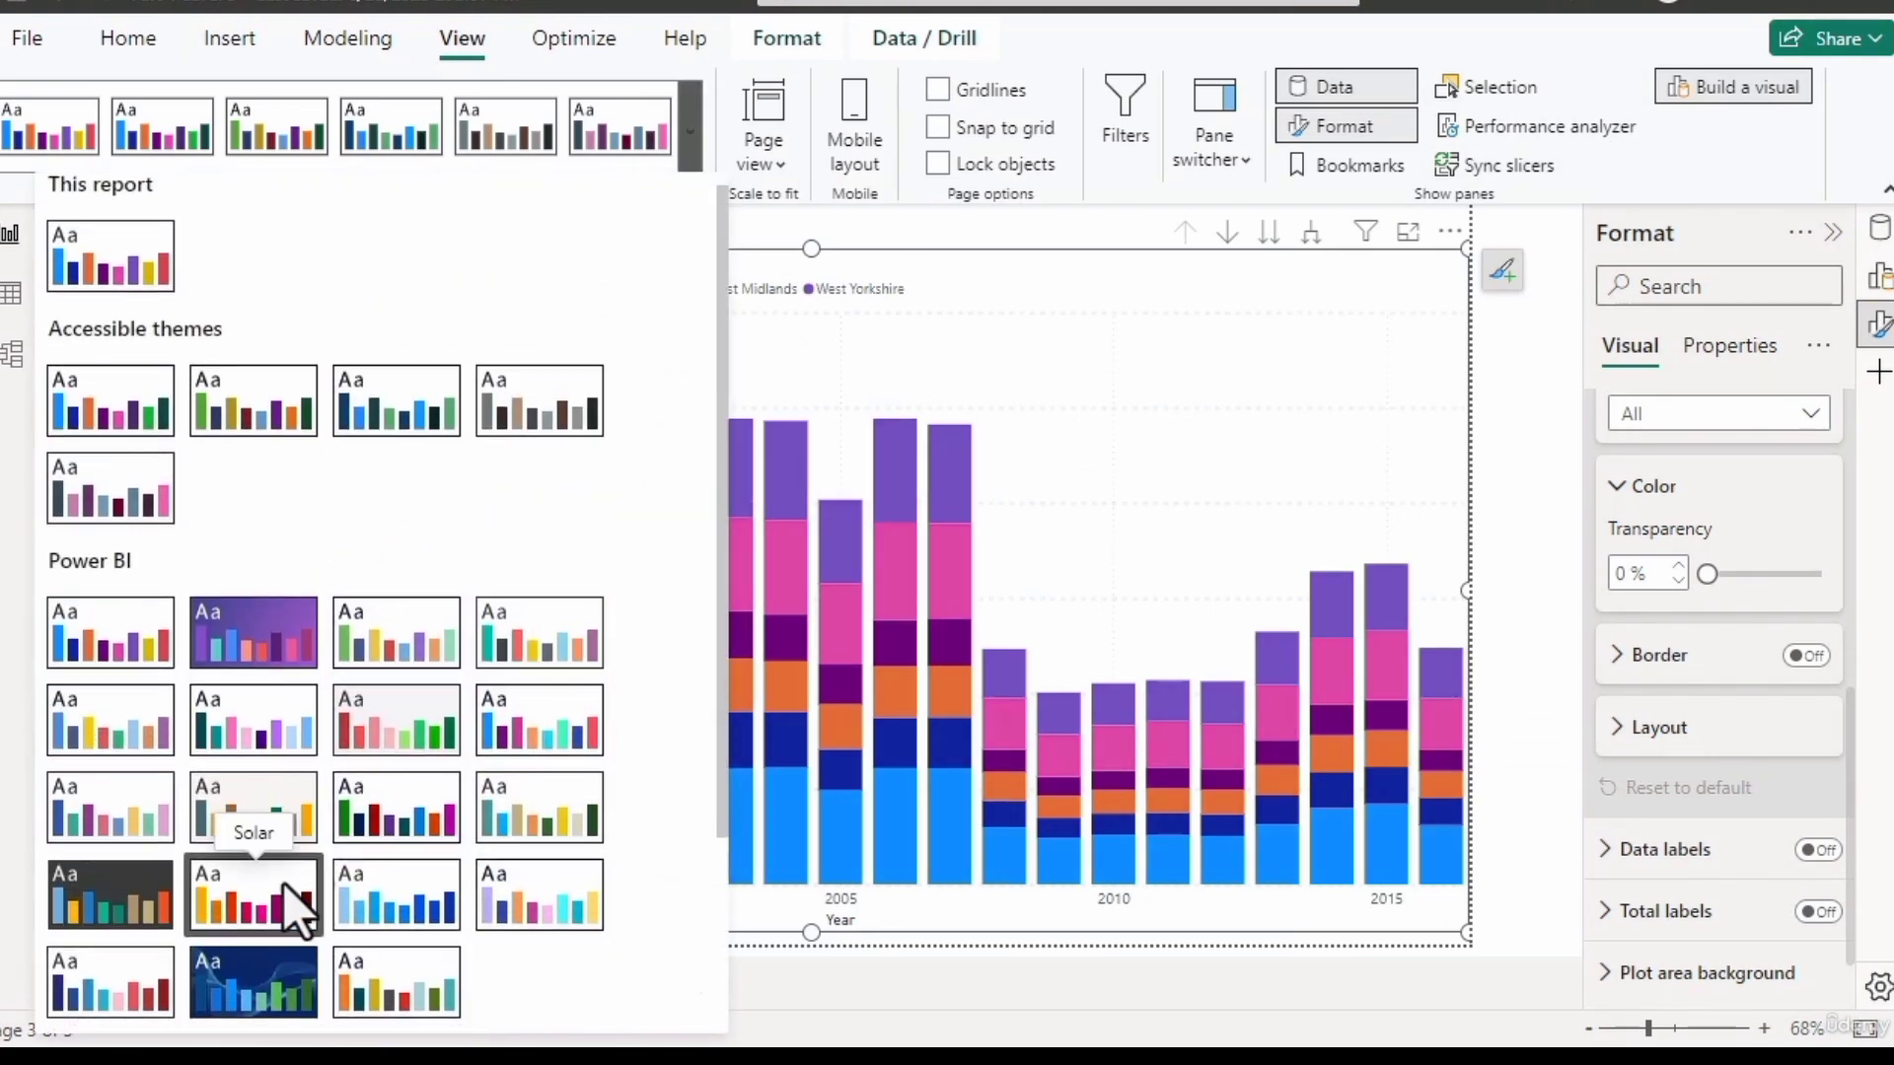
scroll(291, 903, "down", 3)
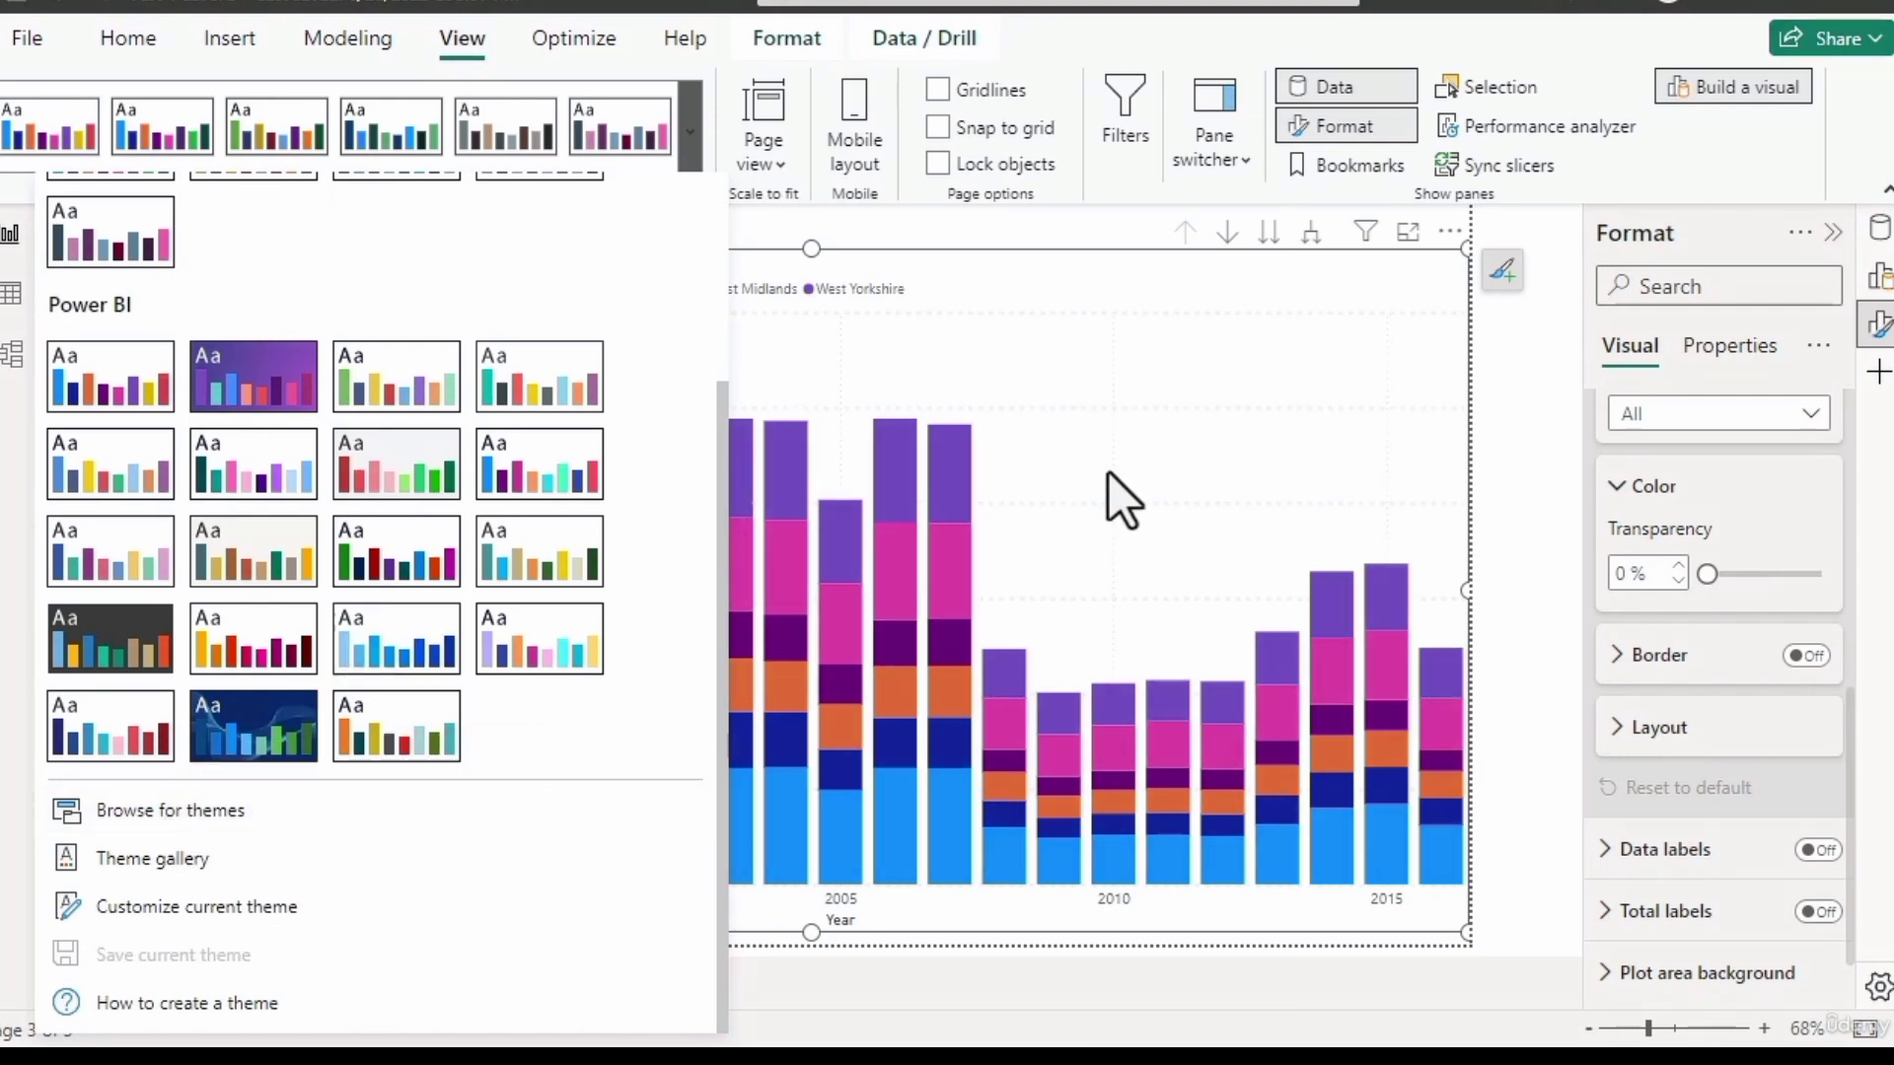
left_click(1712, 439)
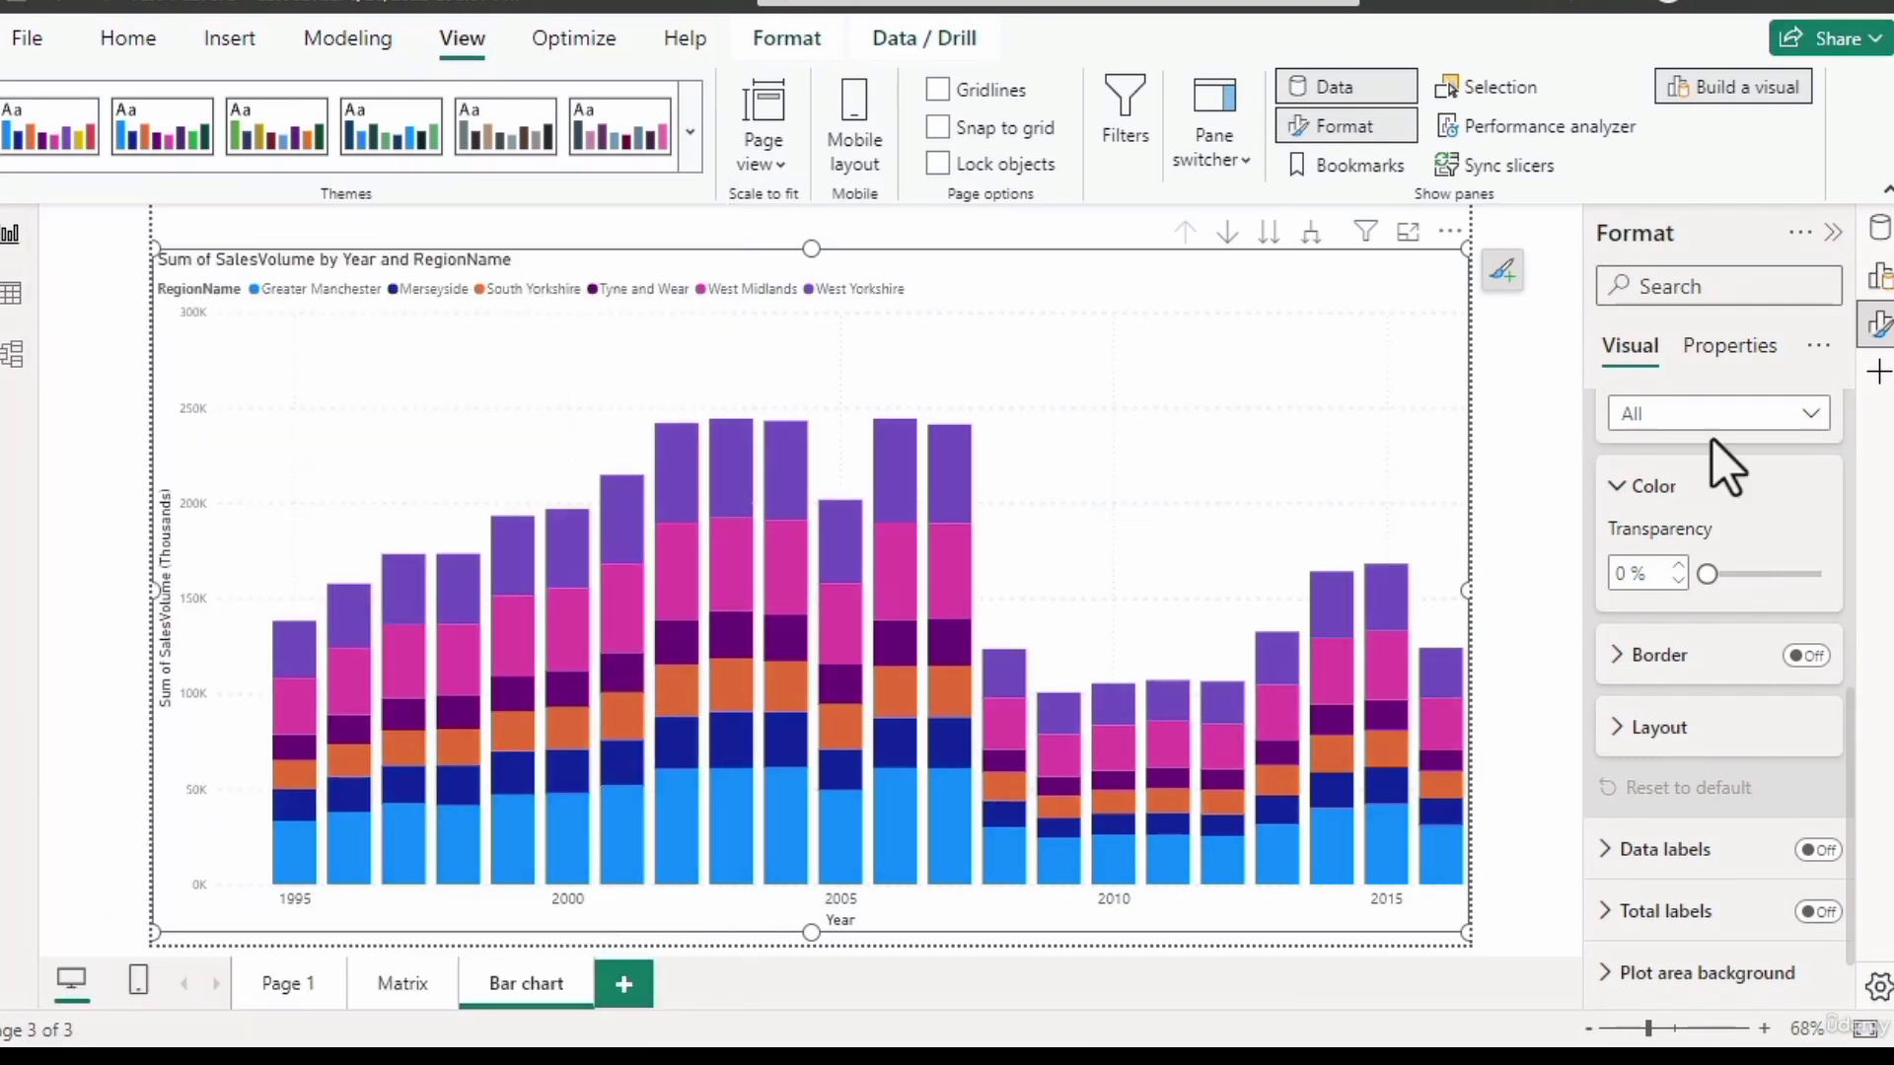
left_click(695, 134)
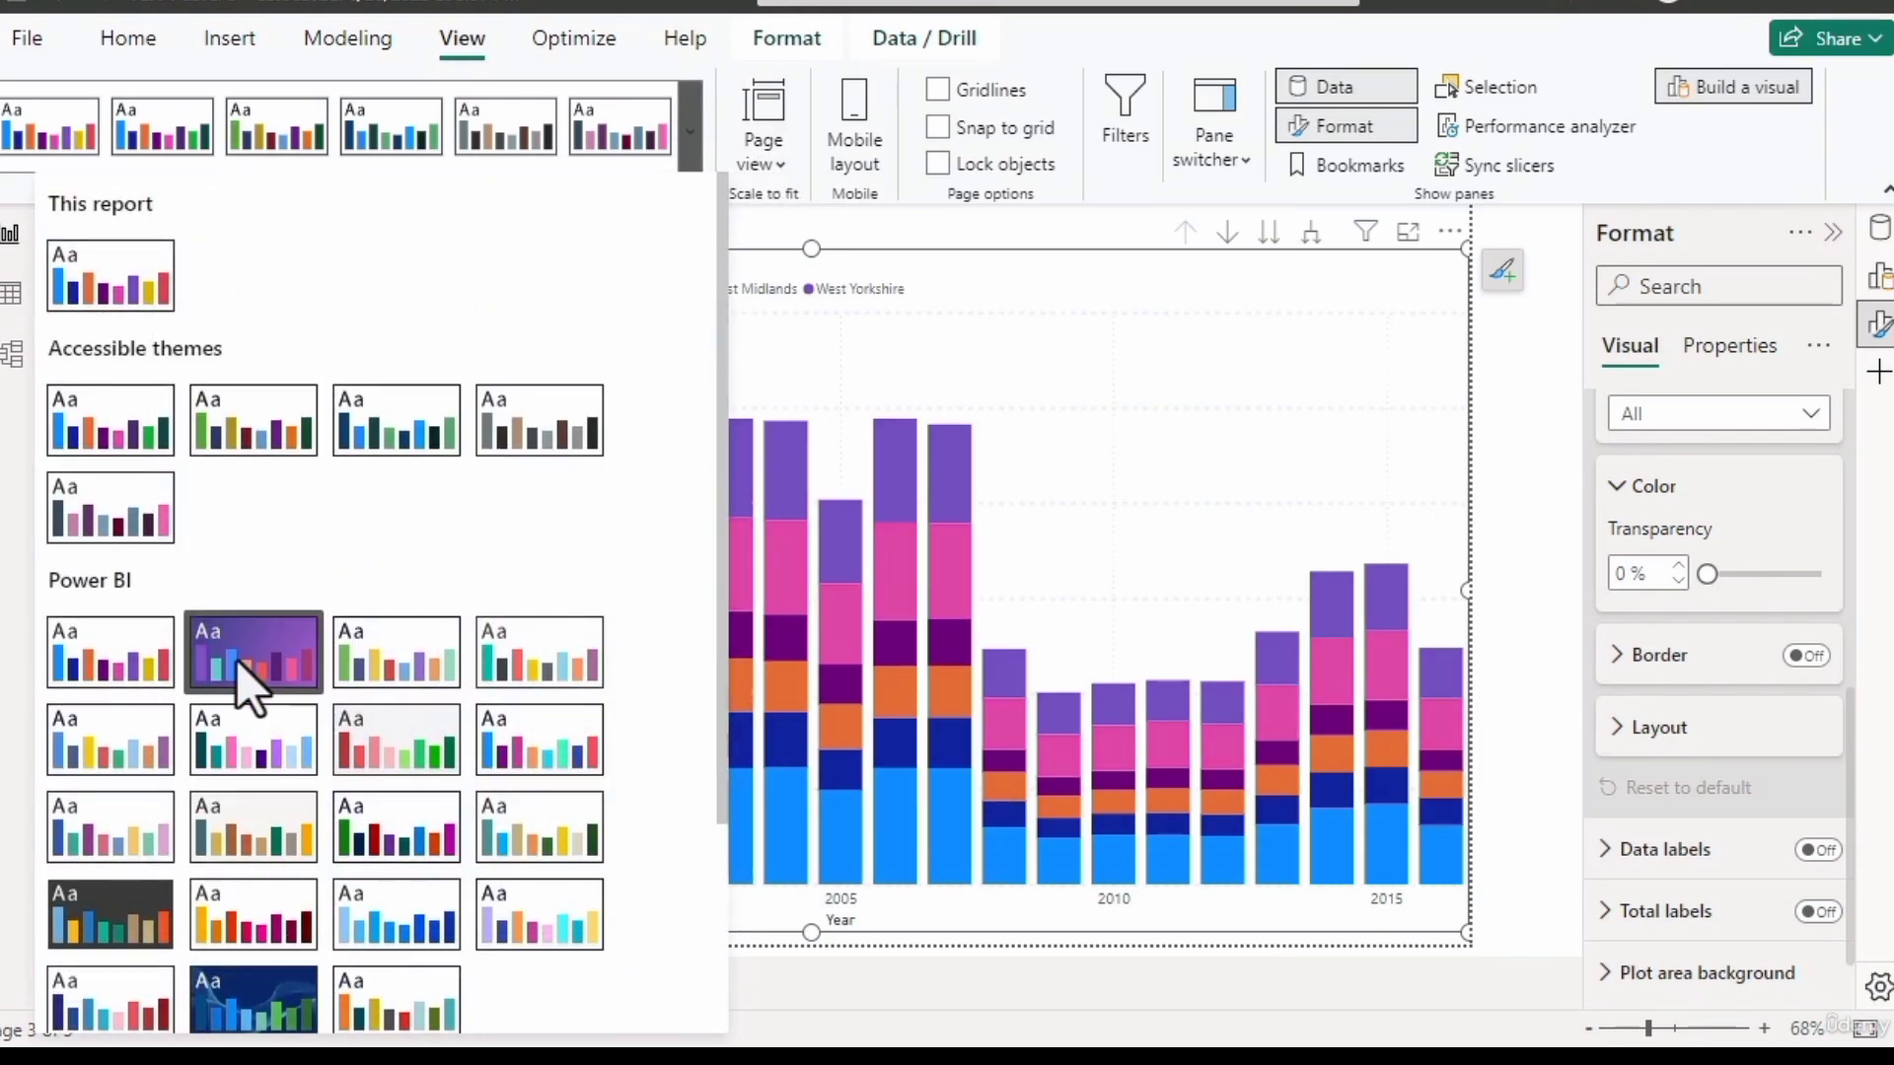
left_click(1398, 447)
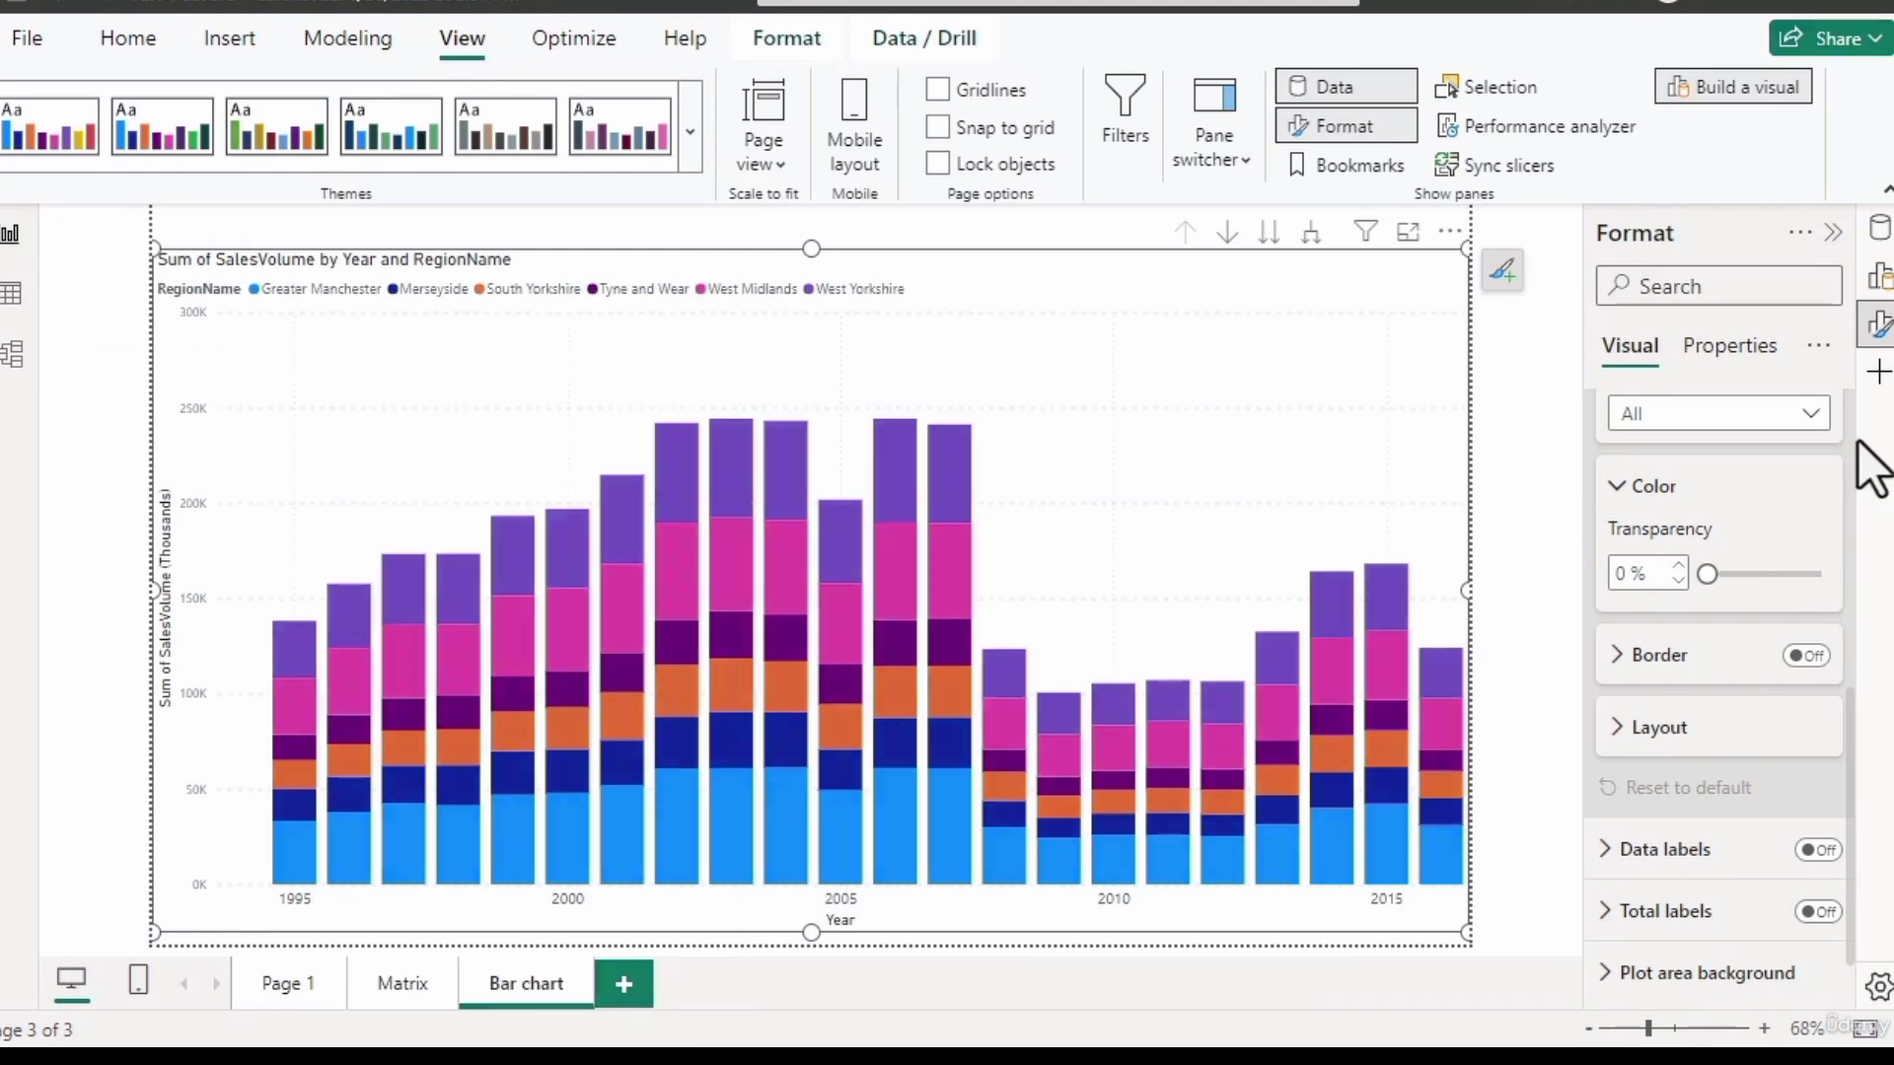
Set the column color of the Greater Manchester series to the lightest tint of the theme blue.
scroll(1849, 440, "up", 5)
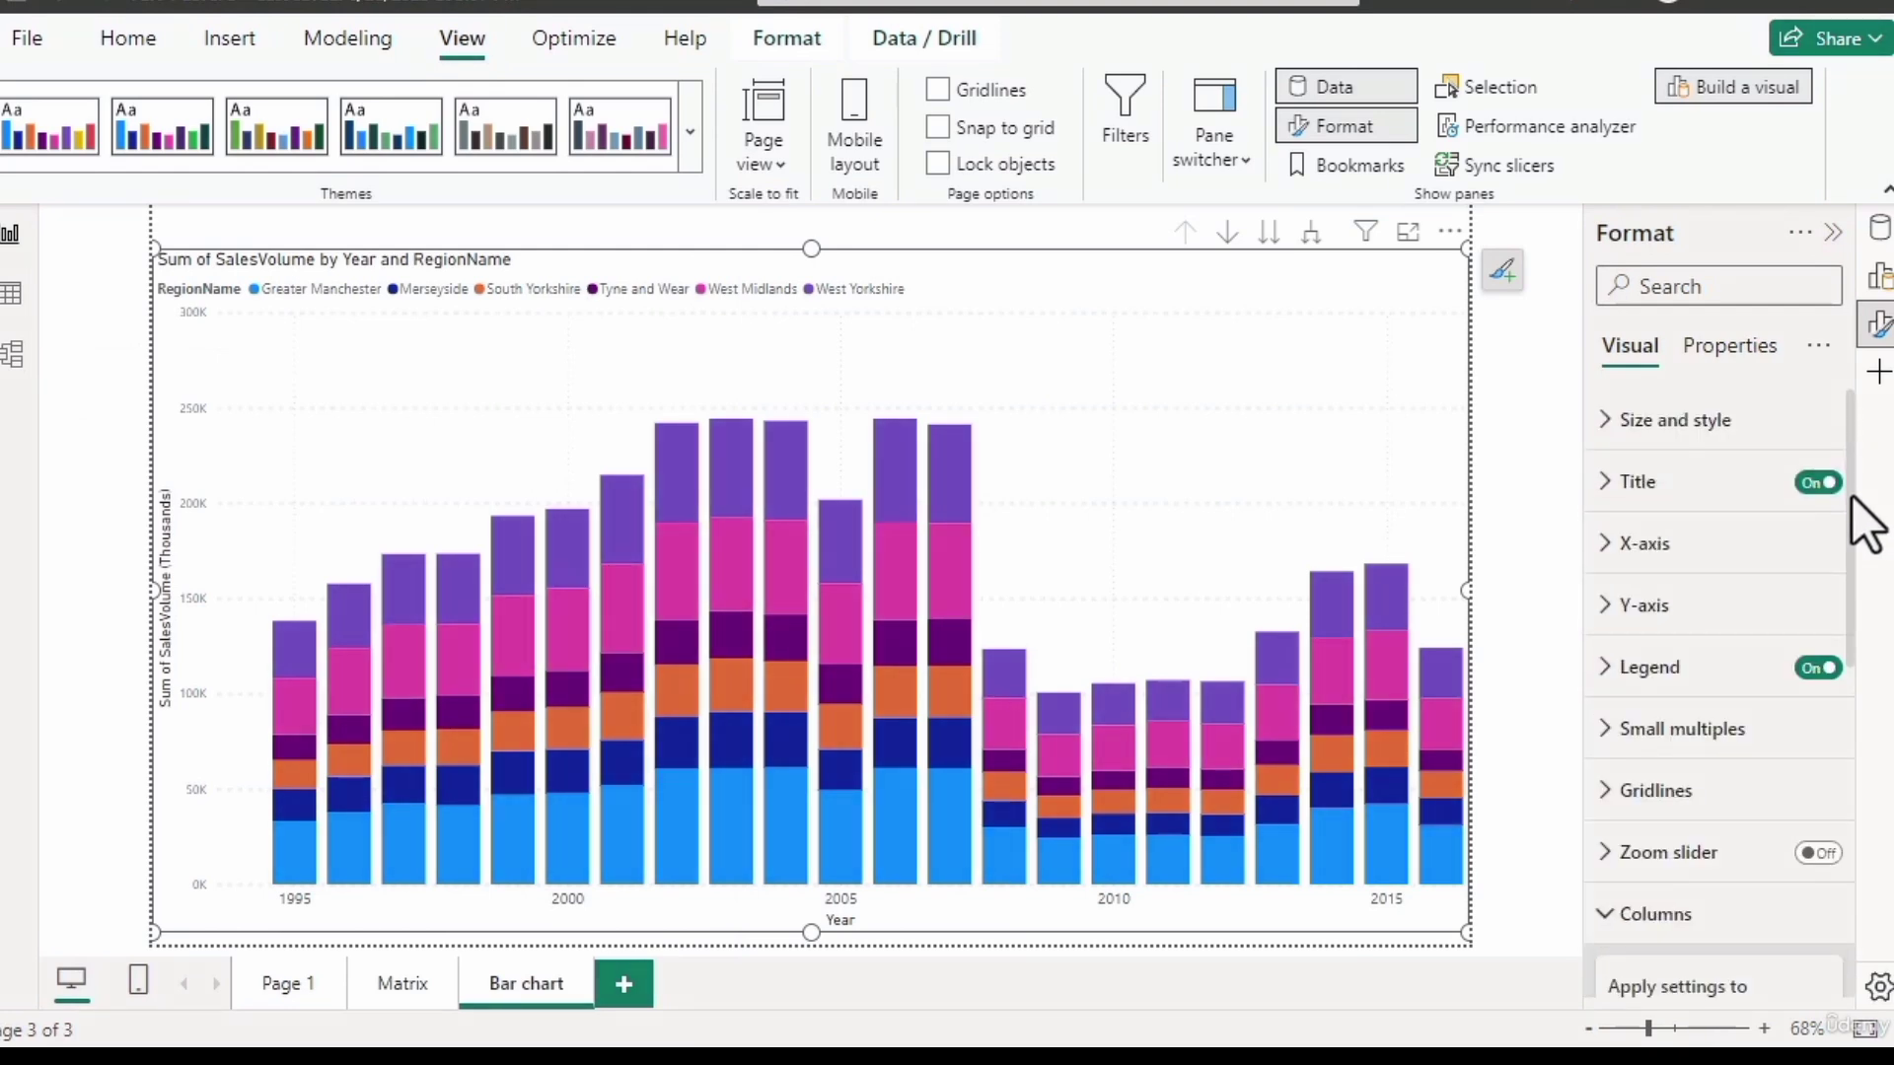
left_click_drag(1852, 495, 1854, 761)
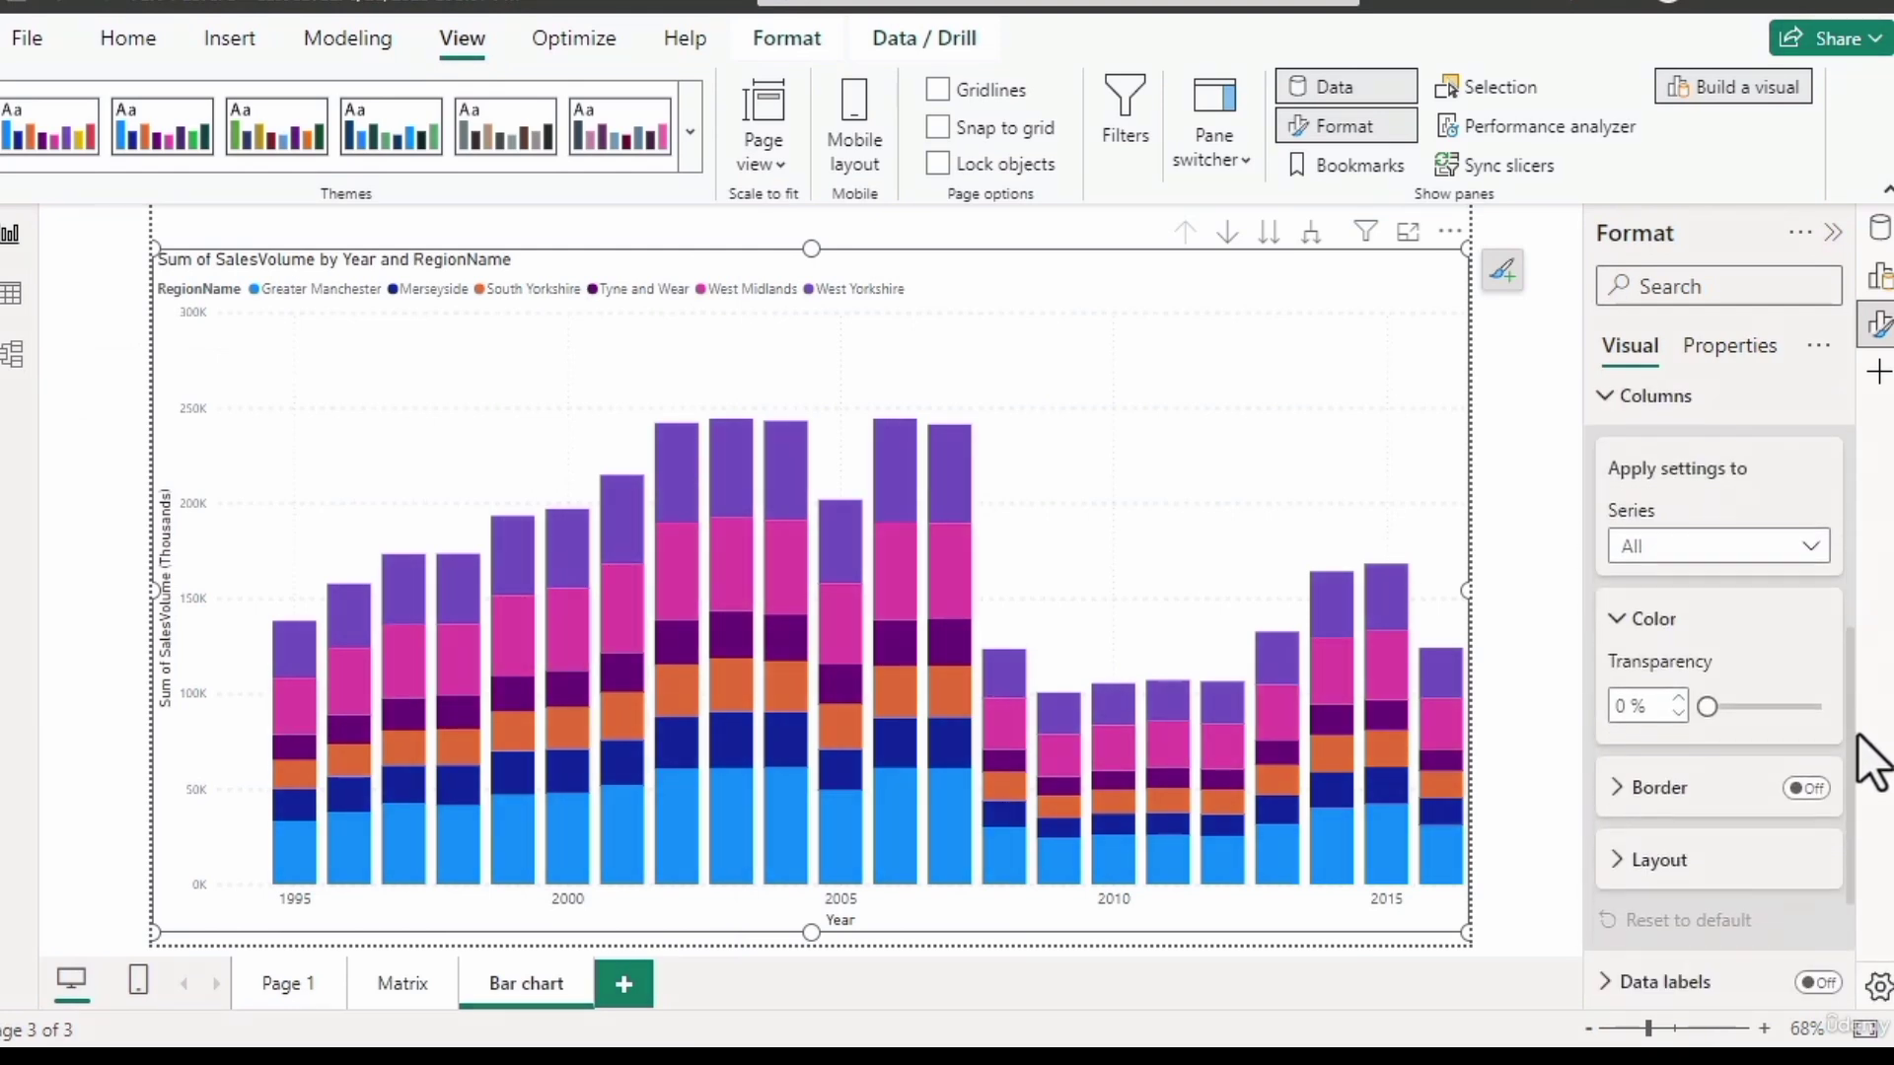
left_click(1772, 548)
left_click(1716, 619)
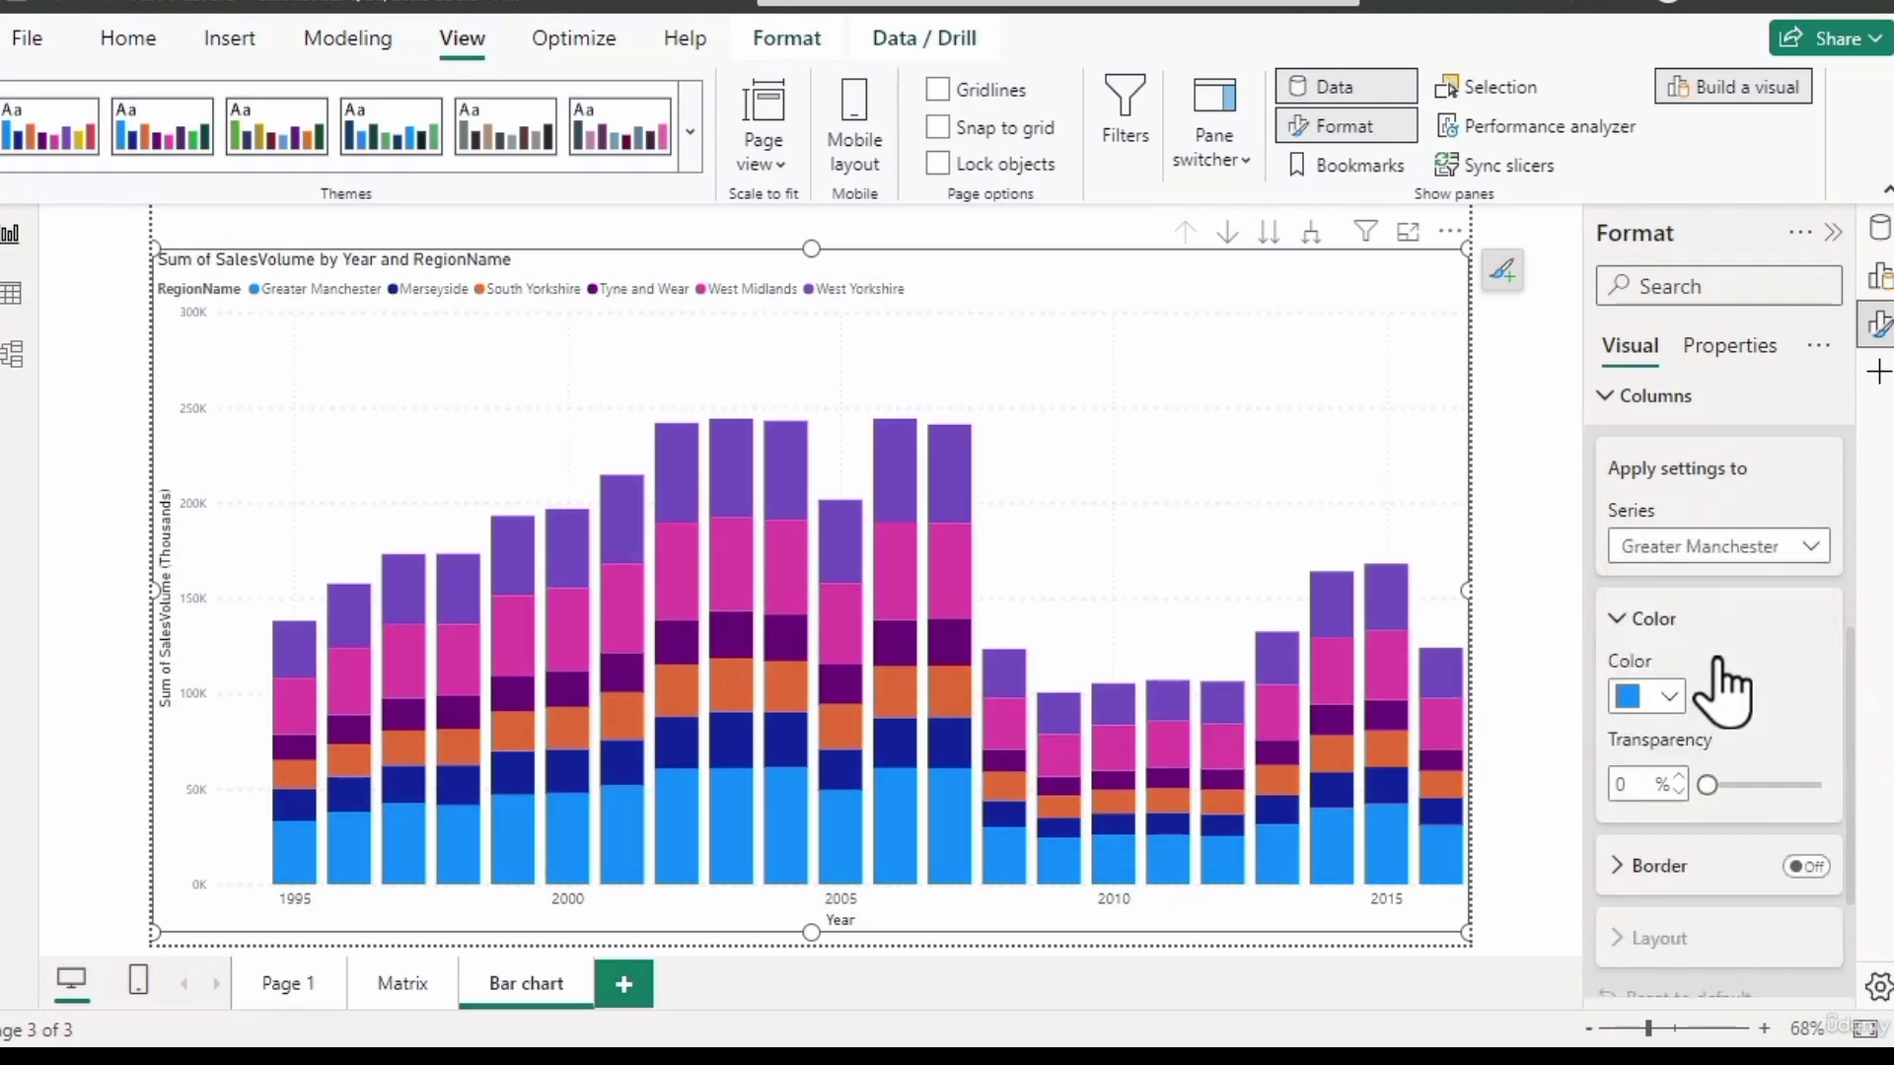
left_click(1666, 698)
left_click(1545, 288)
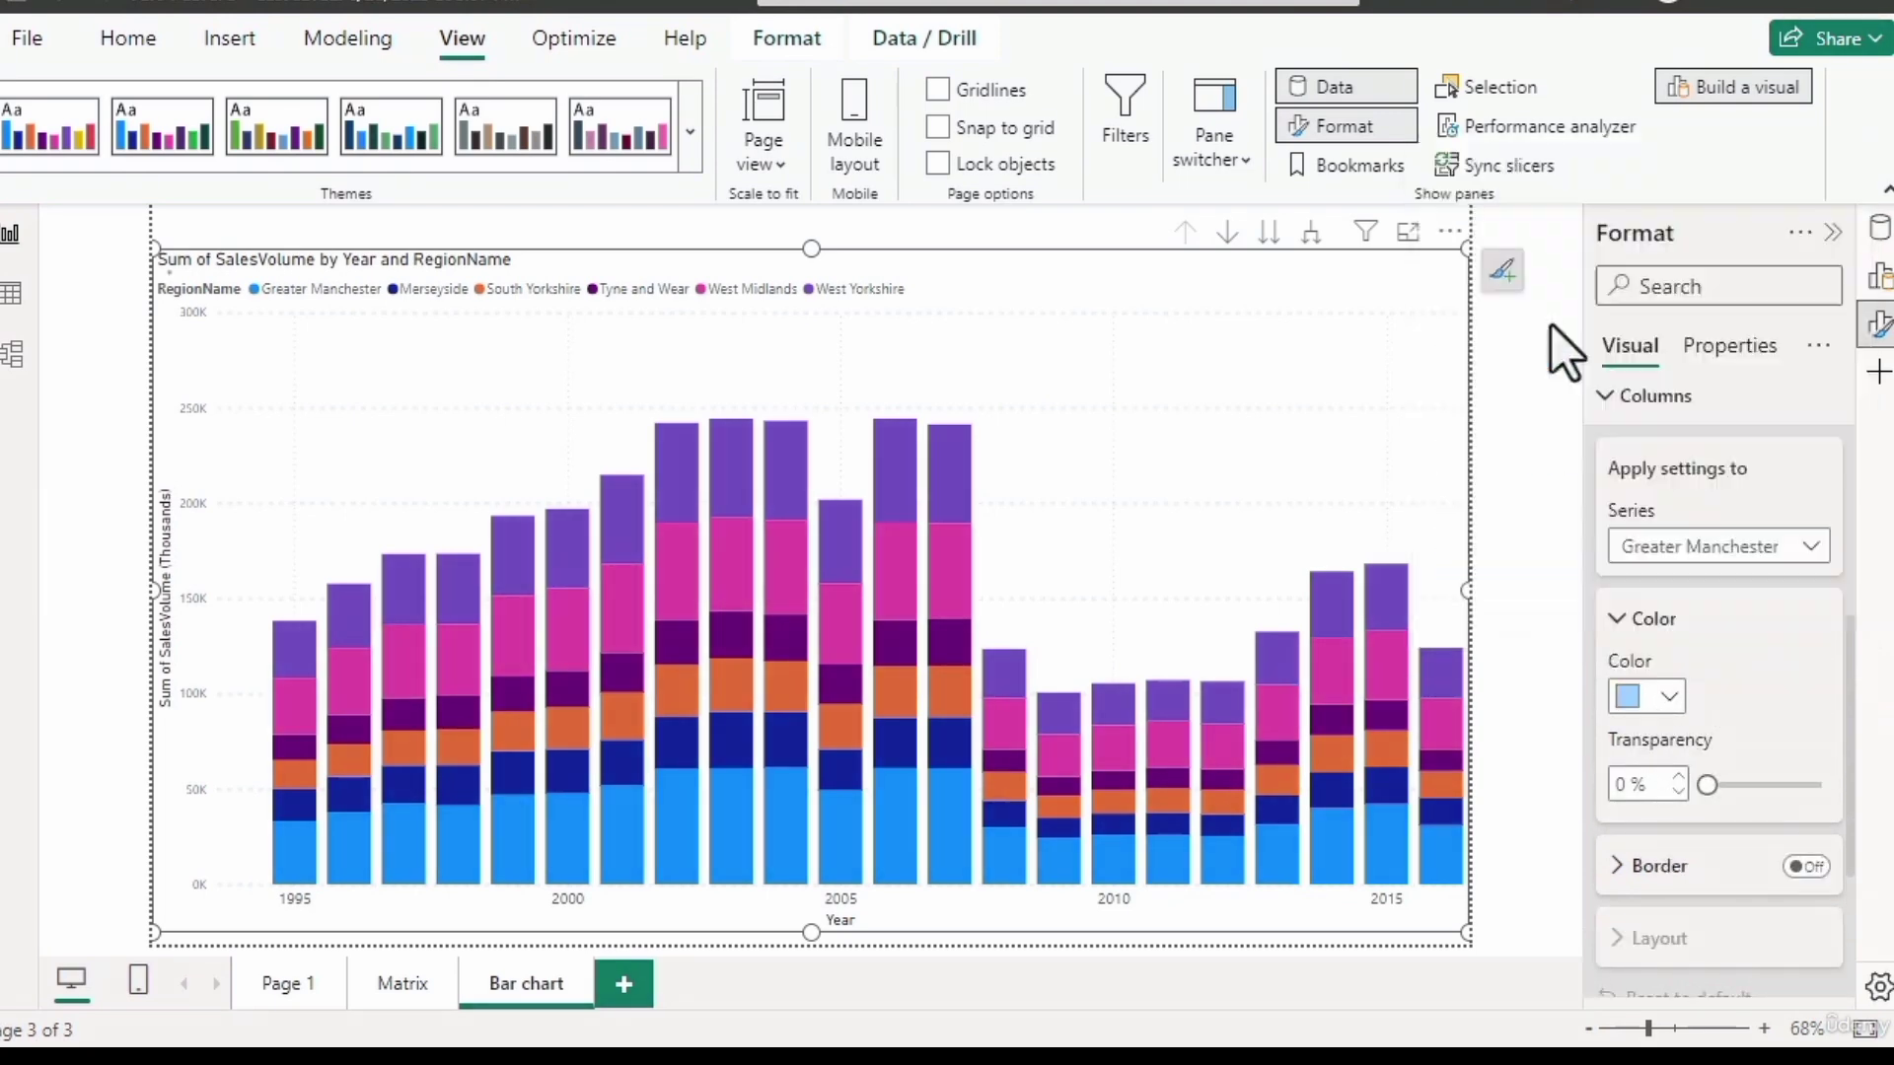
Color the Merseyside columns with the second-lightest tint of the theme blue and the South Yorkshire columns with the third-lightest.
left_click(1696, 548)
left_click(1695, 657)
left_click(1666, 698)
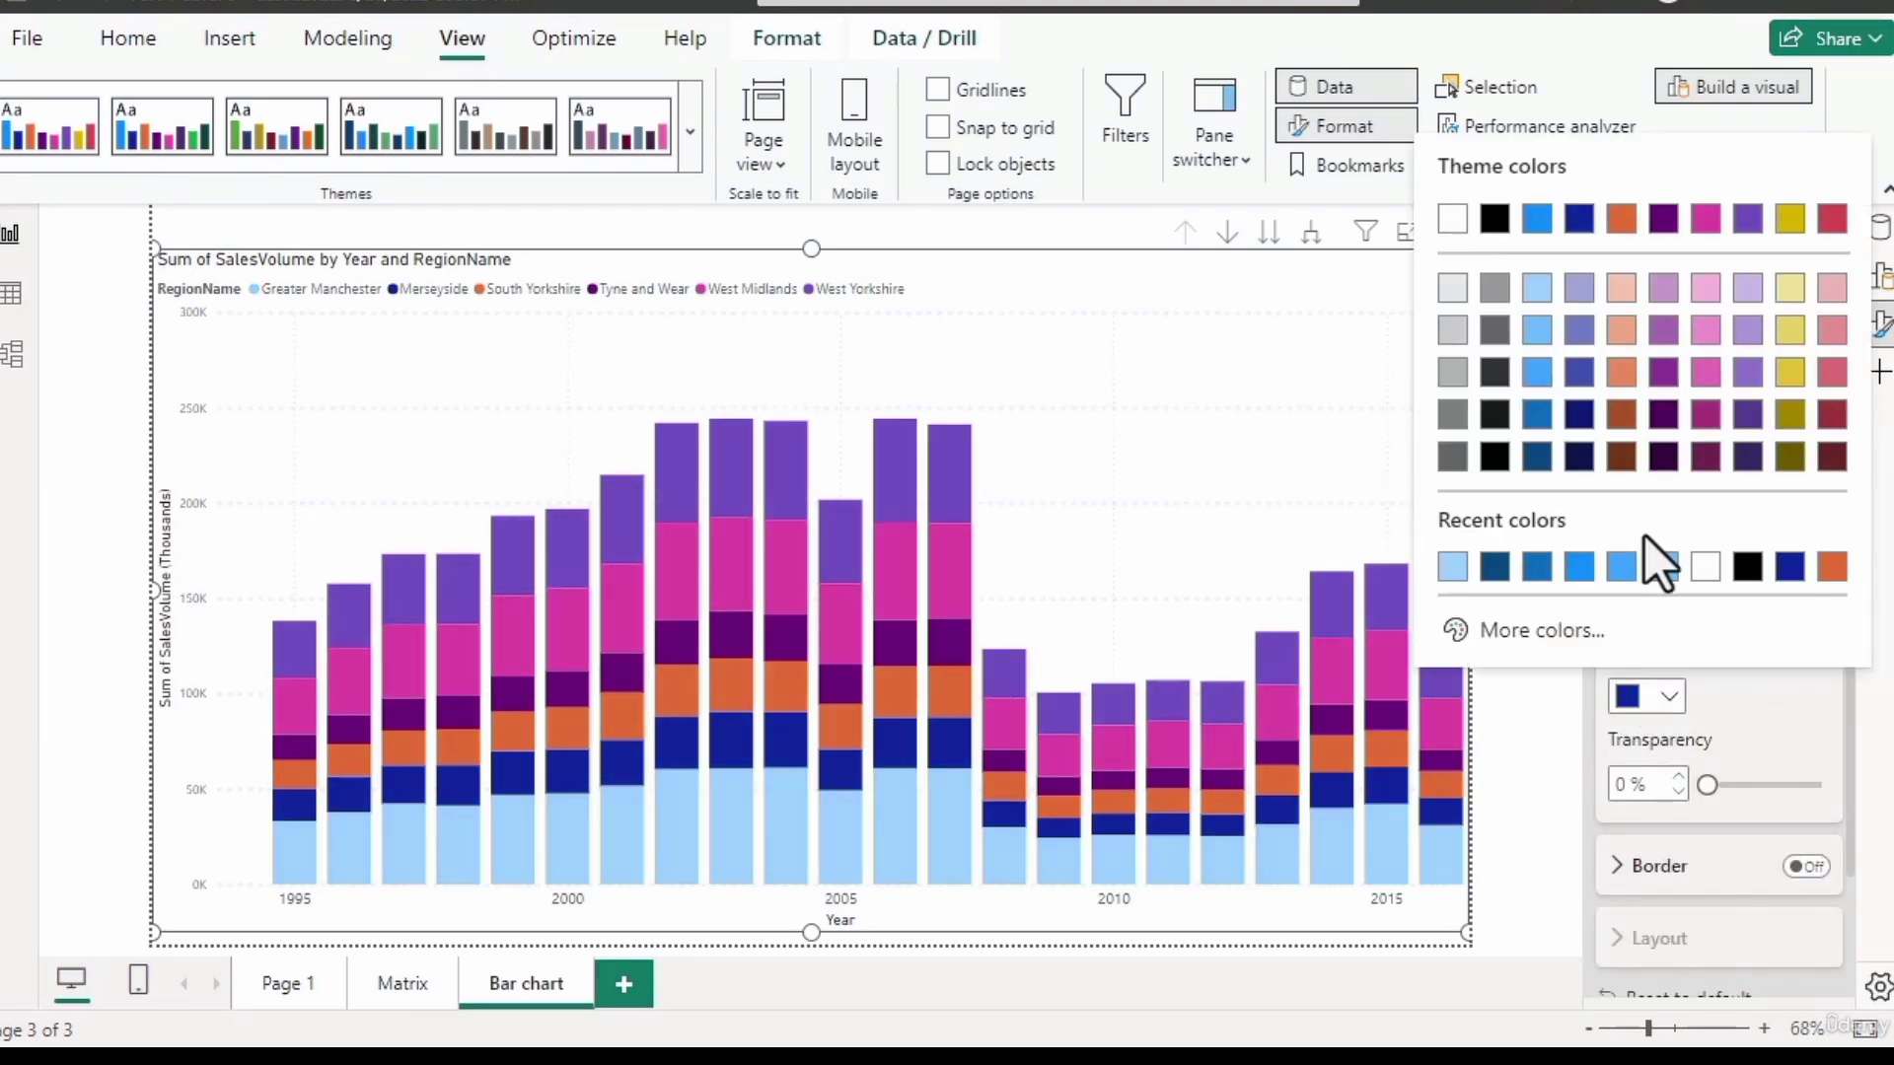
left_click(1539, 372)
left_click(1712, 548)
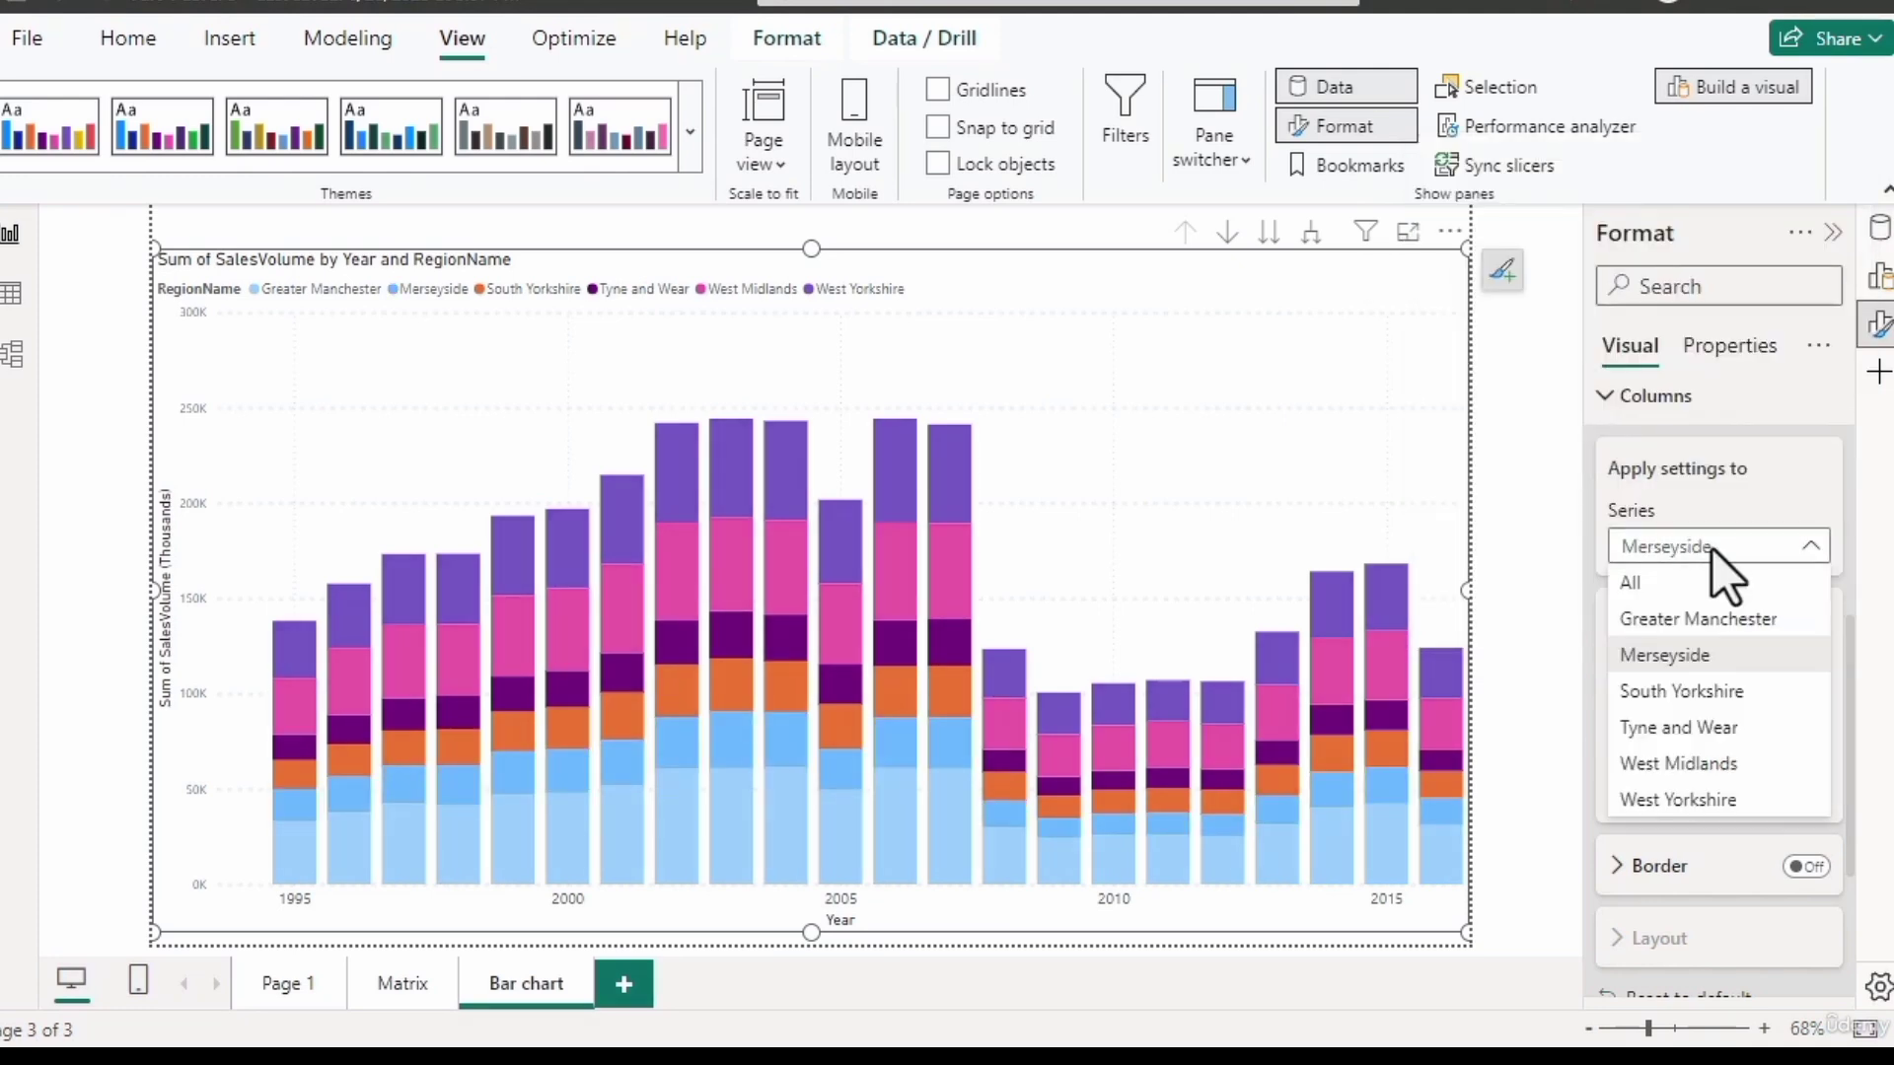
left_click(1677, 690)
left_click(1667, 698)
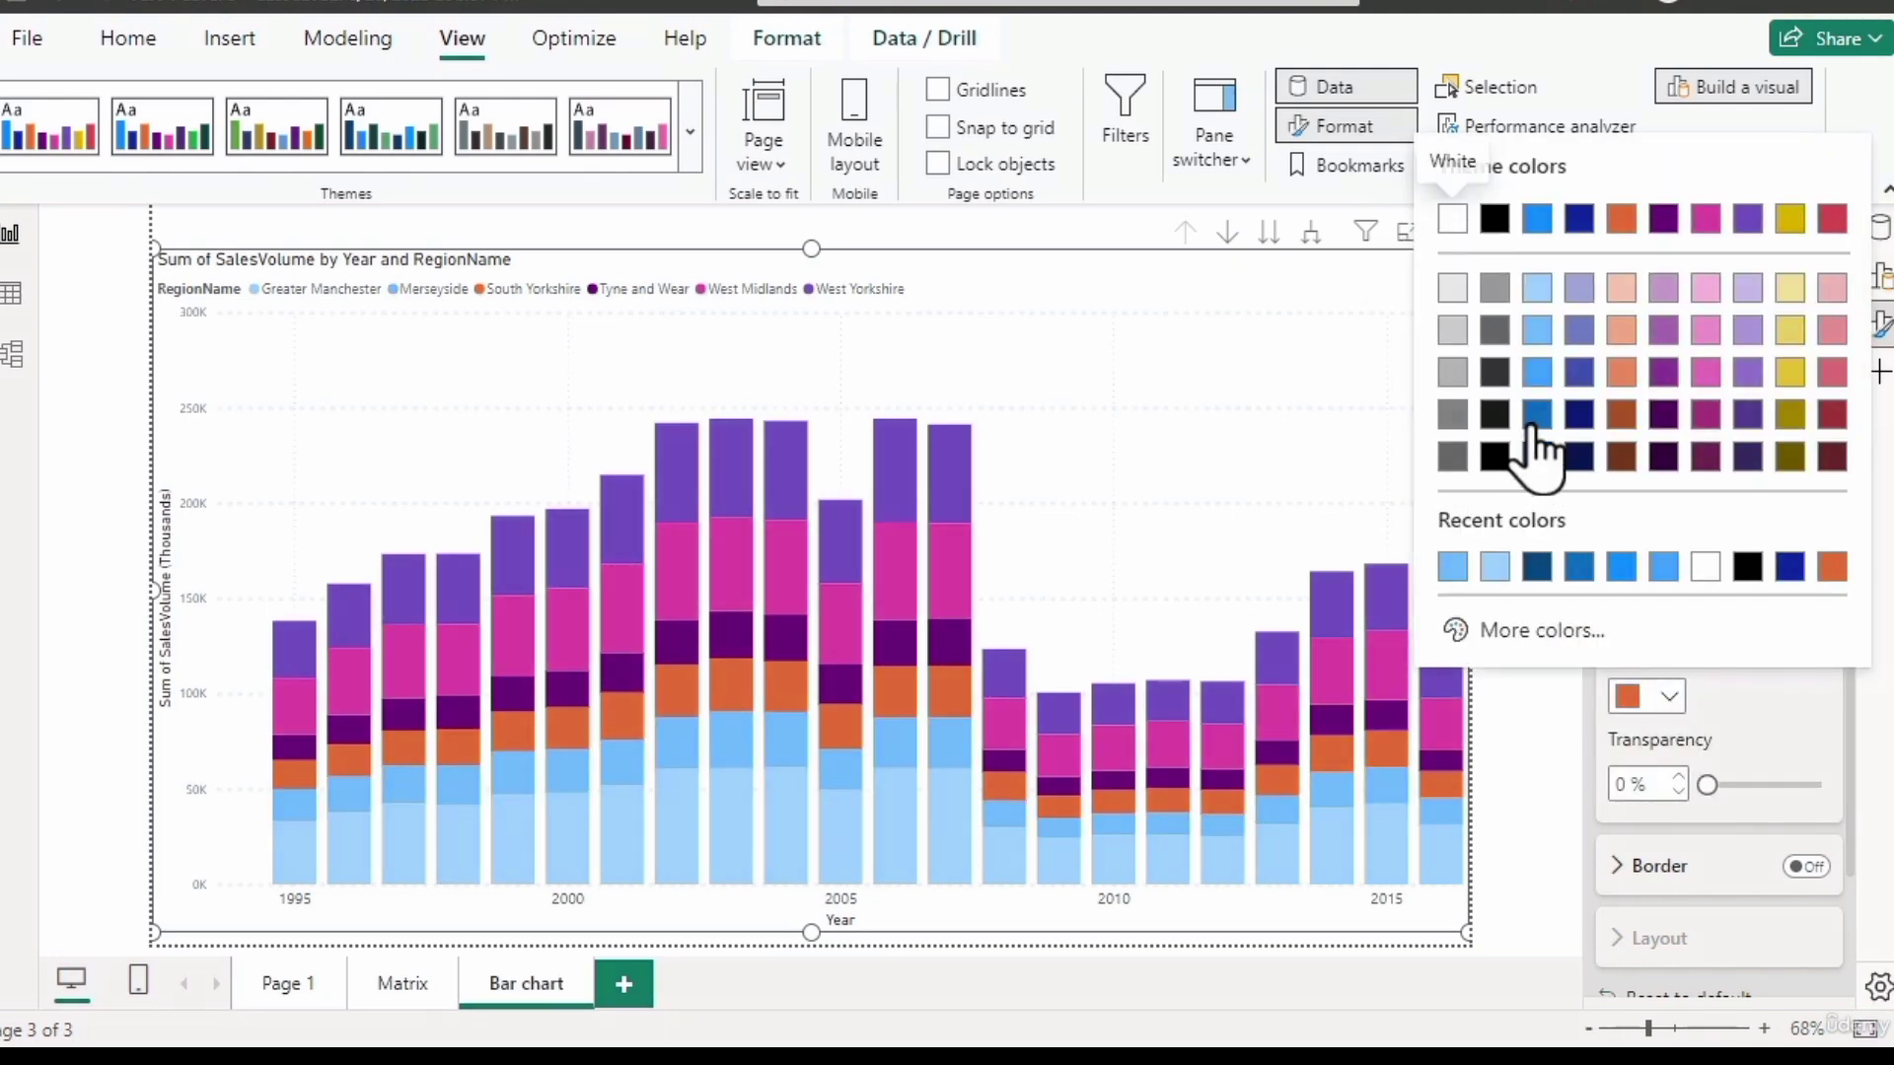
left_click(1537, 375)
Color the Tyne and Wear columns in the base theme blue and the West Midlands columns in its first darker shade.
left_click(1698, 549)
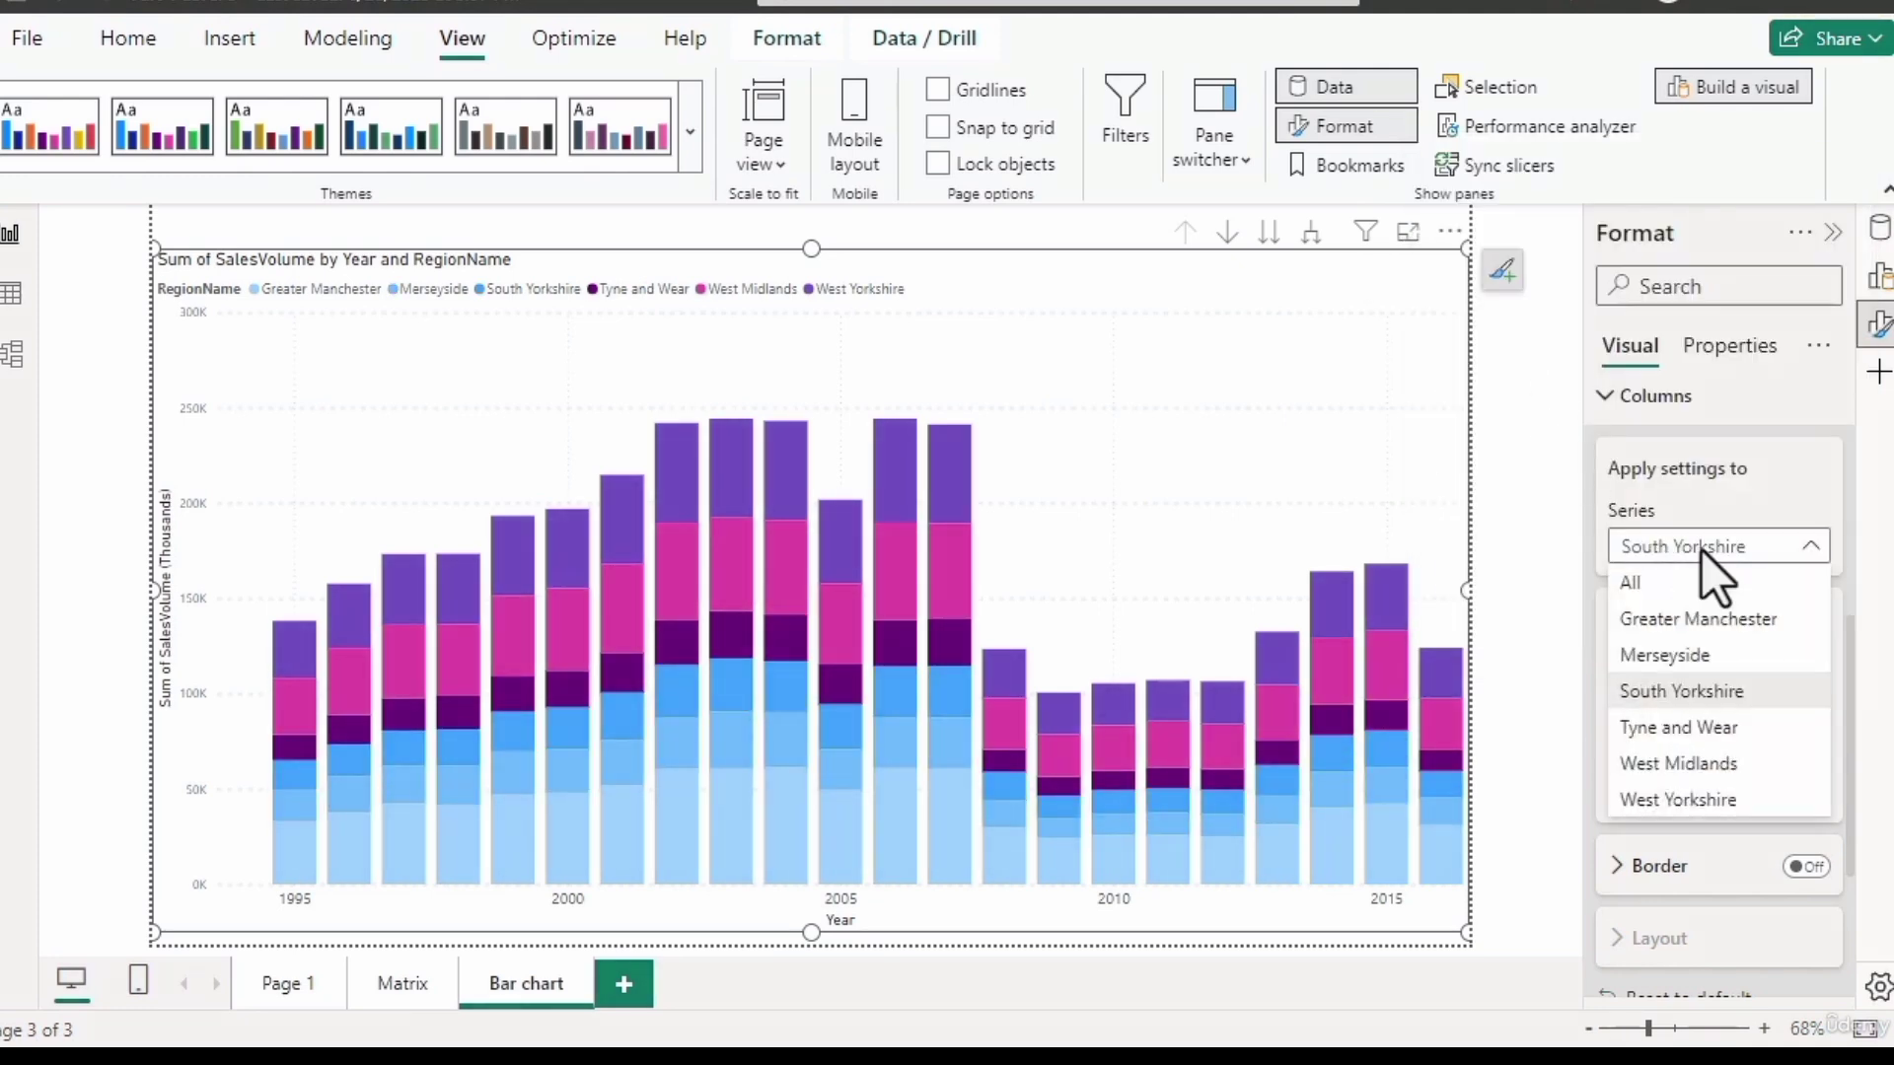
left_click(1692, 730)
left_click(1666, 699)
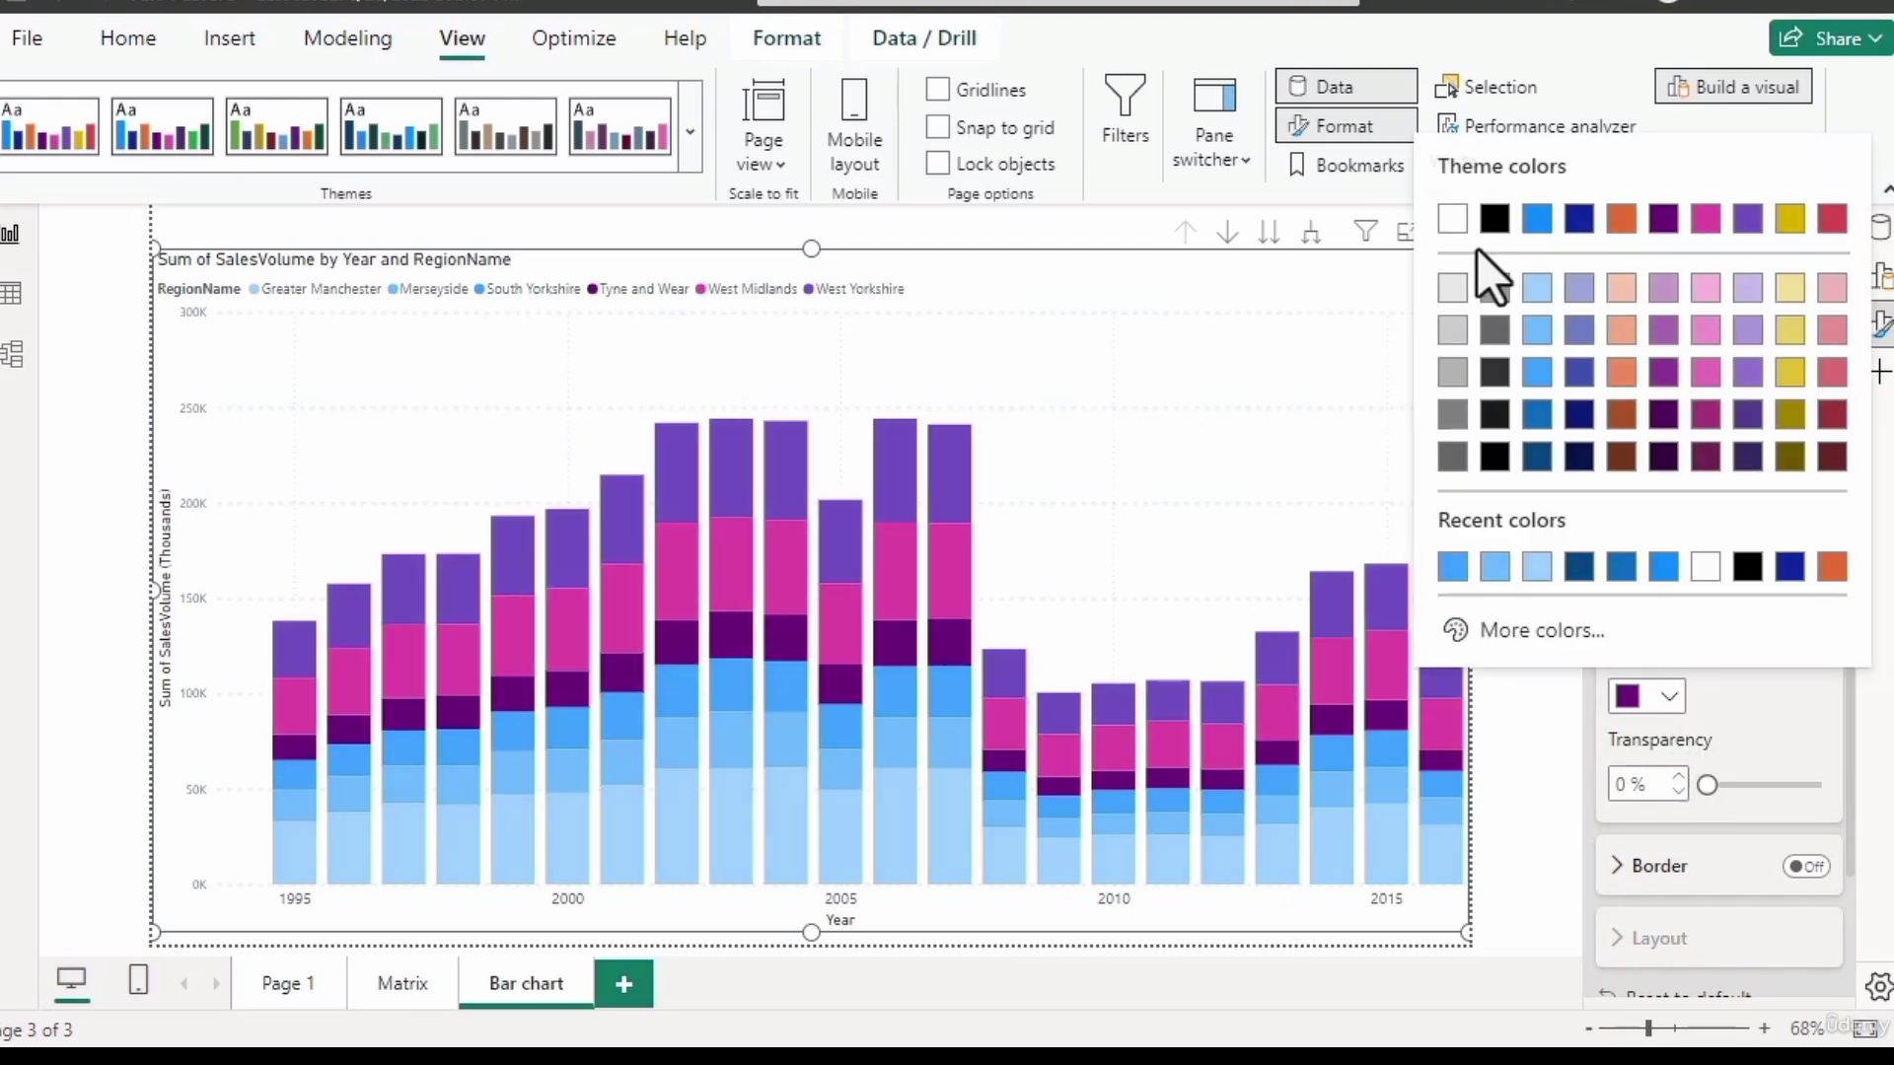
left_click(1534, 219)
left_click(1695, 549)
left_click(1698, 735)
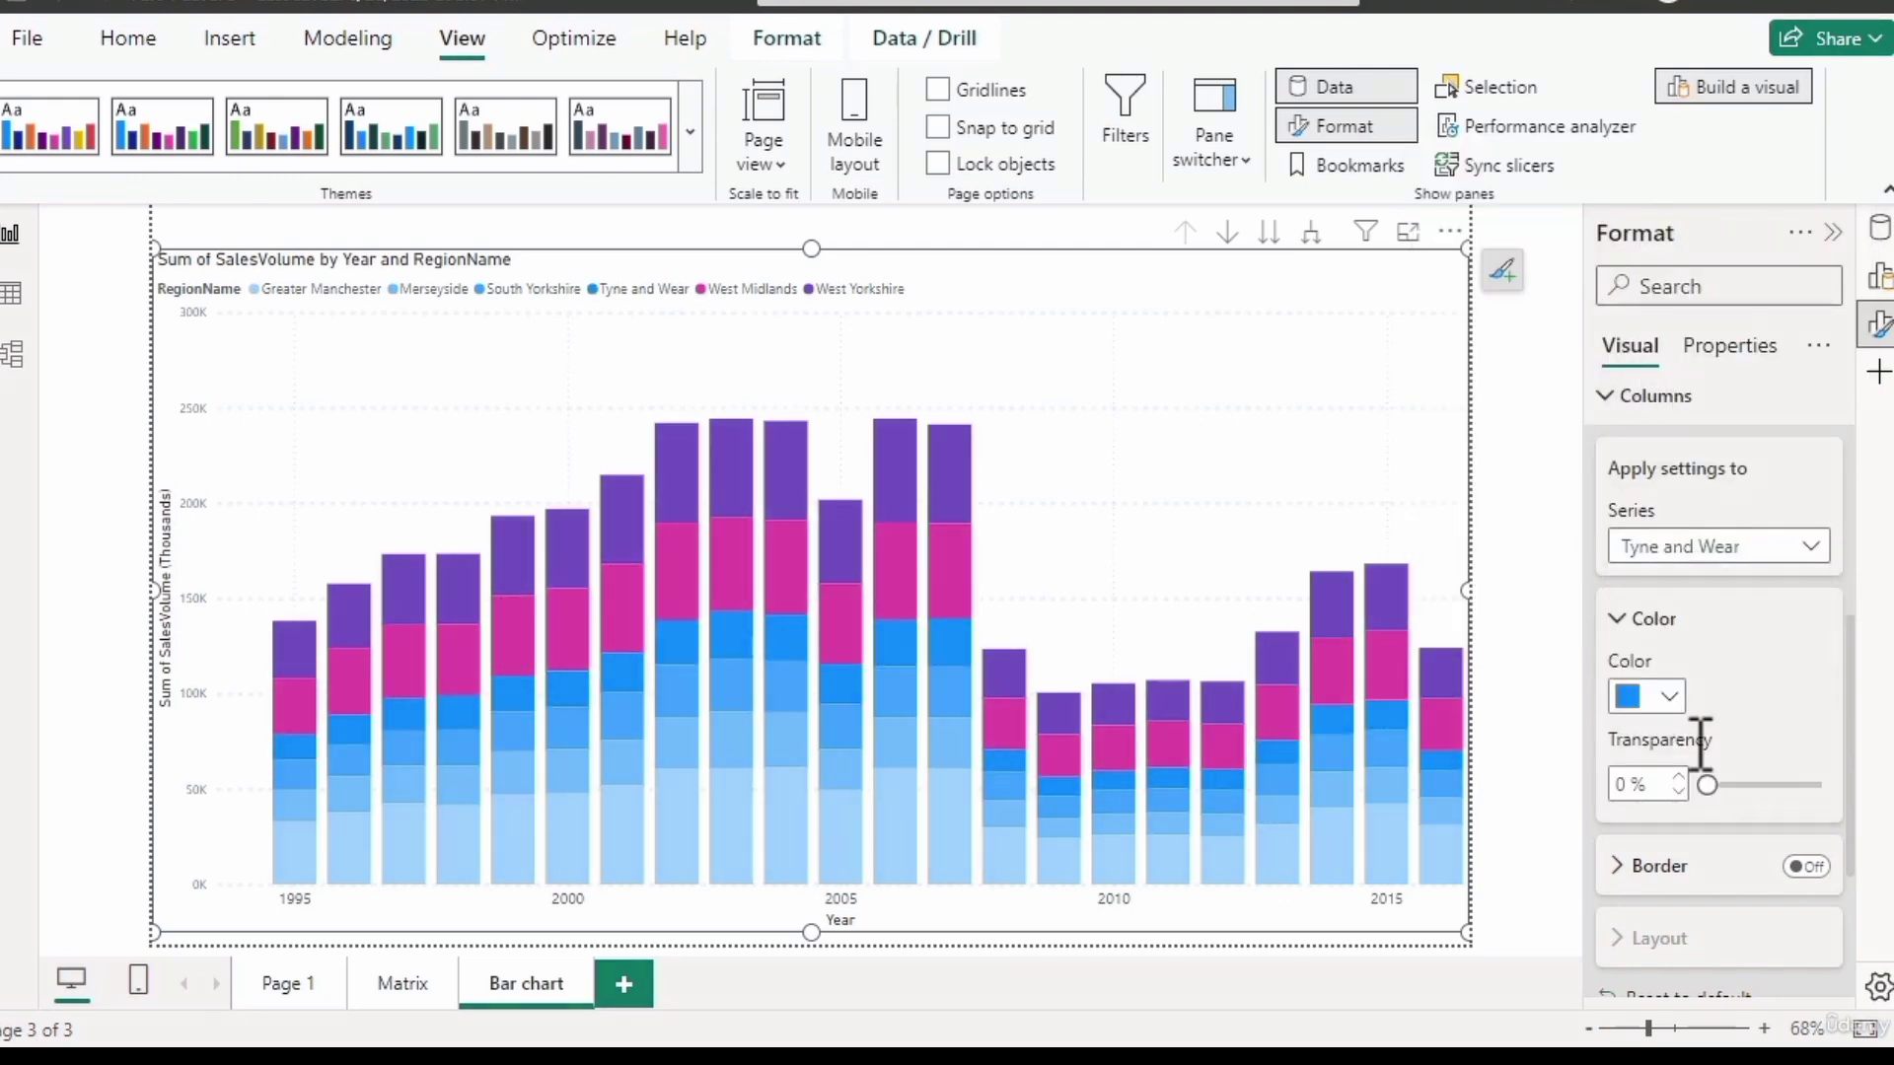
left_click(1667, 697)
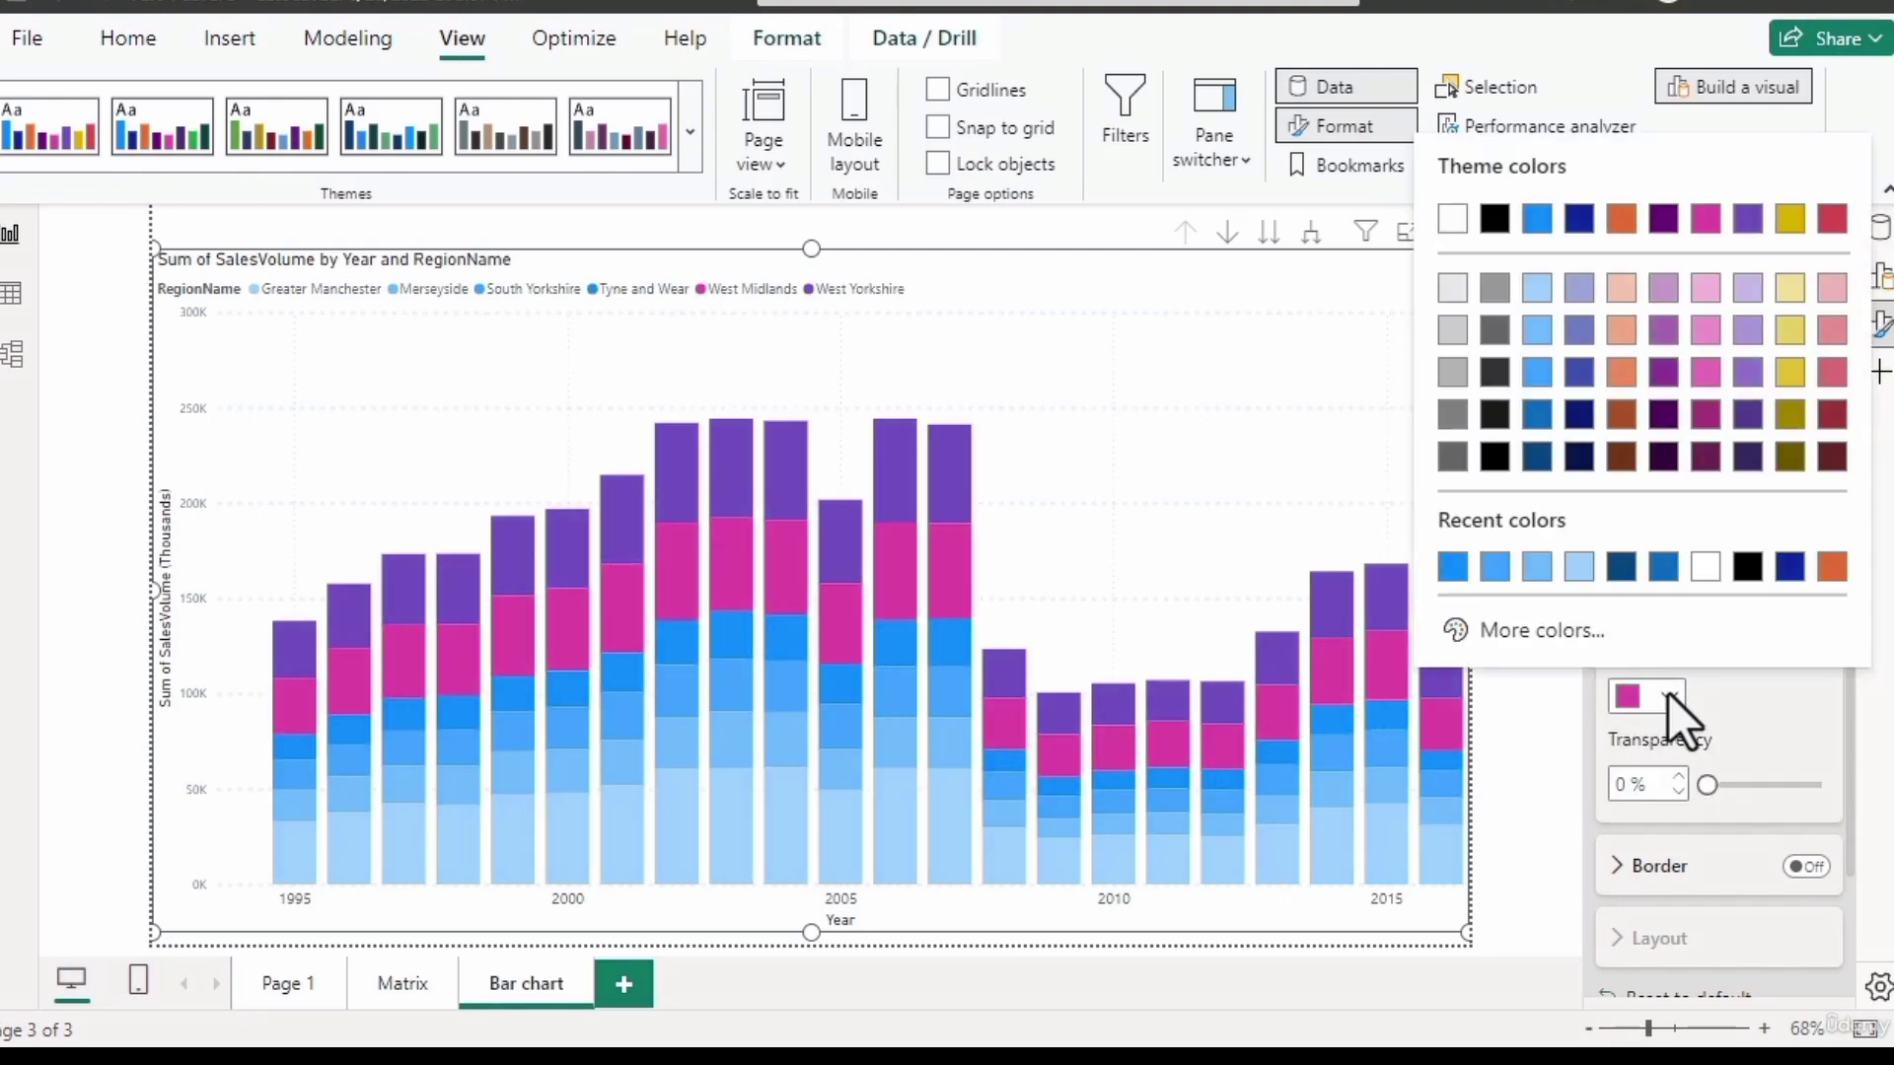
left_click(1535, 414)
Set the column color of the West Yorkshire series to the darkest shade of the theme blue, with transparency at 0%.
left_click(1677, 543)
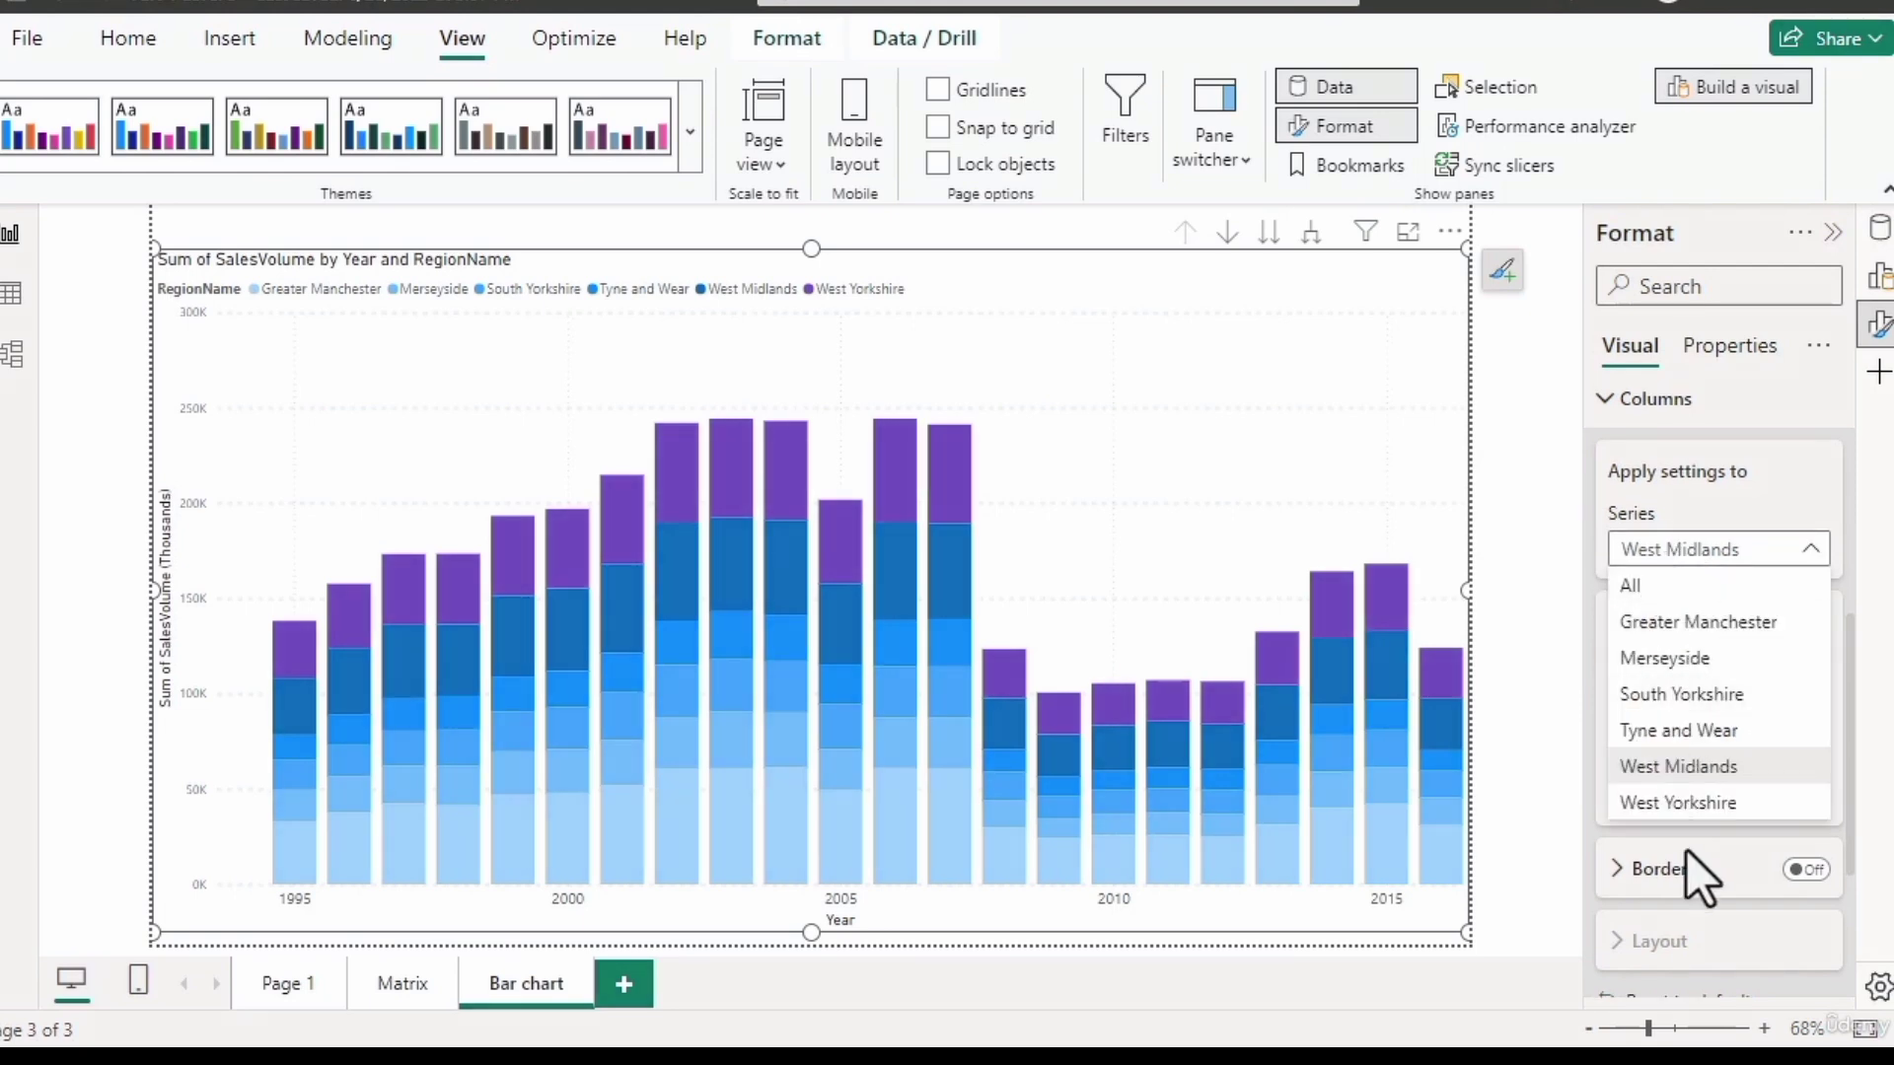
left_click(1702, 804)
left_click(1661, 702)
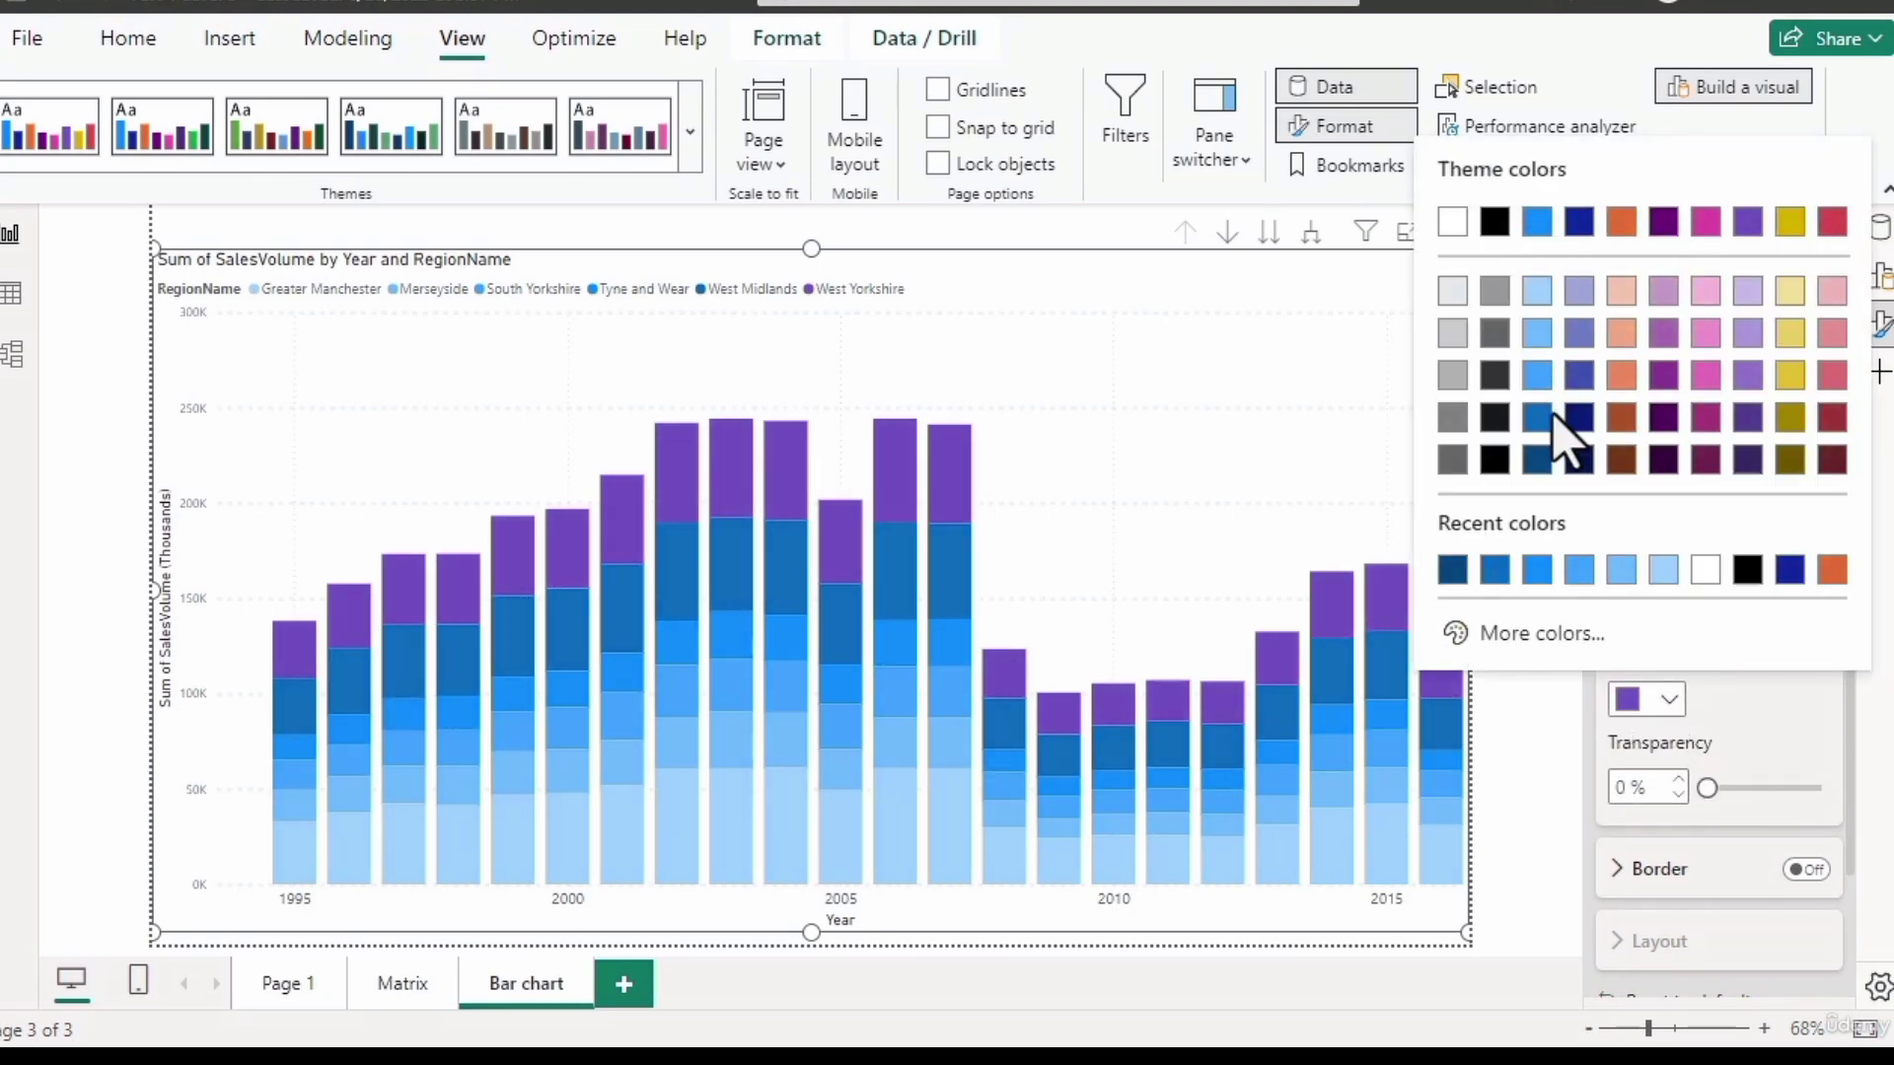
left_click(1538, 460)
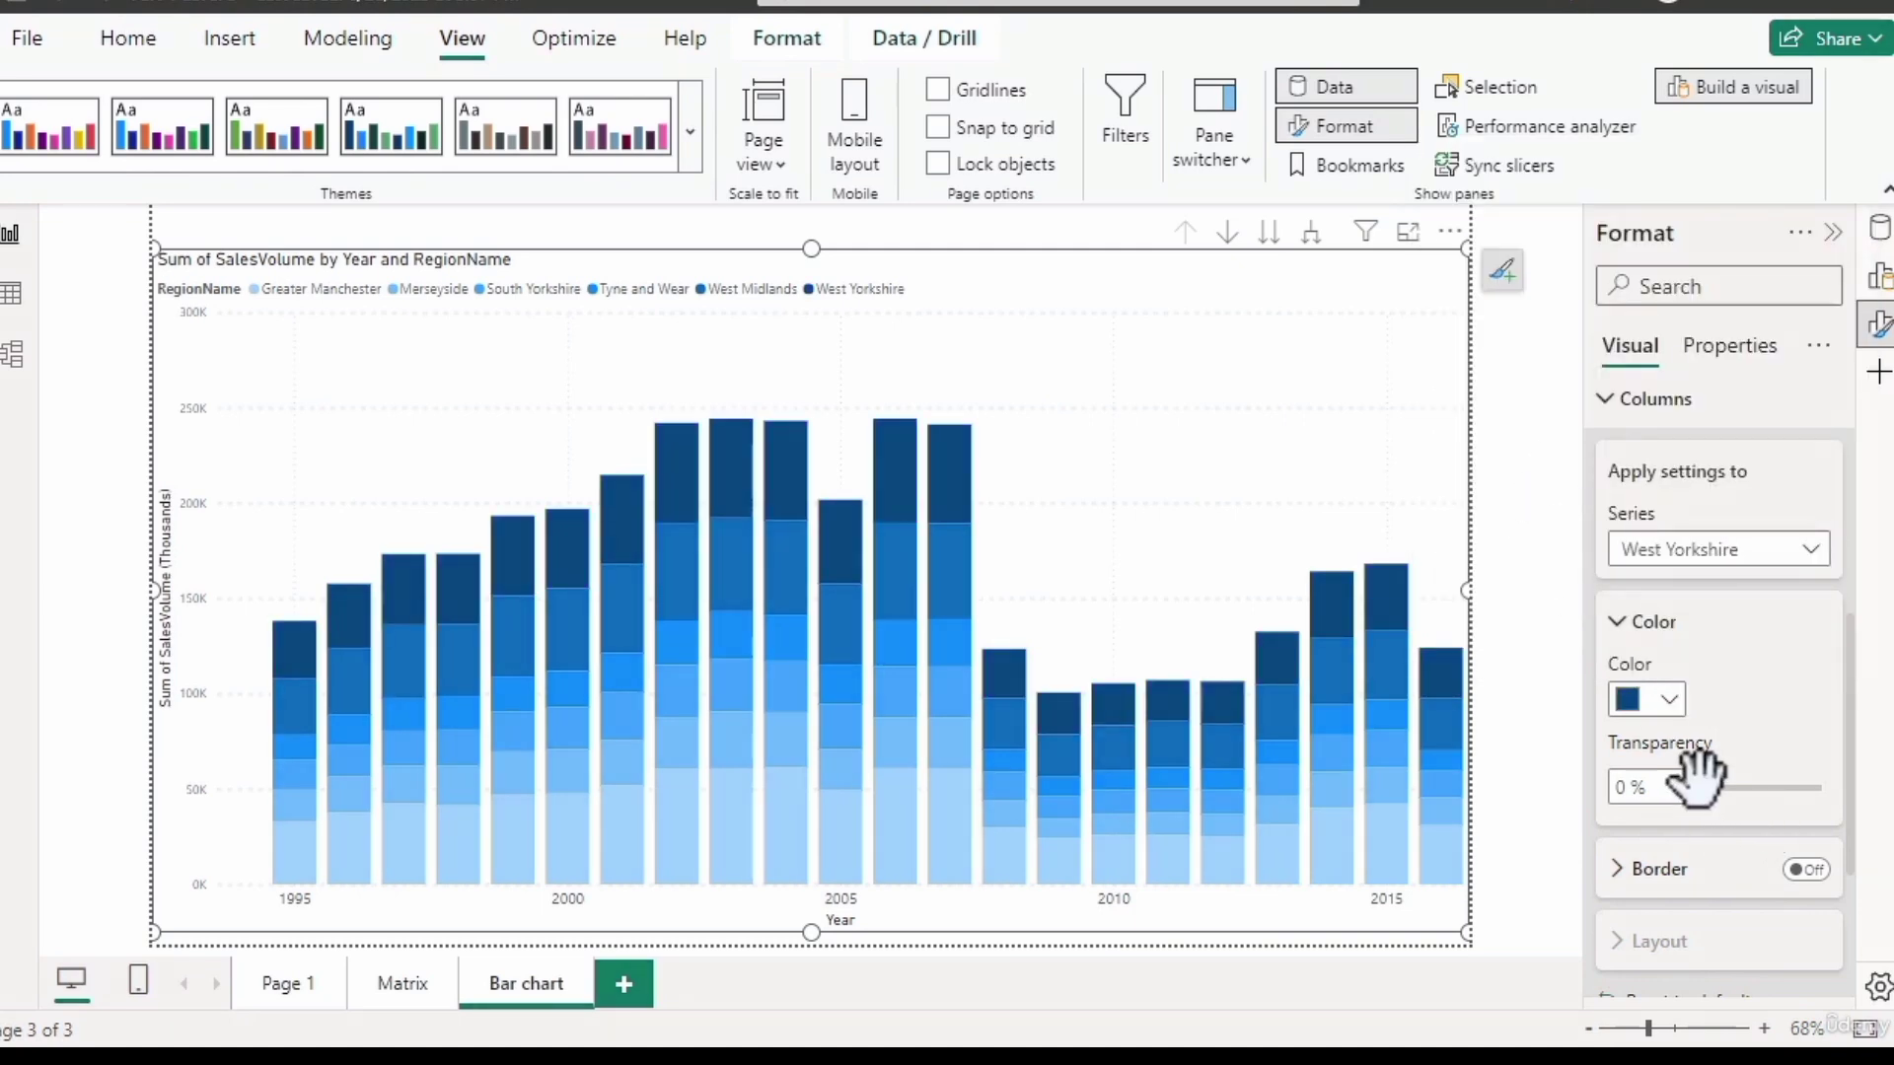
mouse_move(1709, 788)
left_mouse_down()
mouse_move(1788, 782)
mouse_move(1797, 807)
mouse_move(1706, 787)
left_mouse_up()
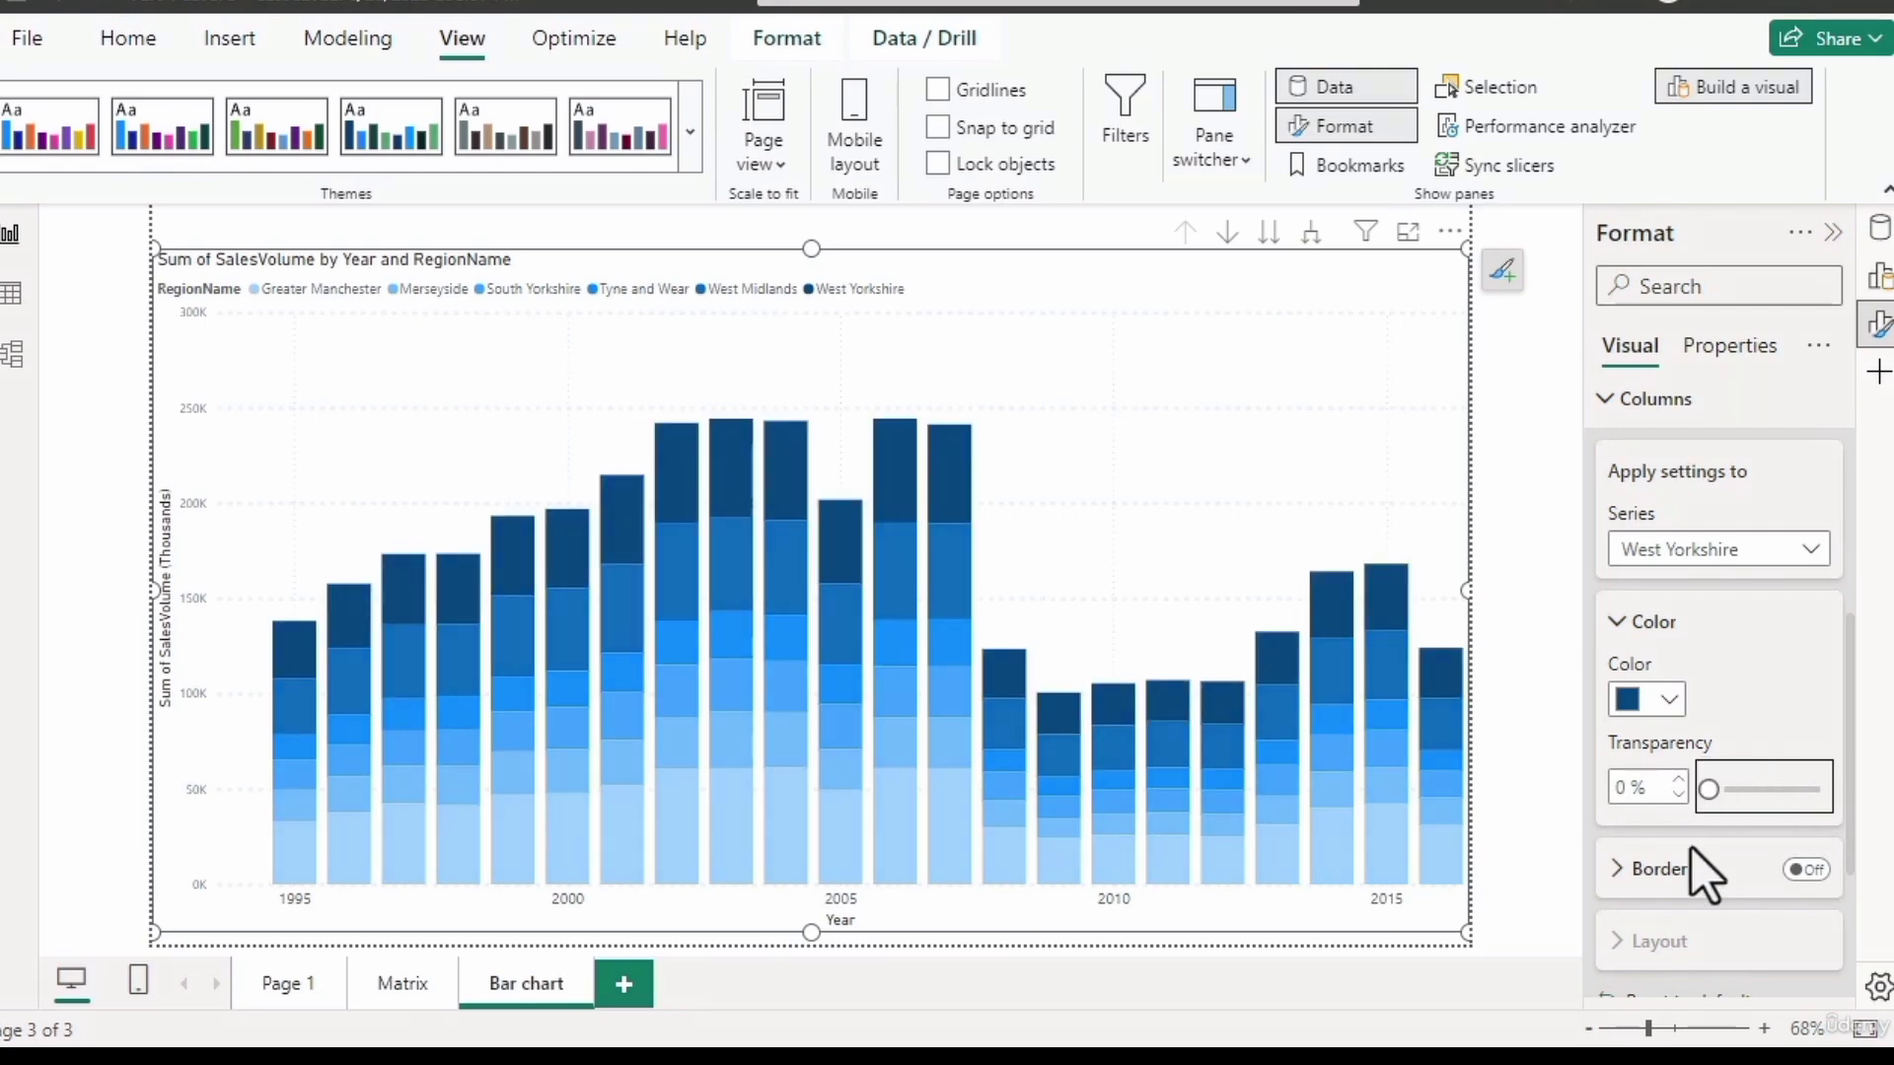
Turn on the border for the West Yorkshire columns and try matching it to the column color, leaving that match off.
scroll(1637, 838, "down", 2)
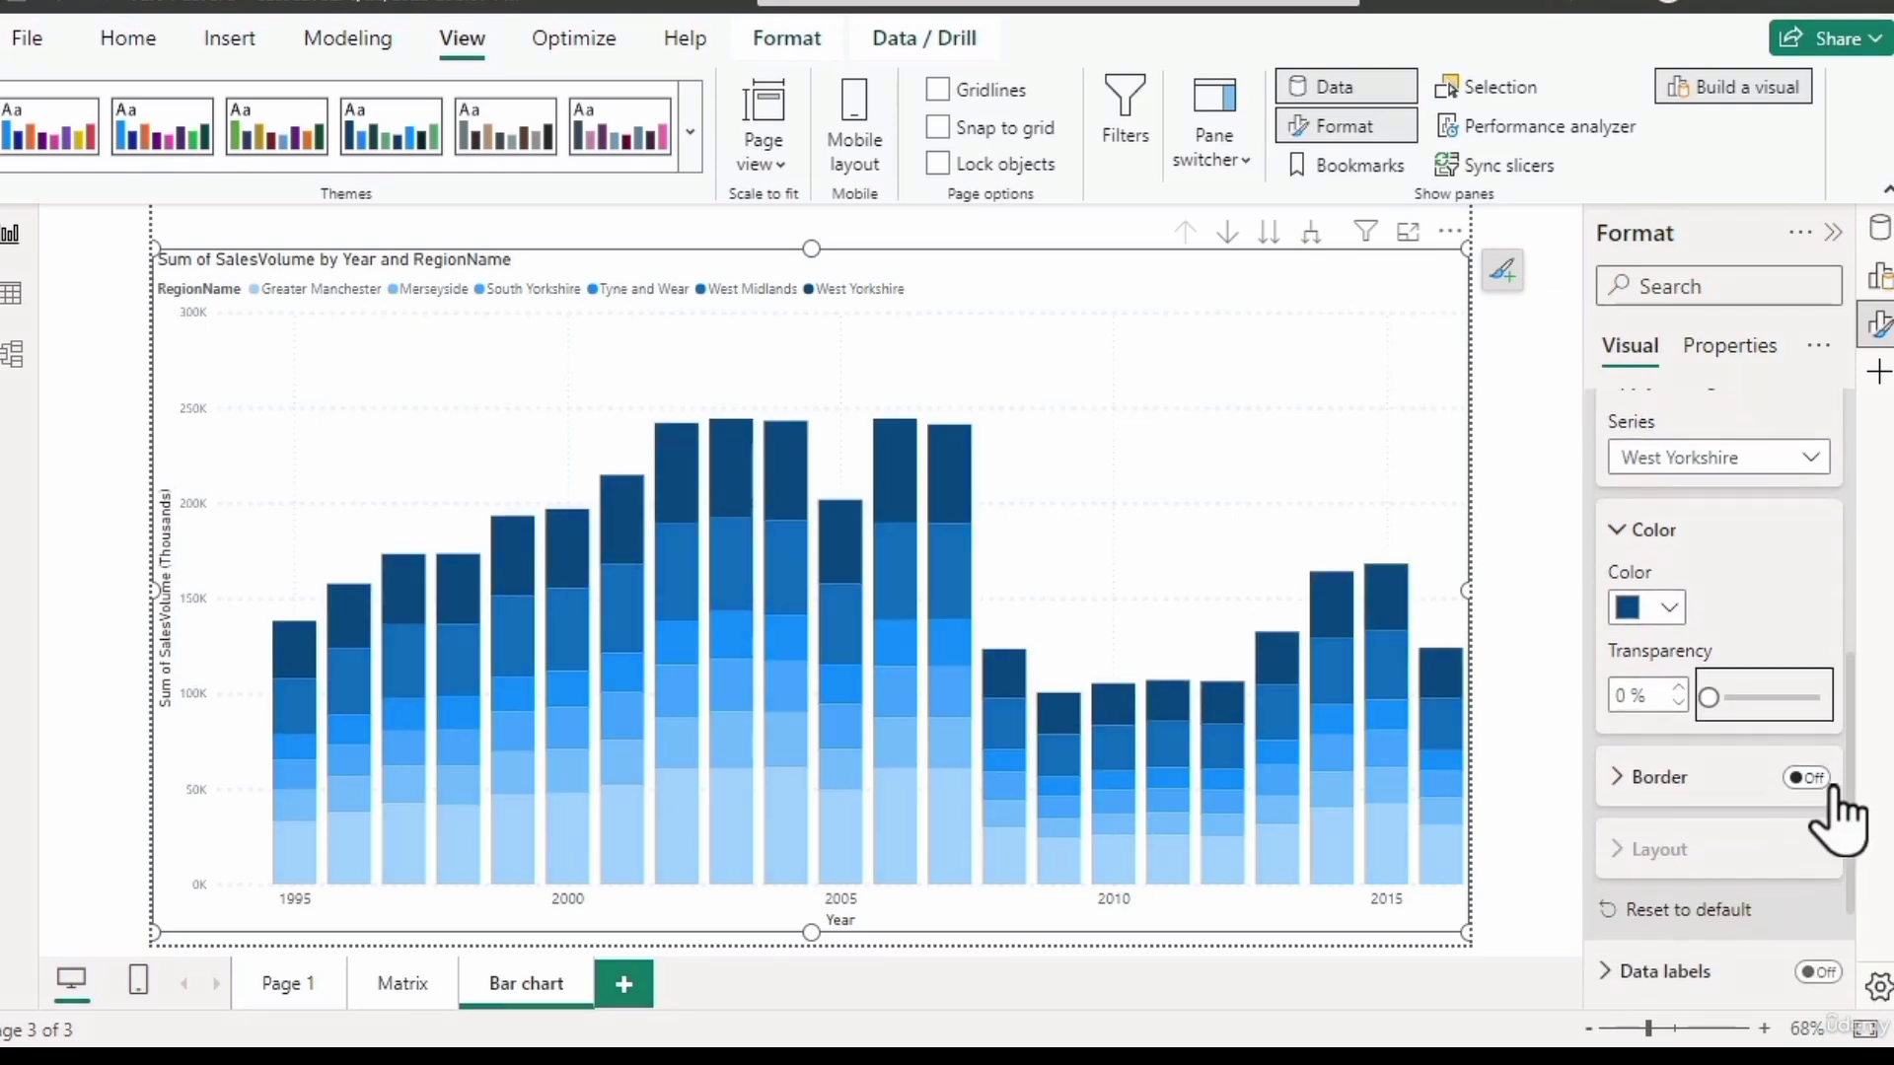
left_click(1807, 778)
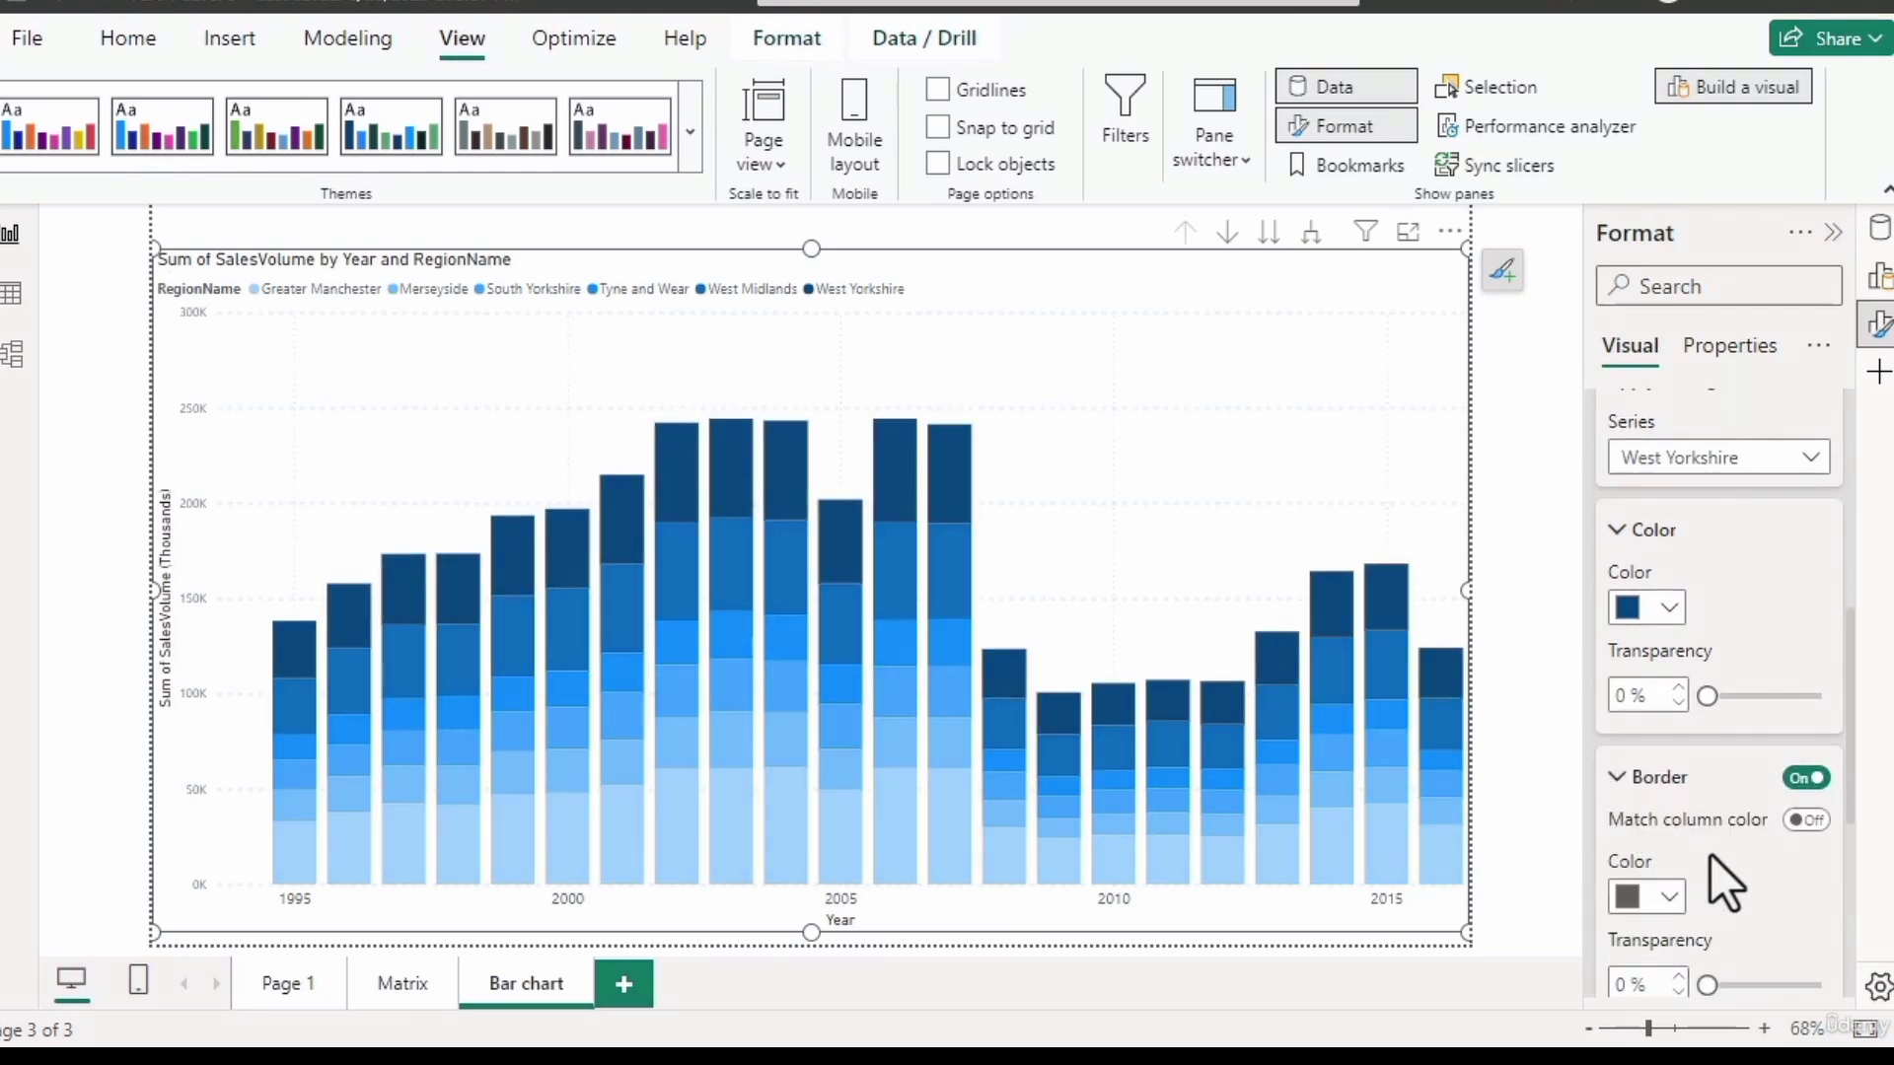
scroll(1714, 855, "down", 5)
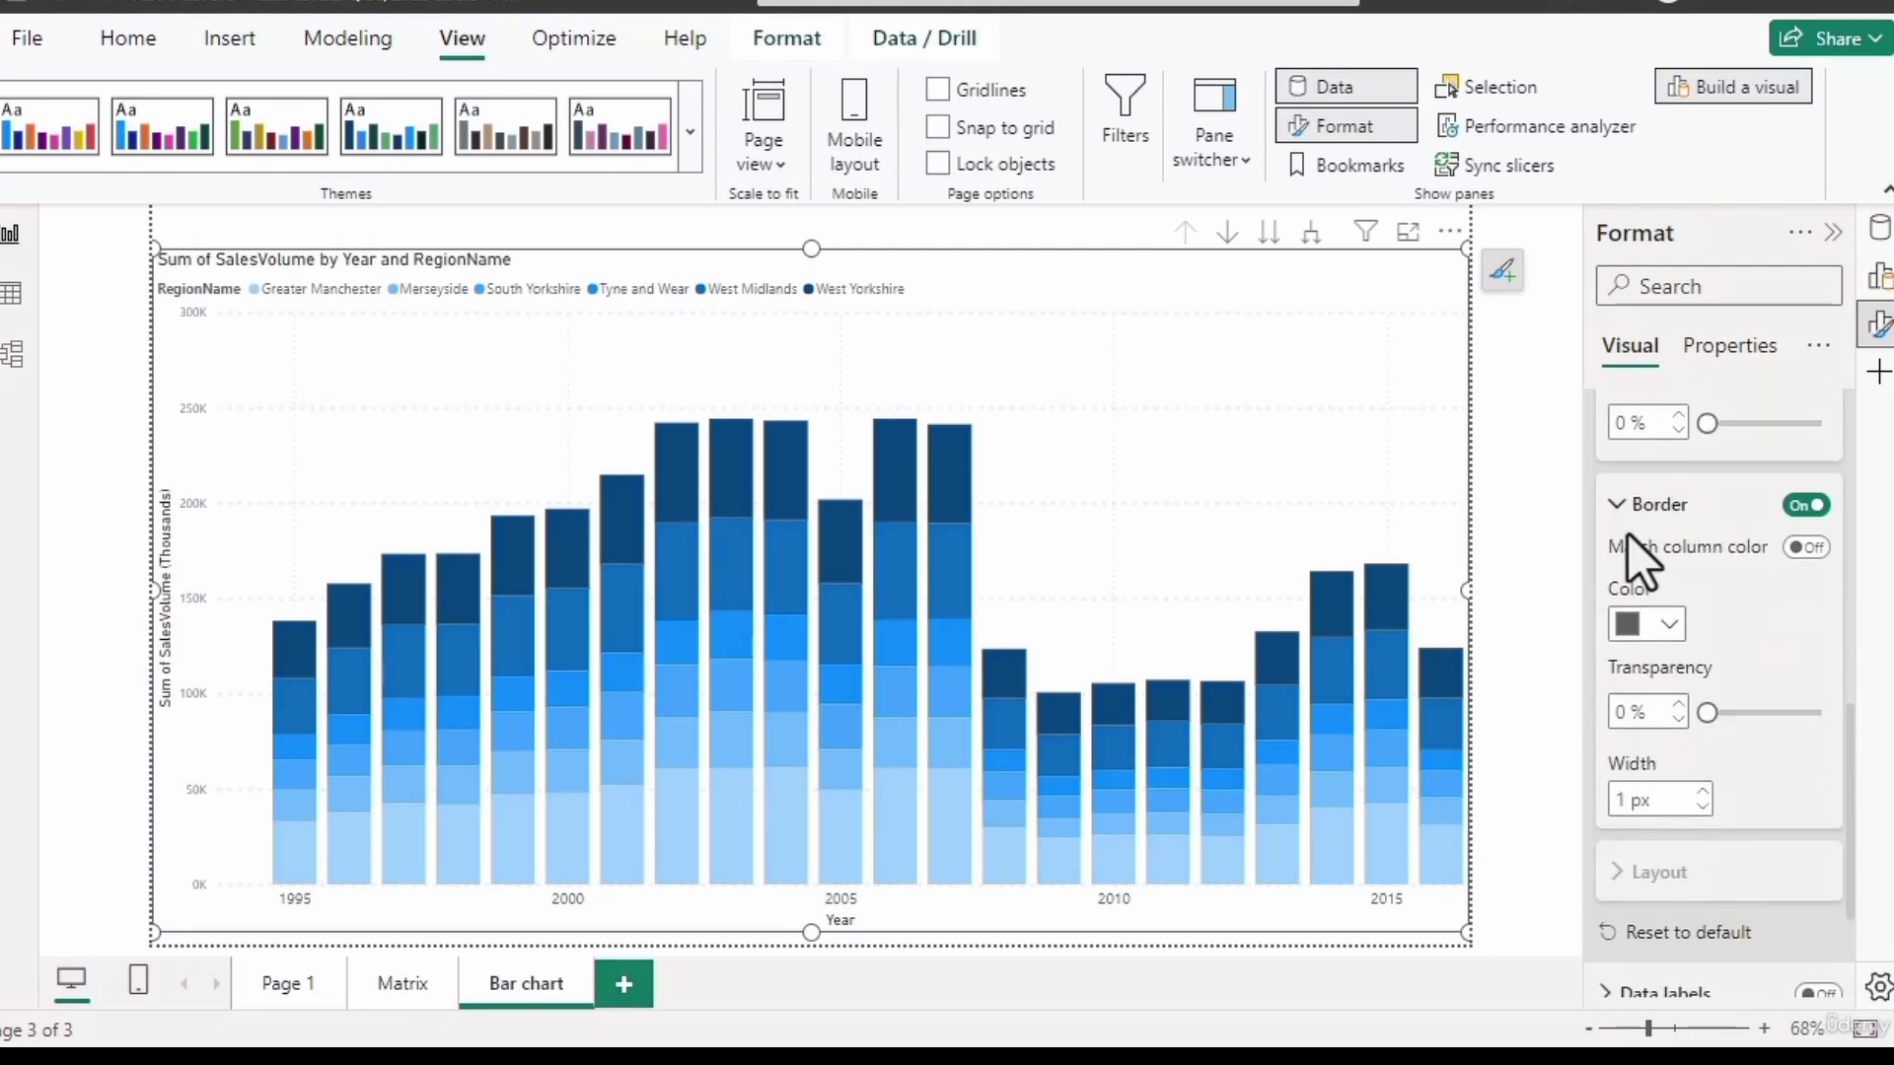
left_click(1803, 548)
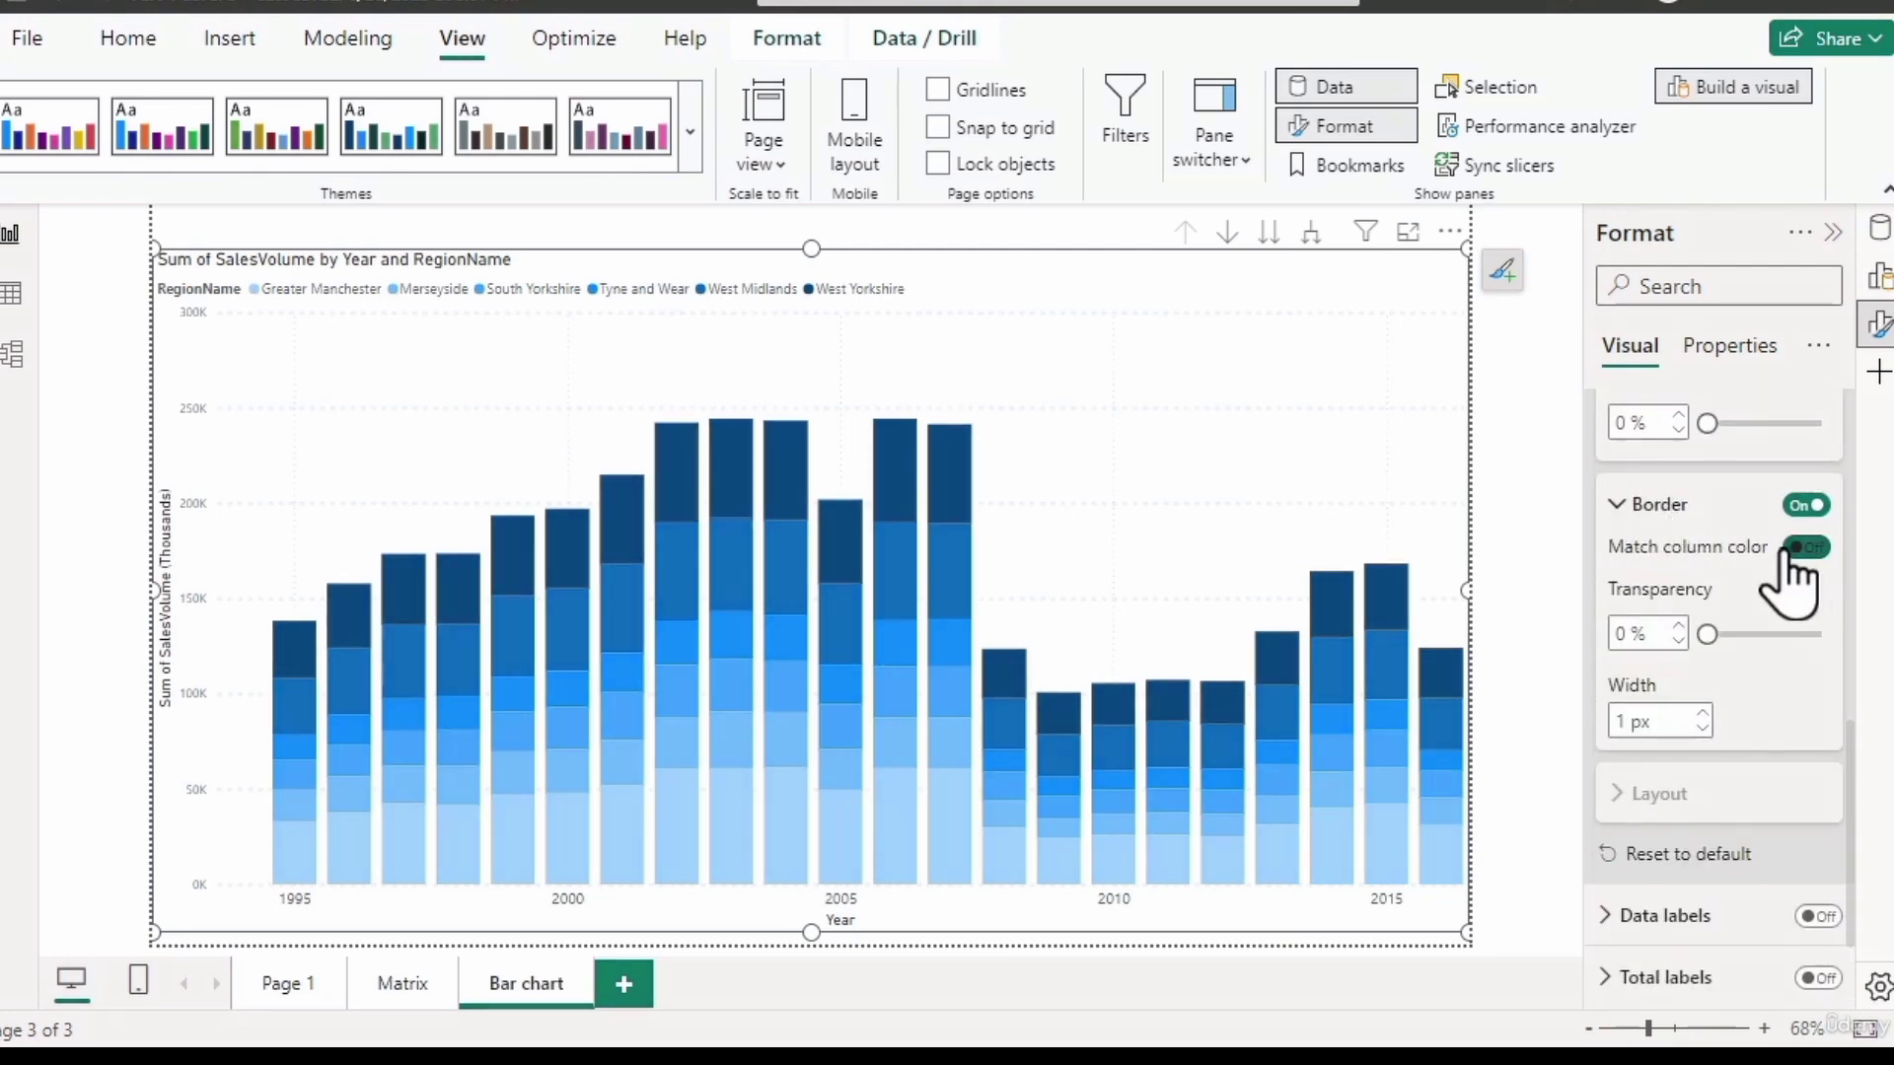
left_click(1790, 548)
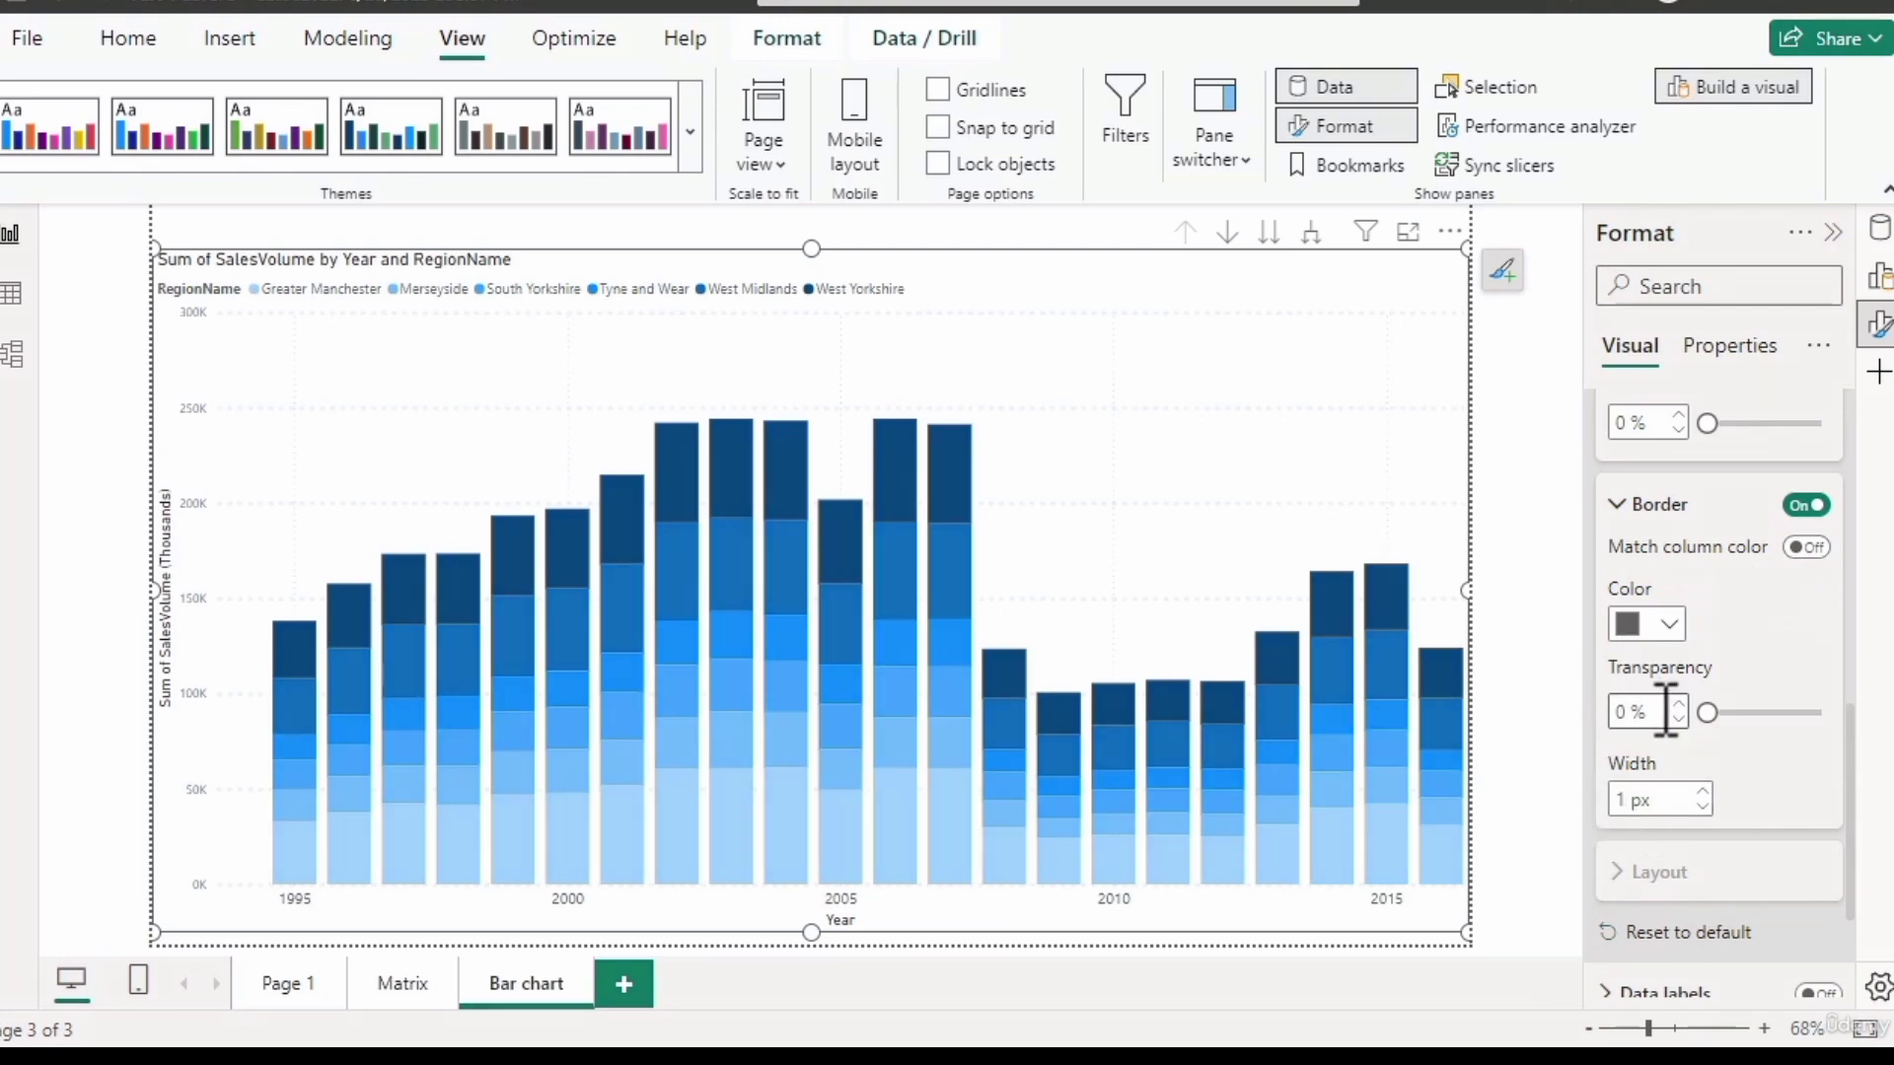
left_click(1615, 505)
Switch the column settings to apply to all series and open their Layout options.
scroll(1716, 592, "up", 3)
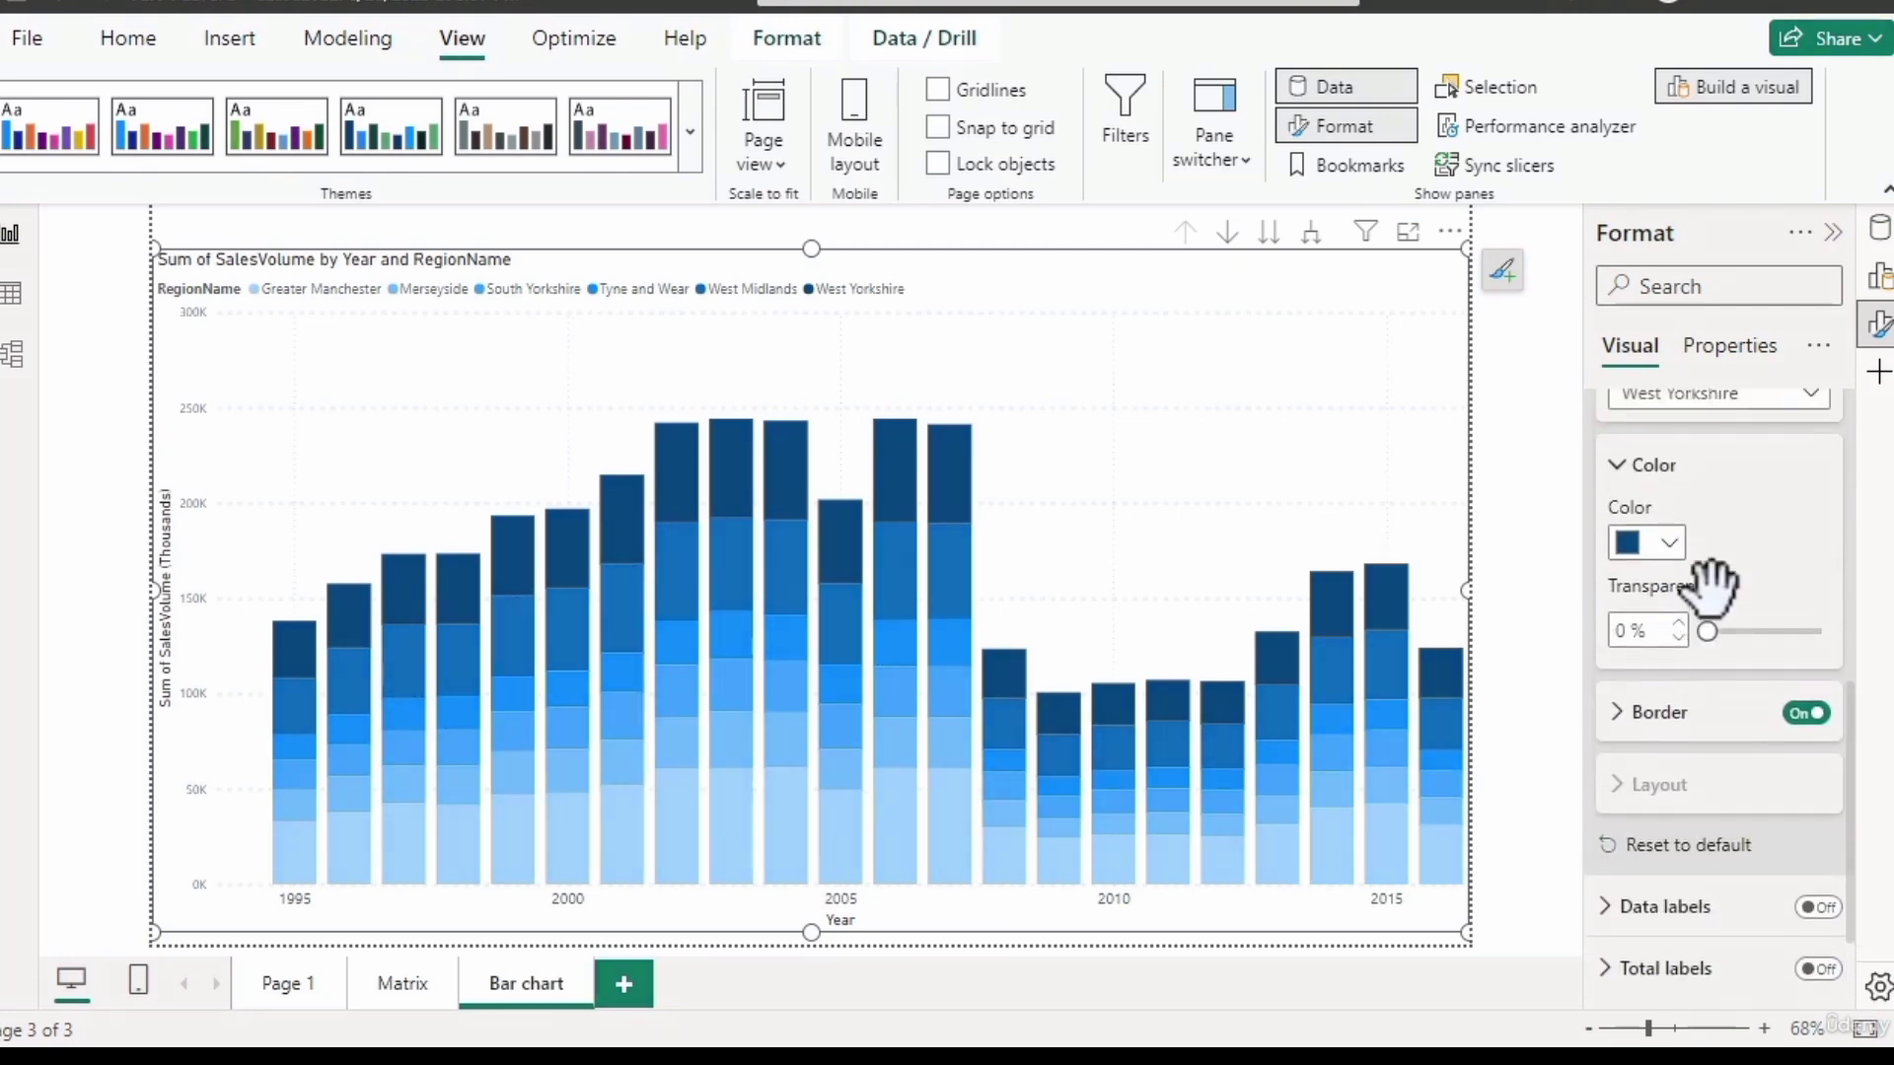
scroll(1714, 597, "up", 1)
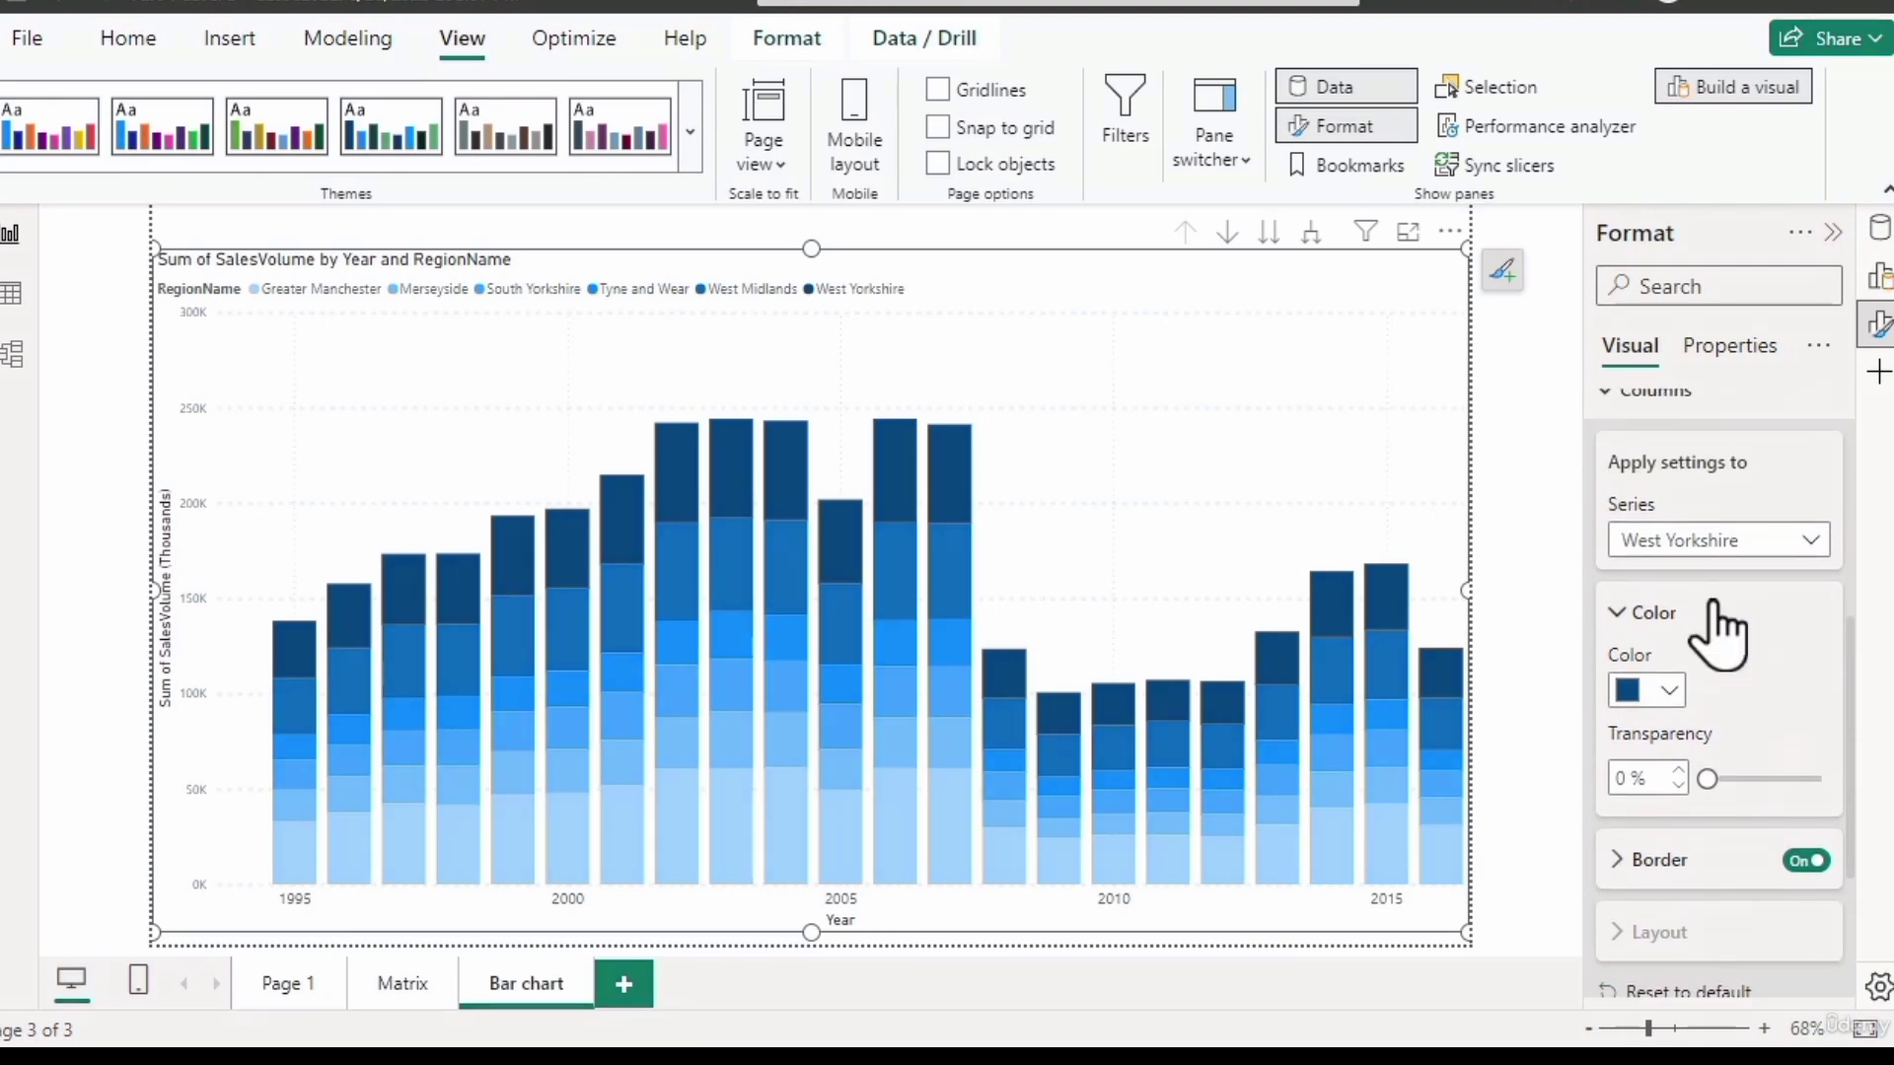
left_click(1706, 544)
left_click(1676, 577)
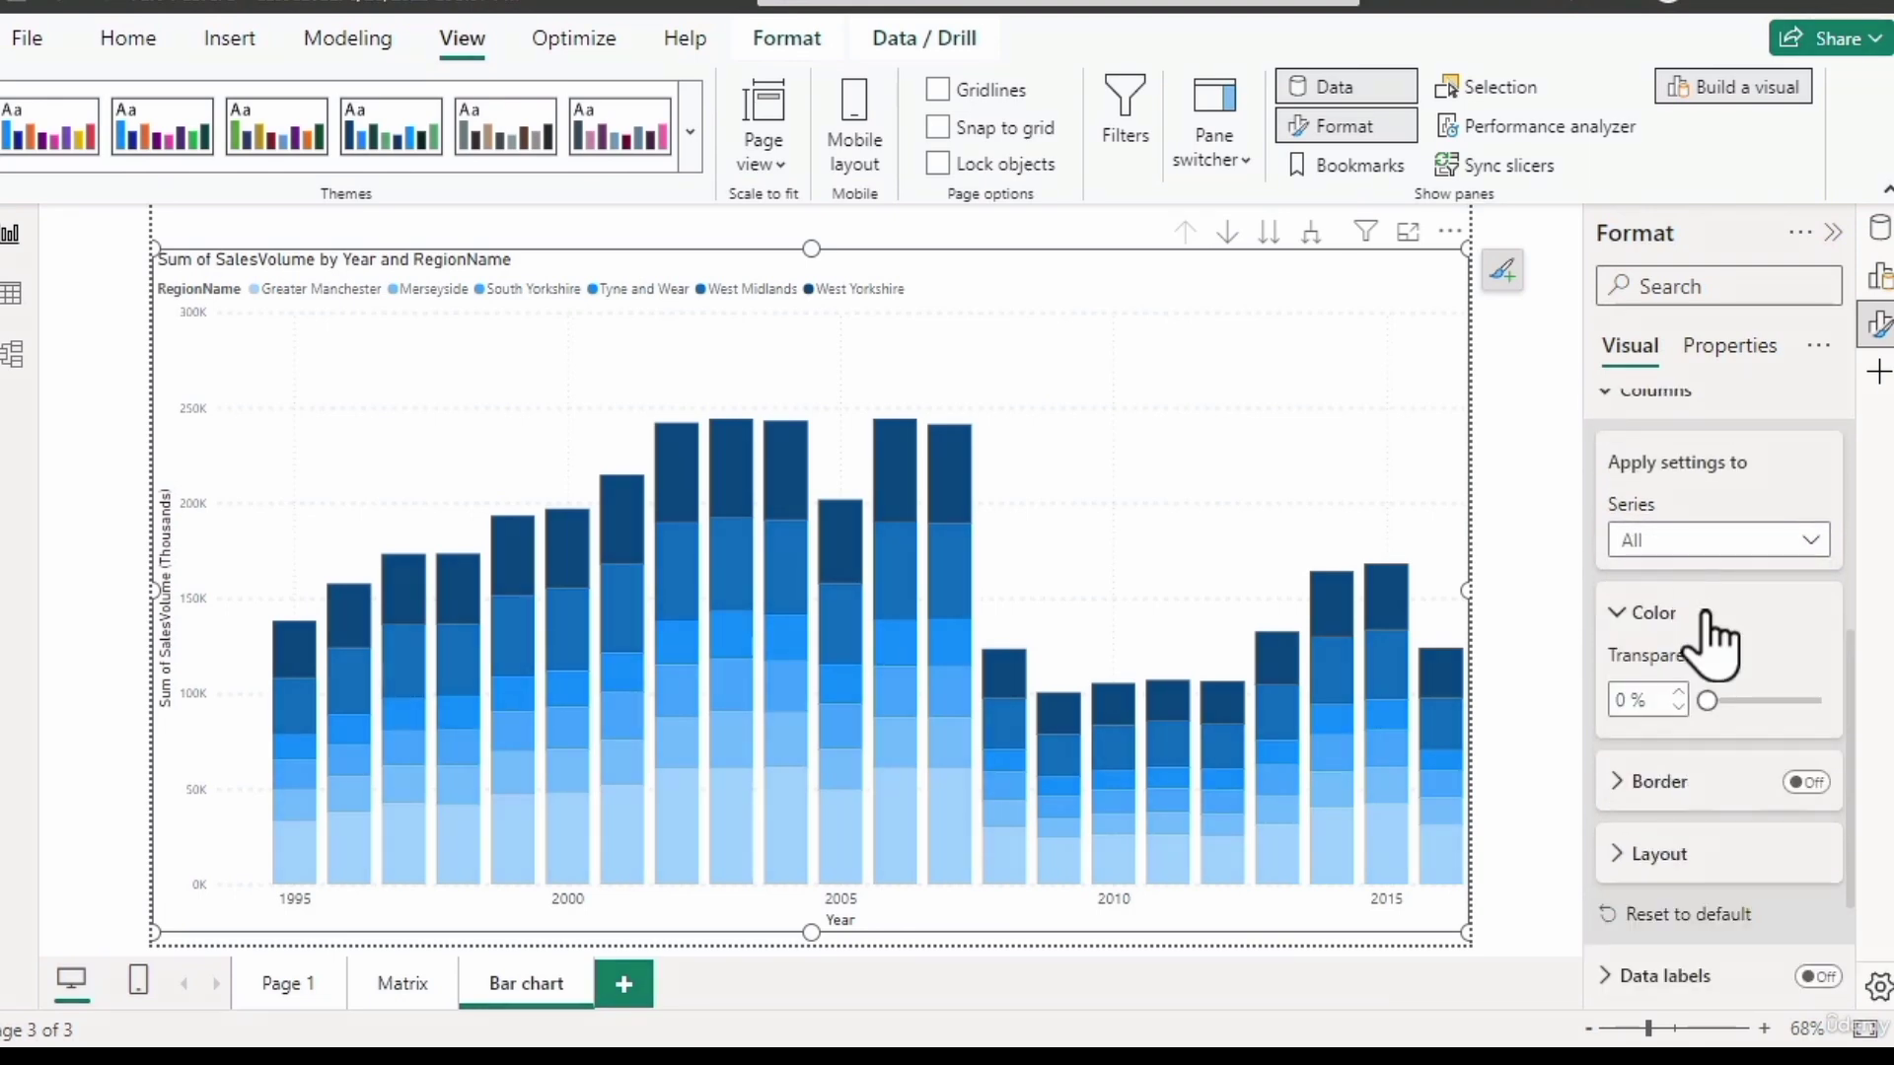
left_click(1614, 856)
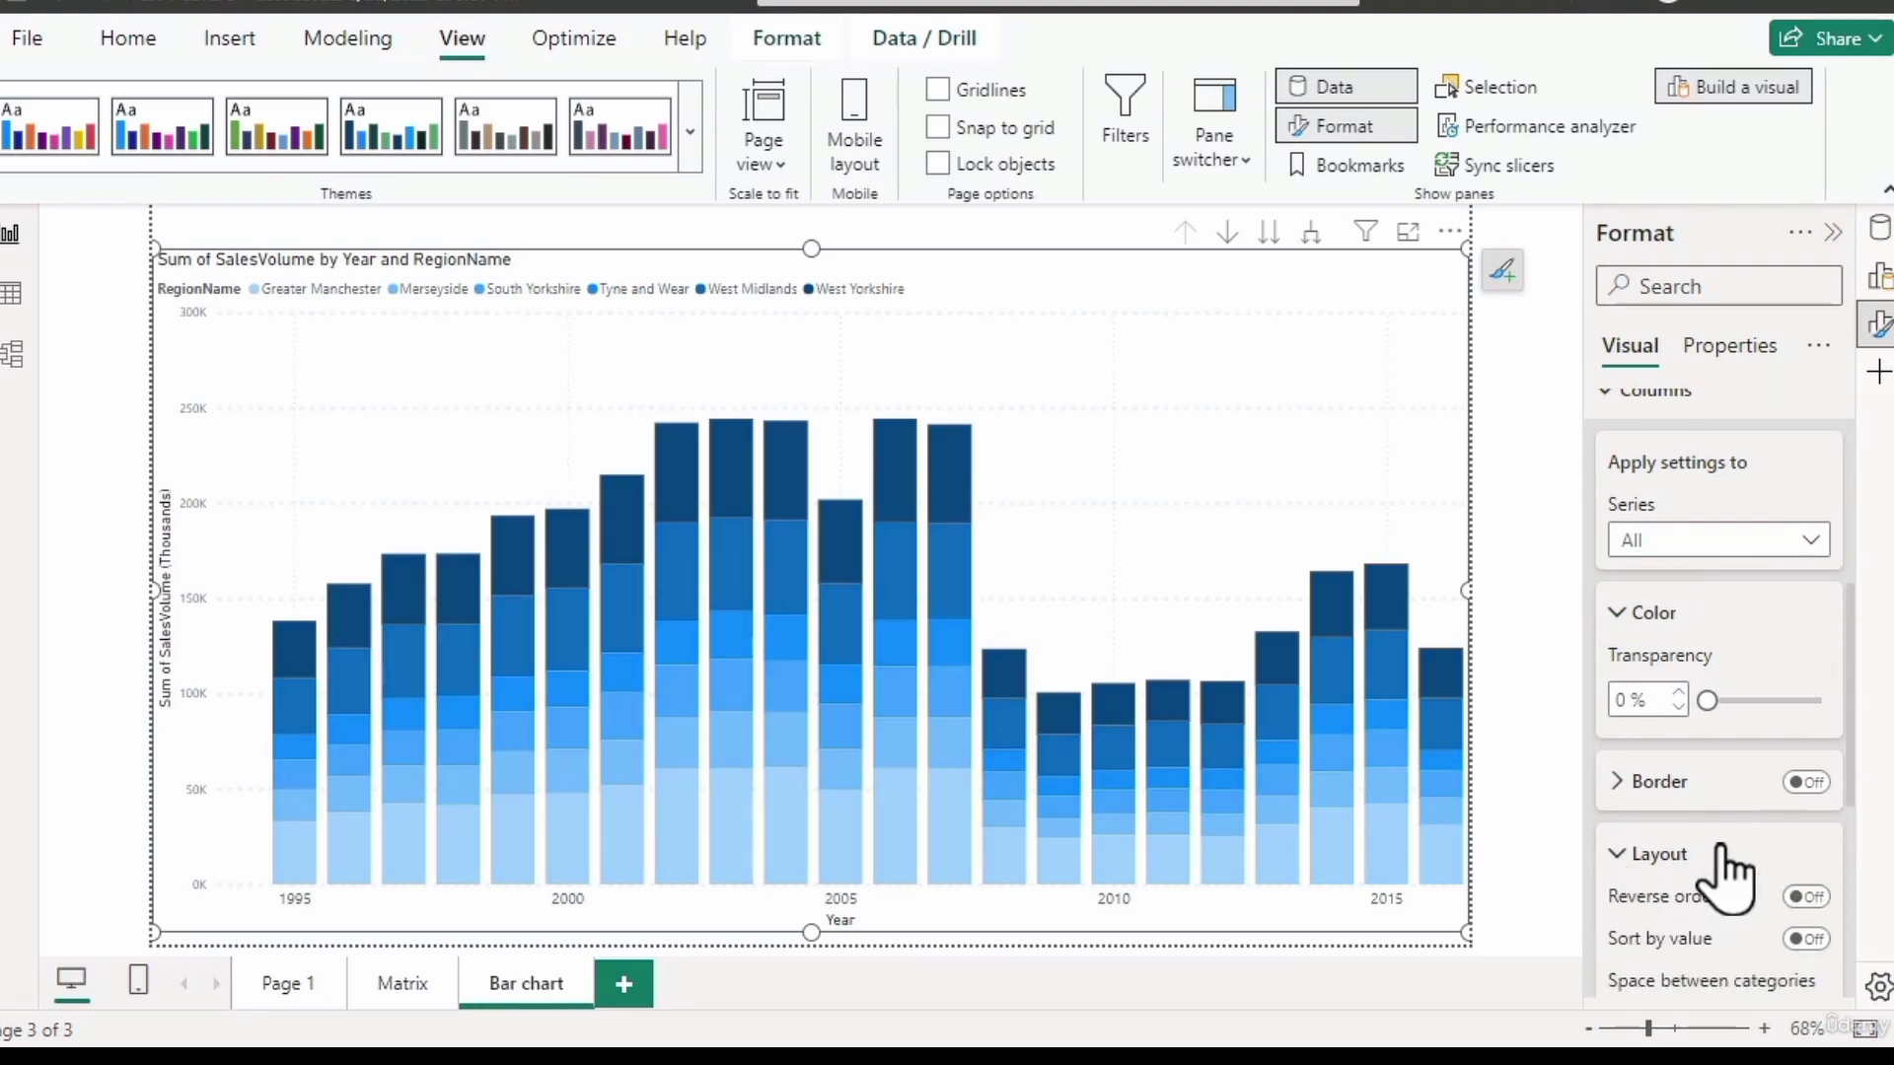
scroll(1728, 838, "down", 1)
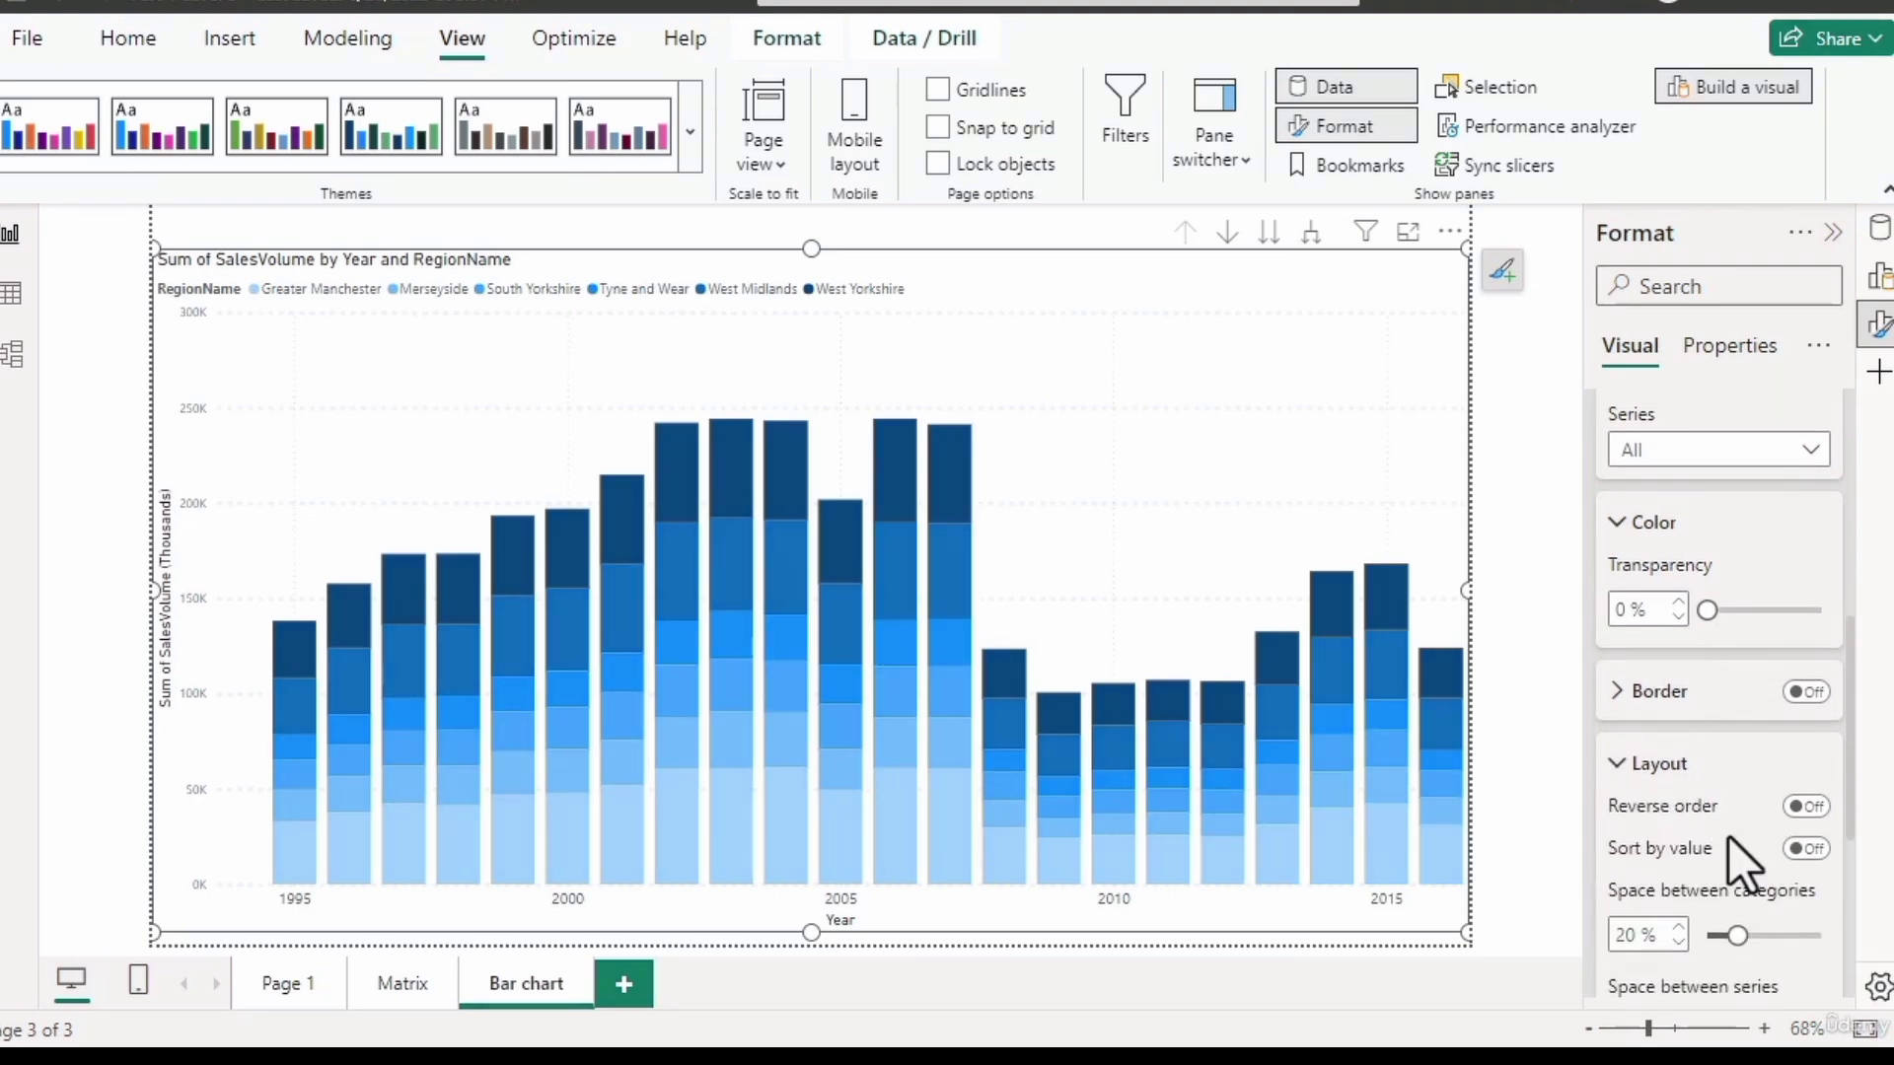
Try reversing the stacking order of the series and sorting them by value, turning each option back off.
left_click(1793, 808)
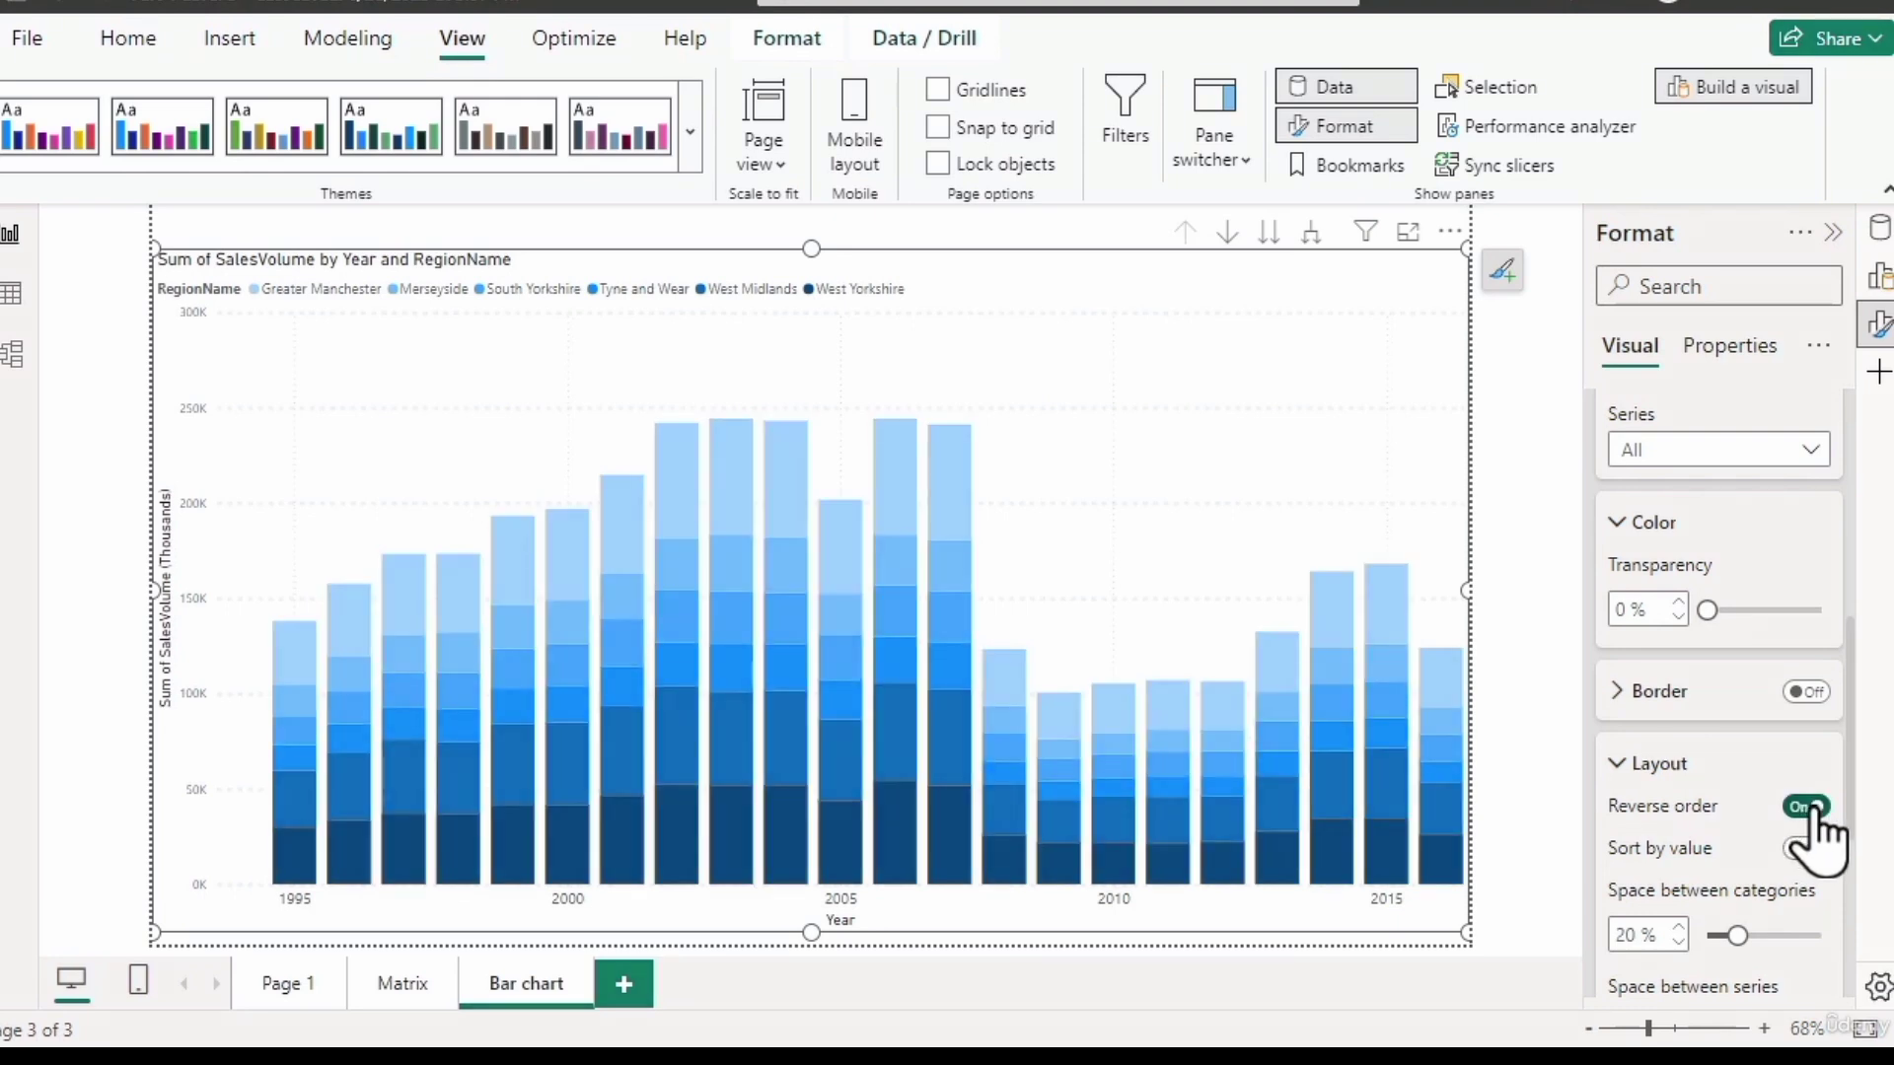
left_click(1799, 811)
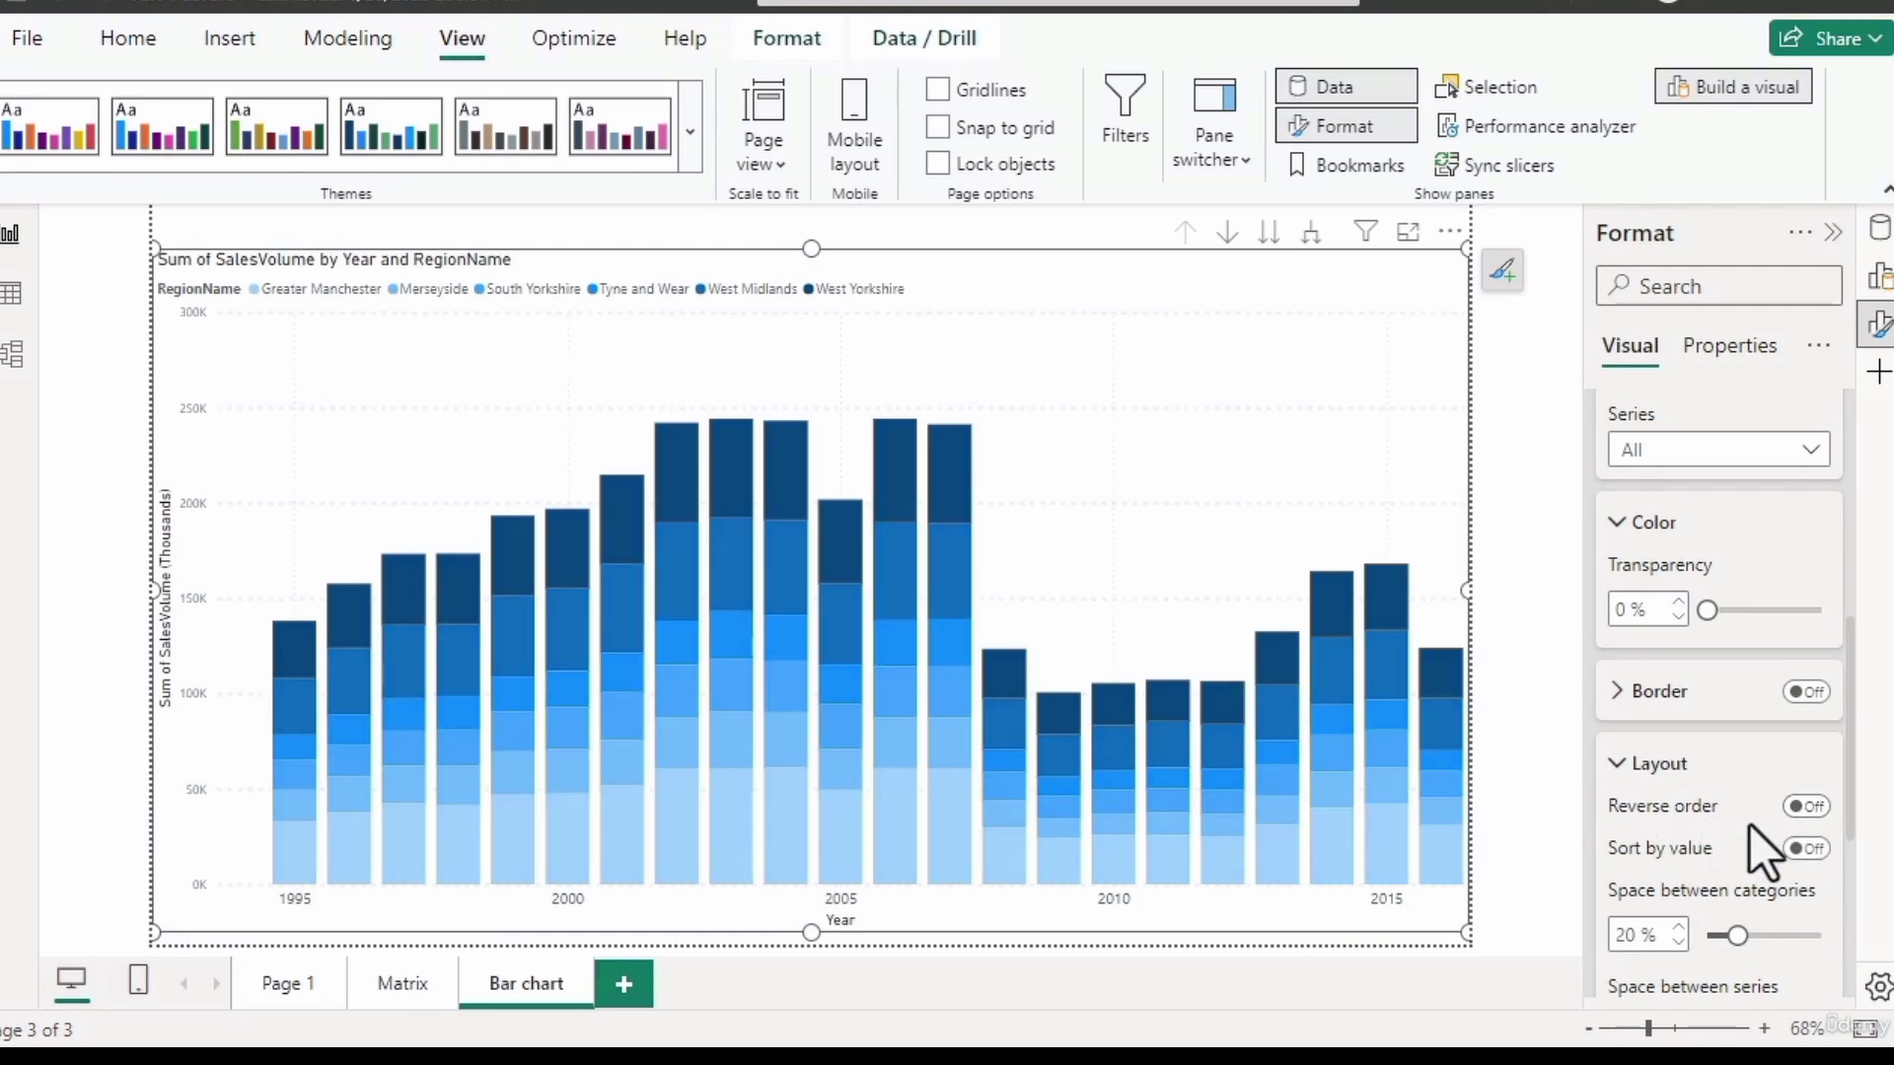
left_click(1811, 850)
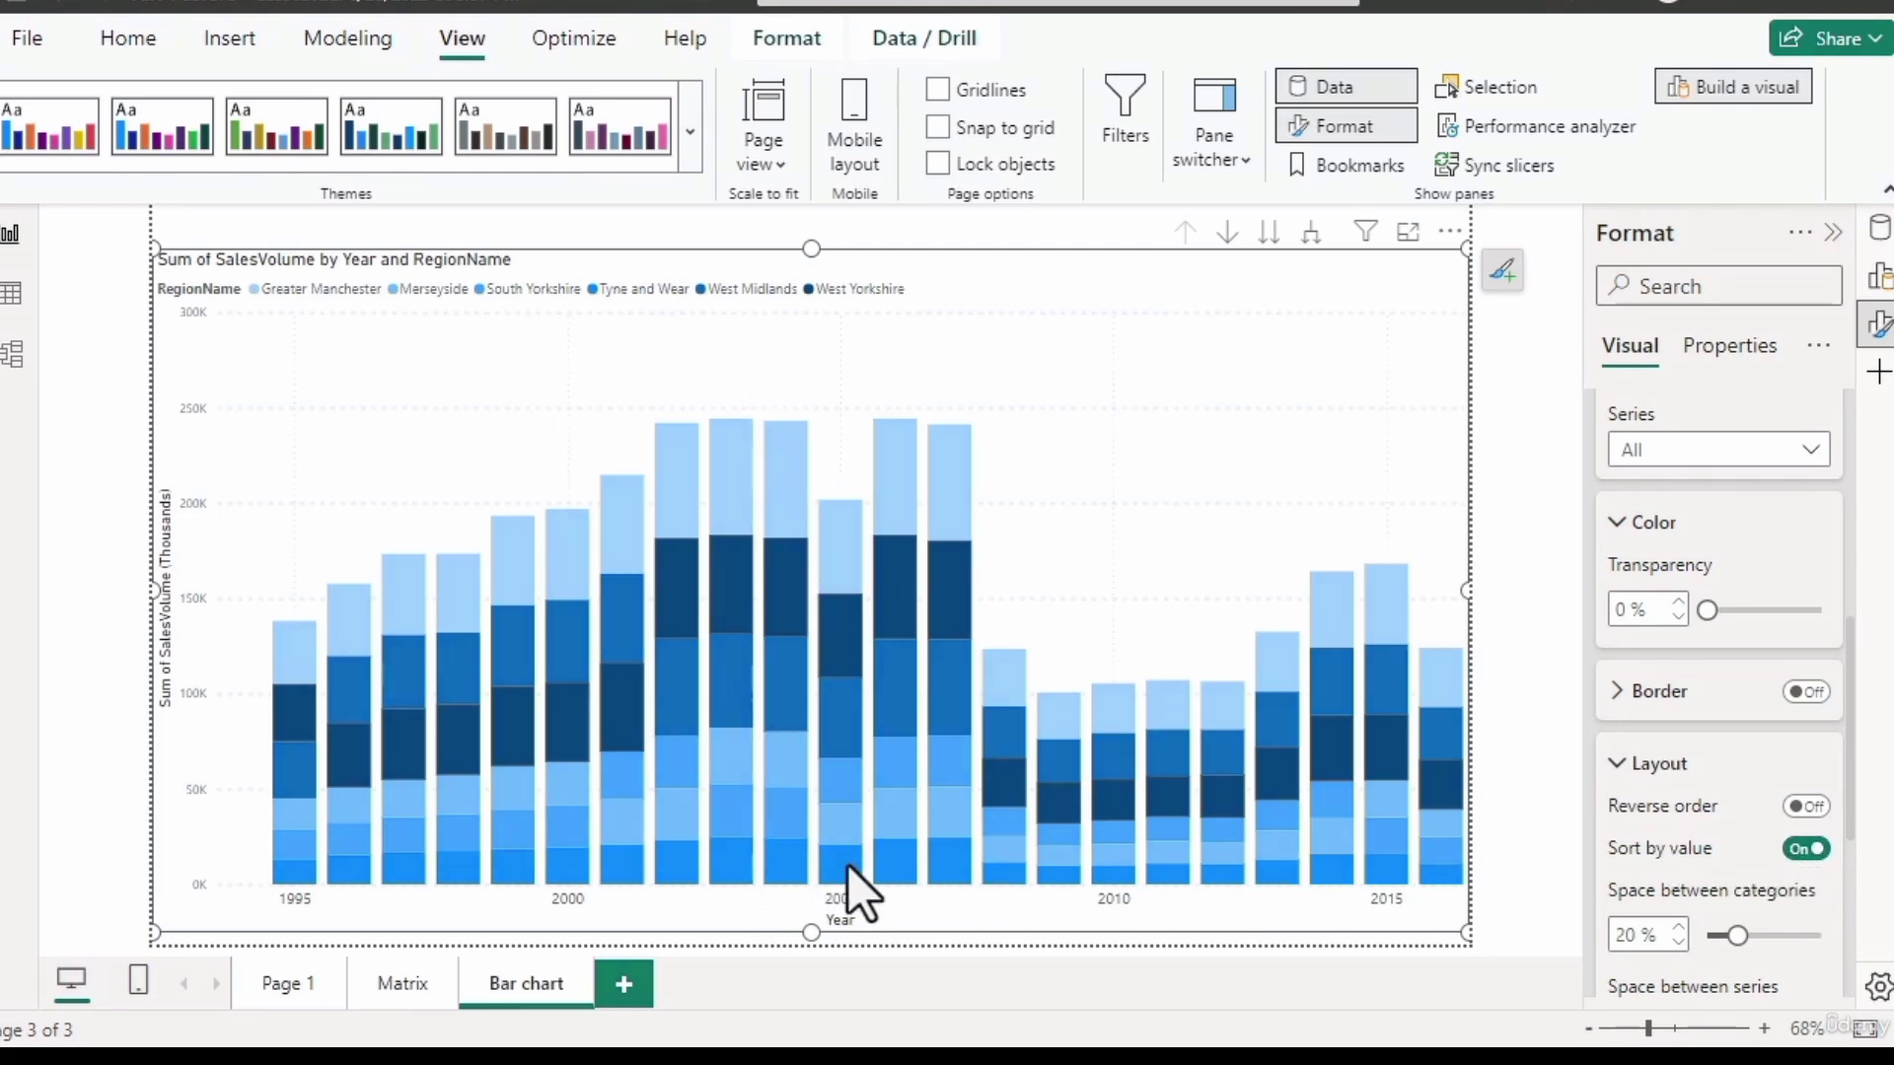
left_click(1805, 848)
Try different spacing between categories and between series without series explosion, returning them to 20% and 0 px.
scroll(1791, 838, "down", 1)
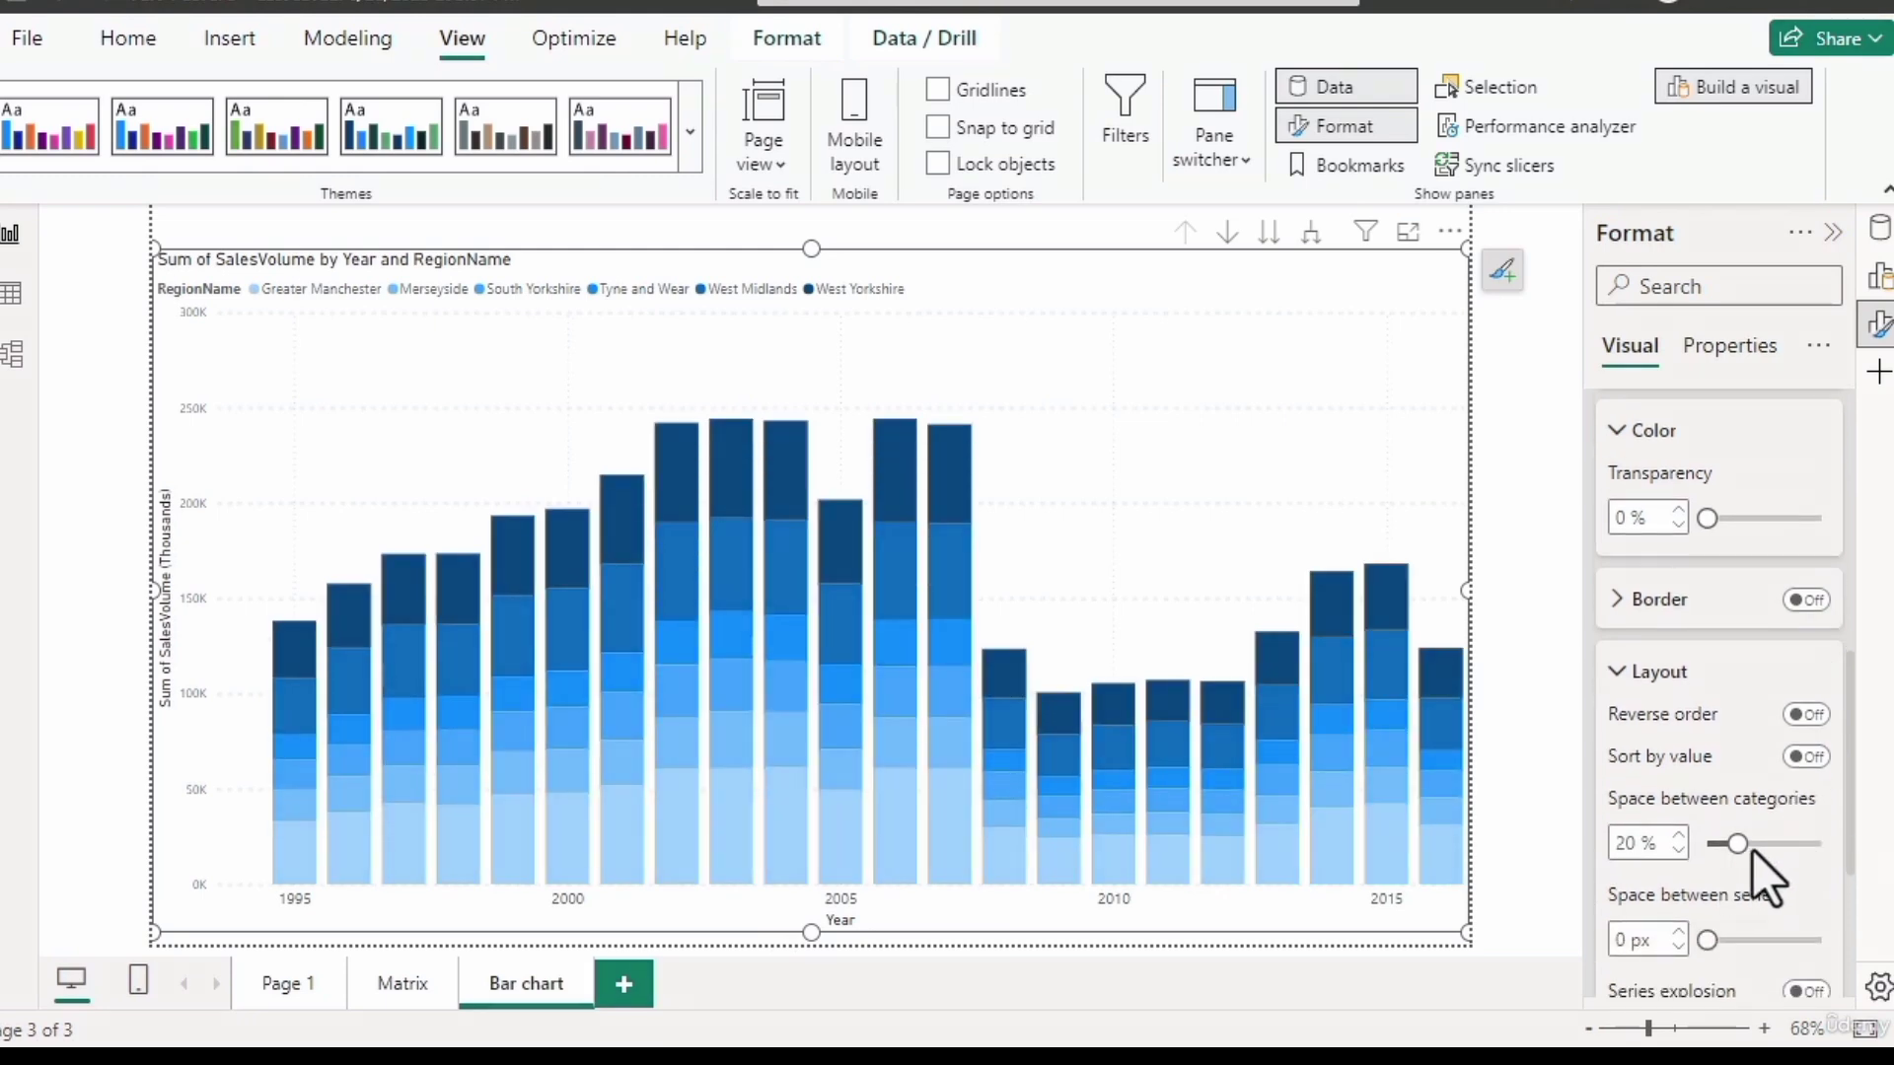
mouse_move(1746, 848)
left_mouse_down()
mouse_move(1766, 850)
mouse_move(1739, 846)
left_mouse_up()
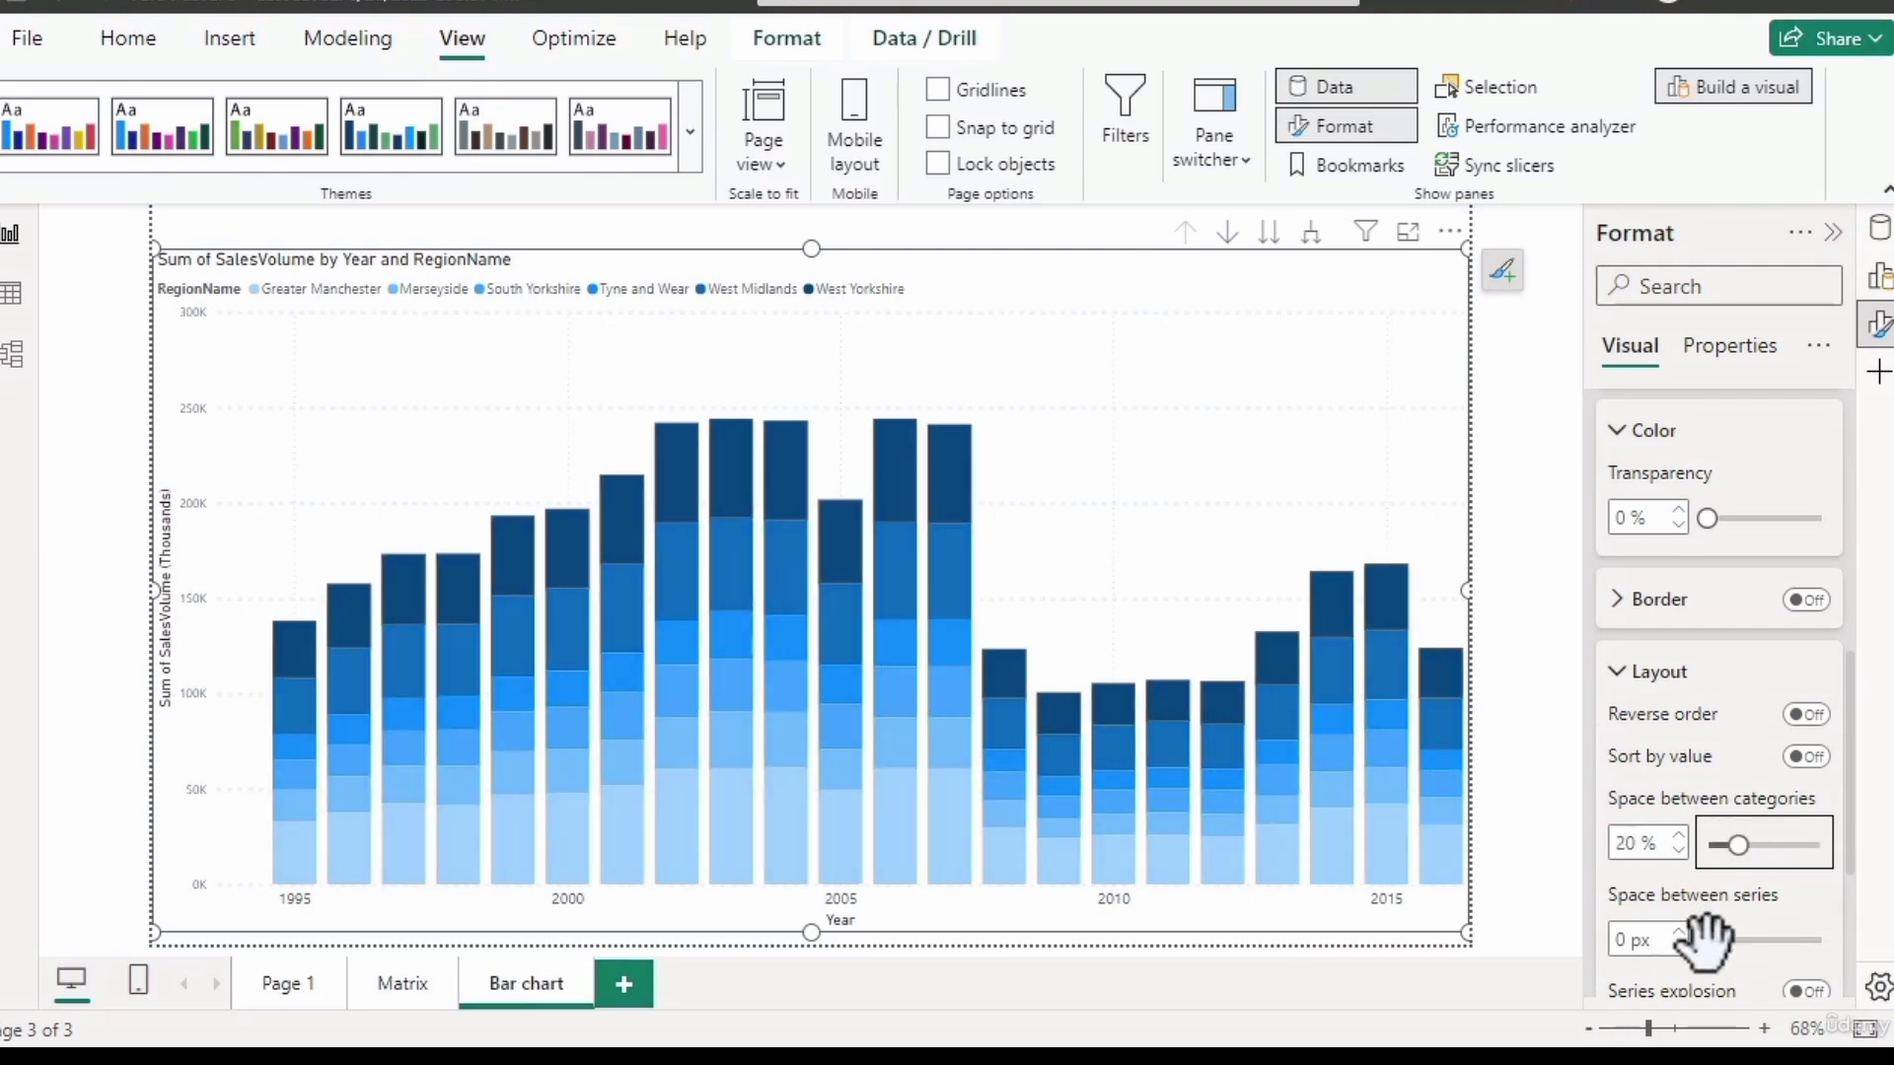
mouse_move(1703, 942)
left_mouse_down()
mouse_move(1844, 972)
mouse_move(1820, 938)
mouse_move(1703, 926)
left_mouse_up()
scroll(1803, 922, "down", 1)
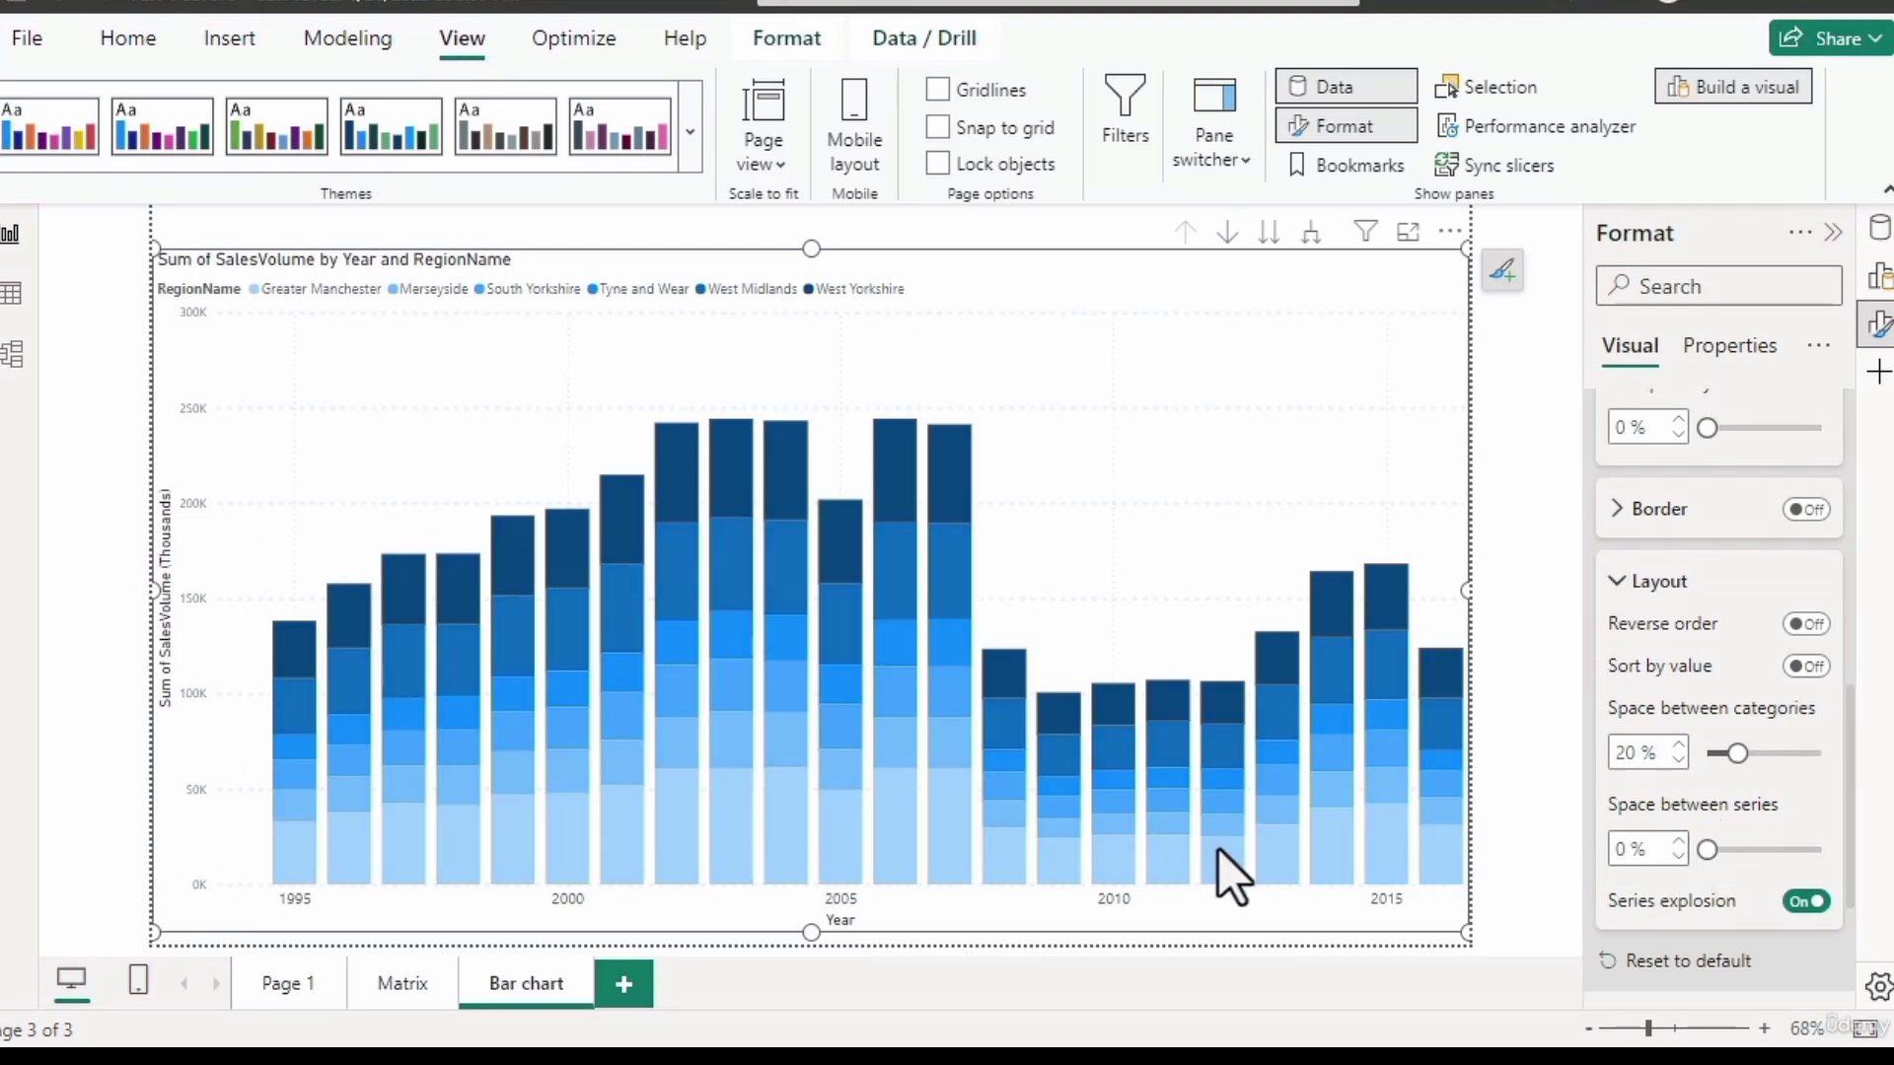
left_click(1803, 902)
left_click_drag(1707, 850, 1740, 851)
left_click_drag(1812, 850, 1709, 848)
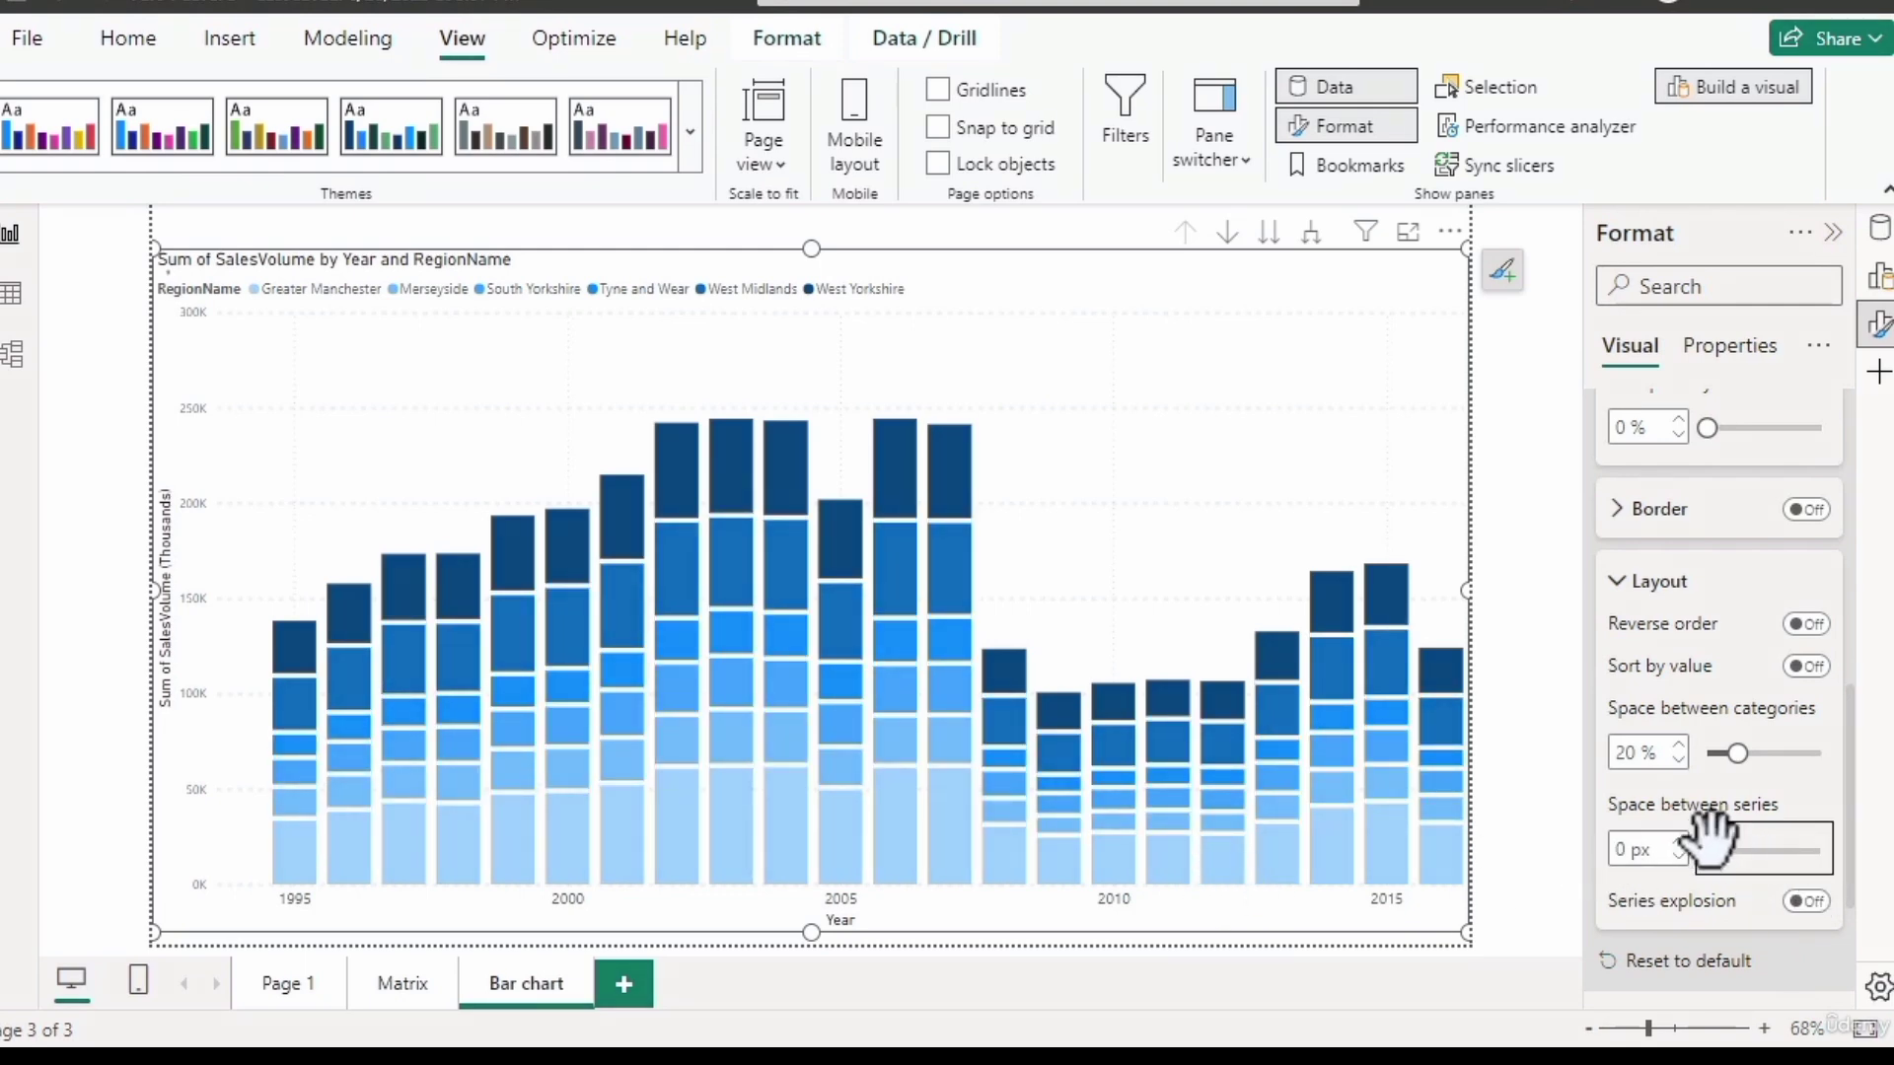
Try series explosion with 7% space between series, and return the spacing to 0 with series explosion off.
left_click(1806, 901)
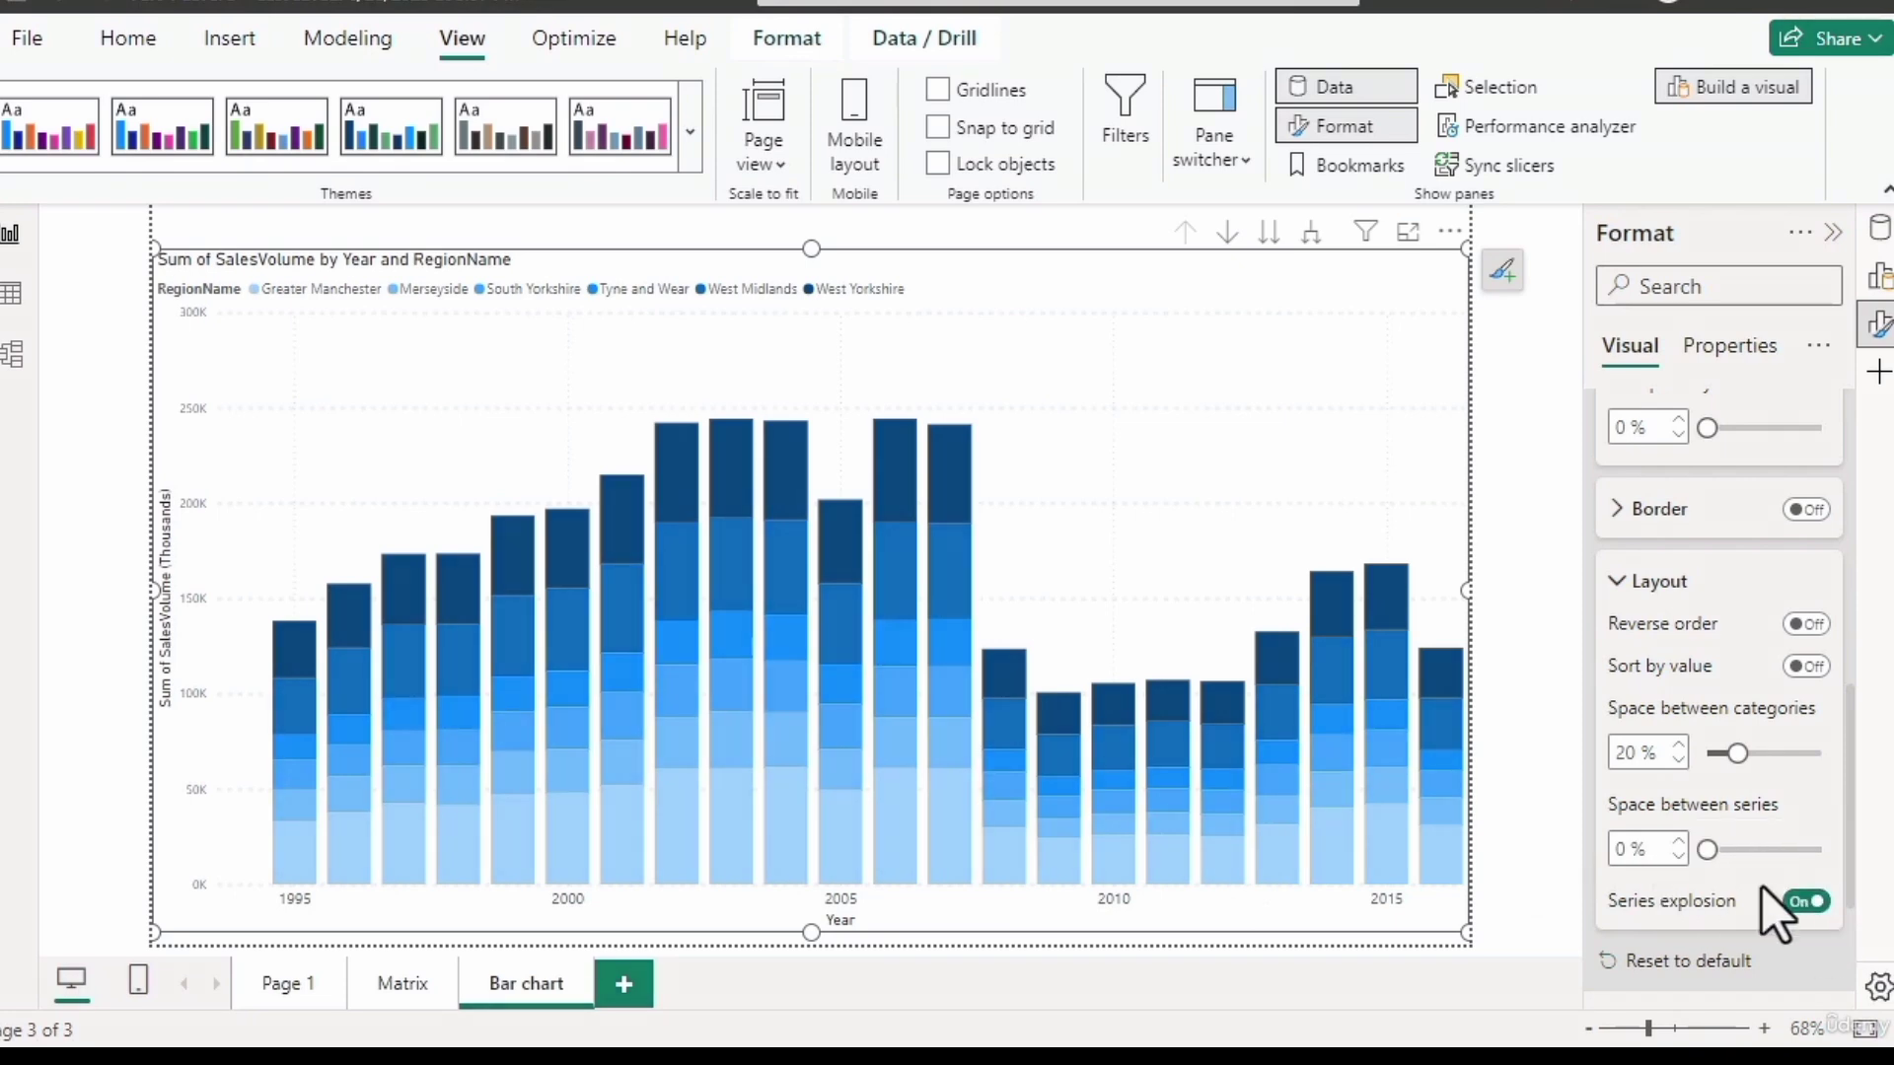
left_click_drag(1711, 849, 1786, 851)
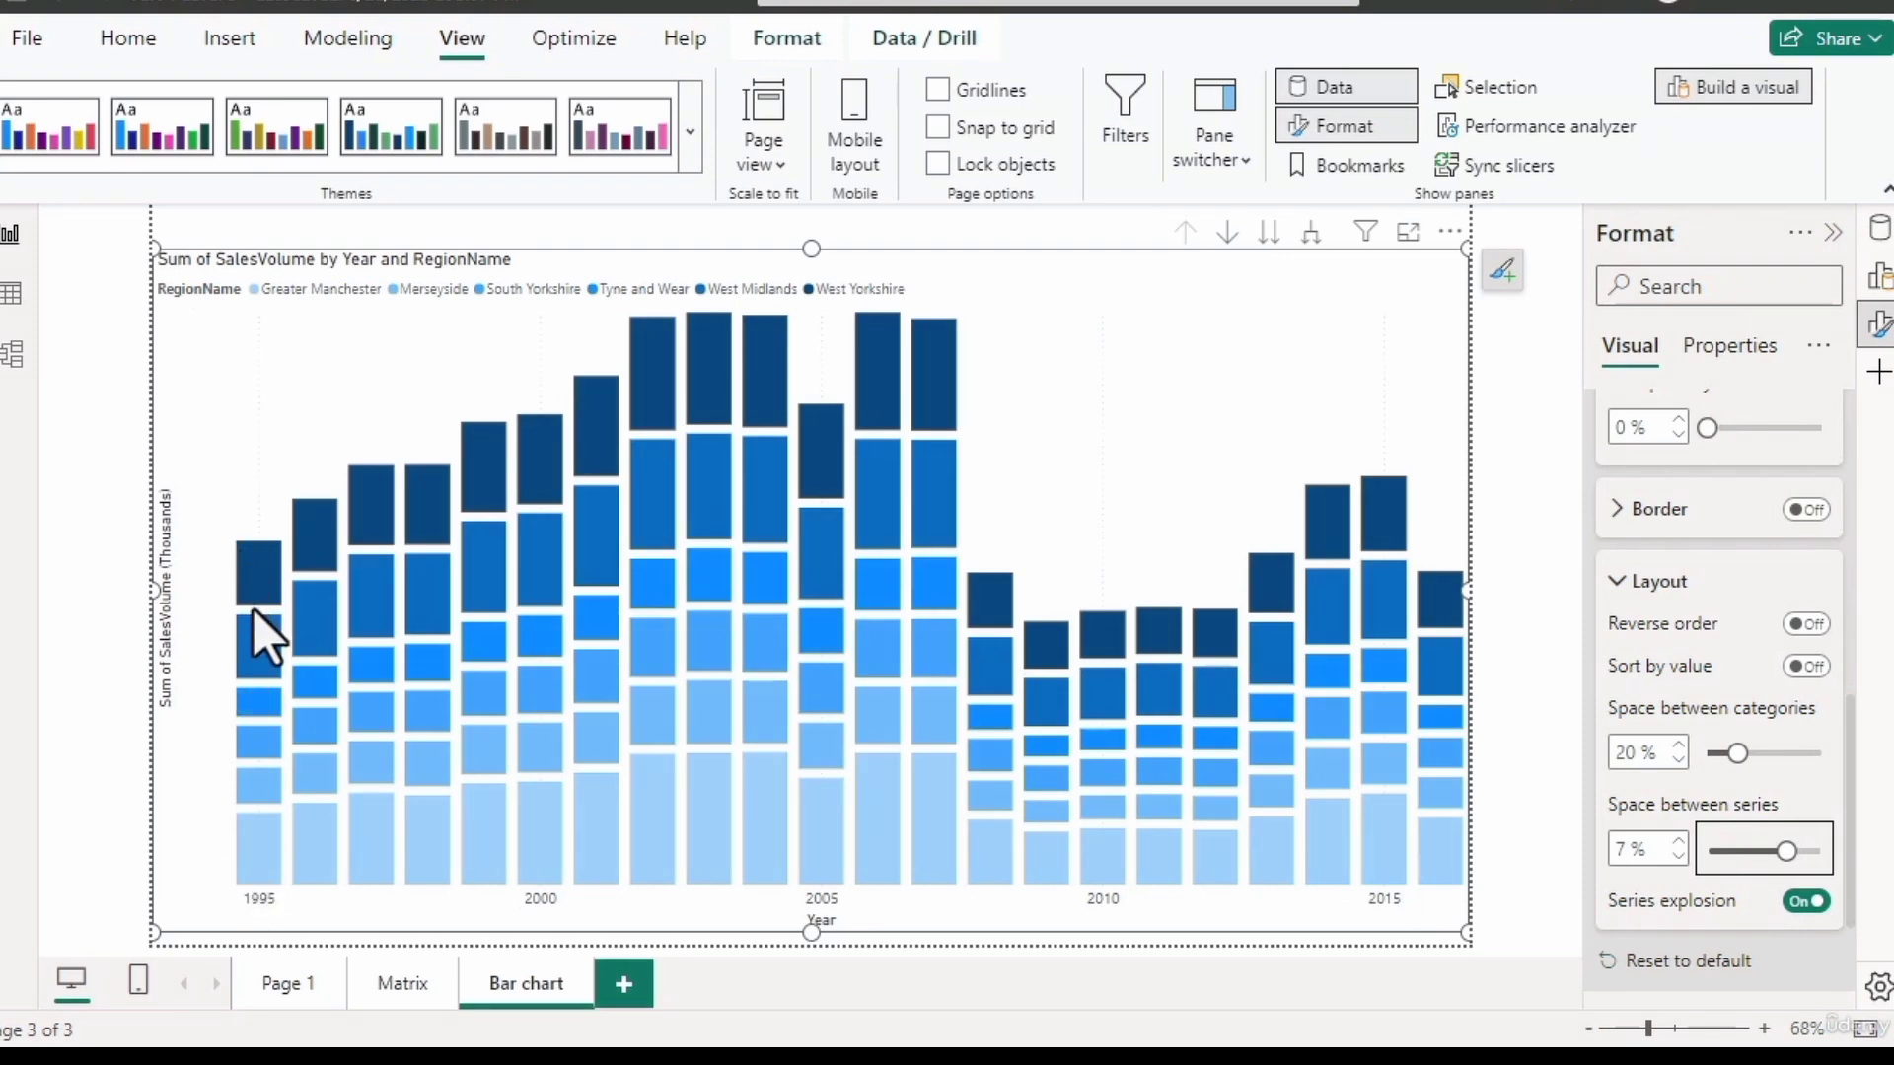
mouse_move(253, 611)
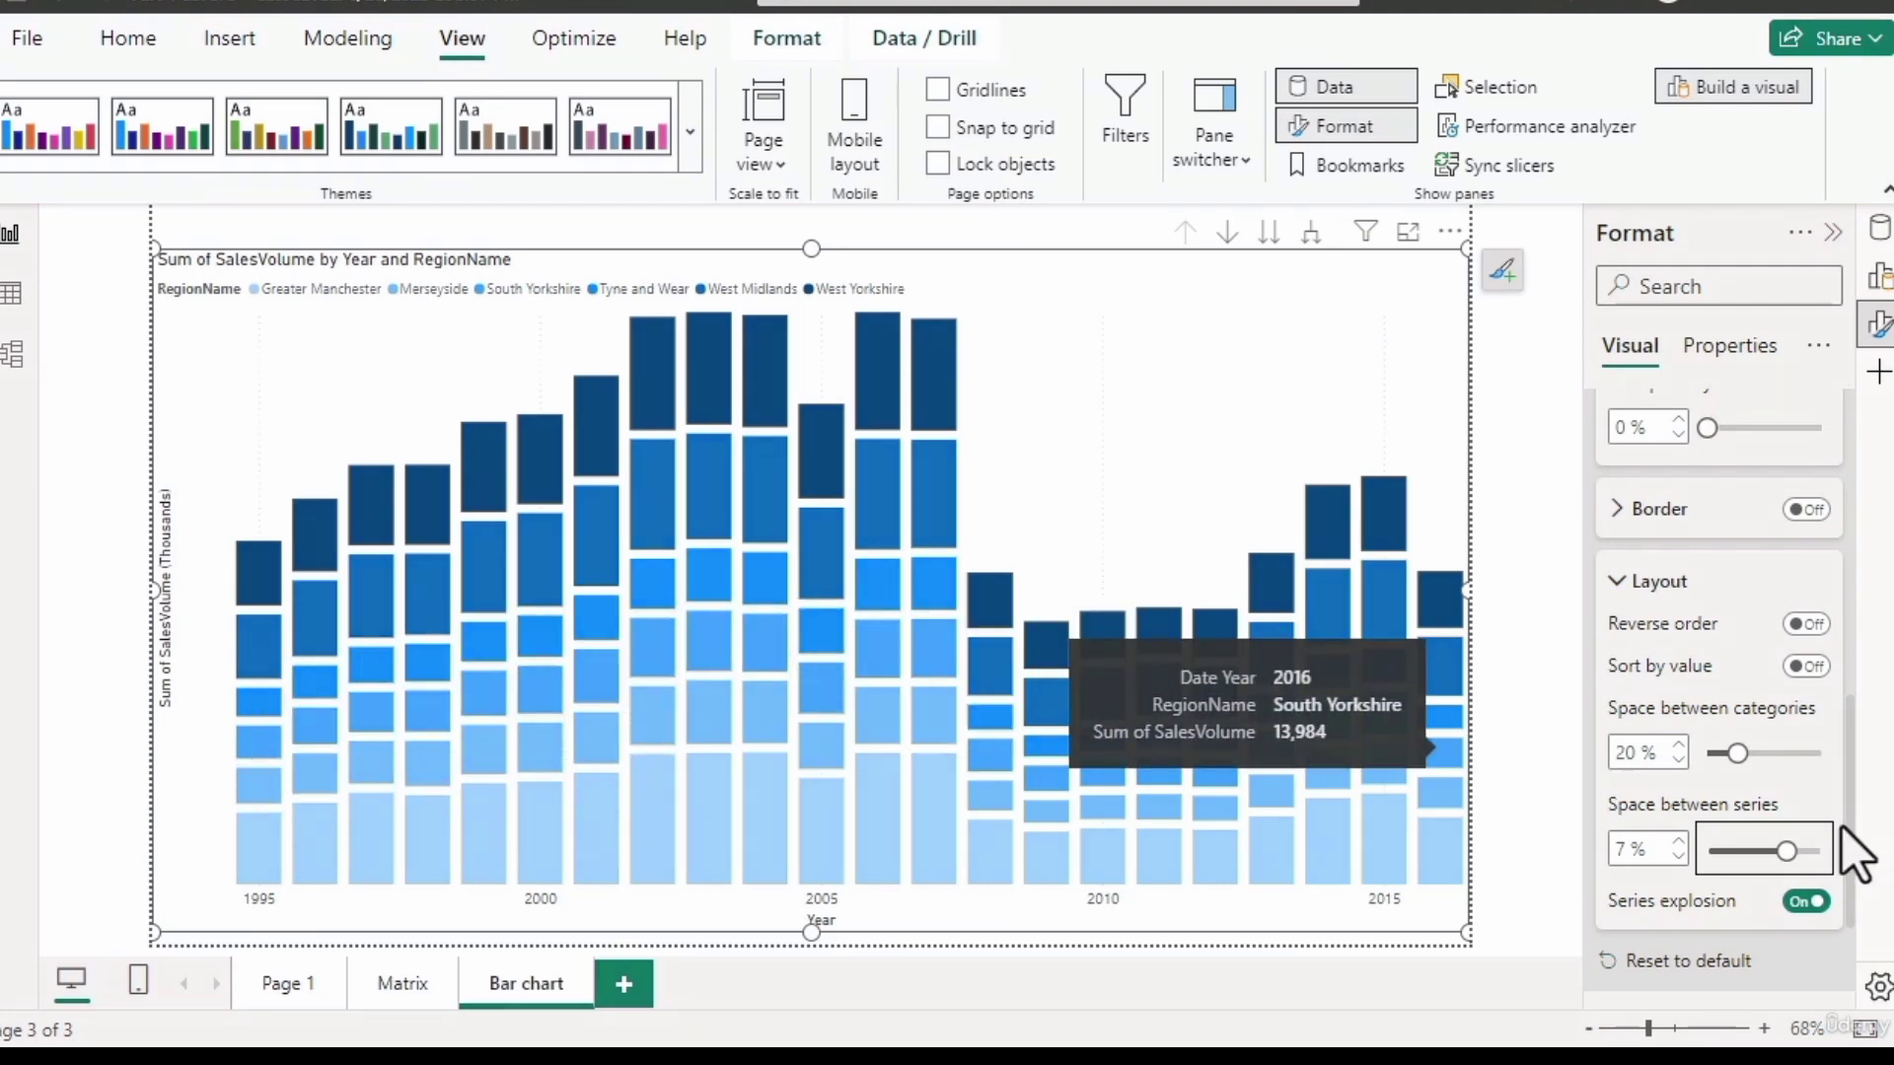
left_click_drag(1786, 850, 1709, 853)
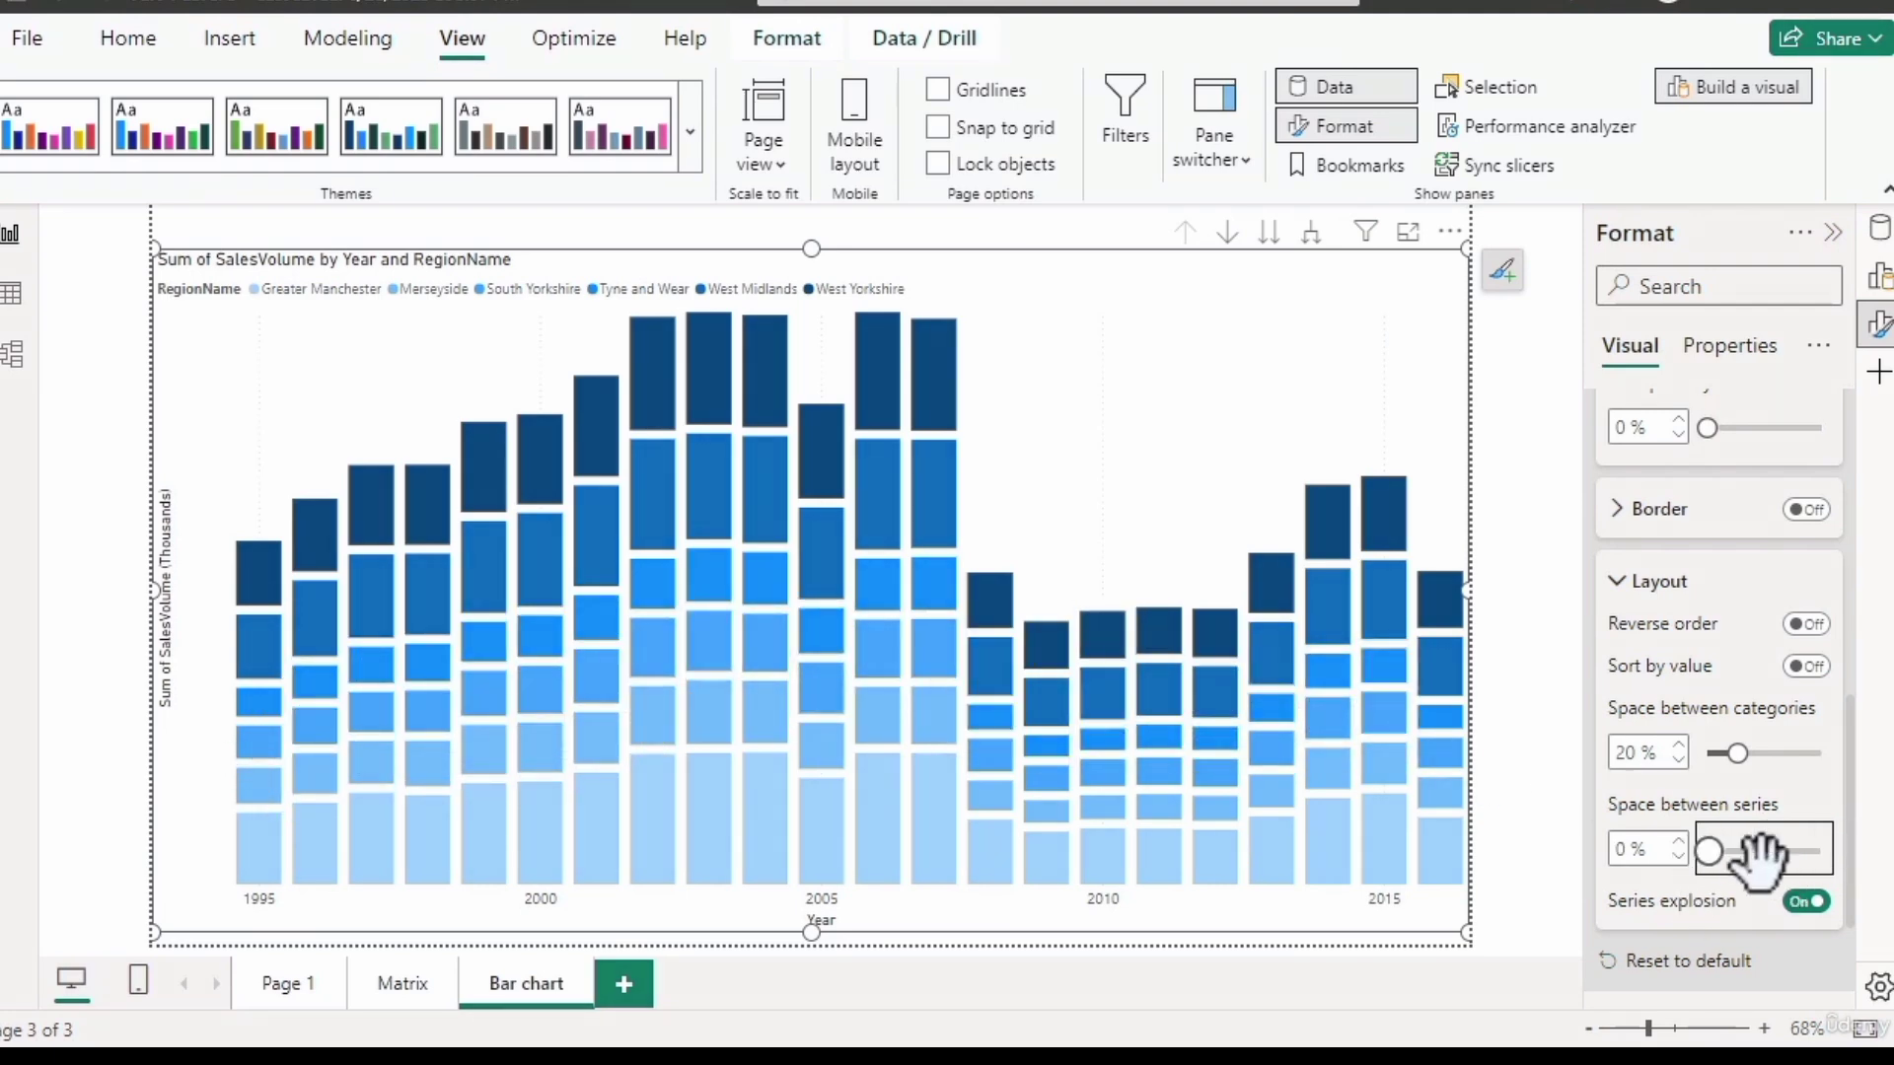
left_click(1805, 901)
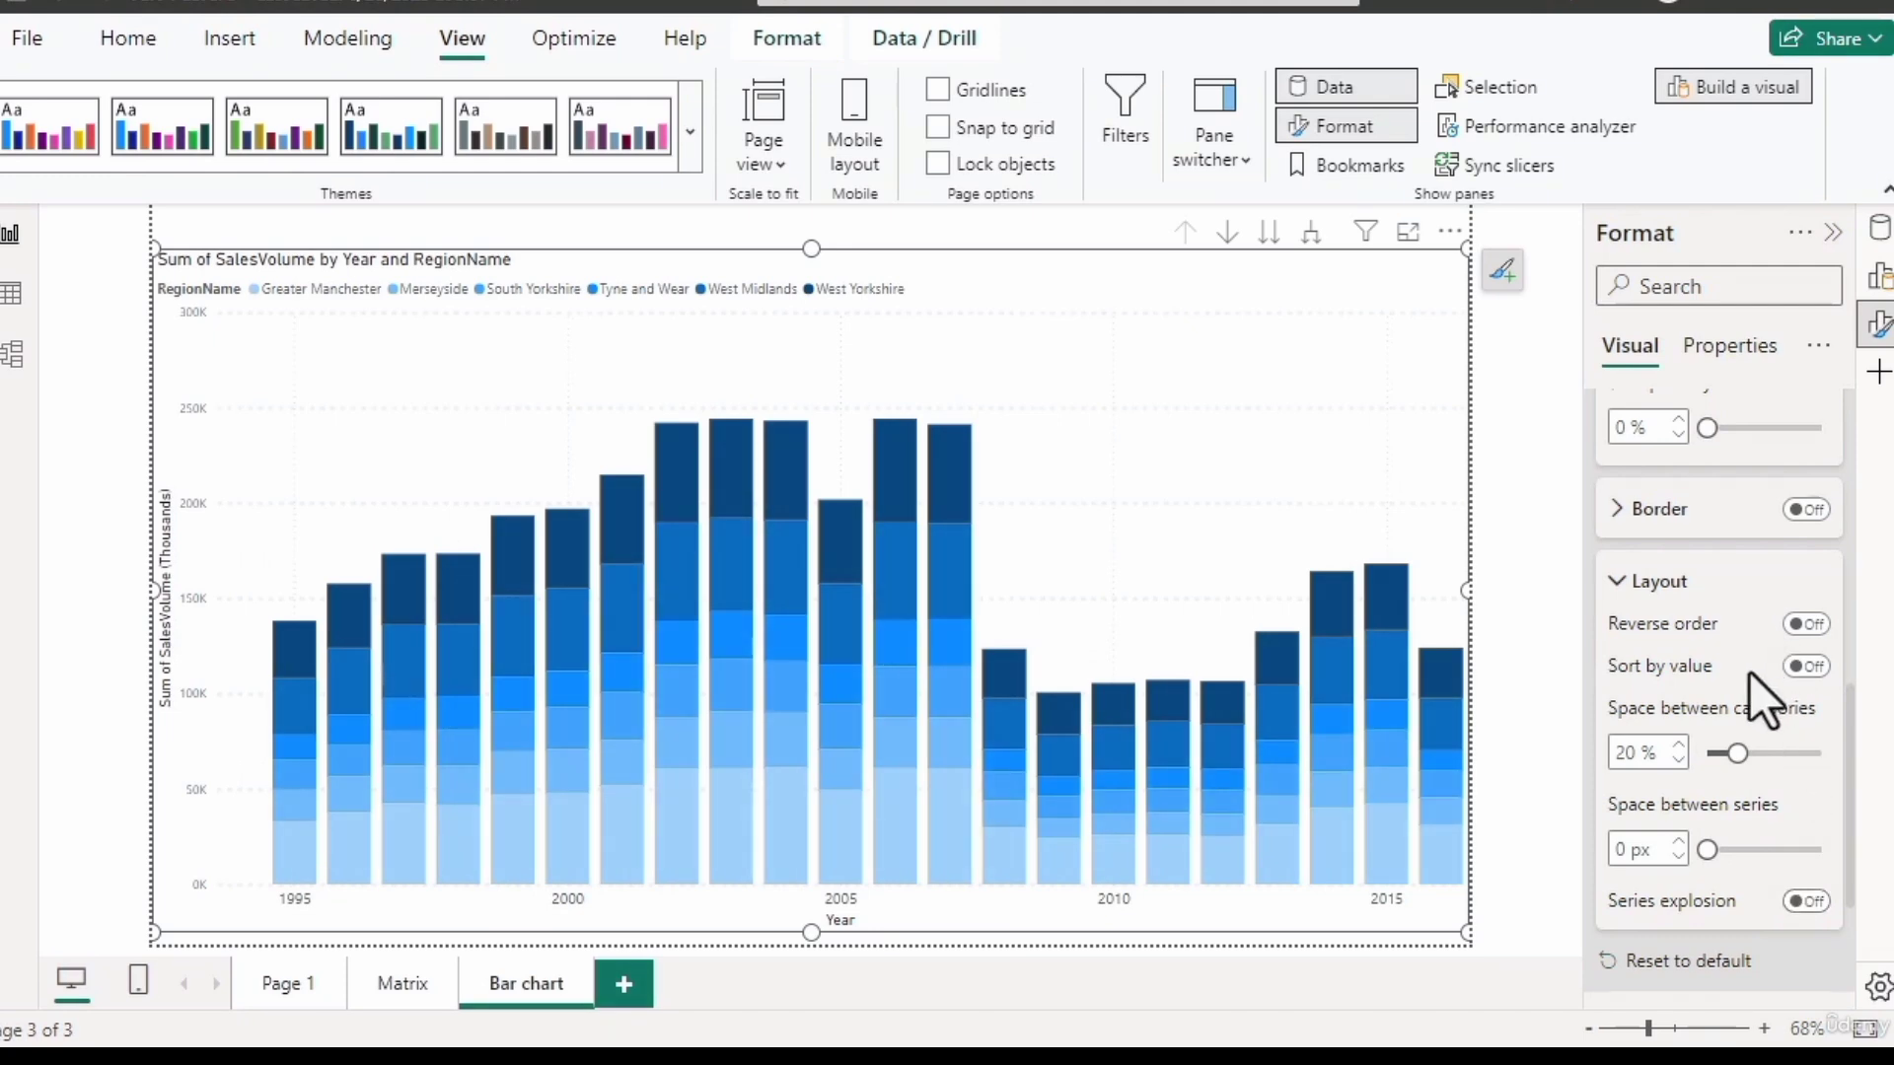
scroll(1749, 673, "up", 2)
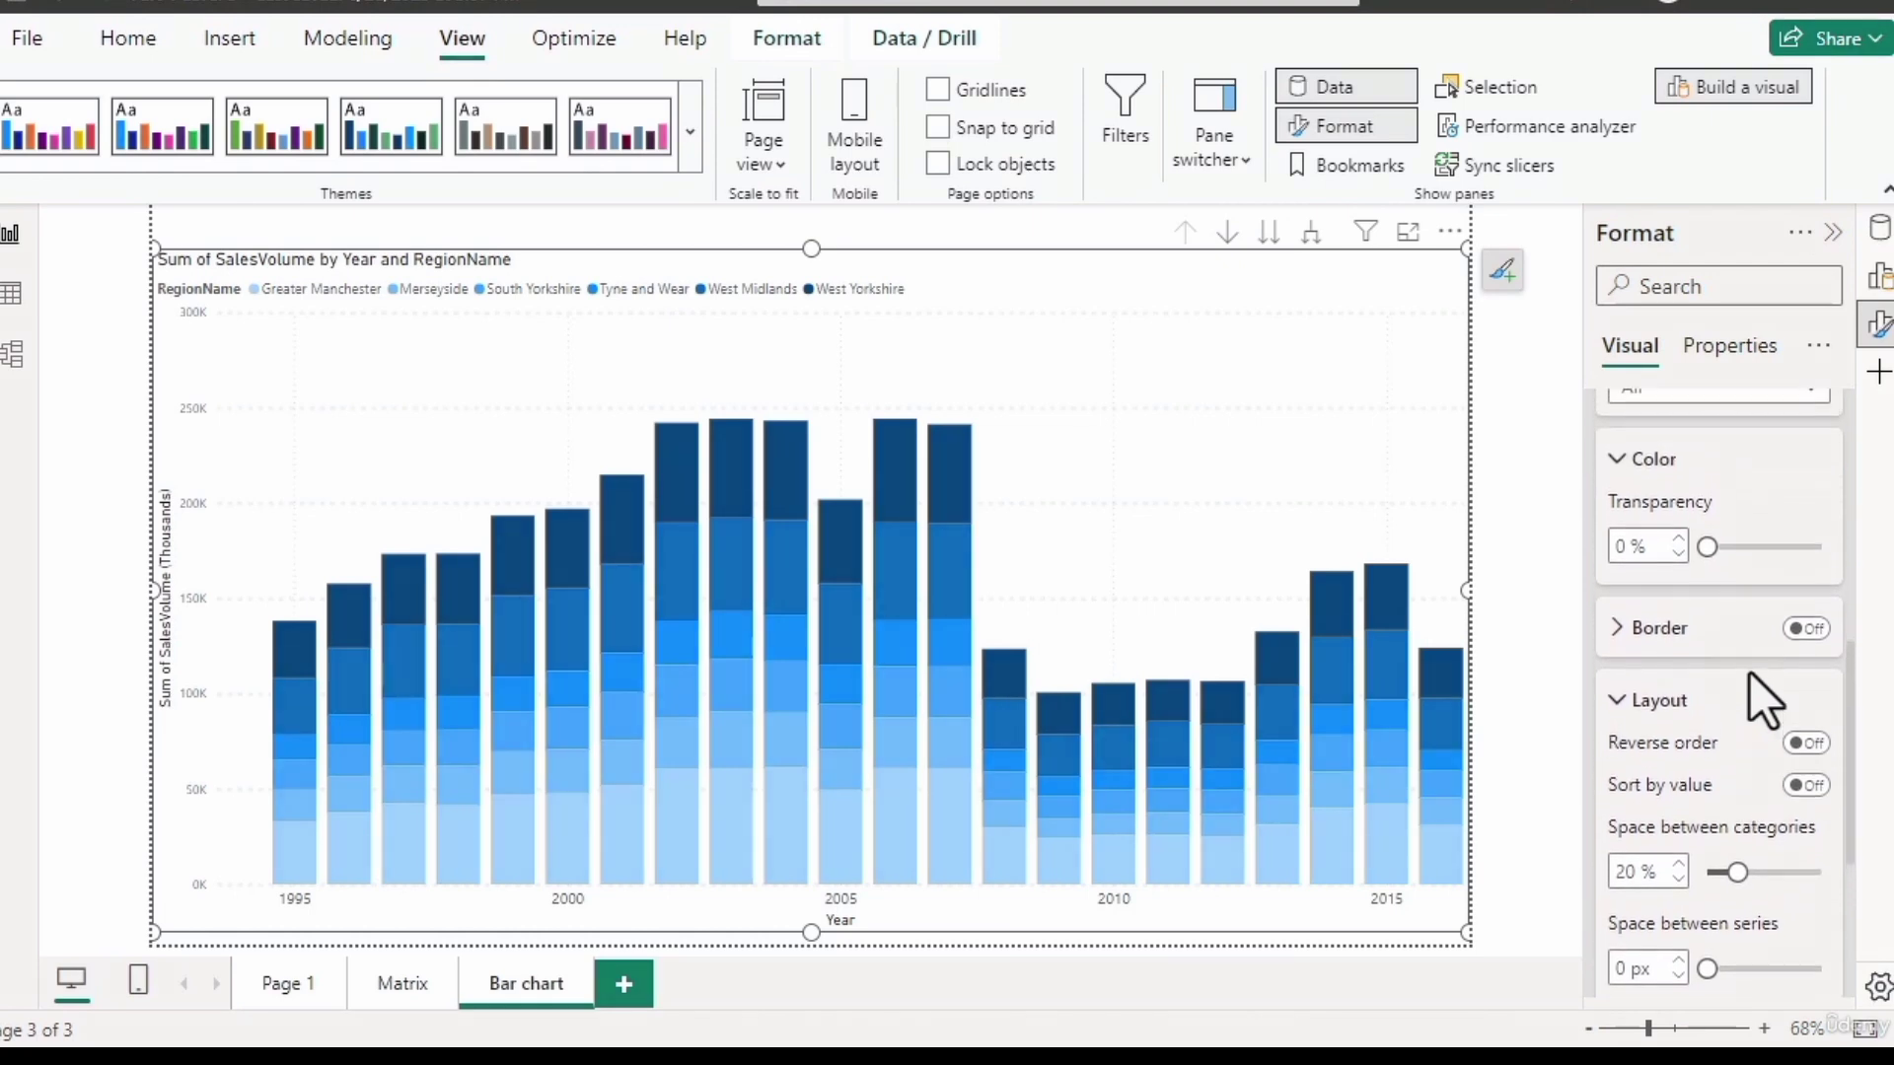
scroll(1750, 673, "up", 3)
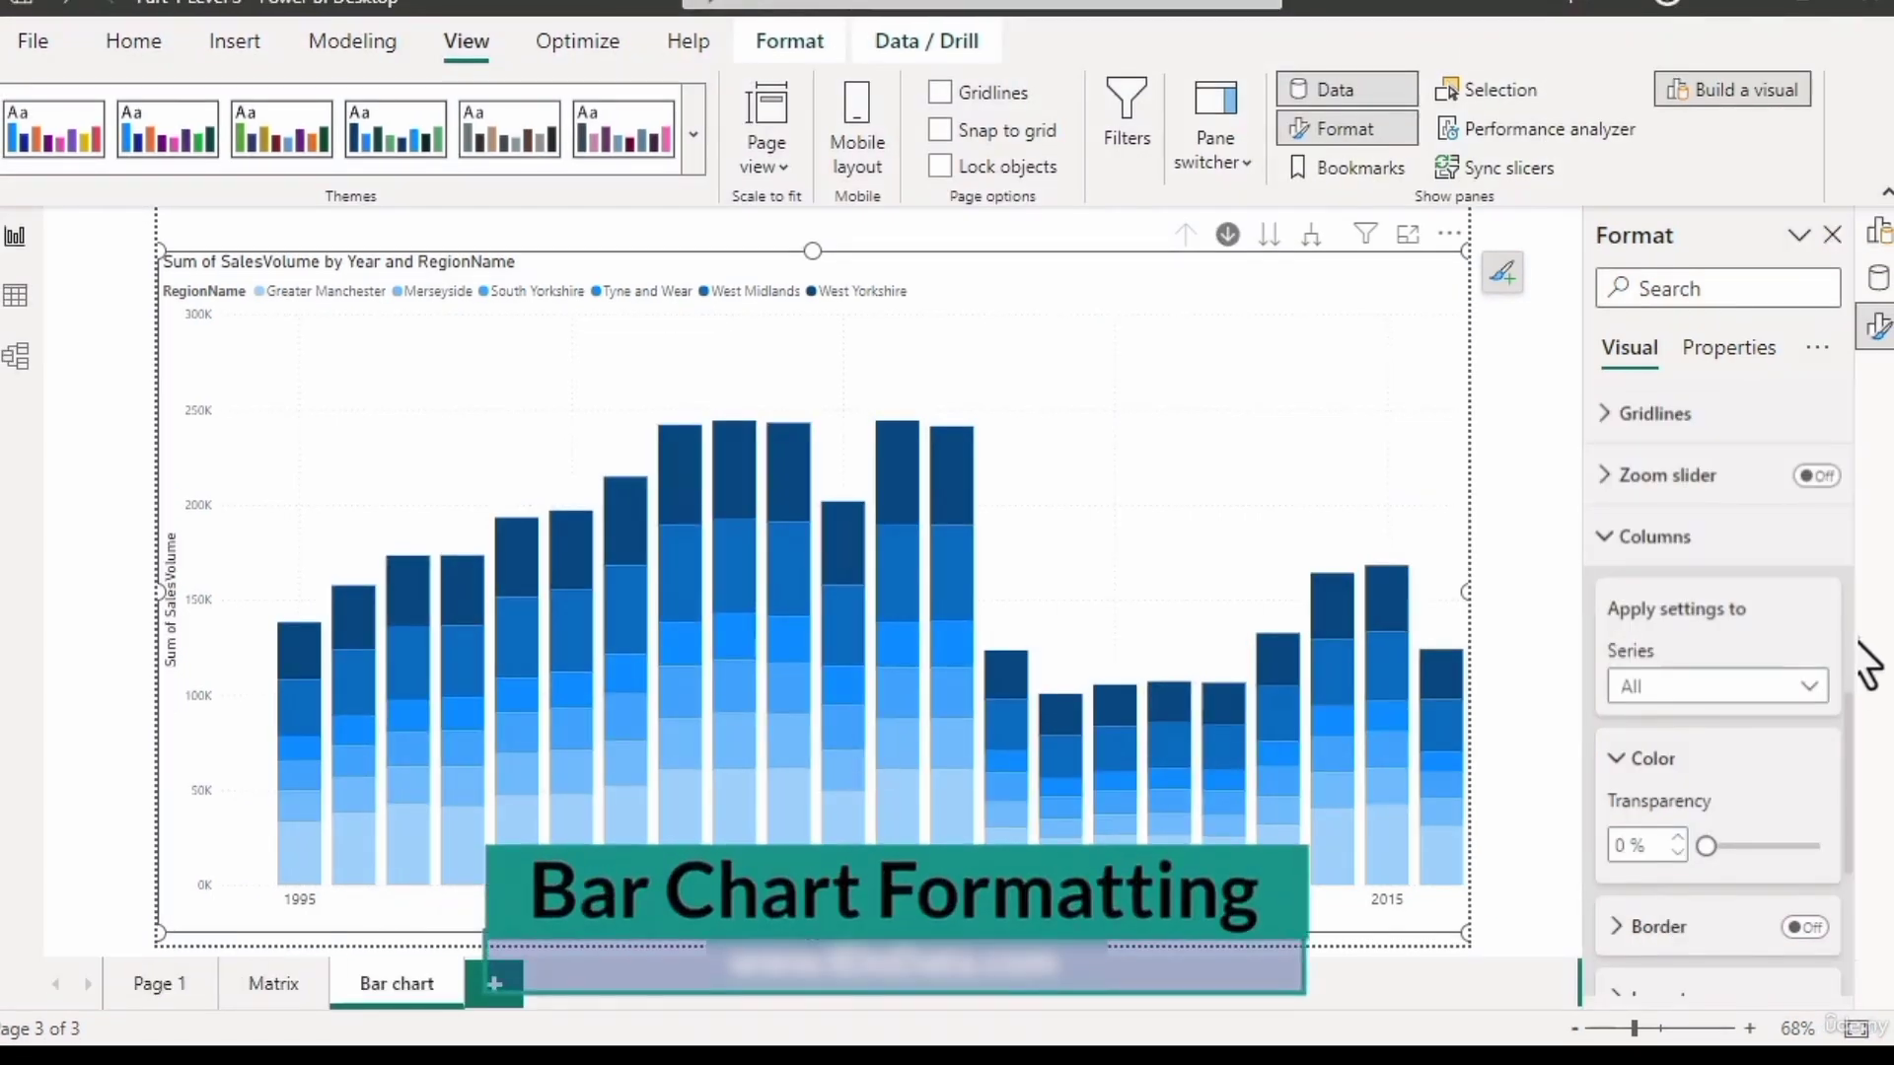
Try the Categorical type for the chart's X-axis against Continuous, returning the axis type to Continuous.
left_click(1602, 540)
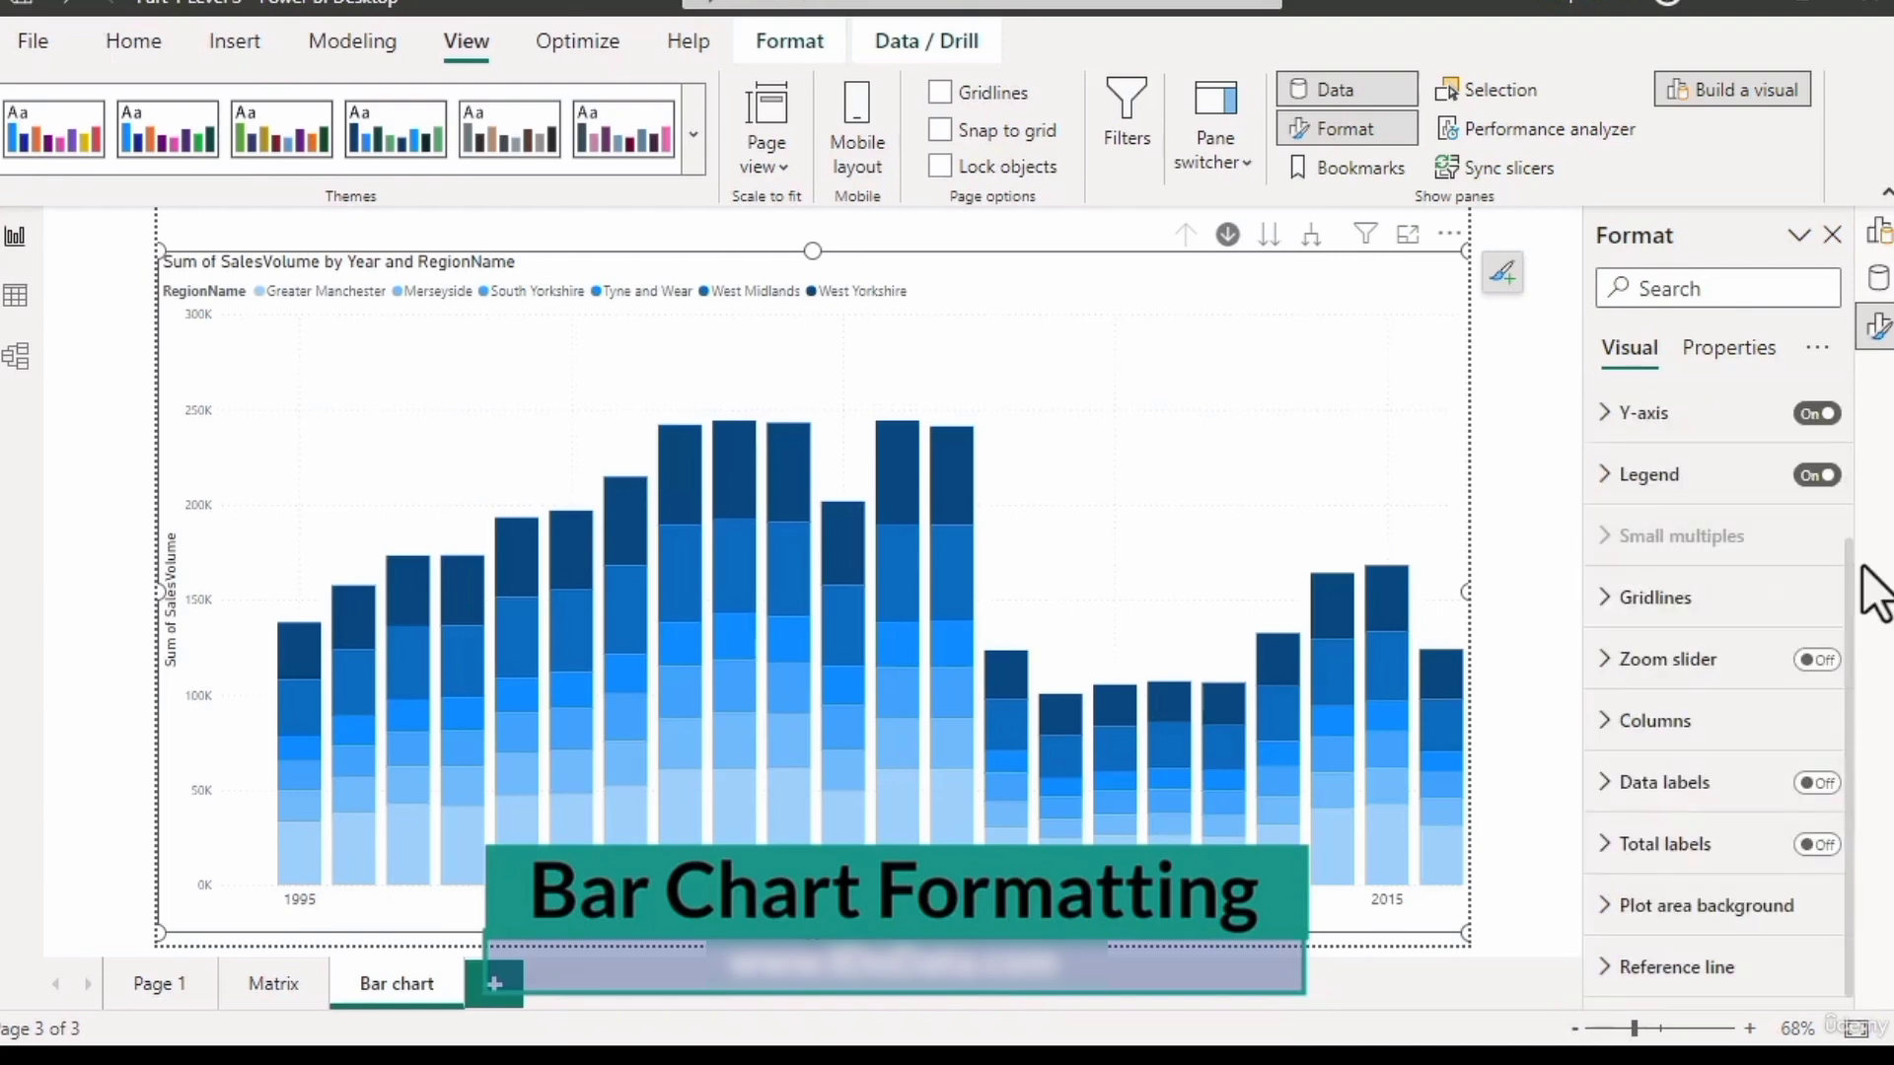
scroll(1850, 556, "up", 3)
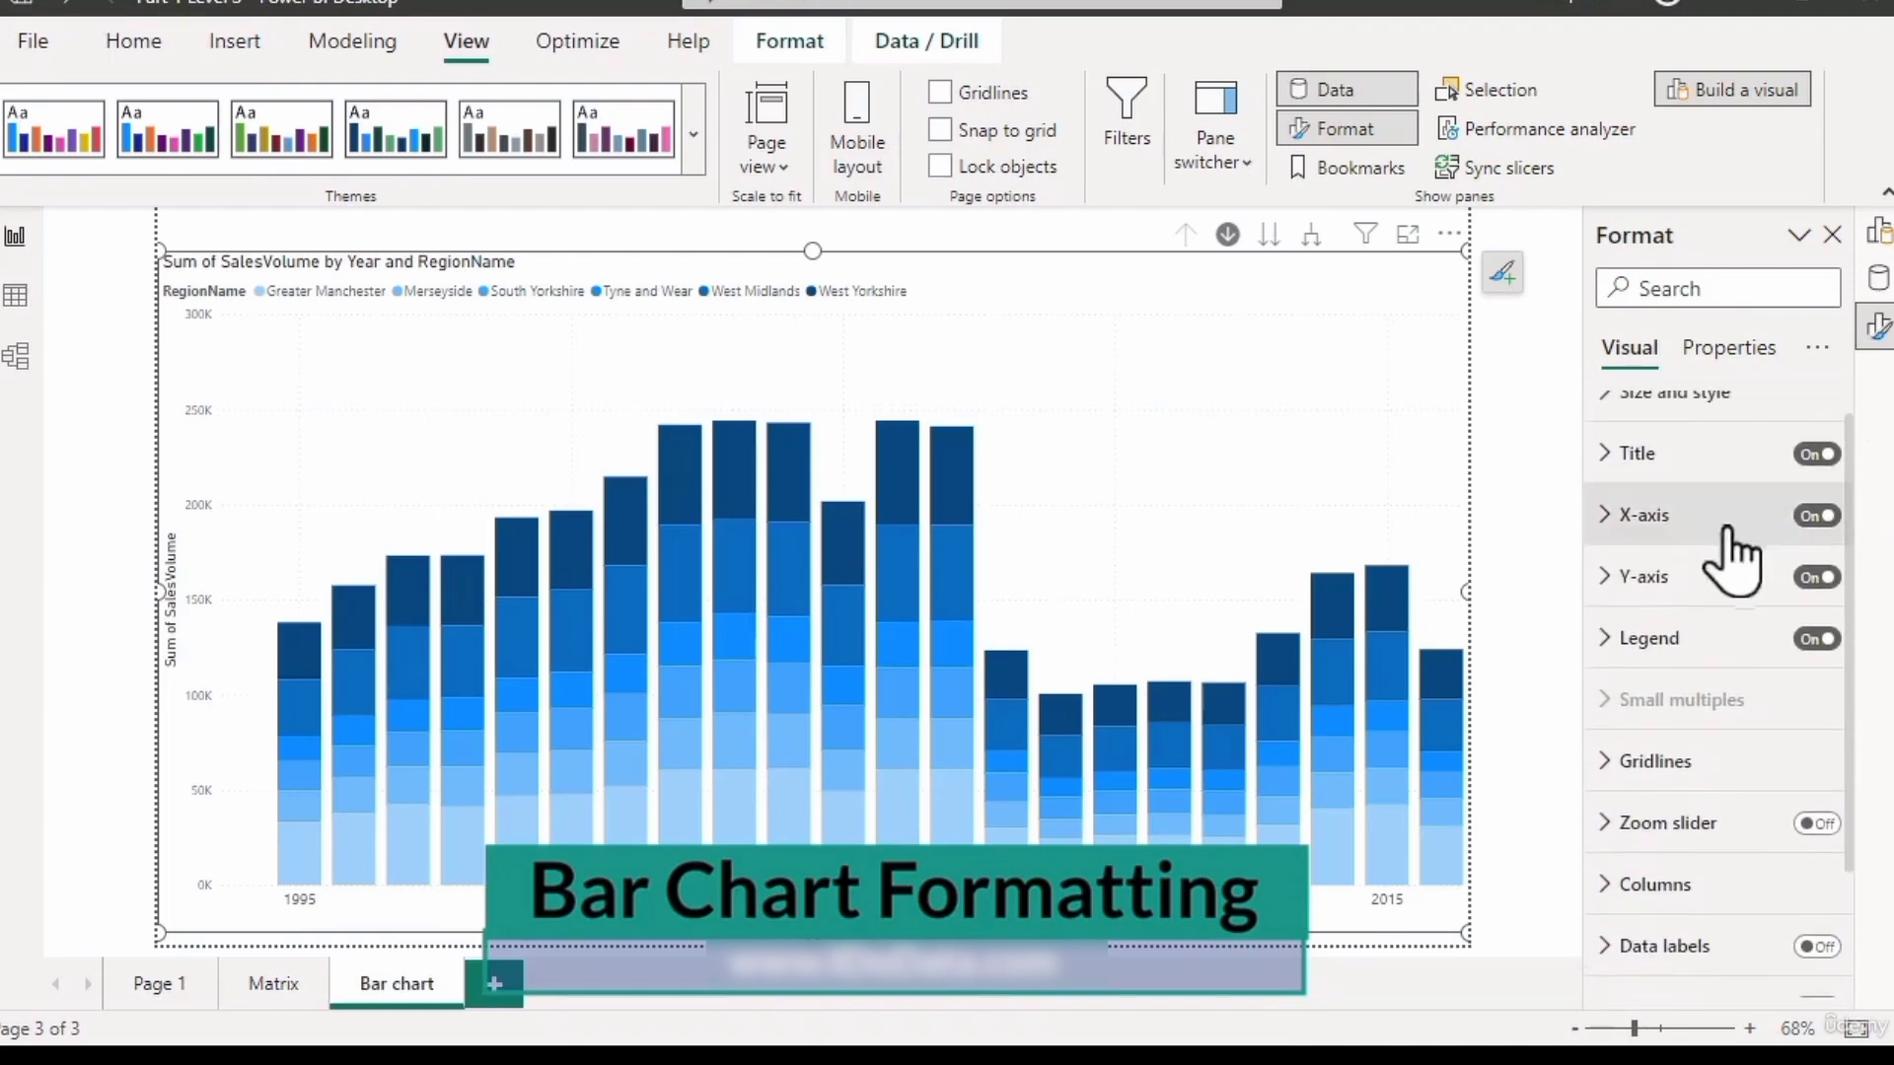
left_click(1604, 523)
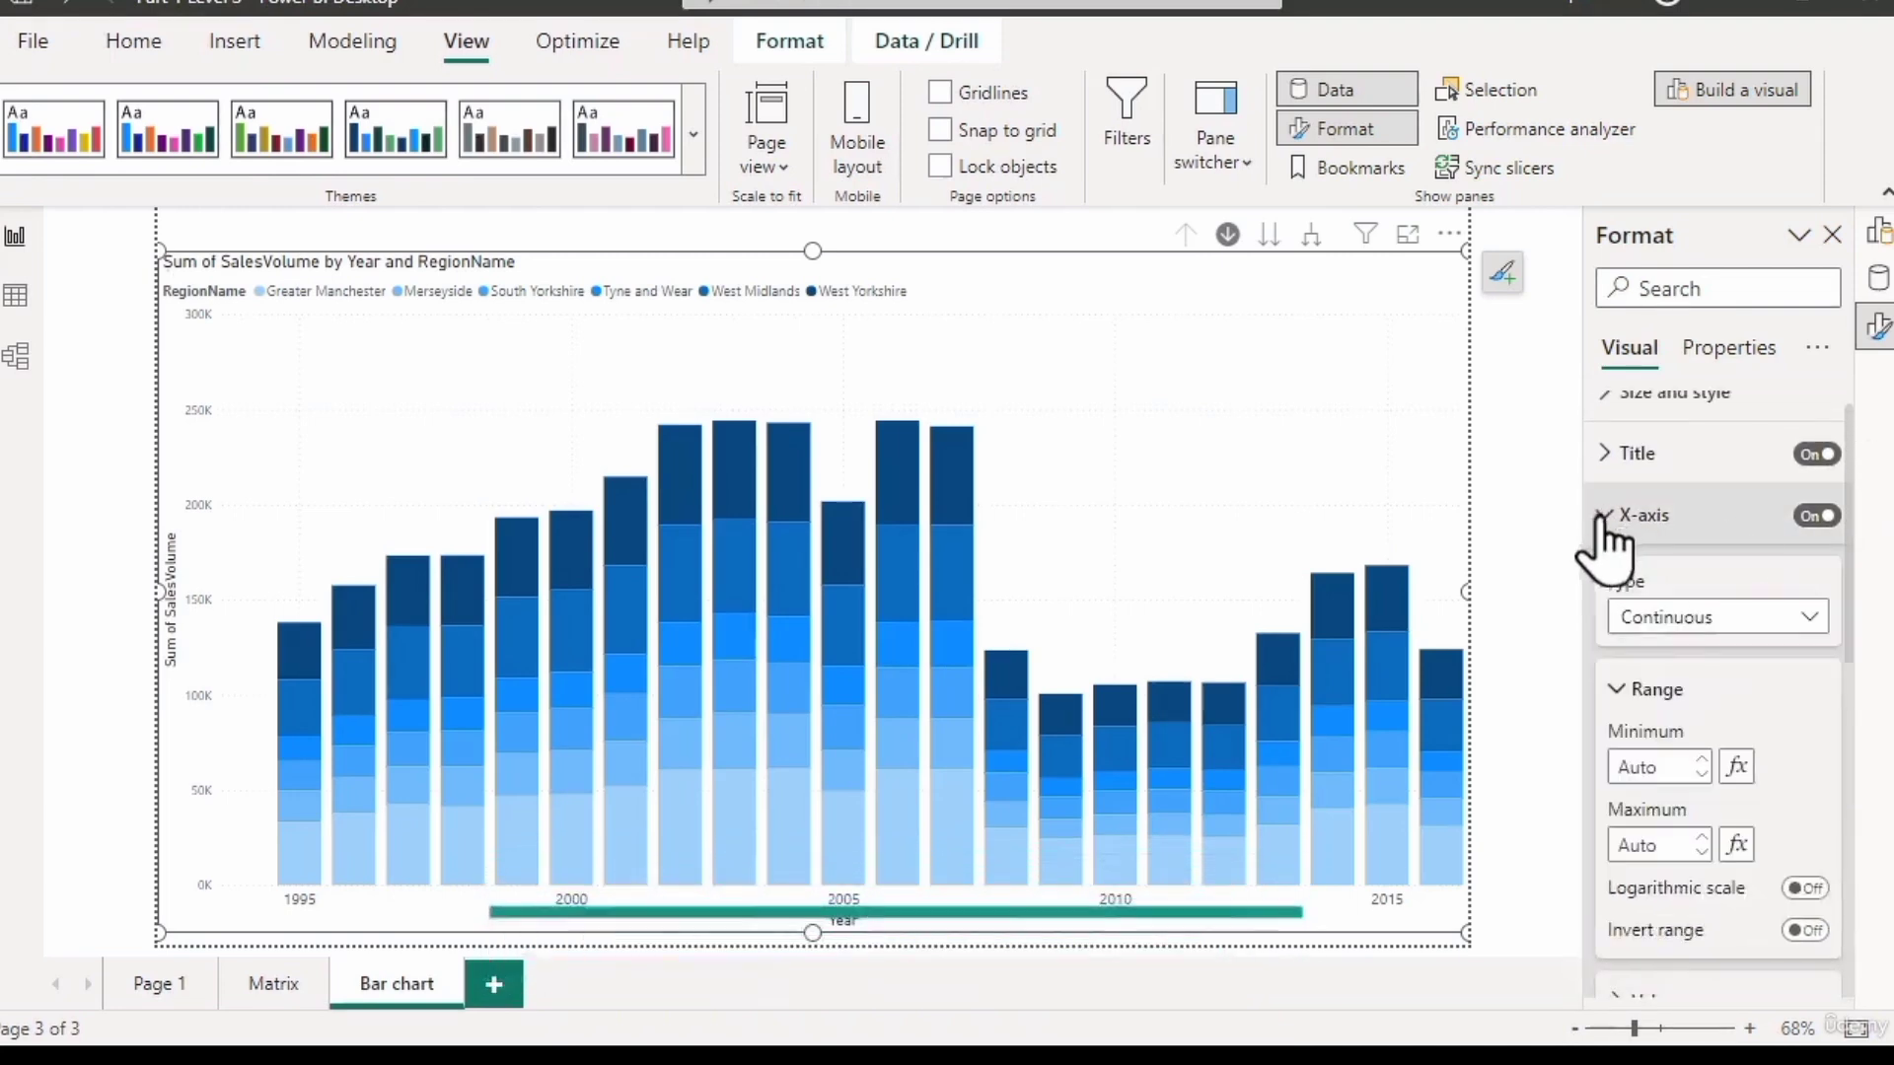
left_click(1753, 631)
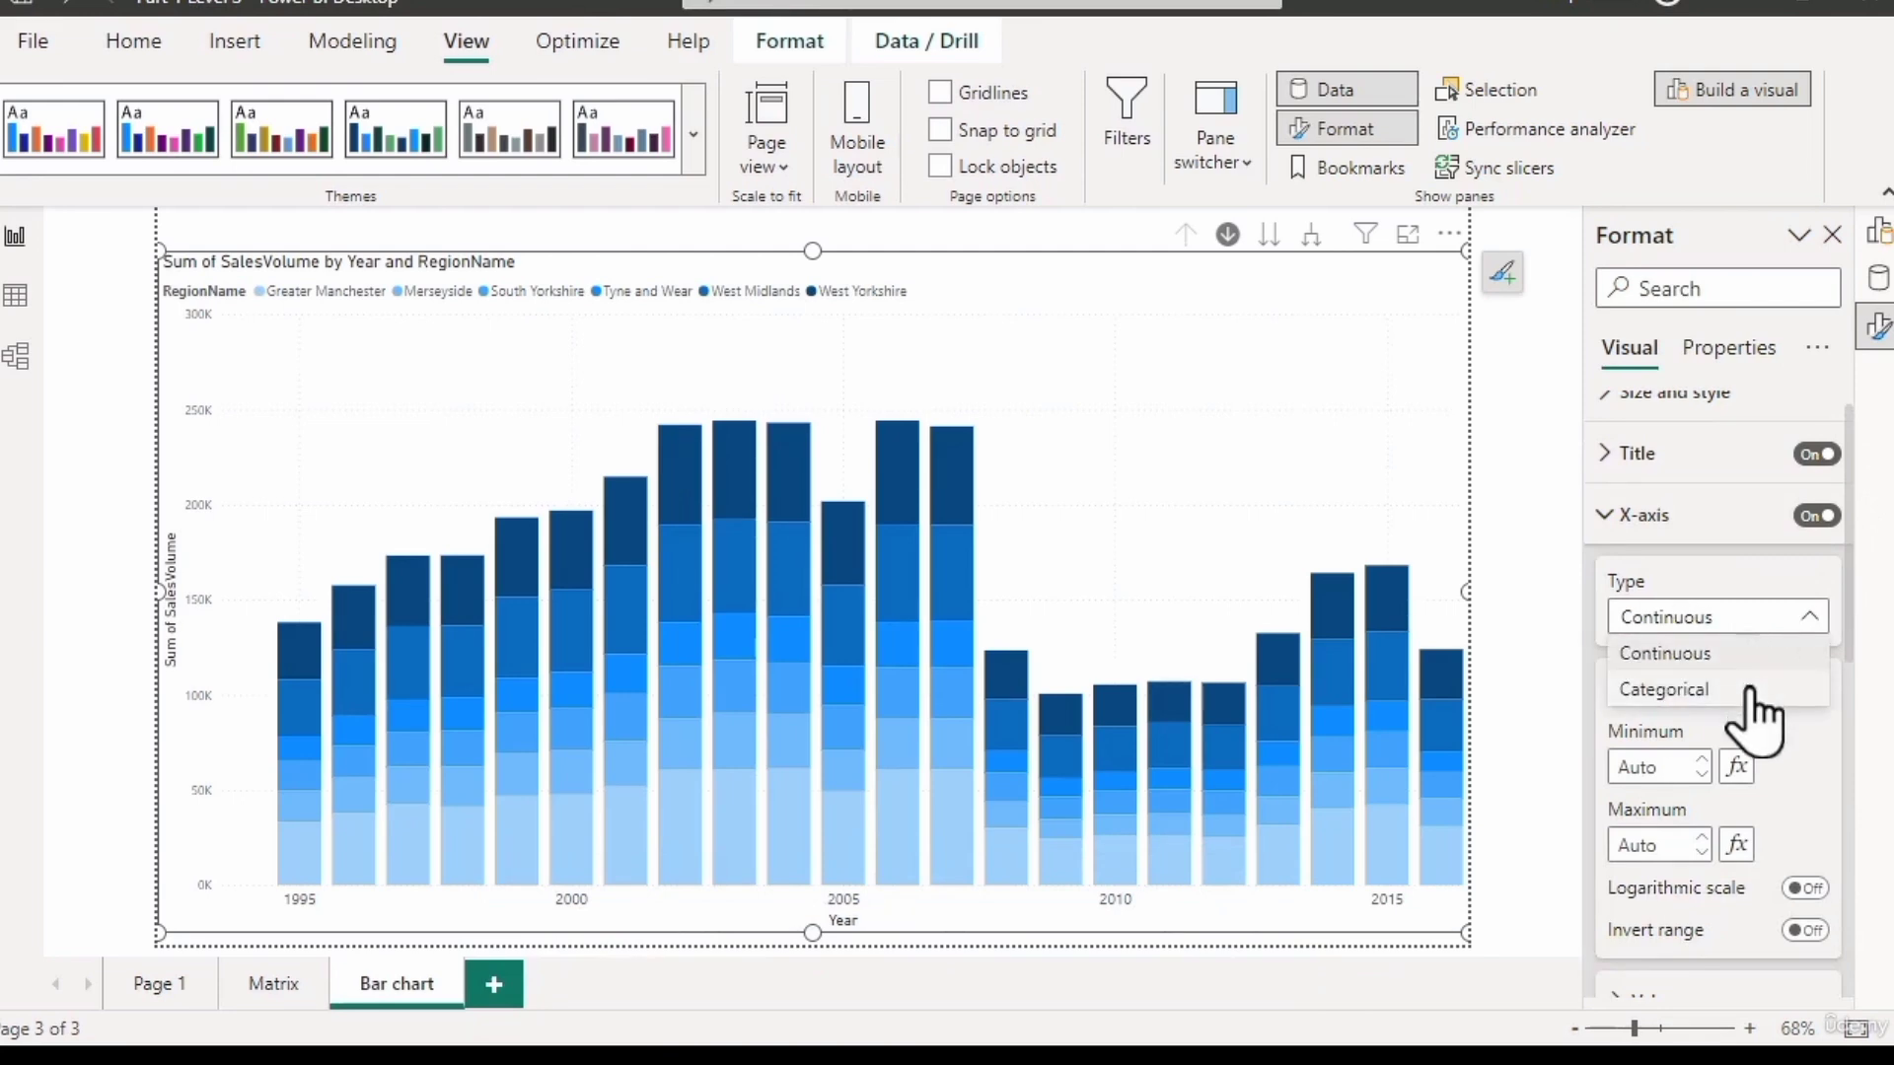
left_click(1748, 690)
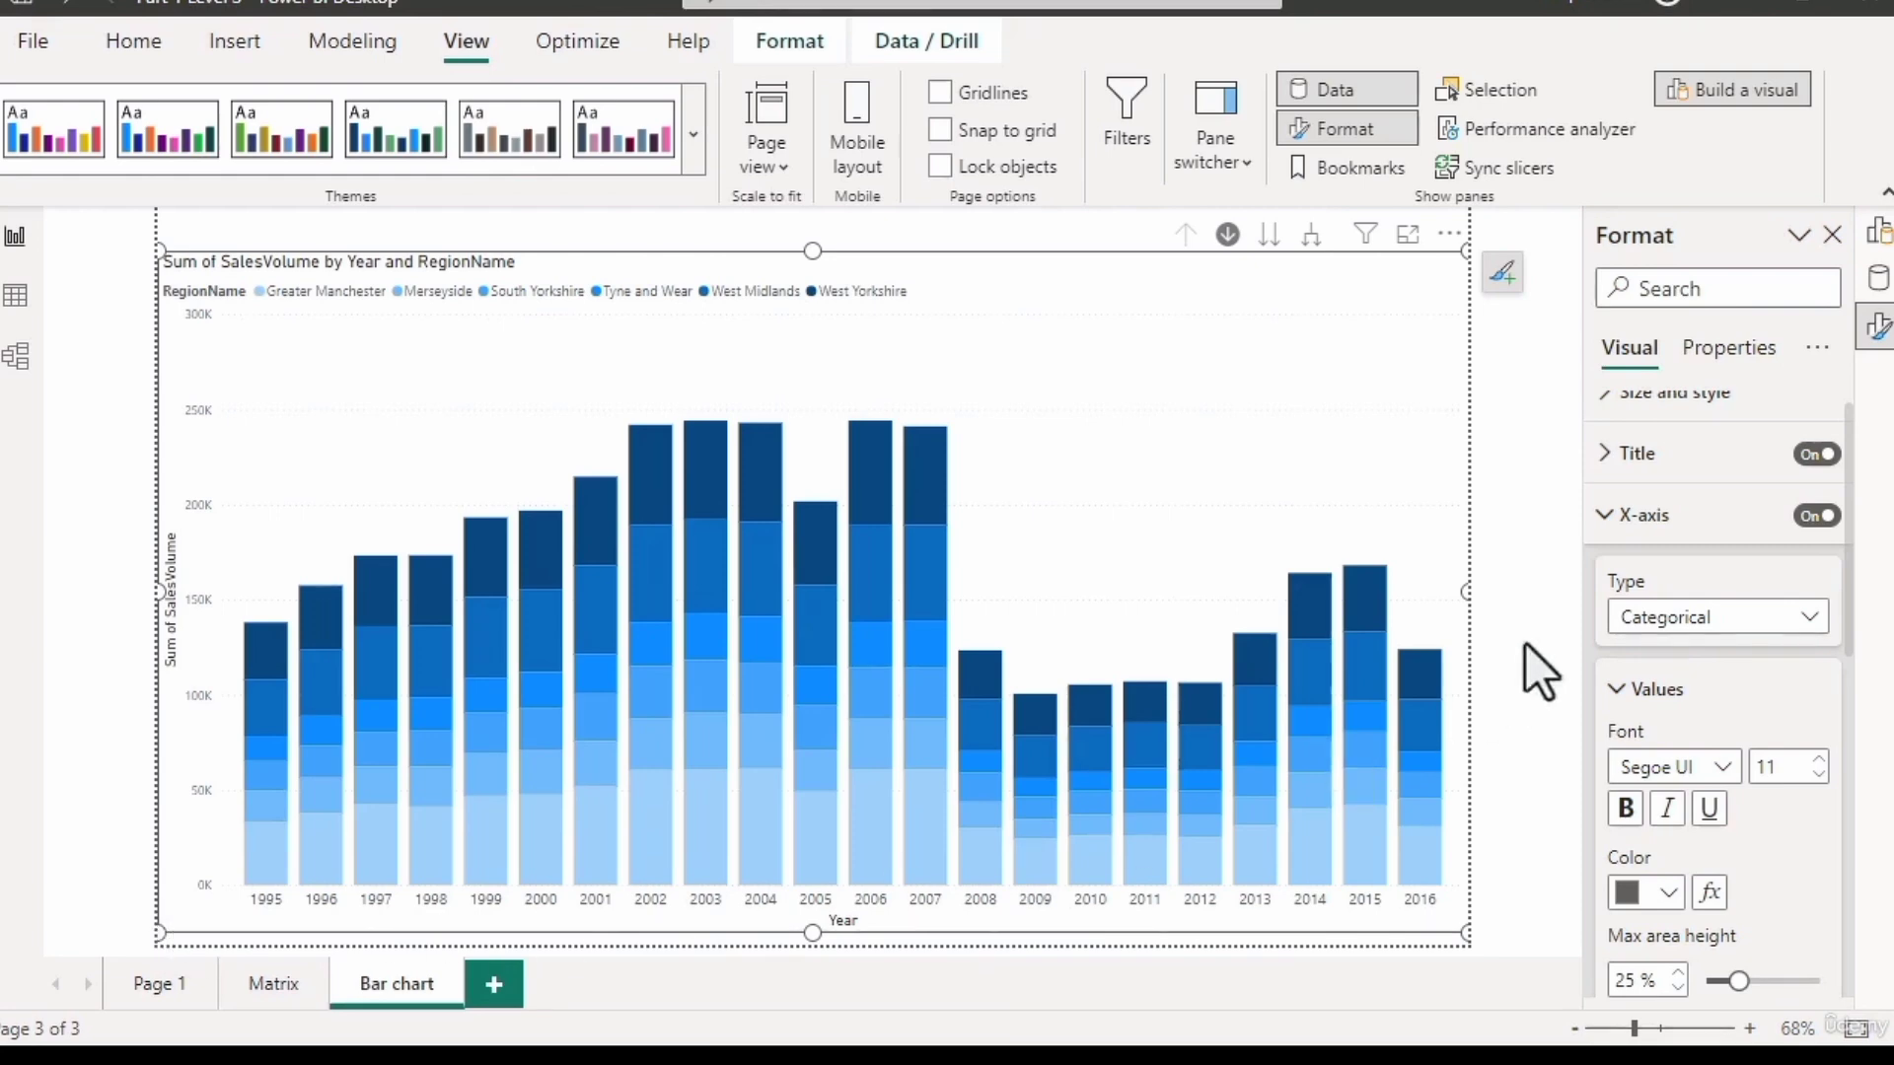
left_click(1711, 631)
left_click(1716, 655)
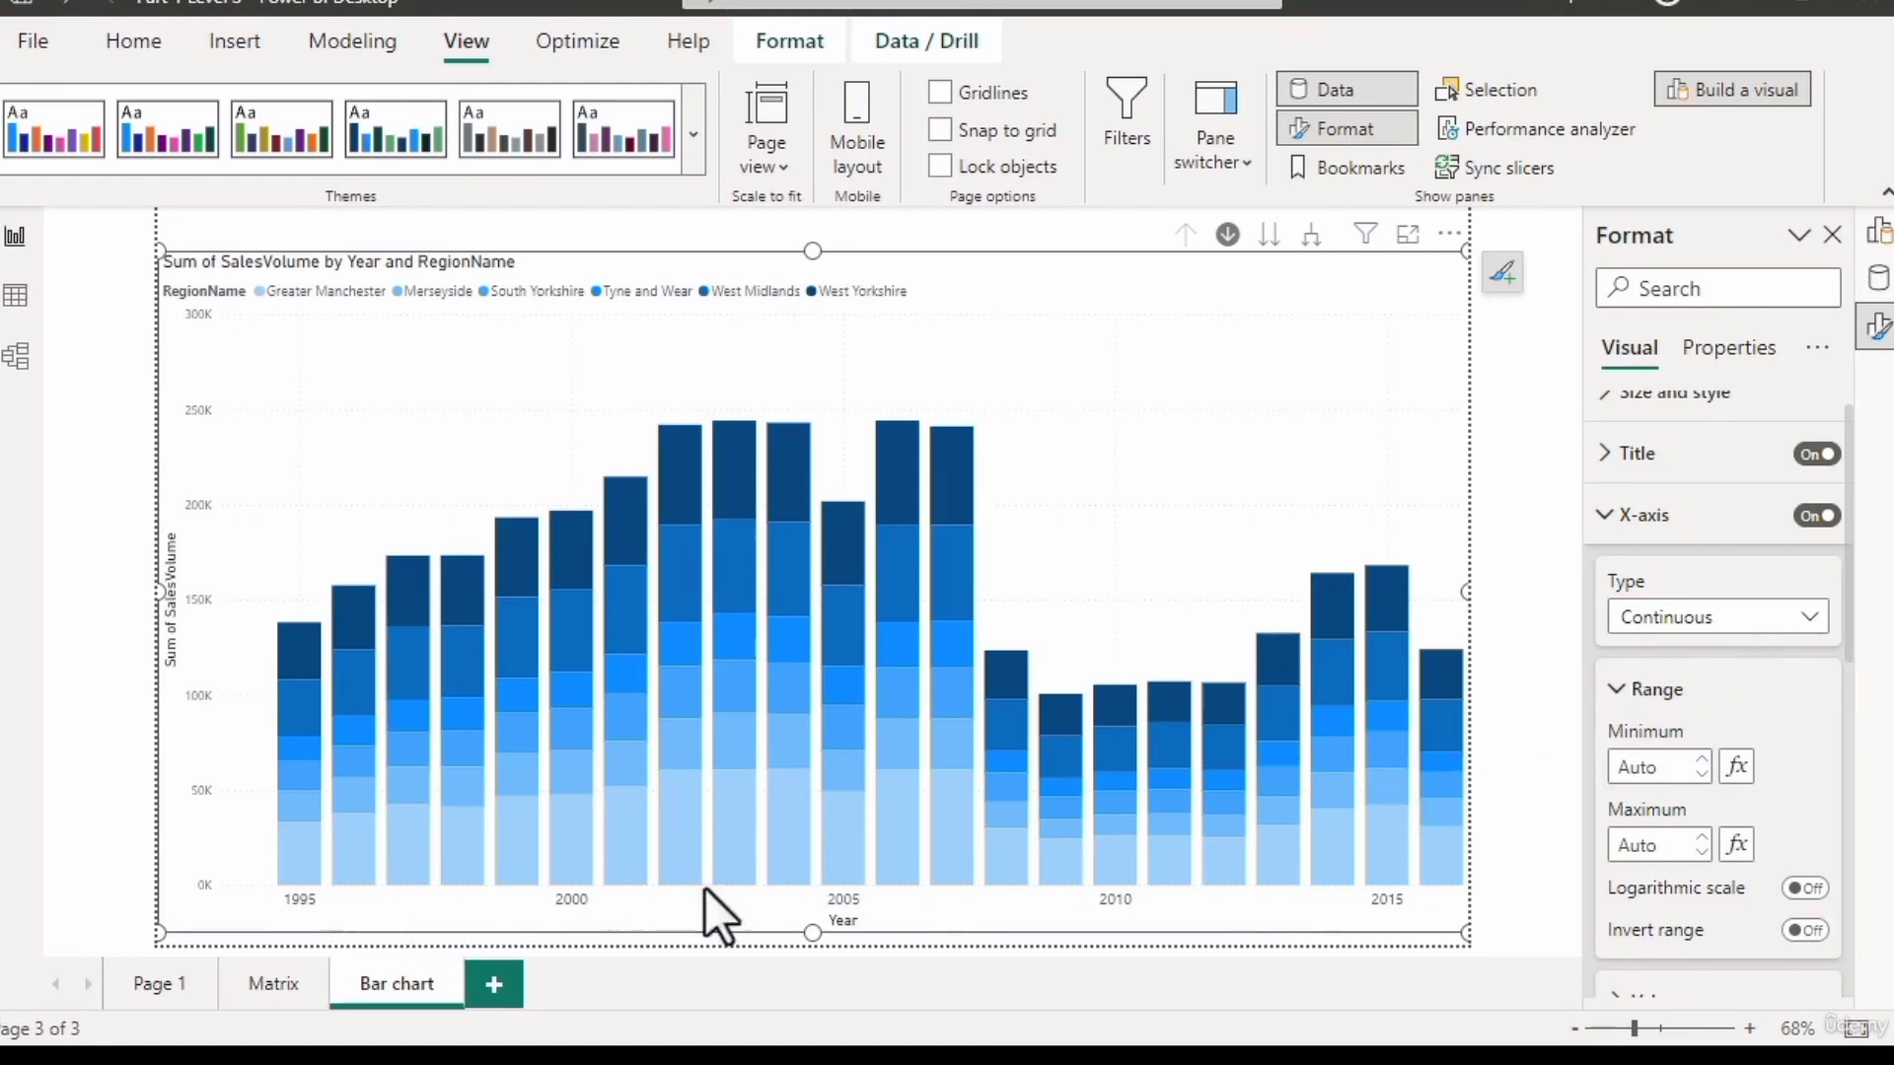
left_click(1689, 617)
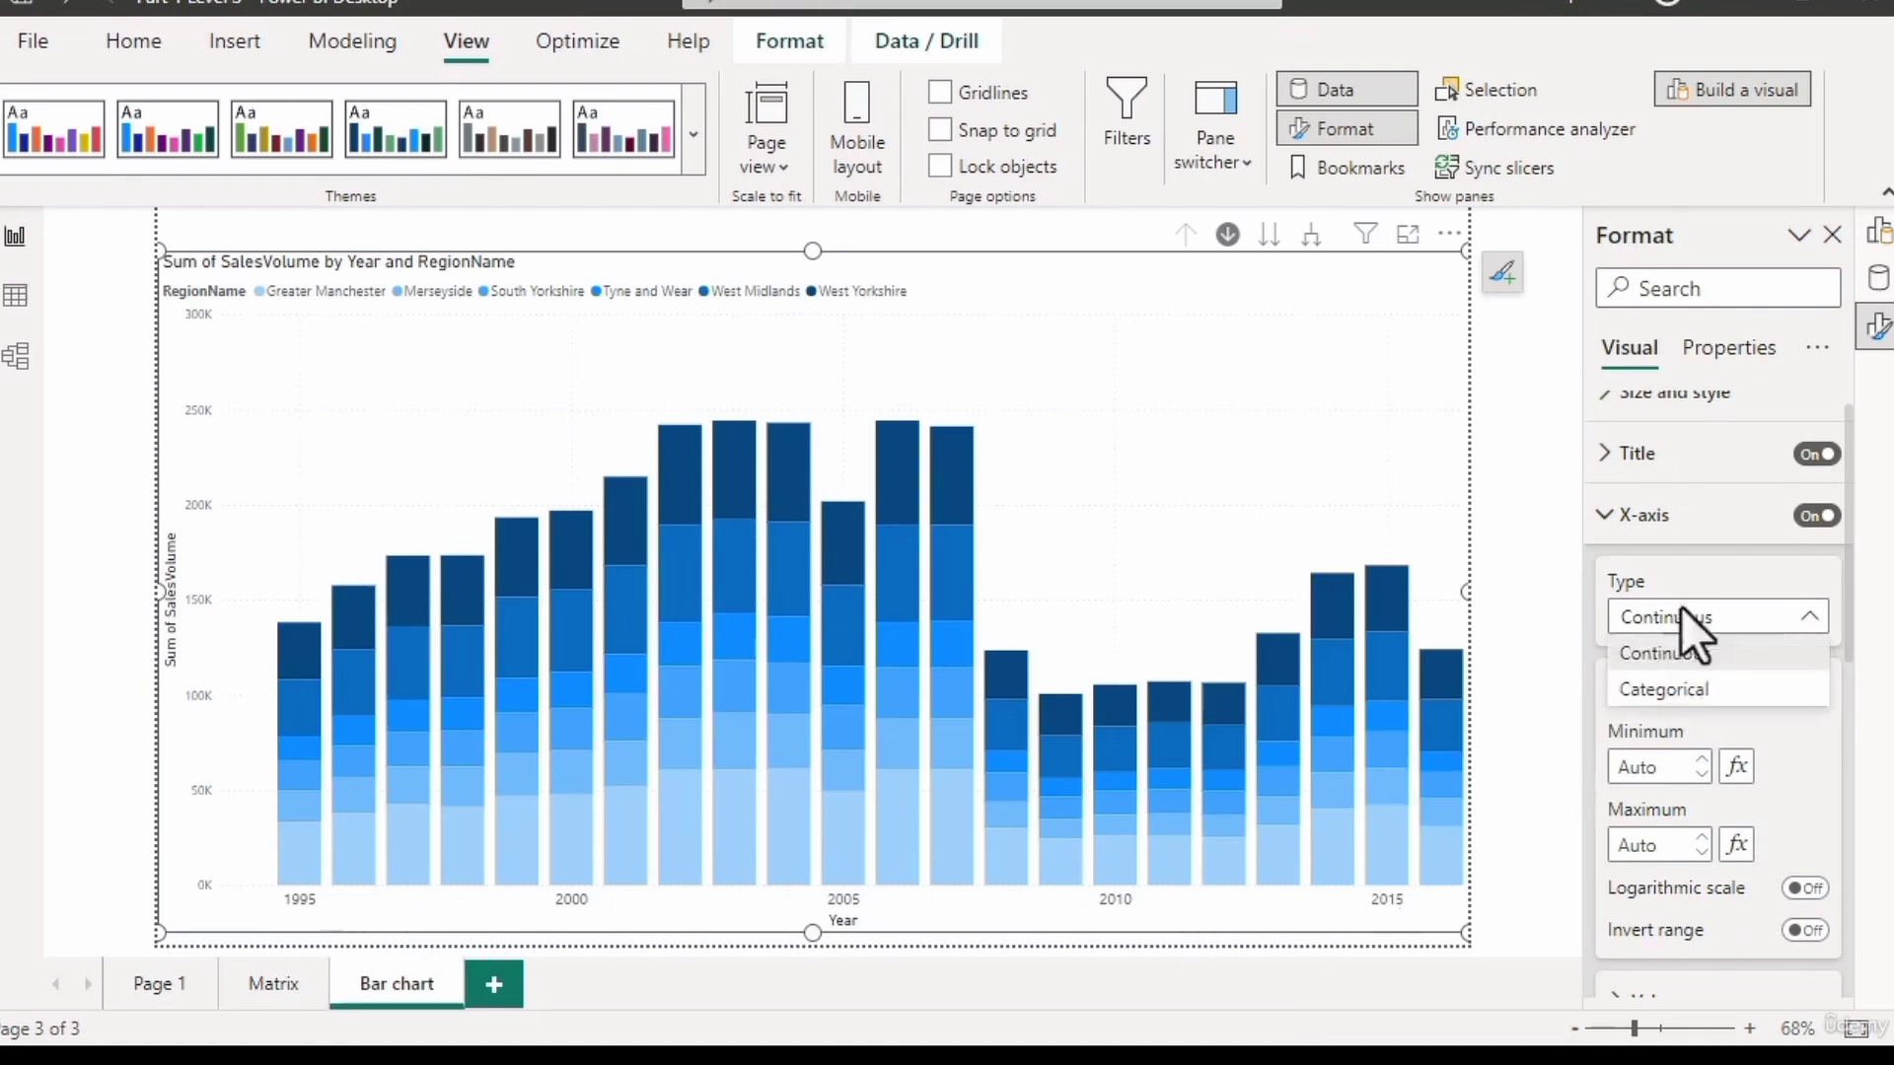
left_click(1672, 691)
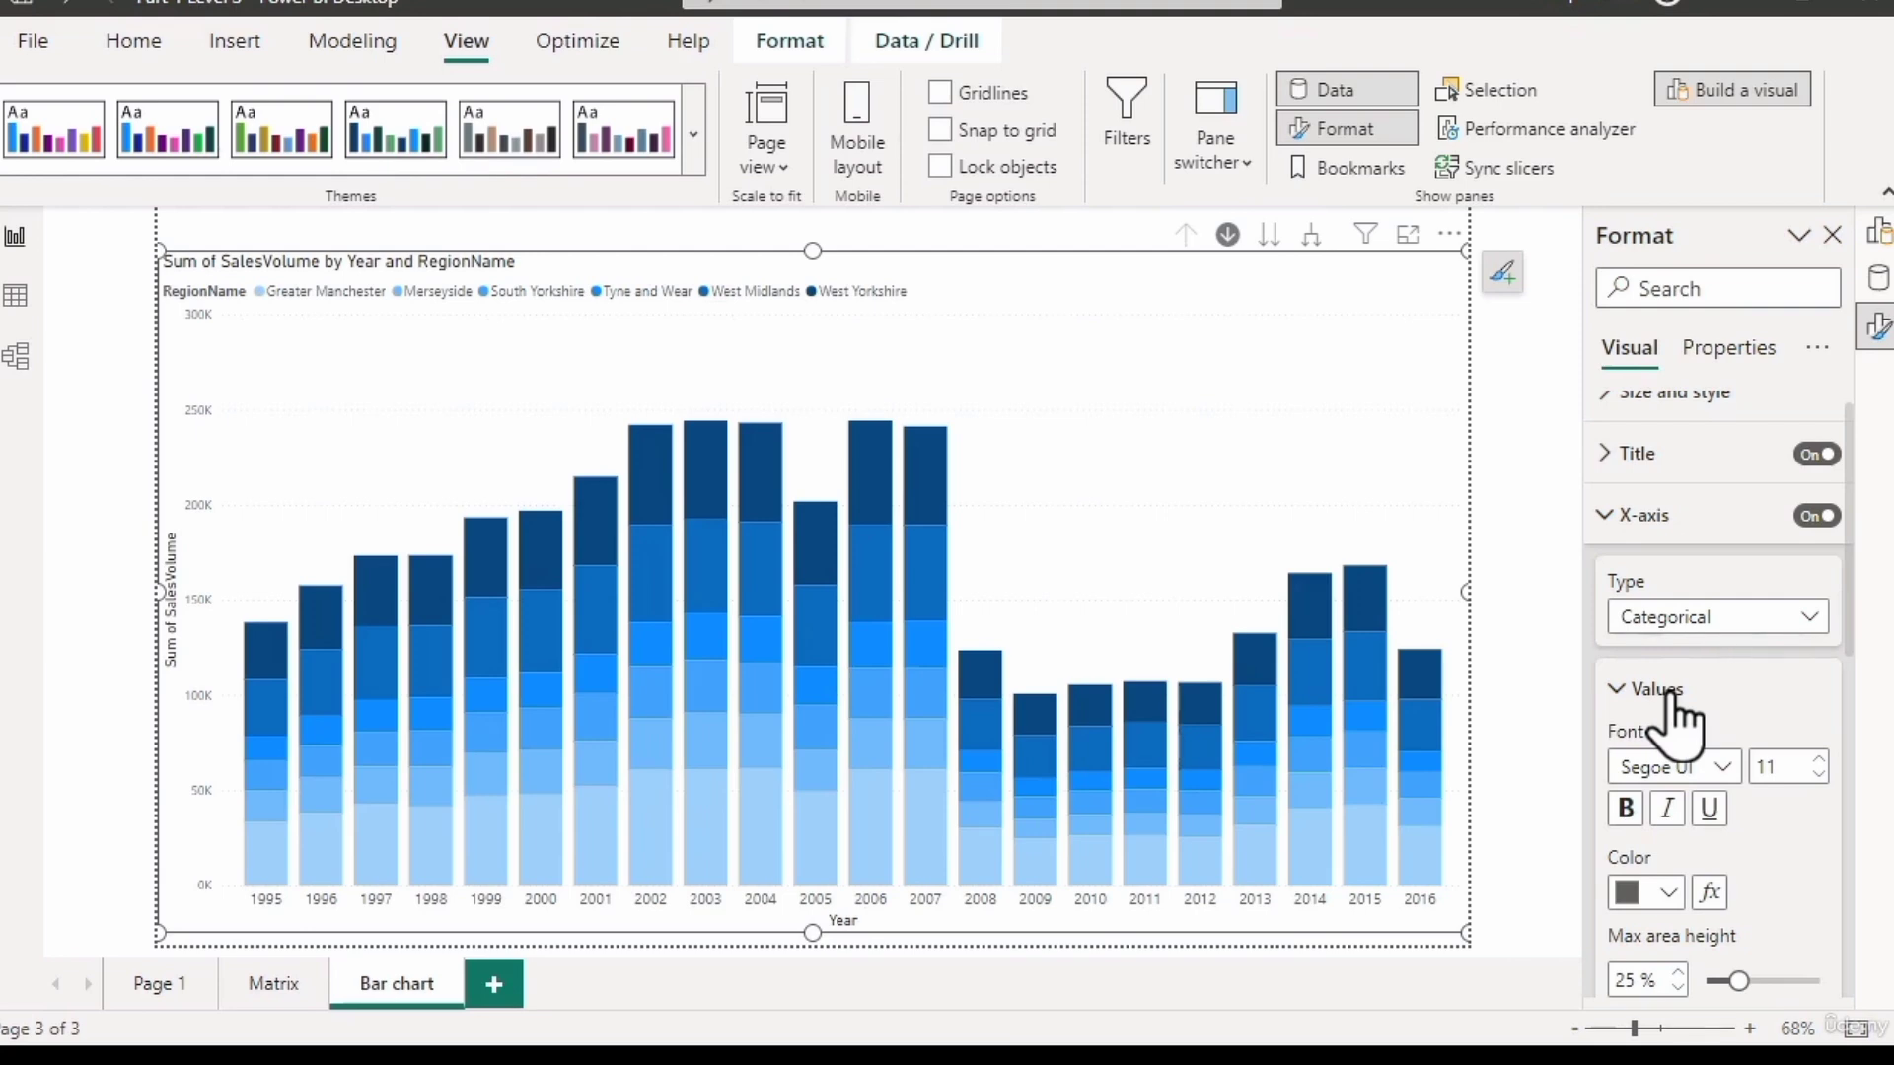
left_click(1694, 624)
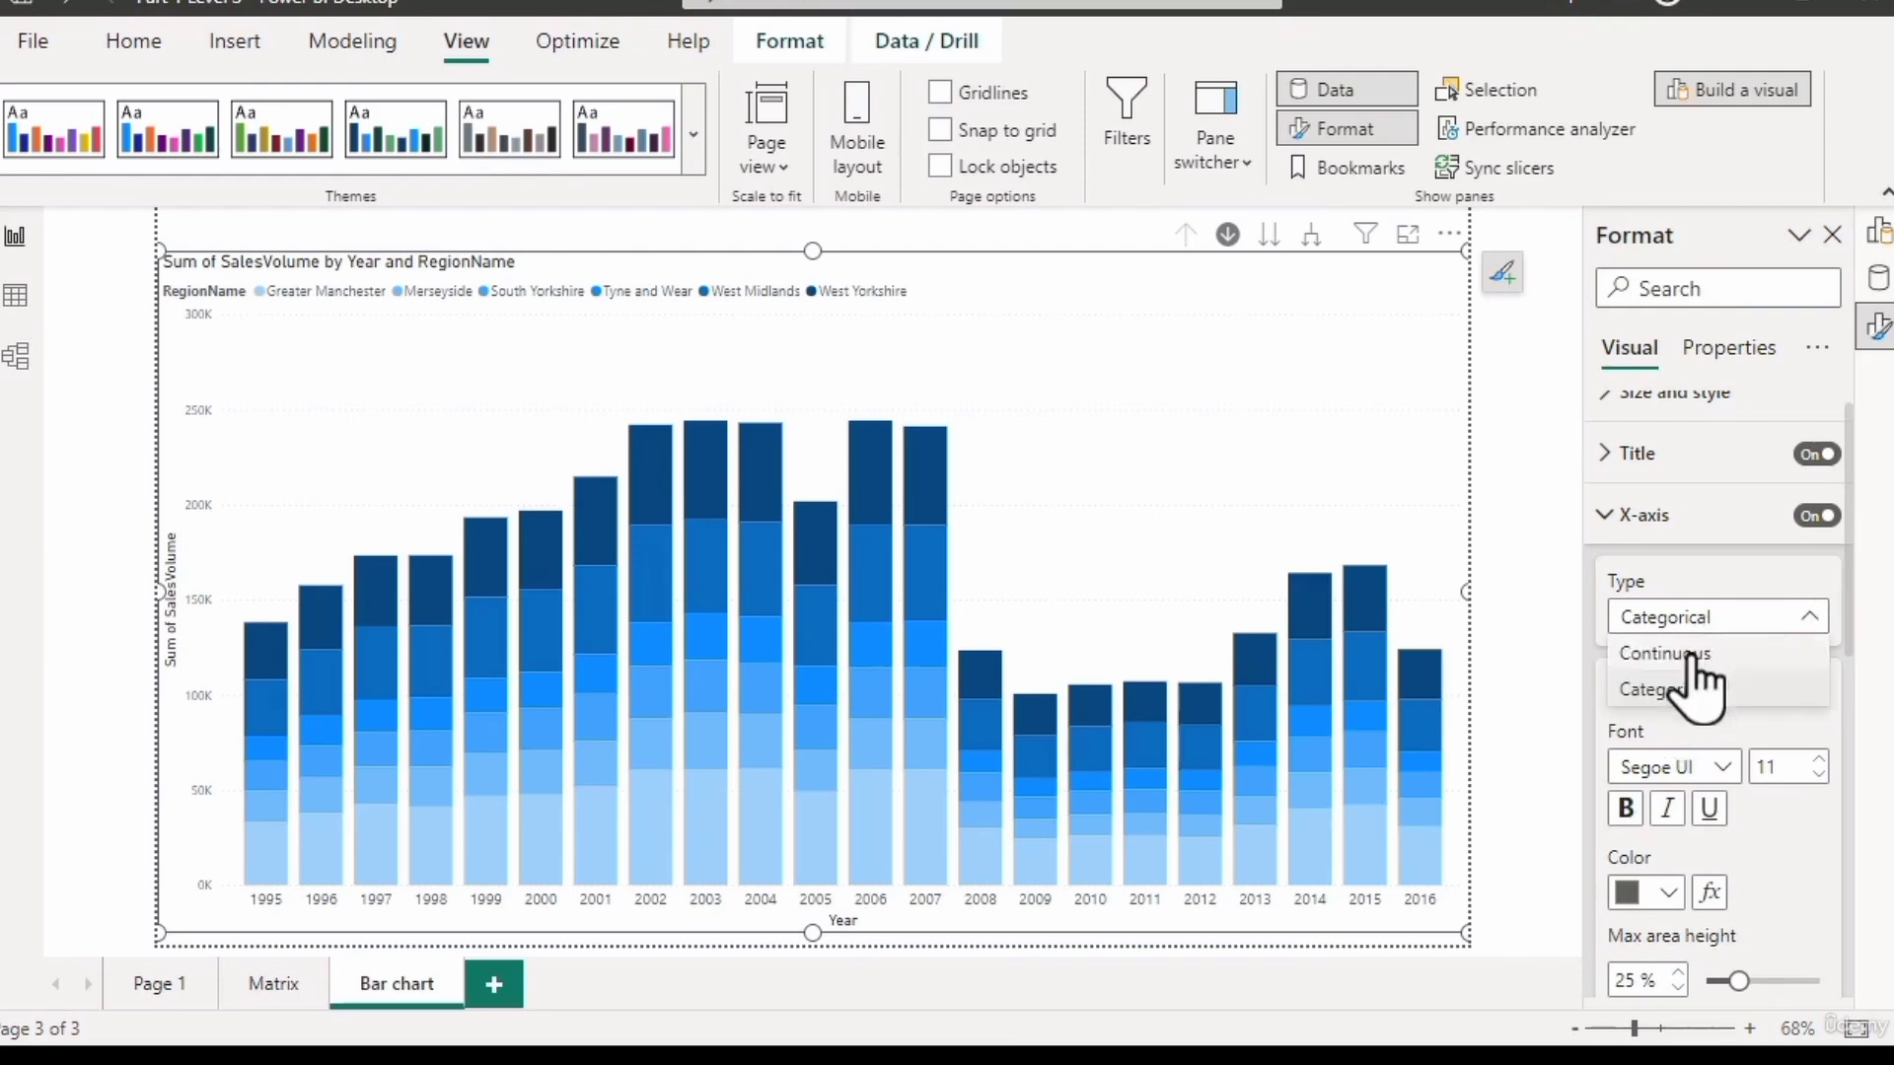
left_click(1693, 655)
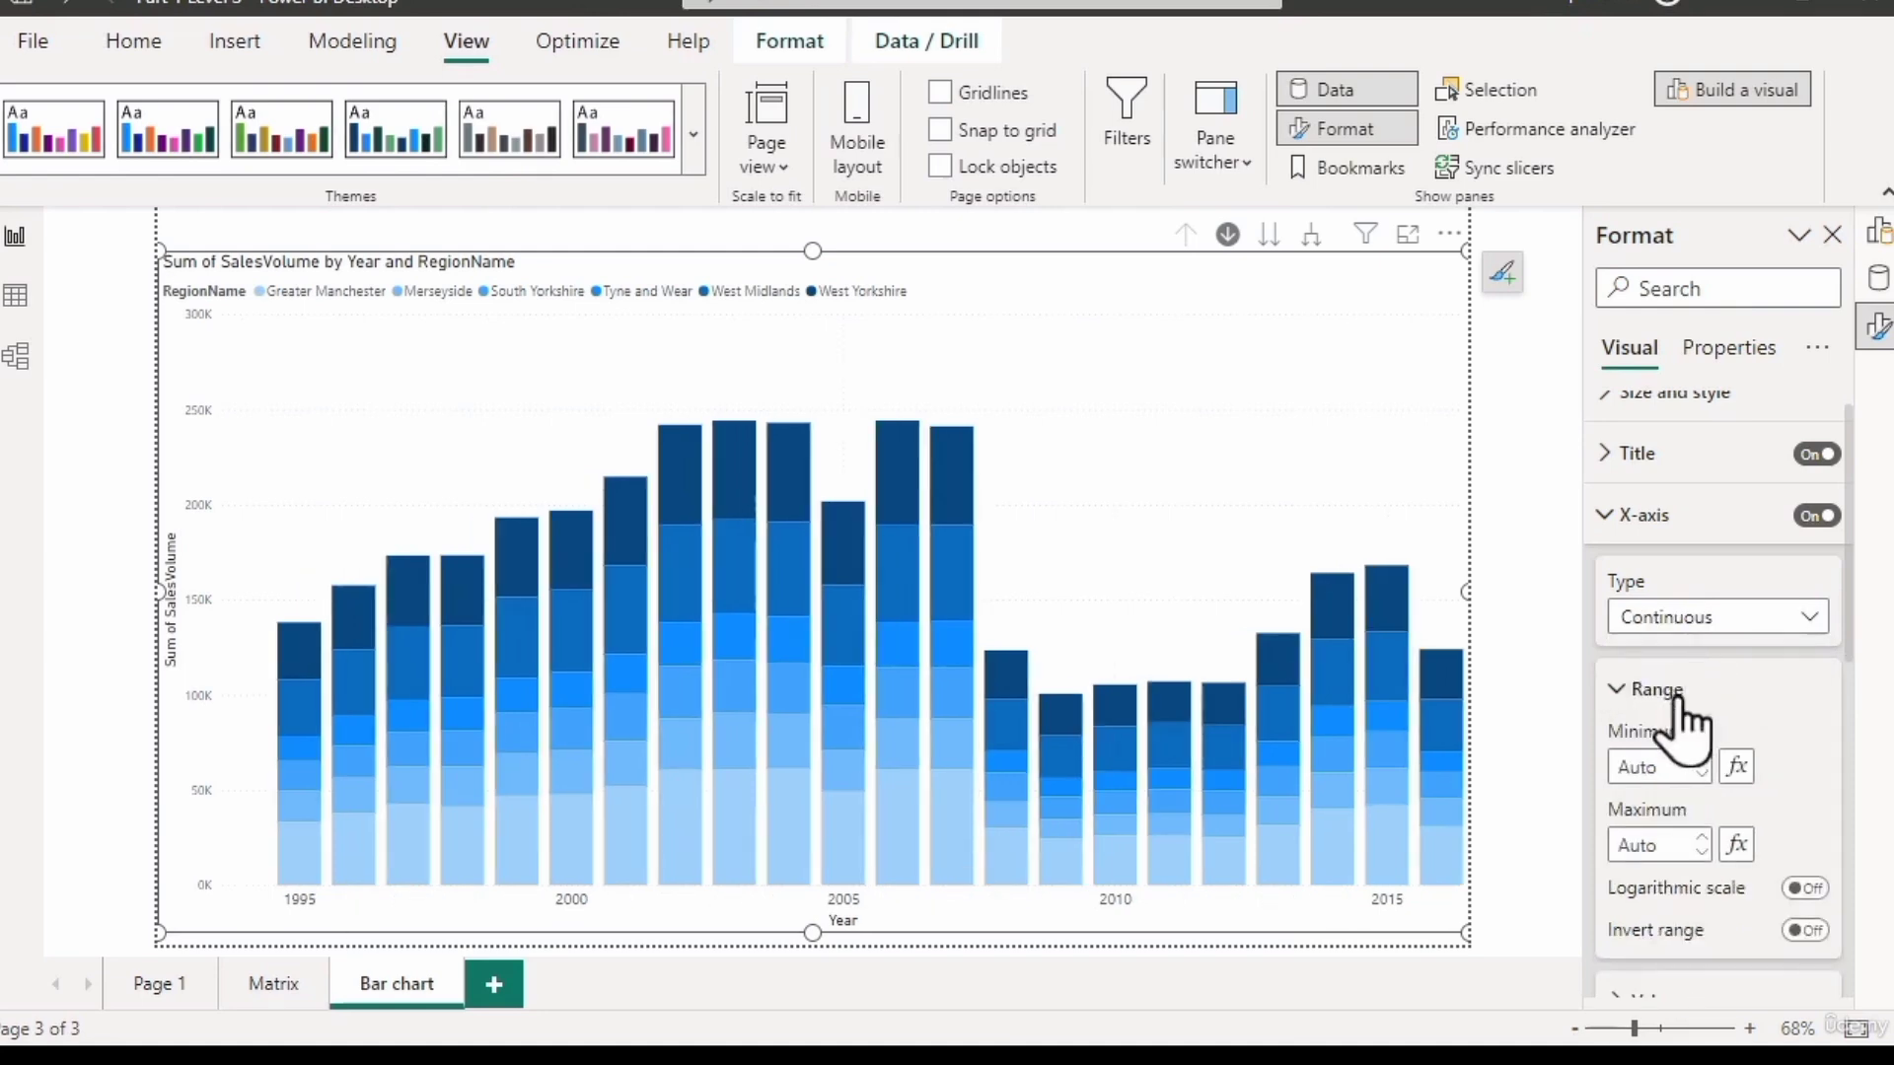
Try an X-axis range from 1990 to 2020, clear both limits back to Auto, and test inverting the range on and off.
scroll(1682, 719, "down", 2)
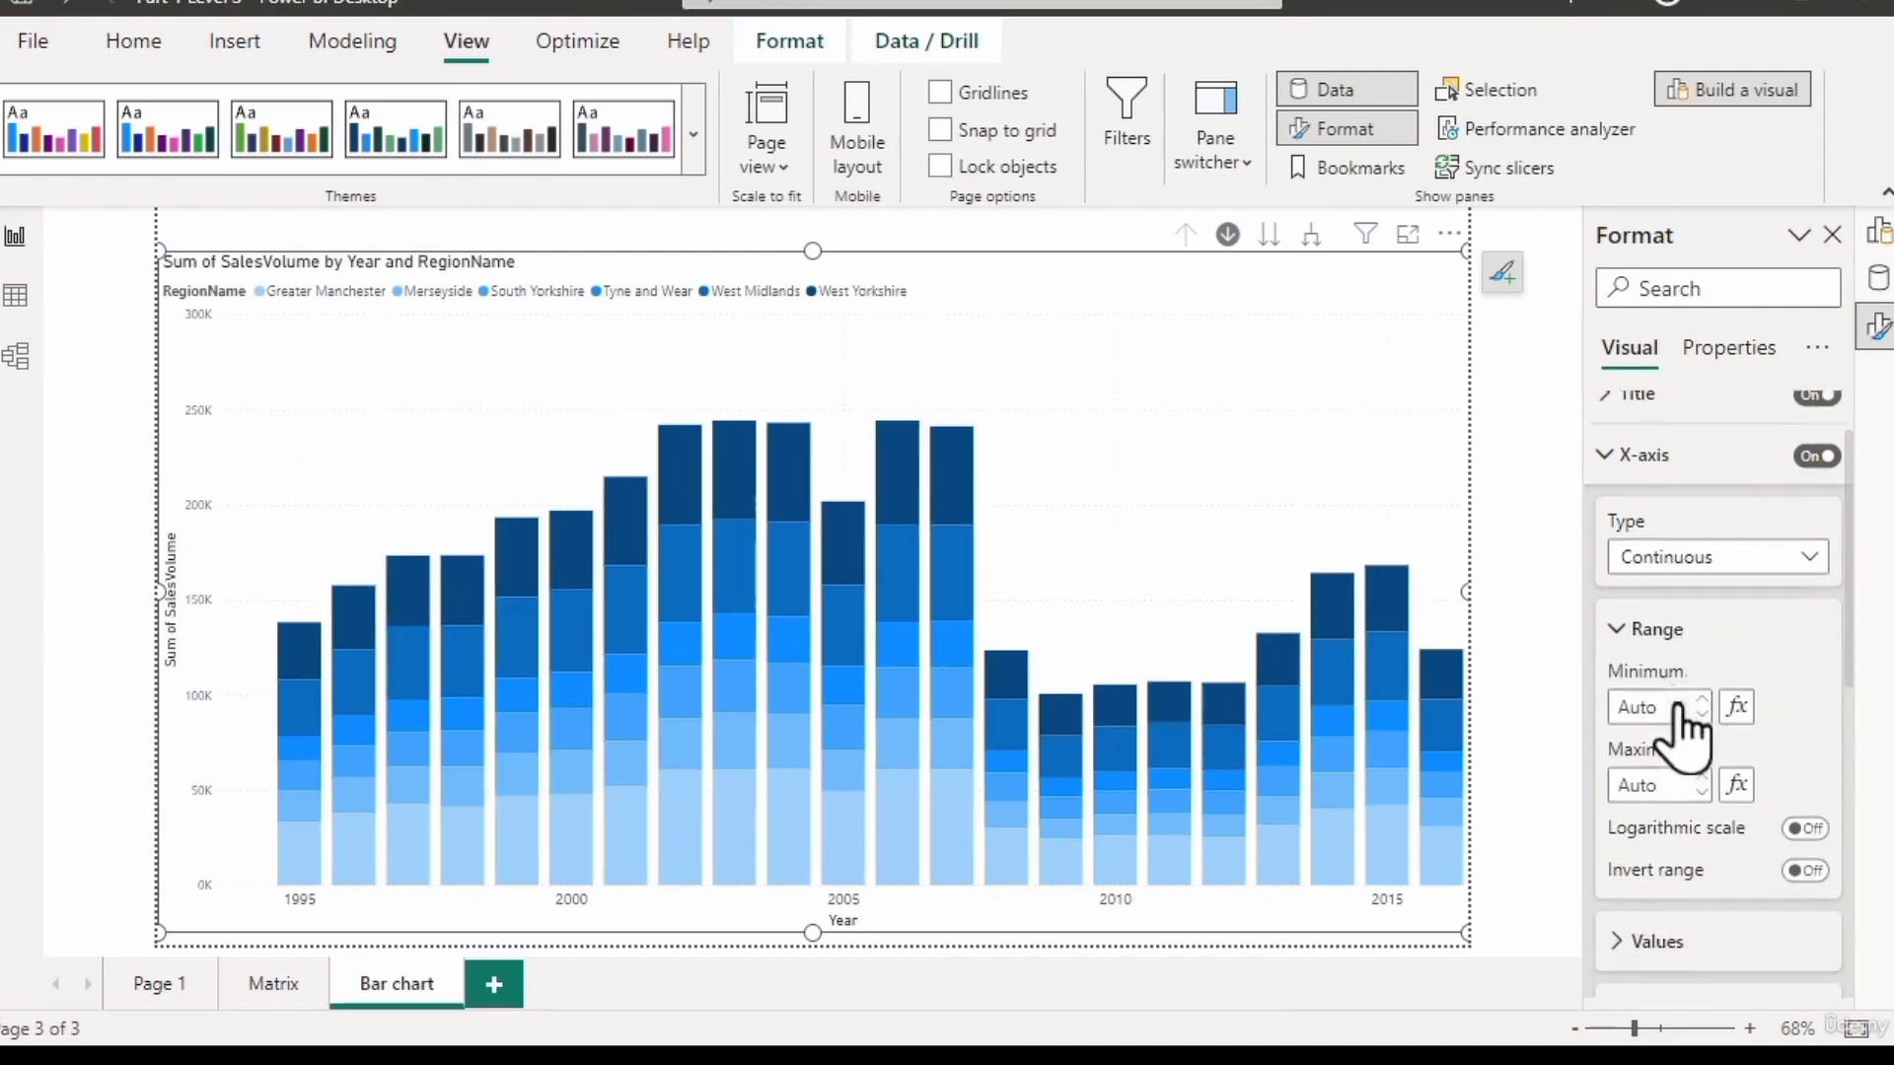
left_click(1645, 678)
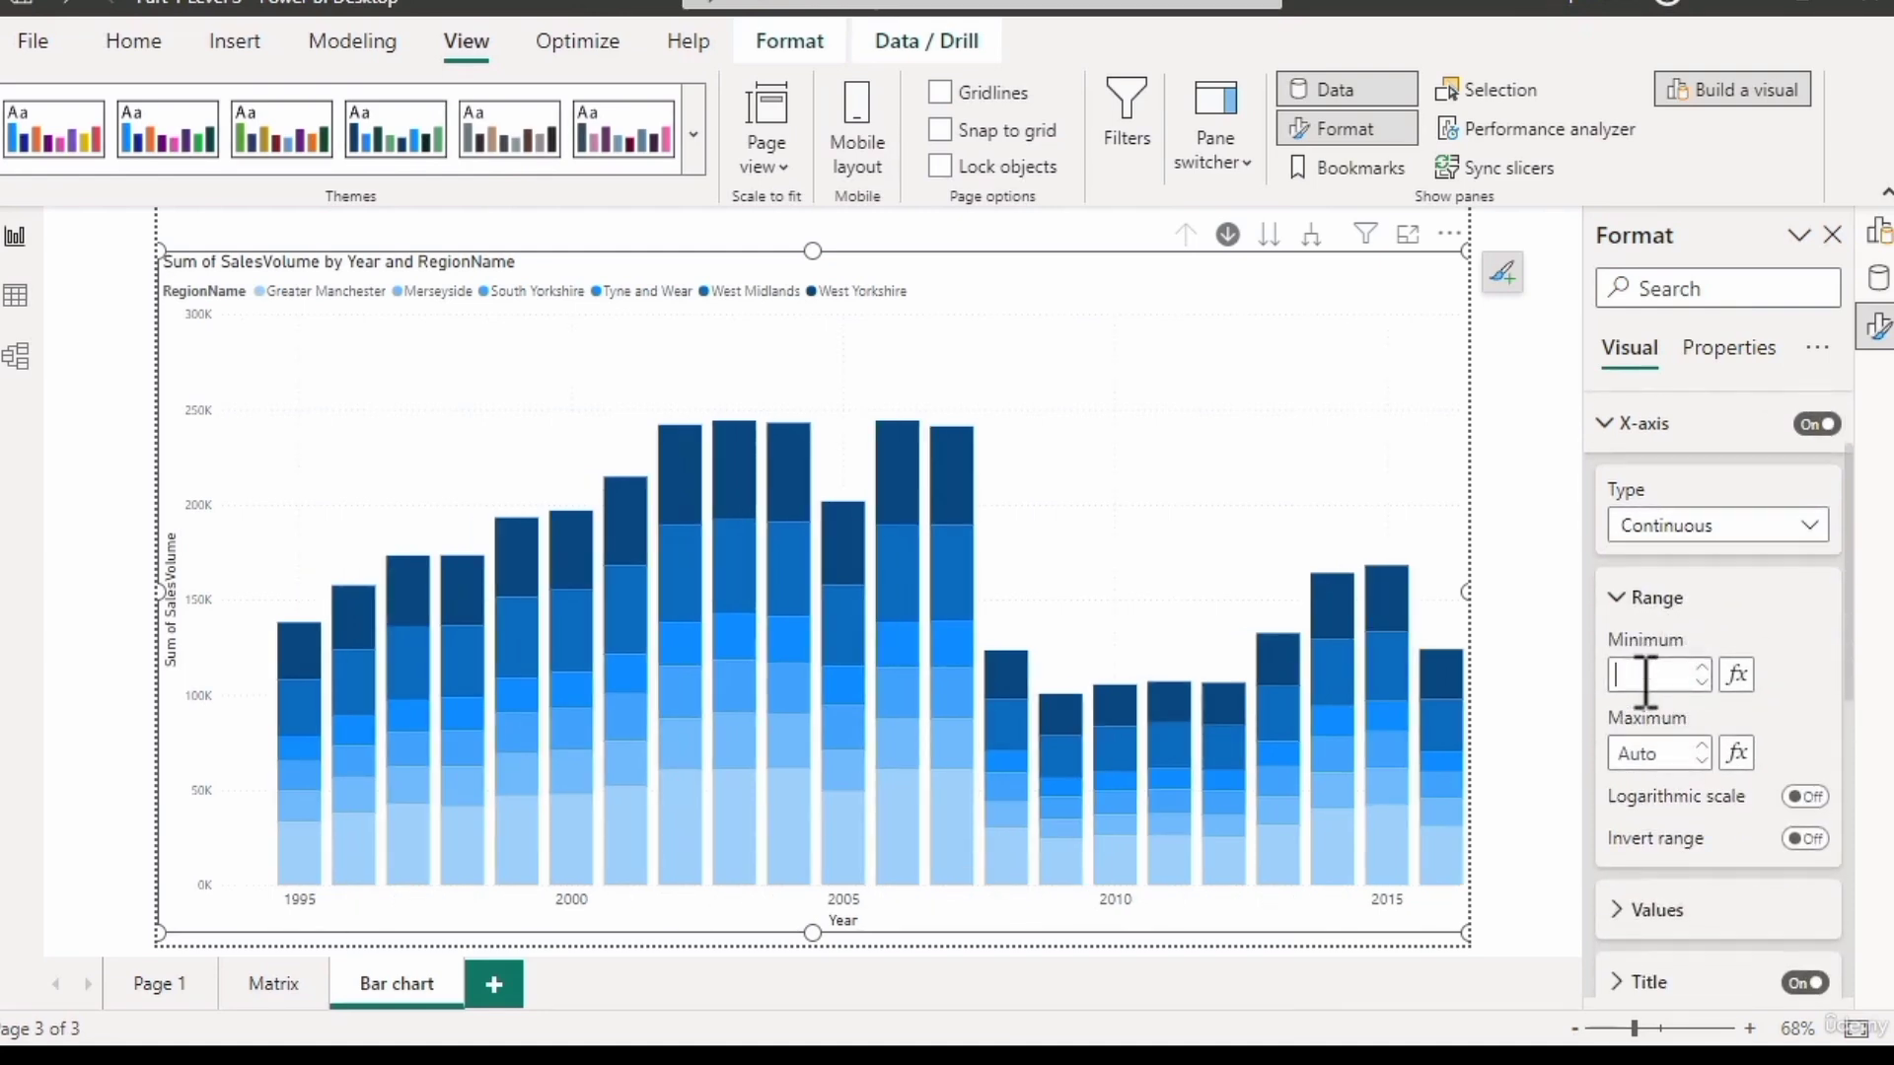
type("1990")
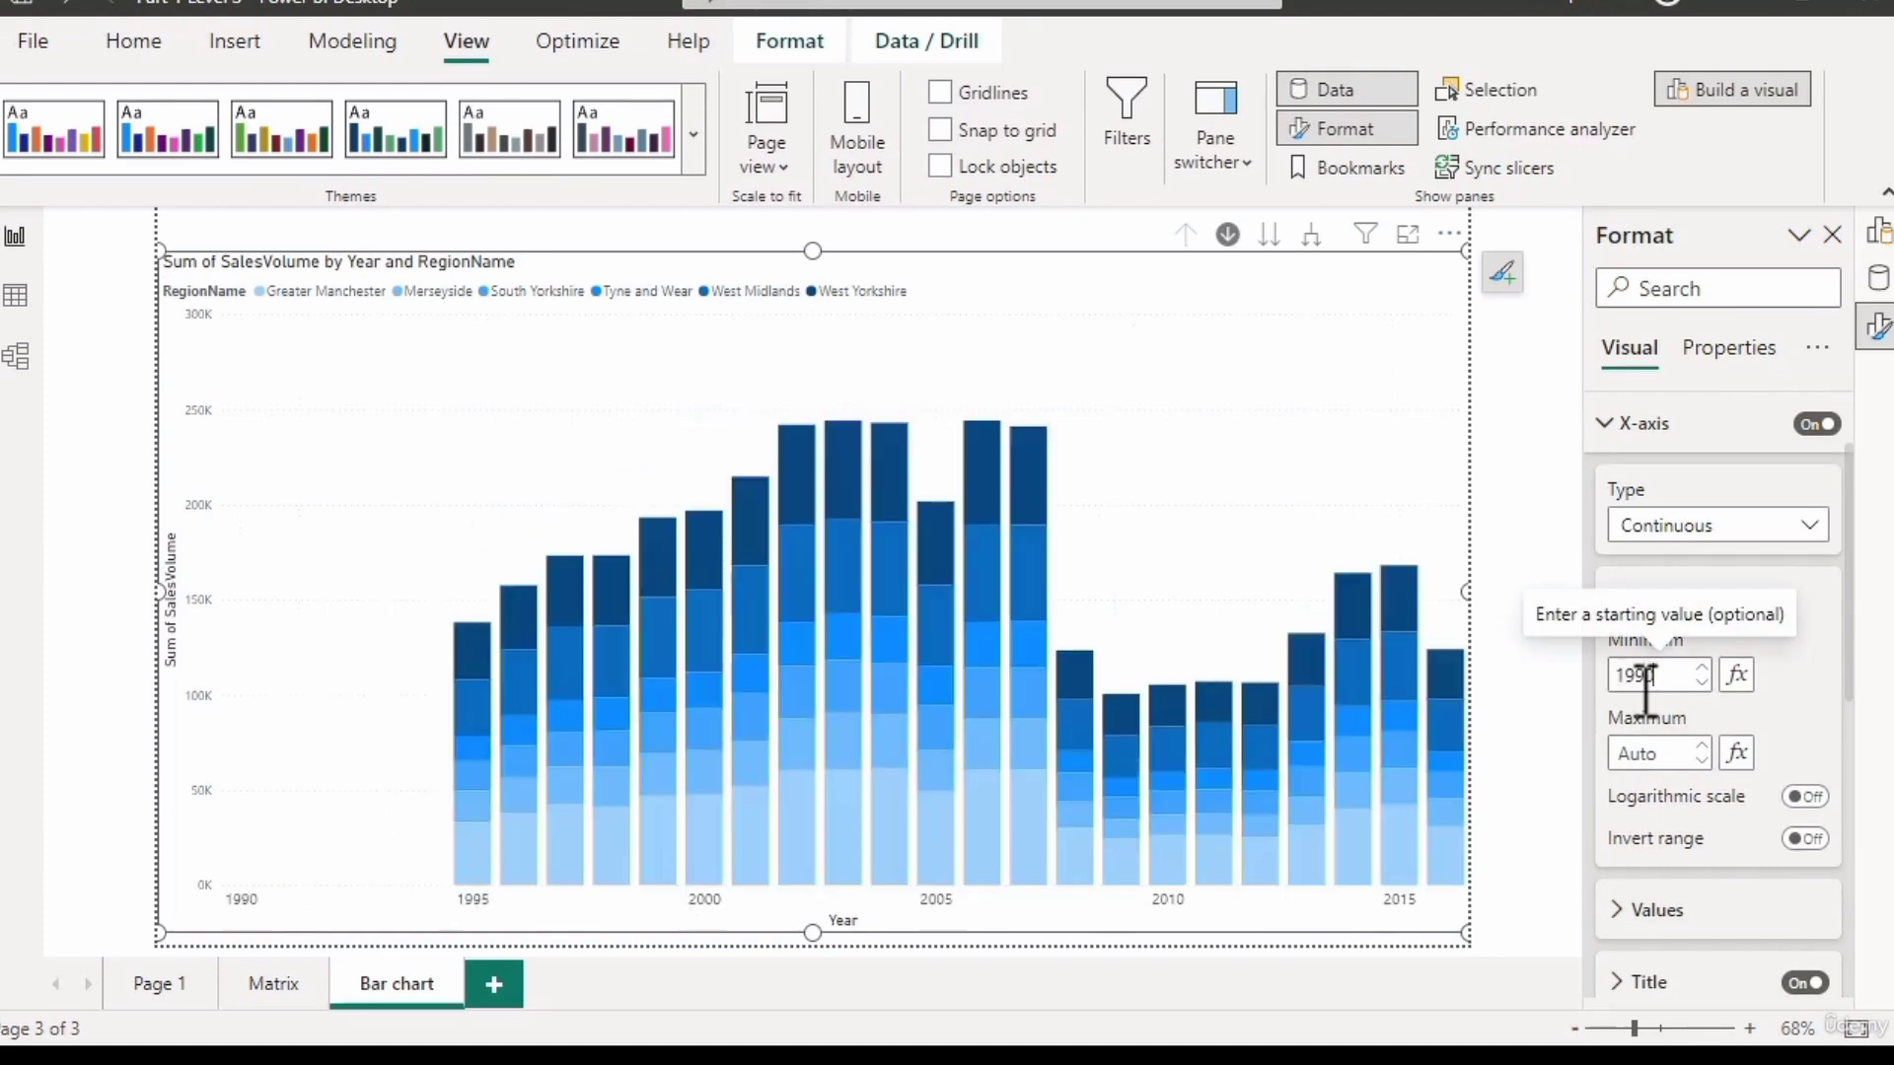
left_click(1691, 757)
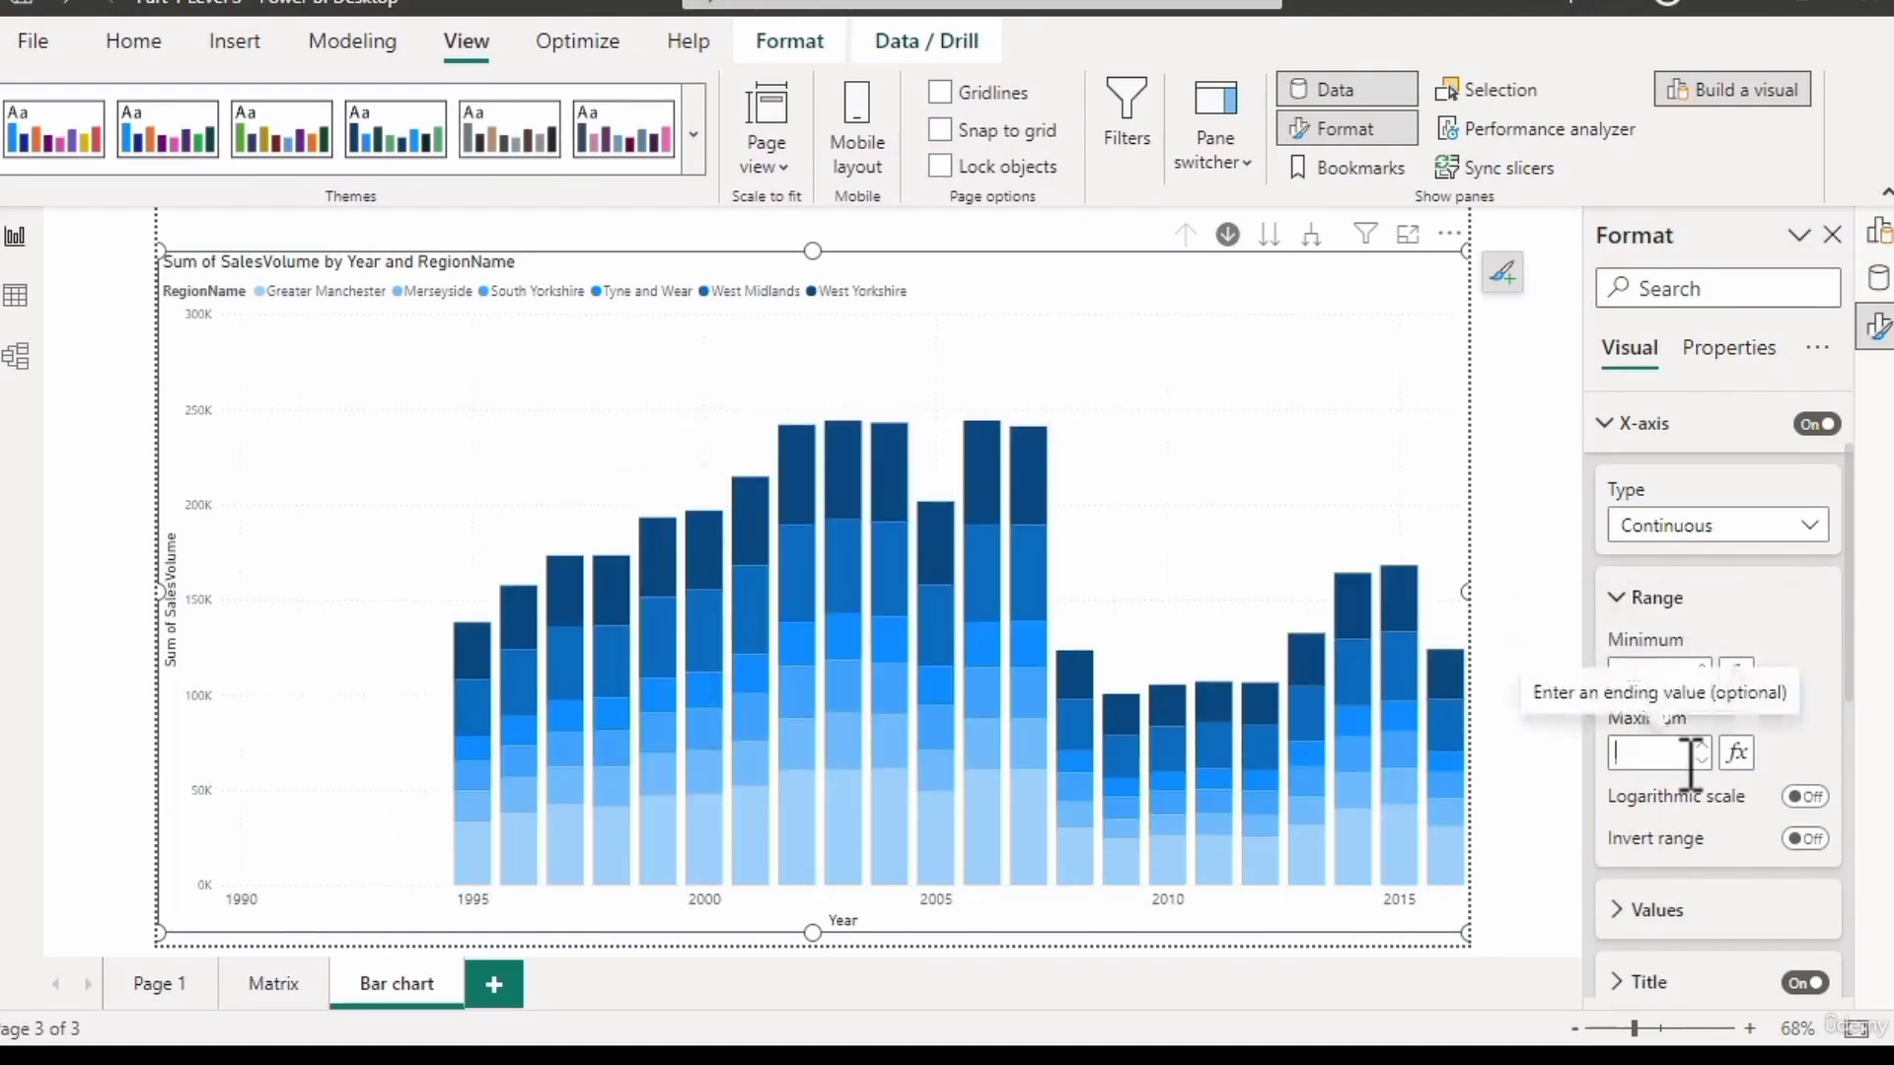
type("2020")
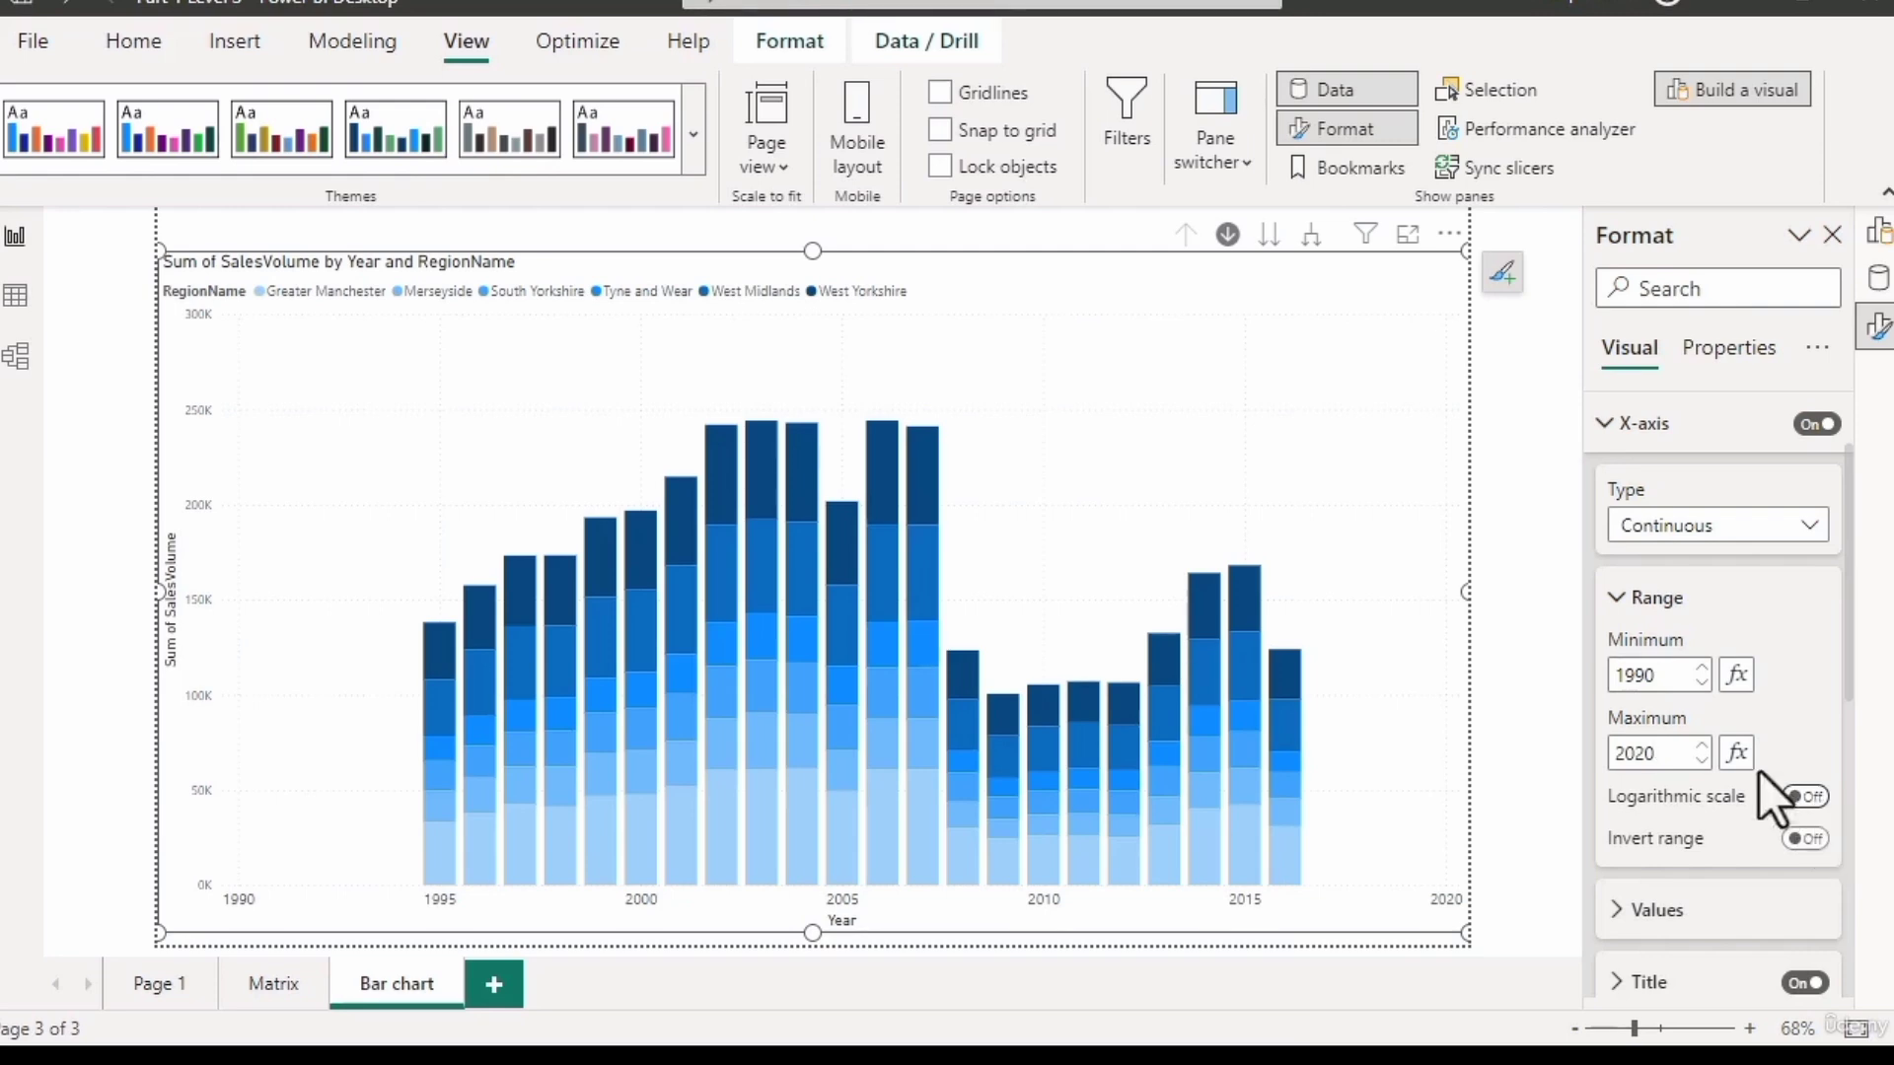
left_click_drag(1676, 678, 1628, 754)
key("BackSpace")
key("BackSpace")
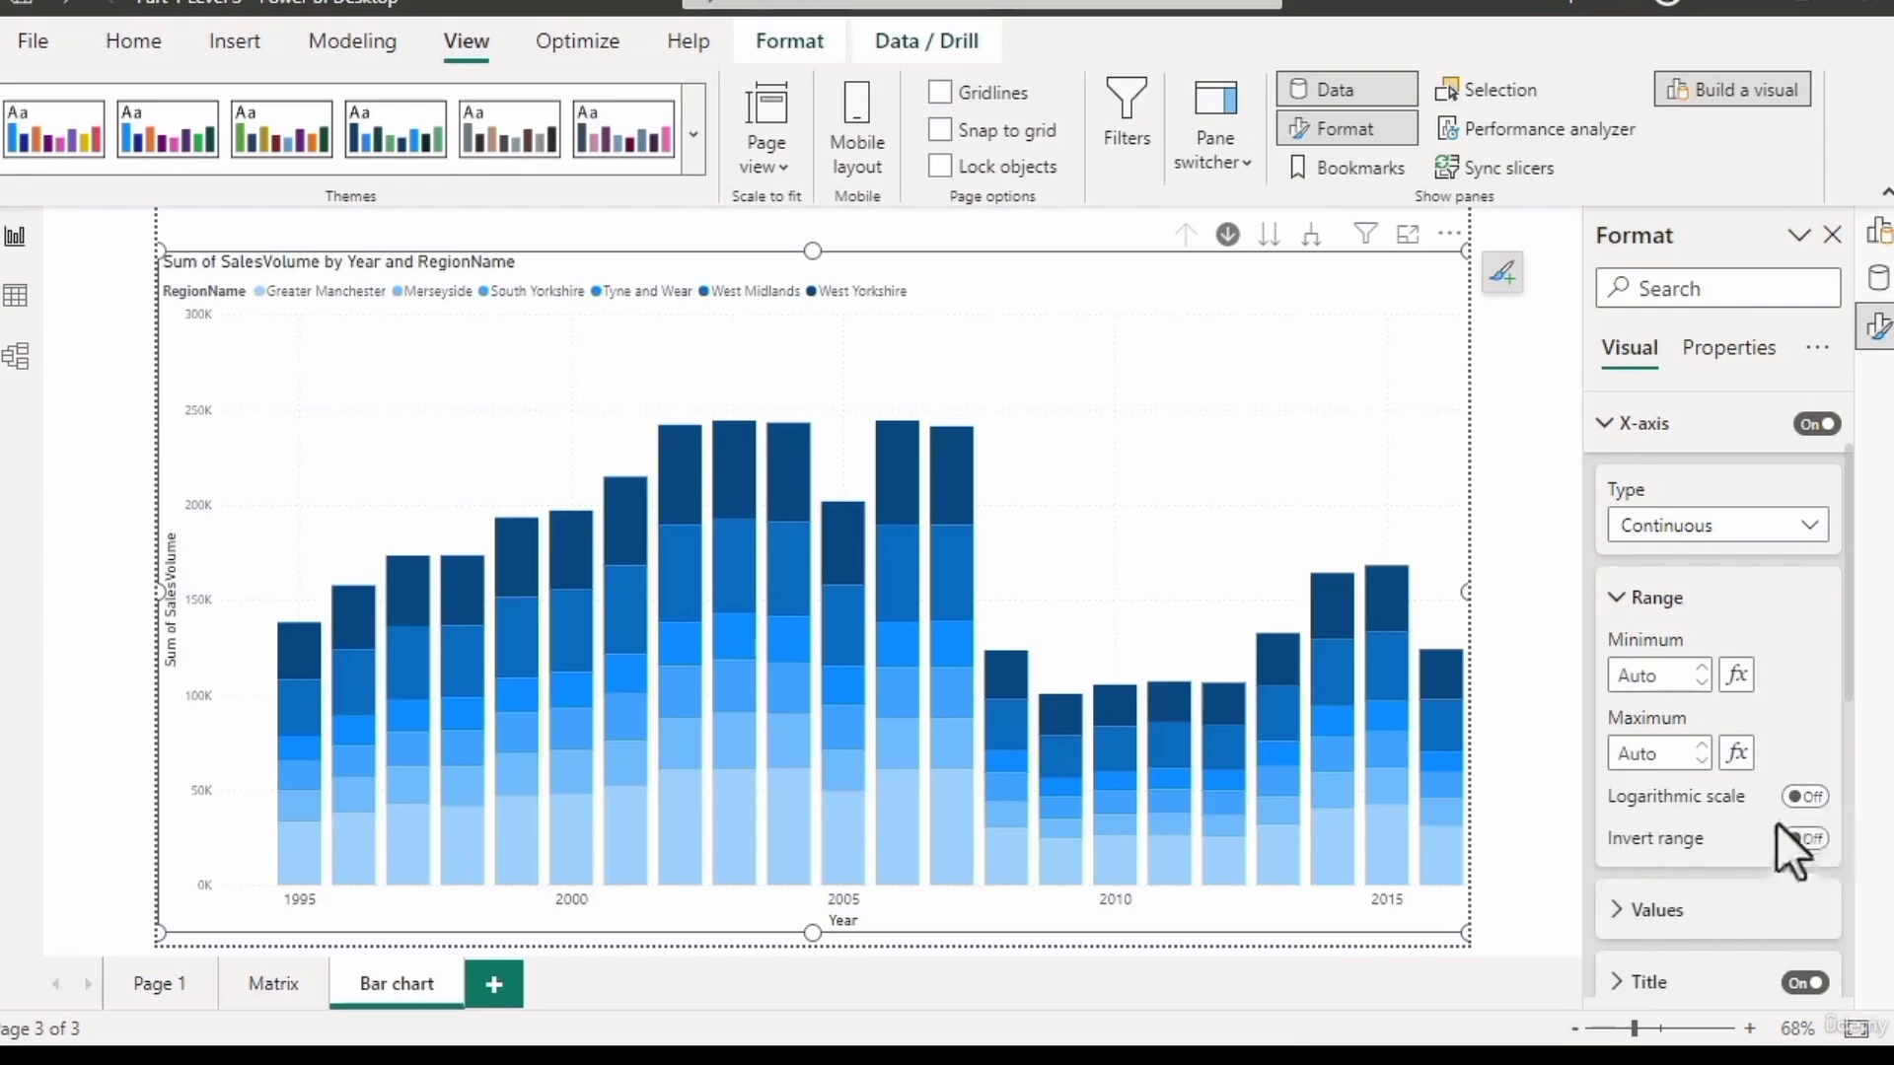
left_click(1805, 839)
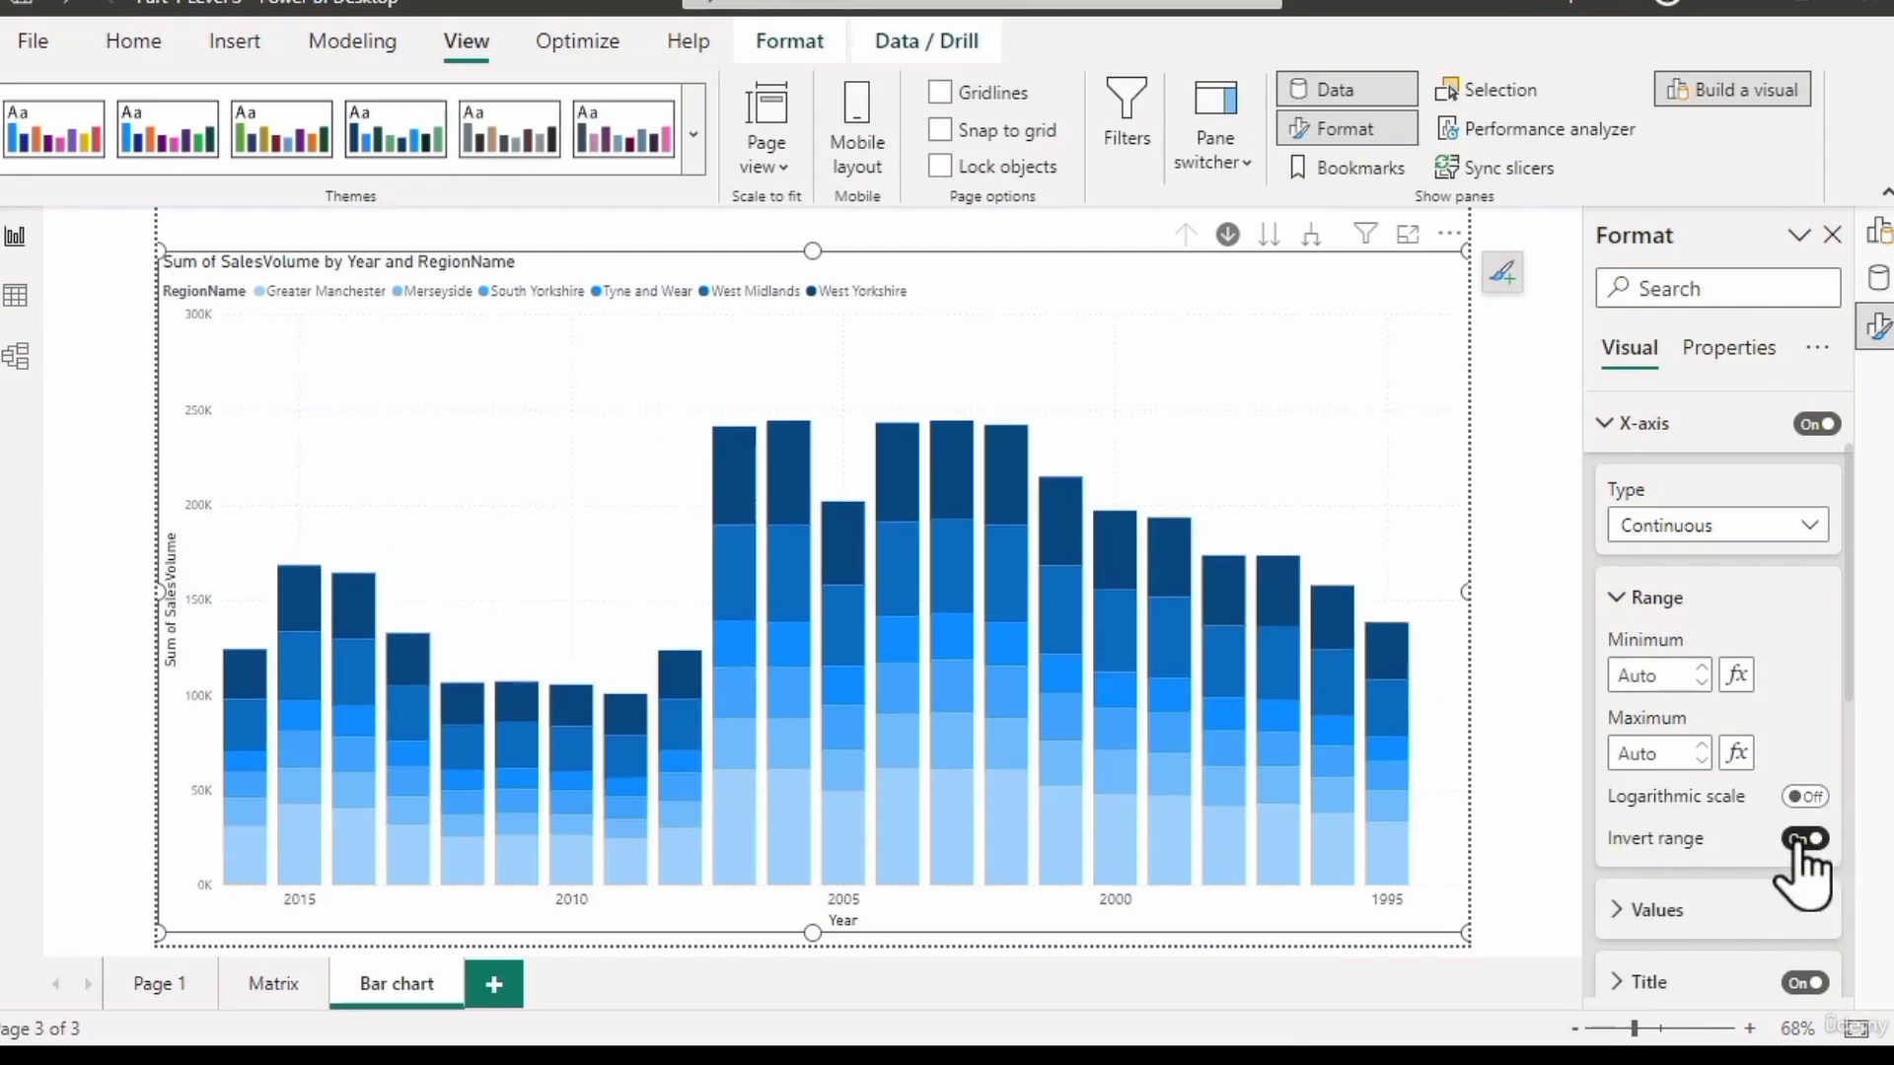
left_click(1800, 840)
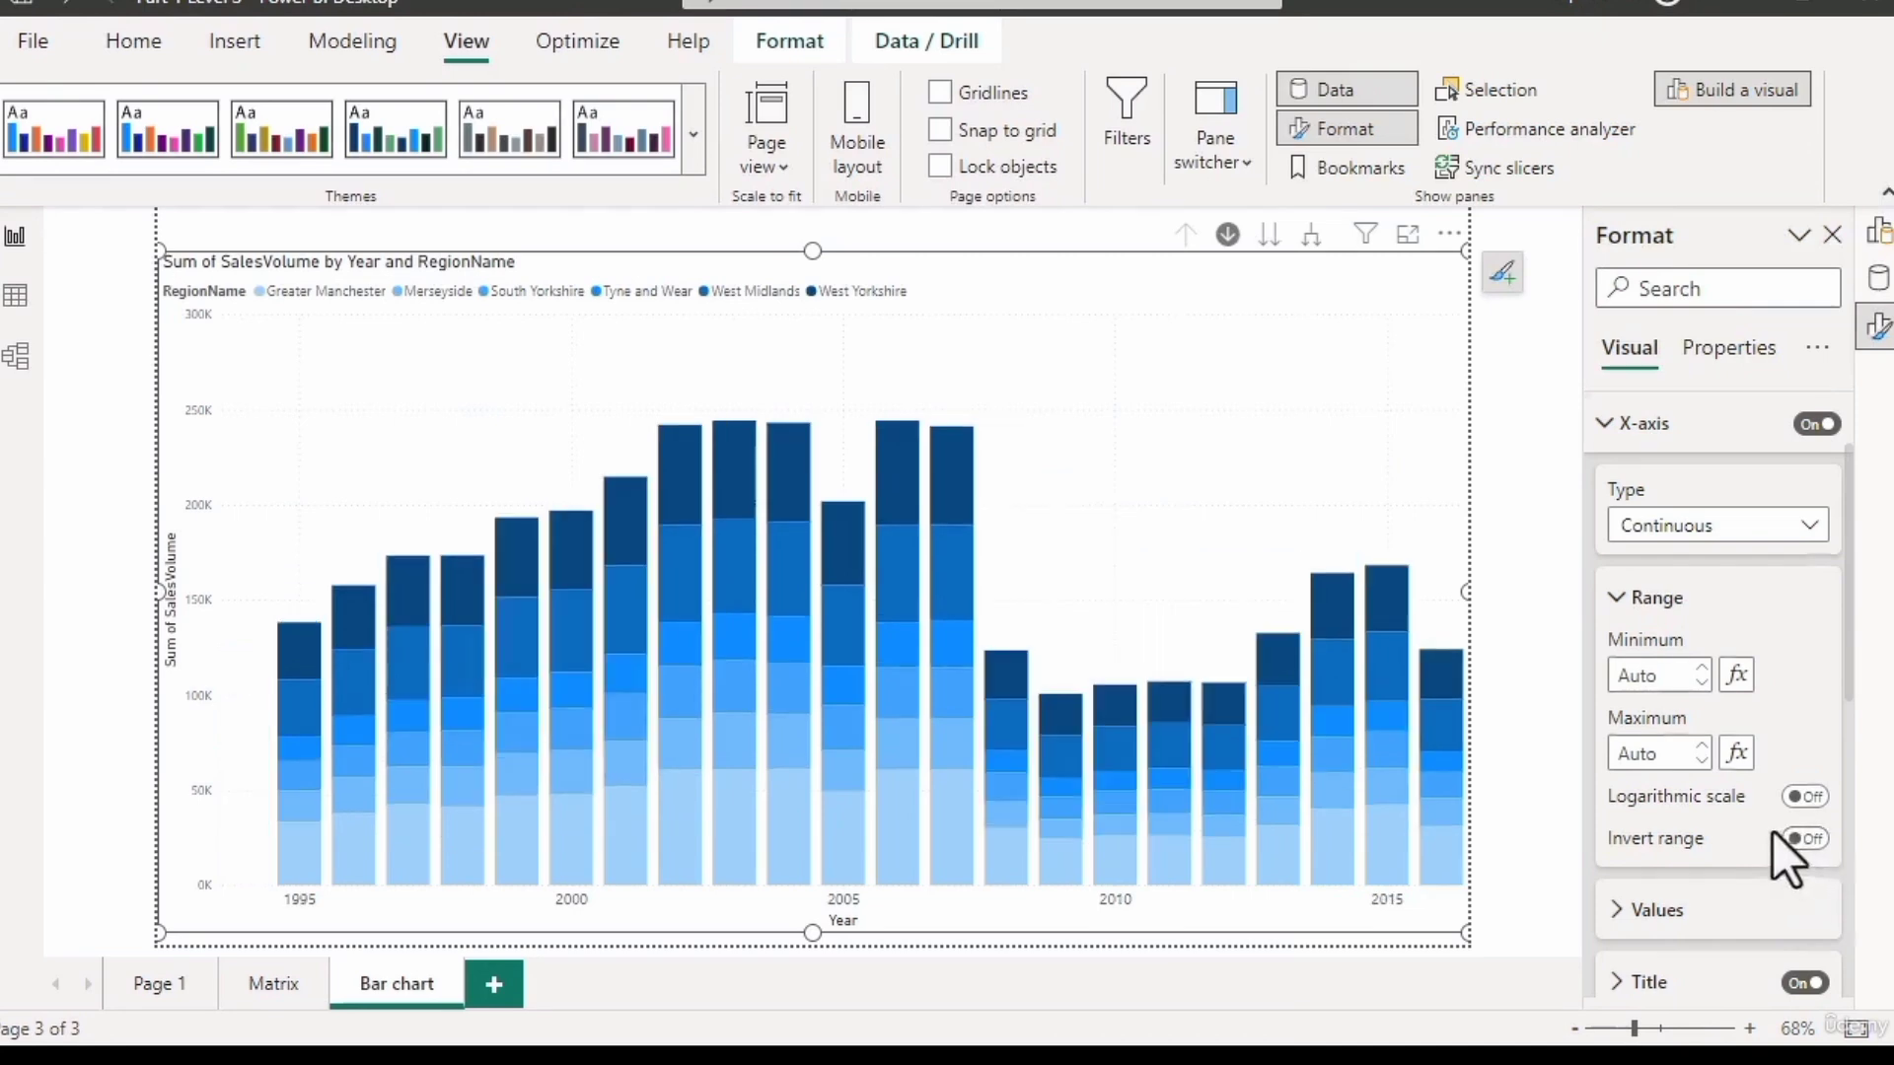
Switch from the X-axis to the Y-axis settings and try inverting the Y-axis range, turning the option back off.
left_click(1608, 442)
left_click(1613, 487)
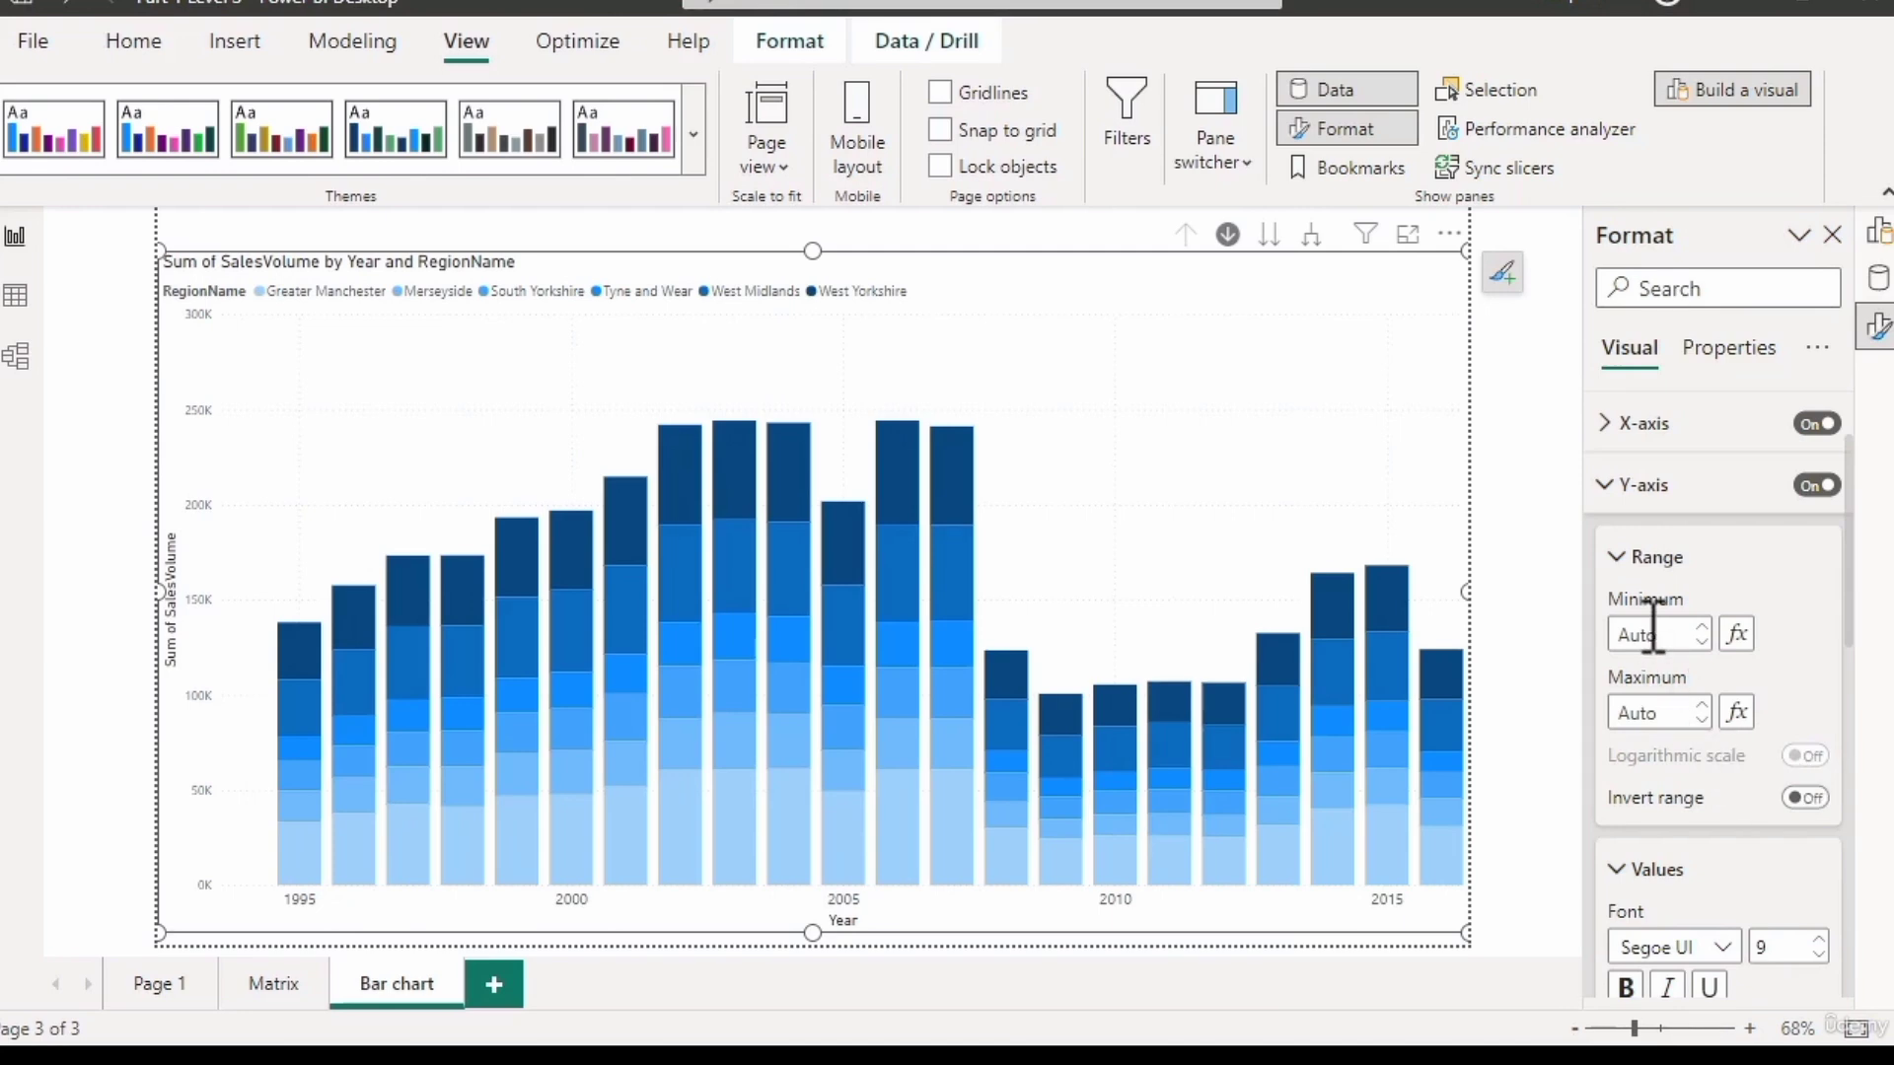
left_click(1807, 801)
left_click(1804, 799)
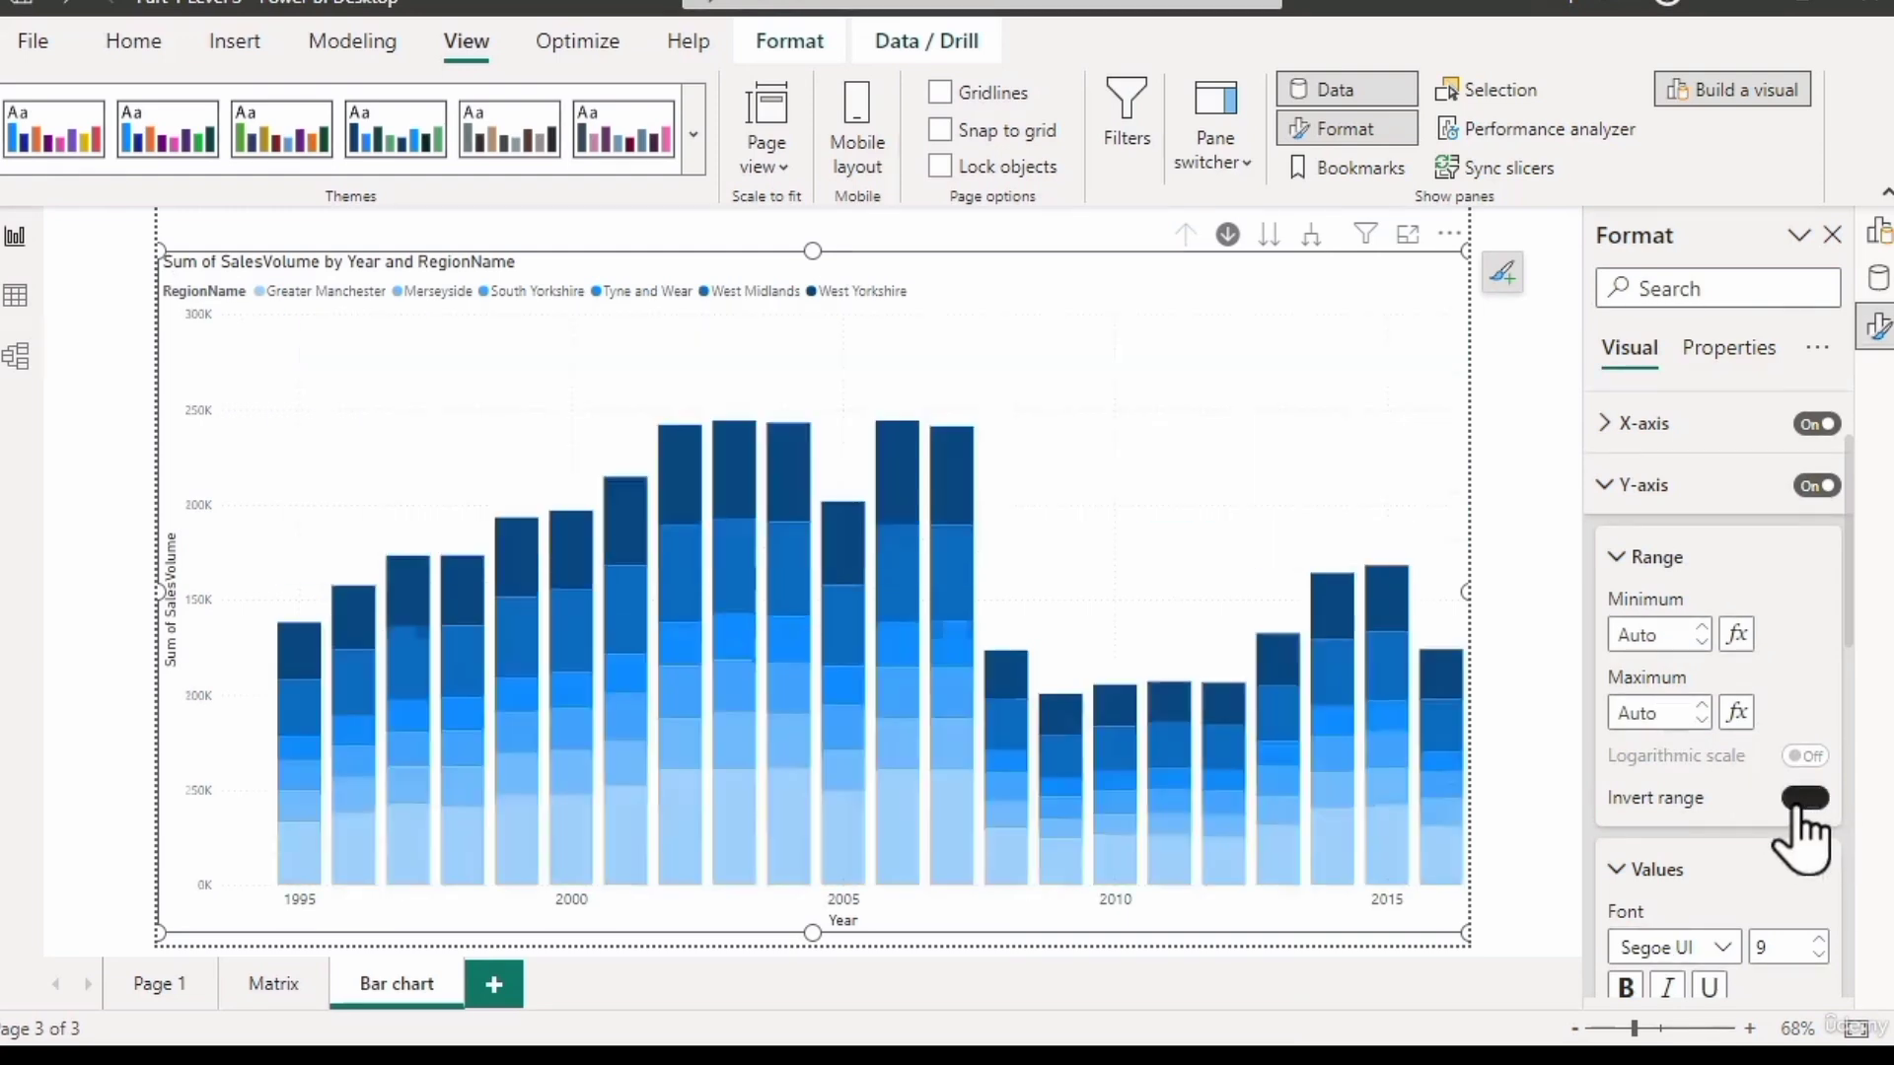
Try switching the Y-axis to the opposite side of the chart, turning the option back off.
scroll(1769, 830, "down", 2)
scroll(1770, 831, "down", 3)
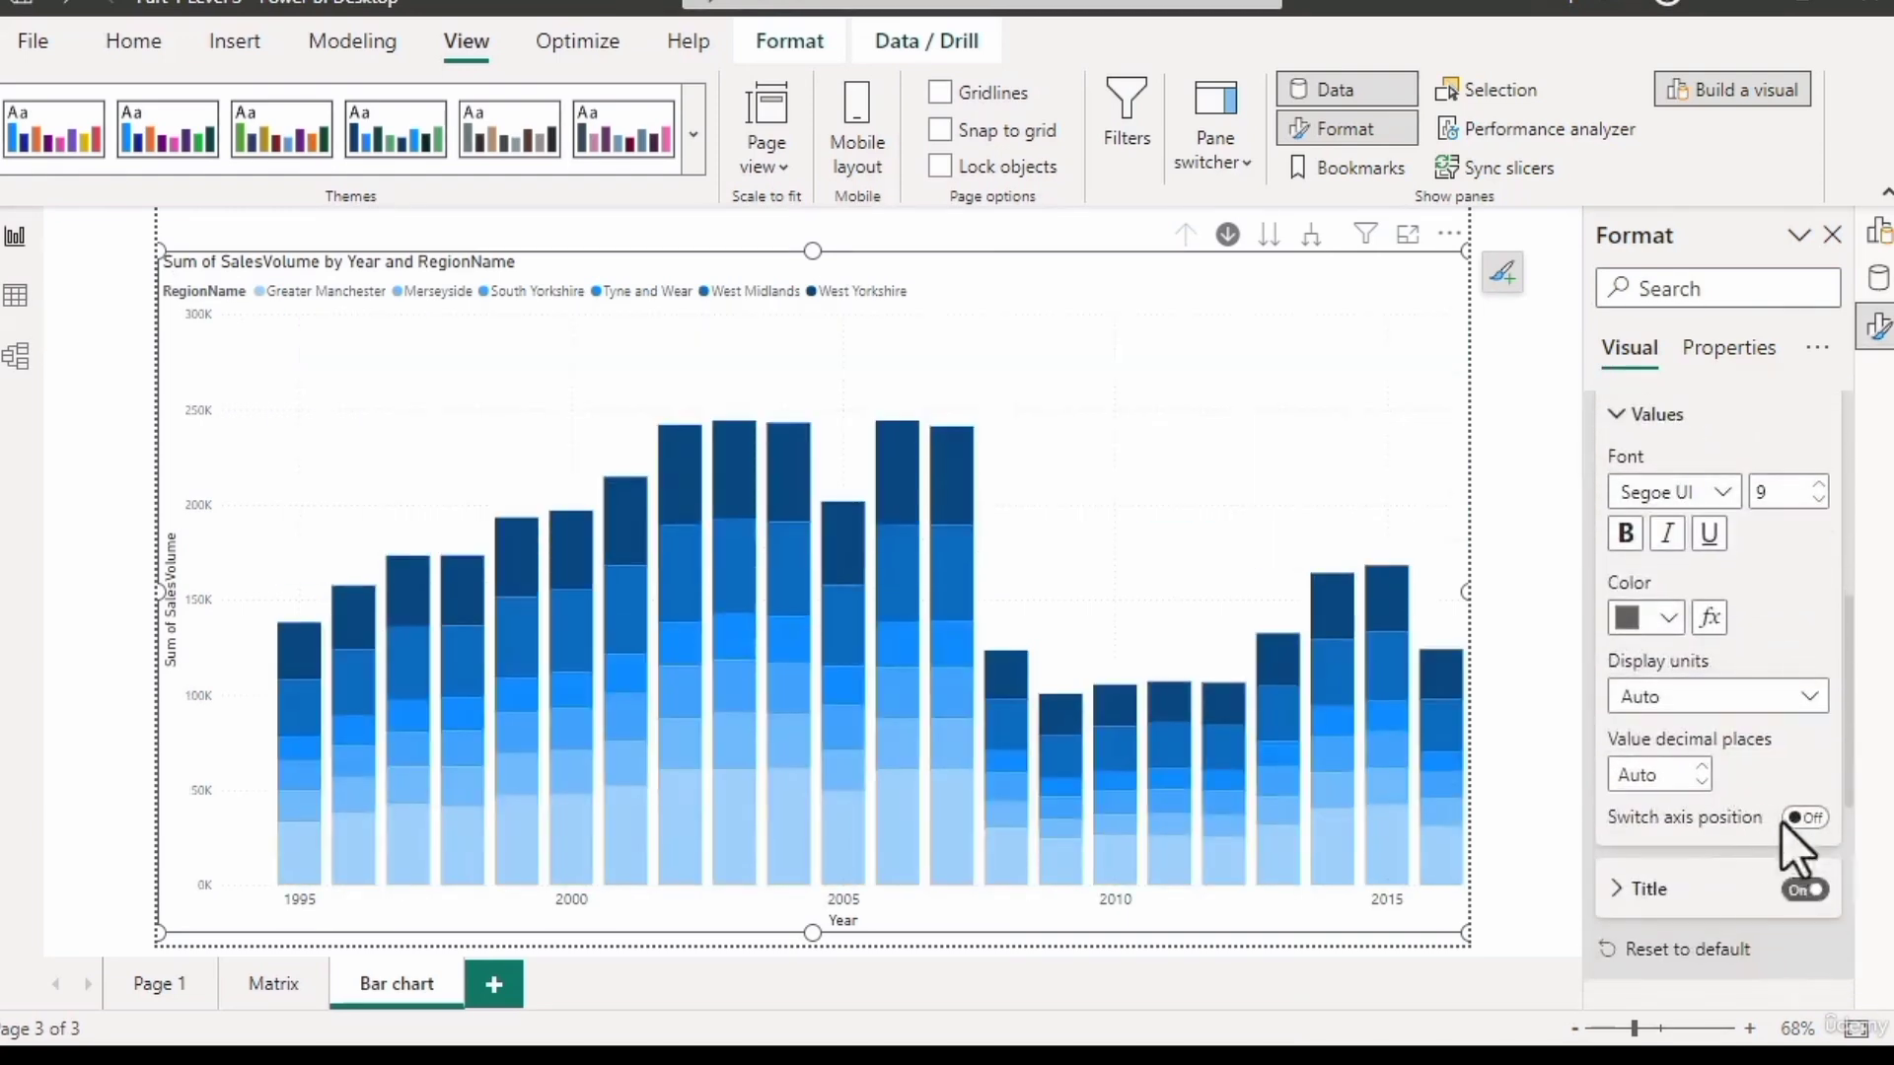
left_click(1807, 819)
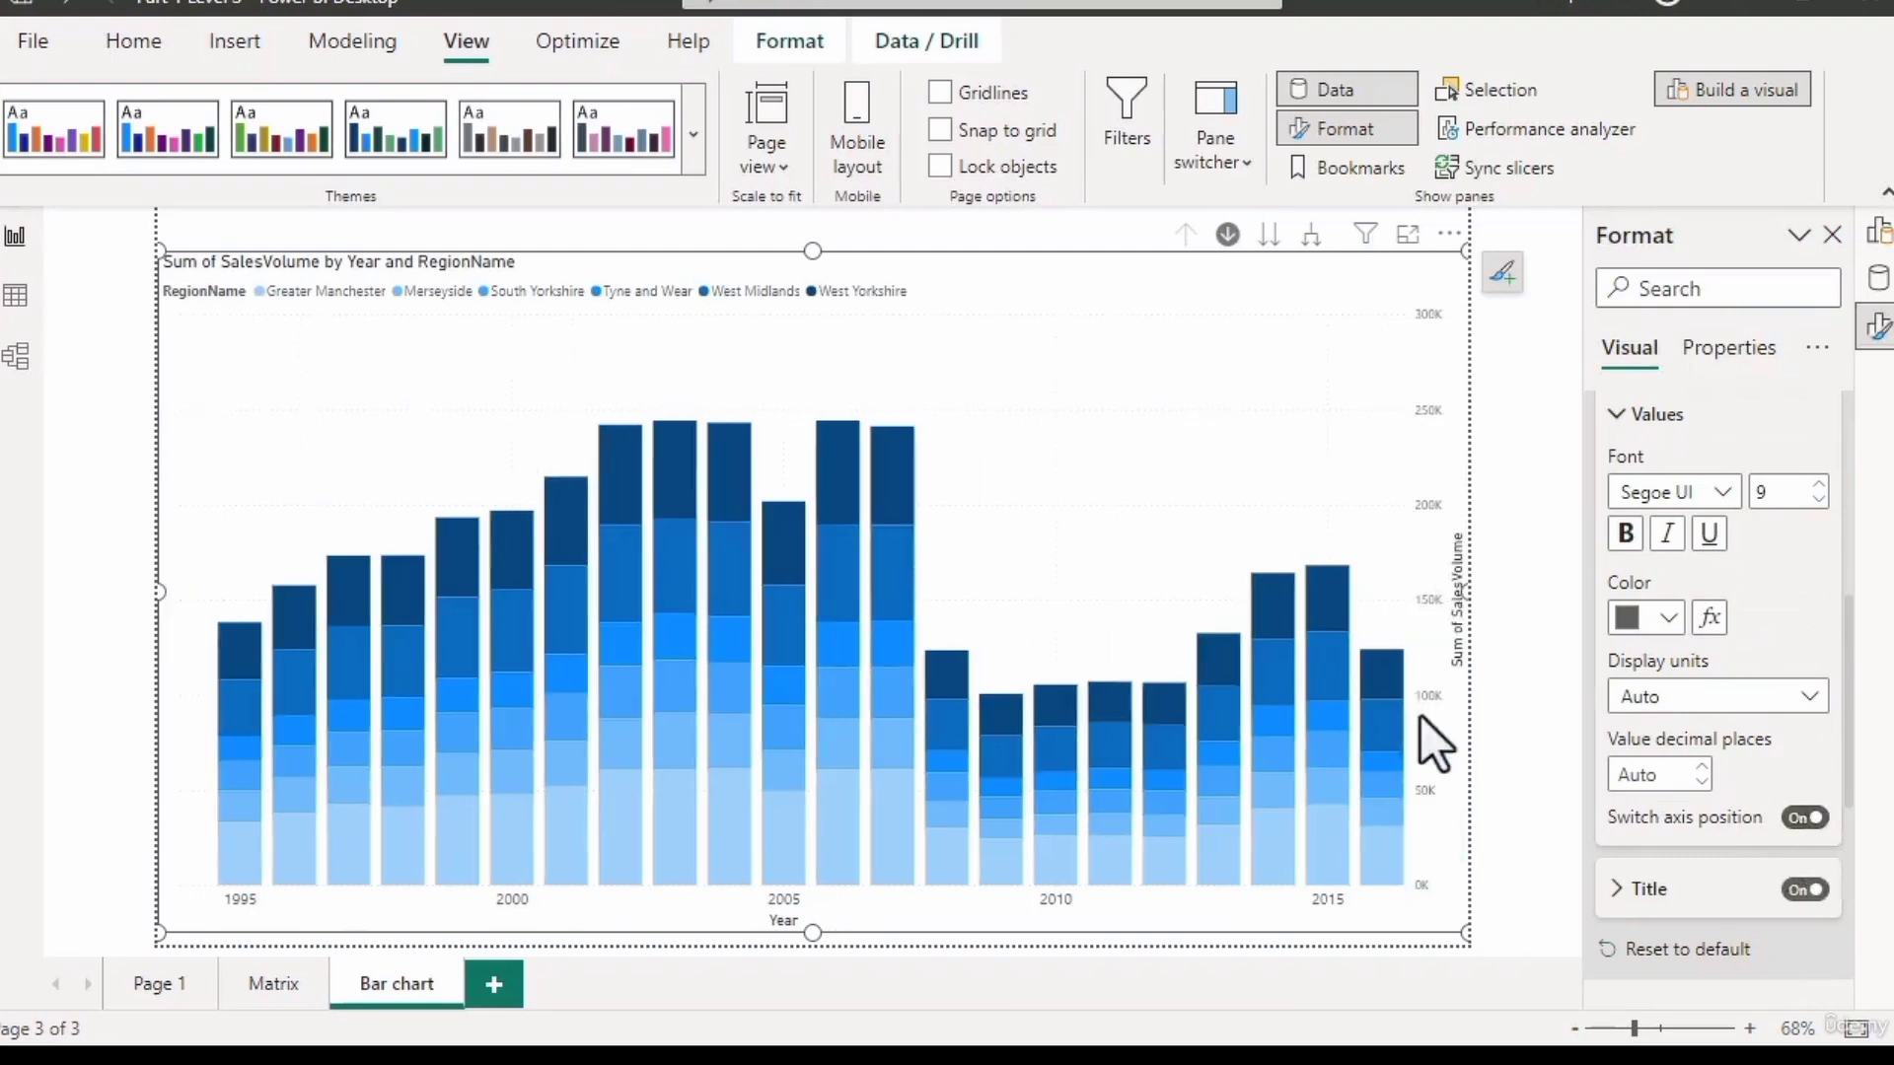
left_click(1792, 819)
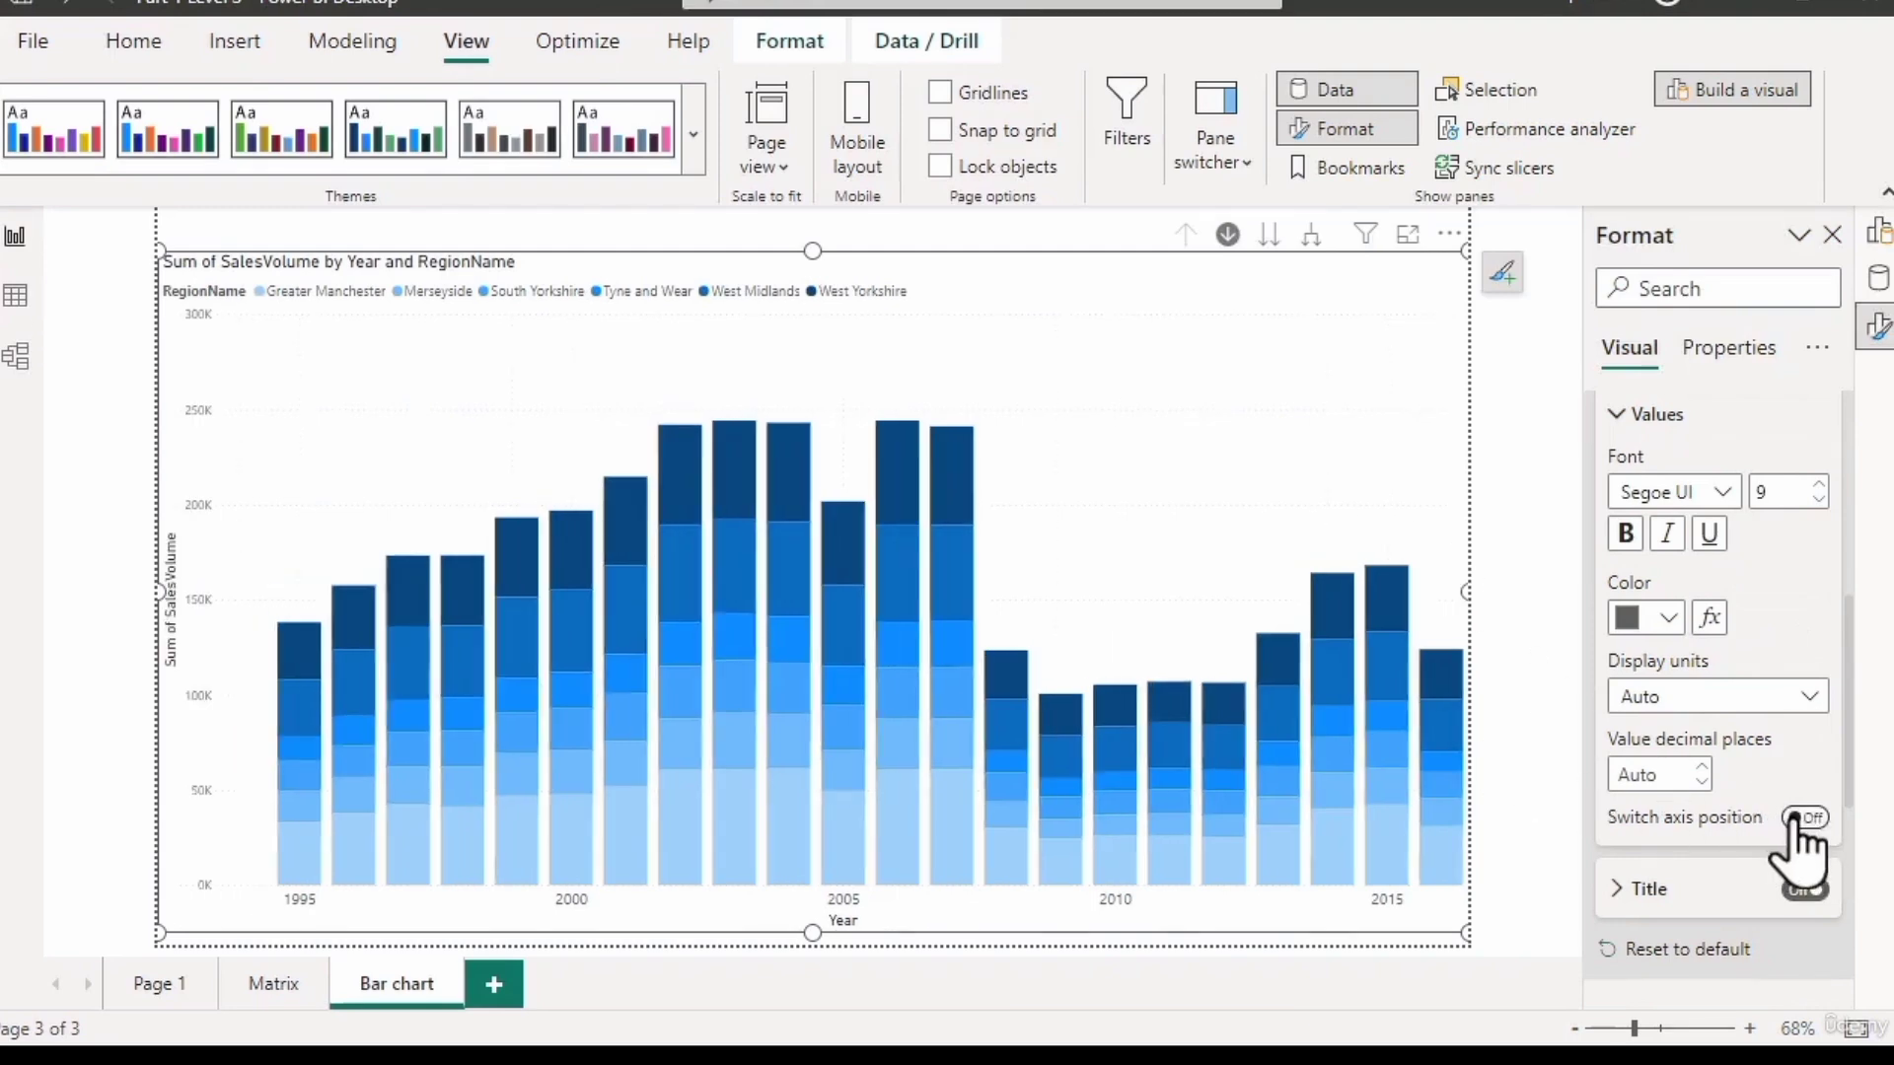
Try Thousands, Millions and None as display units for the Y-axis values, returning them to Auto.
left_click(1811, 702)
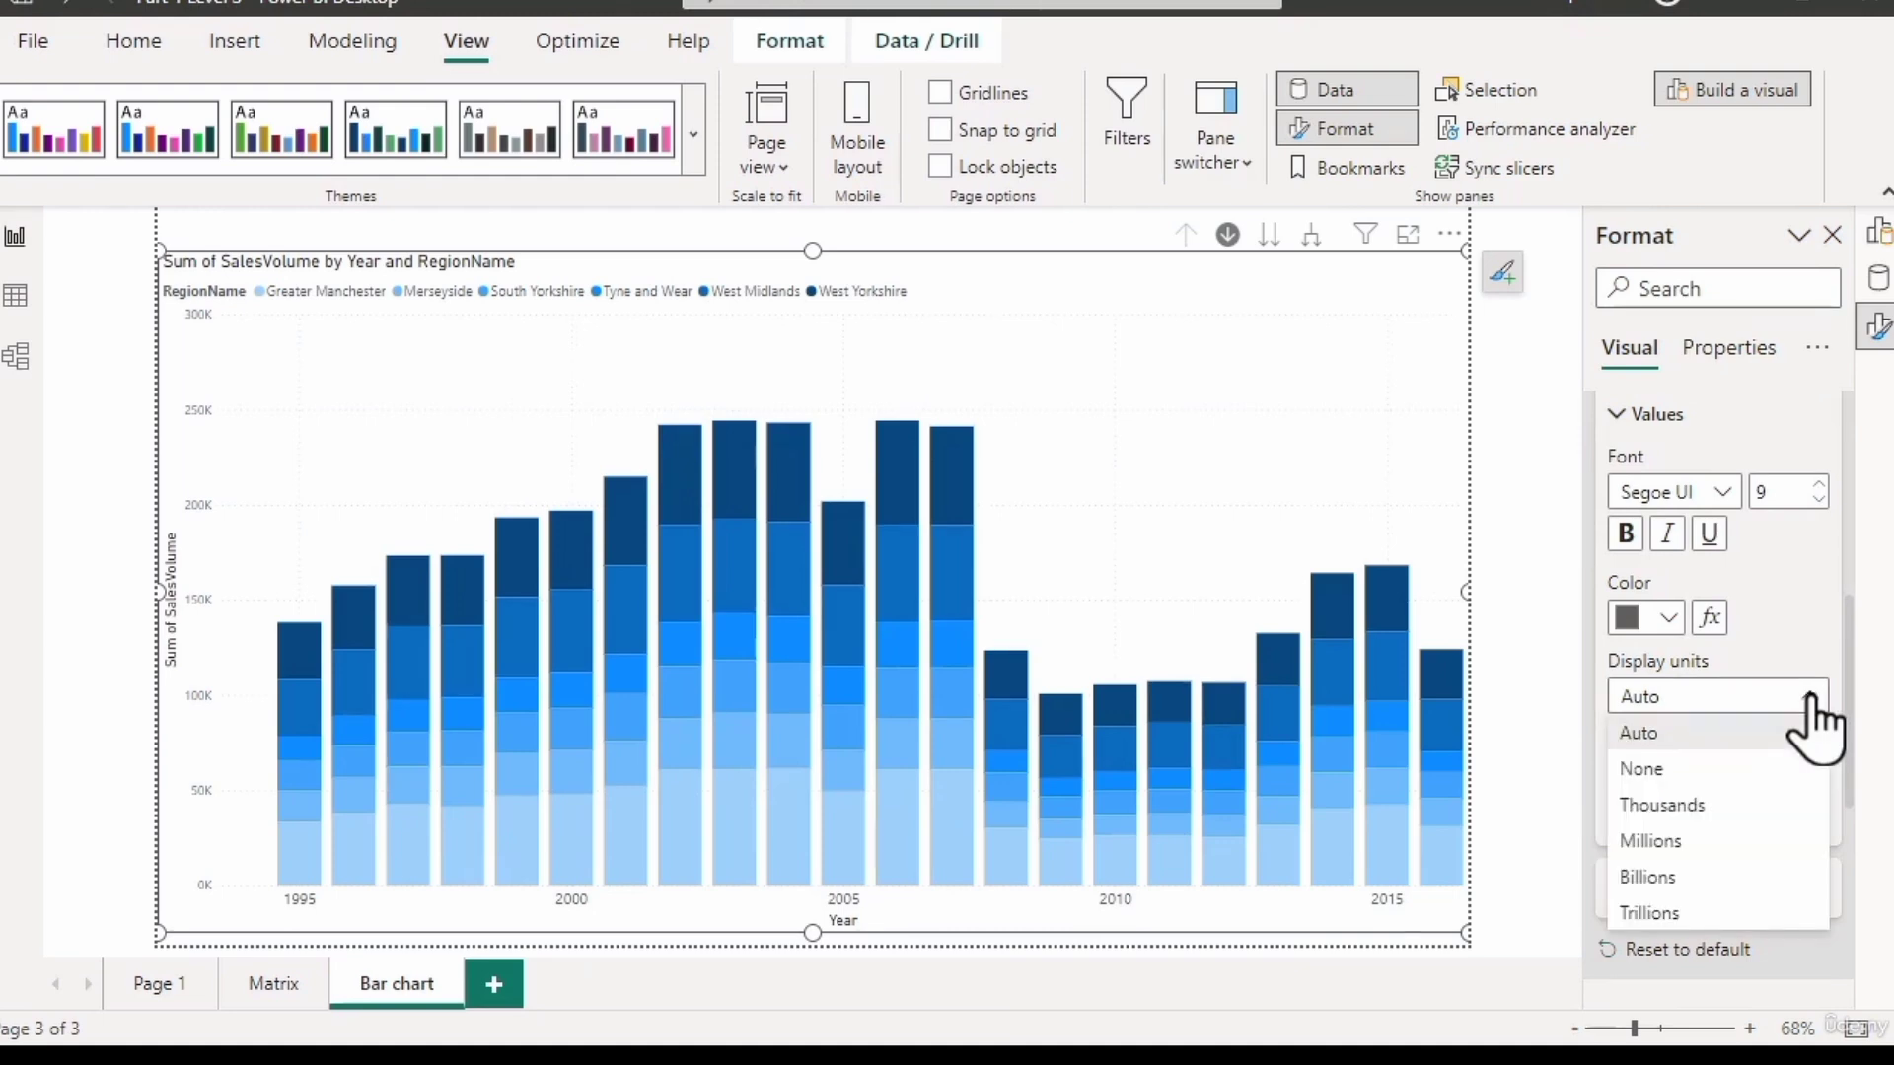
left_click(1700, 804)
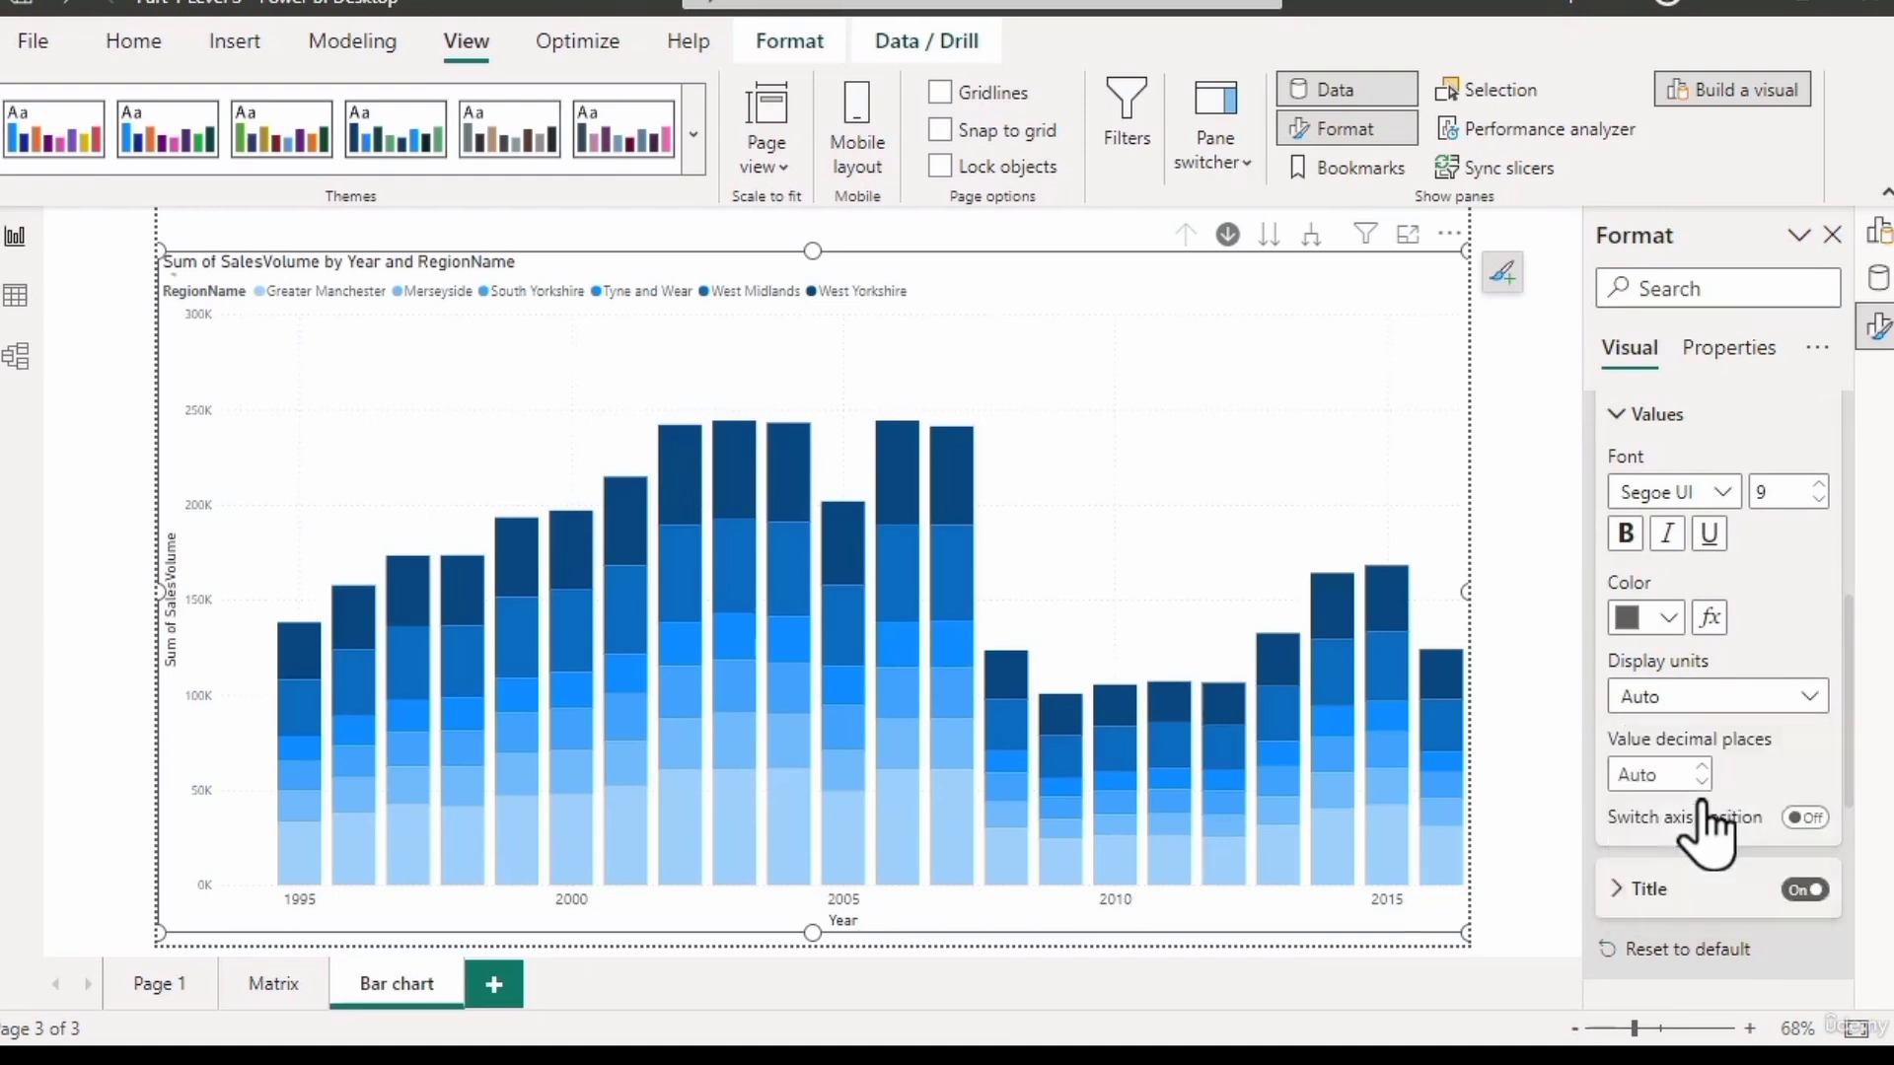
left_click(1803, 702)
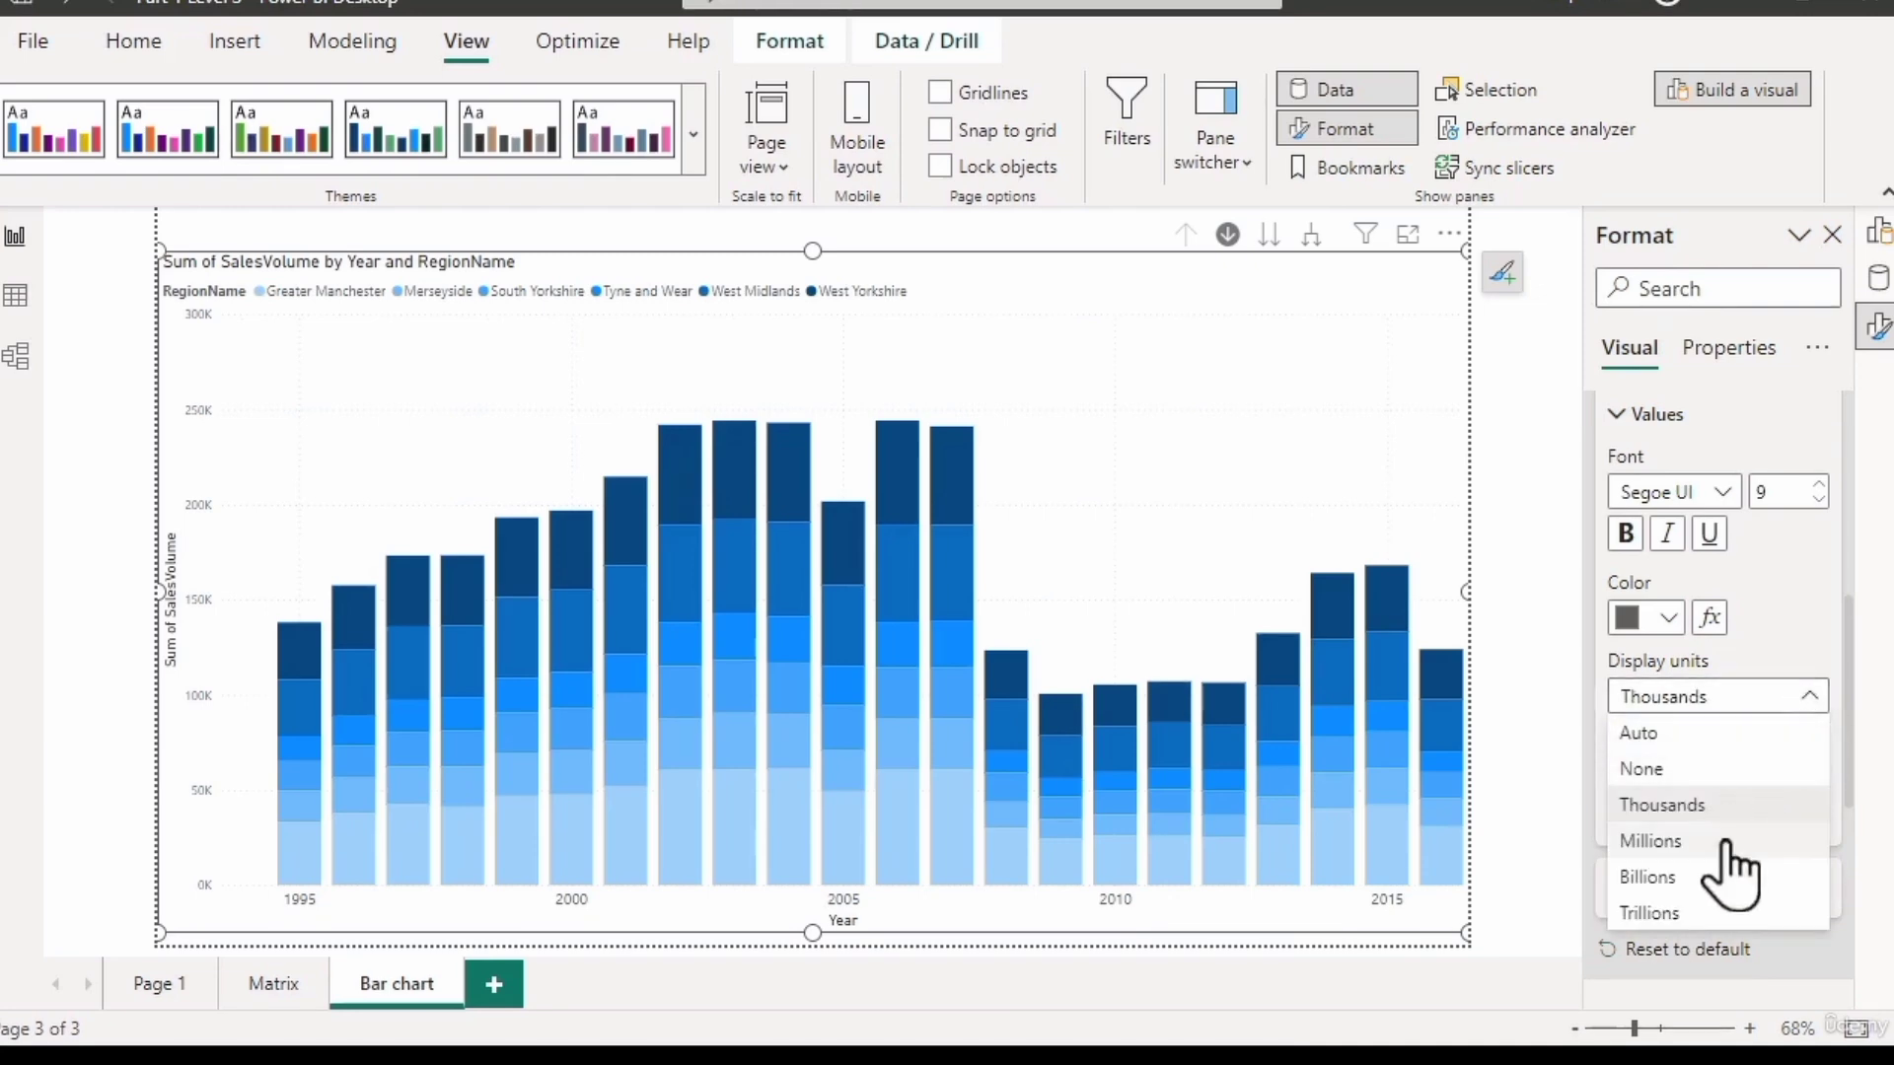
left_click(1731, 842)
left_click(1813, 701)
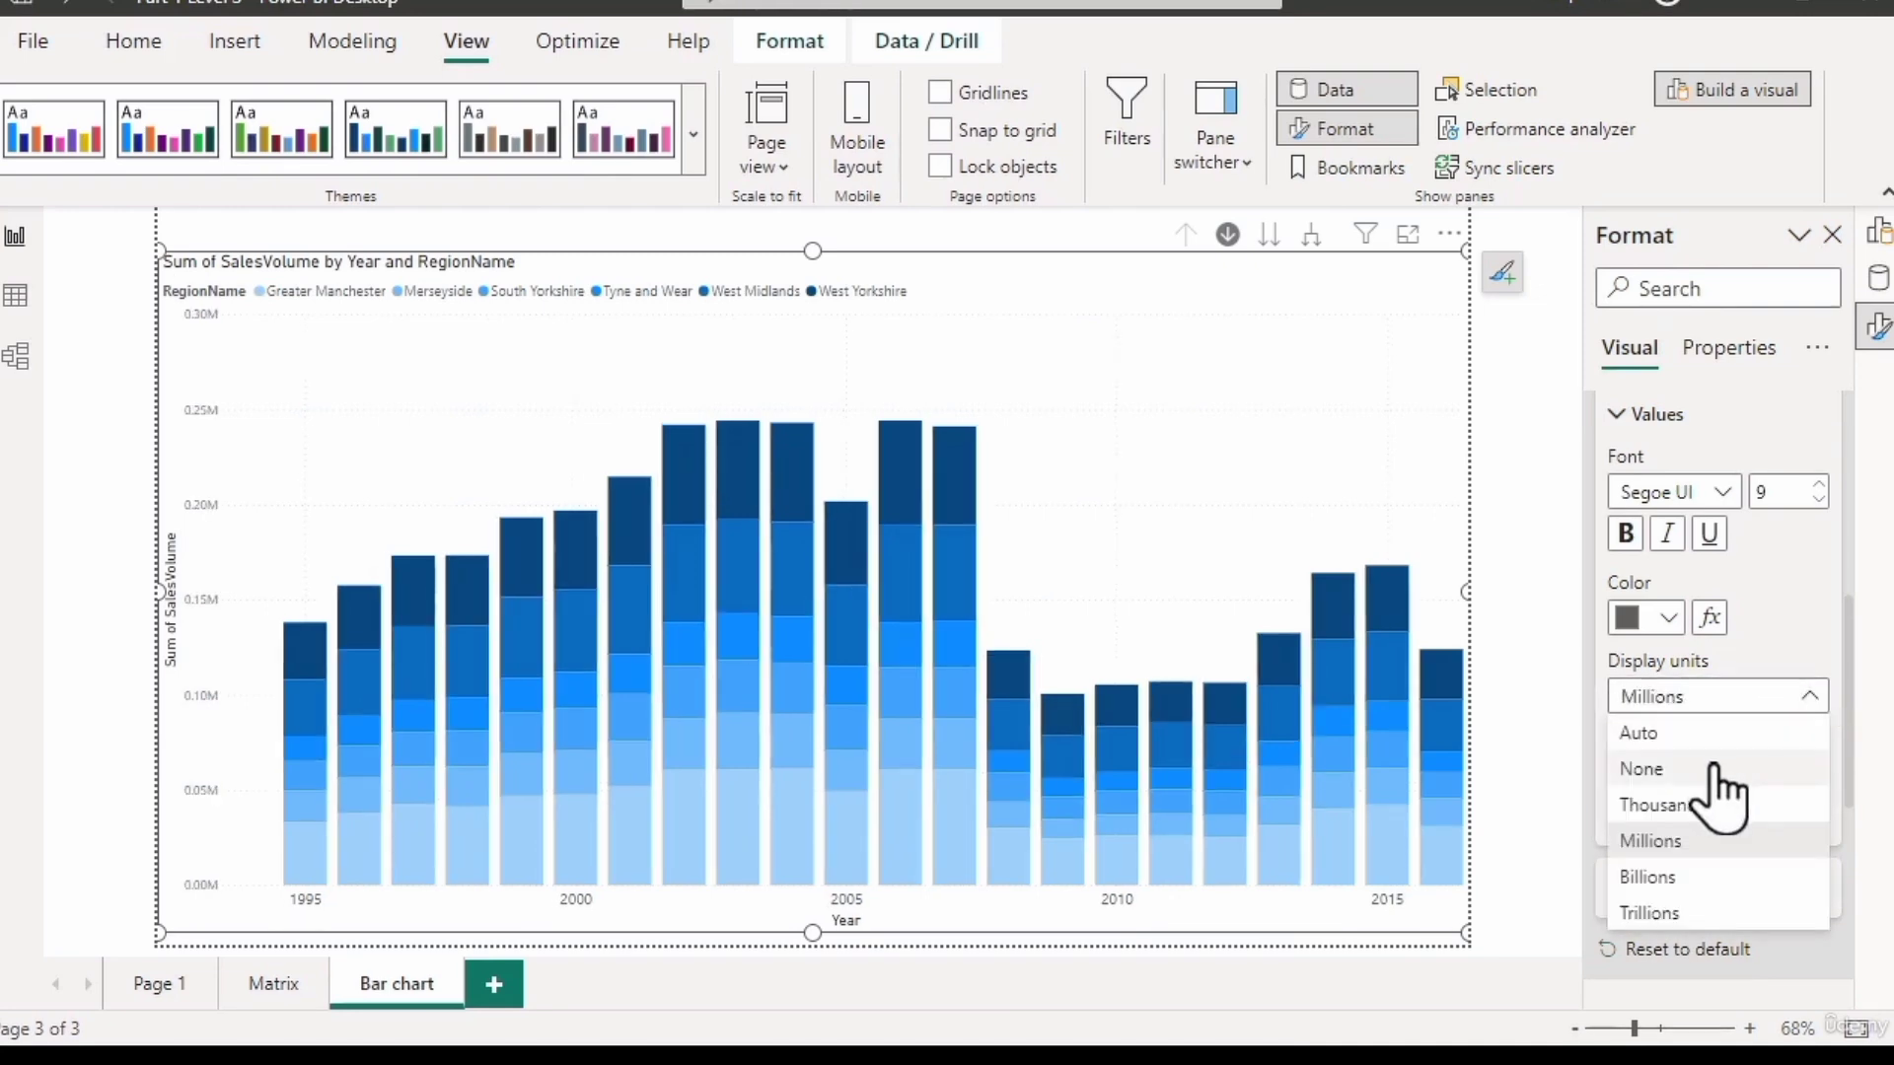
left_click(1721, 768)
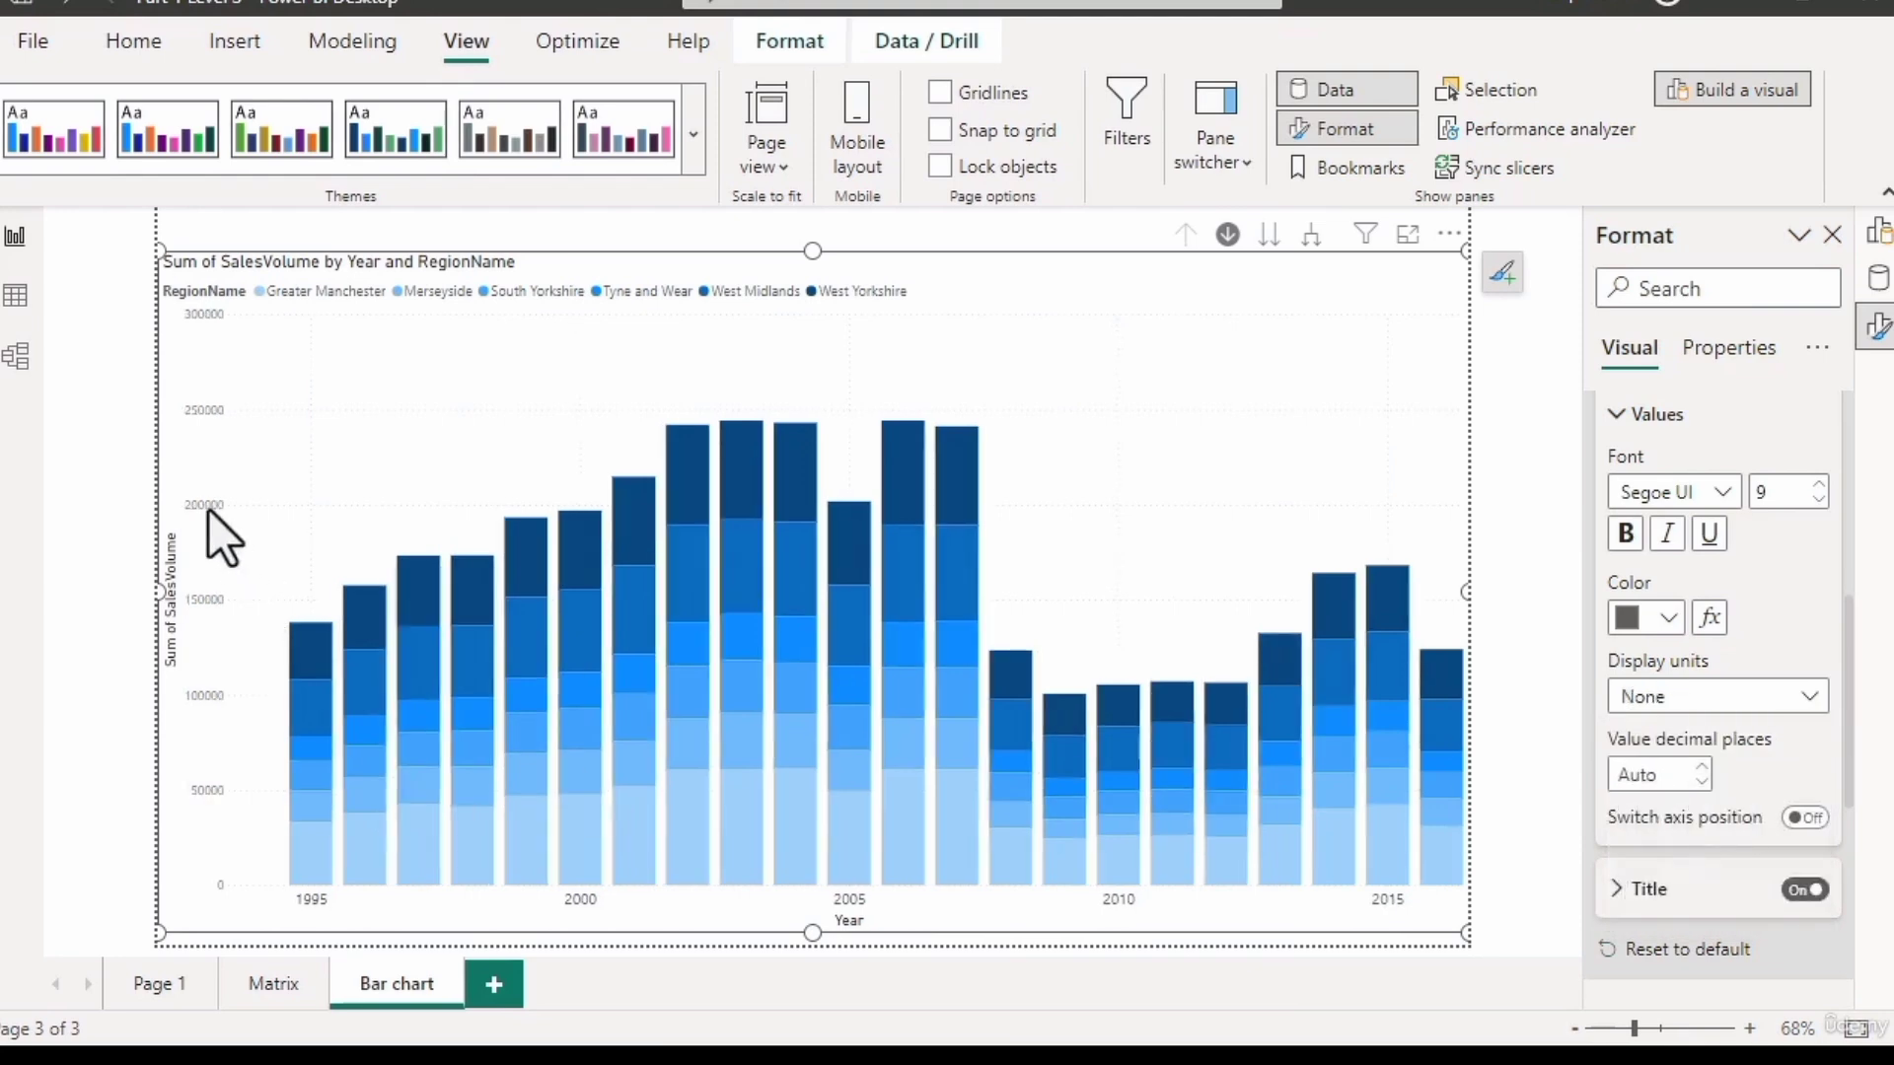
left_click(1810, 702)
left_click(1709, 761)
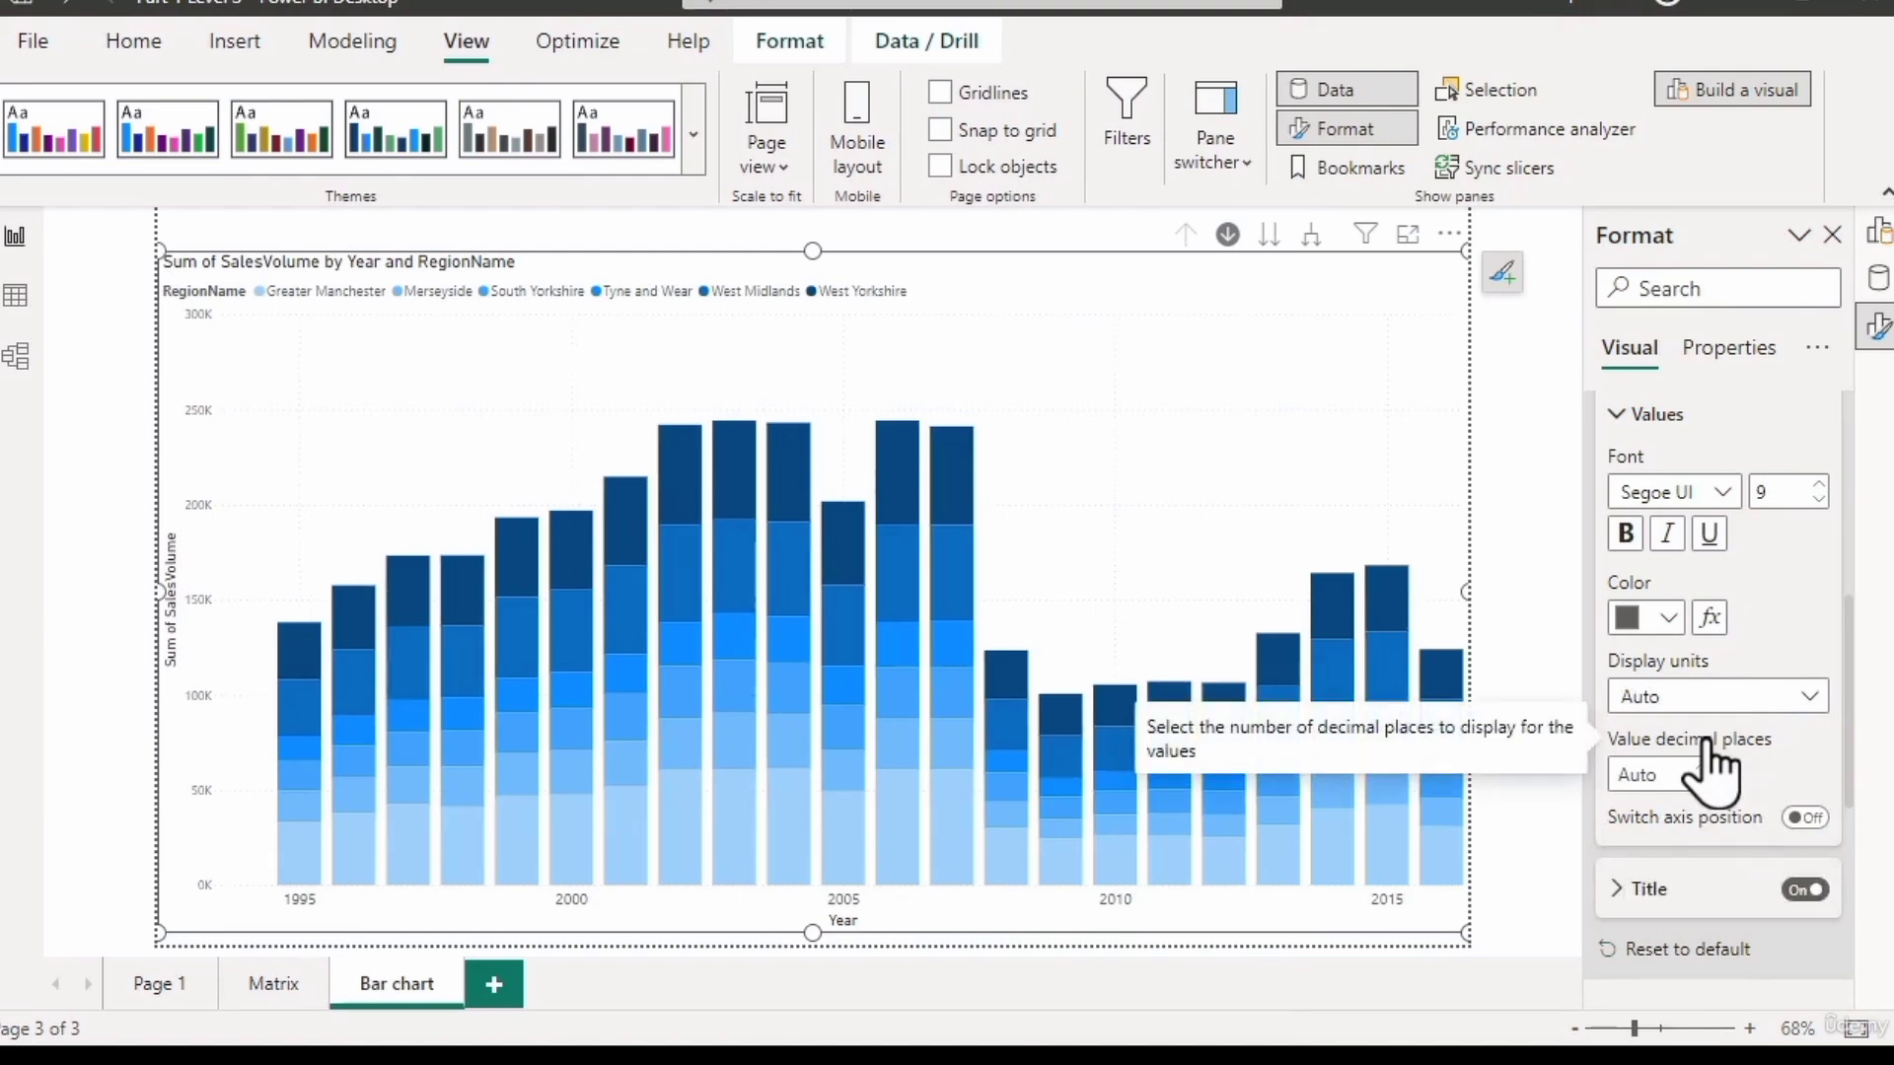
Open the Y-axis title options and try hiding the title, turning it back on.
left_click(1623, 913)
scroll(1661, 898, "down", 3)
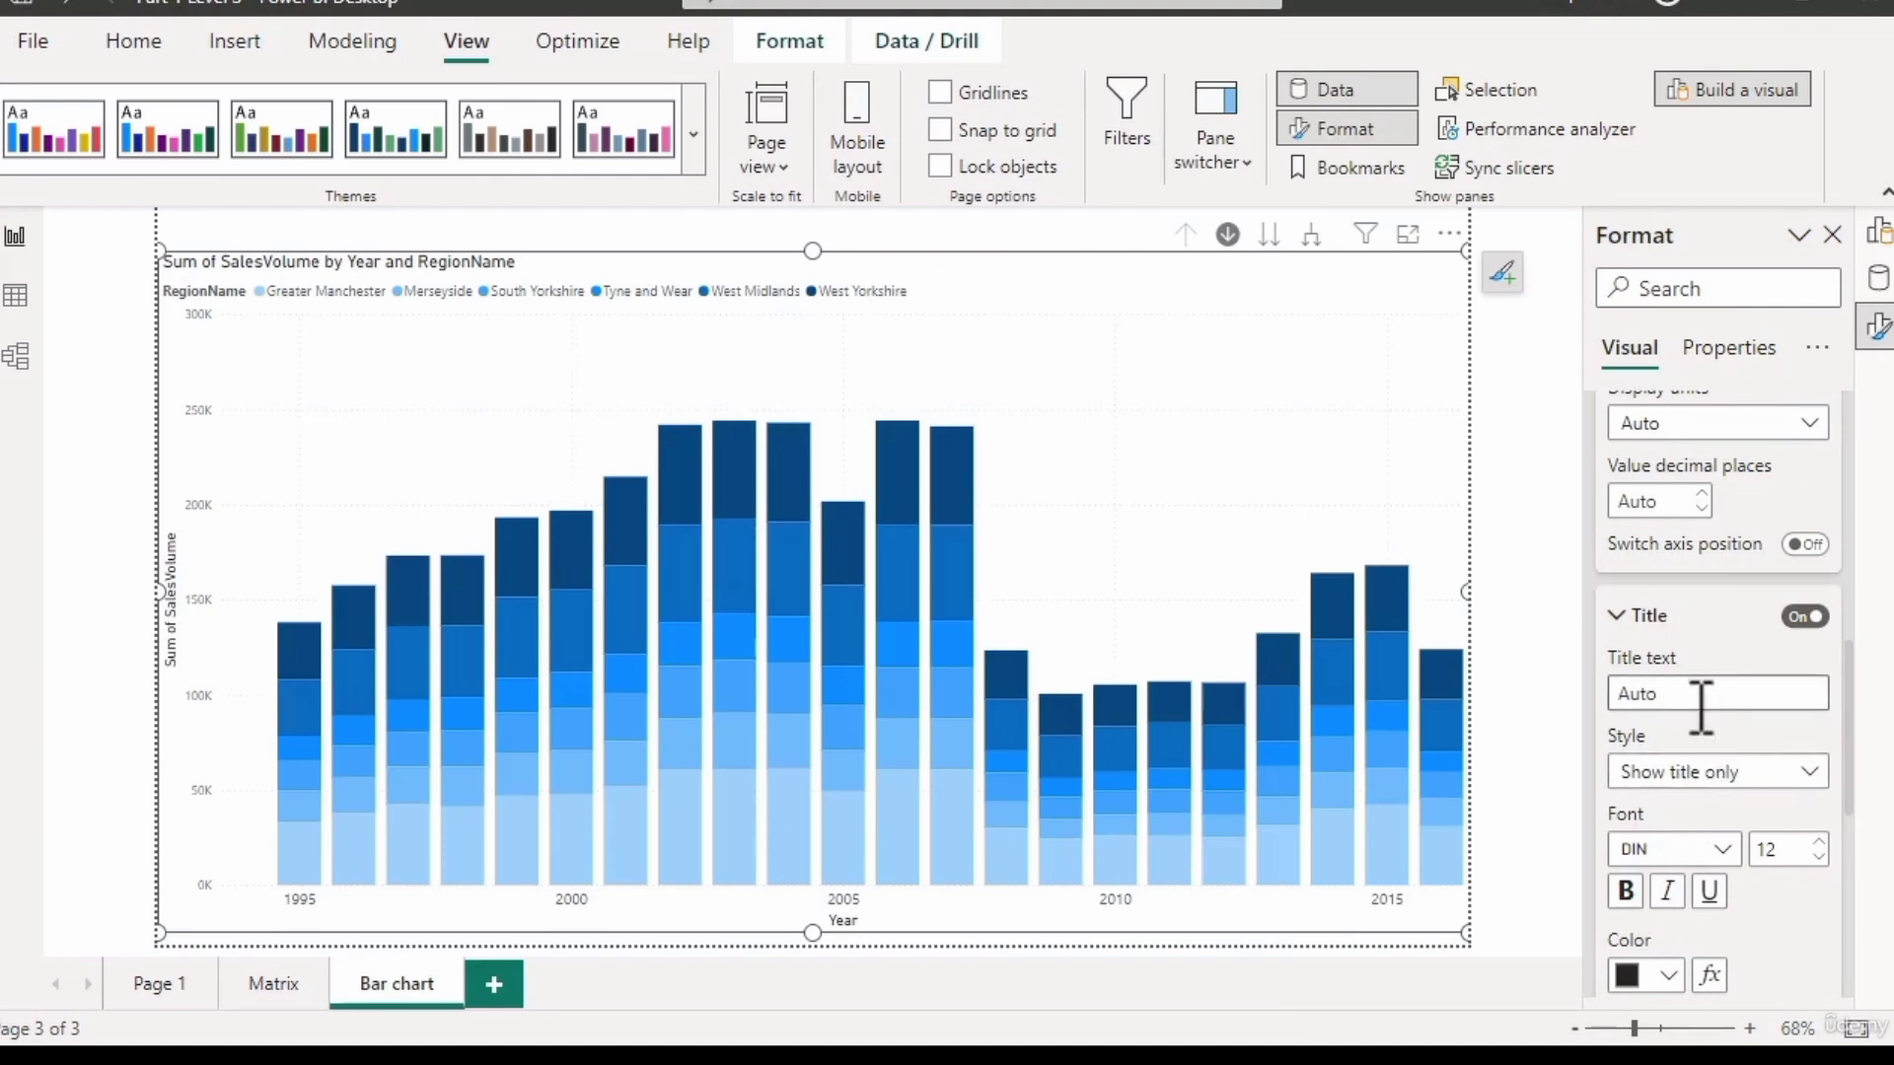
left_click(1807, 619)
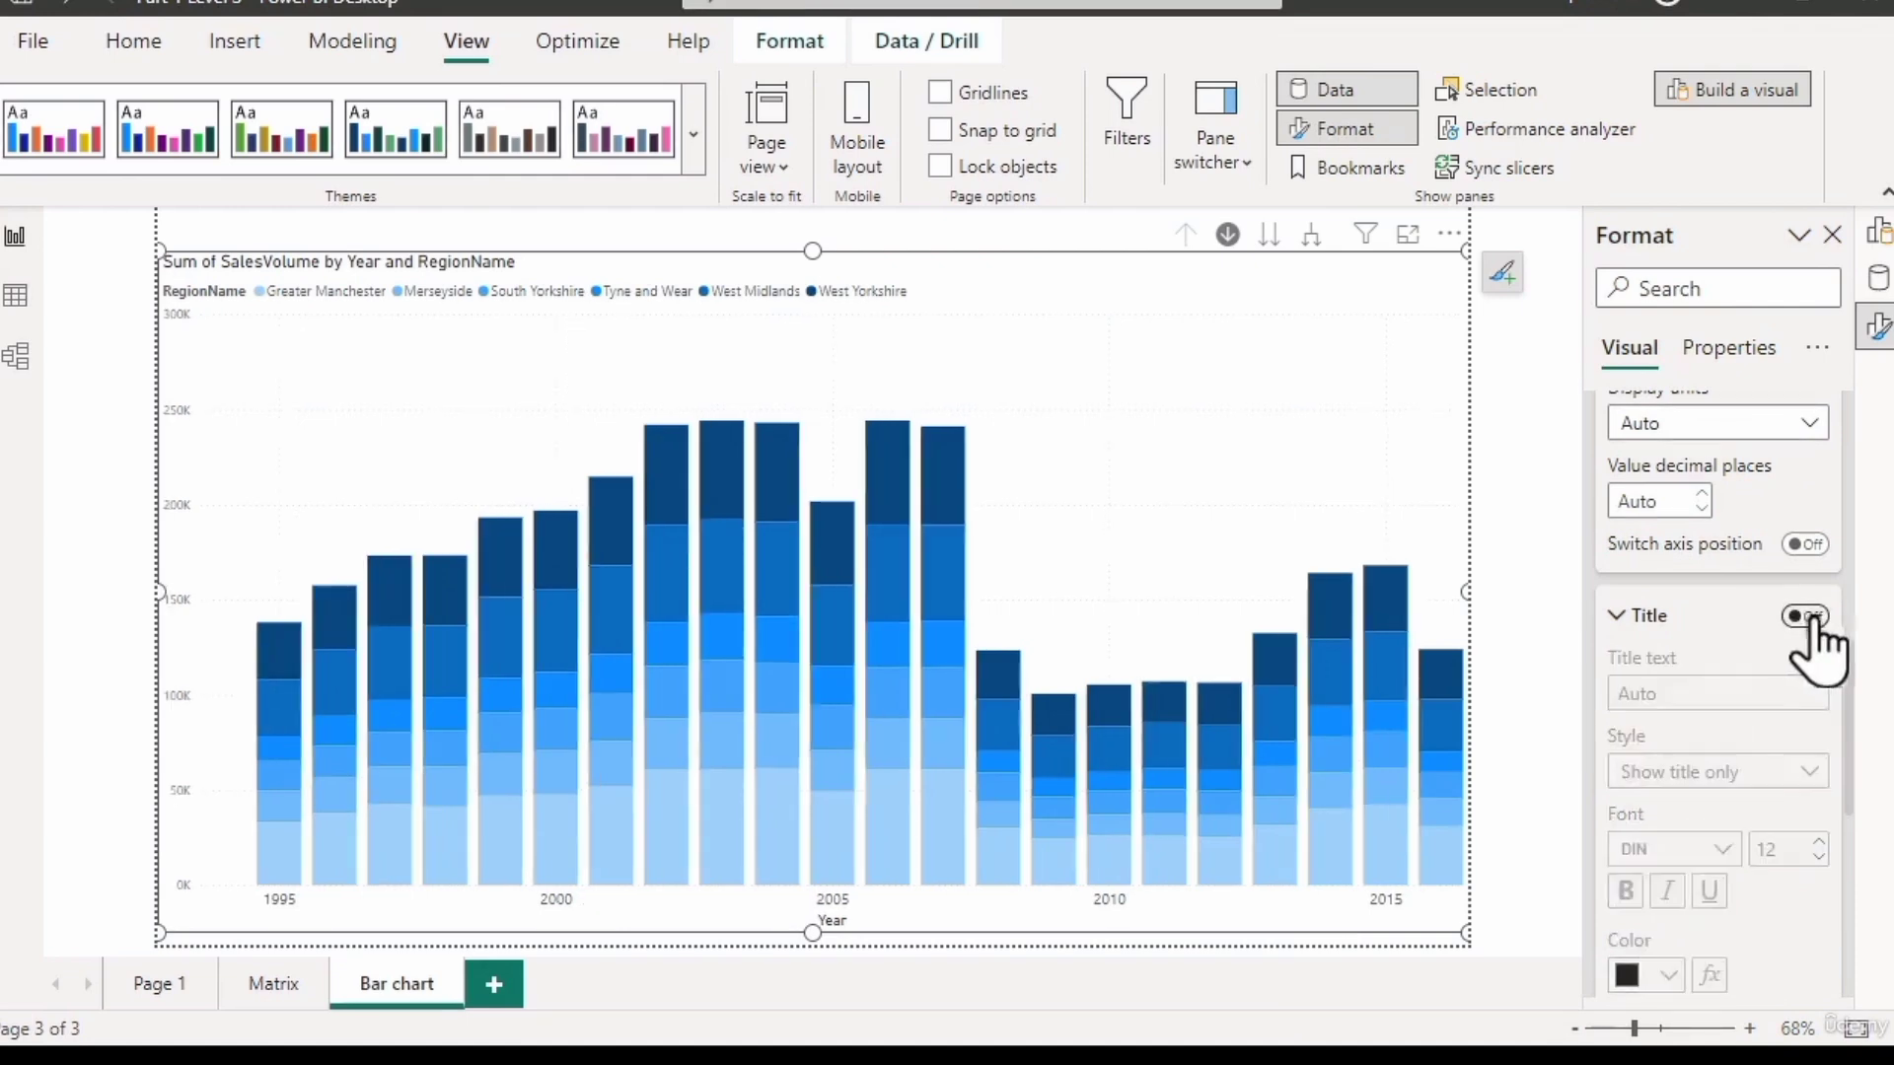
left_click(1808, 616)
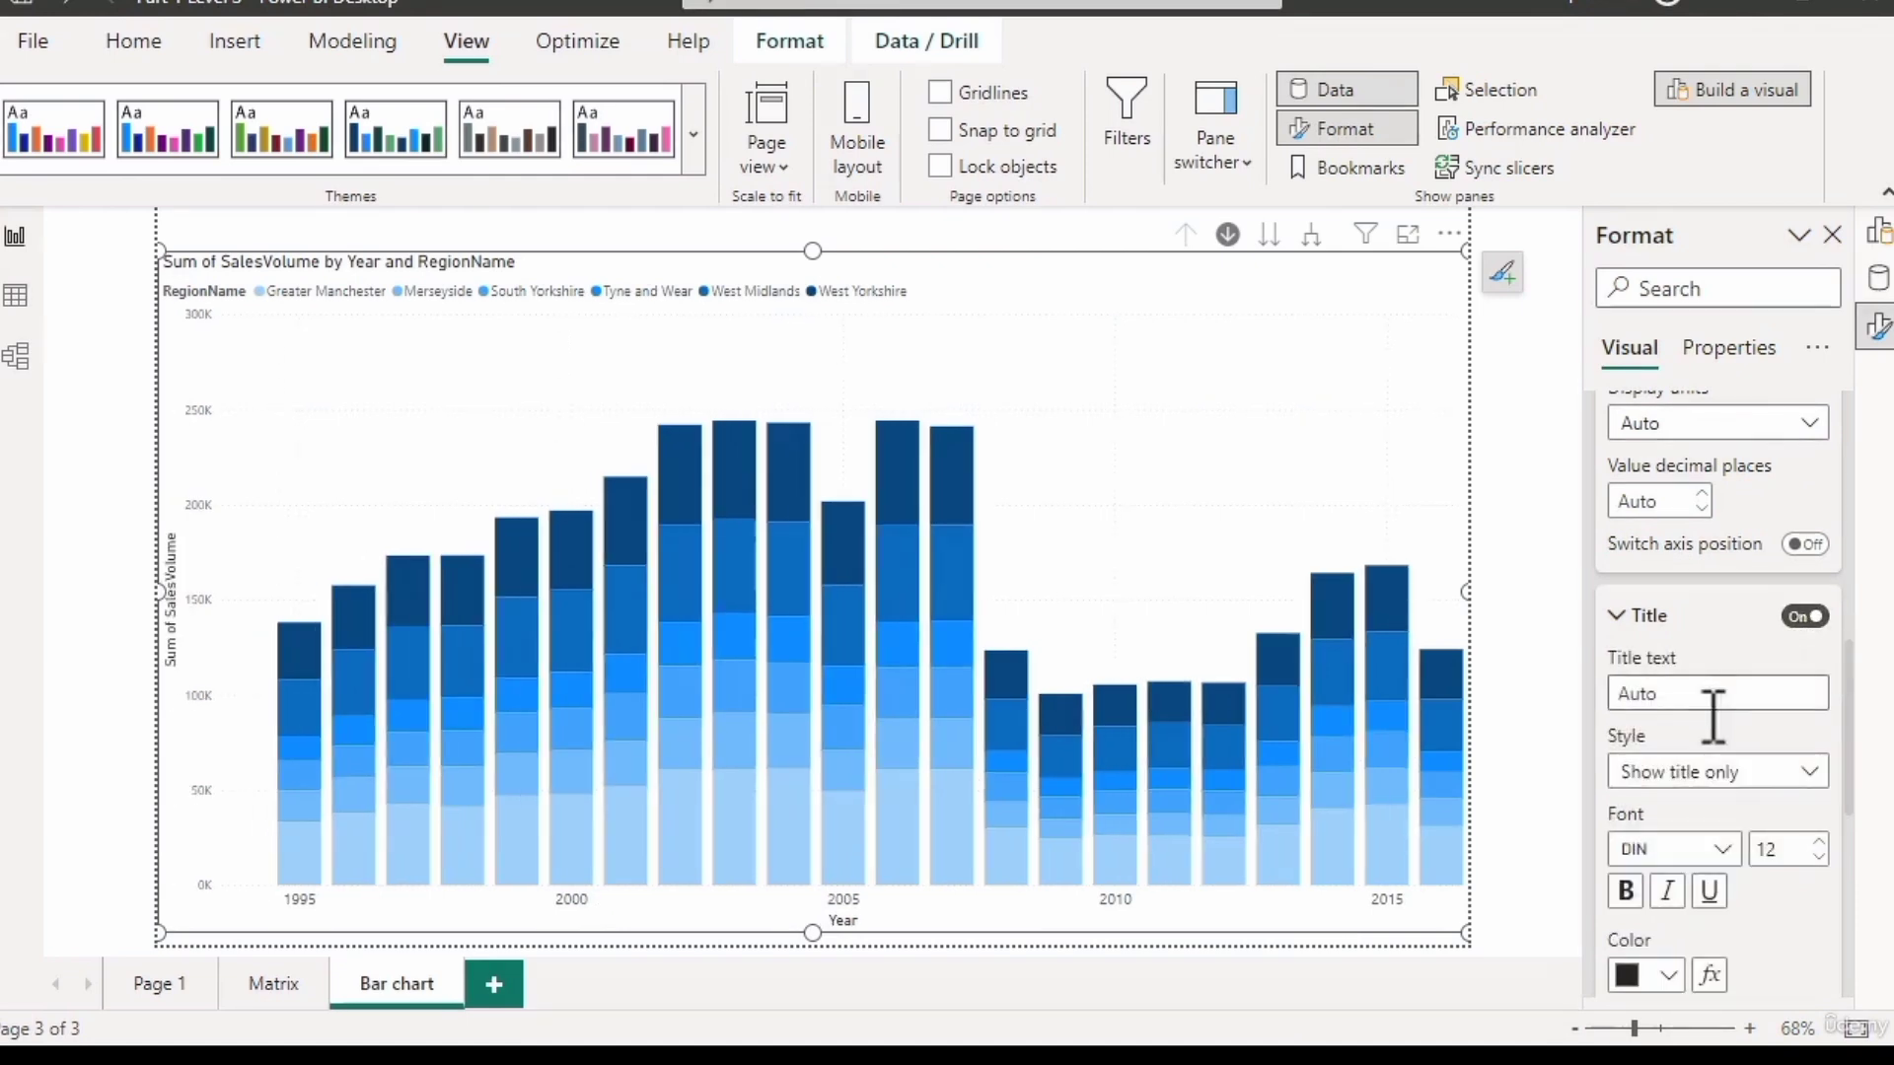
Try the Show unit only style for the Y-axis title, and set the style to Show both.
left_click(1721, 771)
left_click(1733, 844)
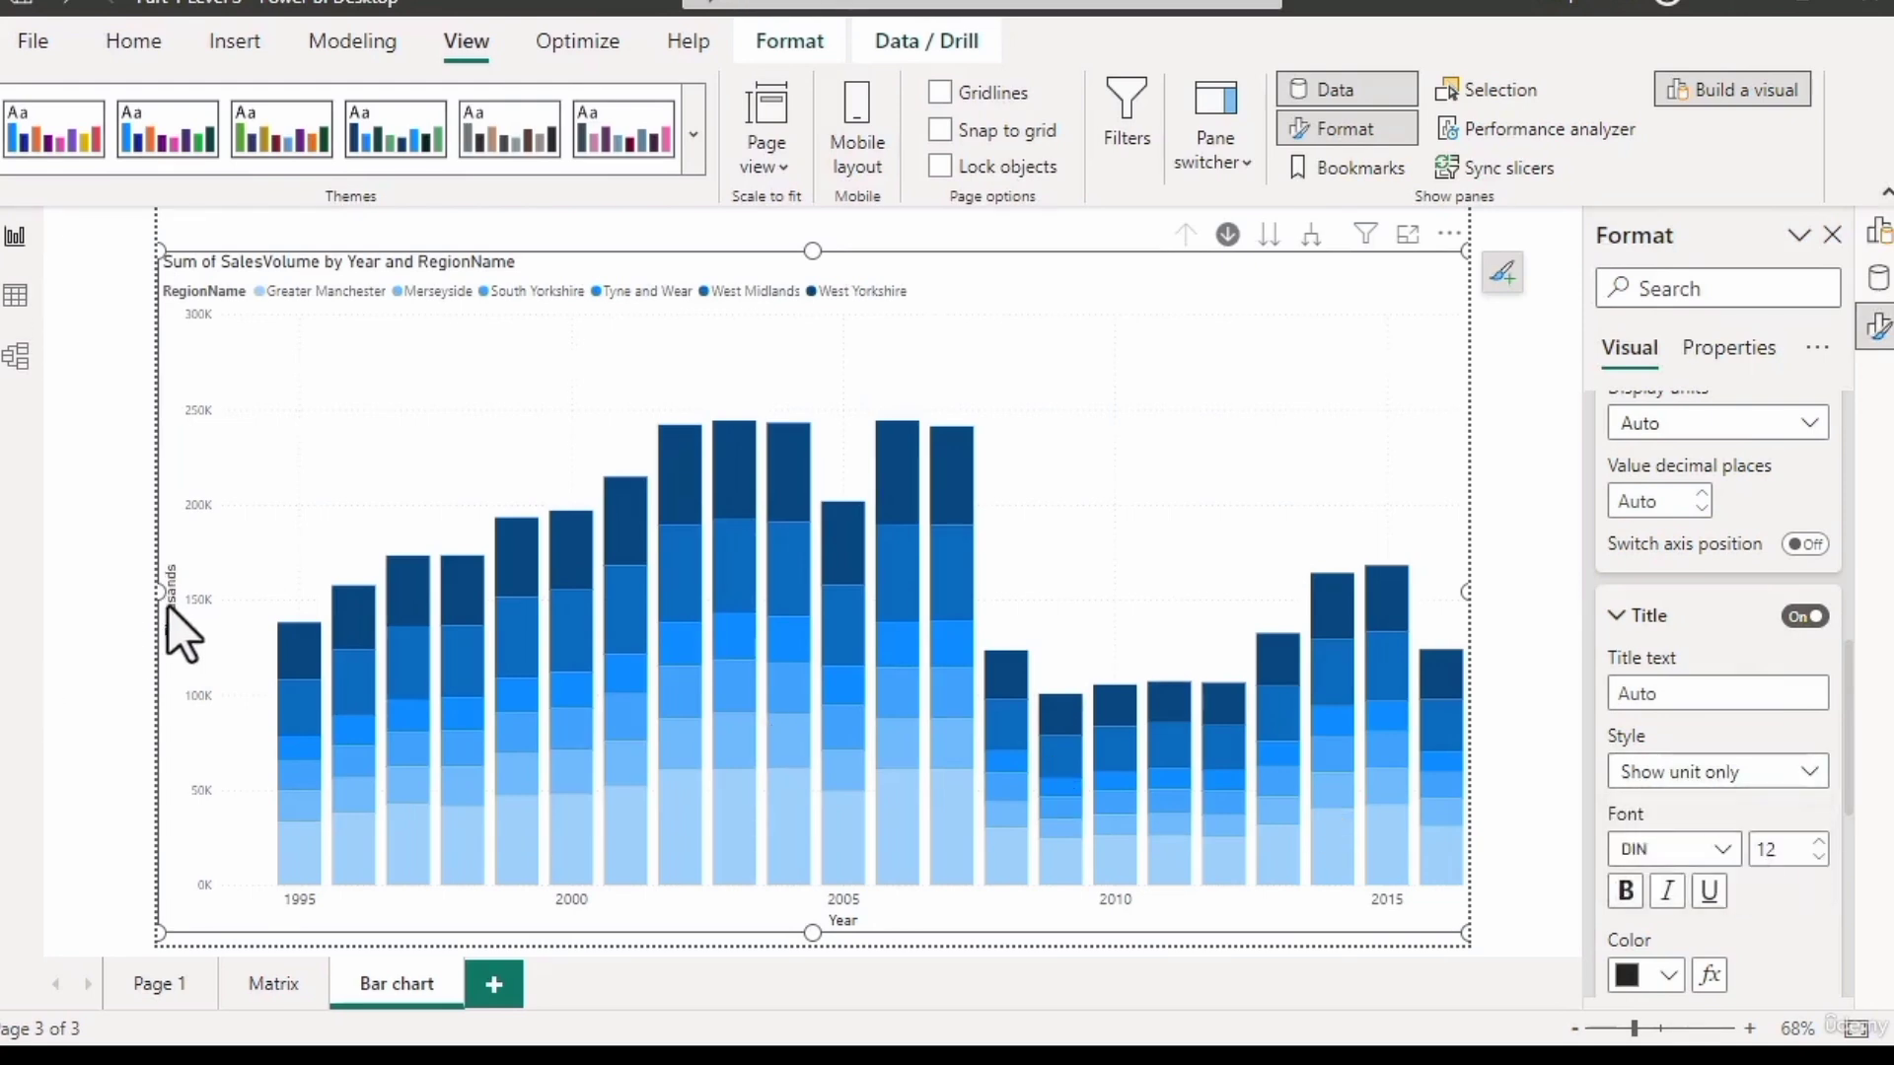
left_click(1744, 772)
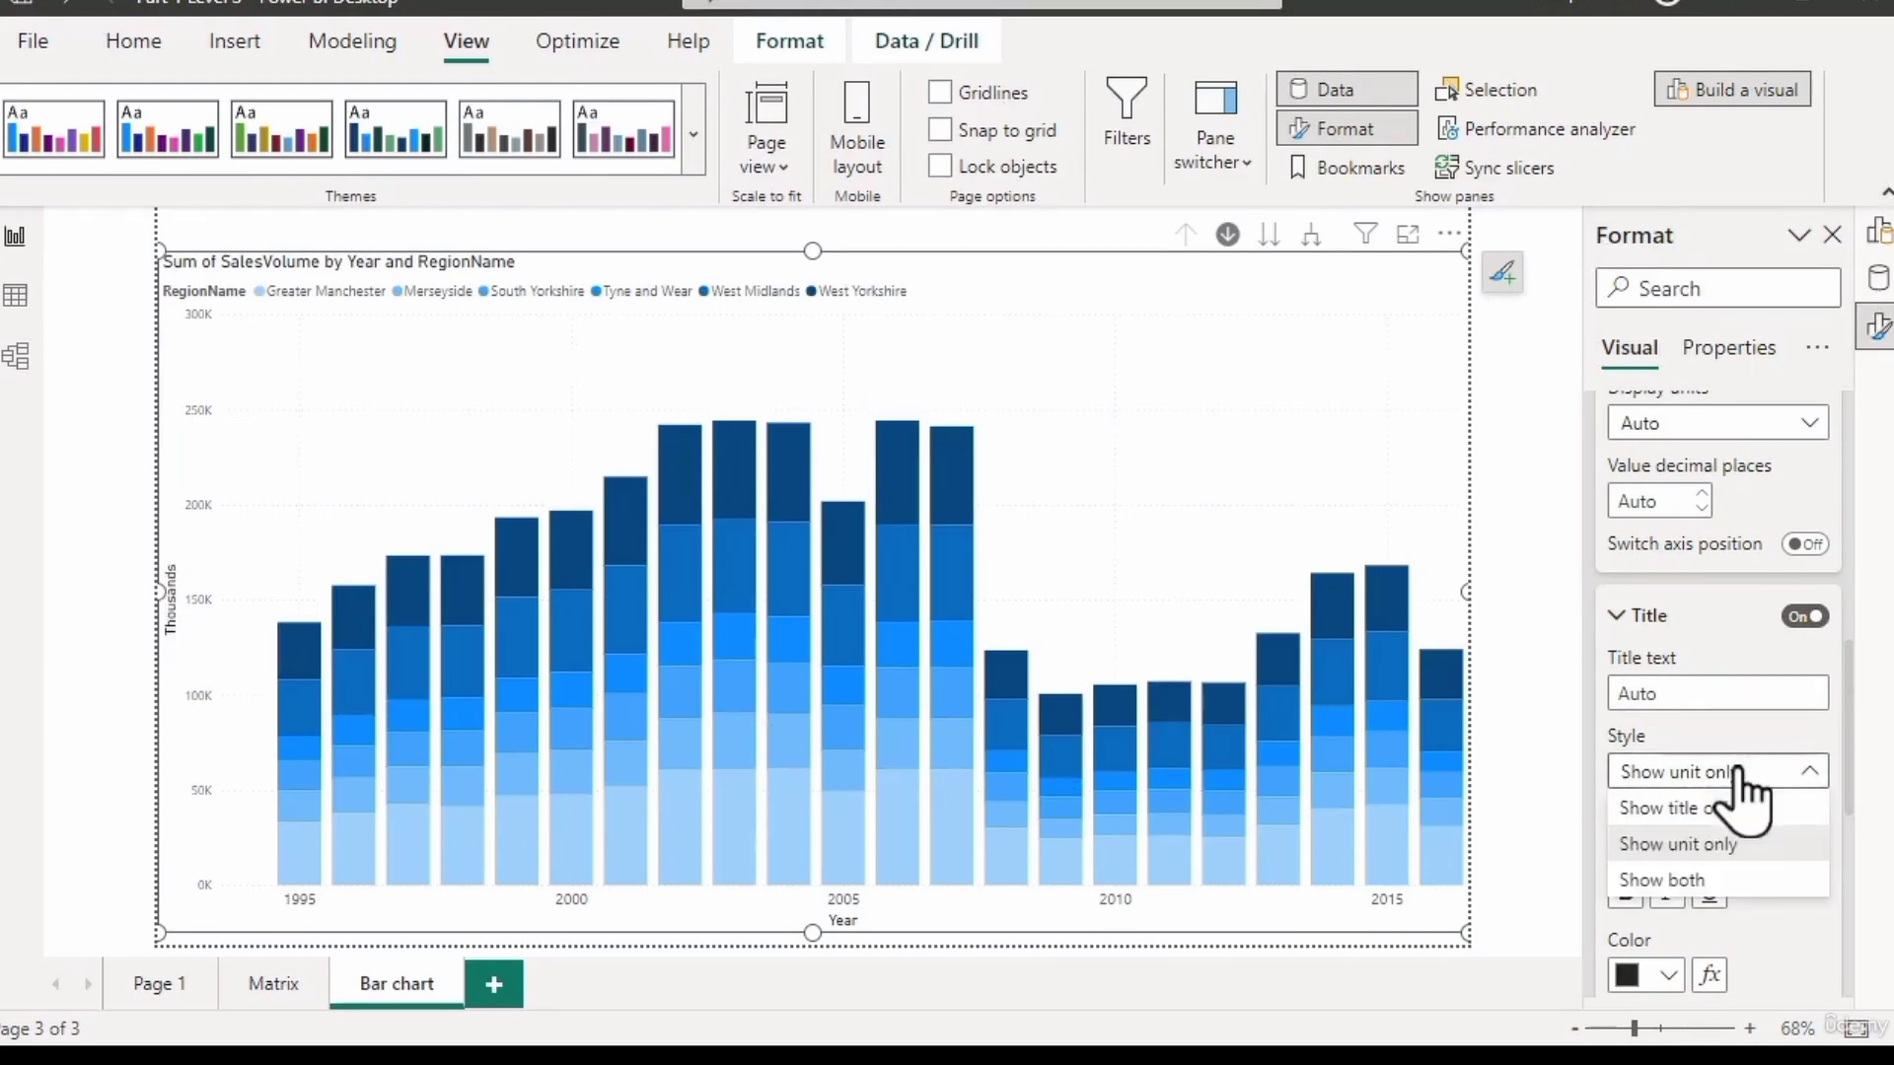
left_click(1738, 879)
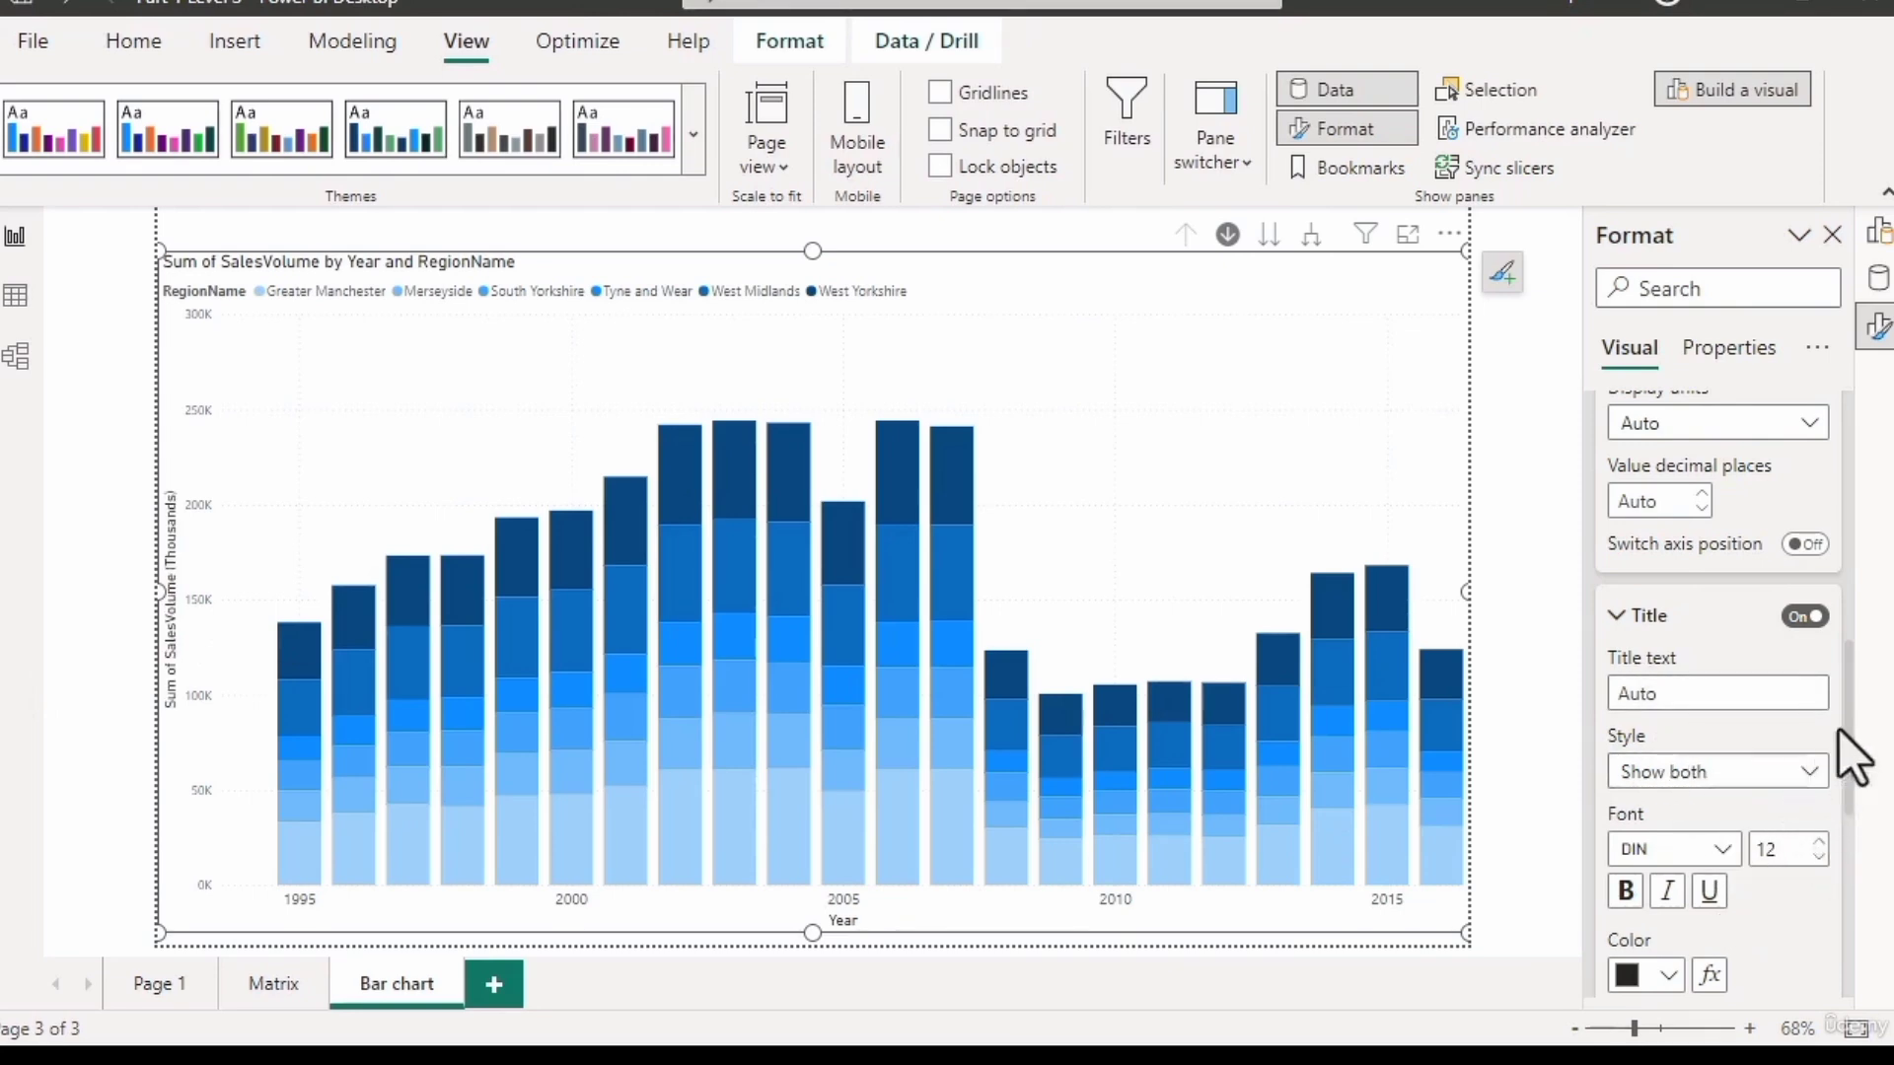
Open the gridline options and try hiding the horizontal gridlines, turning them back on.
left_click_drag(1845, 740, 1845, 893)
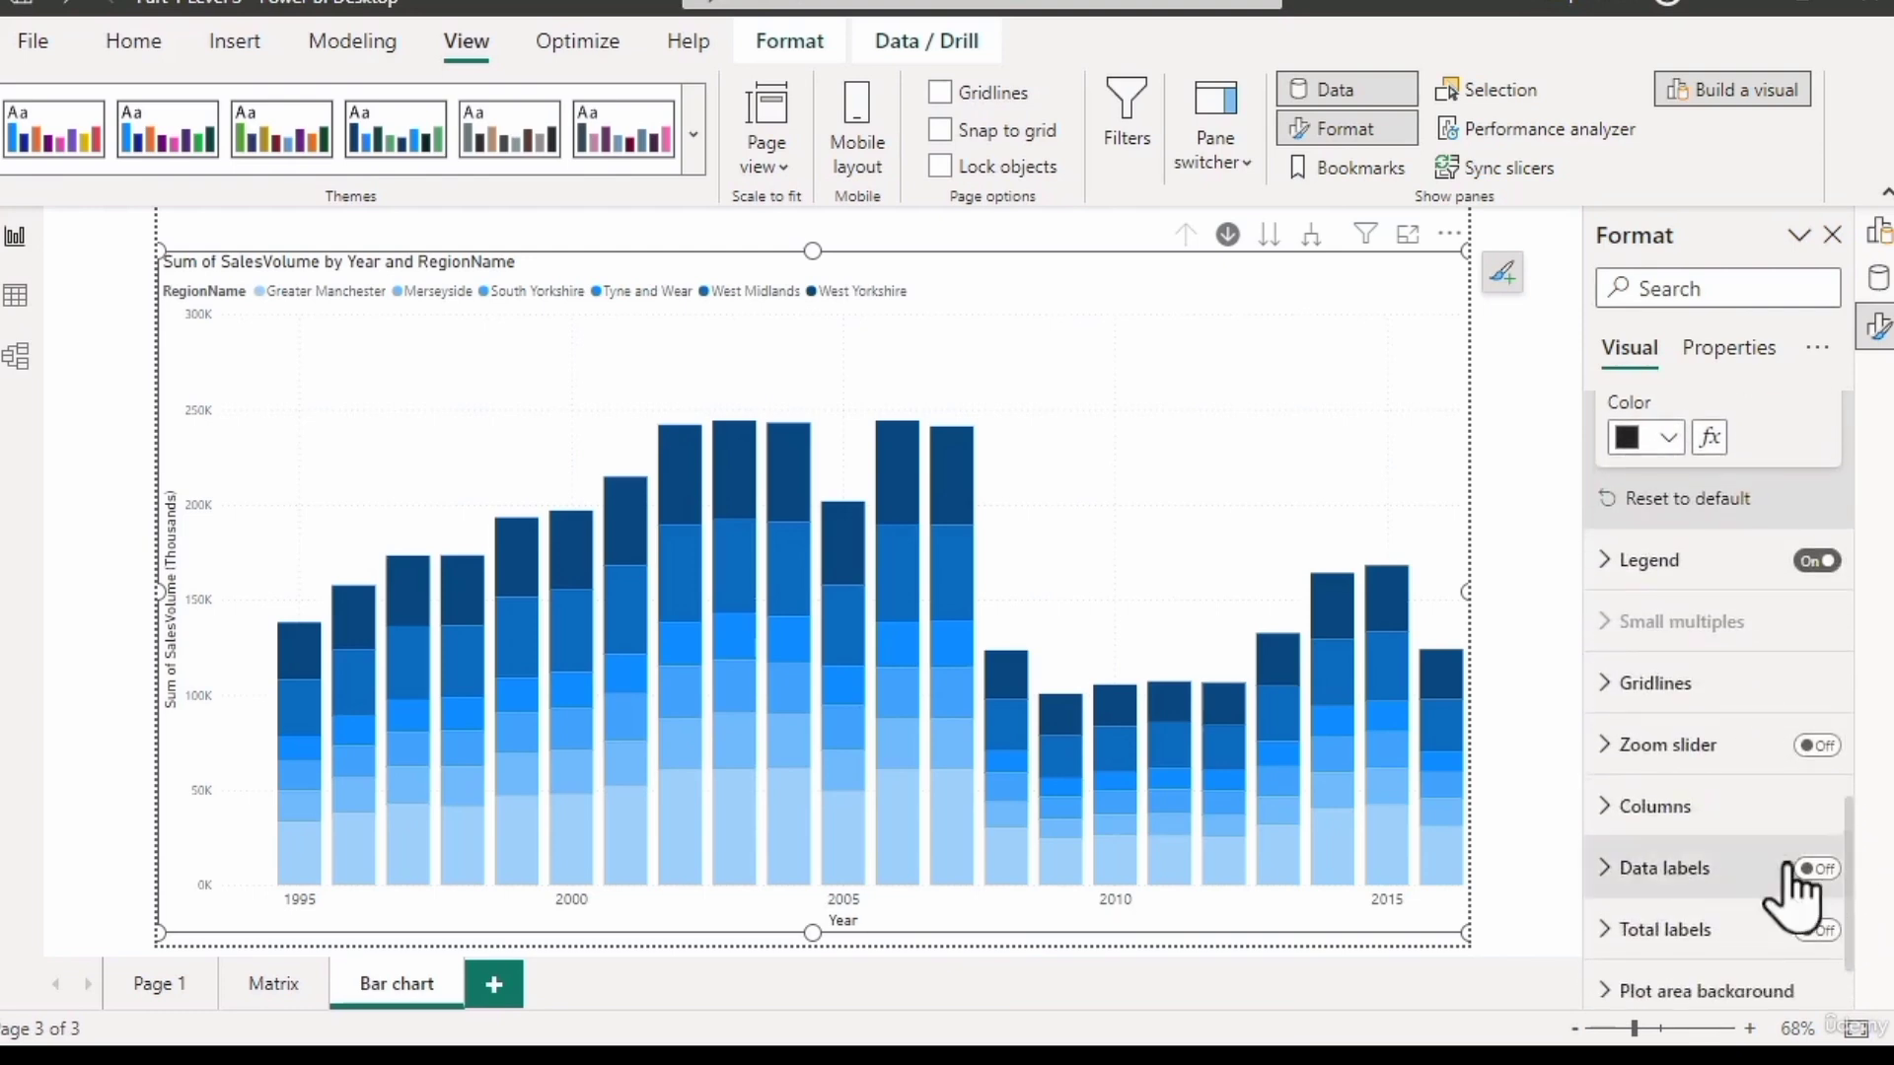
left_click(1610, 687)
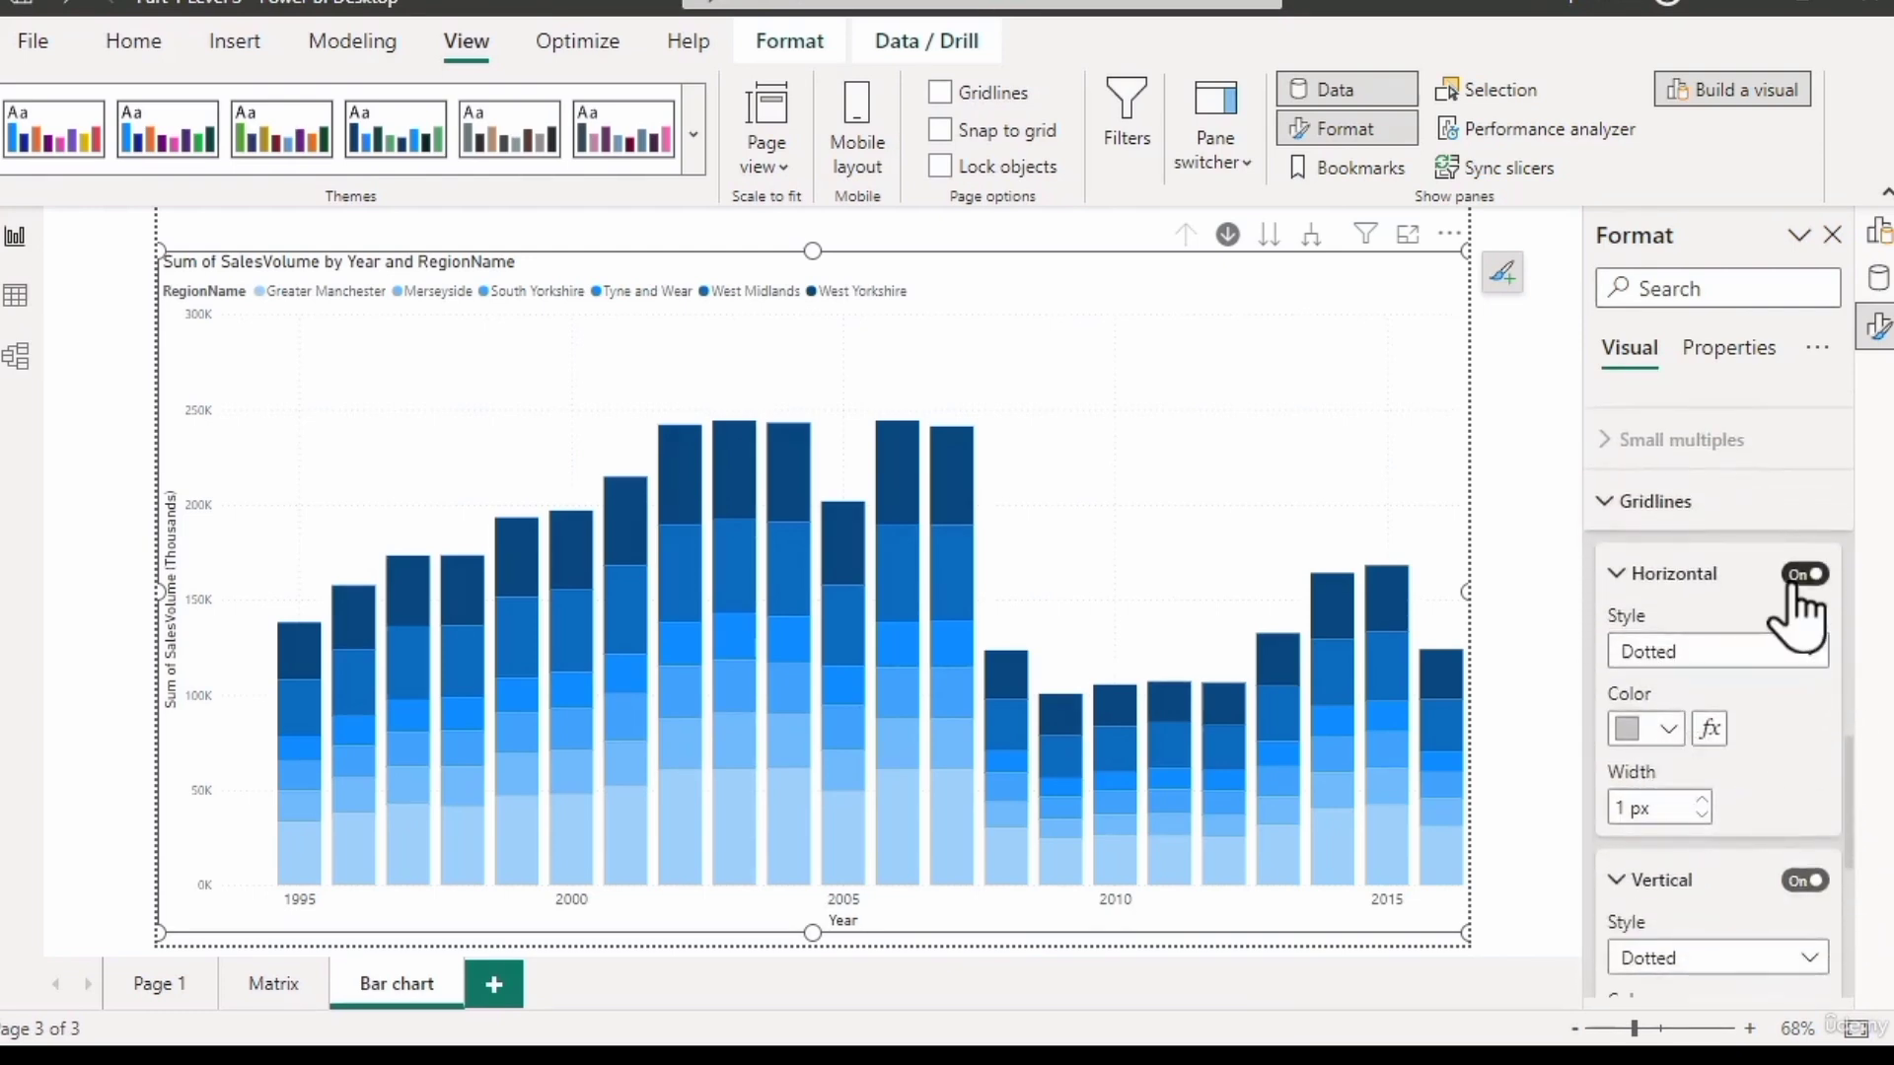
left_click(1804, 574)
left_click(1805, 574)
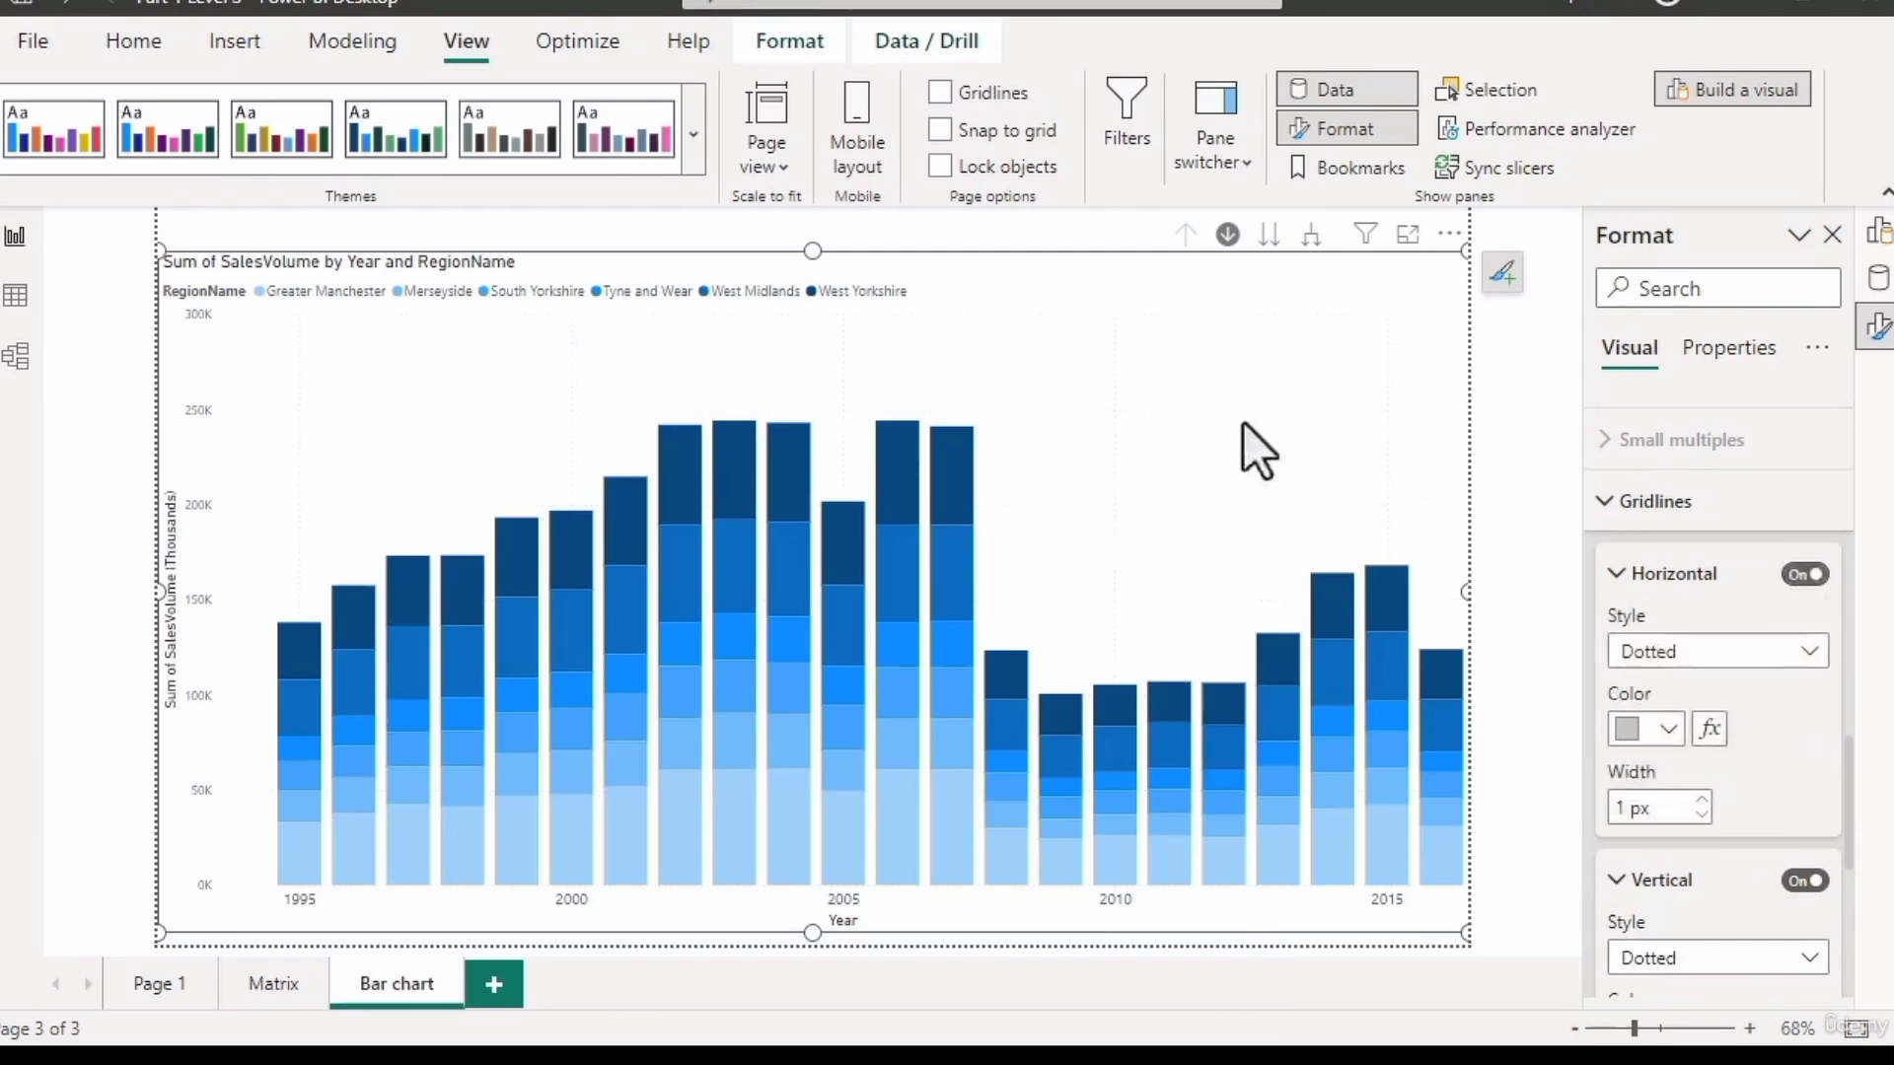
Set the horizontal gridlines' width to 4 px, try the Solid and Dotted styles, and set the style to Dashed.
left_click(1702, 800)
left_click(1703, 800)
left_click(1736, 653)
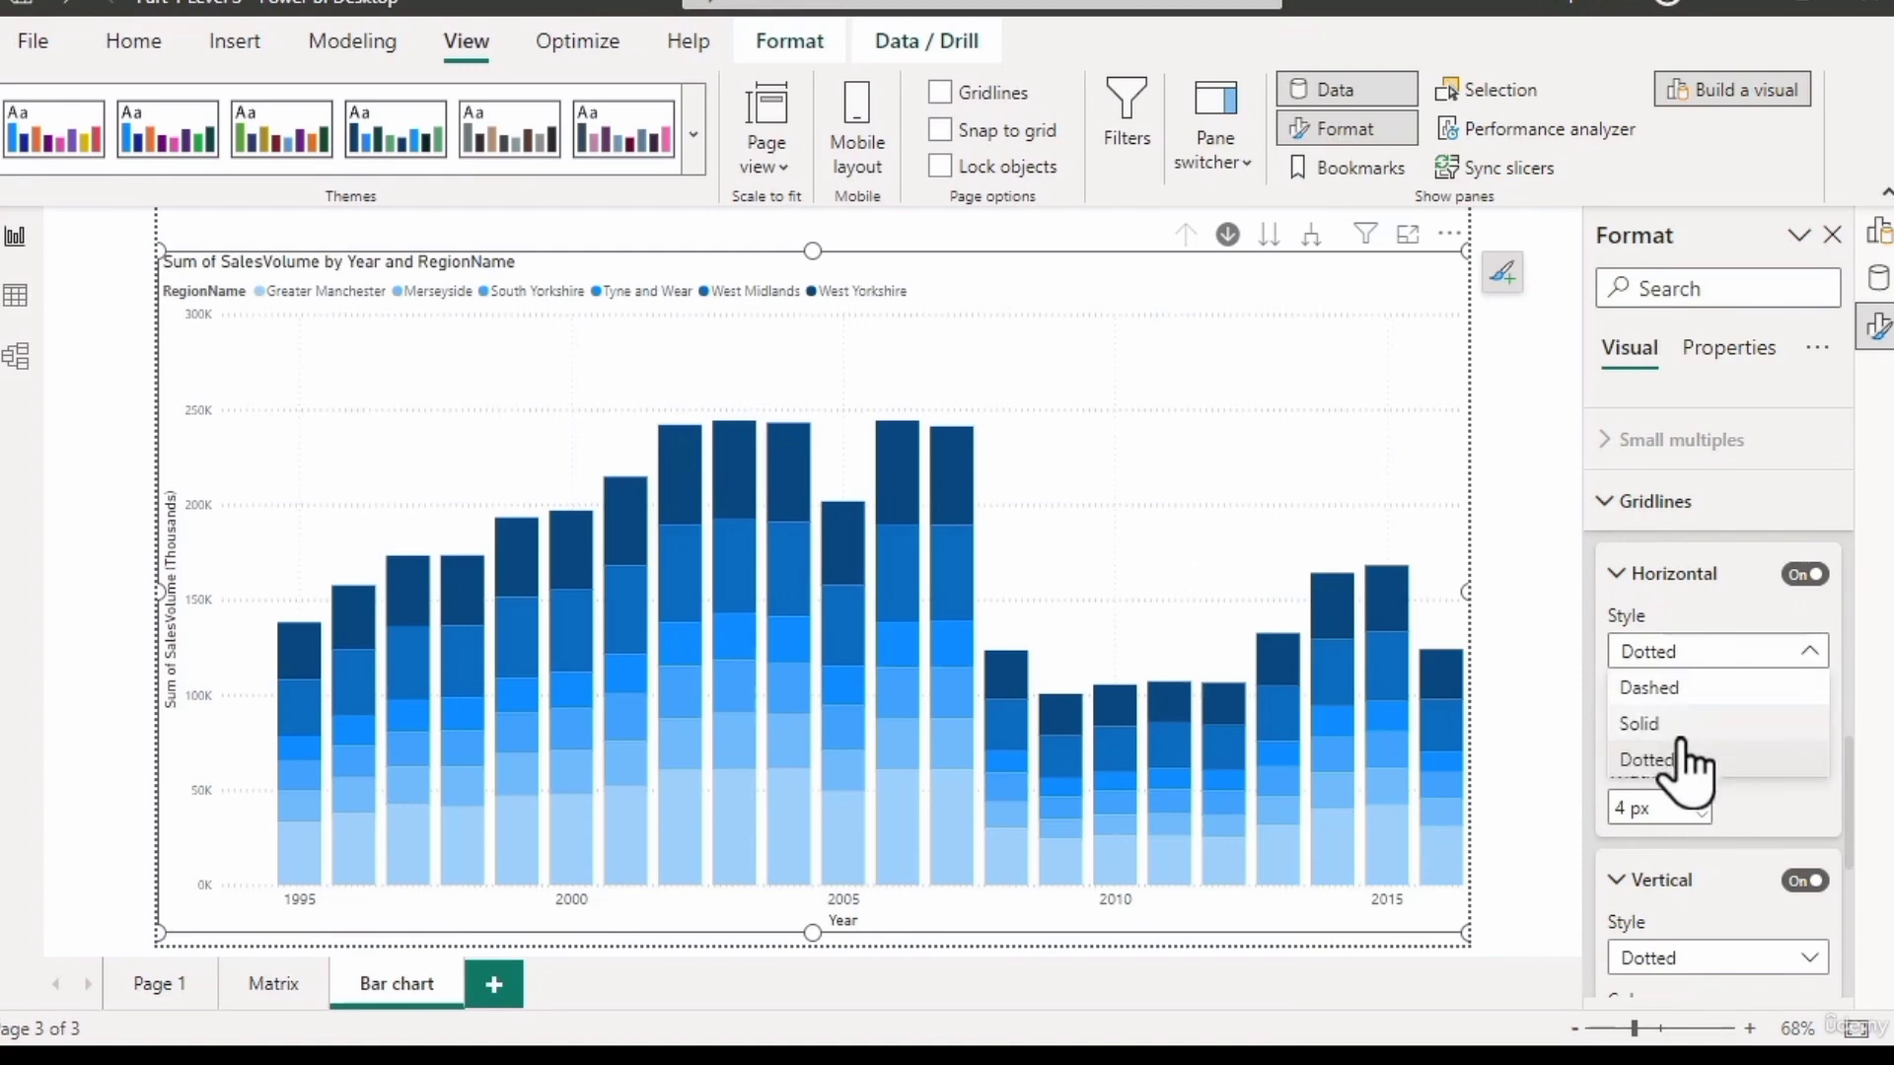
left_click(1685, 725)
left_click(1724, 657)
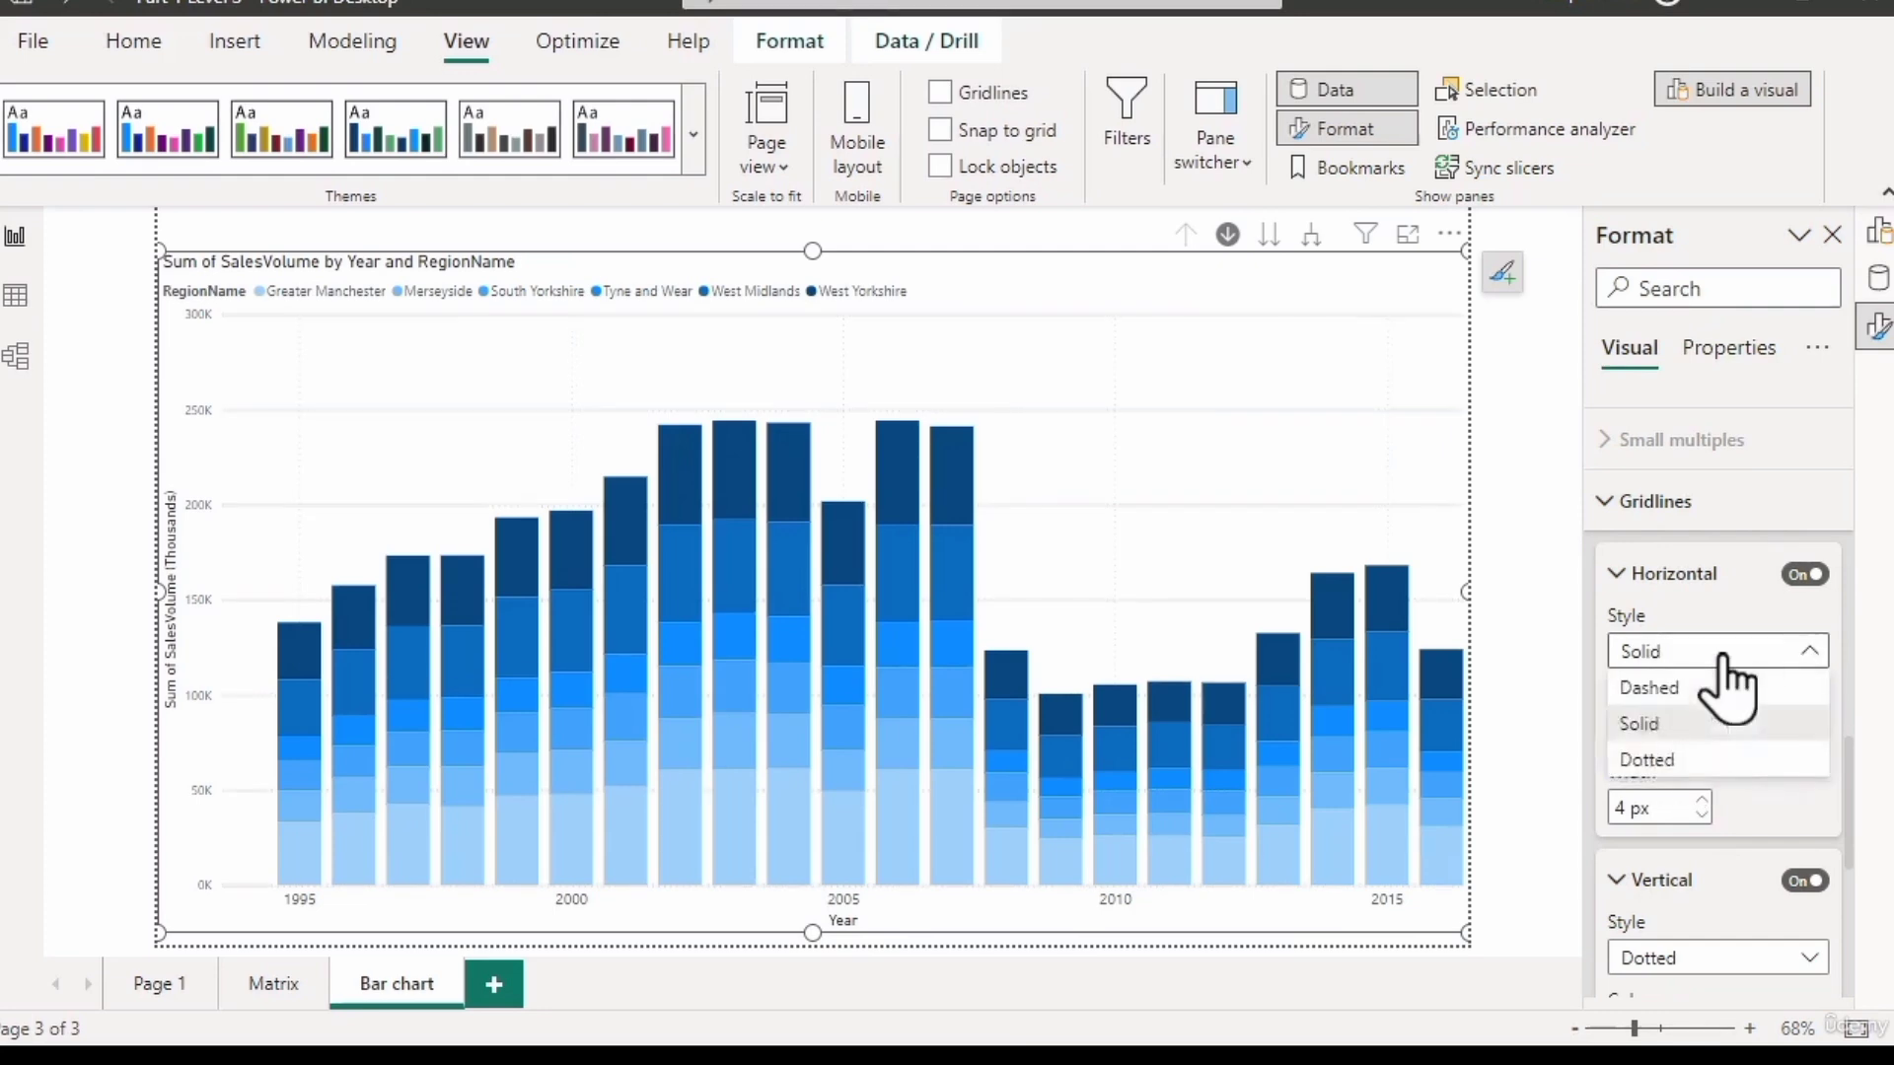
left_click(1714, 758)
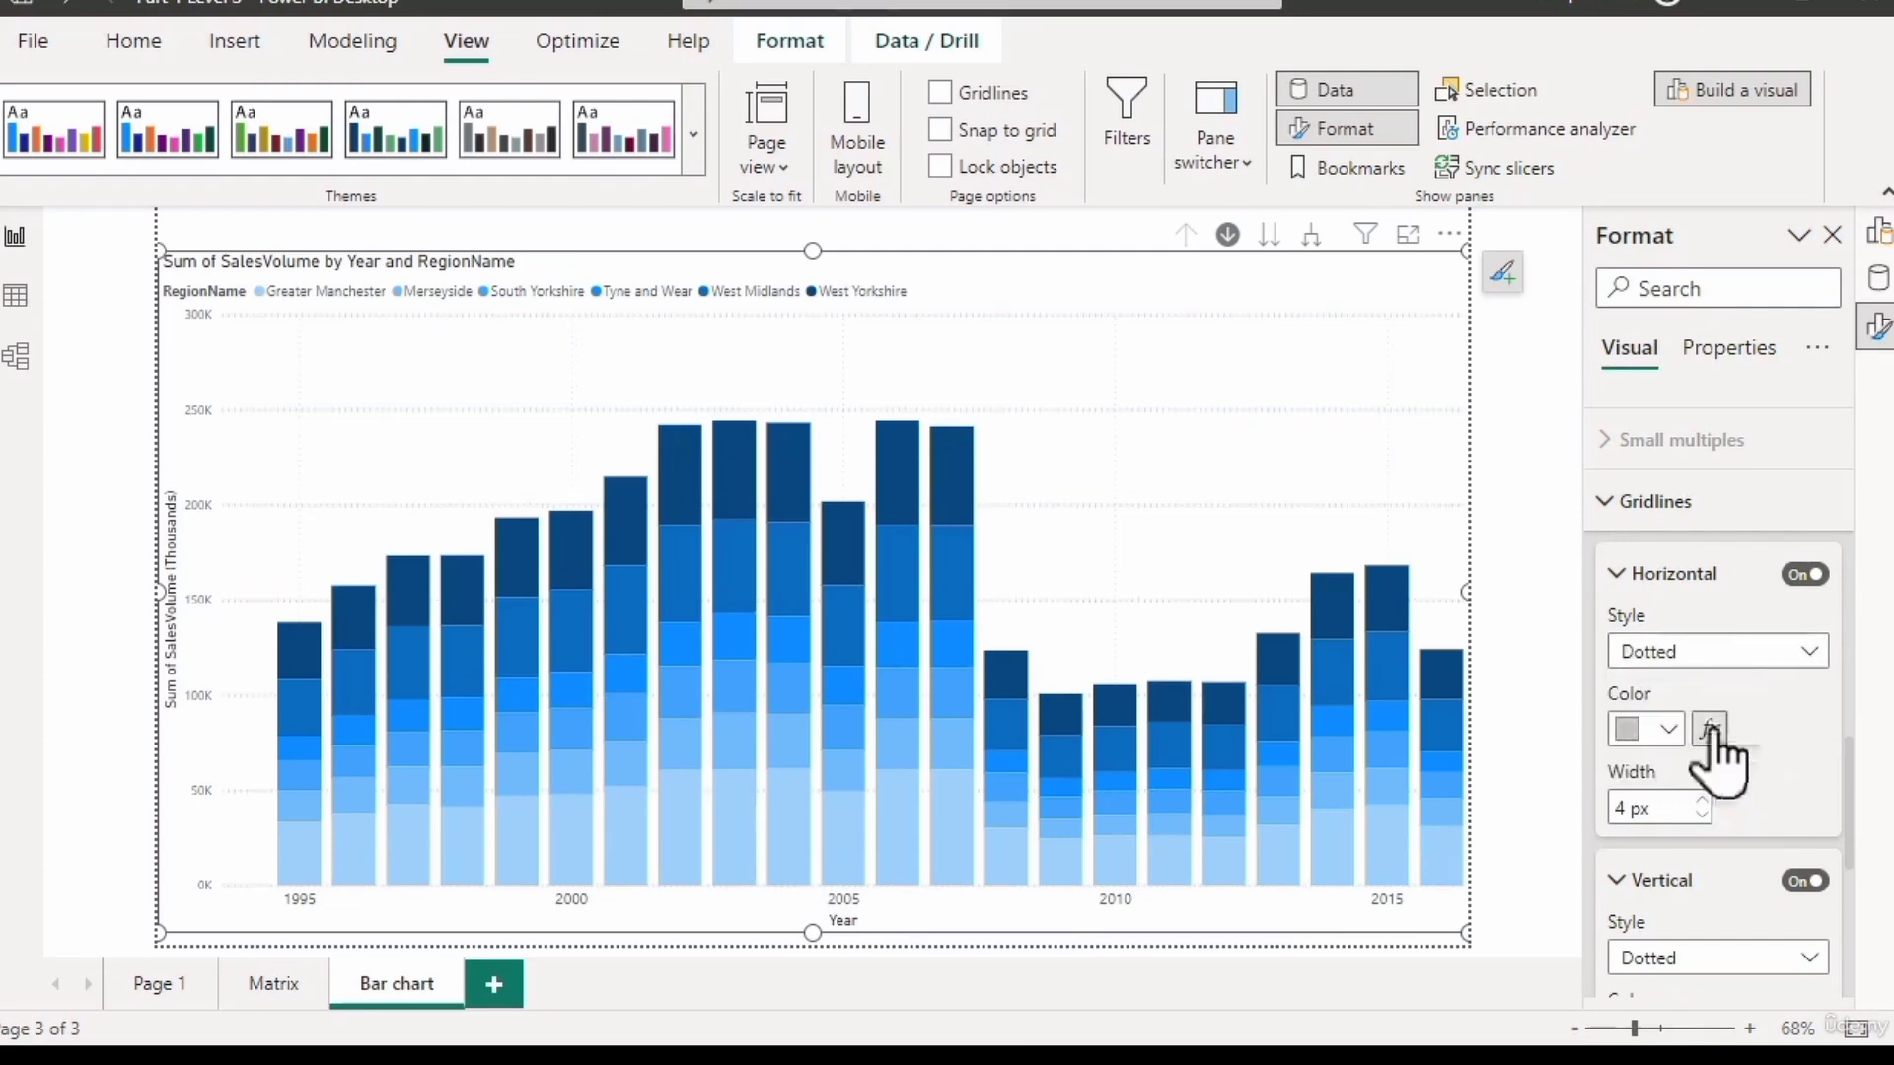
left_click(1724, 655)
left_click(1717, 690)
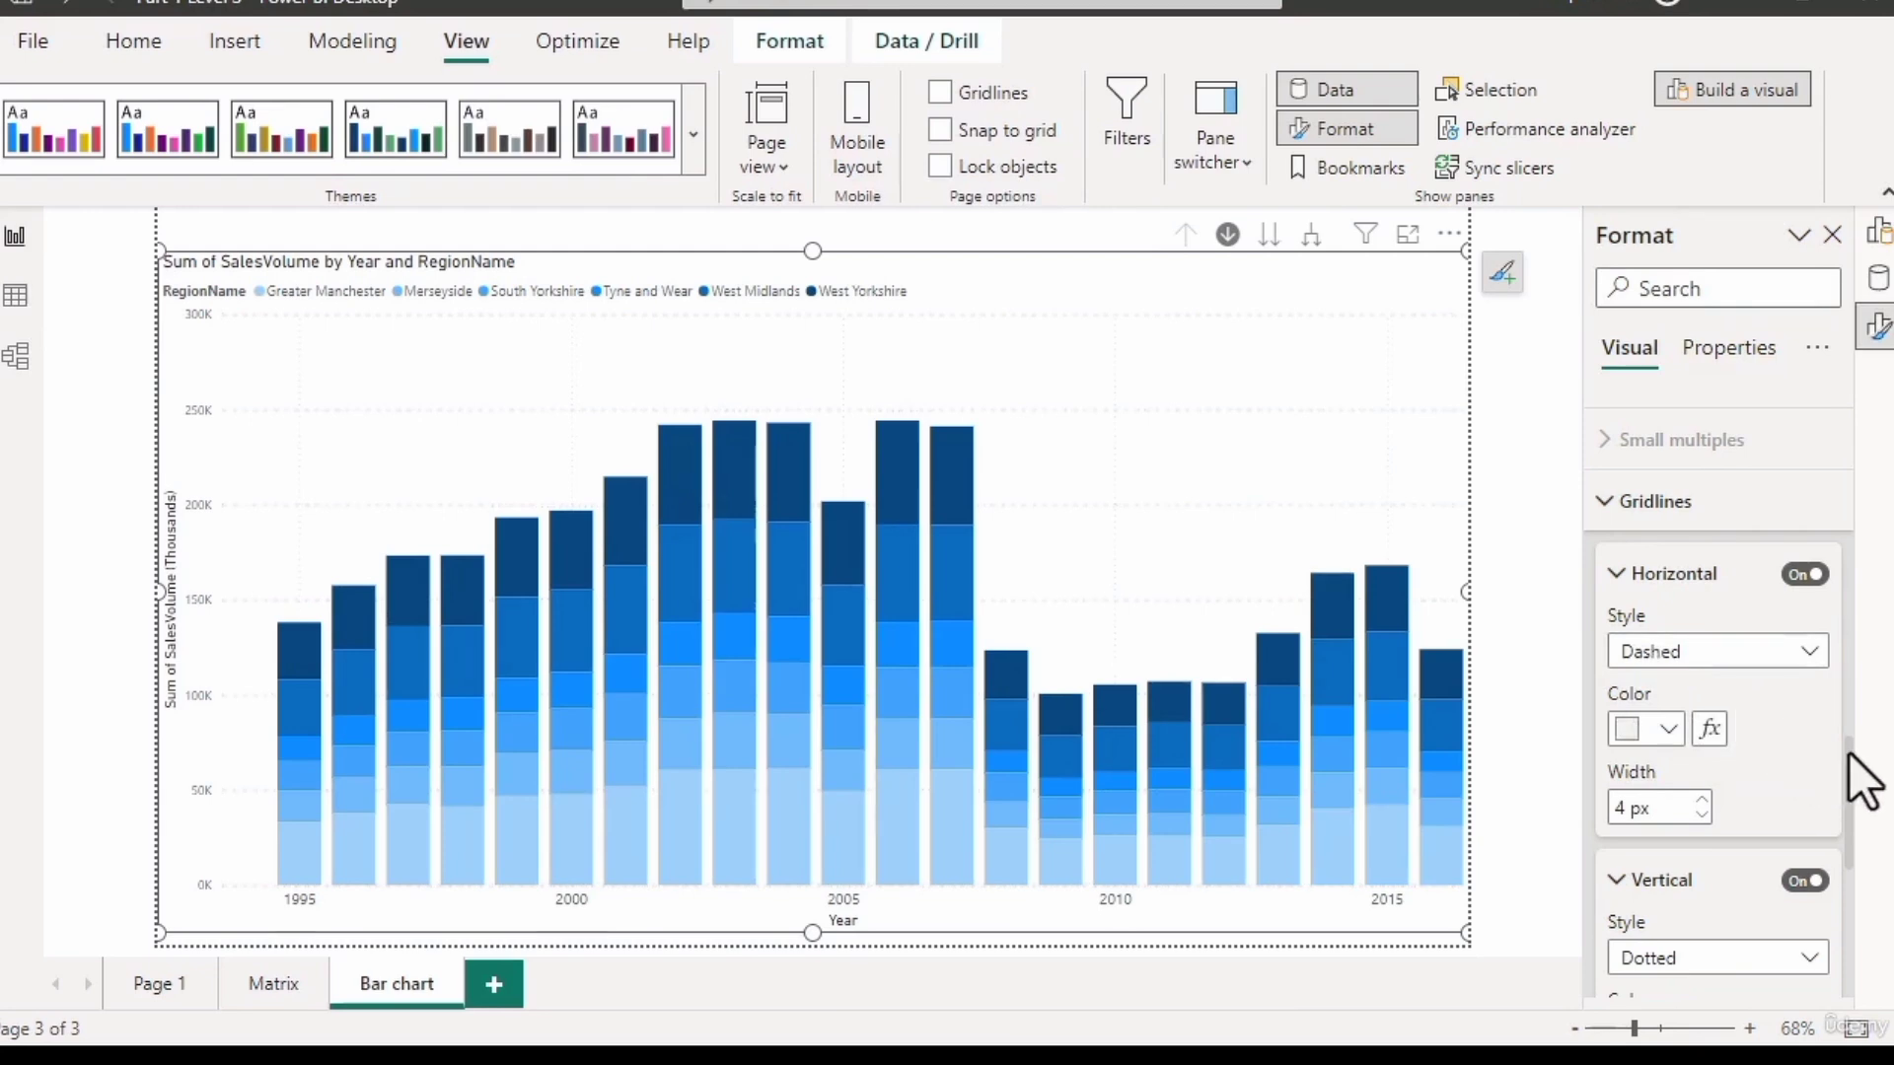
Open the legend options and try the Bottom left position, returning the legend to Top left.
scroll(1862, 779, "up", 4)
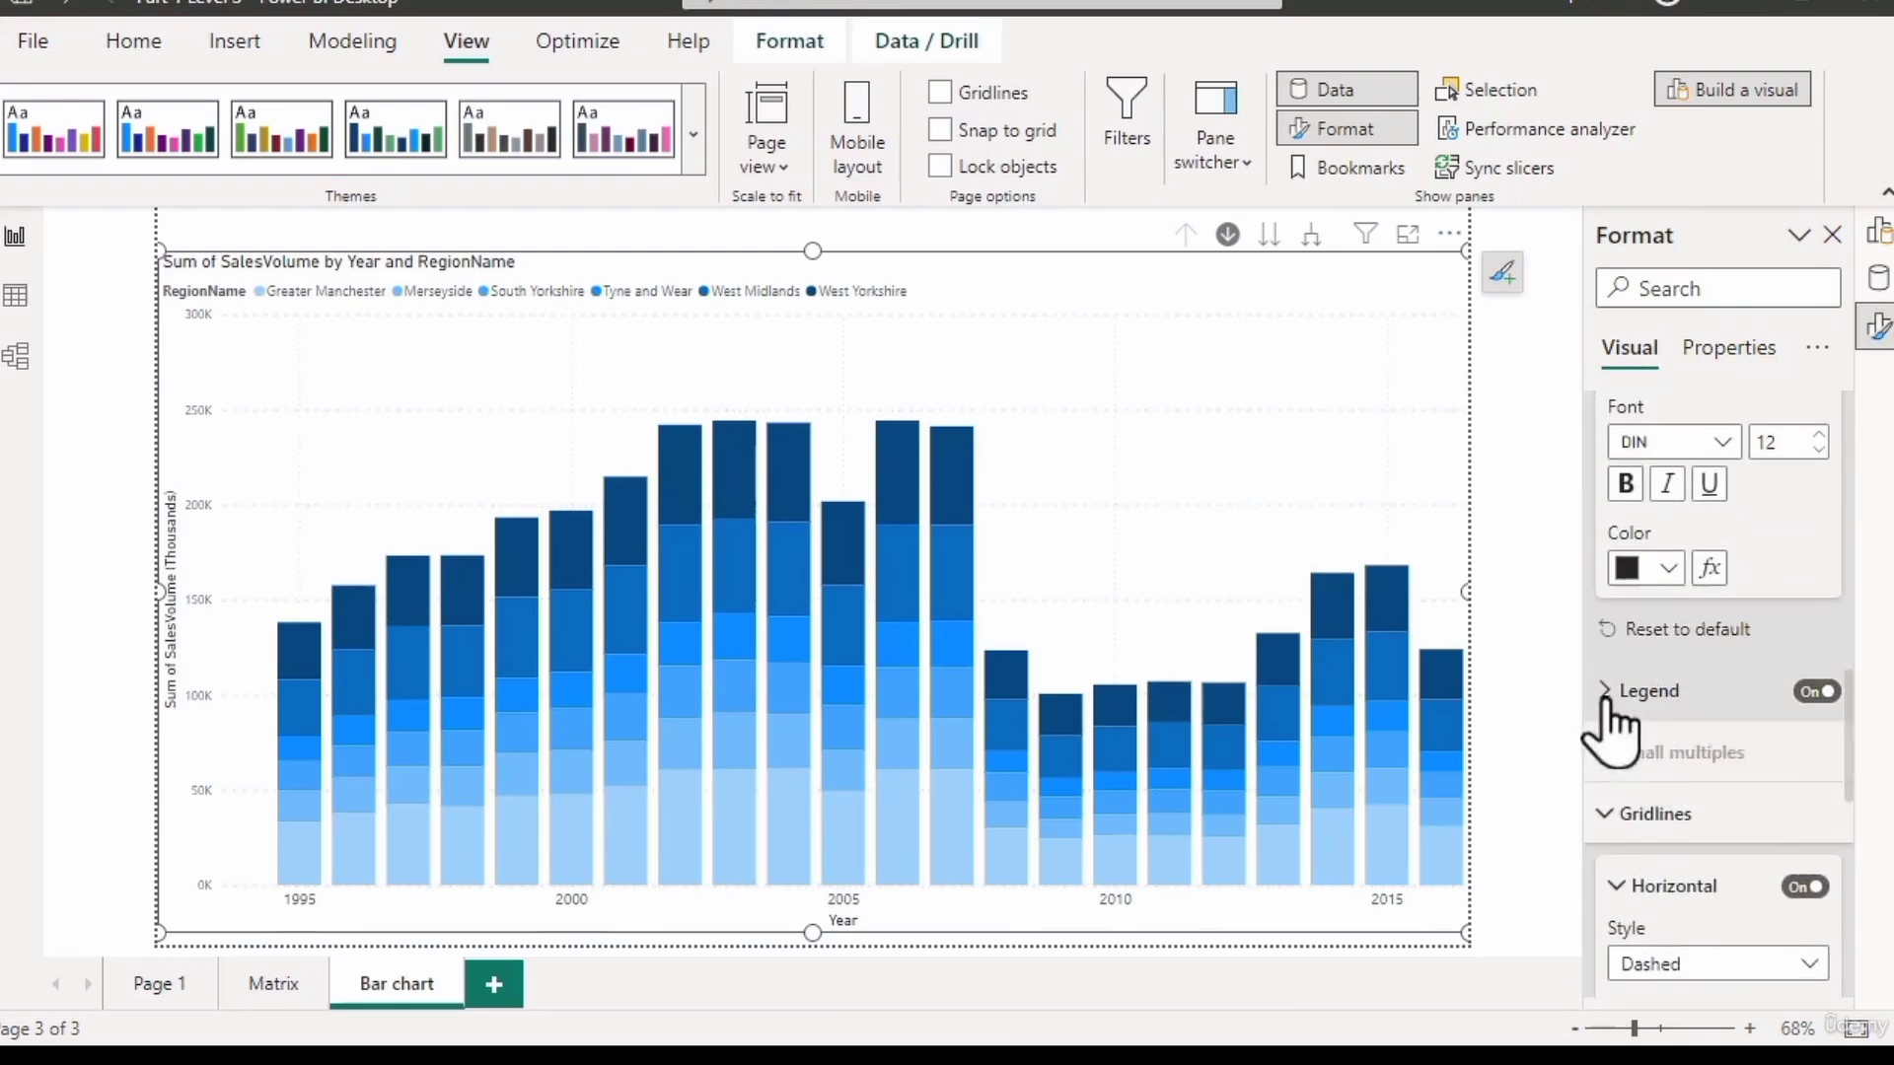
left_click(1607, 695)
scroll(1681, 779, "down", 3)
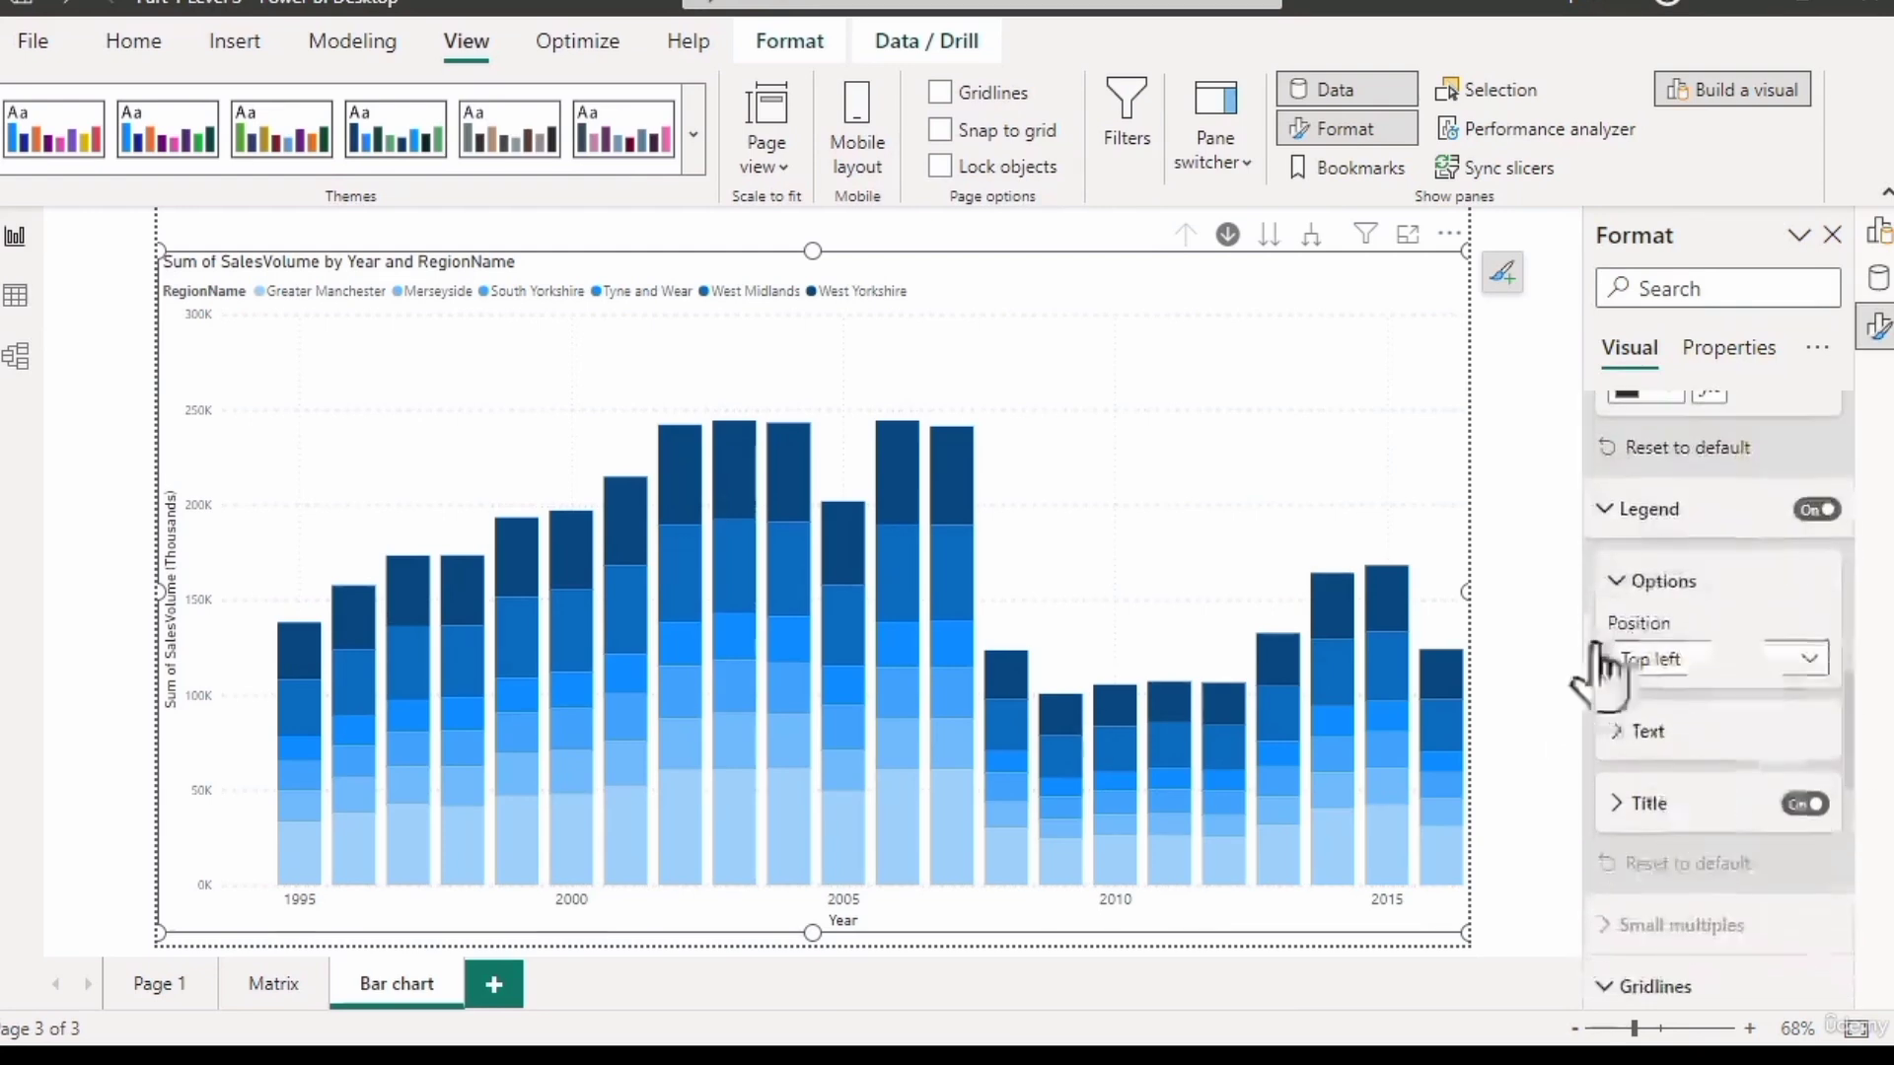
left_click(239, 292)
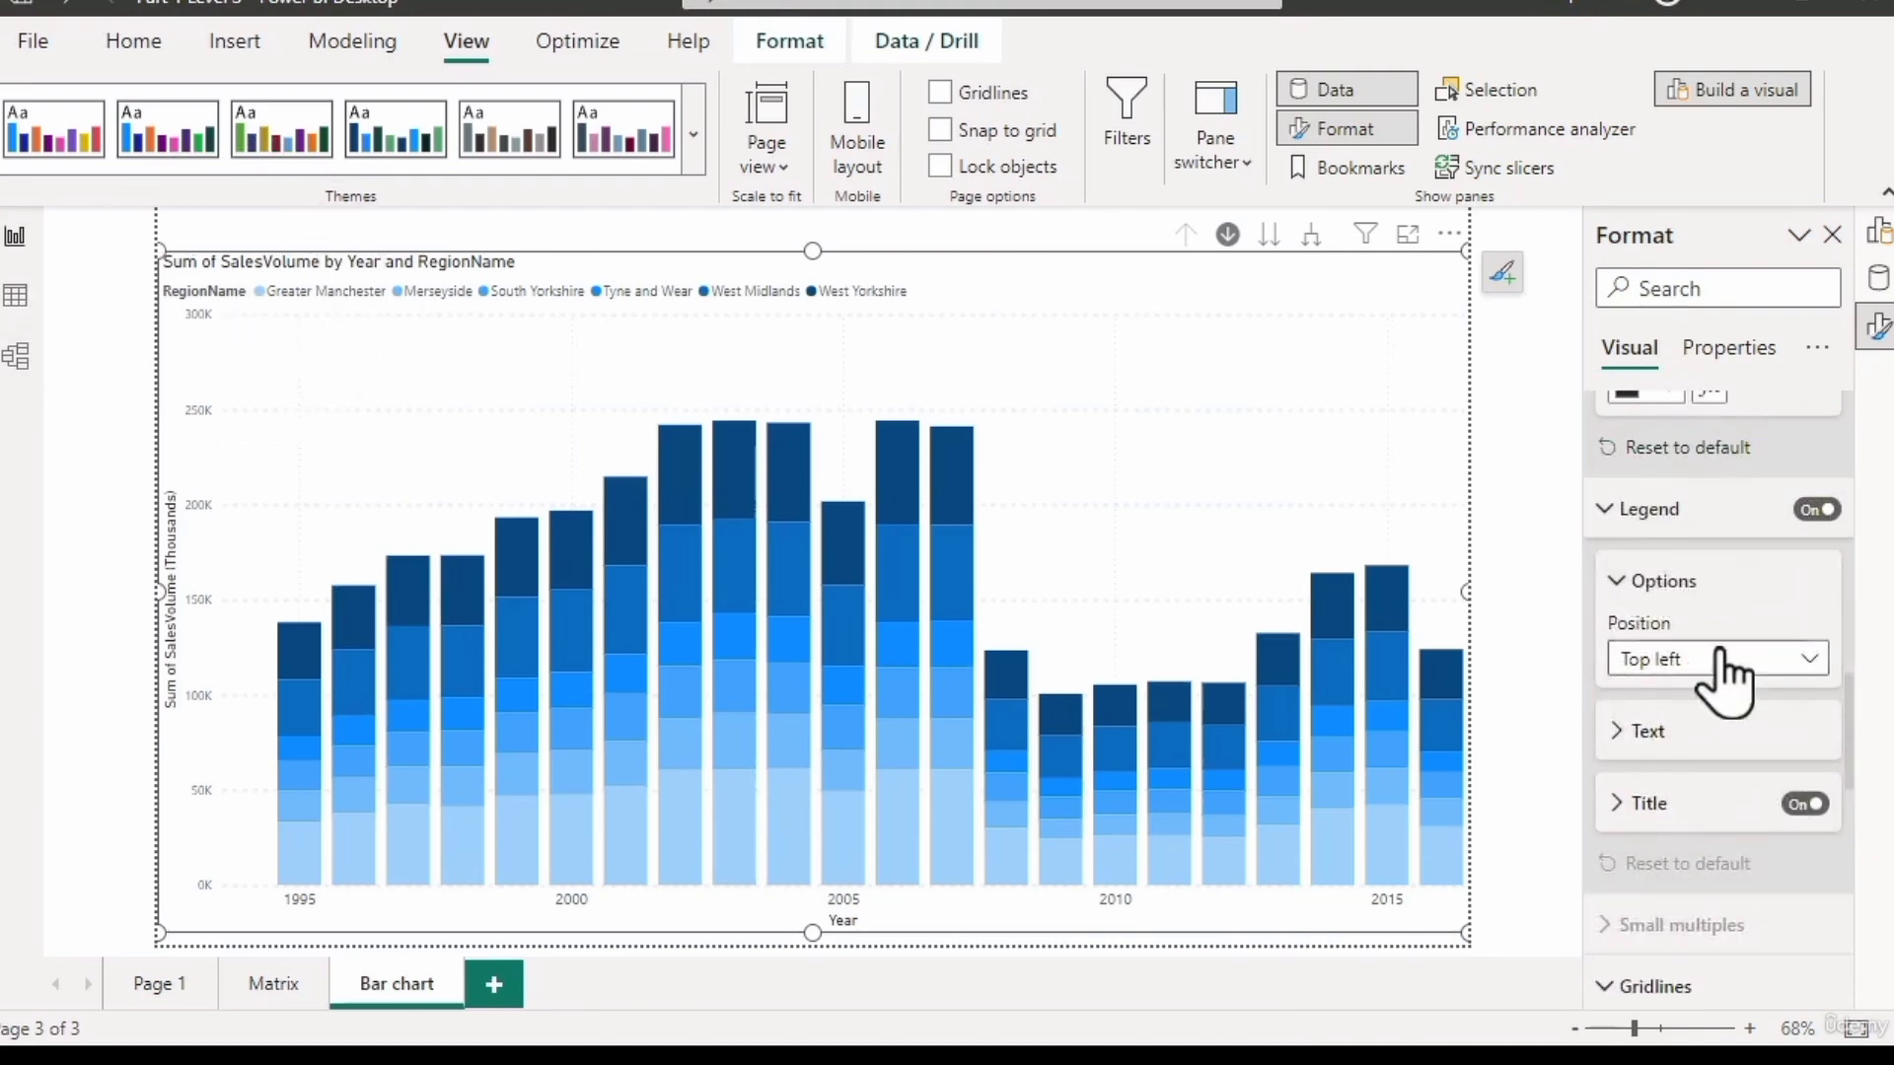
left_click(1801, 658)
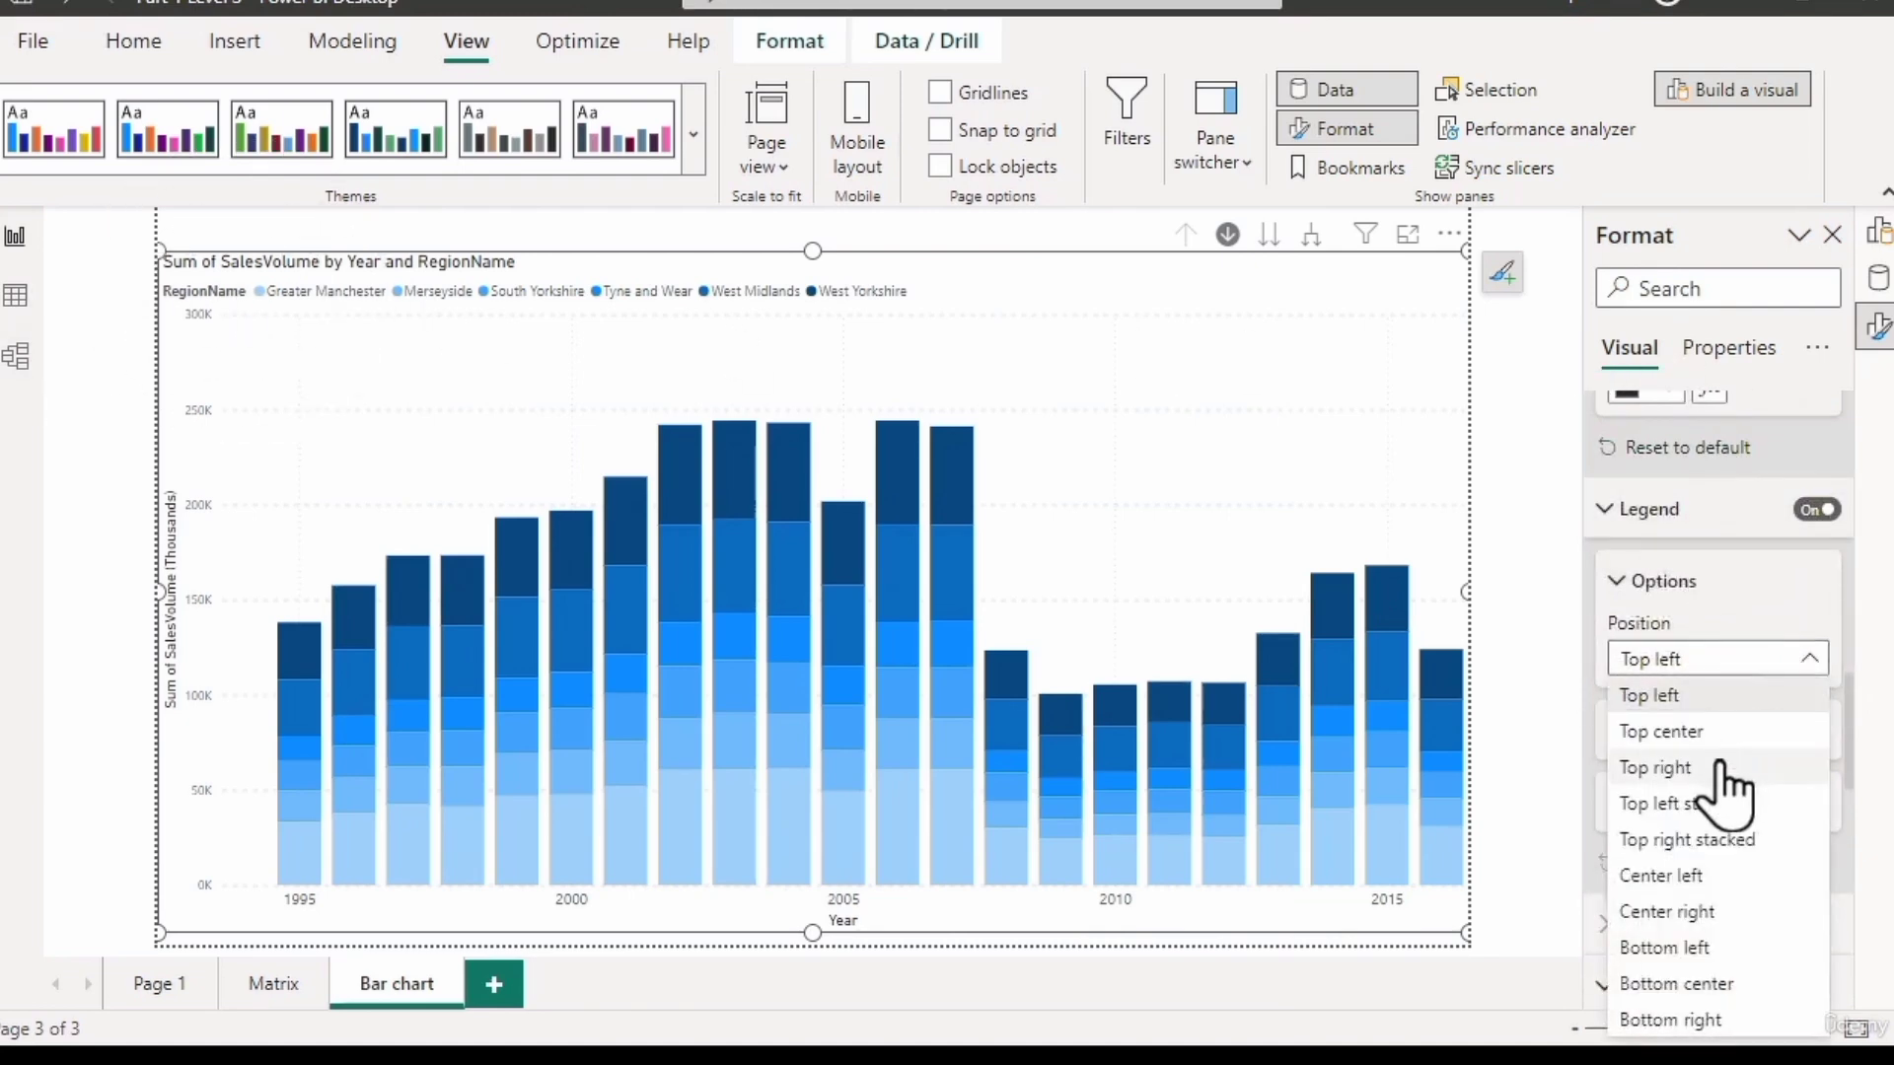
left_click(1665, 947)
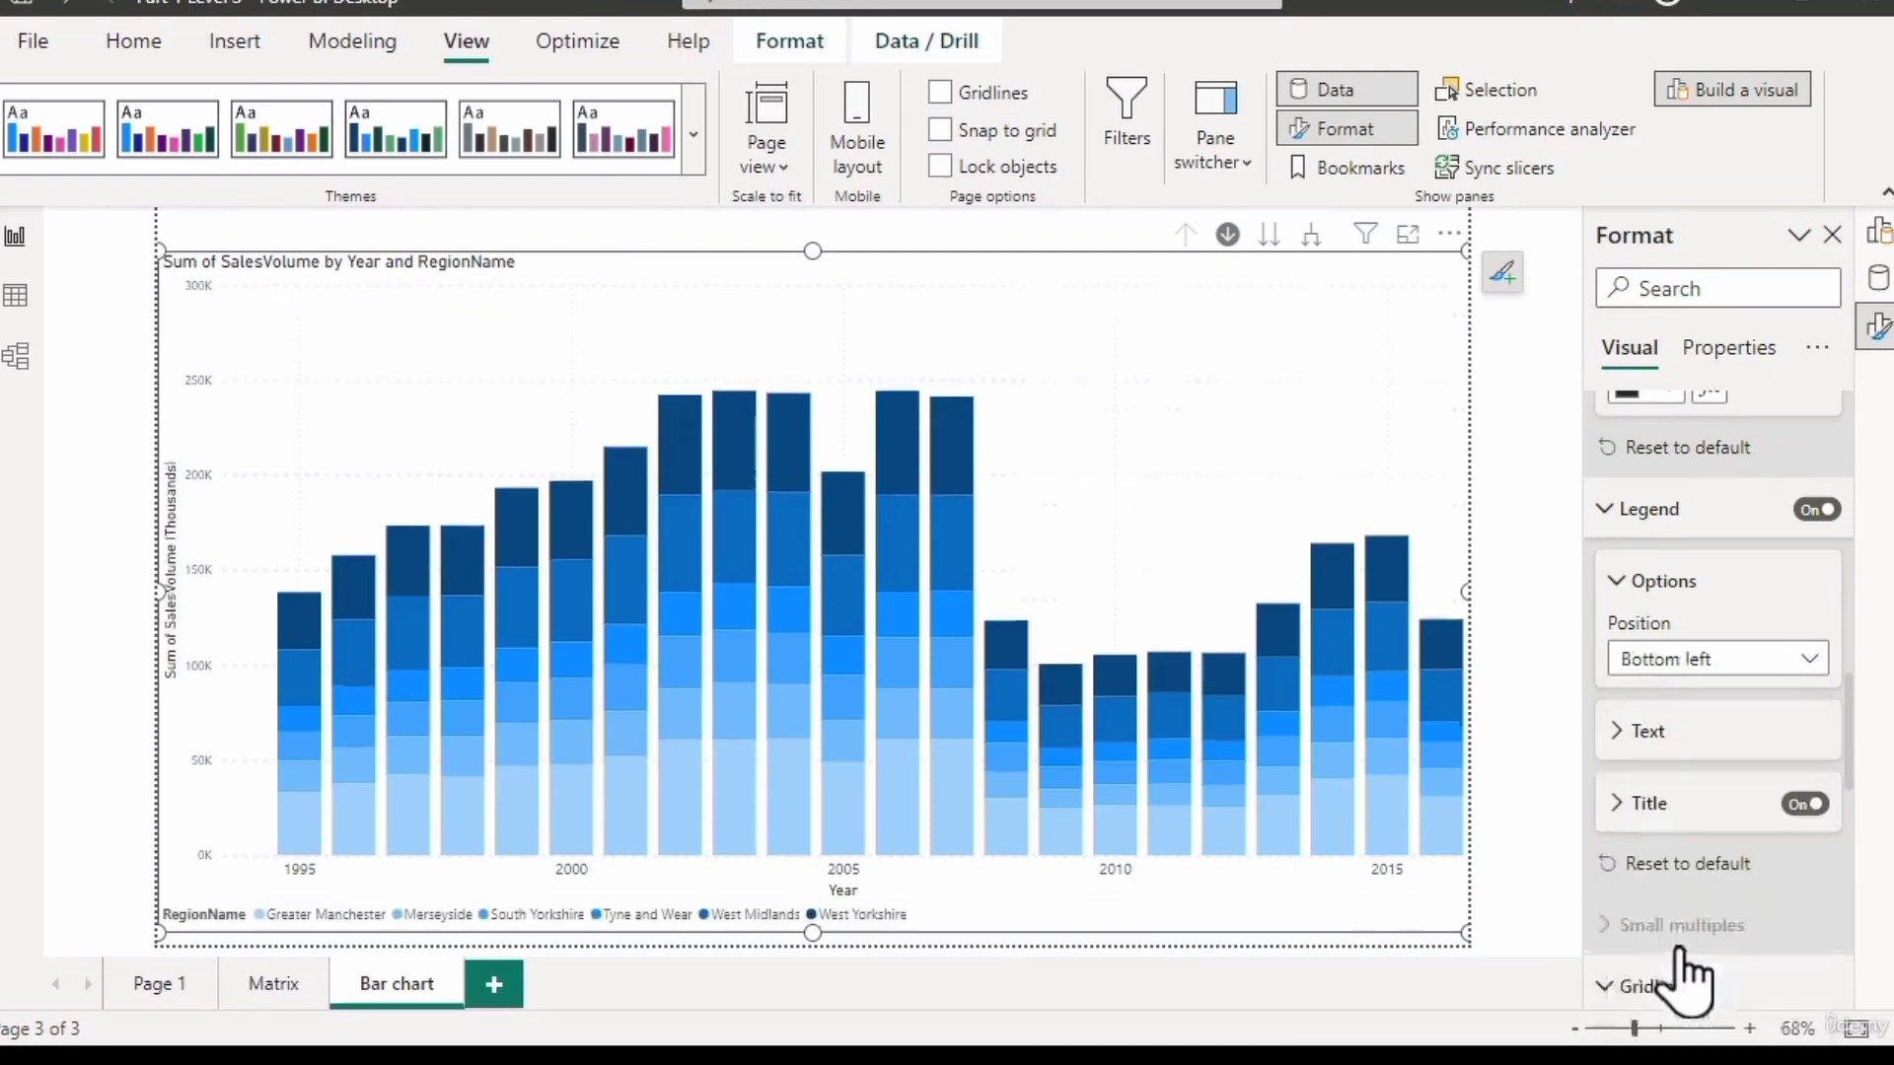
left_click(1717, 663)
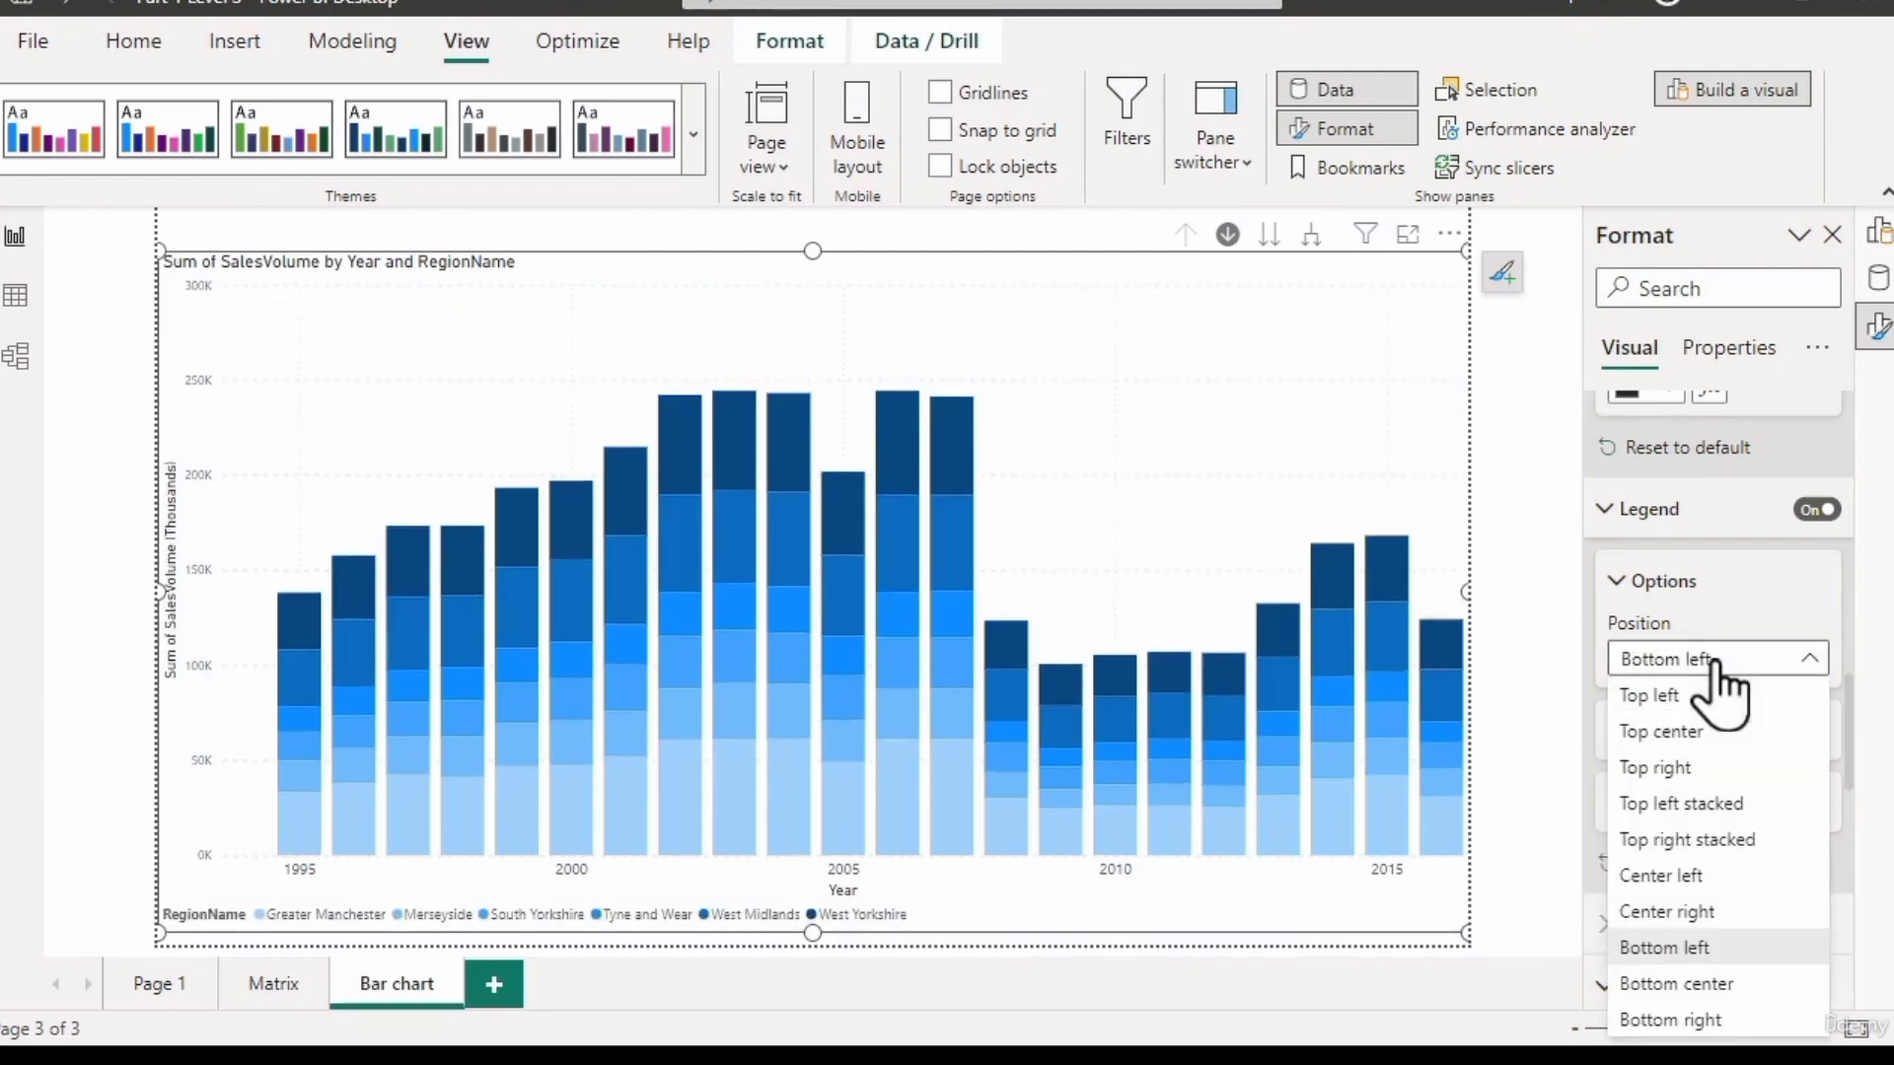
left_click(1704, 696)
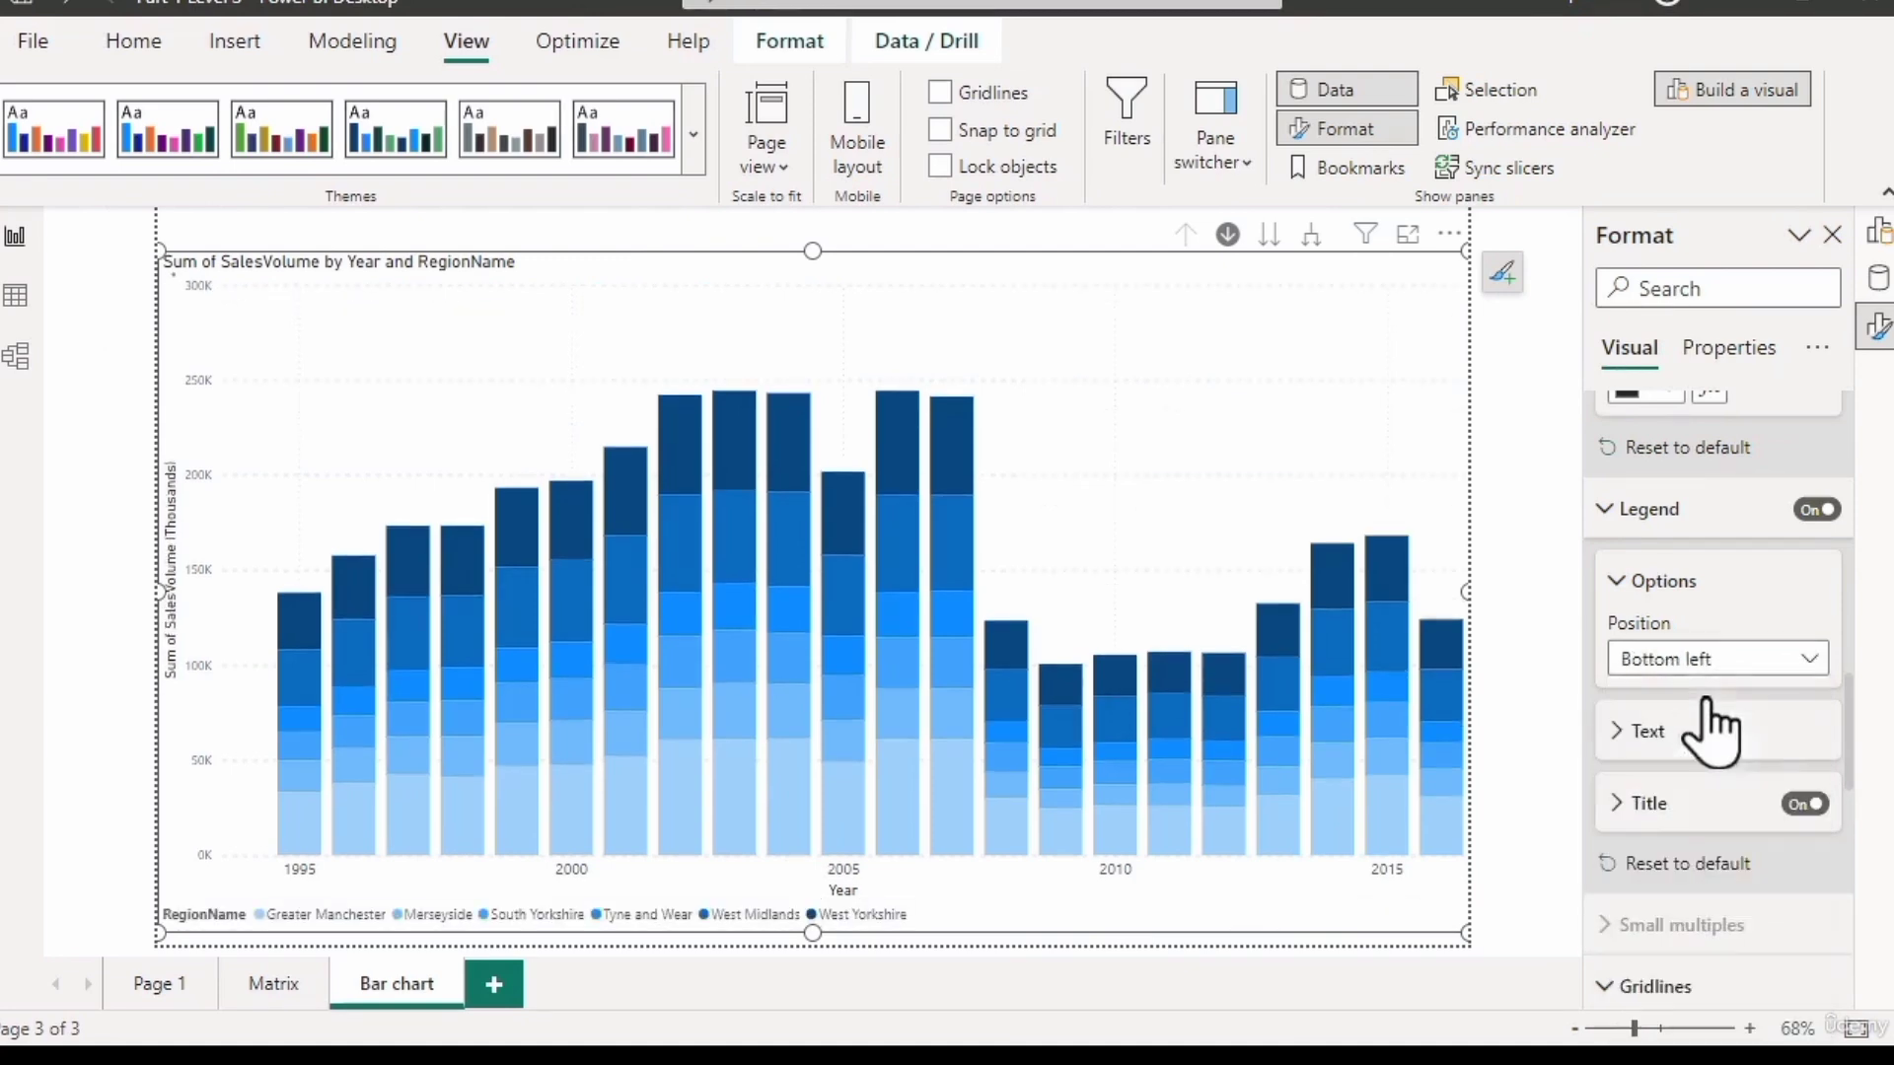
left_click(1766, 661)
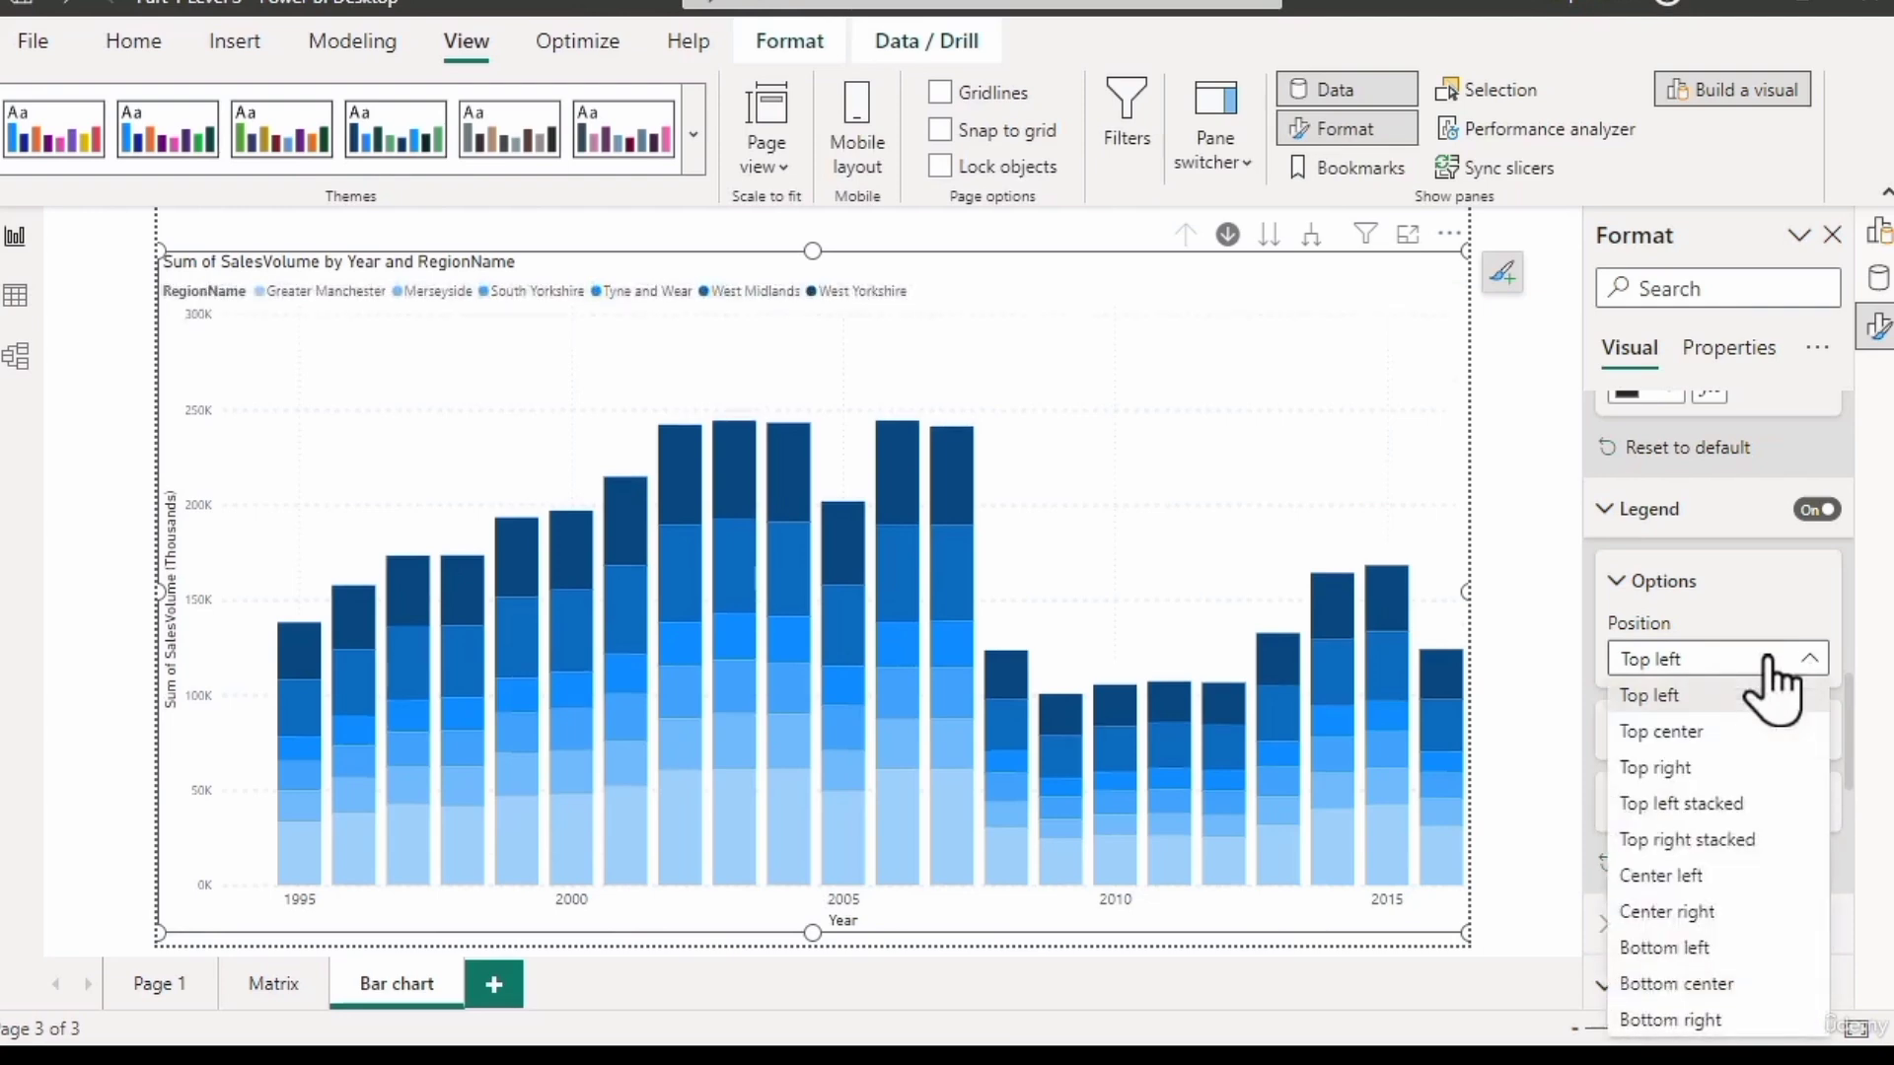
left_click(1767, 656)
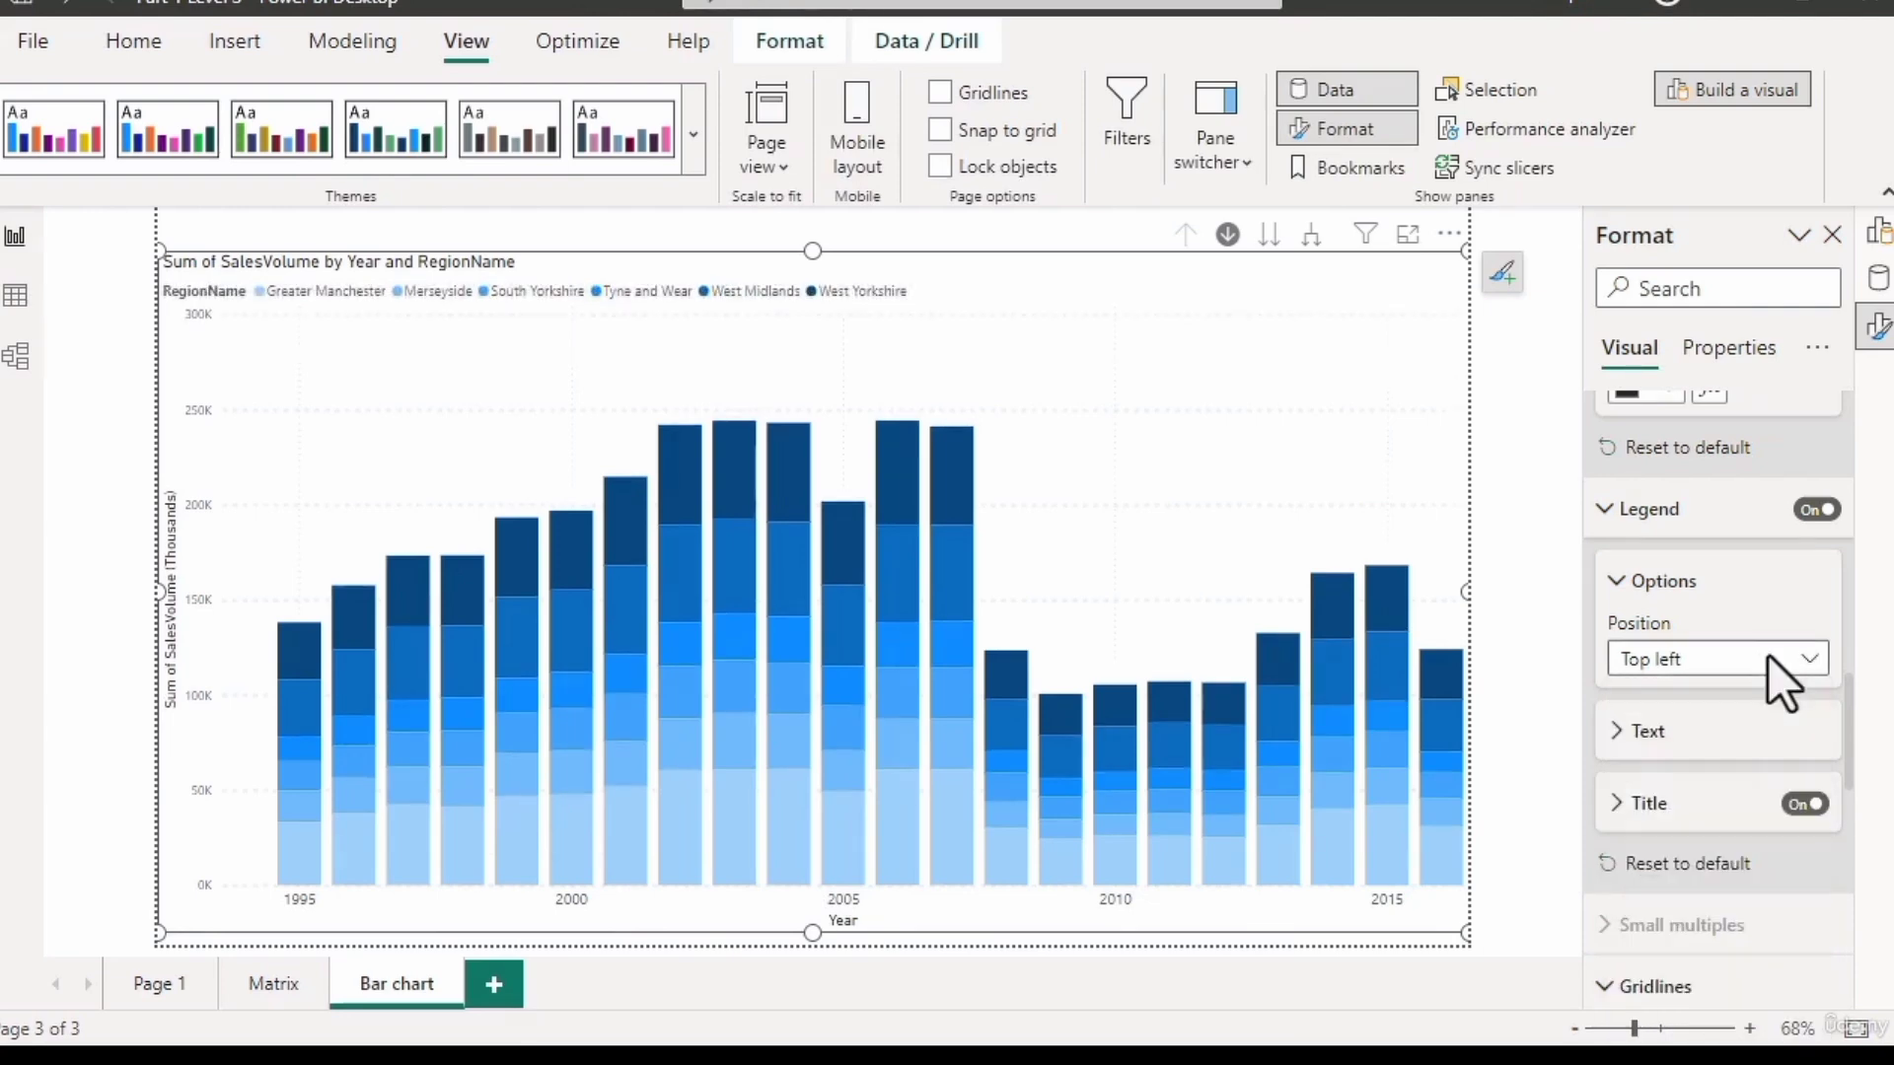
Try hiding the legend title, turn it back on, and collapse the legend and gridline options.
left_click(1620, 803)
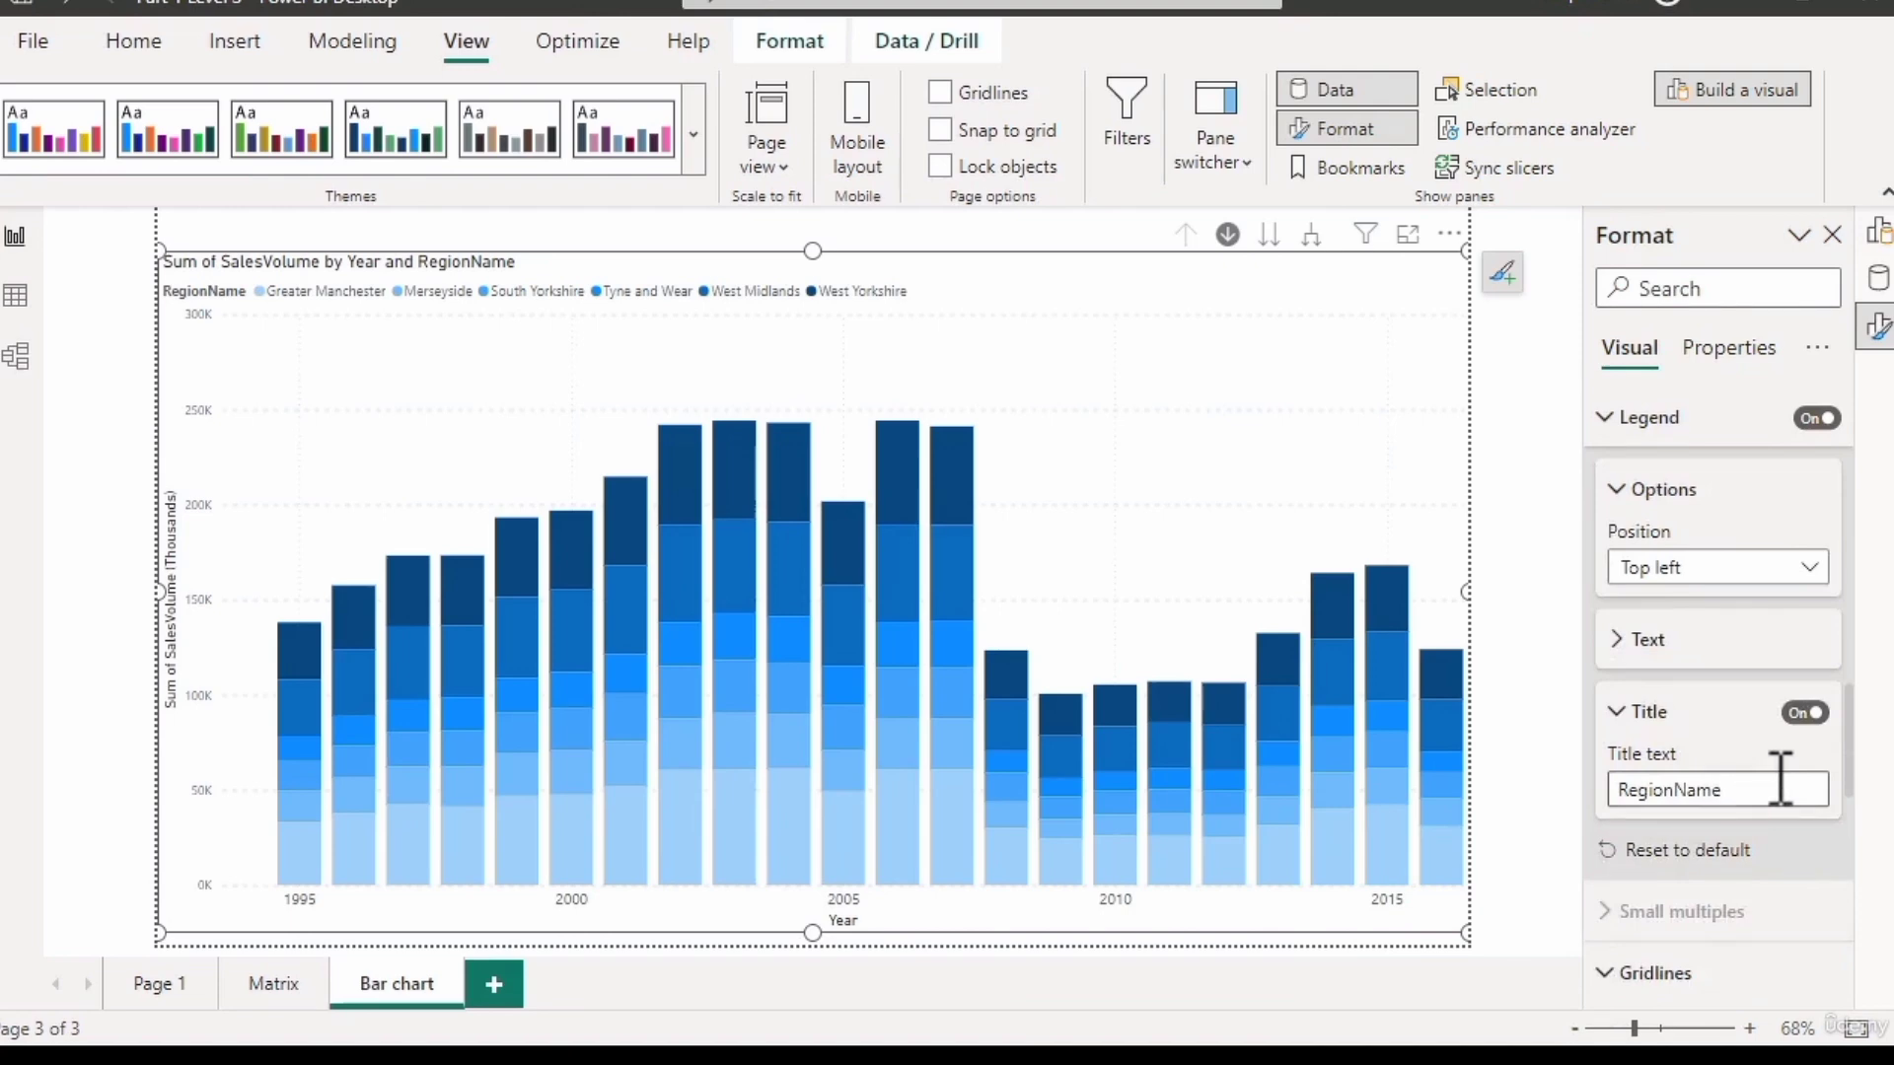
left_click(1805, 712)
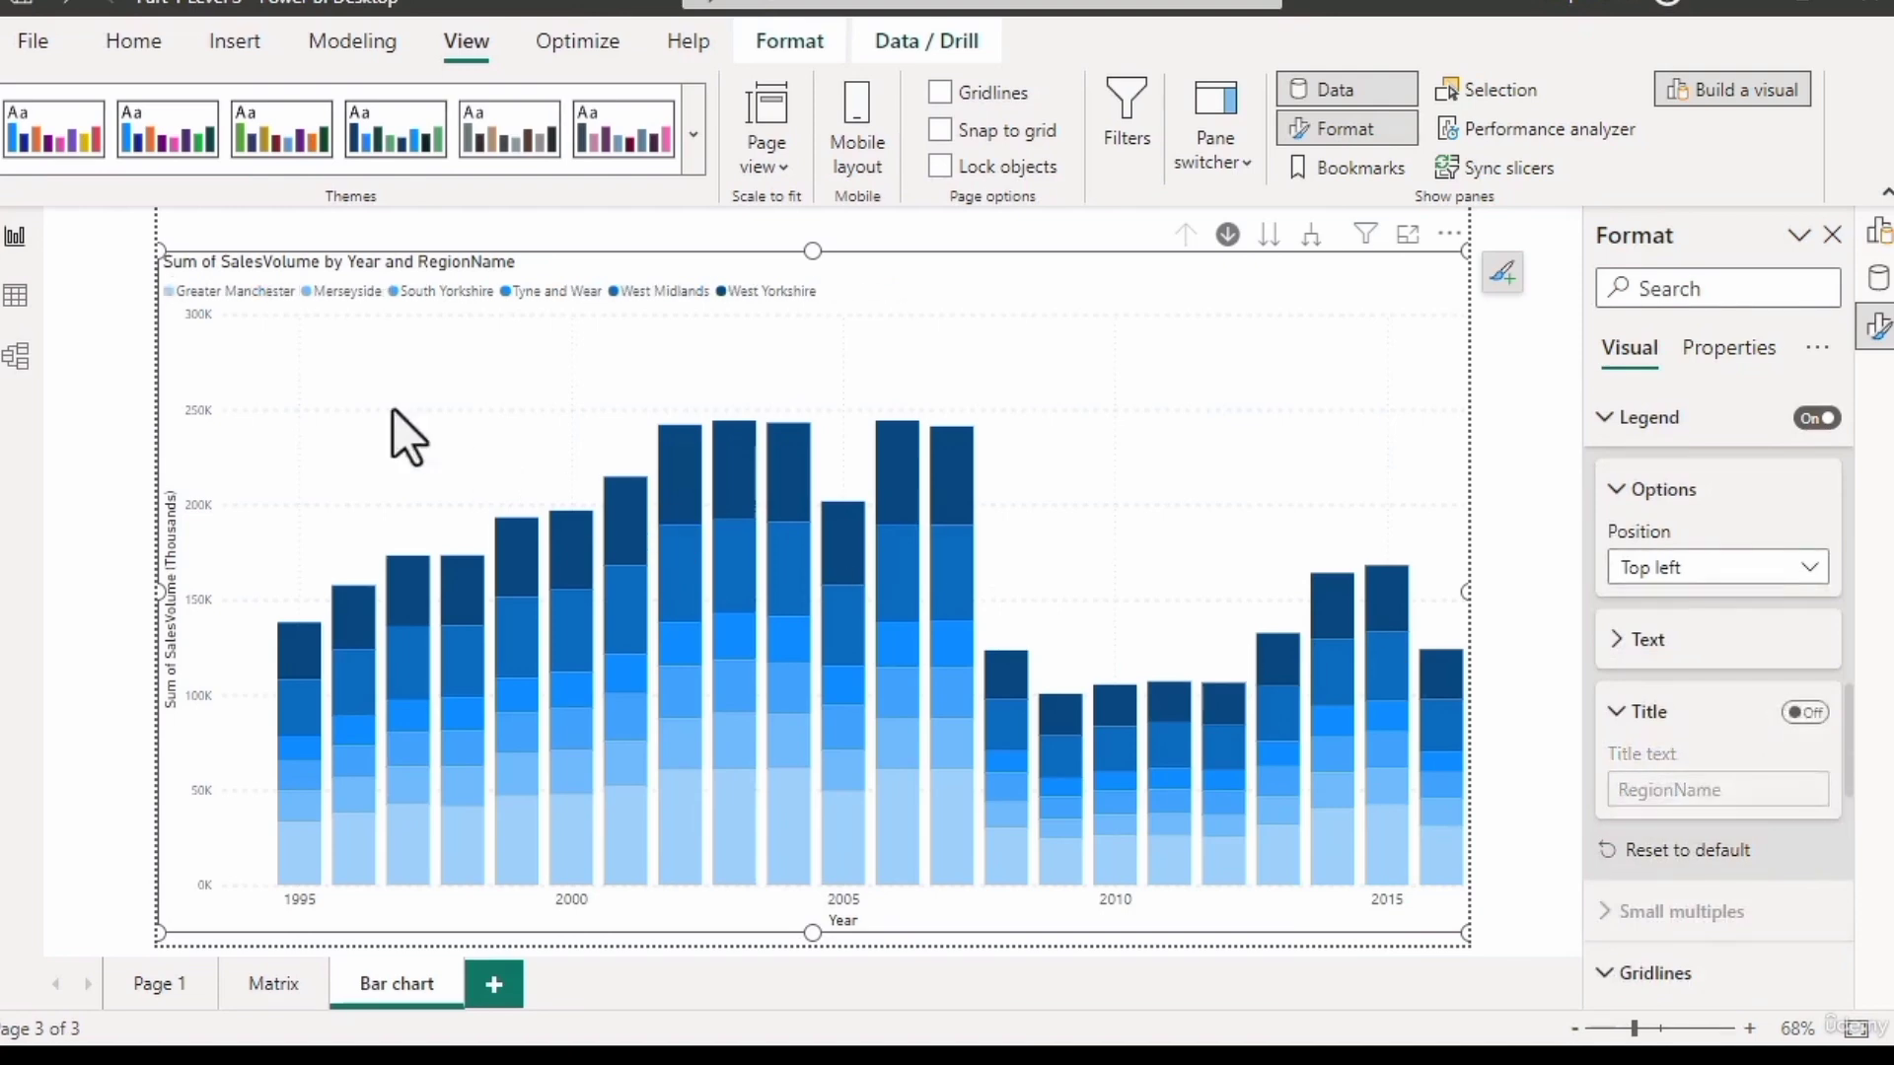
left_click(1807, 714)
scroll(1683, 752, "up", 3)
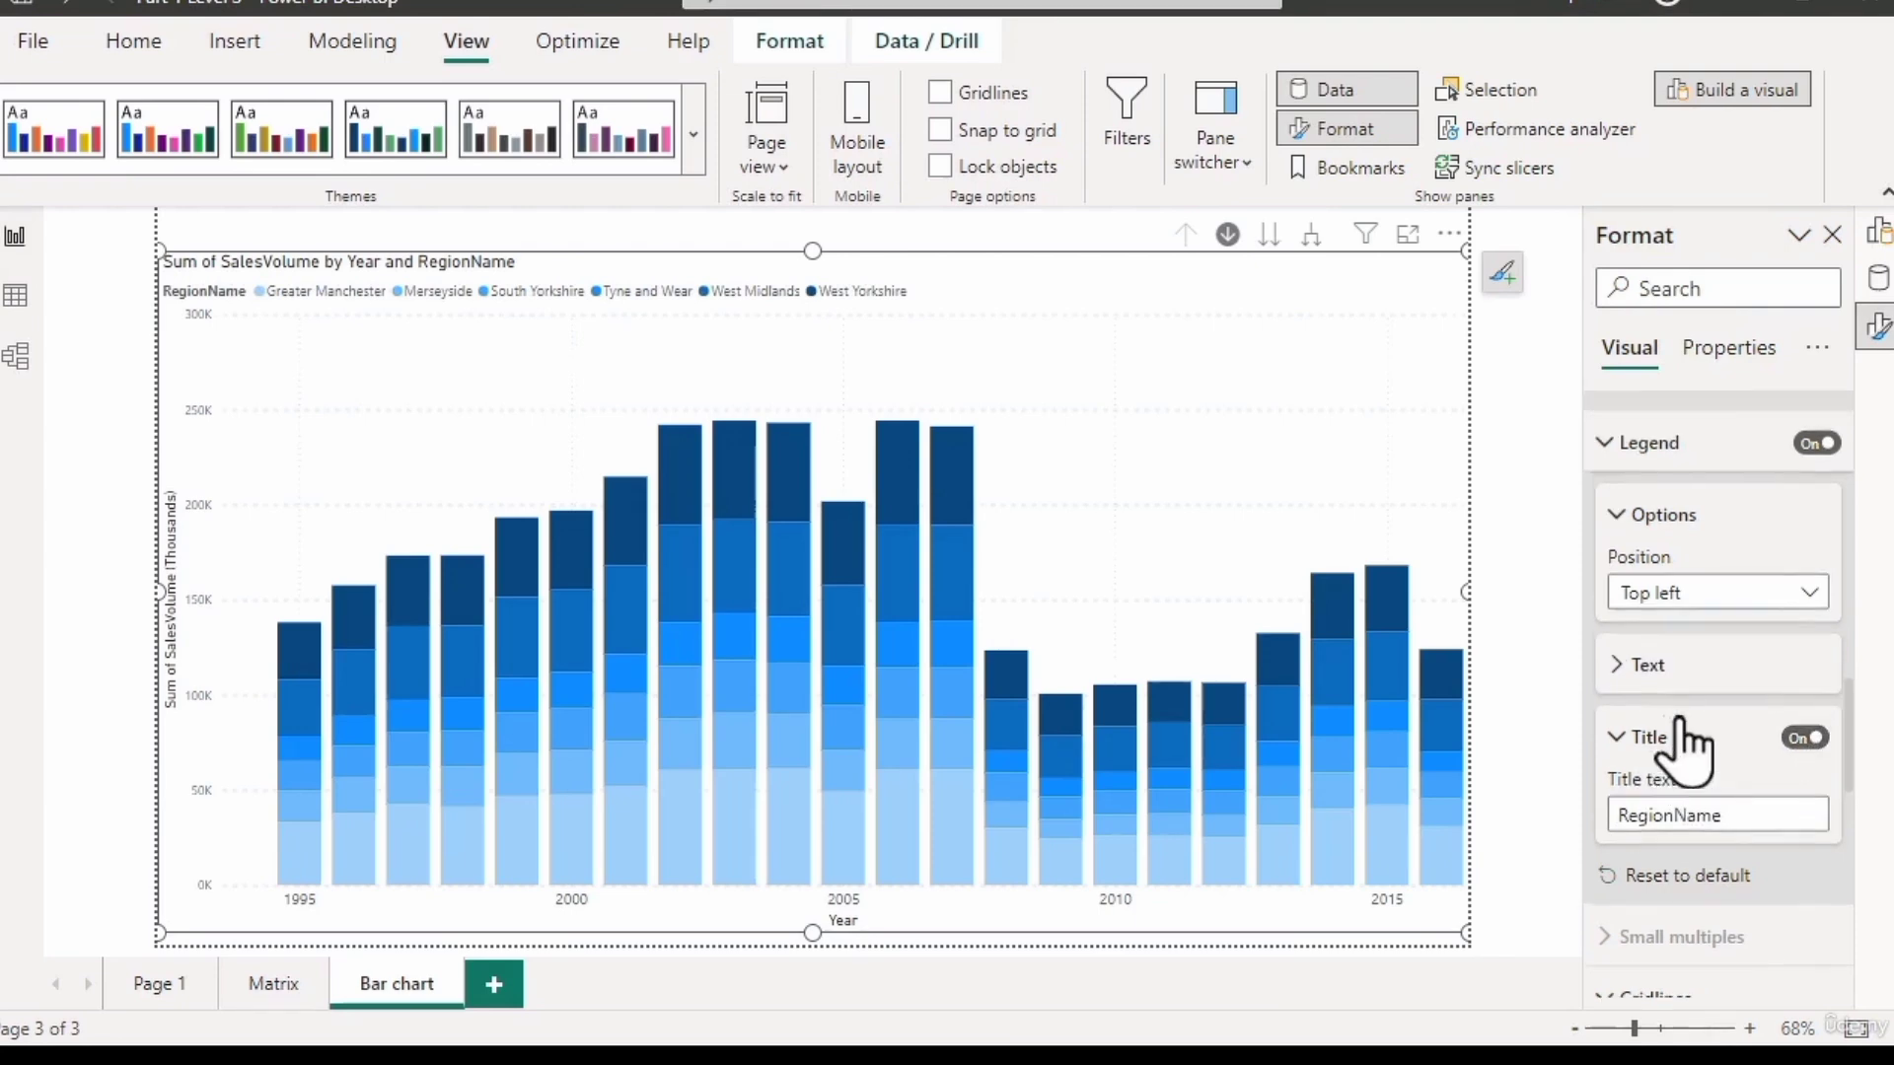
left_click(1612, 601)
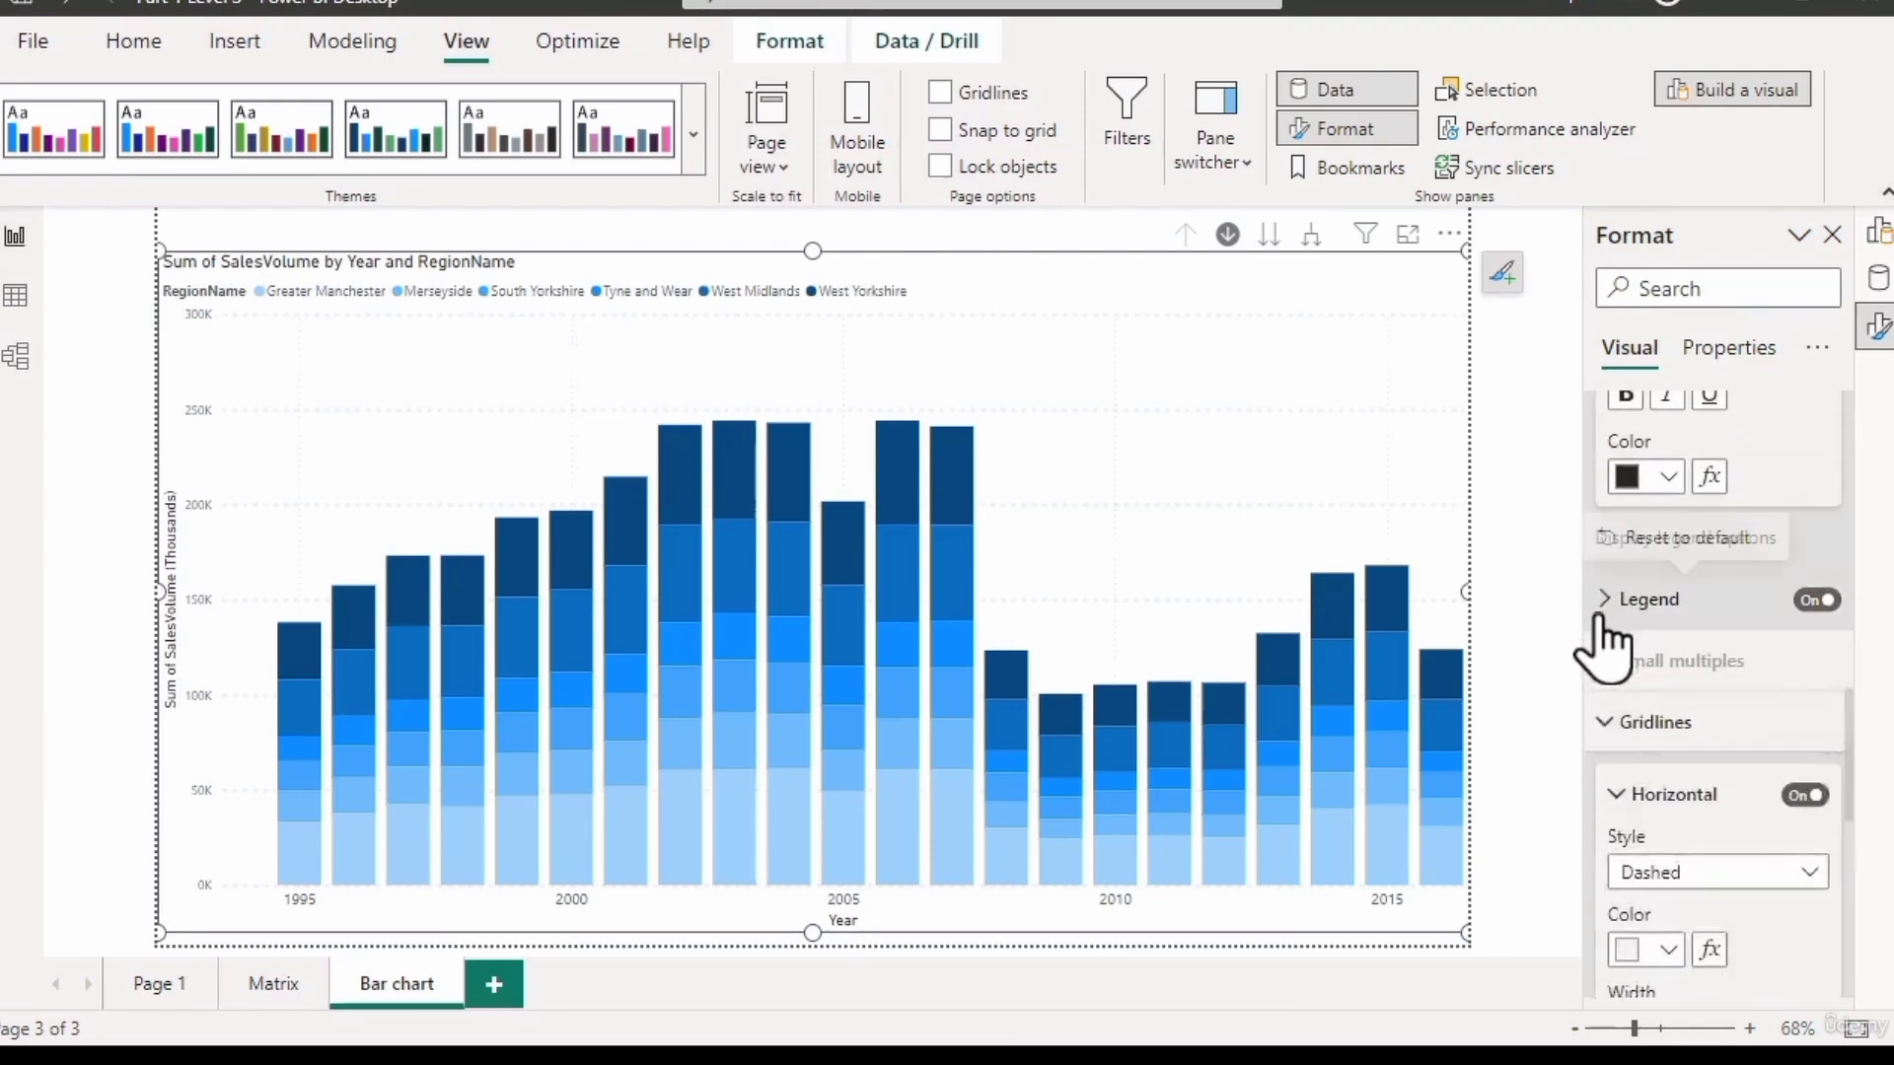
left_click(1603, 742)
Turn on data labels for the column chart and open their options.
scroll(1608, 779, "down", 2)
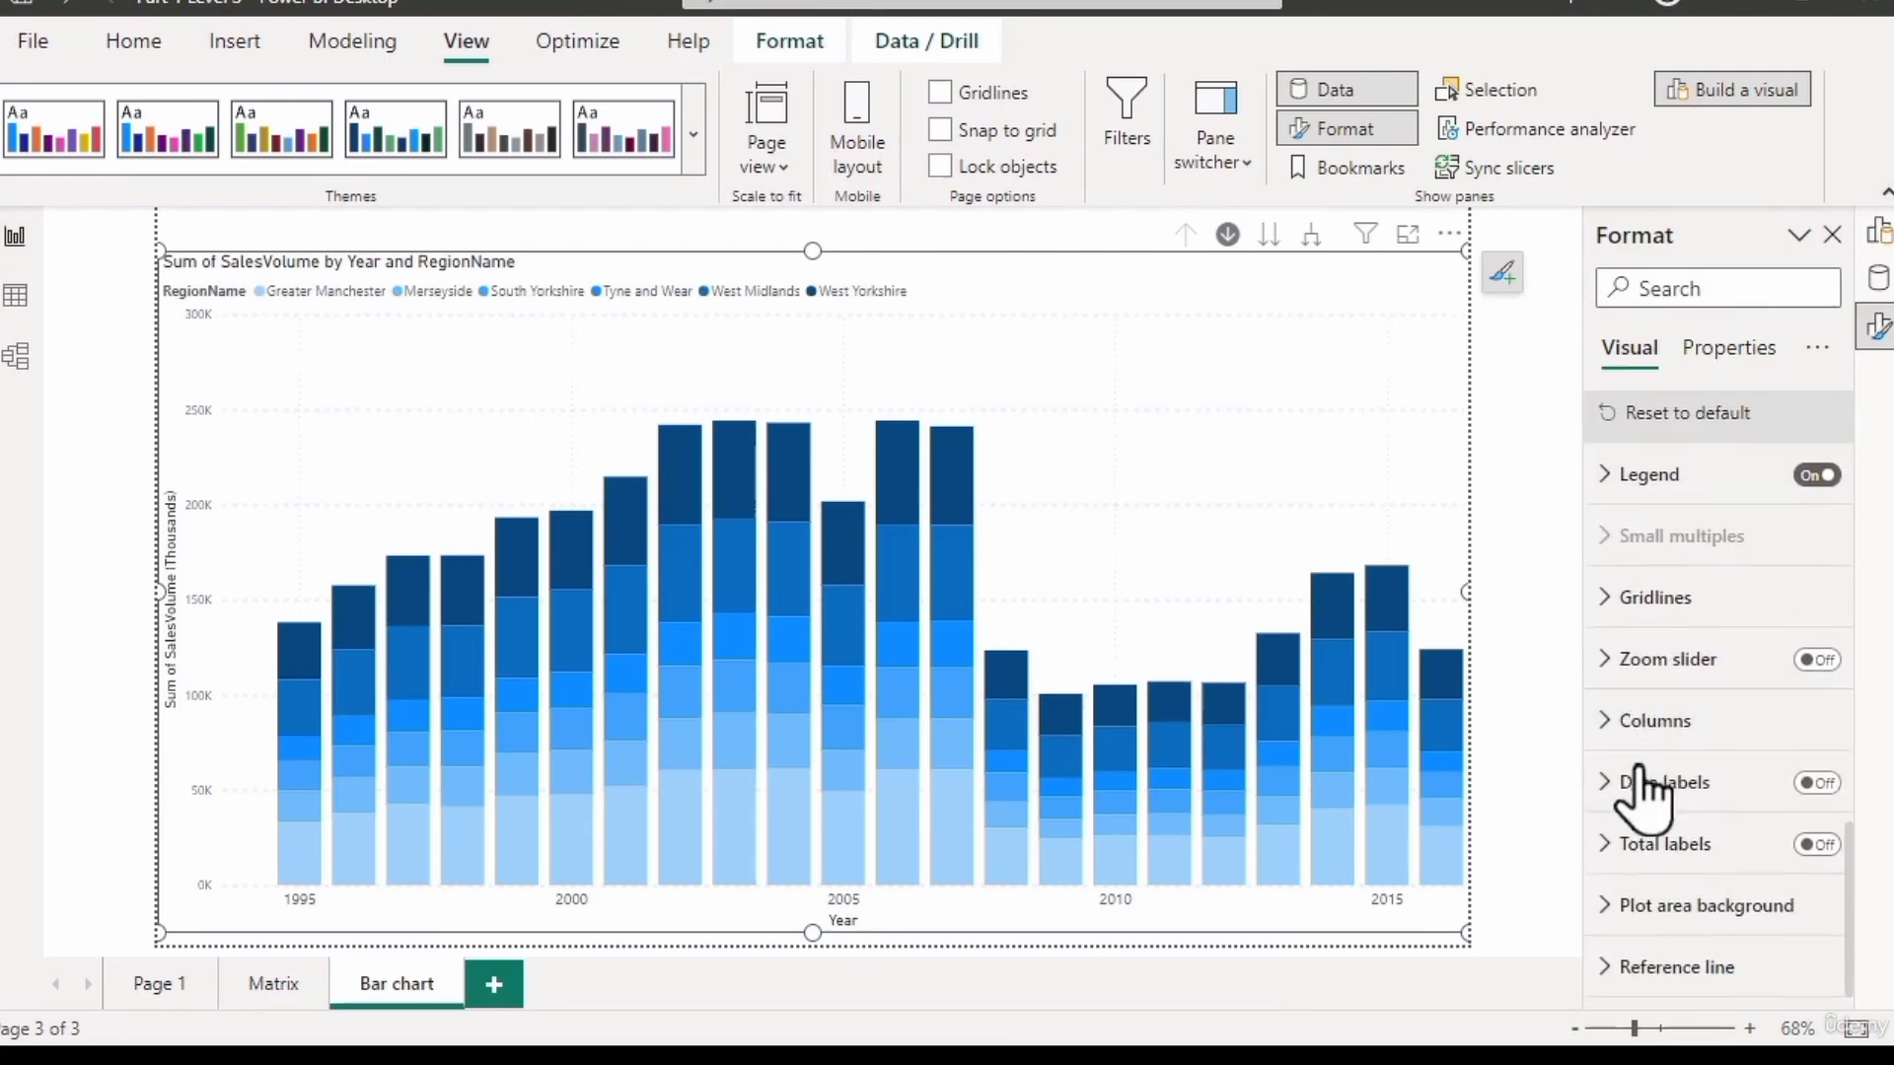
left_click(1819, 784)
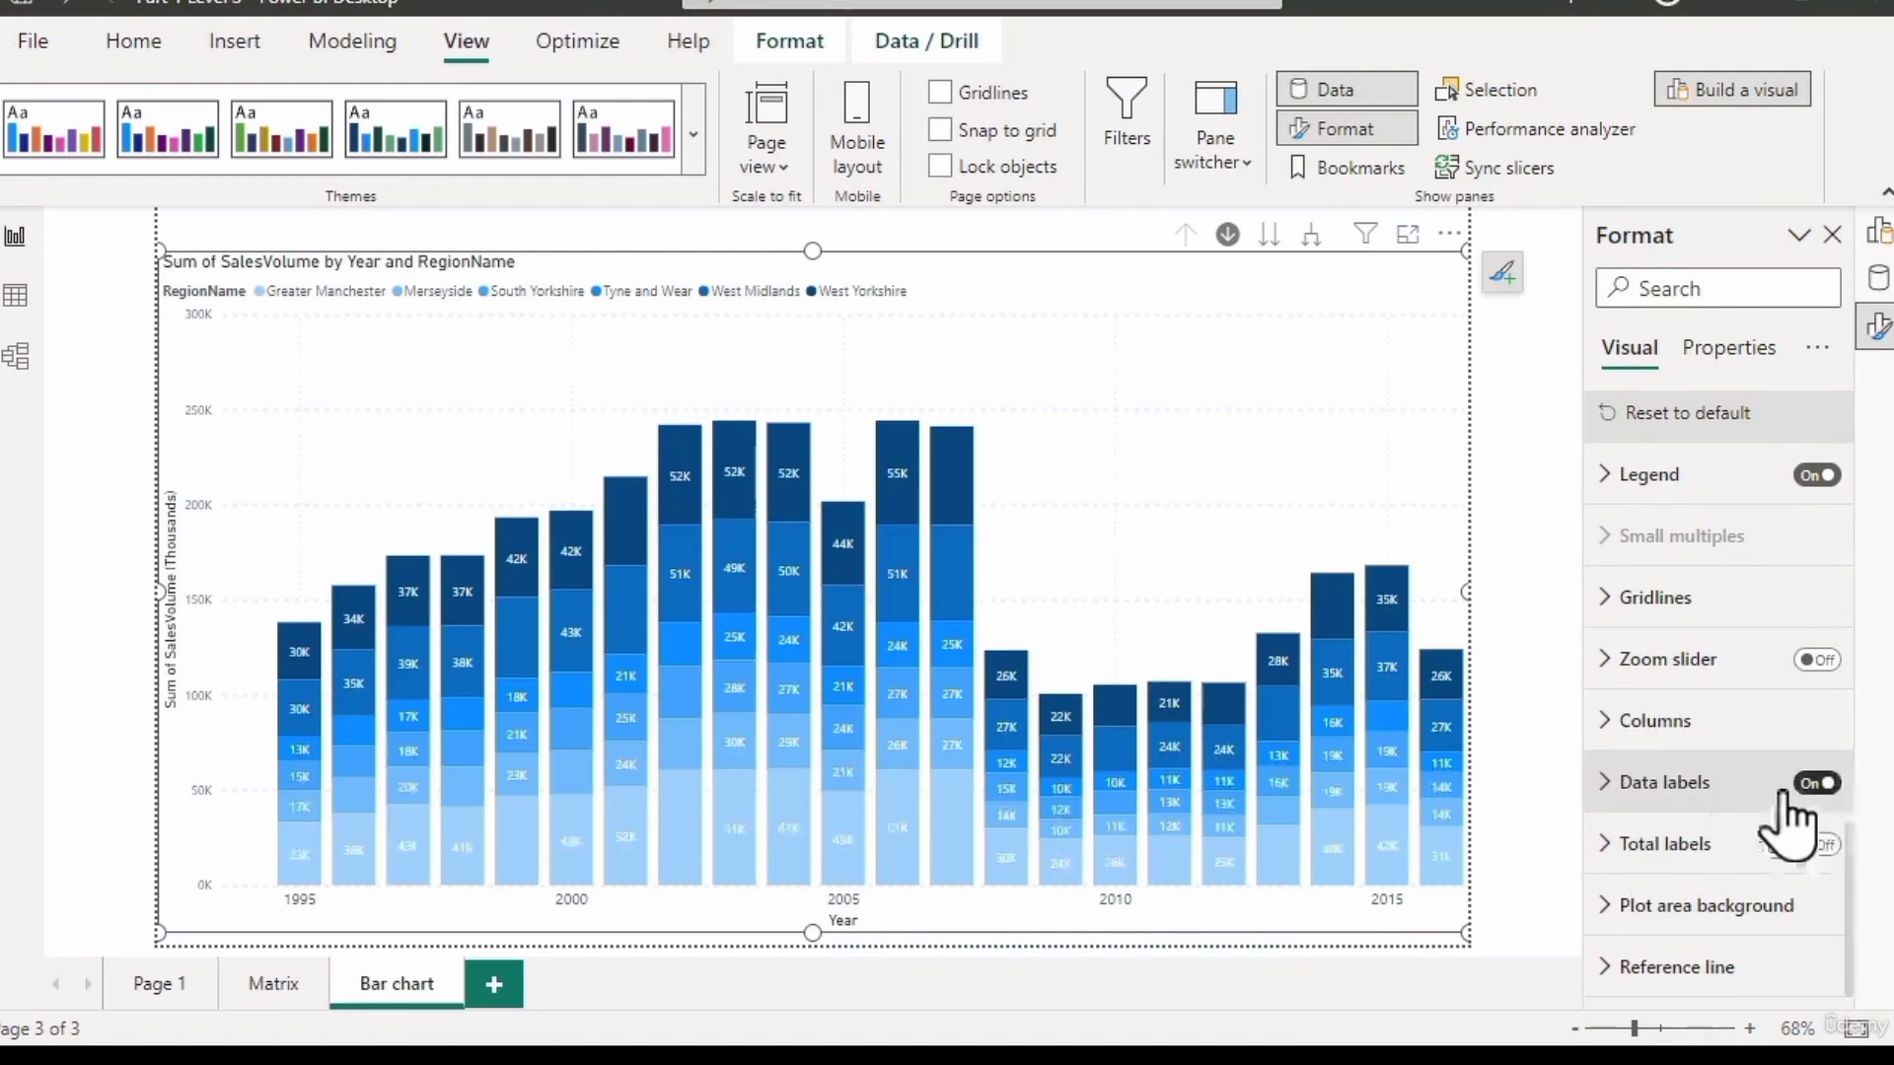
left_click(1613, 786)
scroll(1688, 833, "down", 3)
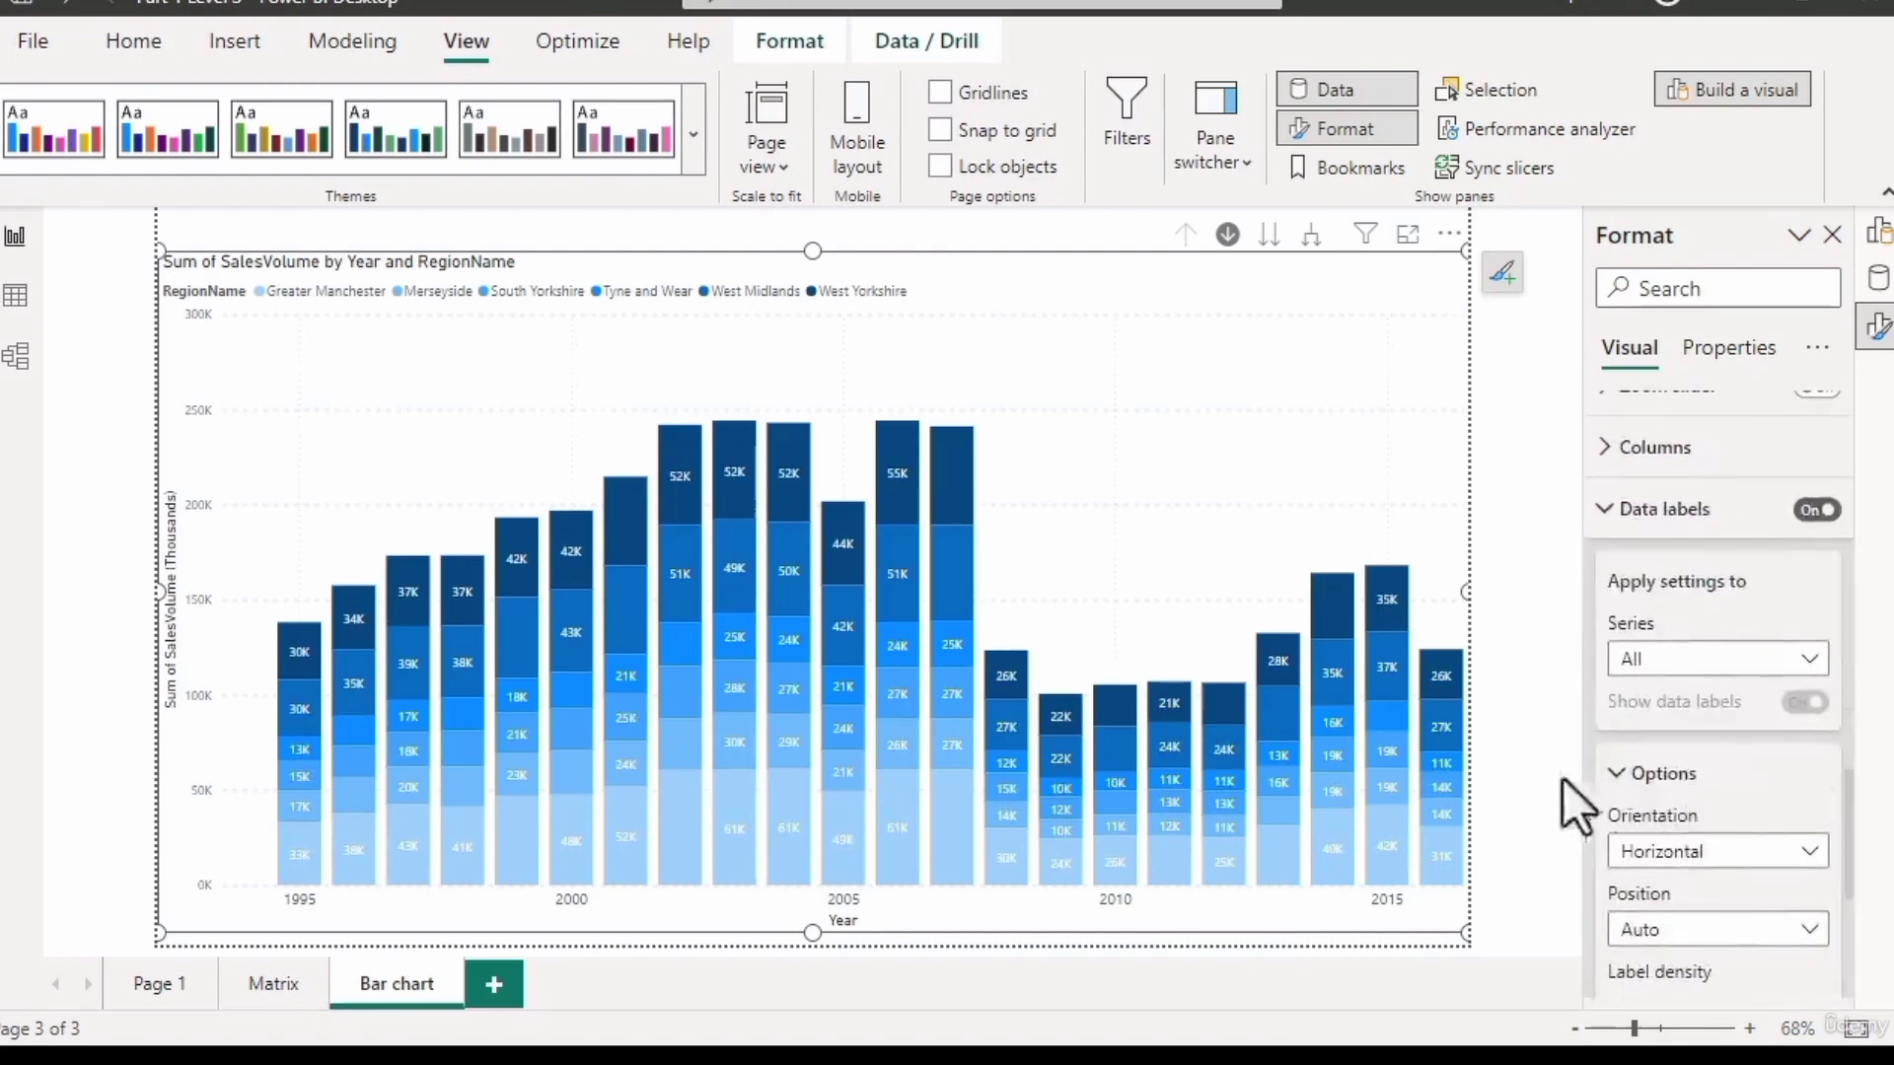
mouse_move(1381, 671)
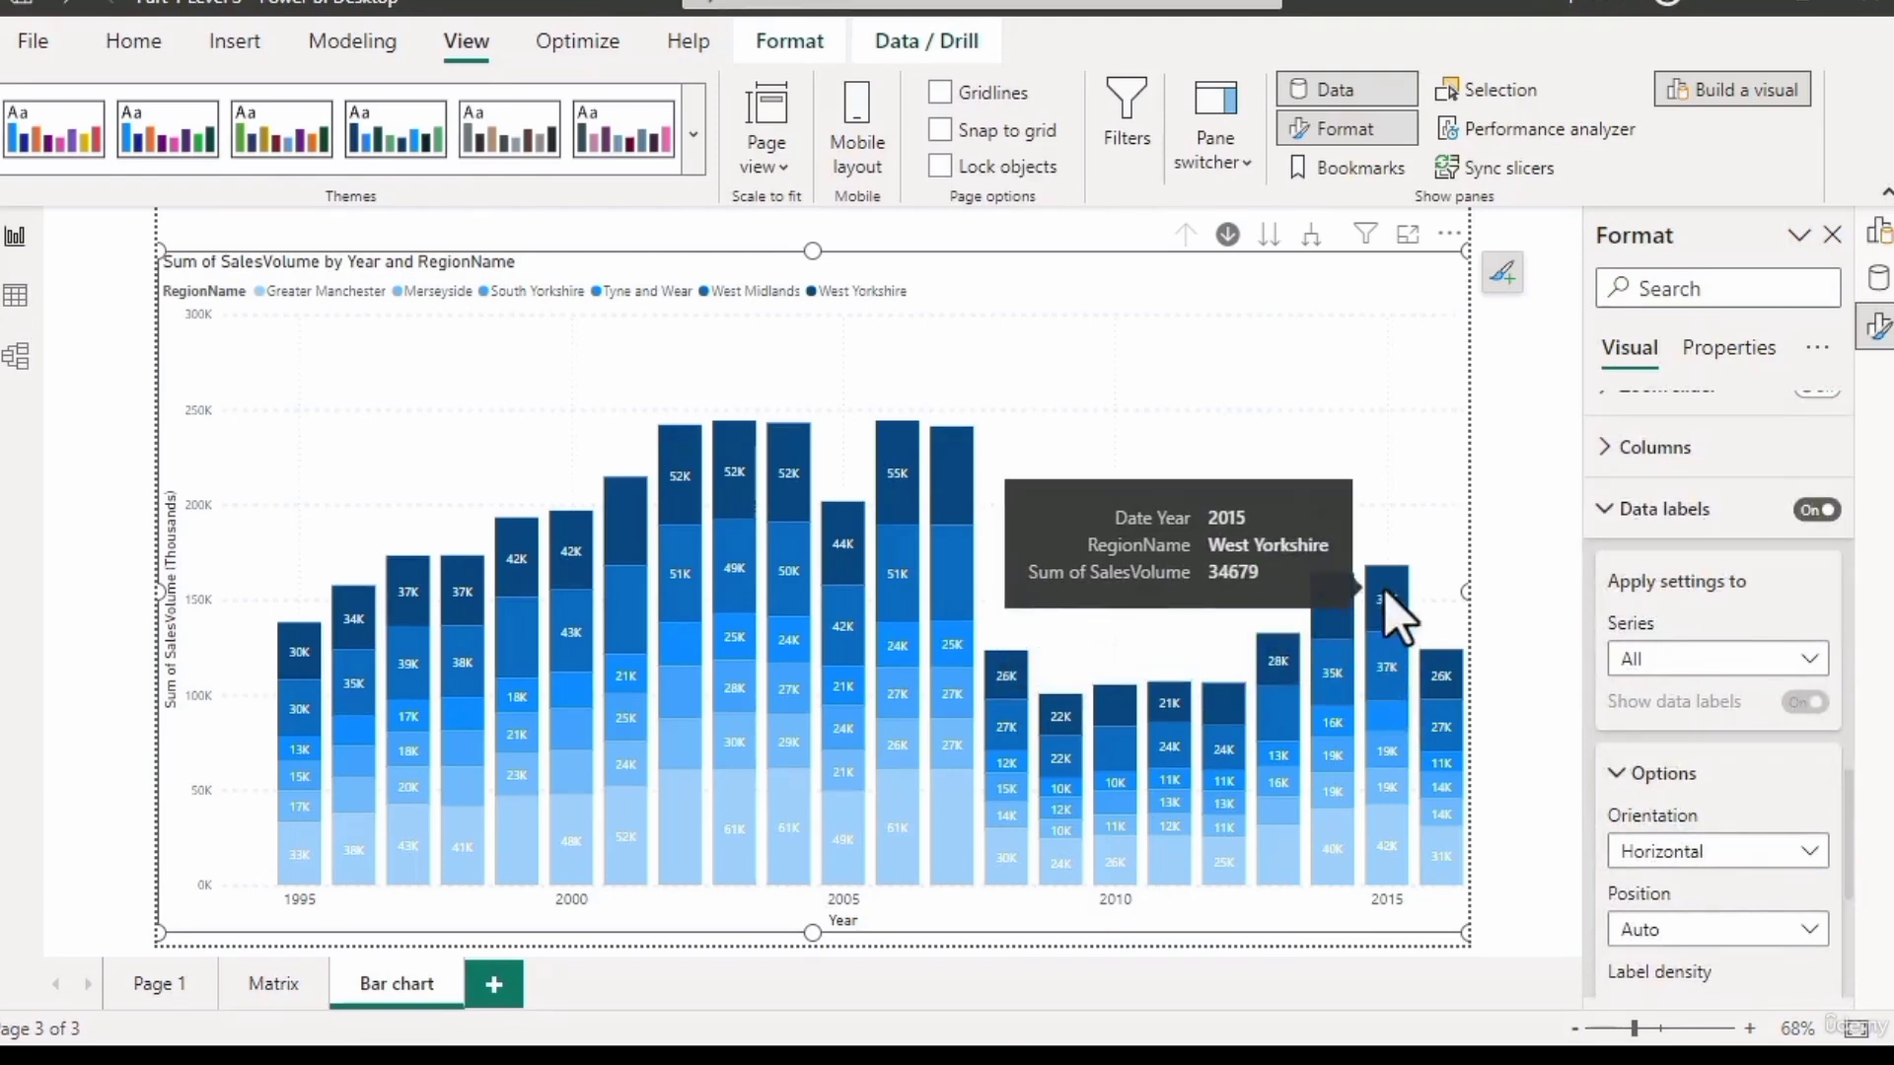
Try the Vertical orientation for the data labels, returning it to Horizontal.
scroll(1588, 824, "down", 1)
left_click(1809, 765)
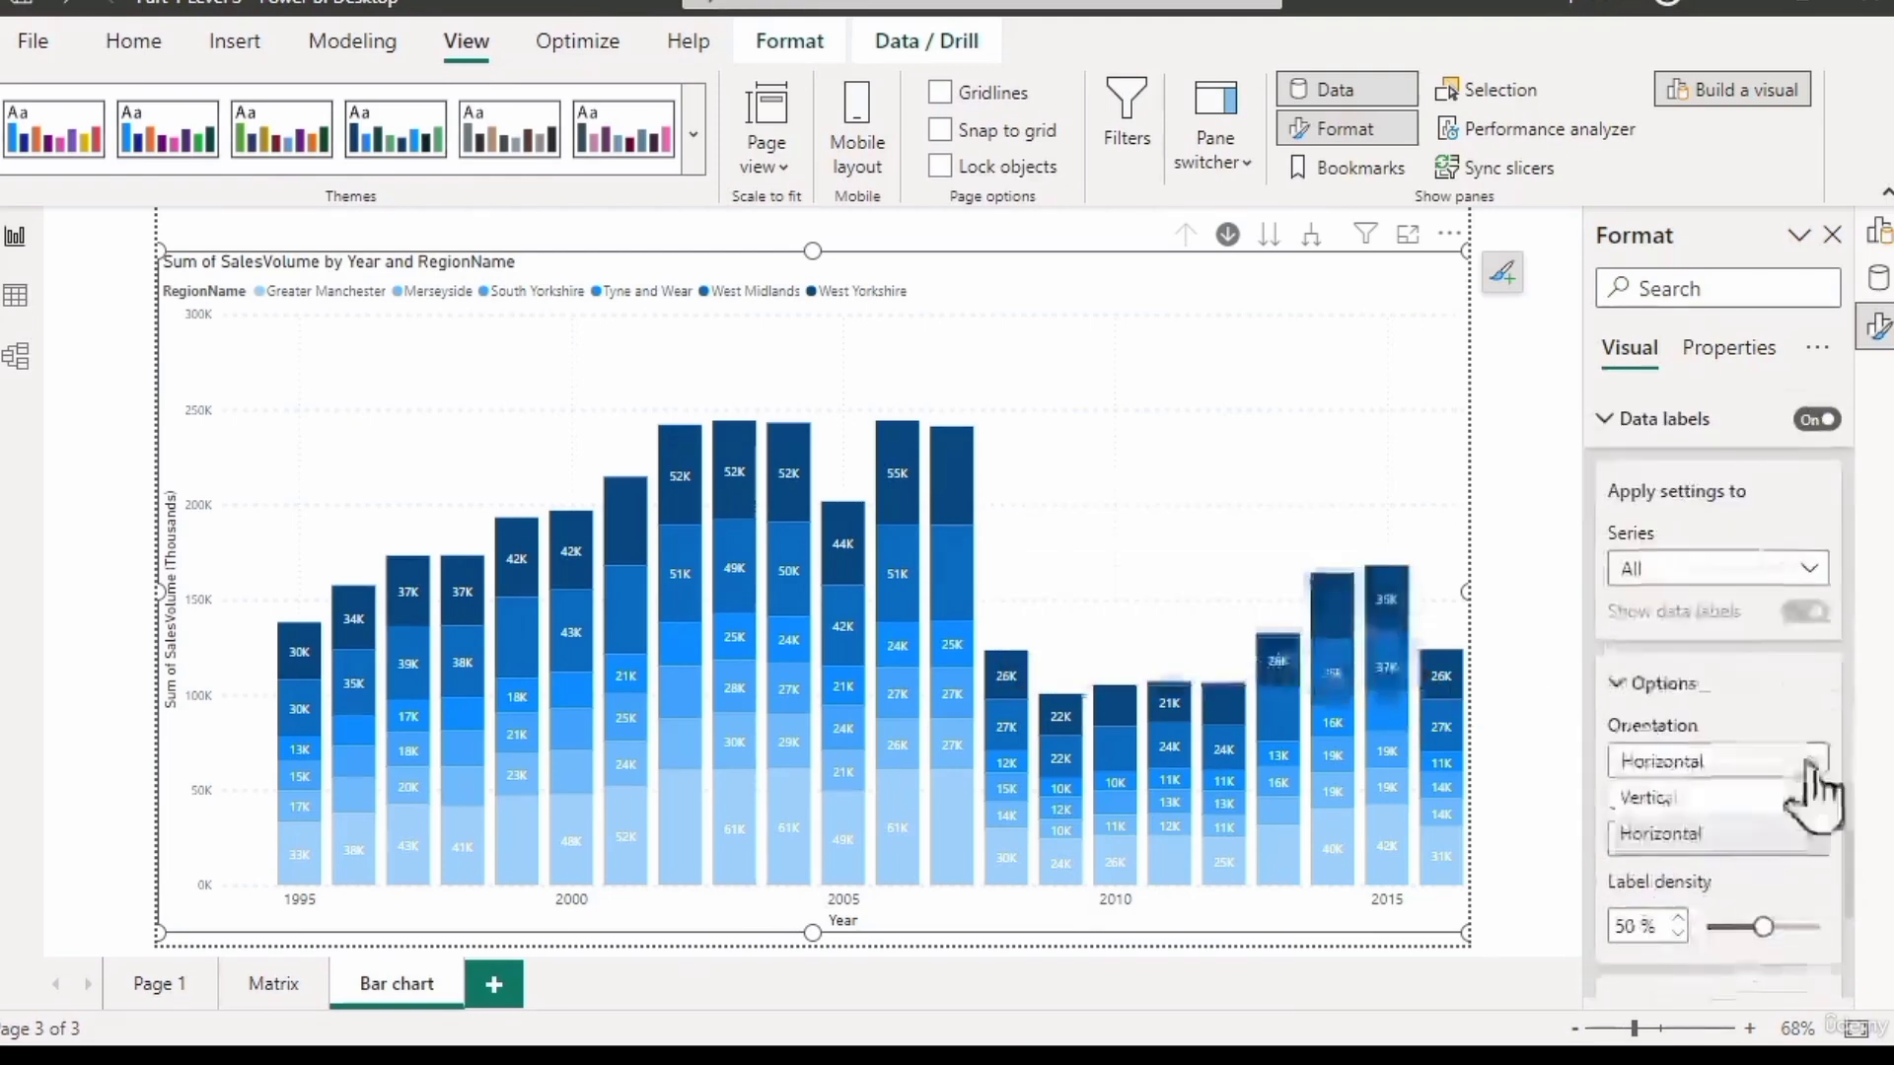
left_click(1795, 829)
left_click(1797, 765)
left_click(1795, 797)
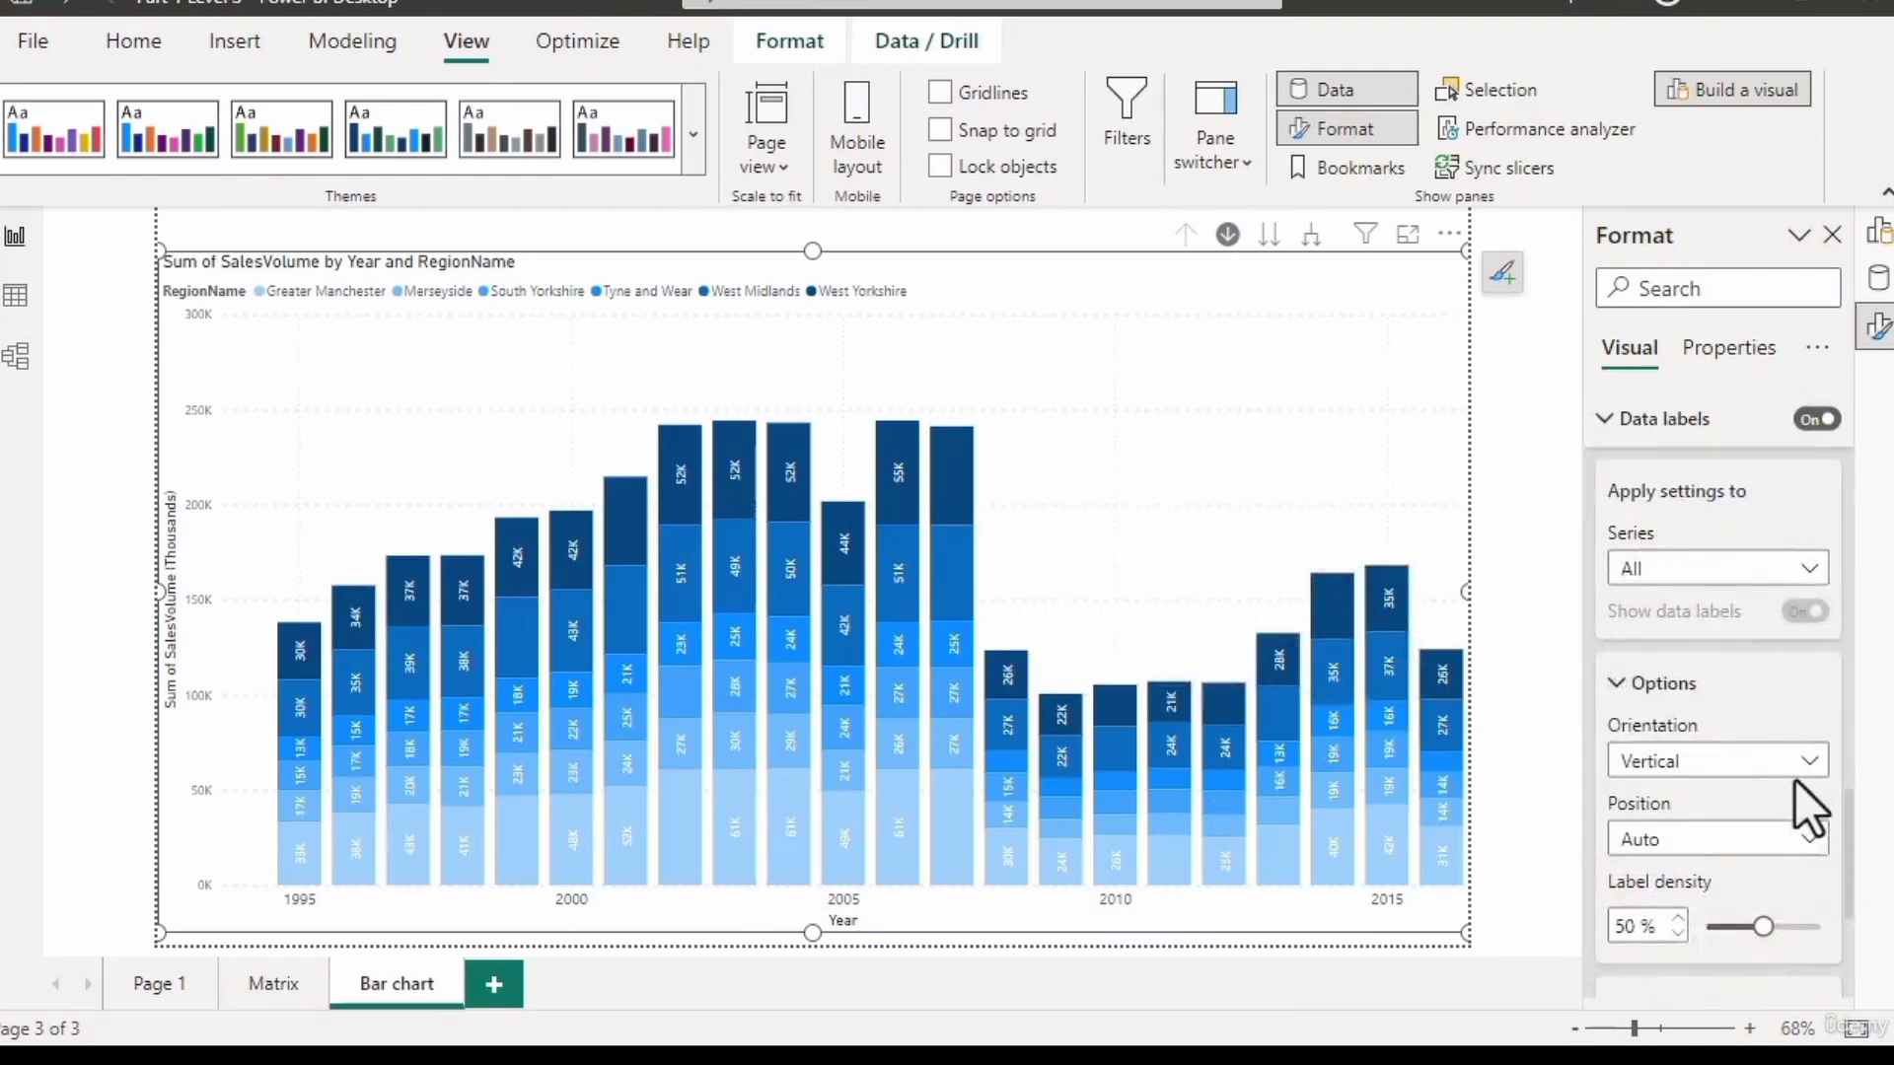
left_click(1805, 764)
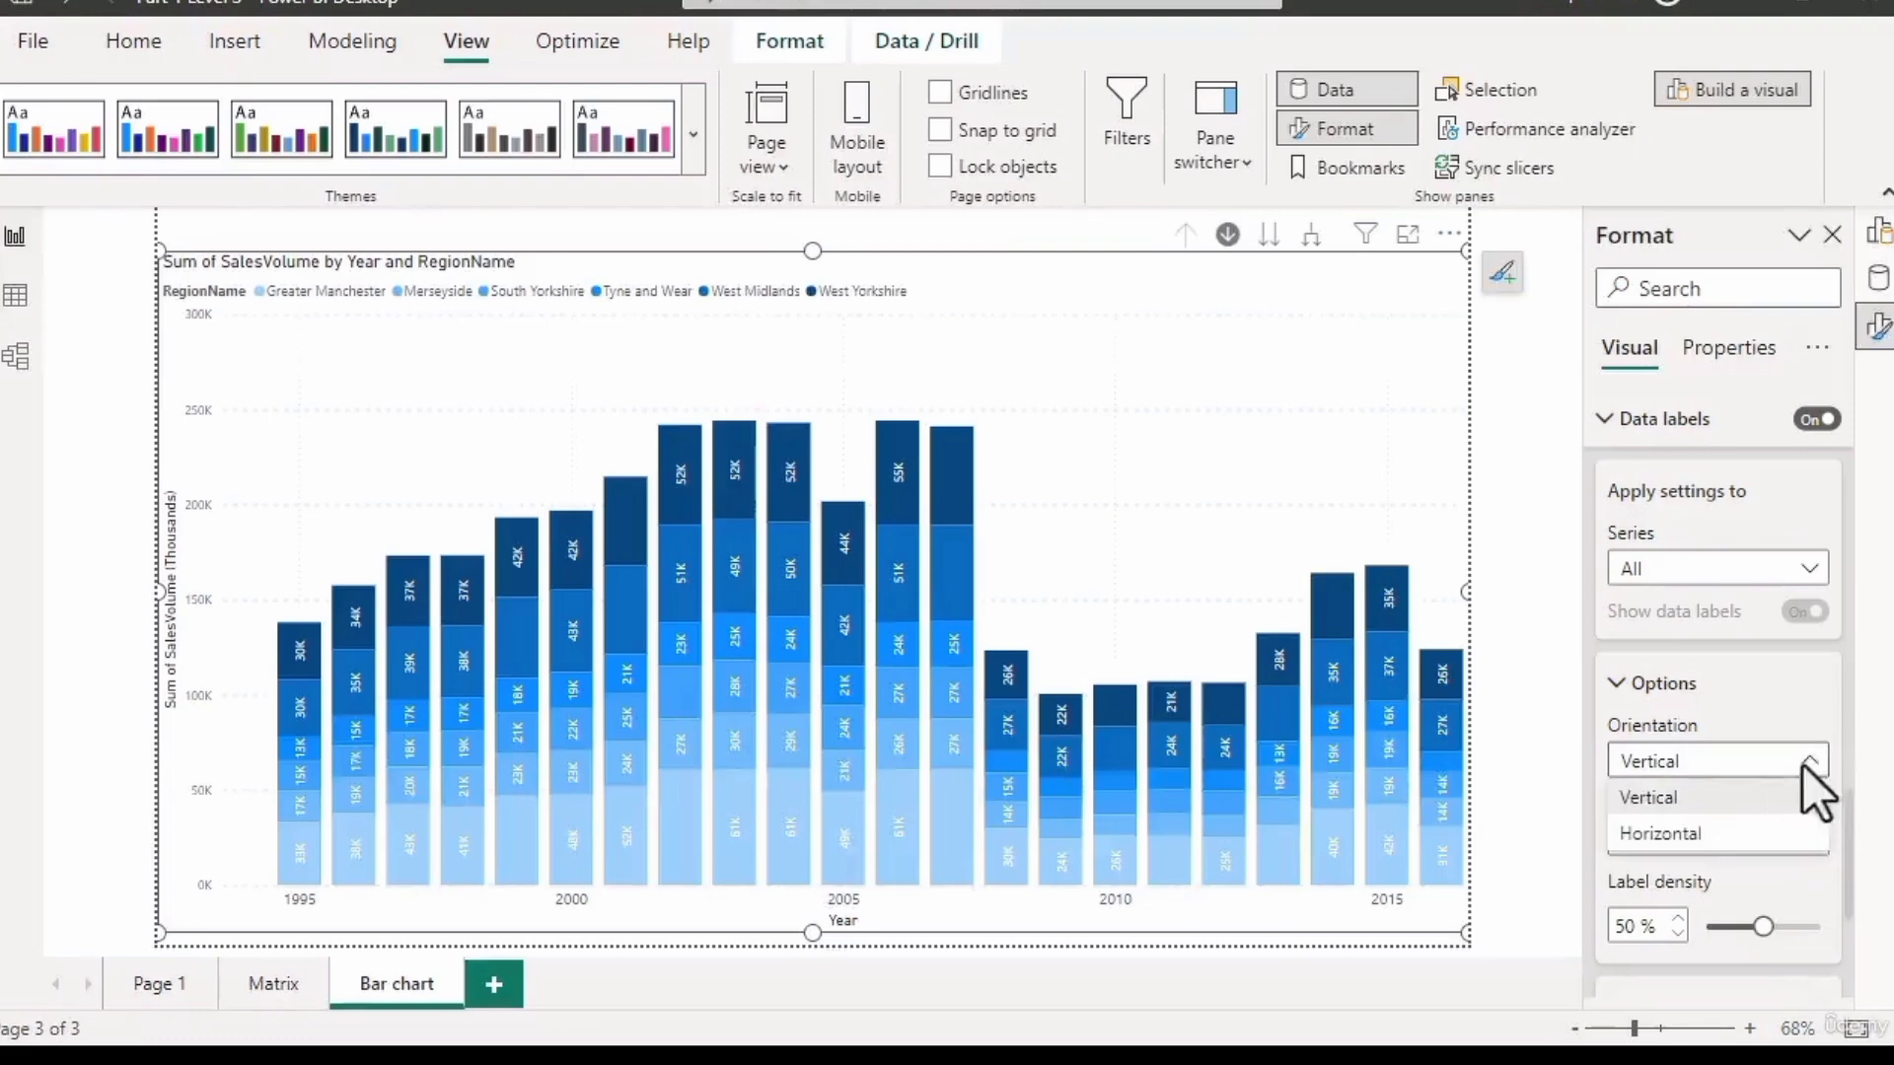
left_click(1771, 834)
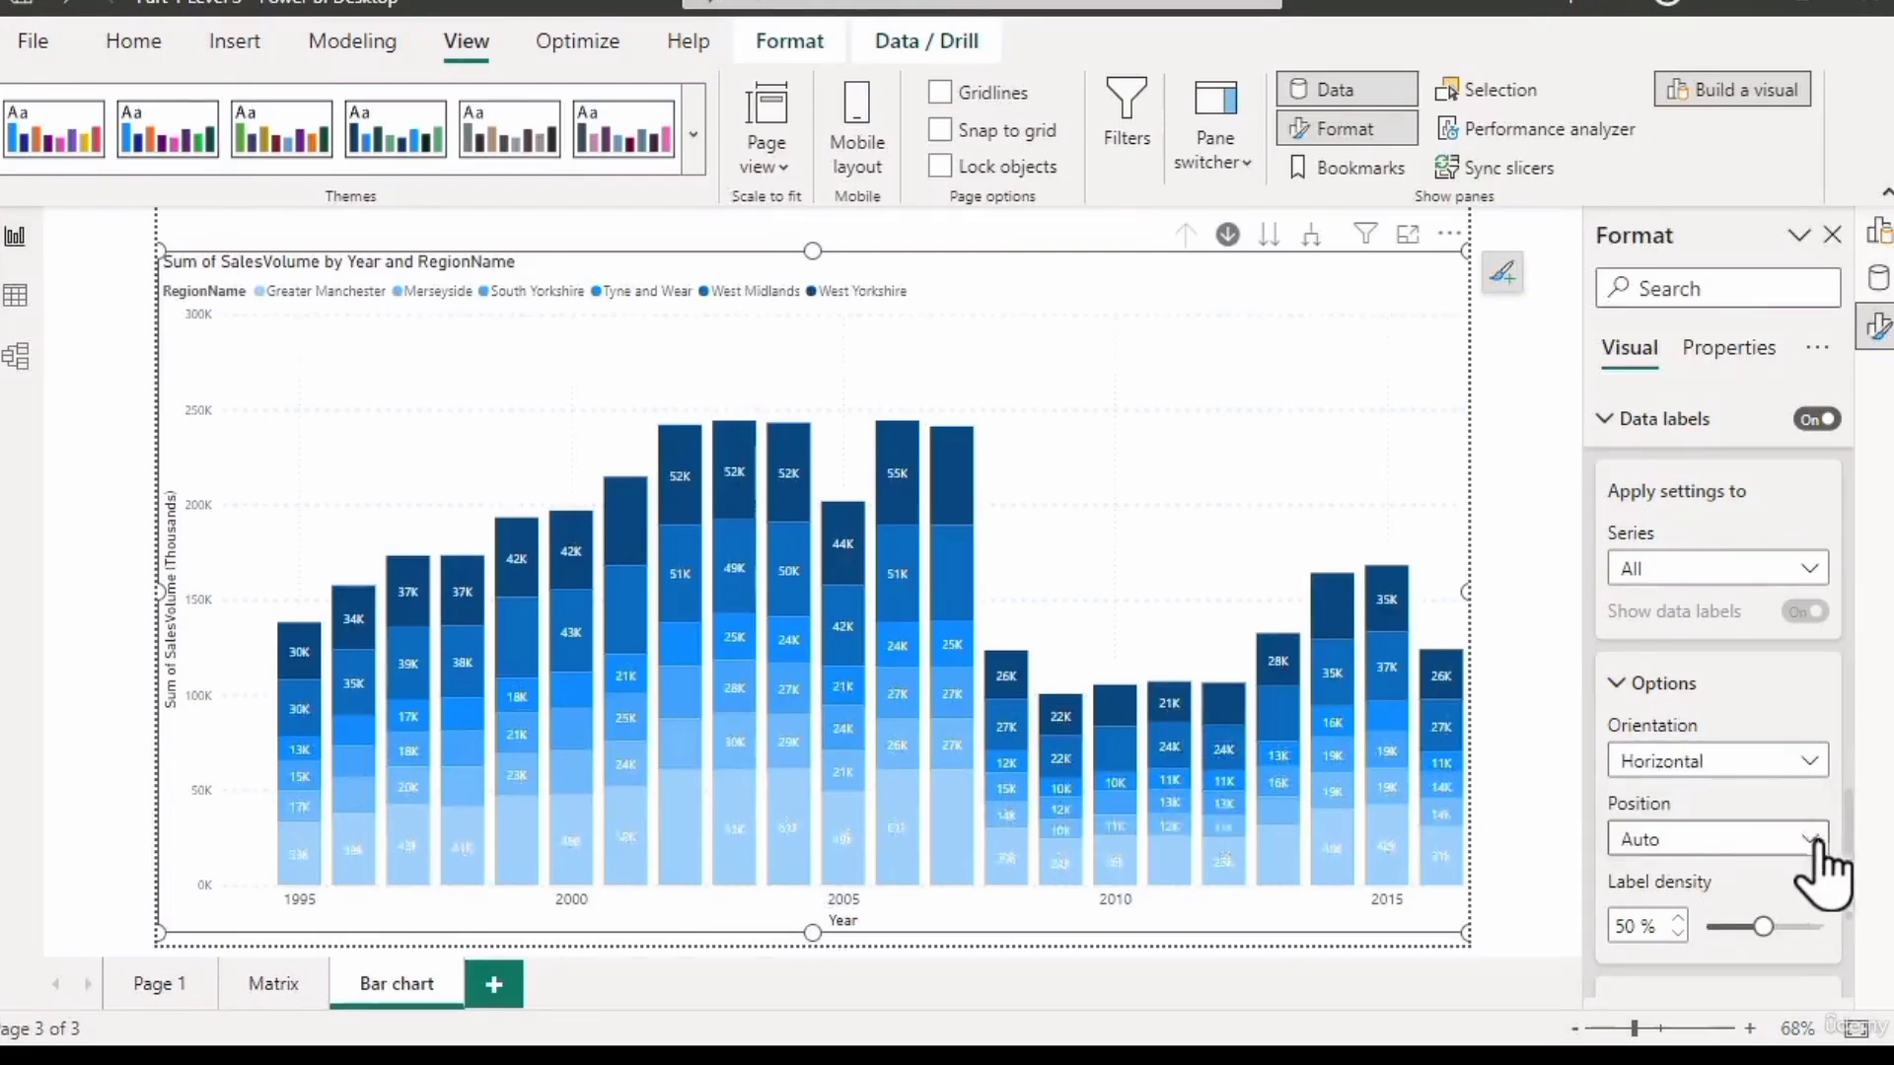
Try the Inside end, Inside center and Inside base positions for the data labels, returning the position to Auto.
left_click(1815, 840)
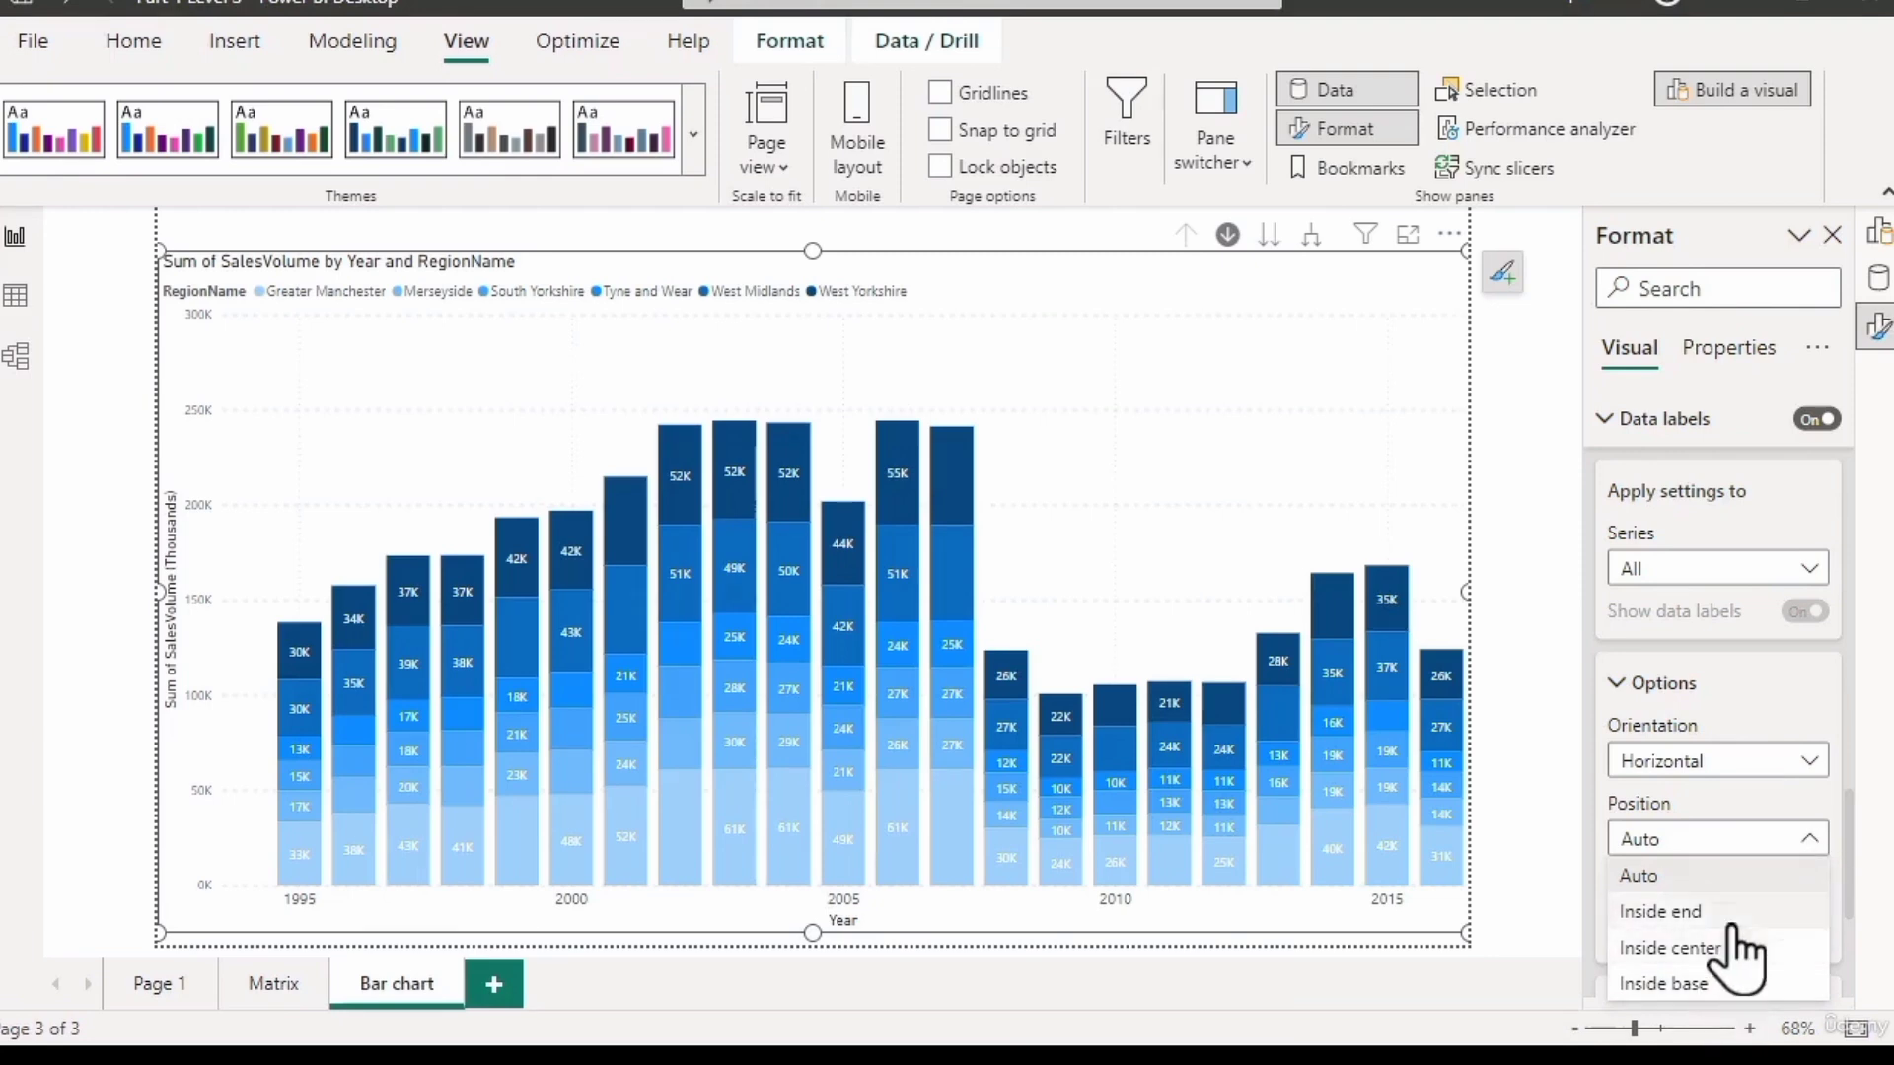
left_click(1742, 911)
left_click(1812, 838)
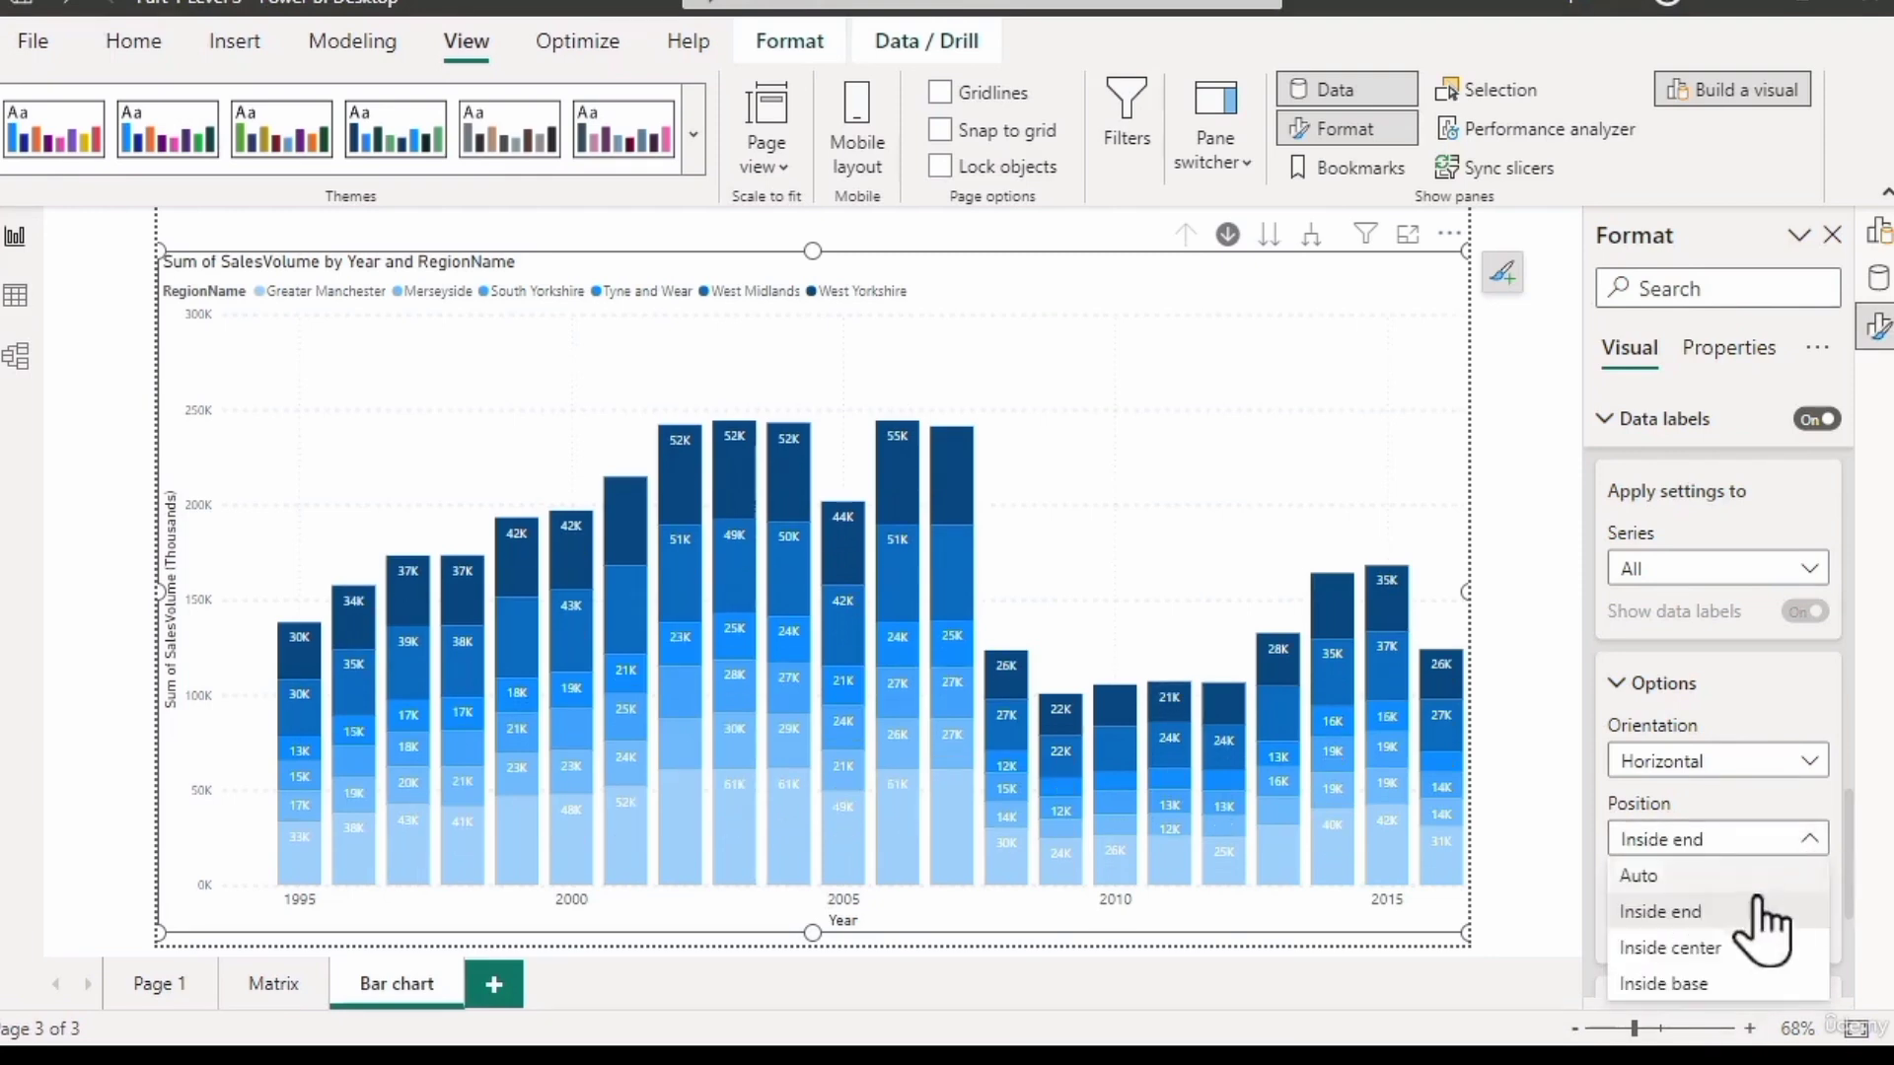
left_click(1743, 947)
left_click(1807, 844)
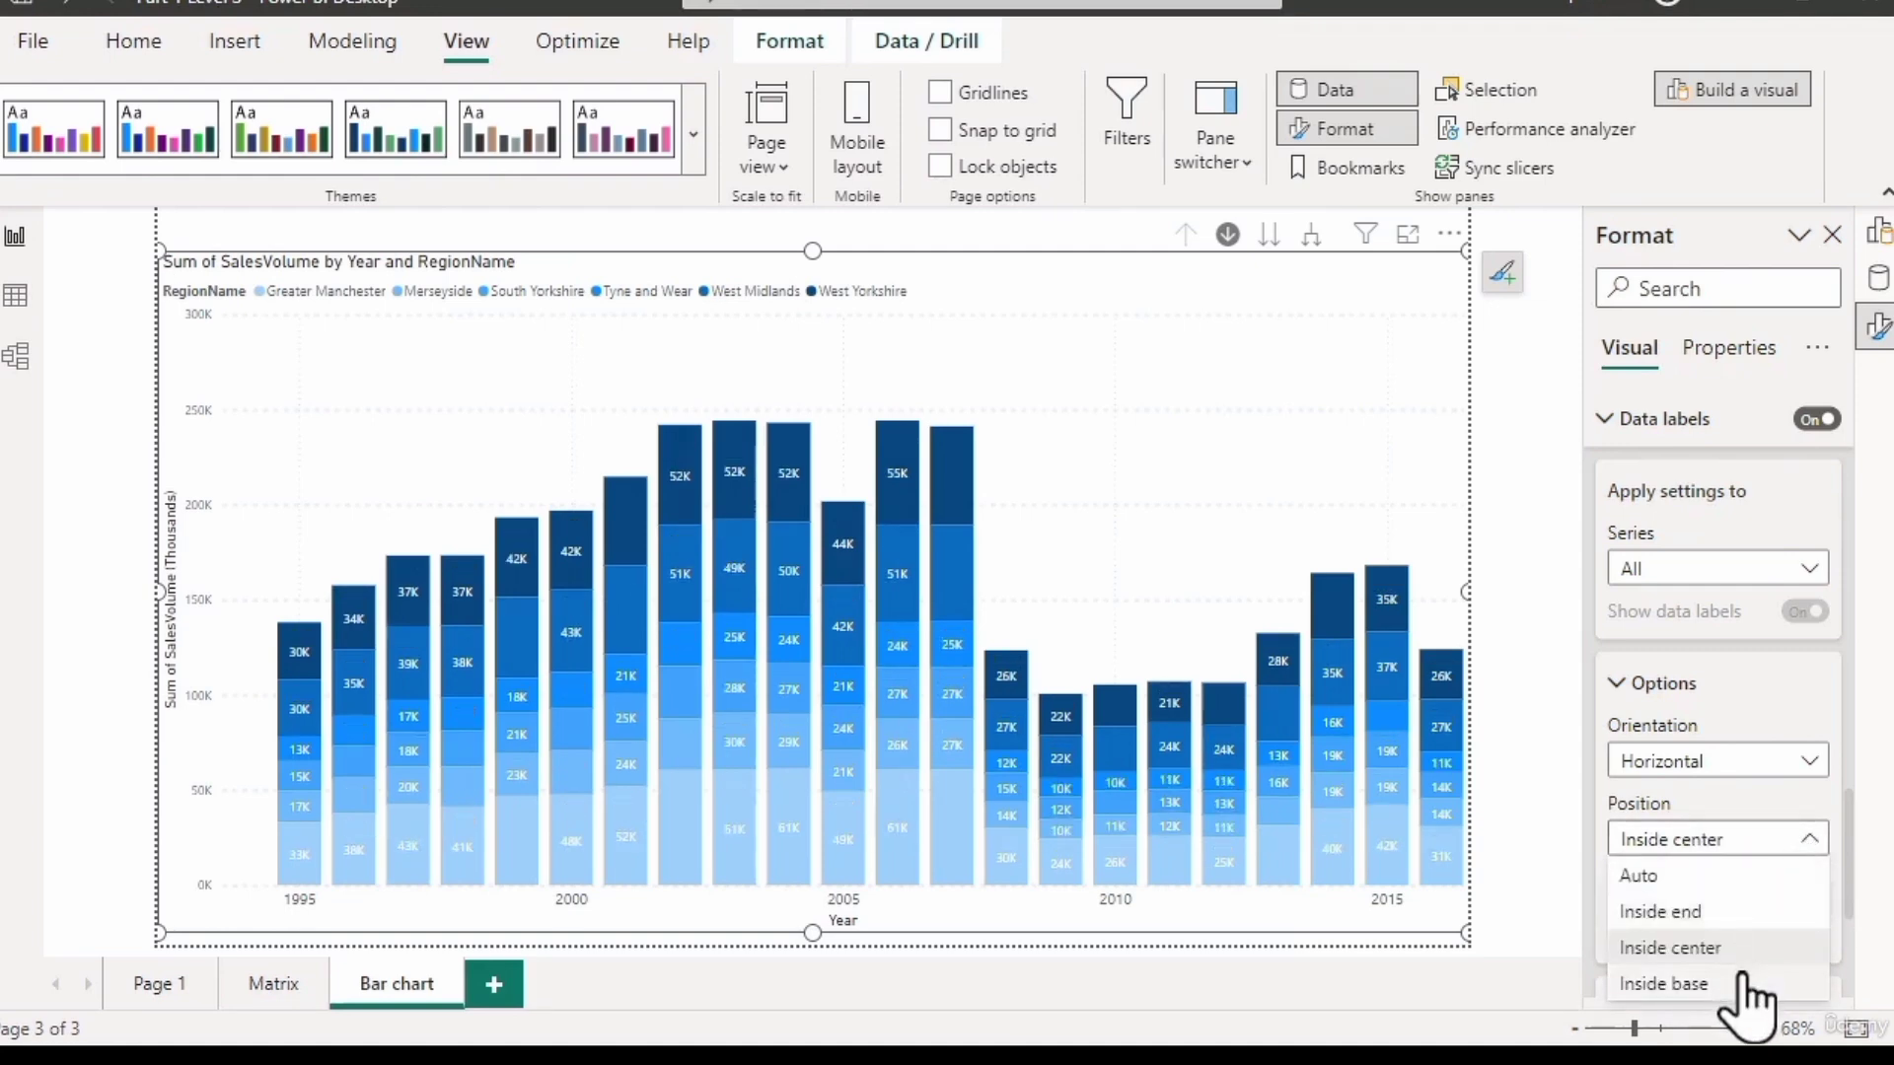
left_click(1745, 983)
left_click(1804, 841)
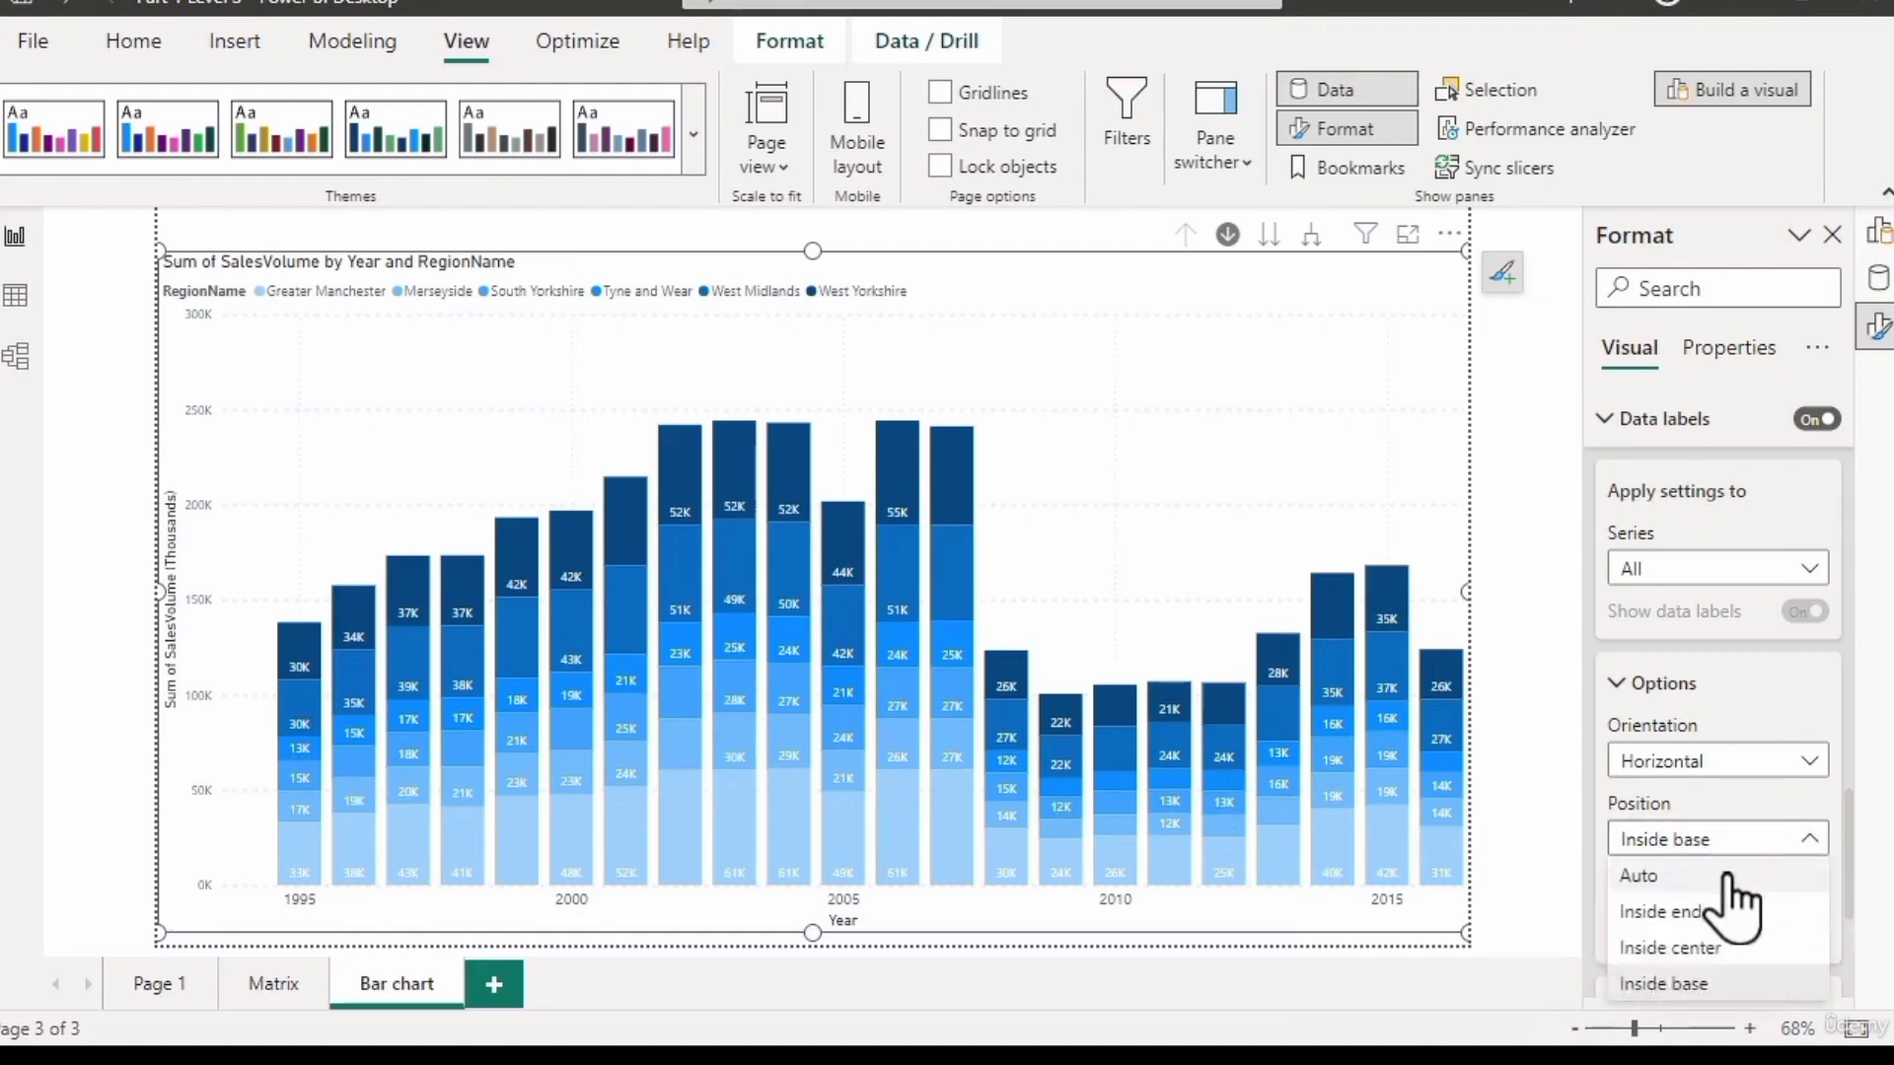
left_click(1639, 875)
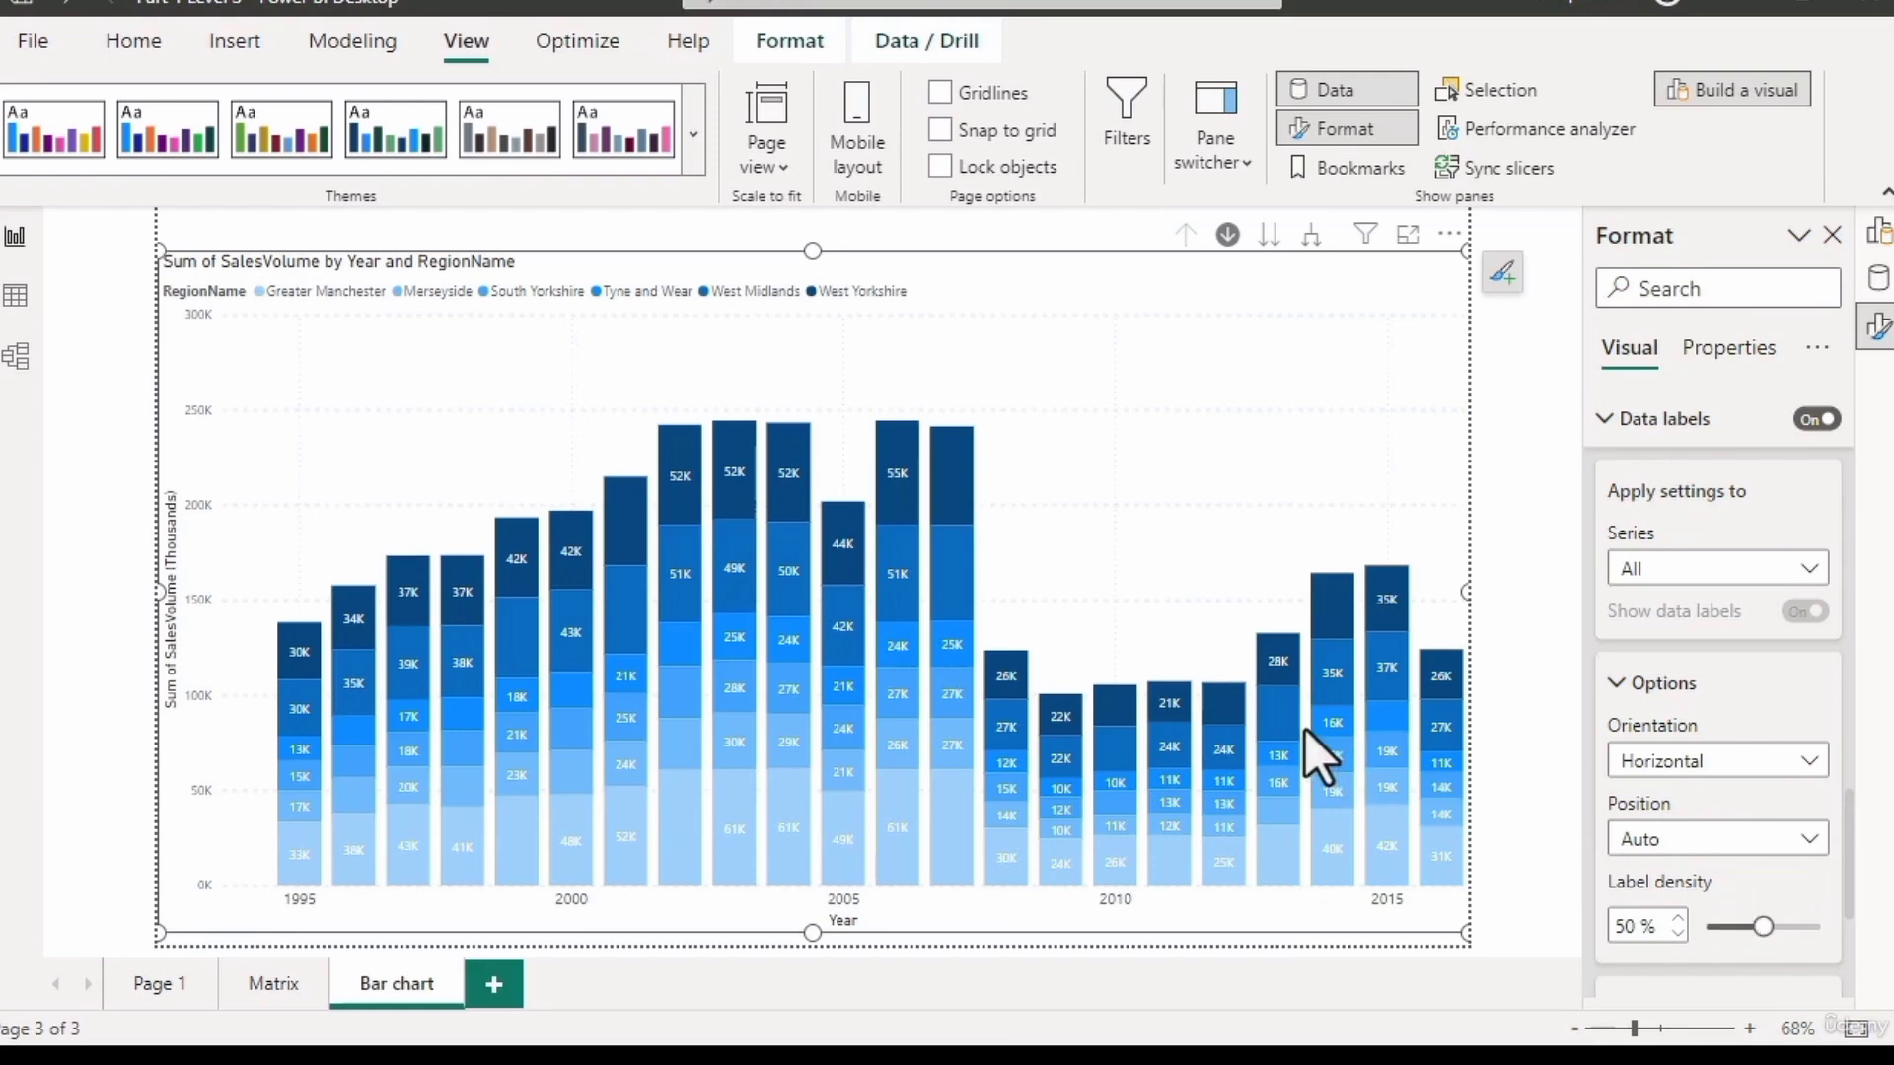
mouse_move(1276, 712)
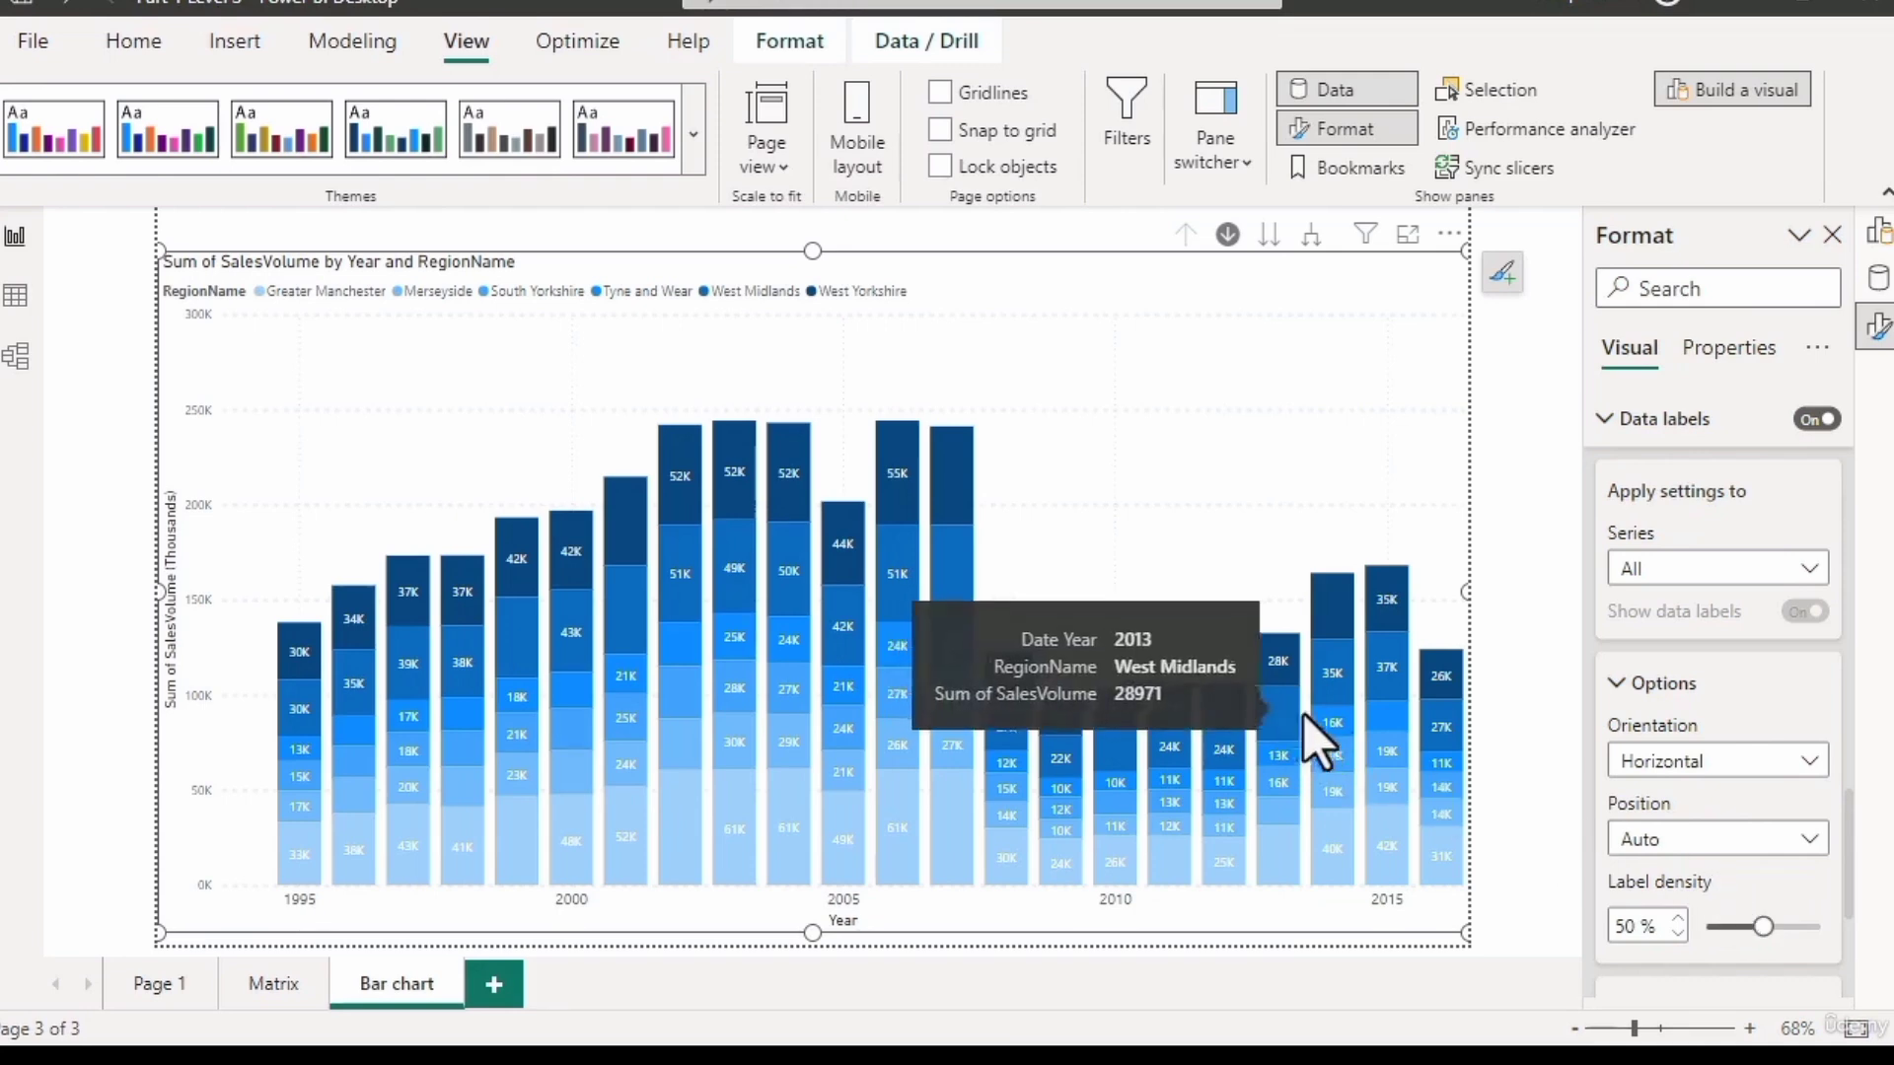
mouse_move(1382, 718)
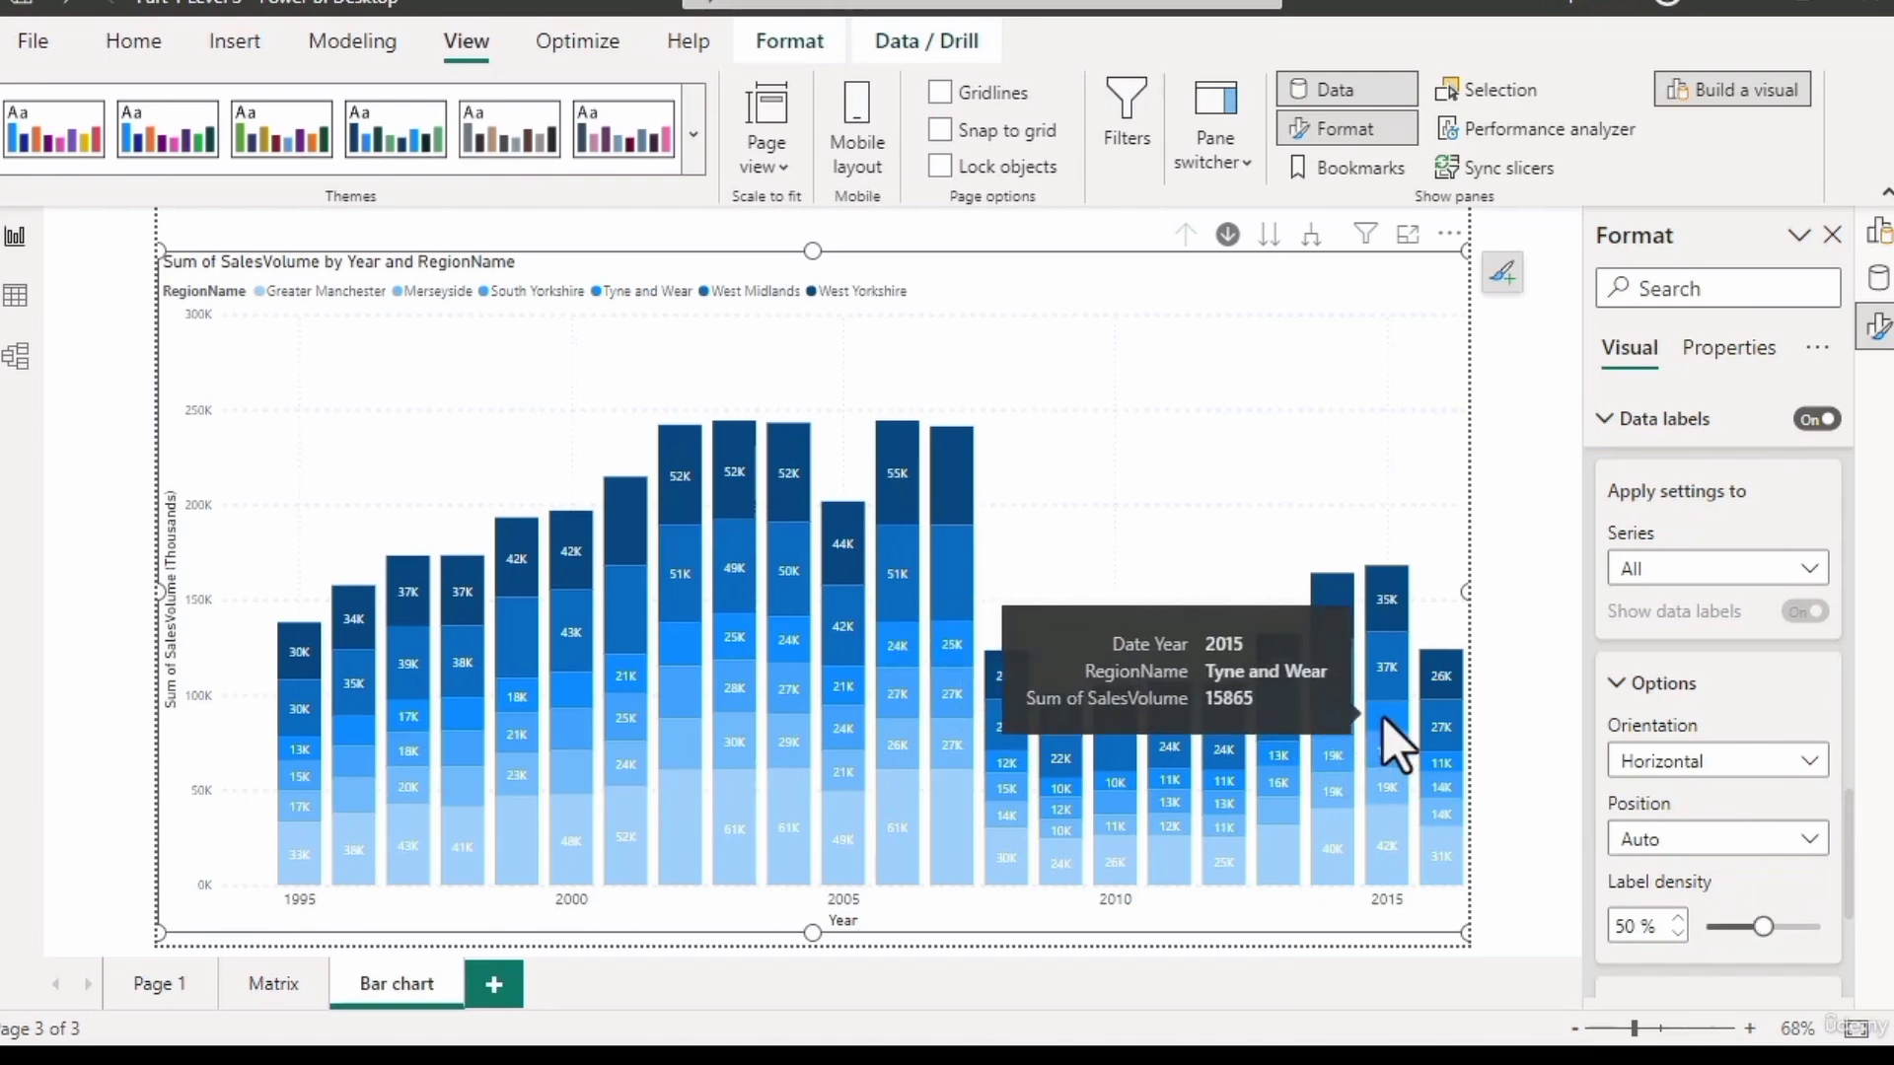
Try a data label density of 100 %, returning it to 50 %.
mouse_move(1264, 850)
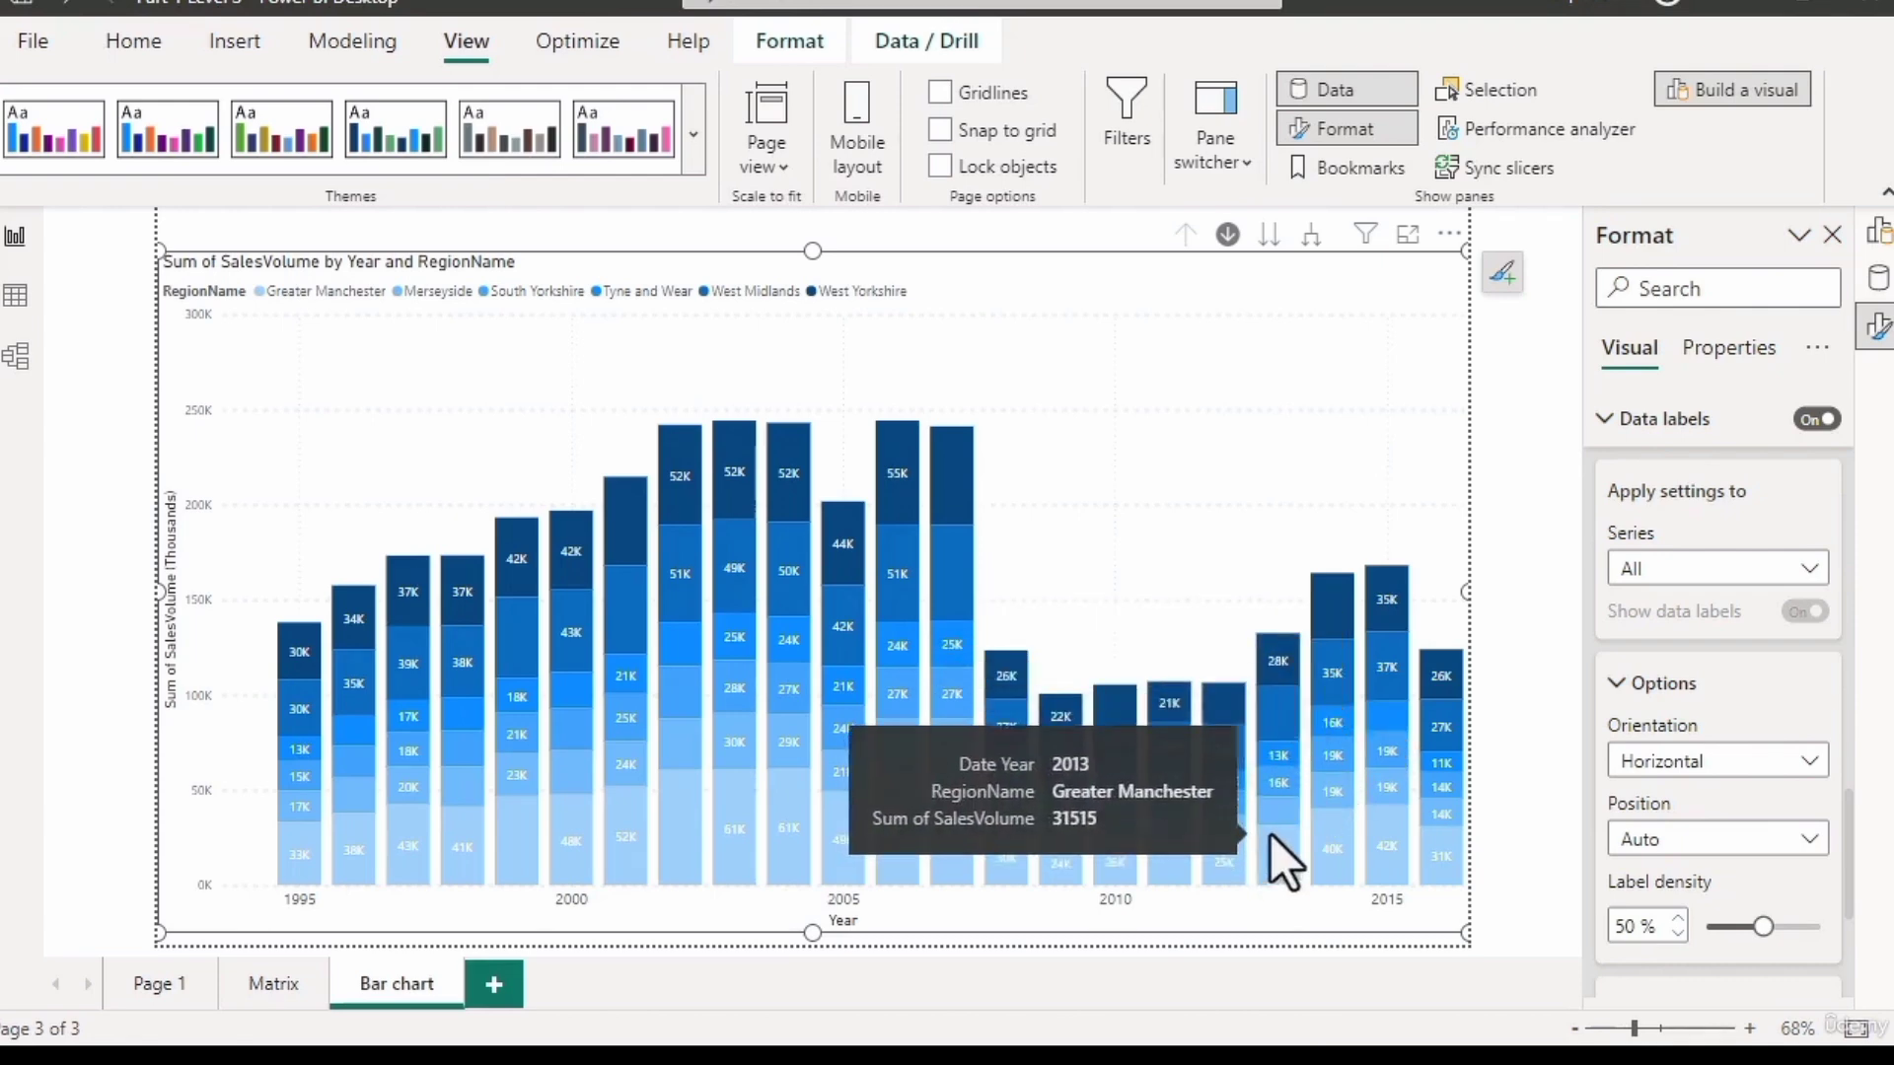
mouse_move(1275, 813)
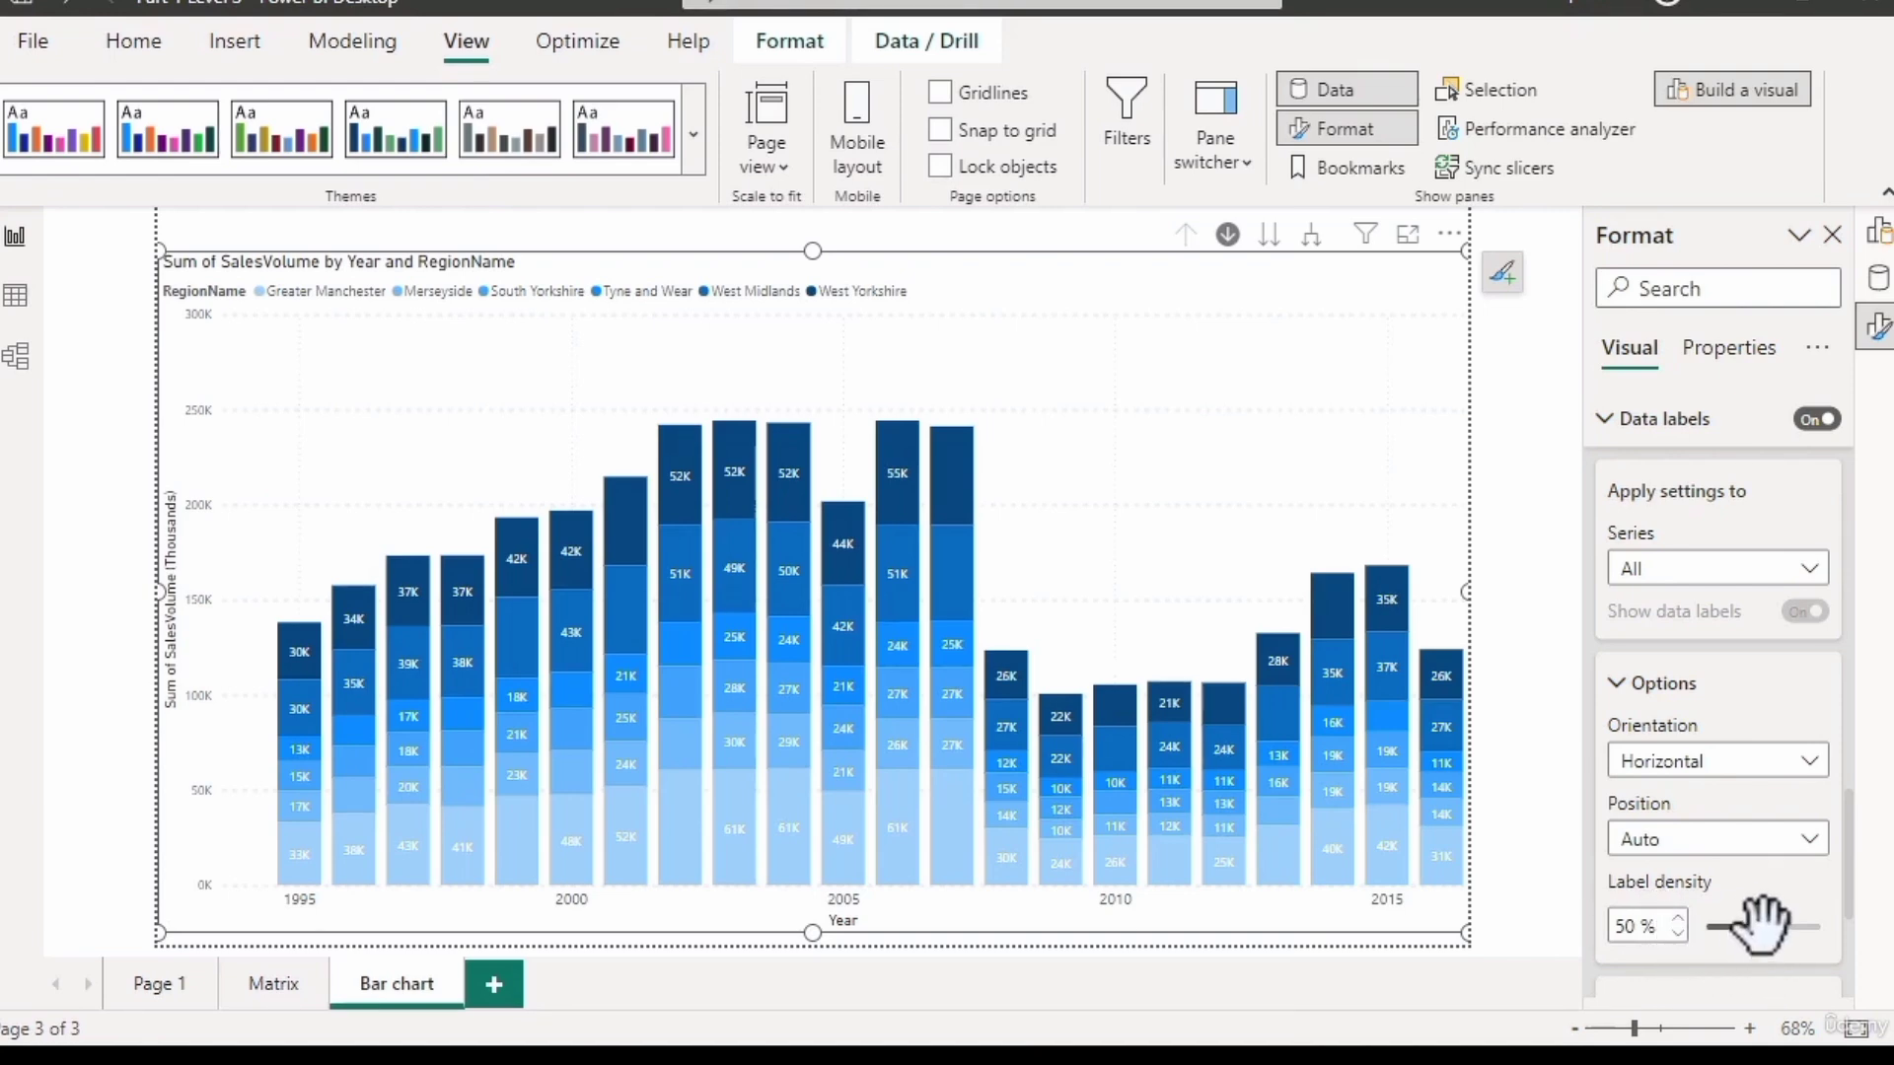
left_click_drag(1761, 922, 1812, 932)
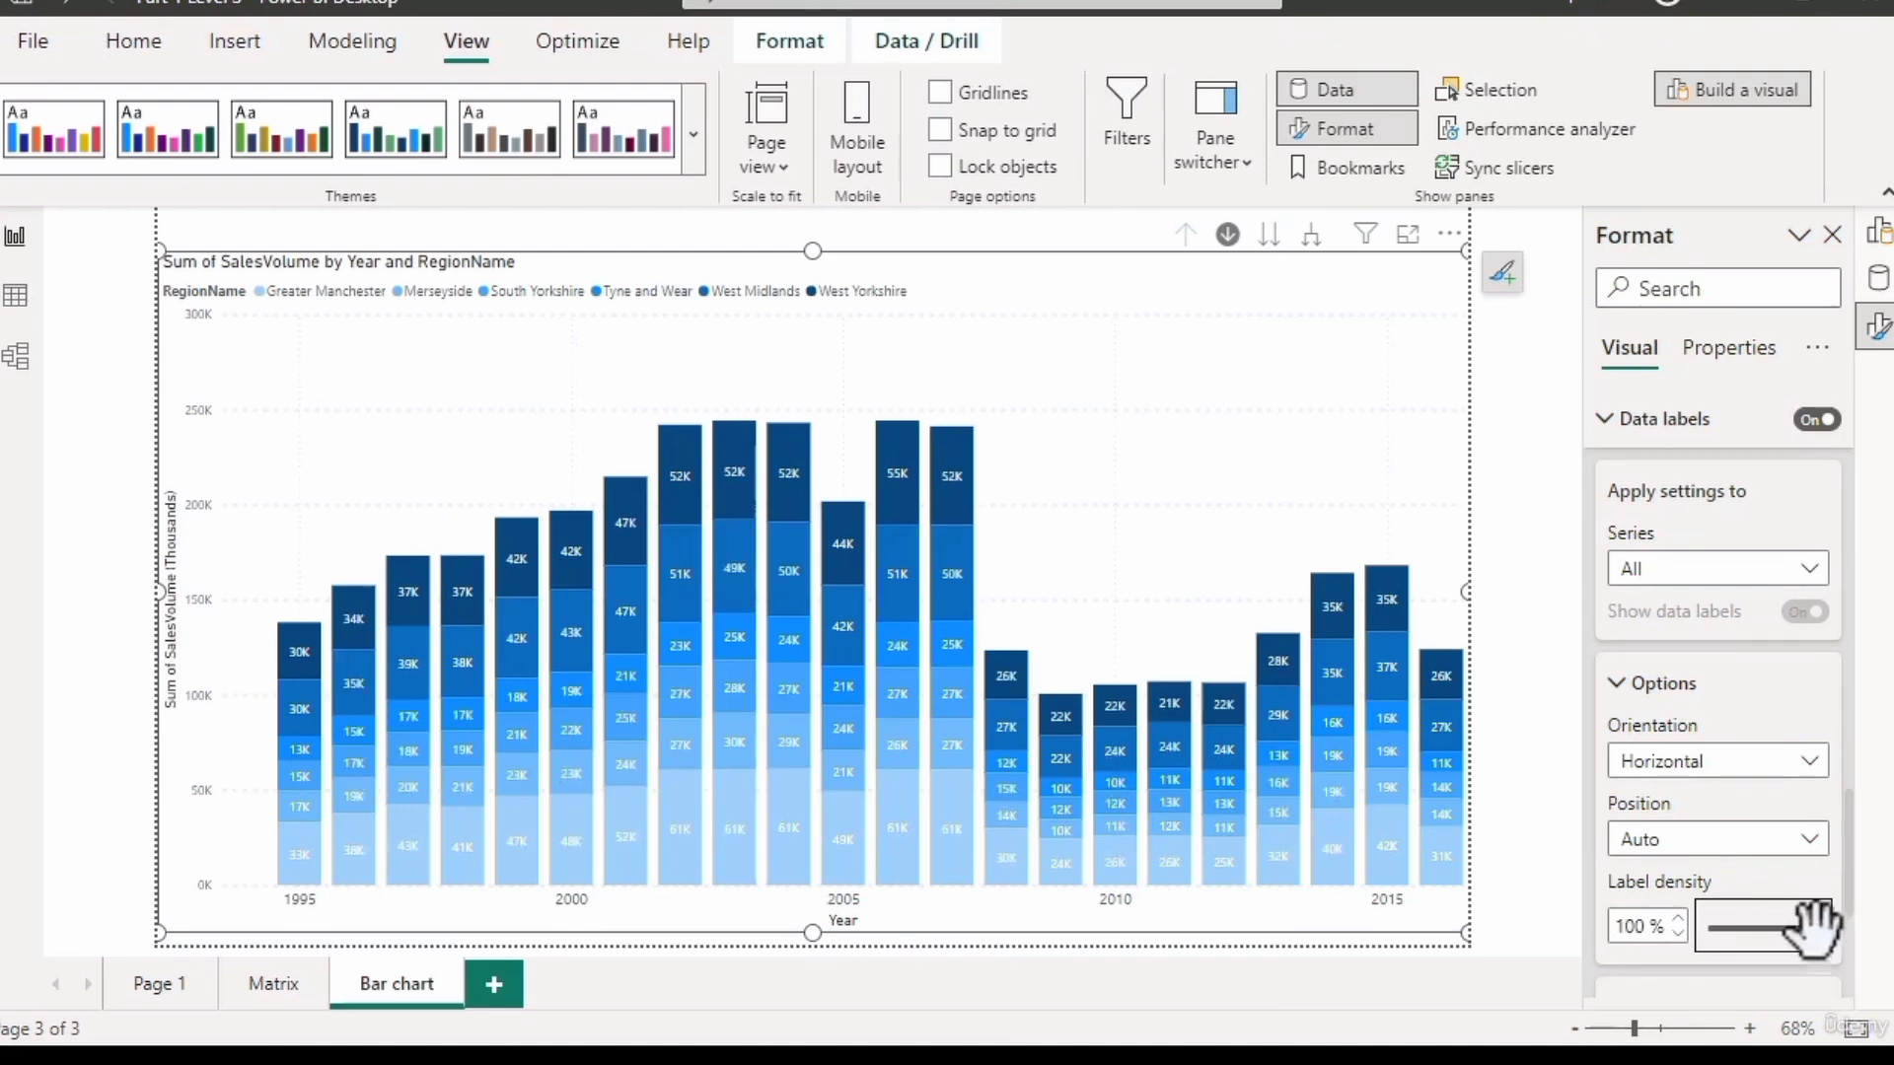
left_click_drag(1814, 927, 1764, 930)
left_click(1677, 934)
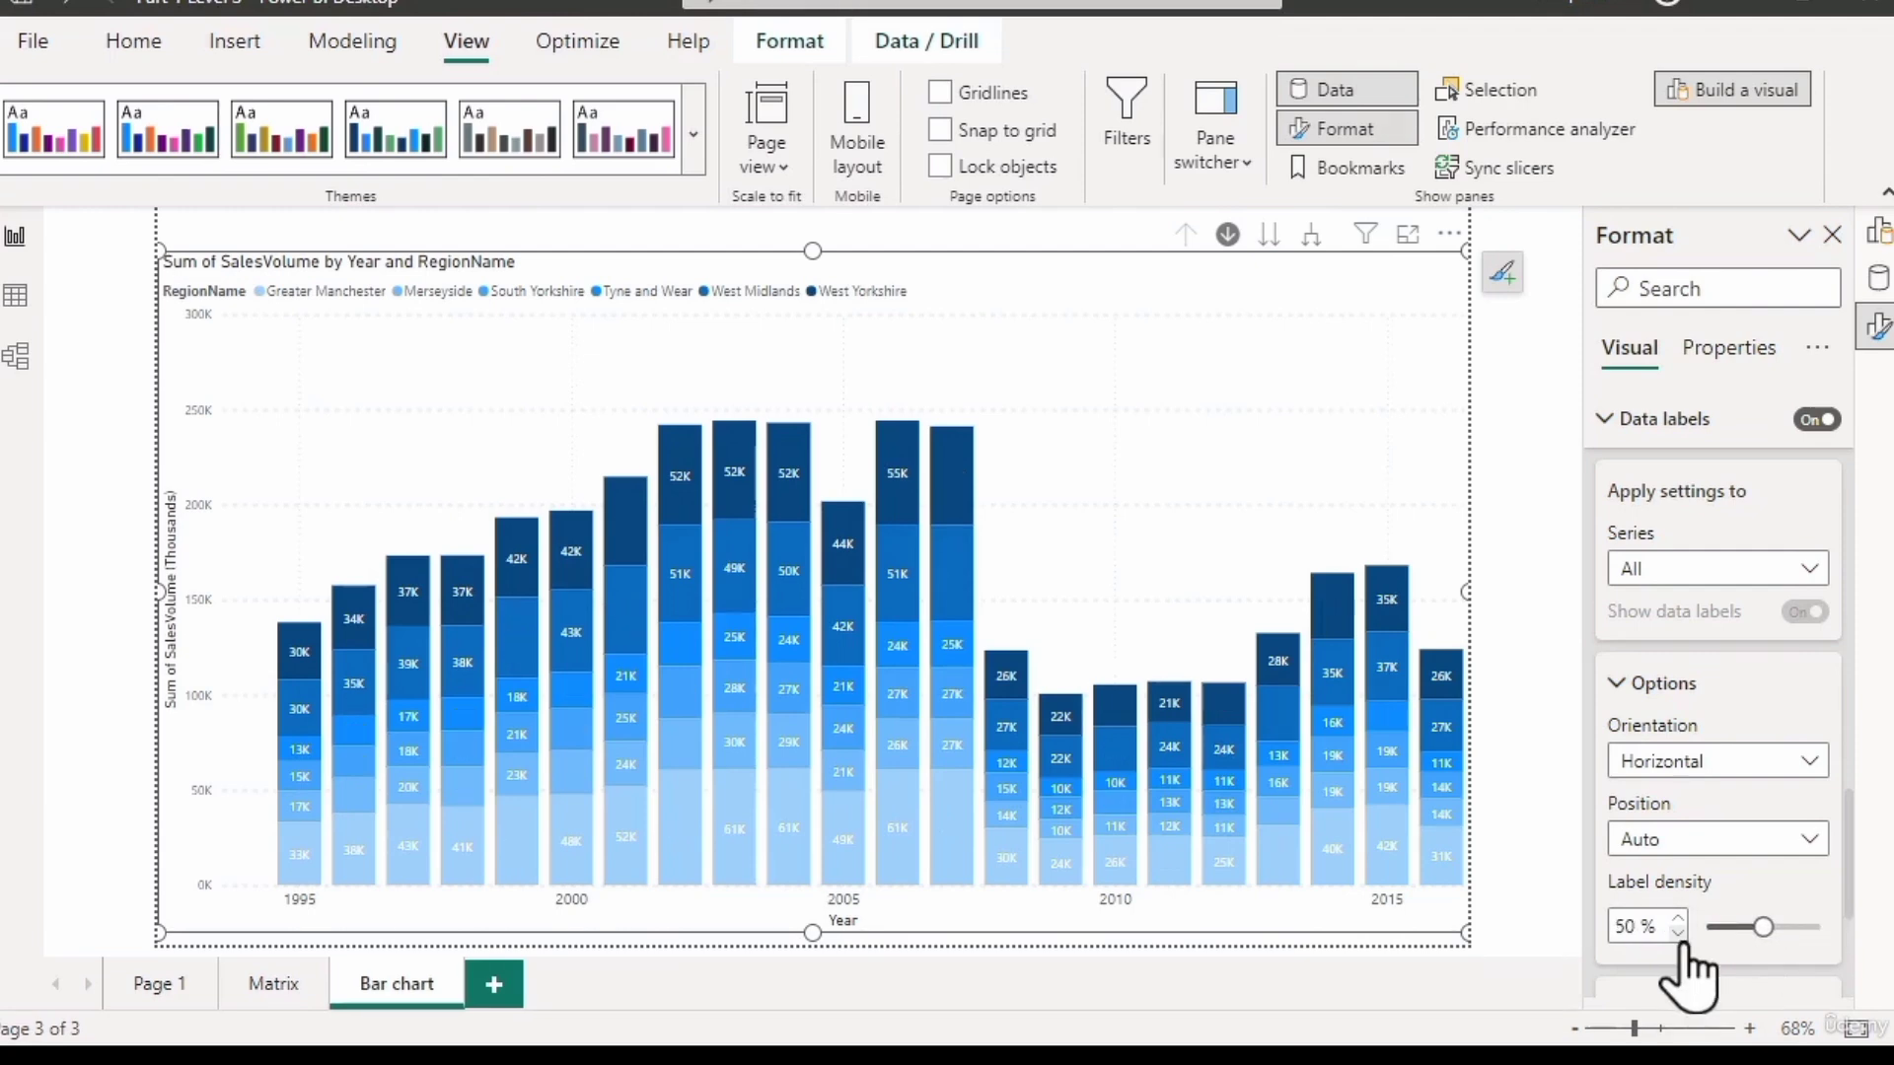
left_click(1676, 935)
Try turning on the data label background, view its color and transparency options, and turn it off again.
scroll(1746, 896, "down", 4)
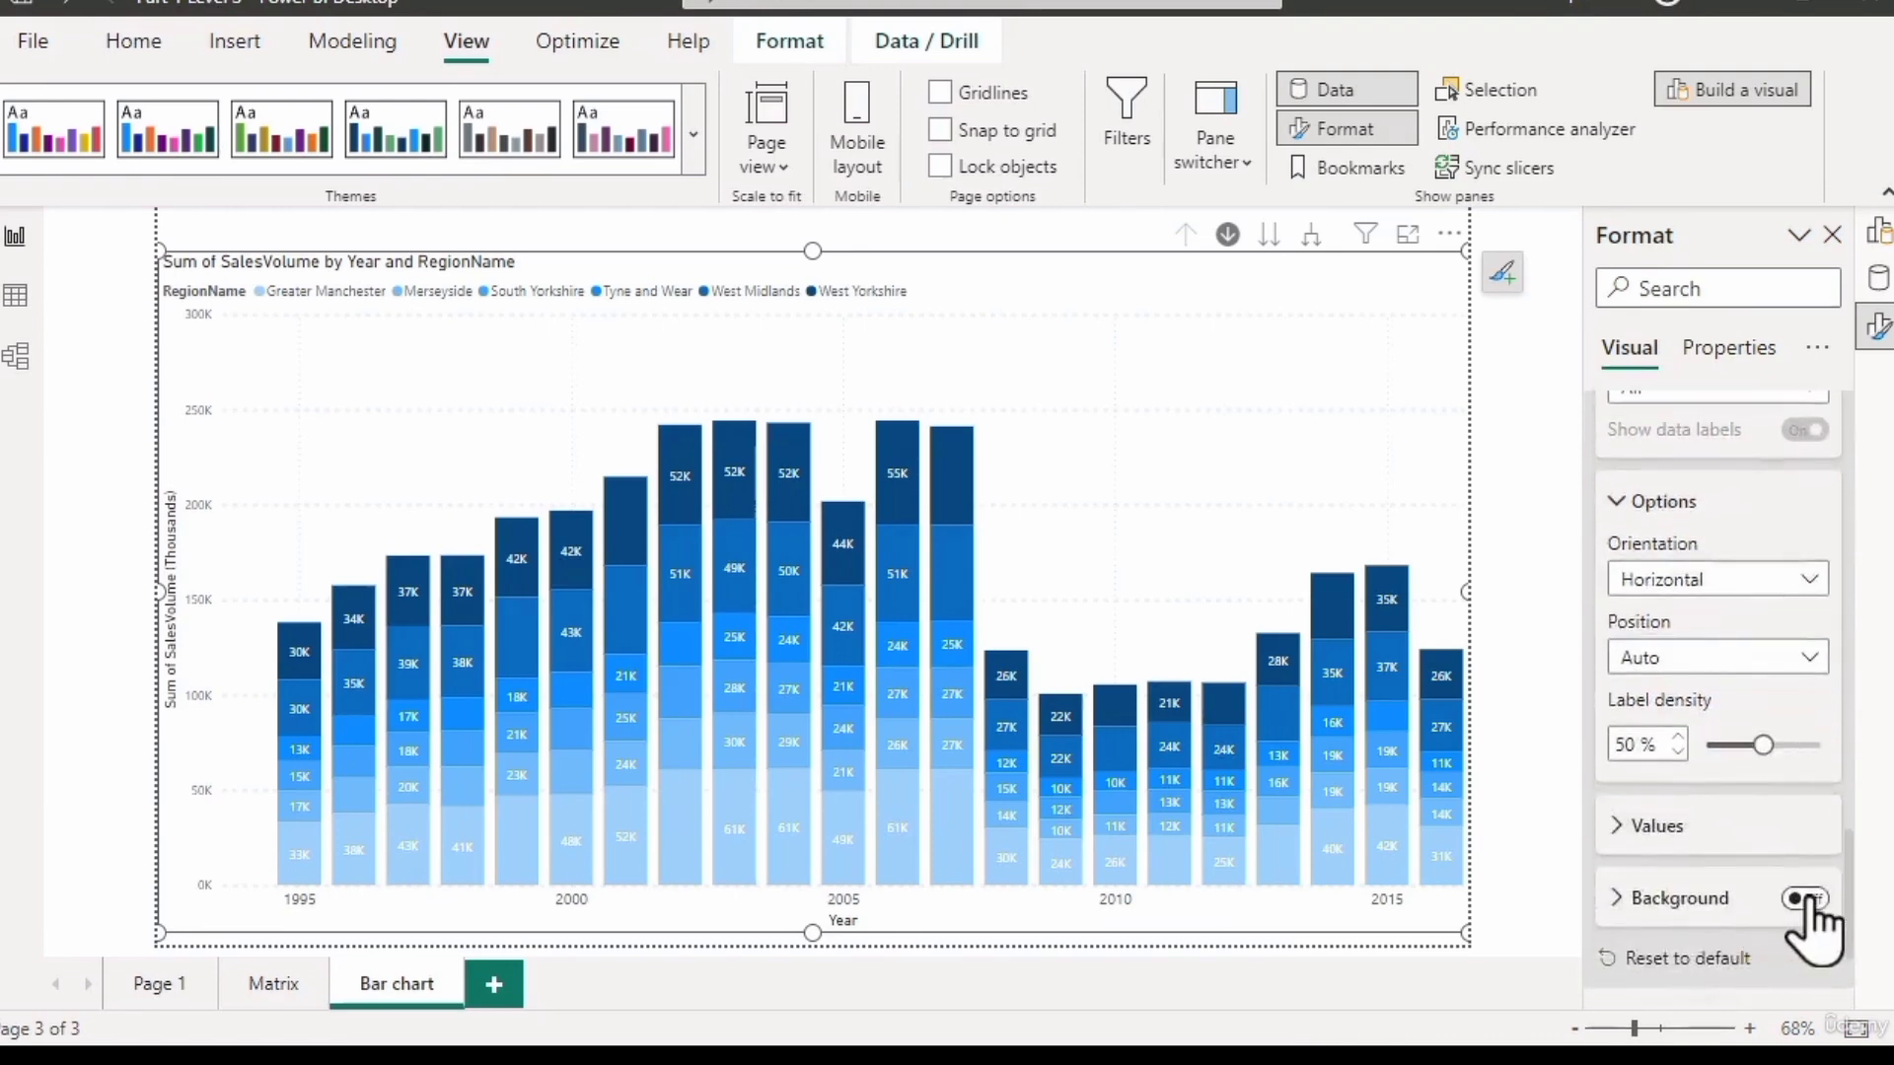
left_click(1808, 899)
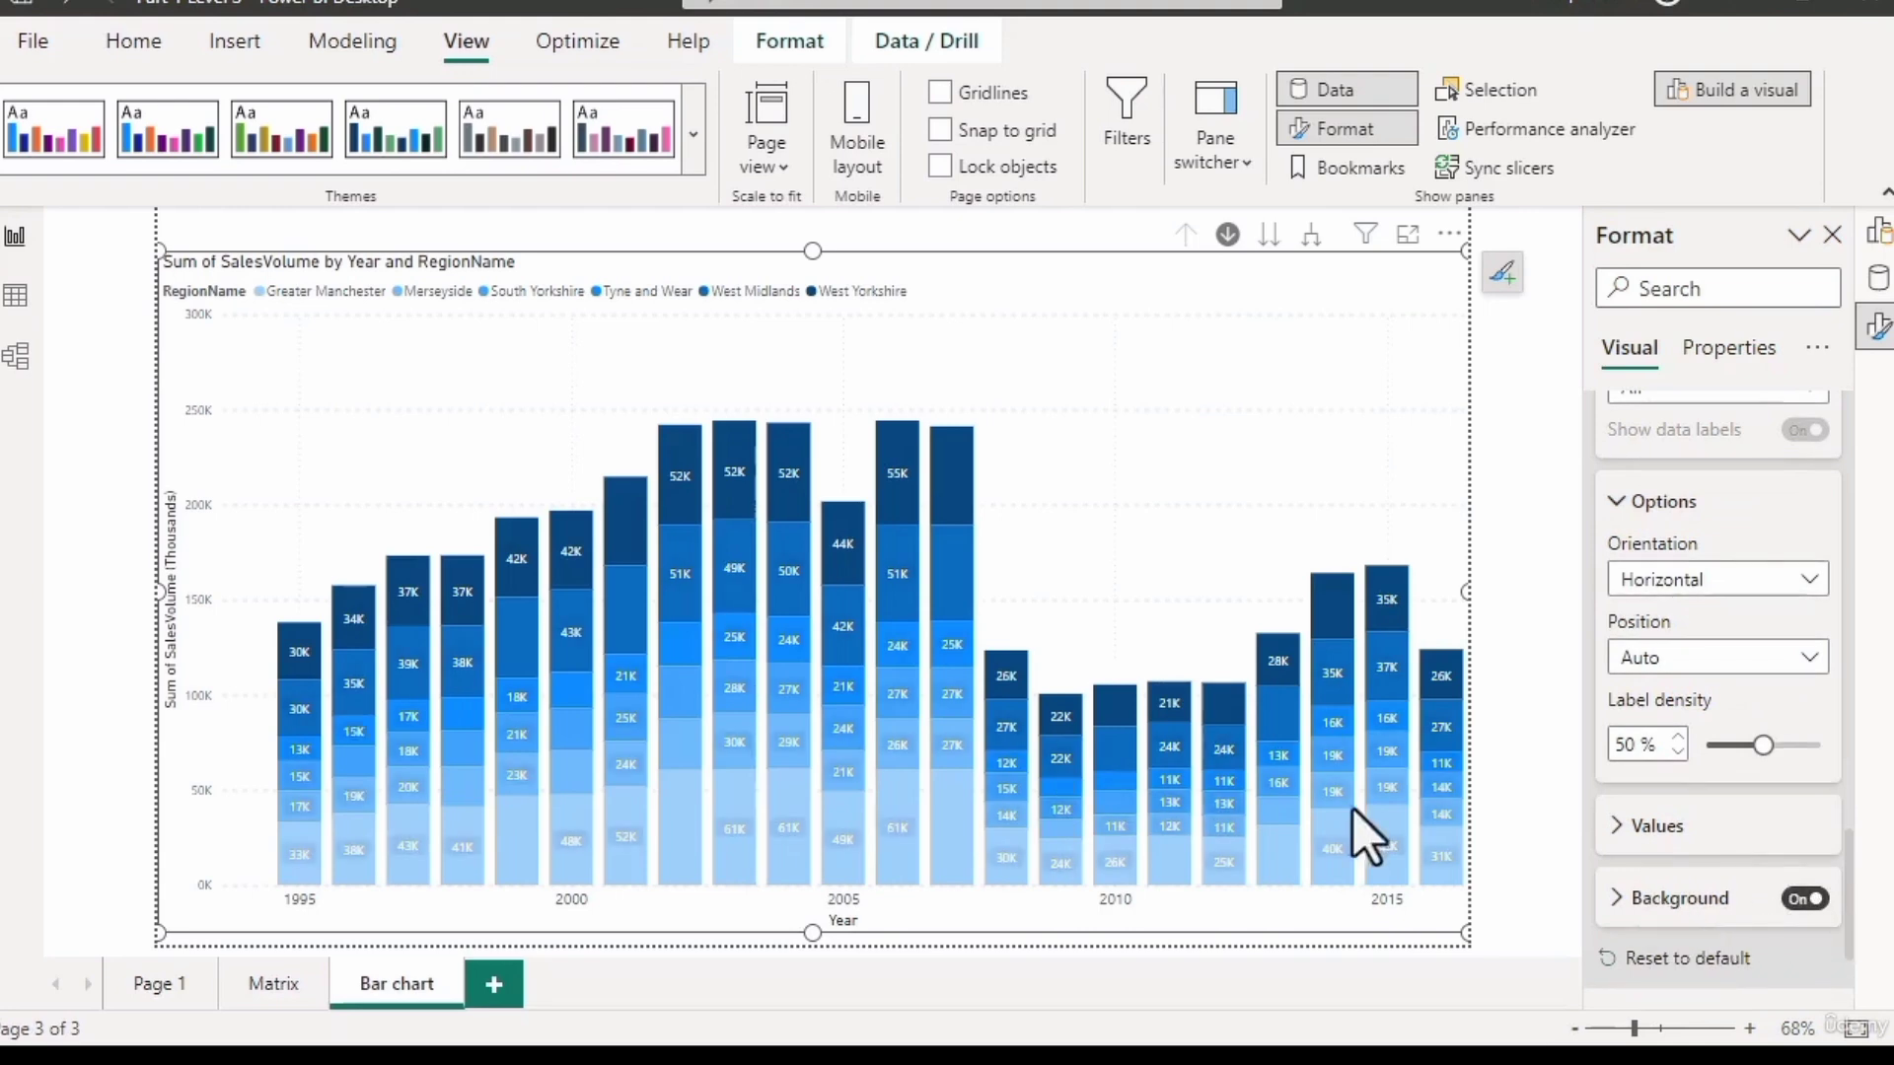
left_click(1642, 898)
scroll(1749, 849, "down", 3)
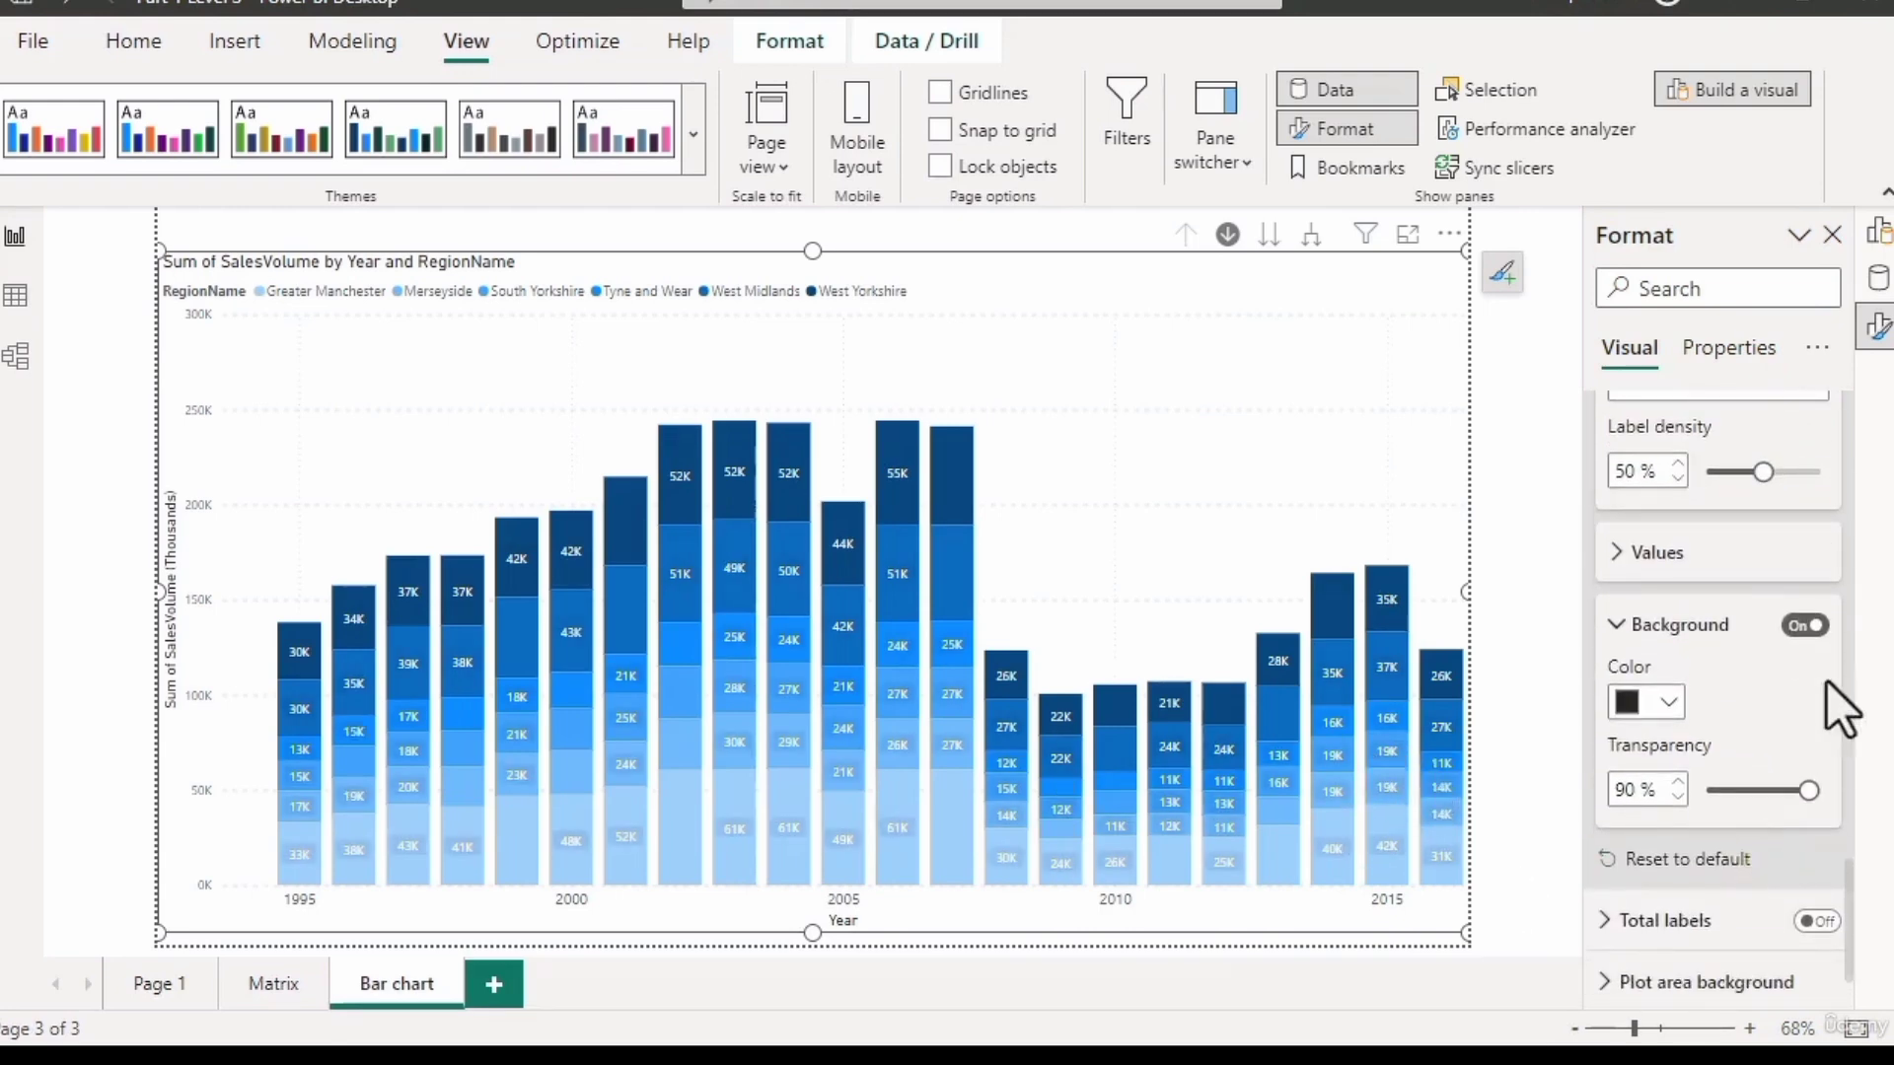
left_click(1797, 629)
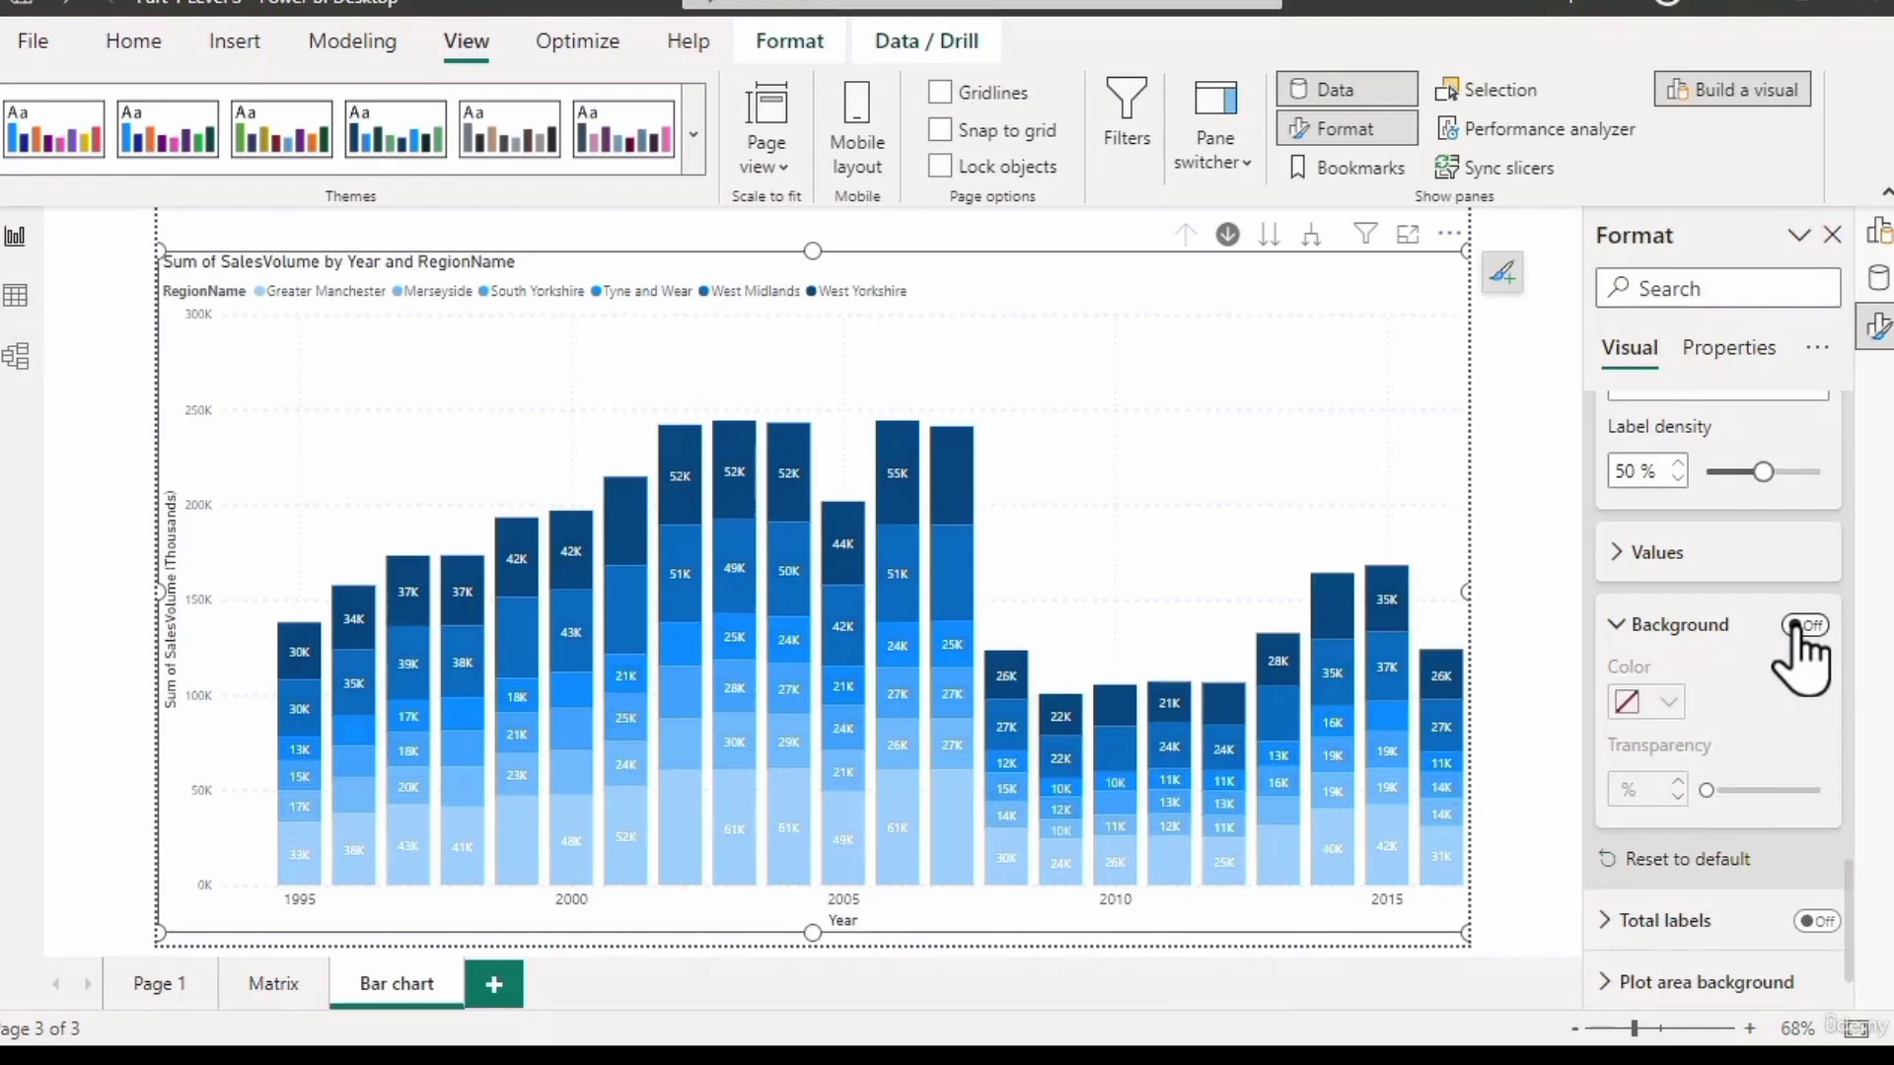
Expand the plot area background options to examine the image, fit and transparency settings.
scroll(1768, 694, "down", 1)
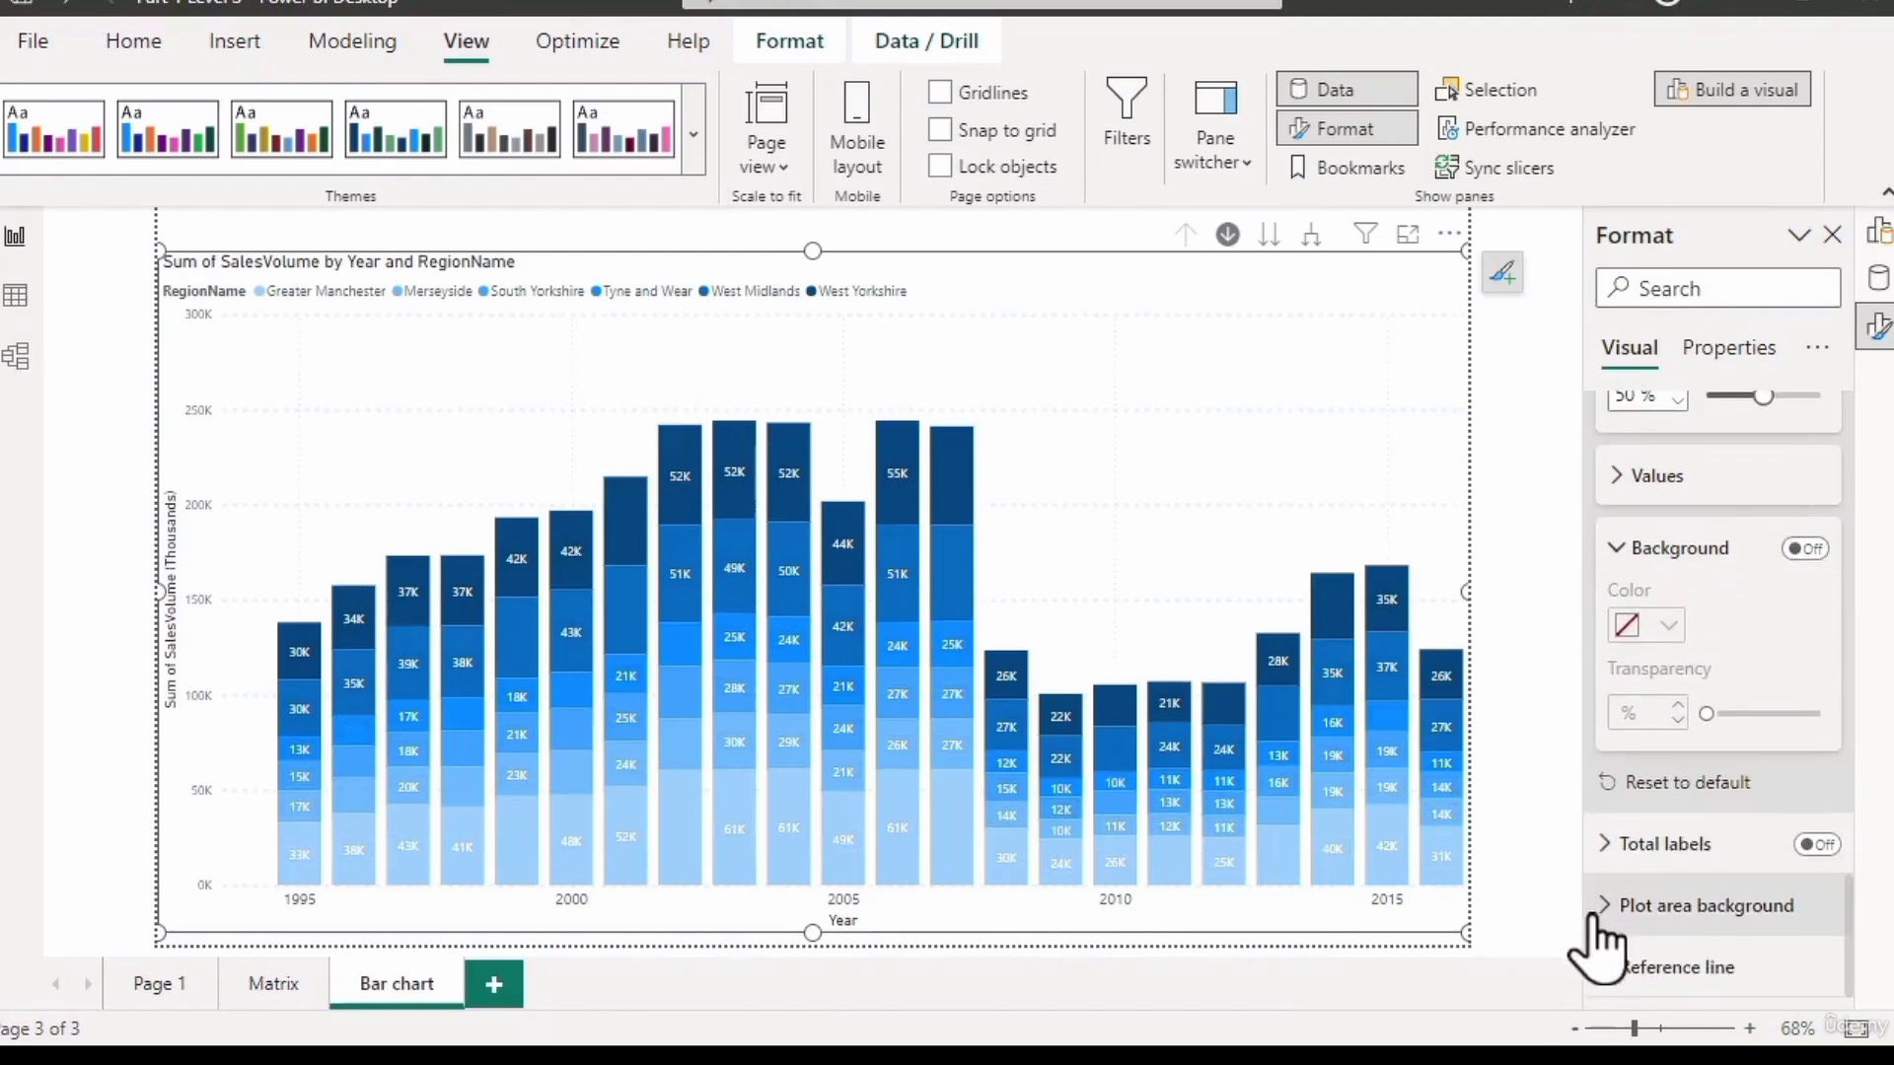
left_click(1629, 905)
scroll(1724, 868, "down", 3)
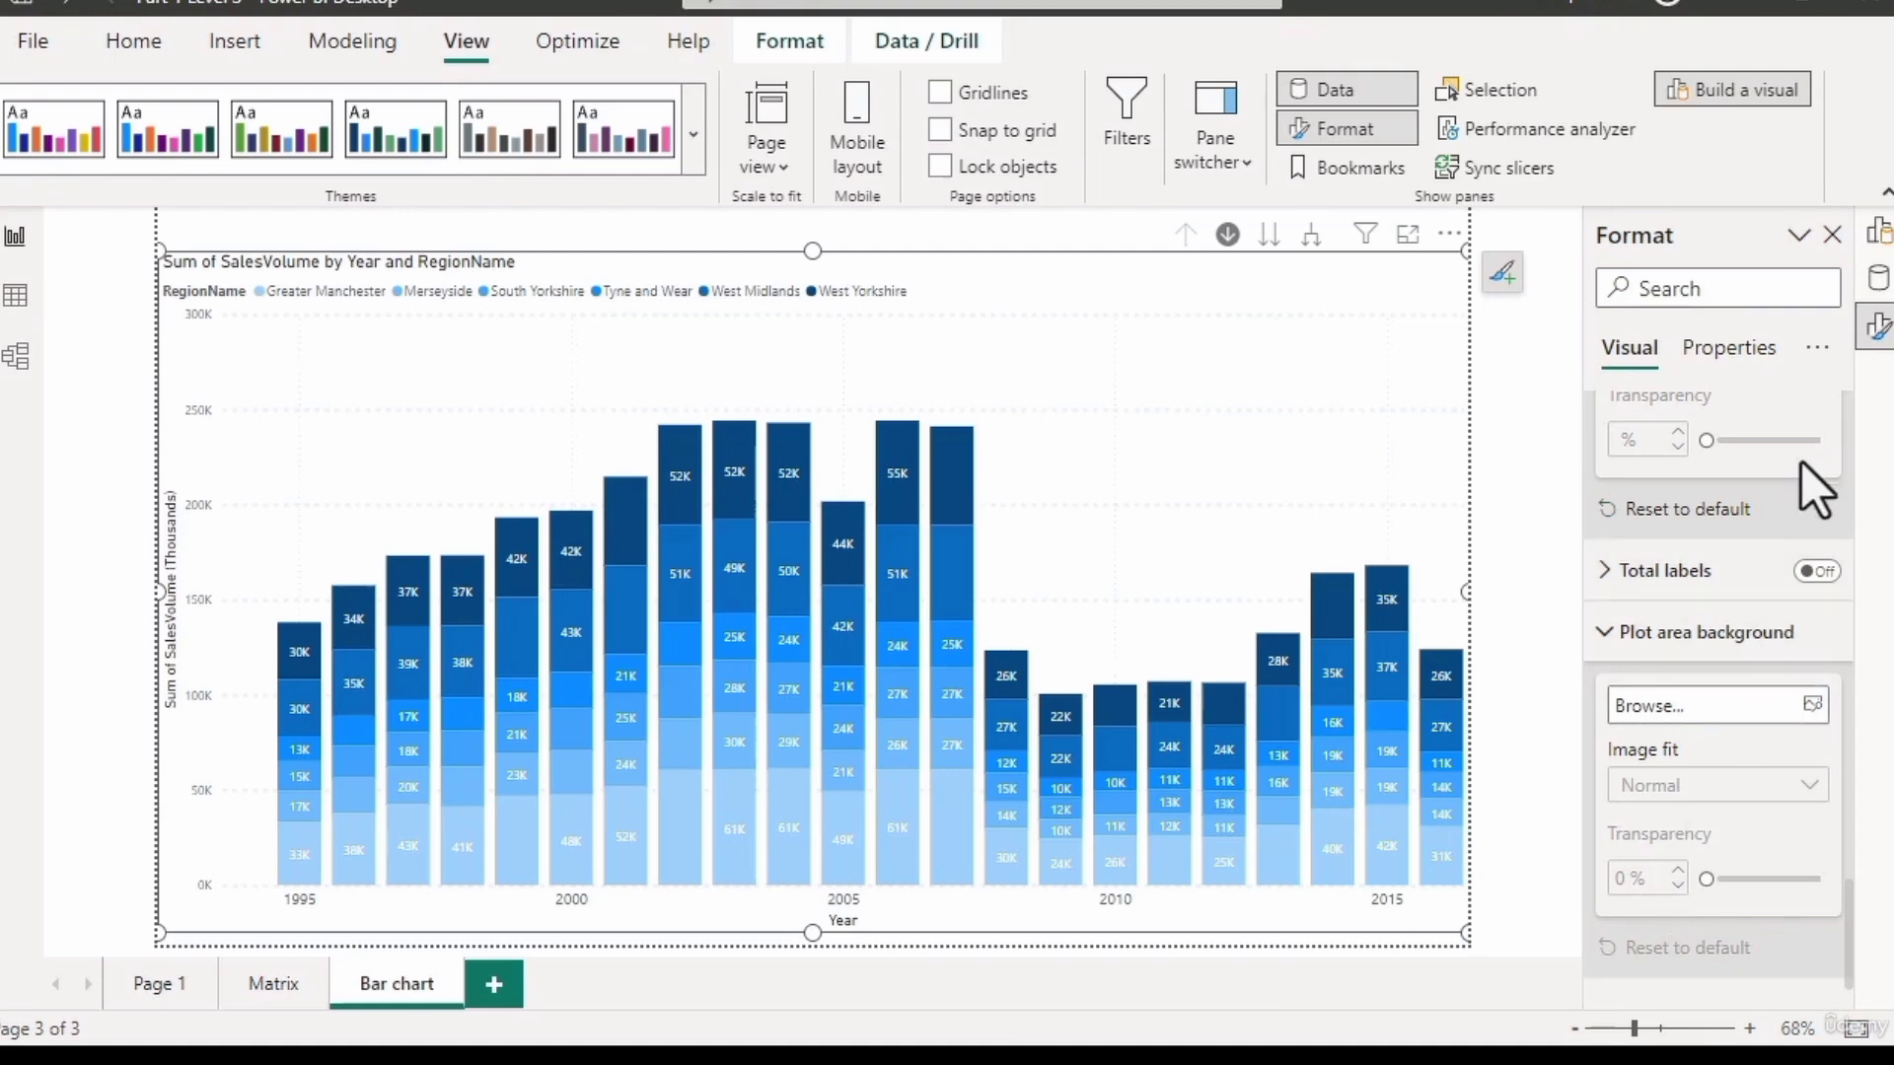
Collapse all categories of the chart's format settings and return to the start of the list.
left_click(1817, 347)
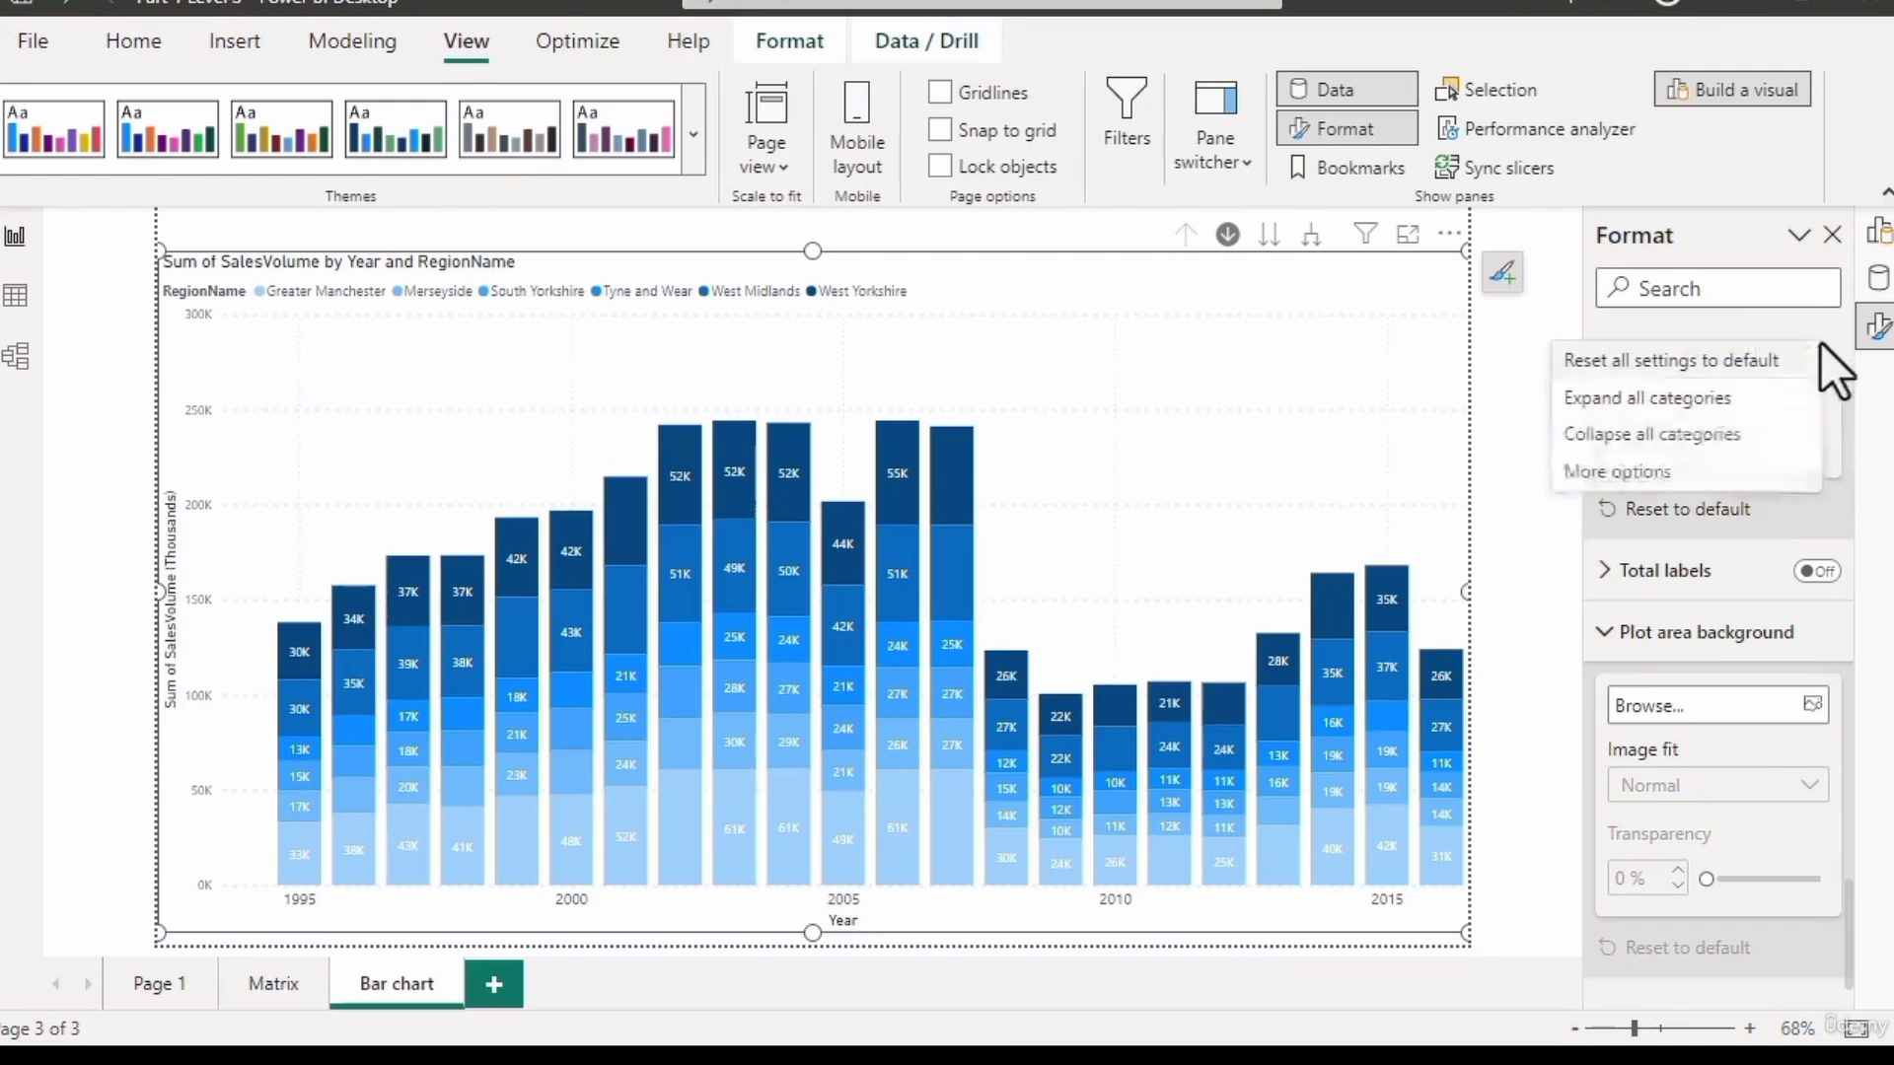
left_click(1676, 435)
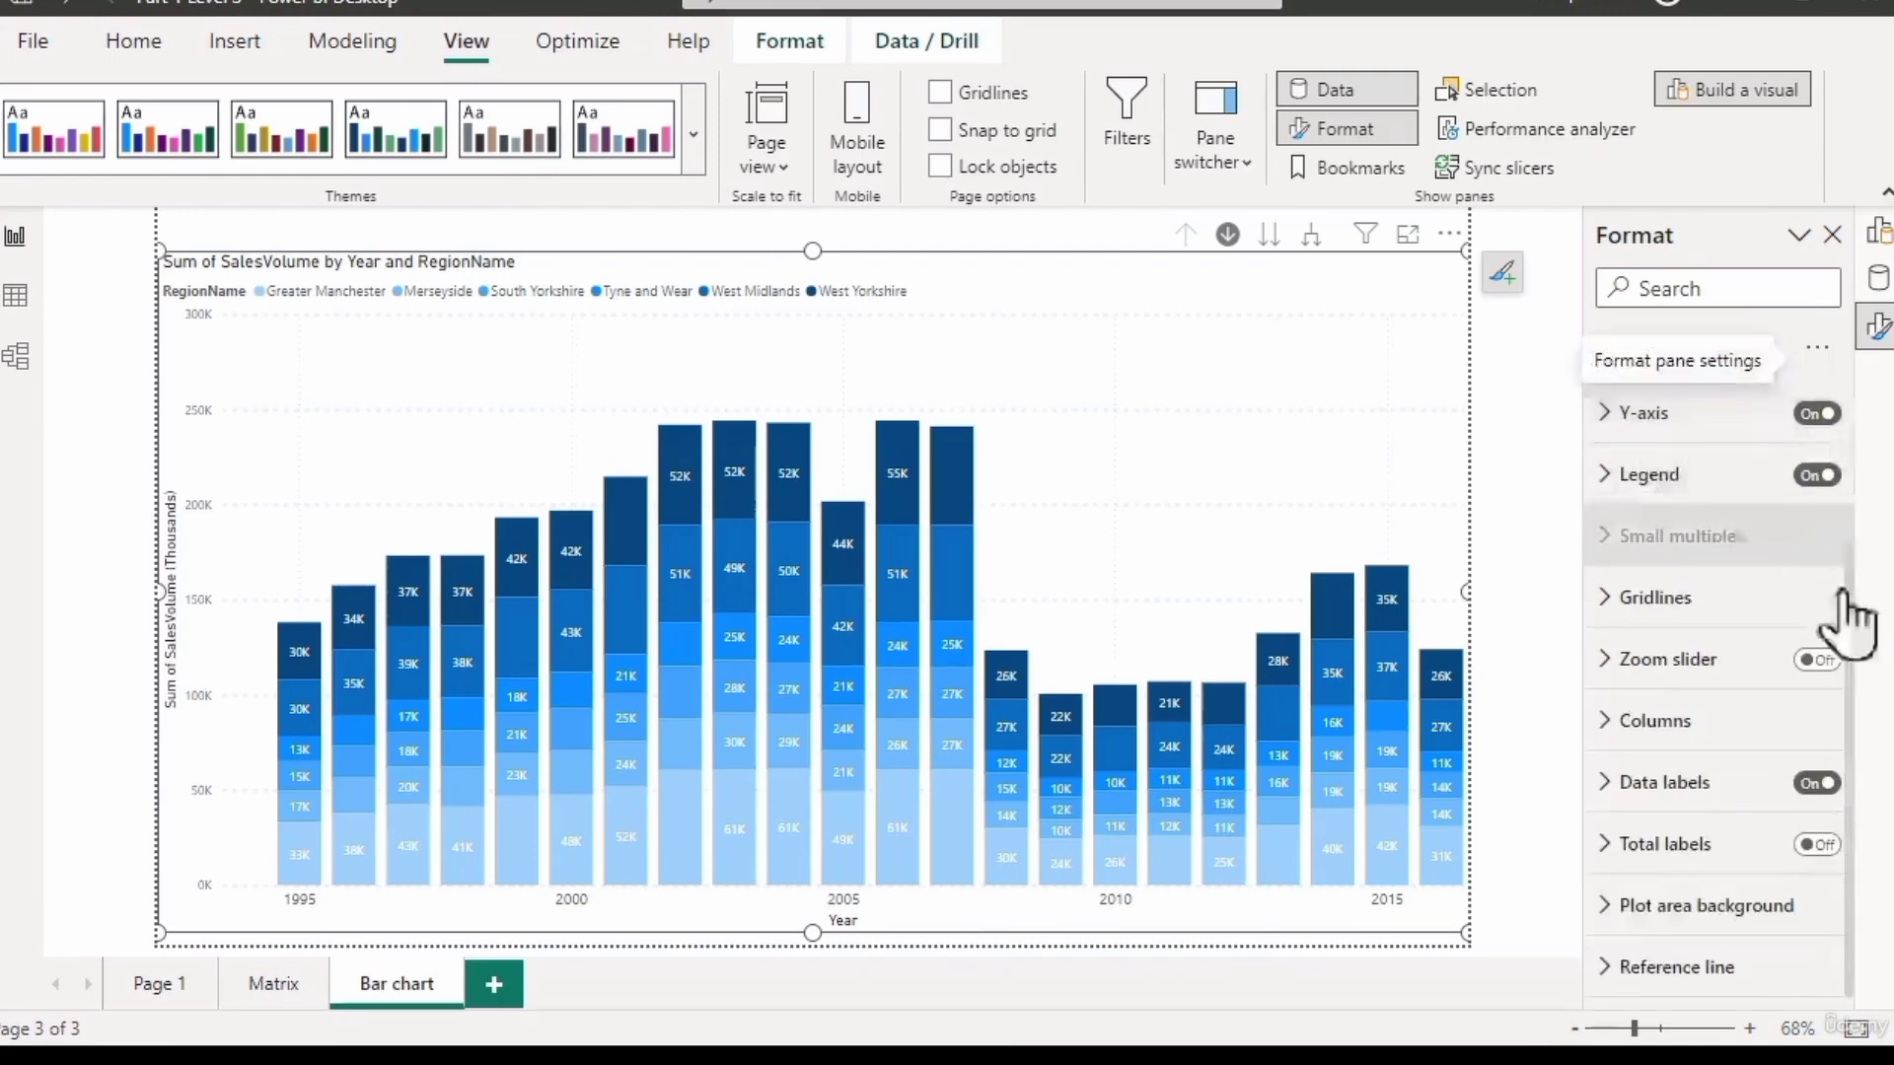
left_click_drag(1848, 616, 1850, 422)
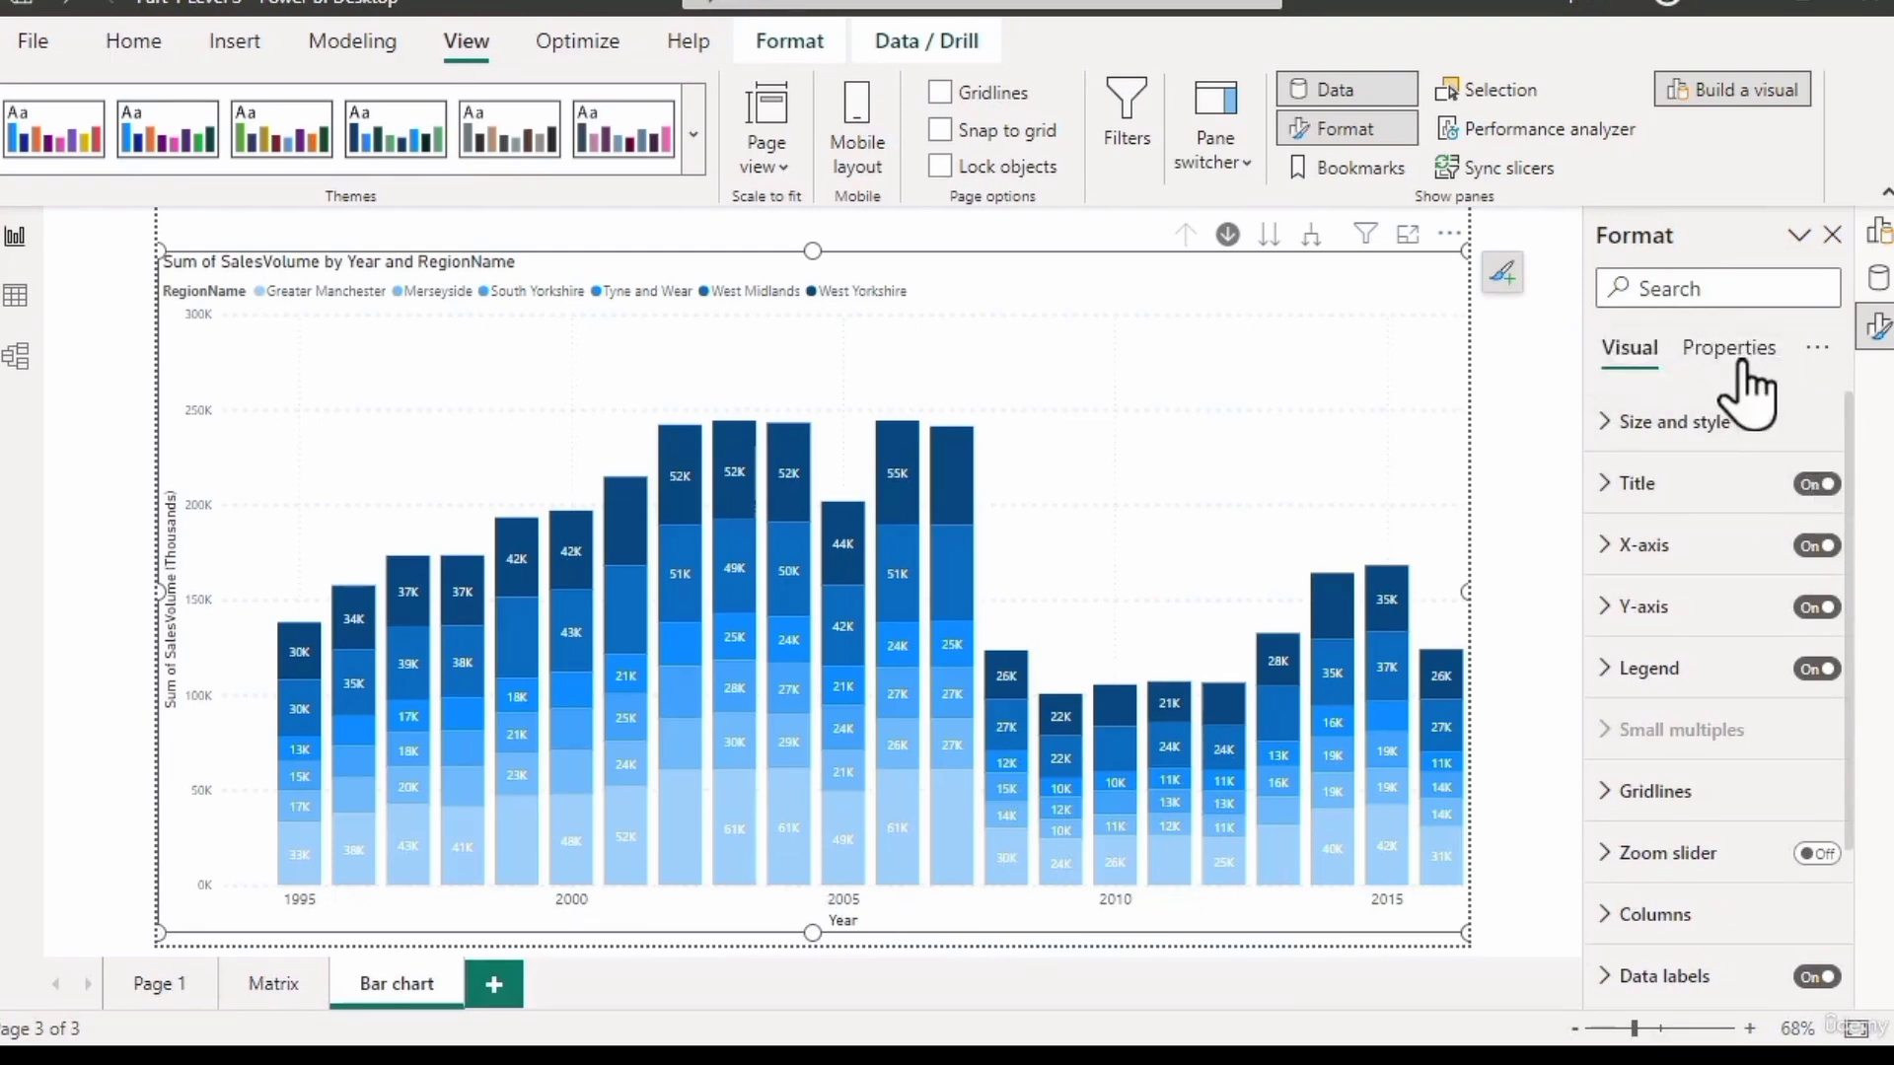
Examine the title options, the size and style options including size and position, and the general properties, collapsing the size and style category at the end.
left_click(1605, 491)
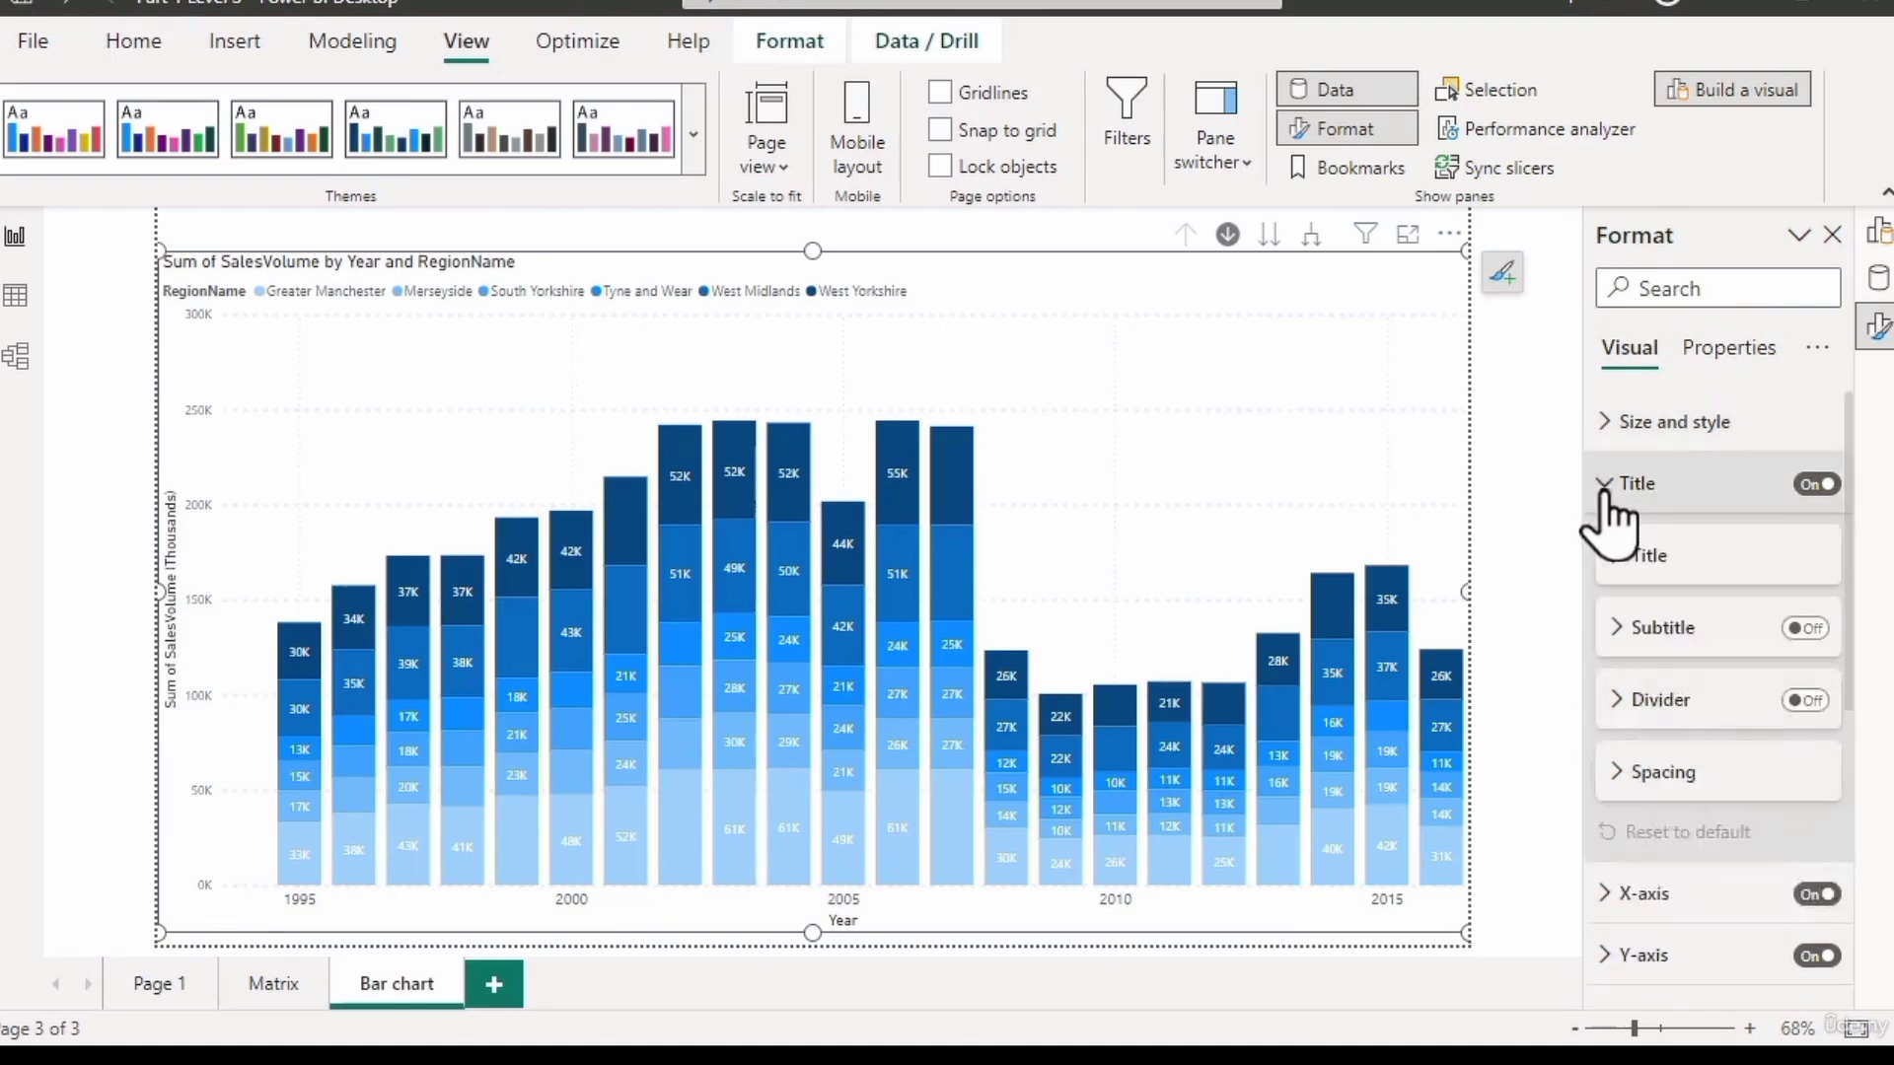
left_click(1605, 491)
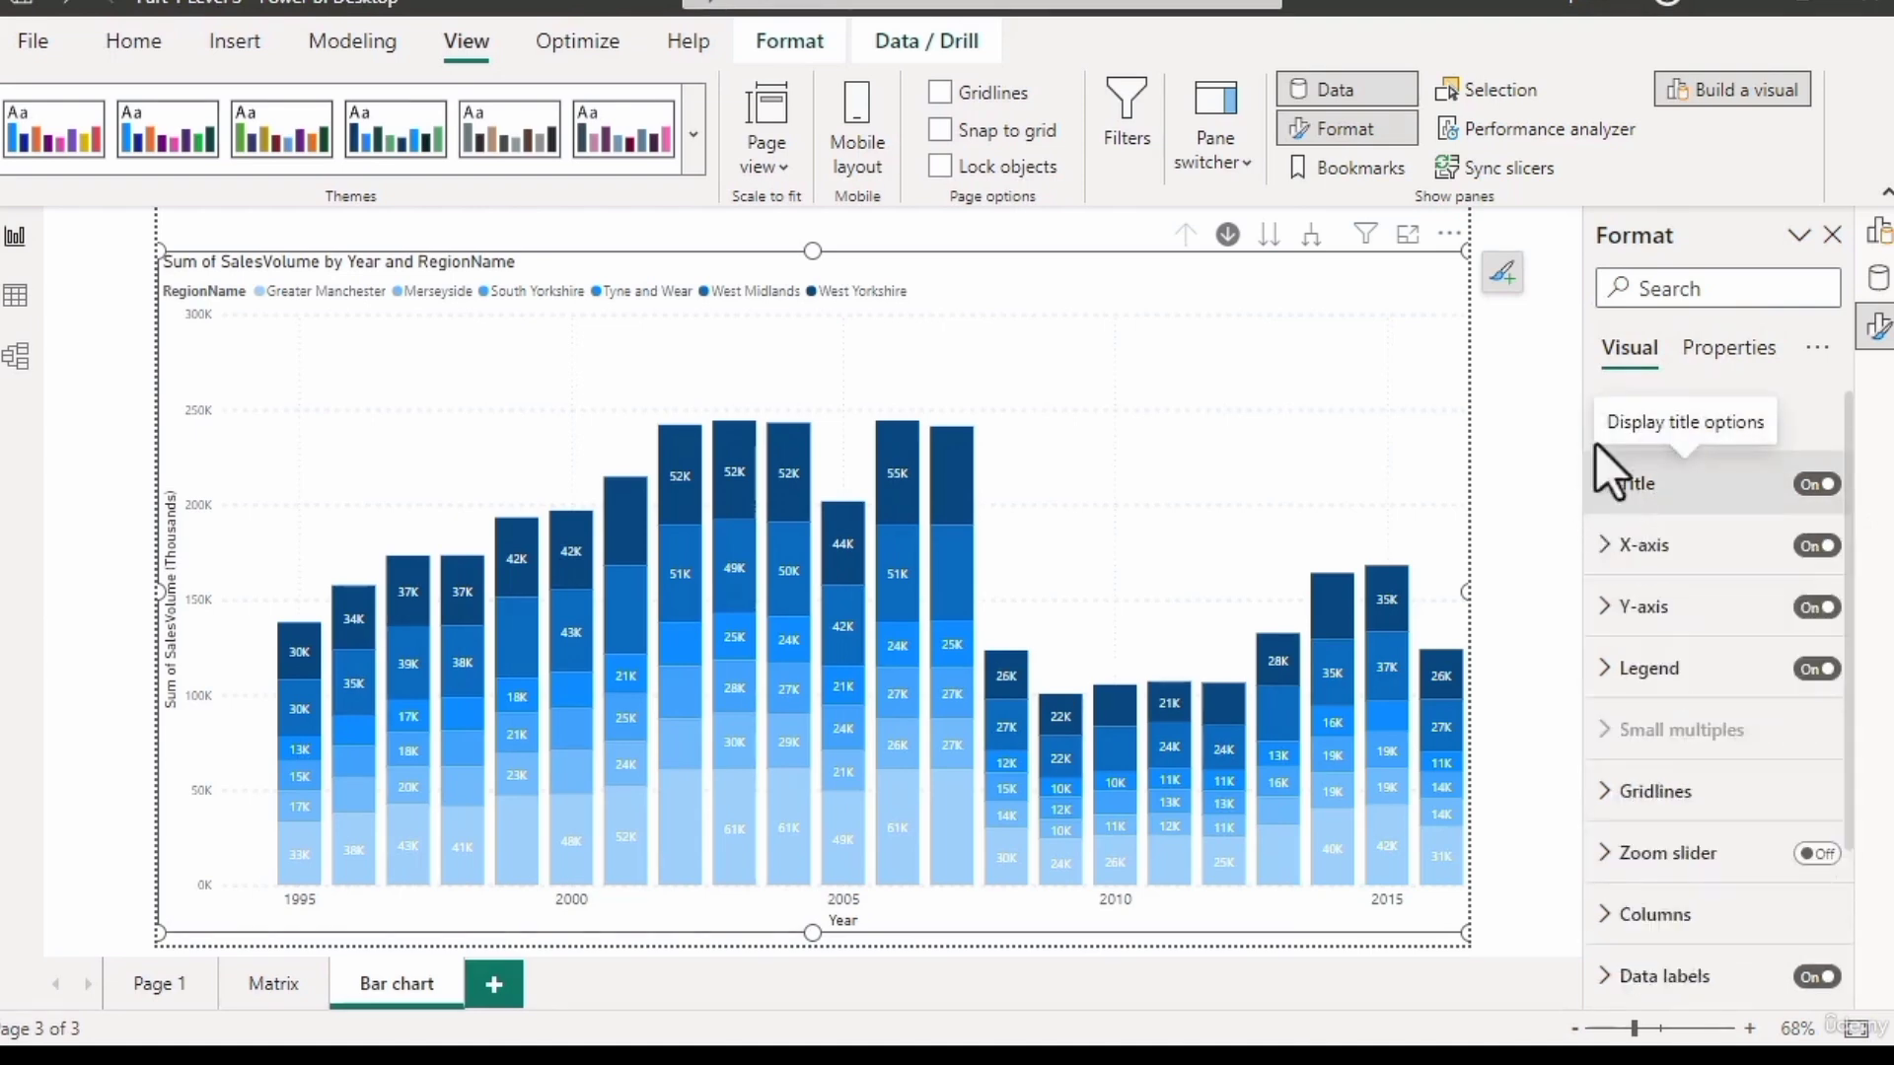
left_click(1616, 426)
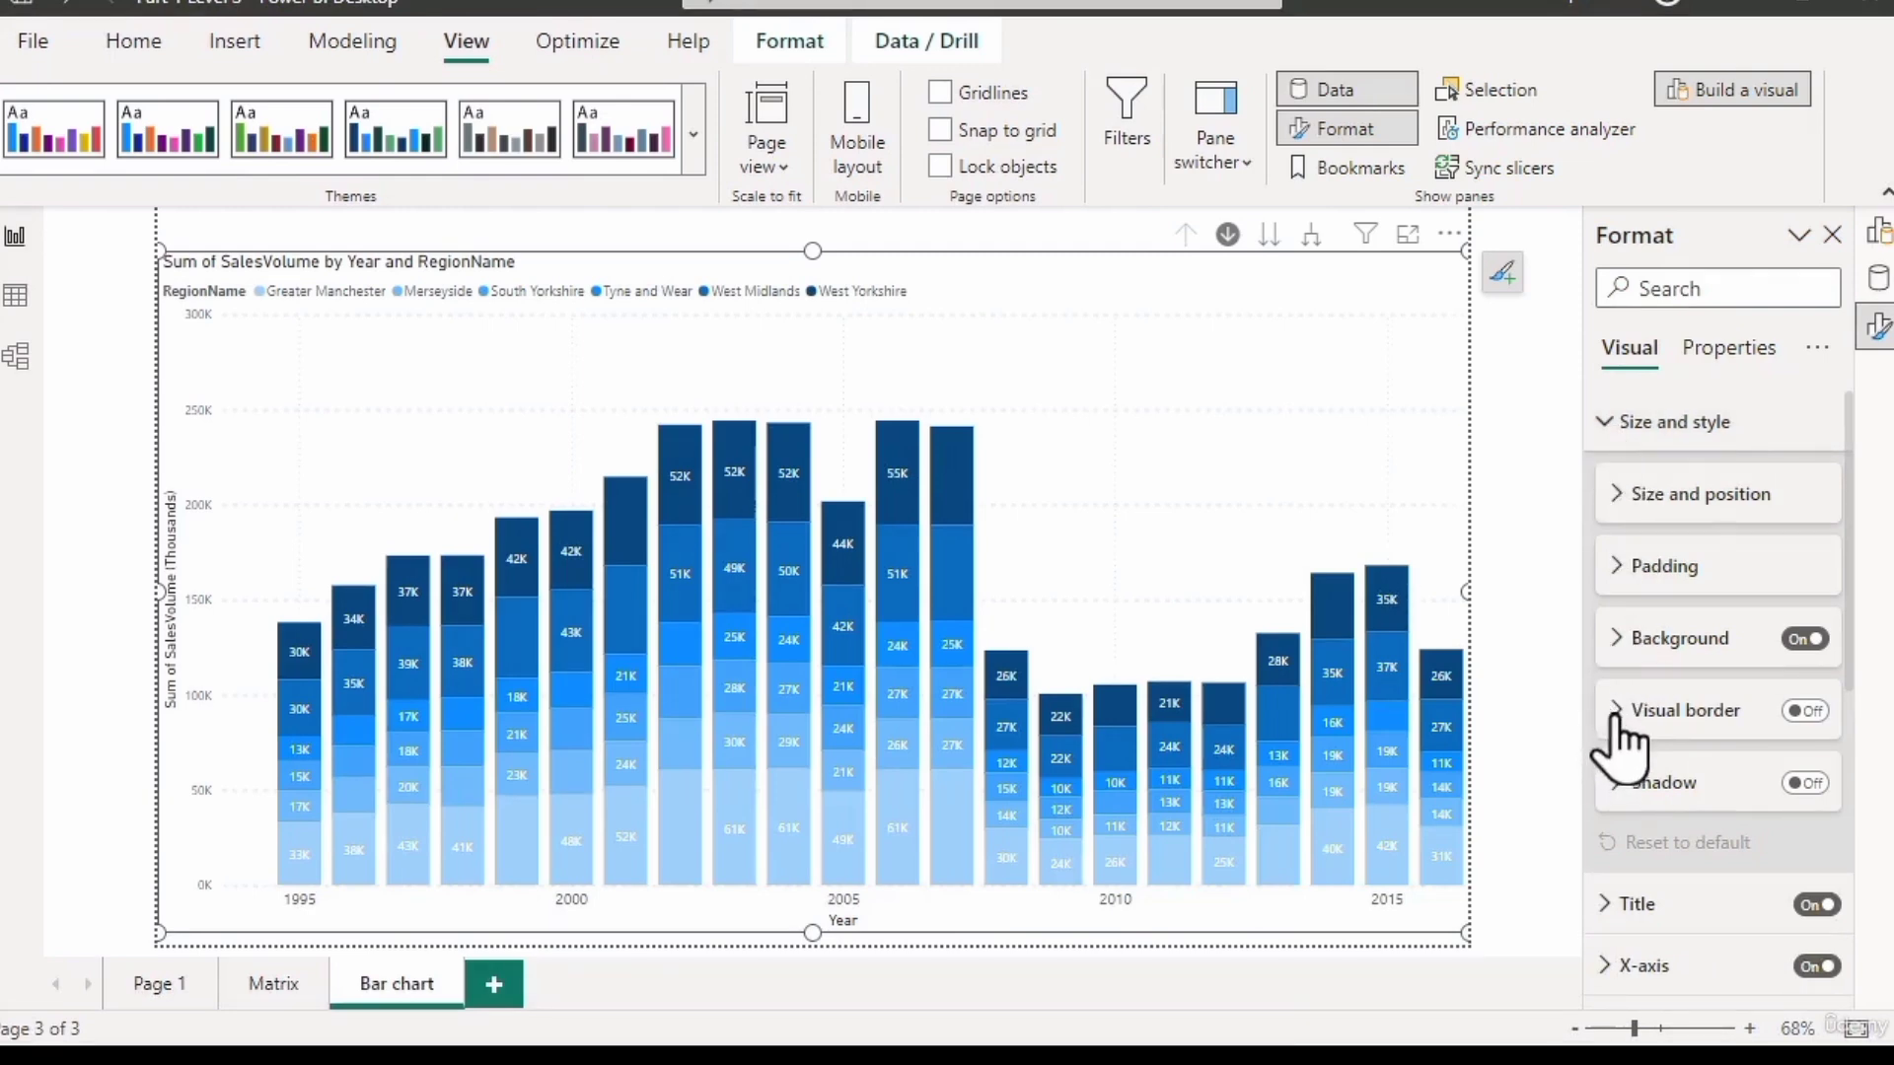
left_click(1716, 353)
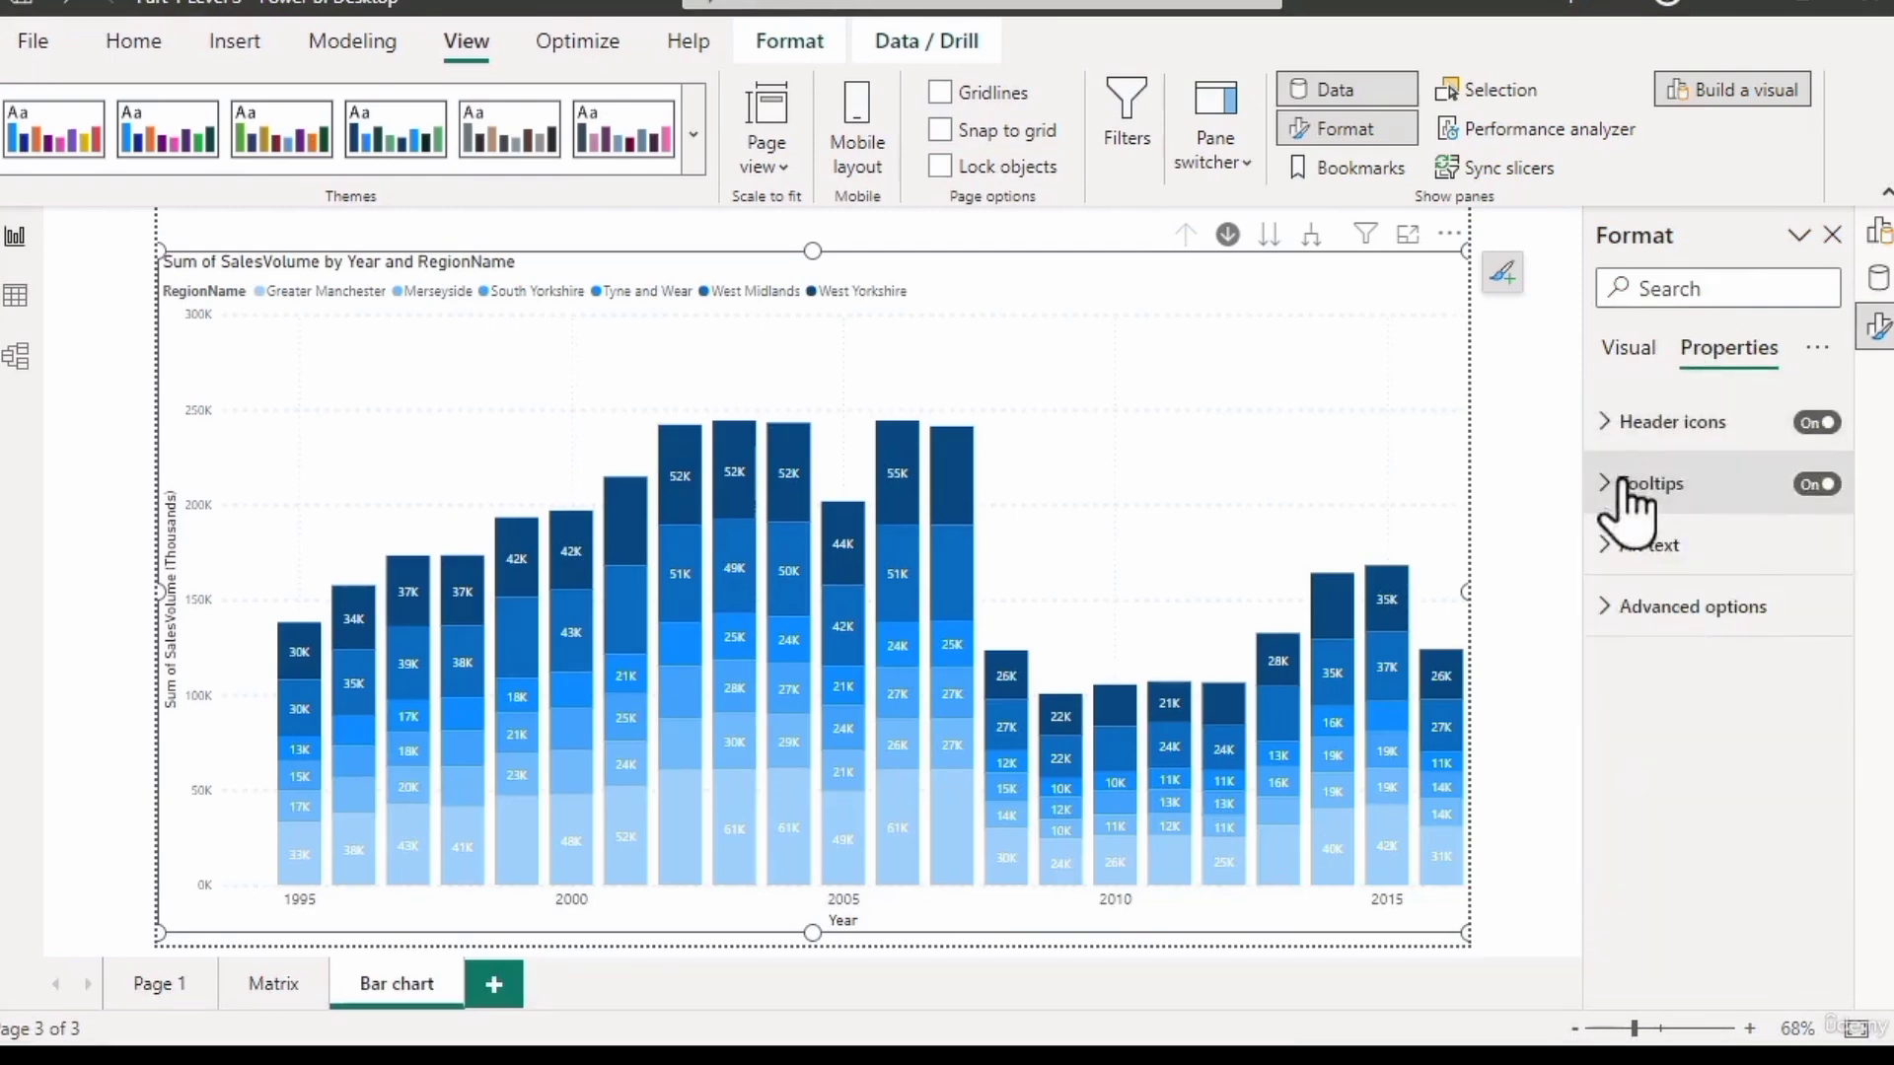
left_click(1628, 355)
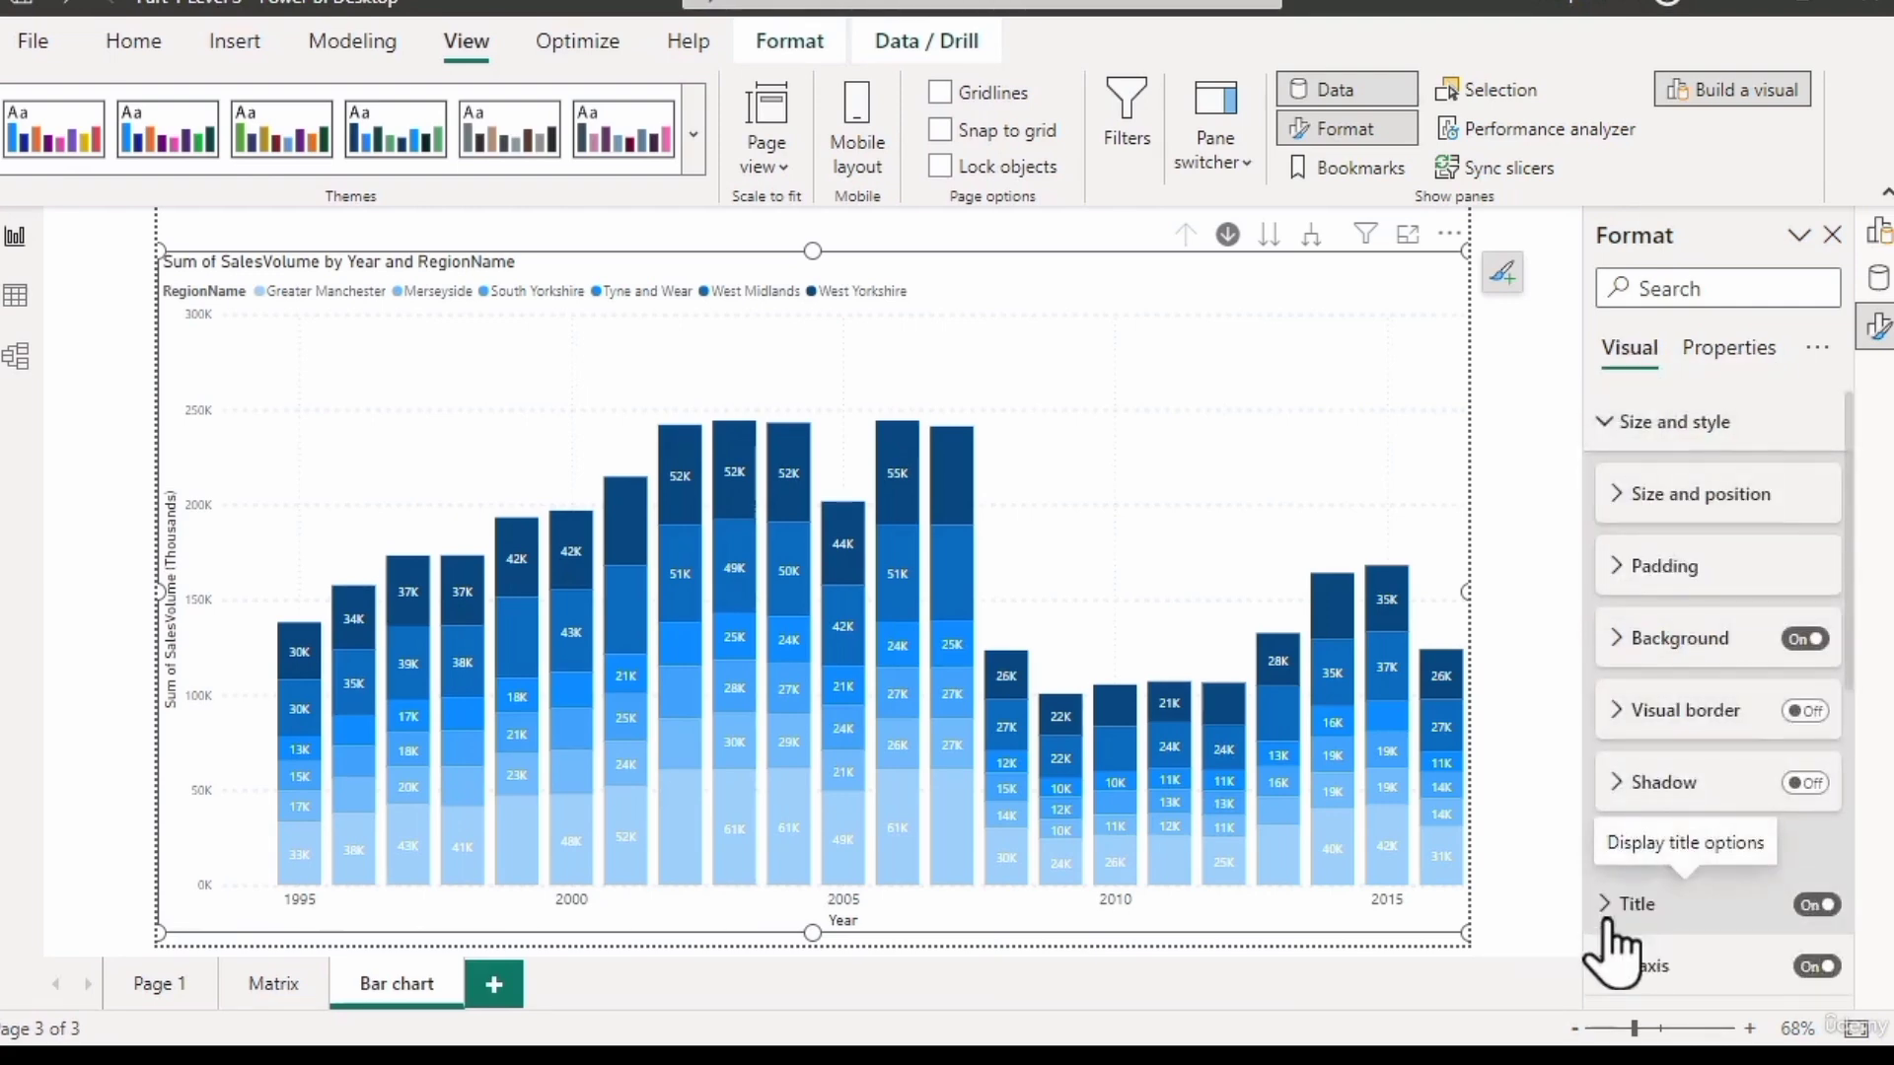
left_click(1614, 523)
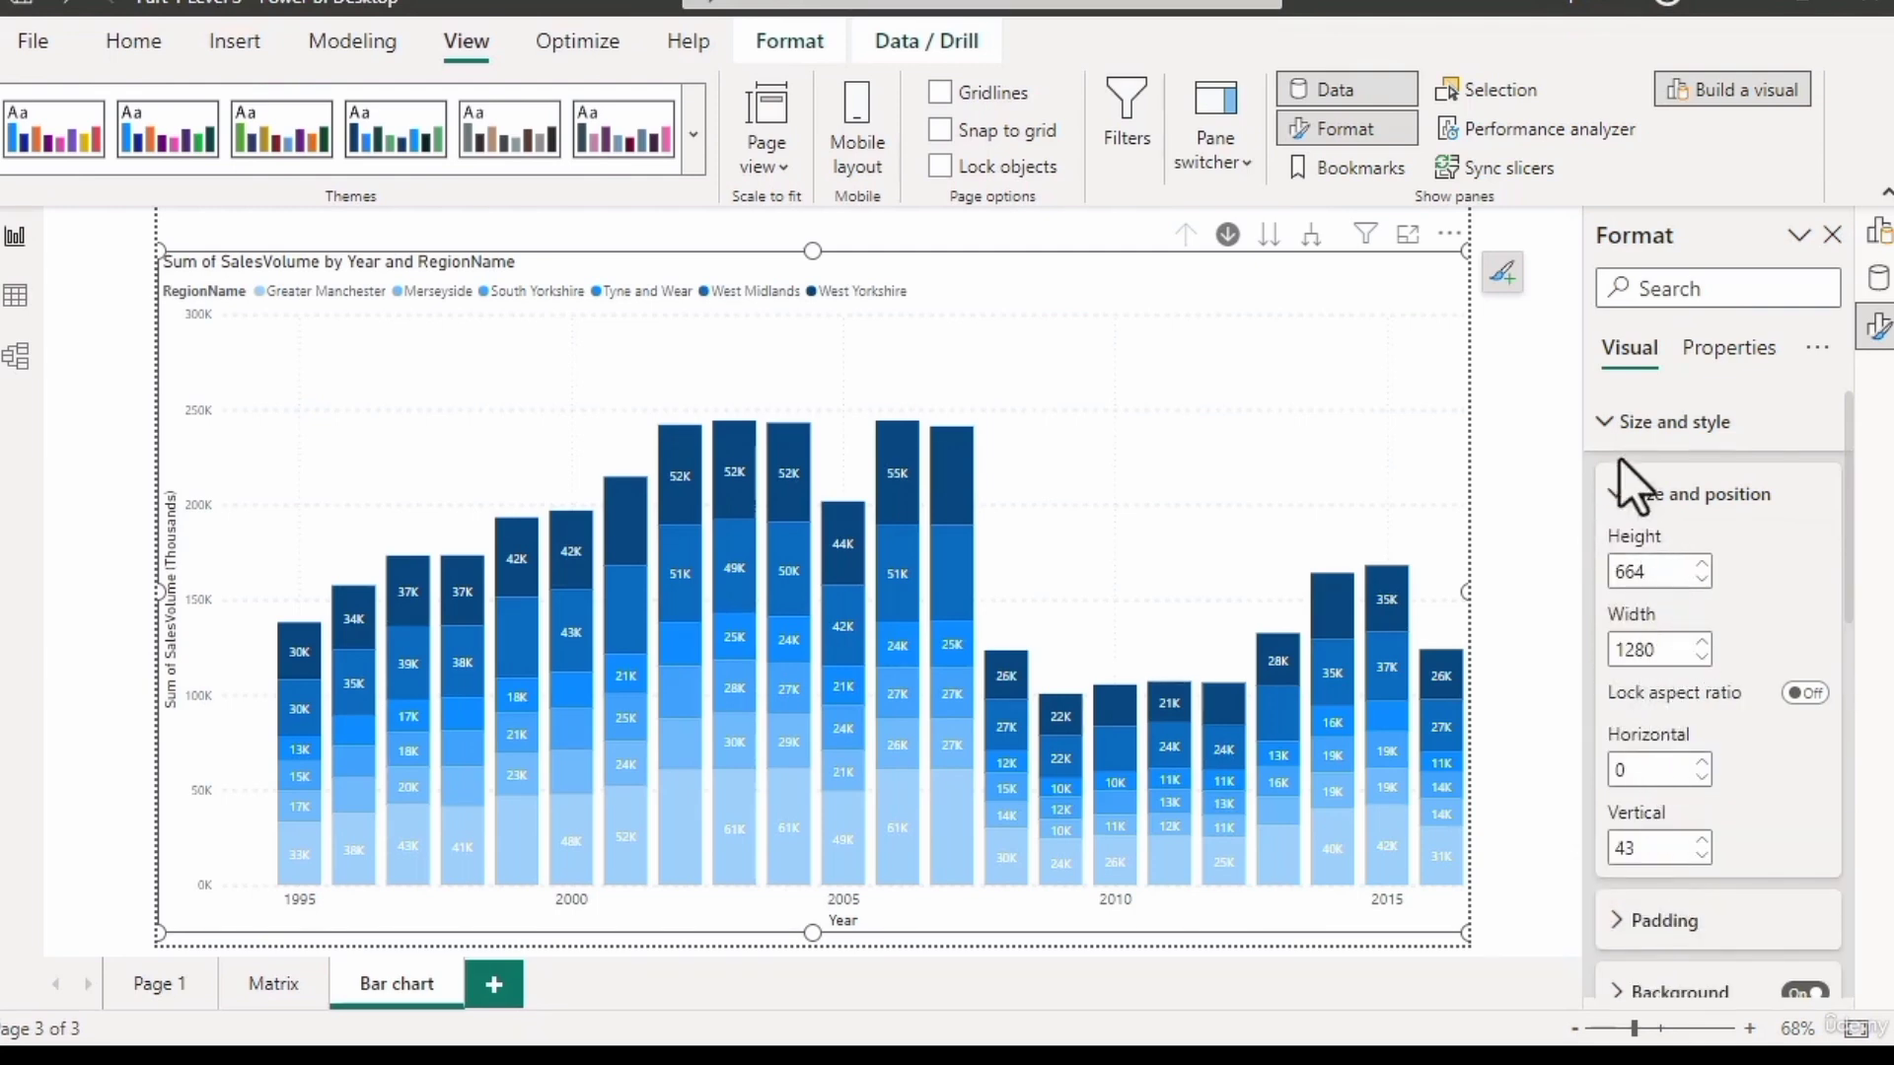
left_click(1610, 430)
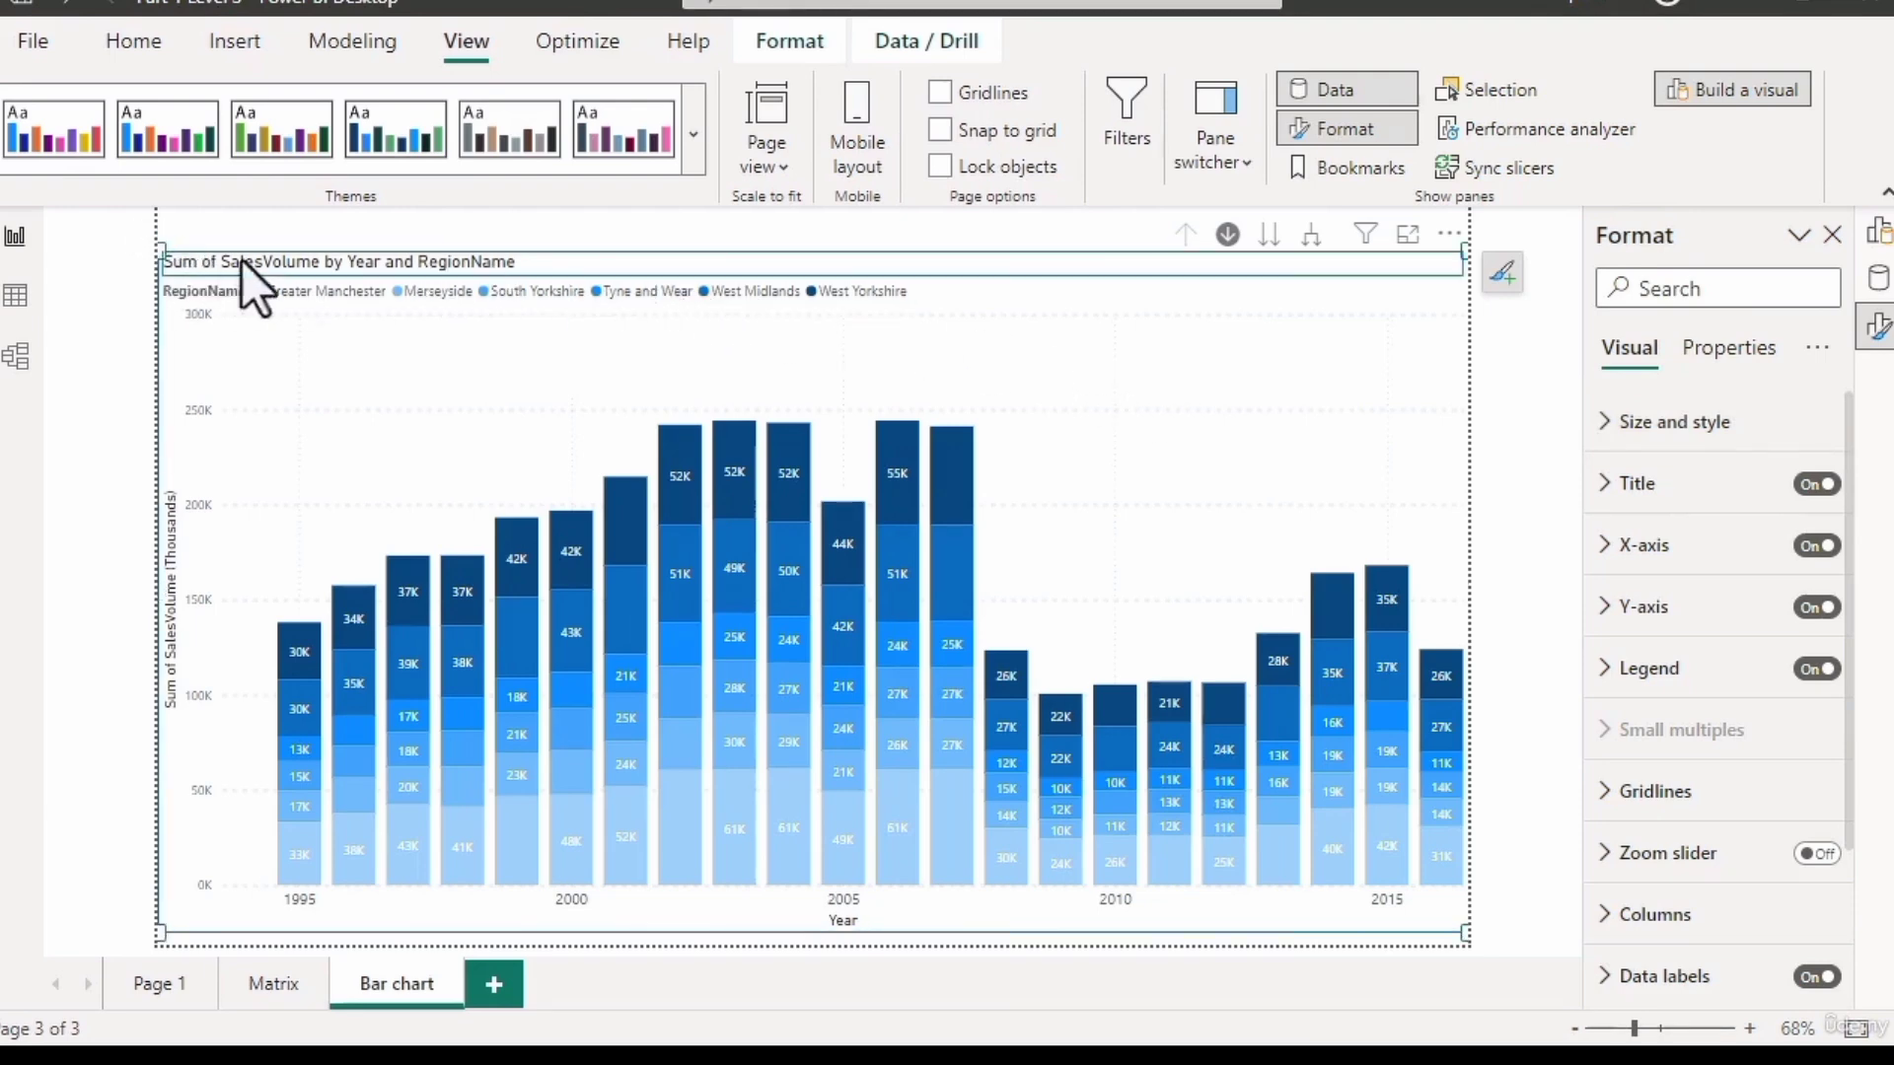
Select the title, background, legend, region columns, X-axis and Y-axis title directly on the chart to examine the format options for each.
double_click(484, 265)
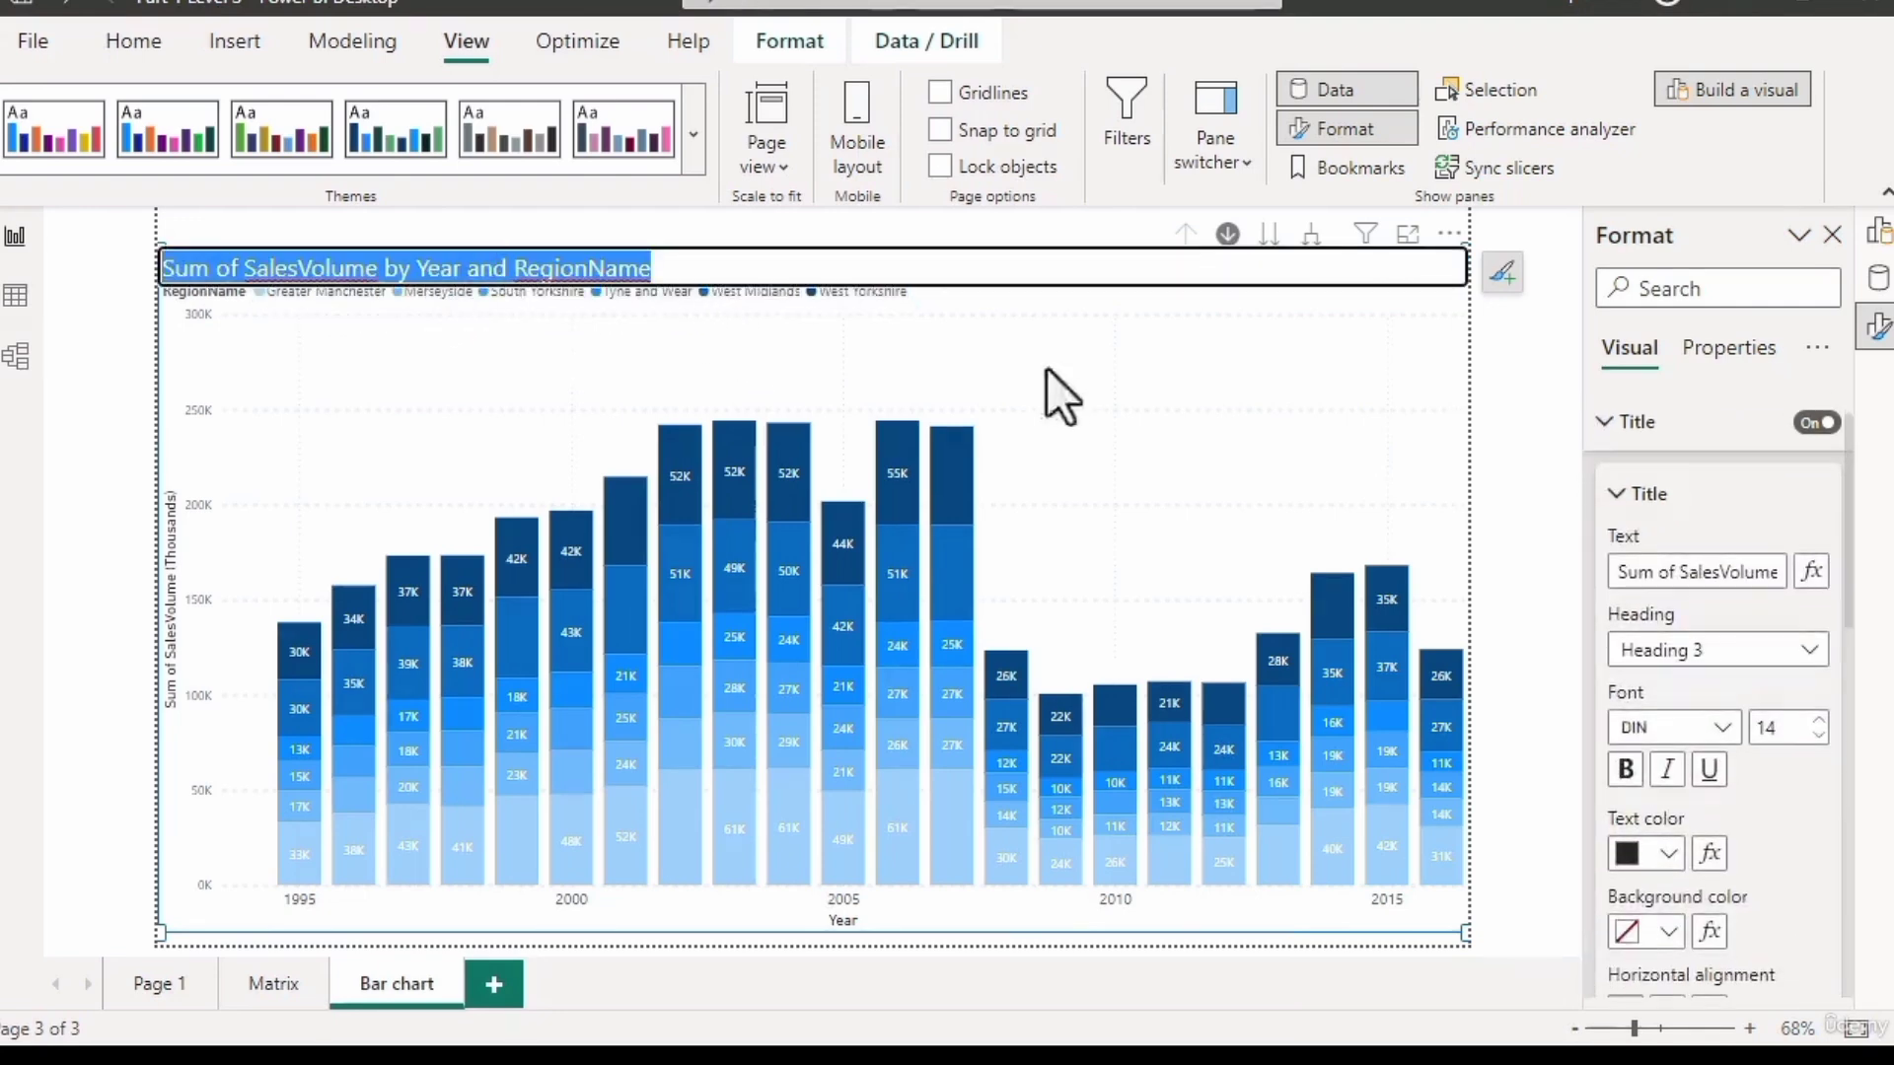
left_click(1010, 353)
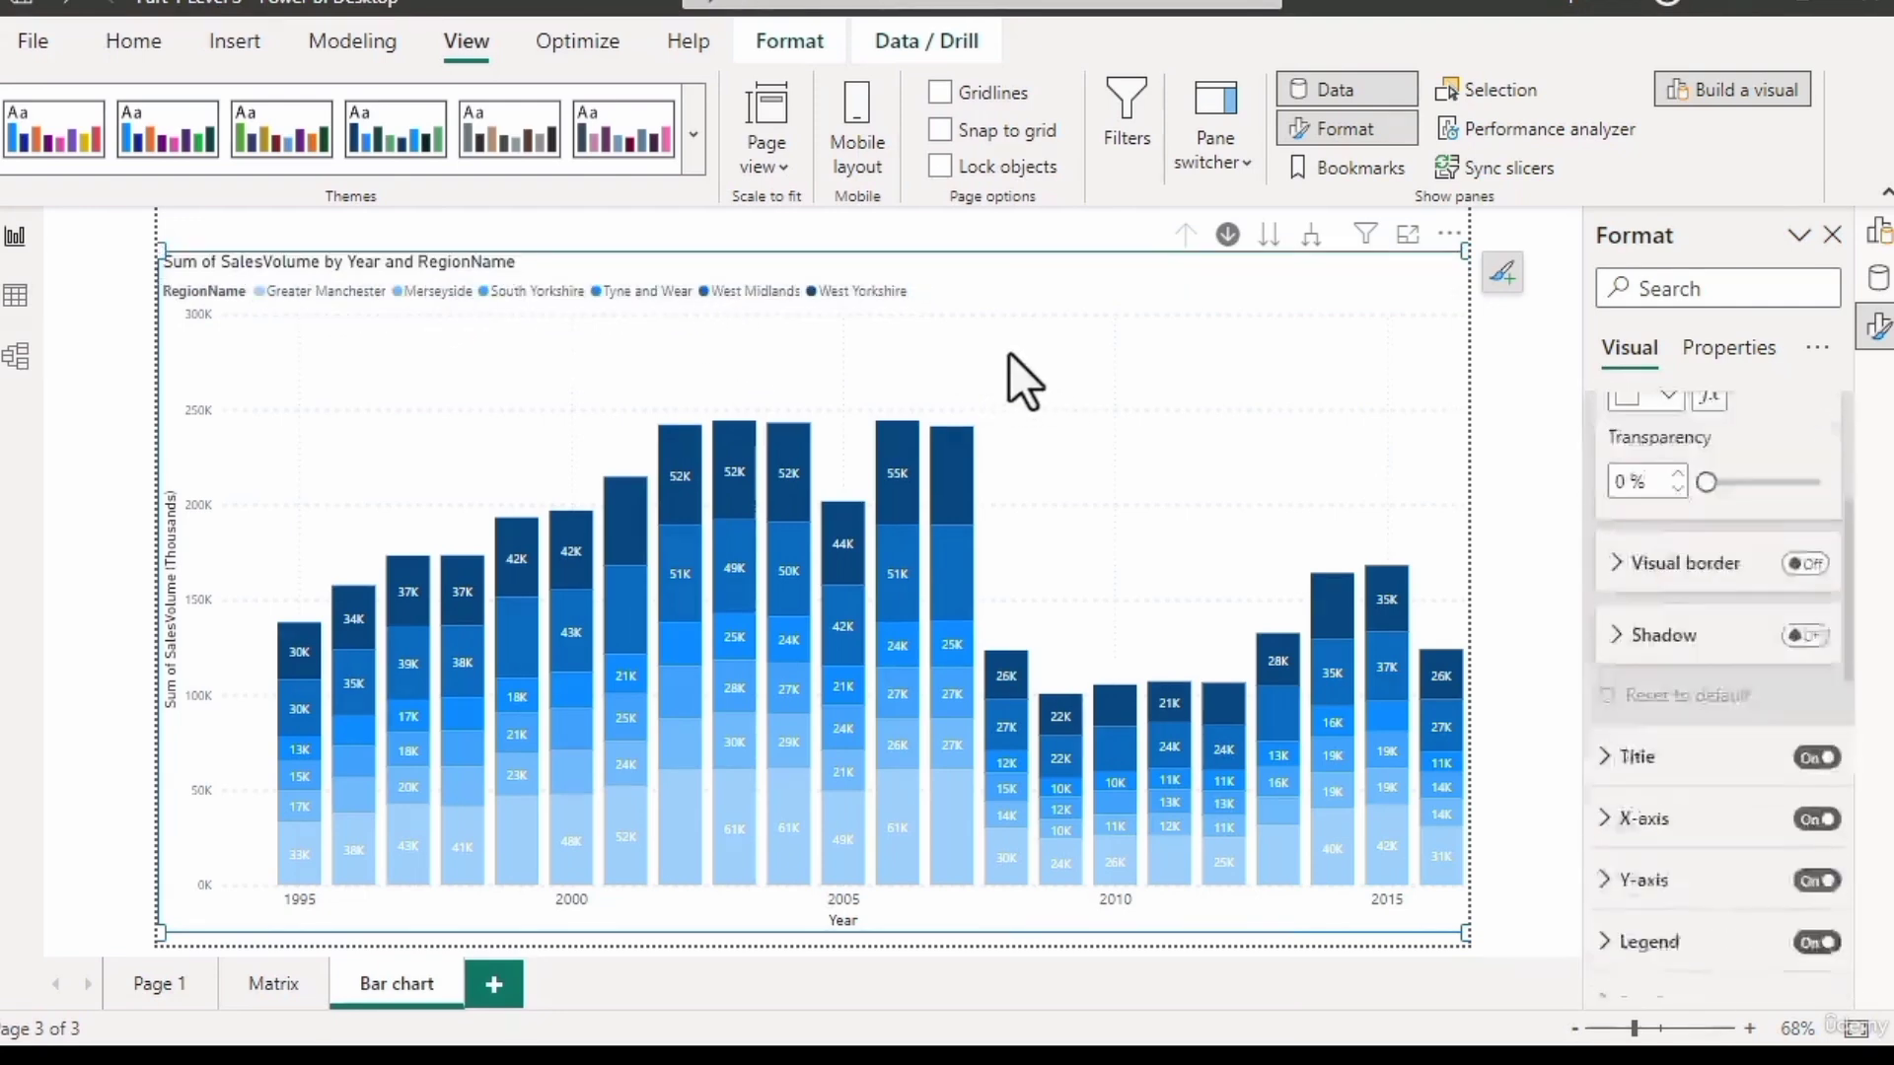
left_click(783, 295)
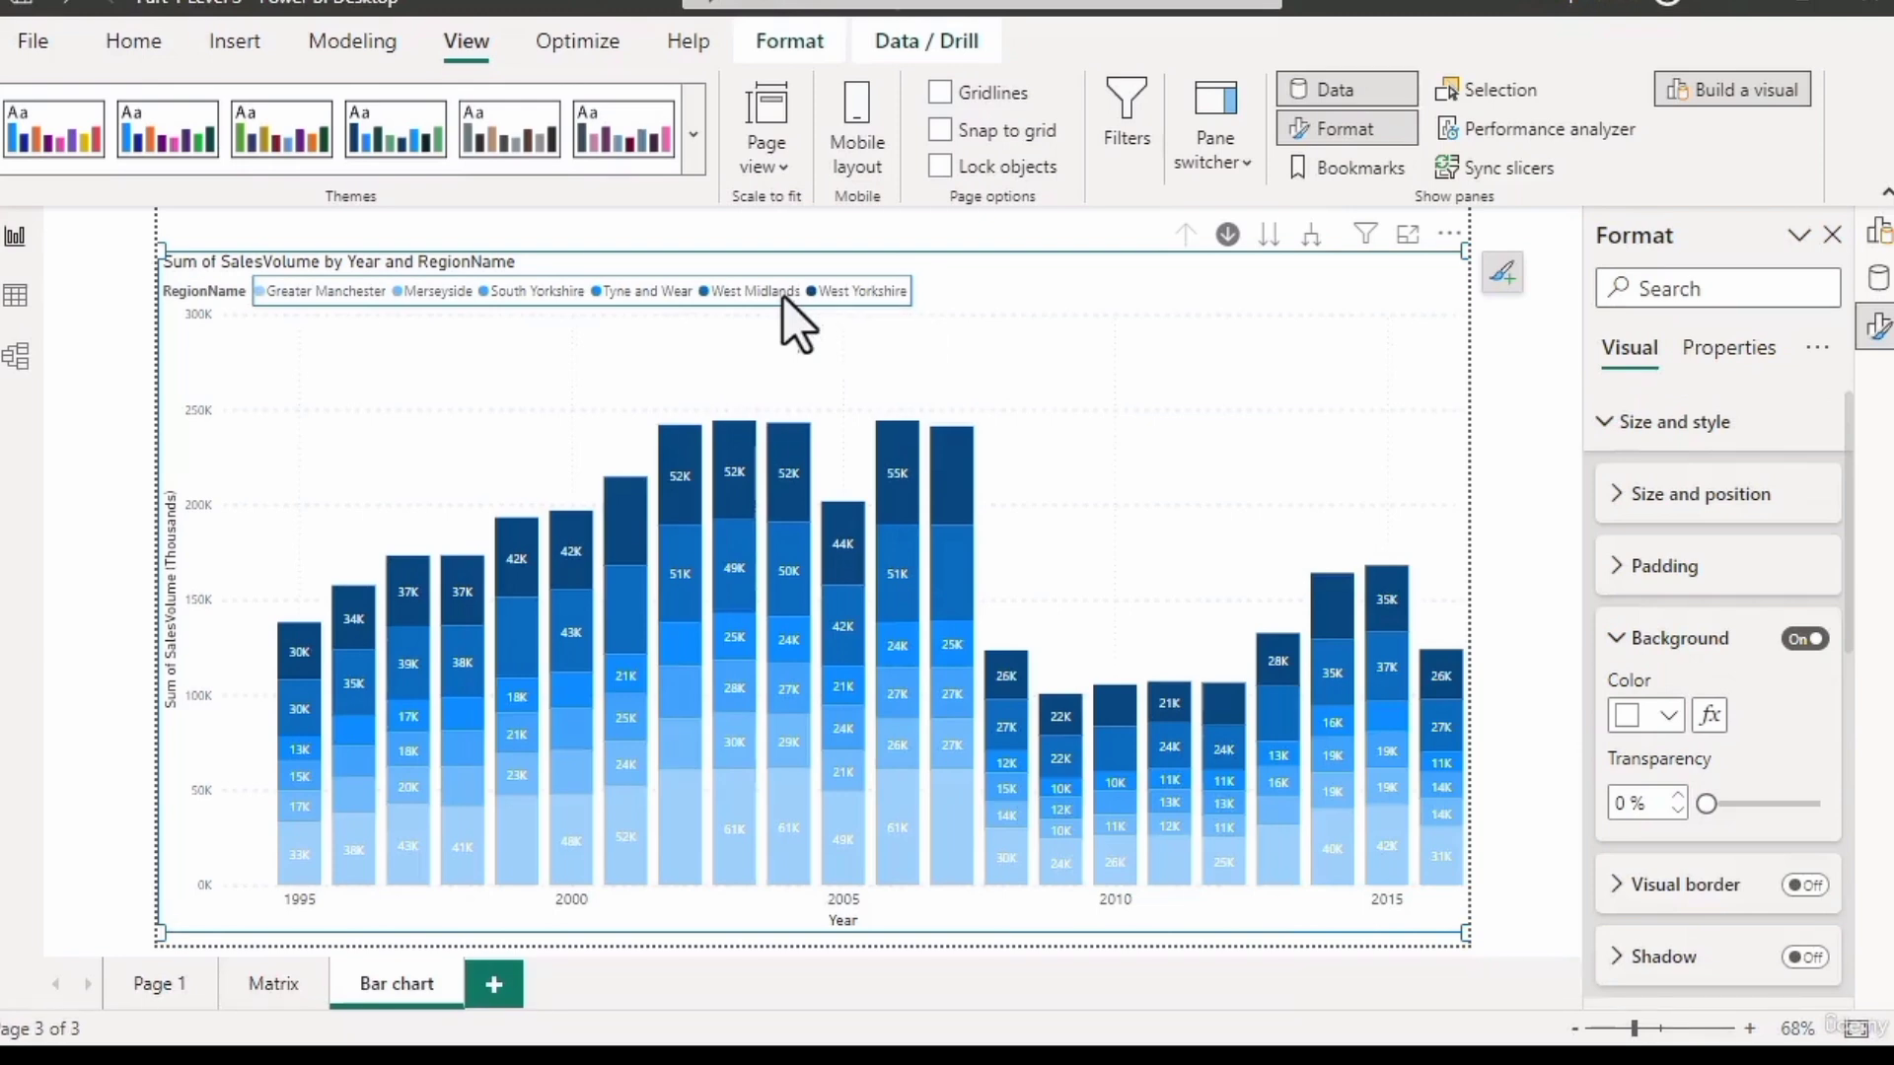
left_click(793, 521)
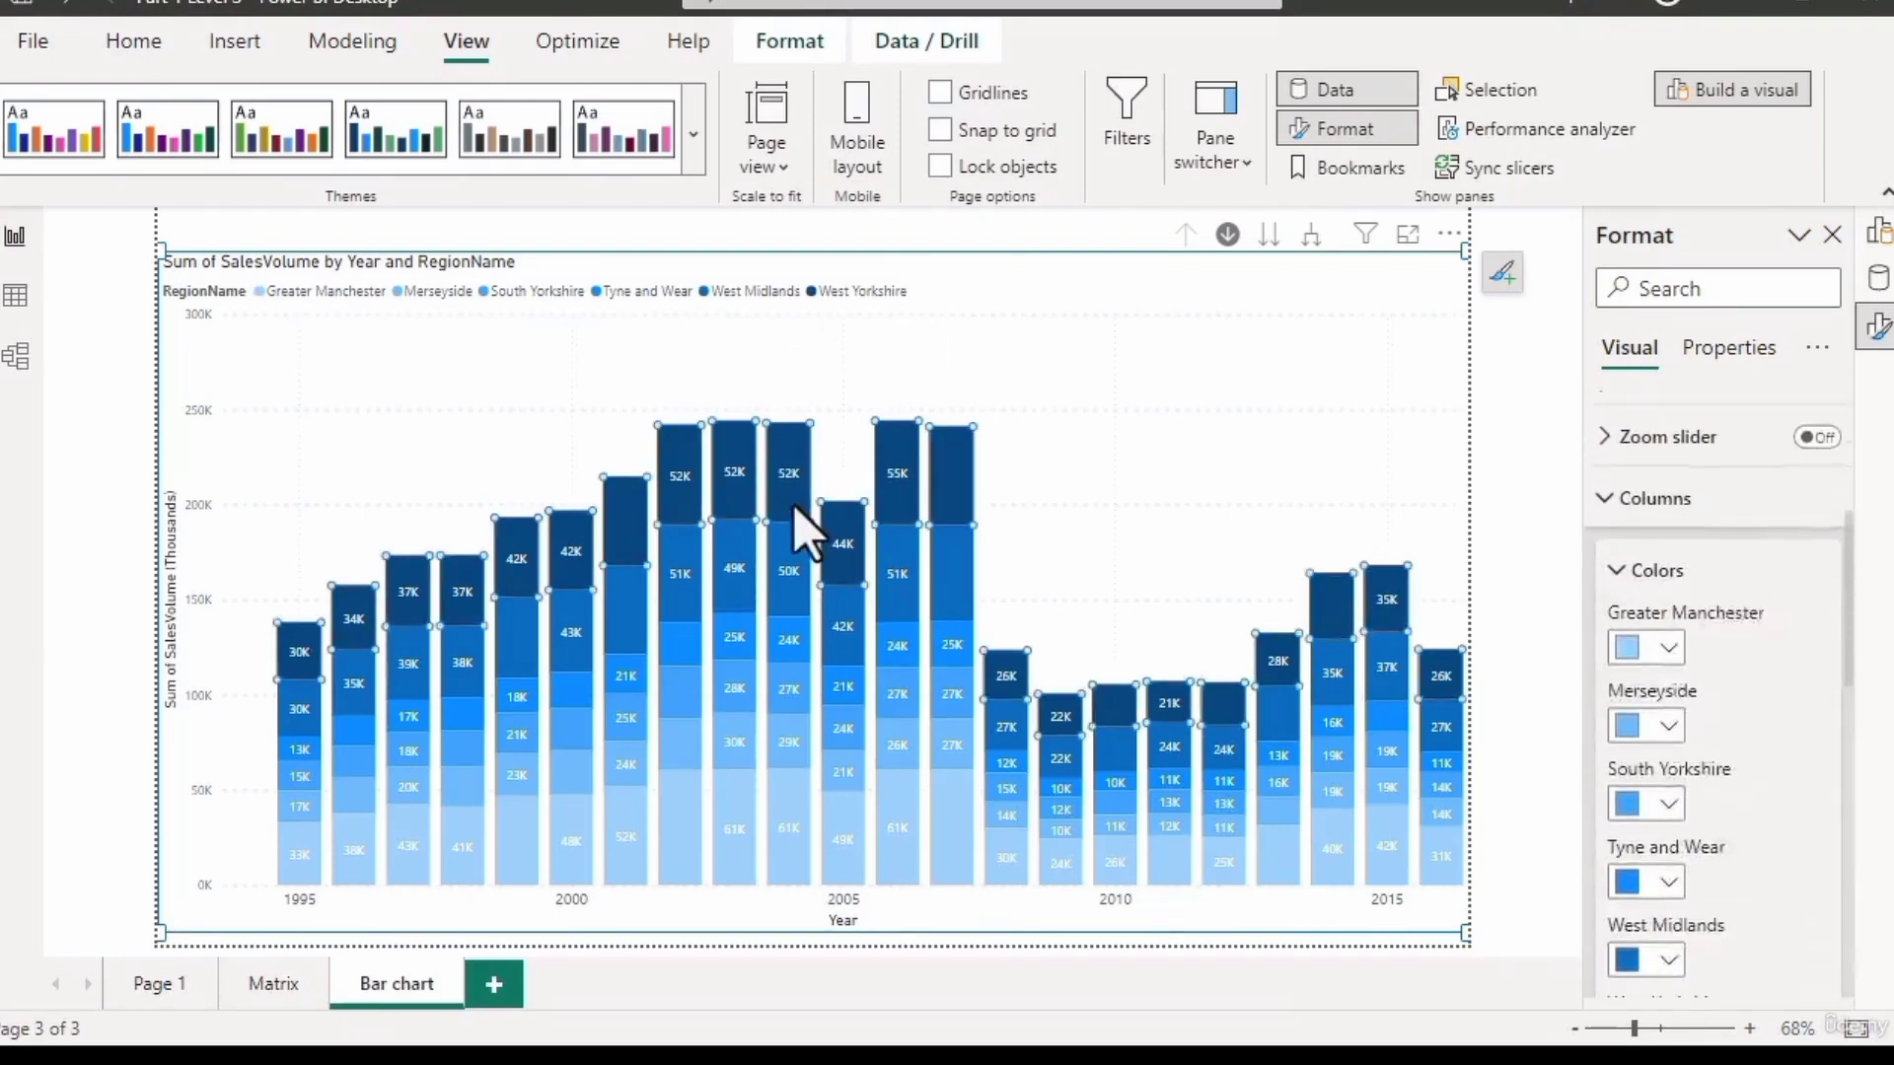
left_click(779, 656)
left_click(848, 902)
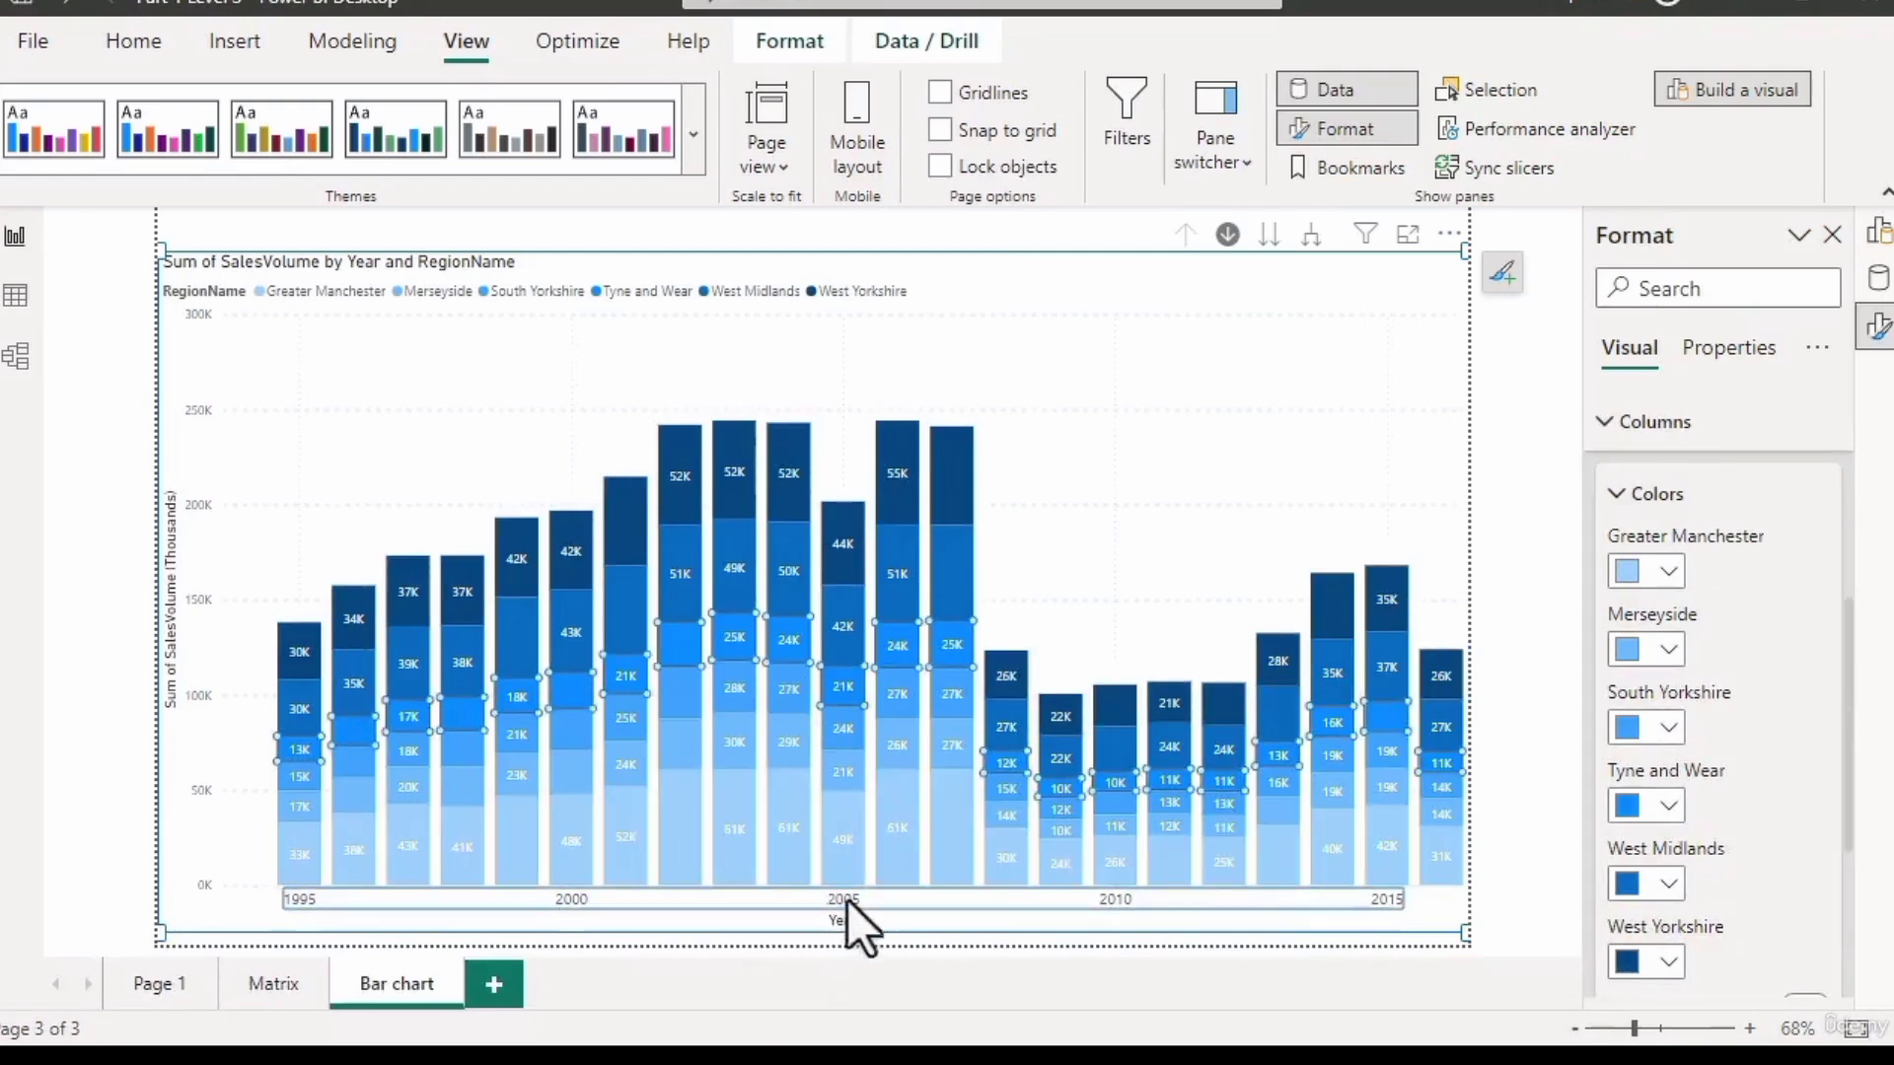
left_click(191, 696)
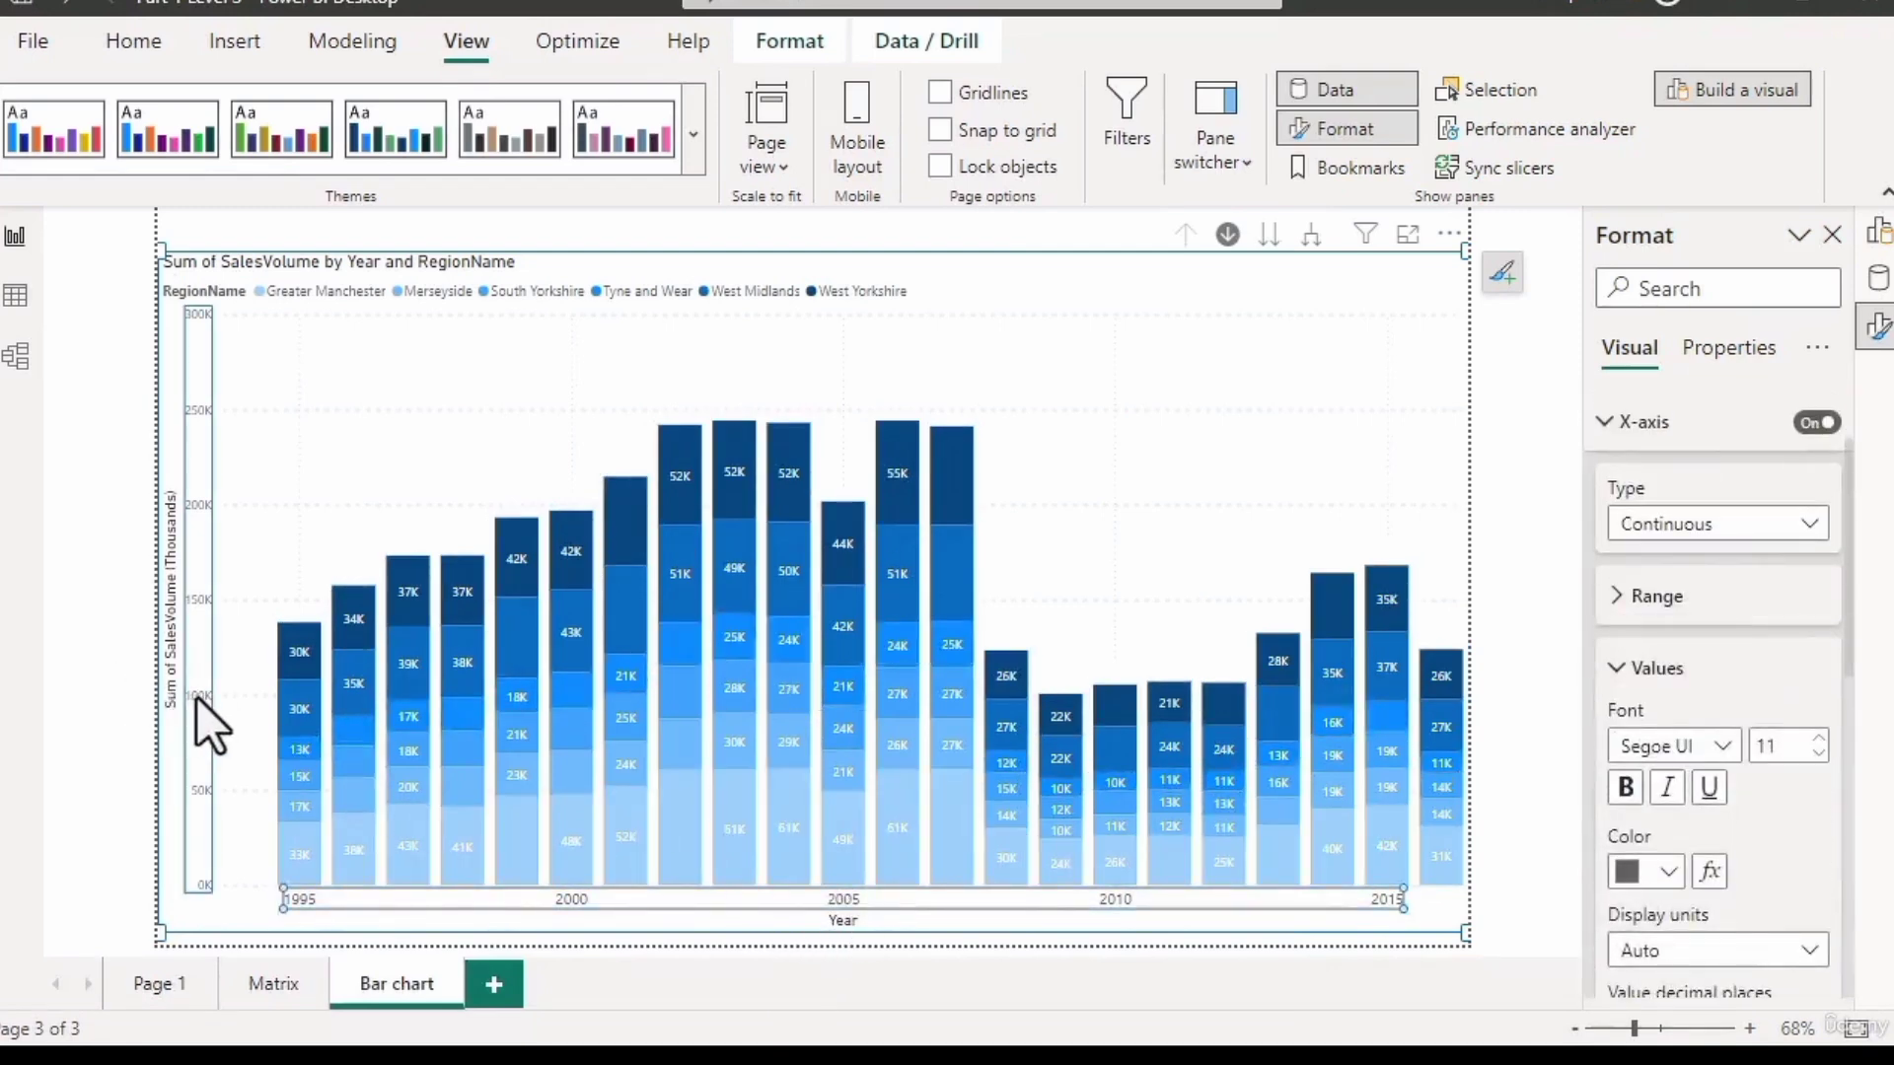
left_click(168, 653)
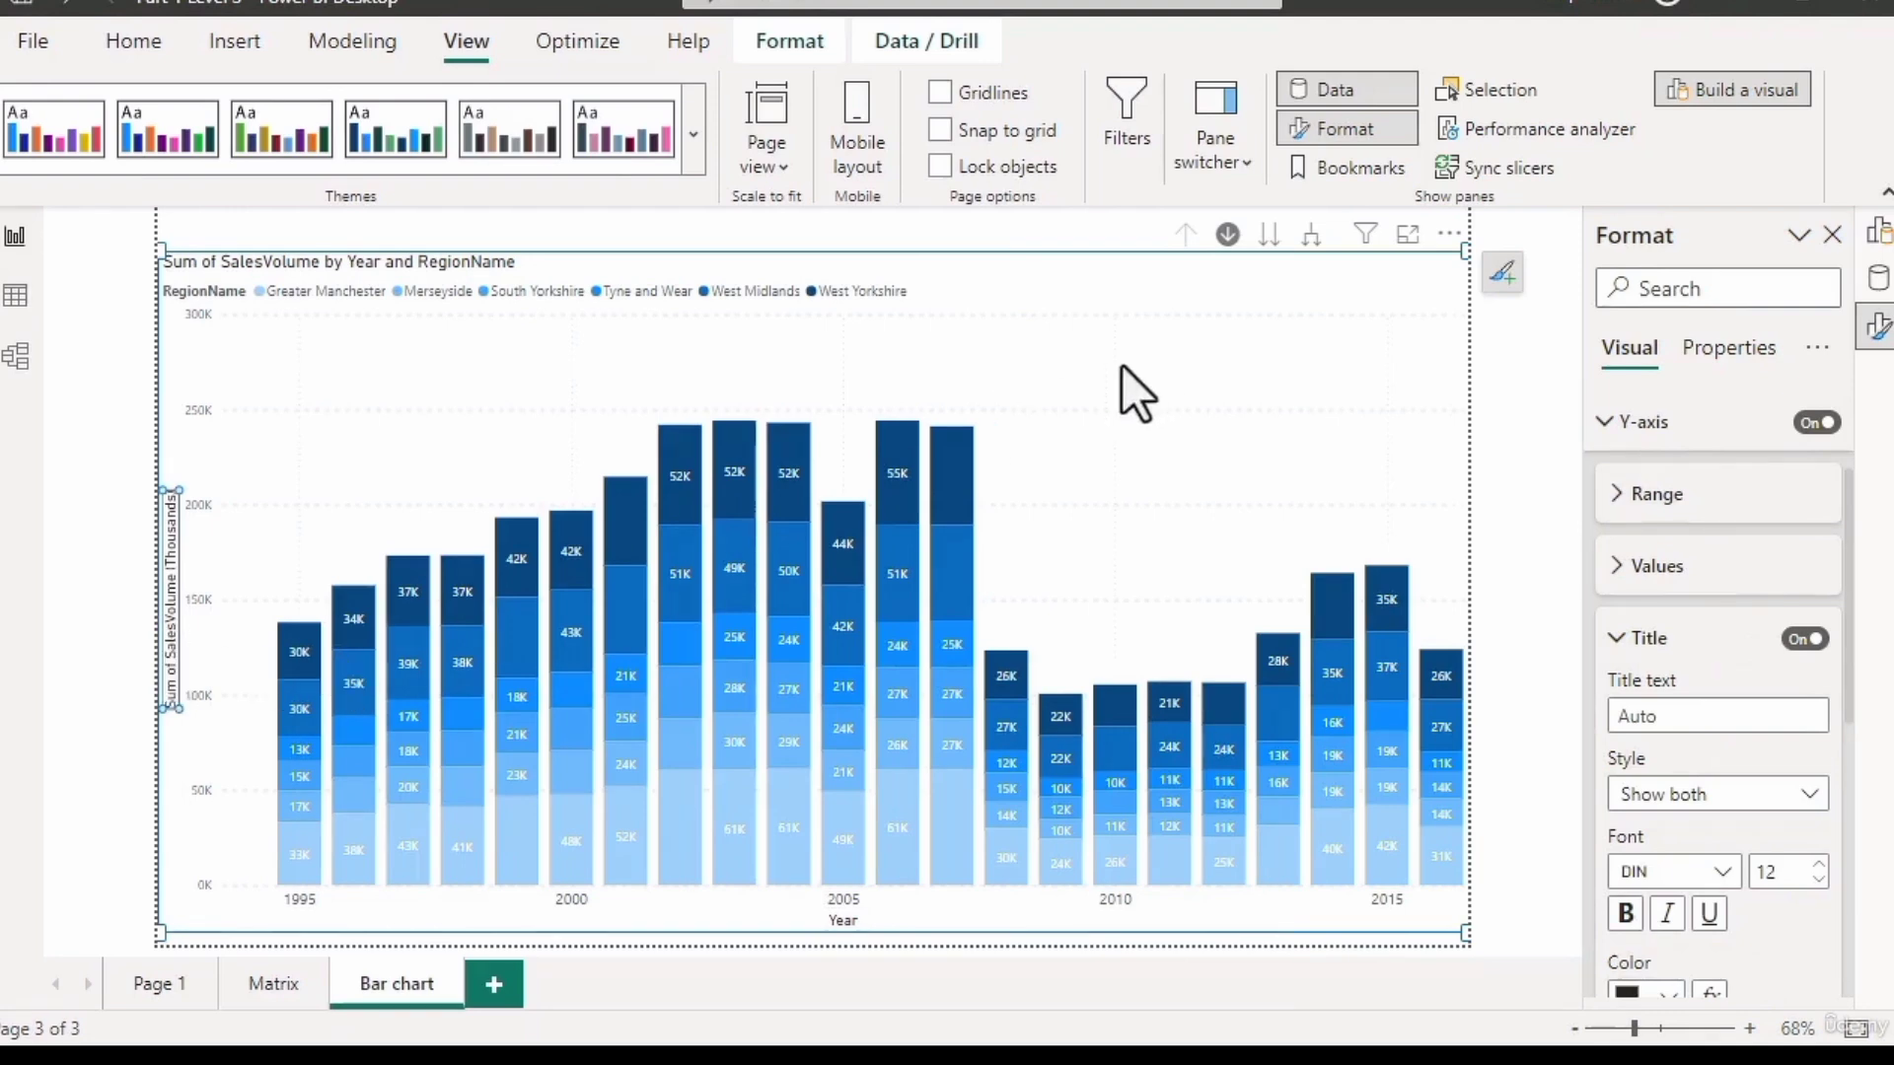
Bring up the on-chart formatting options for the chart background and examine the fill and border color choices.
right_click(1016, 347)
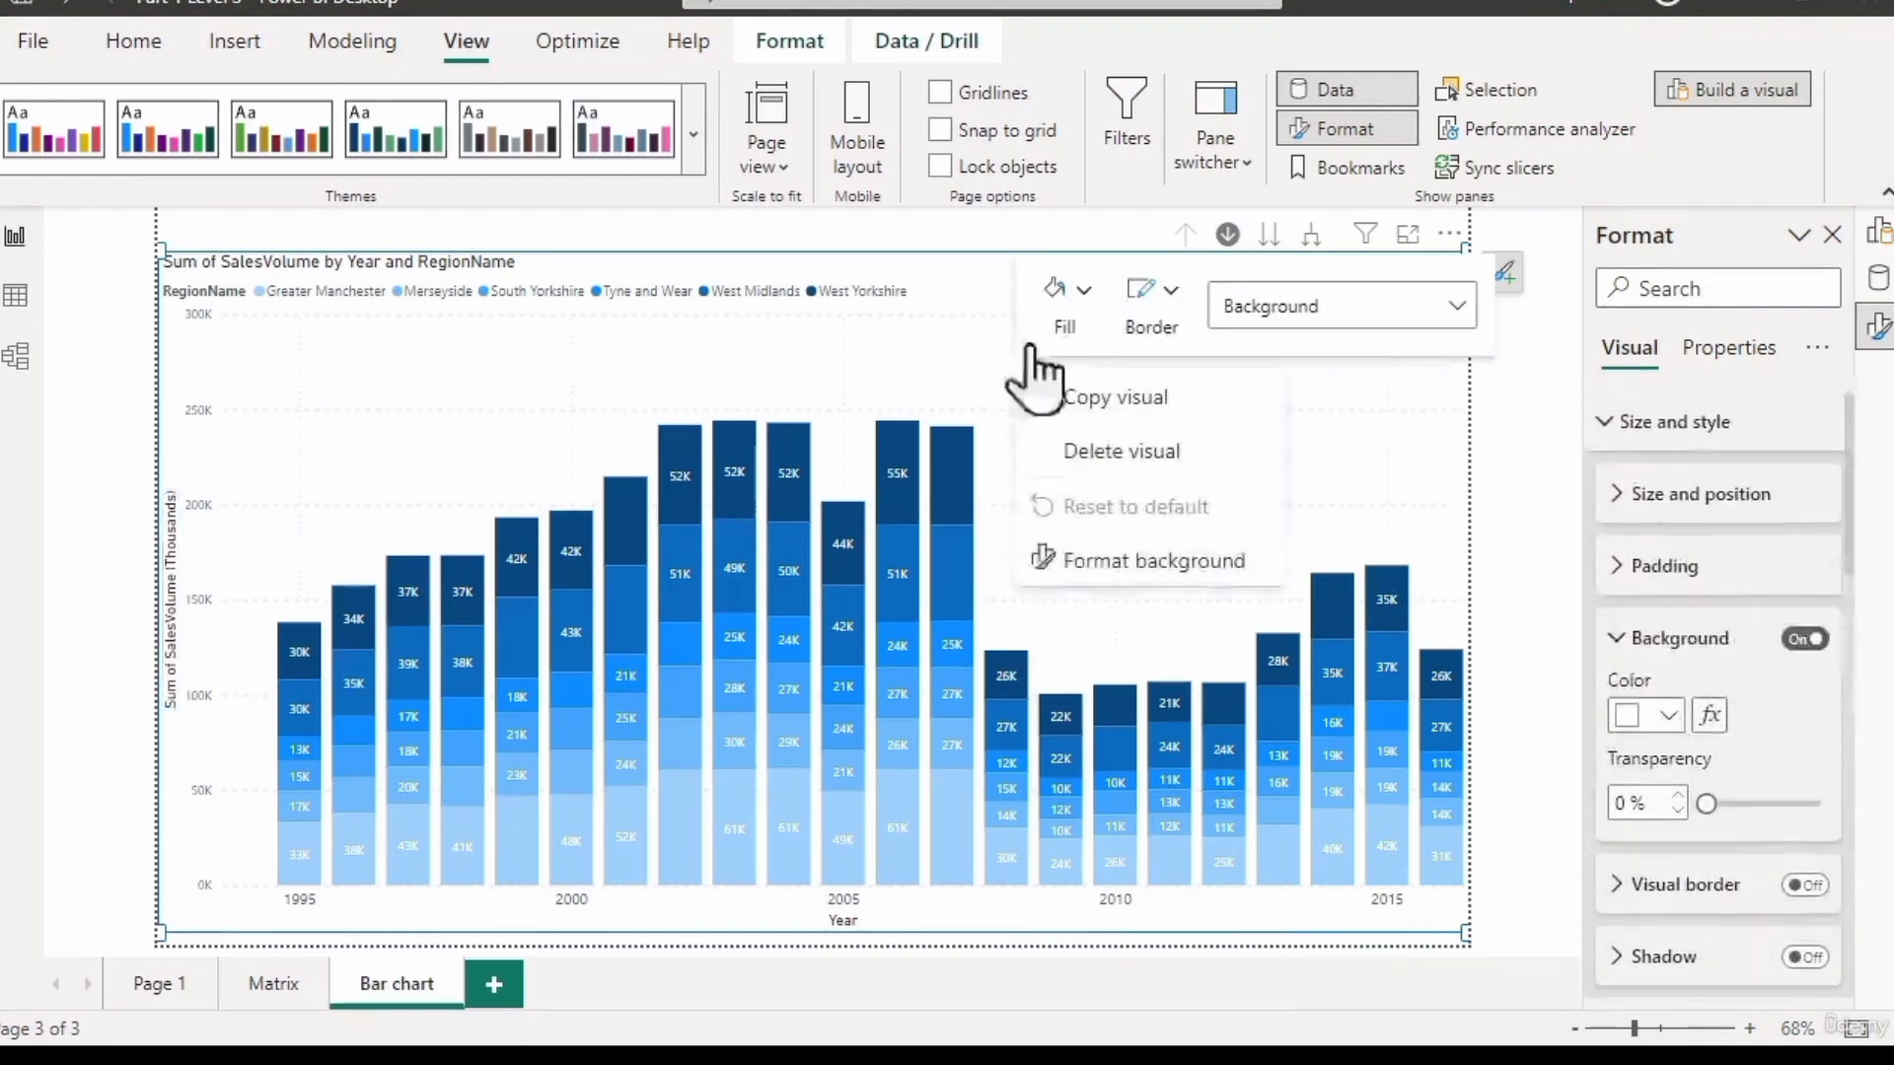
left_click(1085, 292)
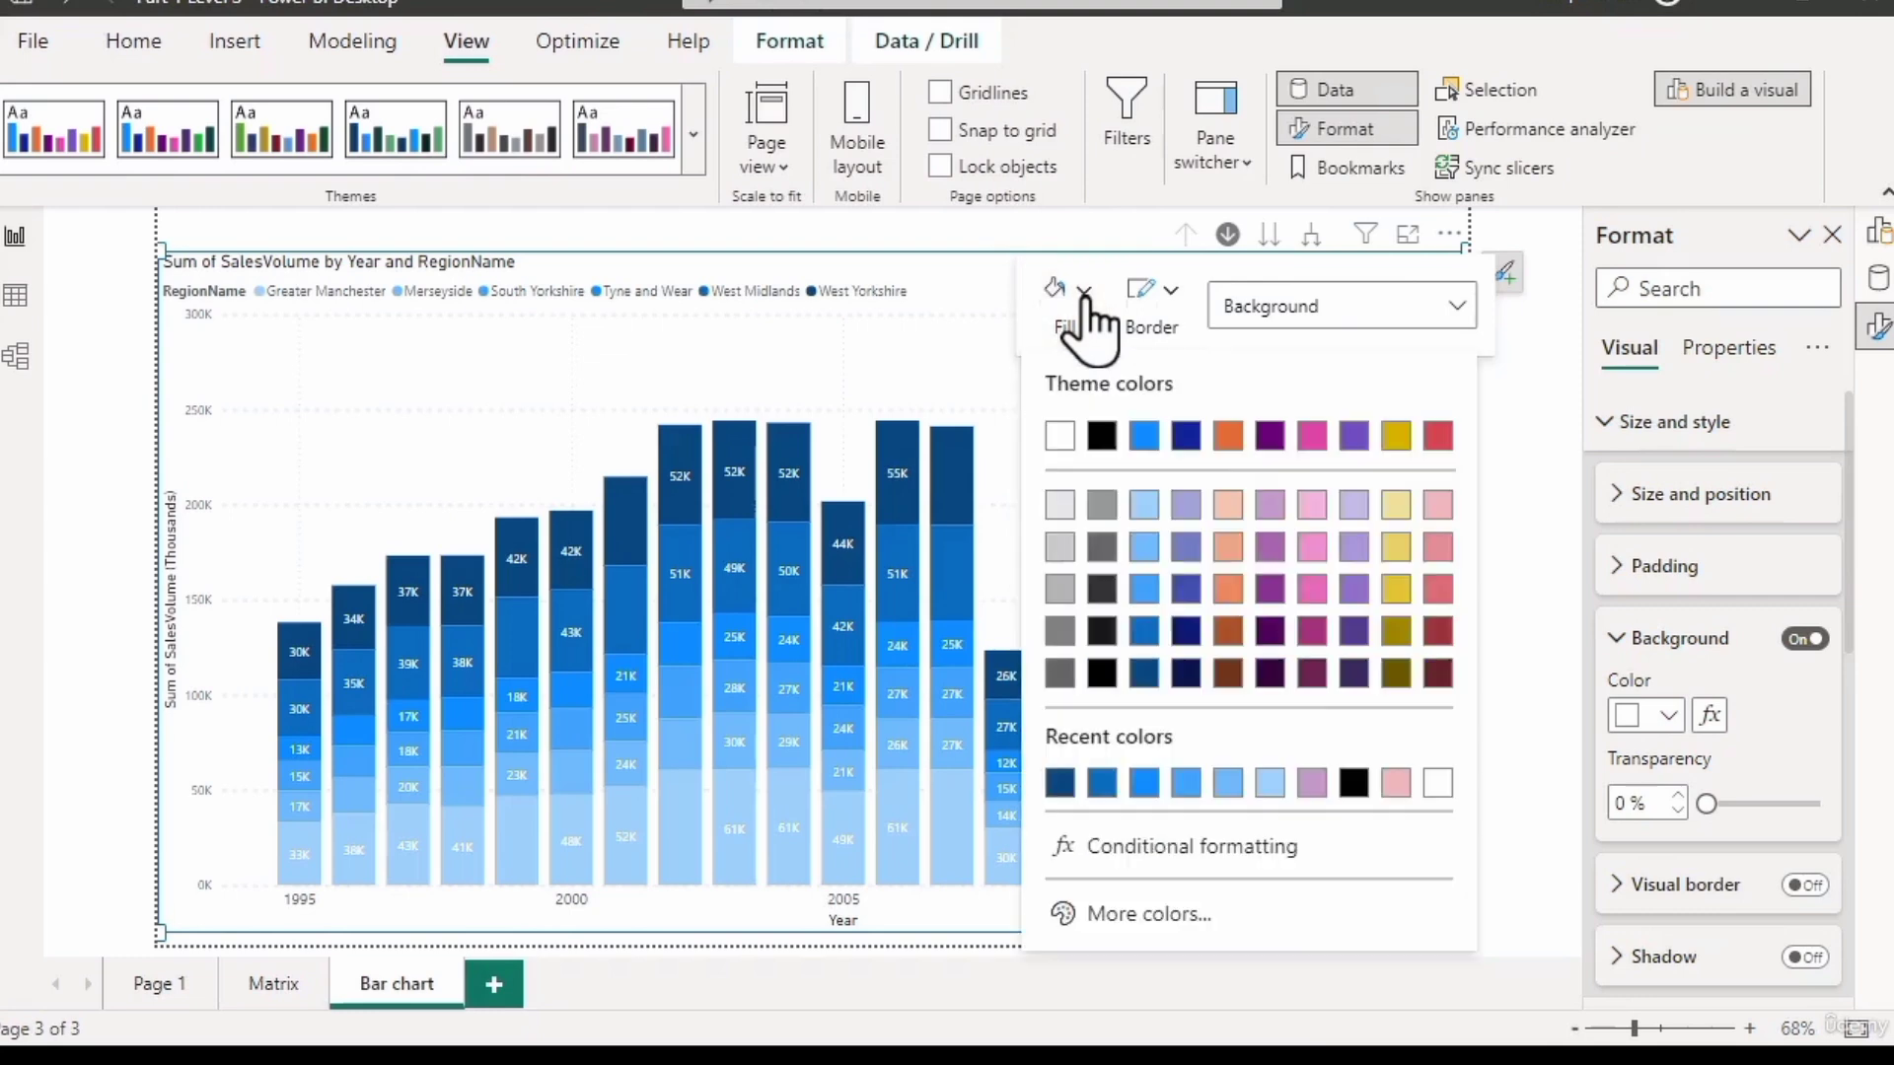
left_click(1169, 297)
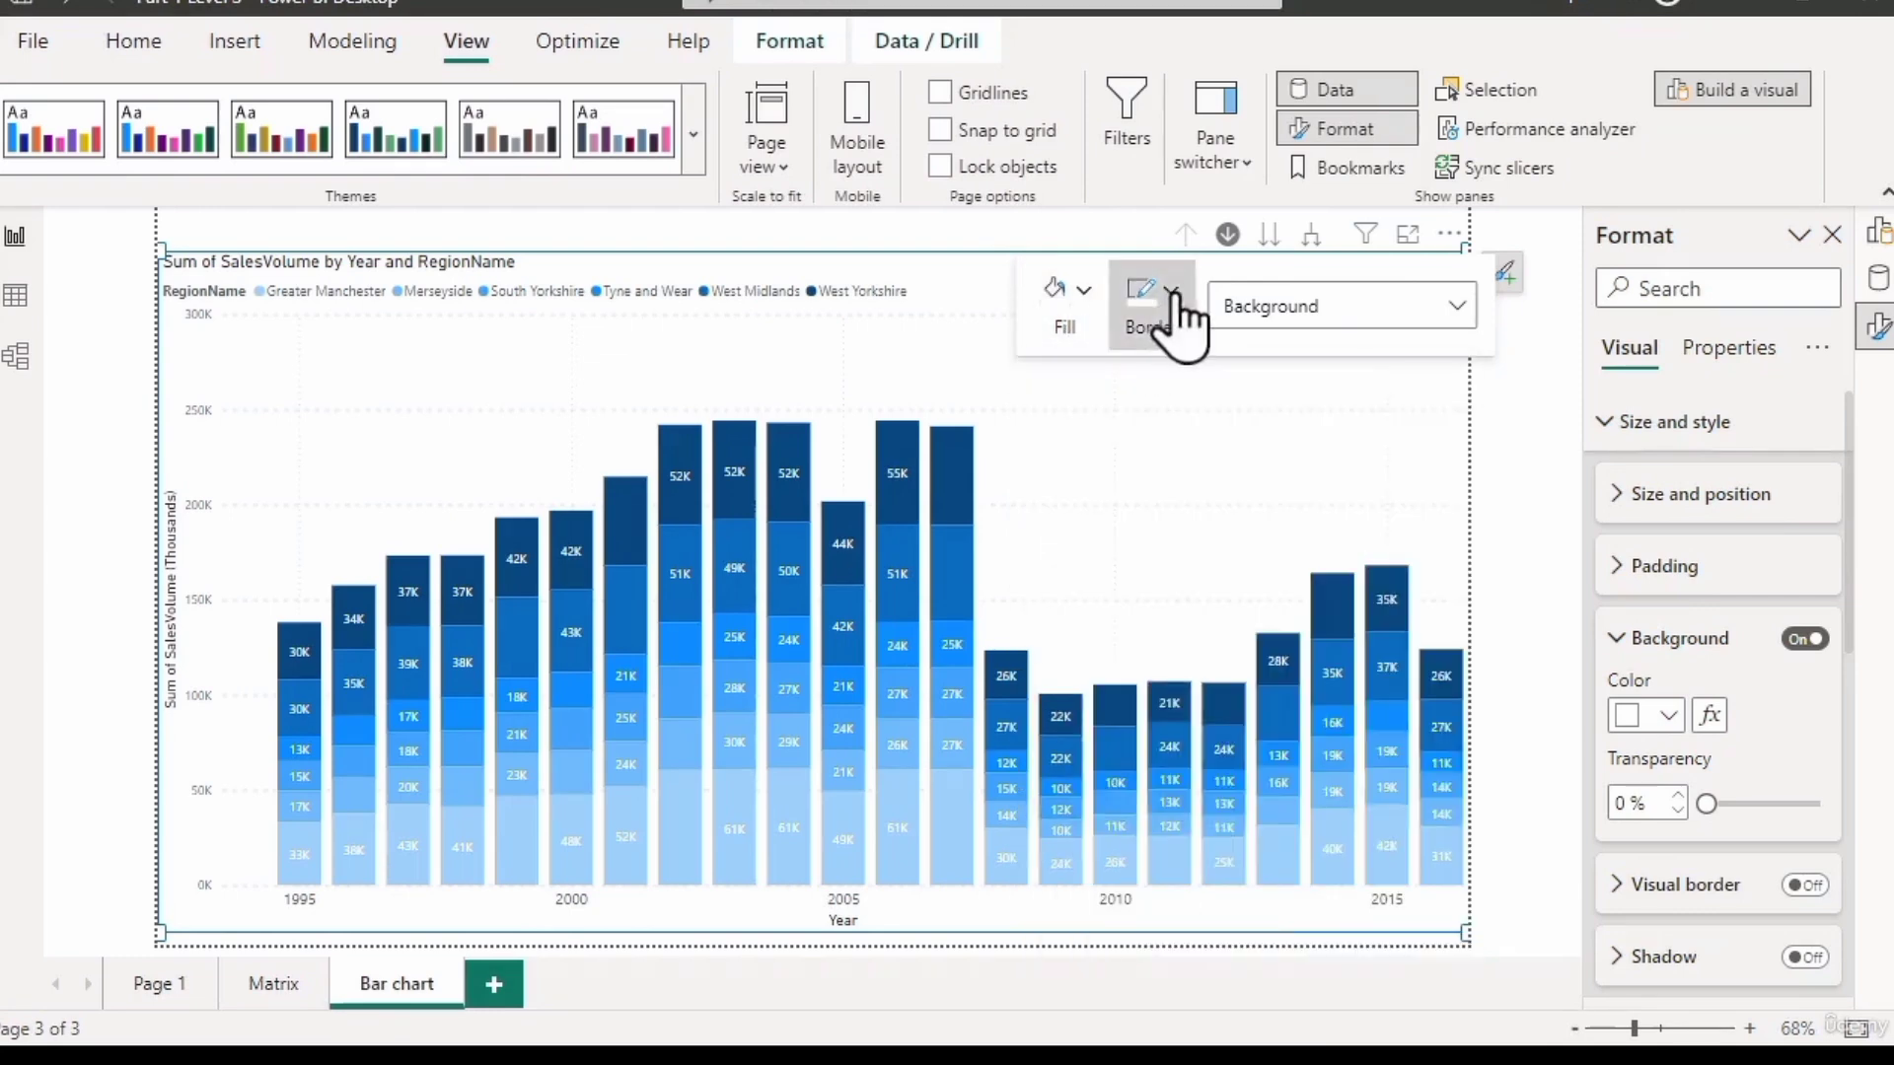
left_click(1169, 294)
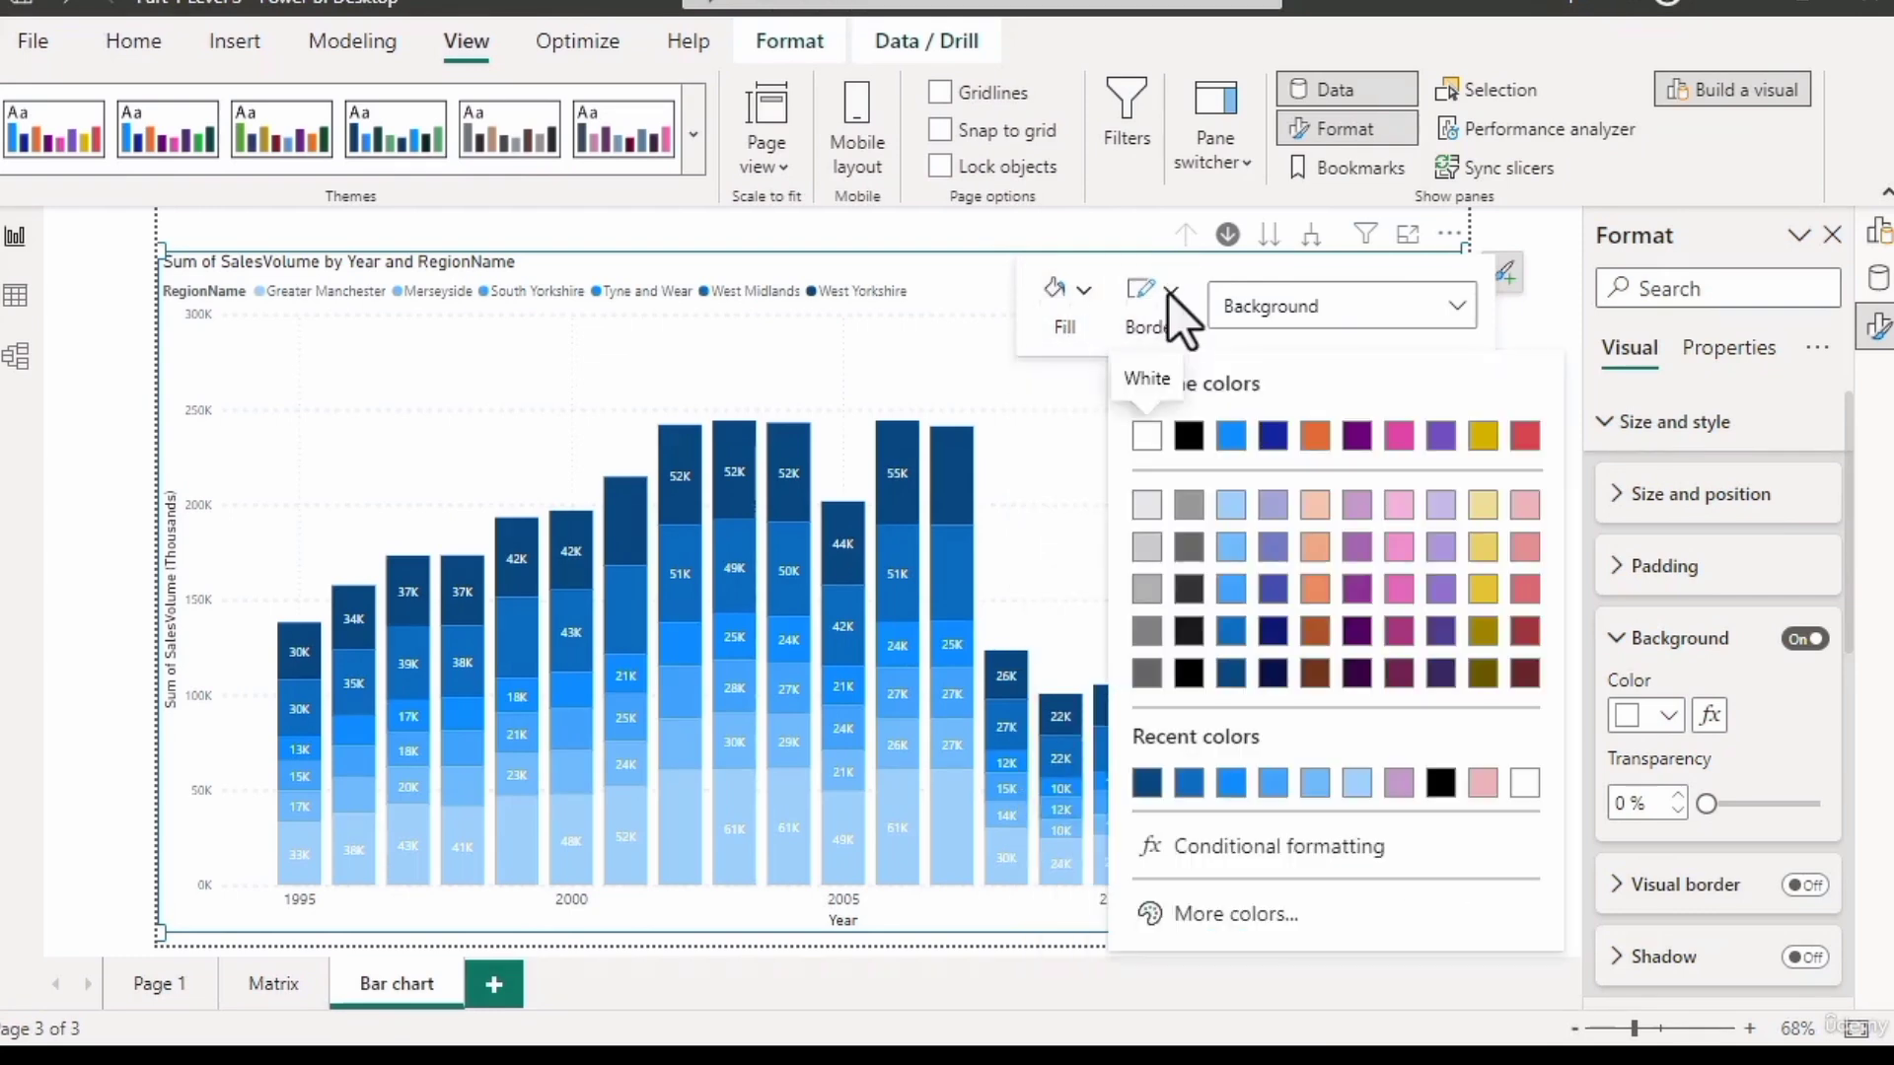
Switch the element being formatted on the chart from Background to "West Yorkshire" columns, and from there to Vertical gridlines.
left_click(1452, 304)
left_click(1451, 314)
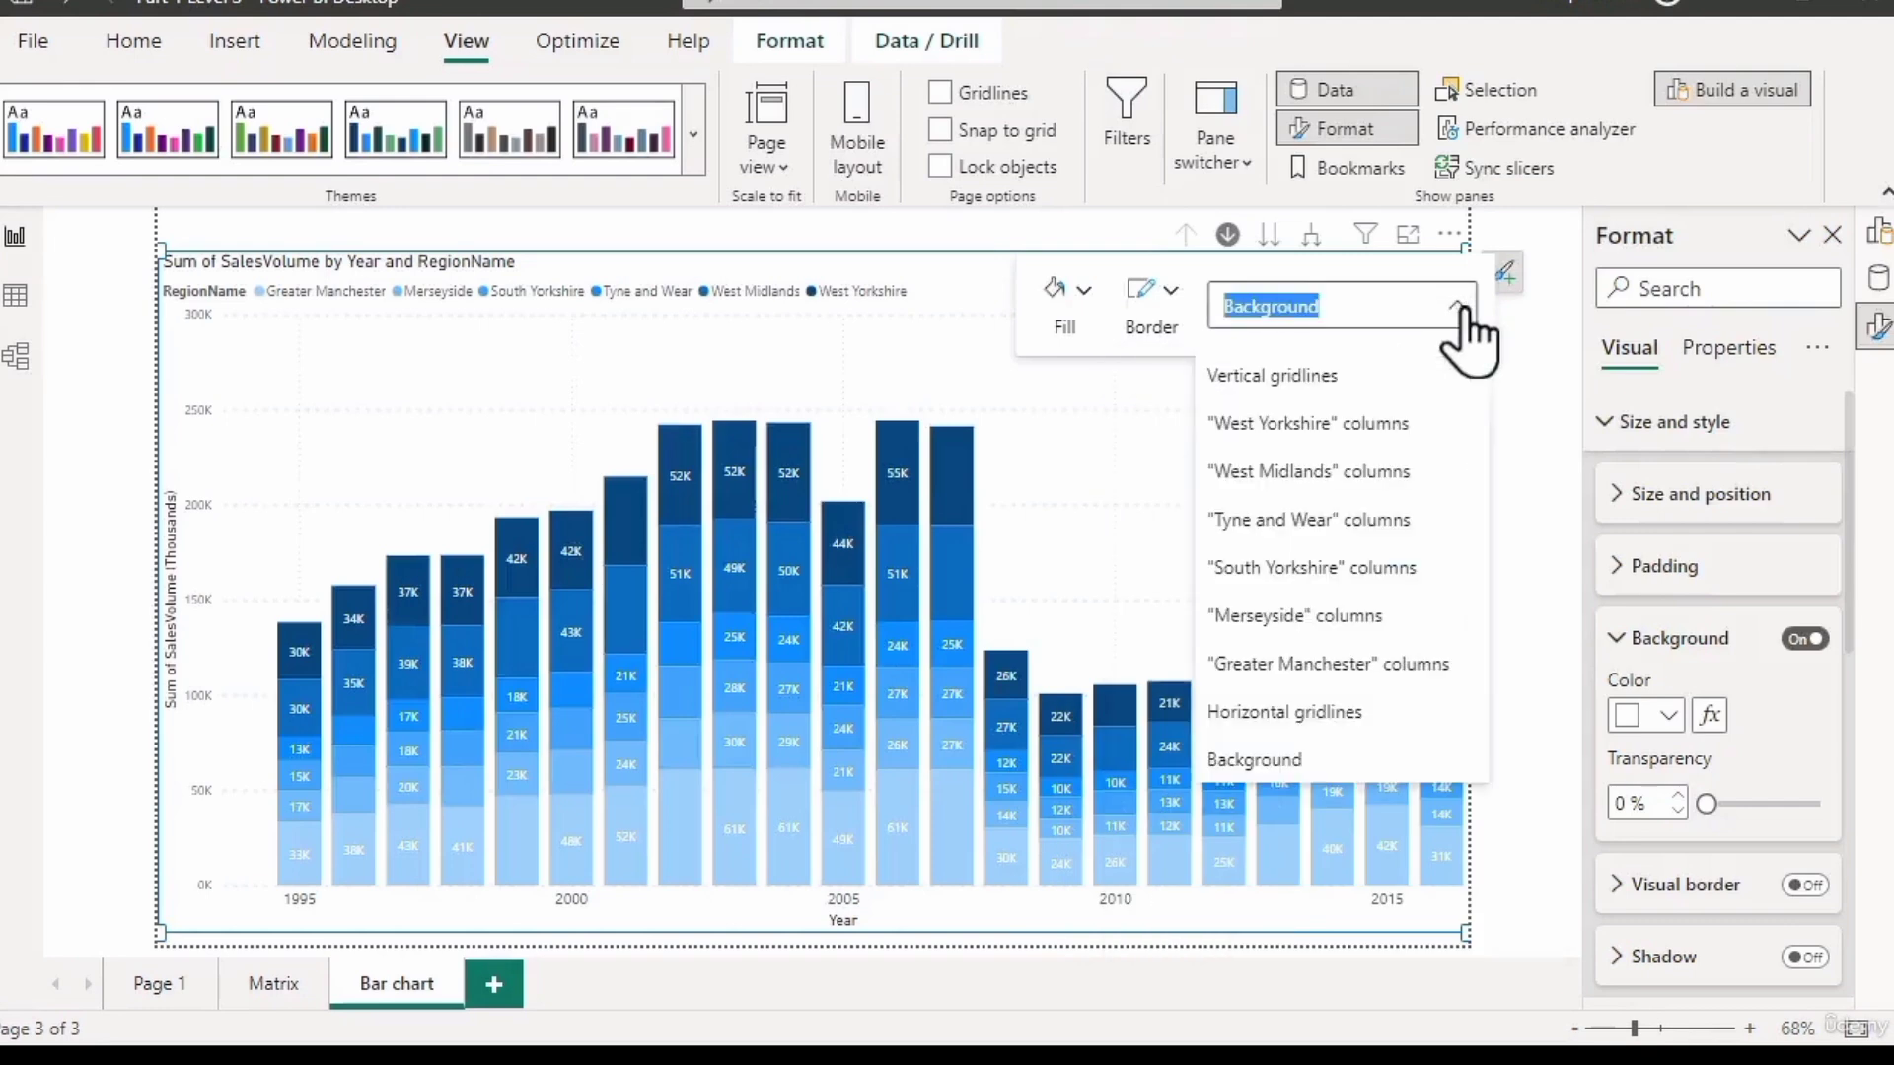
left_click(1365, 426)
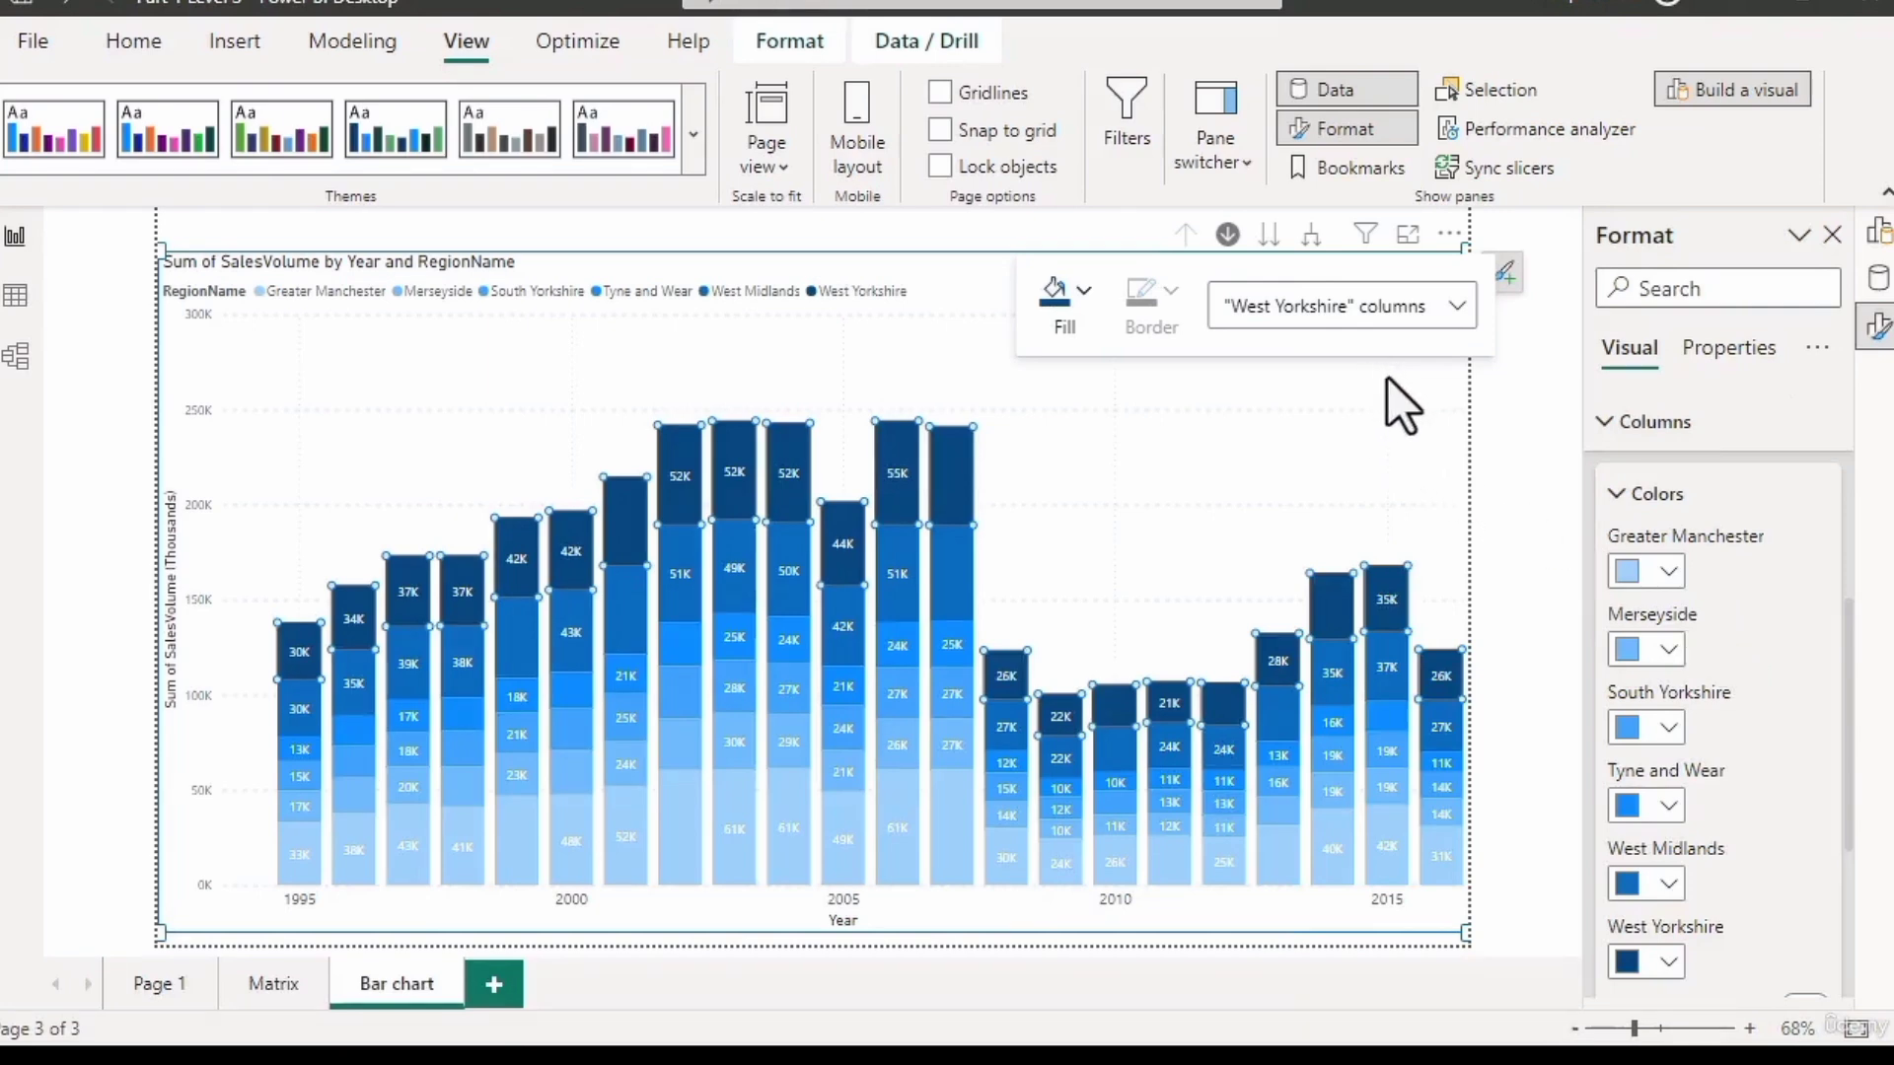
left_click(1456, 308)
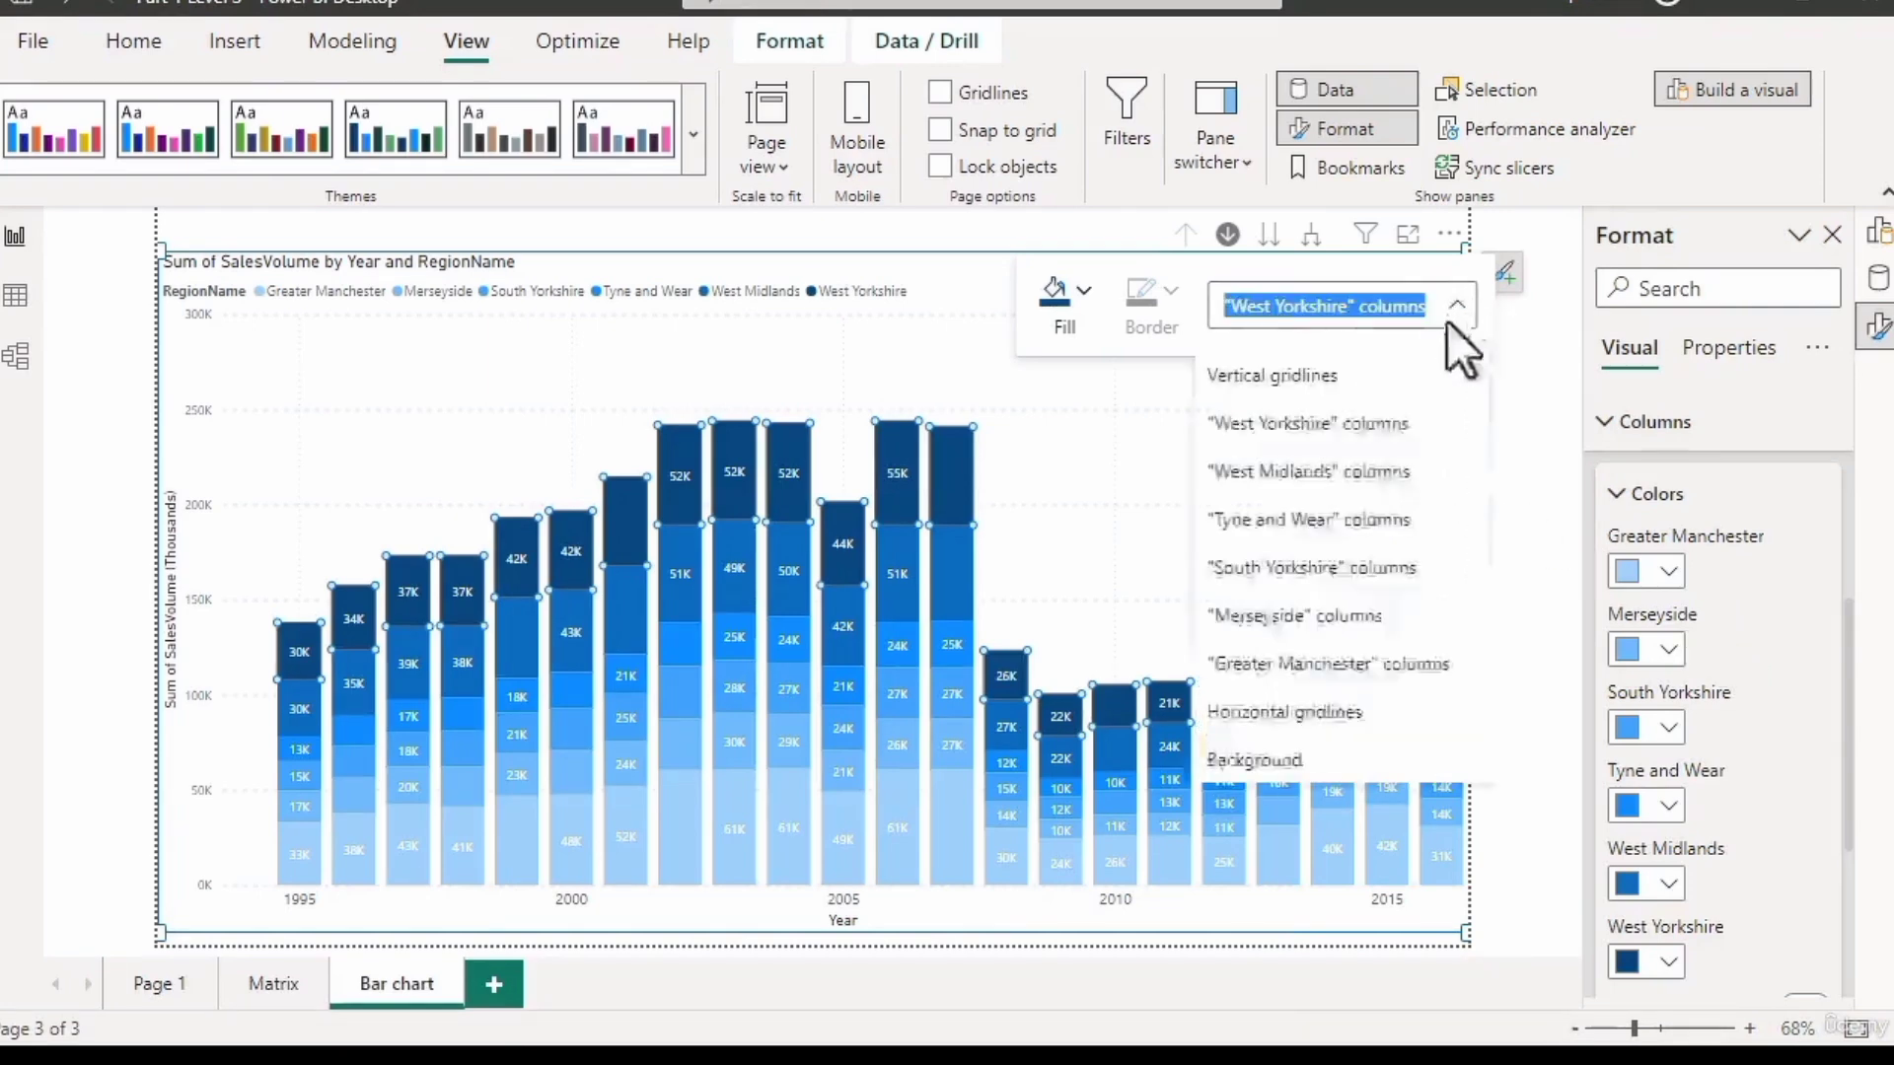
left_click(1336, 380)
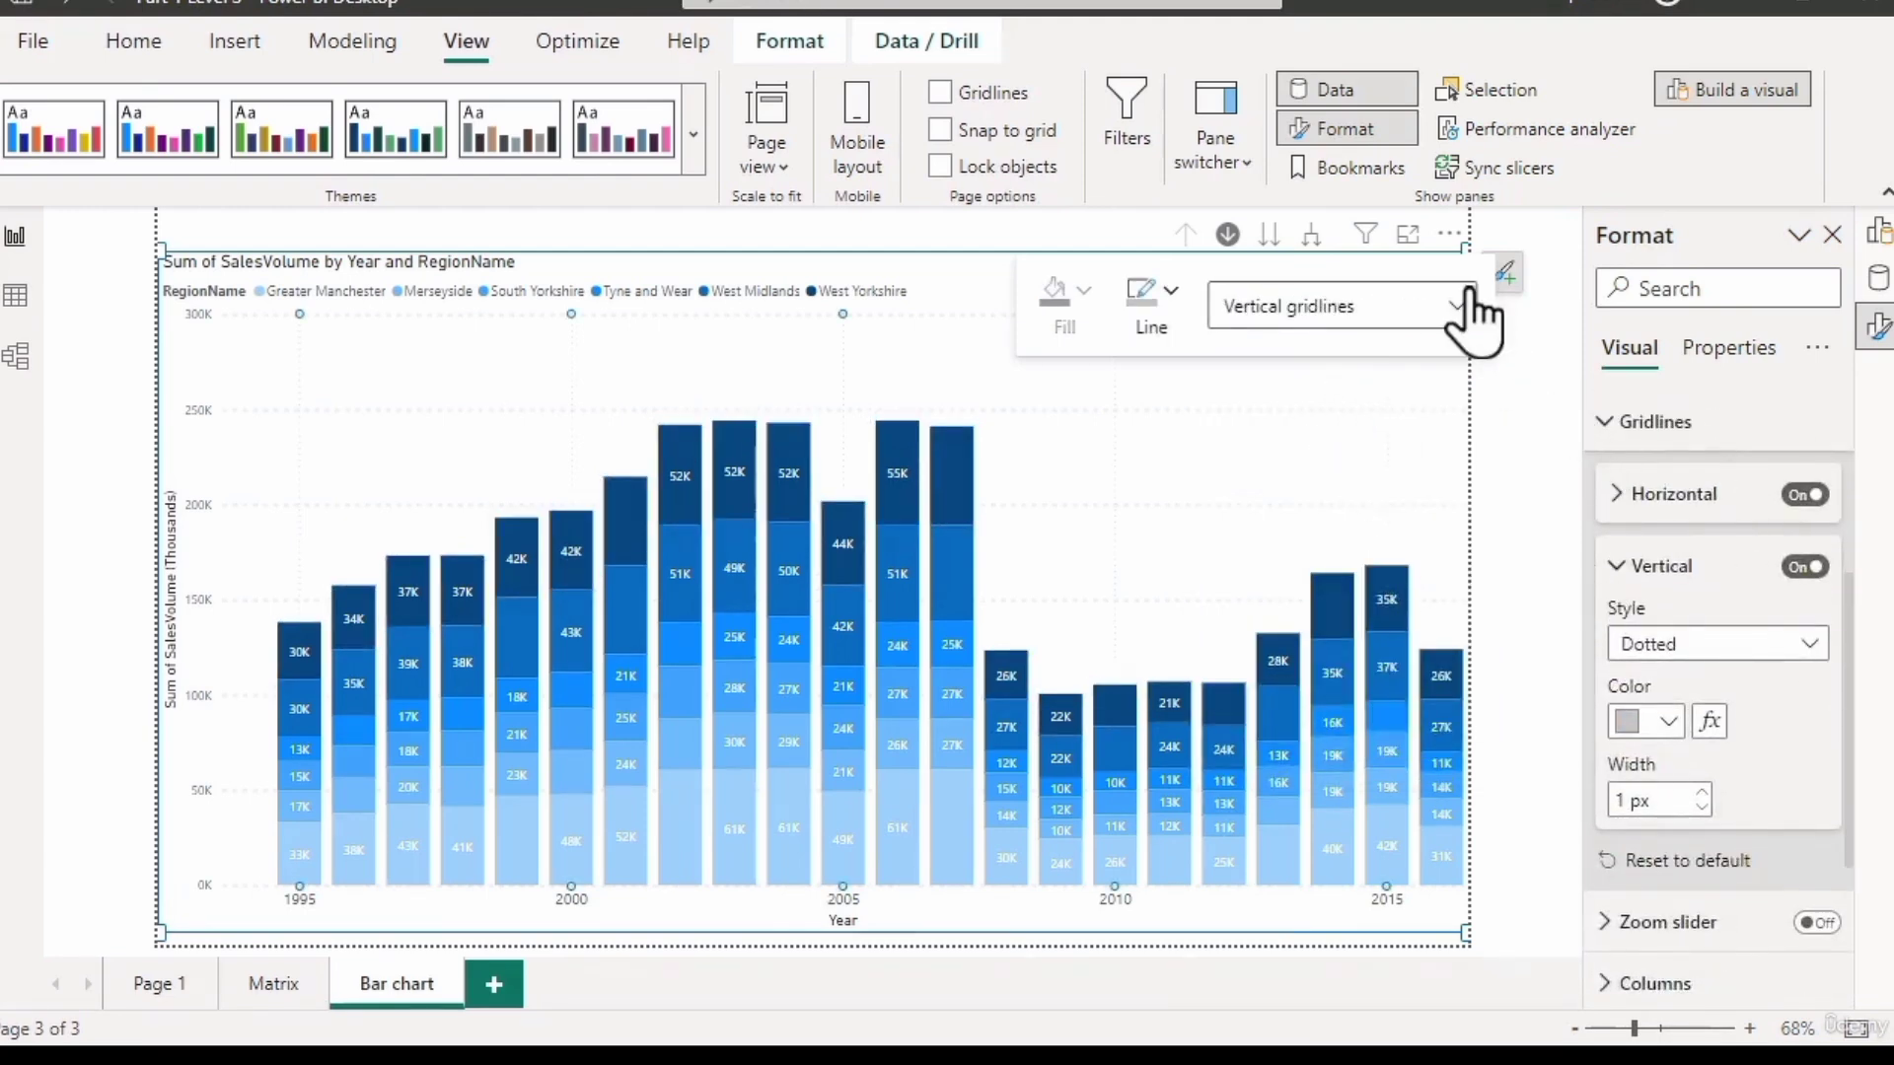
Switch the on-chart formatting element to Horizontal gridlines to examine its line options, and dismiss the on-chart formatting.
left_click(1441, 303)
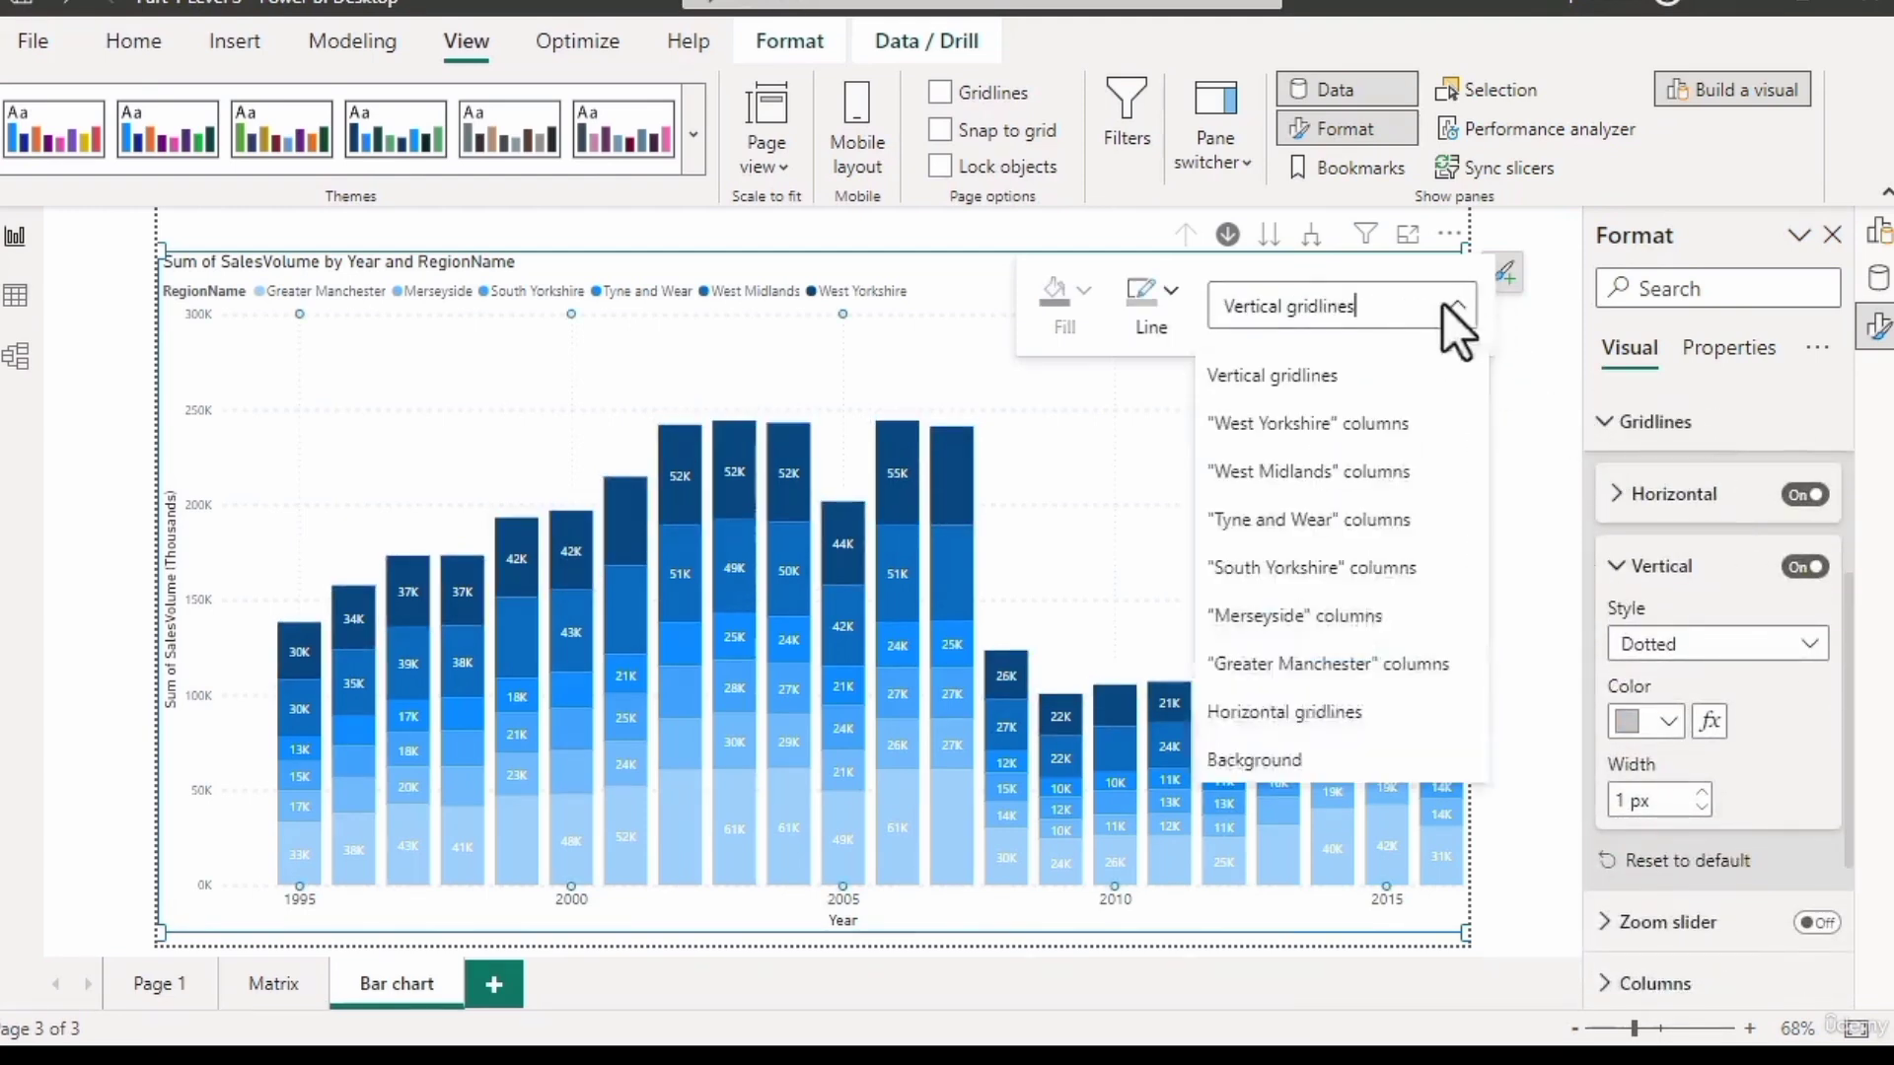
left_click(1366, 712)
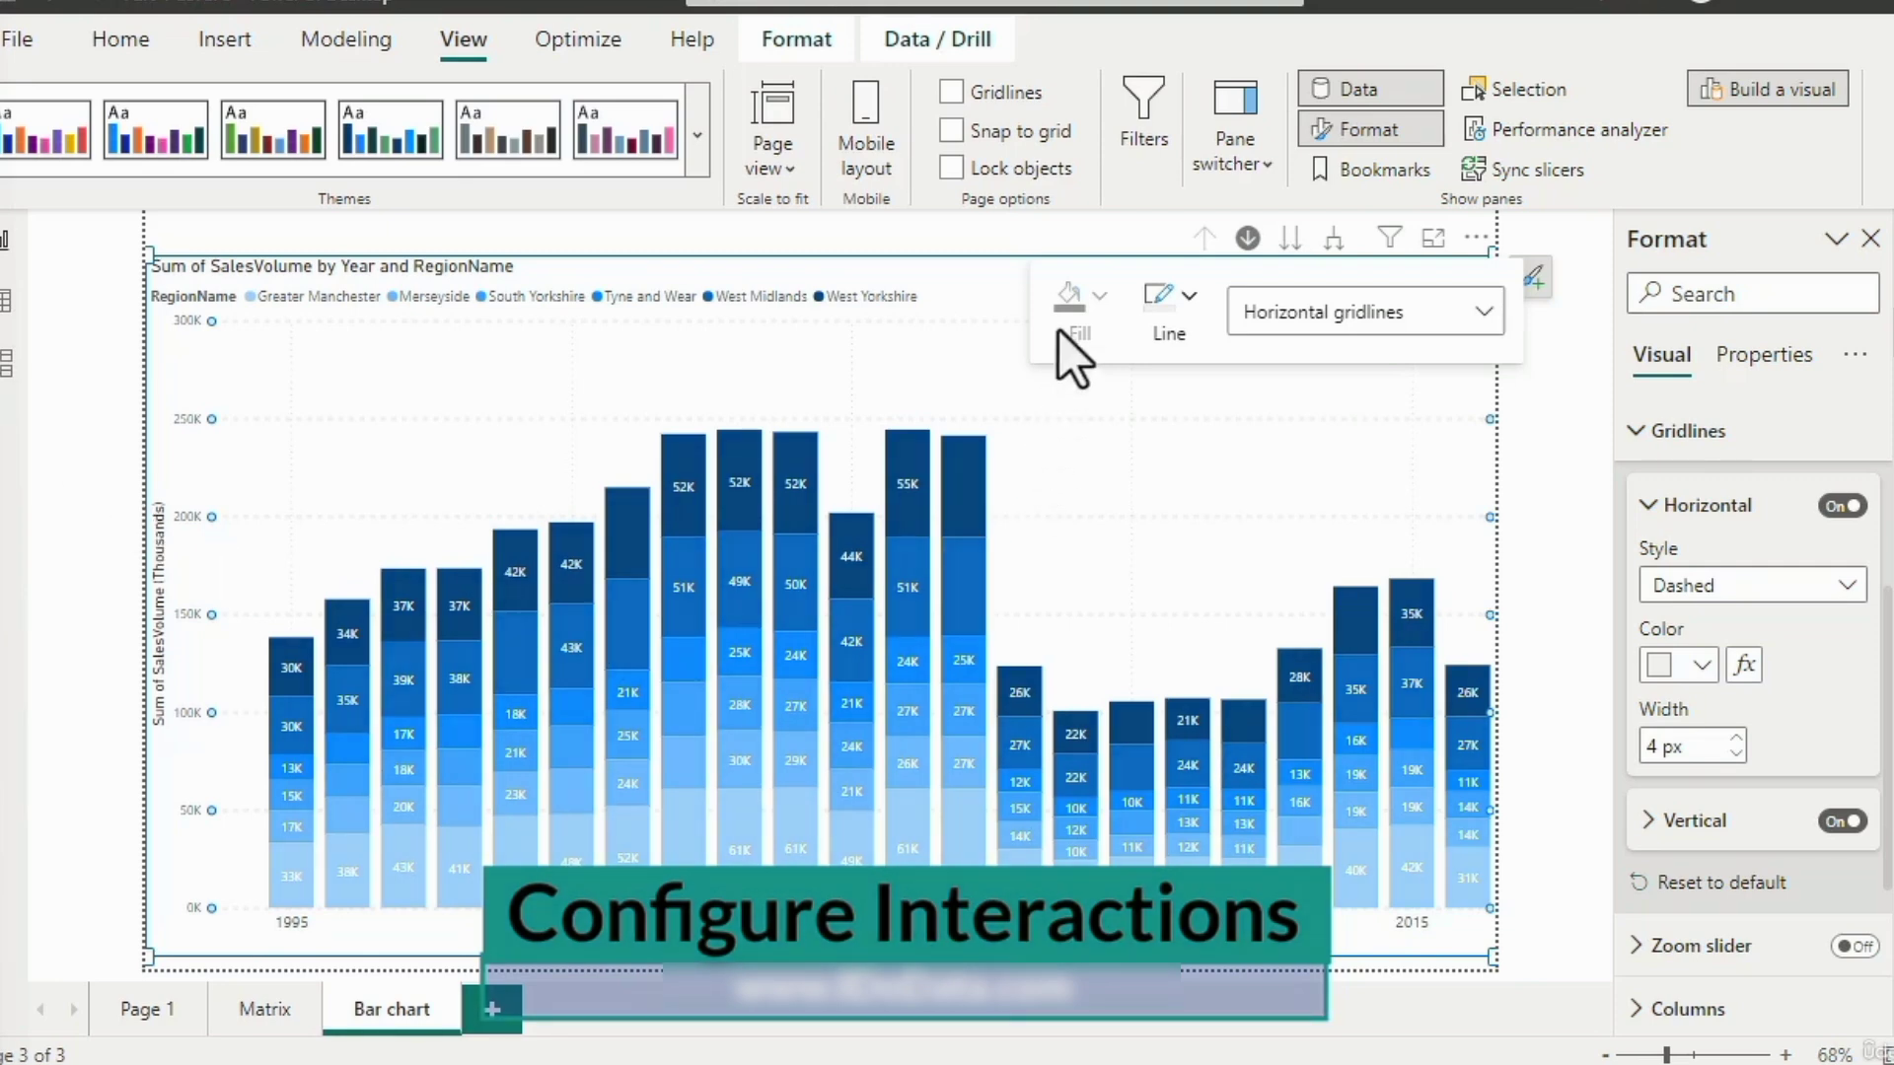
left_click(984, 304)
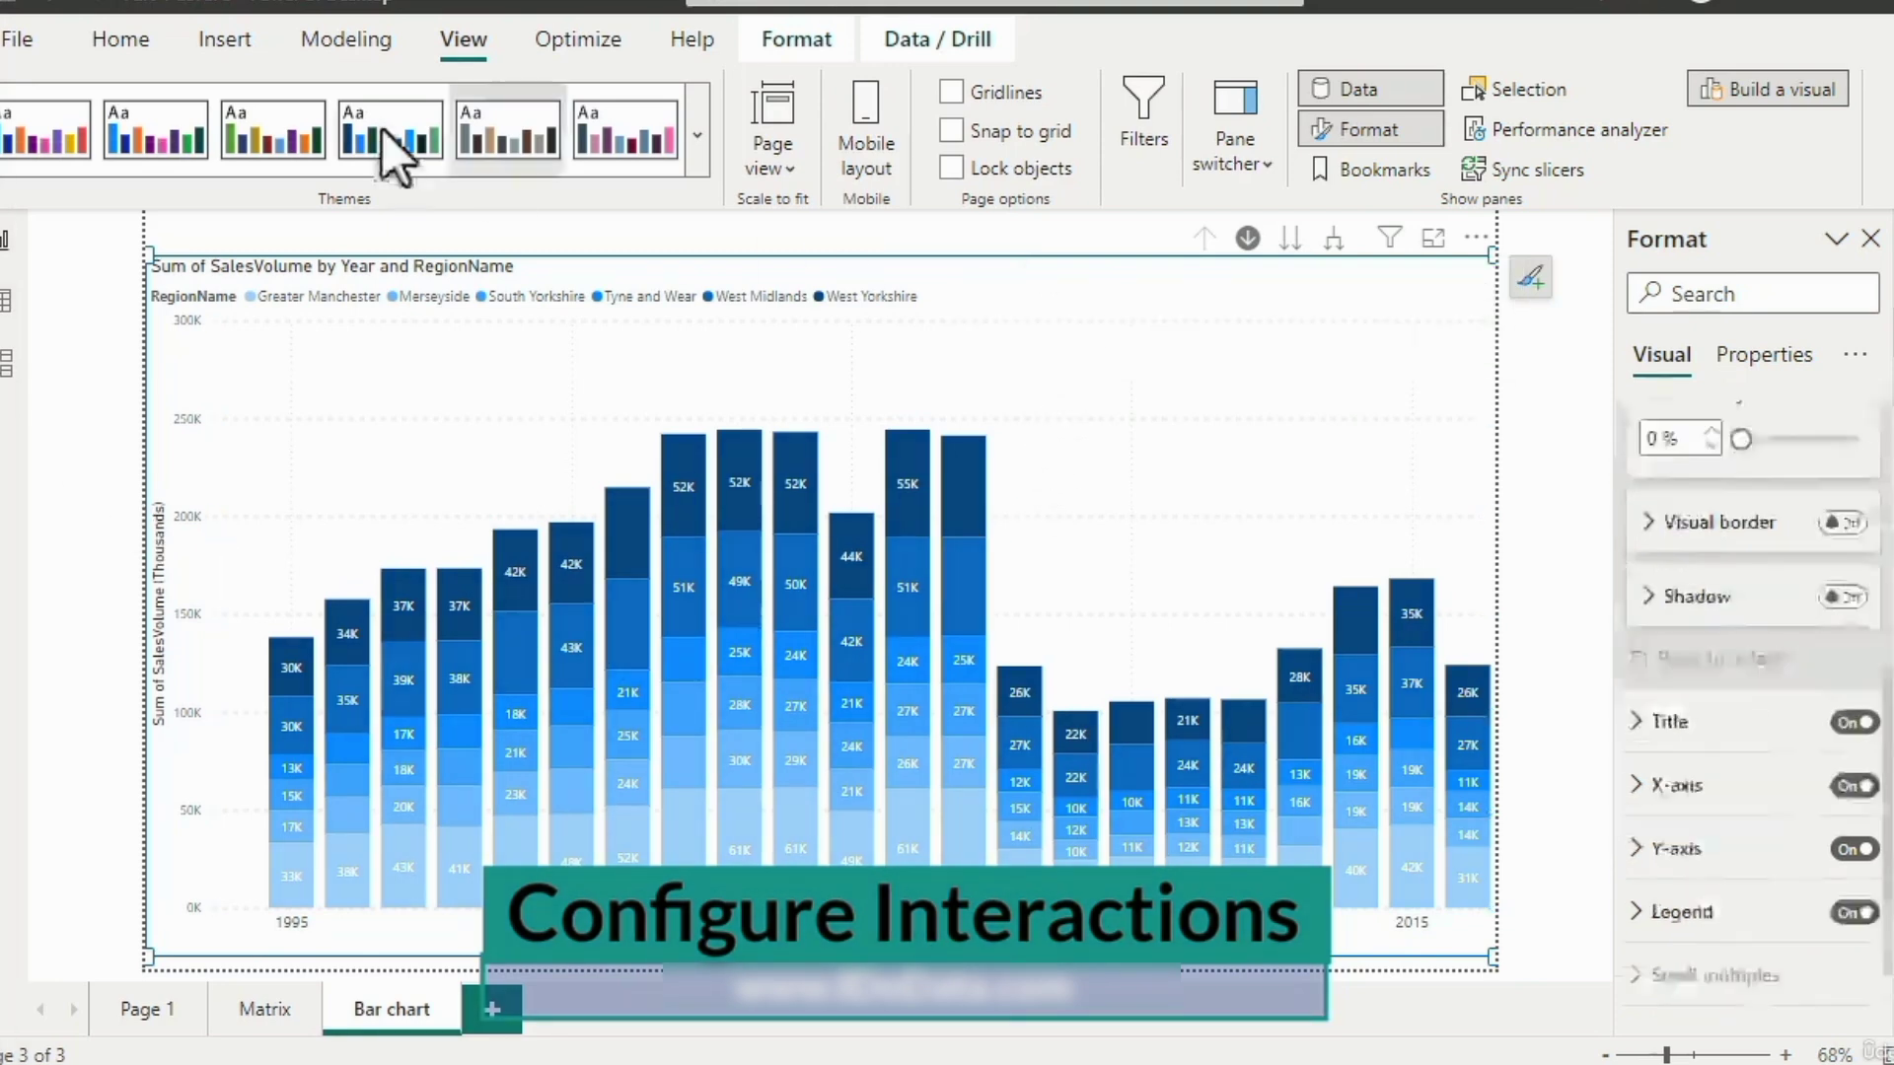
Copy the stacked column chart from the Bar chart page and paste it on Page 1 in place of the matrix.
left_click(118, 41)
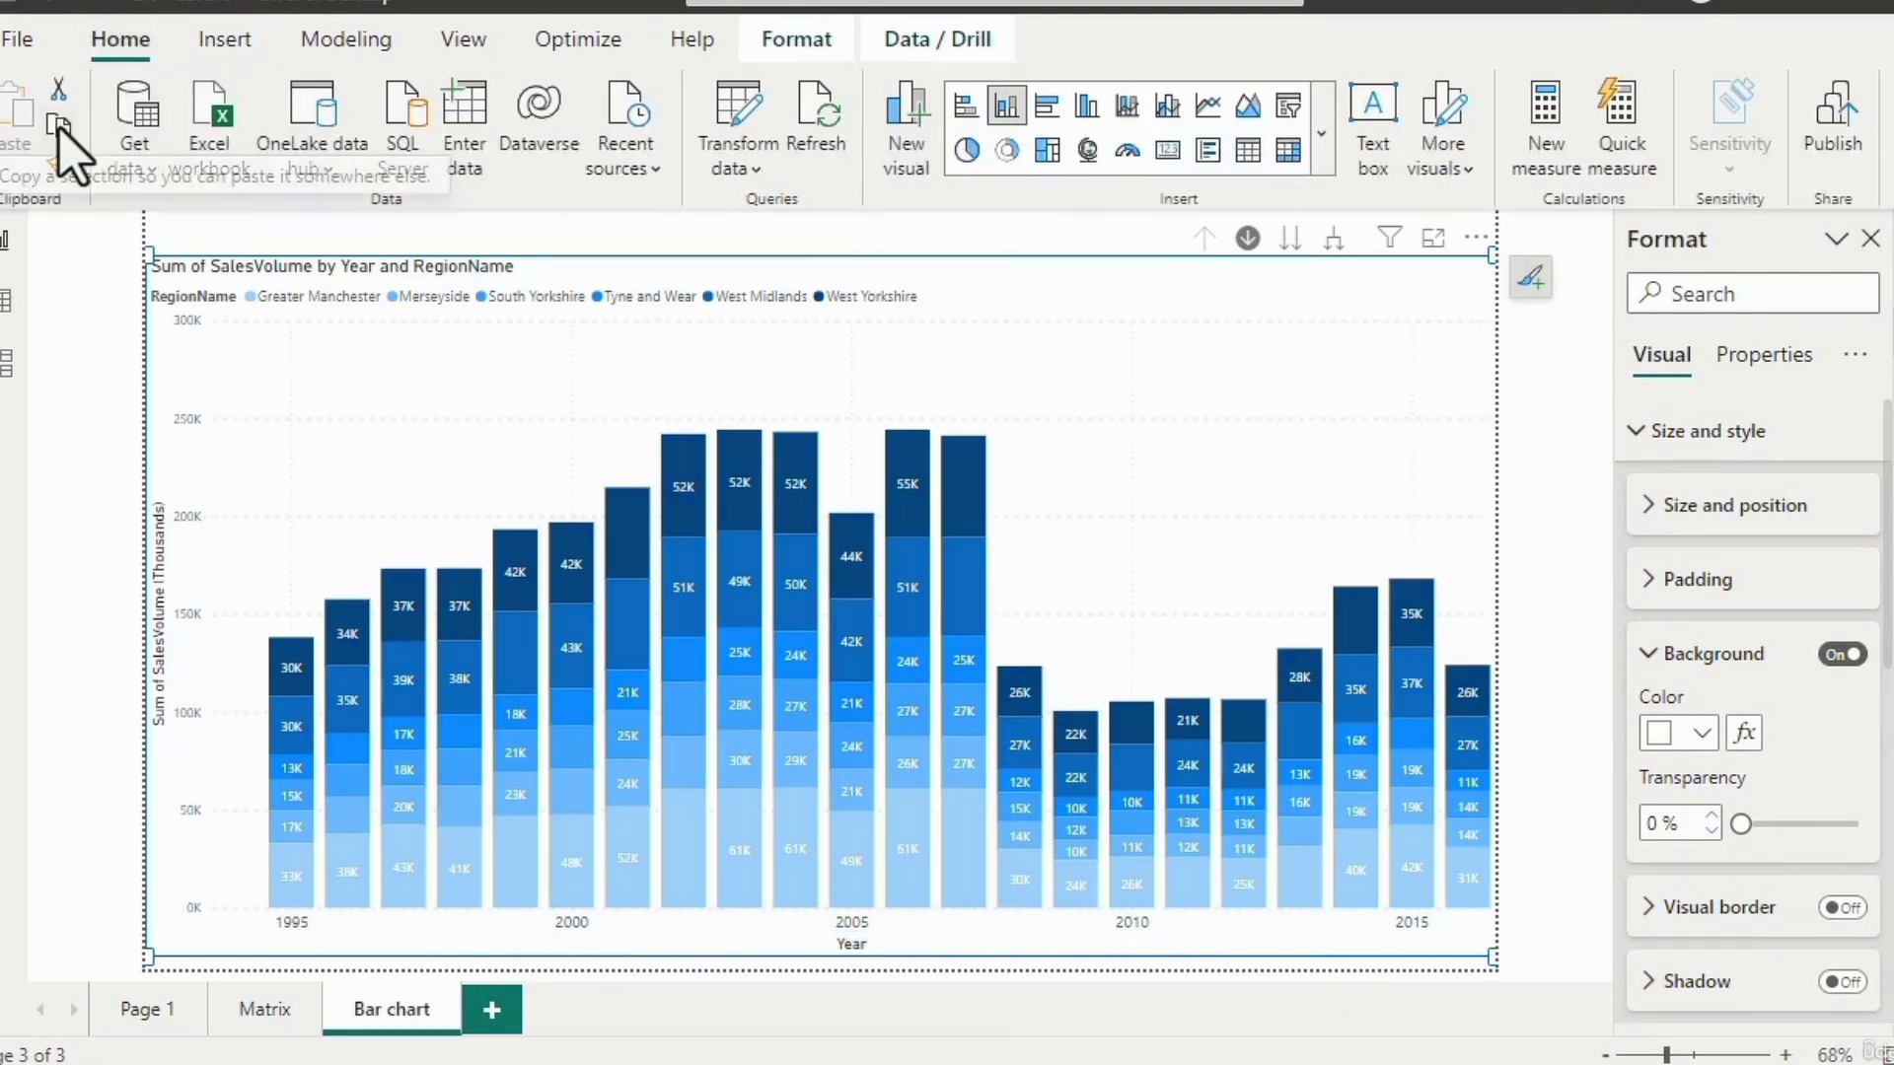
left_click(146, 1010)
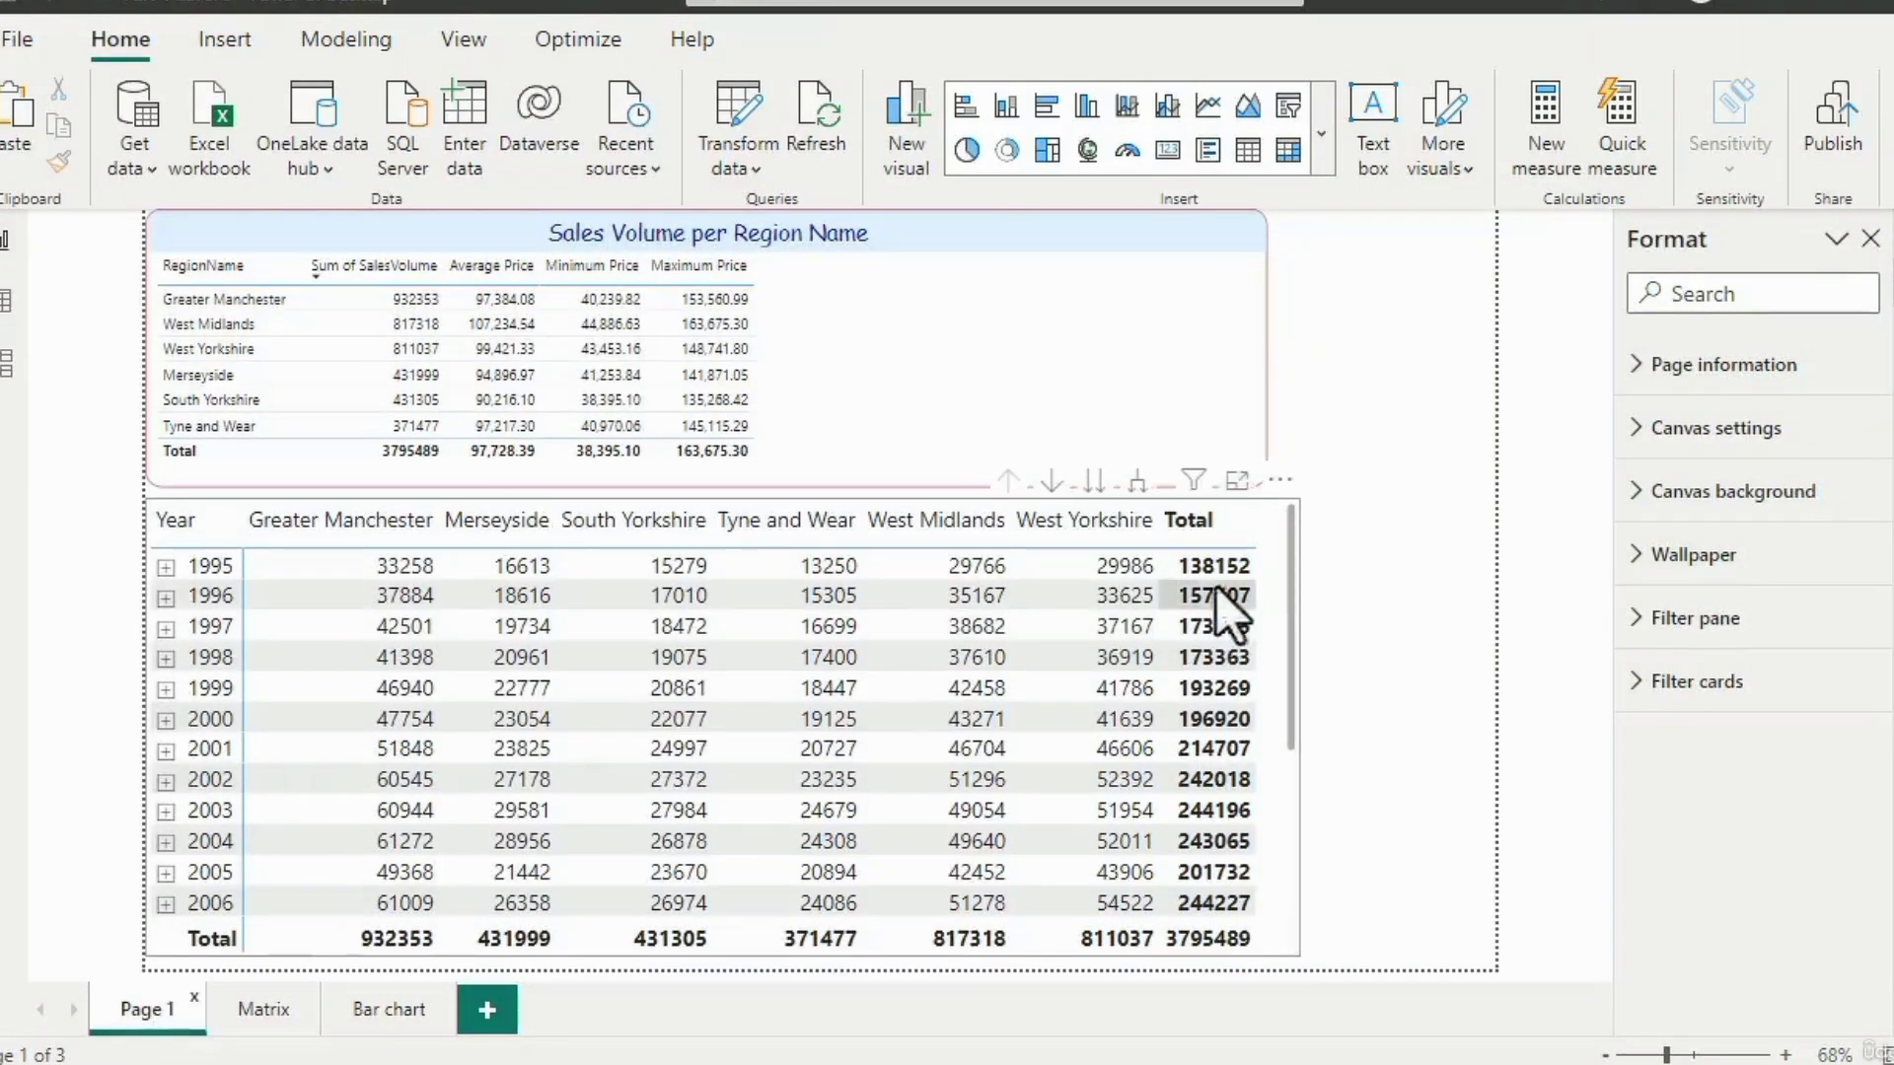
left_click(1290, 552)
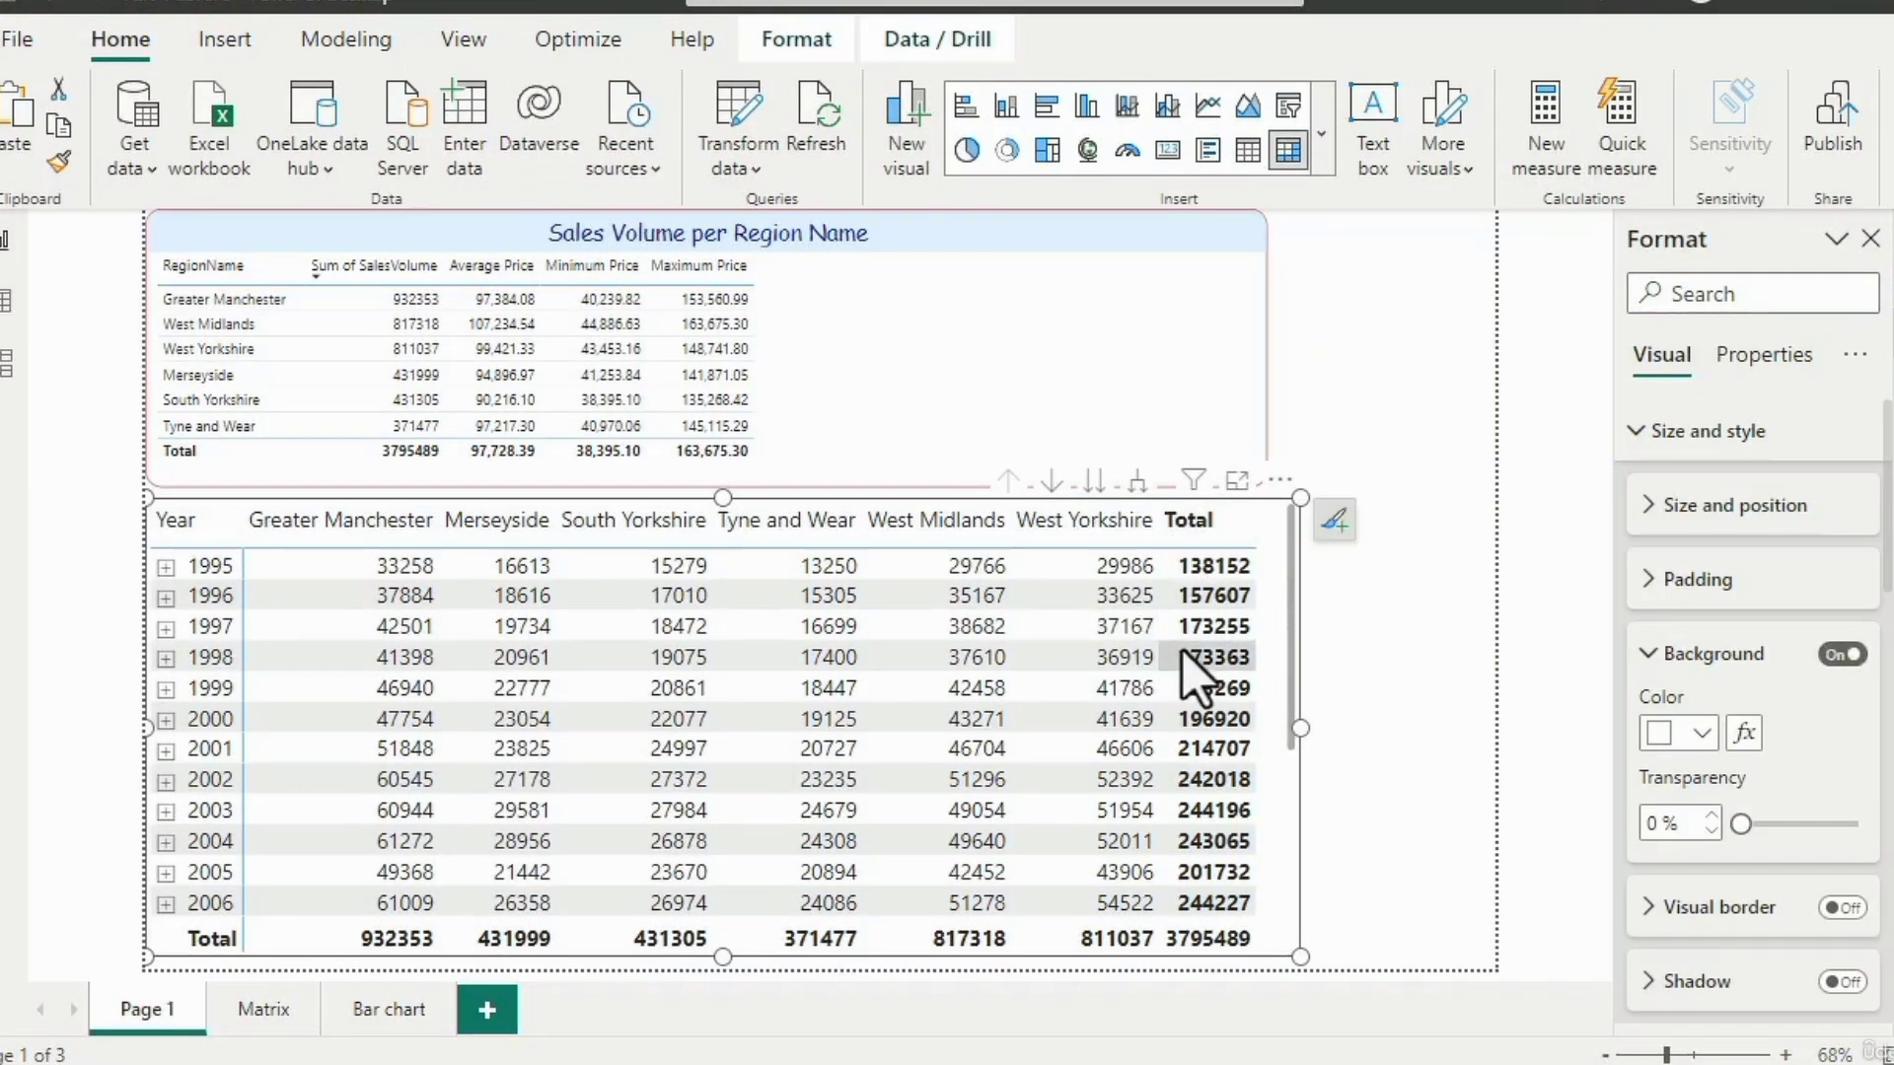
key("Delete")
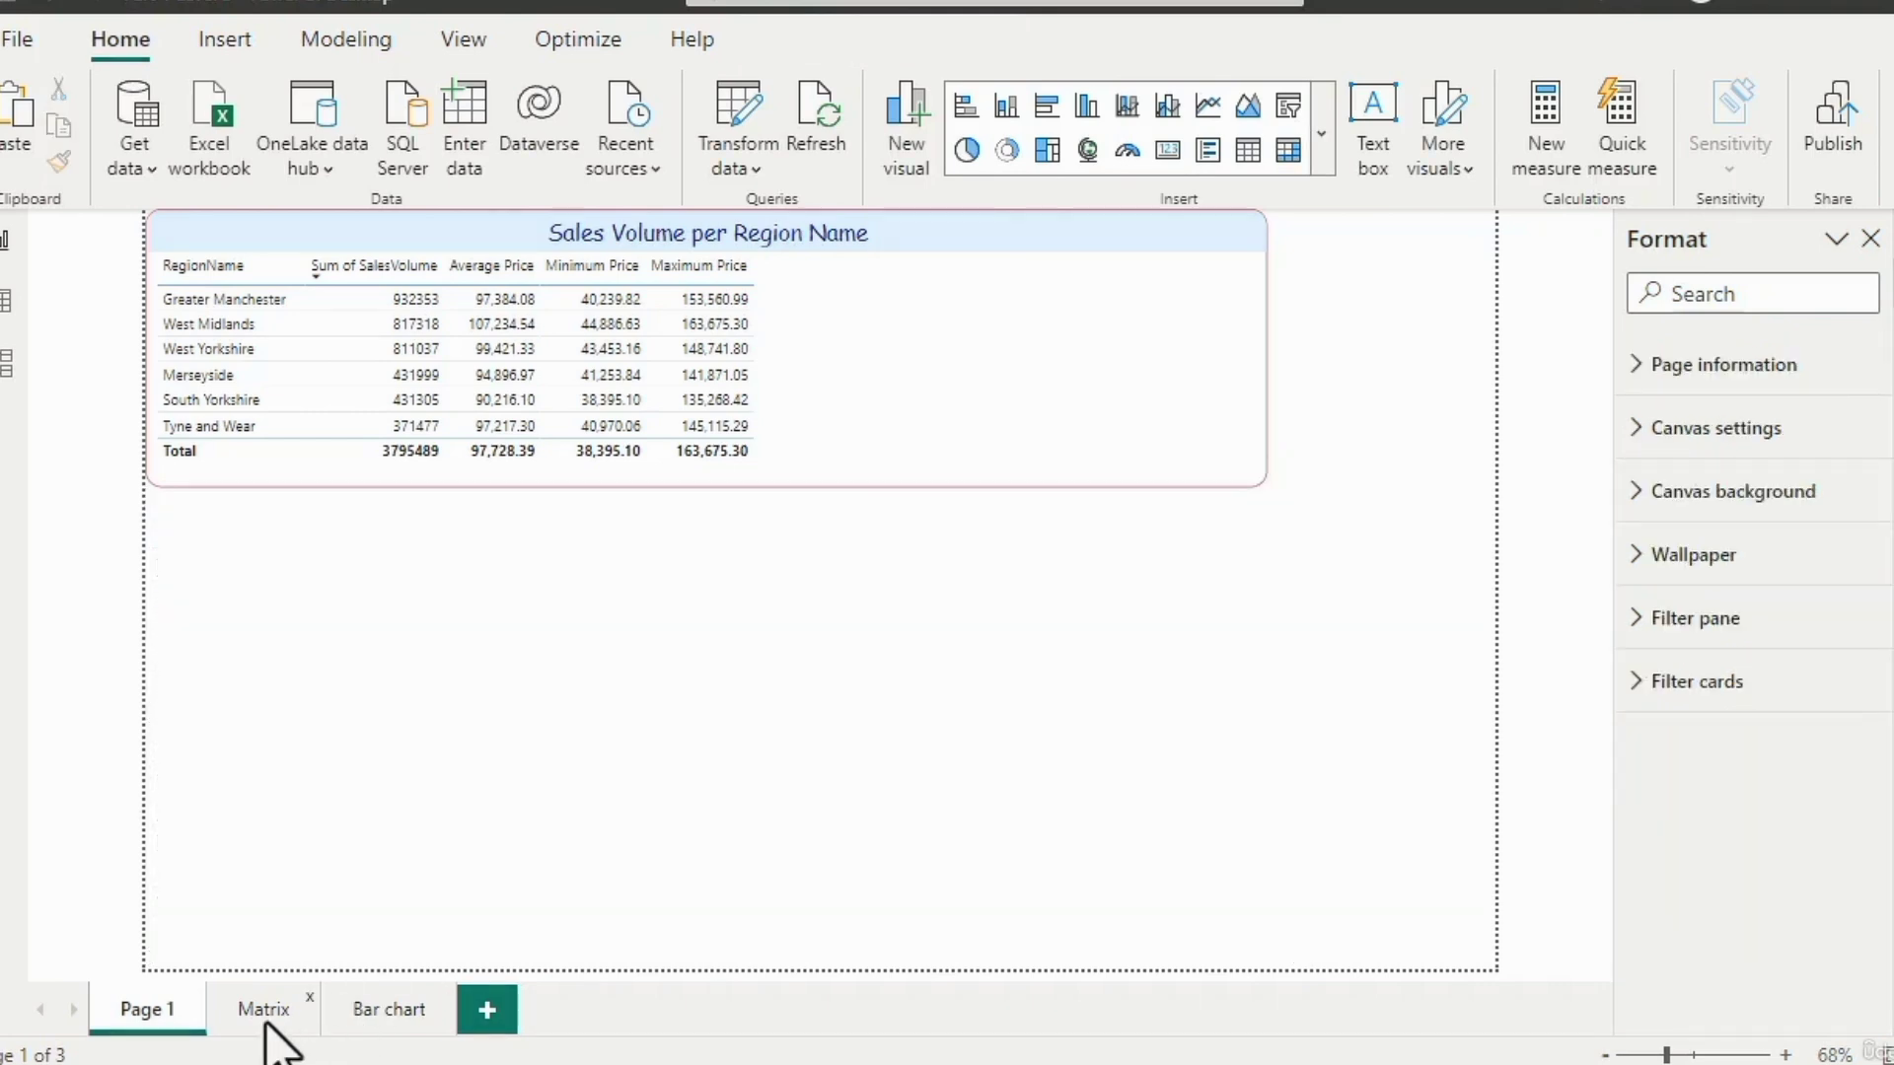
key("ctrl+z")
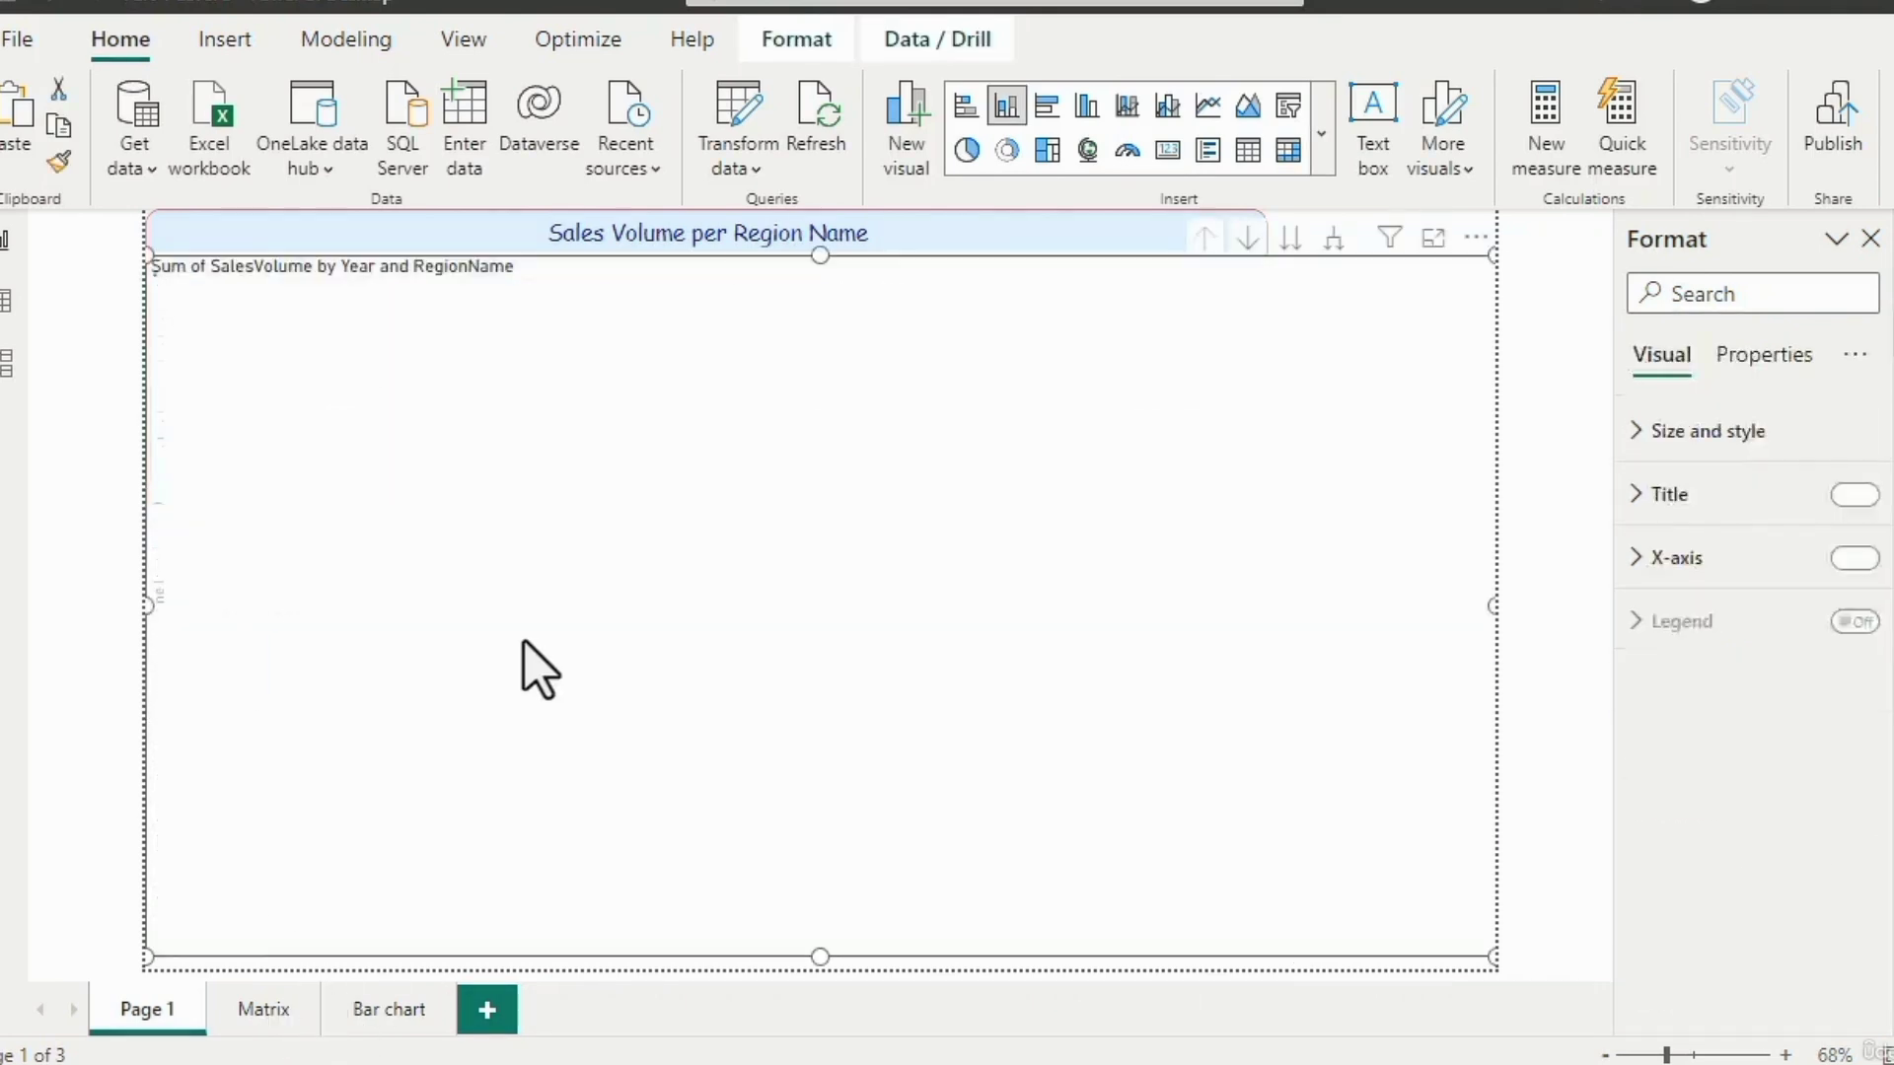
Resize the pasted chart to fill the page area beneath the table, and narrow the table to about half the page width.
mouse_move(825, 255)
left_mouse_down()
mouse_move(829, 486)
mouse_move(804, 592)
mouse_move(825, 508)
left_mouse_up()
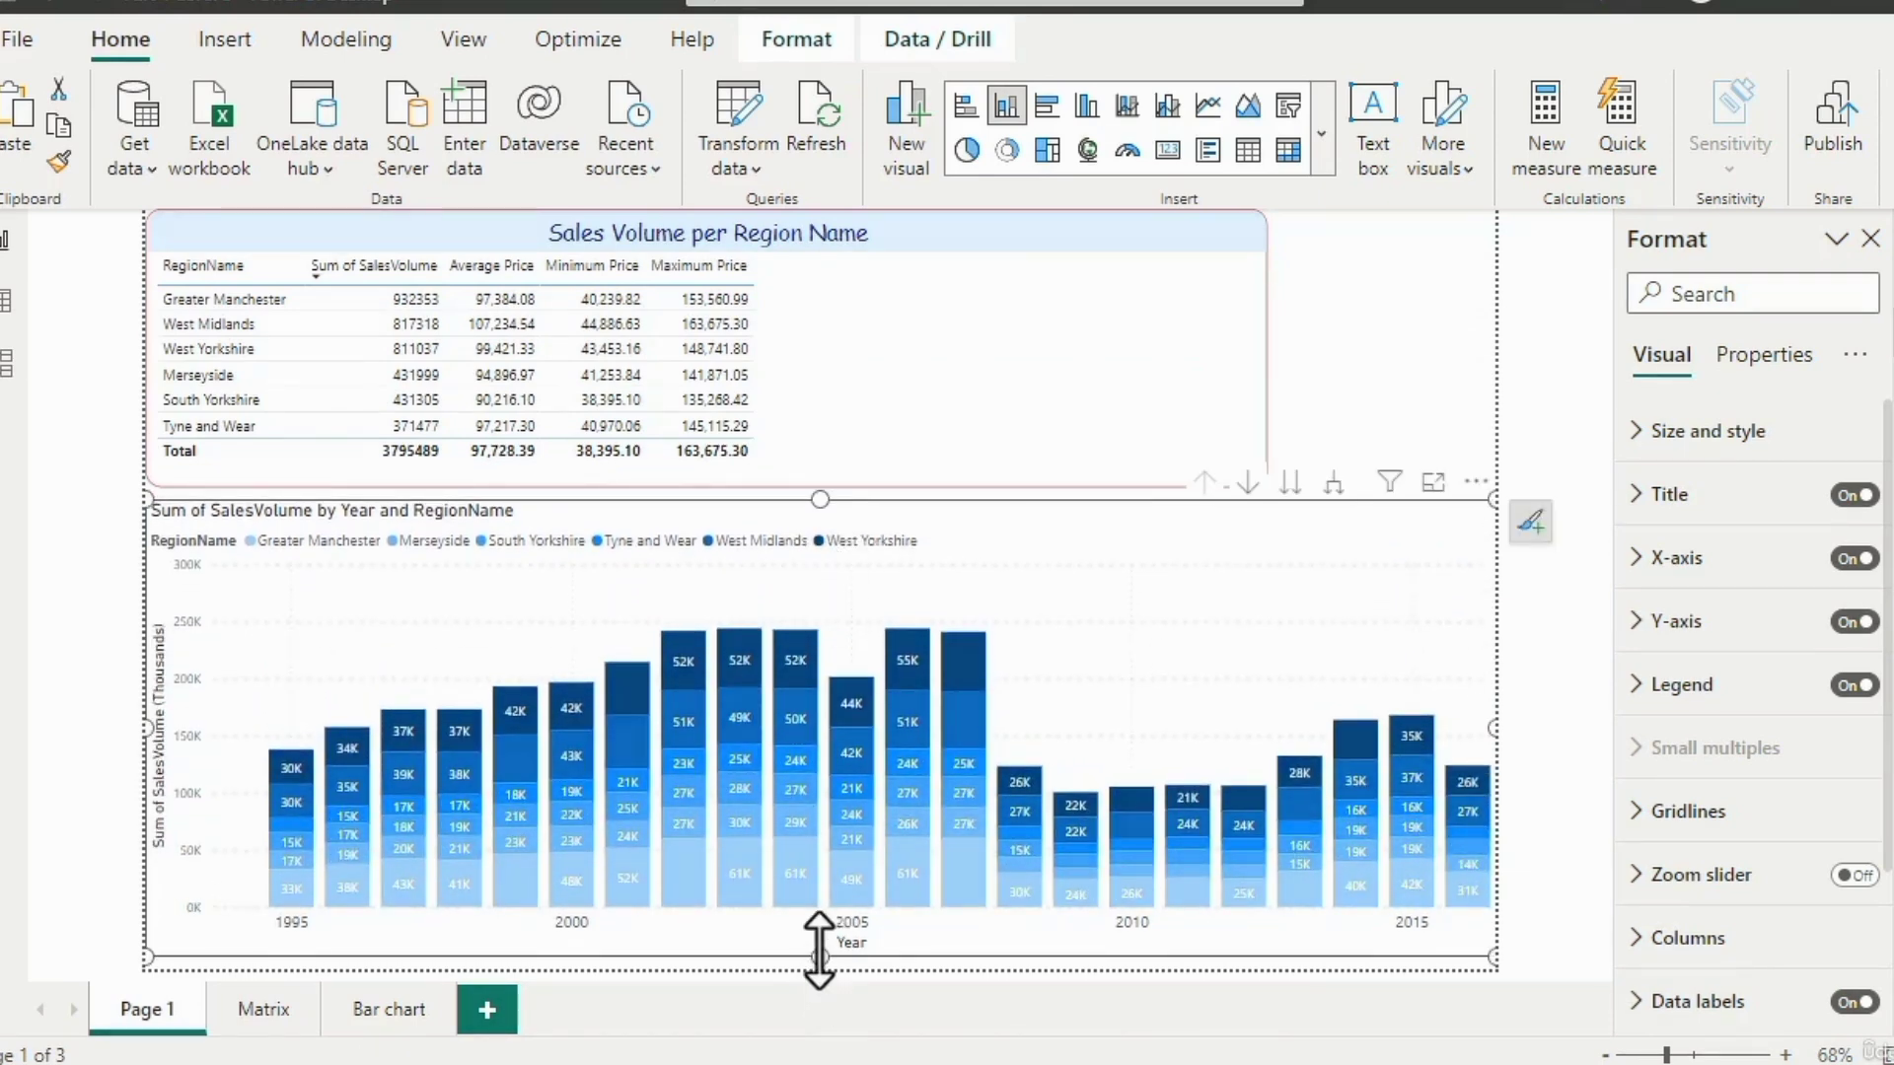
left_click_drag(820, 959, 832, 1004)
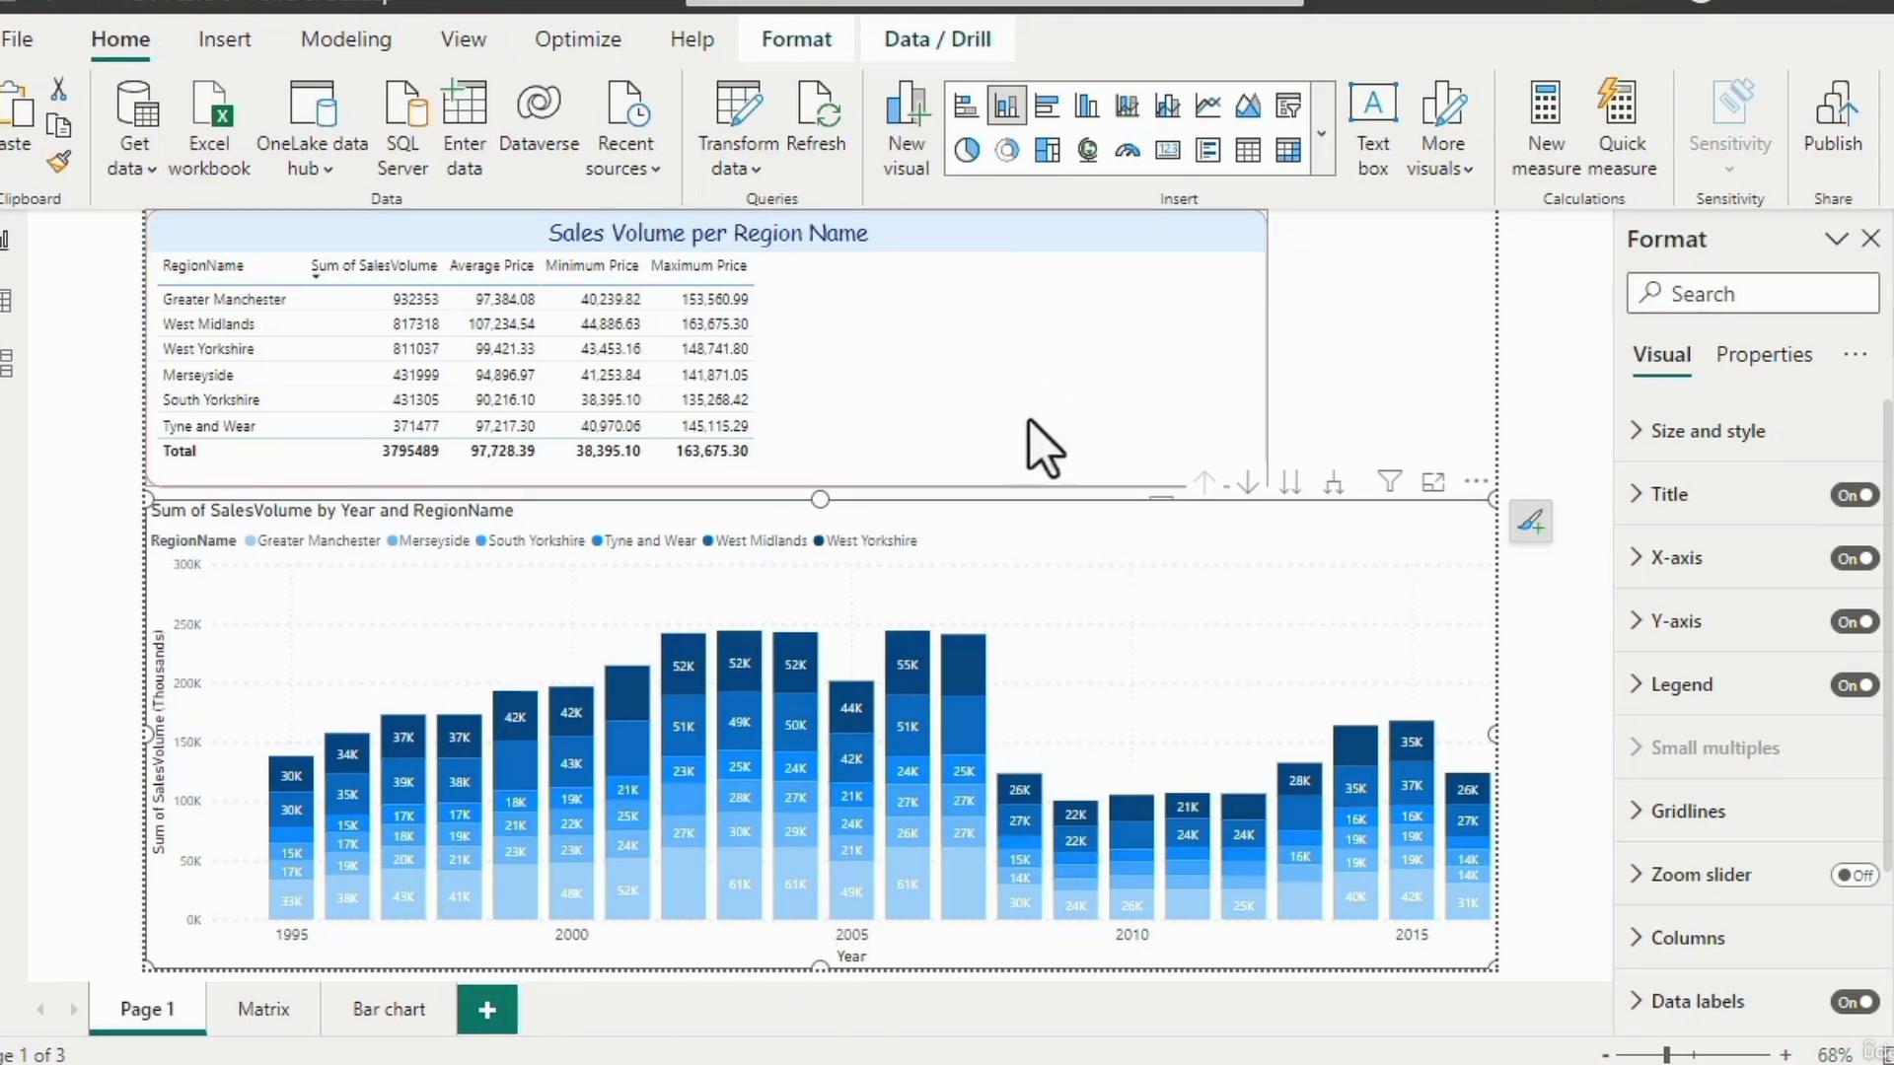
left_click(1215, 363)
left_click_drag(1266, 348, 823, 348)
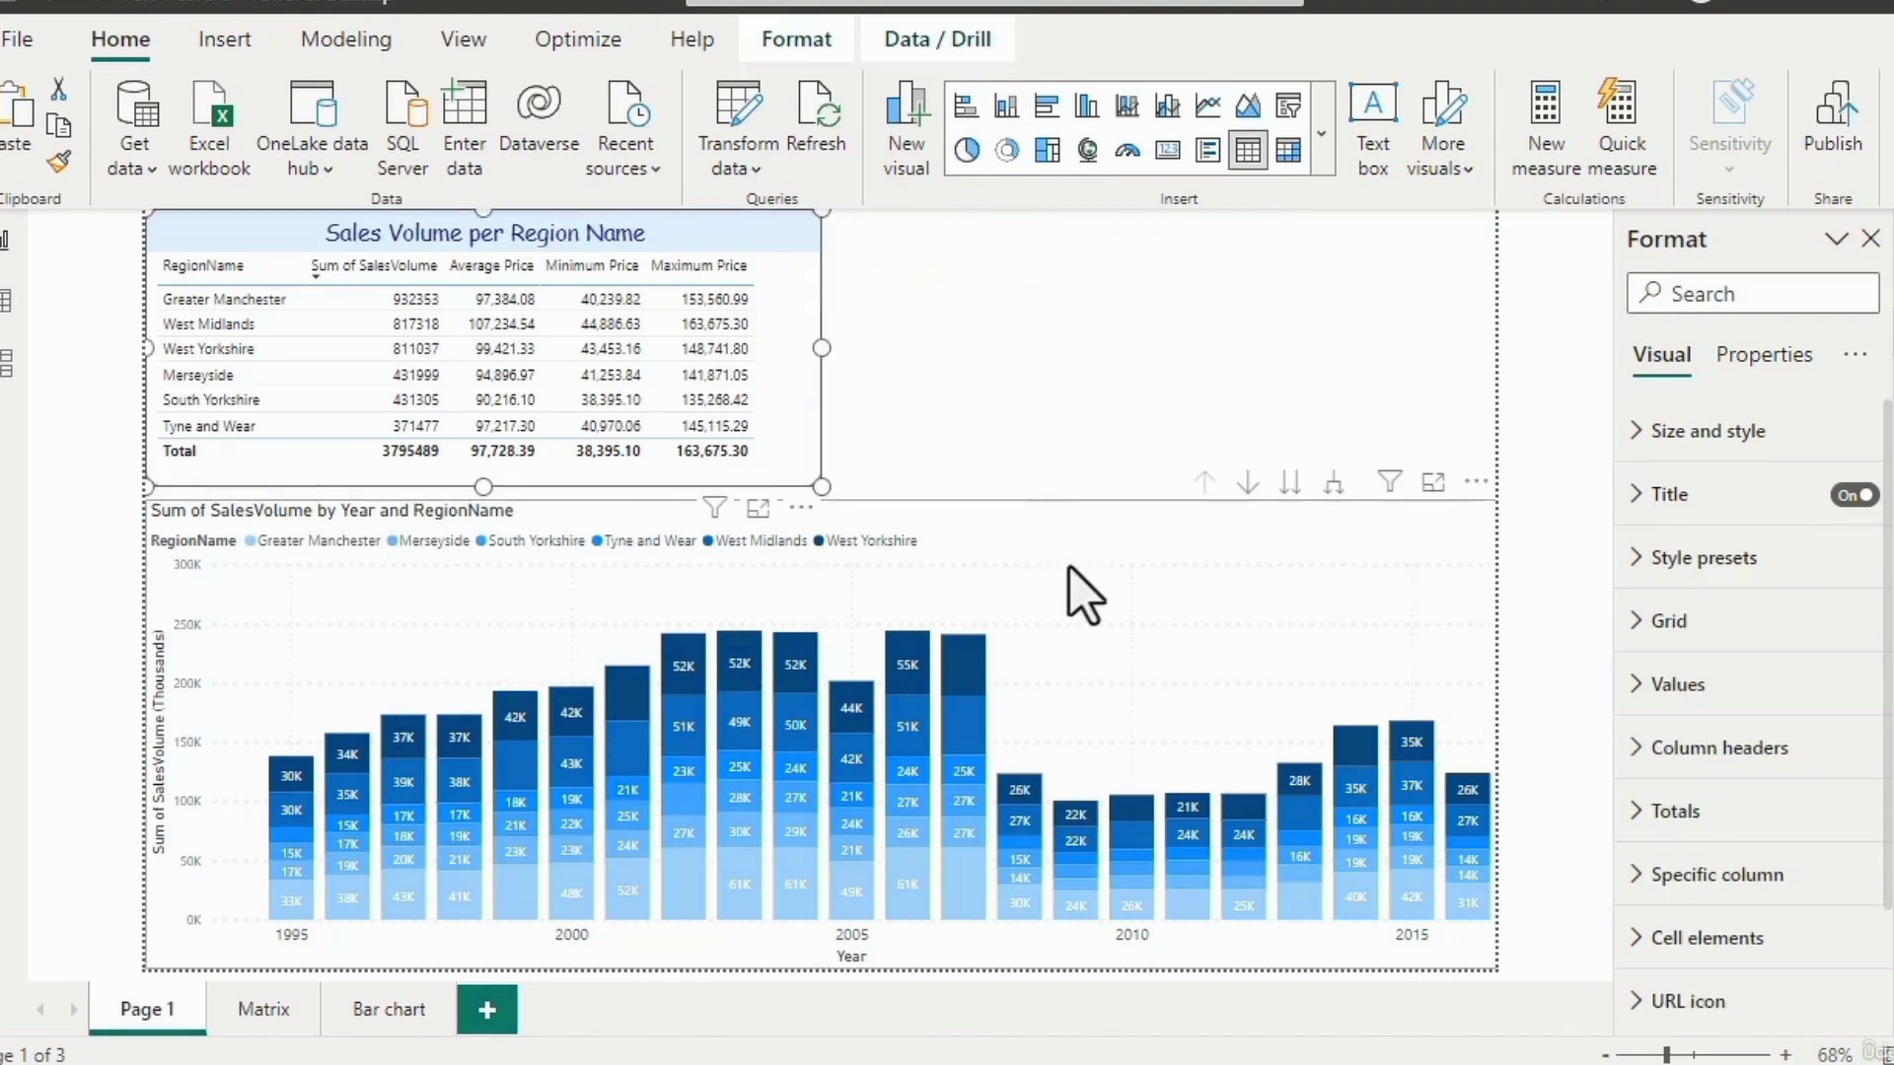
left_click(1093, 631)
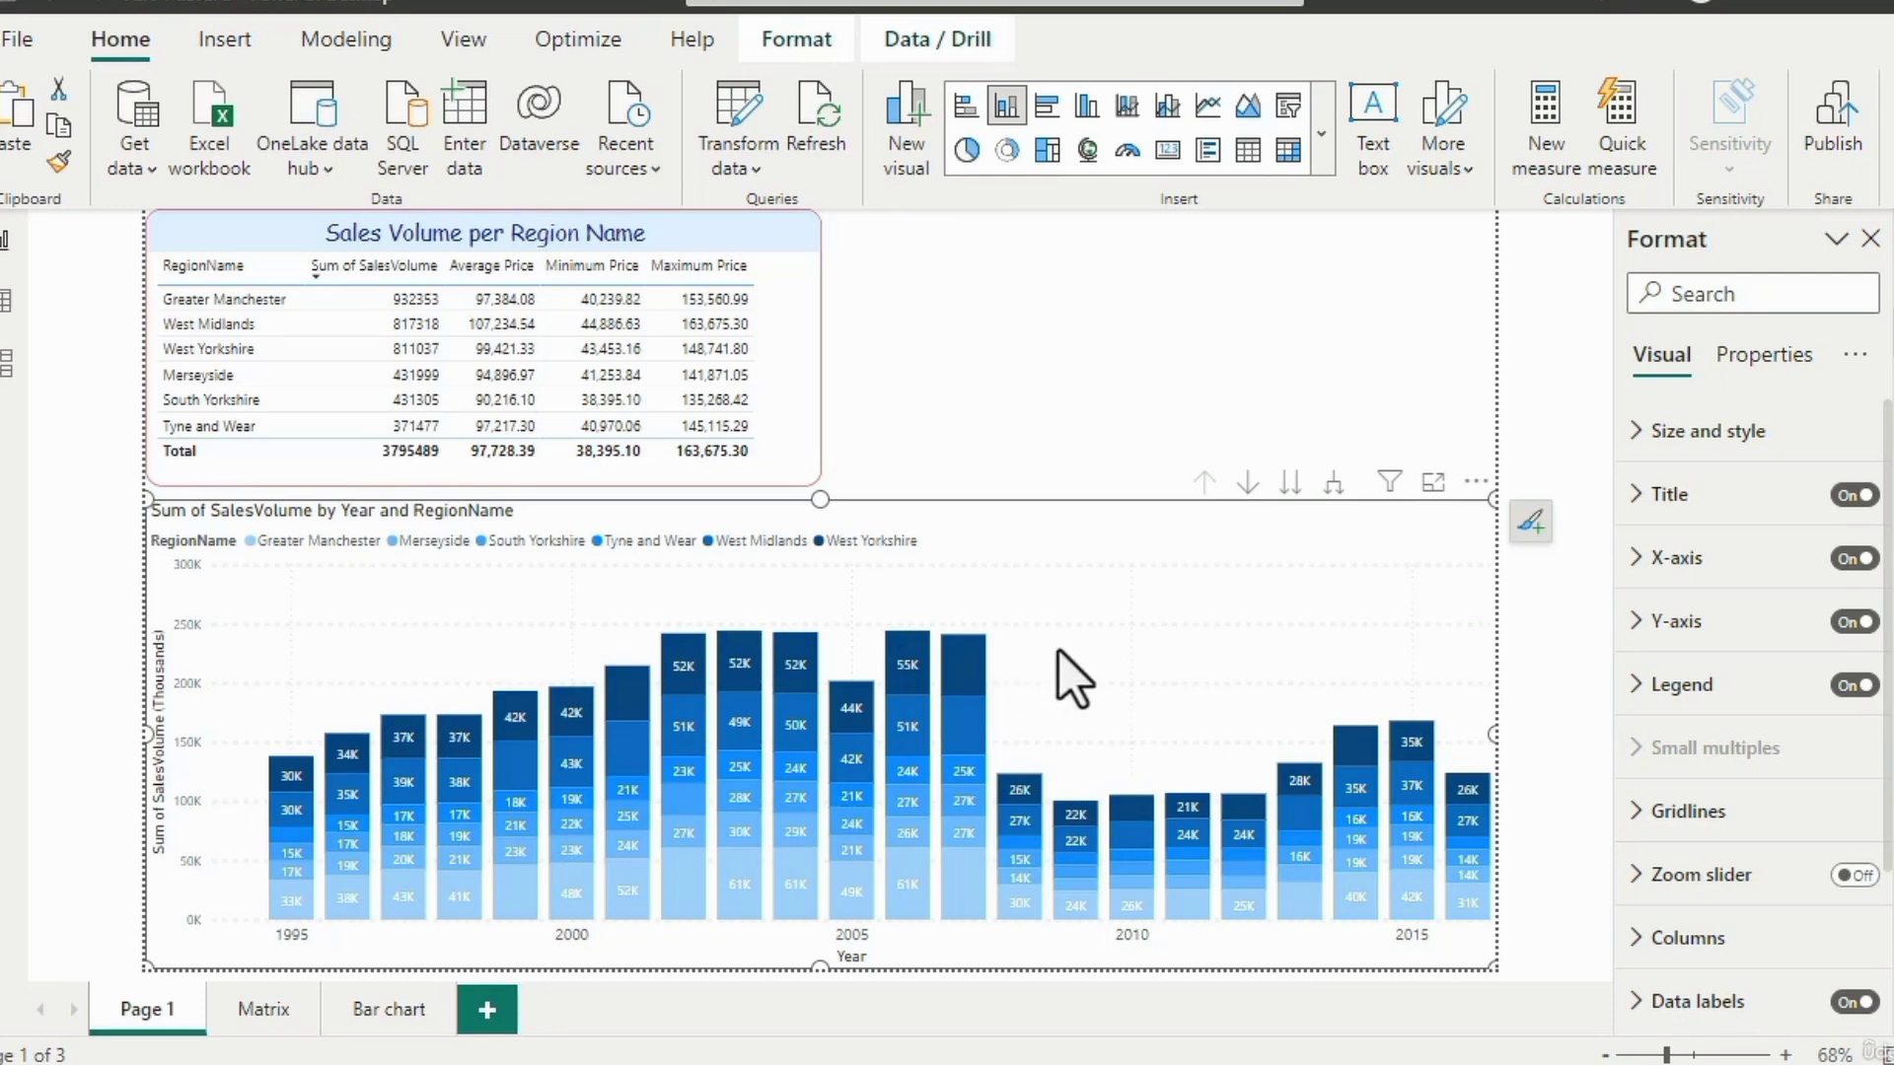
Select the Greater Manchester row in the table to check its effect on the chart, and clear the selection.
left_click(255, 300)
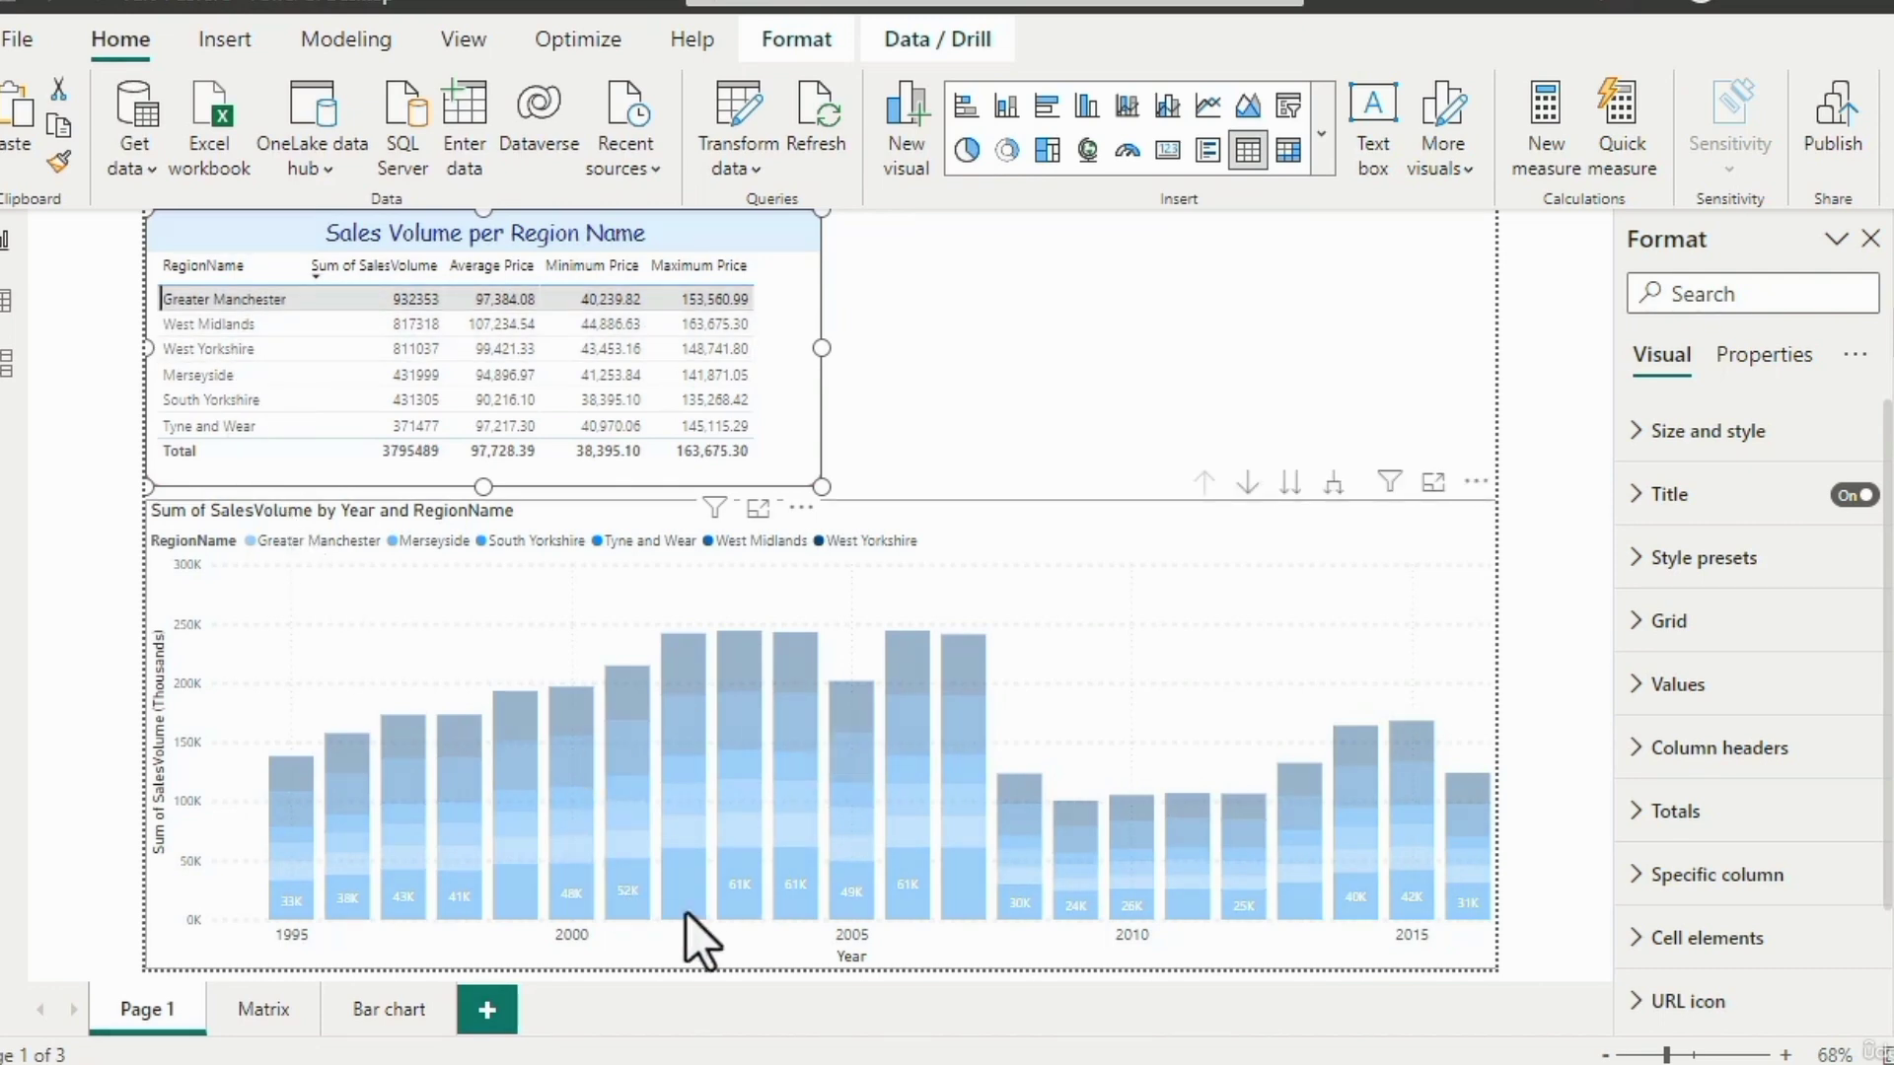
mouse_move(890, 750)
left_click(794, 468)
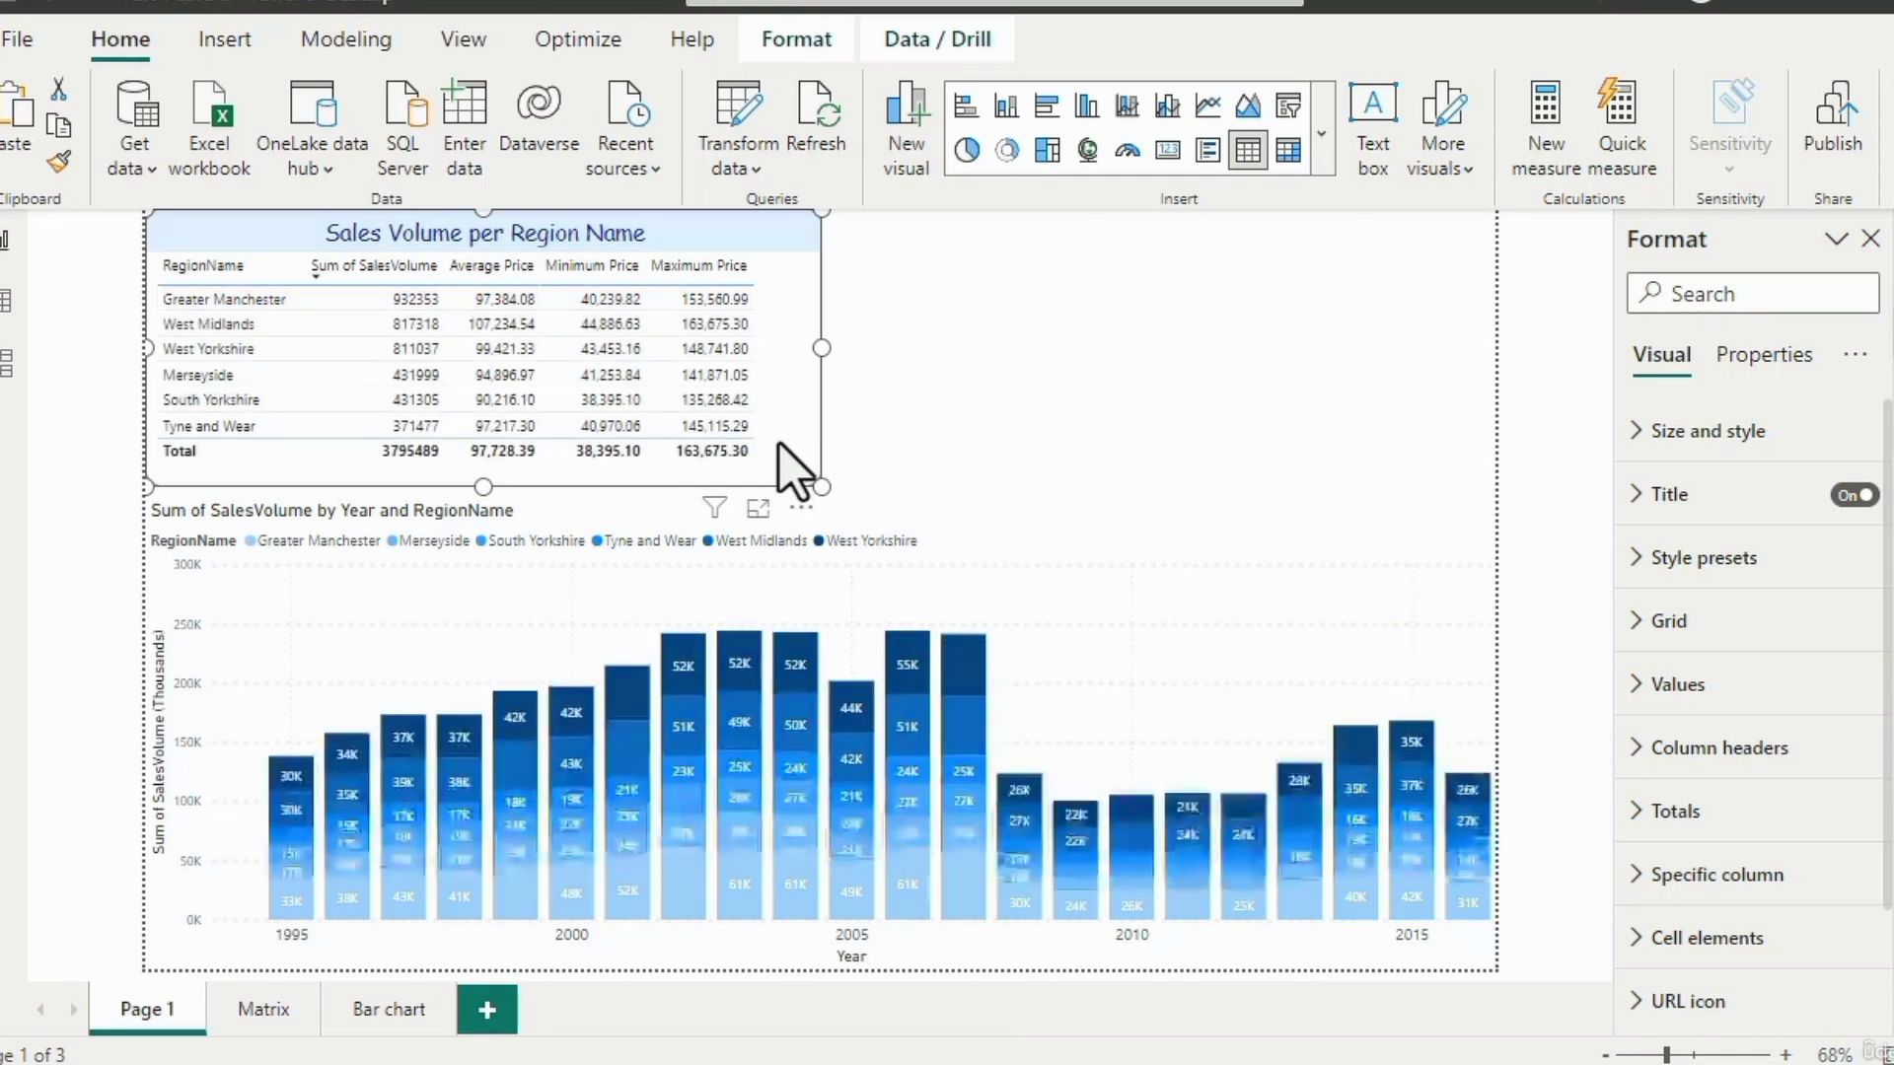
Reset the chart's column formatting to default so each region uses its standard theme color.
left_click(1134, 606)
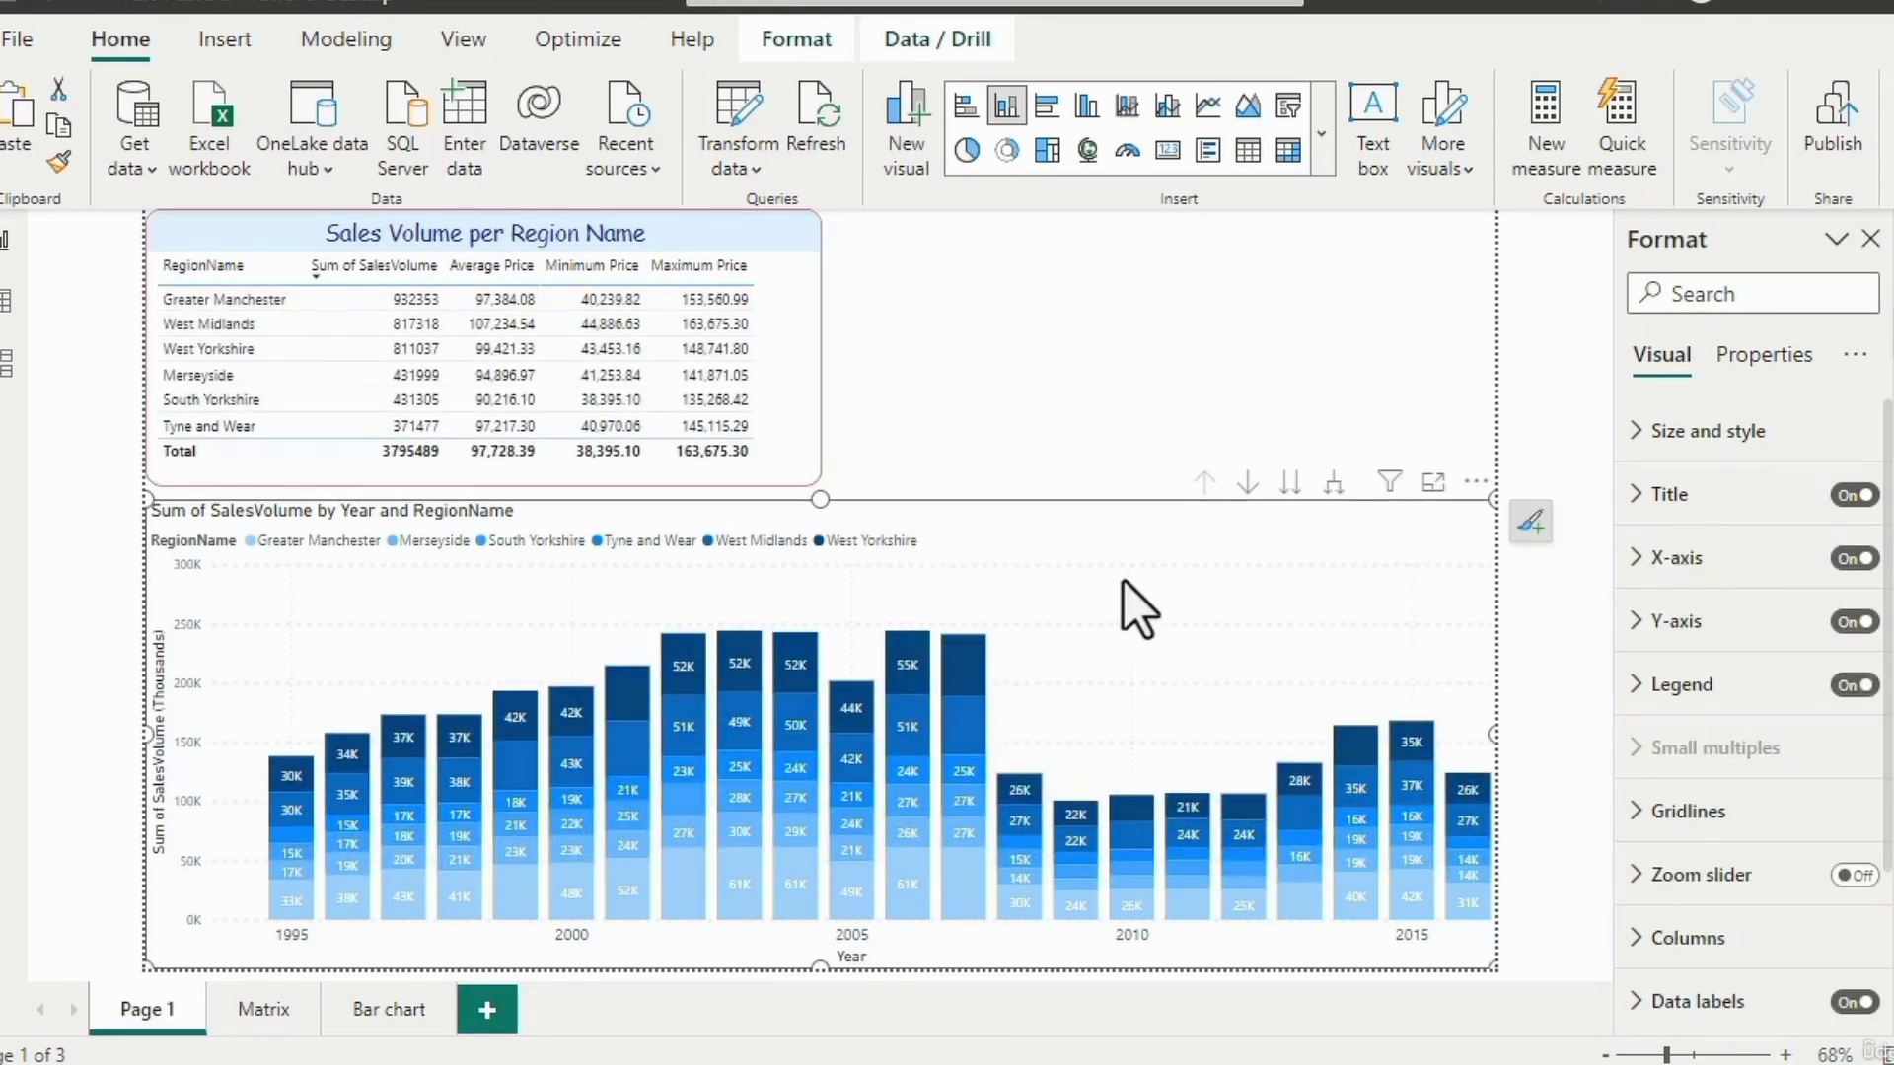
left_click(1661, 939)
scroll(1696, 942, "down", 5)
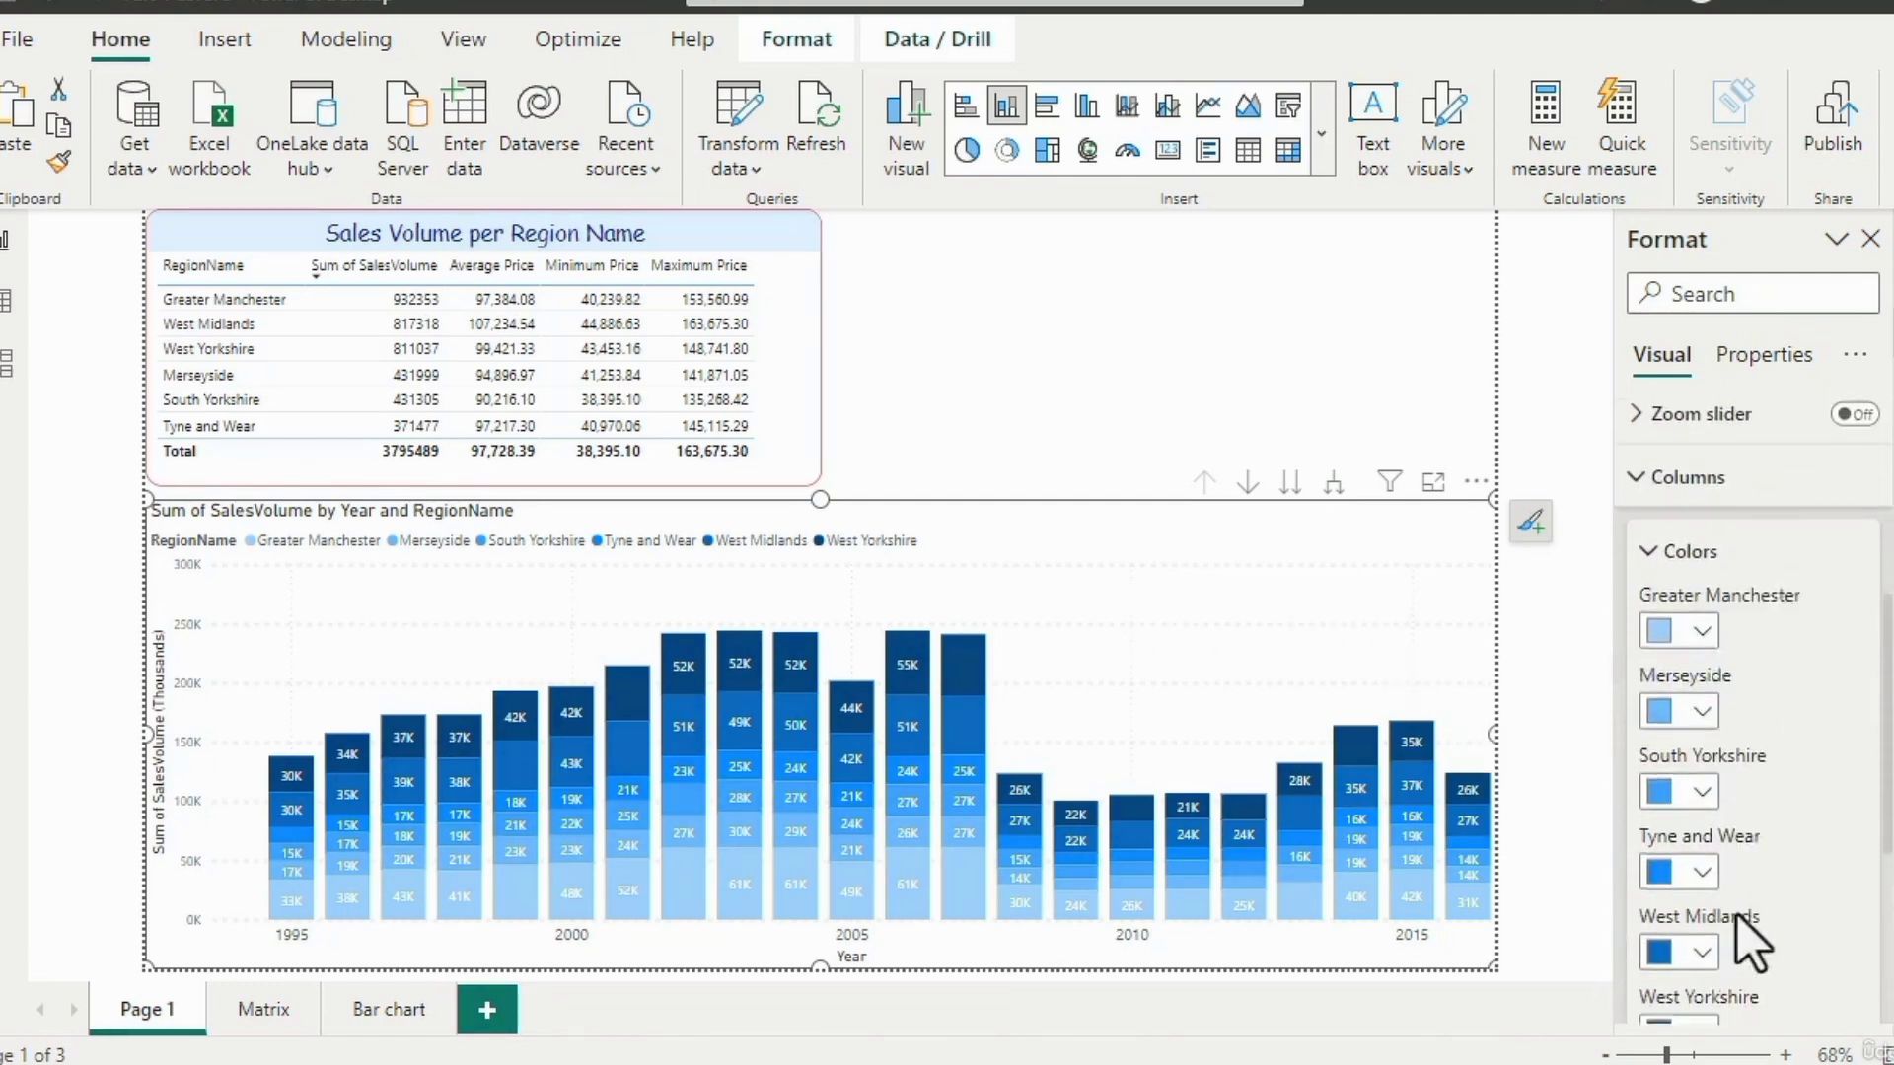
left_click(1673, 472)
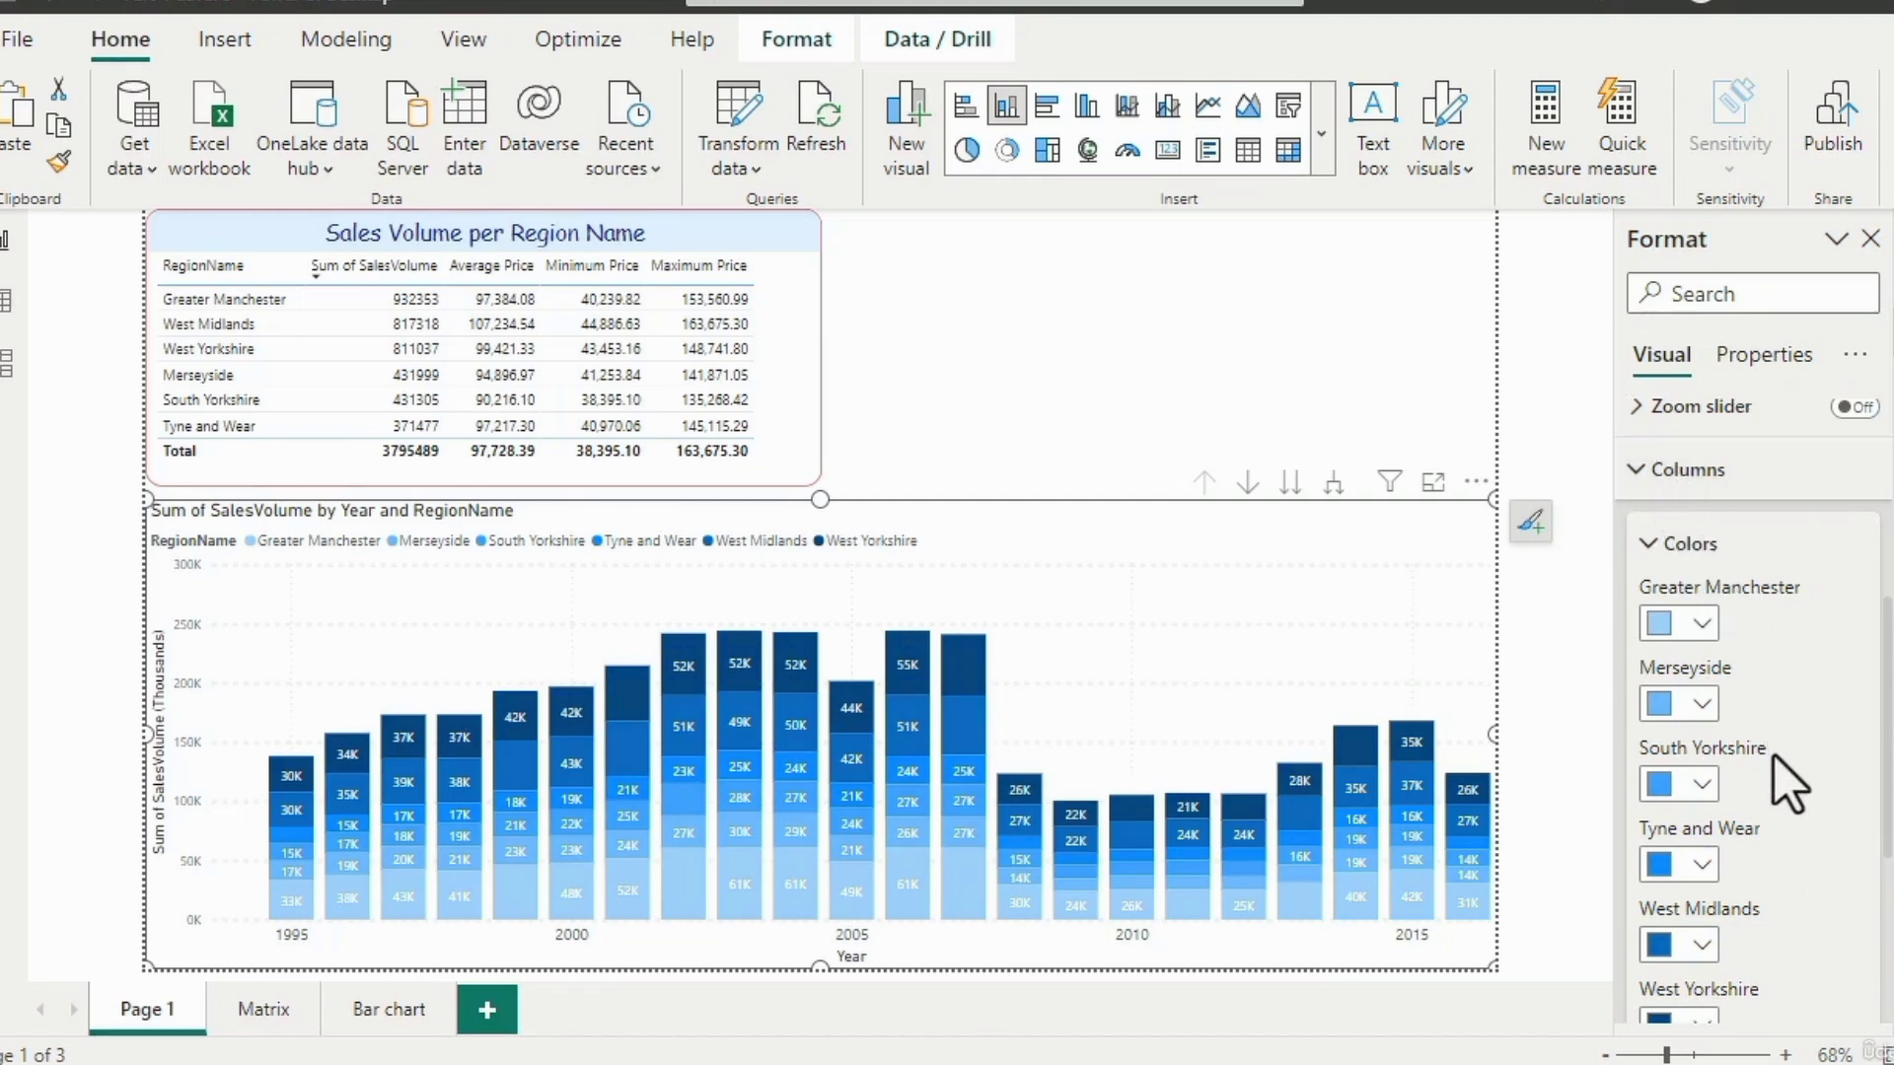
scroll(1776, 780, "down", 2)
left_click(1721, 945)
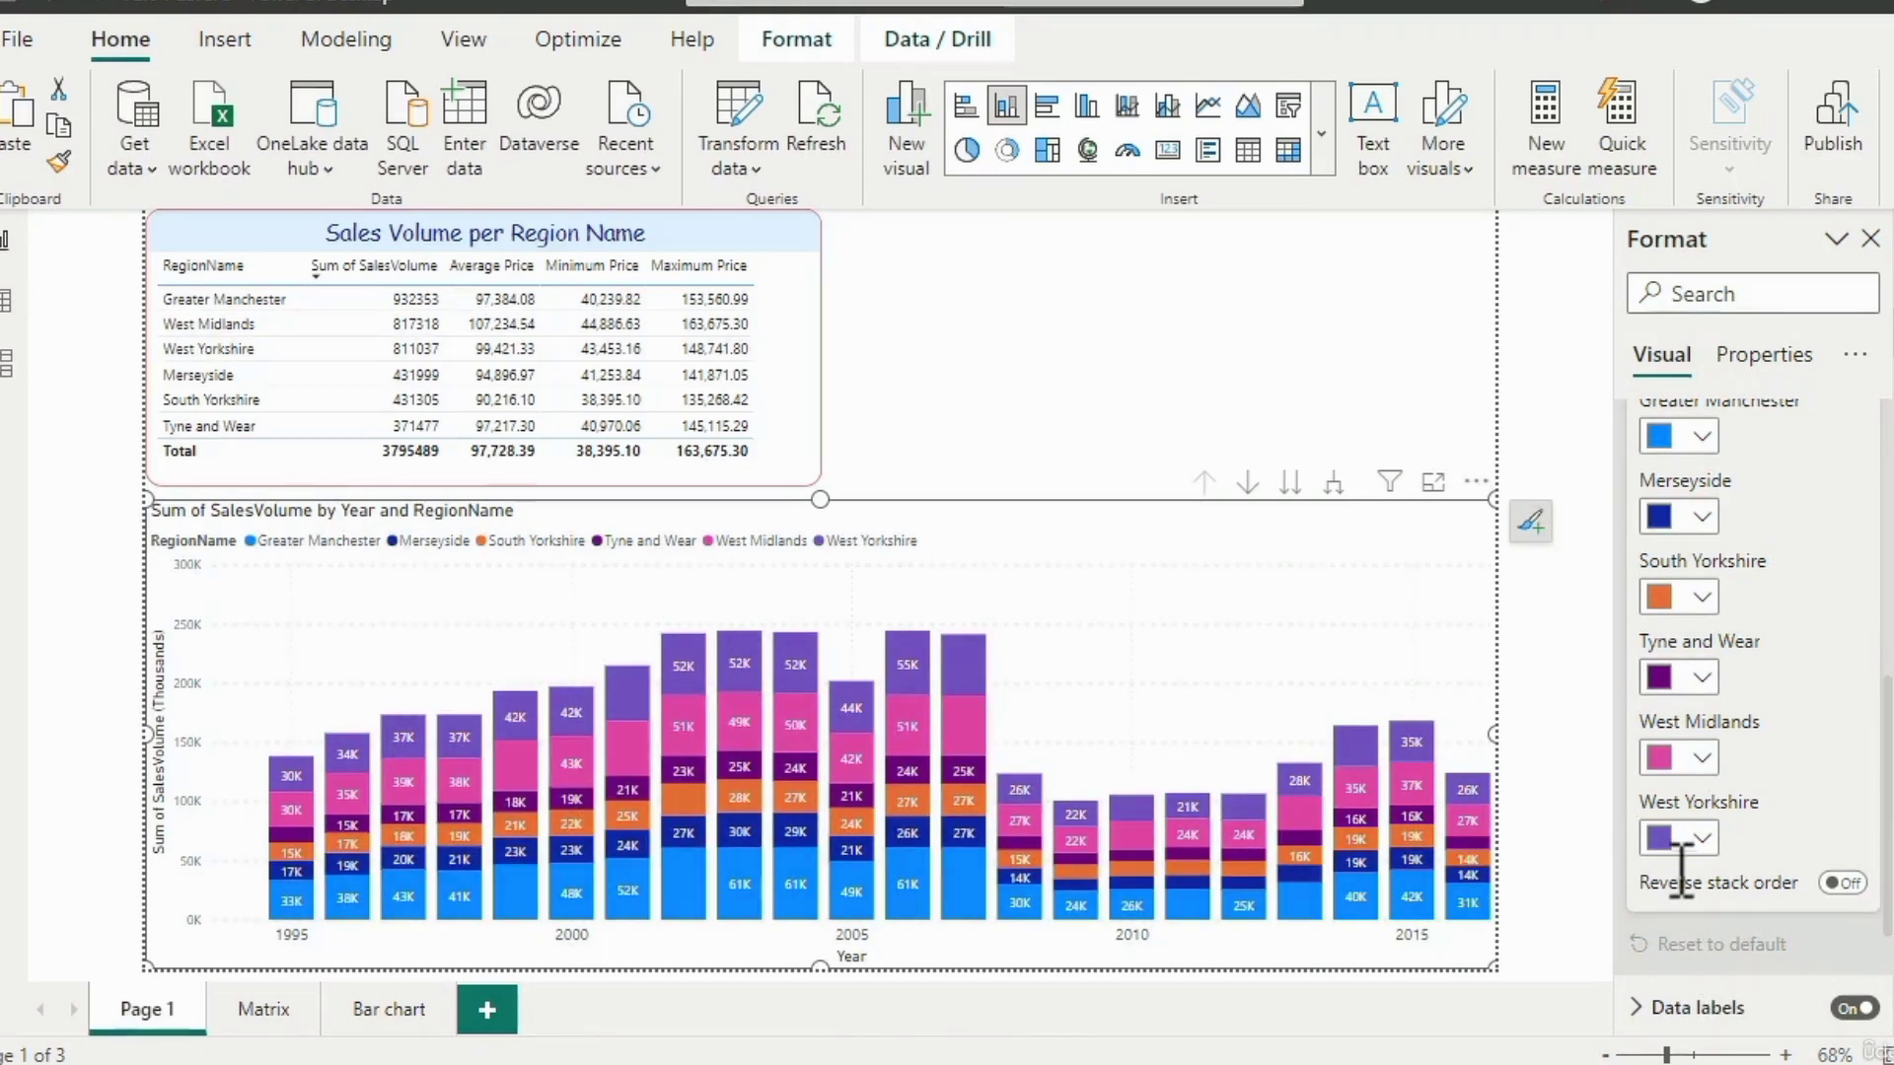
Select the different region rows in the table one by one to examine the chart's cross-highlighting, and clear the selection.
mouse_move(262, 329)
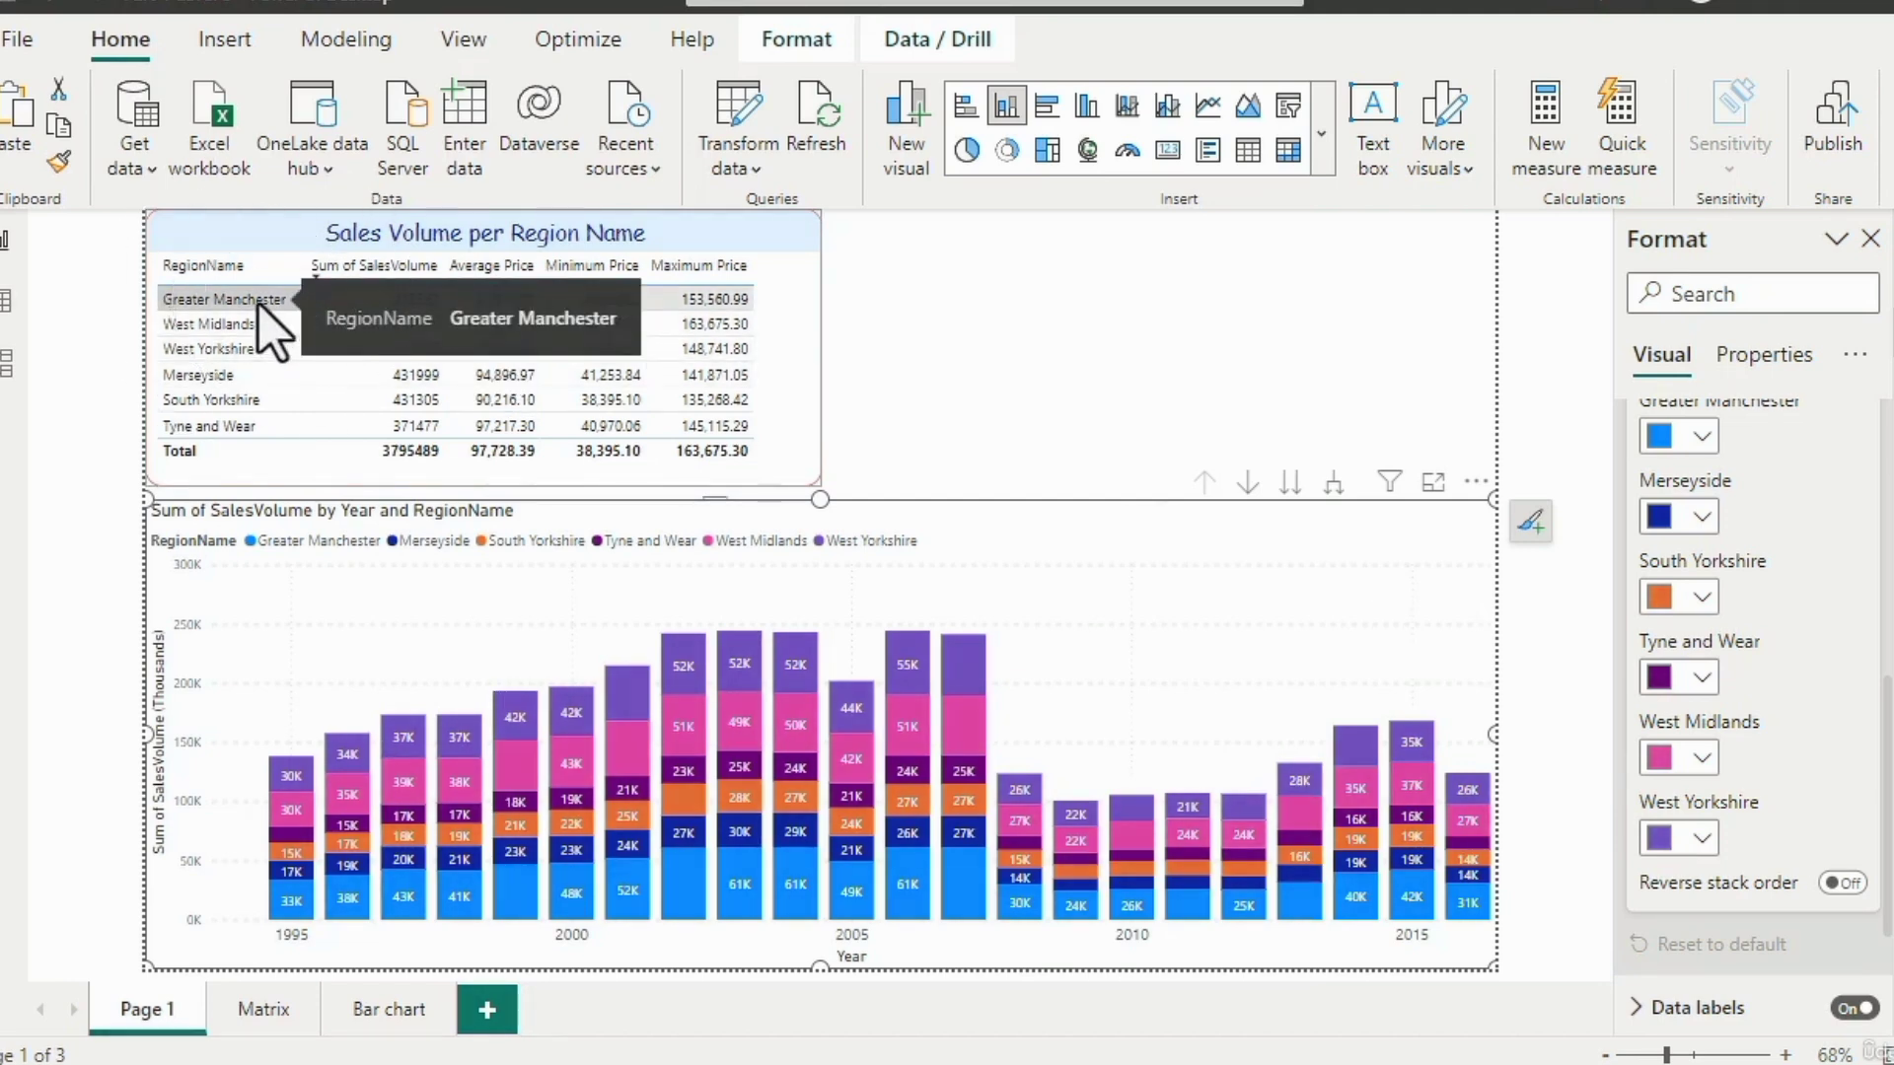
left_click(259, 304)
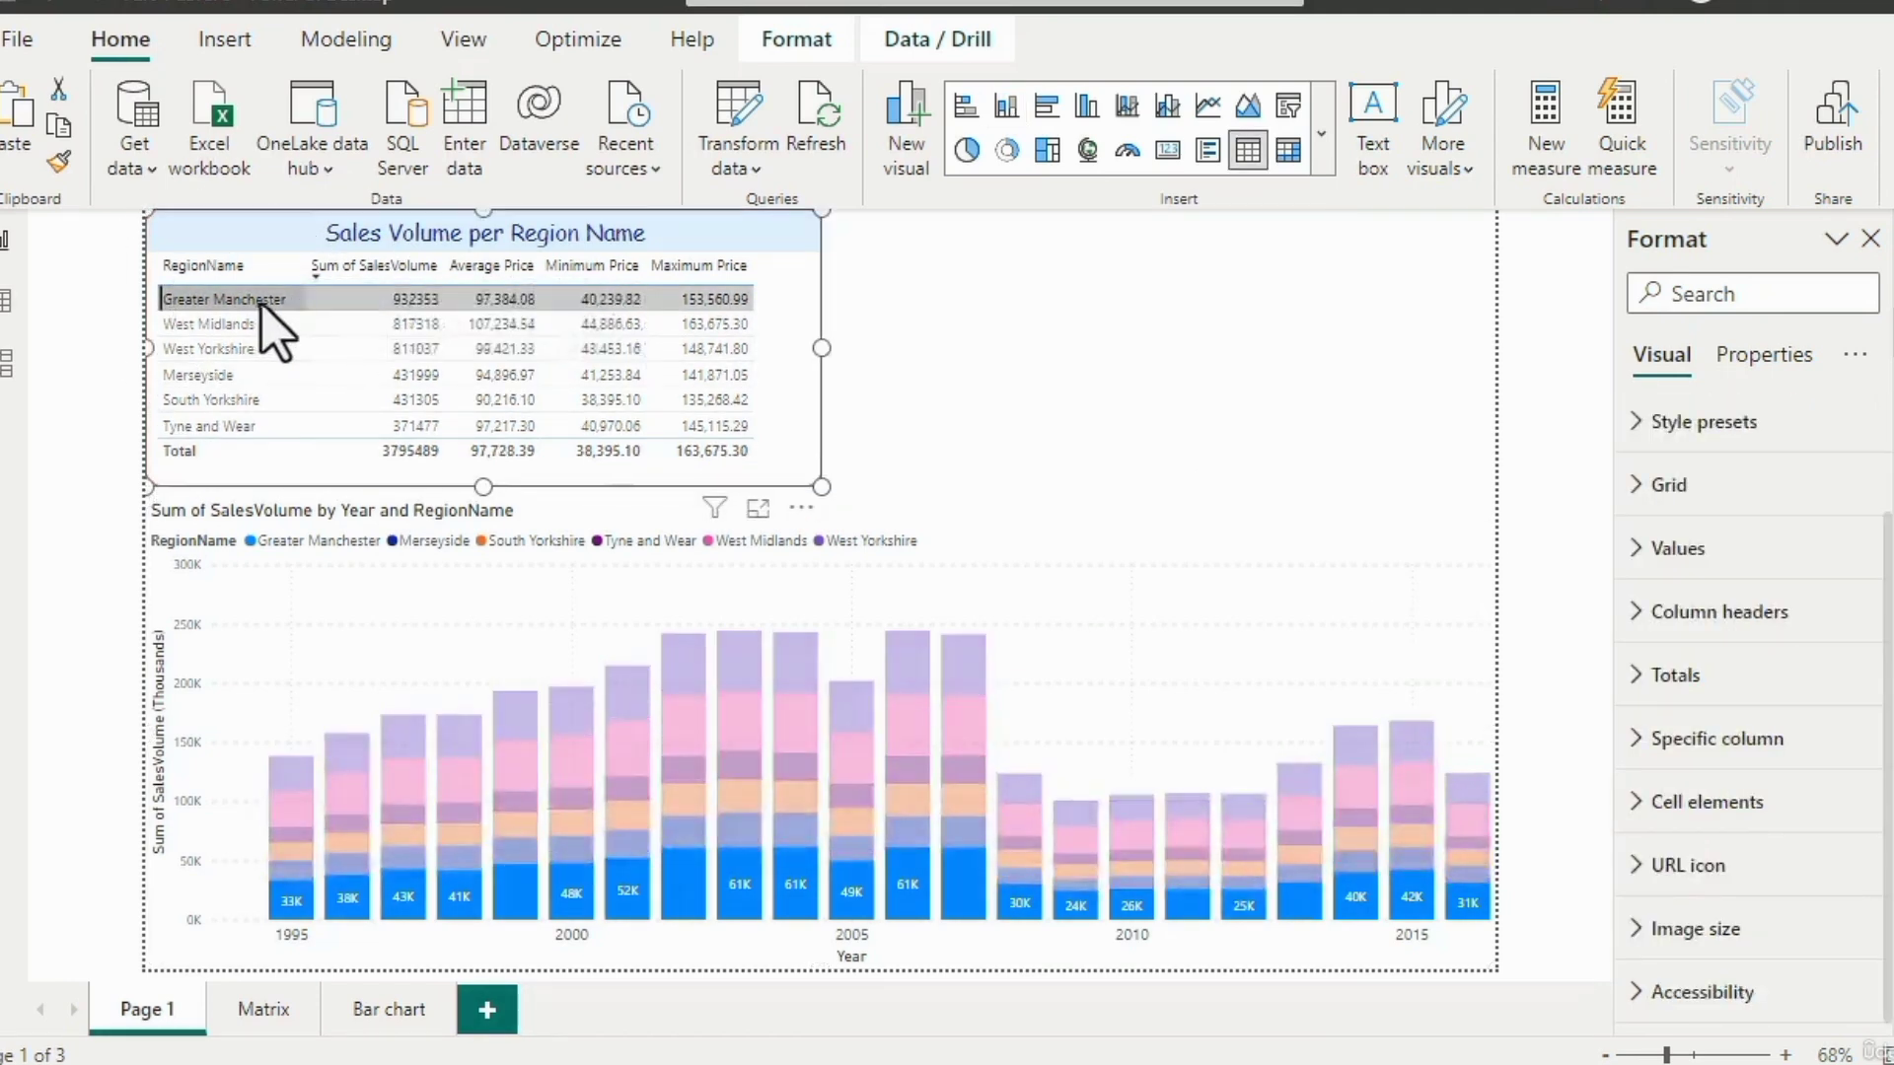
mouse_move(260, 304)
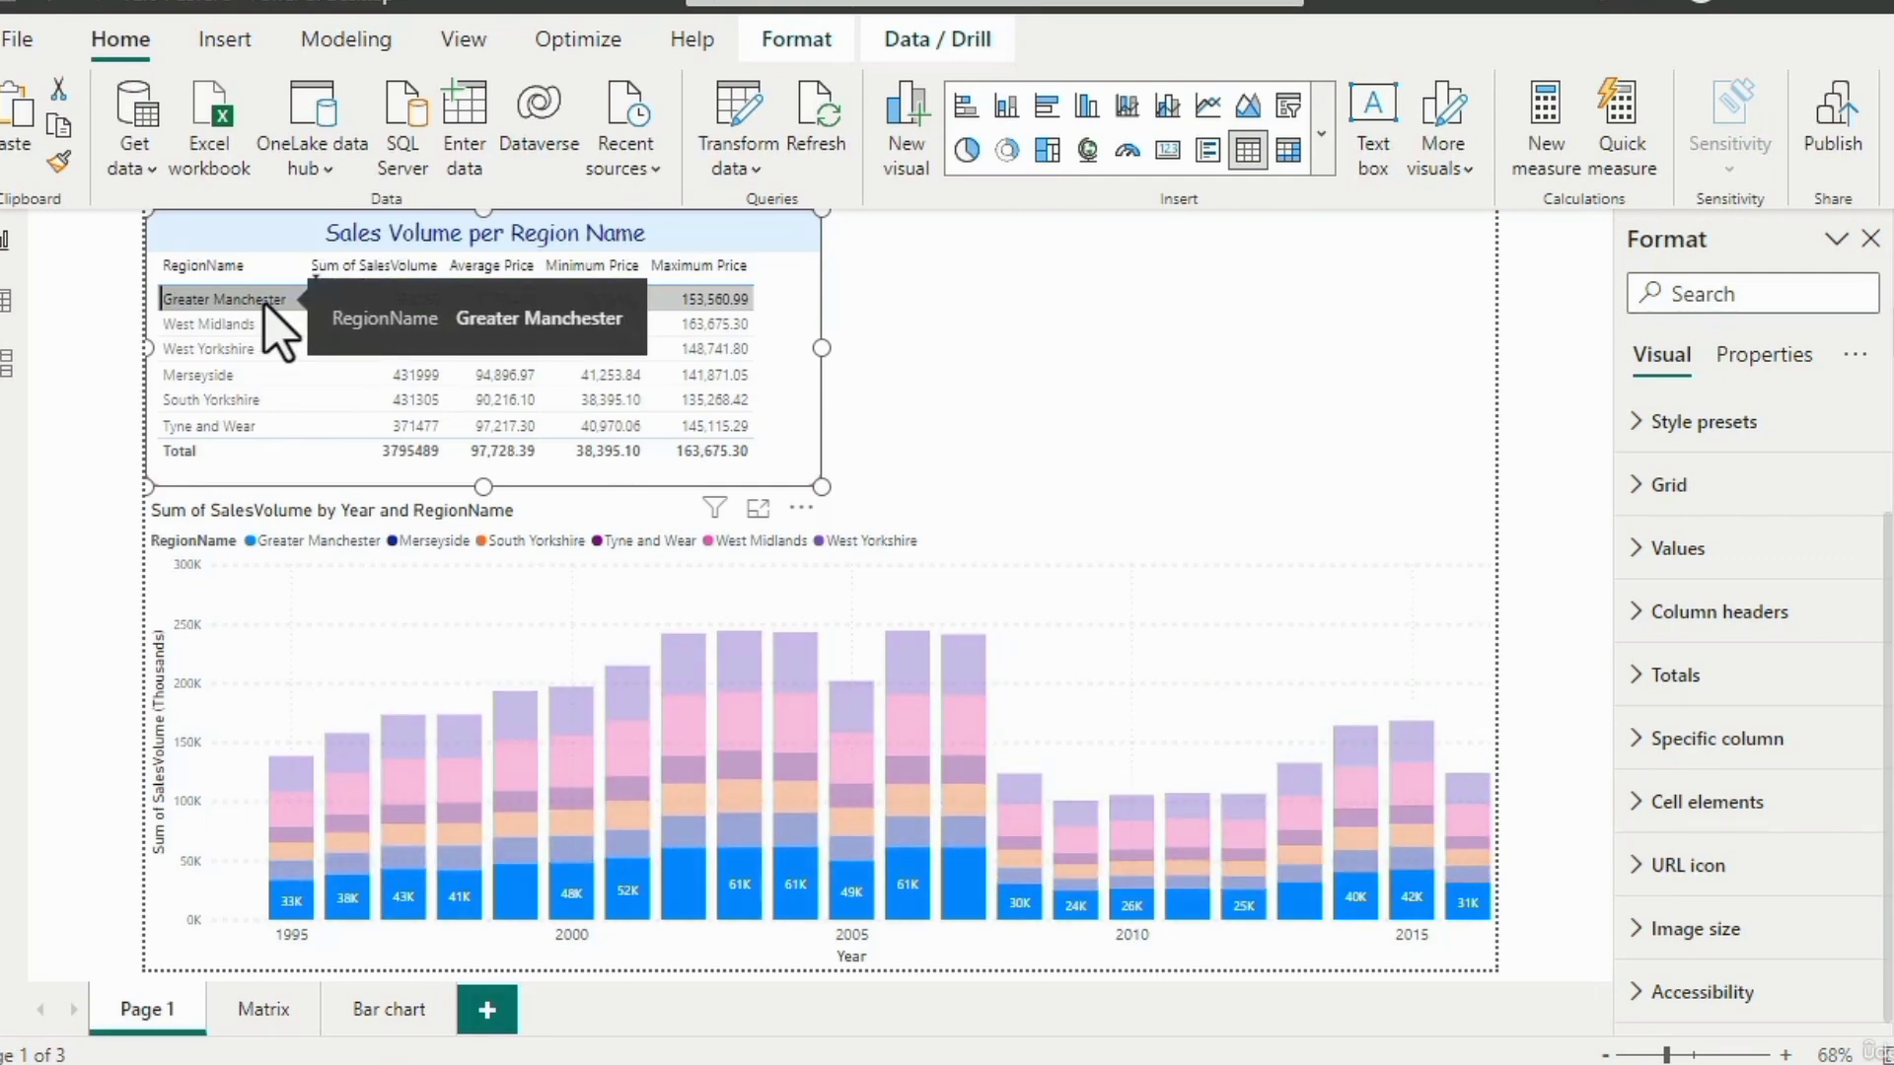
left_click(254, 376)
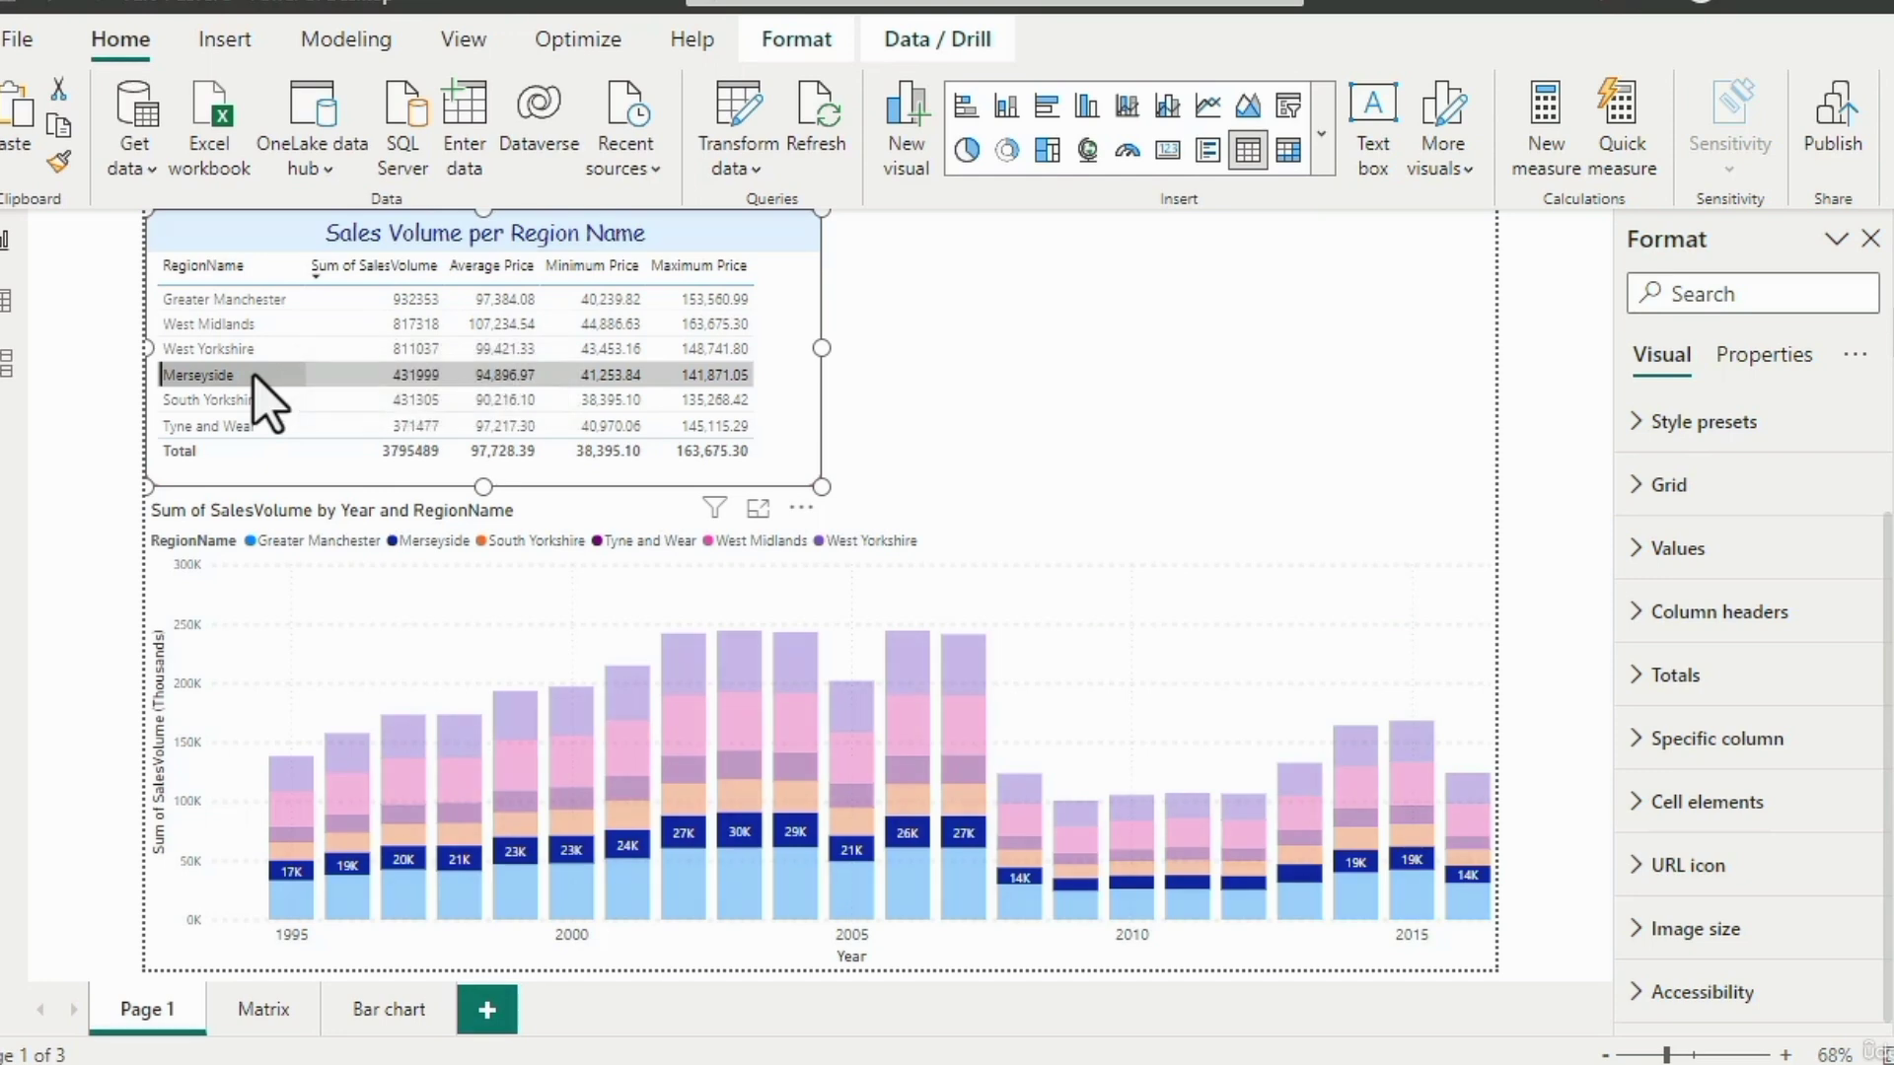
left_click(247, 399)
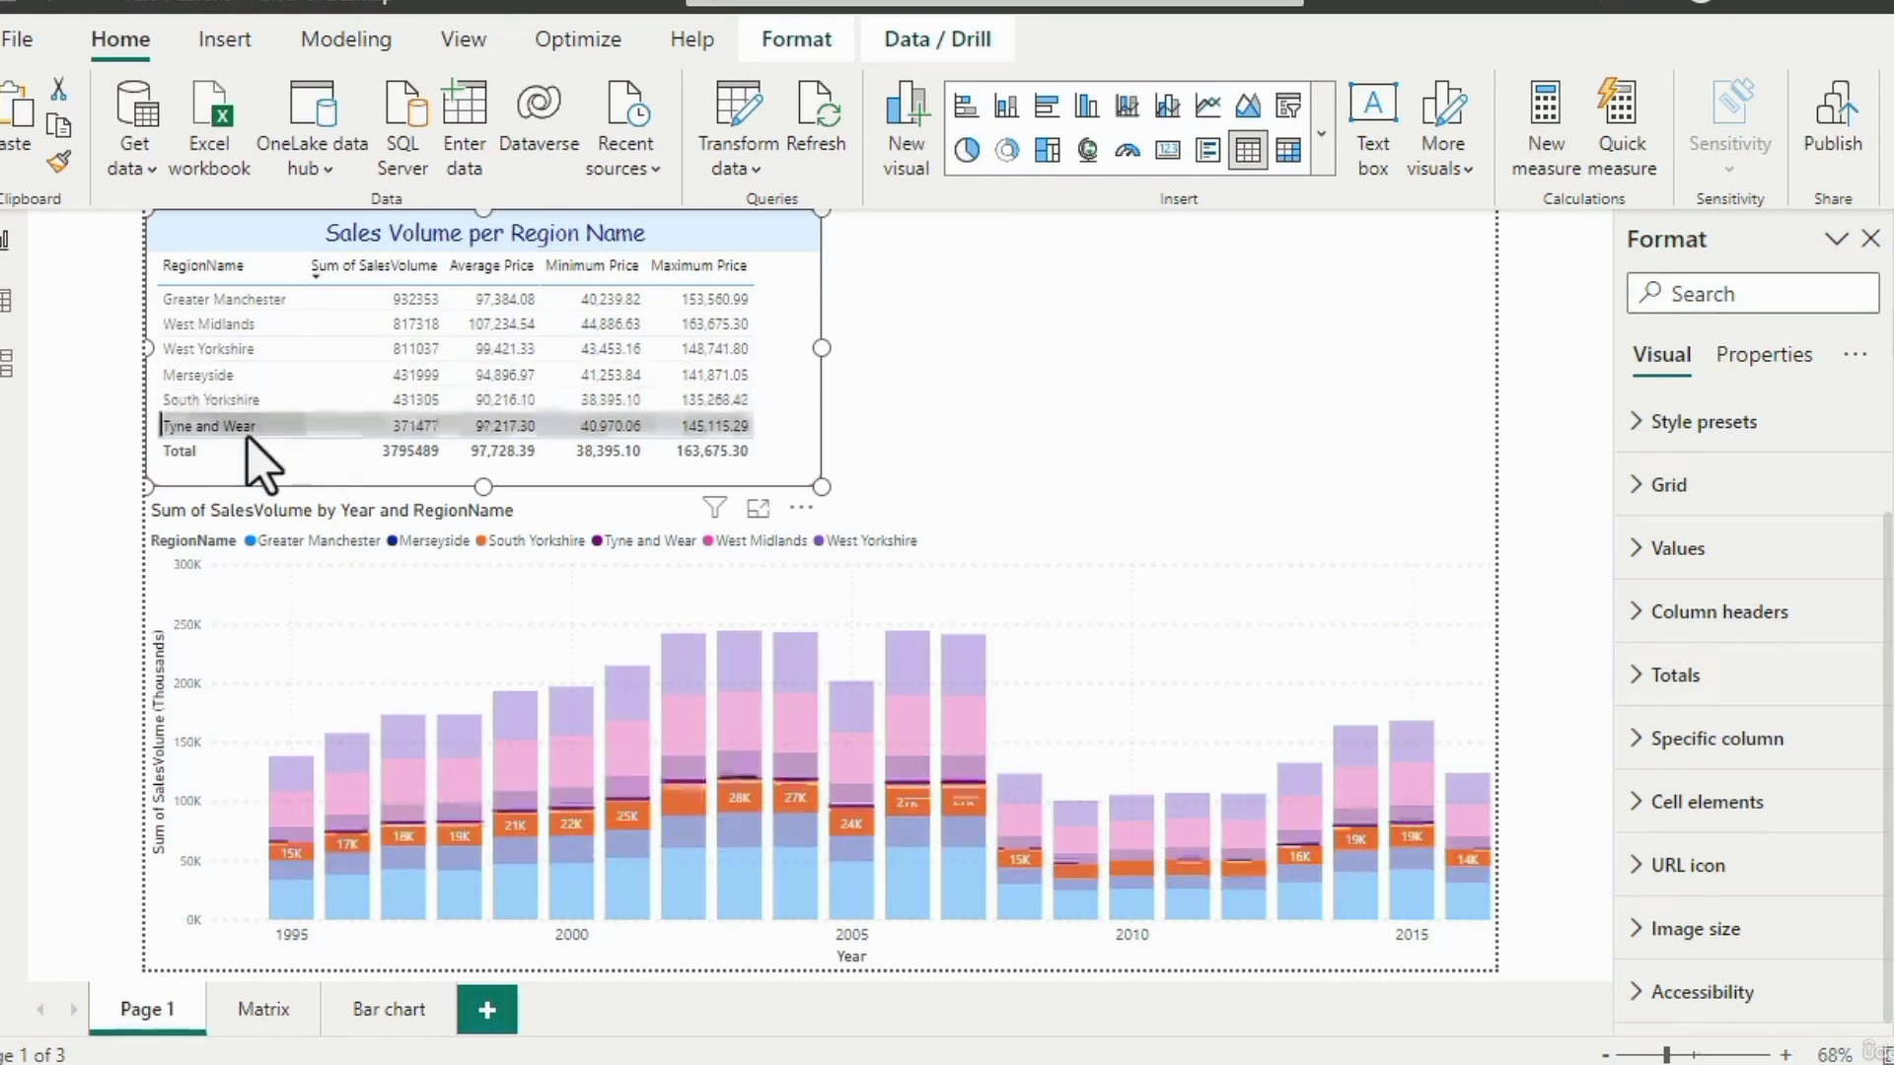
left_click(251, 426)
left_click(252, 350)
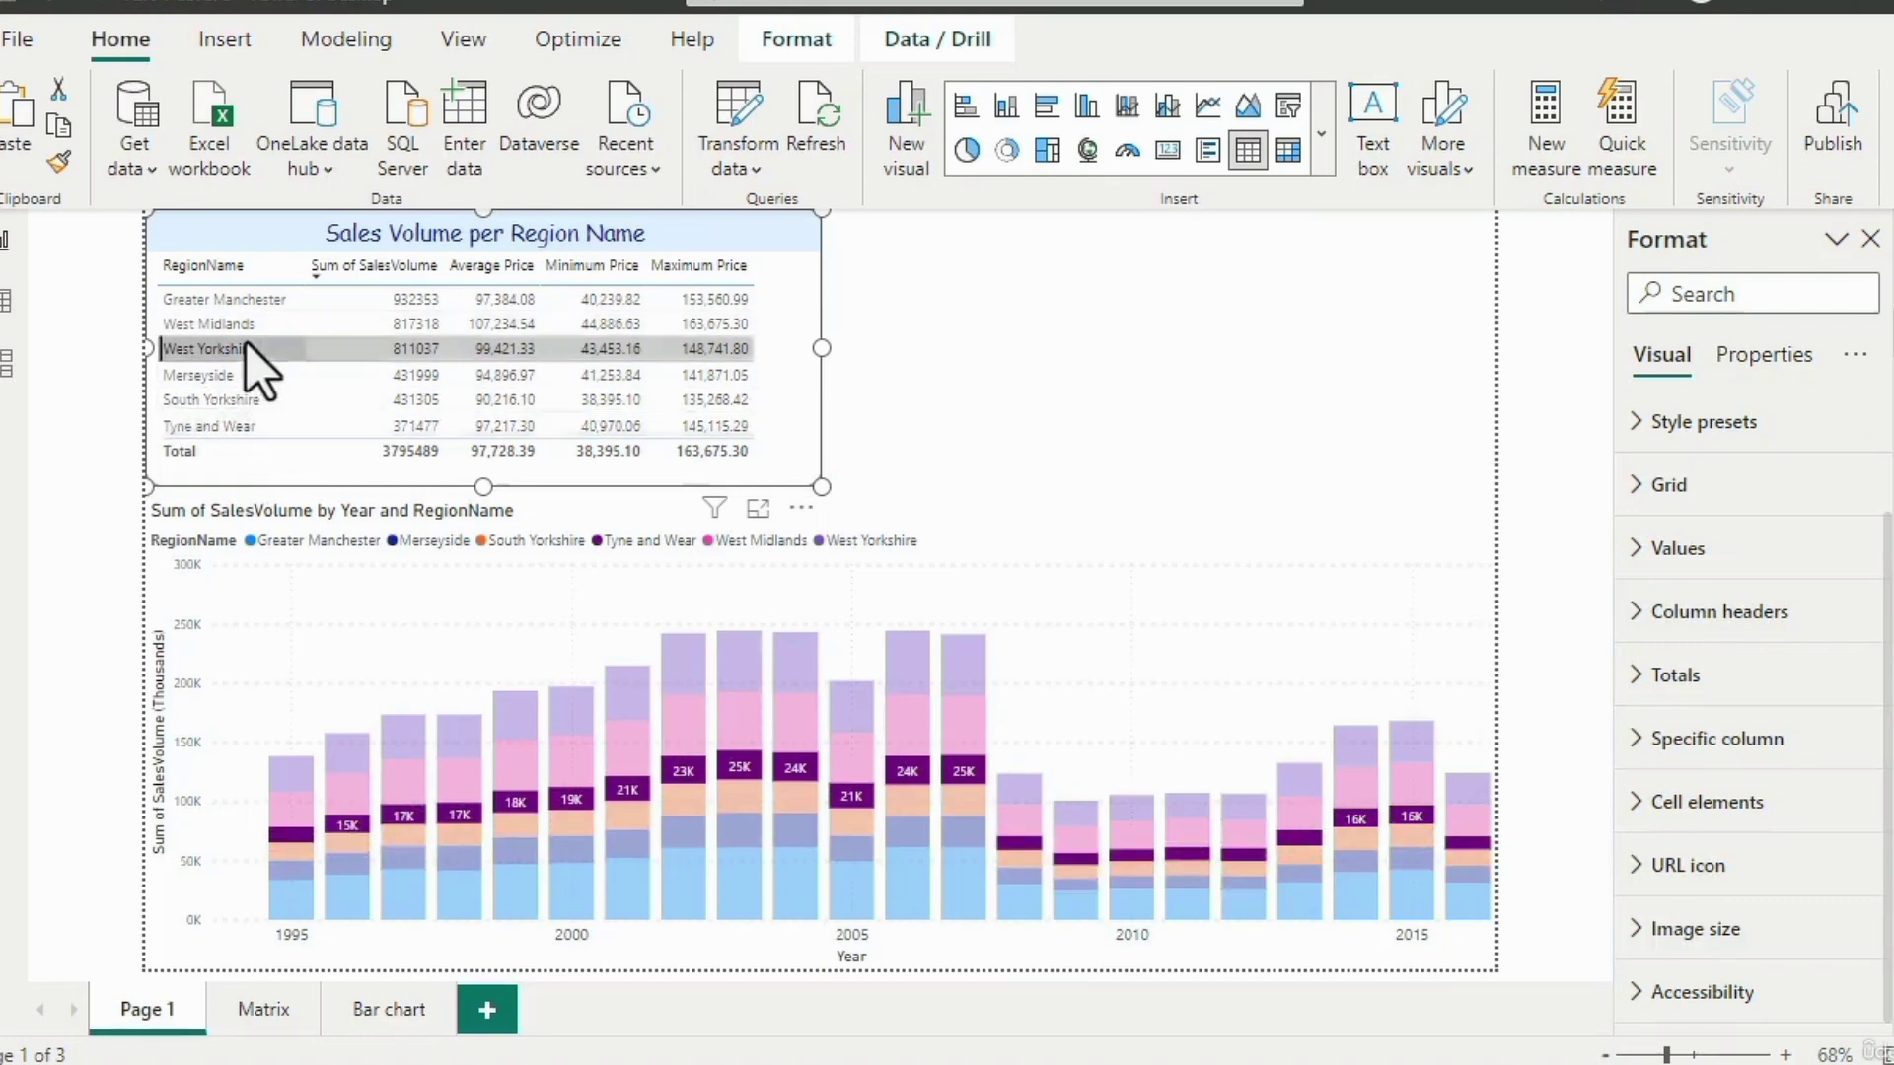
left_click(253, 300)
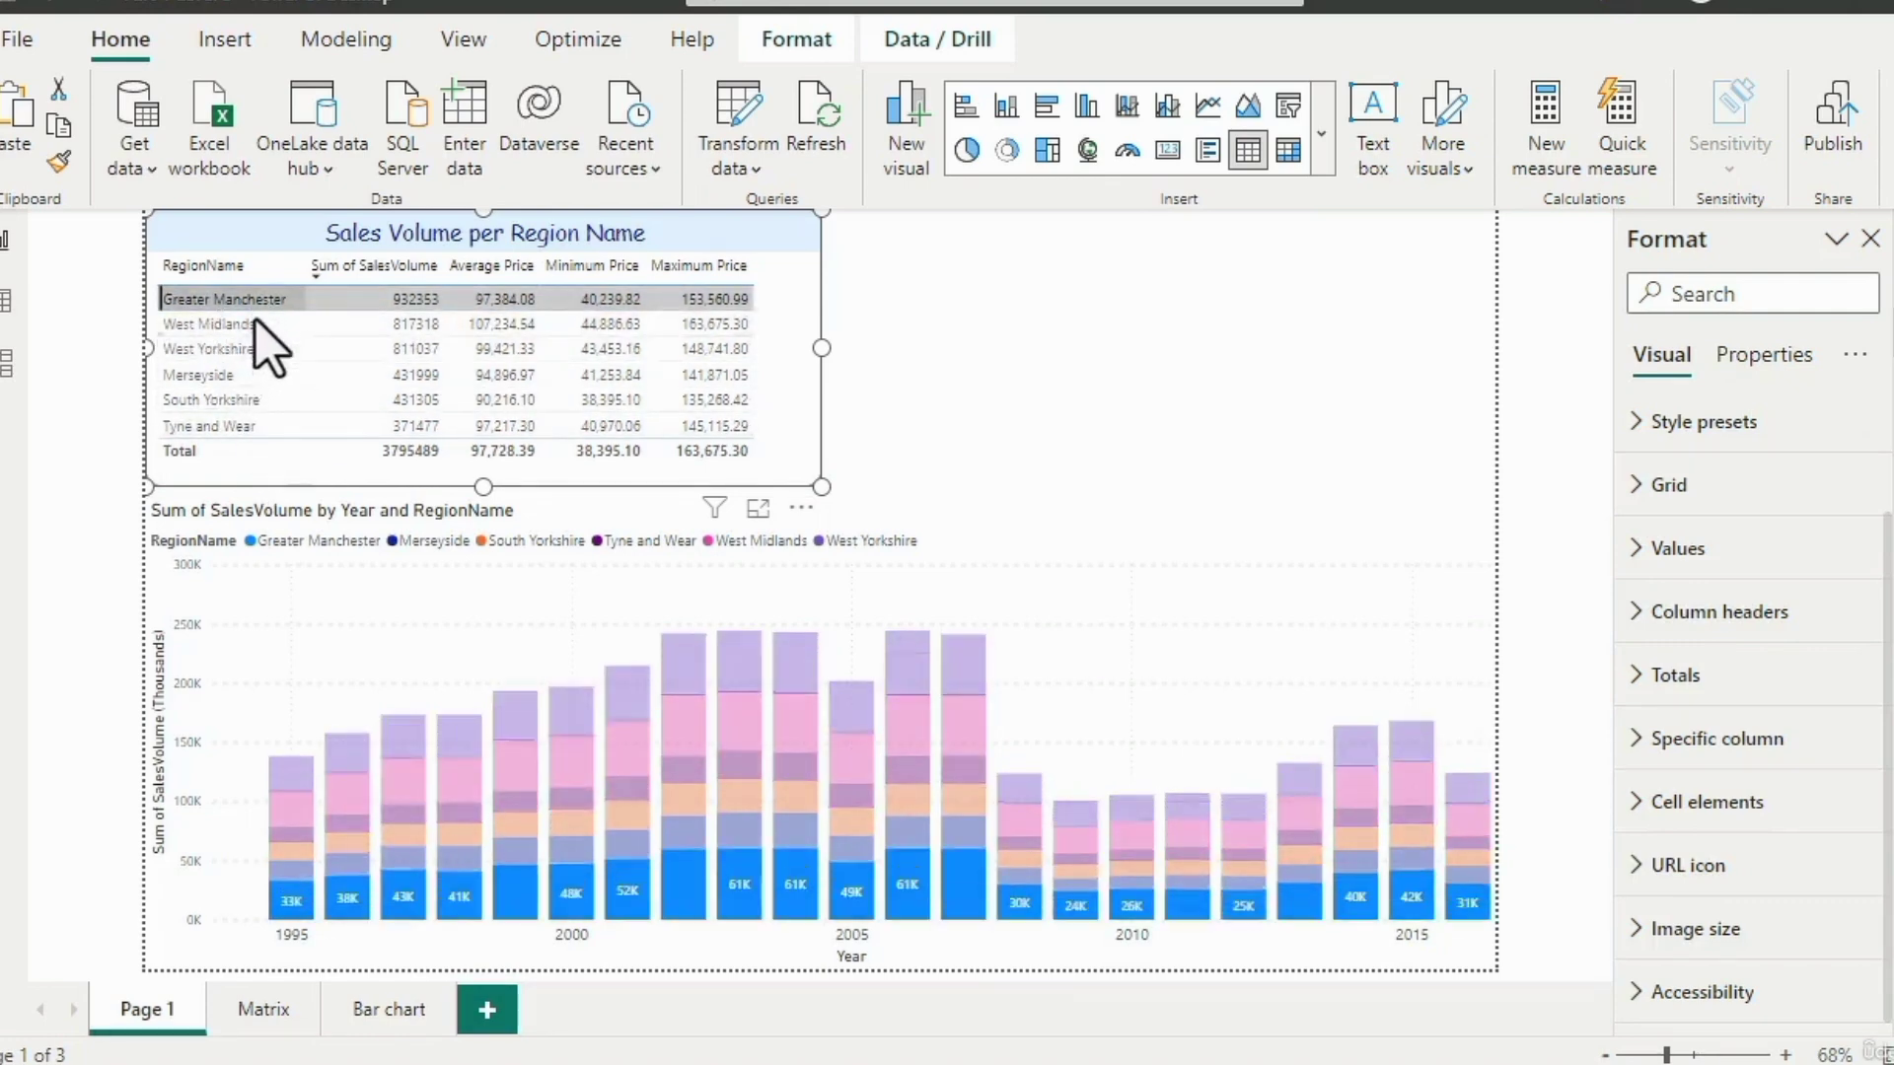
left_click(253, 324)
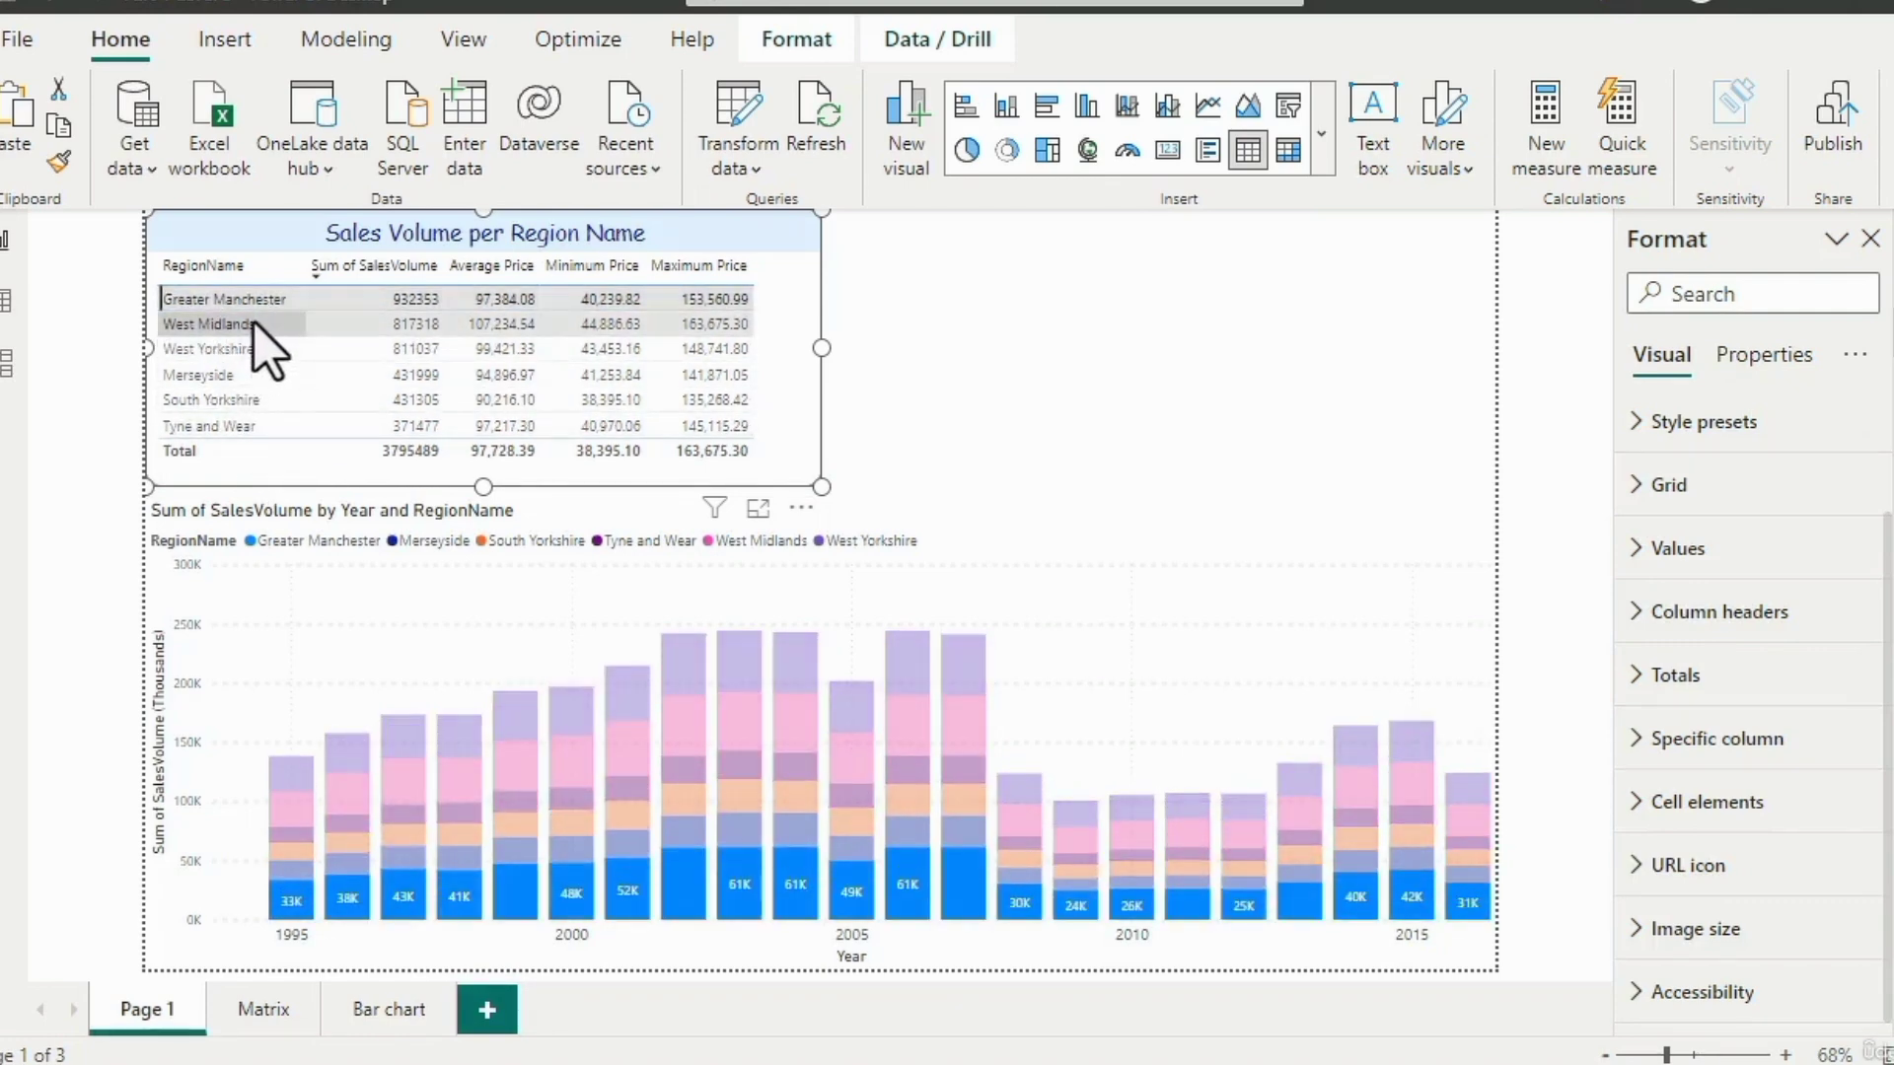
left_click(806, 394)
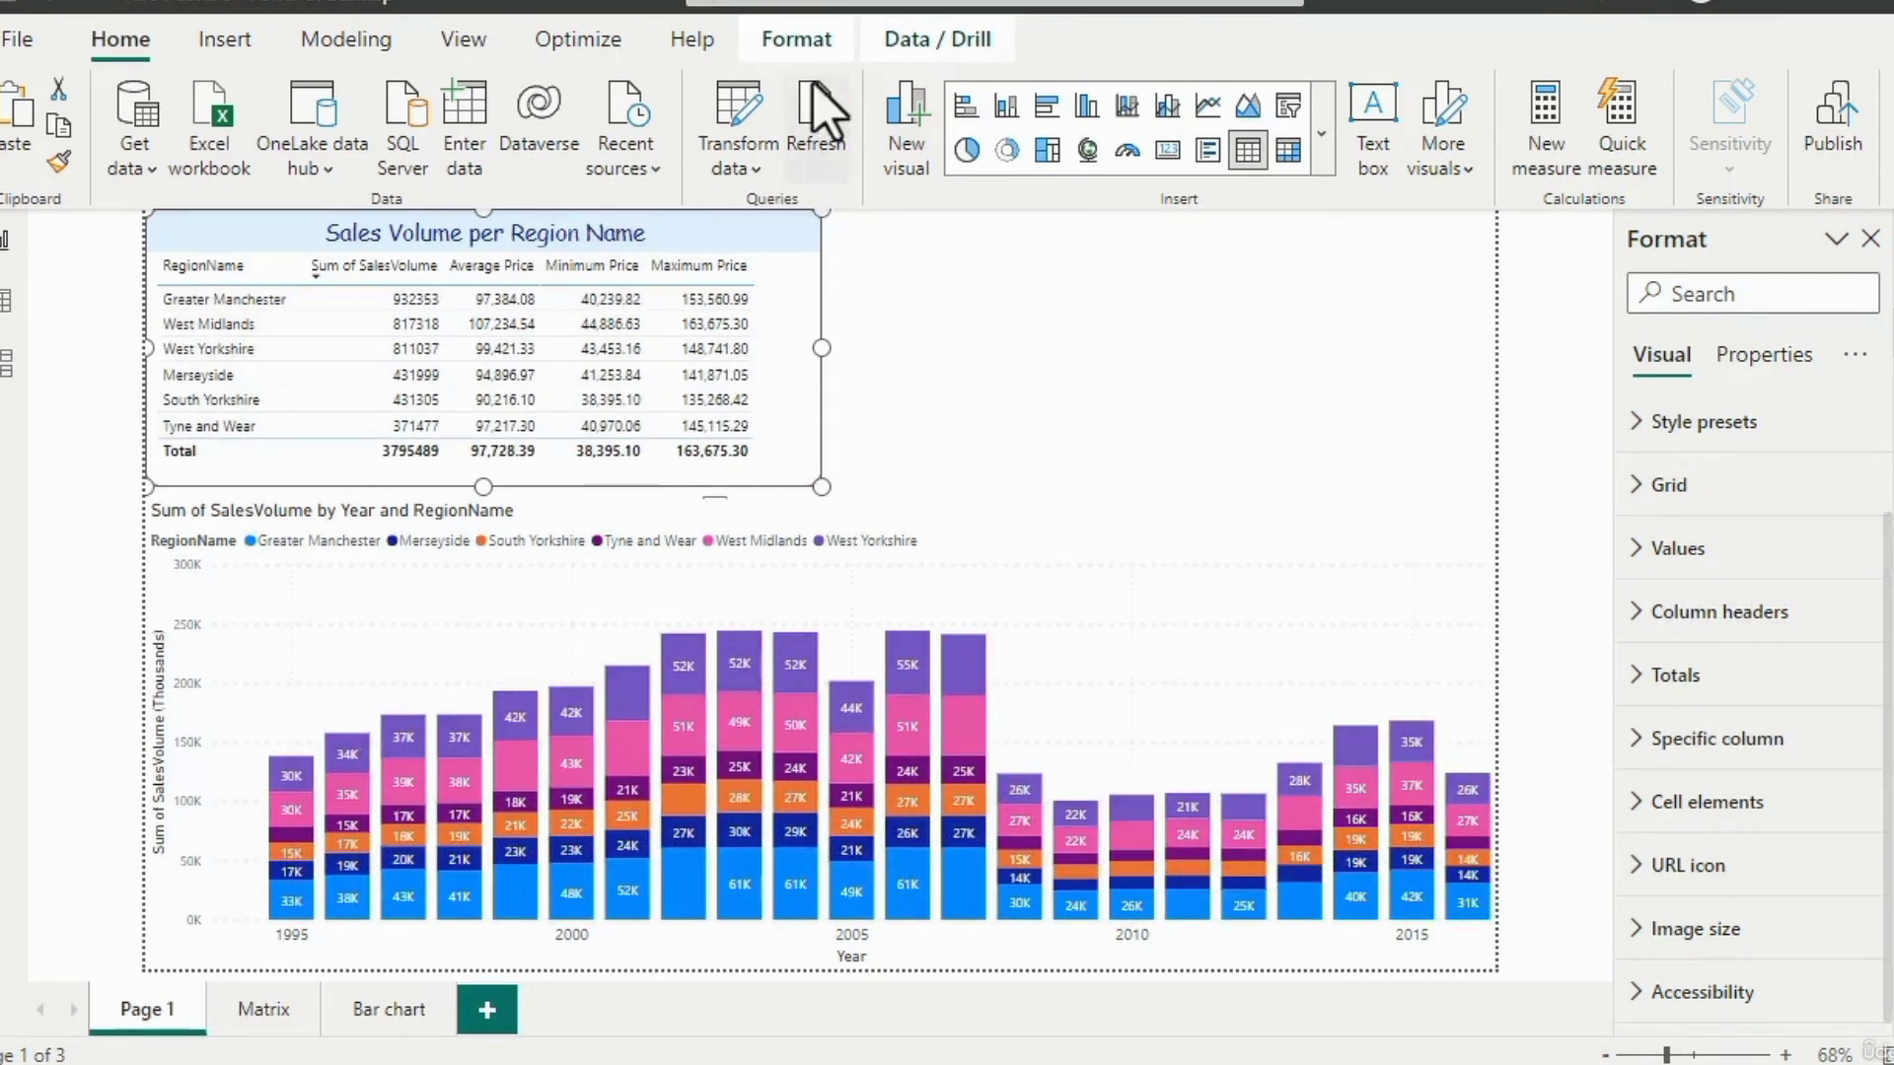
Turn on interaction editing for the table and test the chart's Highlight interaction with Greater Manchester, West Midlands and West Yorkshire.
left_click(797, 42)
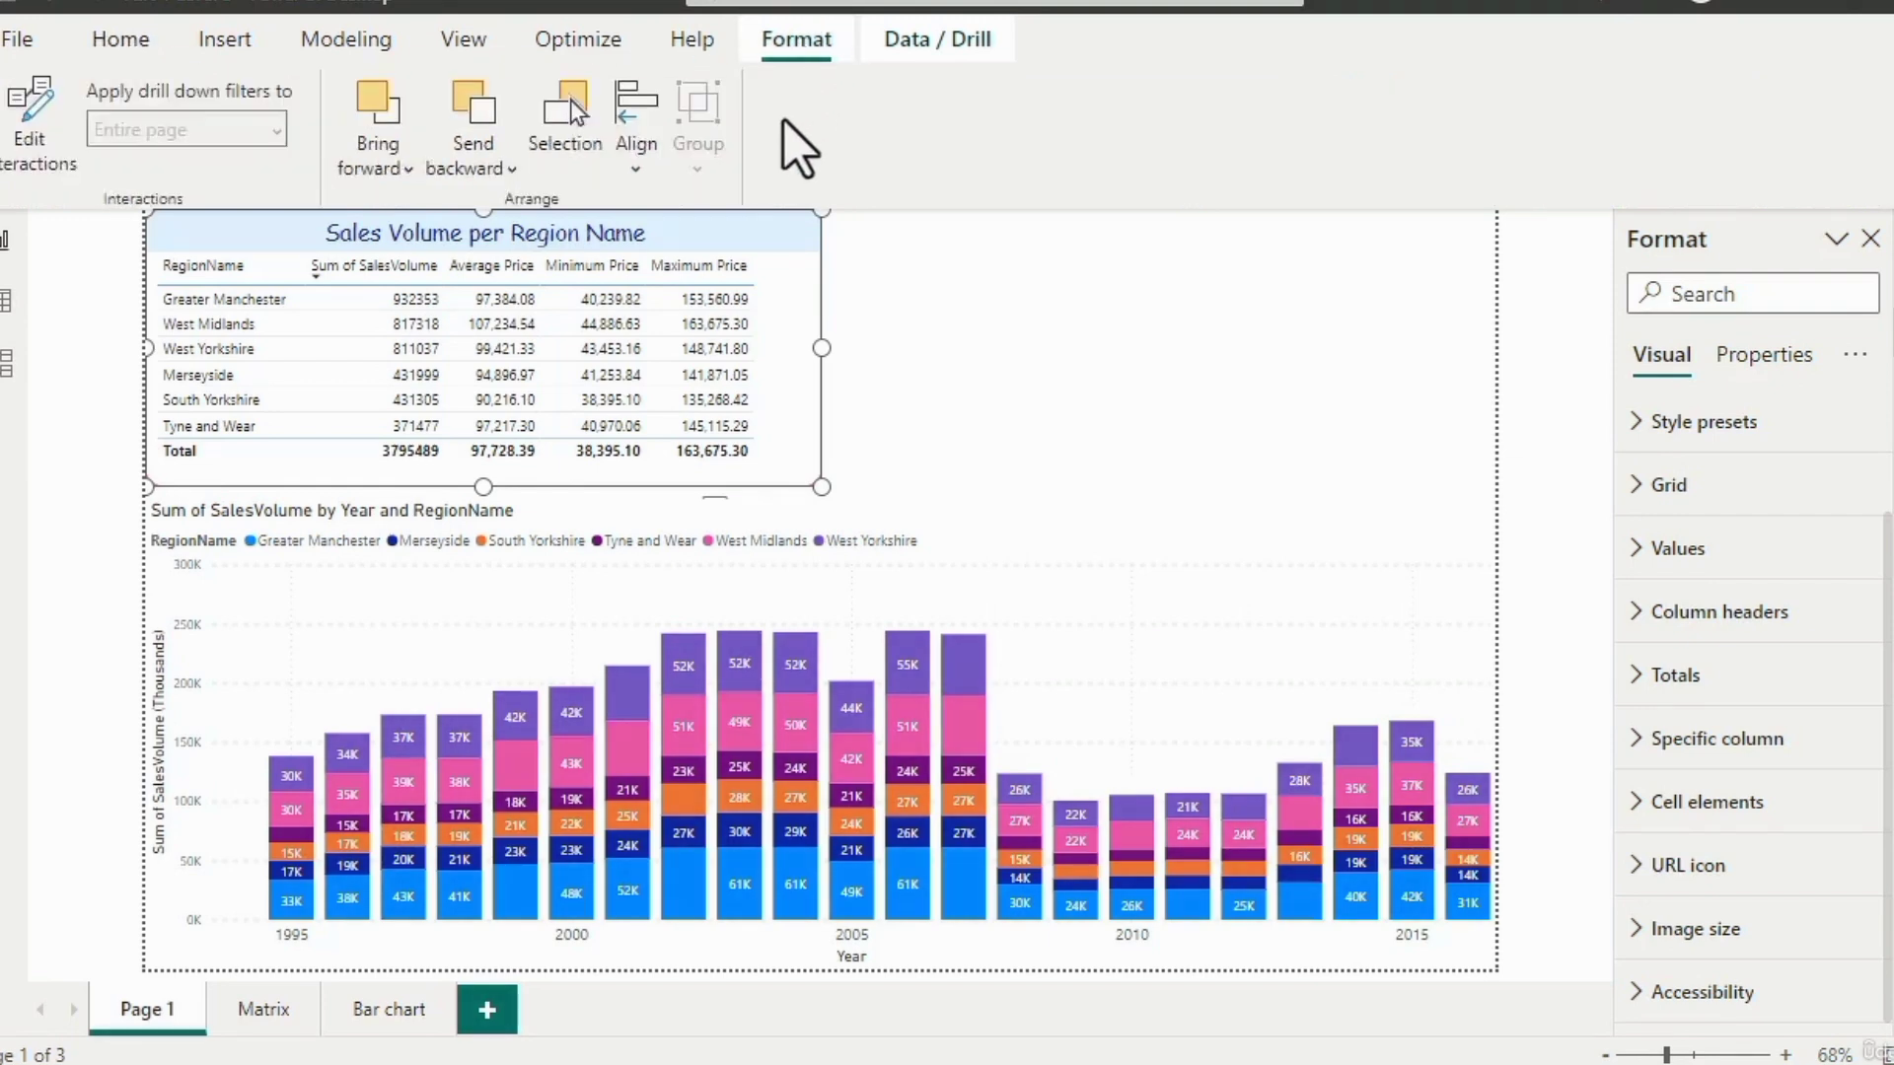
left_click(40, 150)
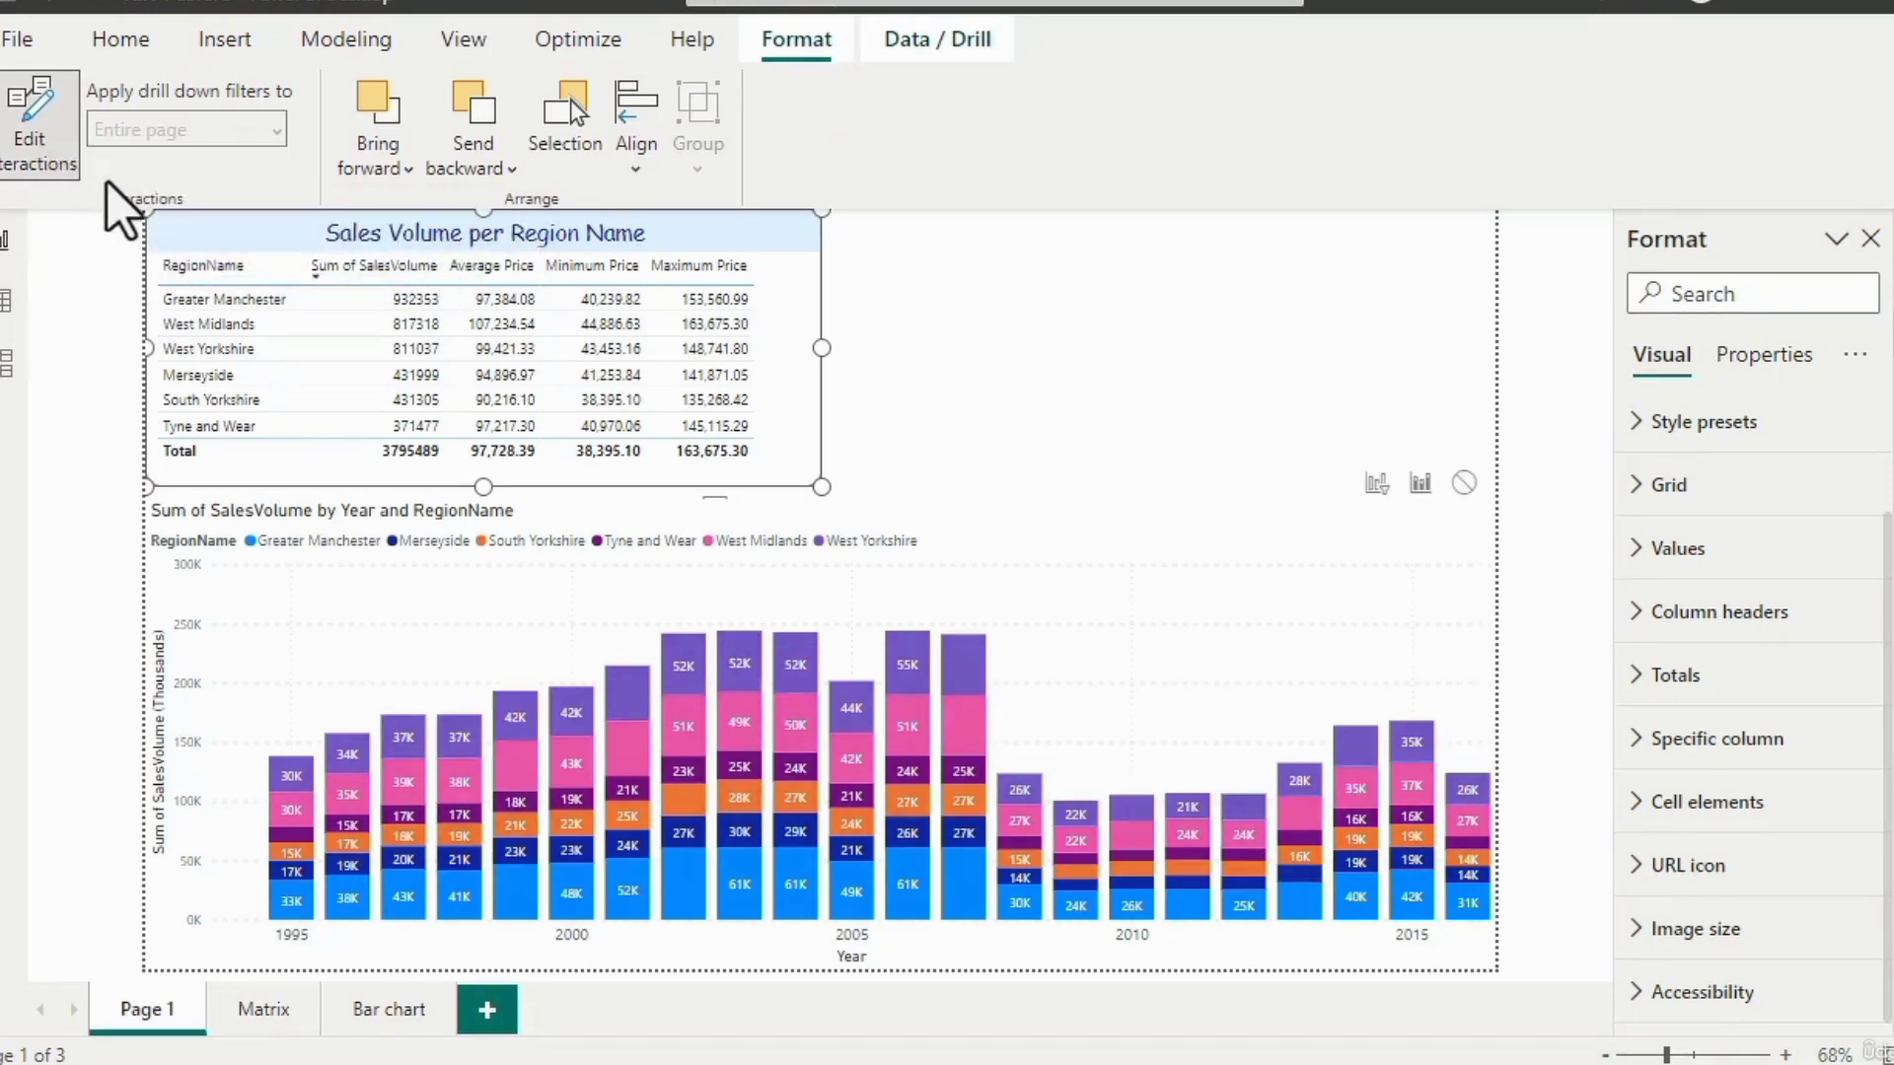
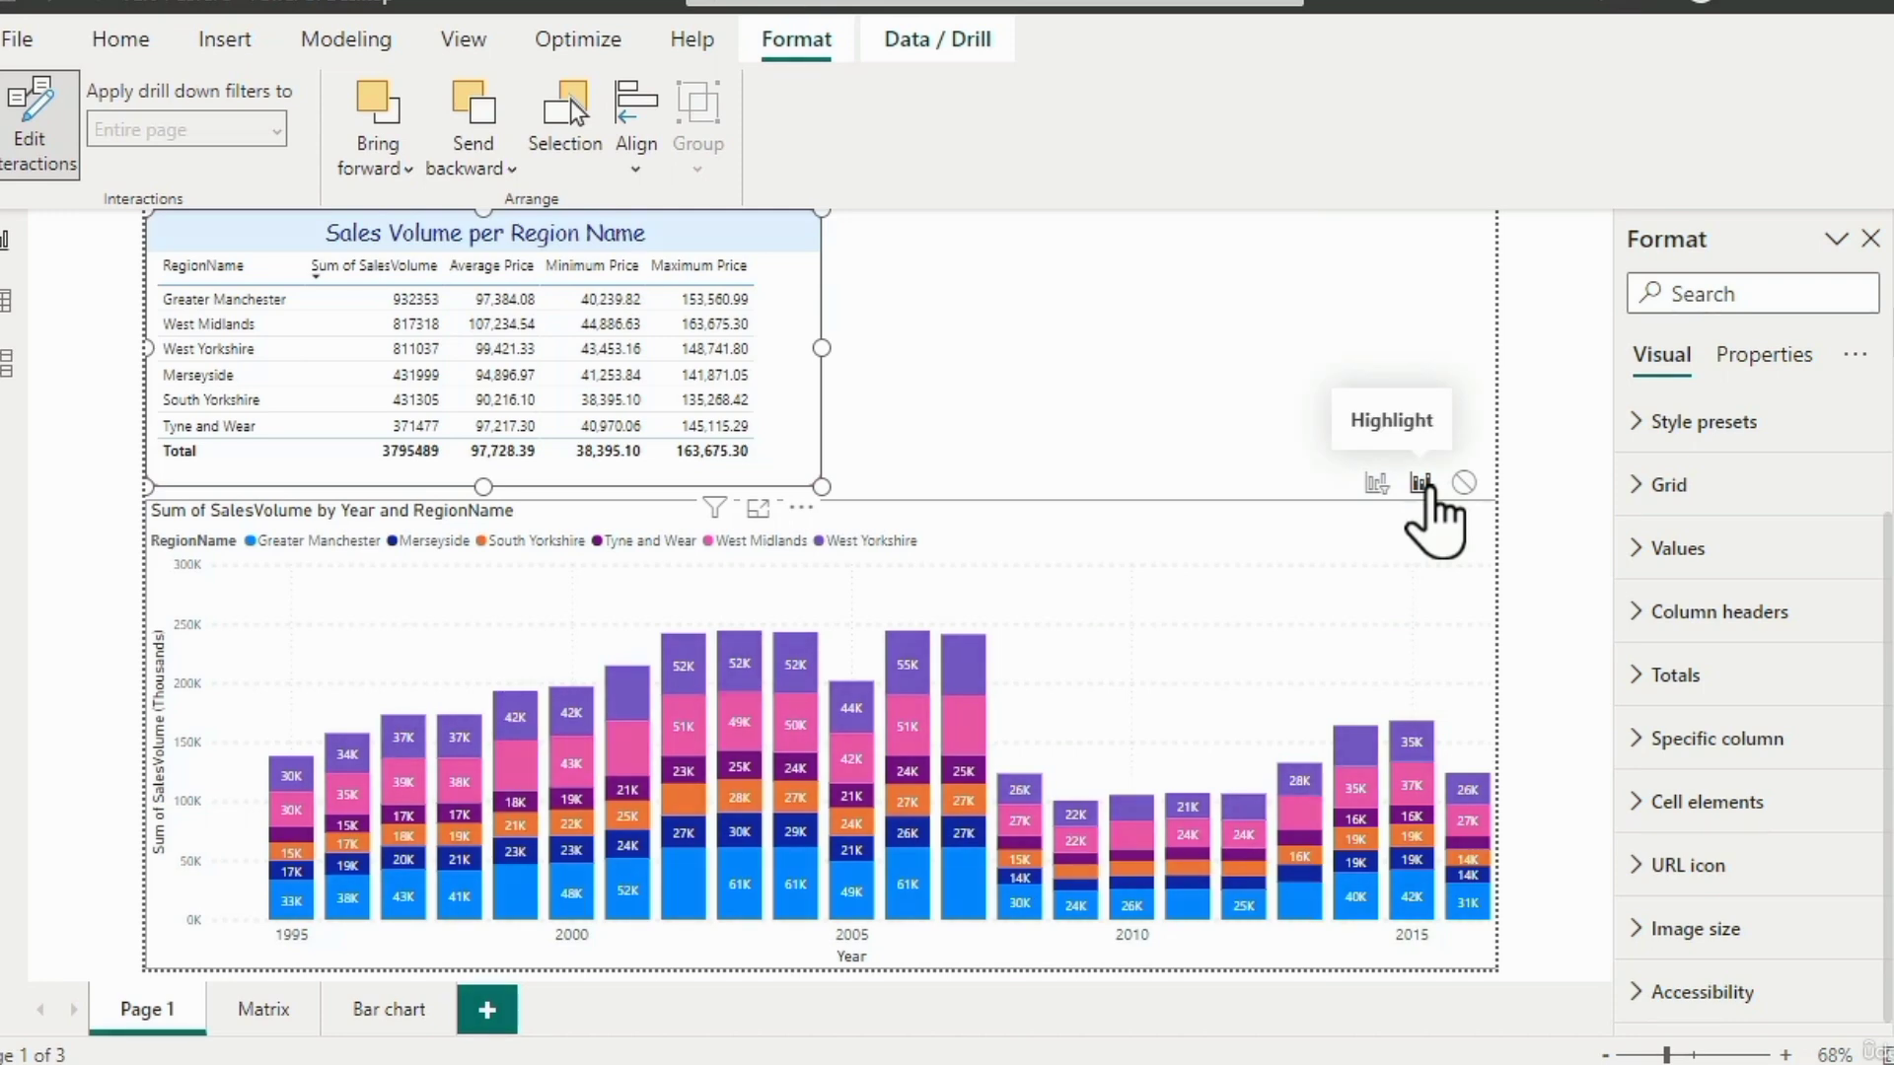
left_click(275, 305)
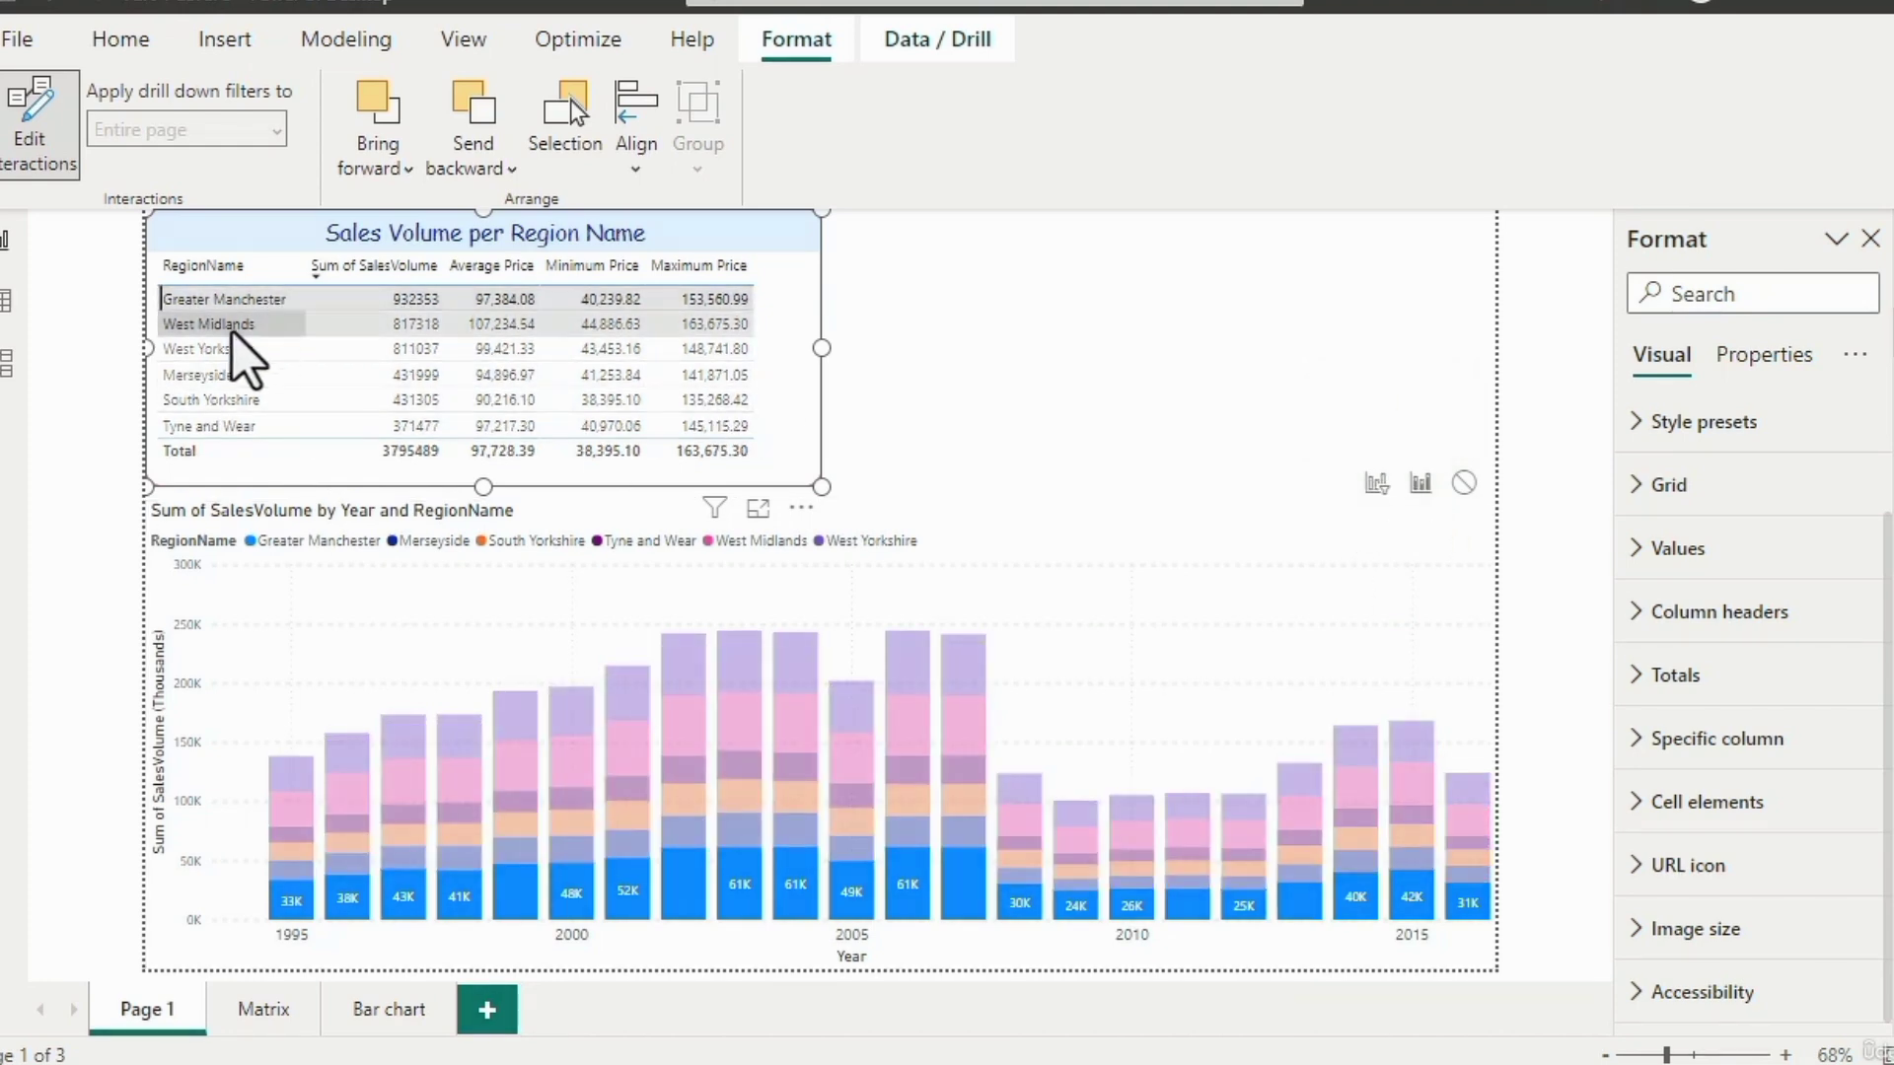
left_click(232, 327)
left_click(226, 340)
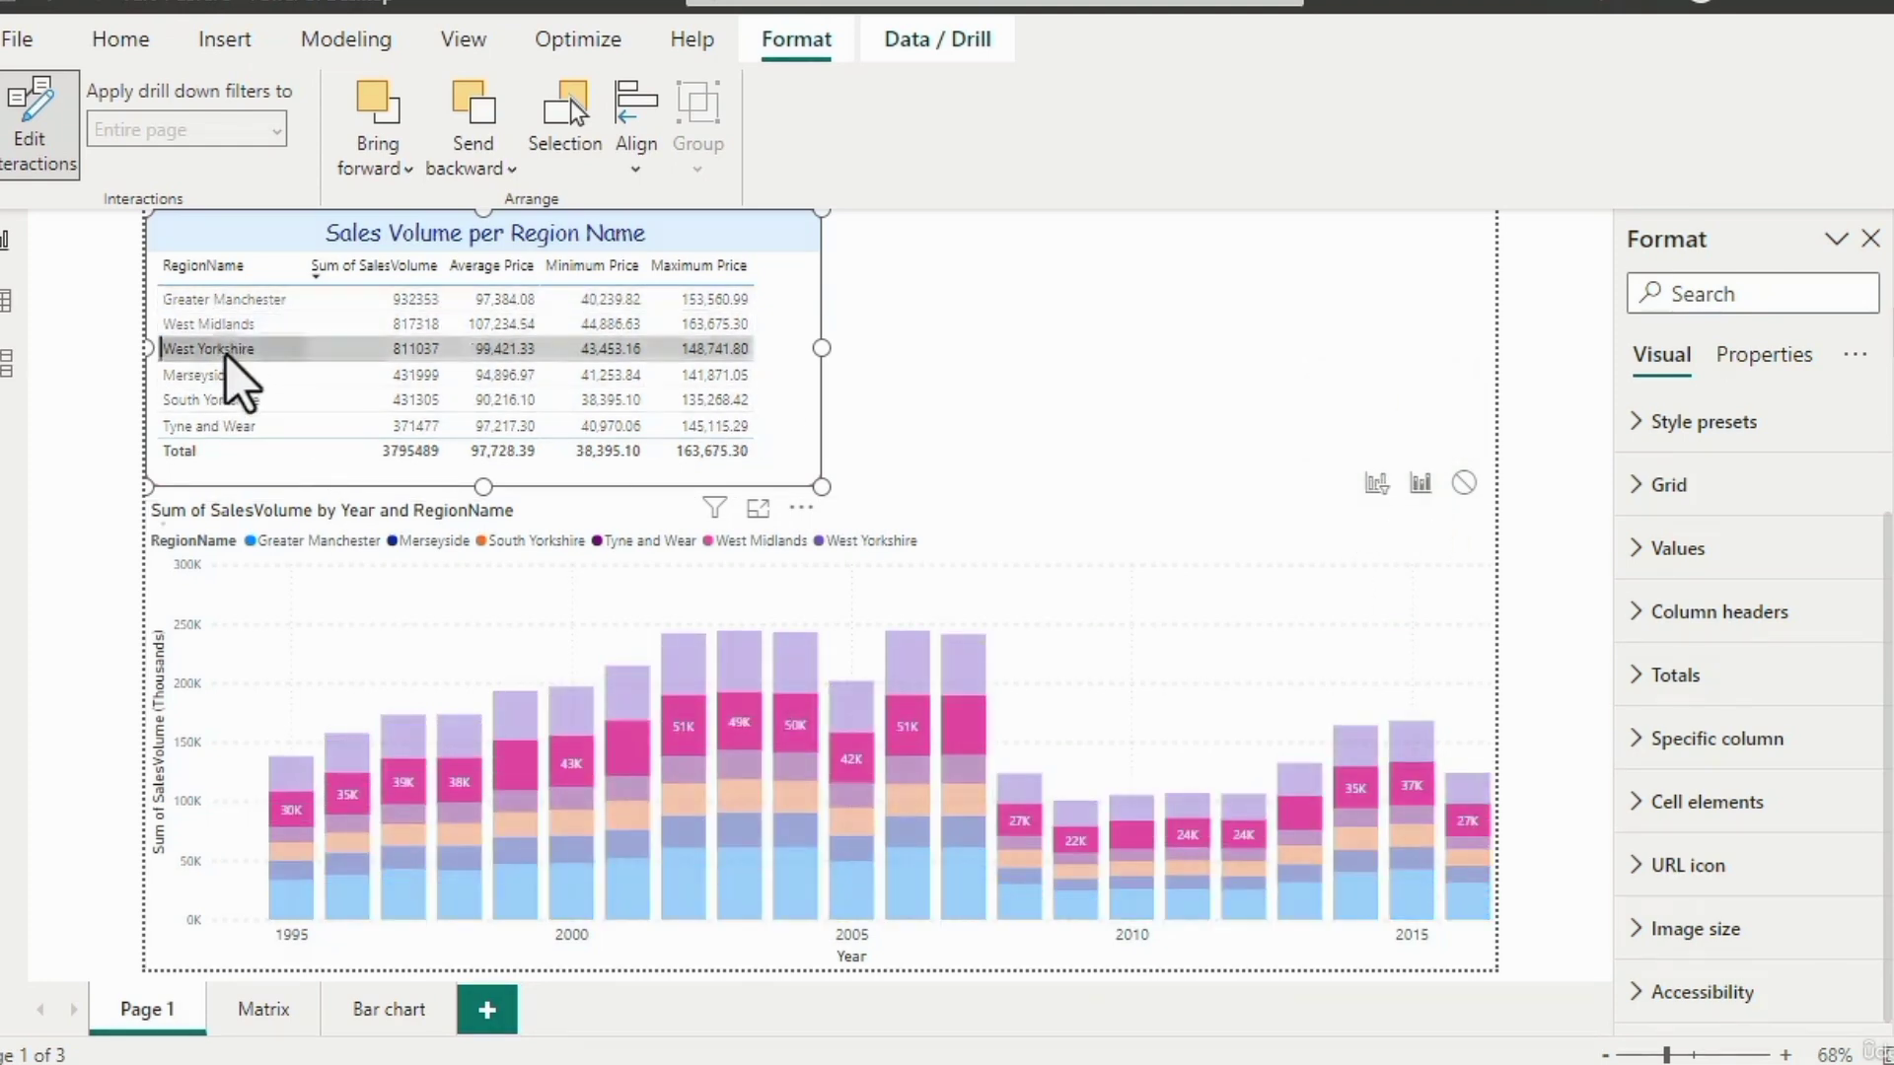
left_click(779, 399)
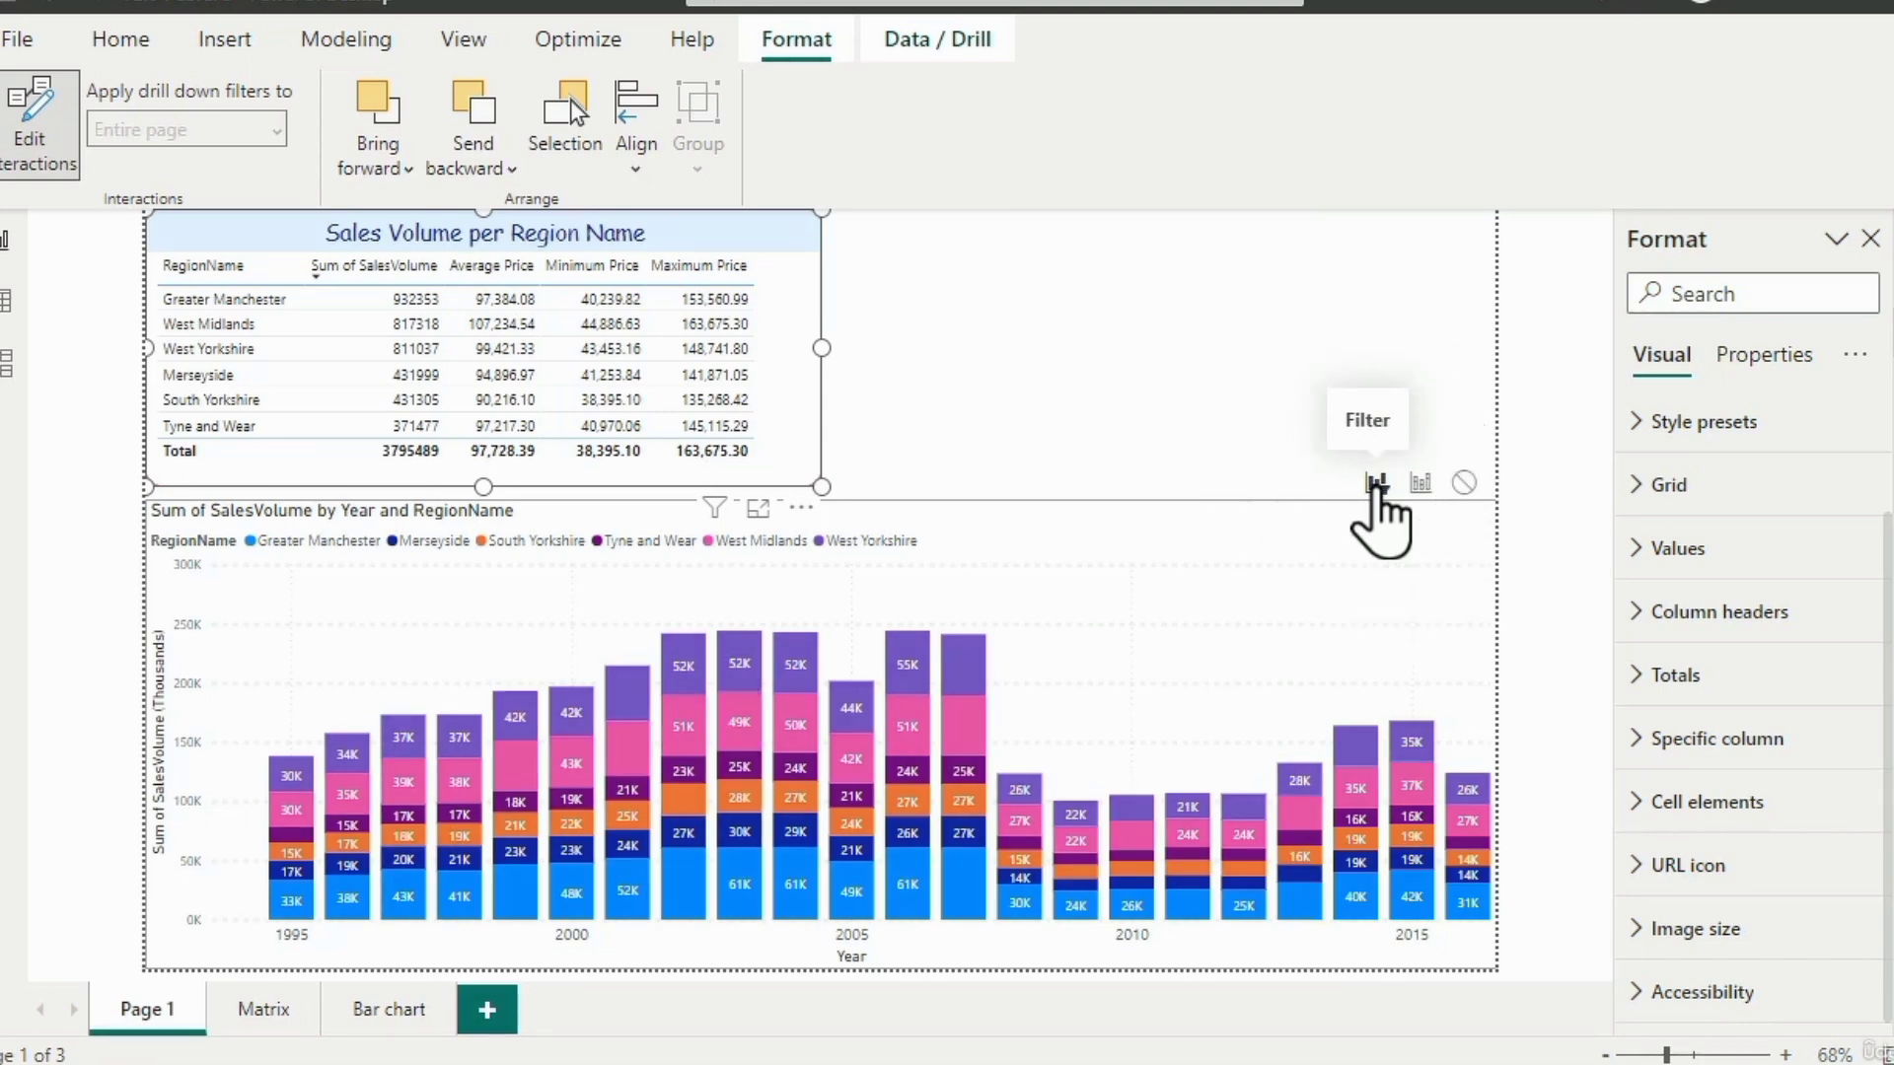
Set the table's interaction with the chart to Filter and select South Yorkshire in the table.
left_click(242, 404)
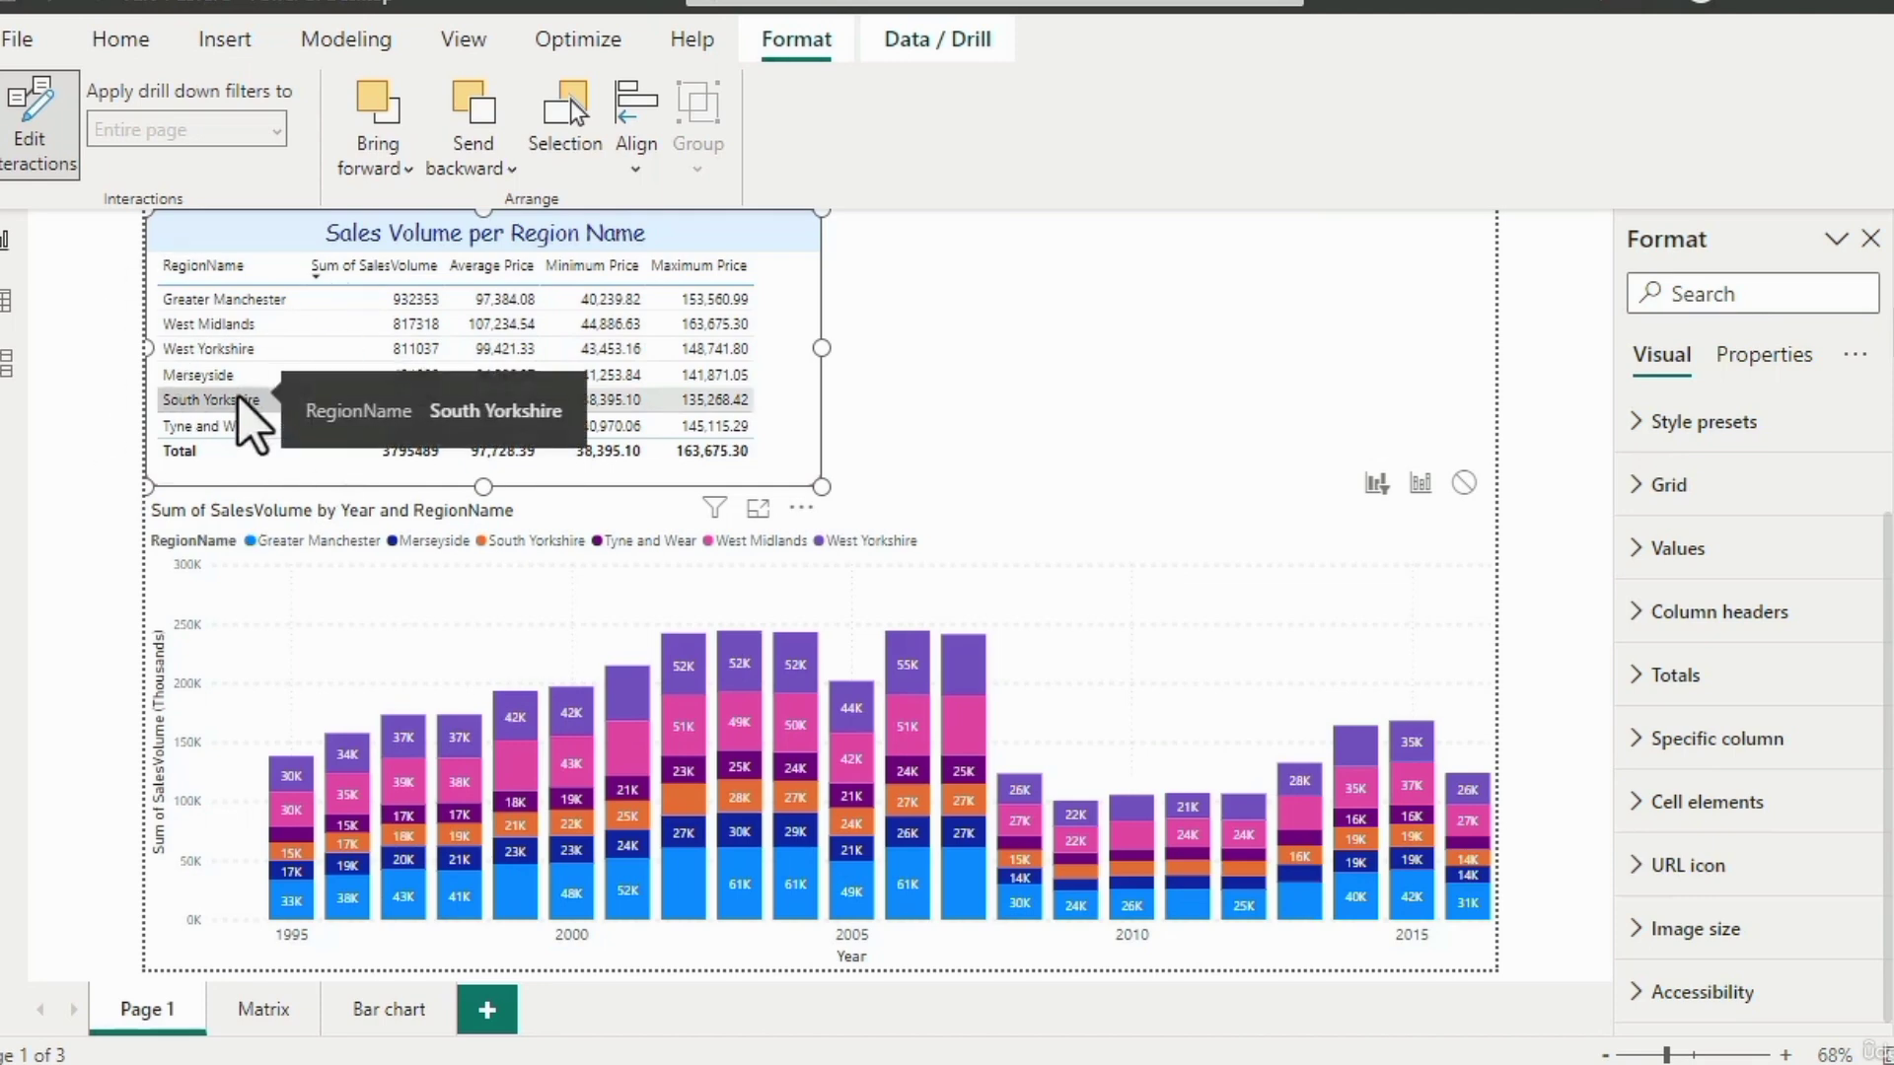
left_click(239, 399)
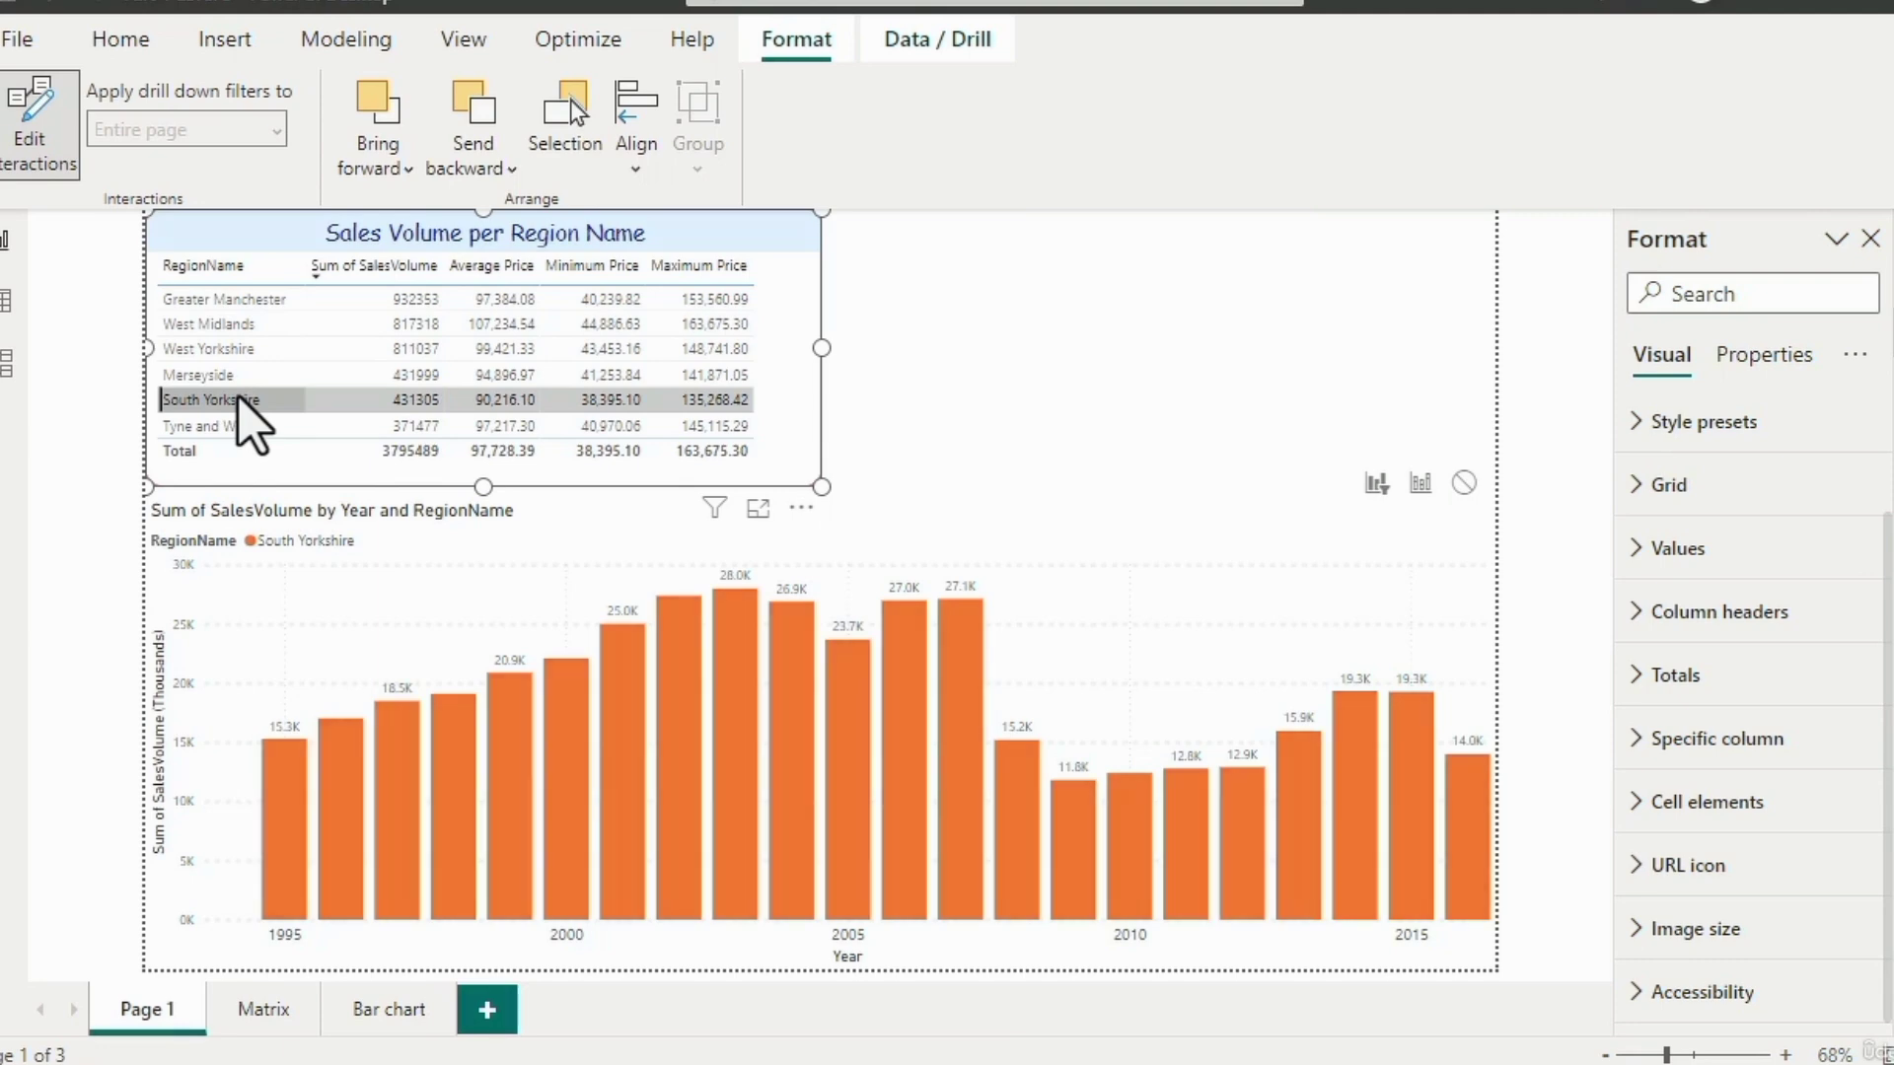
Select Merseyside in the region table to examine how the Filter interaction affects the chart, and clear the selection.
mouse_move(500, 742)
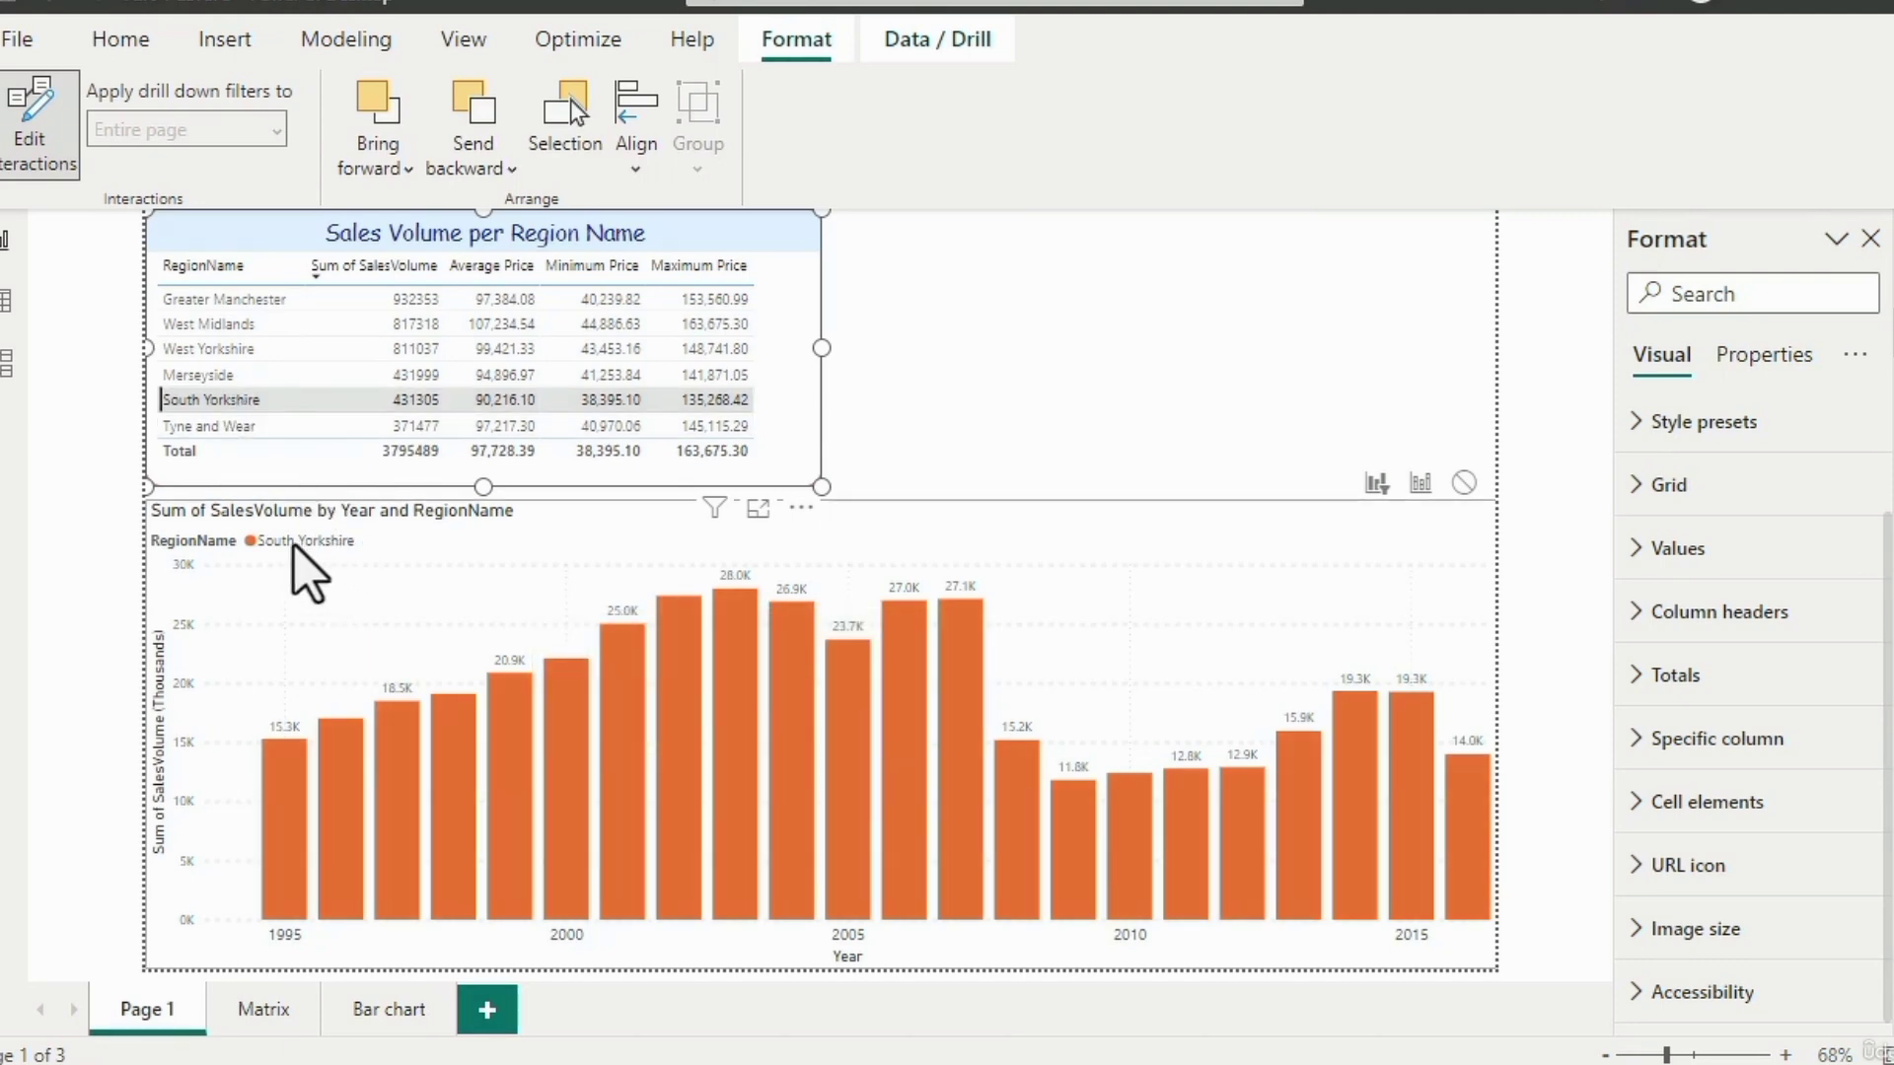
left_click(222, 380)
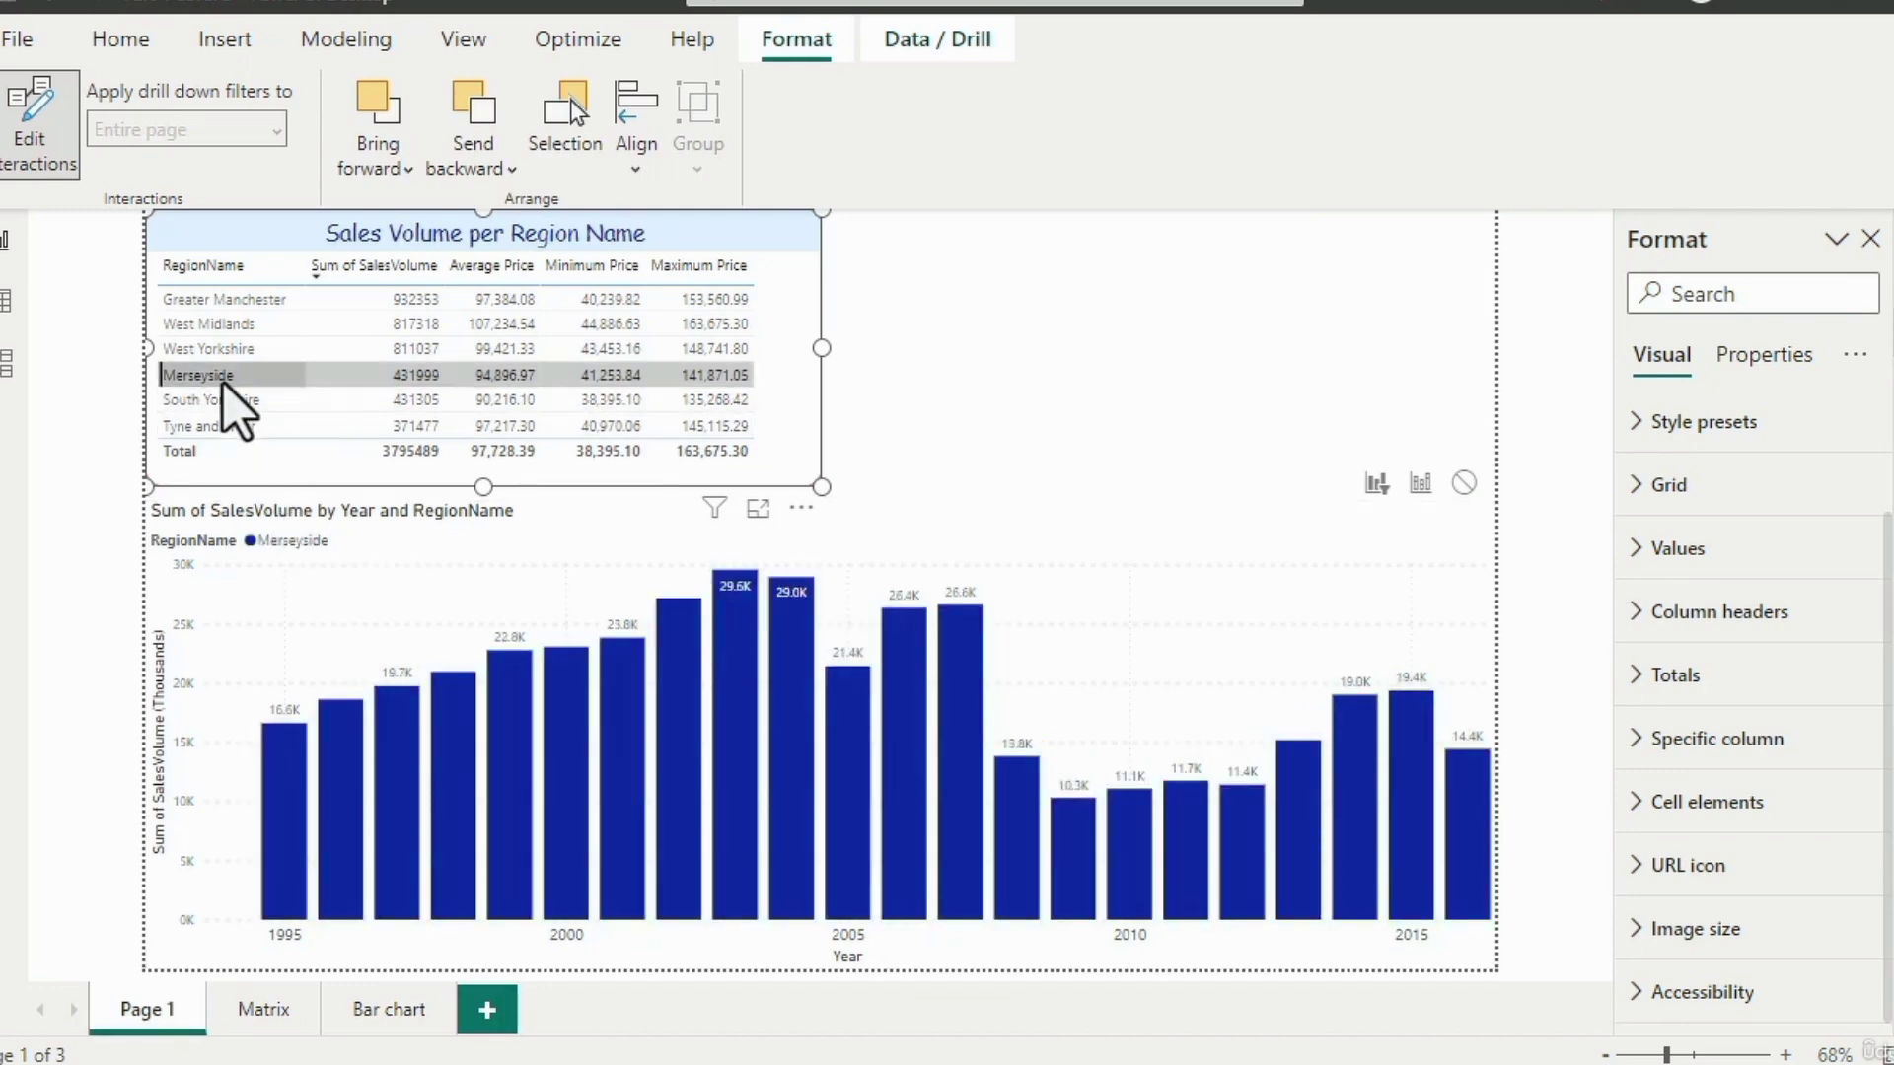
left_click(774, 424)
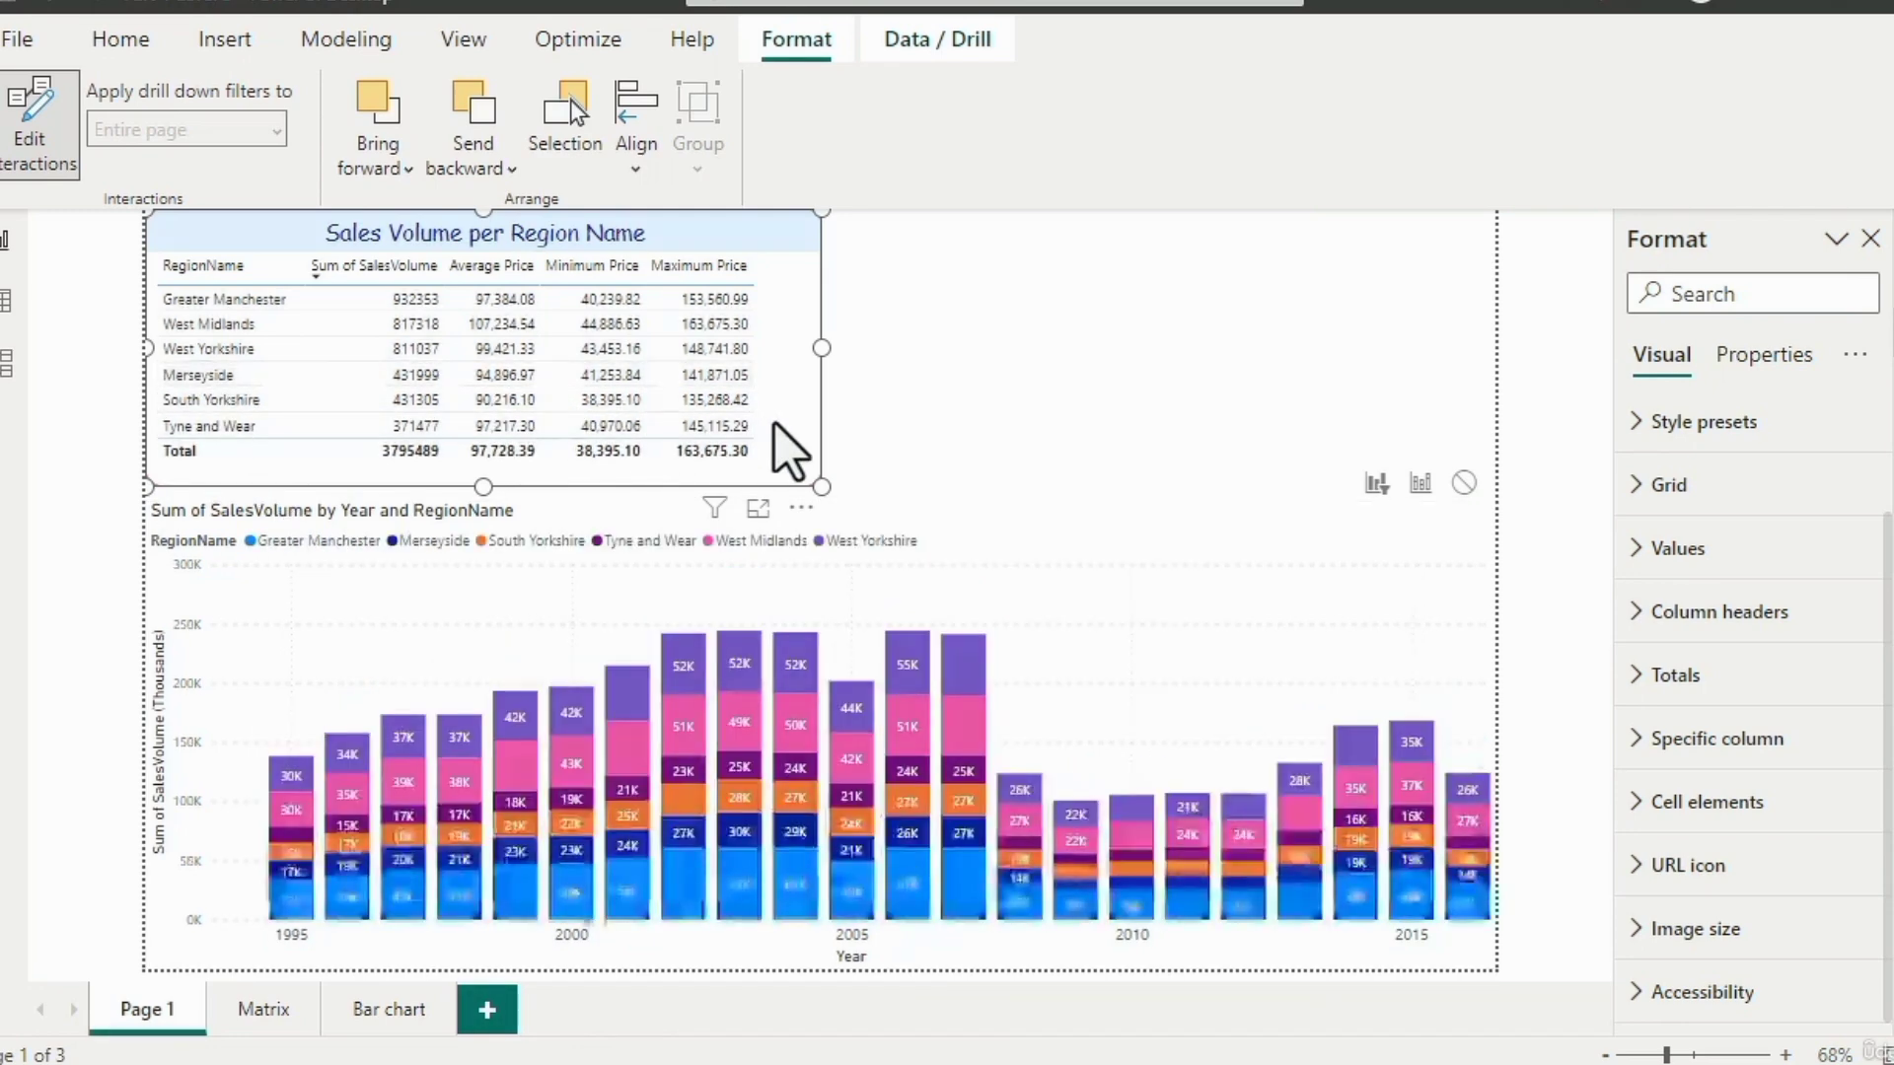
Try the None interaction between the region table and the chart, and set it to Highlight.
left_click(1463, 482)
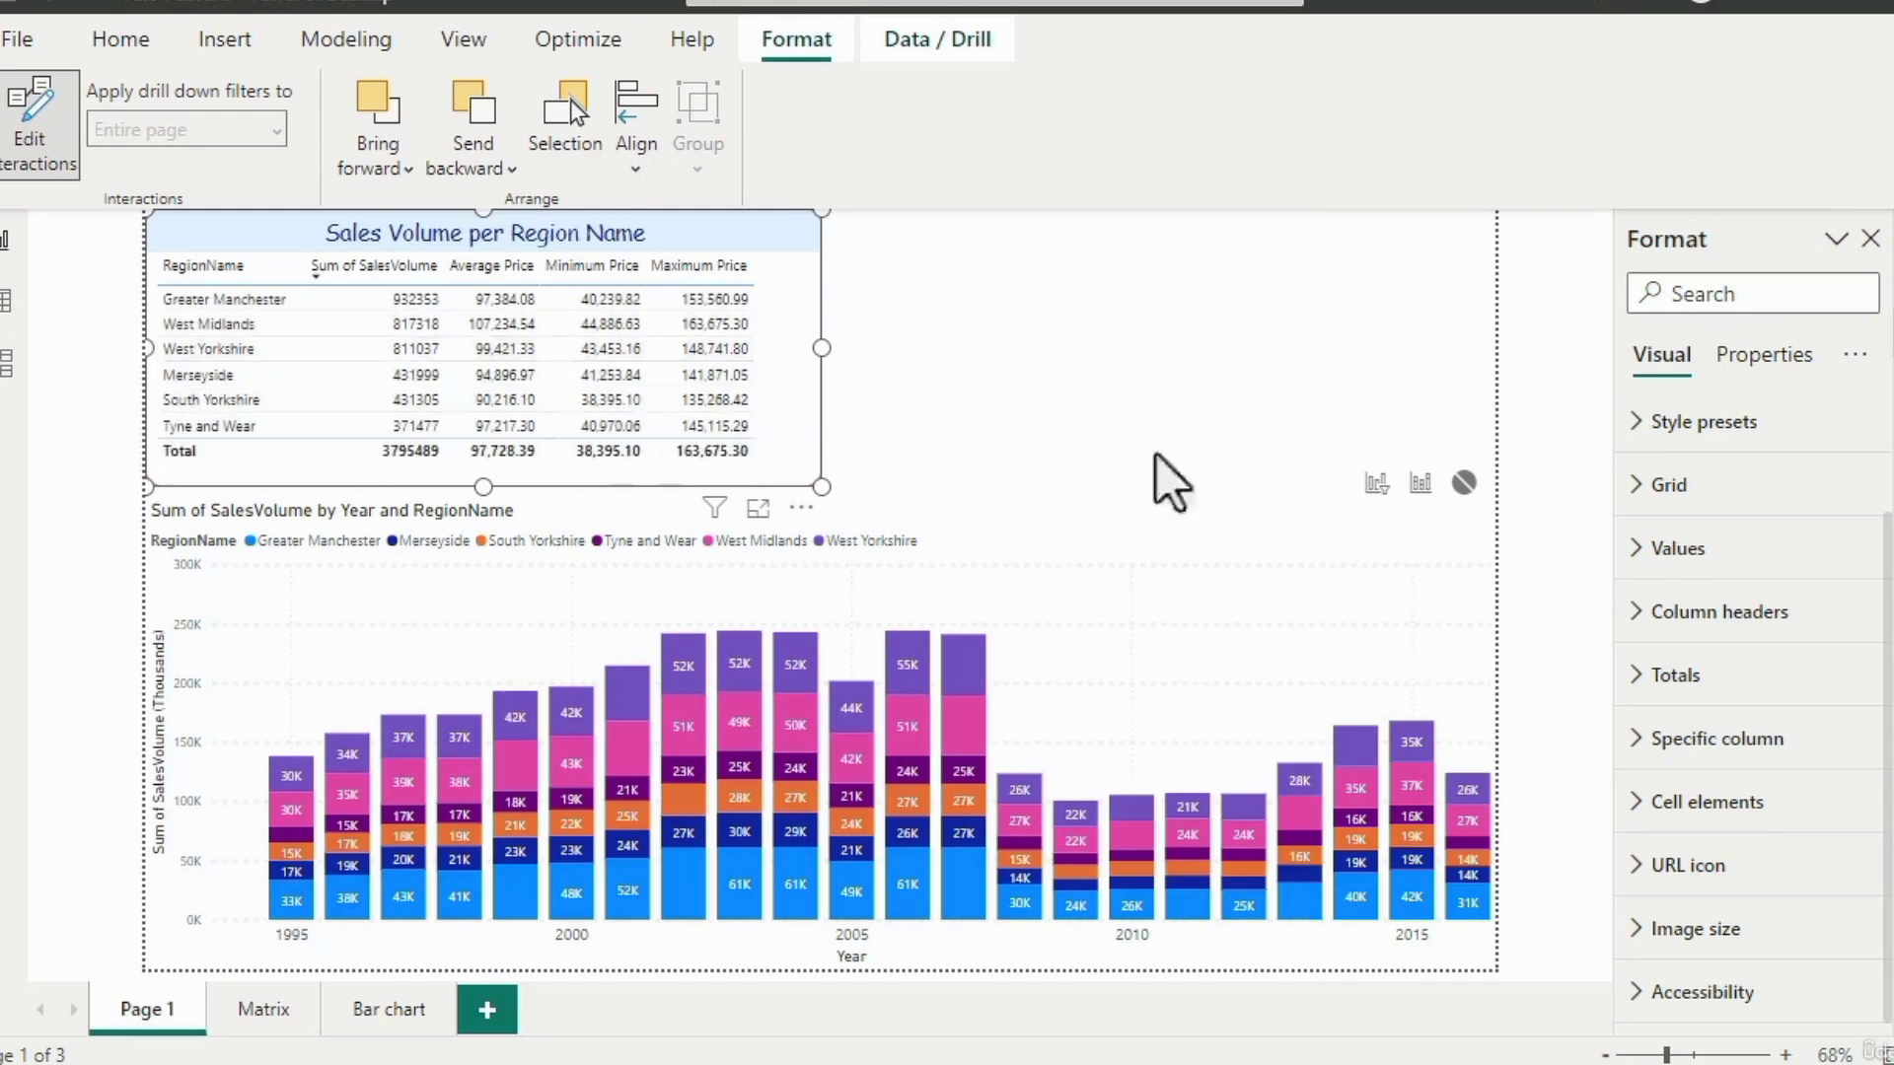
left_click(1421, 485)
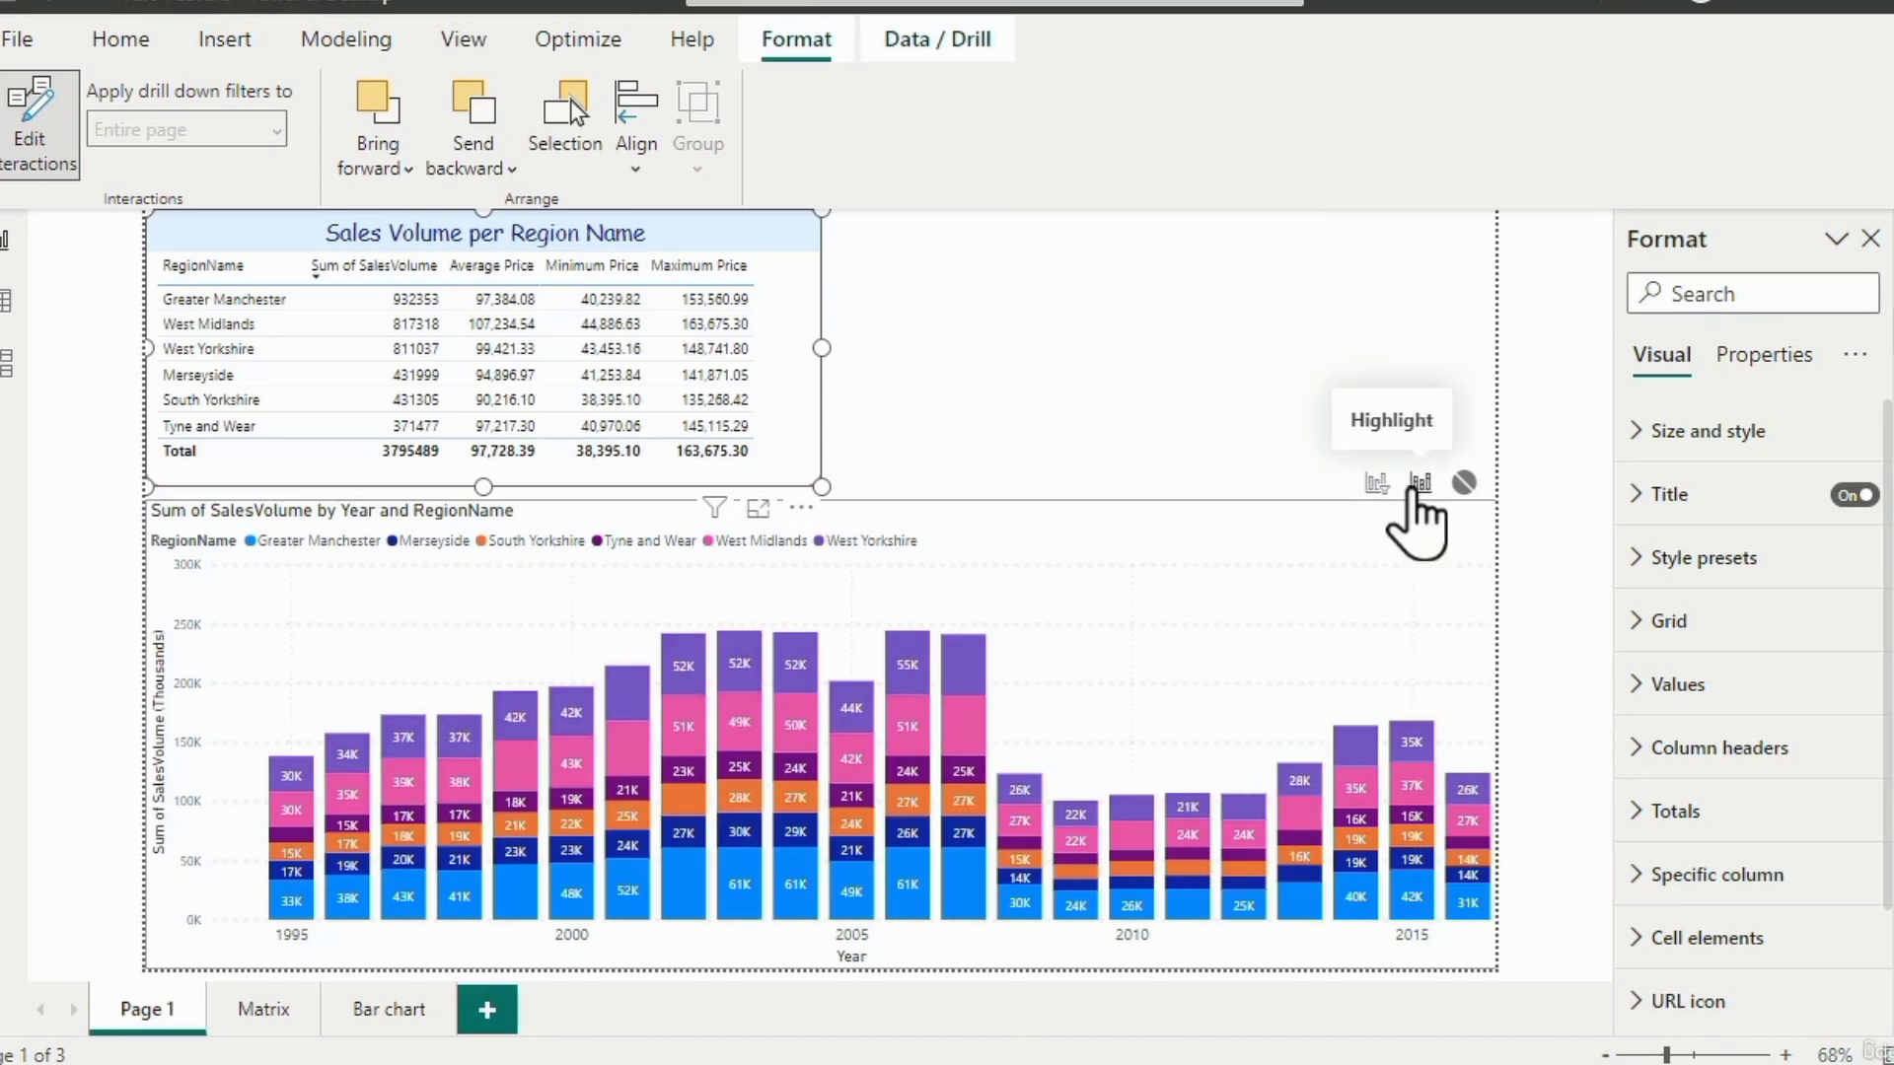
left_click(1418, 487)
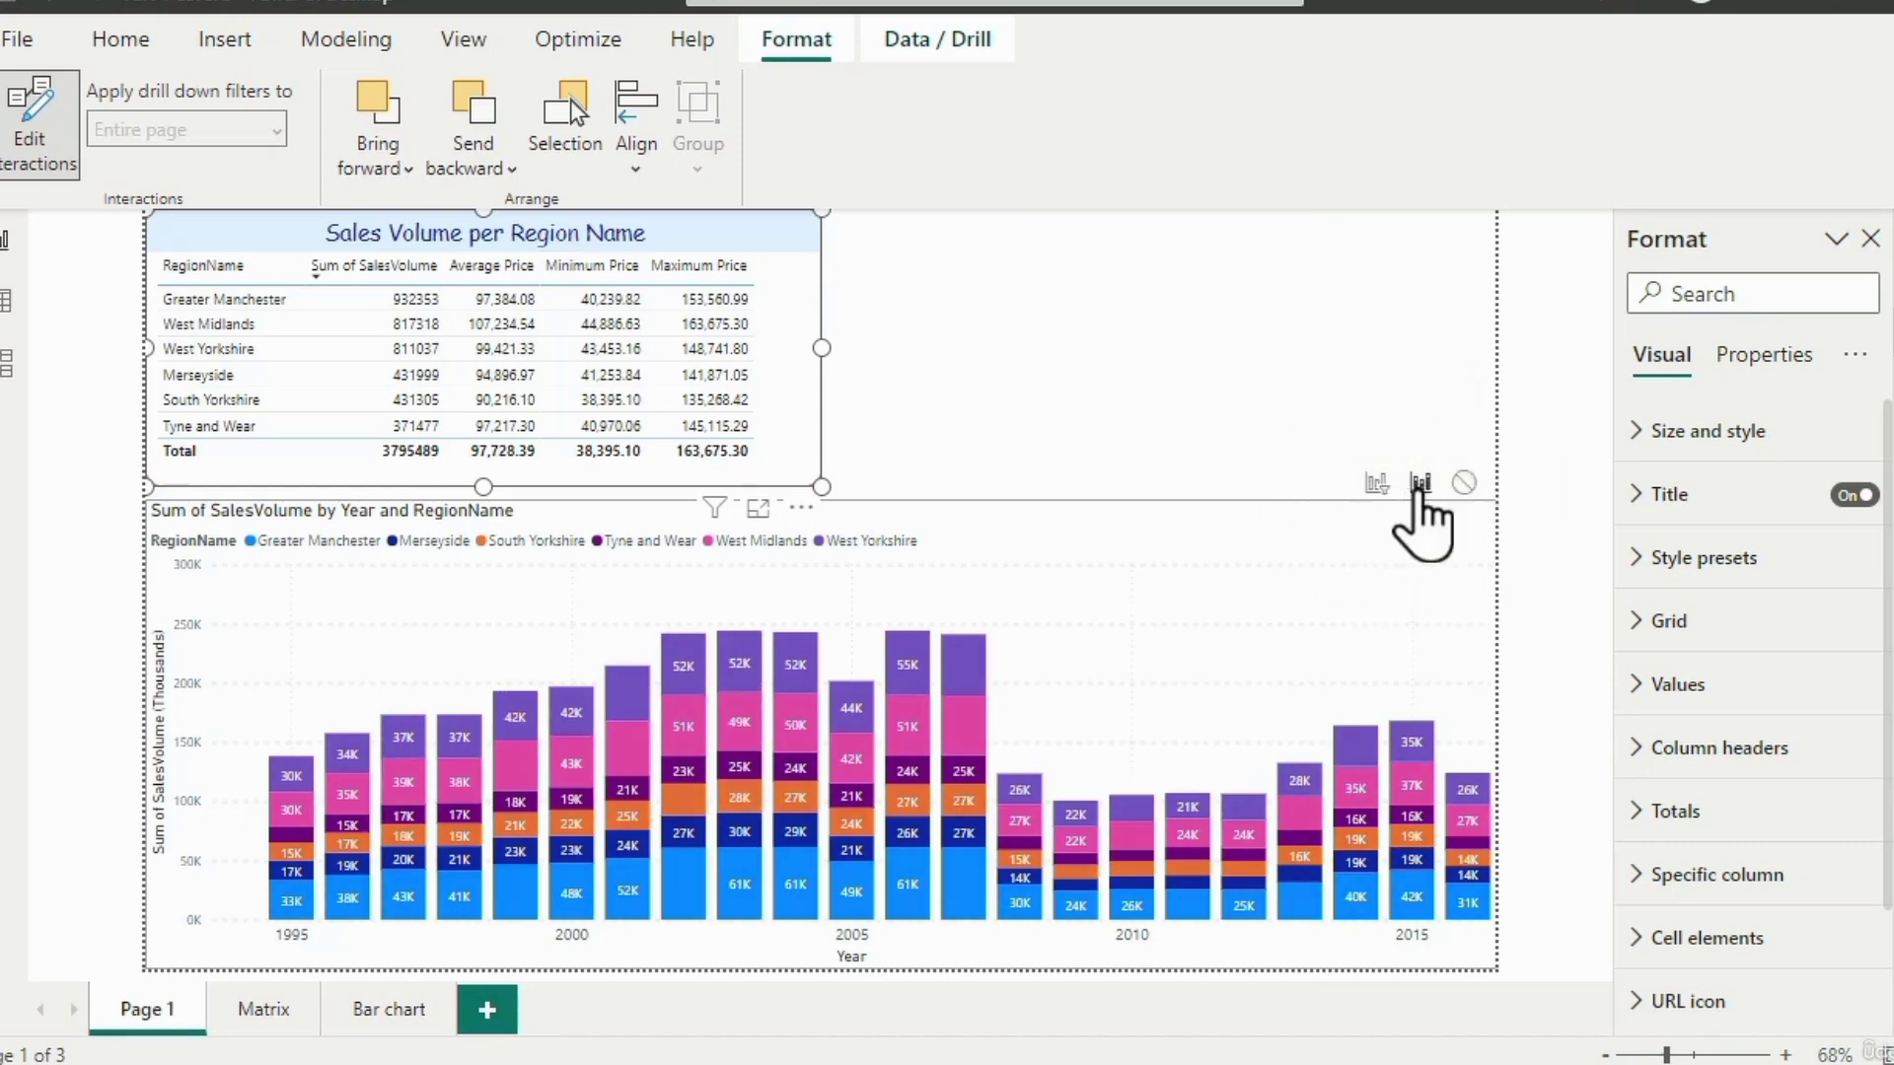
Select West Midlands, West Yorkshire and Merseyside one by one to examine the chart's highlighting, and clear the selection.
left_click(219, 325)
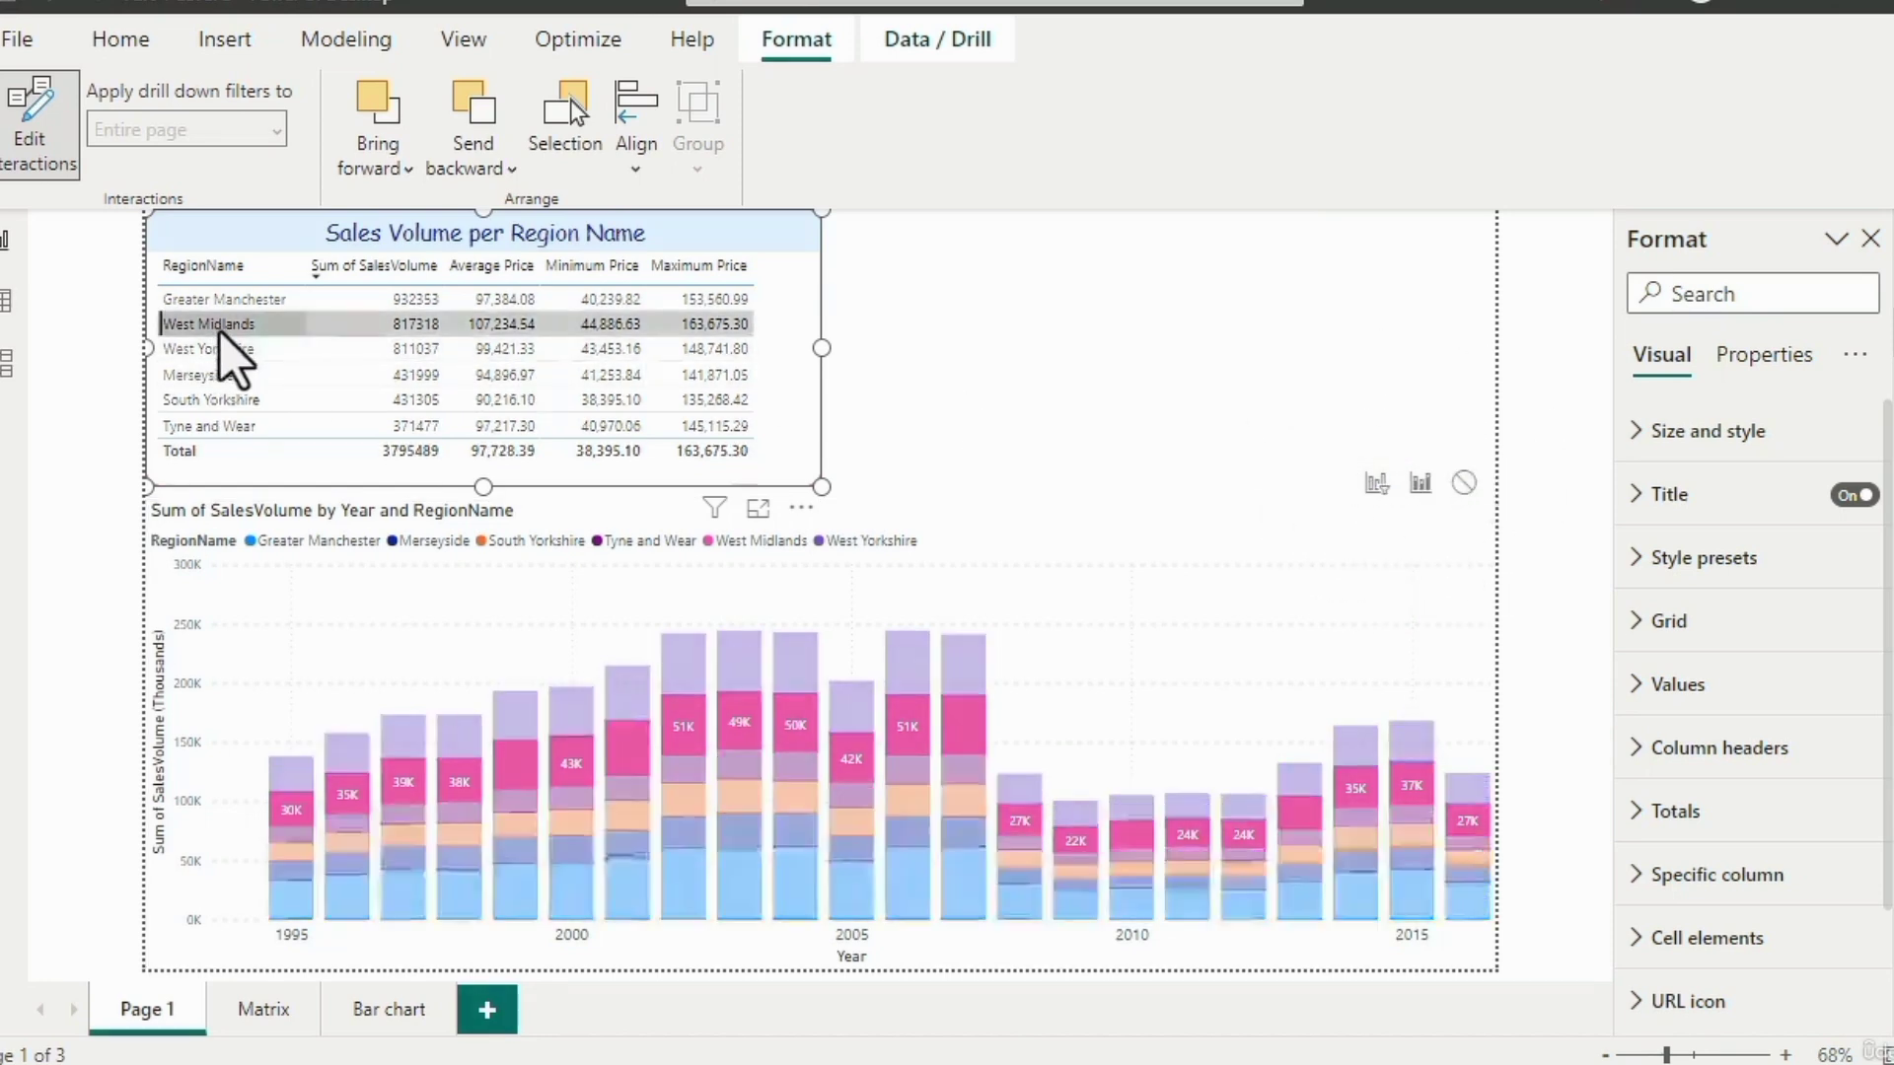
left_click(229, 349)
left_click(235, 379)
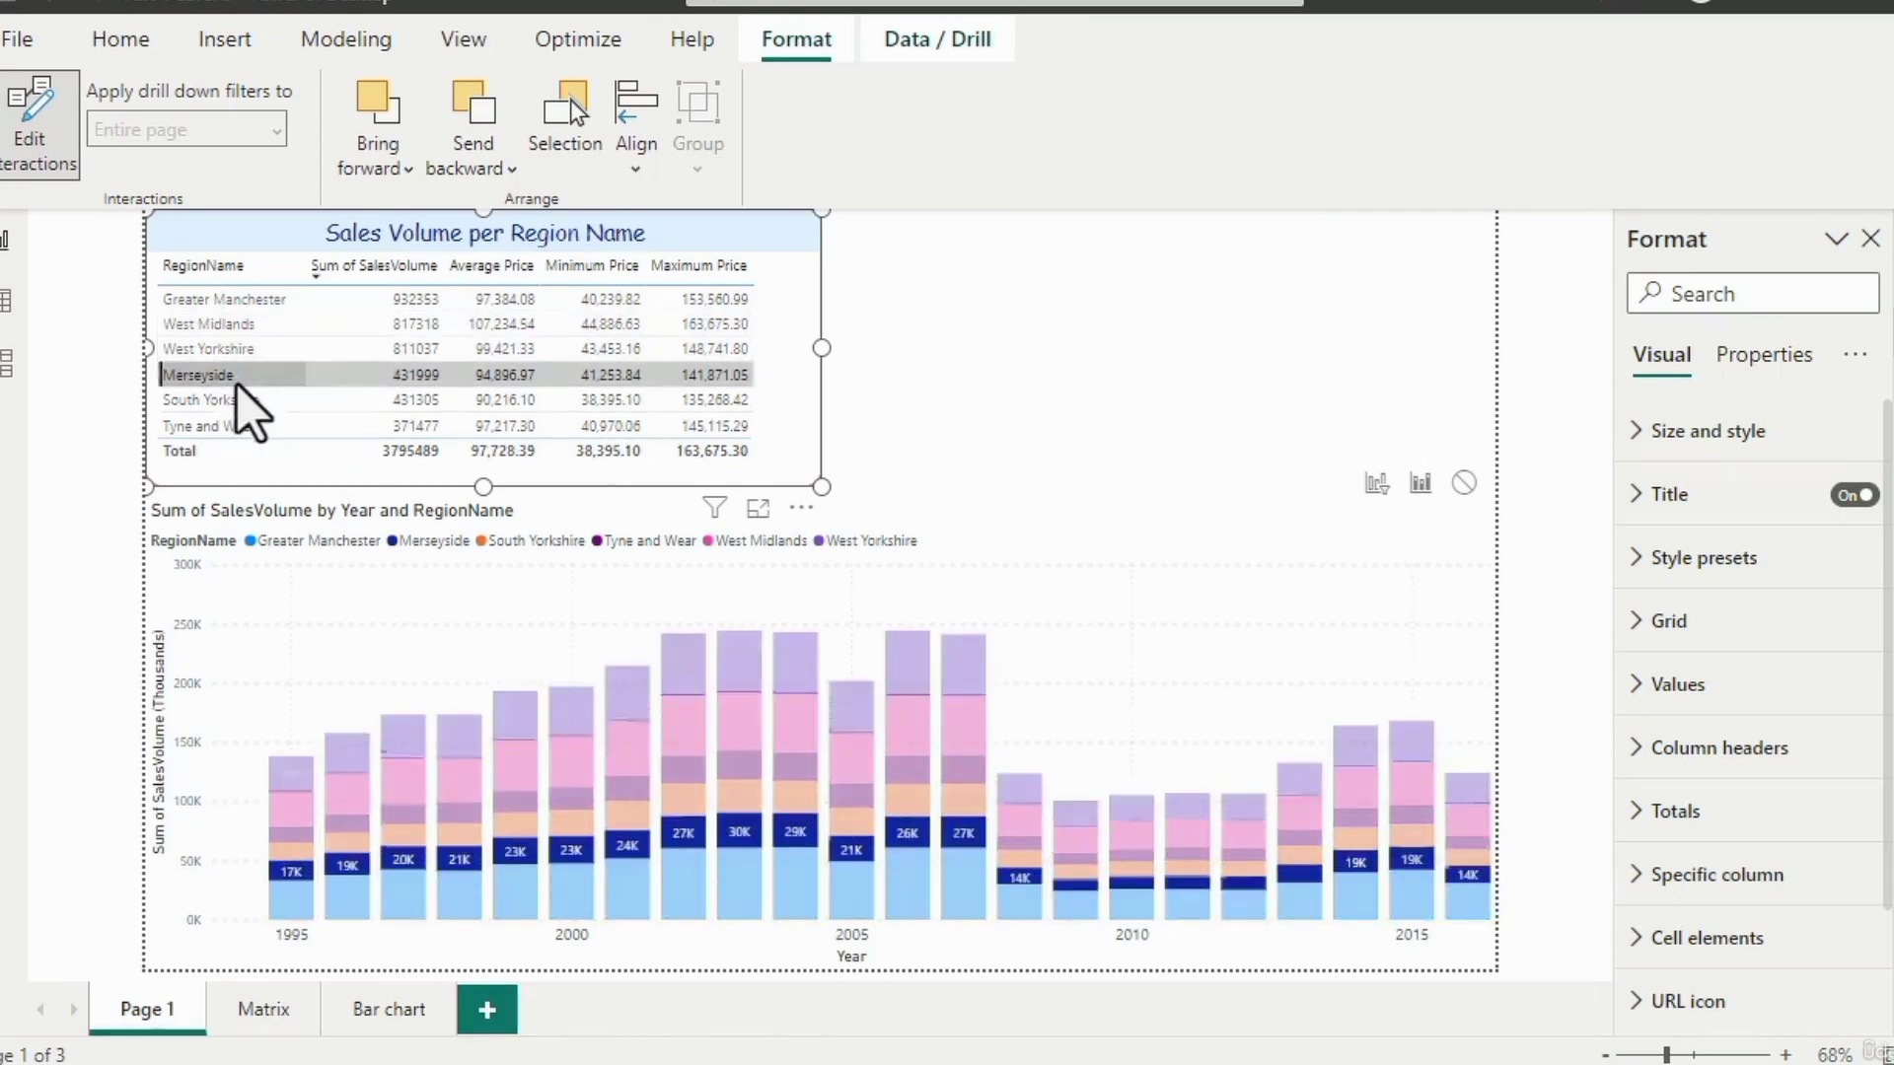
left_click(807, 414)
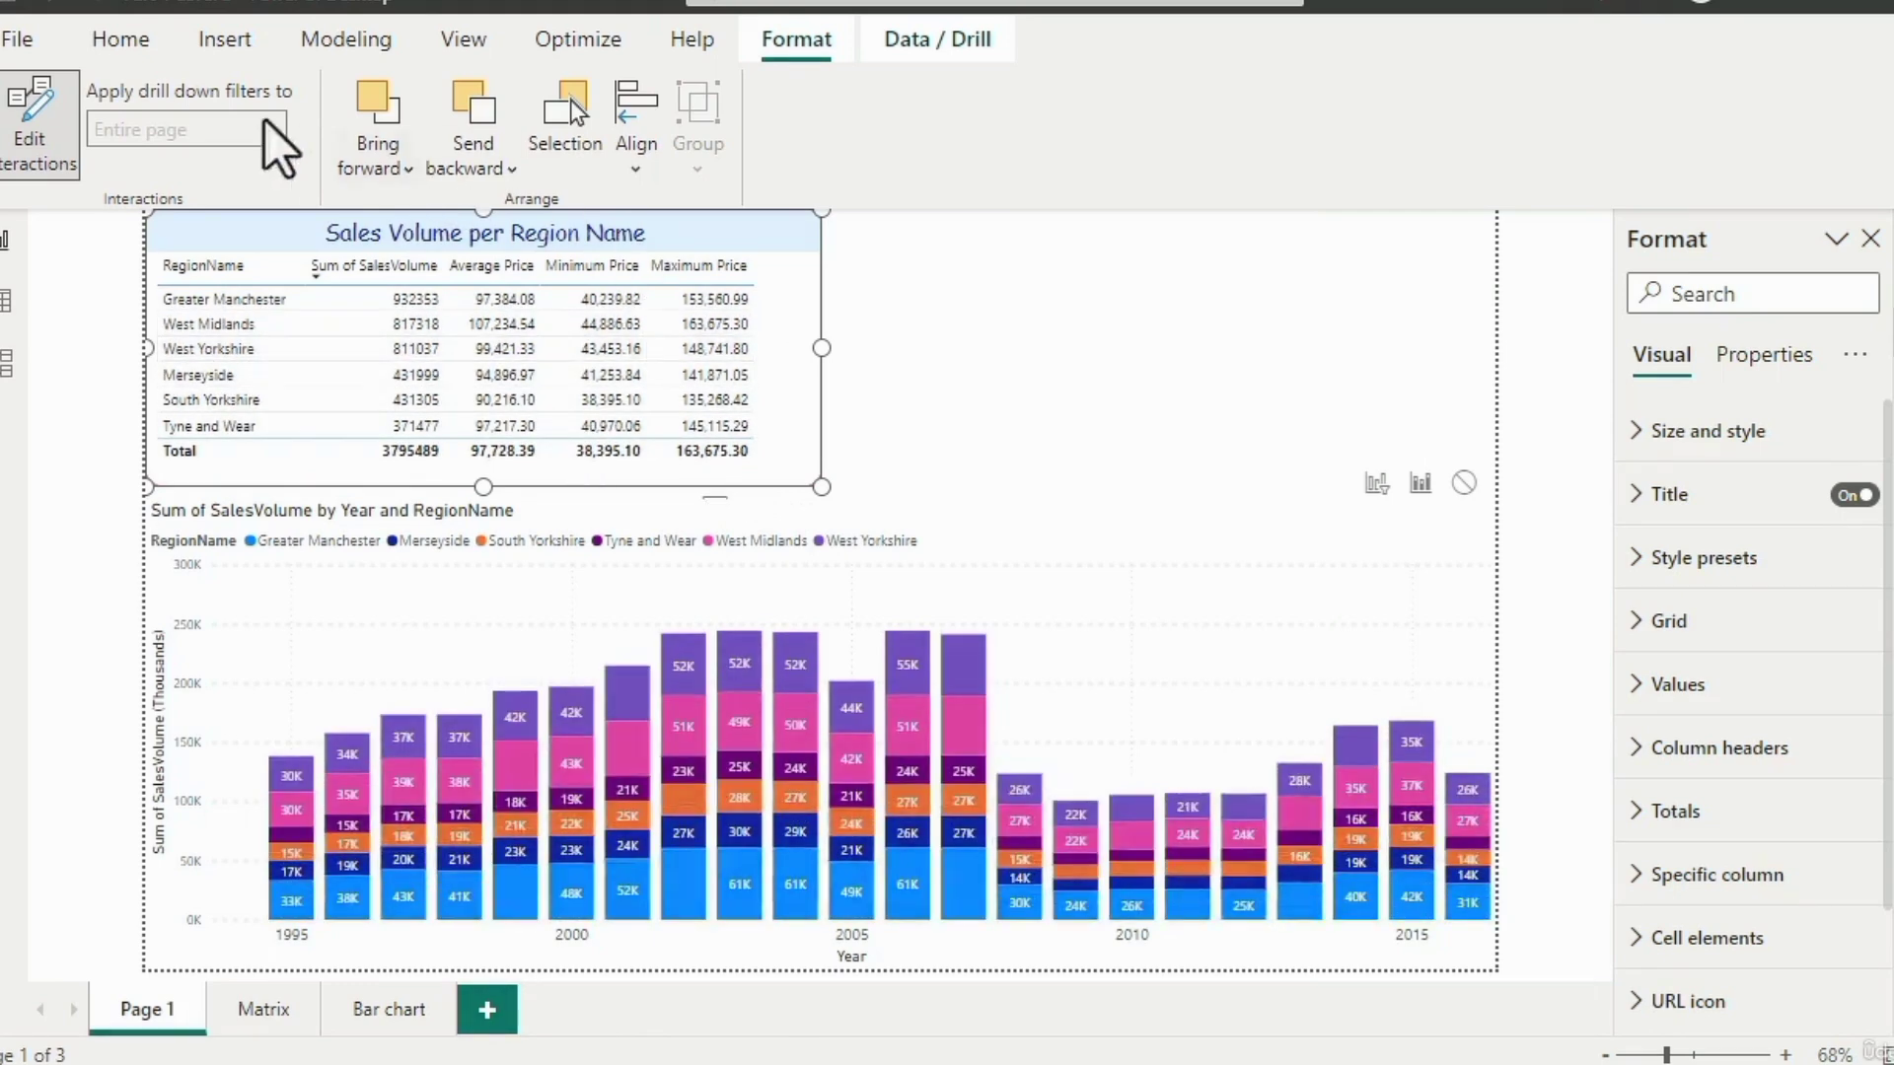
Insert a blank table visual in the empty space beside the region table and open the options for building it and its data fields.
left_click(136, 49)
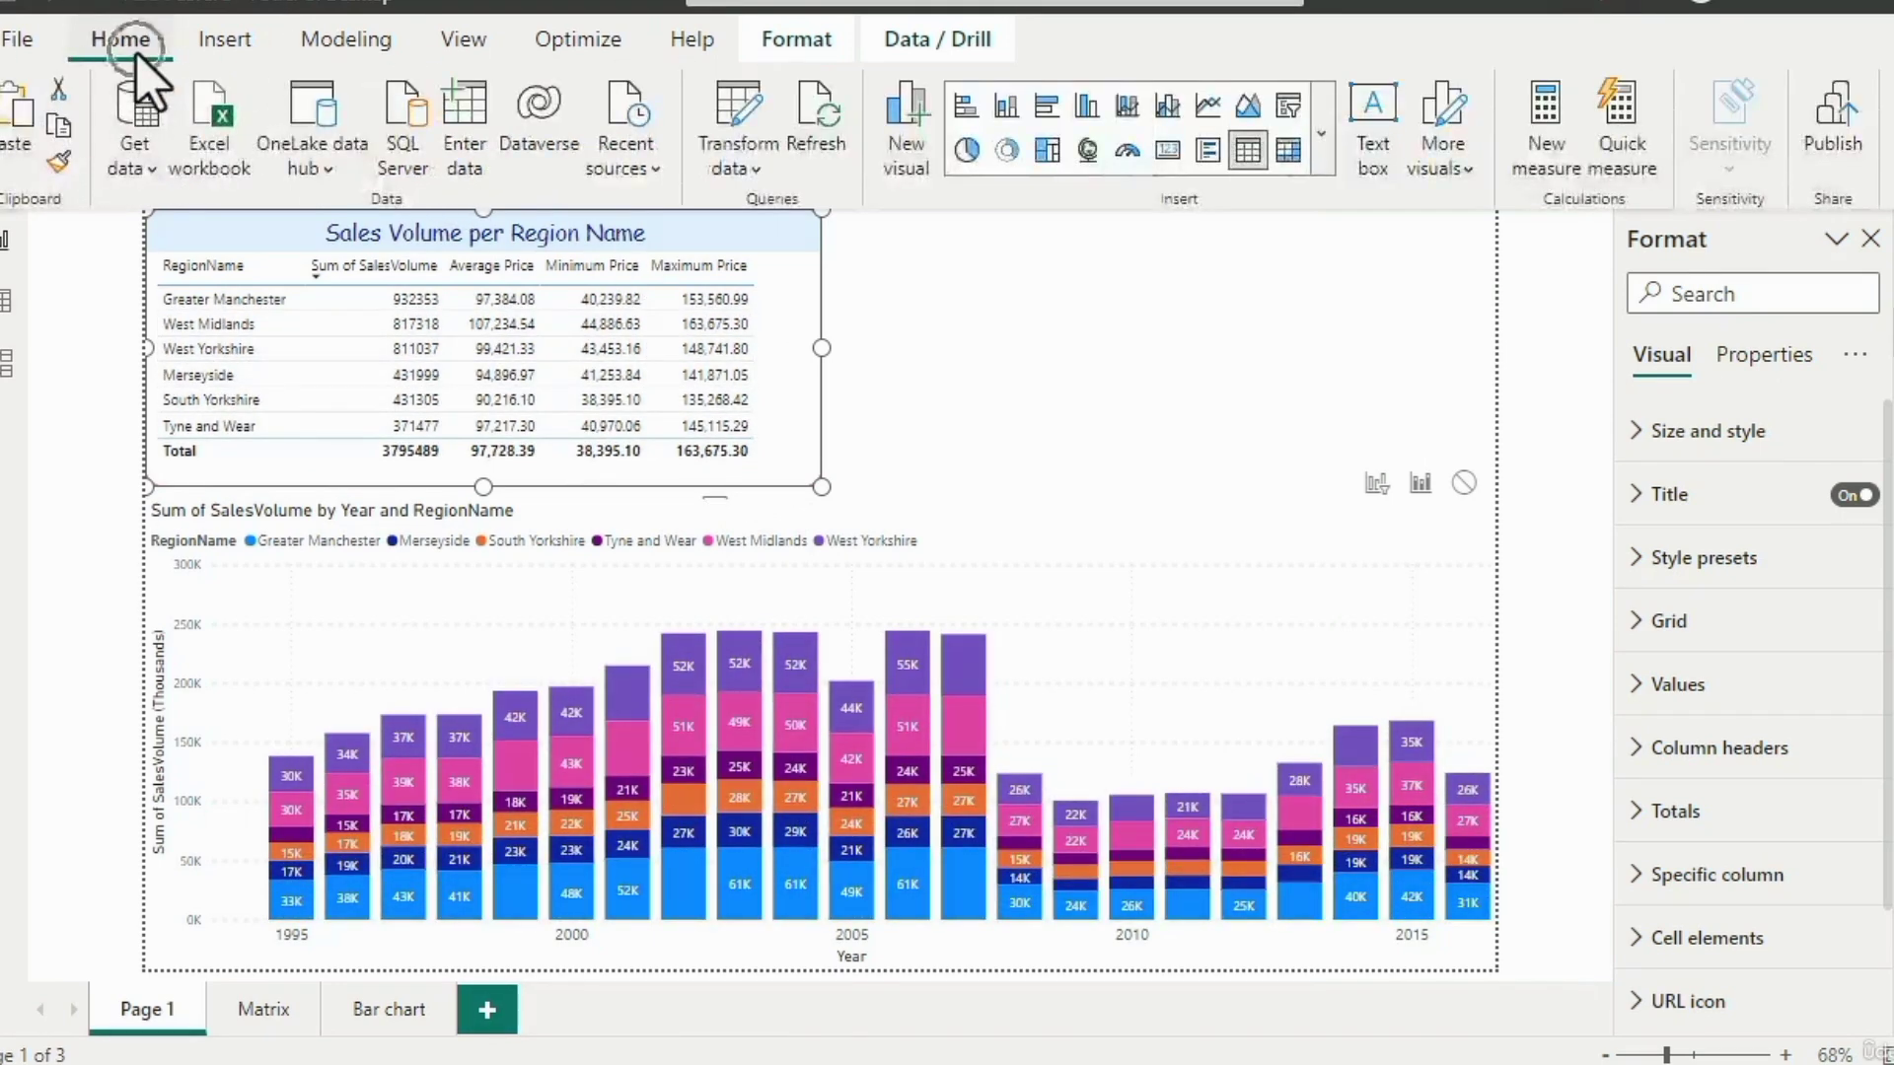
left_click(1214, 276)
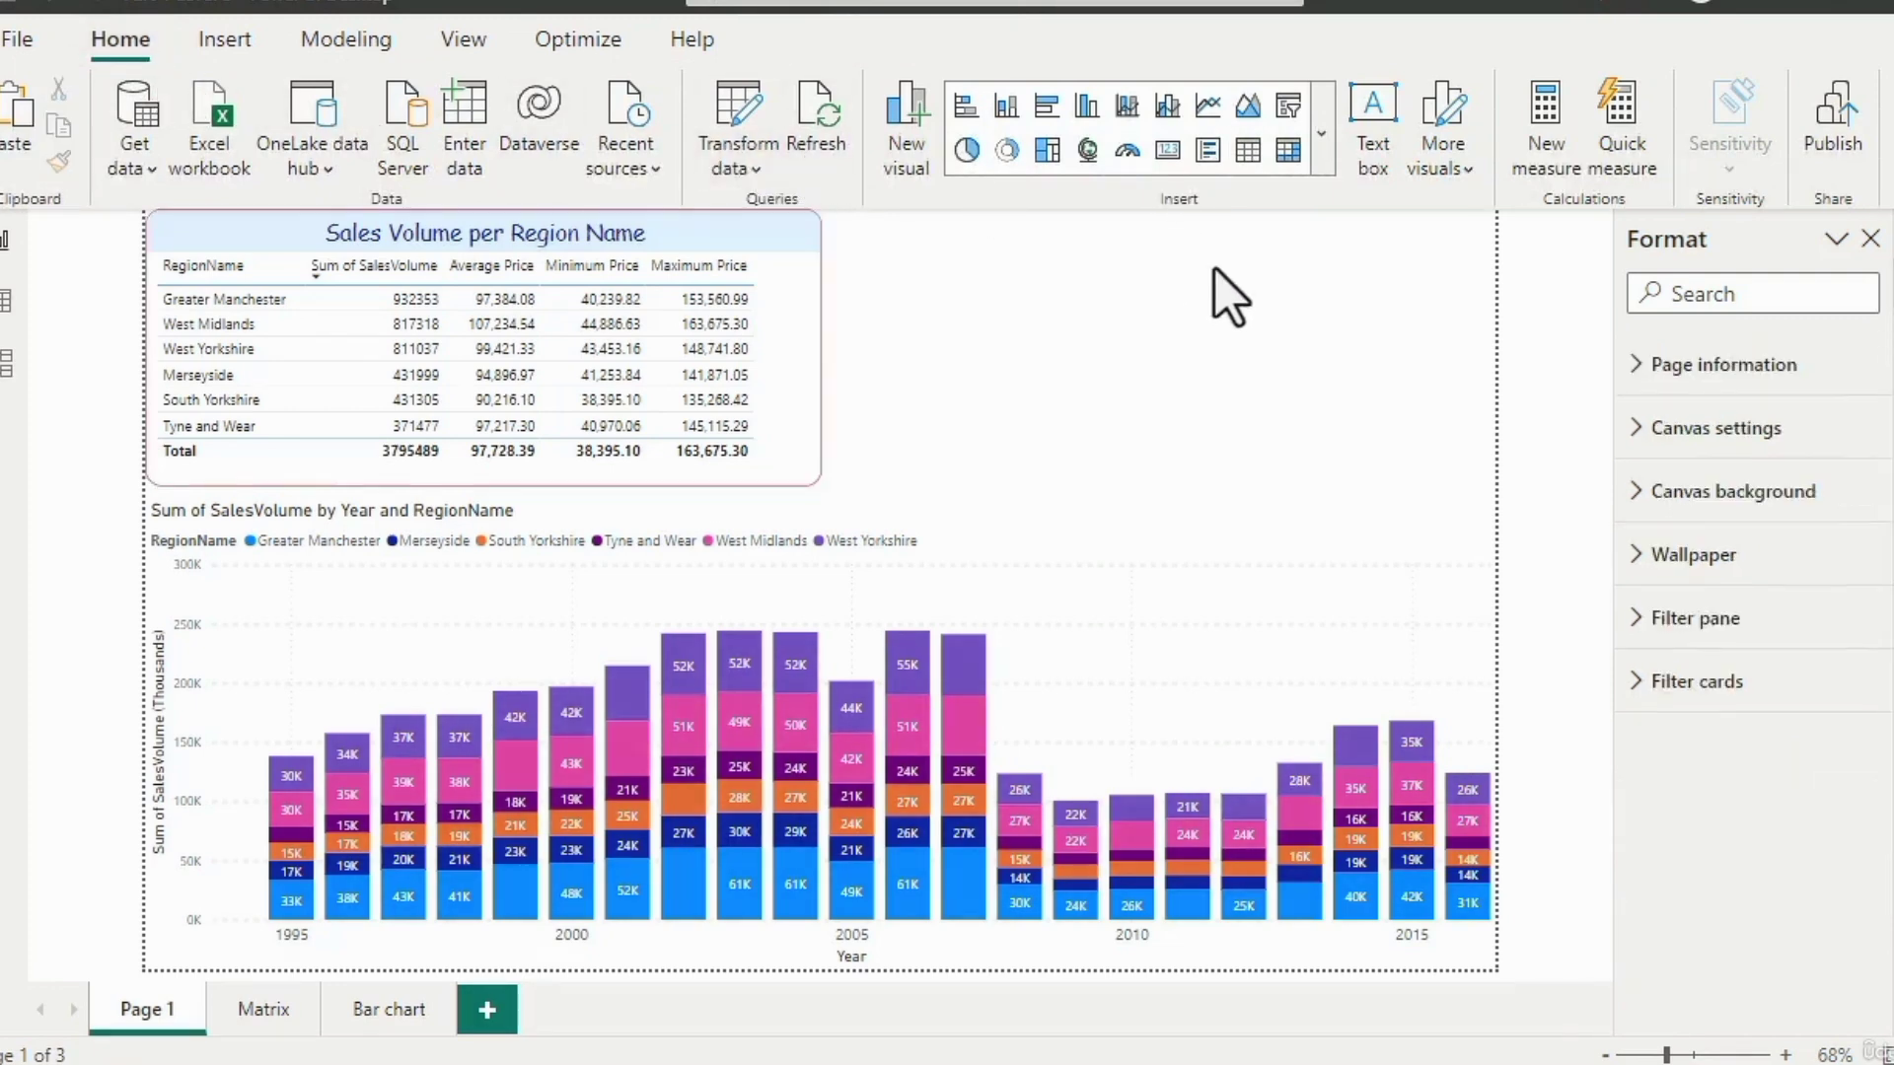
left_click(1247, 151)
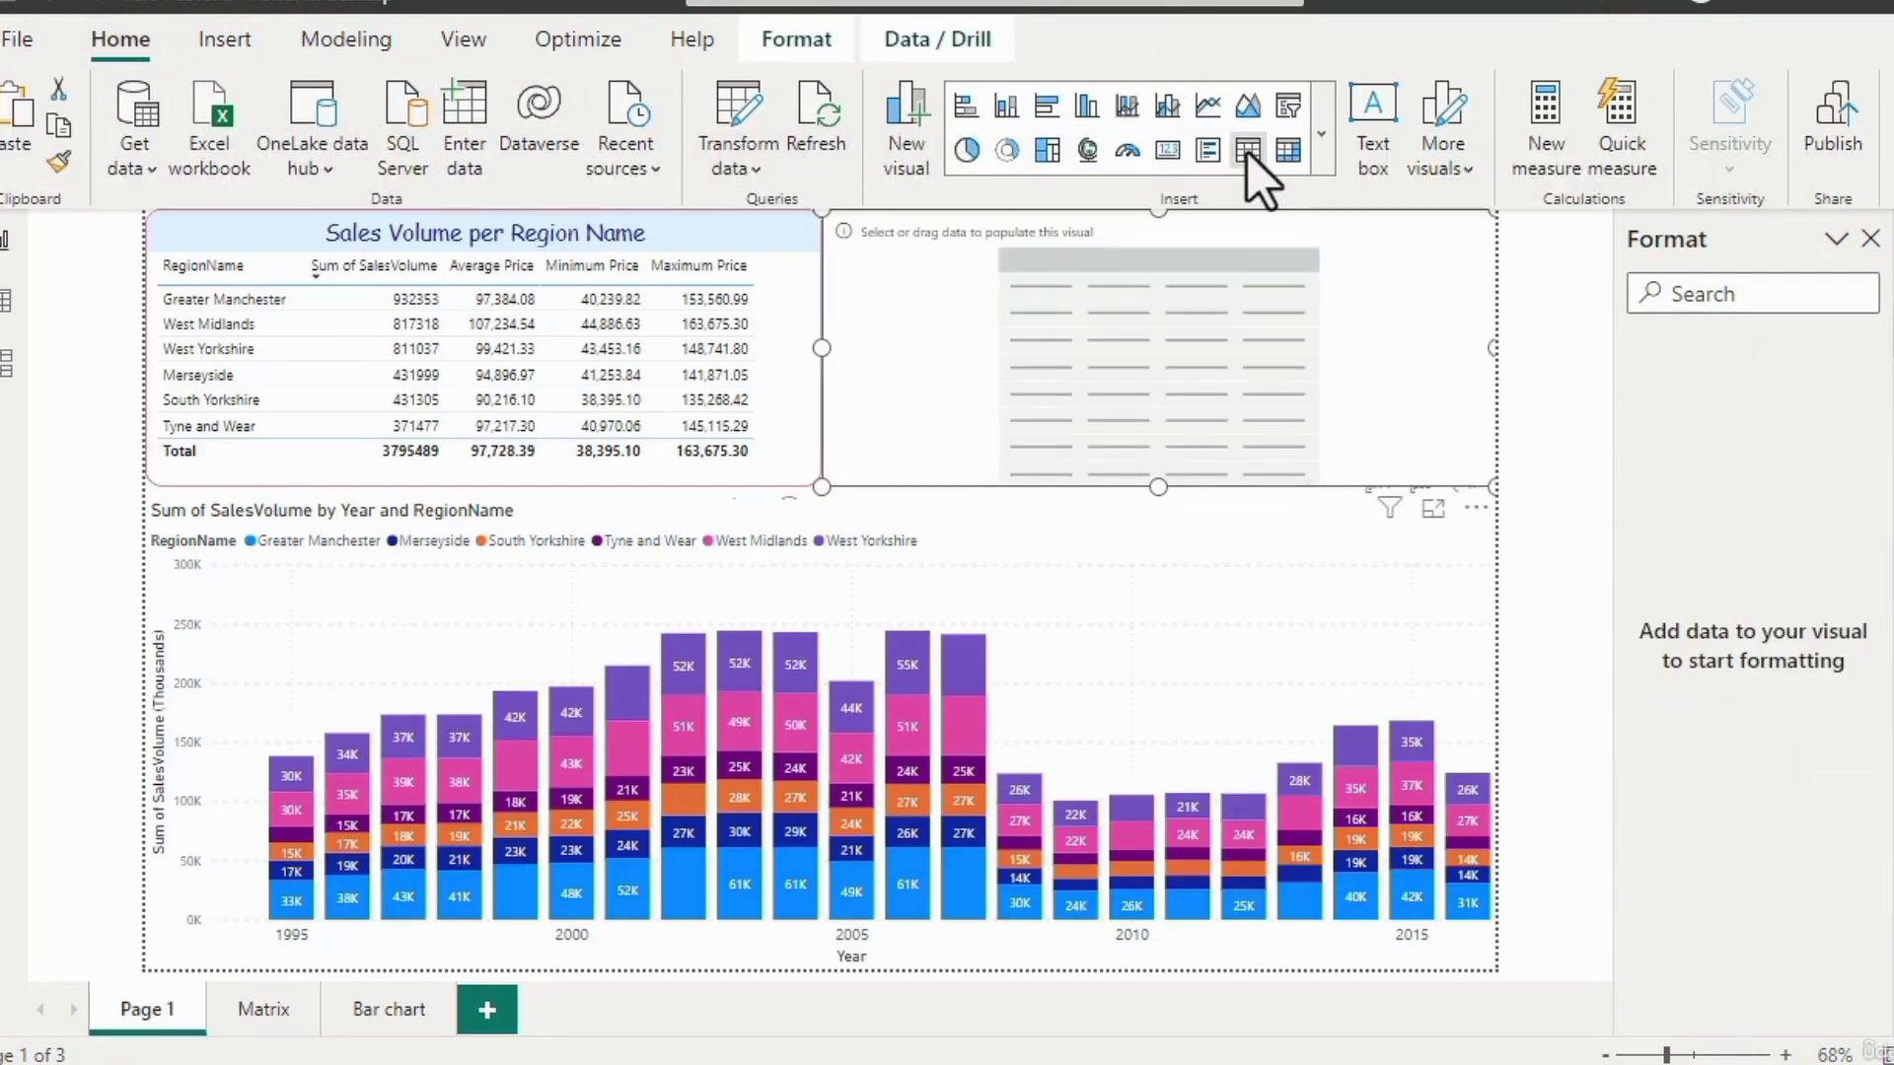
left_click(1886, 335)
right_click(1886, 286)
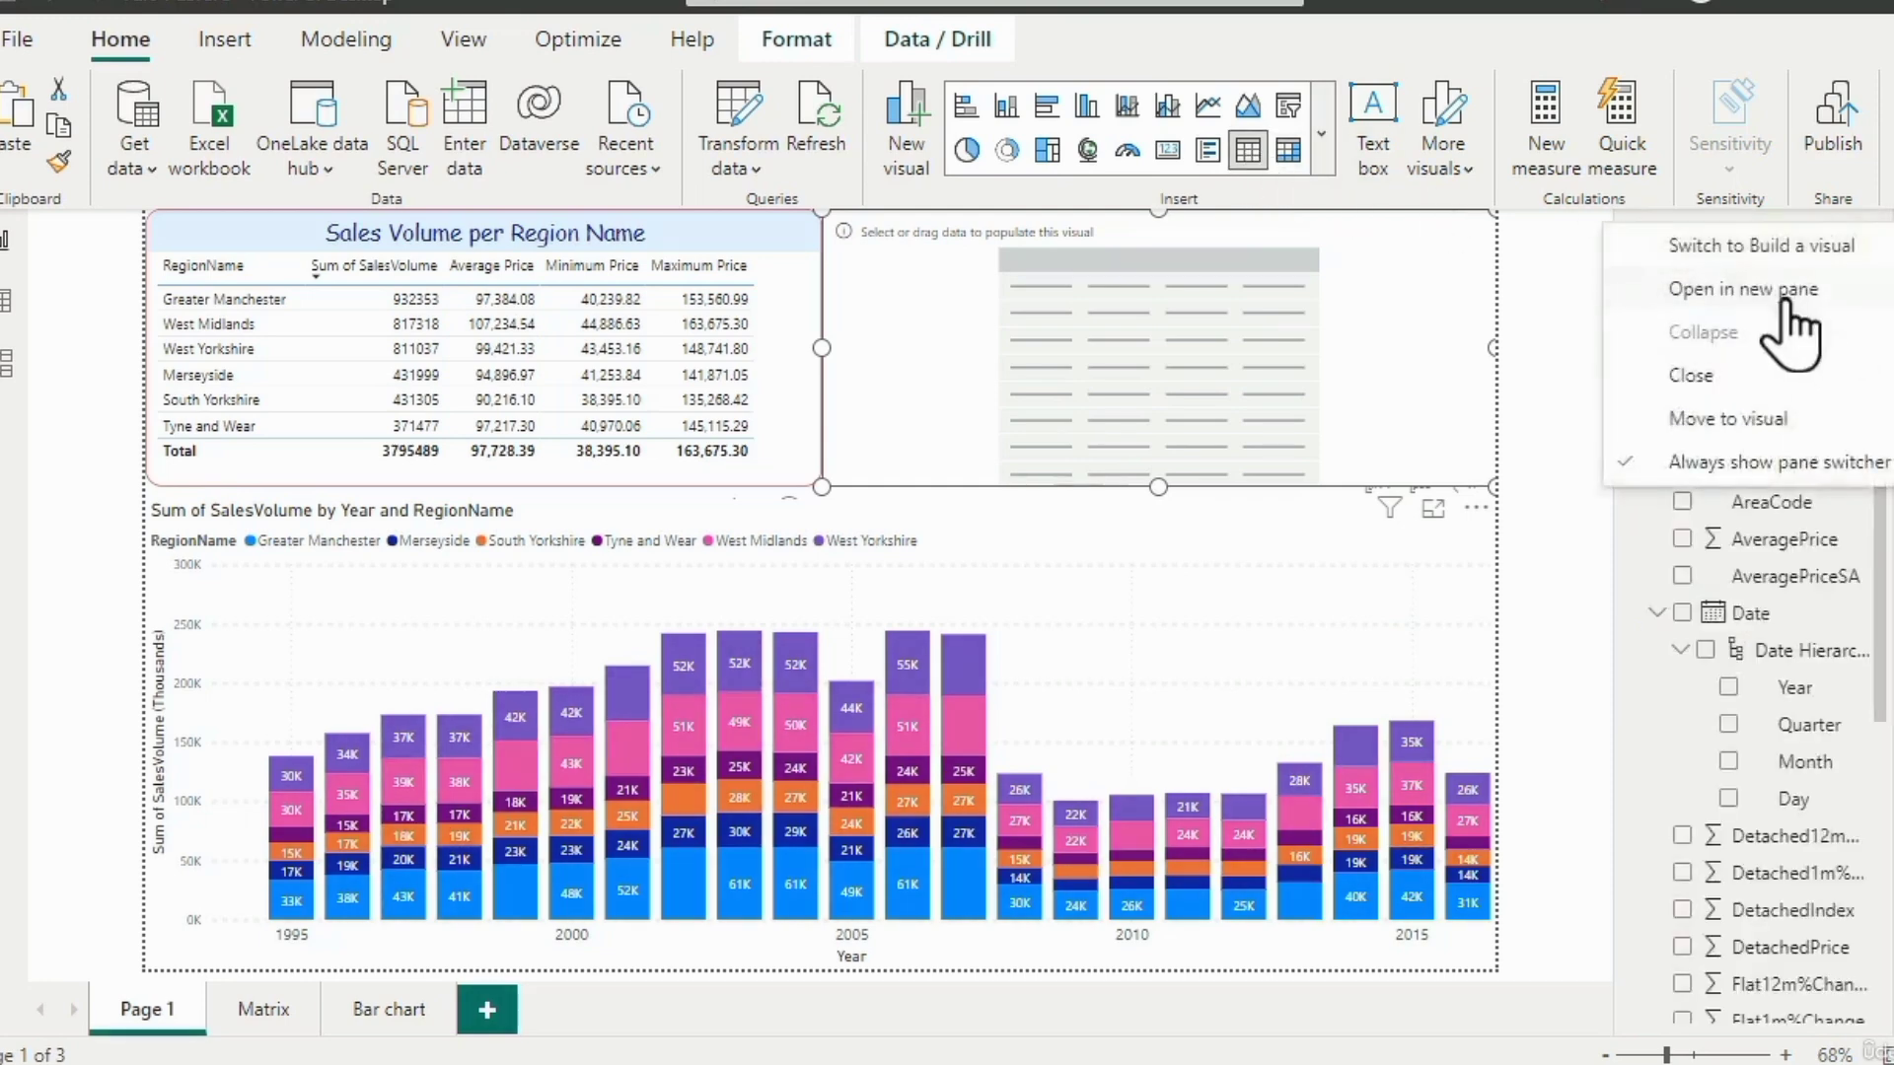
left_click(1846, 296)
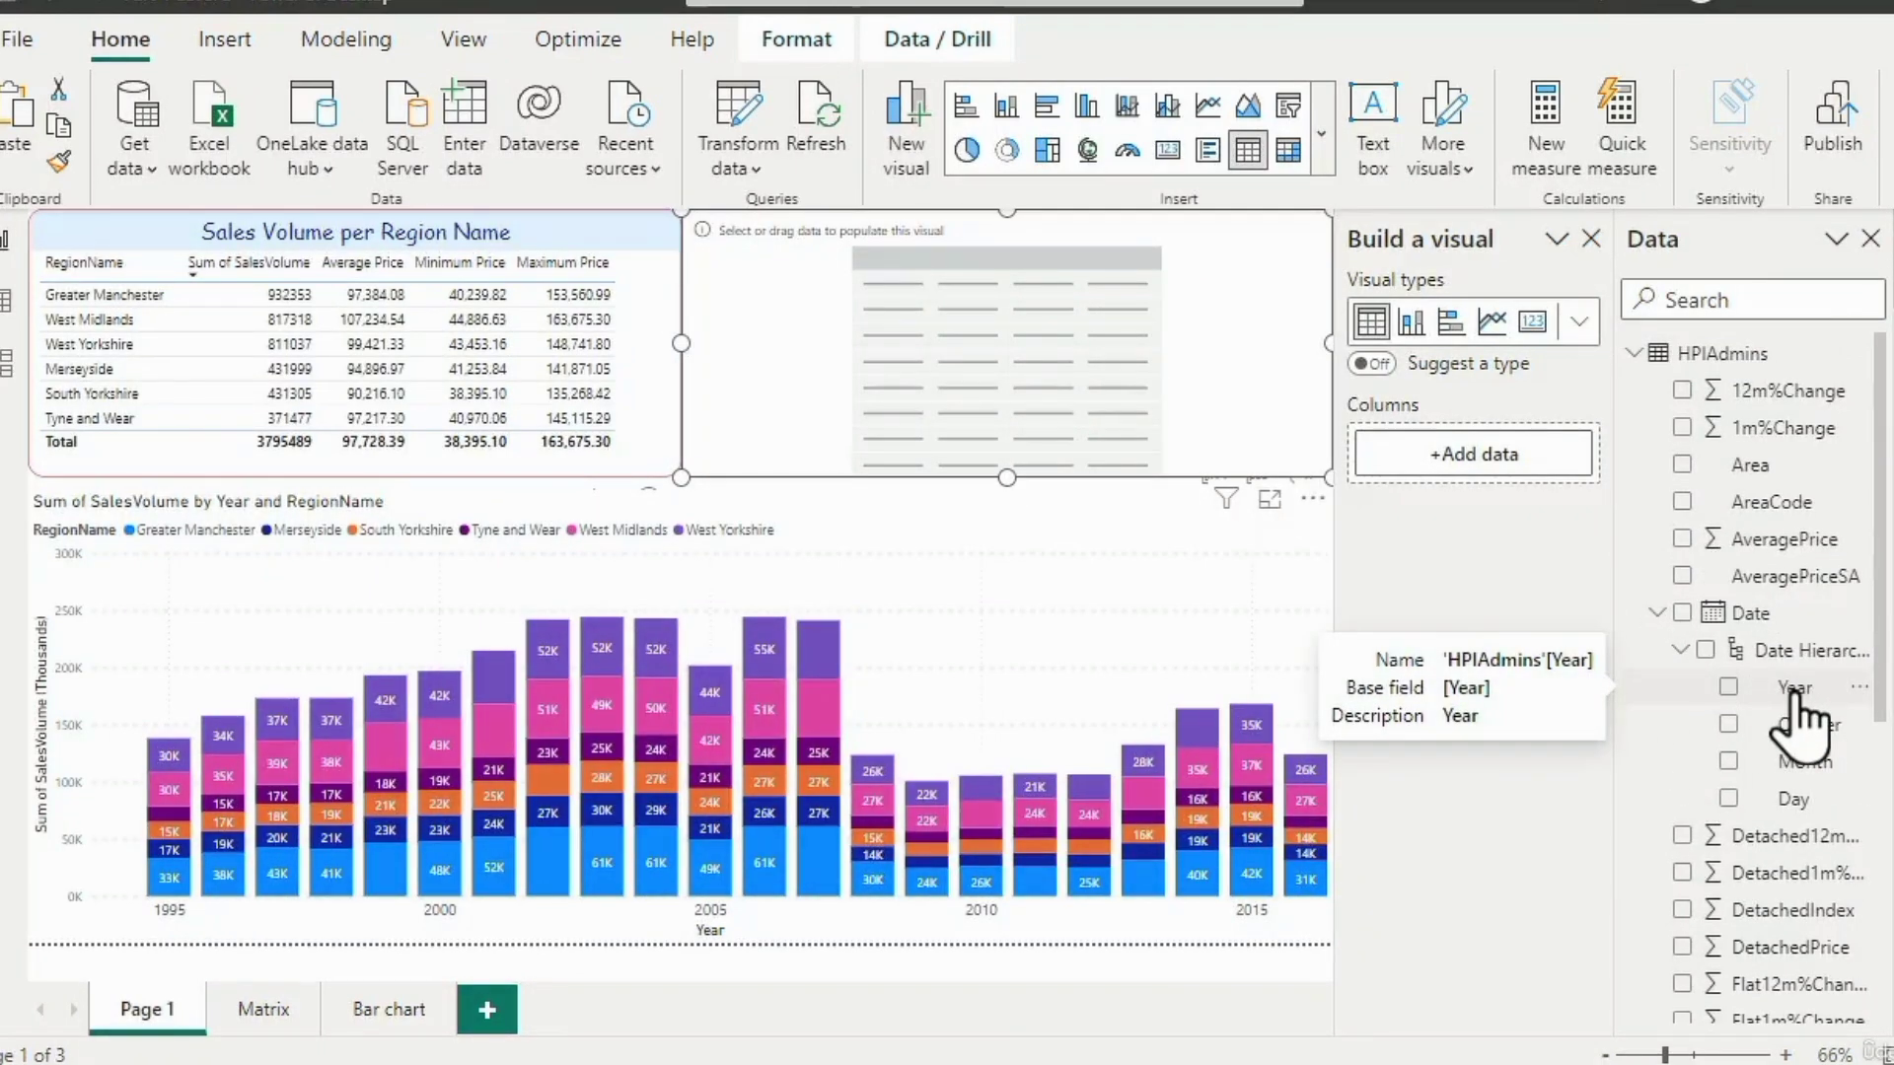
Add Year from the date hierarchy and SalesVolume as columns of the new table.
left_click_drag(1793, 691, 1483, 466)
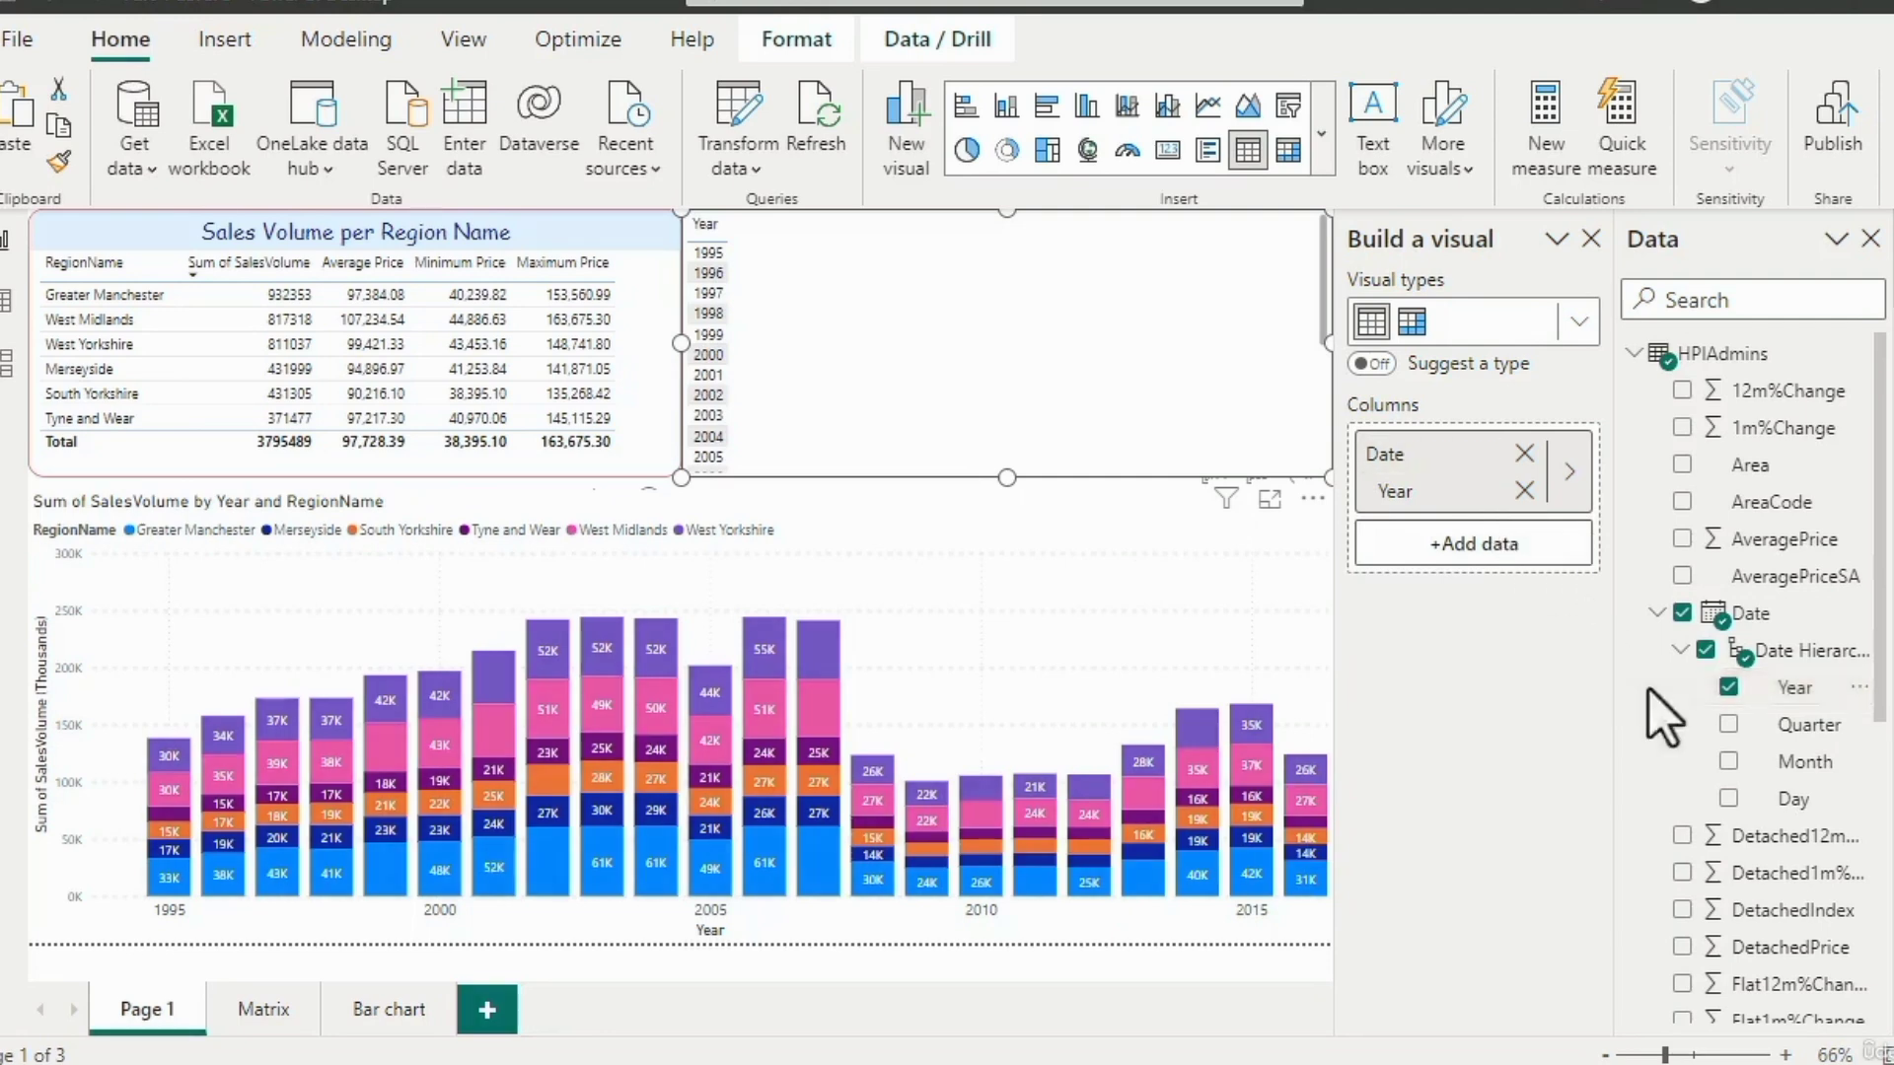
scroll(1754, 740, "down", 3)
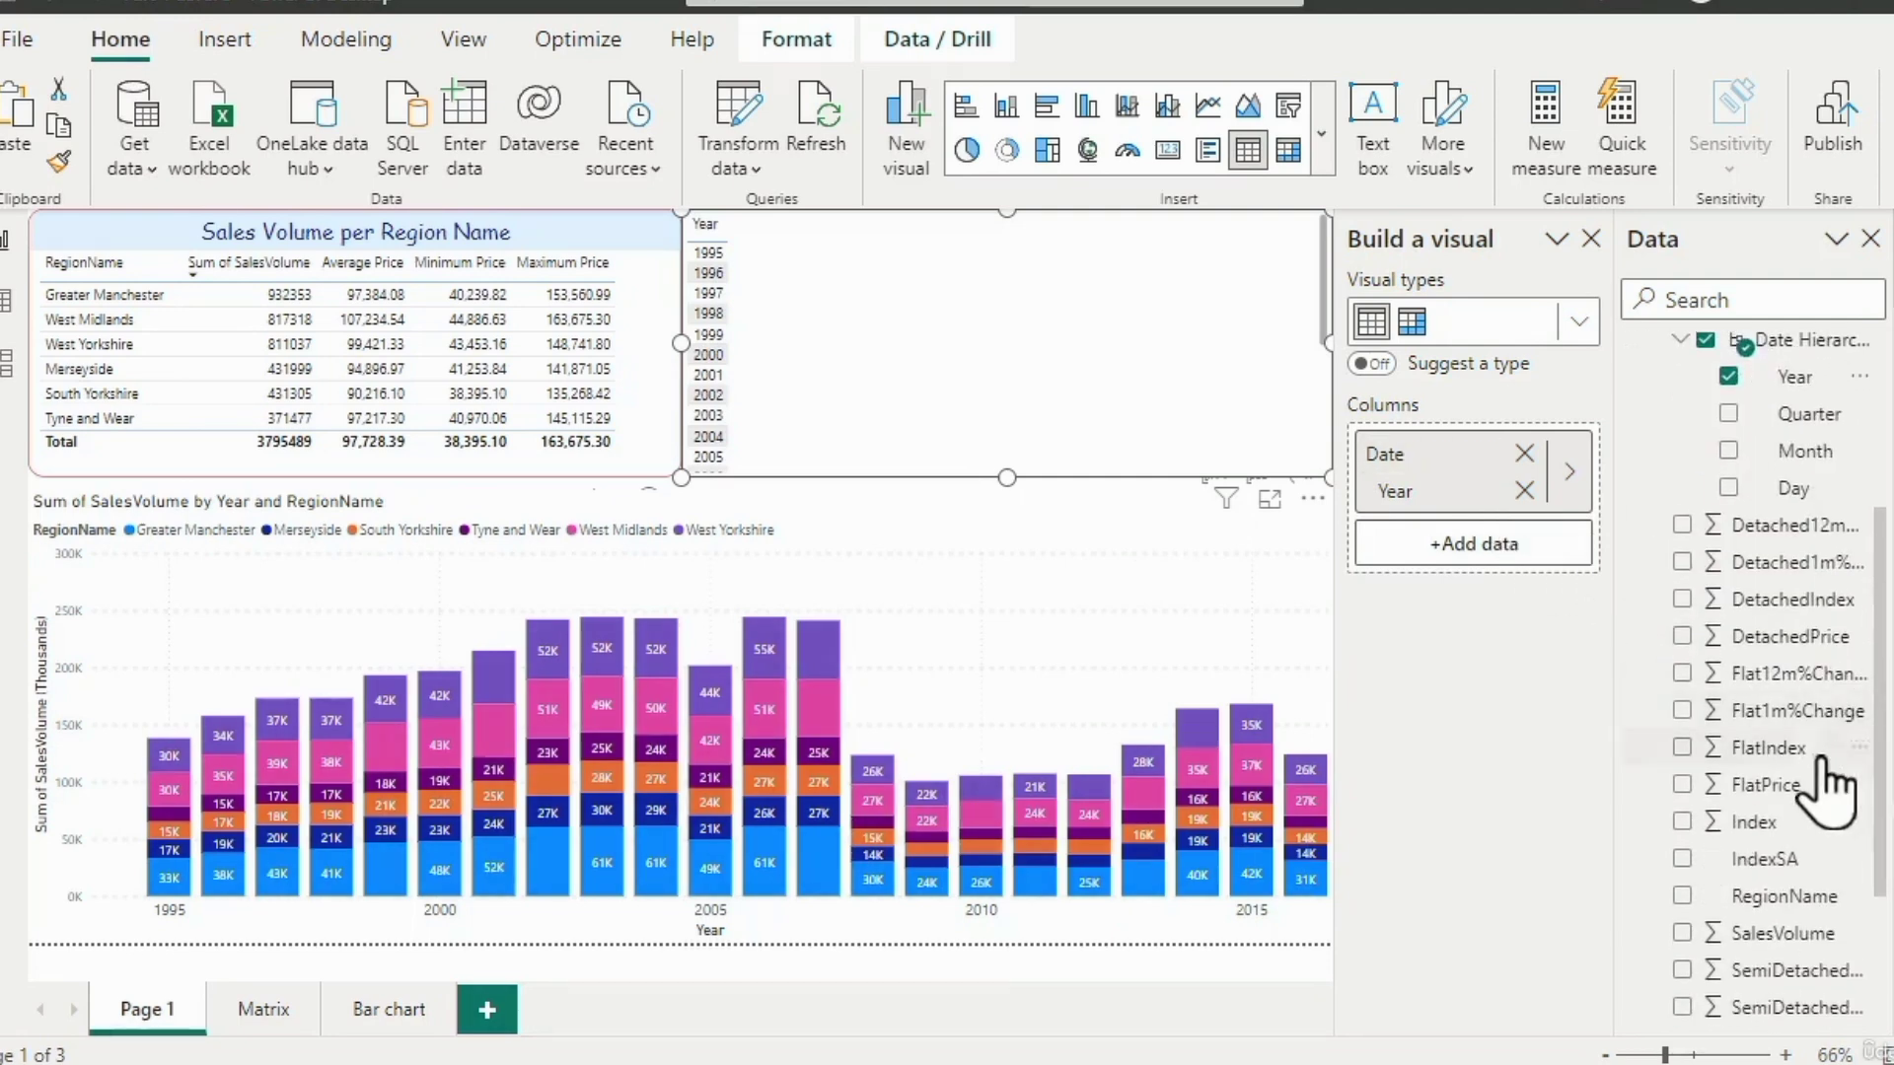
left_click(1793, 935)
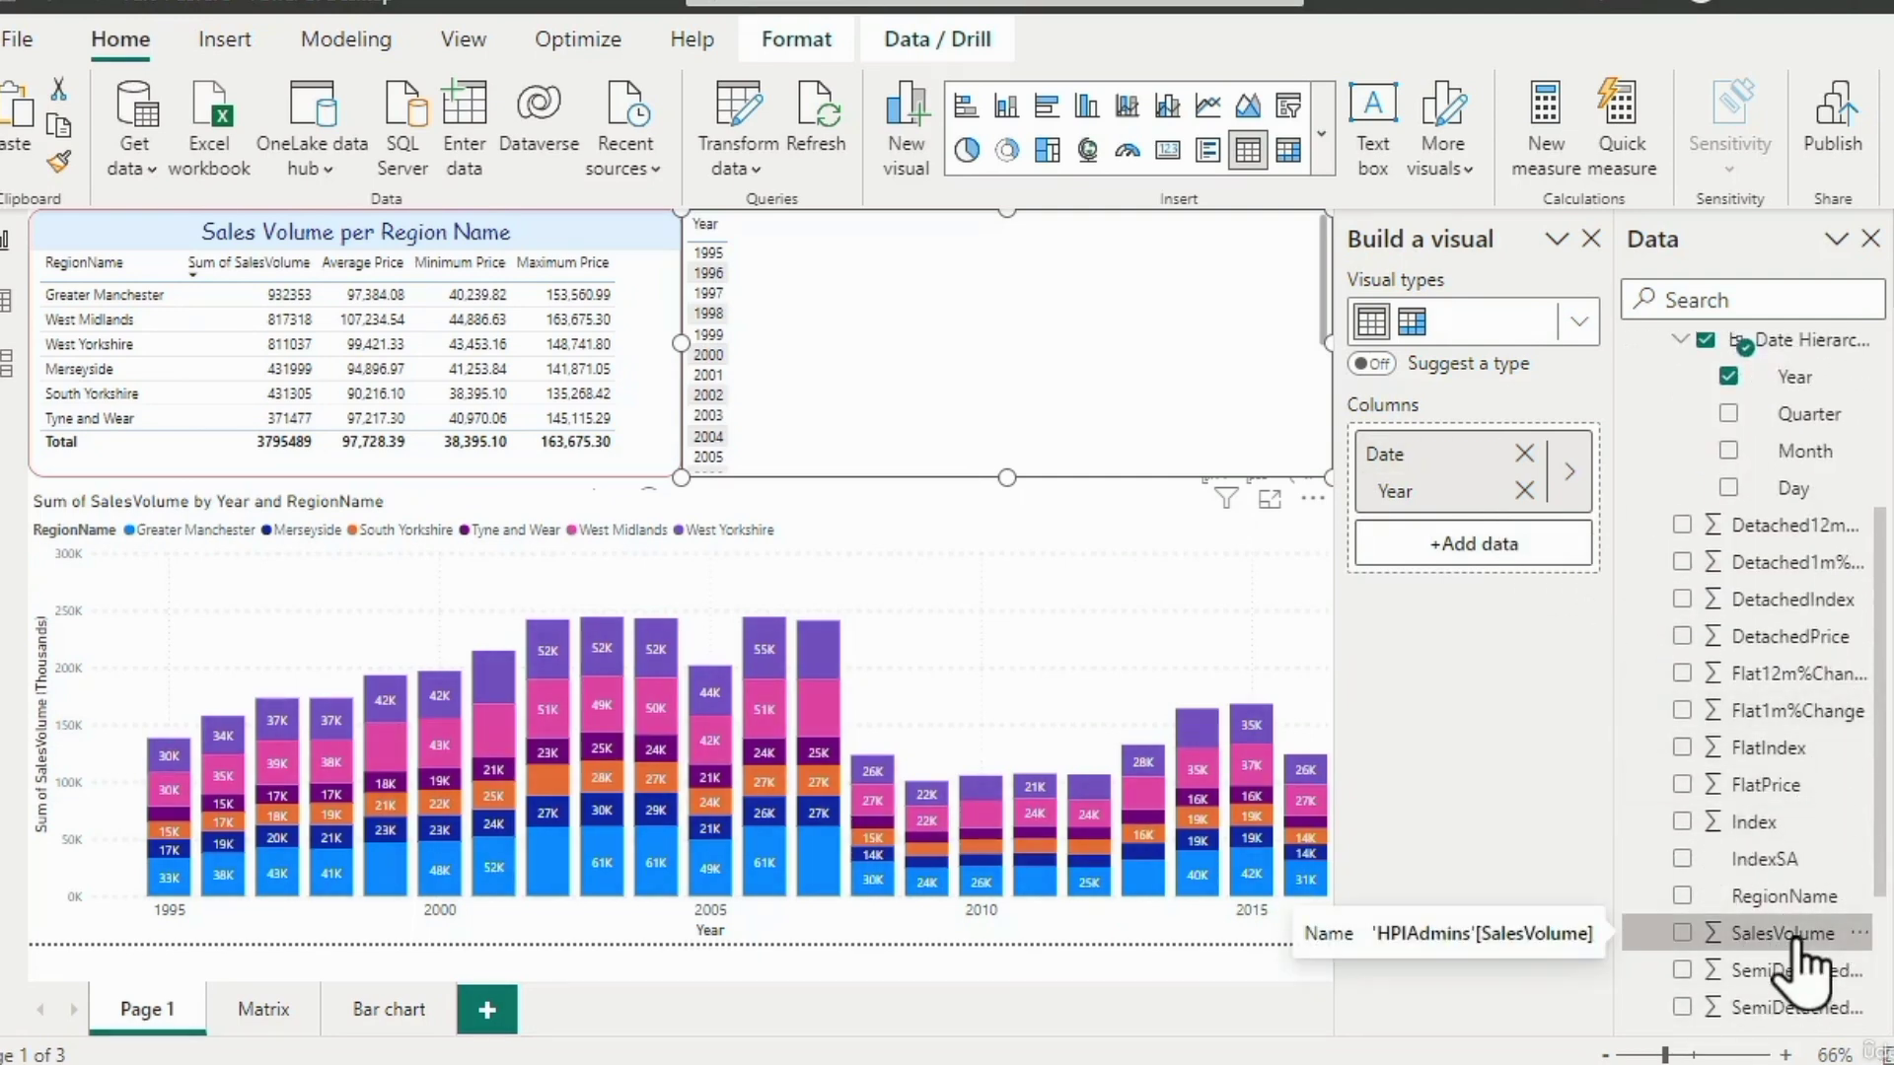
left_click_drag(1793, 941, 1495, 553)
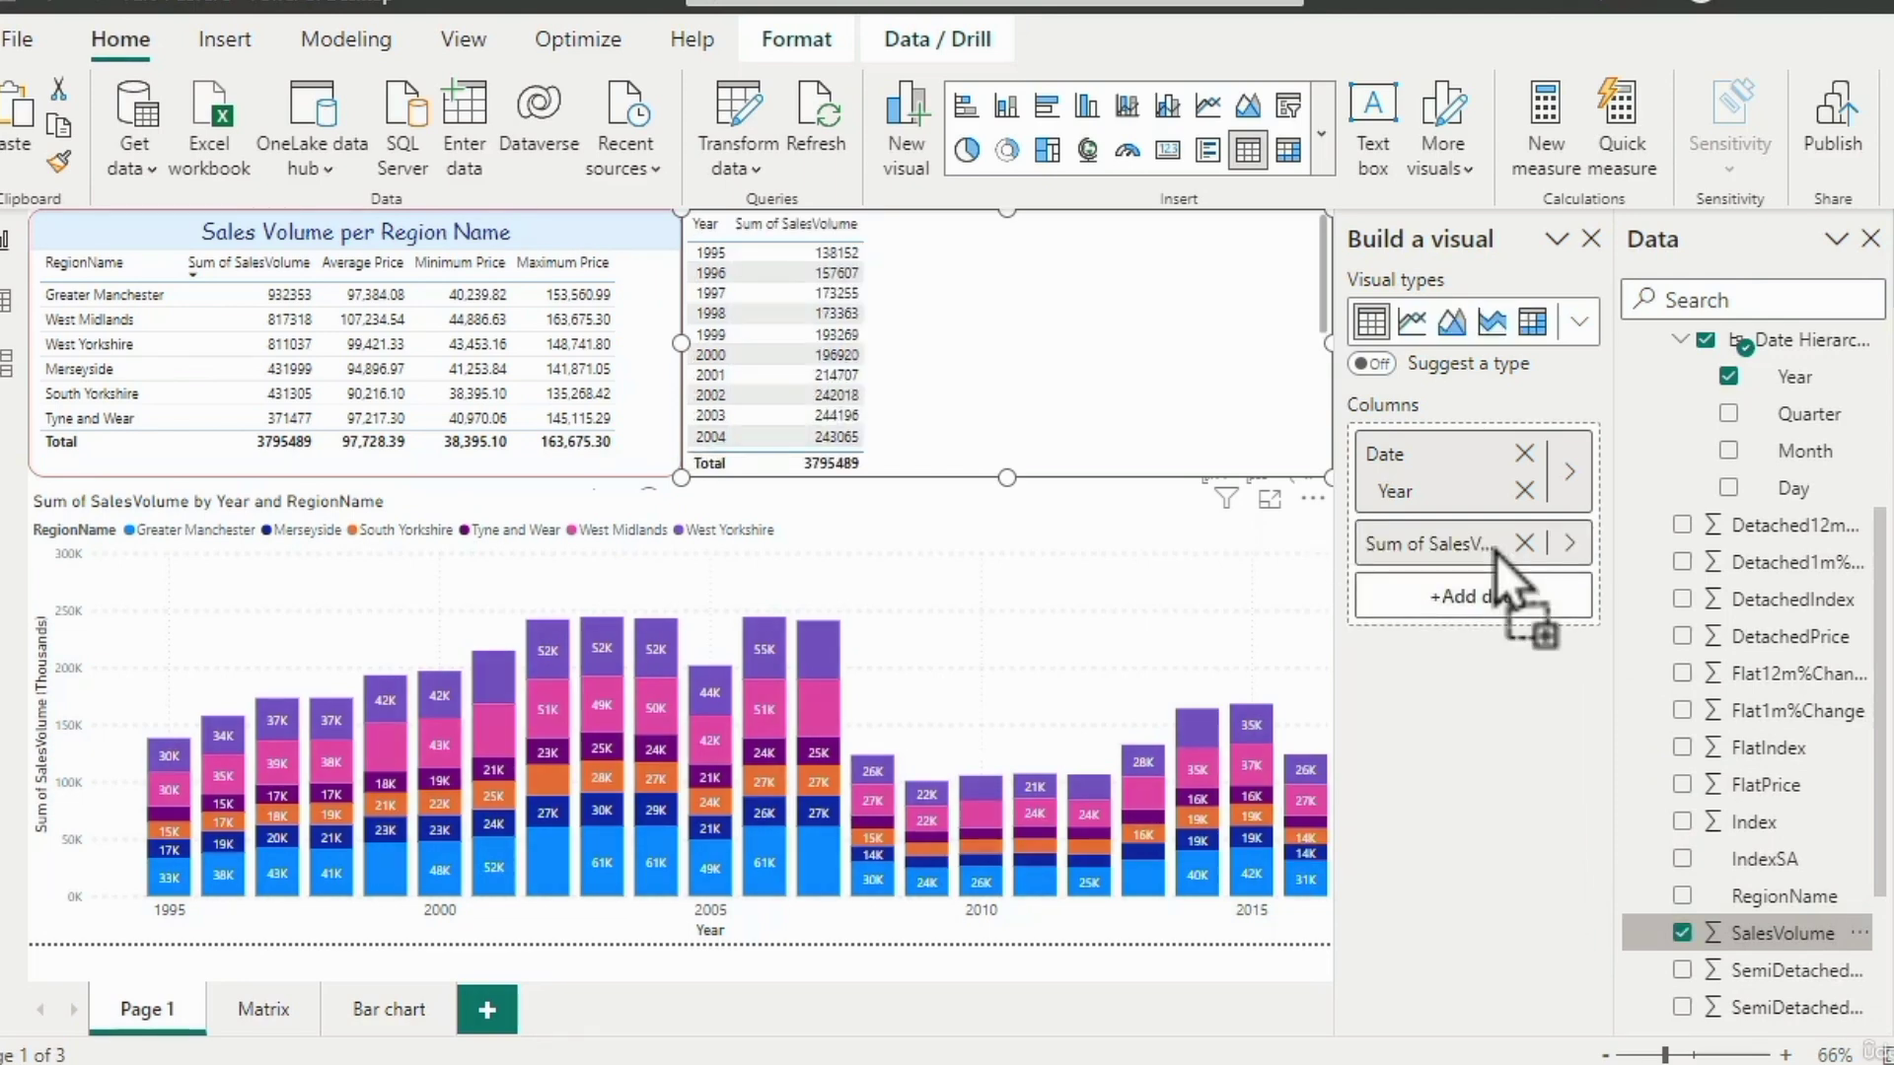
Set the year table's global font size to 12 in its grid options.
left_click(1887, 382)
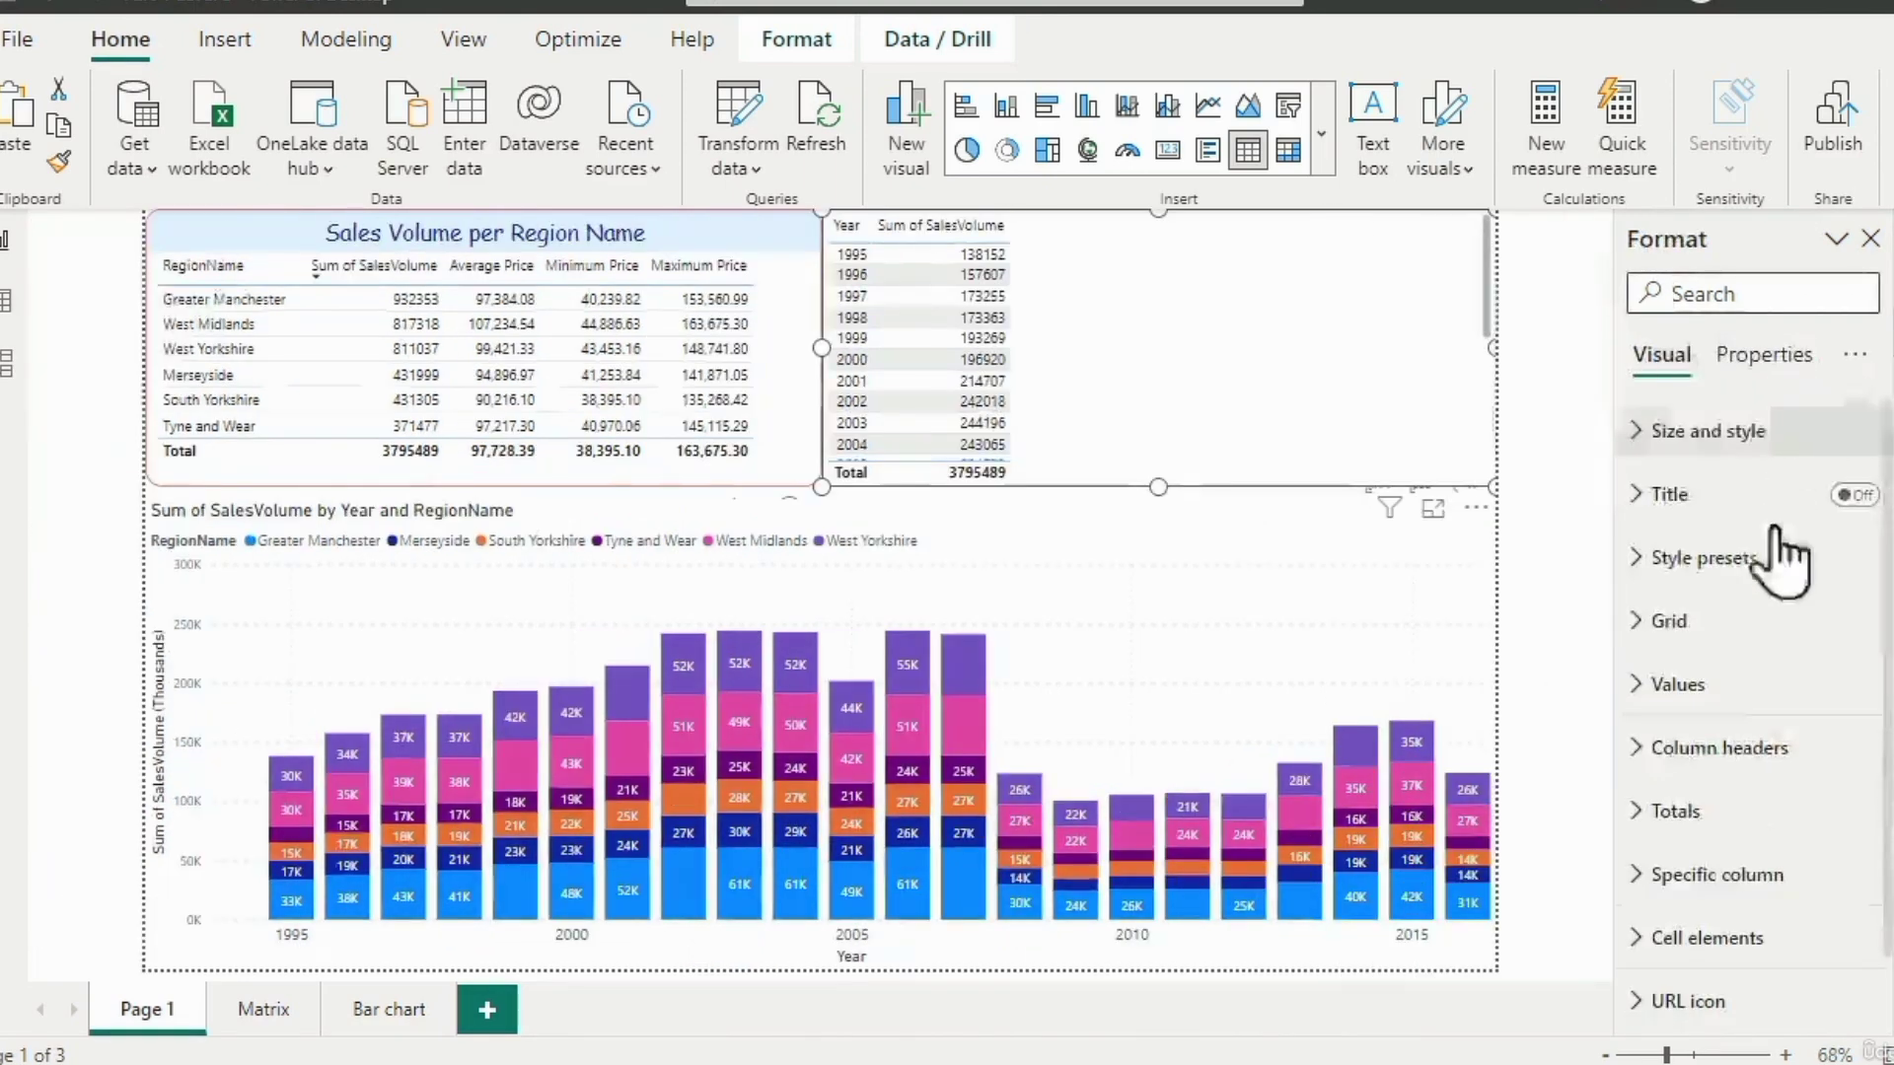
left_click(1639, 622)
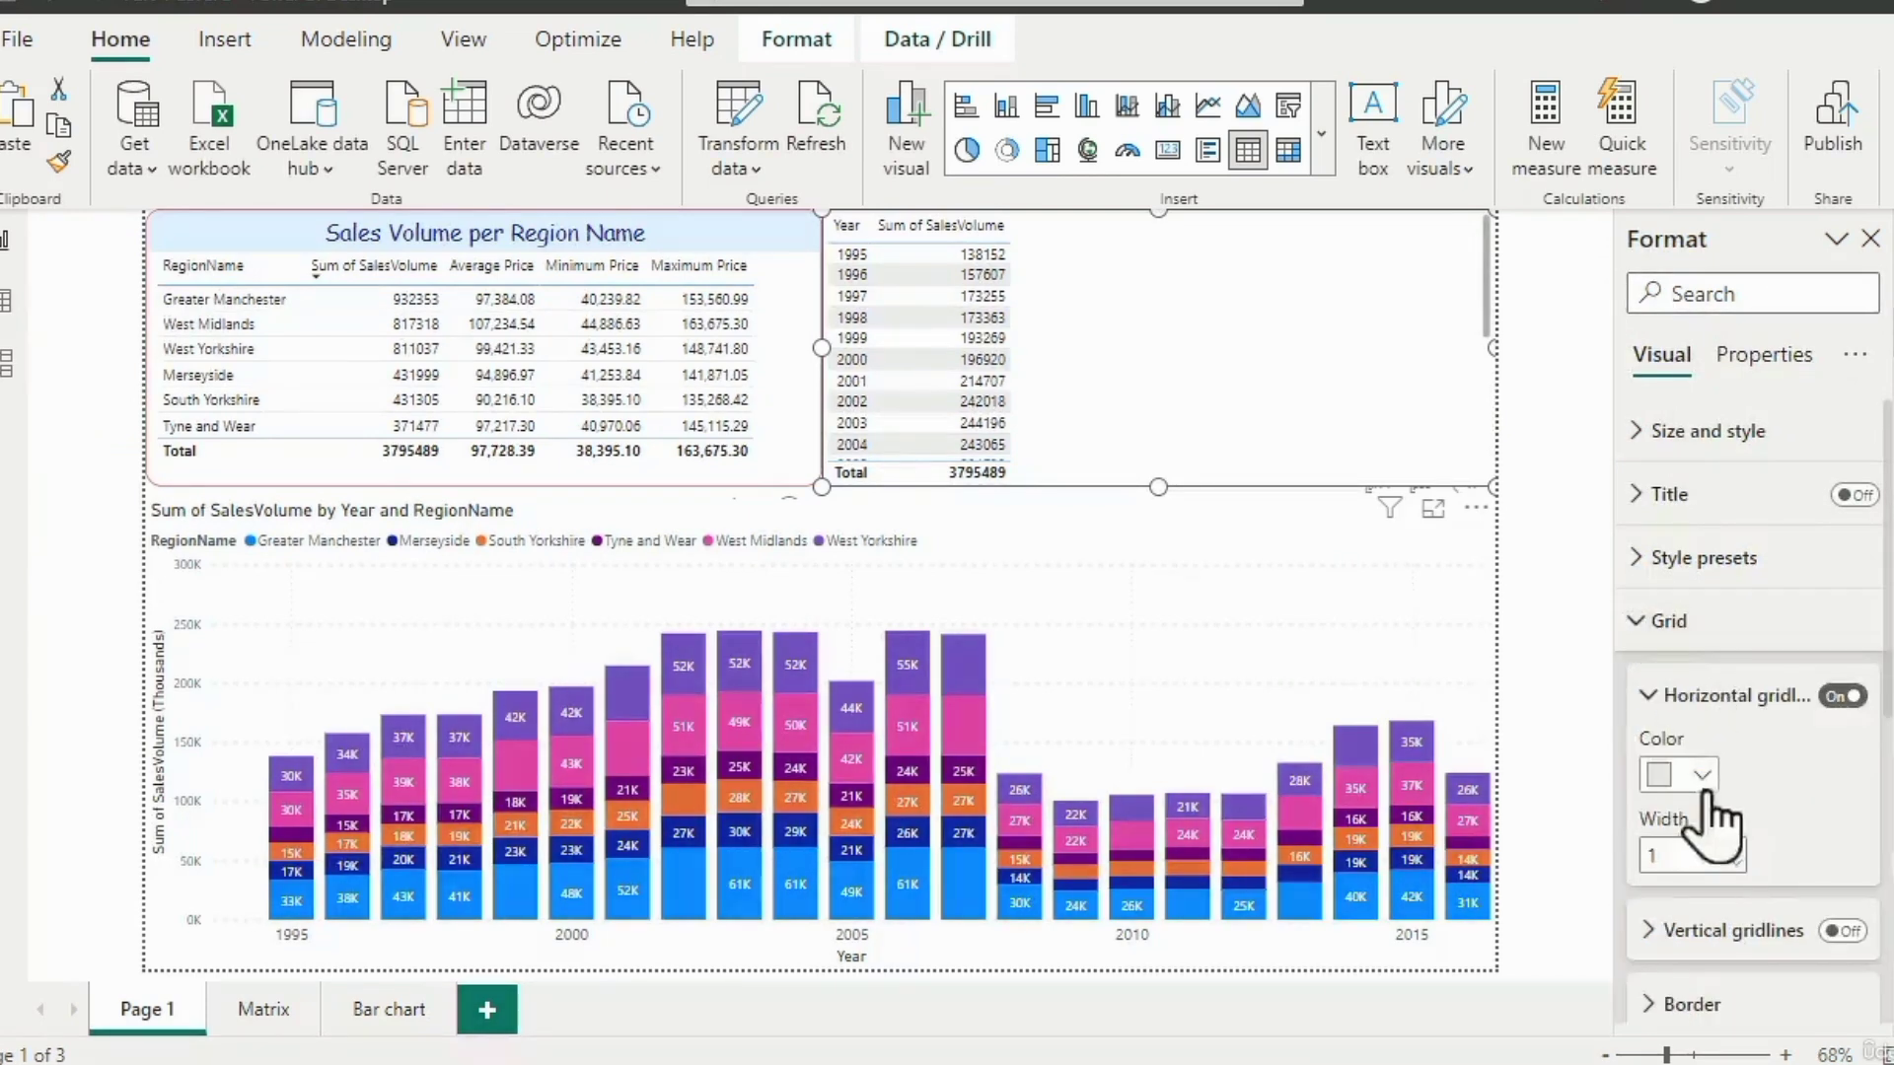
scroll(1761, 897, "down", 3)
left_click(1690, 797)
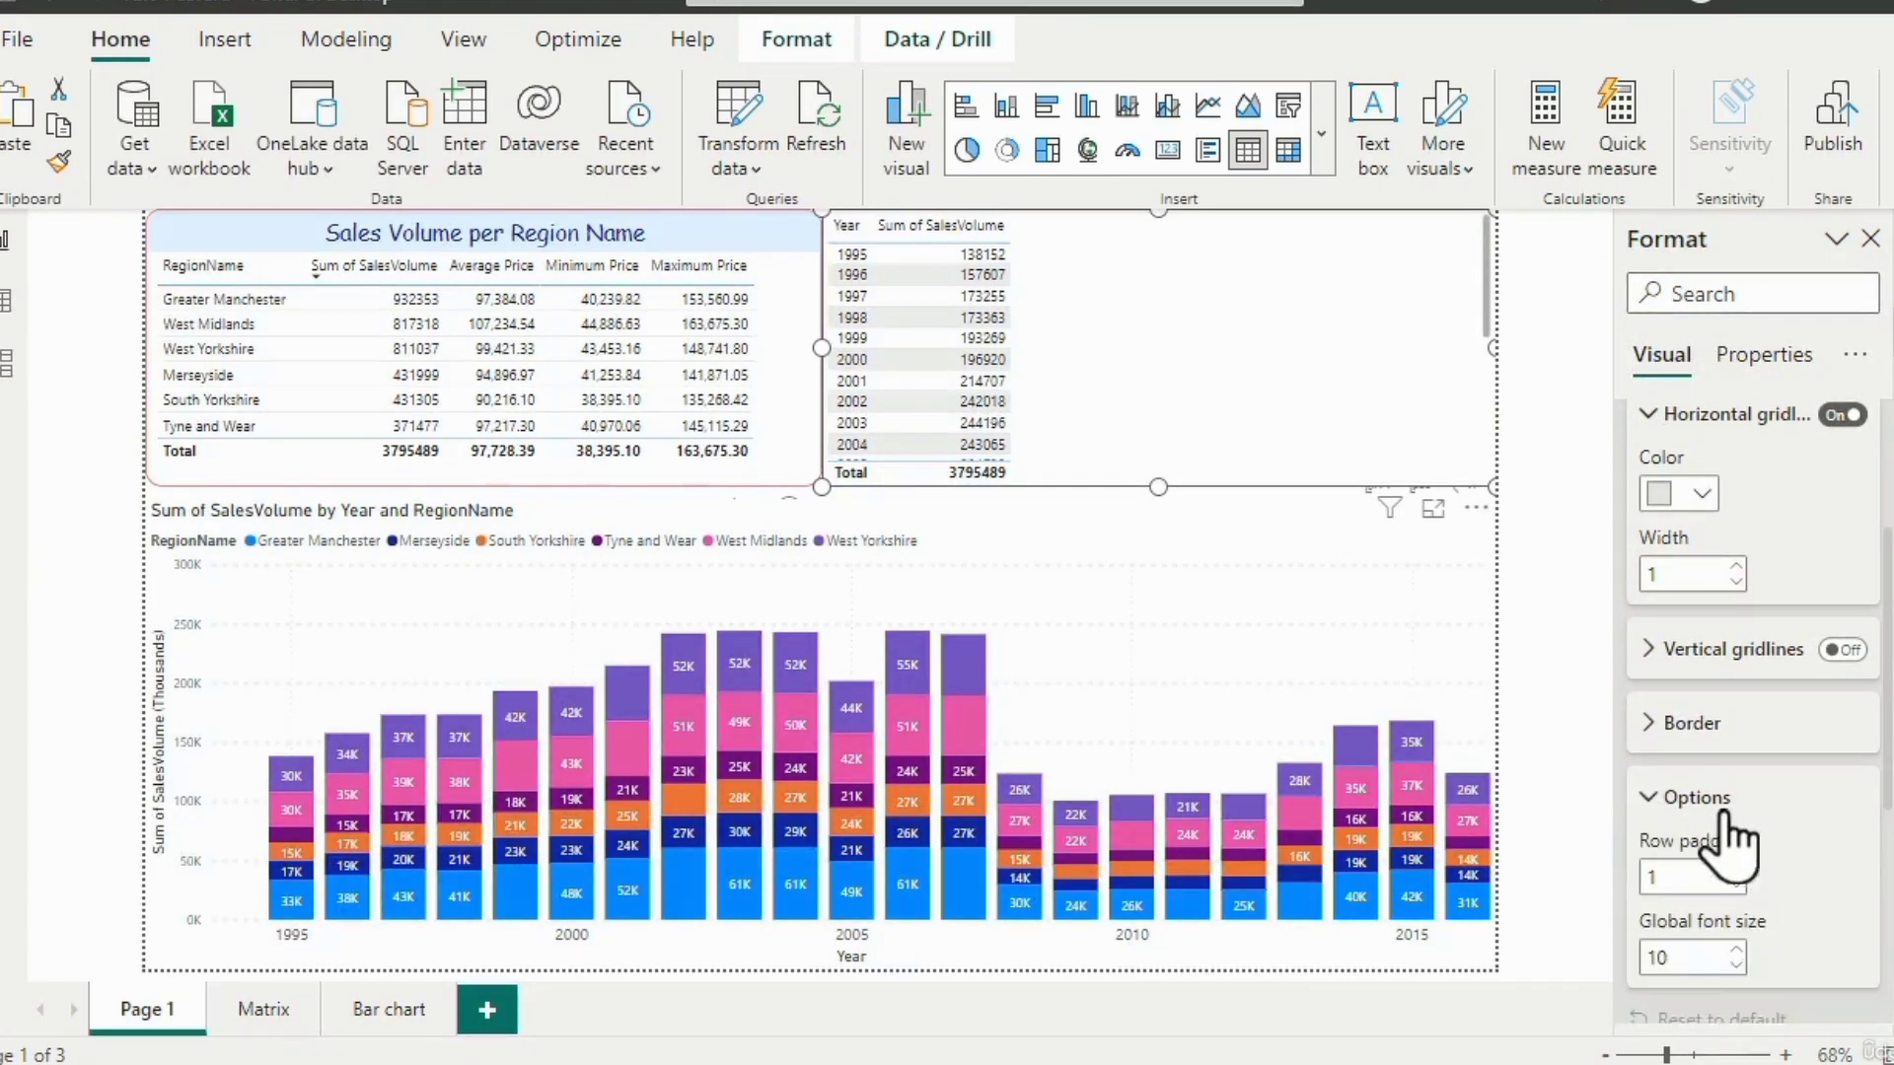
left_click(1735, 949)
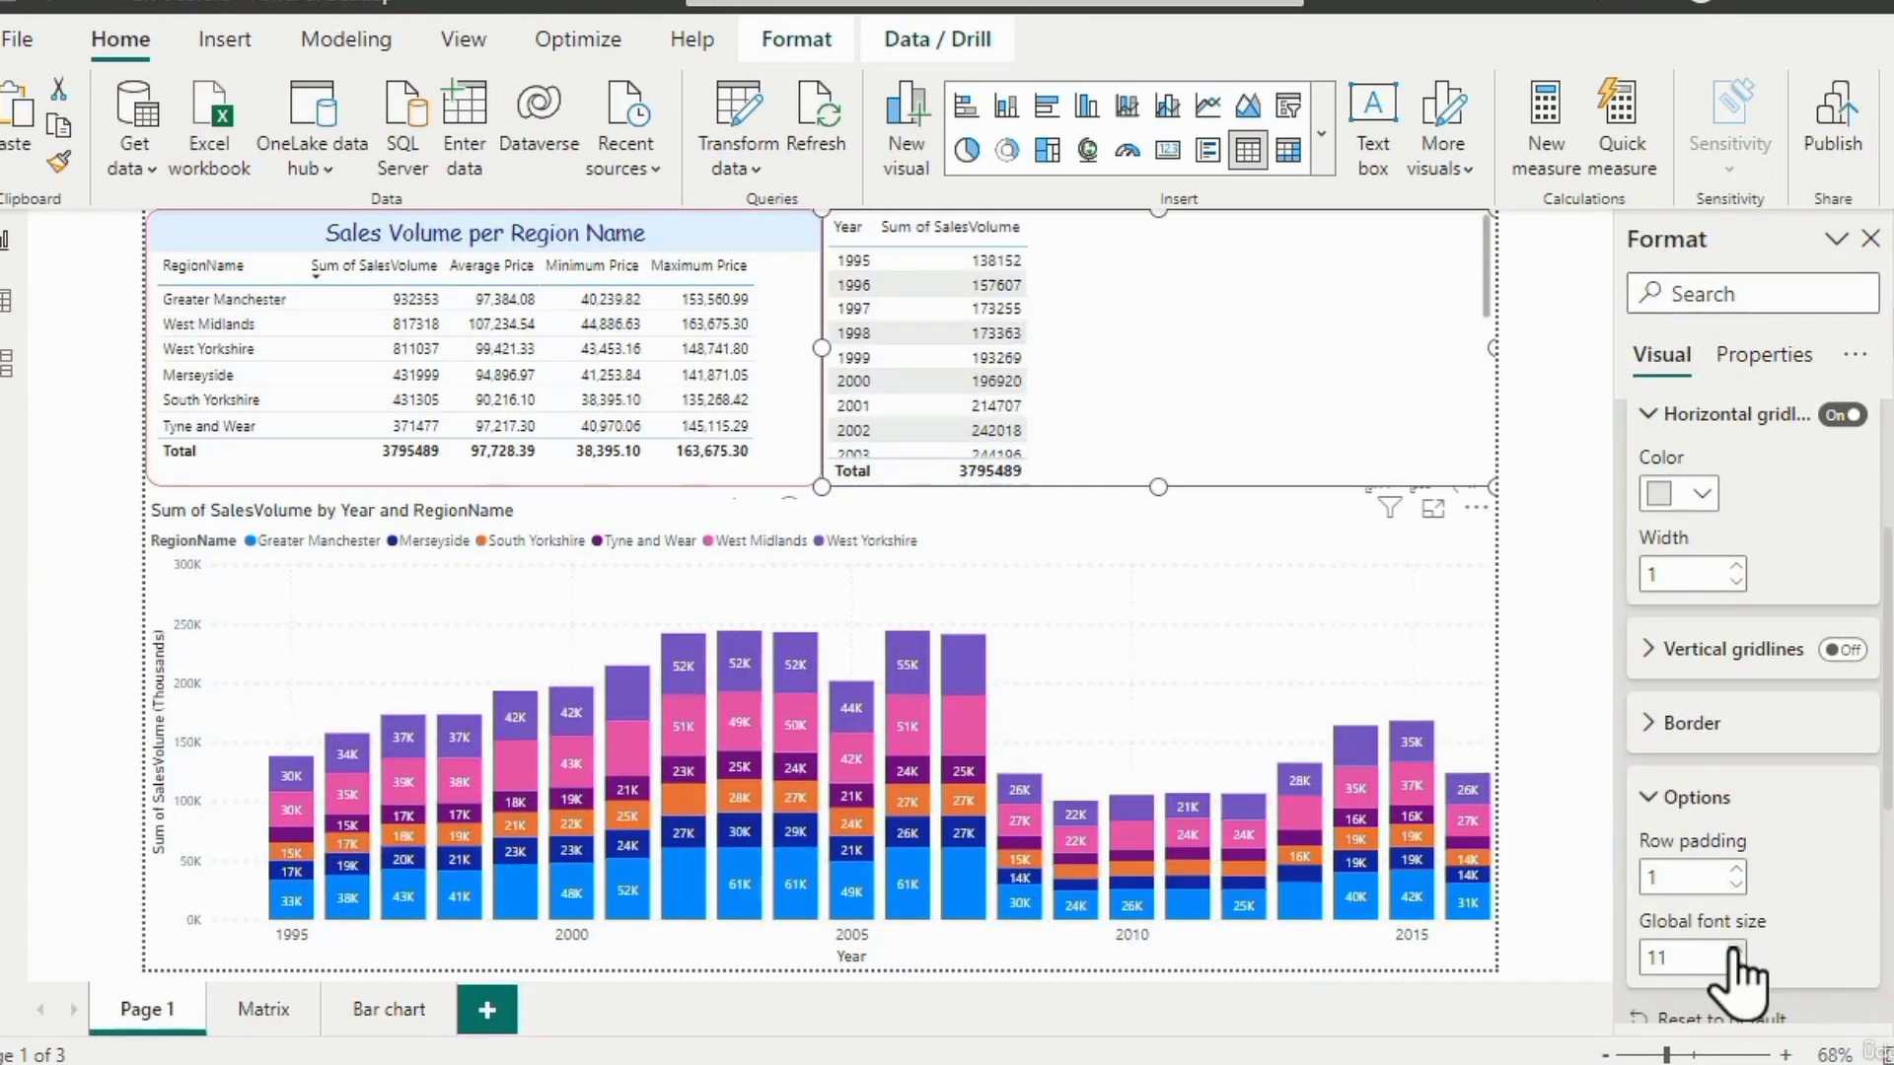
left_click(1736, 948)
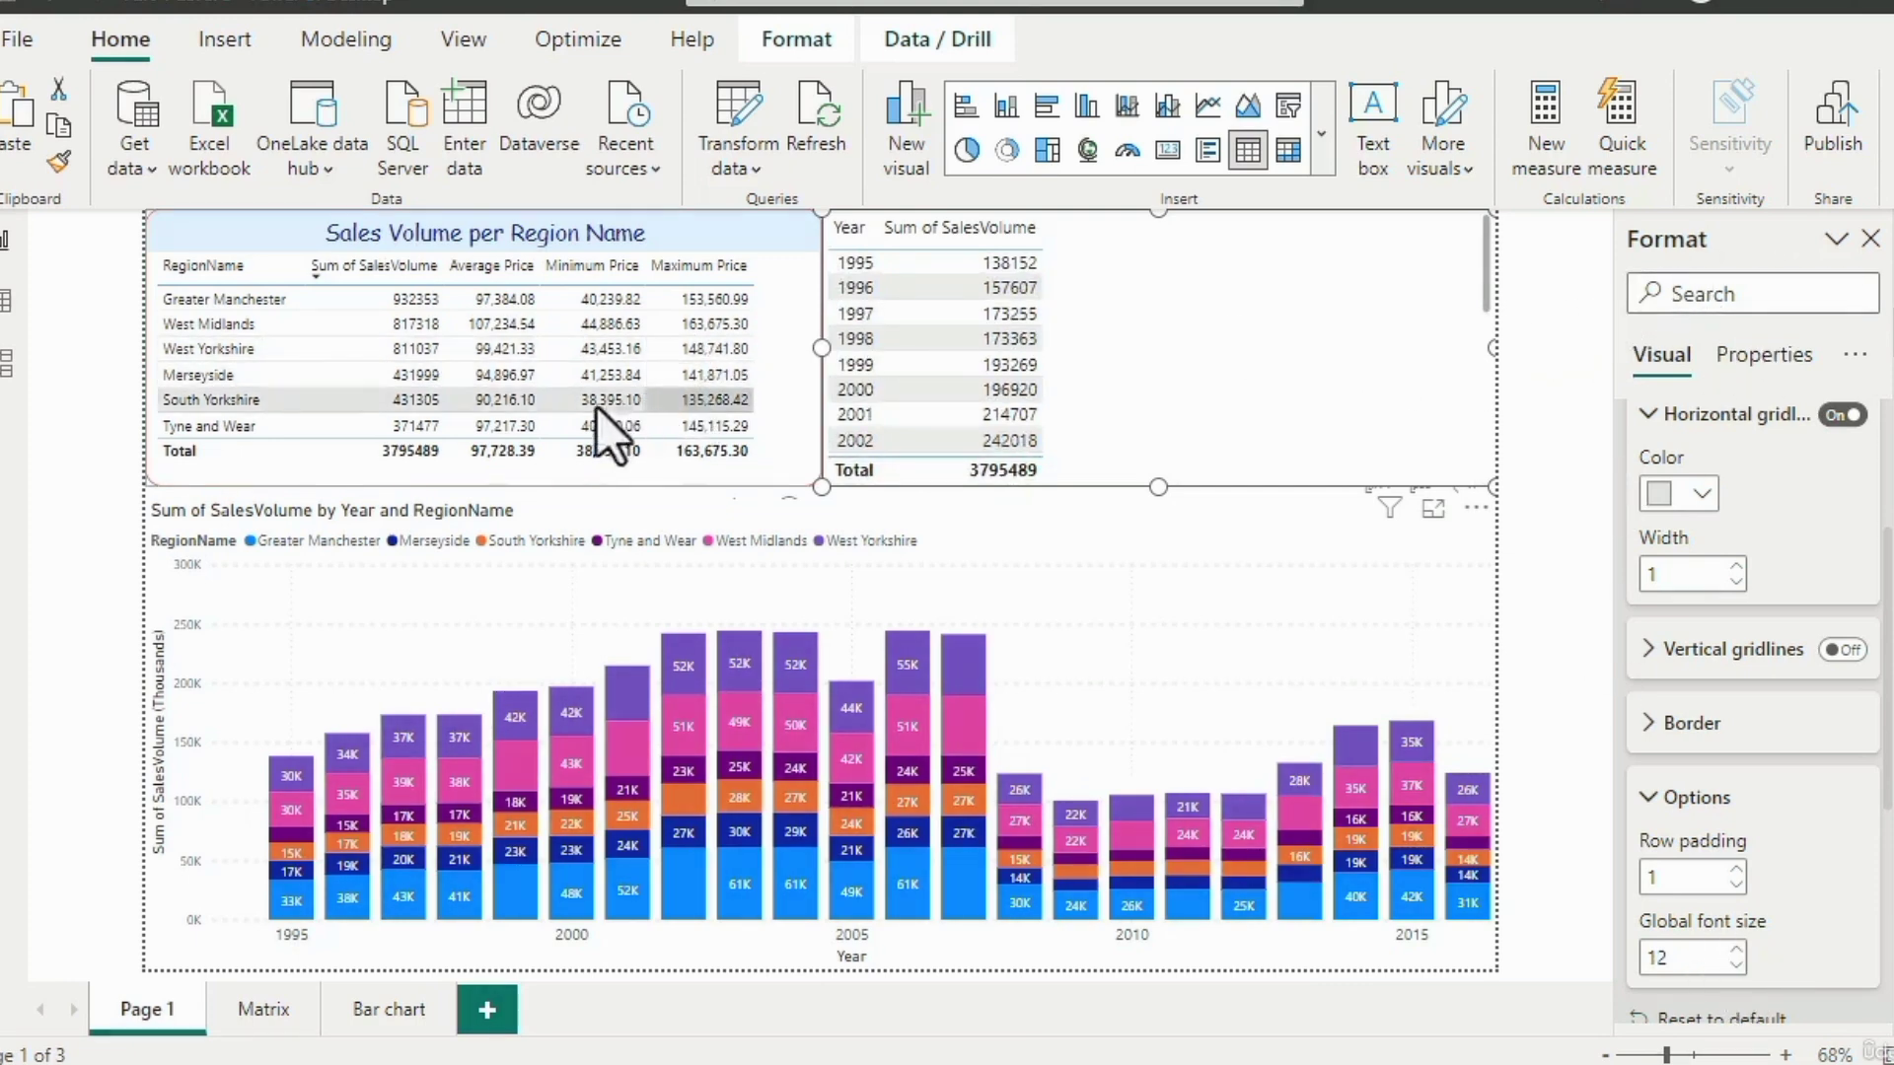
Select South Yorkshire and Merseyside alternately in the region table to examine how the year table and the chart respond.
left_click(208, 409)
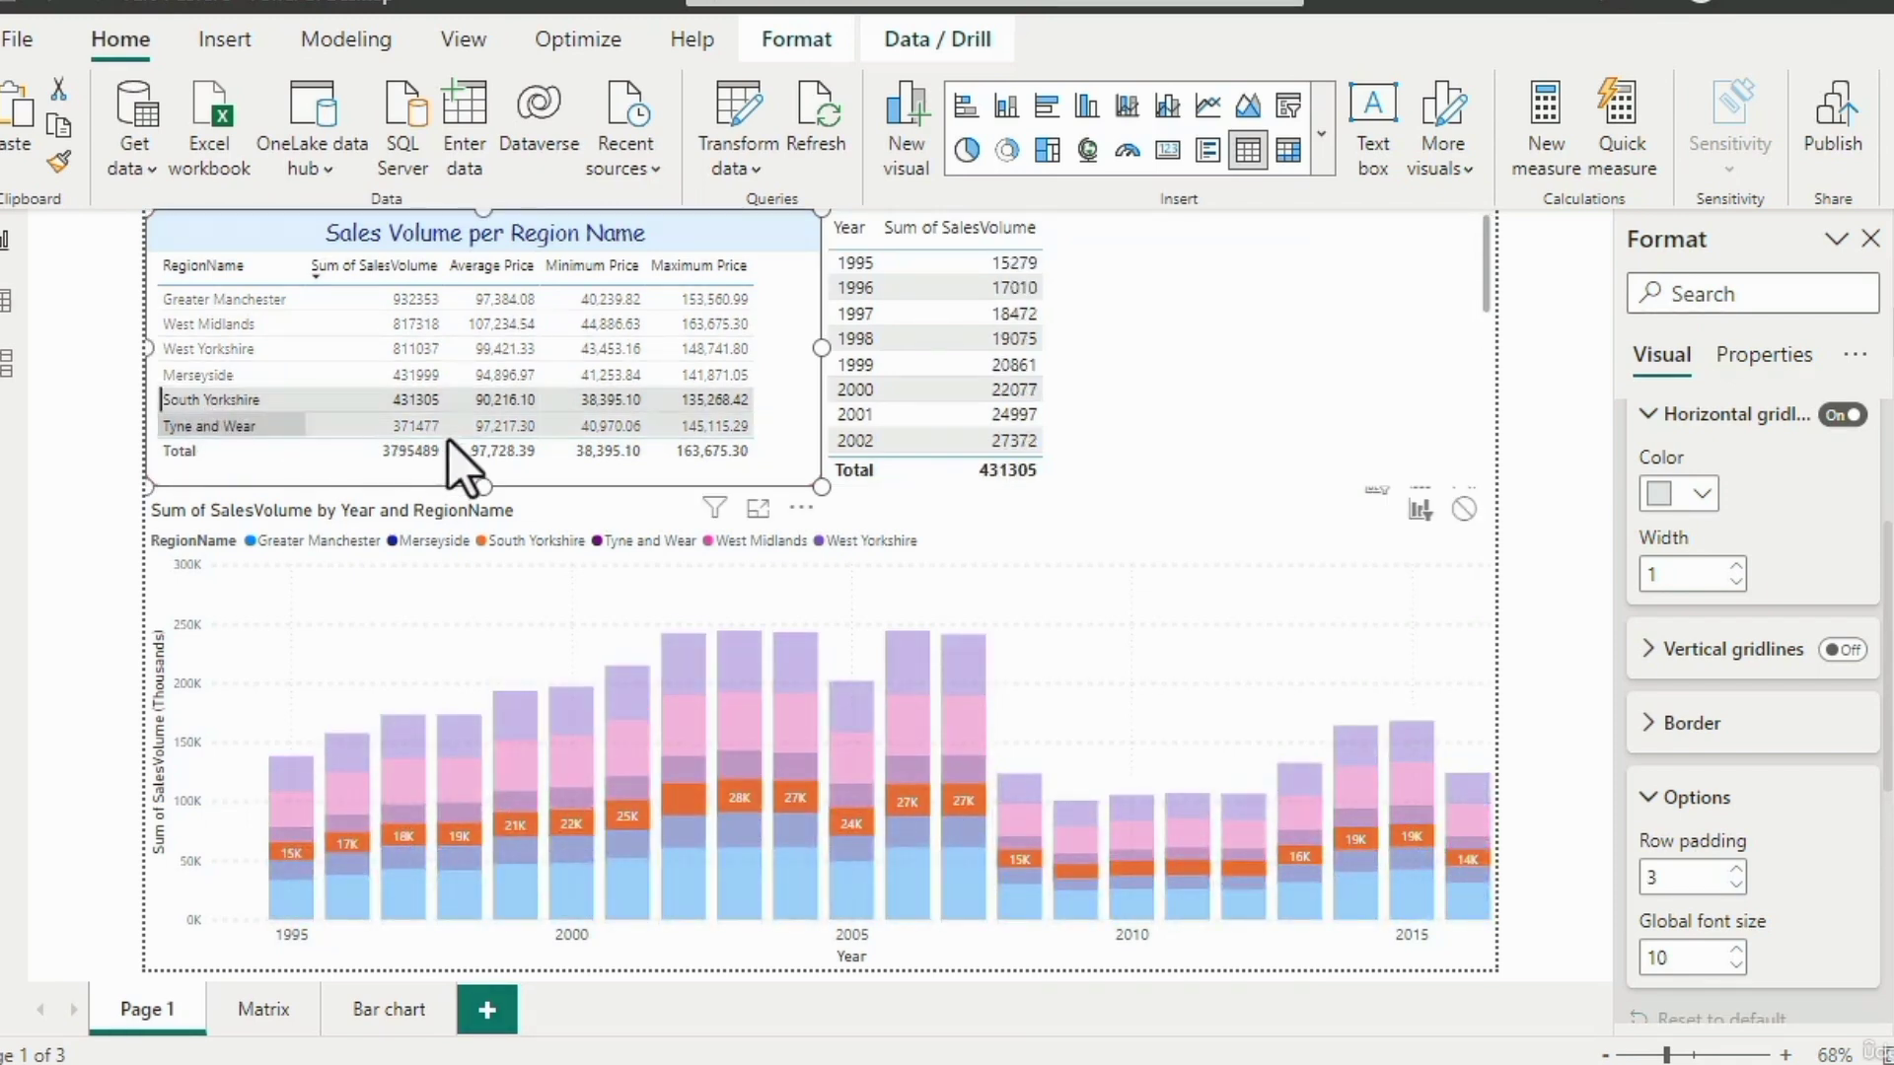
left_click(1011, 512)
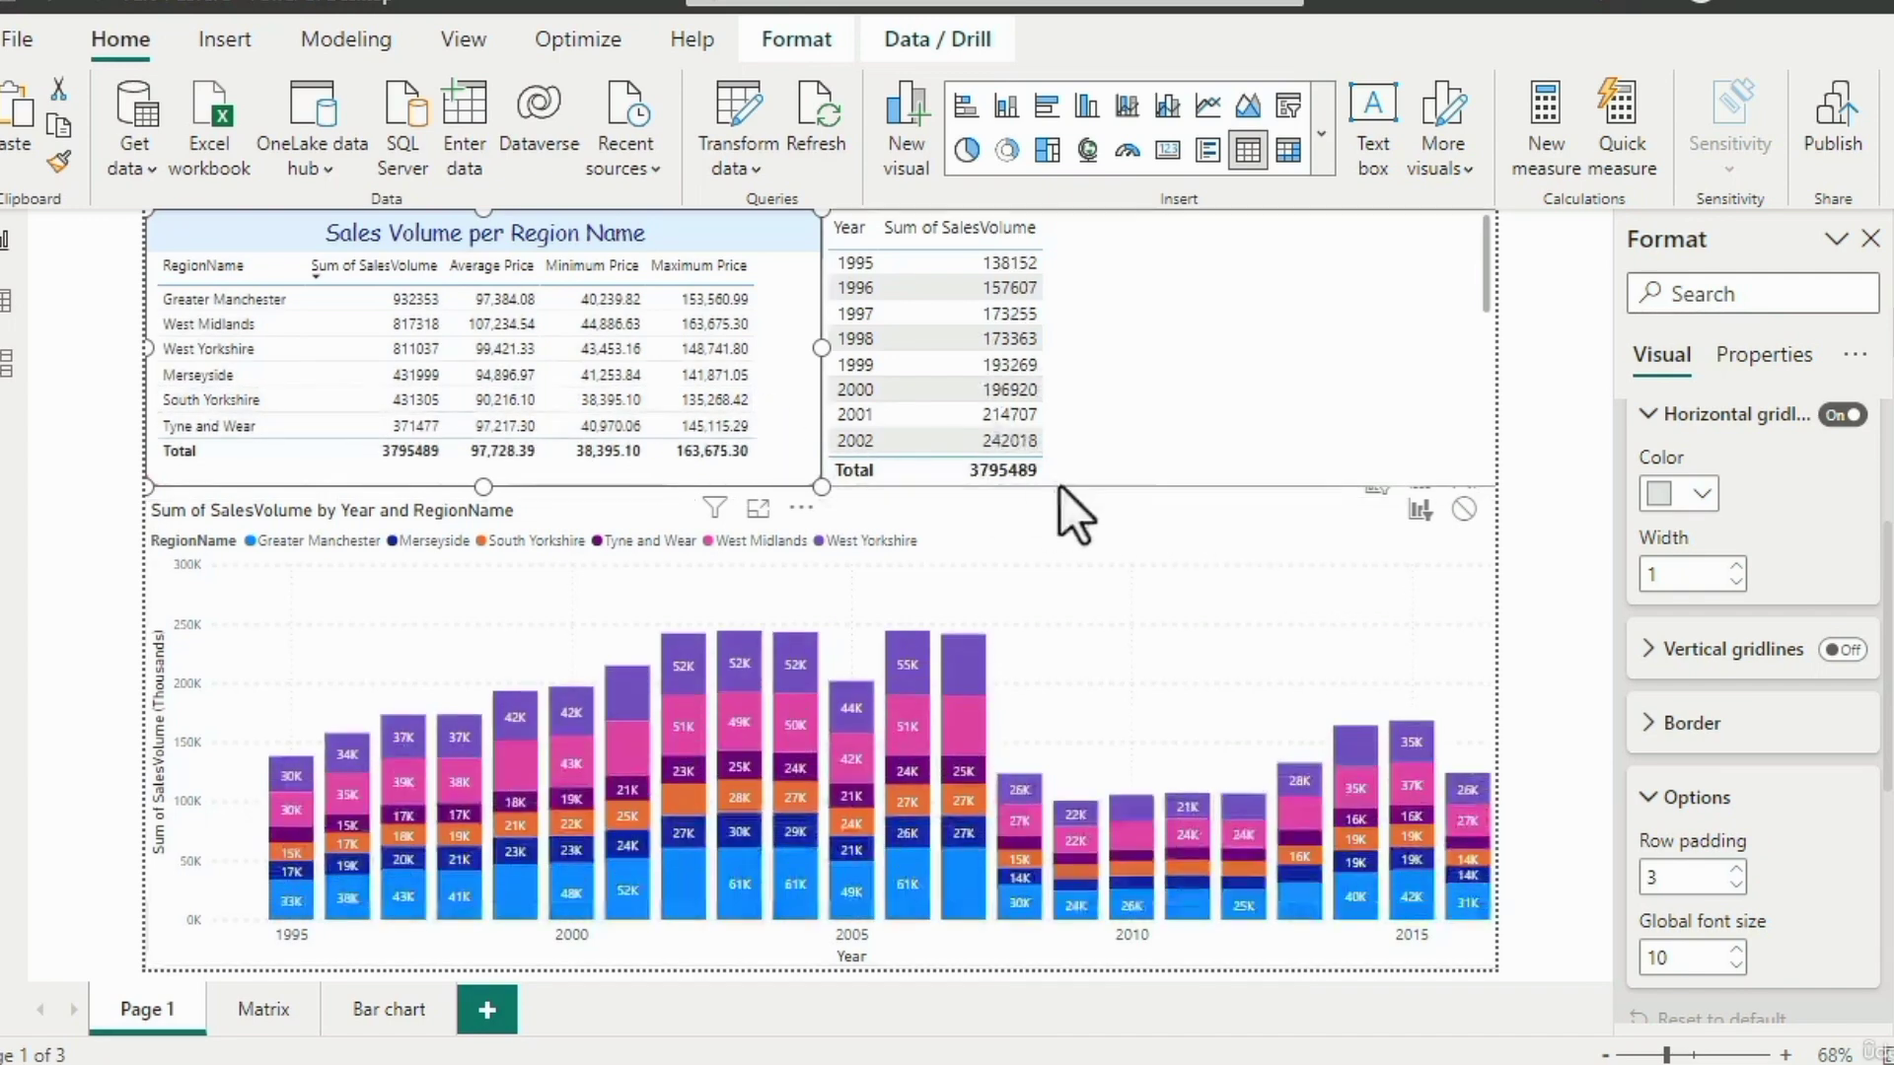
left_click(242, 391)
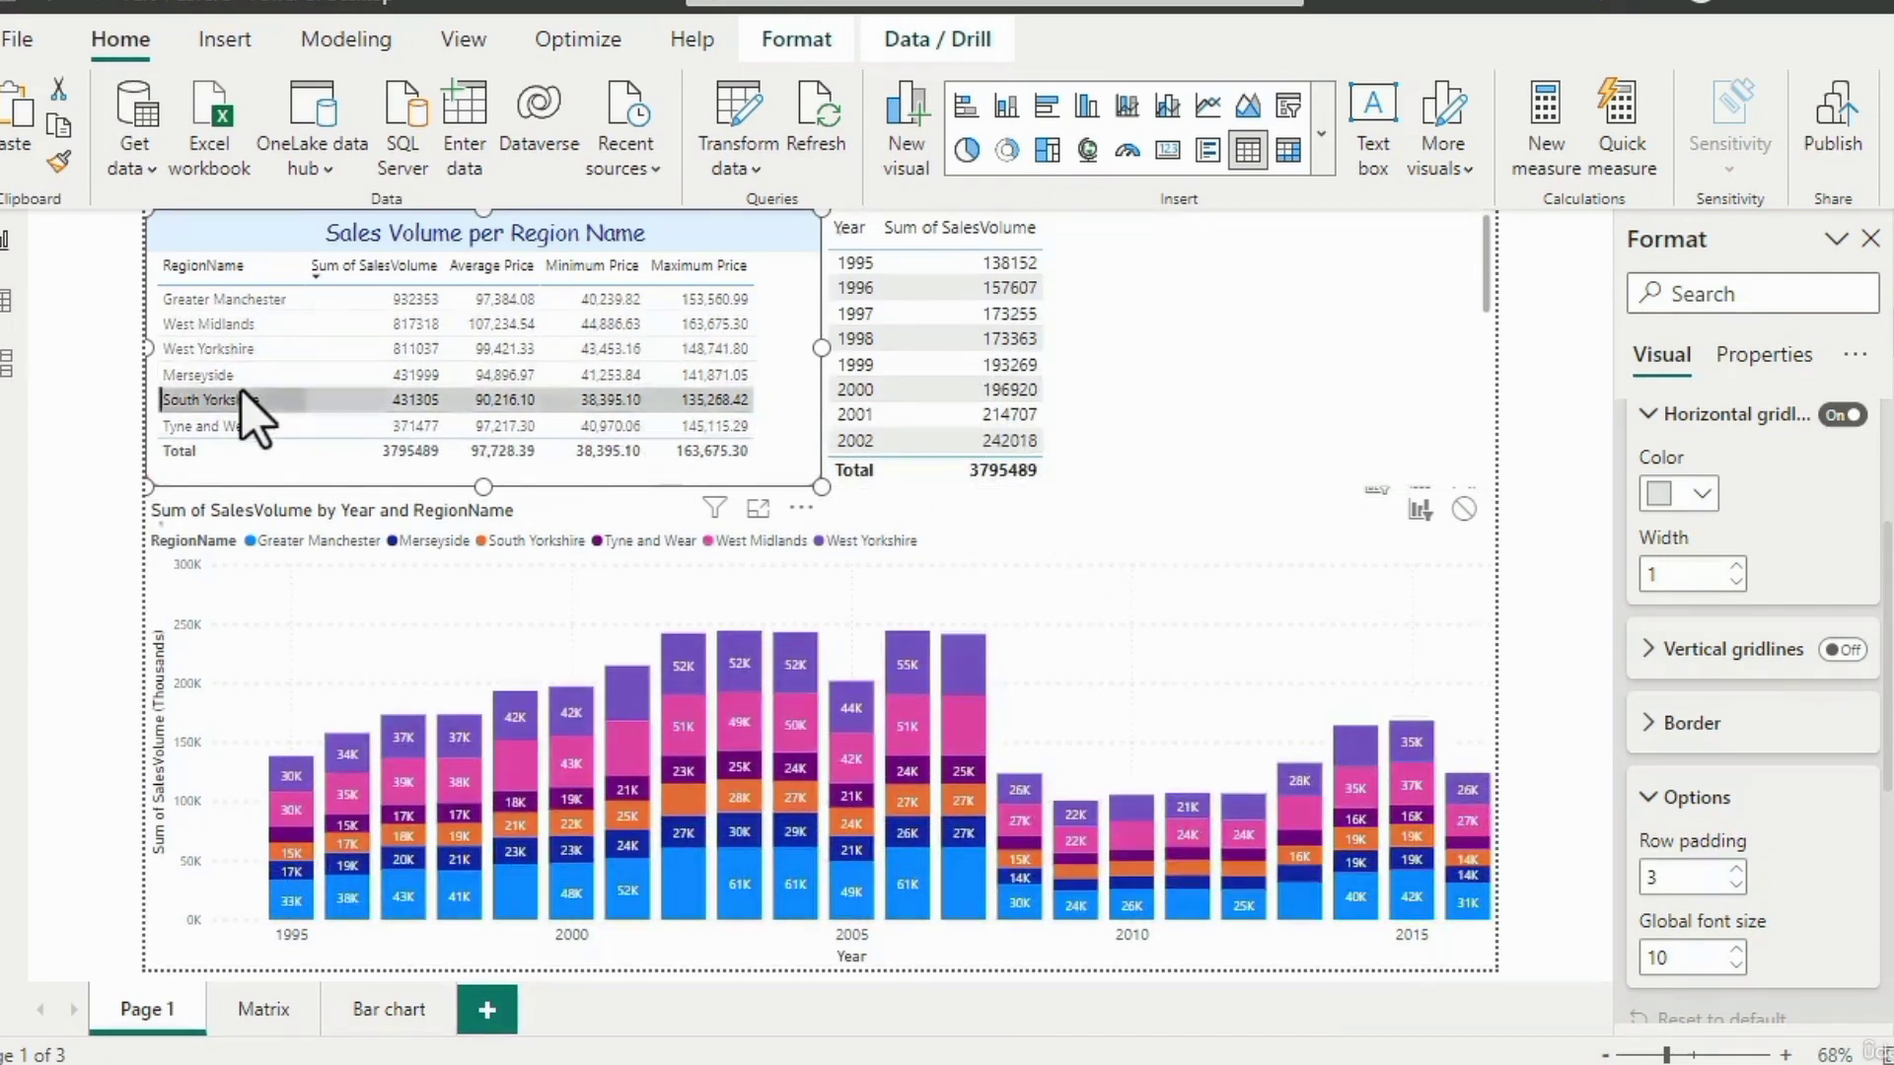
left_click(231, 377)
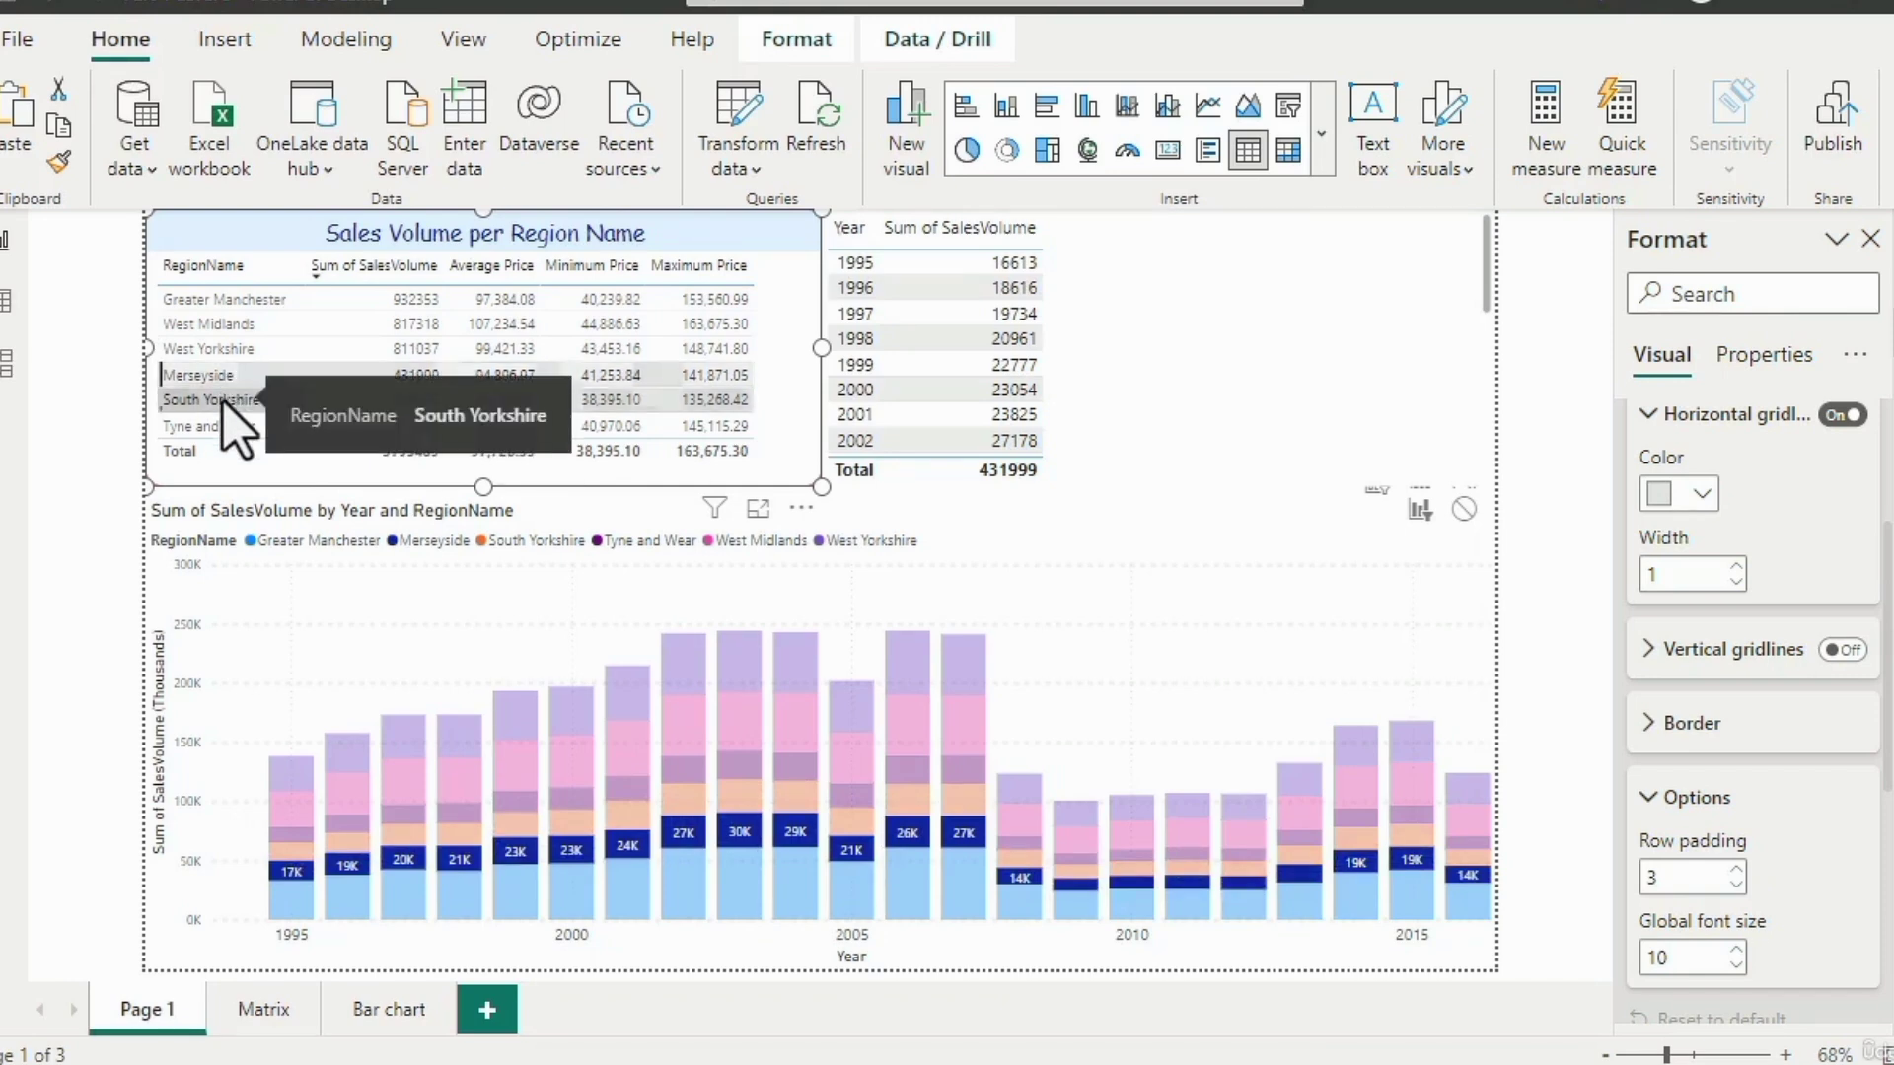
left_click(222, 400)
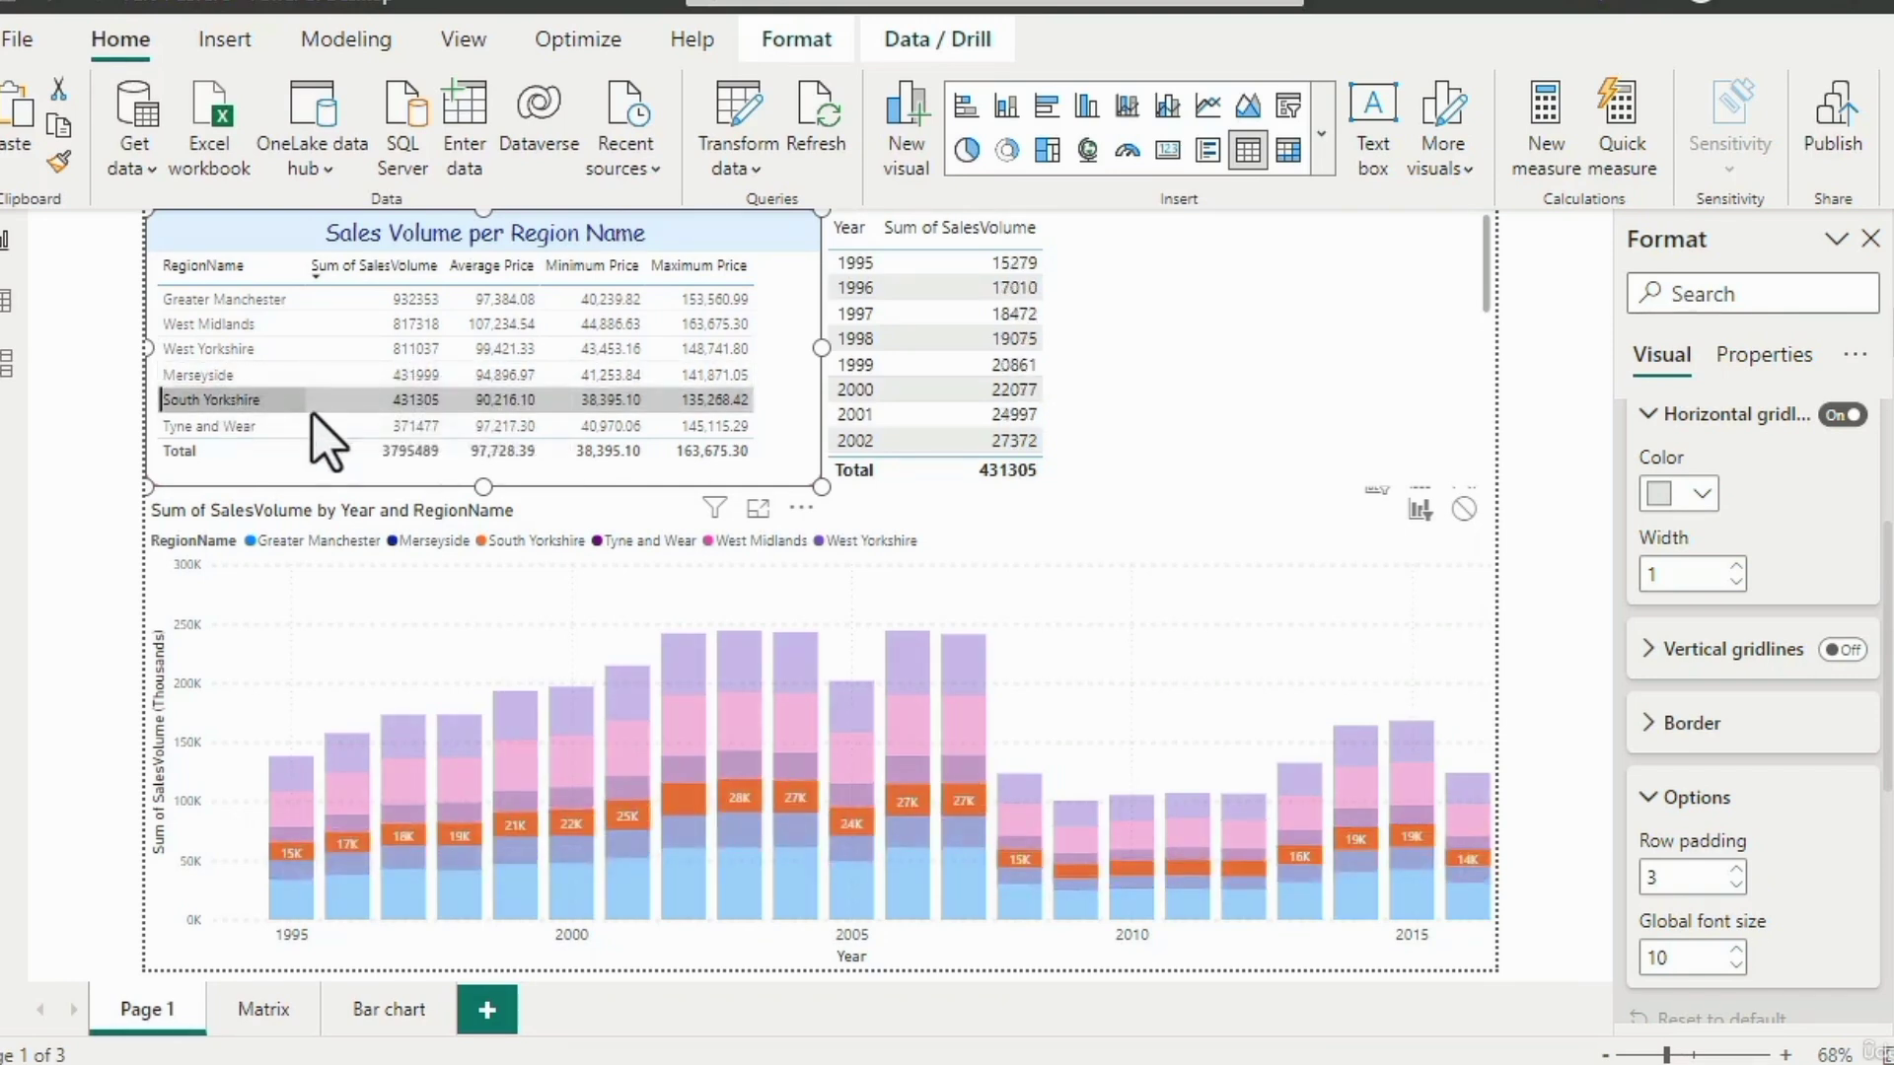
Select 2000 and 2002 in the year table to examine how the region table and the chart respond.
left_click(867, 393)
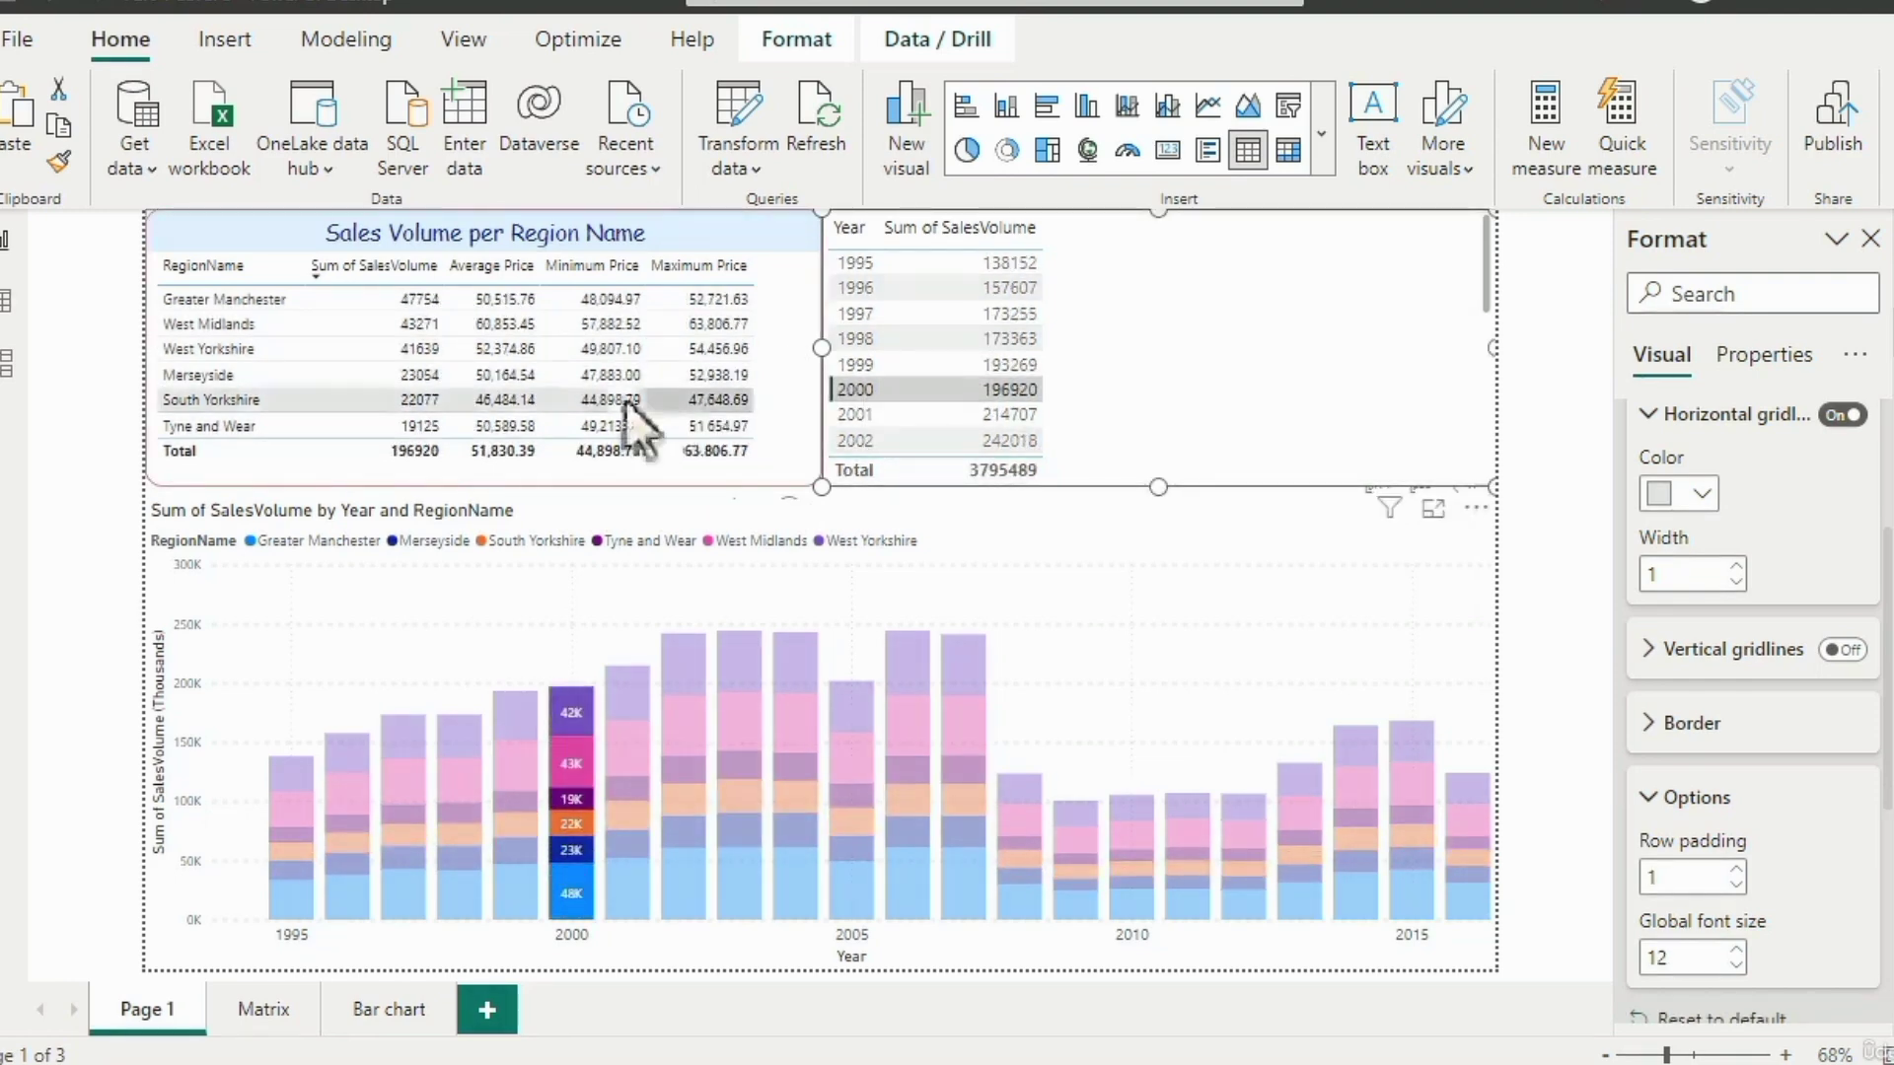
left_click(287, 399)
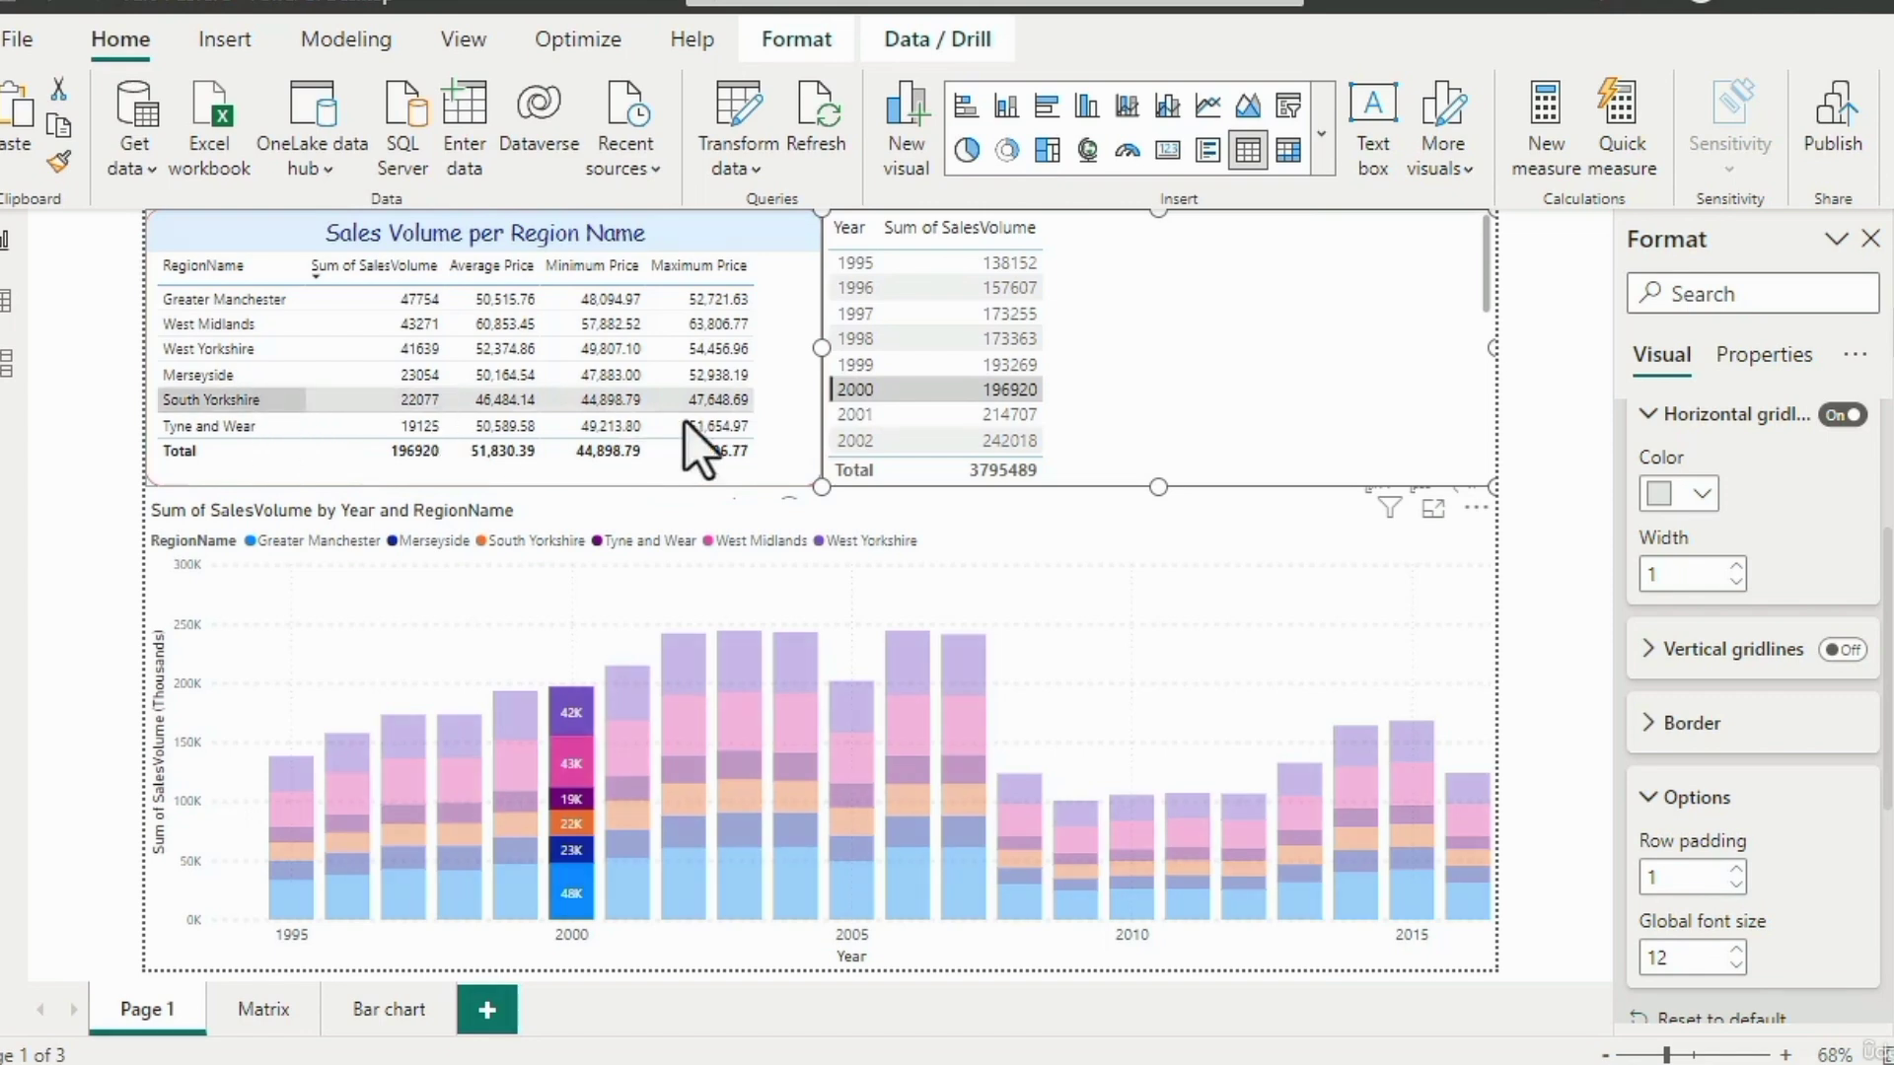
left_click(867, 392)
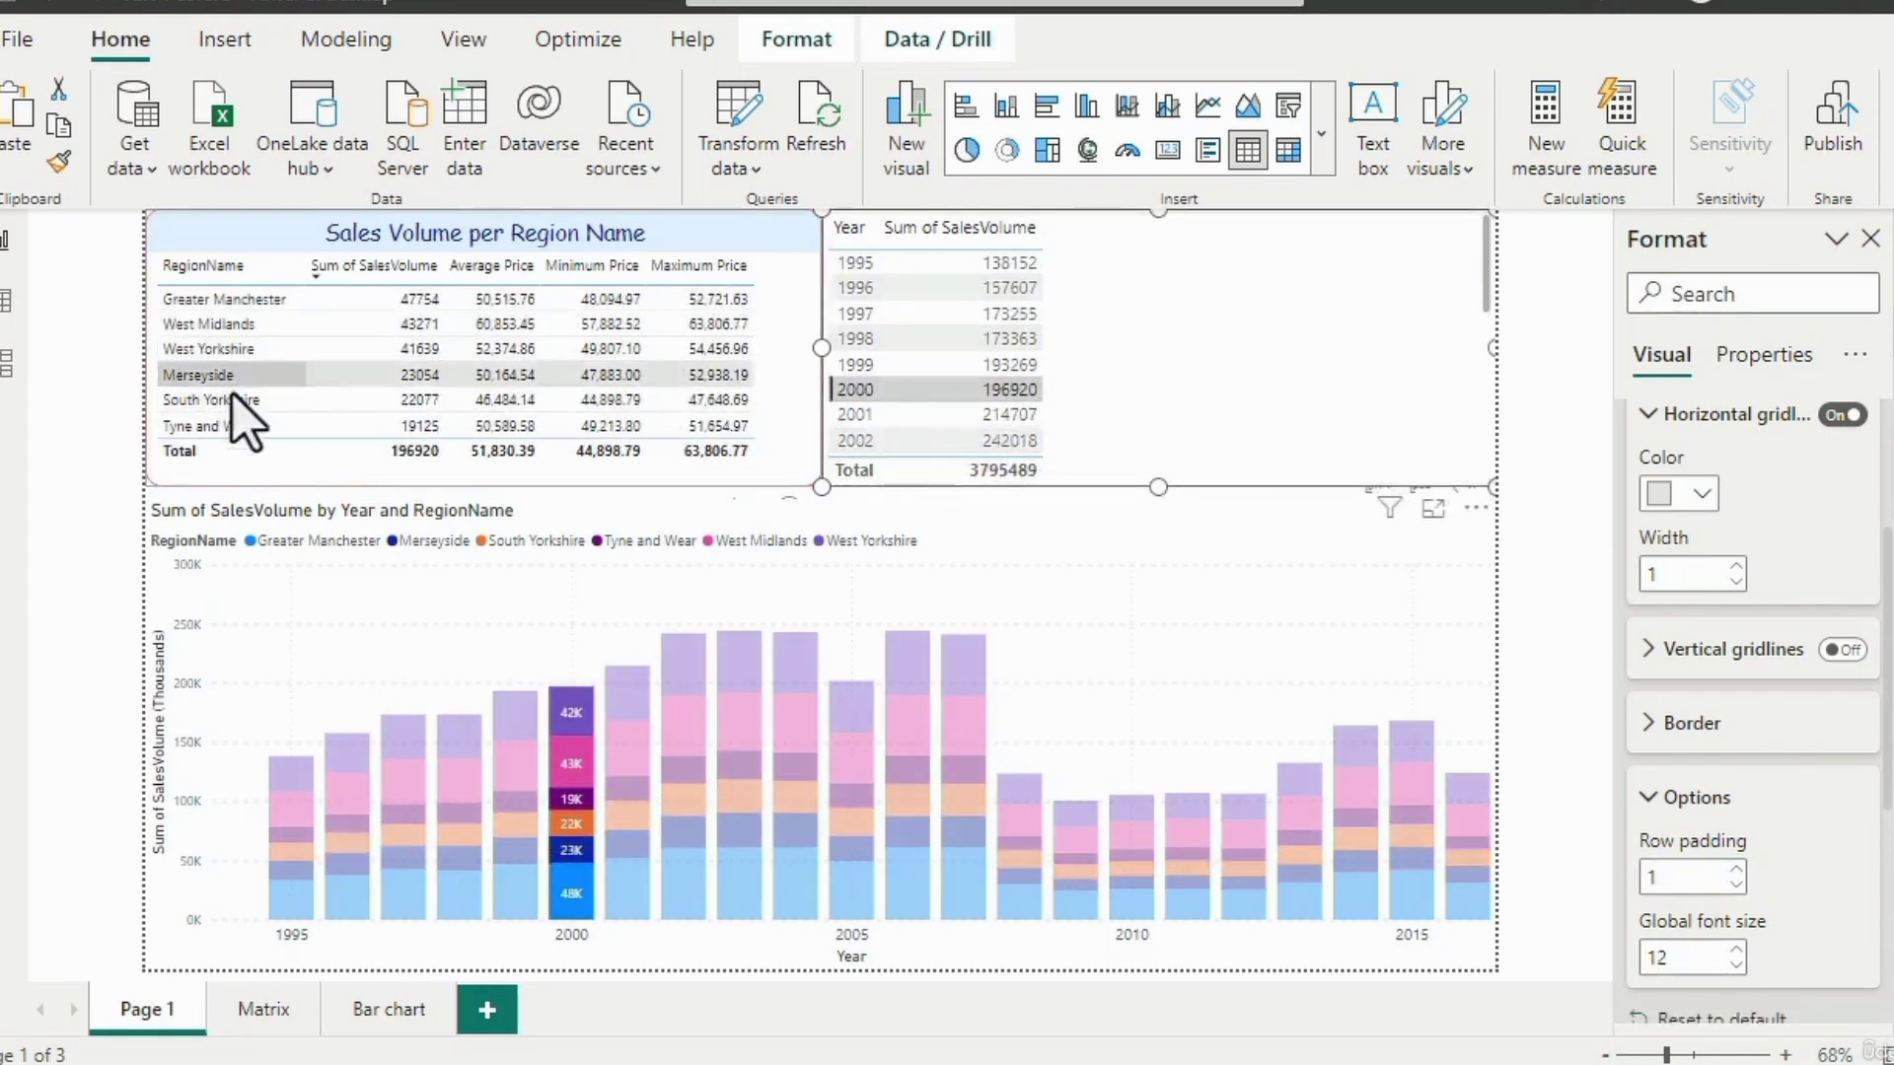
left_click(235, 424)
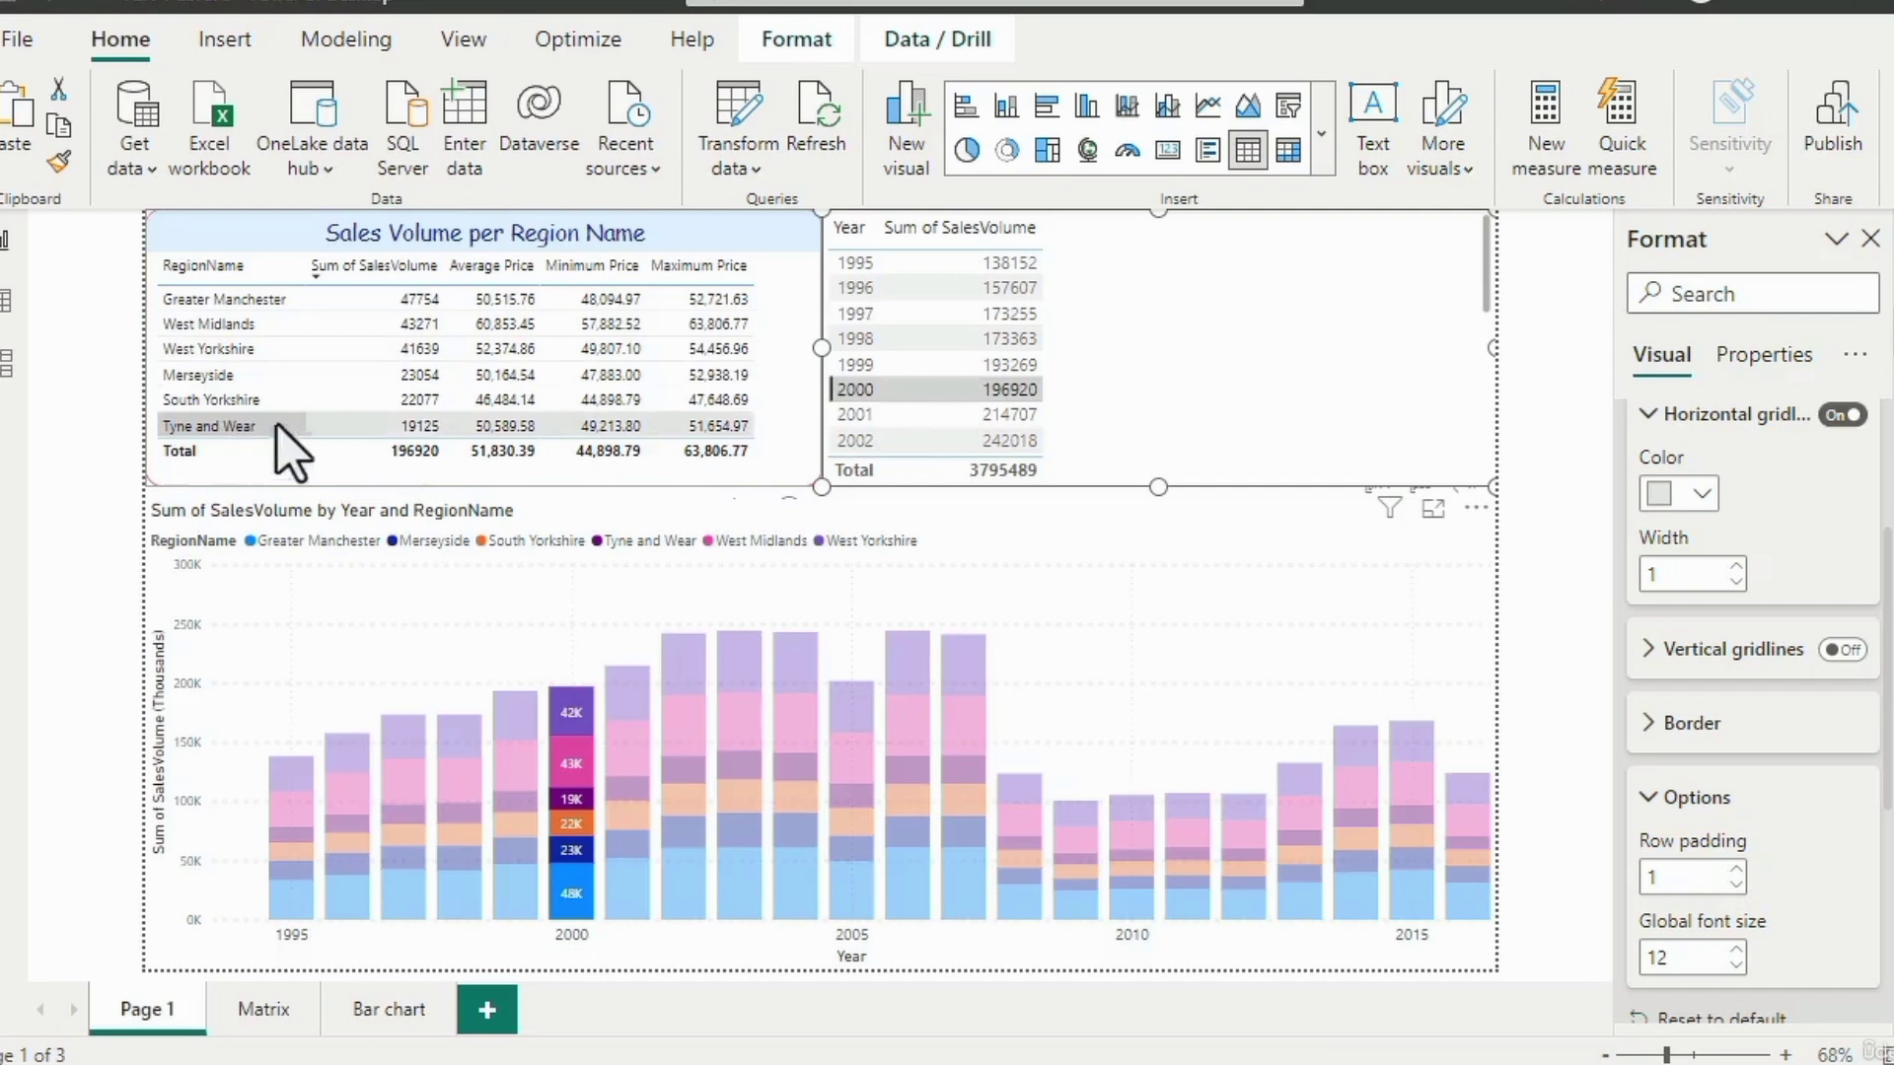
left_click(861, 444)
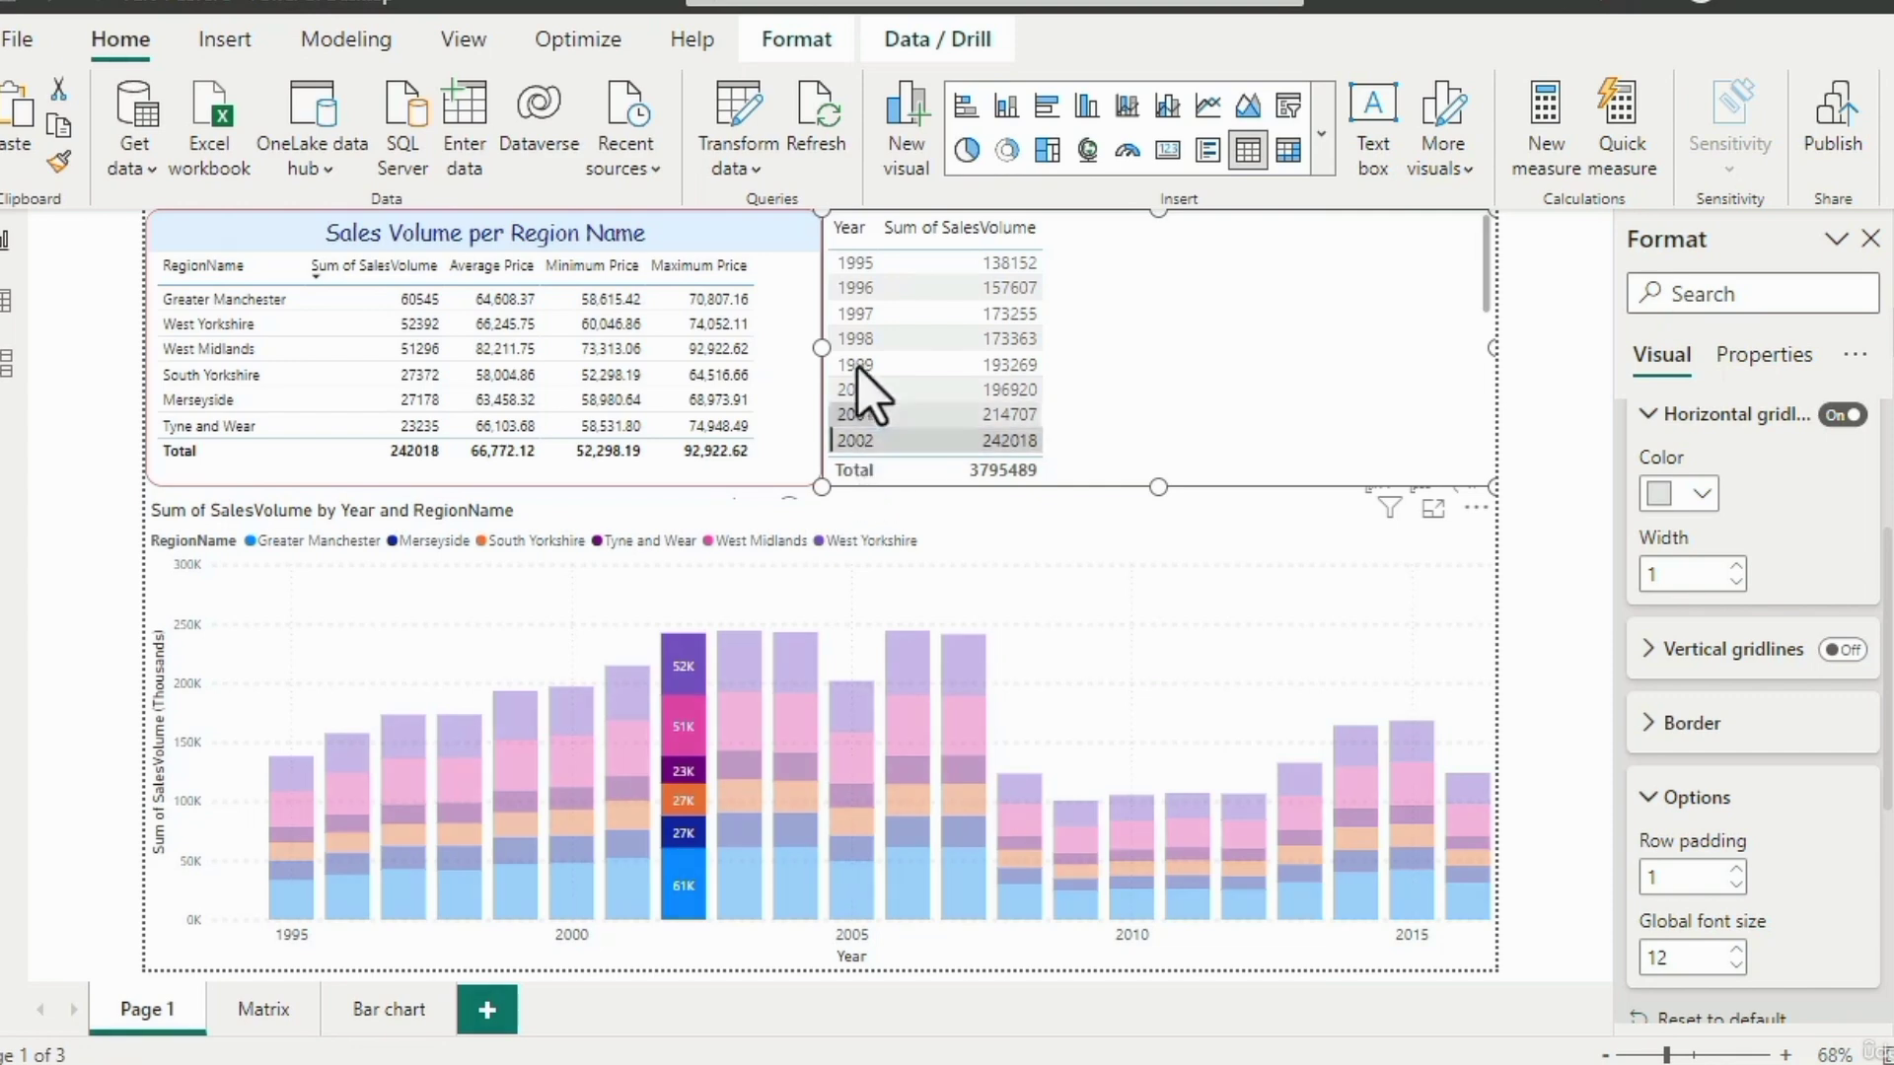
Select the region table with Edit interactions active to examine the interaction controls for the year table and chart.
left_click(806, 57)
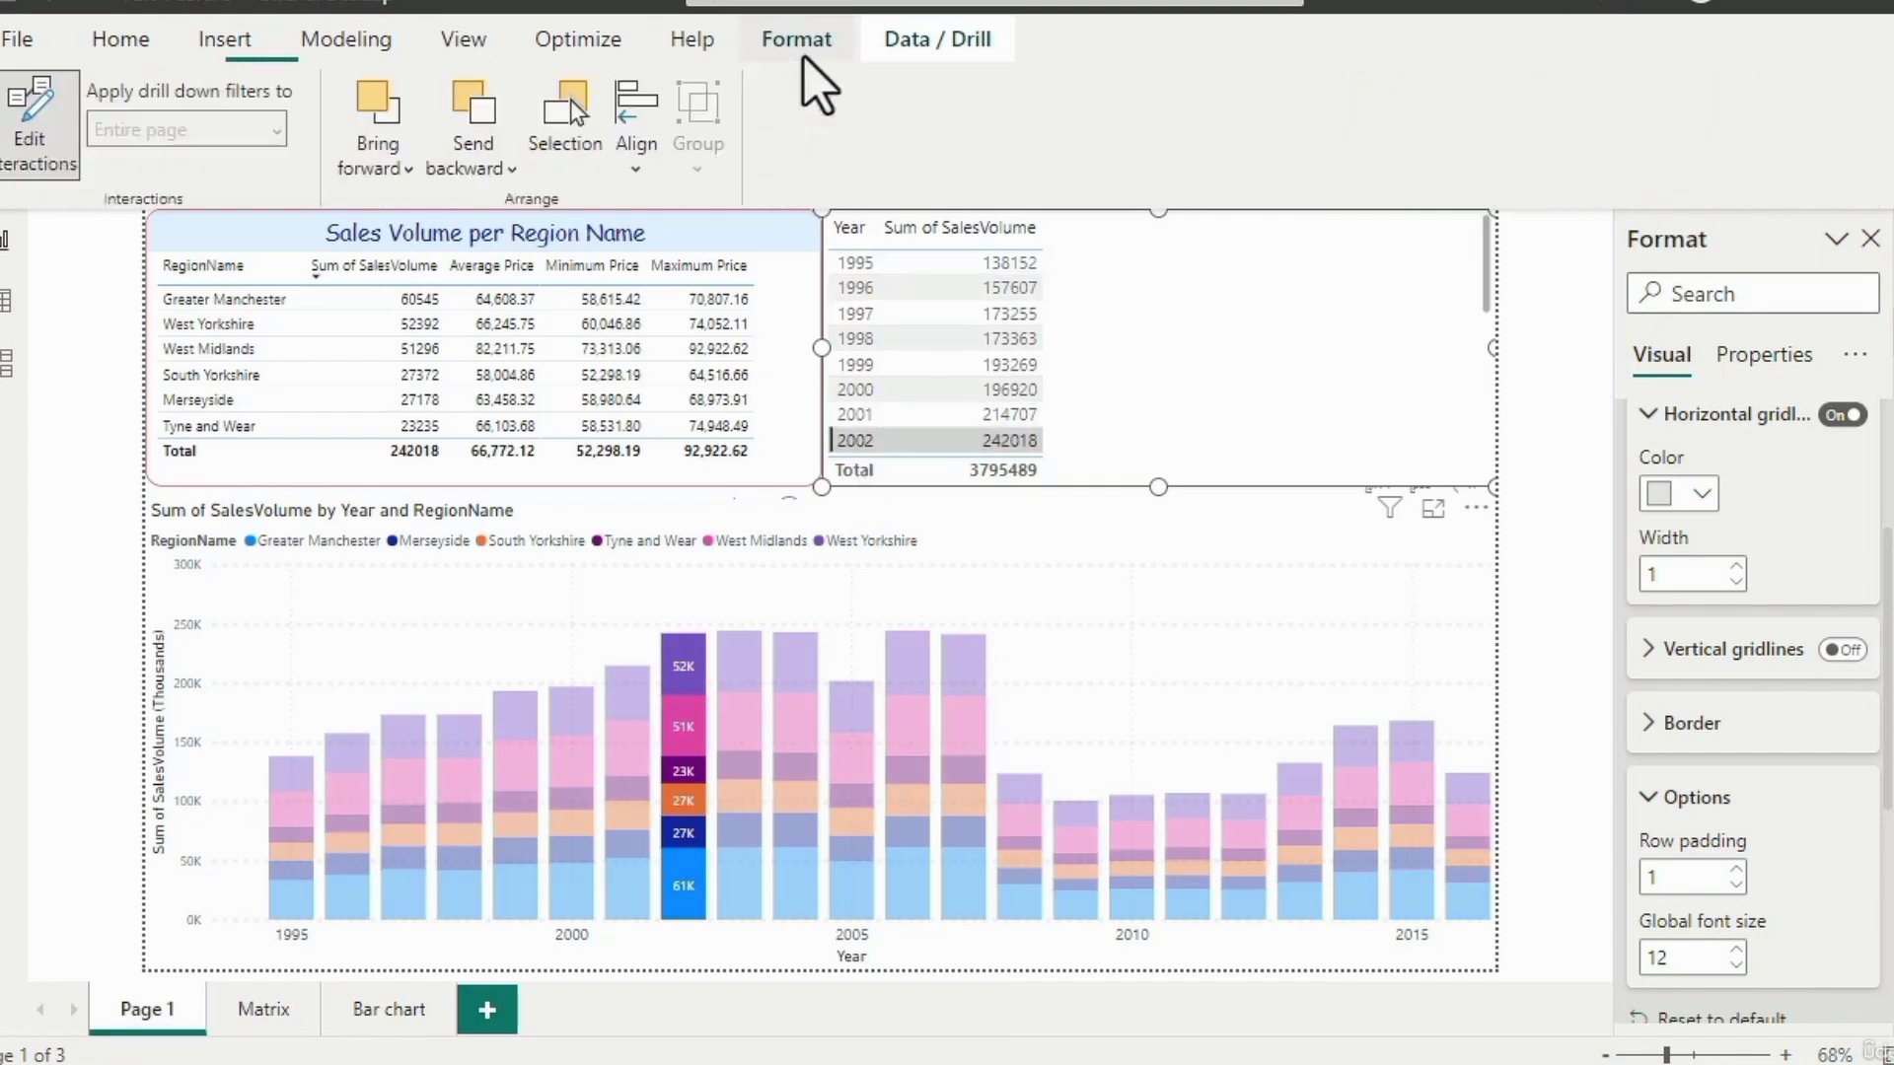
left_click(13, 156)
left_click(482, 471)
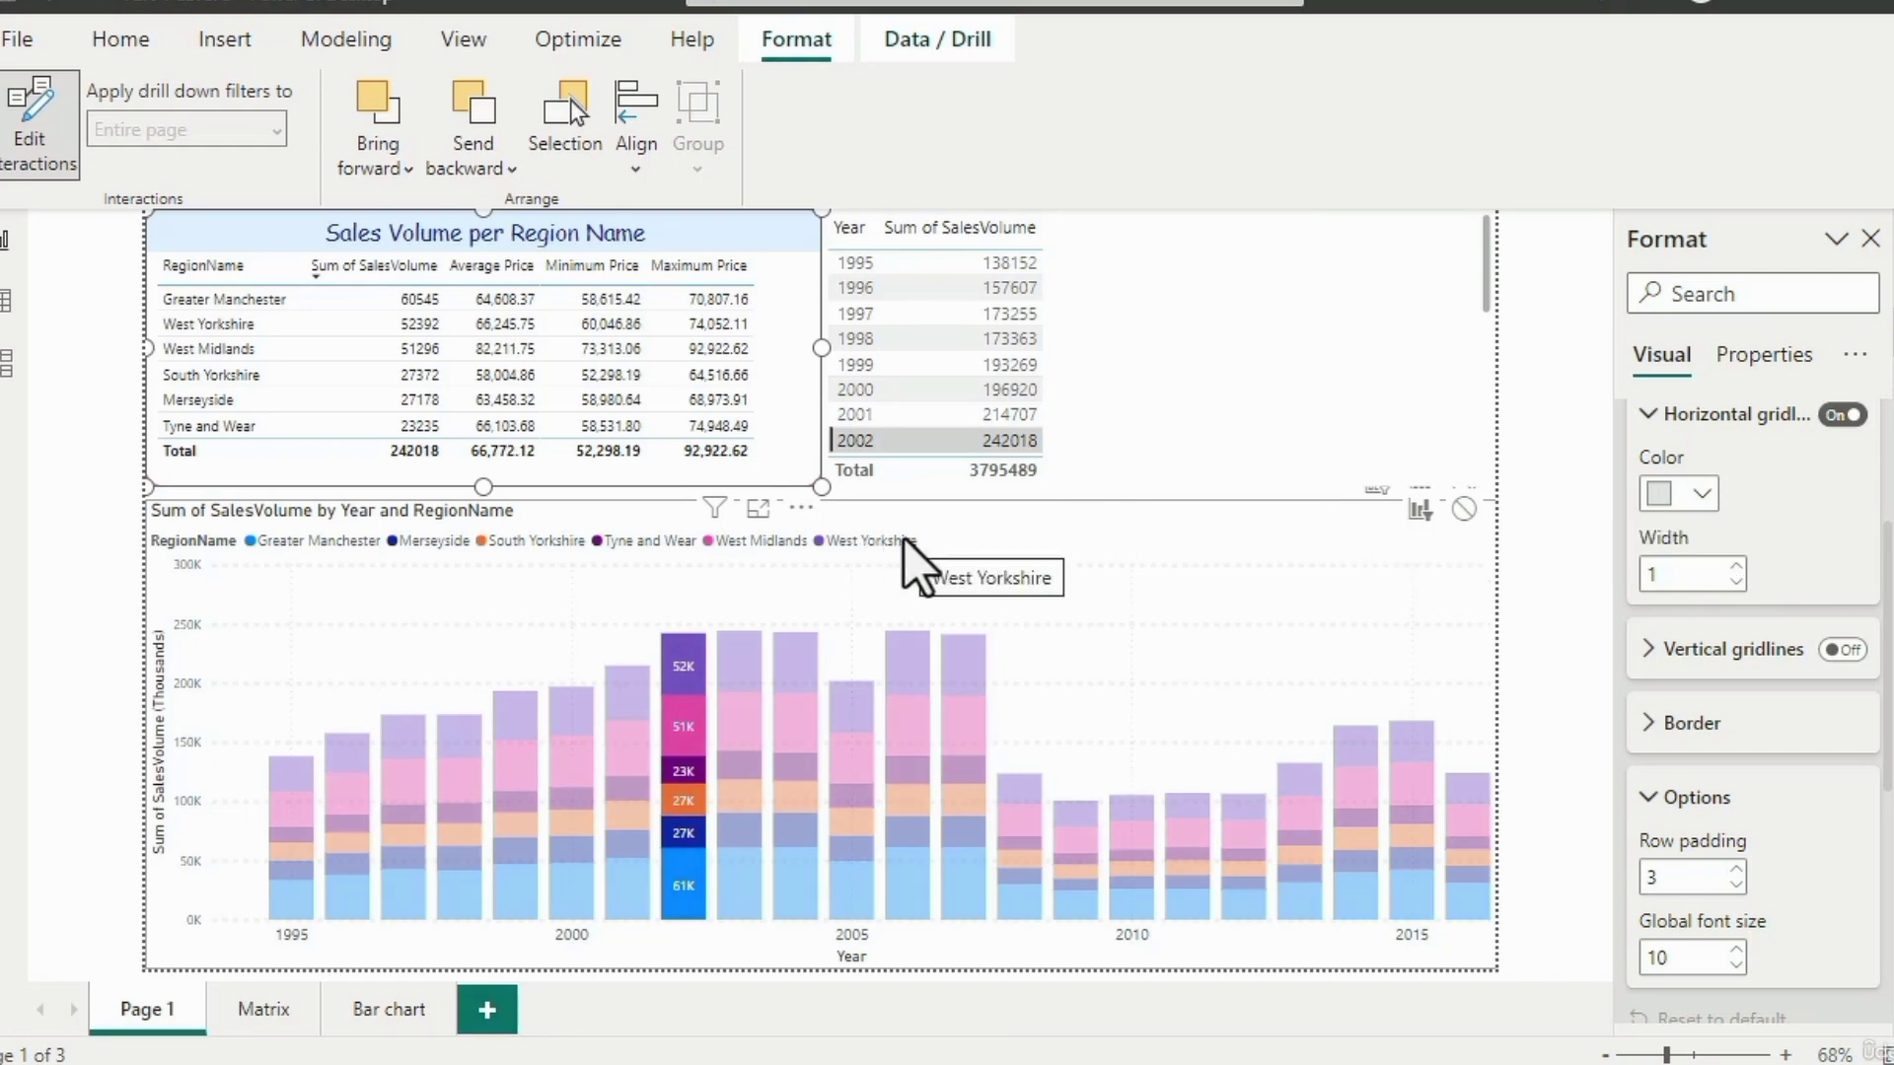
left_click_drag(1164, 483, 1045, 419)
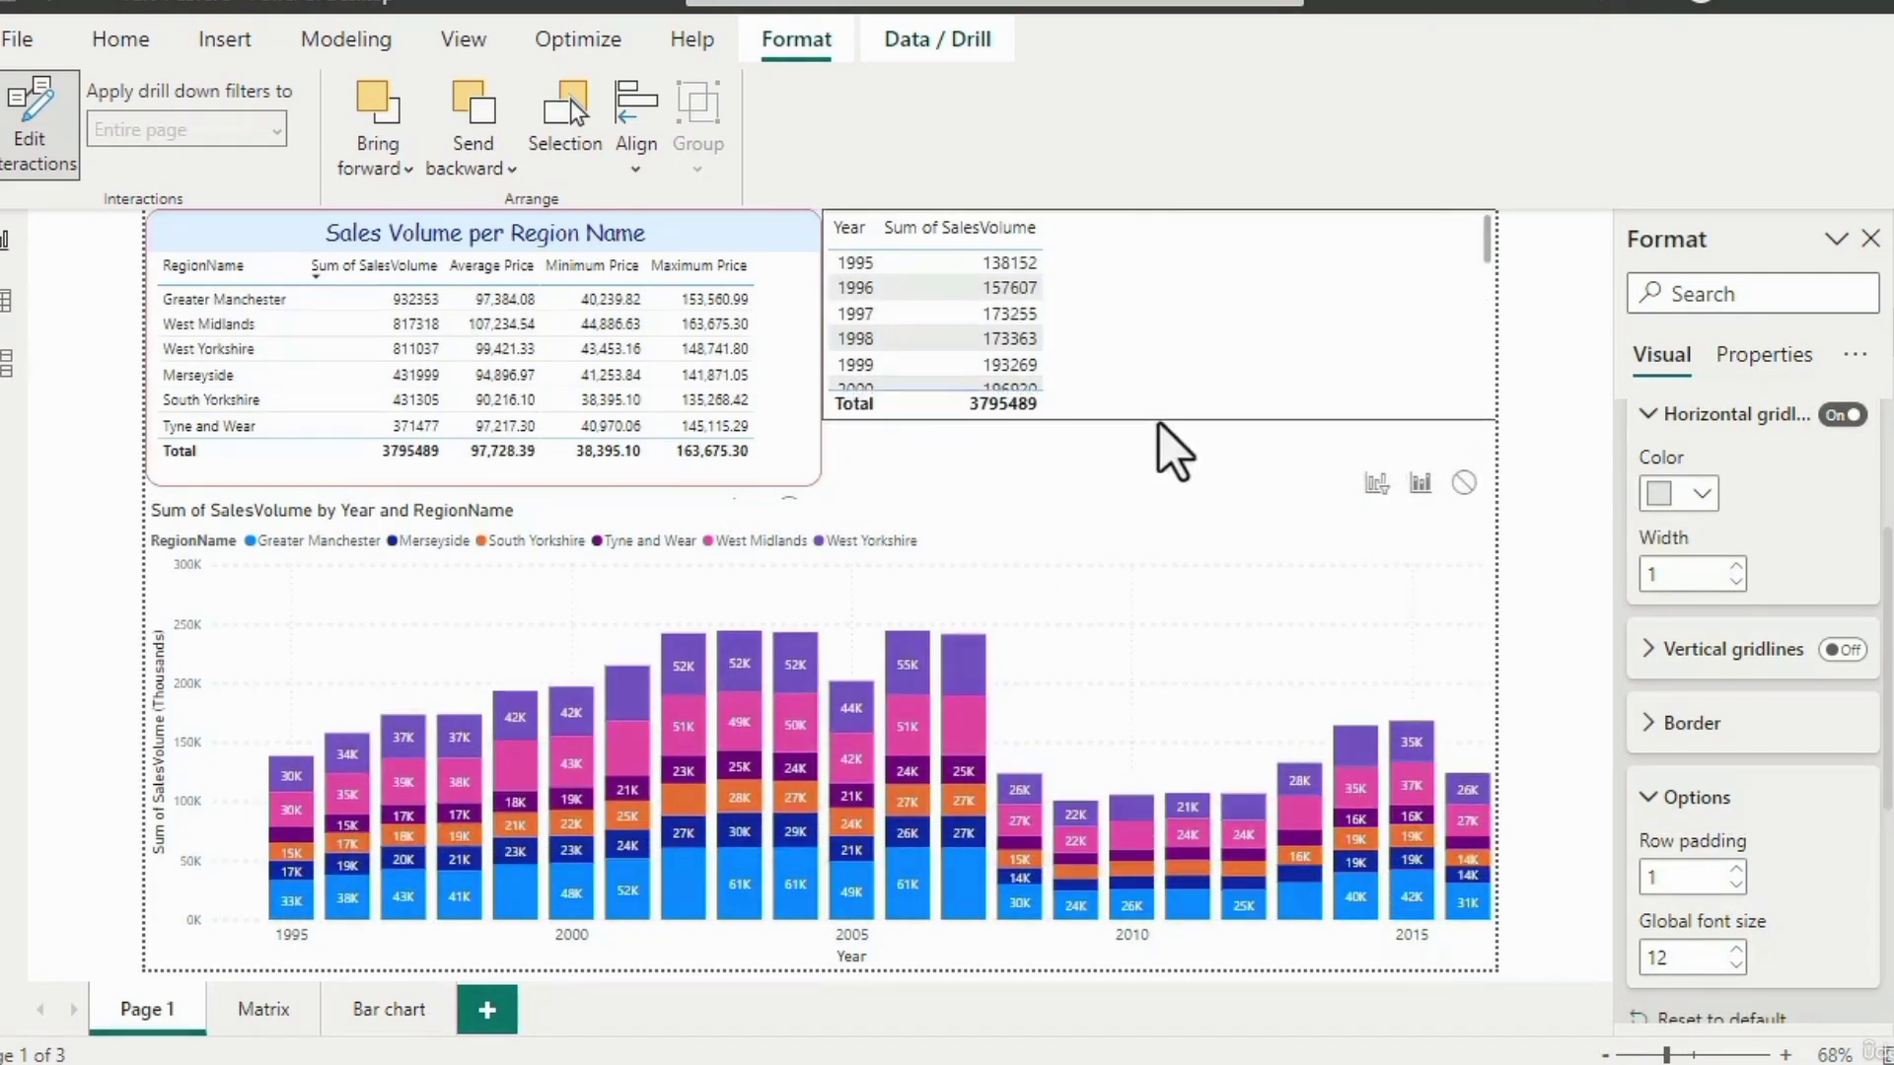
left_click(785, 449)
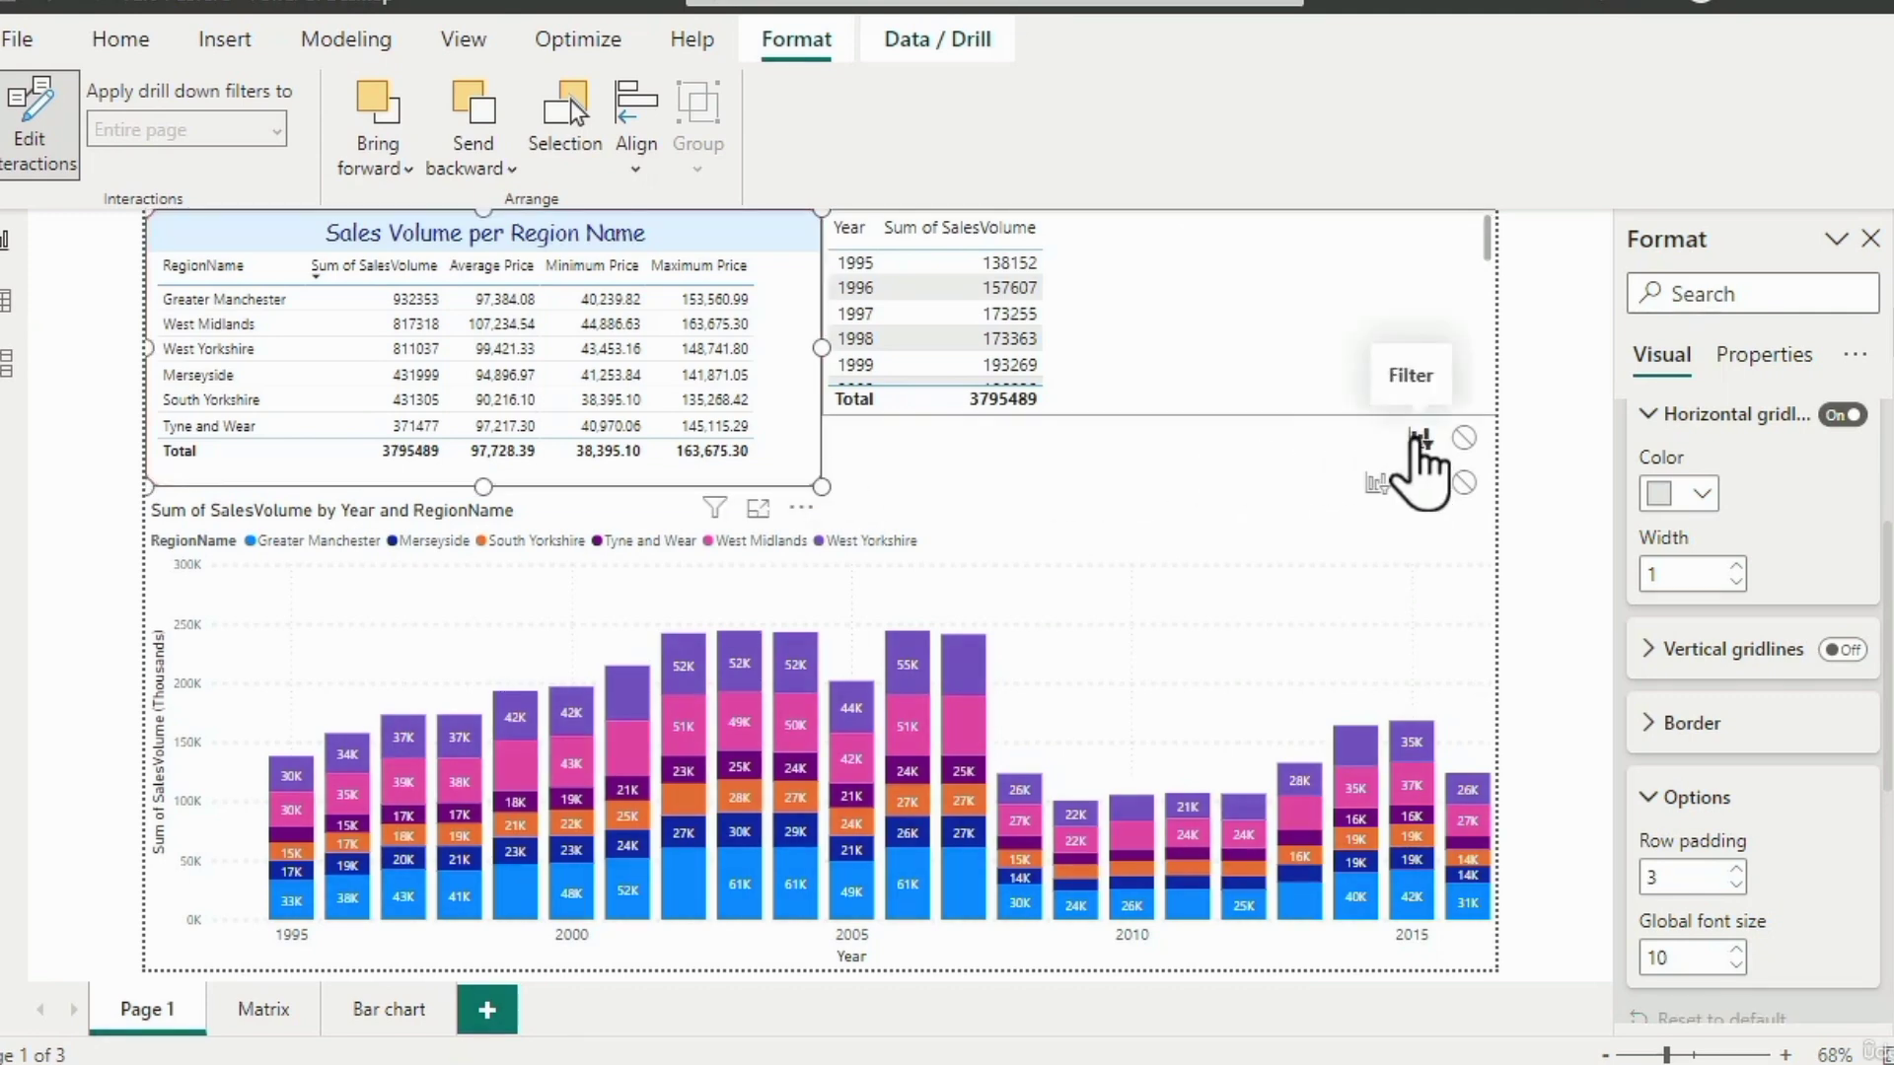
left_click(1205, 406)
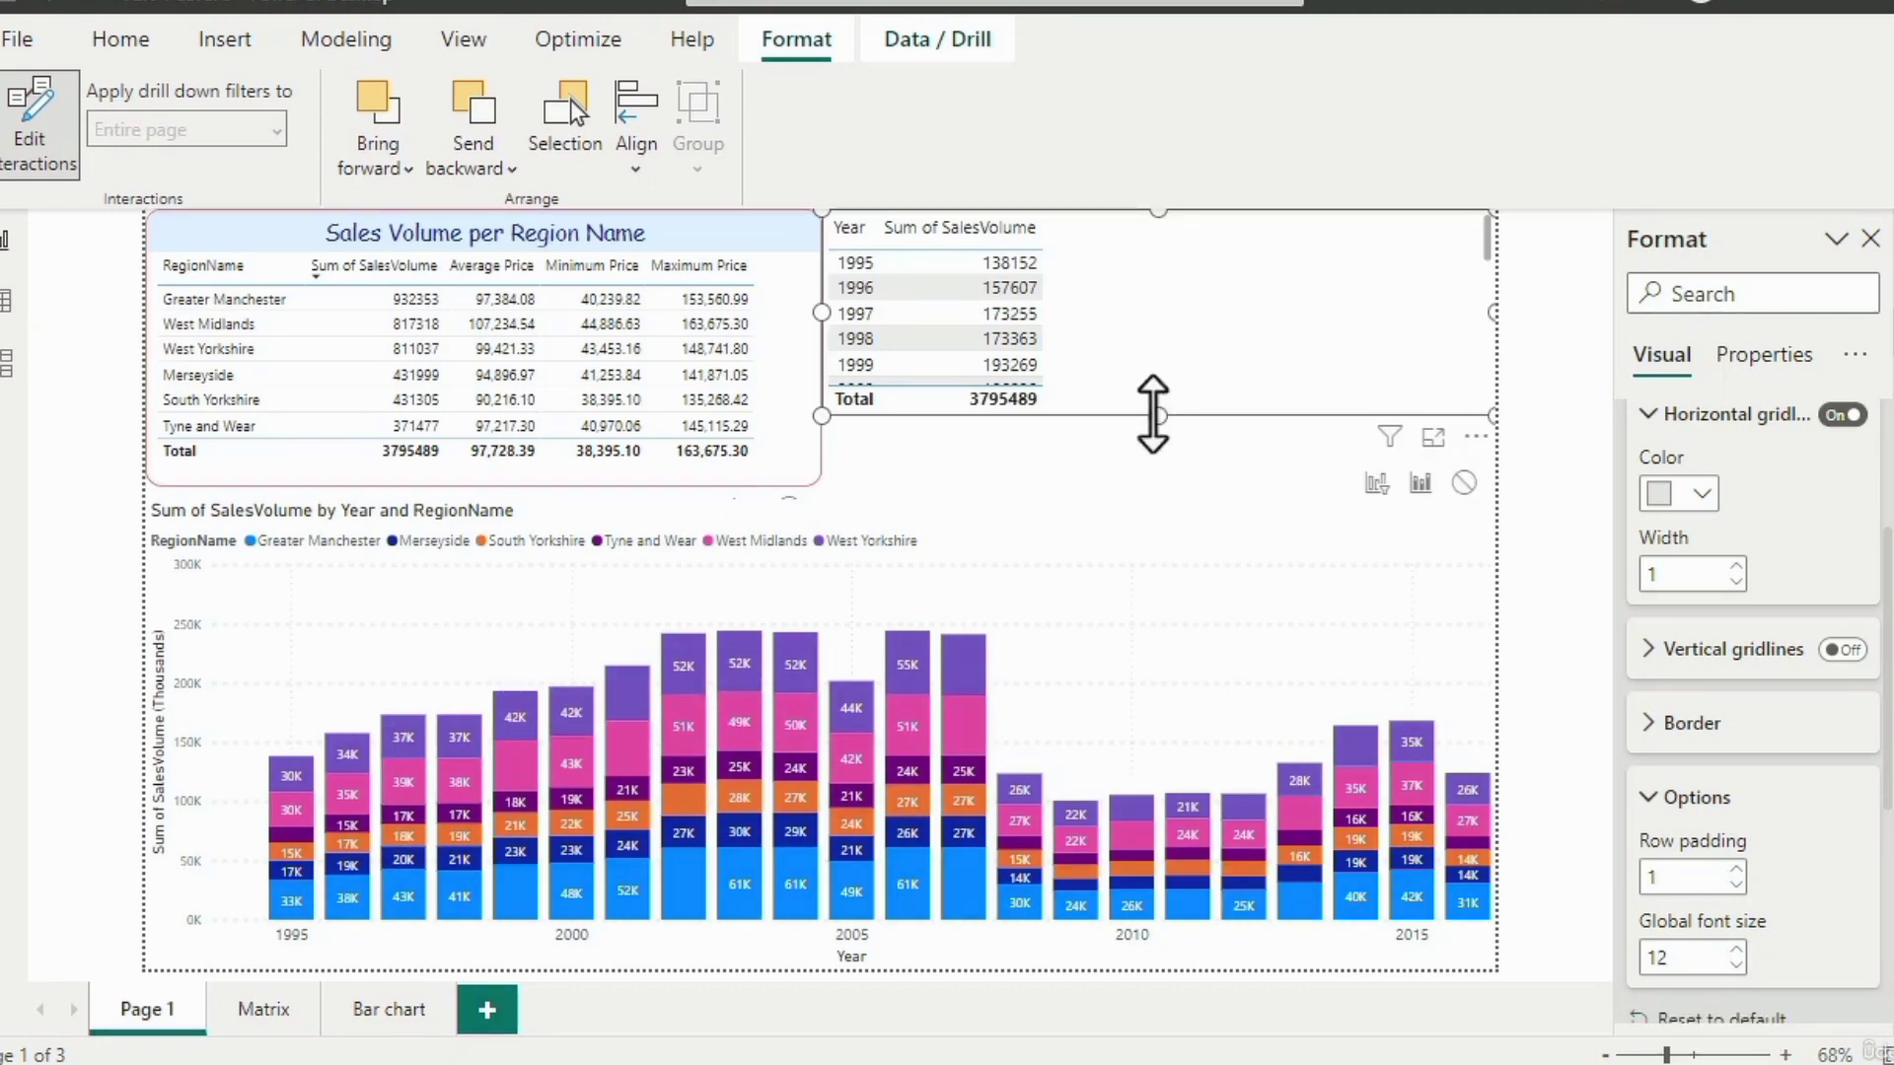
left_click_drag(1158, 415, 1156, 490)
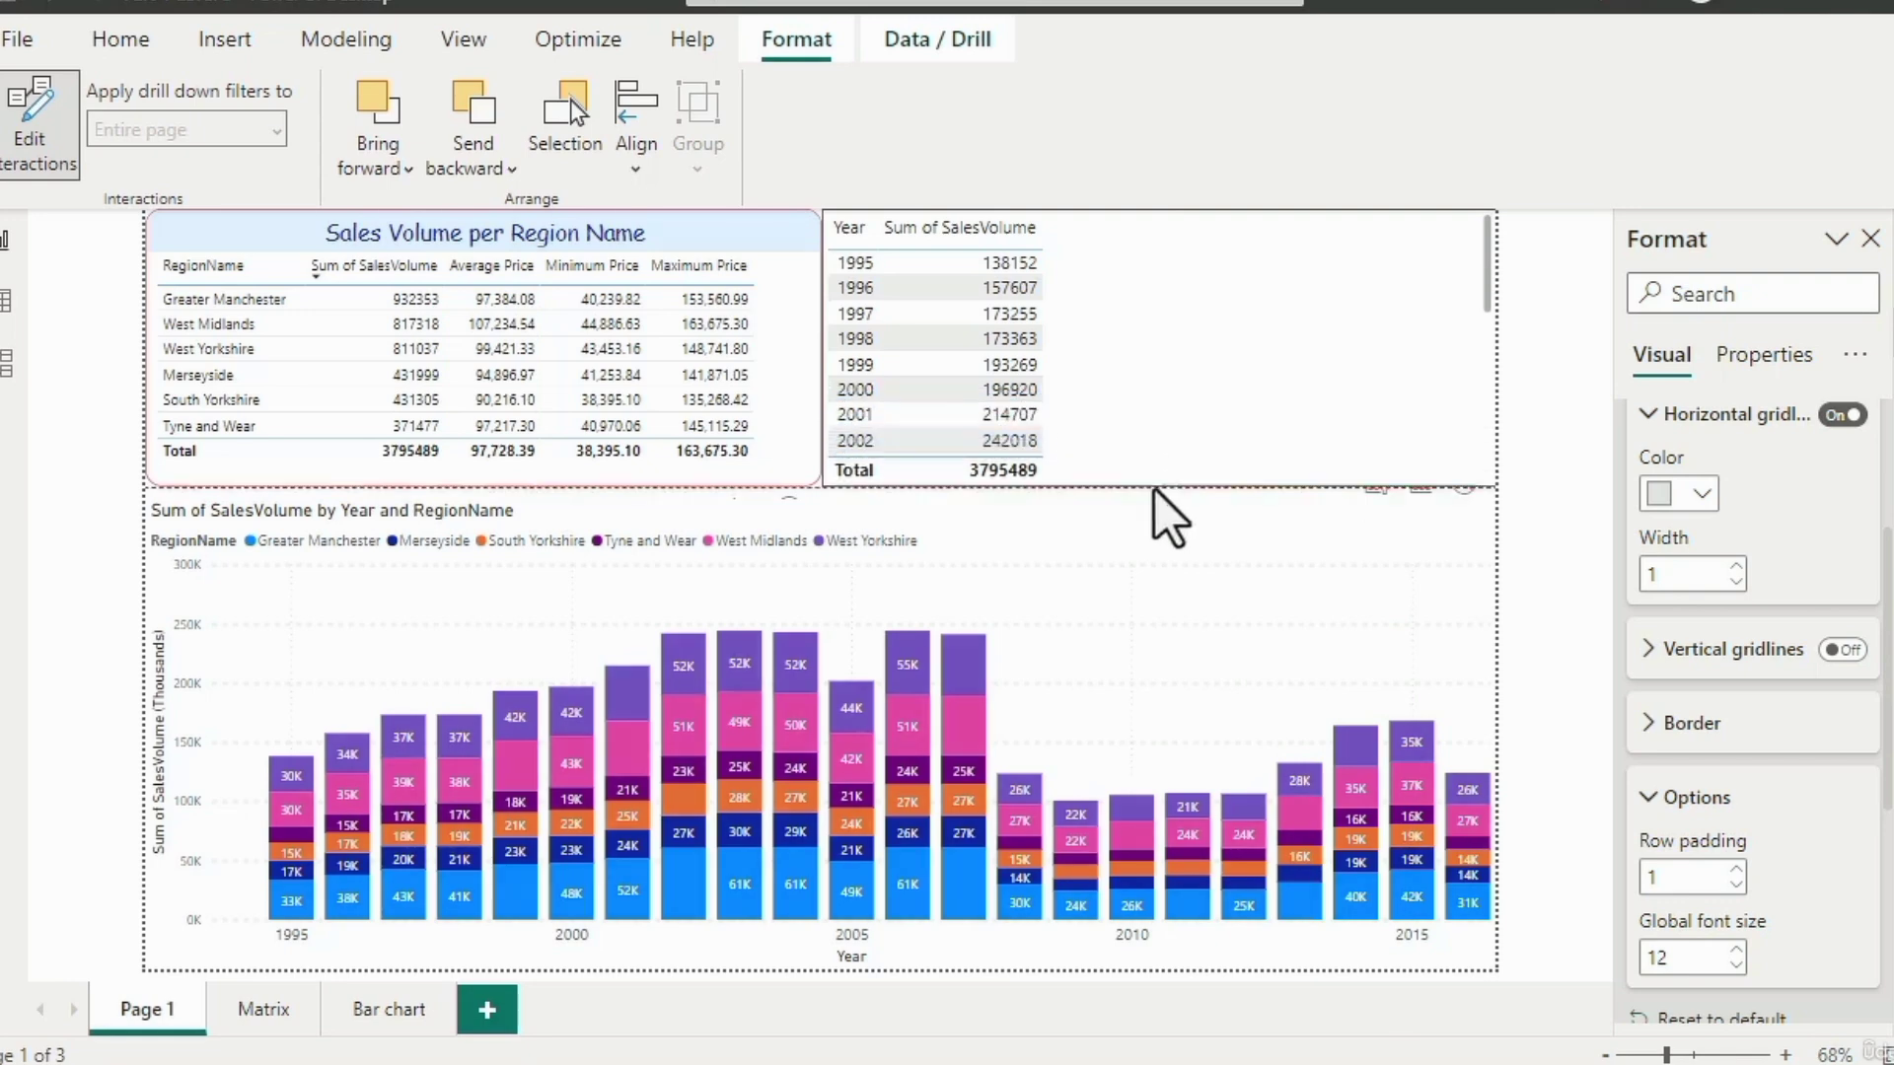
left_click(803, 478)
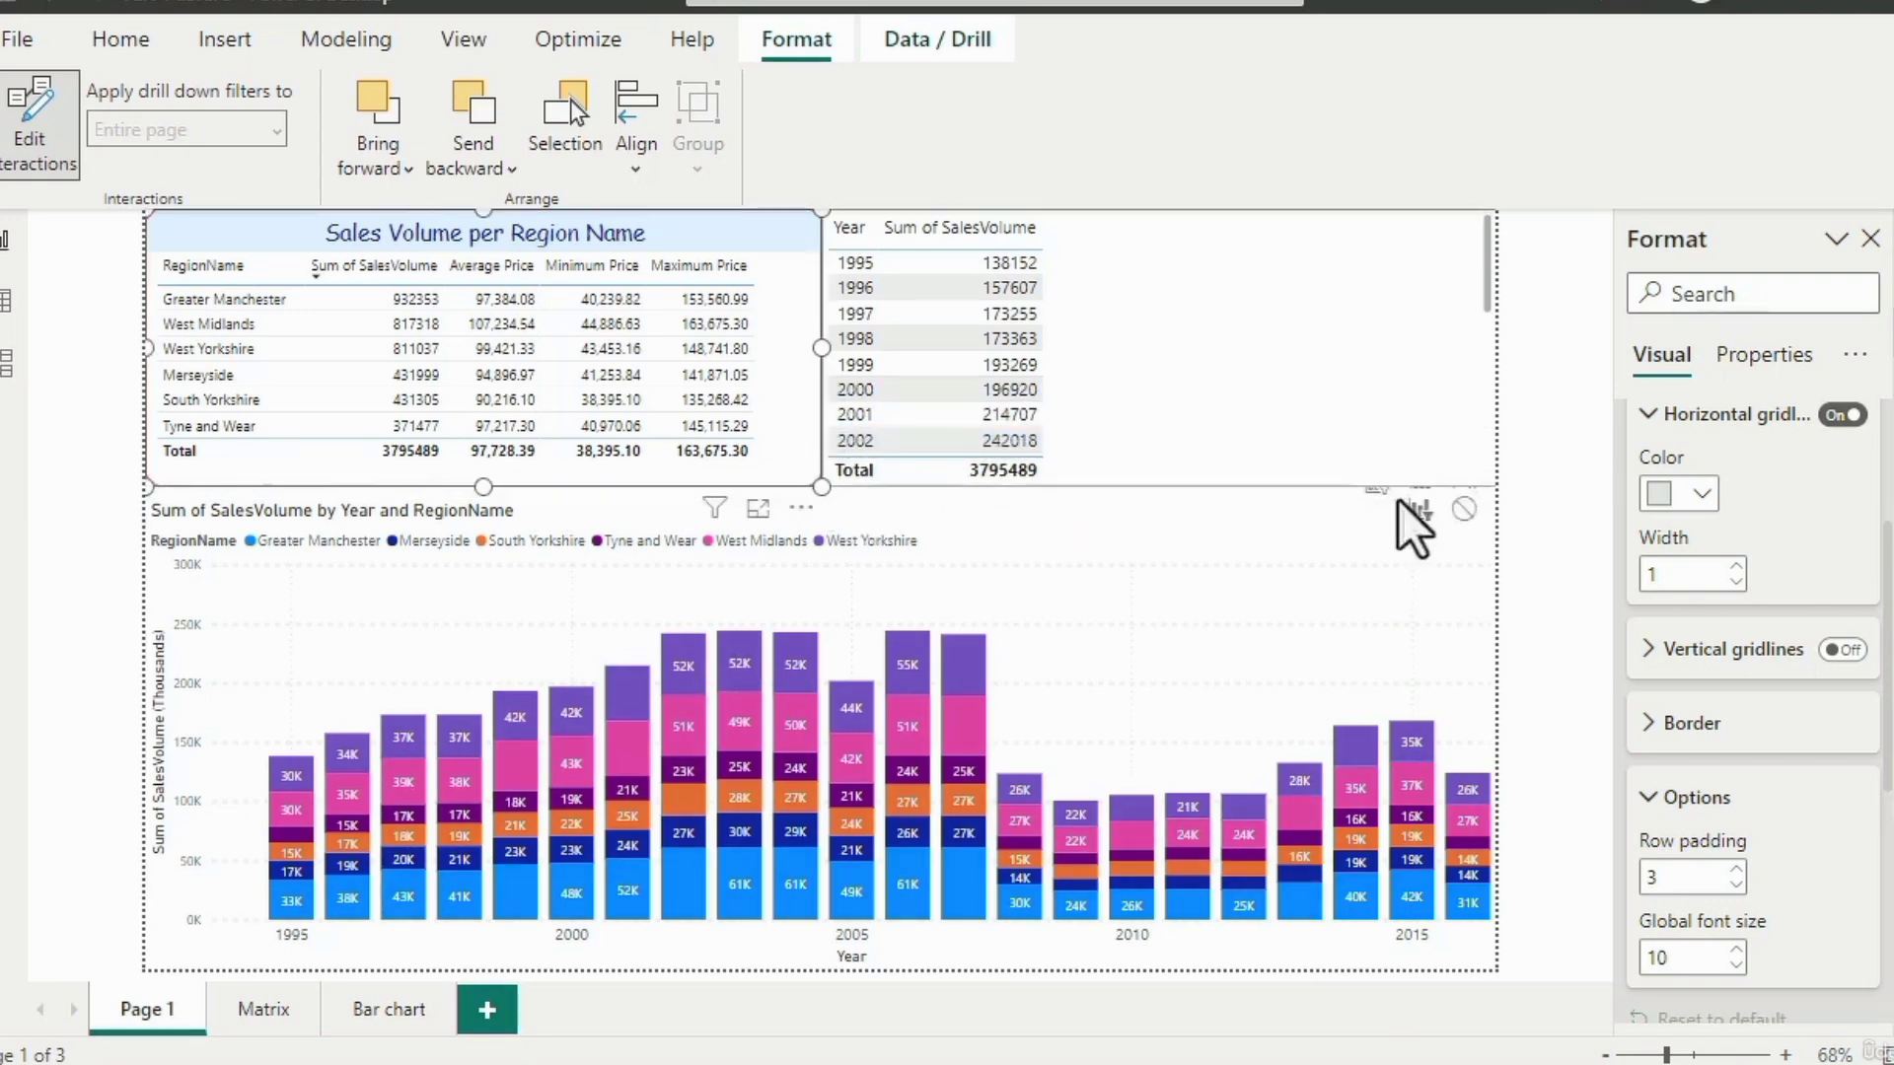
Shorten the year table to separate its interaction controls from the chart area, and select the region table.
left_click(1164, 478)
left_click_drag(1164, 473, 1161, 432)
left_click(809, 467)
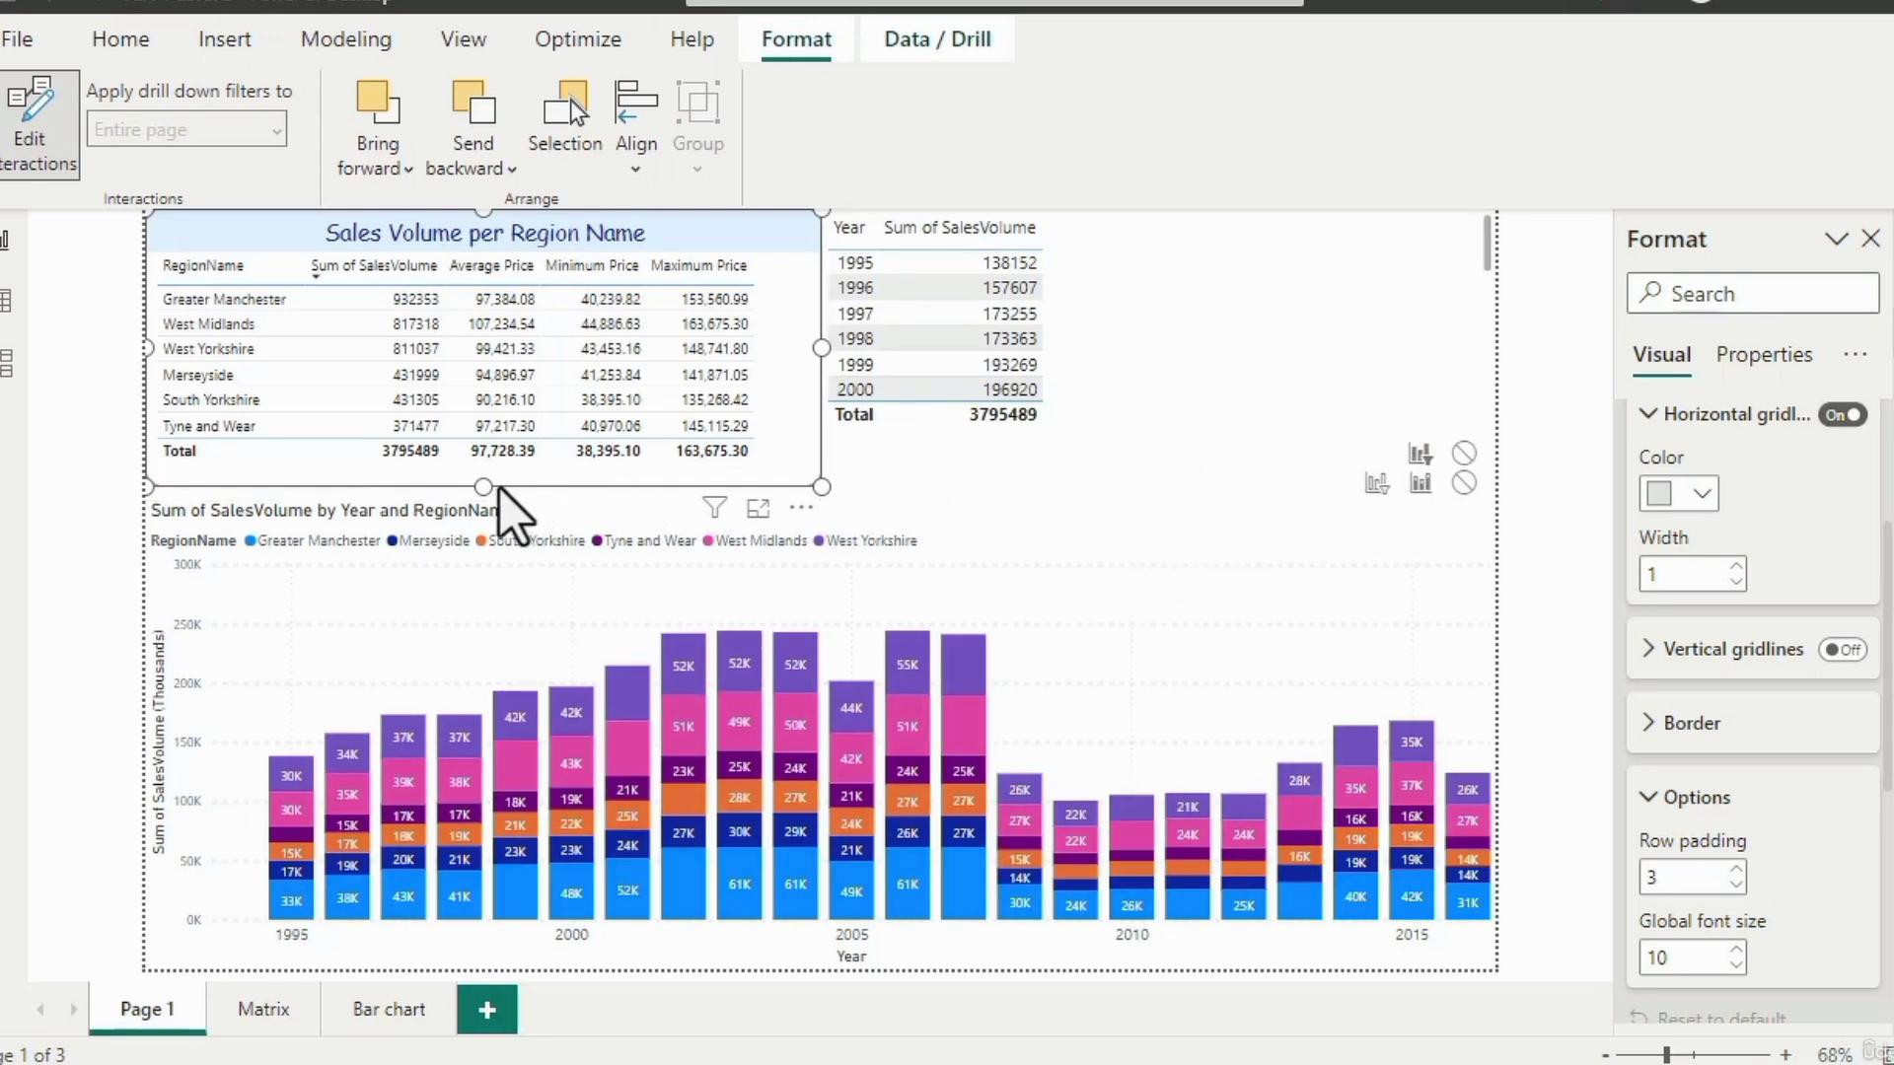
Try to shorten the region table slightly from its lower edge, and undo the resize.
left_click_drag(484, 484, 486, 470)
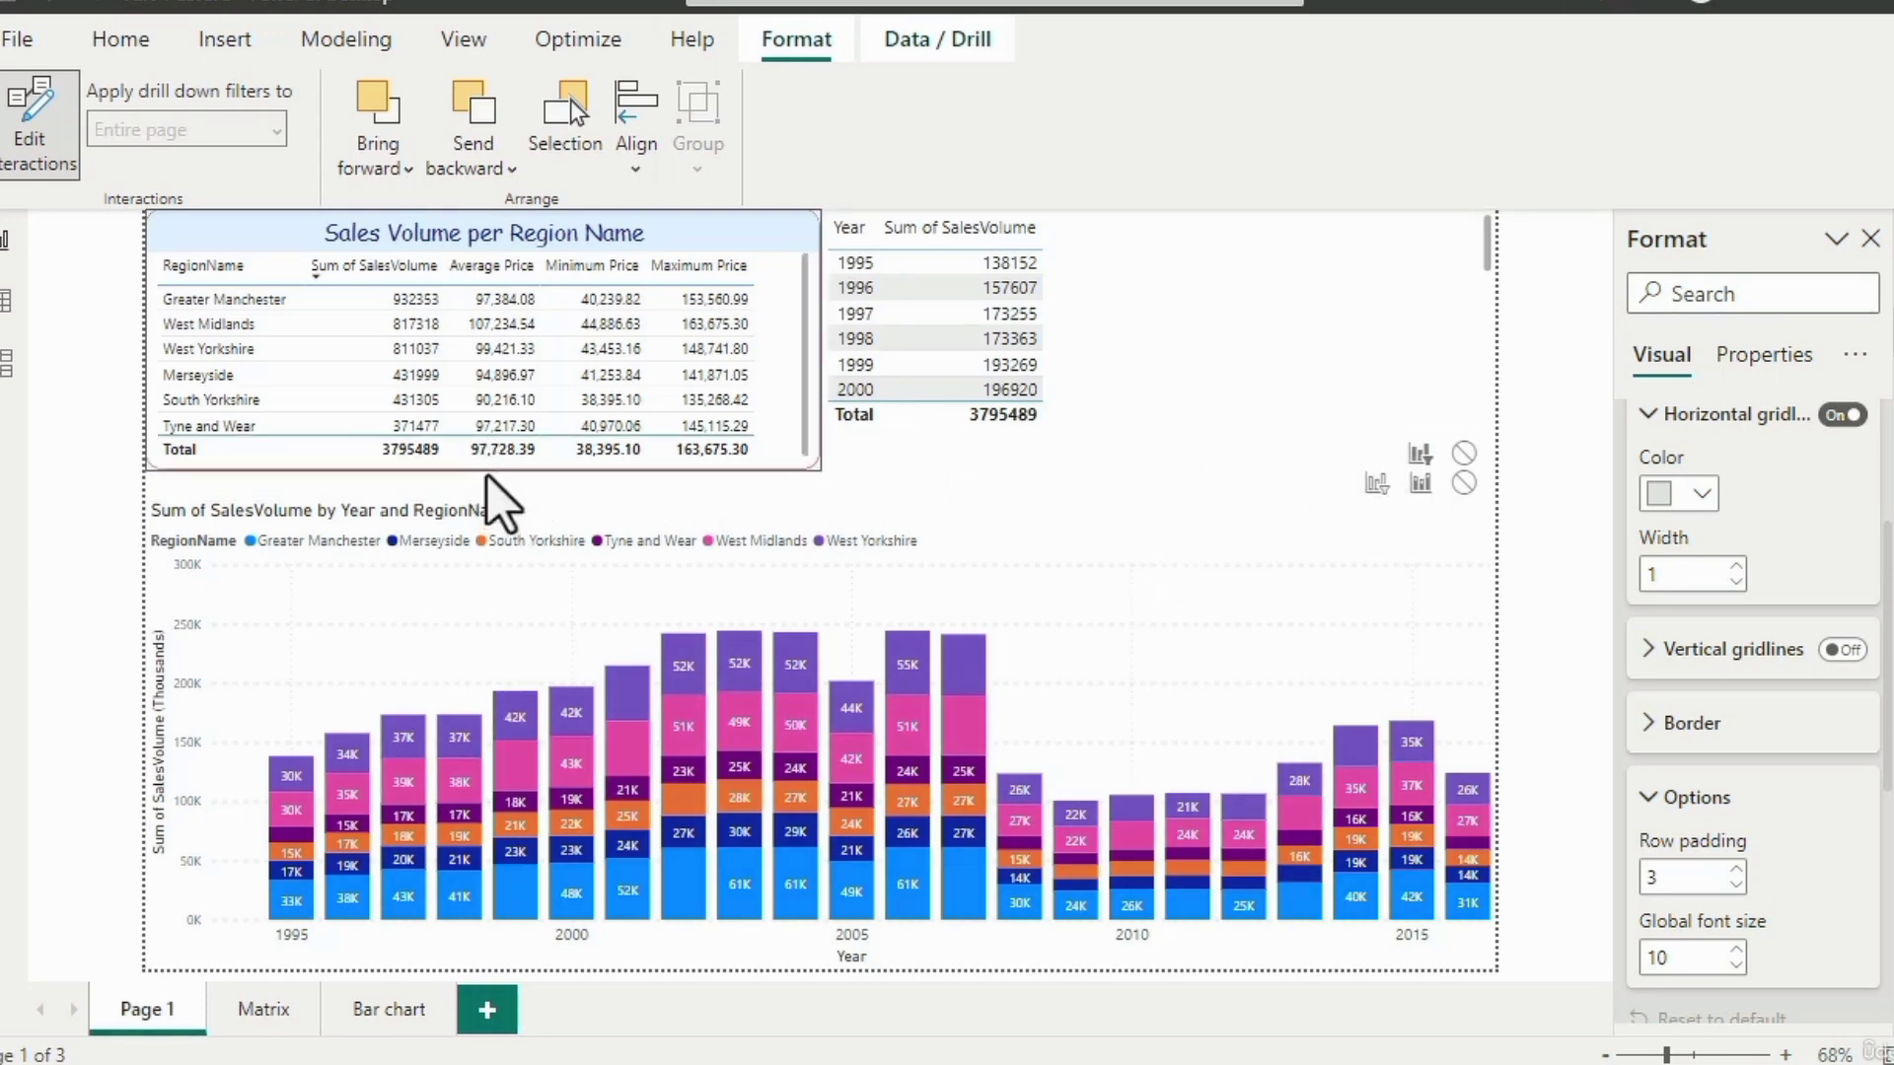
key("ctrl+z")
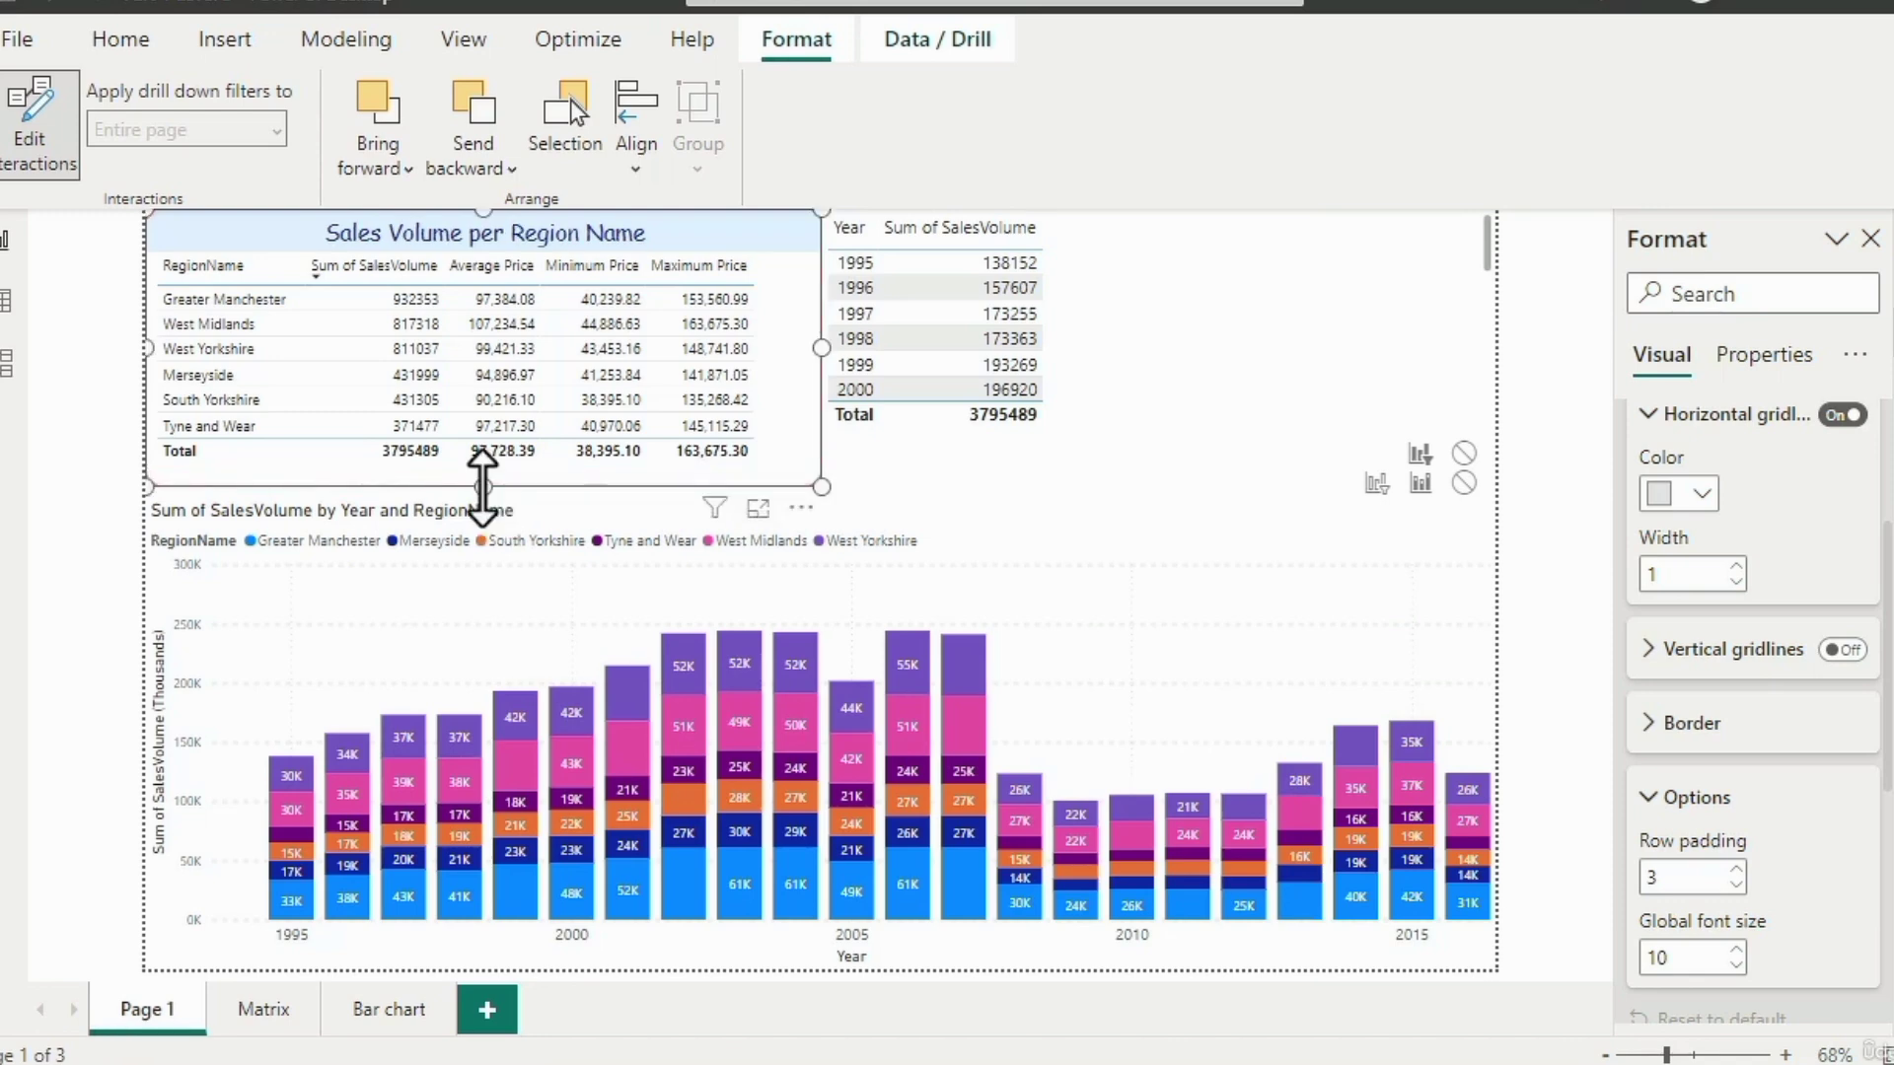
Set the region table and the year table to filter the stacked column chart through their visual interactions.
left_click(1376, 483)
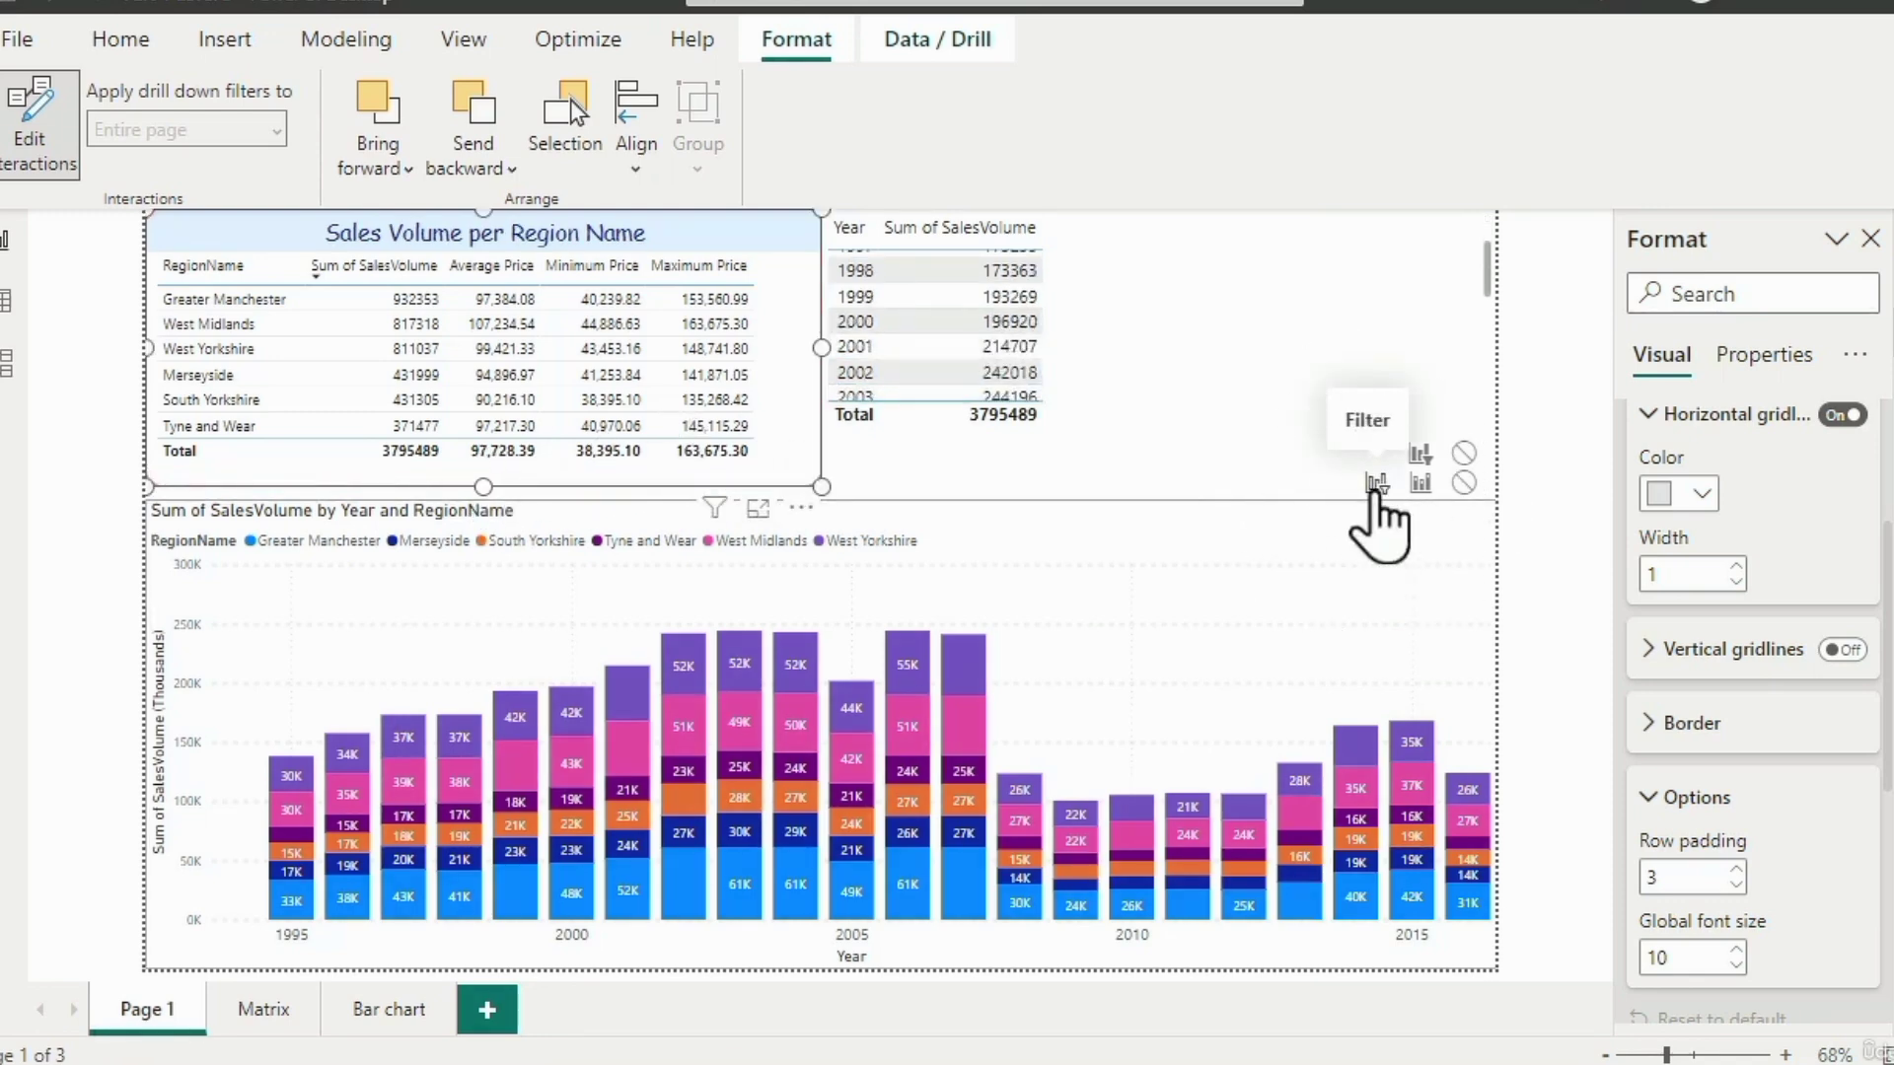
left_click(1107, 389)
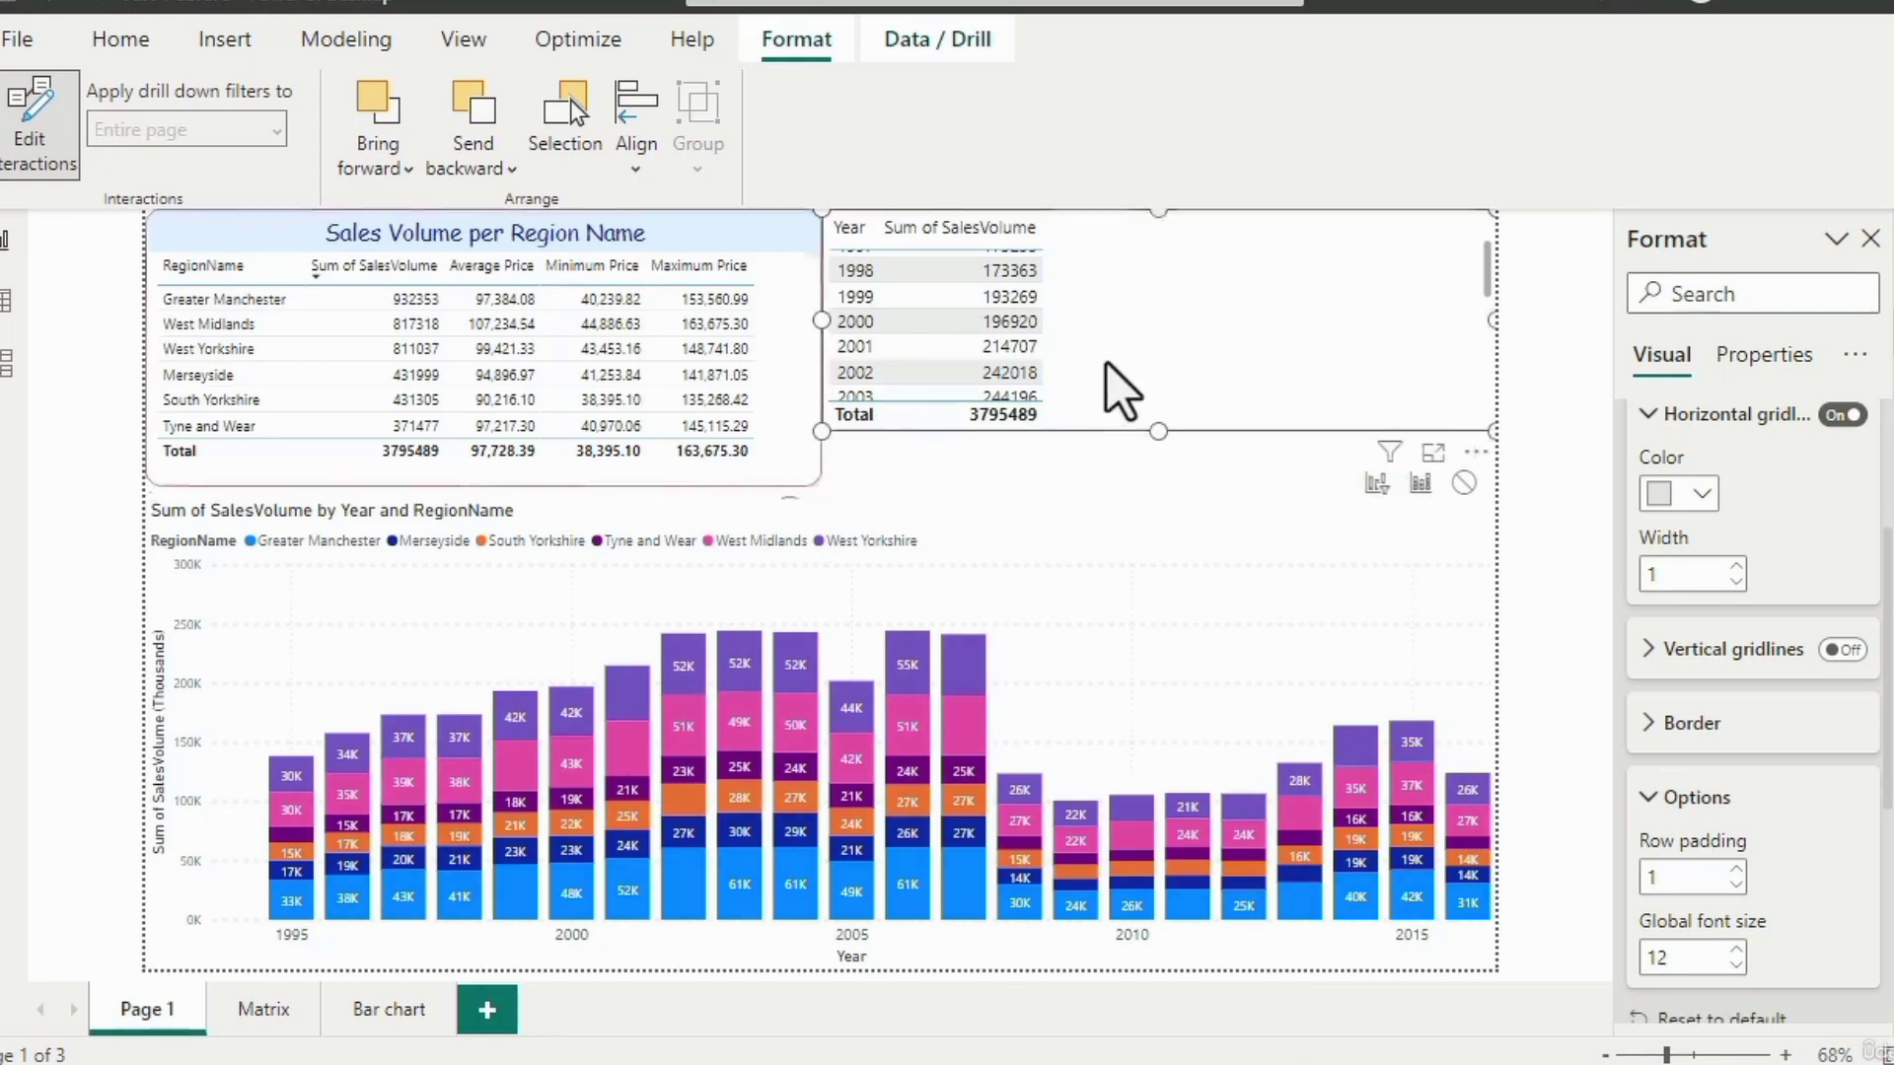
left_click(1376, 483)
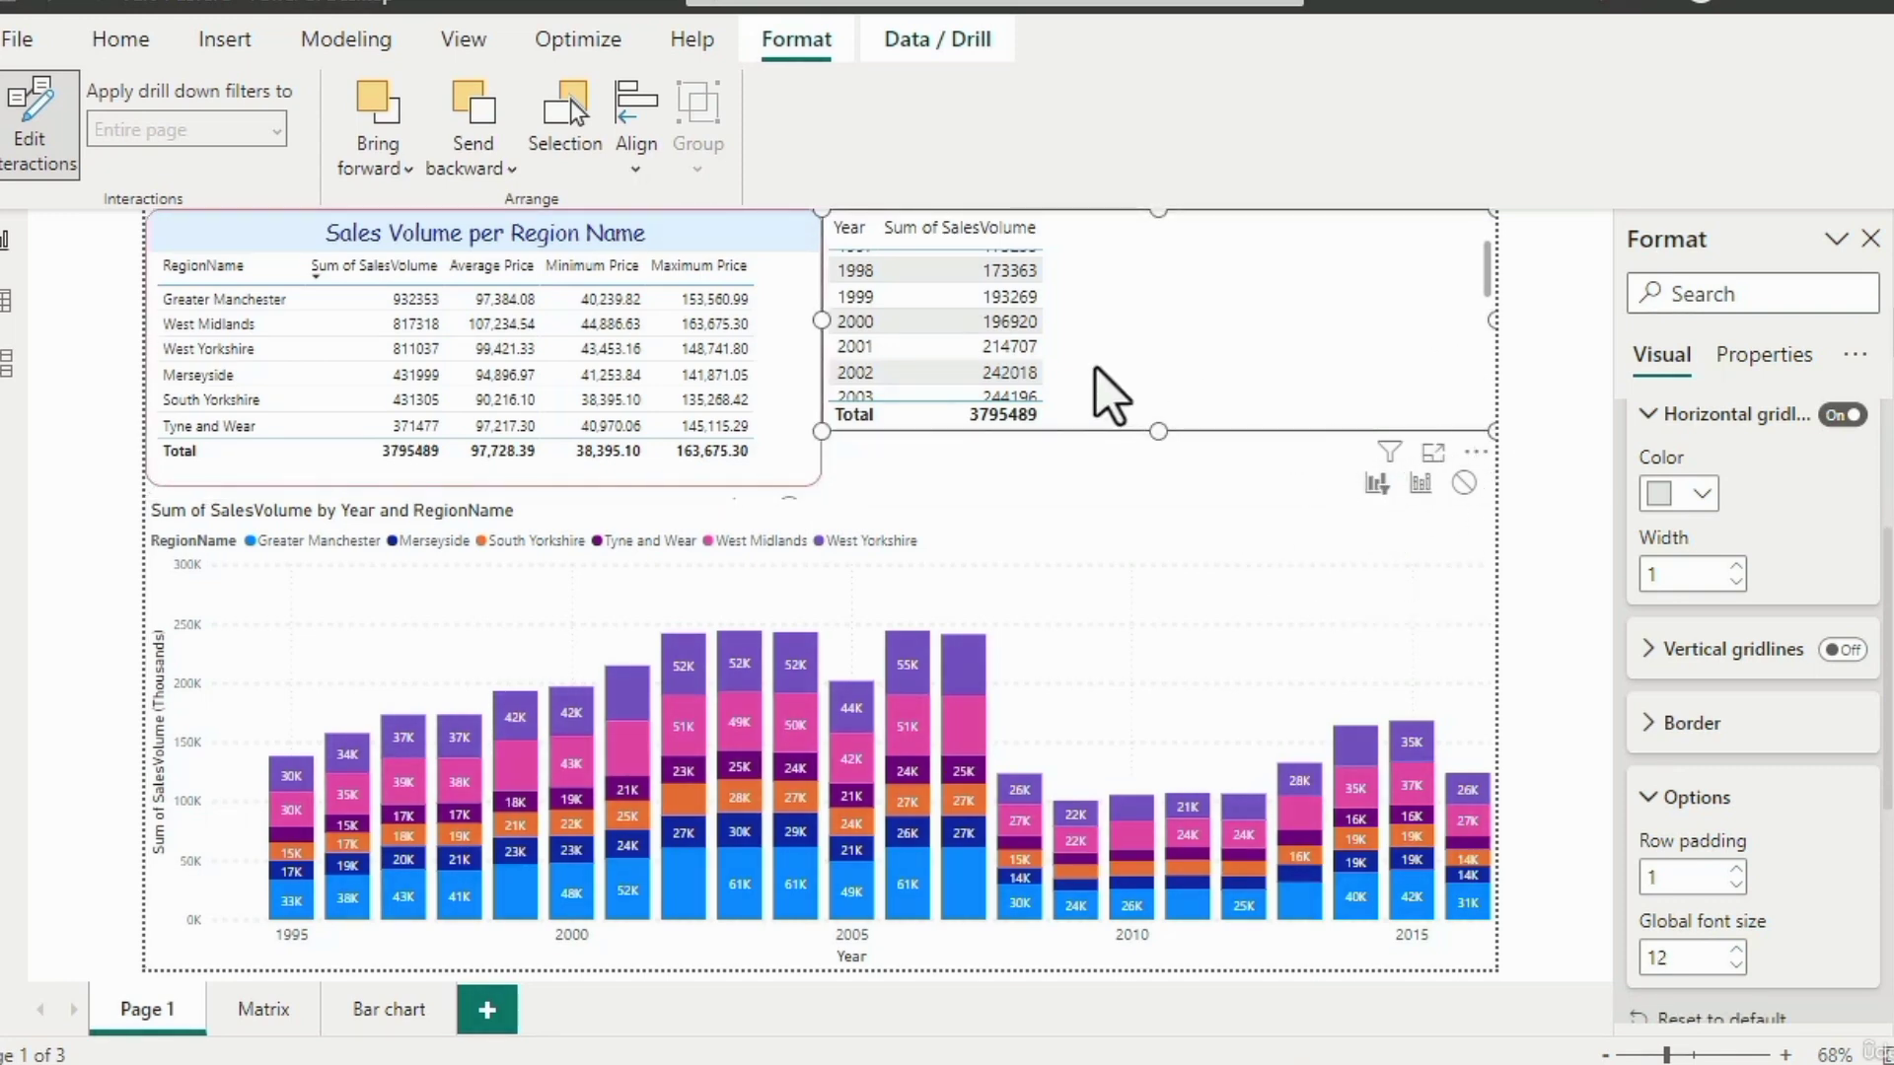
Select 2003, 2002 and 2001 one after another in the year table to examine how the chart and region table are filtered.
scroll(1107, 392, "down", 1)
left_click(855, 382)
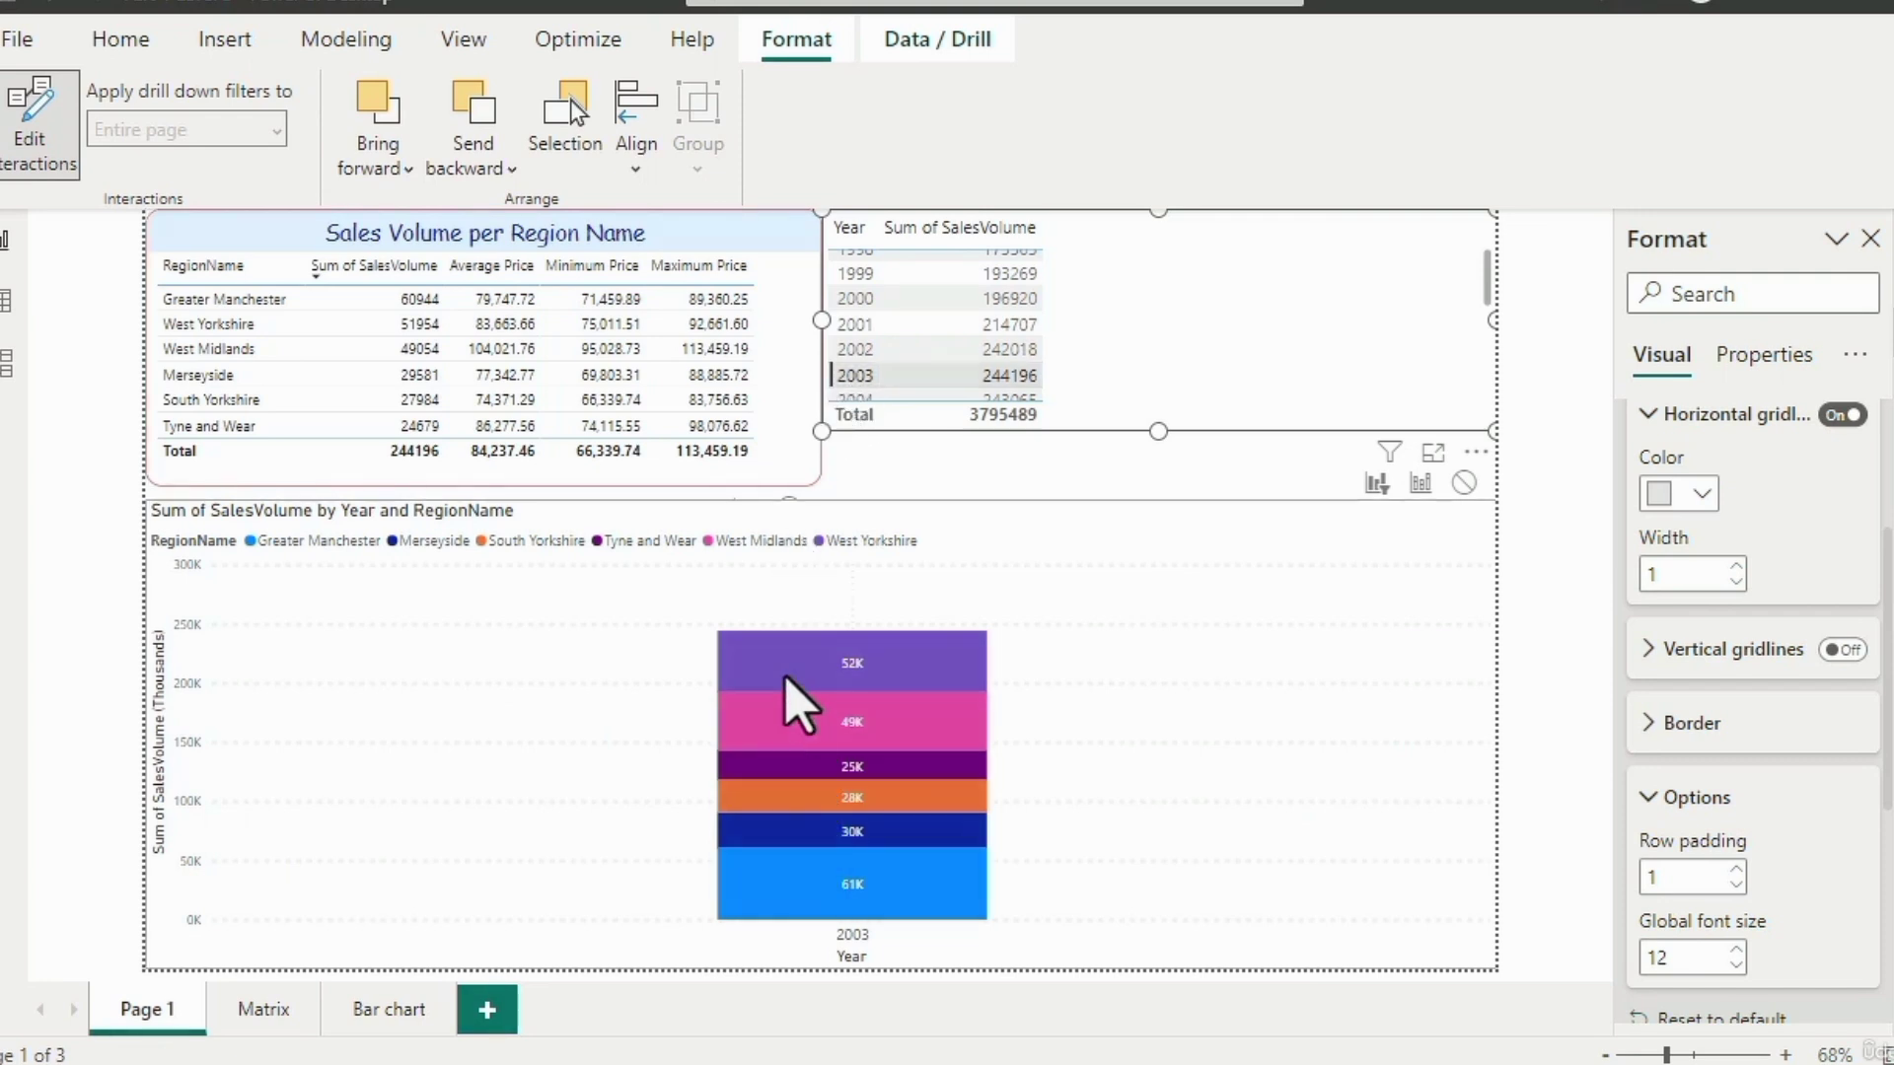
mouse_move(785, 677)
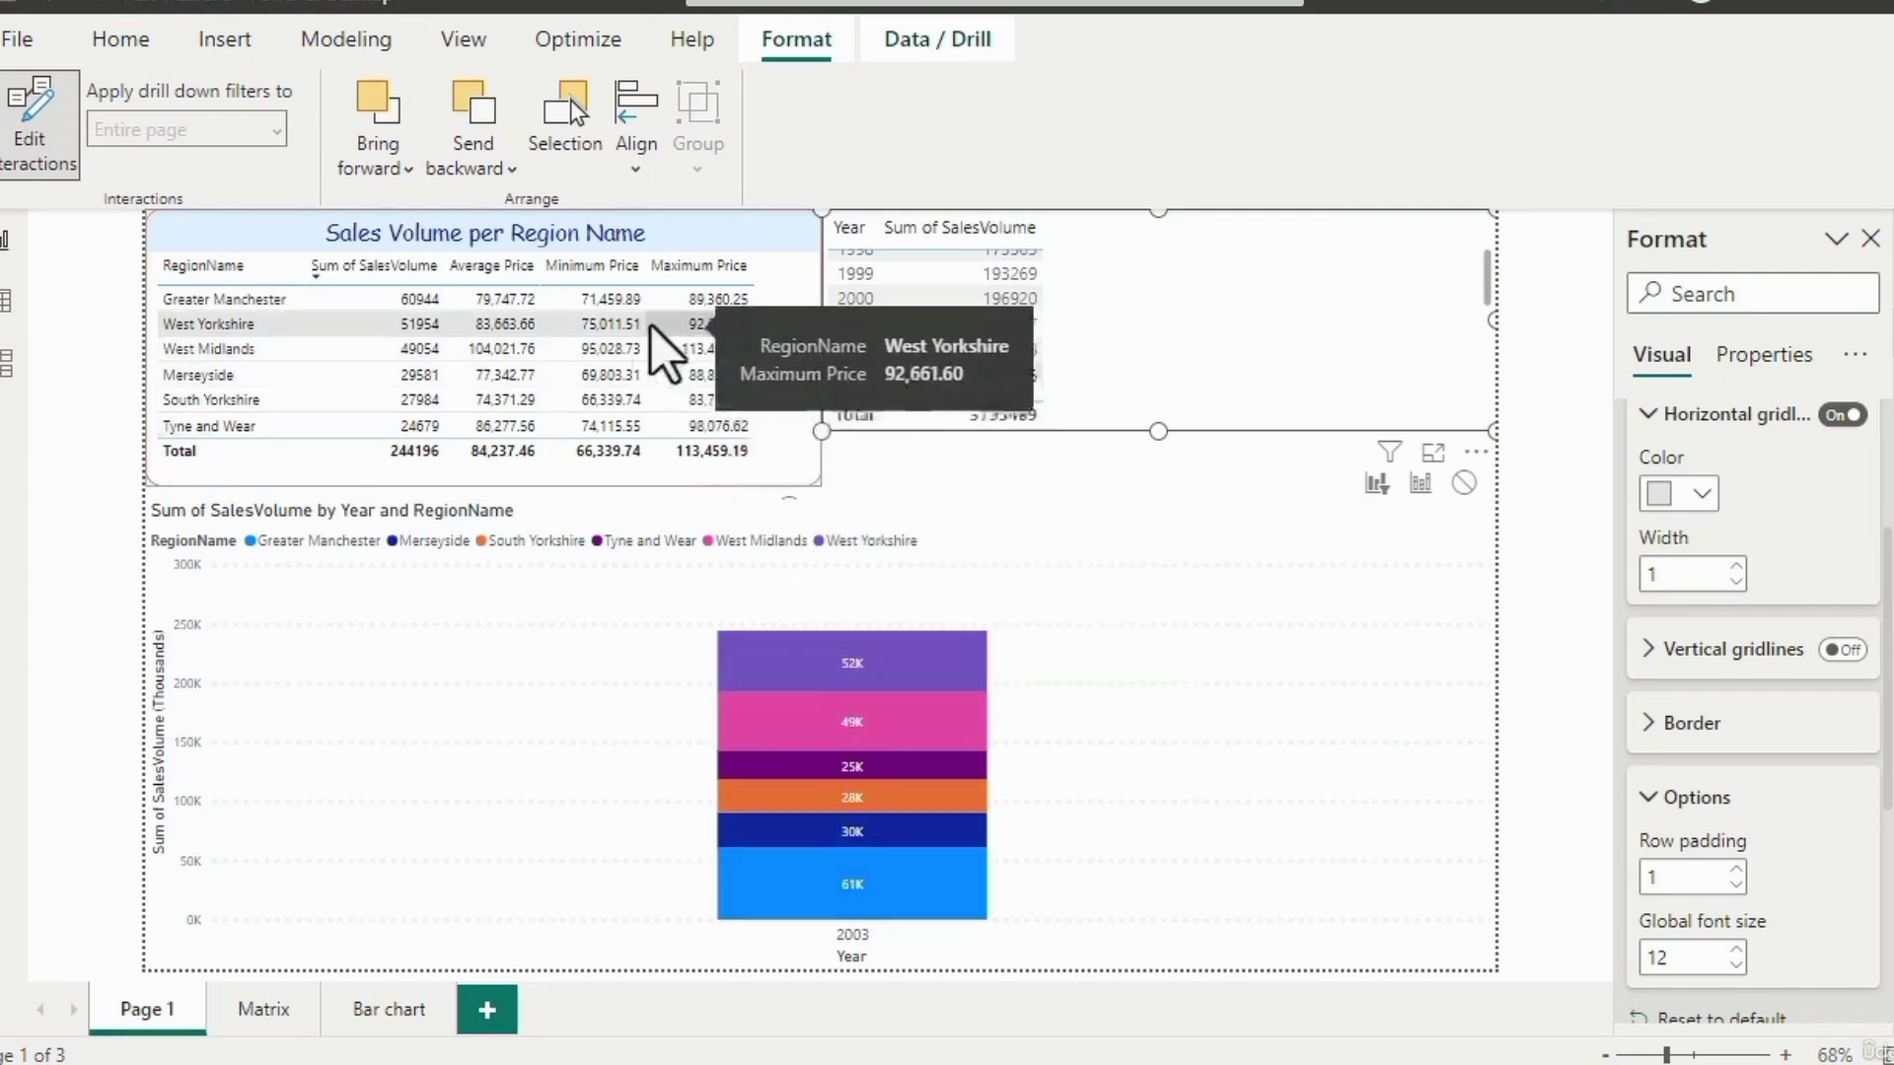
mouse_move(553, 449)
mouse_move(726, 345)
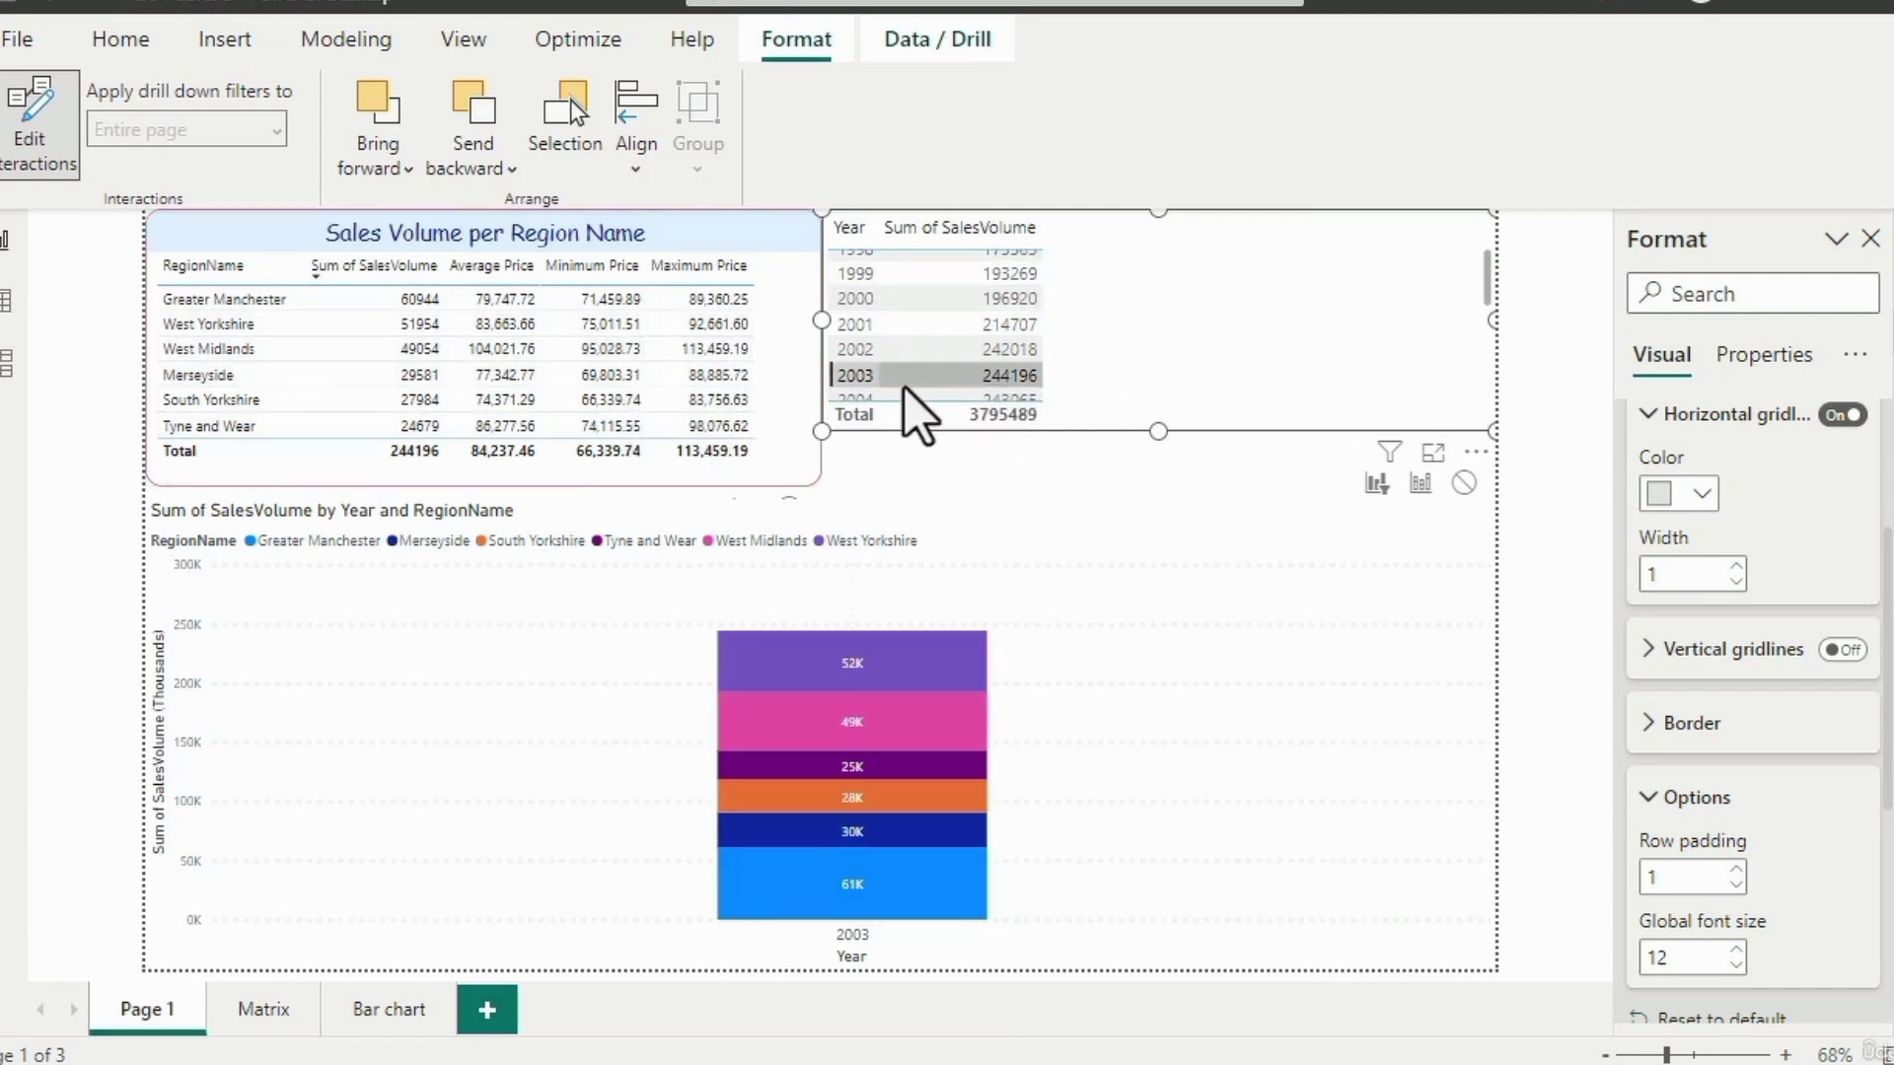
left_click(852, 353)
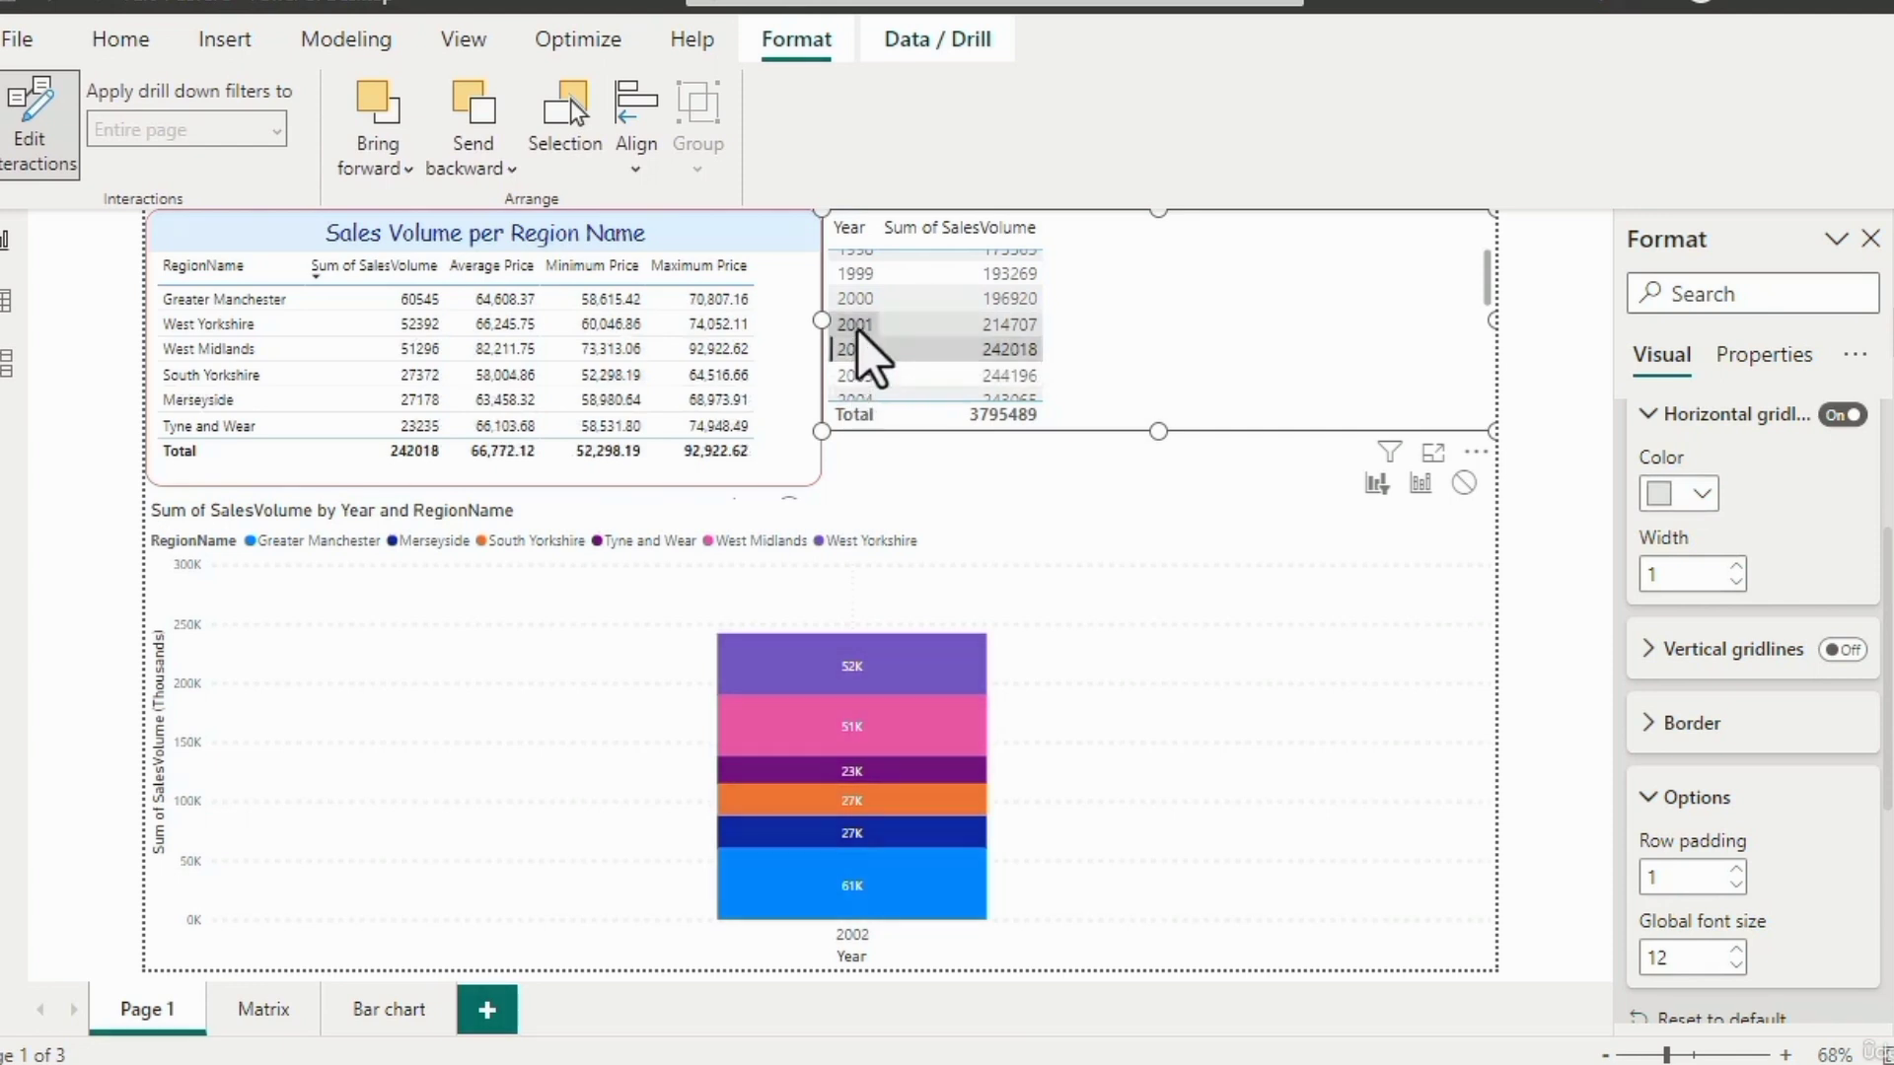
left_click(856, 328)
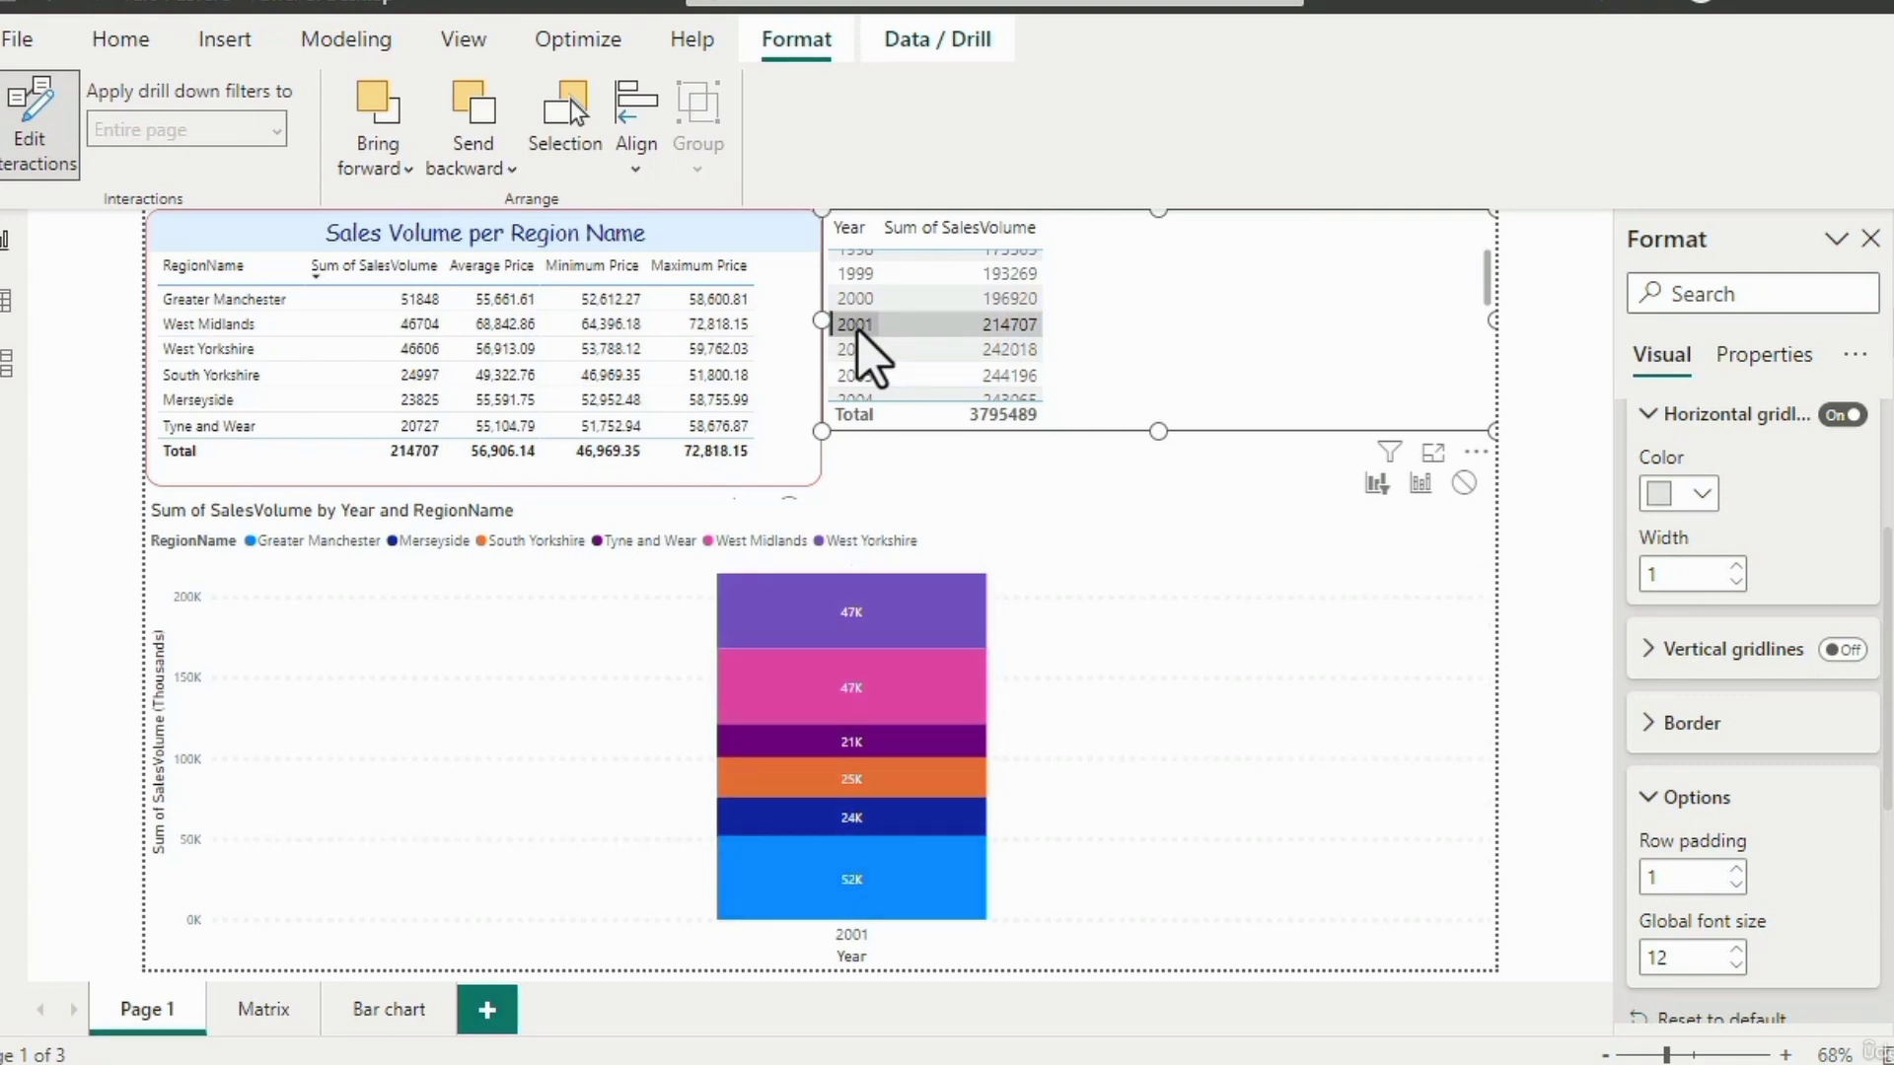
Clear the year selection and set both tables' interaction with the stacked column chart to Highlight.
left_click(1160, 361)
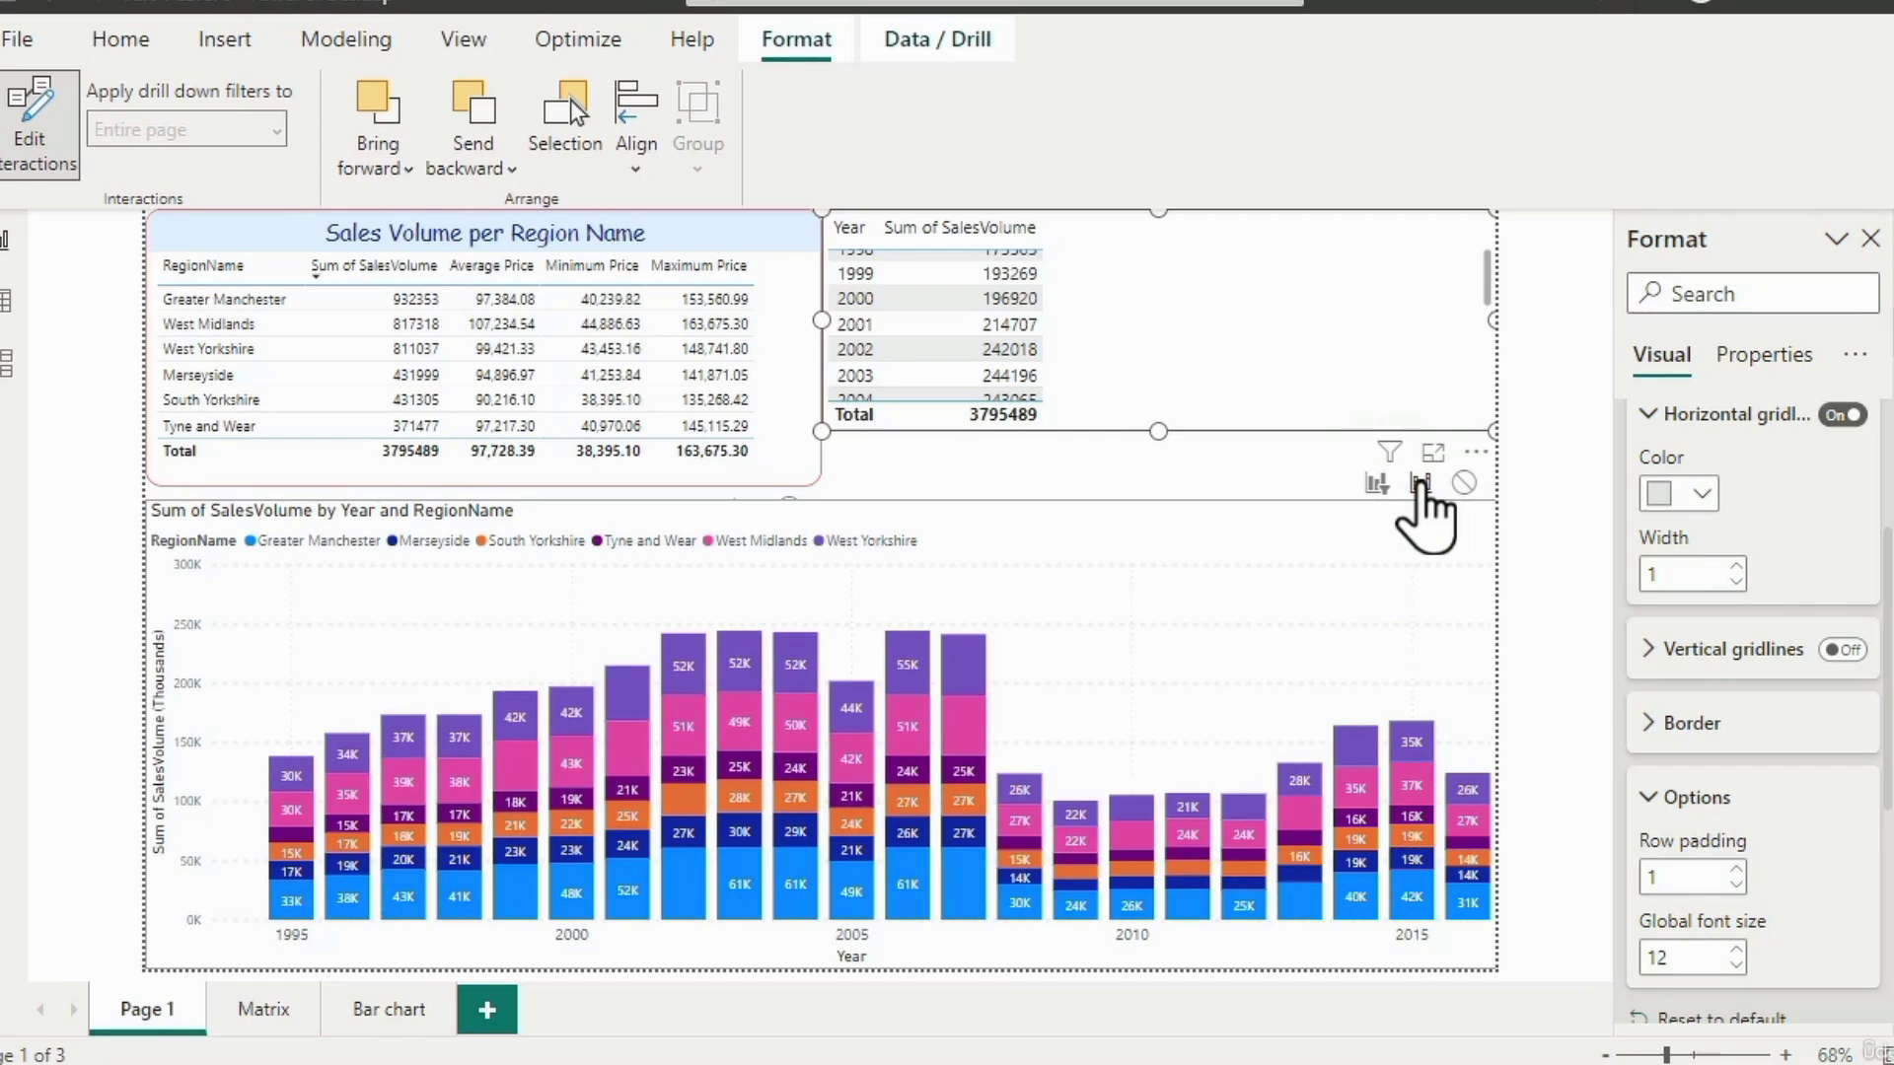
left_click(802, 373)
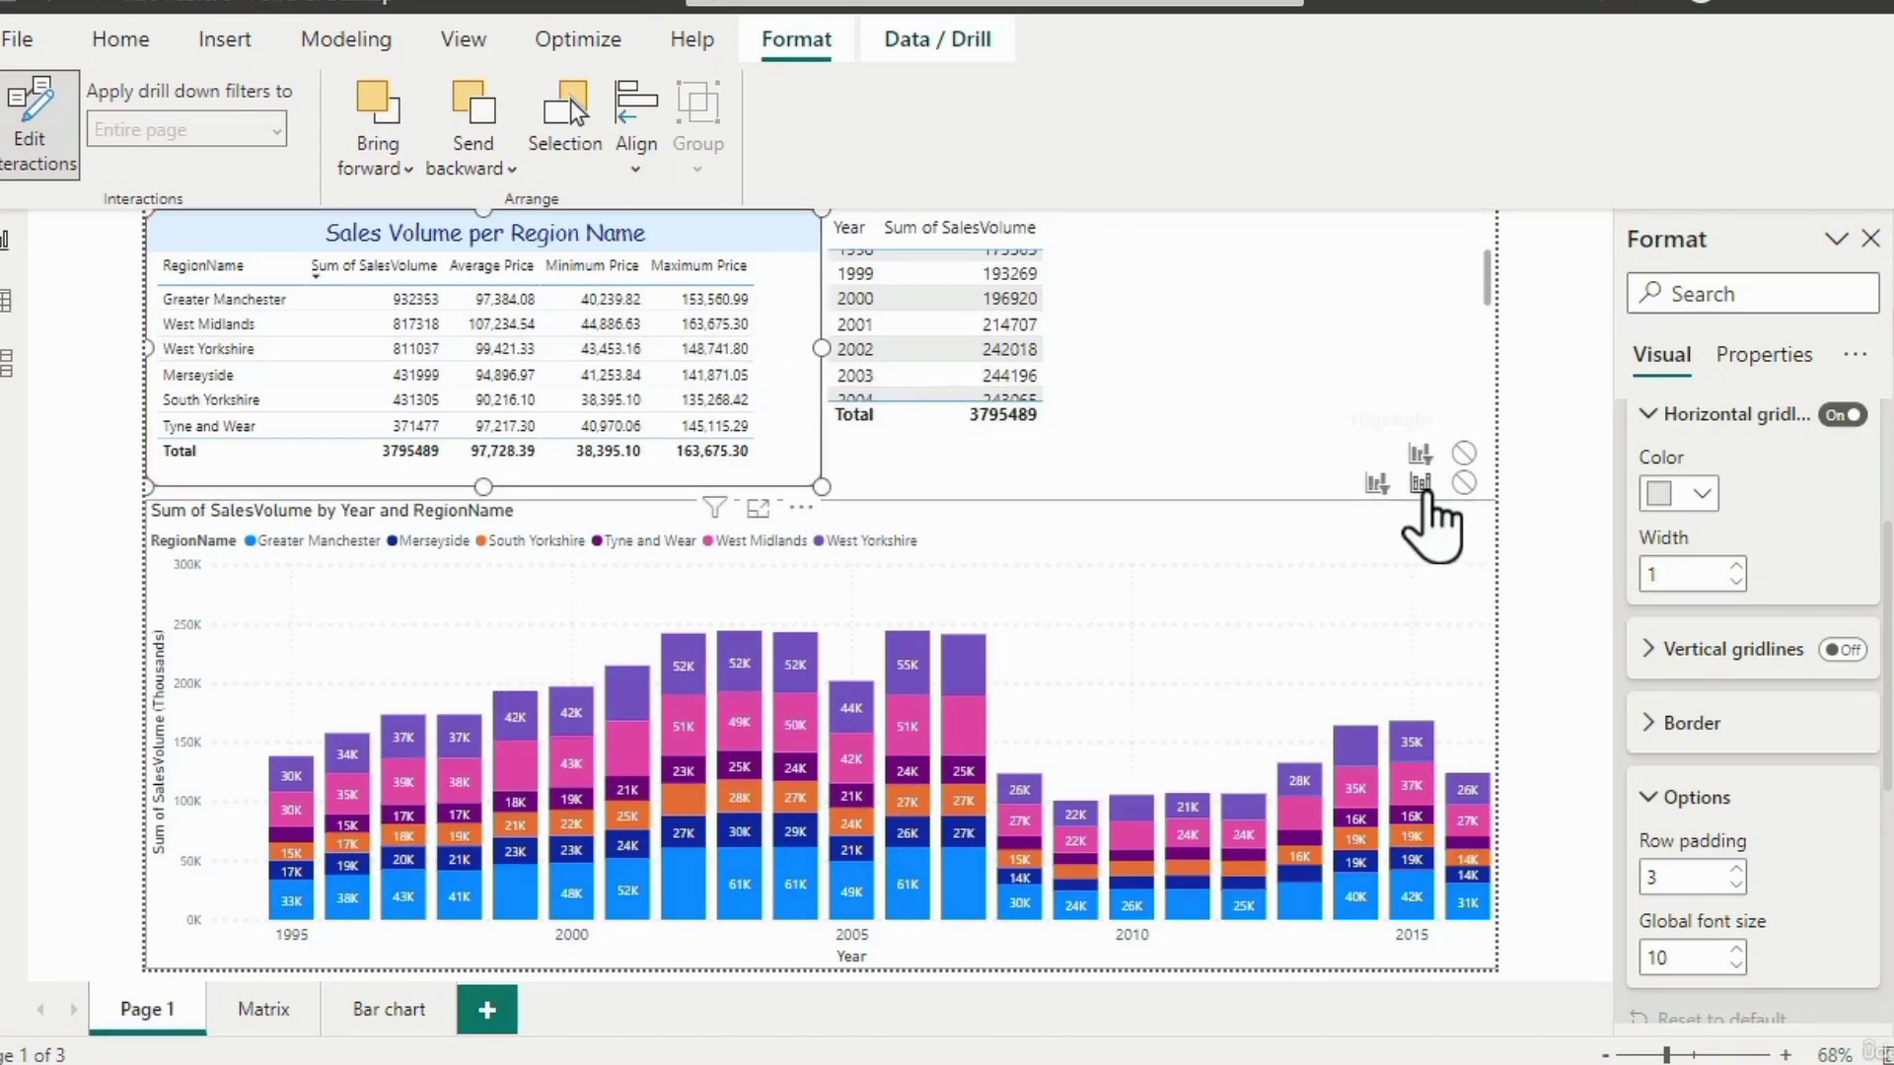
left_click(865, 299)
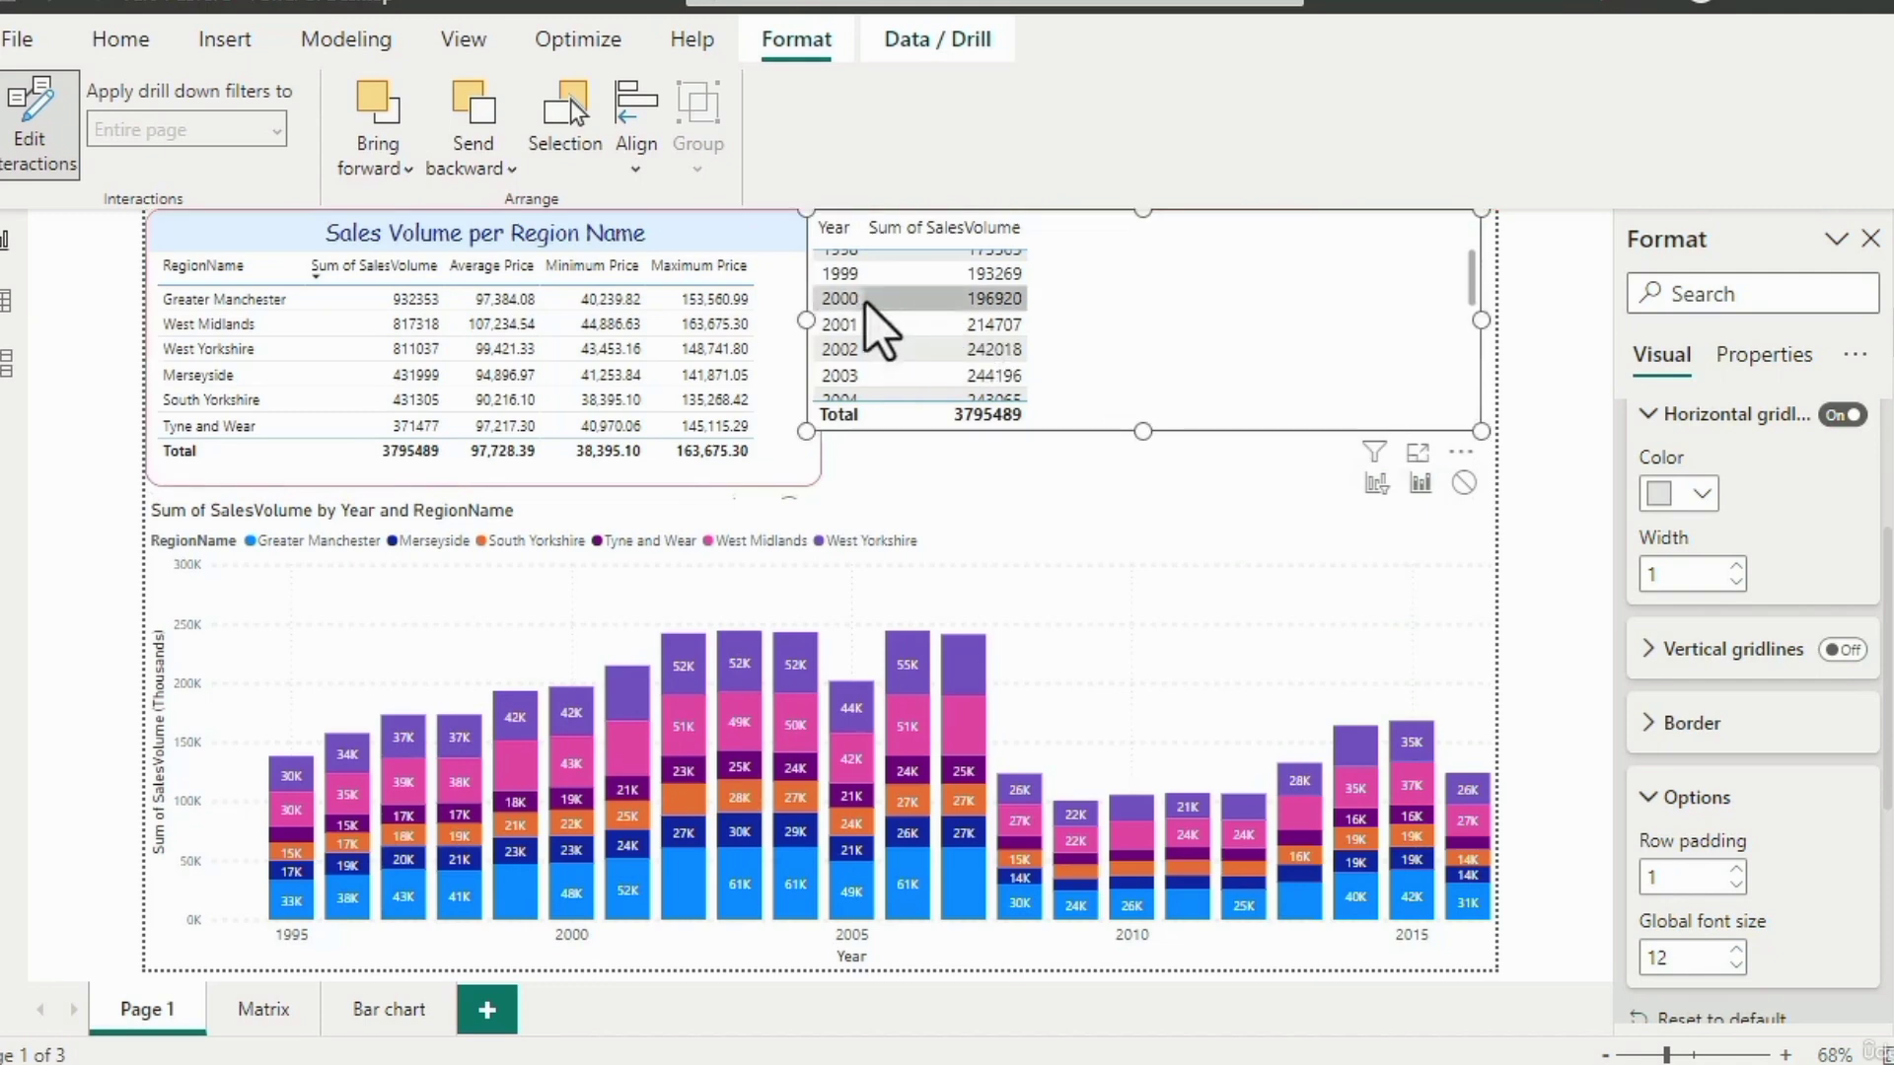
Select 2000 in the year table to check the chart highlighting, and clear the selection.
left_click(865, 299)
left_click_drag(1100, 330, 1134, 331)
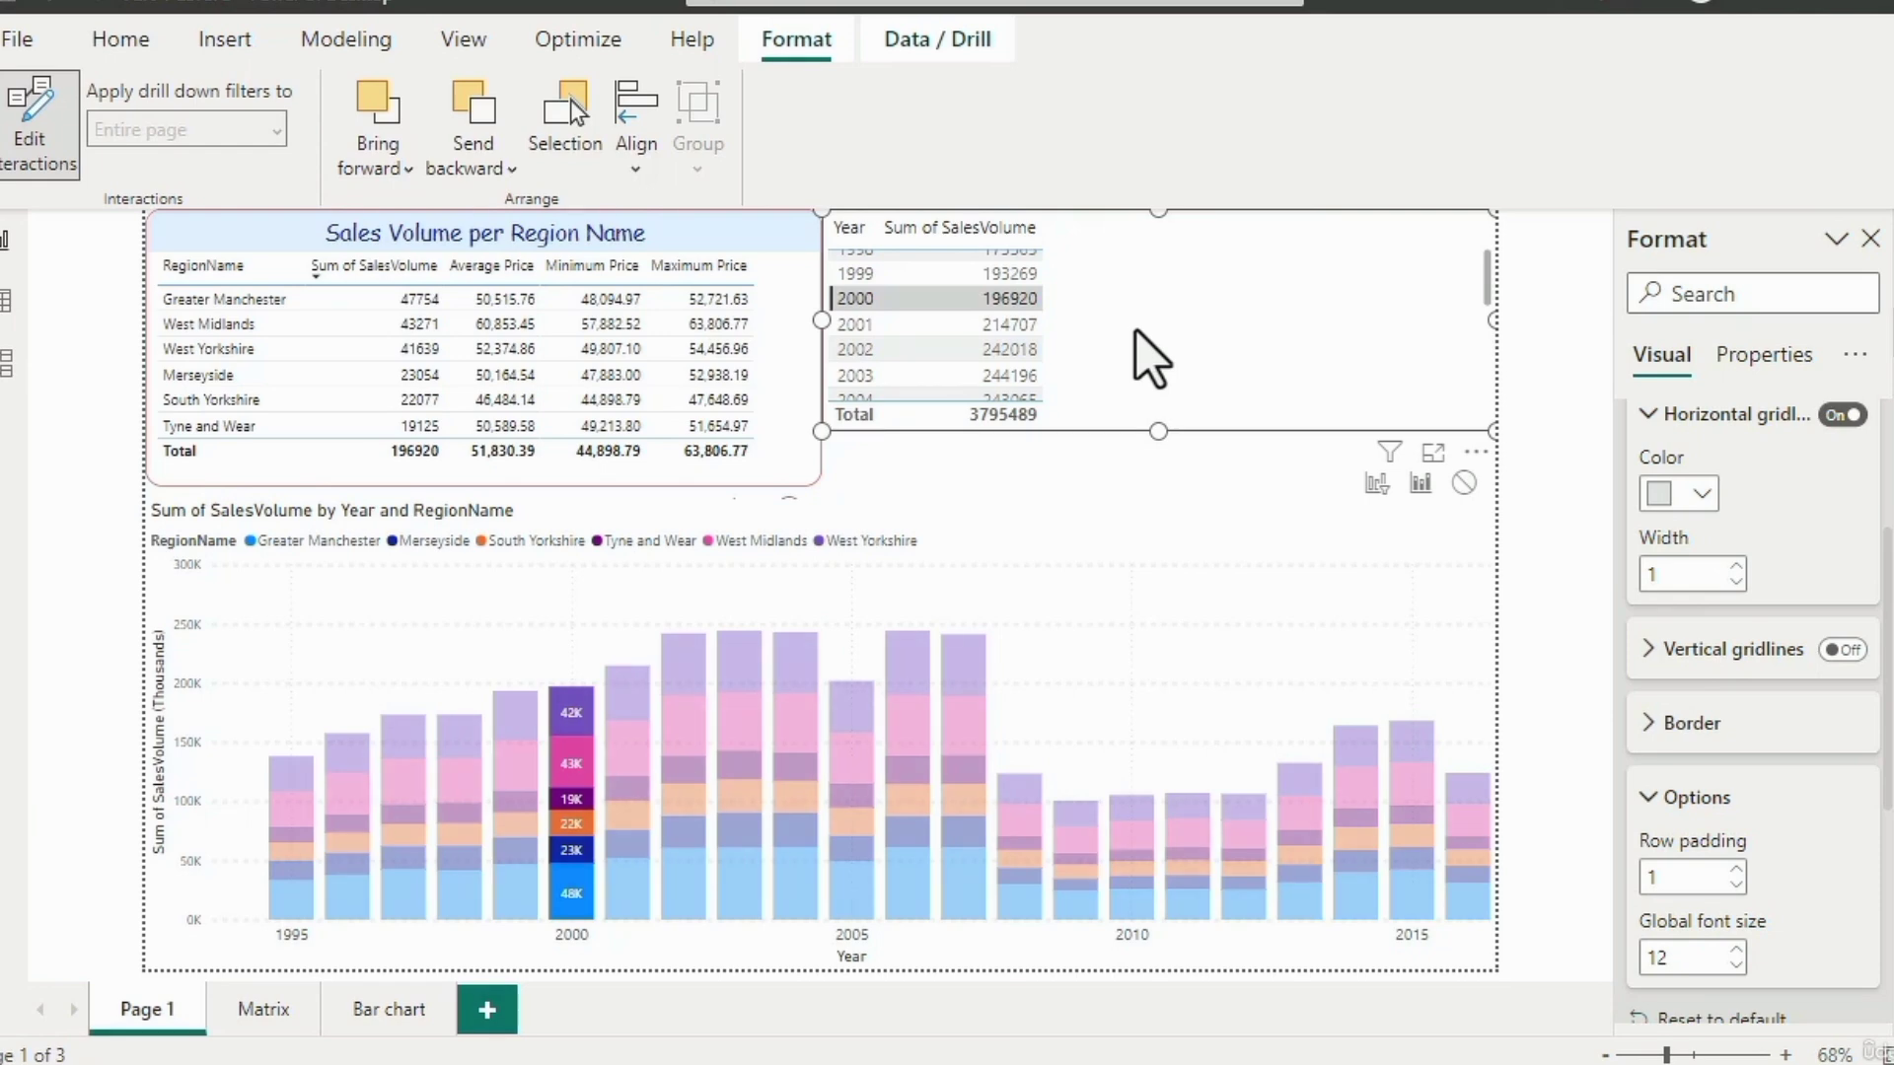
left_click(1144, 357)
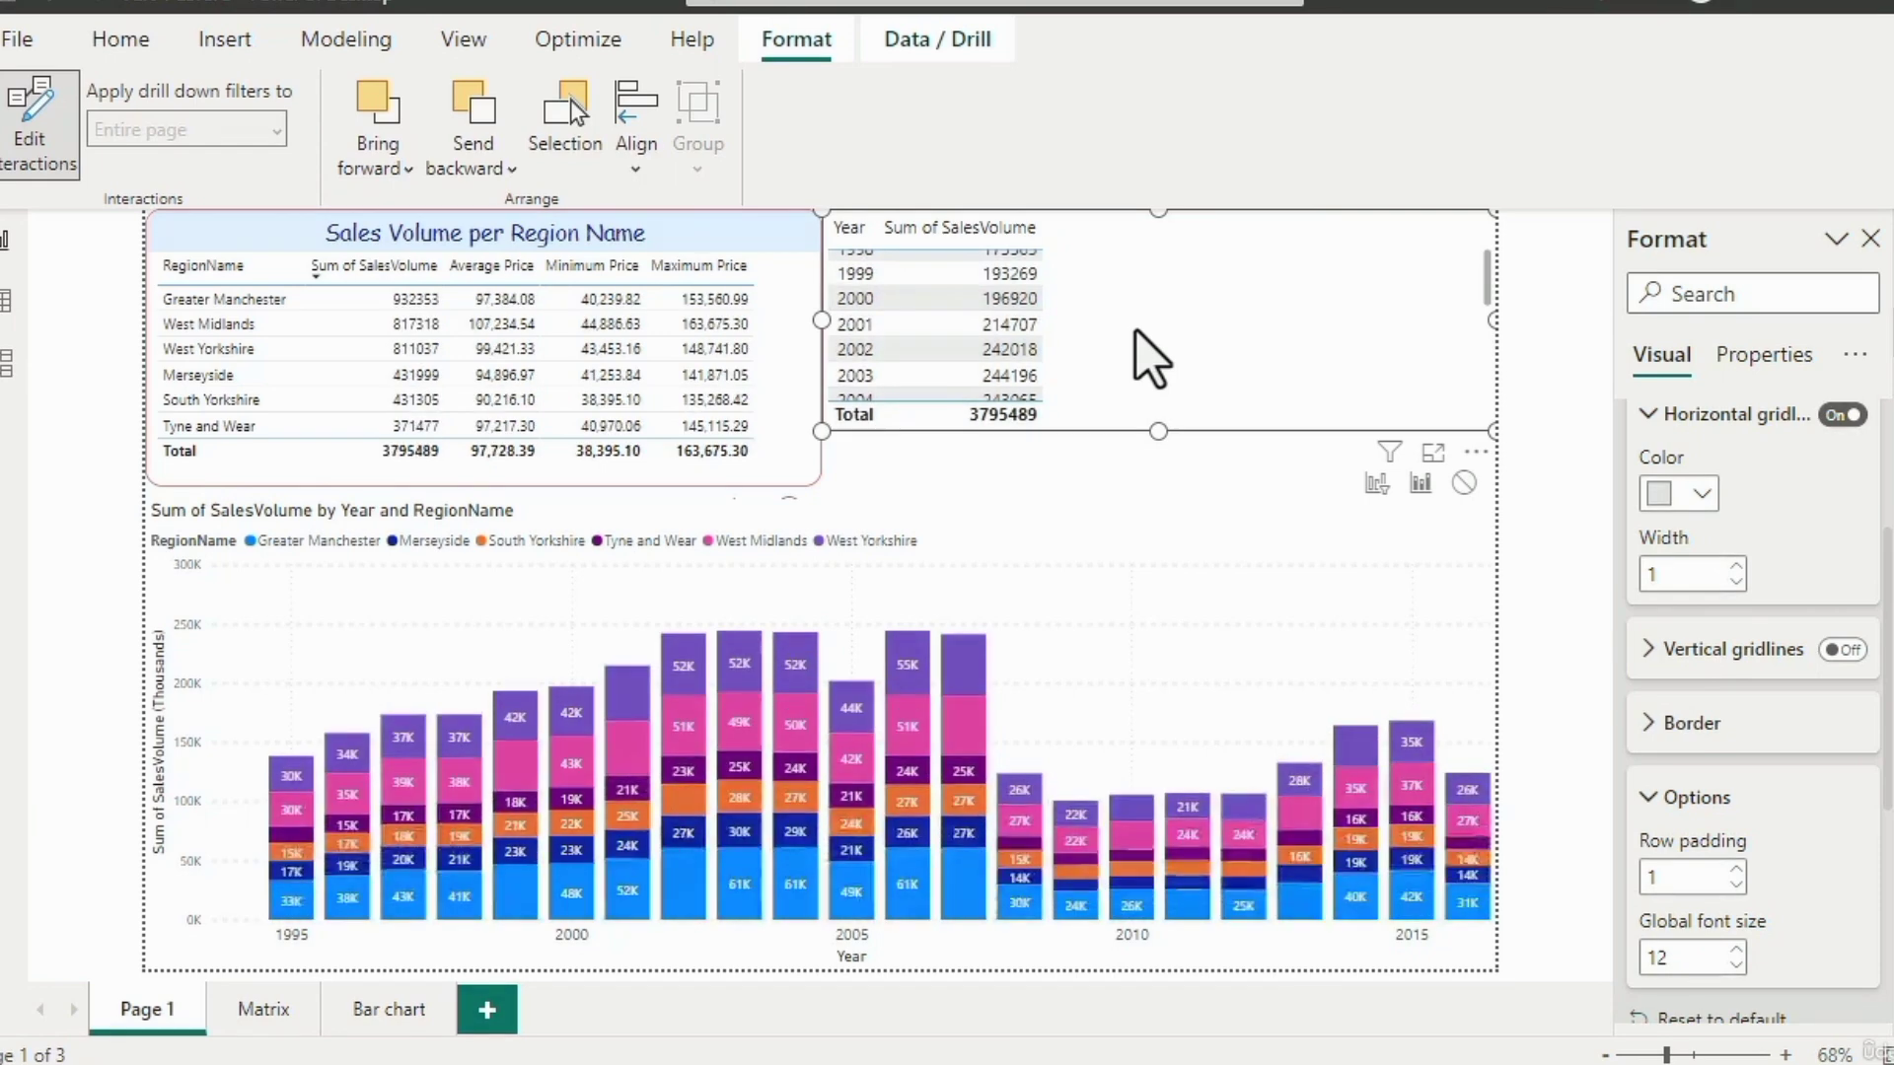
Select 2006 in the year table and add 2007 and 2009 to compare their highlighted columns.
scroll(1132, 351, "down", 3)
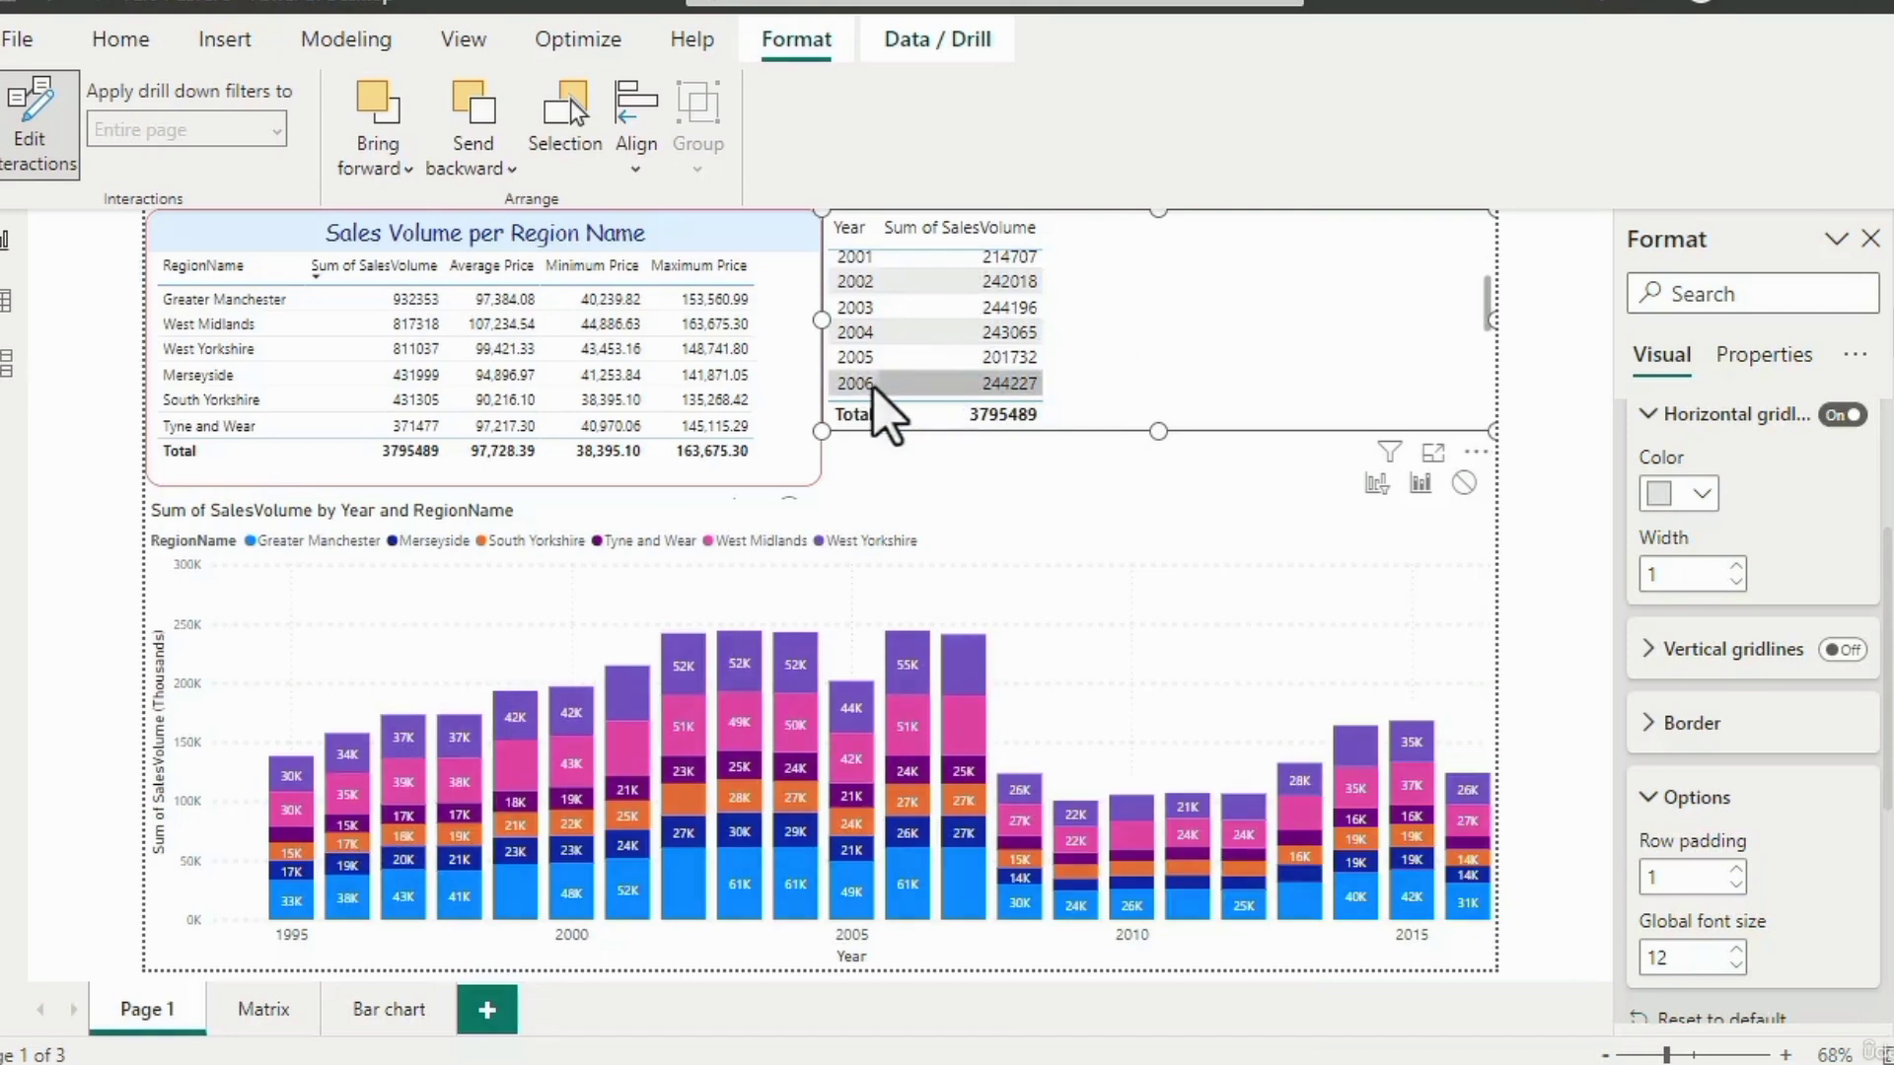
left_click(853, 384)
scroll(1088, 389, "down", 3)
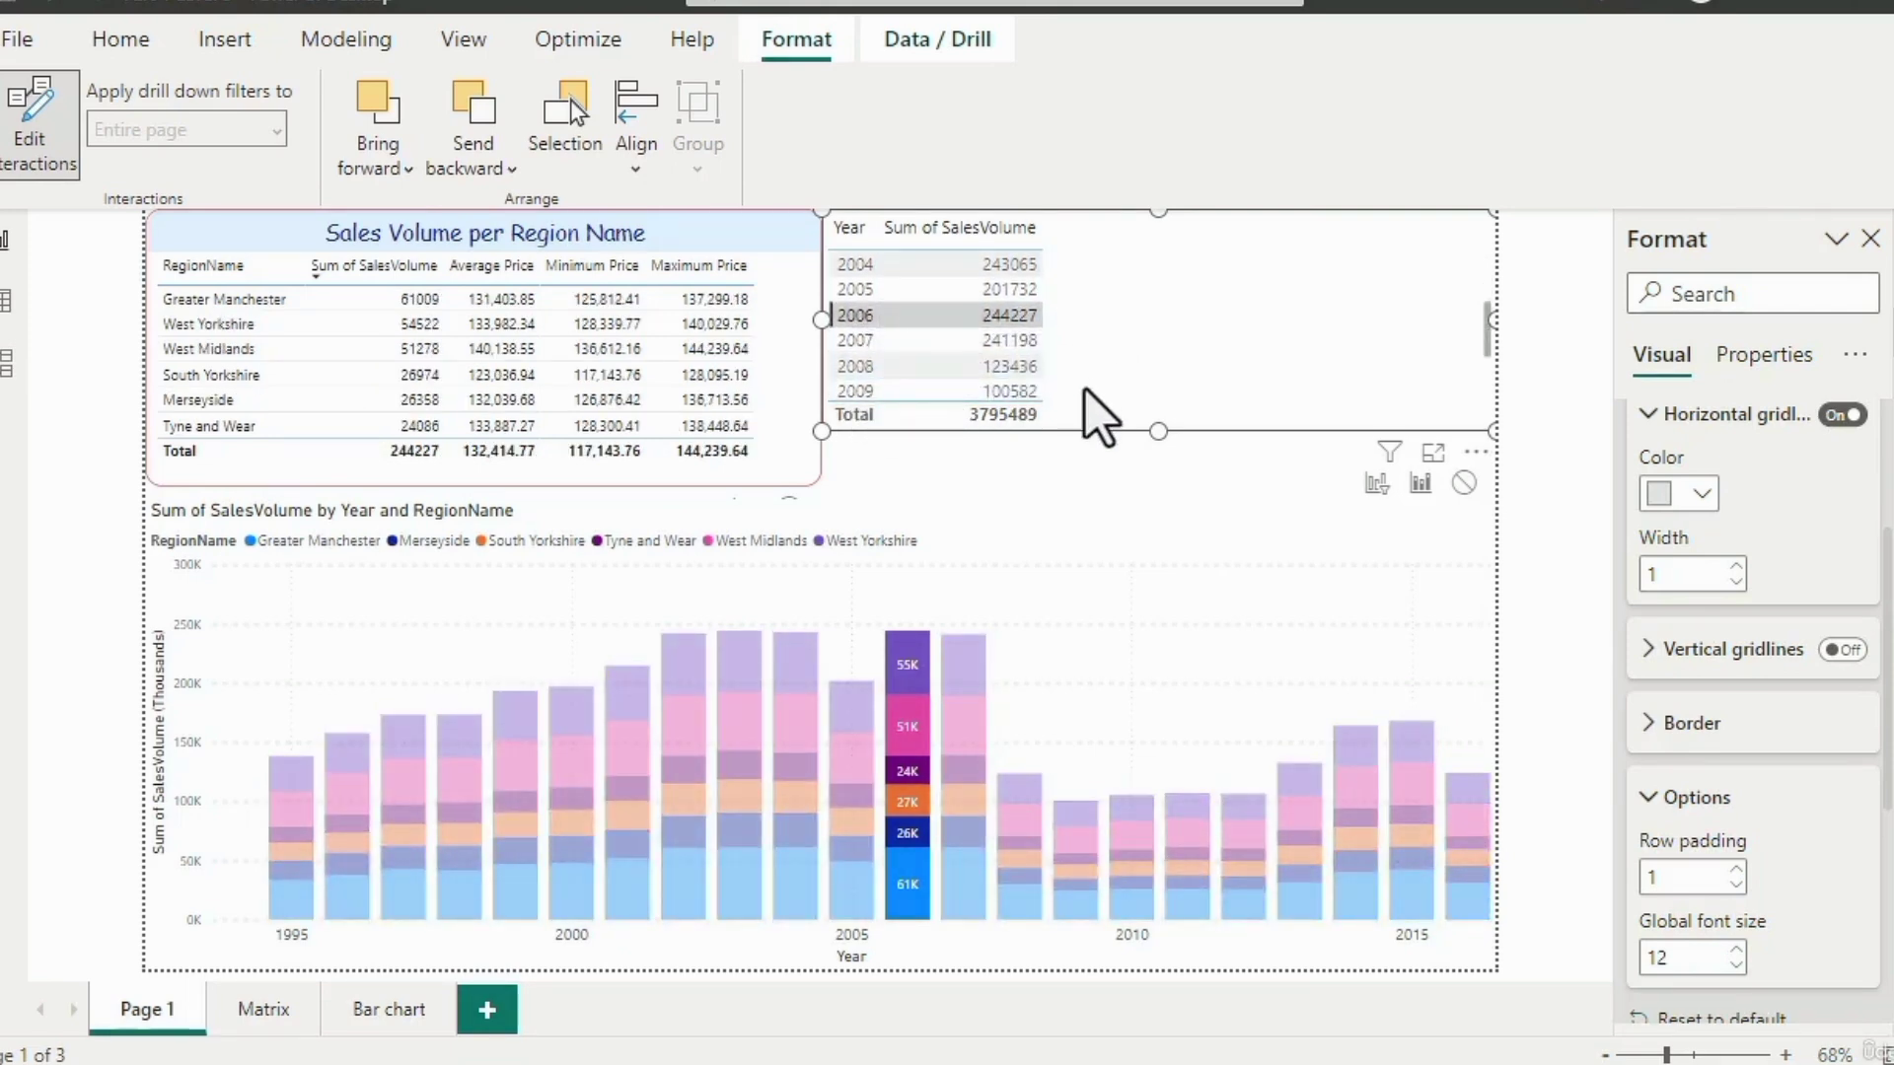
mouse_move(706, 472)
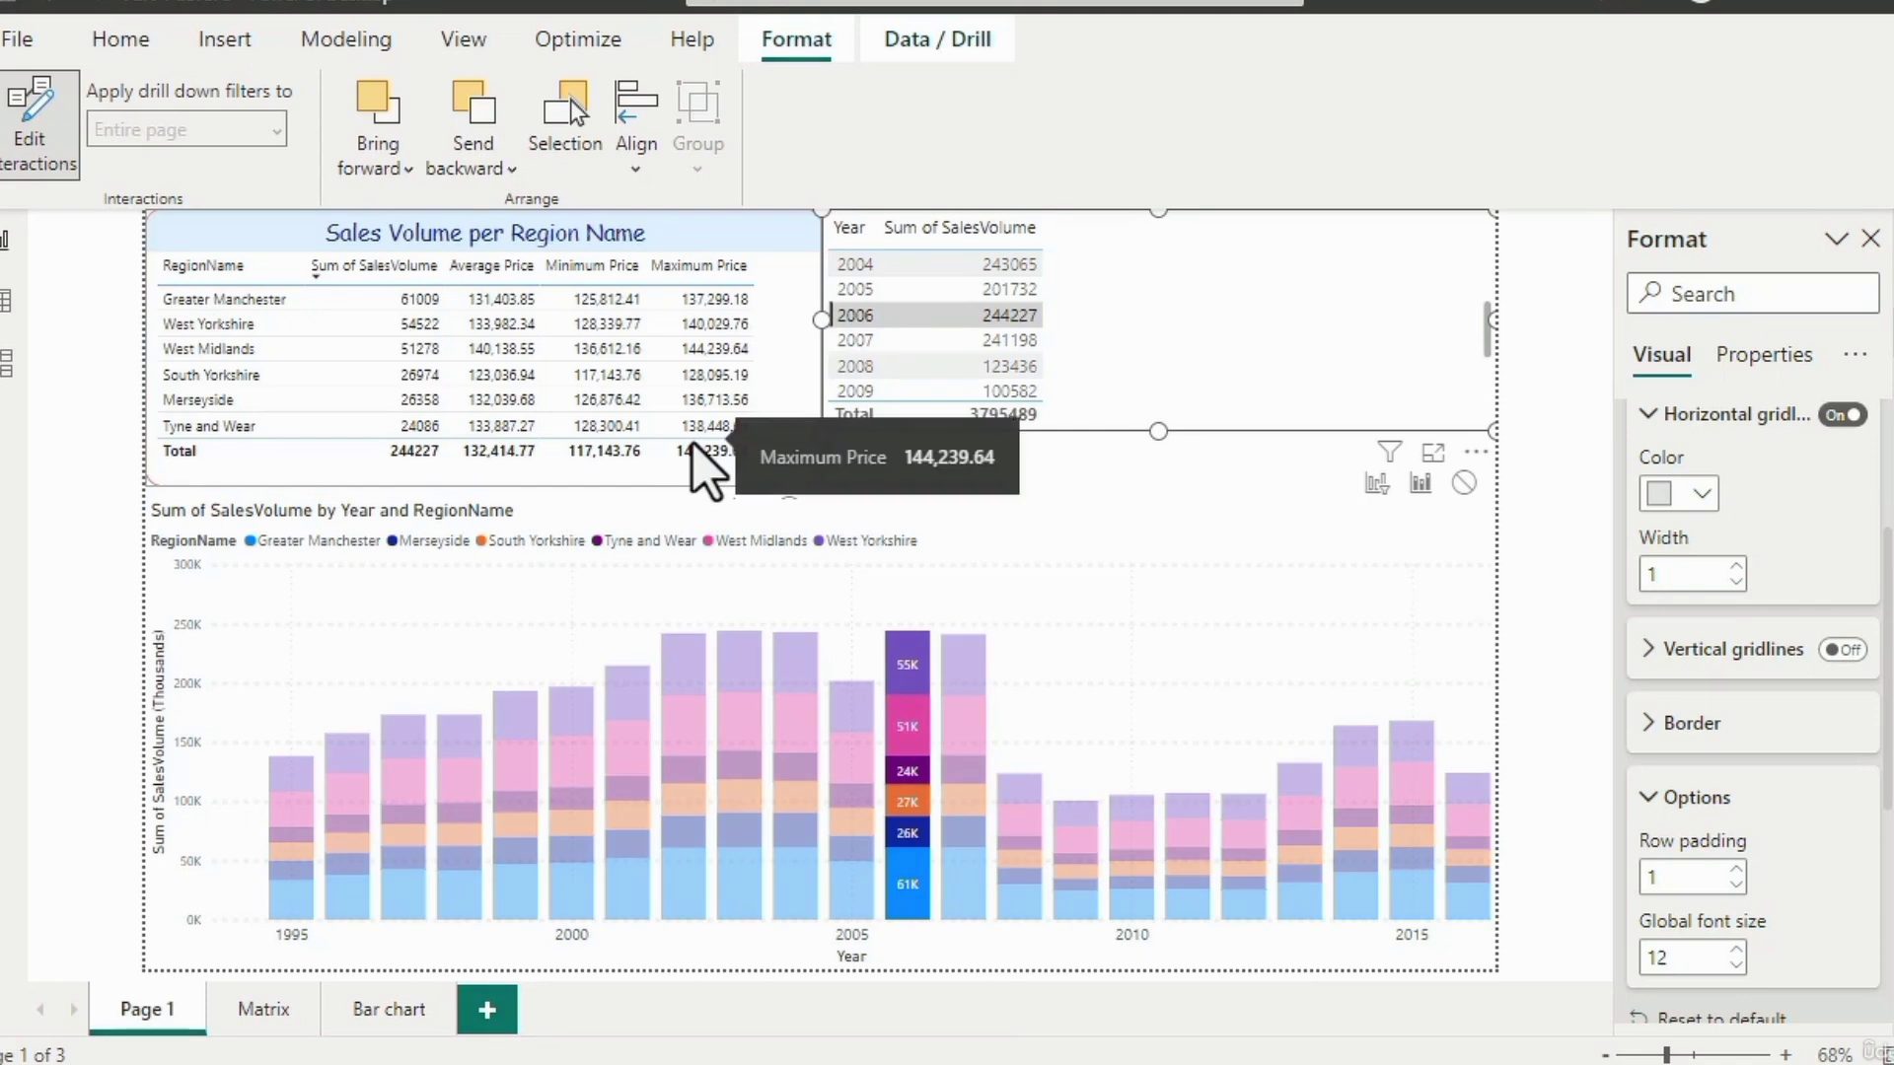
mouse_move(904, 883)
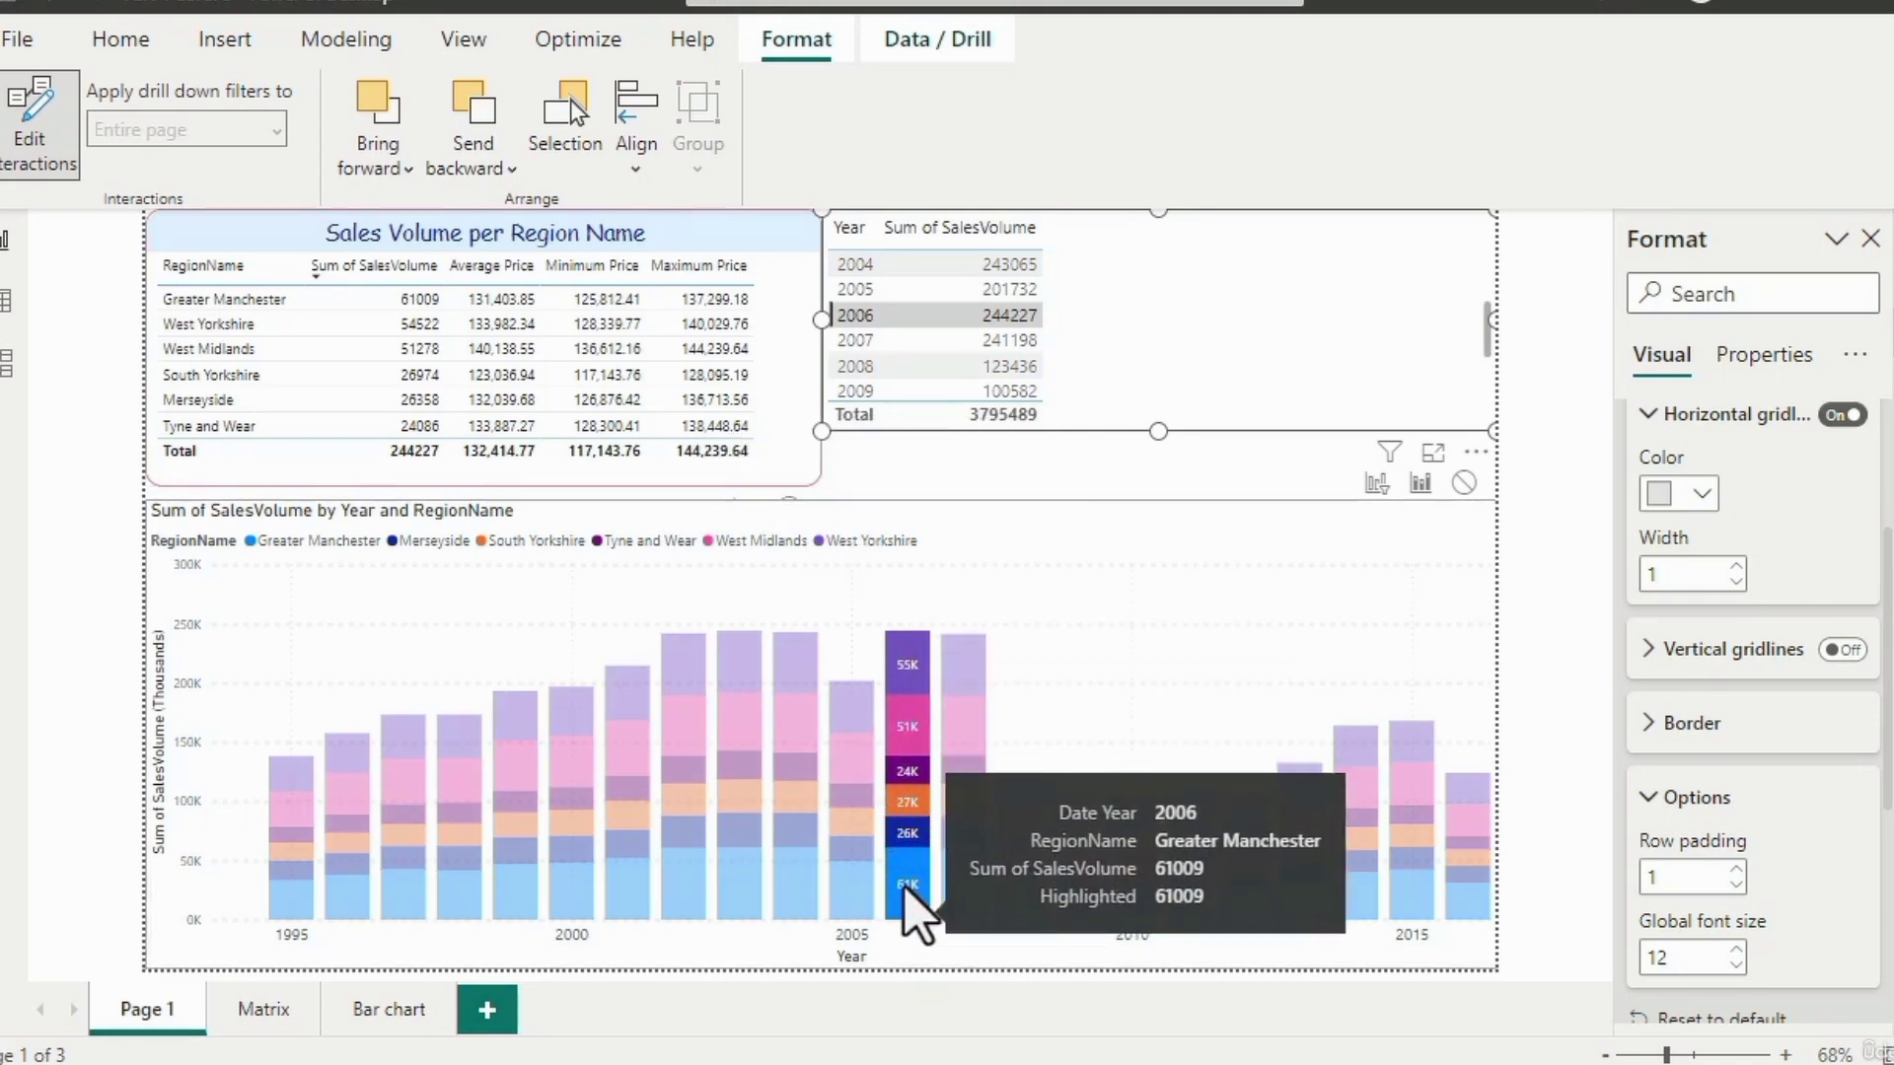
left_click(855, 341, "ctrl")
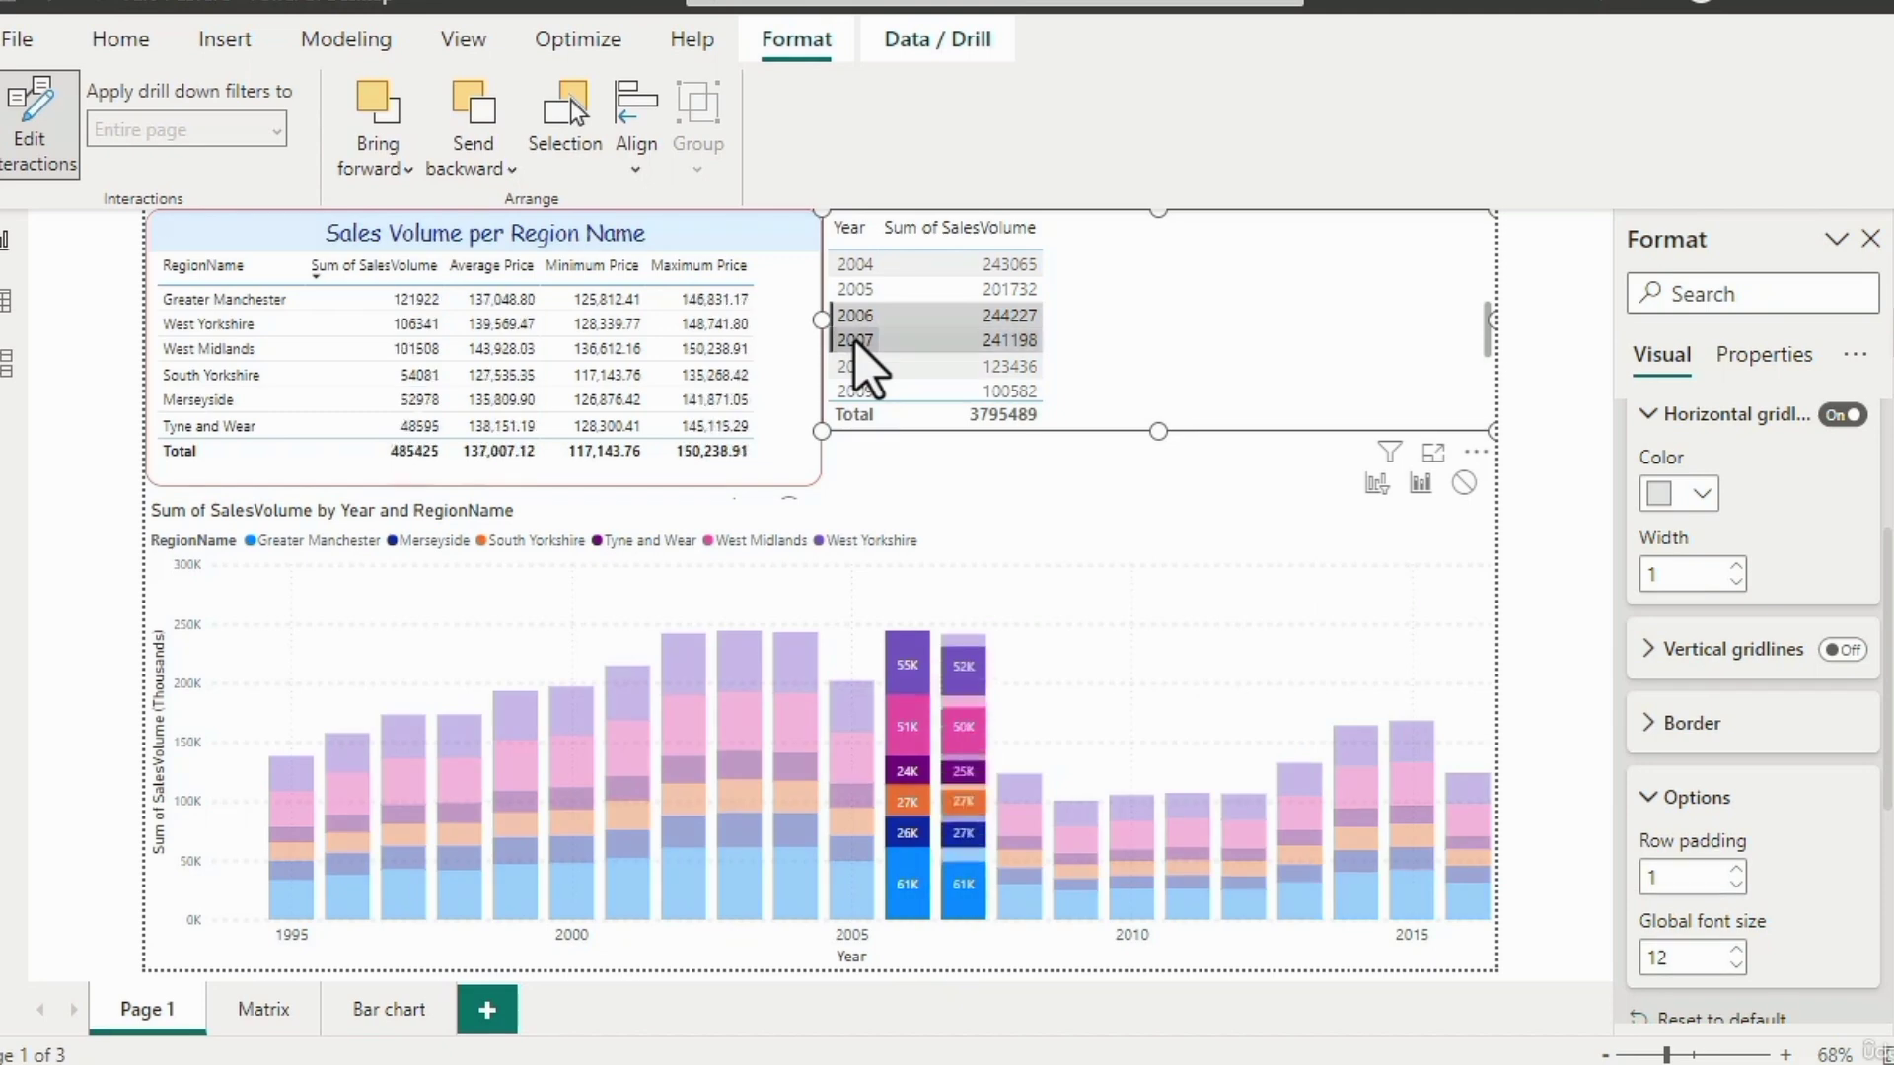
left_click(855, 392, "ctrl")
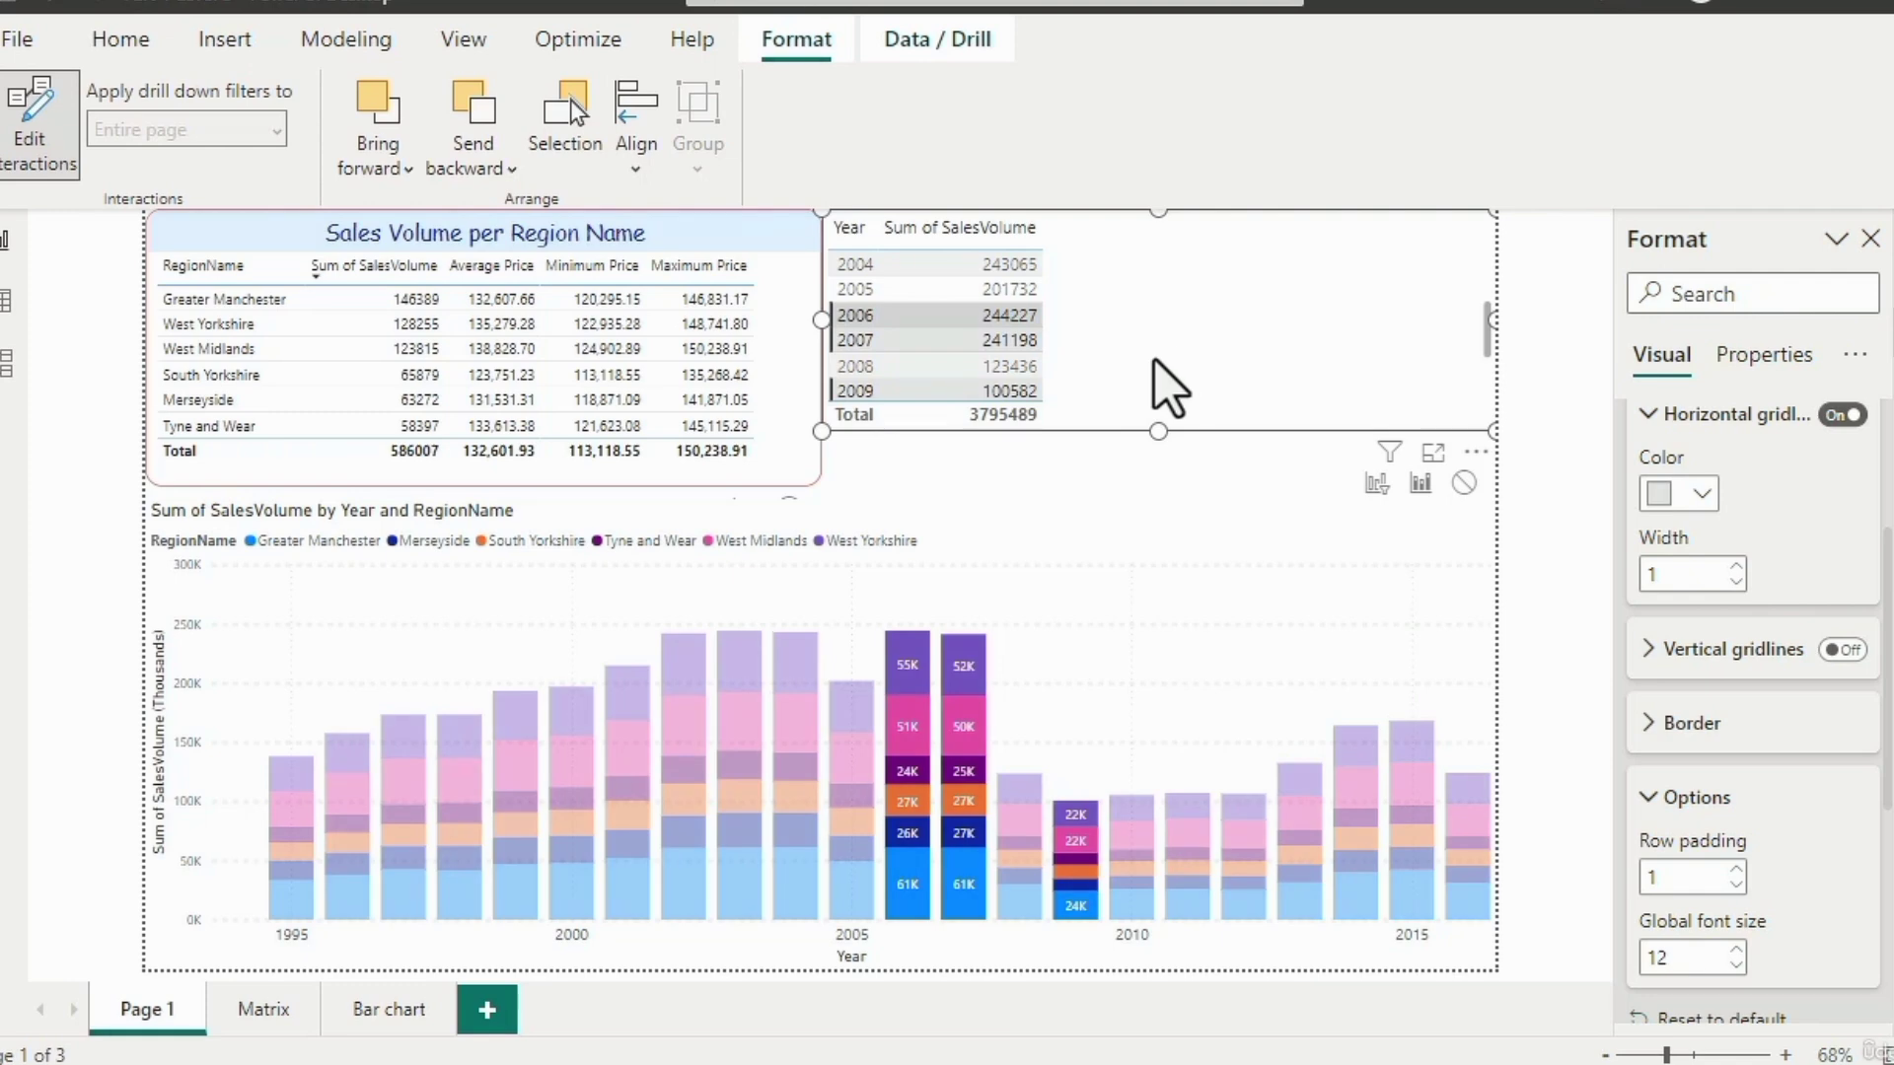
Combine the selected years with South Yorkshire in the region table, adding West Midlands for comparison and removing it again.
mouse_move(281, 404)
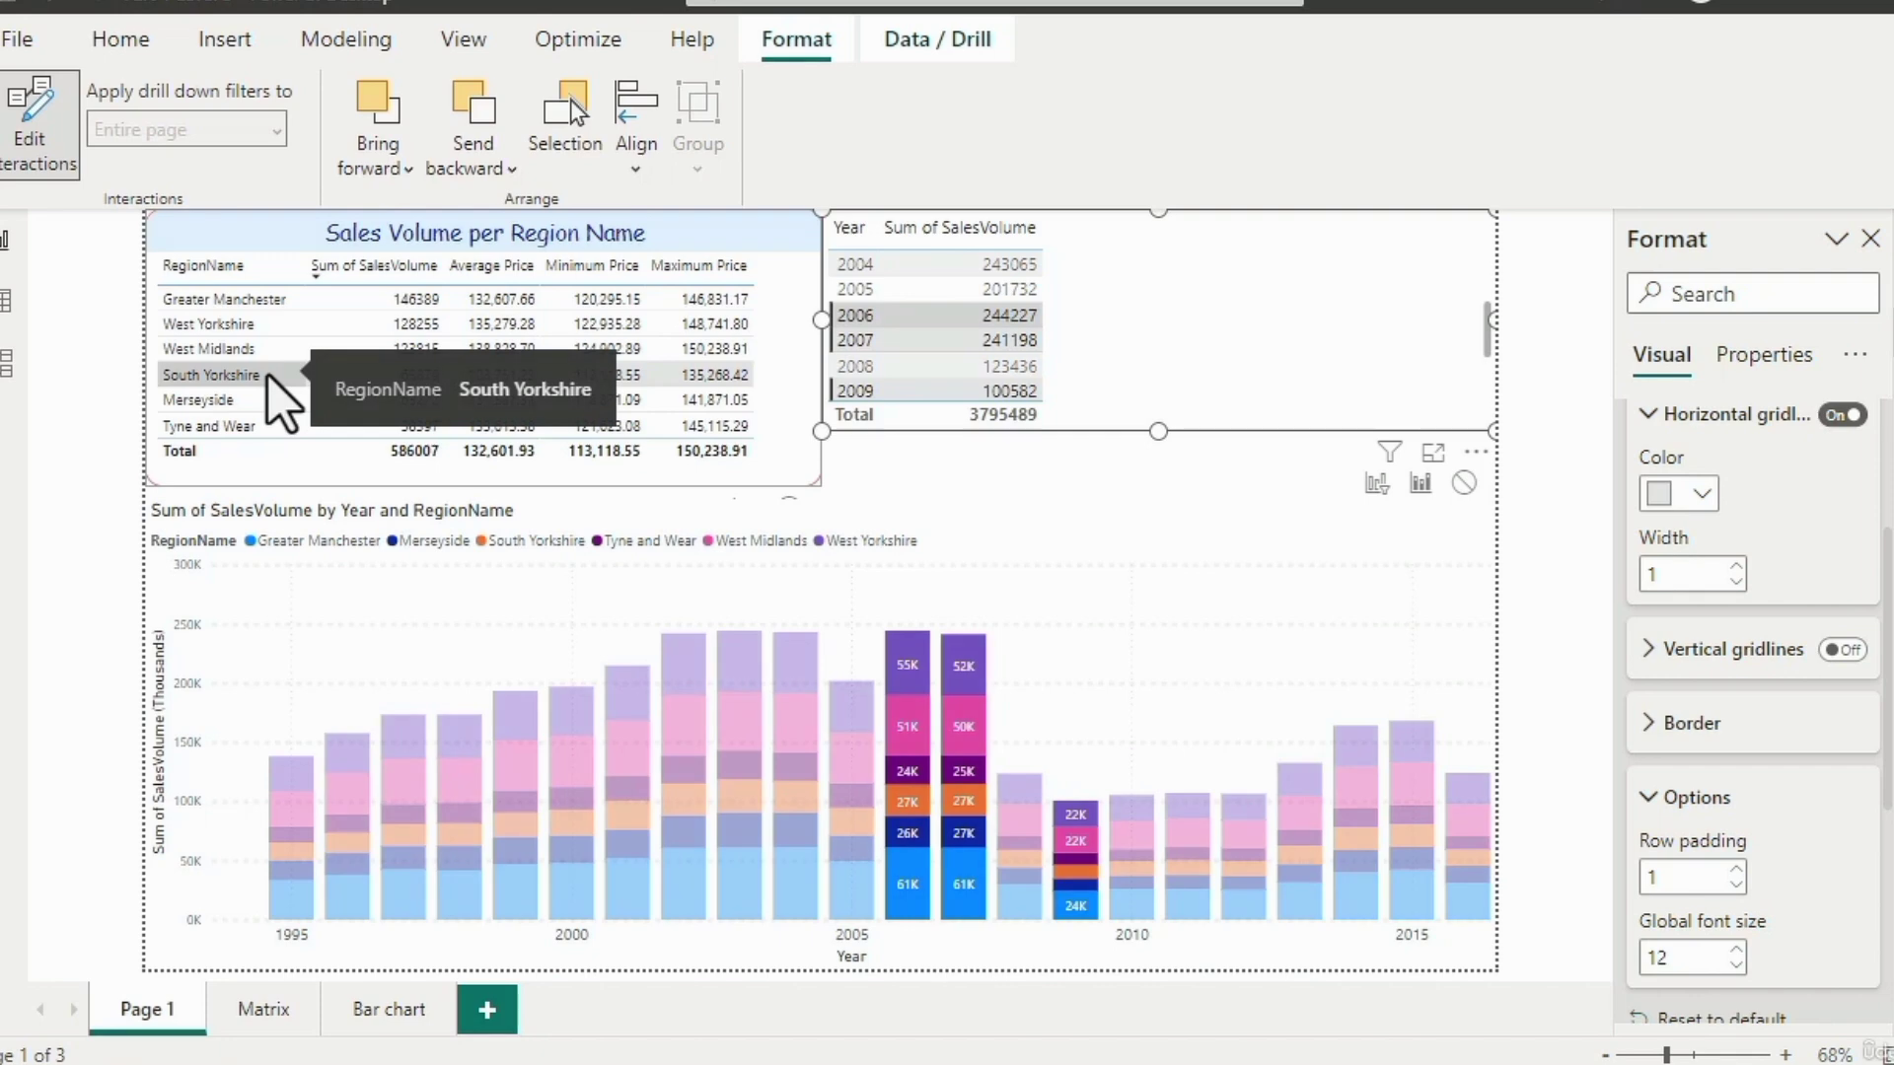
left_click(268, 376)
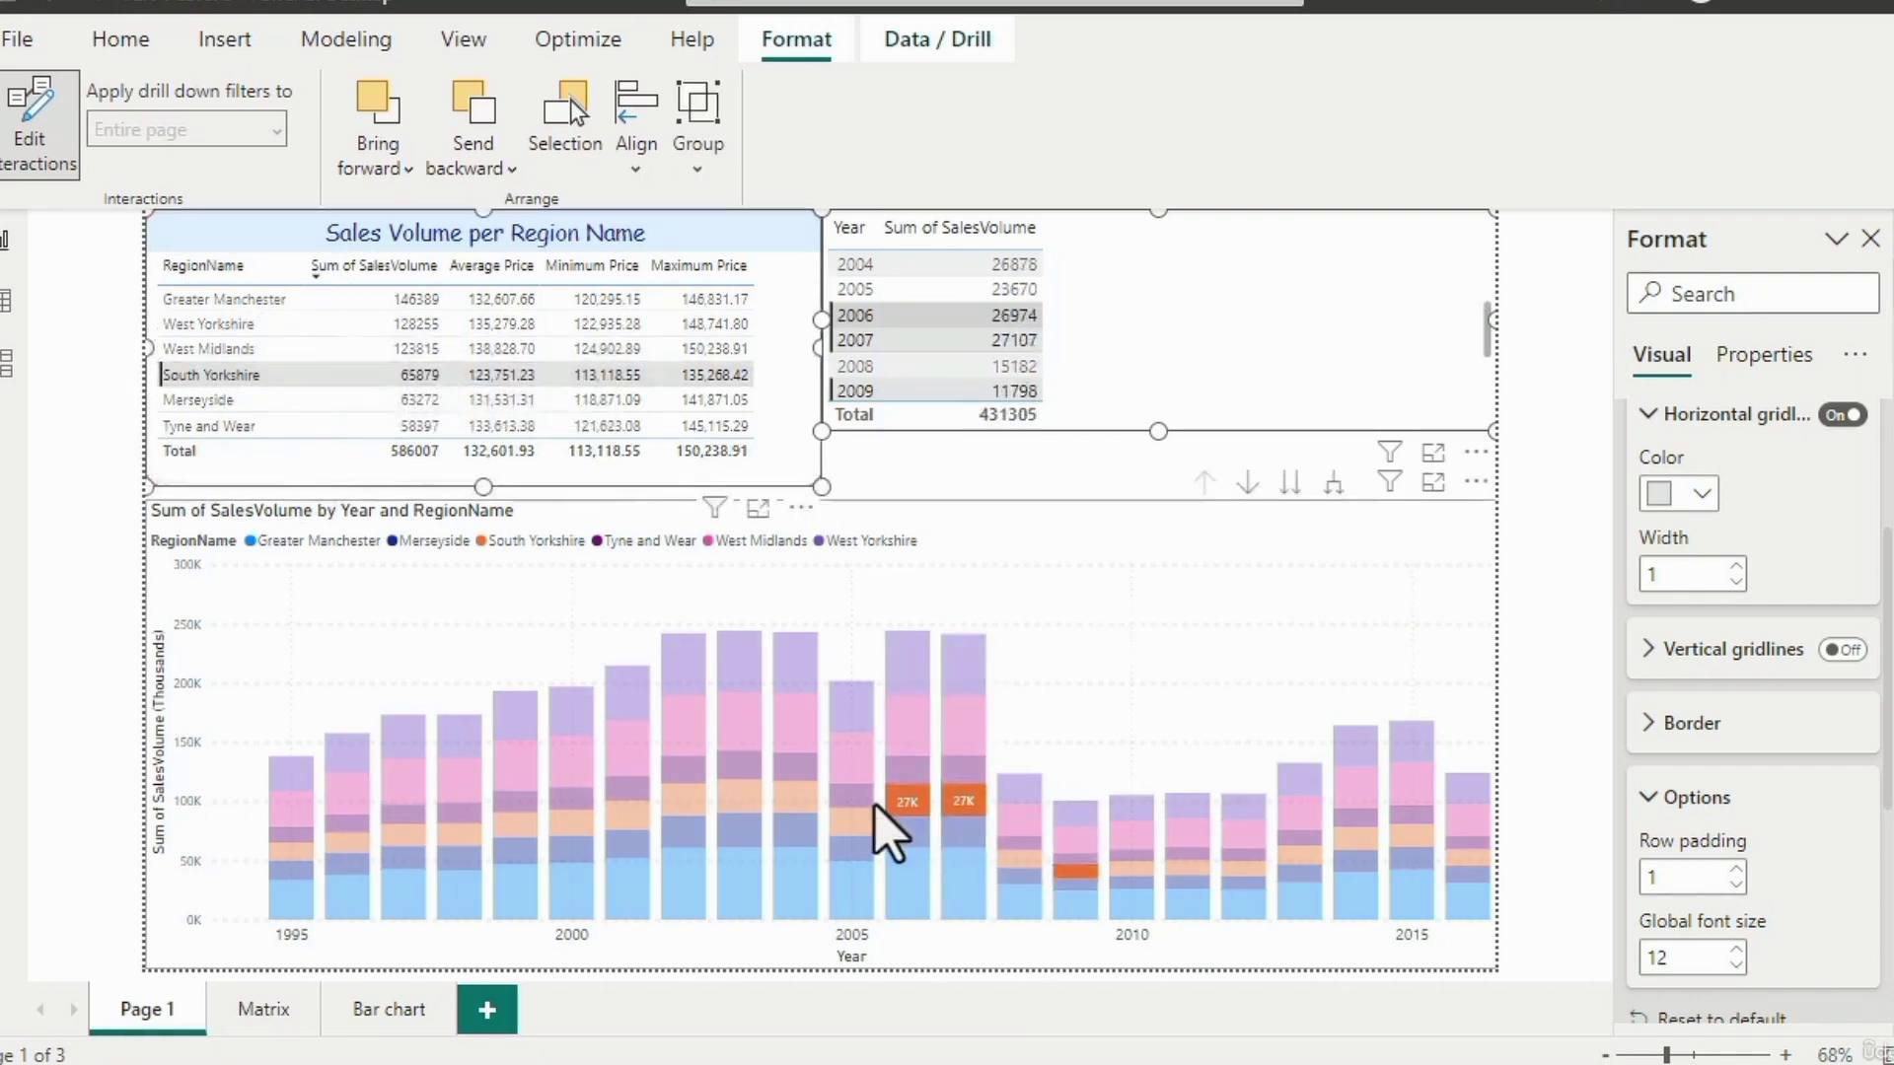
mouse_move(971, 824)
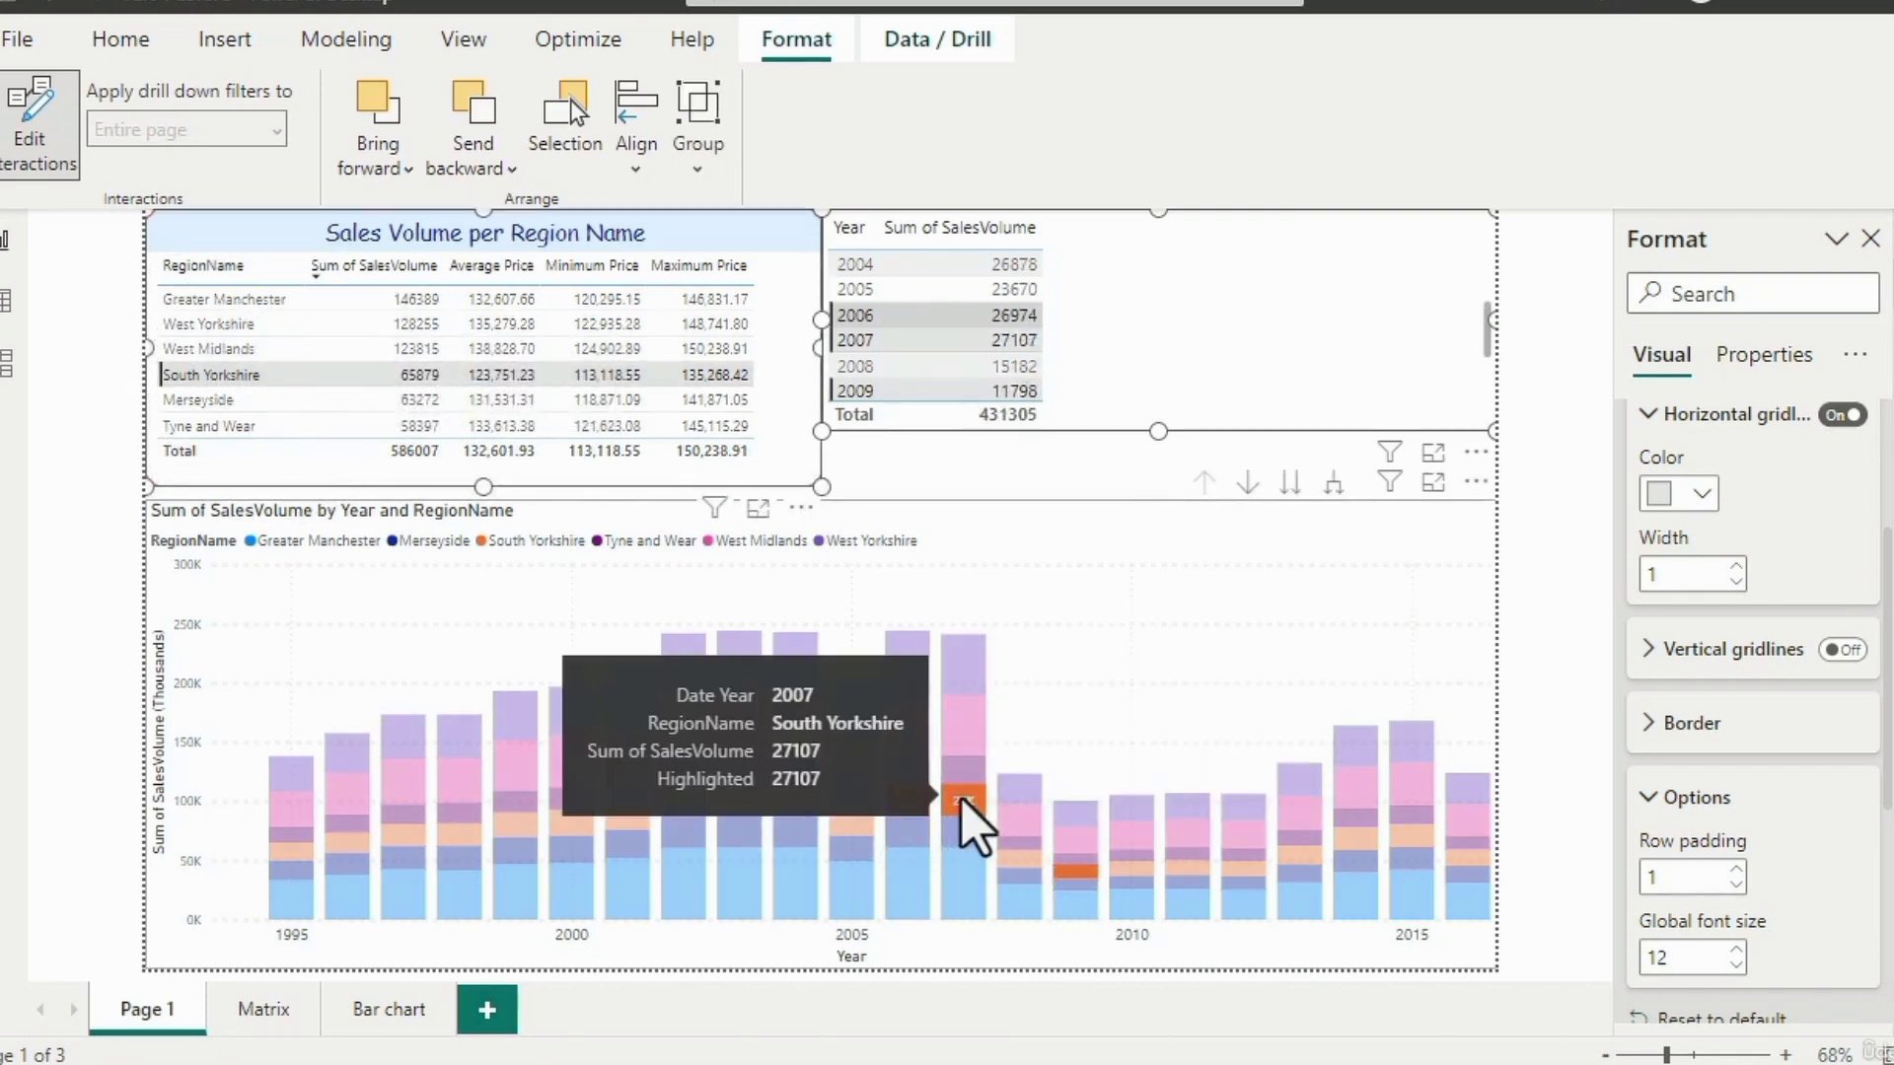
mouse_move(1088, 872)
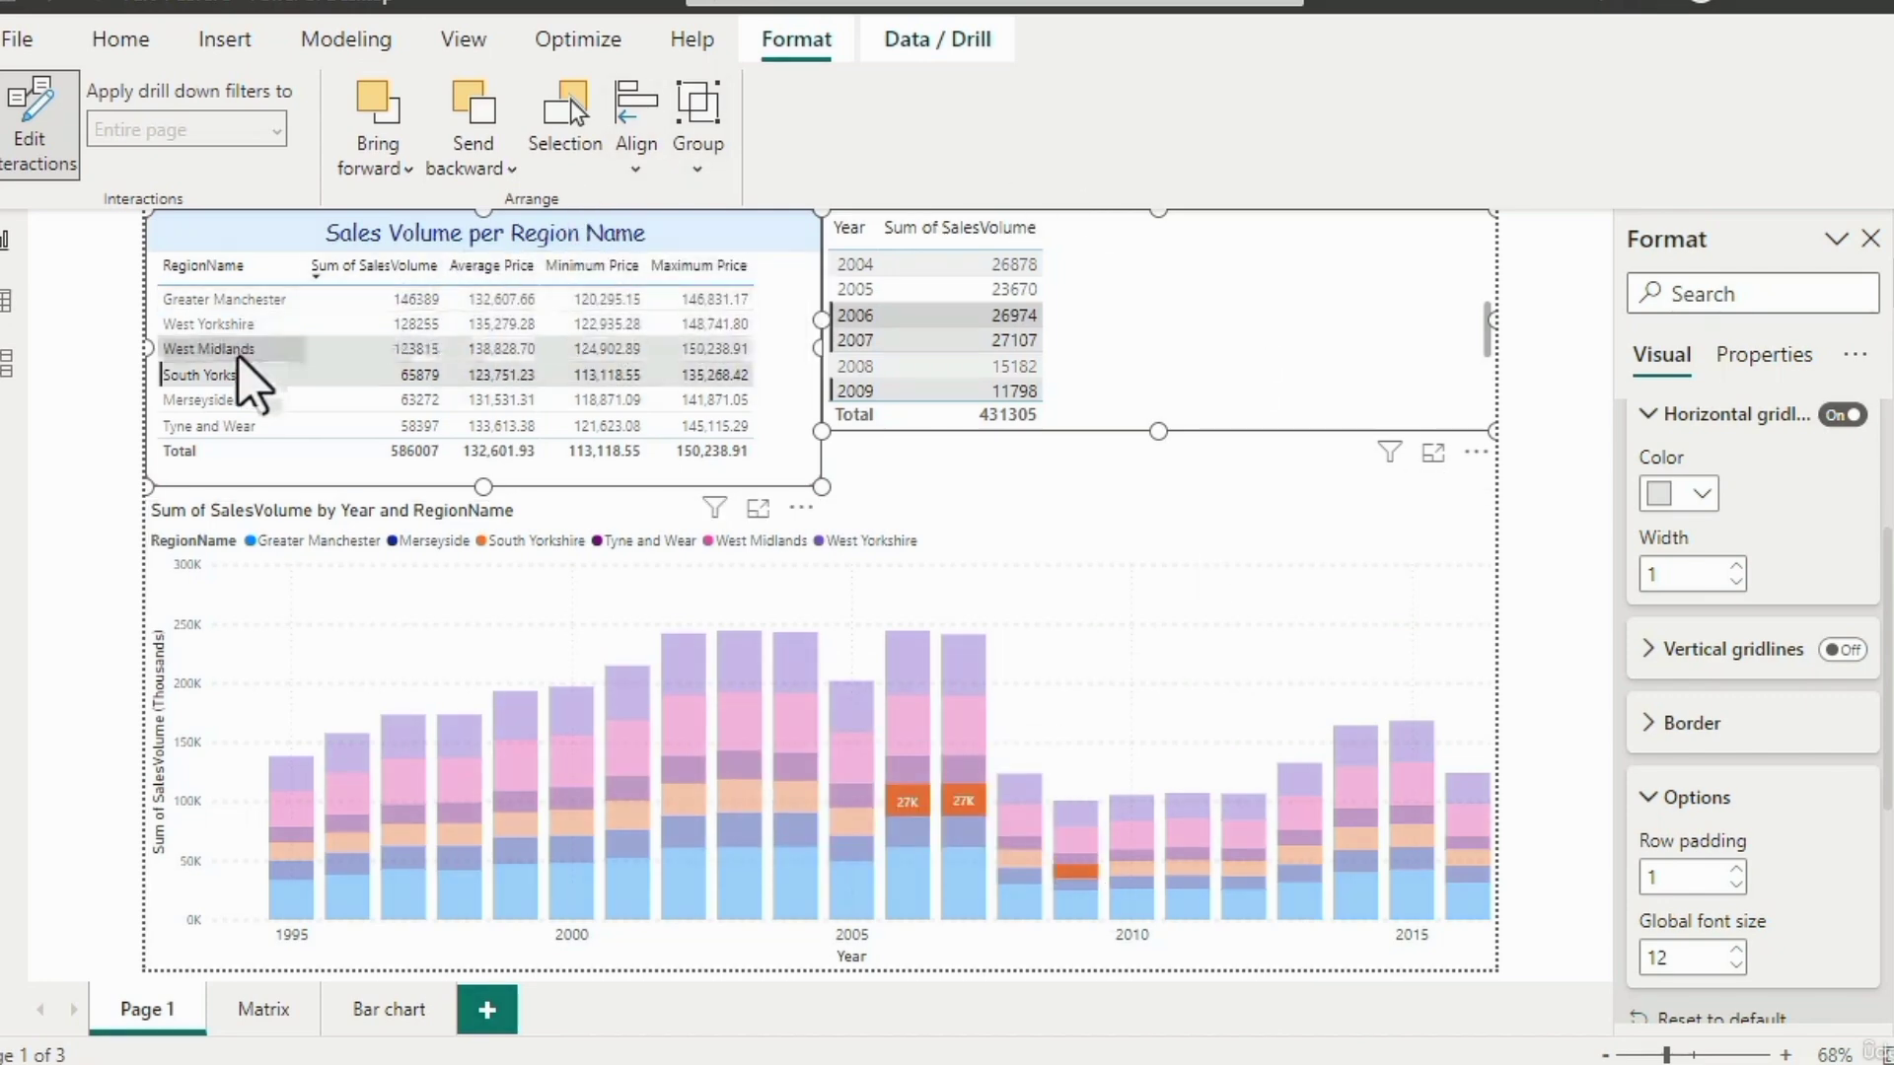
mouse_move(238, 357)
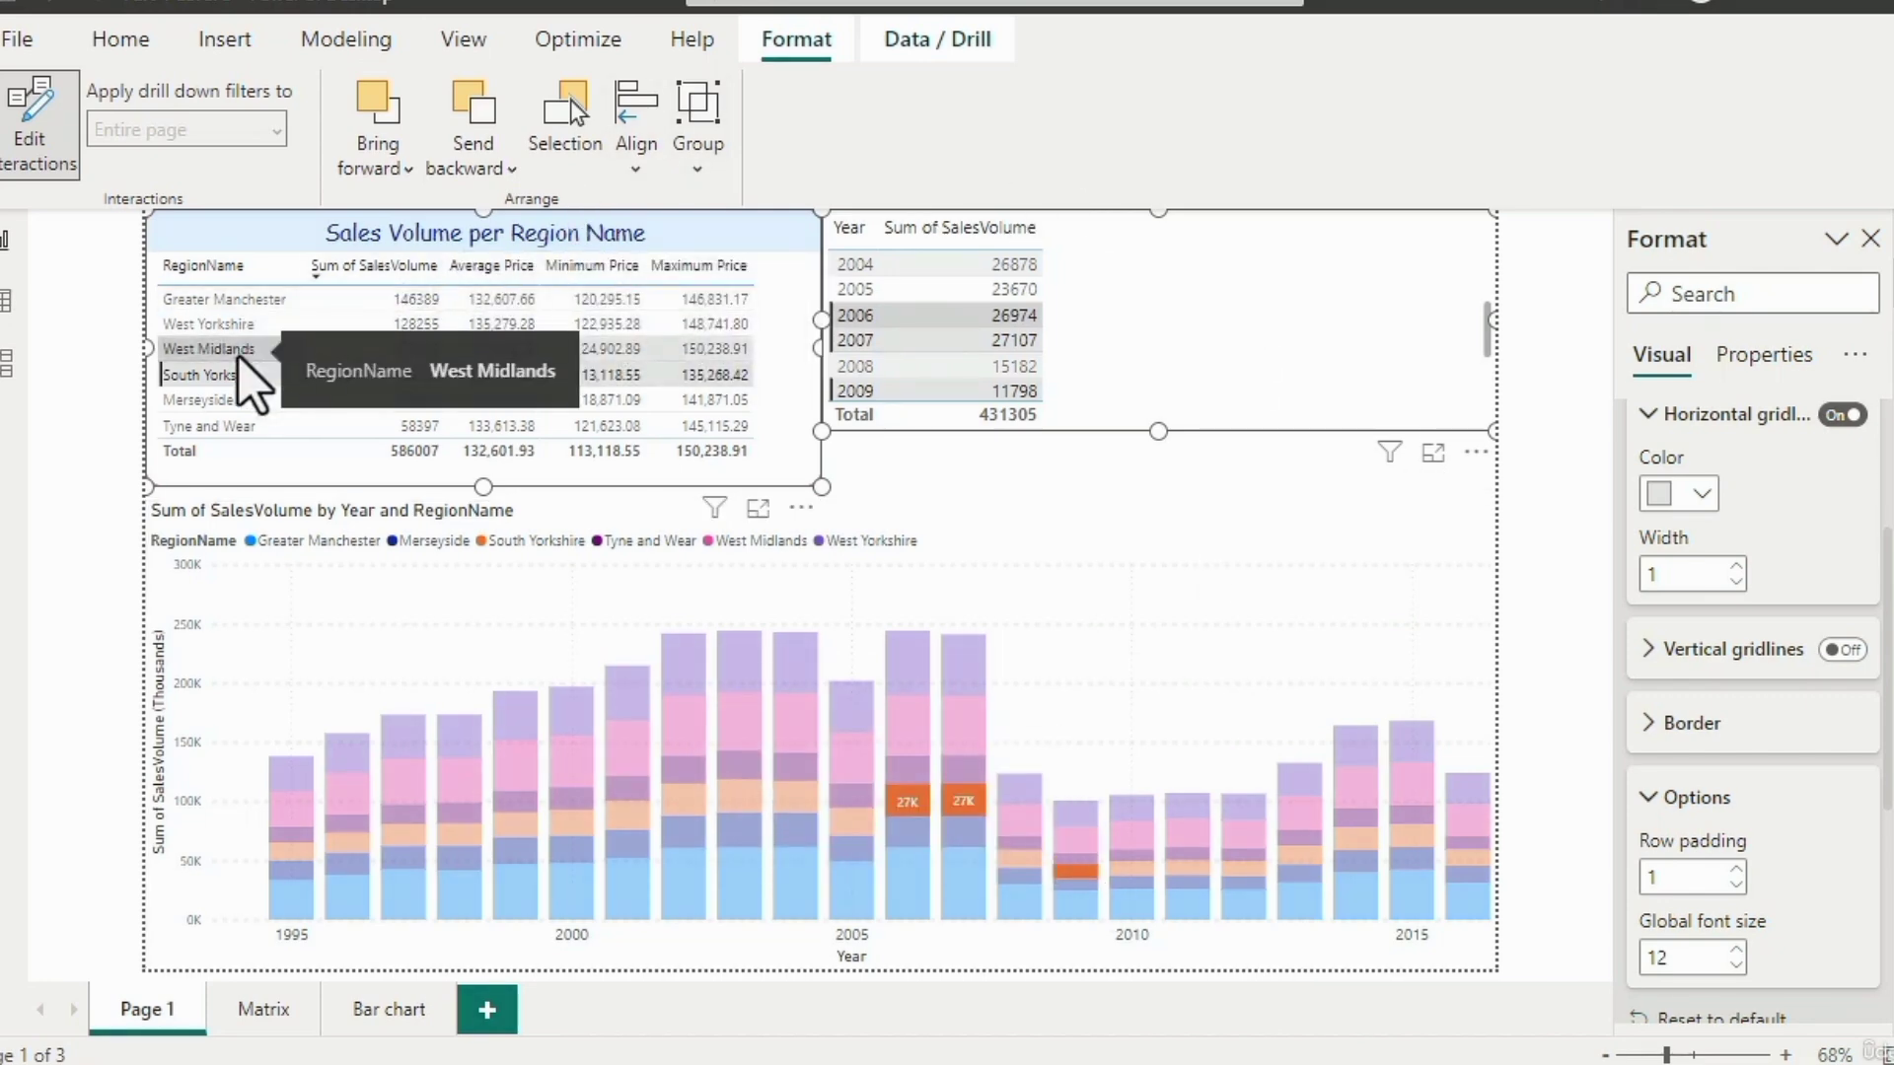
left_click(237, 357, "ctrl")
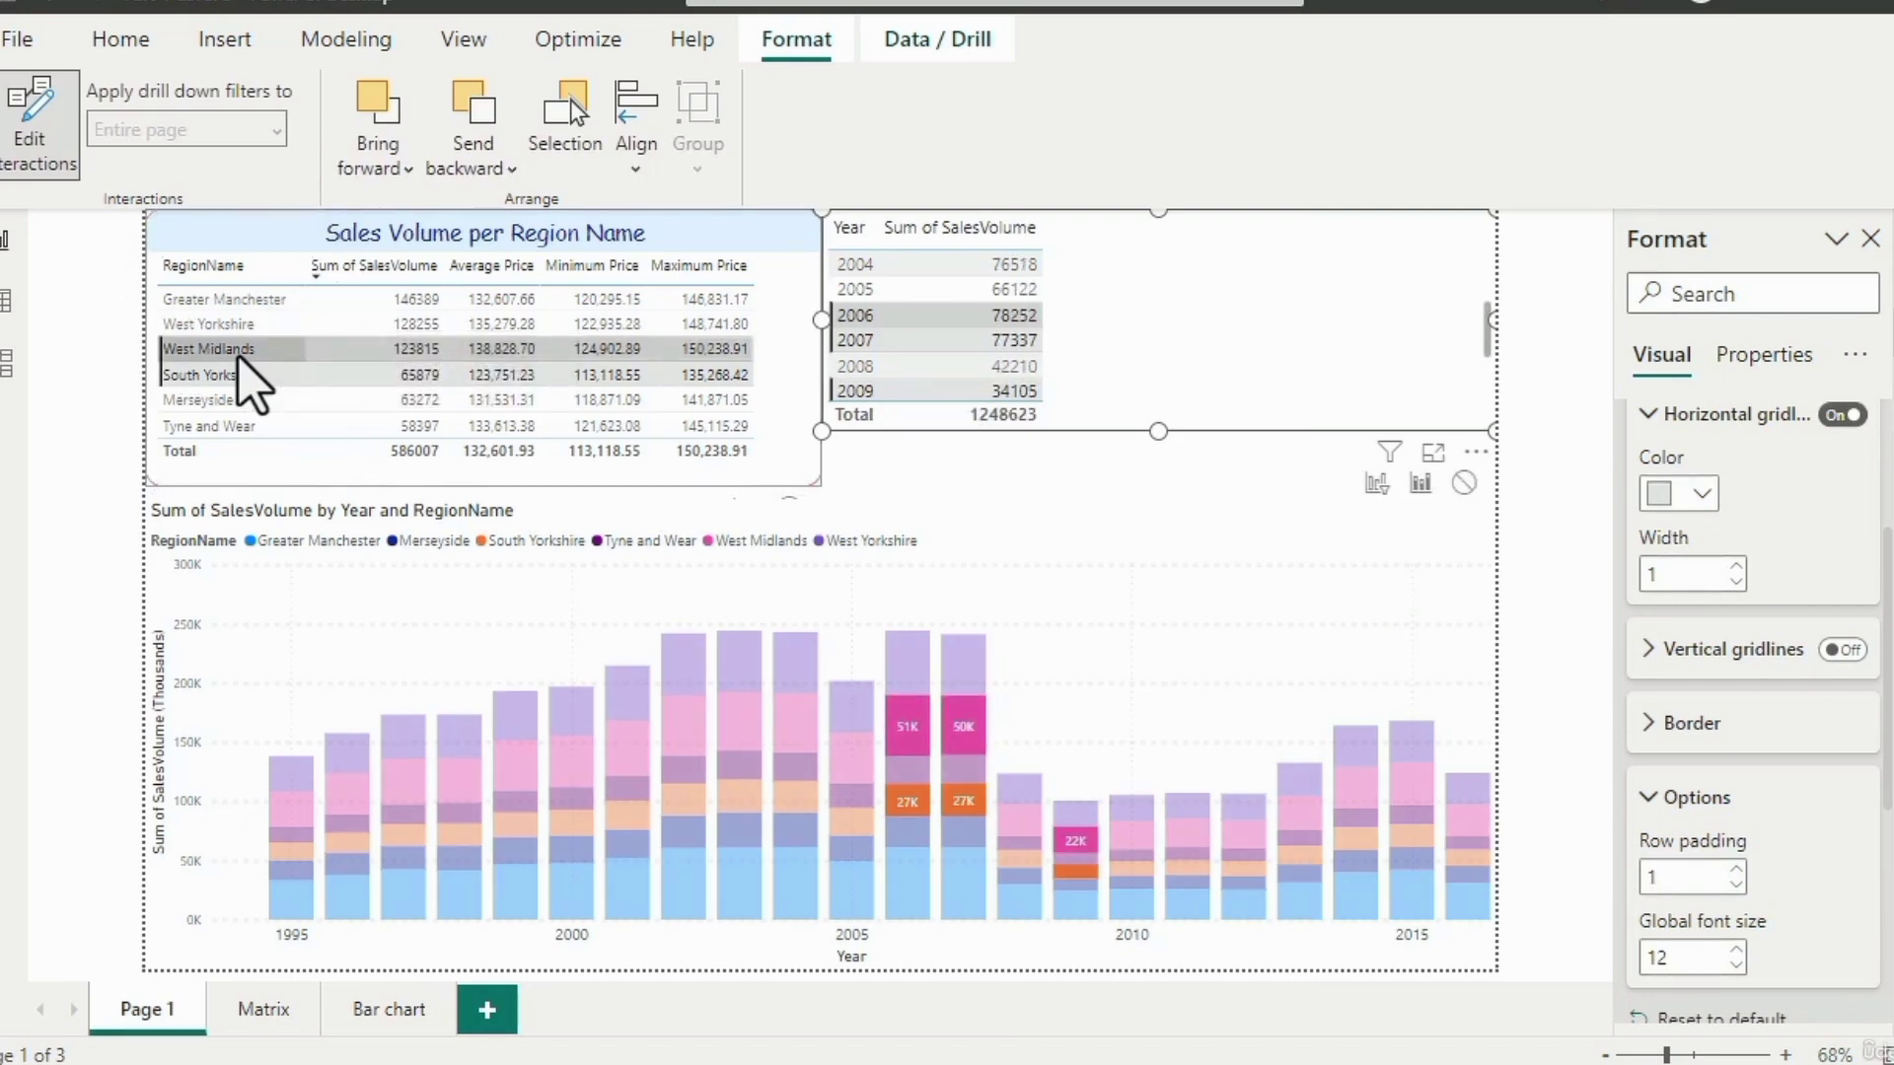
left_click(237, 357, "ctrl")
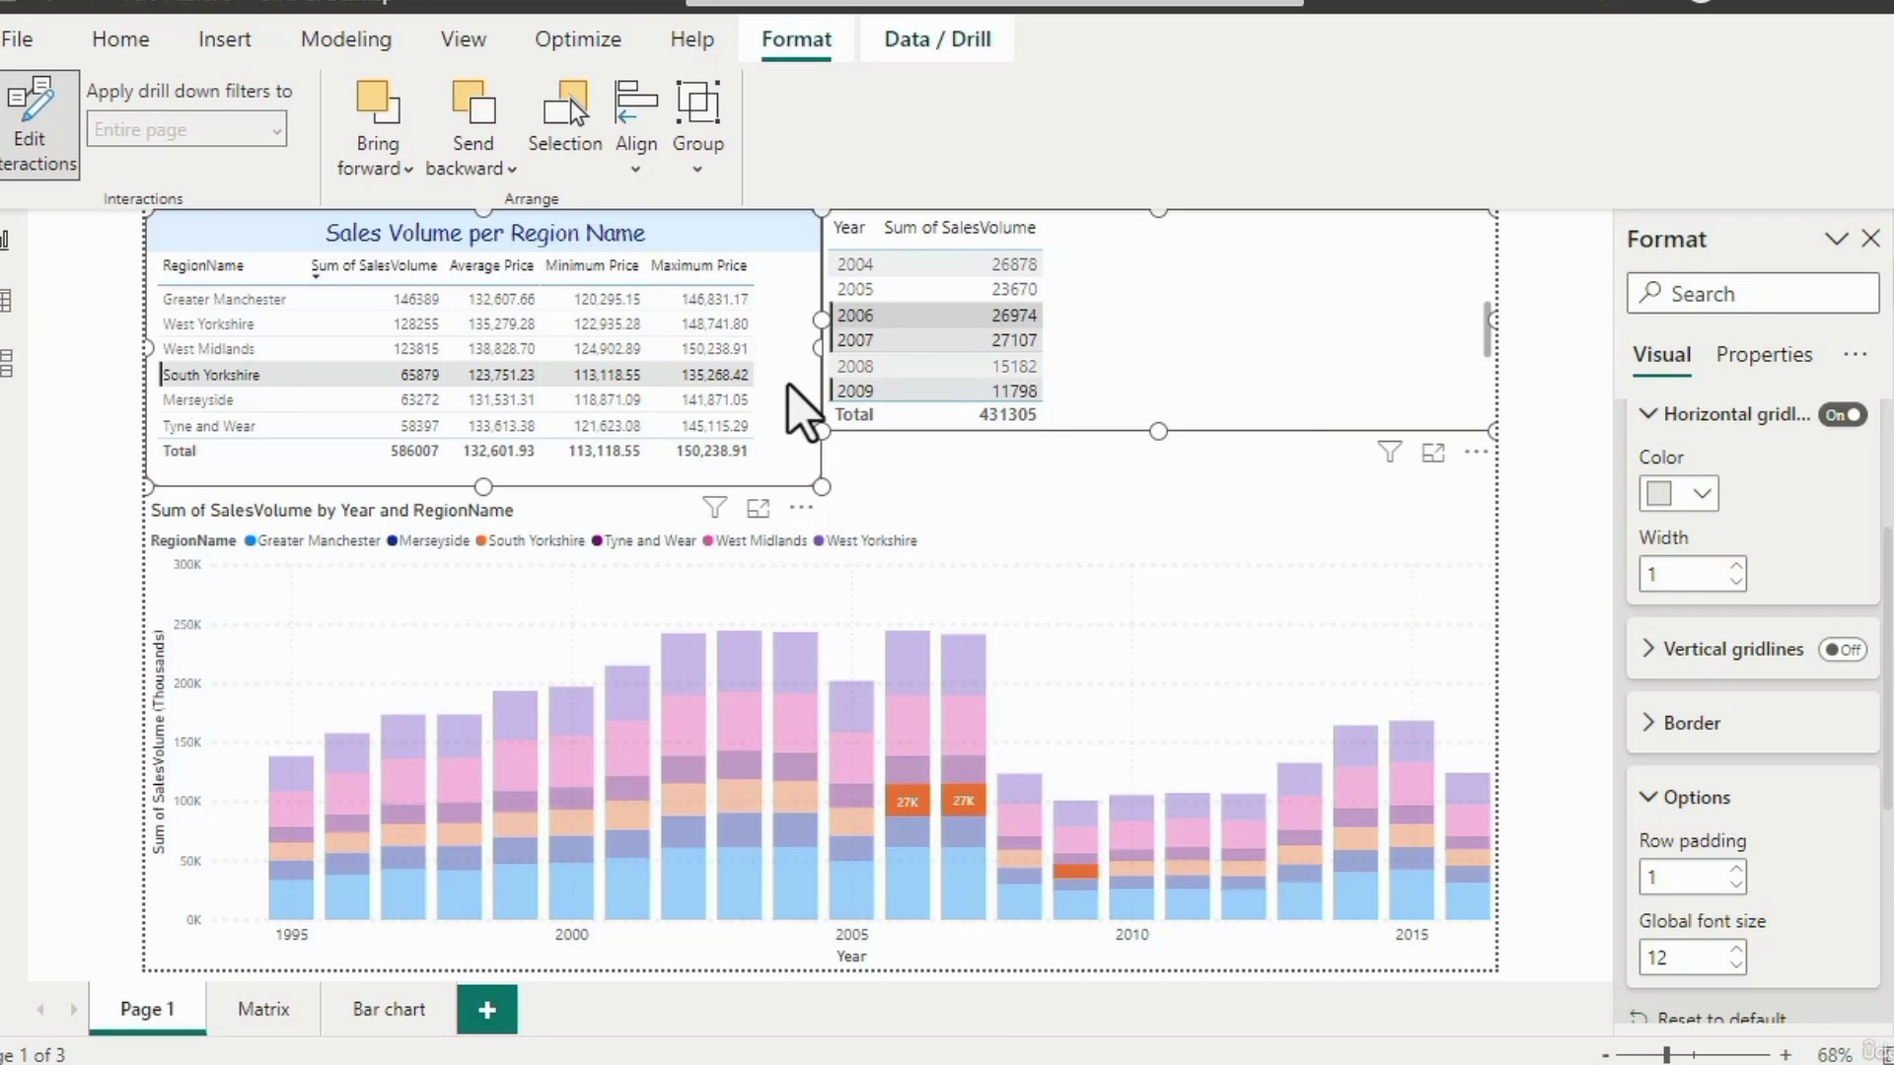
Highlight only 2005 from the year table and clear the selection.
left_click(854, 290)
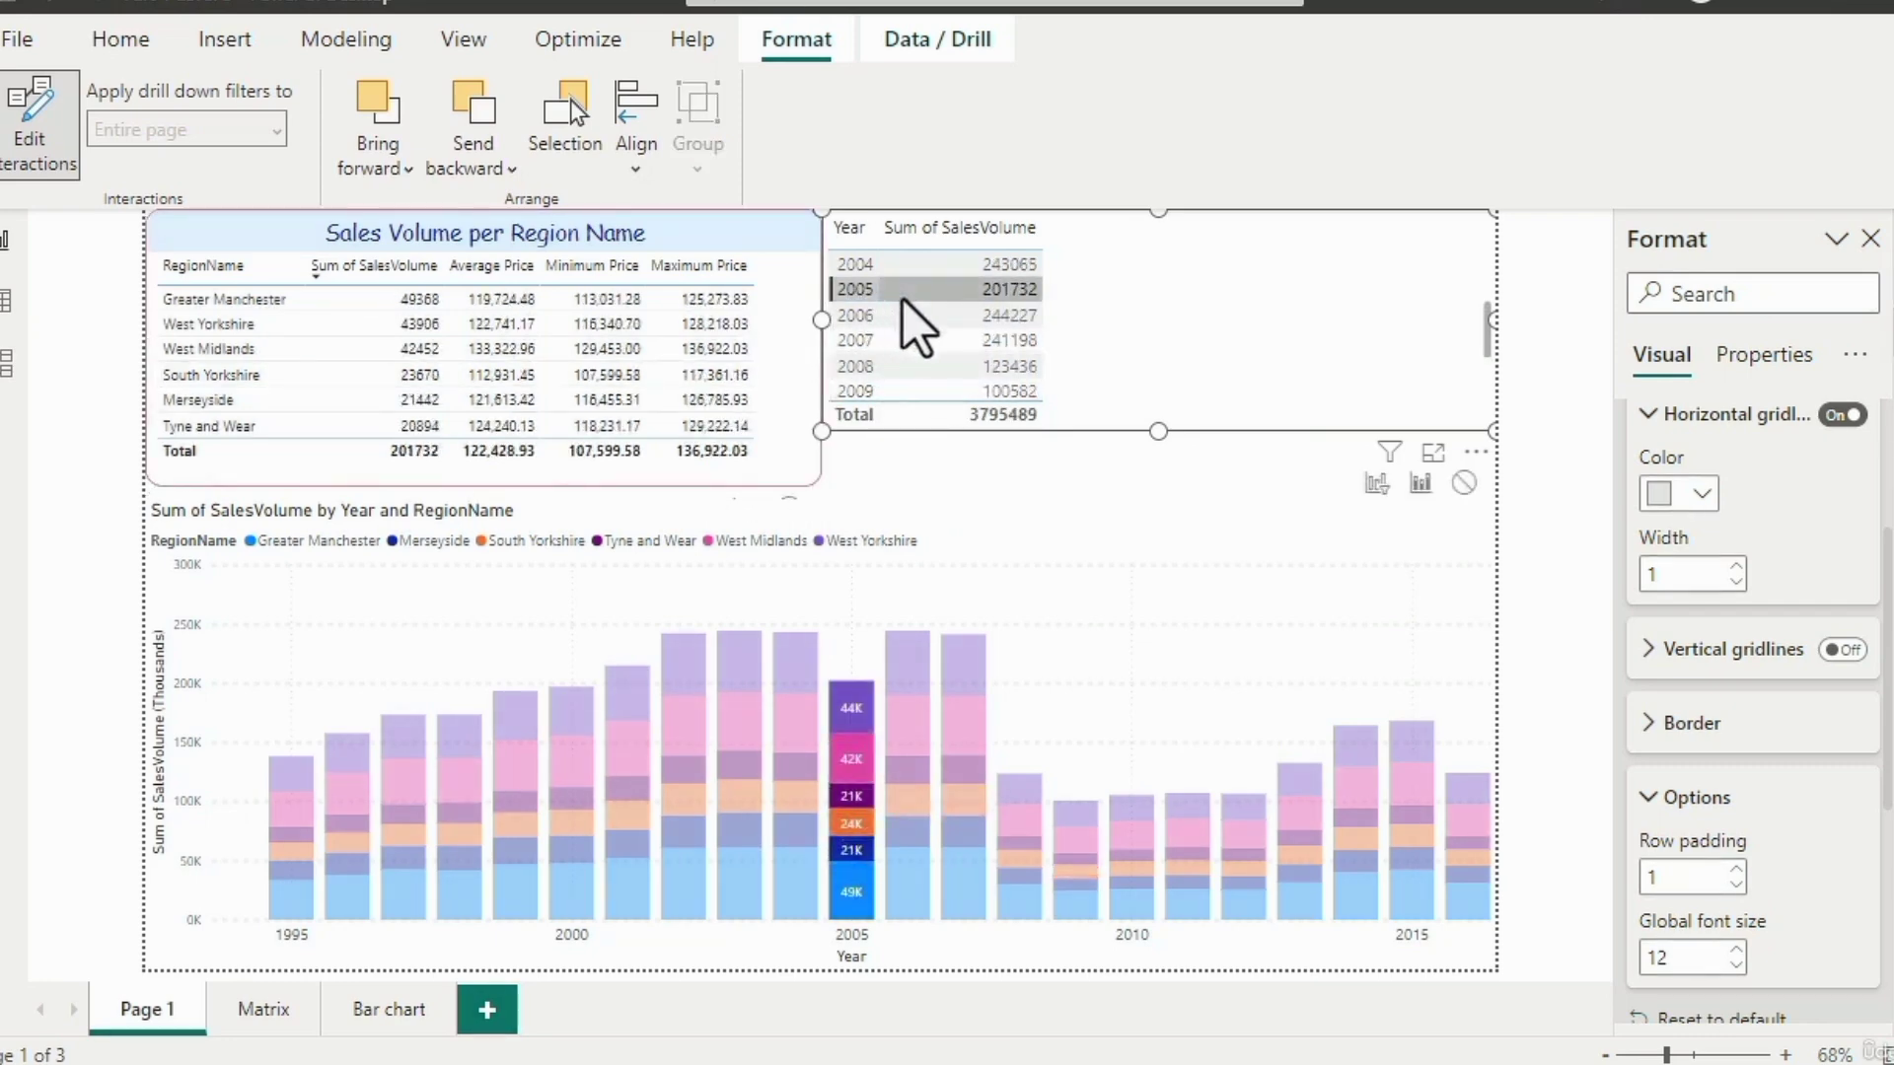
left_click(1165, 331)
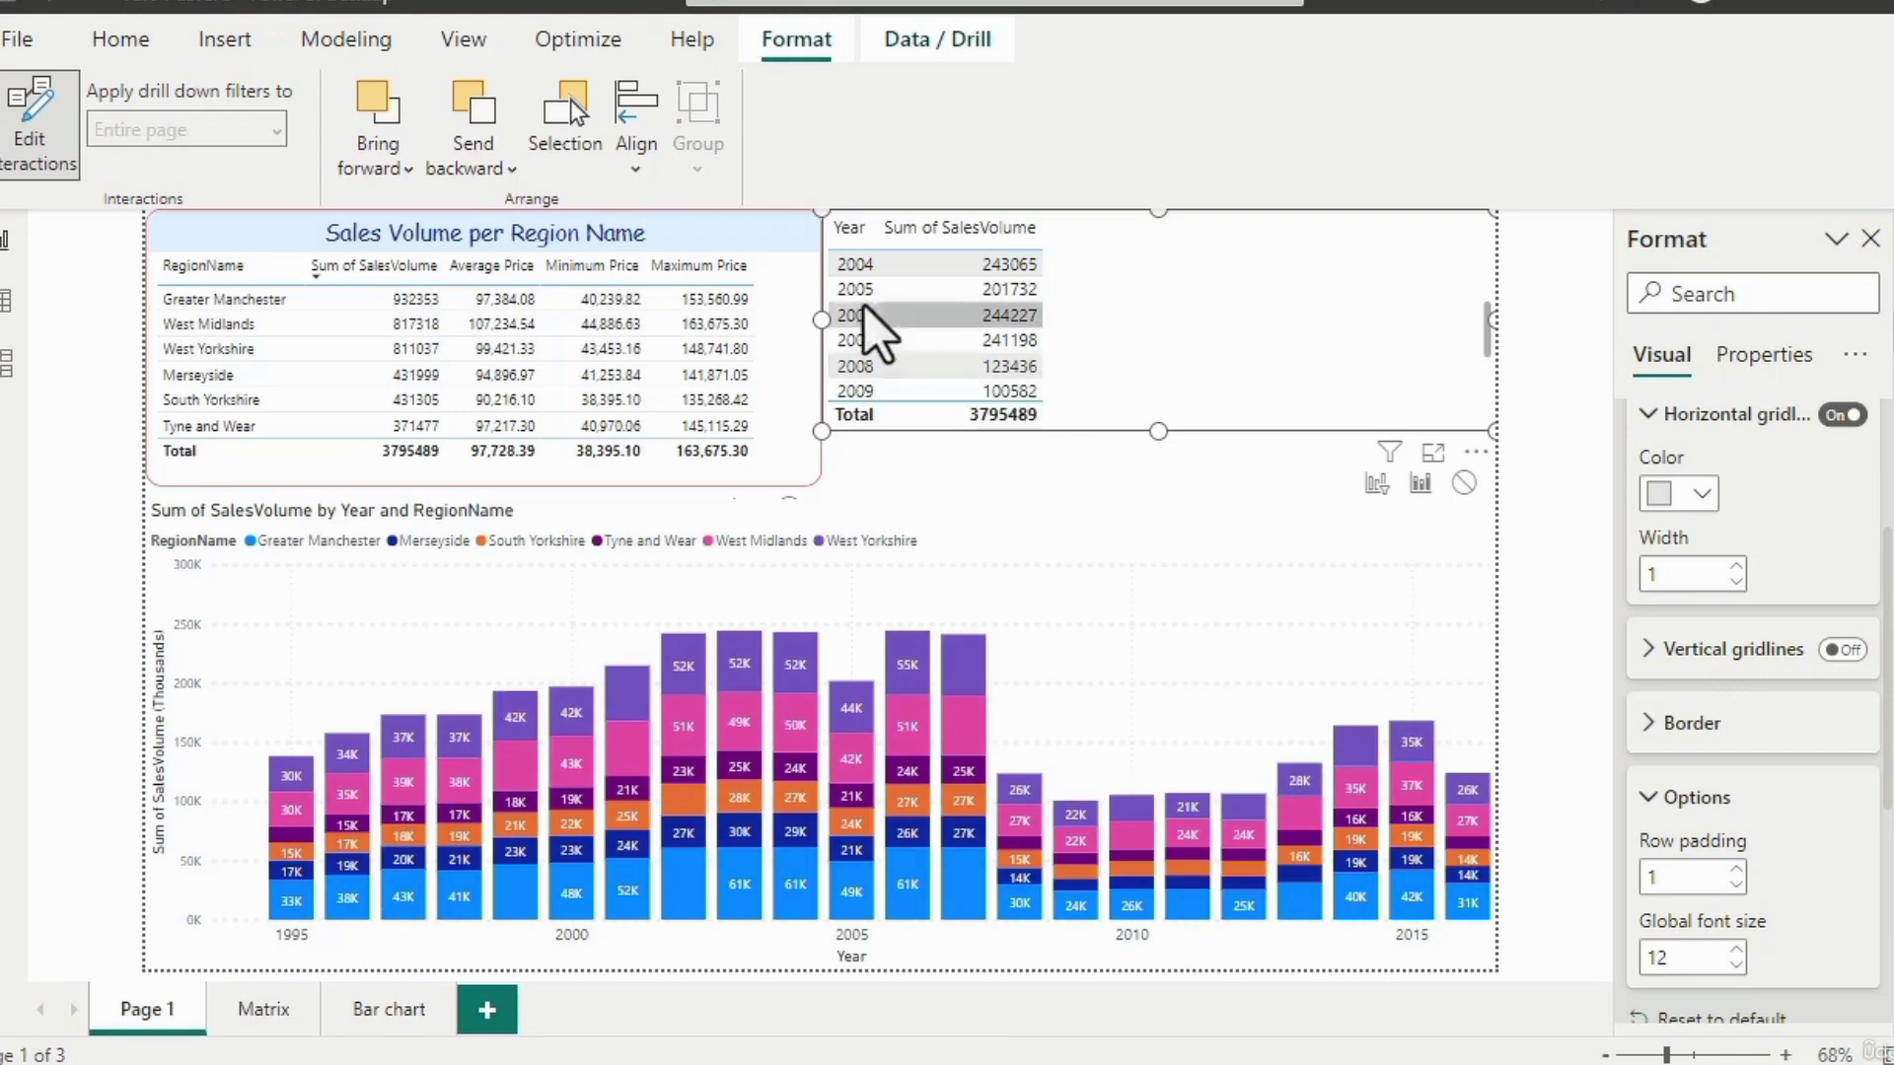
Select the years 2004 through 2008 together and combine them with South Yorkshire in the region table.
scroll(868, 314, "up", 1)
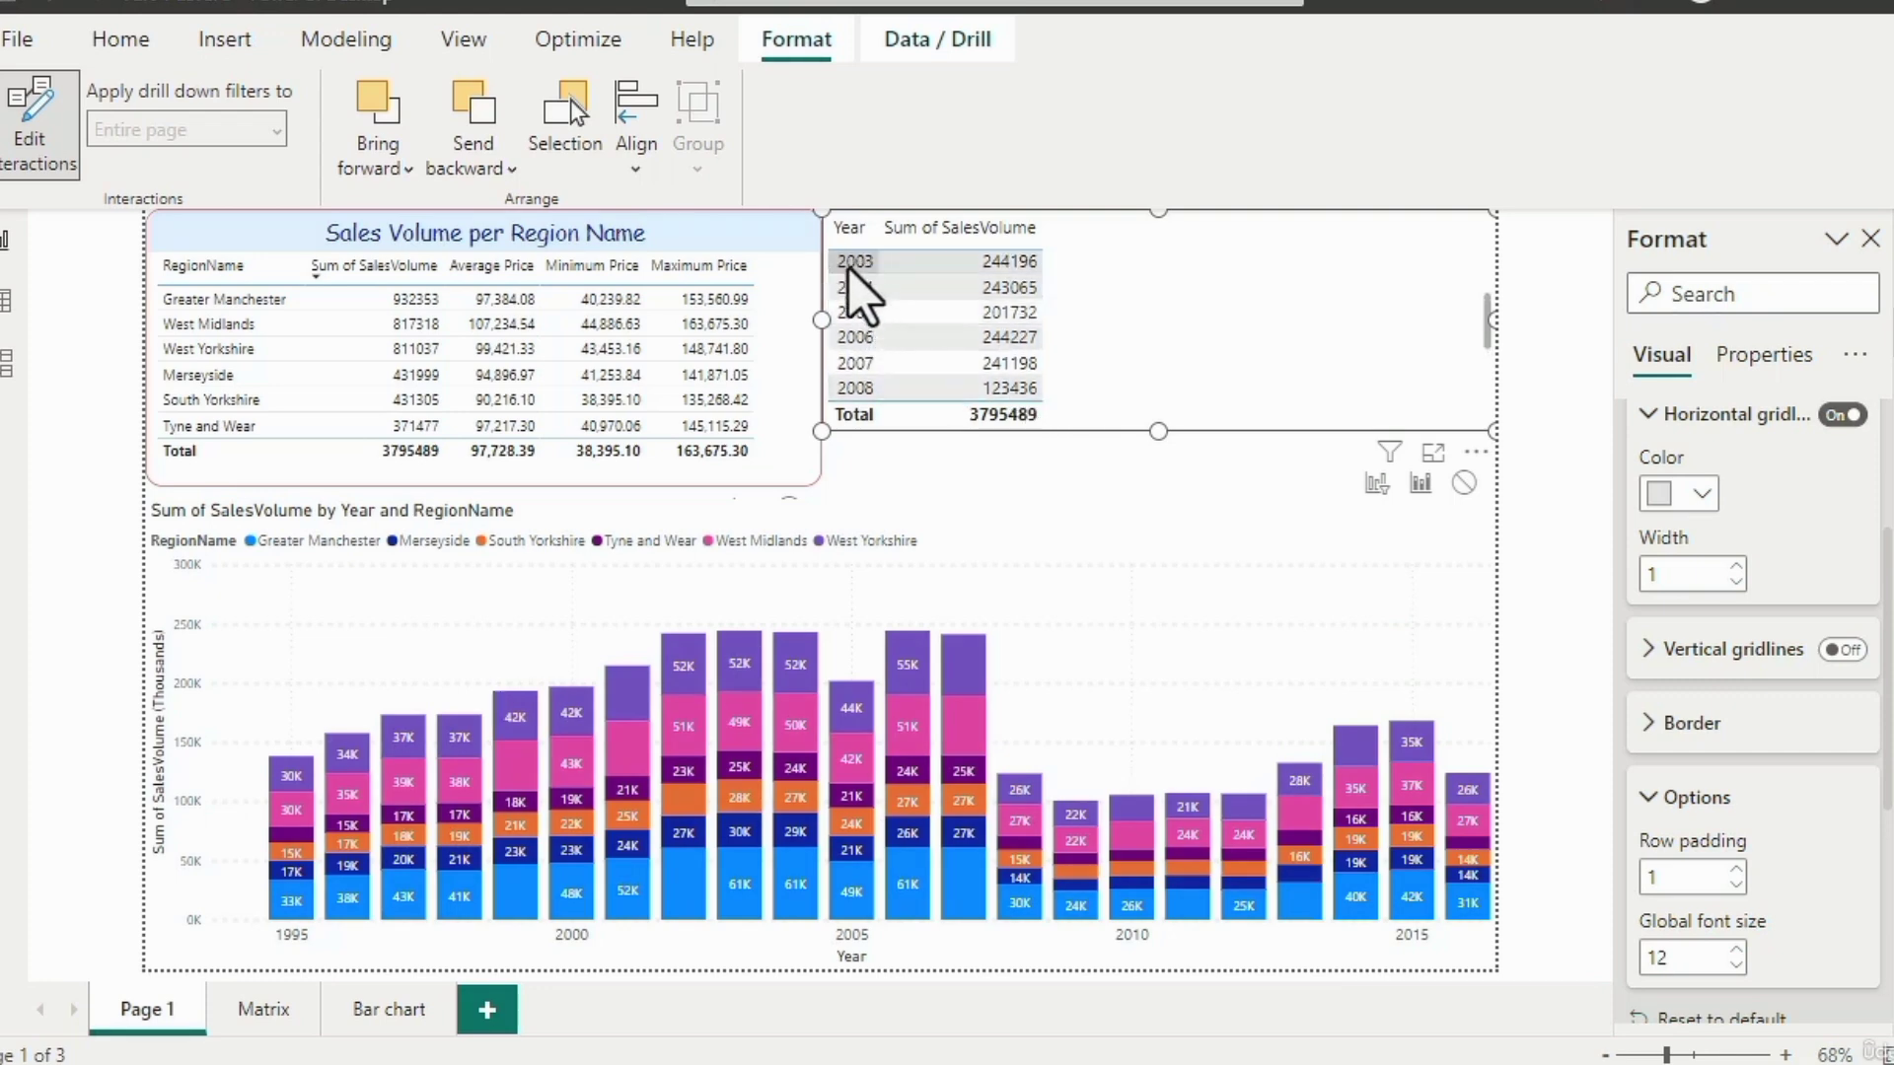
scroll(858, 296, "up", 1)
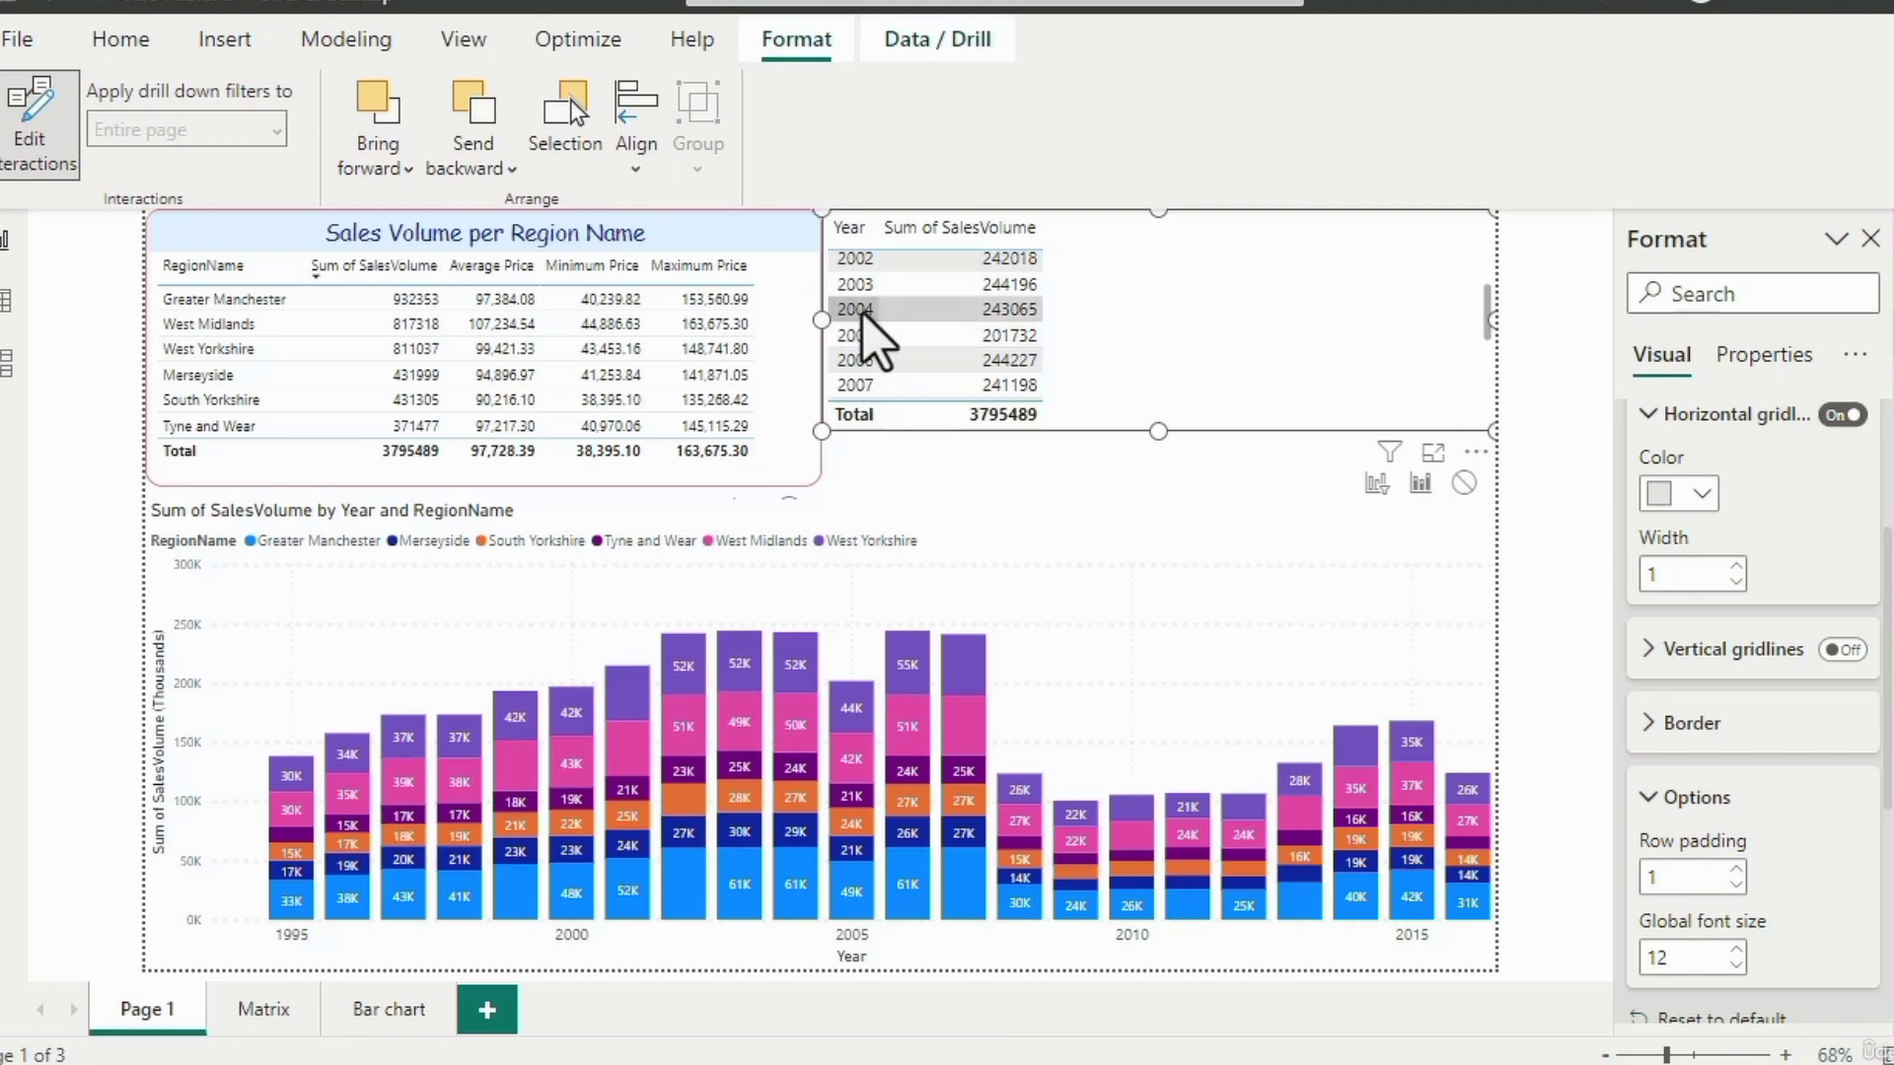
left_click(860, 312)
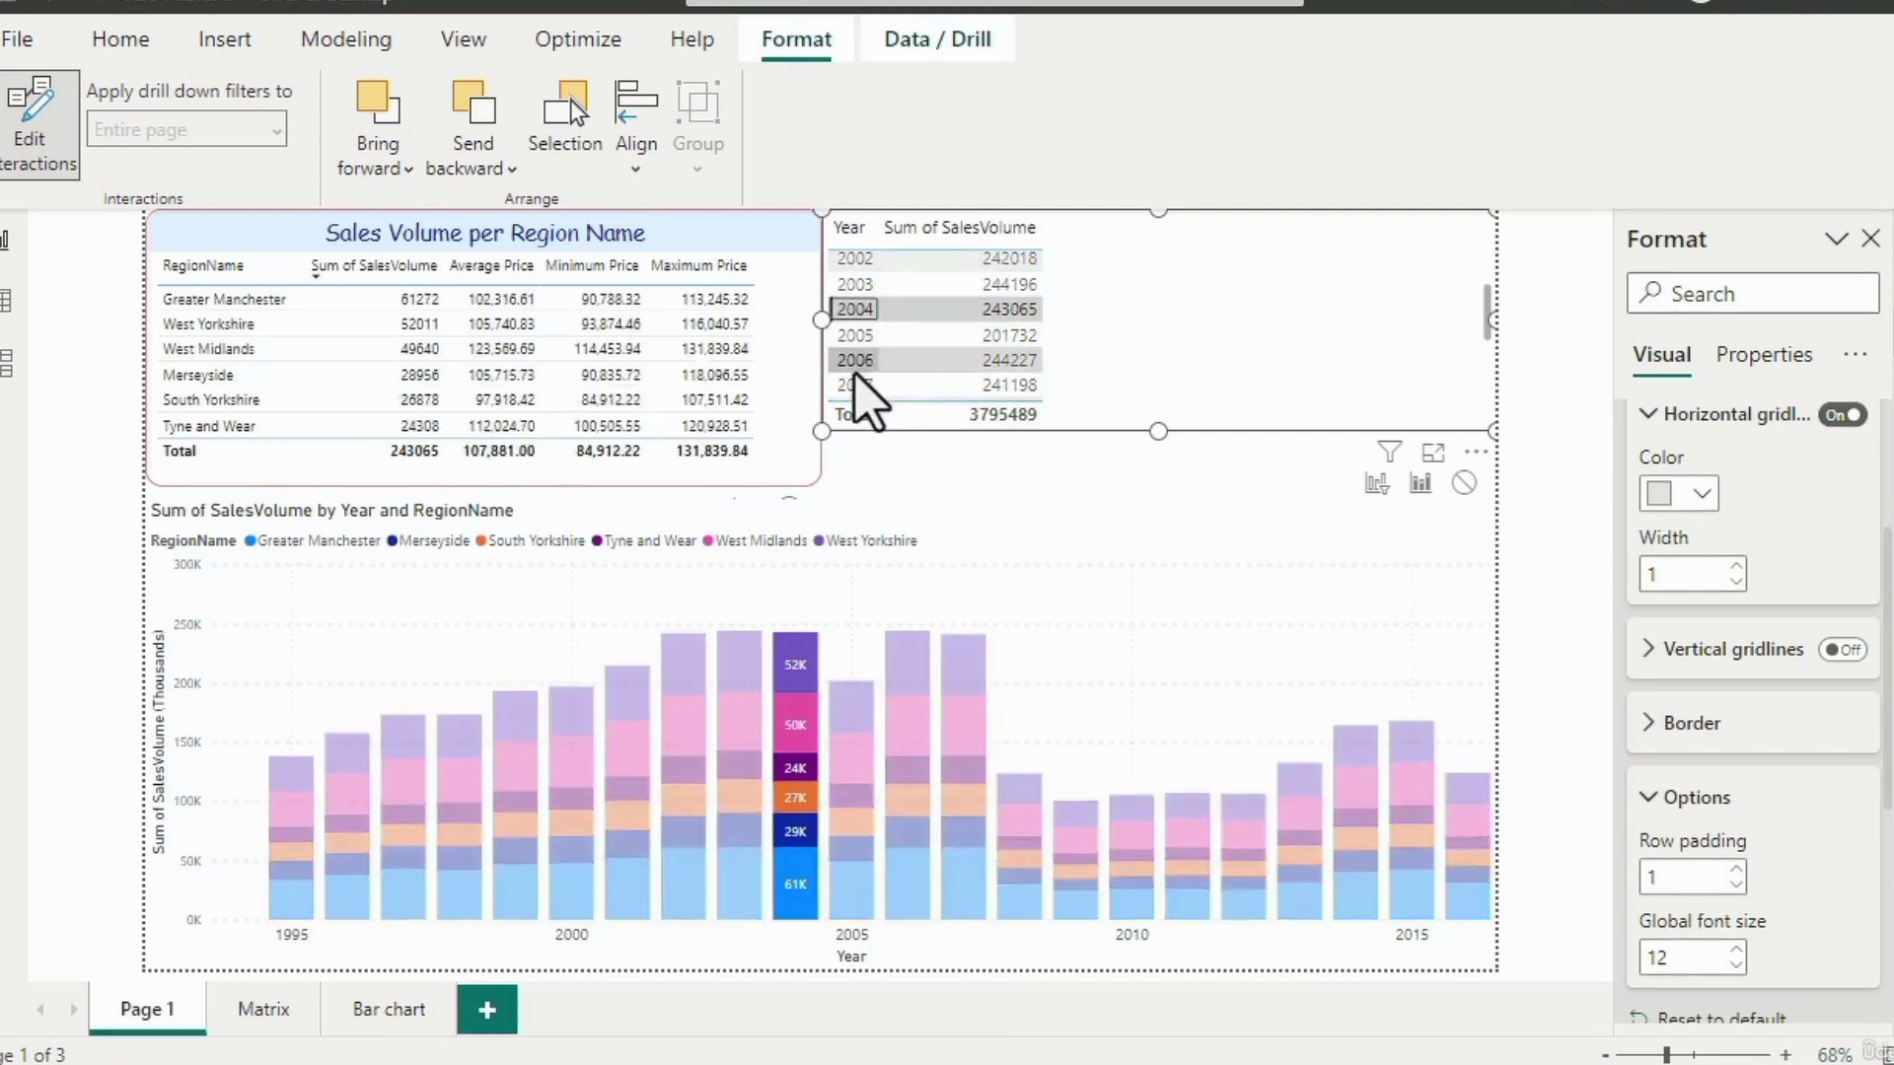
left_click(856, 360, "ctrl")
left_click(858, 383, "ctrl")
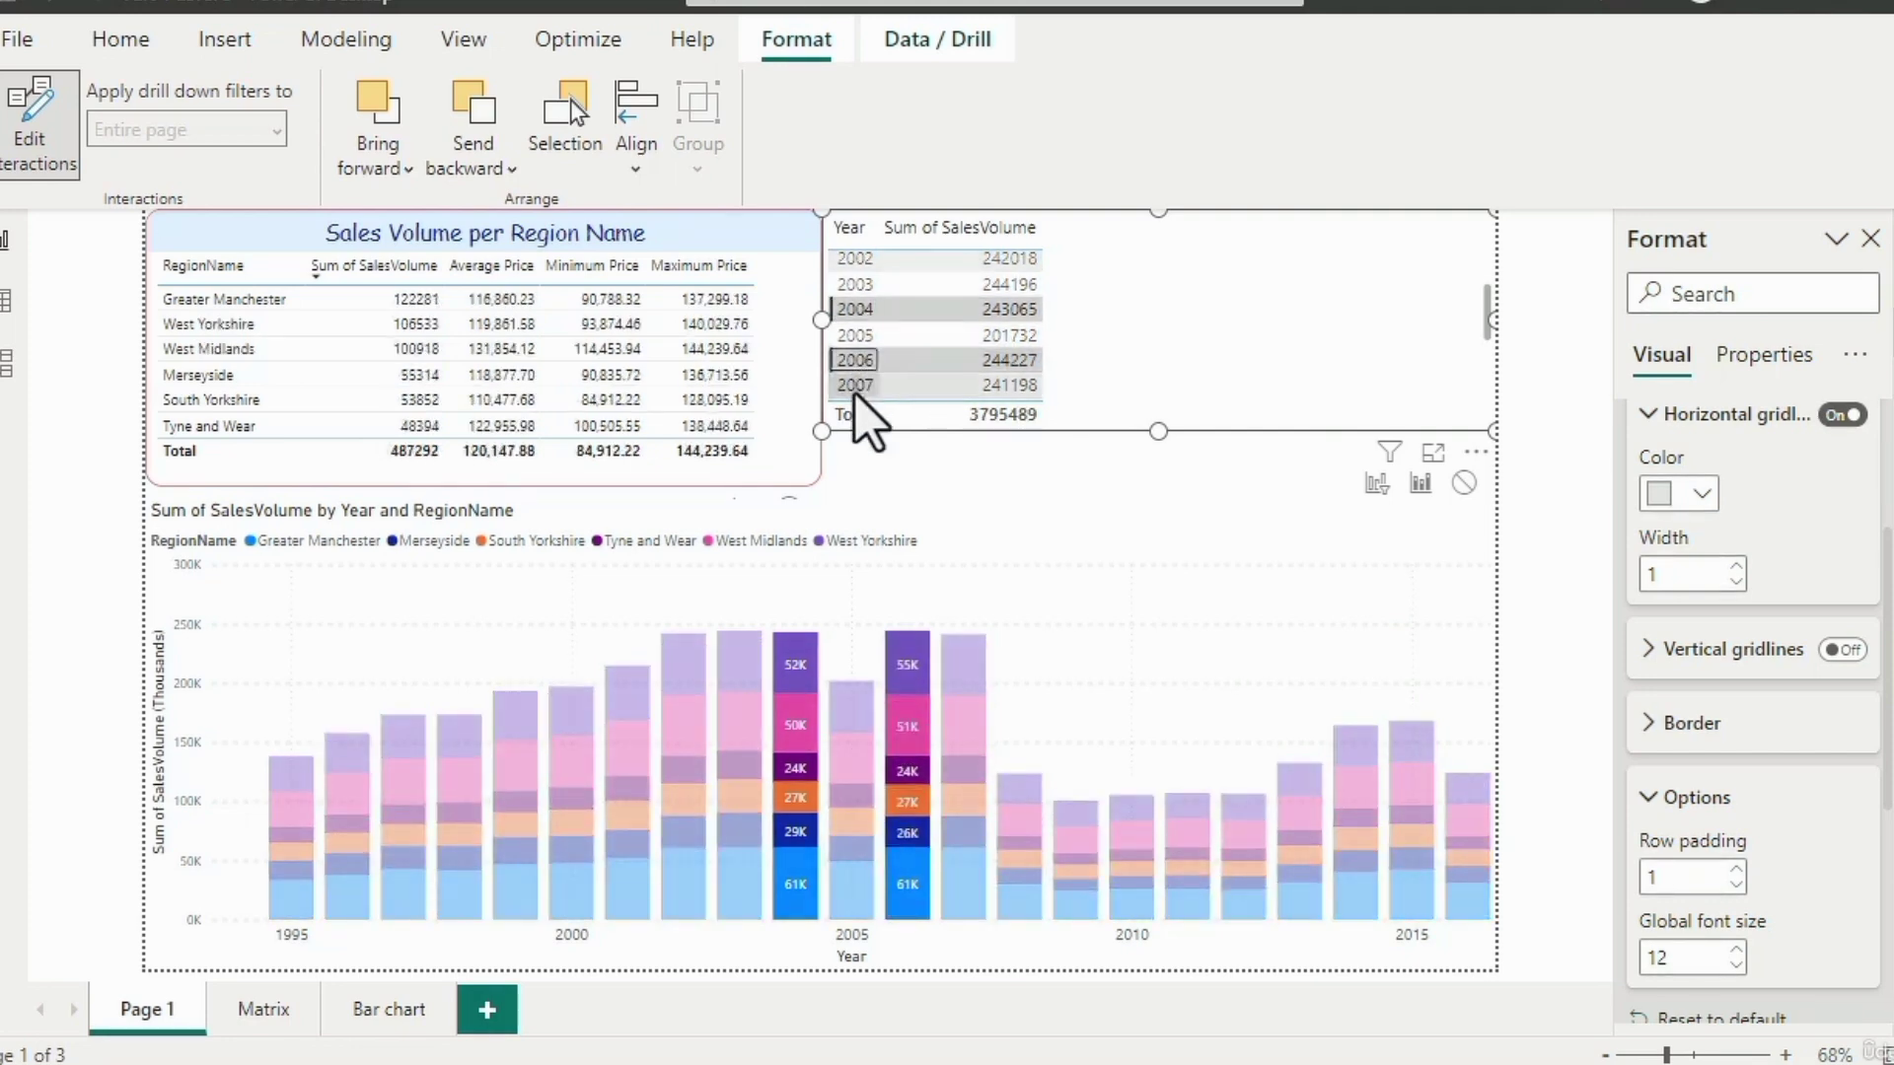
left_click(856, 337, "ctrl")
scroll(1078, 359, "down", 2)
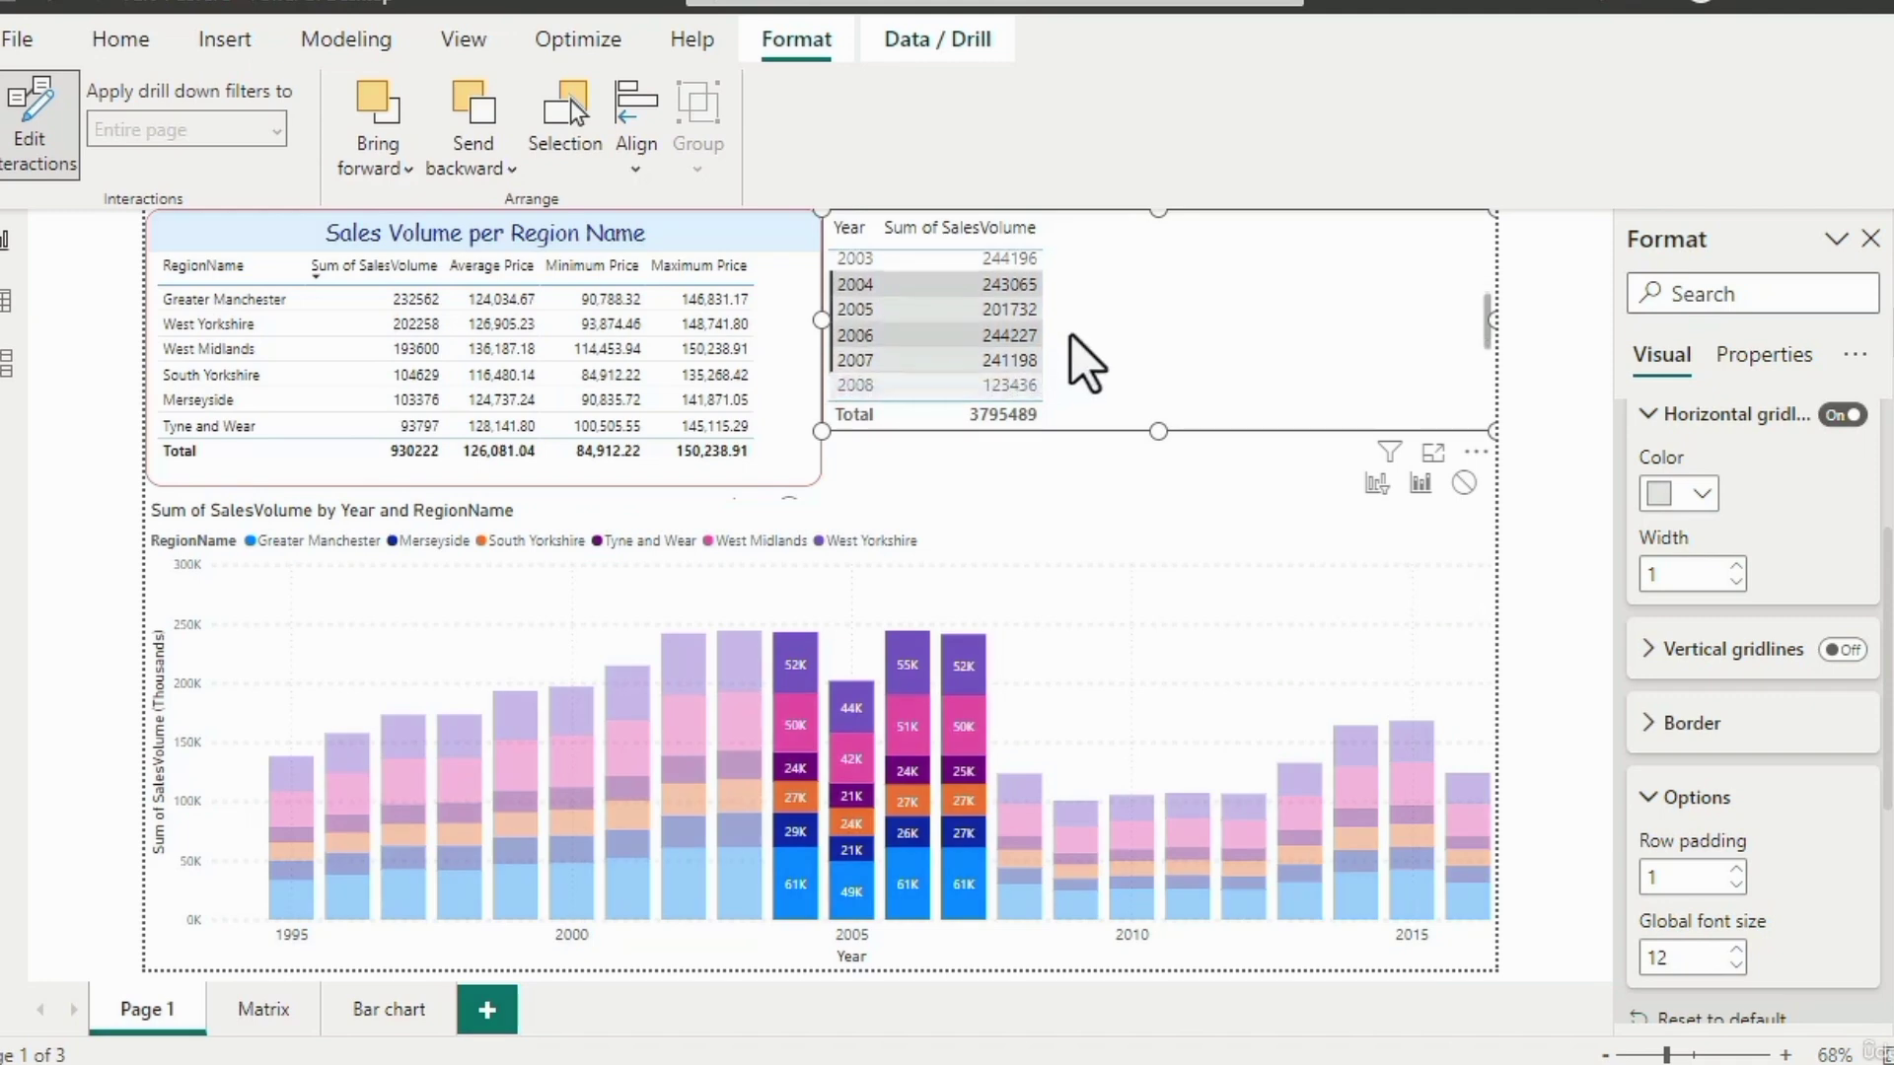
left_click(856, 367, "ctrl")
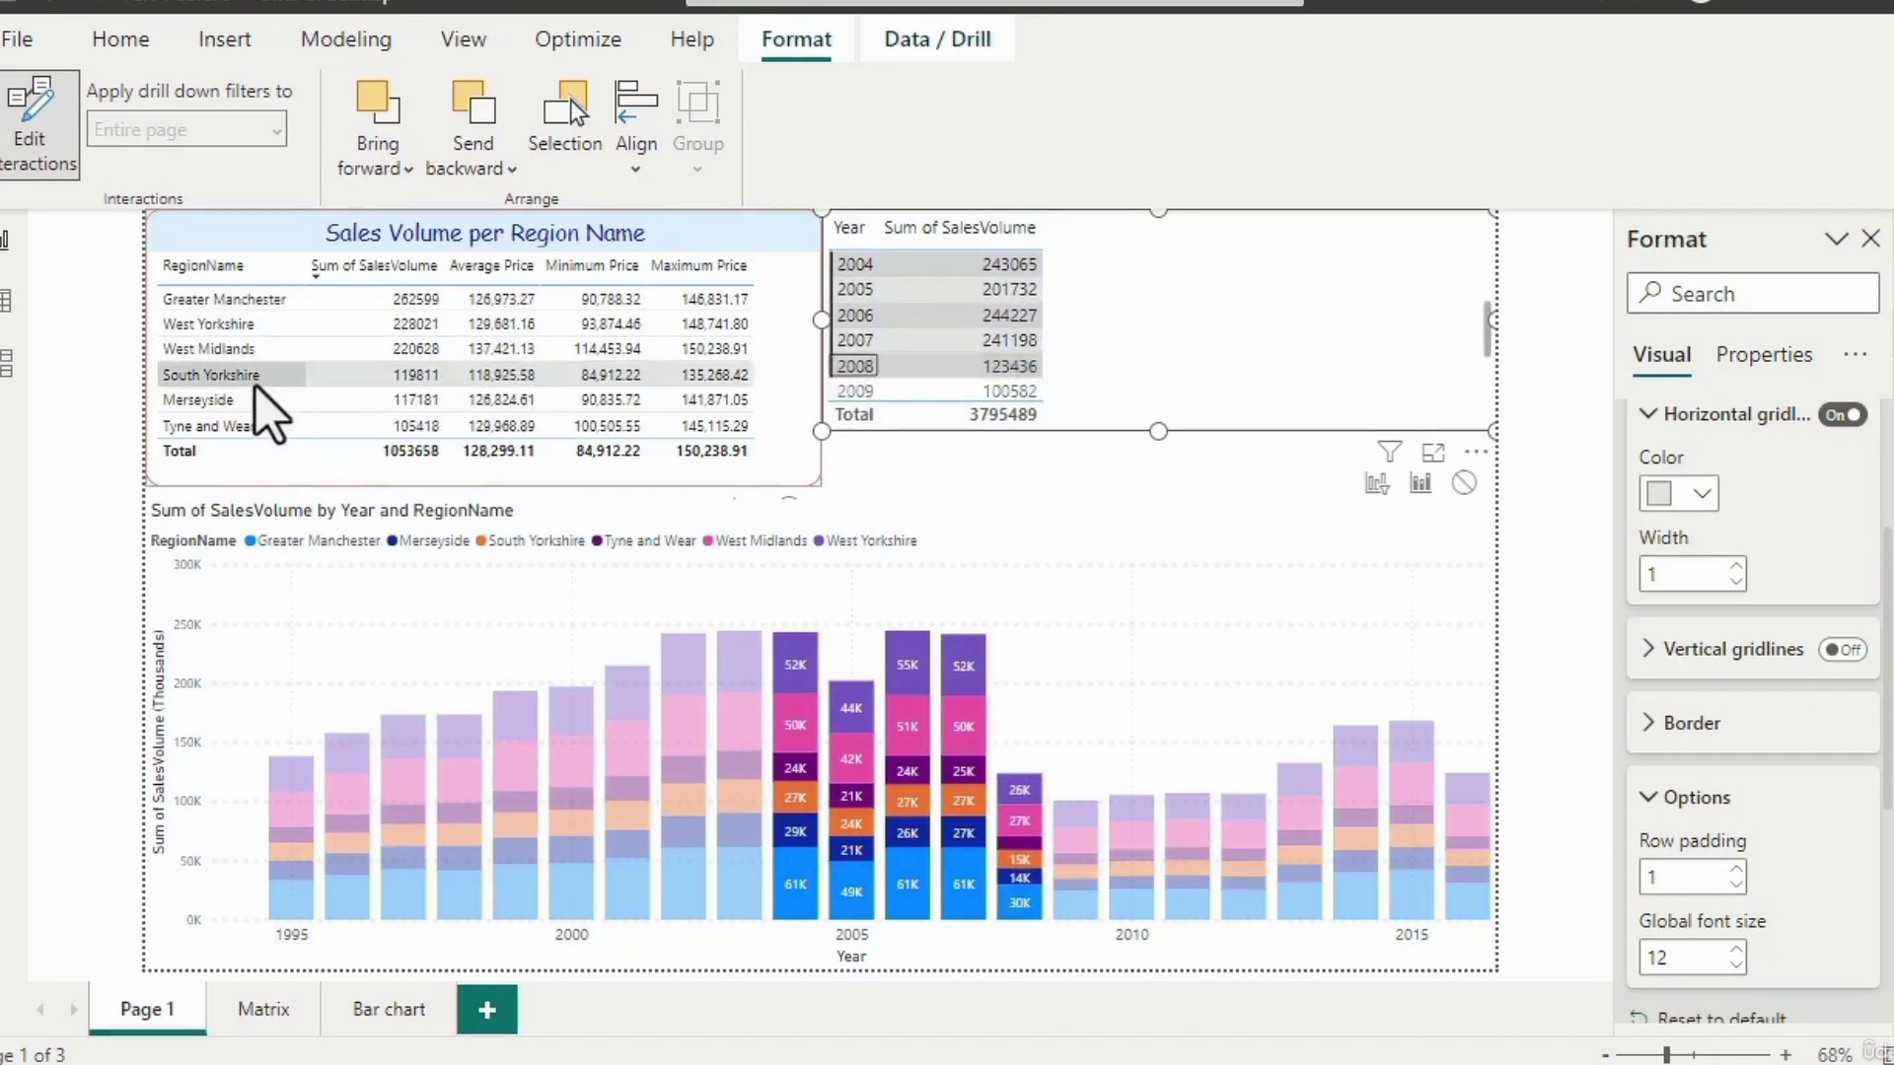
left_click(247, 382)
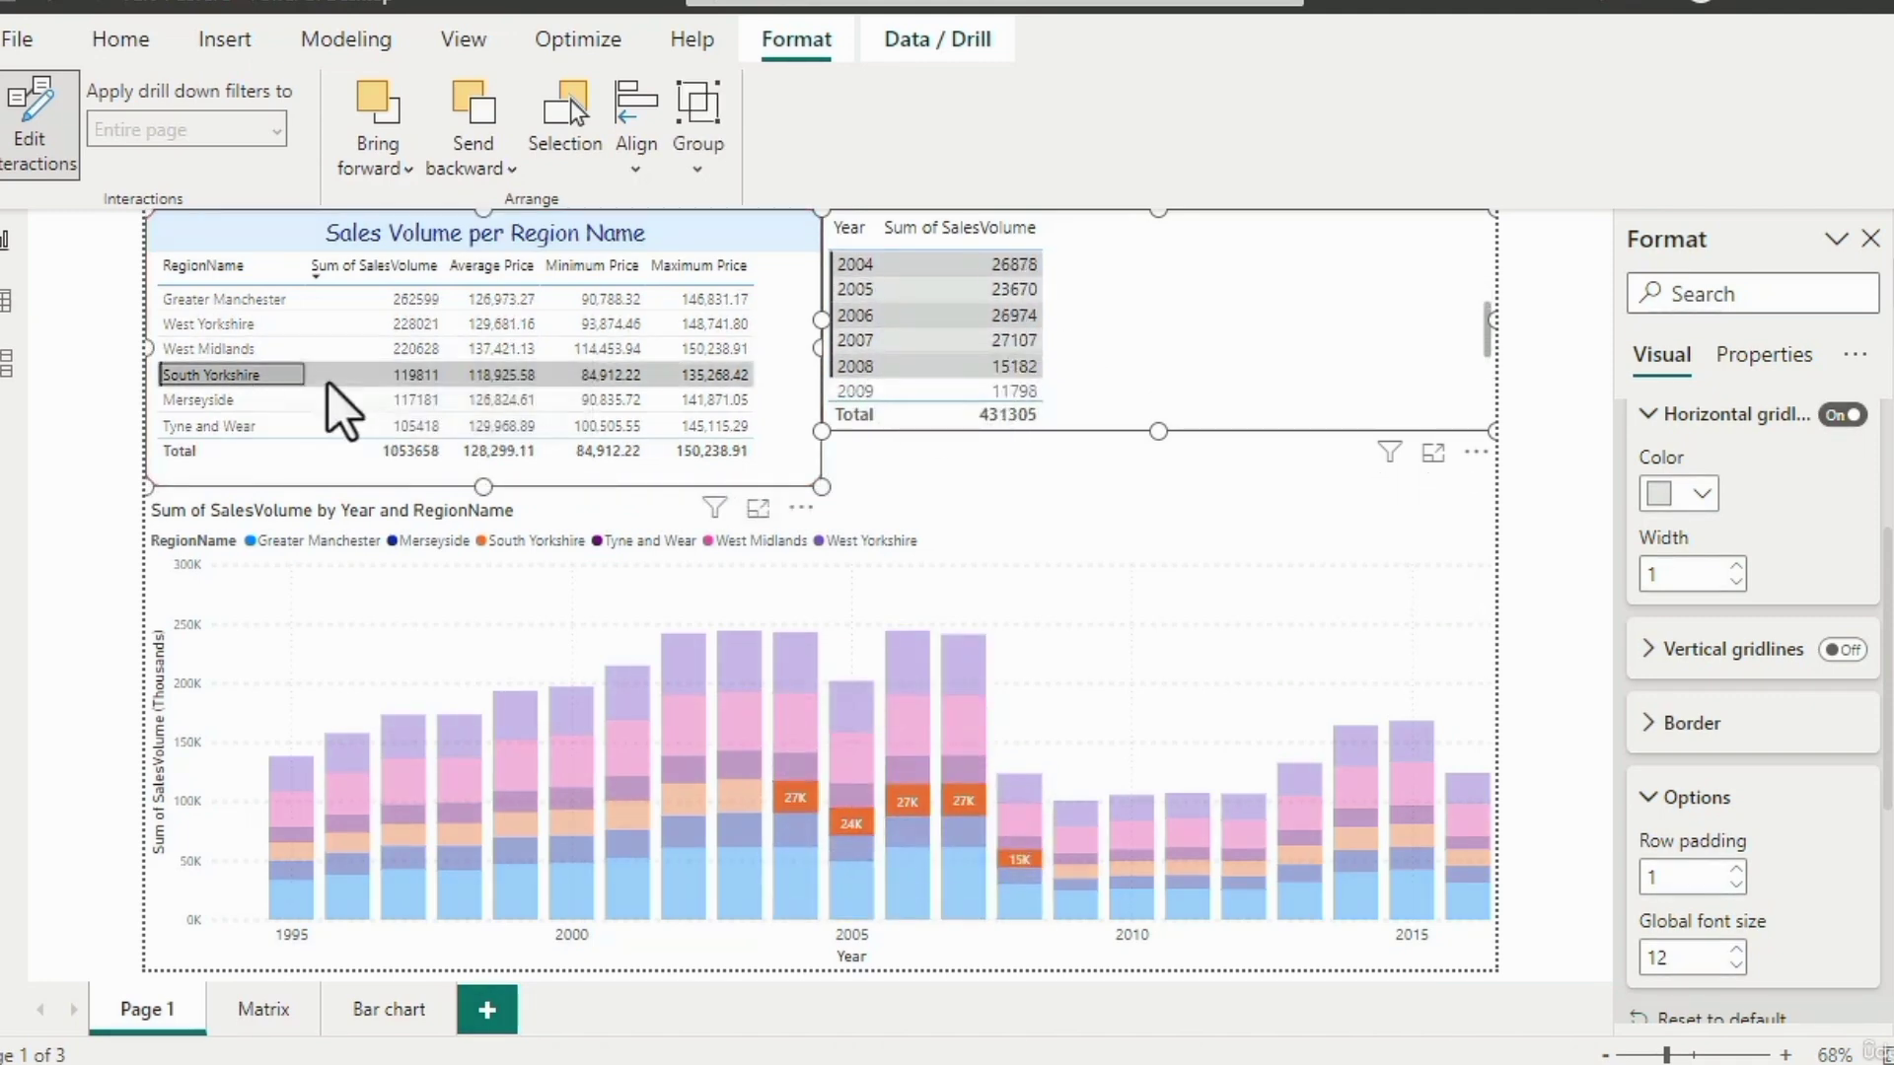
Clear the year and region selections and turn off interaction editing for the page.
left_click(800, 400)
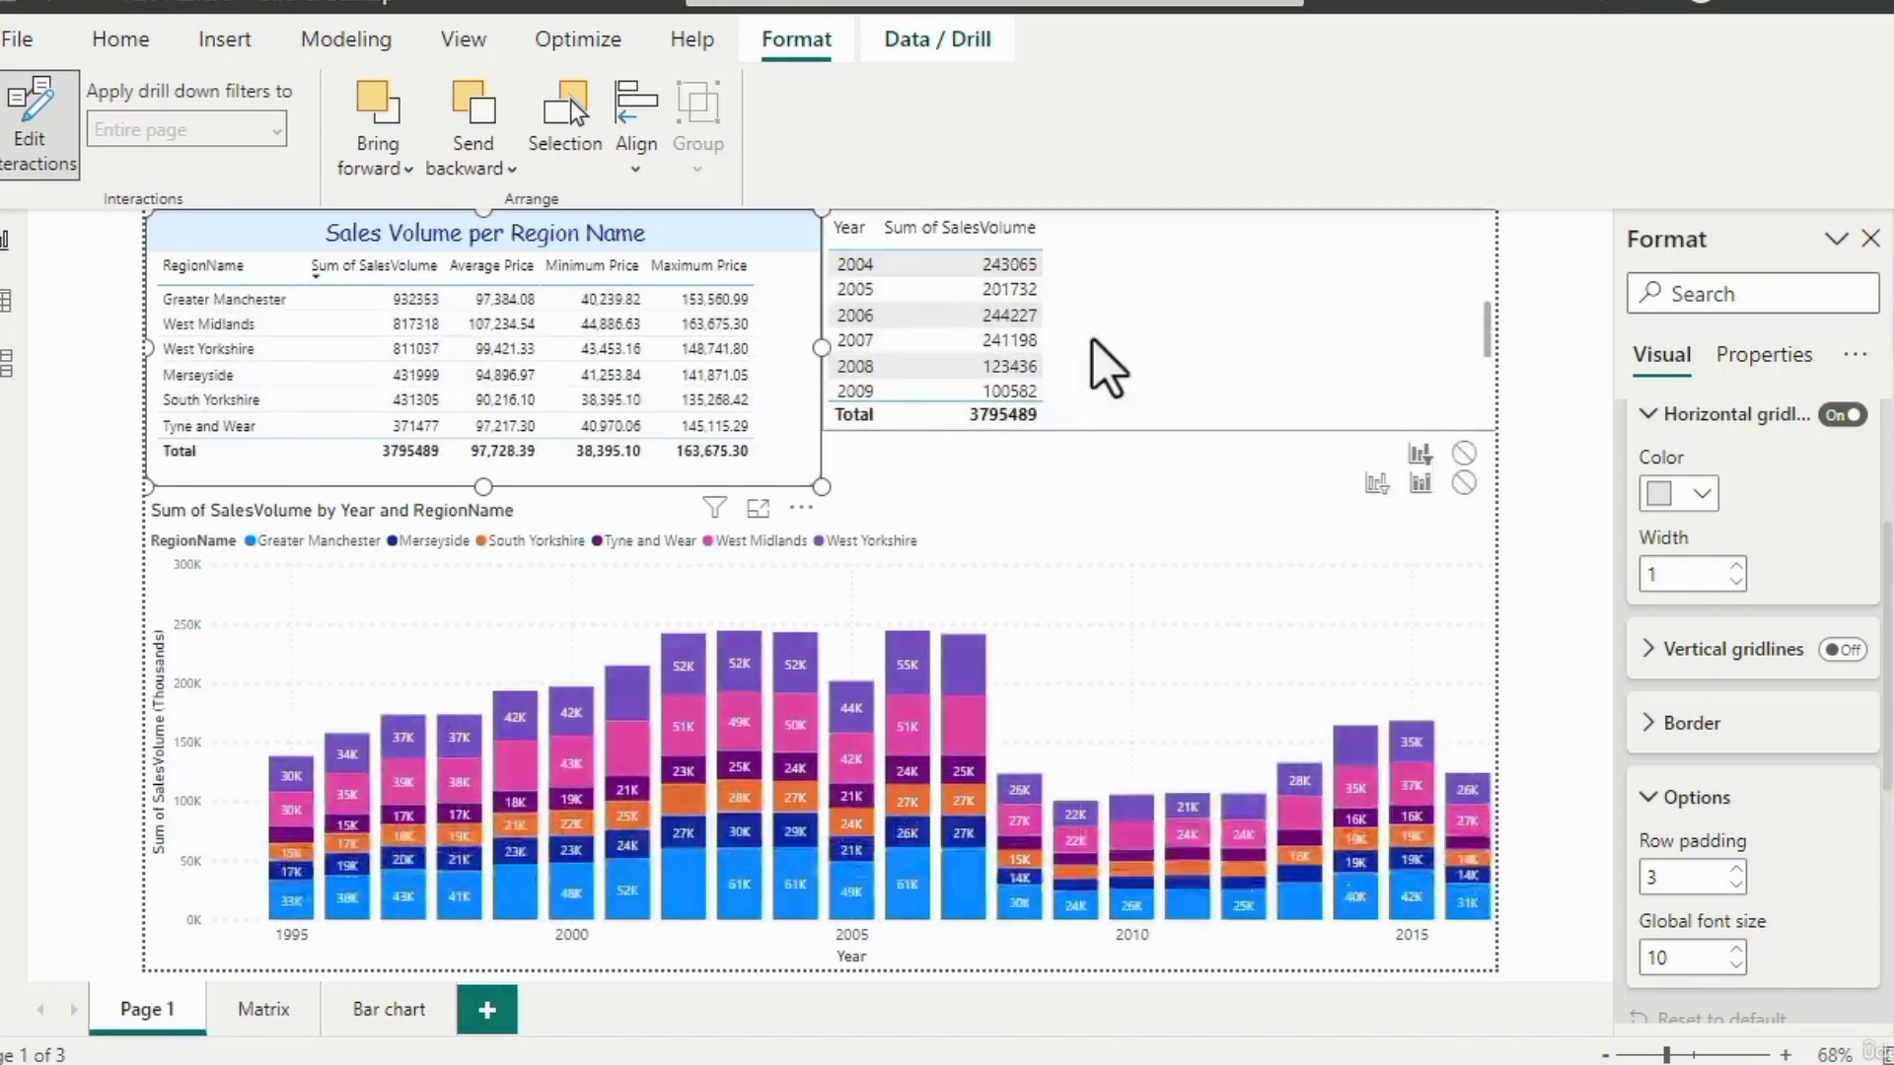
left_click(37, 153)
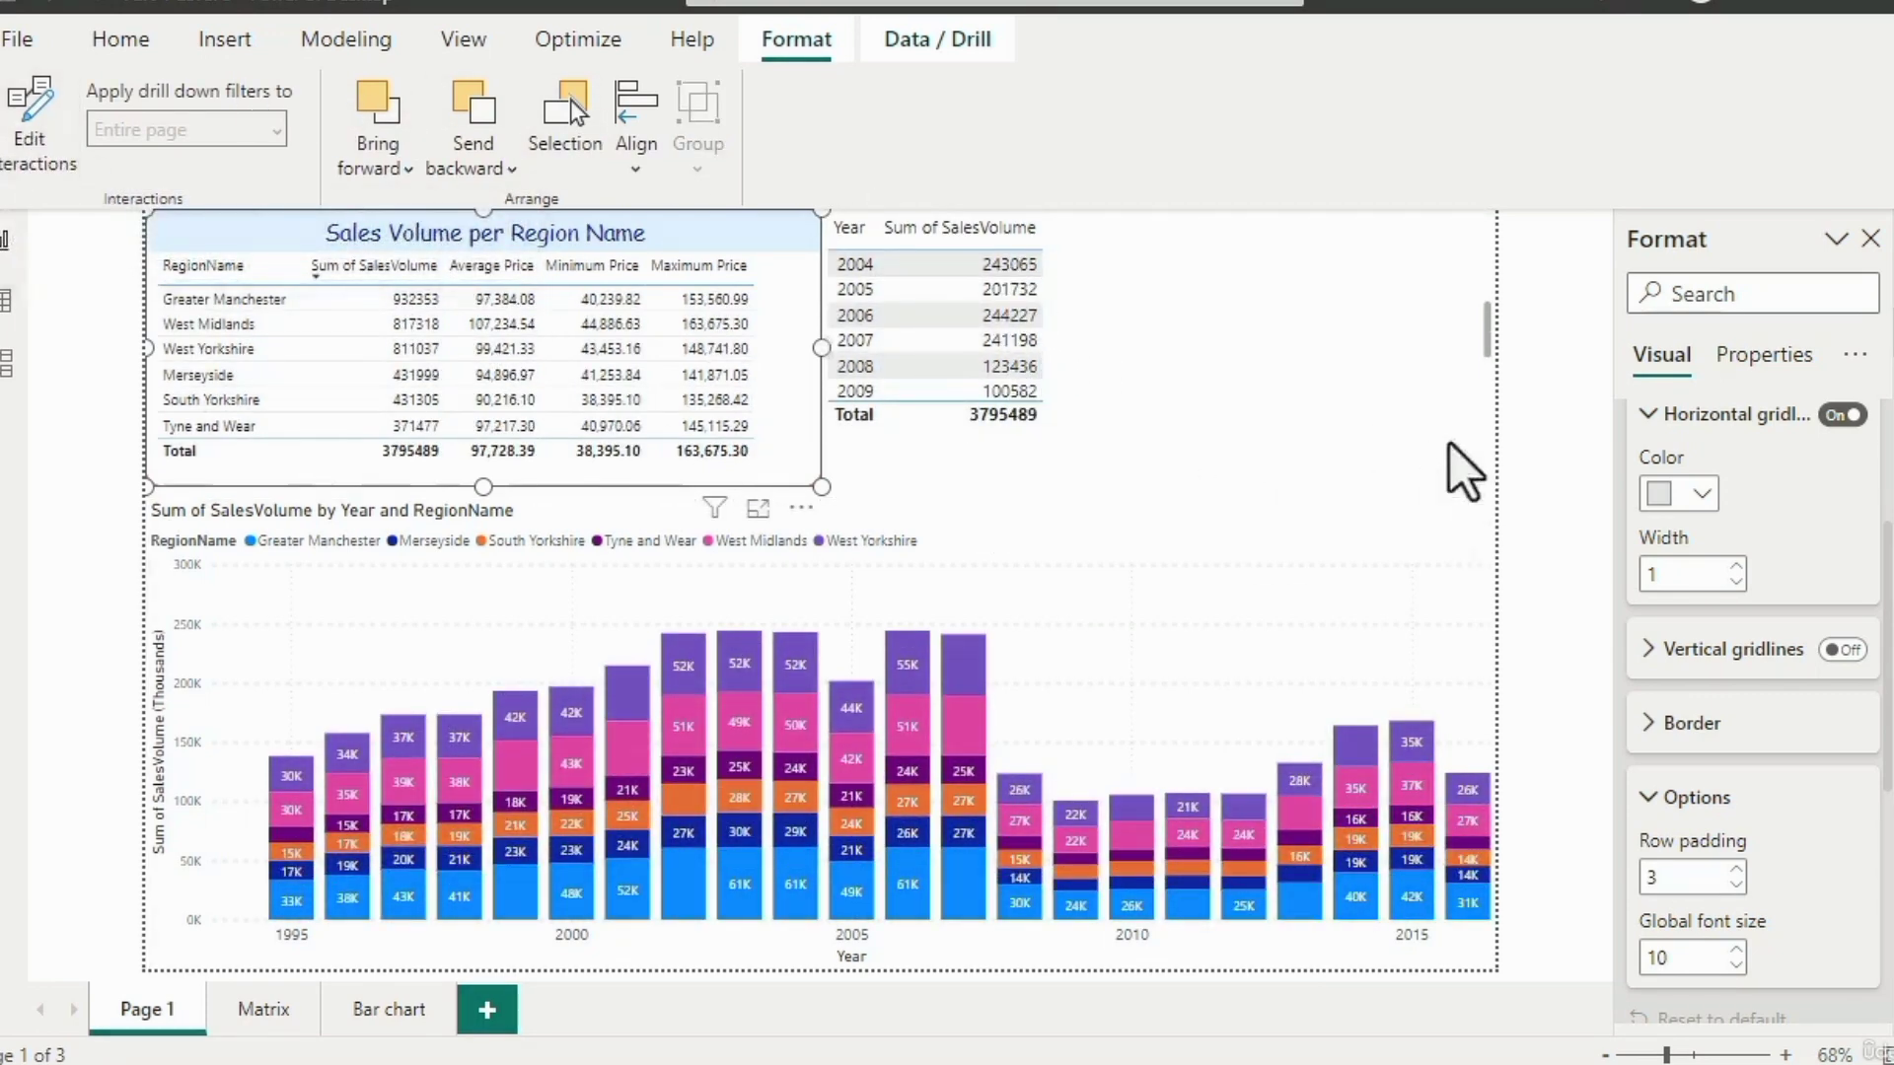
left_click(40, 150)
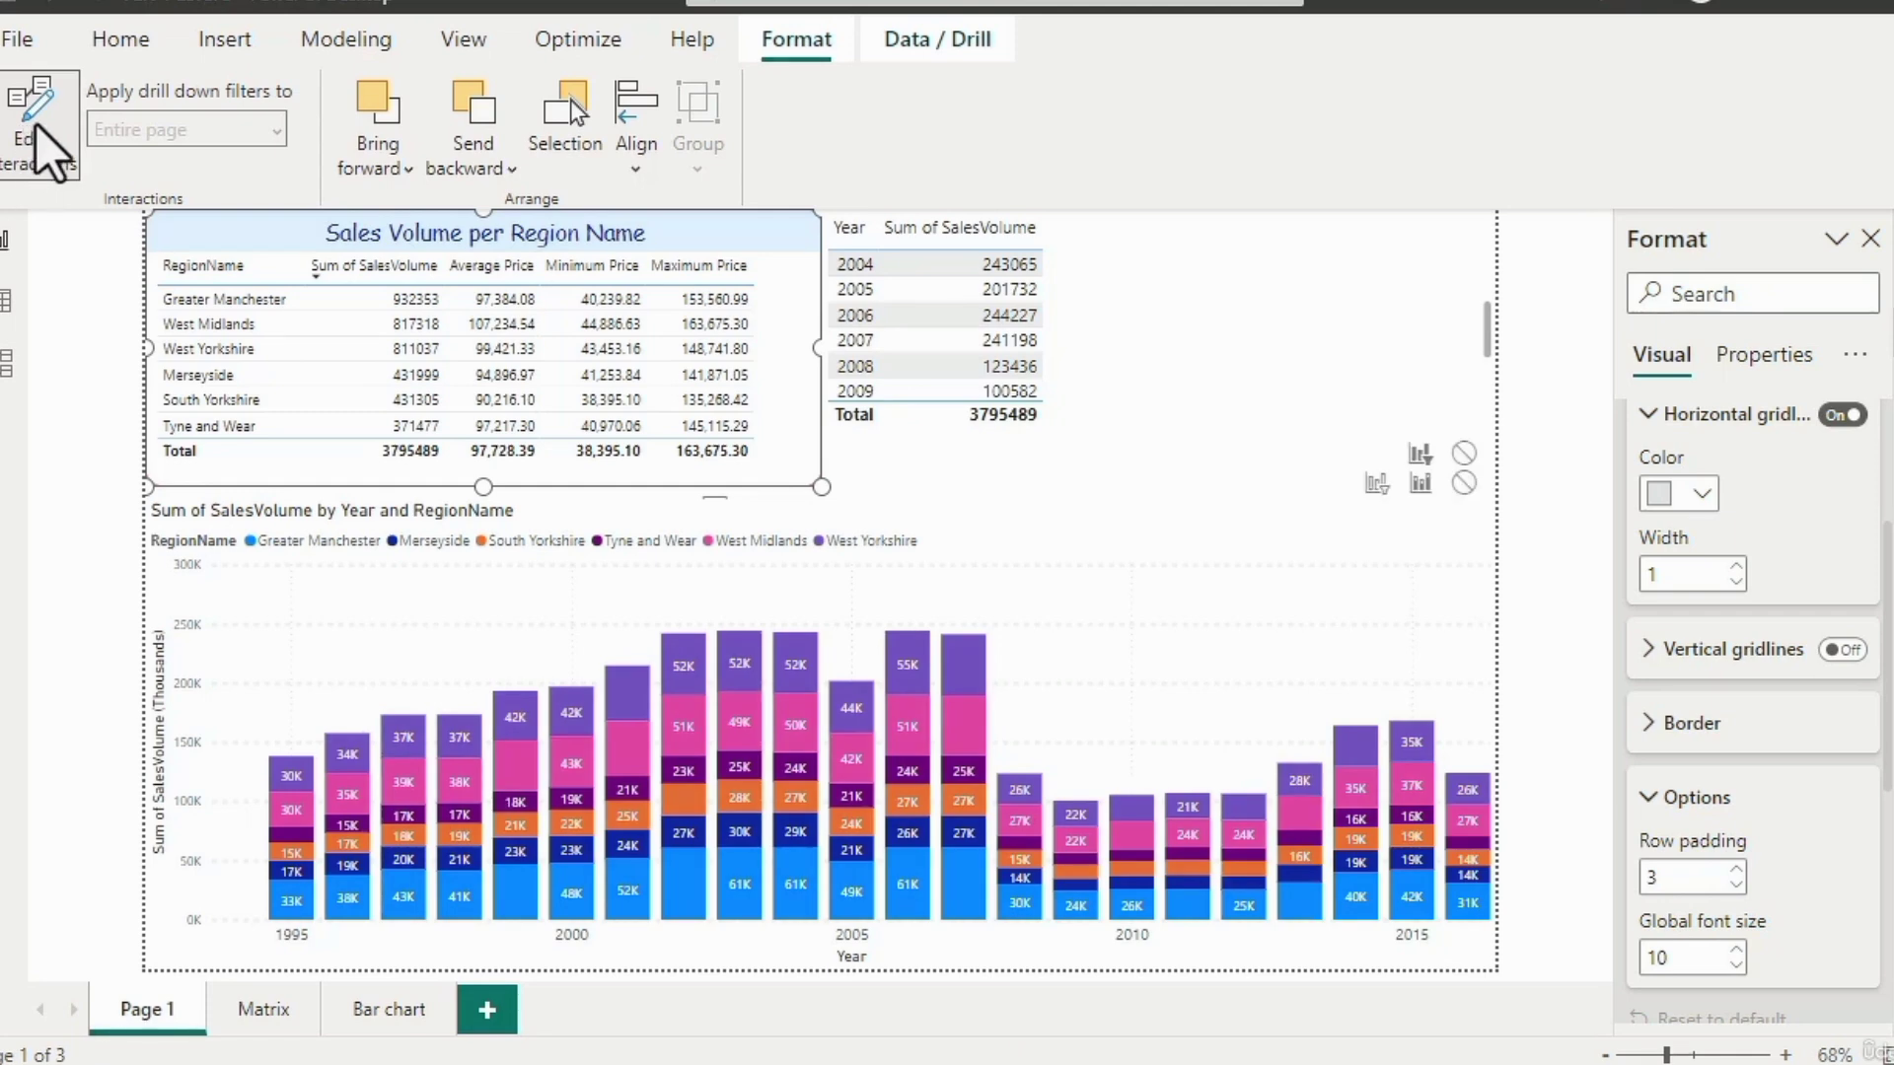
left_click(35, 126)
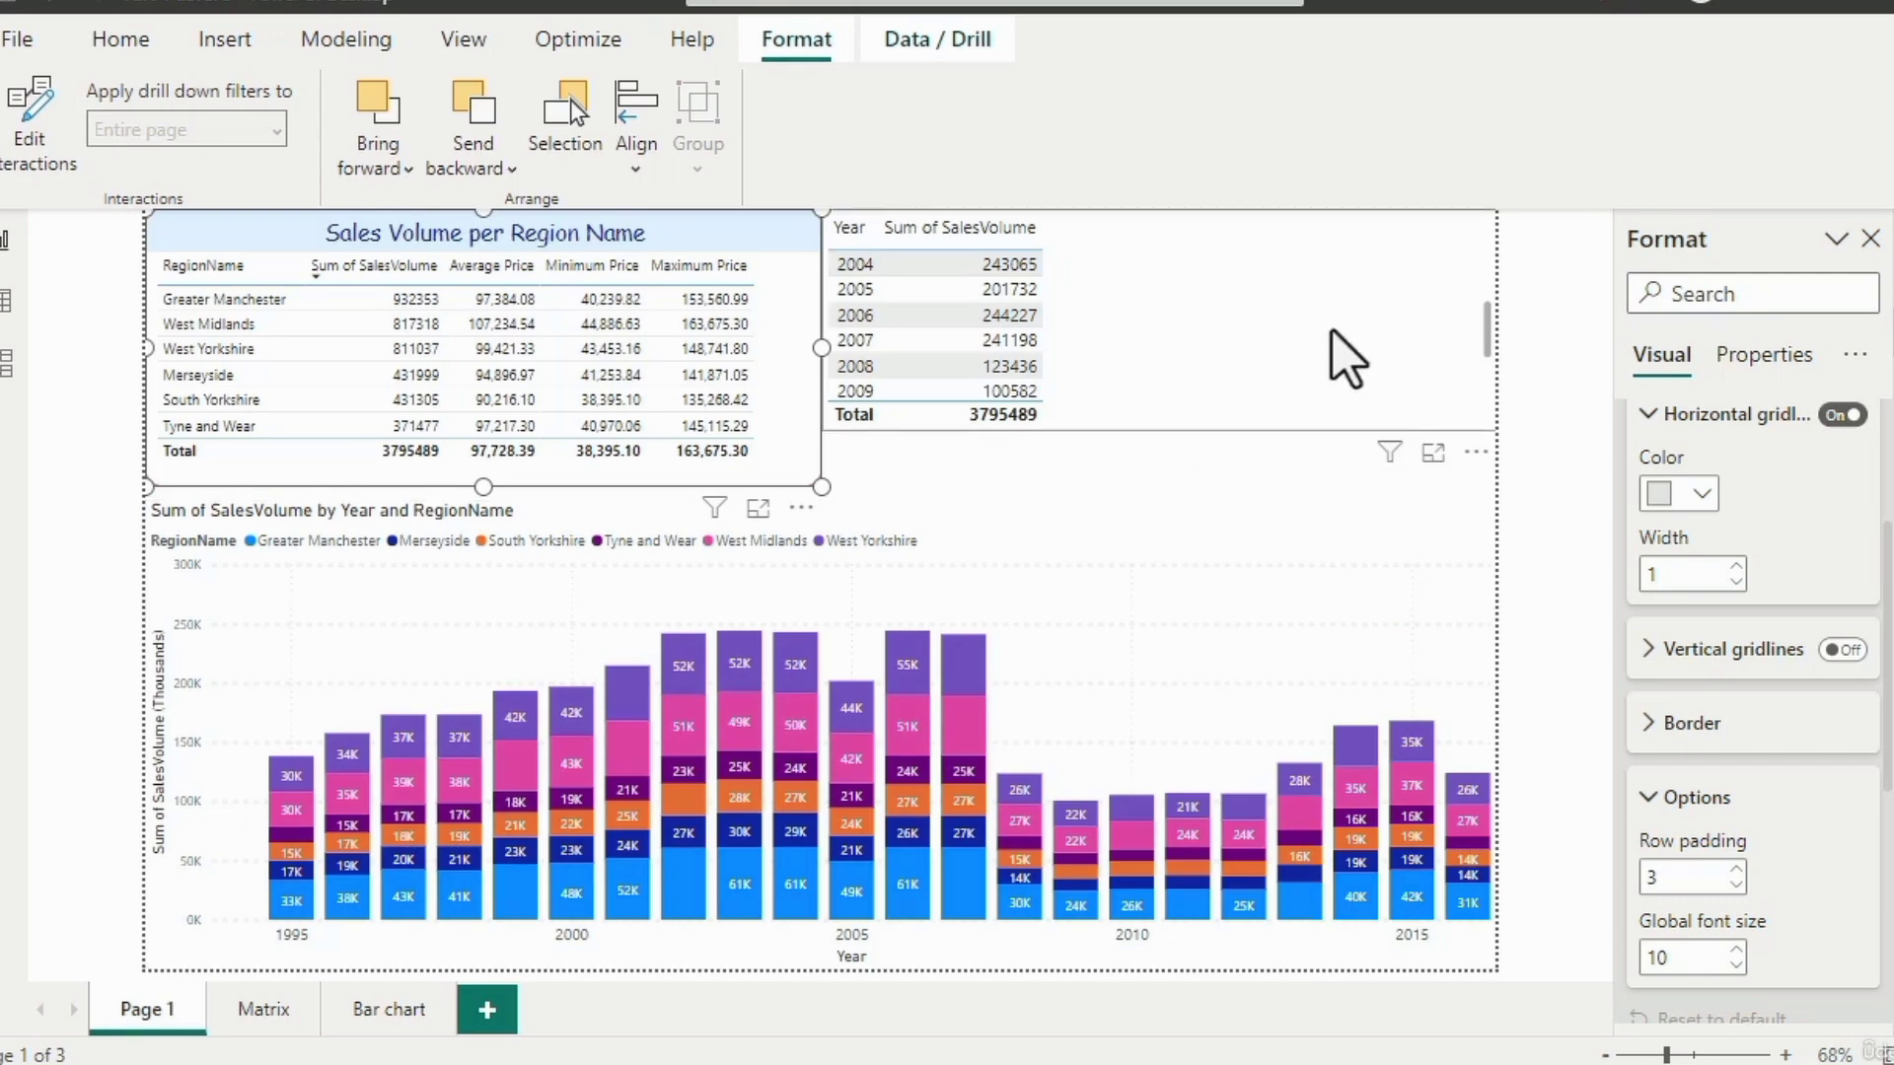
Extend the year table downward to match the height of the region table.
left_click(1171, 372)
left_click_drag(1150, 434, 1157, 483)
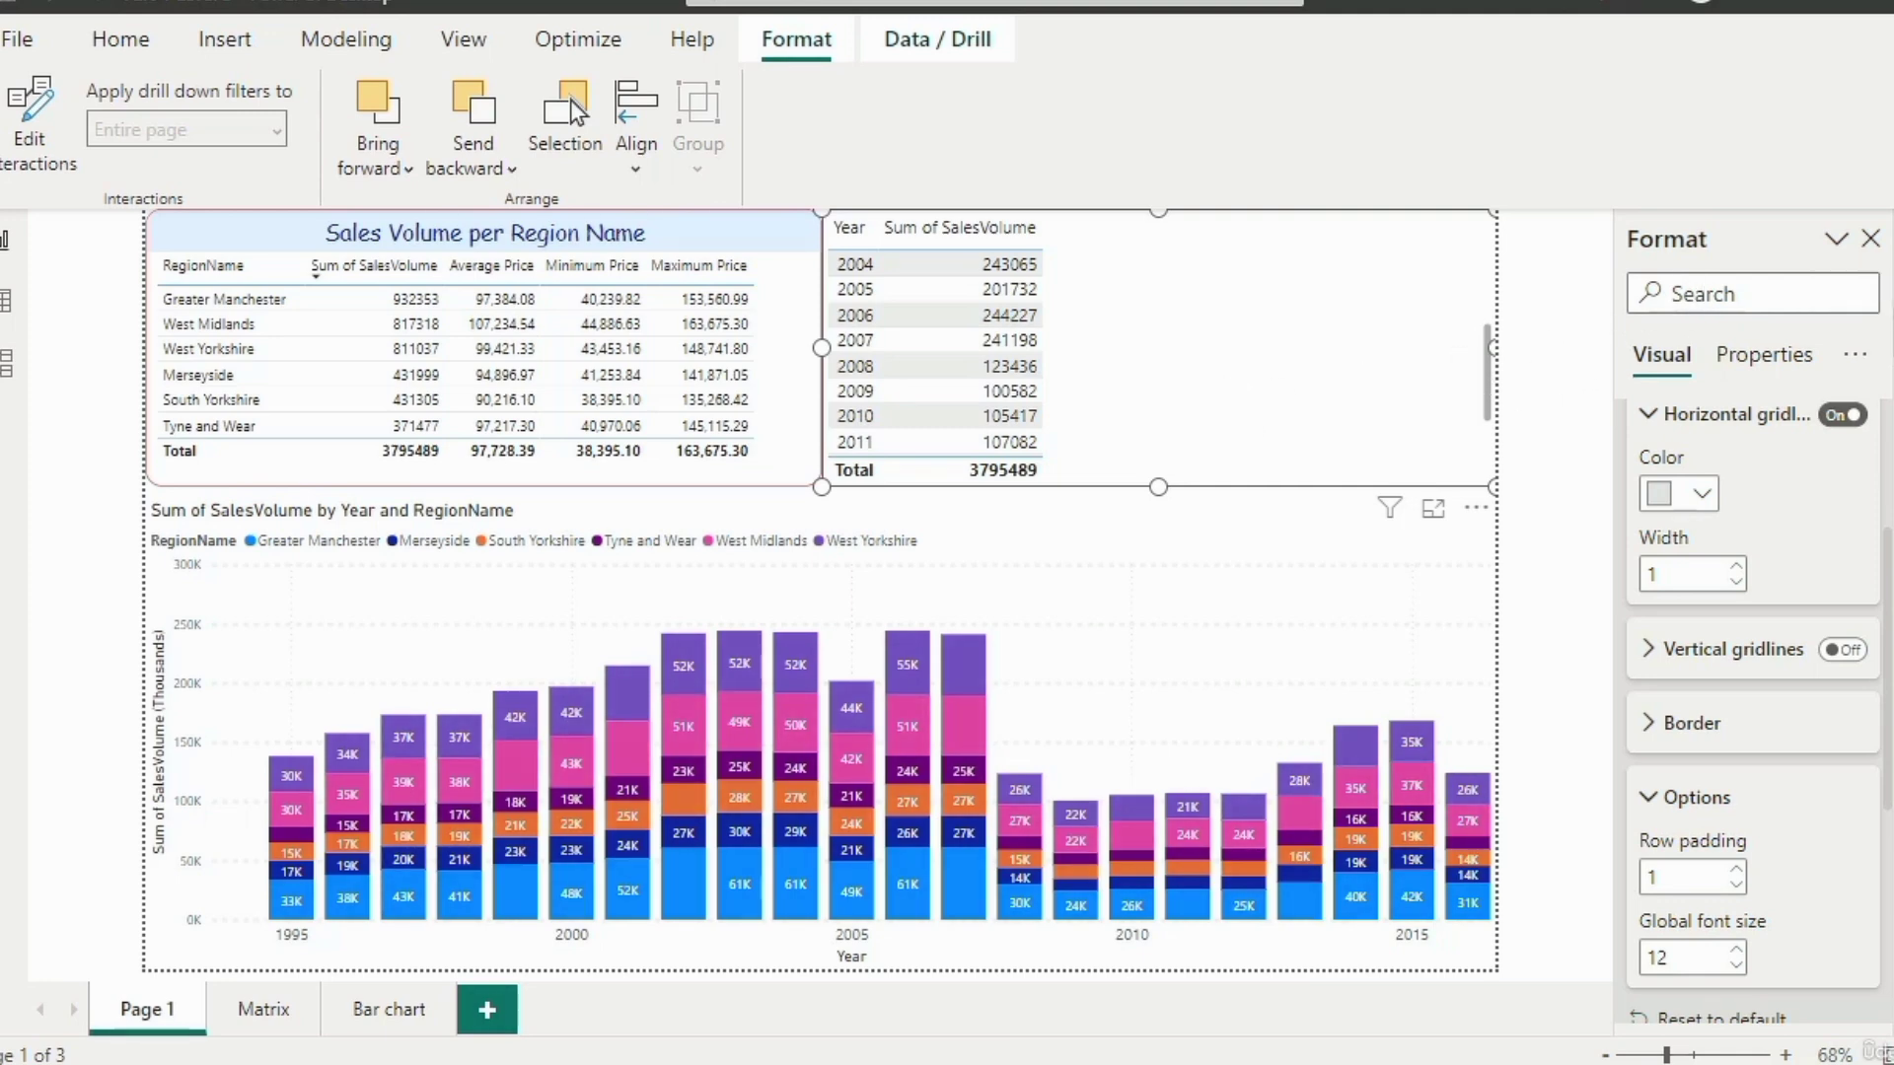
Add a thousands separator to the SalesVolume column.
left_click(1888, 326)
scroll(1765, 892, "down", 3)
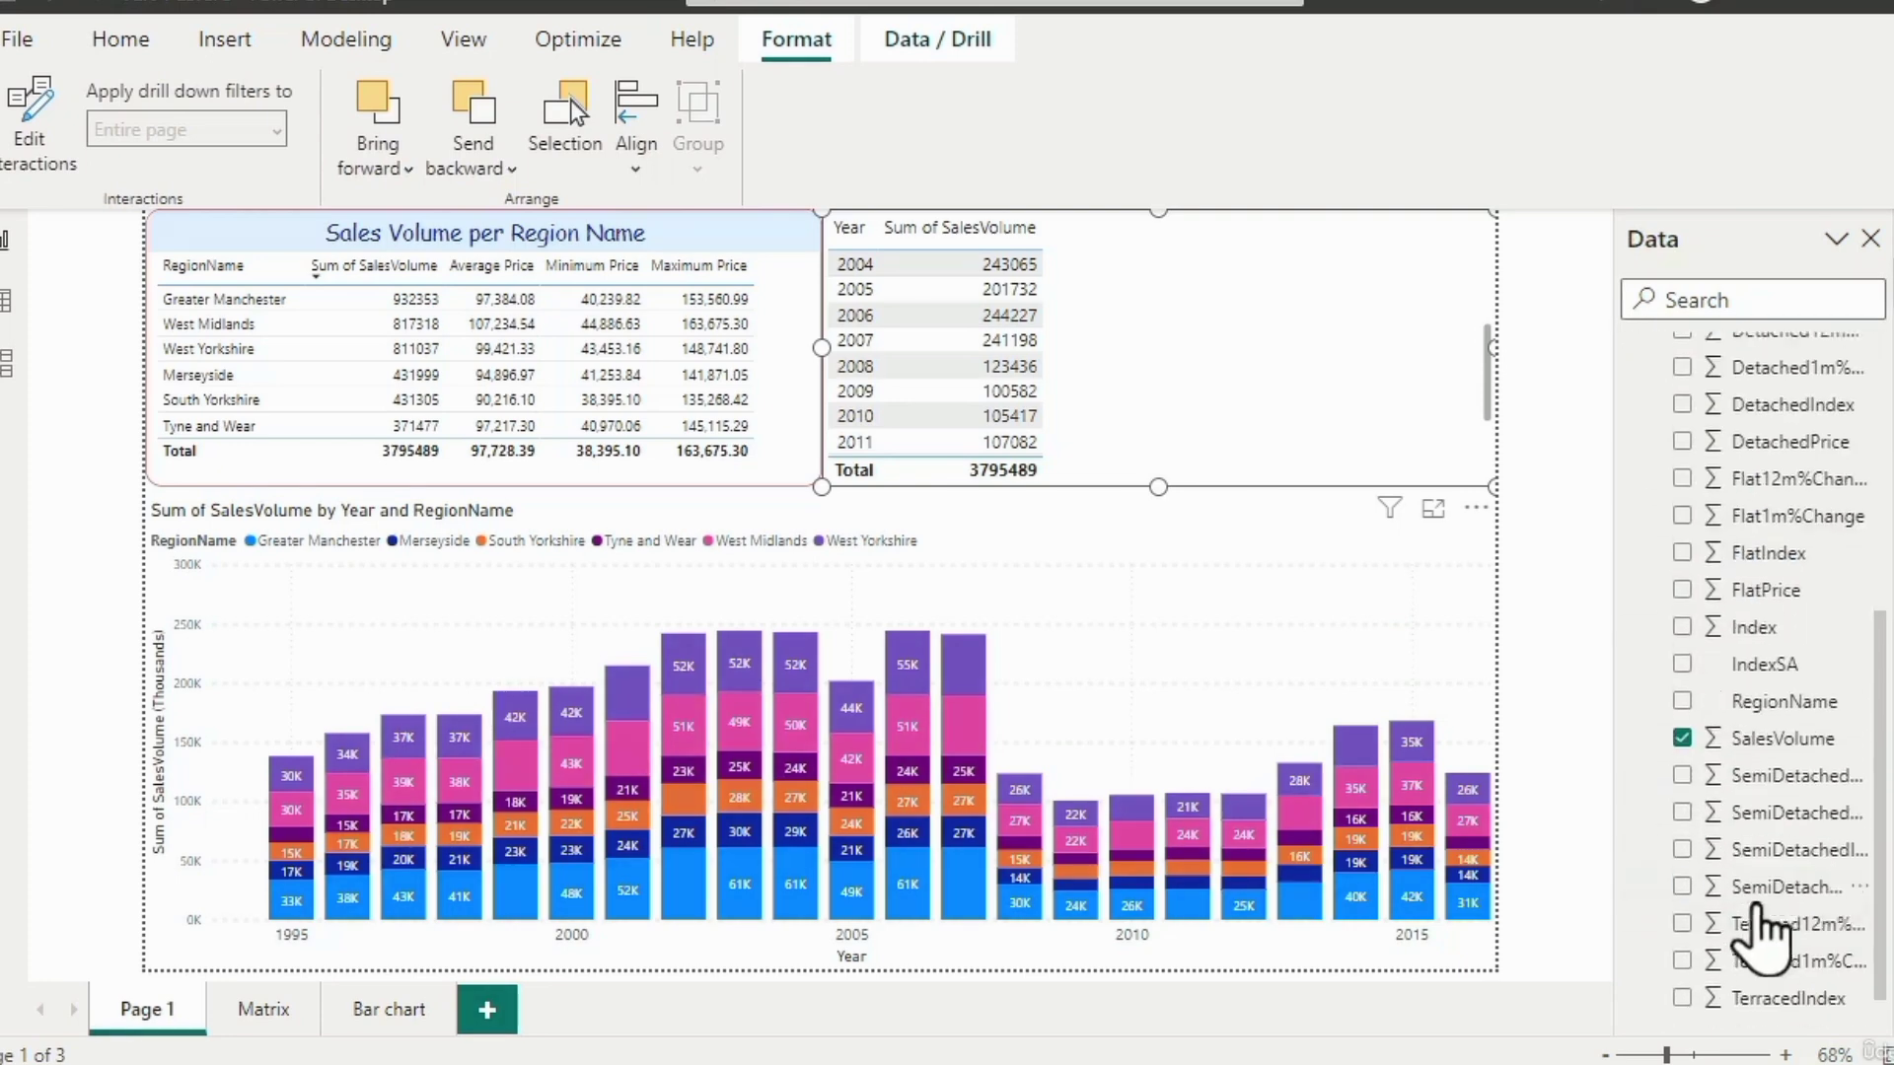
left_click(1775, 727)
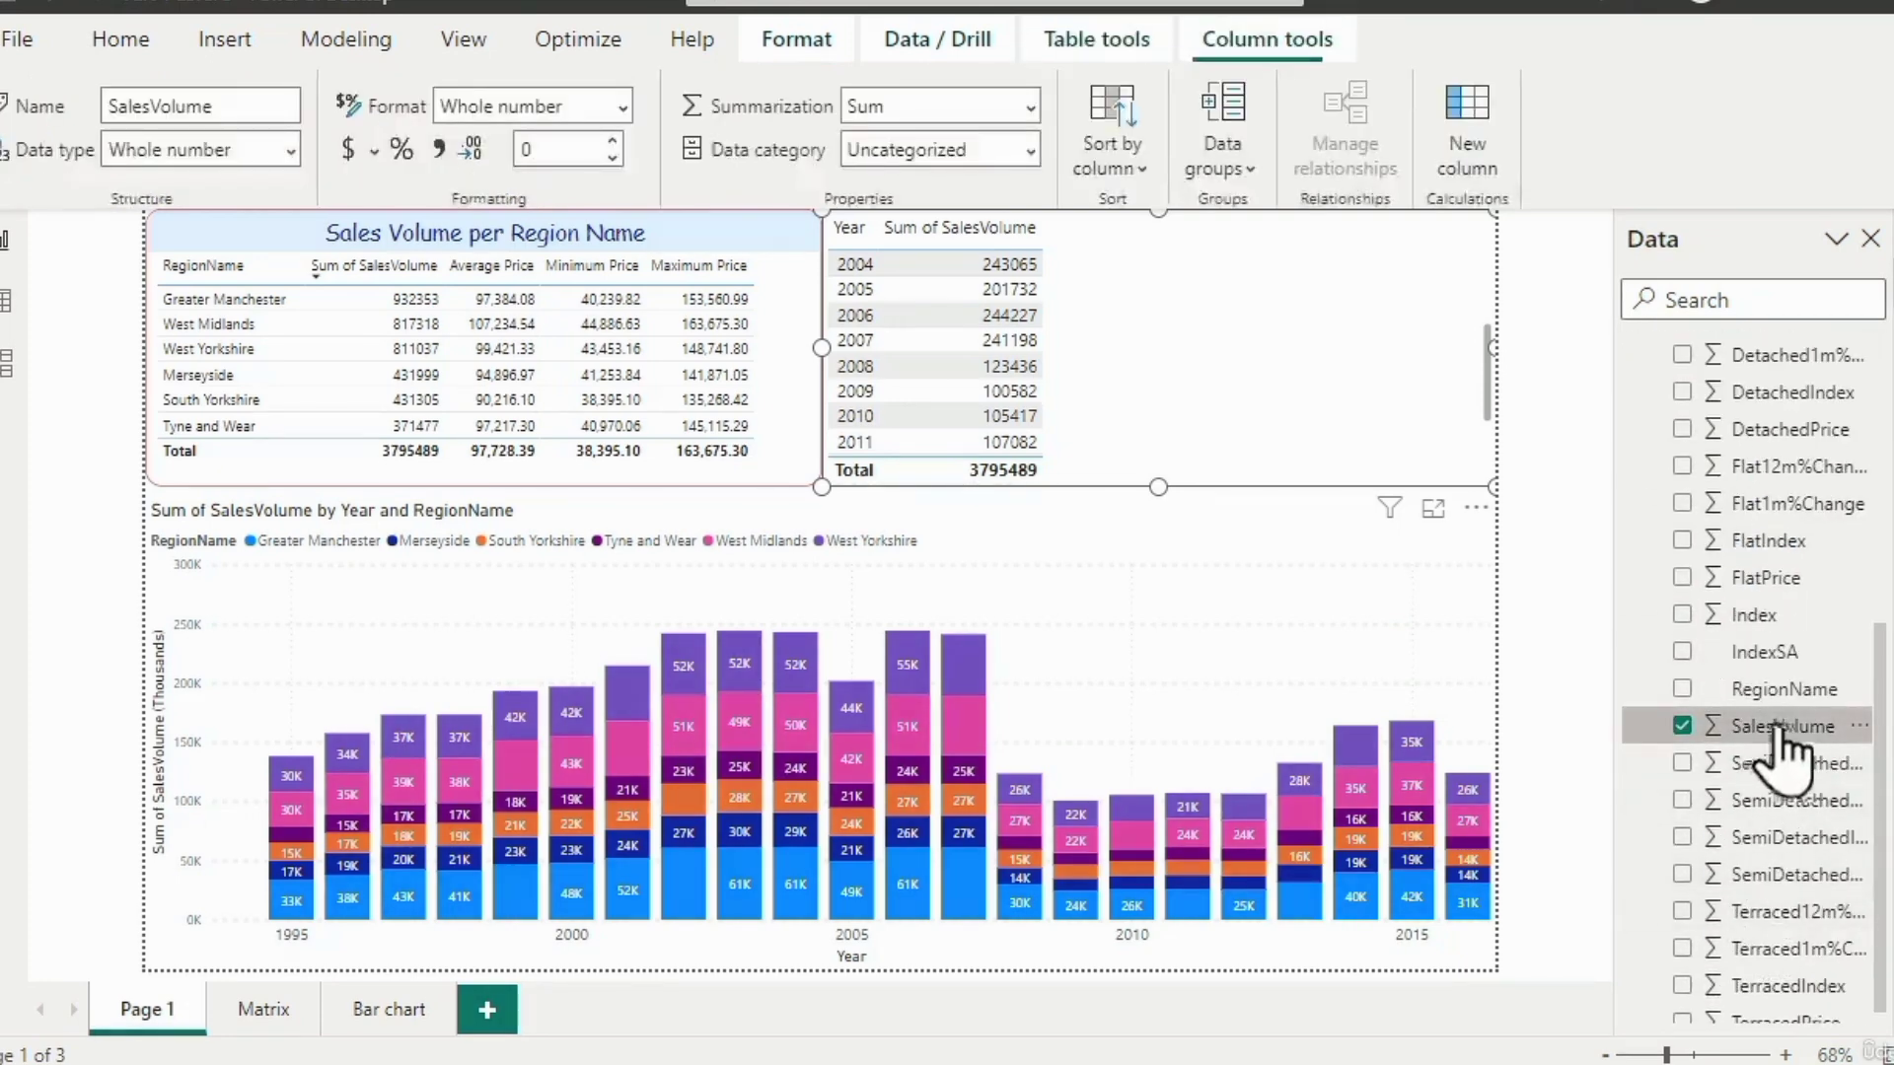
left_click(439, 148)
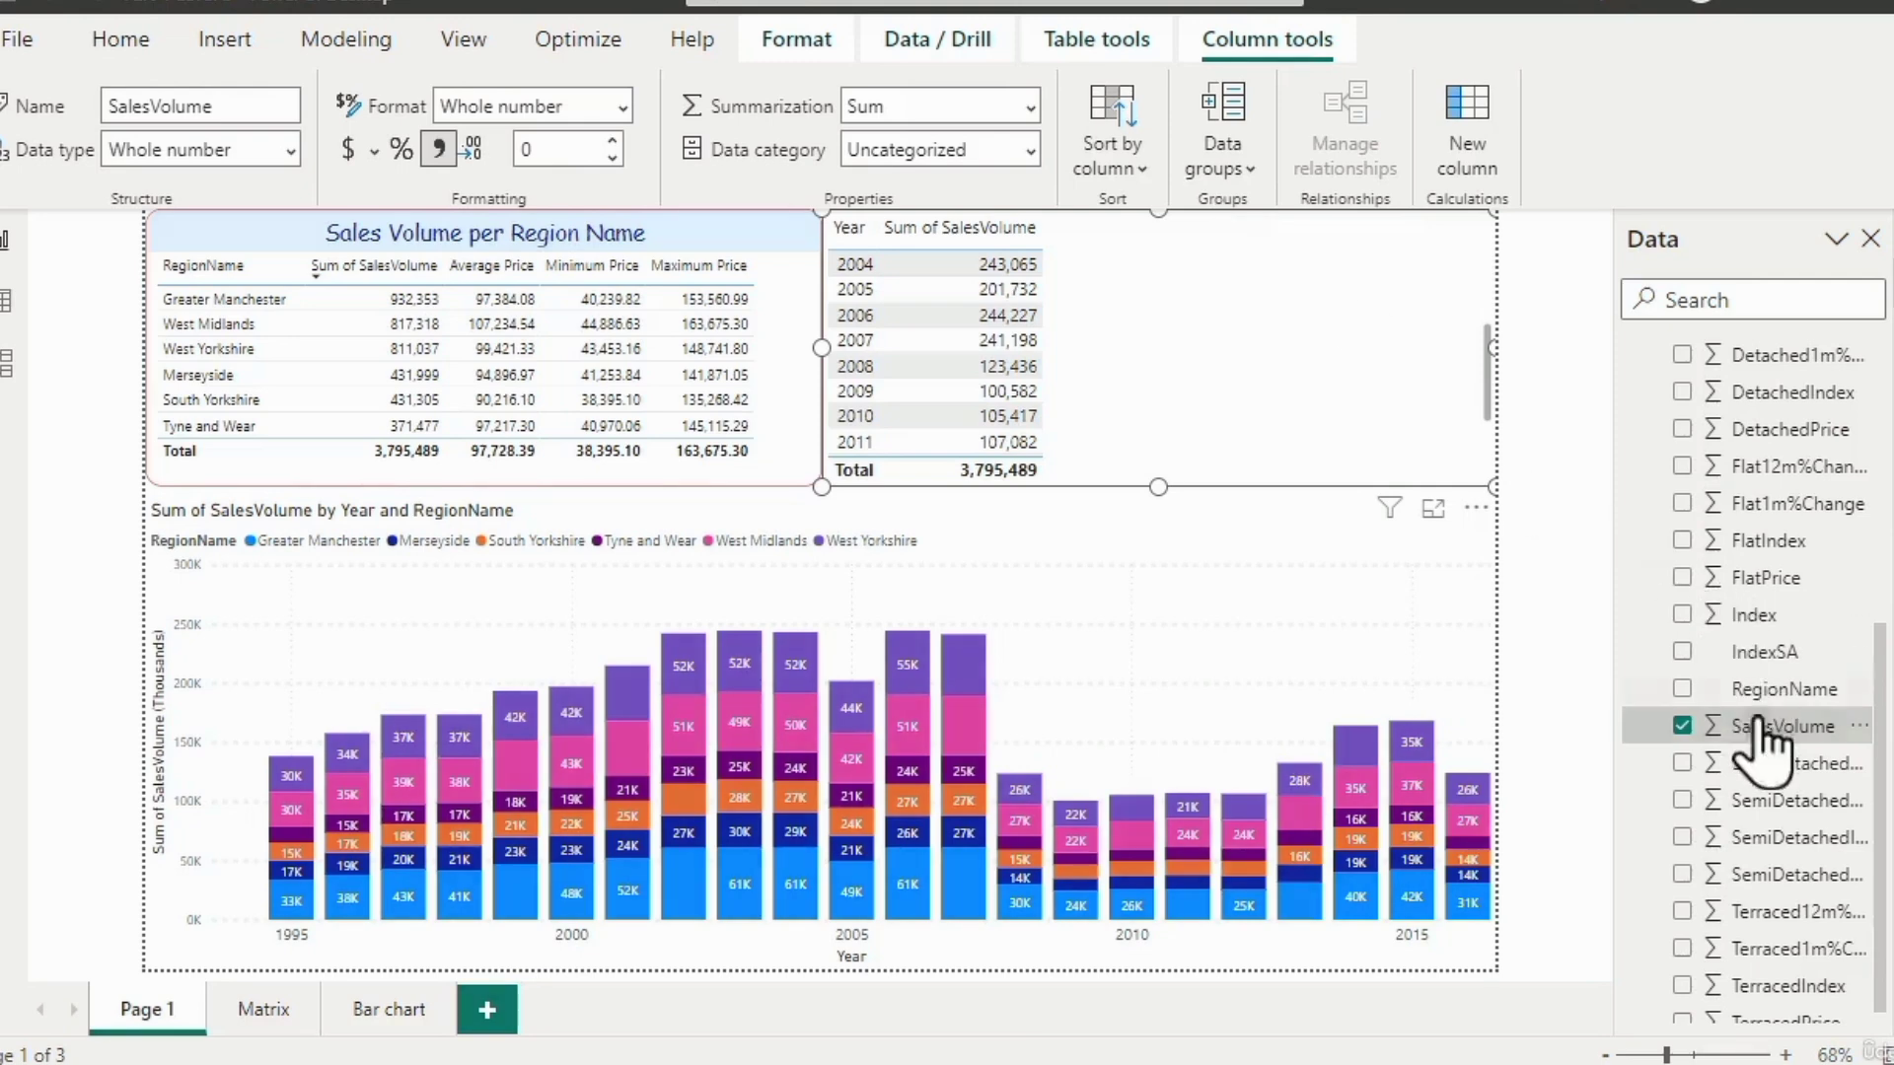
Set the AveragePrice column's format to #,##0 without decimals.
scroll(1797, 693, "up", 5)
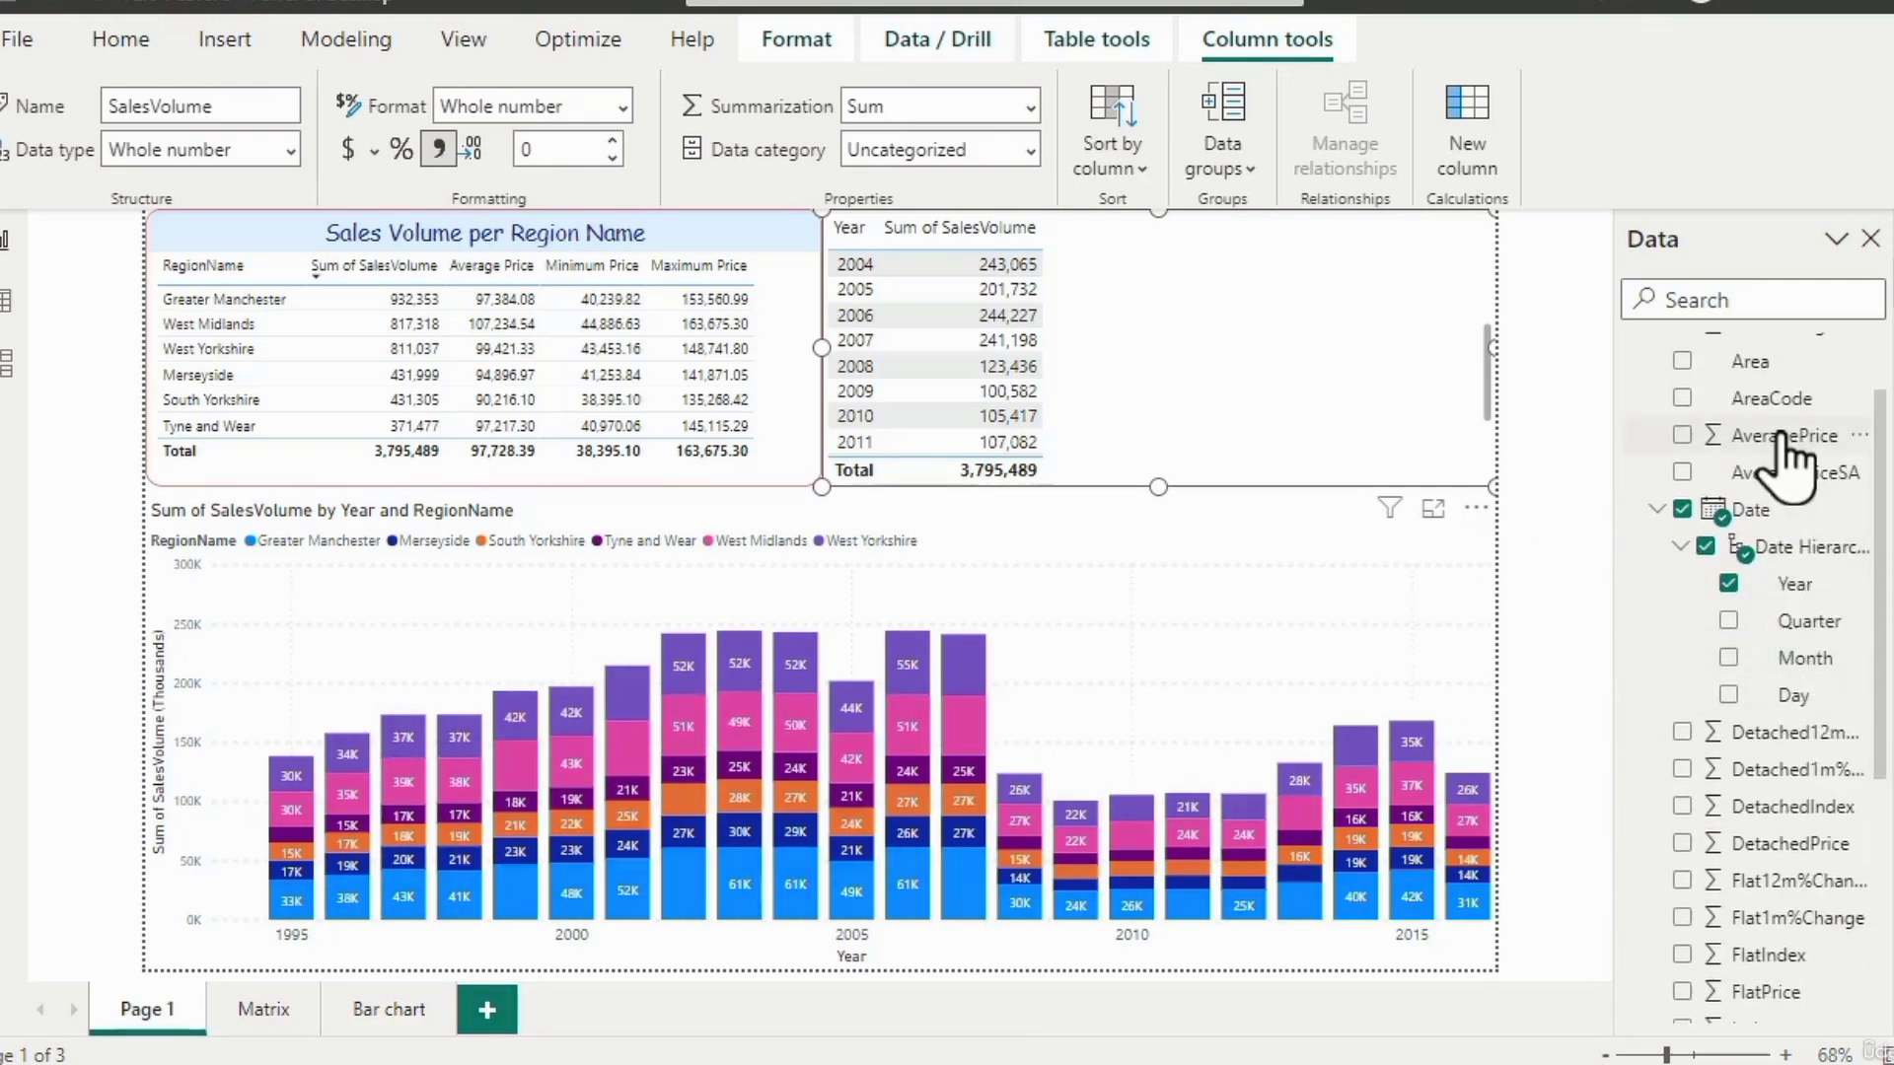
left_click(1783, 435)
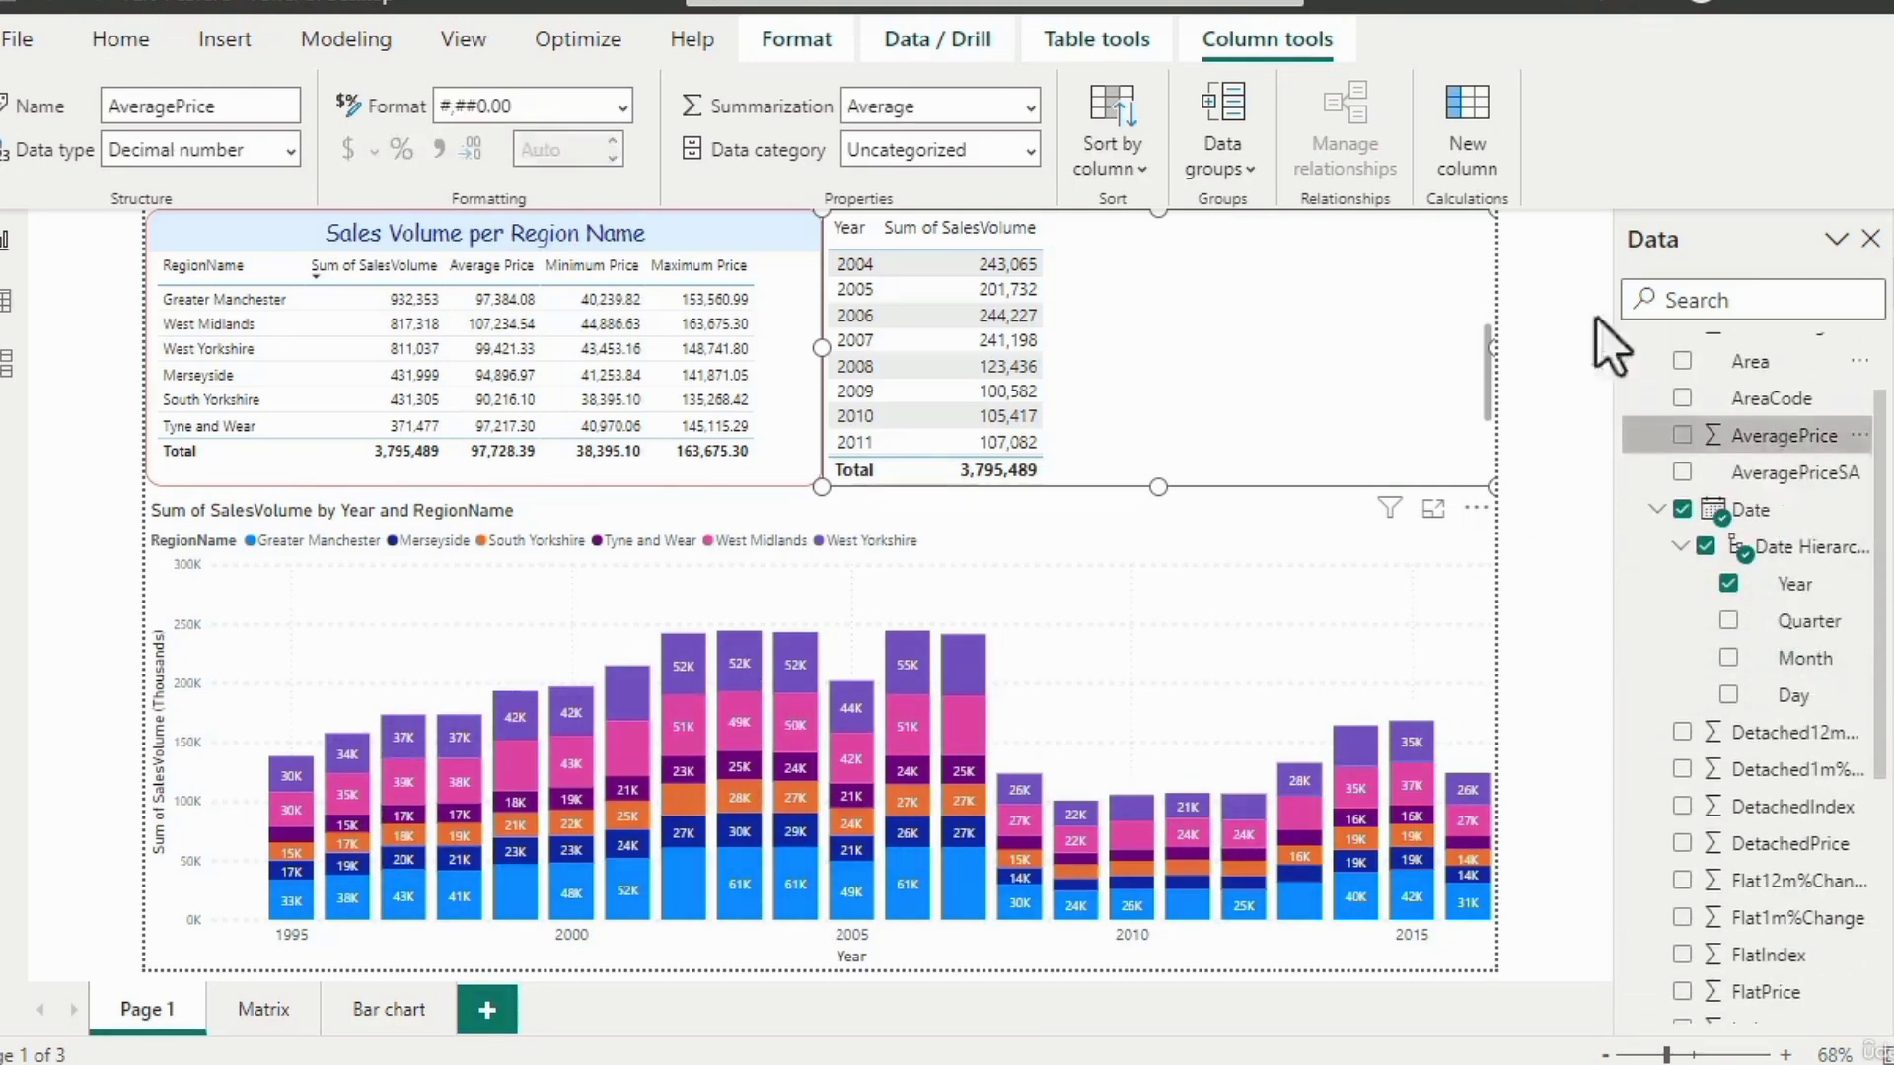
left_click(558, 106)
left_click(558, 106)
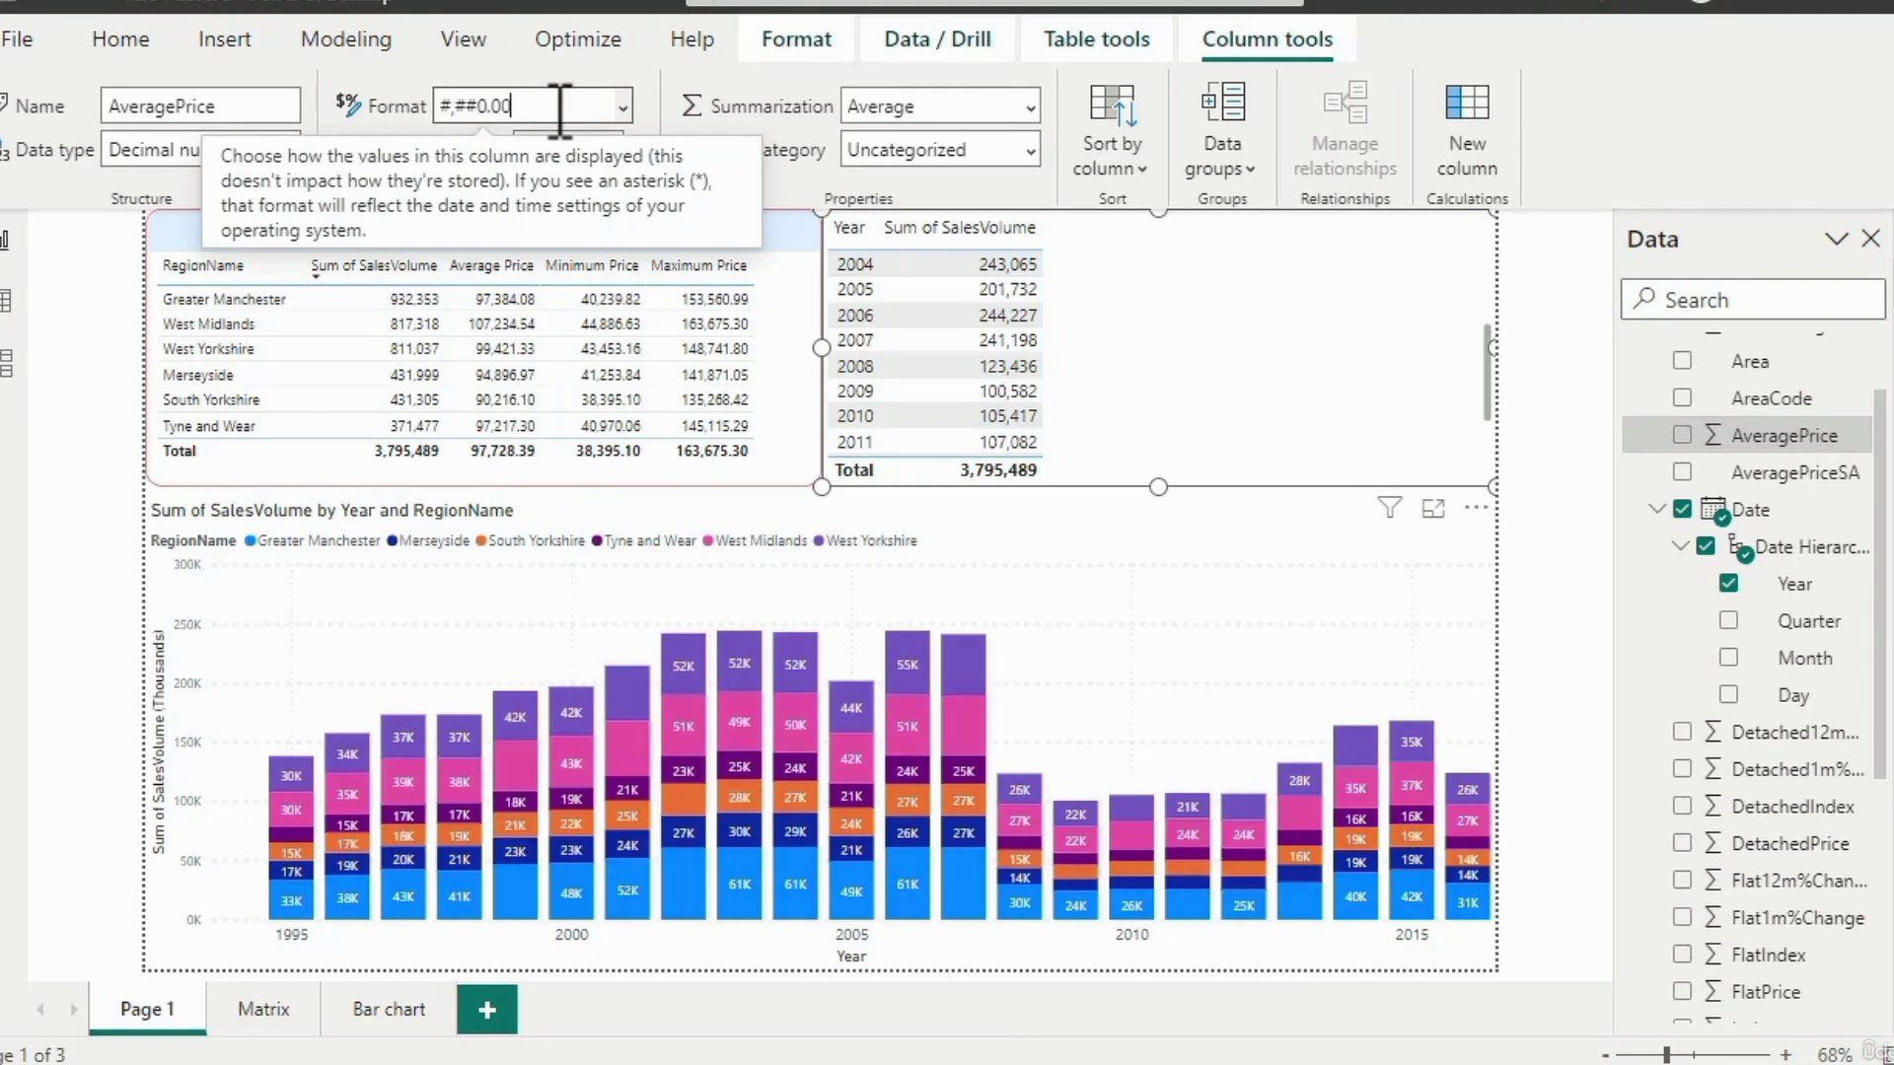
key("Return")
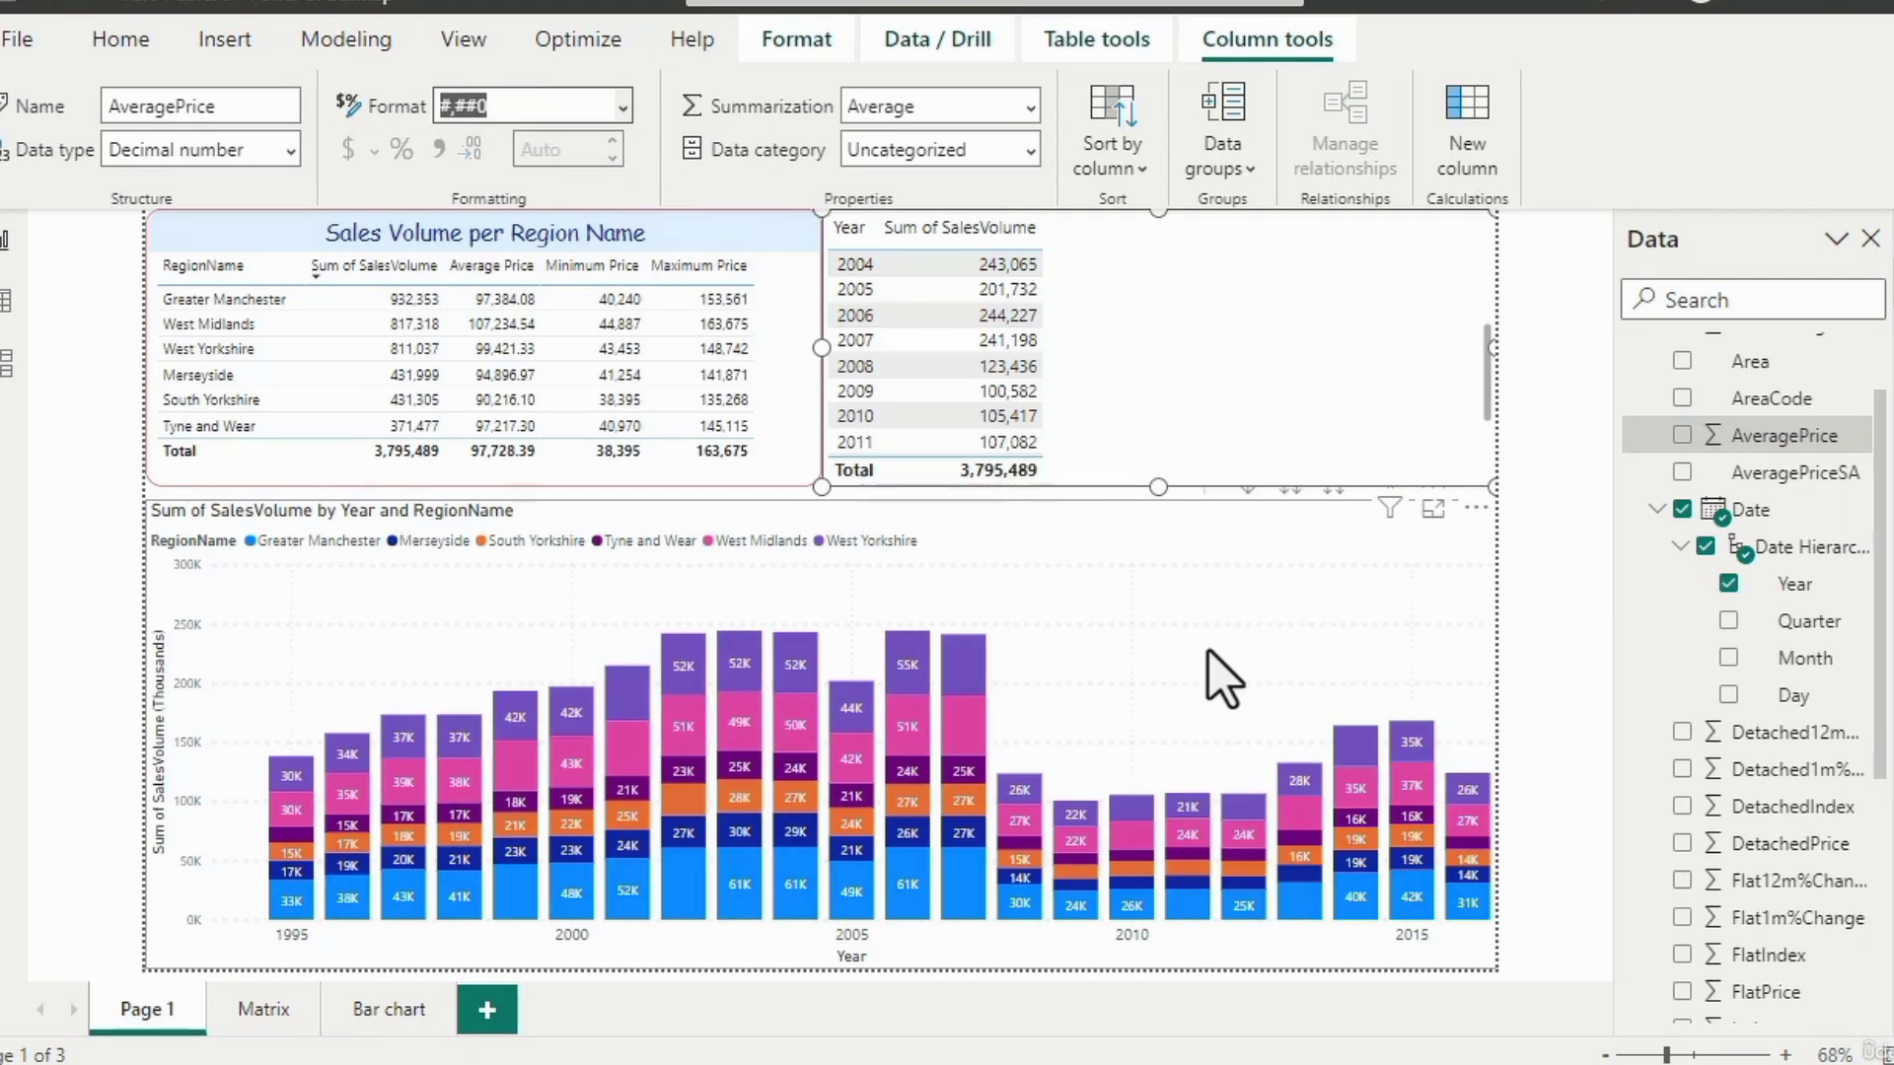
Filter both tables from the column chart using the 2004 South Yorkshire segment, and replace it with the 2004 Tyne and Wear segment.
left_click(1223, 681)
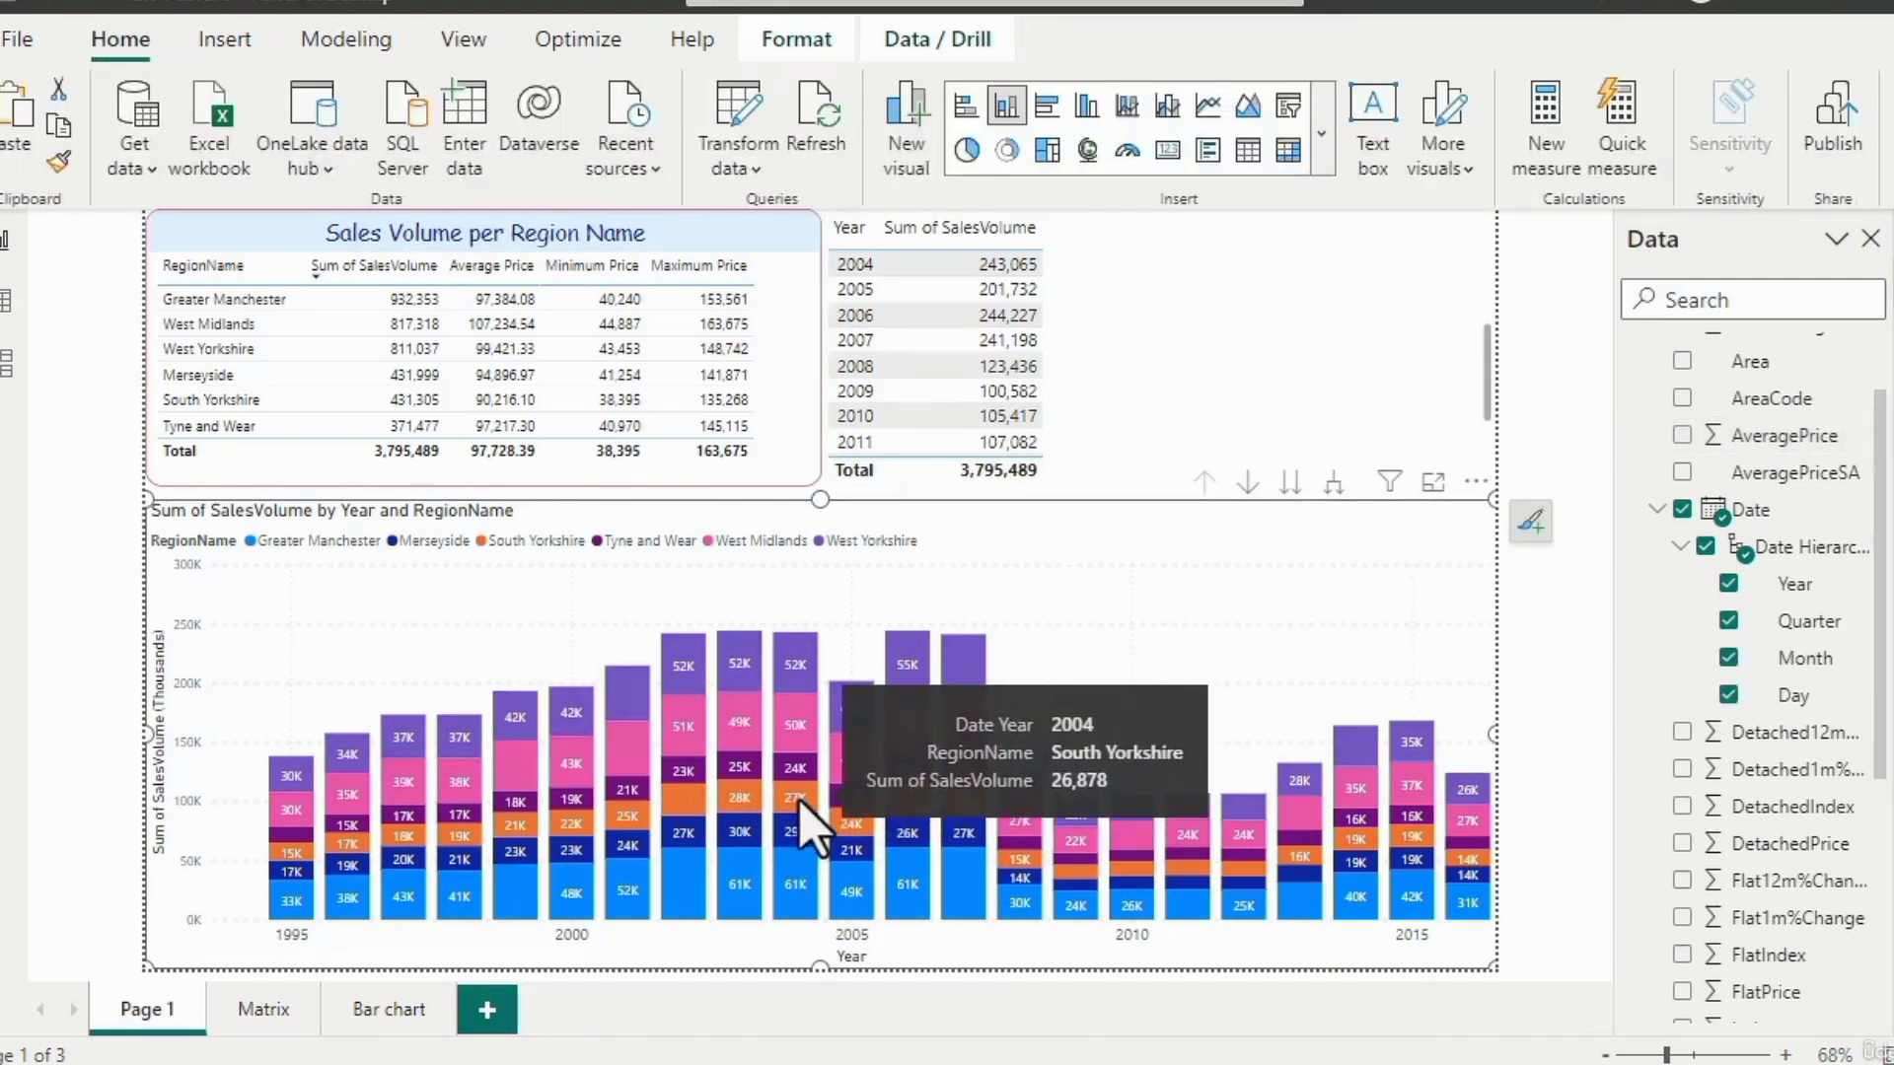
left_click(799, 800)
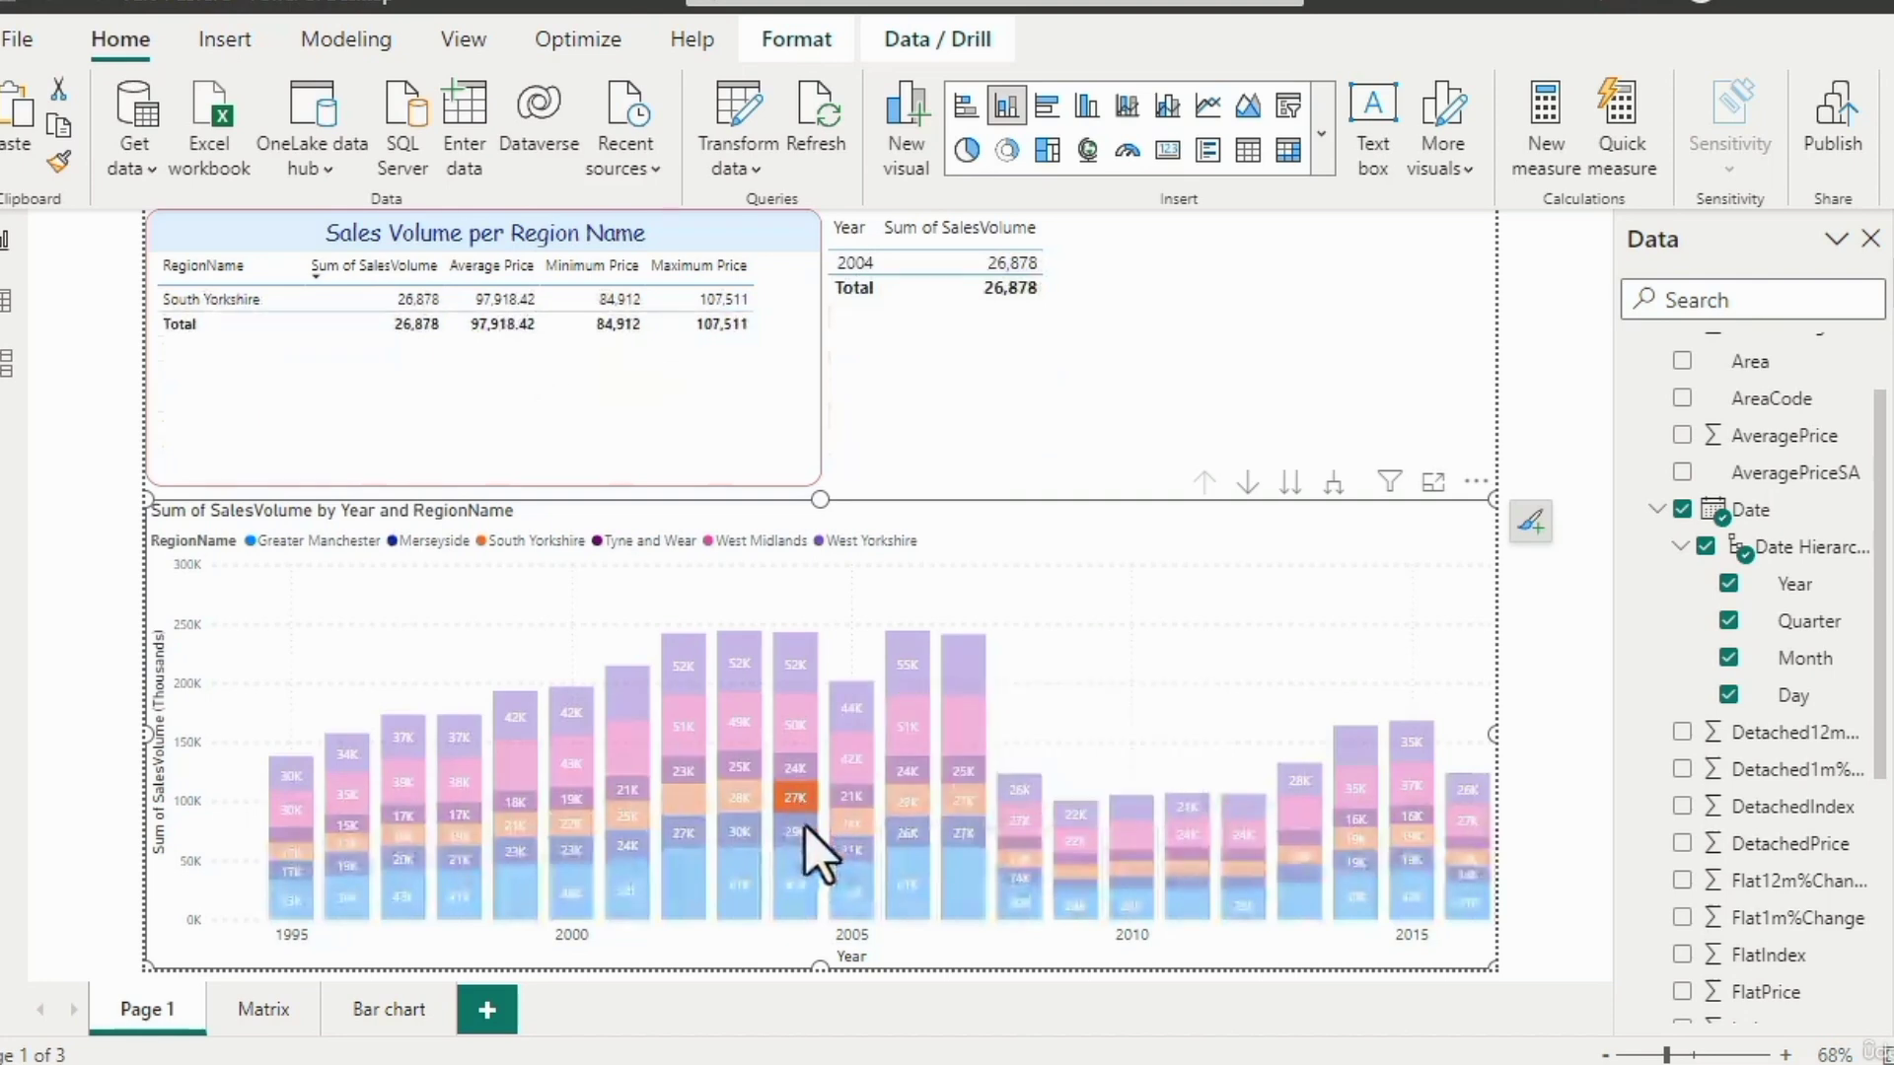
left_click(801, 768)
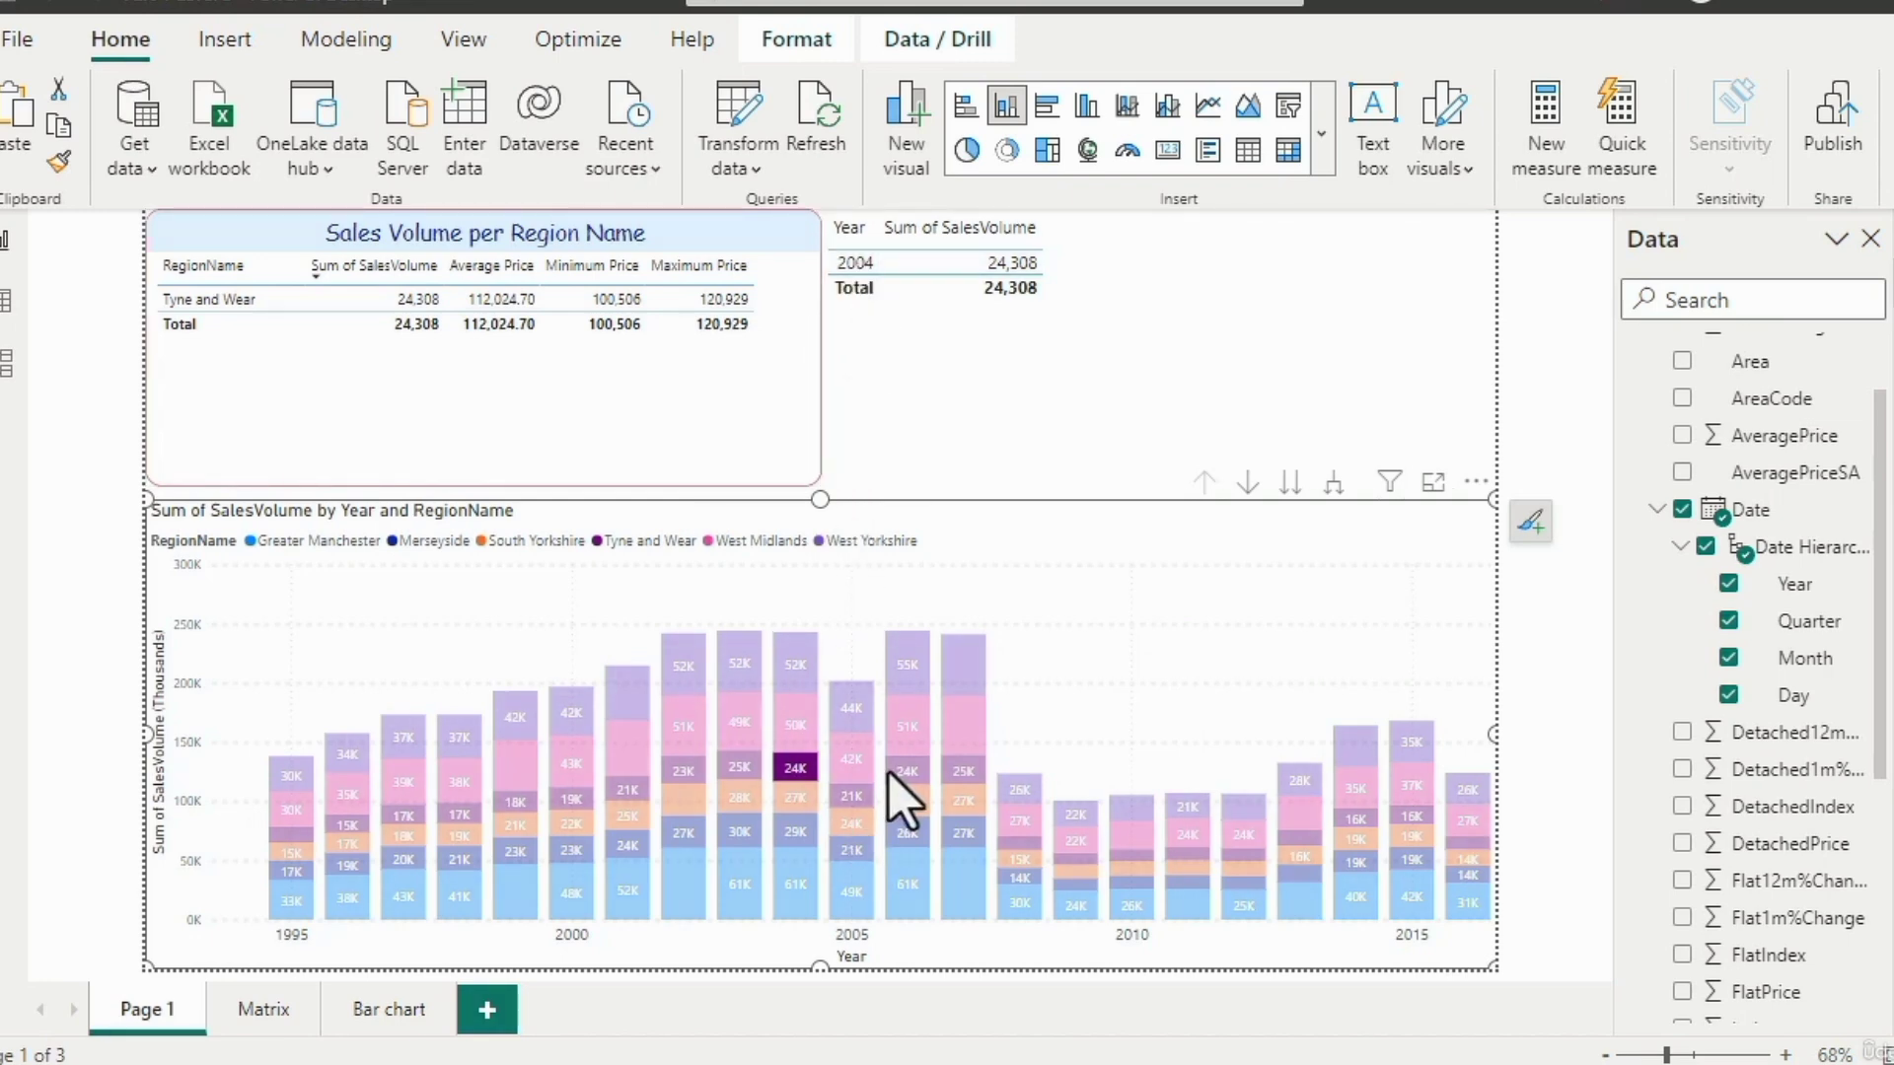
Add the Tyne and Wear segments for 2005, 2006 and 2007 and the West Midlands segment for 2004 to the chart selection.
mouse_move(900, 797)
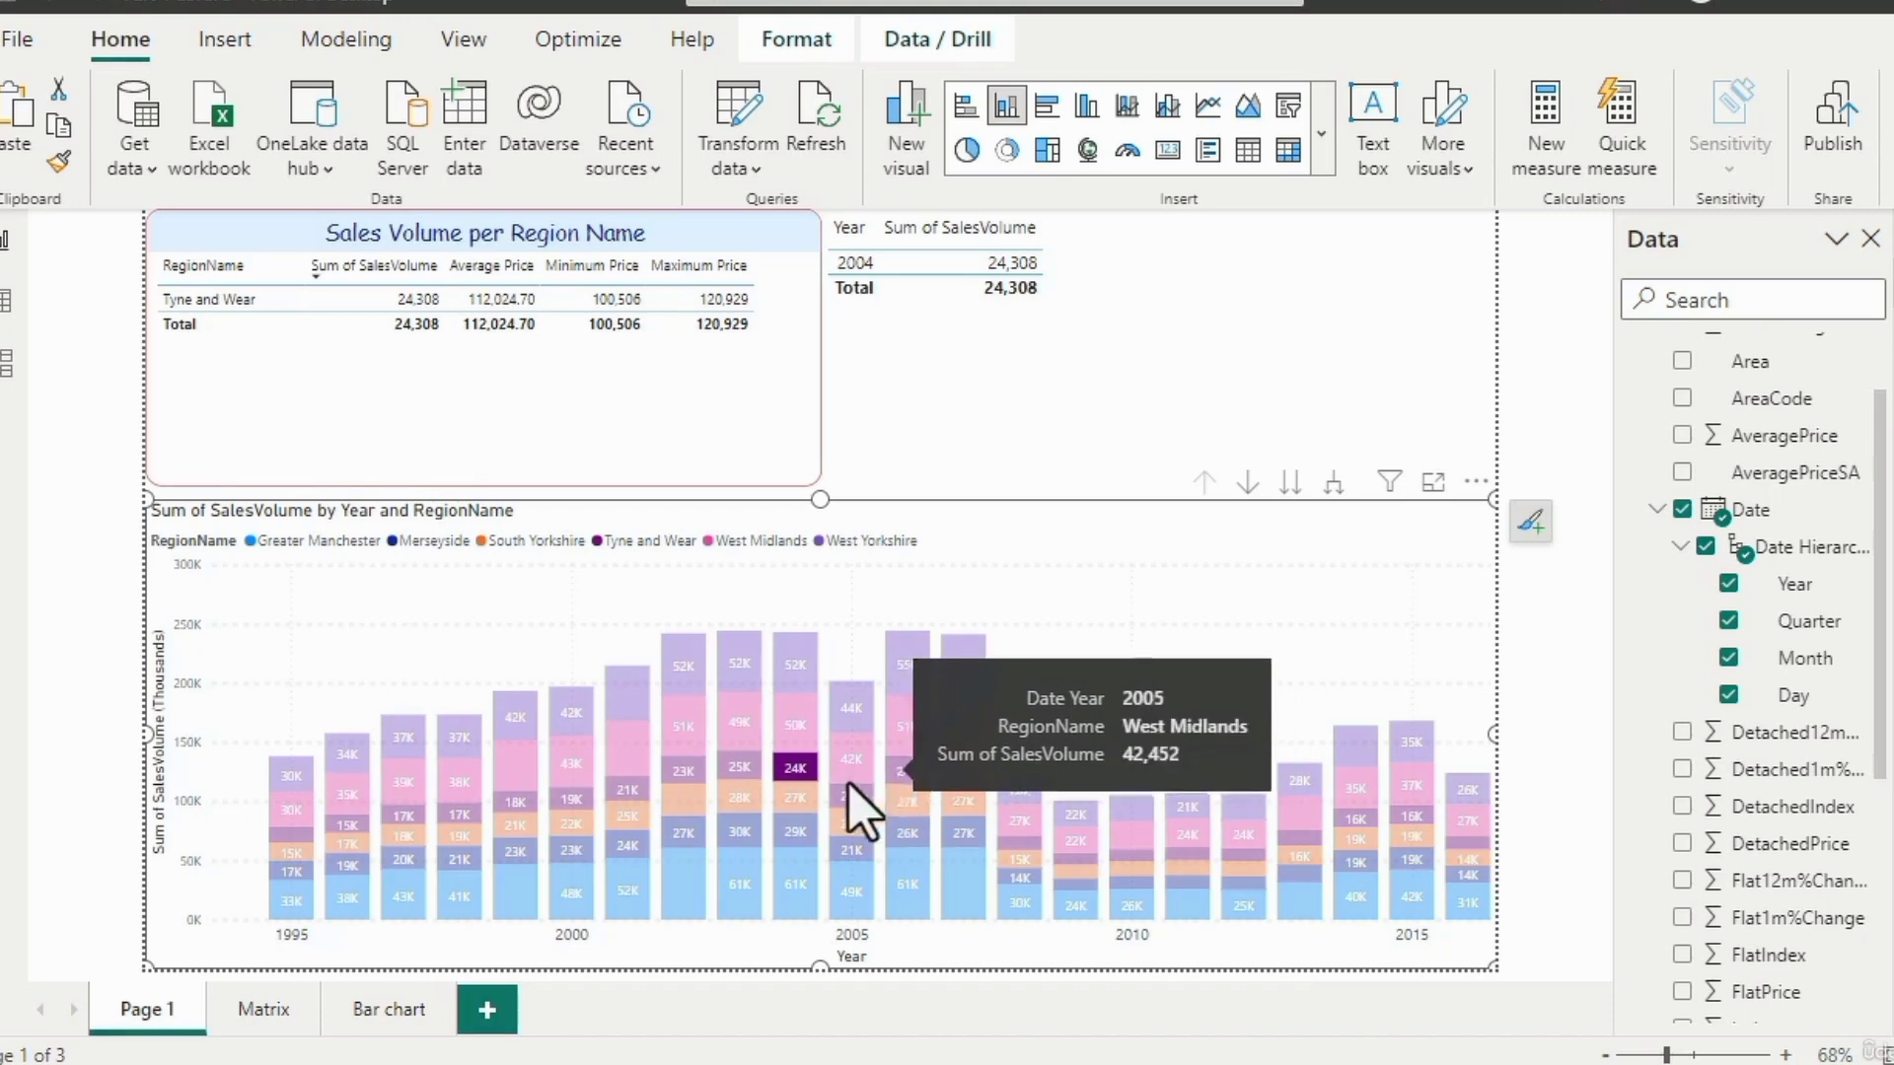
left_click(851, 796, "ctrl")
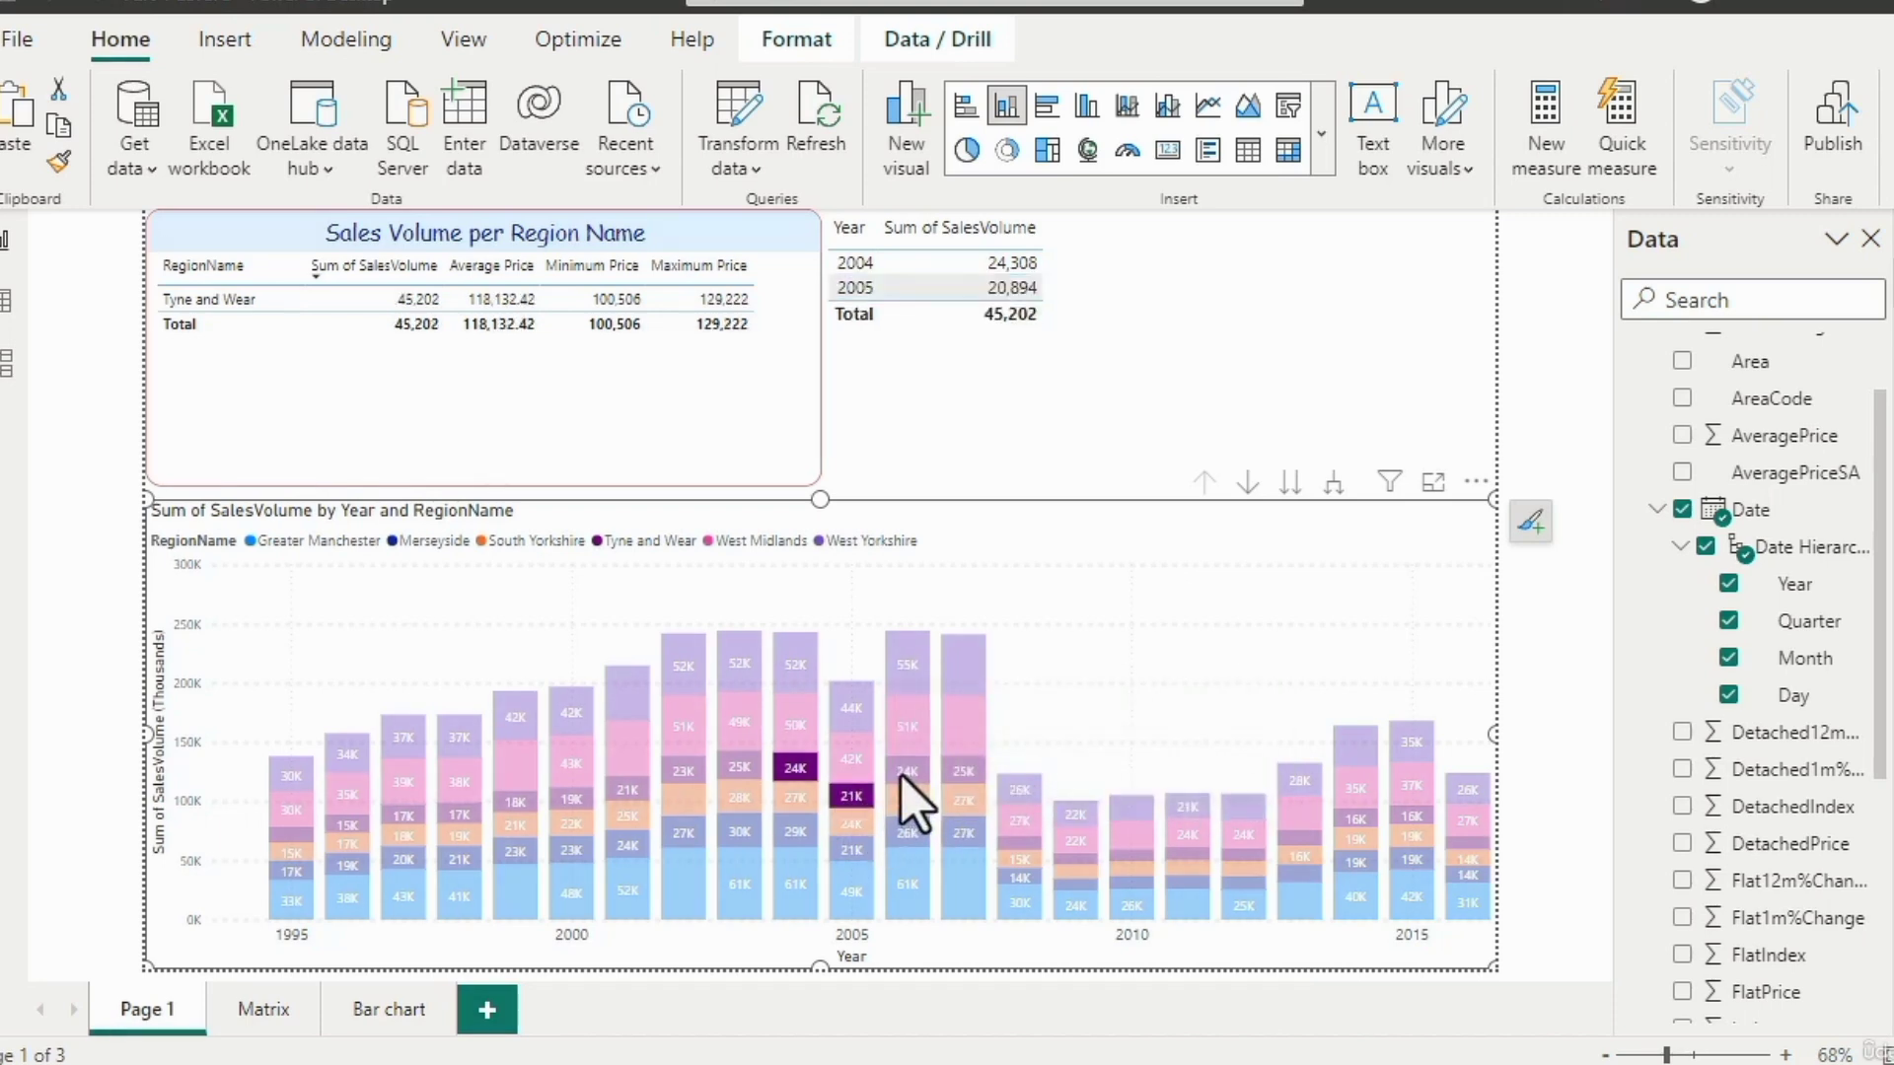
left_click(901, 780, "ctrl")
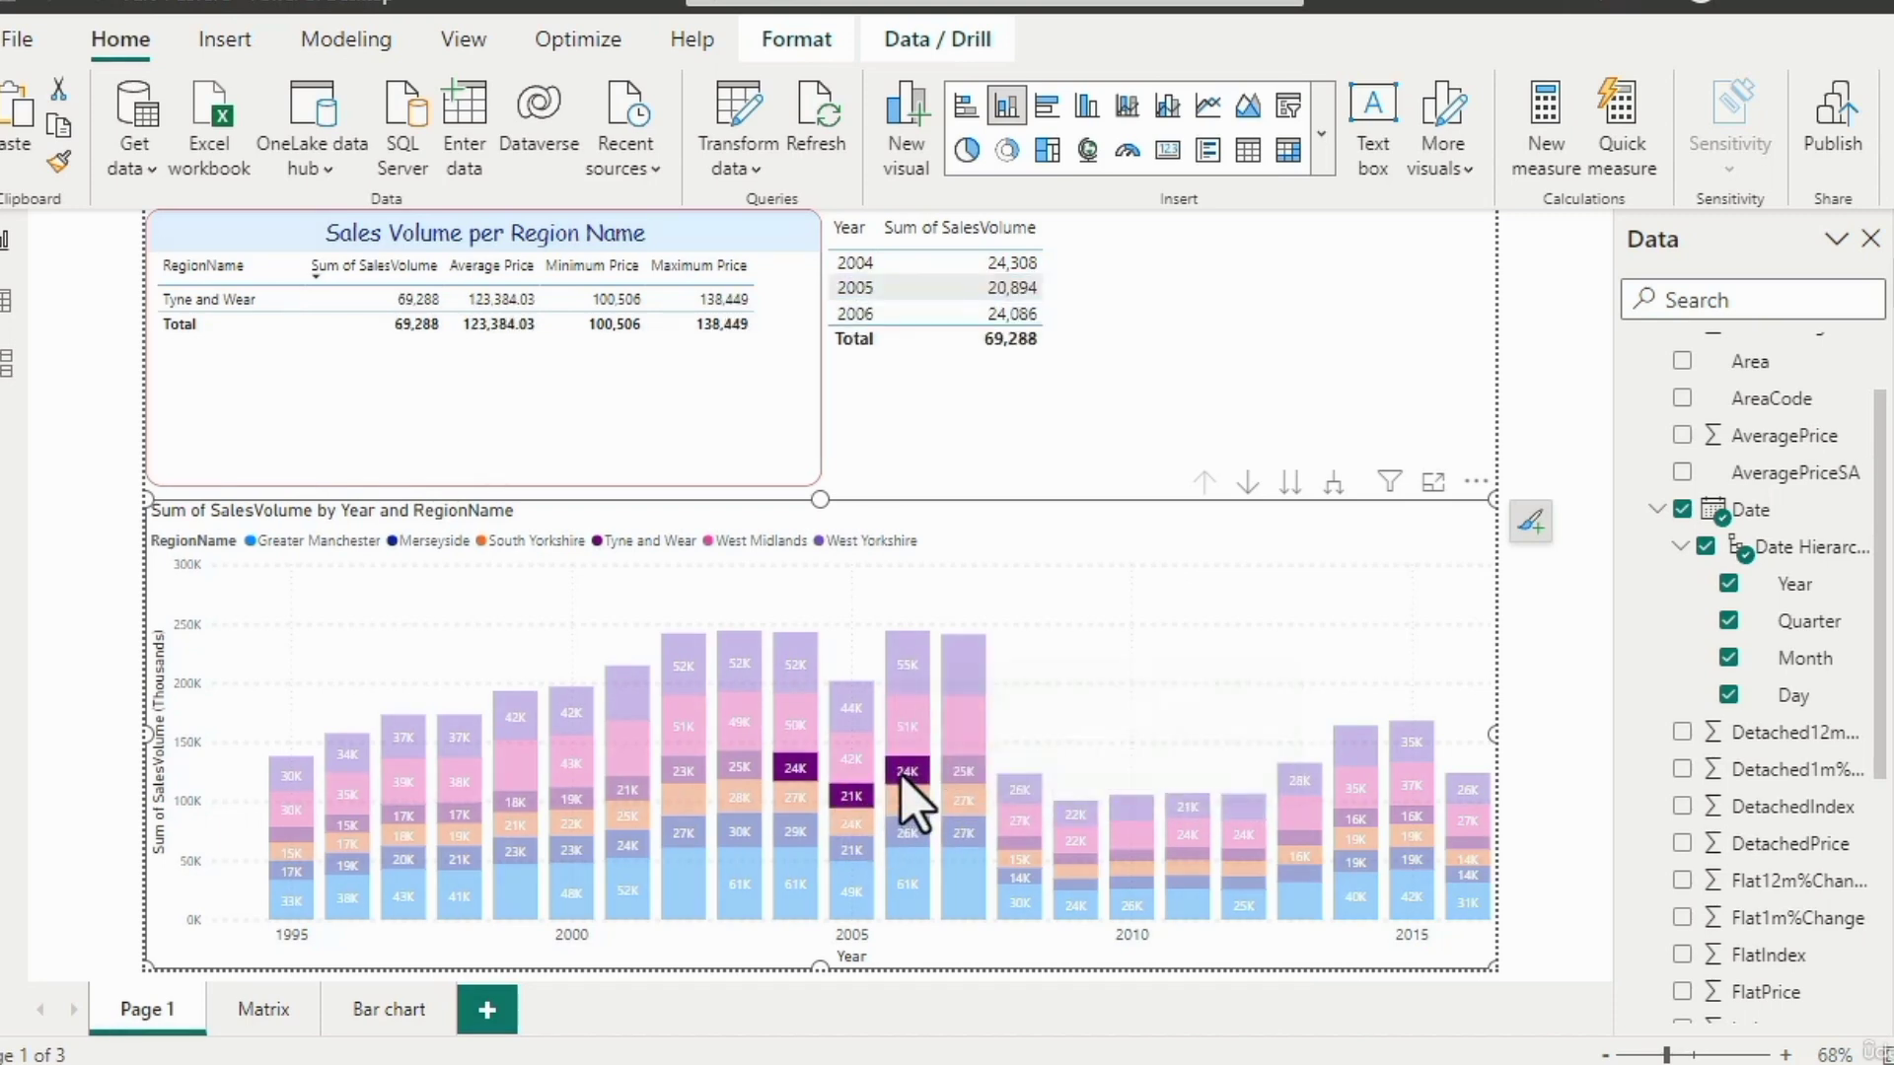
left_click(962, 772, "ctrl")
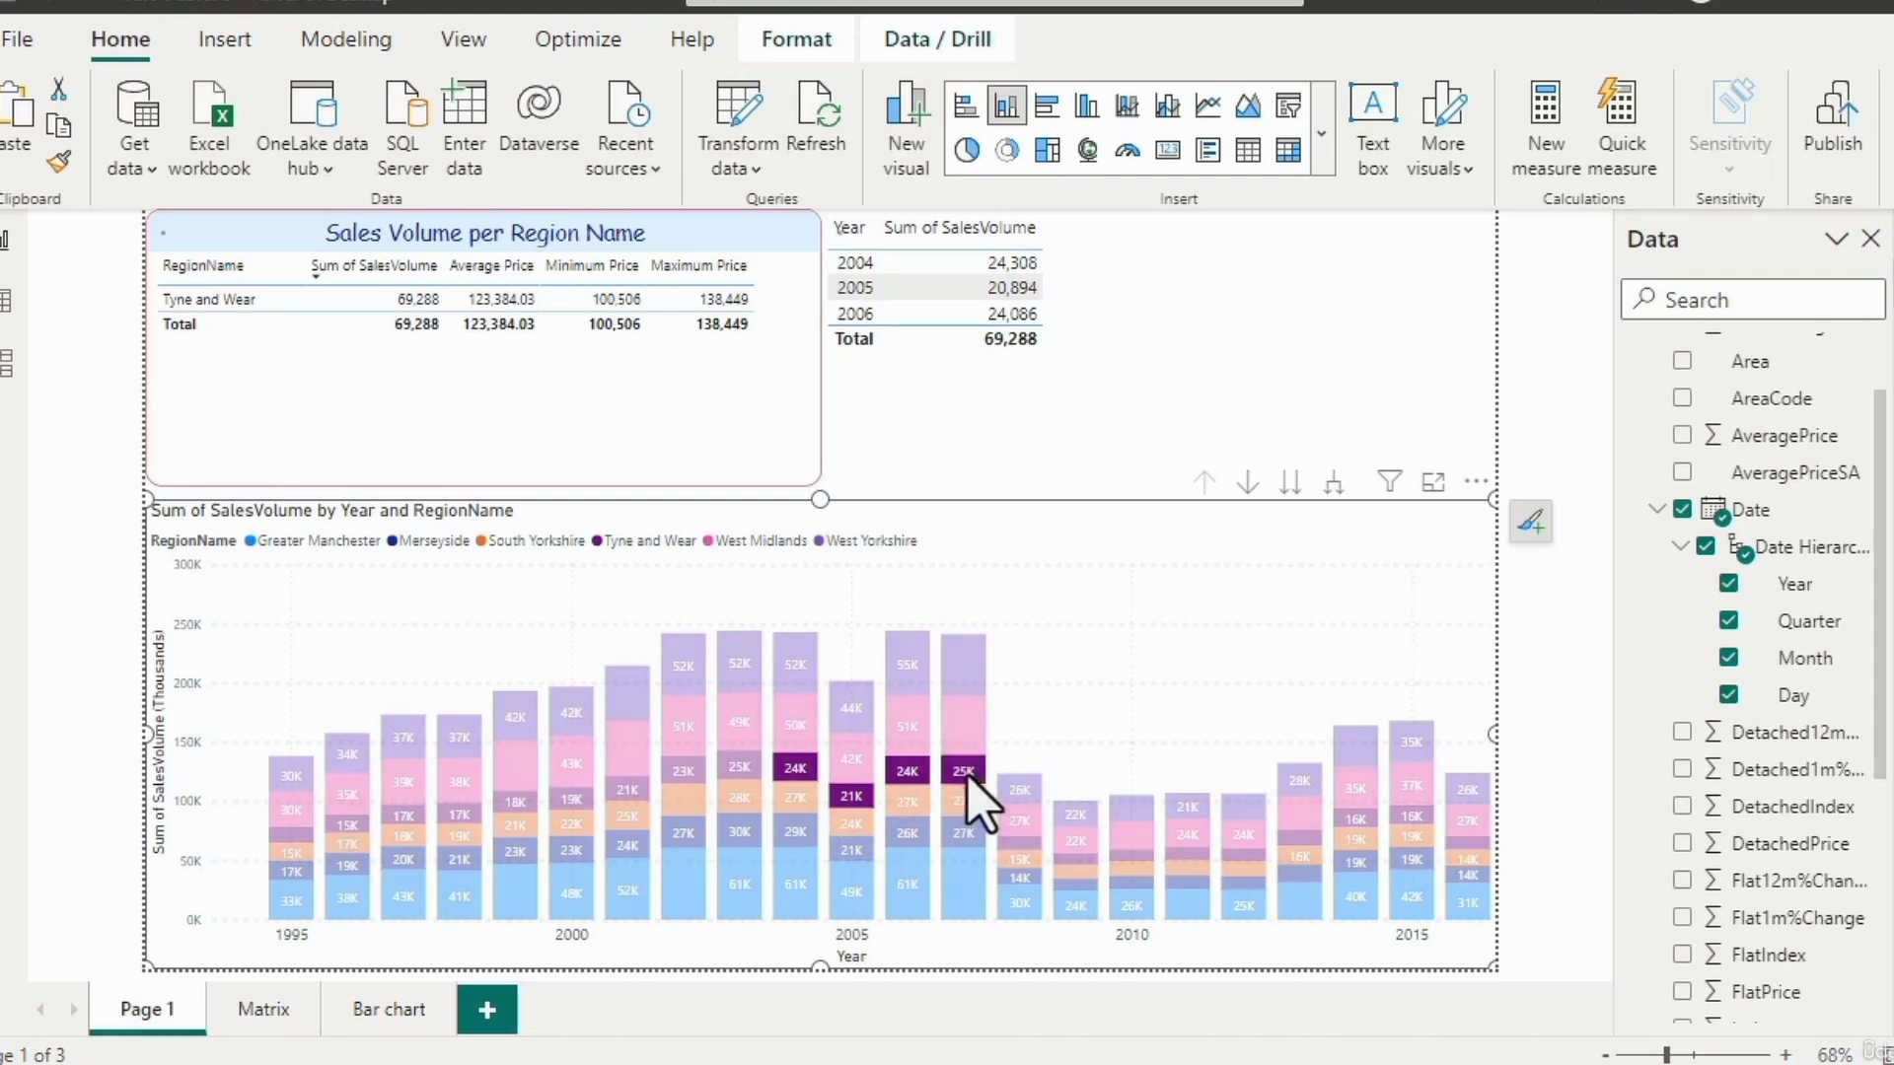
left_click(794, 728, "ctrl")
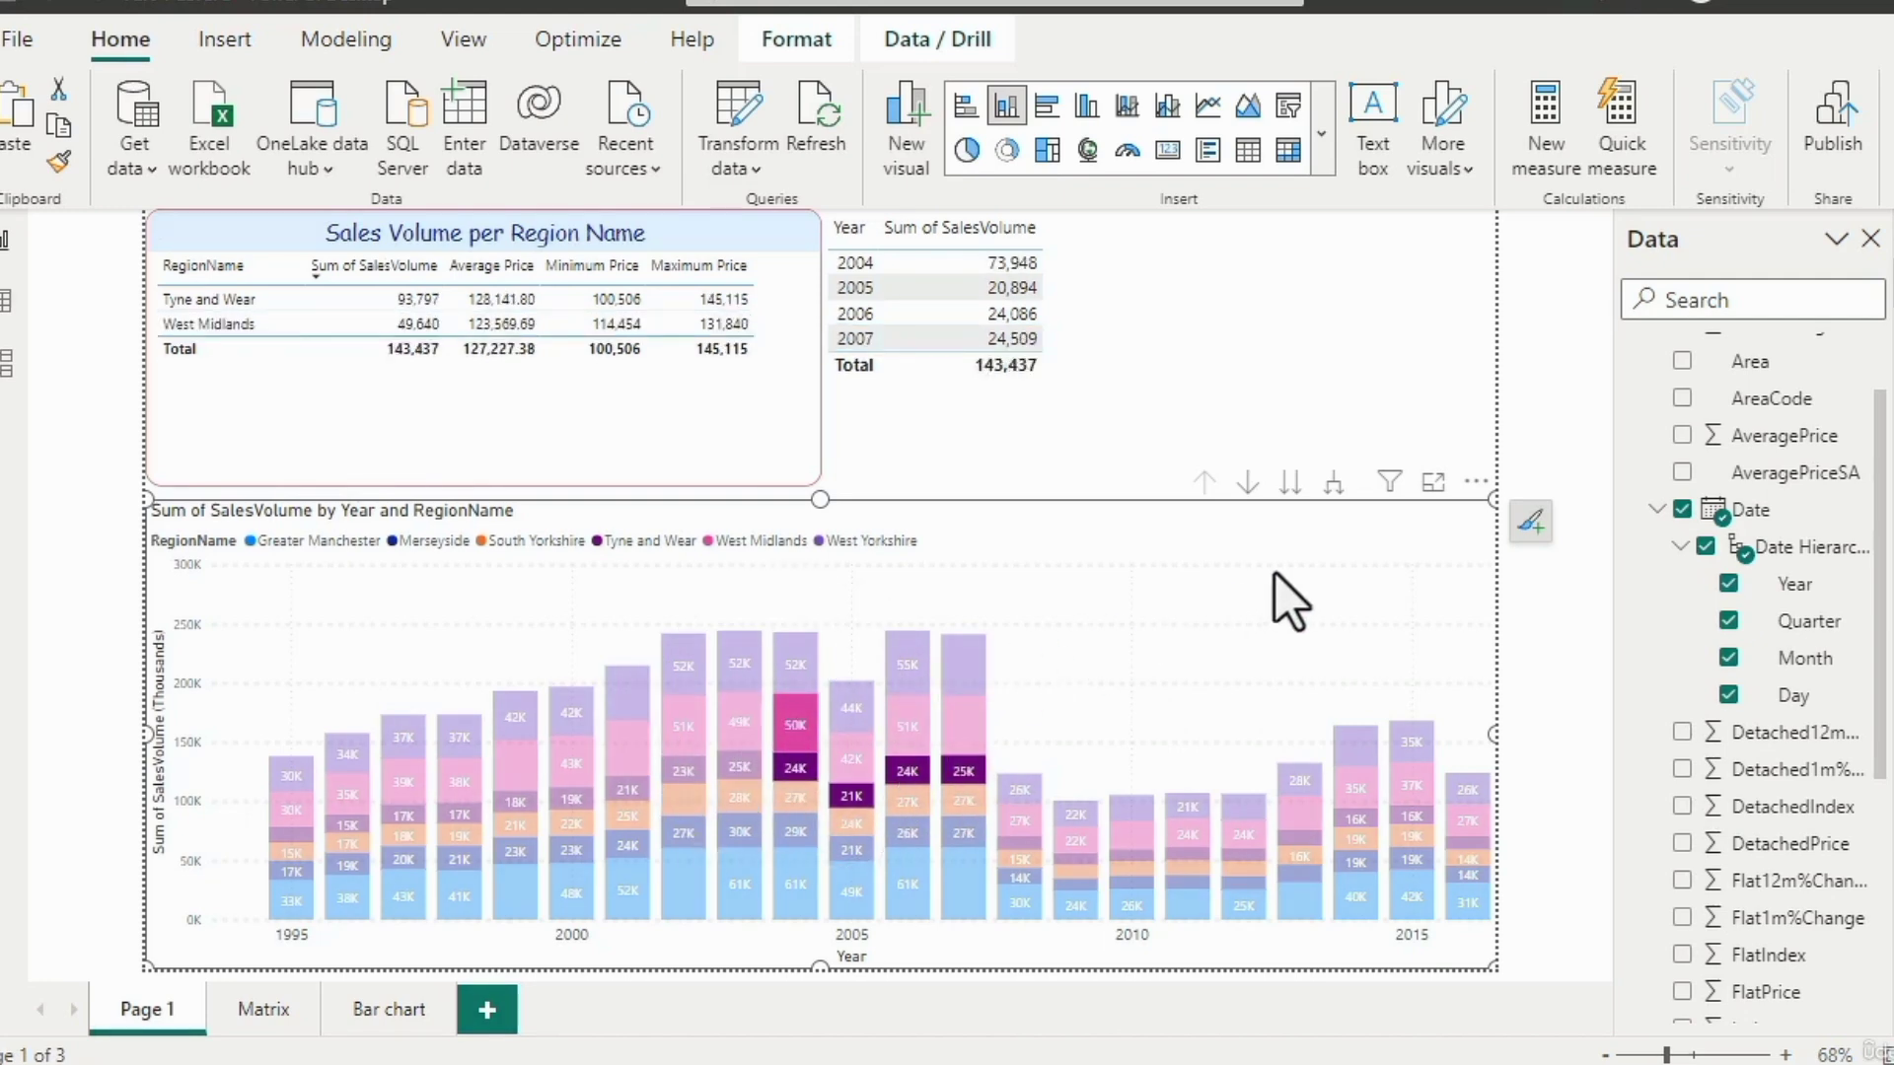
left_click(795, 38)
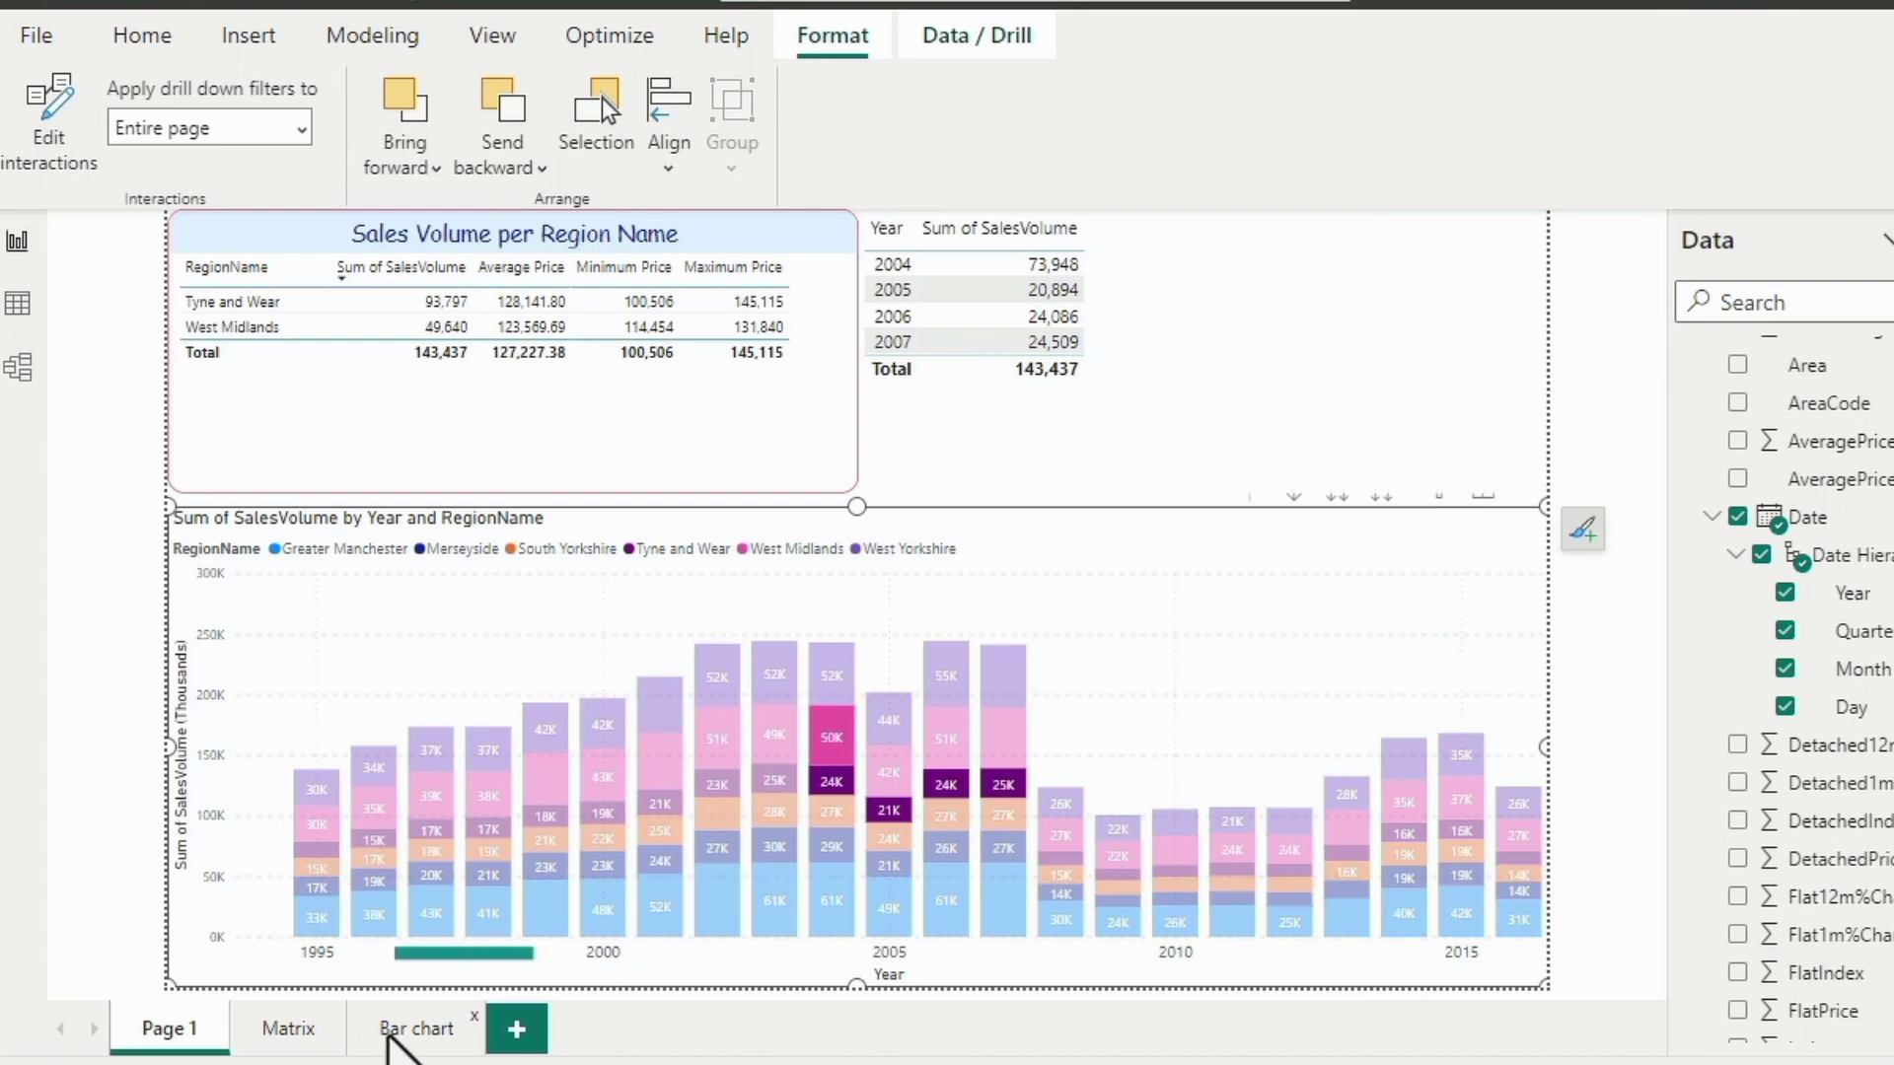
Open the Bar chart page and inspect the 1995 region segments of its stacked column chart.
left_click(388, 1030)
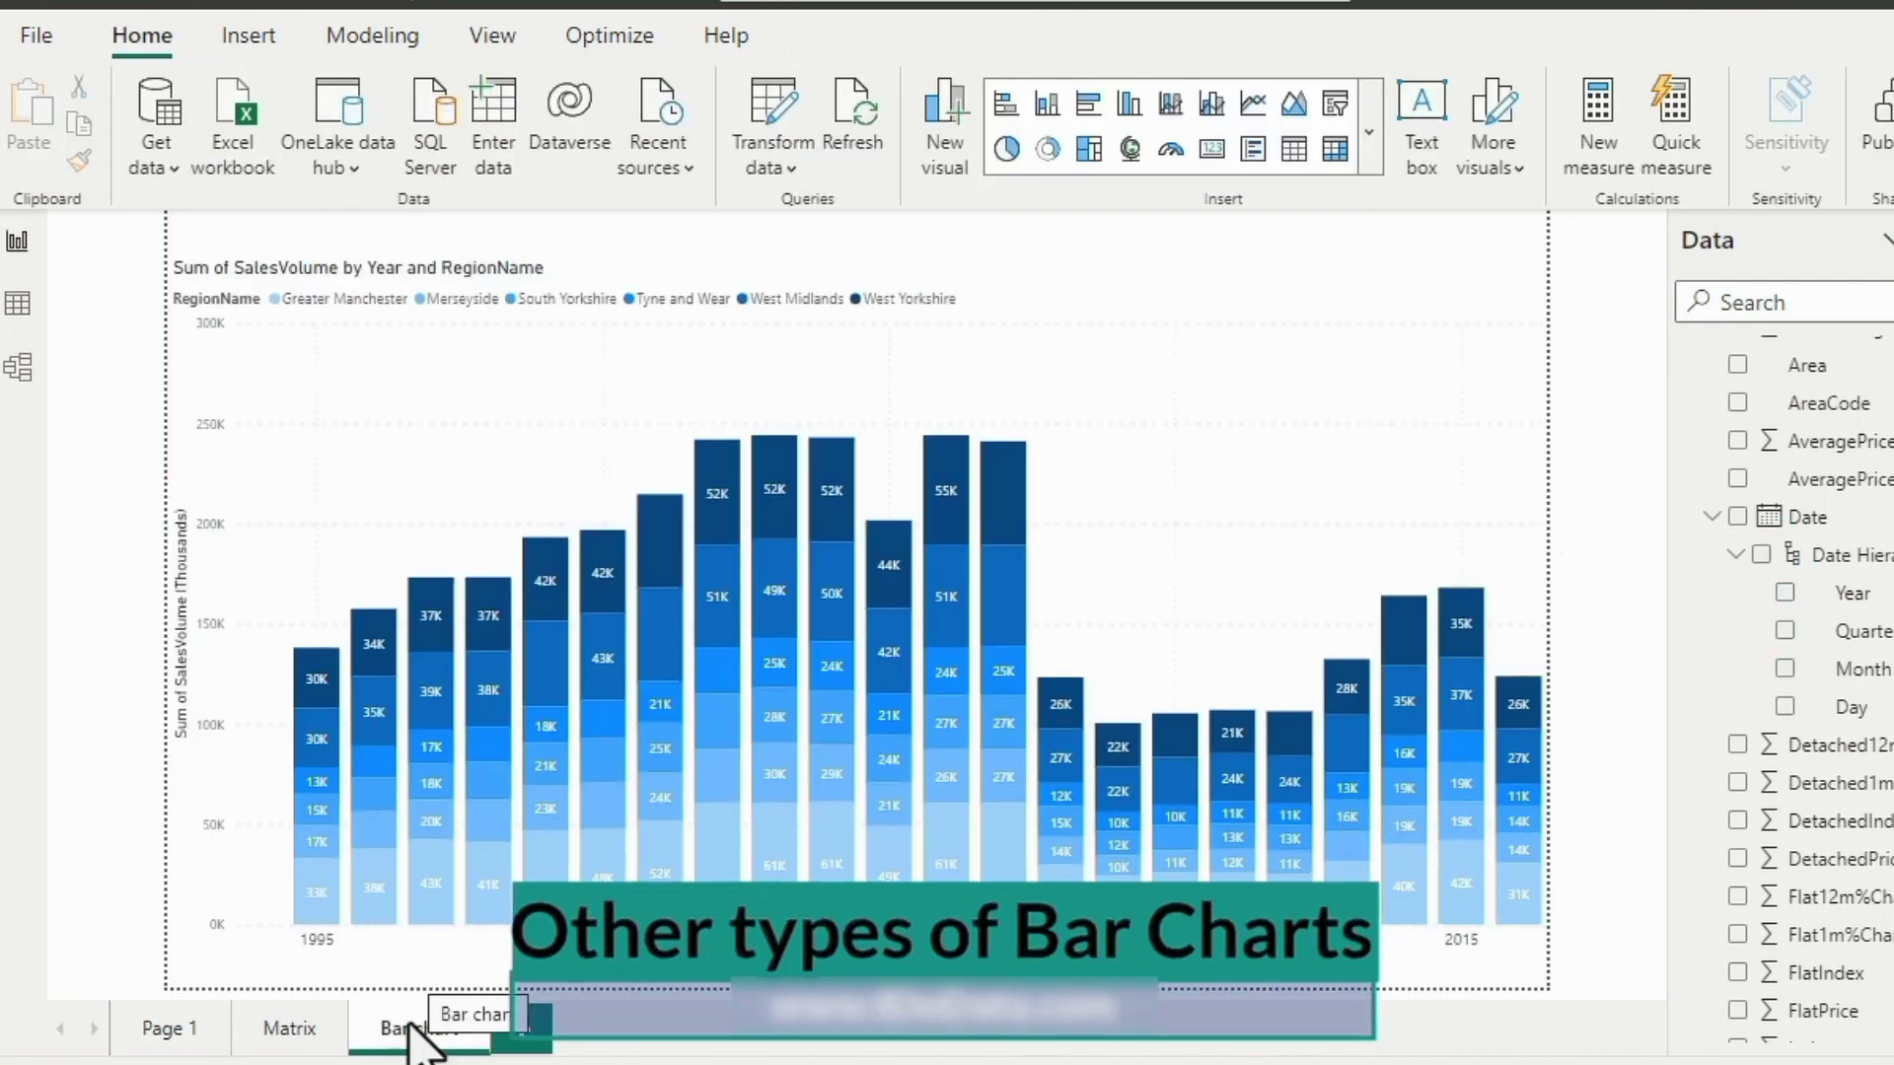
mouse_move(311, 880)
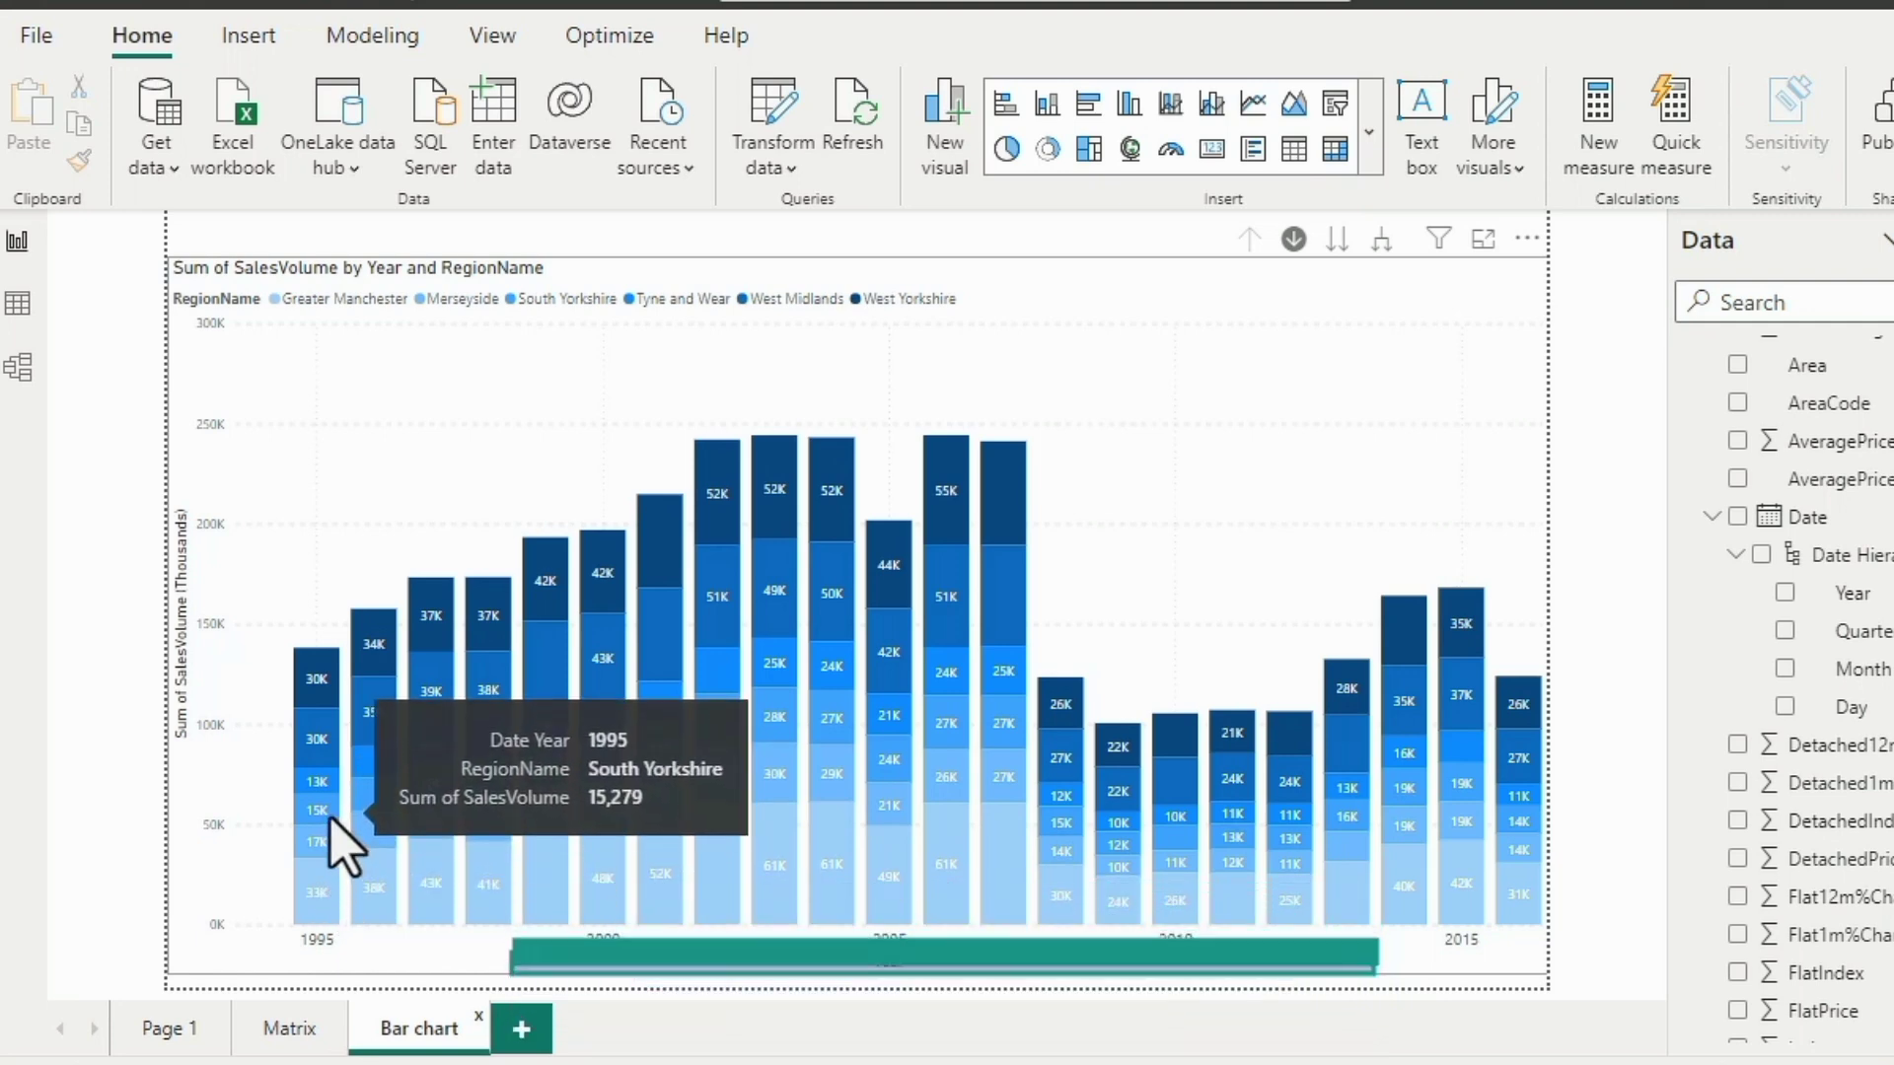
mouse_move(335, 794)
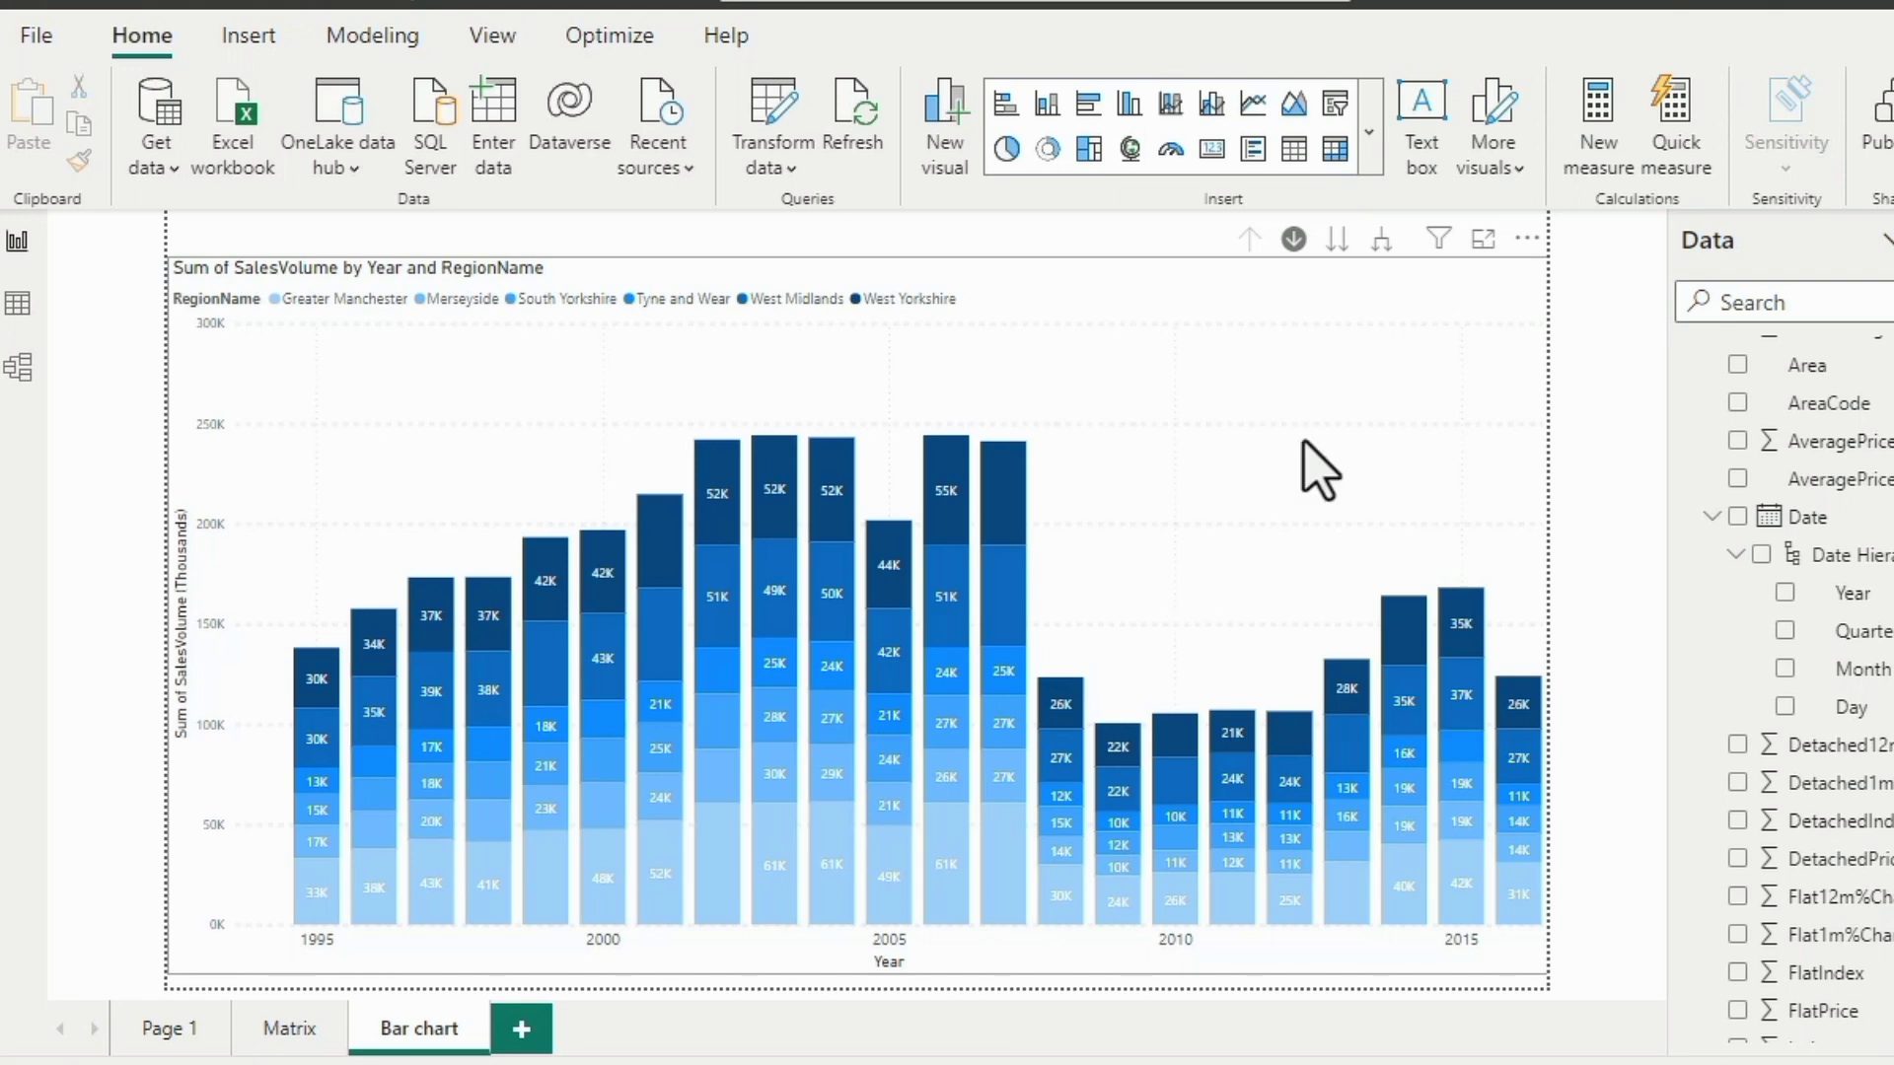
Change the stacked column chart to a clustered column chart.
left_click(1318, 479)
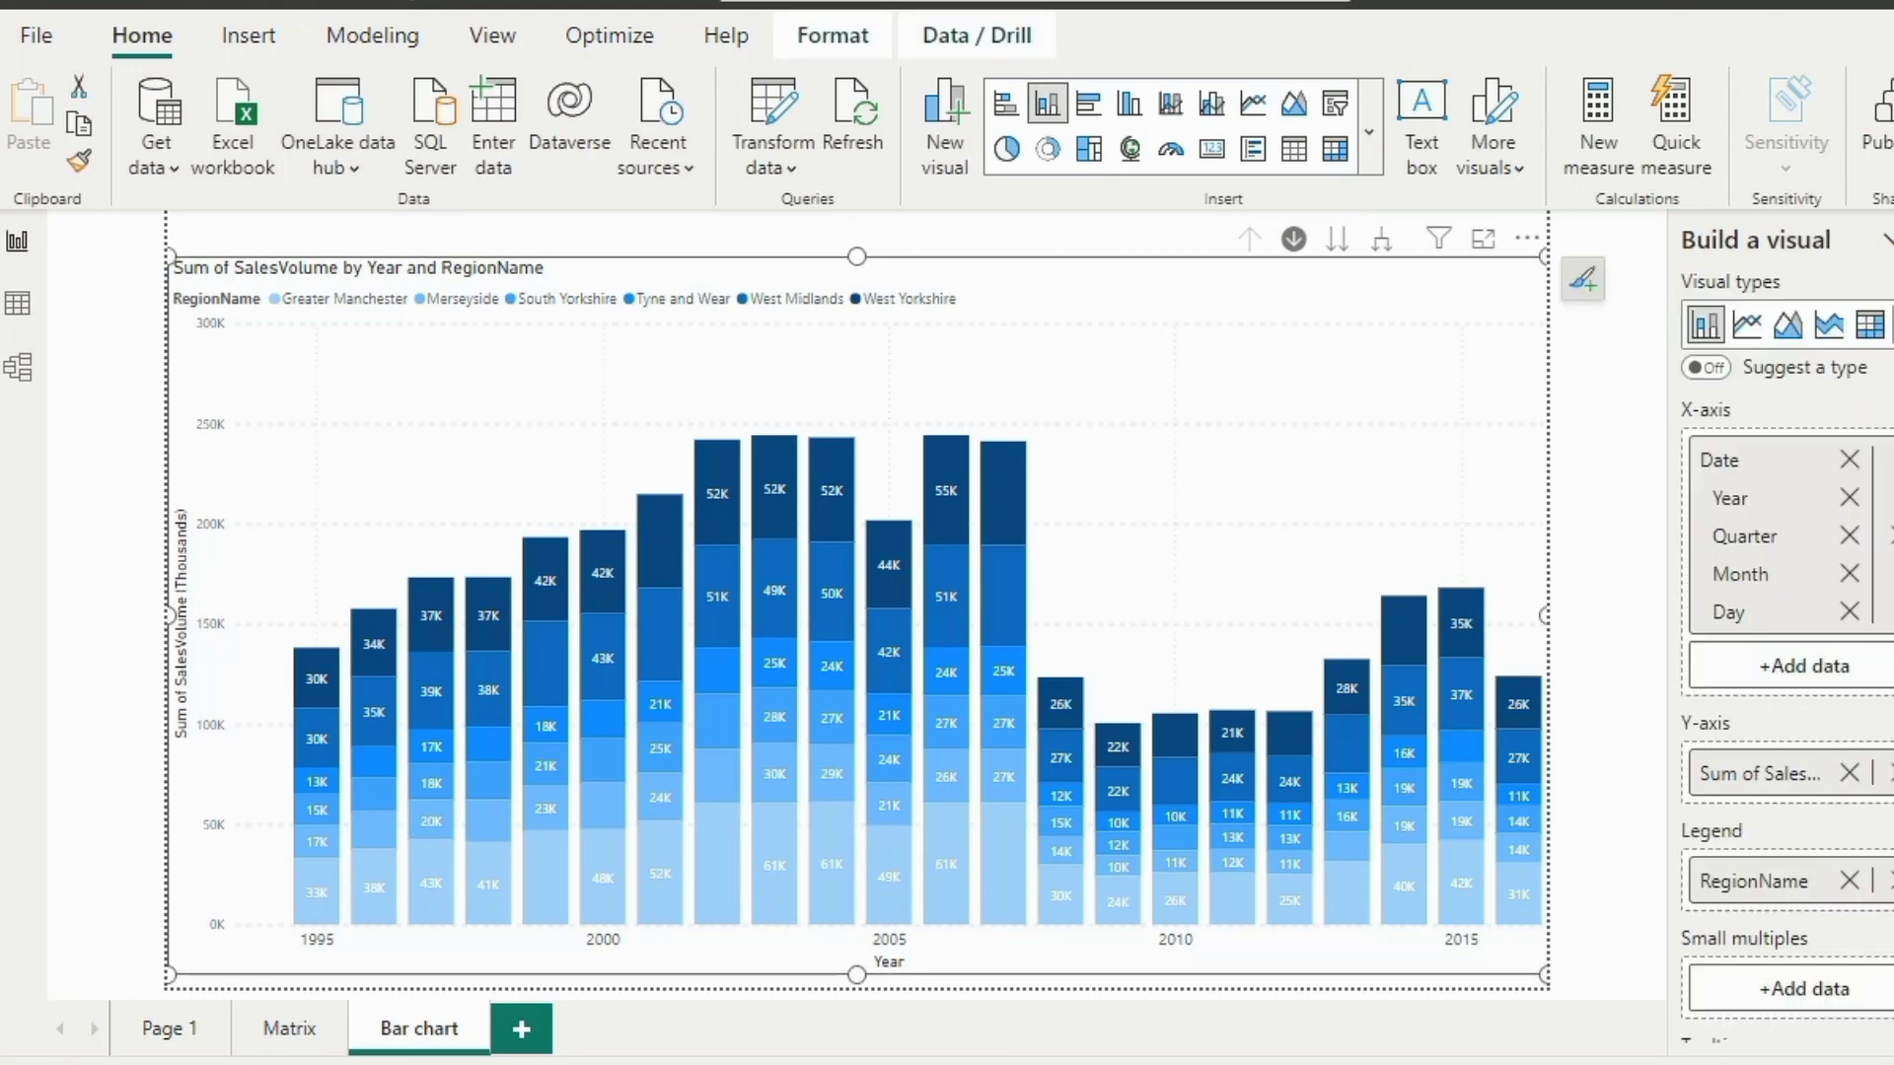
left_click(1886, 383)
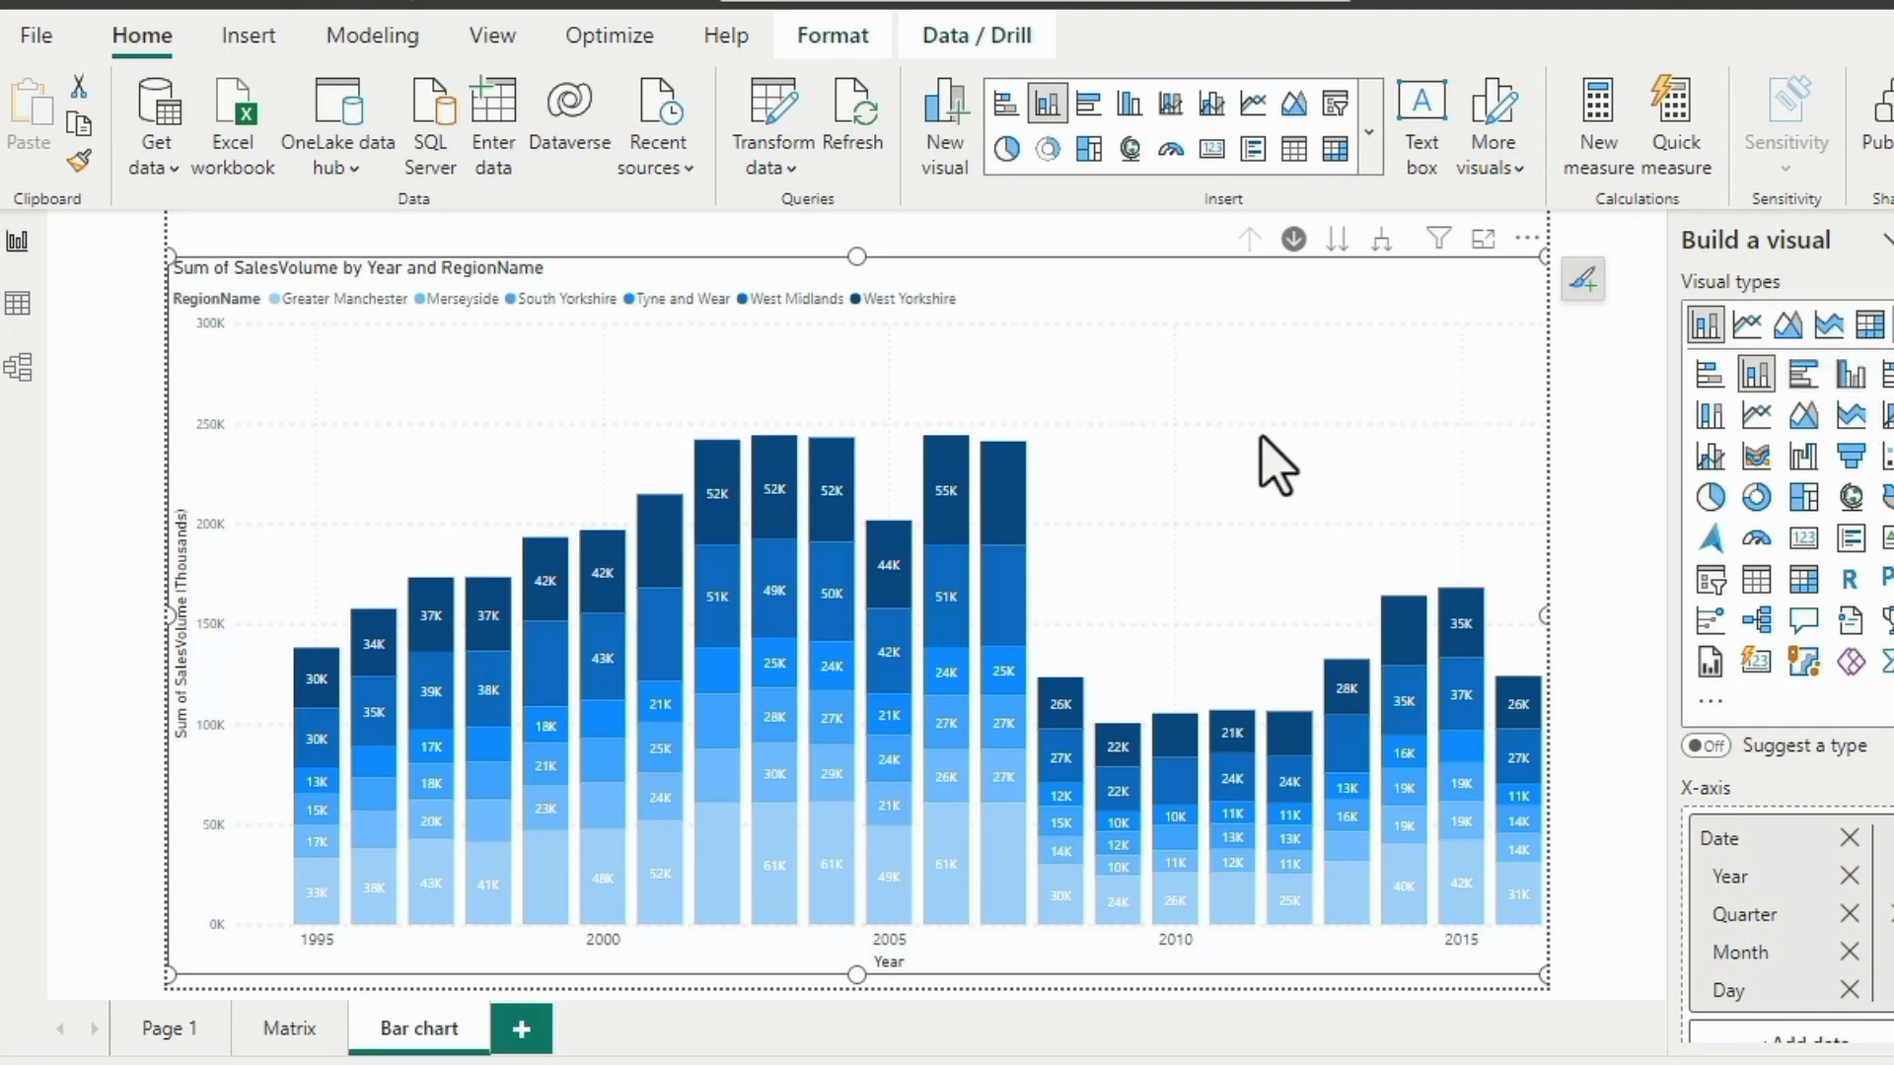
left_click(1851, 375)
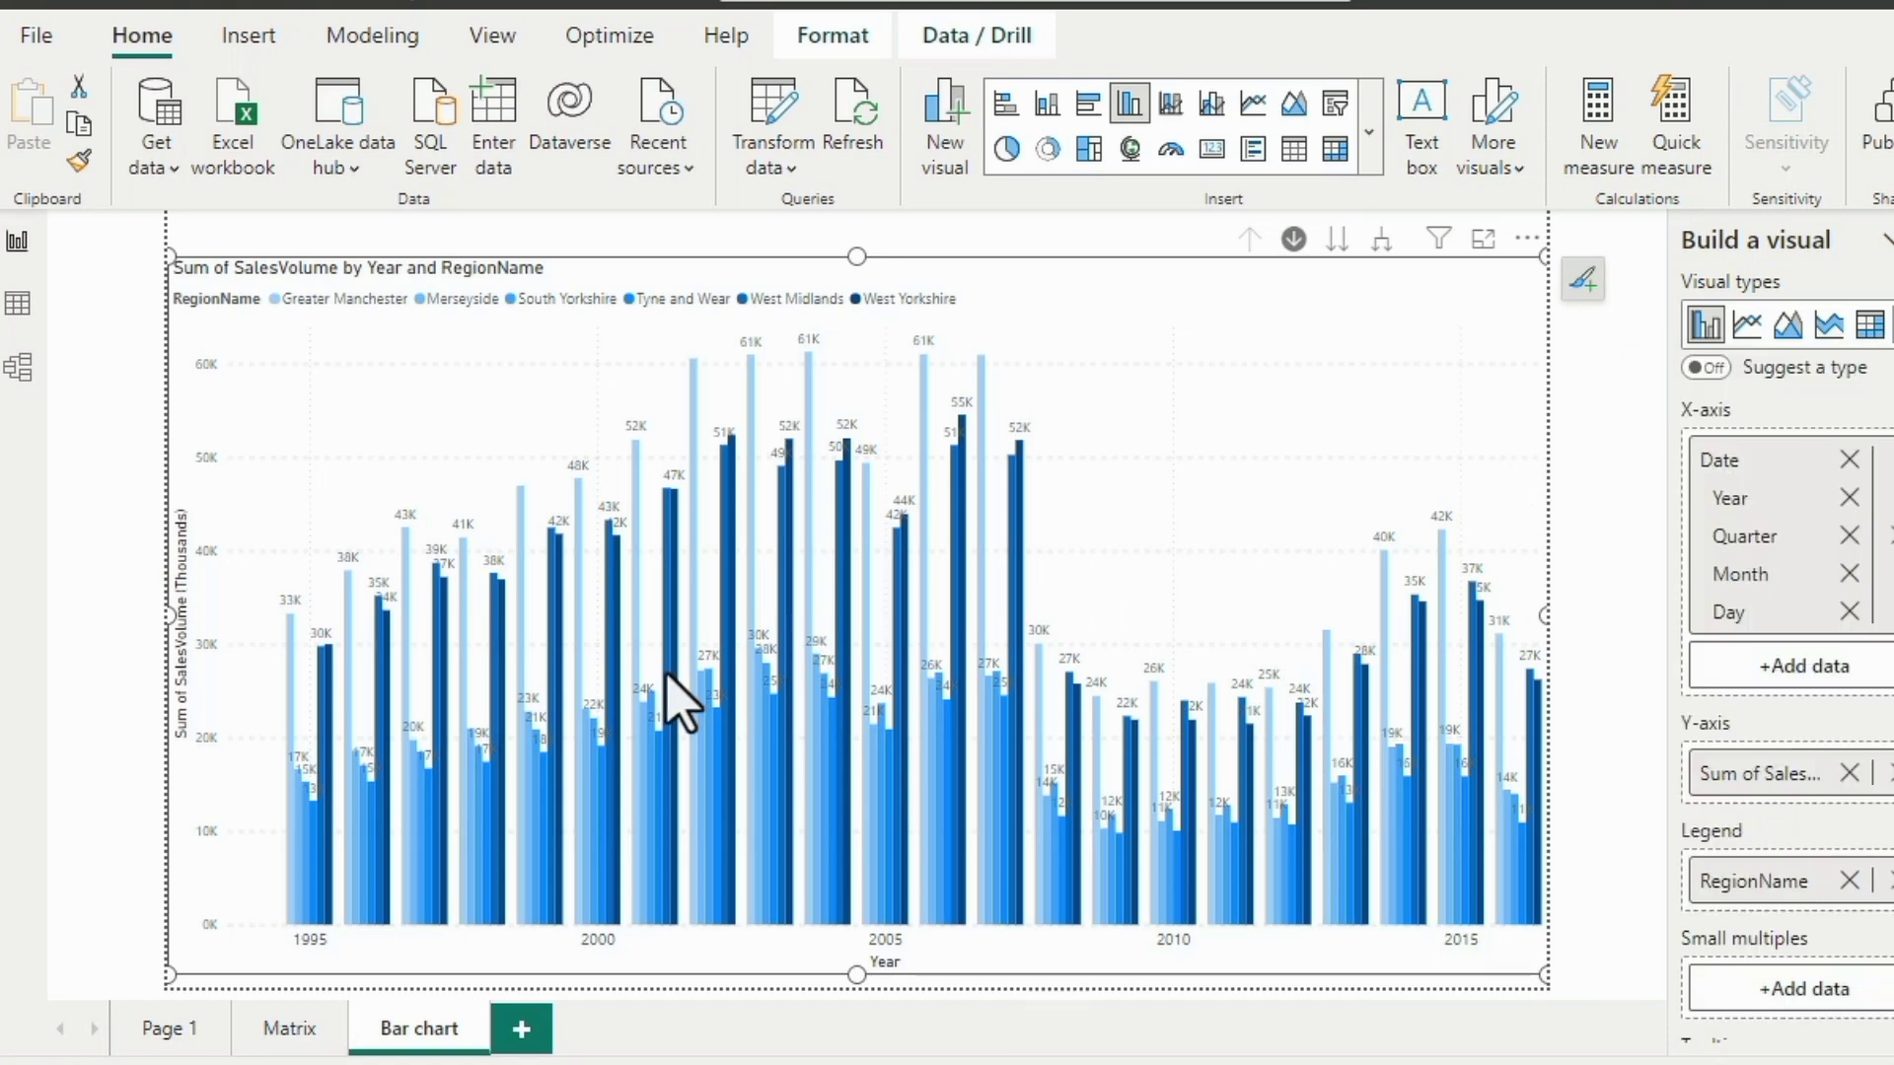
Move the clustered column chart down to the quarter and month levels, and drill back up to quarters to compare regions.
mouse_move(666, 678)
left_click(1293, 240)
left_click(1337, 243)
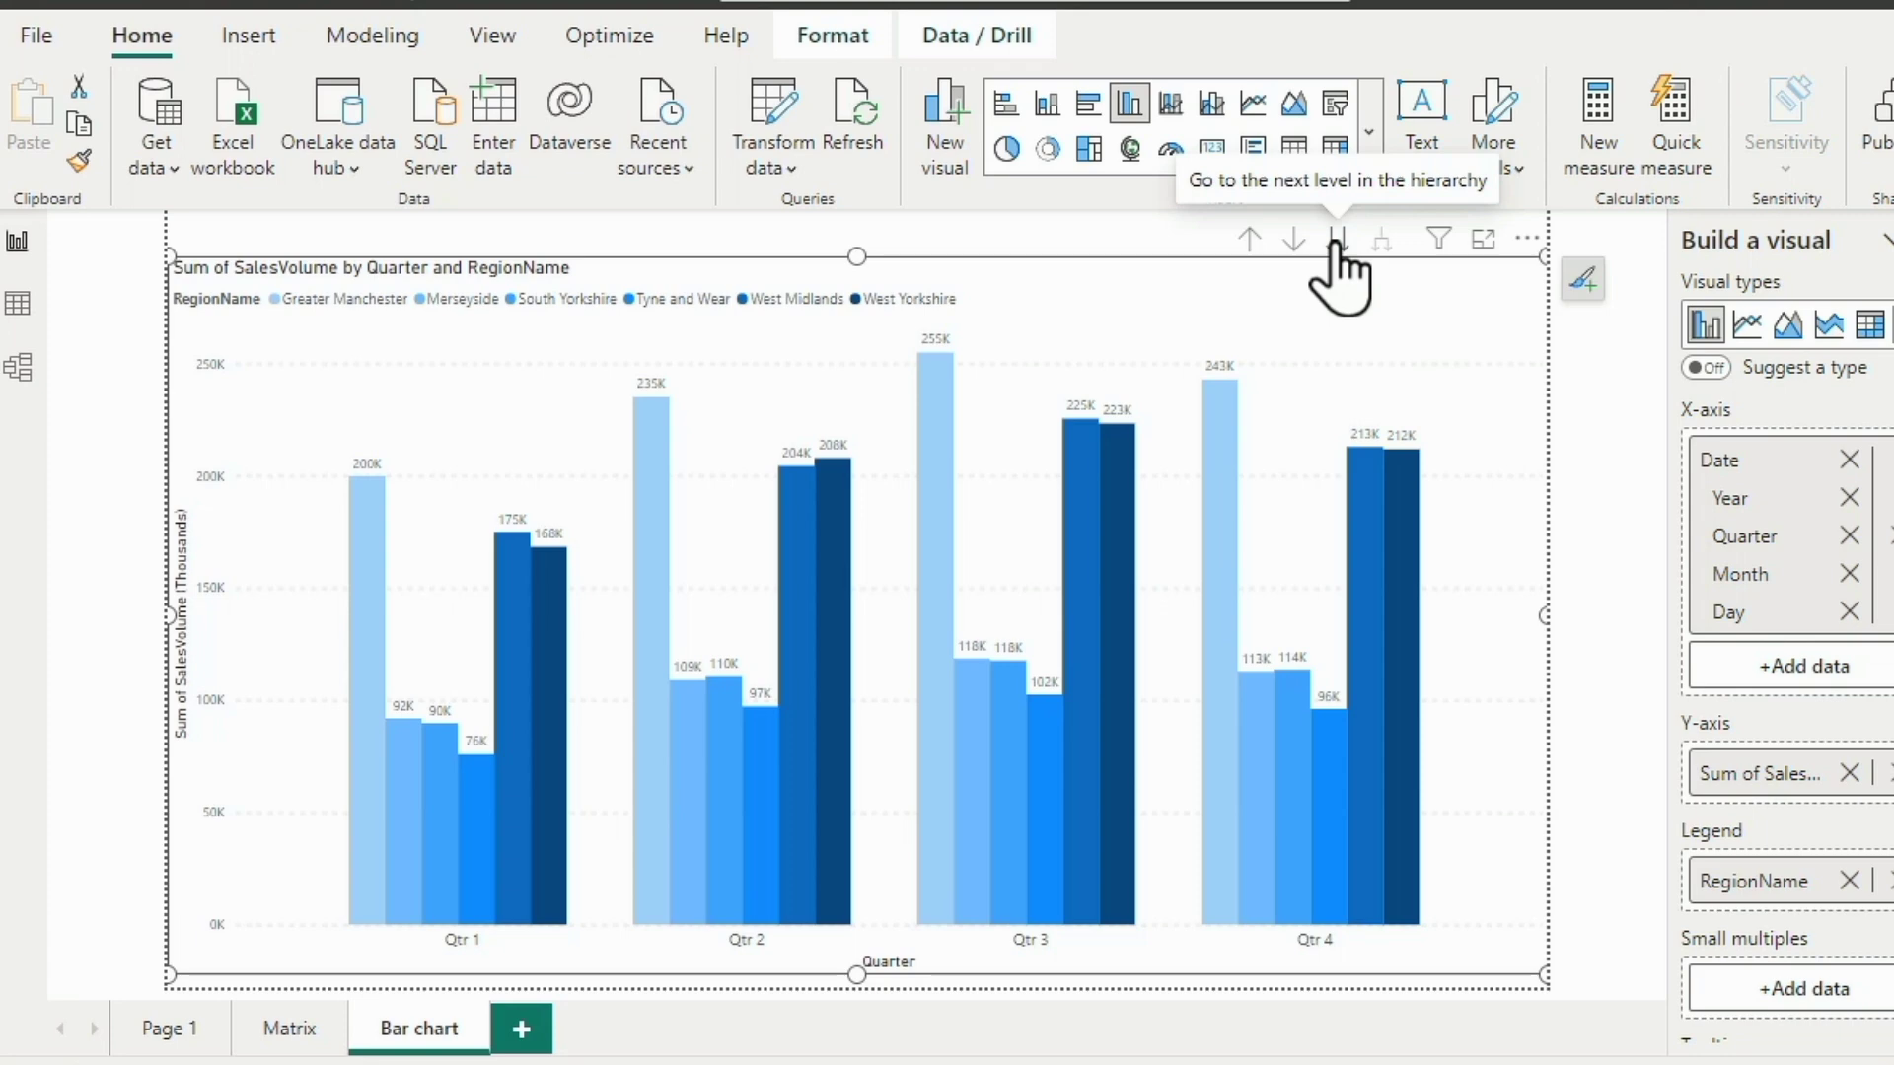
left_click(1337, 240)
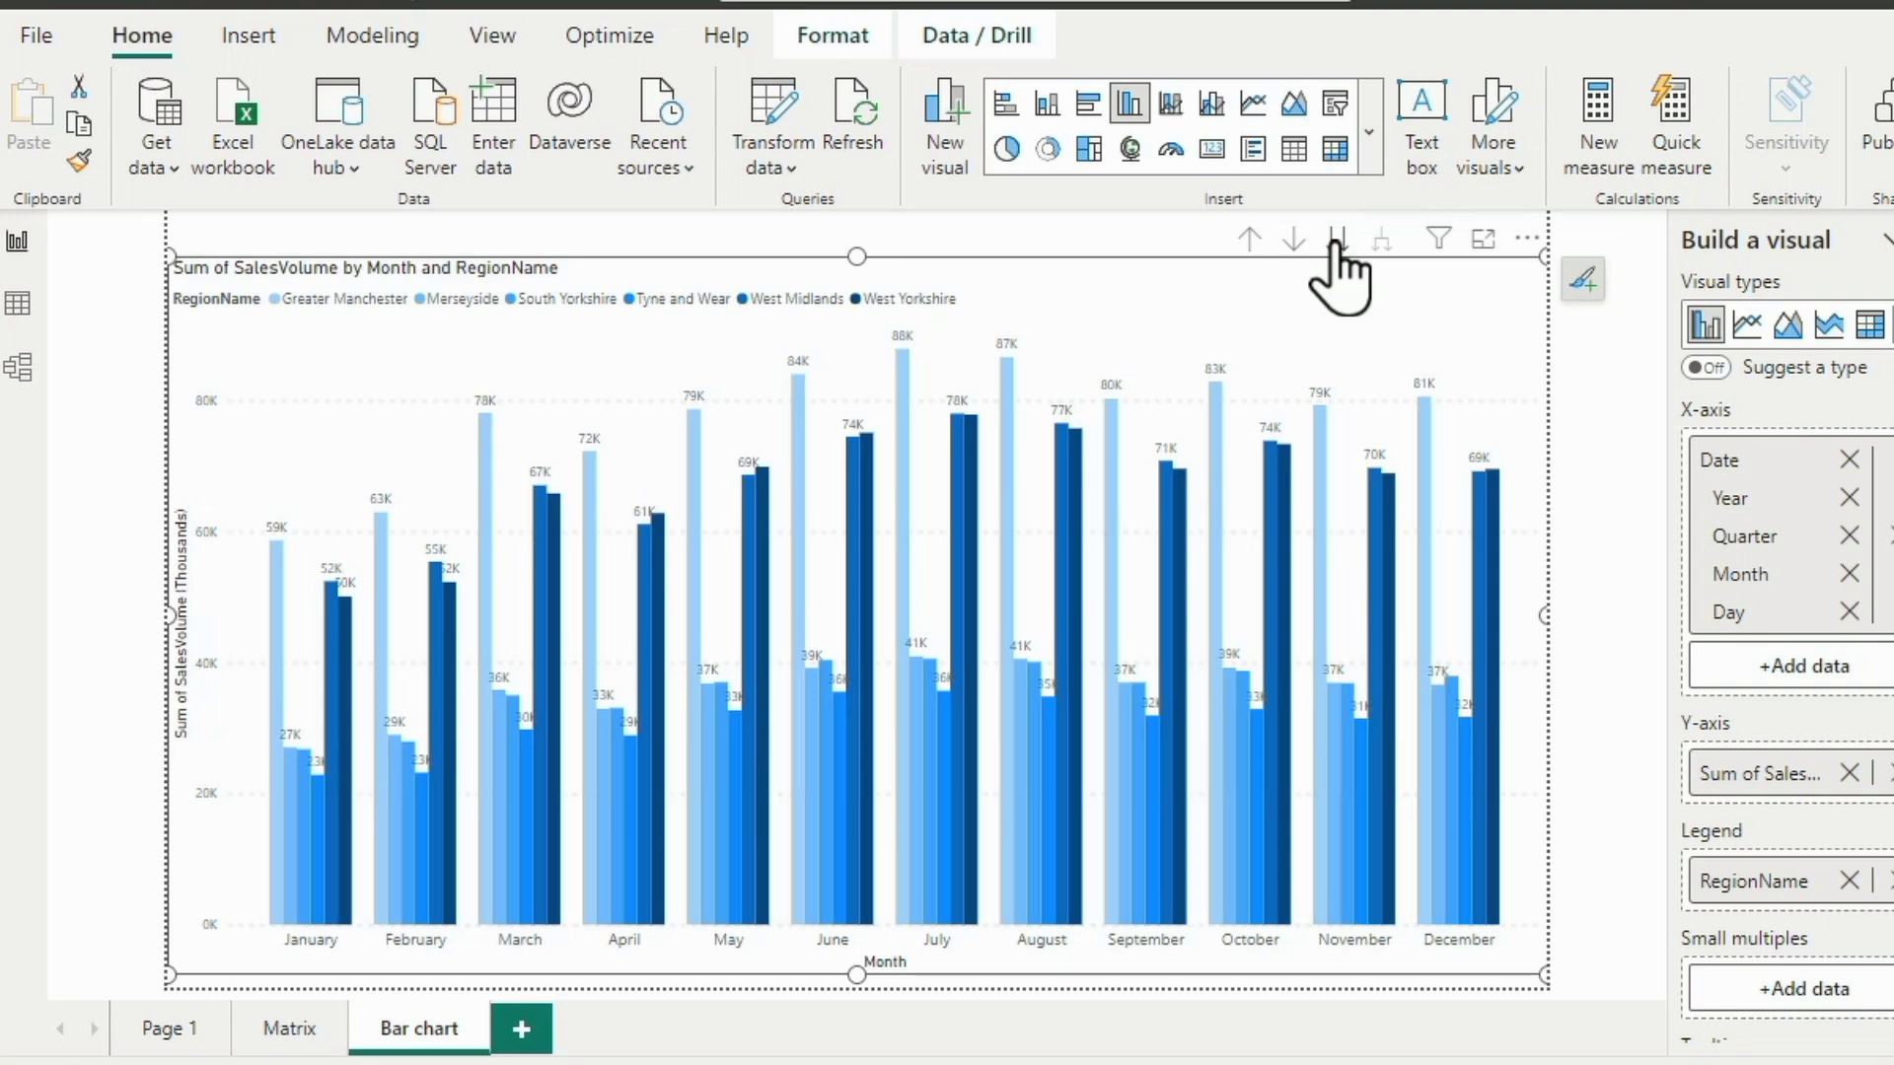
left_click(1250, 242)
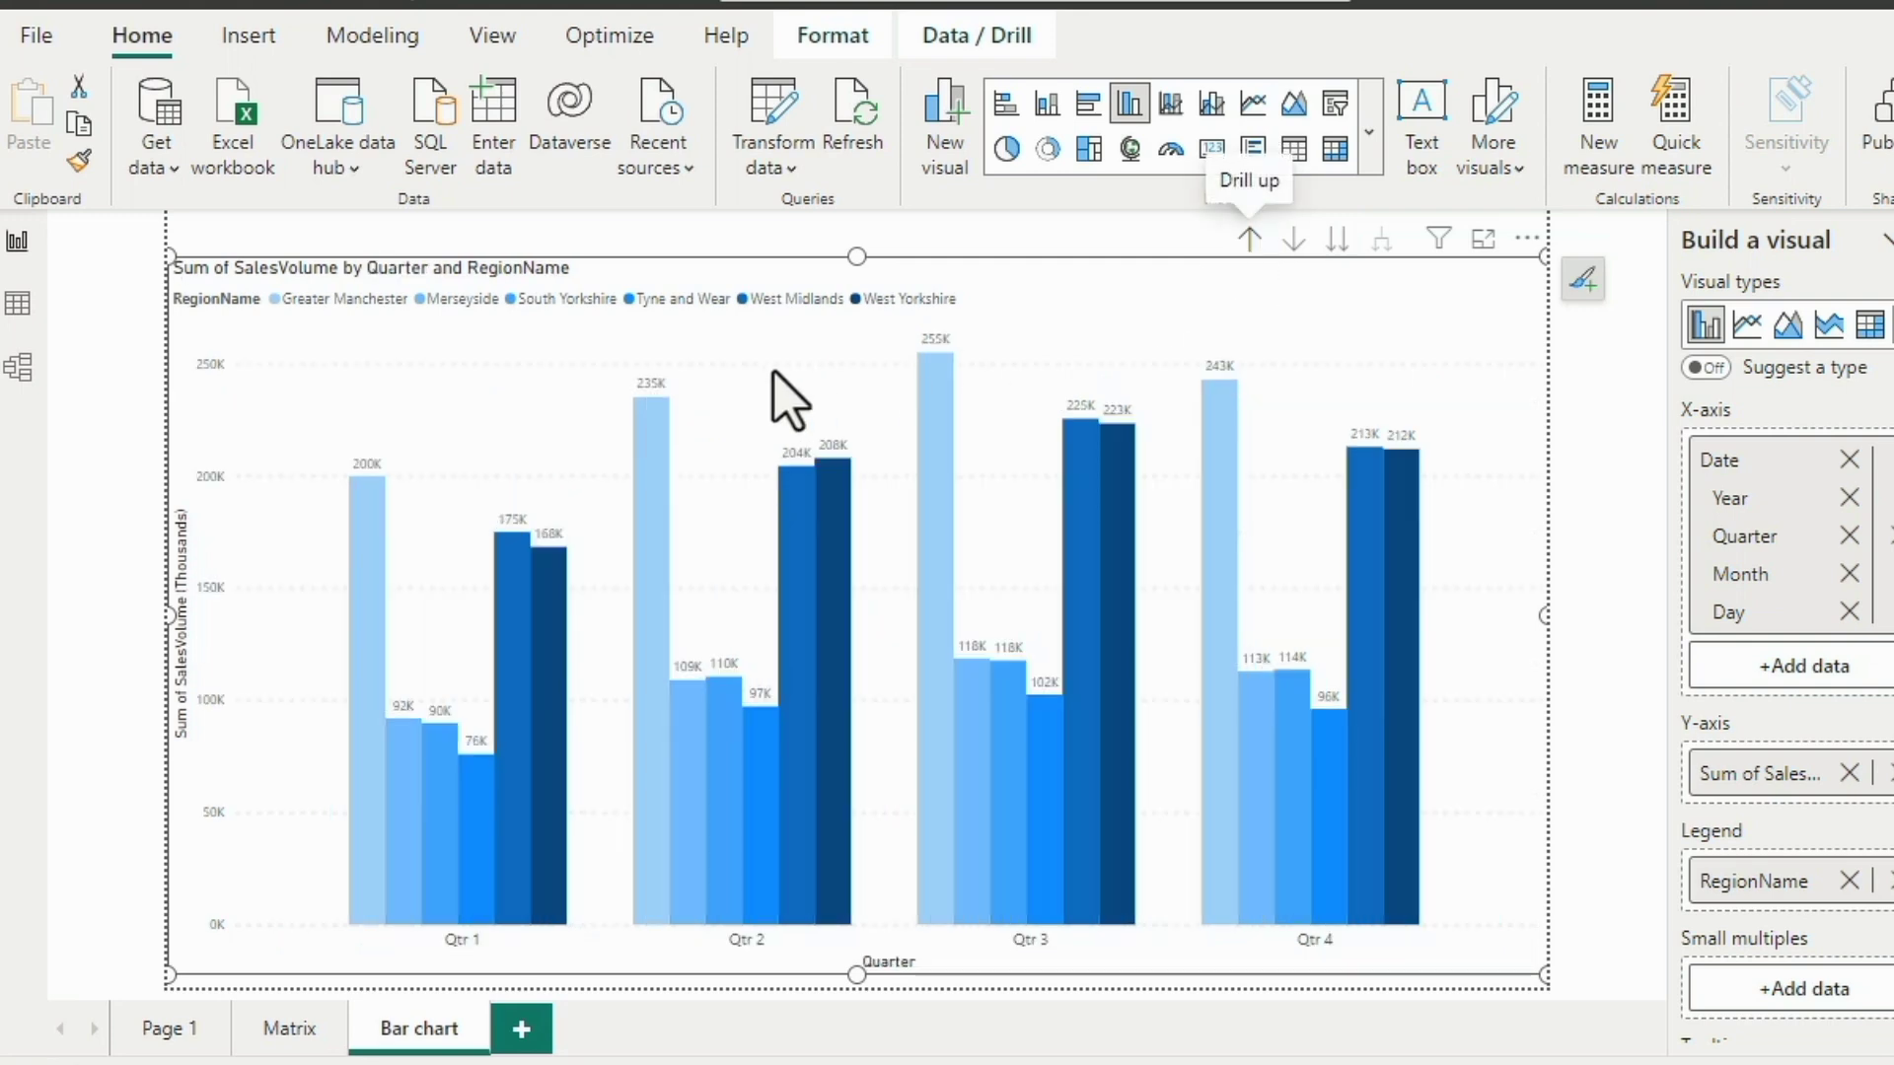
mouse_move(364, 500)
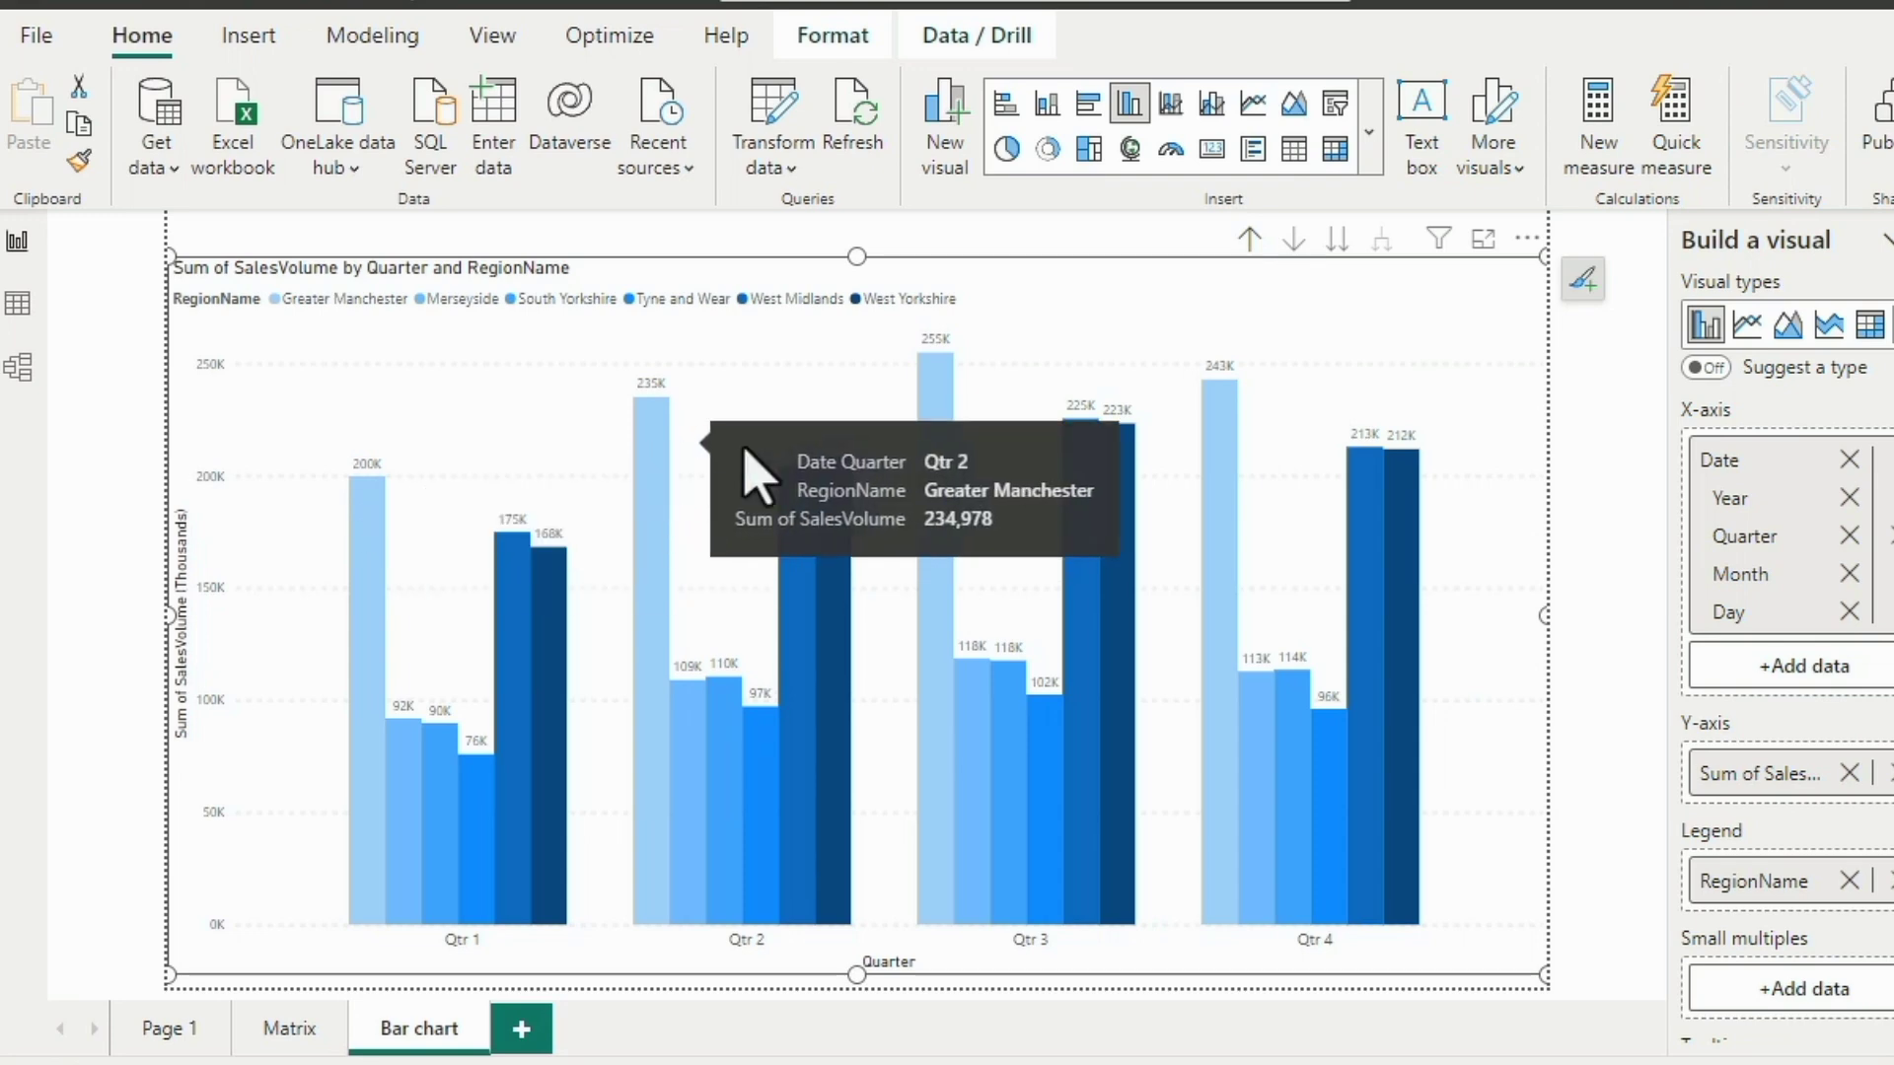
mouse_move(947, 453)
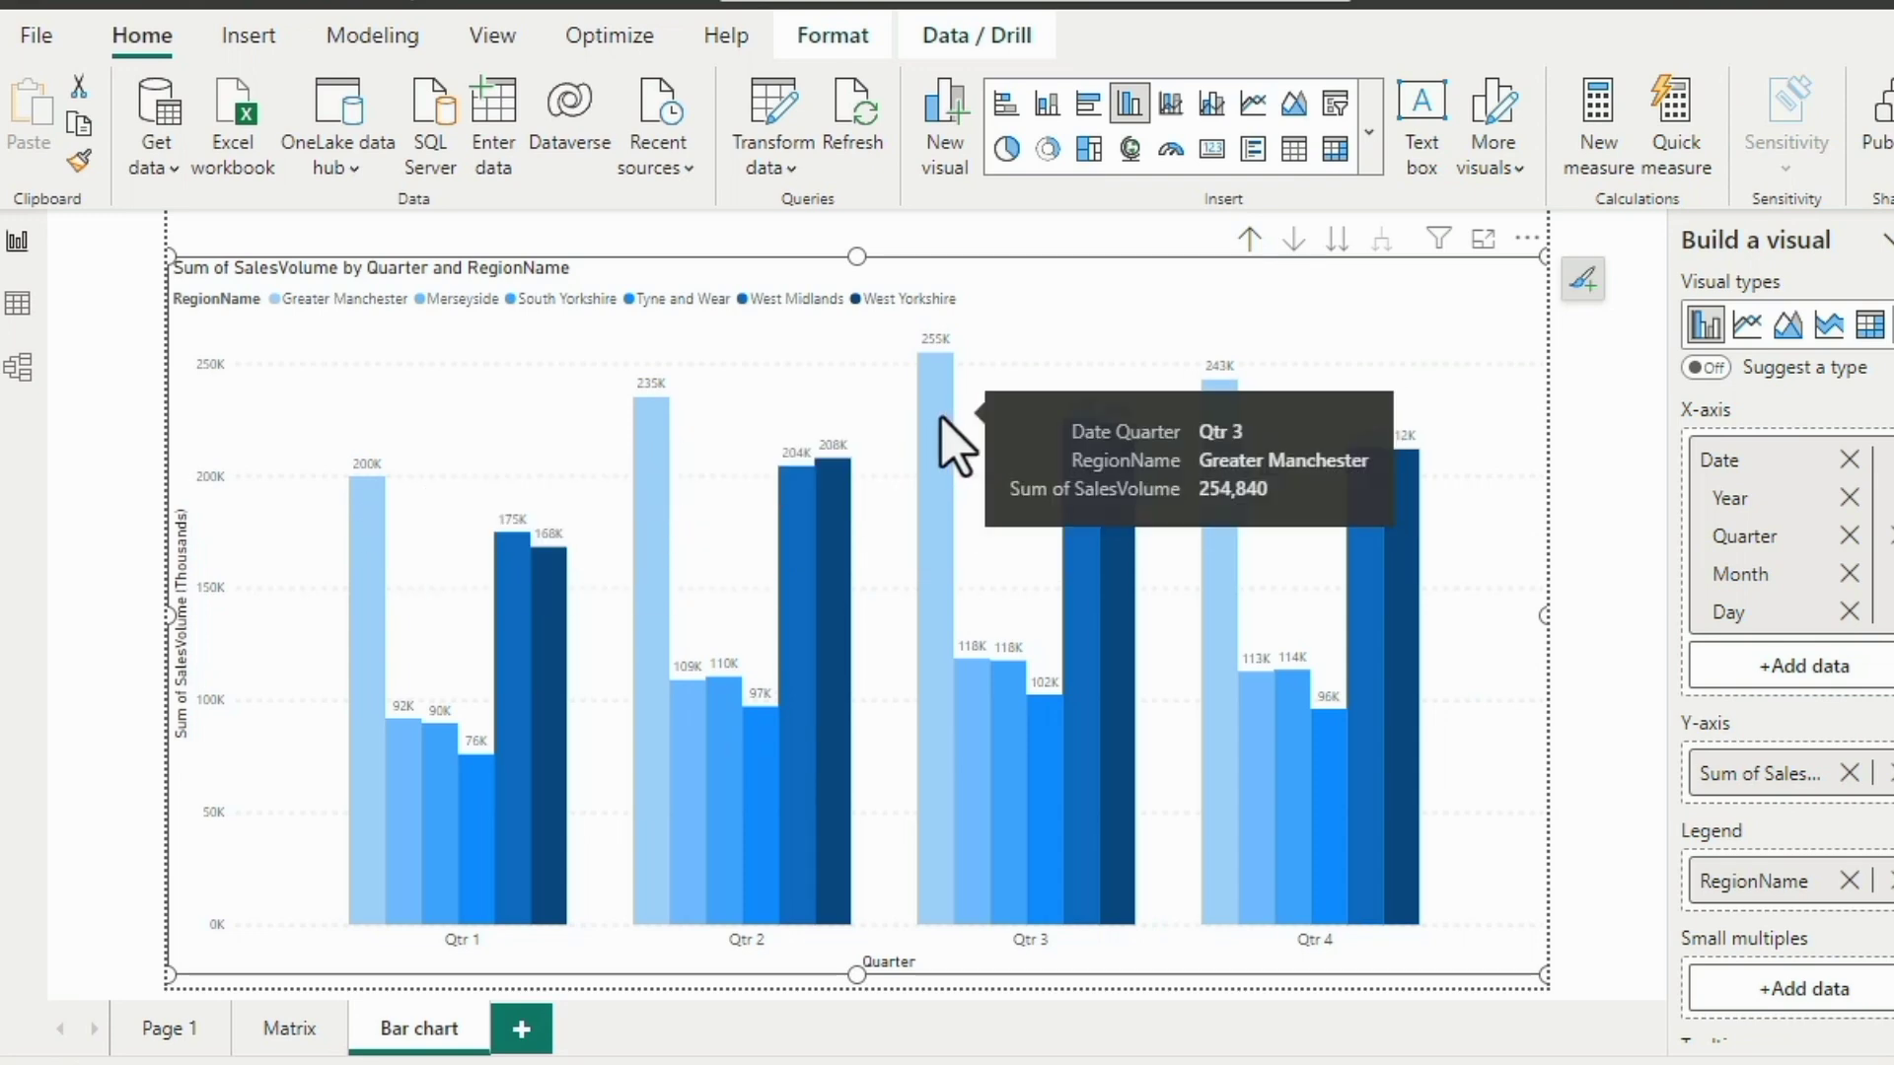
mouse_move(499, 790)
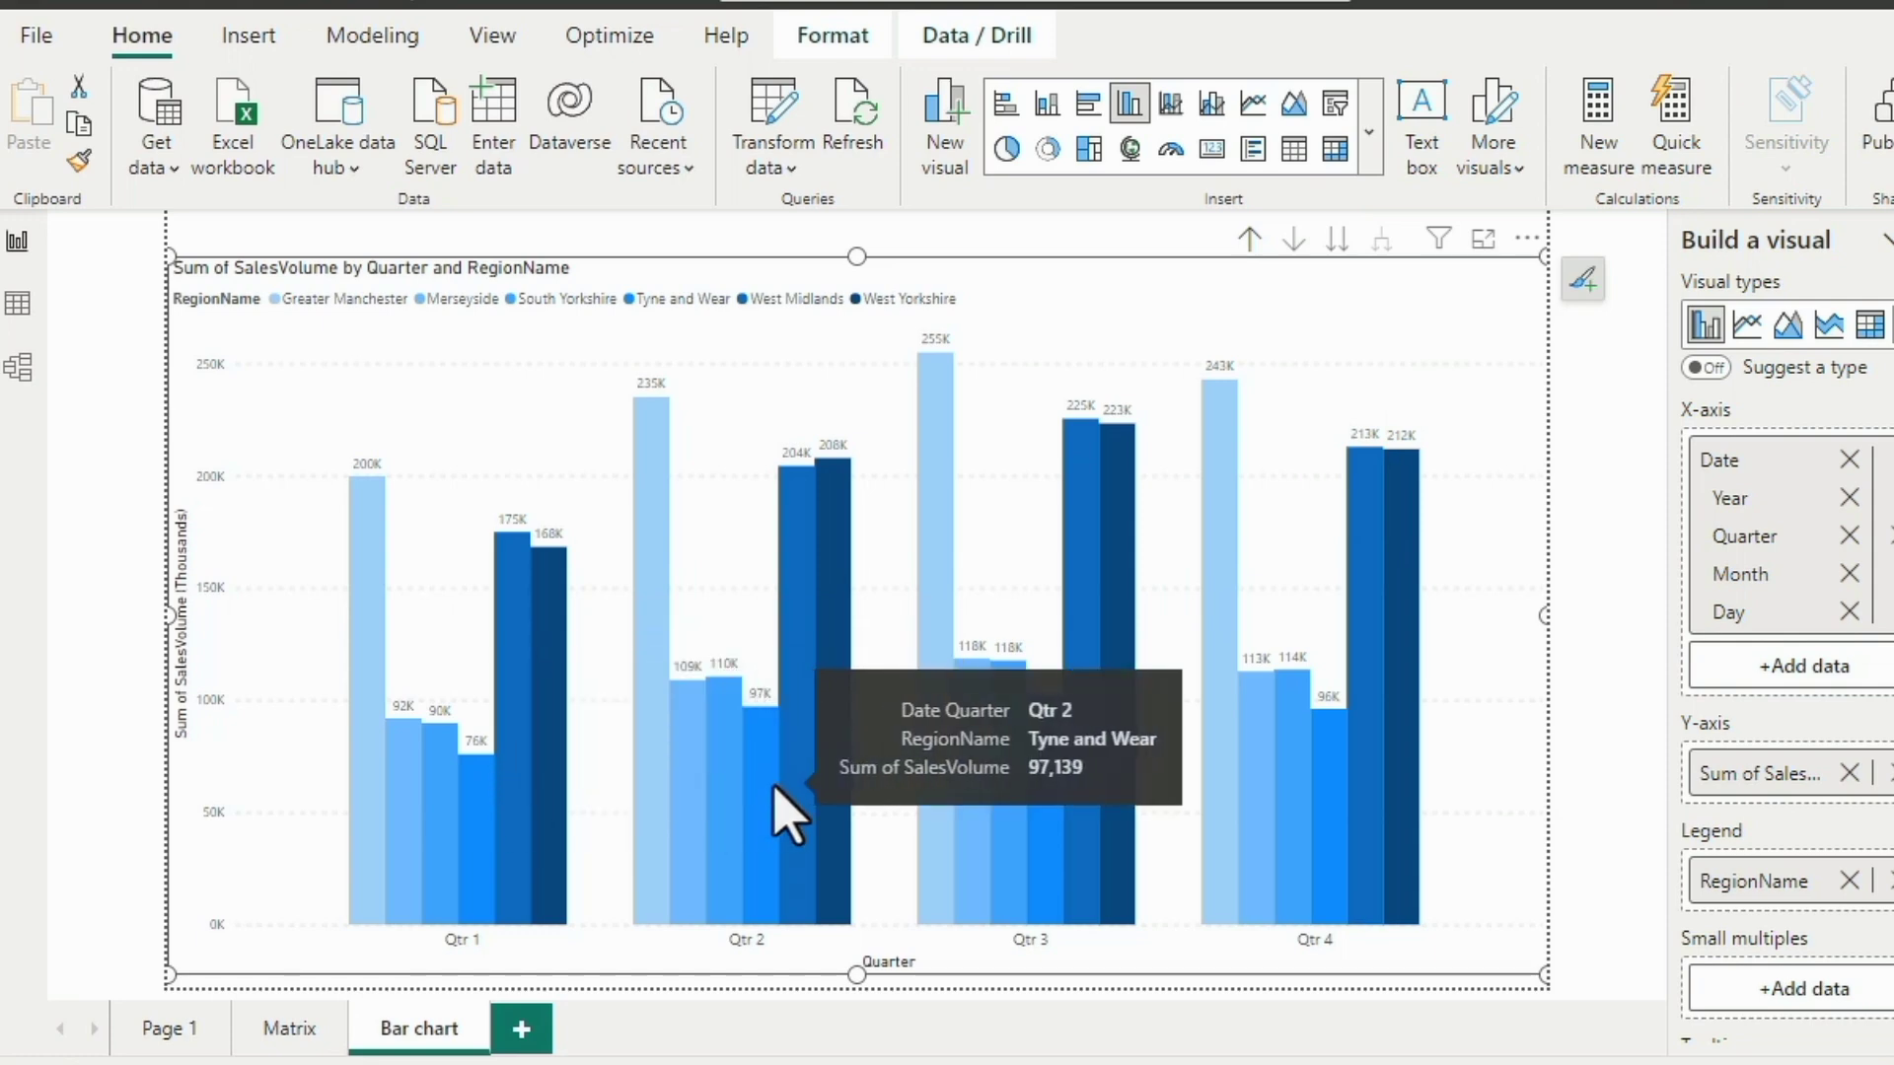
Undo the drilling and the chart type change to restore the stacked column chart by year.
key("ctrl+z")
key("ctrl+y")
left_click(79, 2)
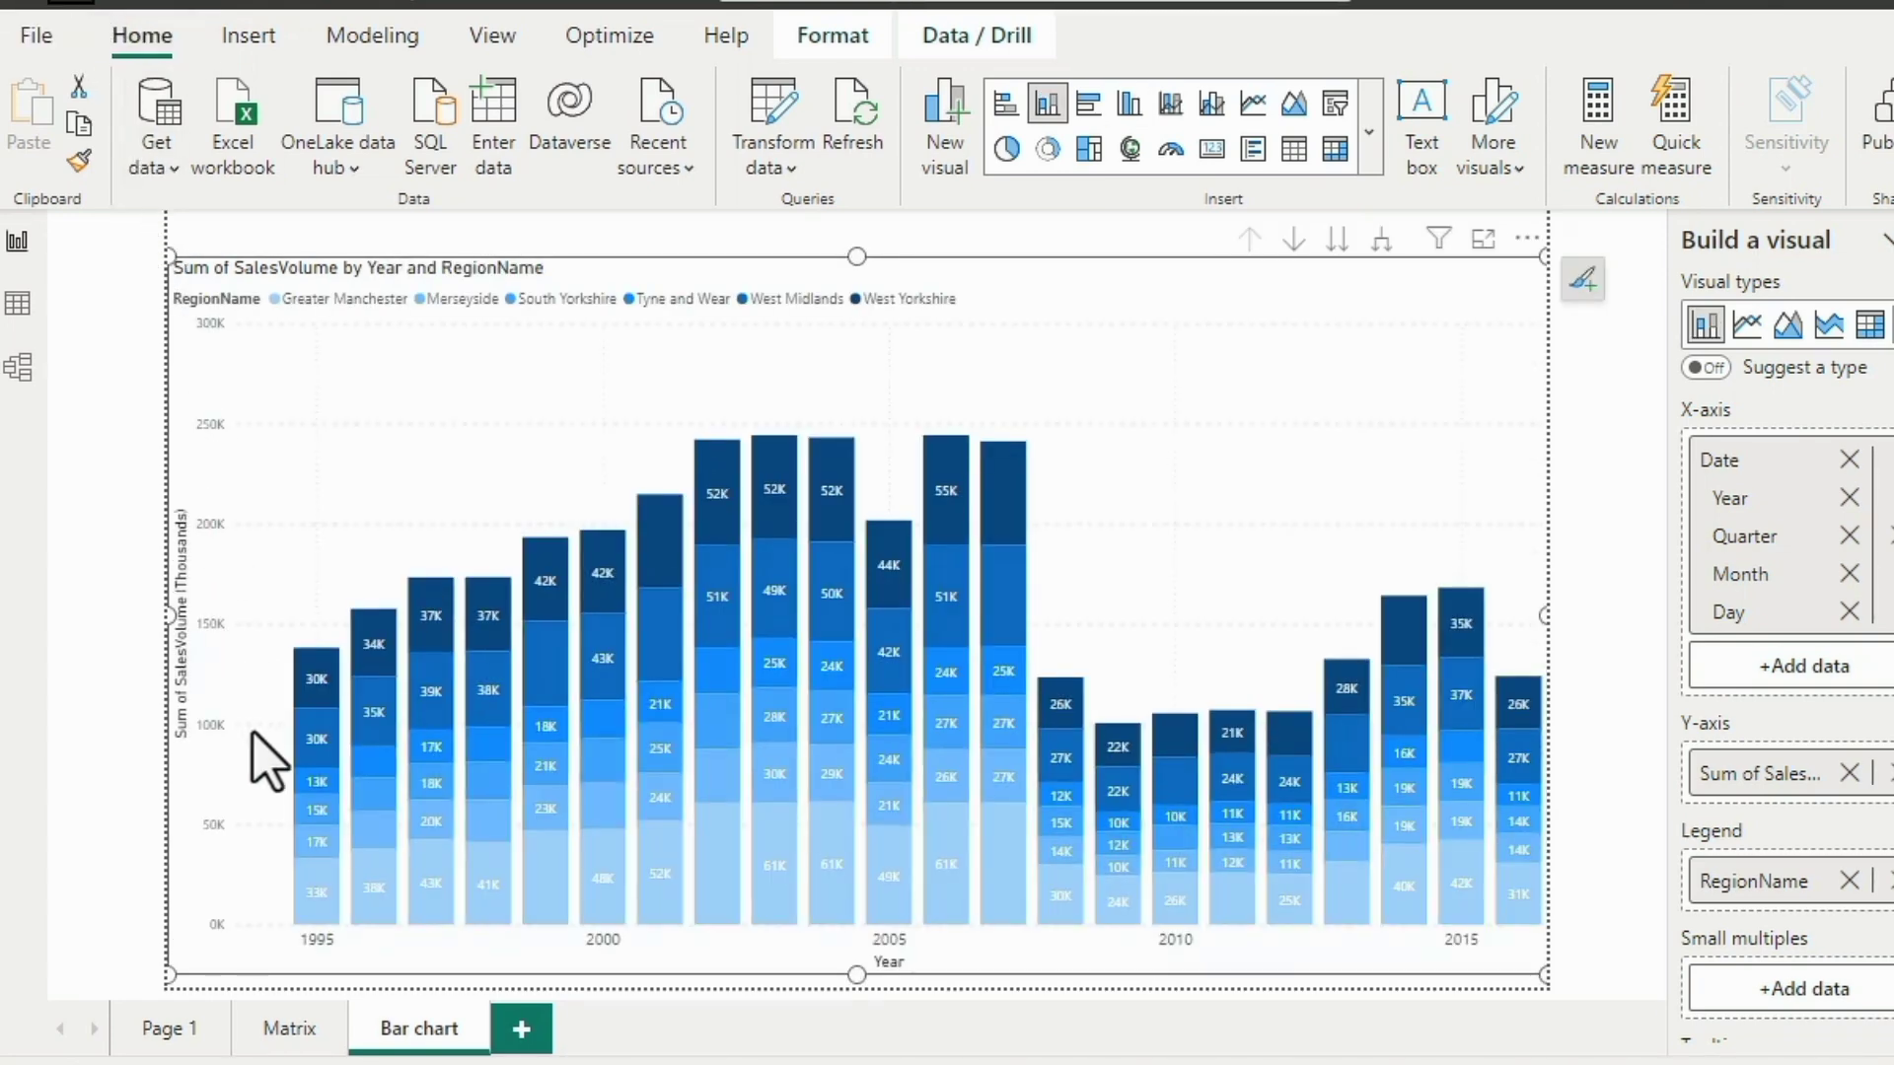
mouse_move(322, 784)
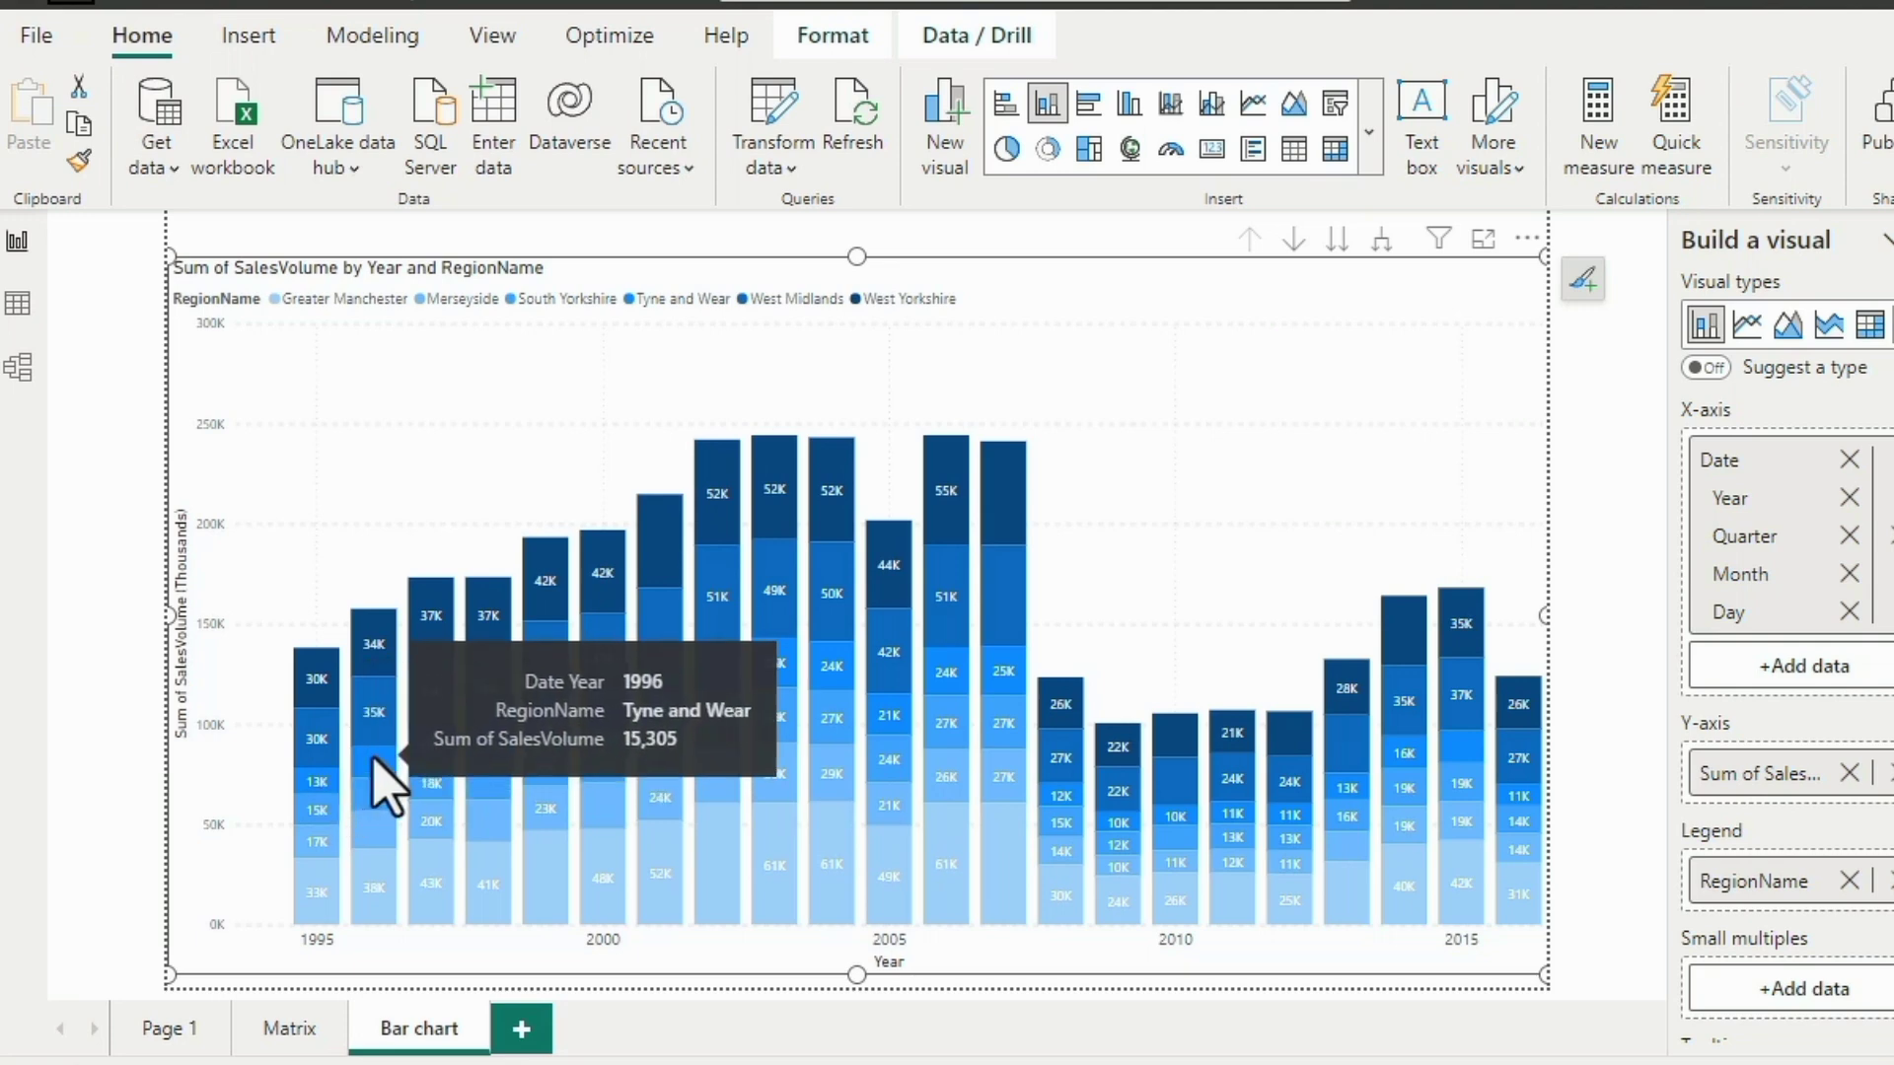
Compare Tyne and Wear's sales volume from 1996 to 2000 in the stacked column chart.
mouse_move(434, 745)
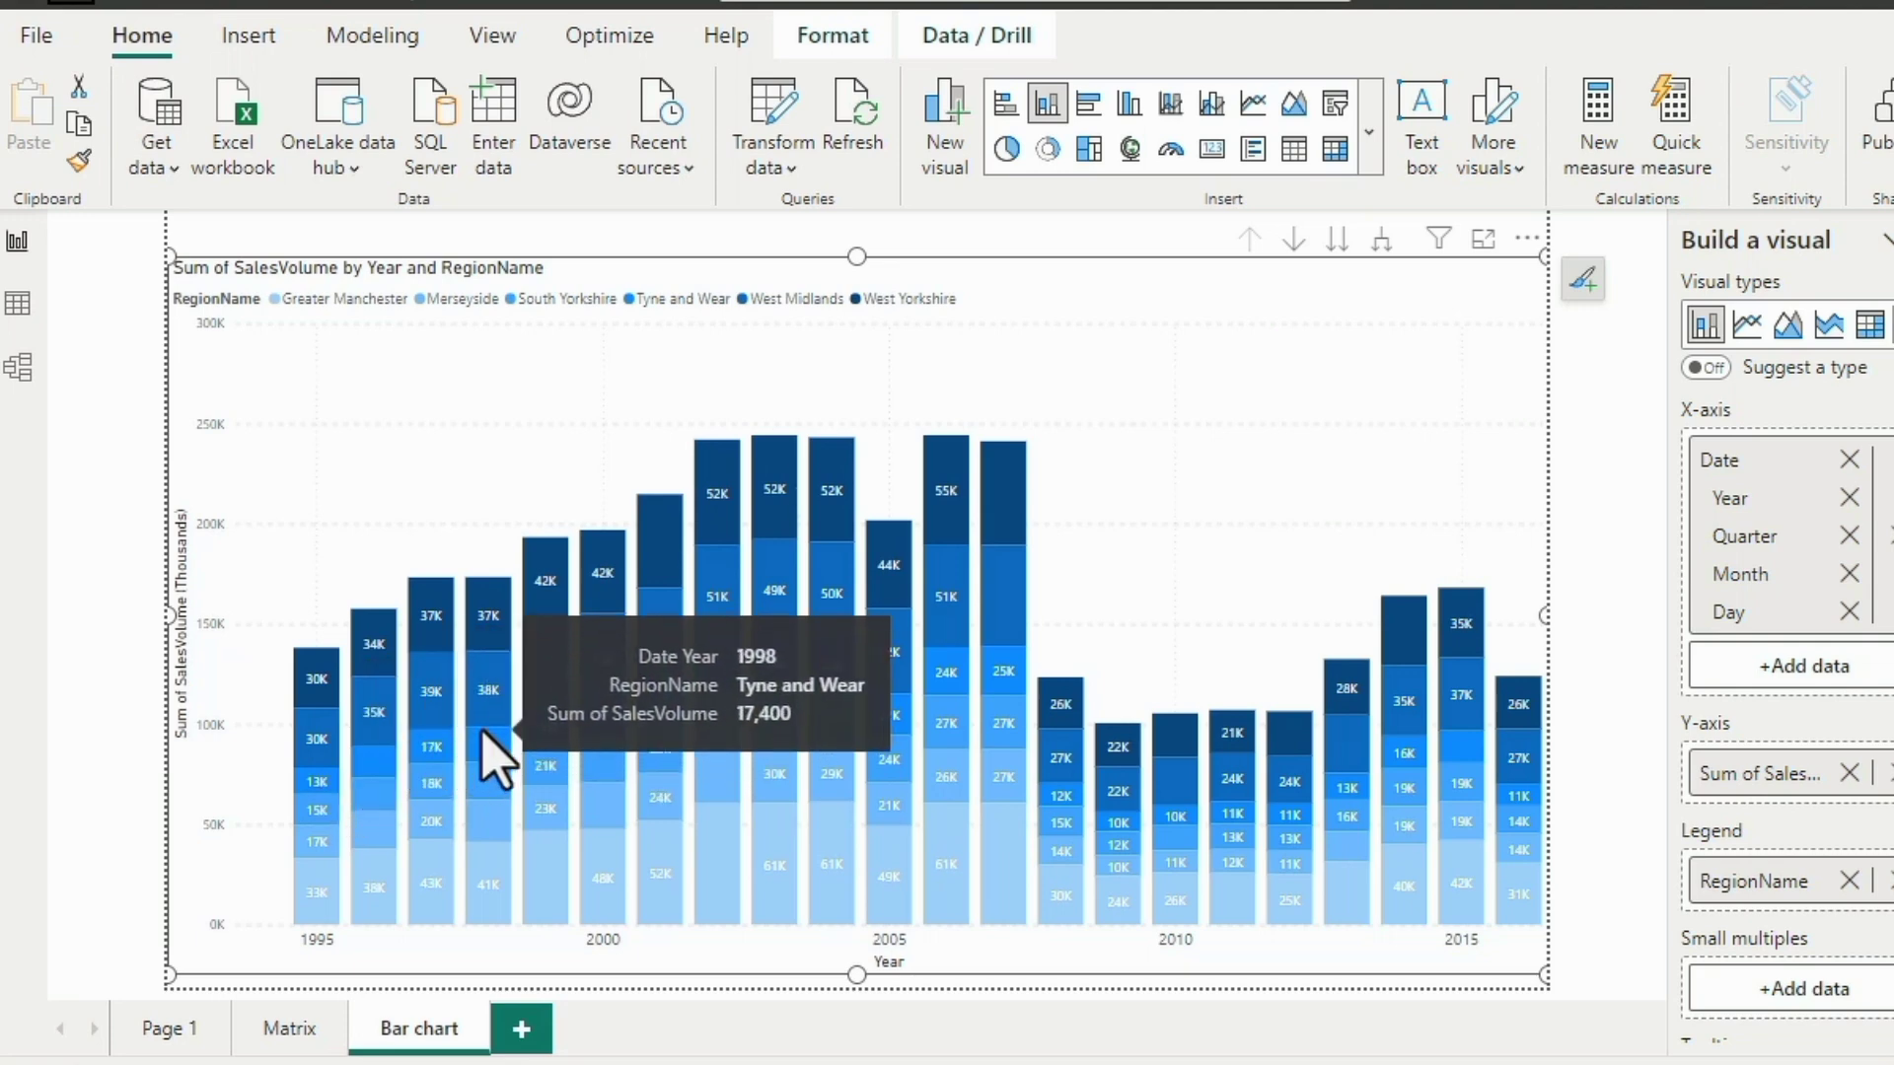
mouse_move(549, 768)
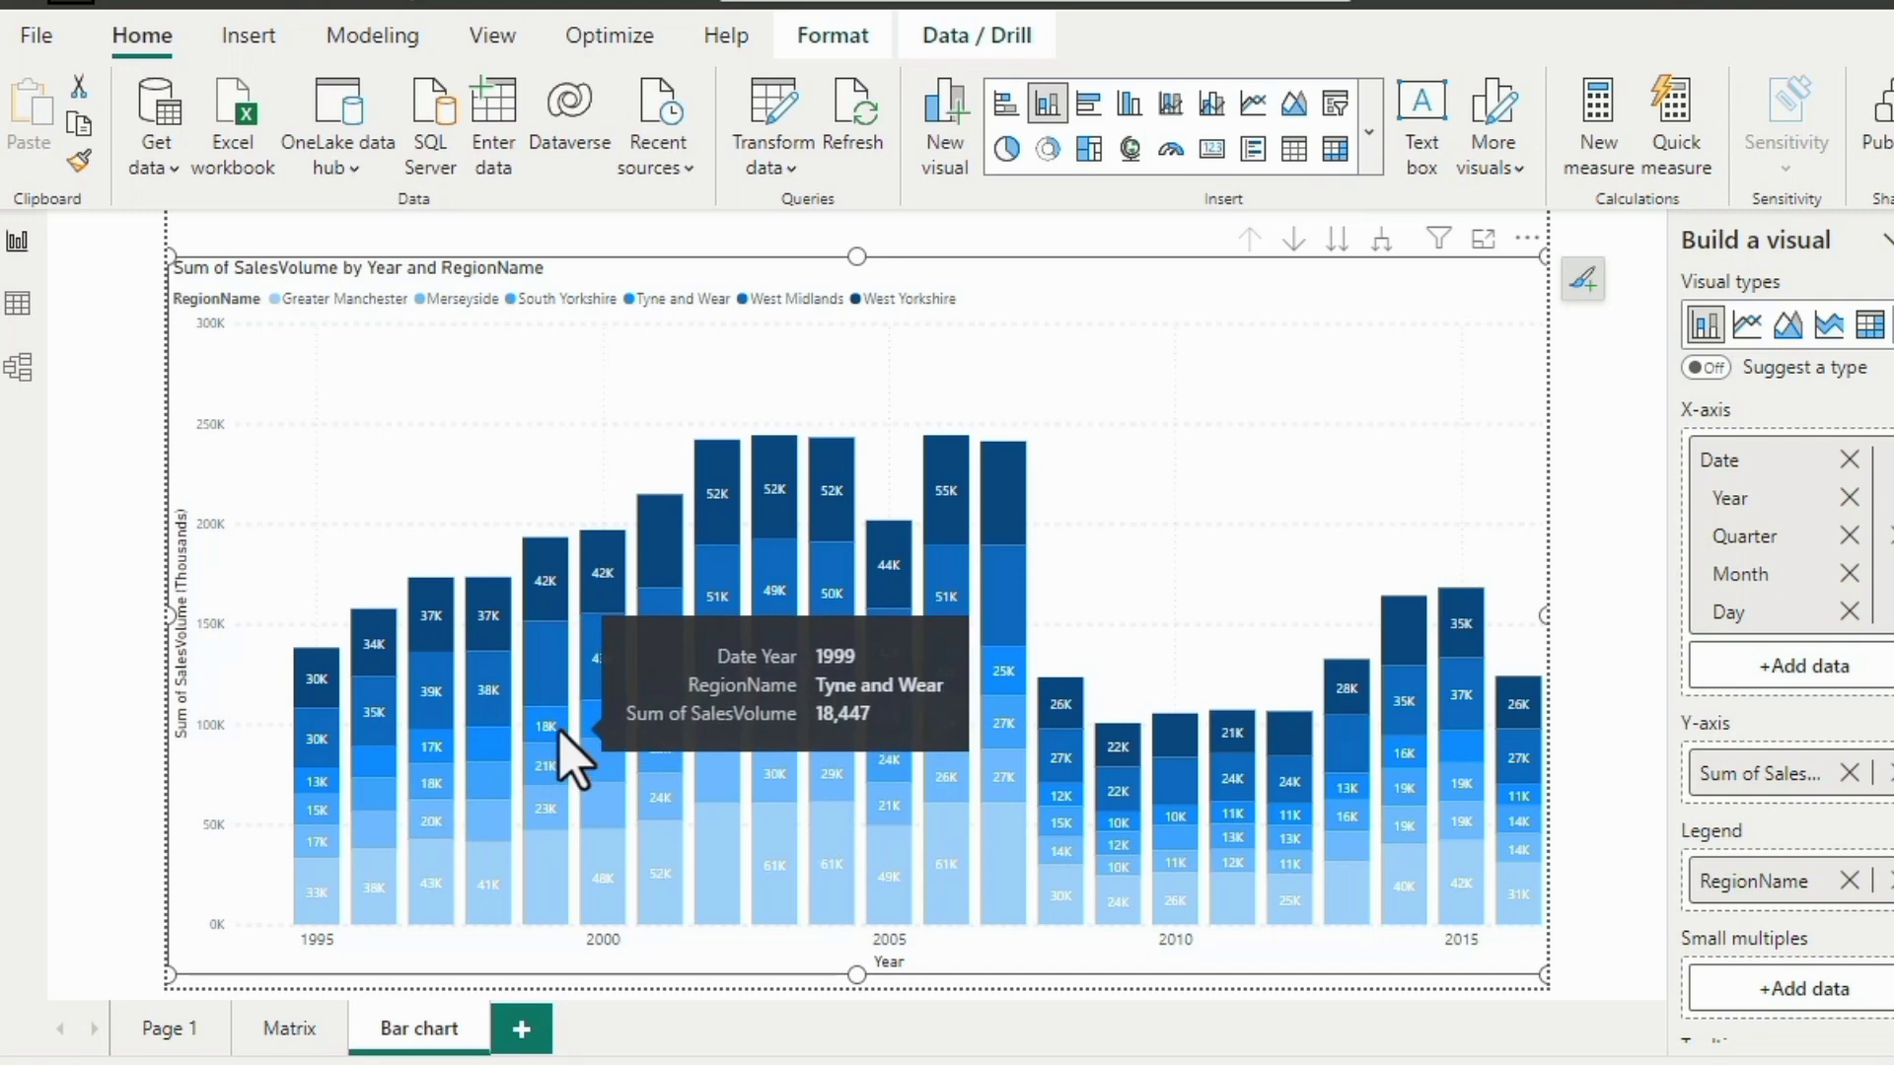
mouse_move(594, 717)
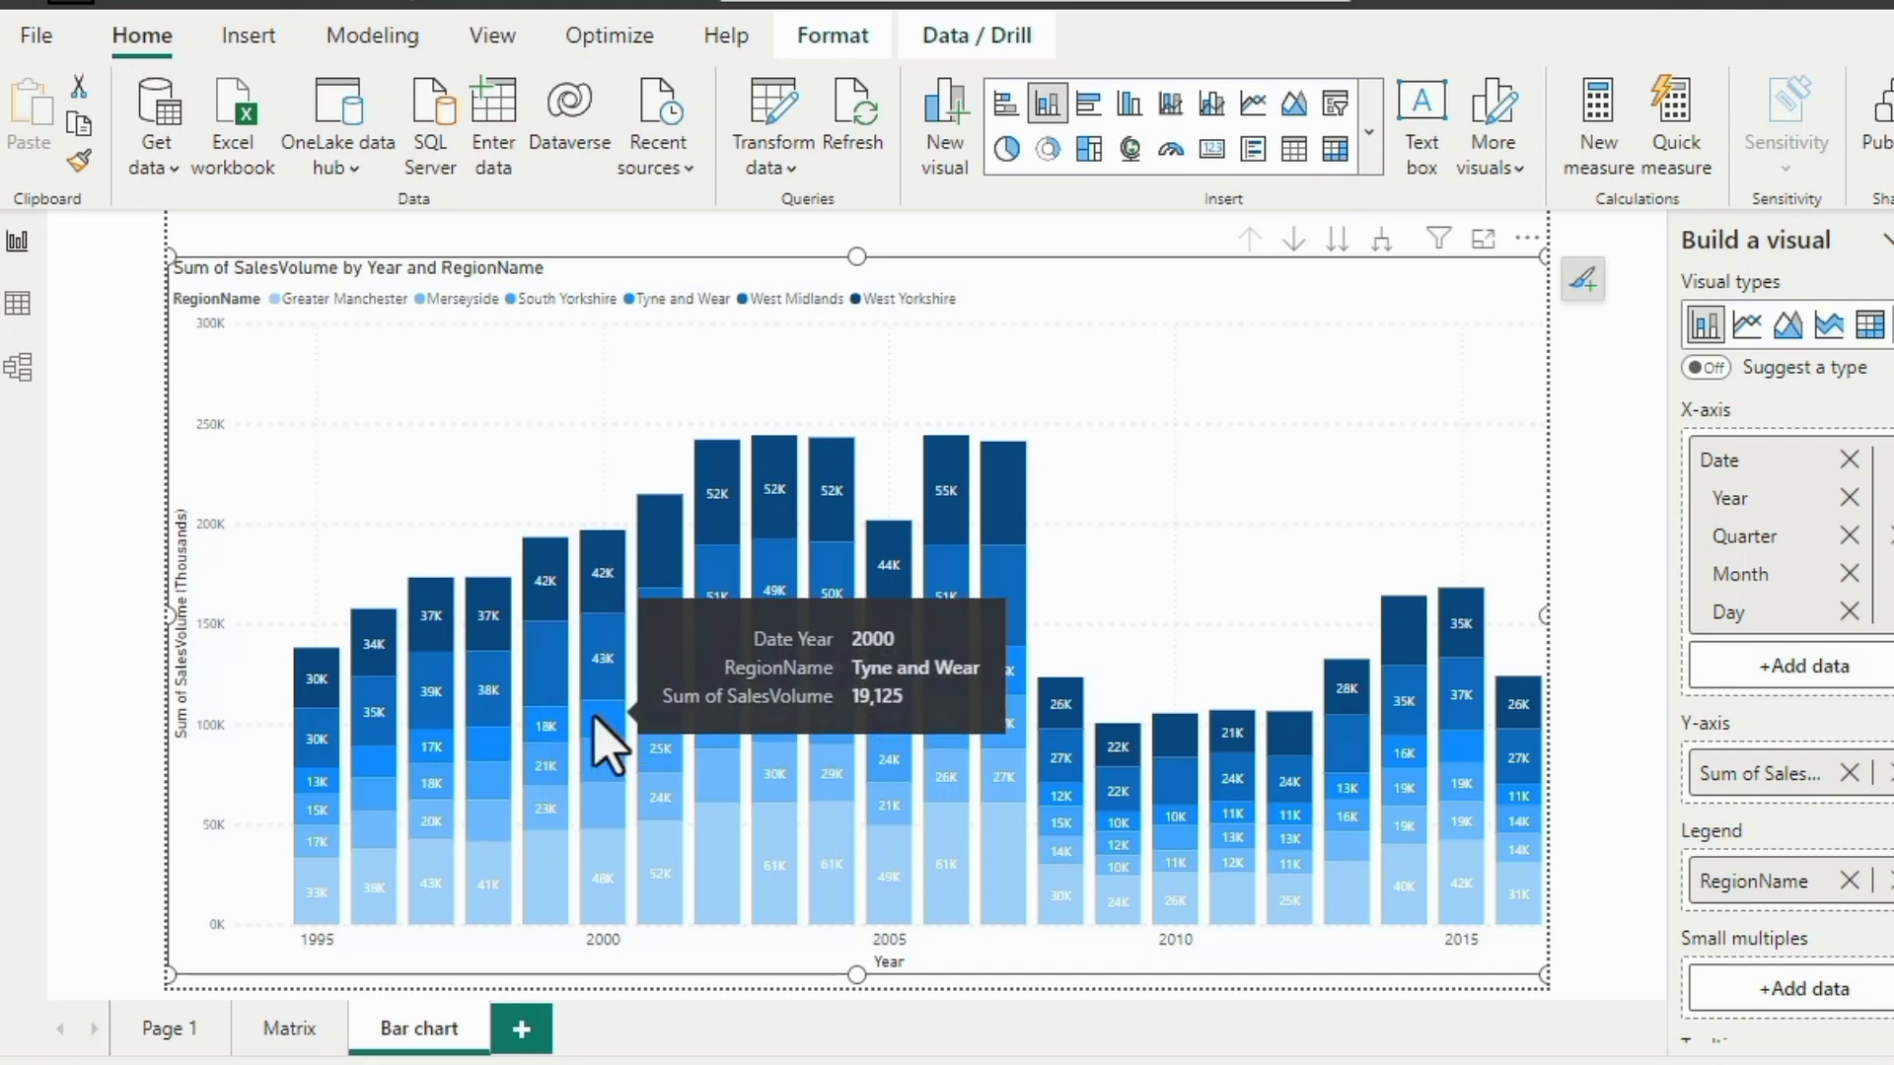
Redo the clustered column chart type and the quarter-level drill, and compare the regions' sales volume across the four quarters.
left_click(111, 4)
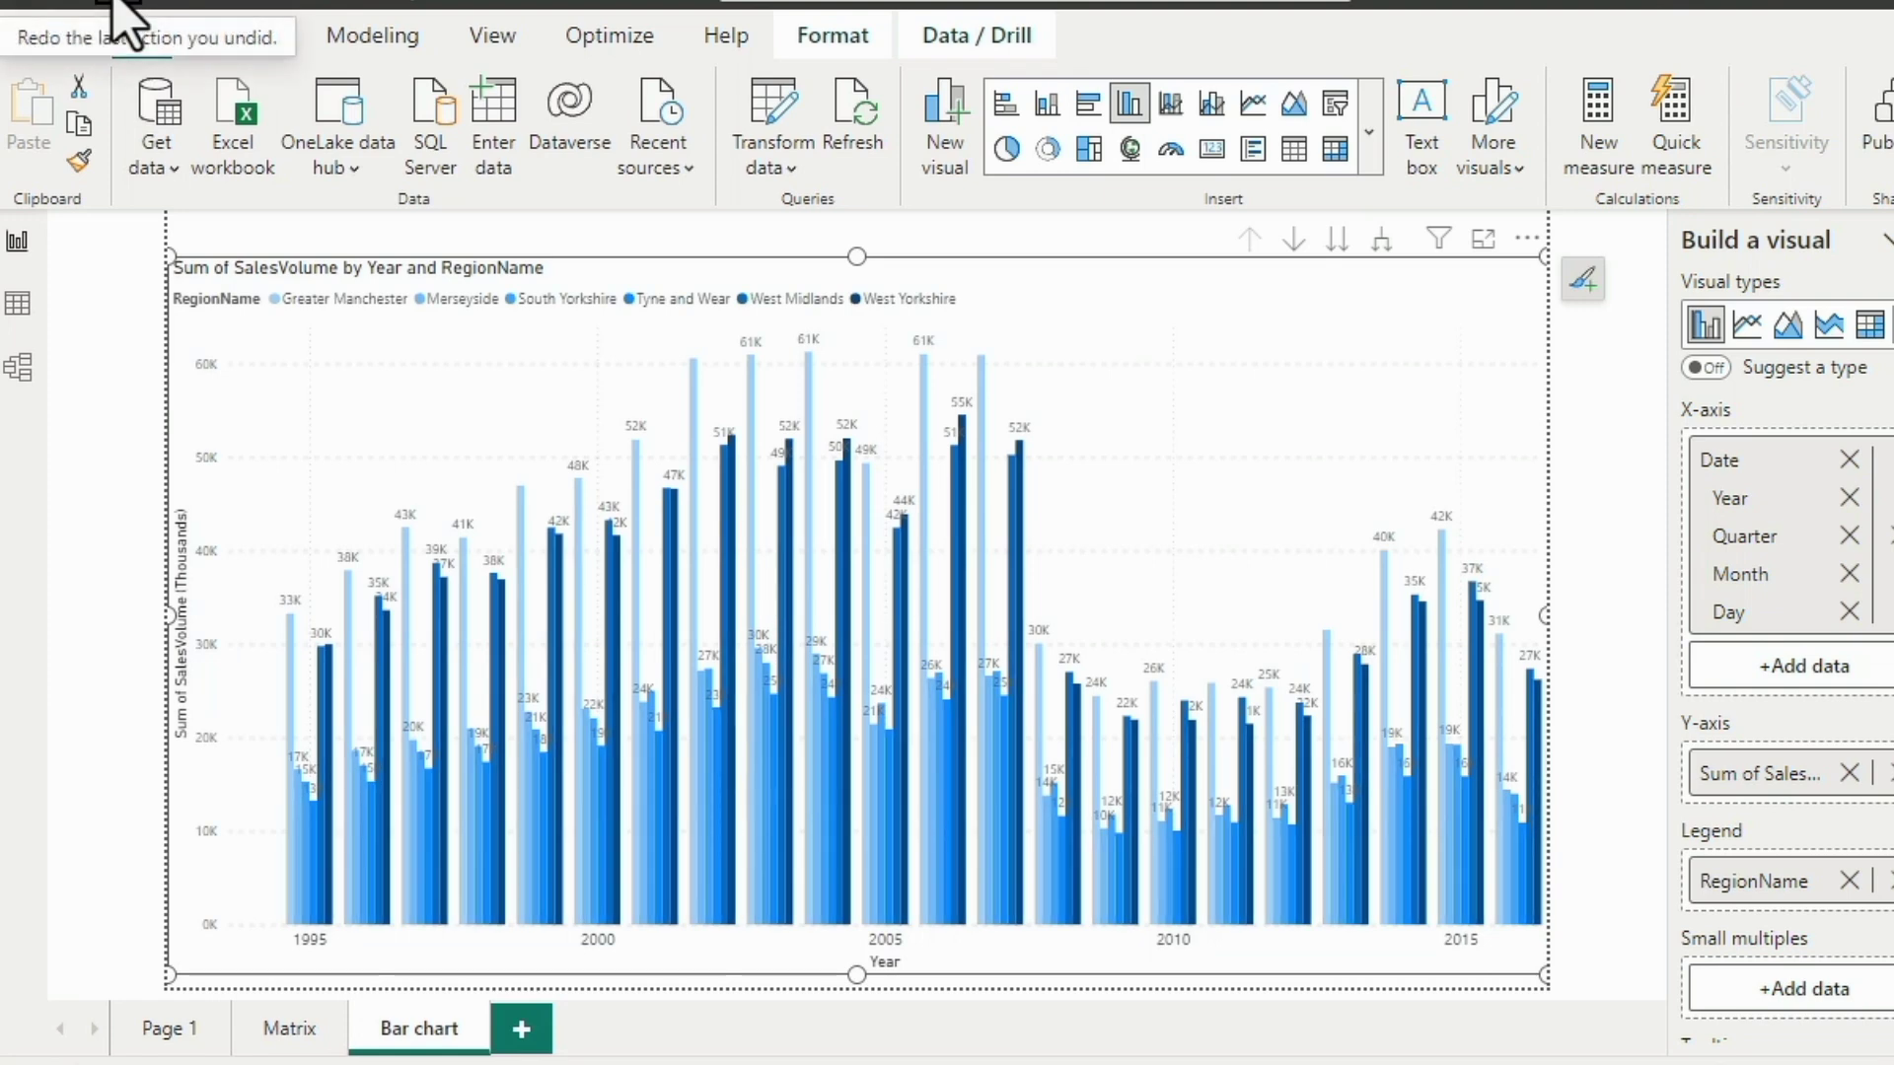
left_click(114, 8)
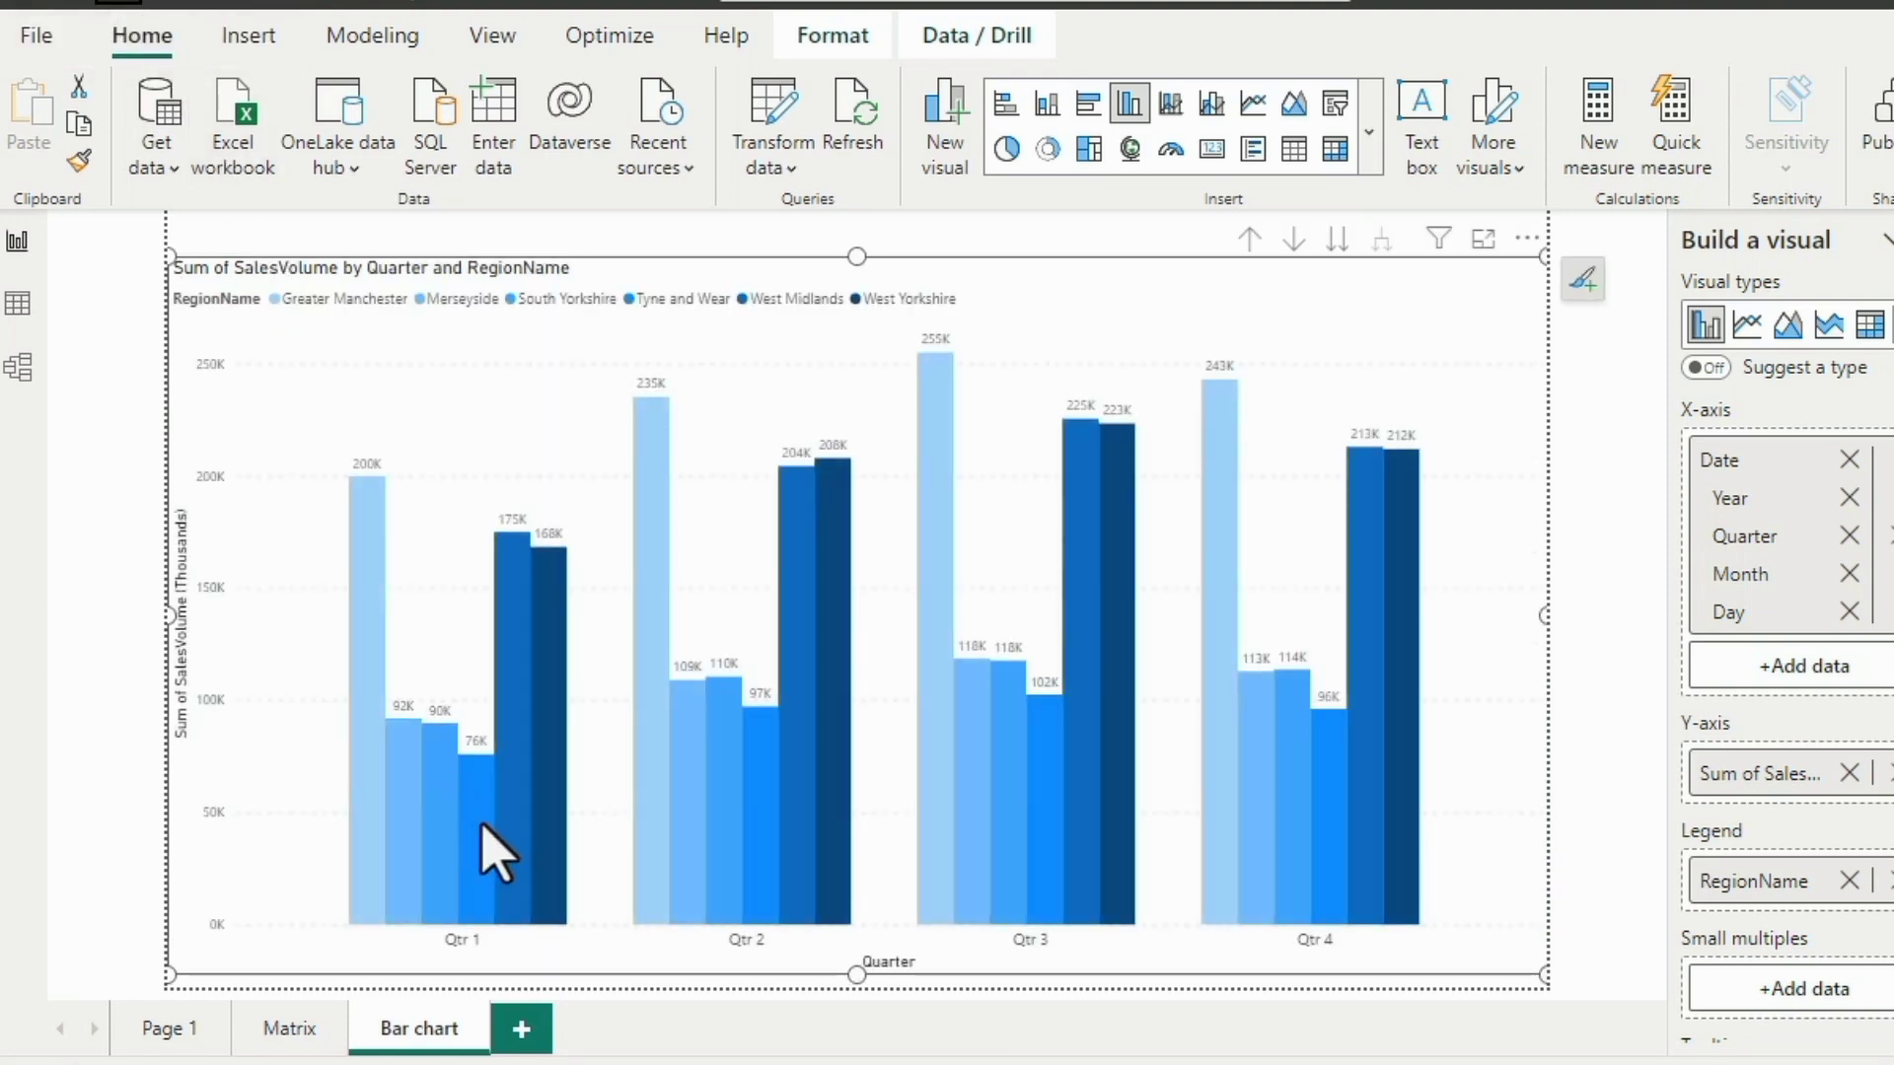
mouse_move(489, 828)
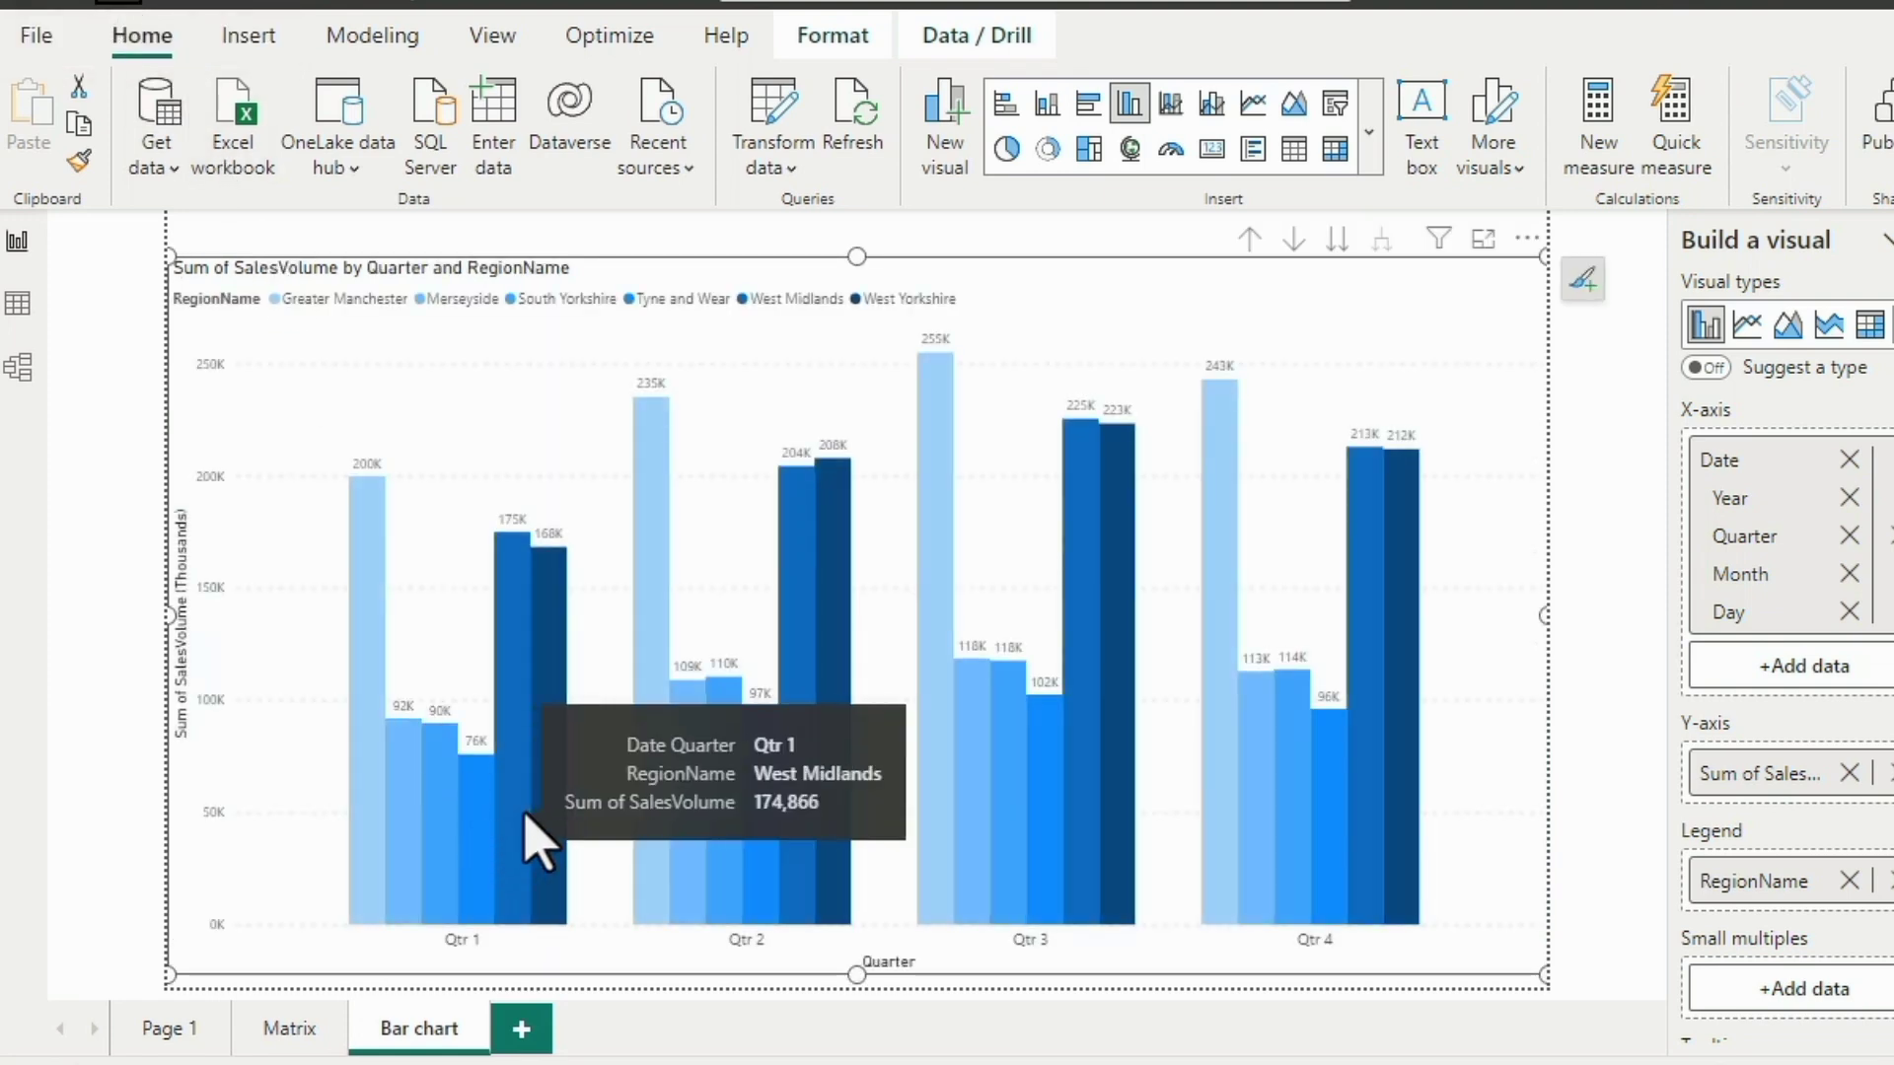
mouse_move(757, 757)
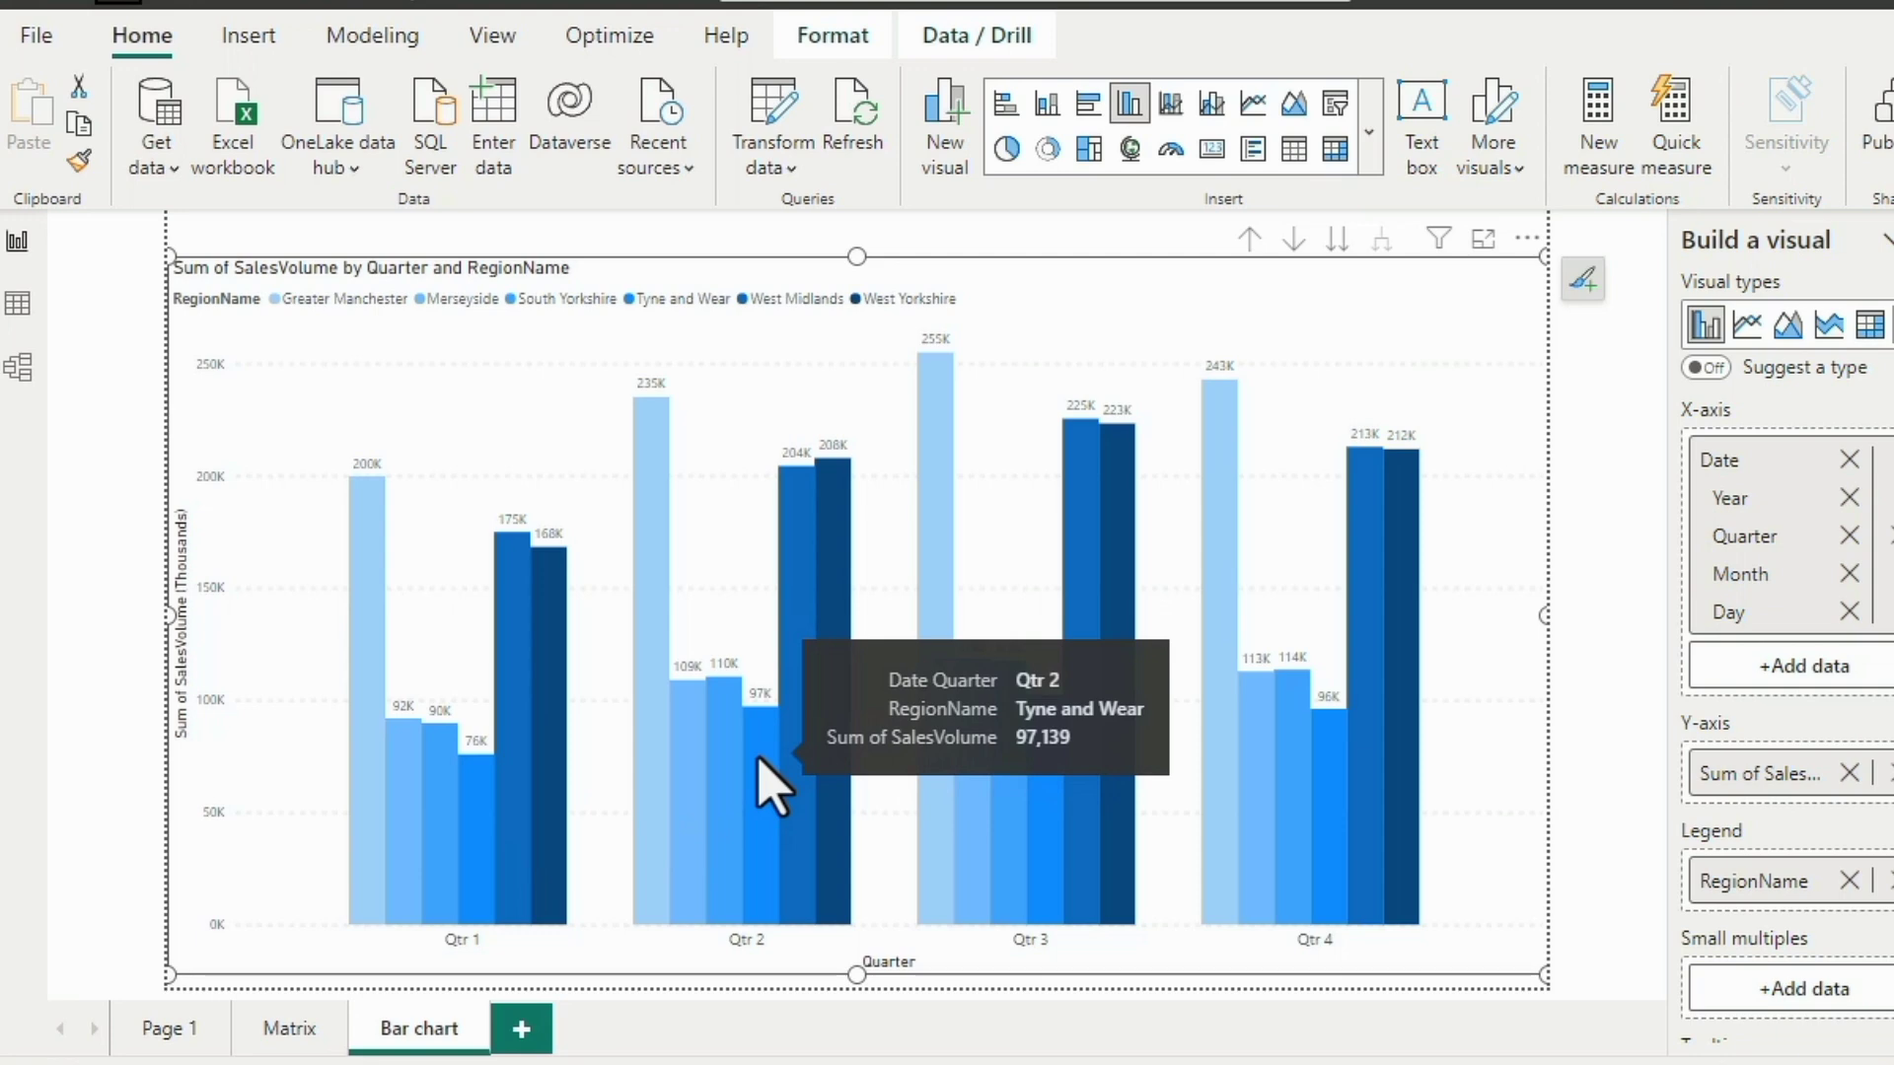
mouse_move(1036, 720)
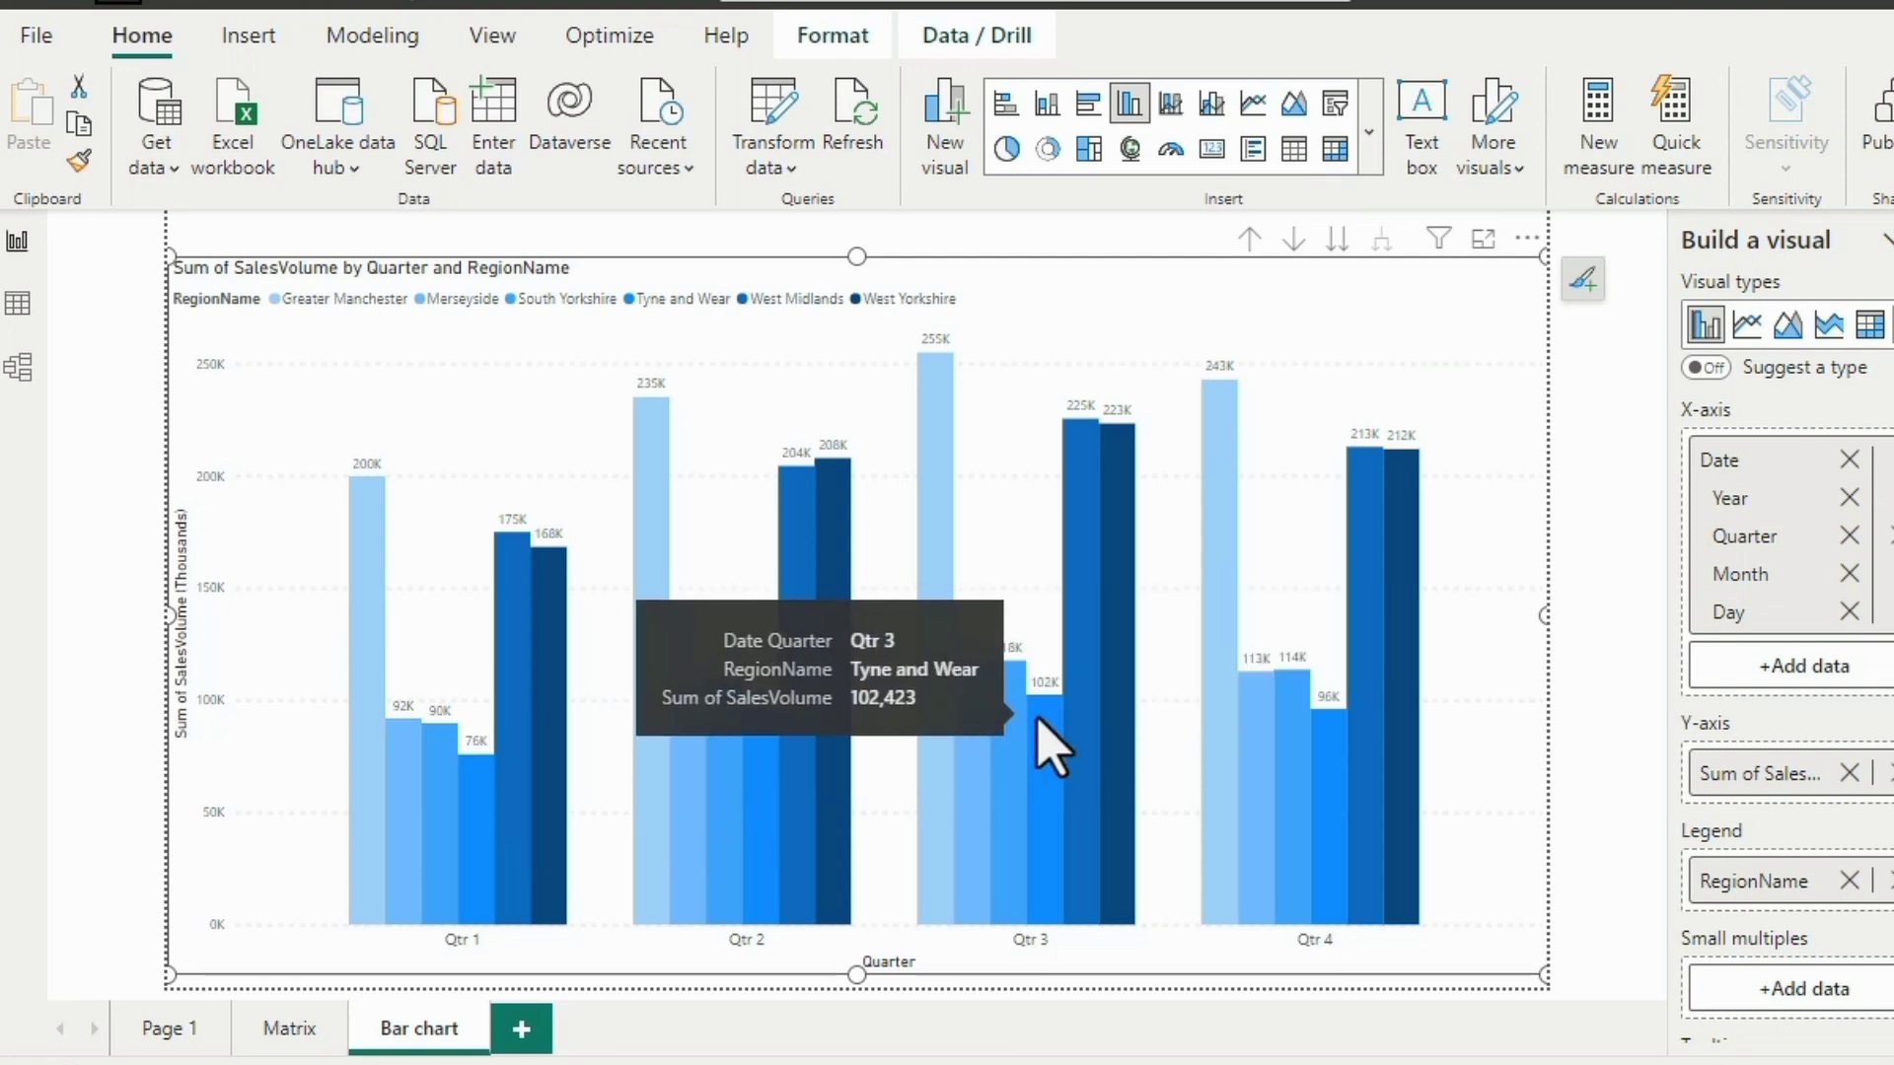
mouse_move(1324, 738)
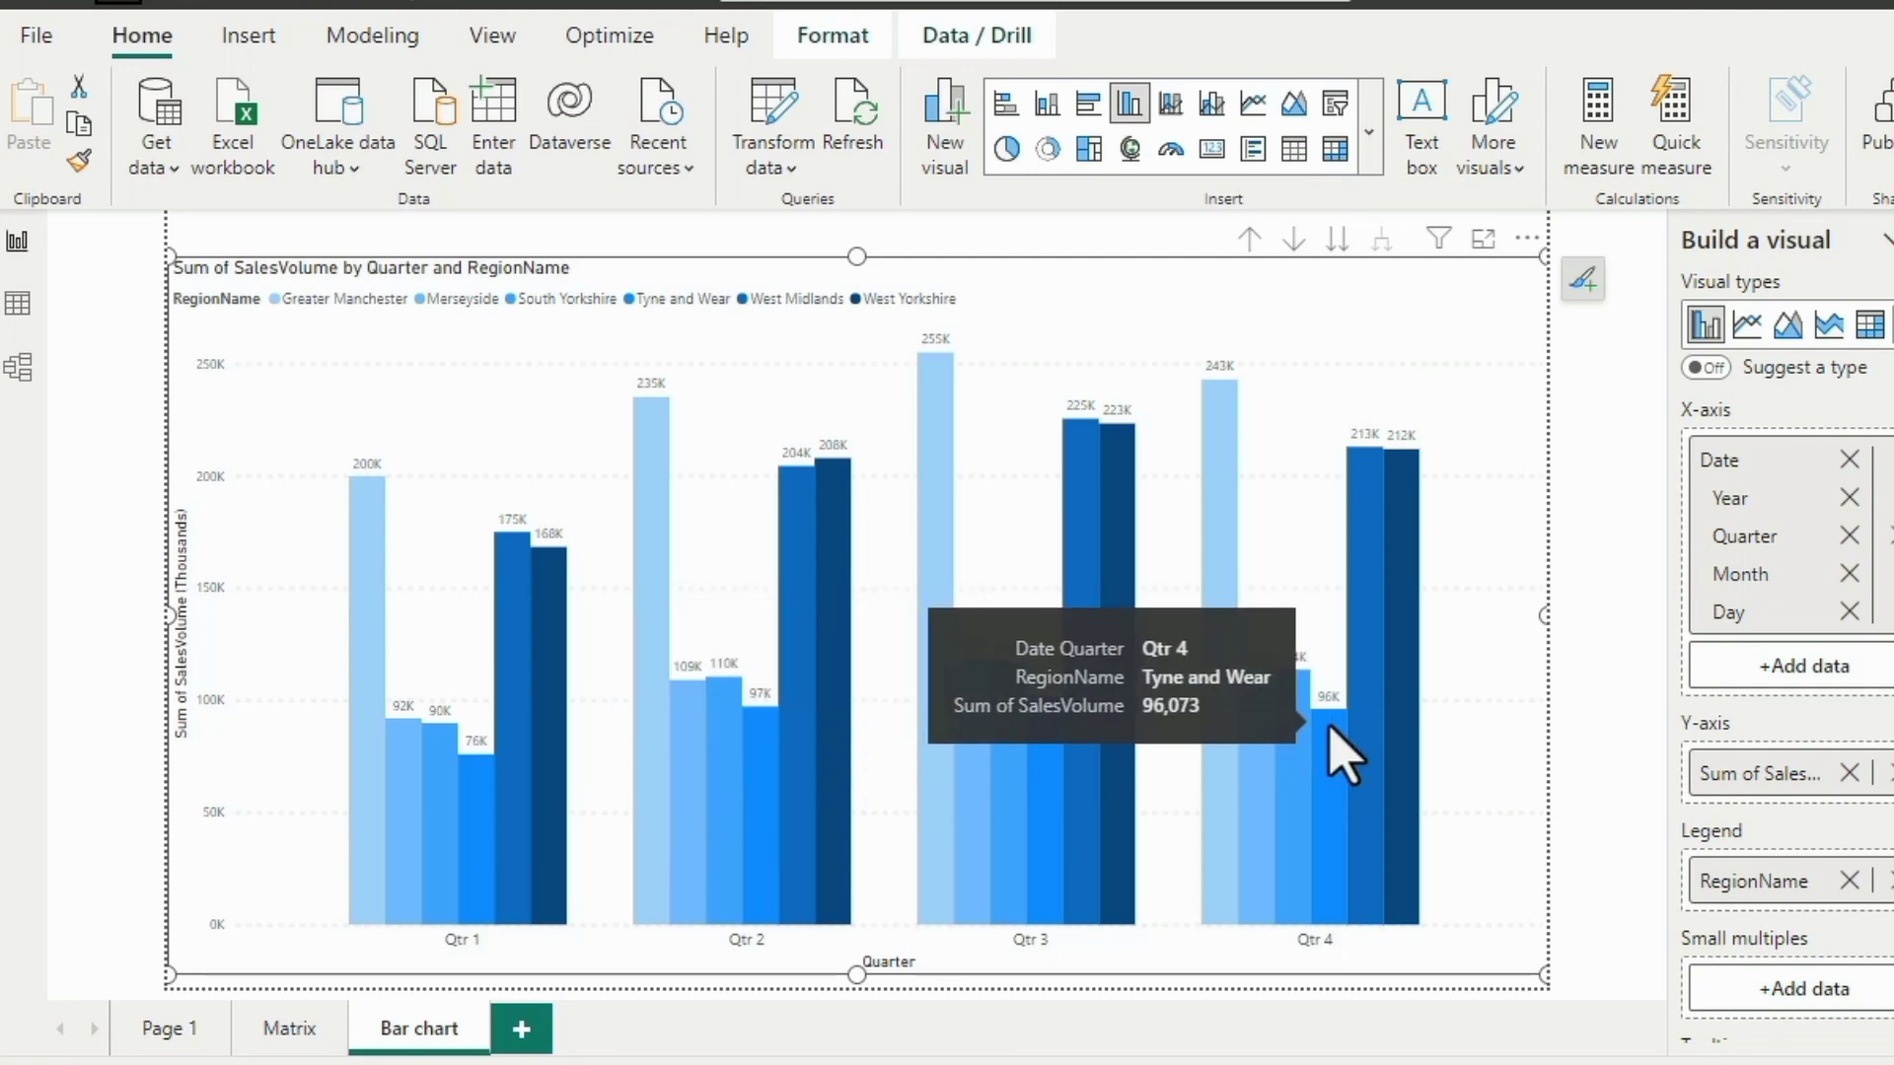
mouse_move(359, 592)
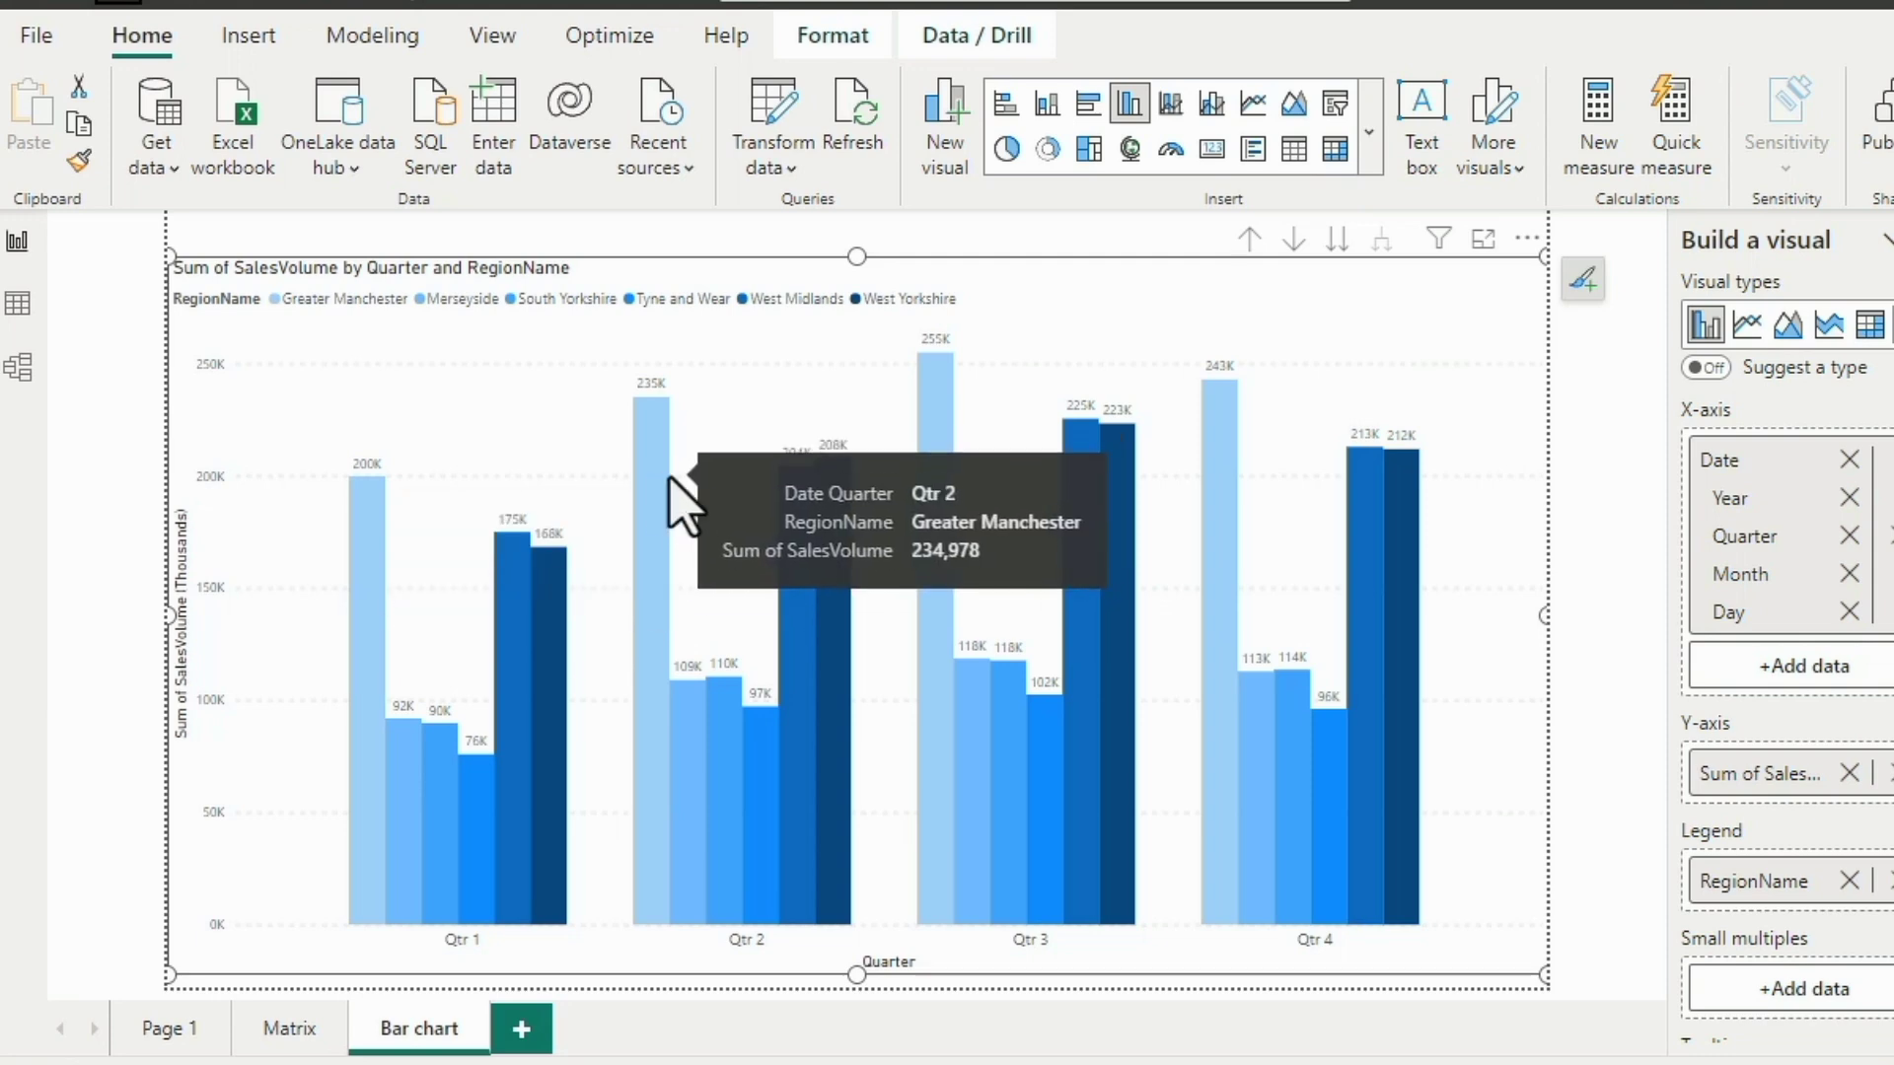
mouse_move(930, 425)
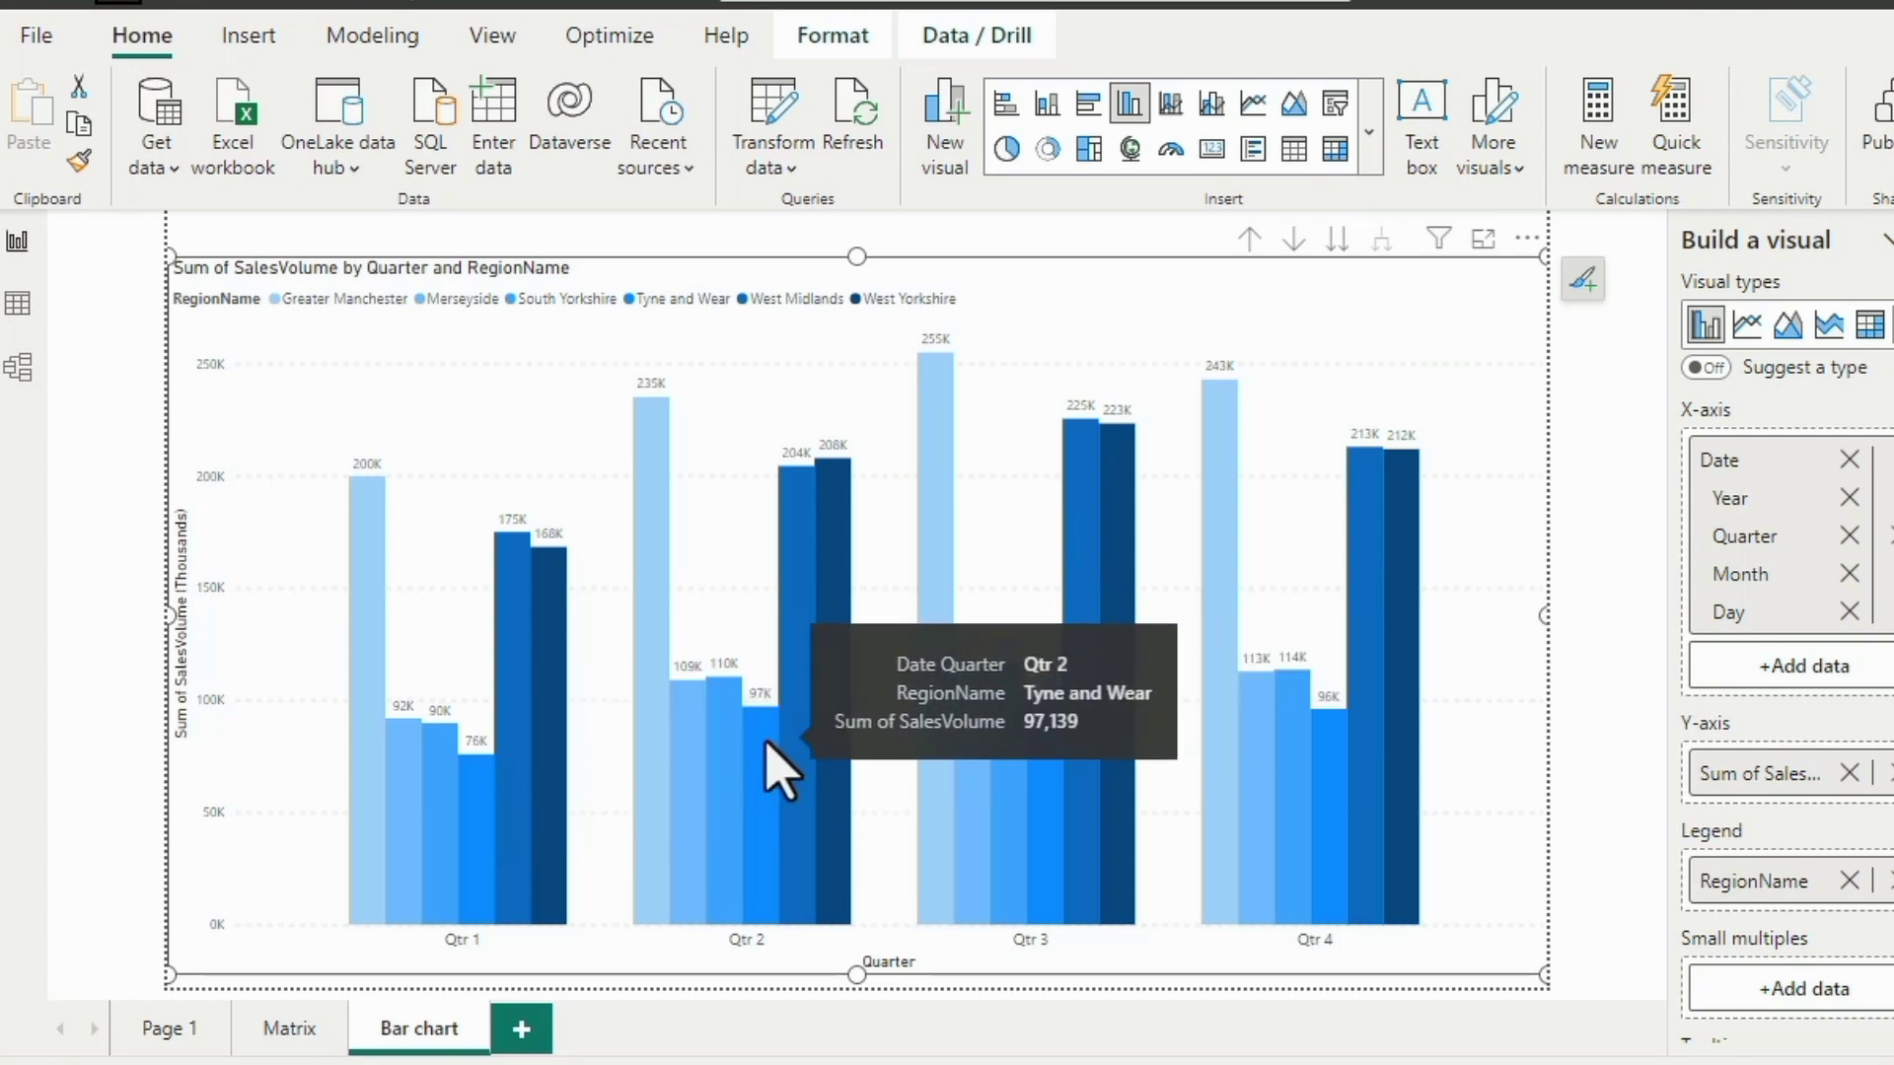
mouse_move(1033, 757)
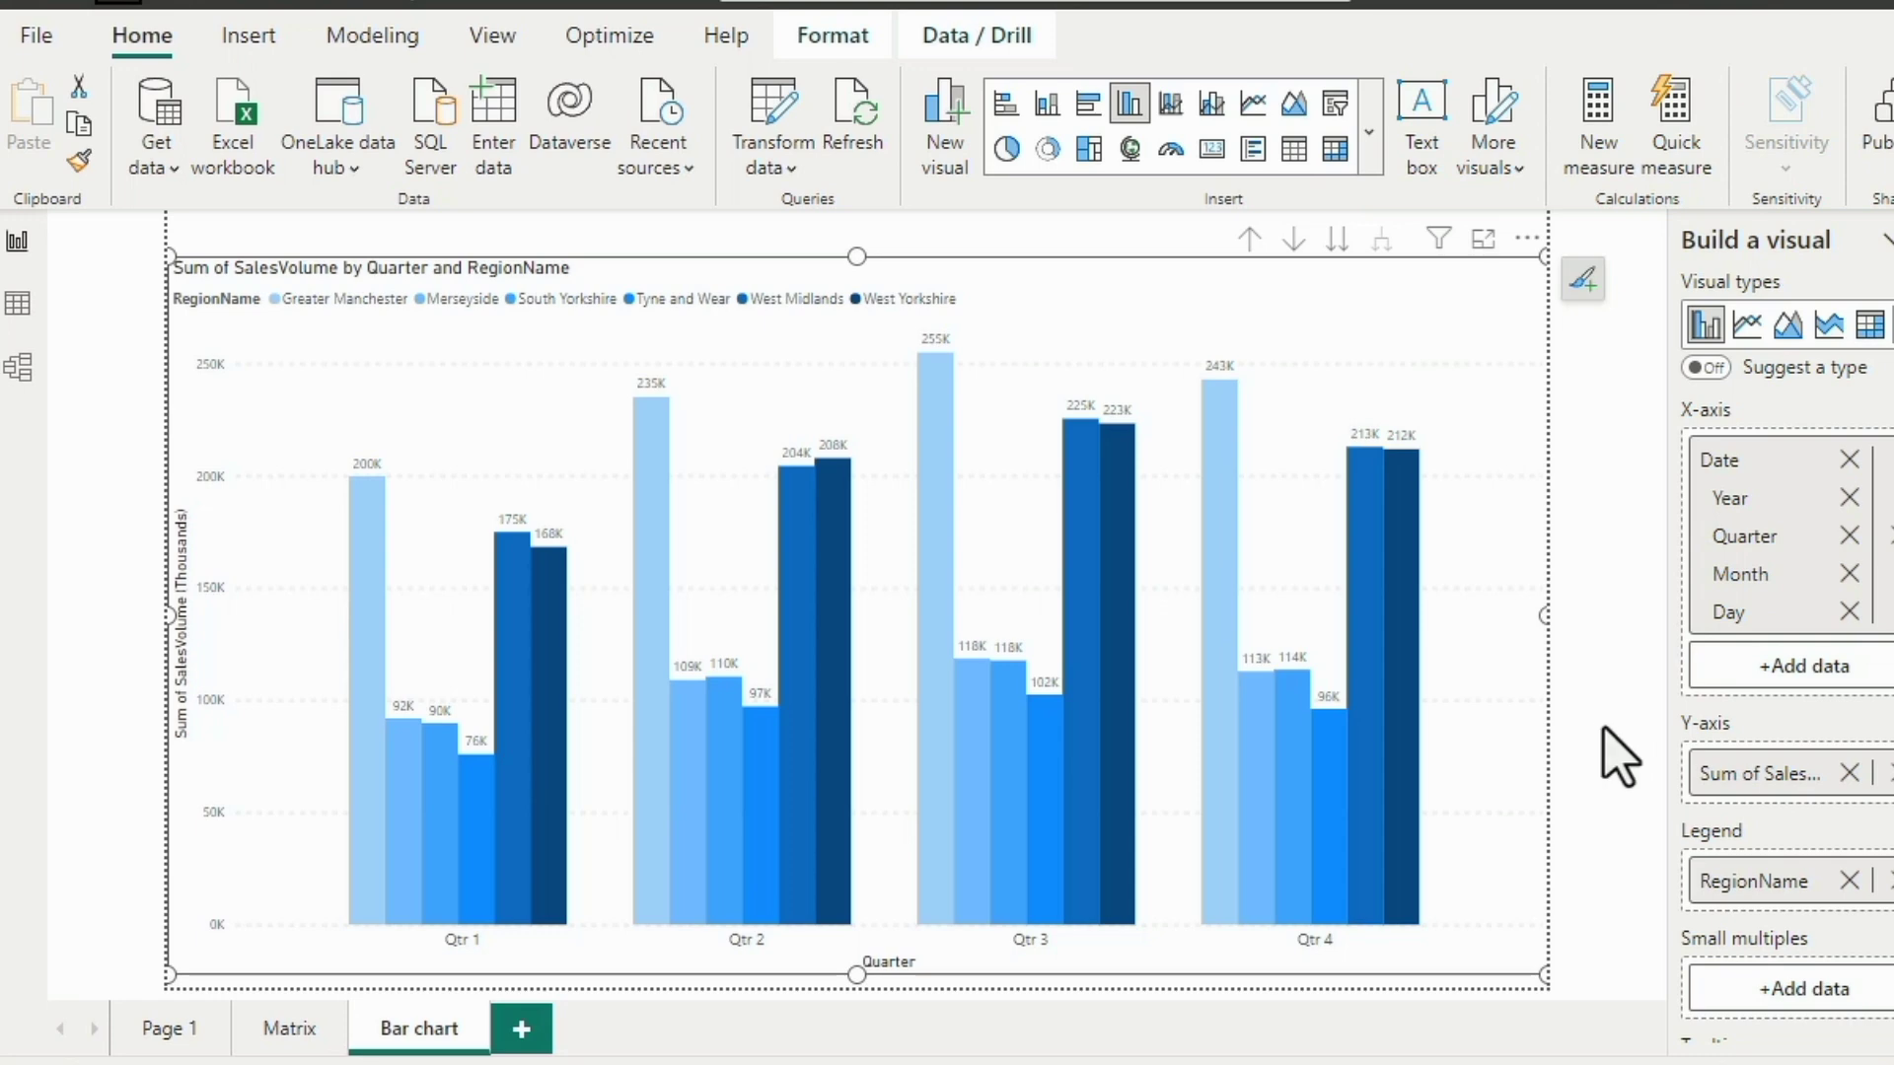
Change the quarterly clustered column chart to a stacked bar chart and drill it up to the year level.
left_click(1887, 373)
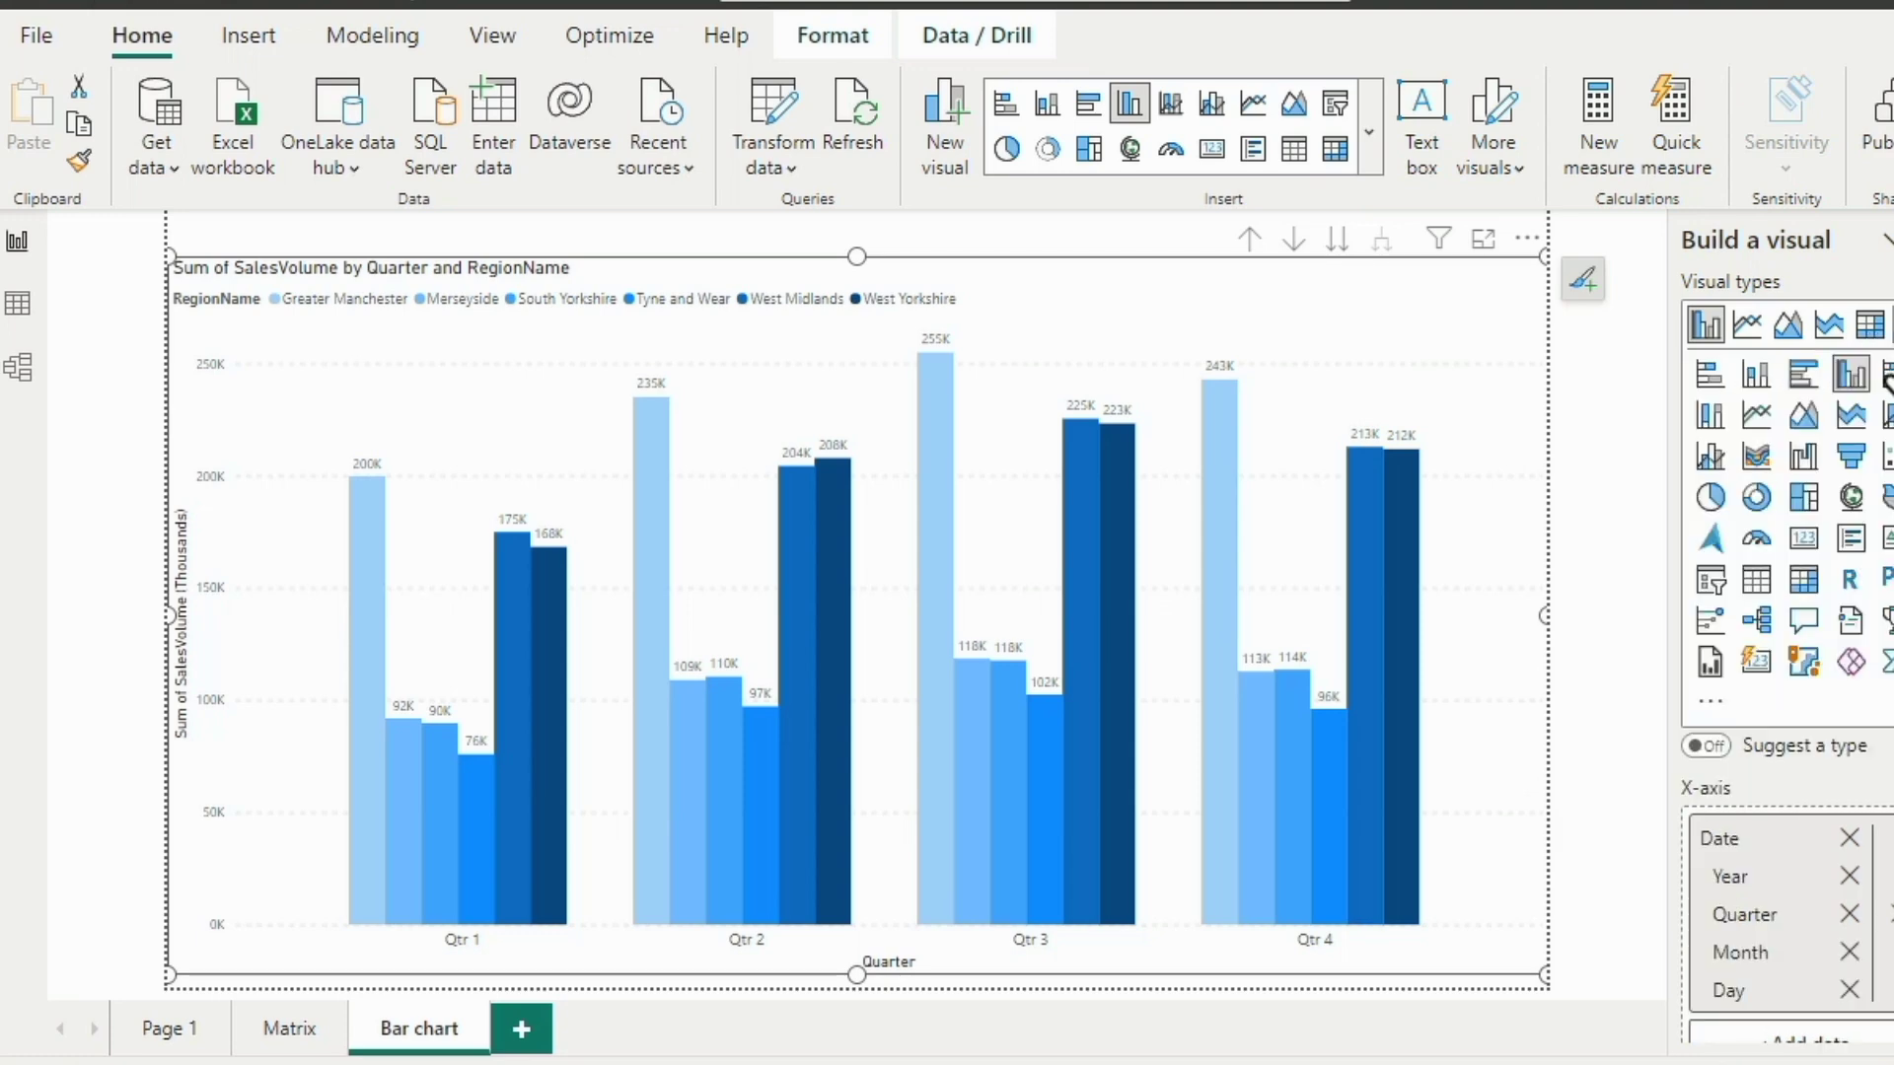
left_click(1713, 388)
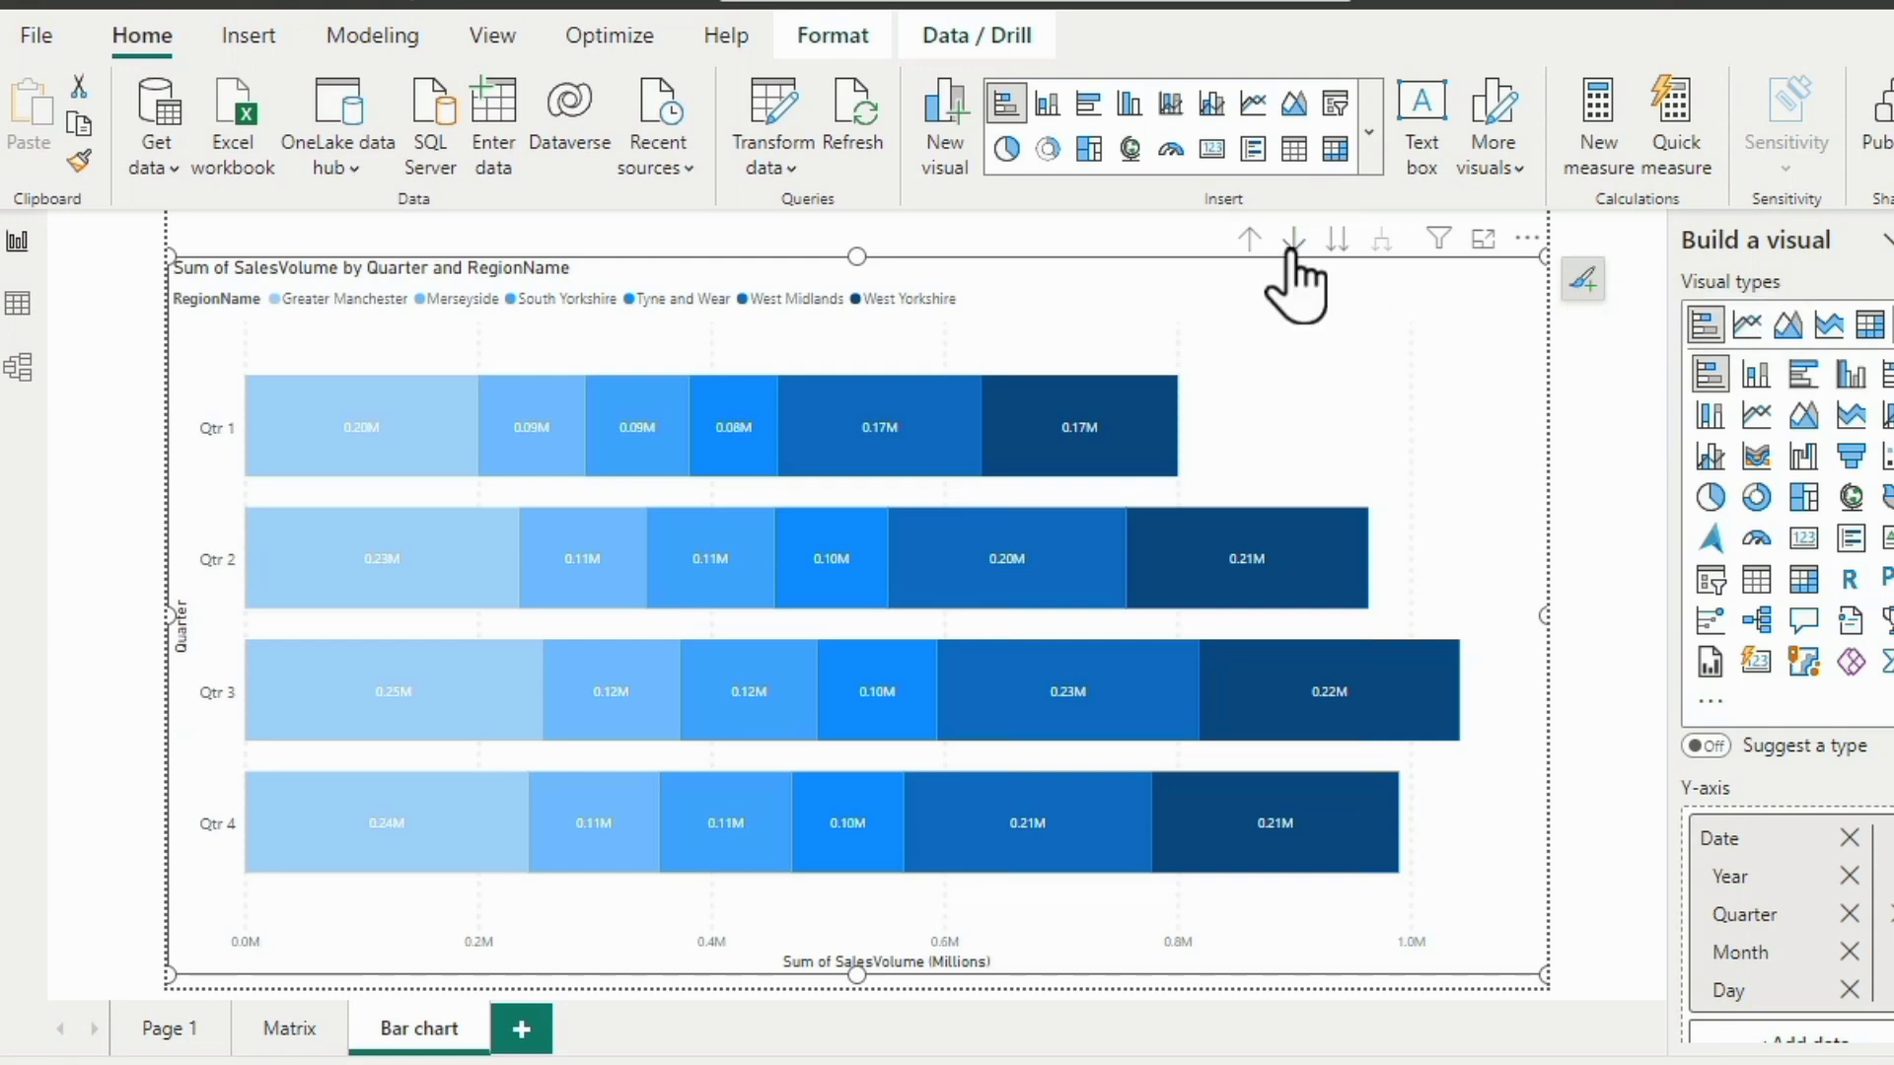
left_click(1249, 240)
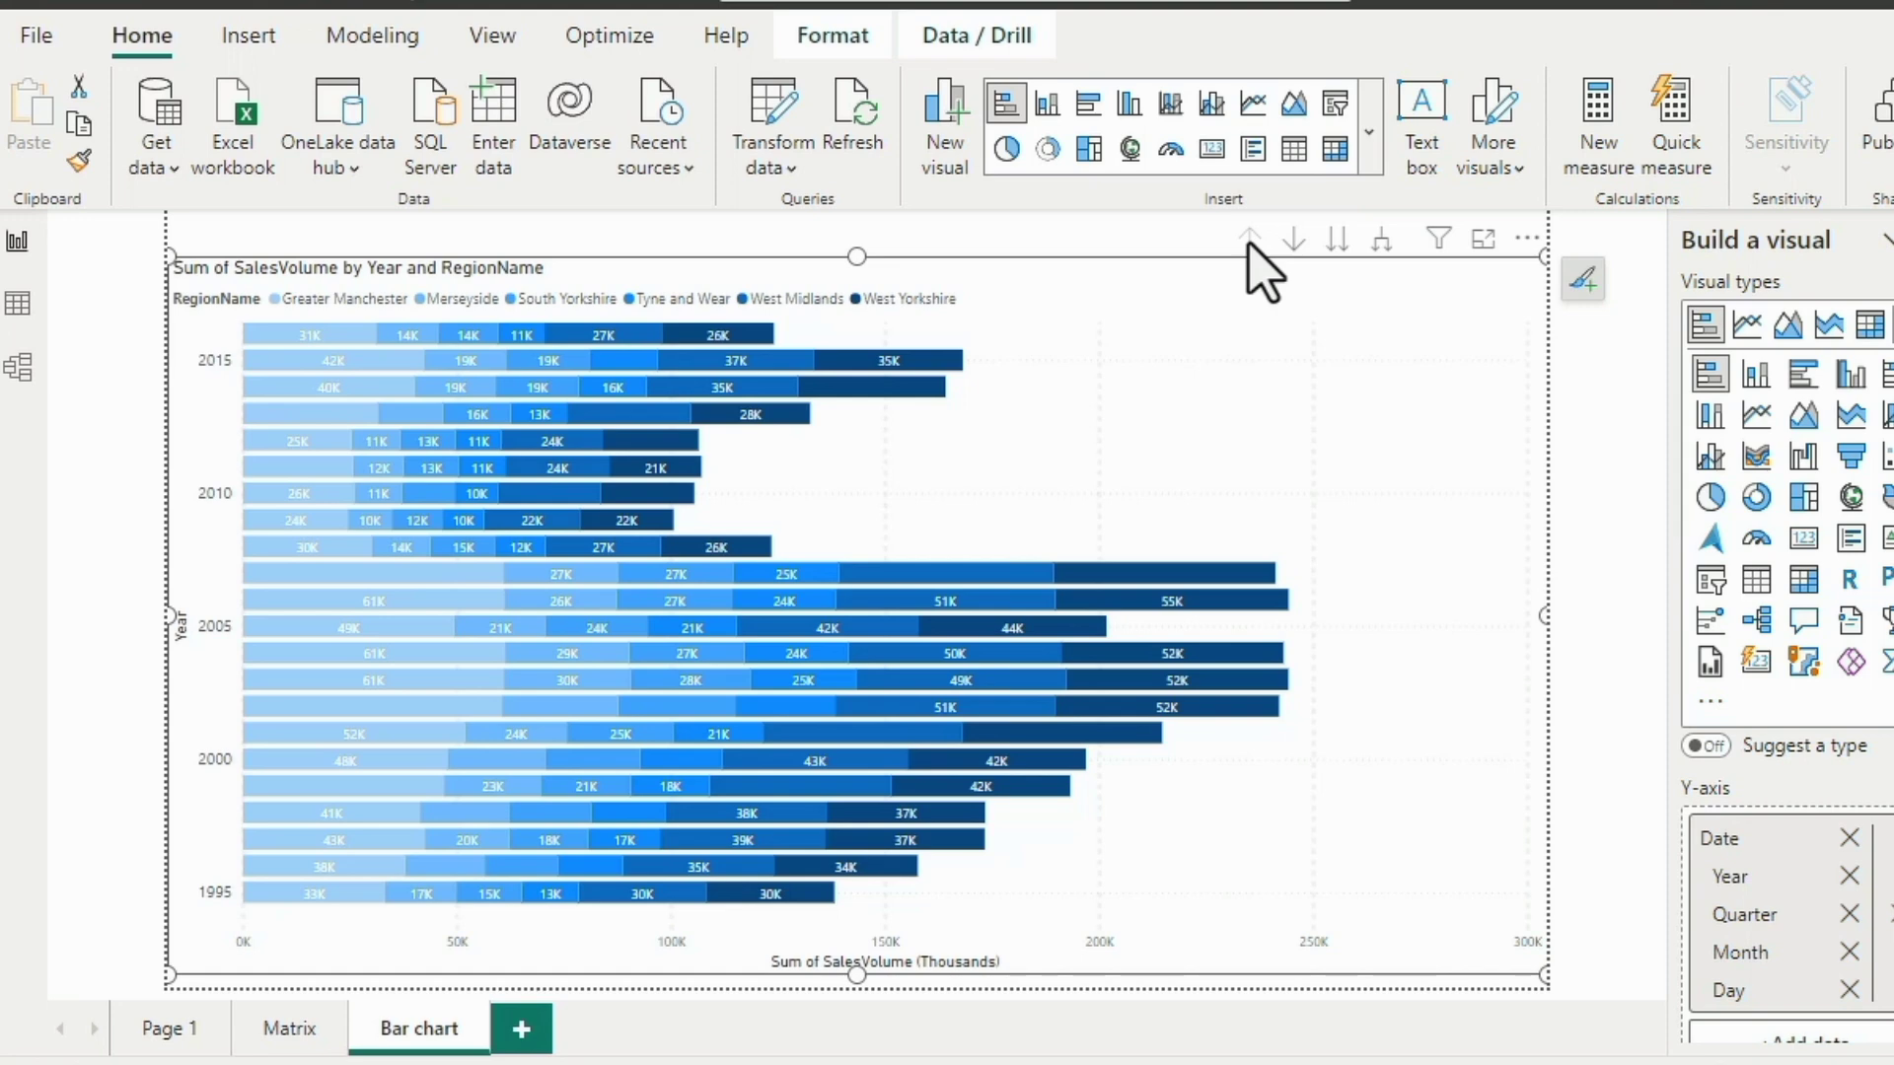
On Page 1, narrow the stacked column chart to about half the page width and change it to a stacked bar chart.
left_click(163, 1029)
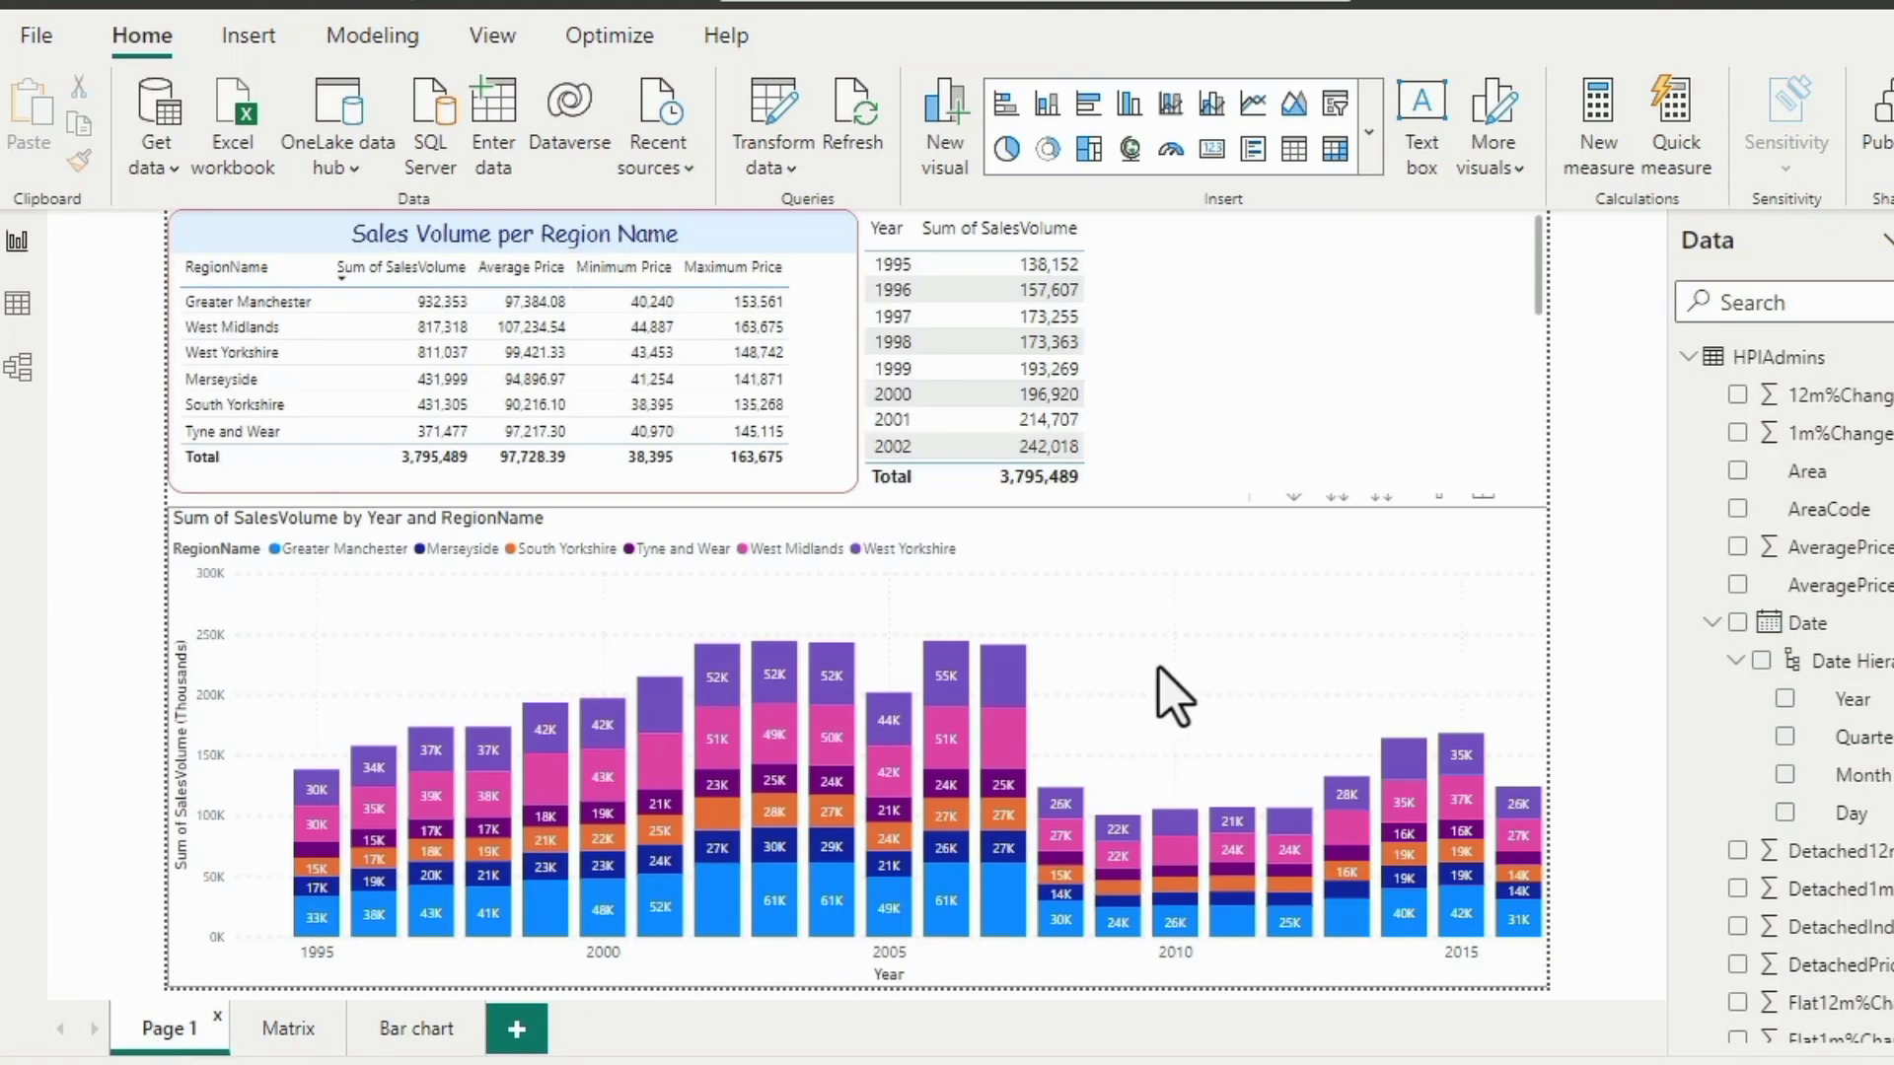
left_click(1174, 695)
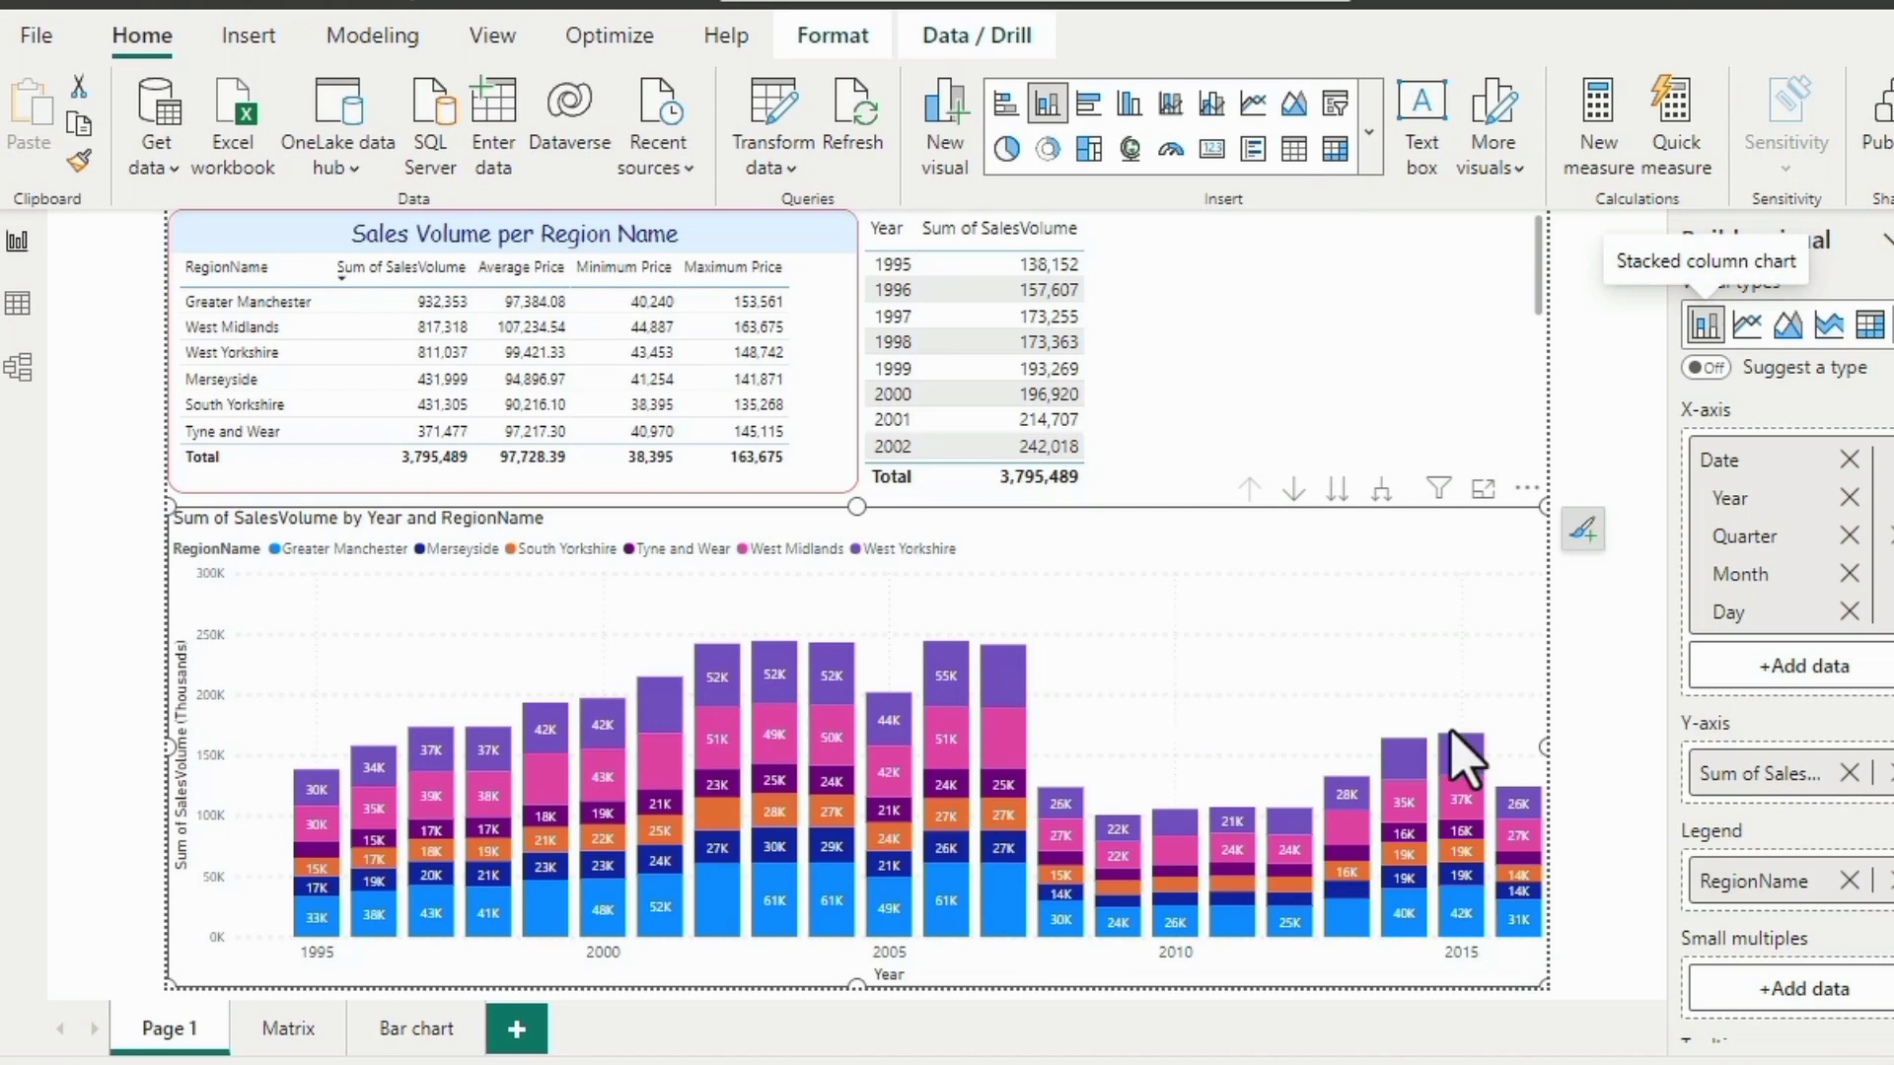
left_click_drag(1545, 753, 786, 749)
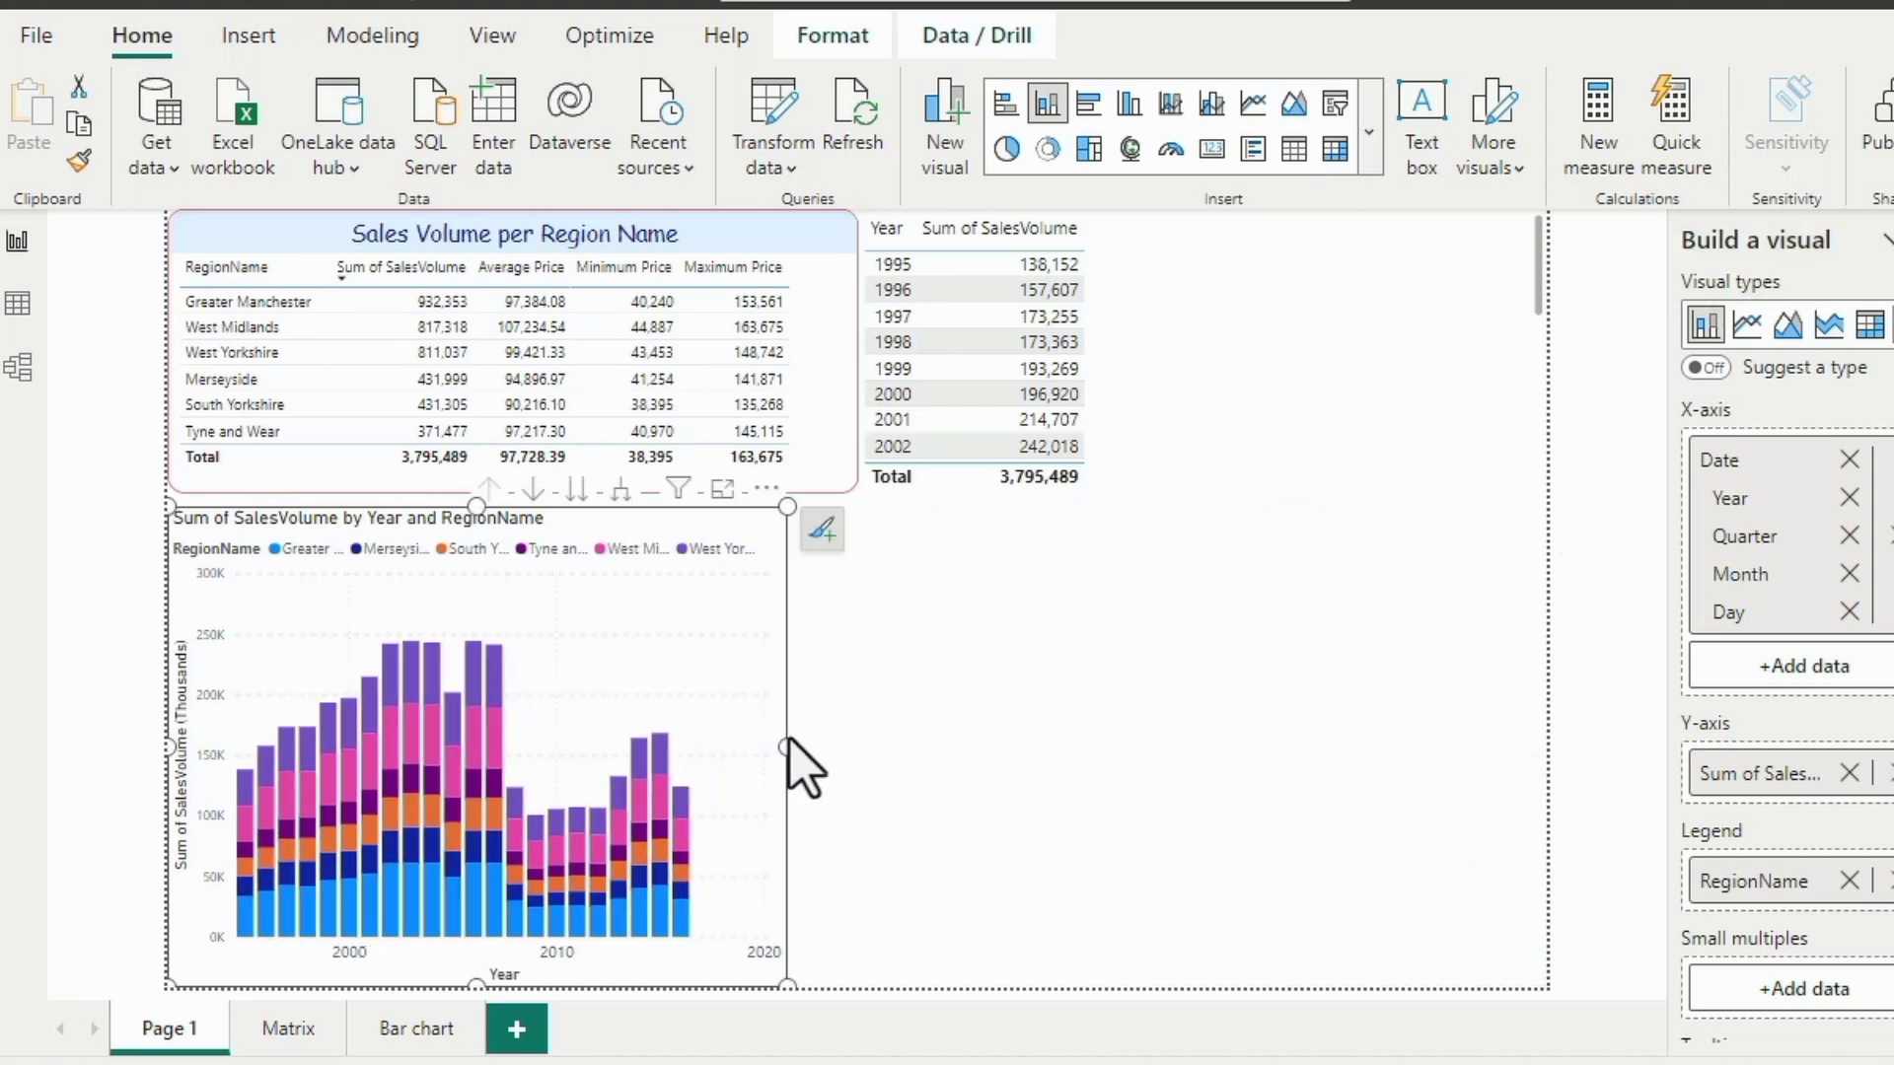
left_click(1886, 369)
left_click(1710, 375)
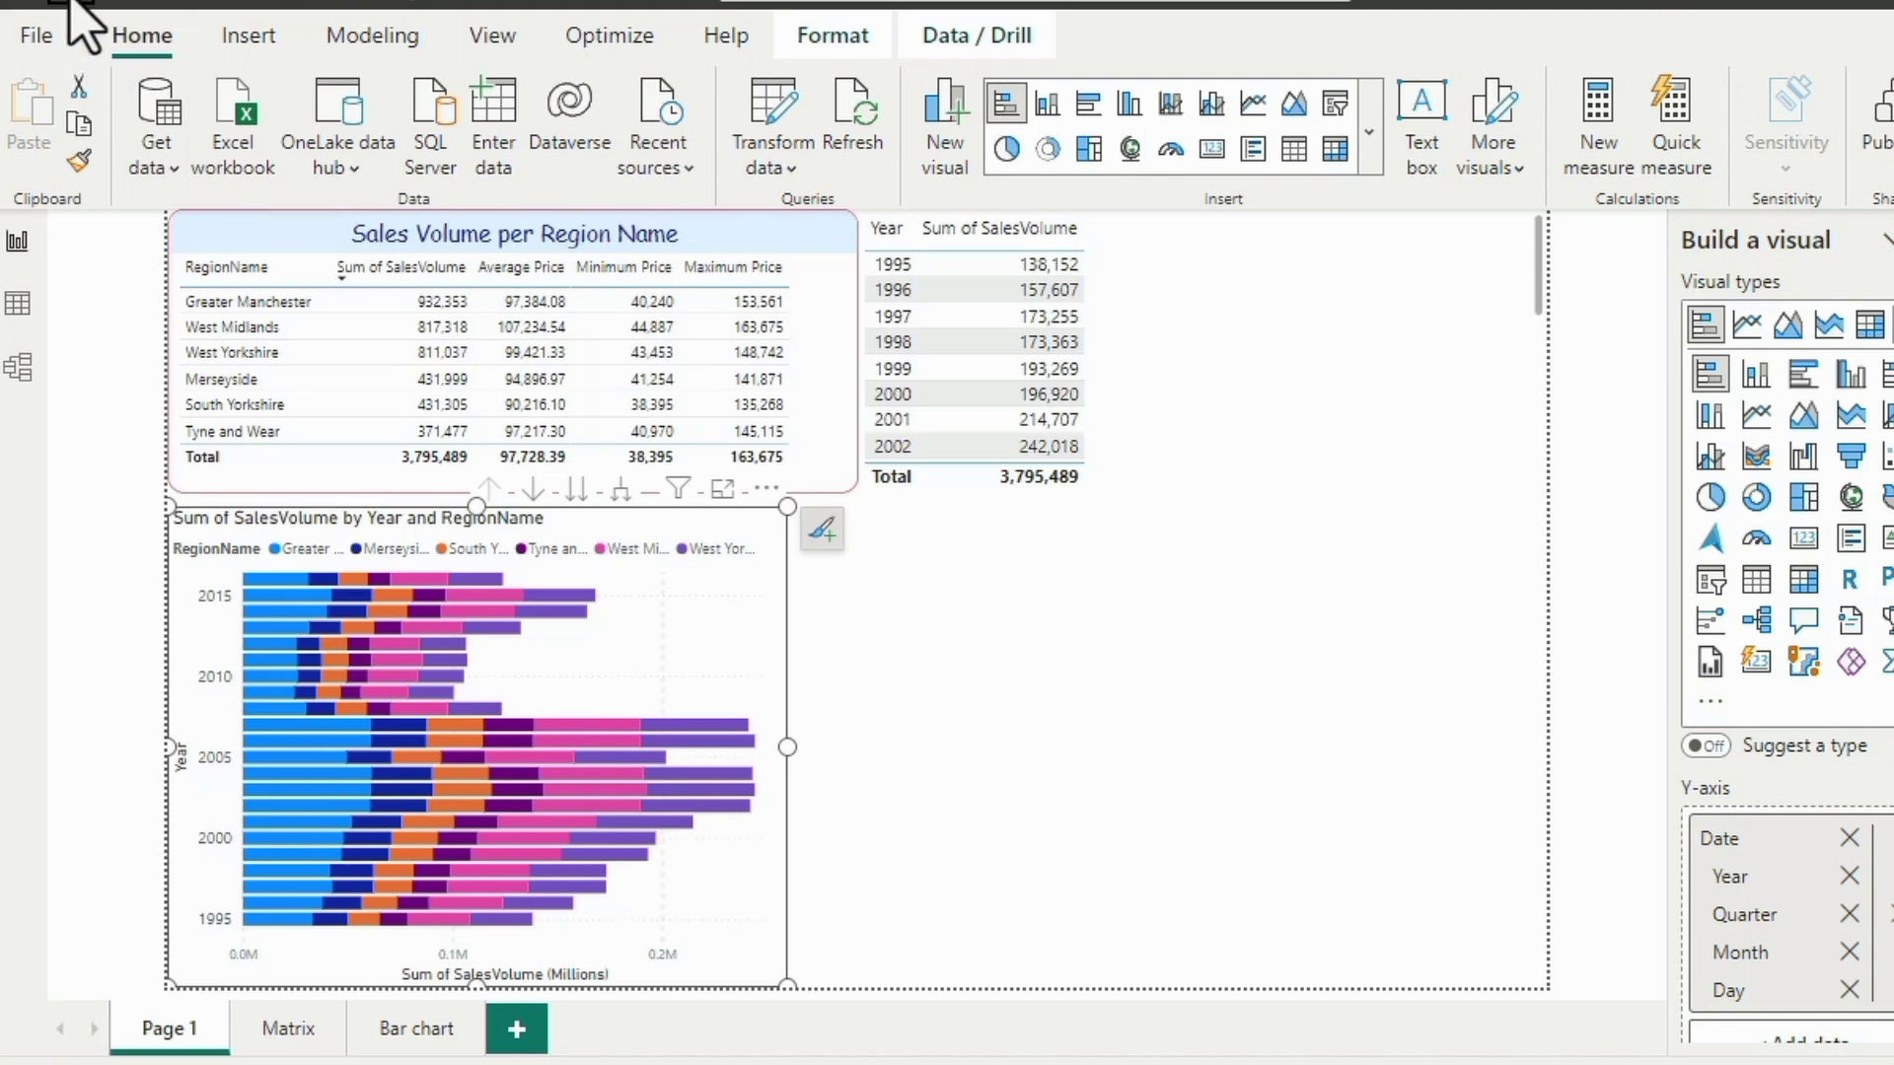
Undo the Page 1 chart changes and the Bar chart page's type and drill changes, back to the yearly stacked column chart.
key("ctrl+z")
key("ctrl+z")
key("ctrl+z")
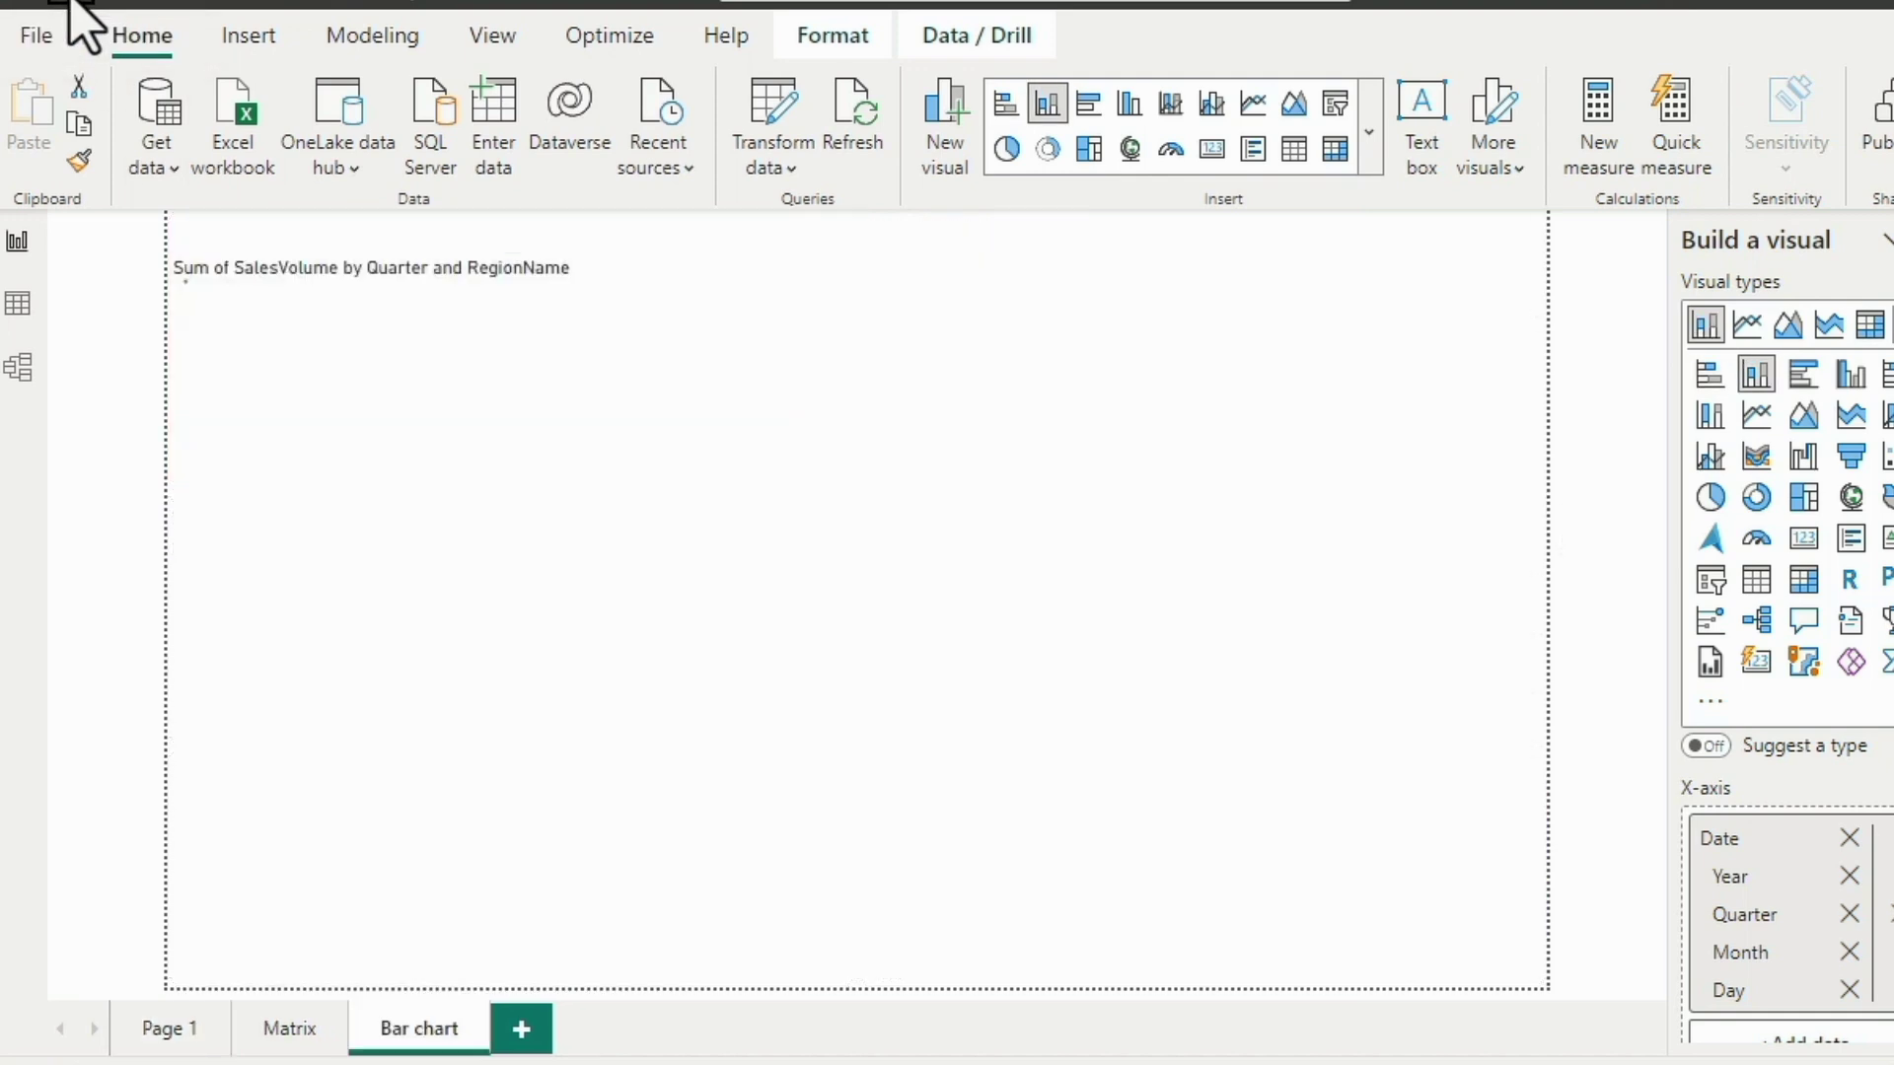
key("ctrl+z")
key("ctrl+z")
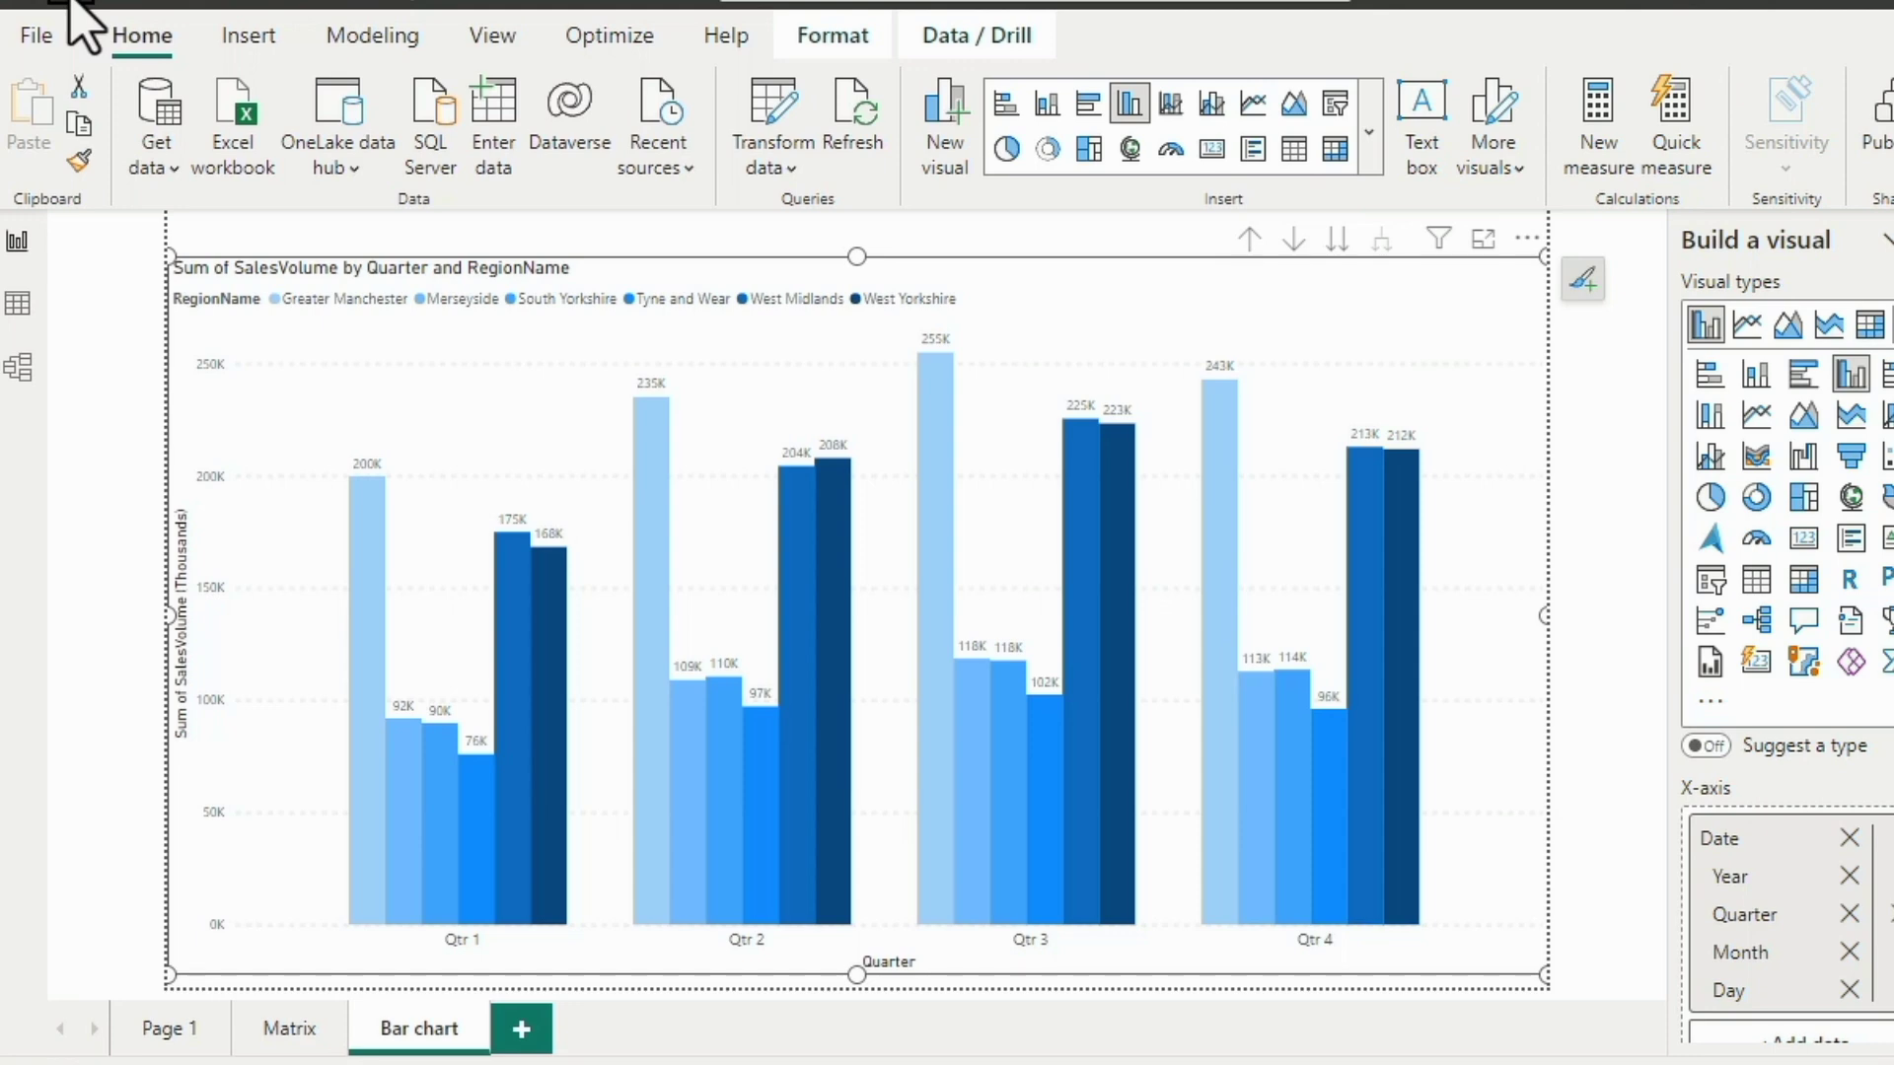
key("ctrl+z")
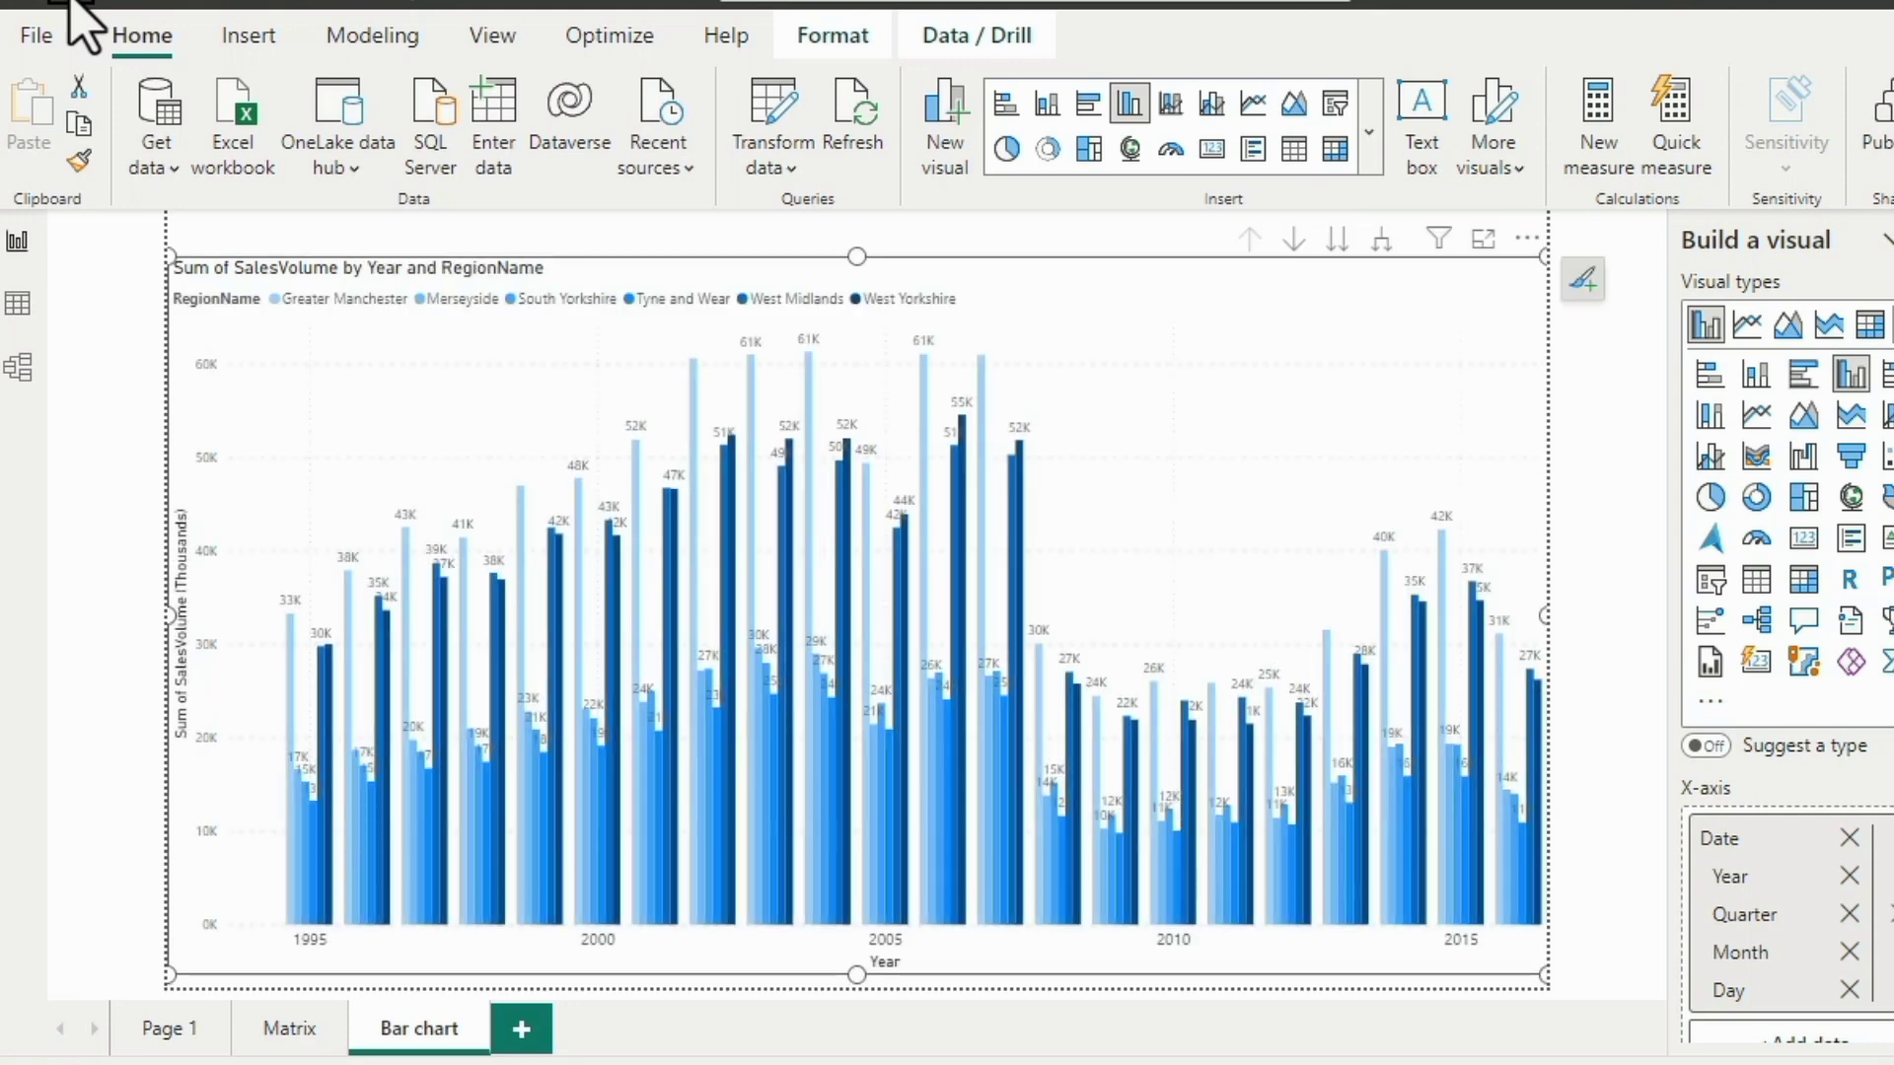
key("ctrl+z")
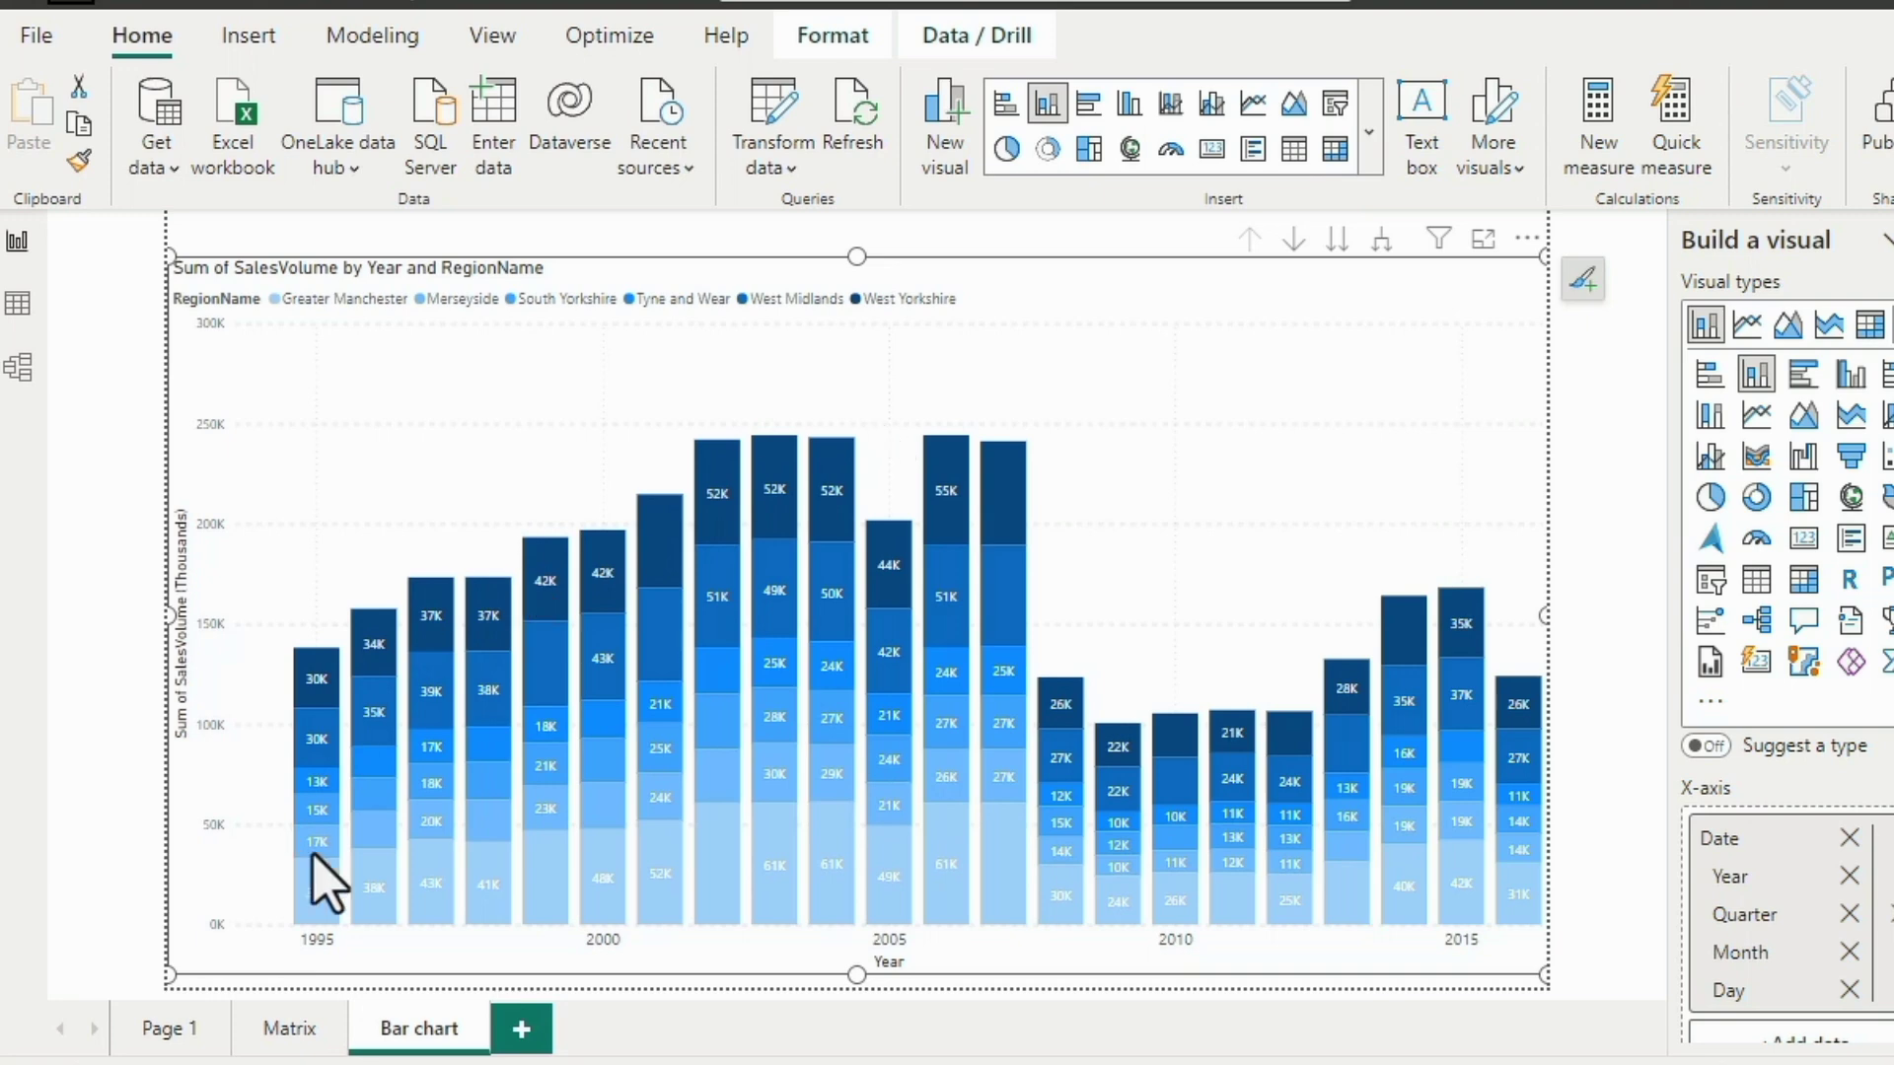
Inspect the 1995 column, try the 100% stacked column chart type, and return to the stacked column chart.
mouse_move(335, 912)
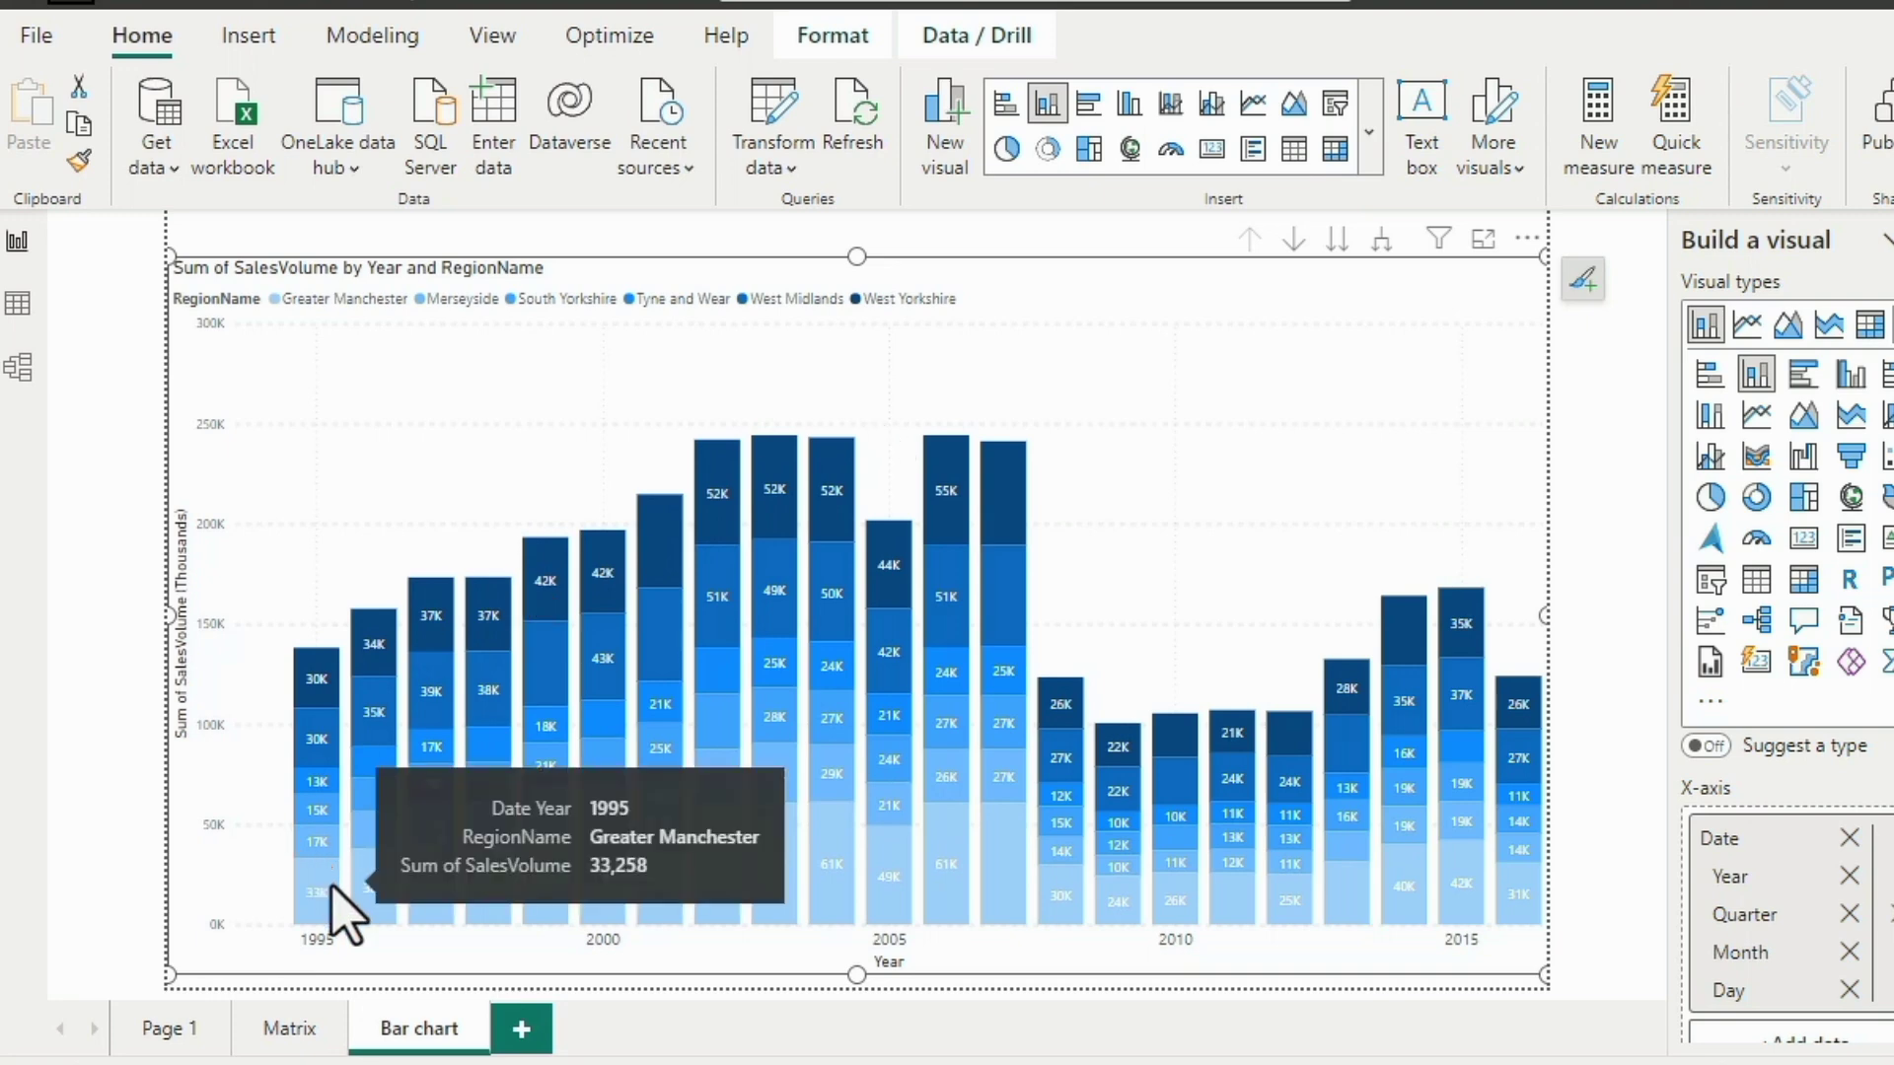
mouse_move(326, 695)
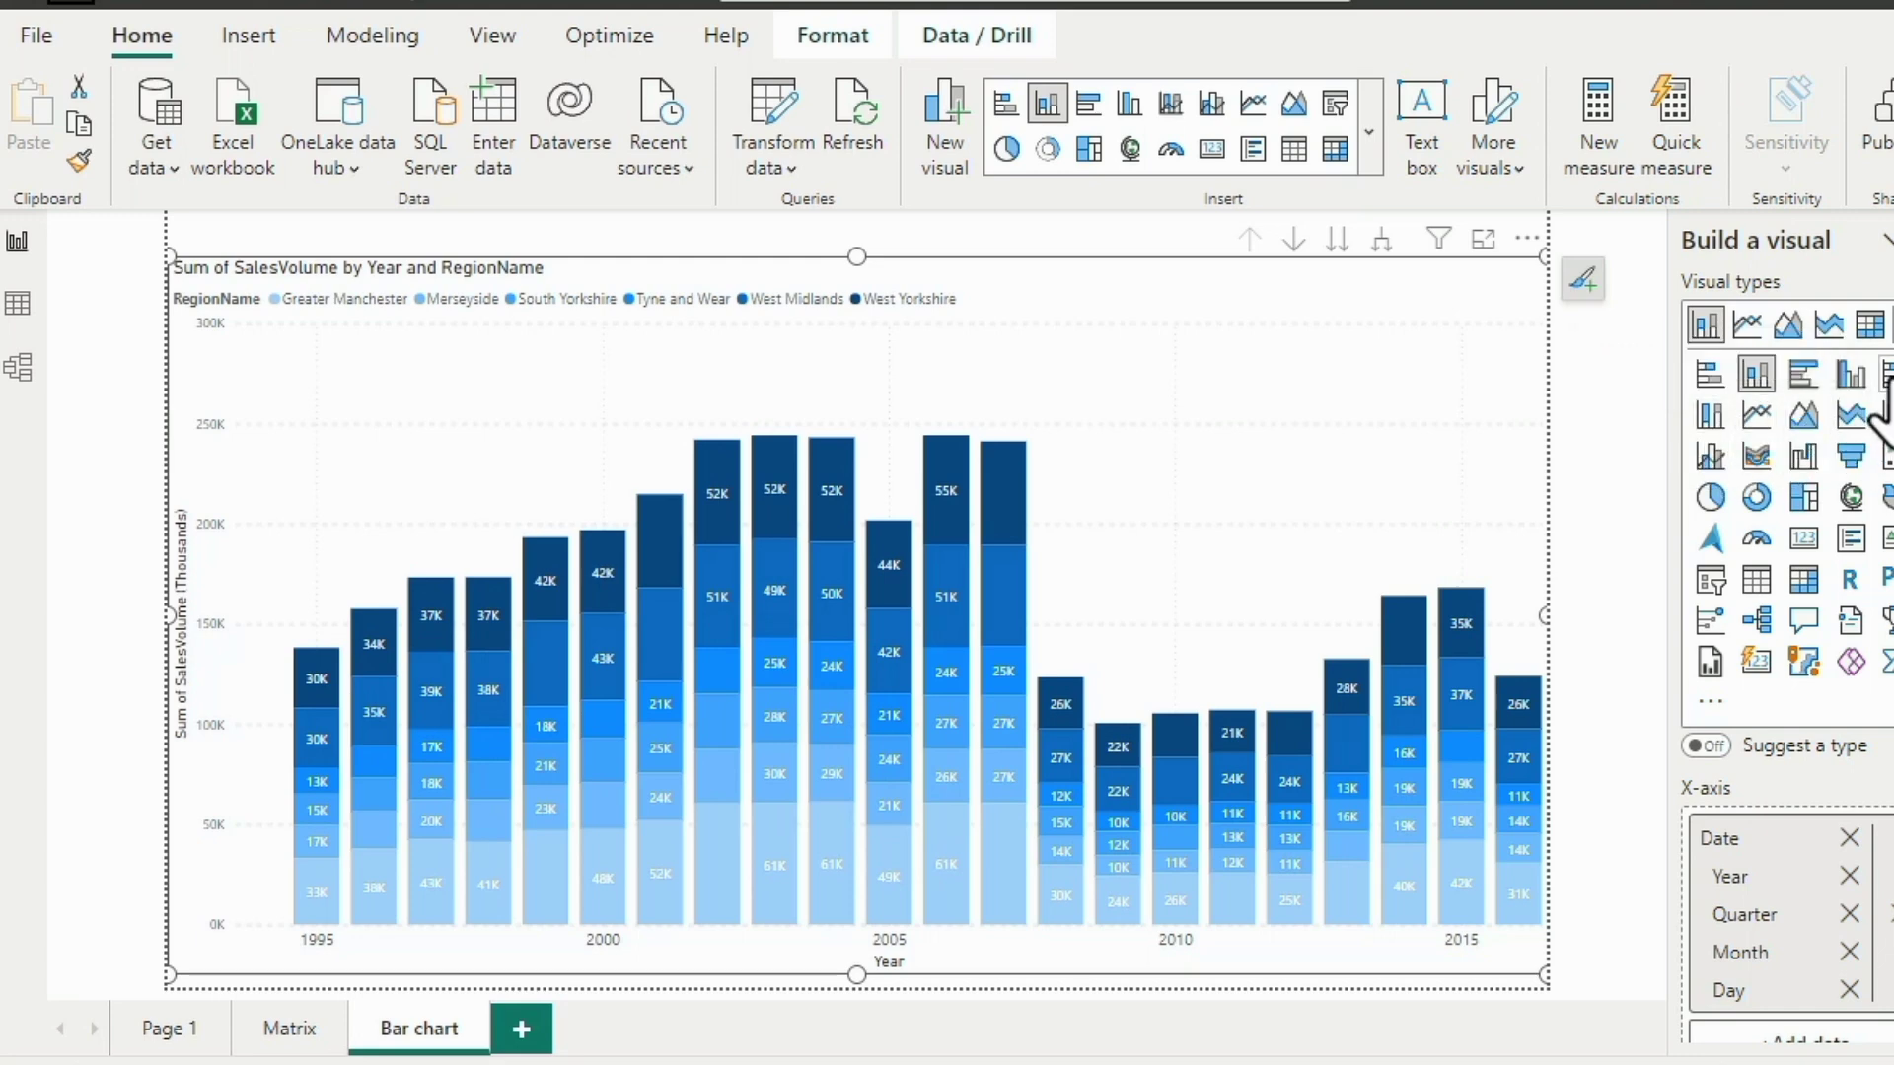
left_click(1711, 416)
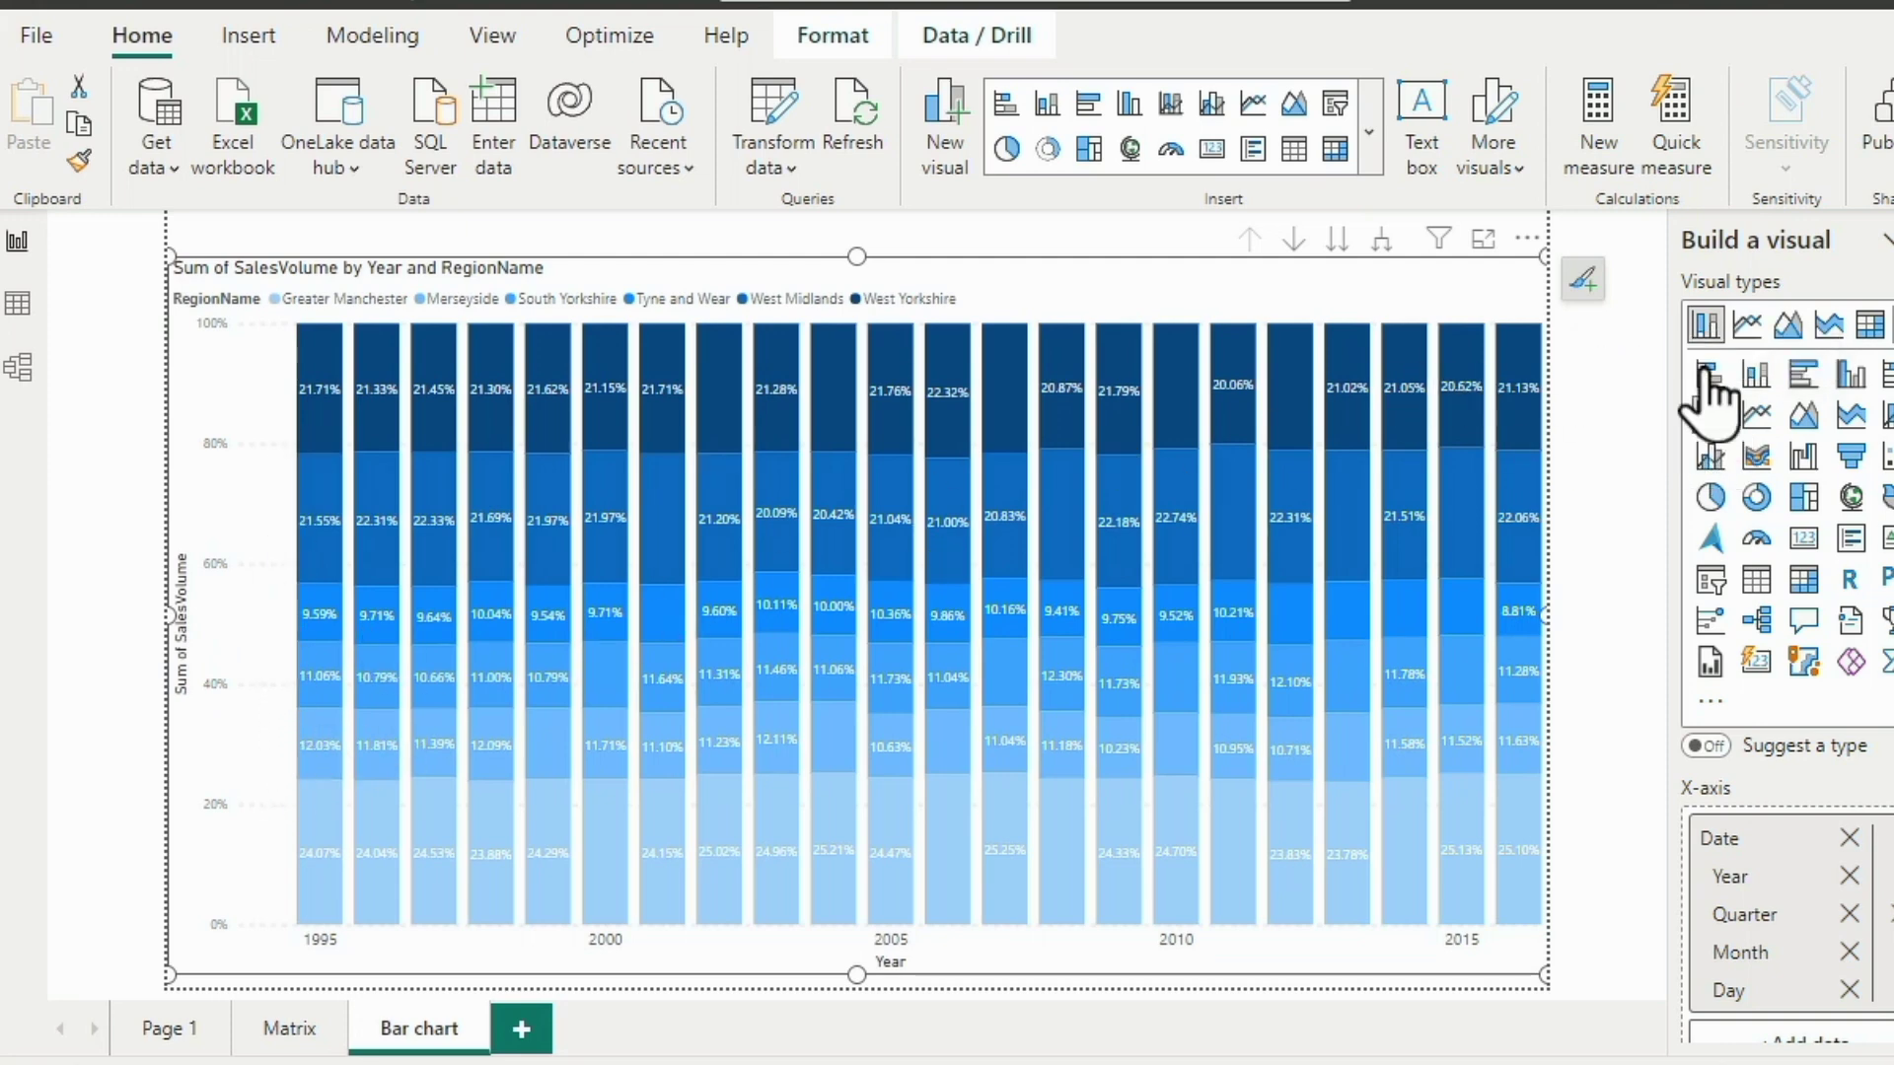
left_click(1755, 376)
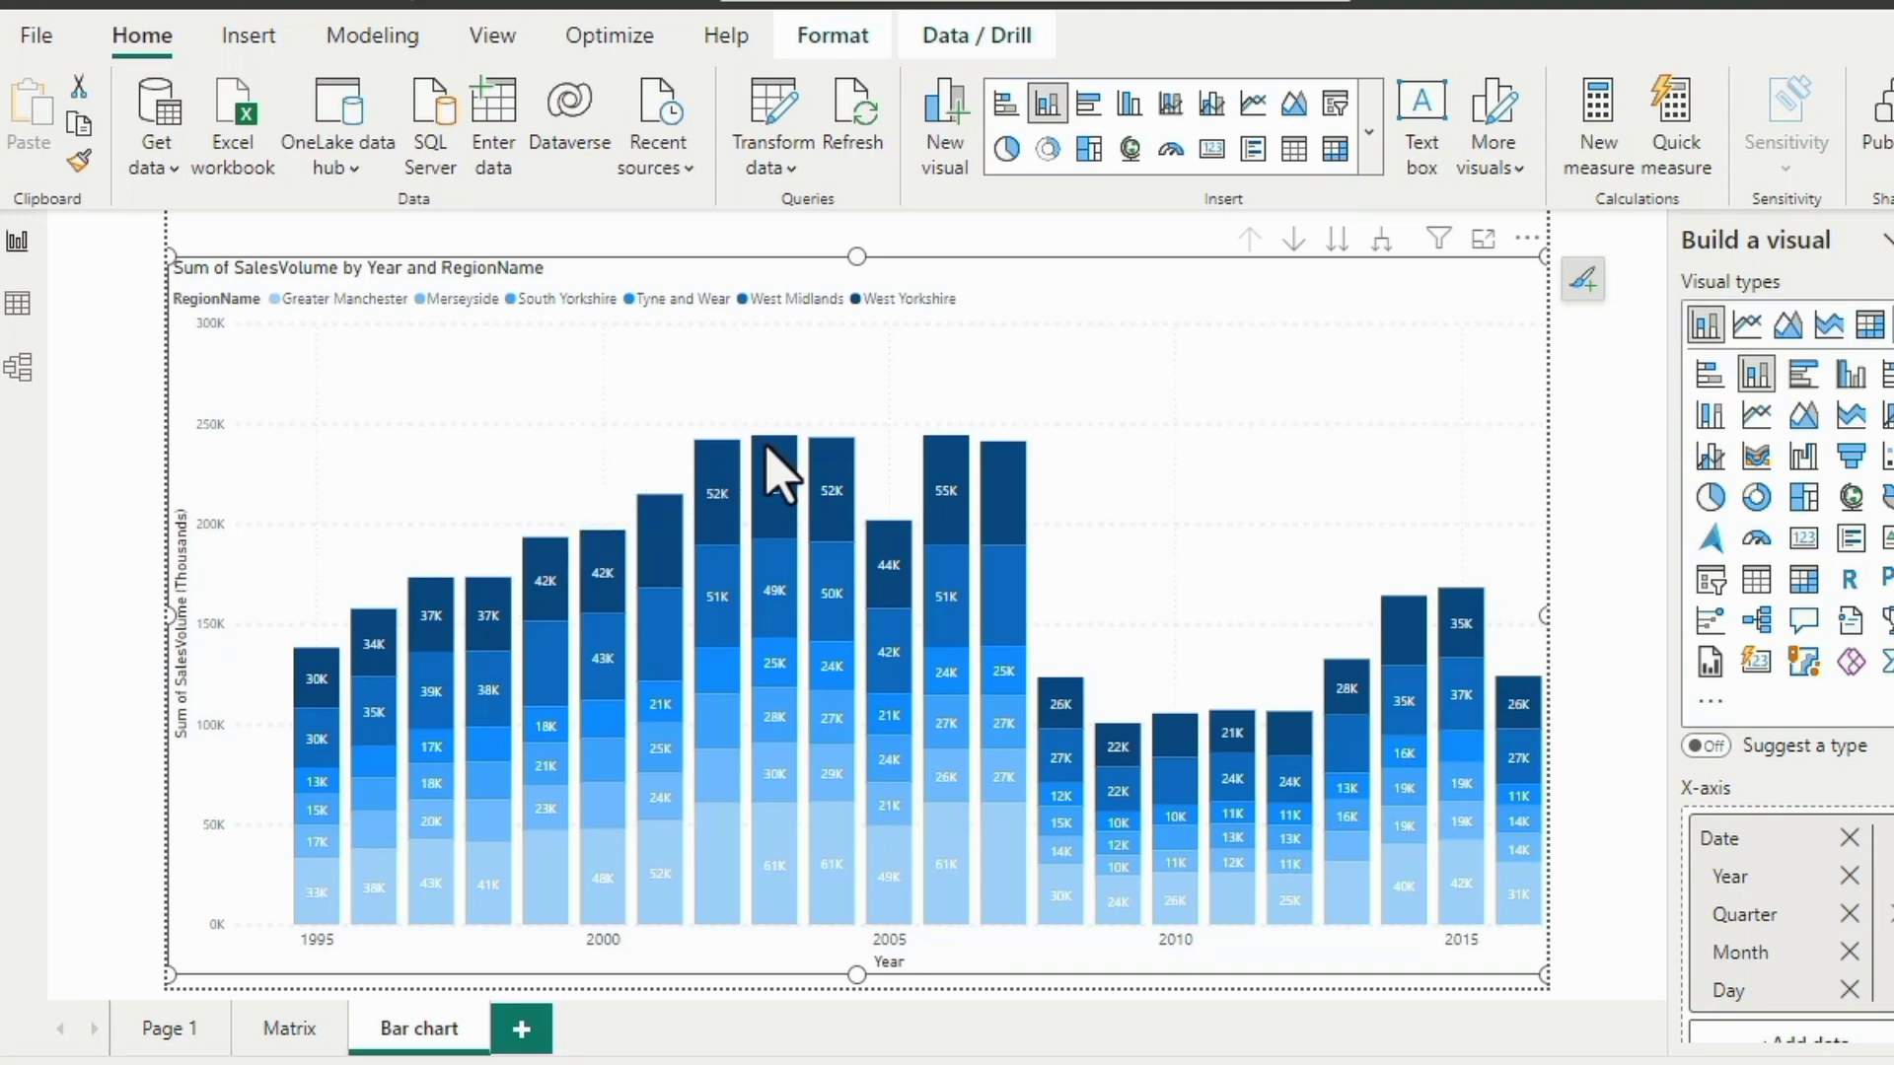
mouse_move(779, 475)
Change the chart to a 100% stacked column chart and compare West Yorkshire's percentage share across years such as 1995, 2007 and 2011.
left_click(1706, 422)
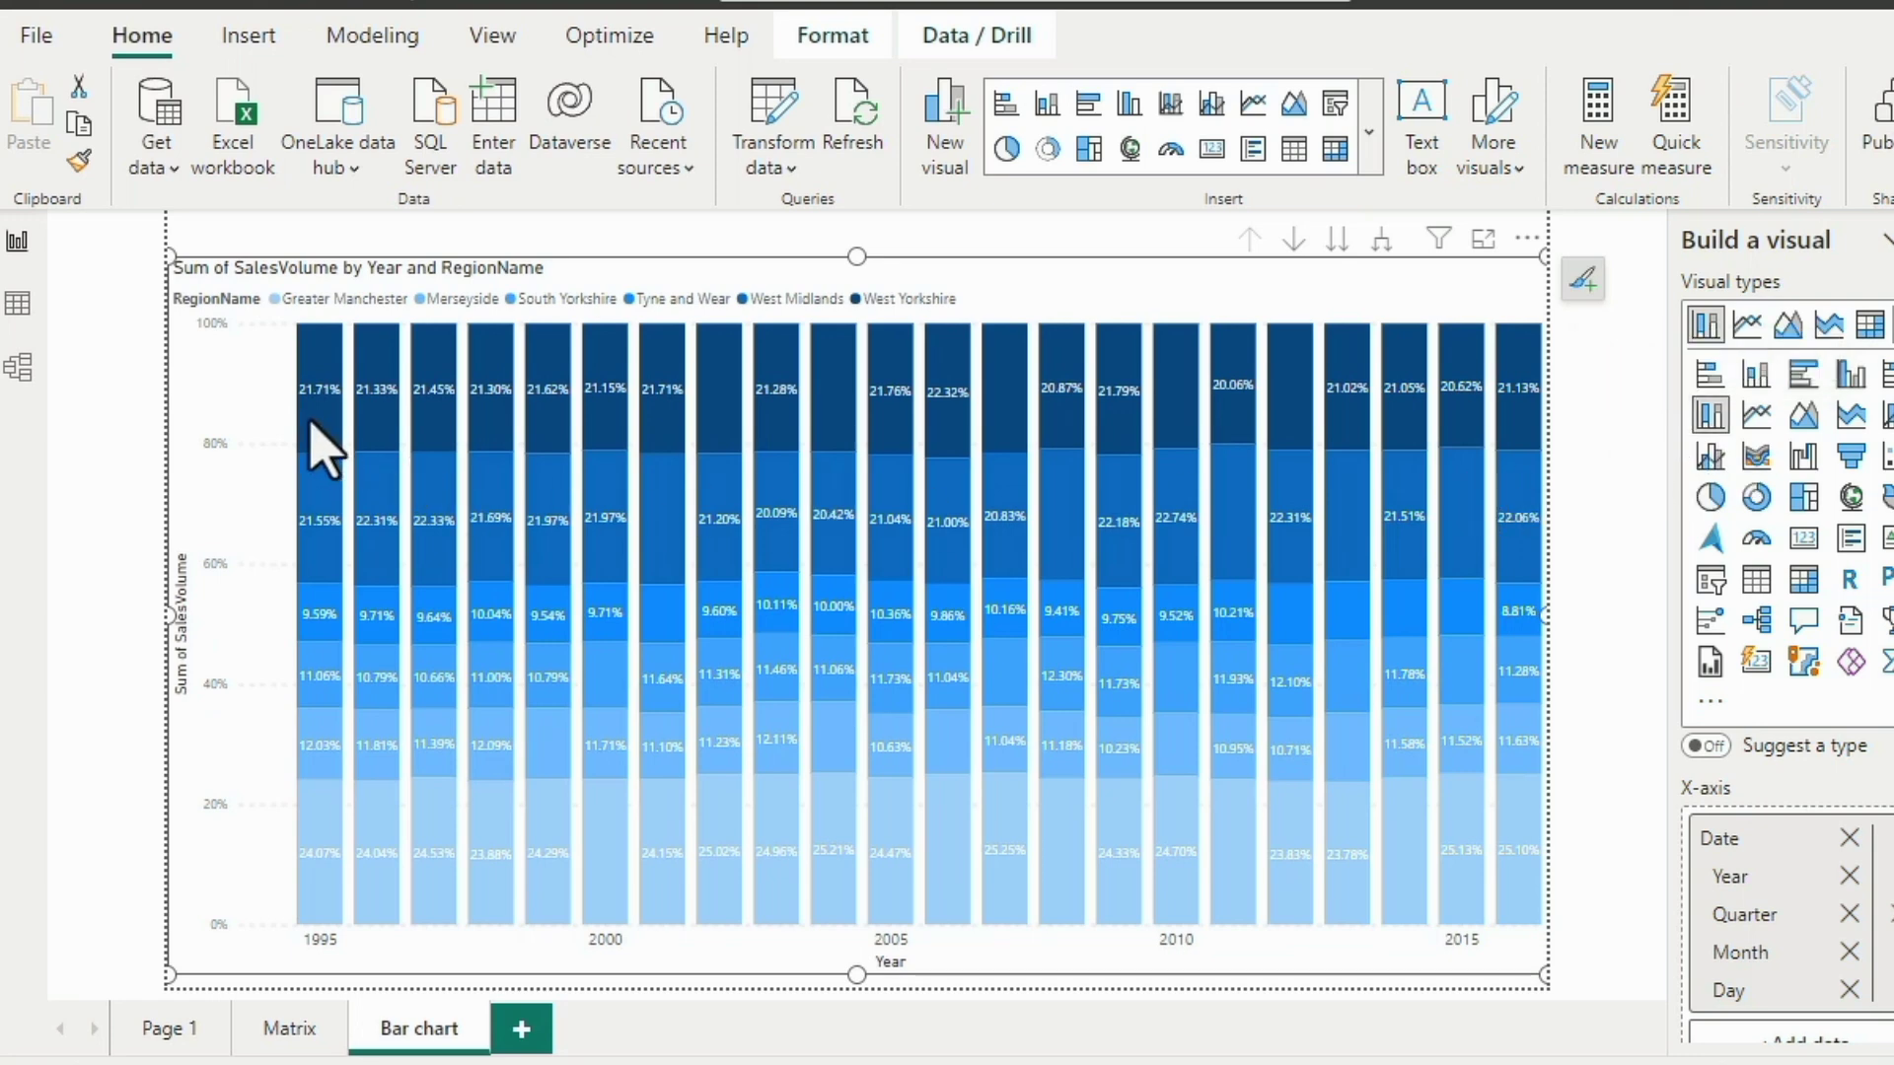
mouse_move(309, 421)
mouse_move(1223, 418)
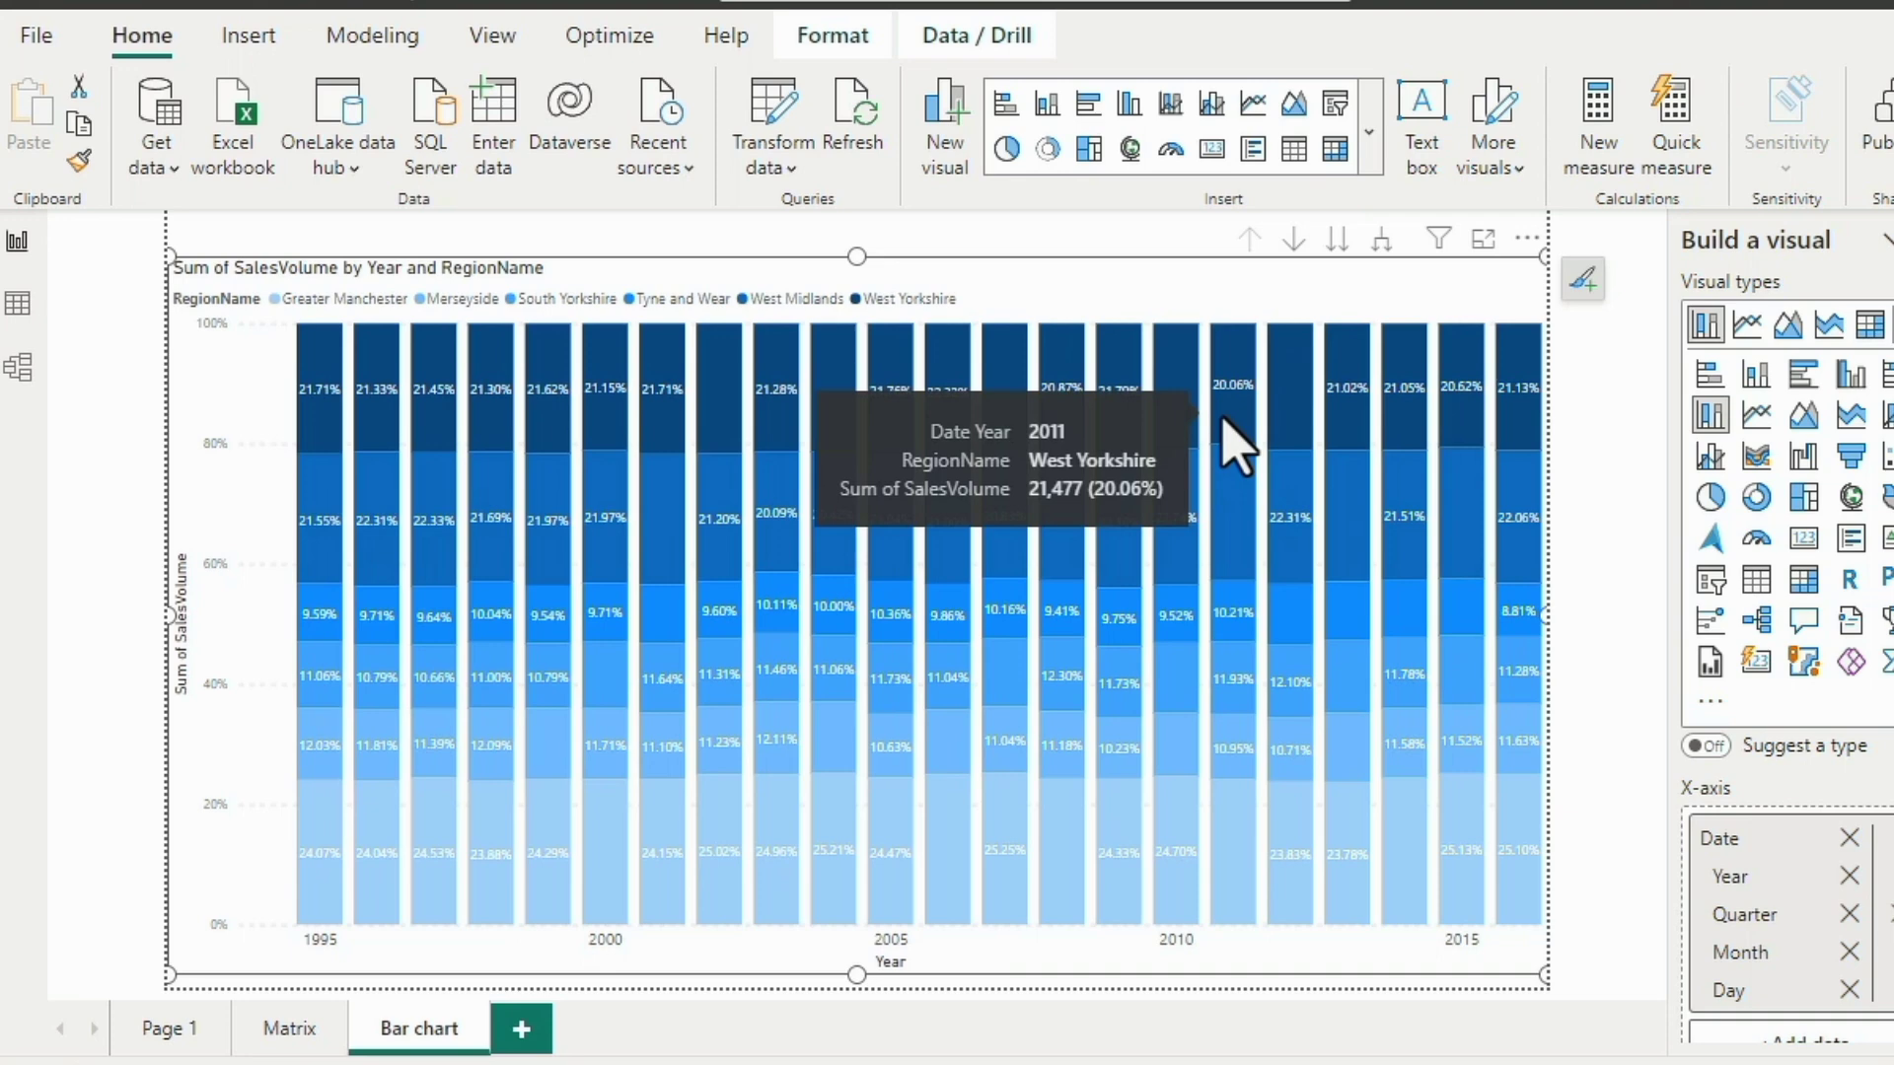
mouse_move(1021, 434)
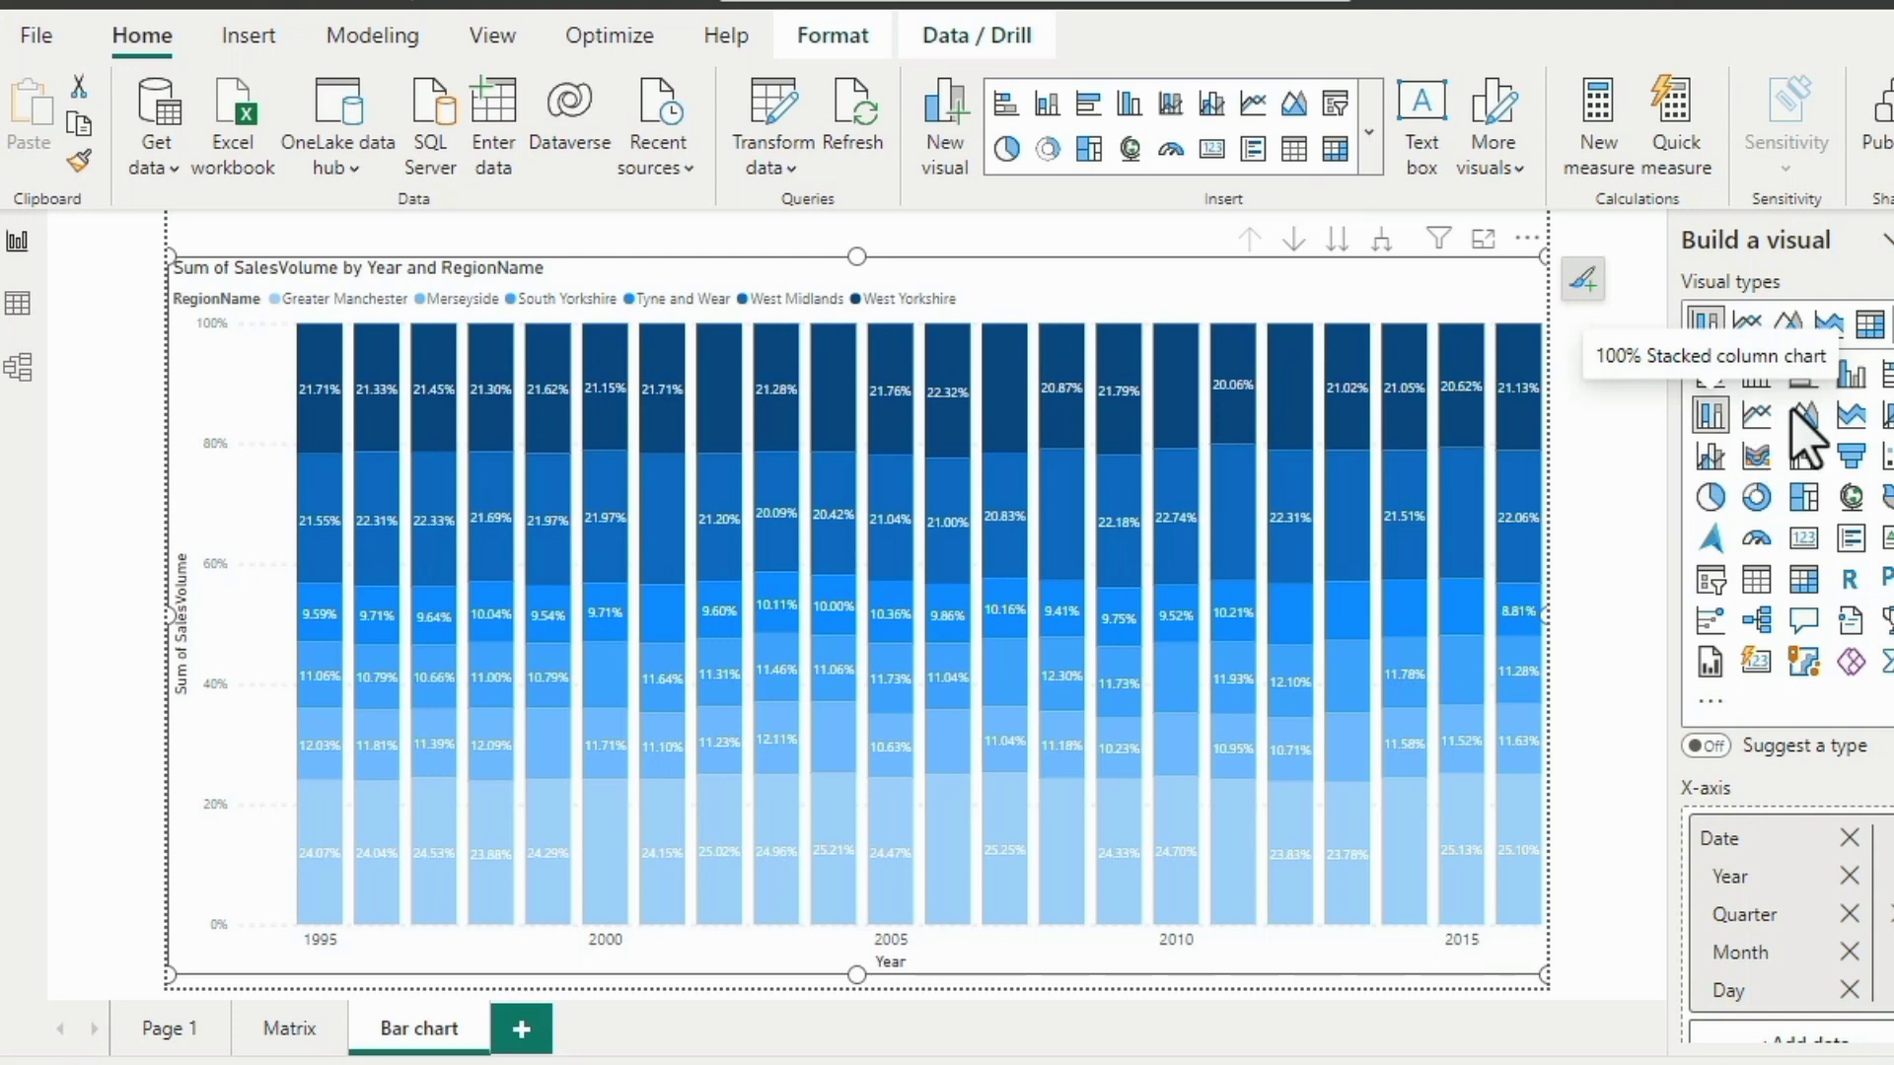
Compare the 100% stacked bar, stacked column and 100% stacked column types, ending with a clustered column chart by year.
left_click(1882, 387)
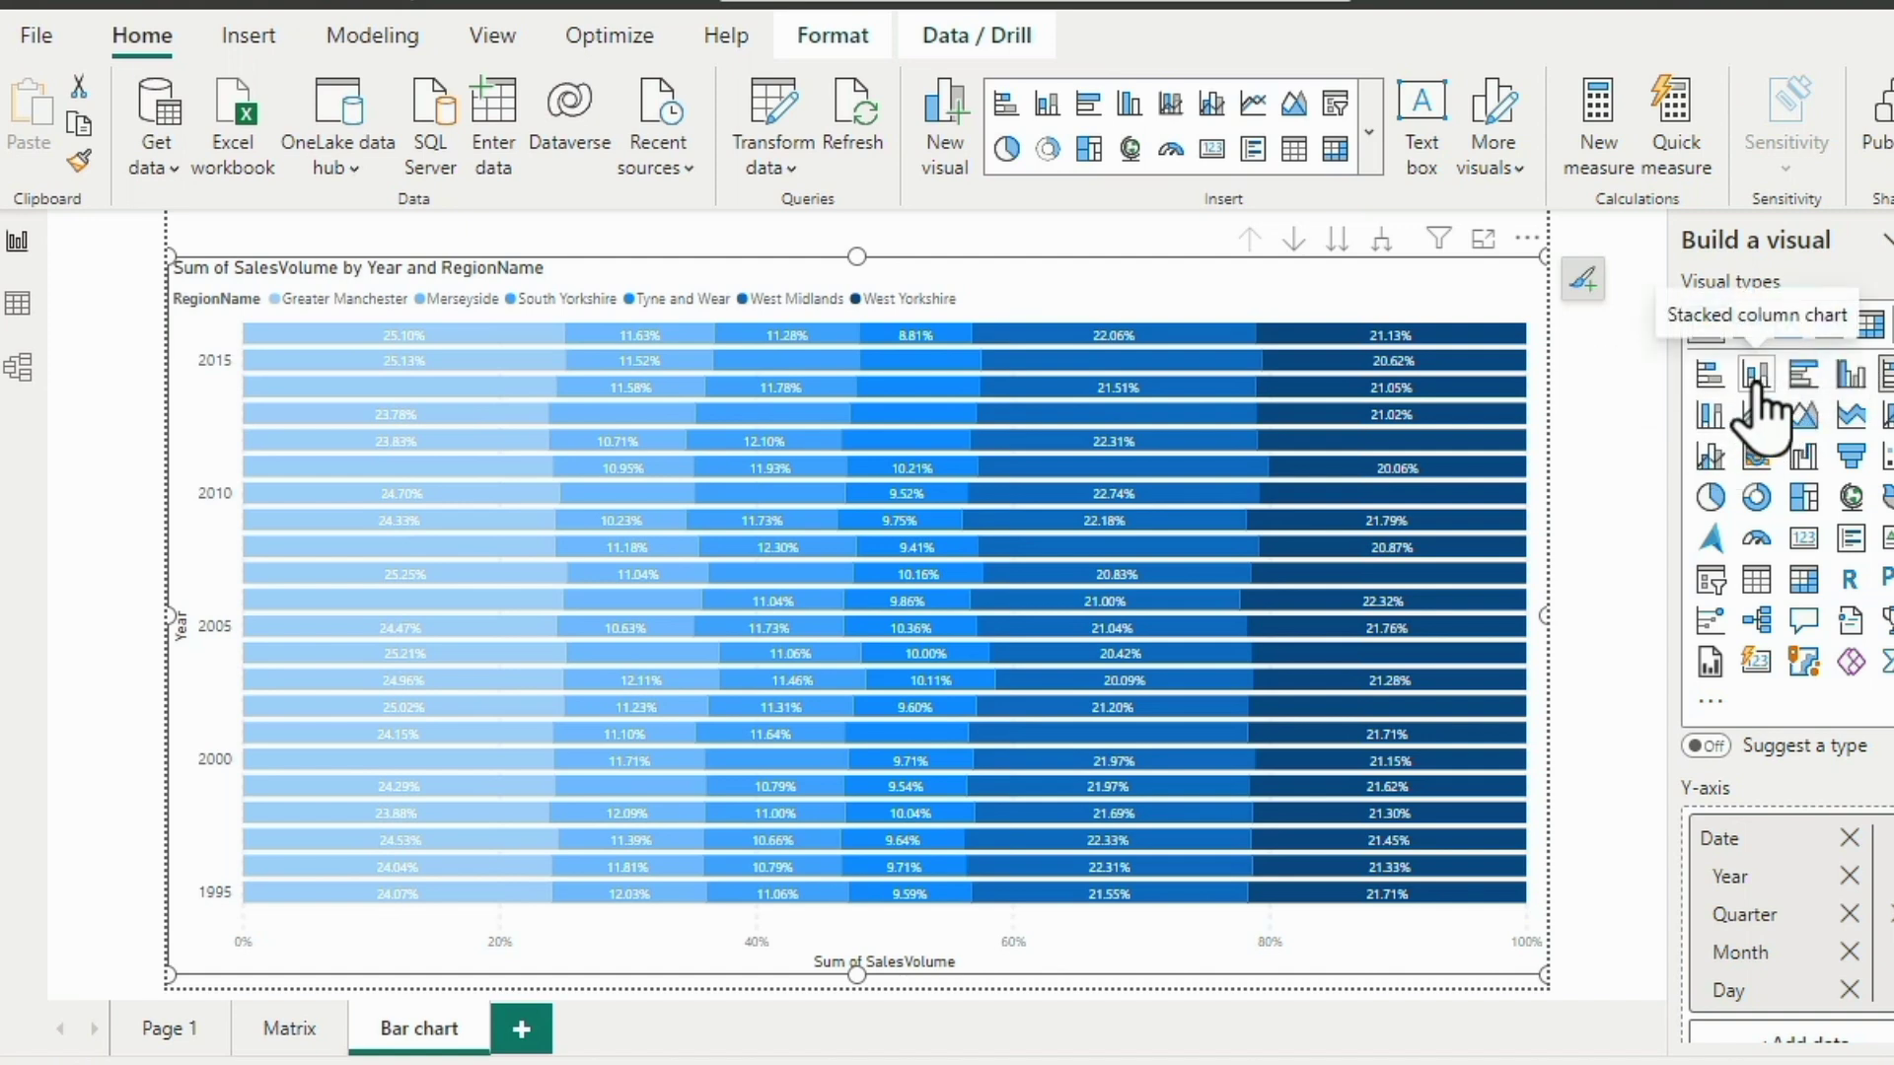
left_click(1756, 379)
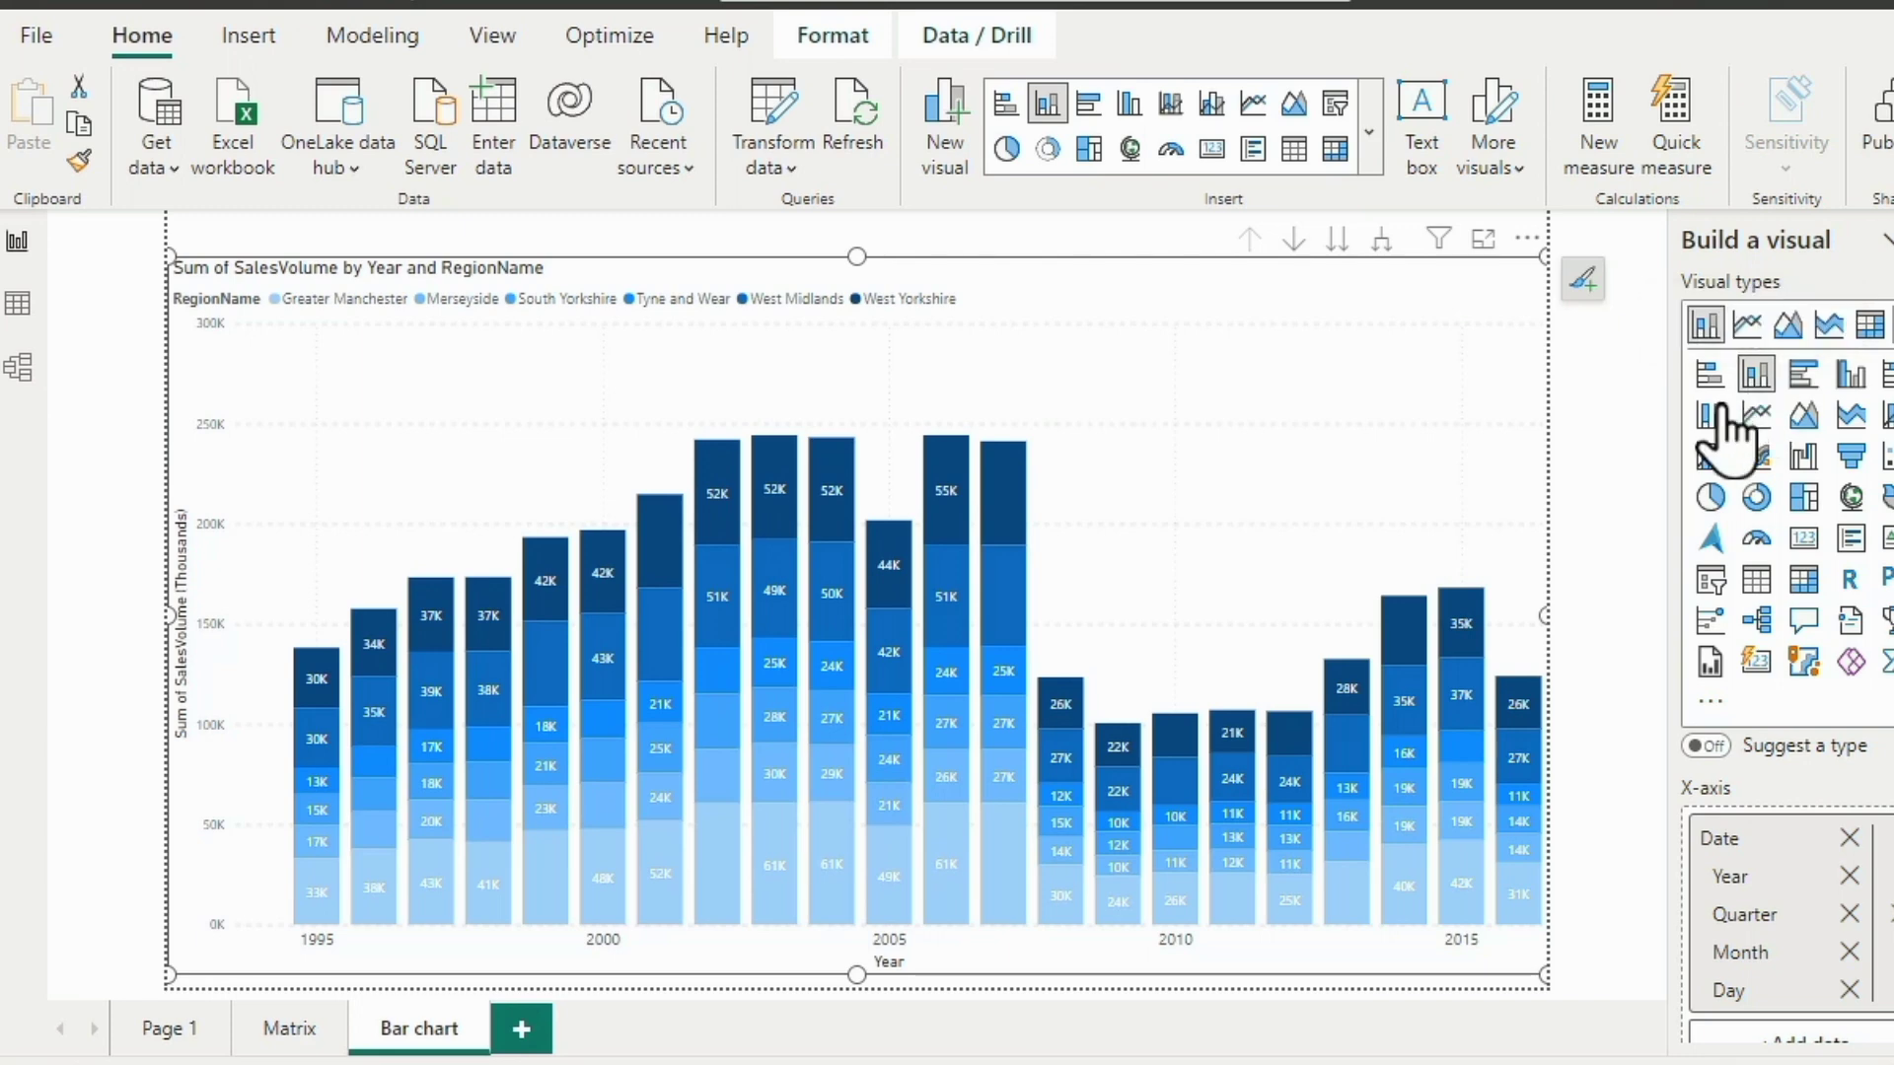
left_click(1713, 410)
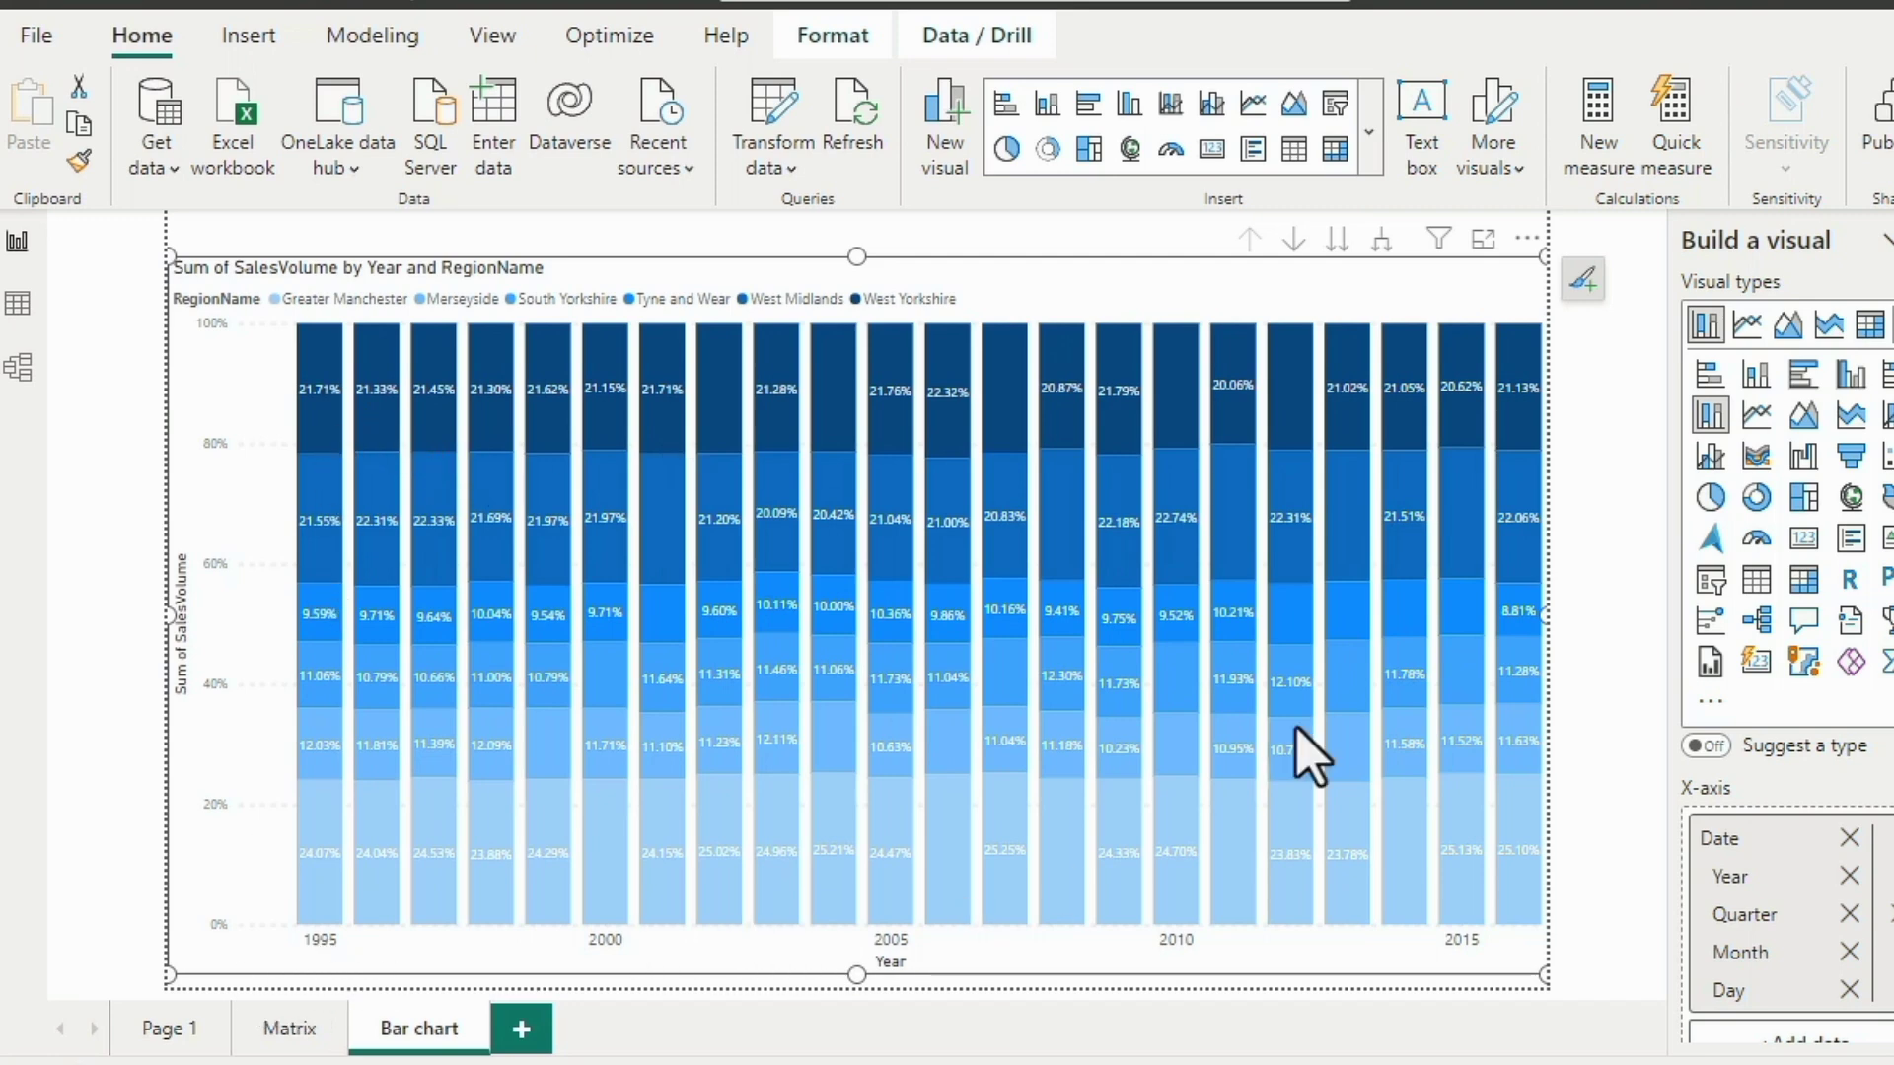
left_click(1751, 378)
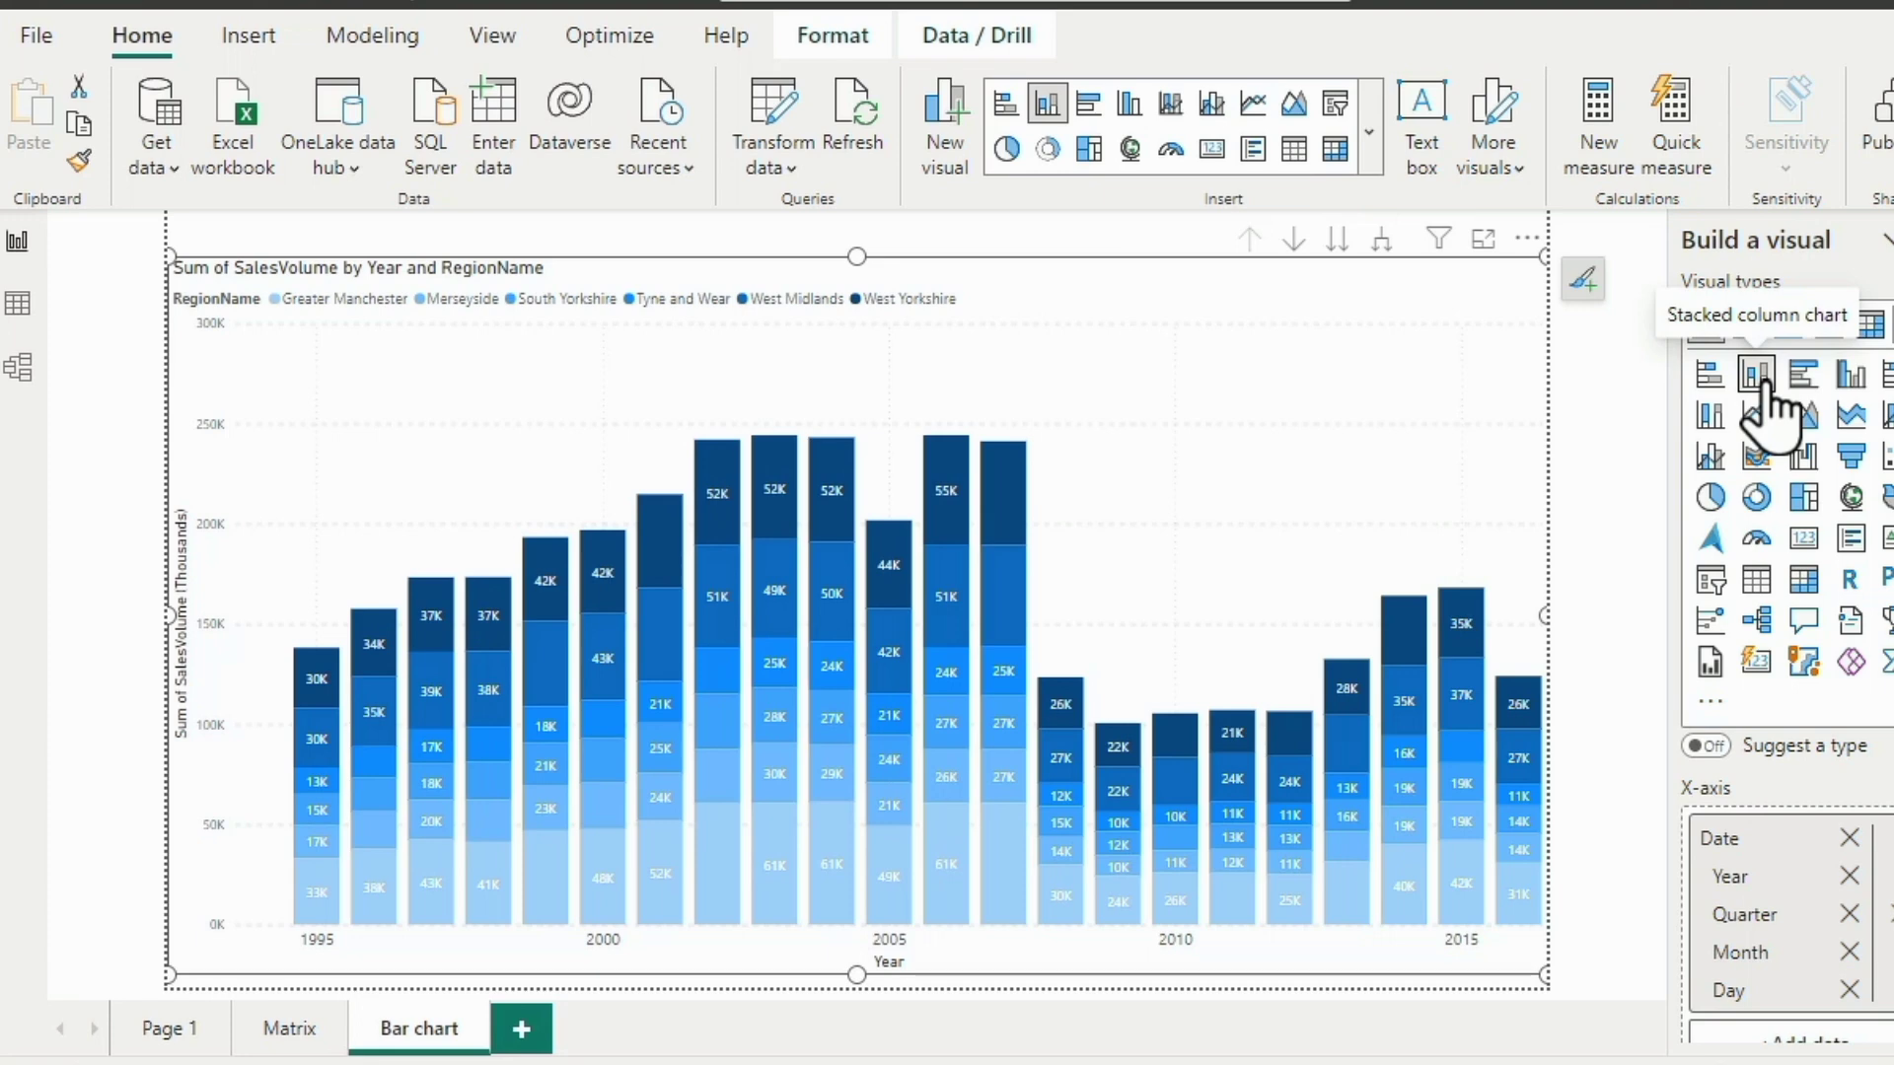
left_click(1846, 380)
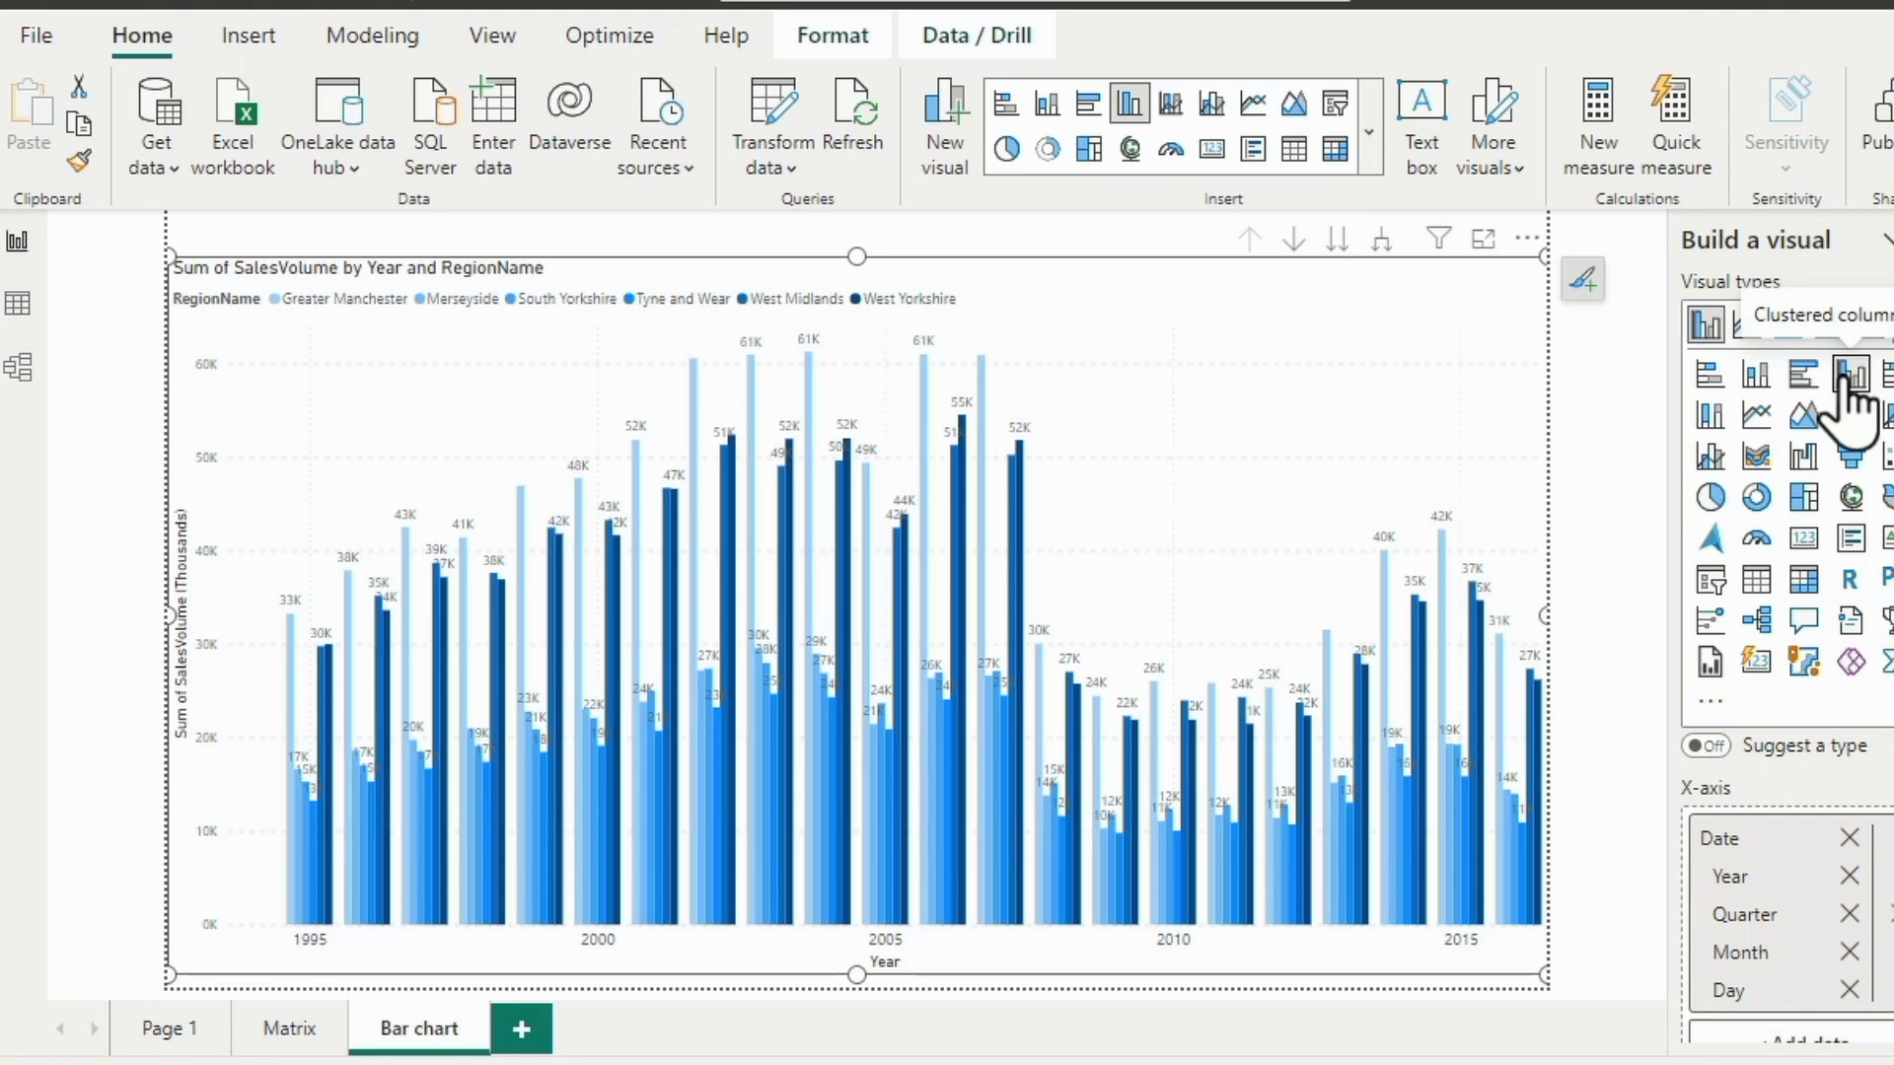
Show the clustered column chart by quarter using the date hierarchy, and drill back up to the year level.
left_click(1338, 241)
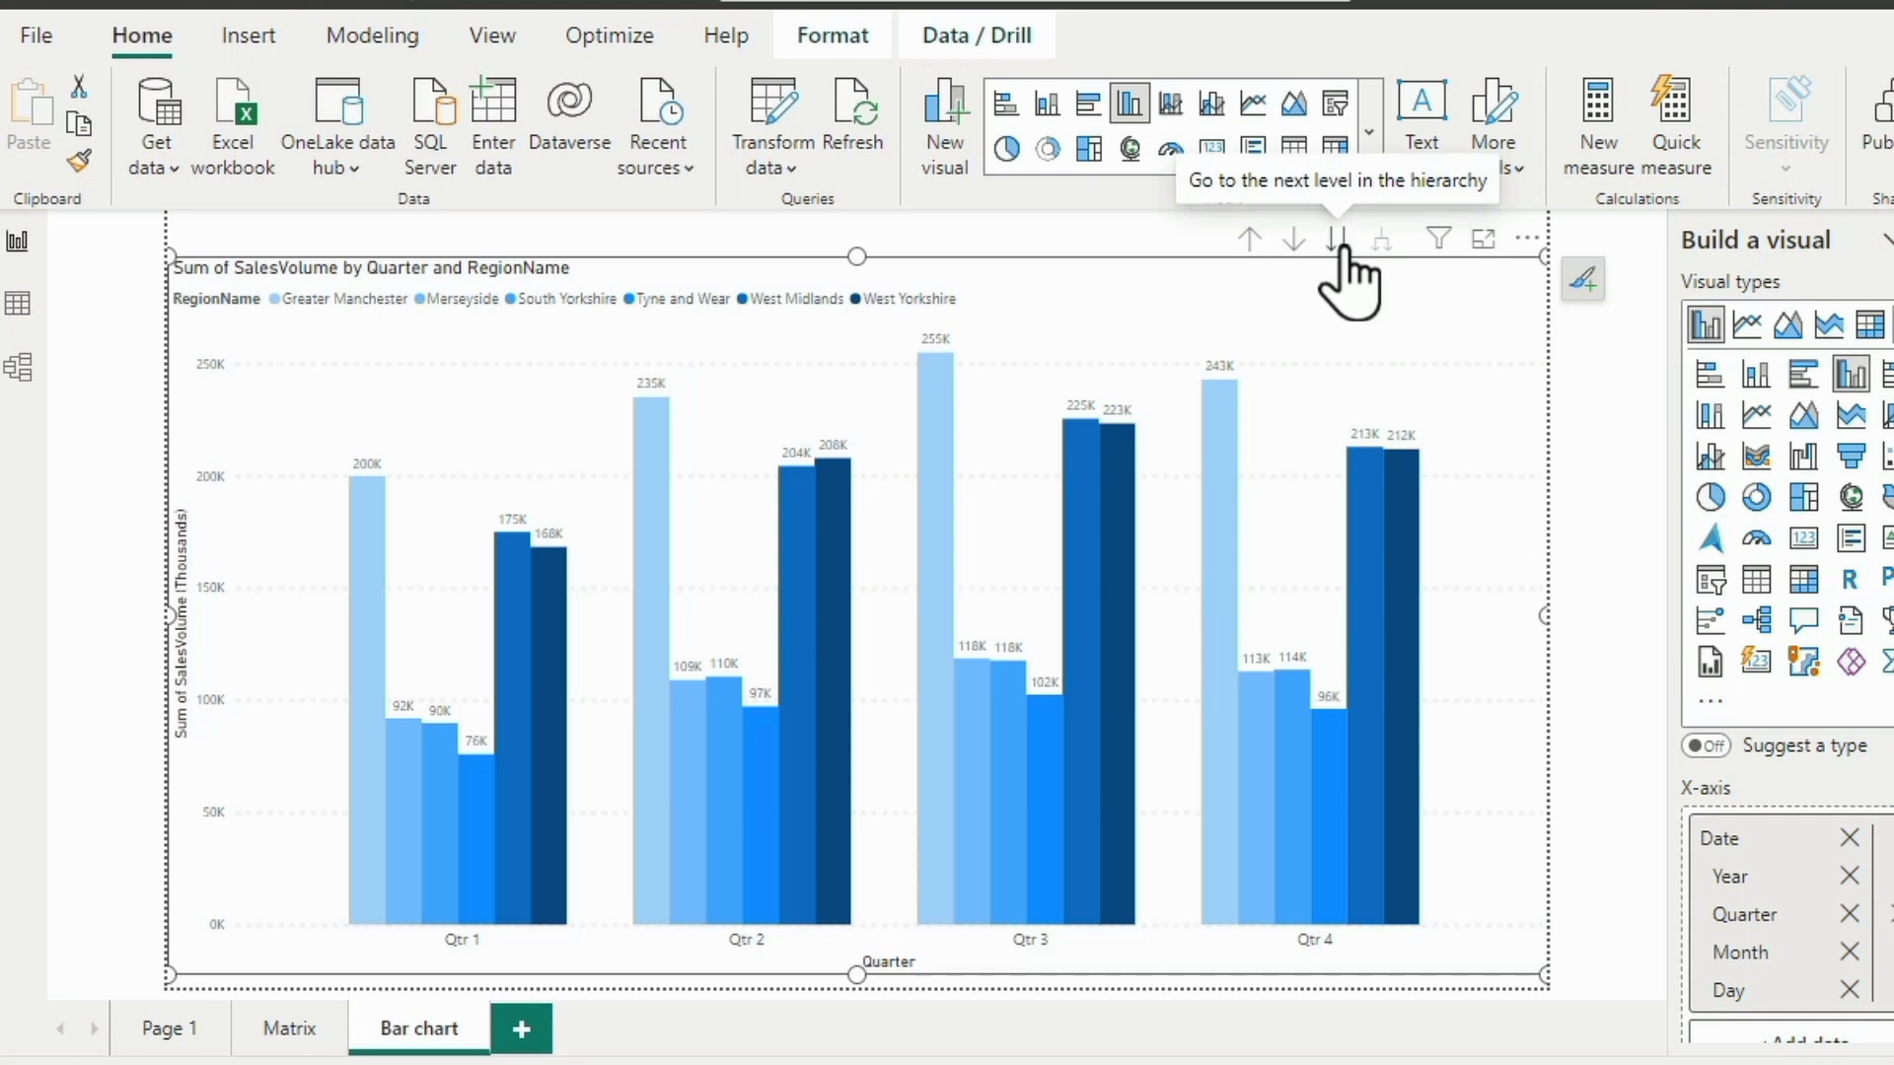
left_click(1249, 241)
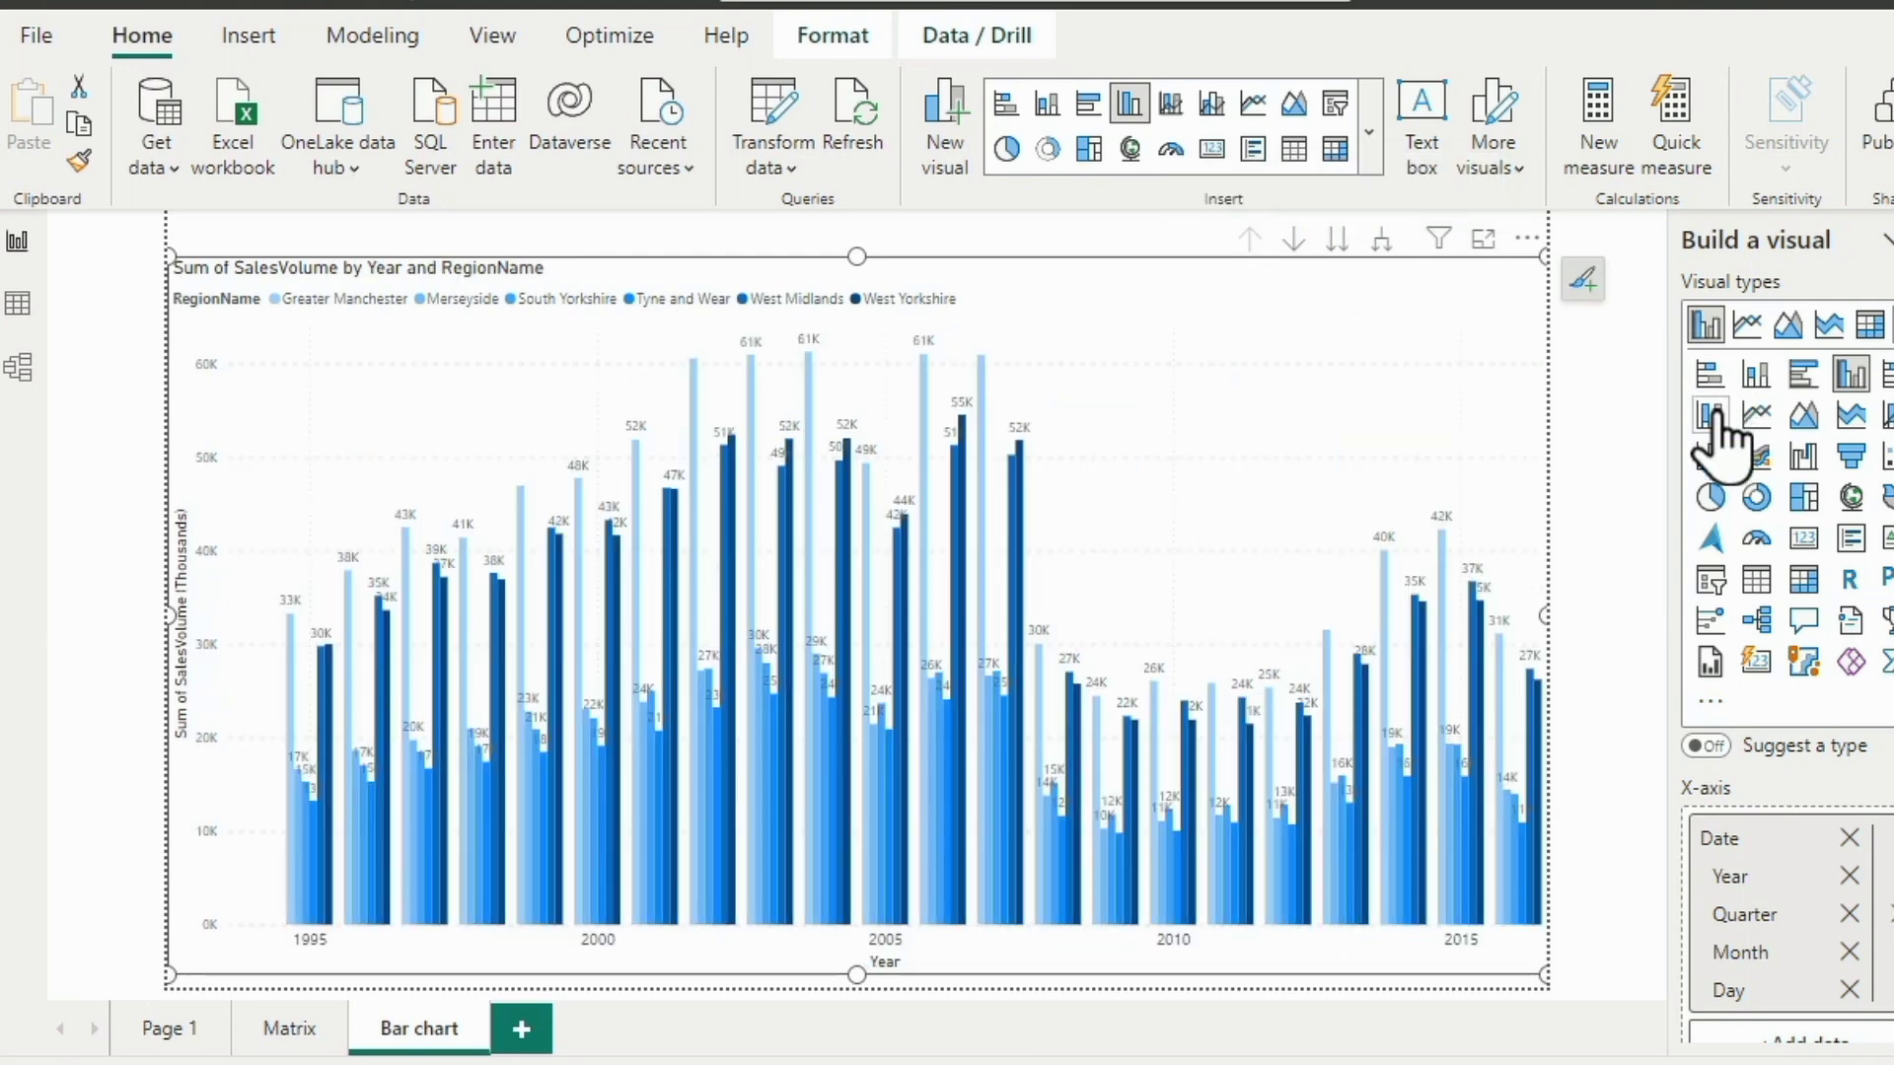
Try the 100% stacked and clustered column types, look through their format settings, and change the chart to a stacked column chart.
left_click(1710, 415)
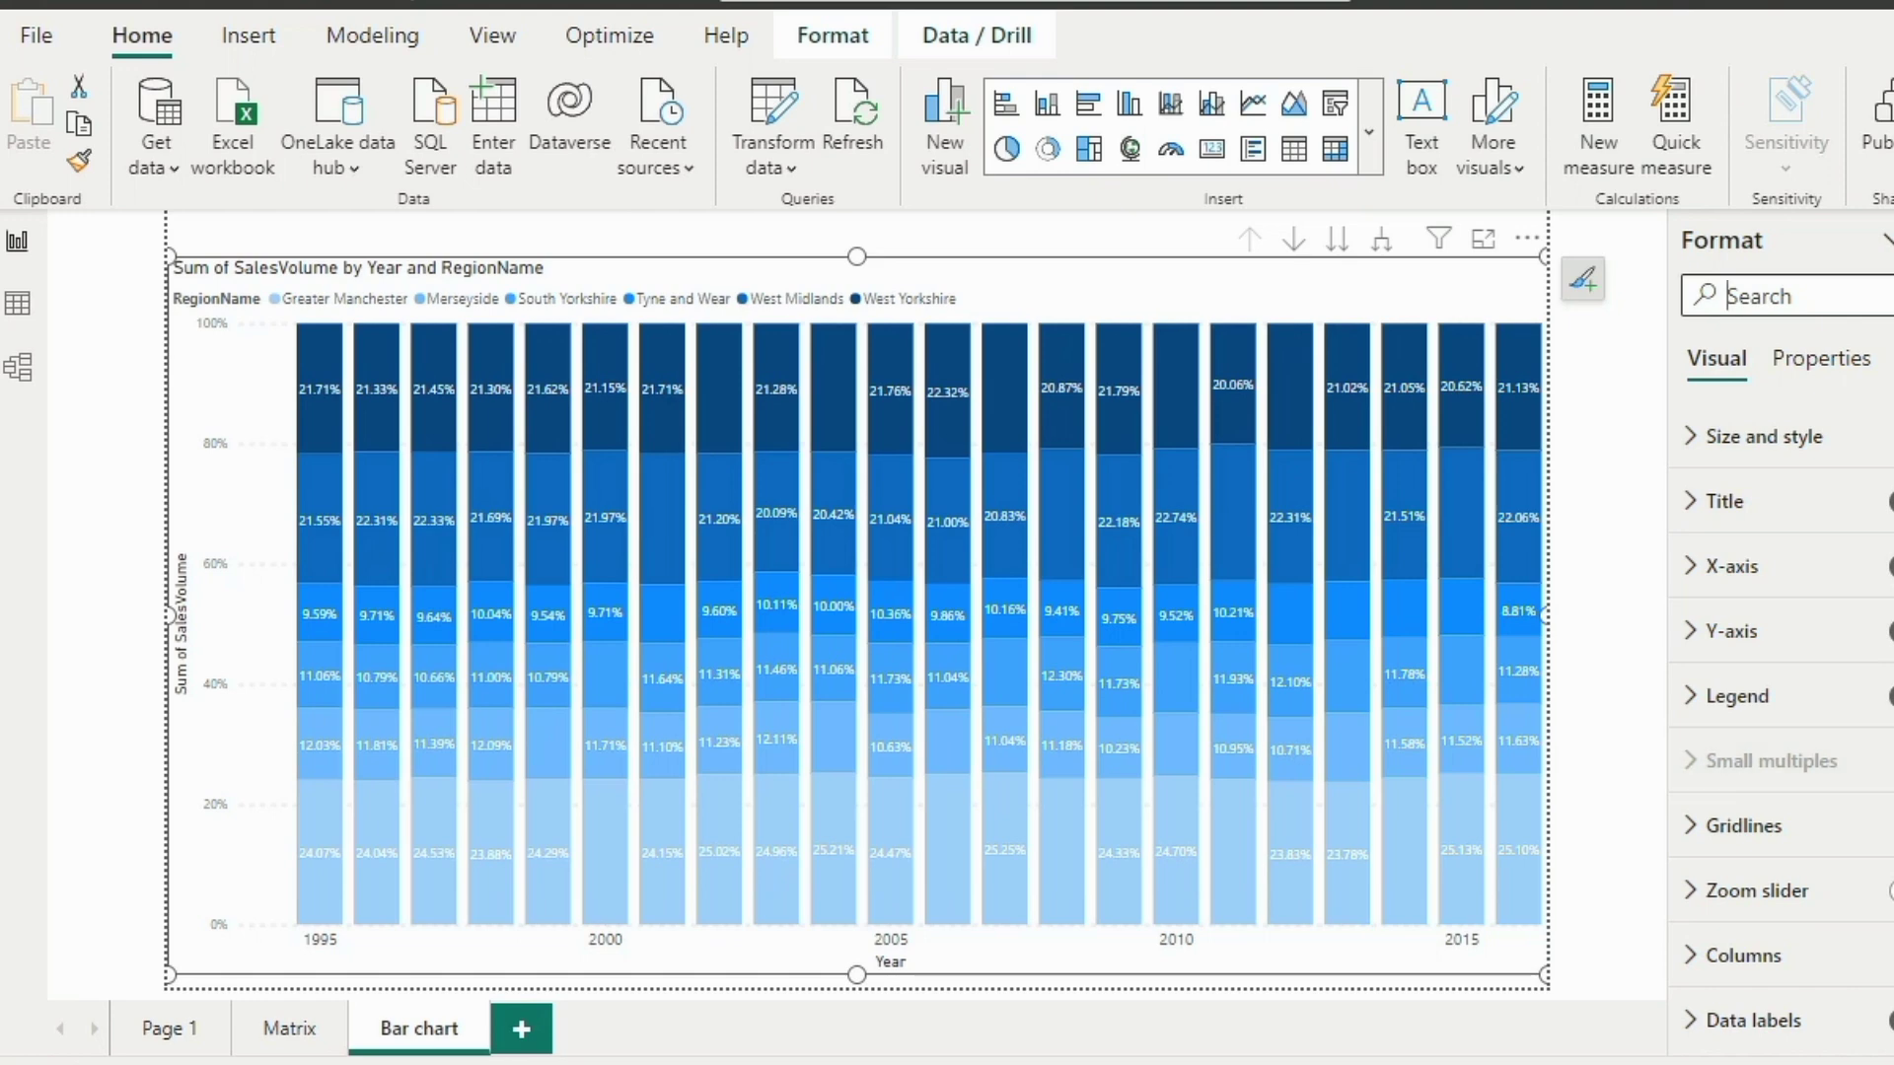
scroll(1848, 860, "down", 1)
scroll(1848, 860, "down", 1)
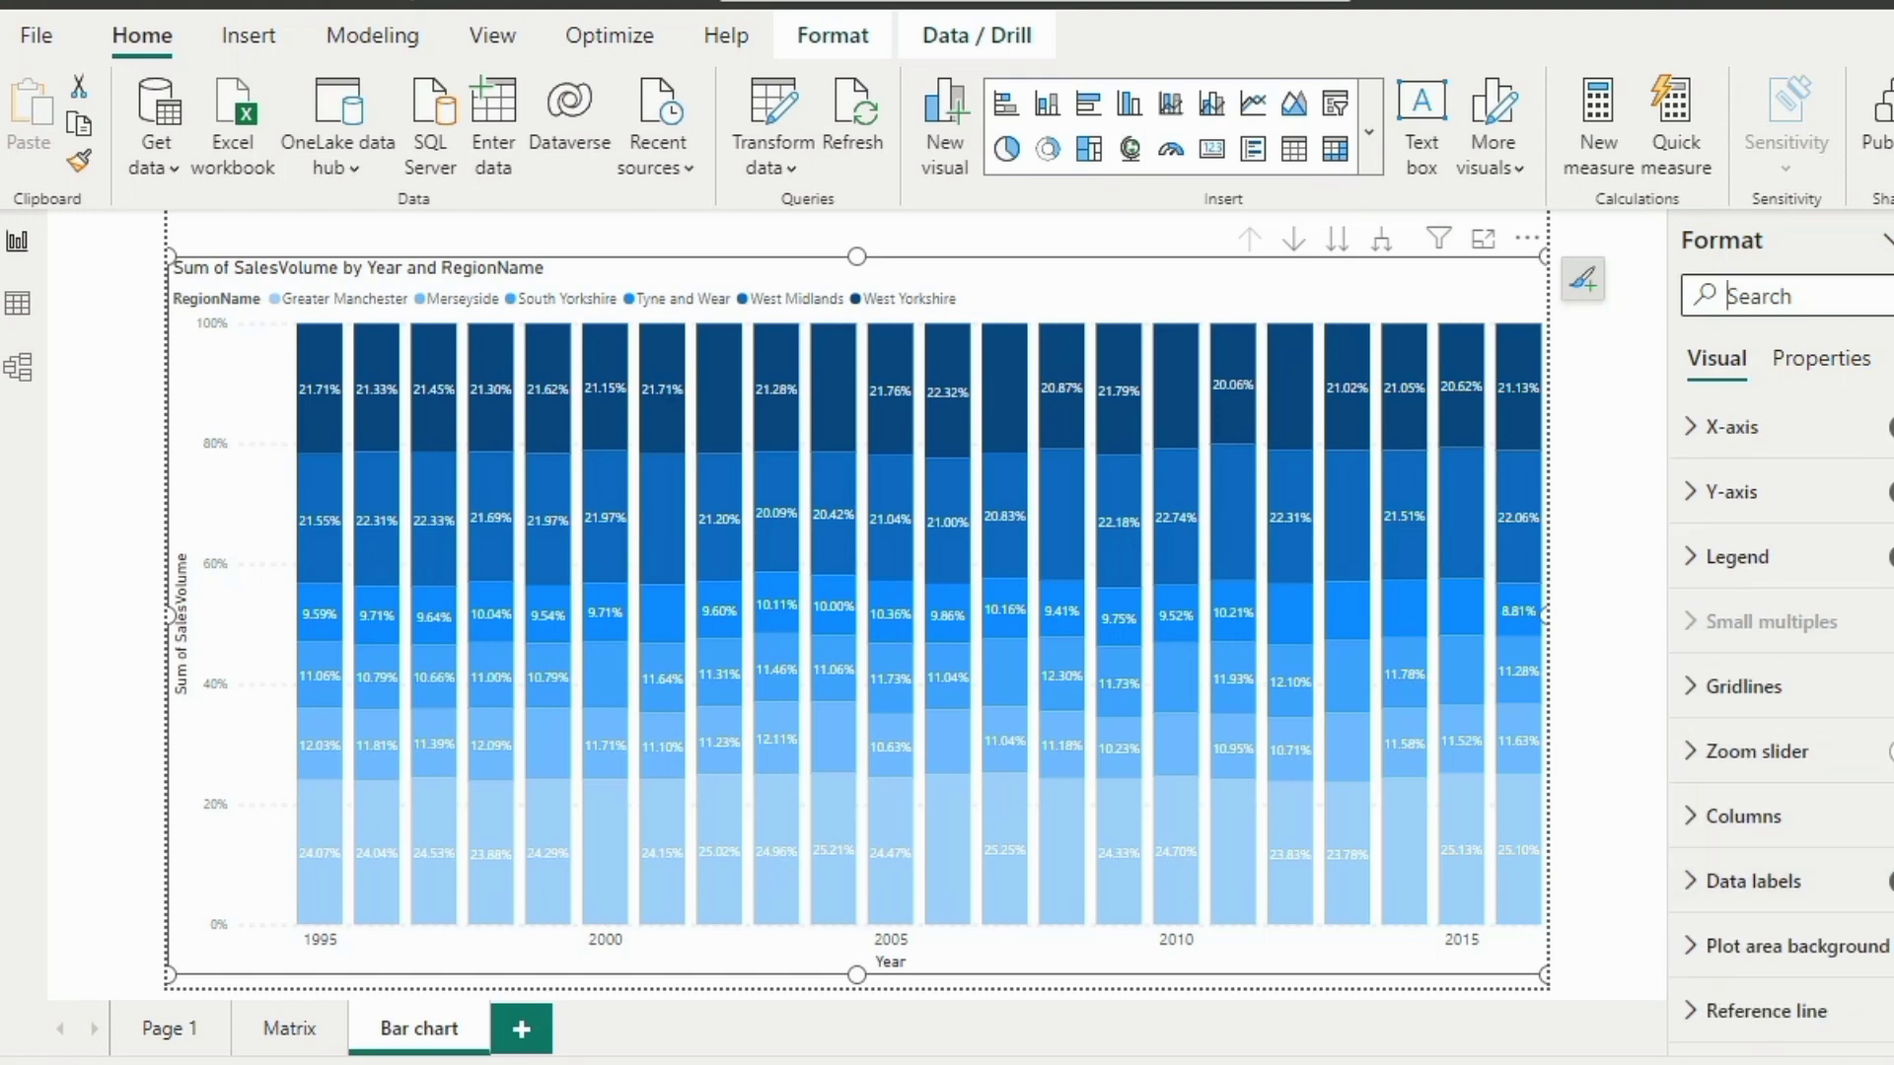
scroll(1780, 729, "up", 2)
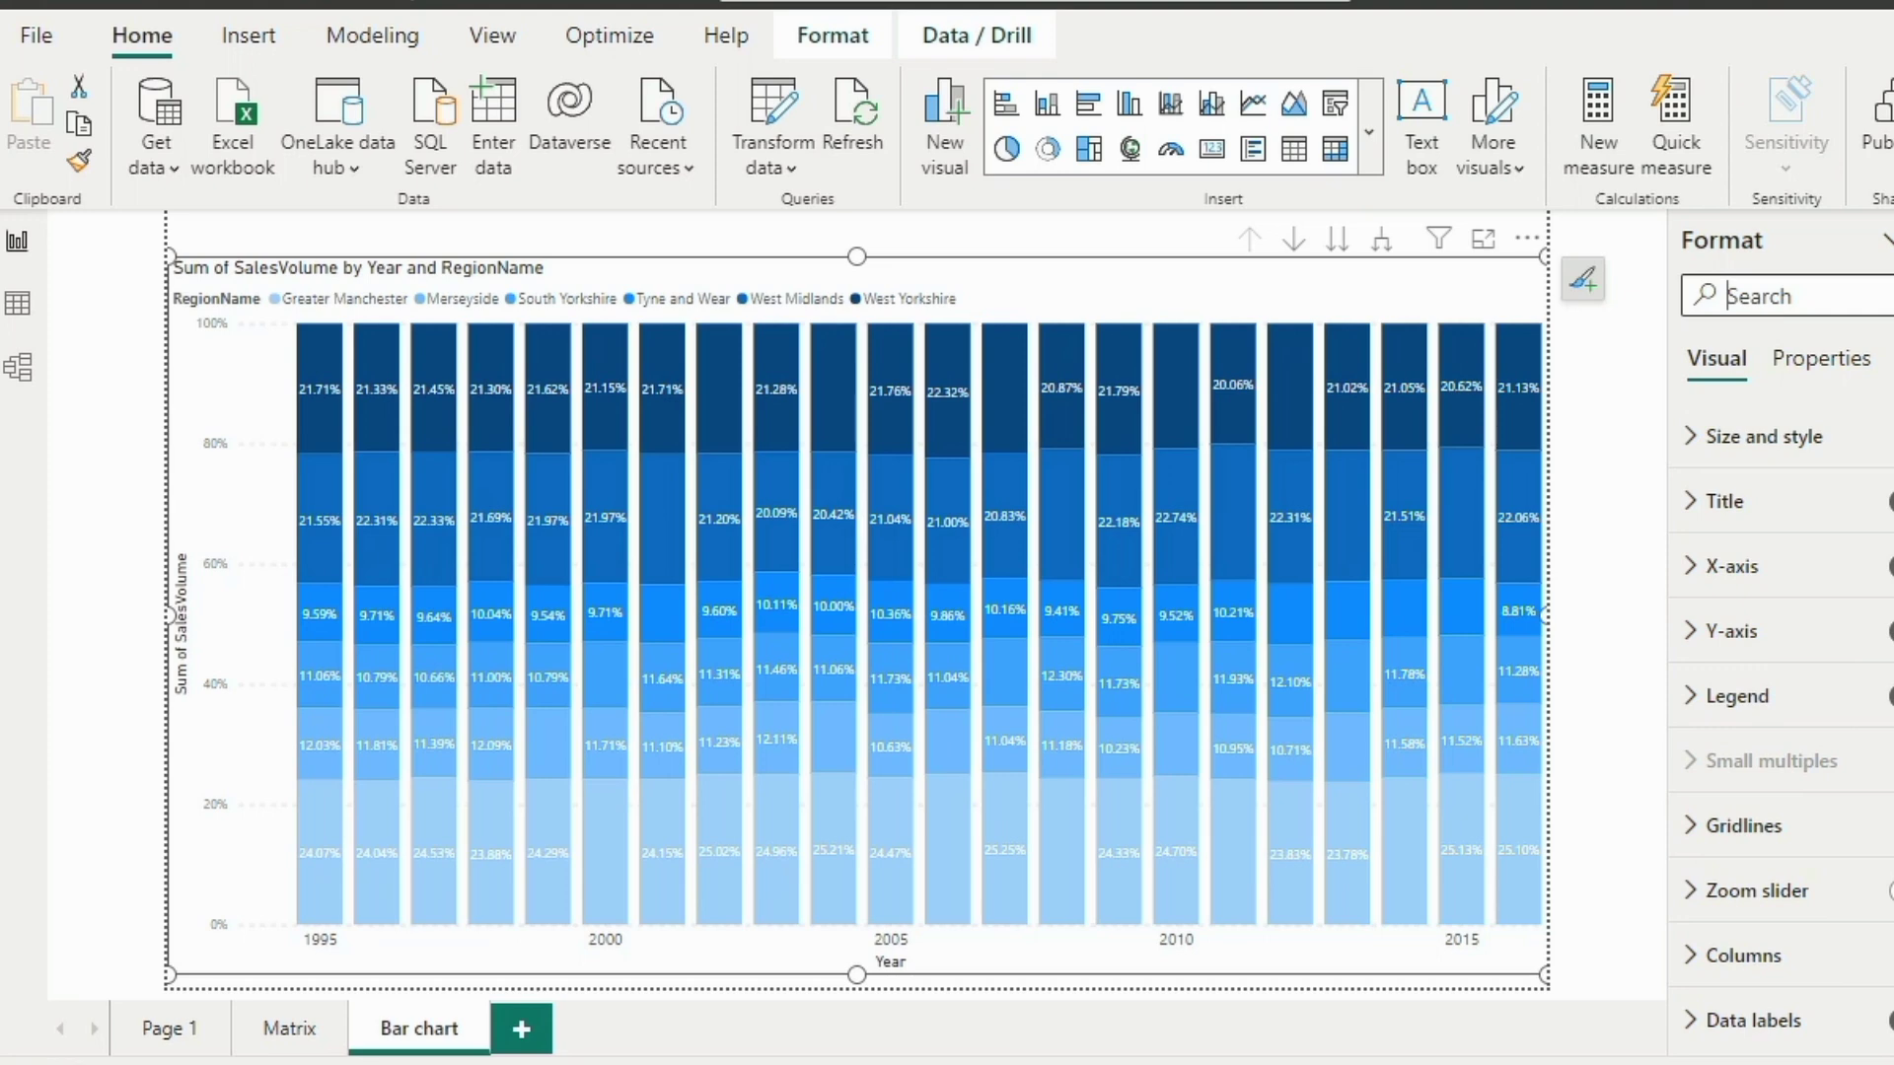
scroll(1780, 946, "down", 2)
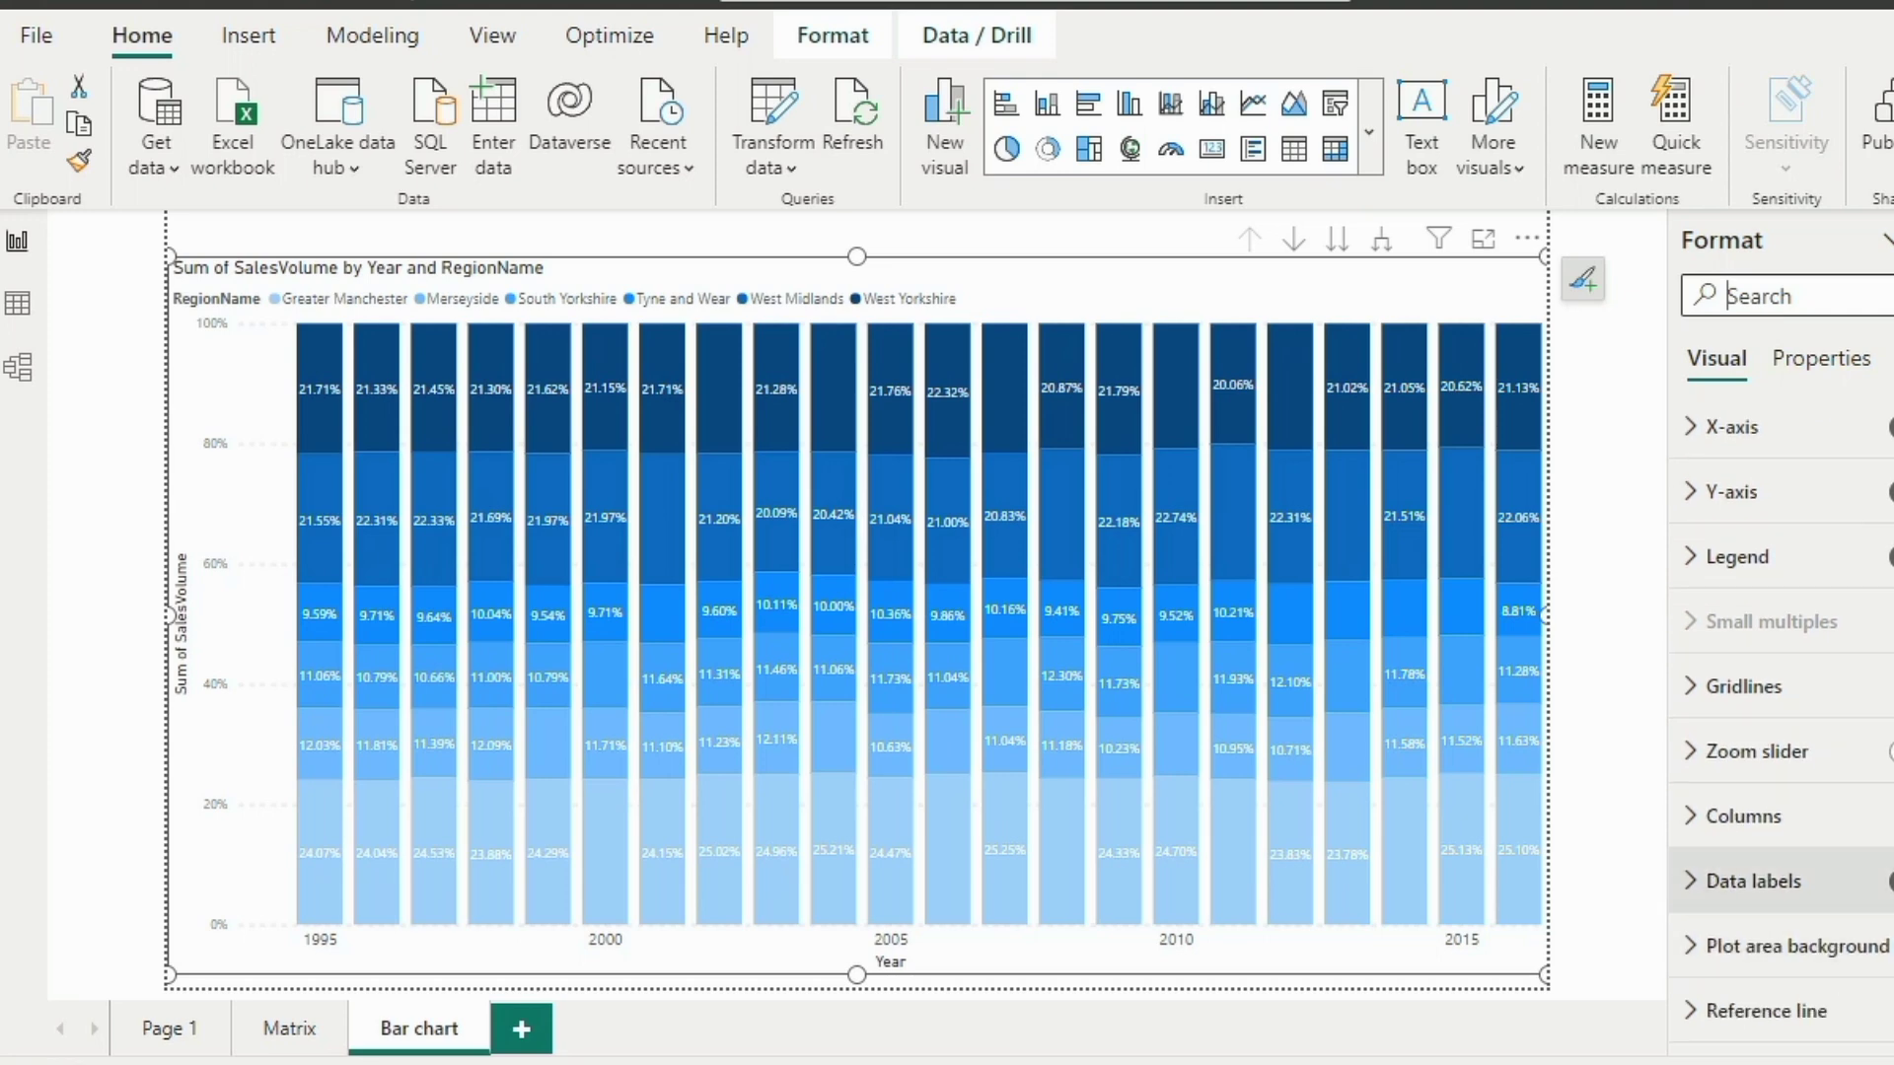
scroll(1781, 878, "up", 2)
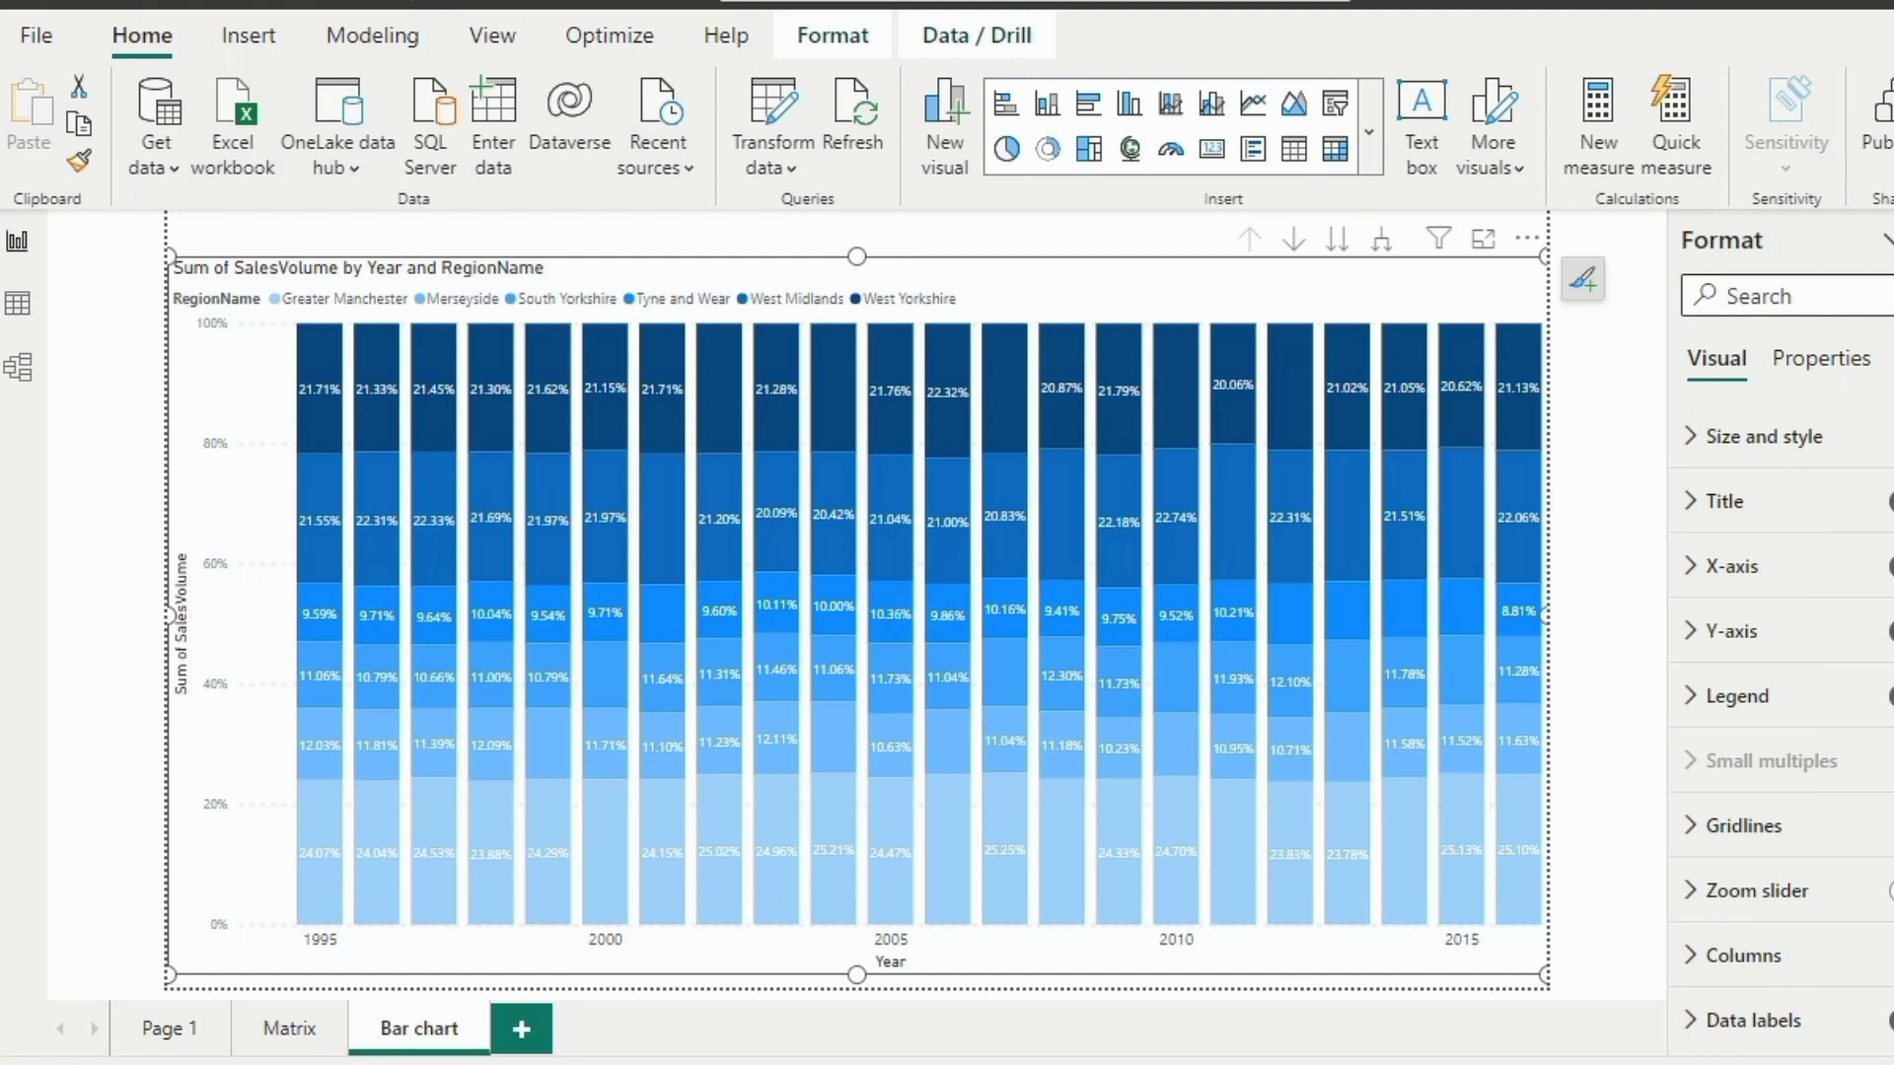
left_click(1852, 377)
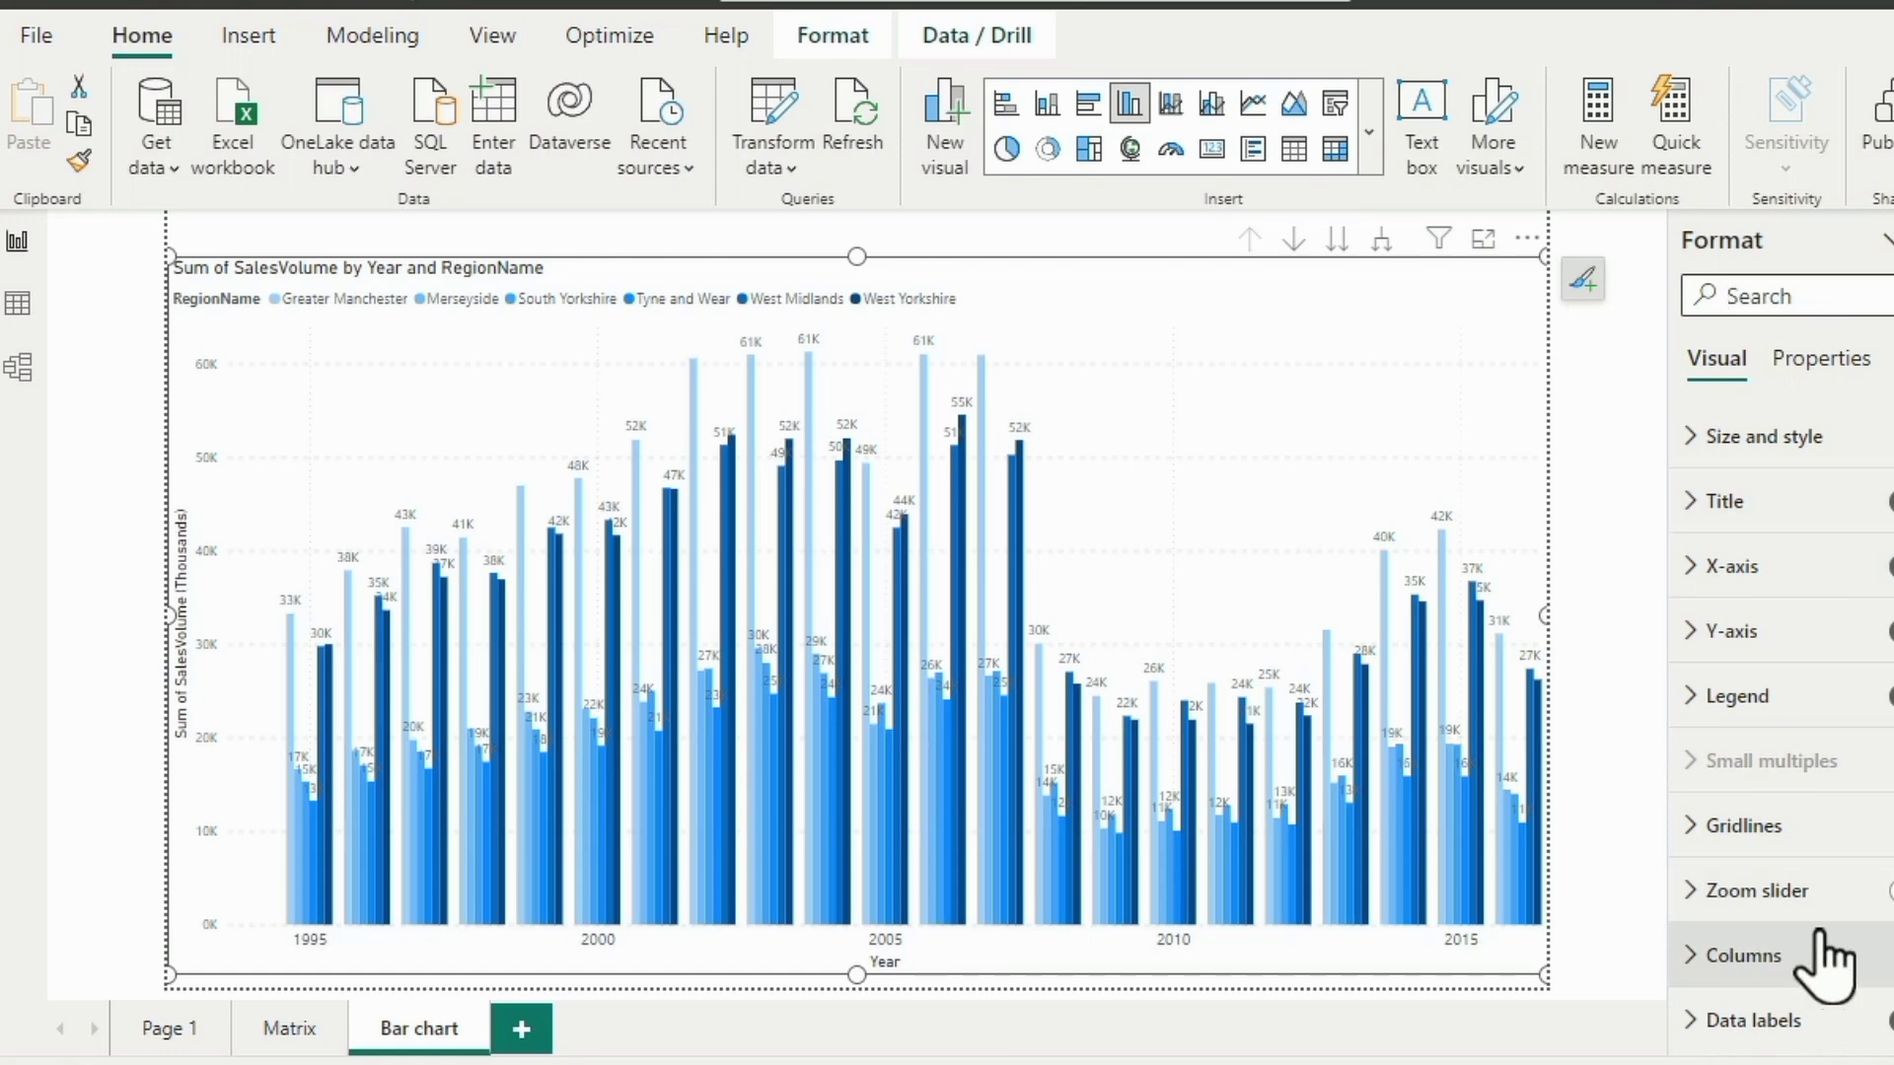
scroll(1817, 964, "down", 3)
scroll(1830, 947, "up", 3)
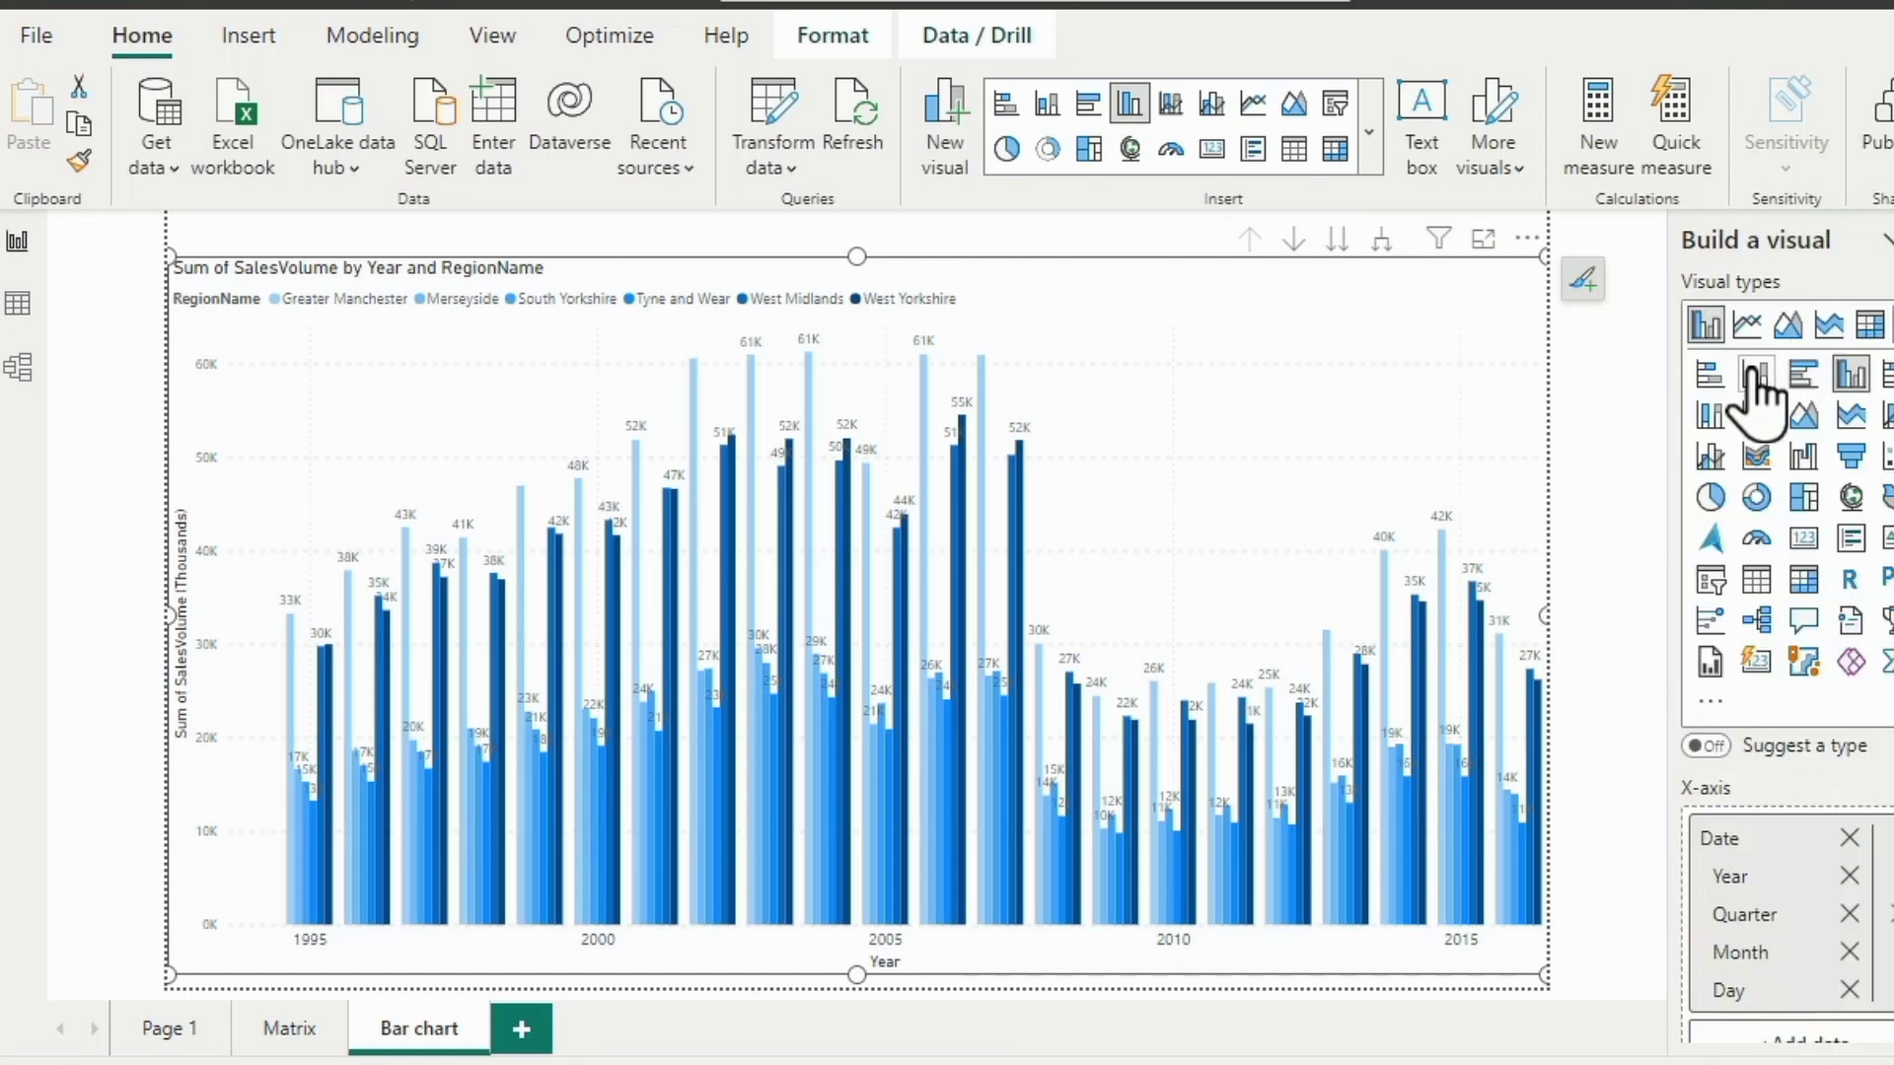
left_click(1755, 374)
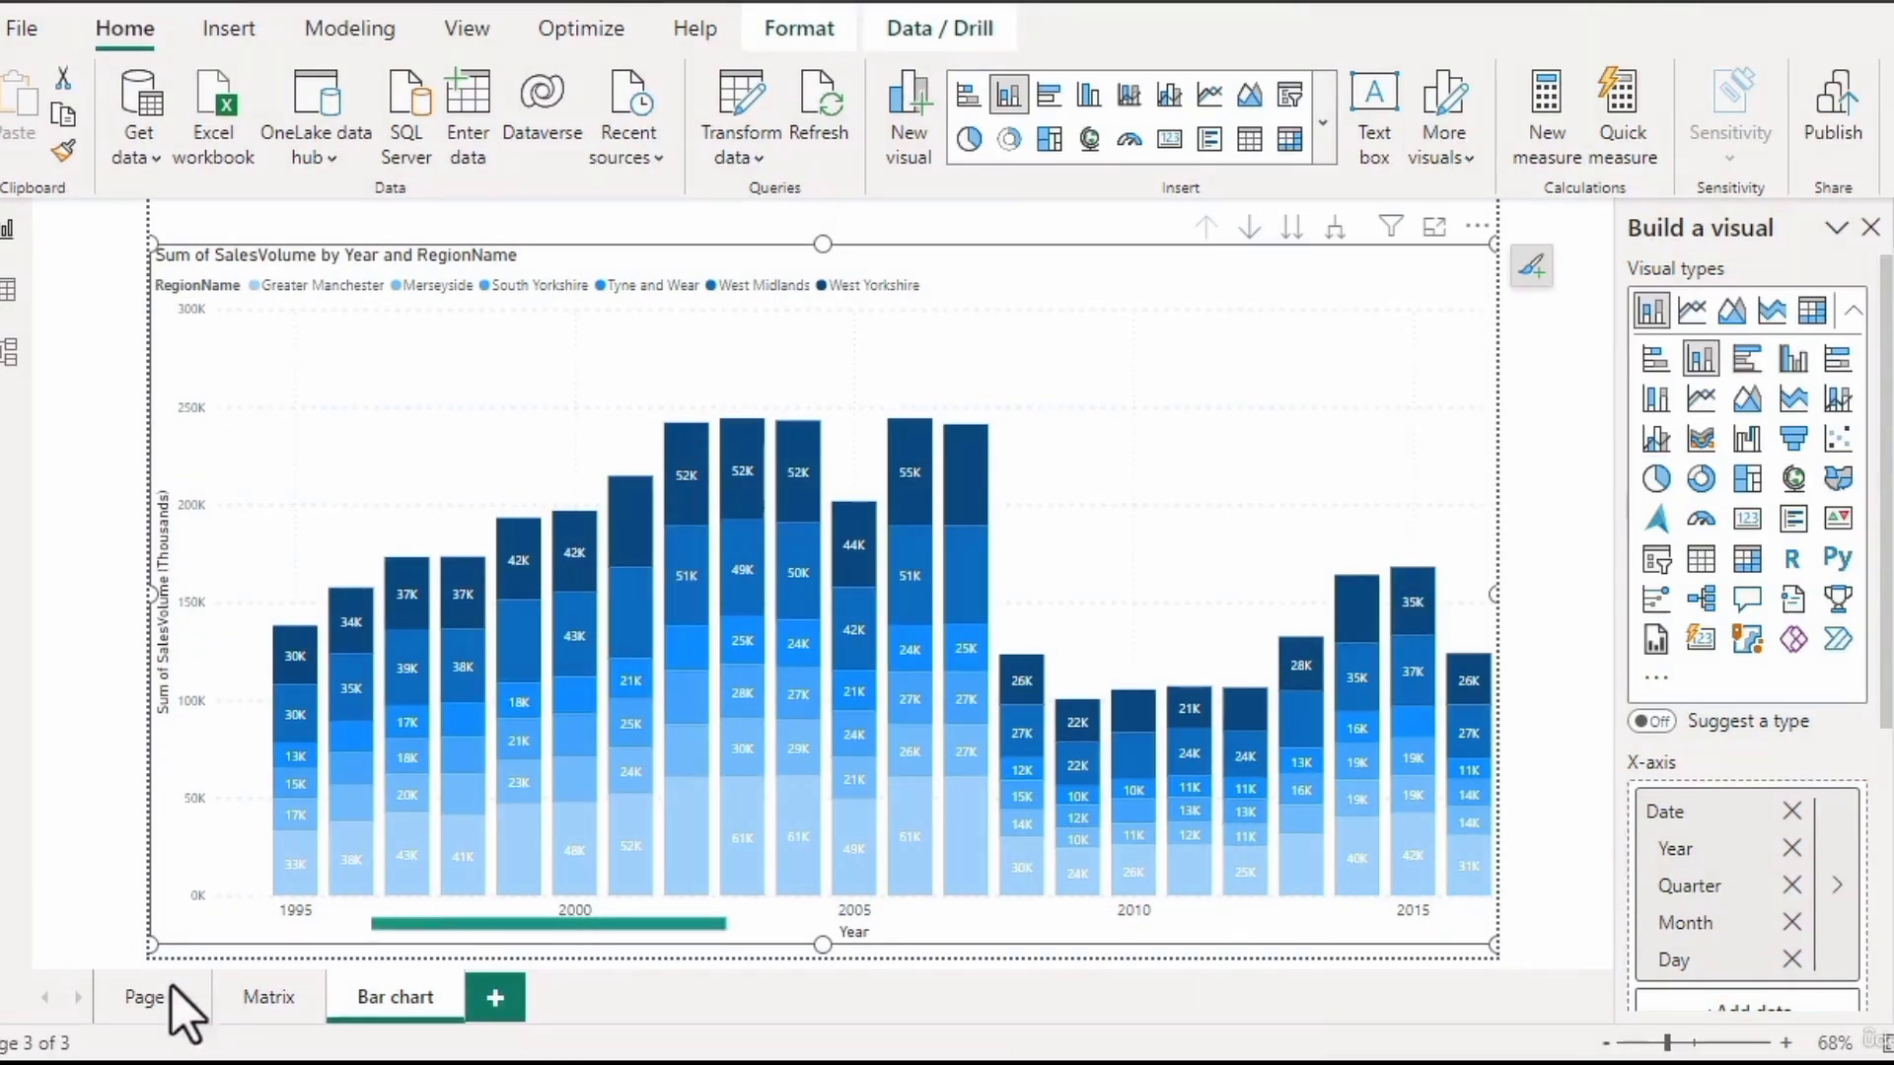
Duplicate the Bar chart page and rename the copy as "Line or Area".
right_click(404, 999)
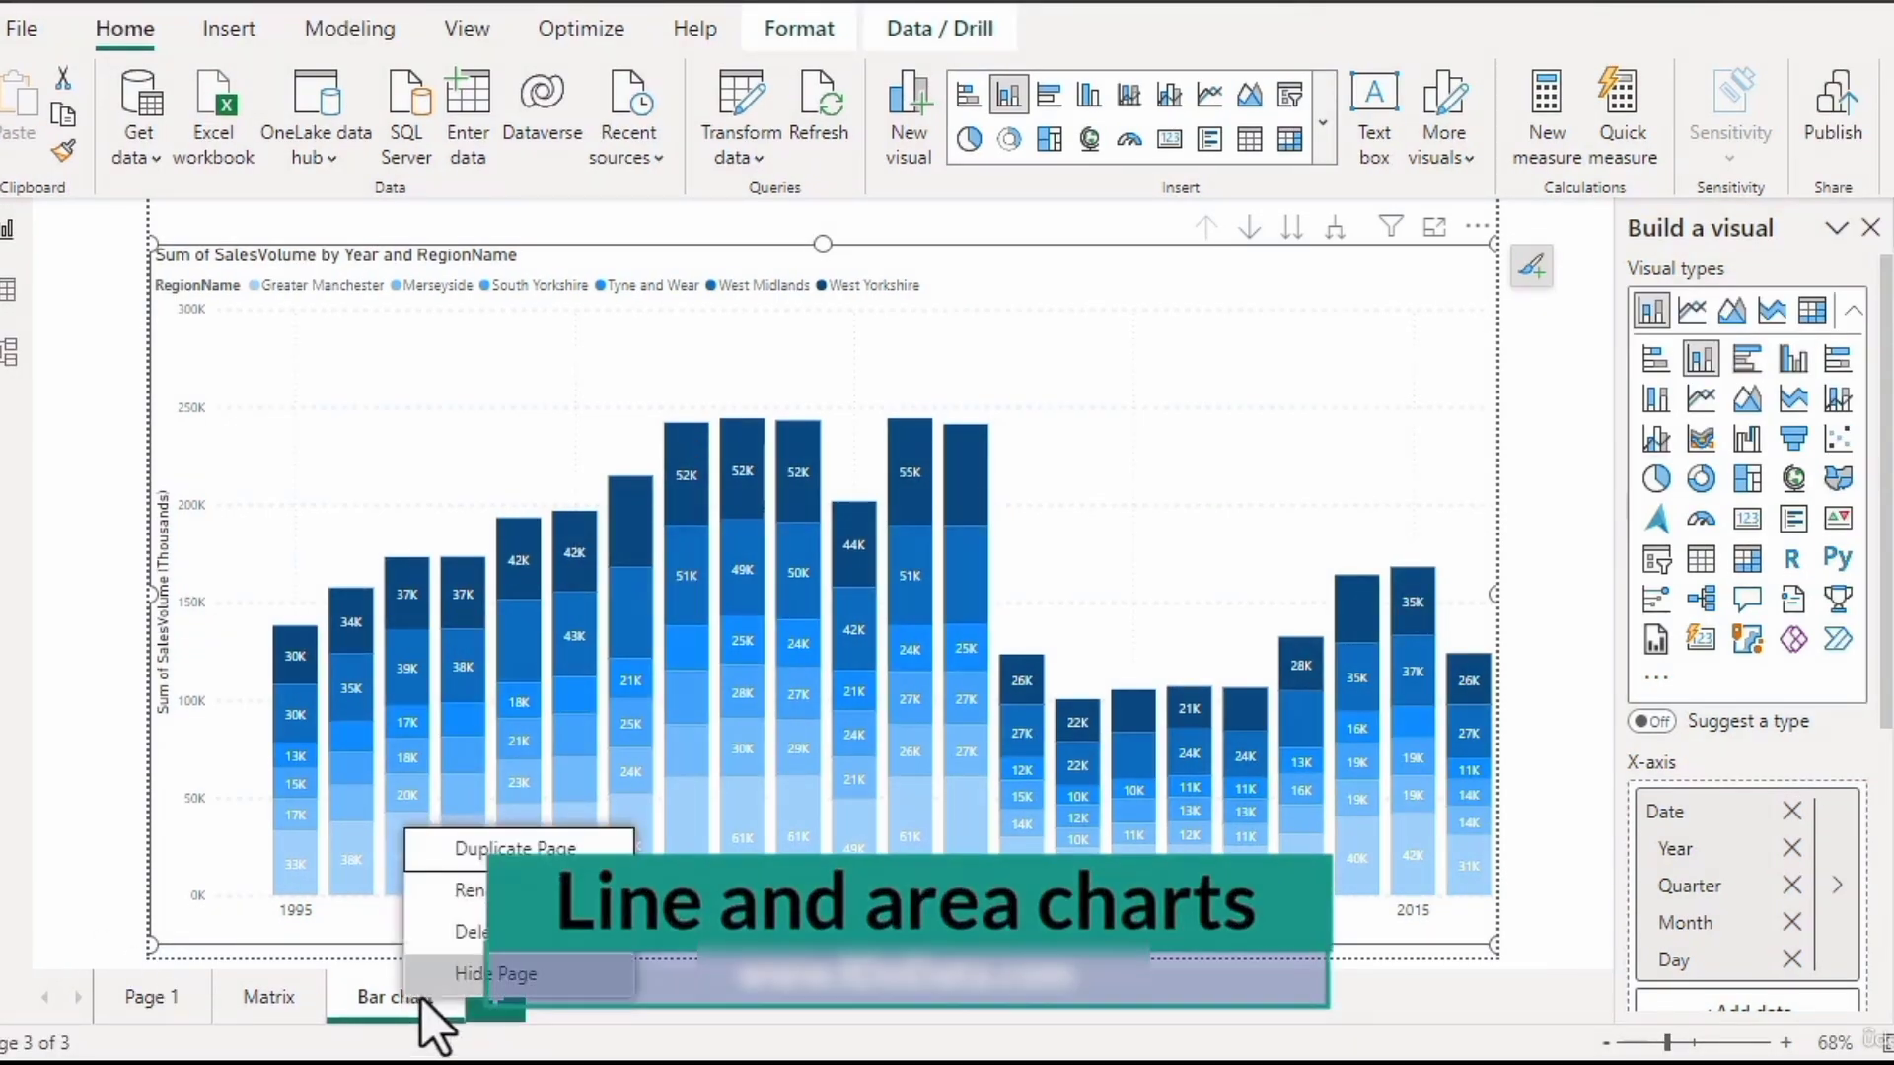
left_click(533, 850)
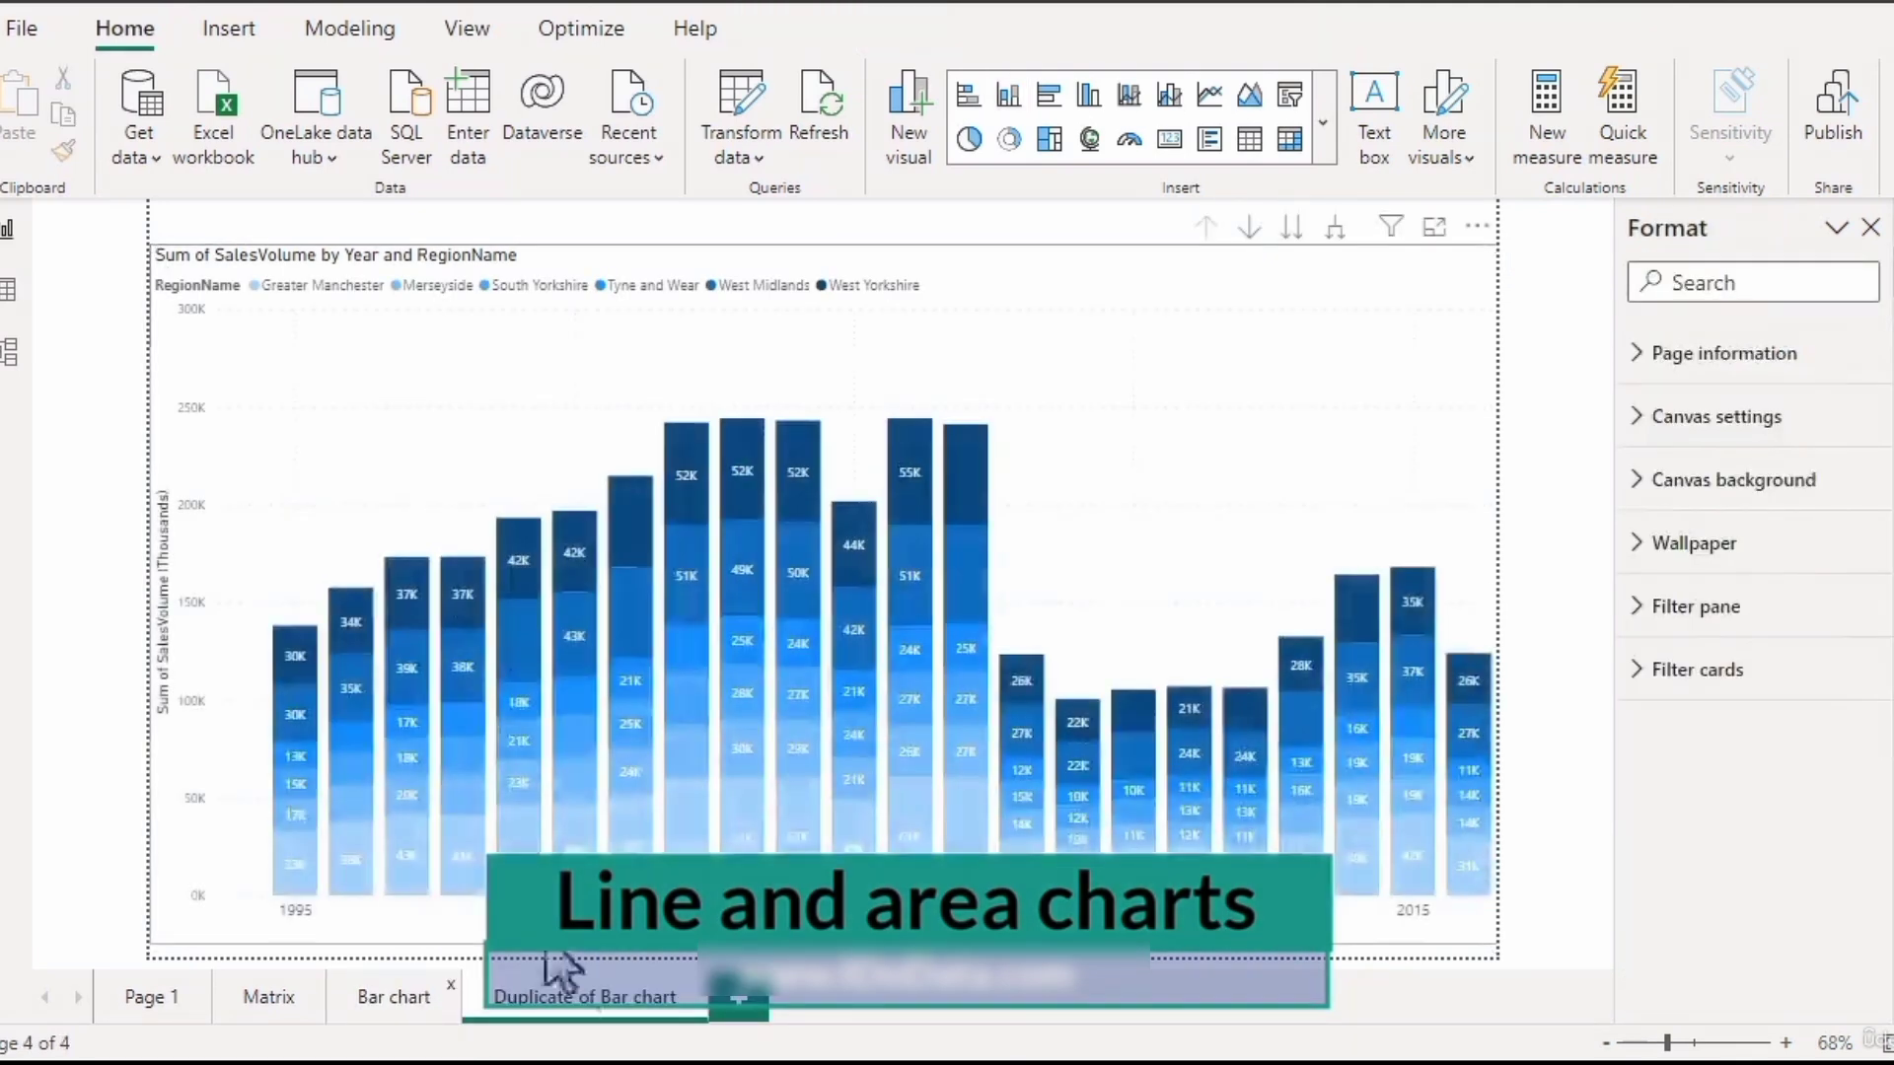
right_click(572, 996)
left_click(655, 882)
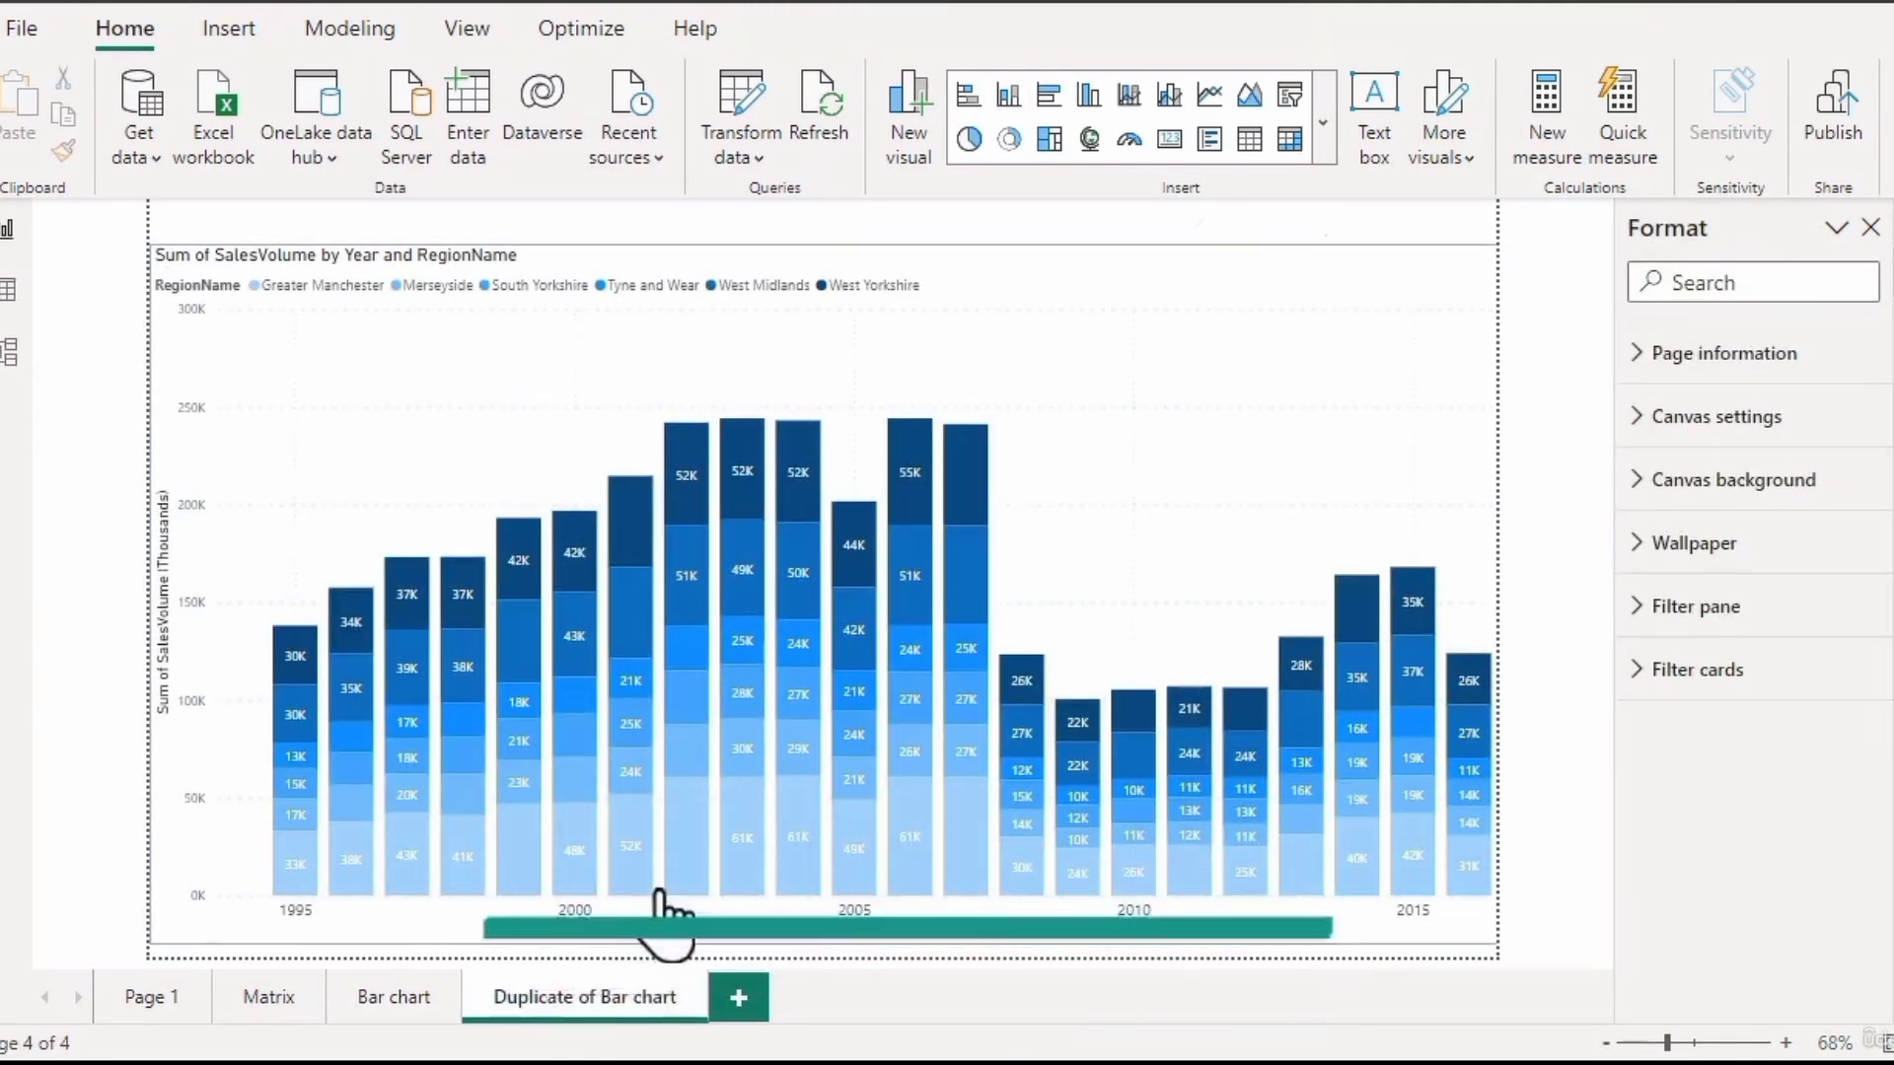
type("Line")
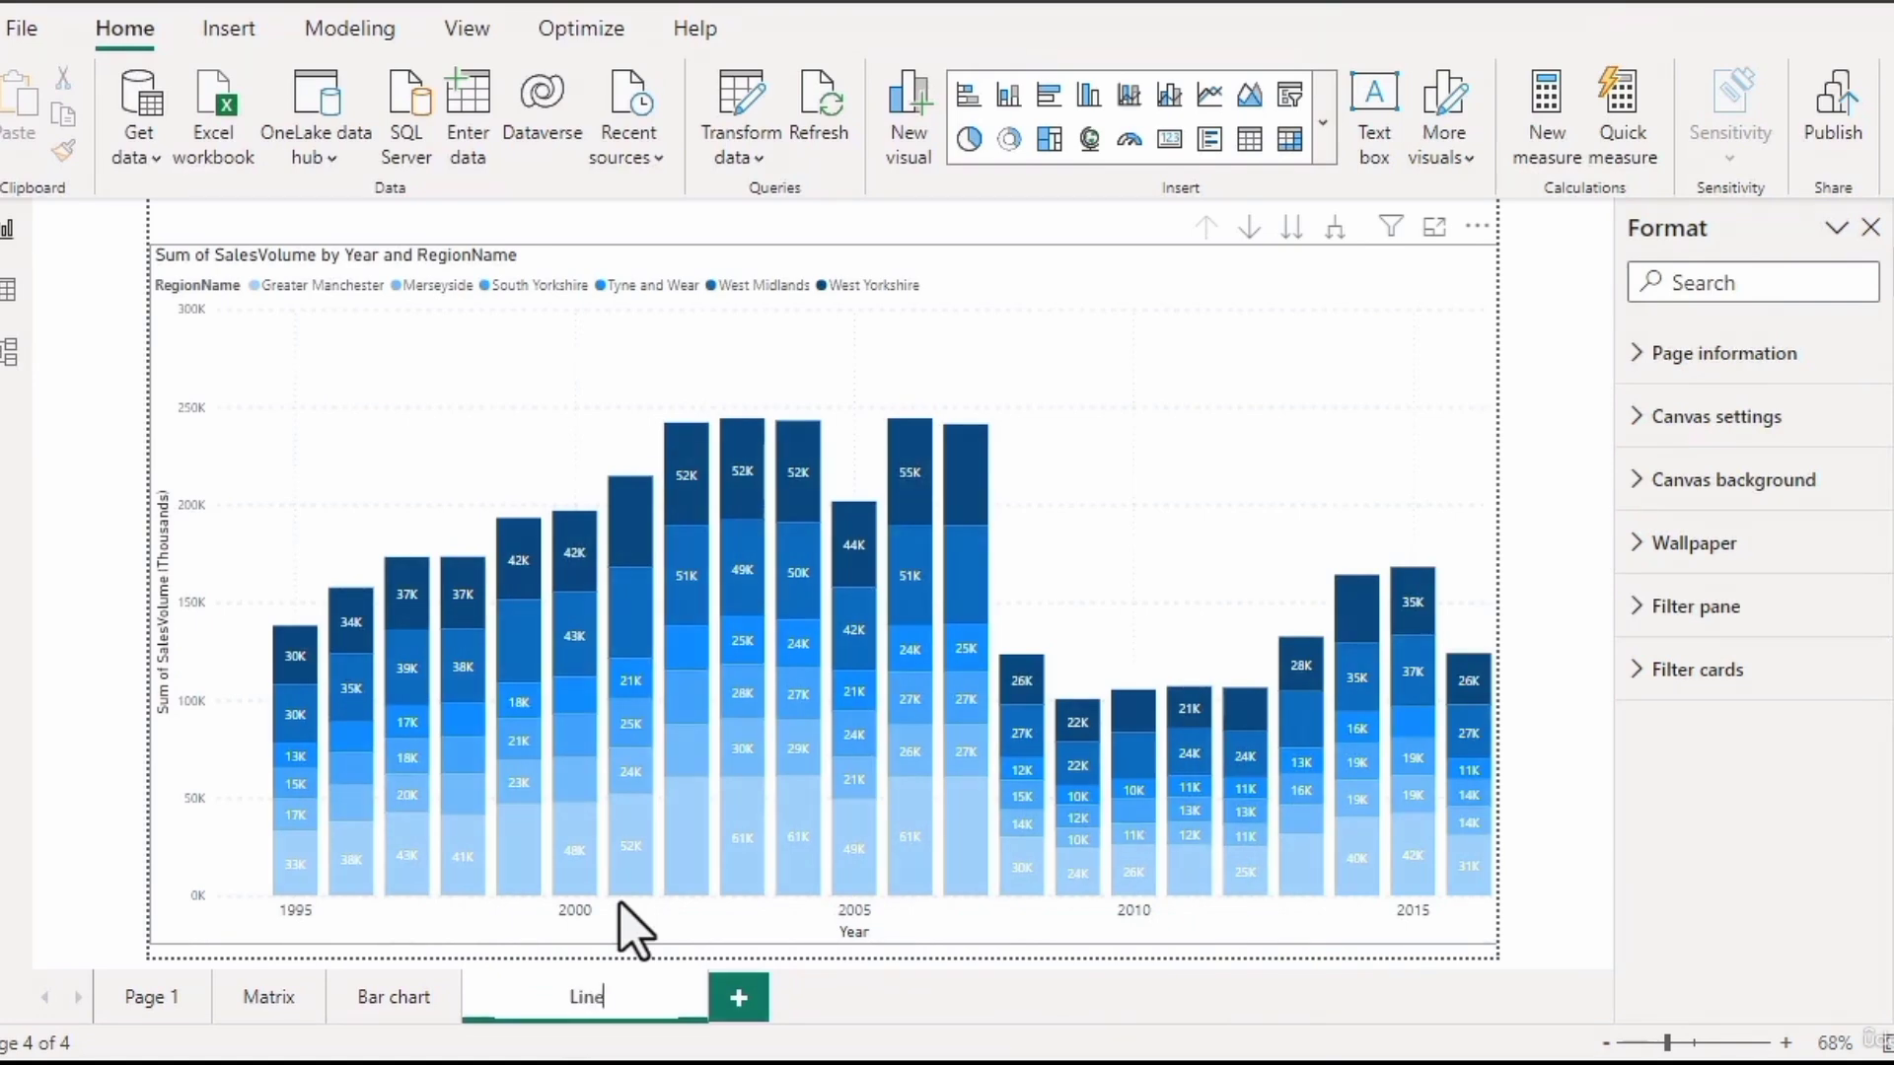
type(" or Area")
key("Return")
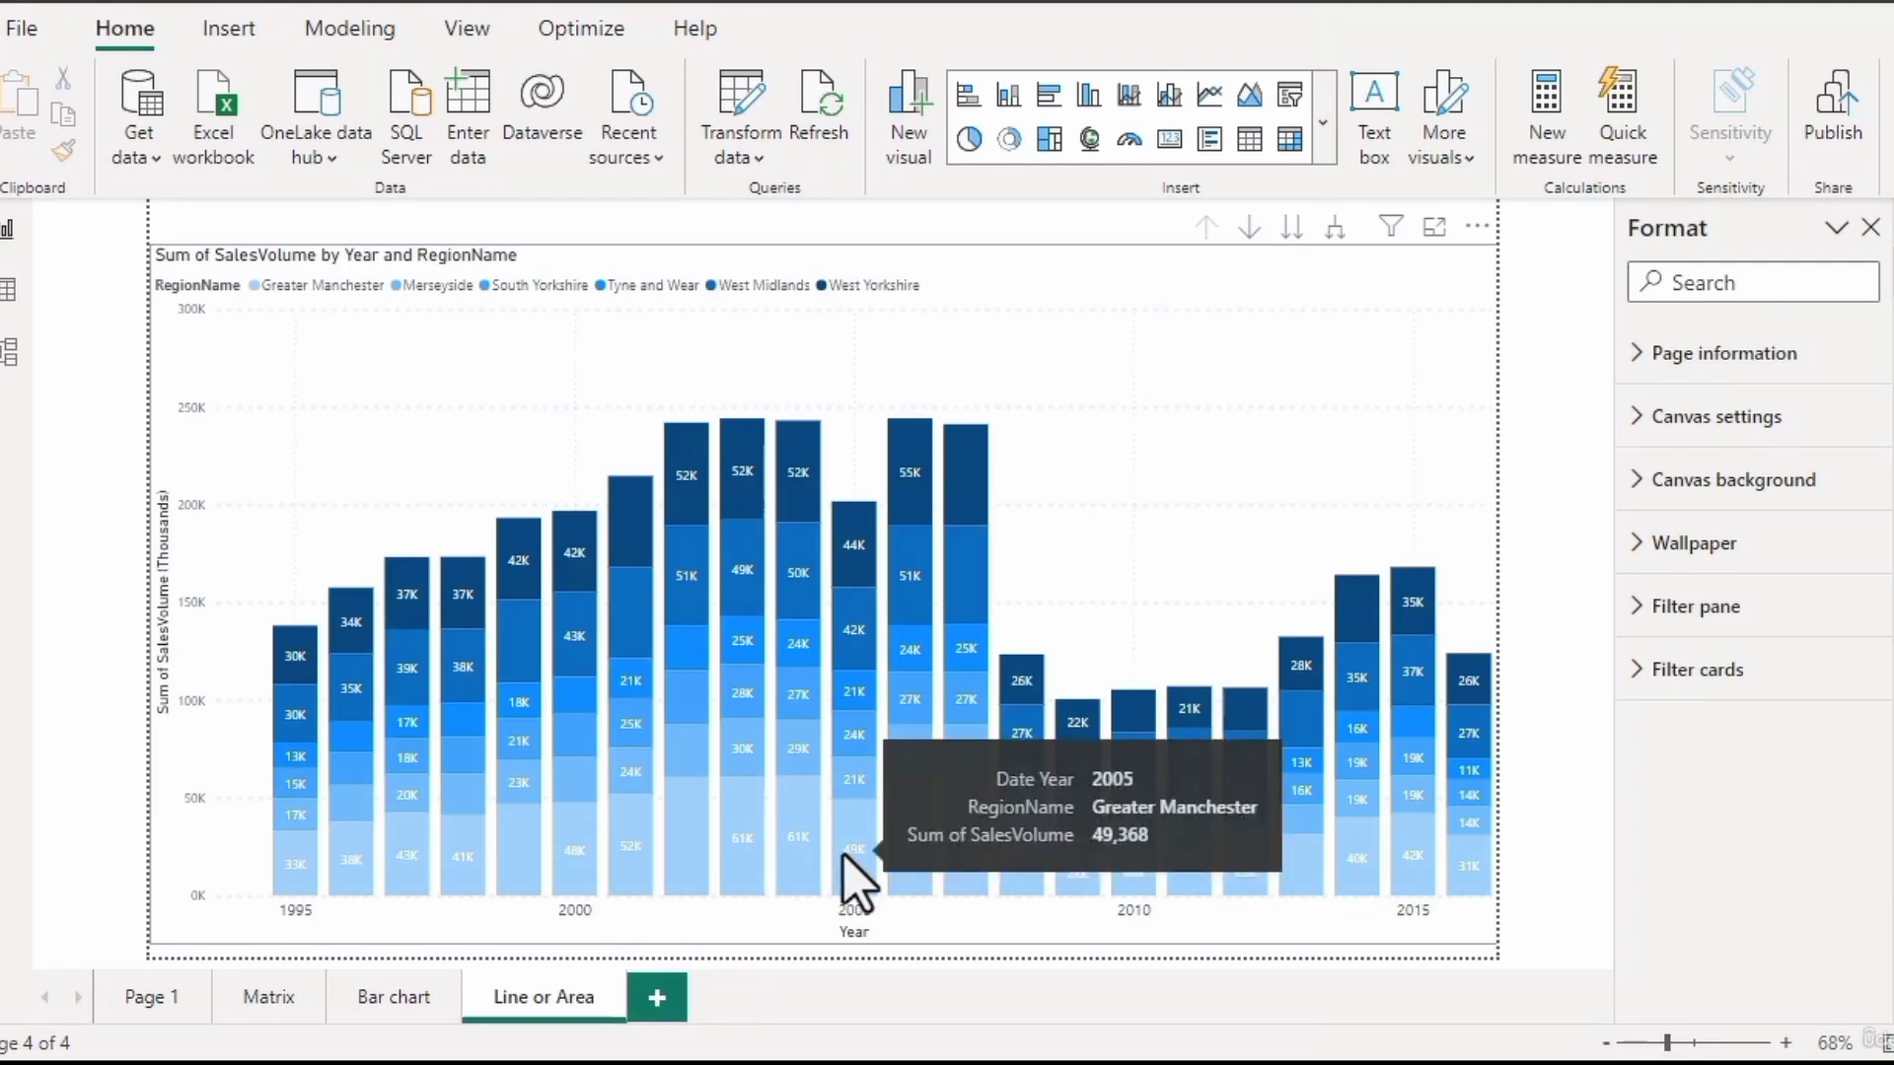
Change the stacked column chart on the Line or Area page to a line chart.
left_click(1221, 450)
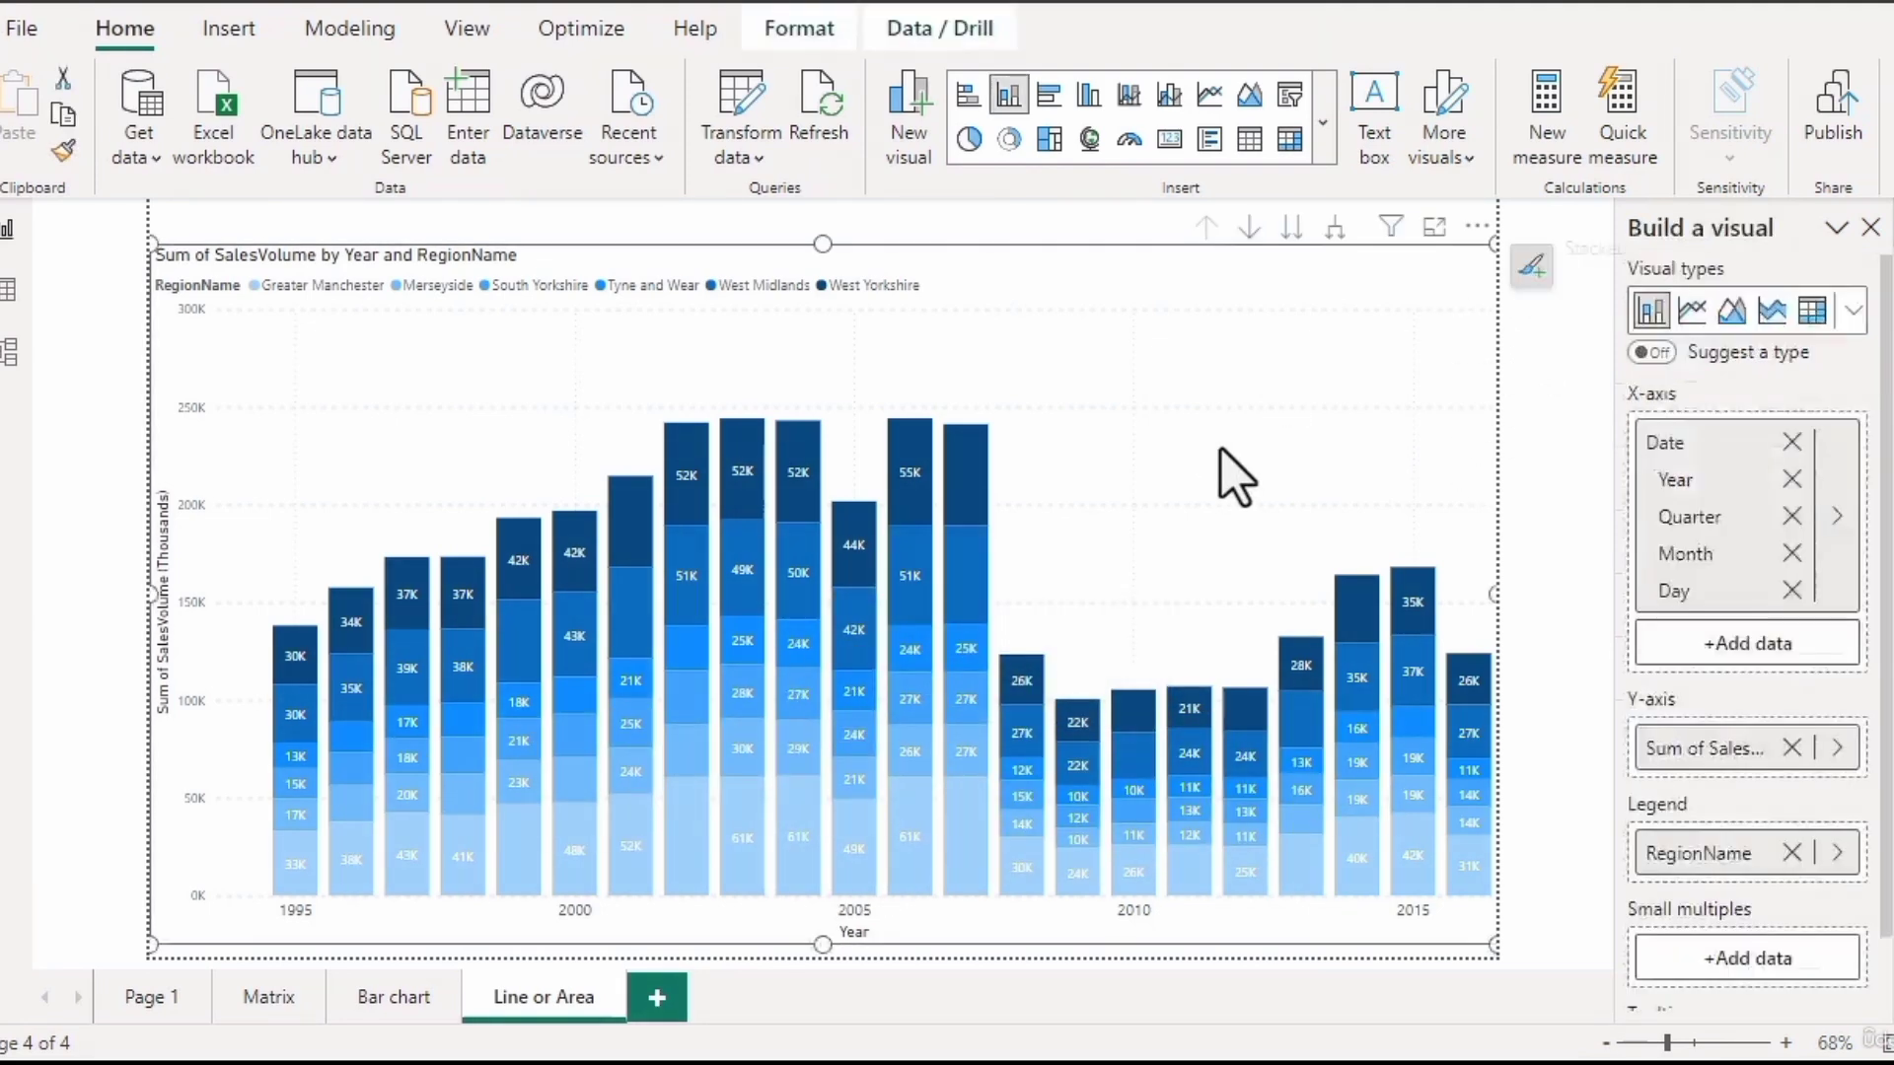
left_click(1853, 314)
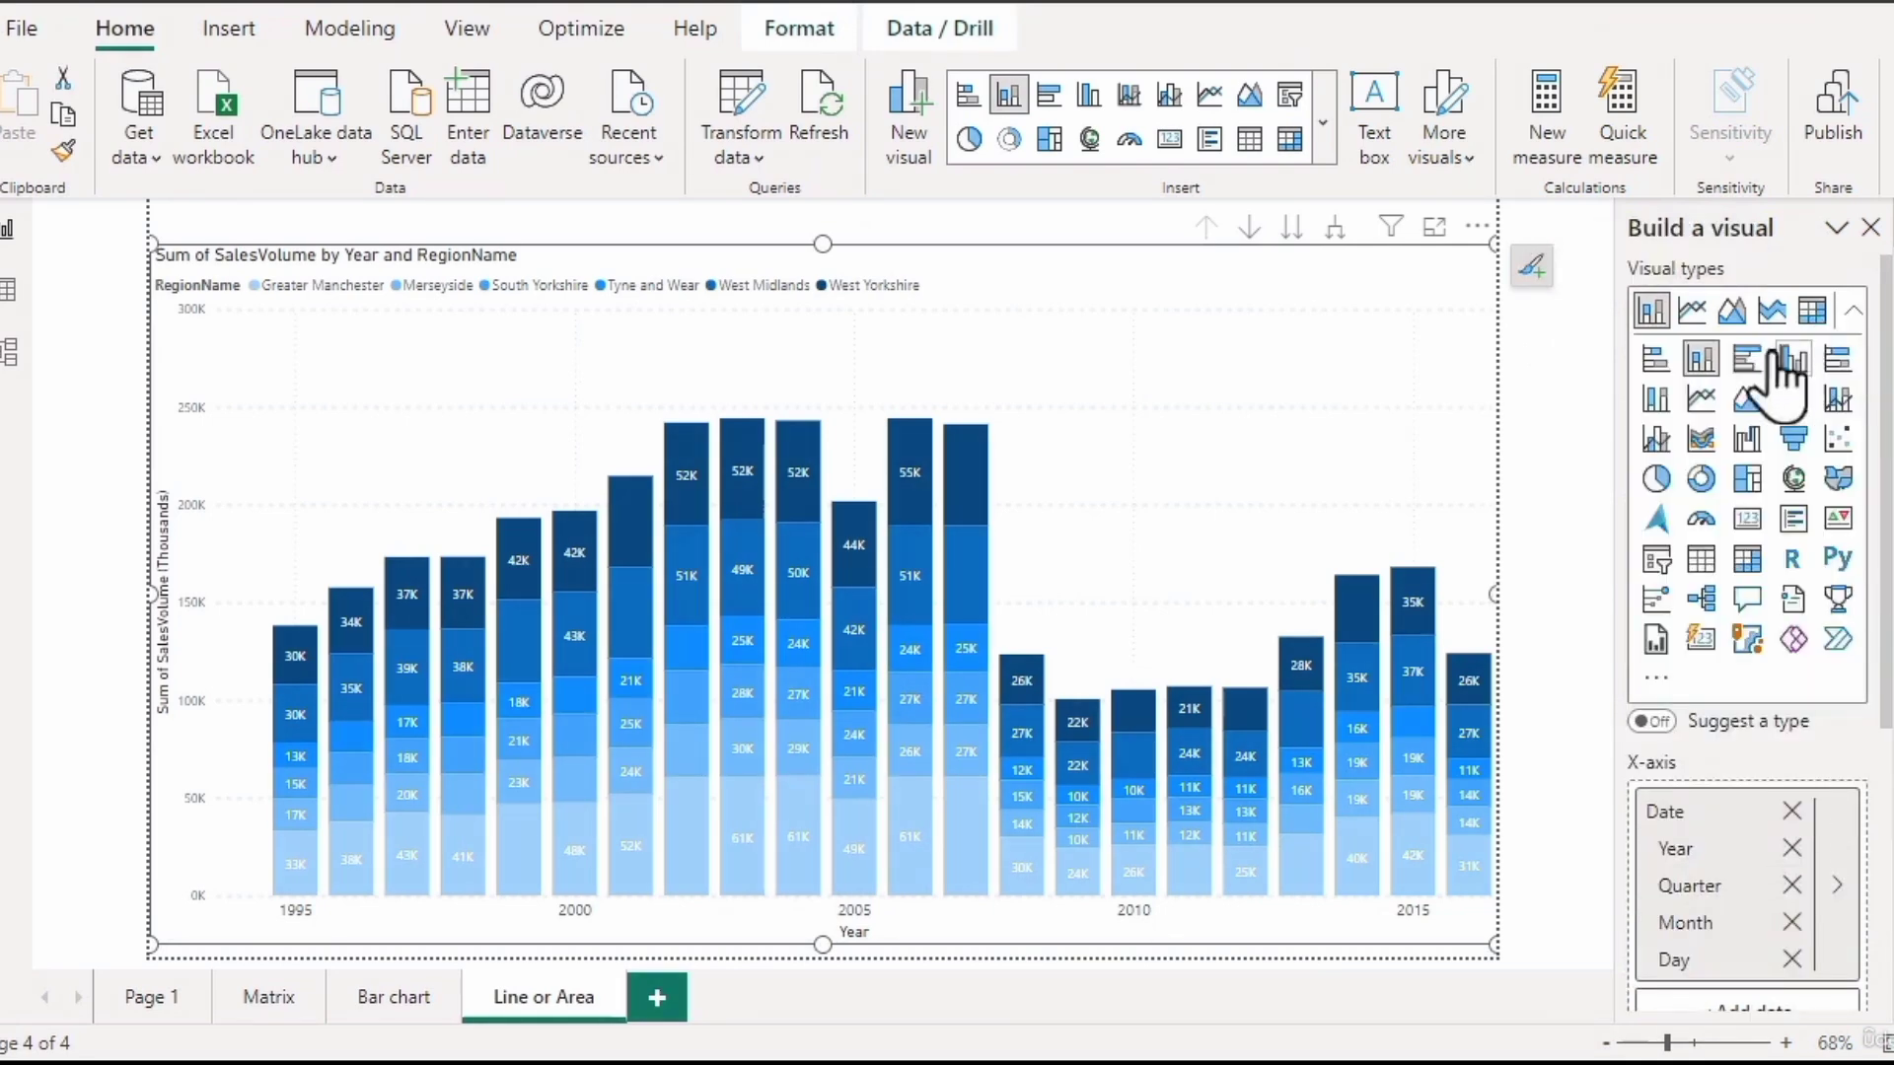
left_click(1695, 404)
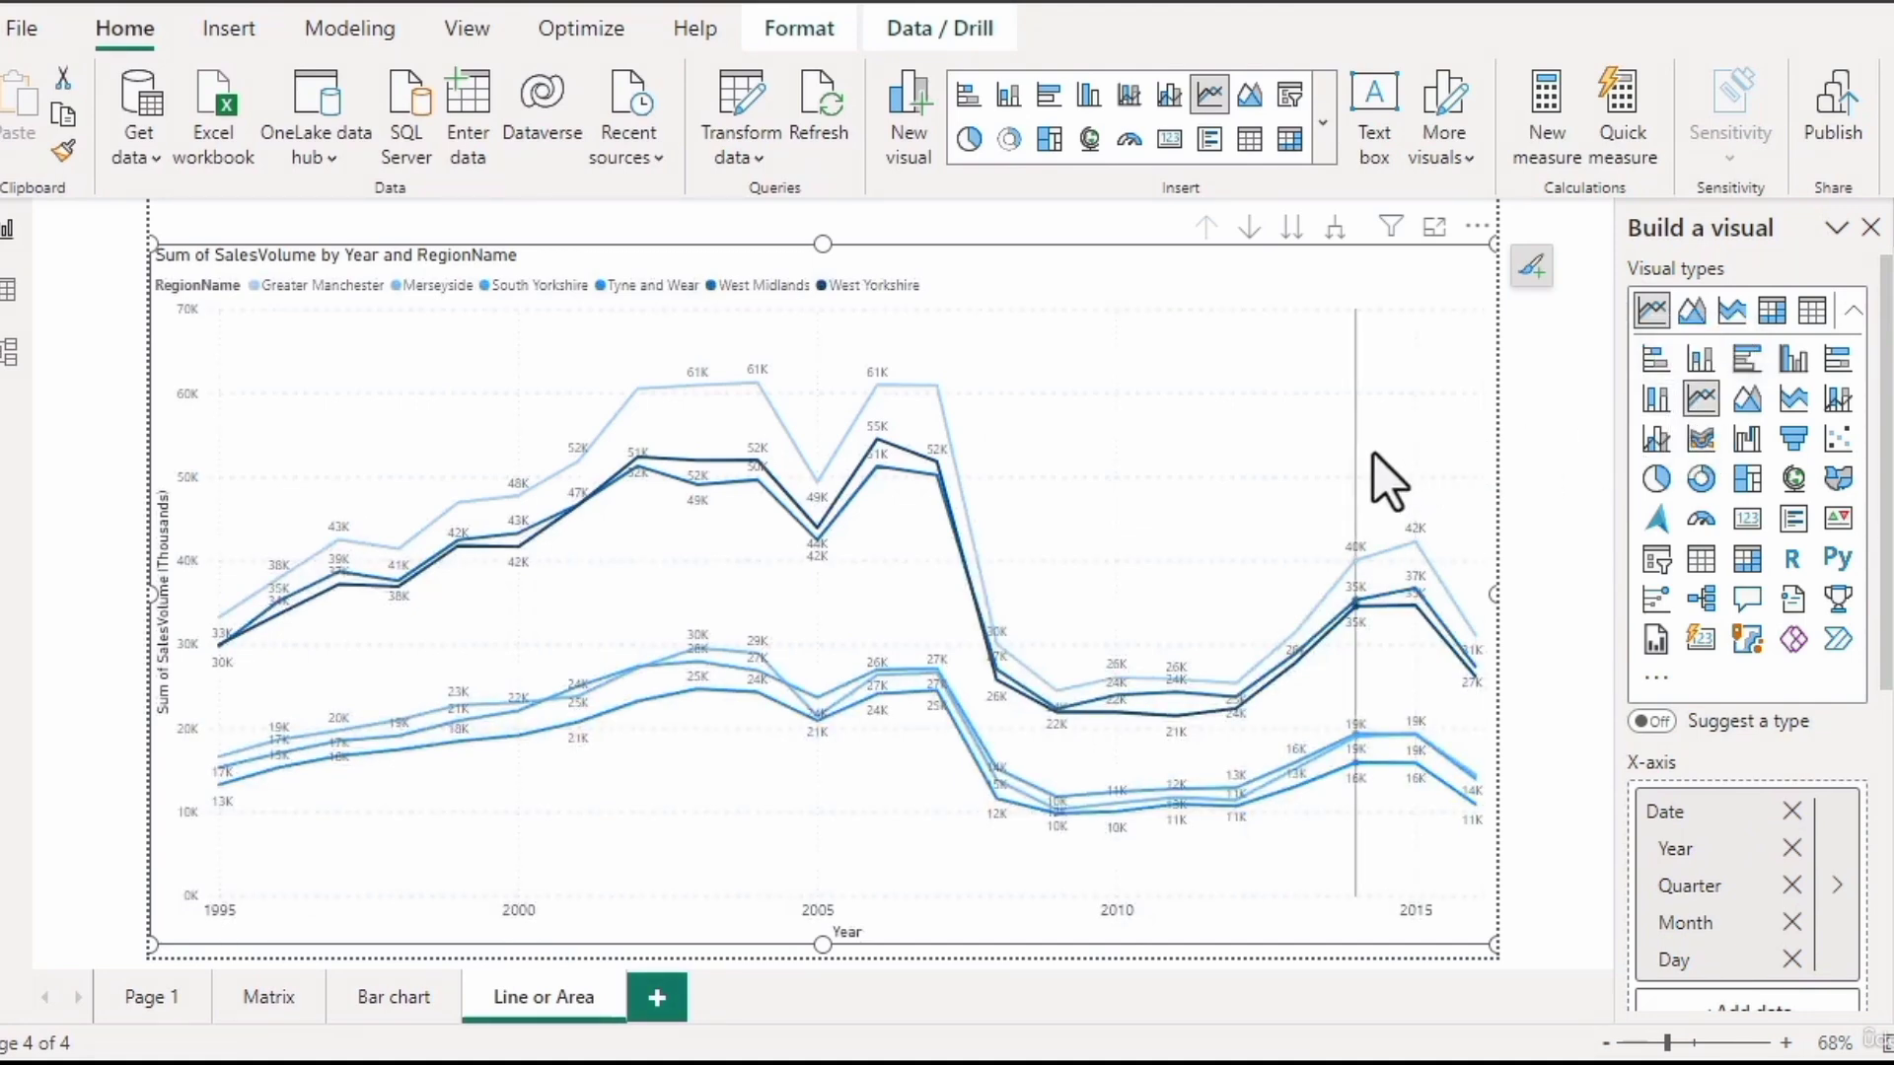
mouse_move(1376, 473)
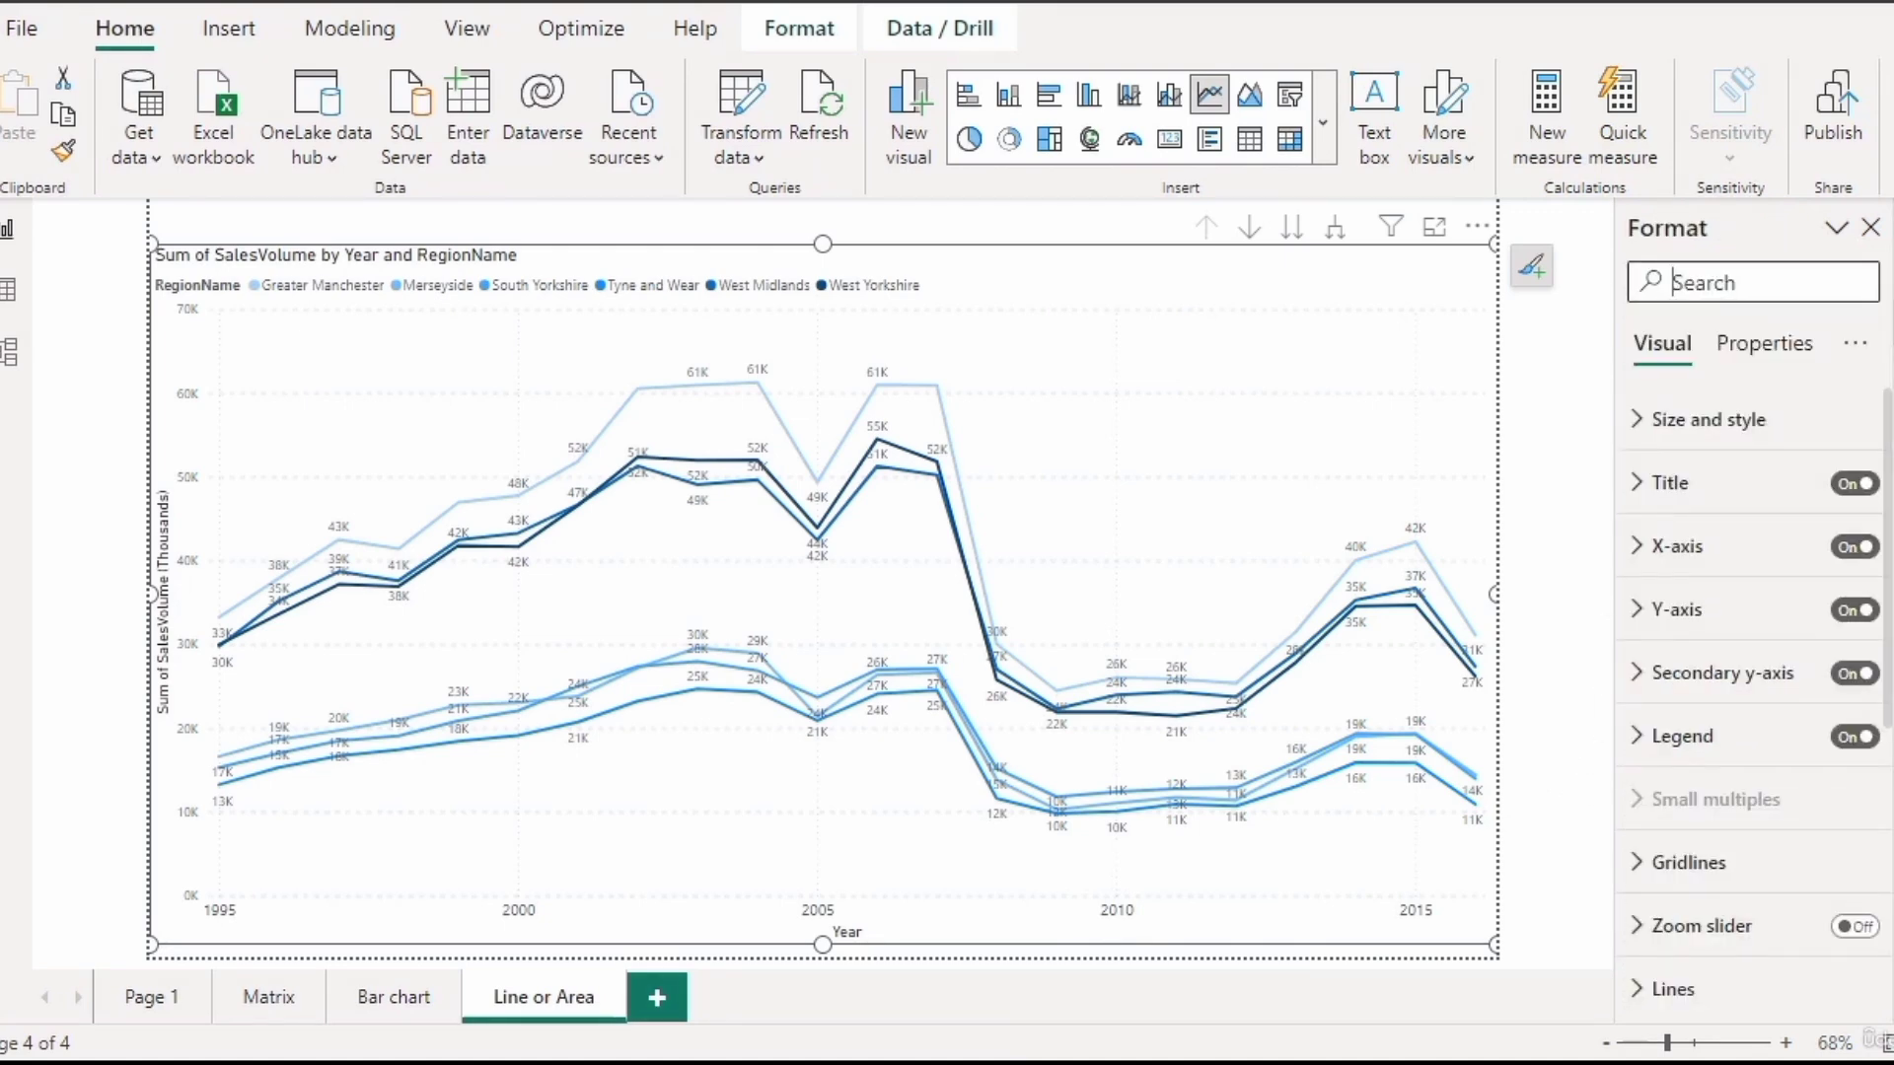
Reset the line chart's line settings to default so the region lines use the default theme colors.
left_click(1639, 991)
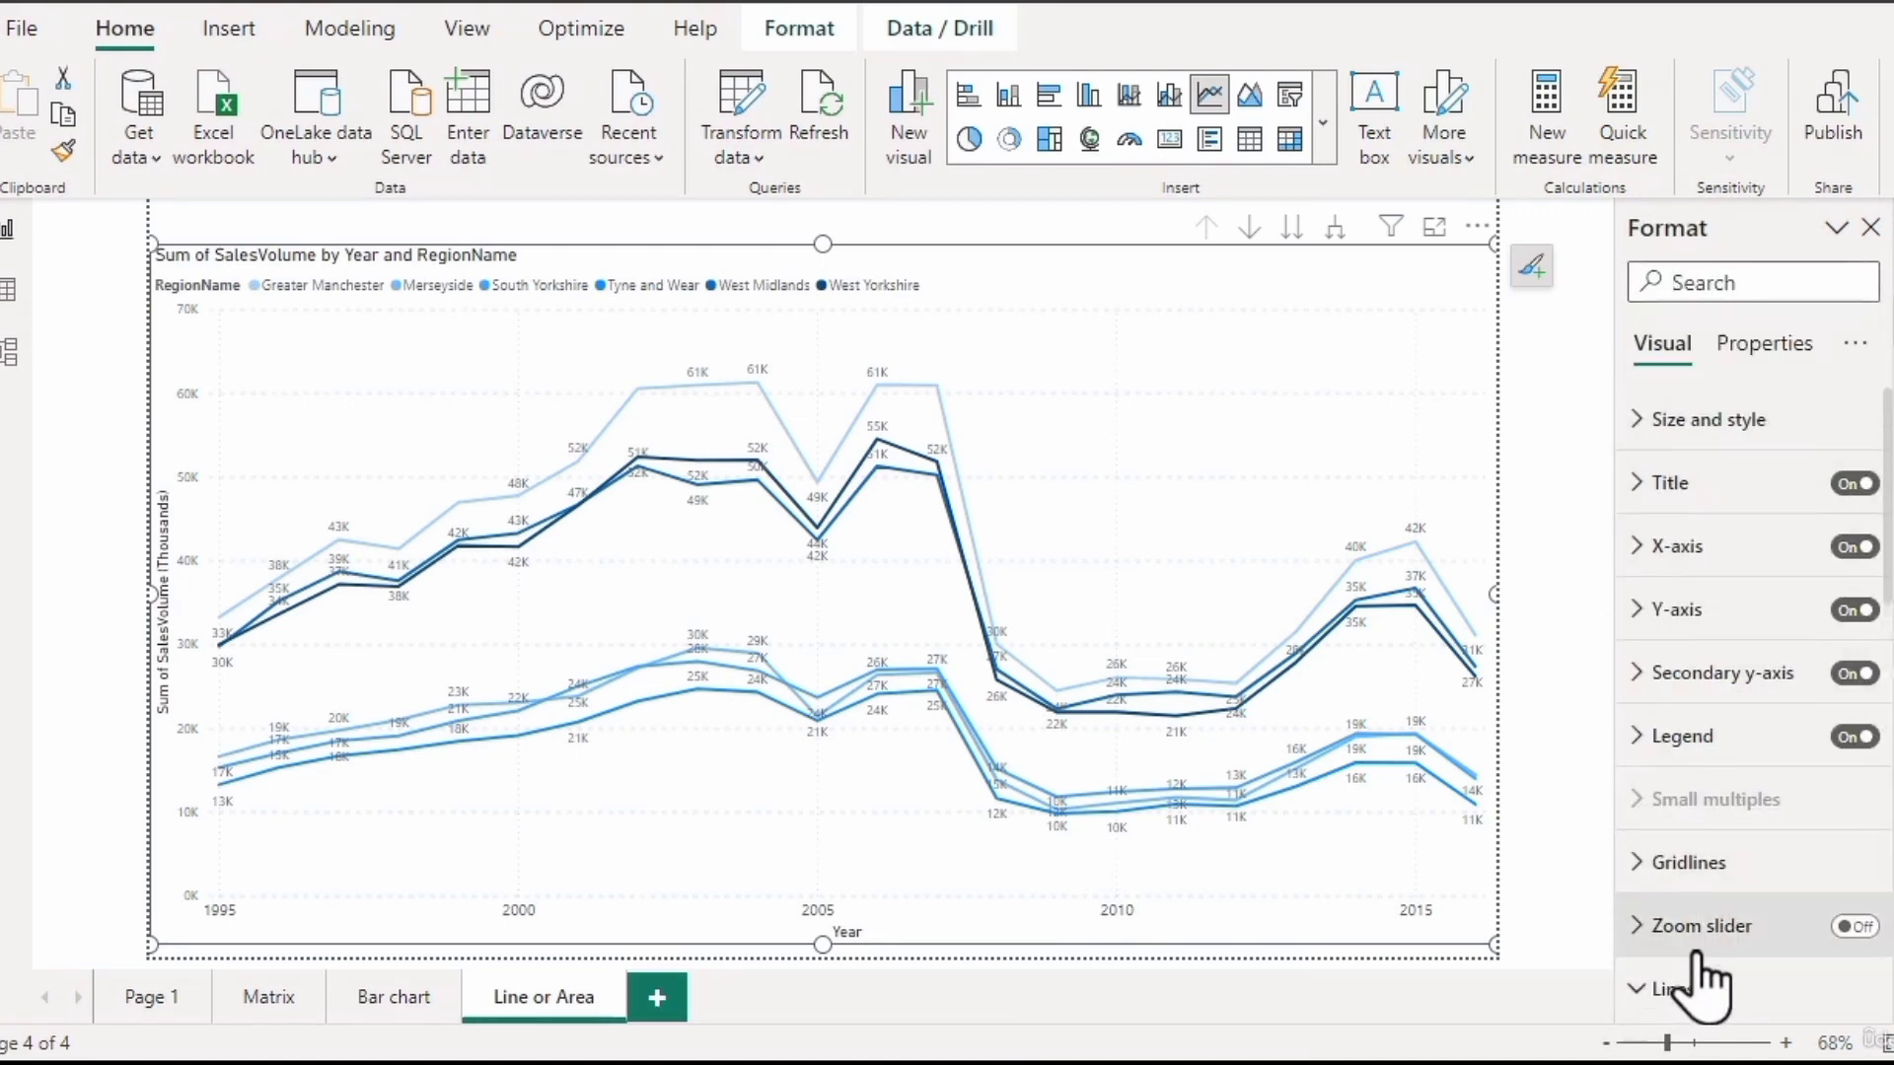
scroll(1703, 976, "down", 6)
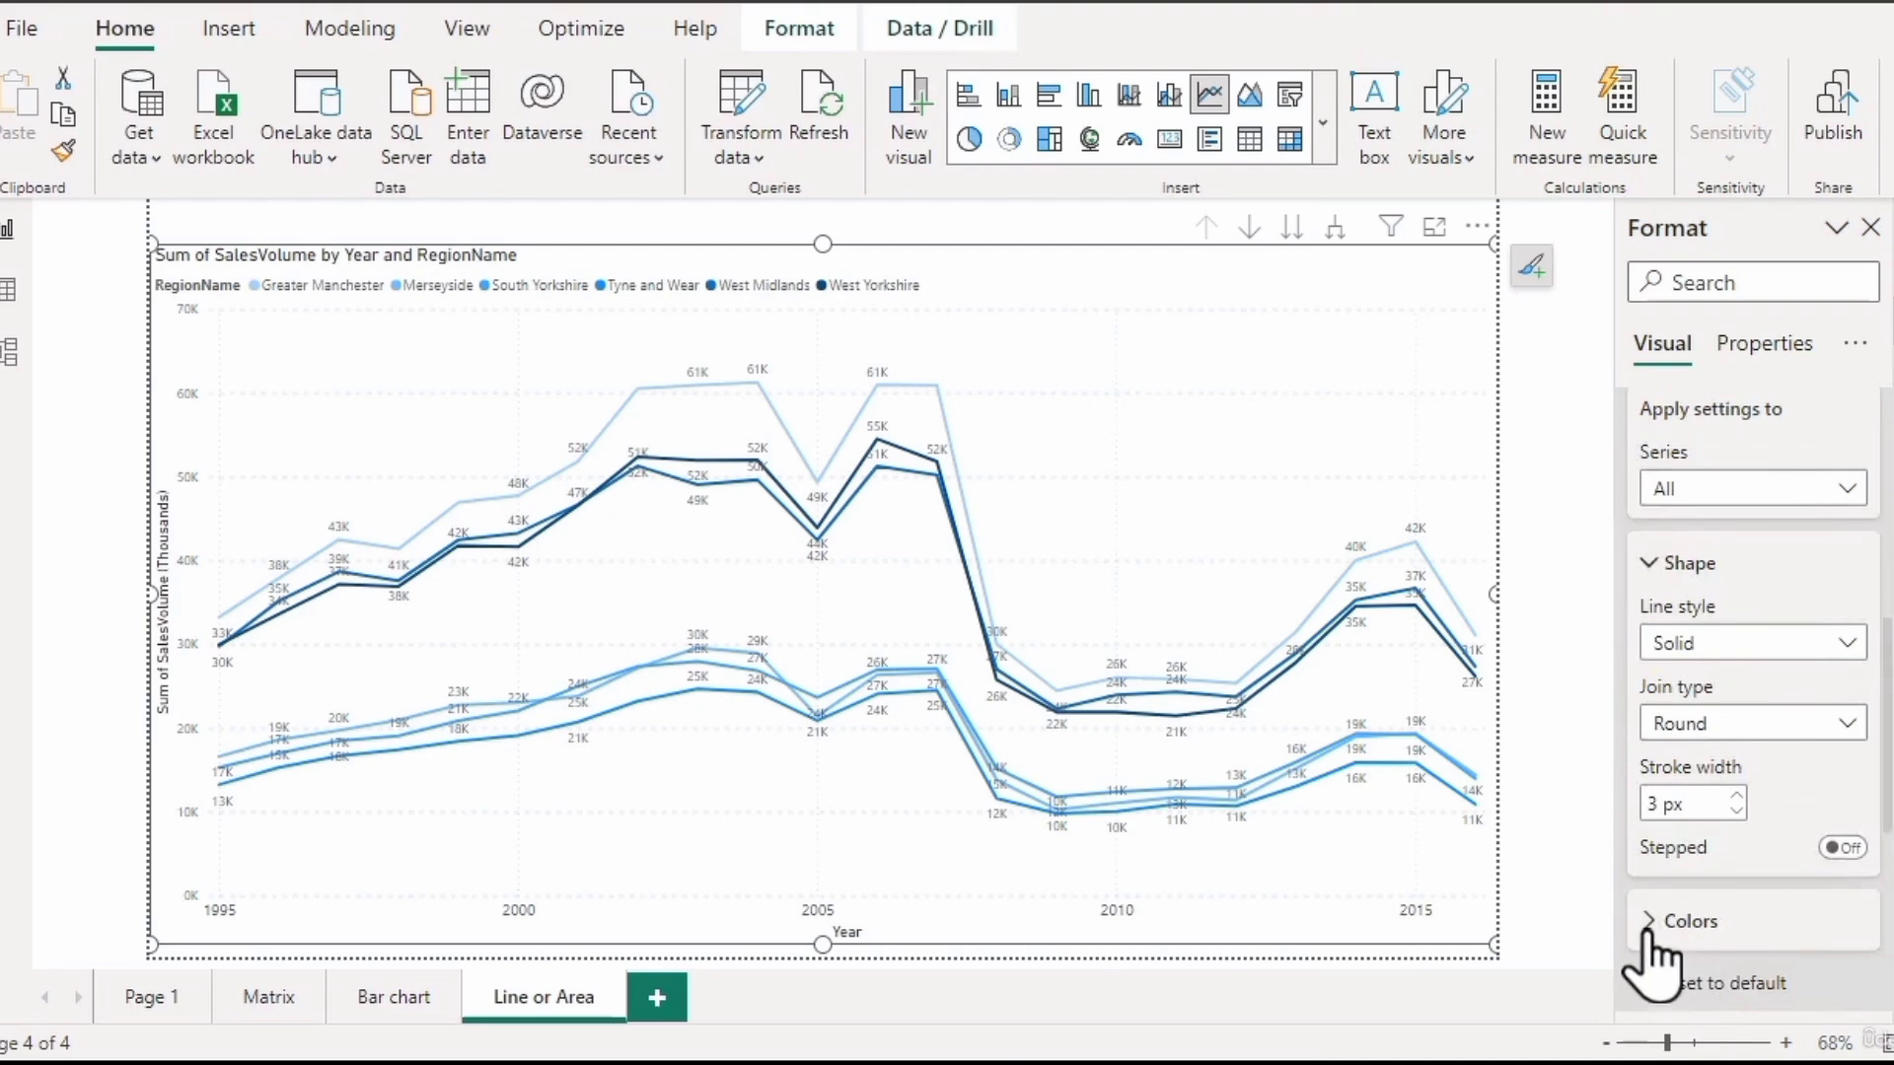
left_click(1665, 932)
scroll(1716, 917, "down", 1)
scroll(1716, 947, "down", 5)
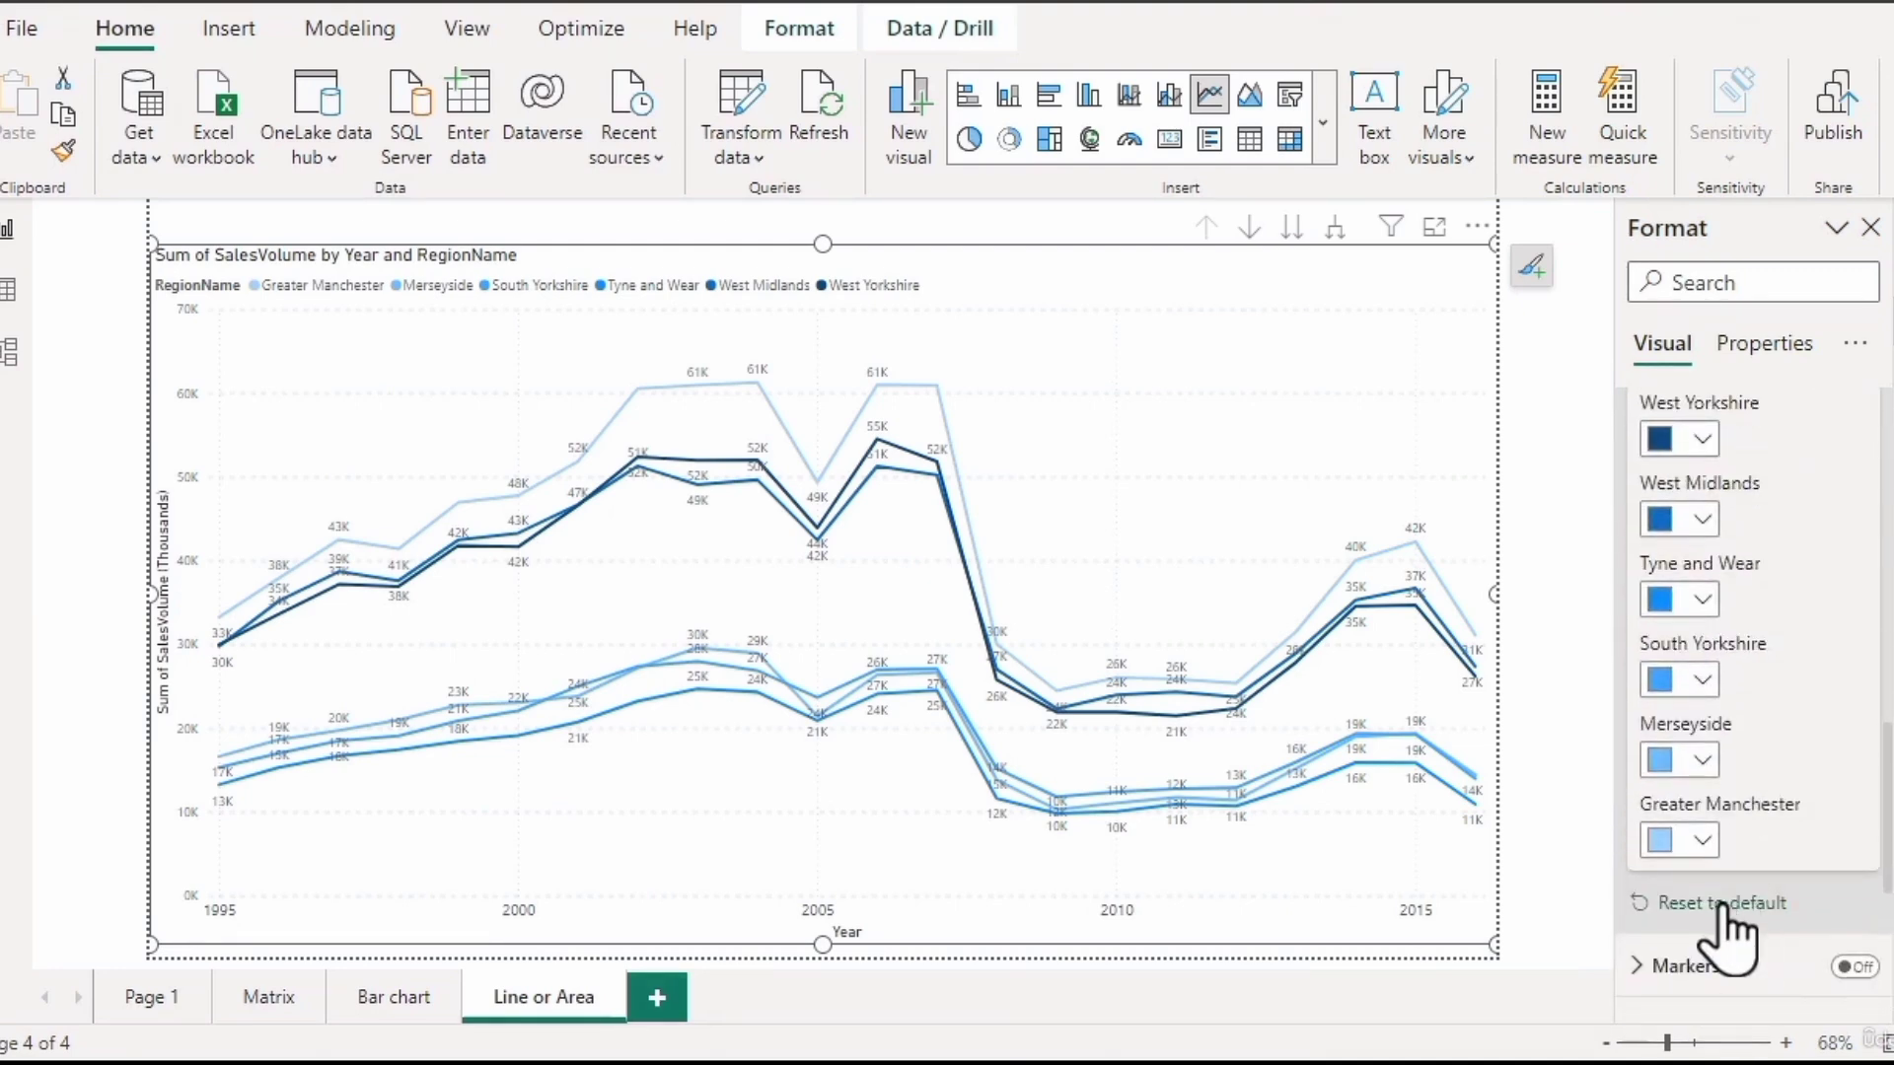
left_click(1722, 905)
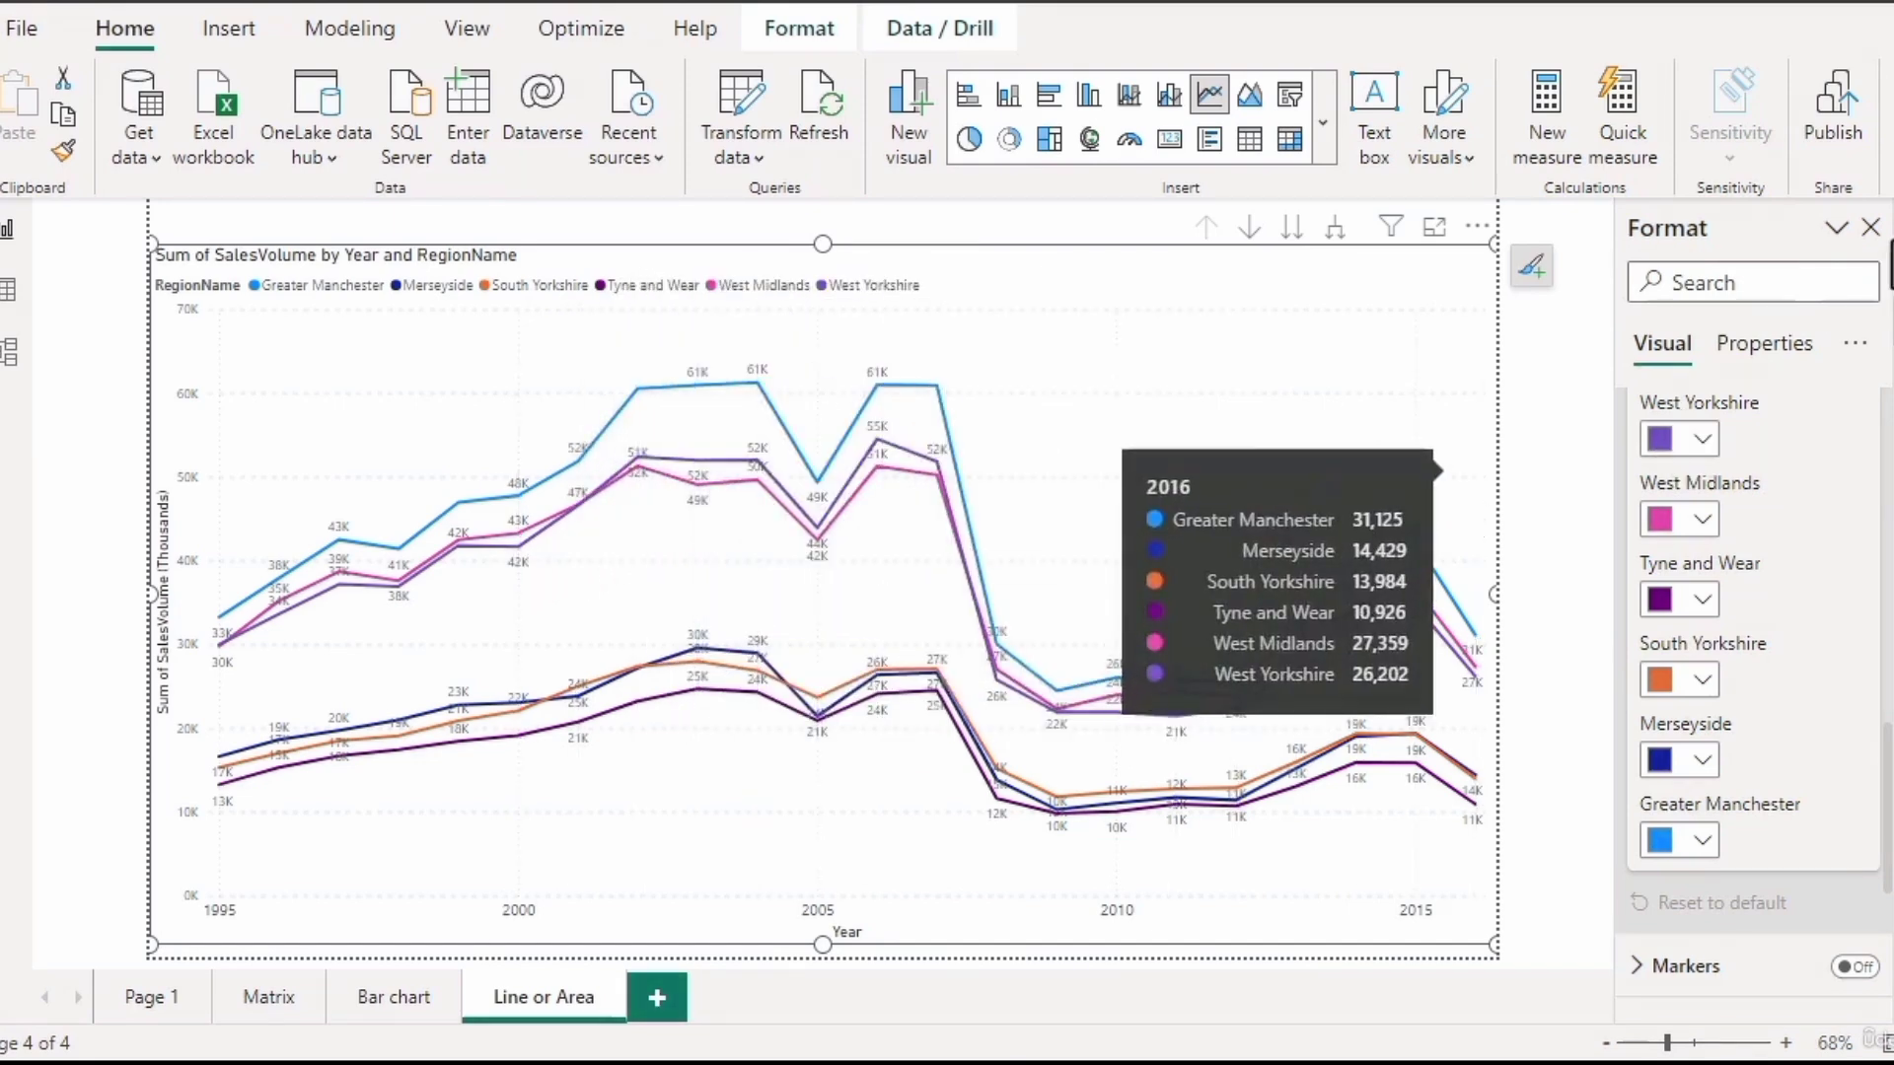
Remove RegionName from the line chart's legend to see the total as a single line, and undo the removal.
left_click(1460, 493)
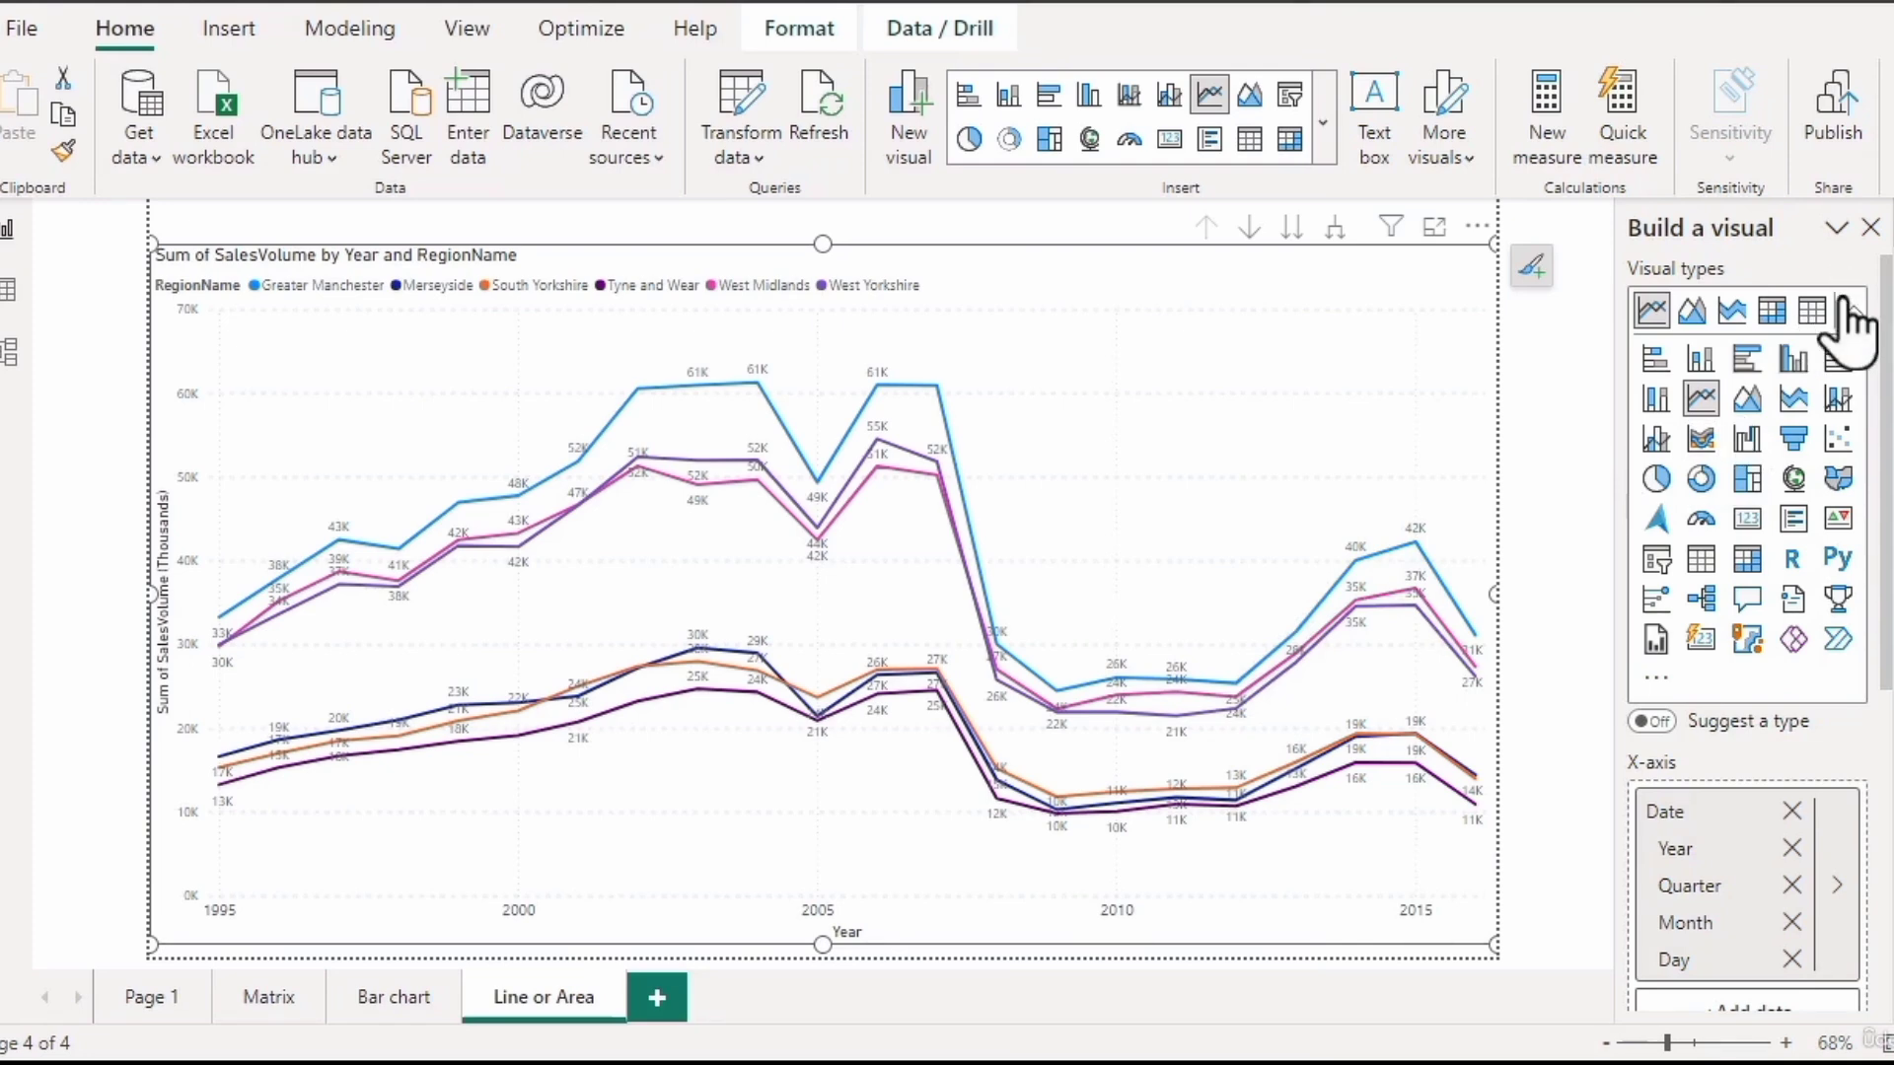
scroll(1792, 828, "down", 5)
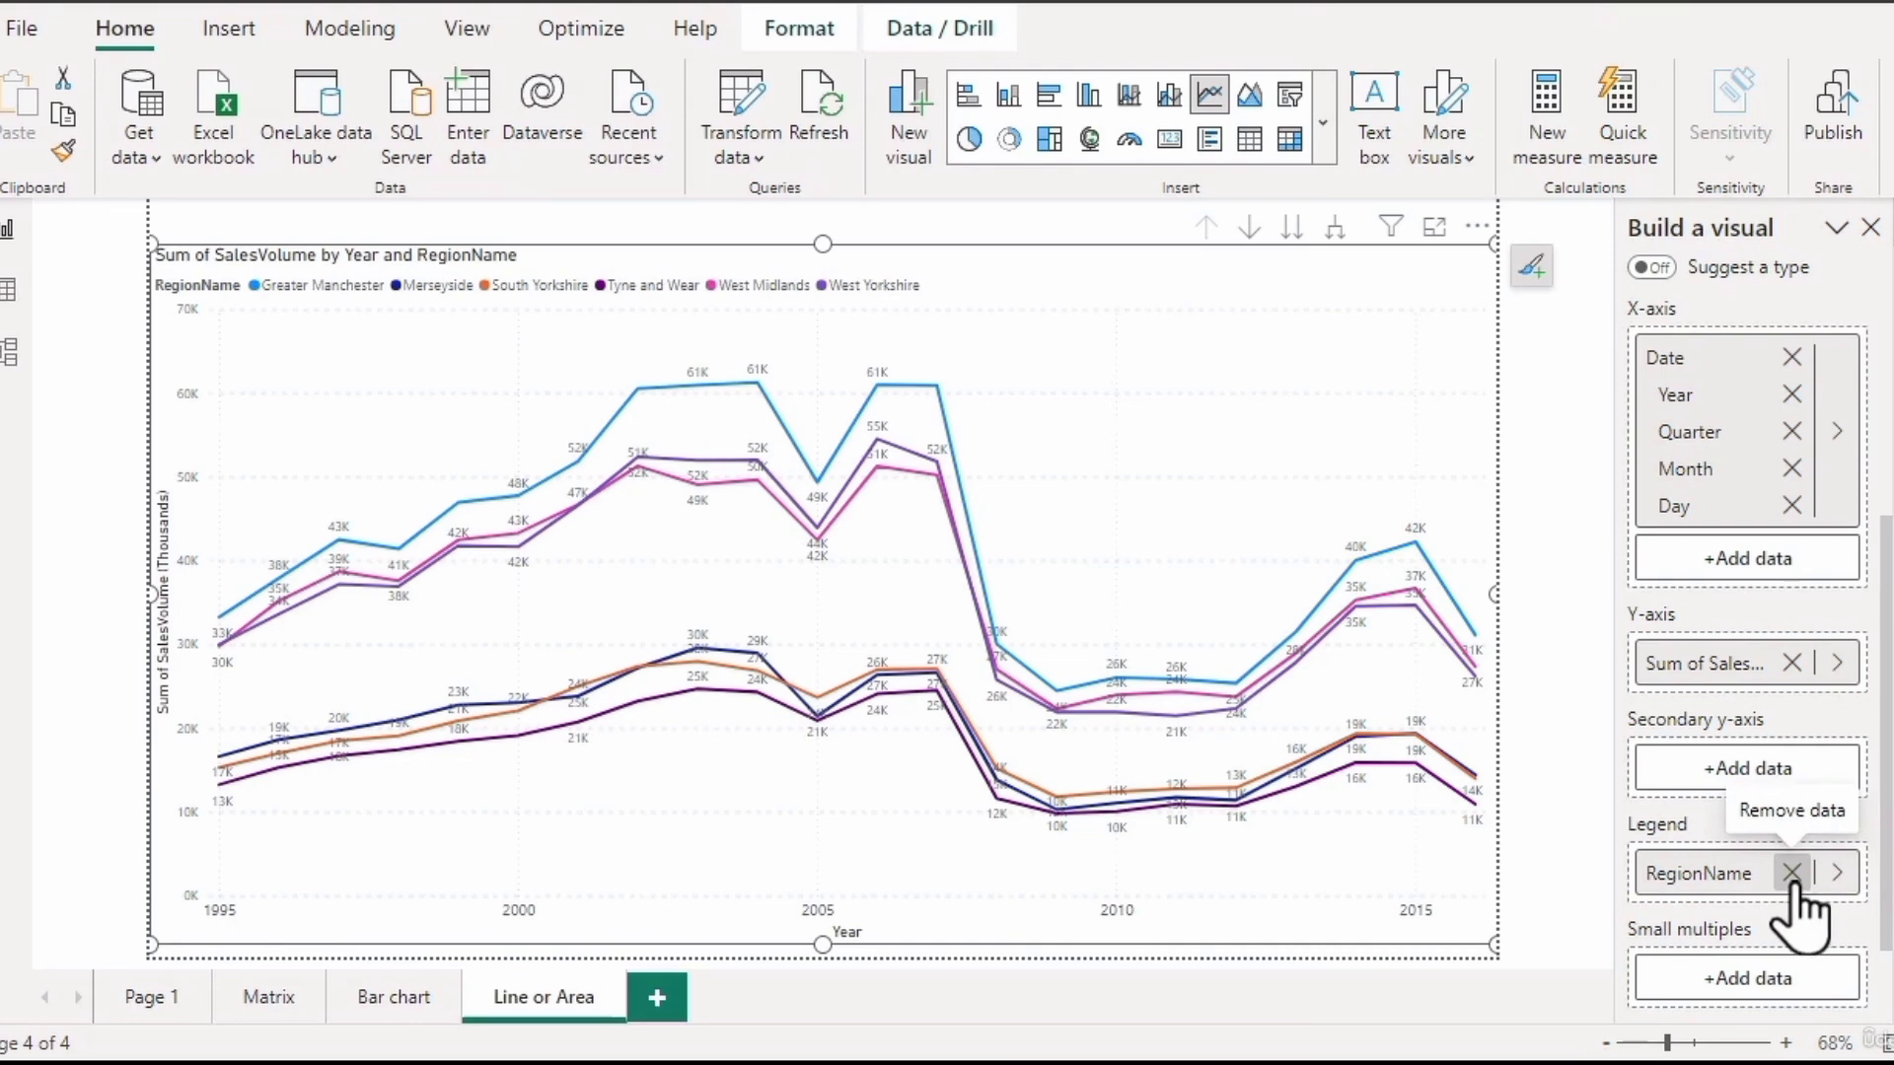
left_click(1791, 873)
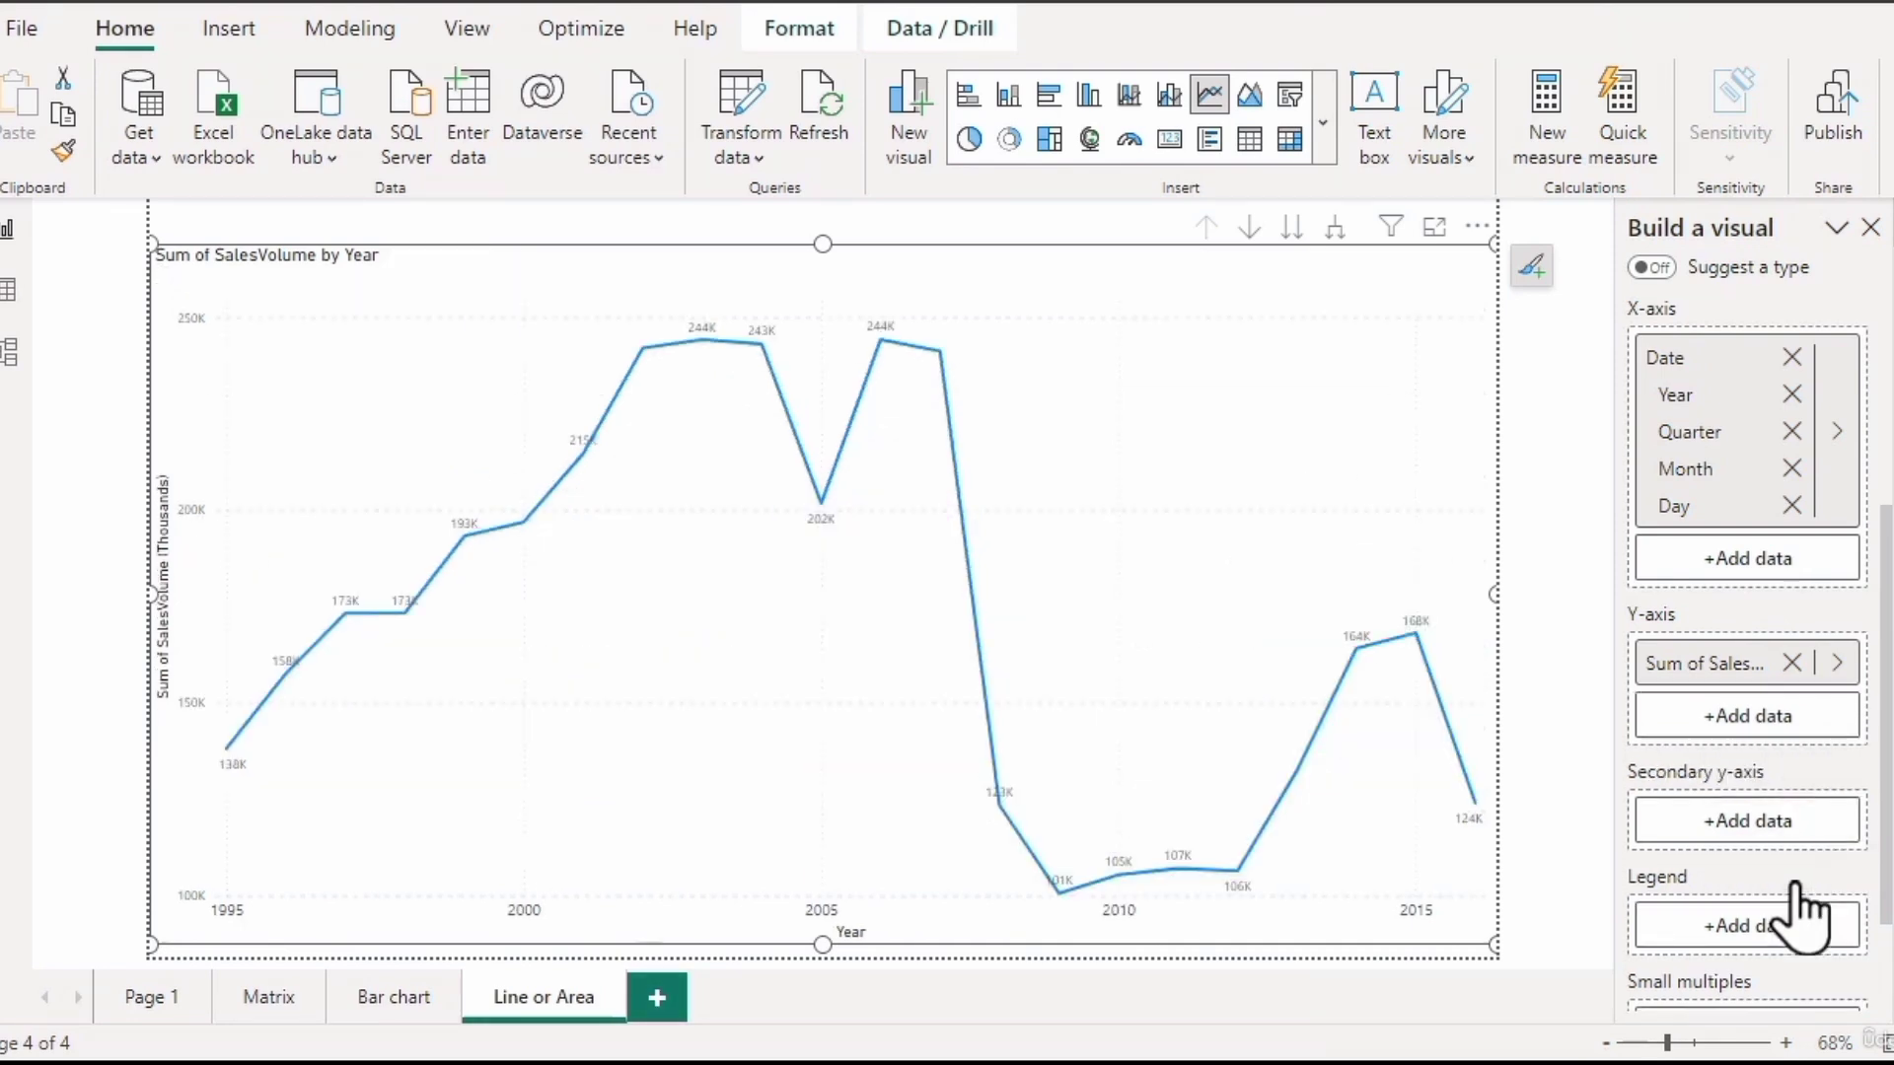
left_click(51, 8)
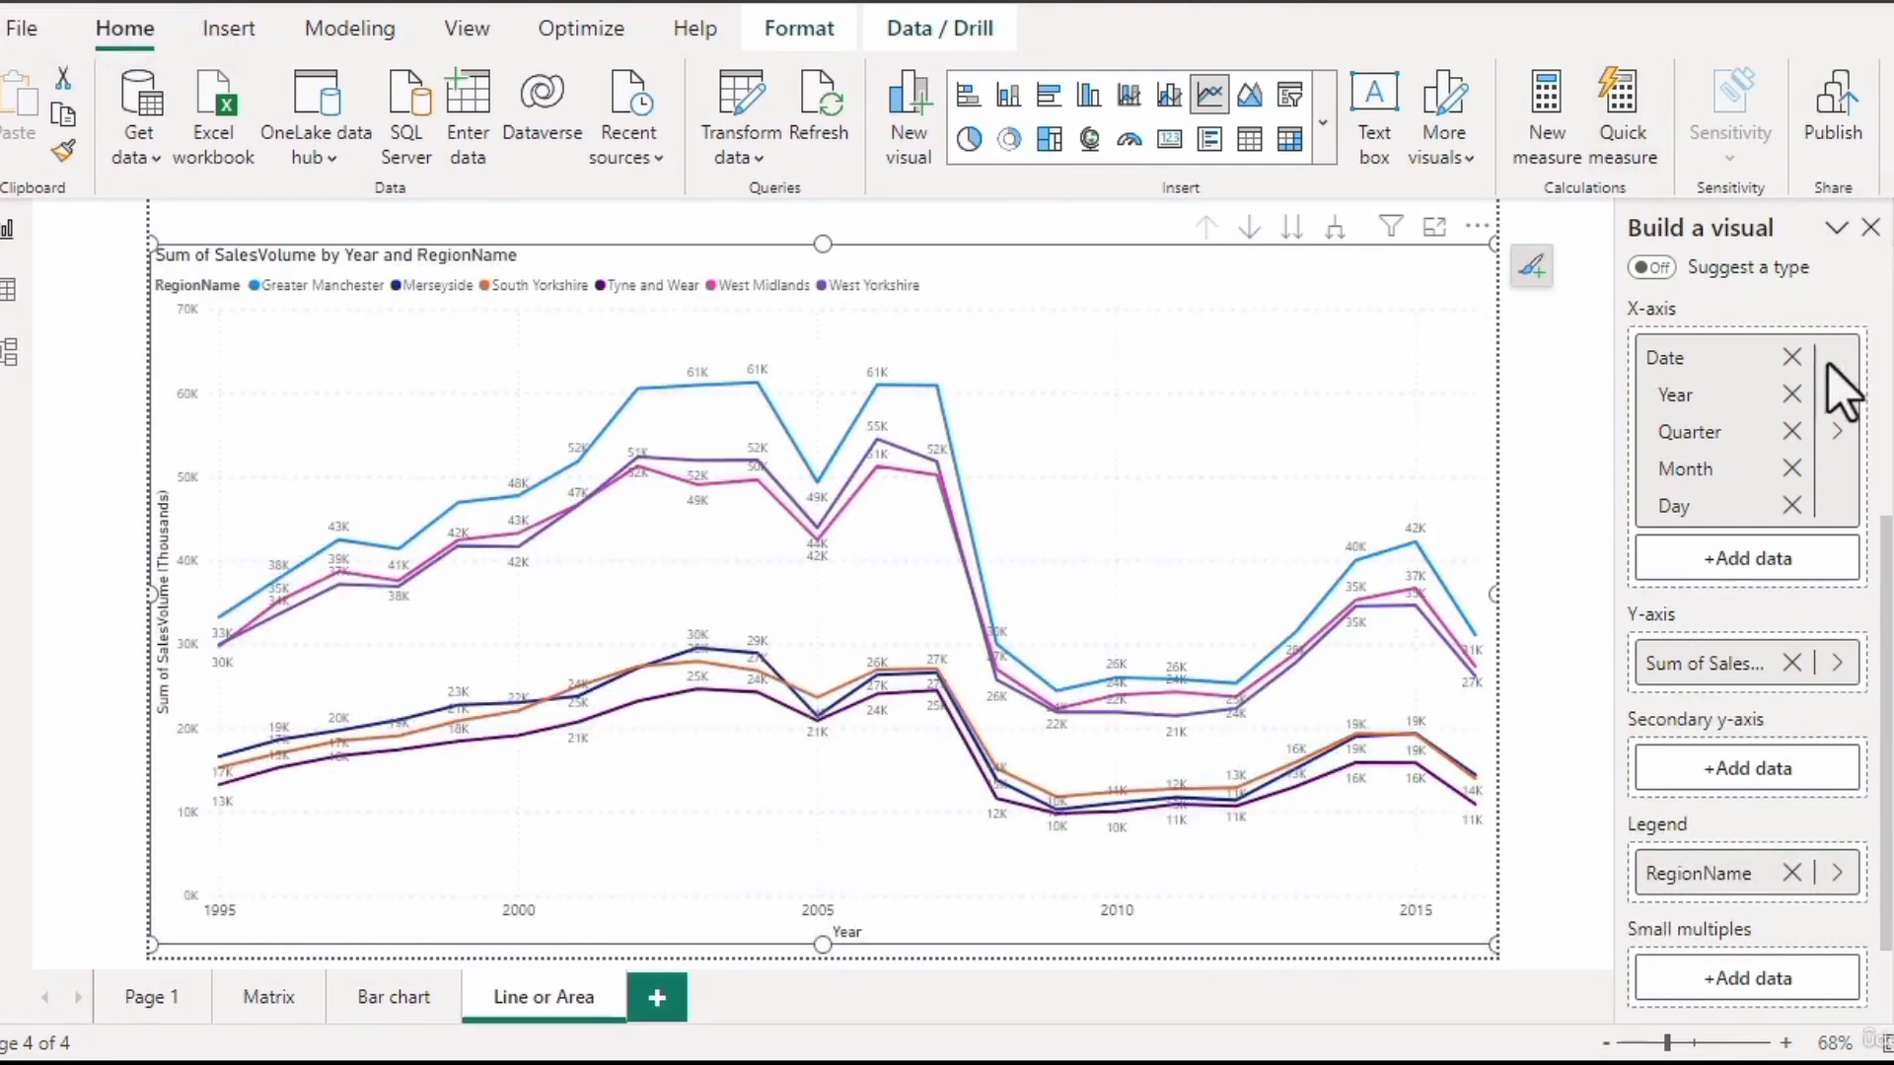
Try the area chart type for sales volume by year and region, and change the visual to a stacked area chart.
left_click_drag(1883, 557, 1864, 304)
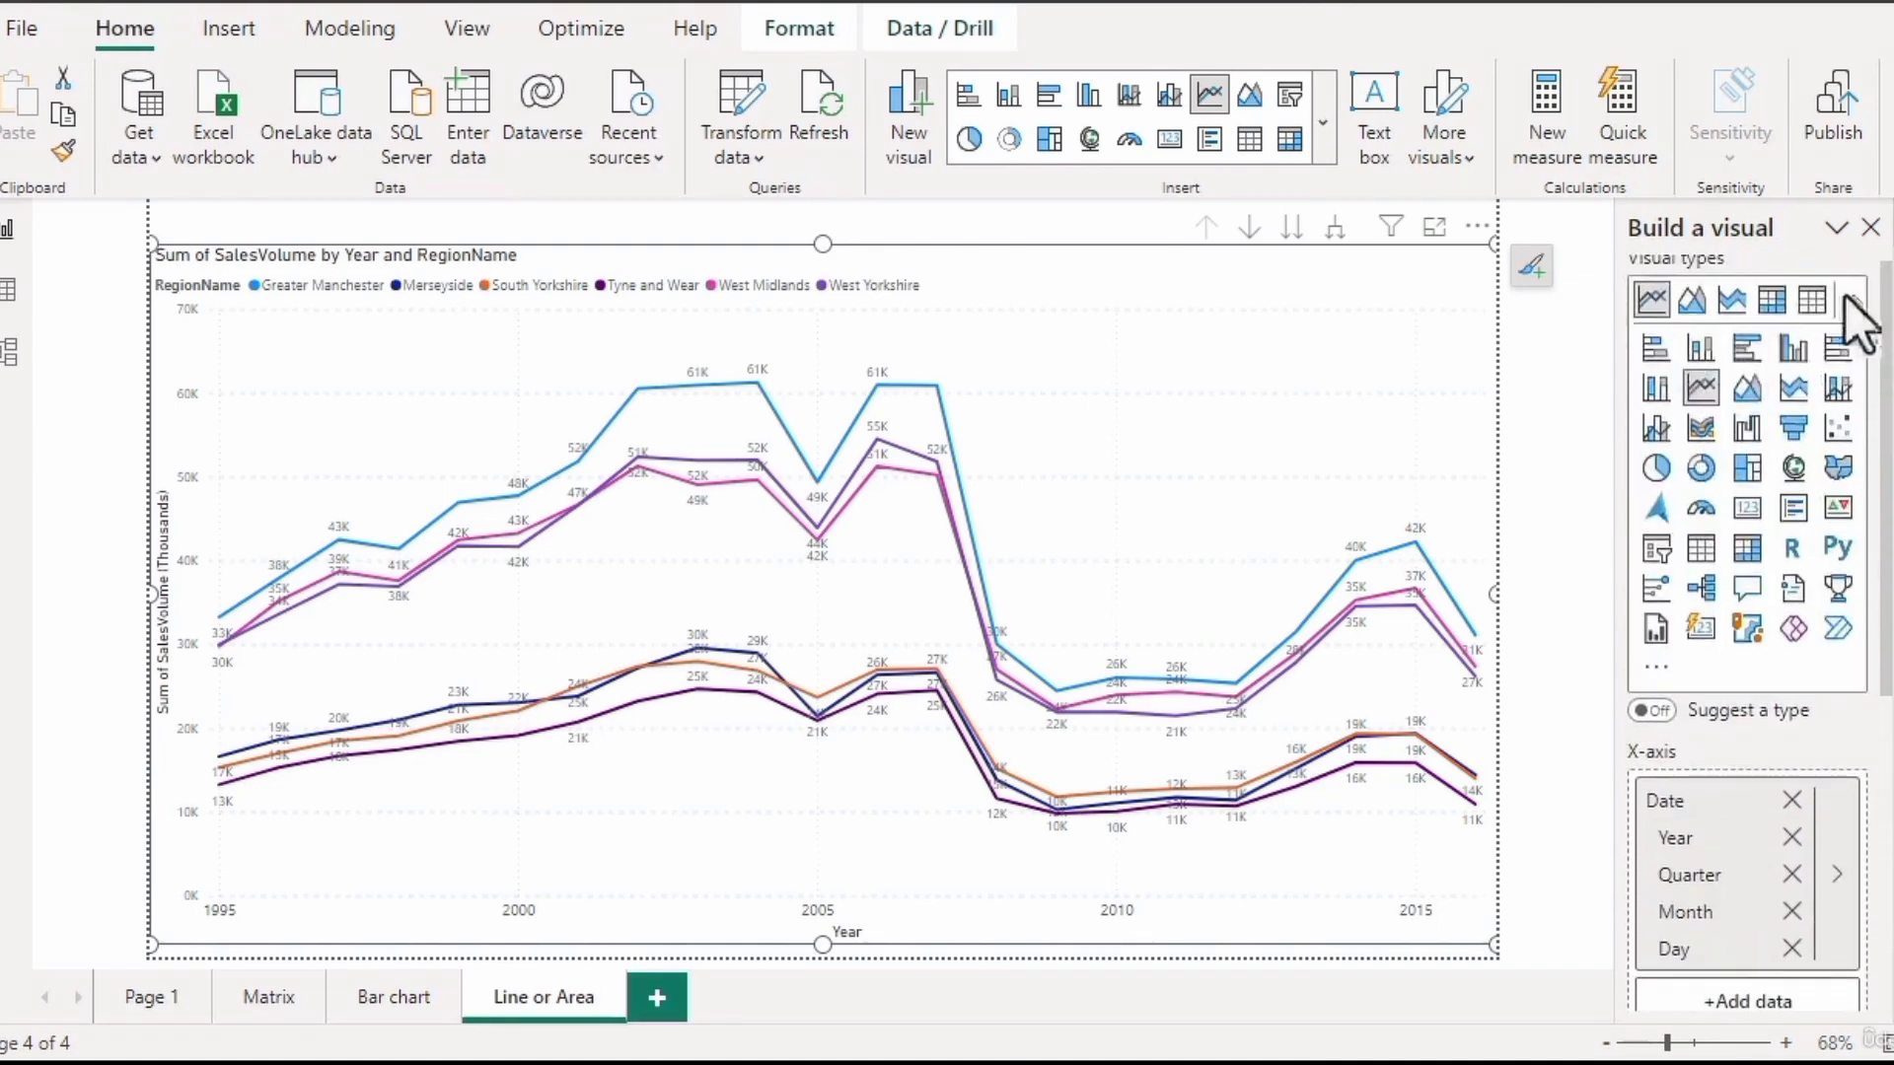
left_click(1749, 392)
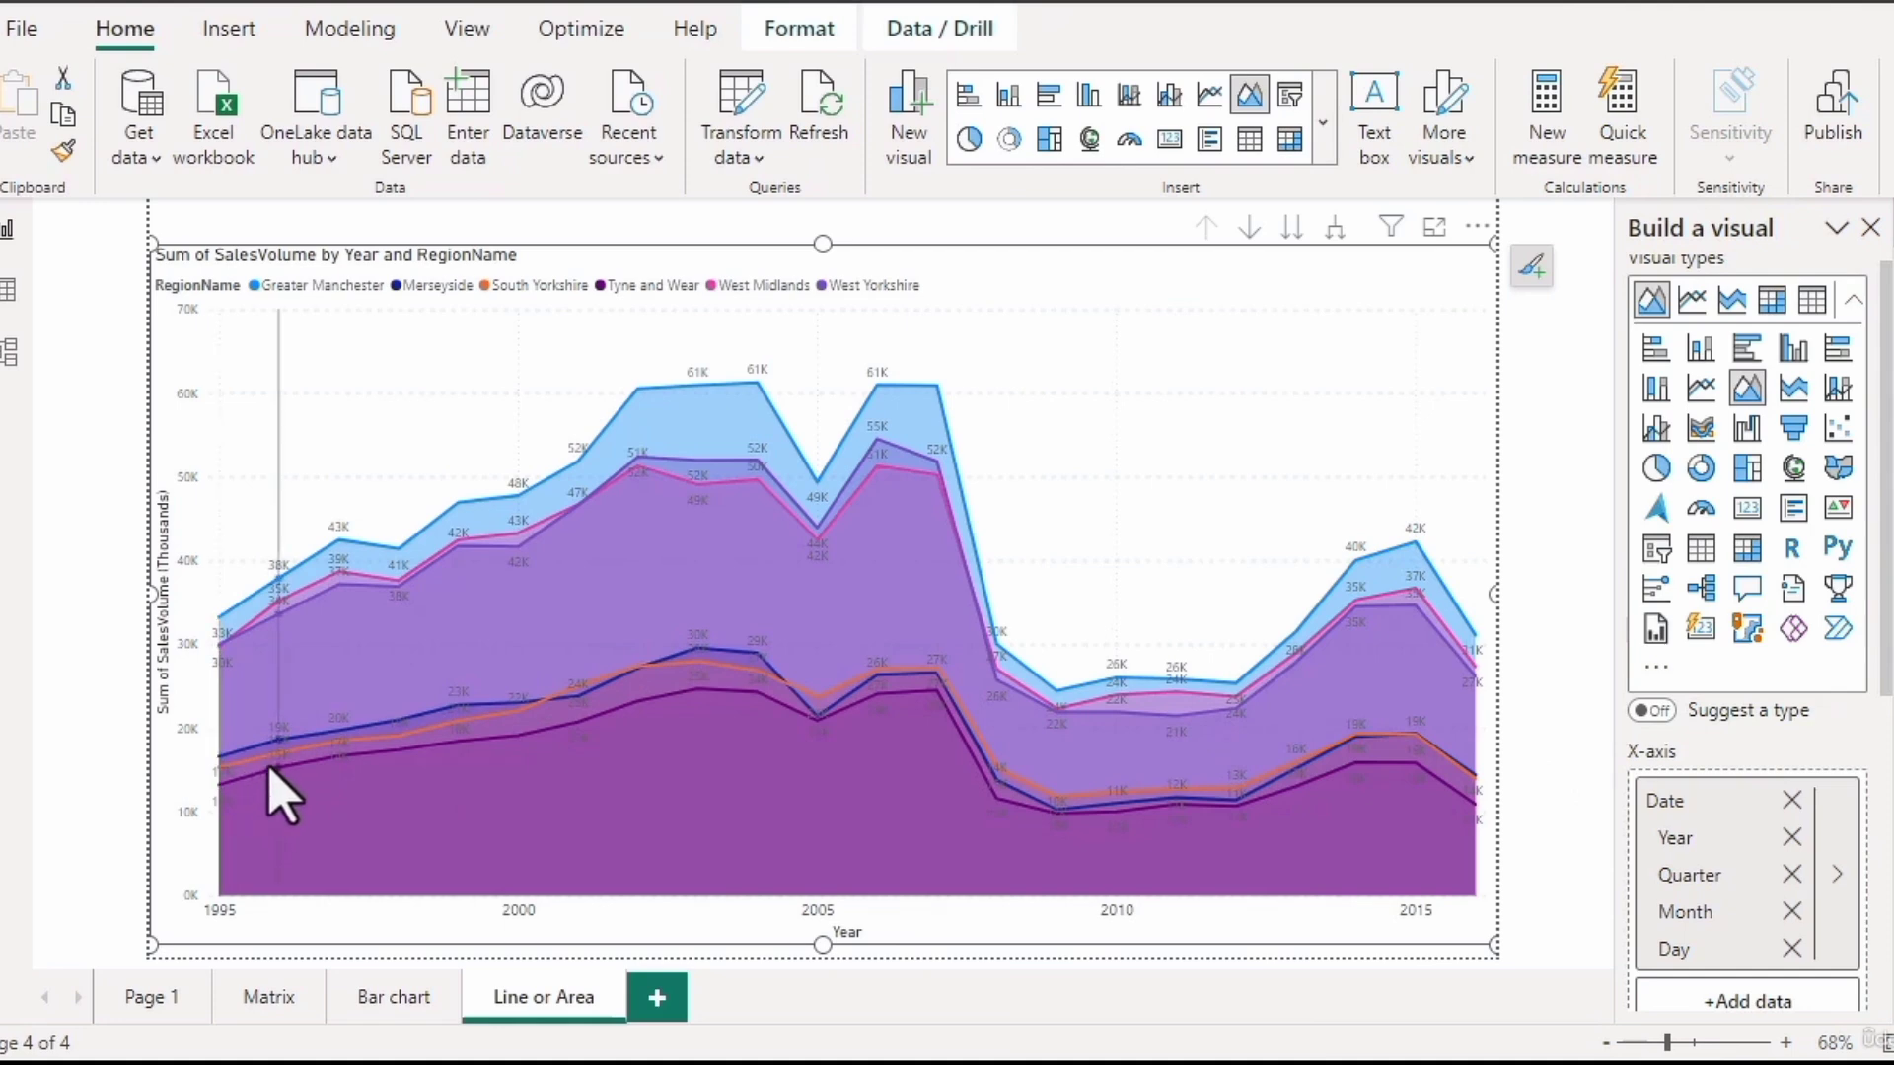
mouse_move(262, 794)
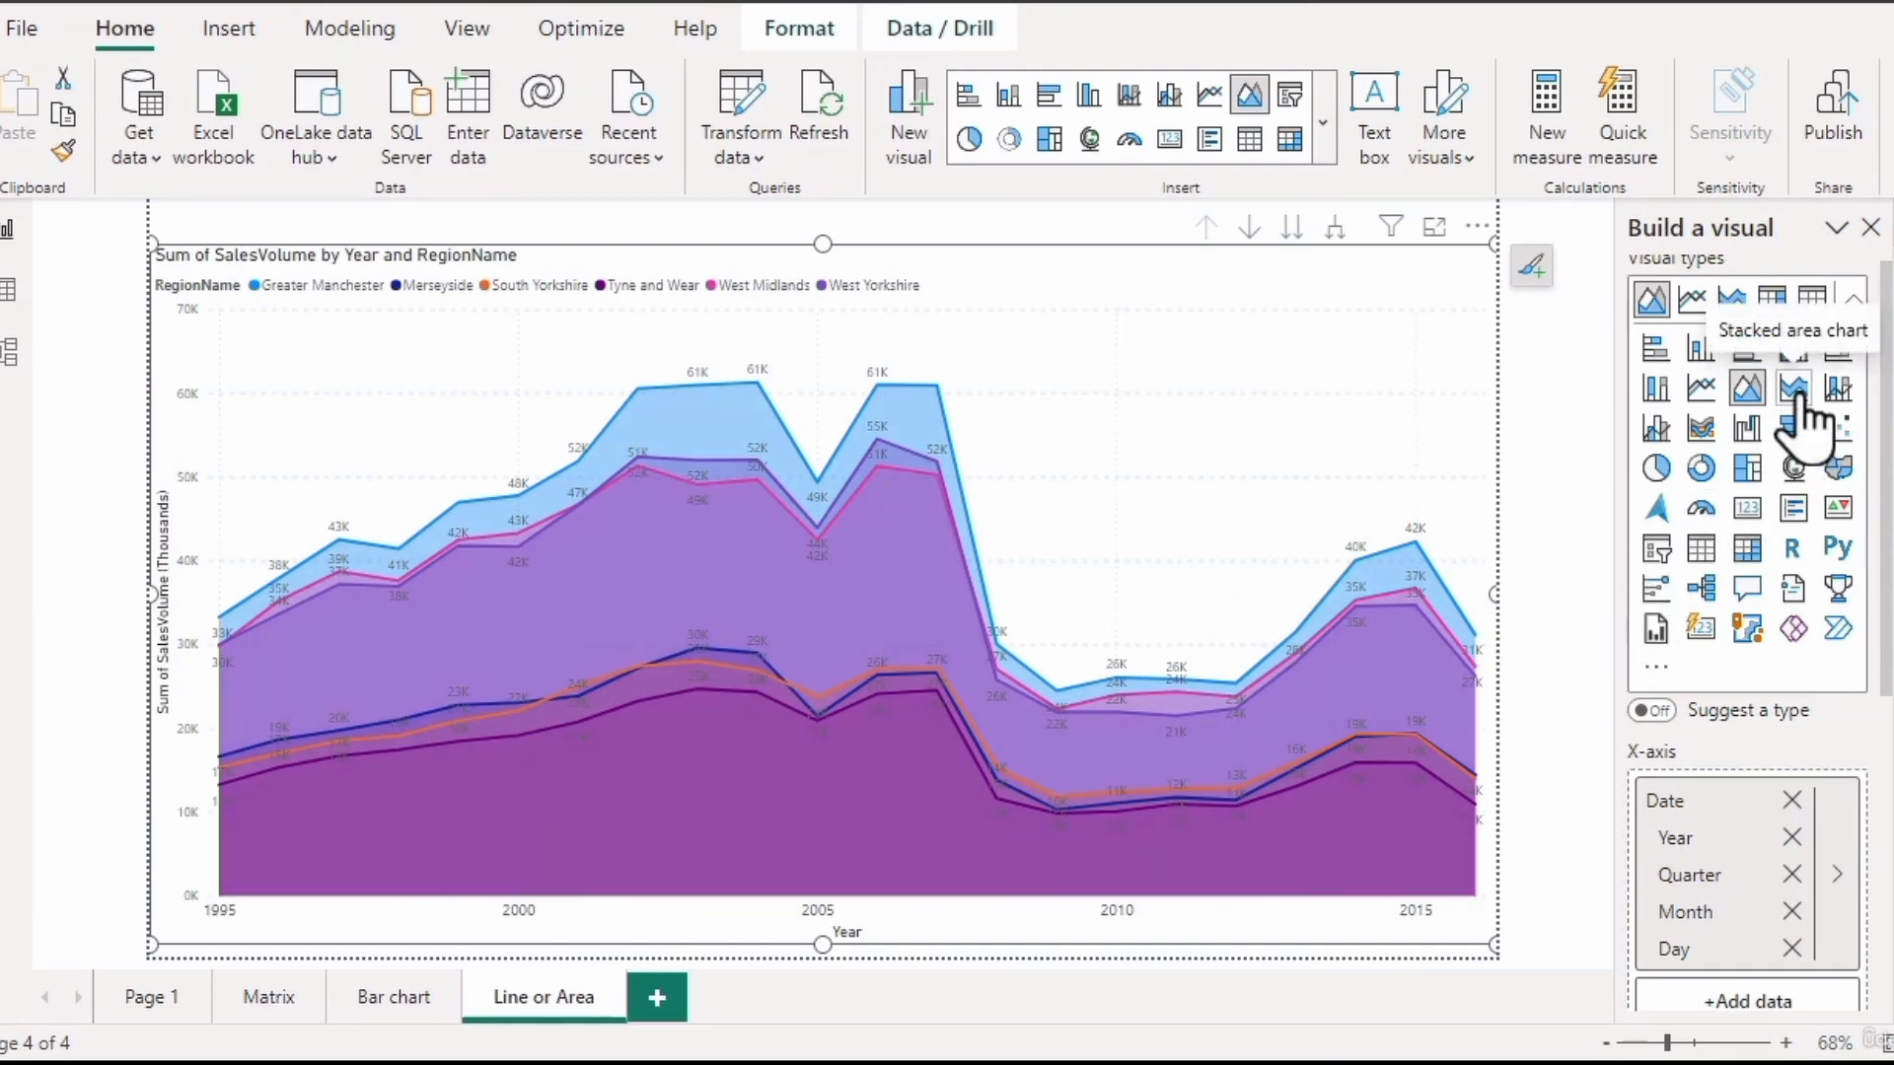
left_click(1795, 393)
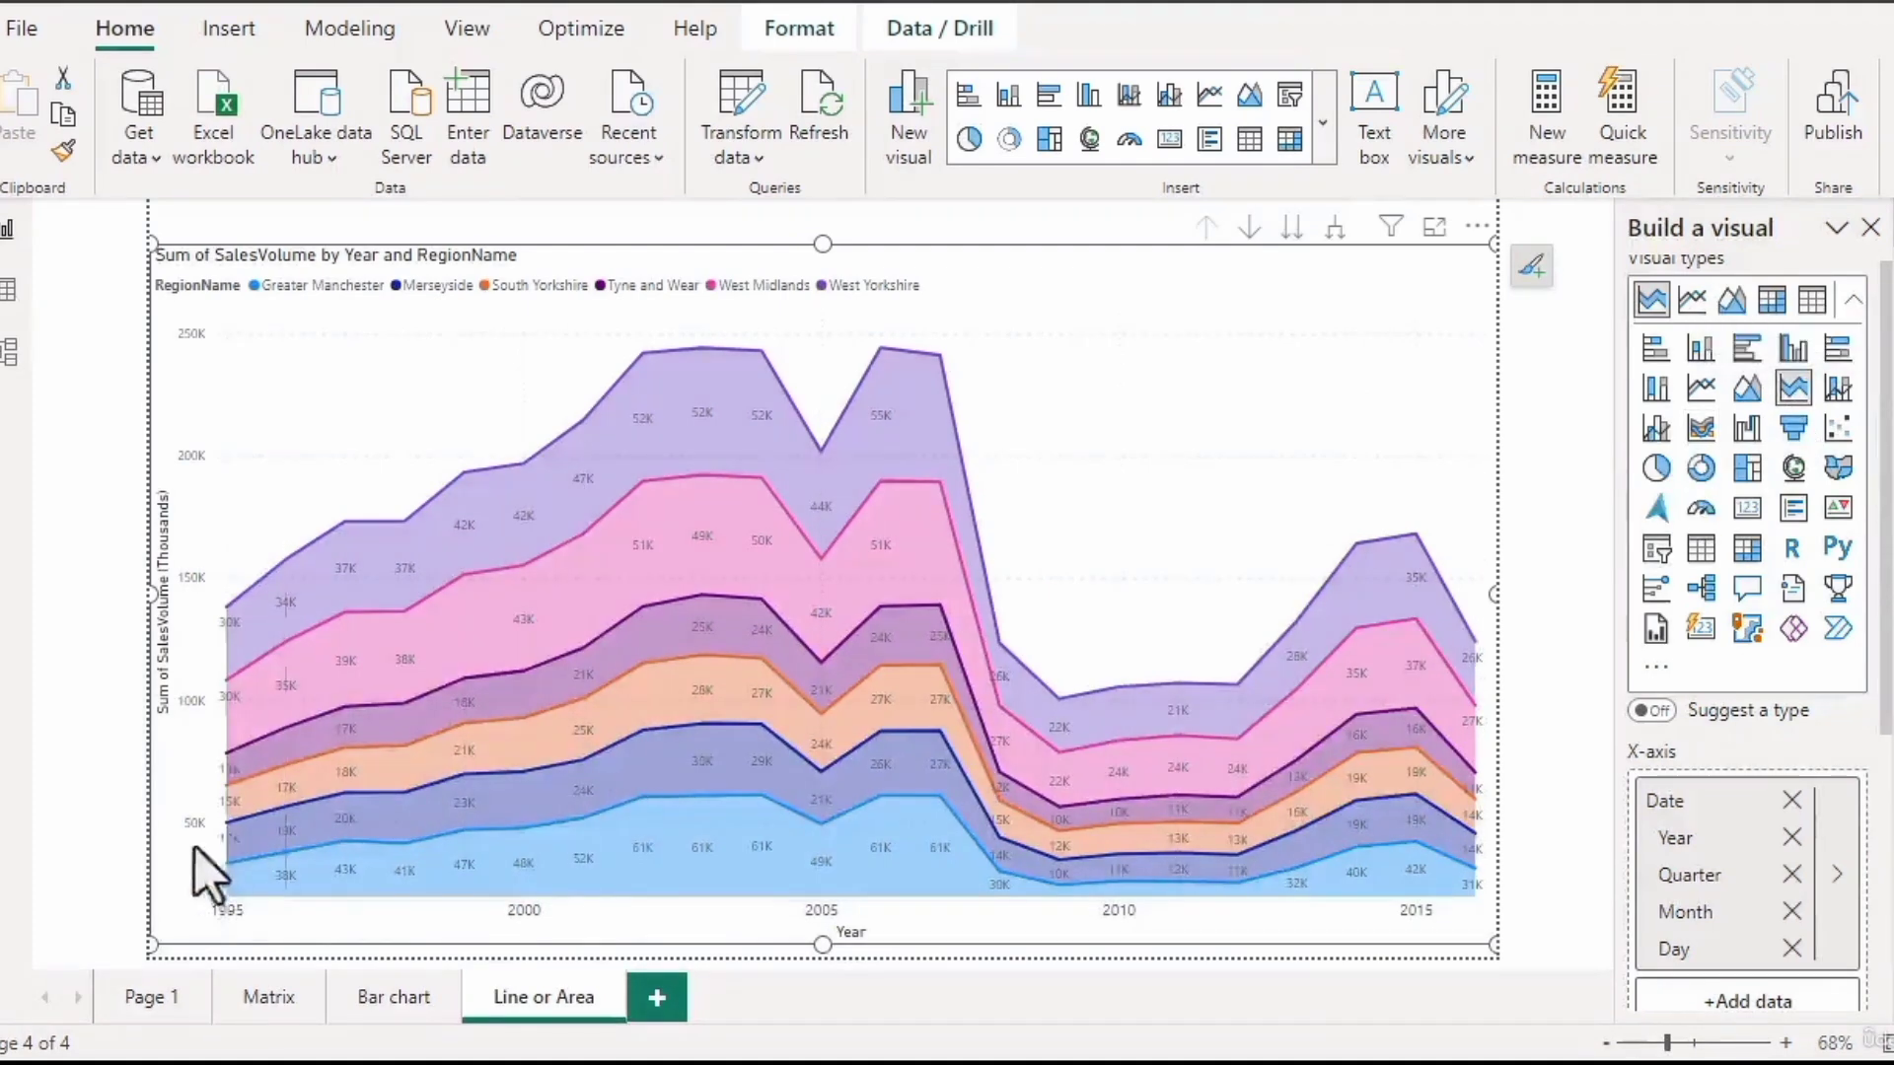
mouse_move(233, 882)
Try a stroke width of 5 px for all lines in the stacked area chart, and set it back to 3 px.
left_click(1879, 353)
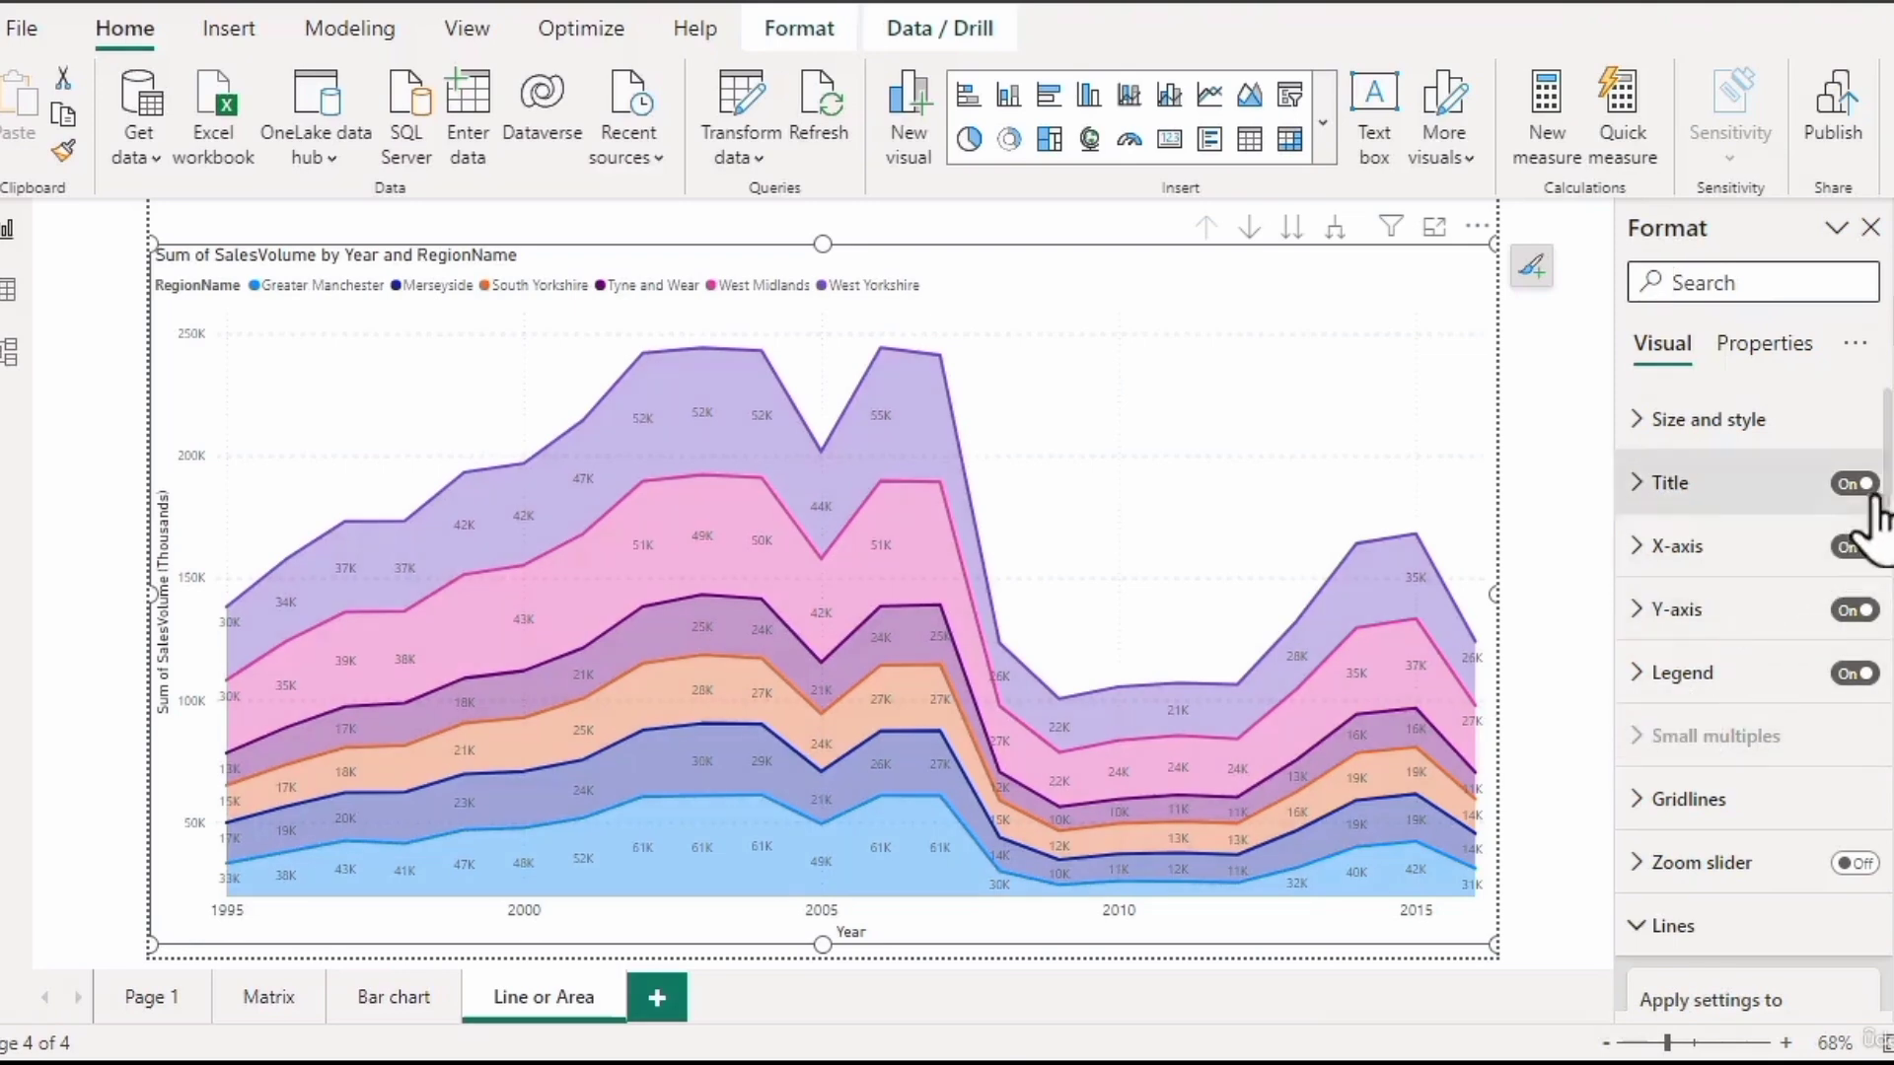
left_click_drag(1885, 530, 1888, 673)
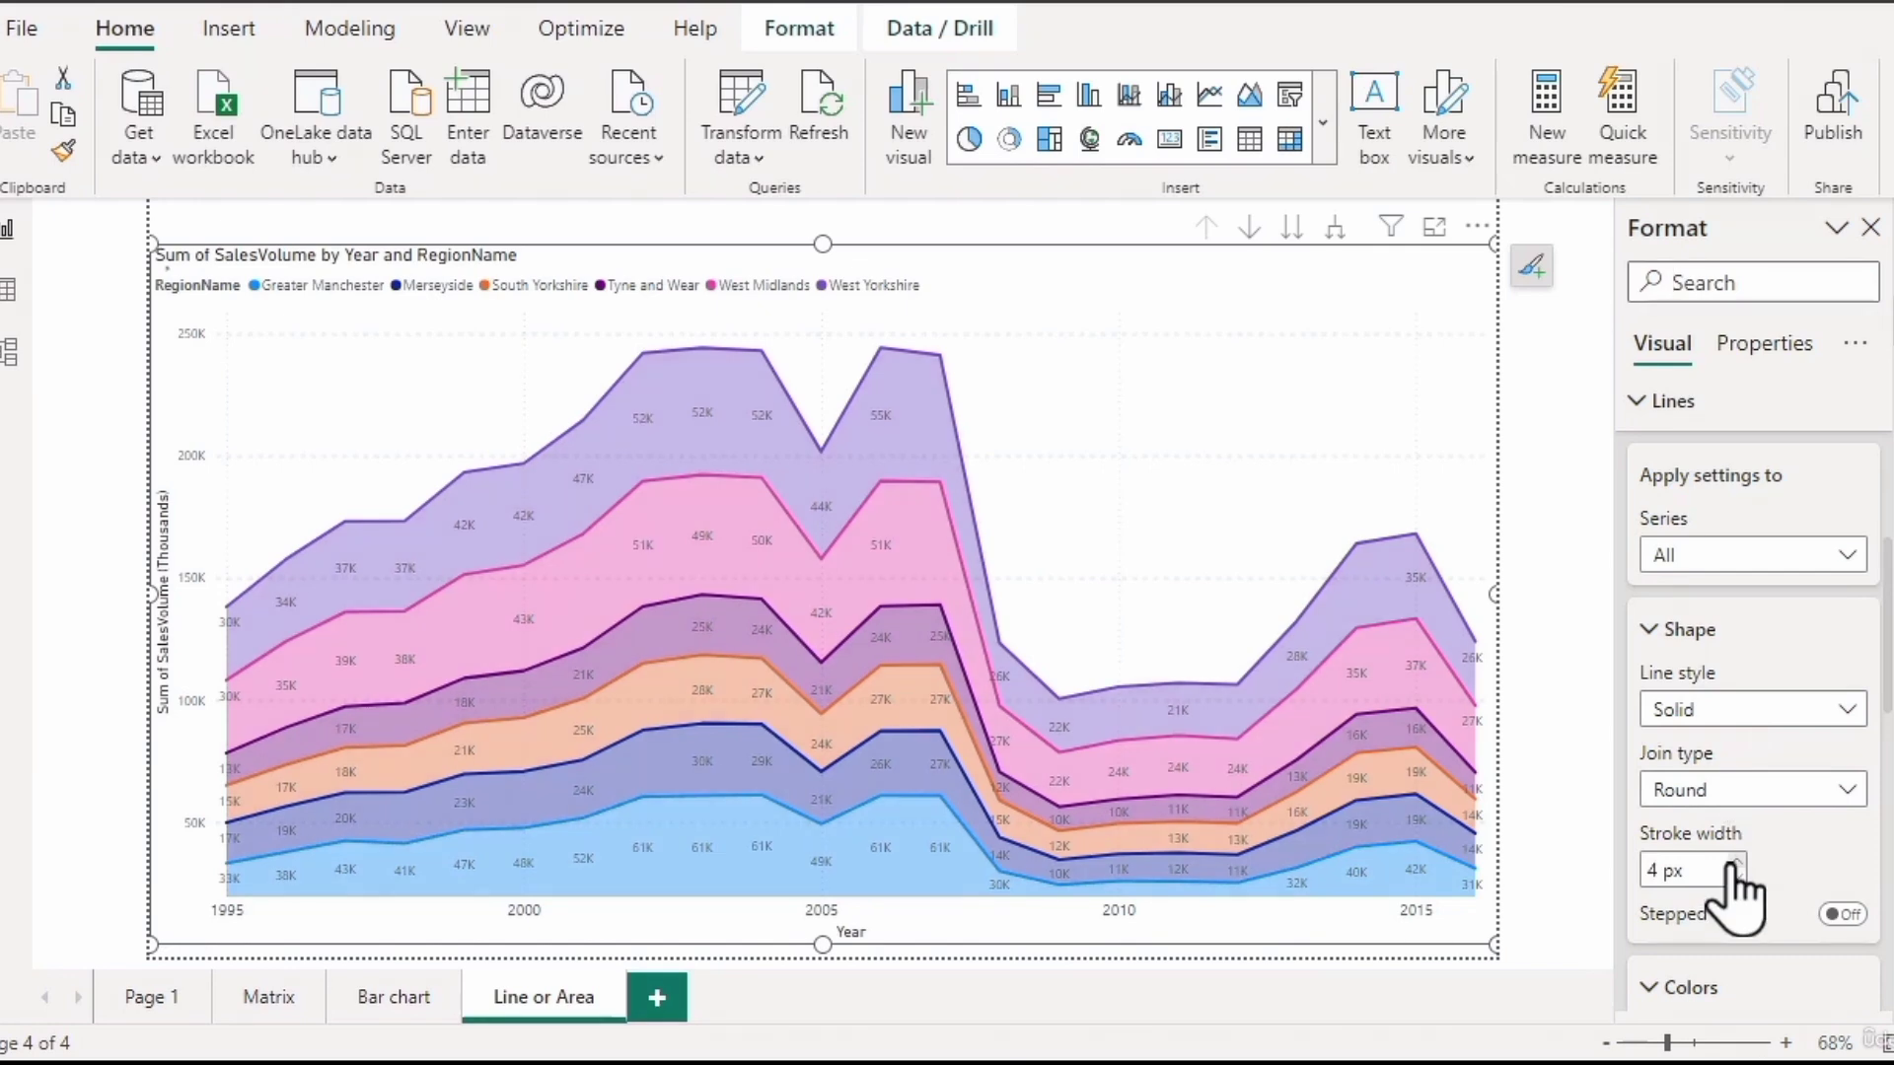
left_click(1735, 862)
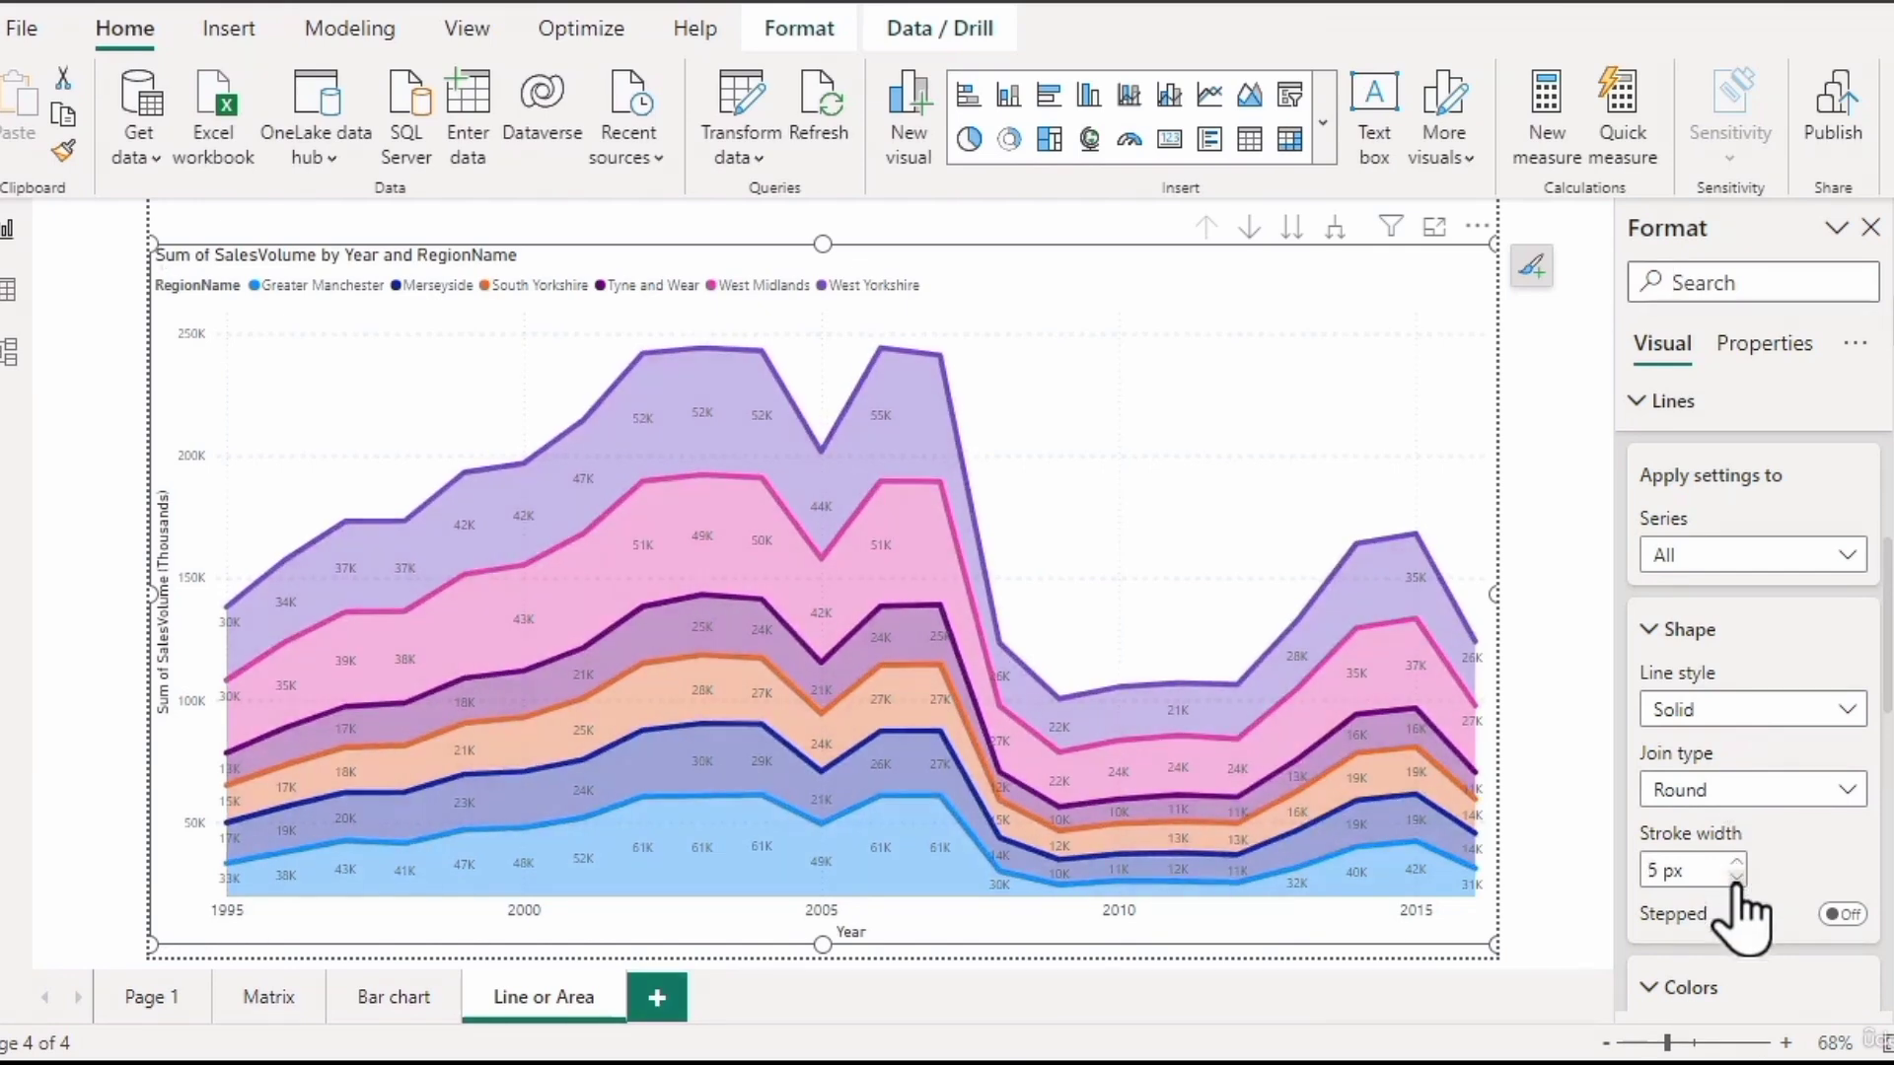
left_click(1736, 876)
left_click(1735, 877)
Try dashed and dotted line styles and stepped lines for all series in the stacked area chart, and restore solid, unstepped lines.
left_click(1738, 712)
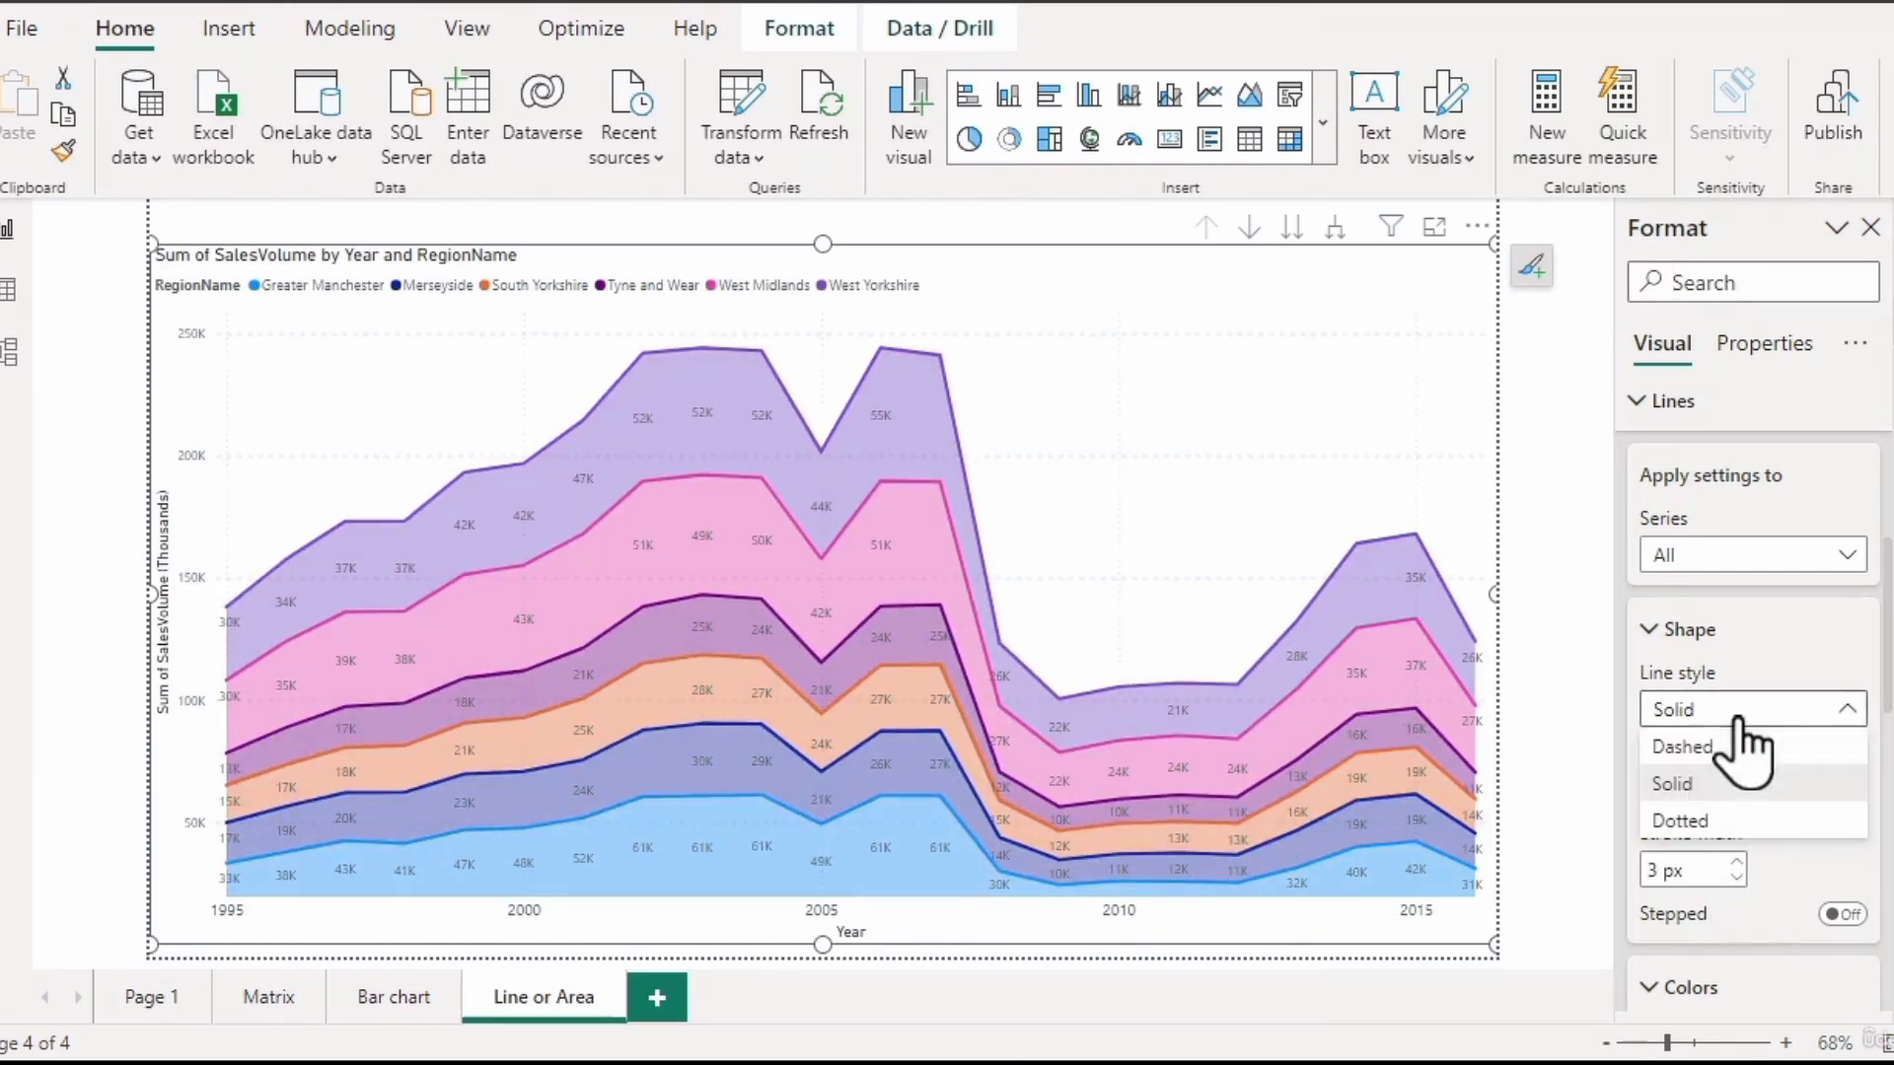
left_click(1682, 747)
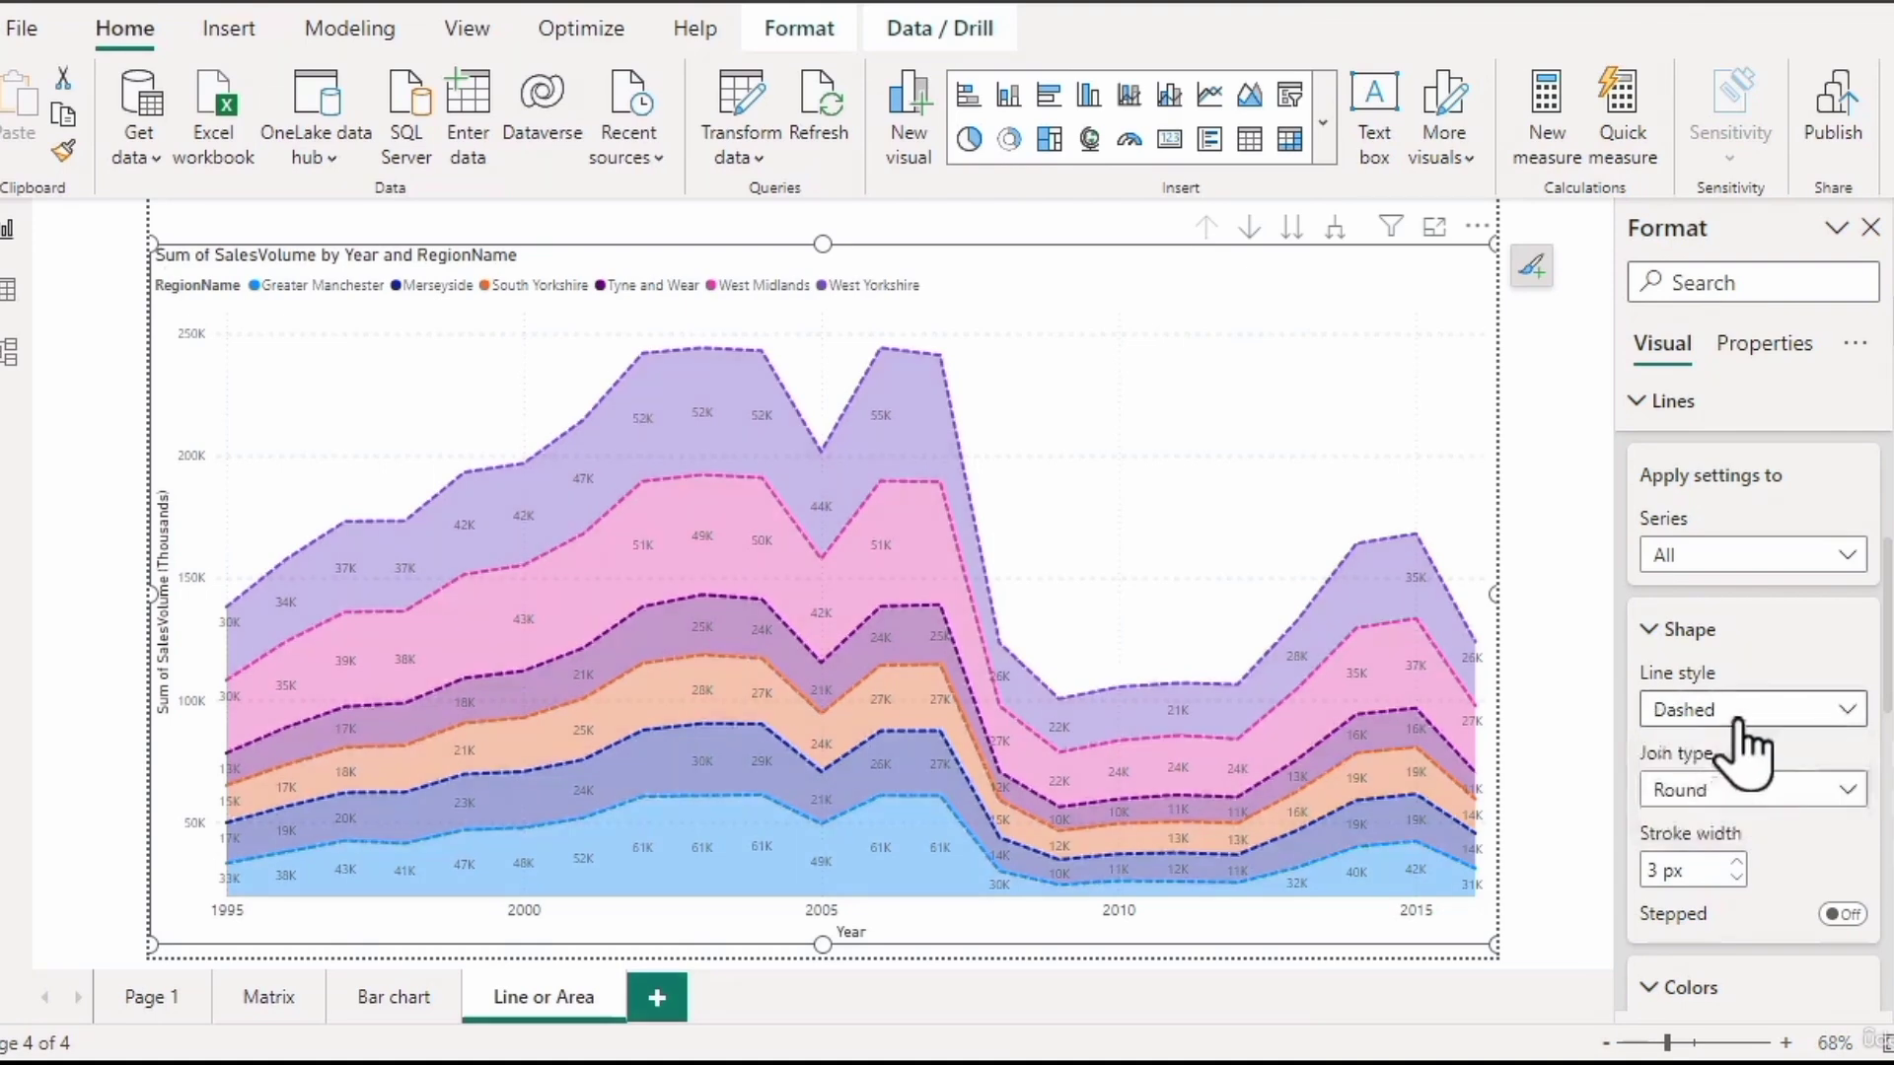
left_click(1736, 718)
left_click(1738, 821)
left_click(1736, 715)
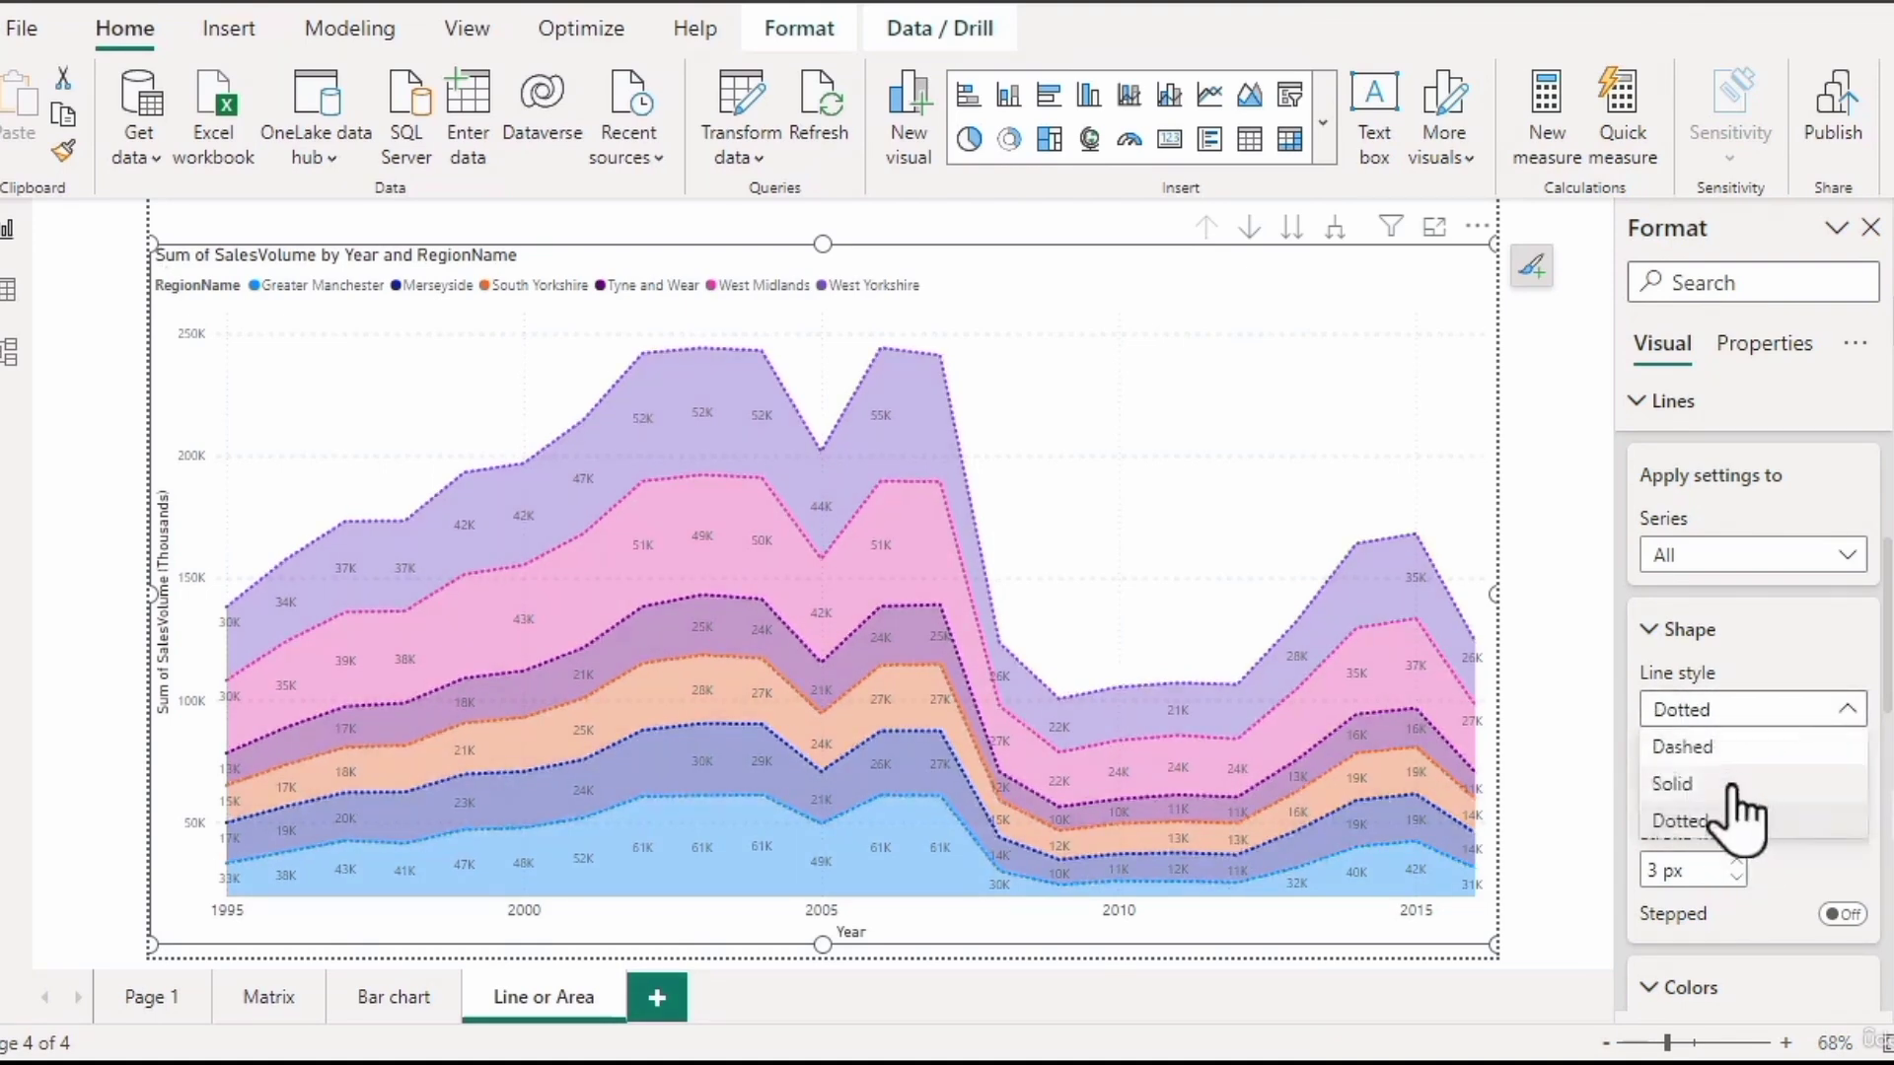
left_click(1737, 784)
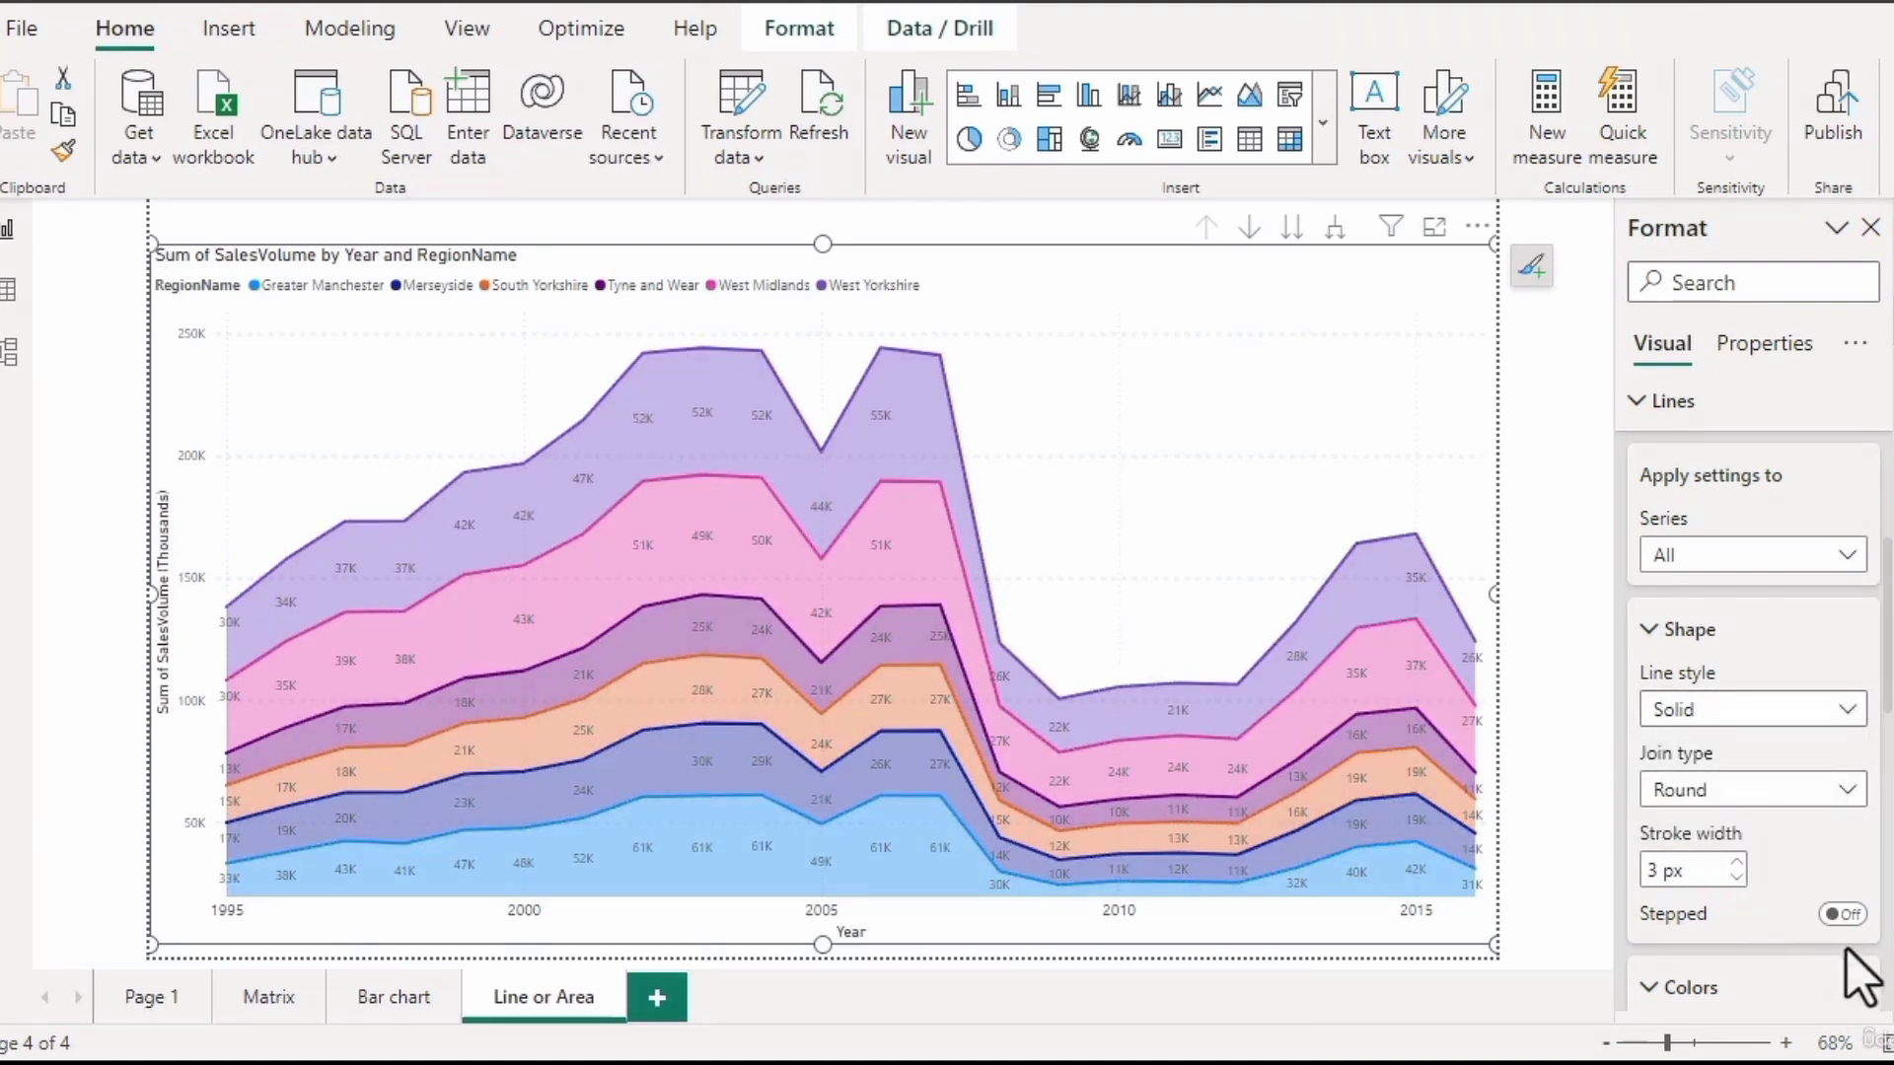
left_click(1842, 914)
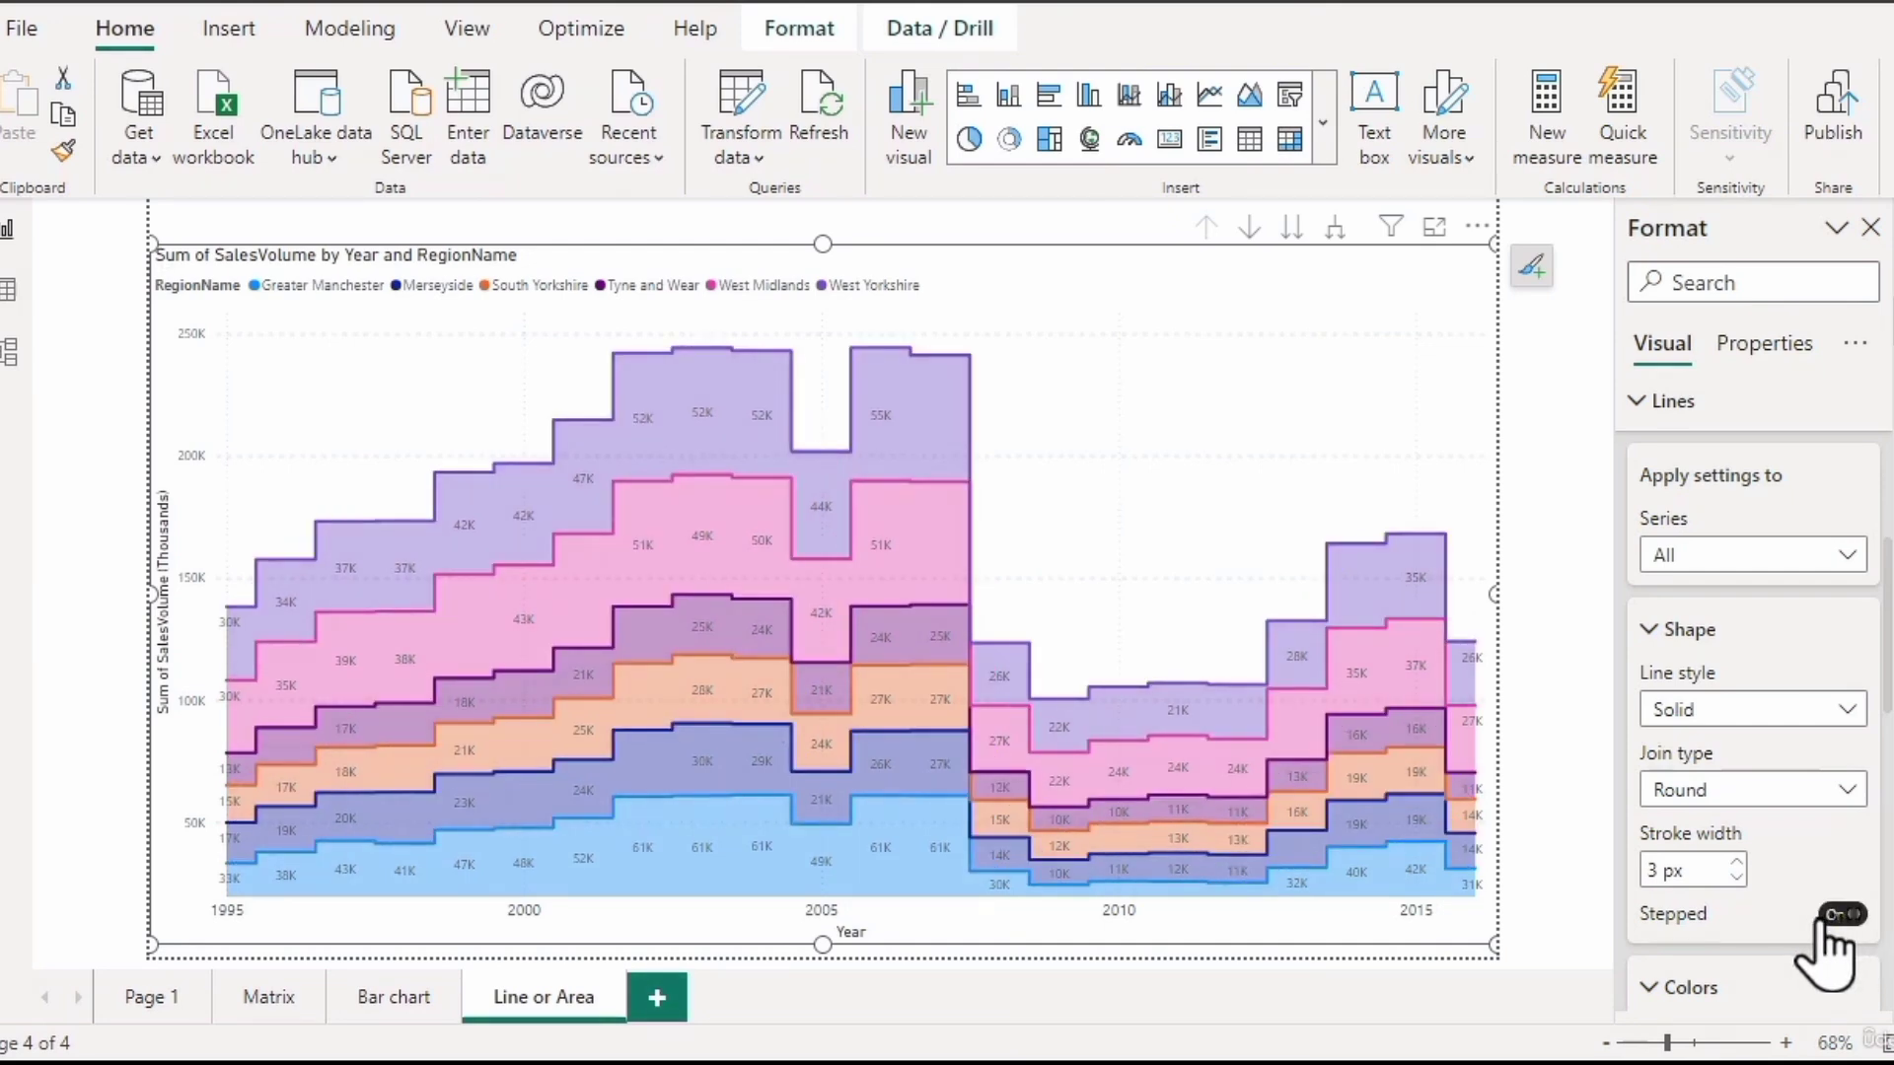
left_click(1840, 915)
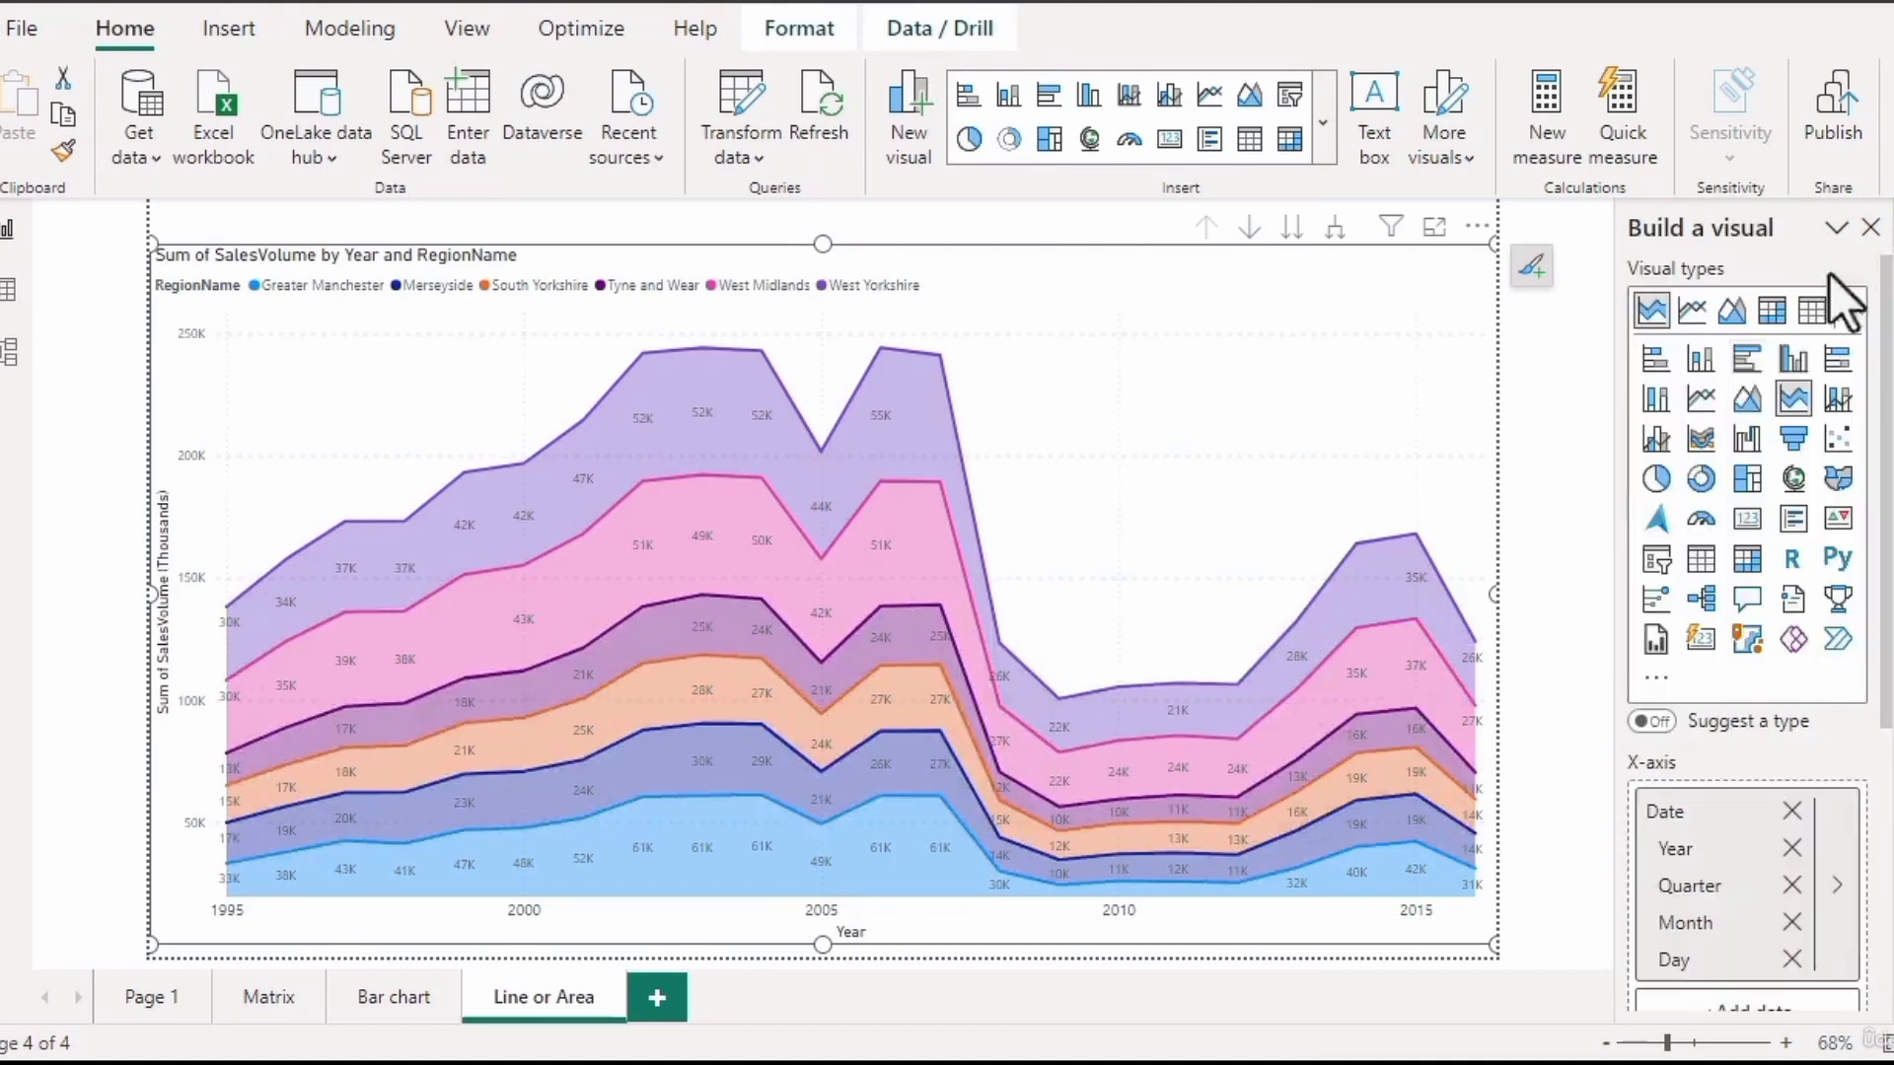
Change the visual to a line chart, try stepped lines for all series, and turn the stepping off again.
left_click(1691, 312)
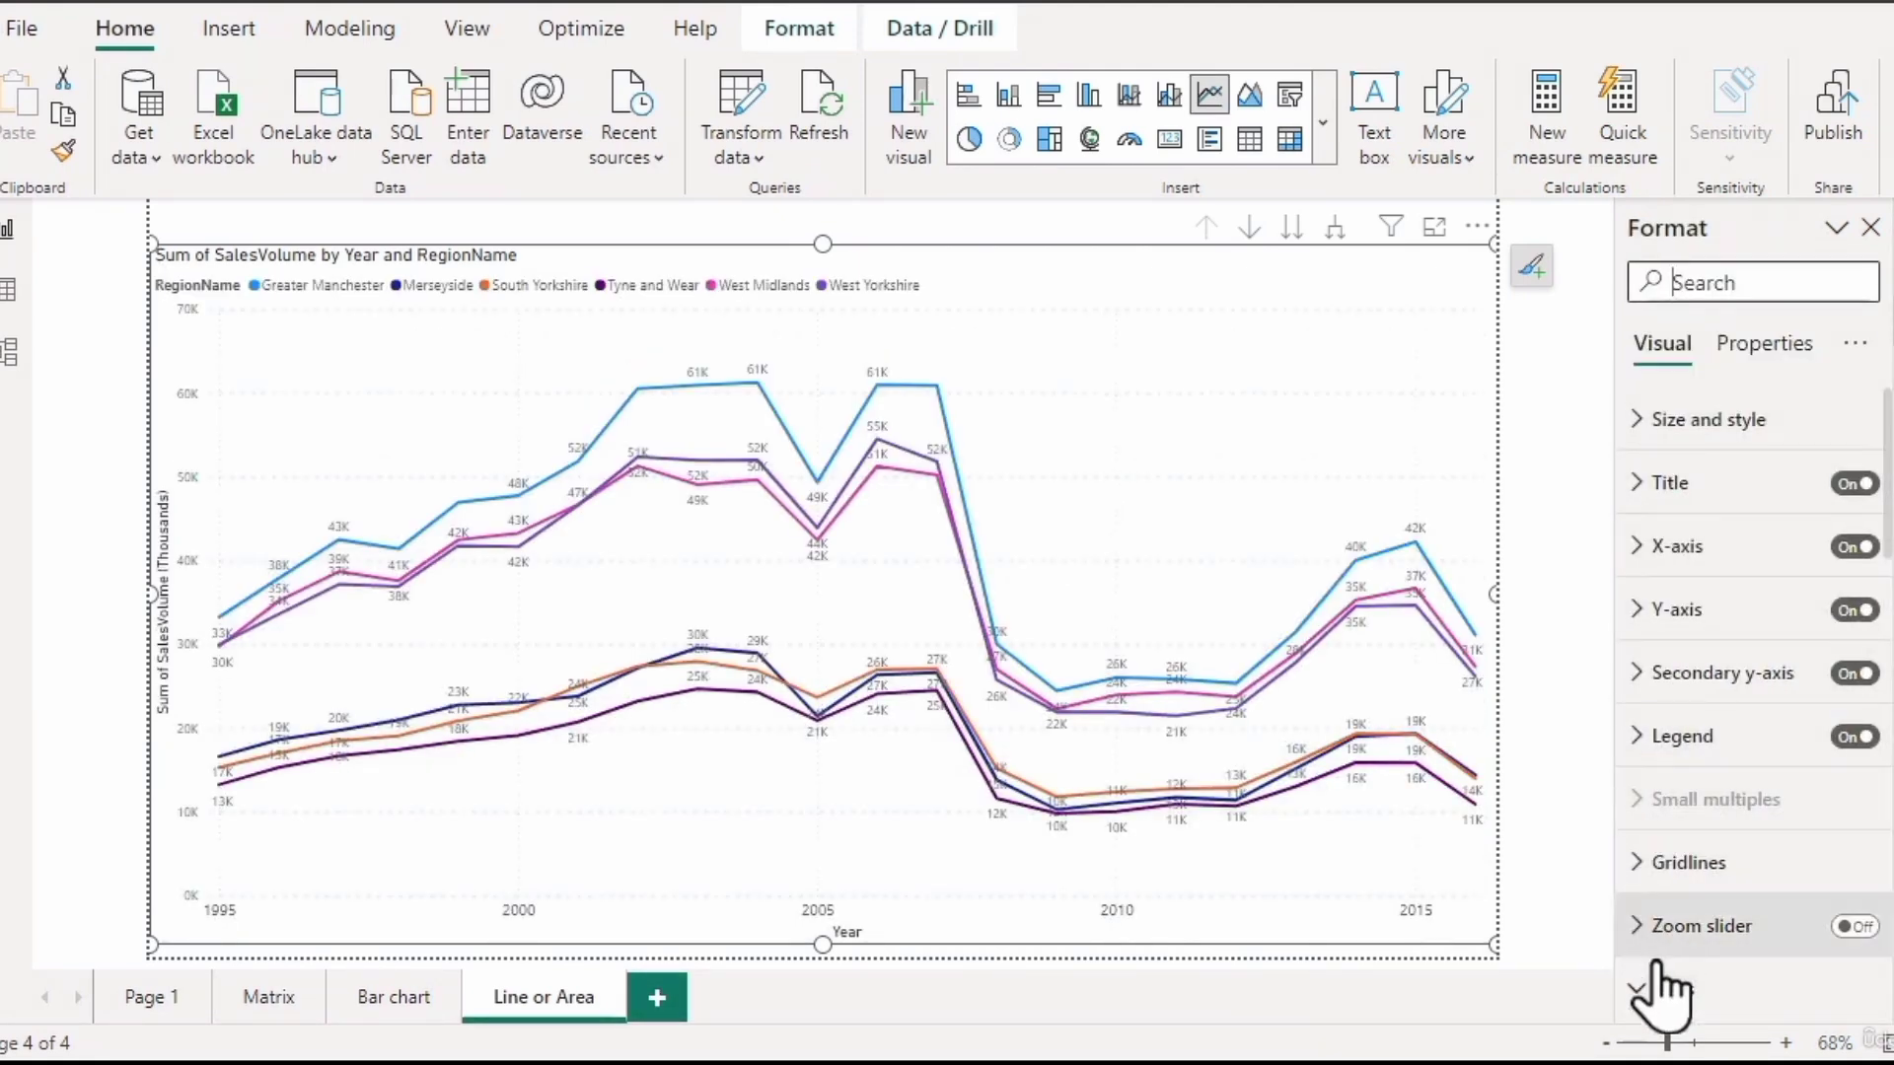
left_click(1652, 991)
scroll(1674, 966, "down", 6)
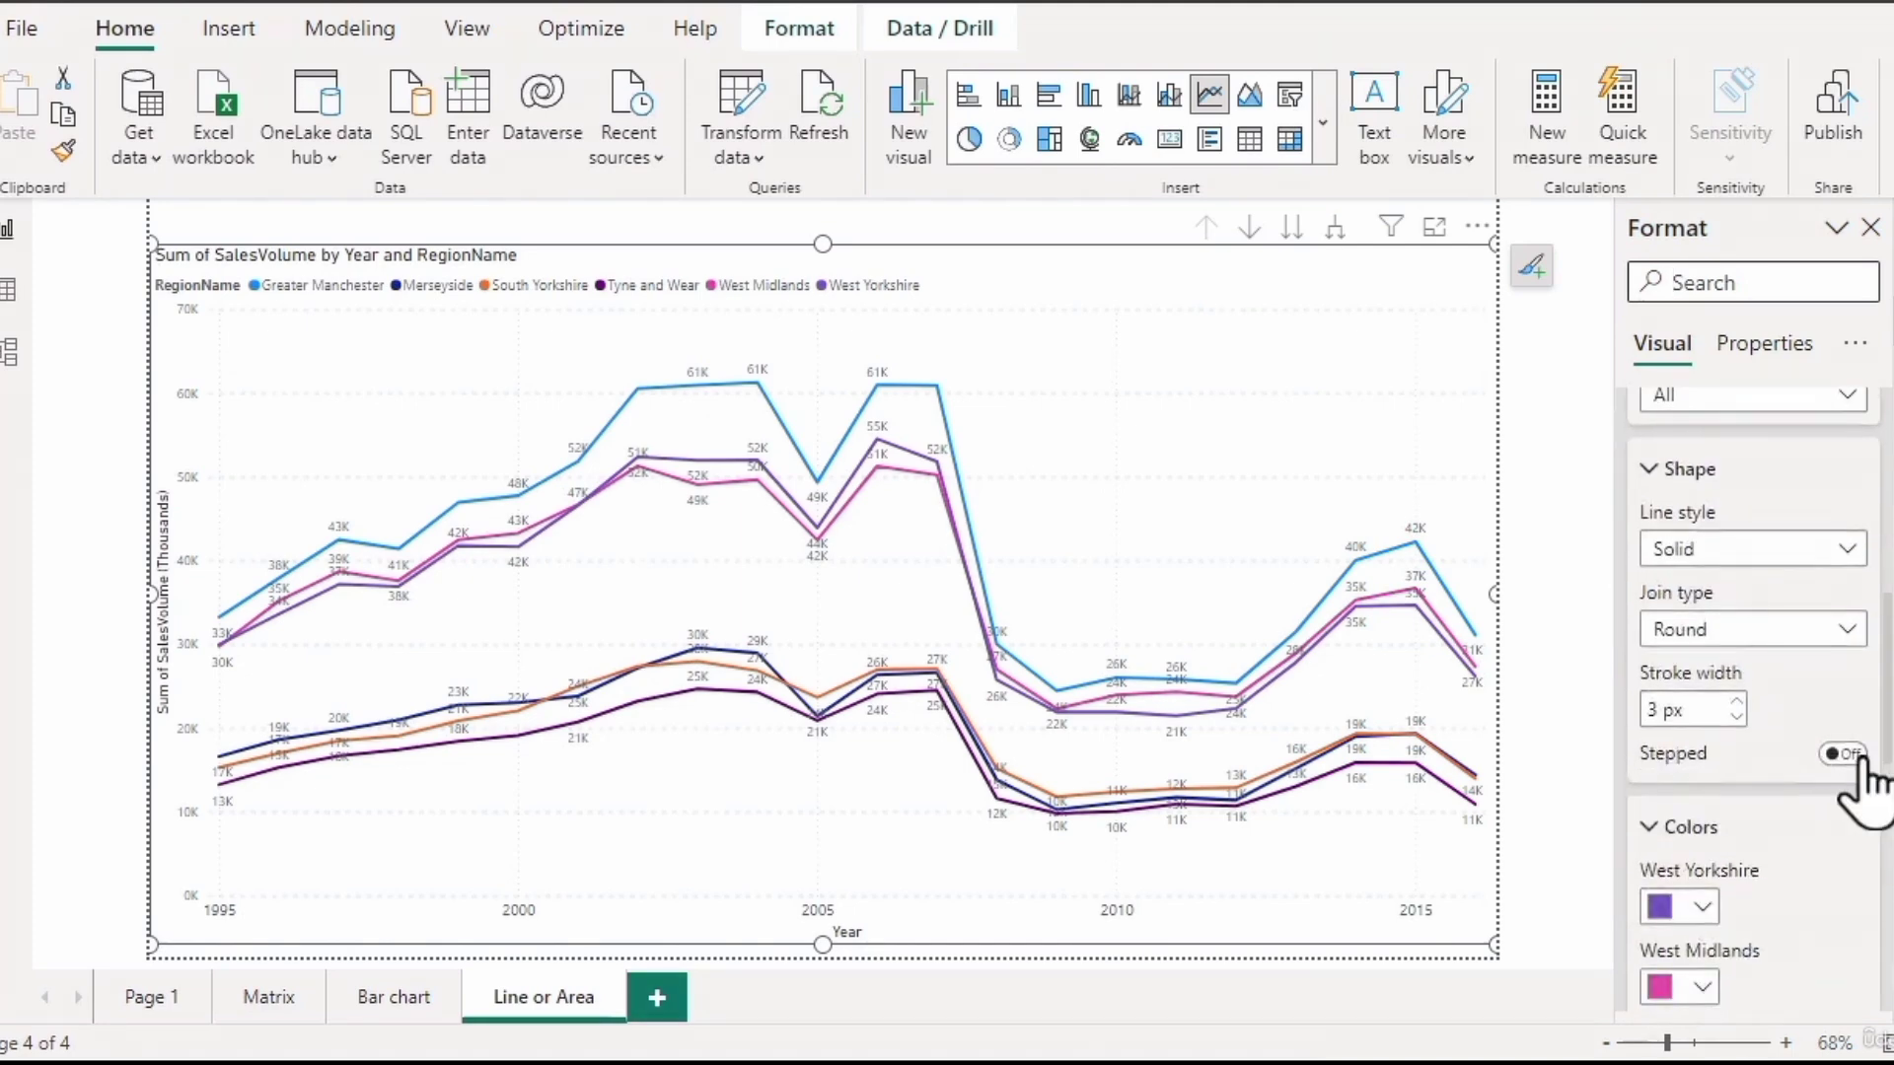
left_click(1846, 756)
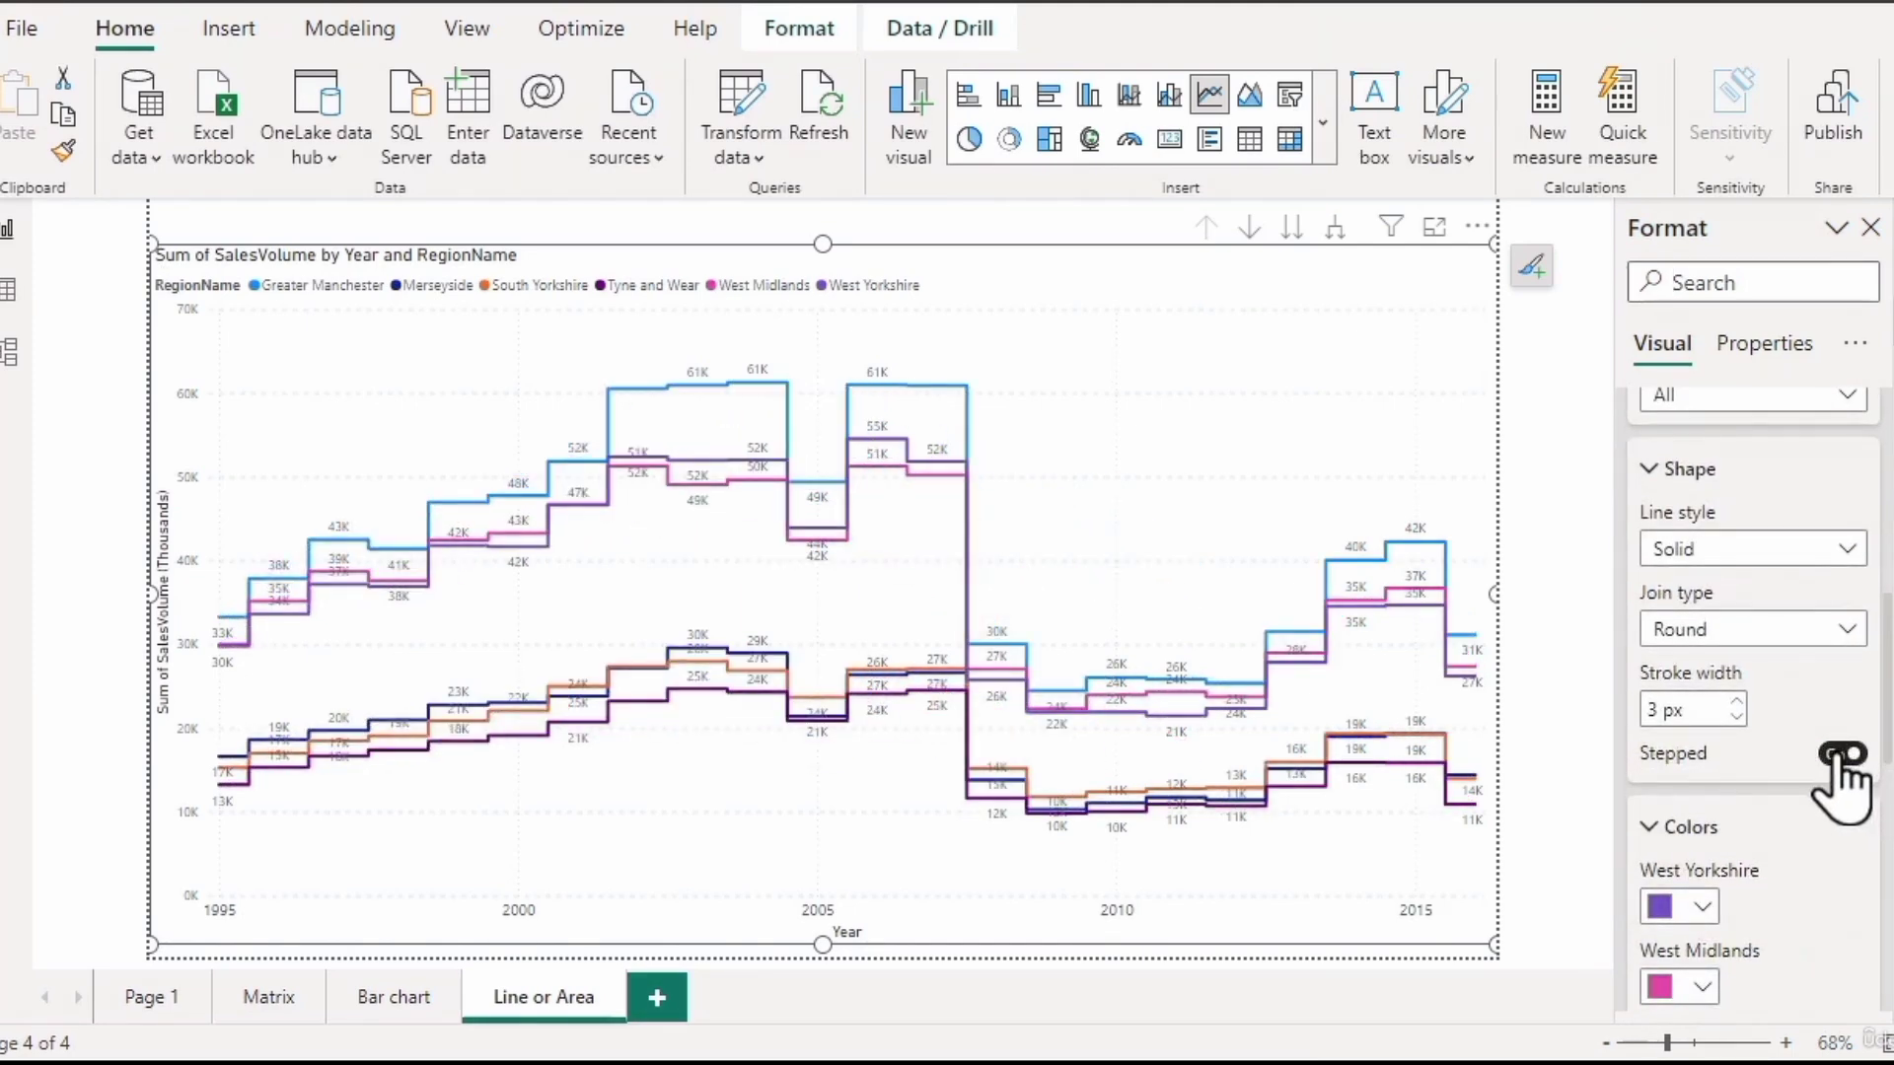
left_click(1840, 757)
scroll(1841, 795, "up", 3)
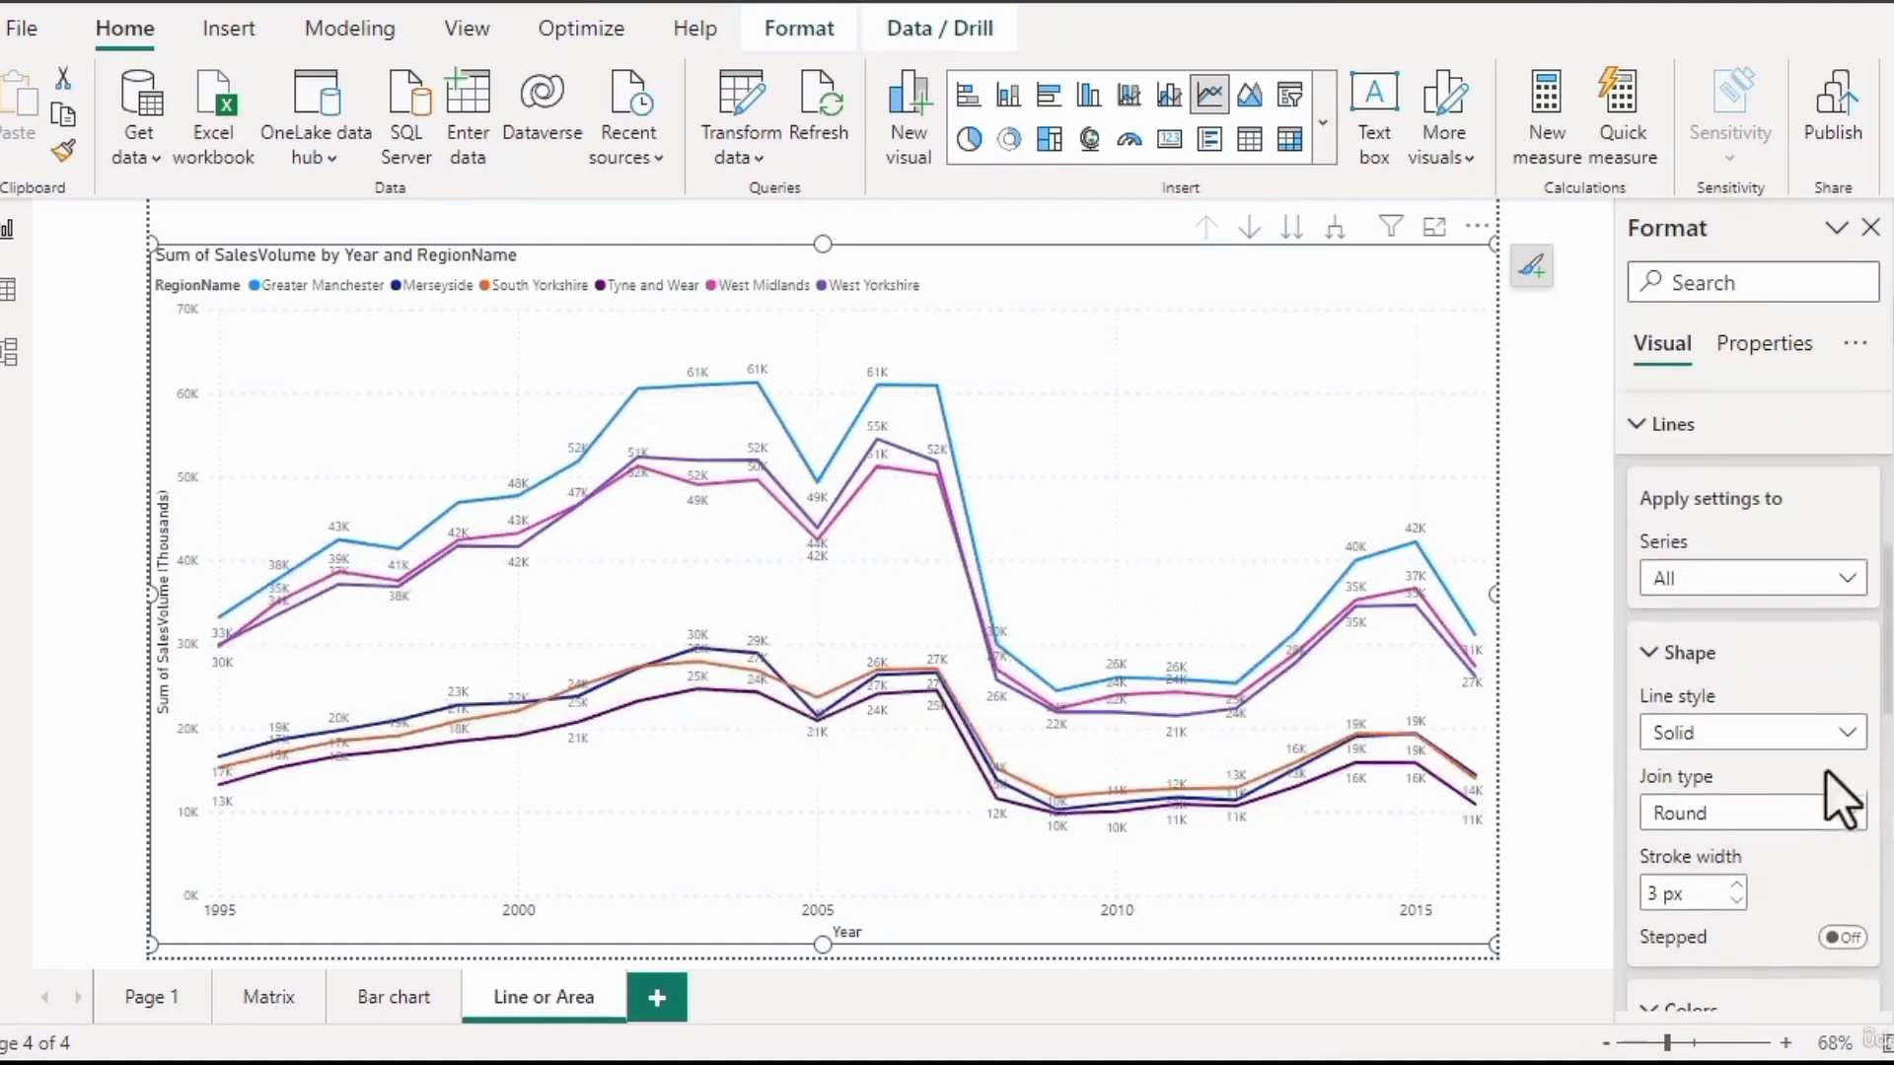
Try a stepped line for only the Merseyside series, turn it off, and set the line settings to apply to all series.
left_click(1845, 582)
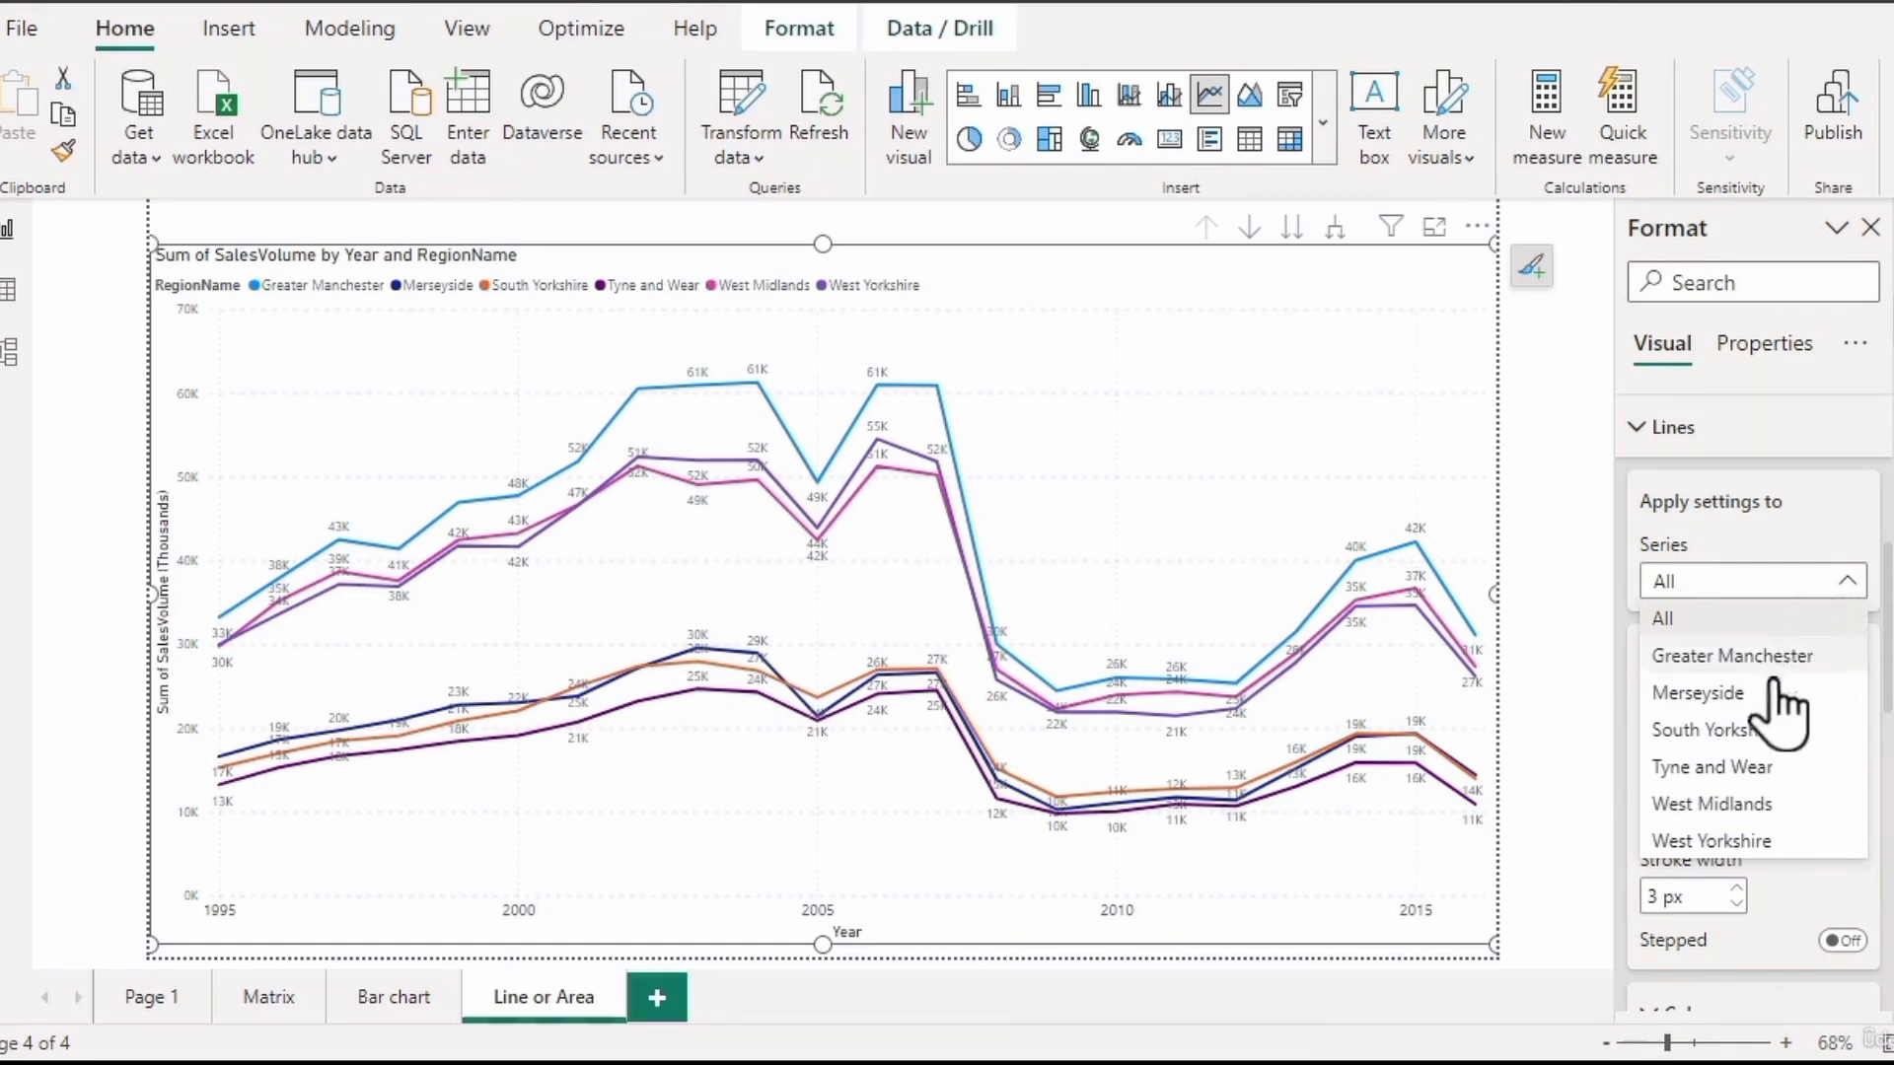
left_click(1699, 693)
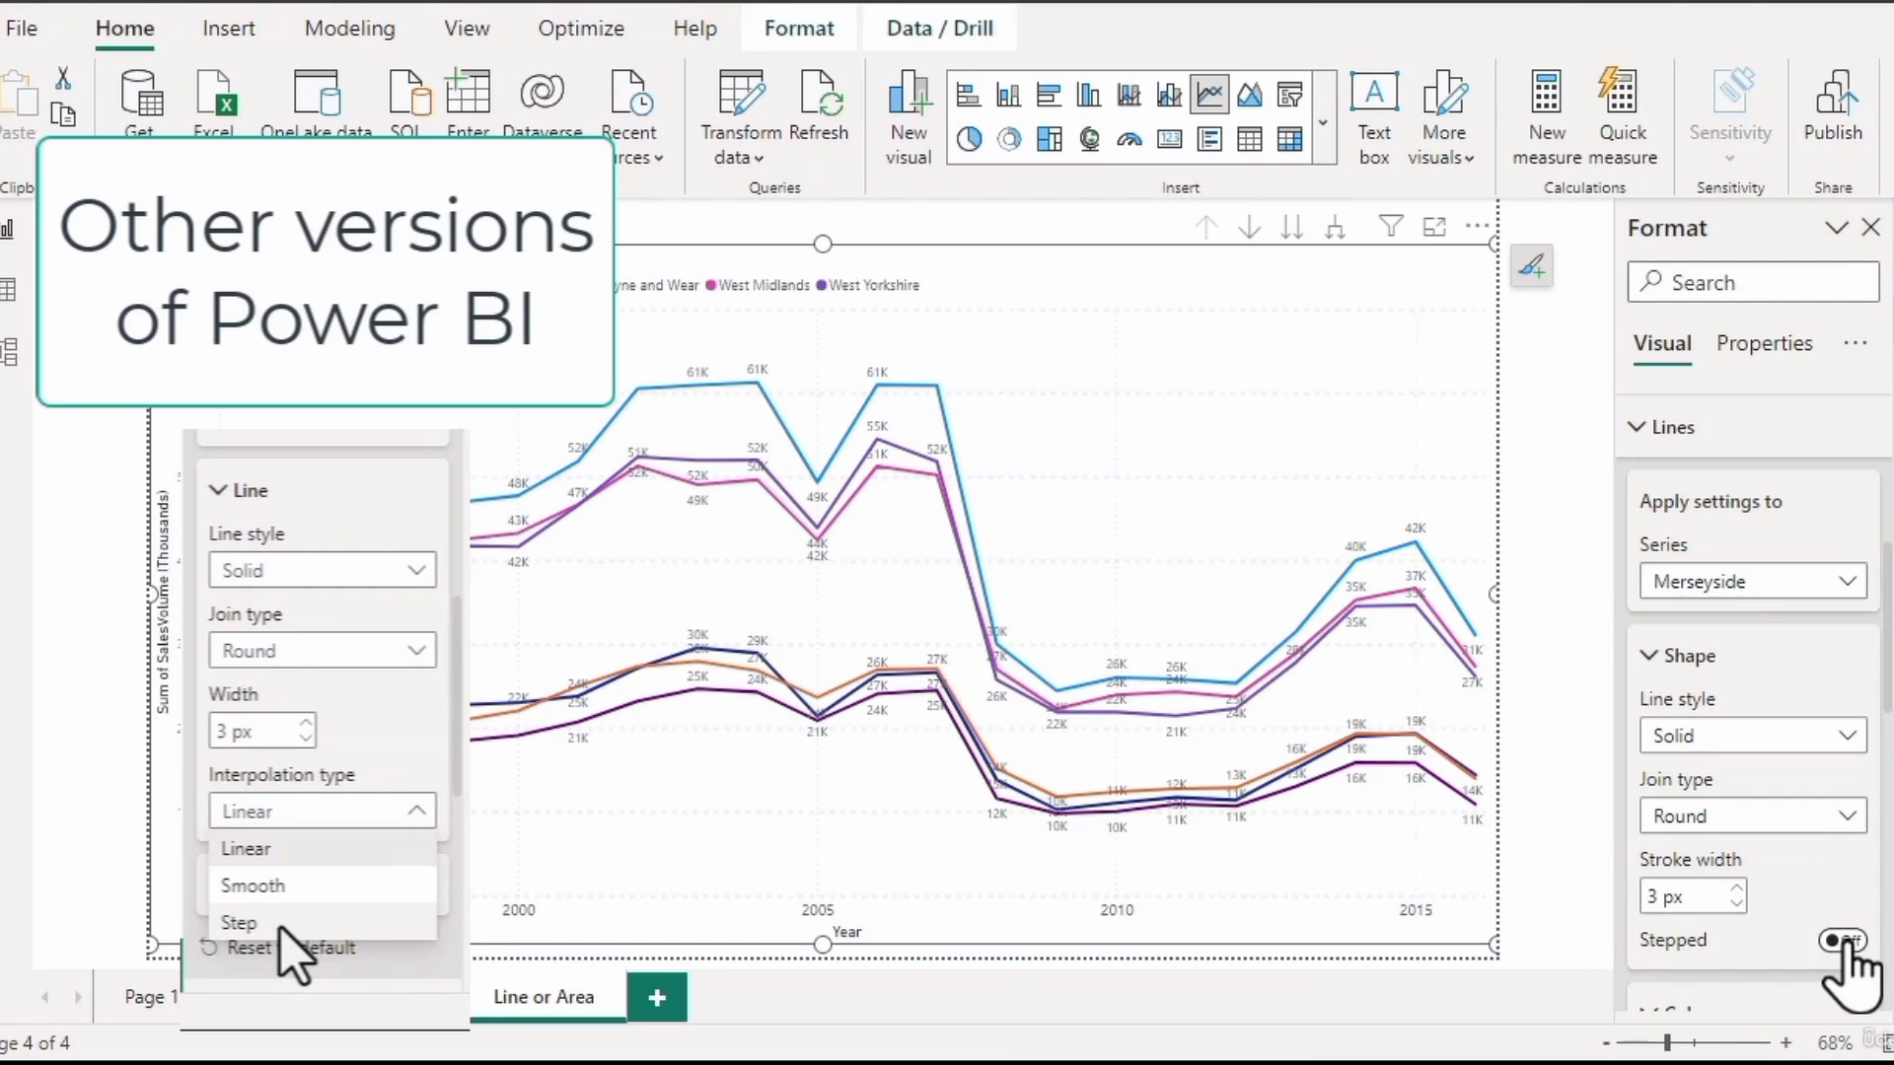
left_click(1840, 942)
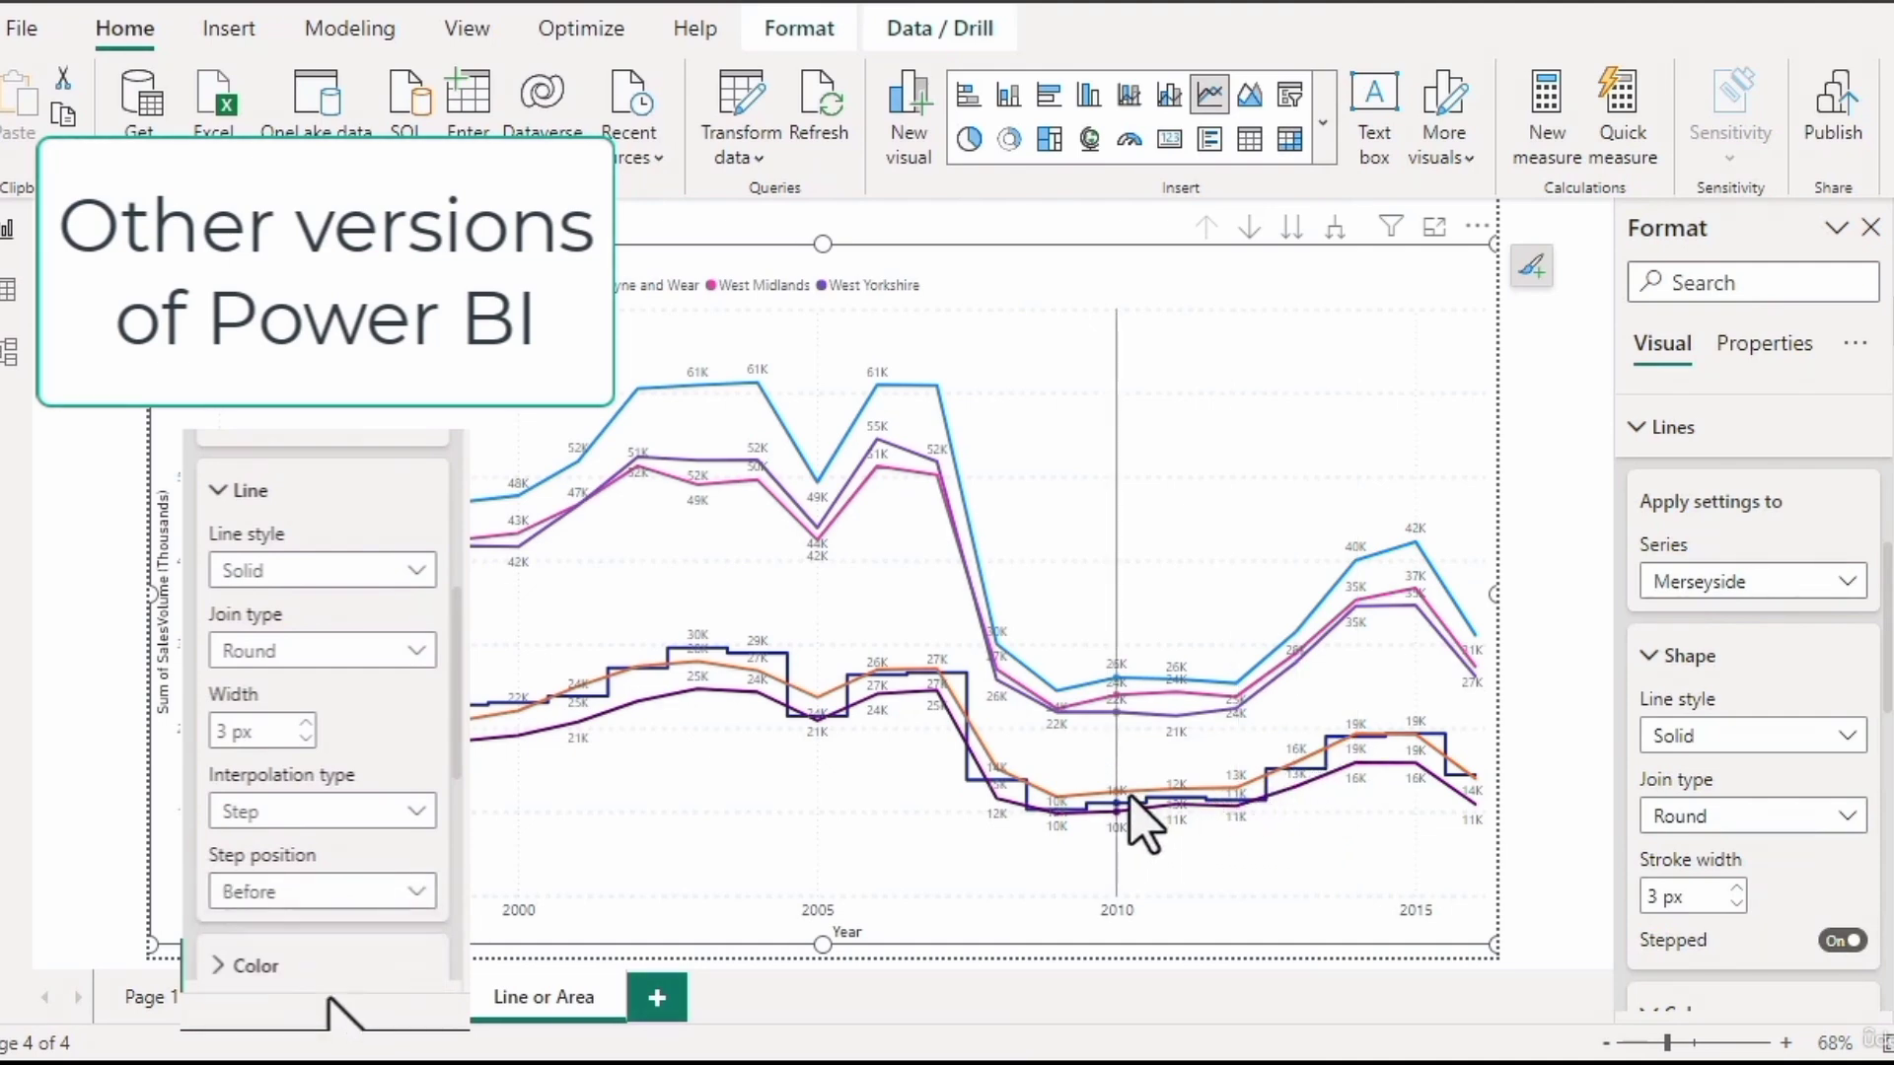
left_click(1840, 940)
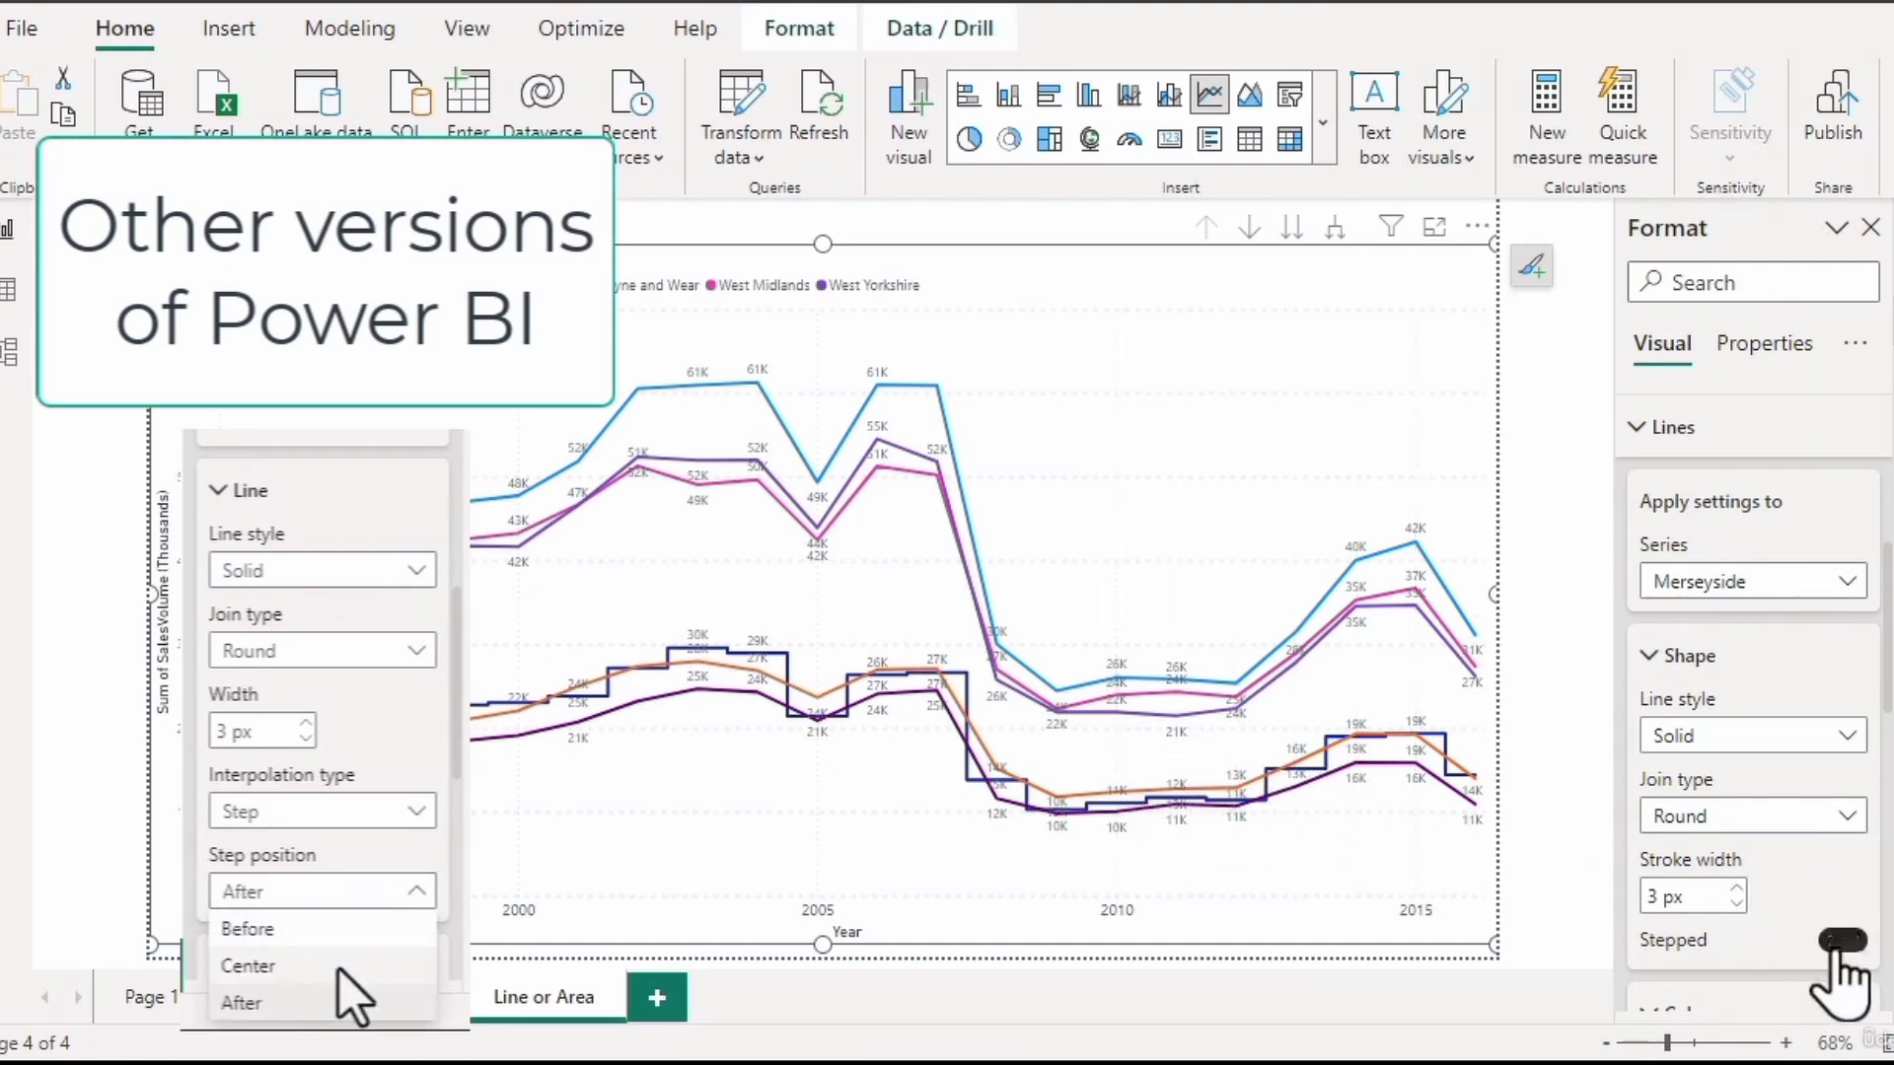
left_click(1838, 949)
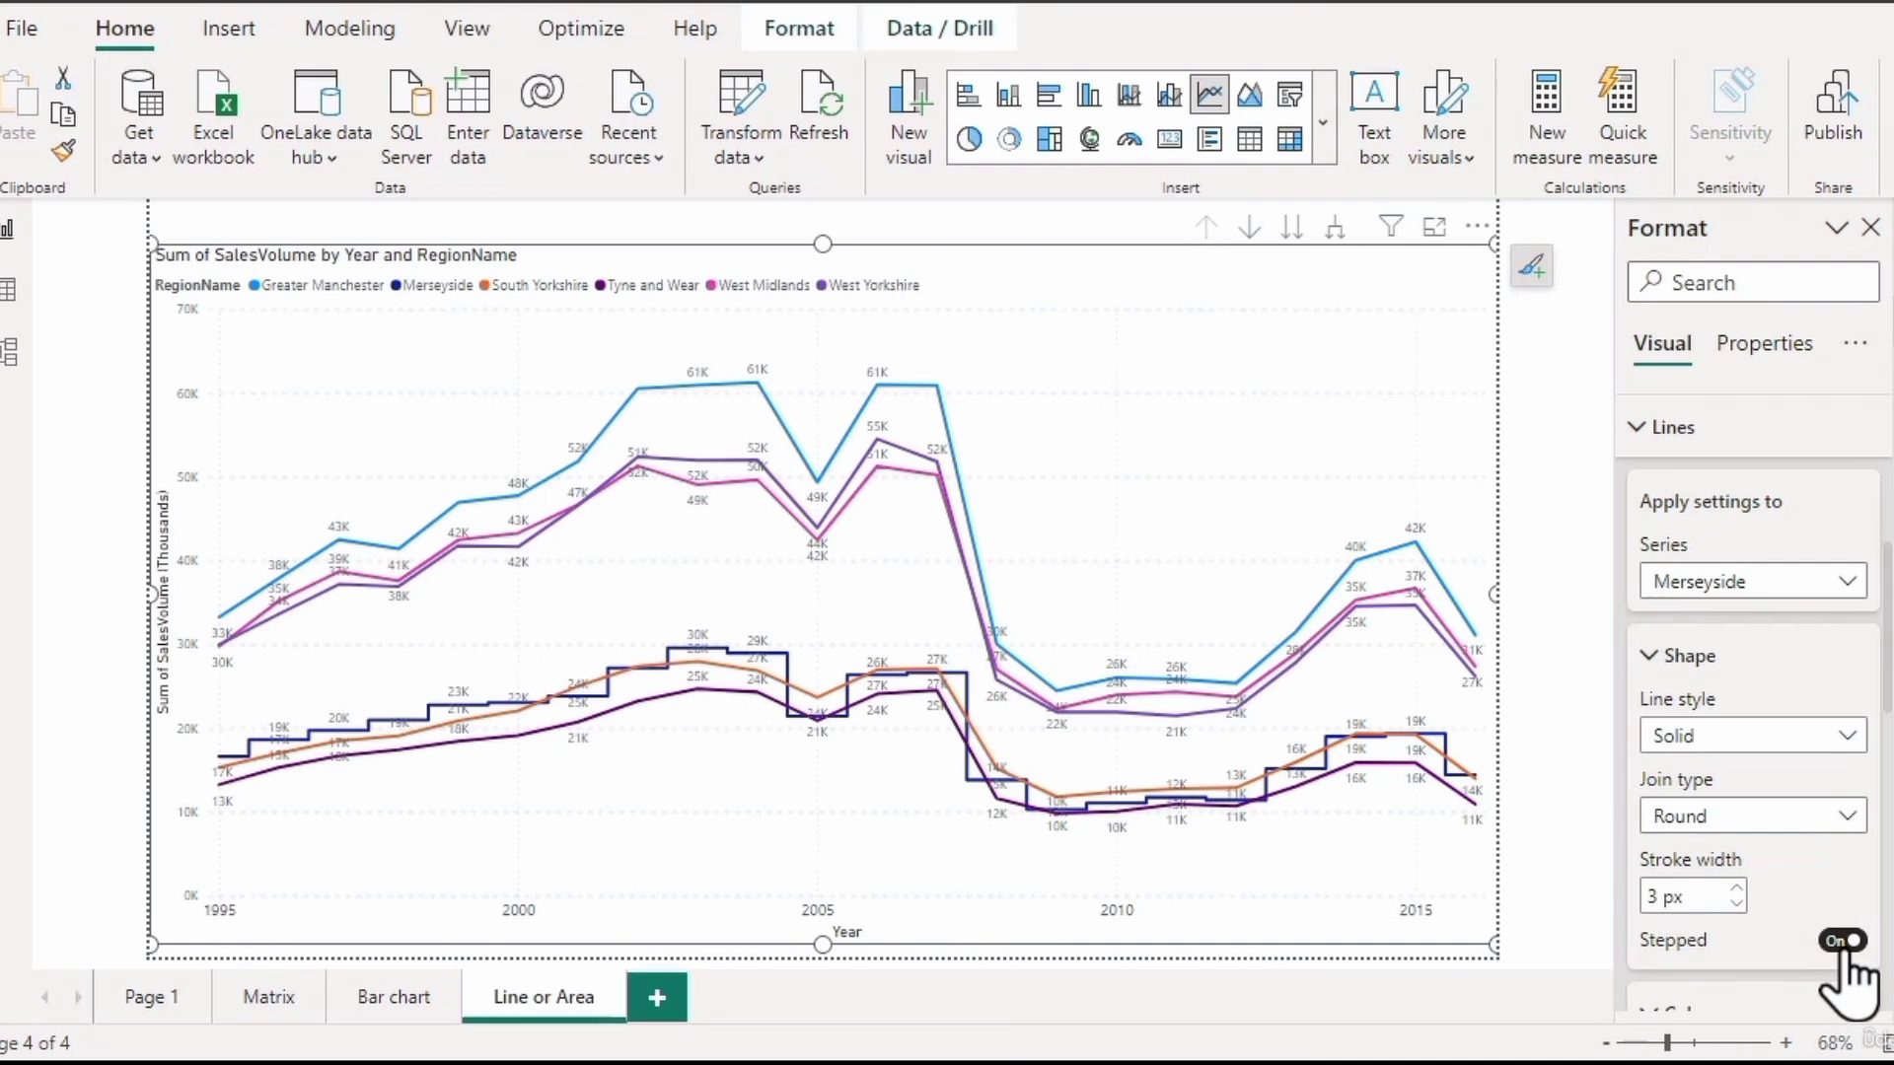
left_click(1840, 942)
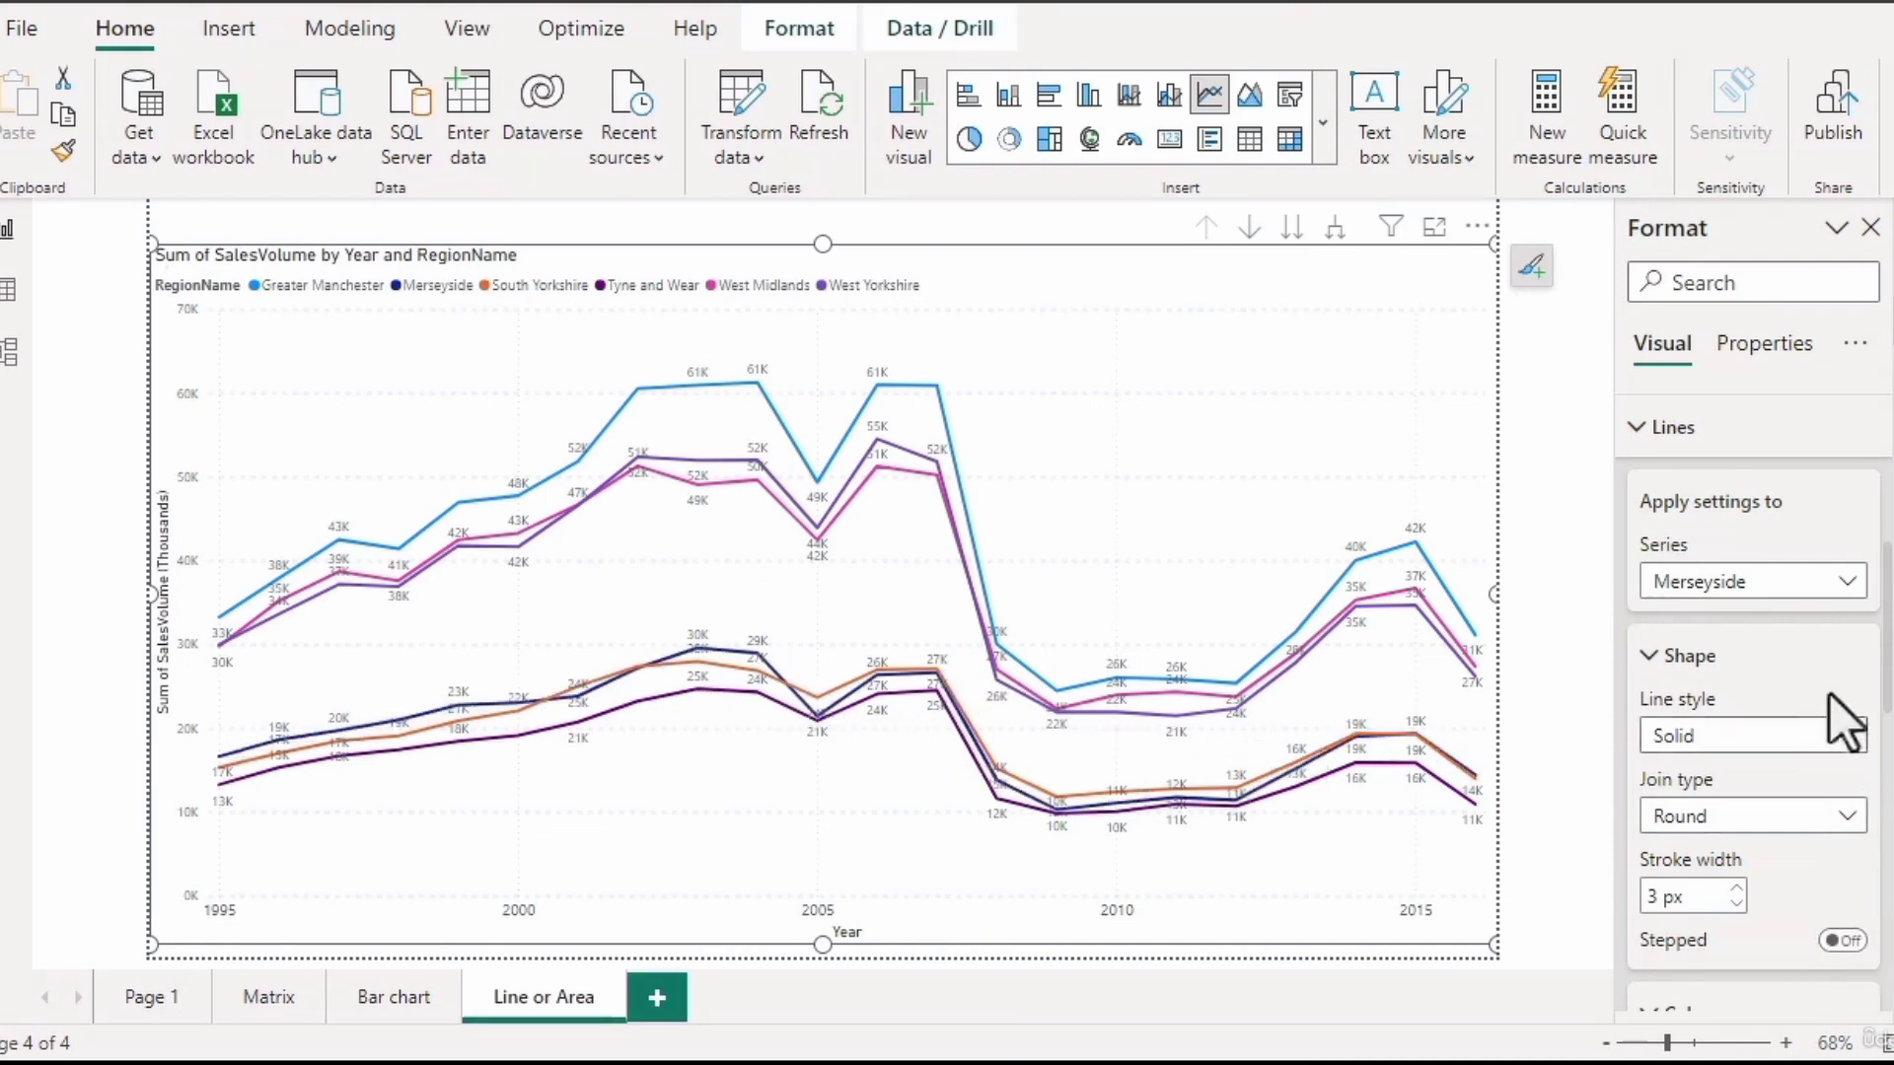
left_click(1842, 582)
left_click(1738, 619)
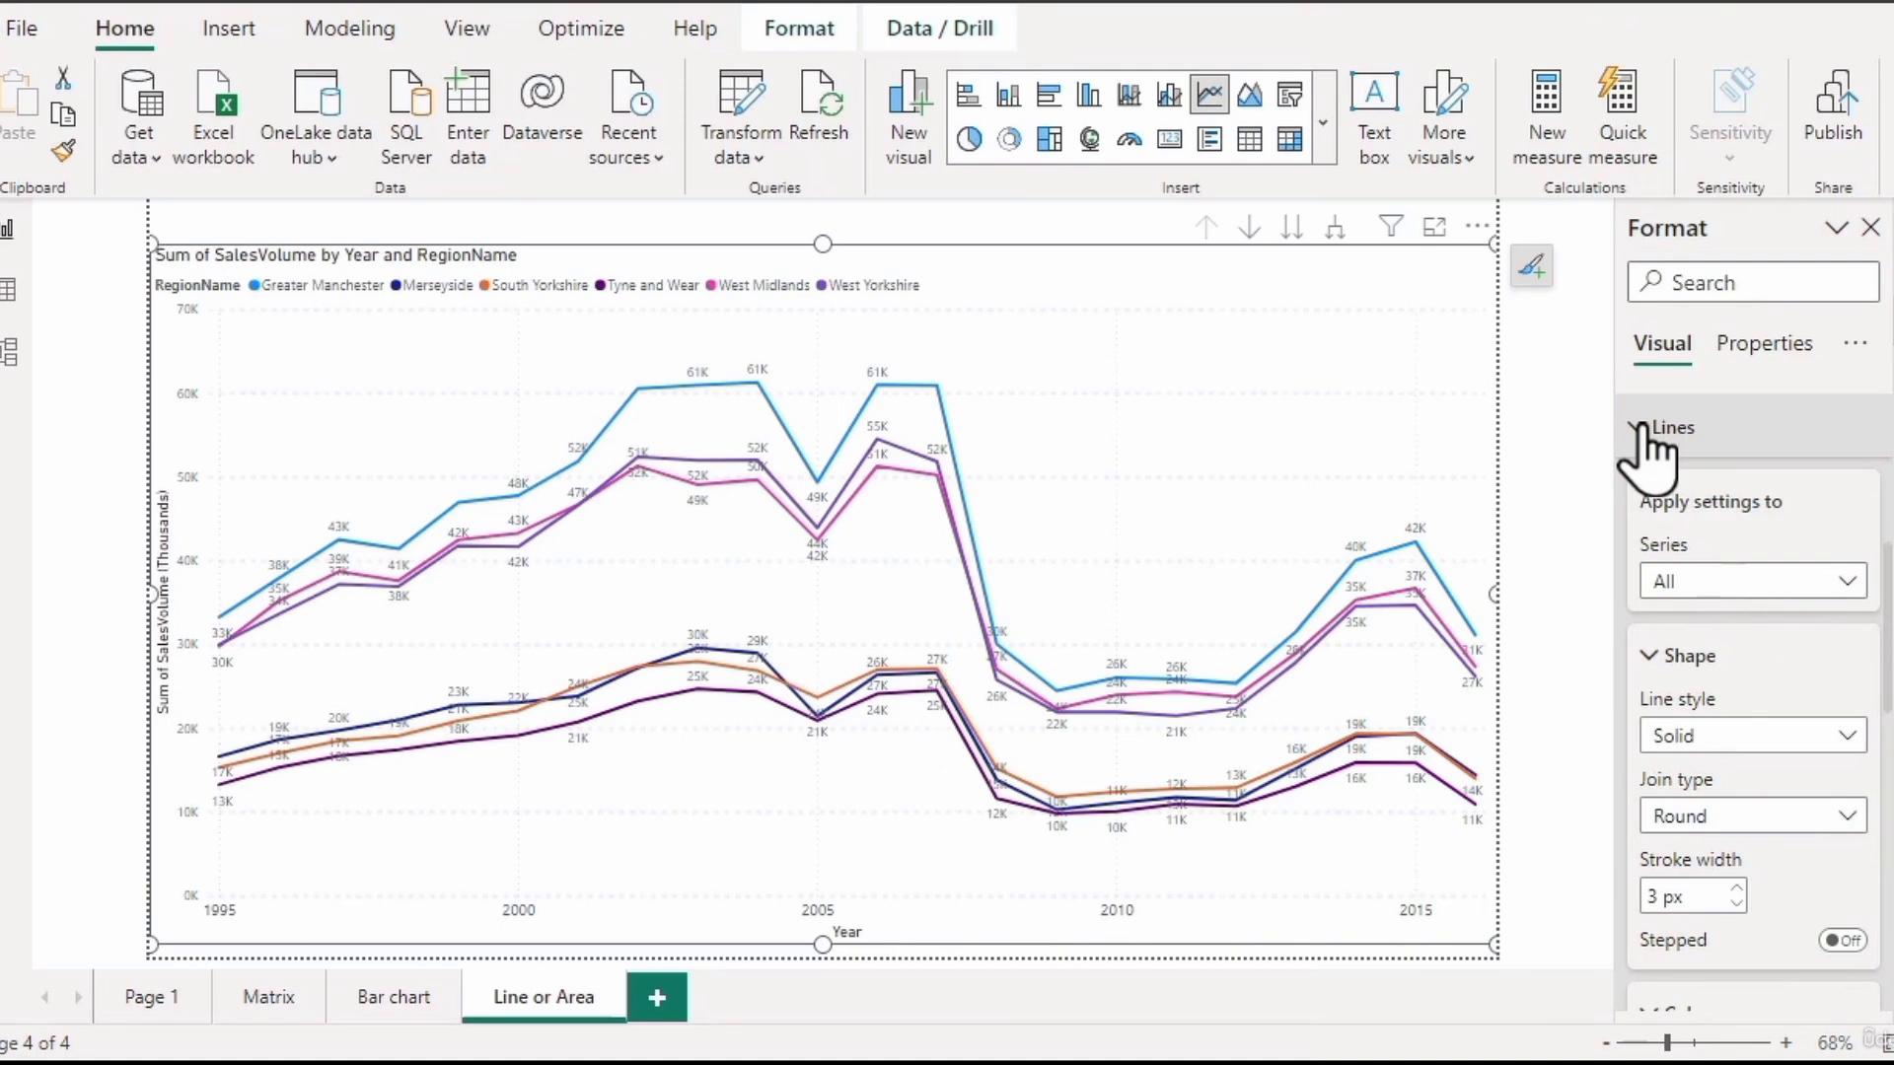
Try a stepped line for only the Greater Manchester series, and turn the stepping off again.
left_click(1689, 584)
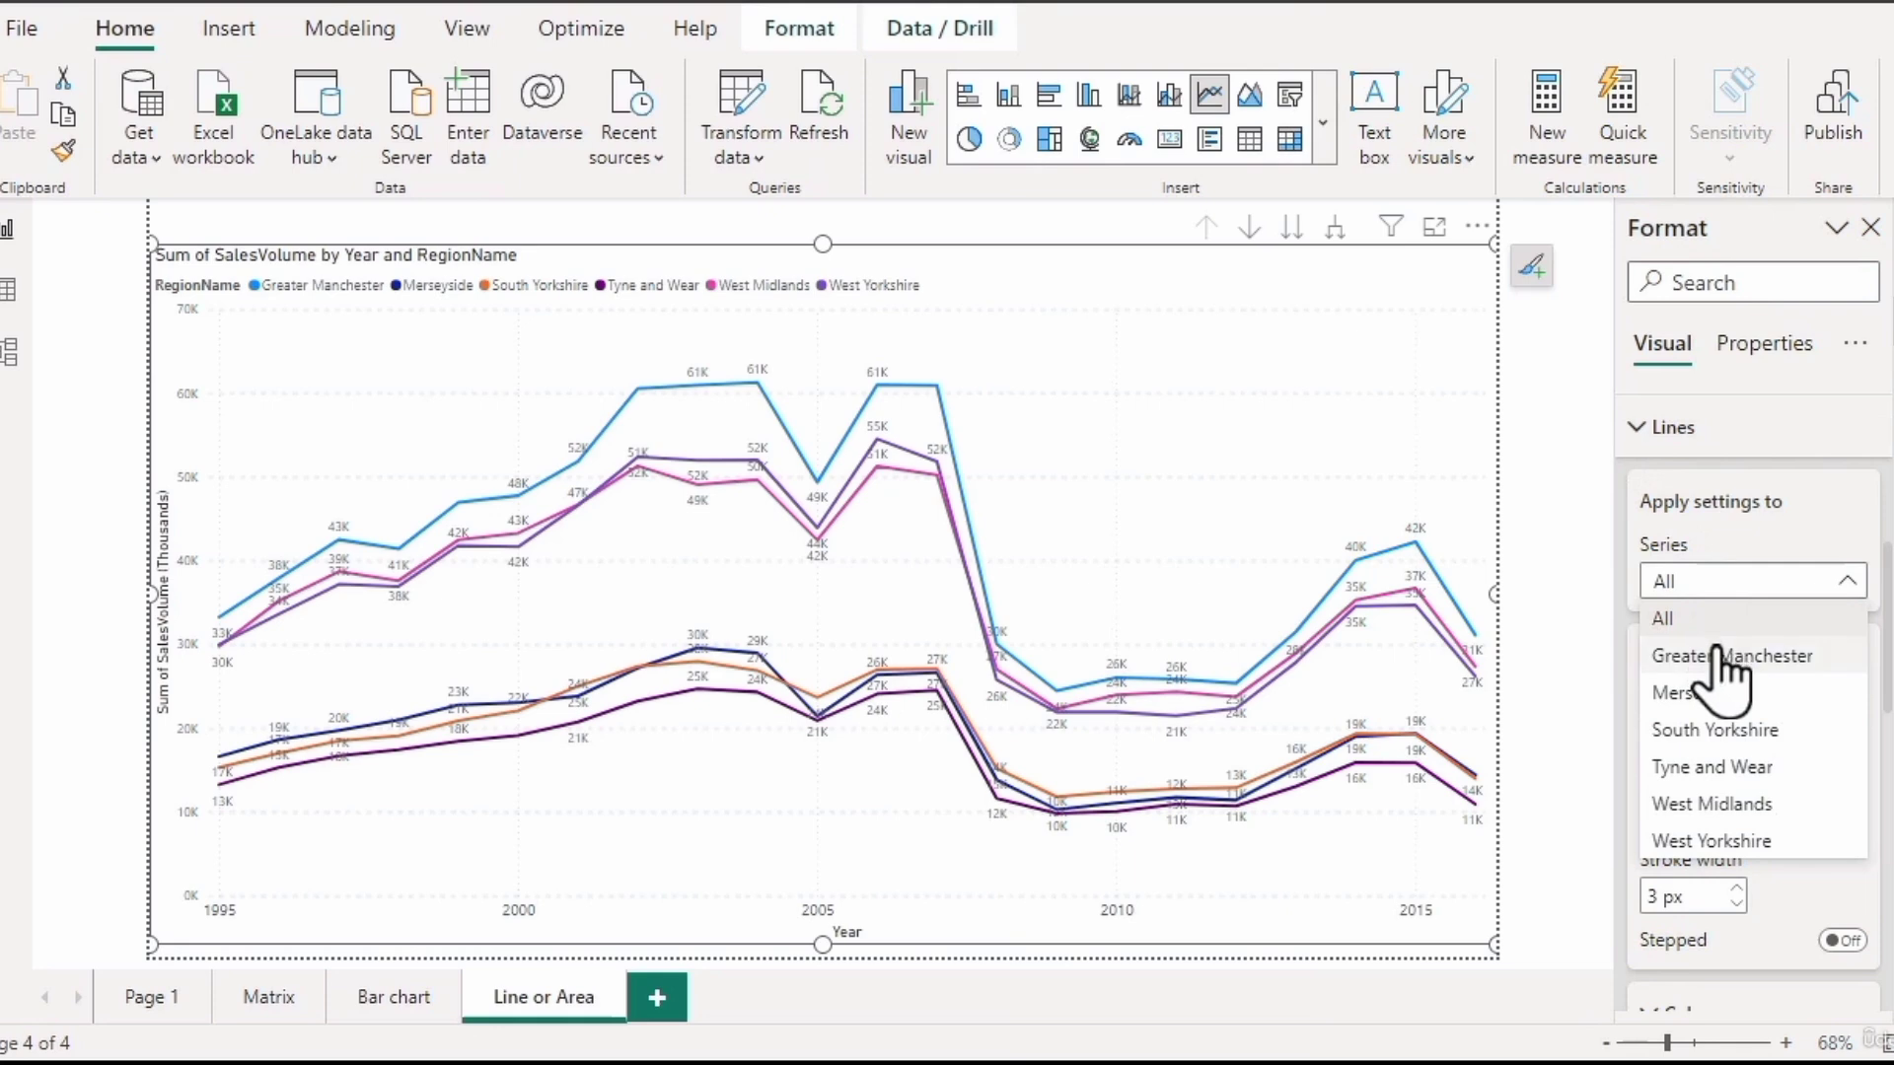
left_click(1718, 655)
left_click(1839, 940)
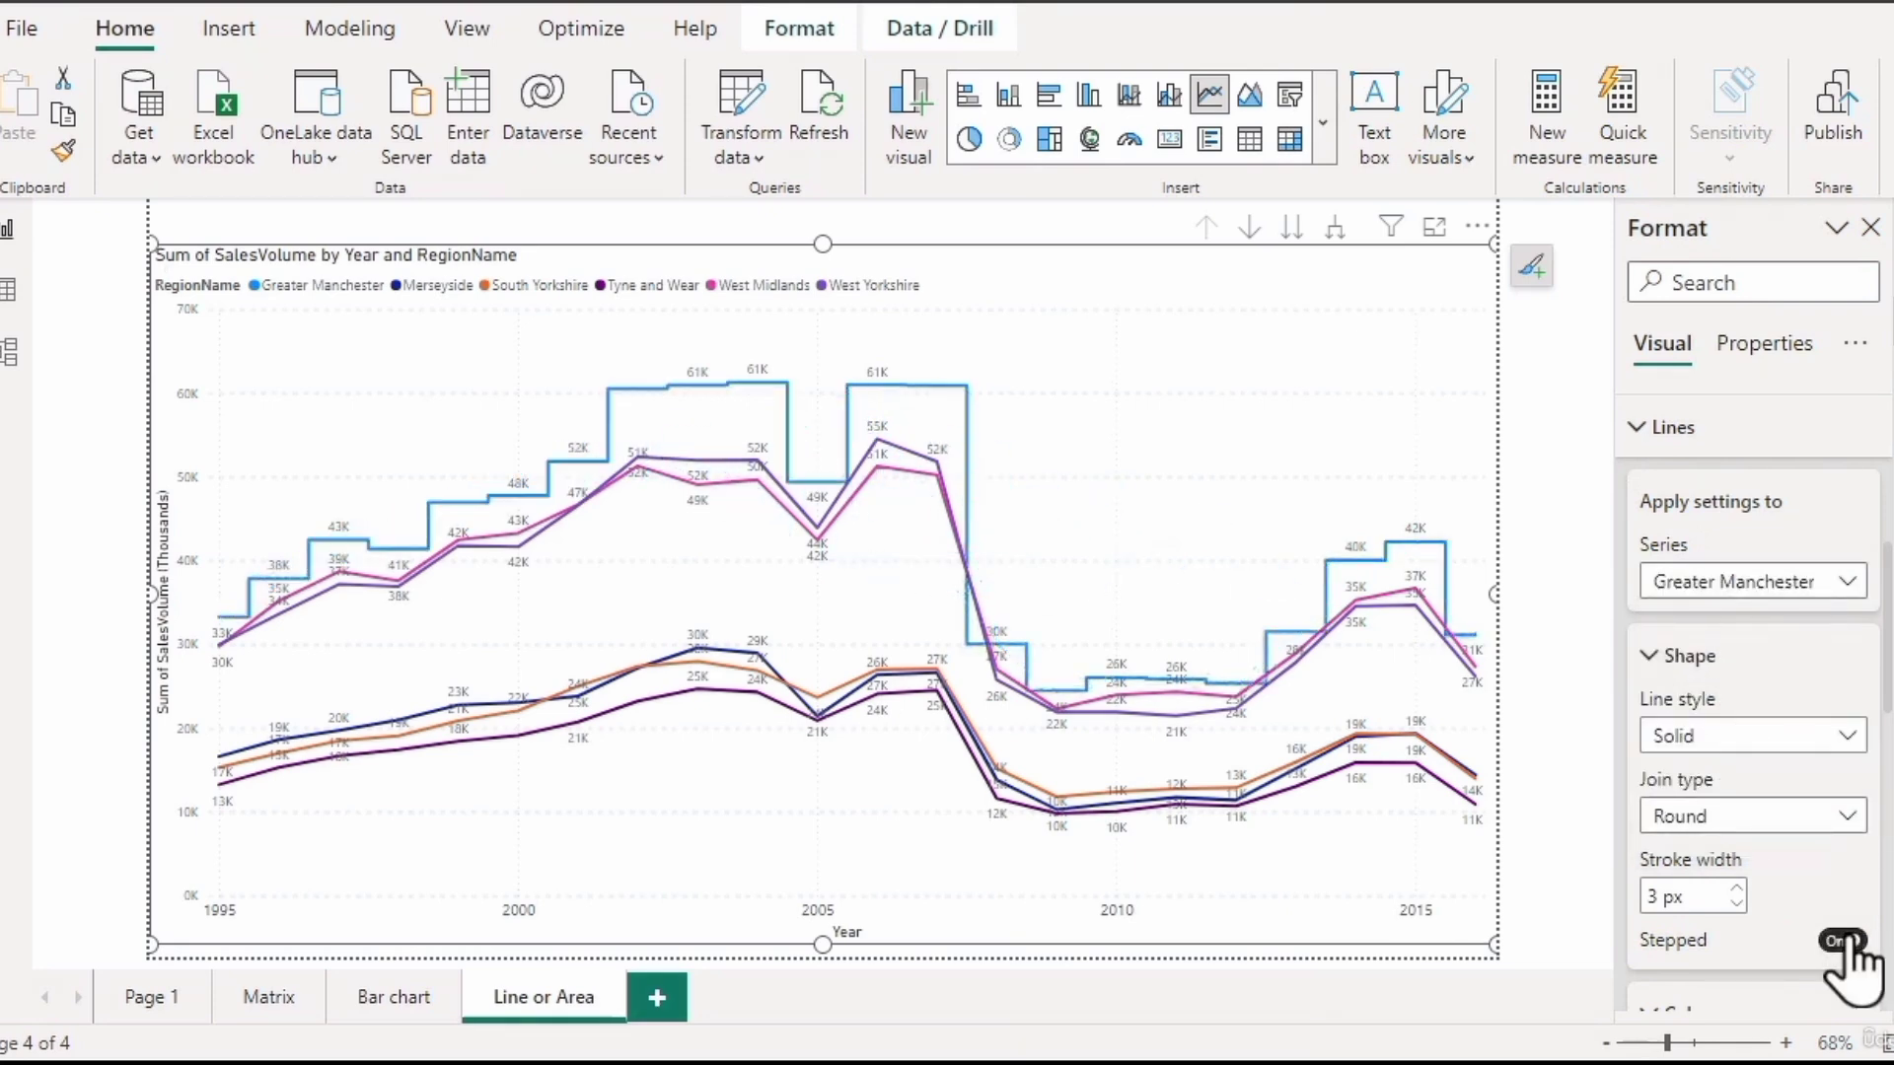
left_click(1841, 940)
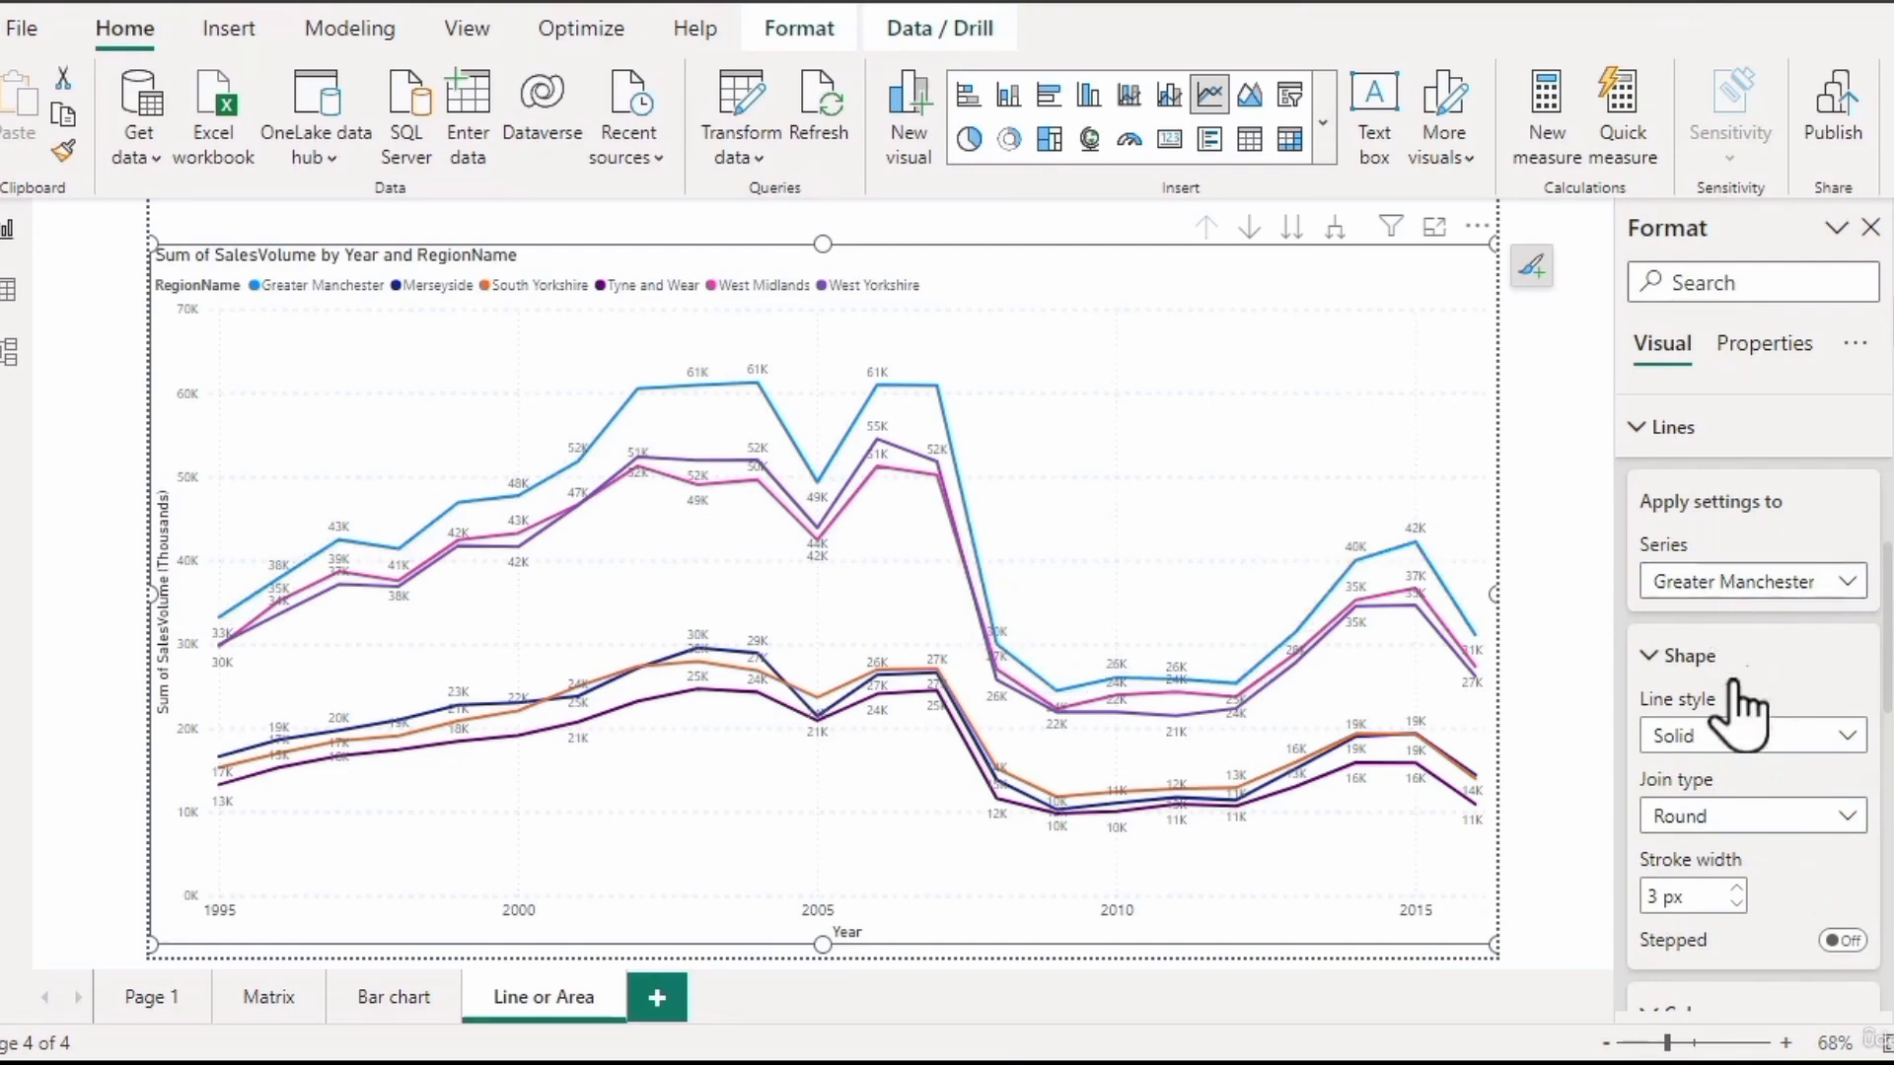
Try a stroke width of 7 px for the Greater Manchester line, and set it back to 3 px.
left_click(1736, 889)
left_click(1736, 888)
left_click(1736, 888)
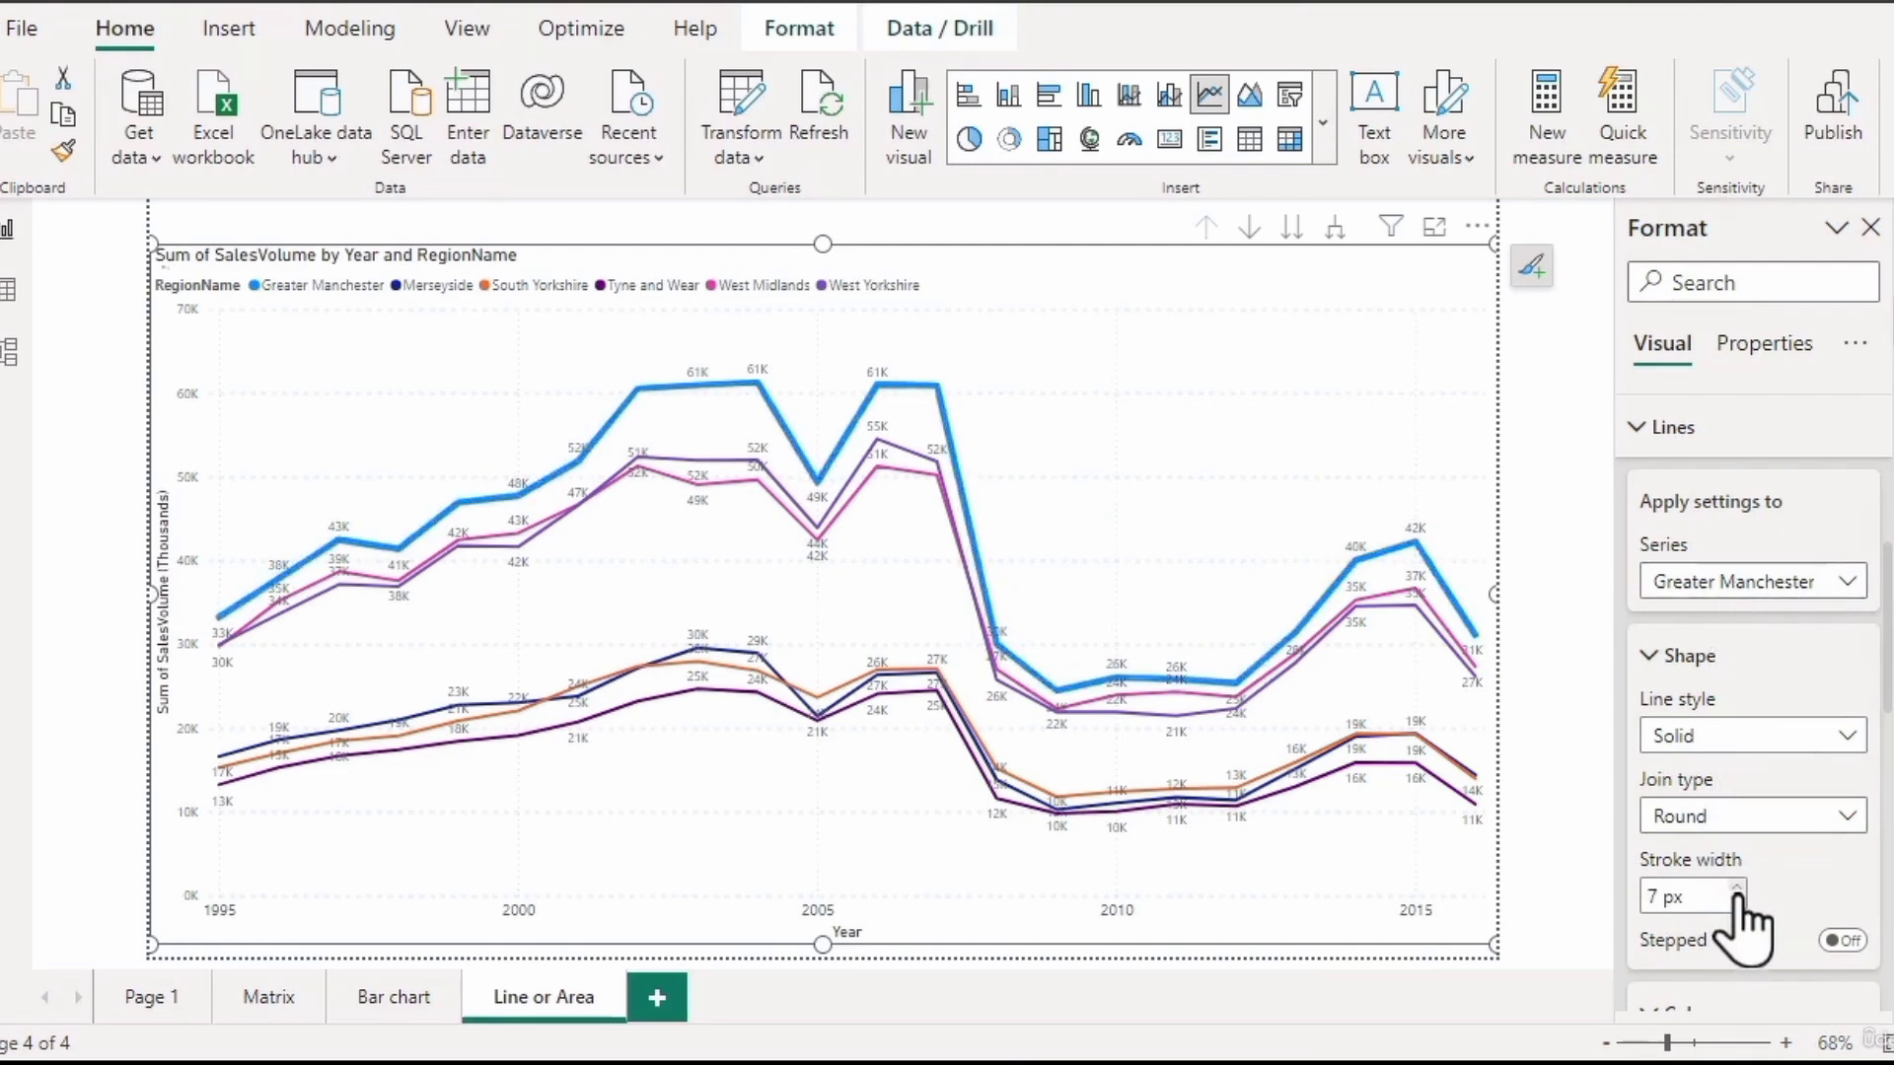
left_click(1736, 904)
left_click(1737, 903)
left_click(1737, 903)
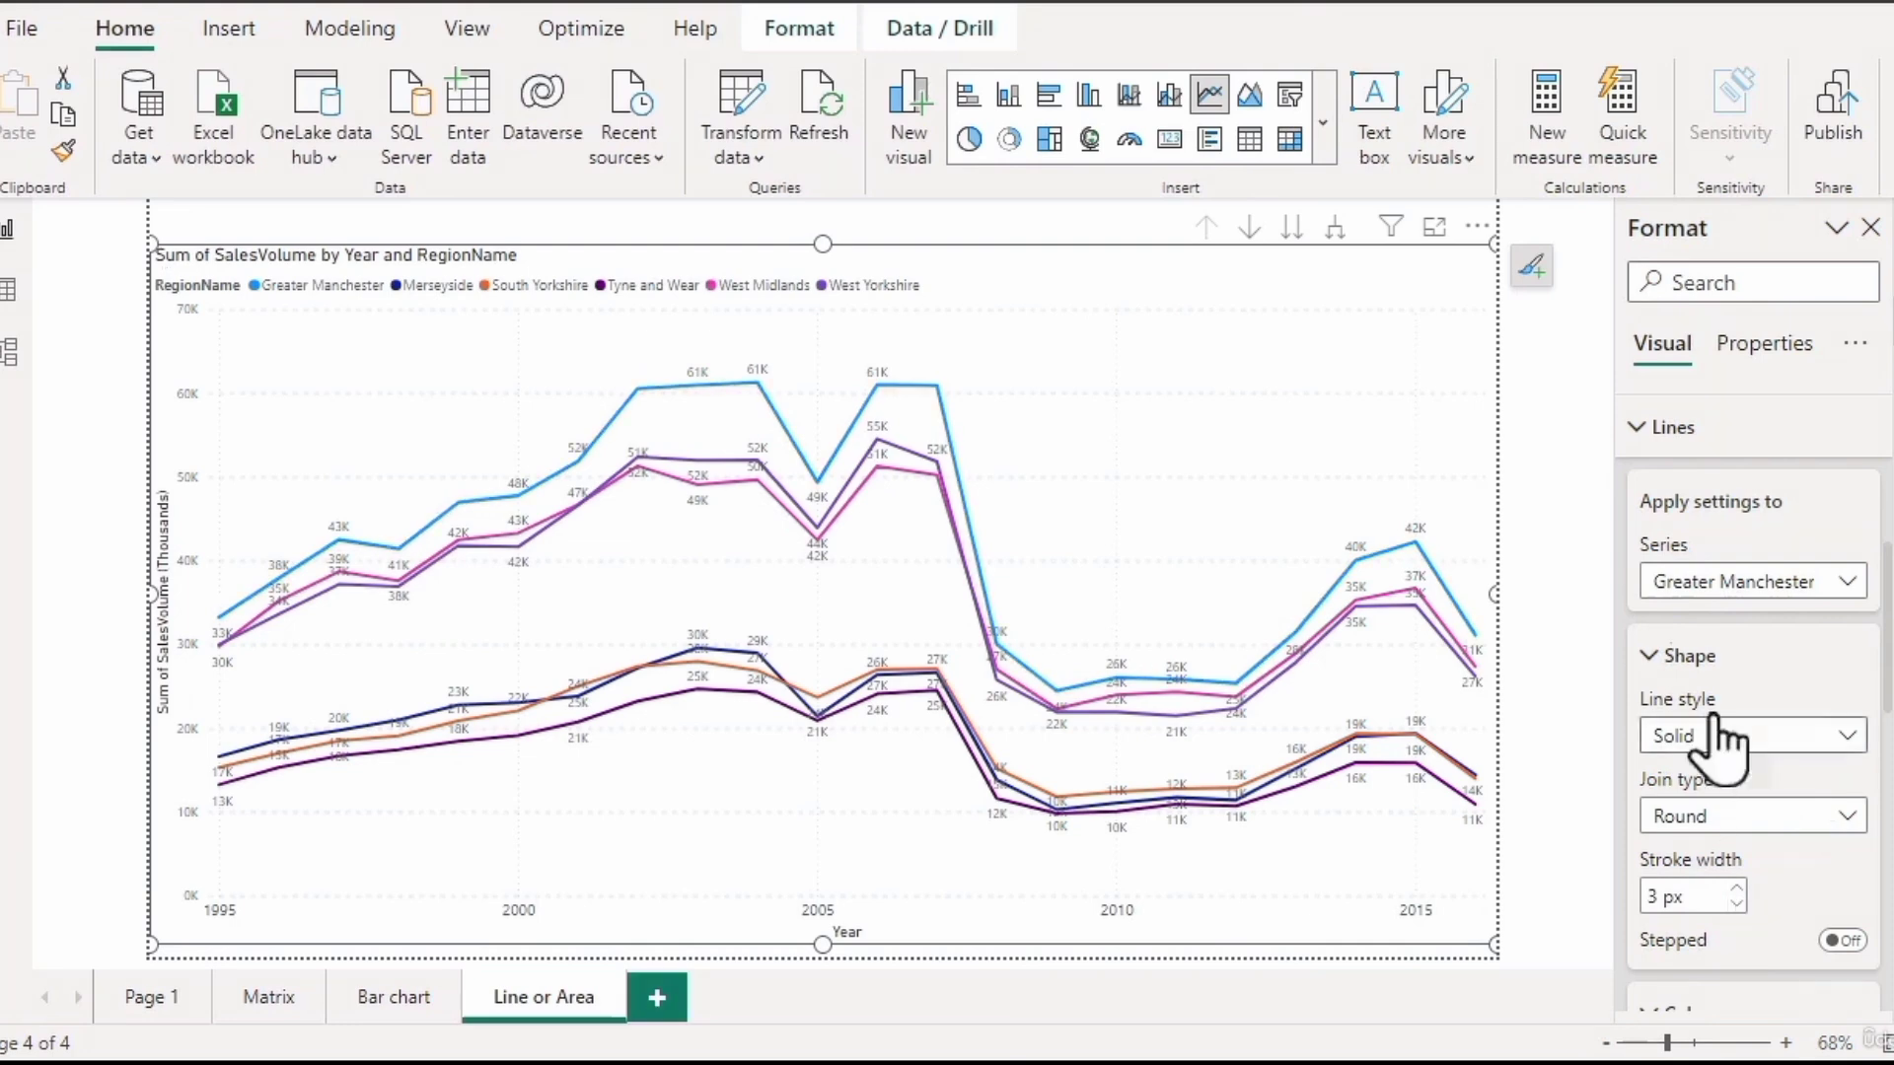
Examine the line chart's X-axis and Y-axis formatting options, including type and range.
left_click(1634, 430)
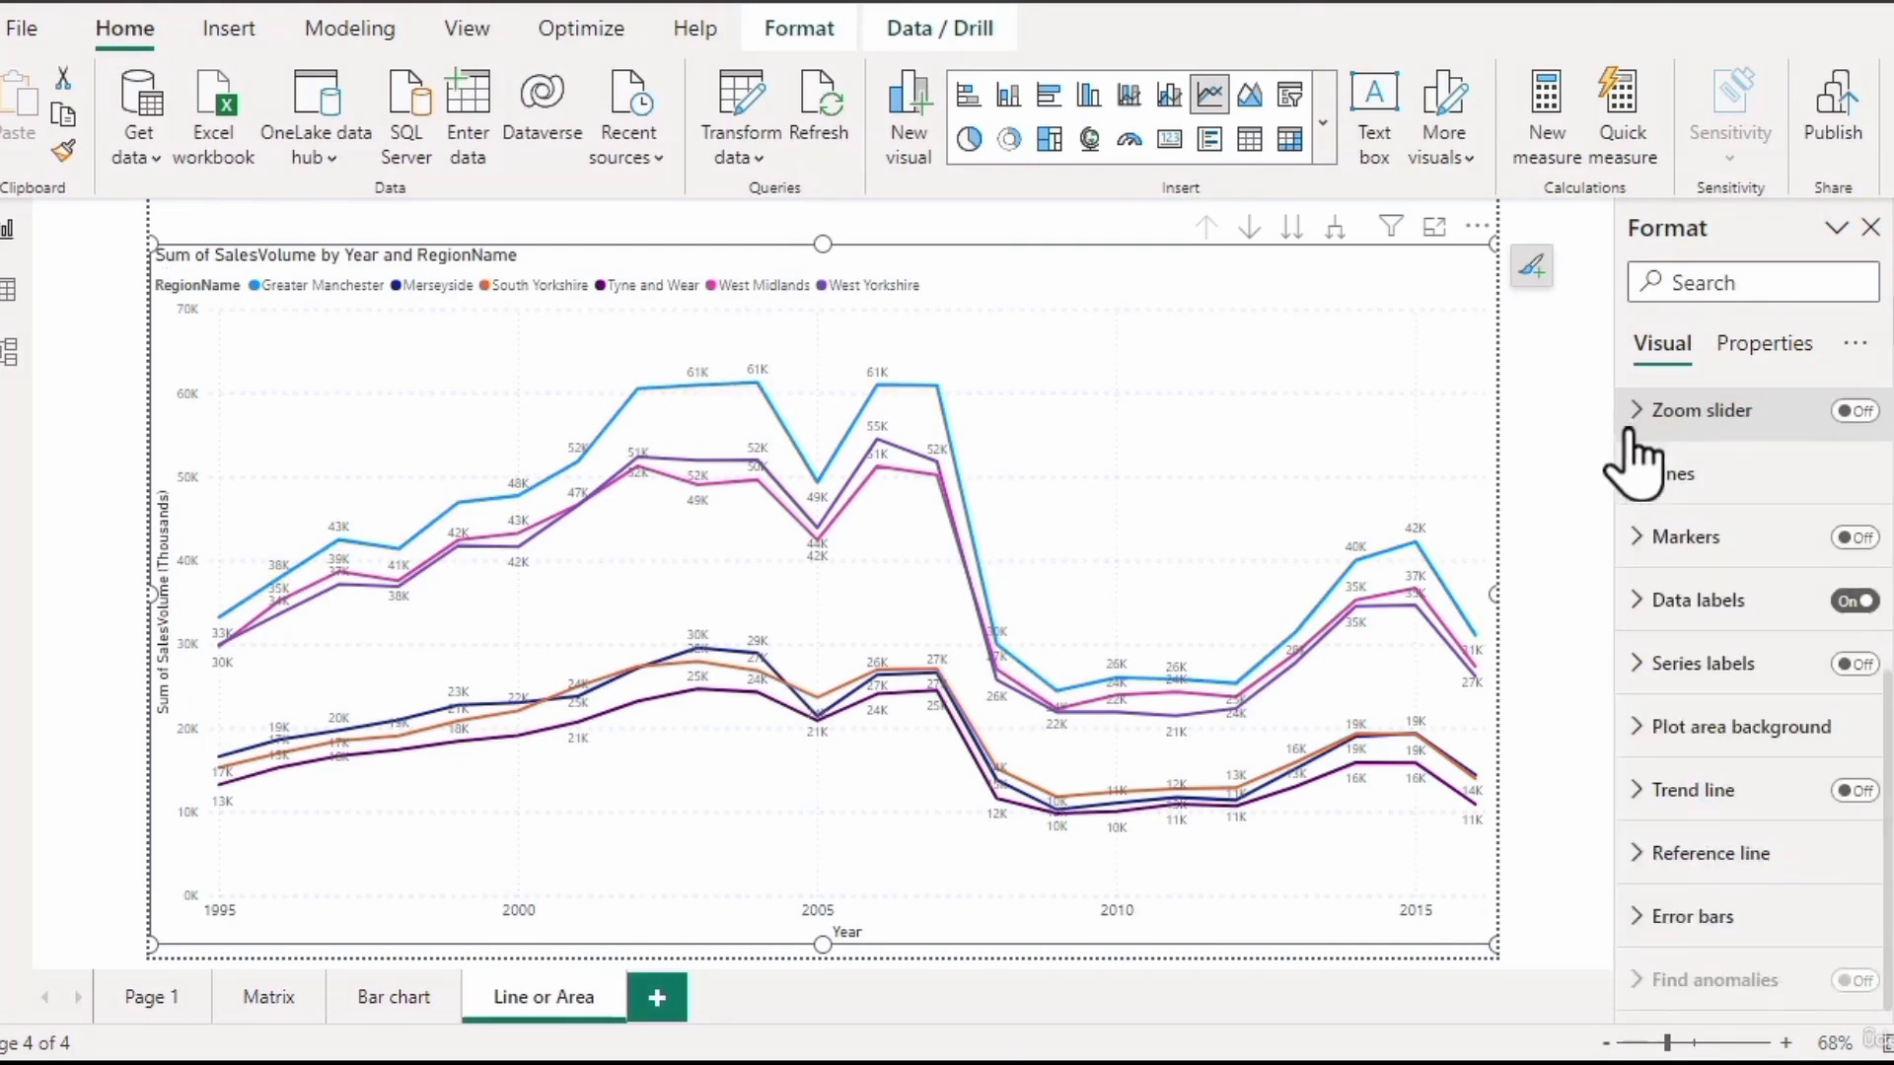
scroll(1632, 464, "up", 5)
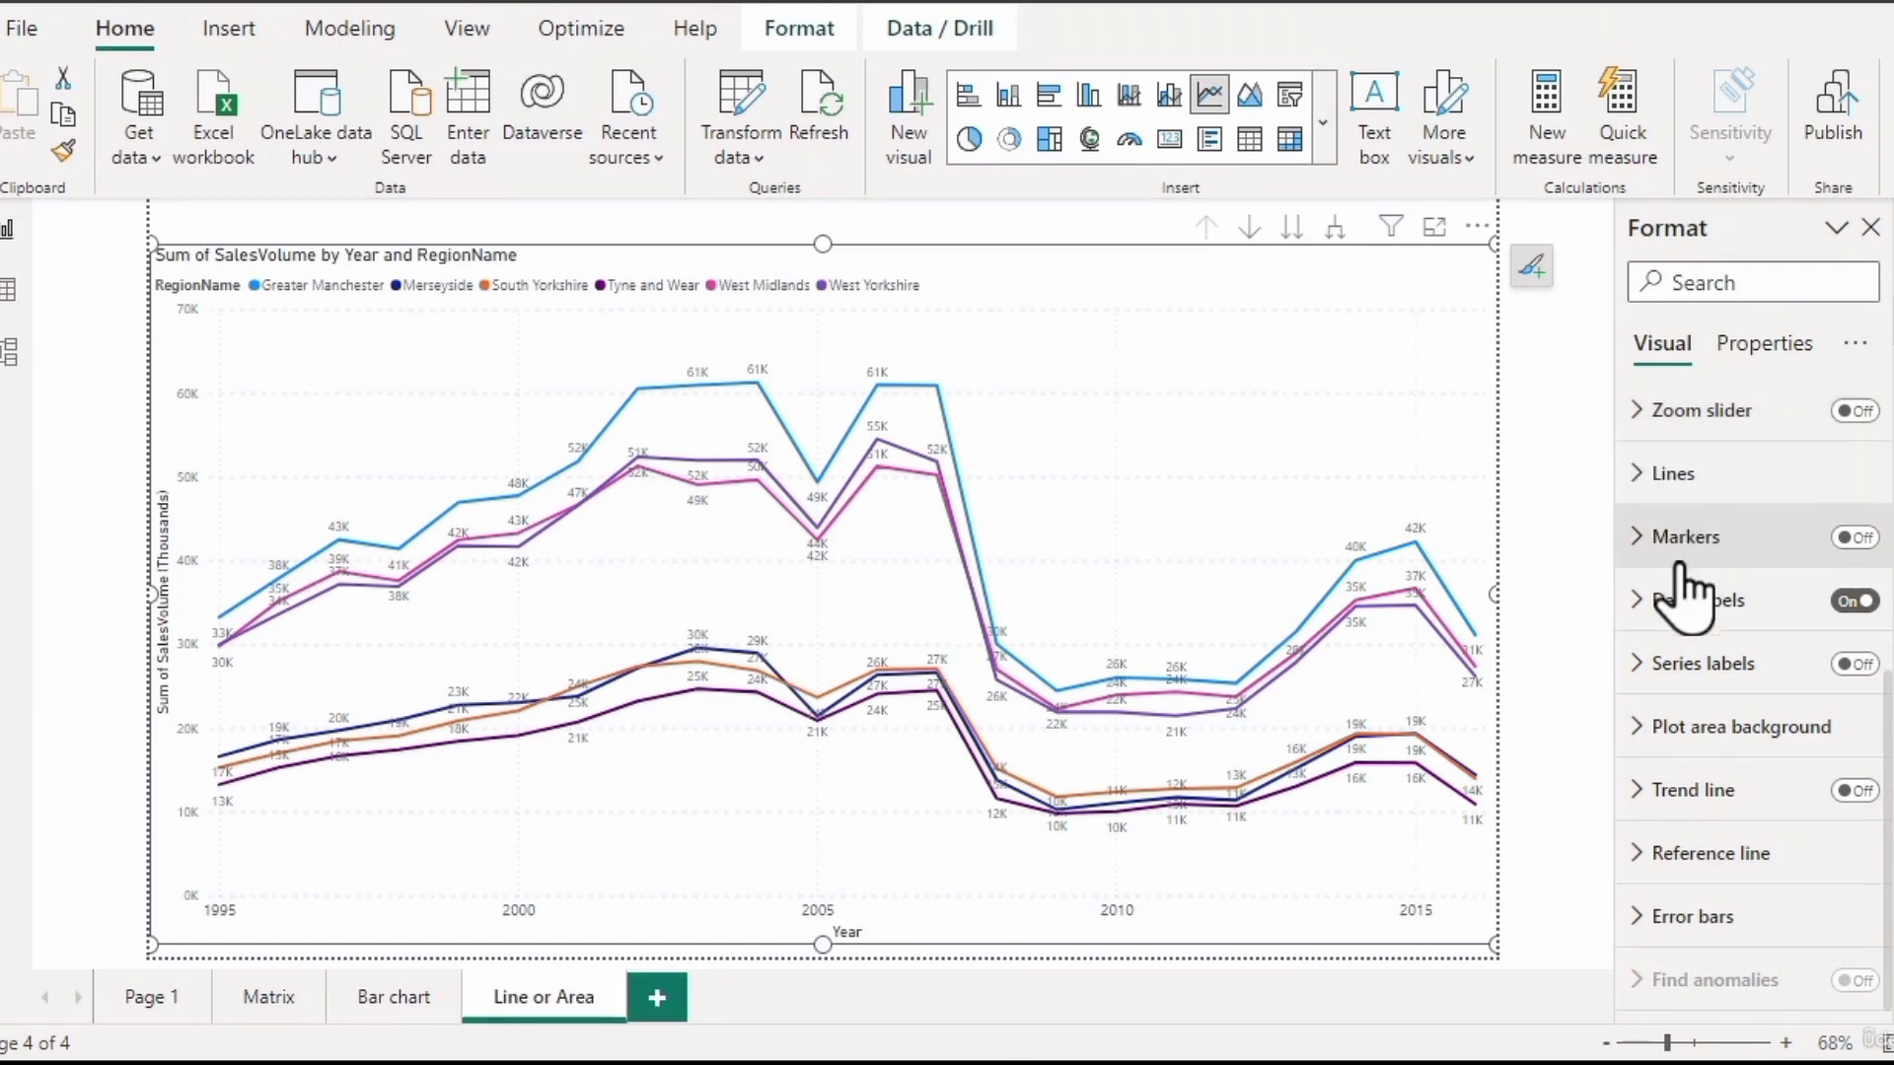
left_click(1640, 503)
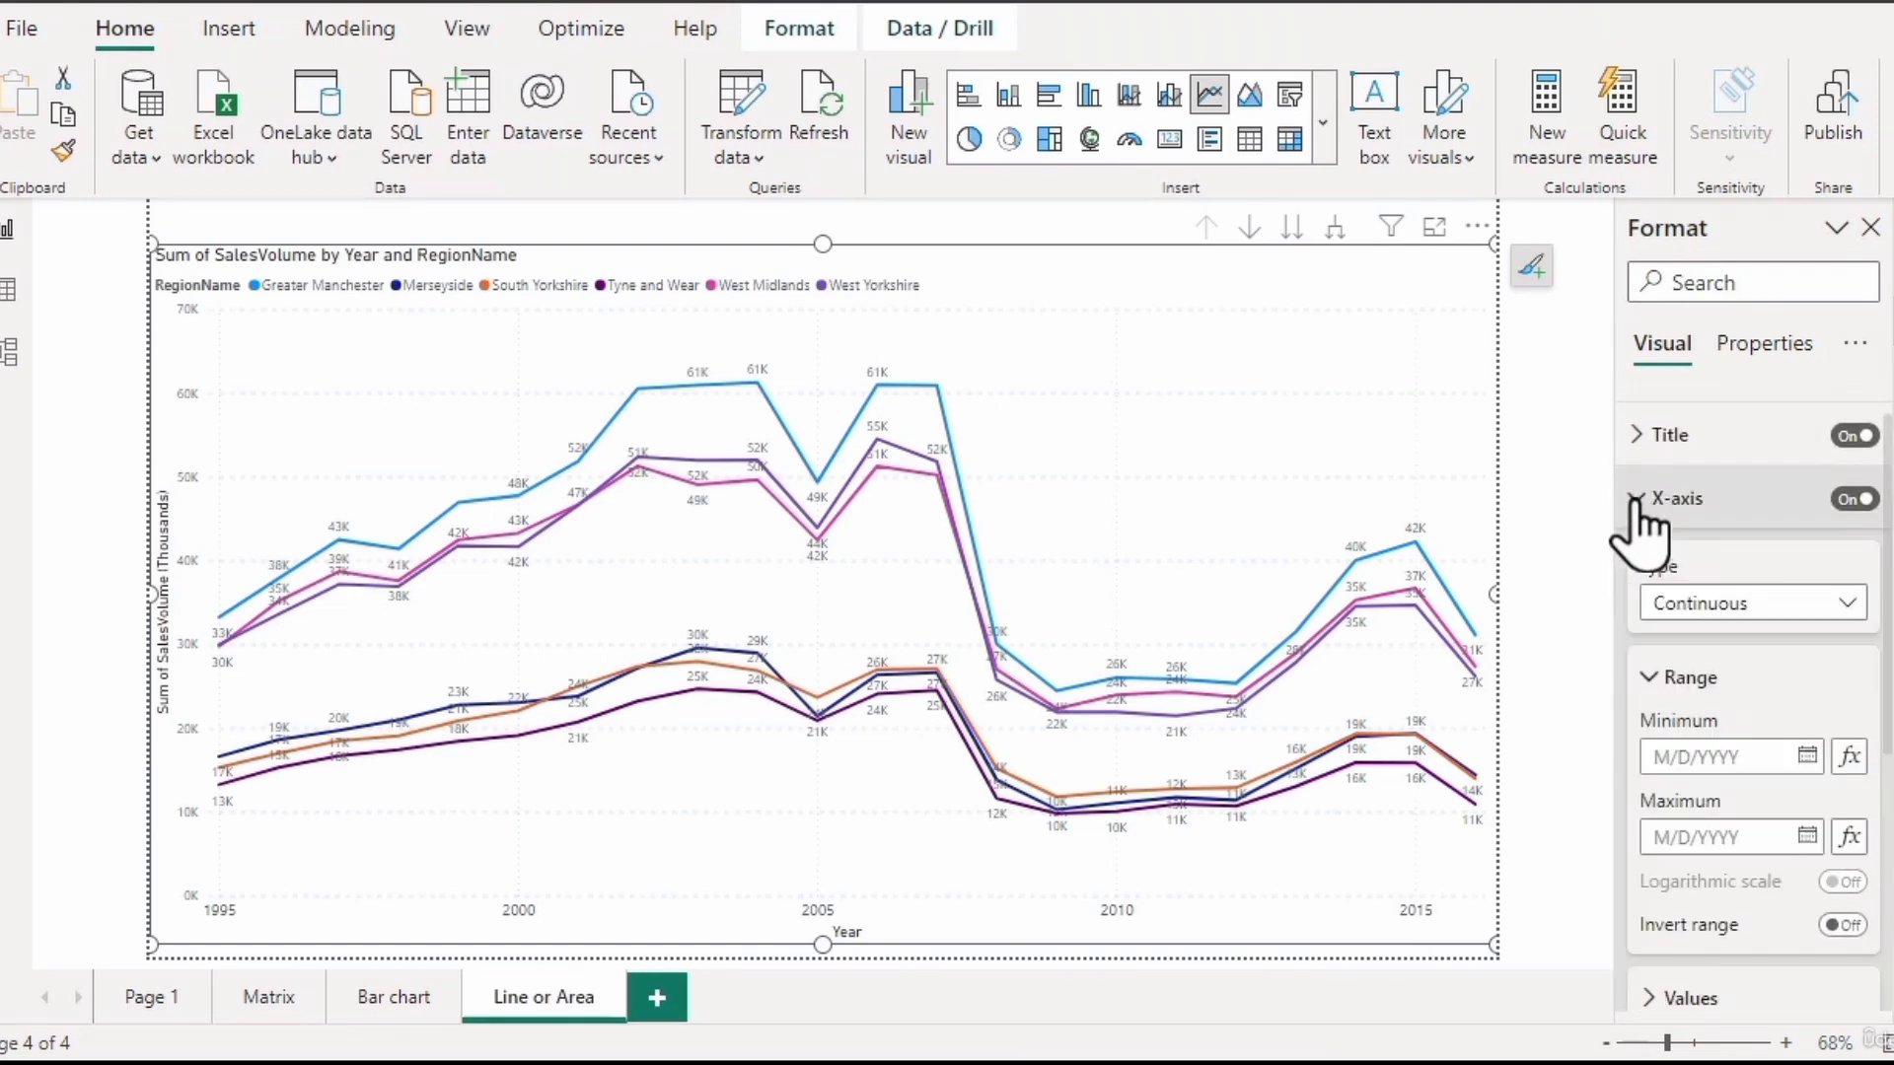
scroll(1640, 522, "down", 2)
scroll(1640, 523, "up", 2)
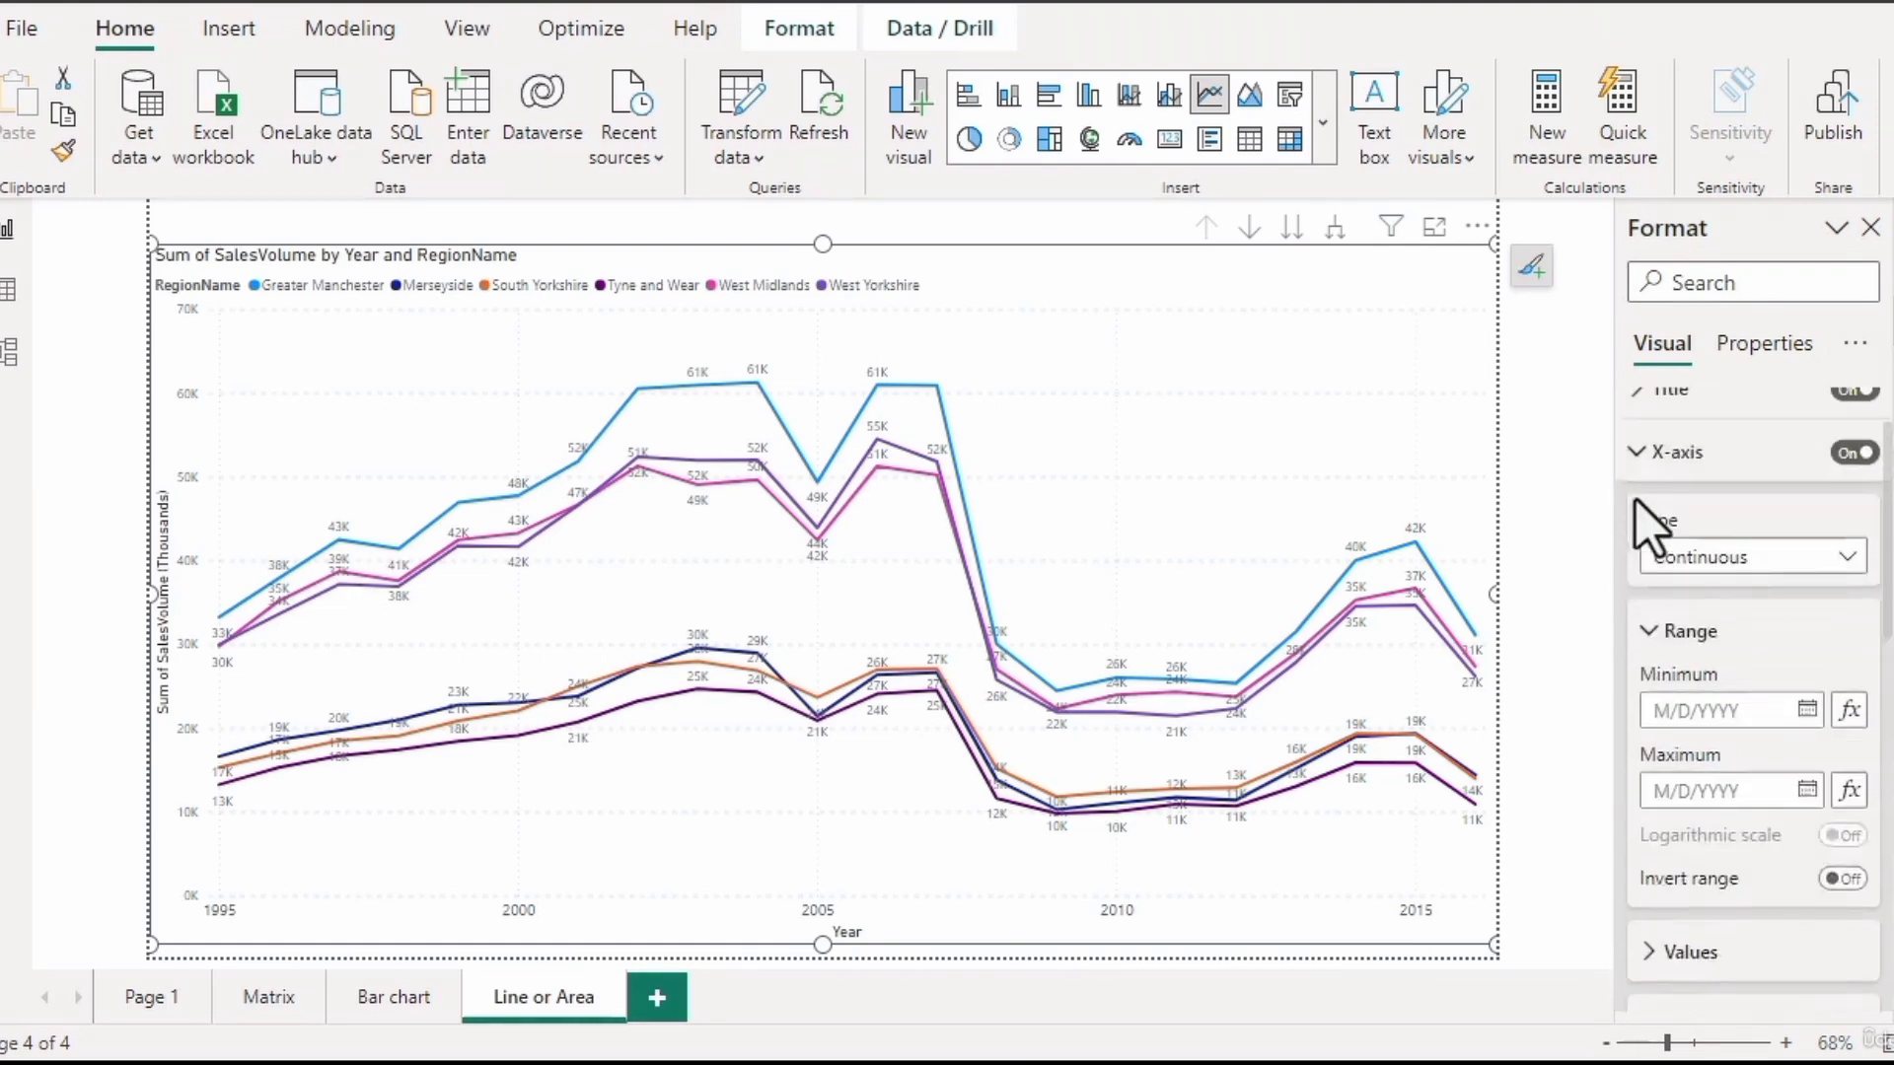
left_click(1640, 503)
left_click(1639, 572)
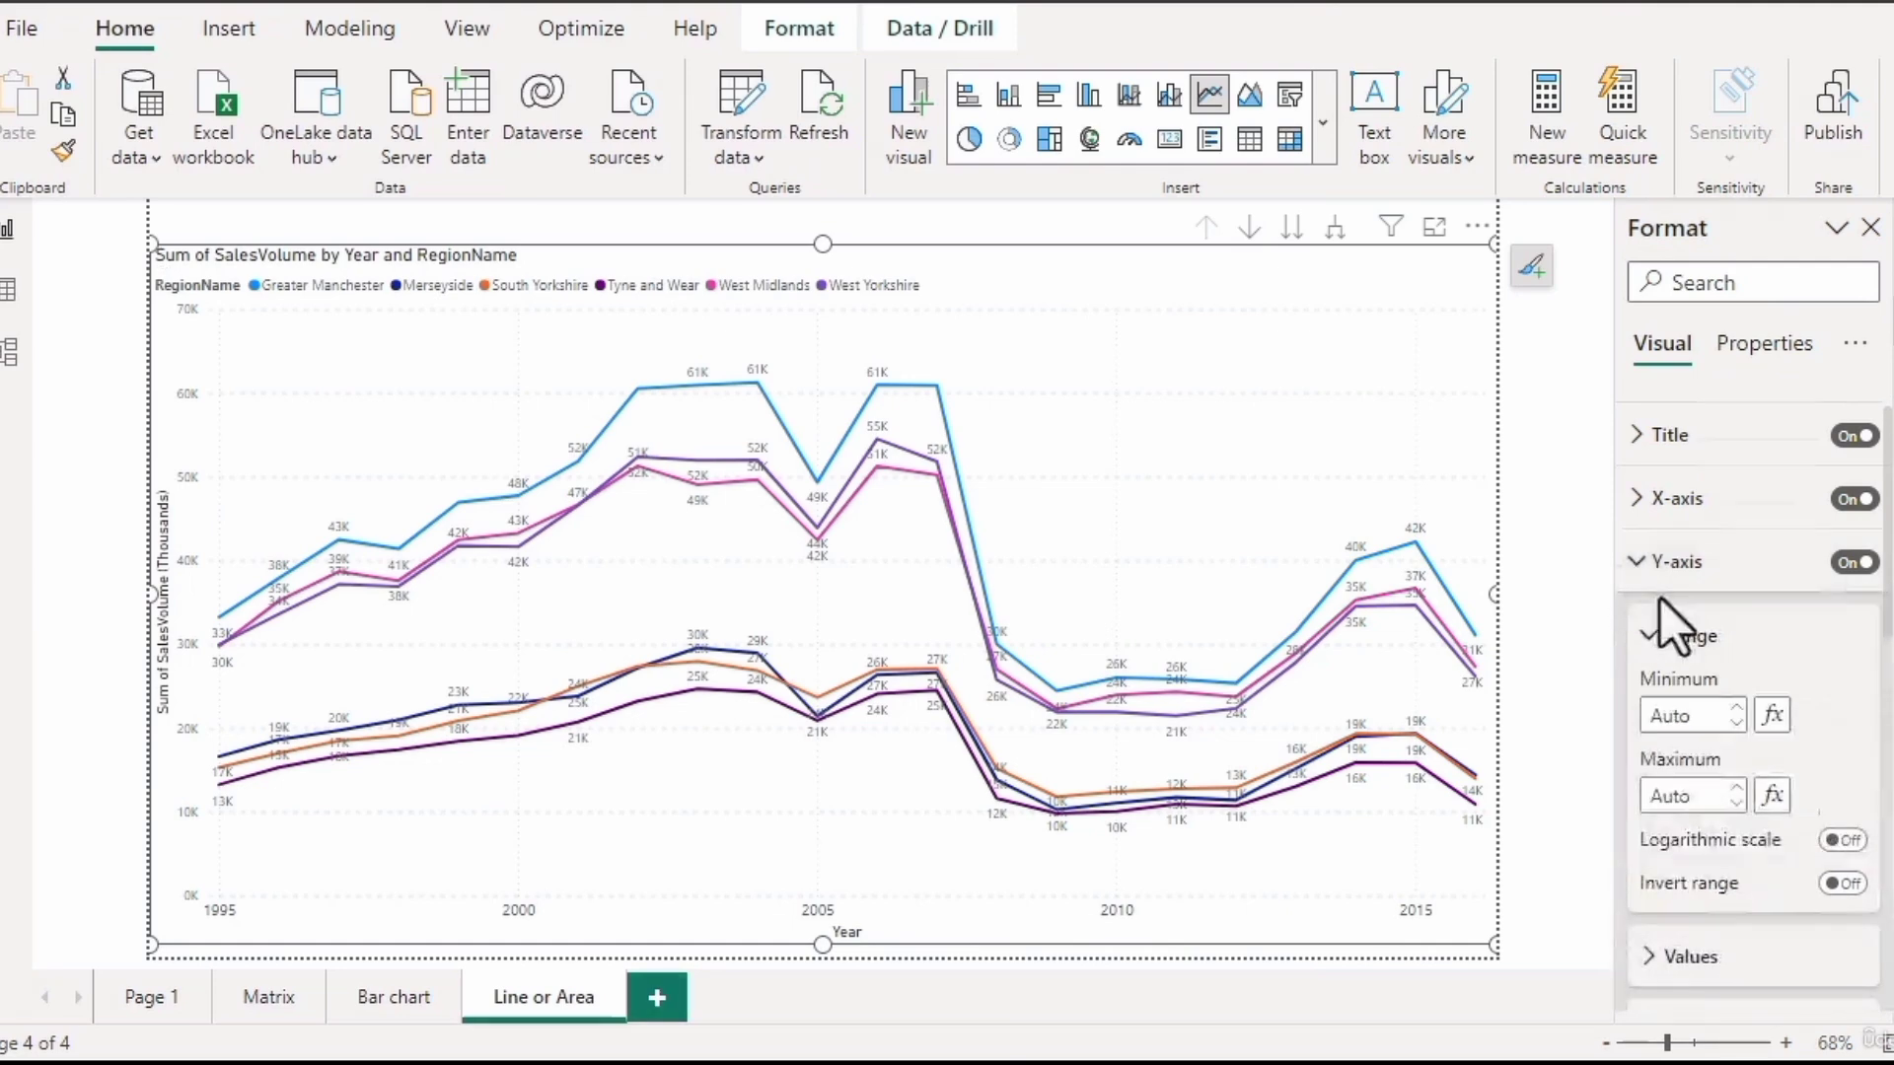
scroll(1647, 592, "down", 3)
scroll(1657, 597, "up", 5)
left_click(1657, 592)
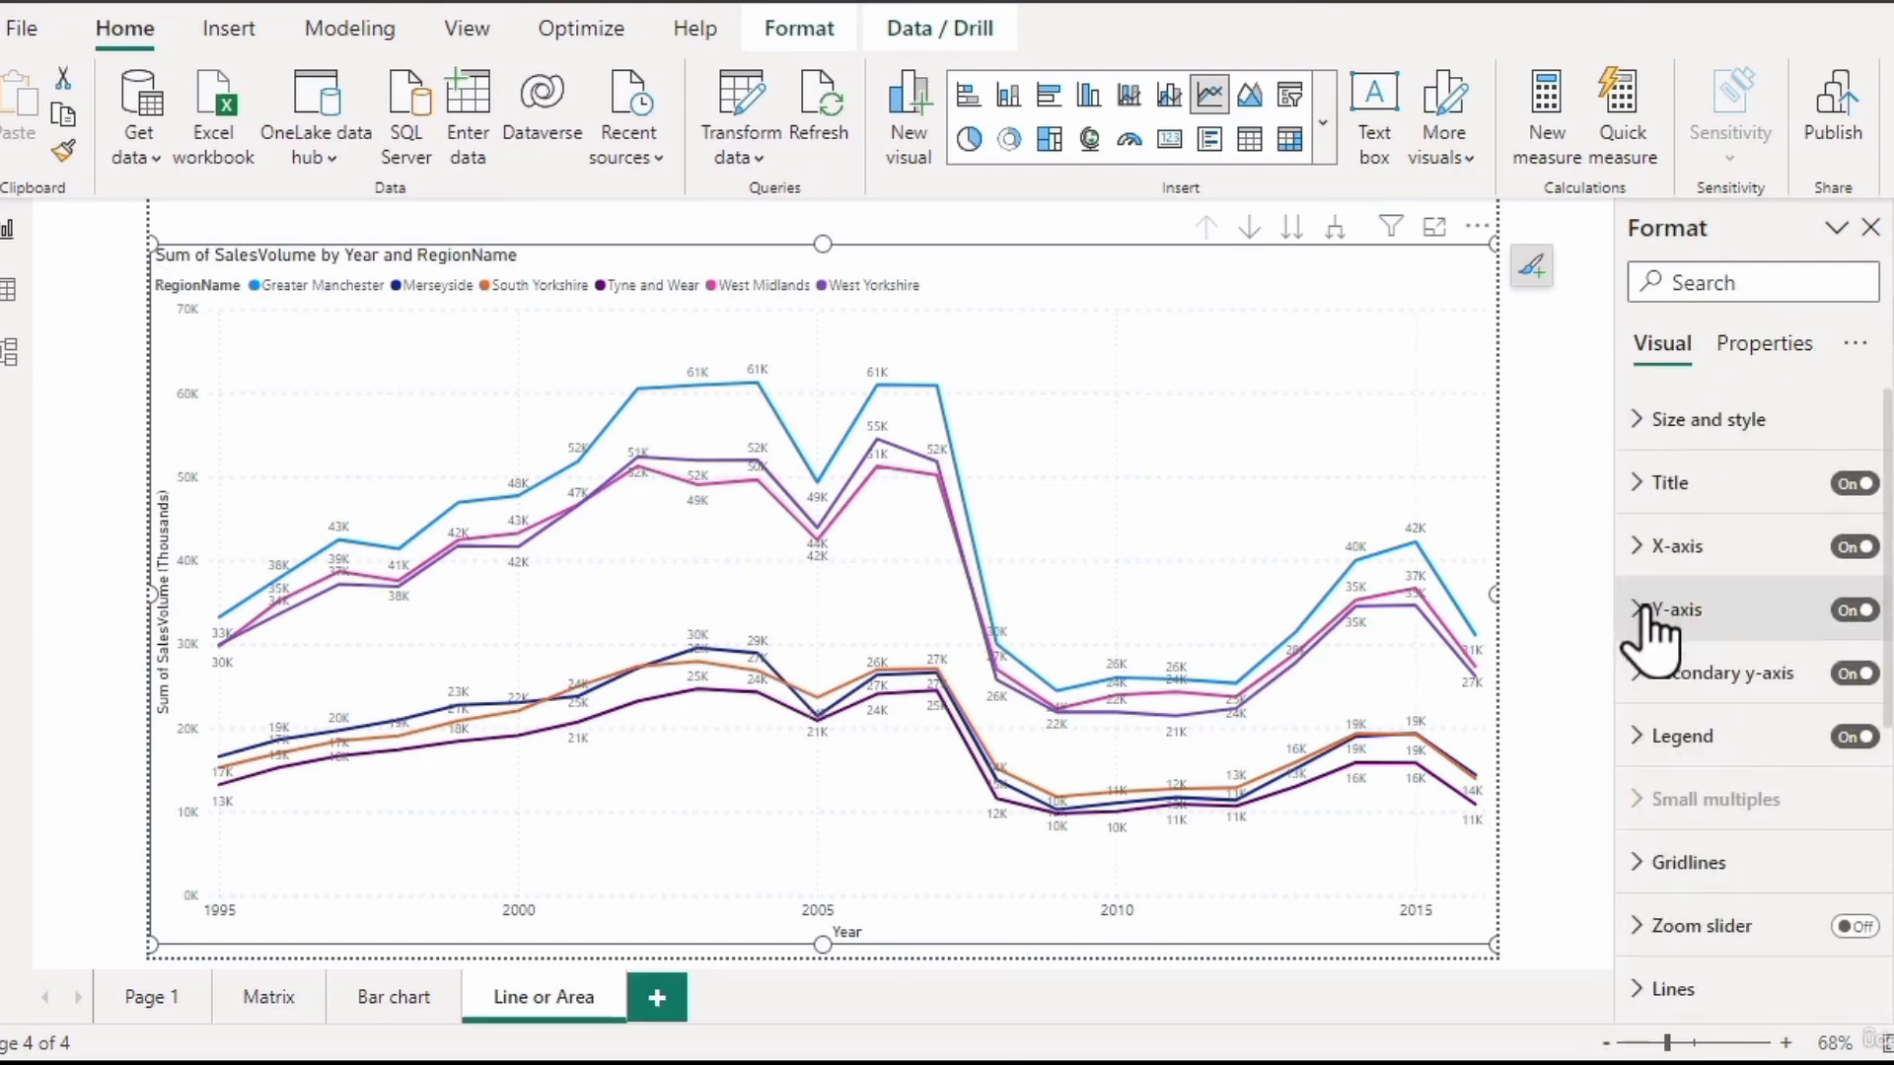
Examine the line chart's line shape and color settings and its data label options.
scroll(1716, 730, "down", 3)
left_click(1657, 623)
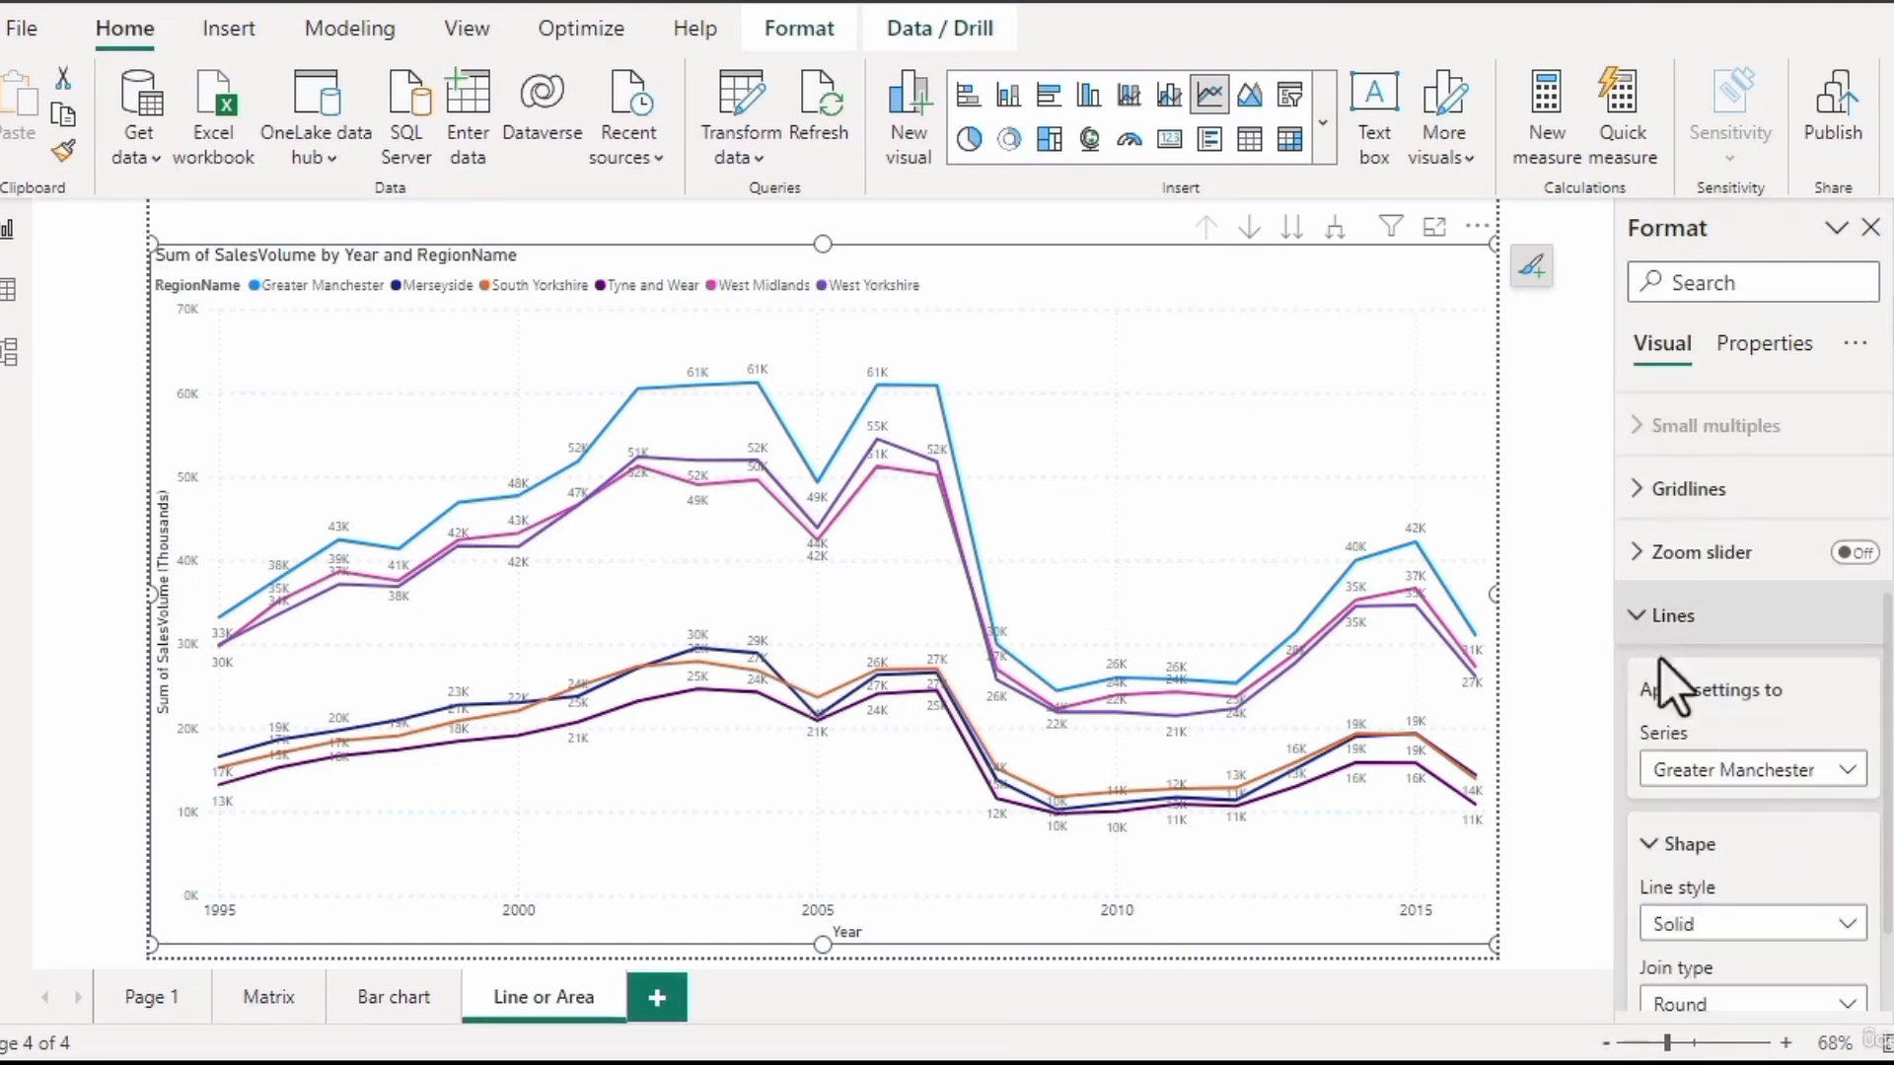
scroll(1676, 711, "down", 3)
scroll(1696, 759, "down", 5)
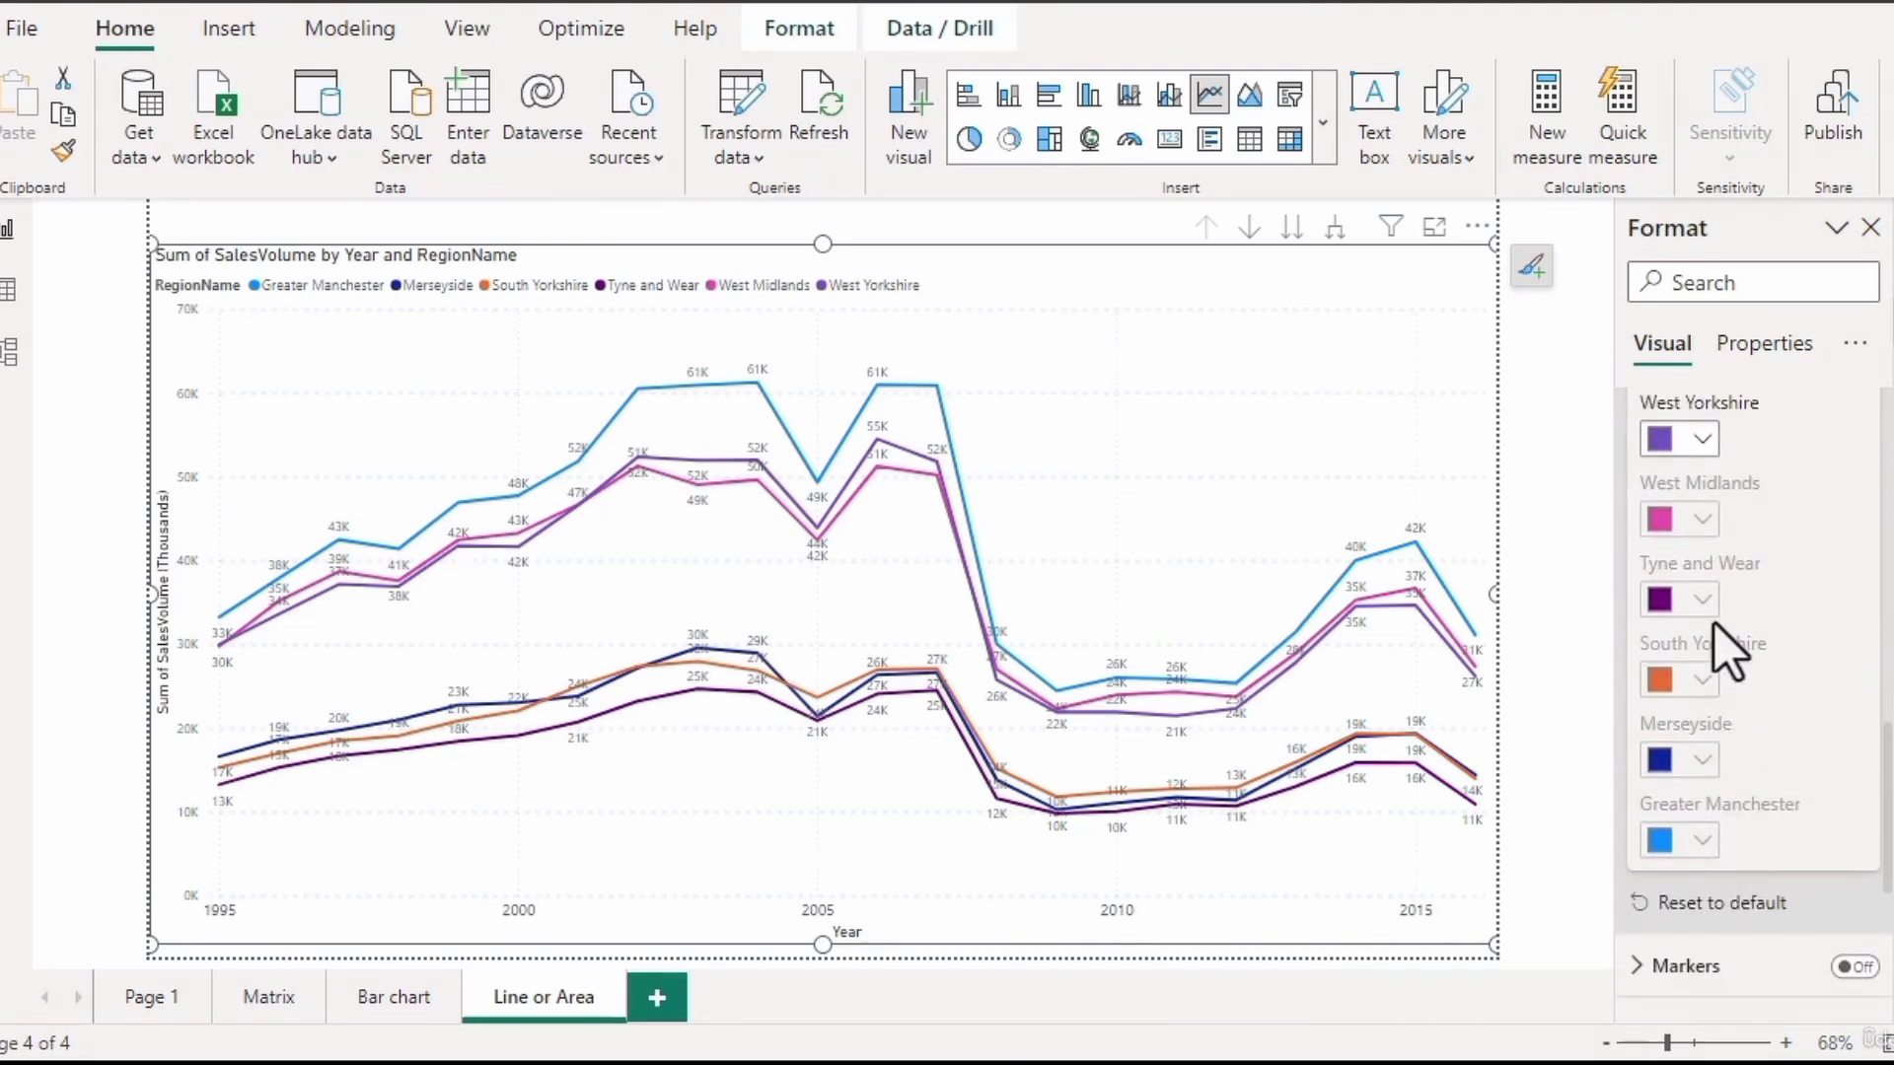
scroll(1721, 653, "up", 8)
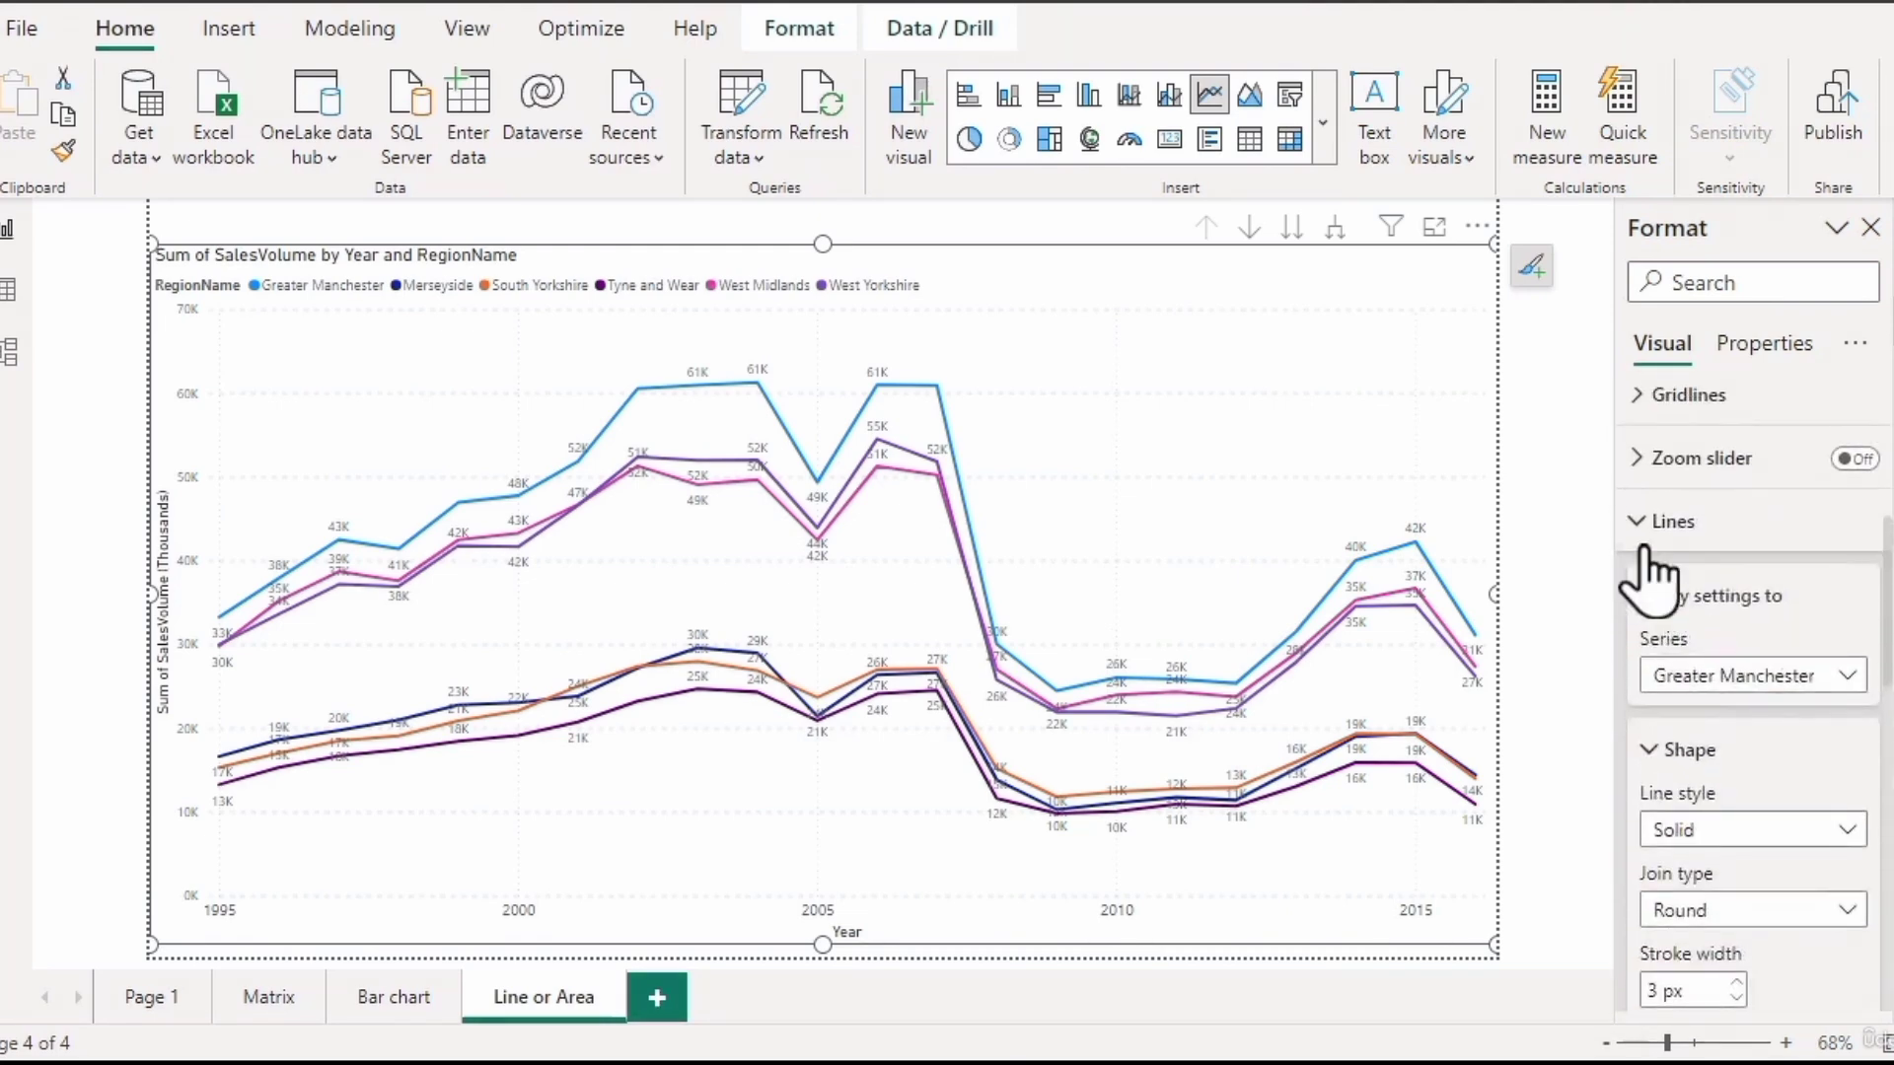
left_click(1634, 523)
left_click(1645, 648)
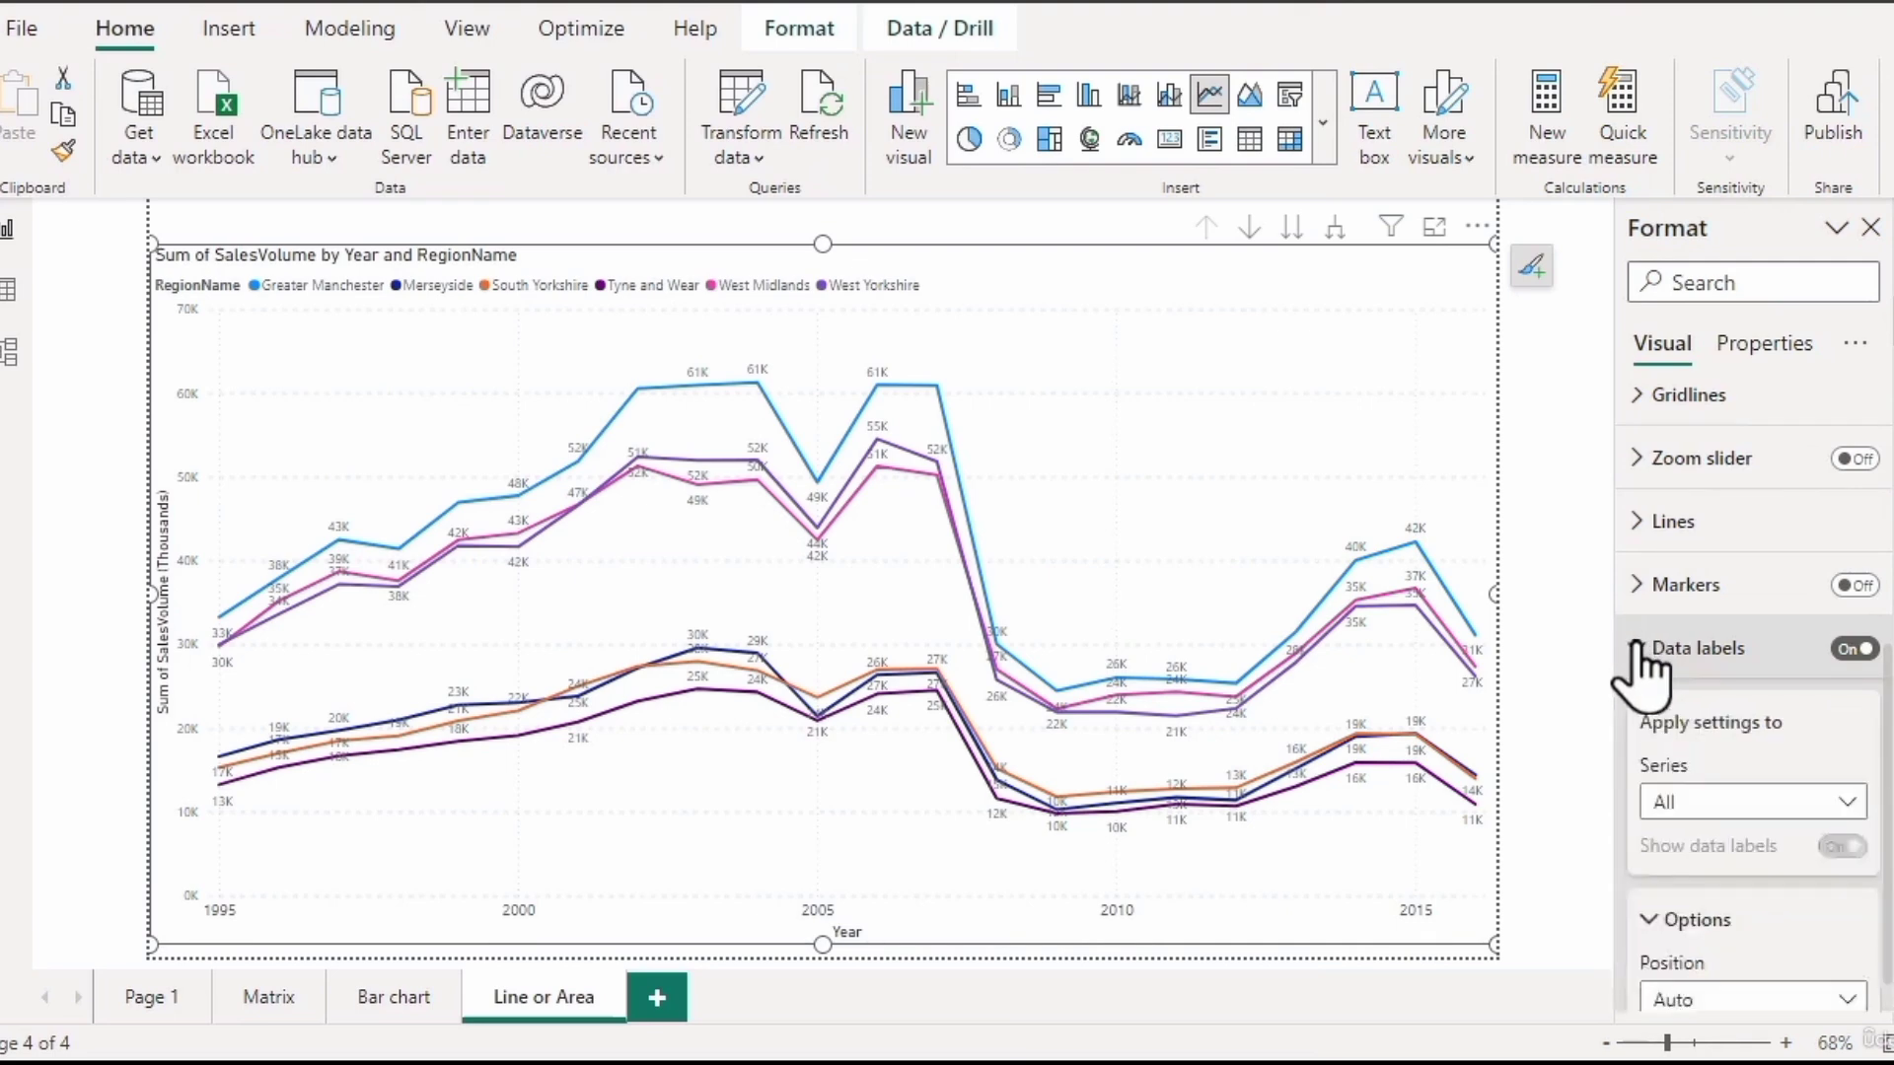
scroll(1721, 745, "down", 4)
scroll(1661, 730, "up", 4)
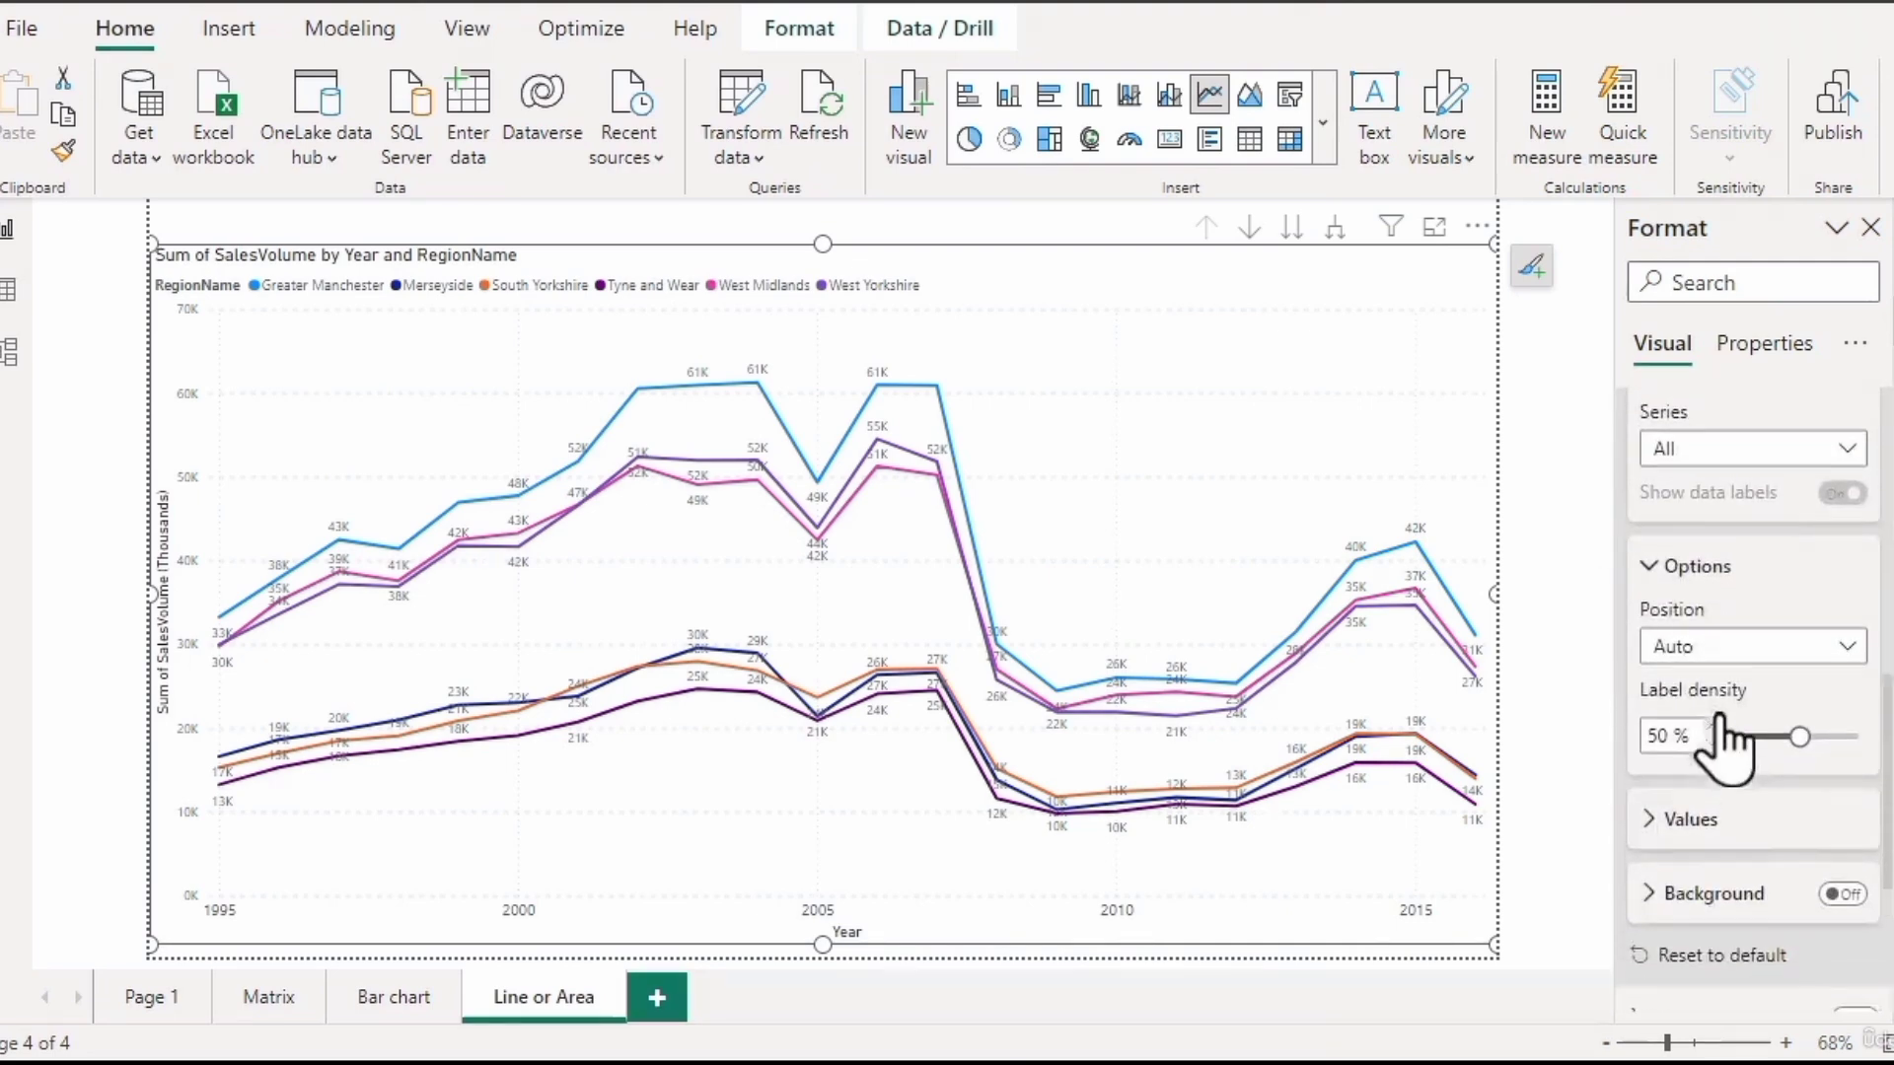
left_click(1639, 653)
left_click(1629, 529)
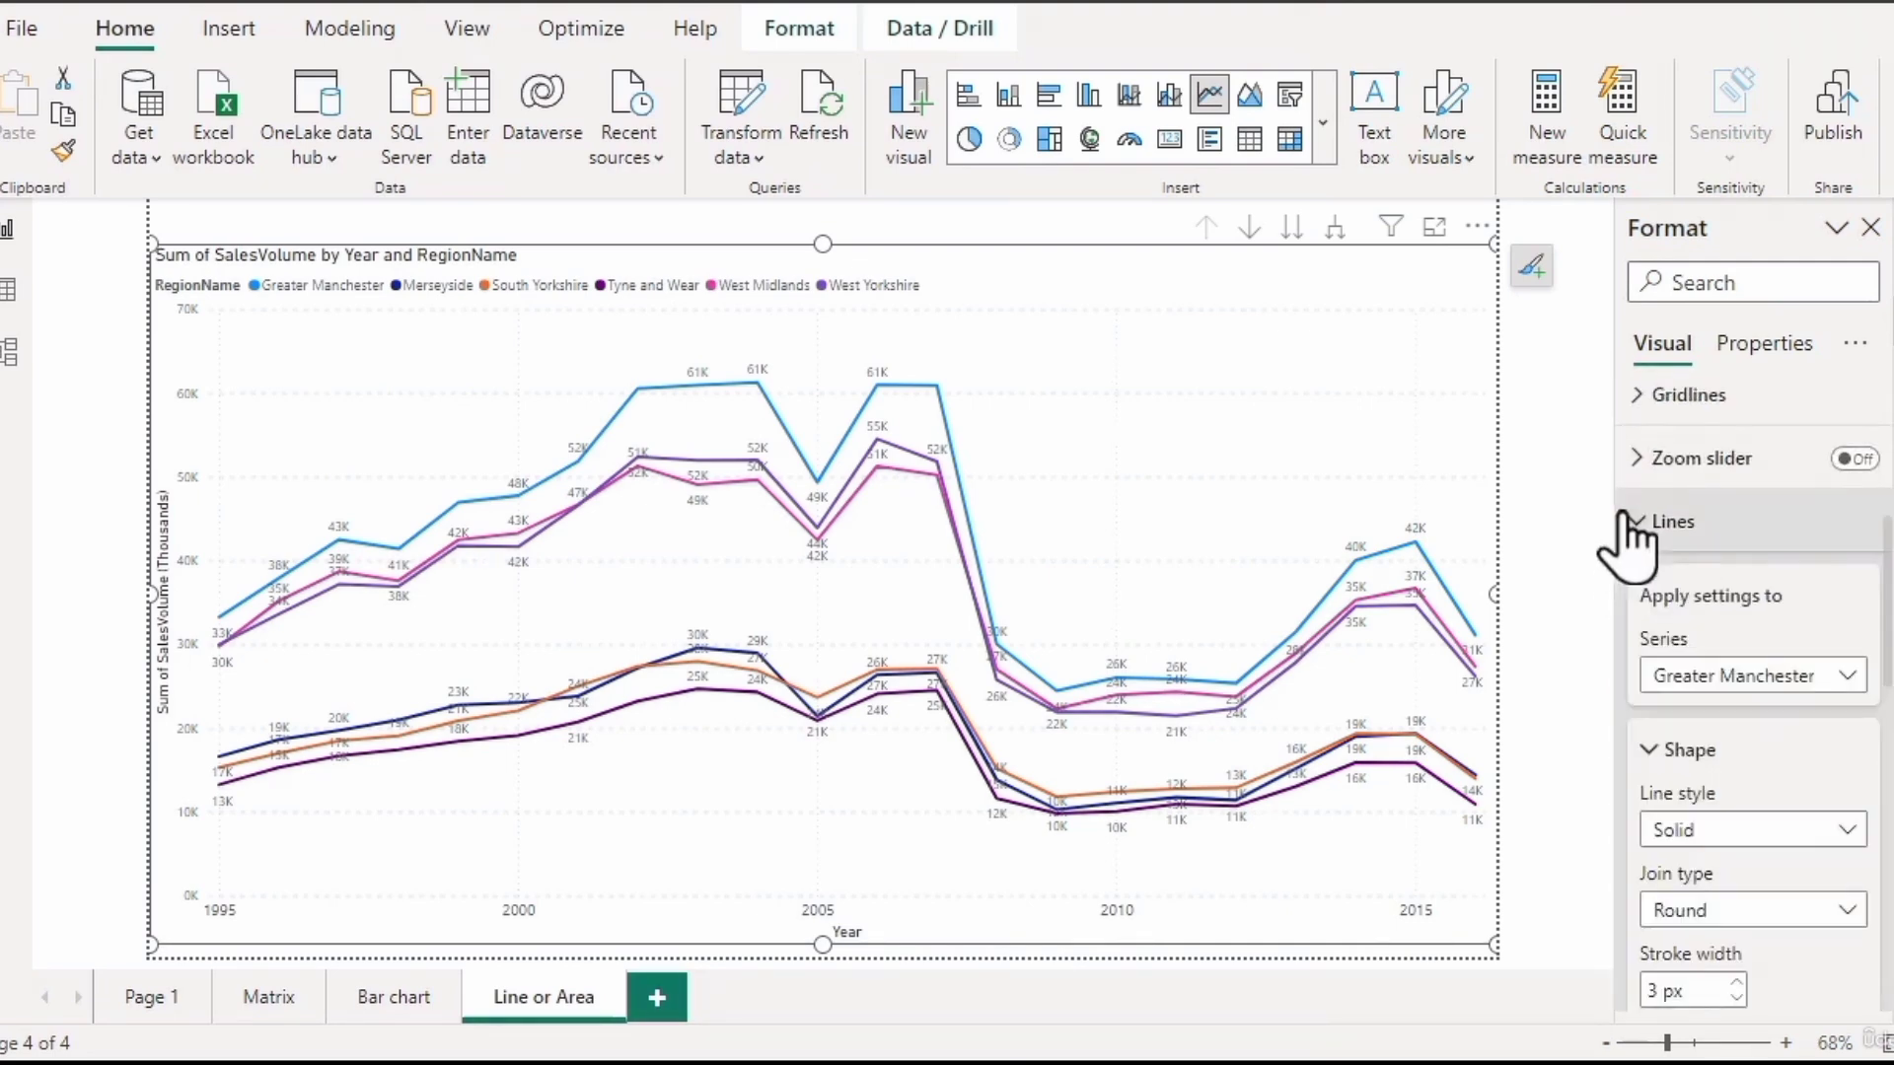
scroll(1779, 839, "down", 4)
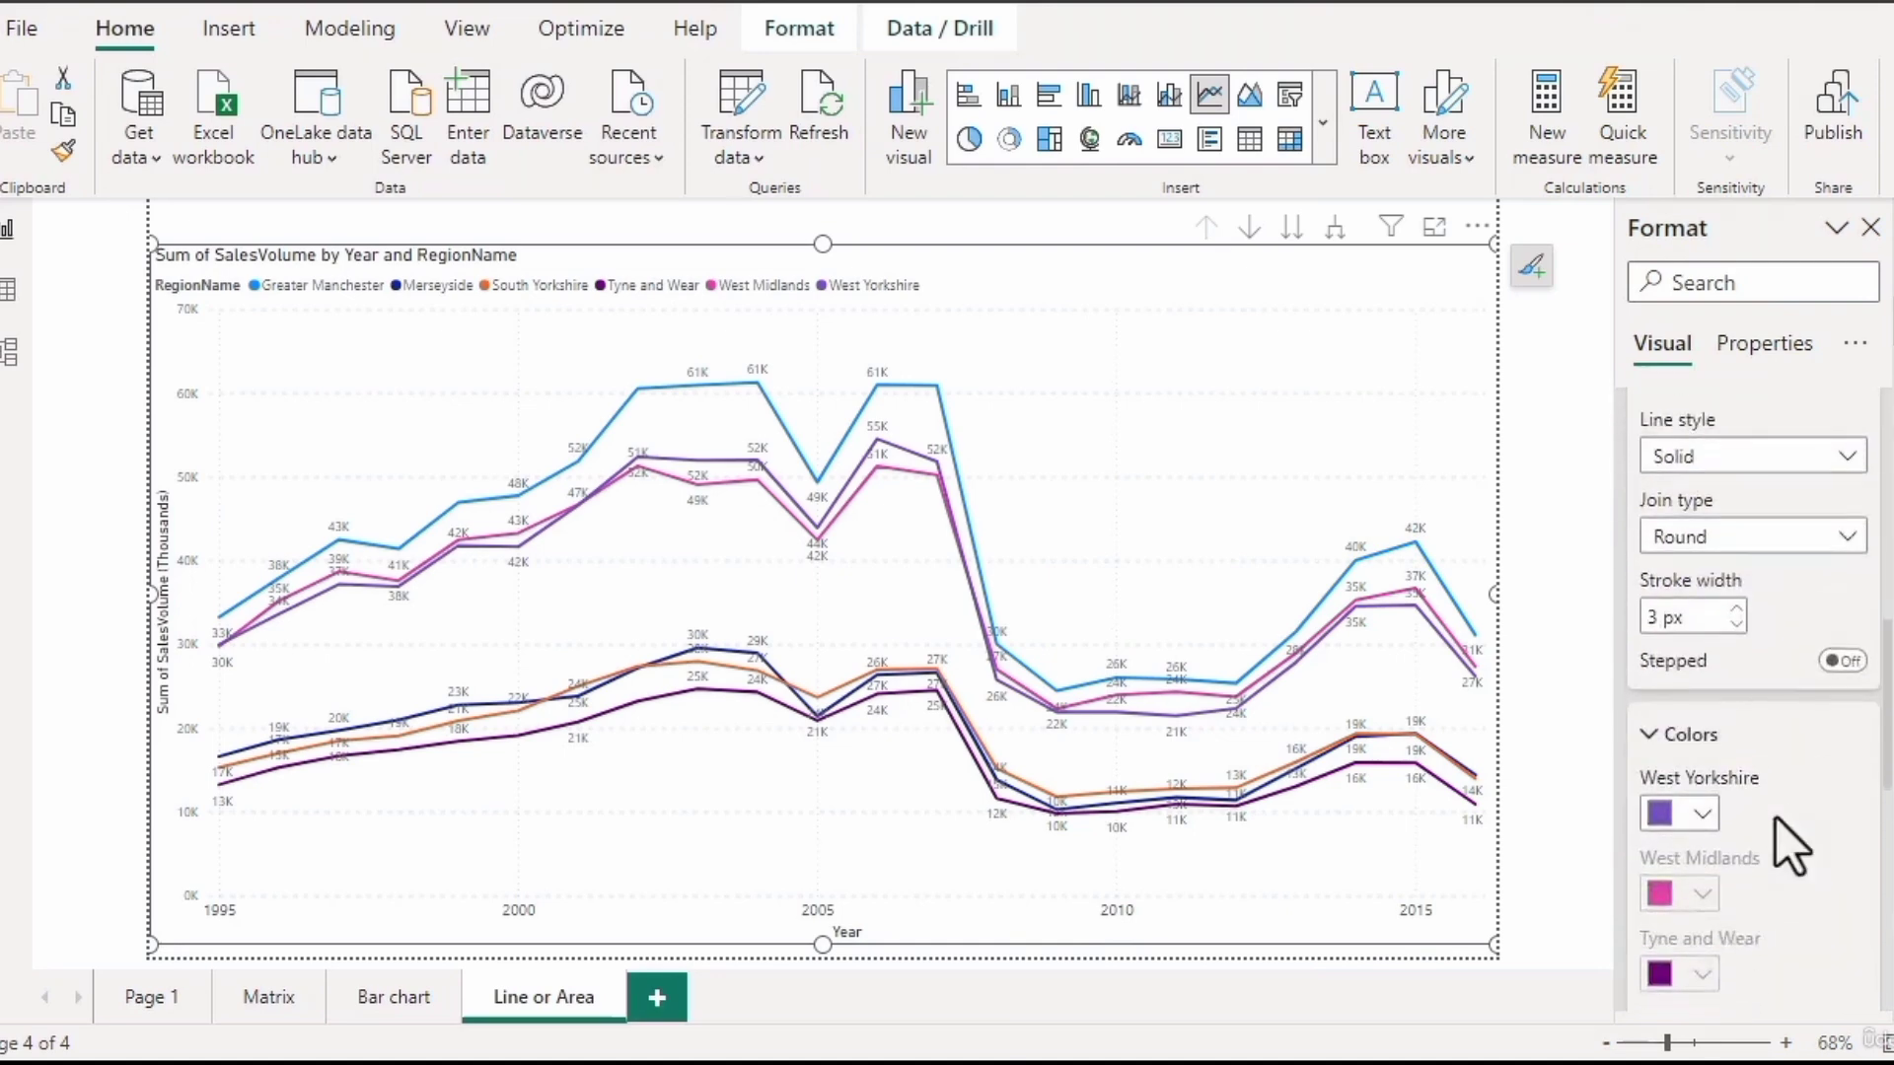
Turn on markers for all series in the line chart and change the marker shape to squares.
scroll(1775, 837, "up", 4)
left_click(1640, 527)
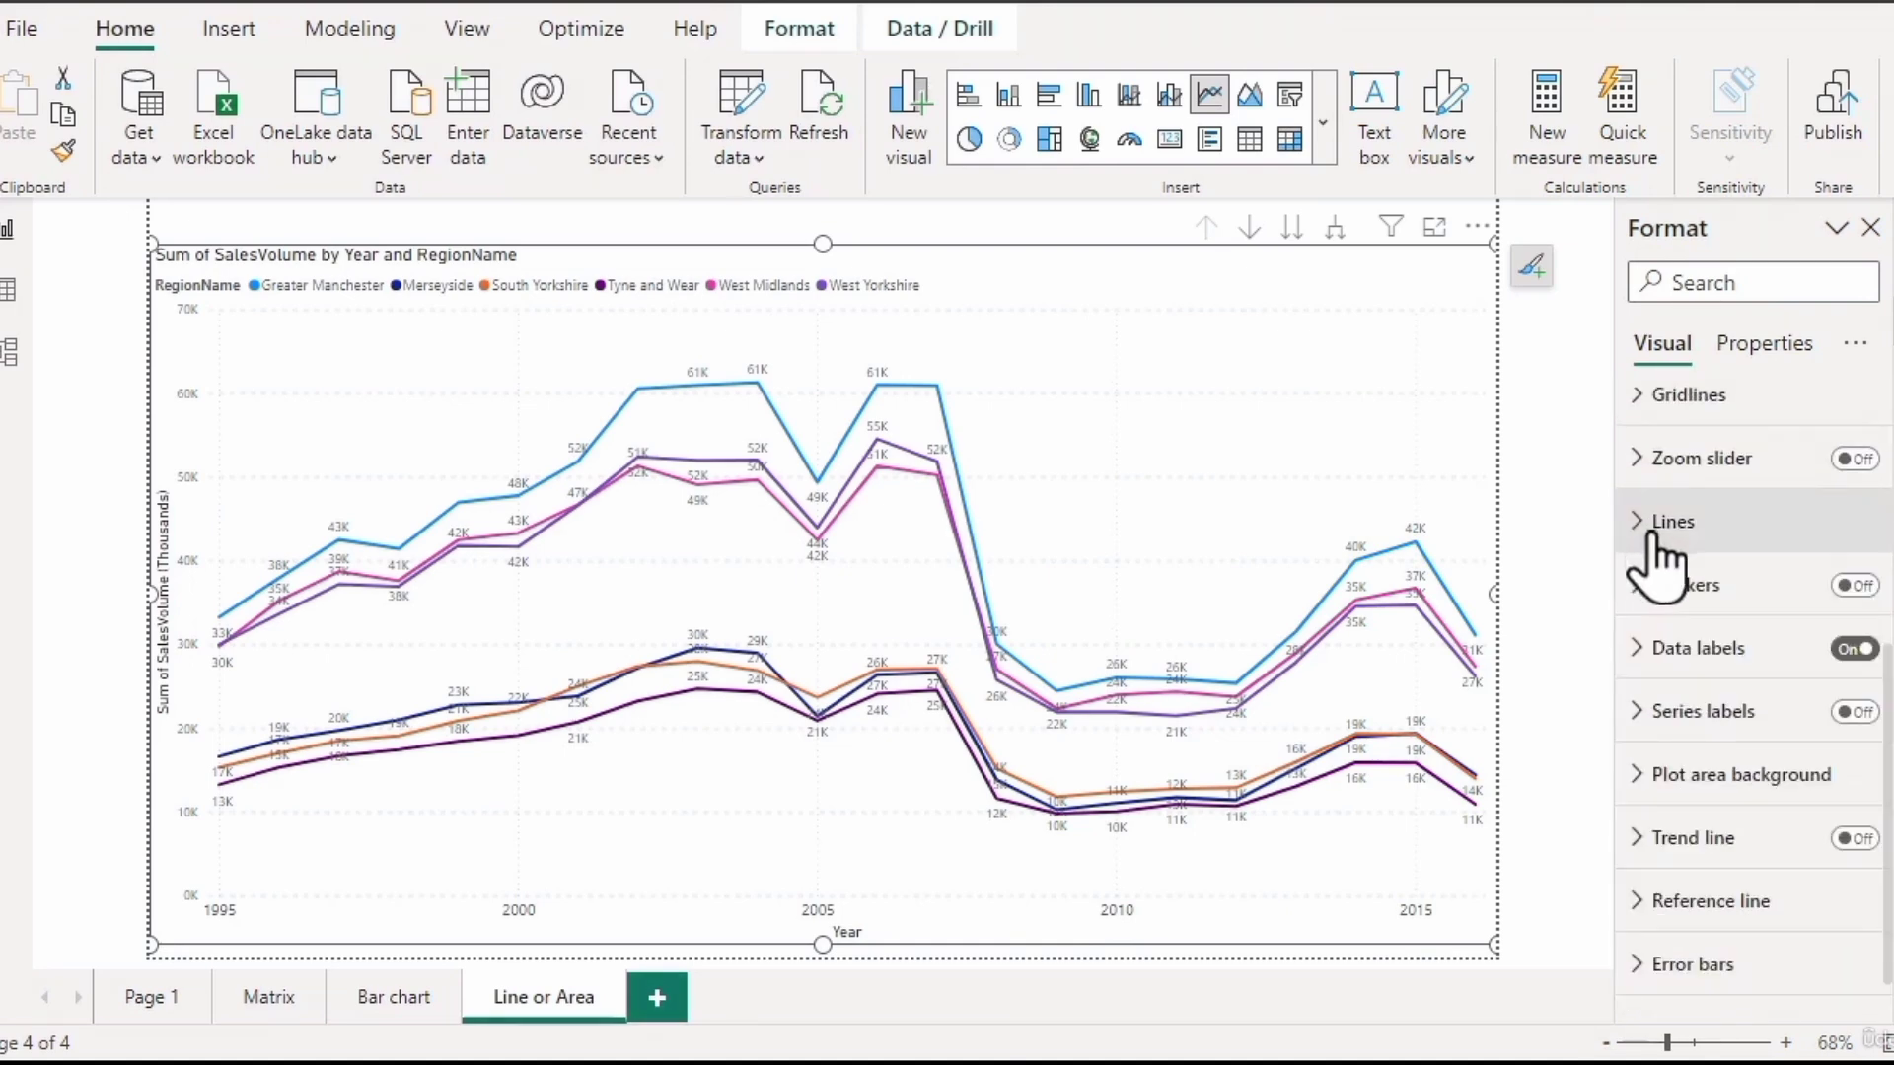
left_click(1639, 586)
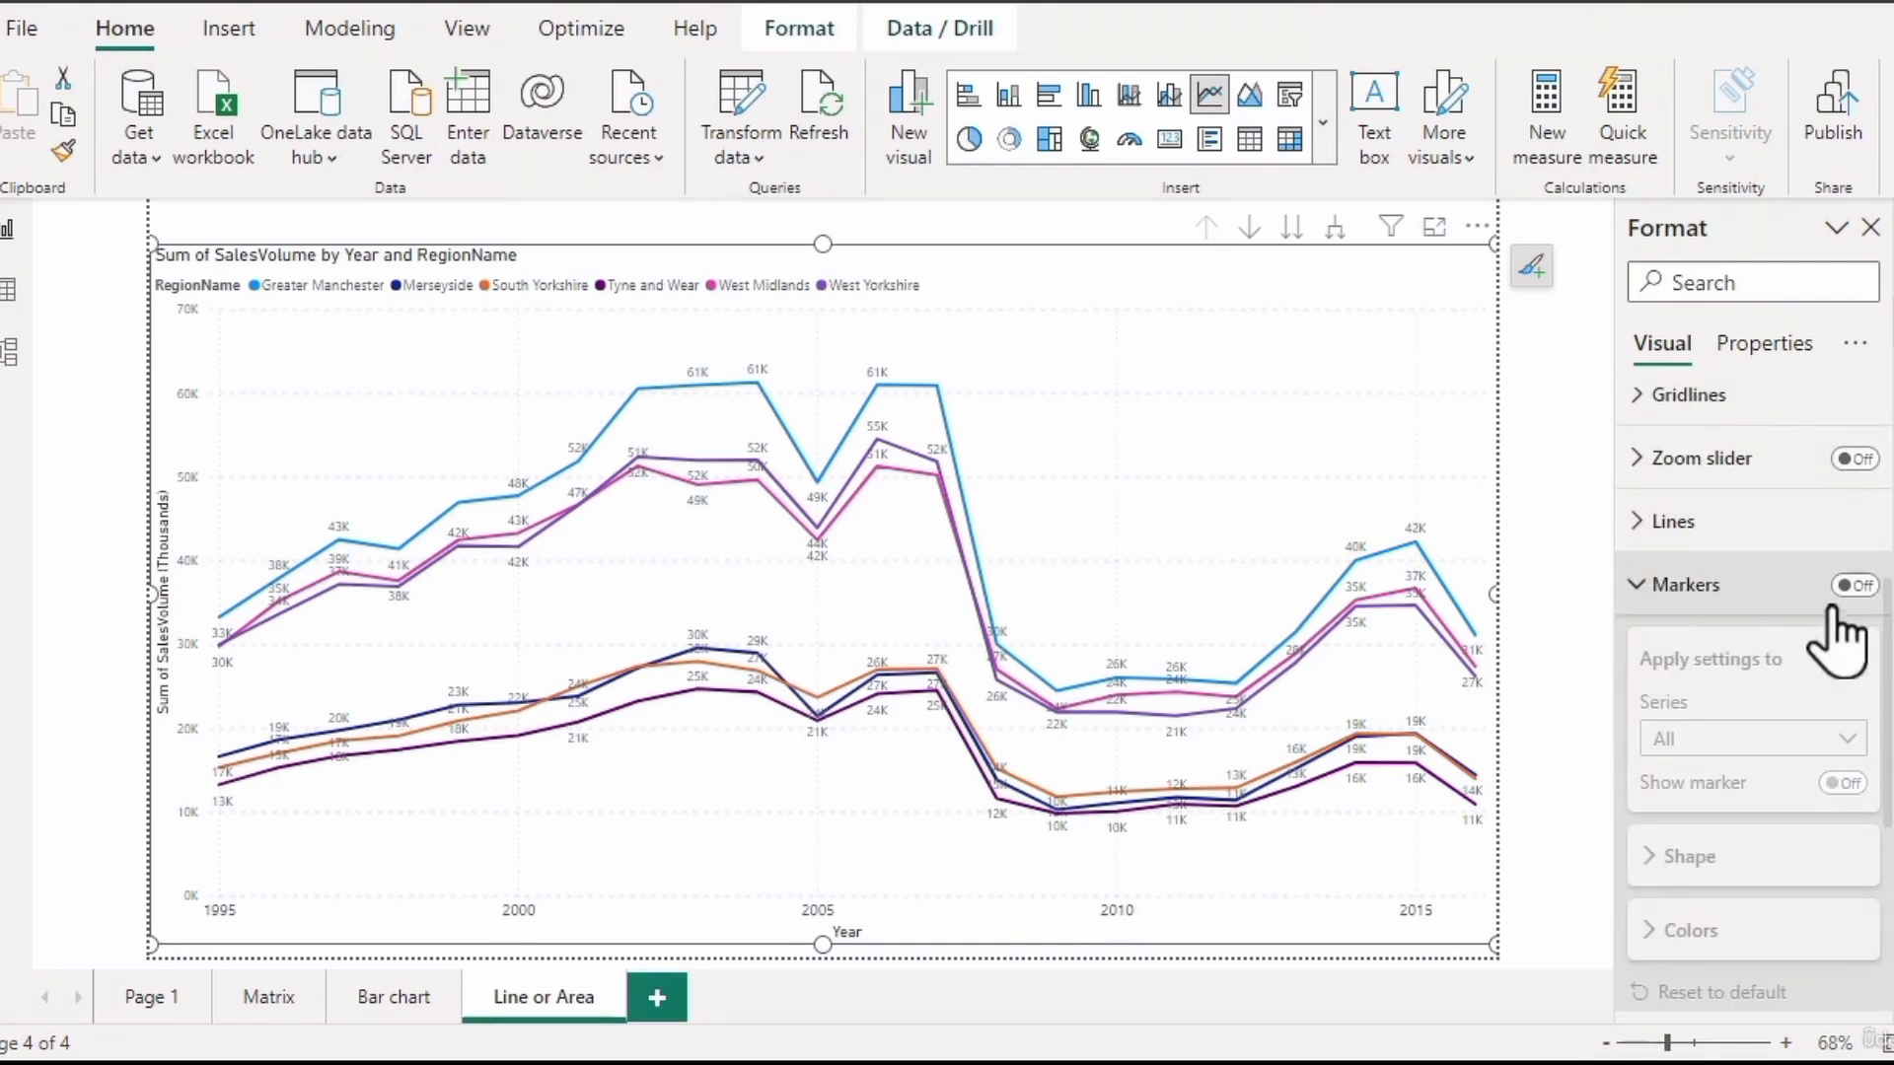
left_click(1856, 586)
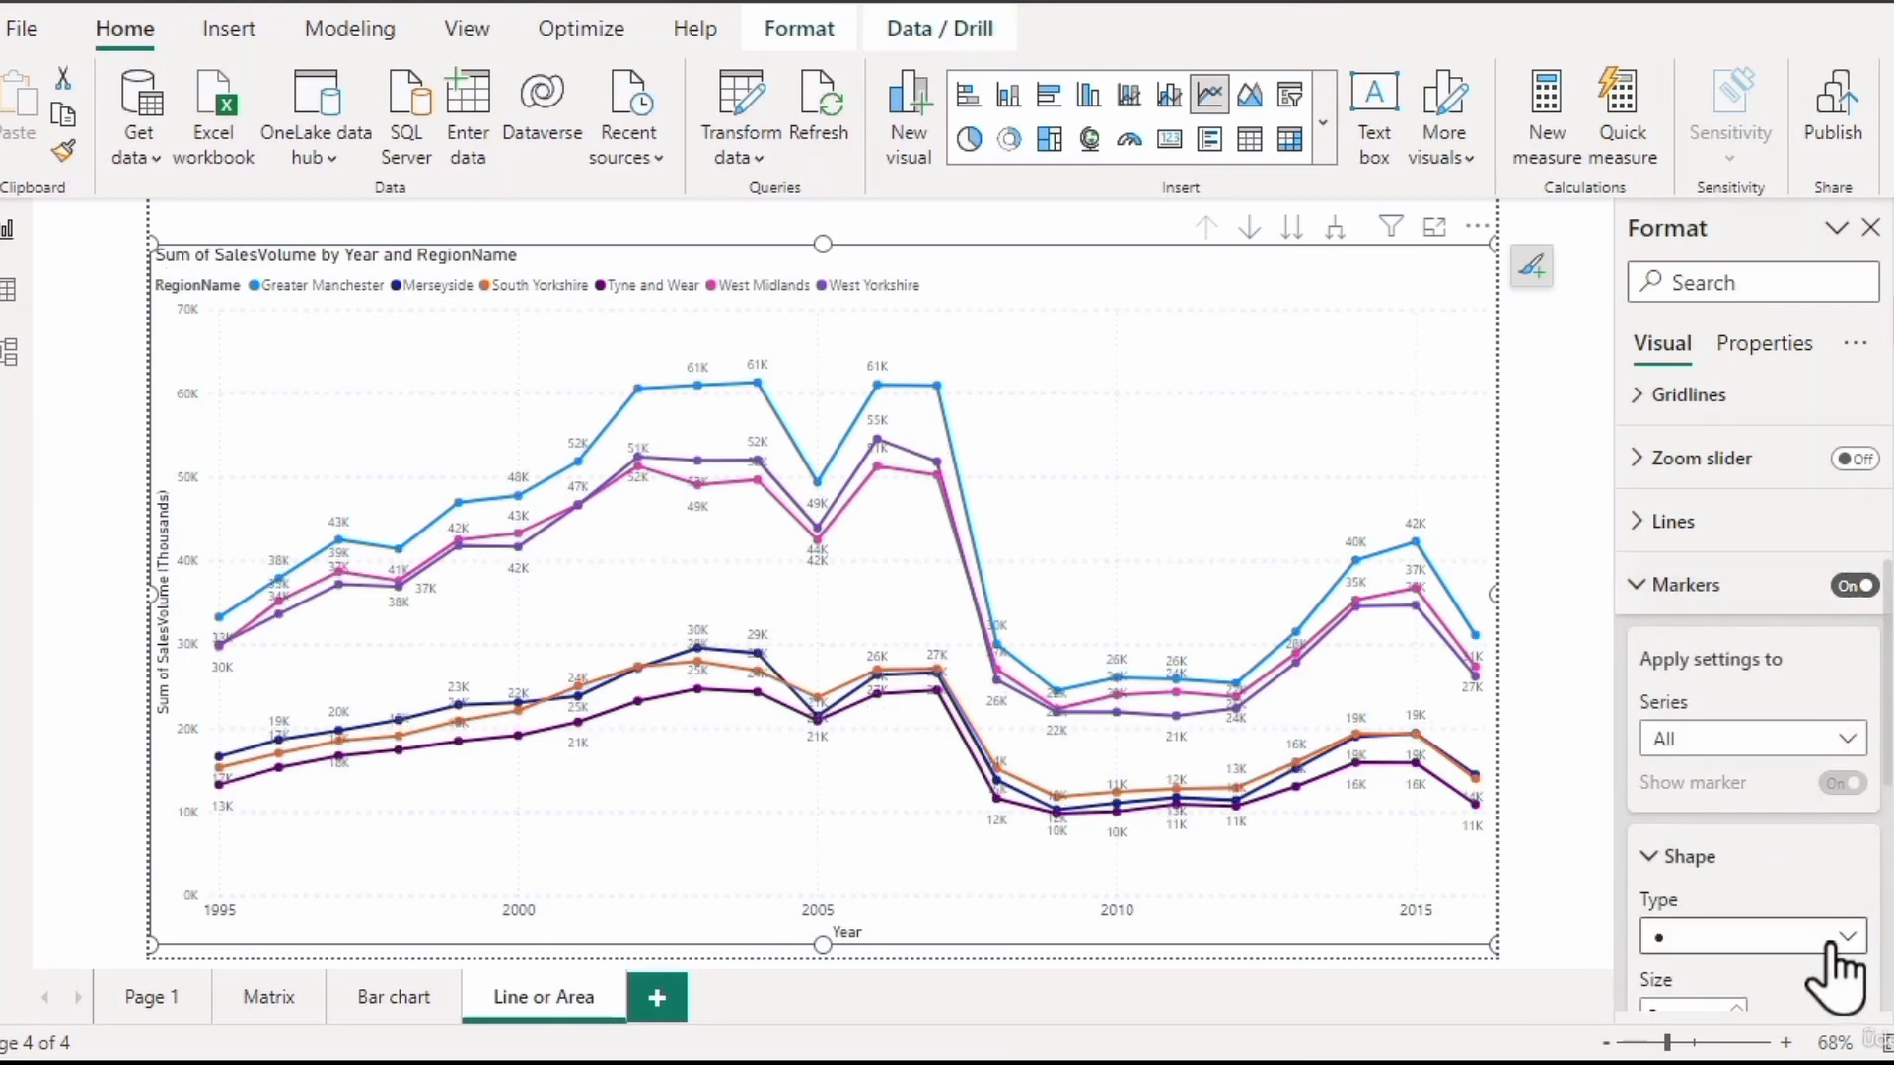
scroll(1836, 972, "down", 2)
left_click(1848, 844)
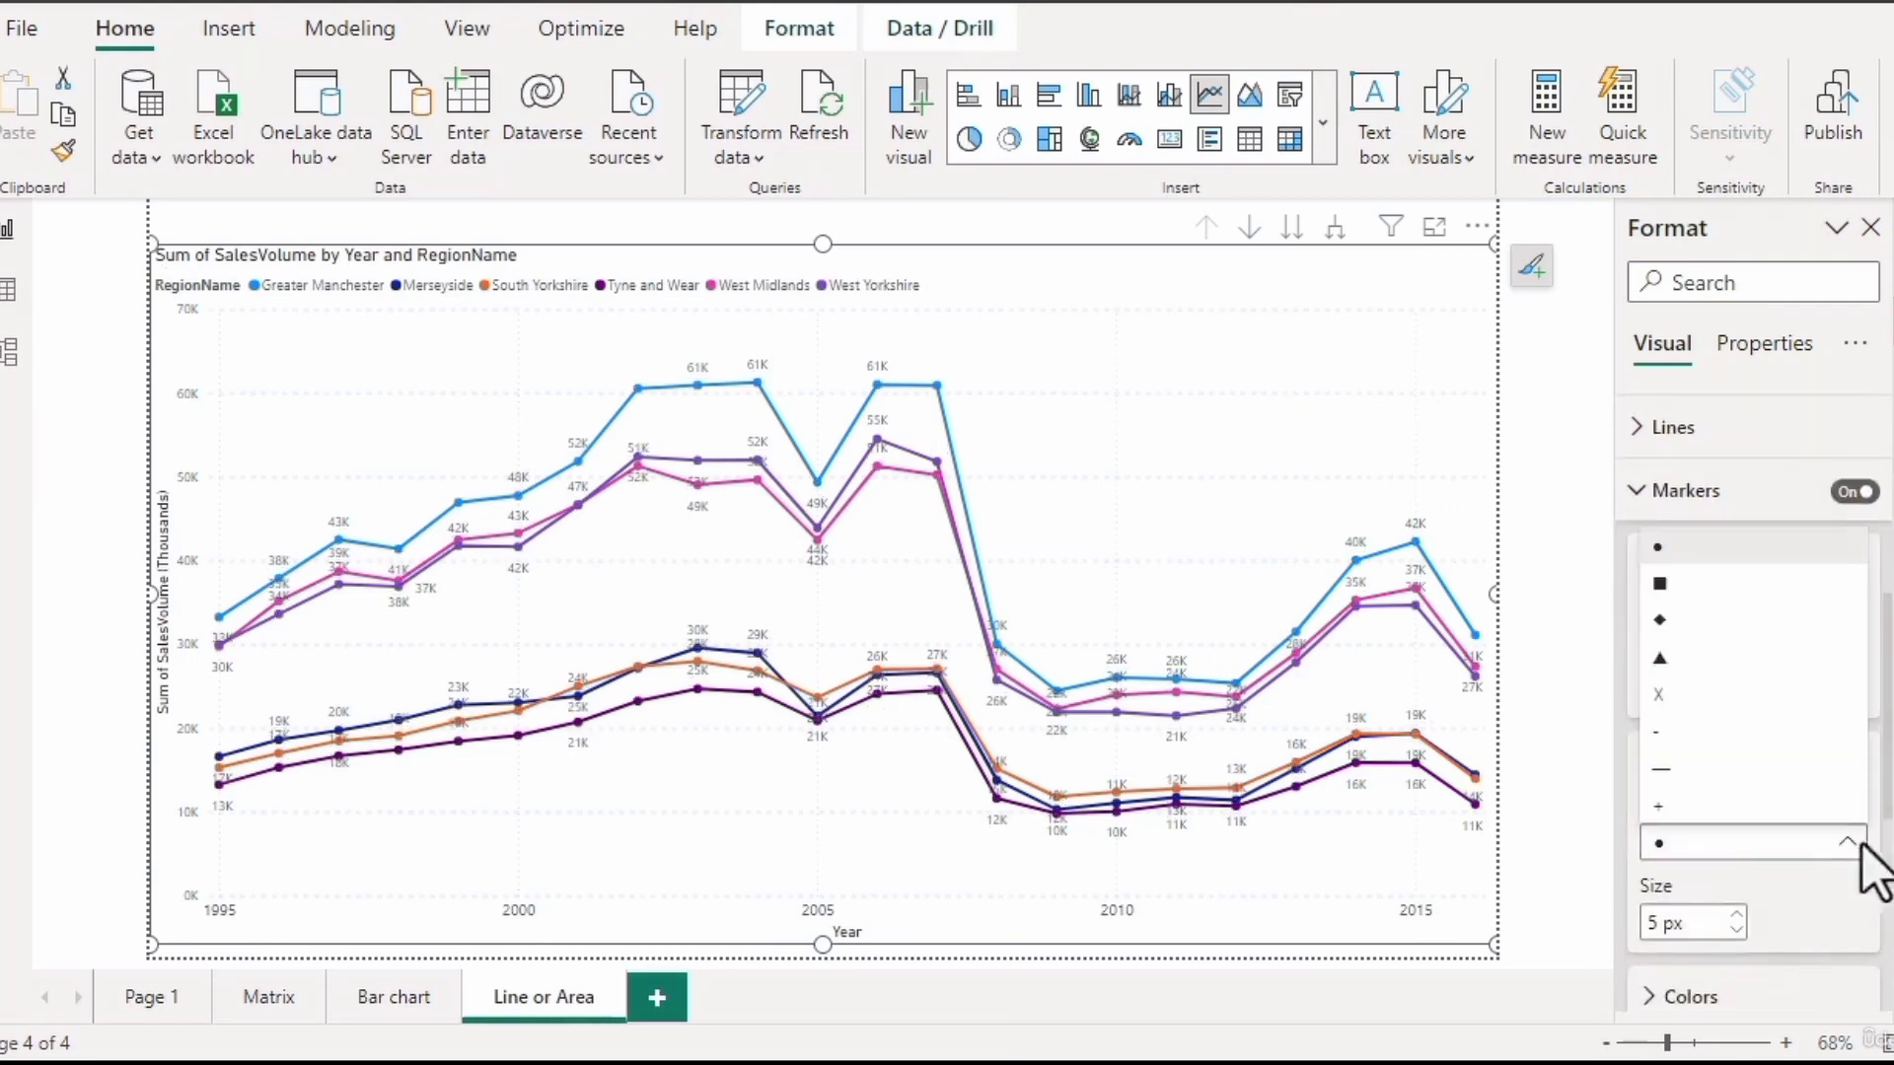
left_click(1667, 584)
left_click(1762, 846)
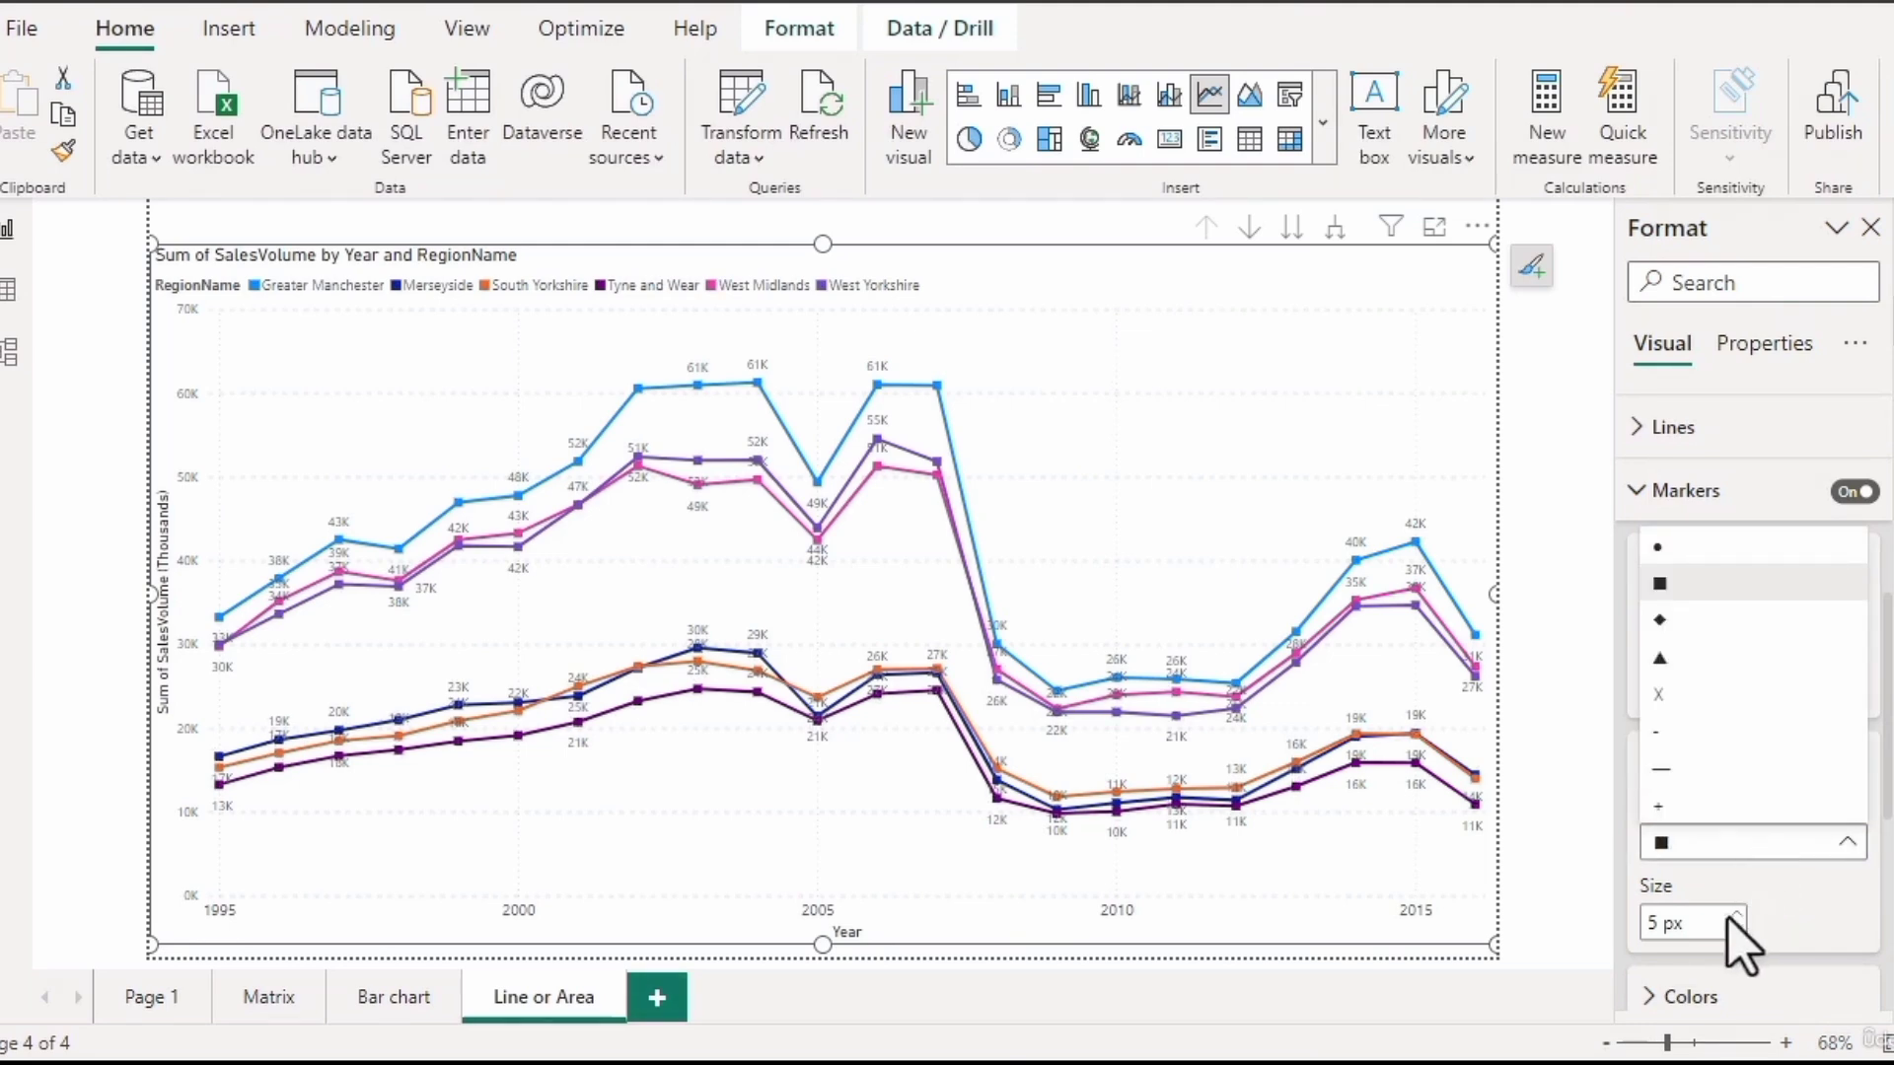
Try a size of 10 px for the square markers, and reduce it to 6 px.
left_click(1735, 914)
left_click(1735, 914)
left_click(1736, 914)
left_click(1736, 914)
left_click(1736, 915)
left_click(1736, 914)
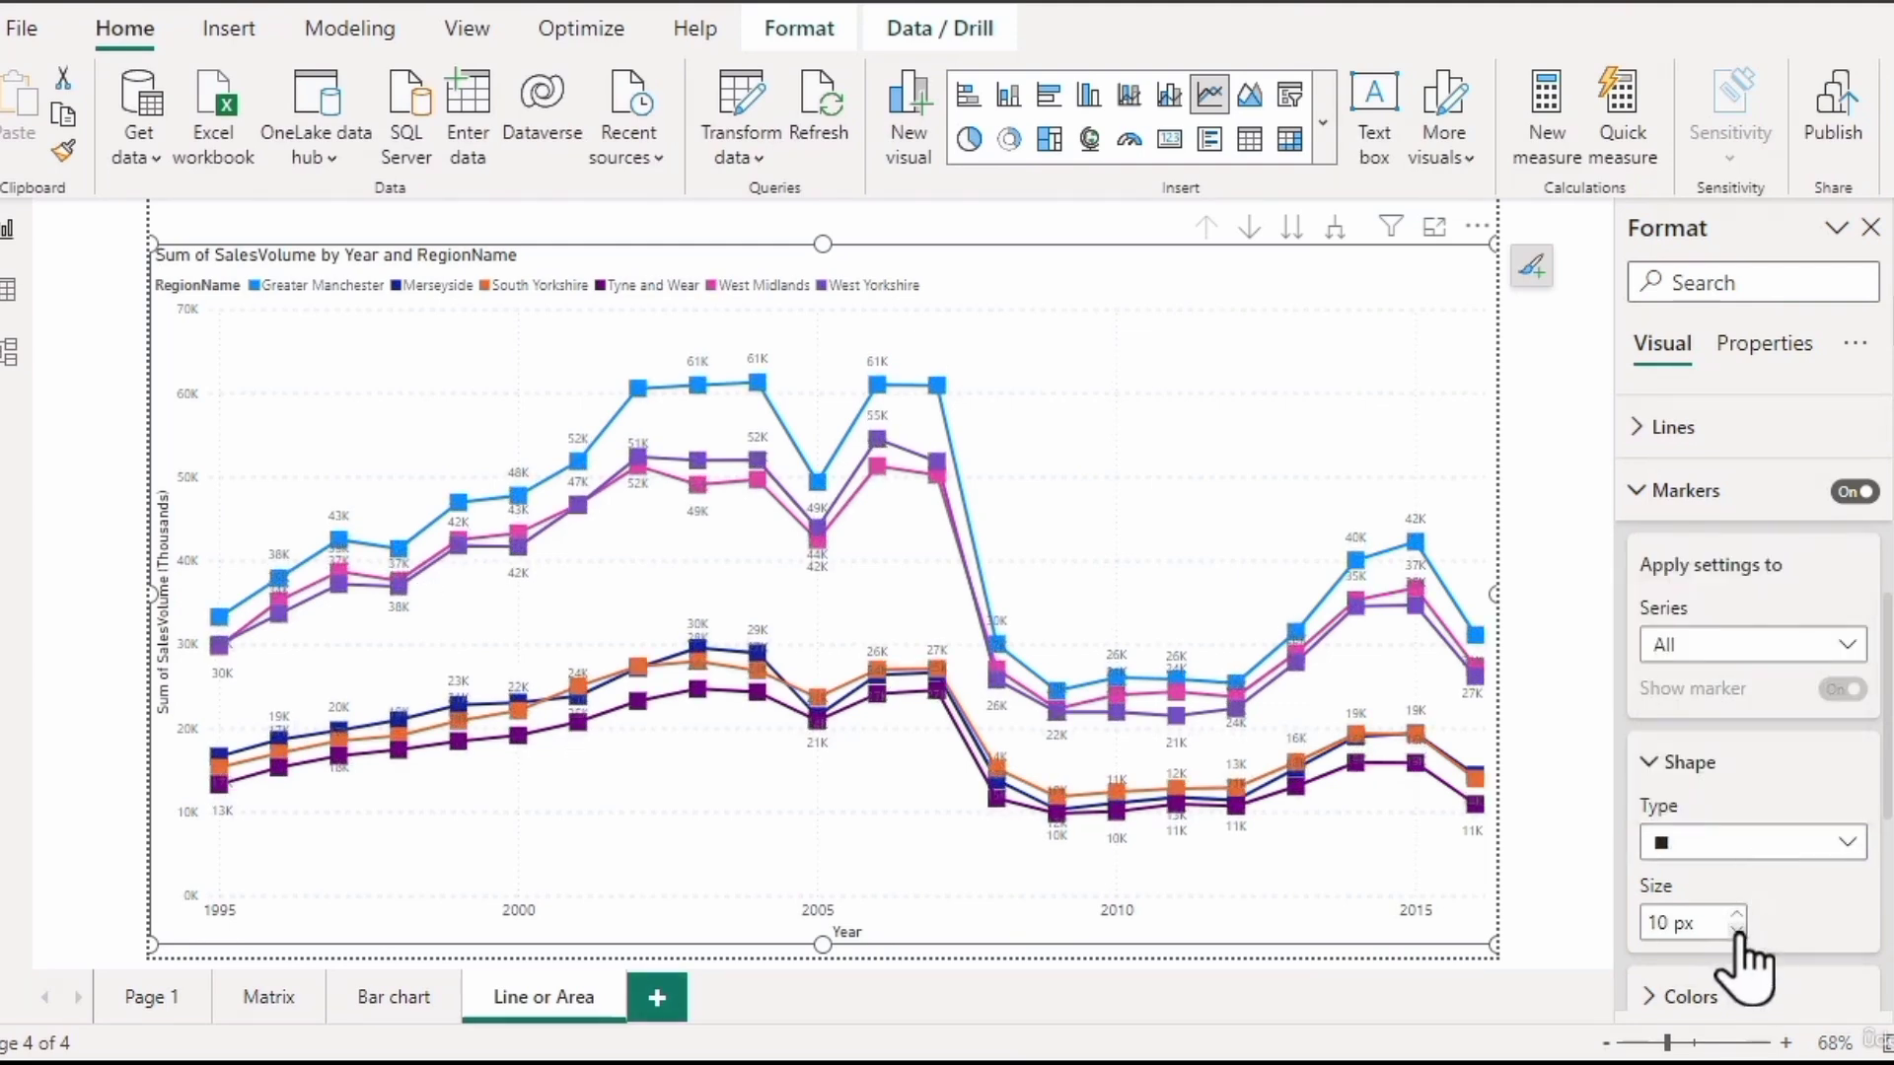
left_click(1735, 929)
left_click(1736, 929)
left_click(1735, 929)
left_click(1736, 929)
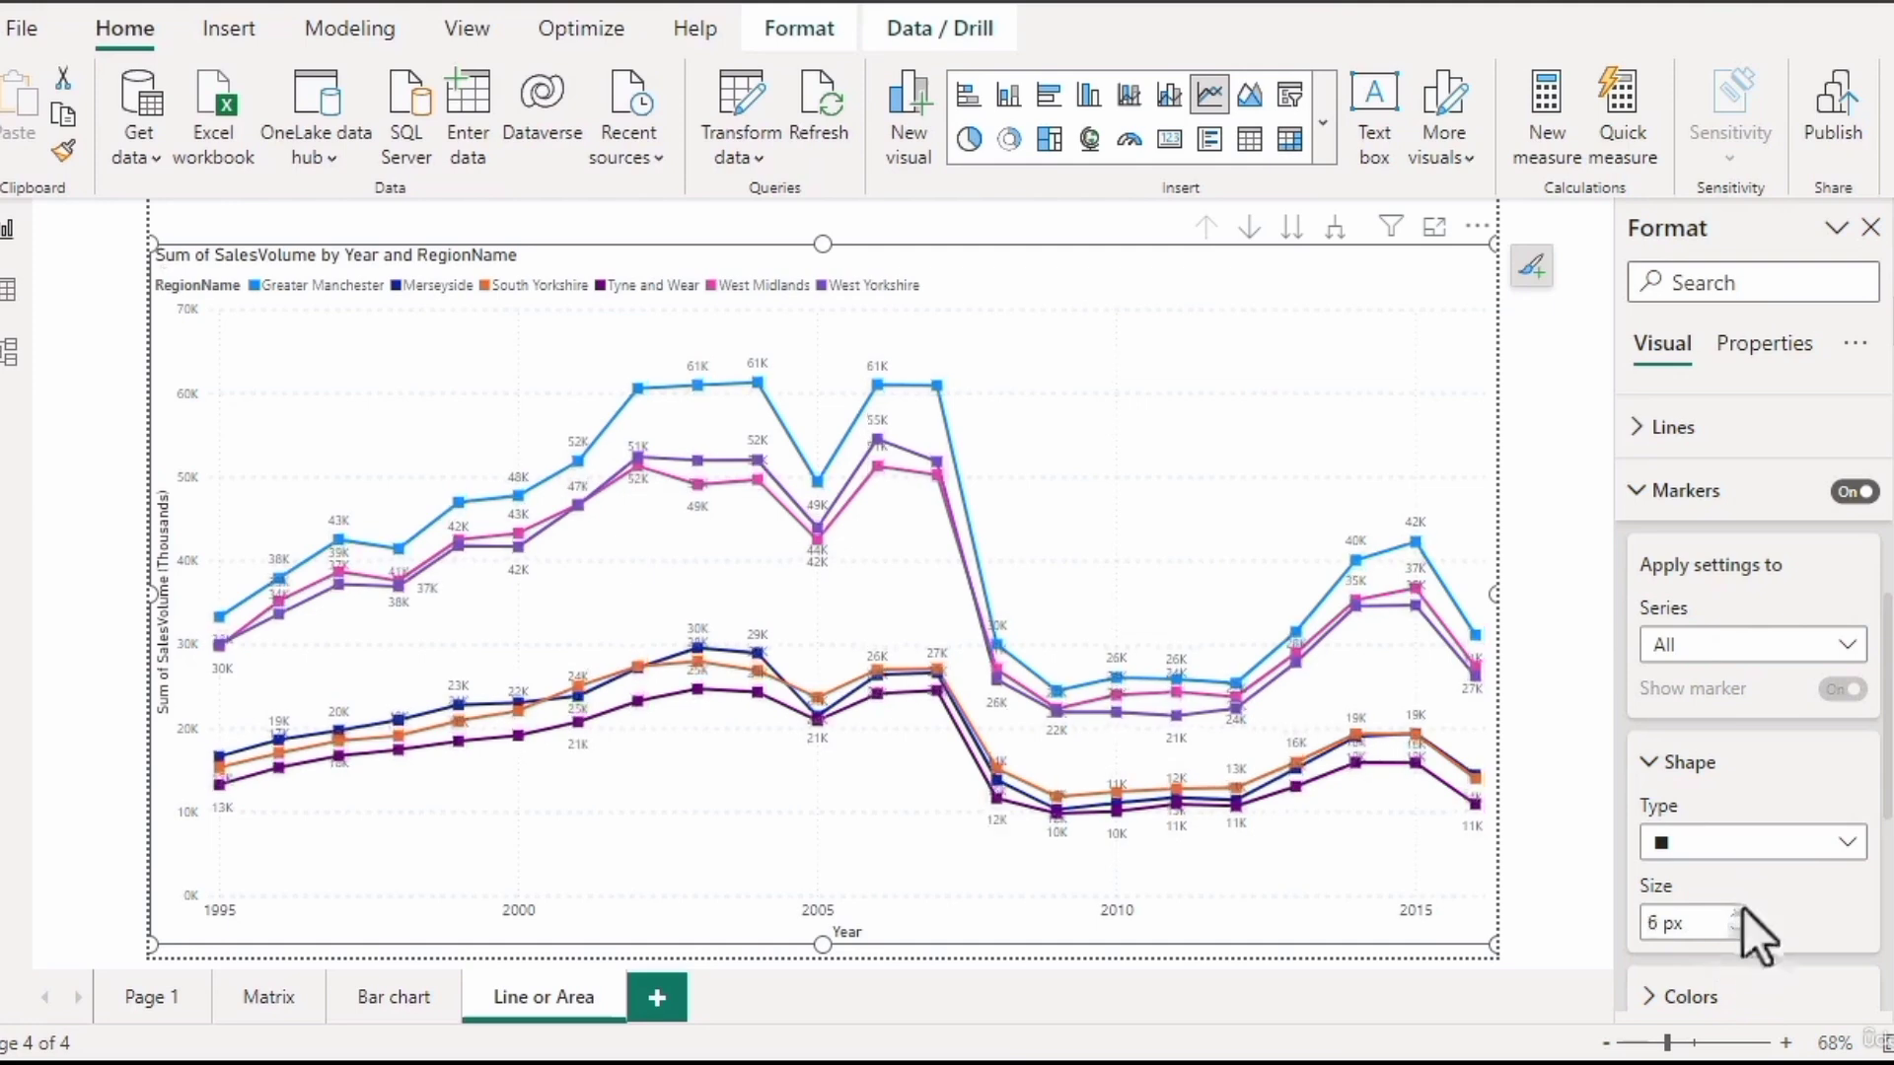
Check the marker color palette and the series choices without changing them, and turn the markers off.
scroll(1740, 927, "down", 2)
left_click(1652, 810)
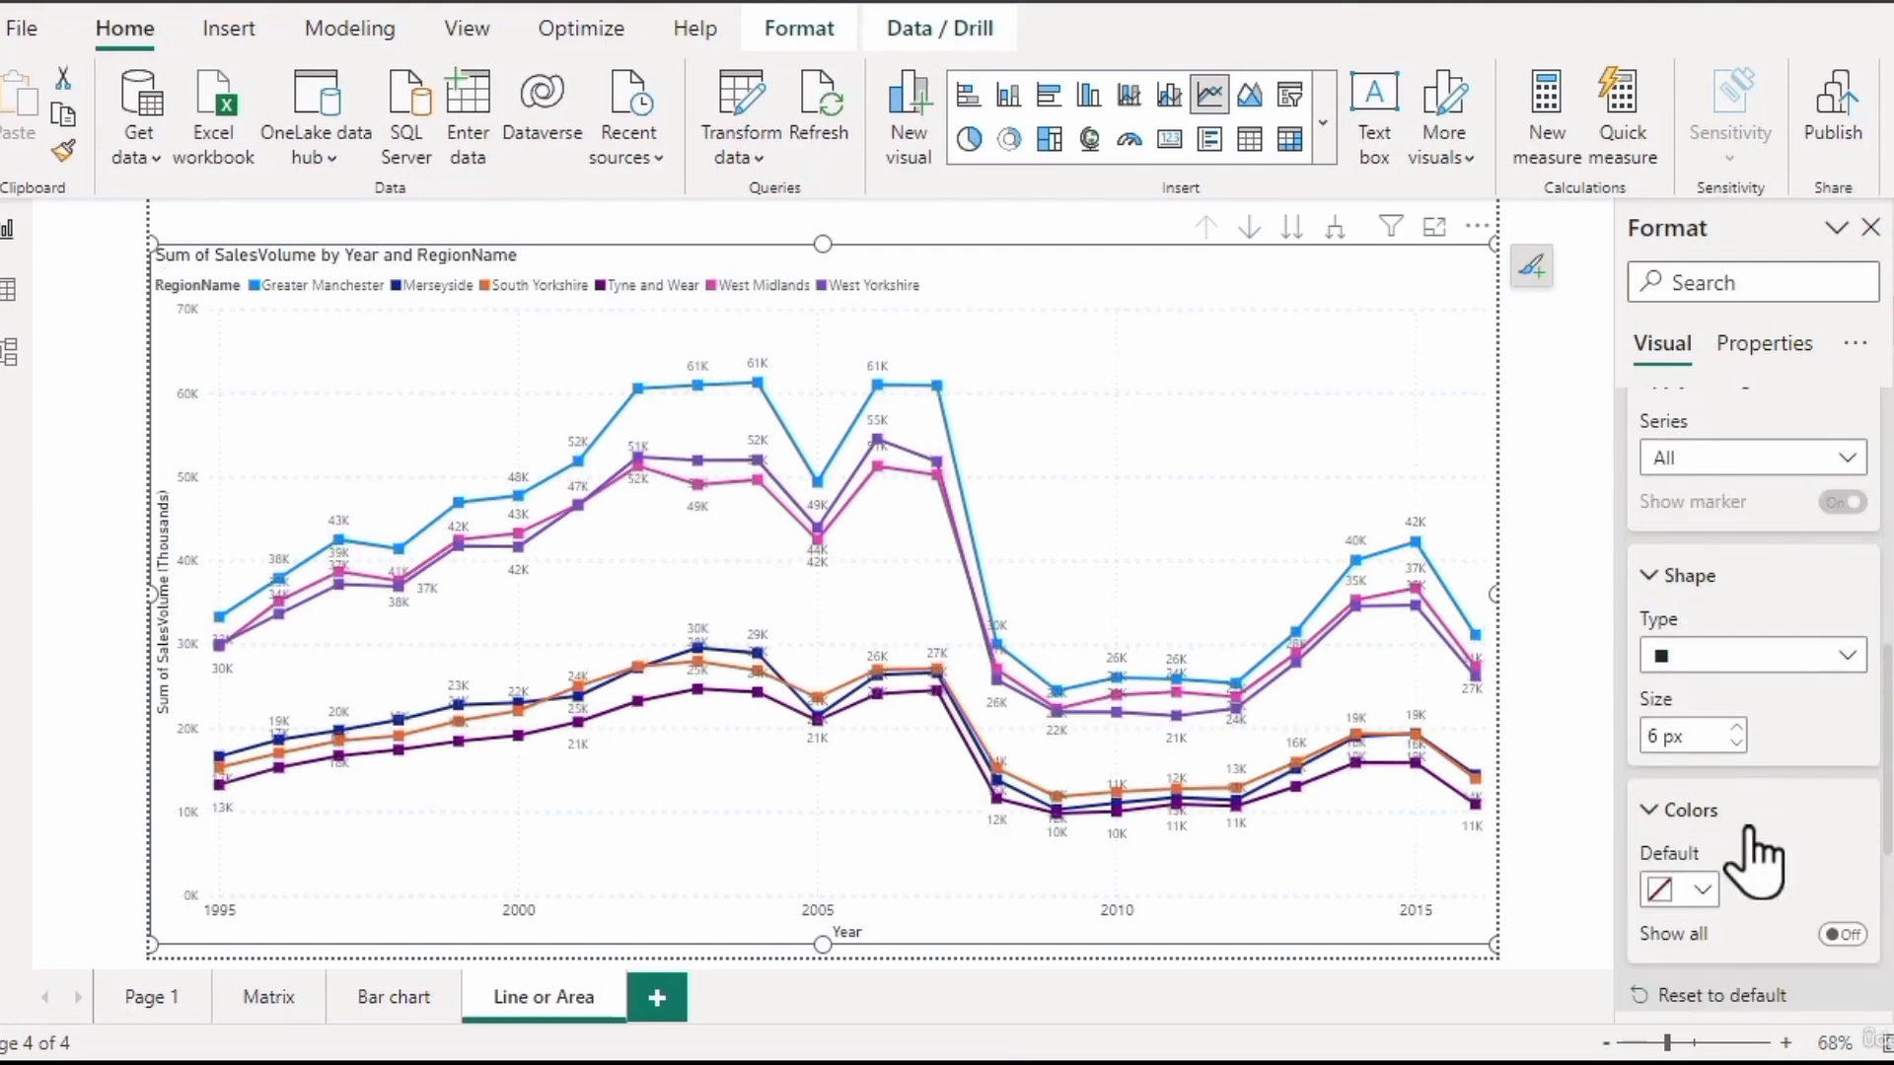
left_click(1701, 889)
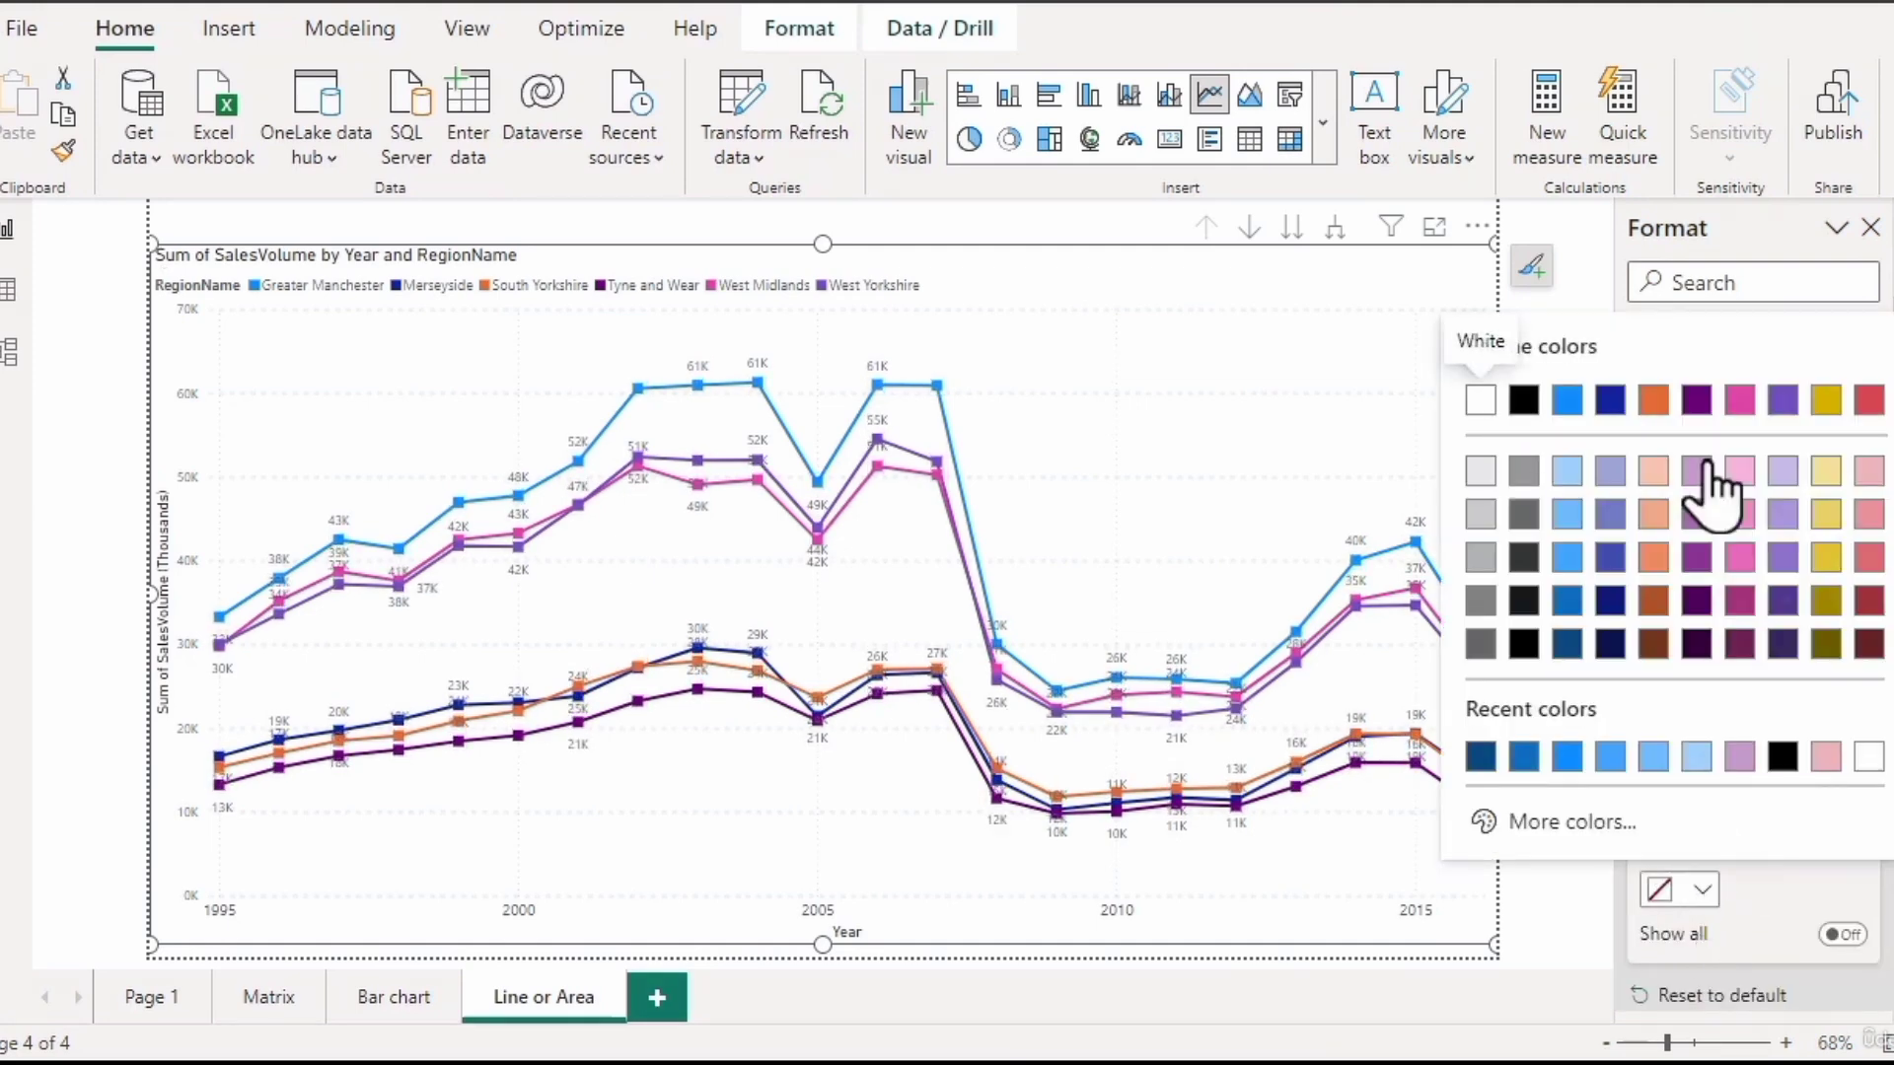
left_click(1781, 899)
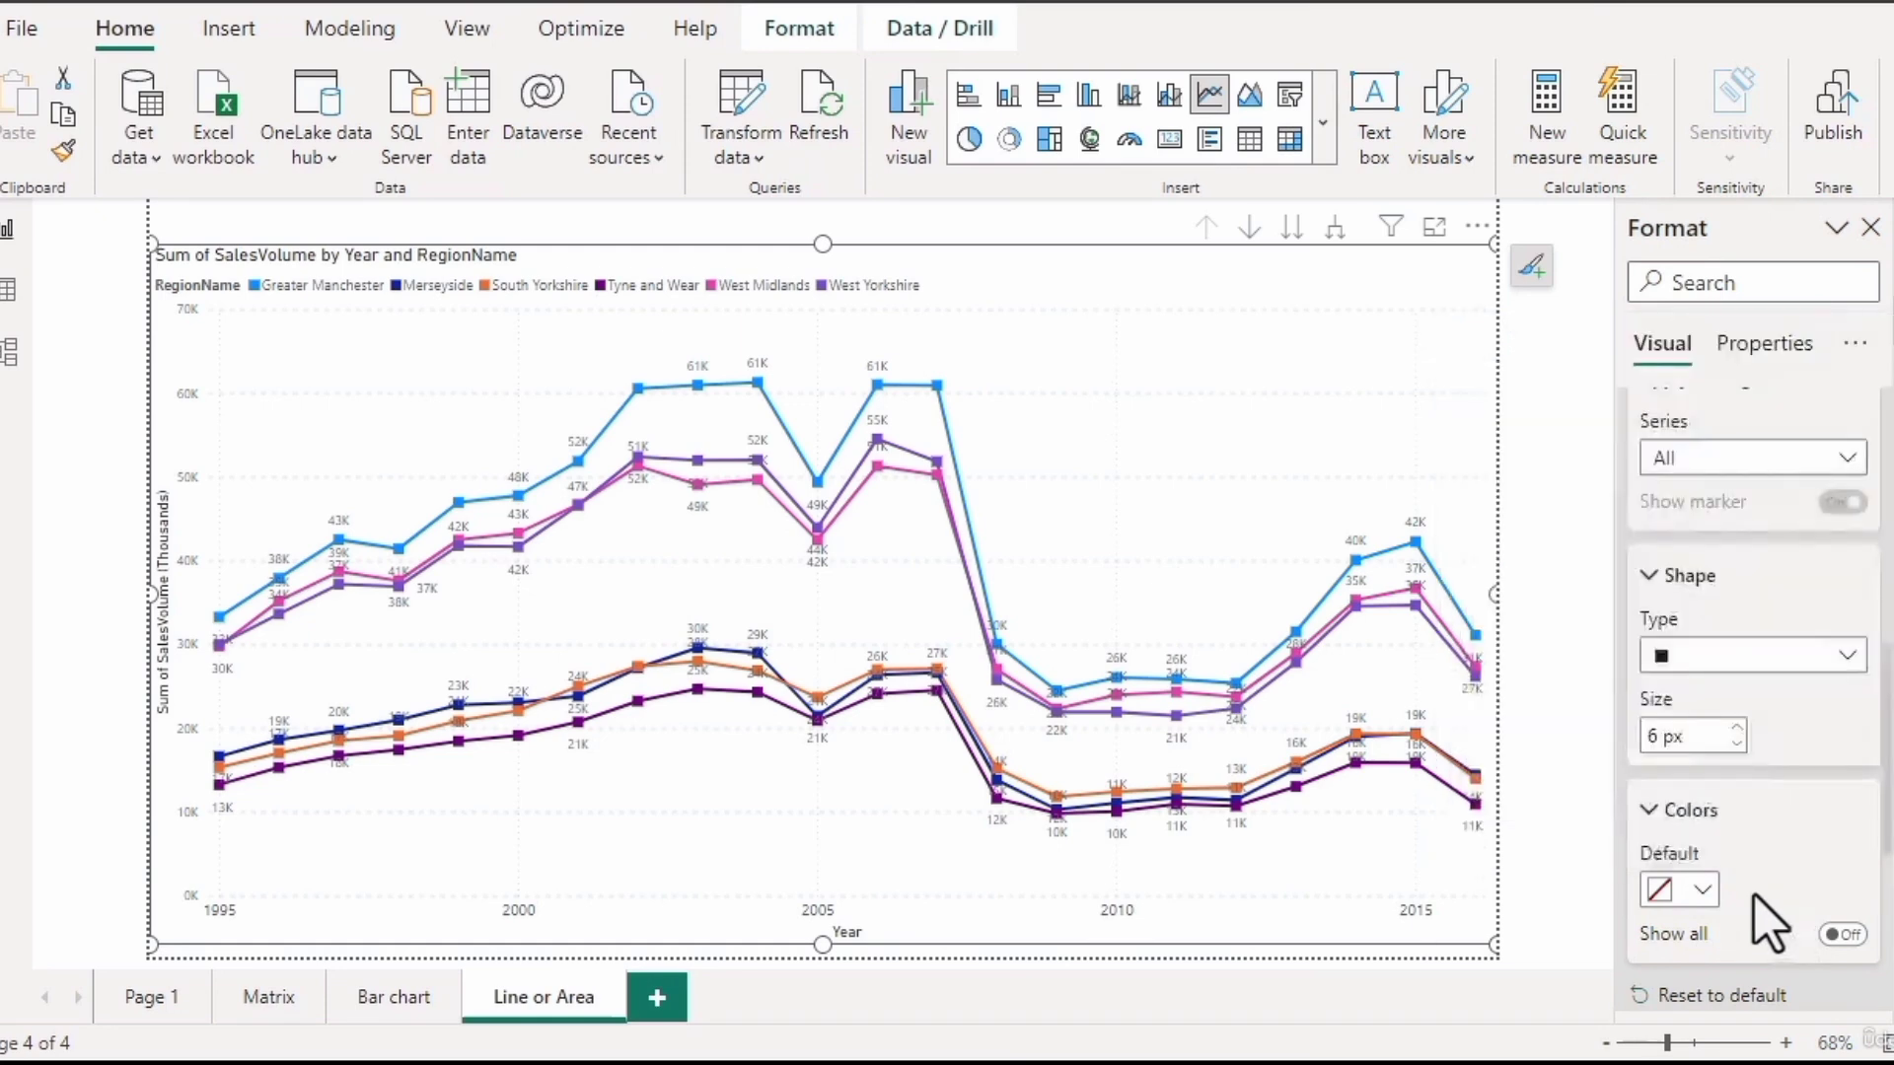
scroll(1766, 828, "up", 2)
left_click(1751, 646)
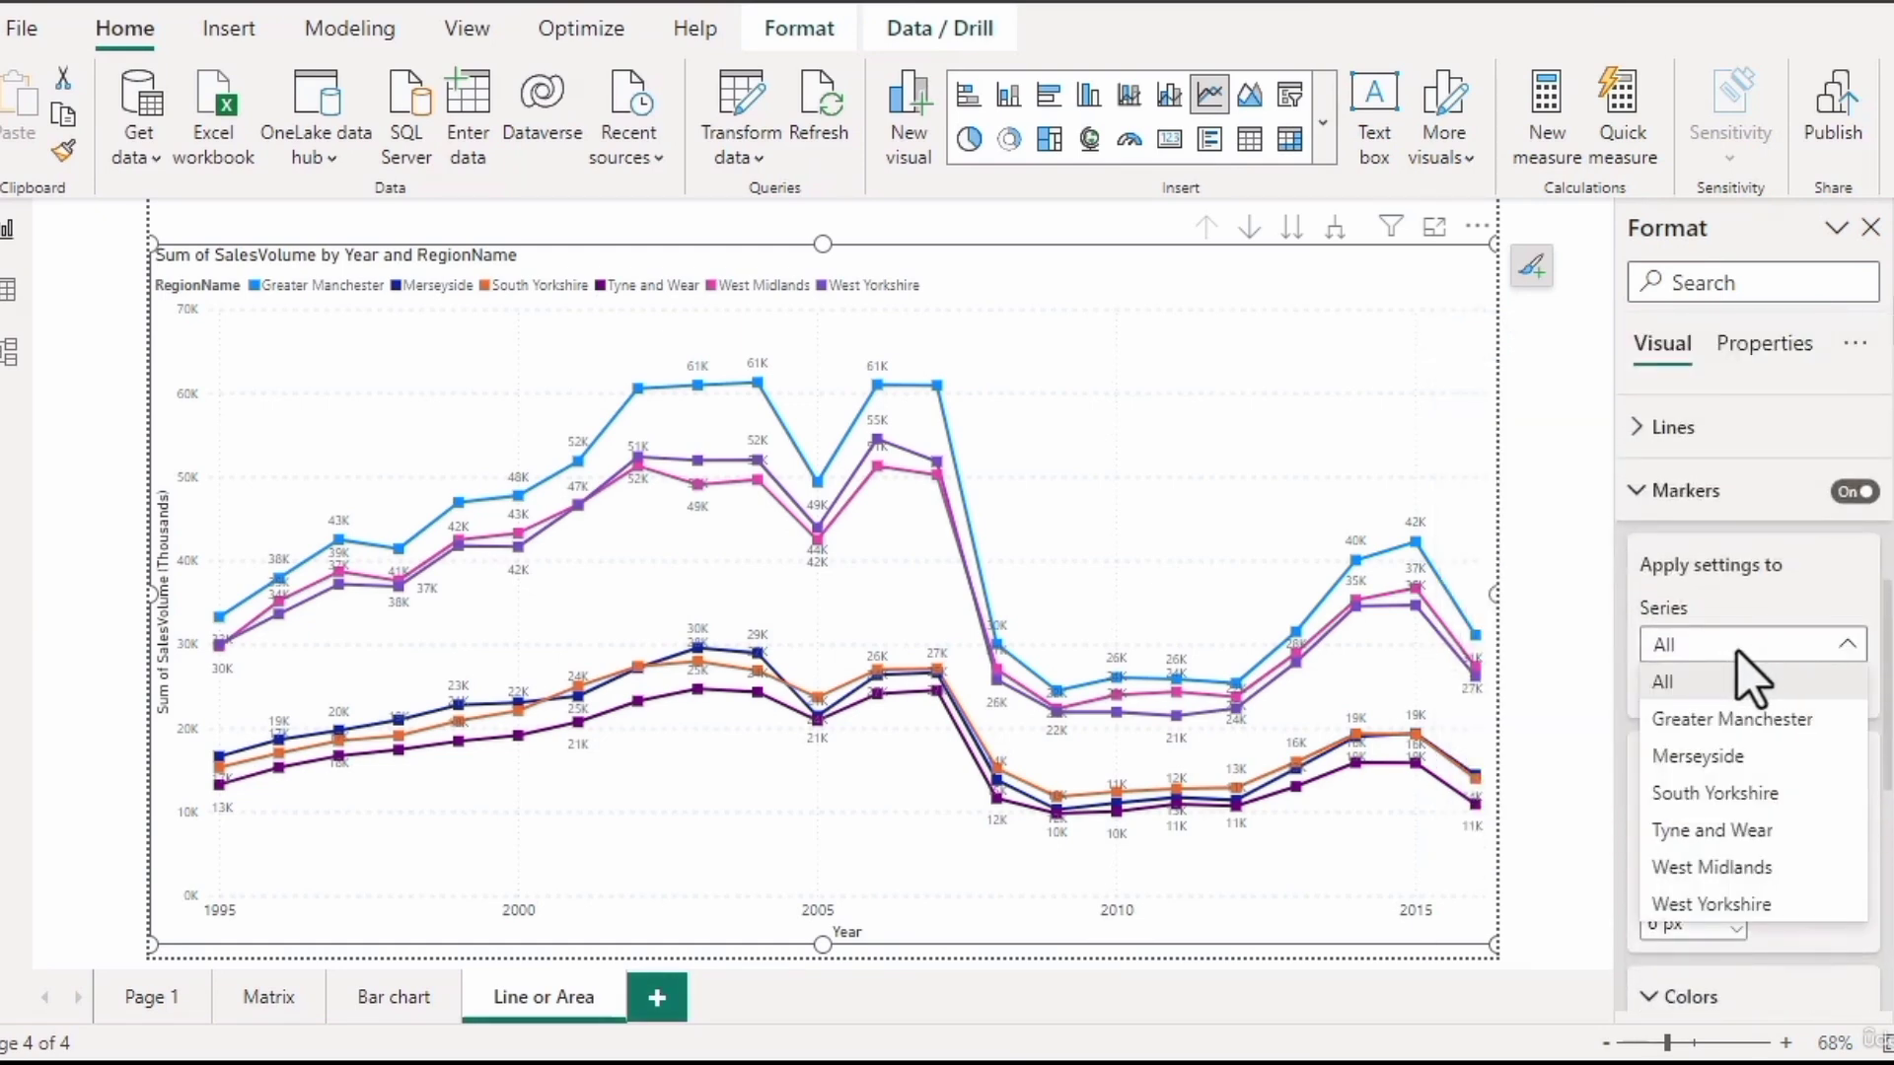
left_click(1750, 678)
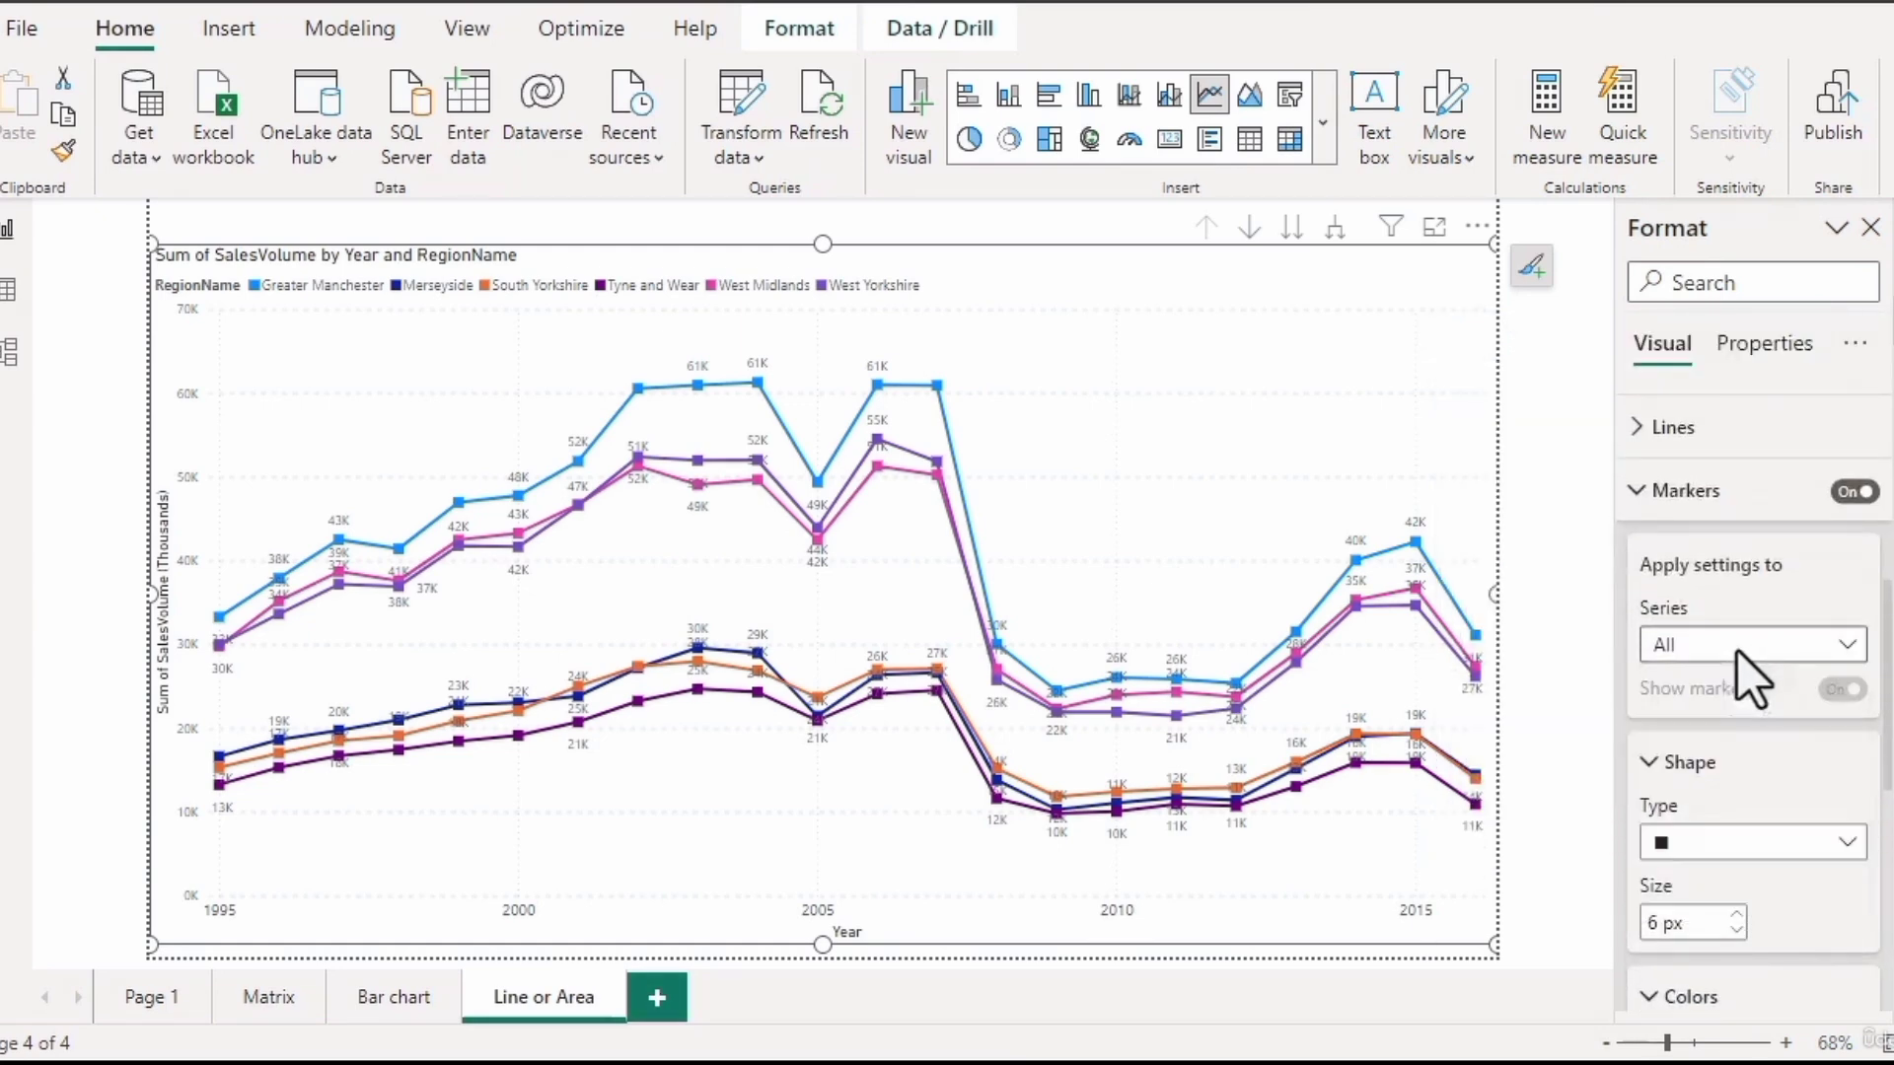
left_click(1854, 492)
left_click(1638, 492)
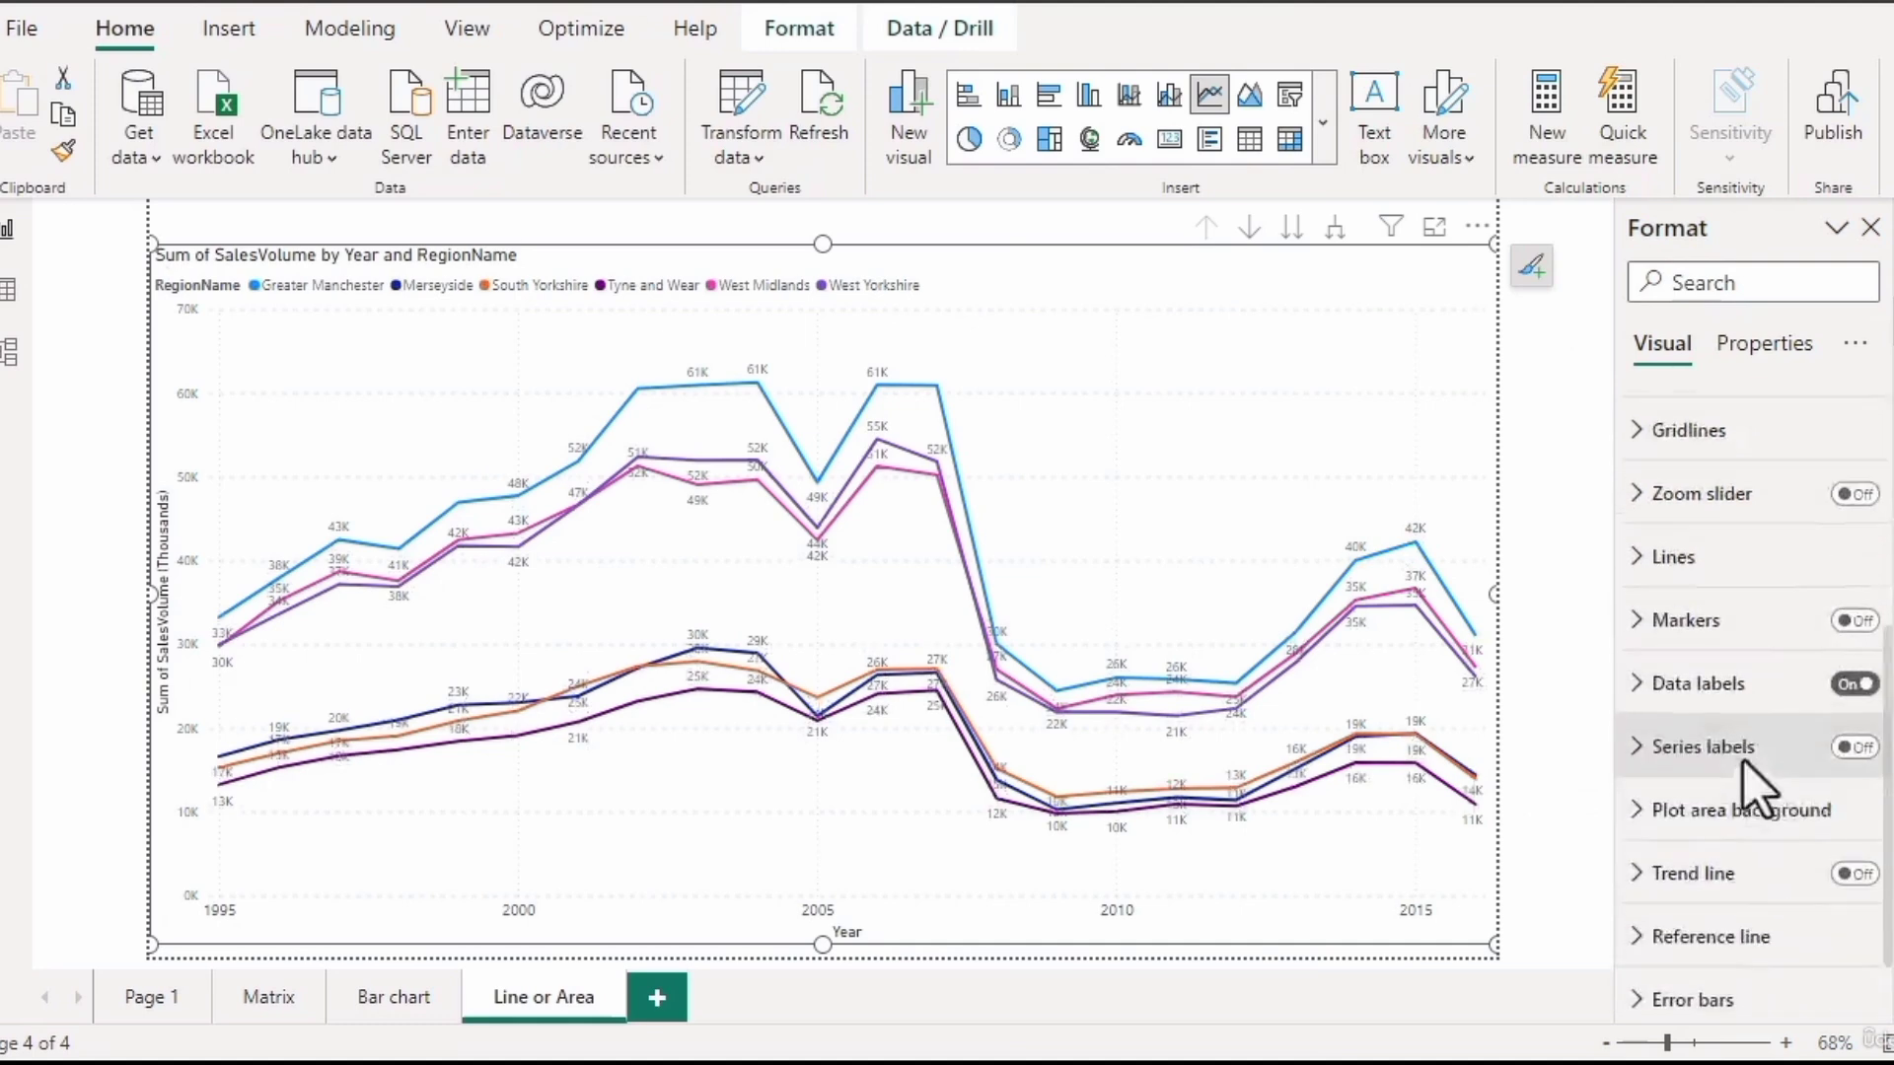
Turn on the zoom slider and narrow the chart to about 2002–2012 and a sales volume of about 24K–50K.
scroll(1765, 759, "up", 2)
left_click(1856, 597)
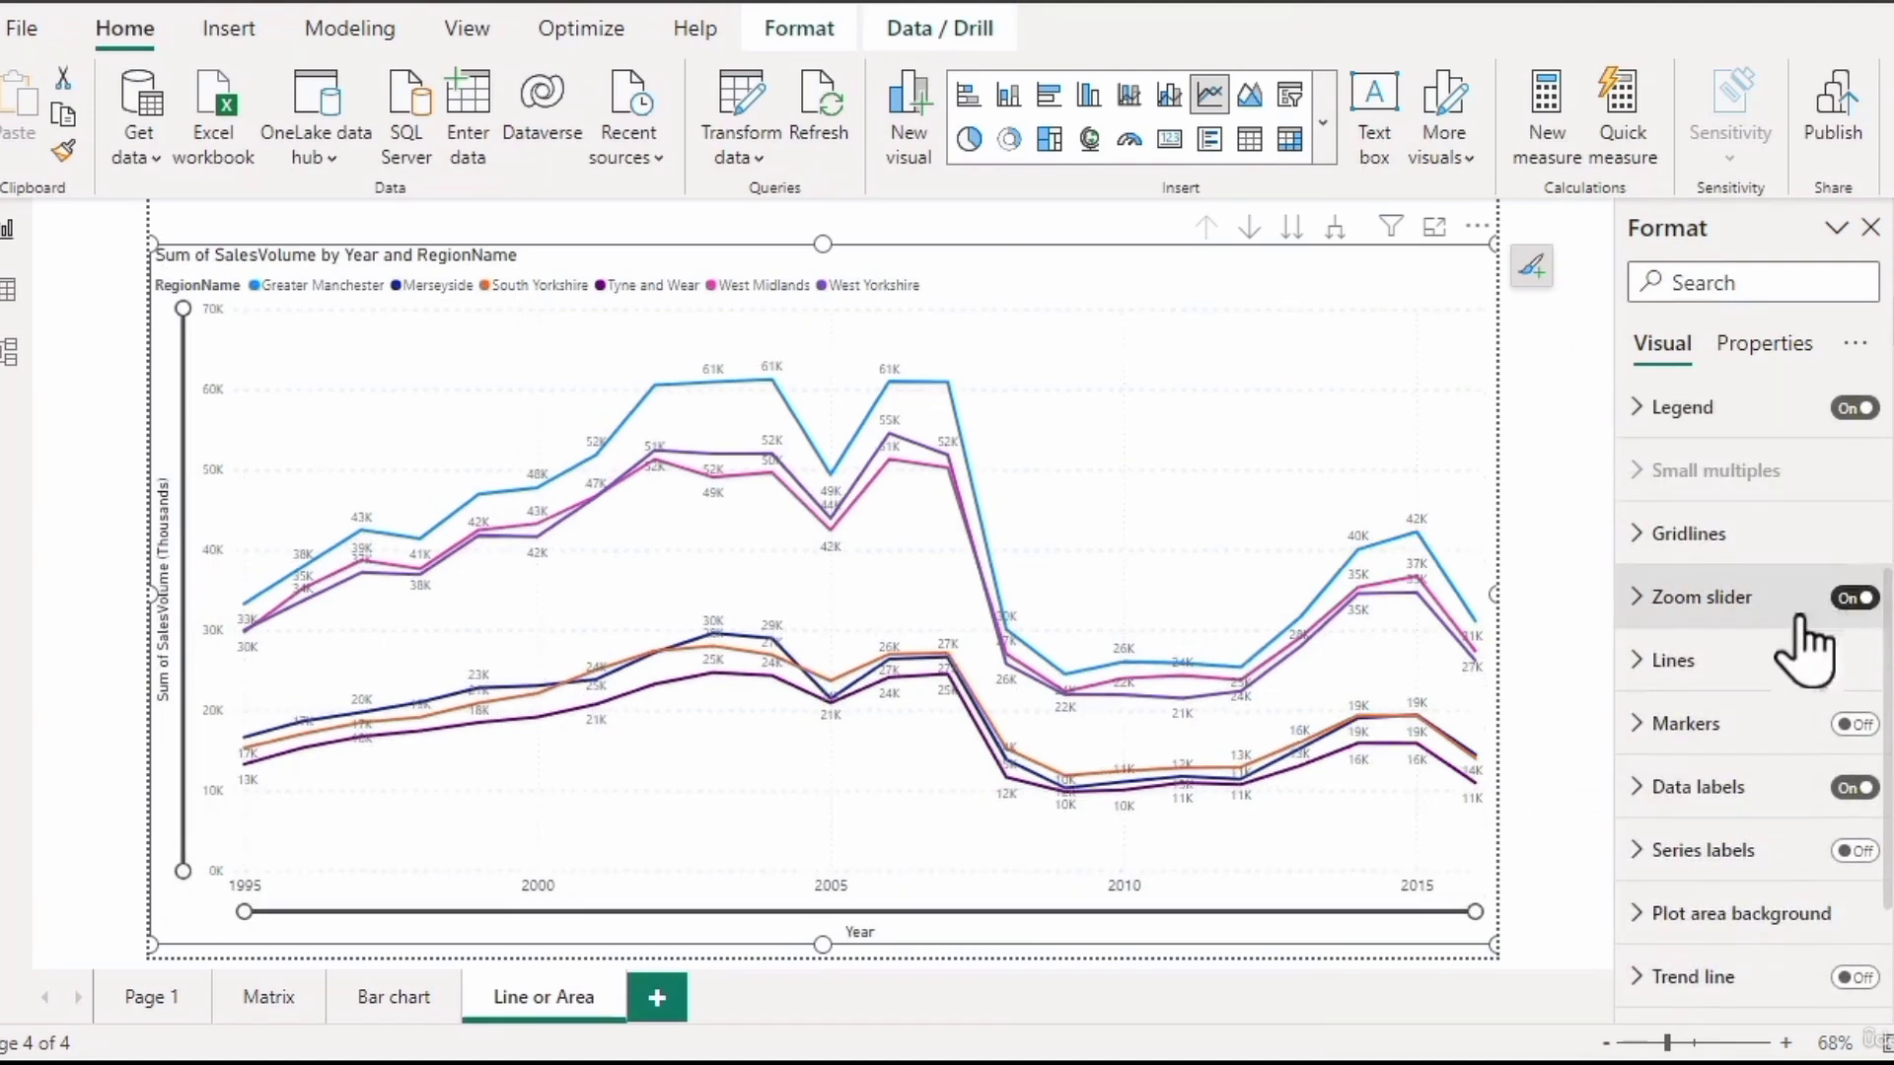
left_click(1636, 599)
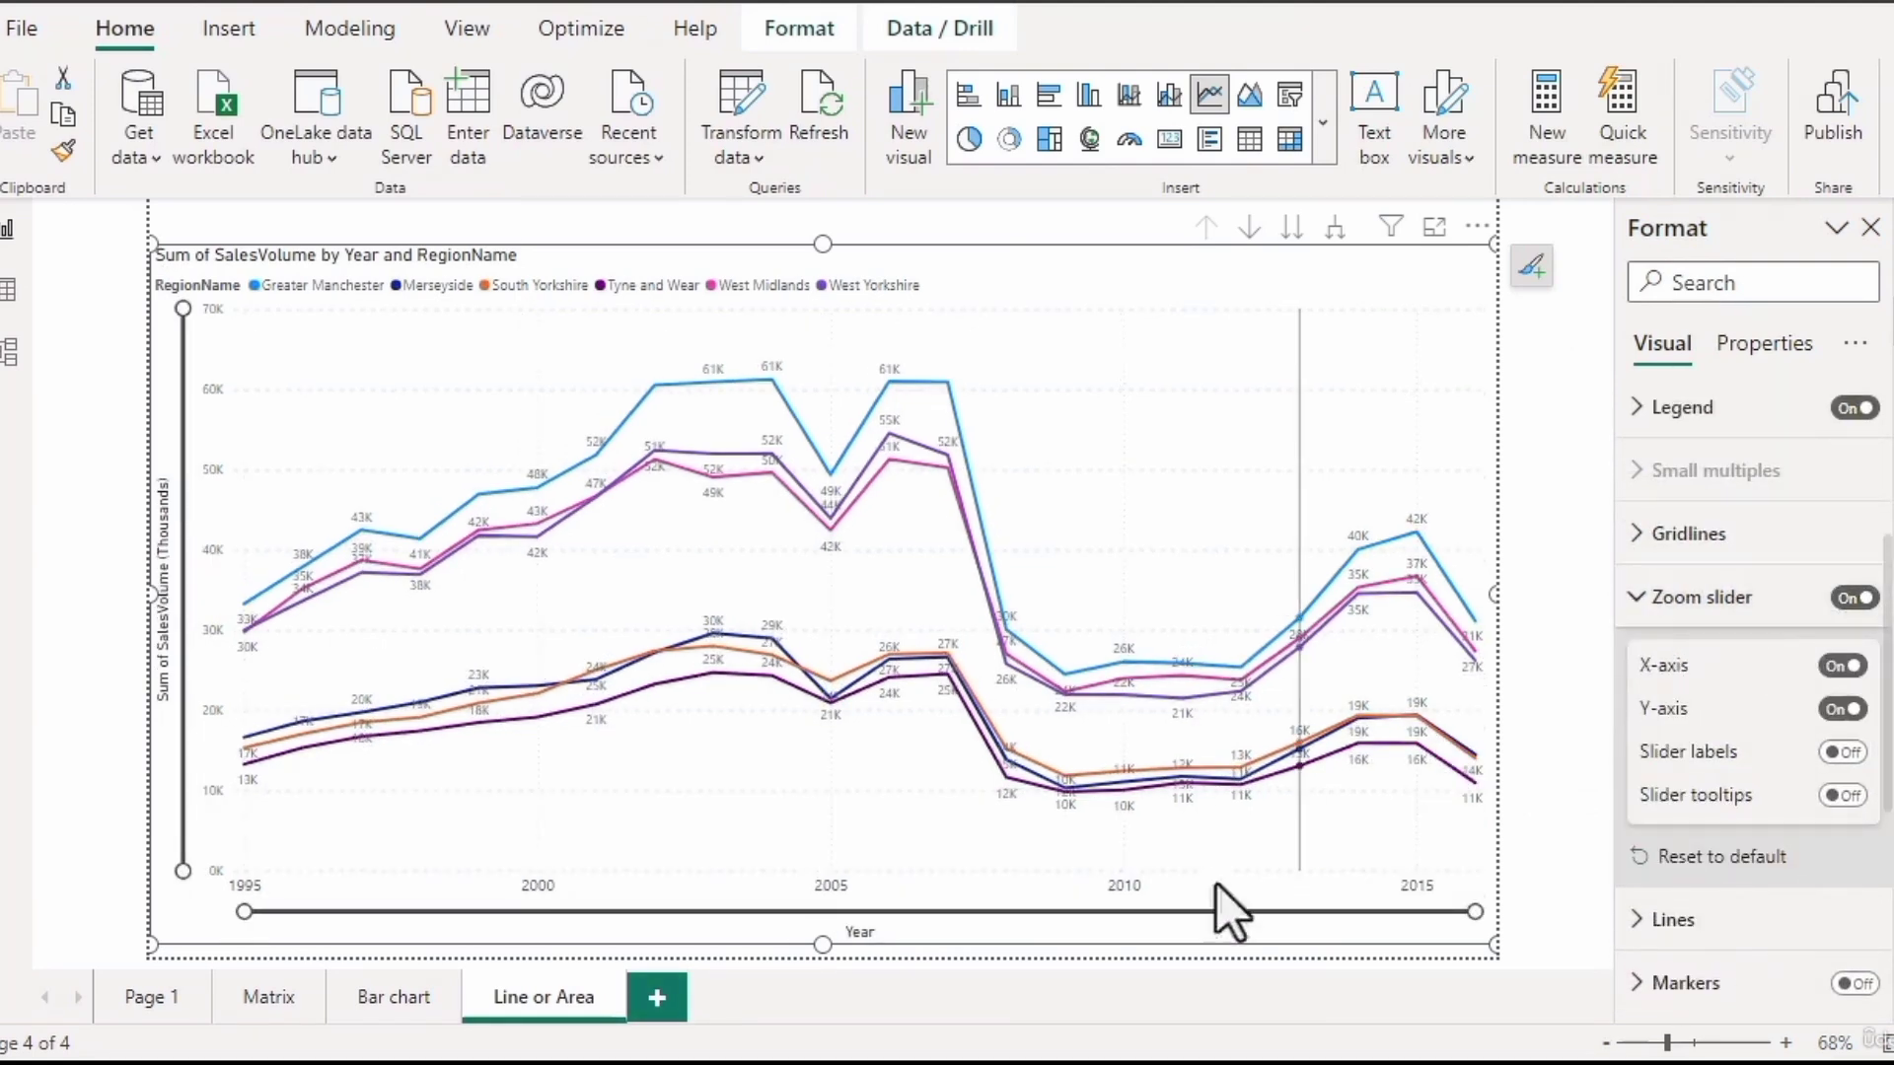
left_click_drag(246, 911, 663, 912)
left_click_drag(1470, 912, 1282, 917)
left_click_drag(185, 865, 182, 676)
left_click_drag(183, 310, 188, 473)
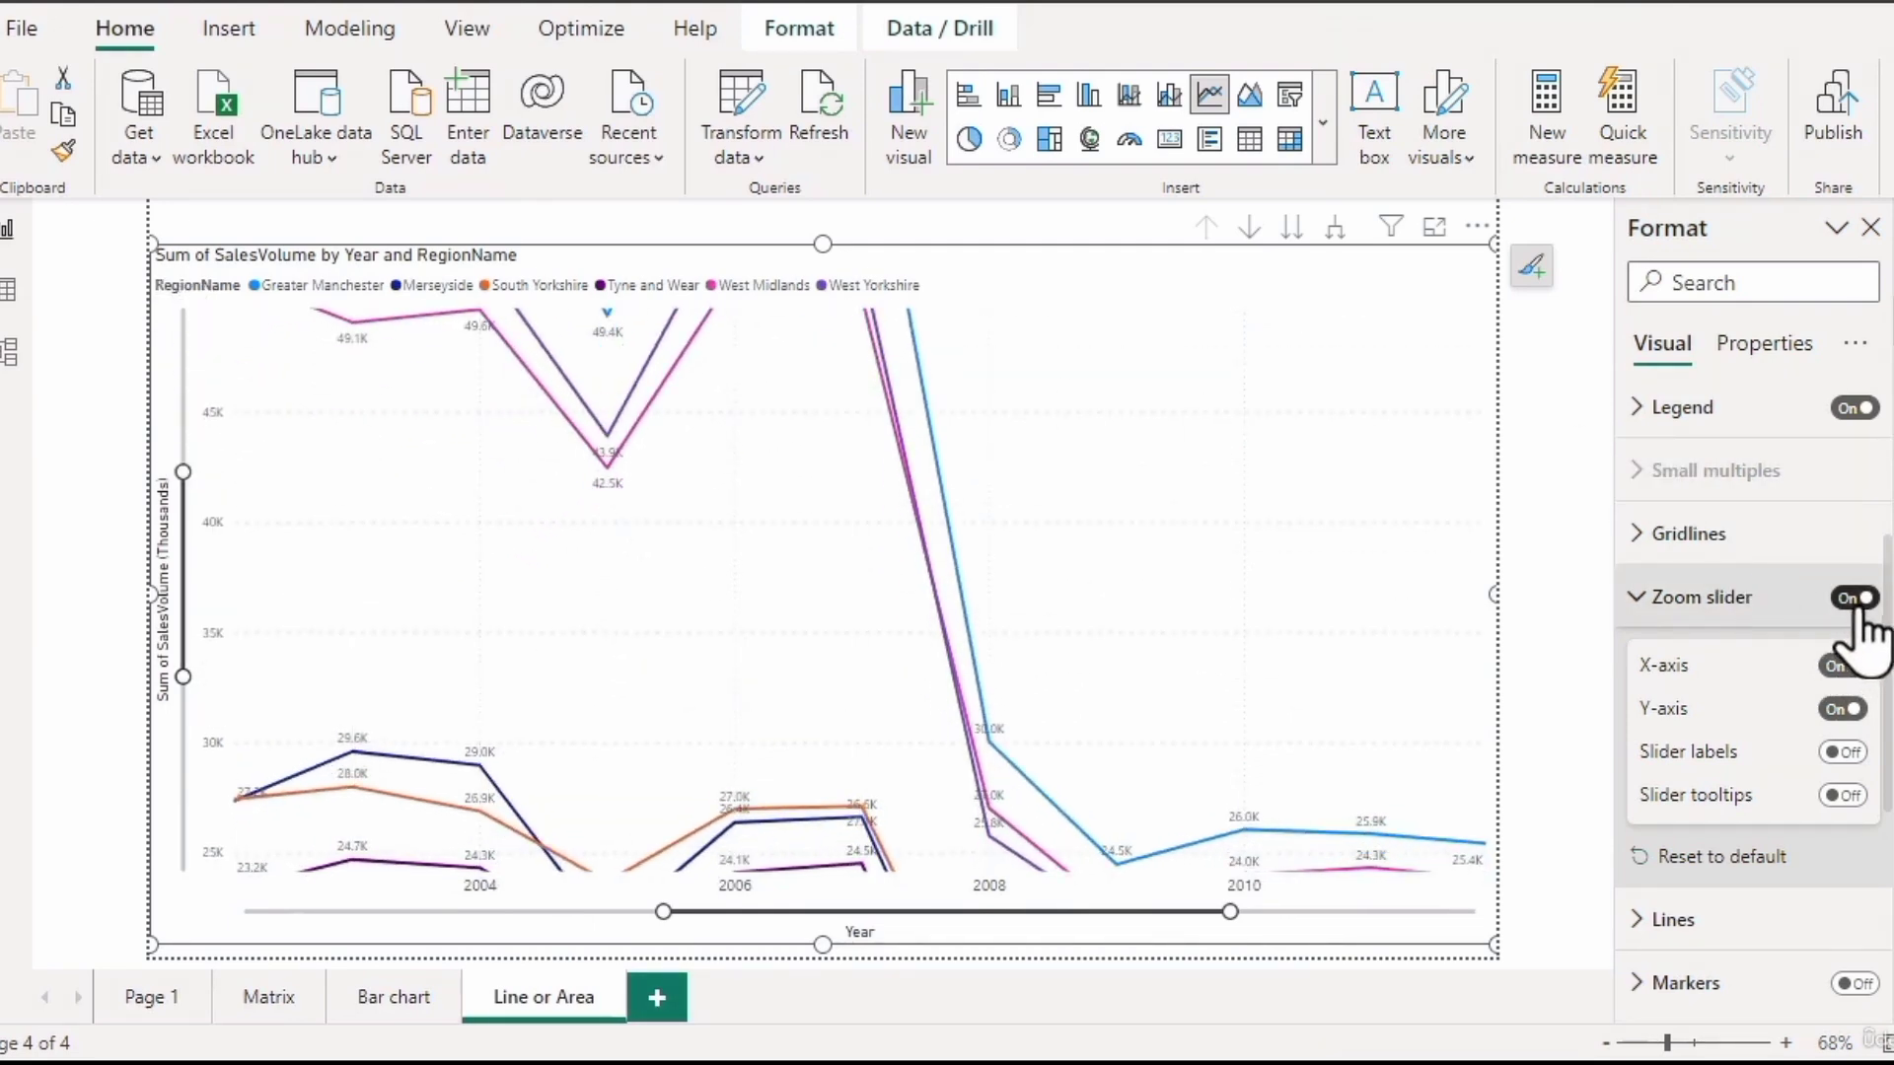
Widen the zoom slider's year range back out to the full period, and turn the zoom slider off.
left_click_drag(1234, 909, 1455, 912)
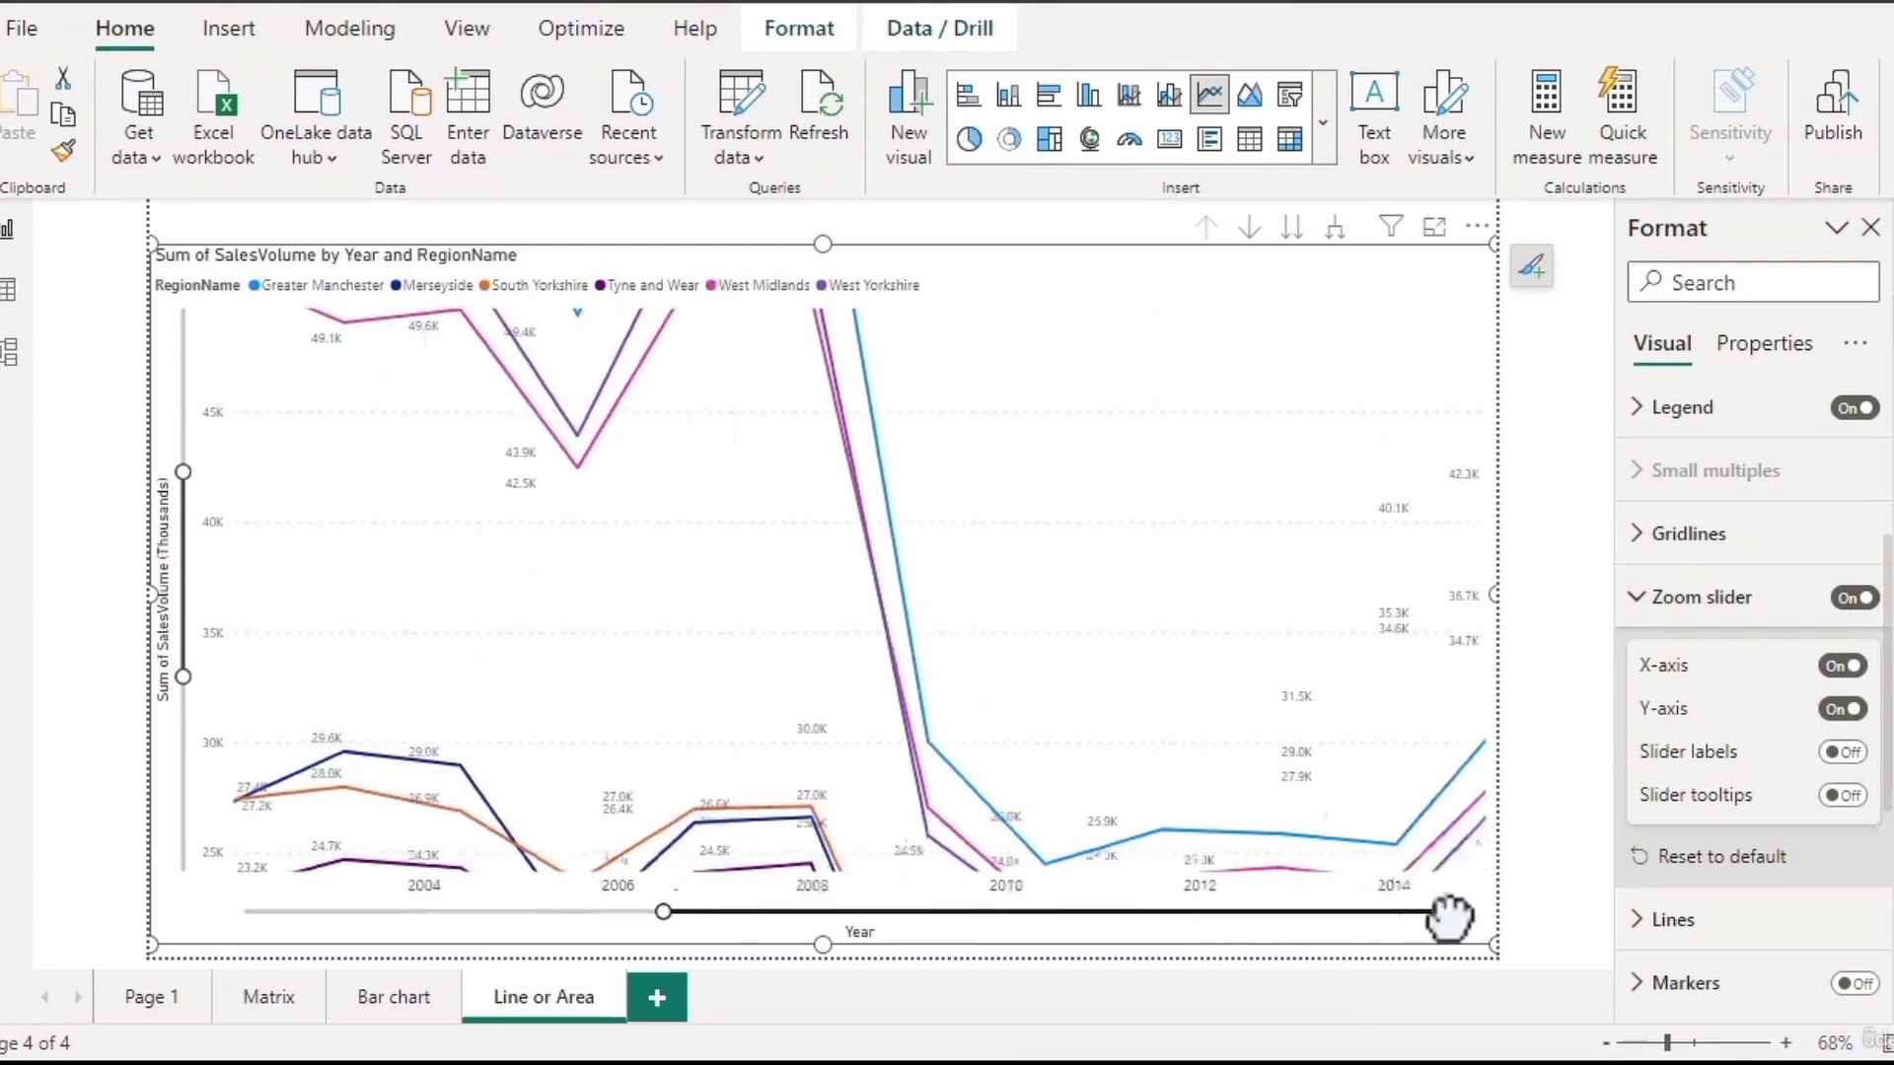
left_click_drag(661, 905, 245, 911)
left_click(1842, 603)
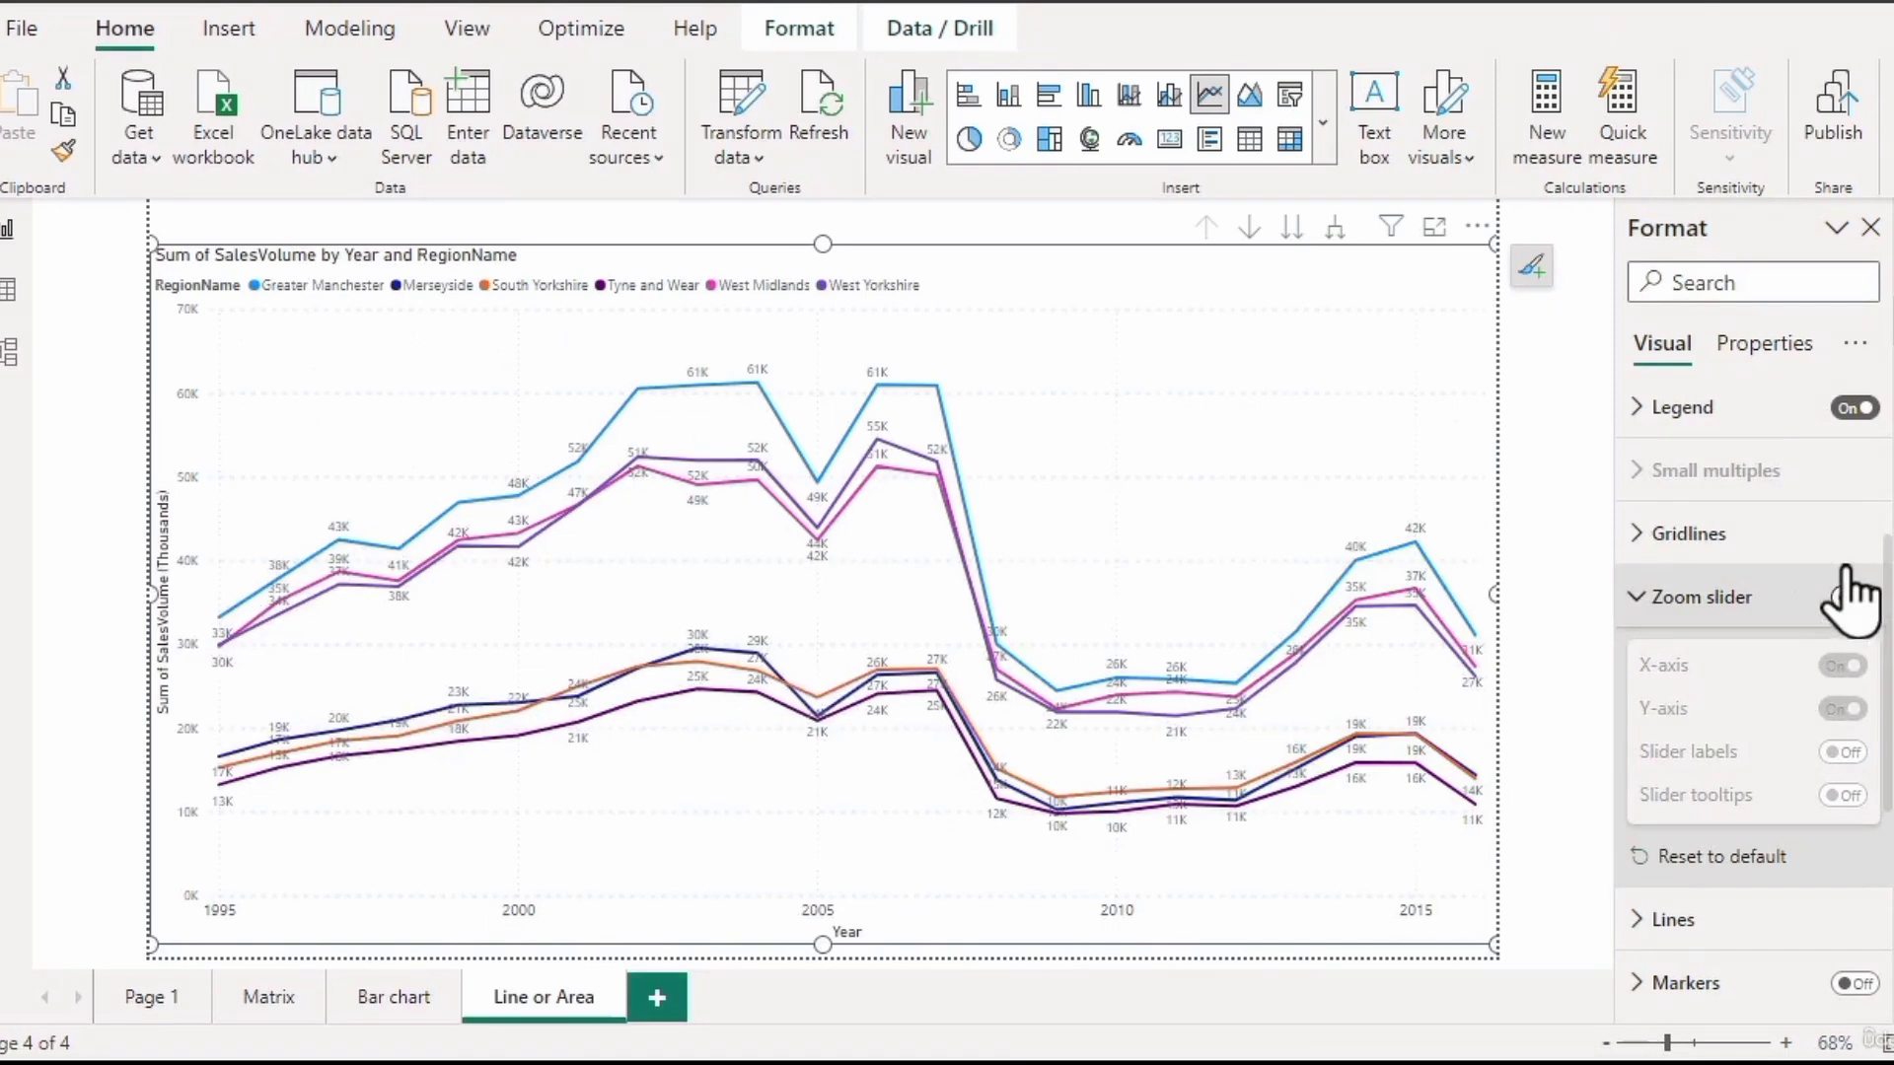
left_click(1637, 604)
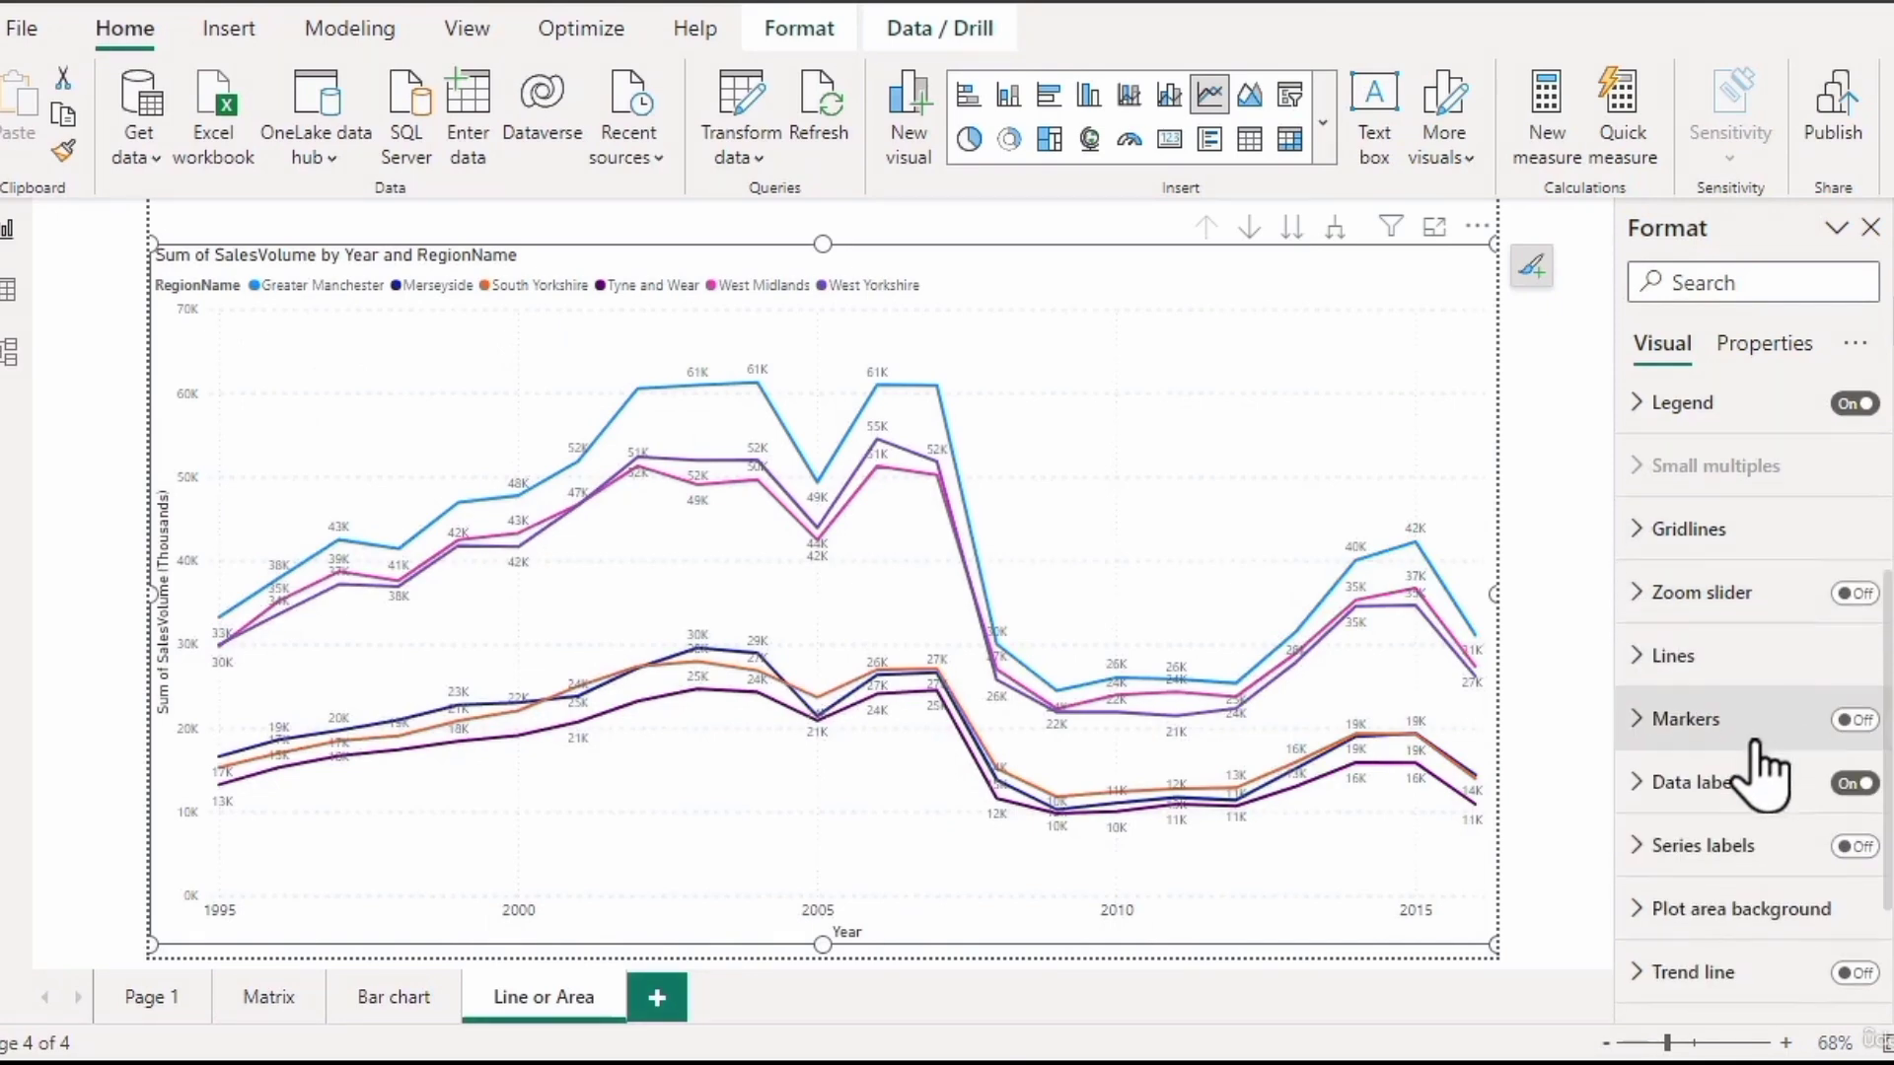
Examine the line shape and per-region color settings, and inspect the chart's data tooltip for 2012.
scroll(1751, 747, "down", 2)
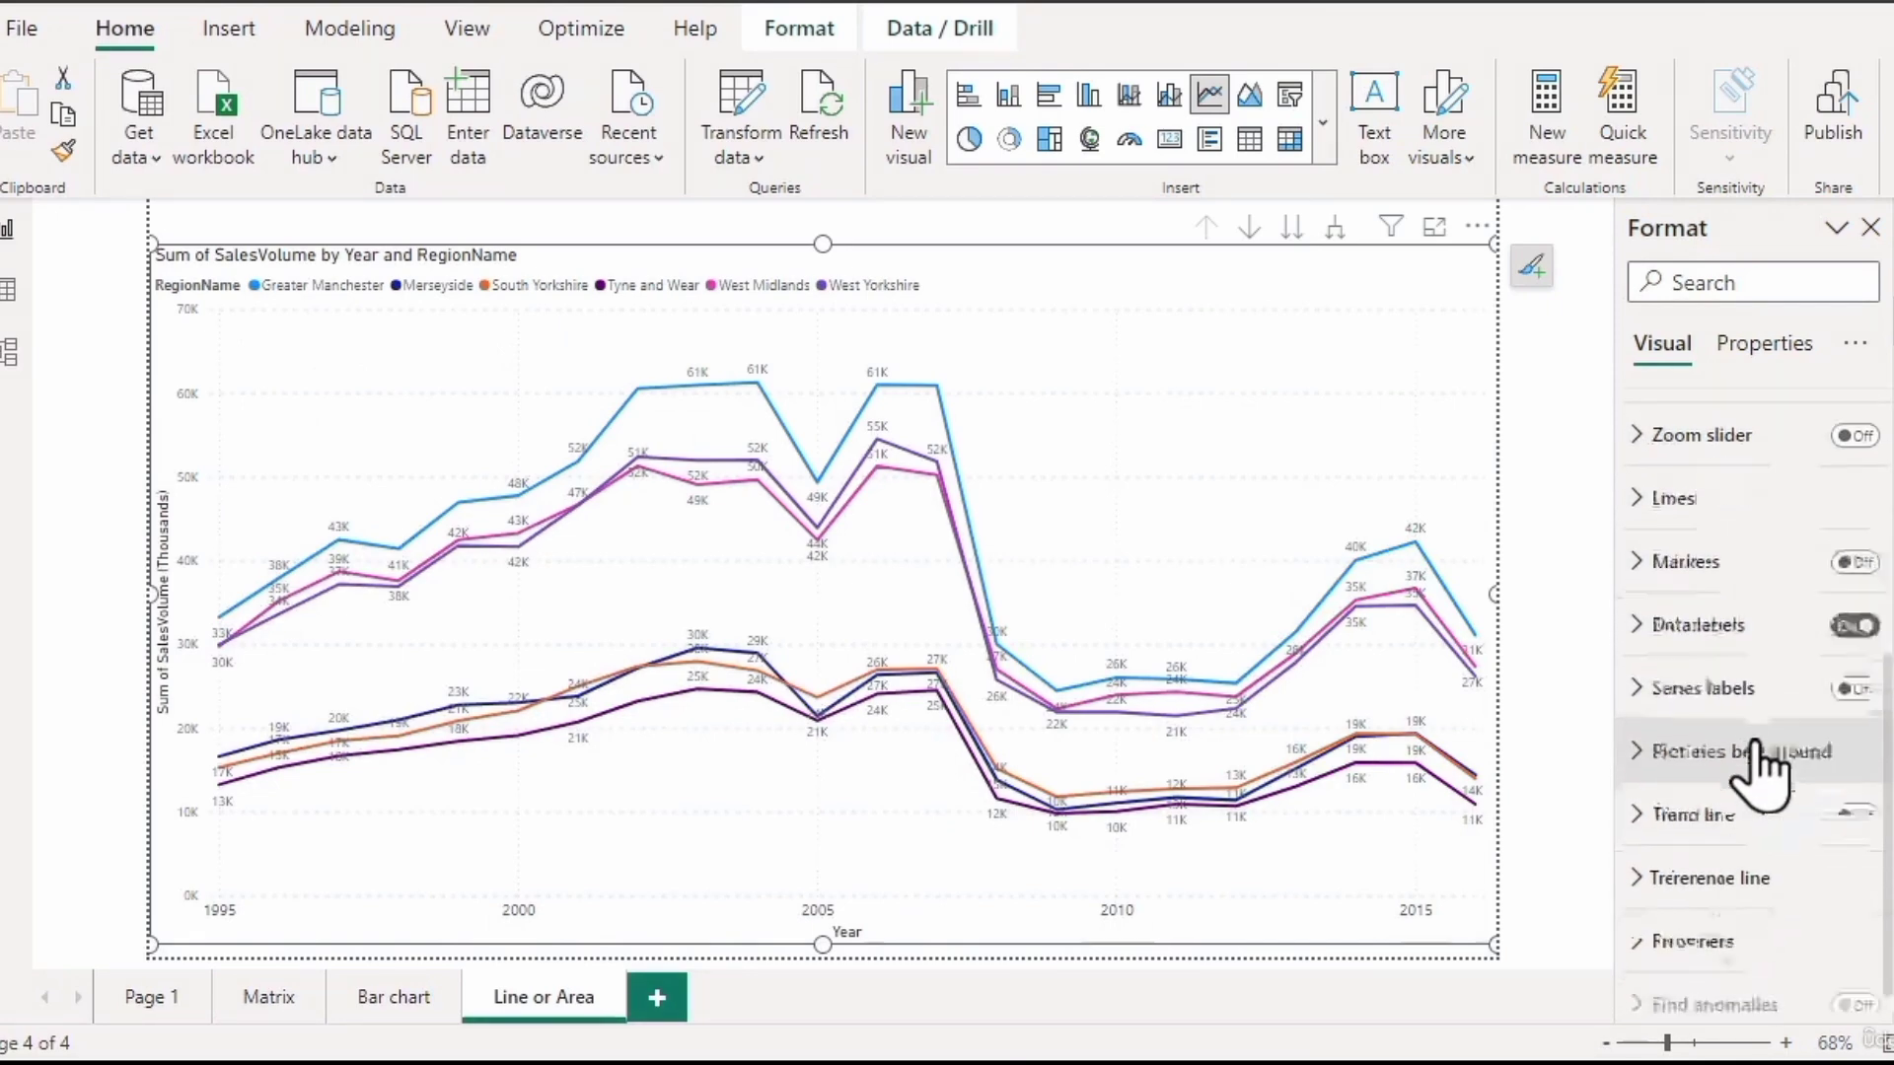
left_click(1641, 477)
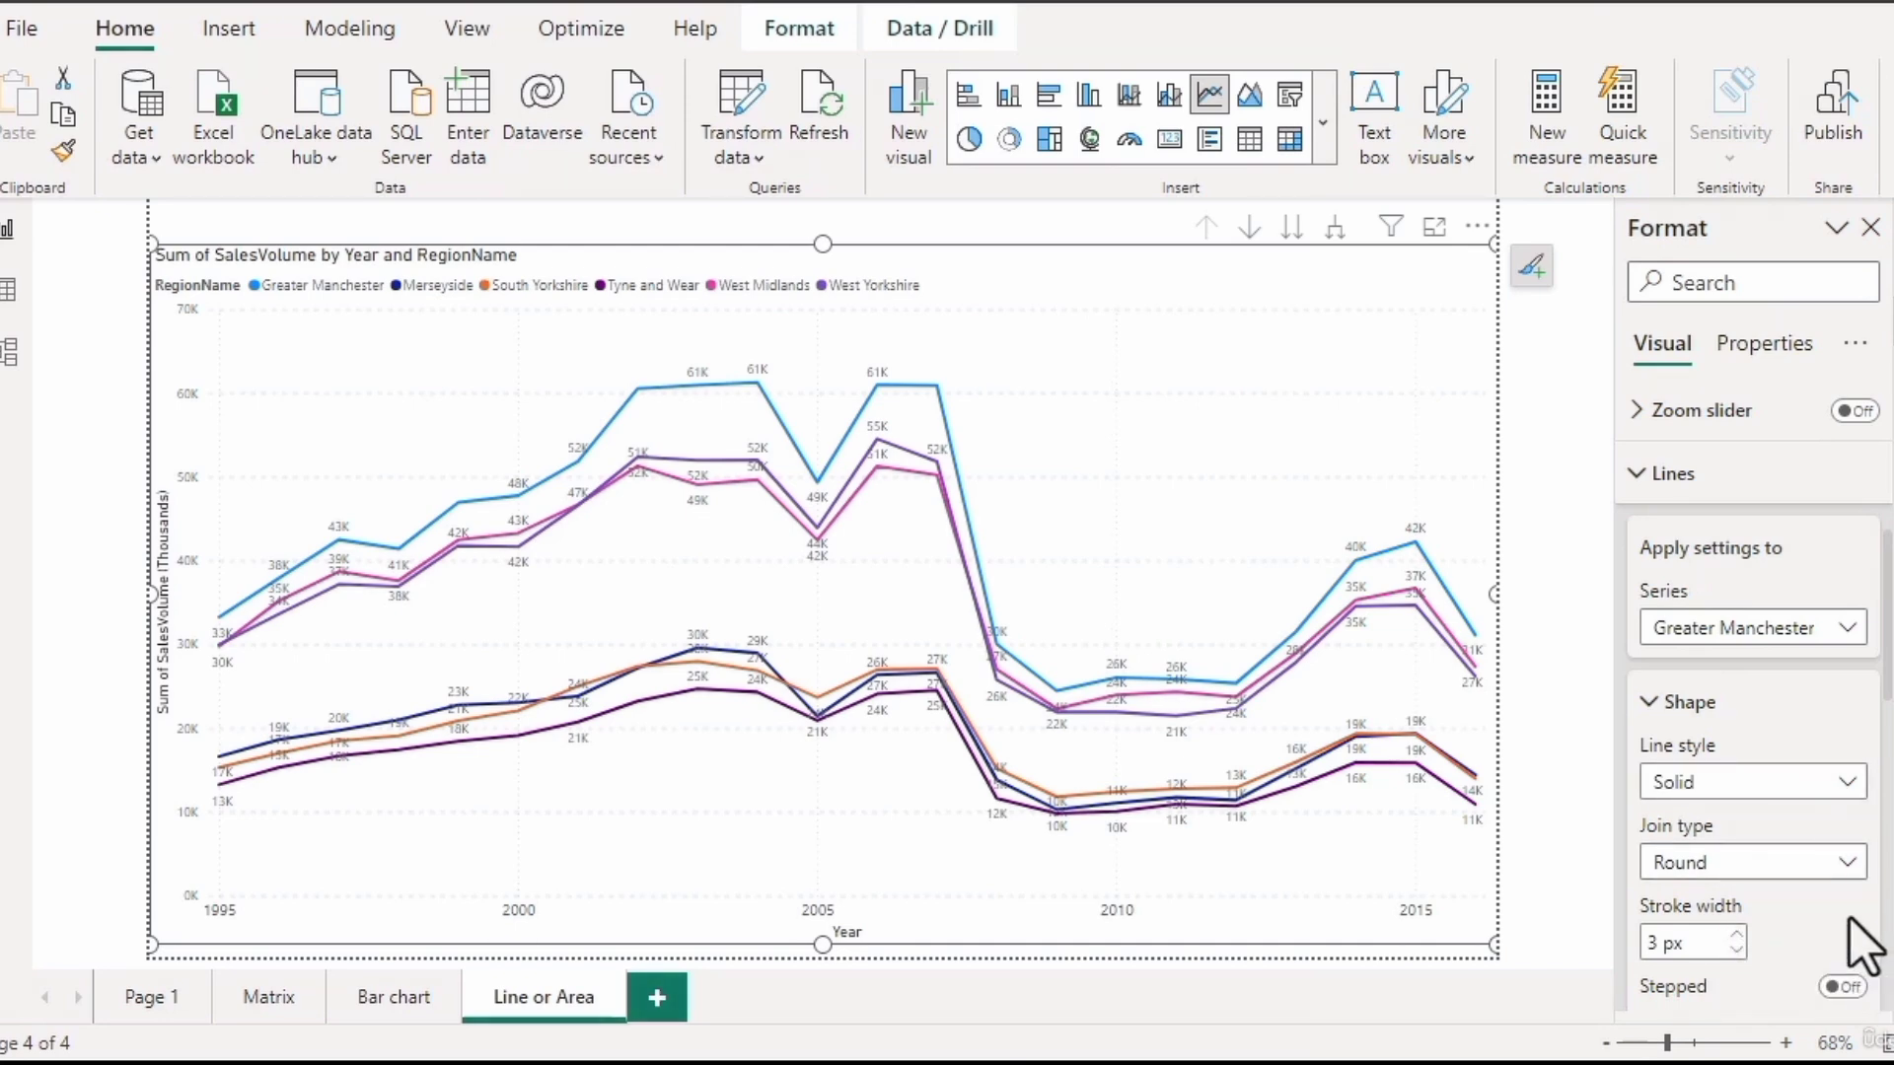
scroll(1849, 947, "down", 5)
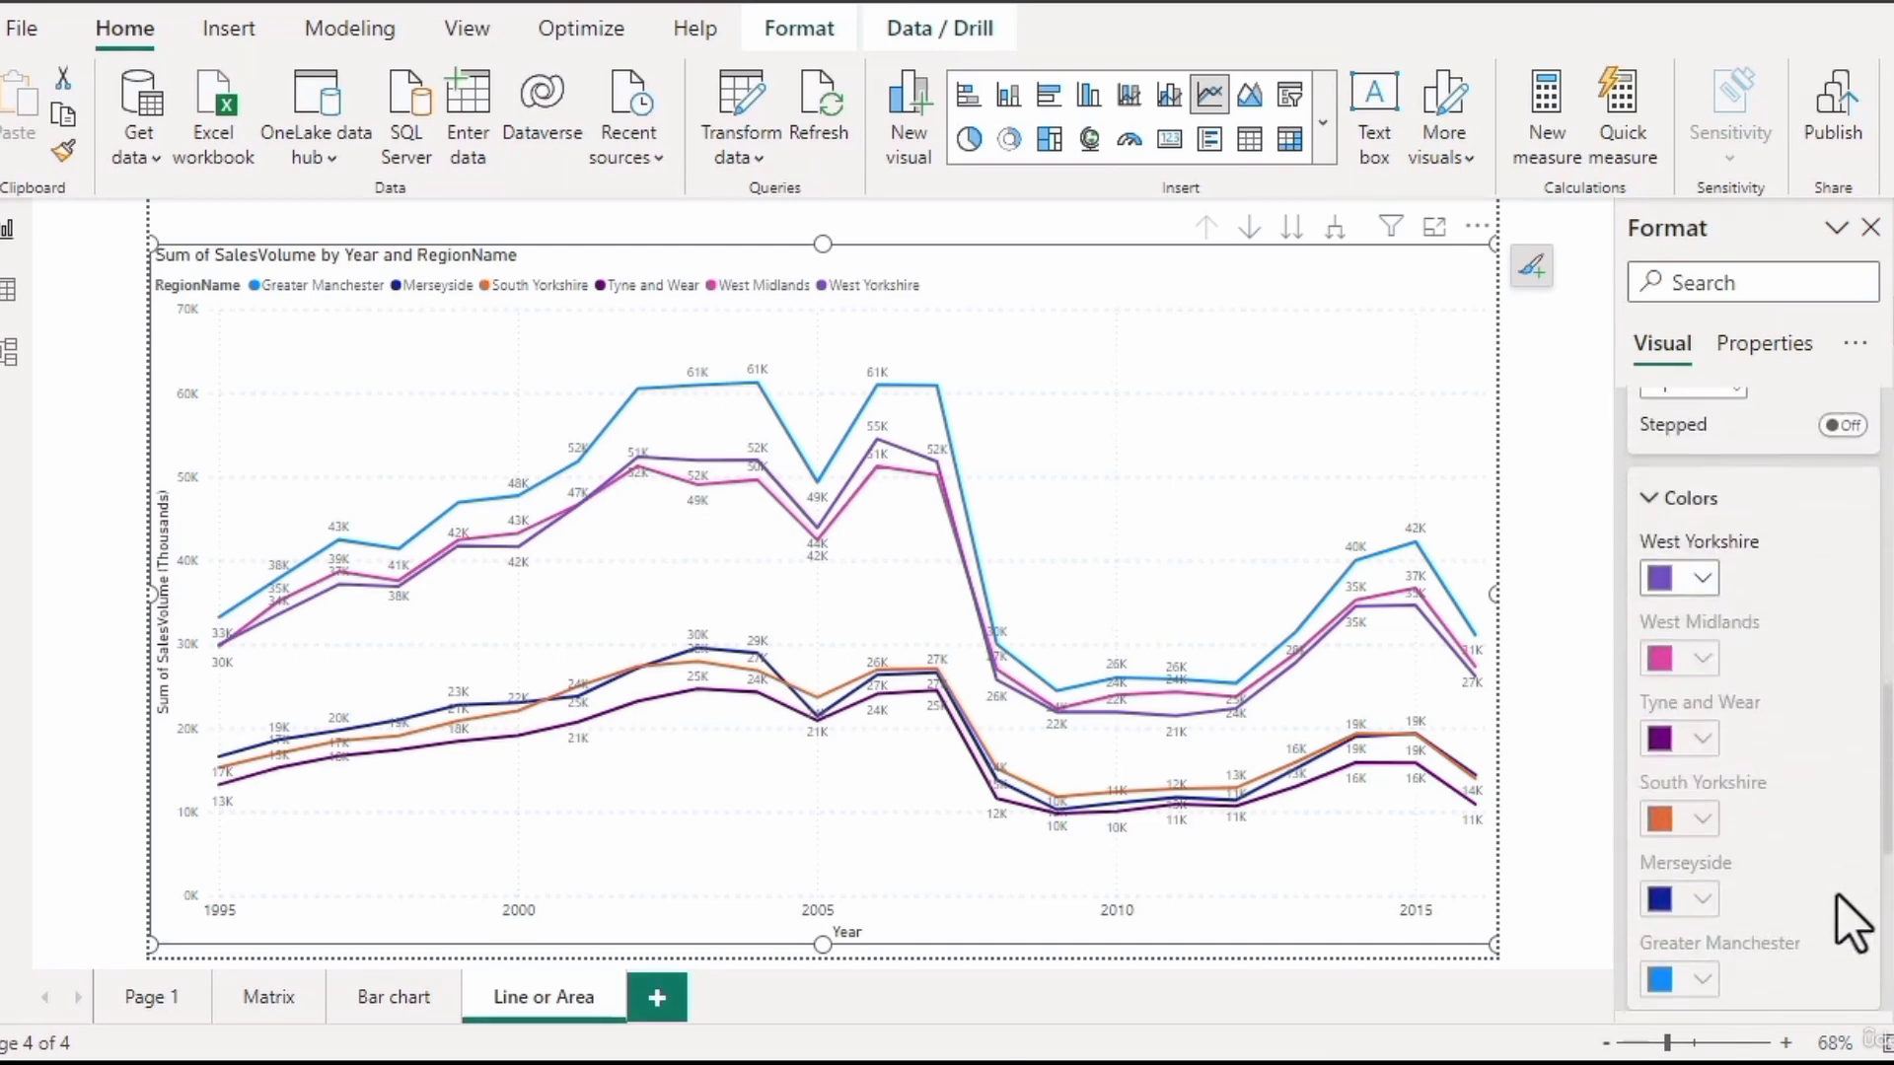
scroll(1851, 924, "down", 1)
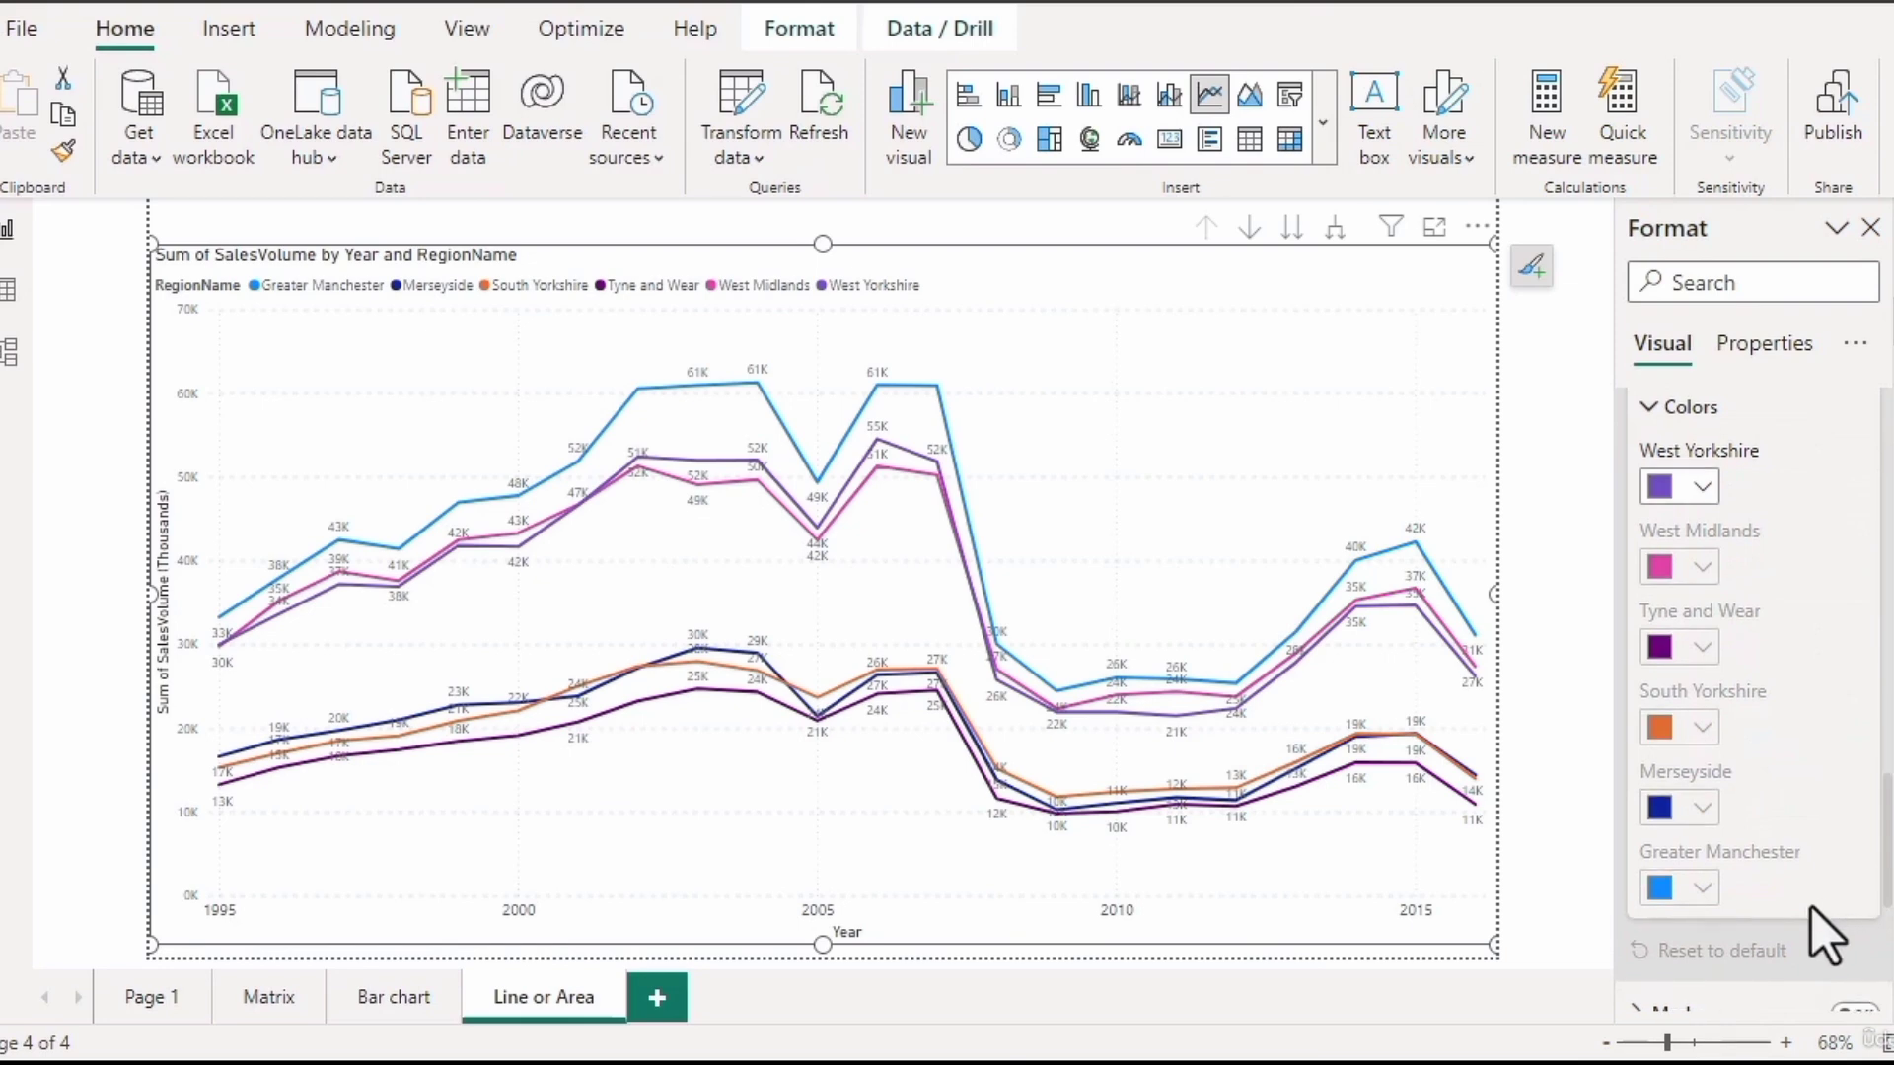
mouse_move(1226, 583)
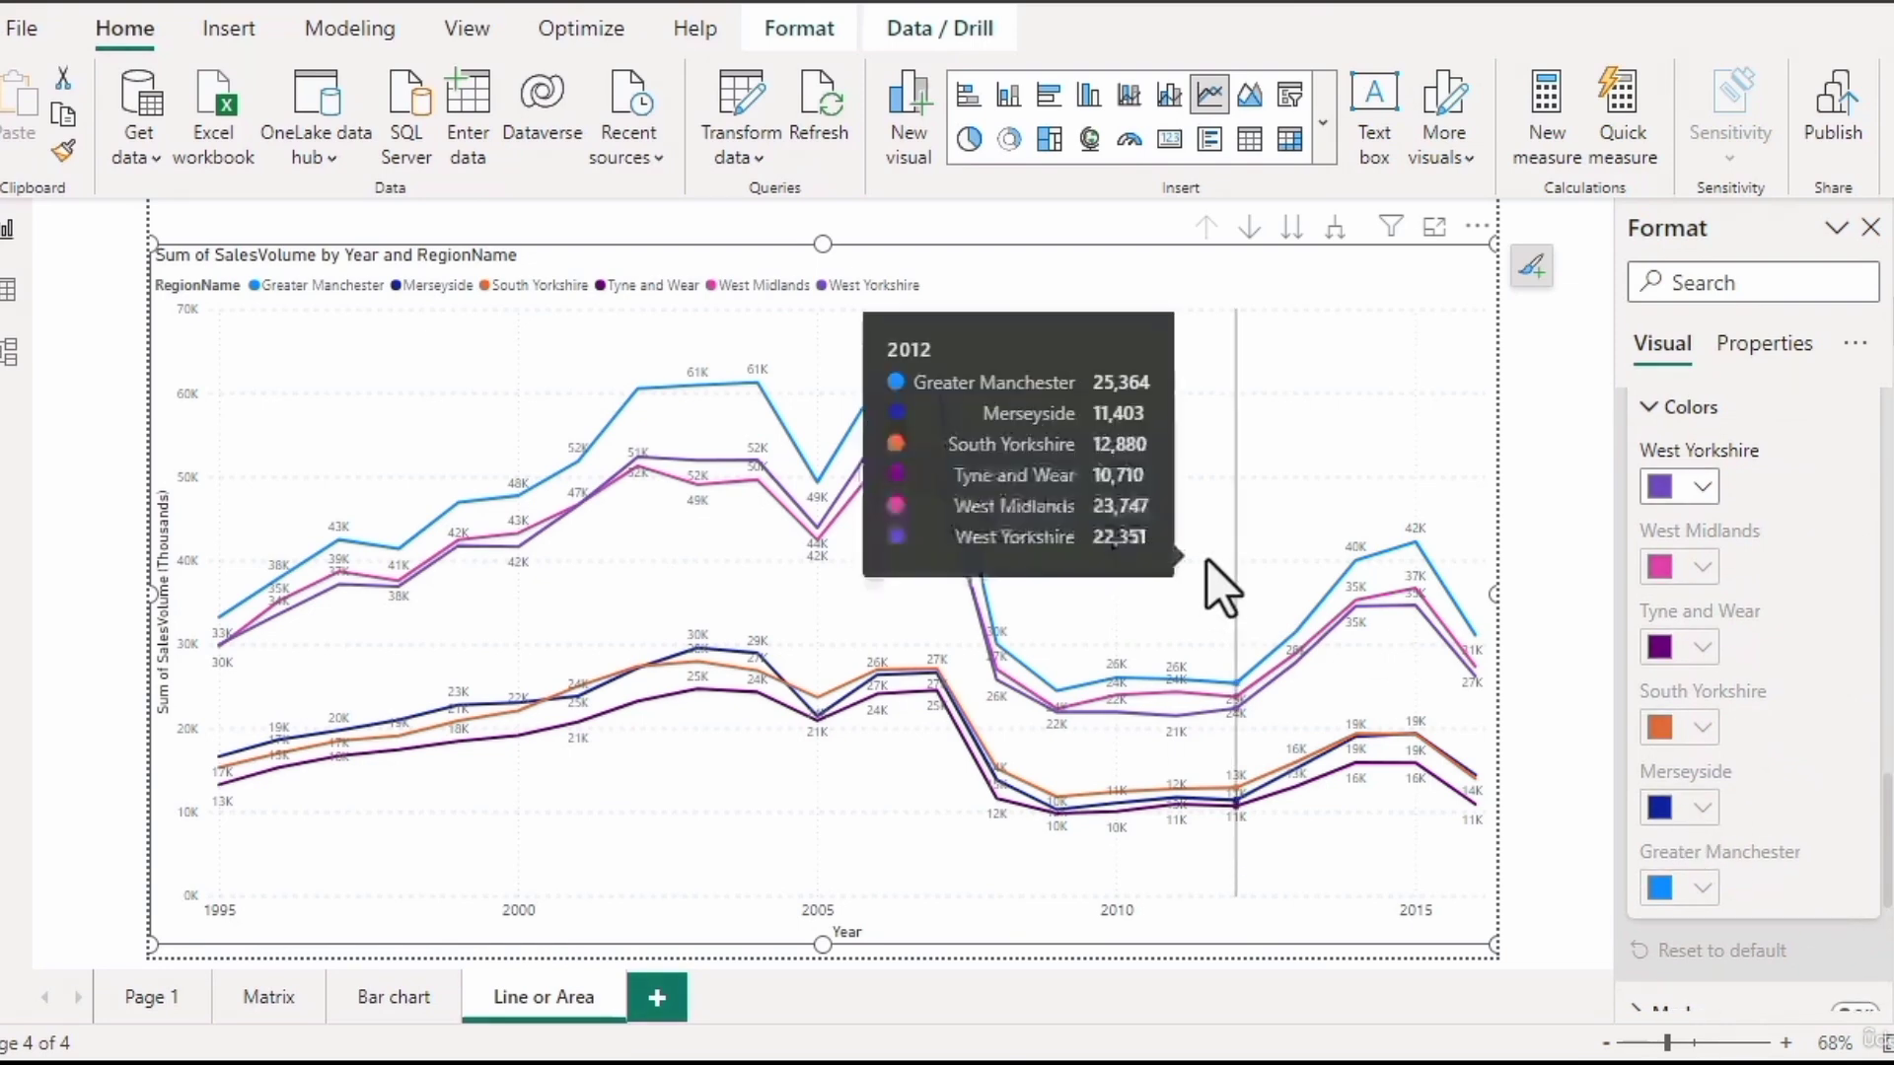
View the chart's on-object background formatting options and its list of formattable elements, and close them.
right_click(1205, 353)
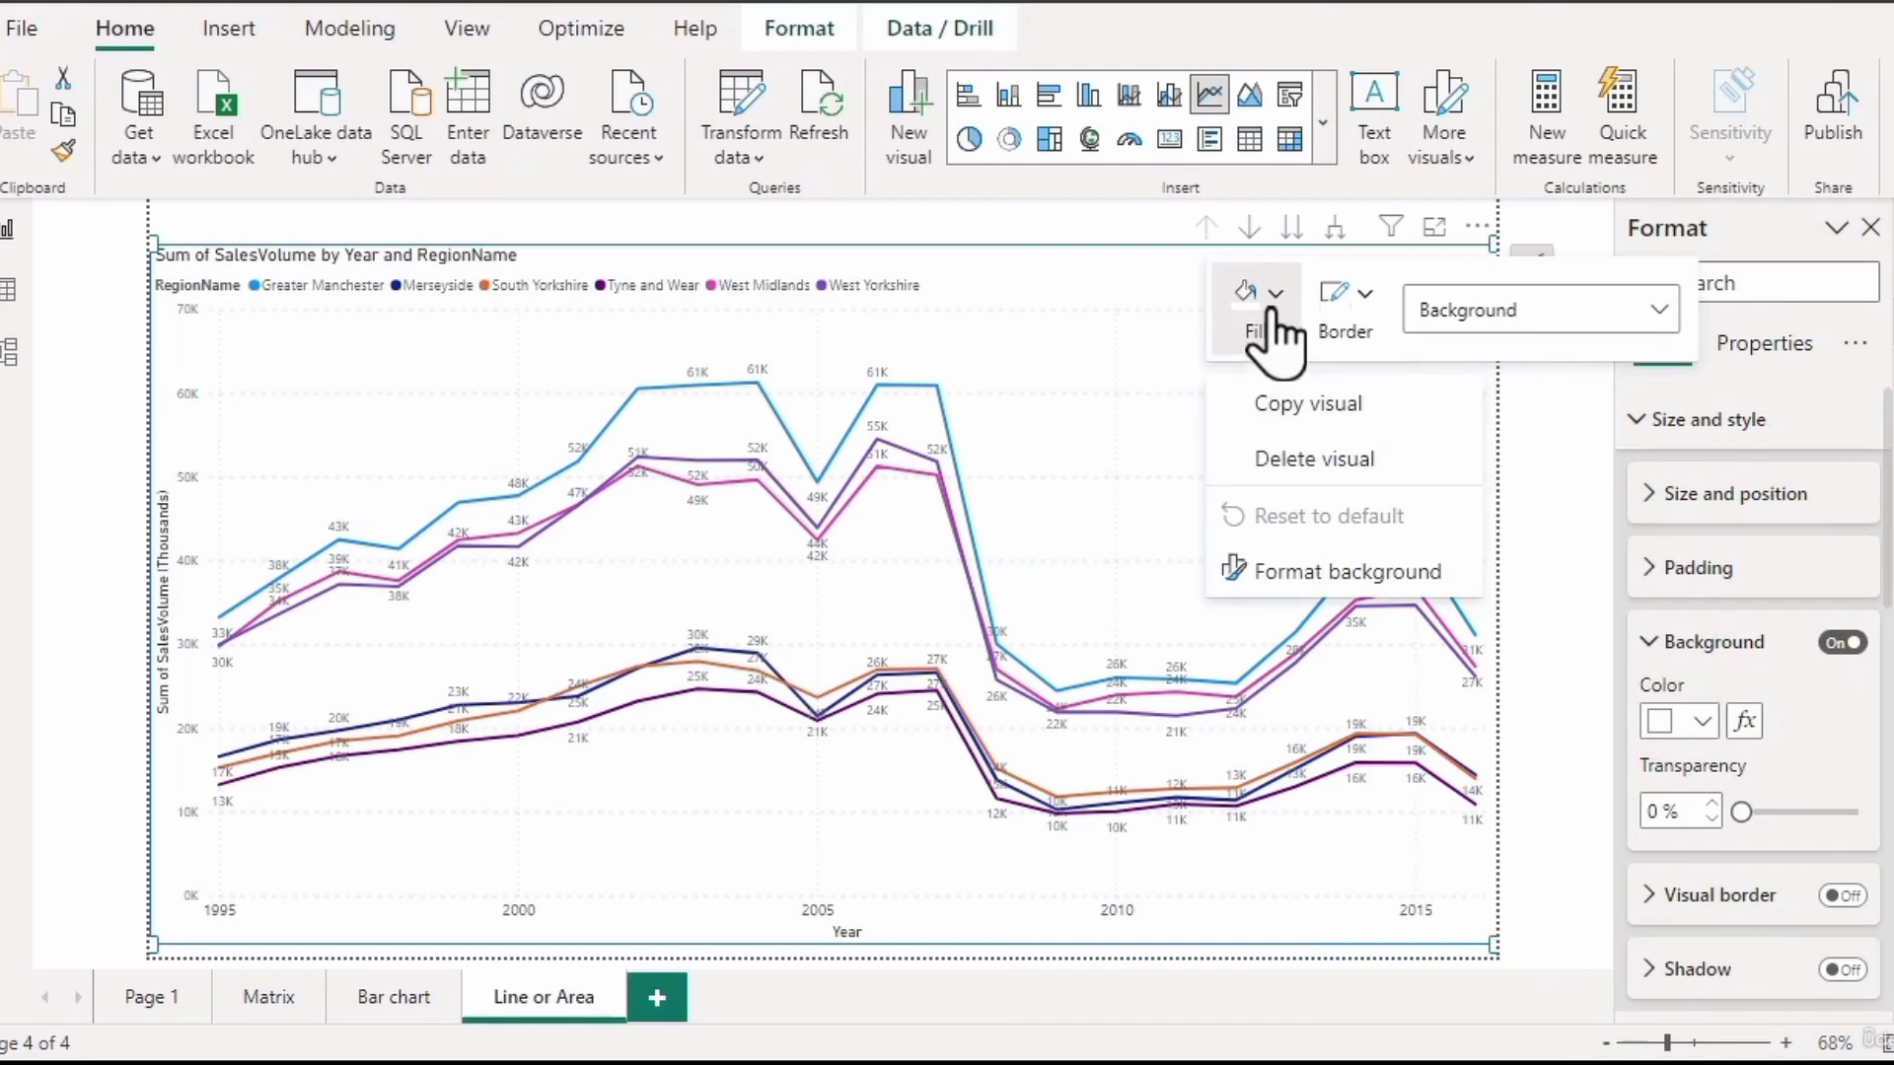
left_click(1656, 311)
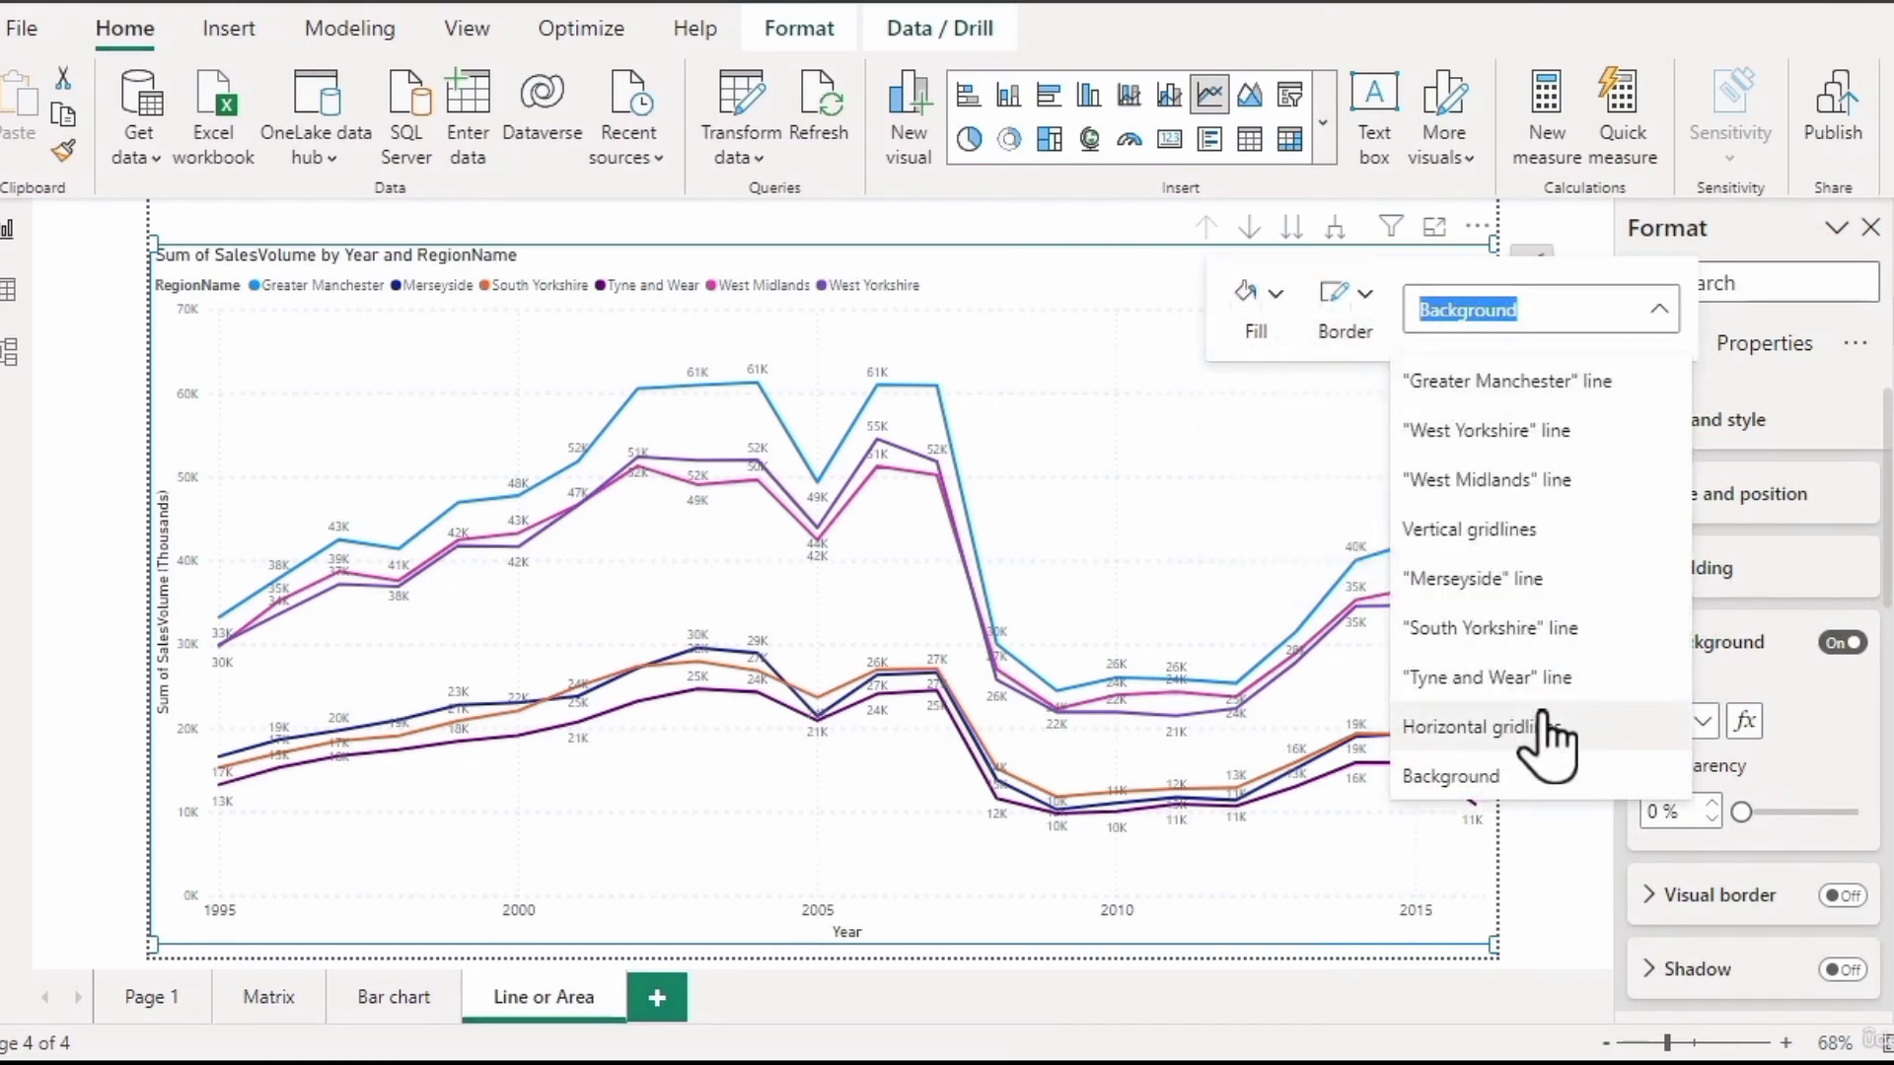
left_click(1193, 383)
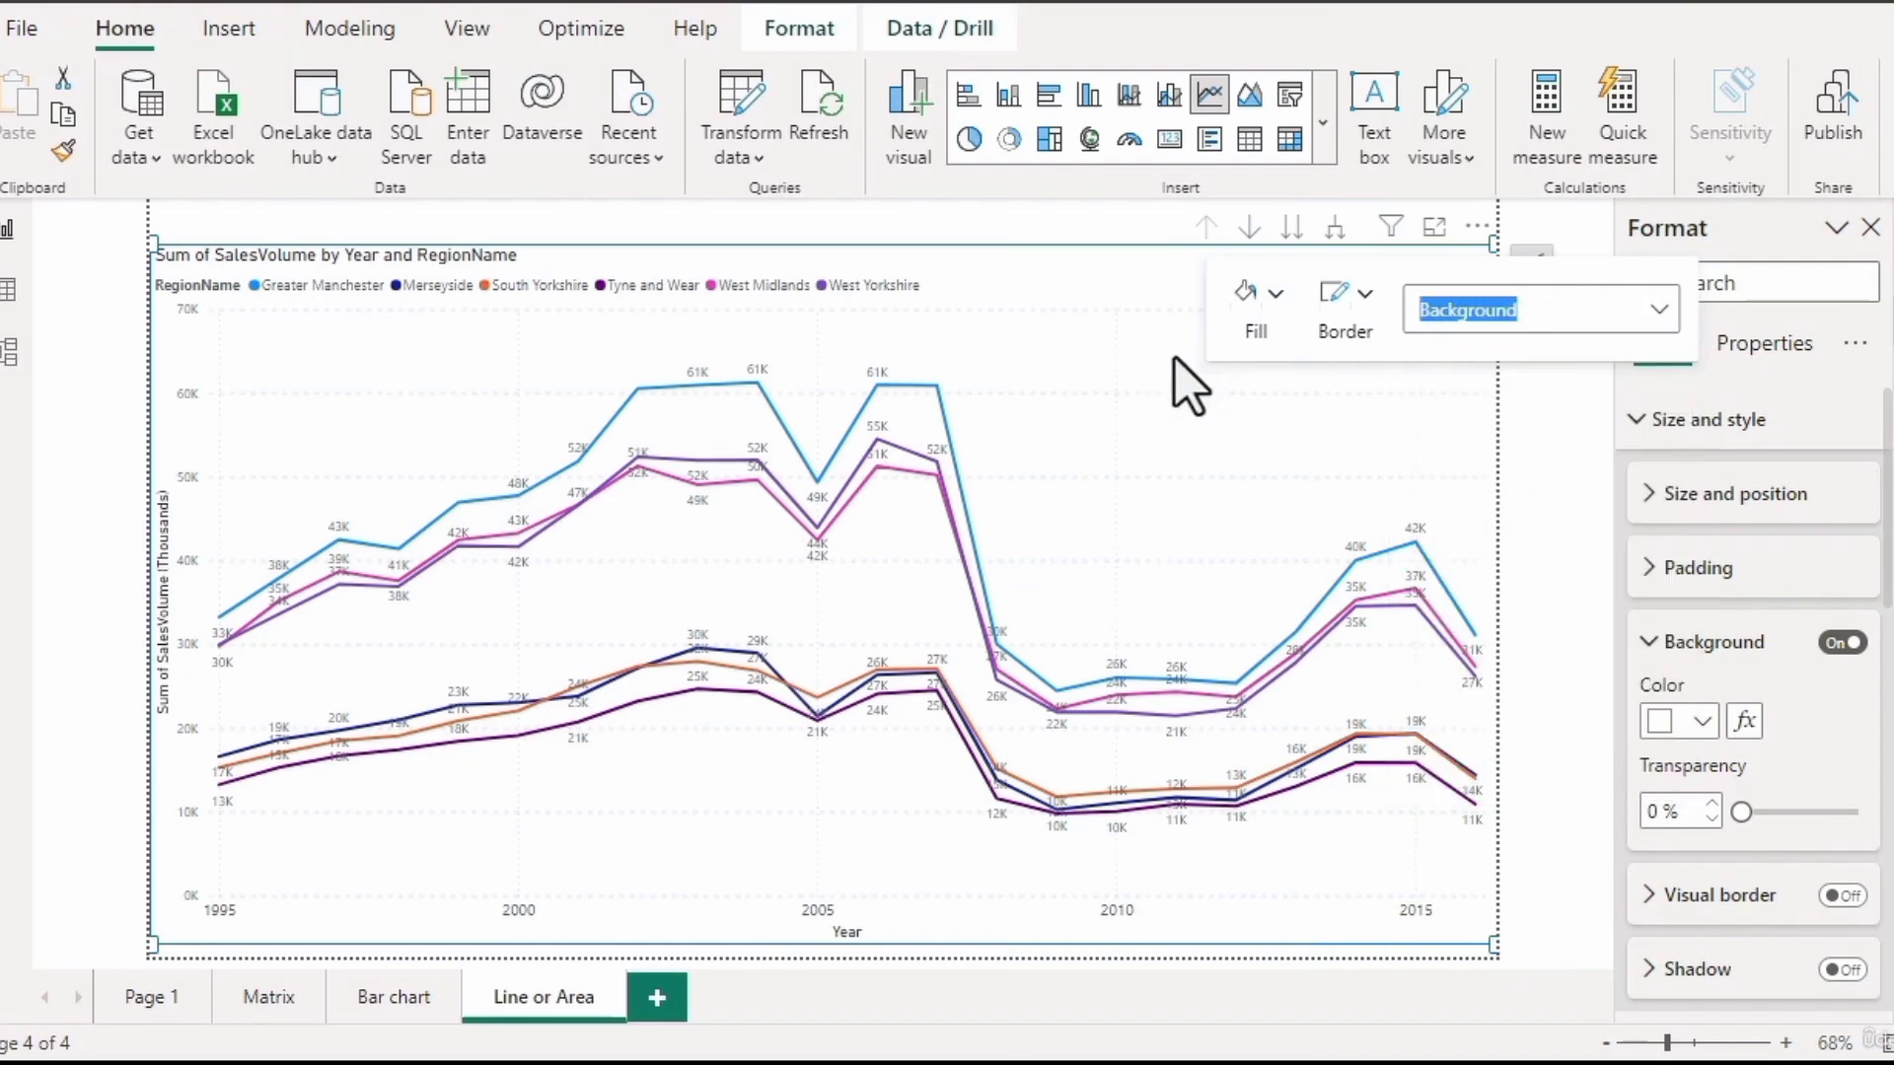
left_click(1189, 397)
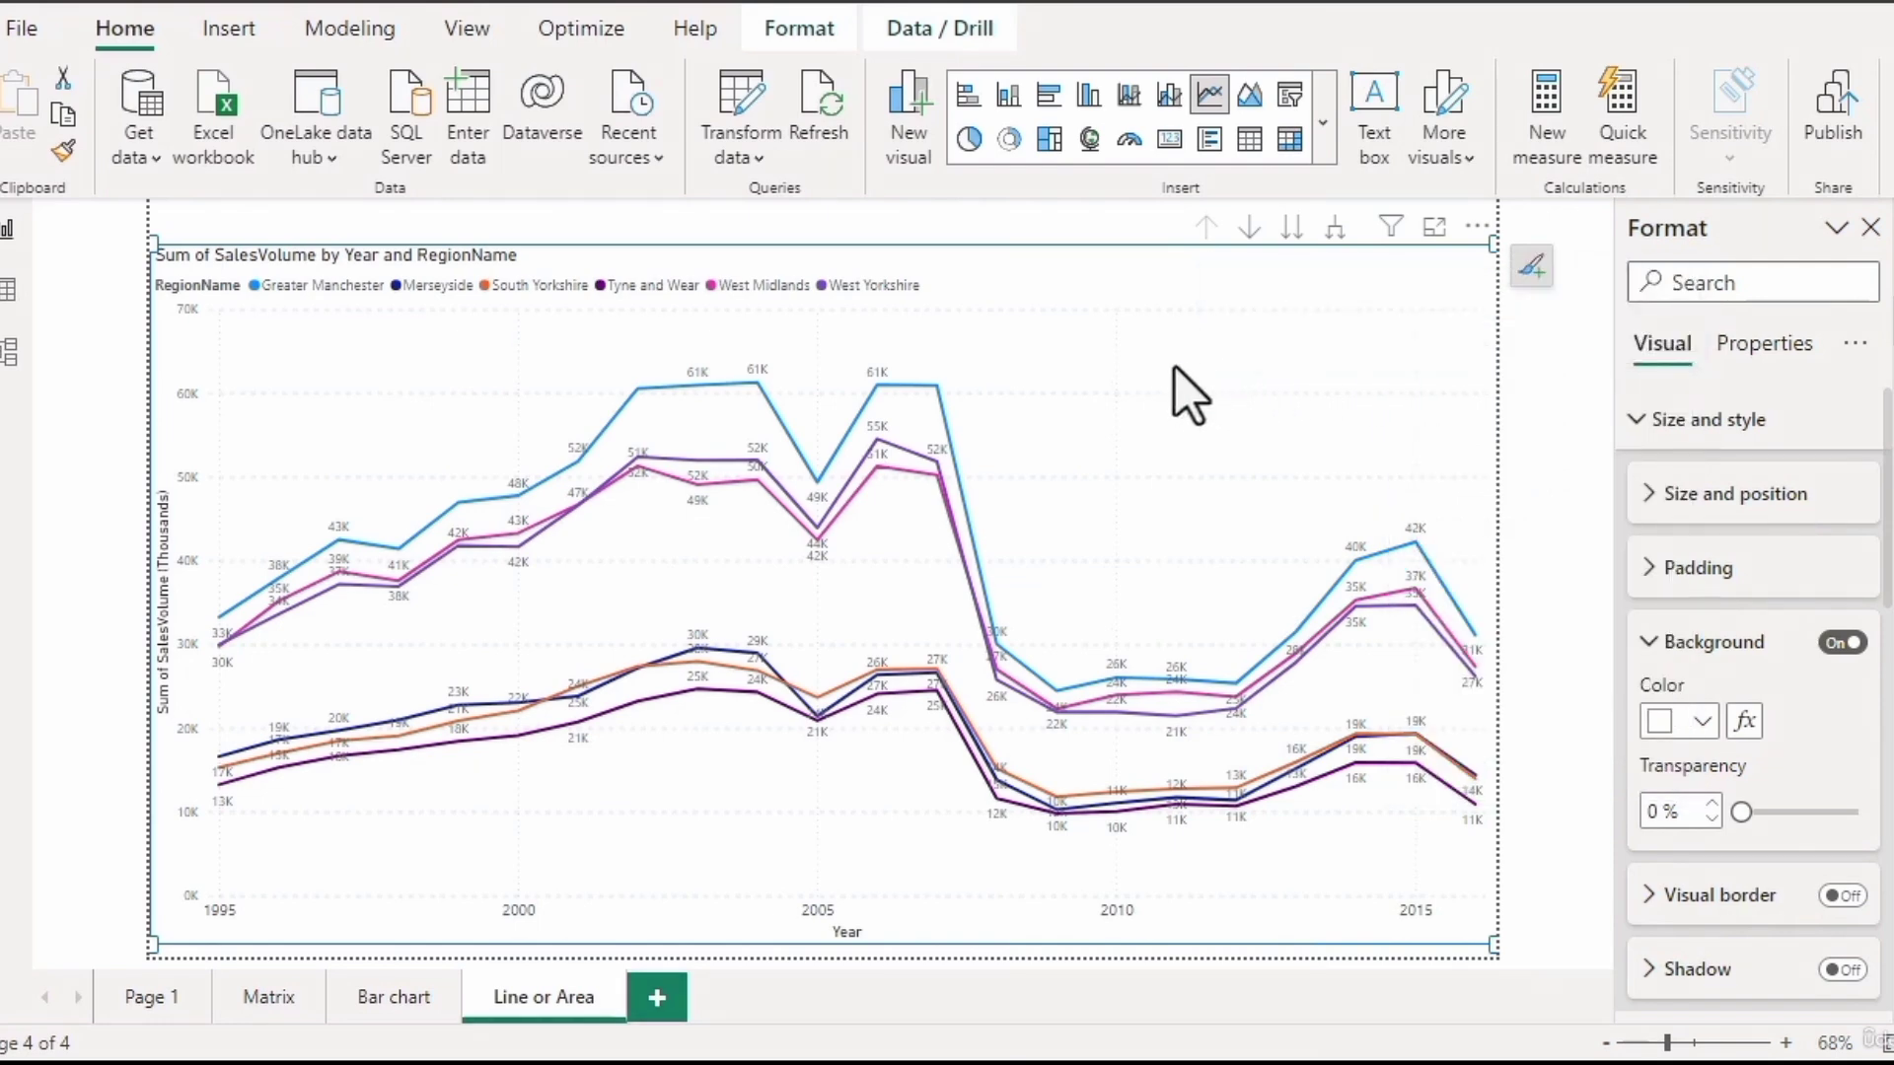
Try adding the zoom slider from the chart's list of visual elements, and remove it again.
left_click(1532, 268)
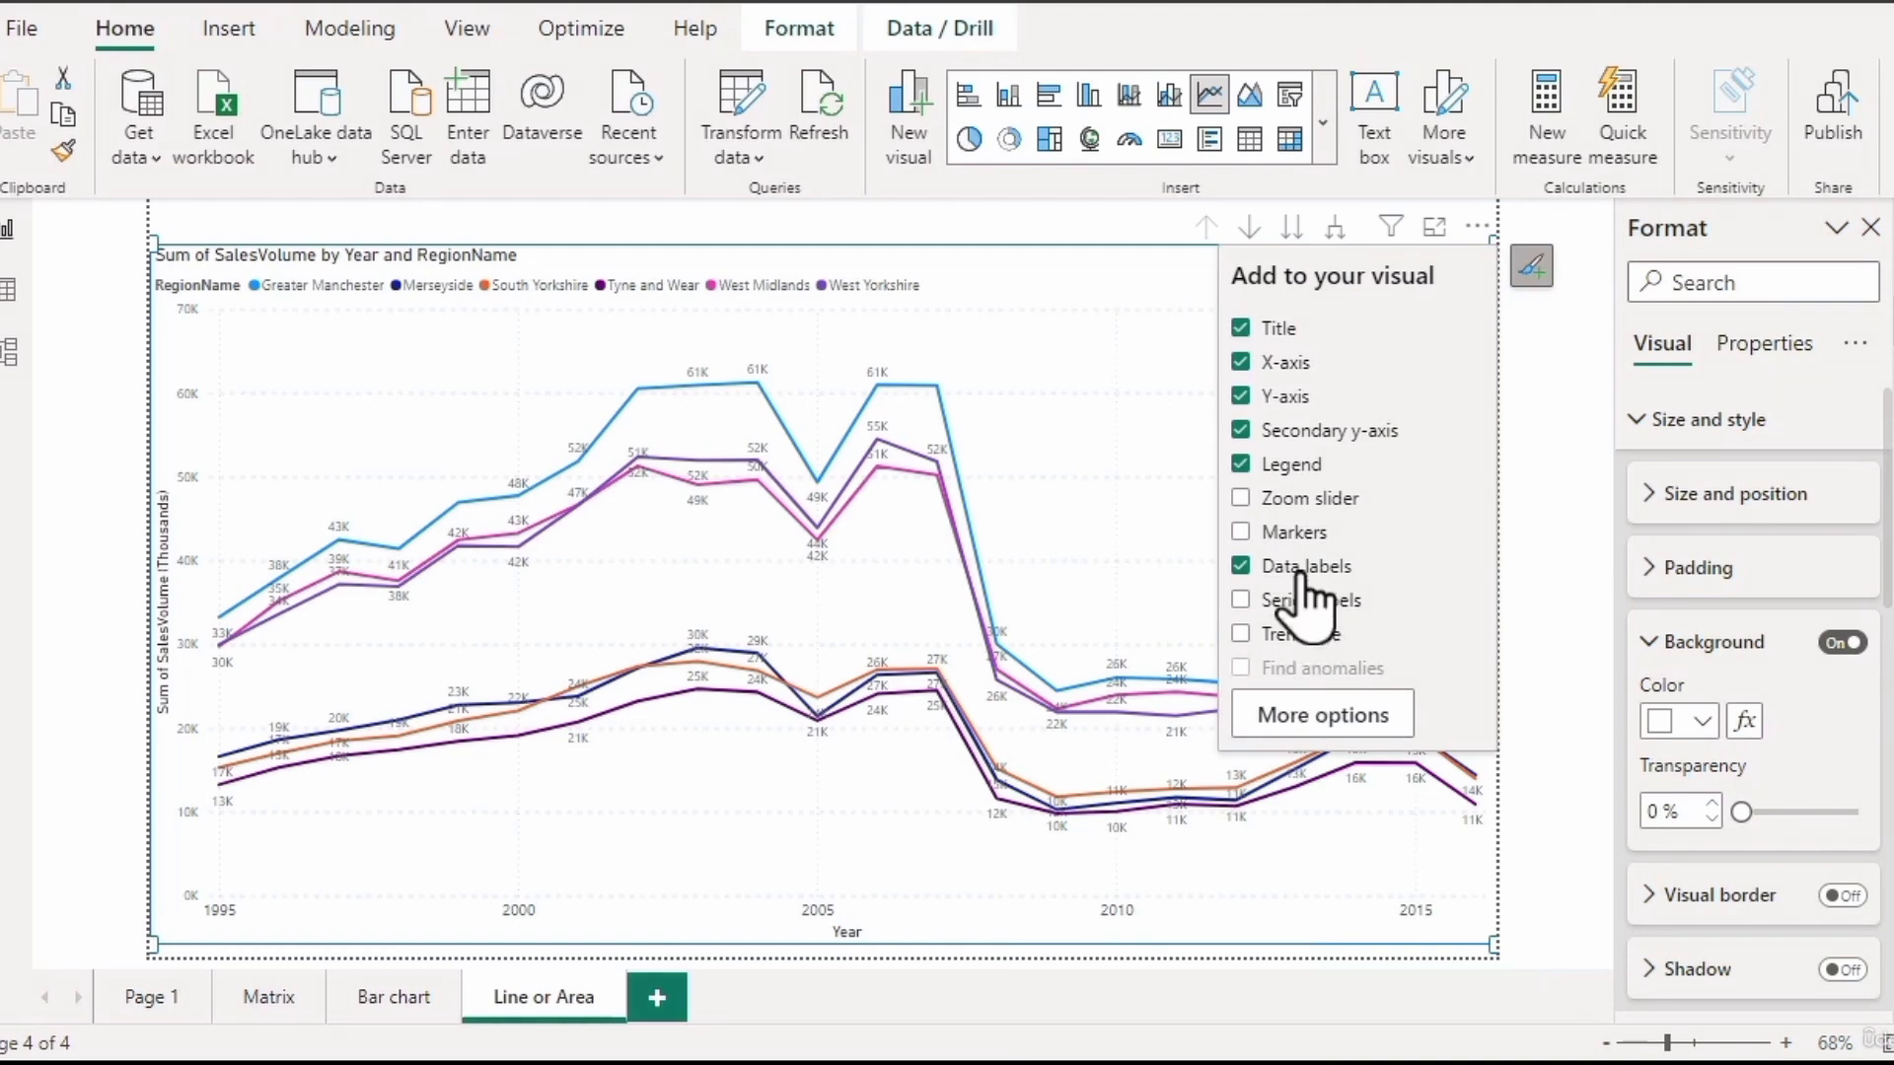
left_click(1286, 501)
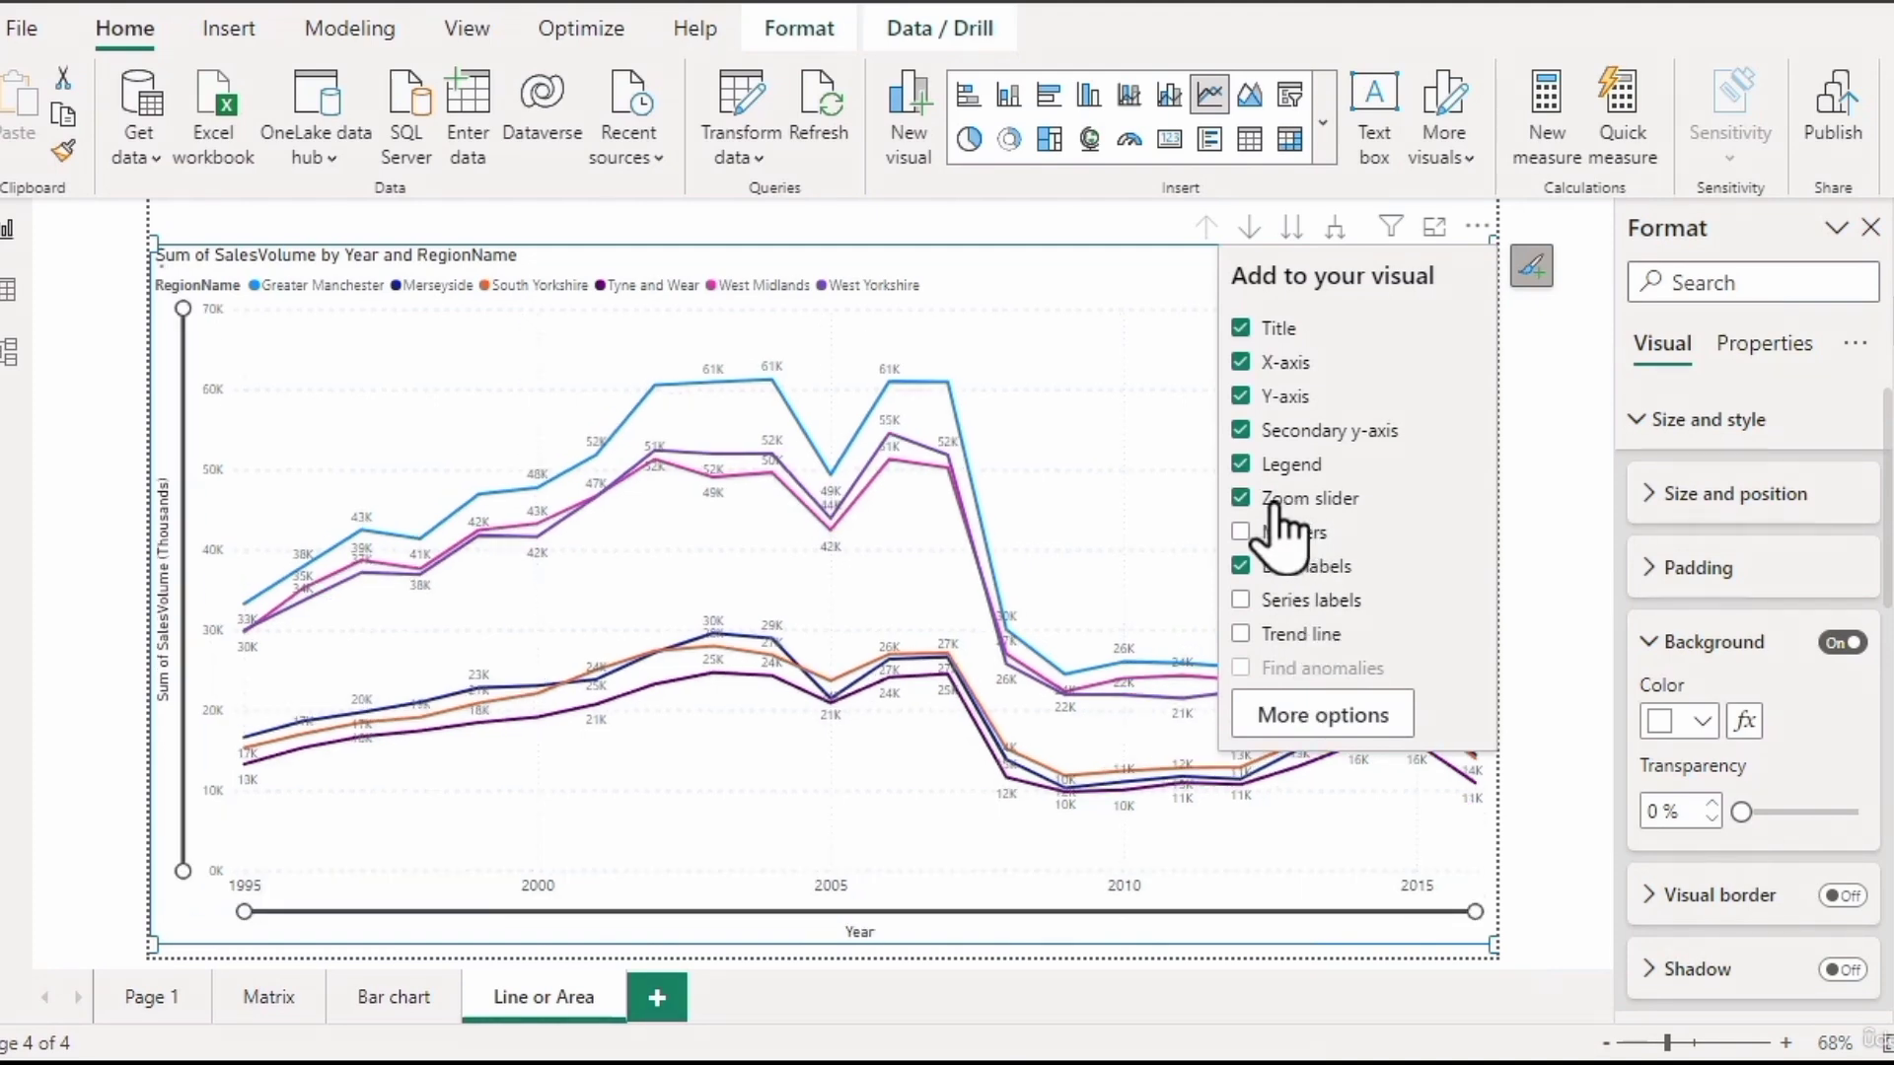
left_click(1274, 501)
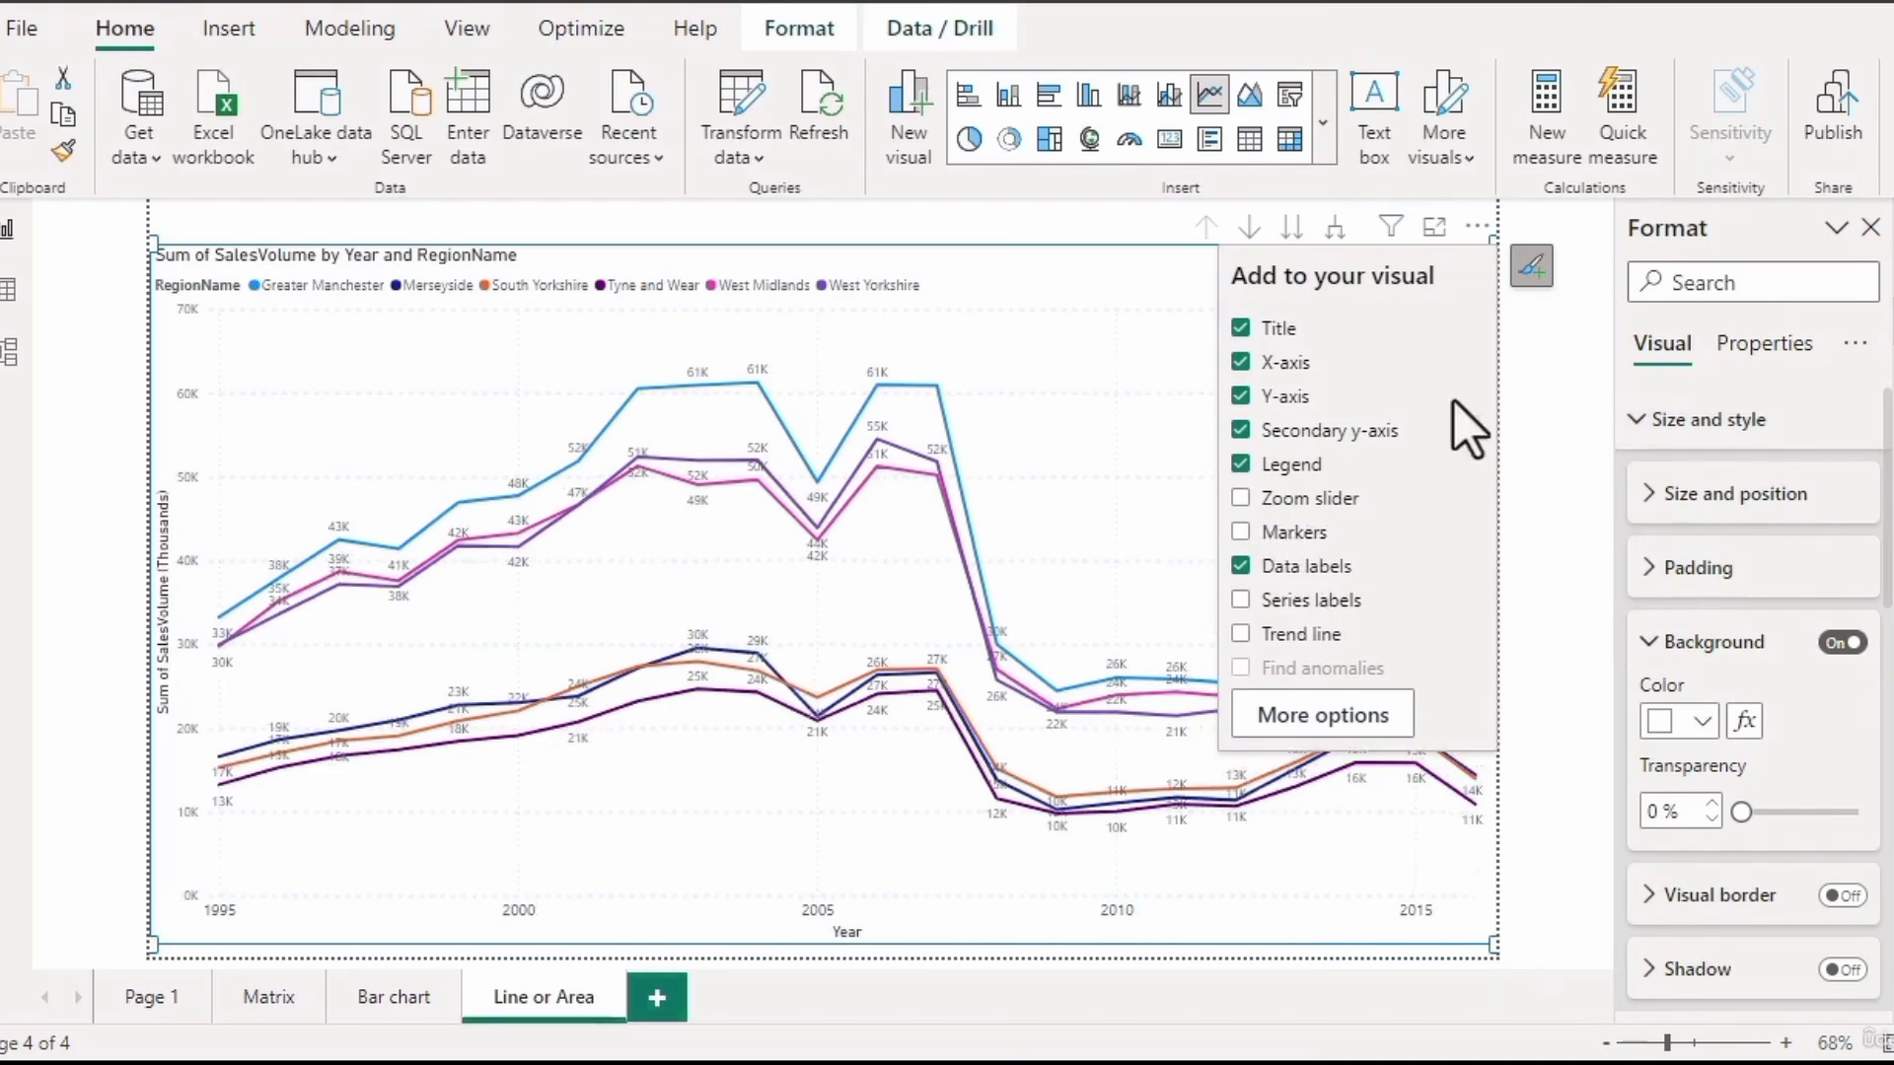
left_click(1532, 266)
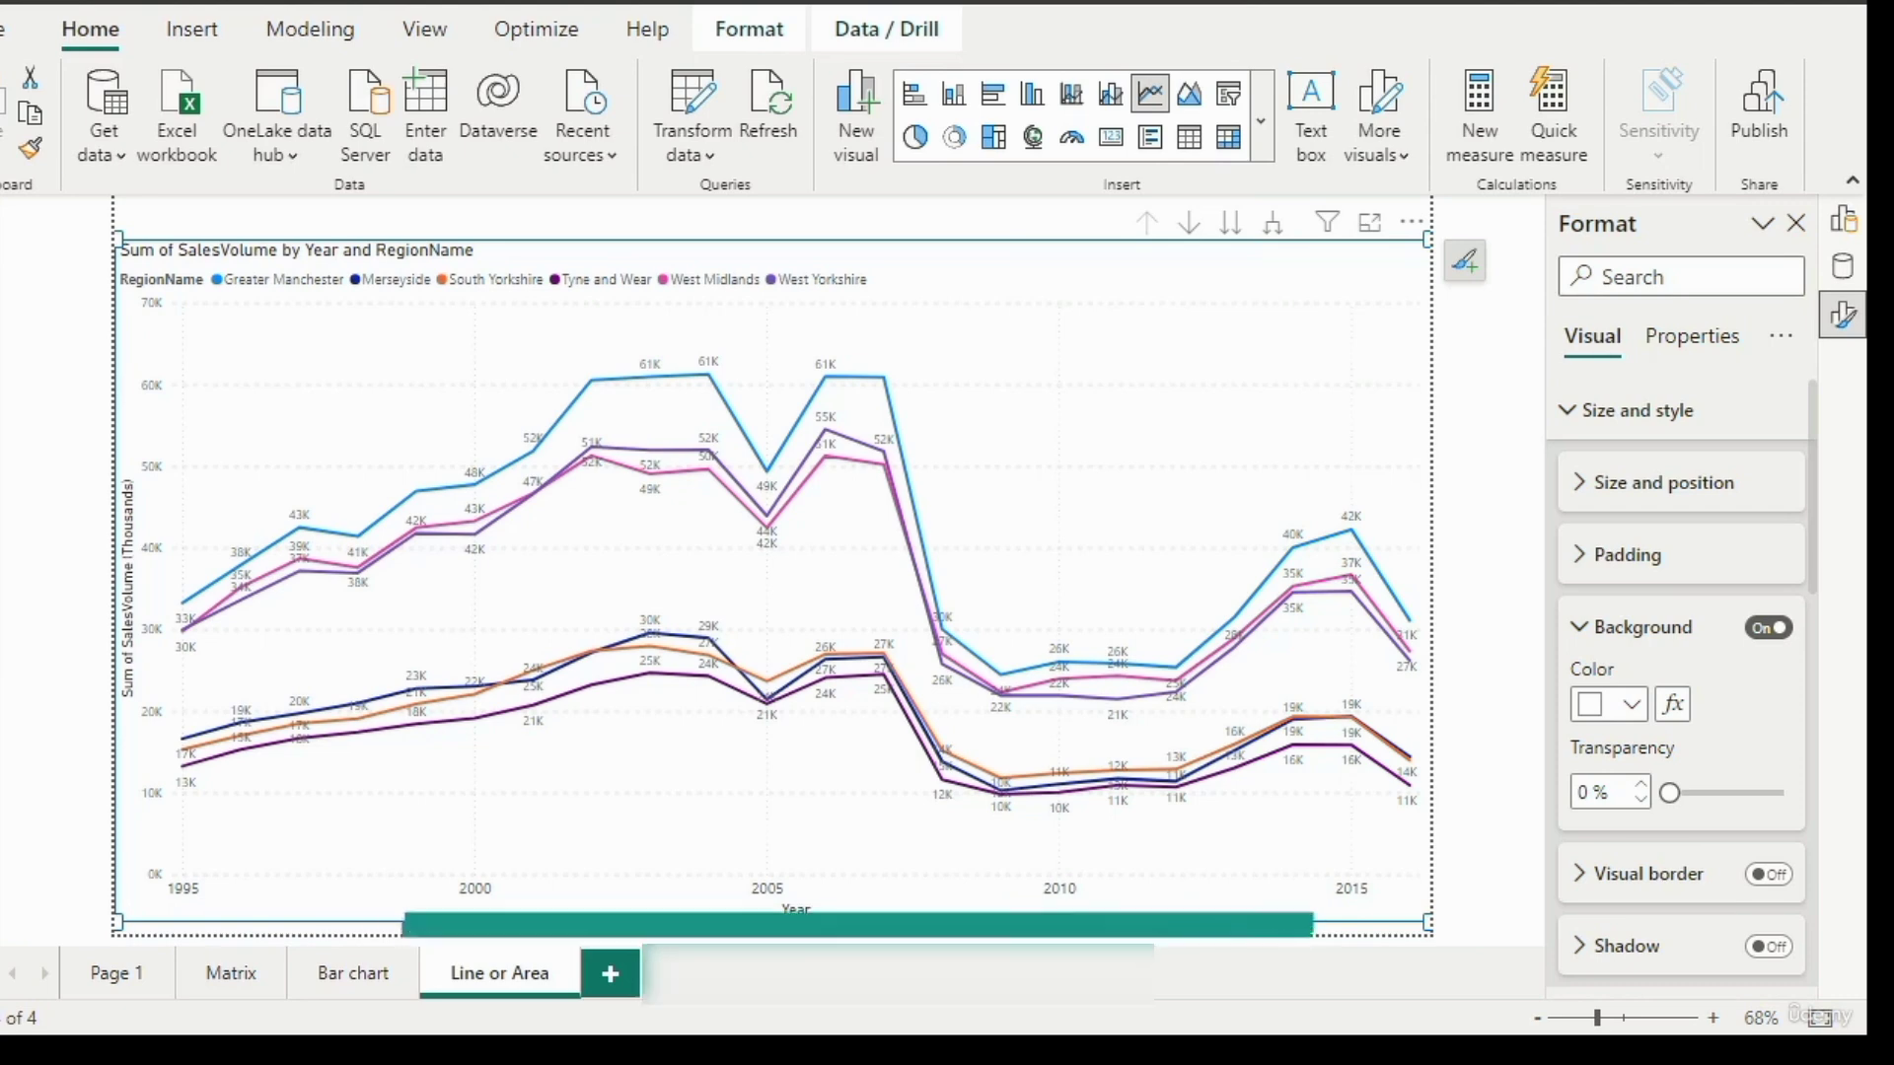
Add a report page with a line and stacked column chart enlarged to fill it, and show the data fields alongside the visual builder.
left_click(609, 975)
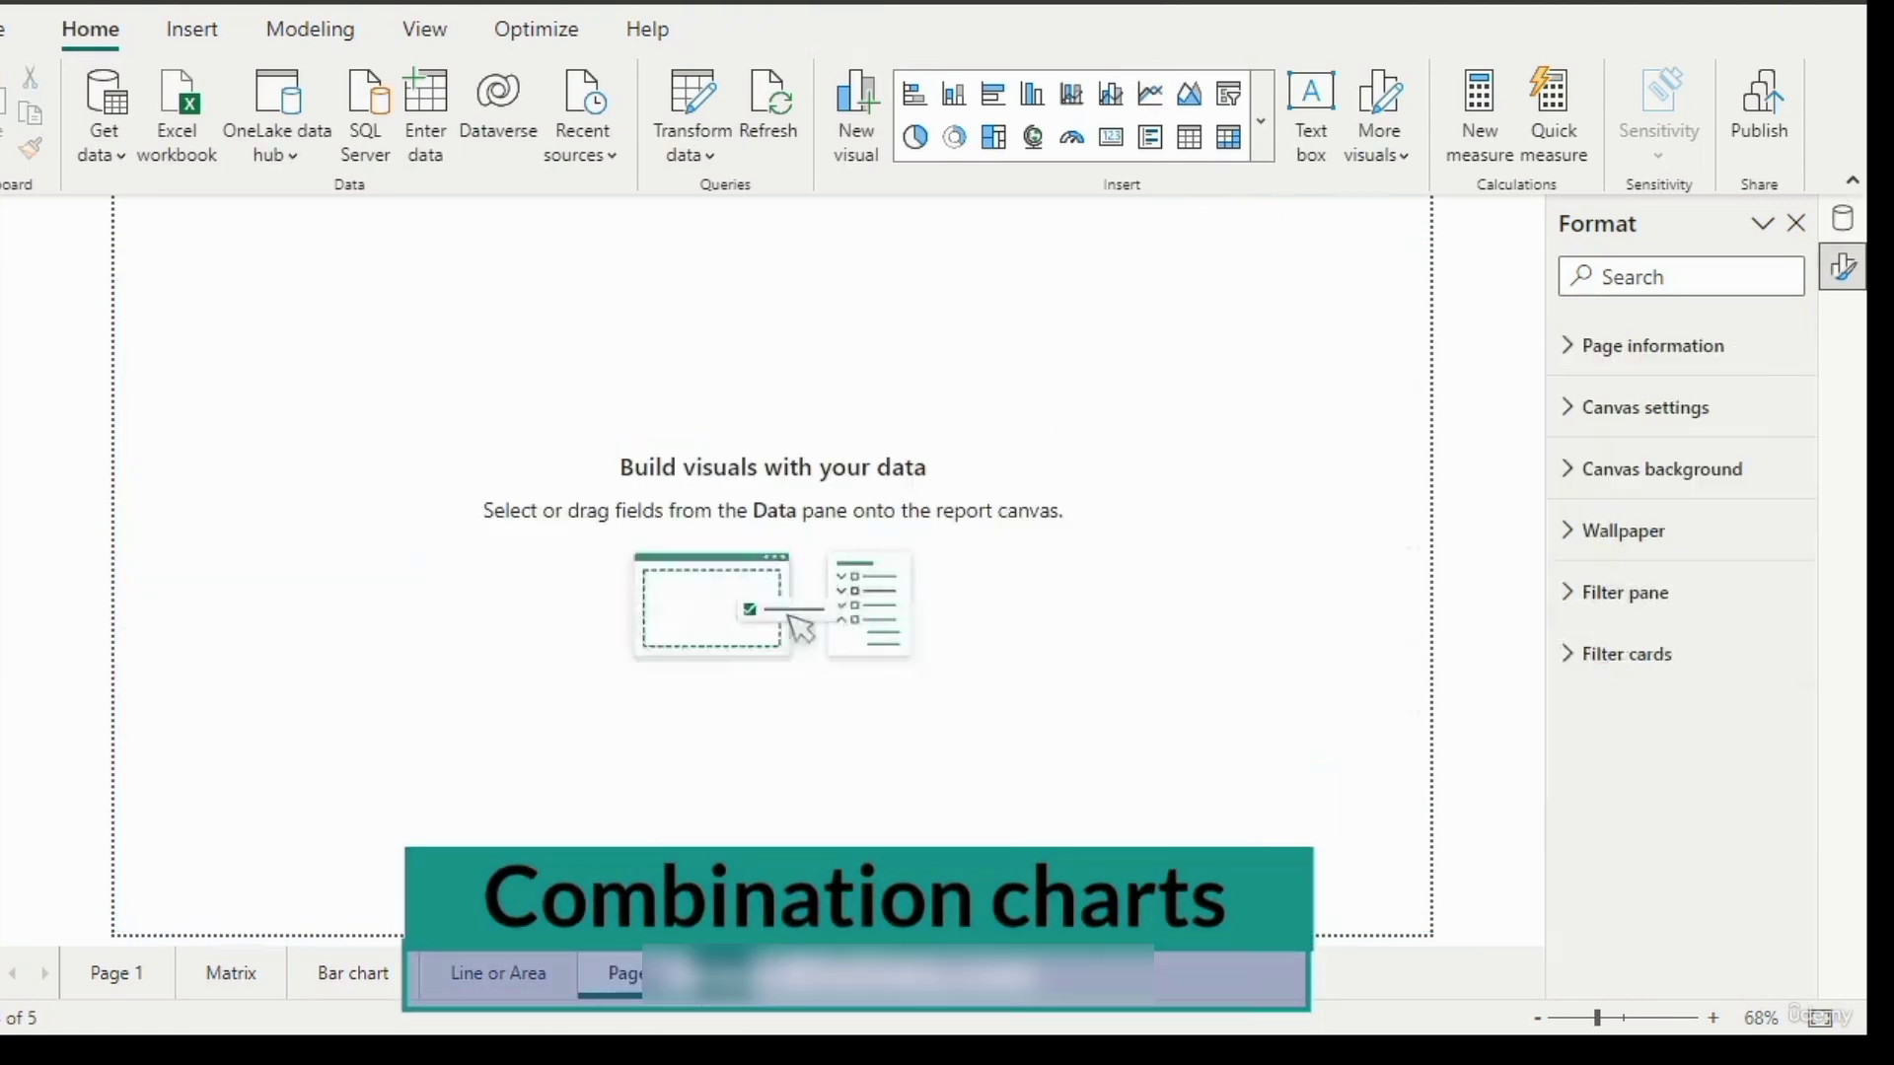
left_click(1843, 225)
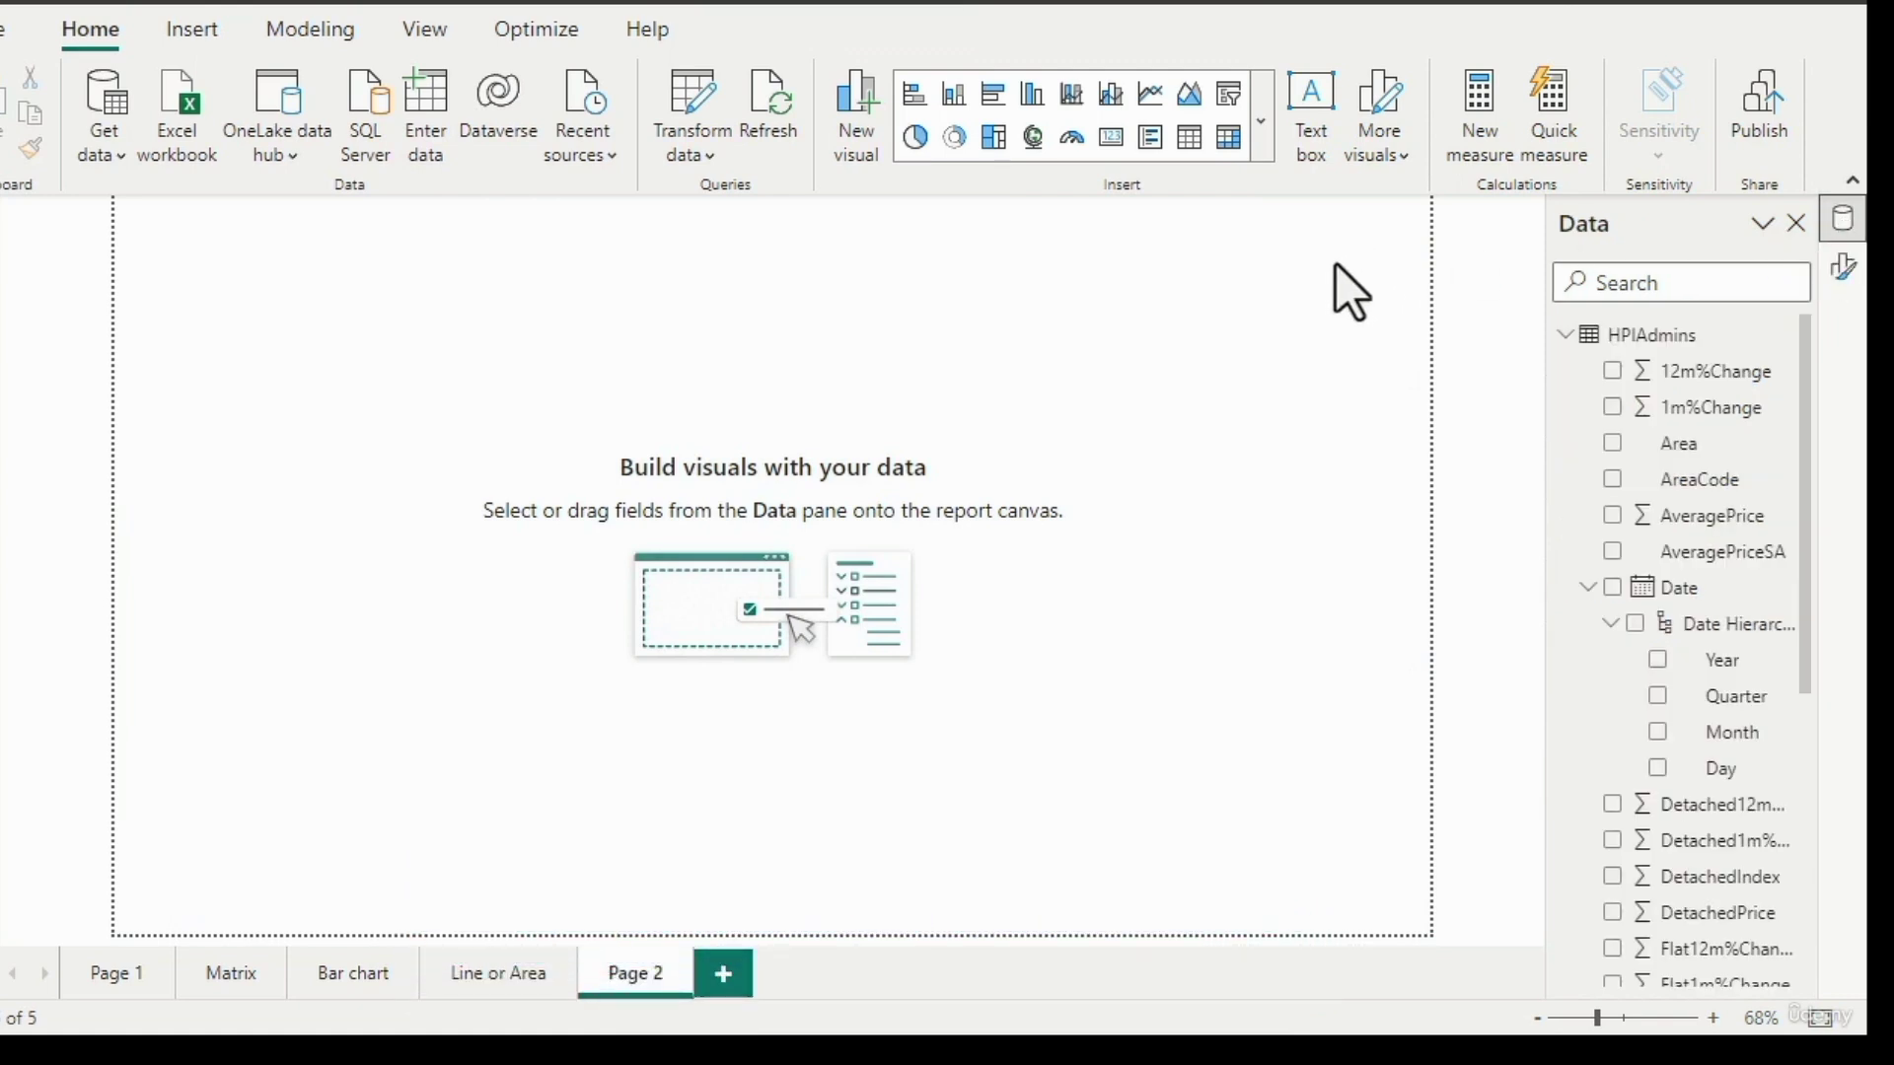
left_click(1266, 139)
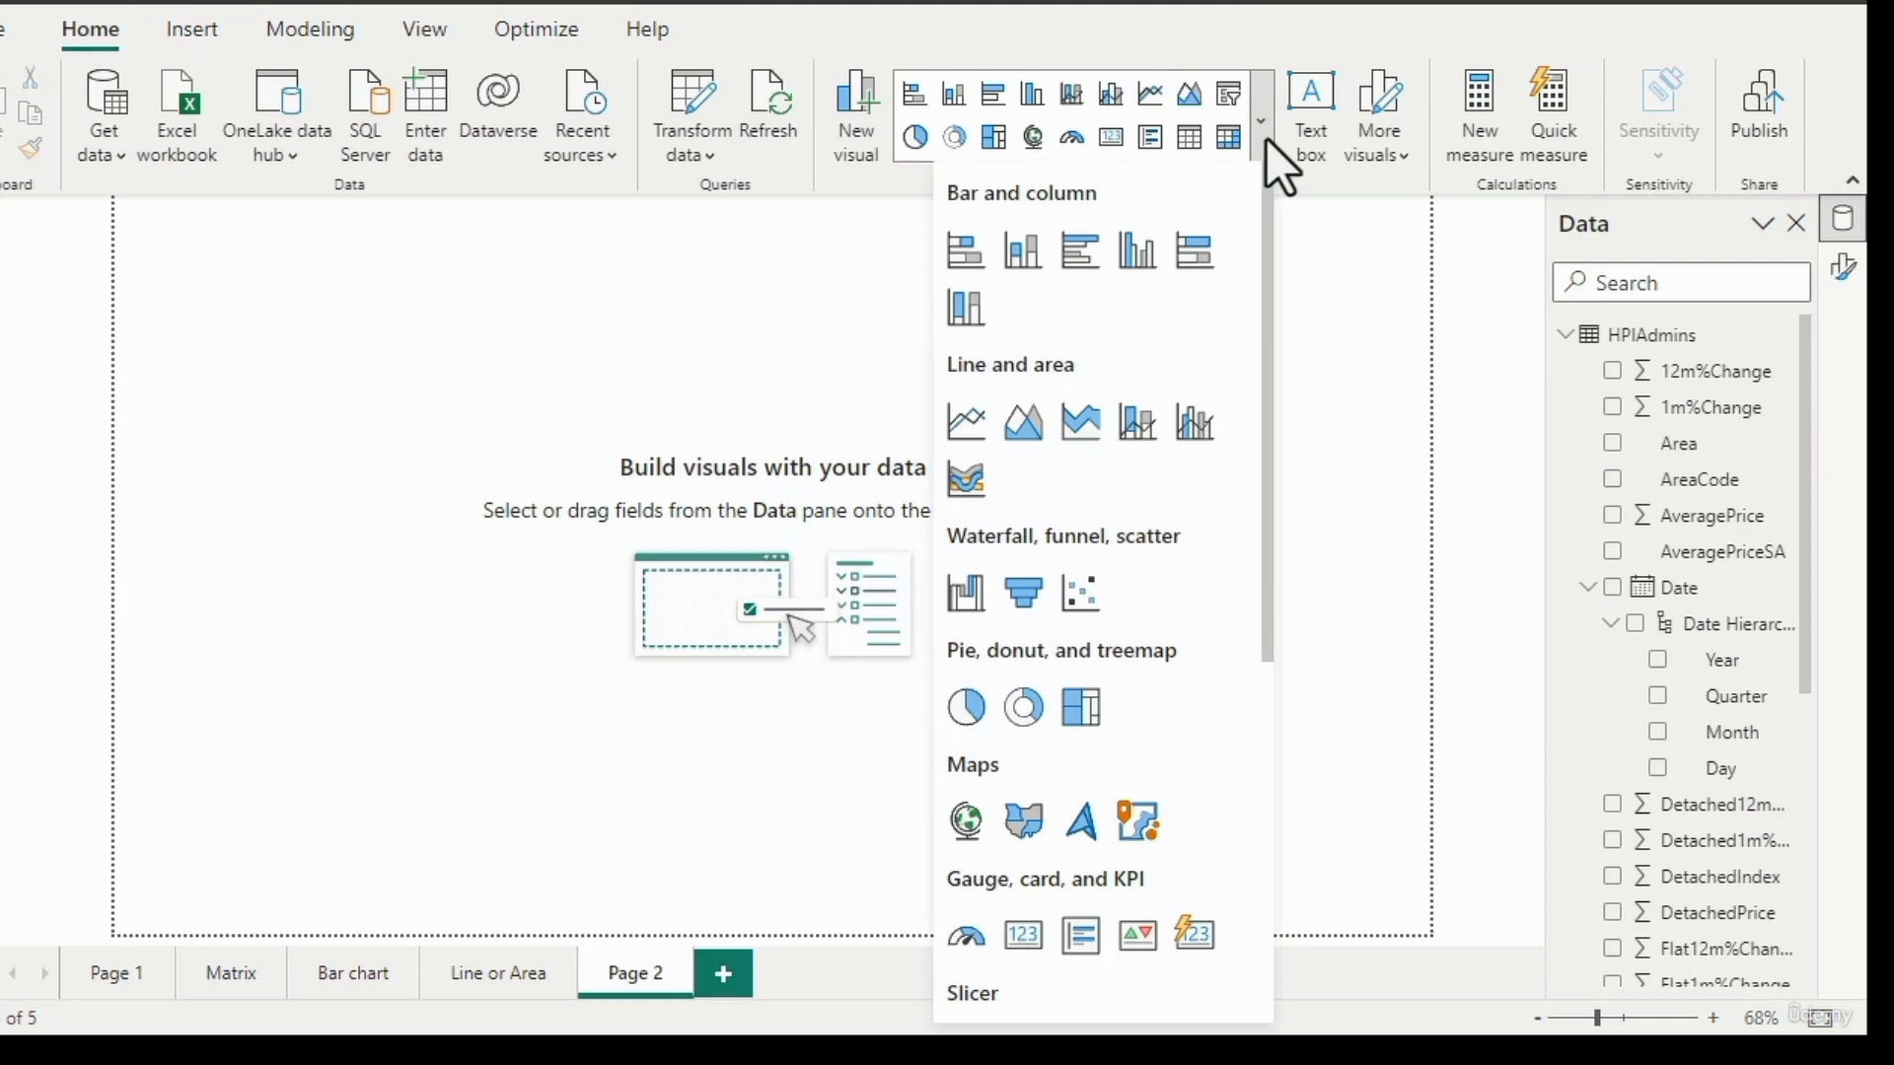
left_click(1146, 437)
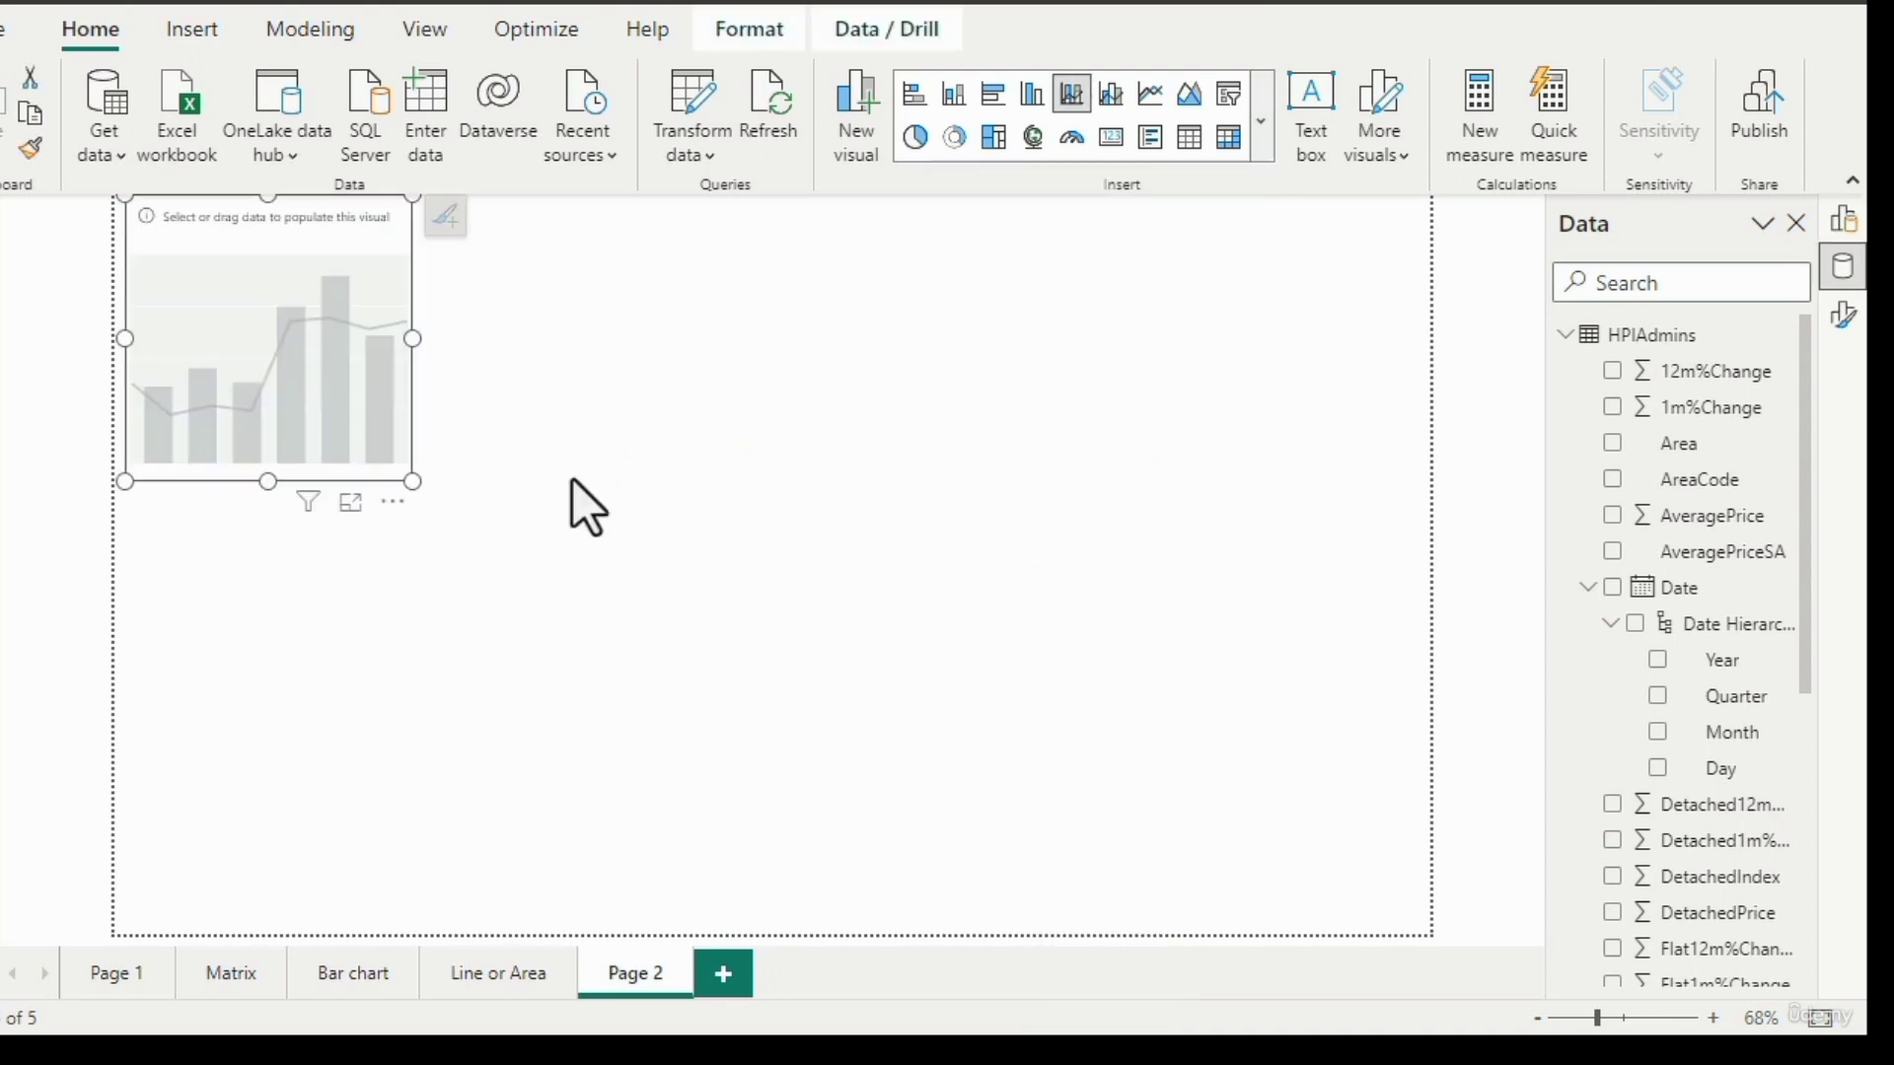
left_click_drag(412, 482, 1489, 976)
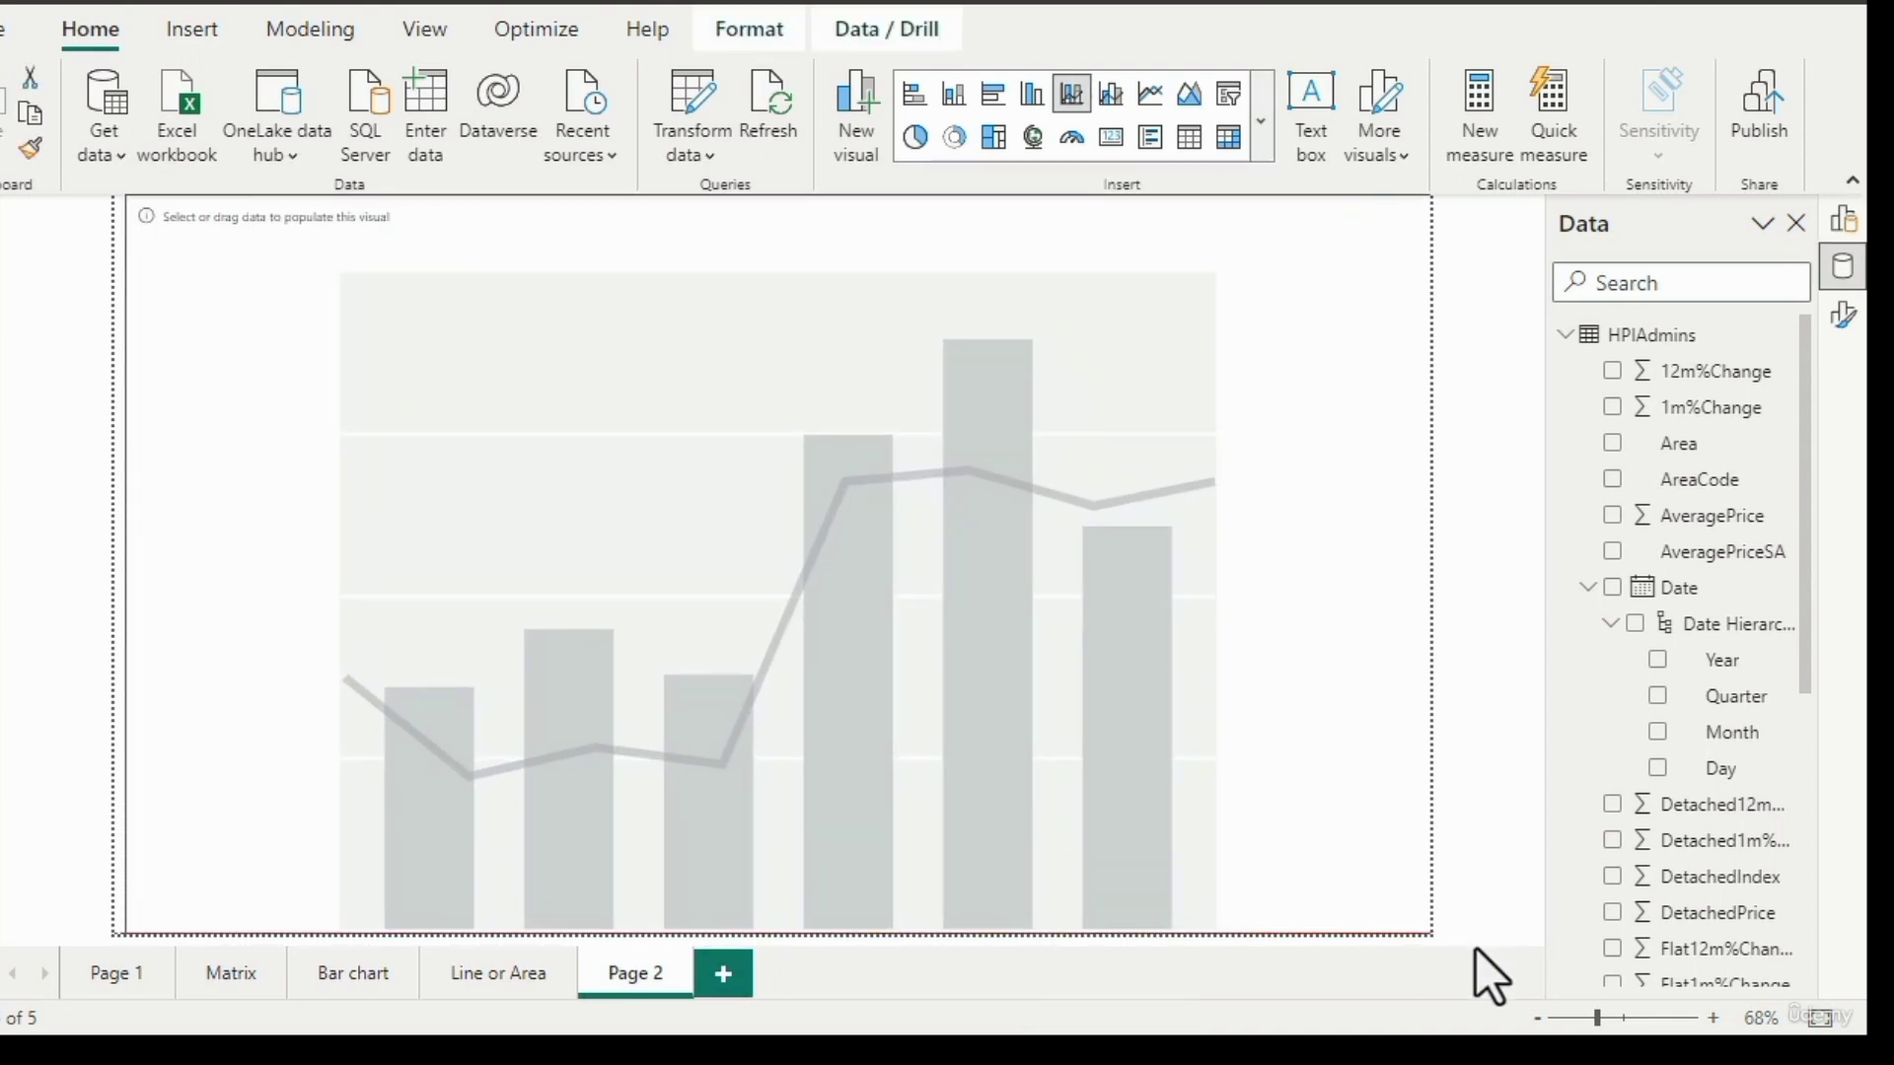
right_click(1842, 259)
left_click(1761, 278)
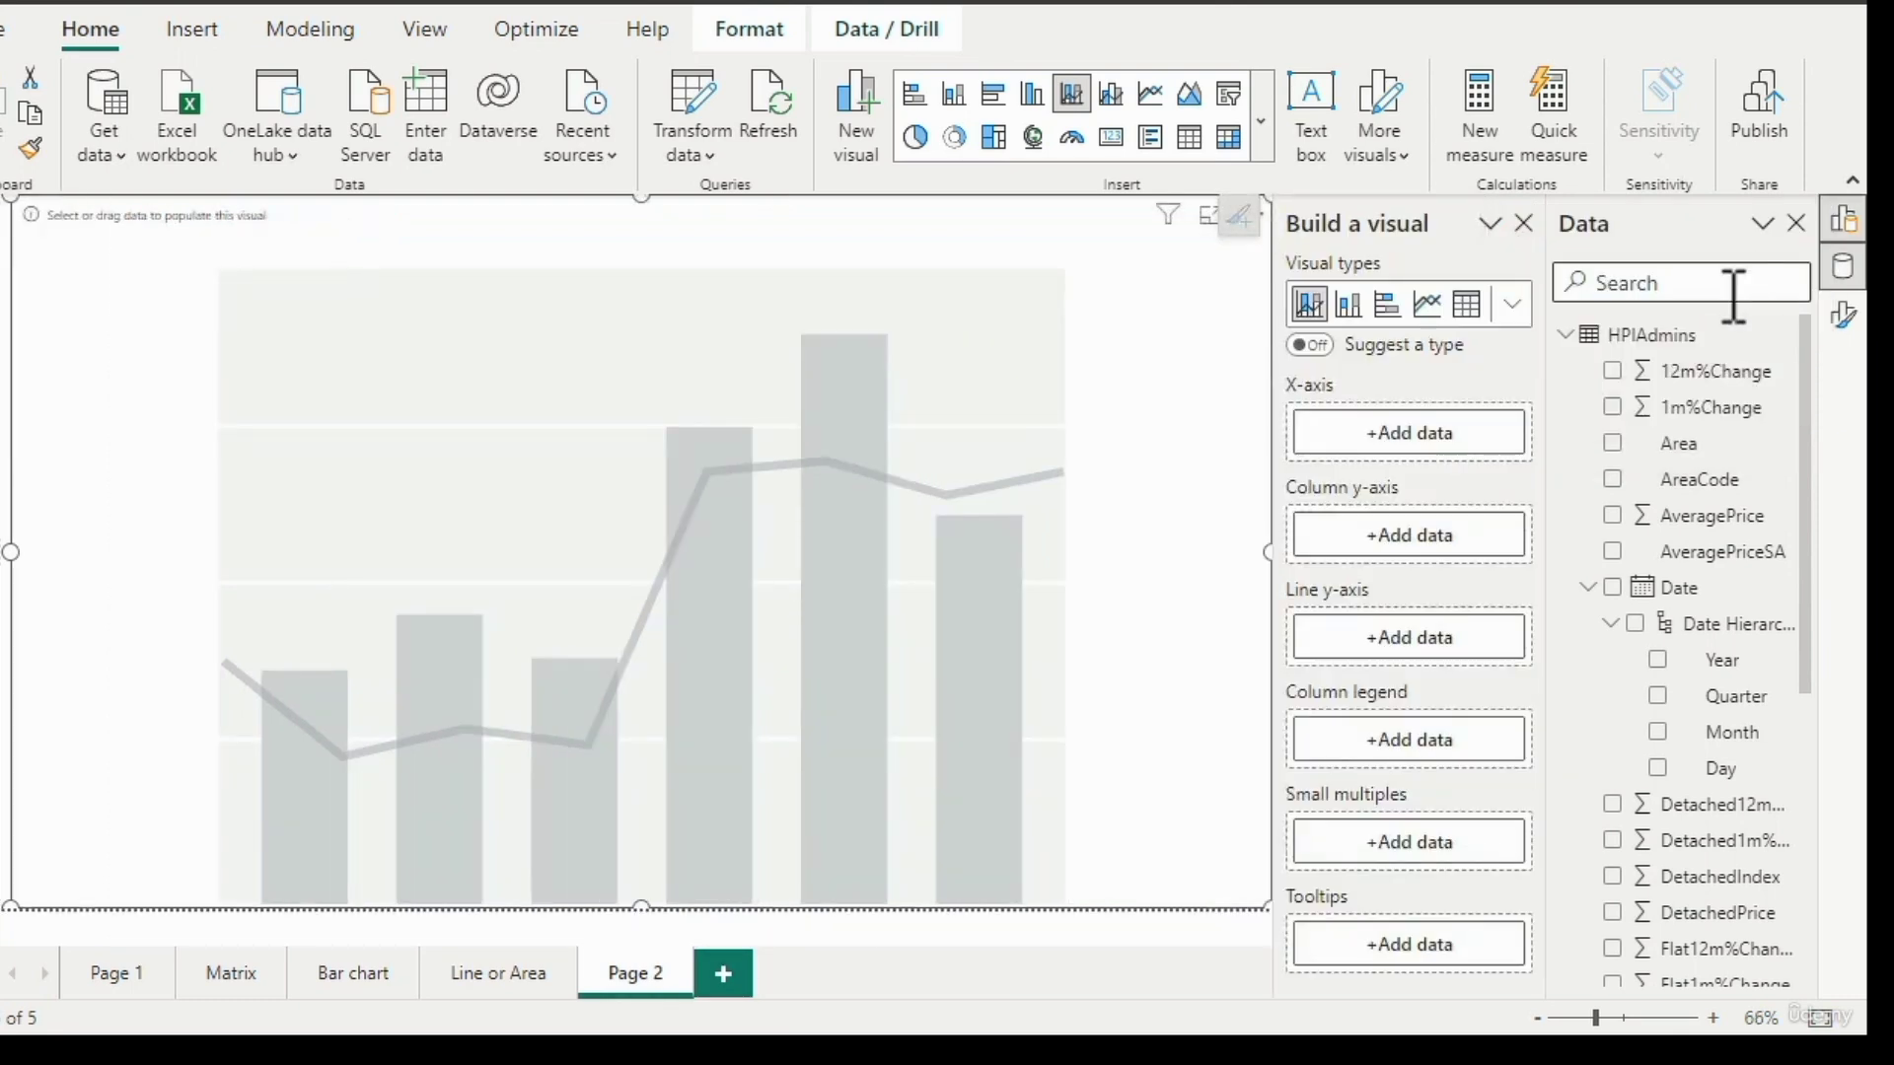
left_click(1697, 286)
type("12m")
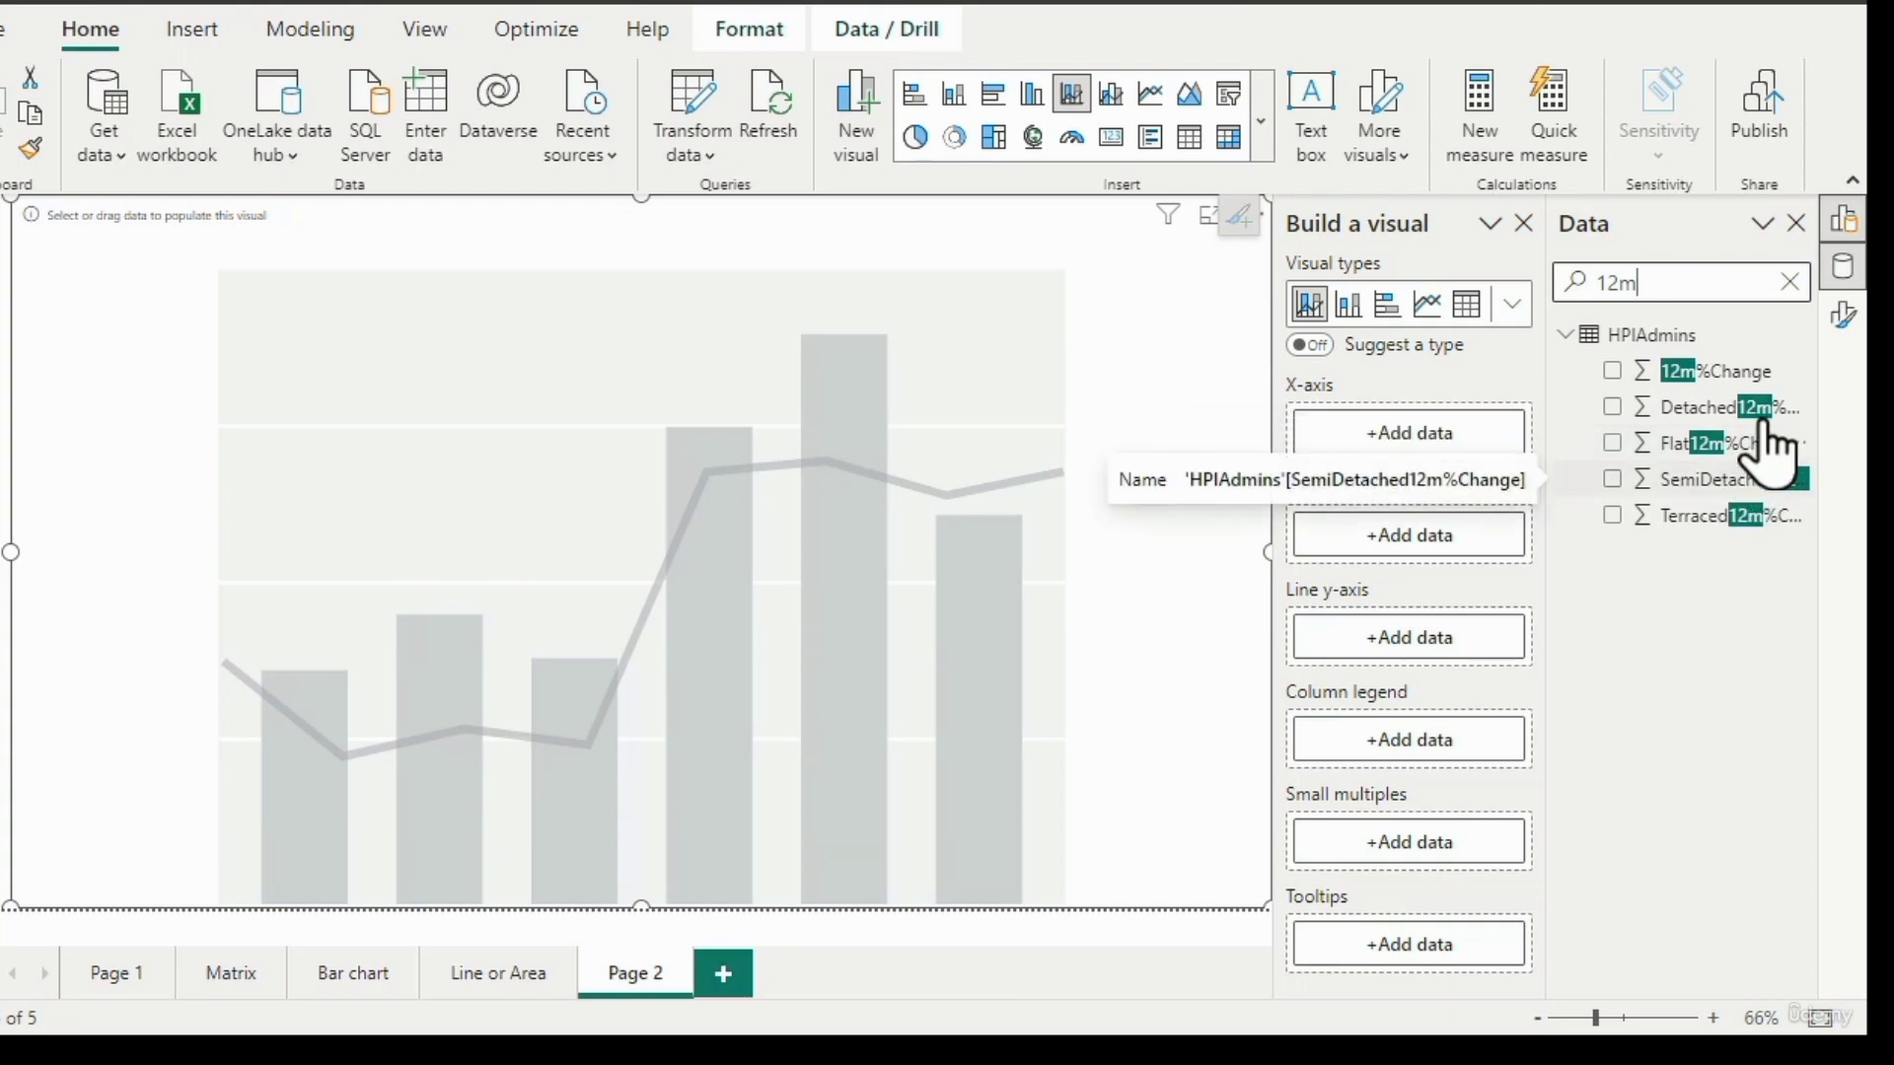
left_click(1790, 286)
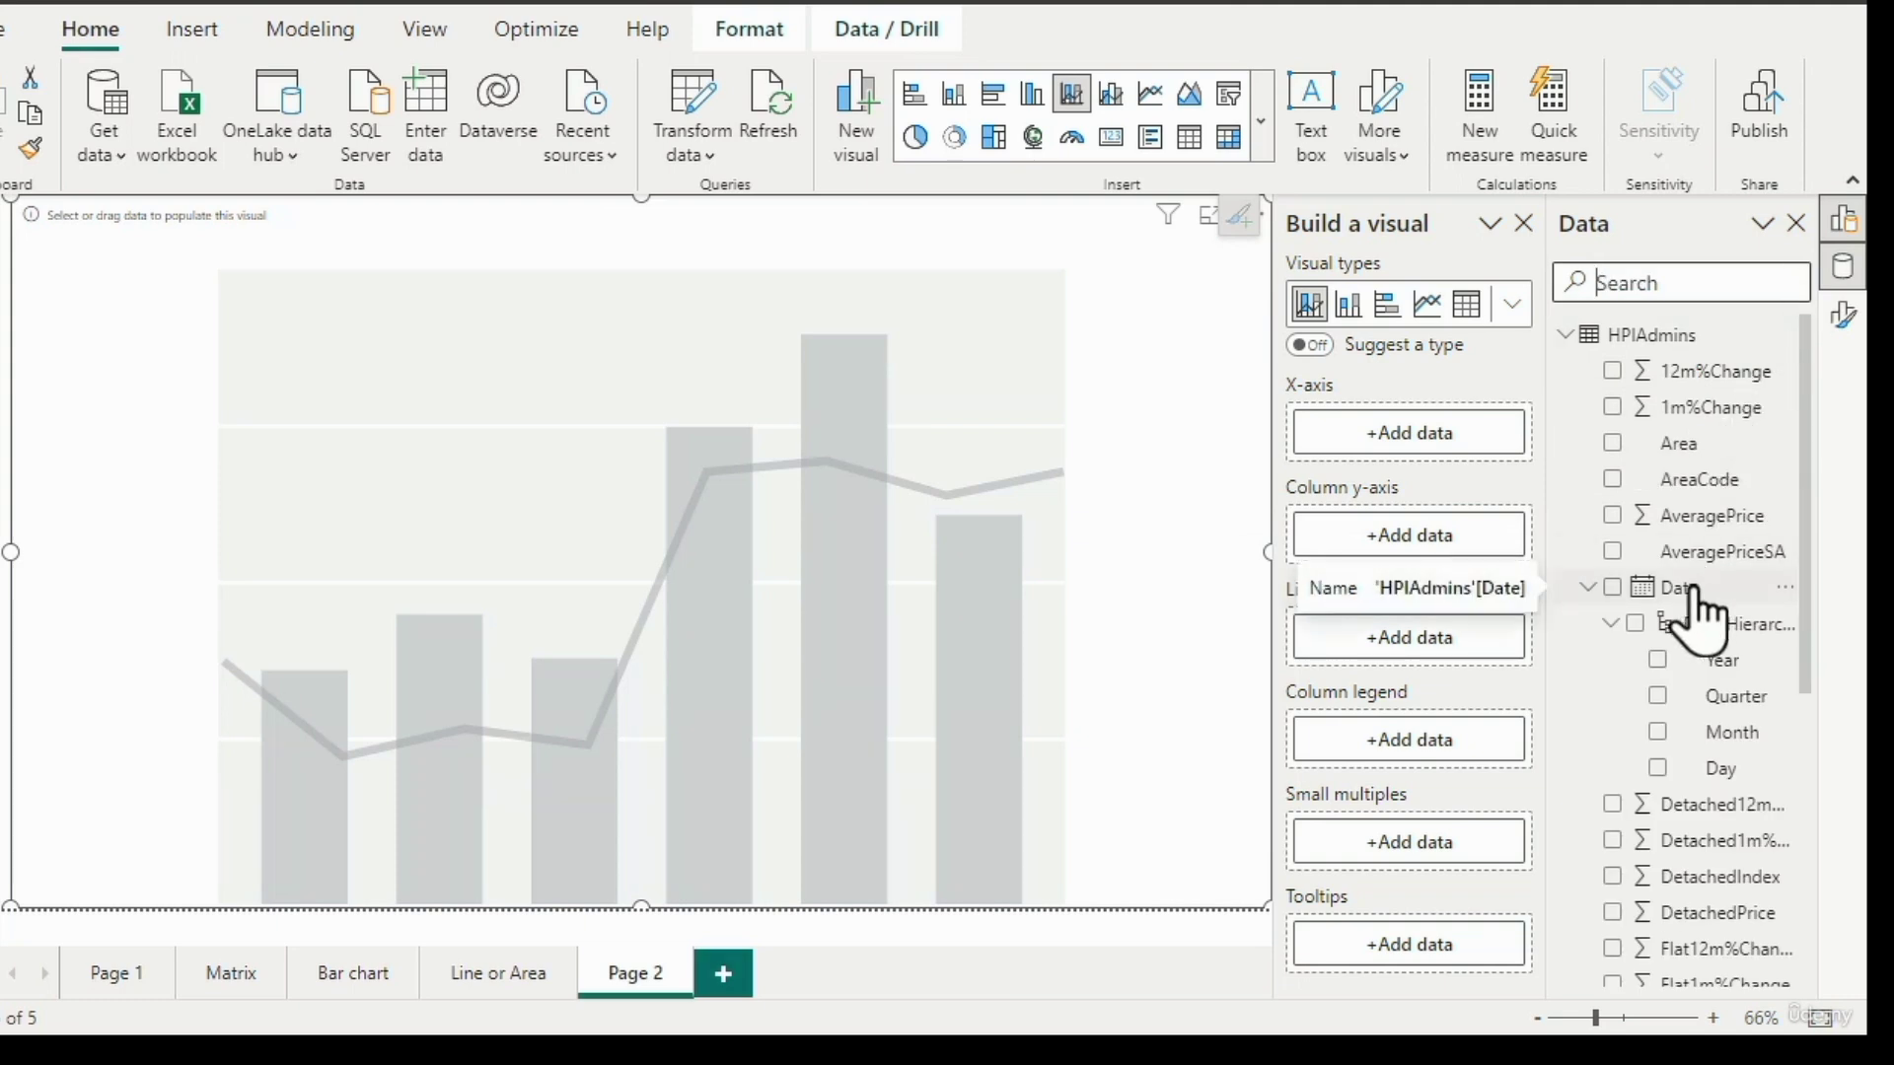
Assign Date to the chart's X-axis, then find the 12m fields and assign Flat12m%Change to the column y-axis.
left_click_drag(1693, 589, 1389, 432)
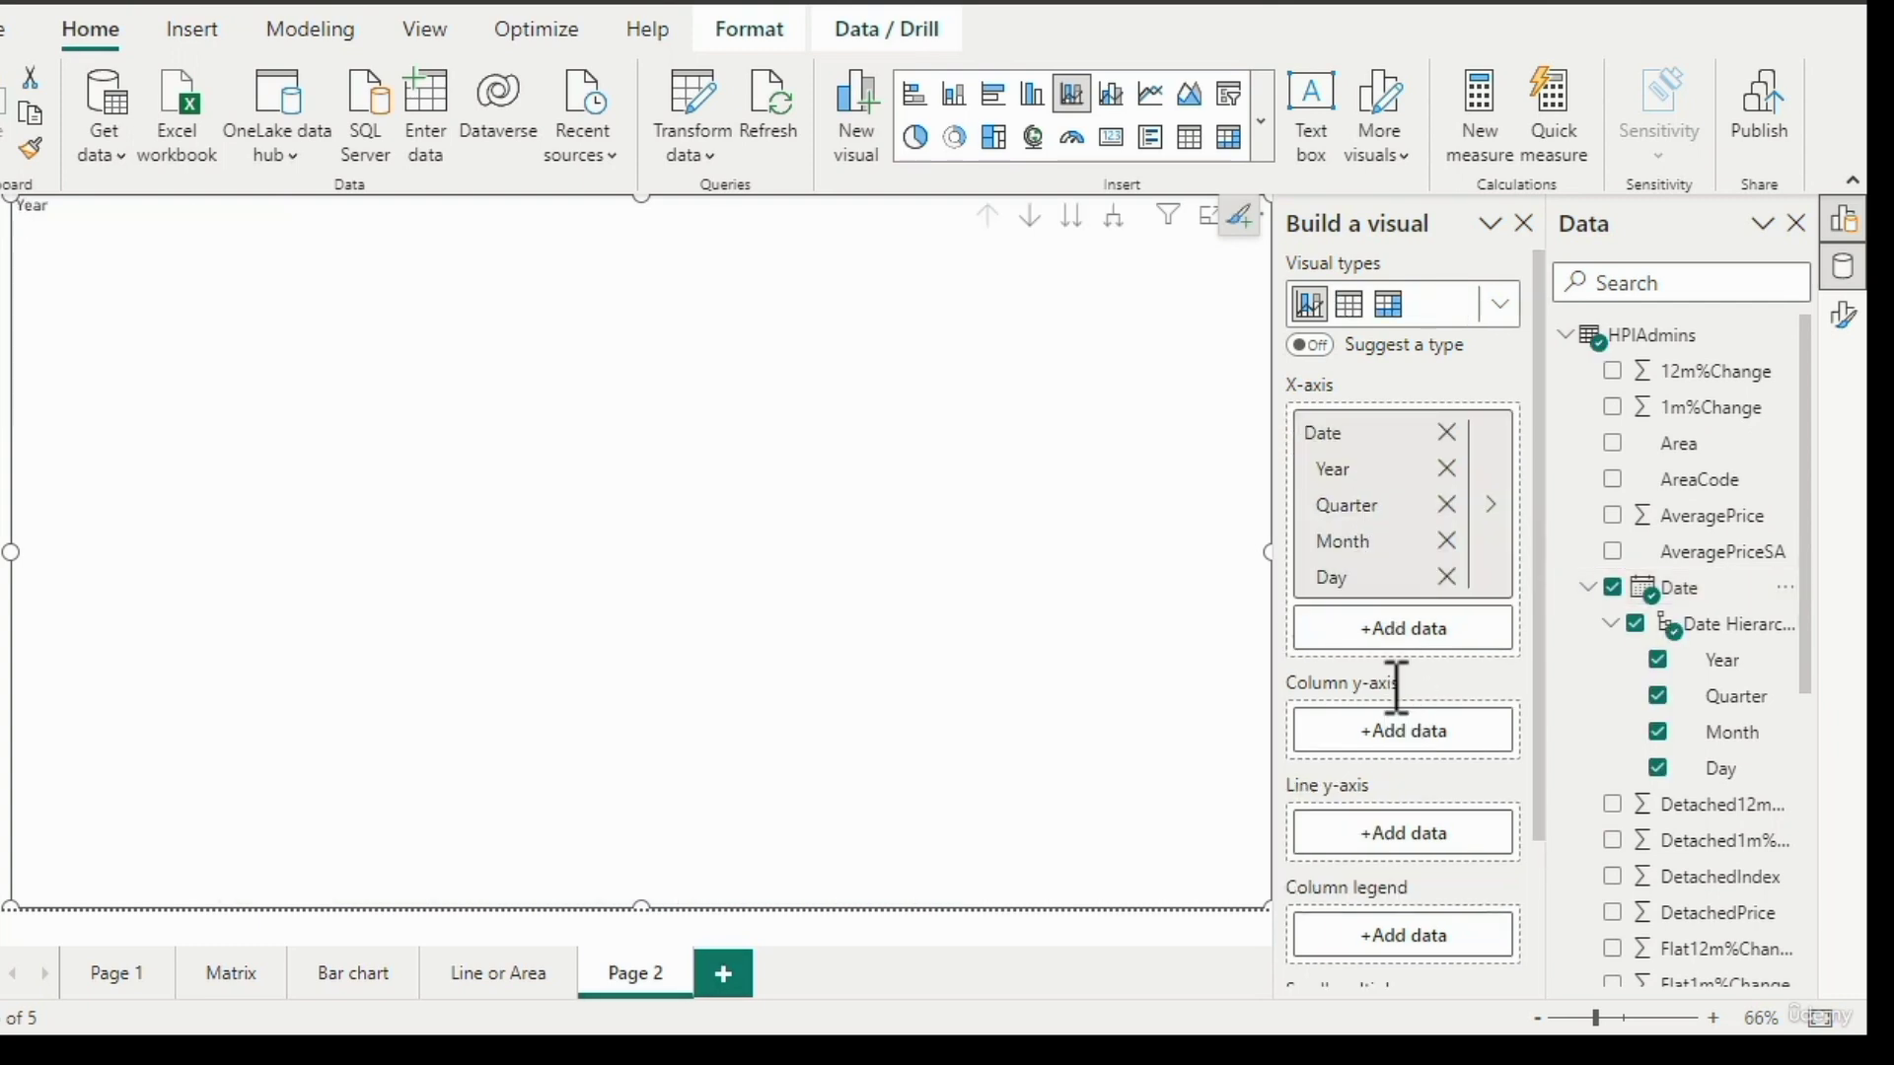
left_click(1707, 282)
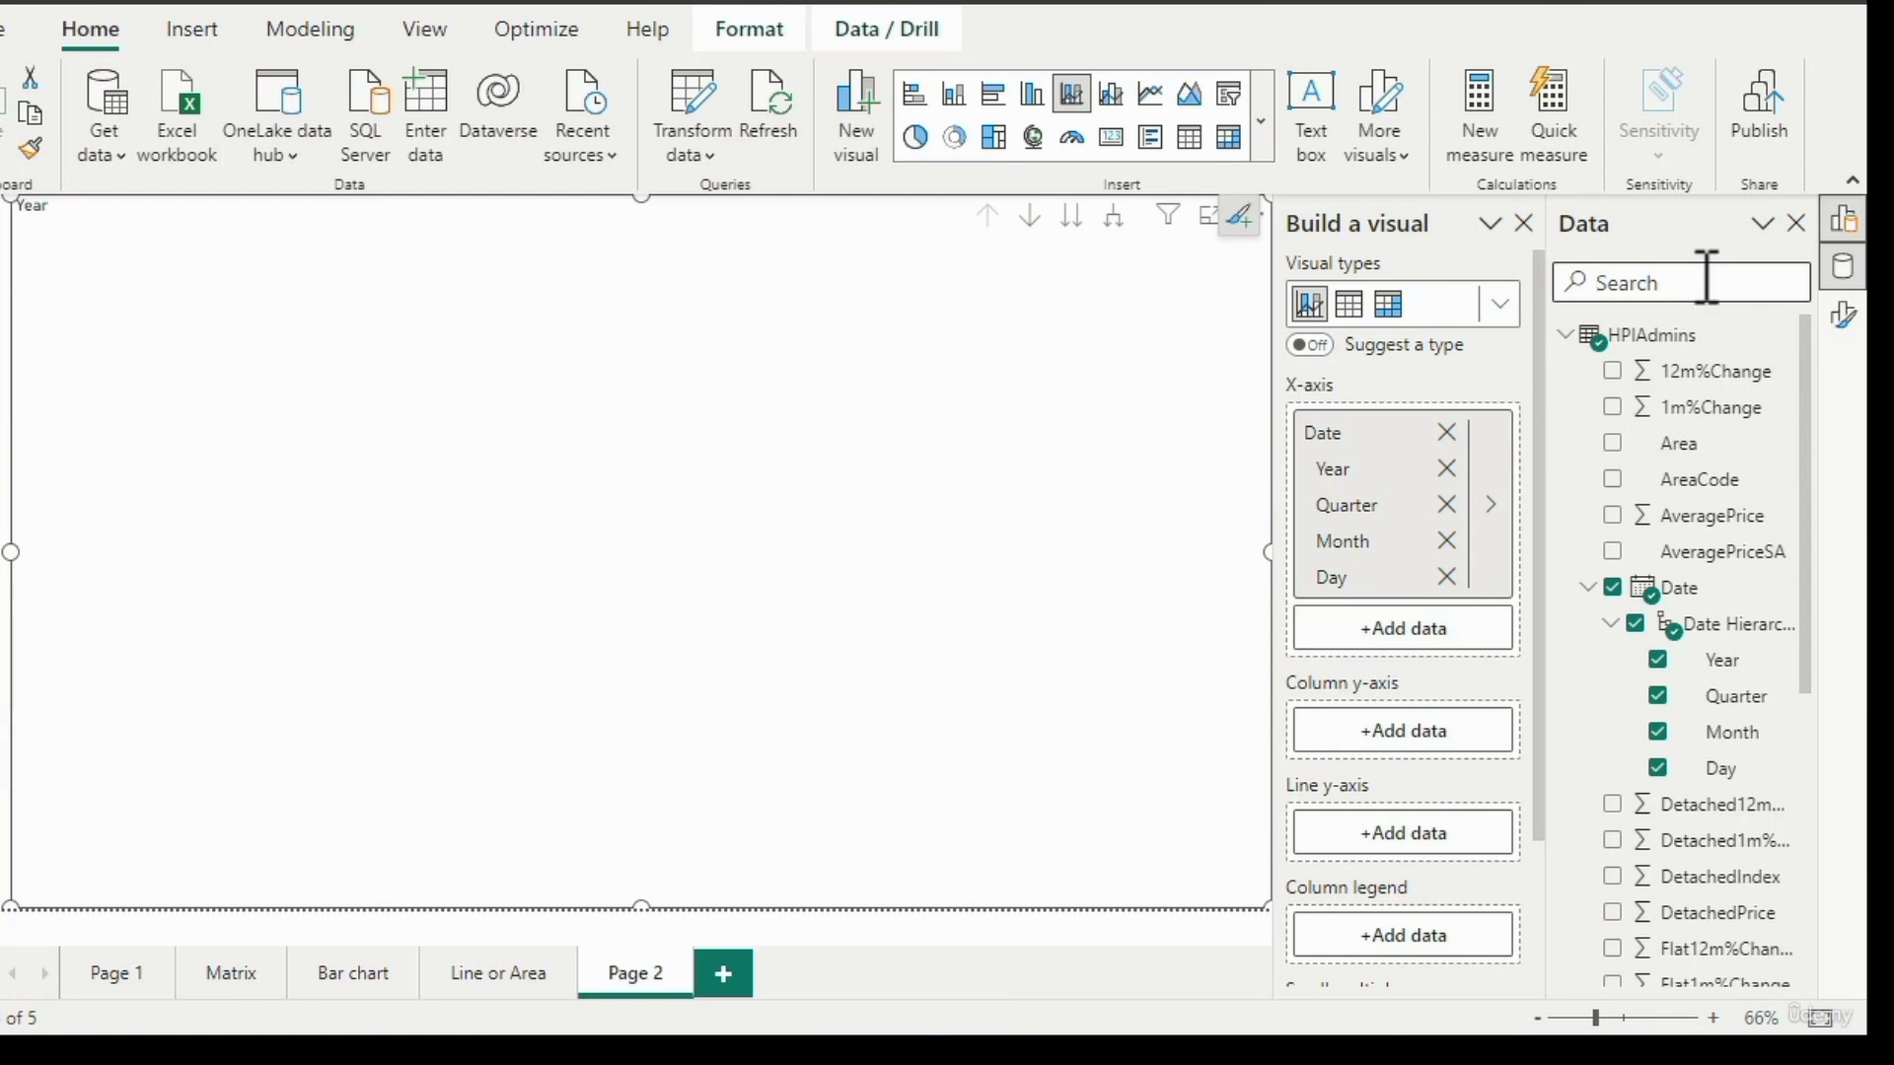
type("12m")
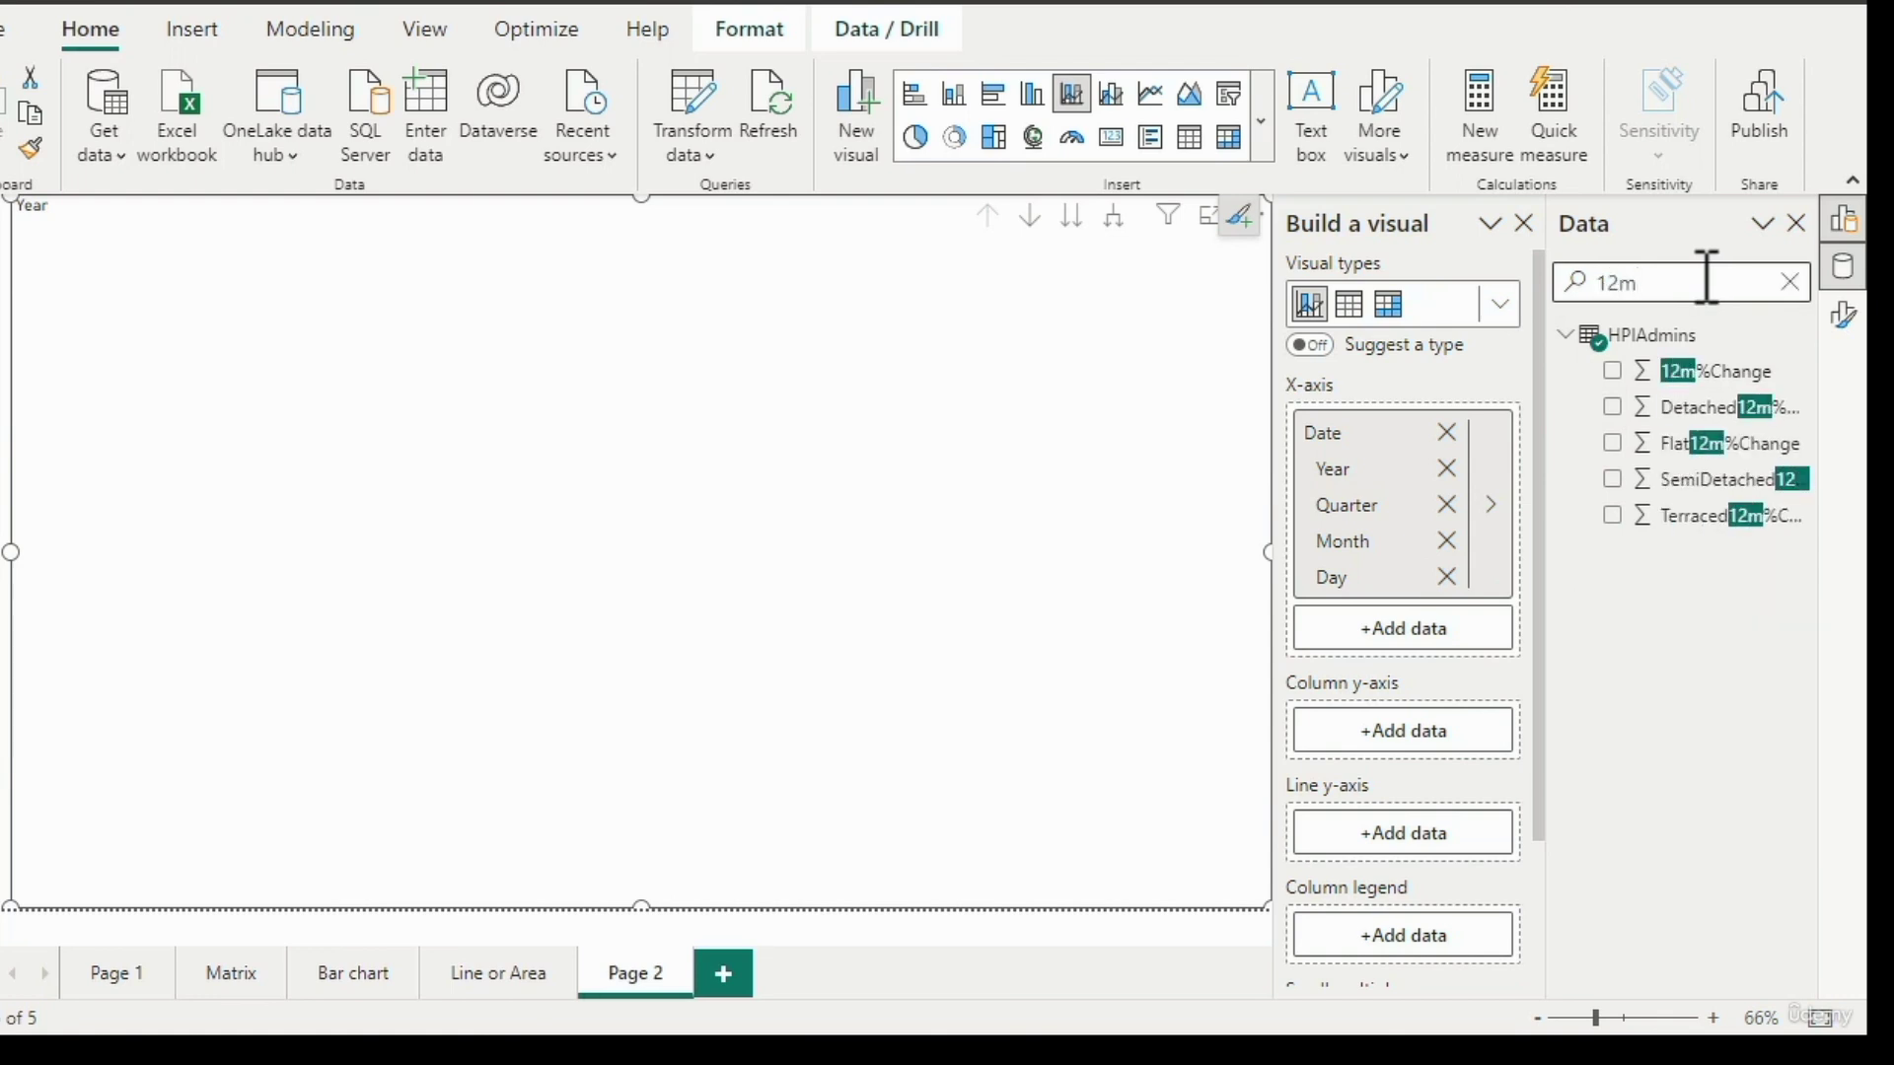
left_click_drag(1536, 726, 1524, 820)
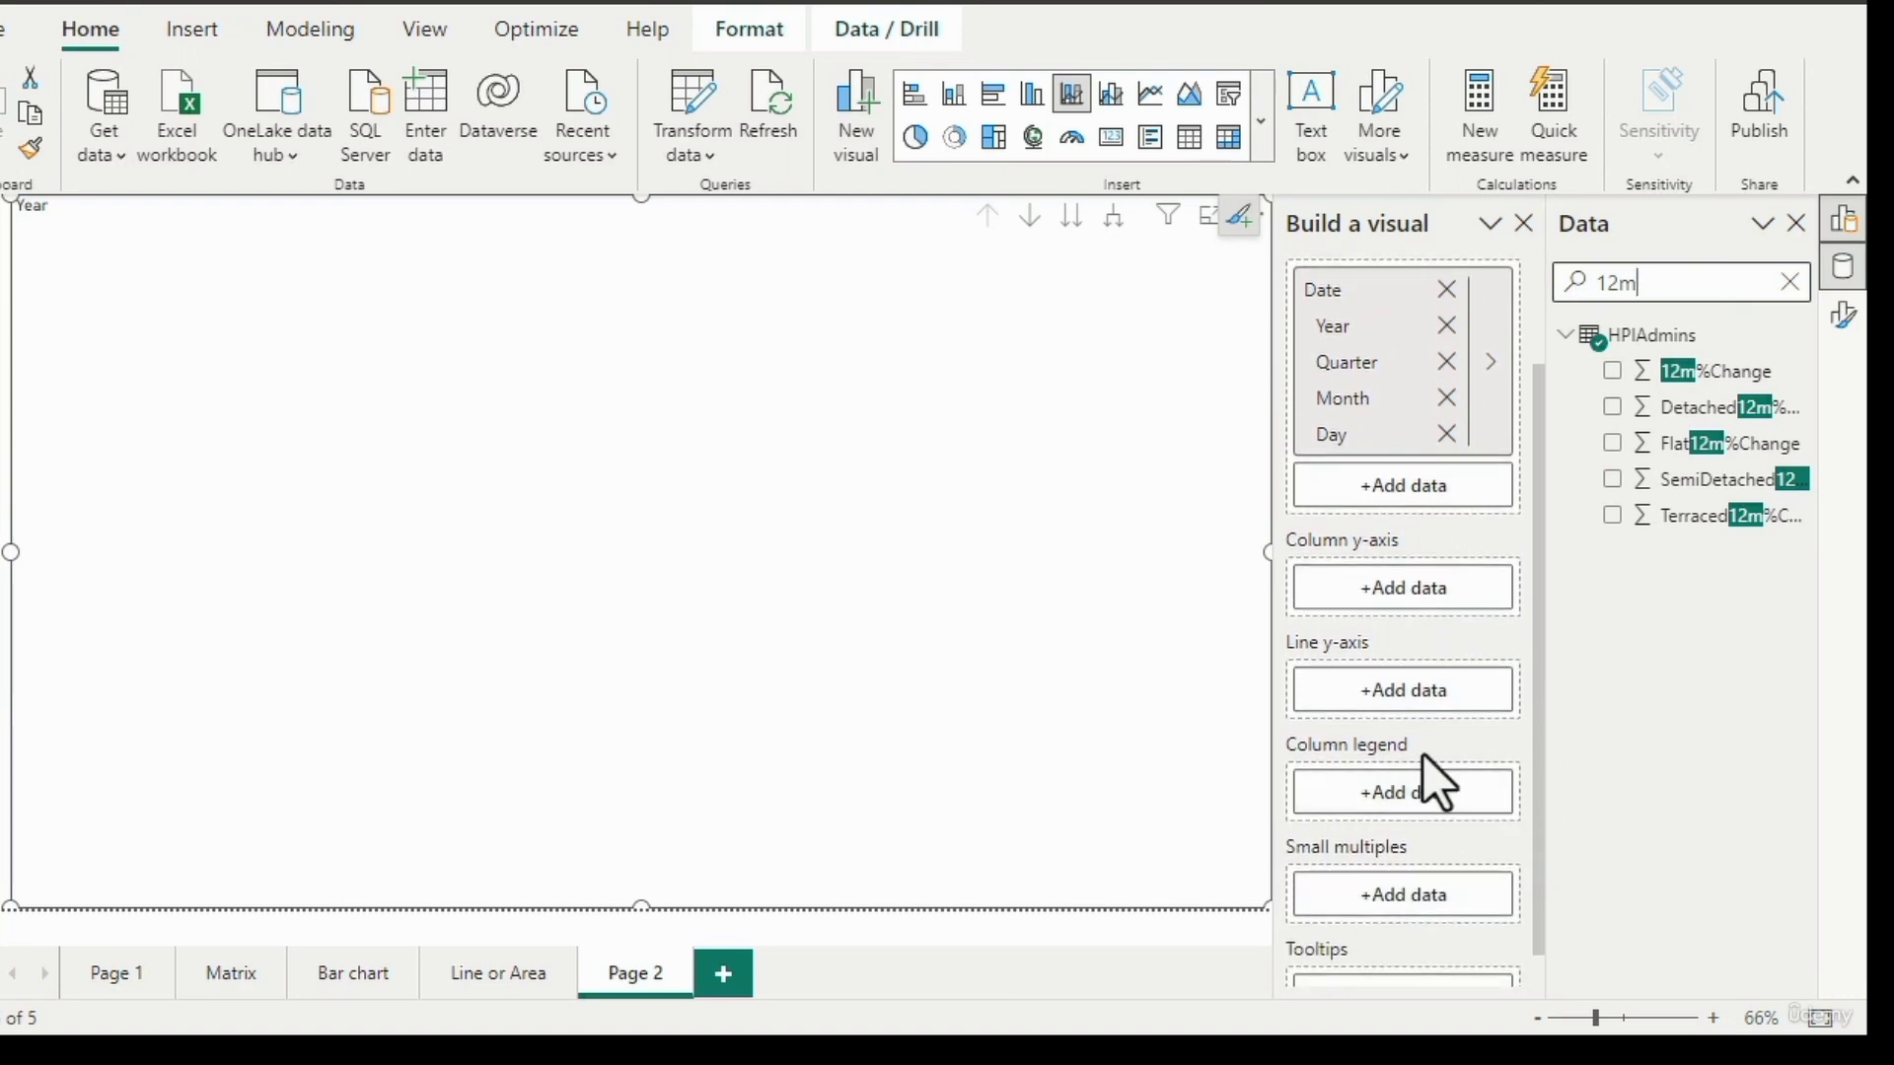
scroll(1499, 929, "up", 2)
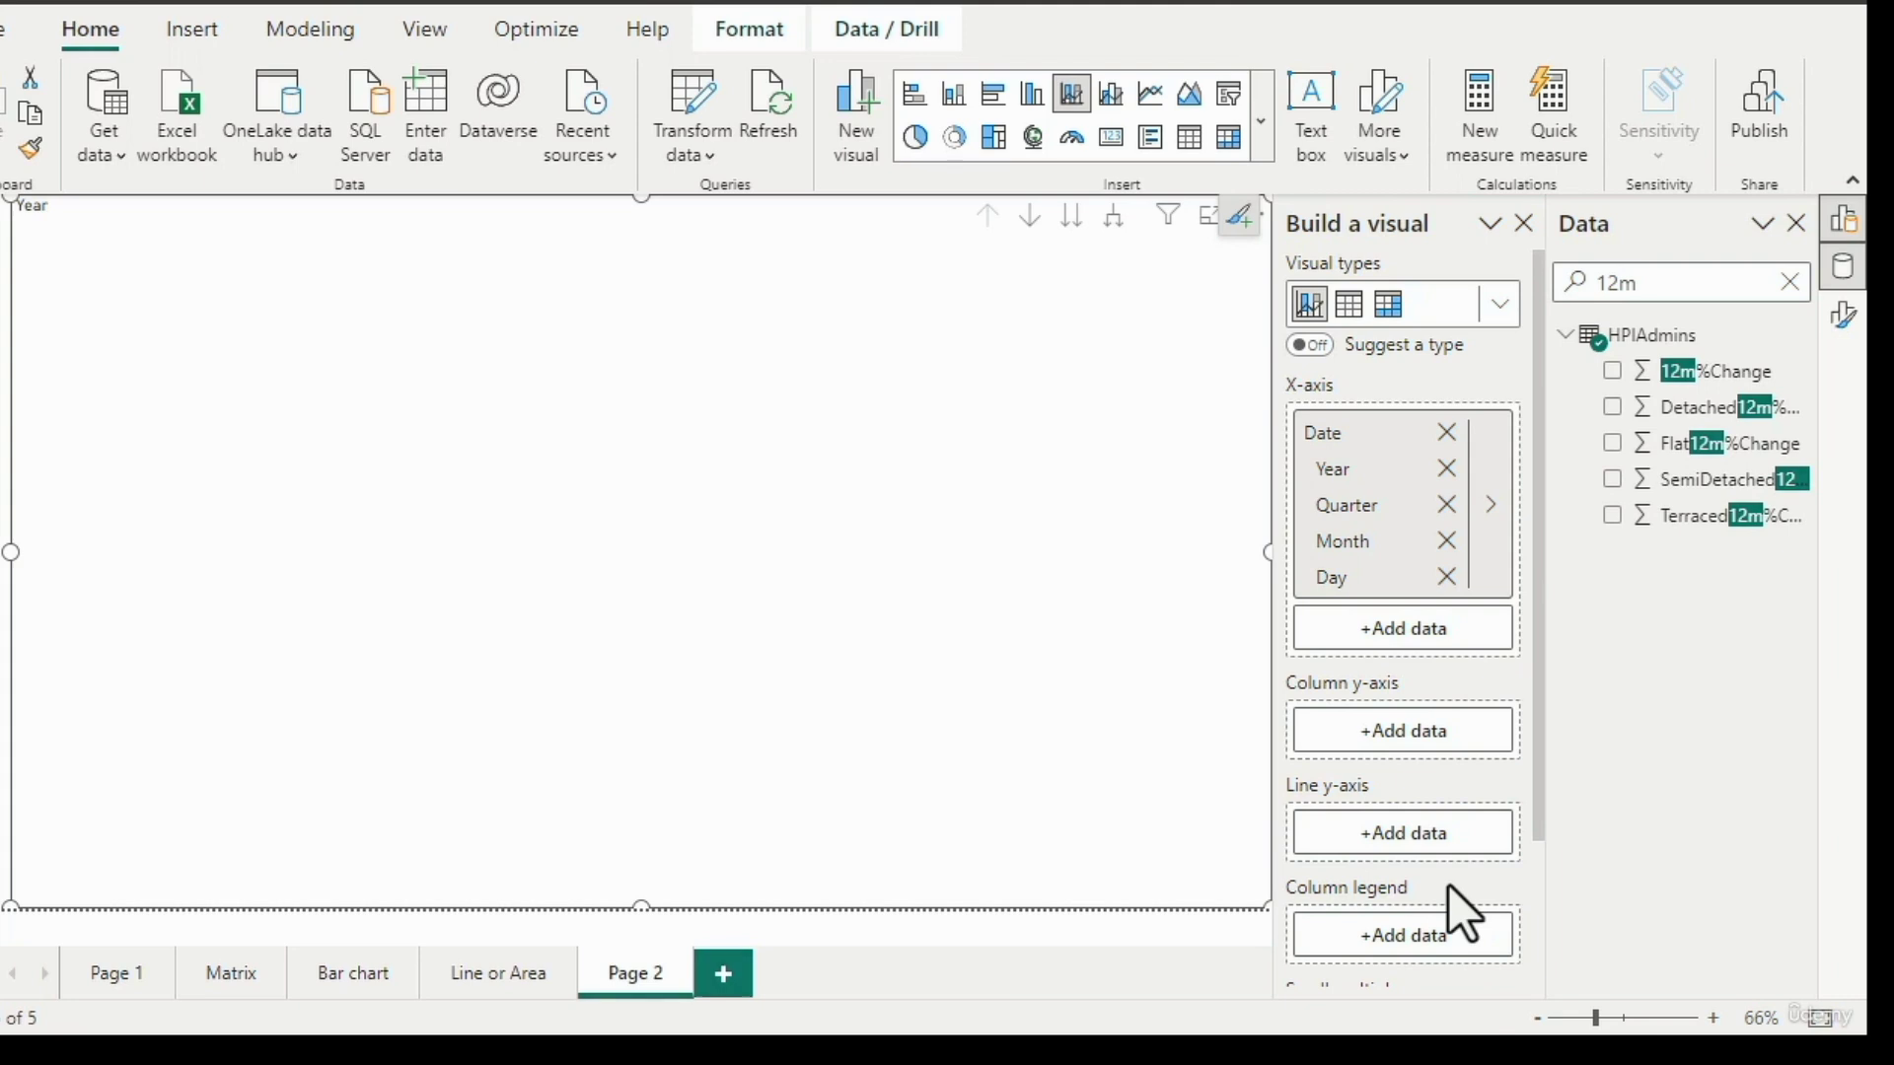
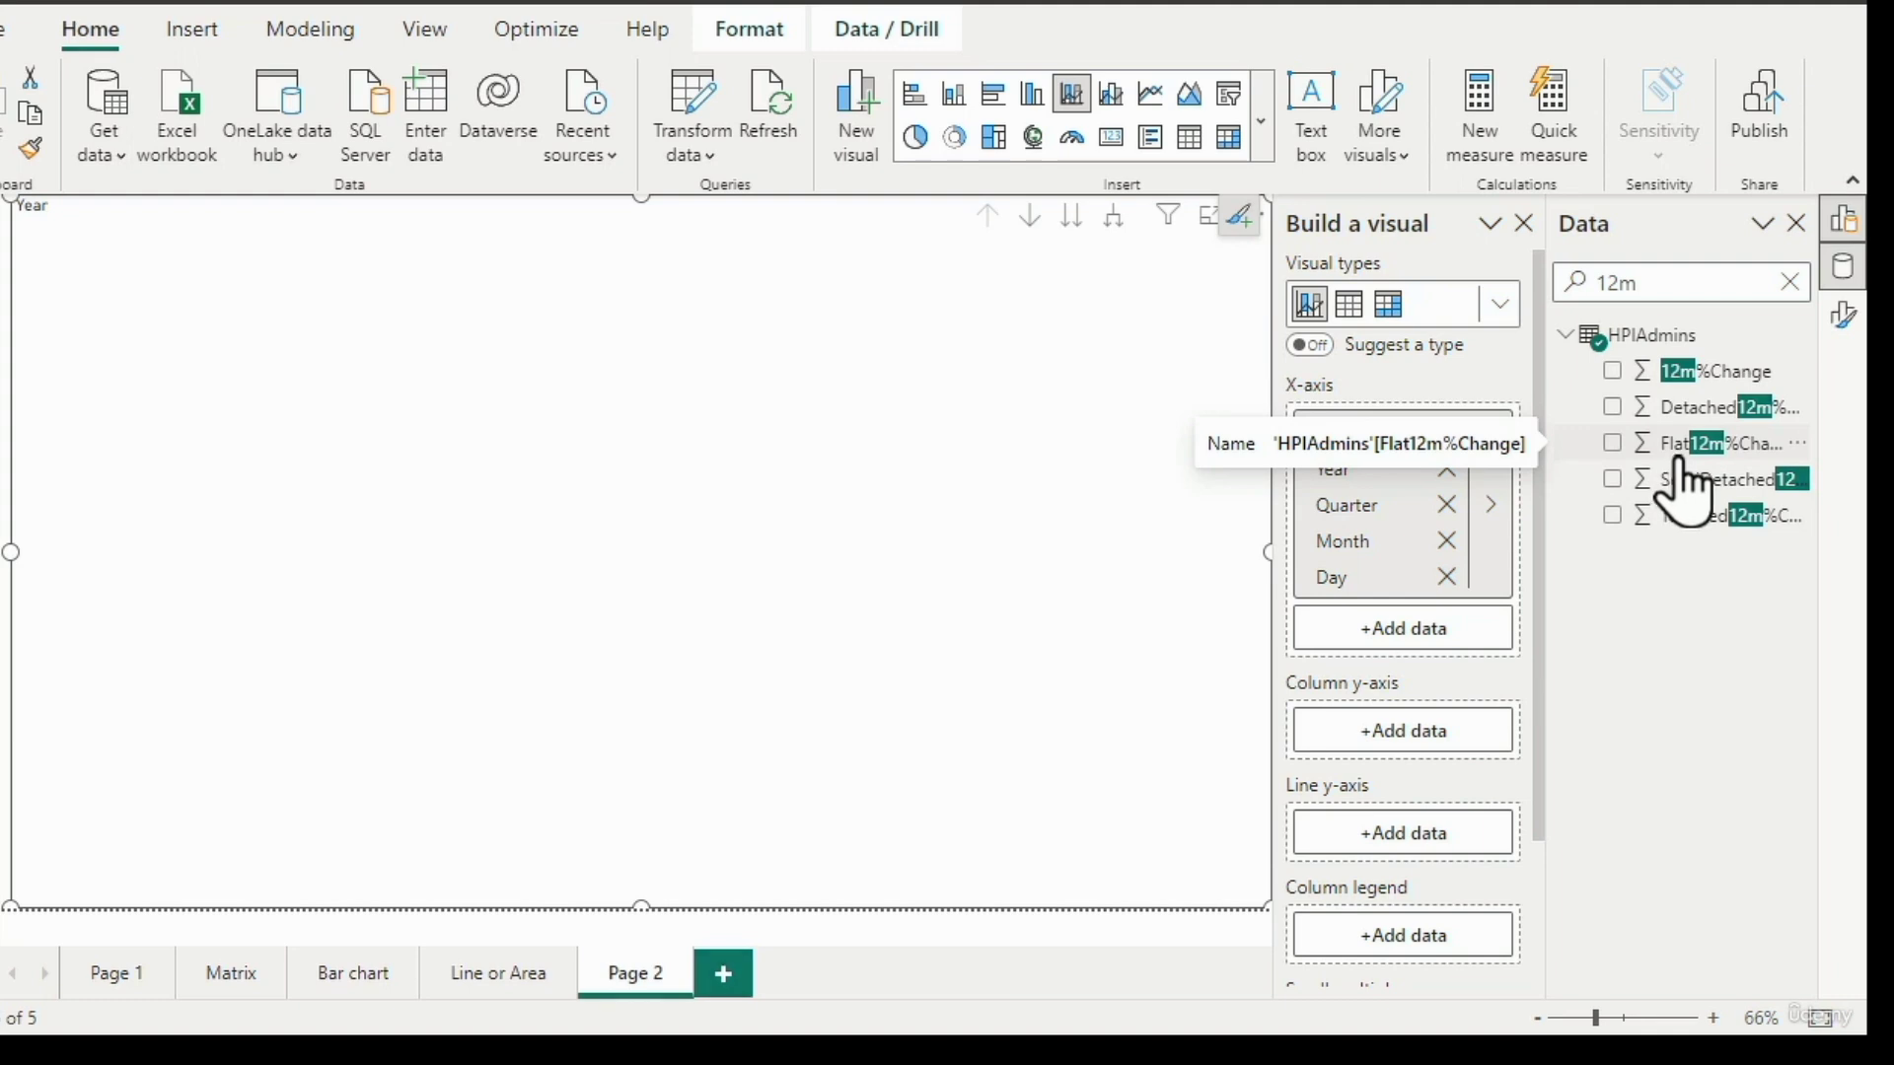
left_click_drag(1679, 452, 1399, 740)
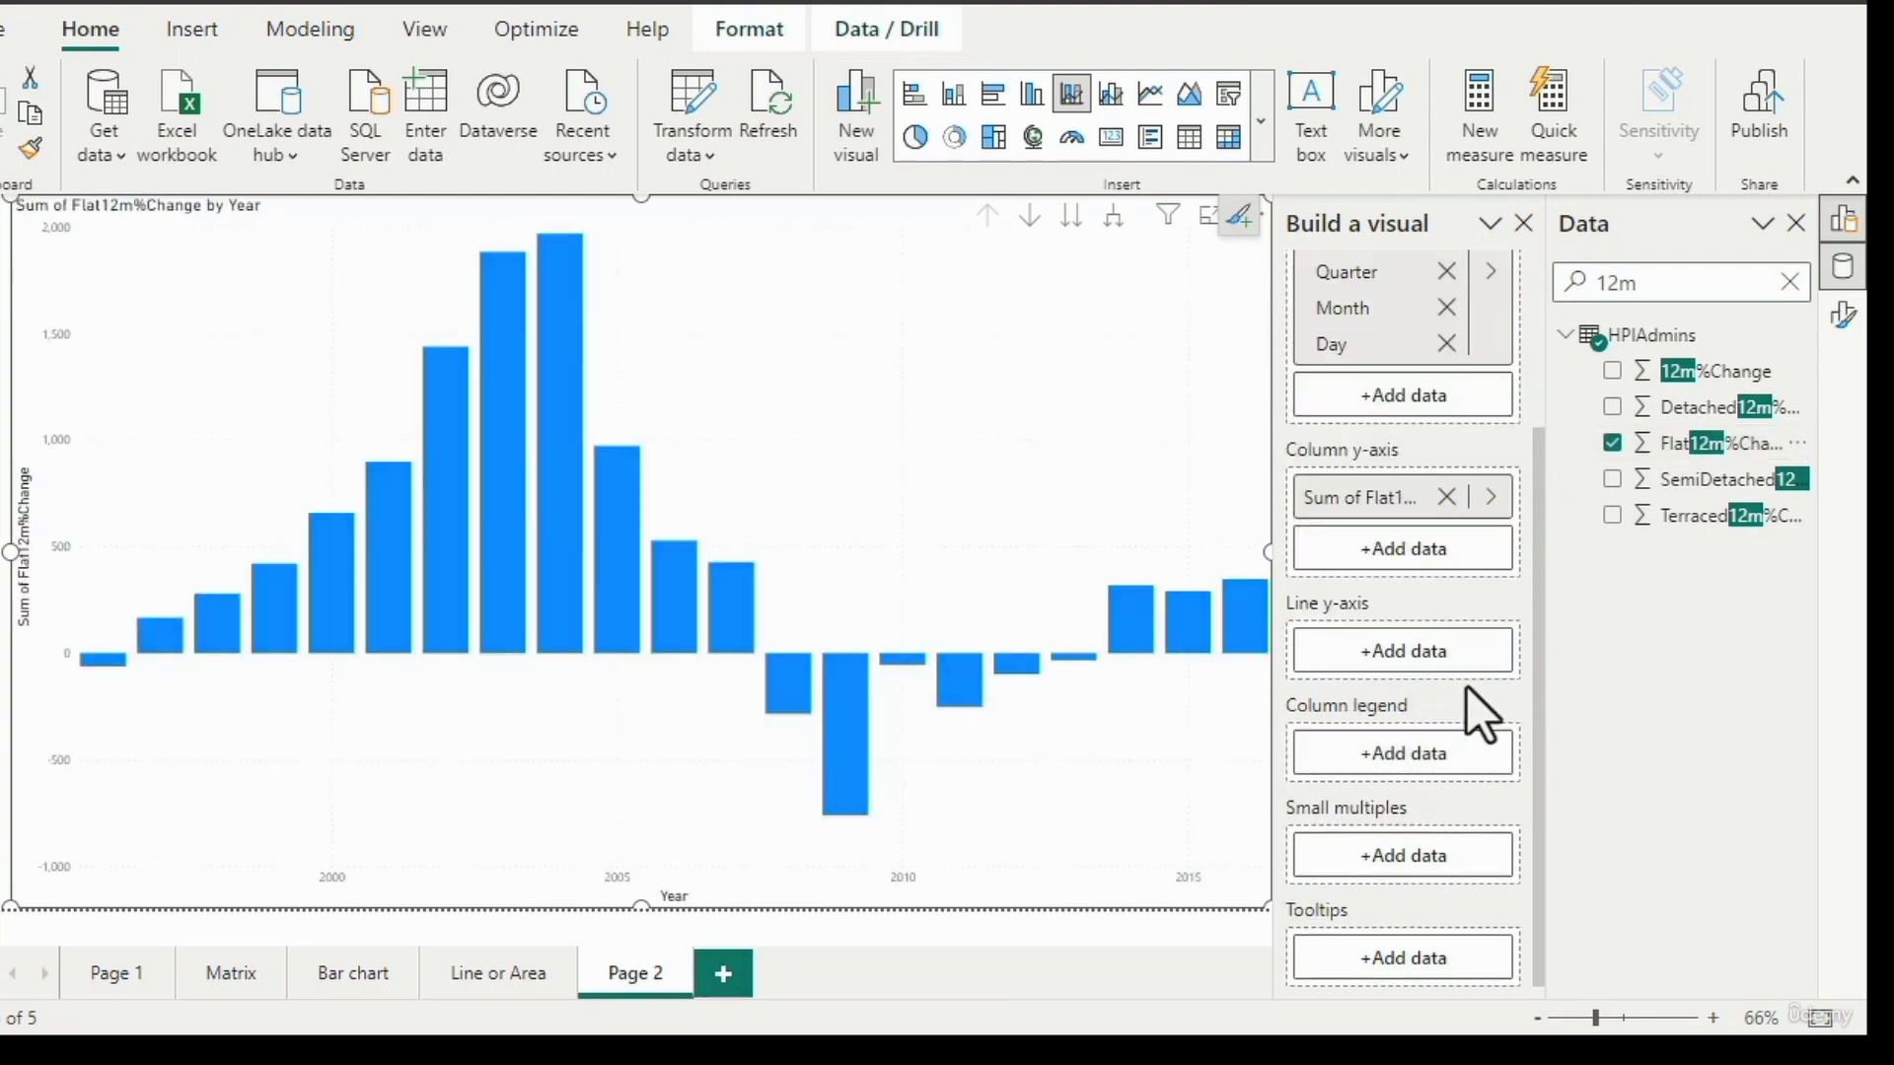
Set the aggregation of the column y-axis field Flat12m%Change to Average.
left_click(1490, 498)
left_click(1629, 580)
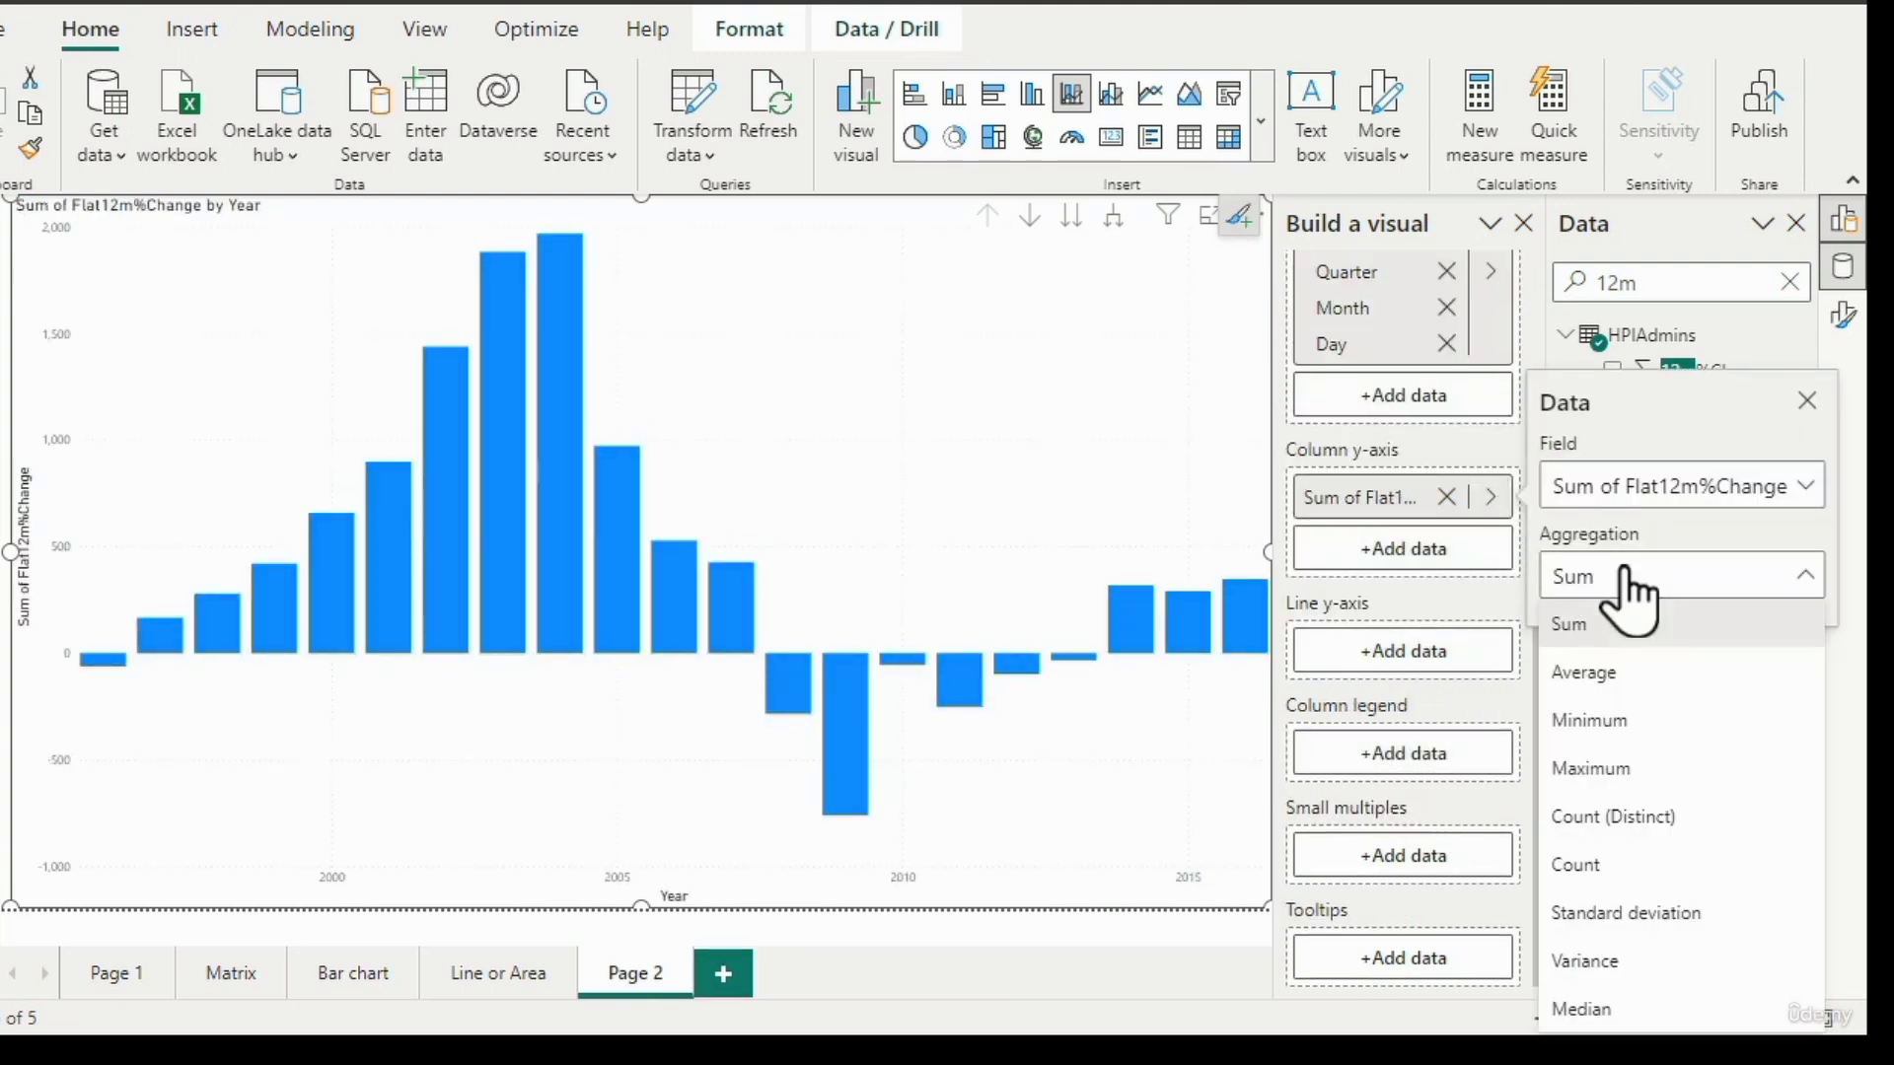
left_click(1588, 674)
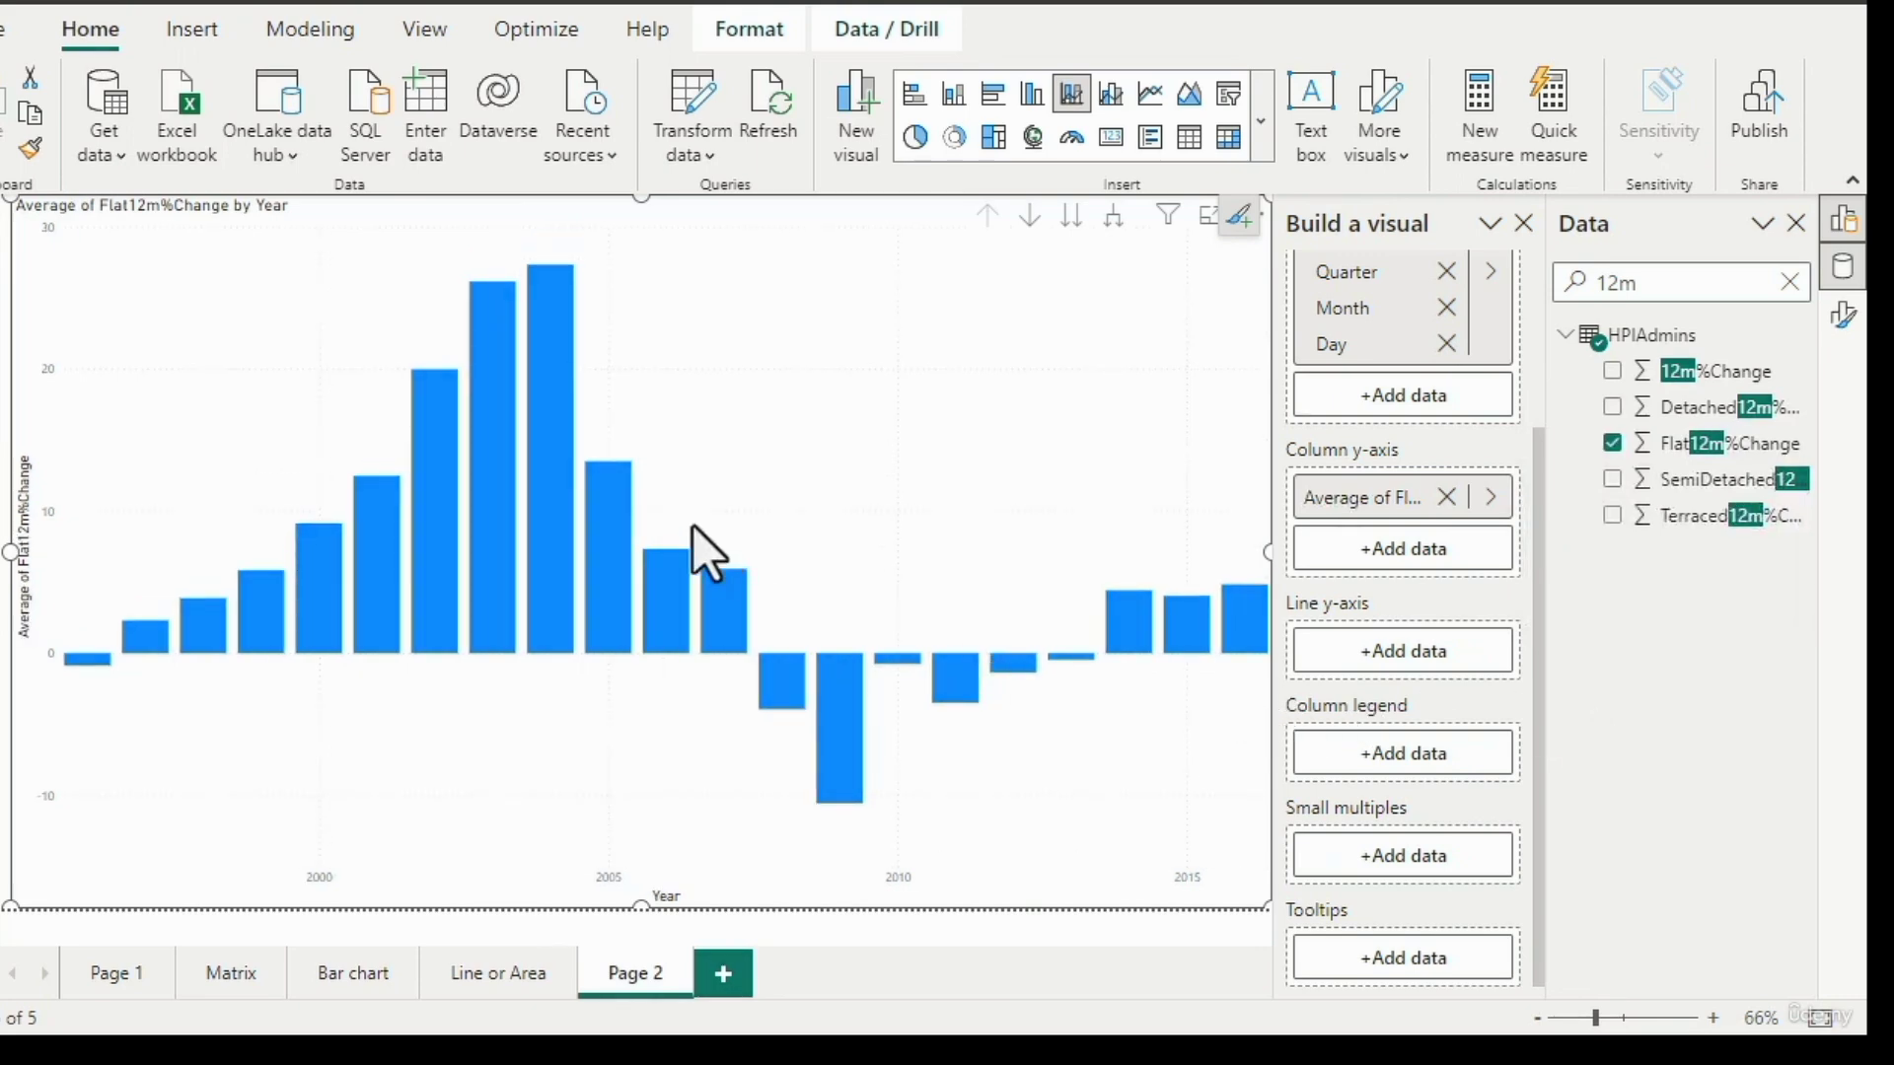
Inspect the 2004 column's value and its underlying records as a table, and return to the report.
mouse_move(559, 316)
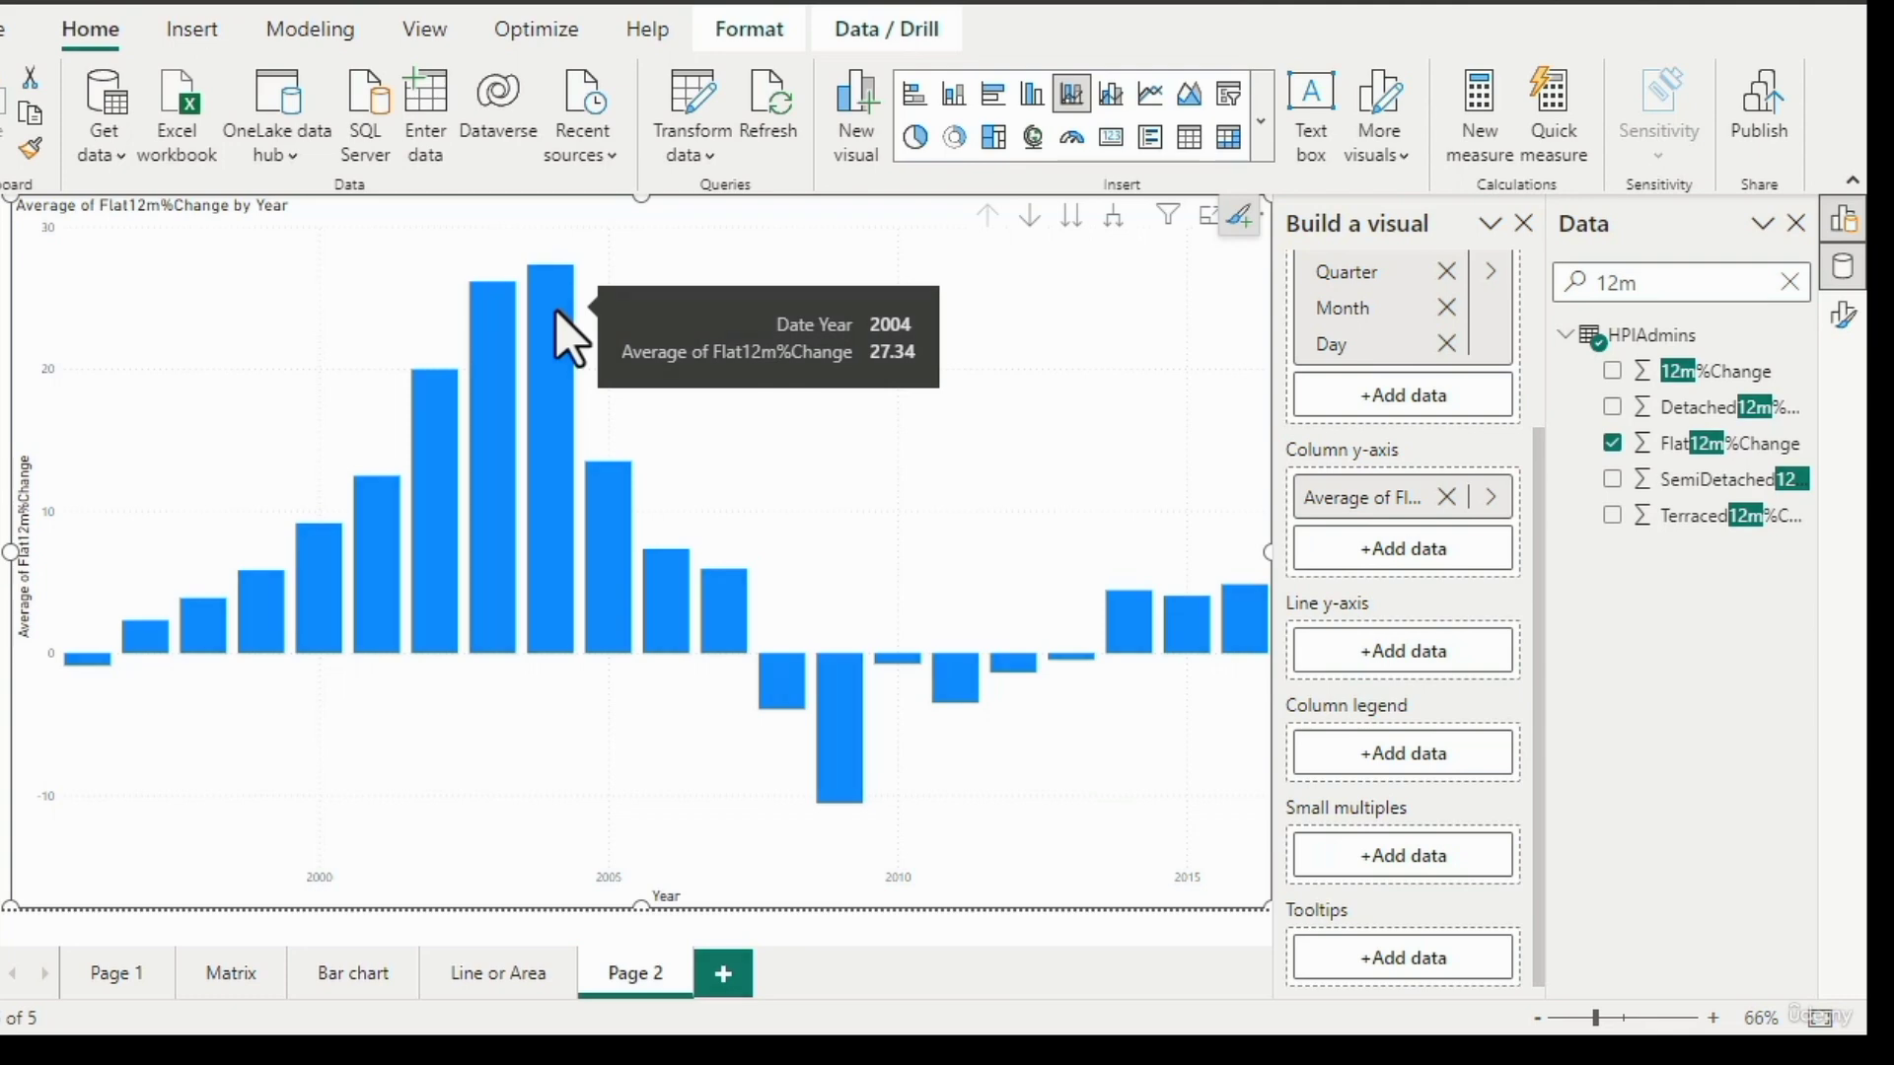
right_click(556, 312)
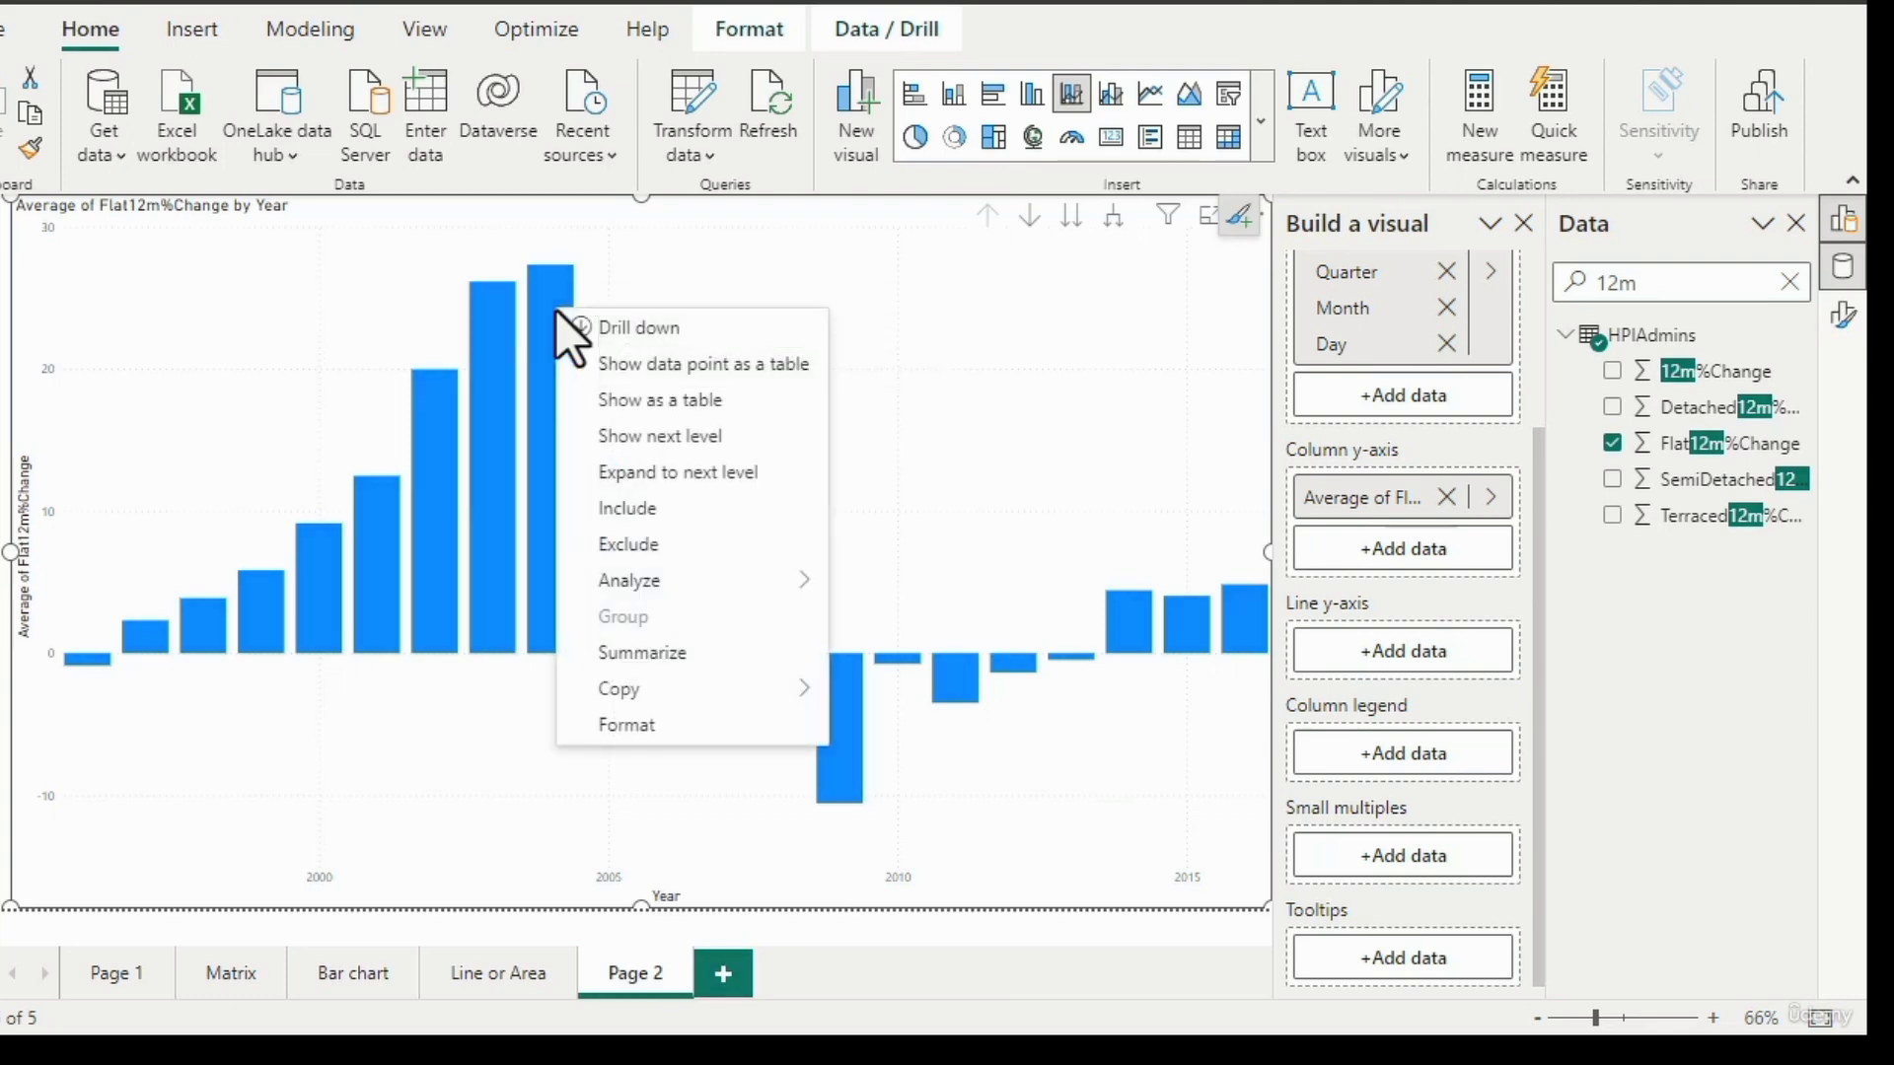
left_click(712, 365)
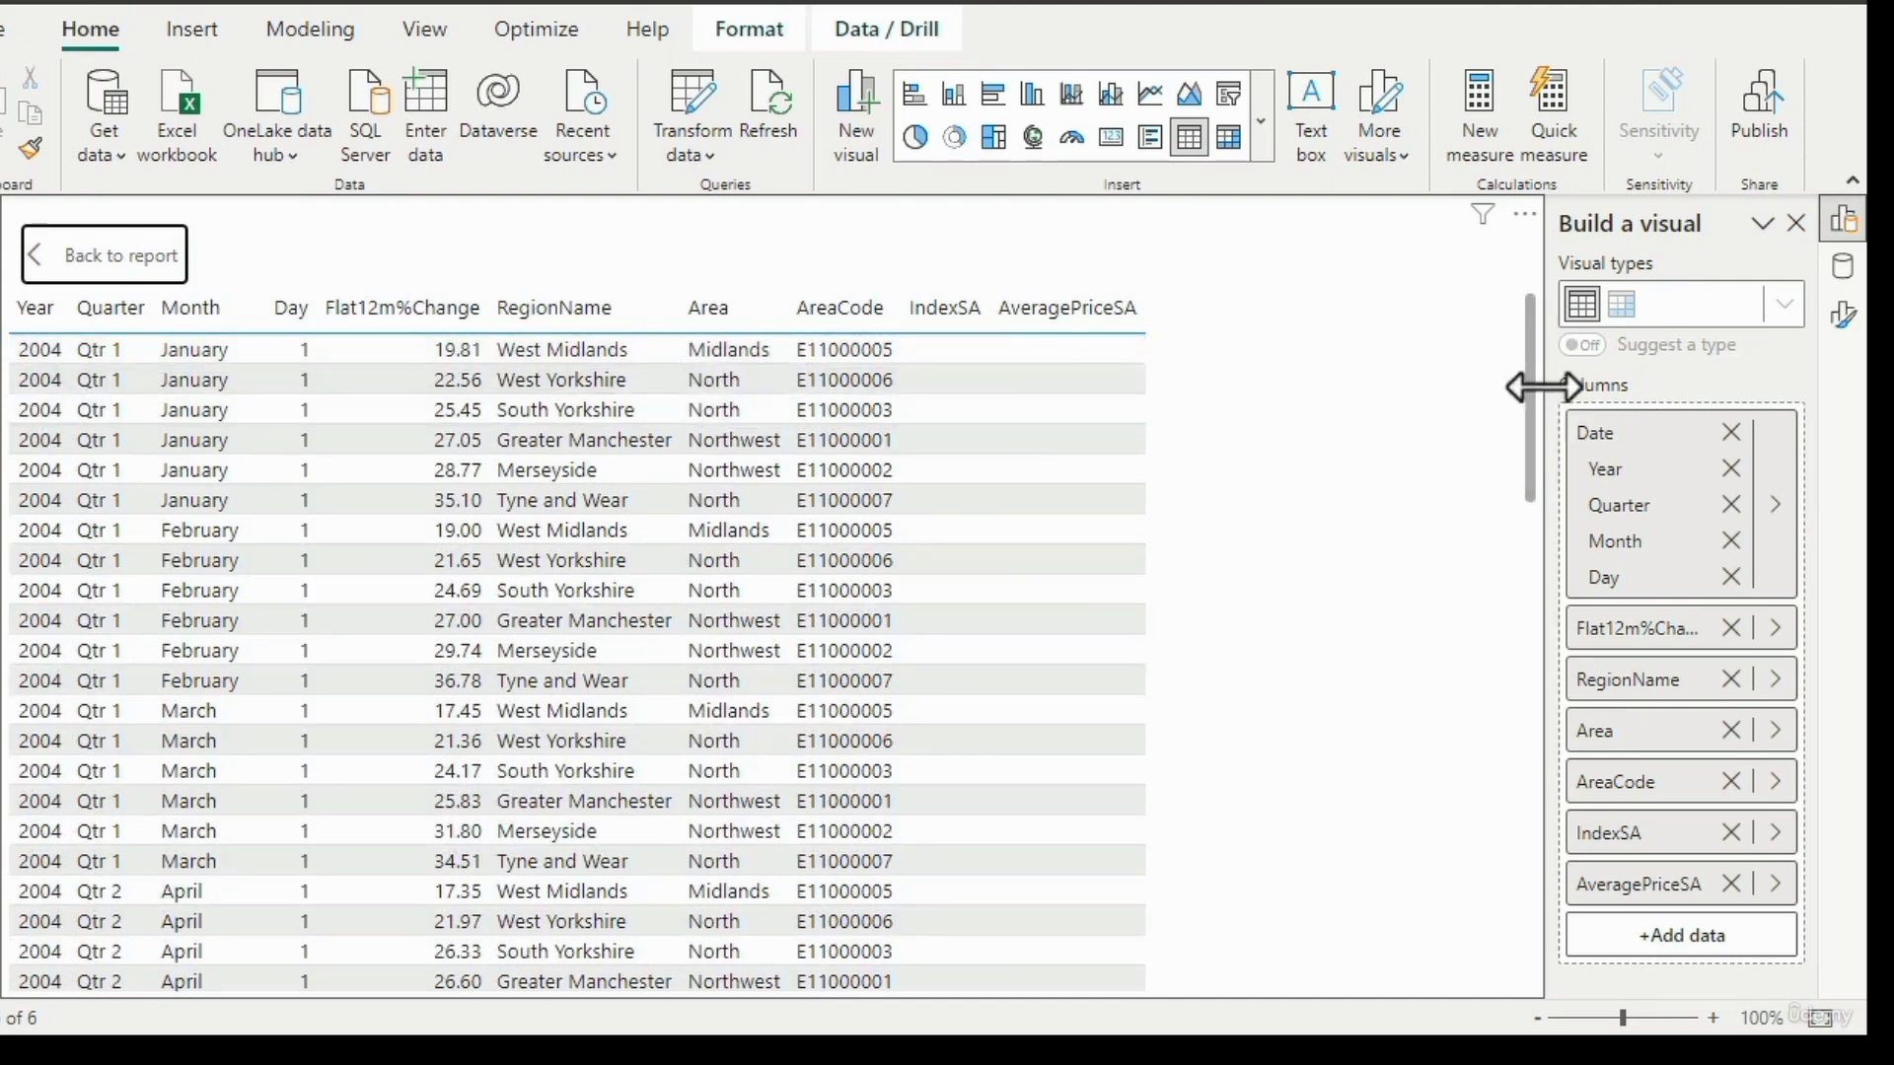
left_click_drag(1527, 424, 1511, 286)
left_click(47, 263)
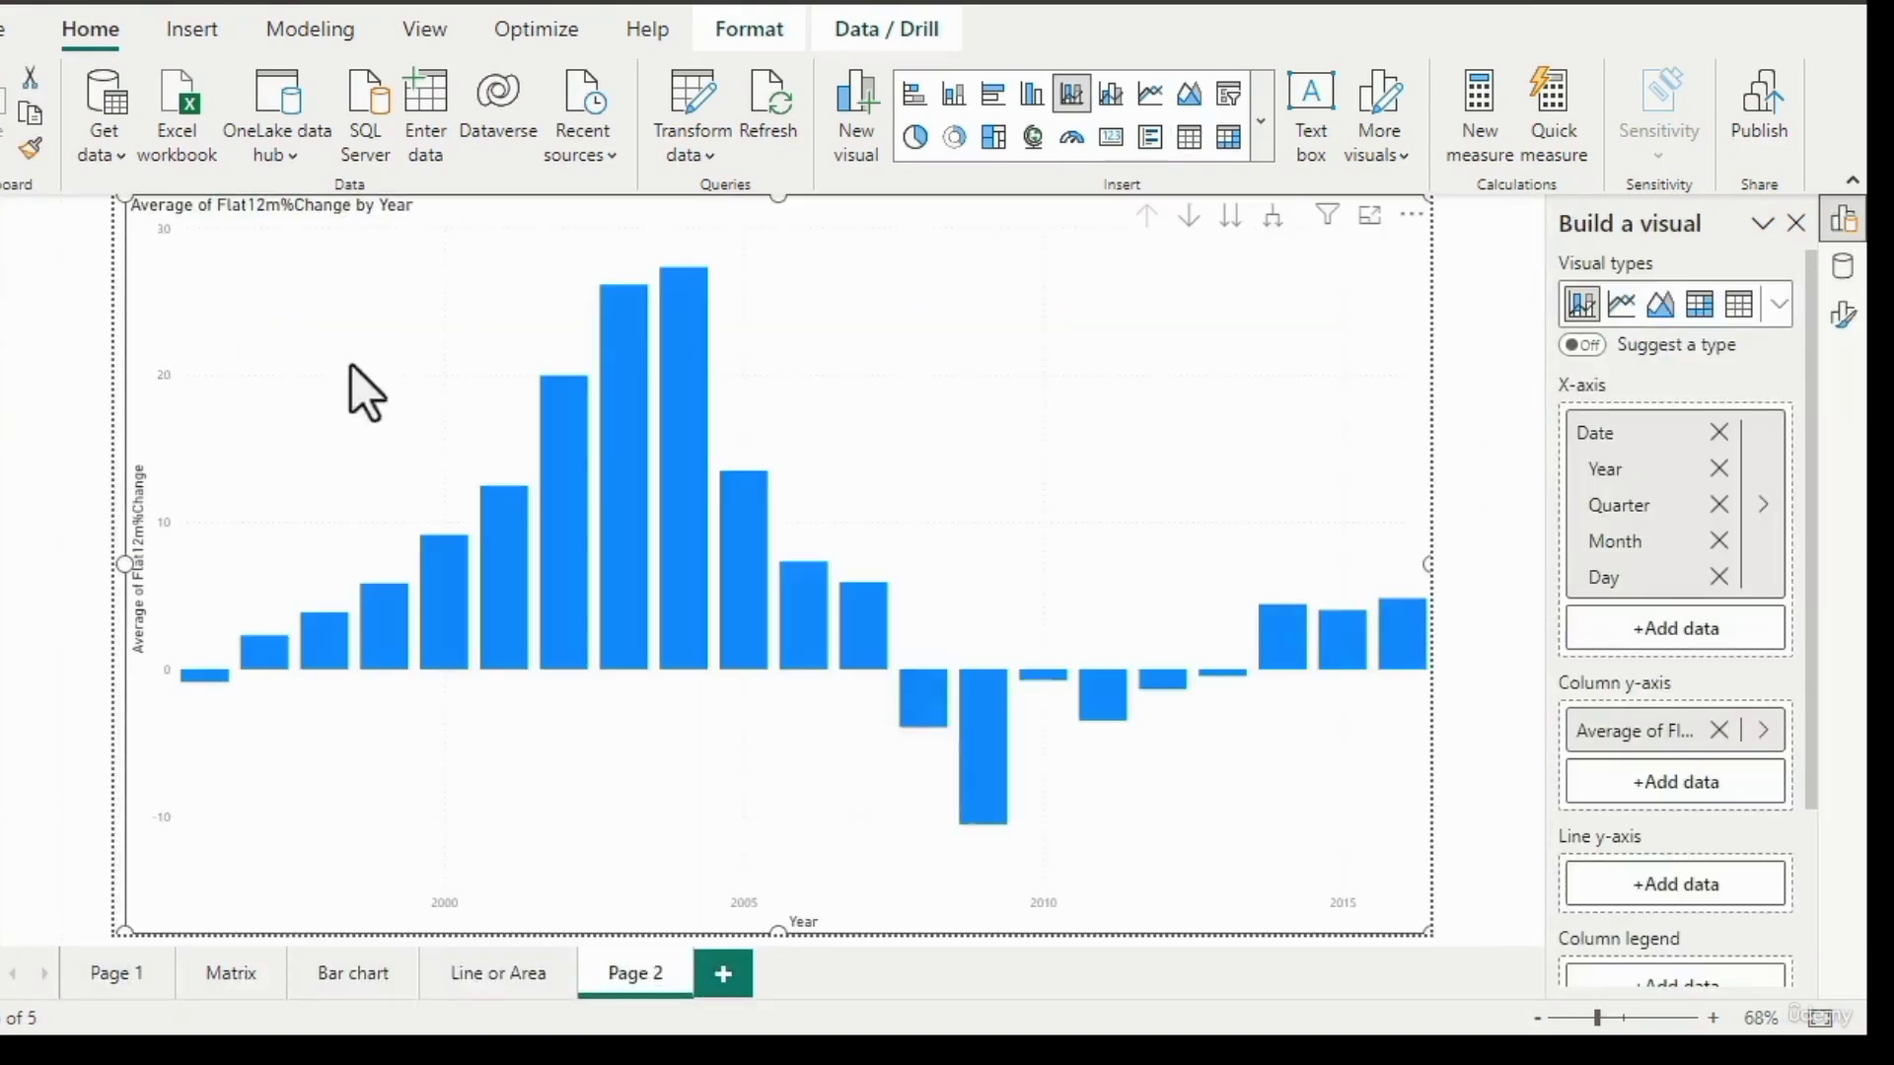
Try excluding the 2004 column from the chart, and undo the exclusion.
right_click(684, 347)
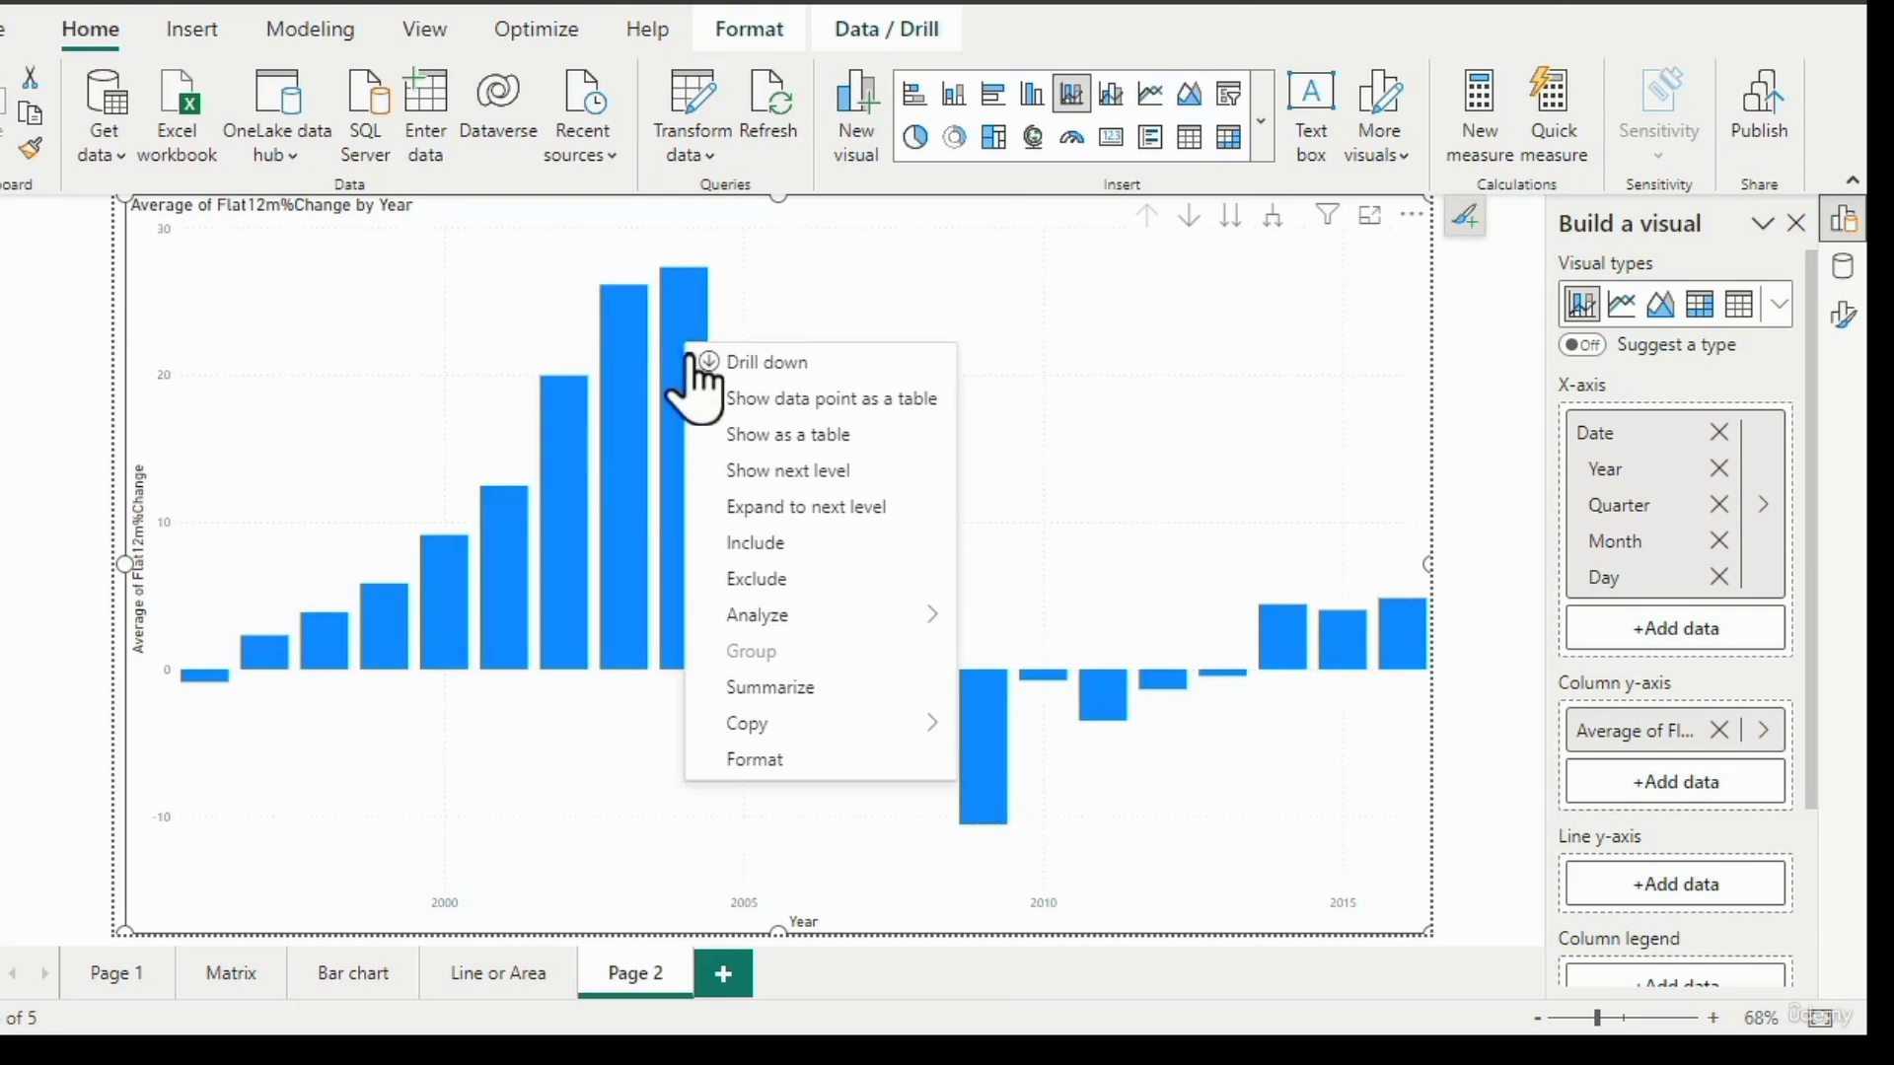
left_click(846, 590)
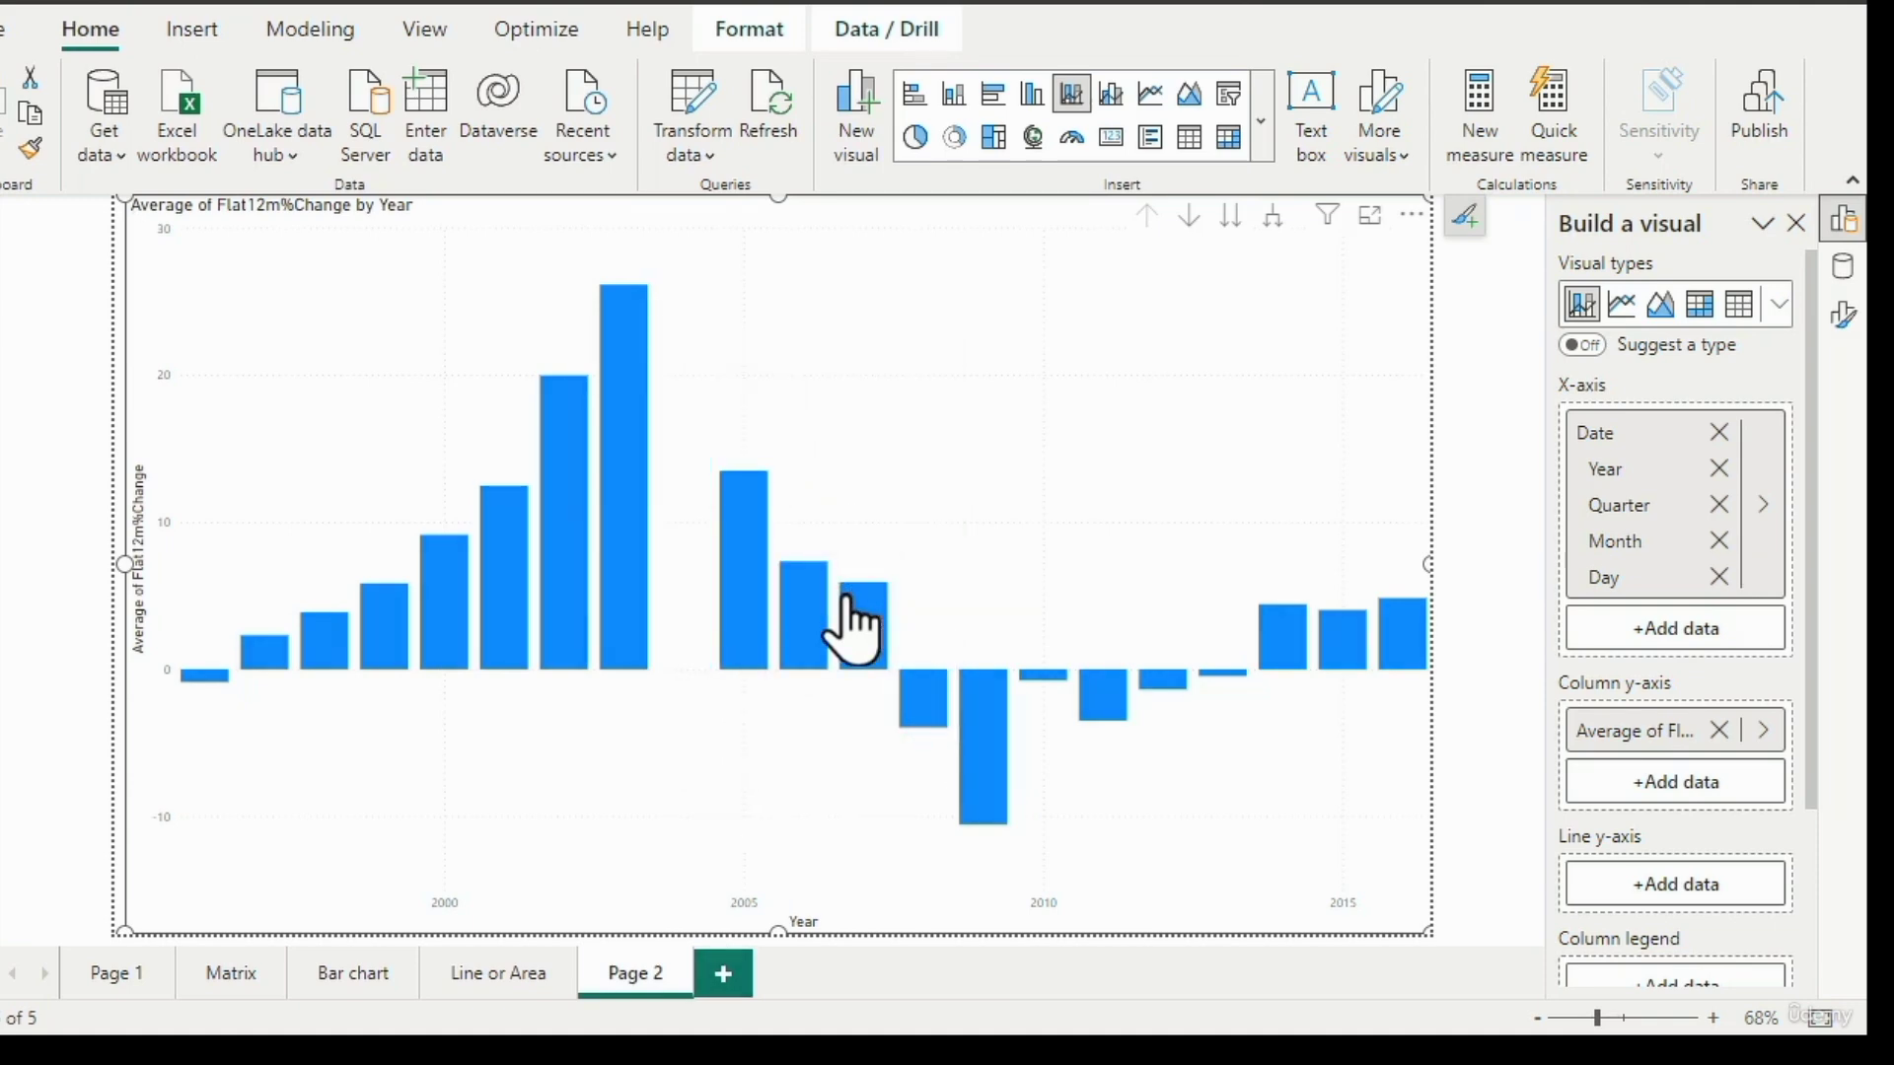
left_click(24, 4)
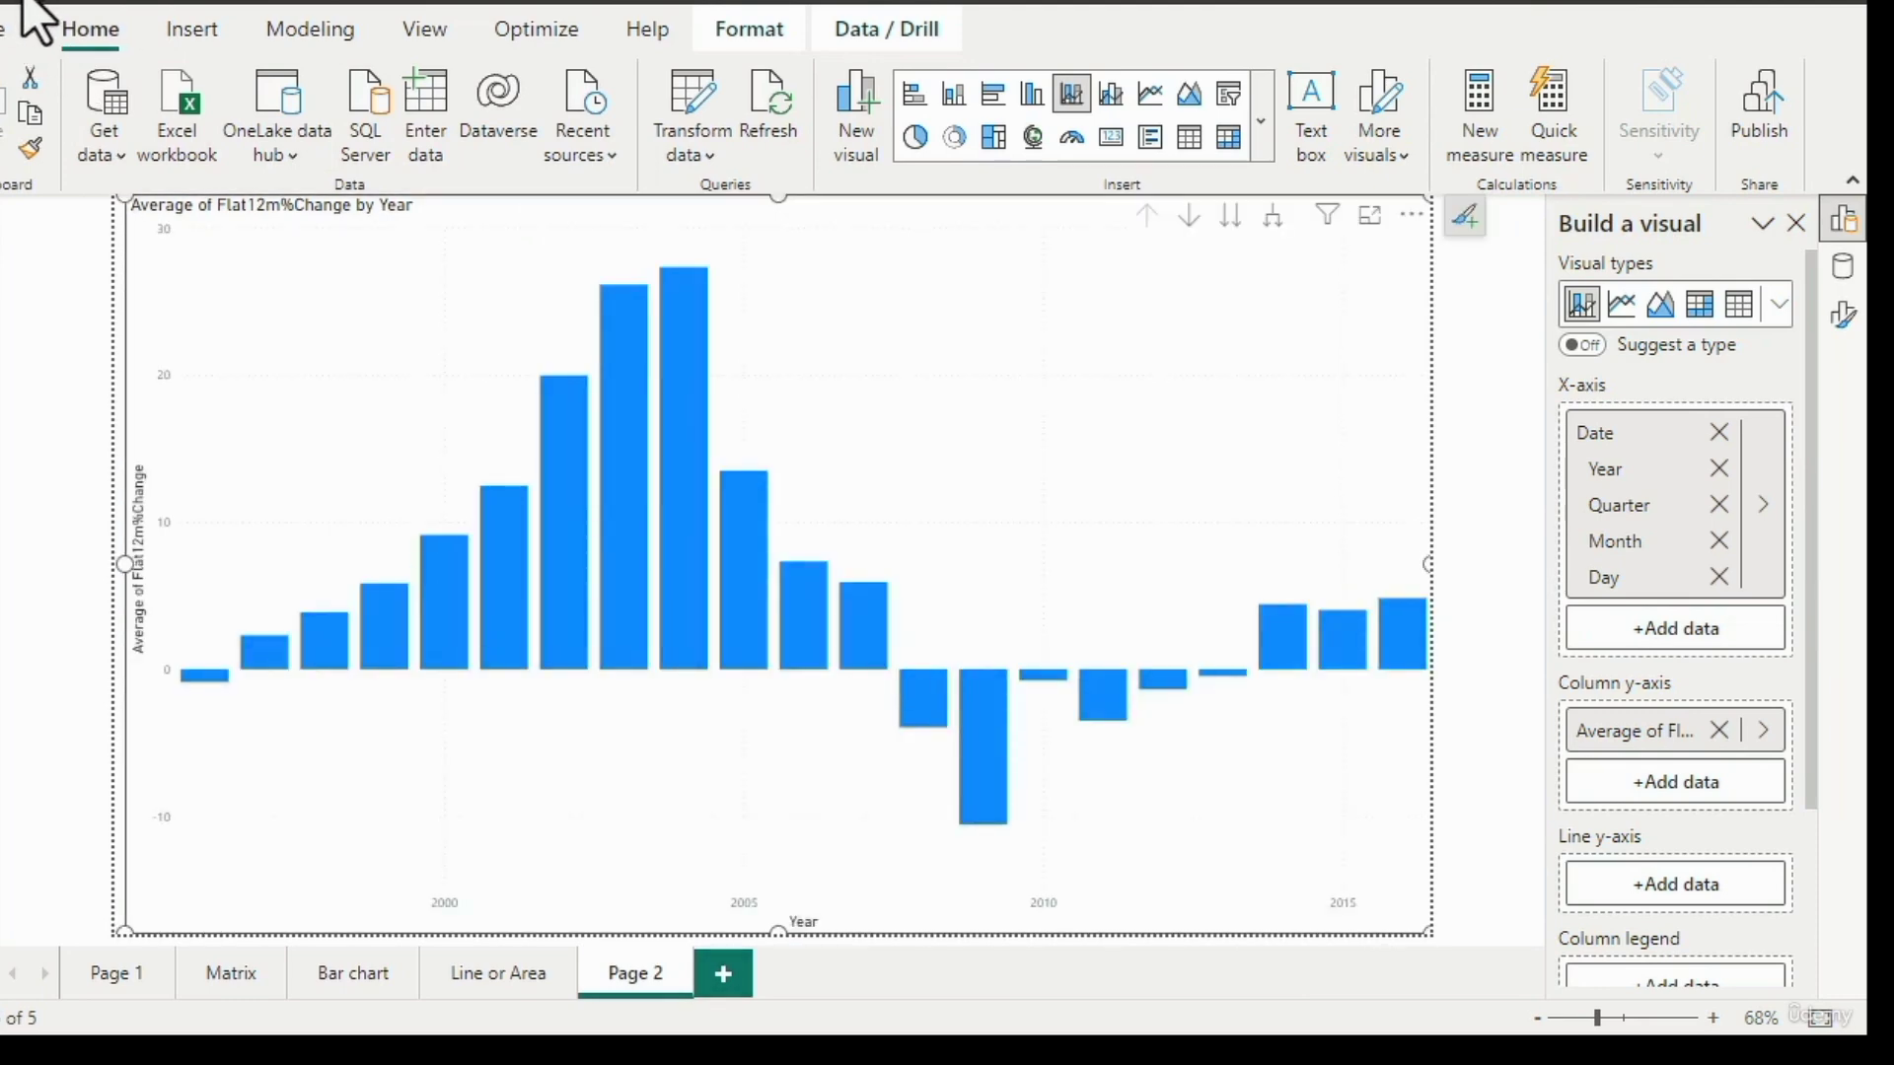
Assign SemiDetached12m%Change to the chart's line y-axis and set its aggregation to Average.
right_click(1840, 274)
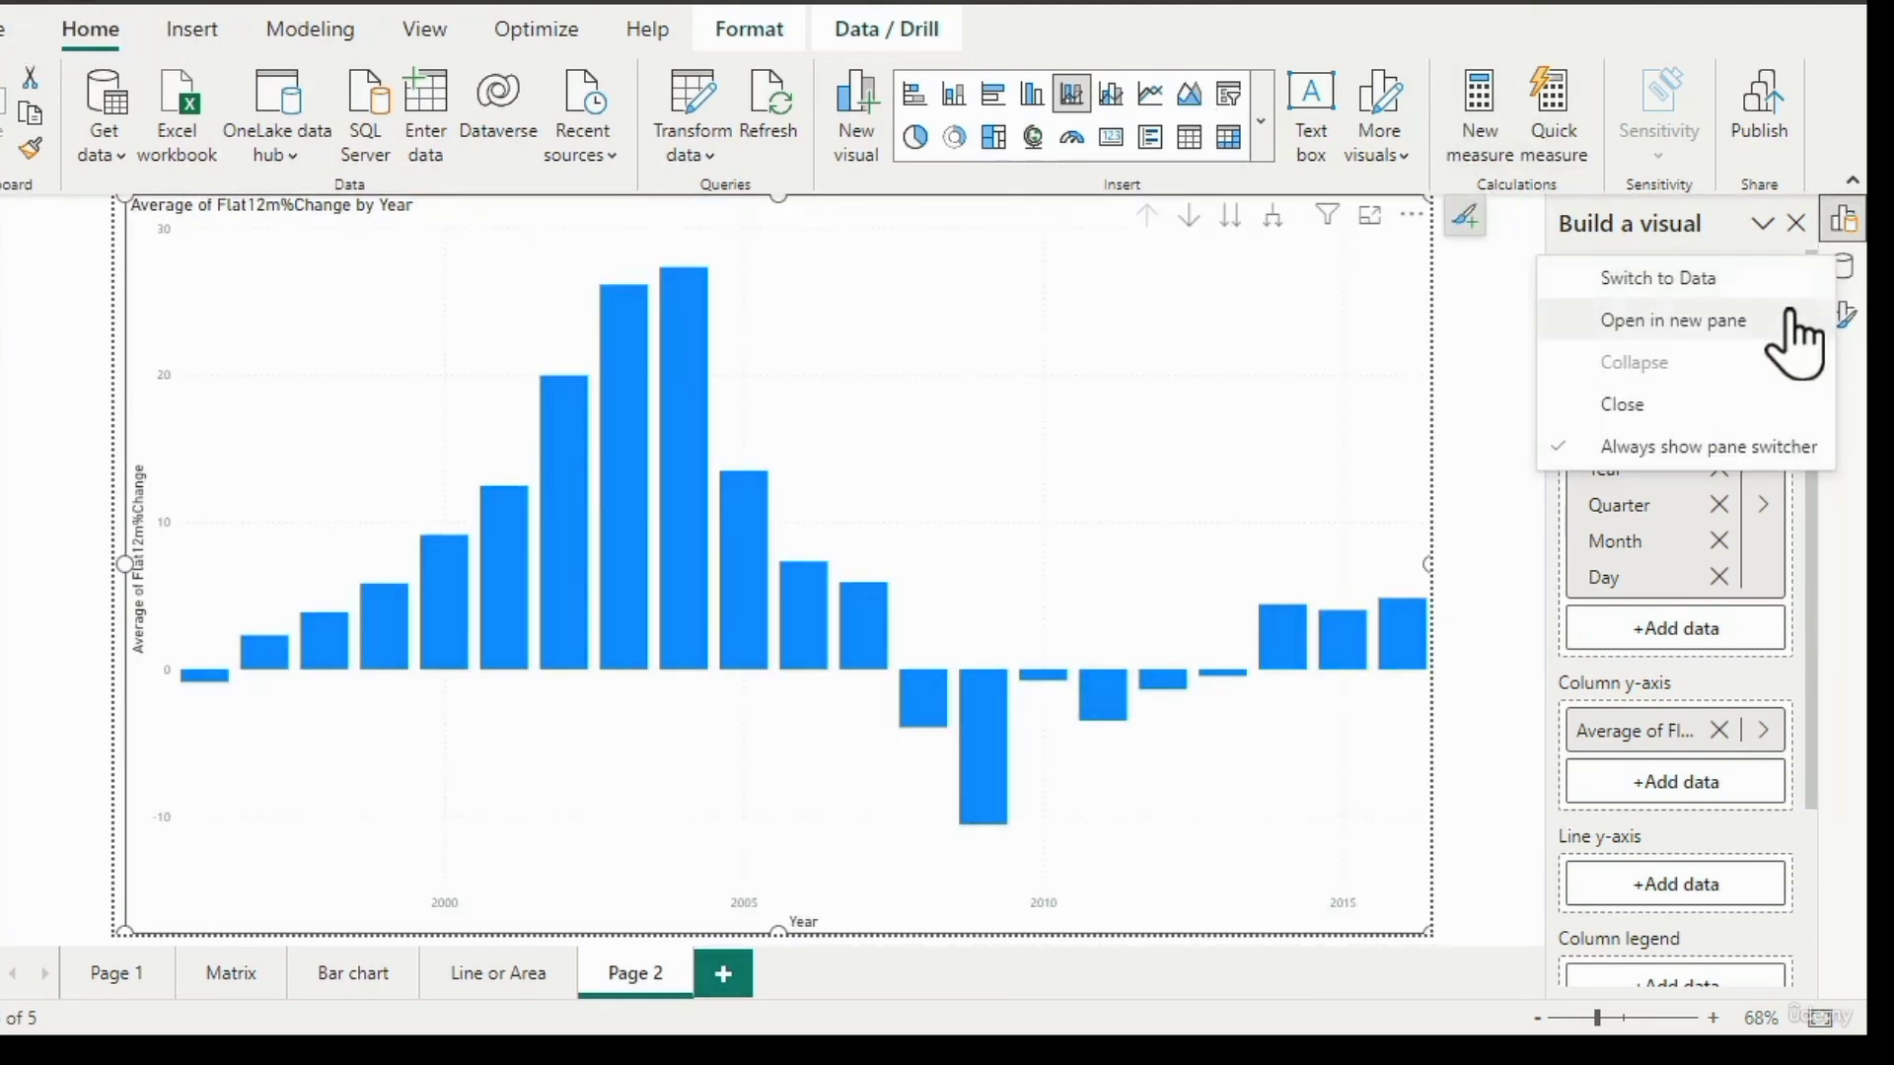
left_click(1787, 317)
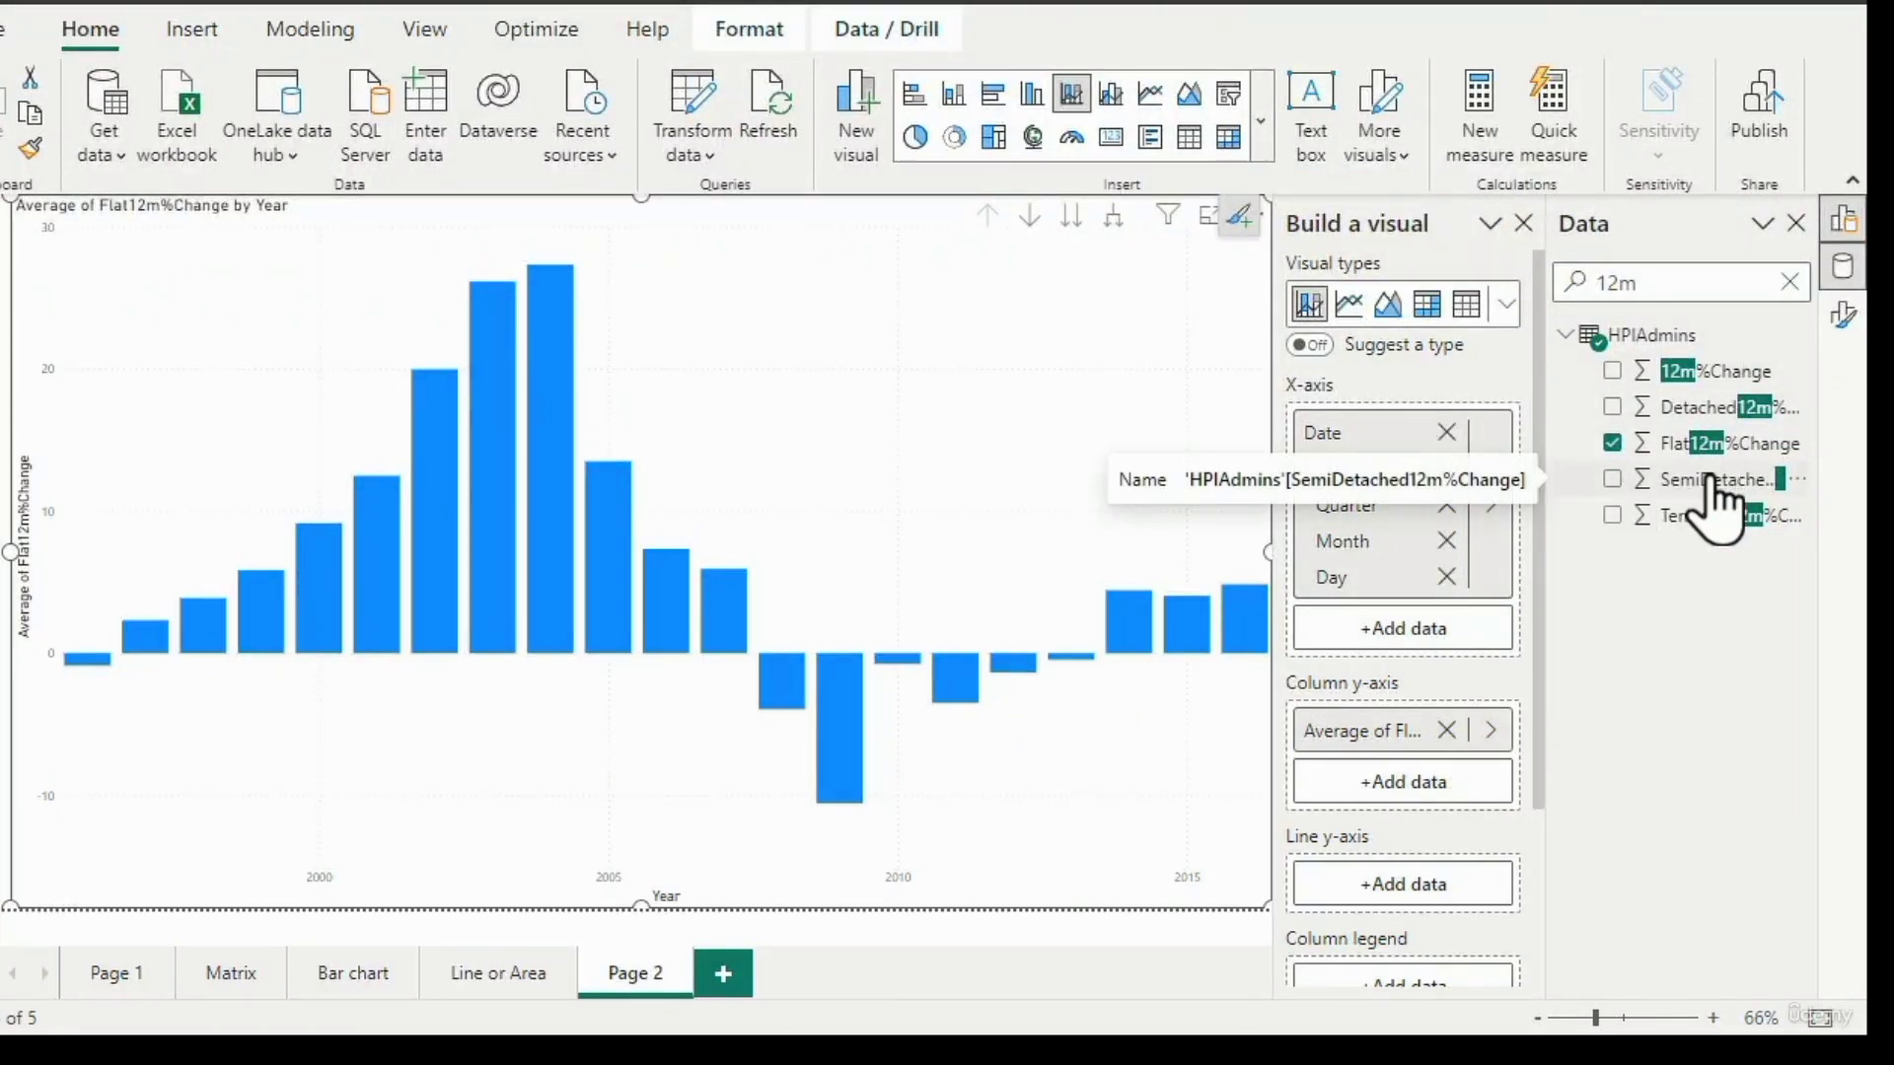
left_click_drag(1714, 498, 1400, 885)
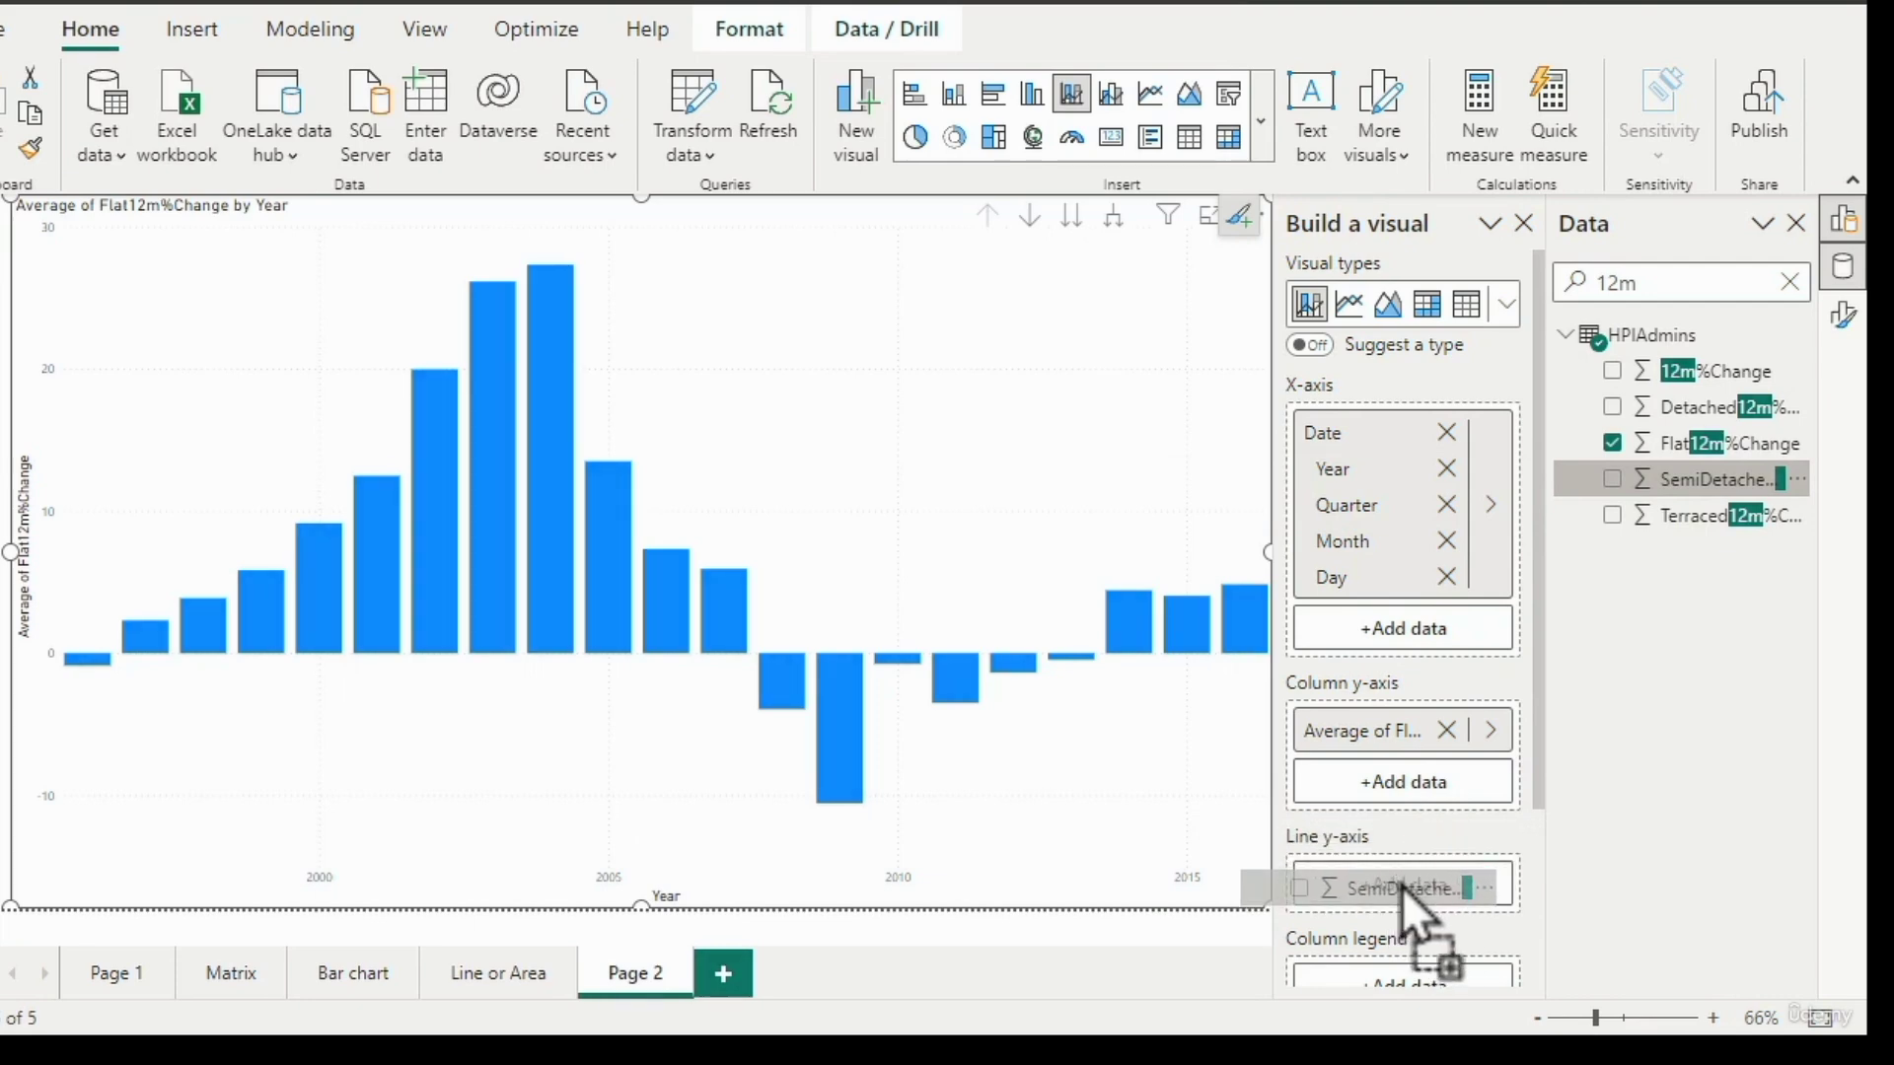
left_click_drag(1401, 885, 1400, 885)
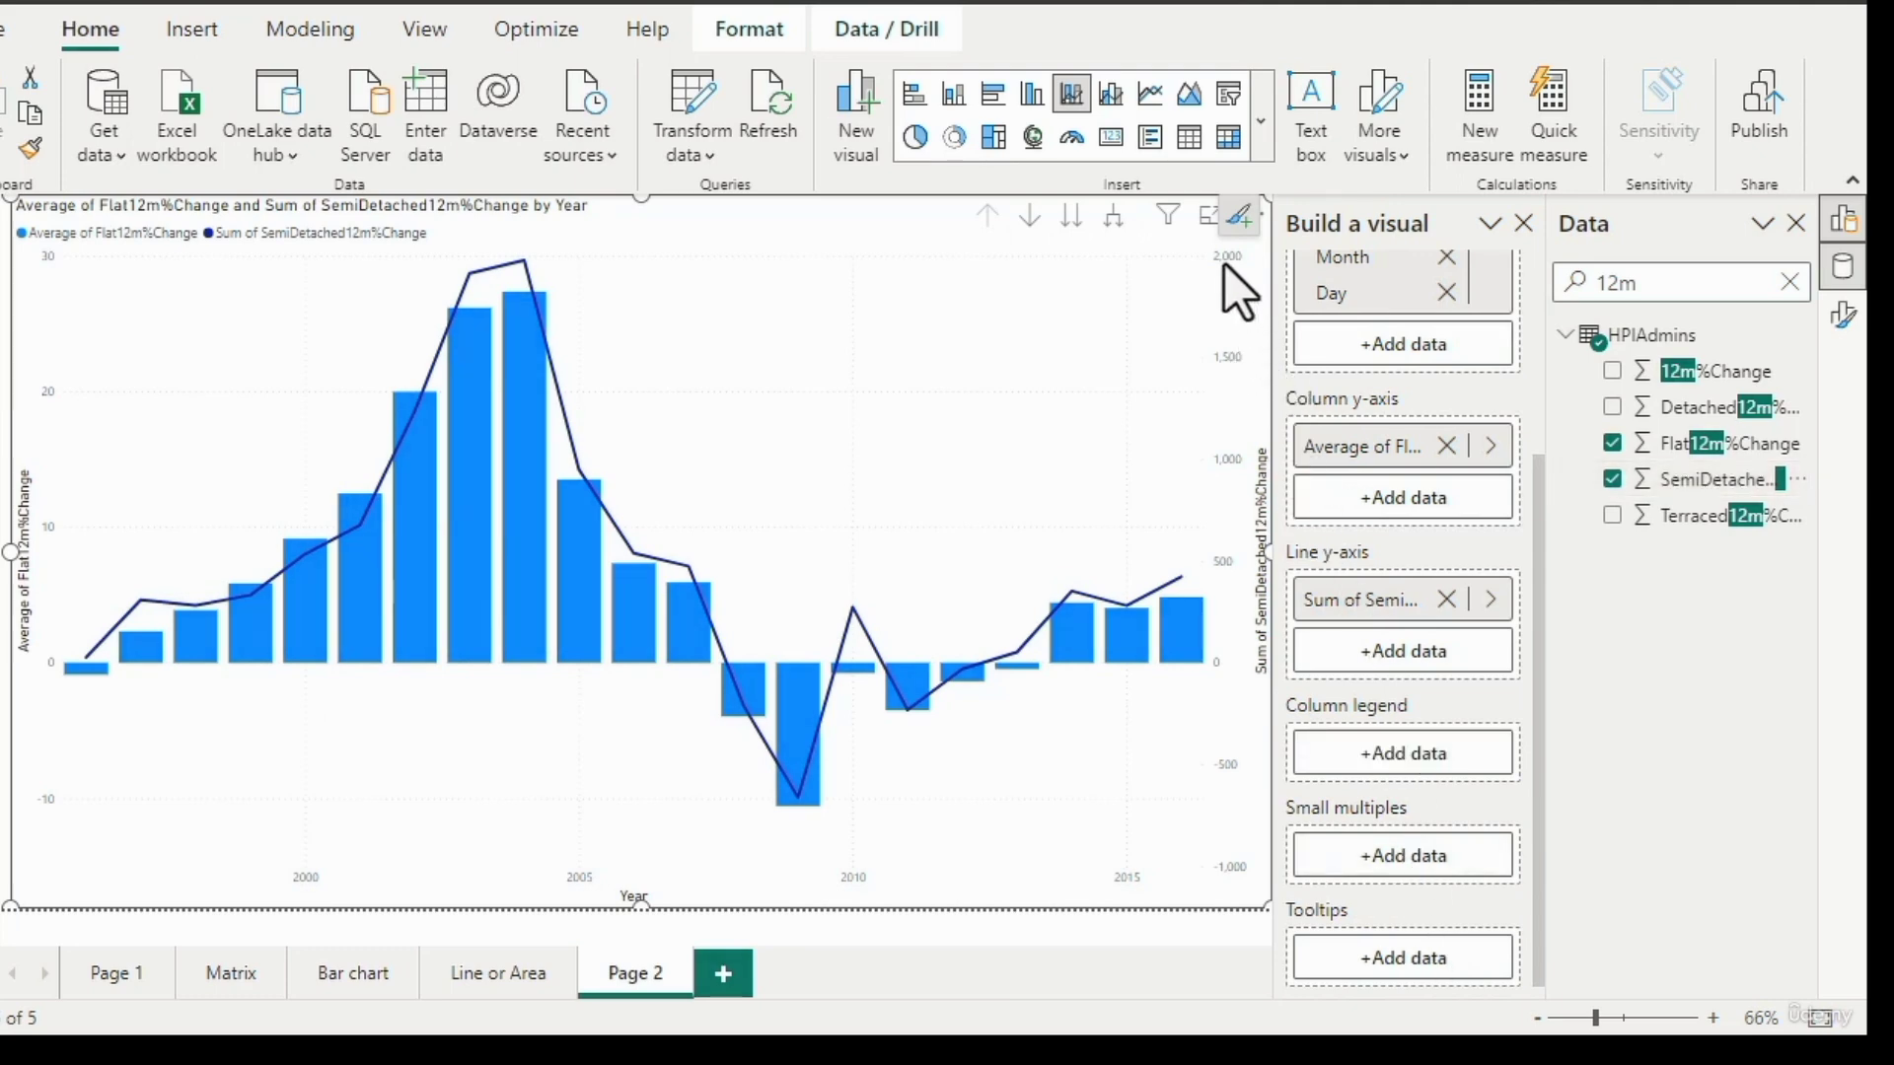
left_click(1489, 600)
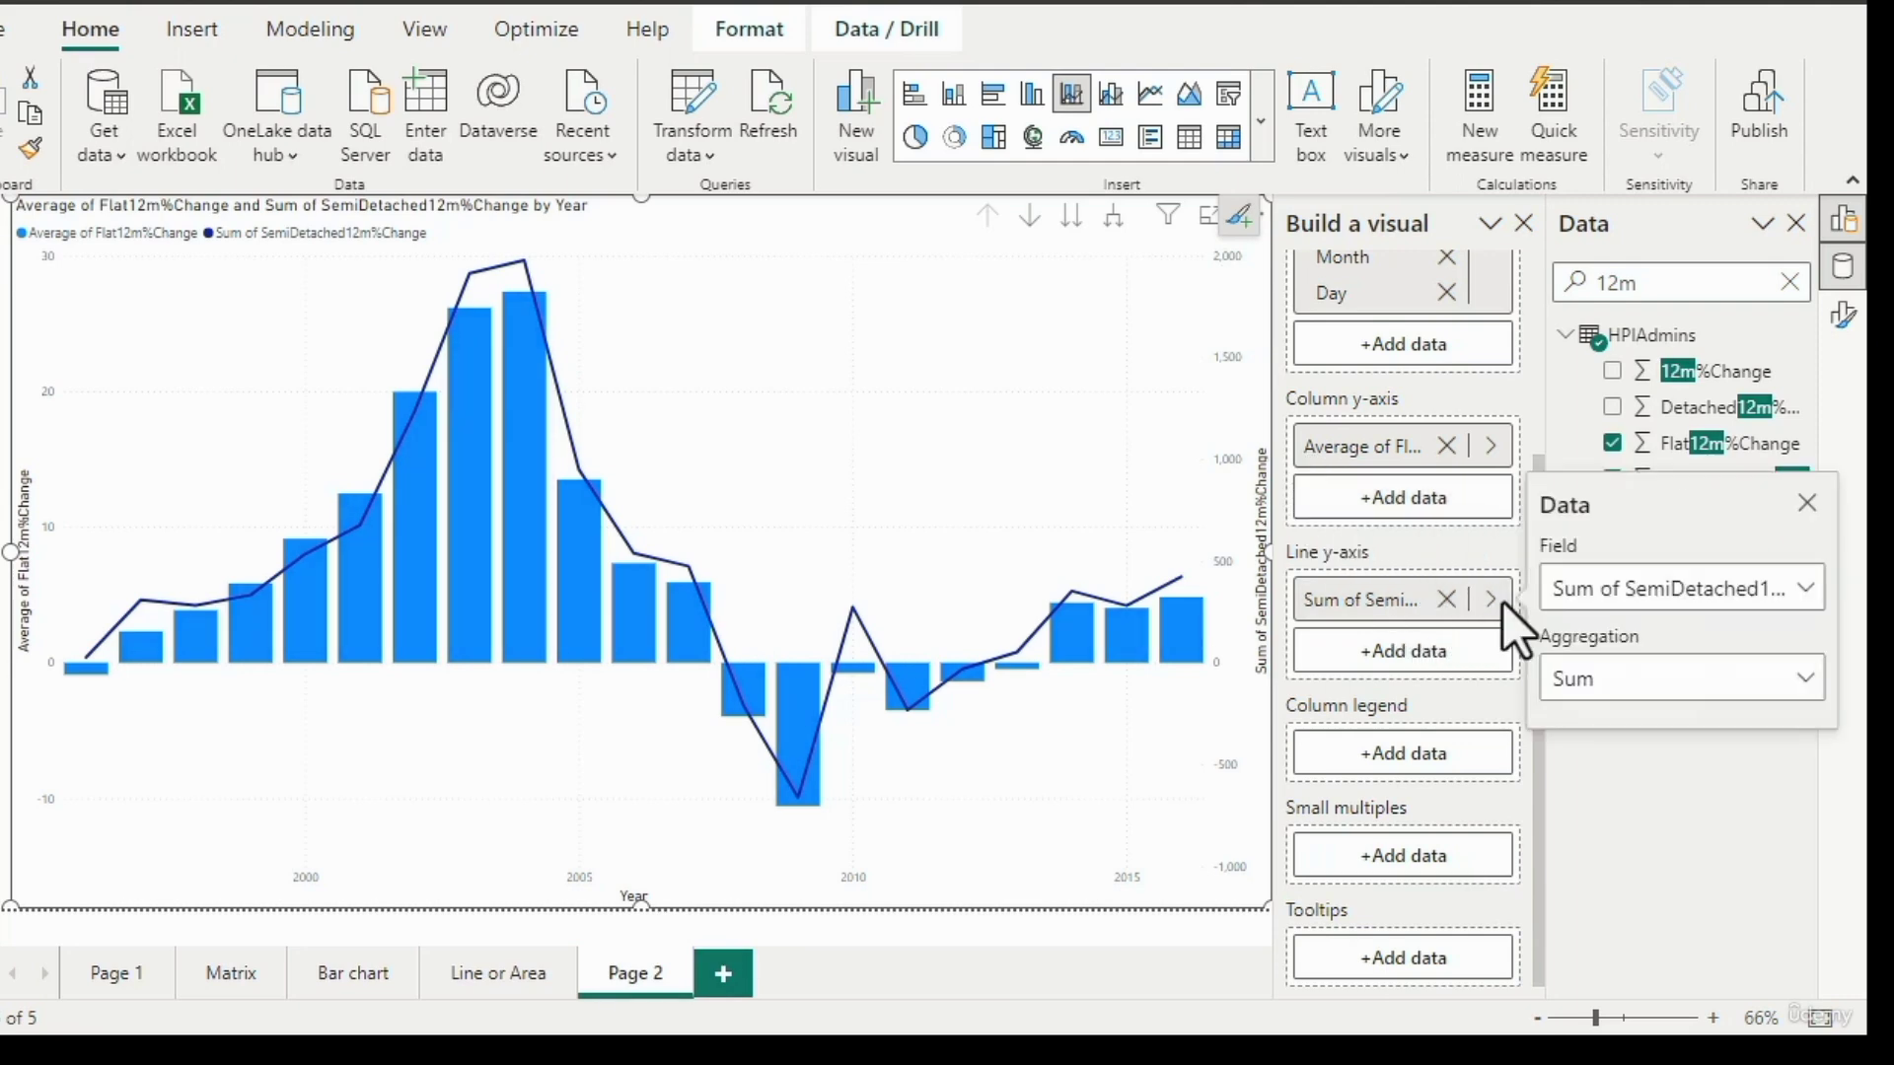
left_click(1790, 681)
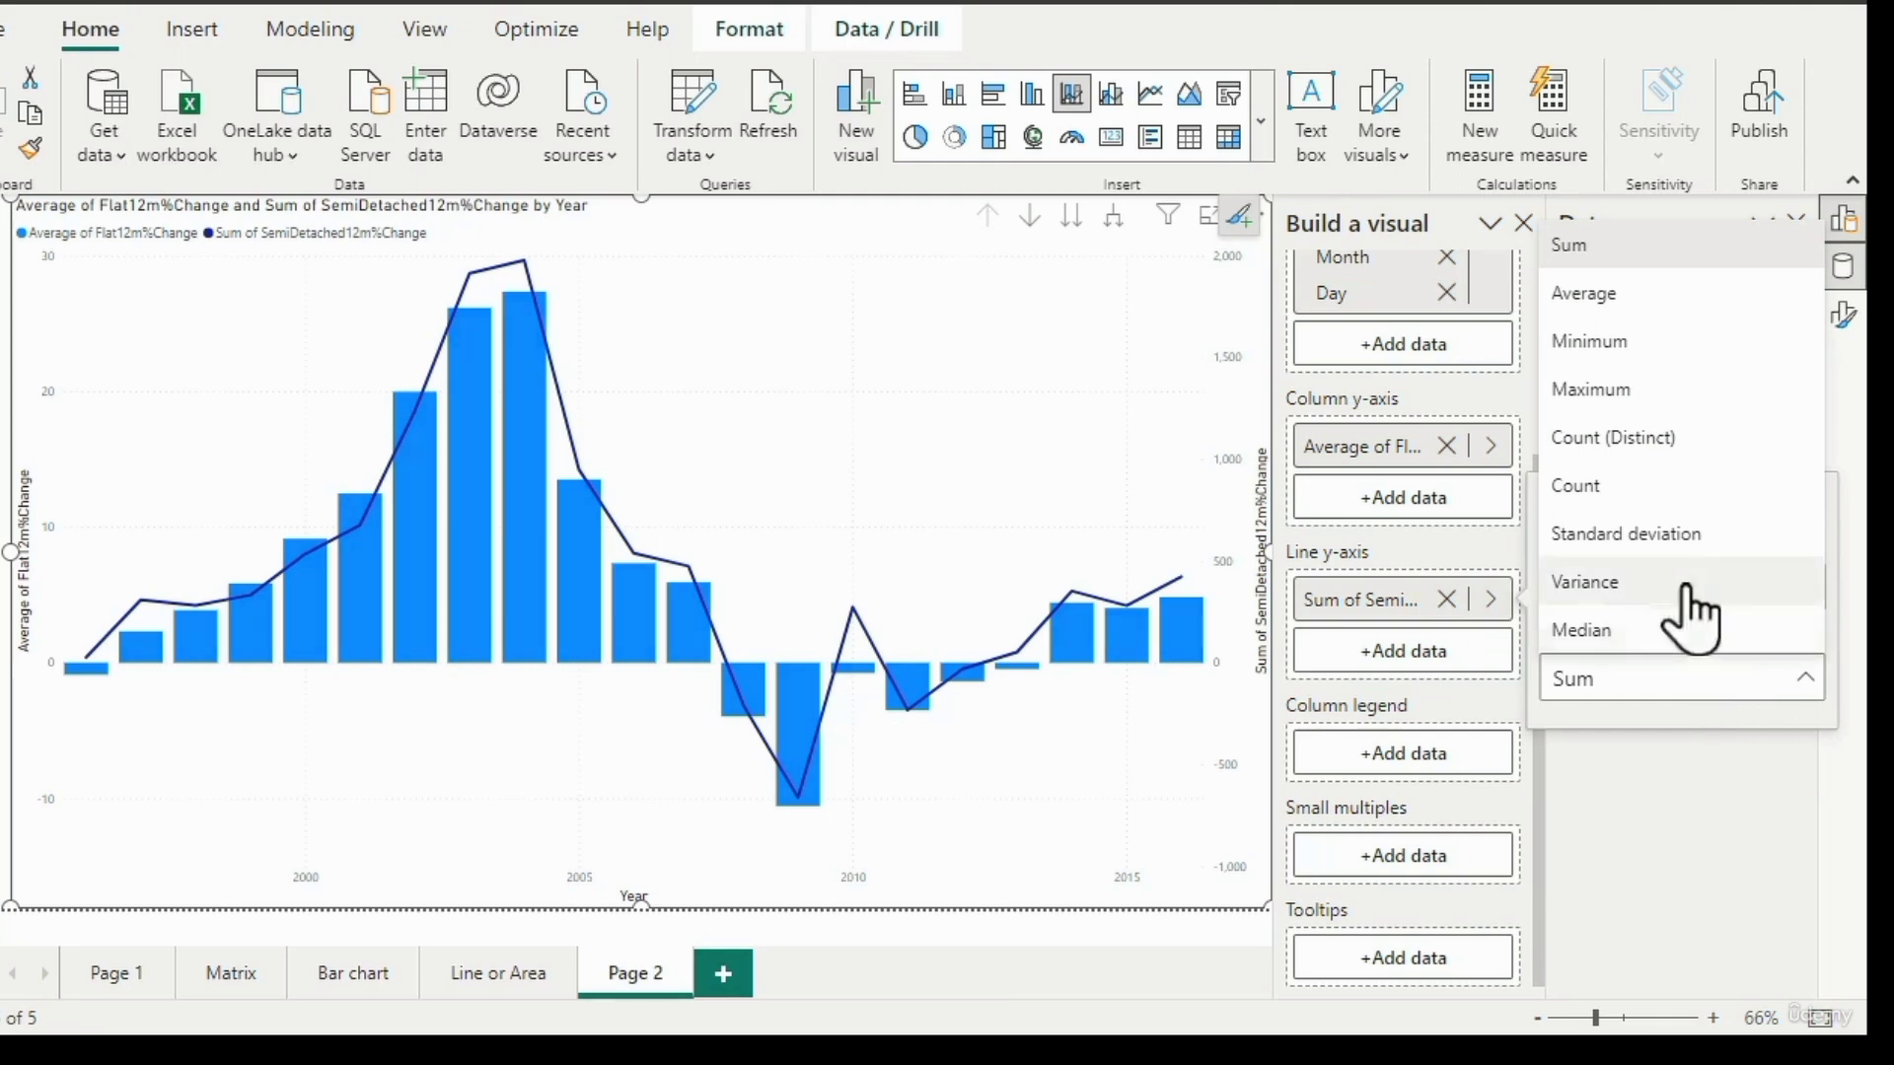
left_click(1645, 296)
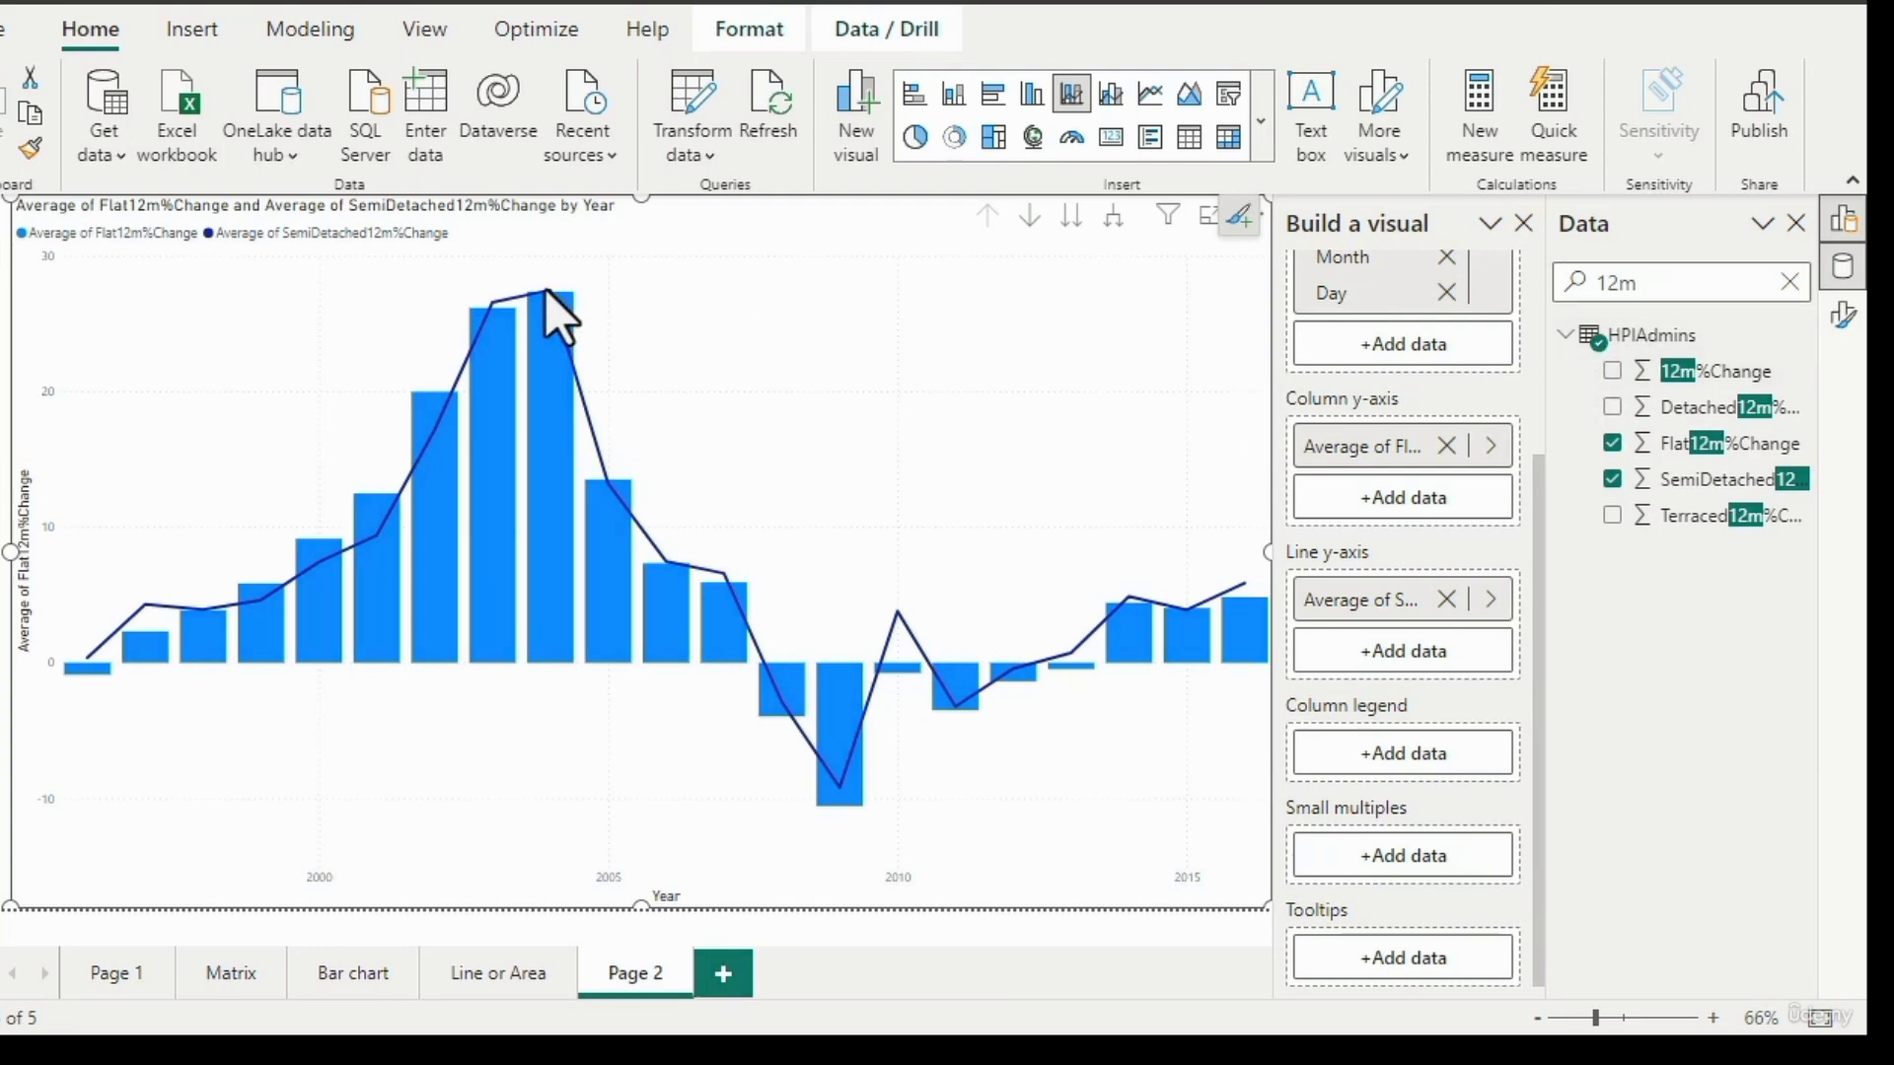
Switch the aggregation of the line y-axis field SemiDetached12m%Change to Sum.
left_click(1492, 602)
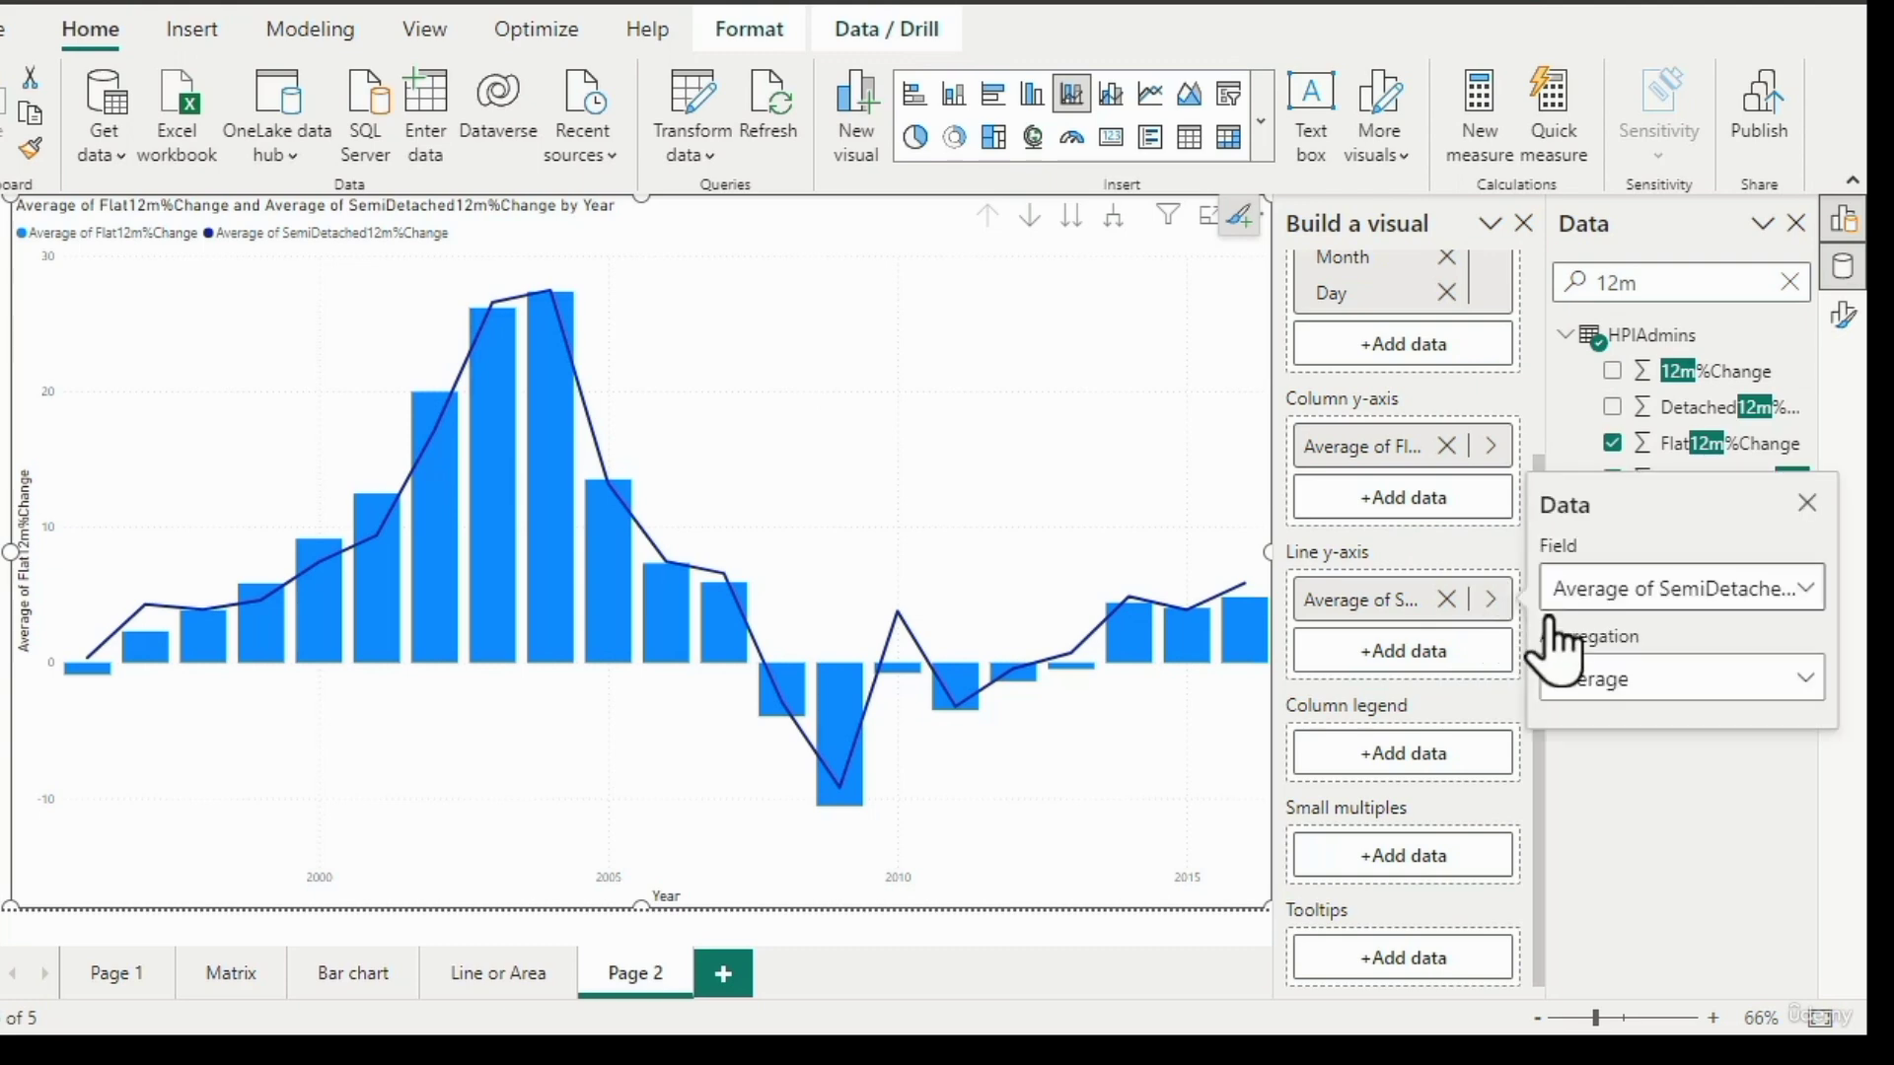
left_click(1596, 678)
left_click(1604, 254)
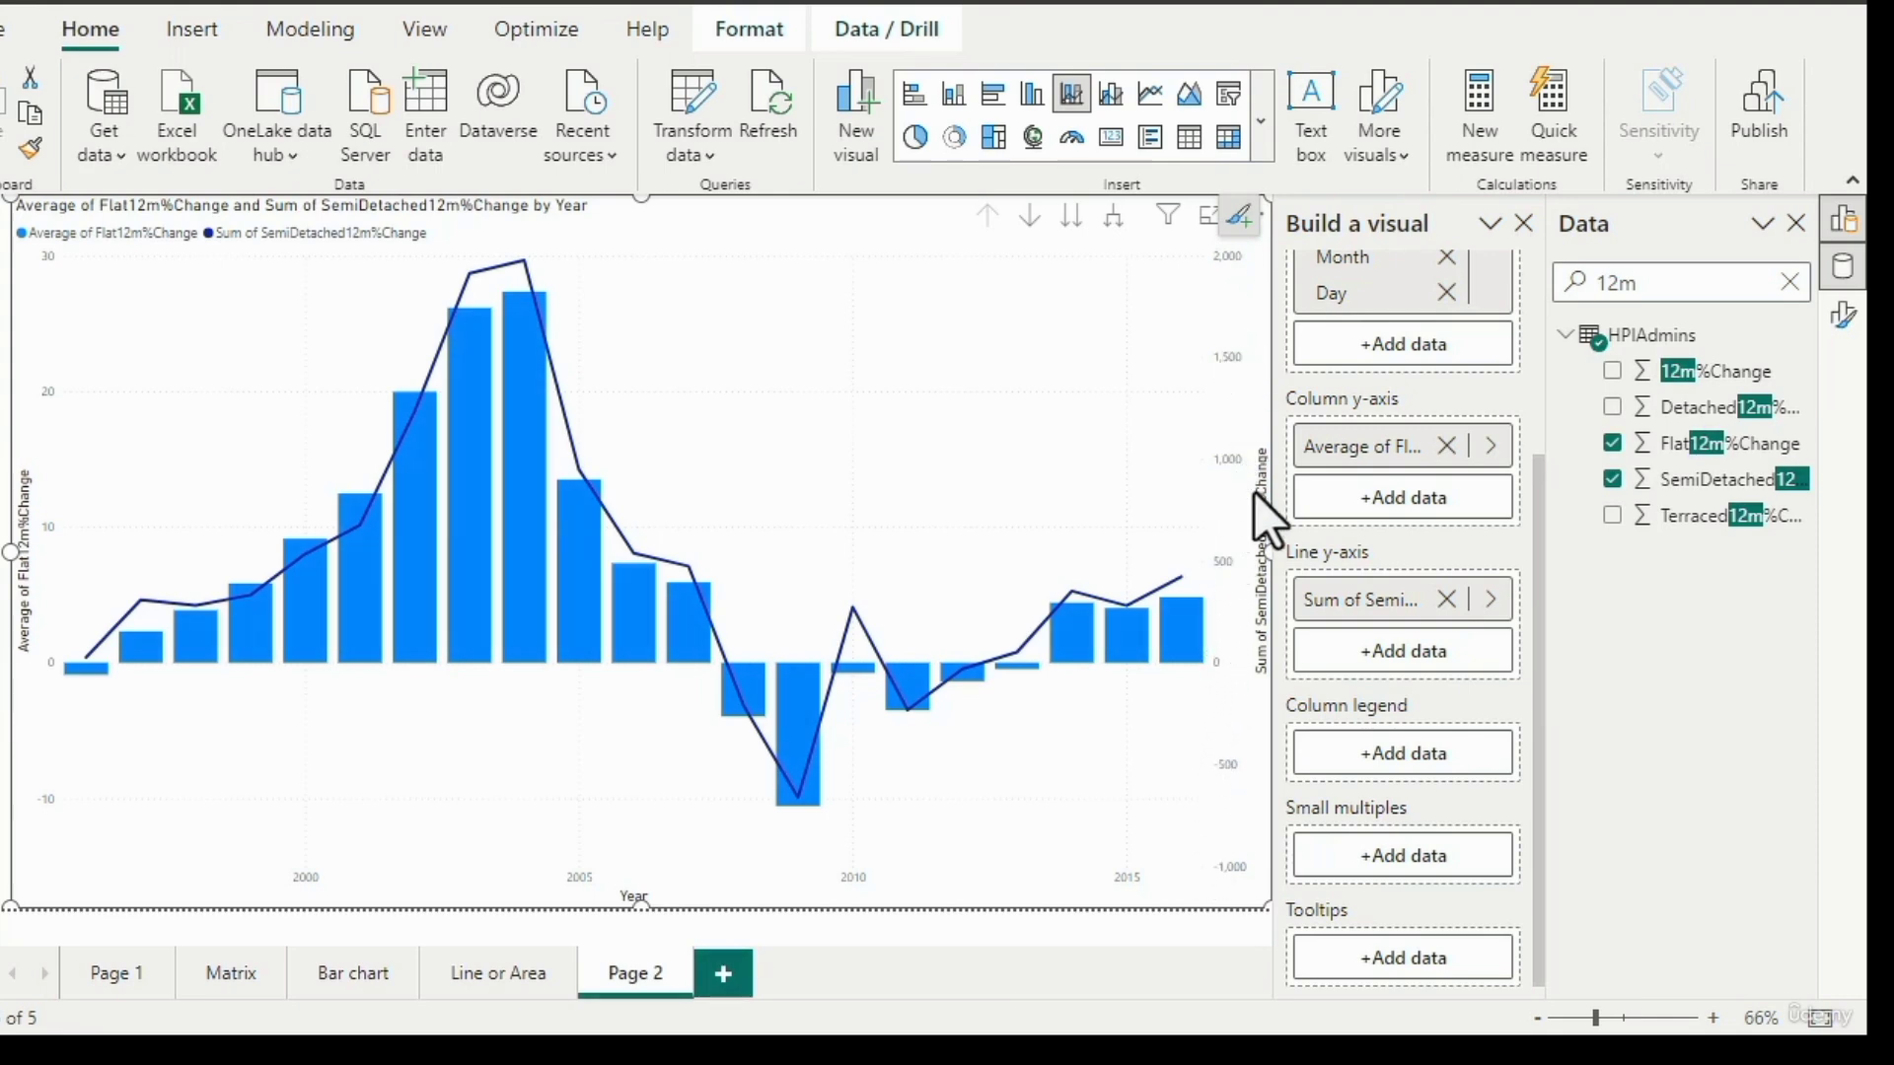
Set the aggregation of the line y-axis field SemiDetached12m%Change to Average and inspect the line and column values for 2010.
left_click(1488, 599)
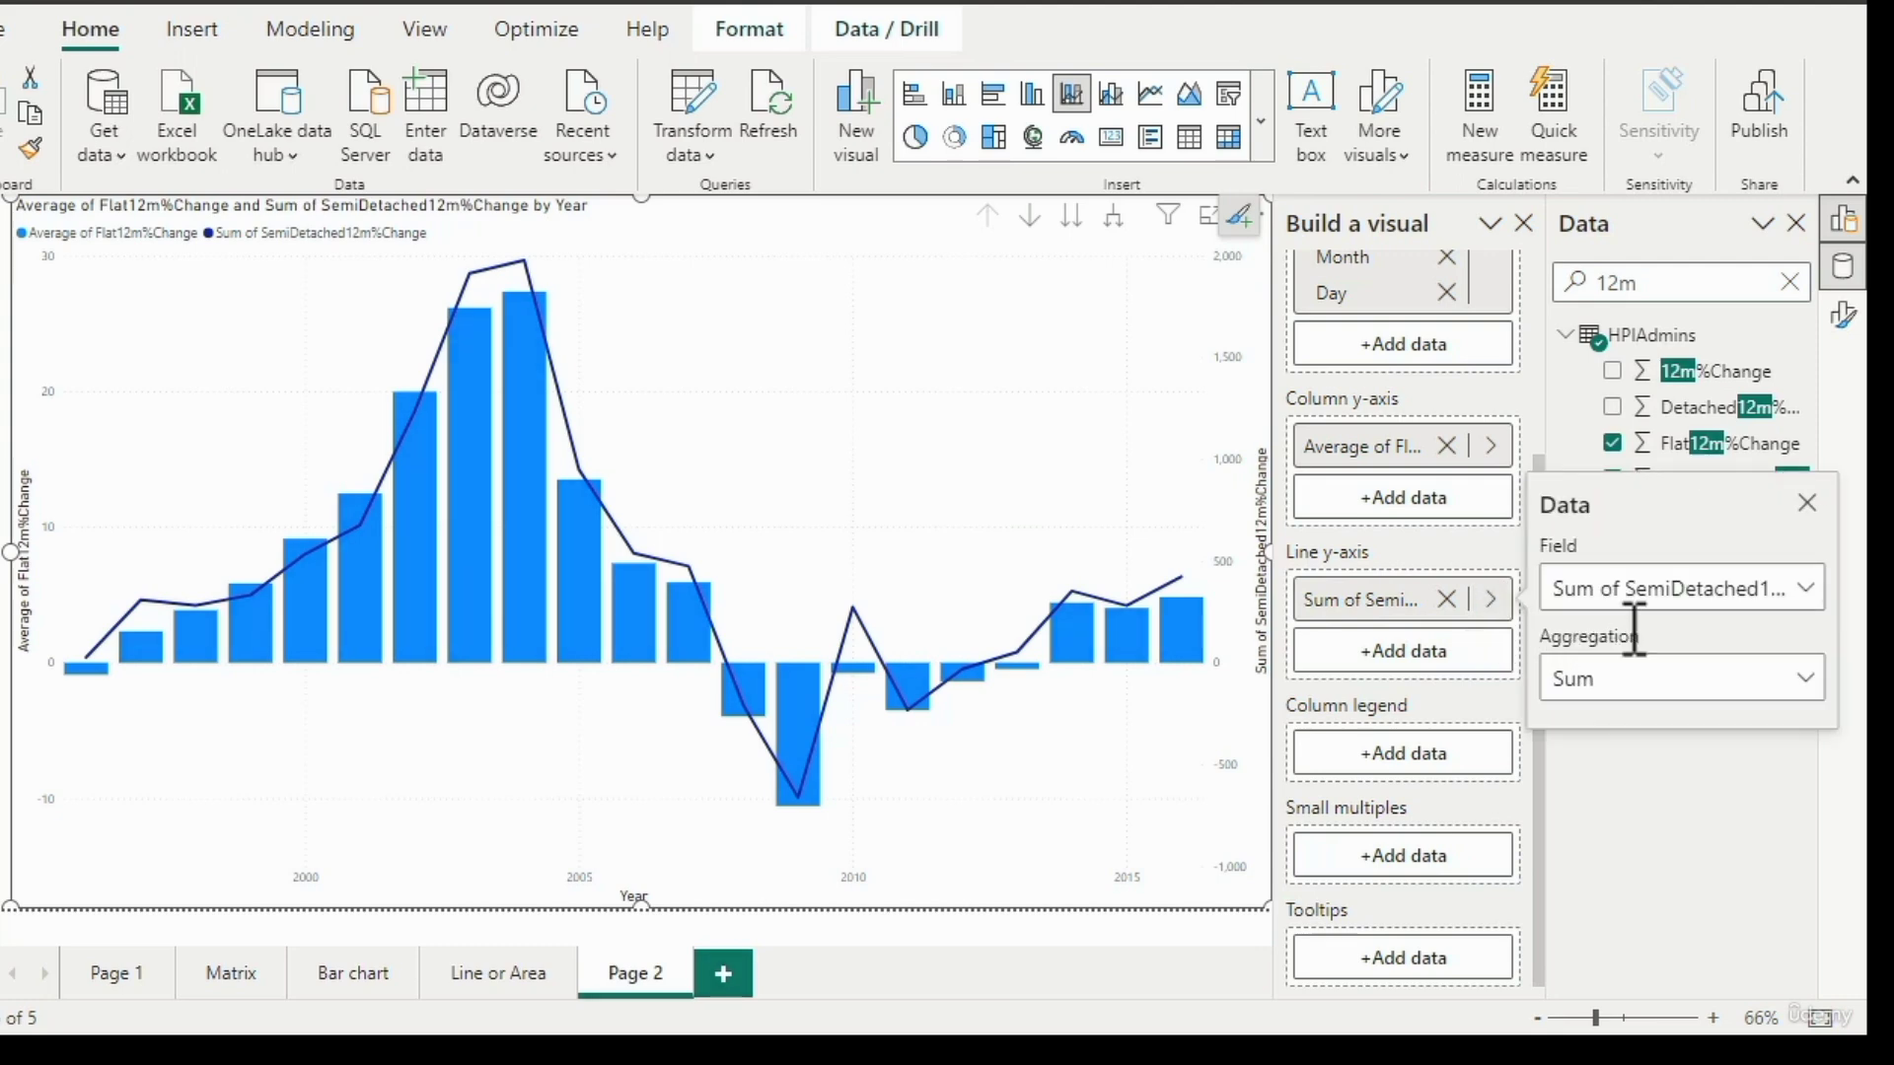
left_click(1667, 685)
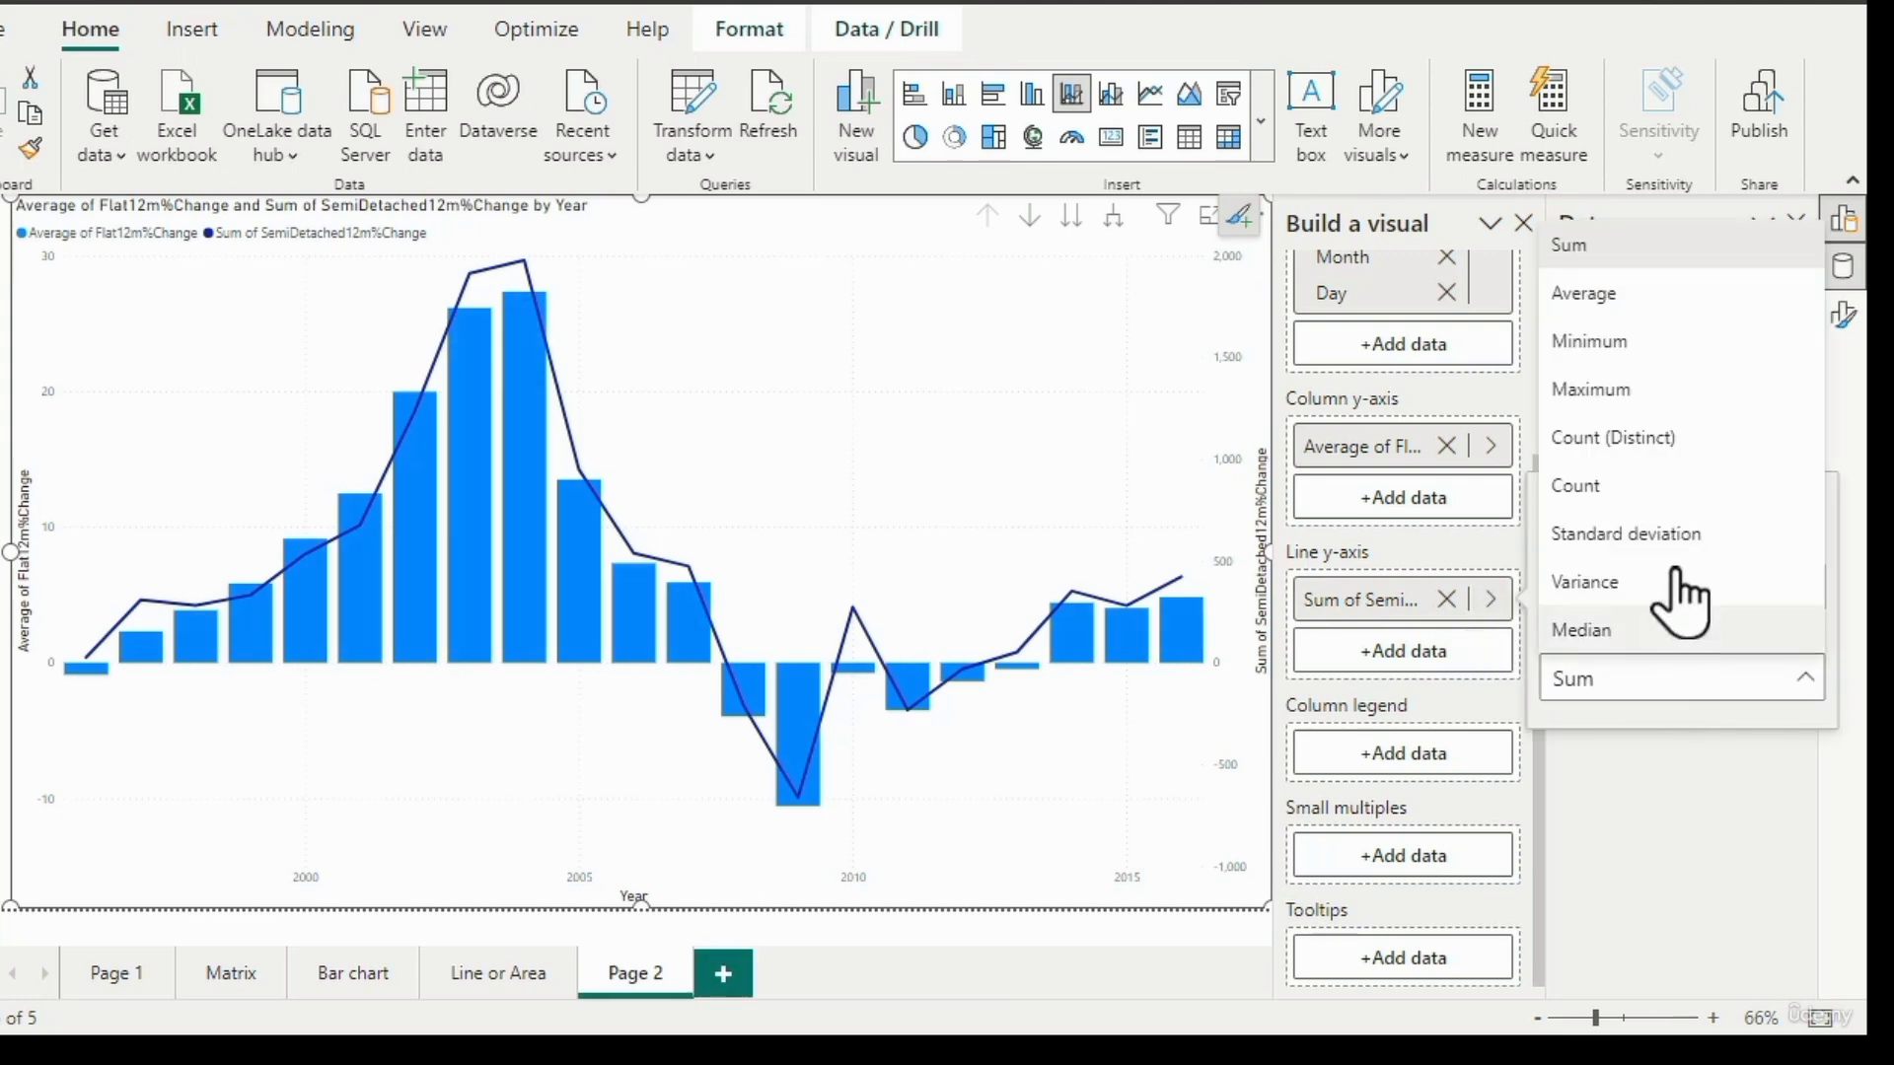
left_click(1634, 296)
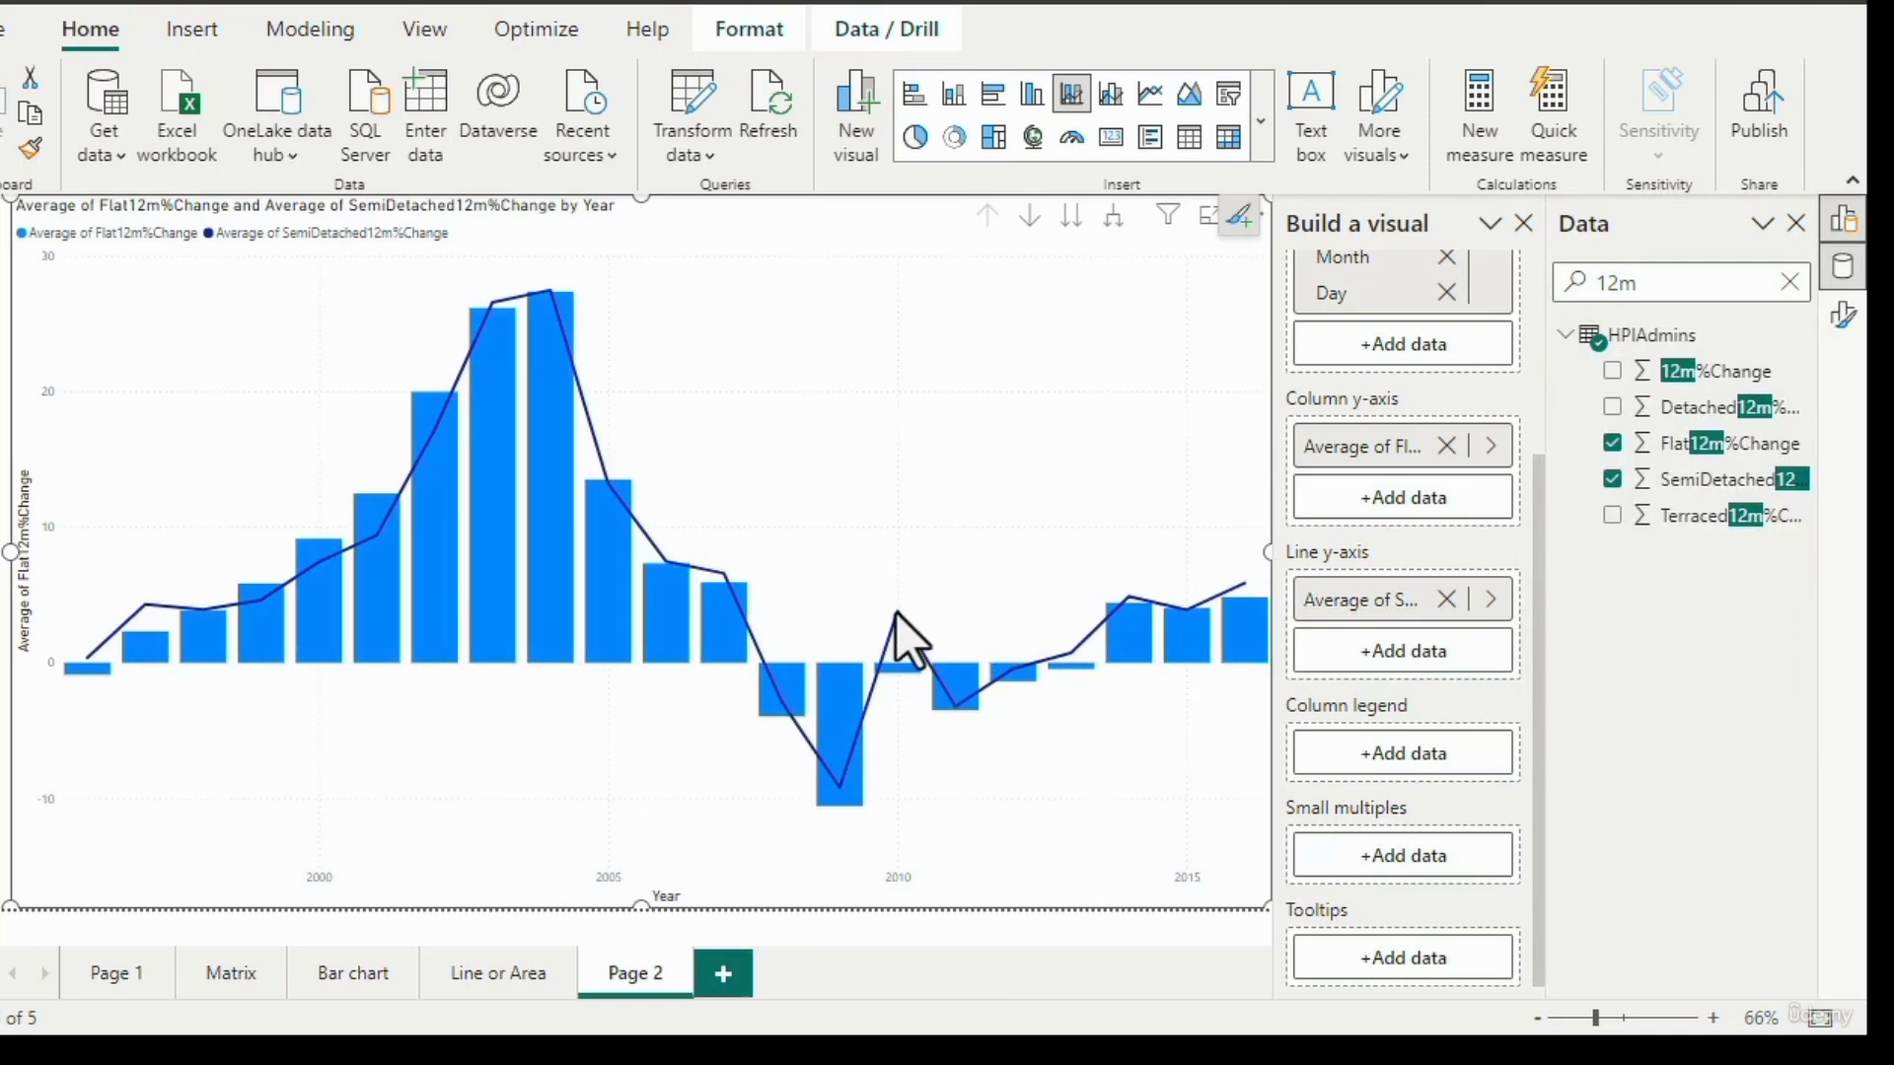
mouse_move(900, 614)
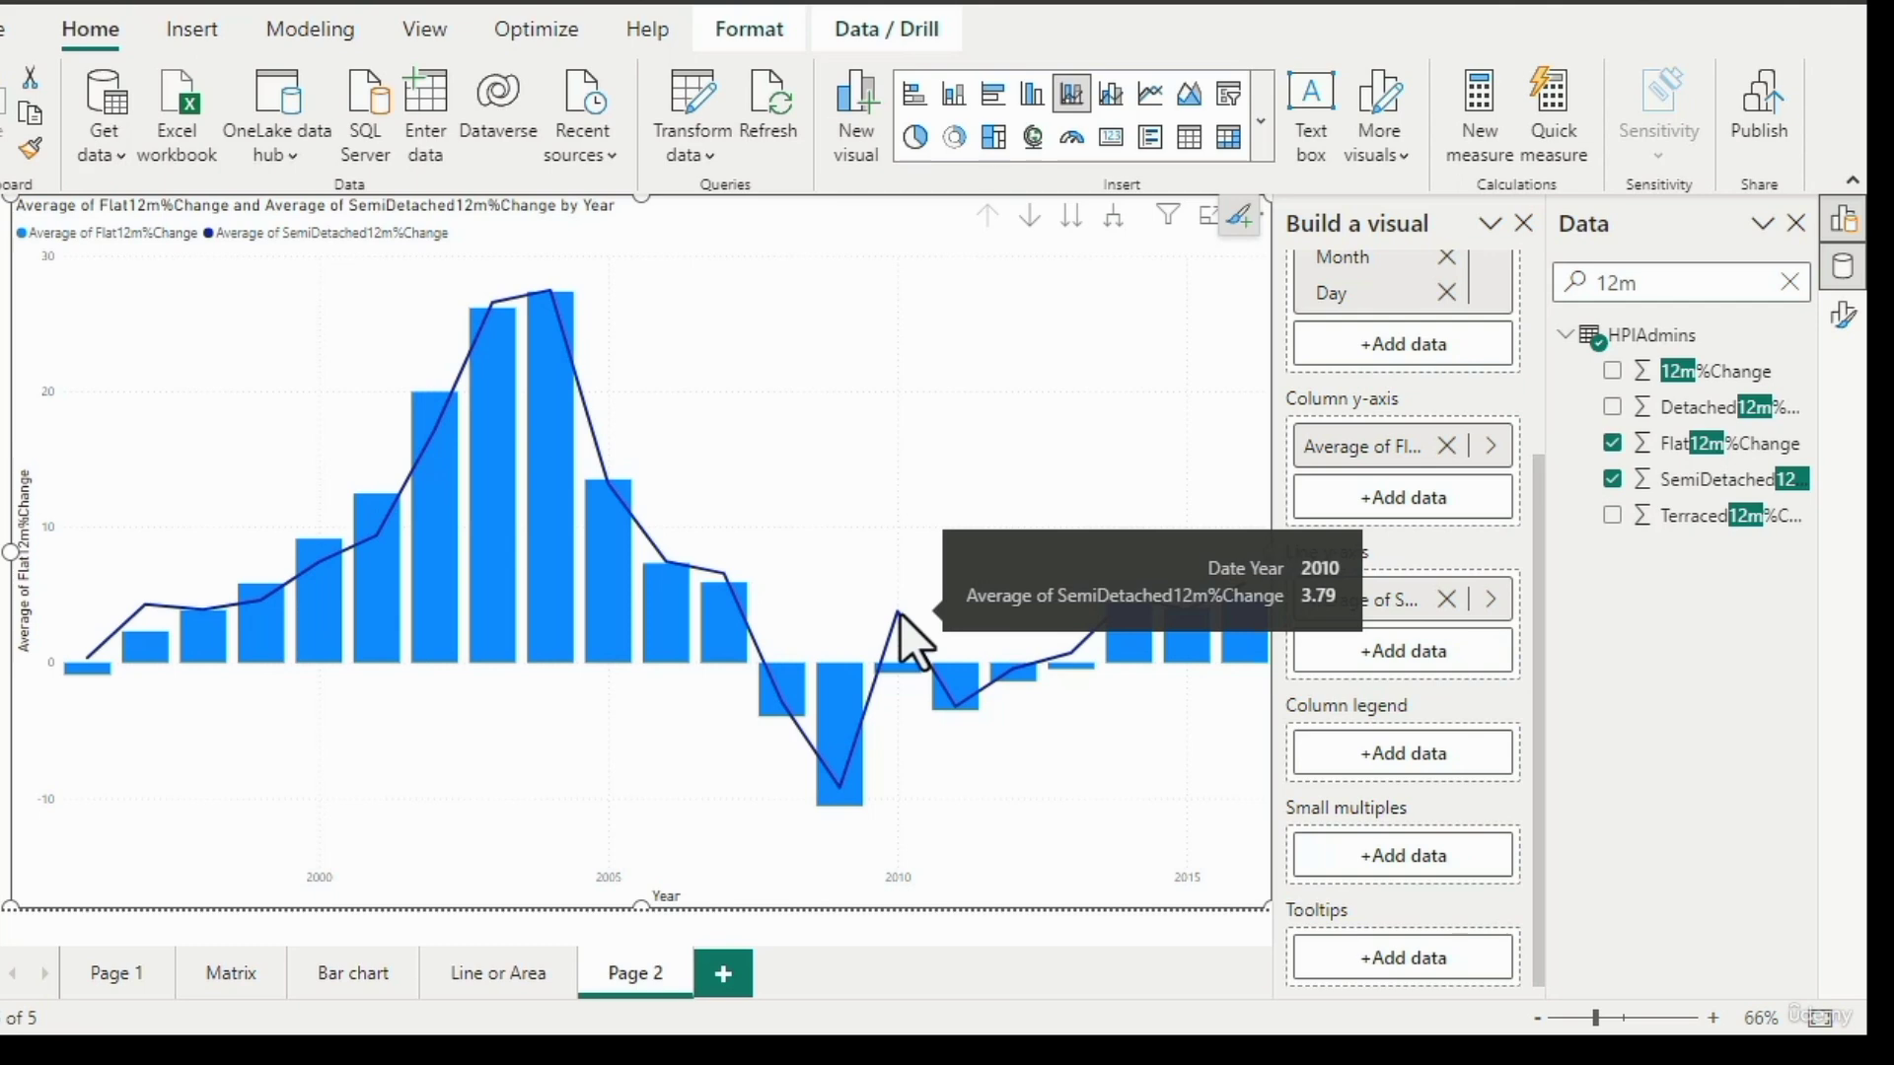
mouse_move(898, 677)
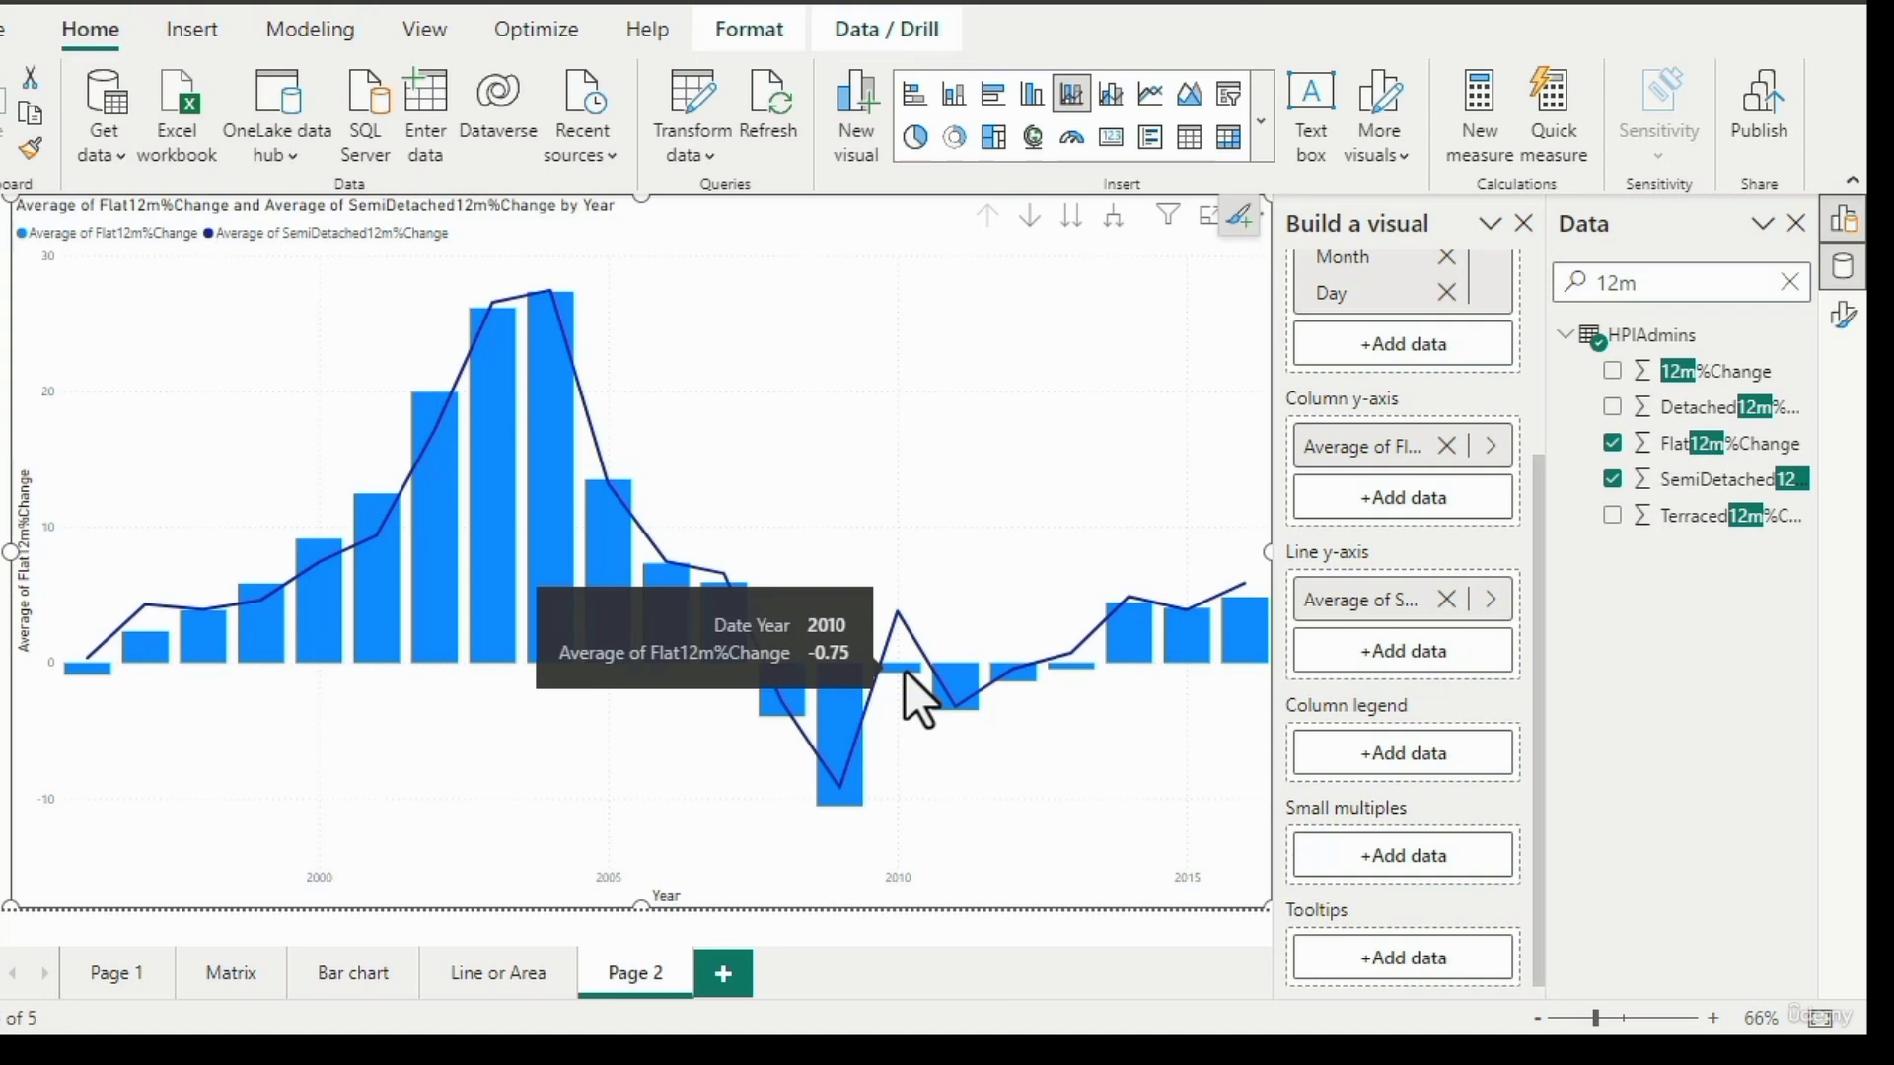
Clear the field search and assign RegionName to the chart's column legend.
left_click(1787, 284)
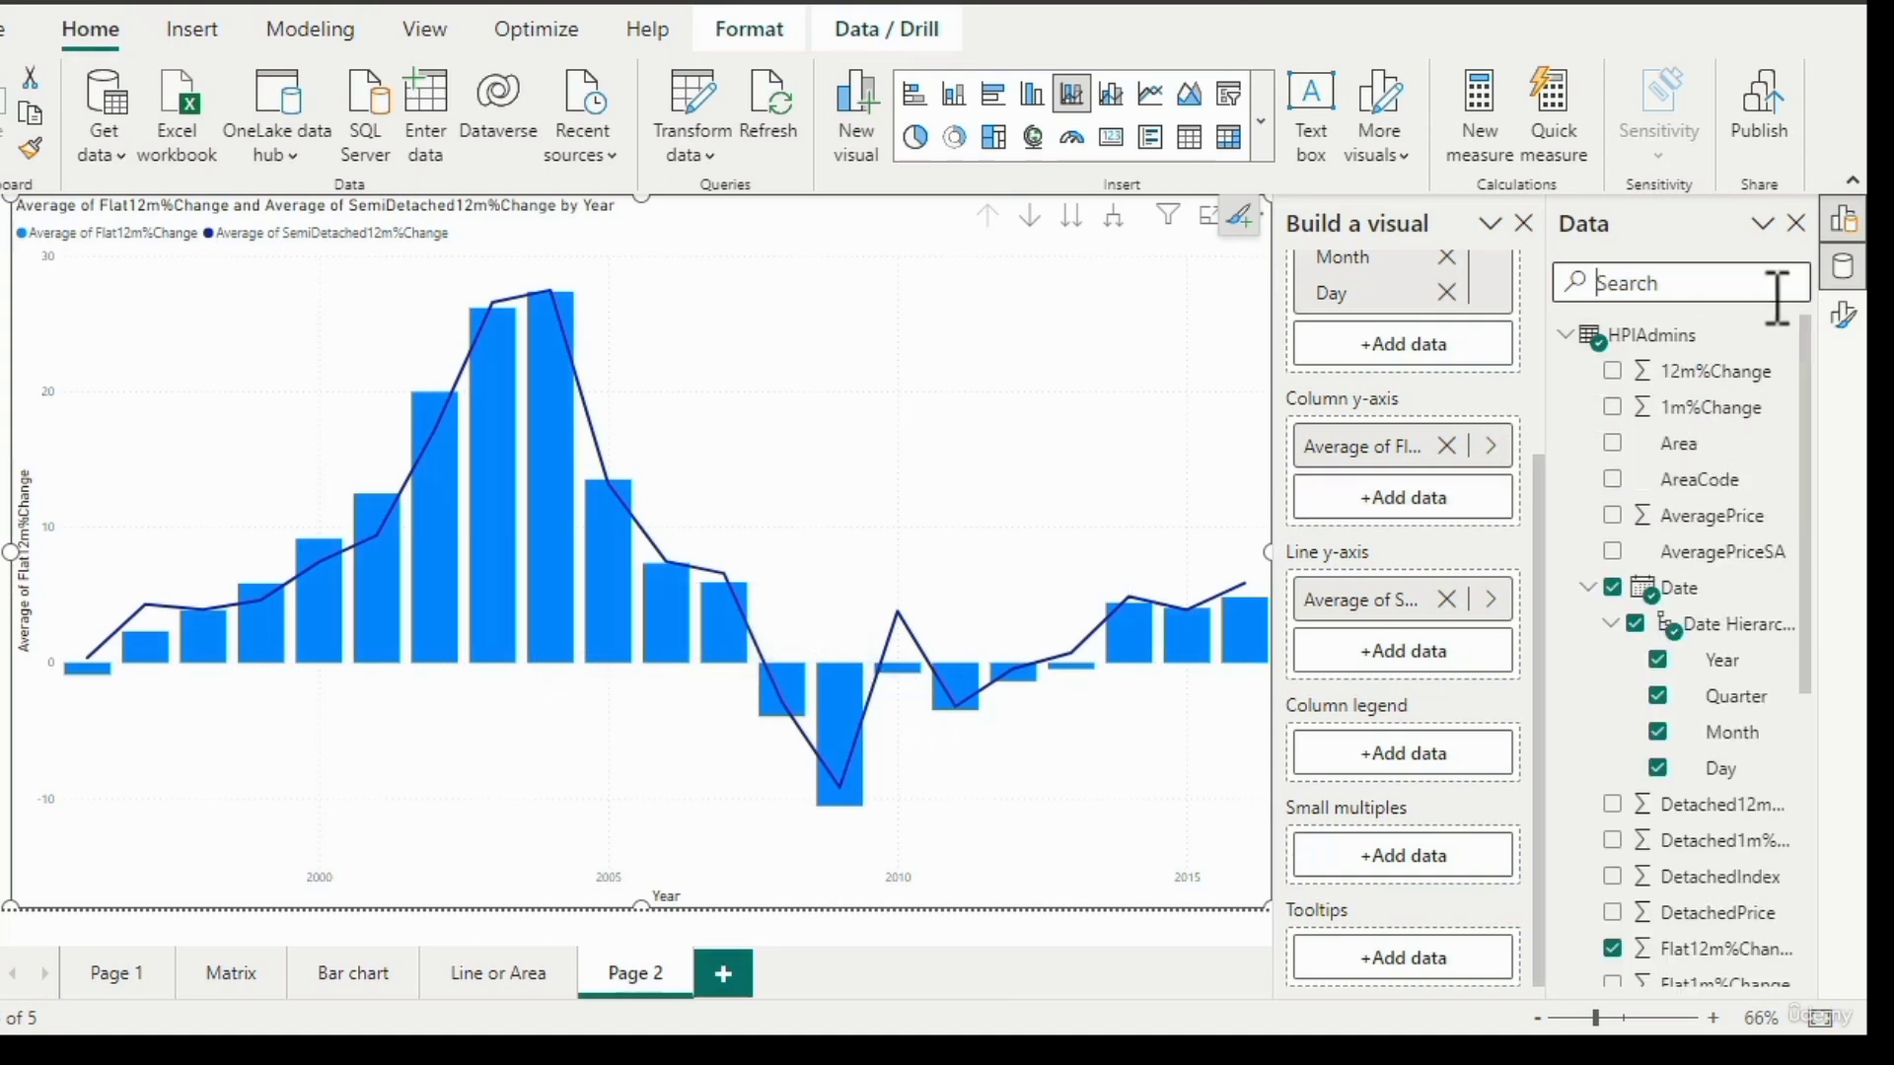
scroll(1754, 706, "down", 3)
scroll(1751, 693, "down", 3)
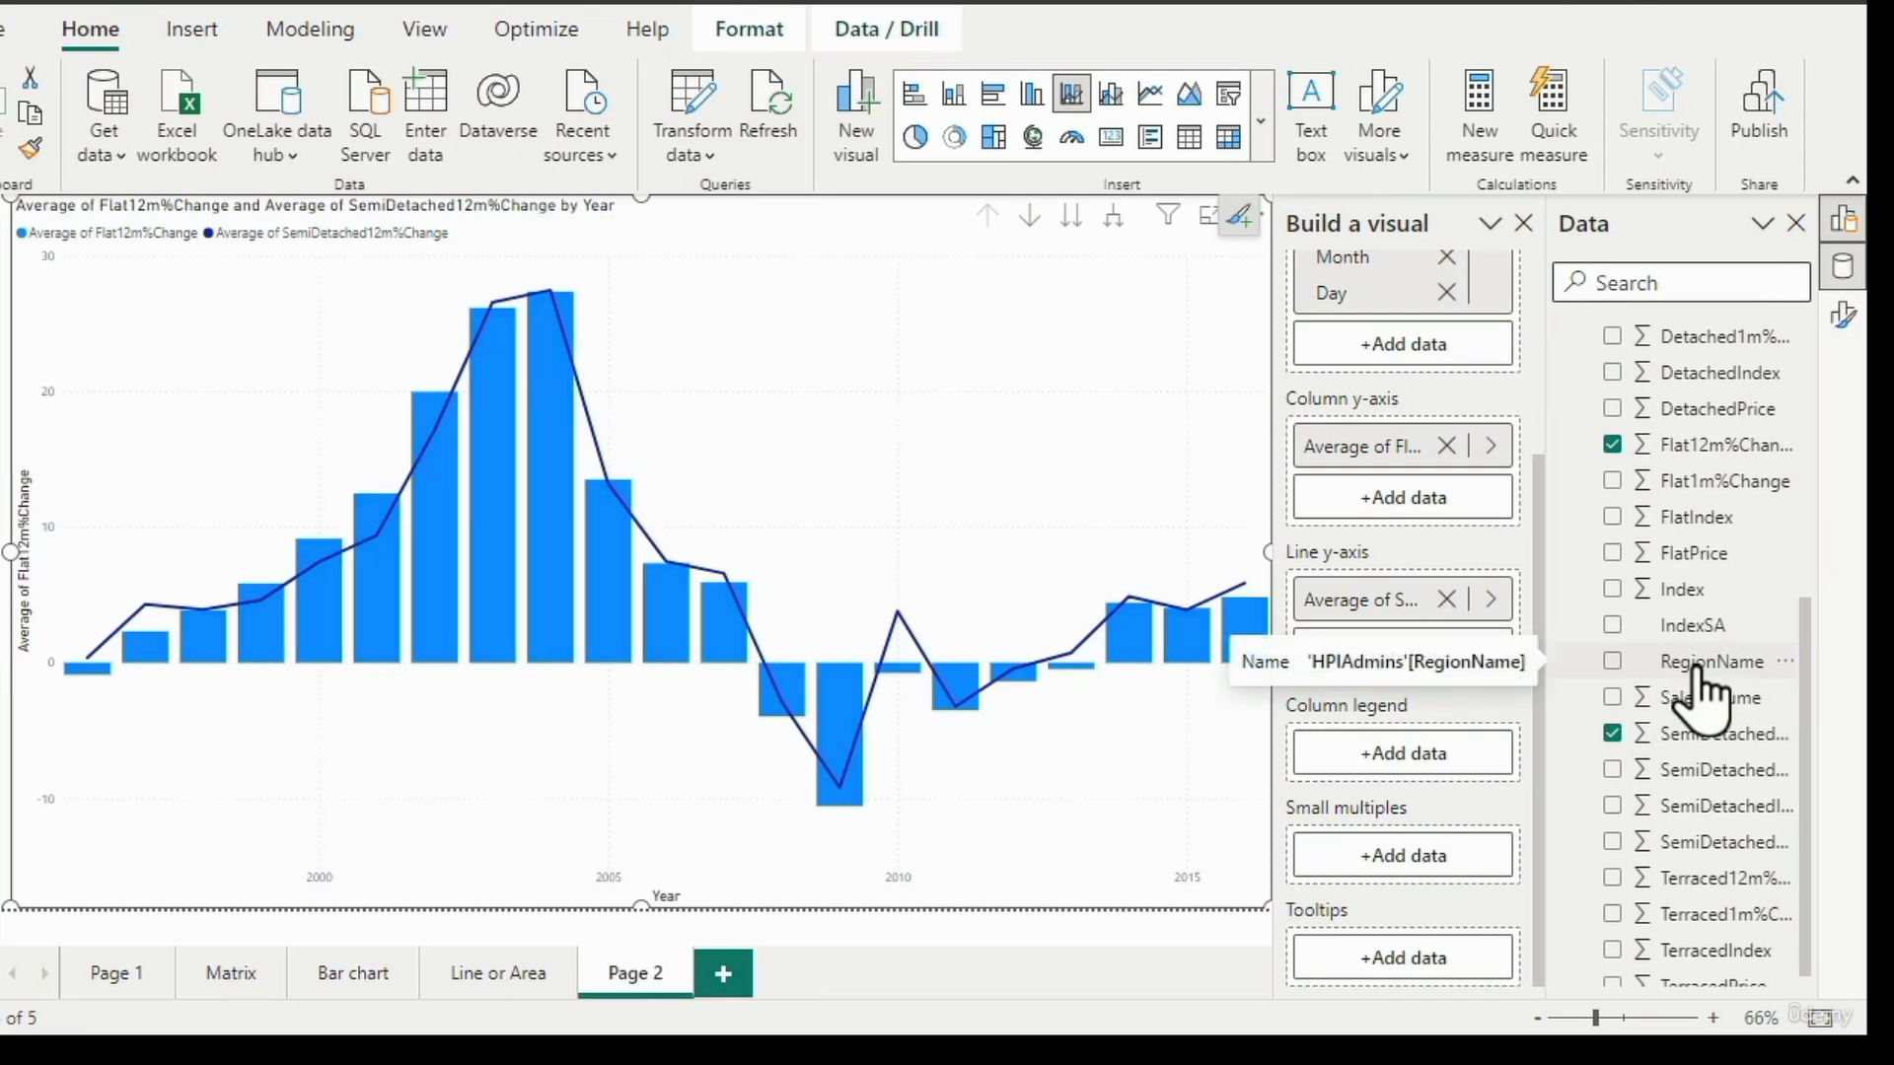
left_click_drag(1695, 669, 1407, 754)
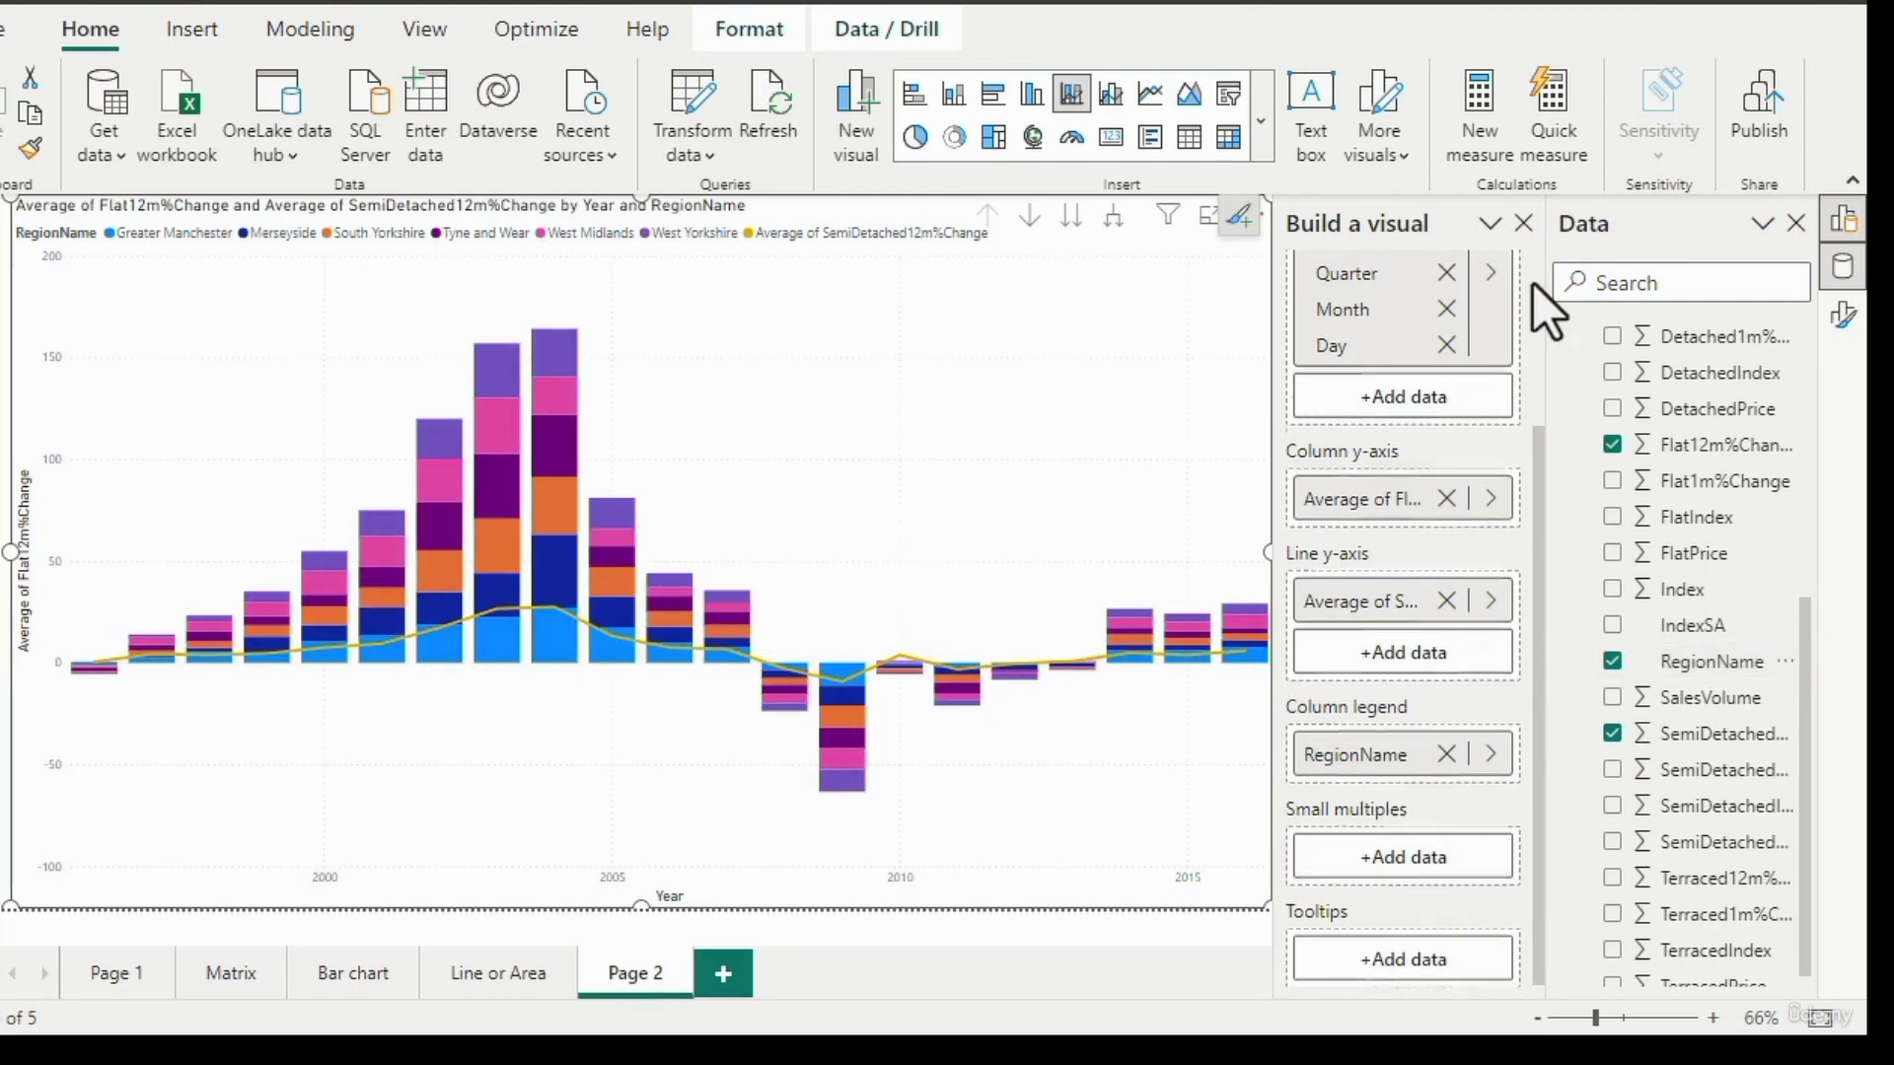
Convert the visual to a line and clustered column chart and inspect regional column and line values for 2005 and 2004.
scroll(1532, 282, "up", 3)
left_click(1506, 307)
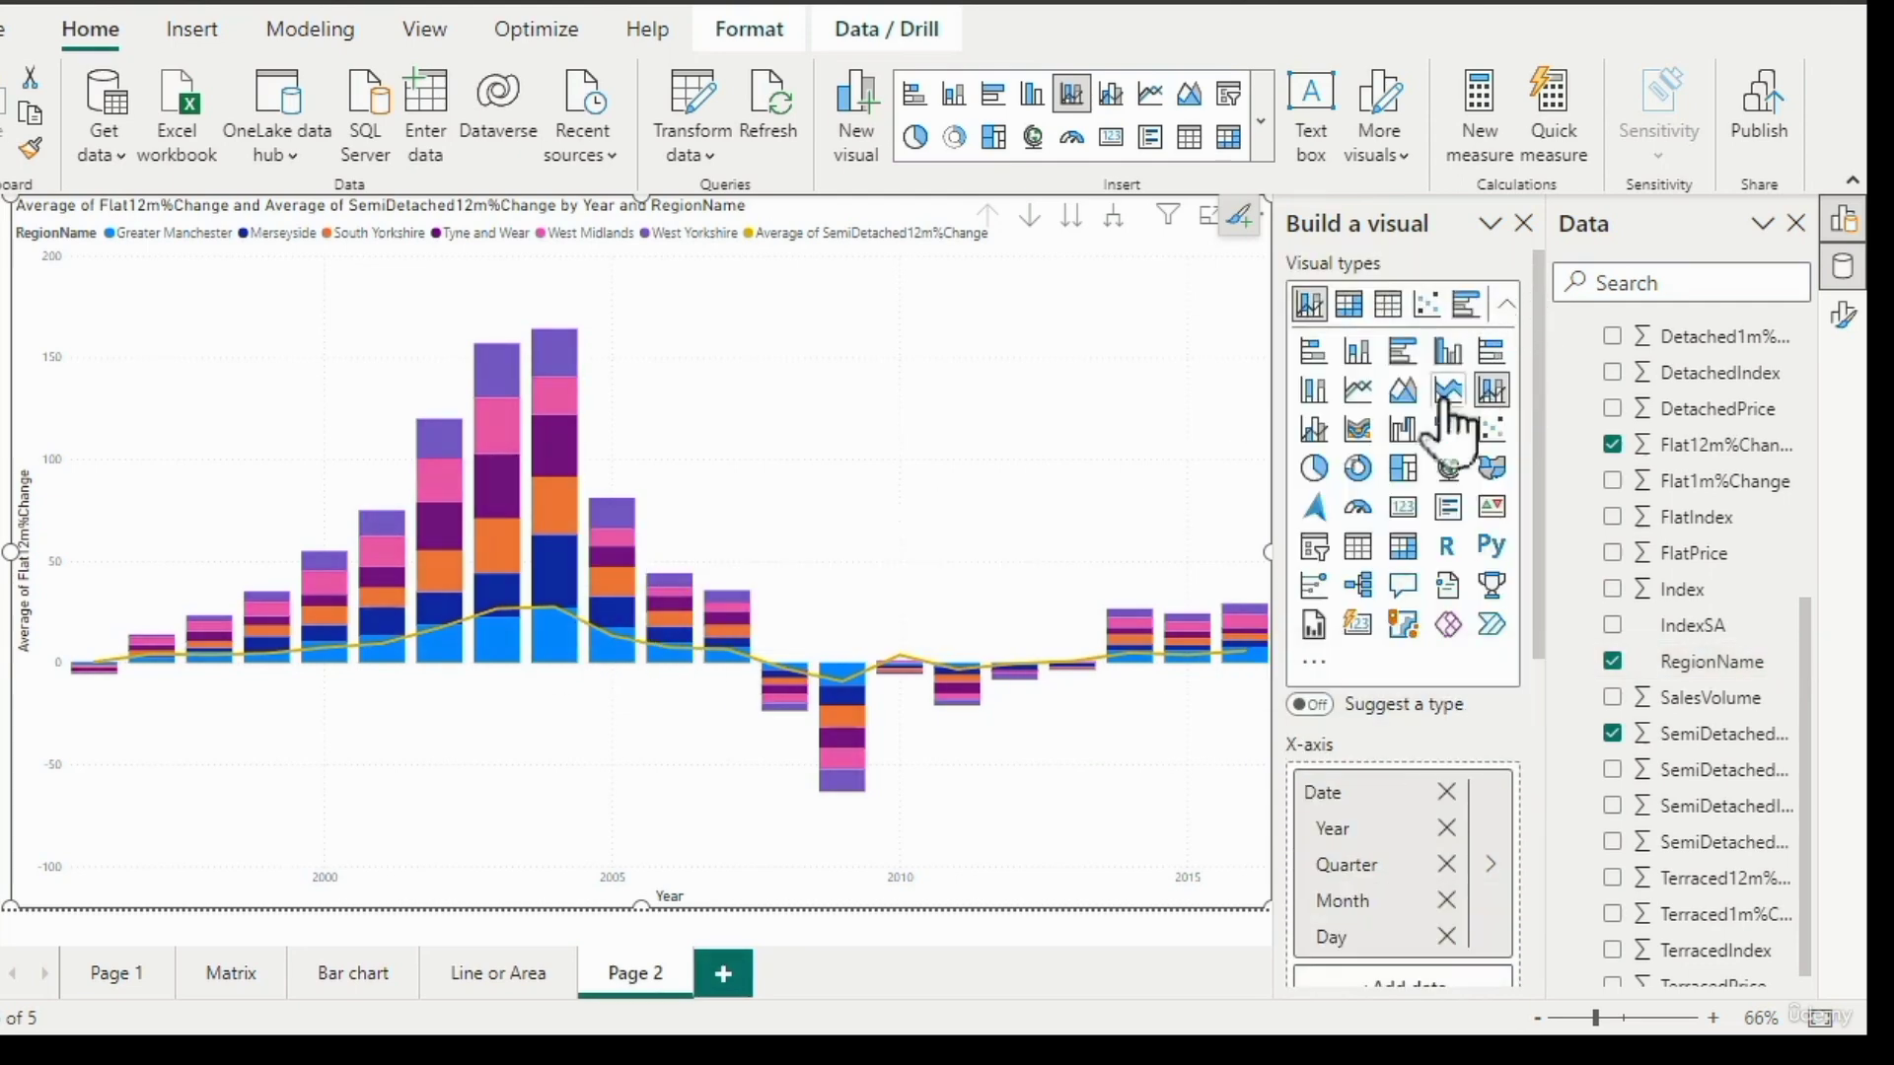
left_click(1312, 434)
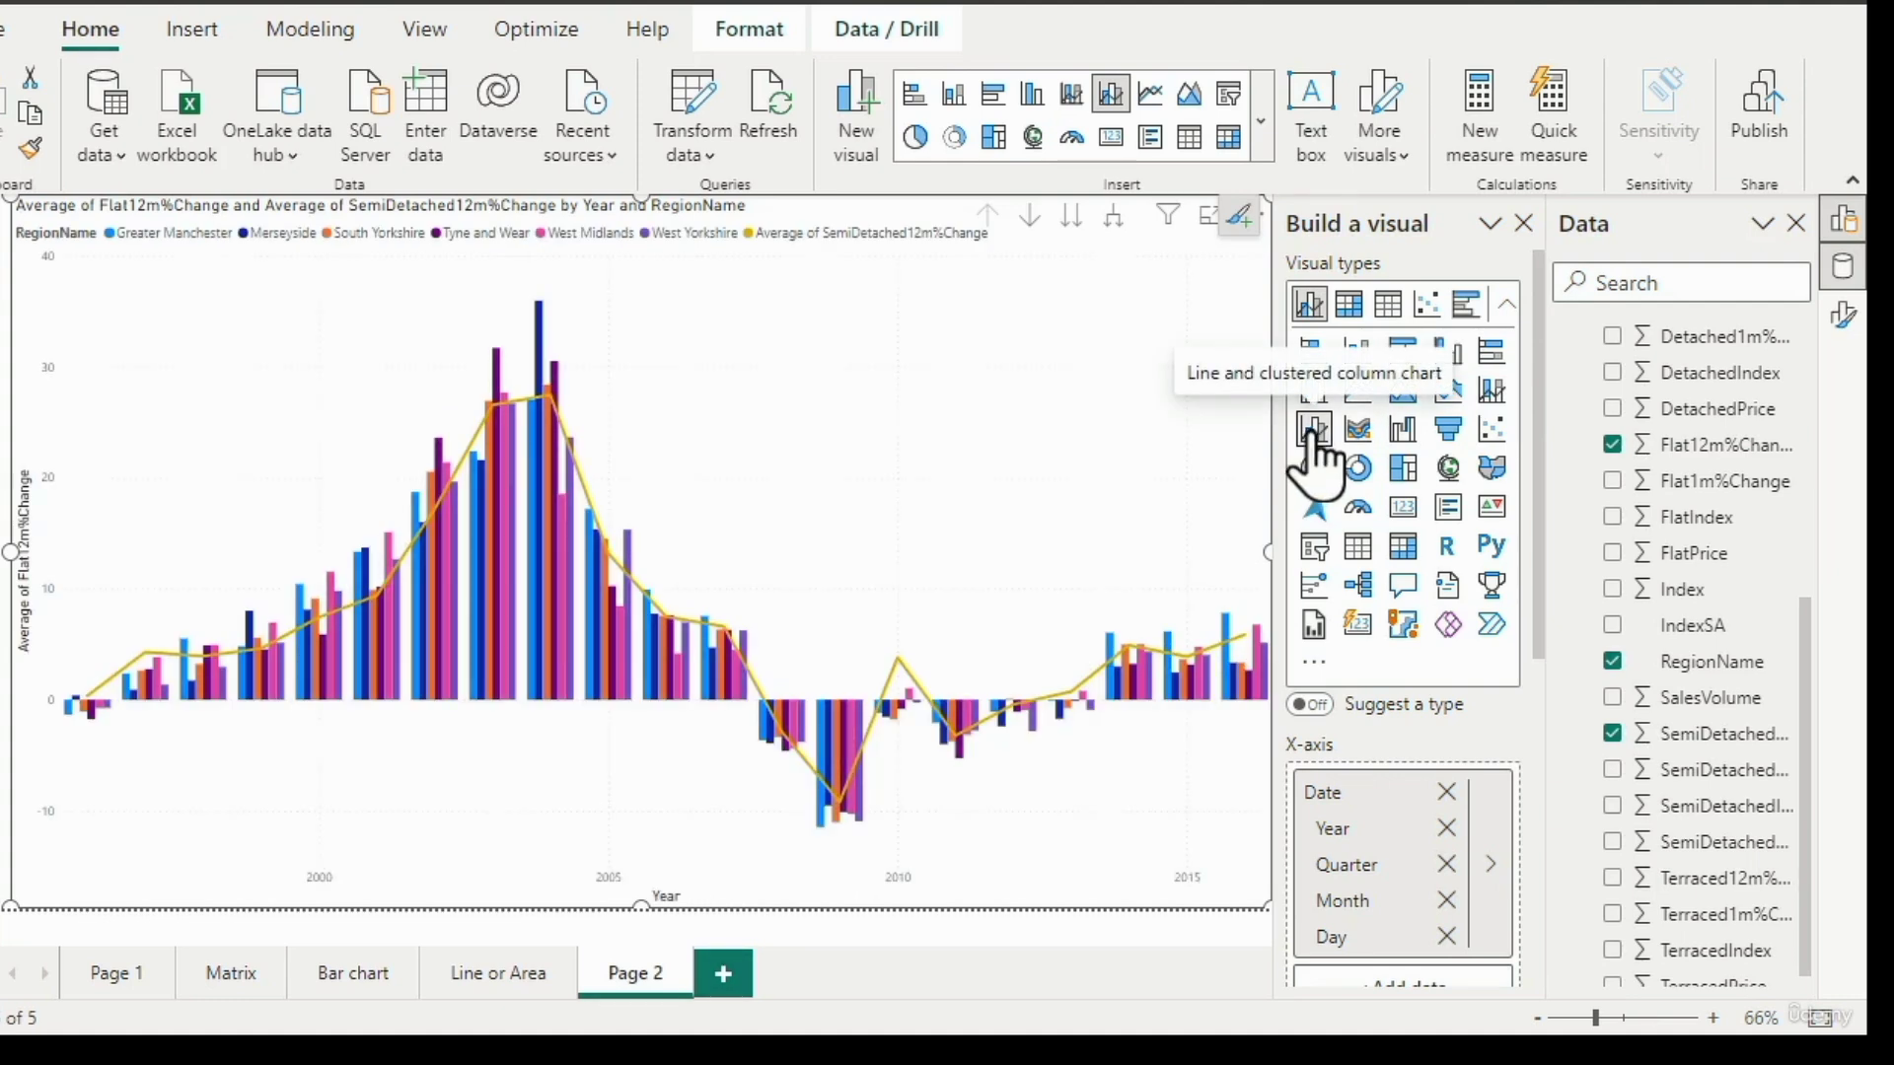
left_click(1506, 306)
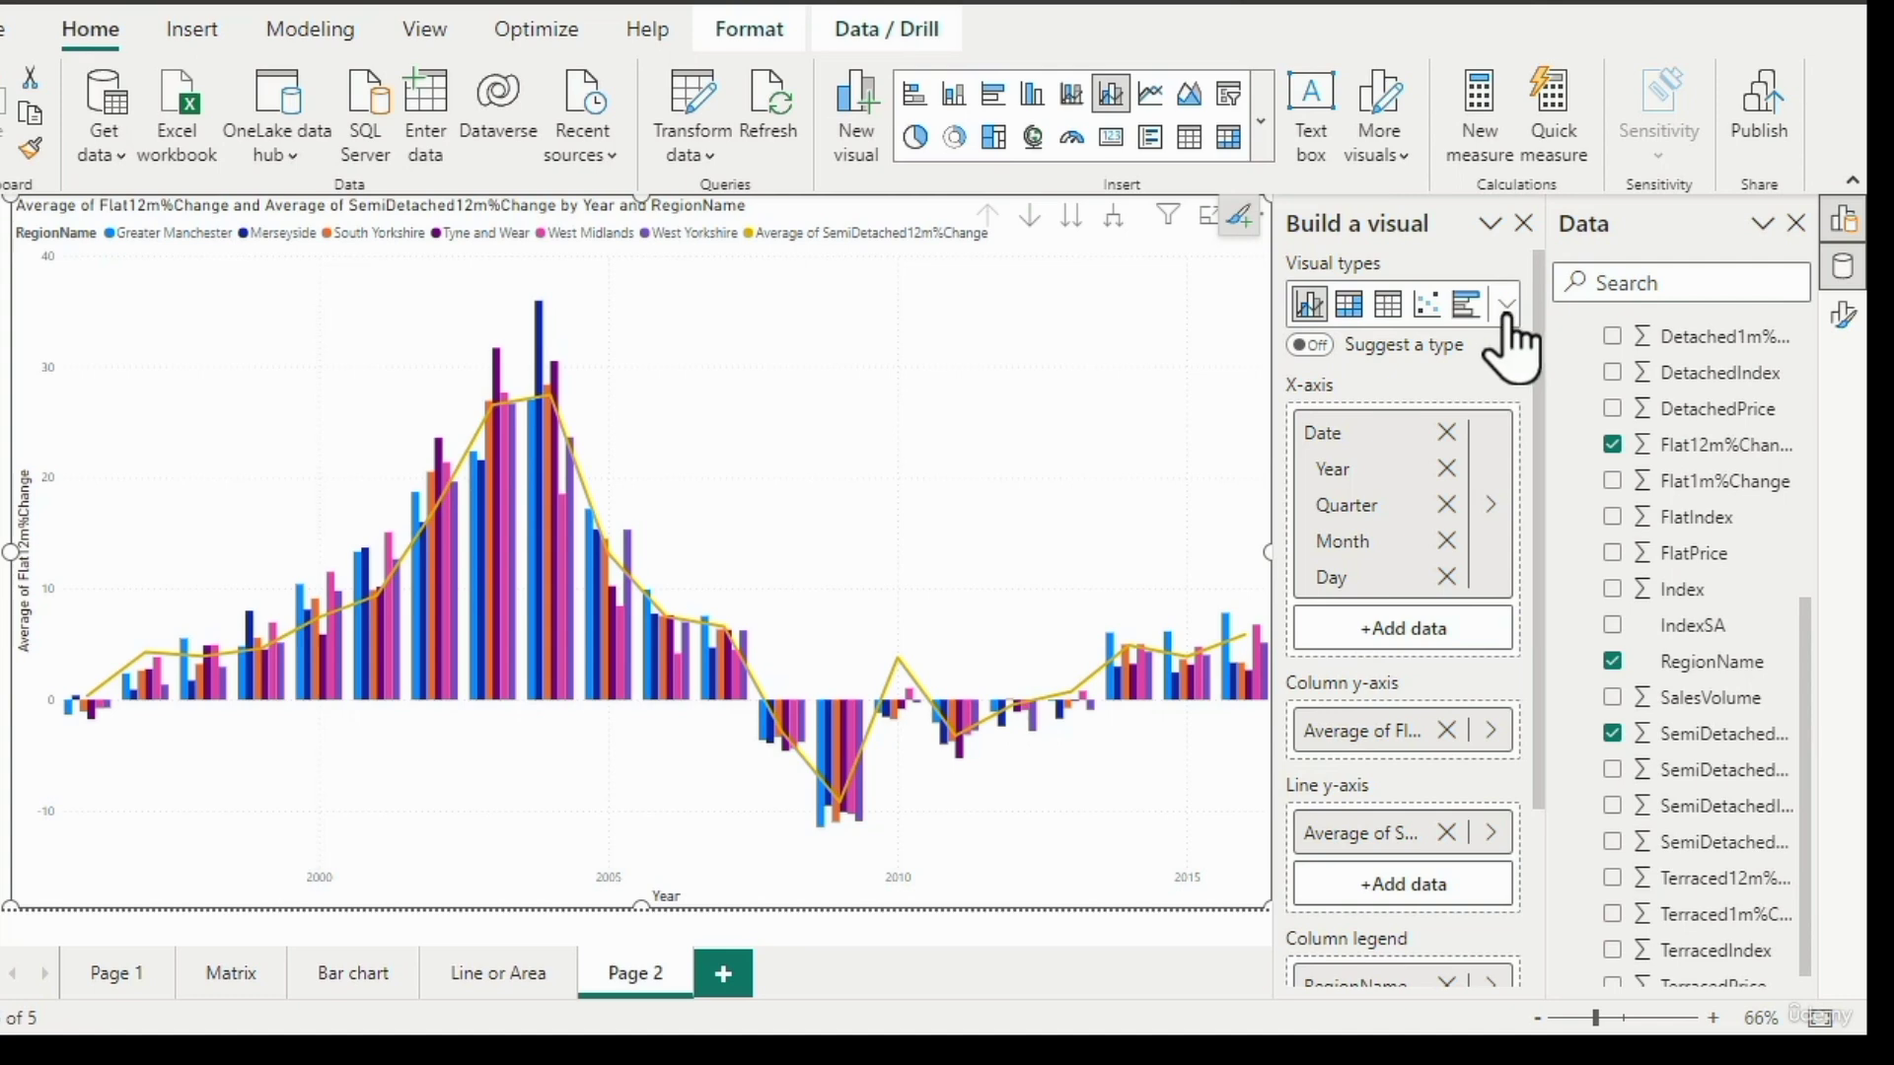
mouse_move(586, 611)
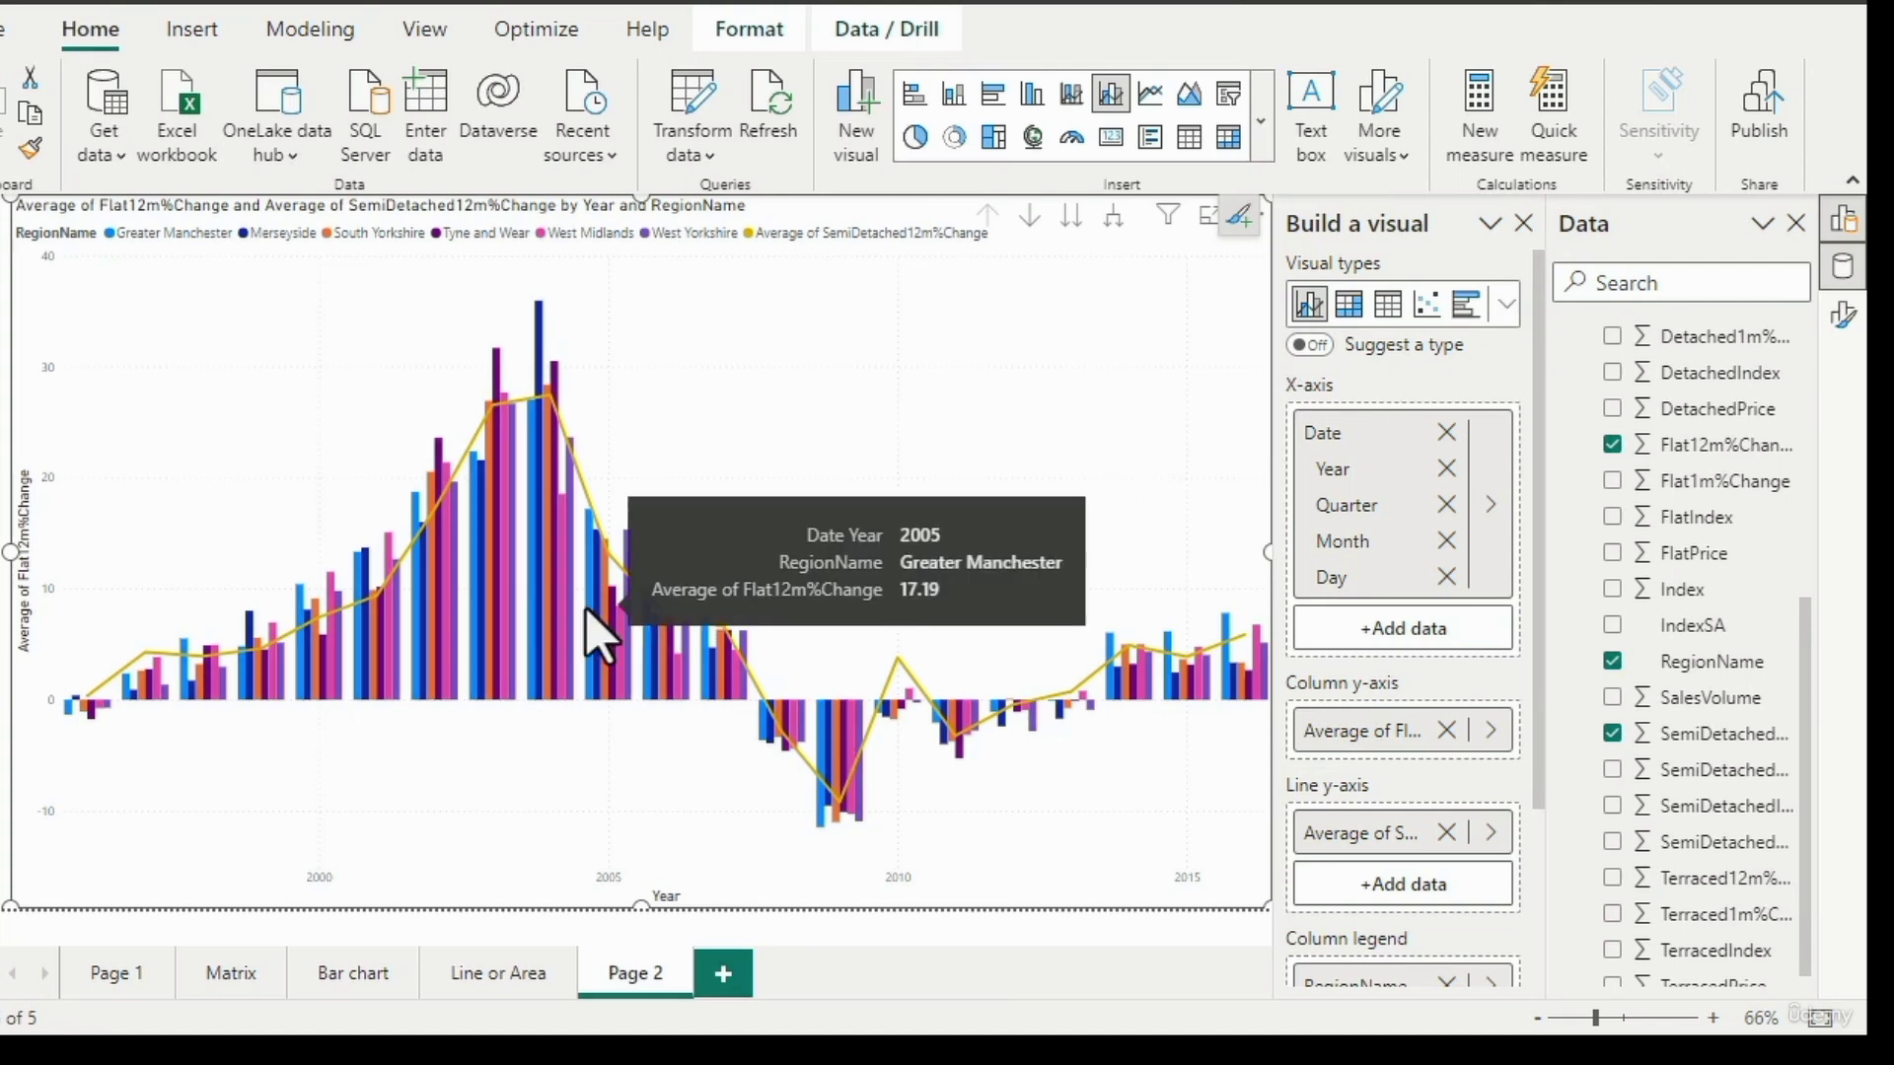
mouse_move(589, 491)
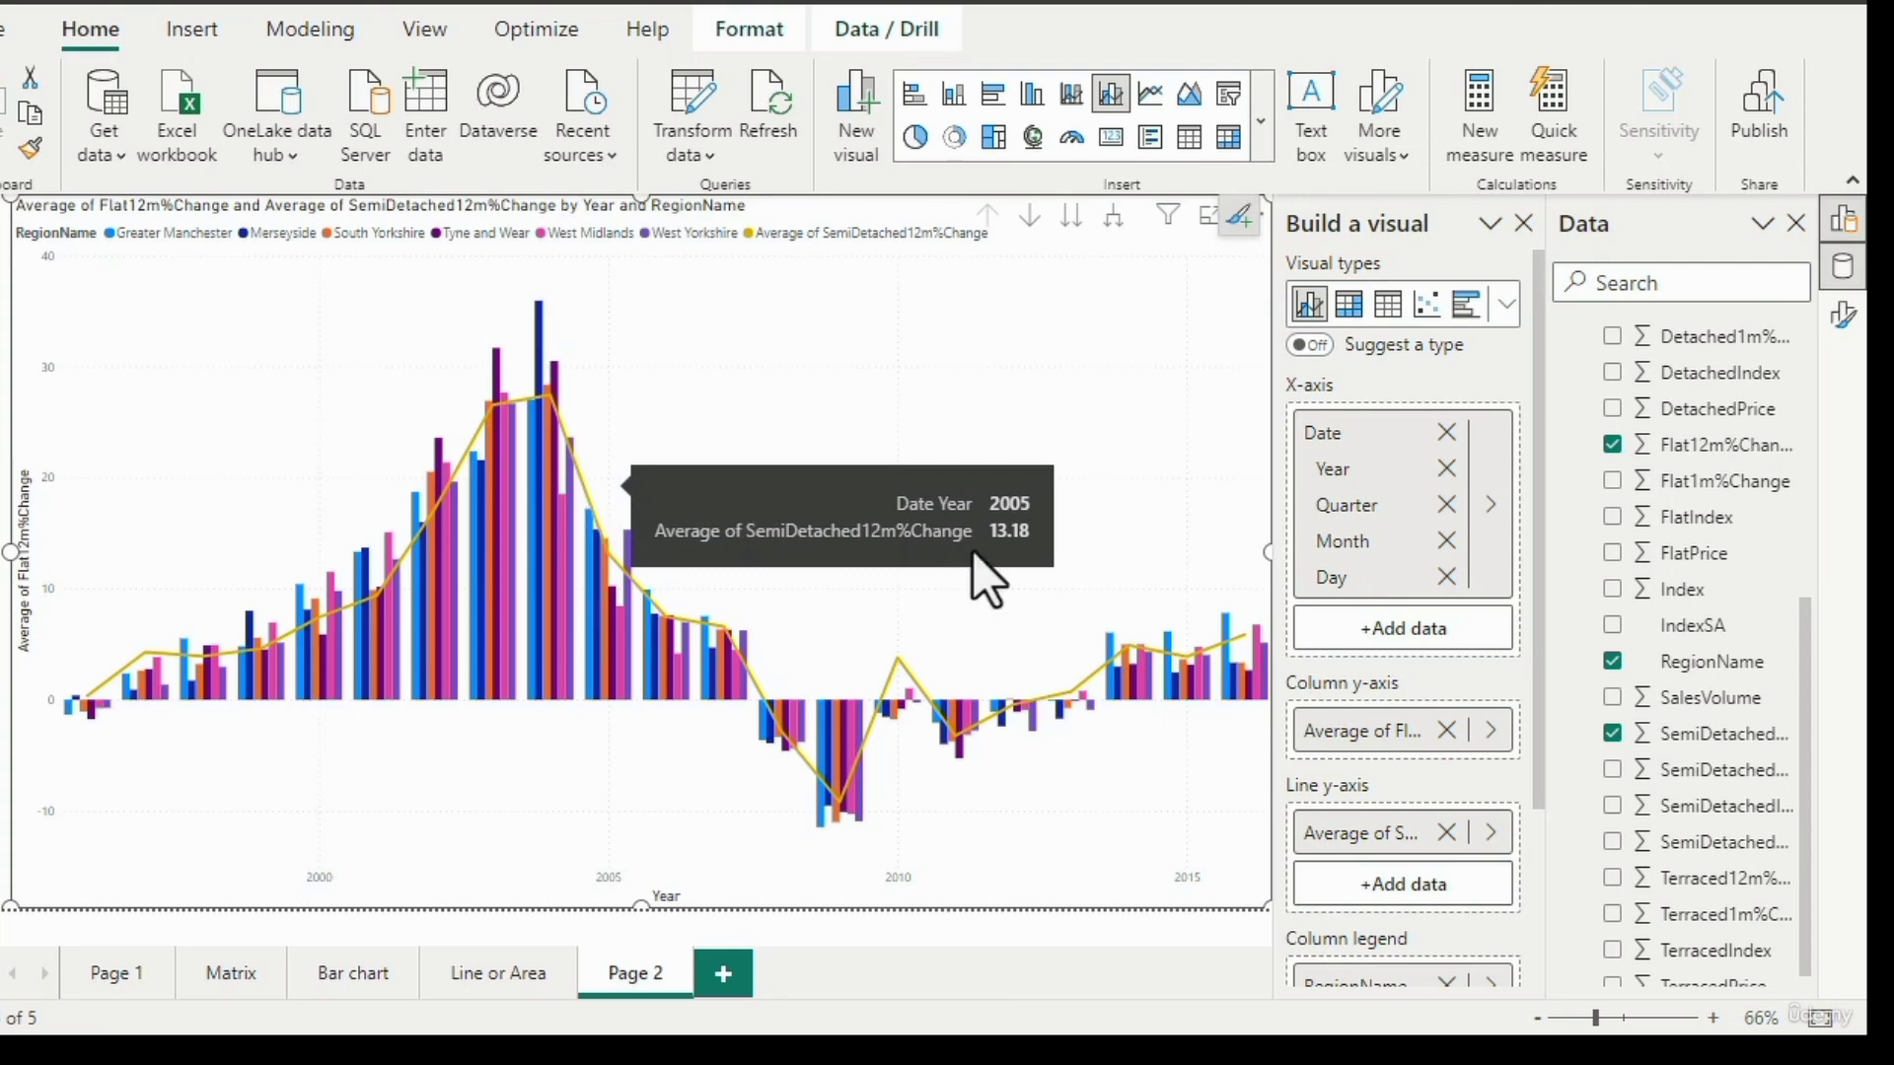
scroll(1526, 769, "down", 3)
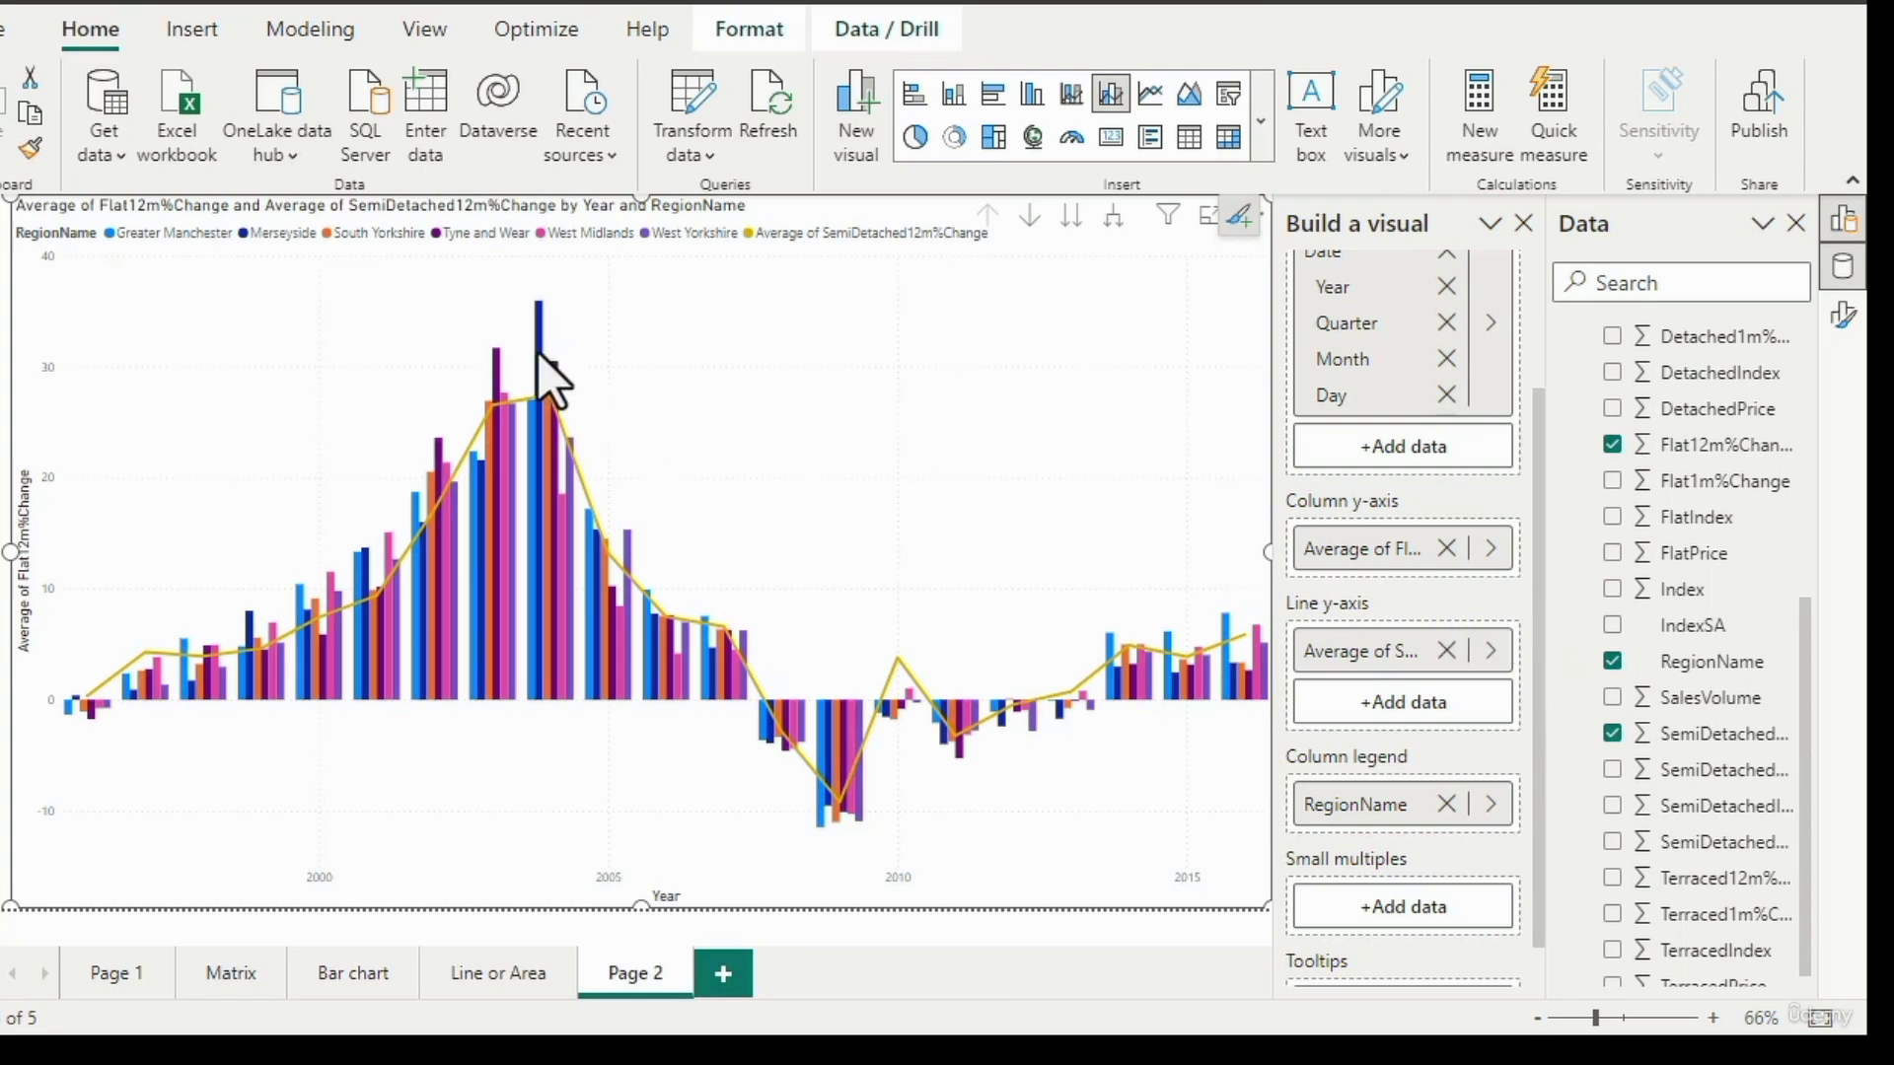
mouse_move(537, 355)
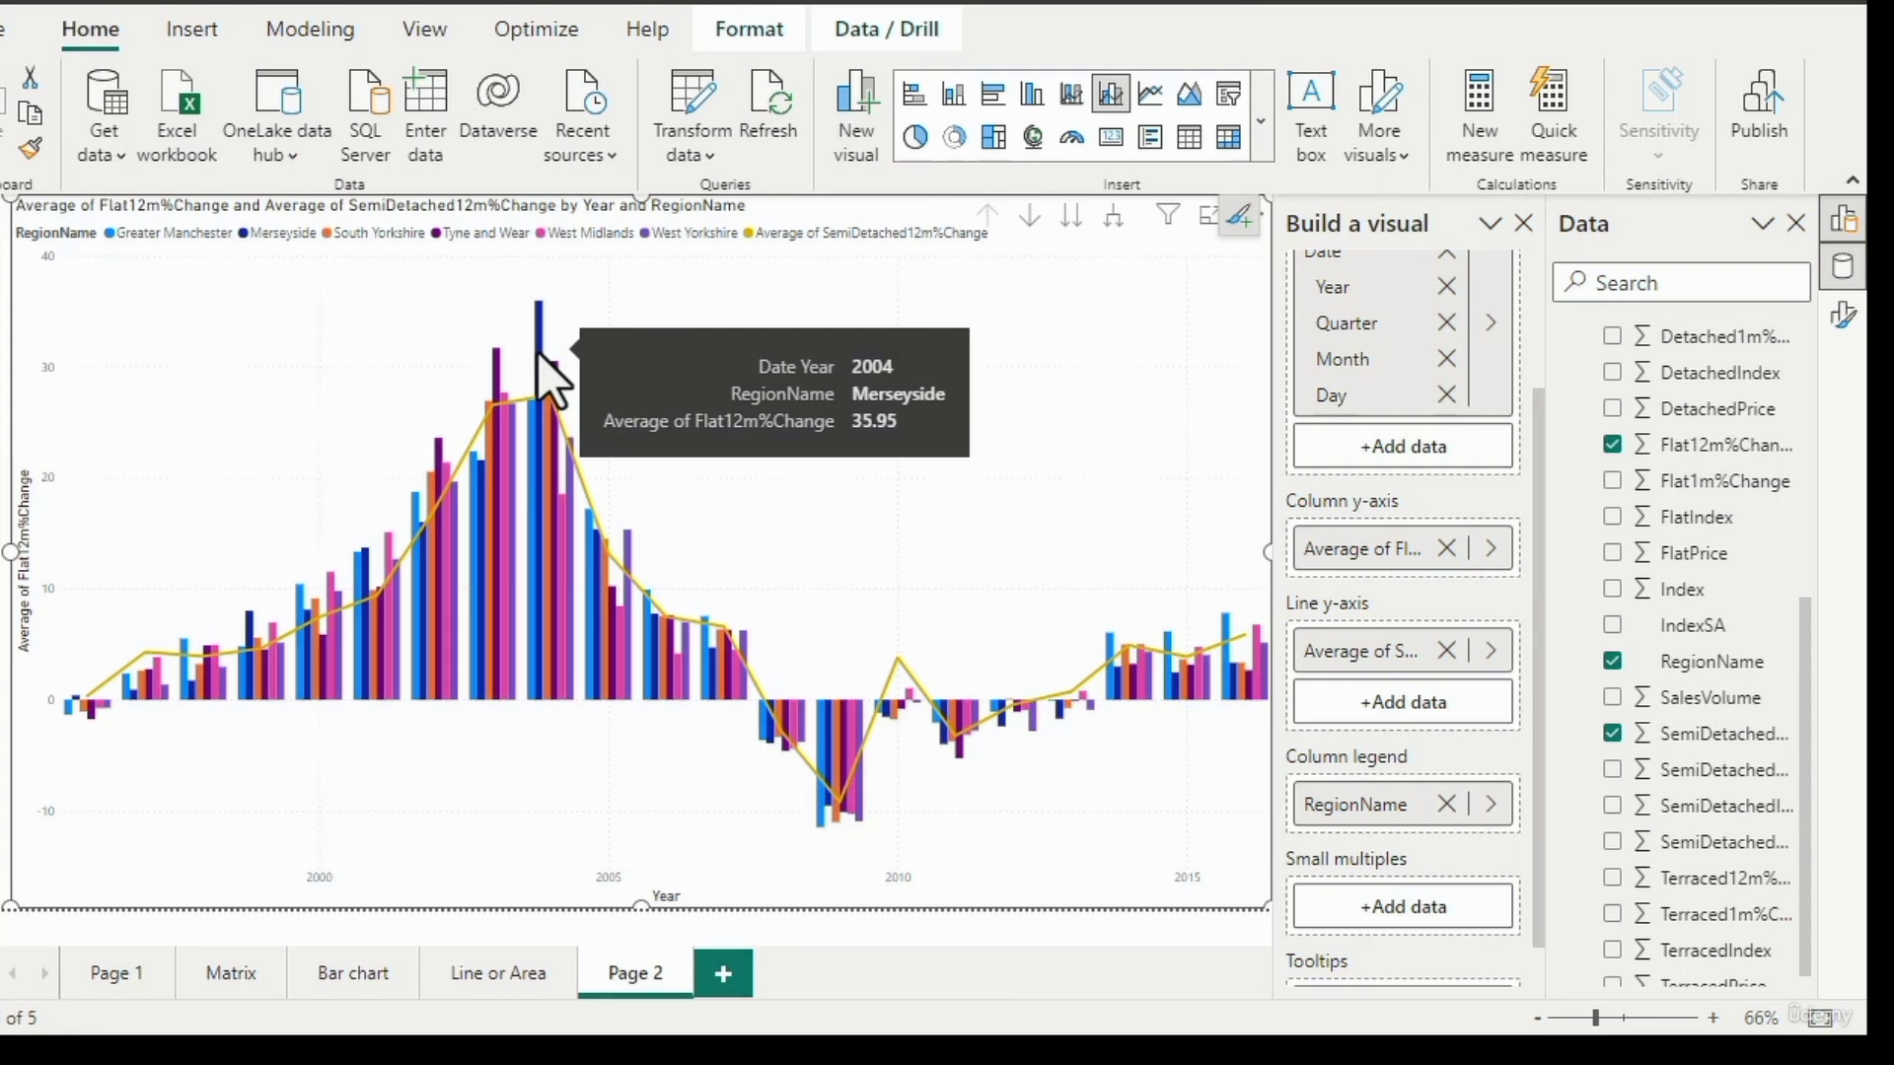
mouse_move(549, 399)
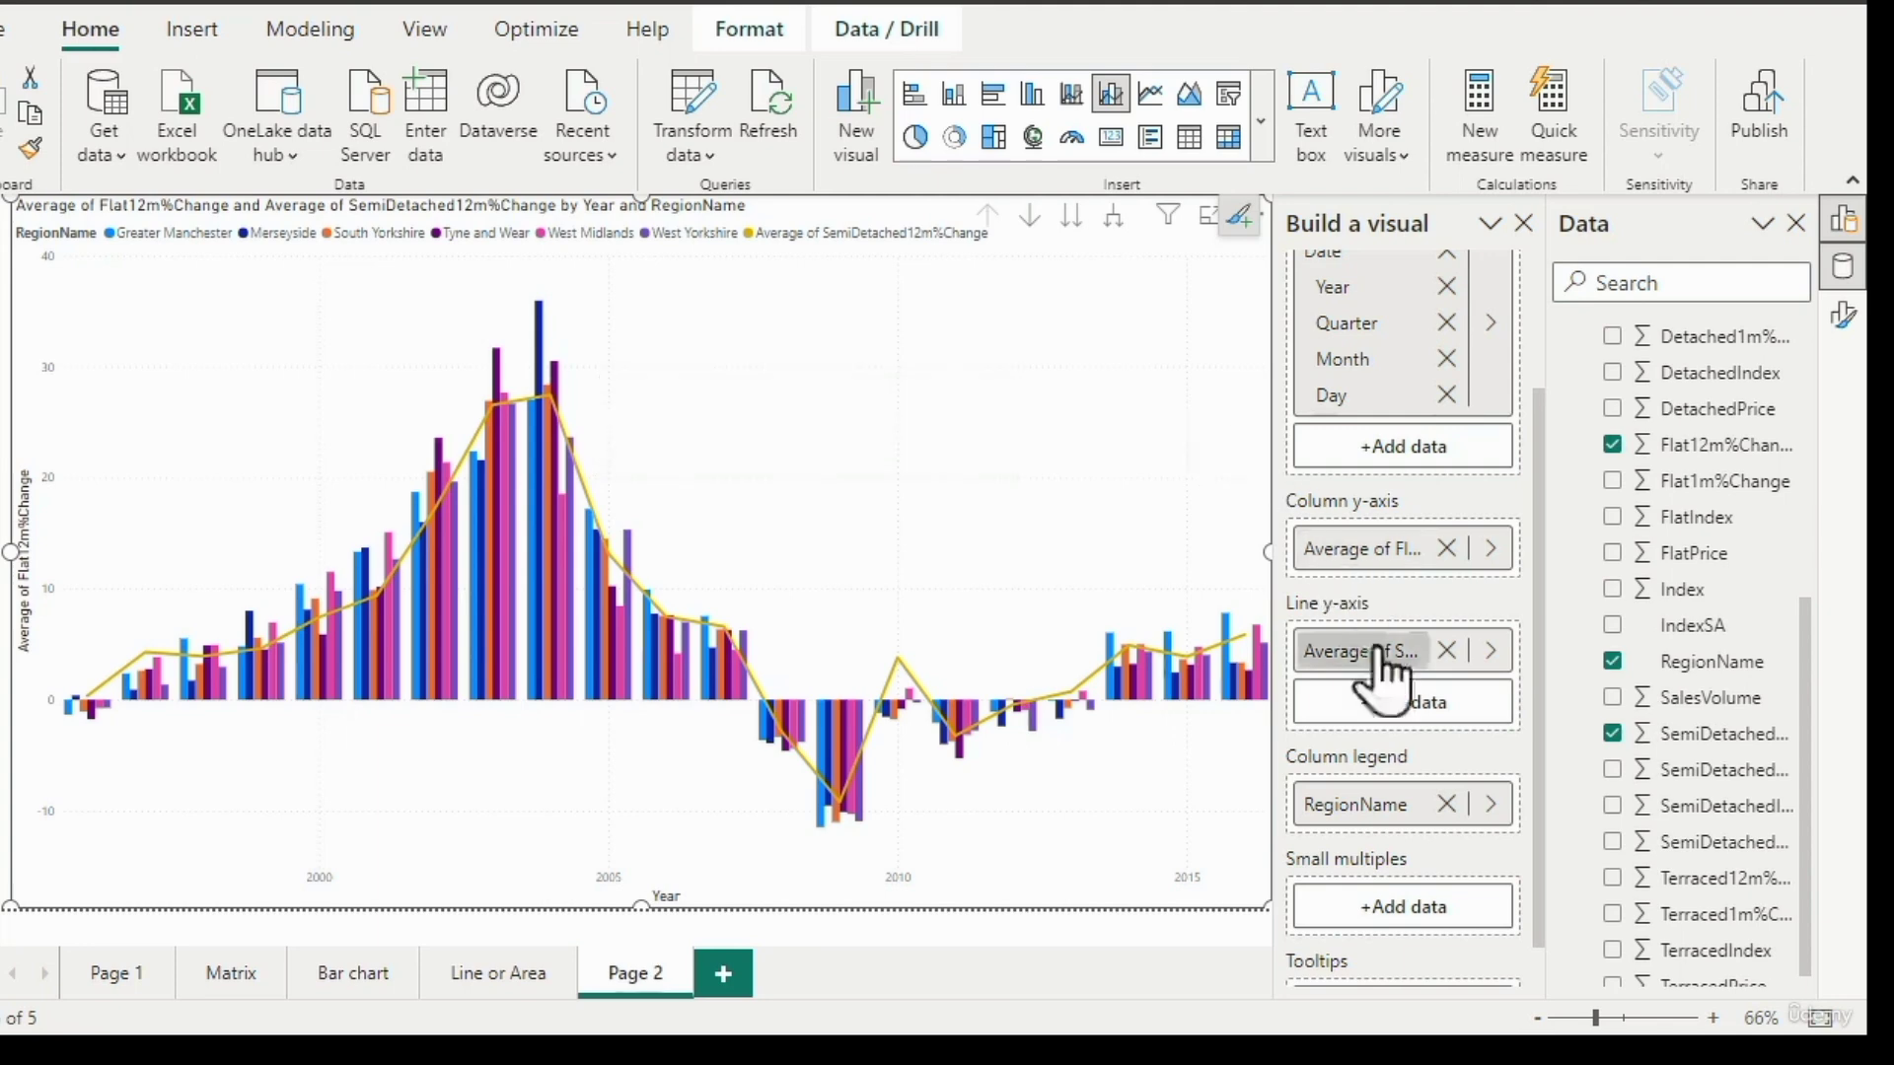
Replace the line y-axis field SemiDetached12m%Change with Flat12m%Change and set its aggregation to Average.
left_click(1446, 651)
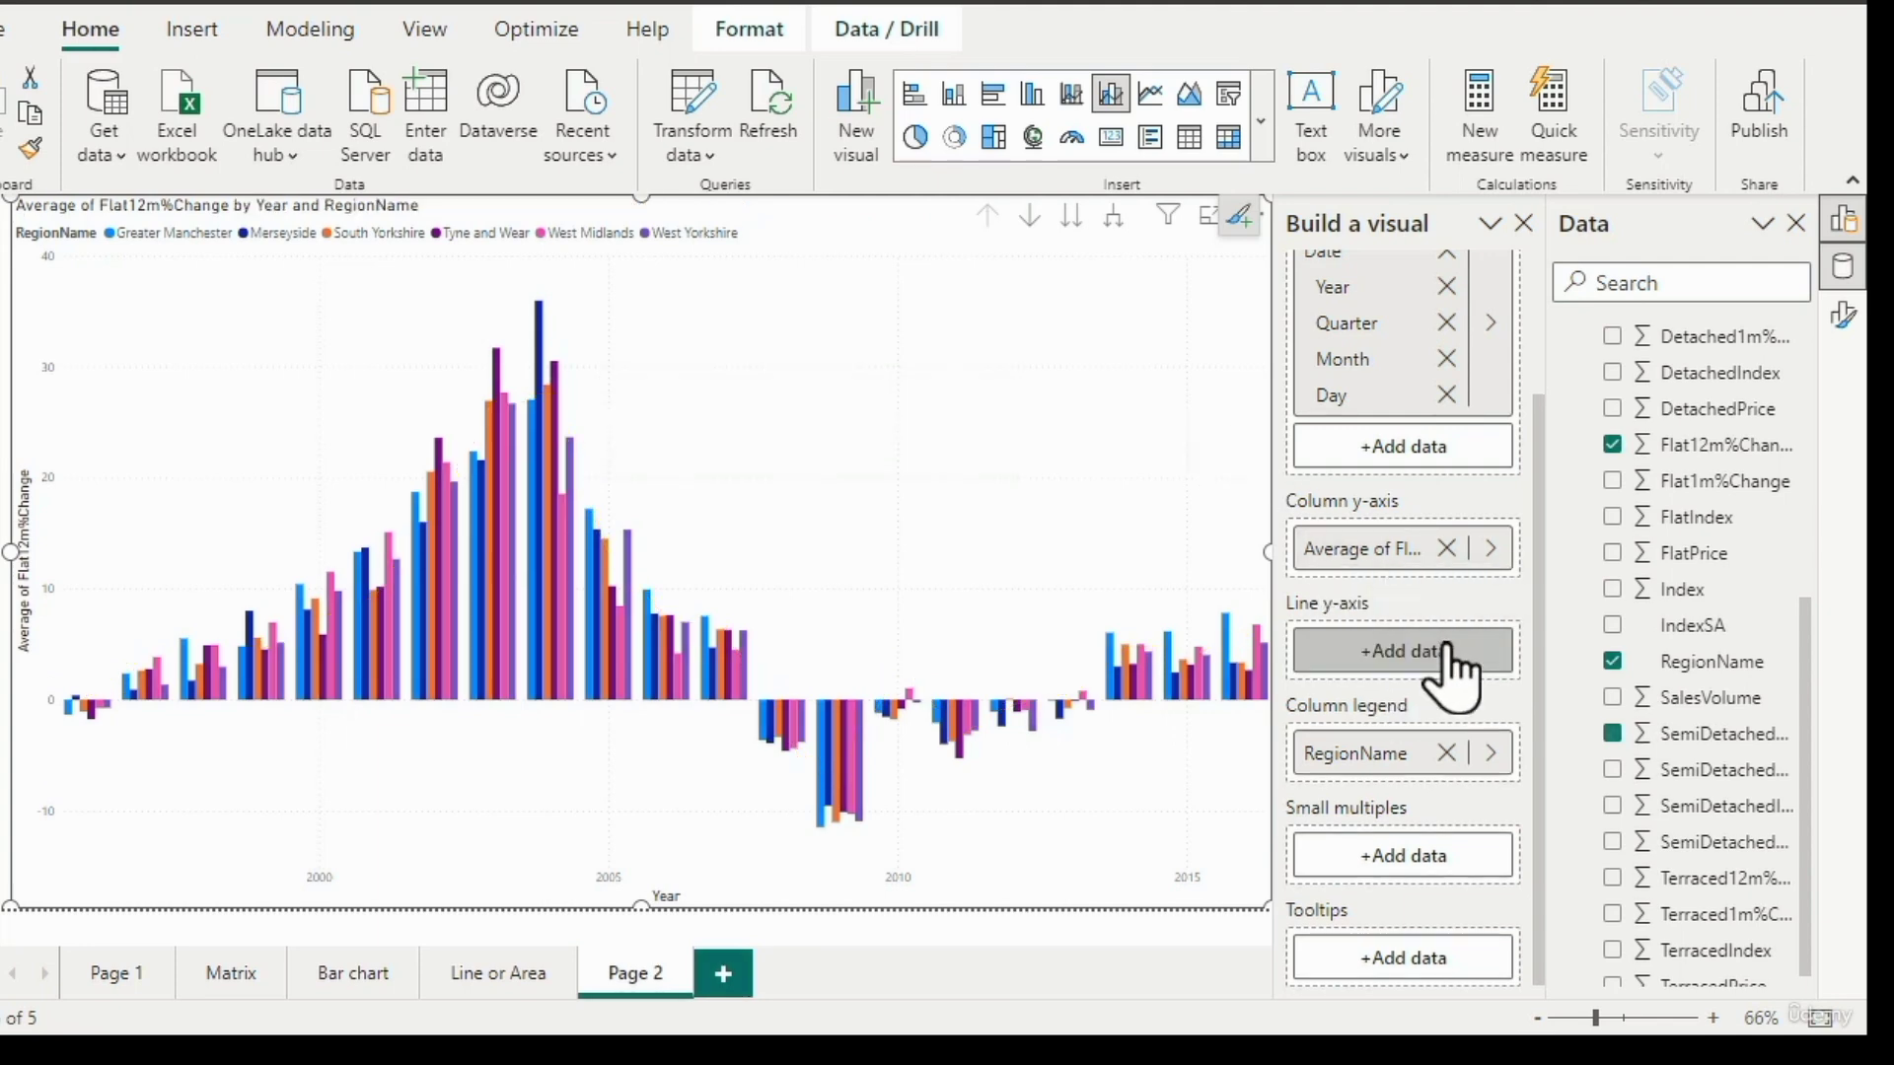
left_click_drag(1720, 468, 1445, 685)
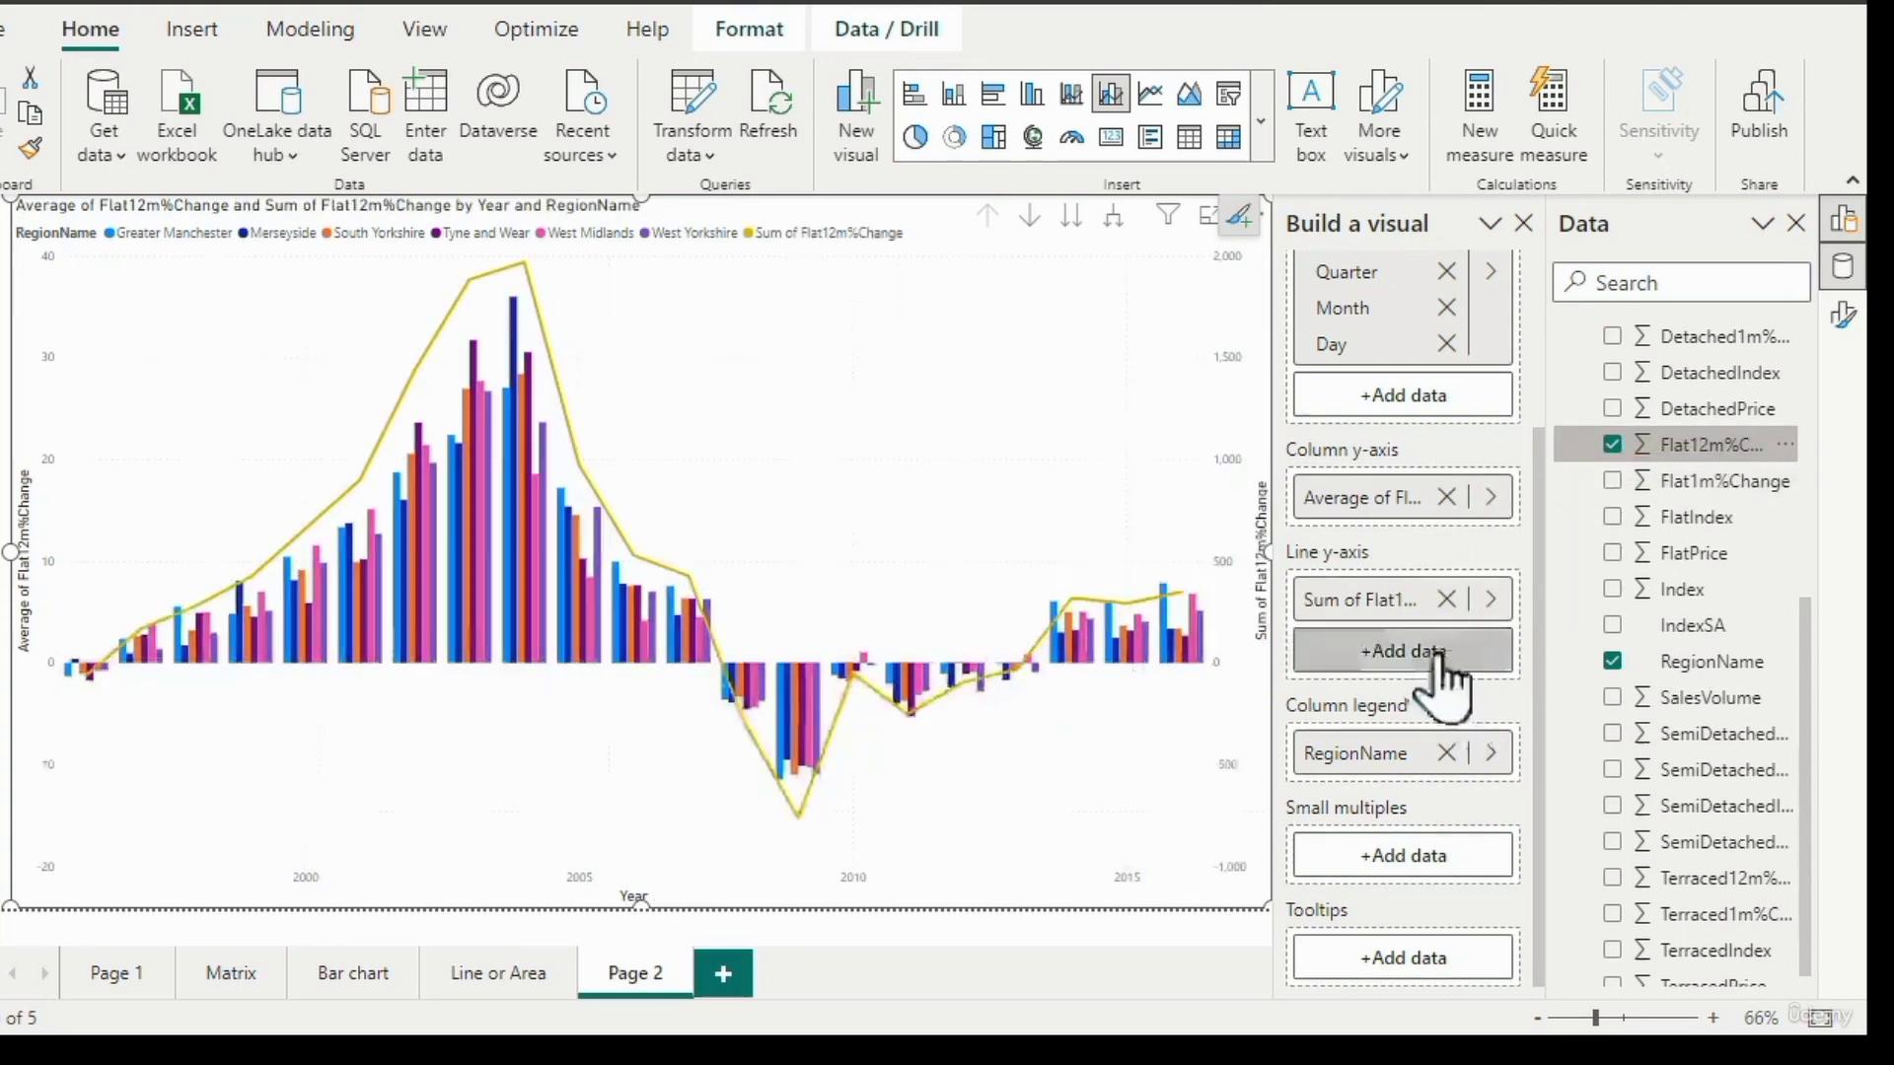
left_click(1493, 601)
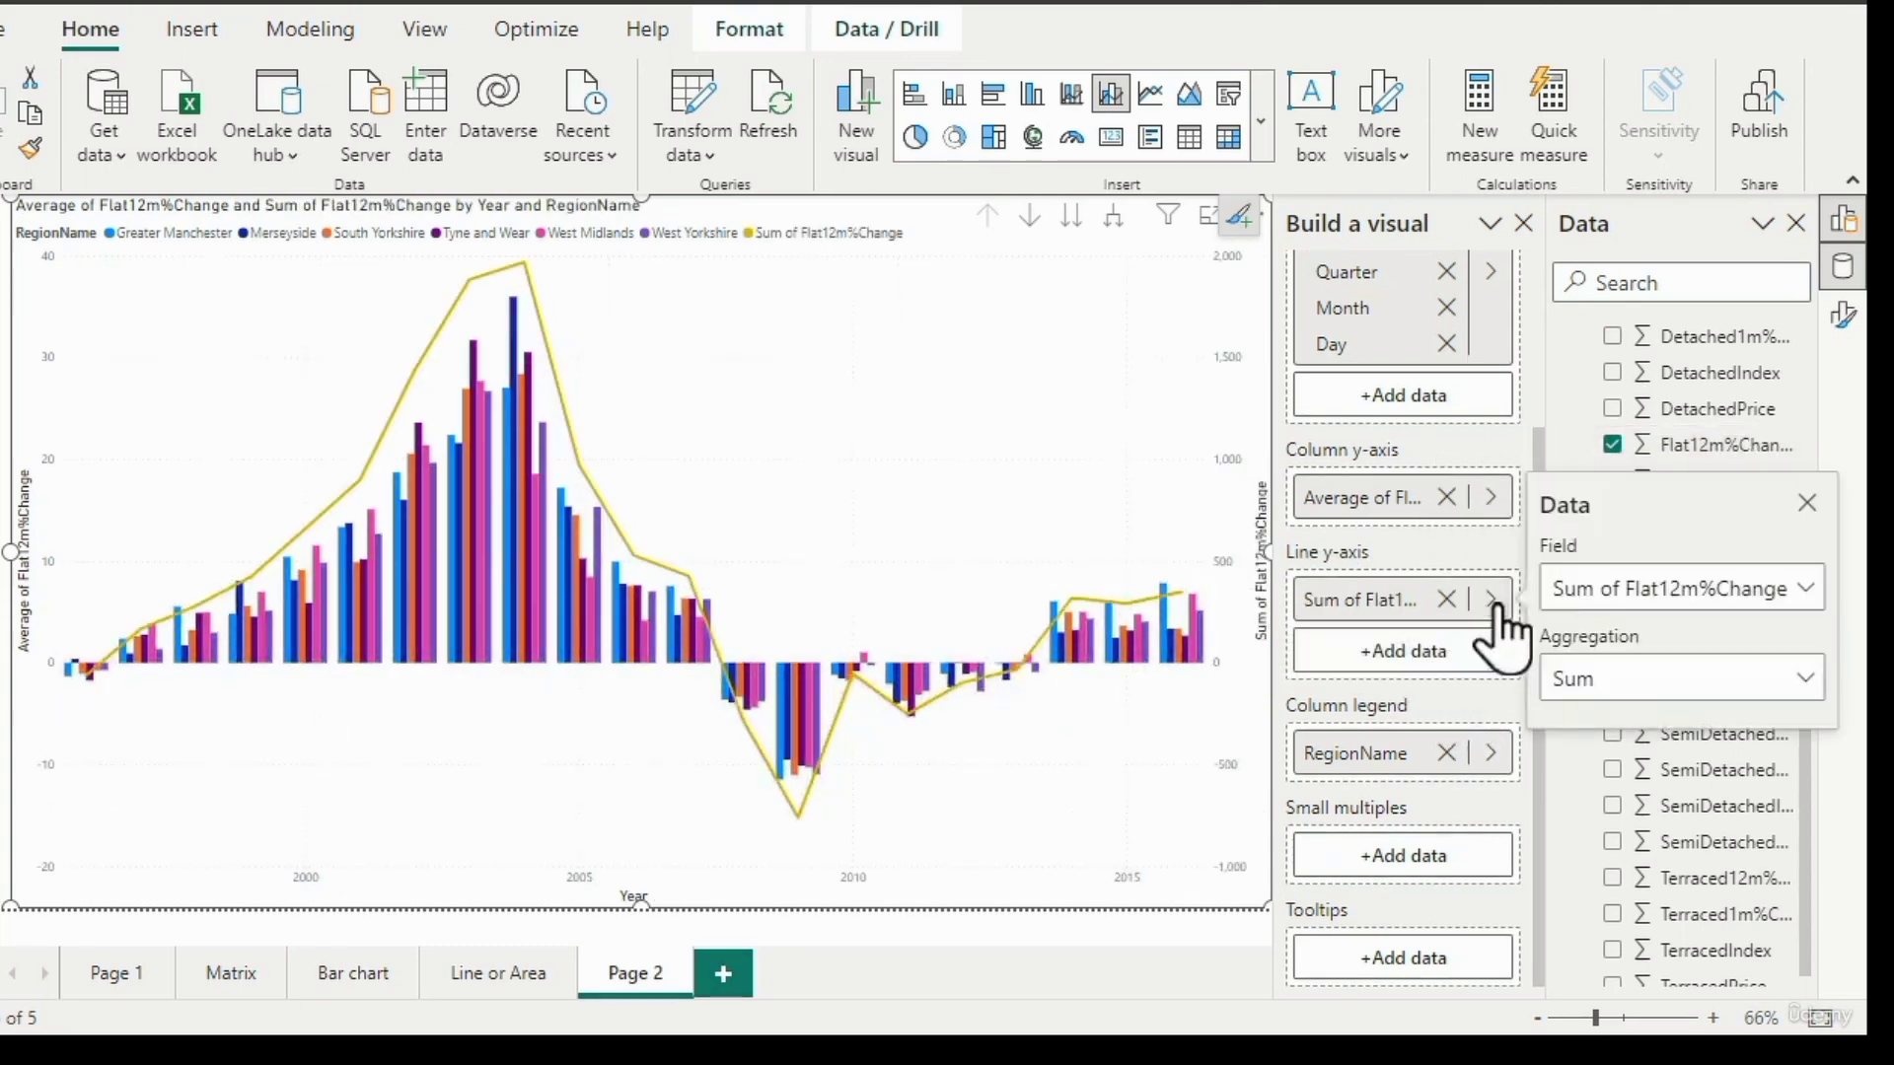
left_click(1674, 681)
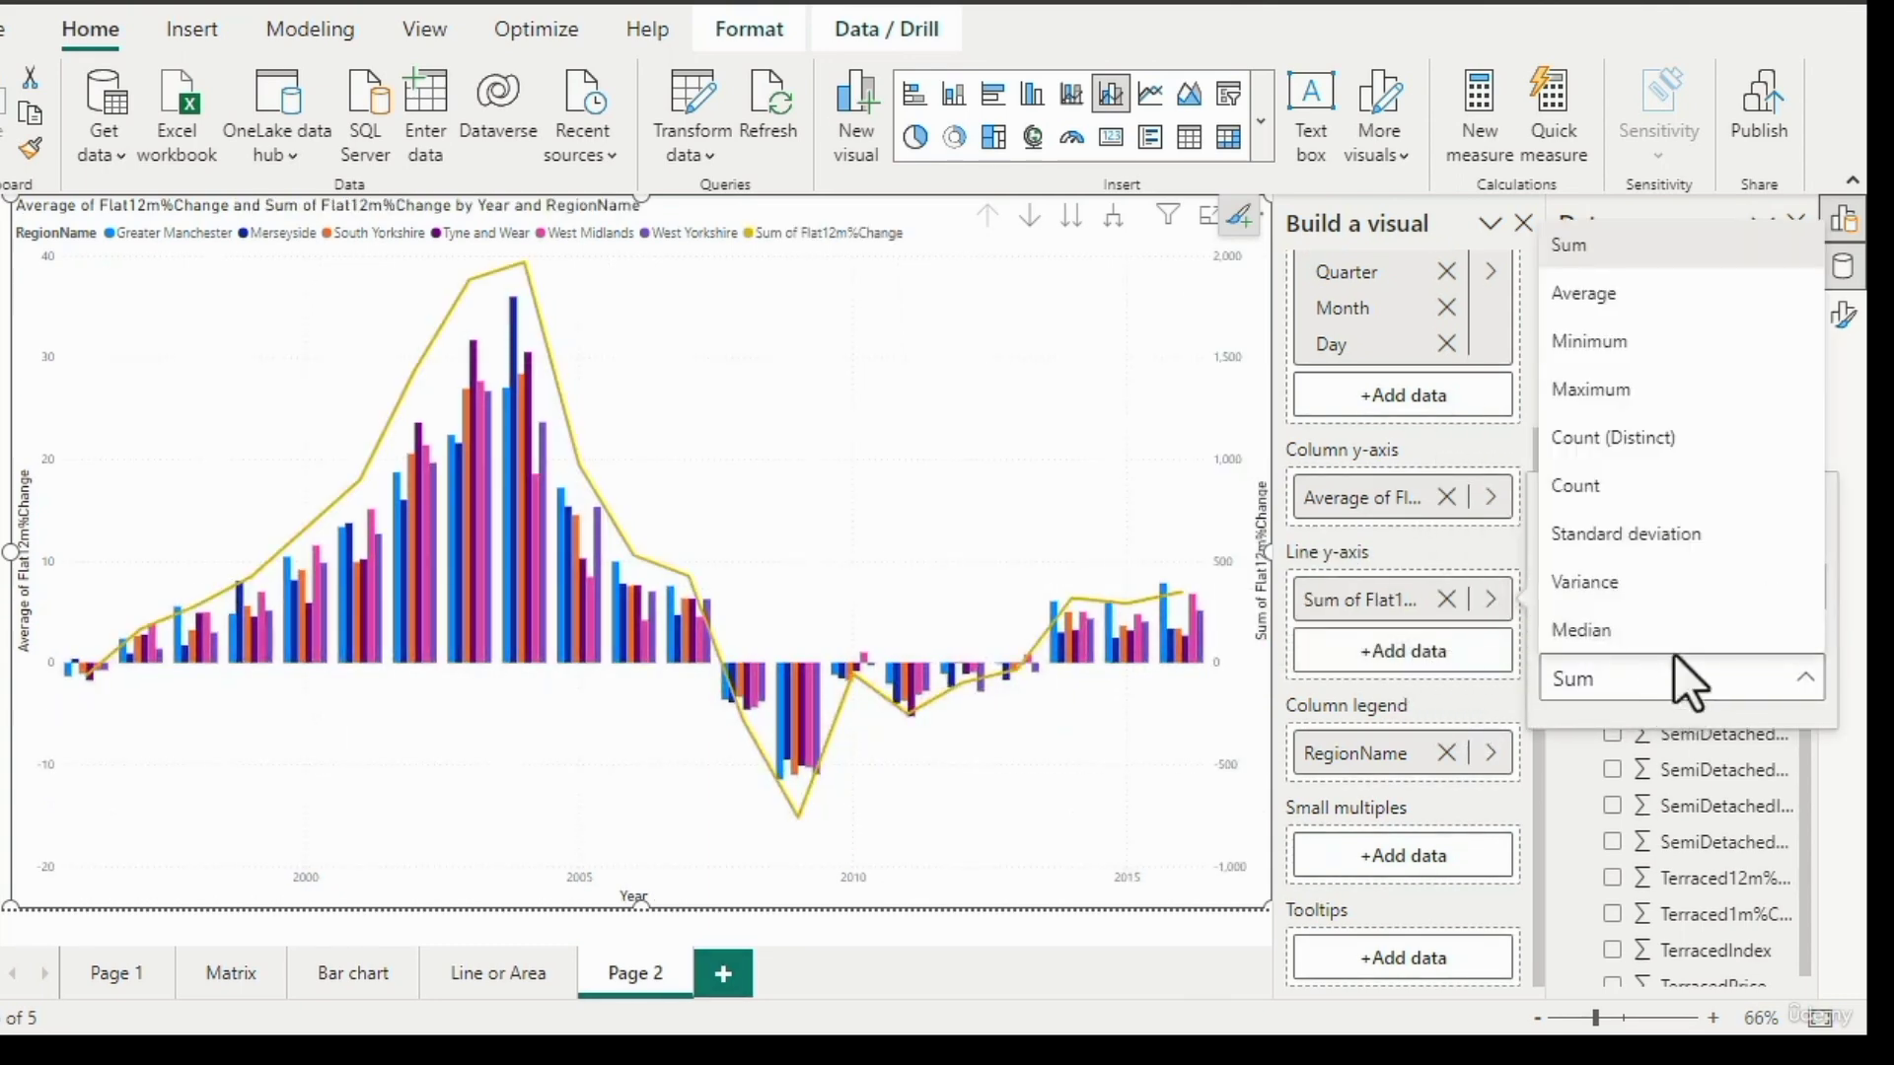
left_click(1655, 294)
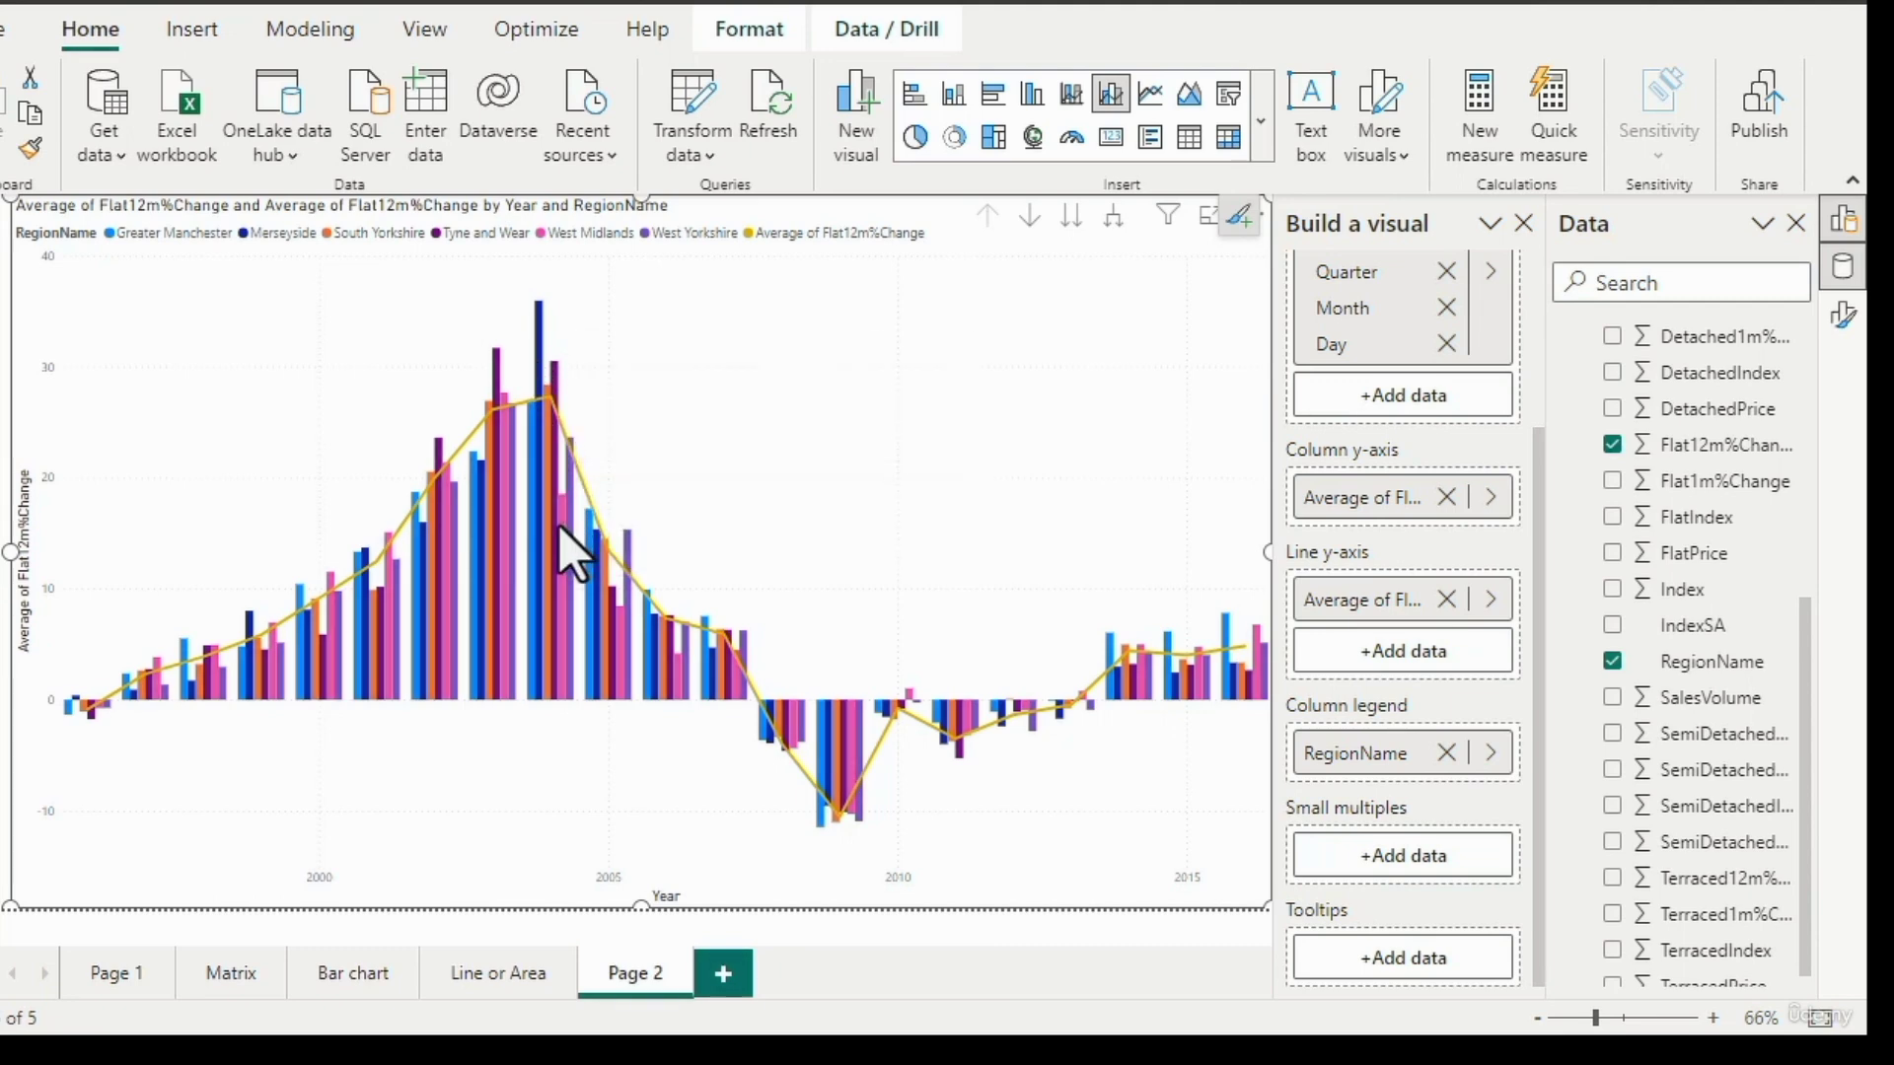
mouse_move(572, 553)
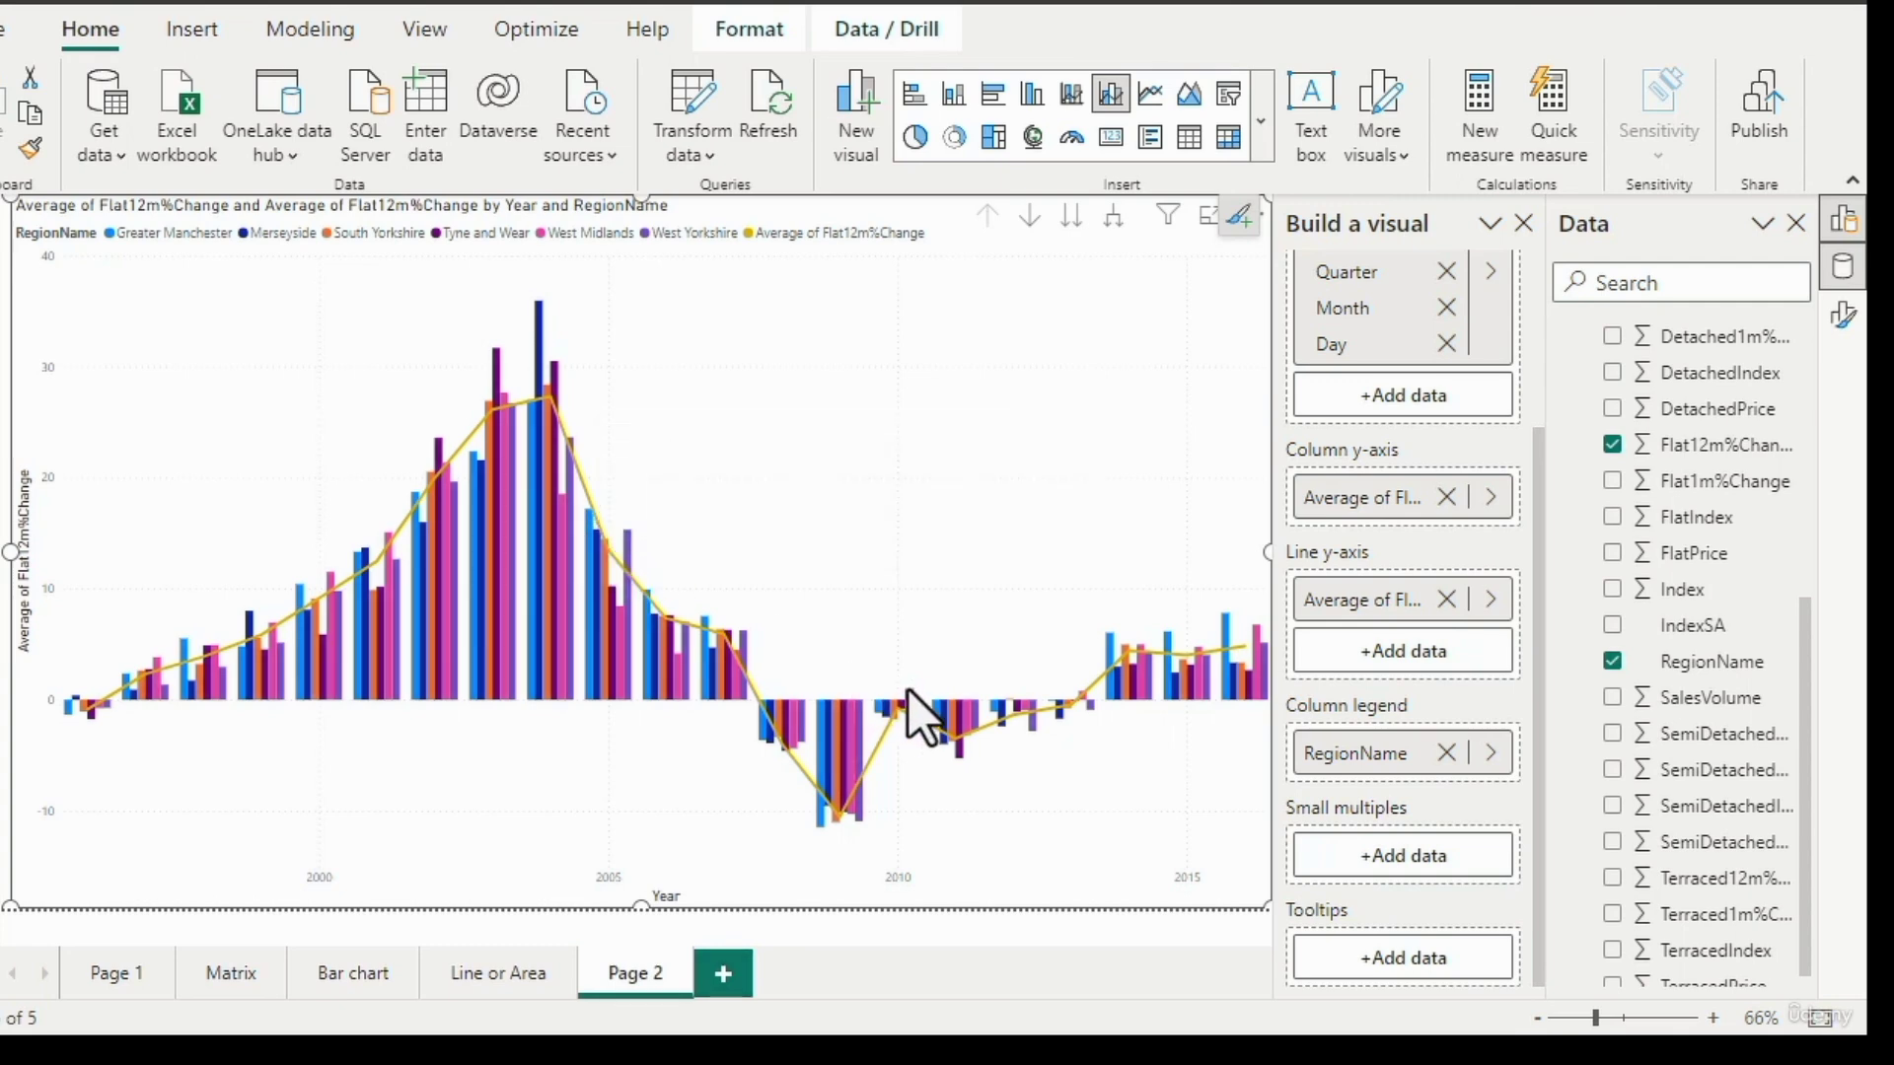
mouse_move(907, 696)
scroll(1540, 340, "up", 3)
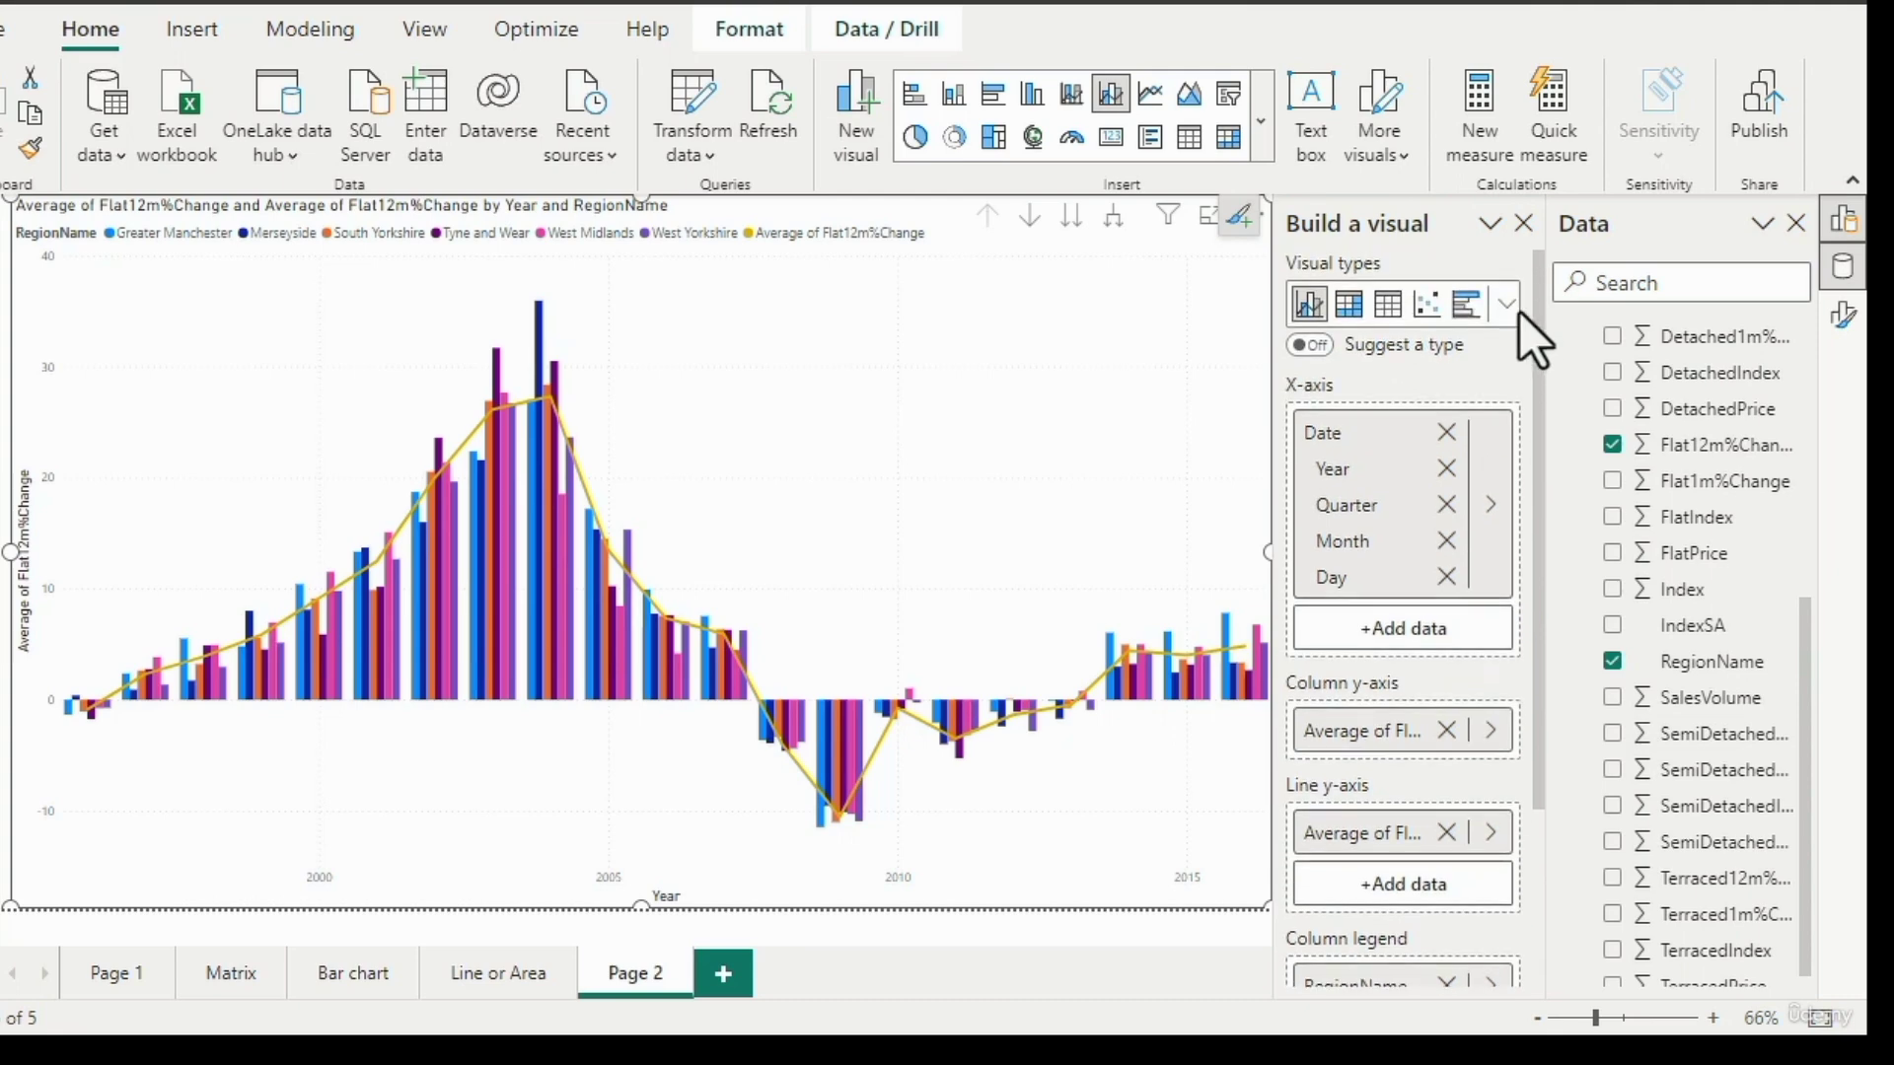
left_click(1509, 309)
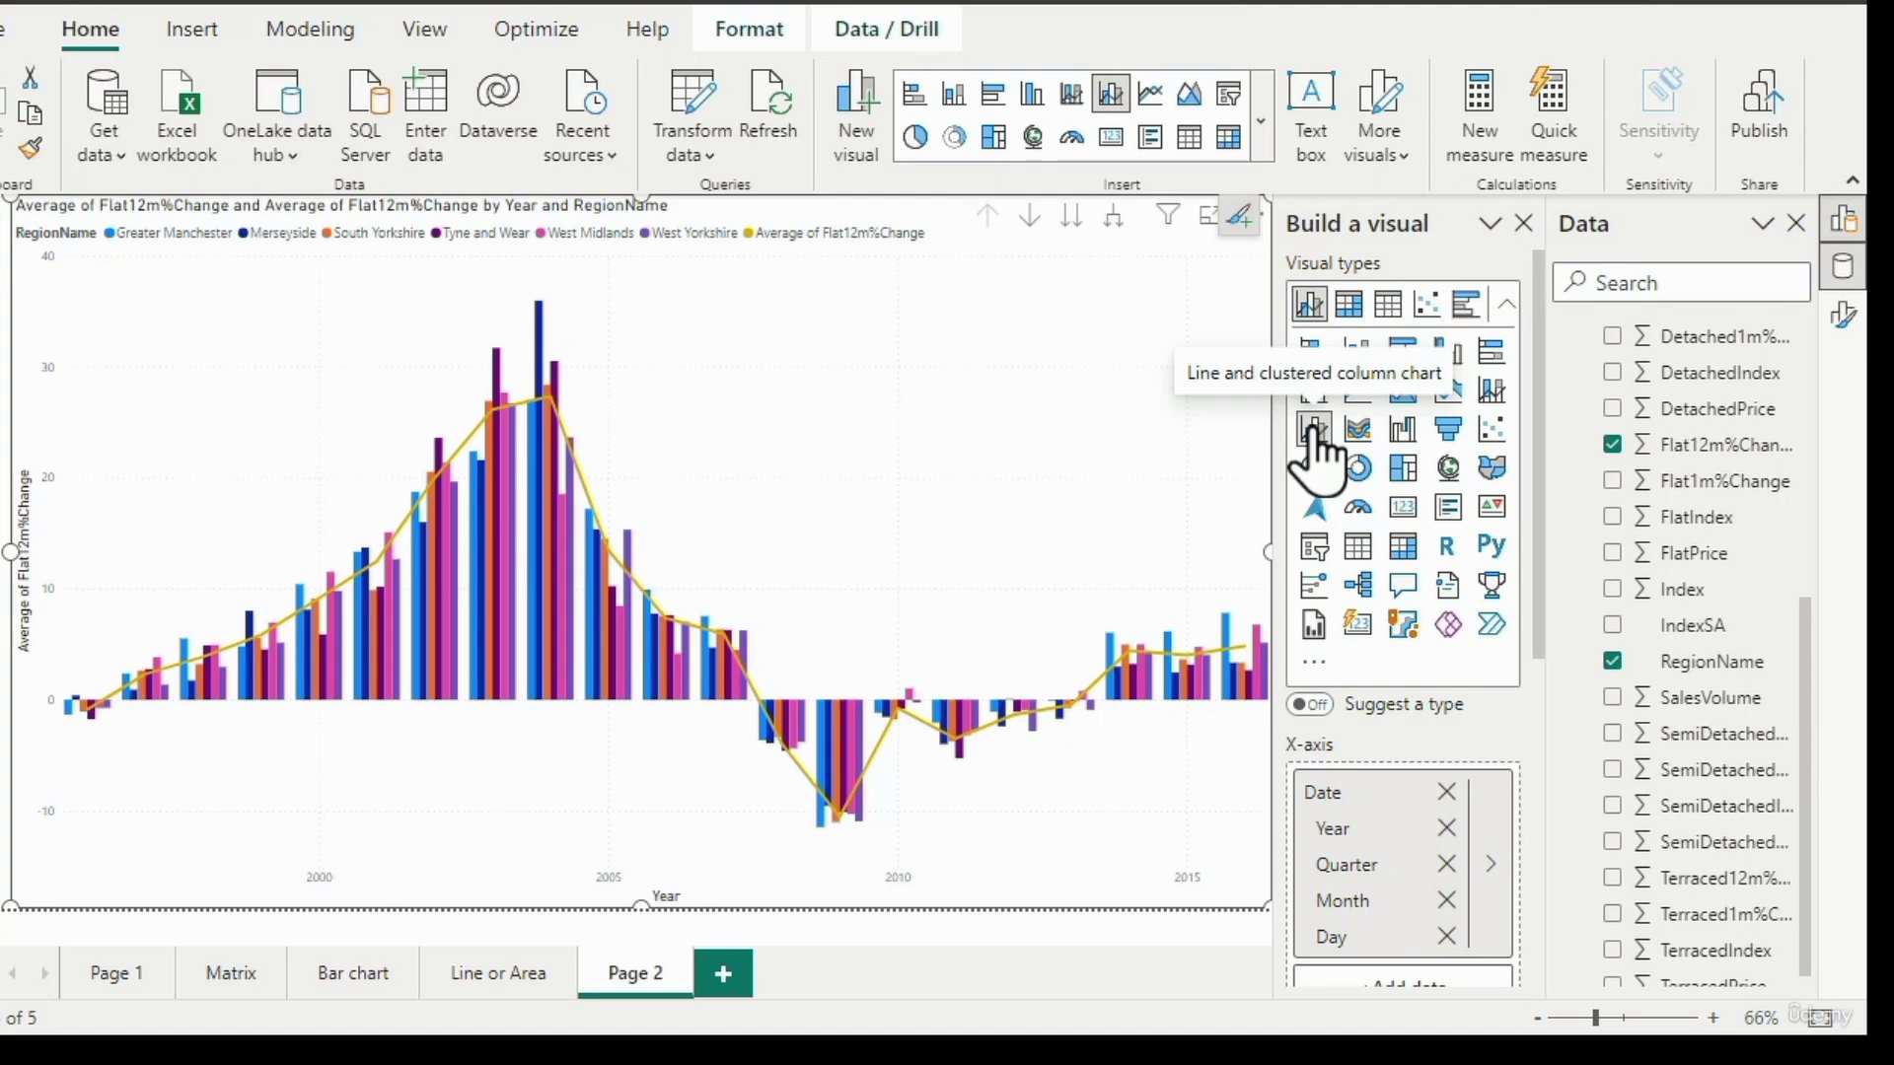
left_click(1506, 308)
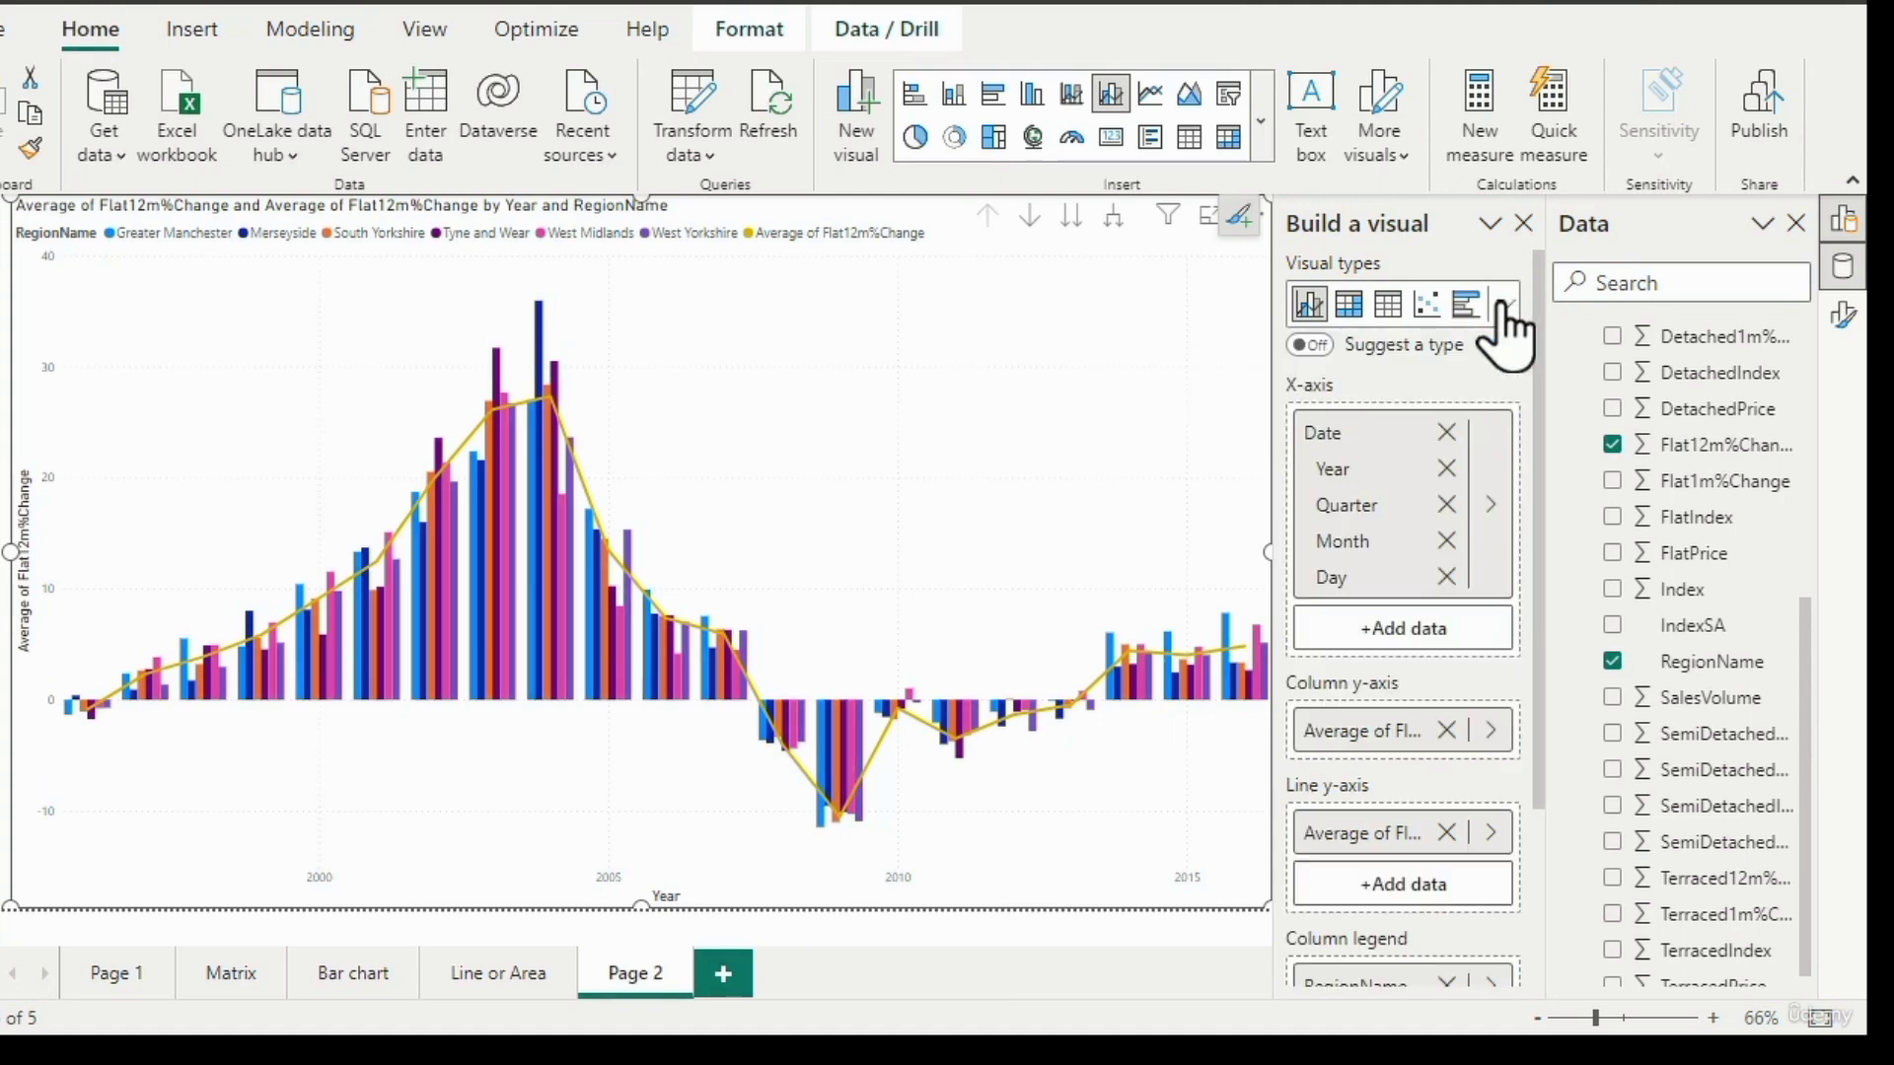
Turn on Shade area for the Average of Flat12m%Change line in the chart's line formatting, and look at its colour options.
left_click(1844, 318)
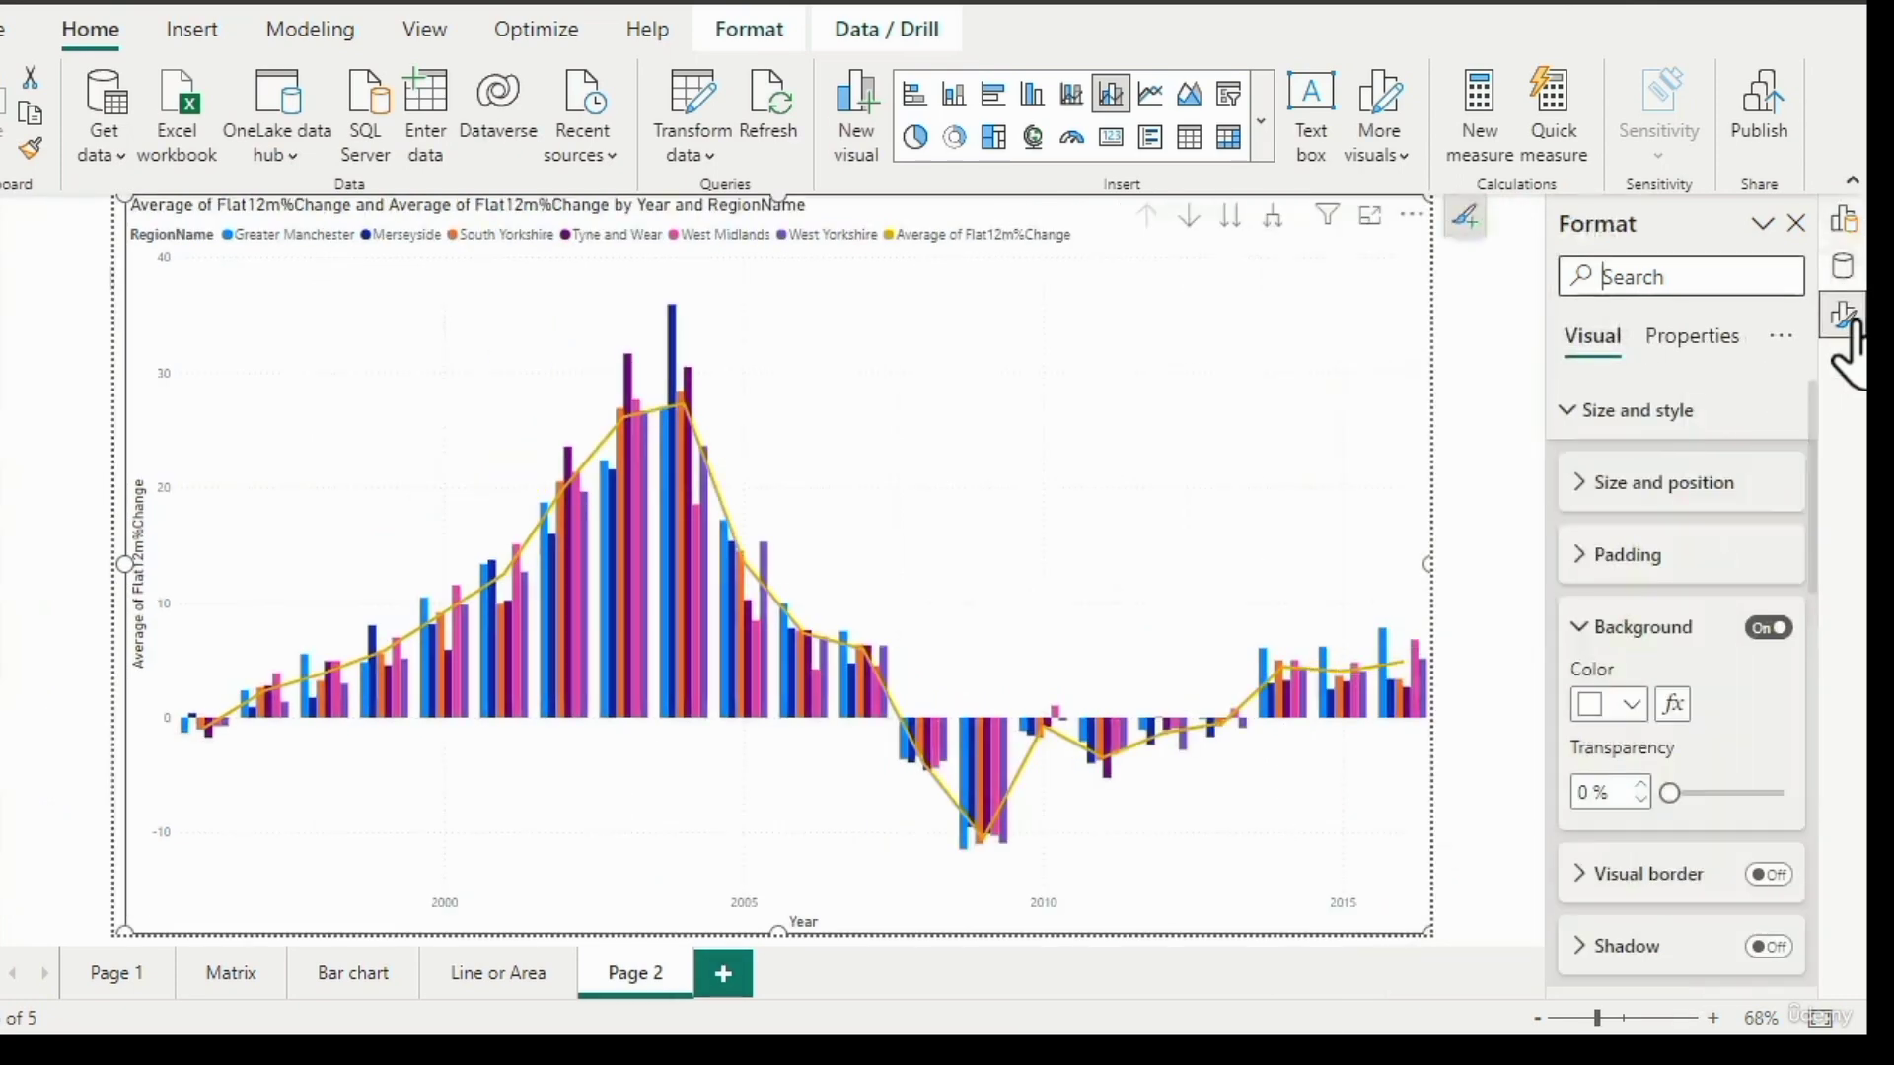
left_click(1563, 420)
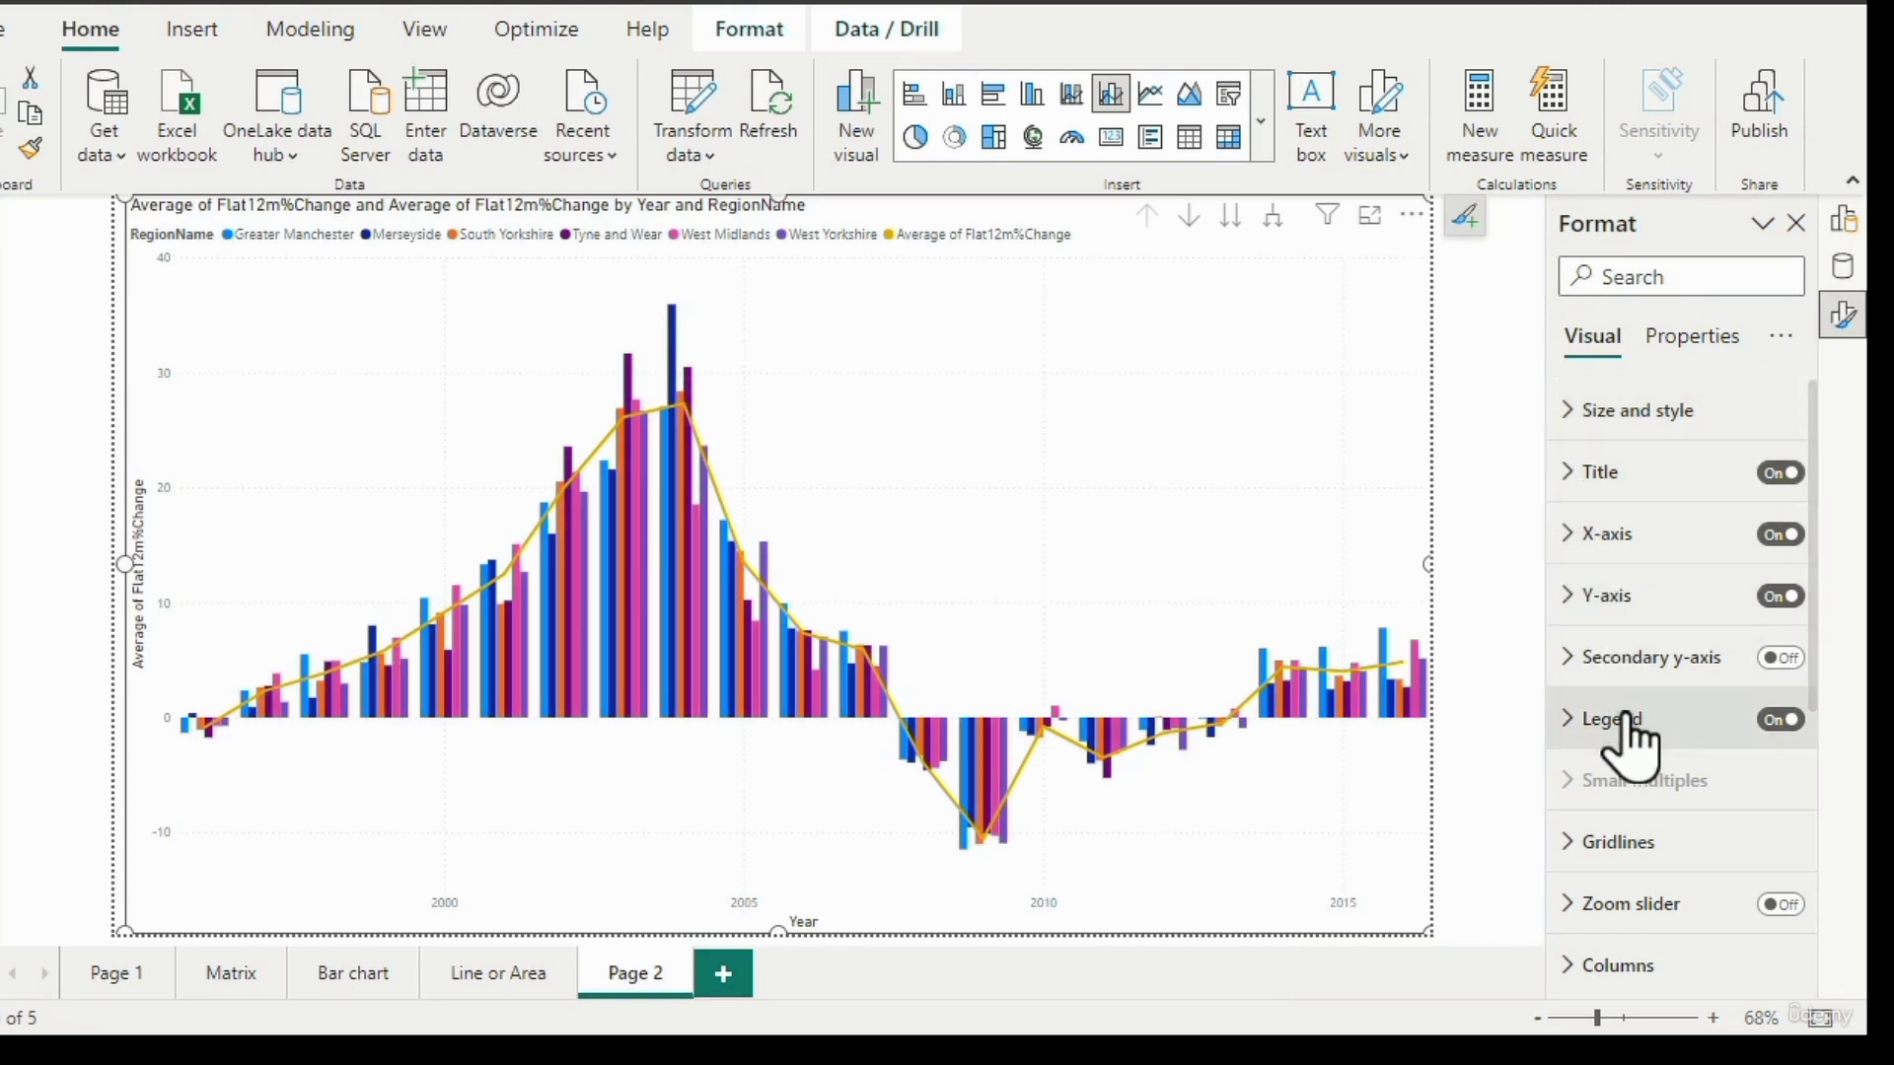
scroll(1628, 745, "down", 1)
scroll(1632, 749, "down", 4)
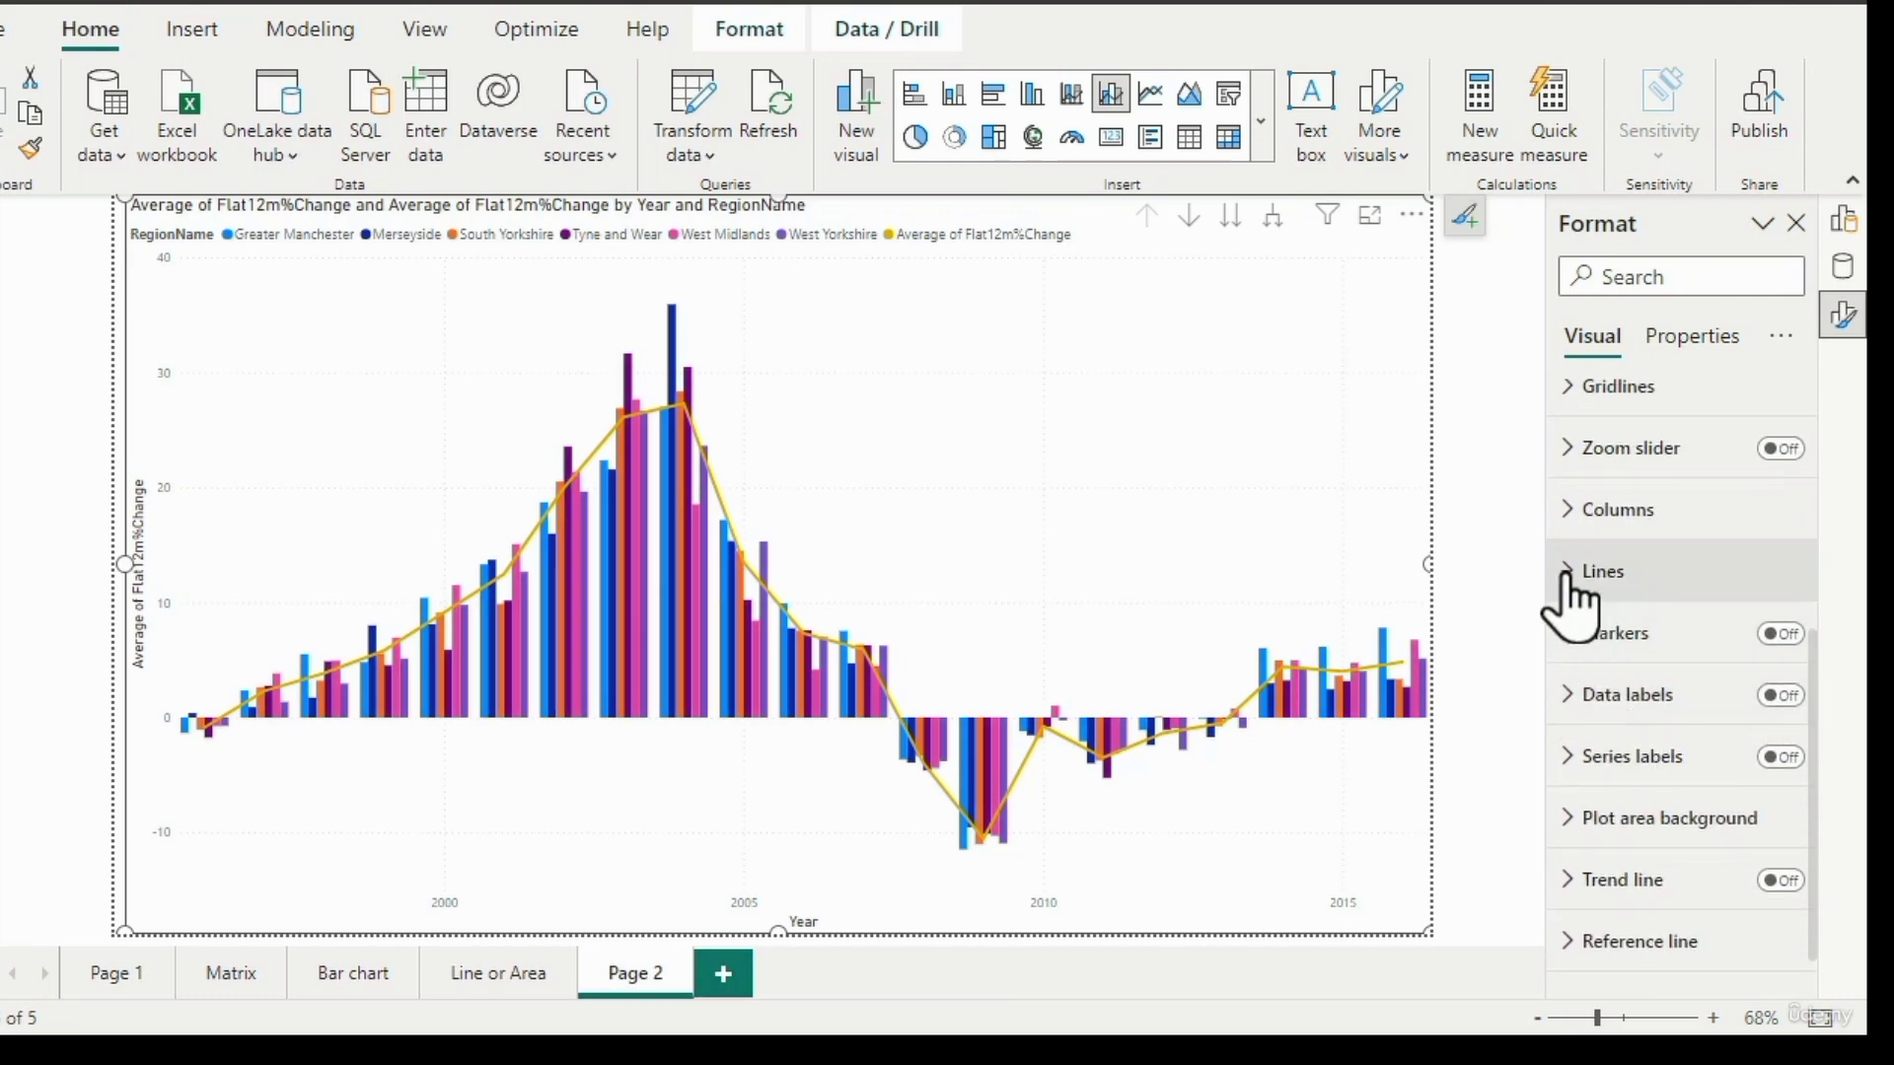
left_click(1572, 581)
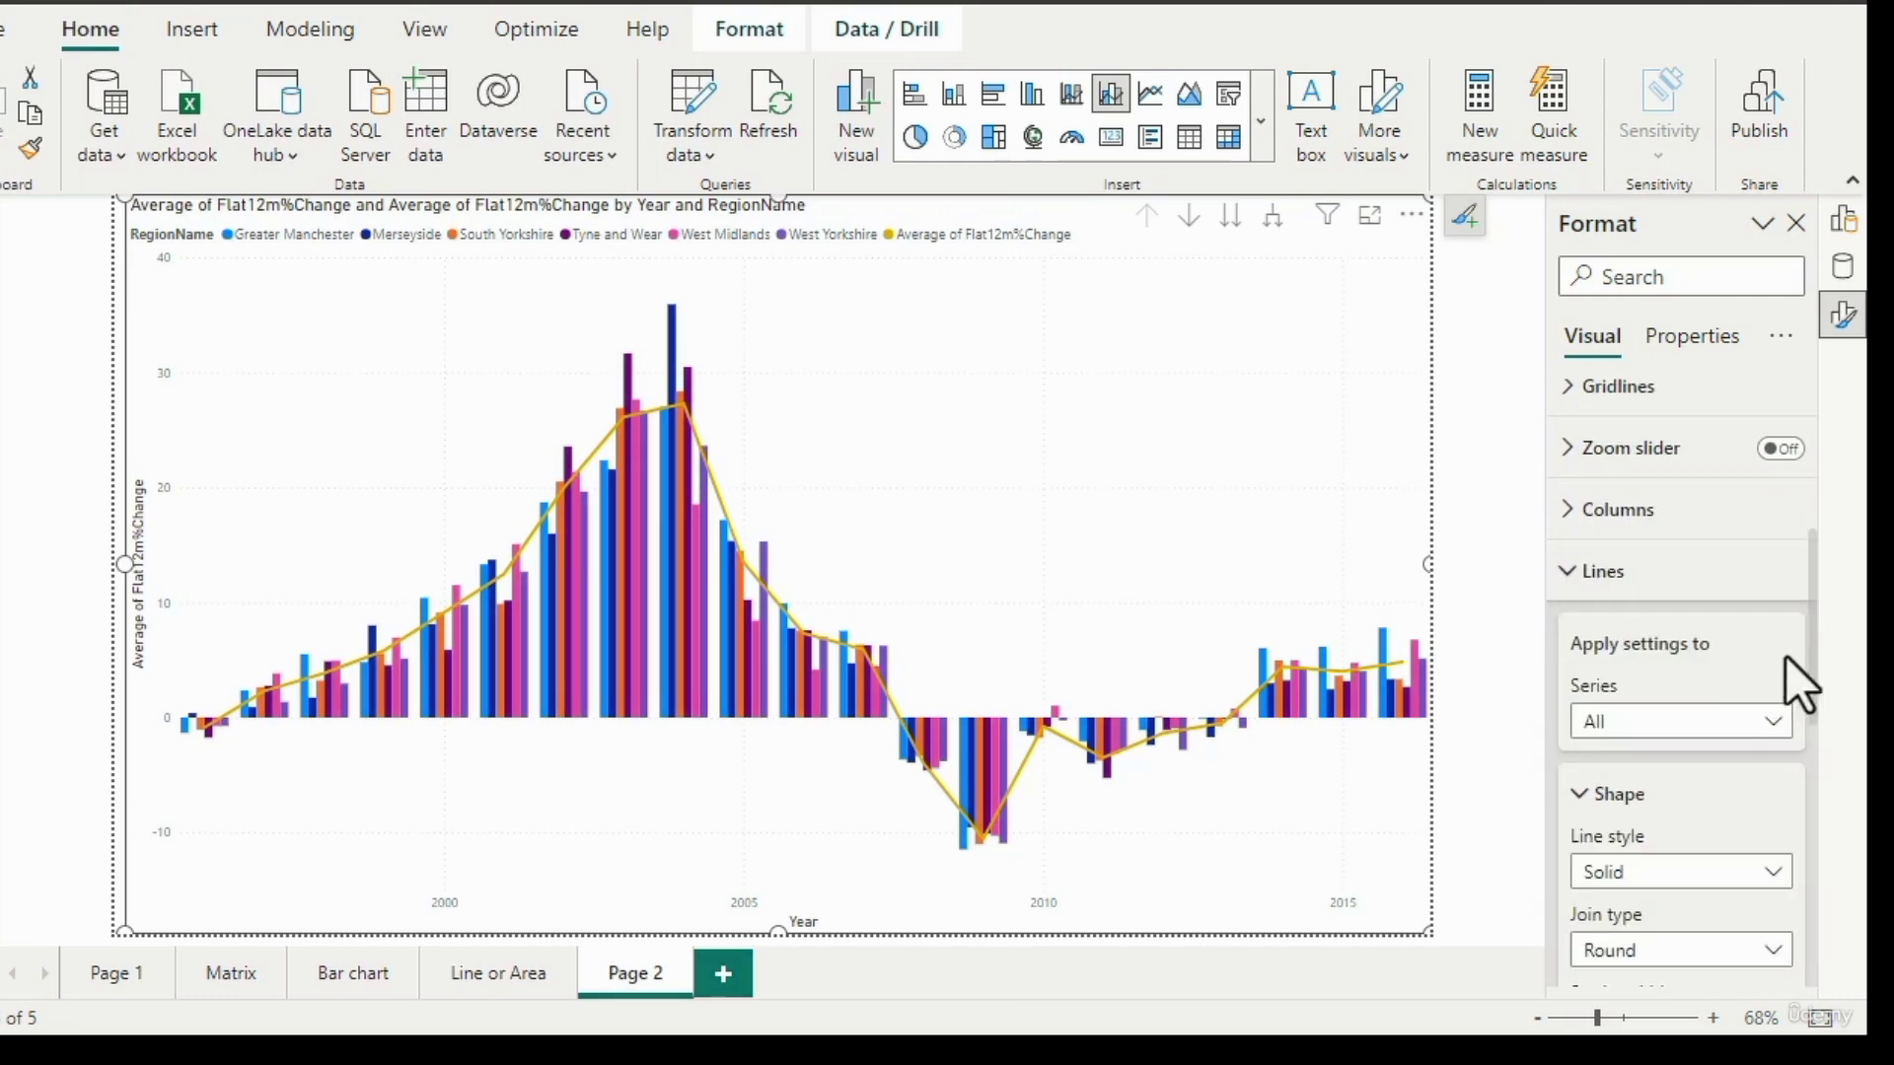
left_click_drag(1808, 628, 1819, 815)
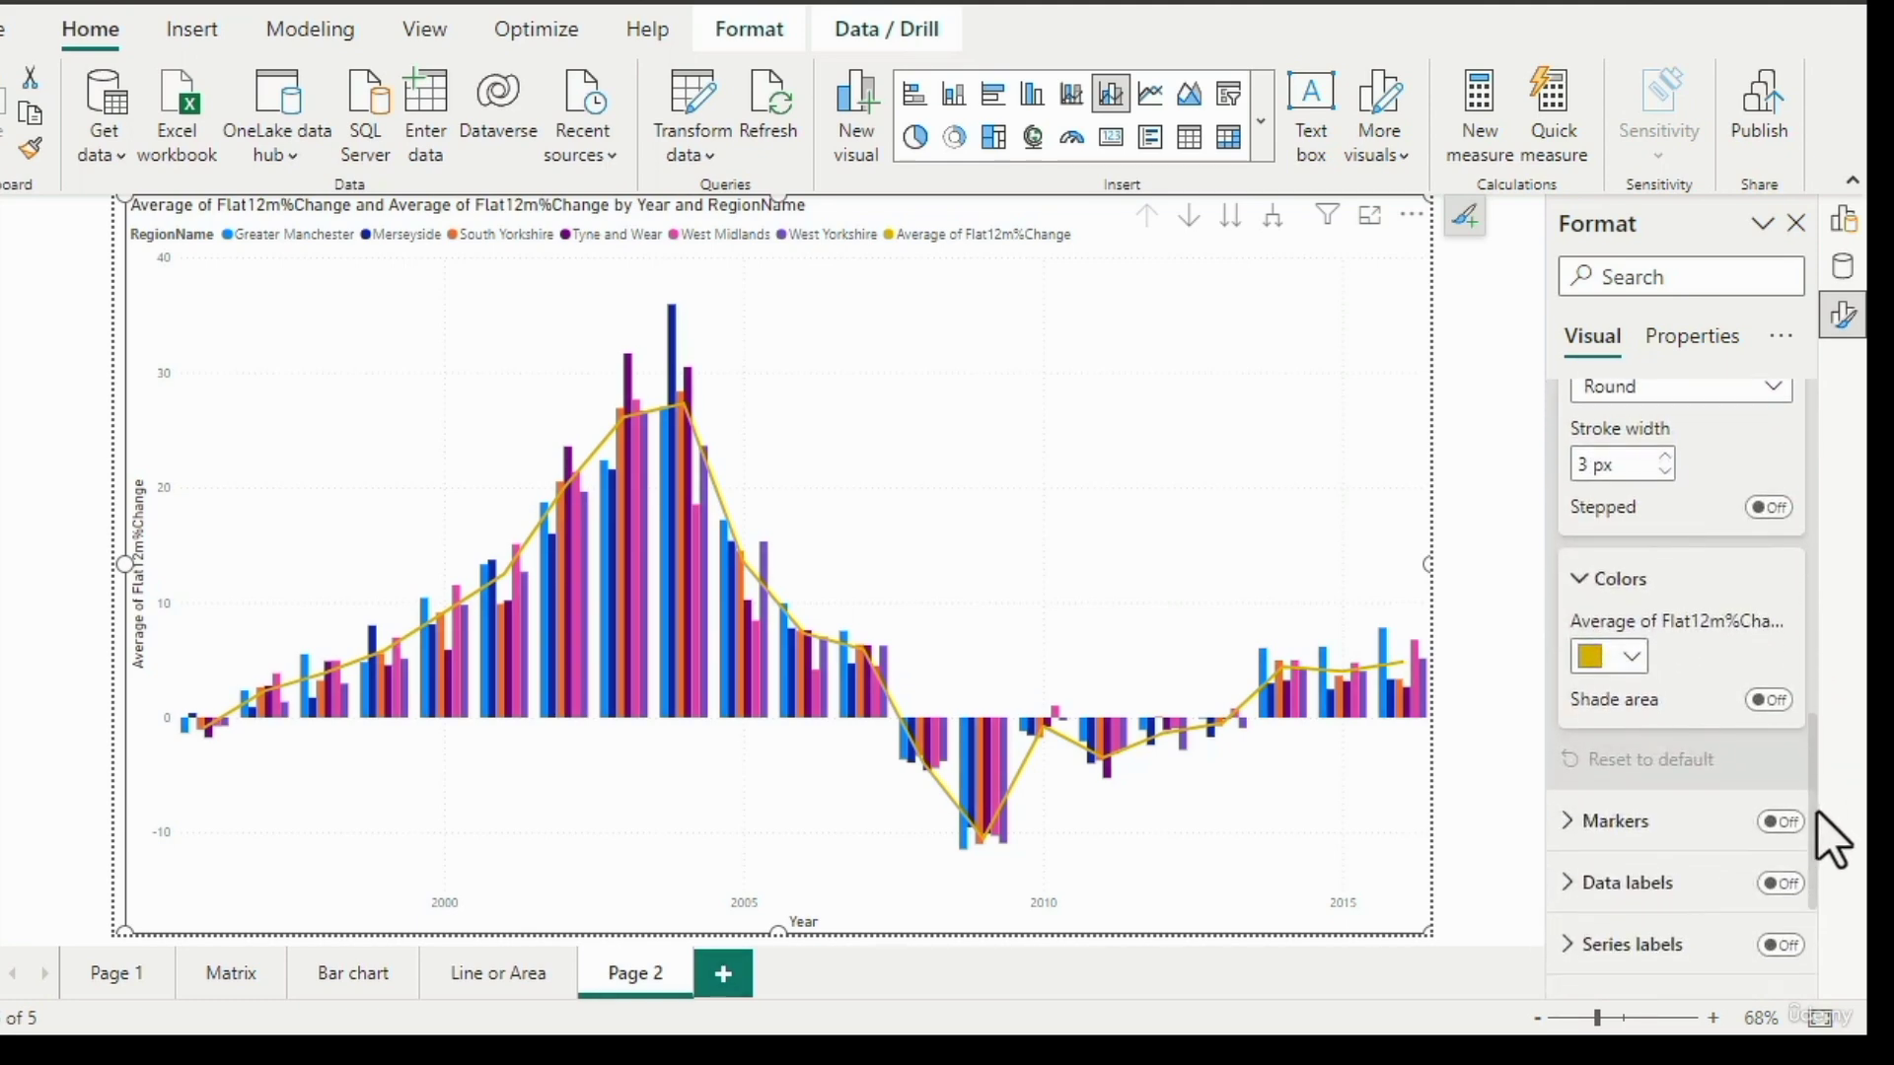
left_click(1770, 701)
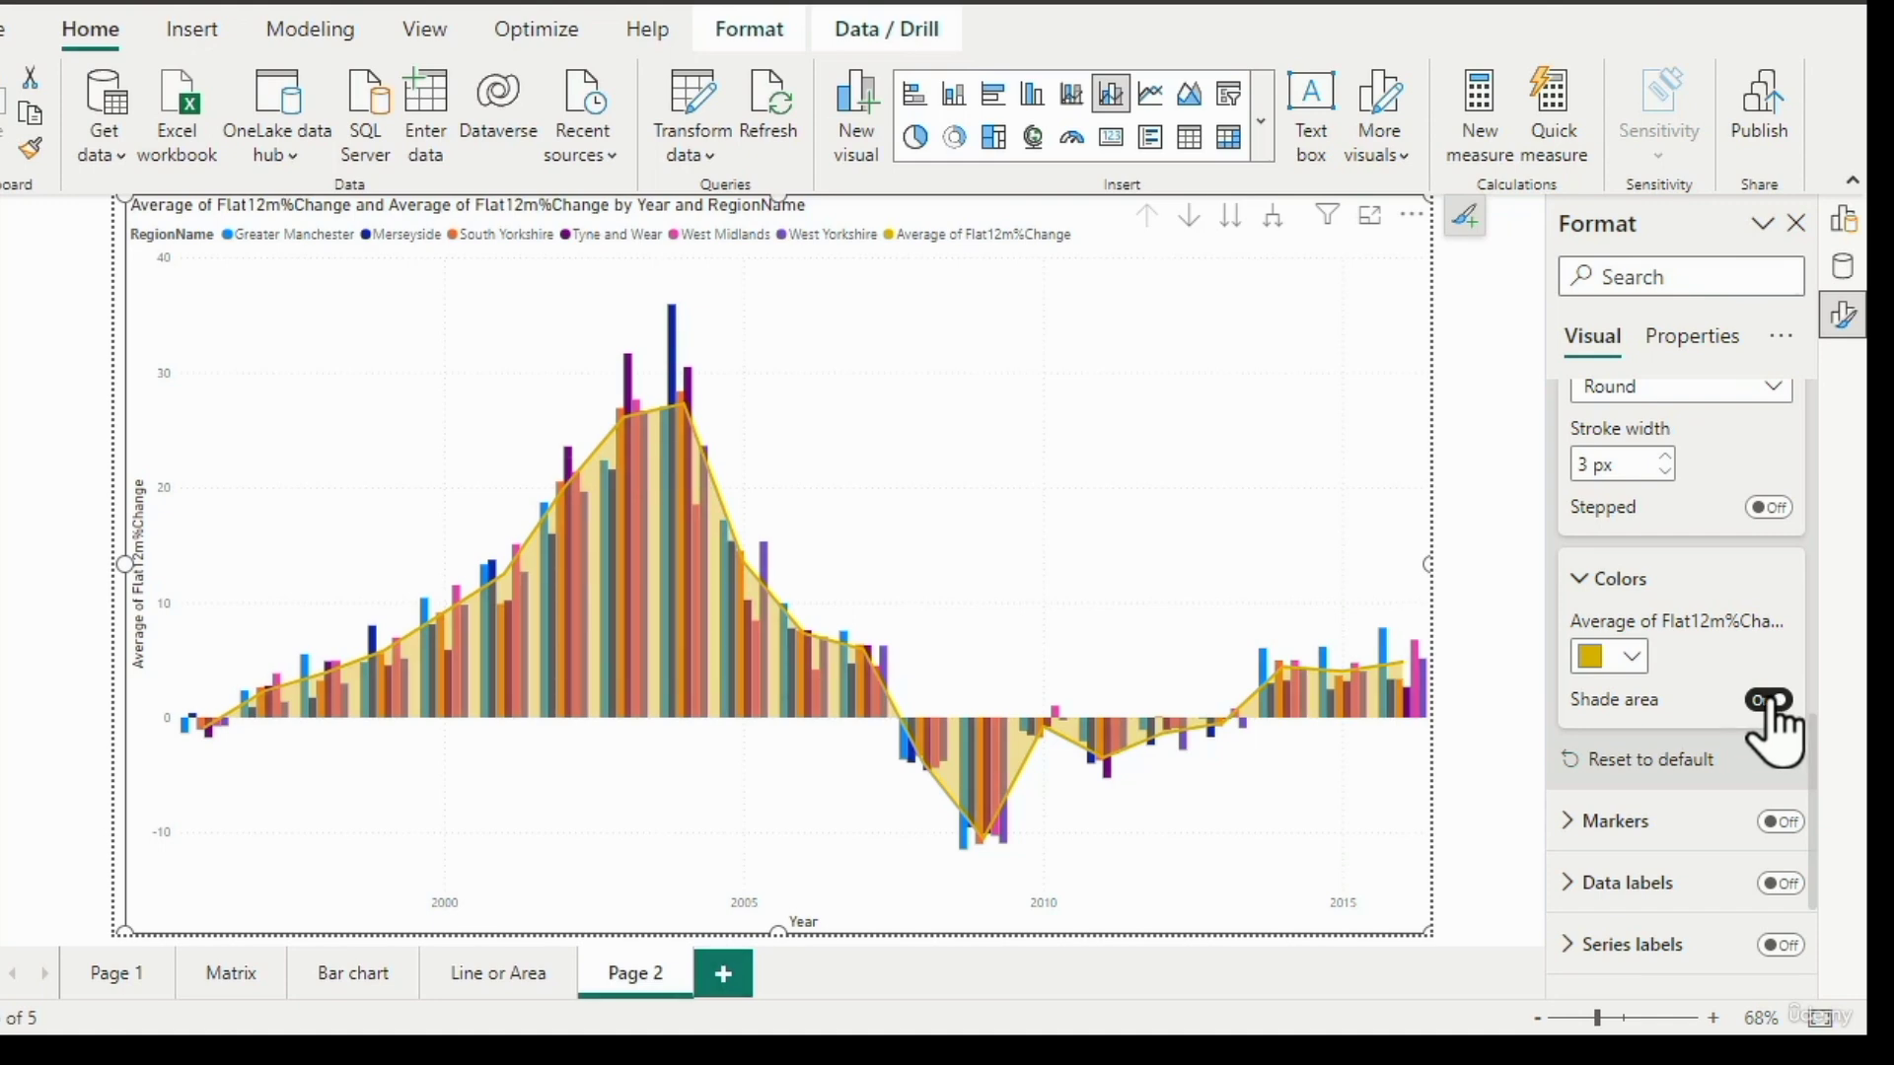
left_click(1630, 658)
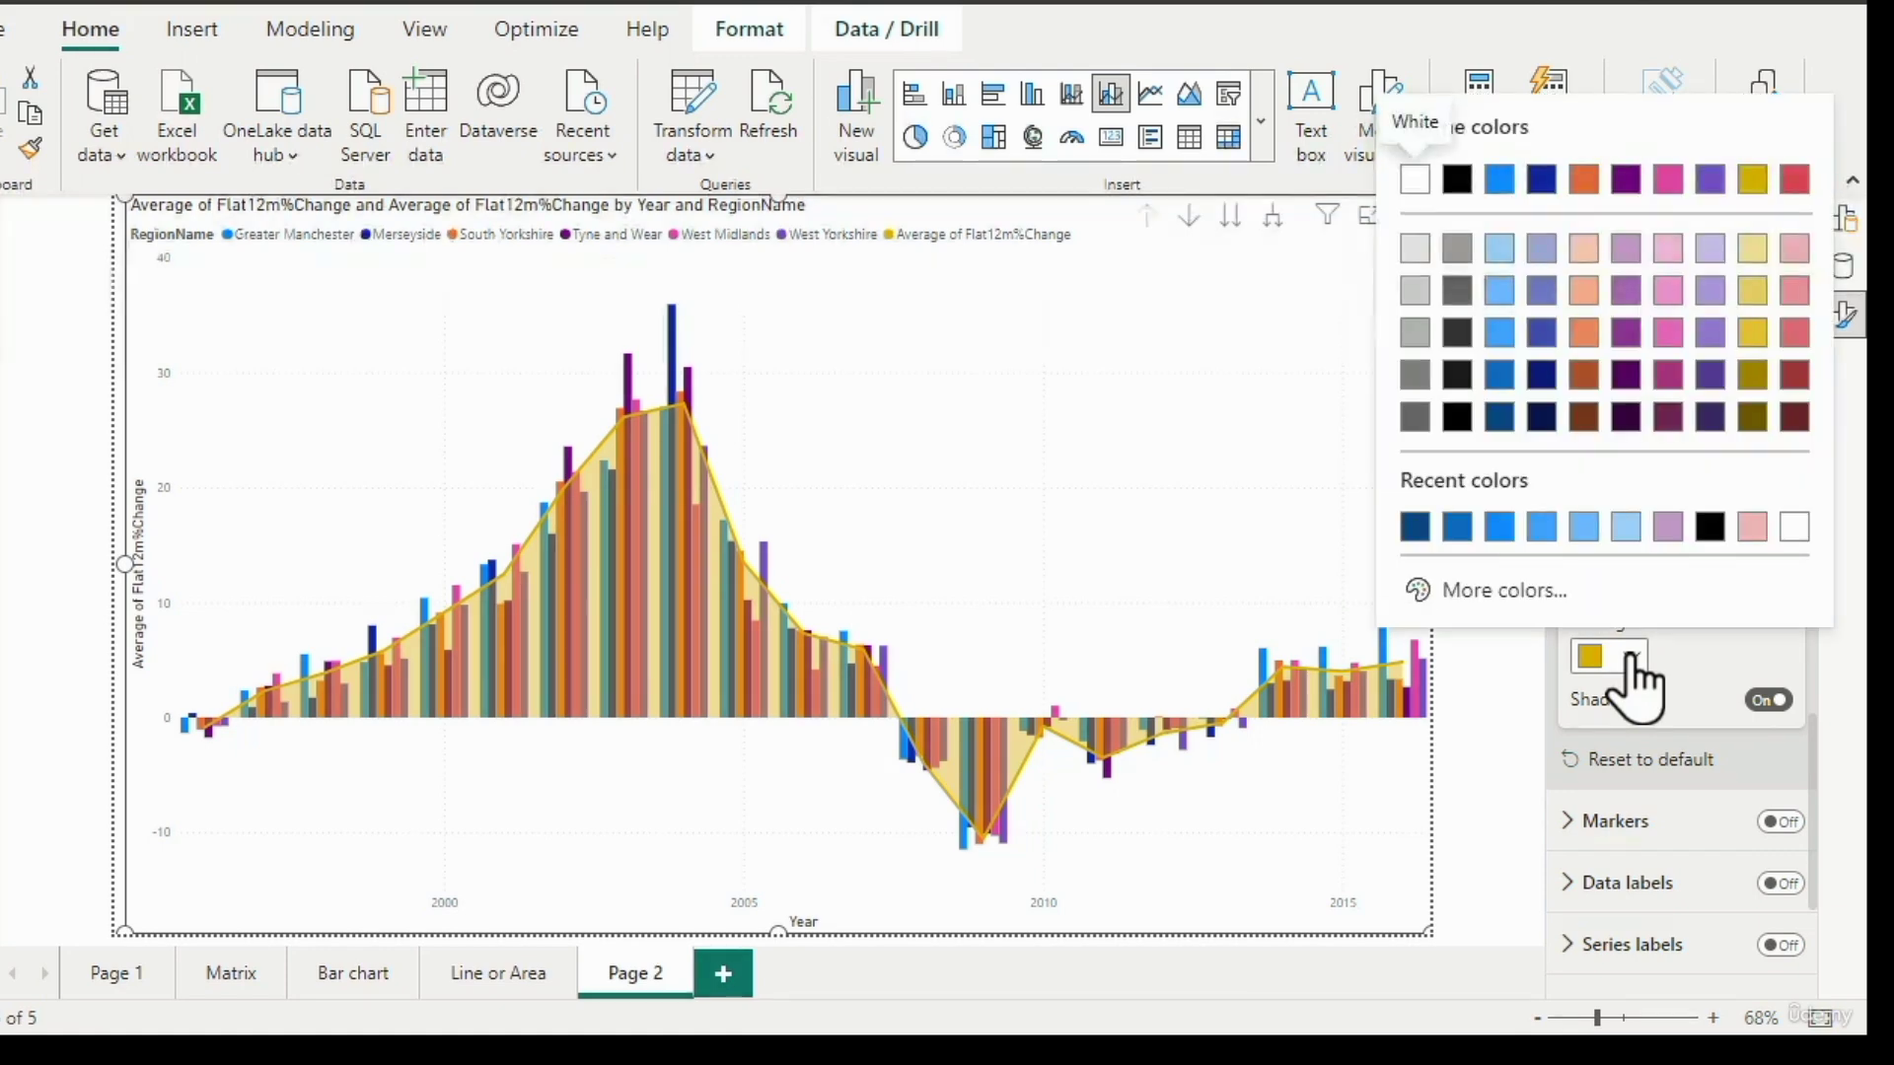
left_click(1708, 663)
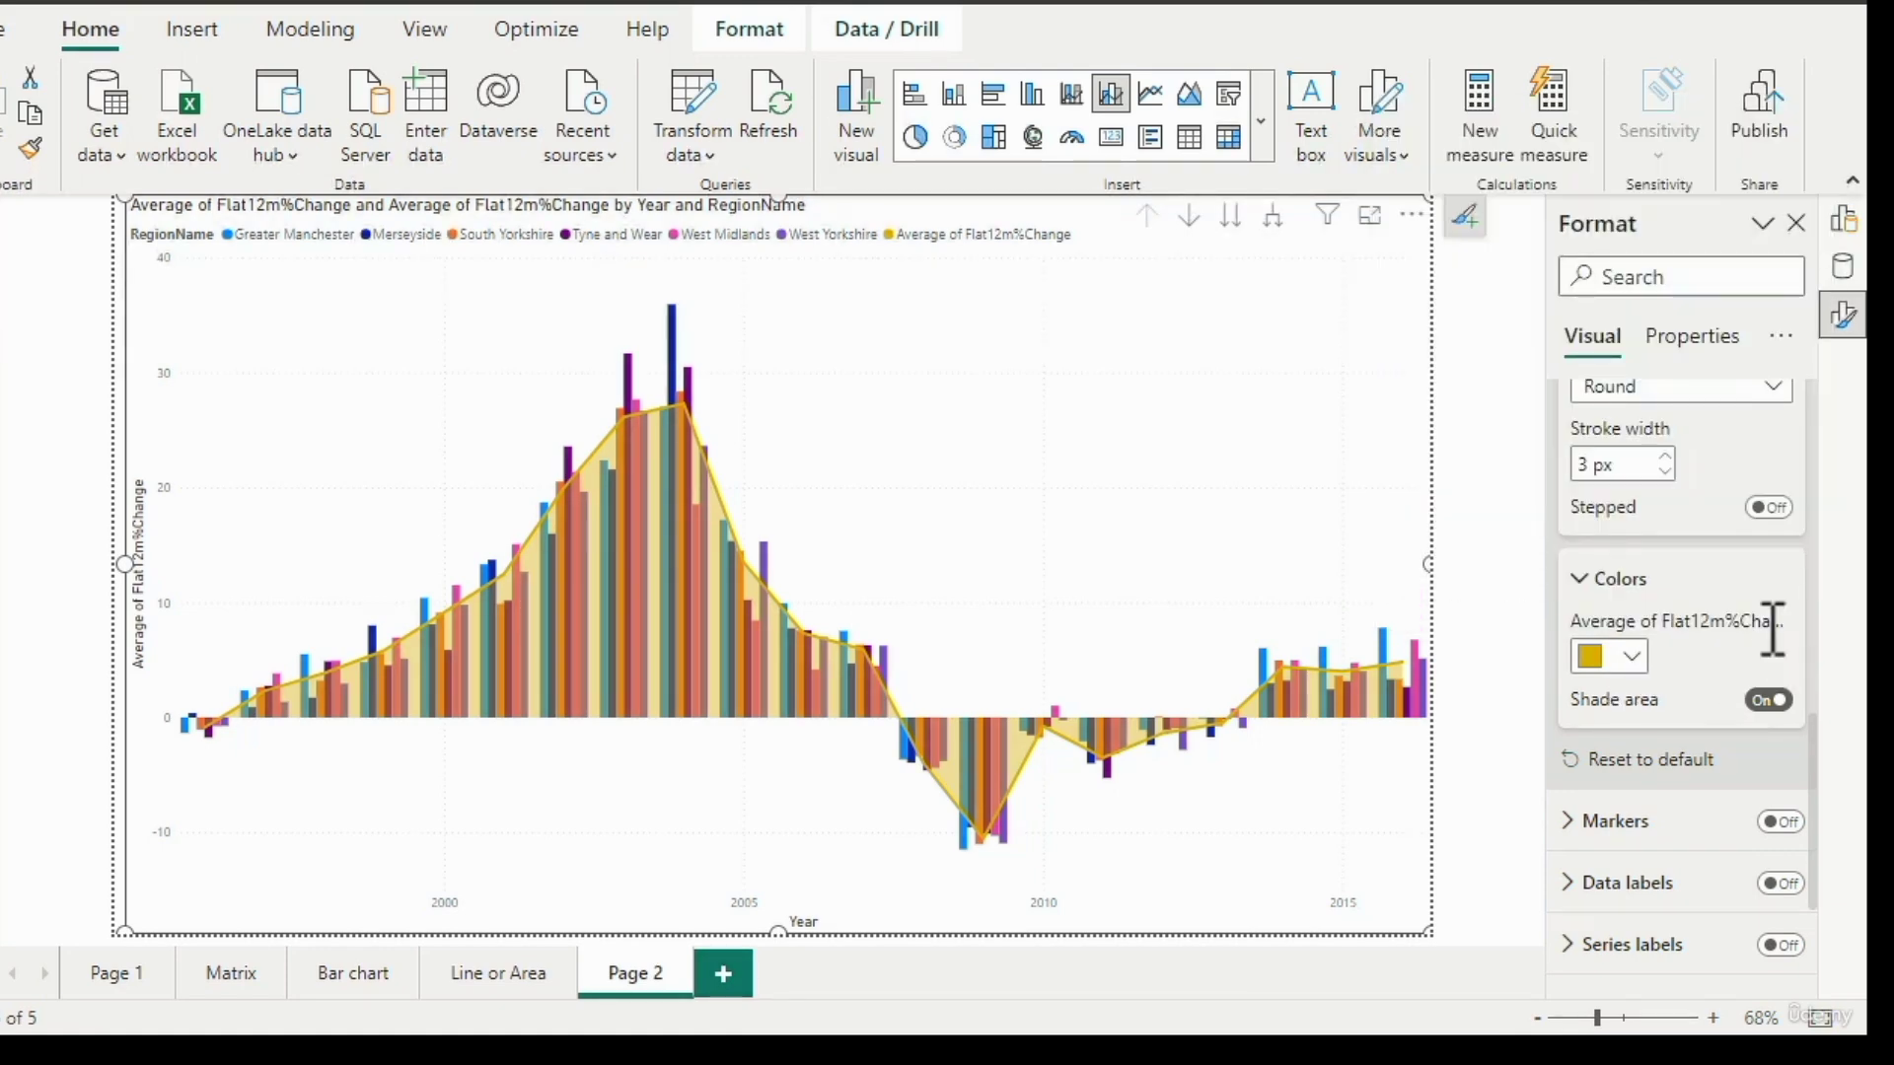
scroll(1766, 631, "up", 6)
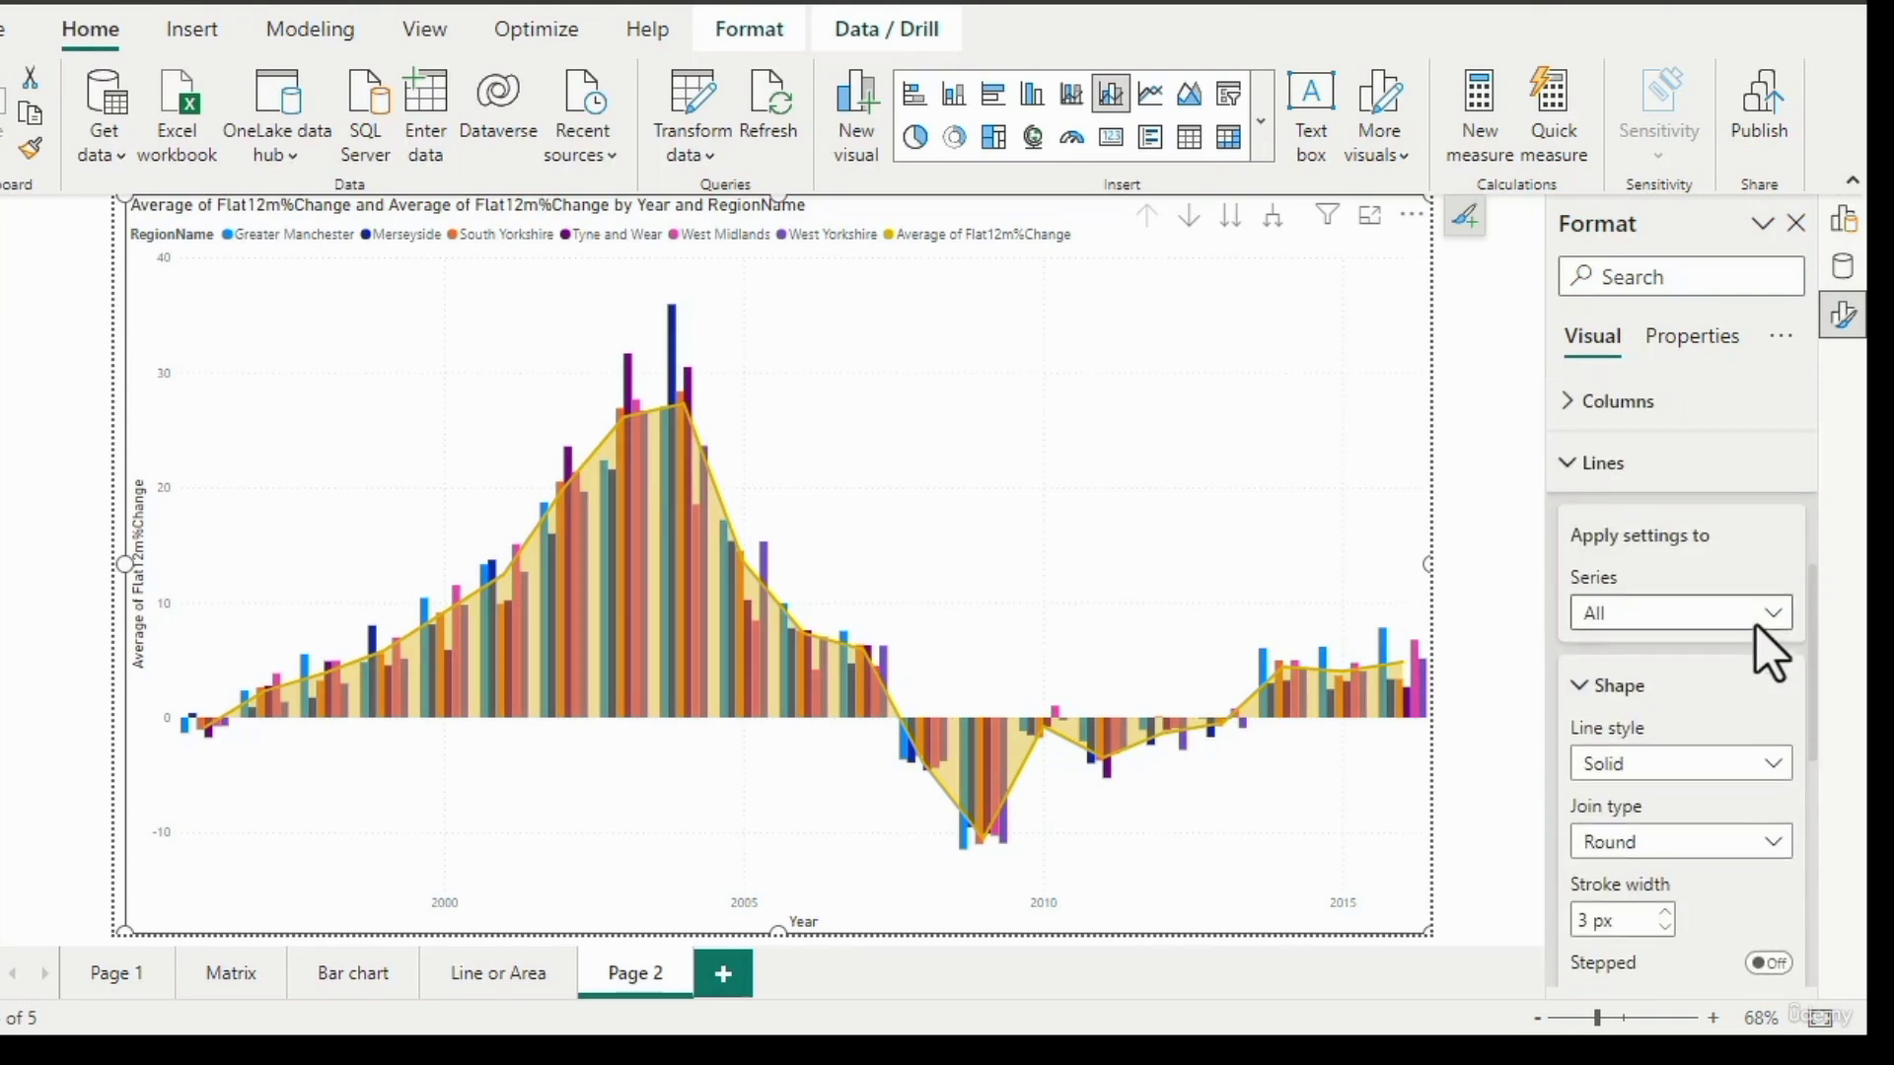
left_click(1573, 649)
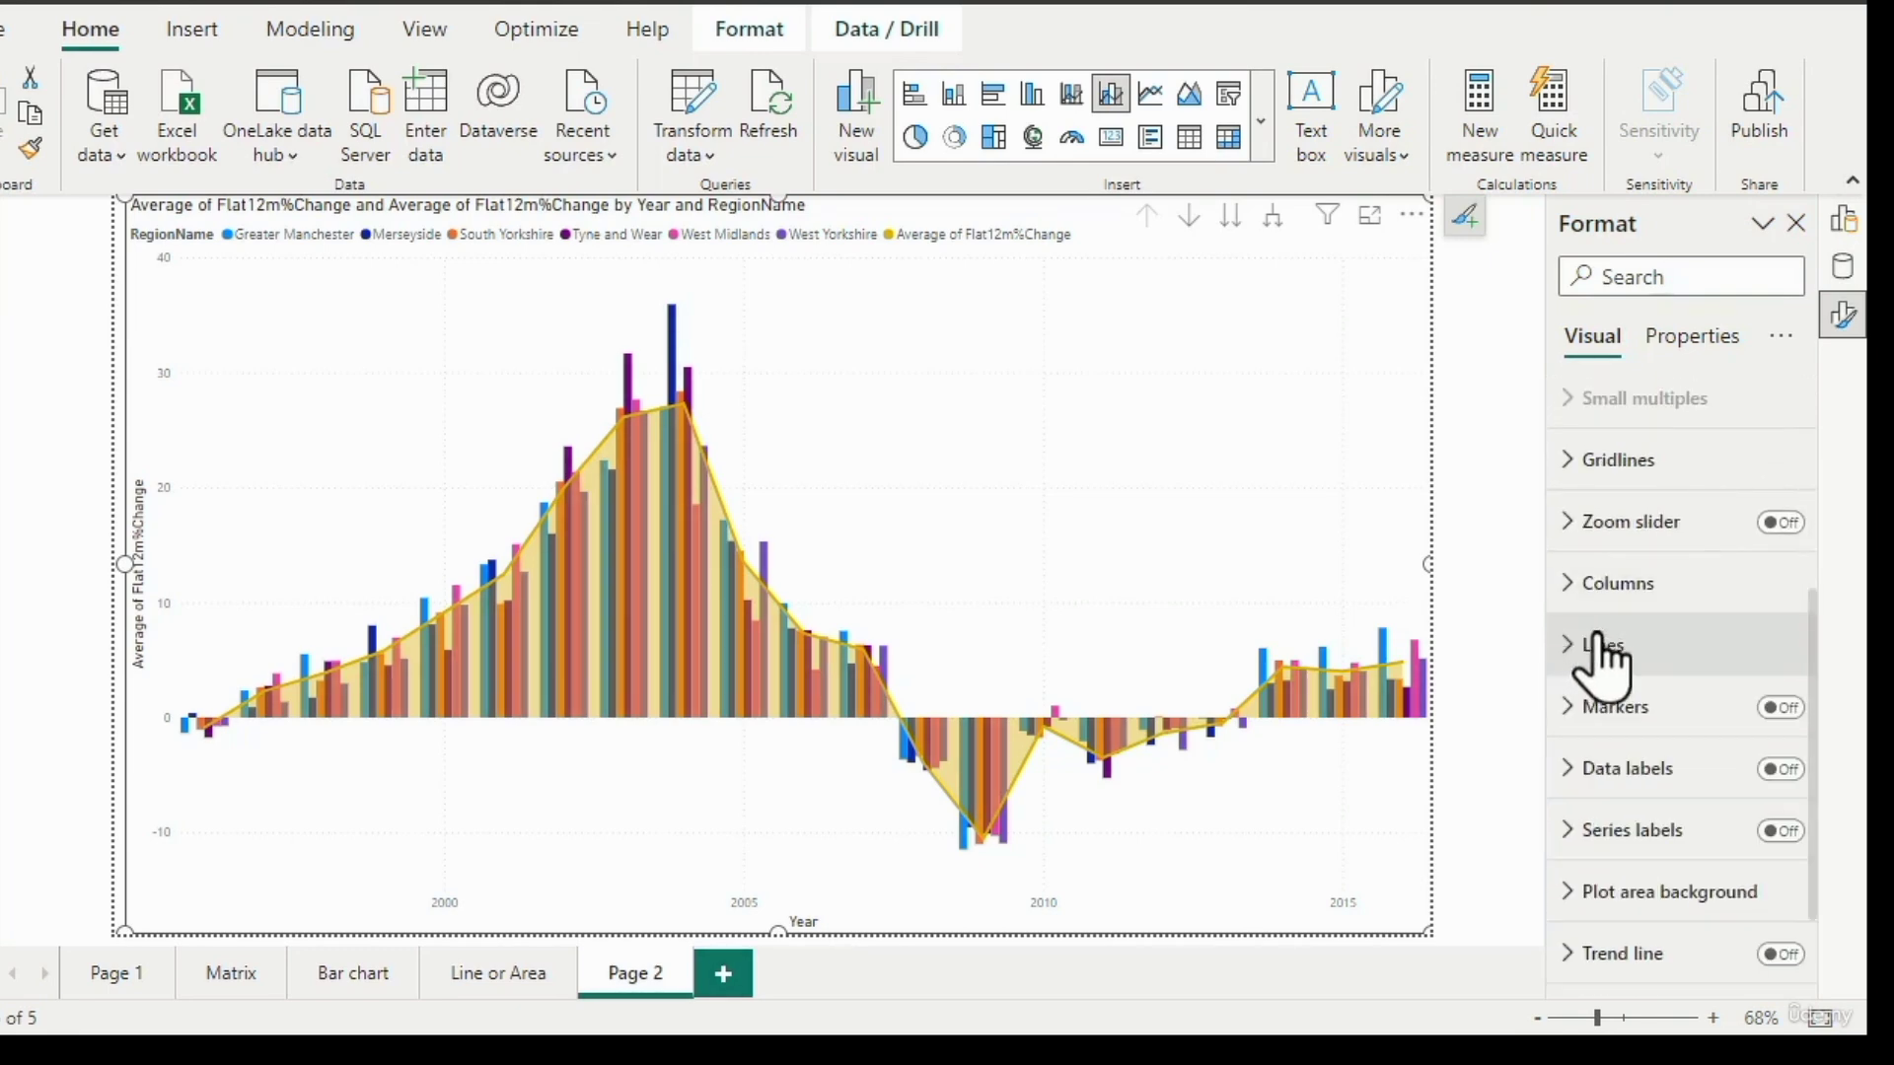
Turn on the chart's zoom slider and enable its slider tooltips and slider labels.
left_click(1787, 526)
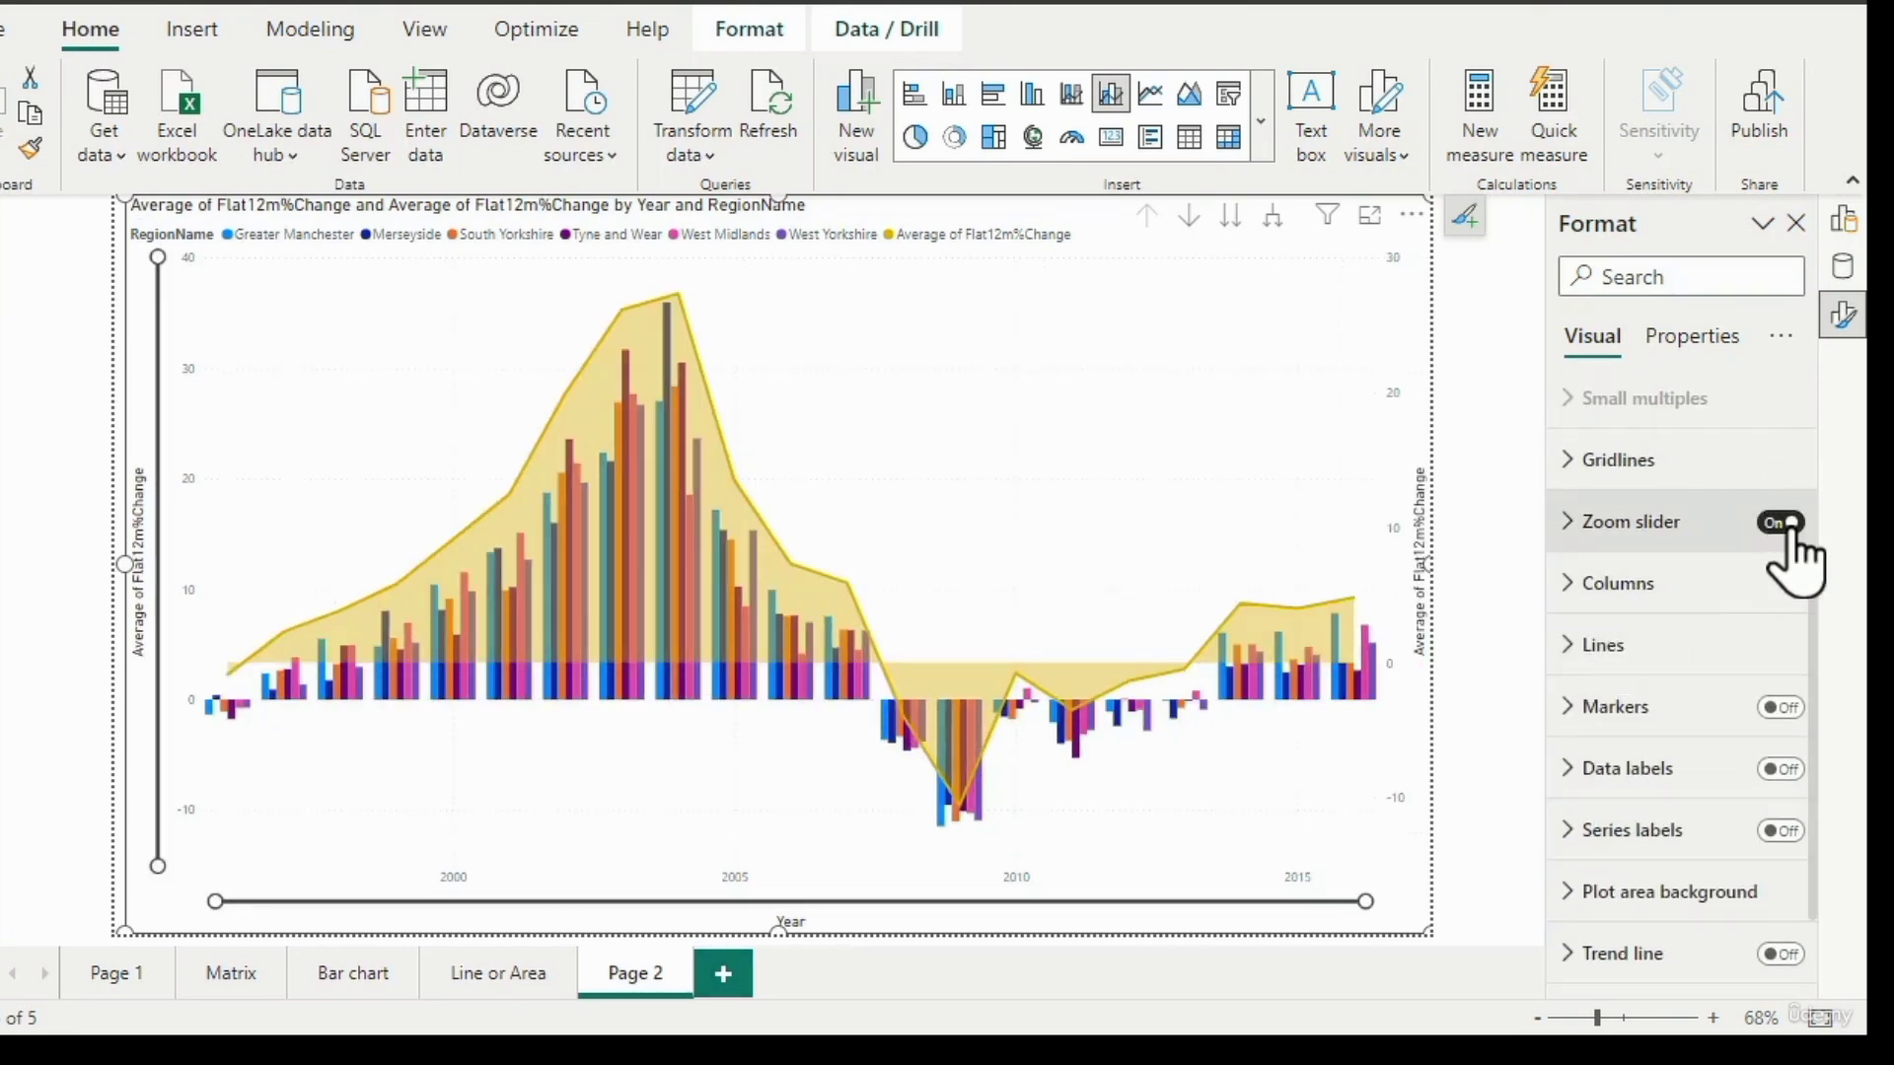
left_click(1566, 524)
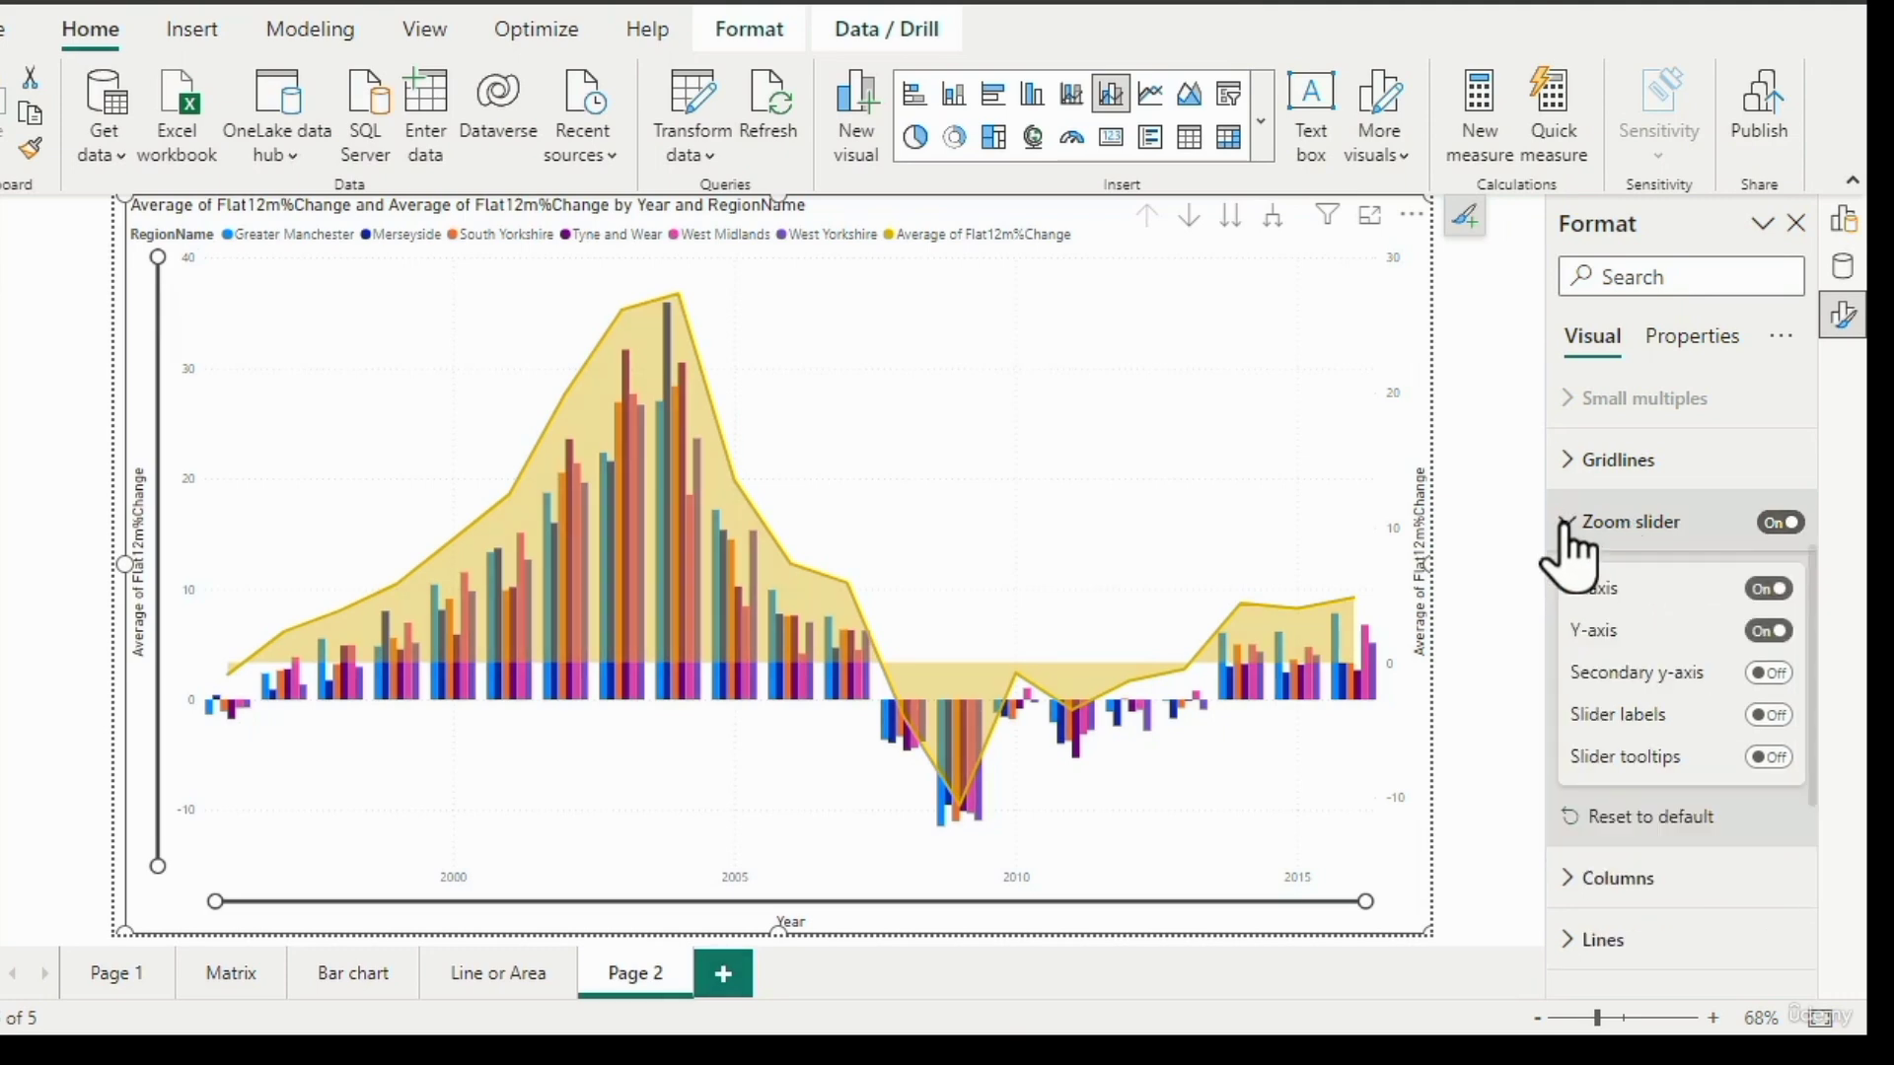
left_click(1775, 532)
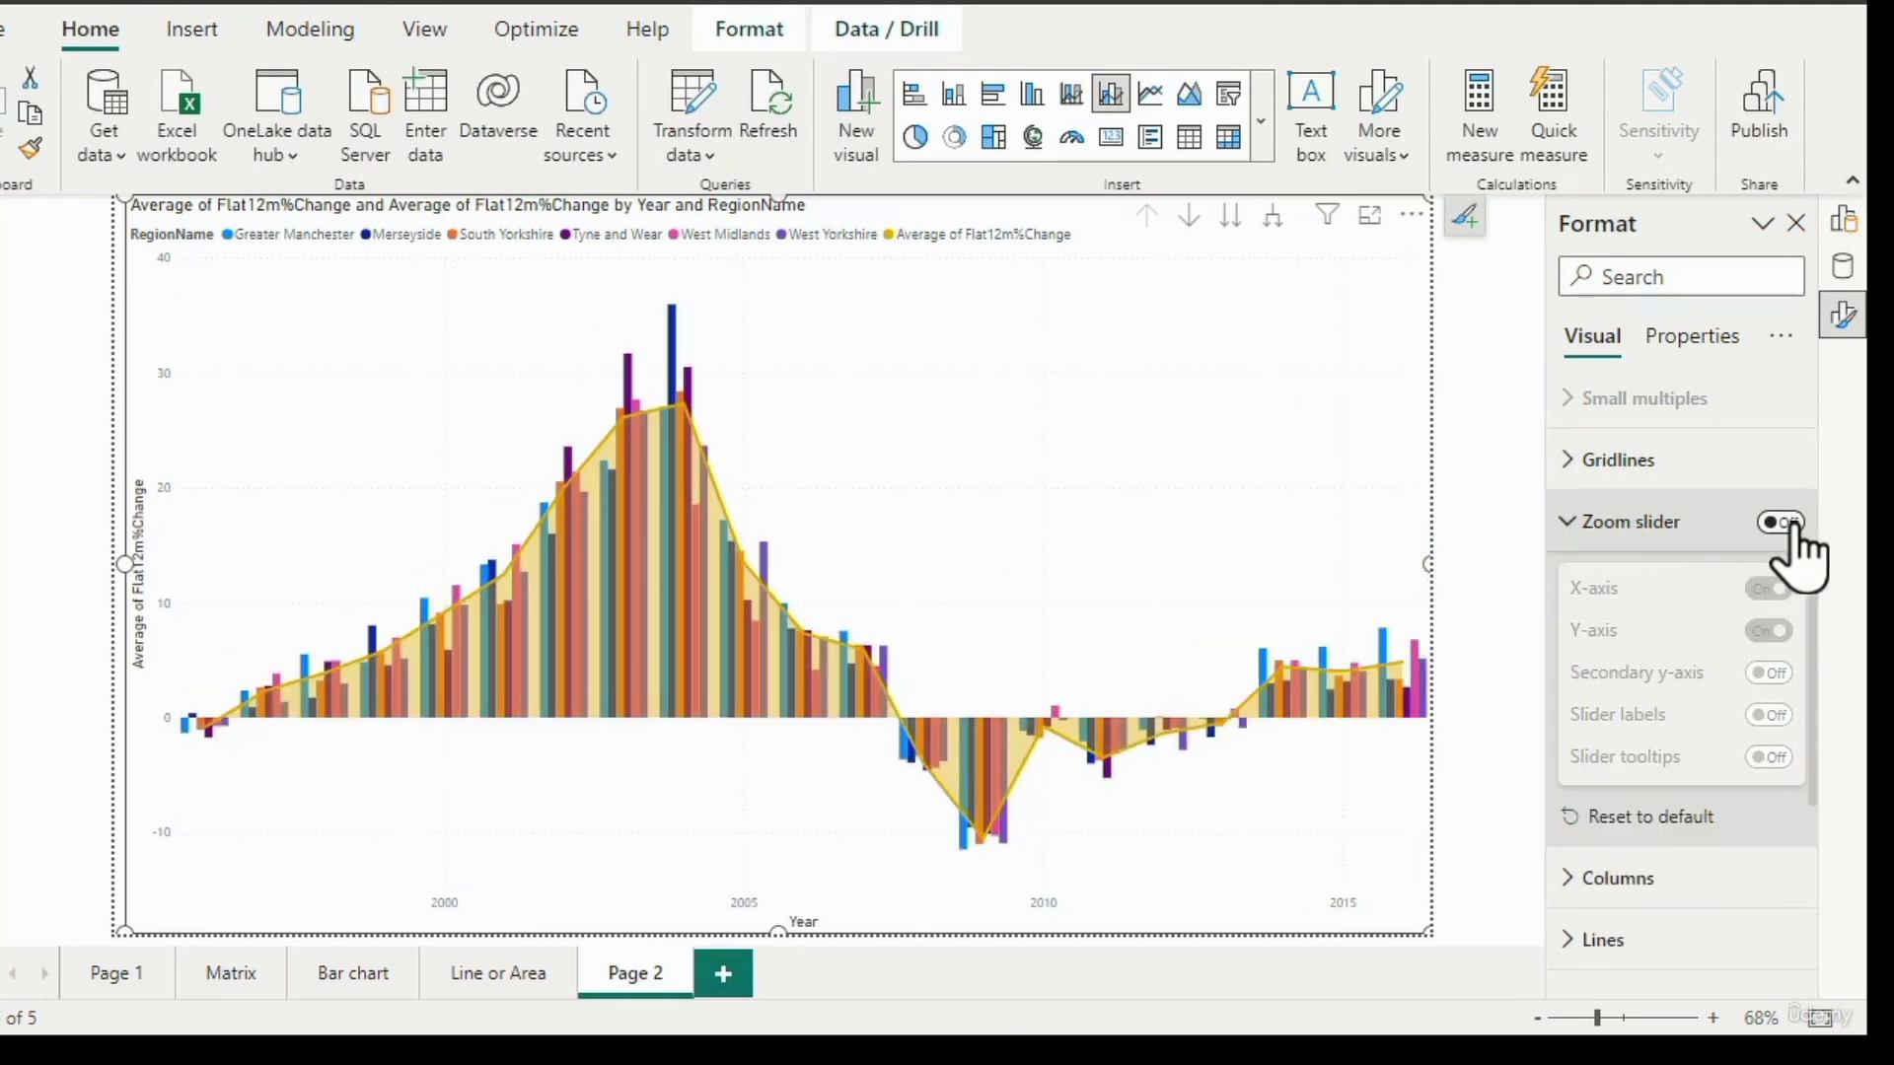
left_click(1783, 524)
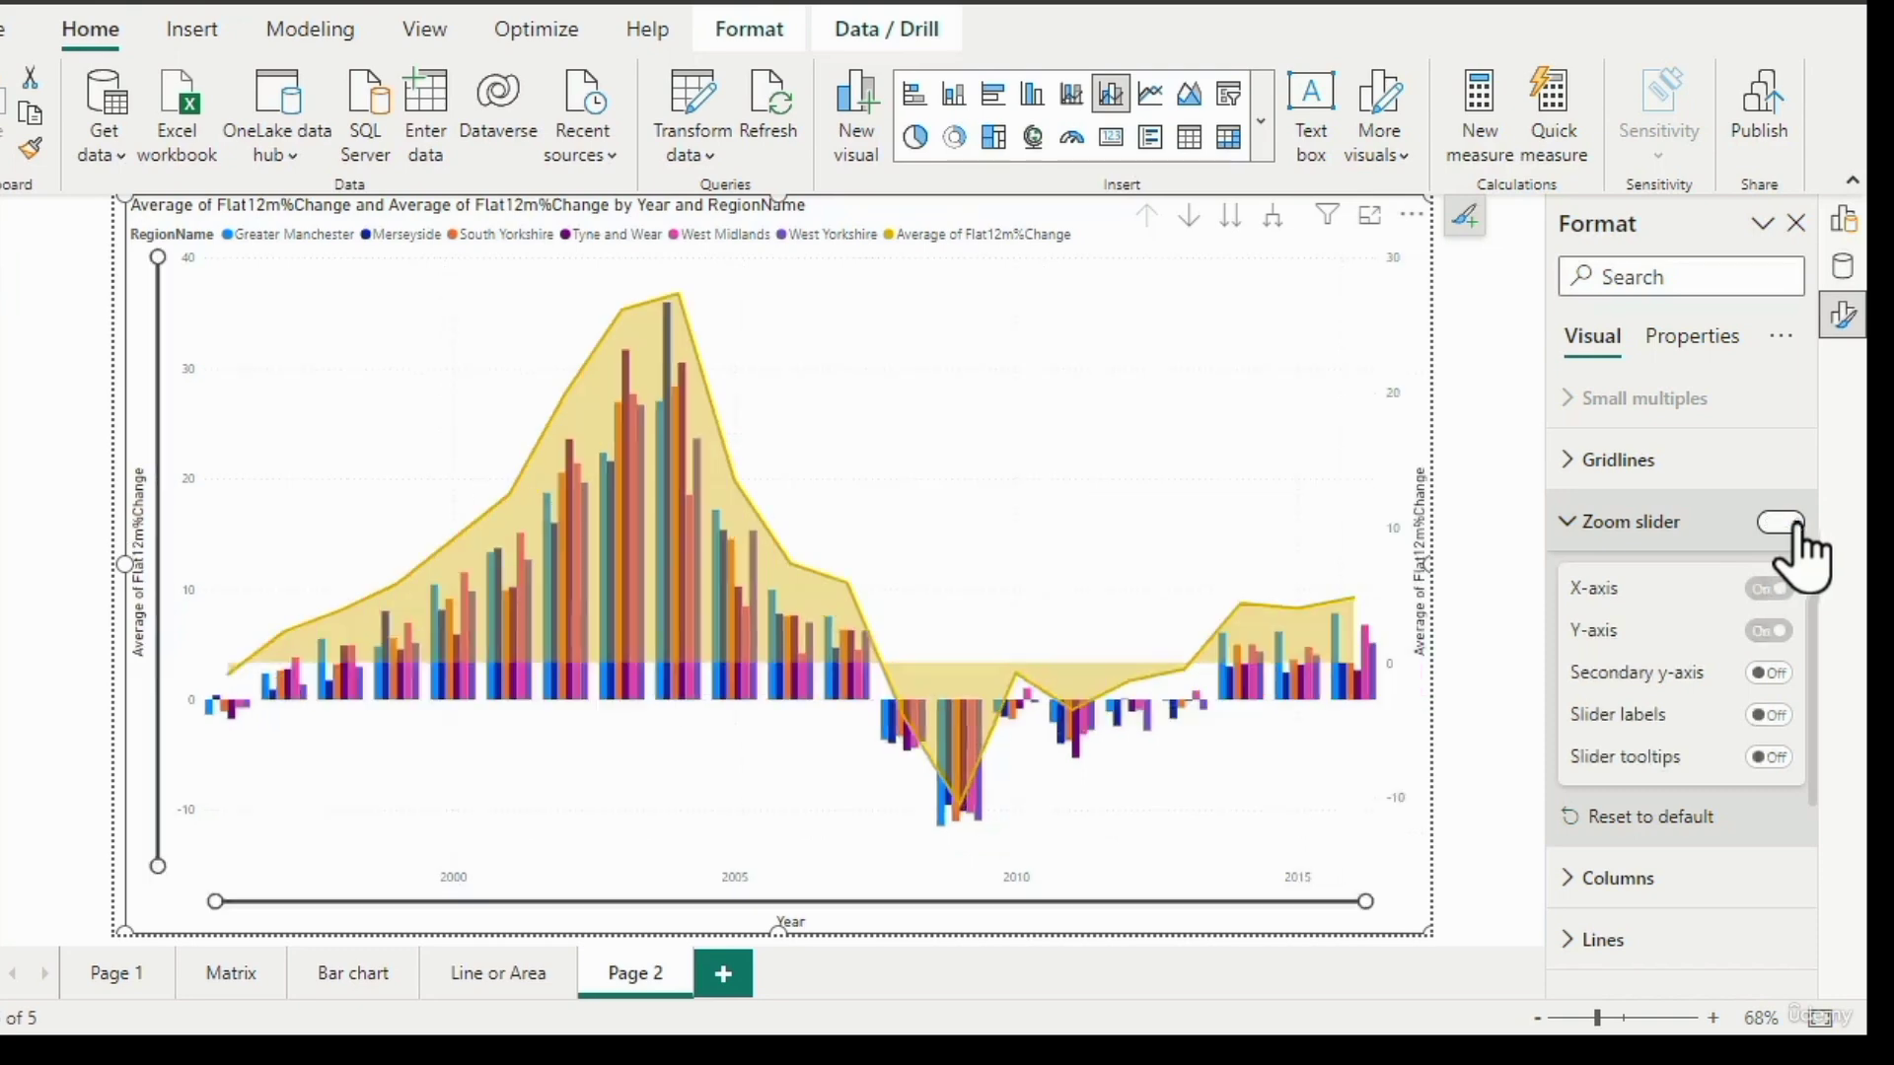
left_click(1770, 756)
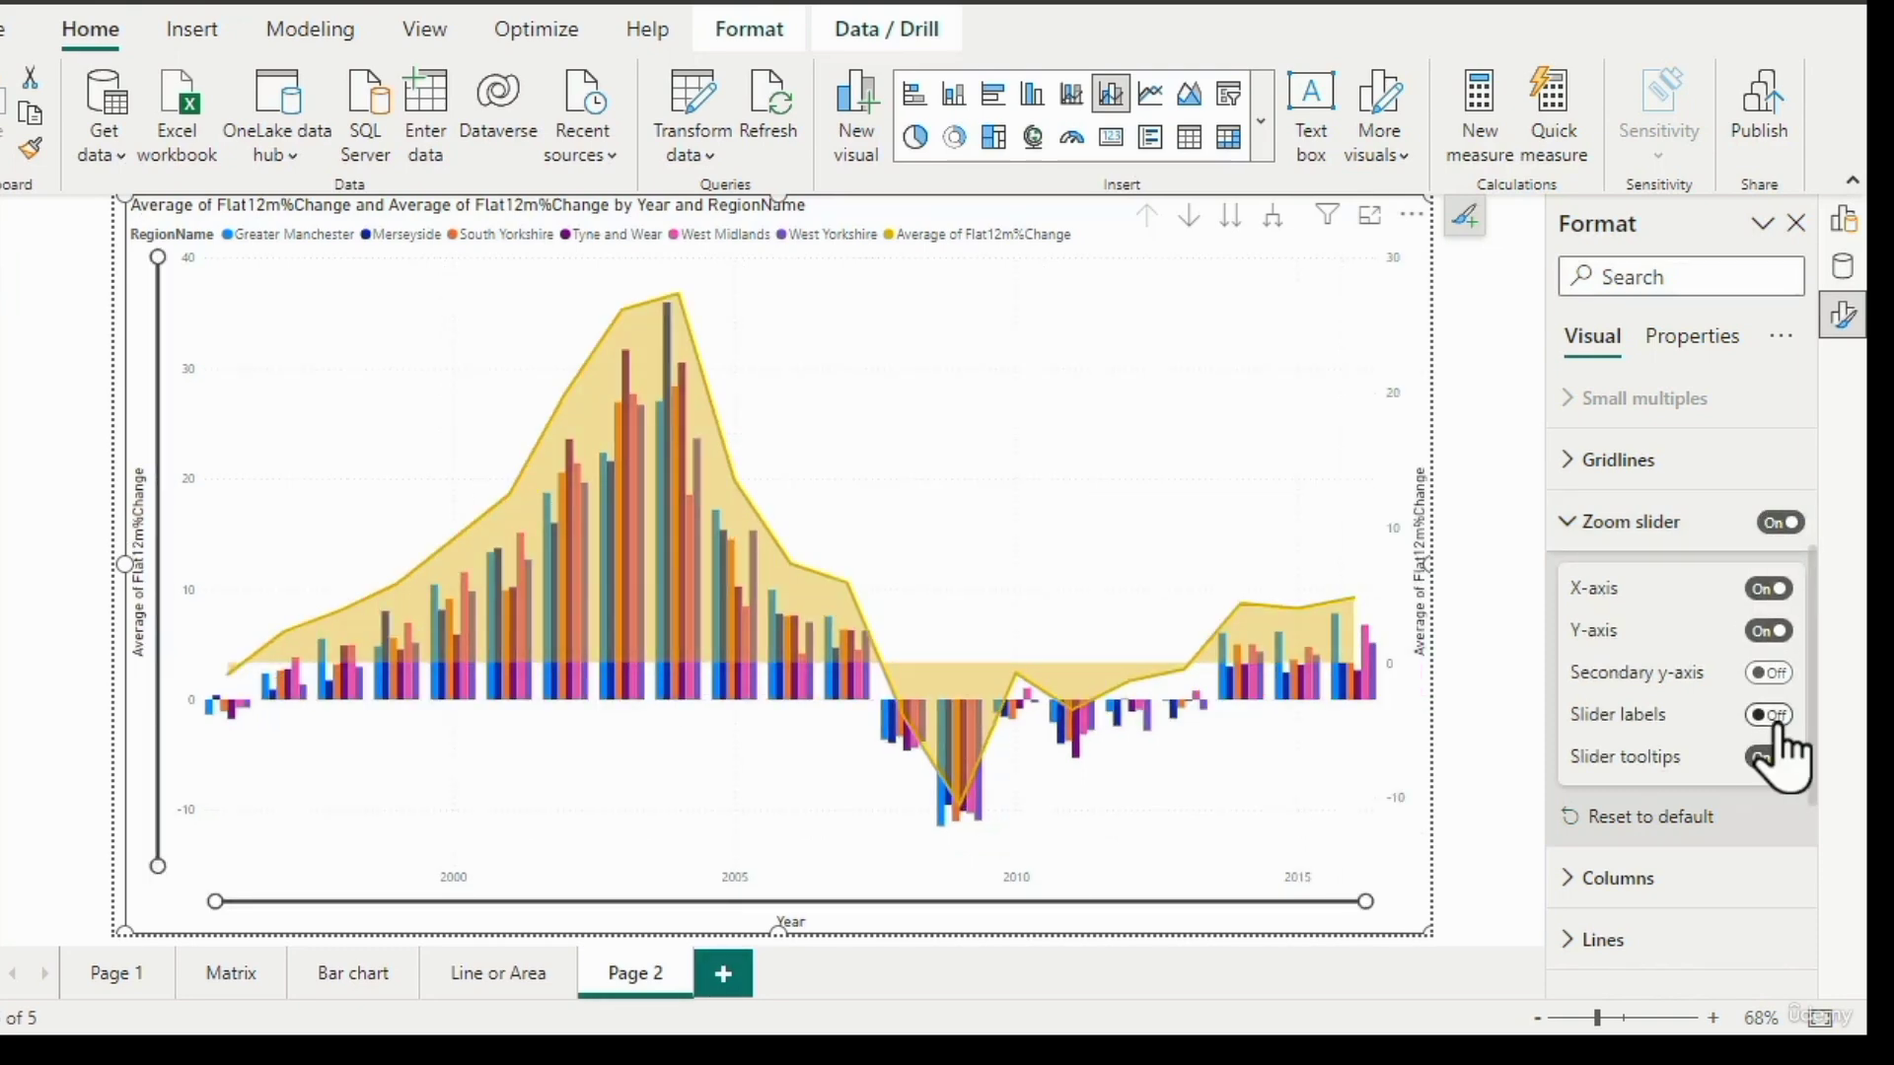
left_click(1775, 716)
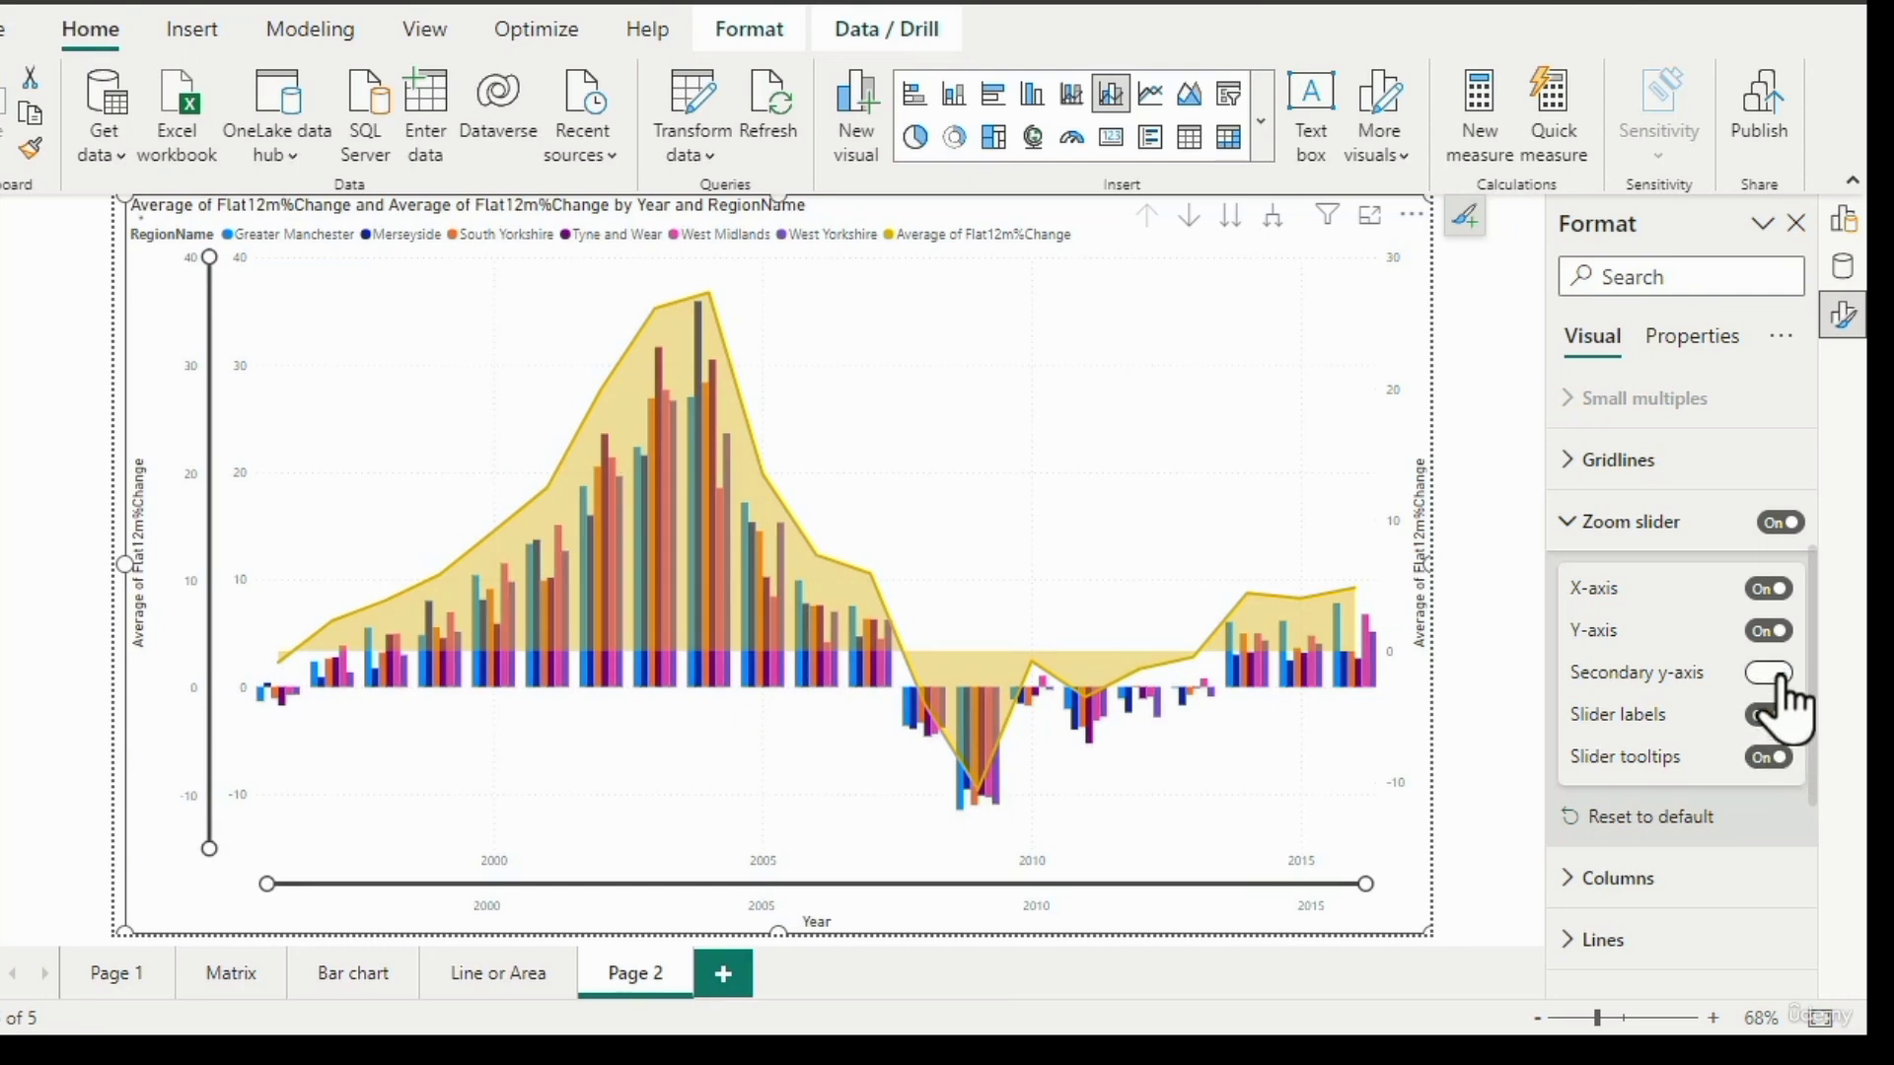
Try the zoom slider on the secondary y-axis, and switch the whole zoom slider off.
left_click(1776, 672)
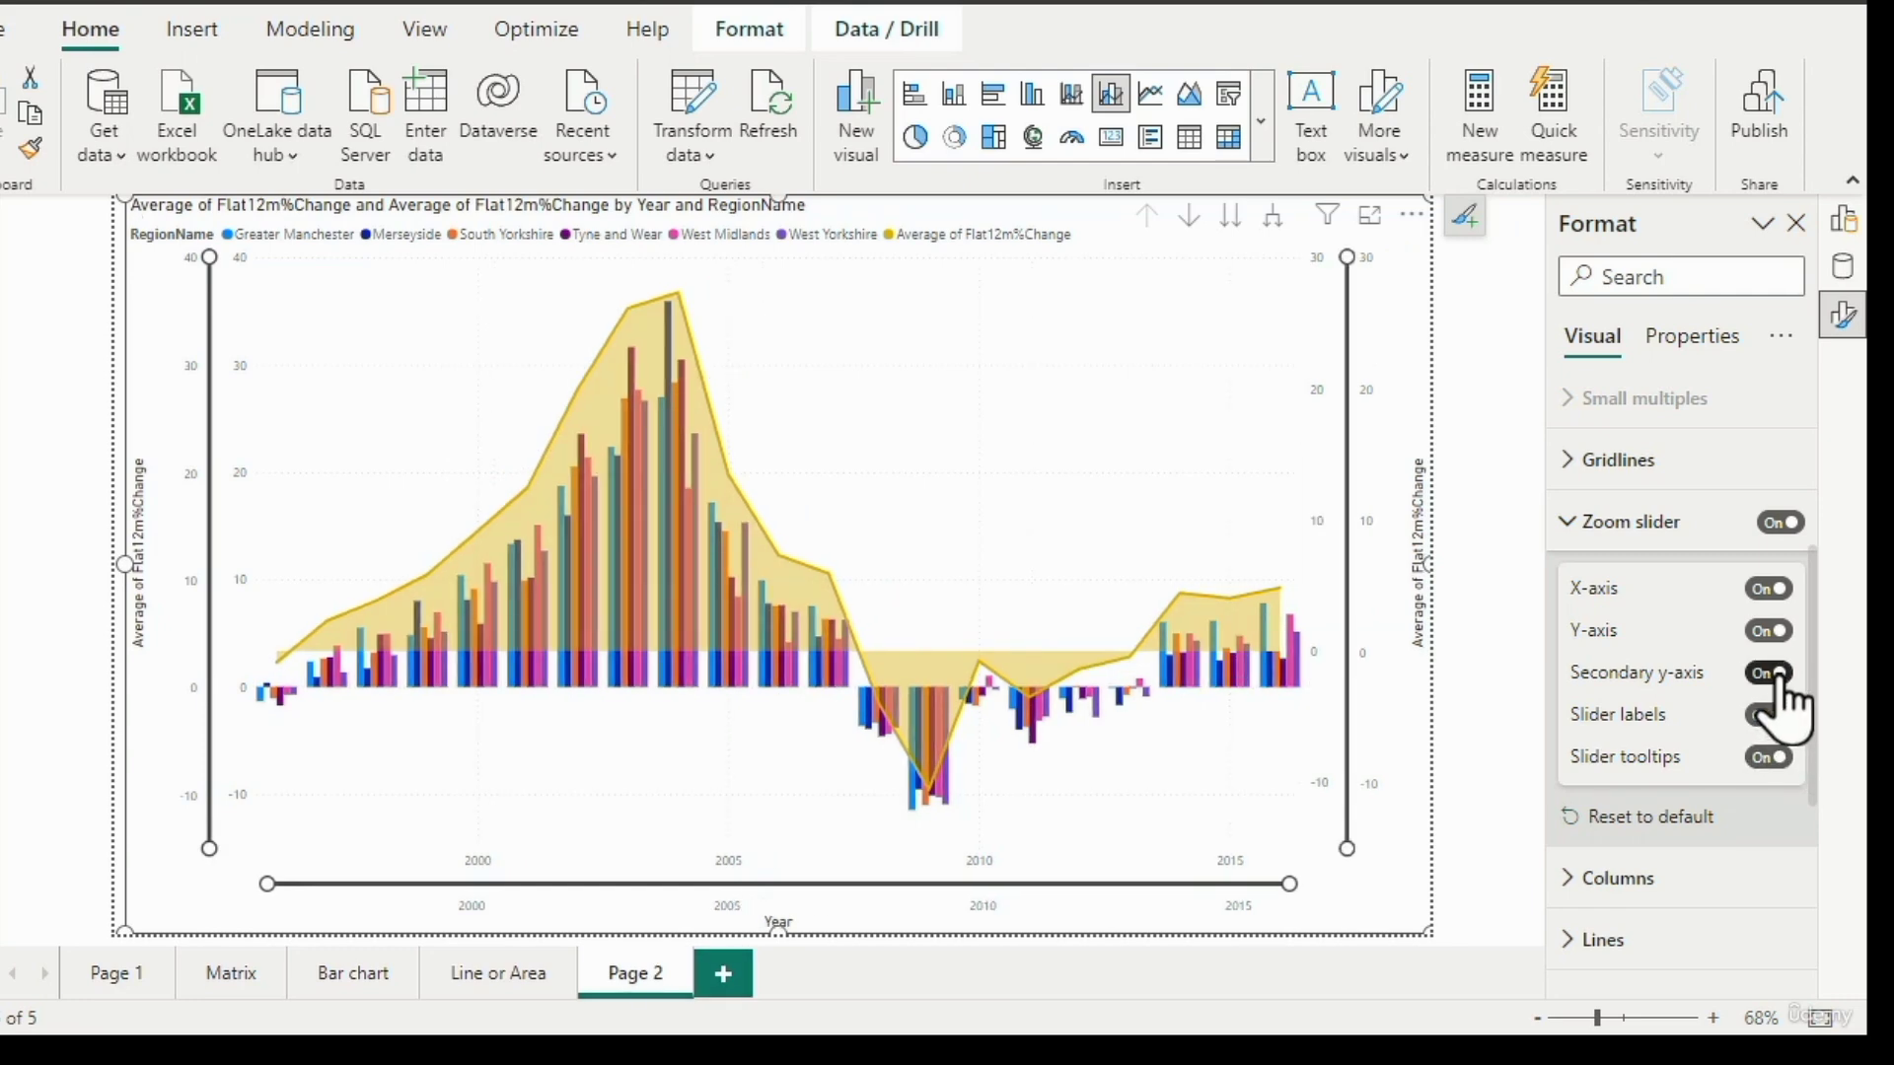
left_click(1775, 675)
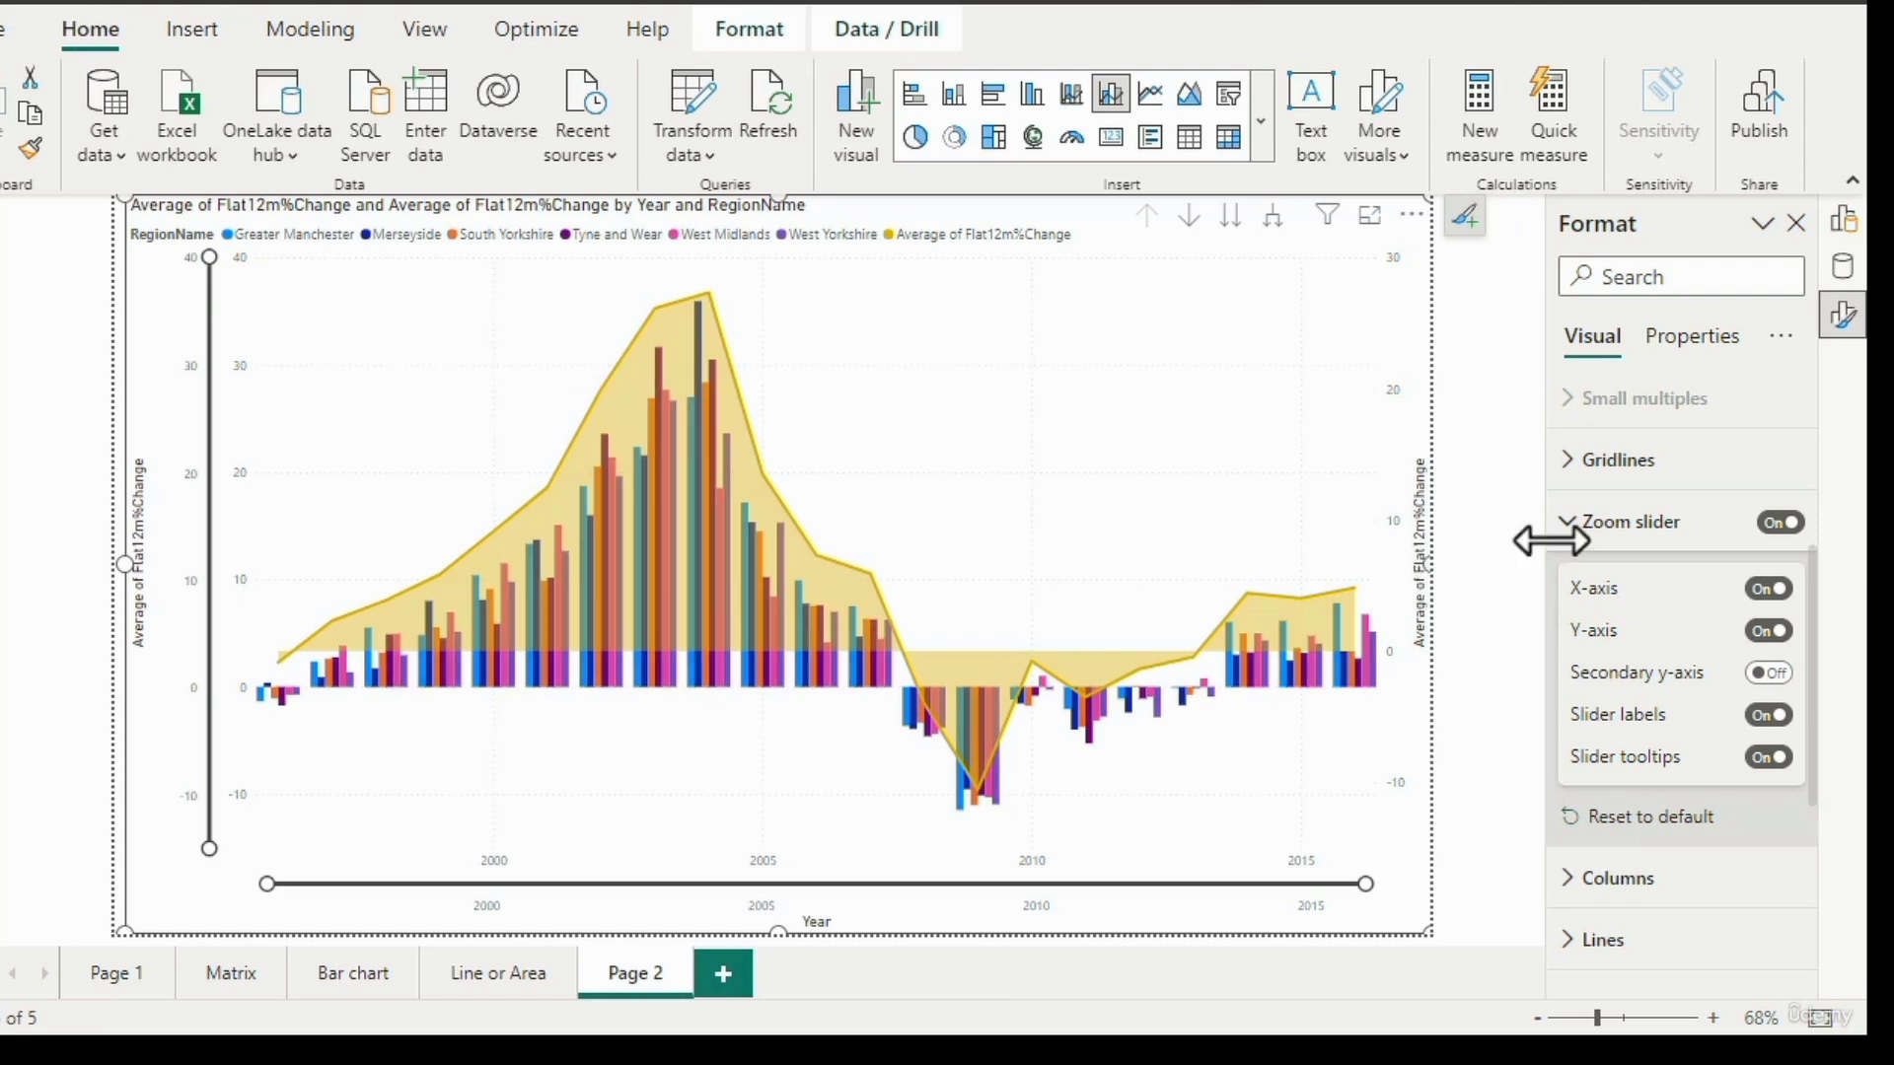
scroll(1558, 592, "up", 3)
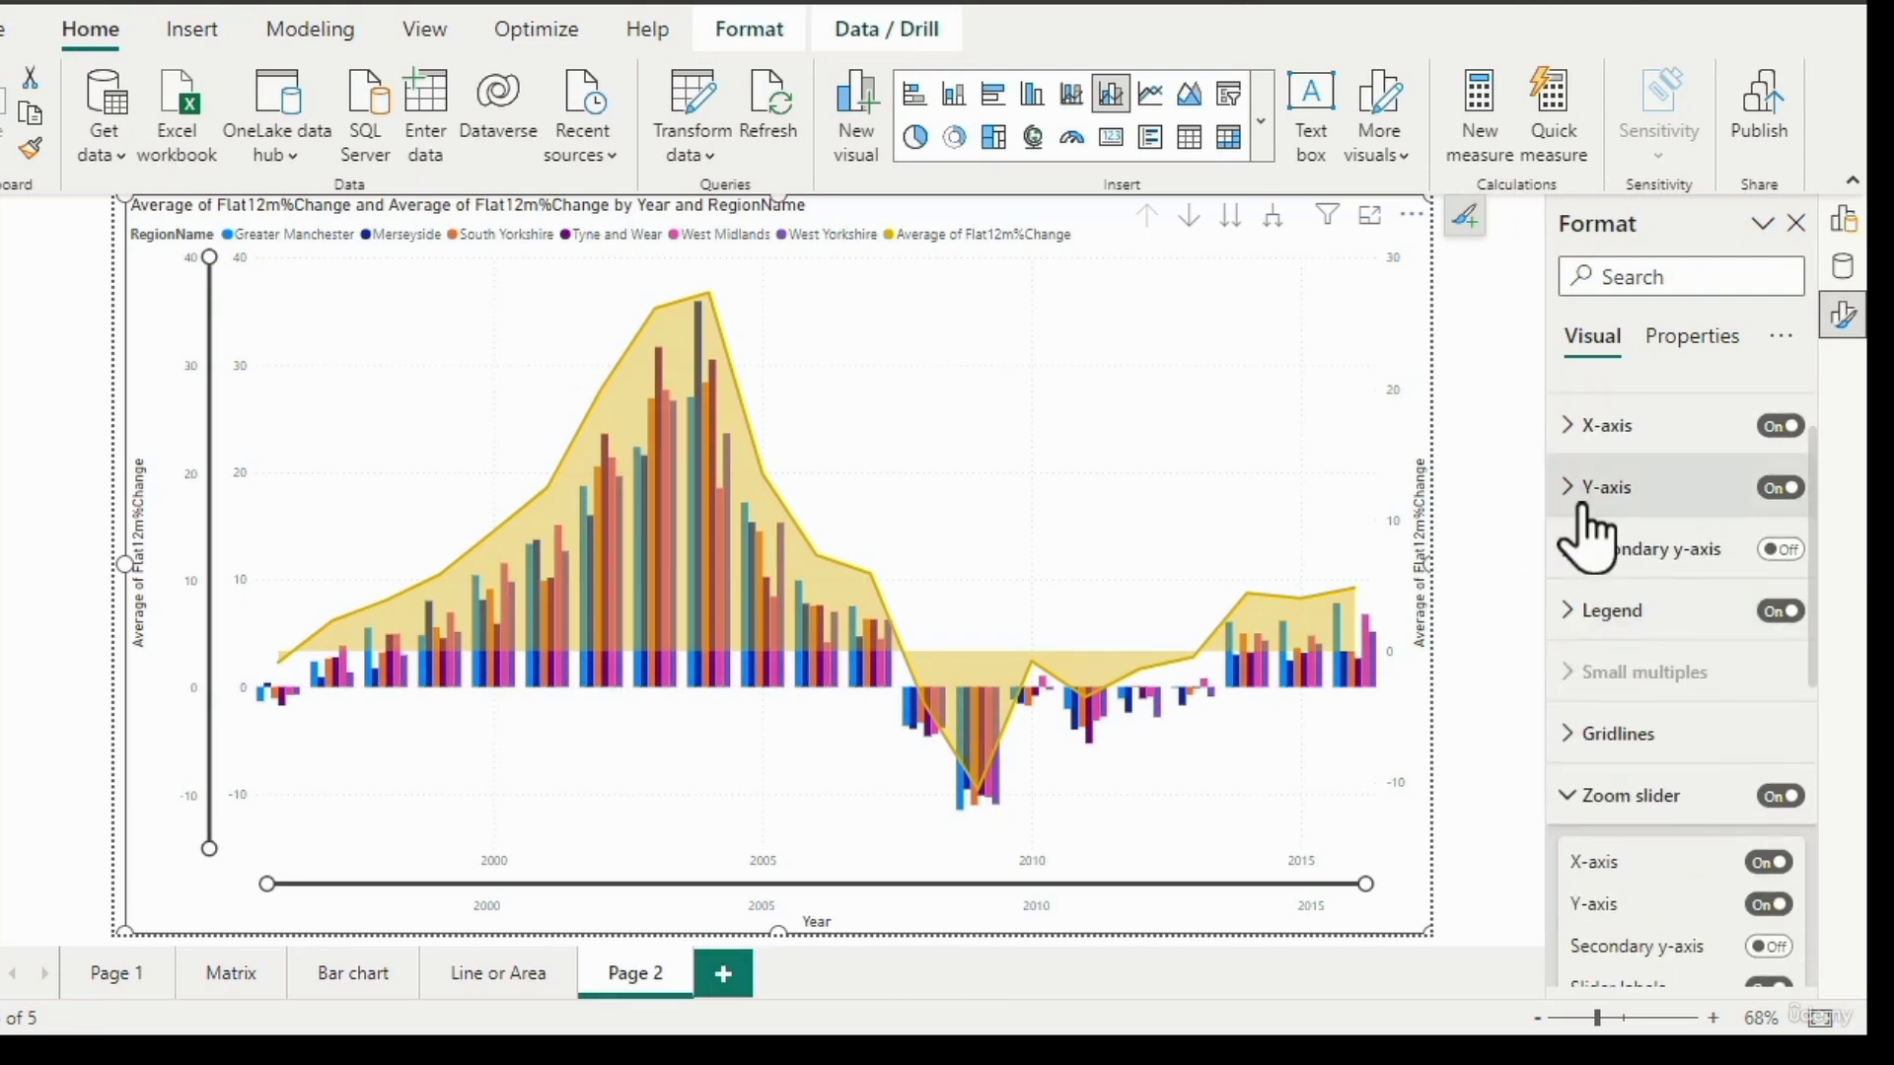
left_click(1775, 796)
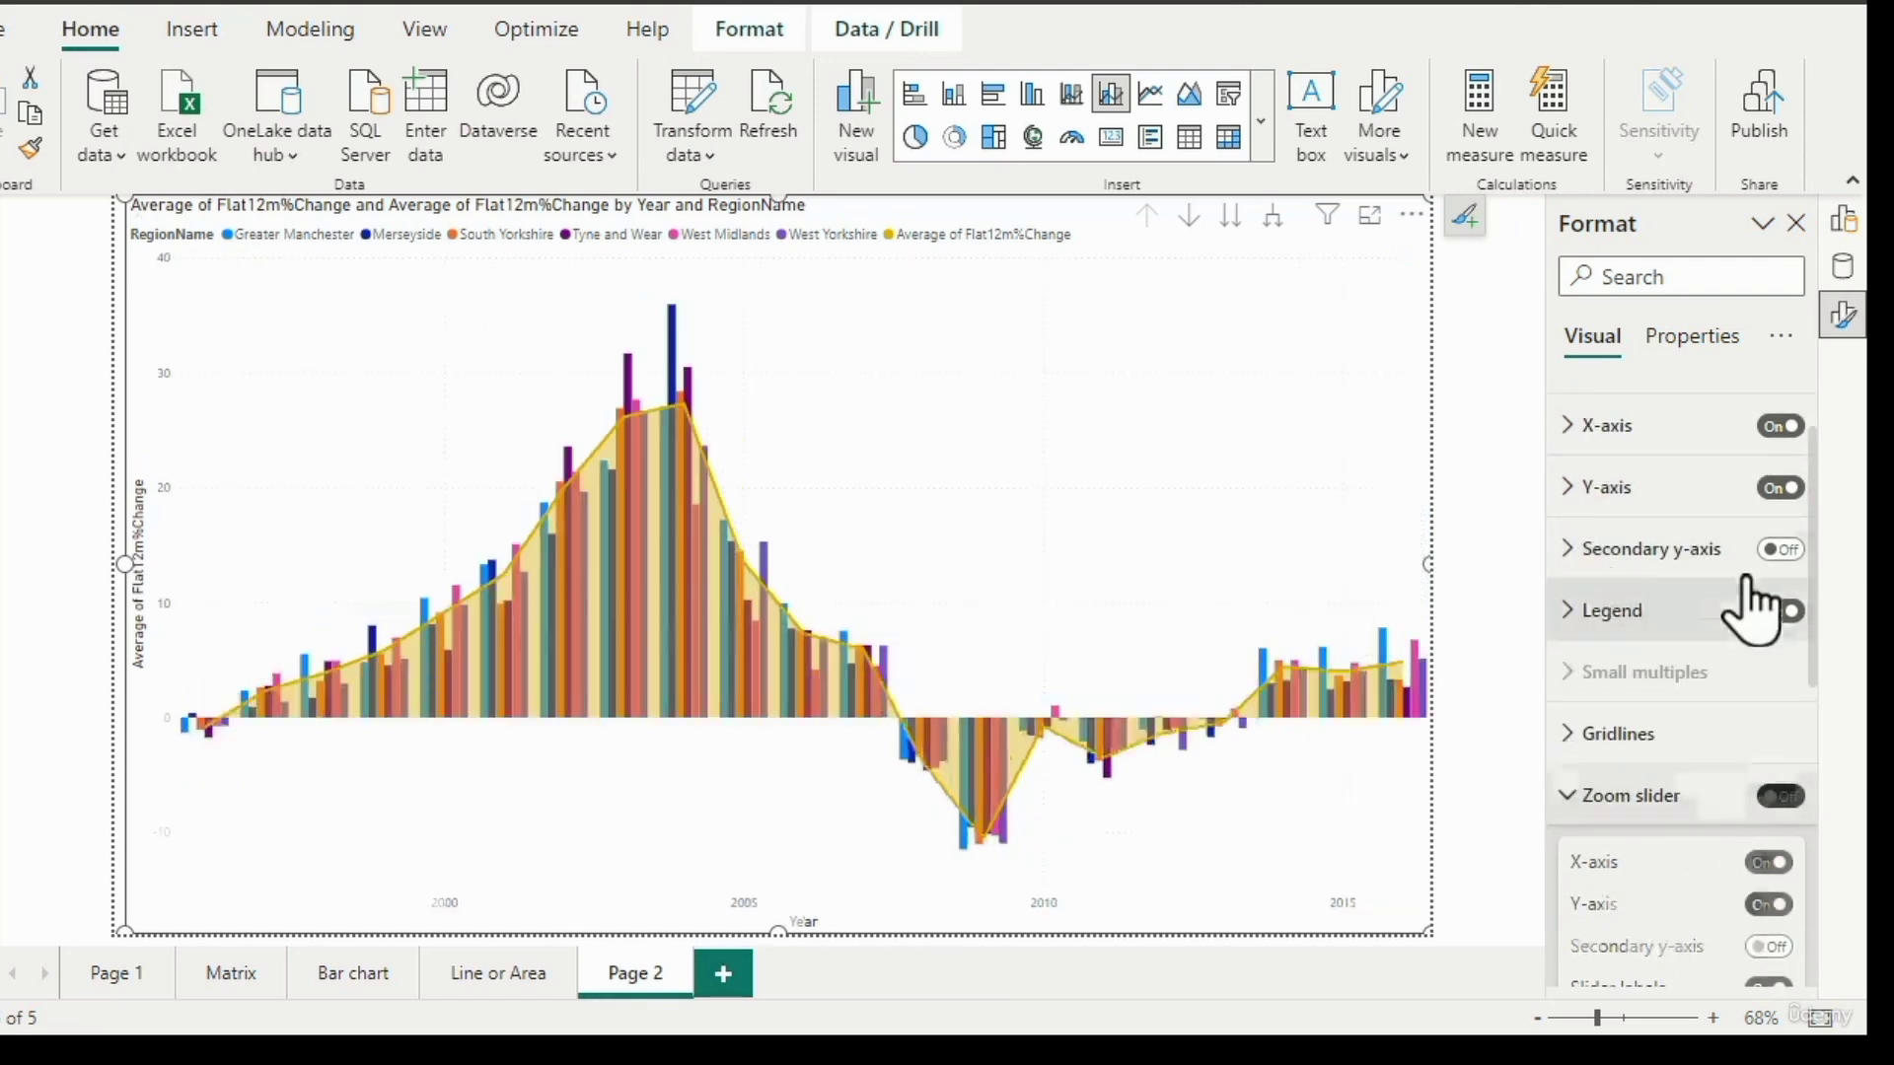
Try the chart's secondary y-axis with Align zeros enabled in its range, and turn the secondary y-axis off.
left_click(1785, 552)
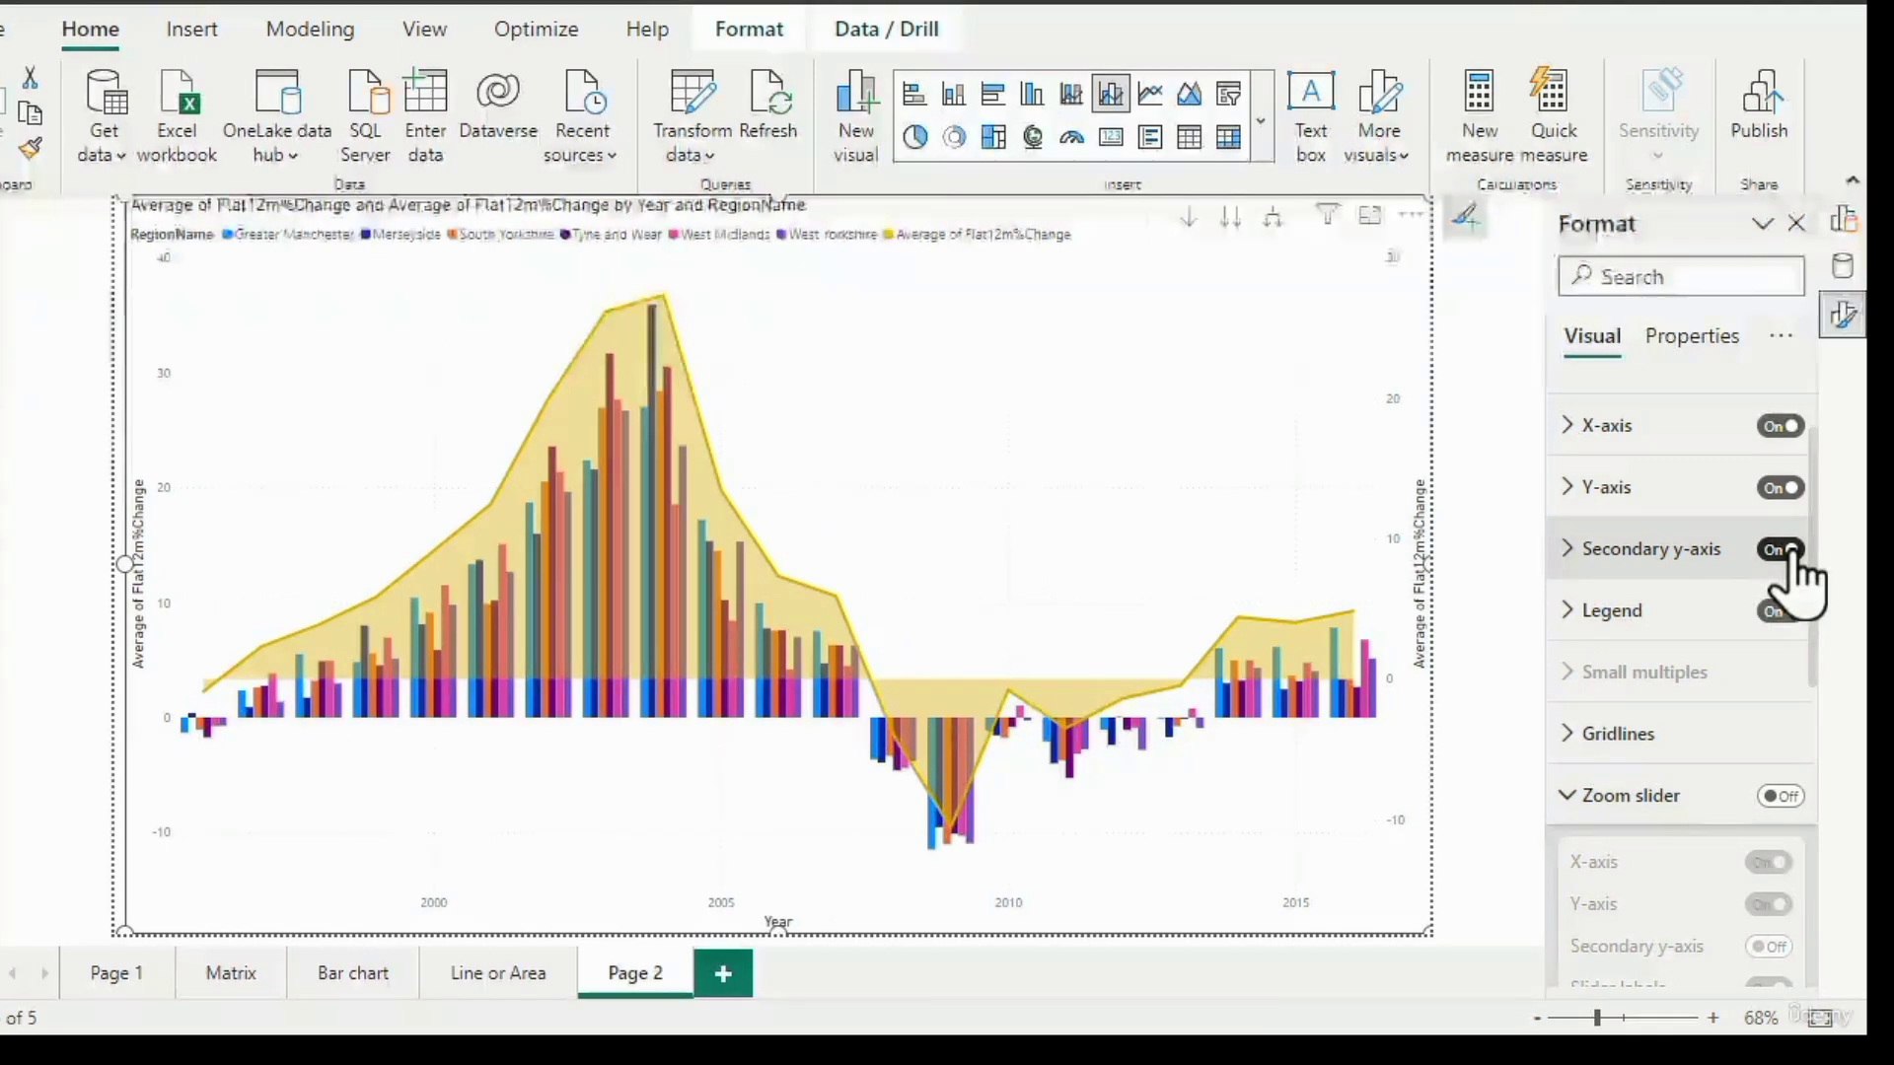
left_click(1558, 582)
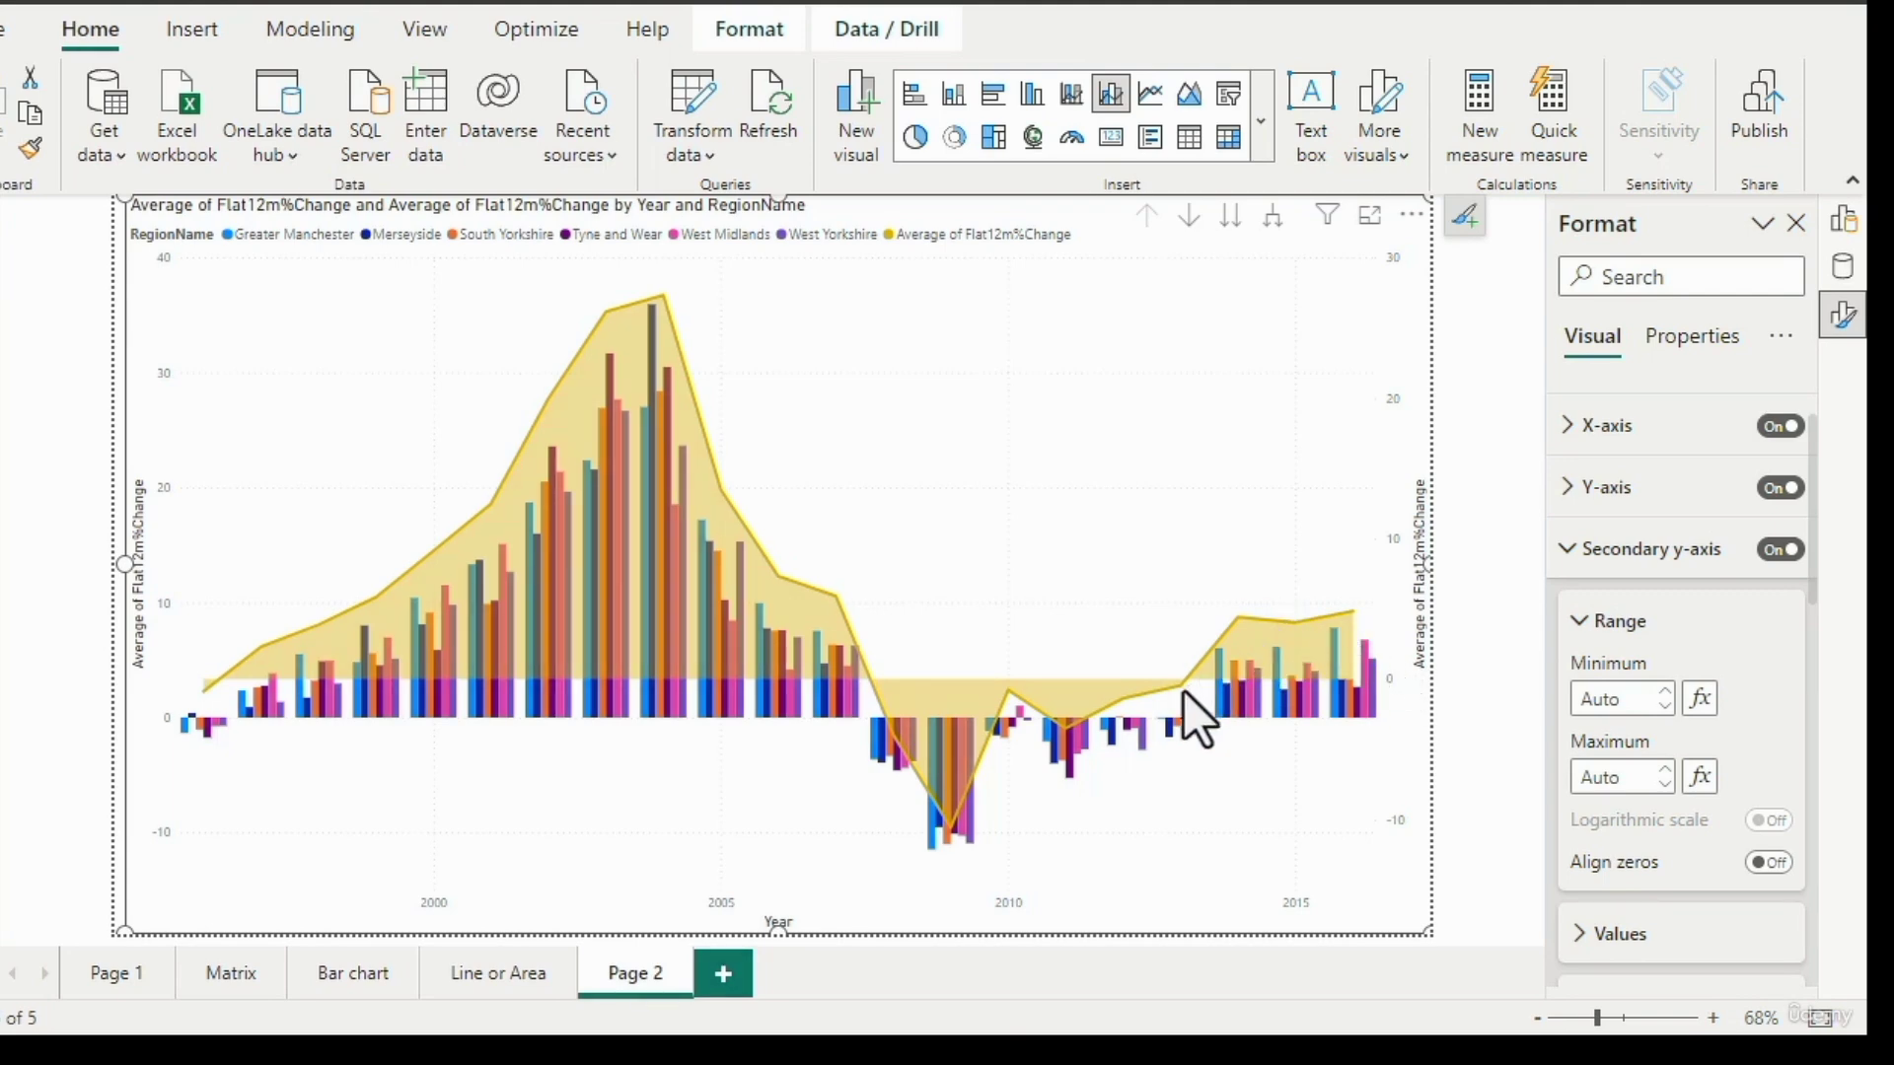
mouse_move(1180, 690)
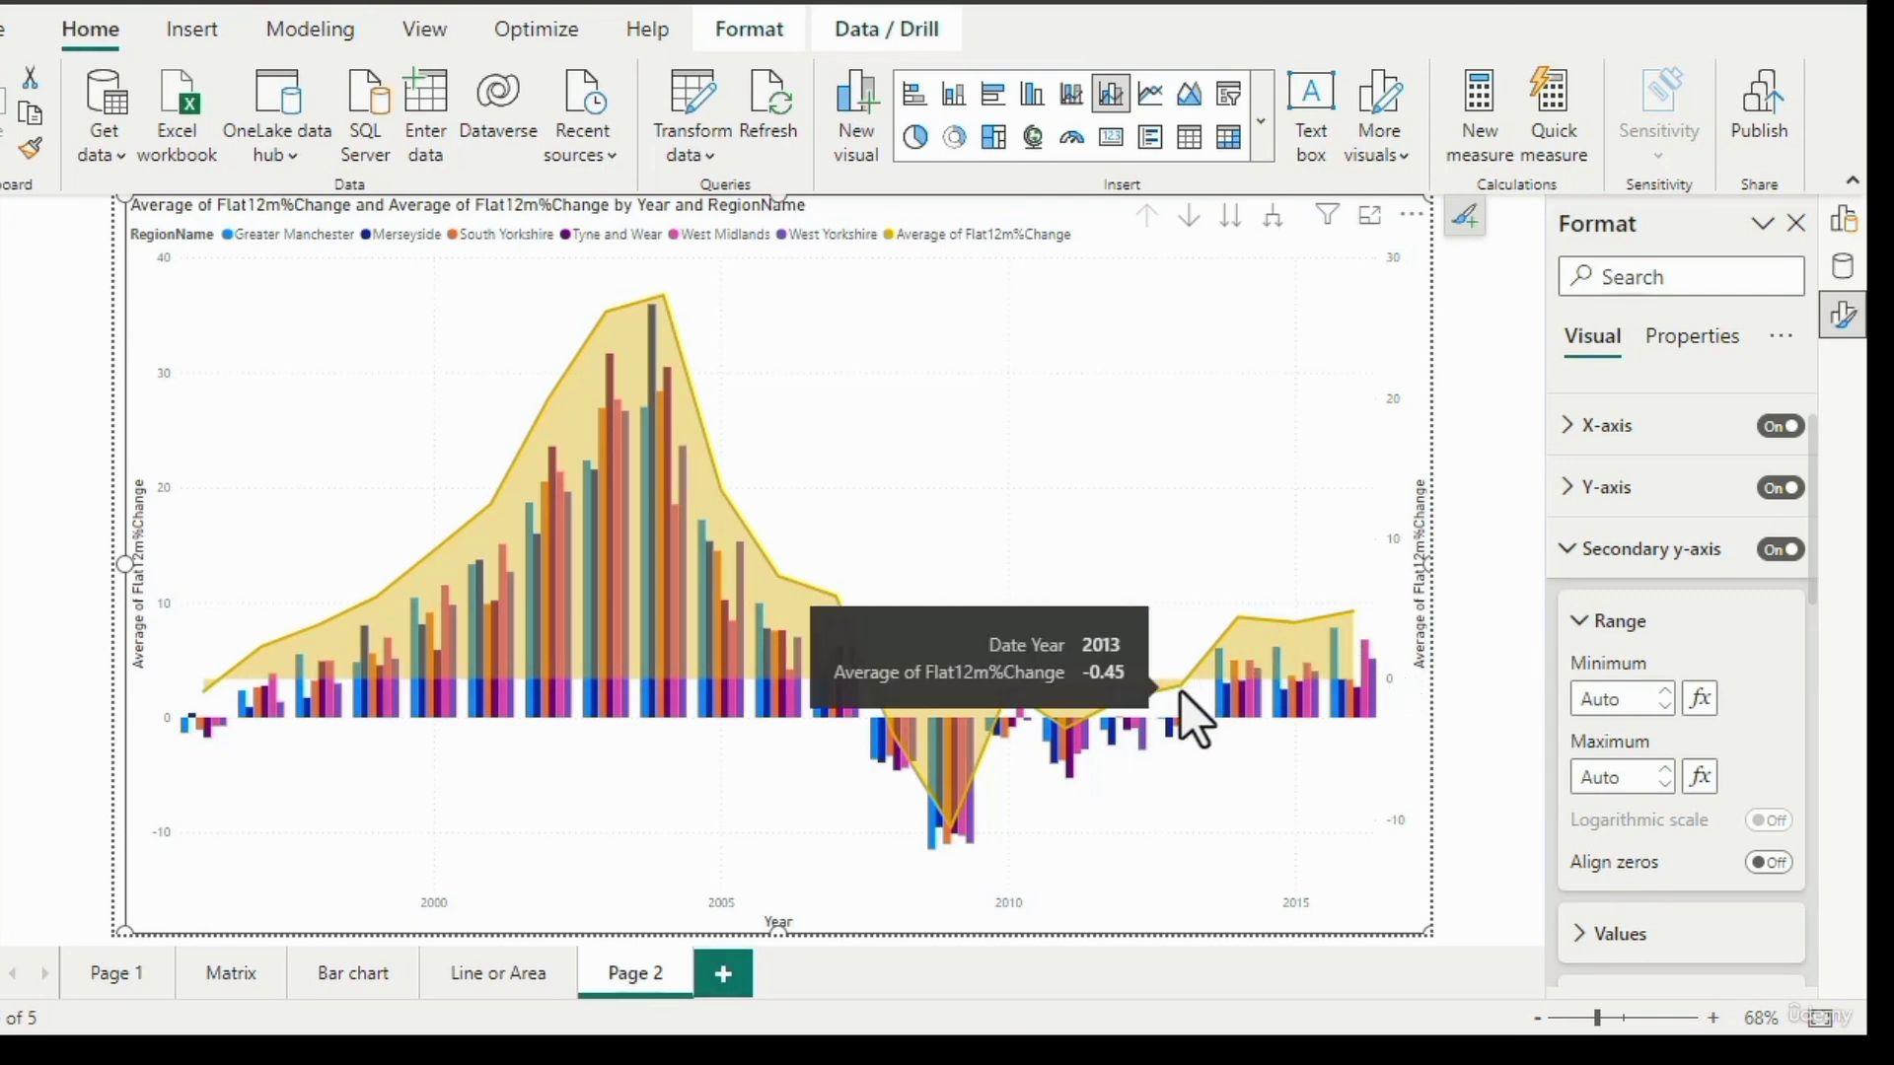
mouse_move(1388, 689)
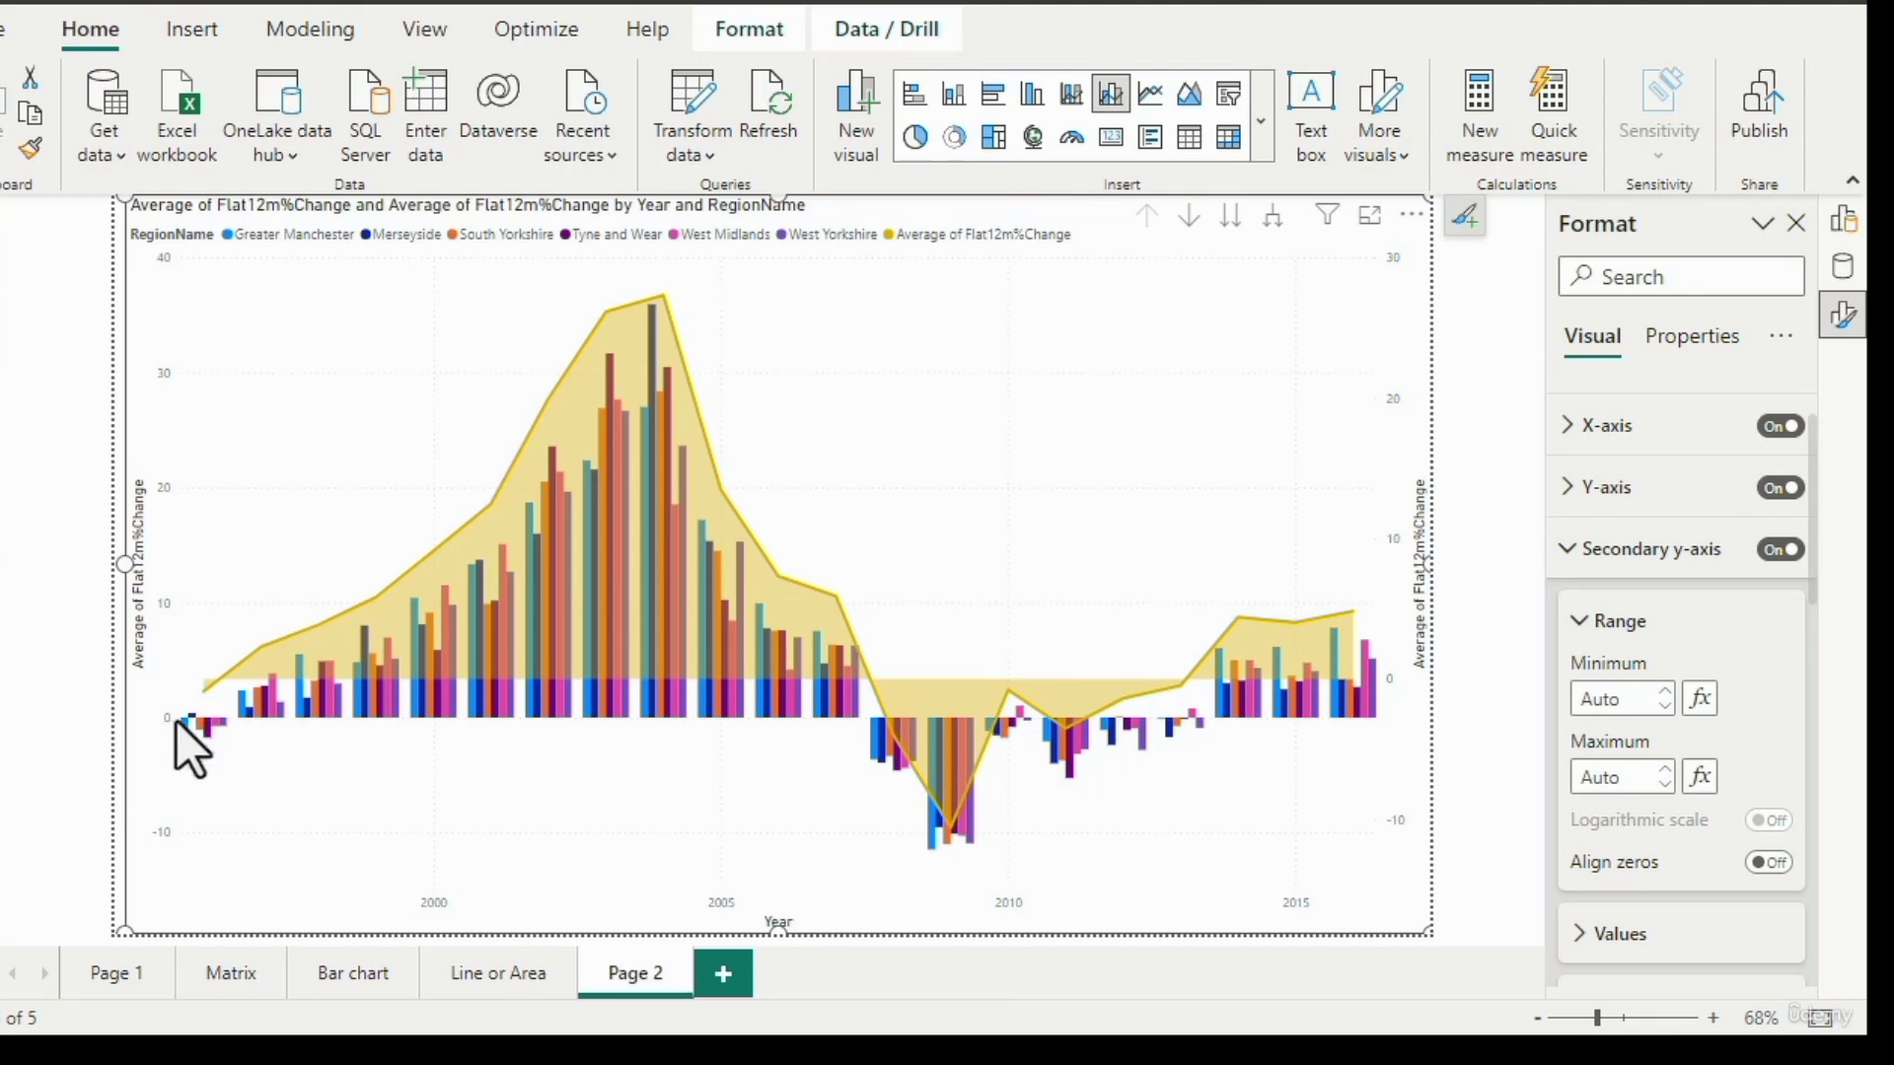
left_click(1771, 864)
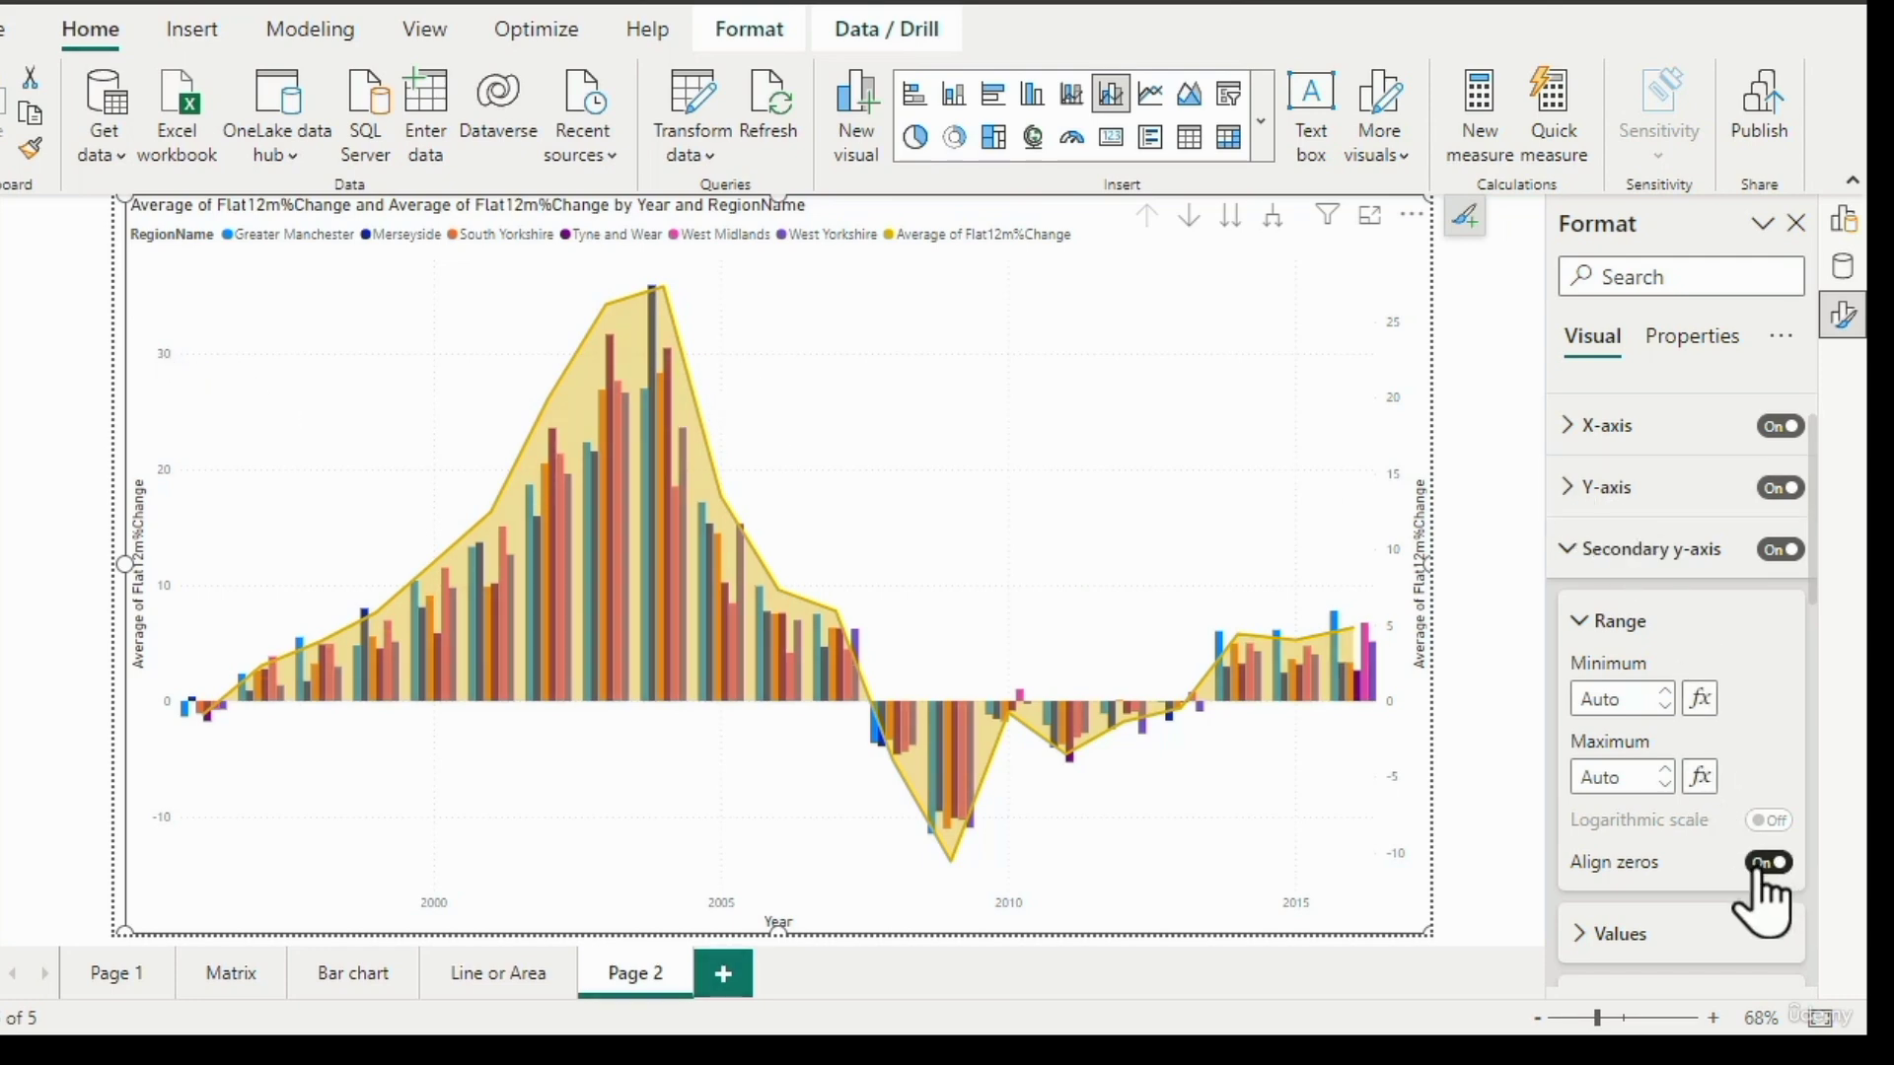
left_click(1776, 552)
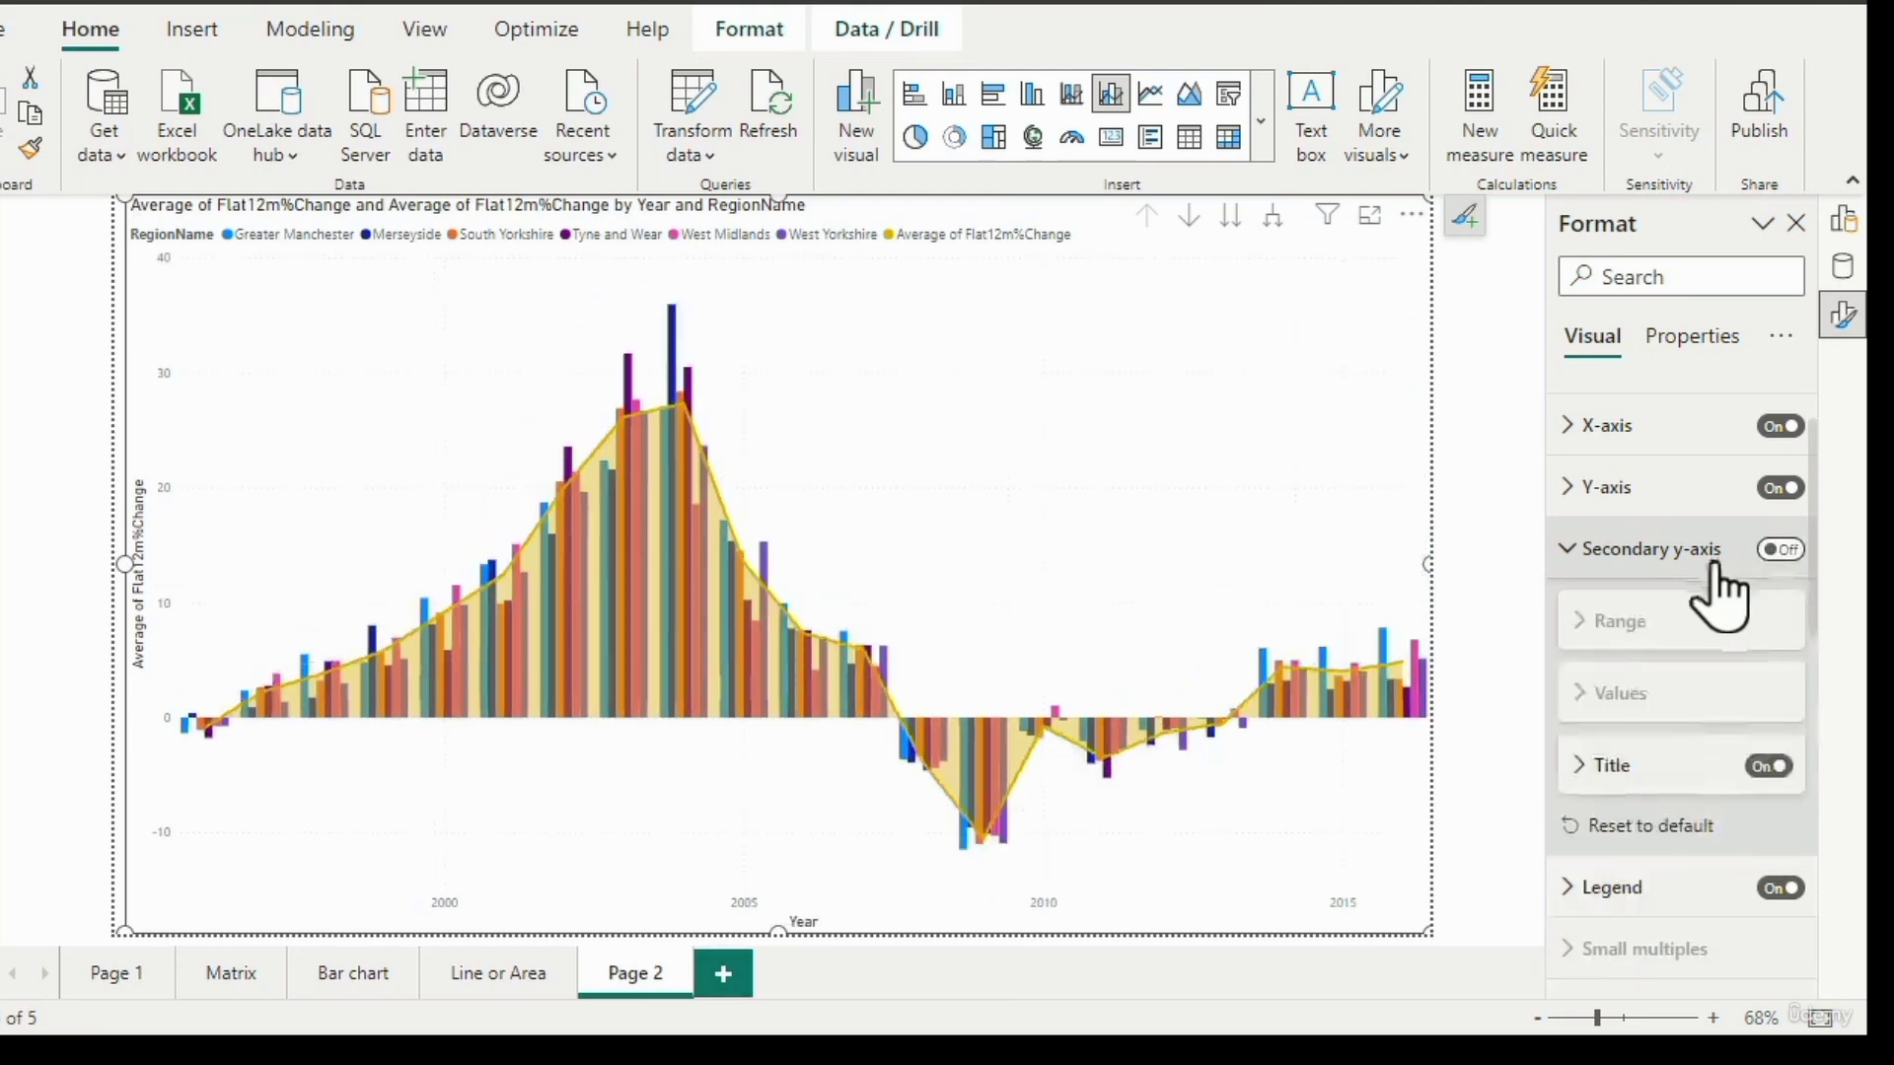
left_click(1564, 552)
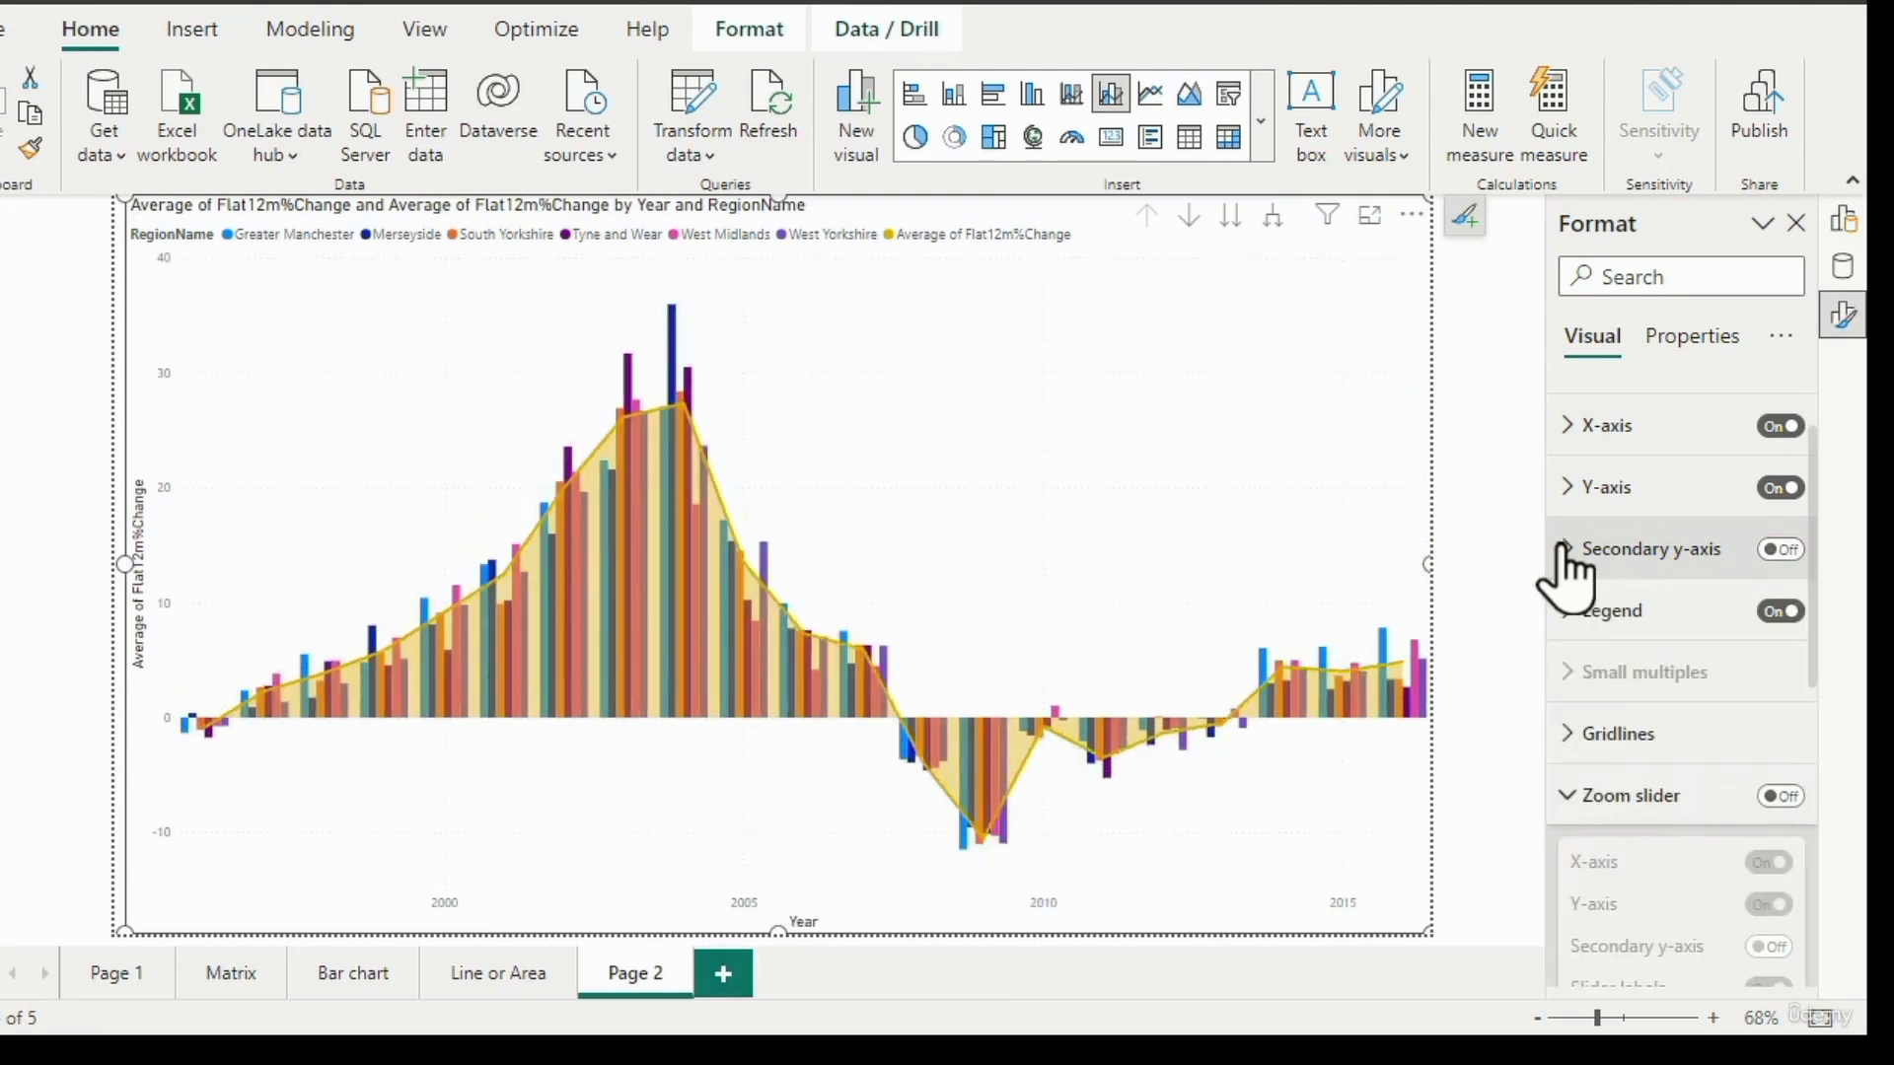
left_click(1568, 797)
Look through the colour settings for each region in the chart's column formatting.
scroll(1568, 801, "down", 1)
left_click(1574, 770)
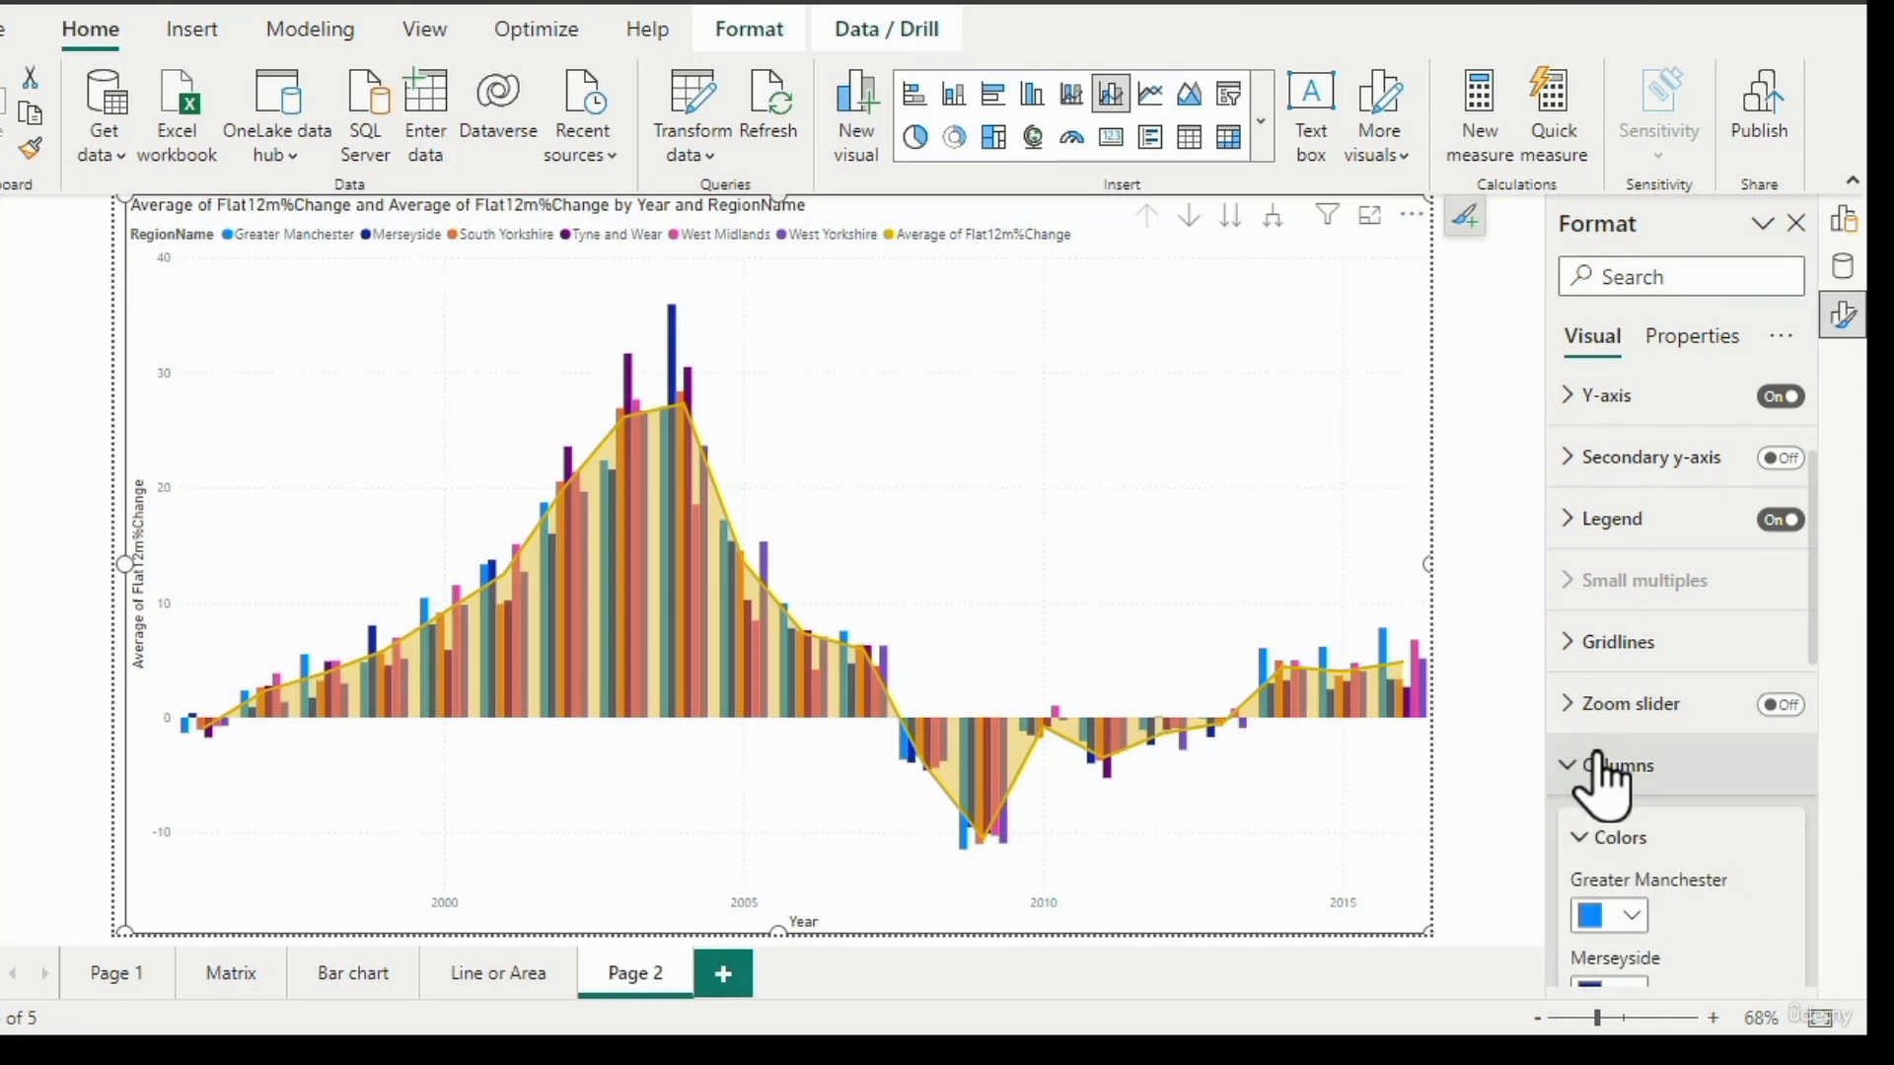
scroll(1603, 759, "down", 6)
scroll(1606, 764, "up", 3)
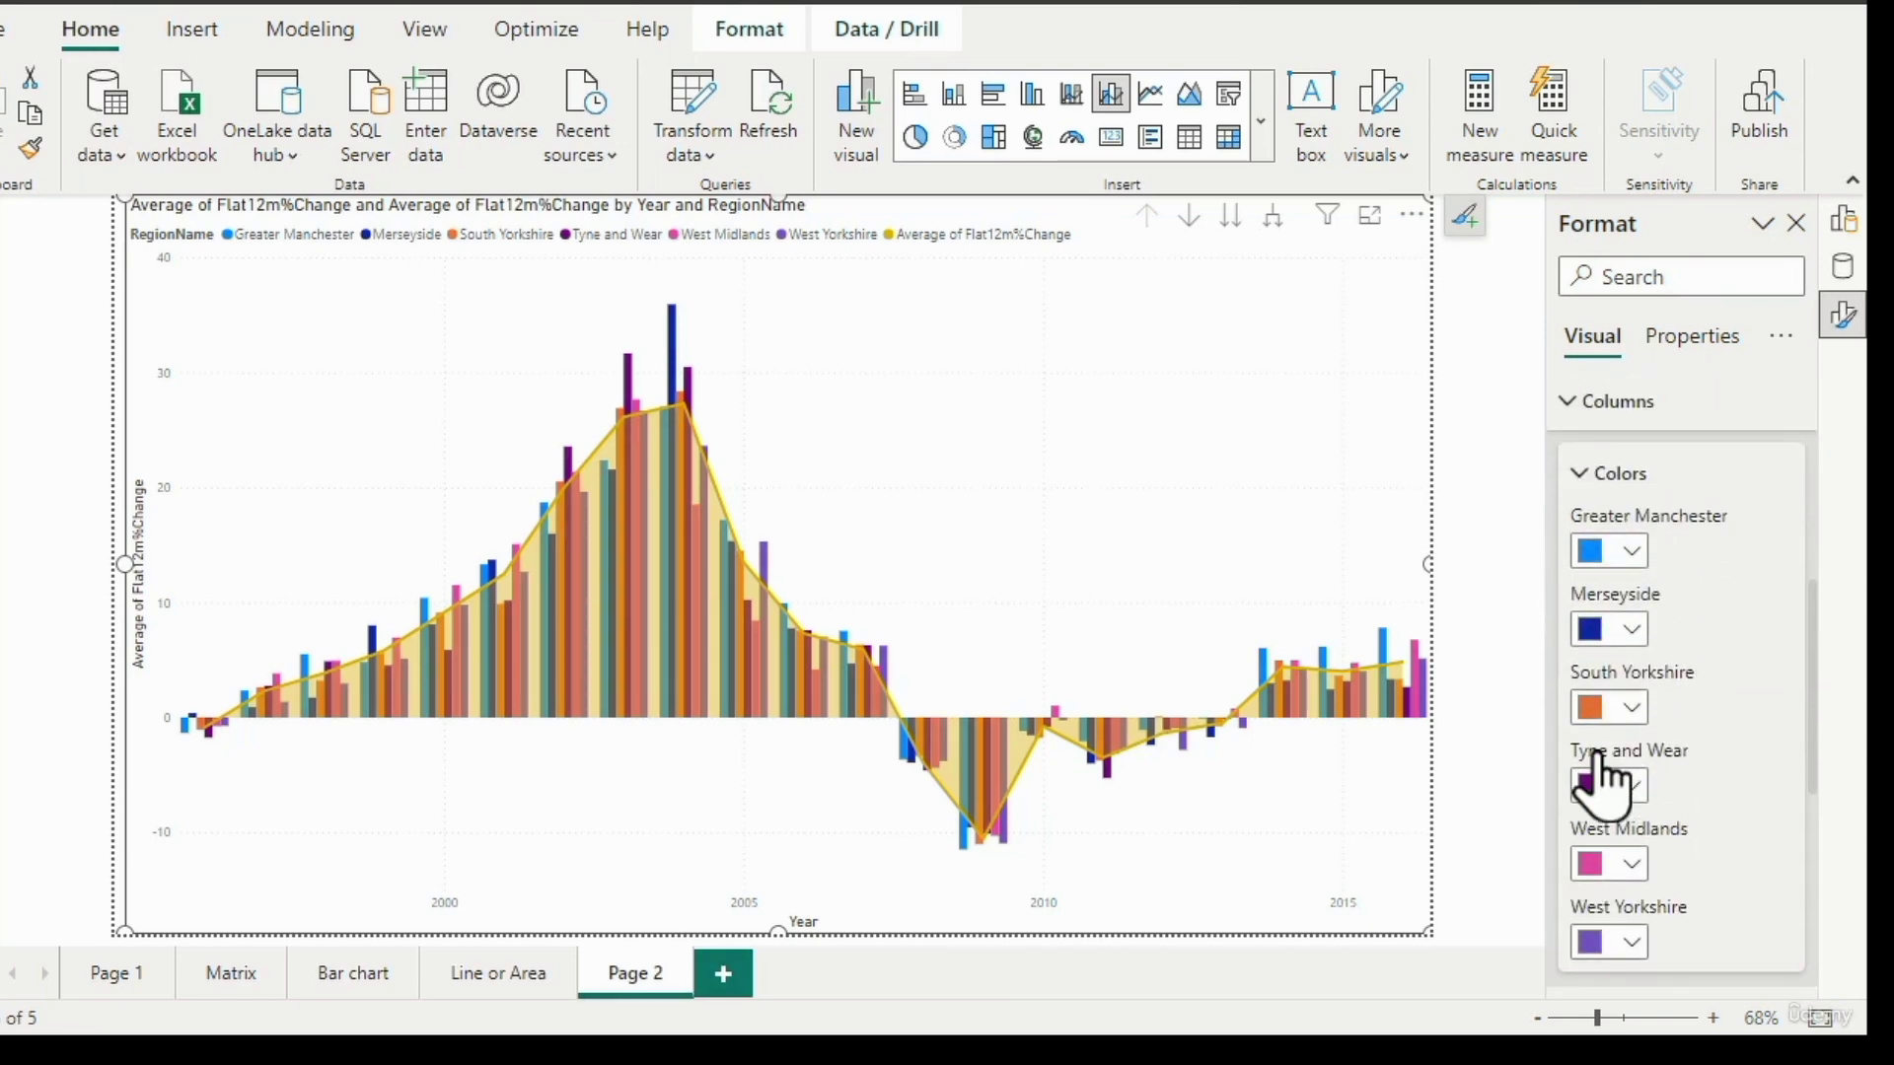
left_click(1568, 405)
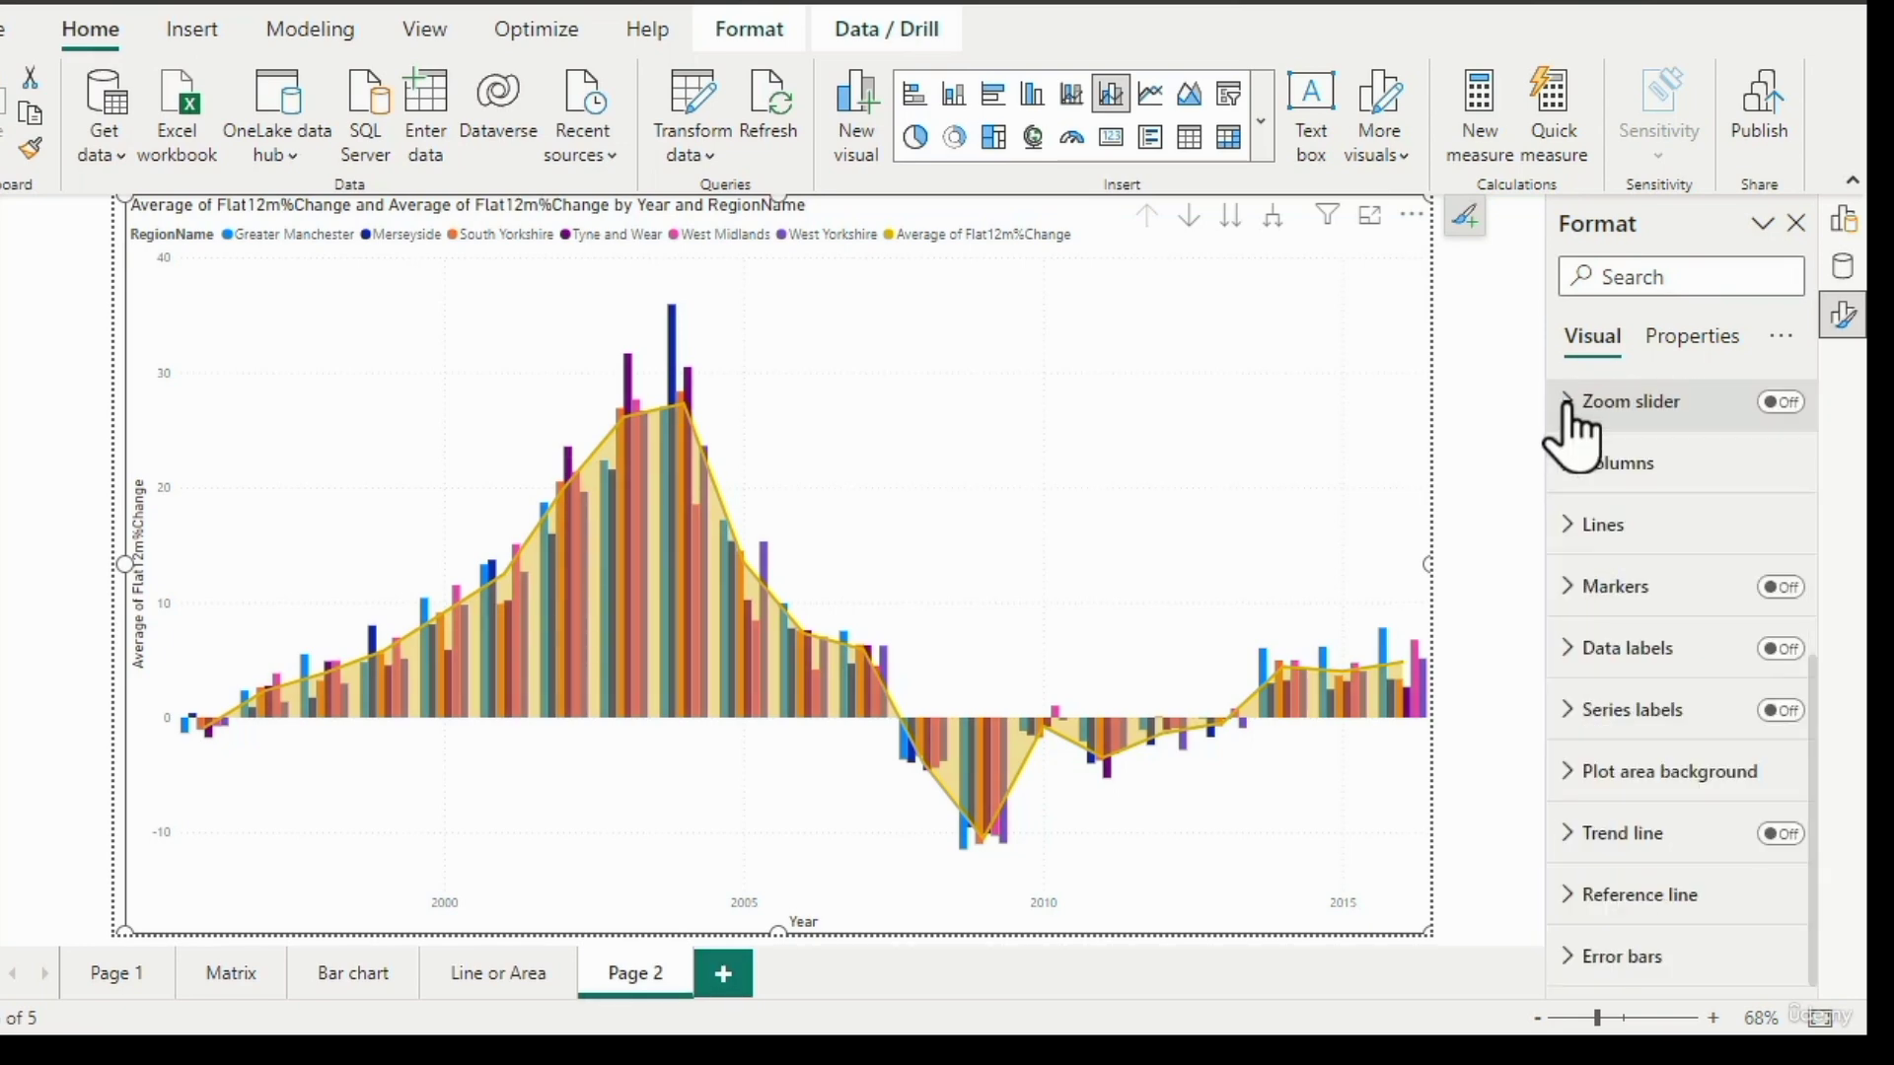
Try markers and data labels on the chart, switch both off, and turn on Series labels.
left_click(1779, 587)
left_click(1775, 590)
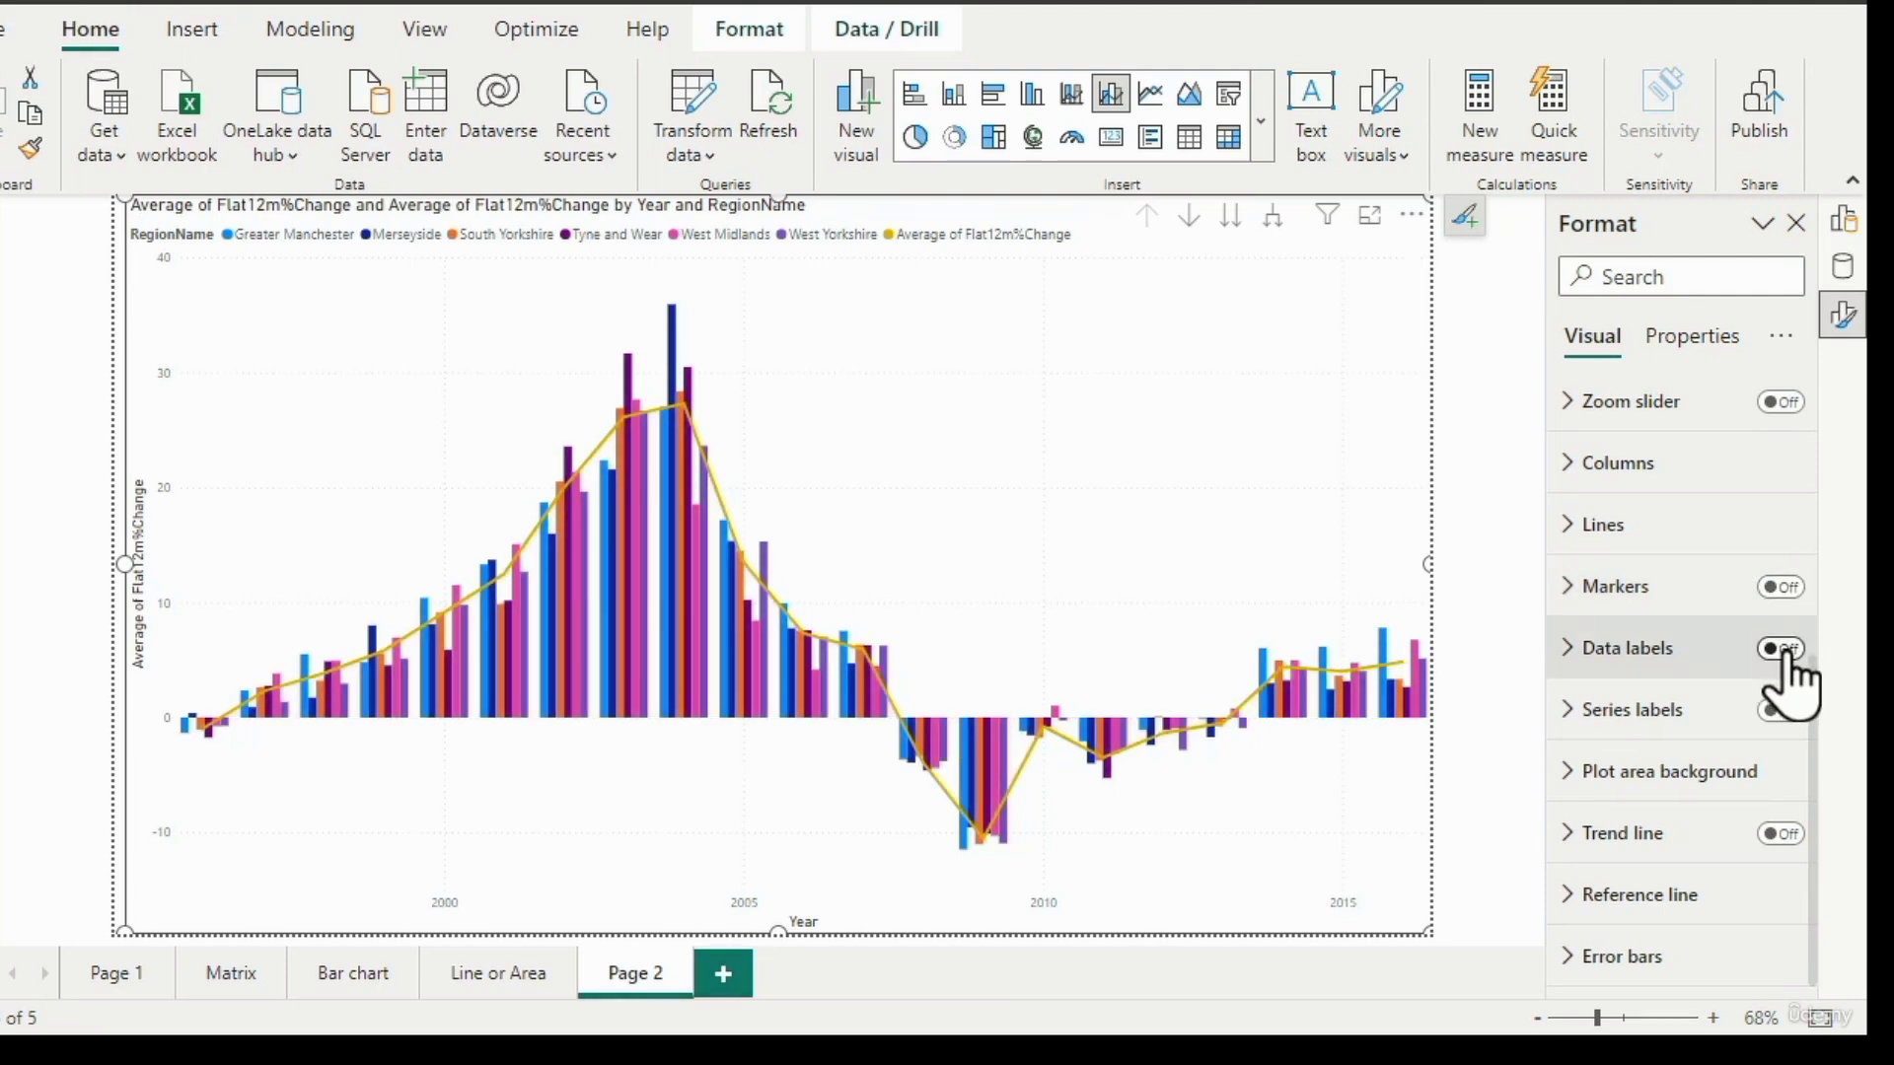
left_click(1785, 653)
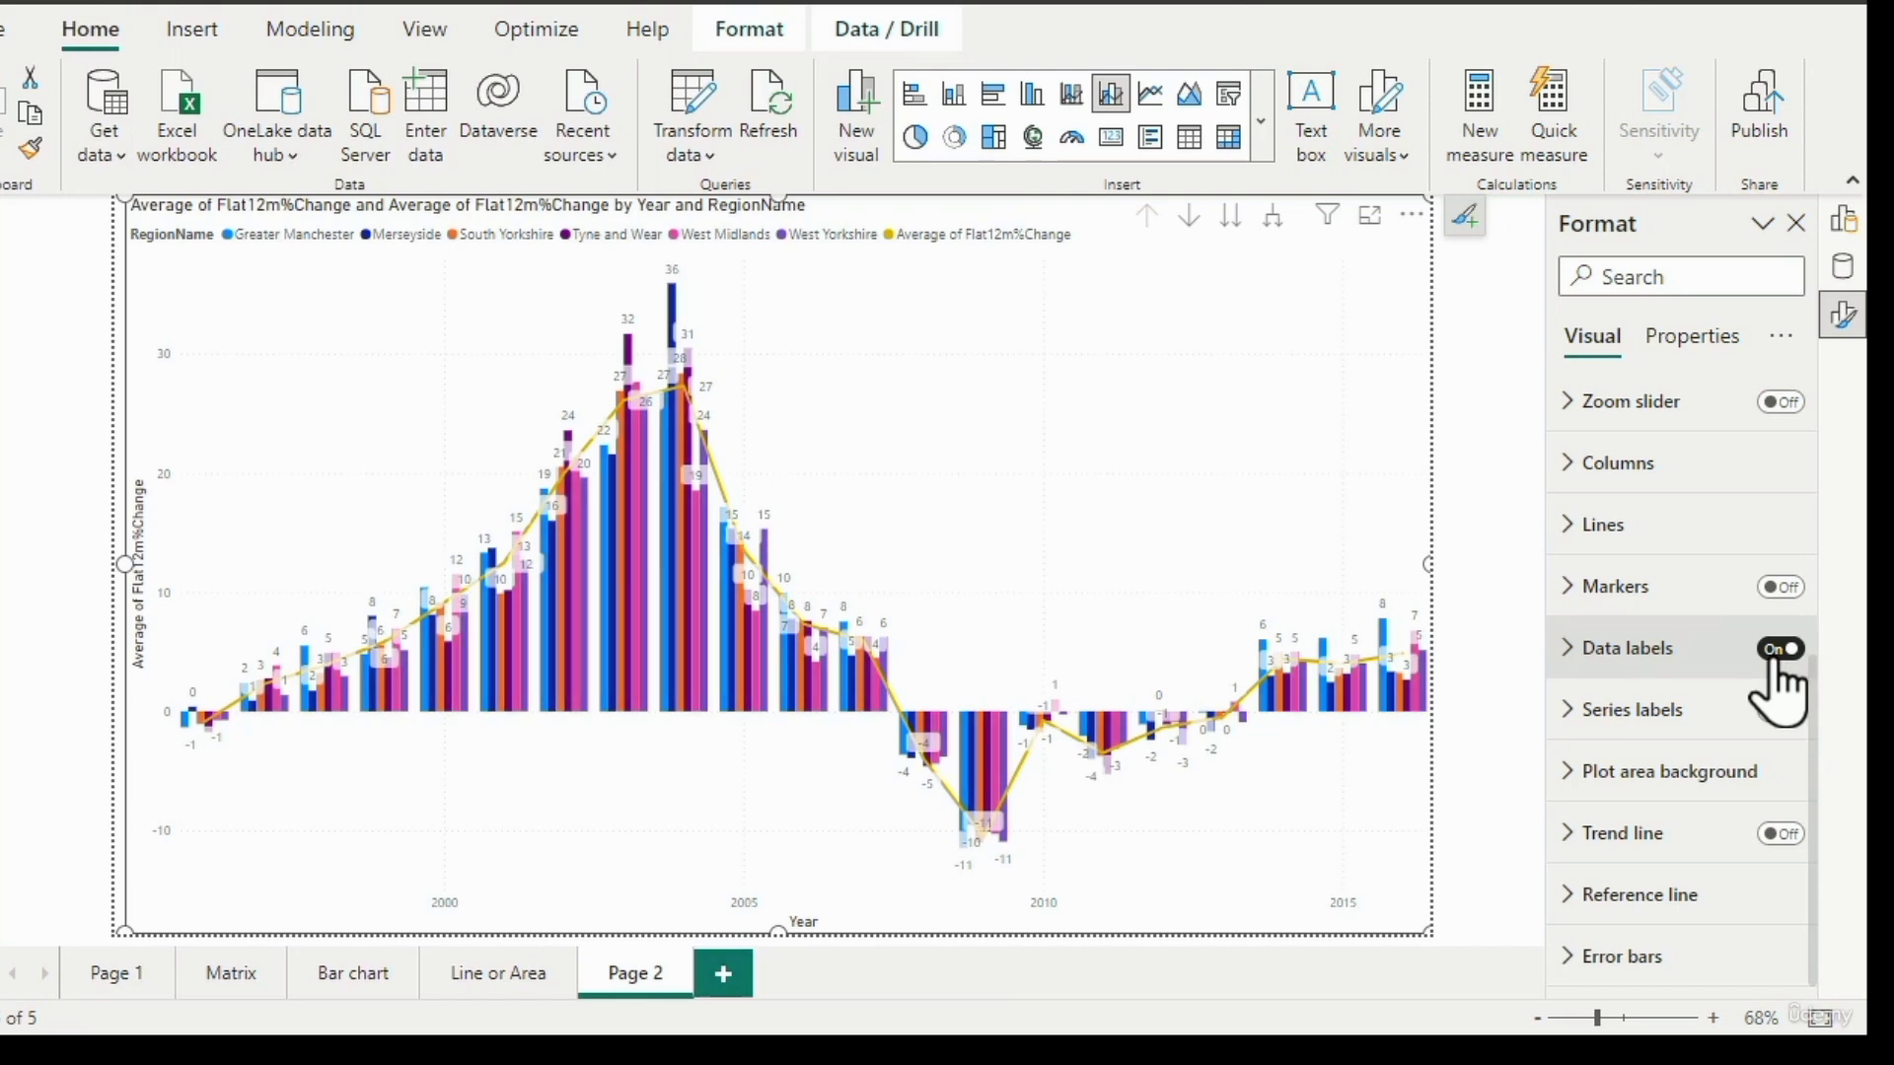
left_click(1777, 653)
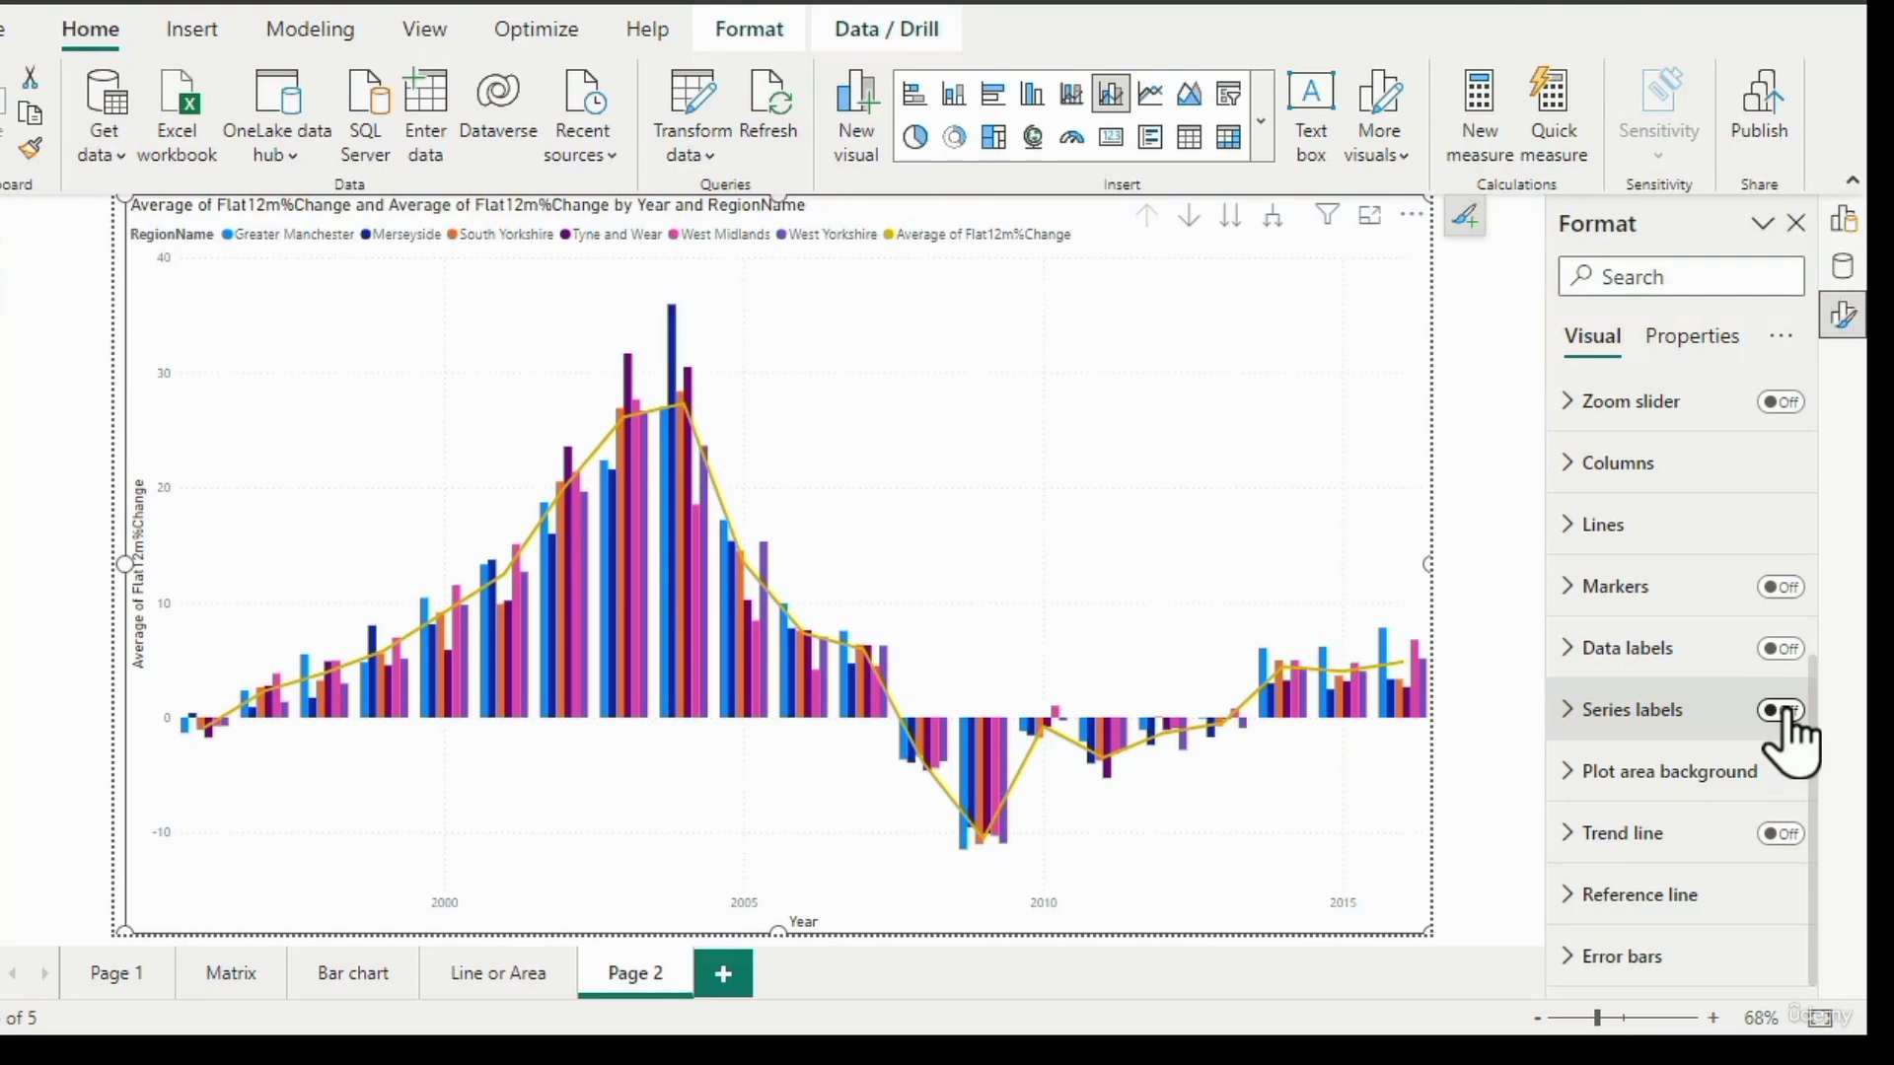
left_click(1783, 712)
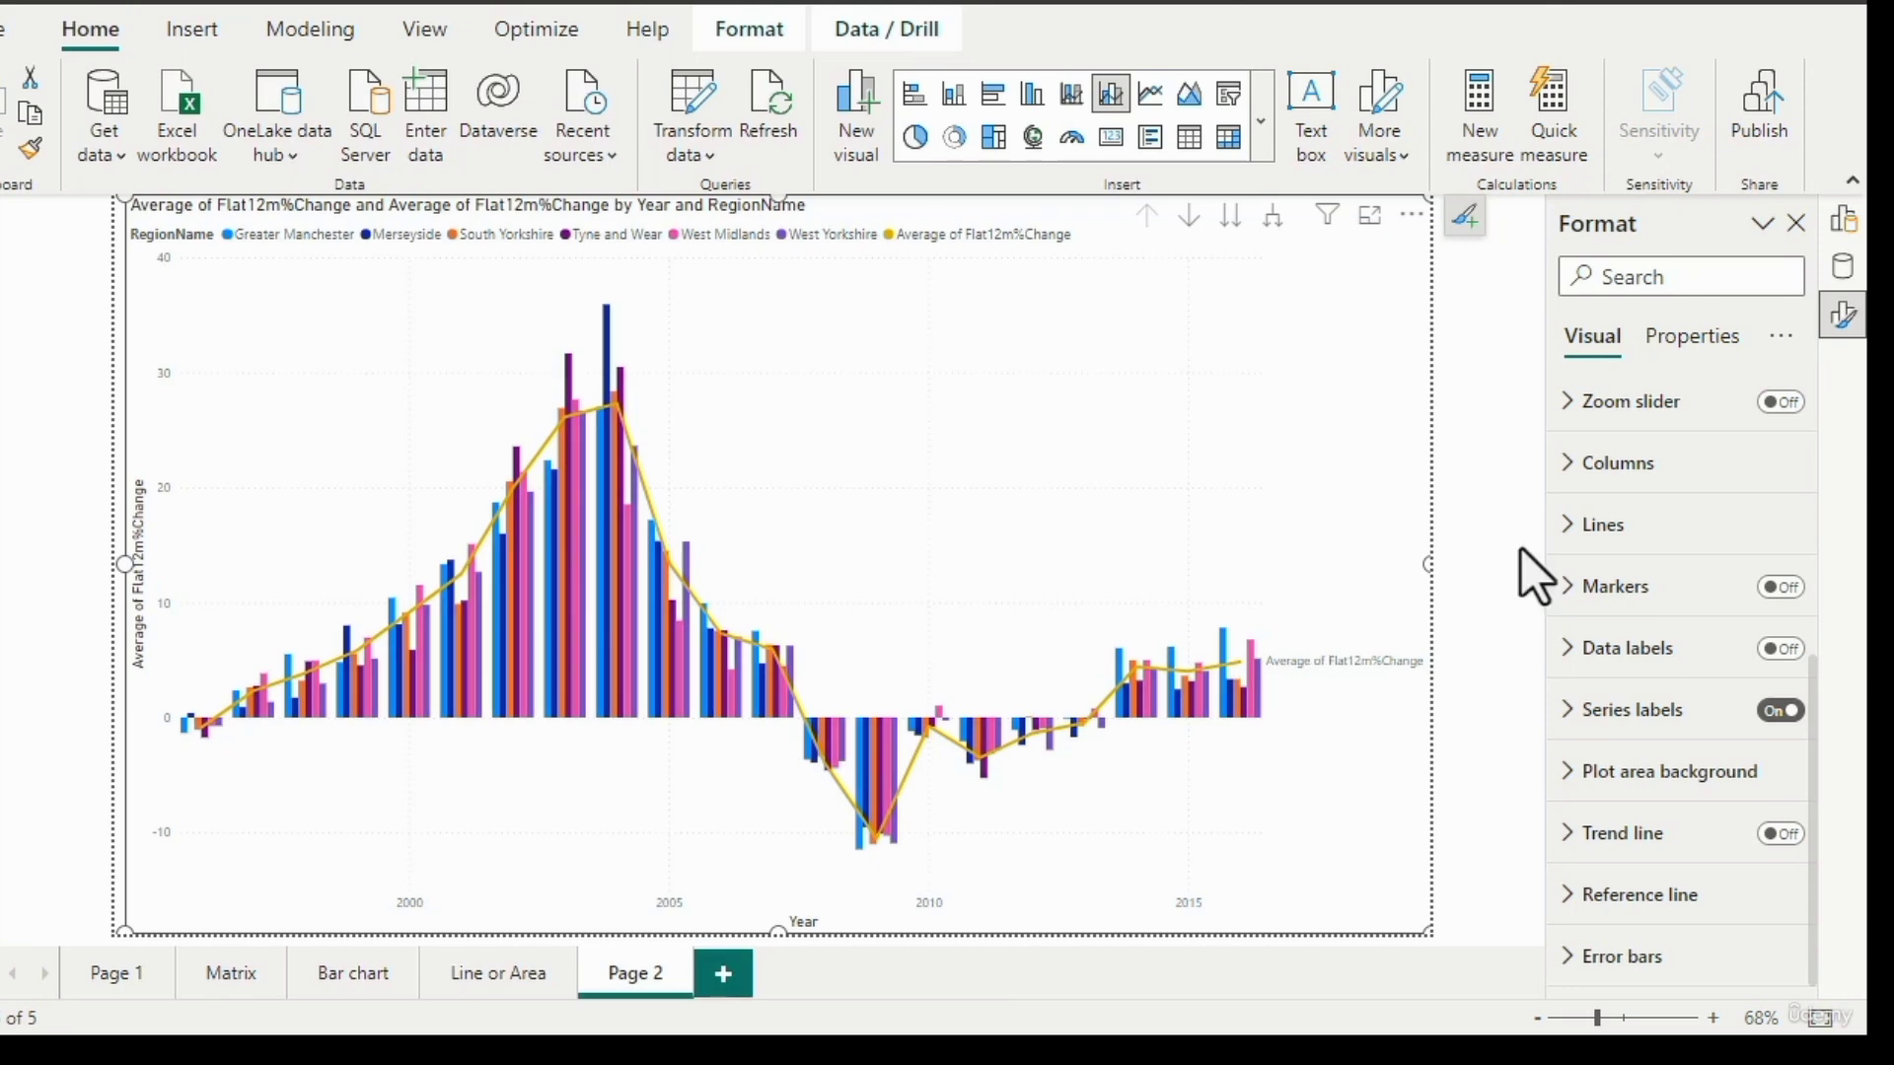
Search the data fields for 12m and add Detached12m%Change to the chart's line y-axis.
left_click(1842, 225)
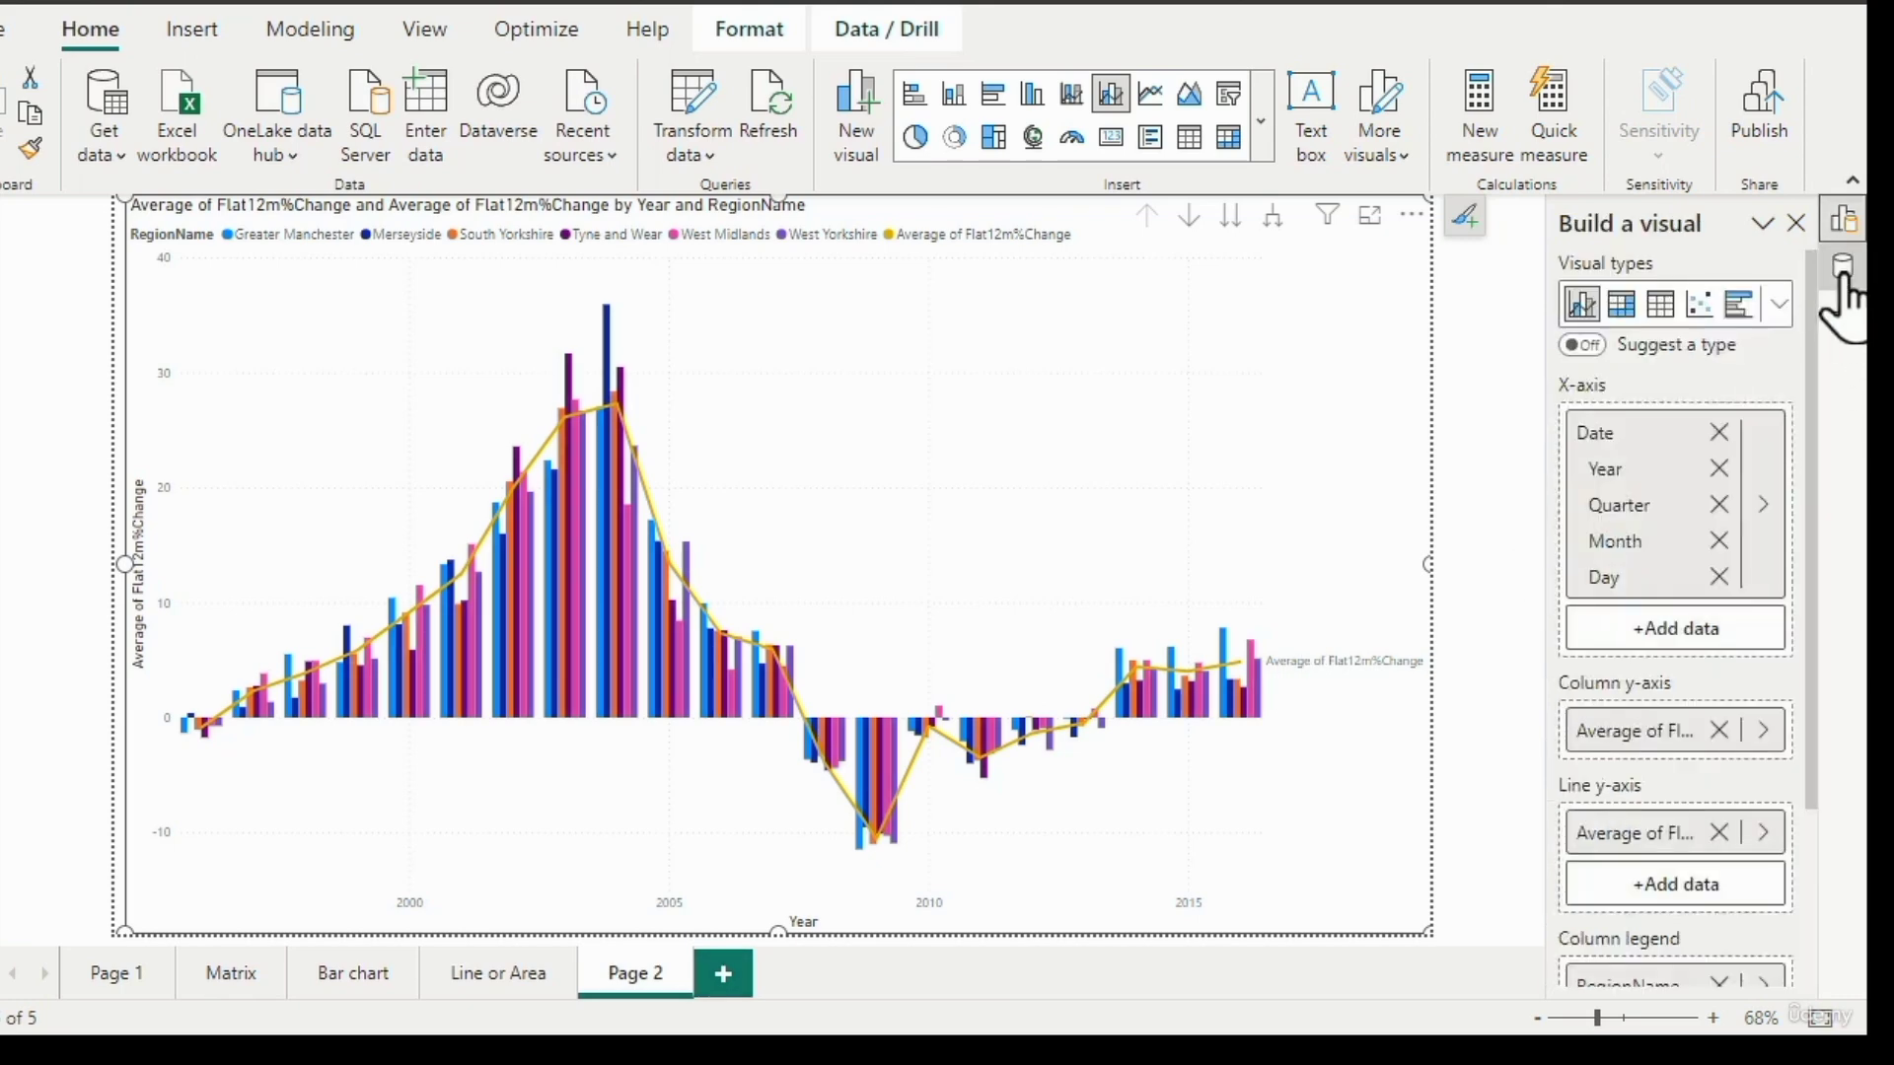
right_click(1842, 268)
left_click(1773, 318)
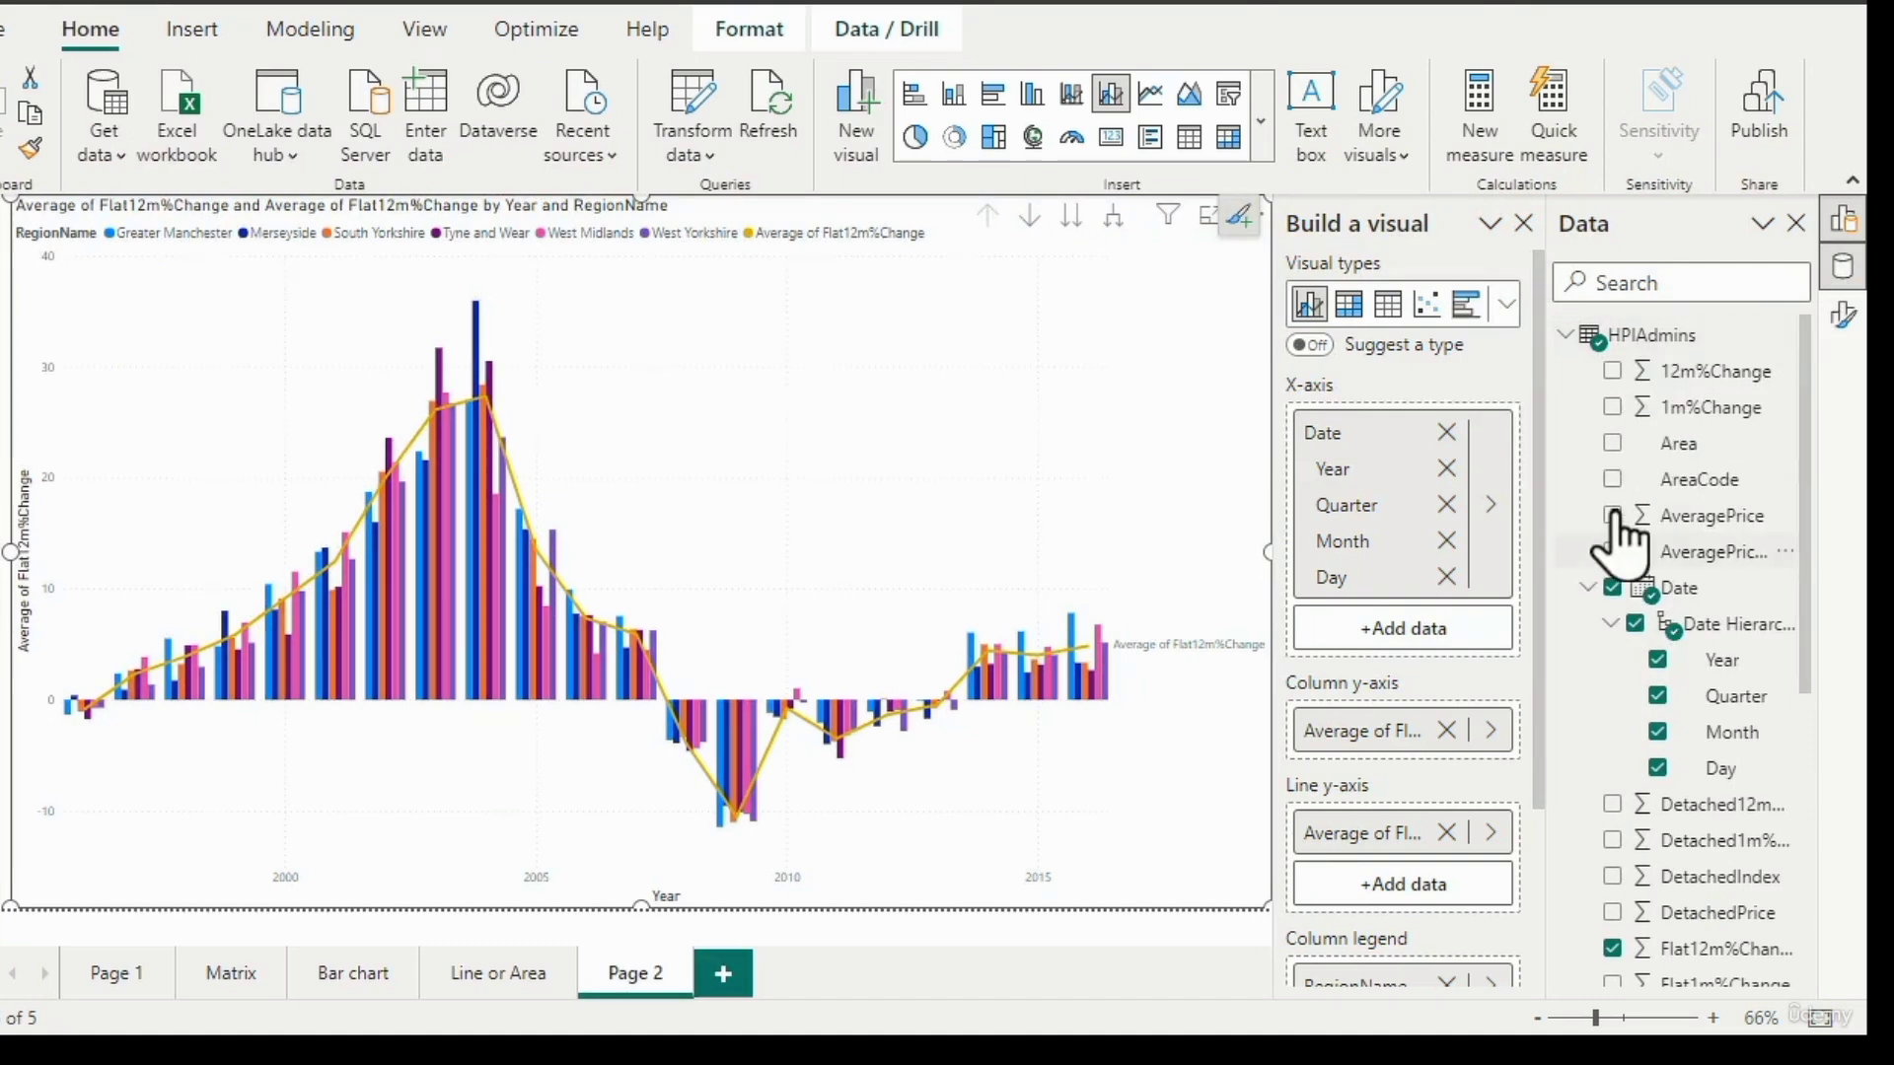
left_click(1669, 286)
type("12m")
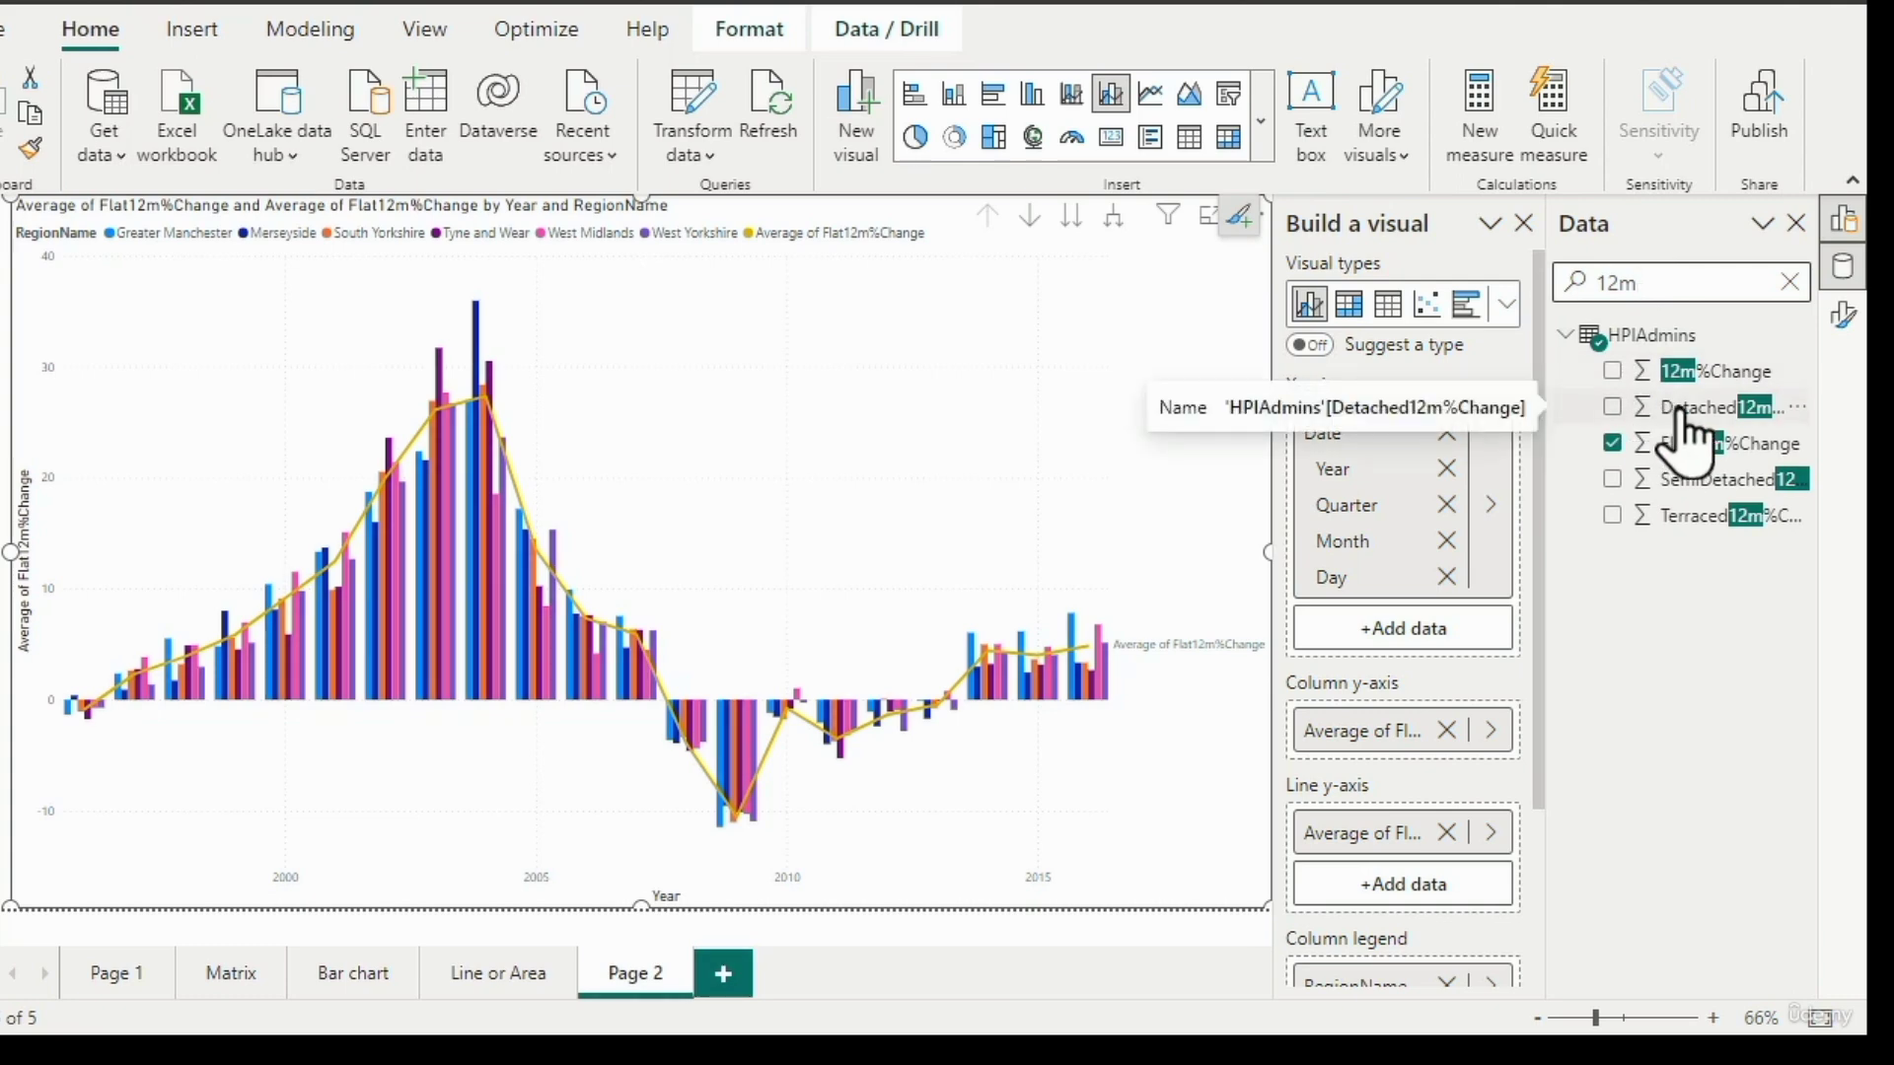
left_click_drag(1682, 414, 1383, 883)
Set the aggregation of Detached12m%Change on the line y-axis to Average.
left_click(1490, 884)
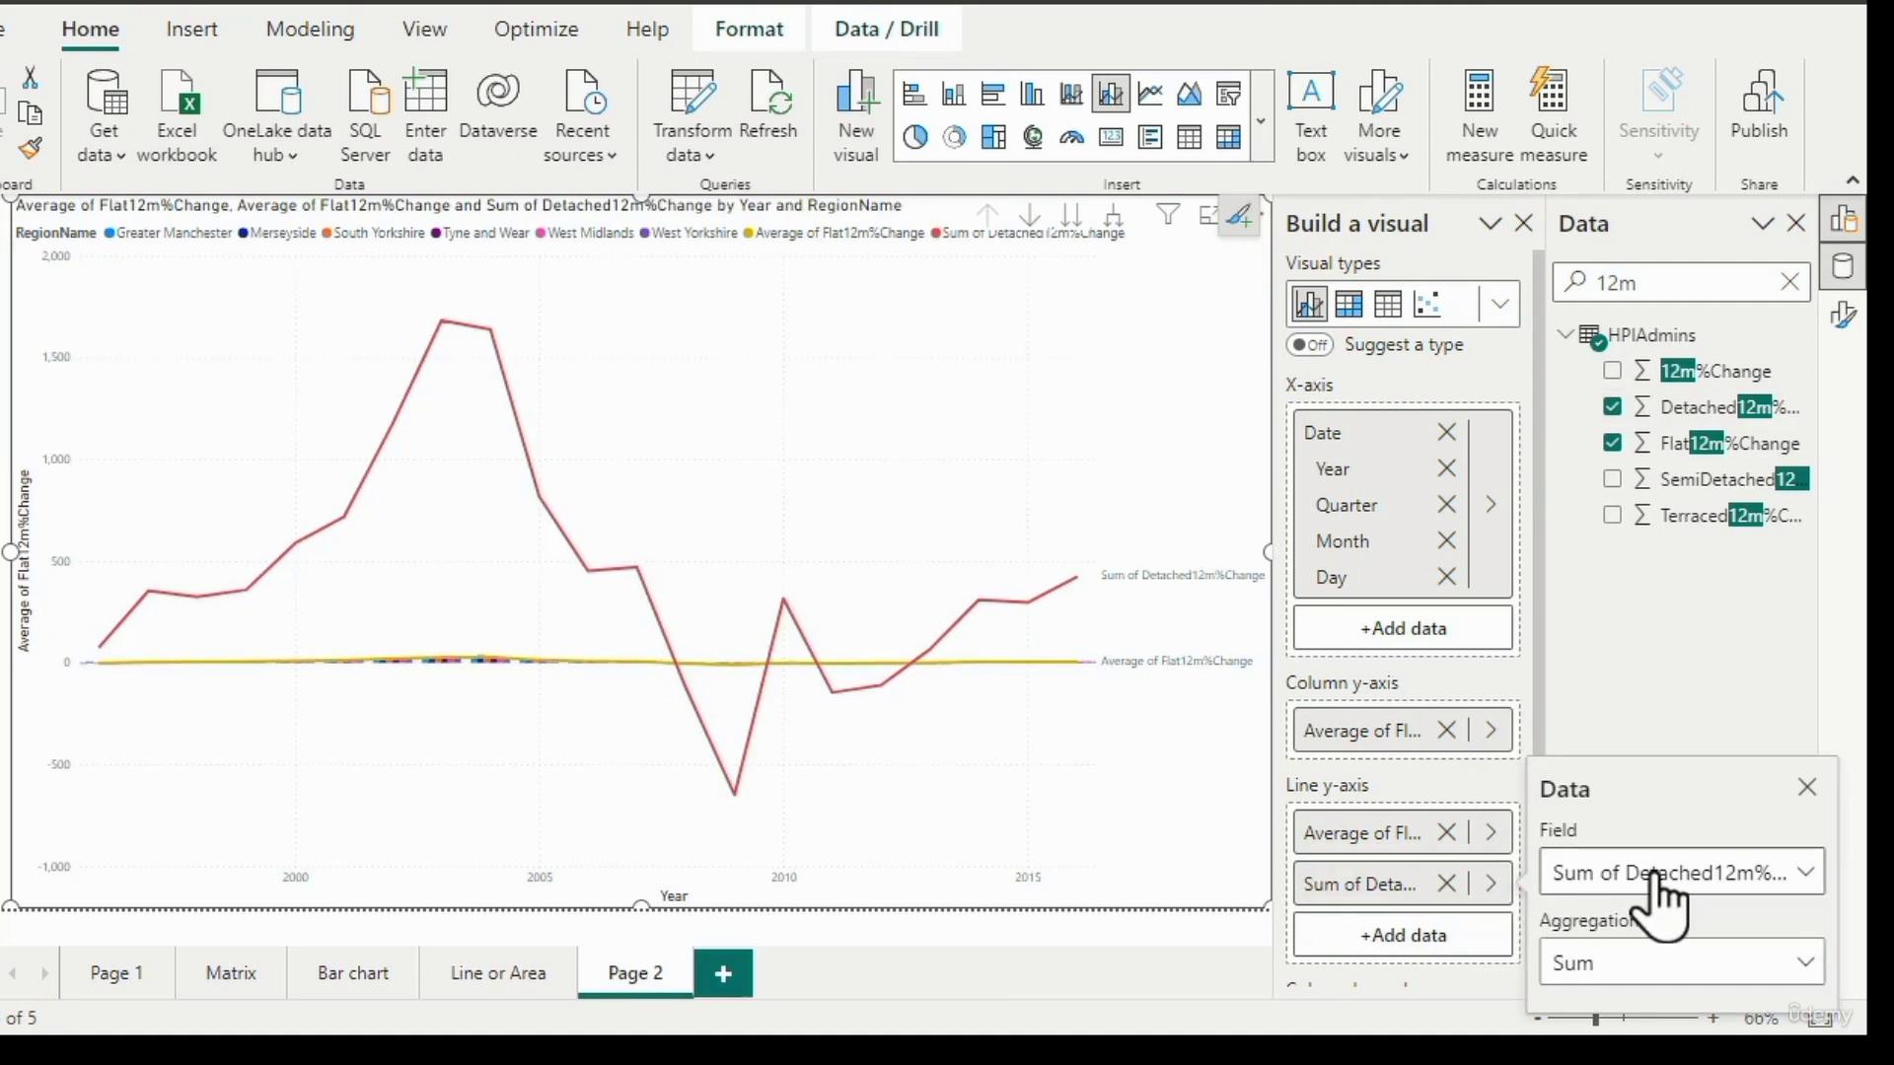
left_click(1677, 963)
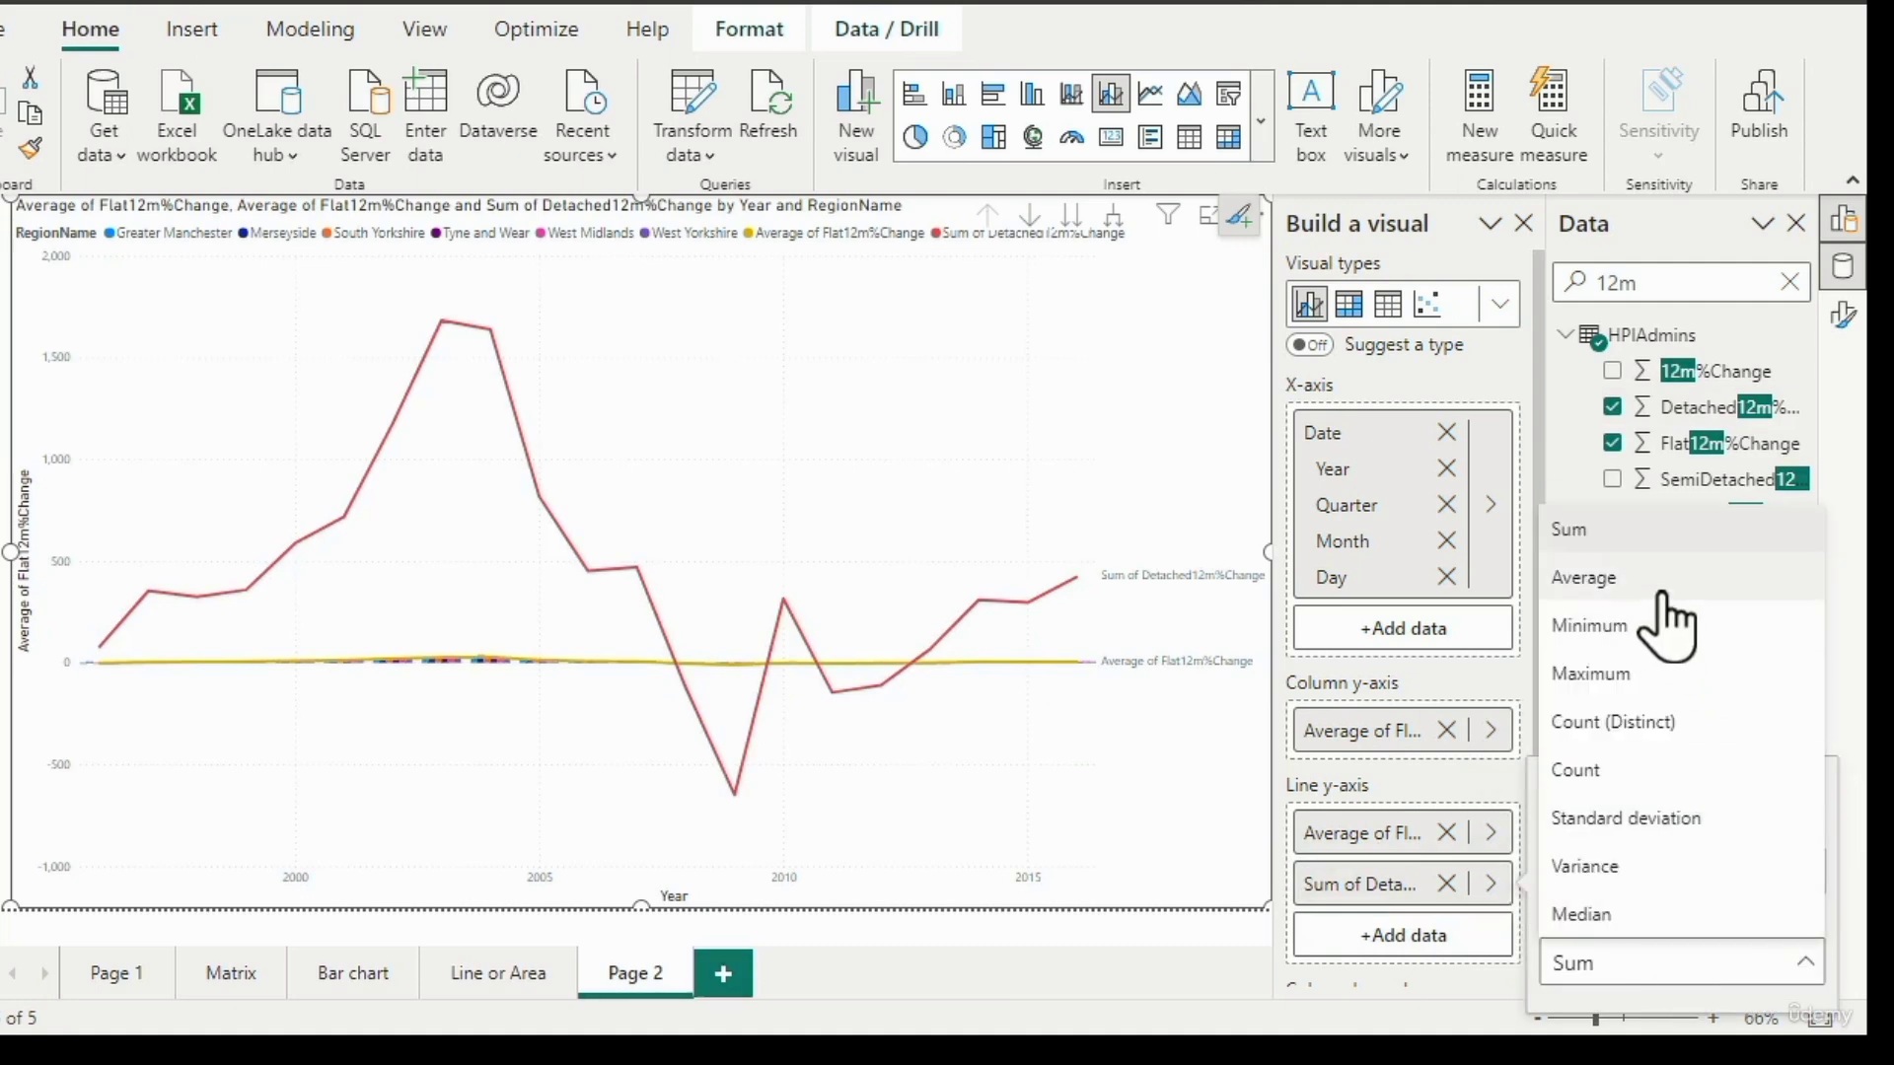
left_click(1667, 621)
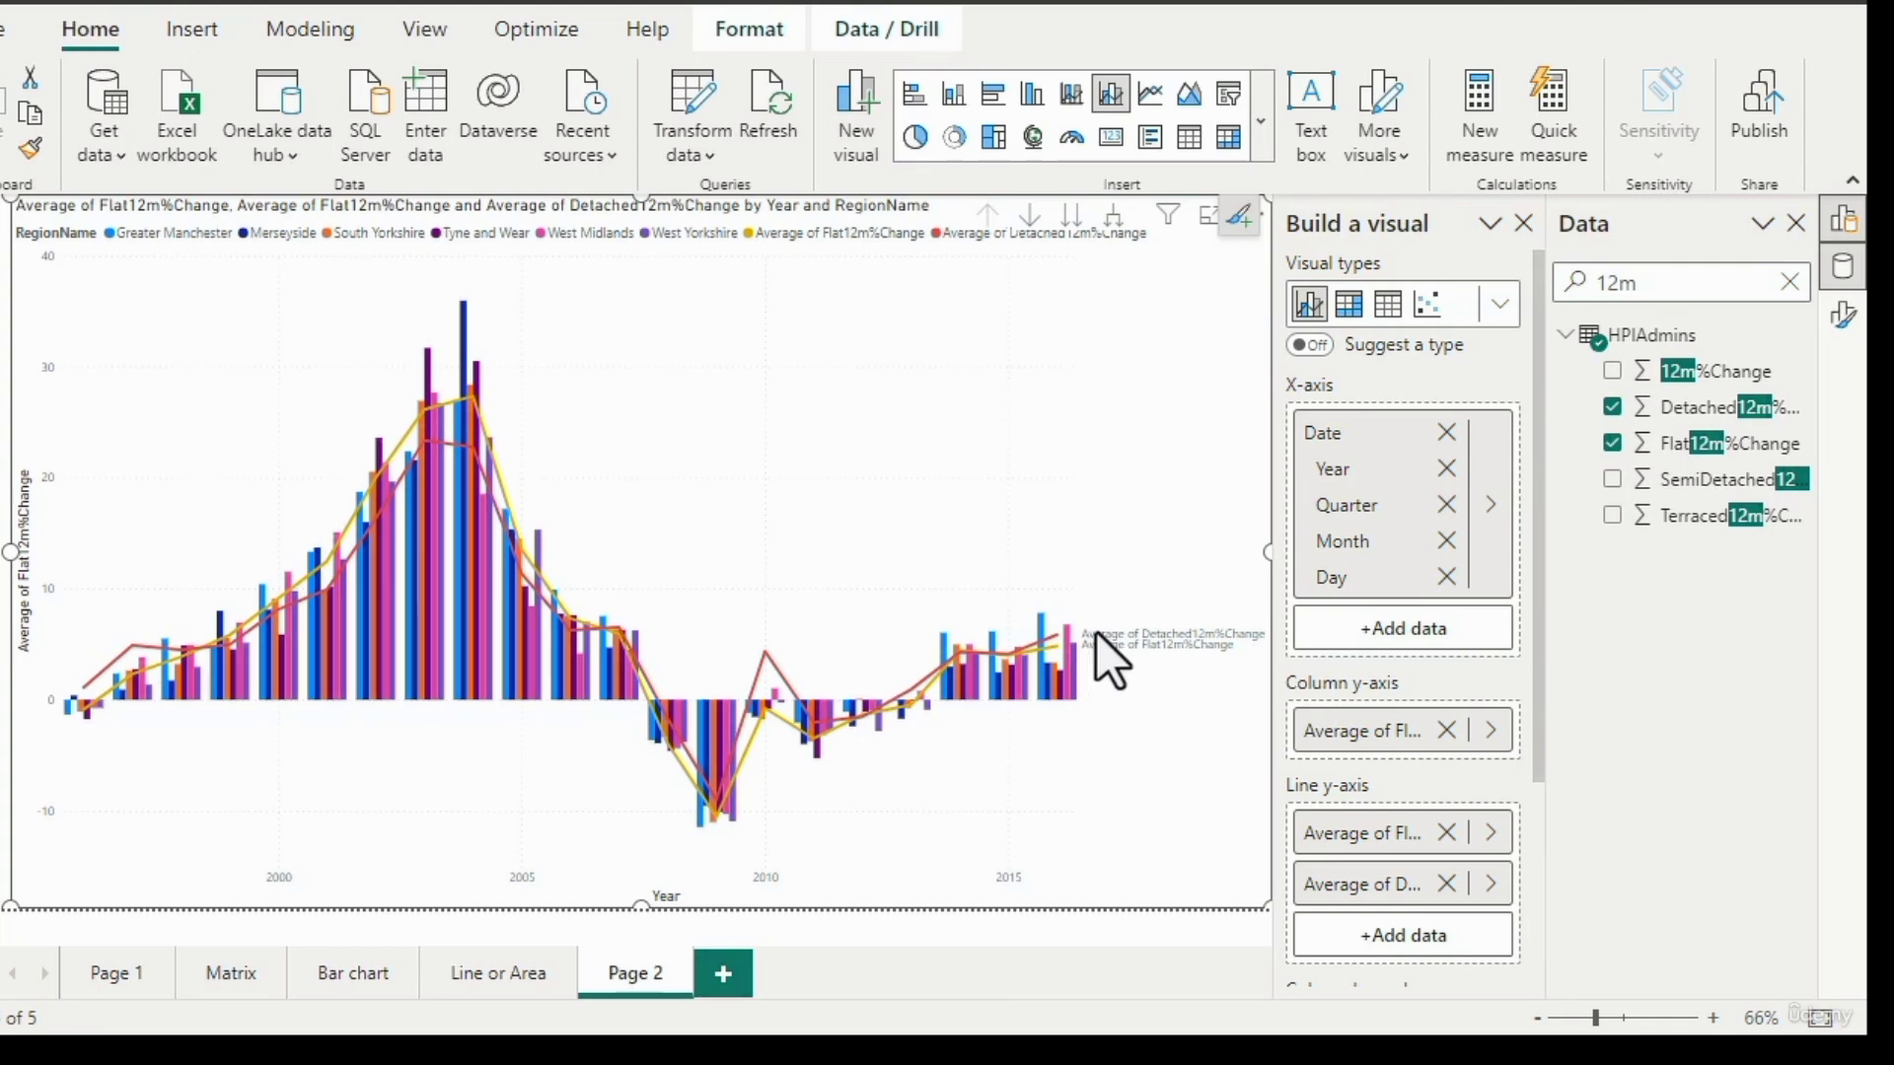
Turn on Shade area for all series in the chart's line formatting.
left_click(1841, 316)
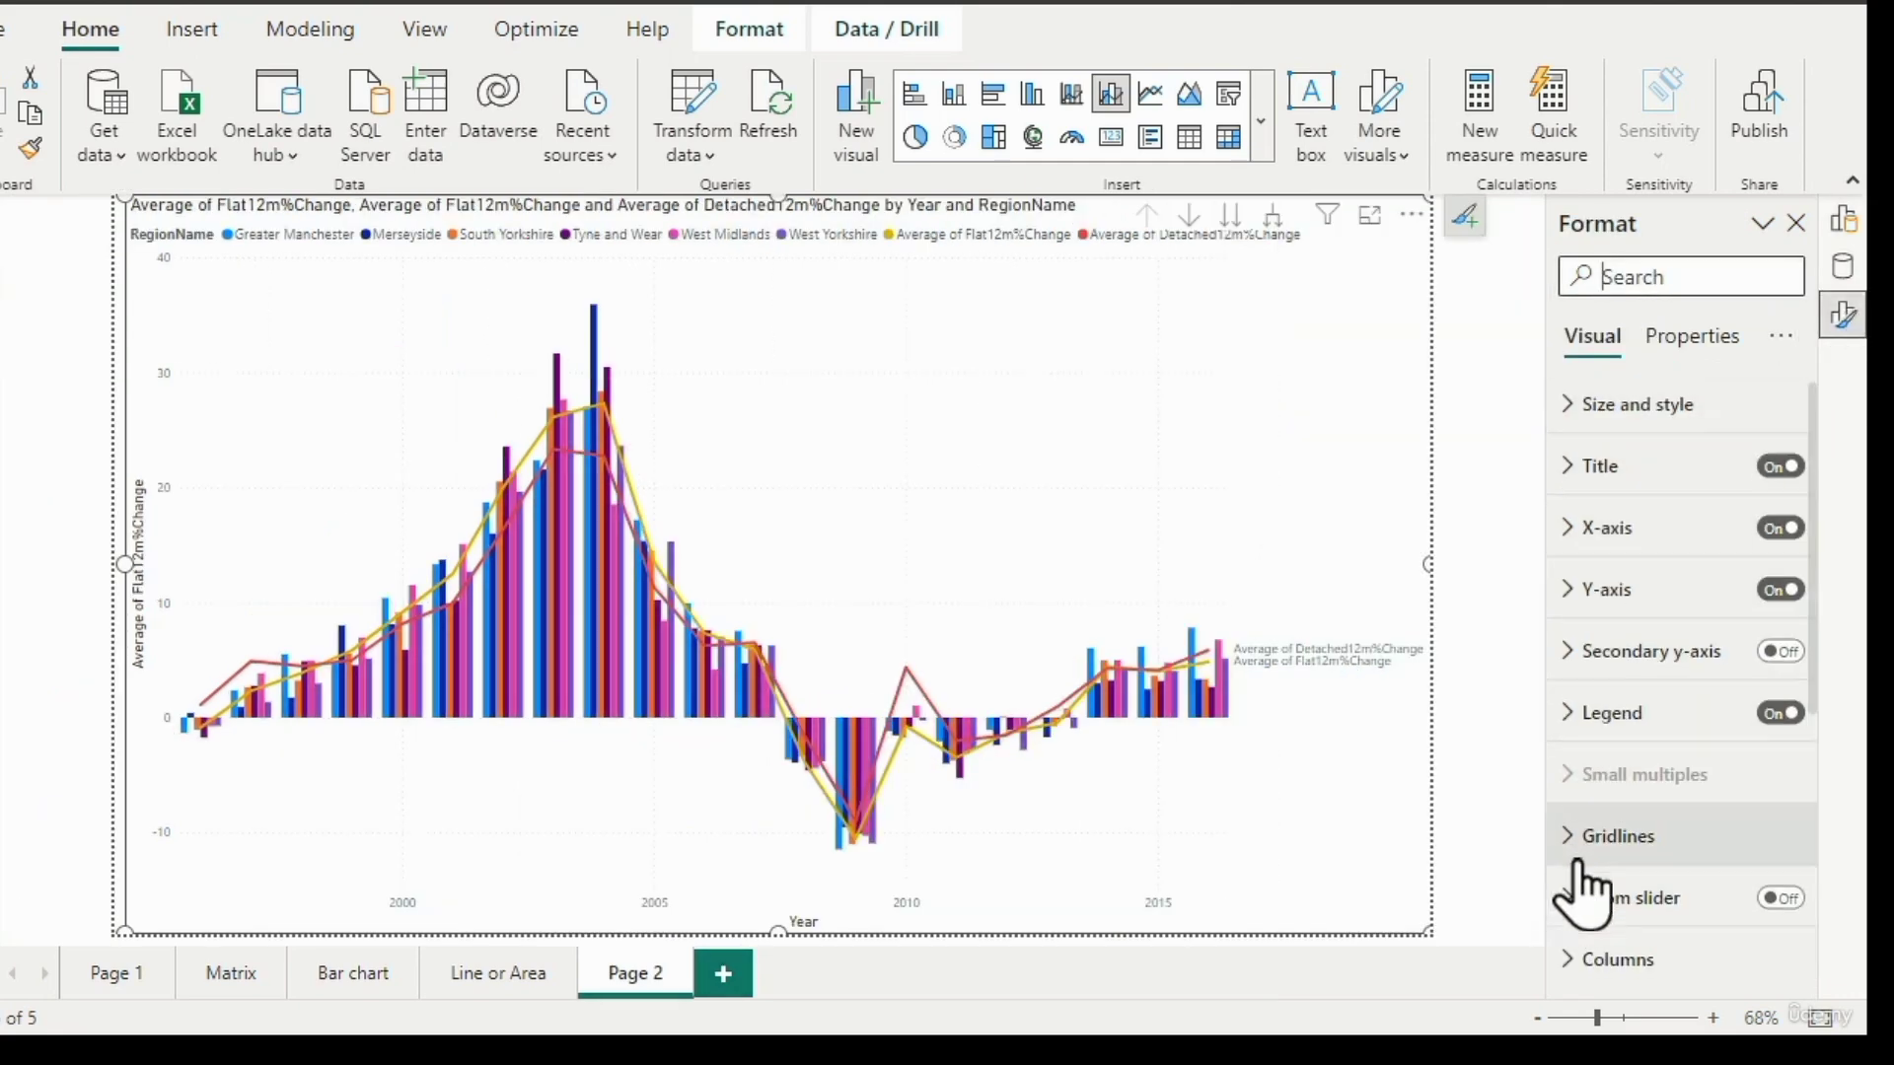
scroll(1583, 888, "down", 3)
left_click(1592, 755)
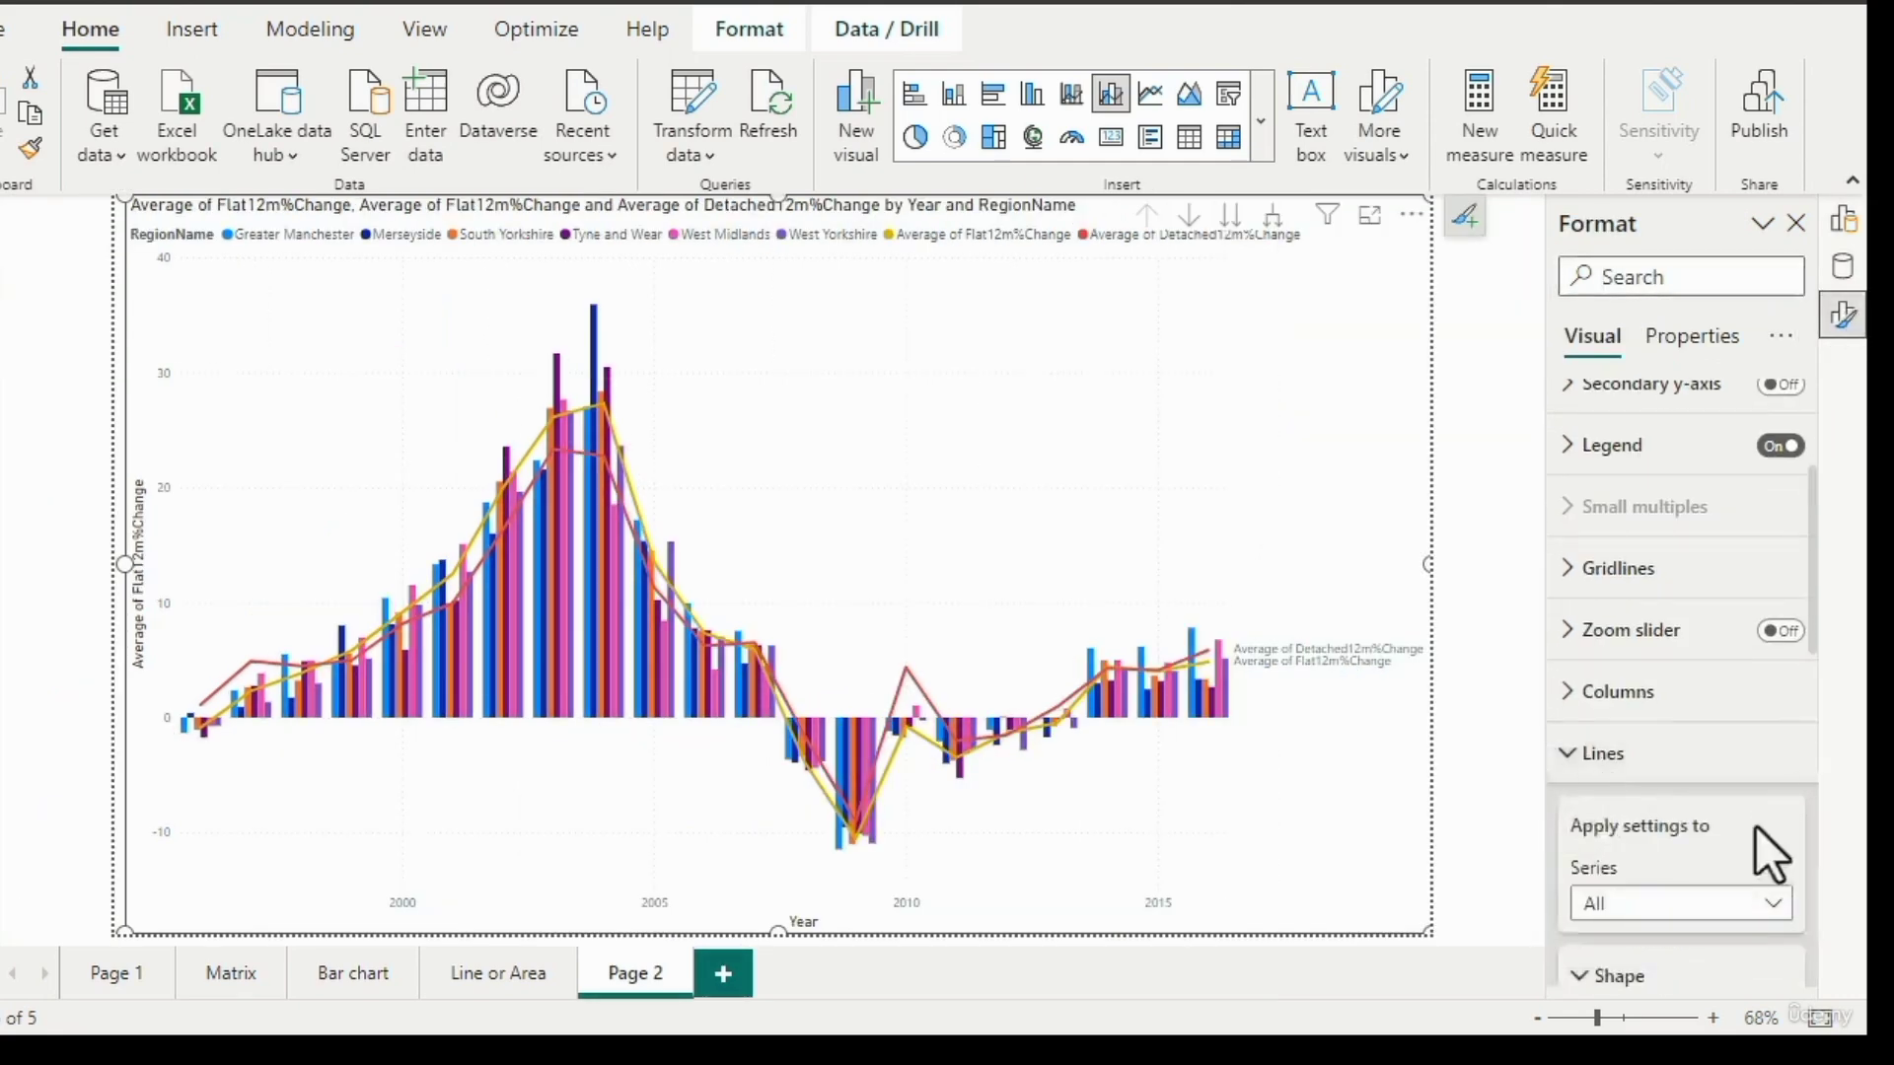
scroll(1760, 829, "down", 4)
scroll(1759, 829, "down", 3)
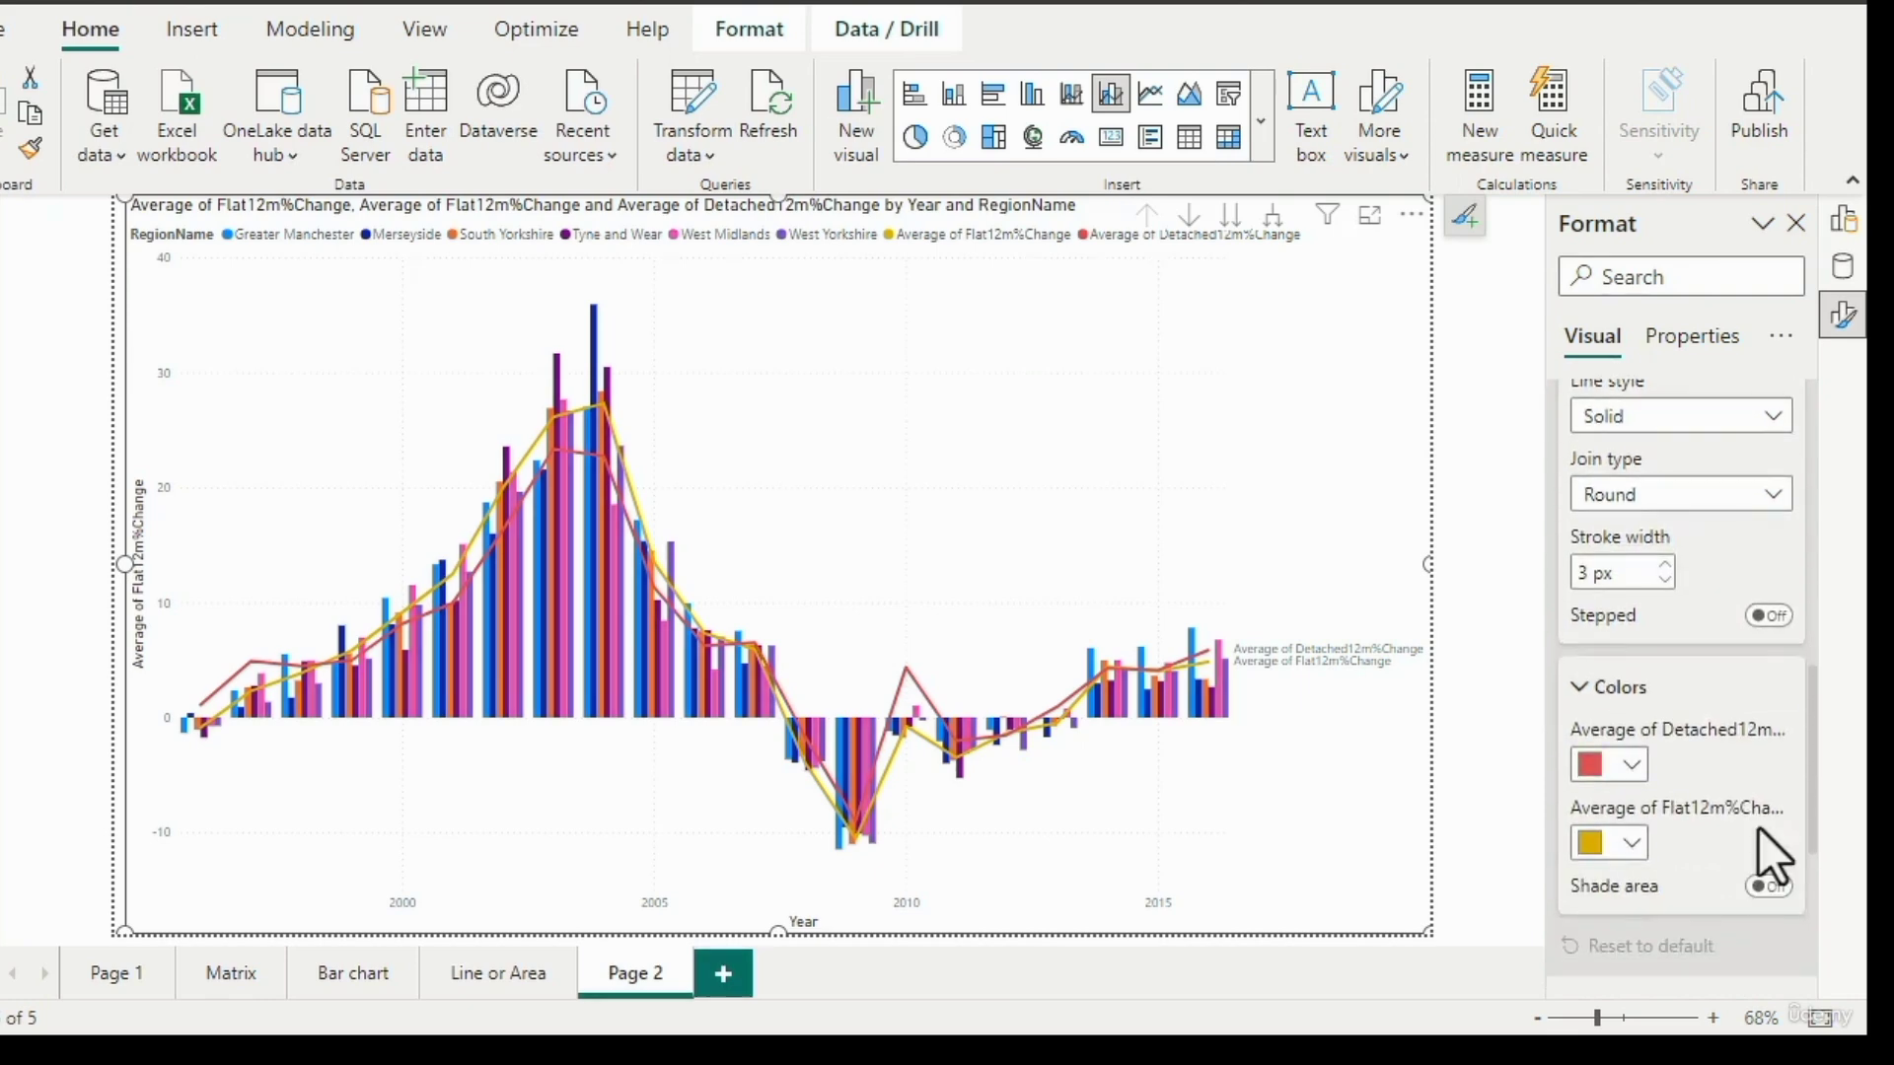
scroll(1759, 828, "down", 1)
left_click(1771, 796)
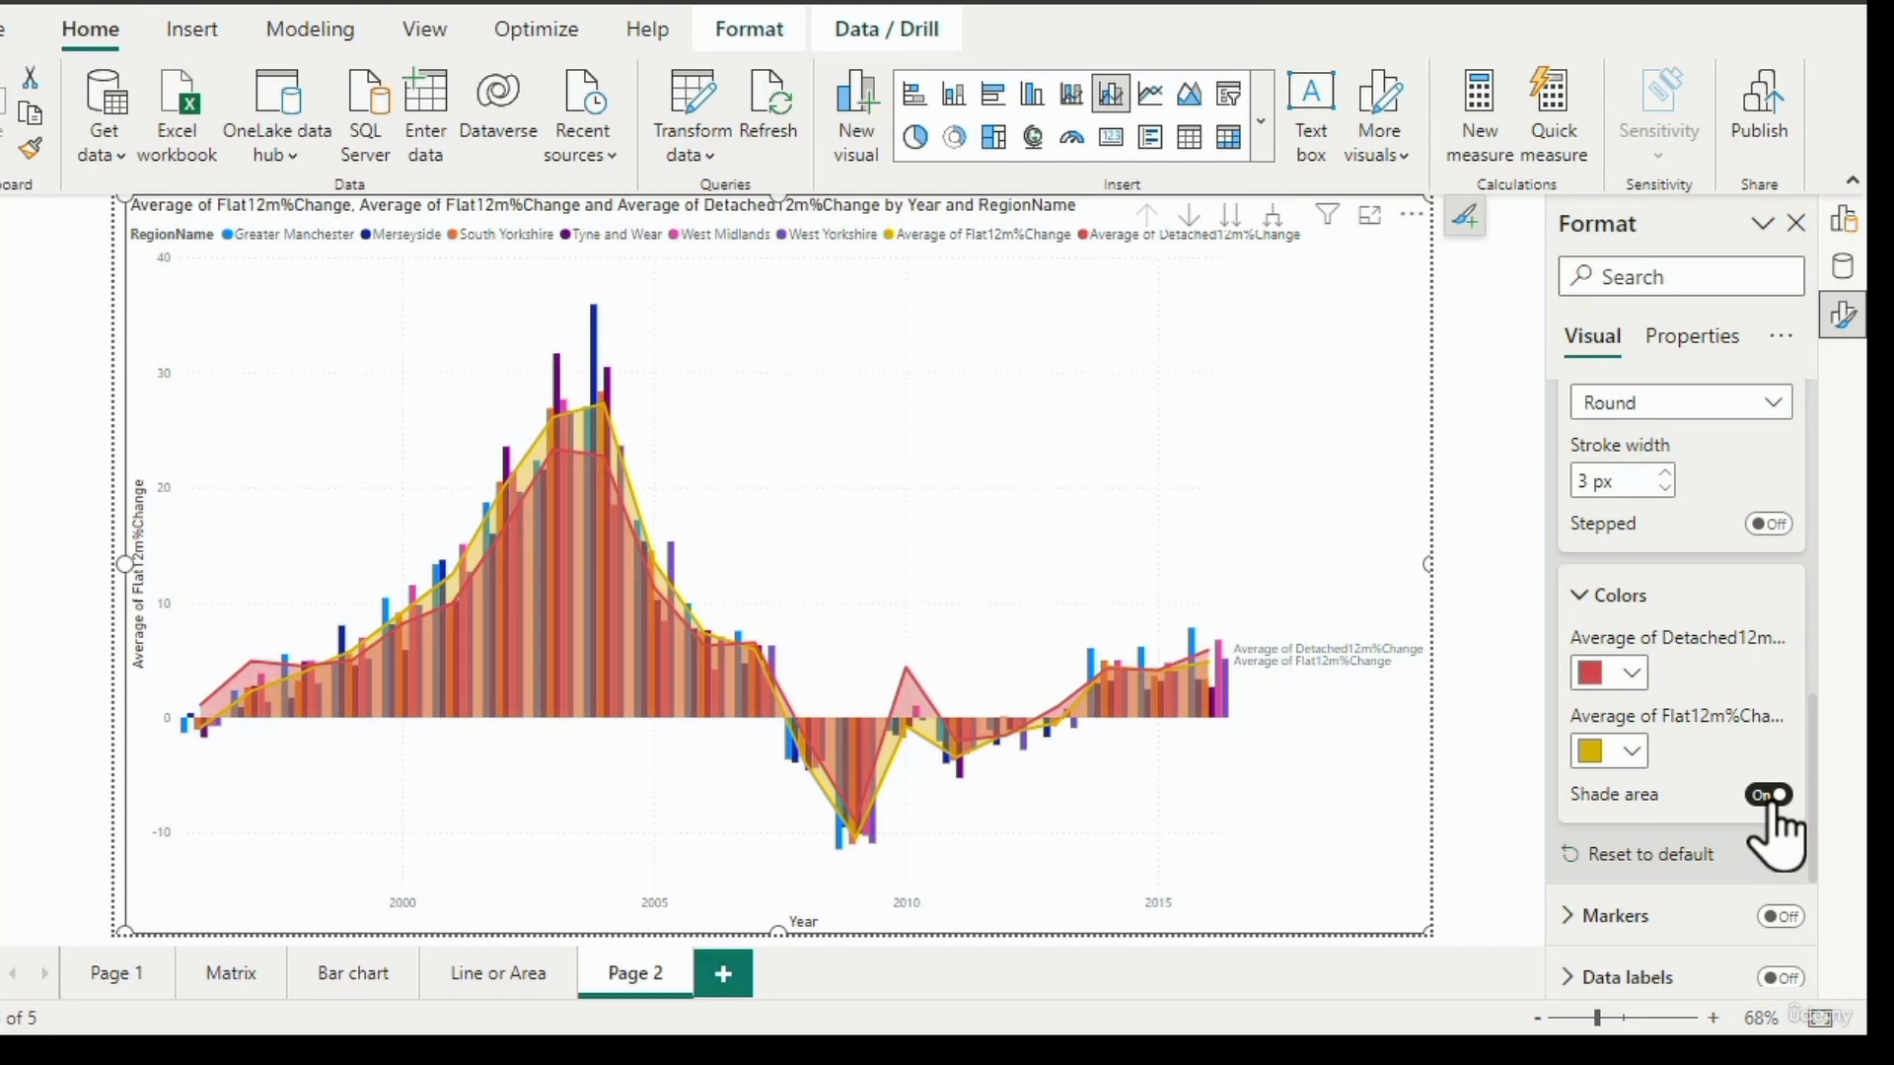
scroll(1765, 799, "up", 3)
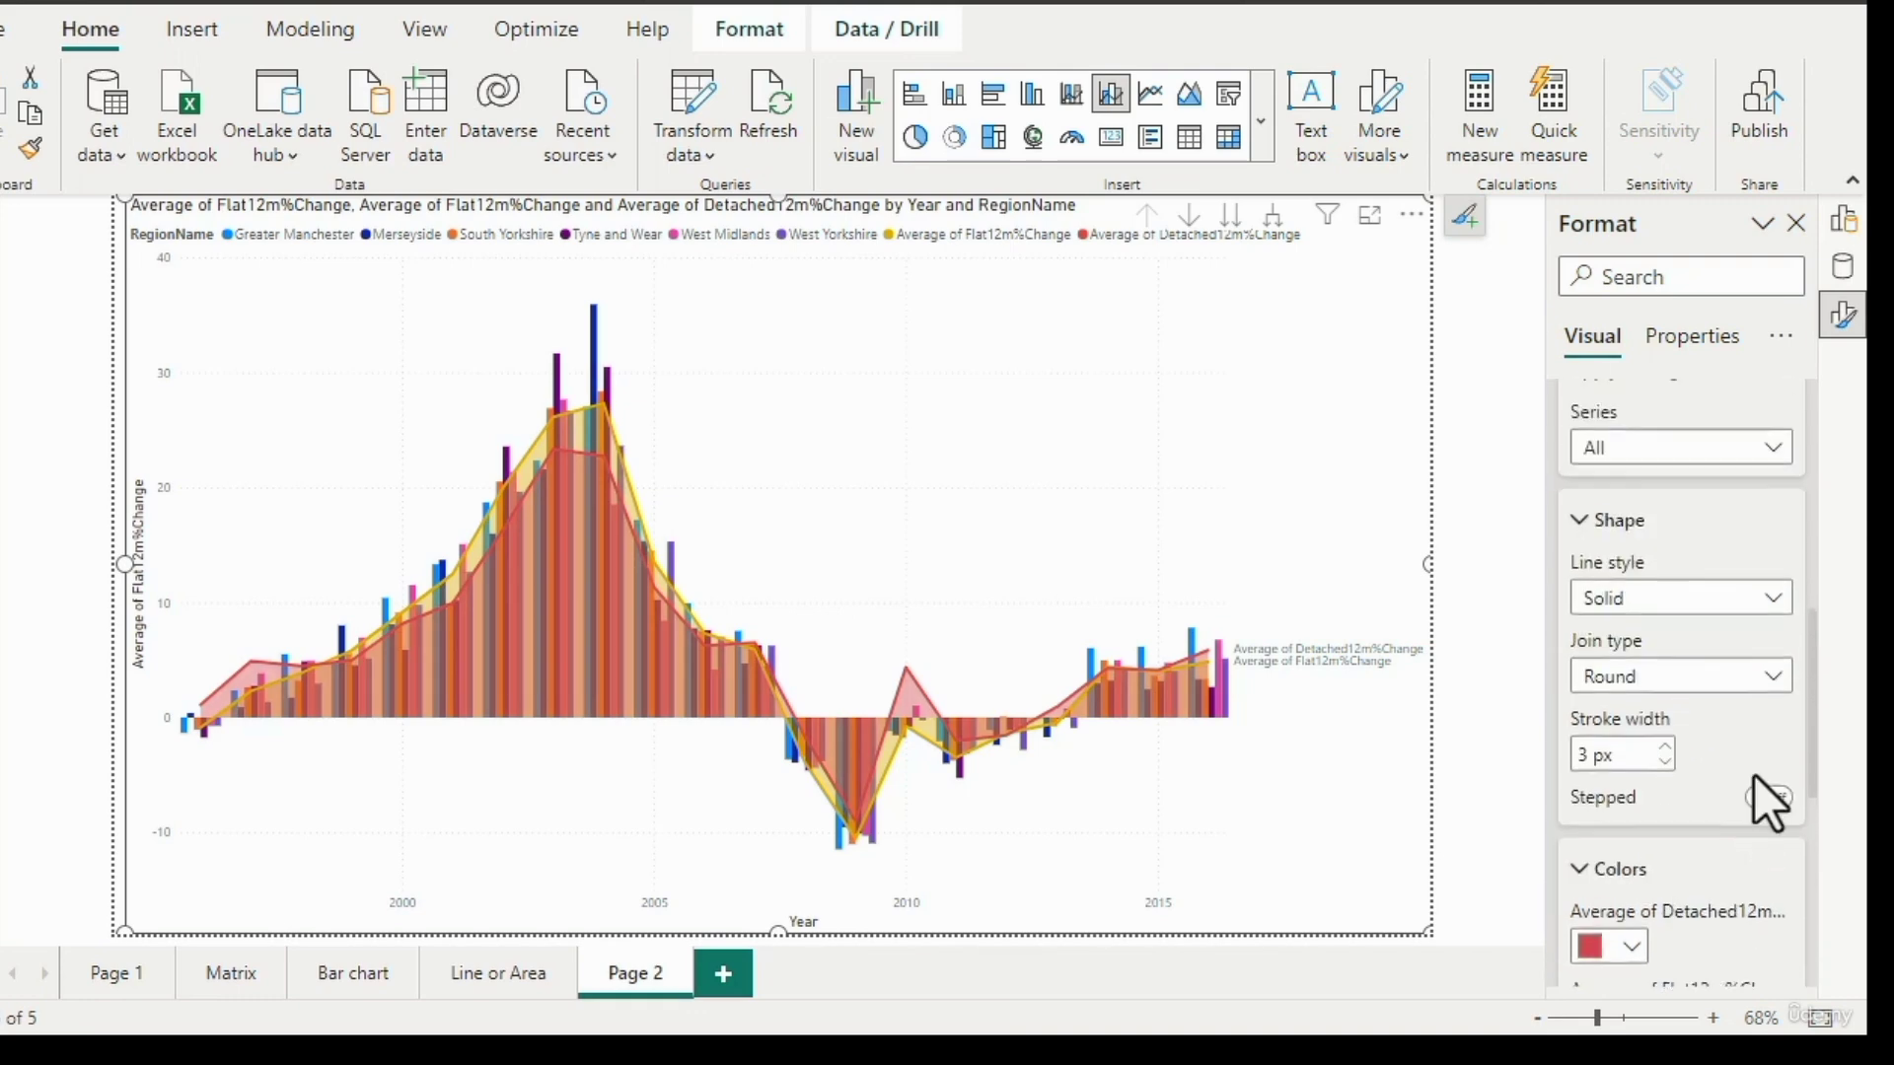
Review the shape and color settings for all series in the chart's line formatting, and collapse the Lines settings.
scroll(1755, 809, "up", 1)
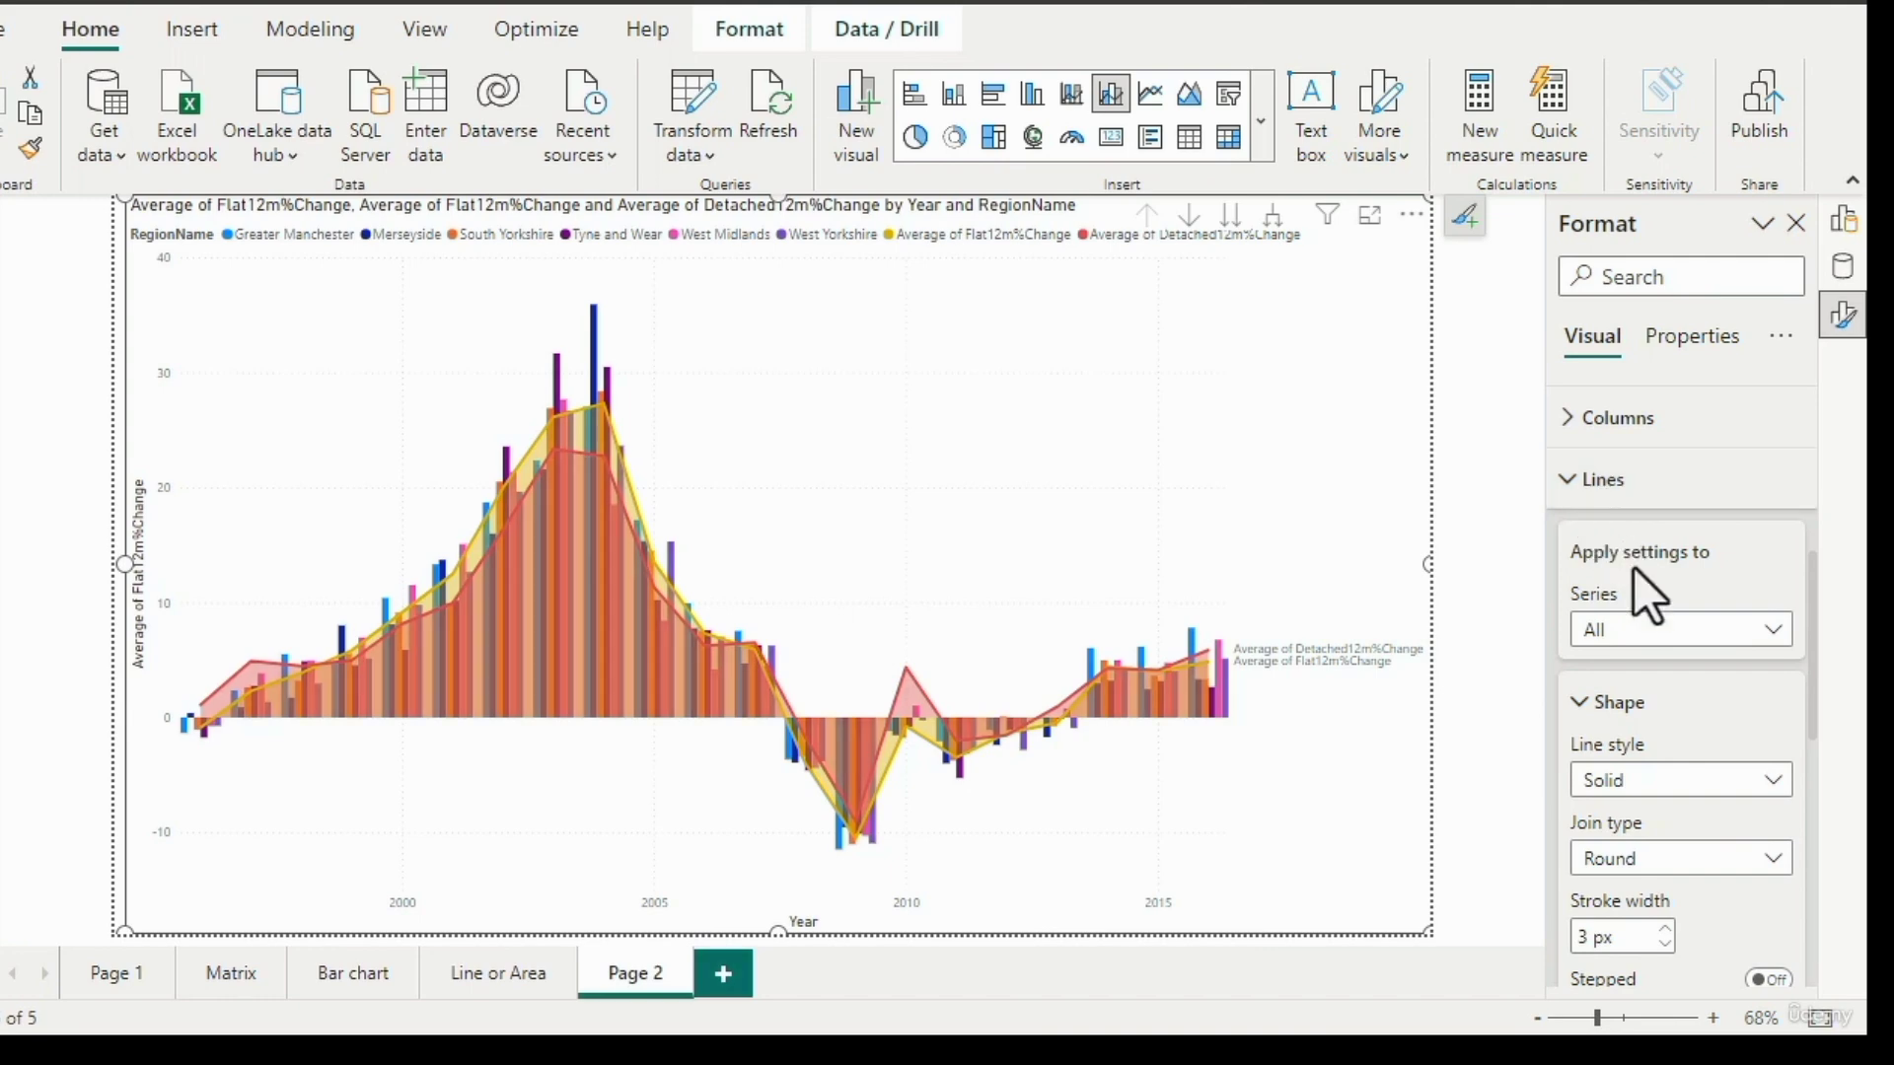
scroll(1704, 740, "down", 3)
scroll(1702, 730, "down", 1)
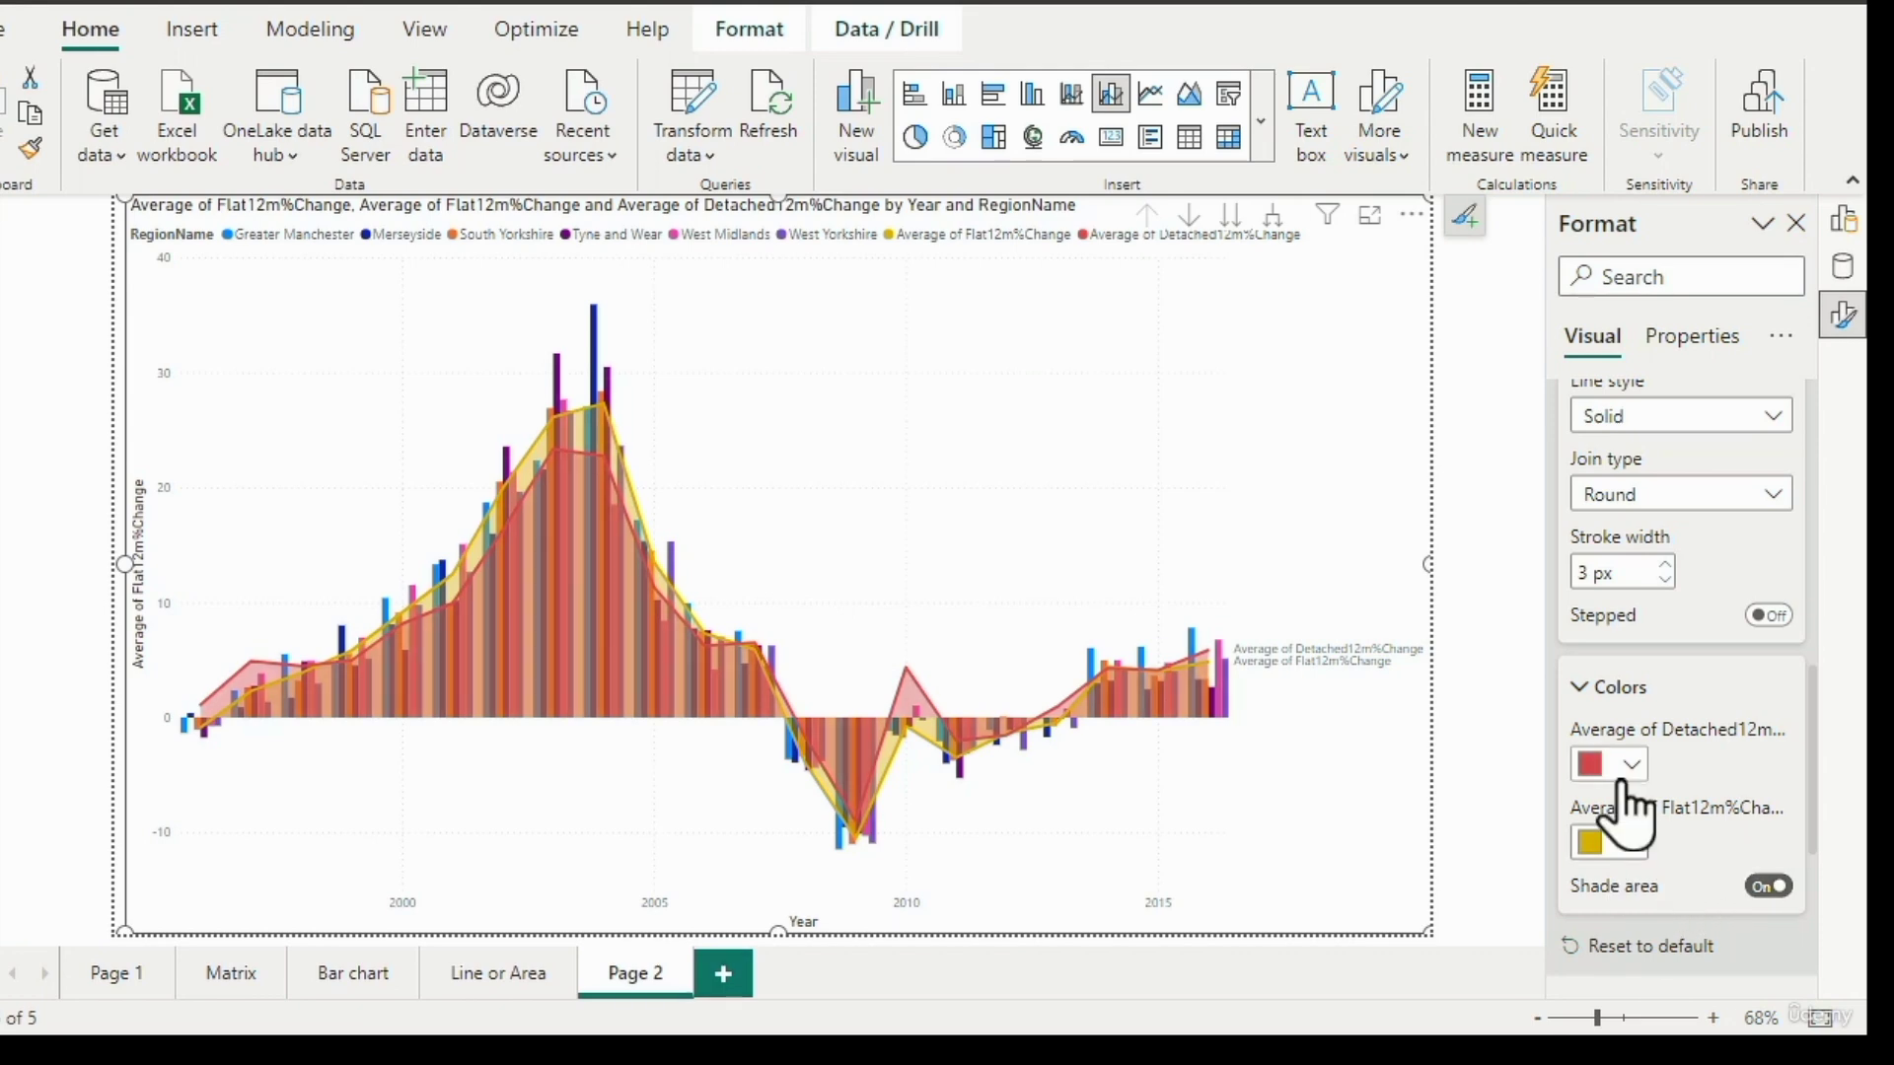
left_click_drag(1813, 779, 1829, 599)
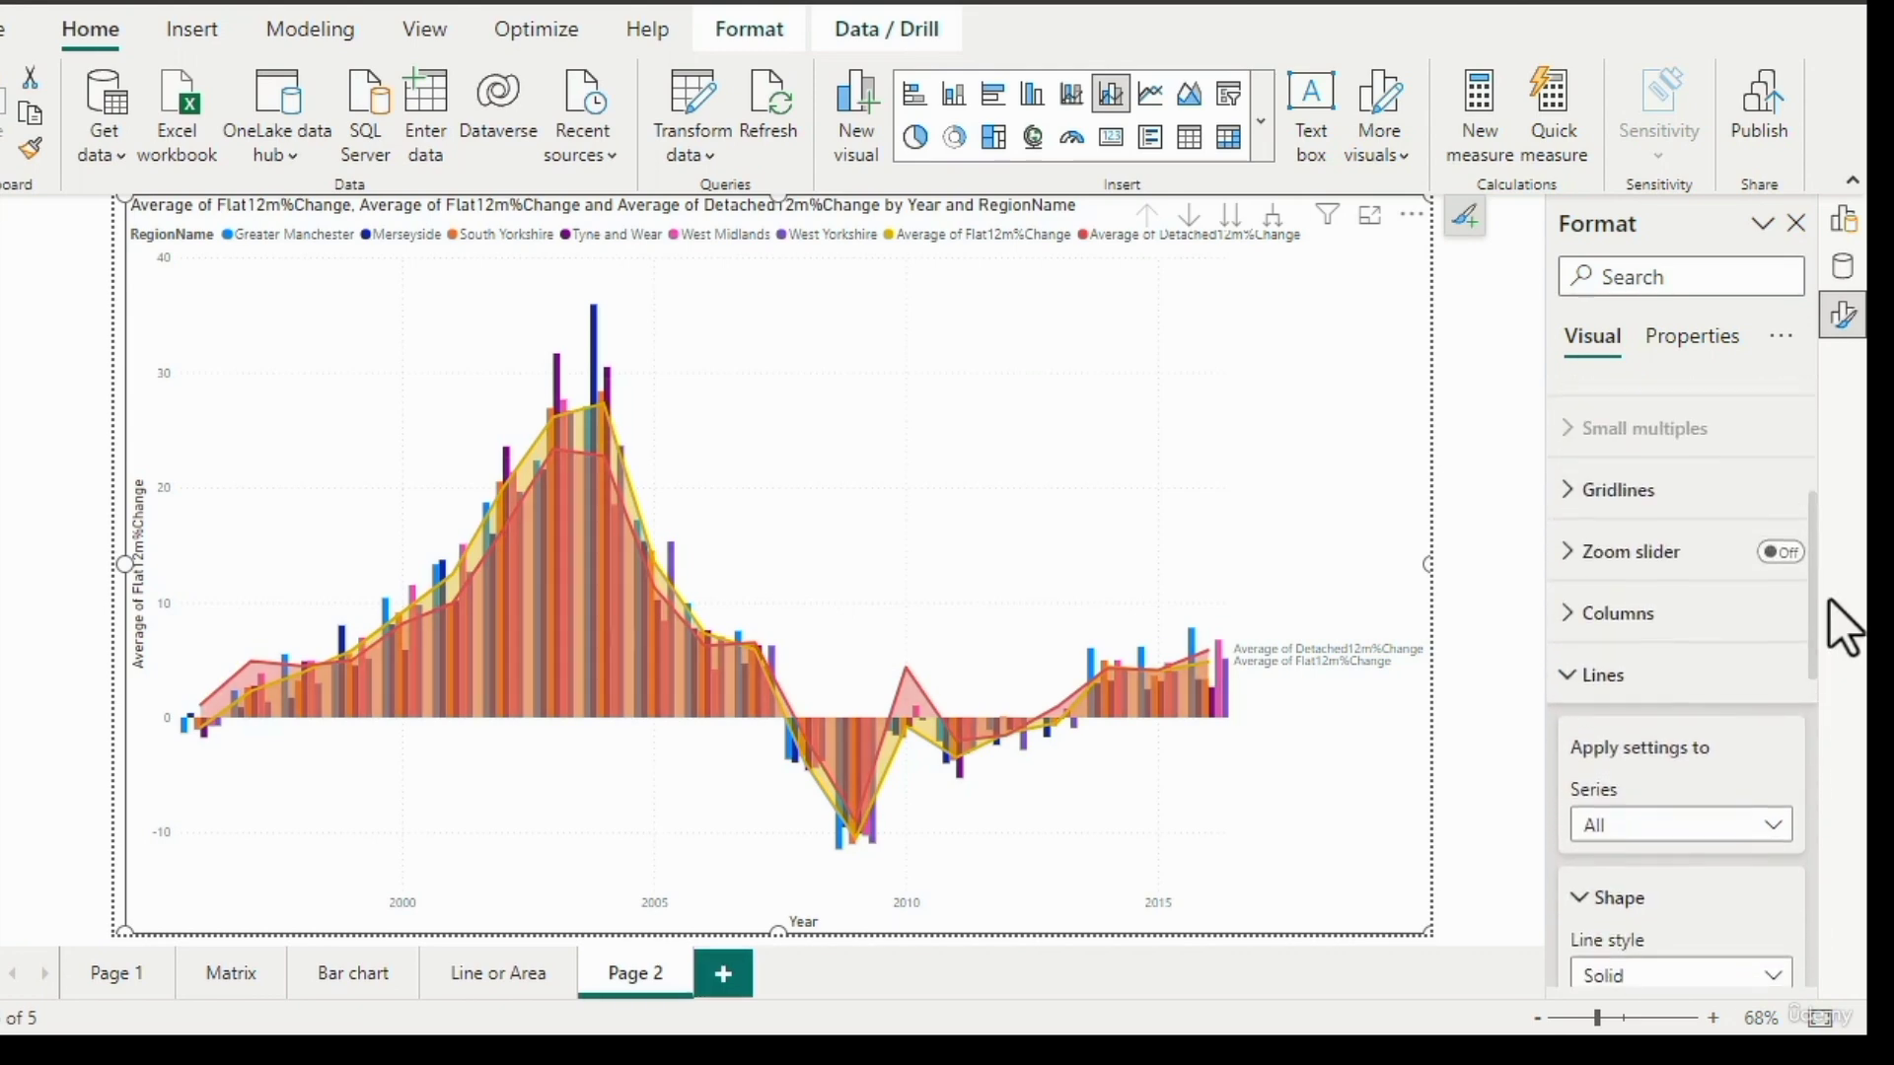
left_click(1566, 698)
Try the secondary y-axis with Align zeros turned off, and switch the secondary y-axis back off.
scroll(1765, 829, "up", 2)
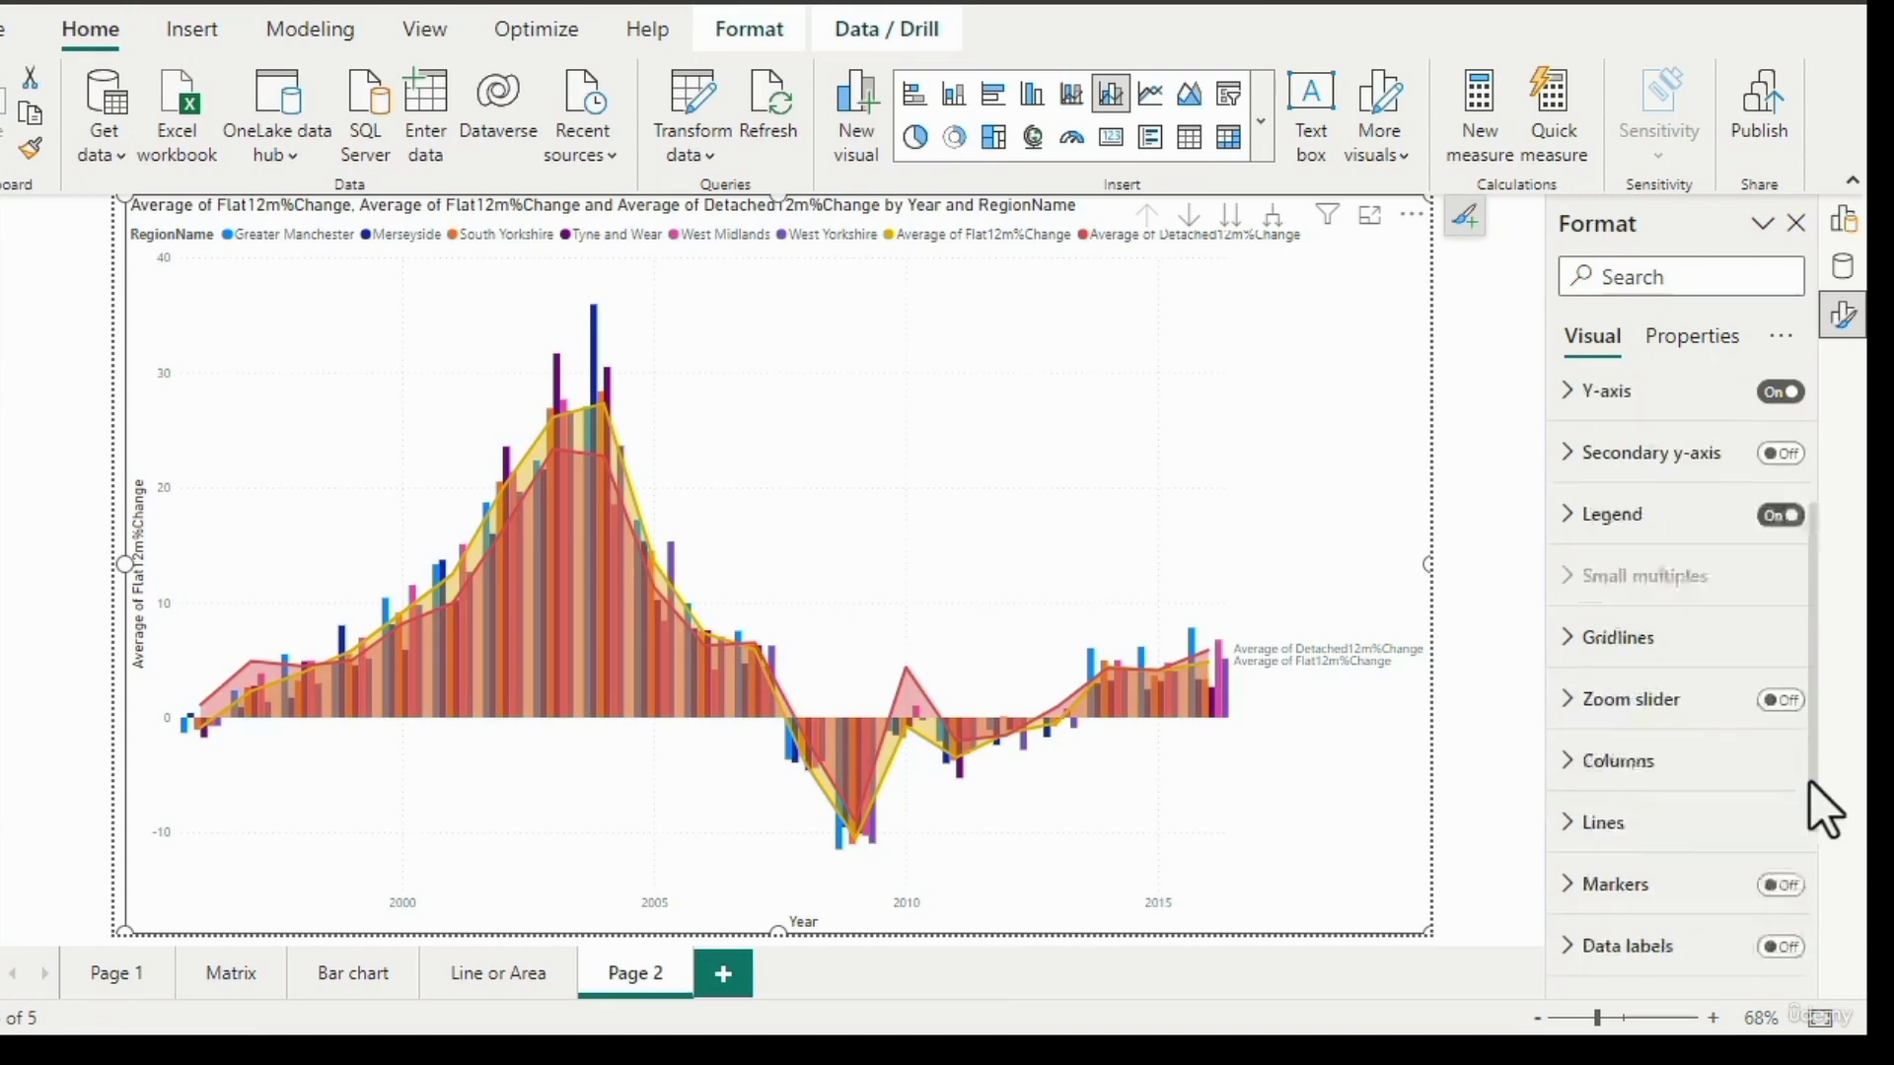
scroll(1810, 789, "up", 3)
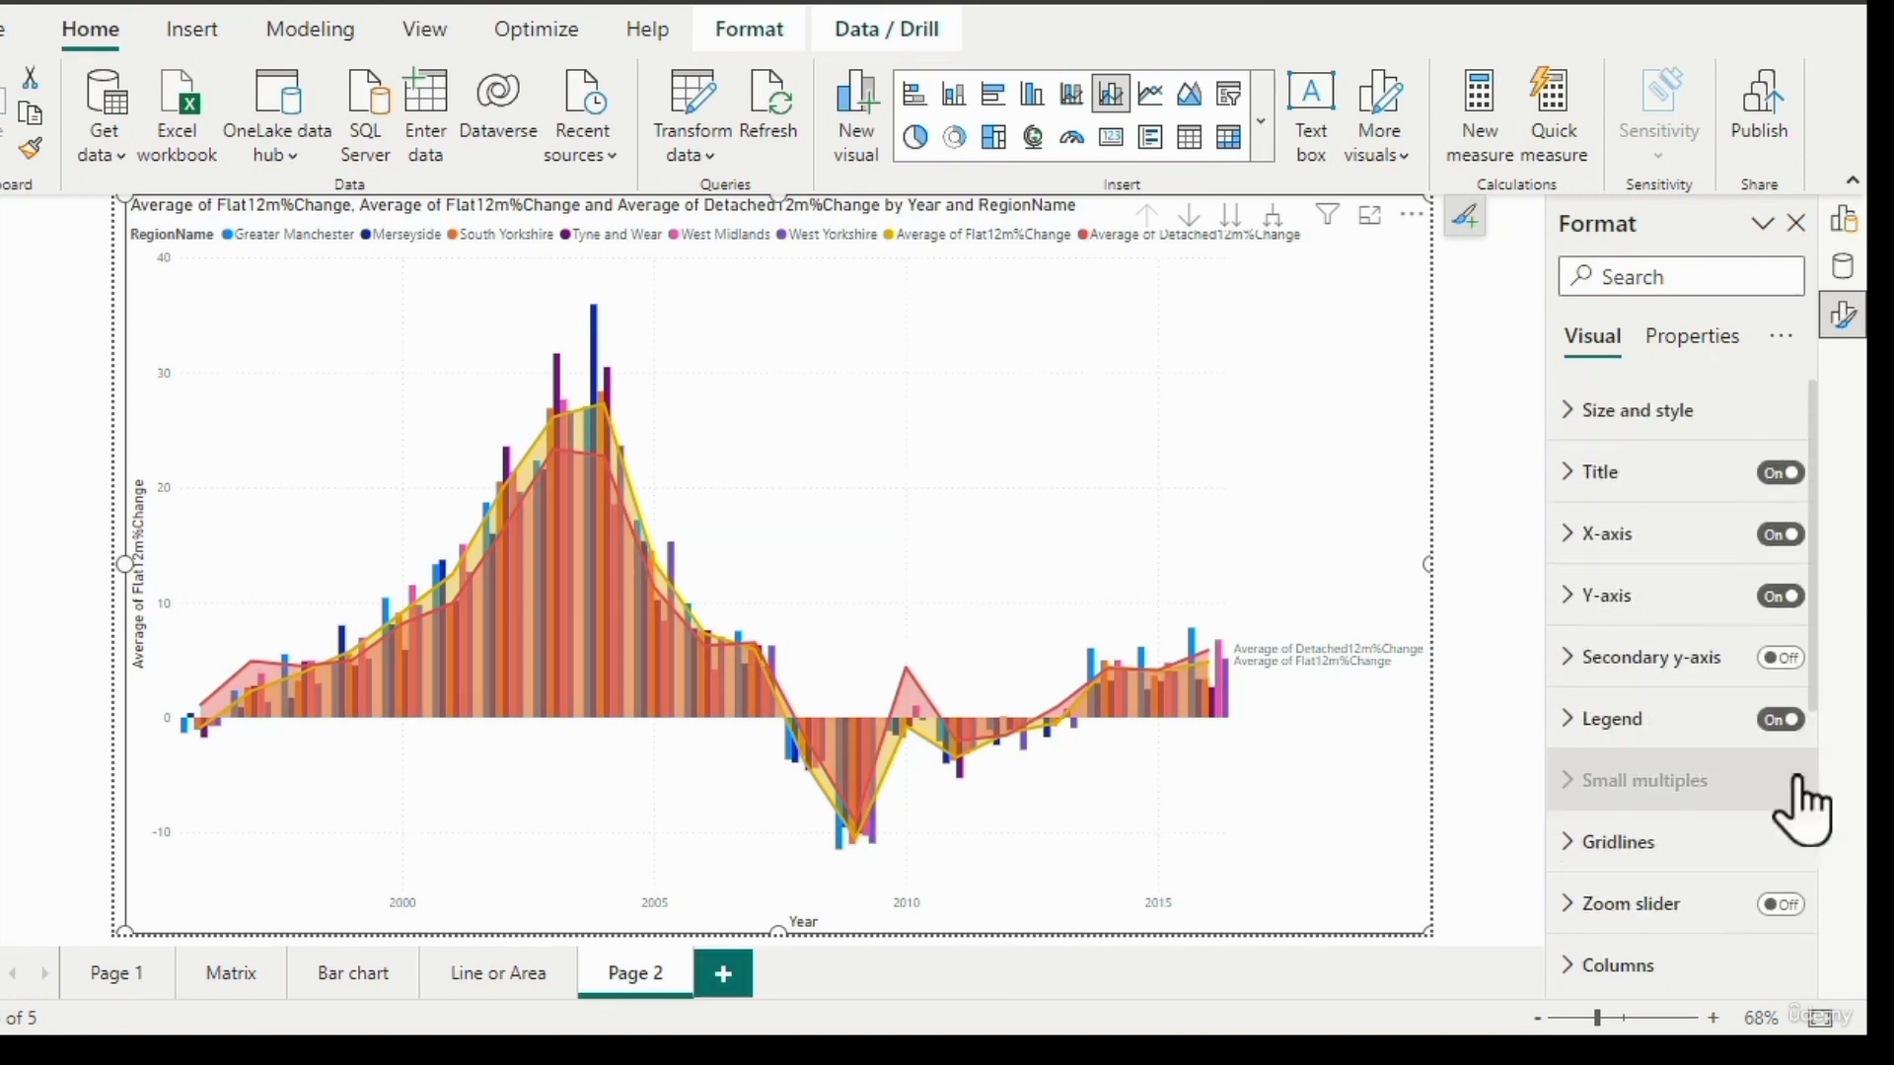
left_click(1781, 659)
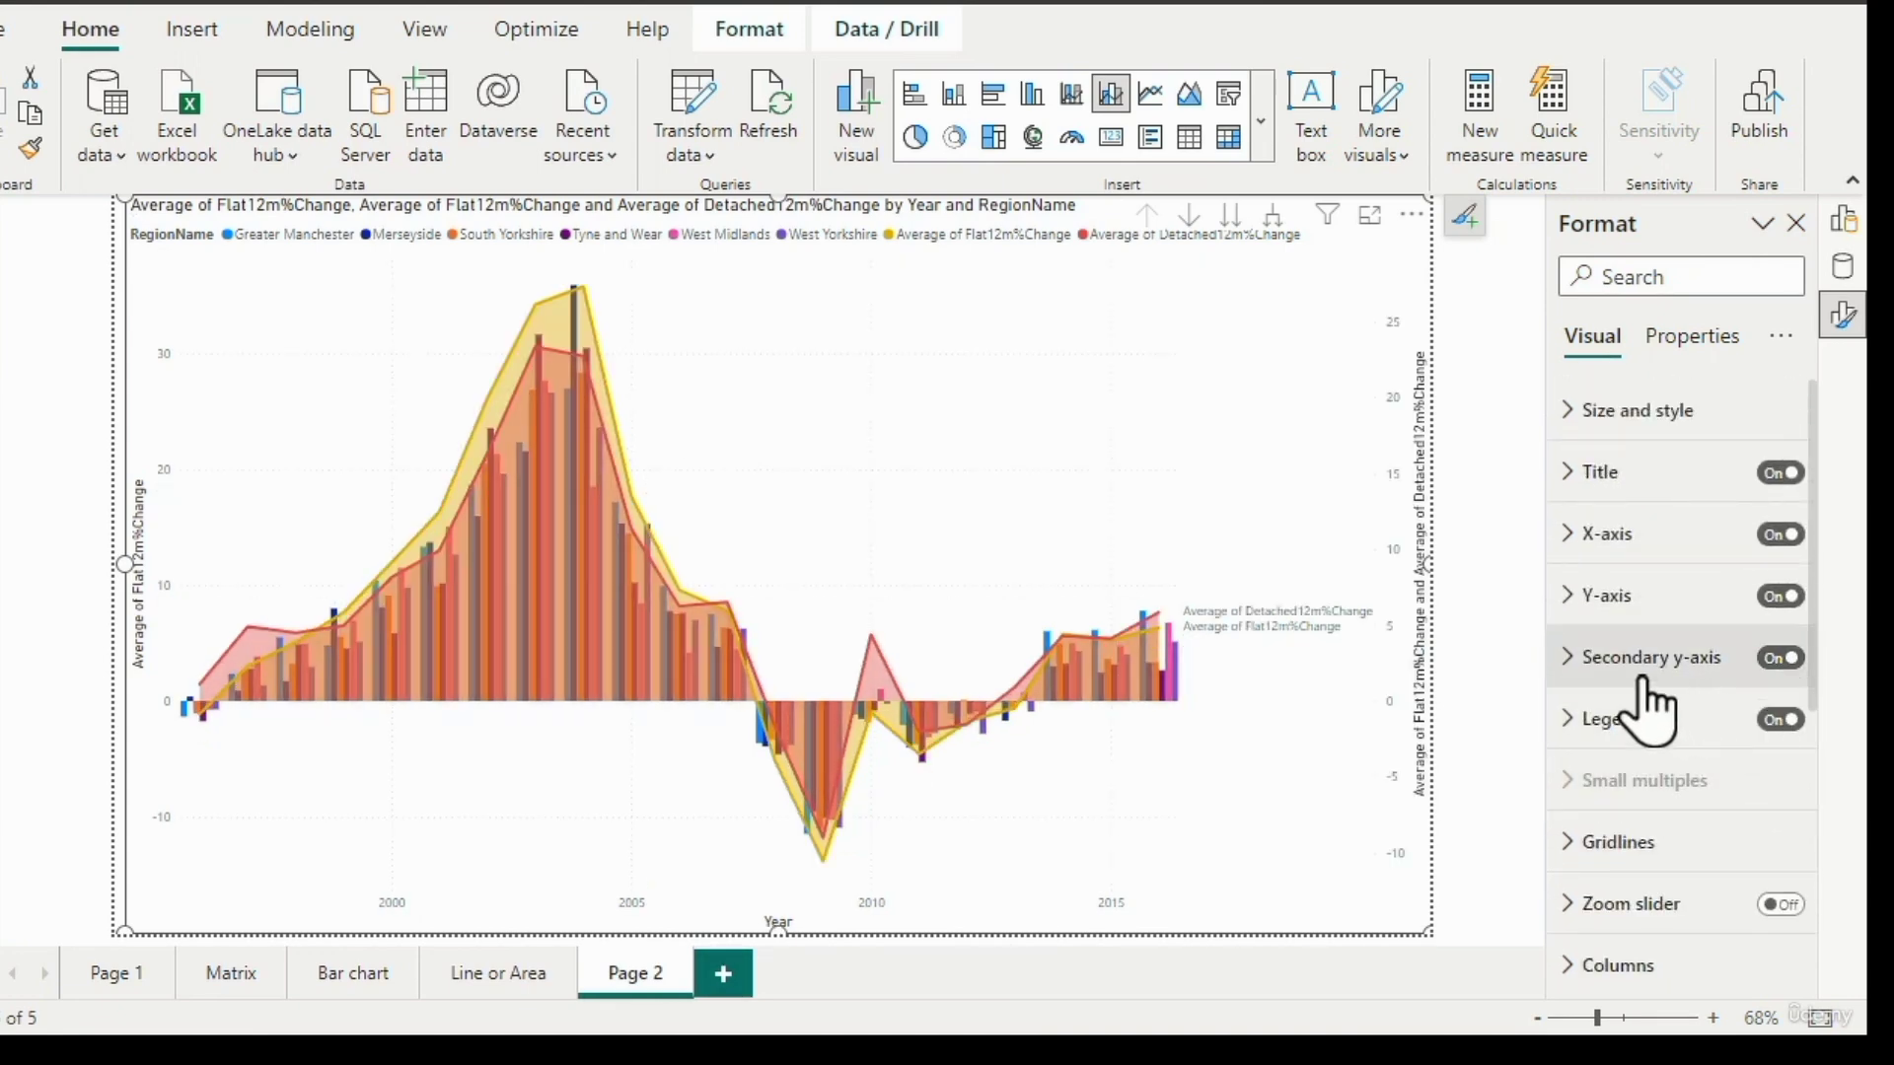
left_click(1576, 660)
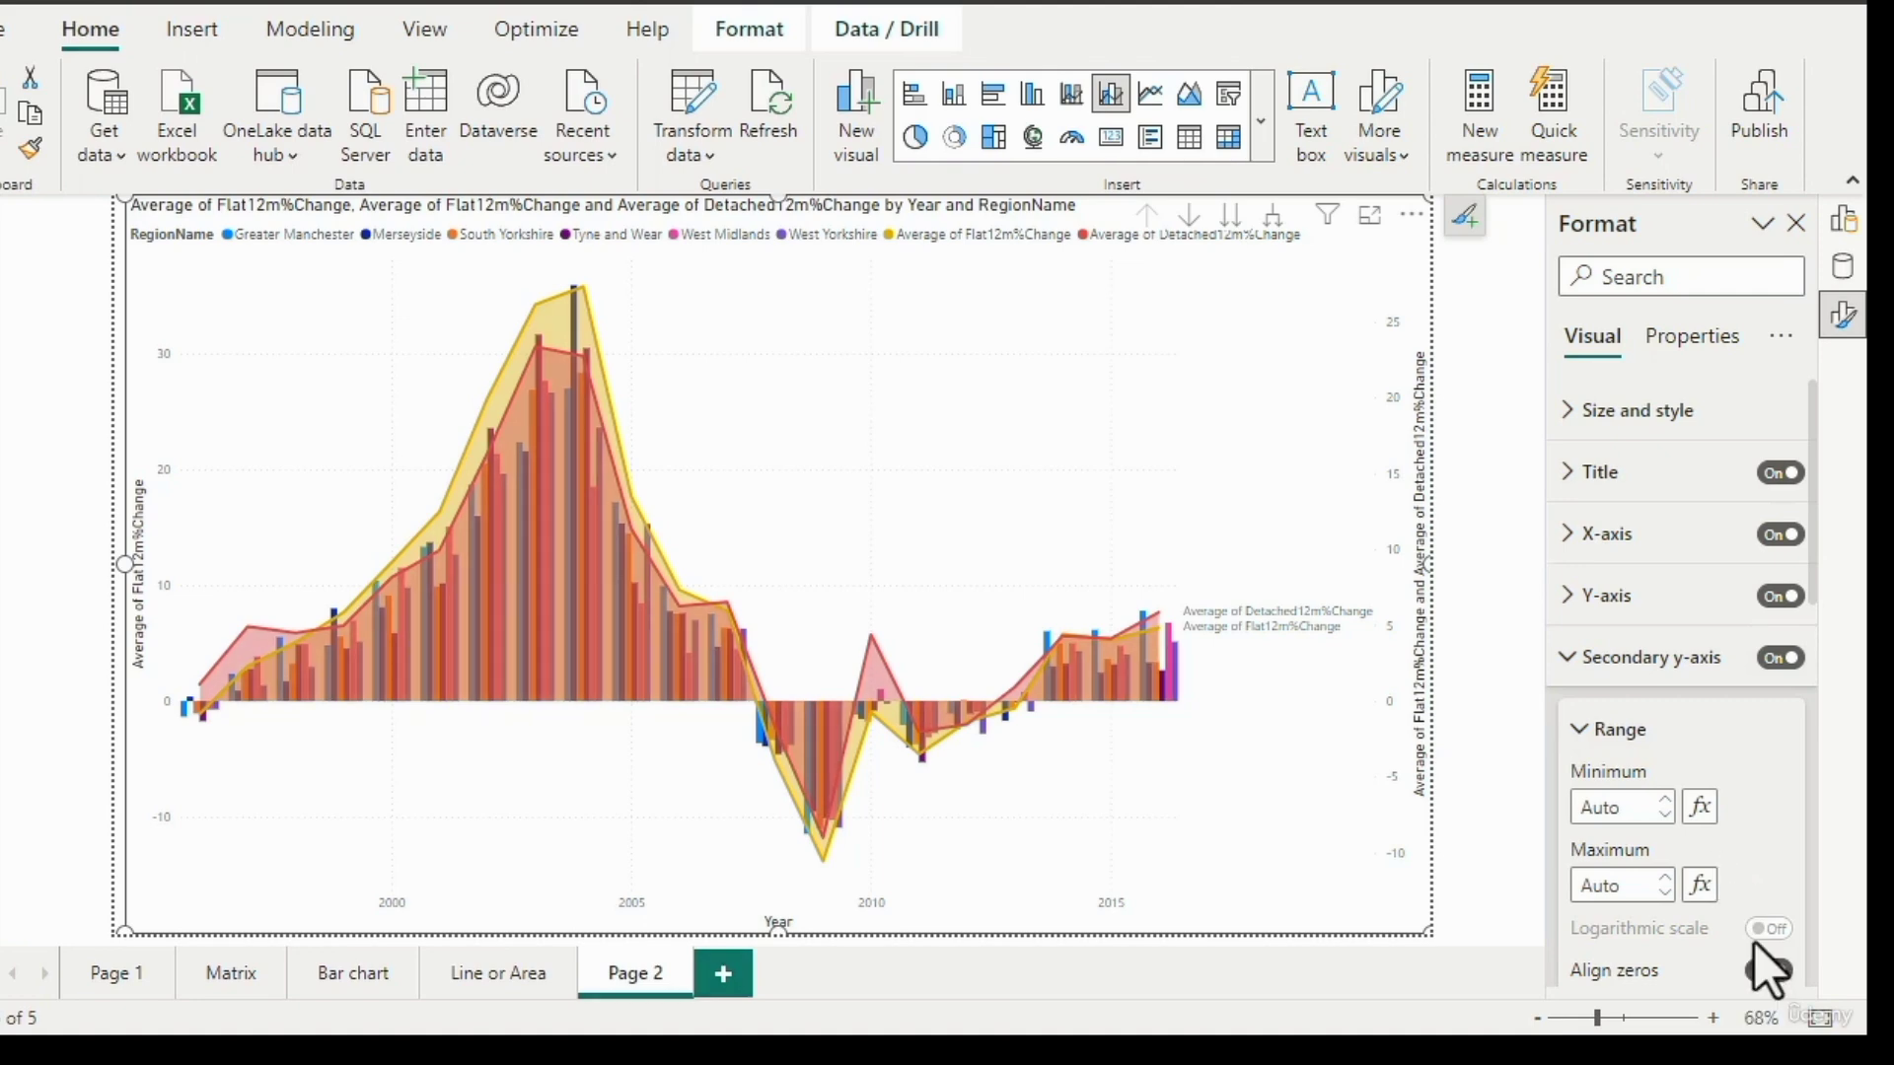
scroll(1768, 971, "down", 1)
left_click(1765, 881)
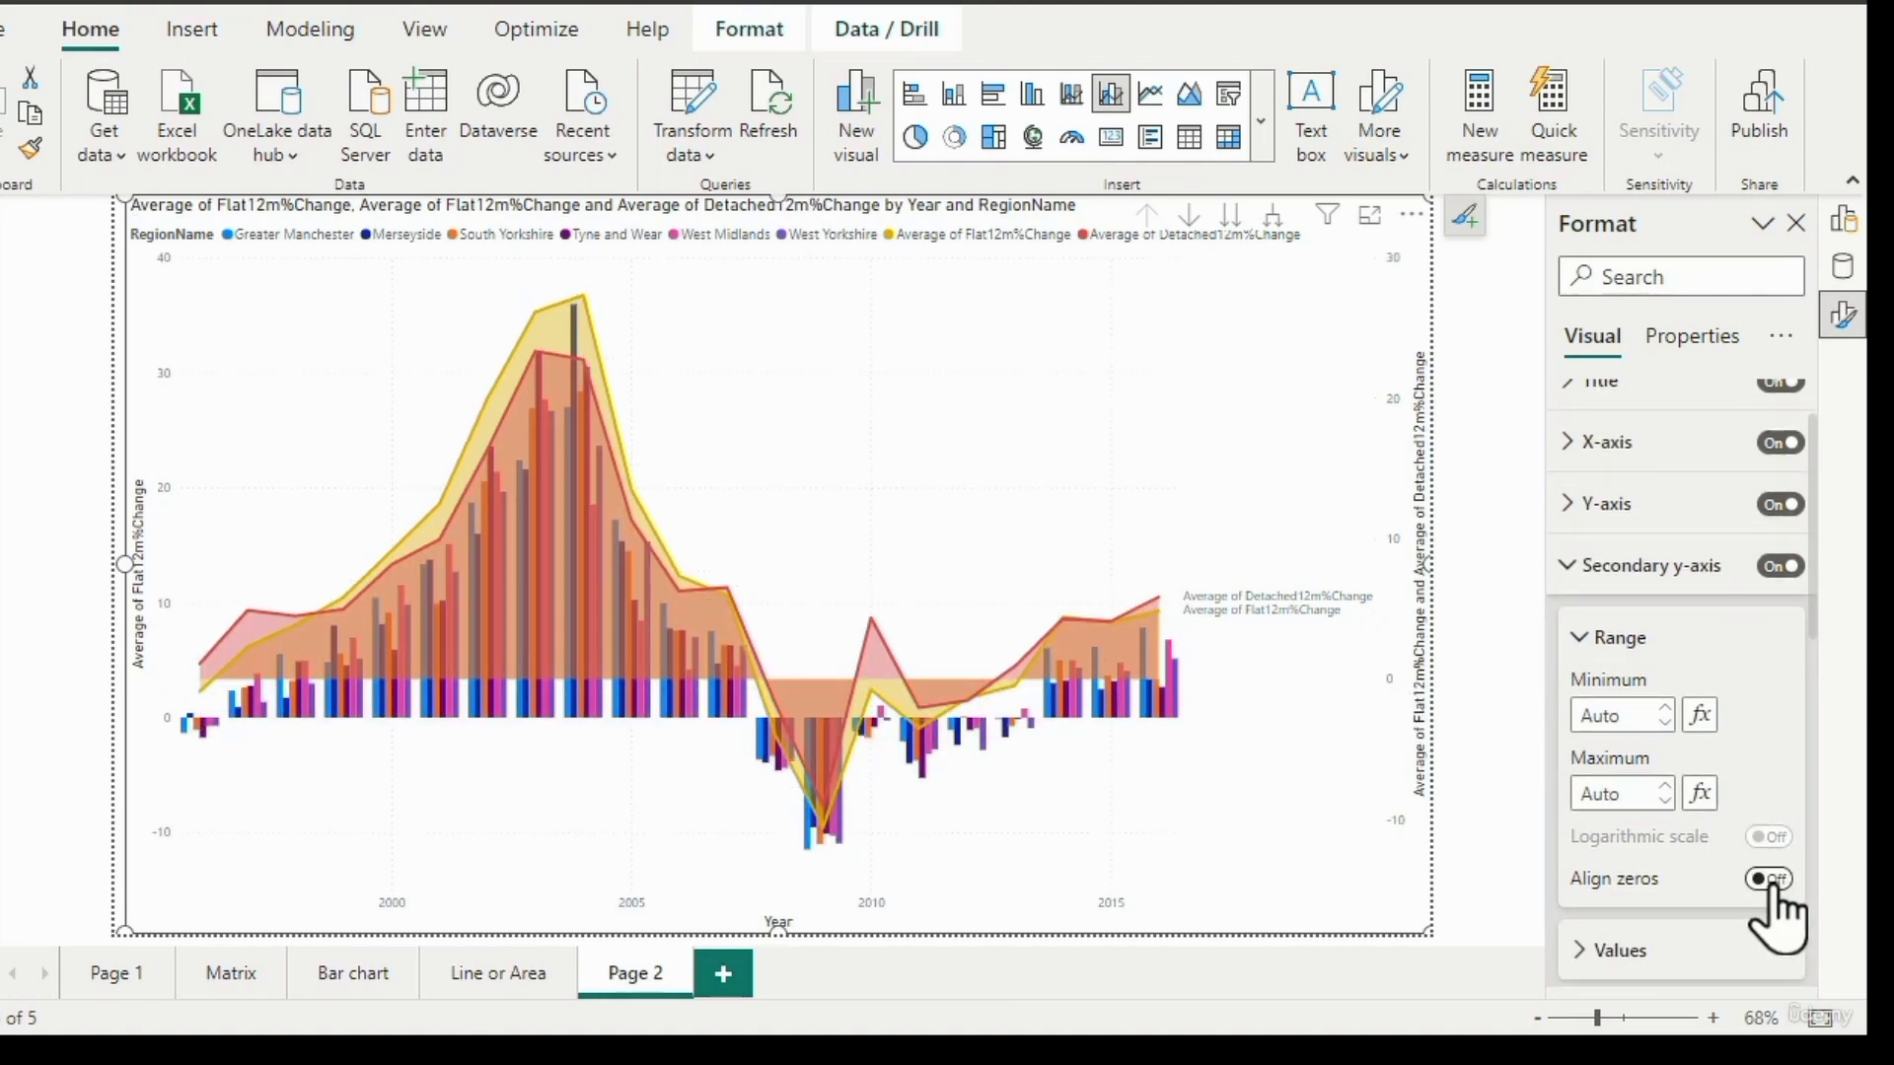
left_click(1778, 568)
left_click(1570, 572)
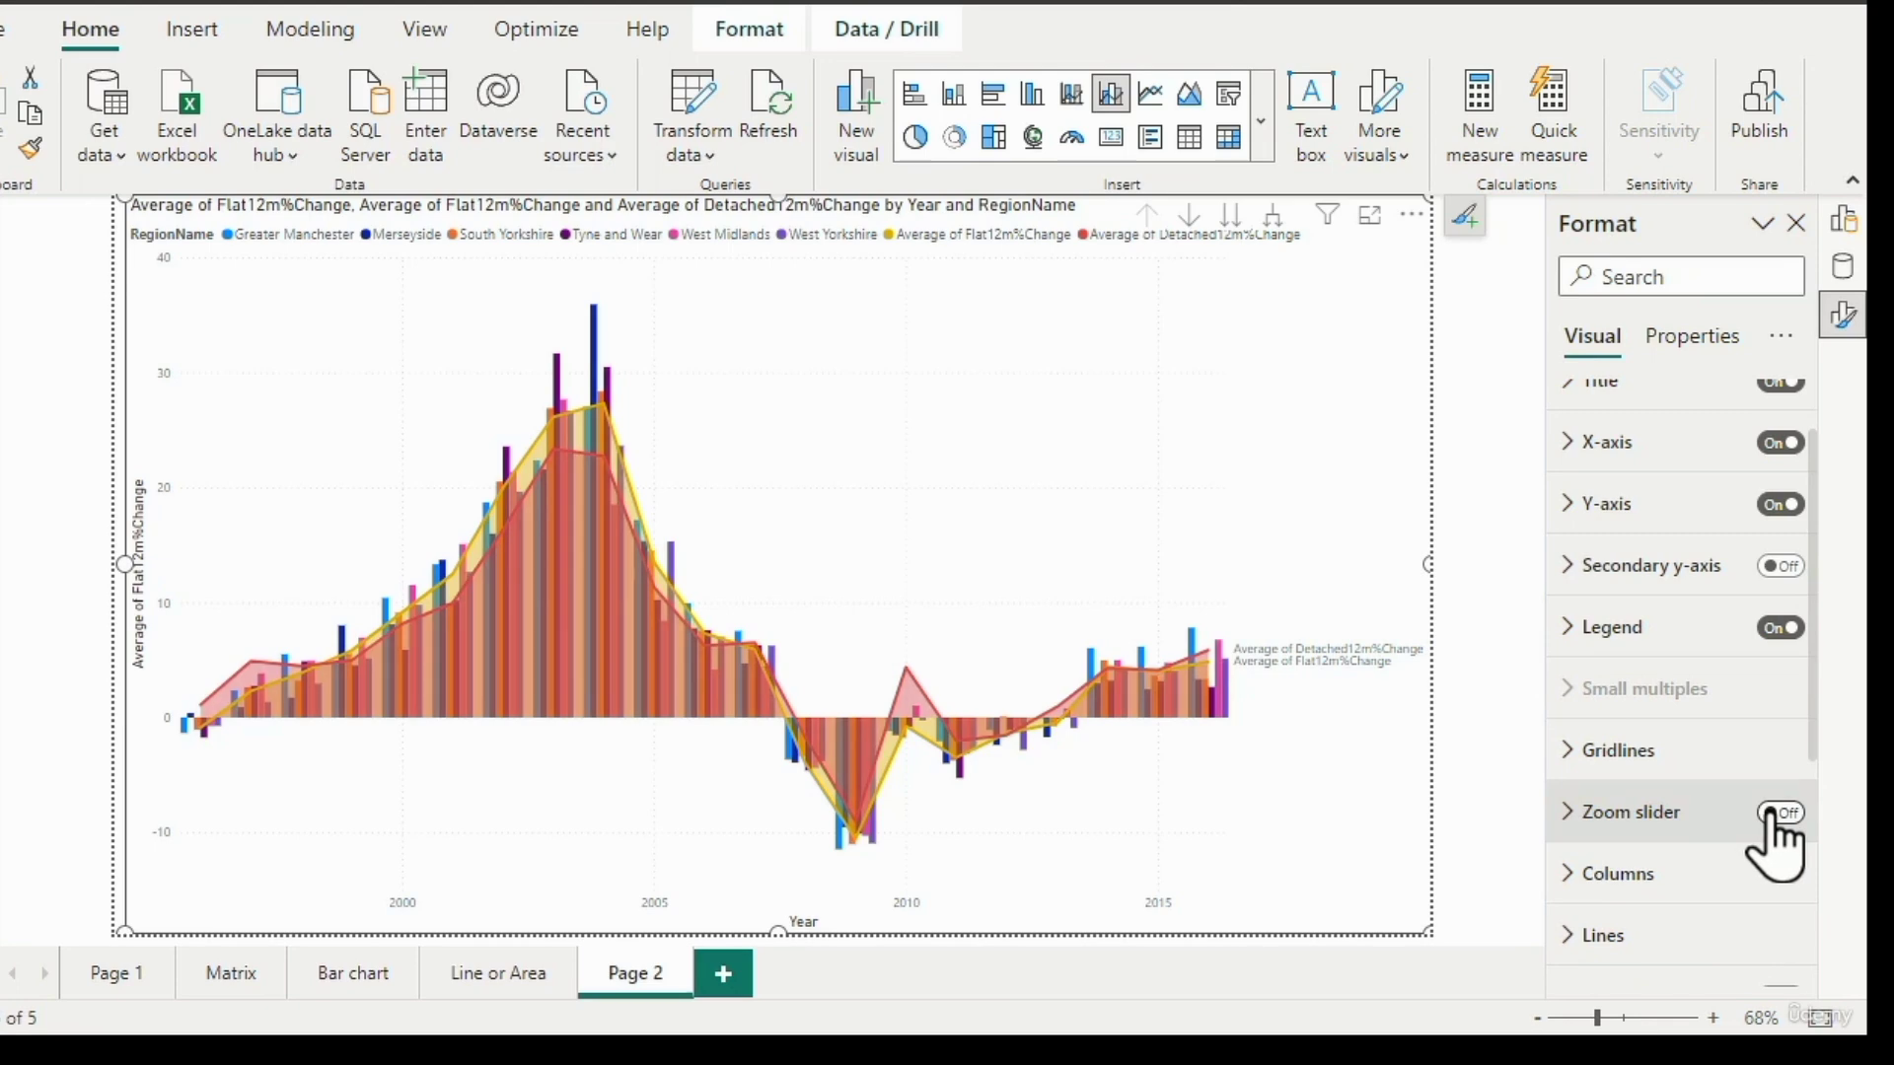
Expand the full list of visual types for the selected chart and locate the Line and clustered column chart.
scroll(1690, 828, "up", 2)
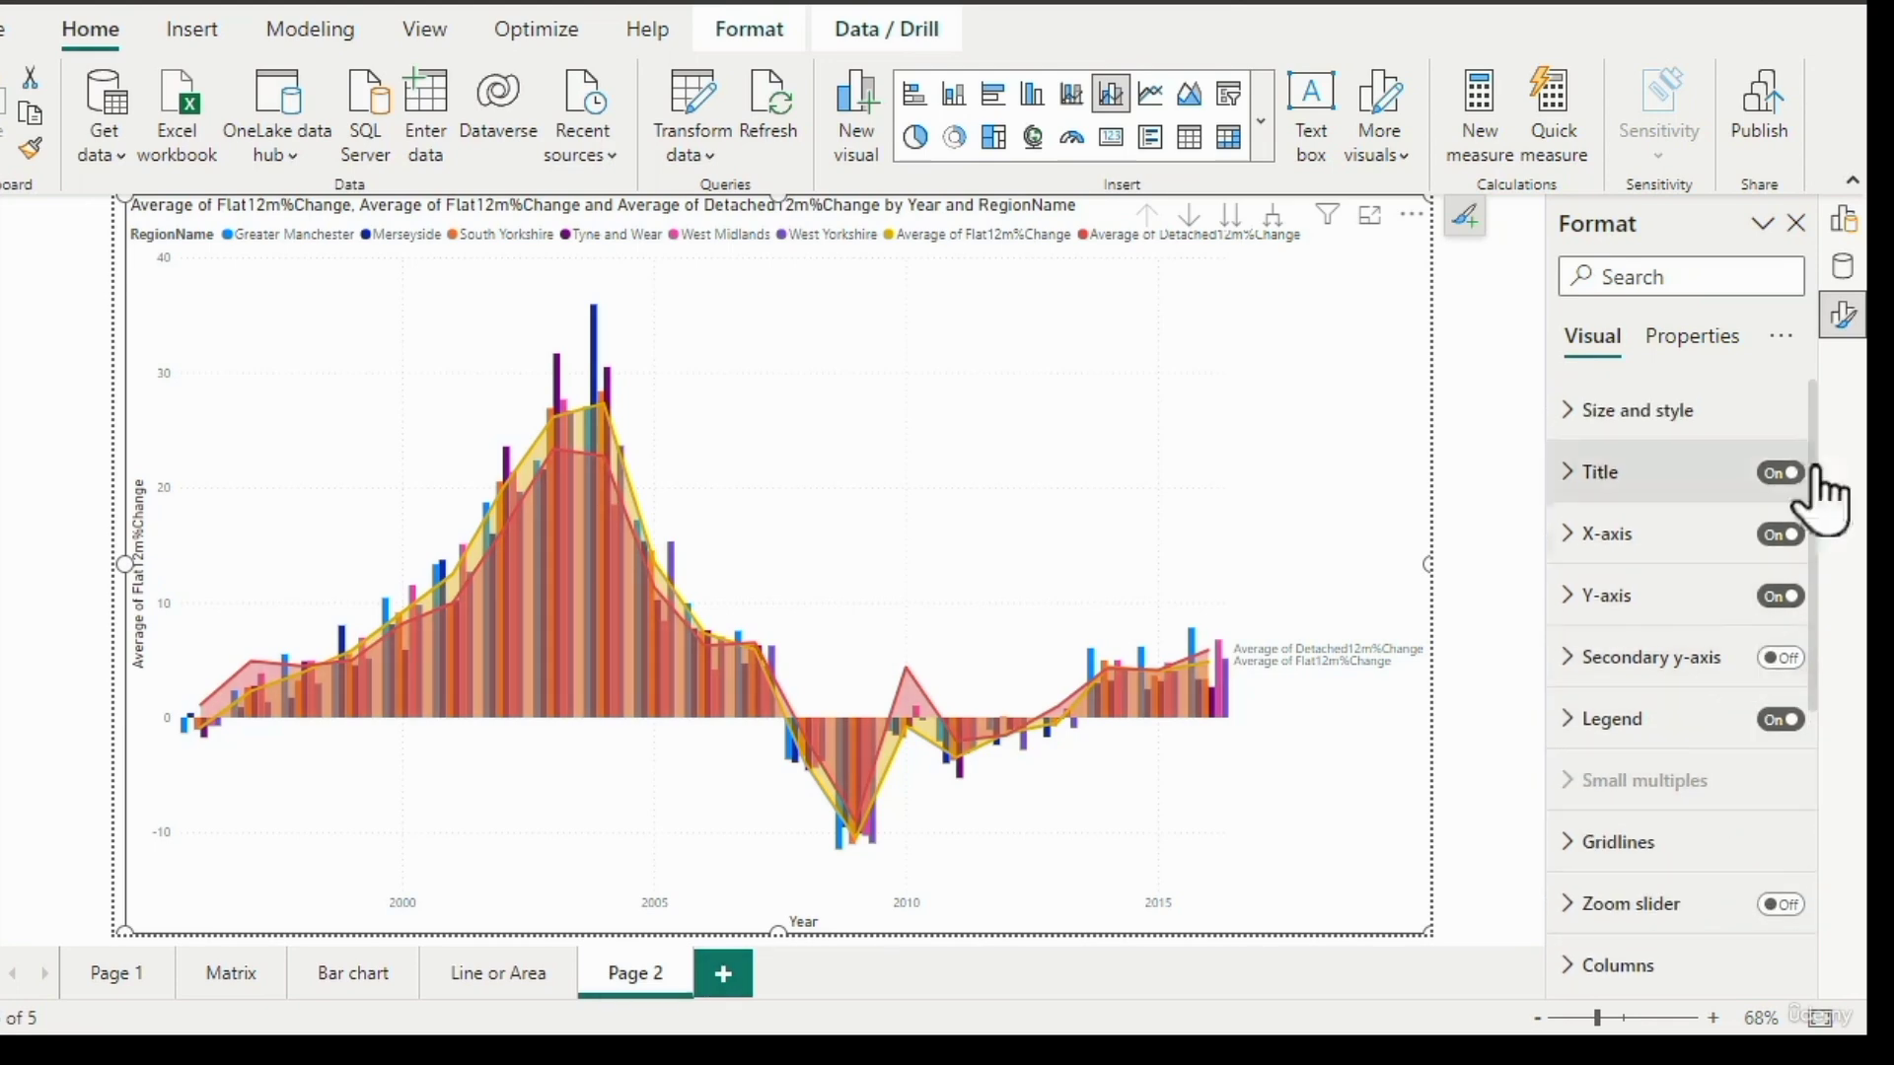
left_click(1842, 220)
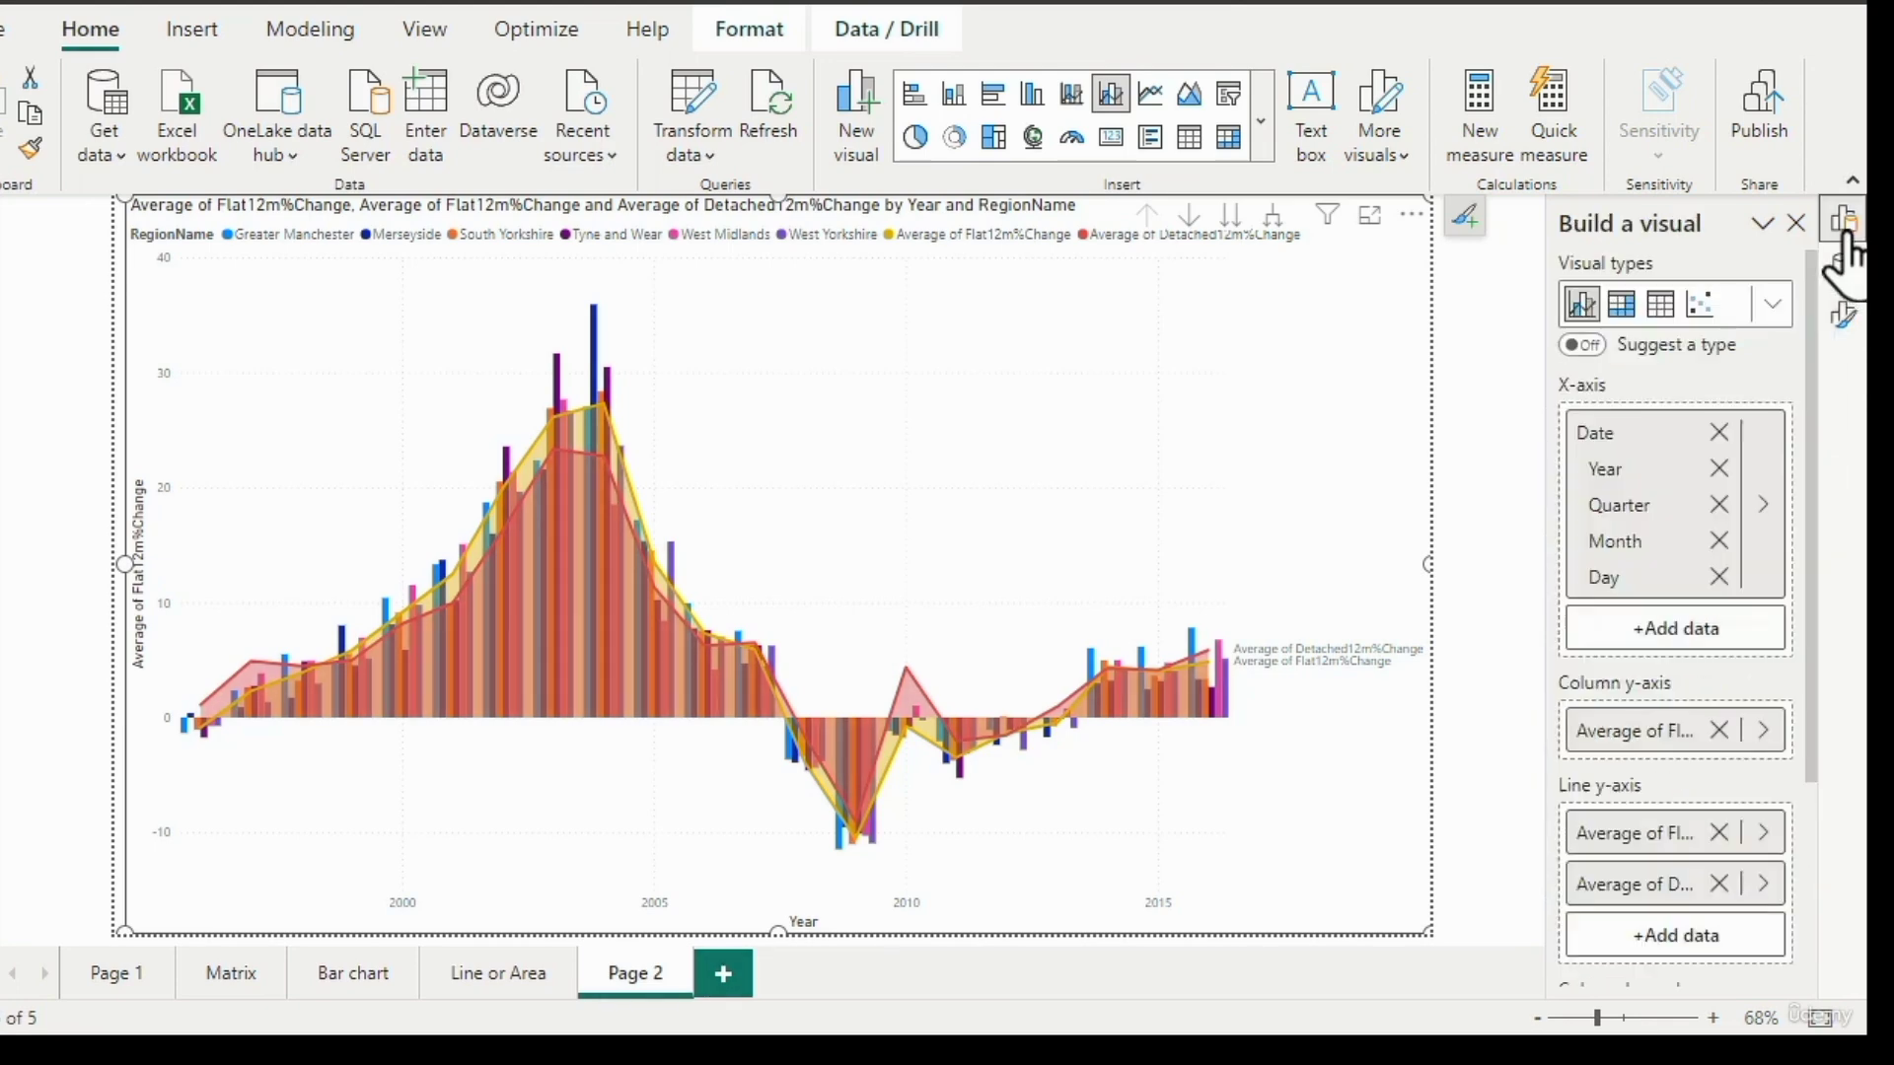
left_click(1772, 305)
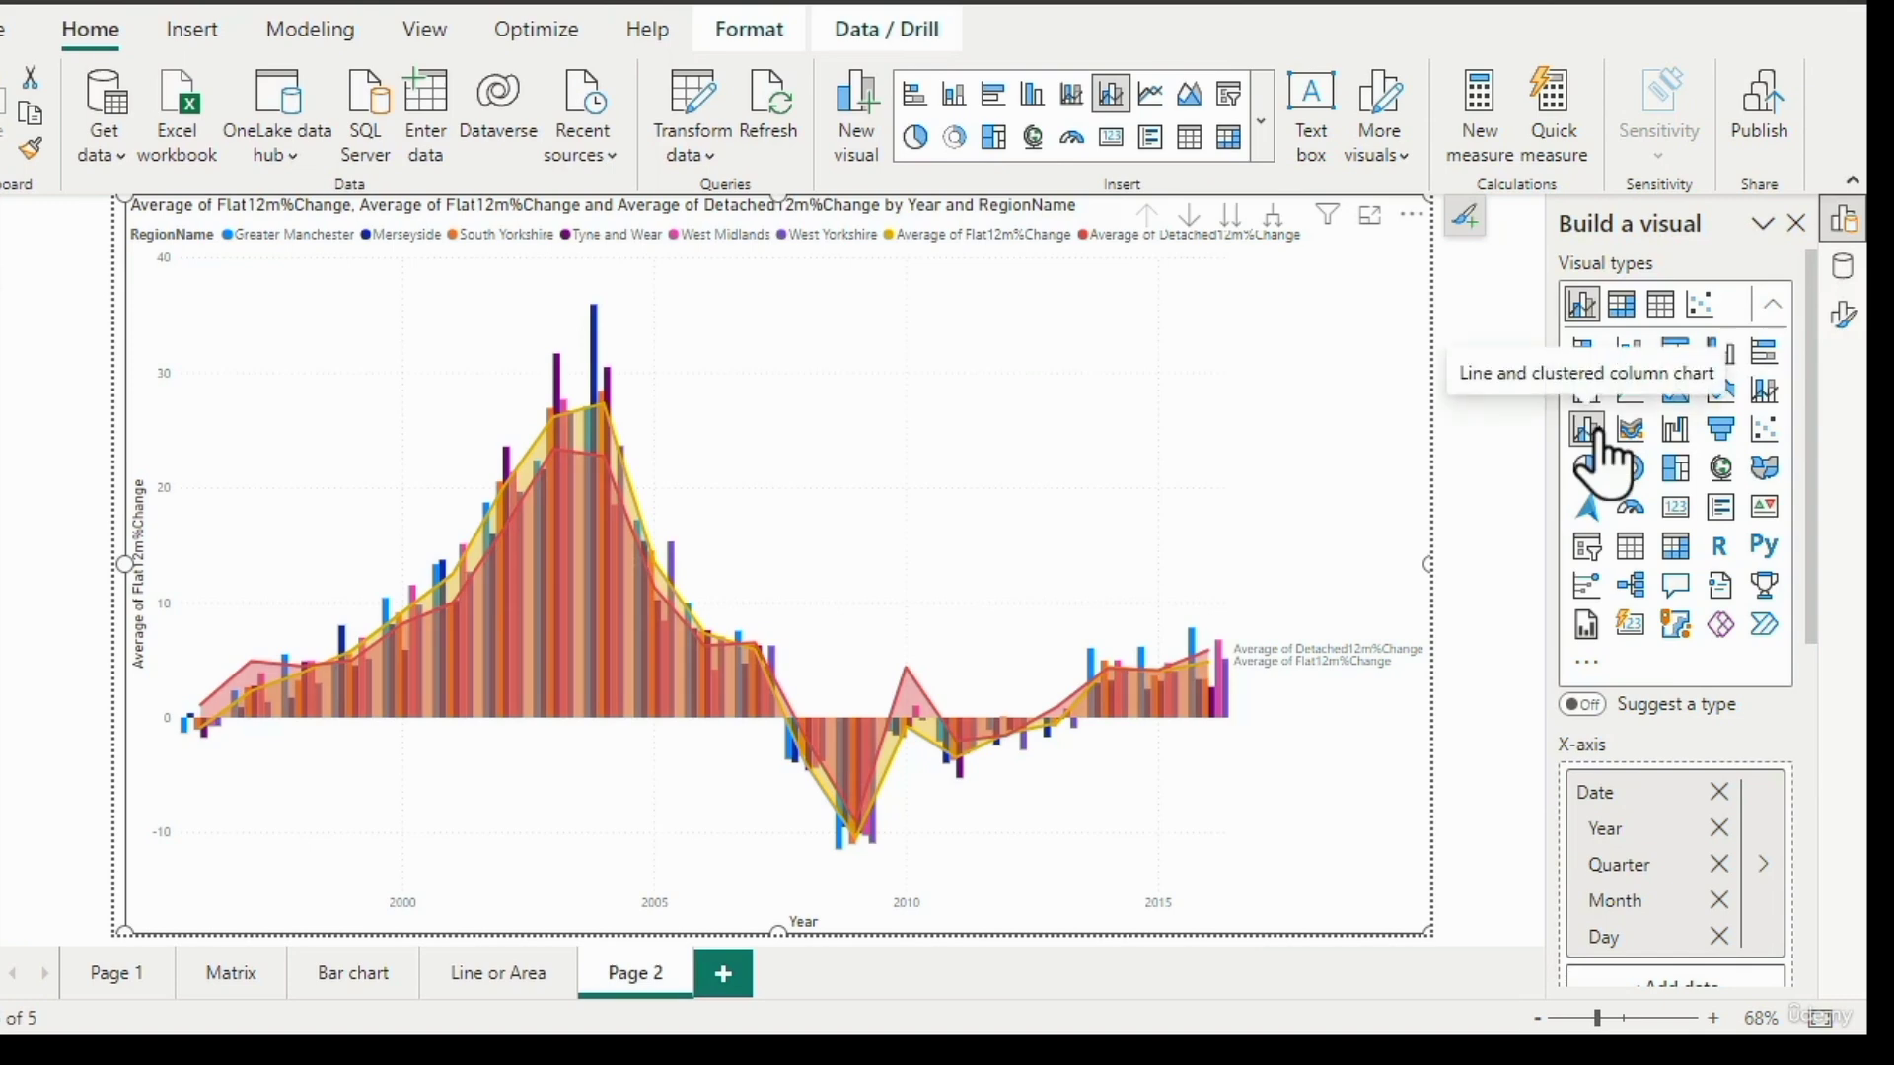